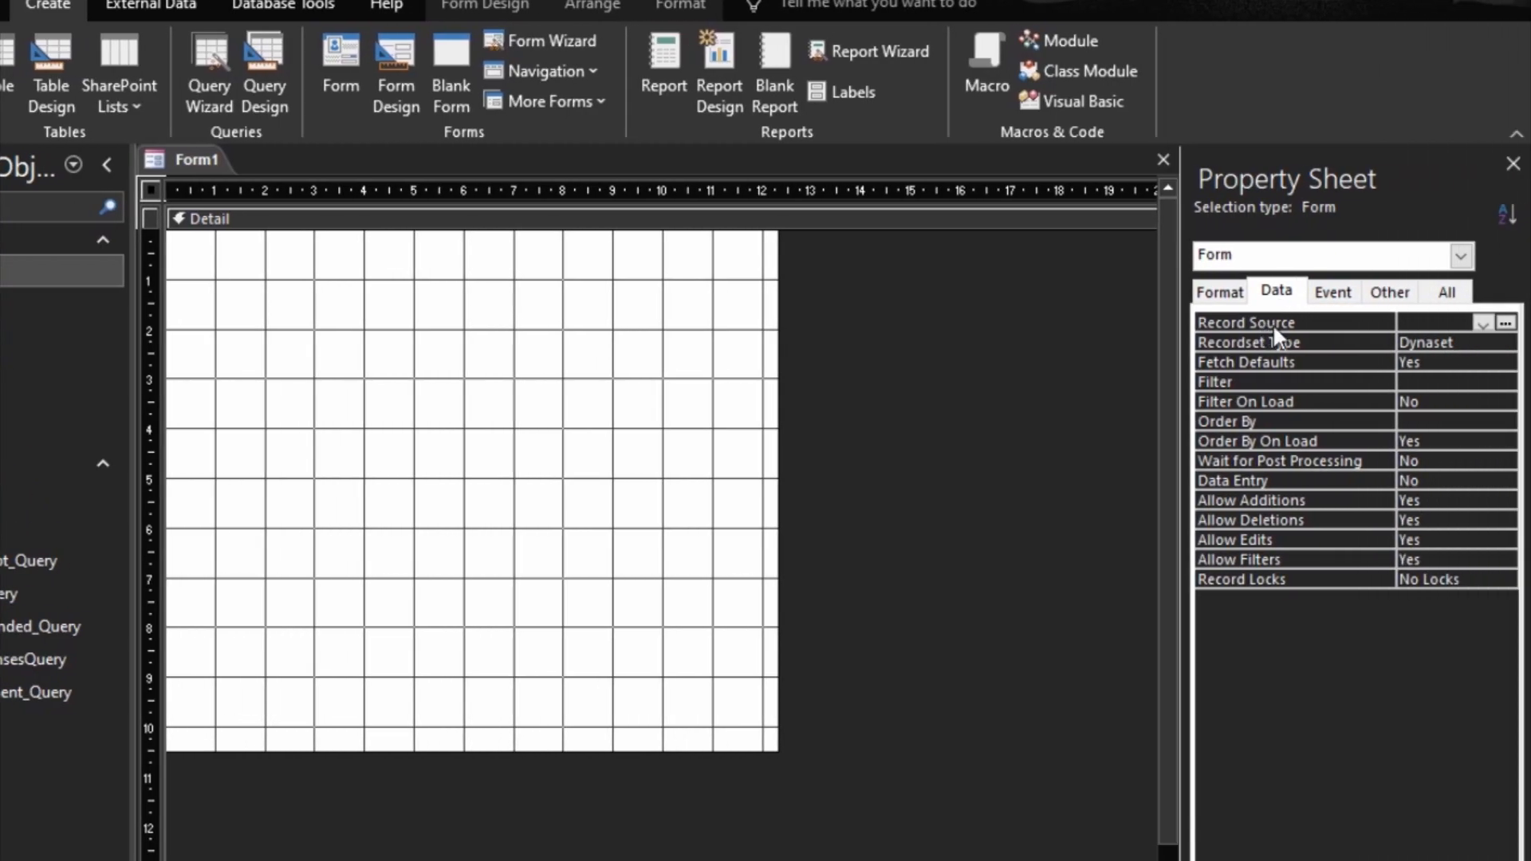
Step: Set the form's record source to Billing and show the list of existing fields available for it
click(1481, 323)
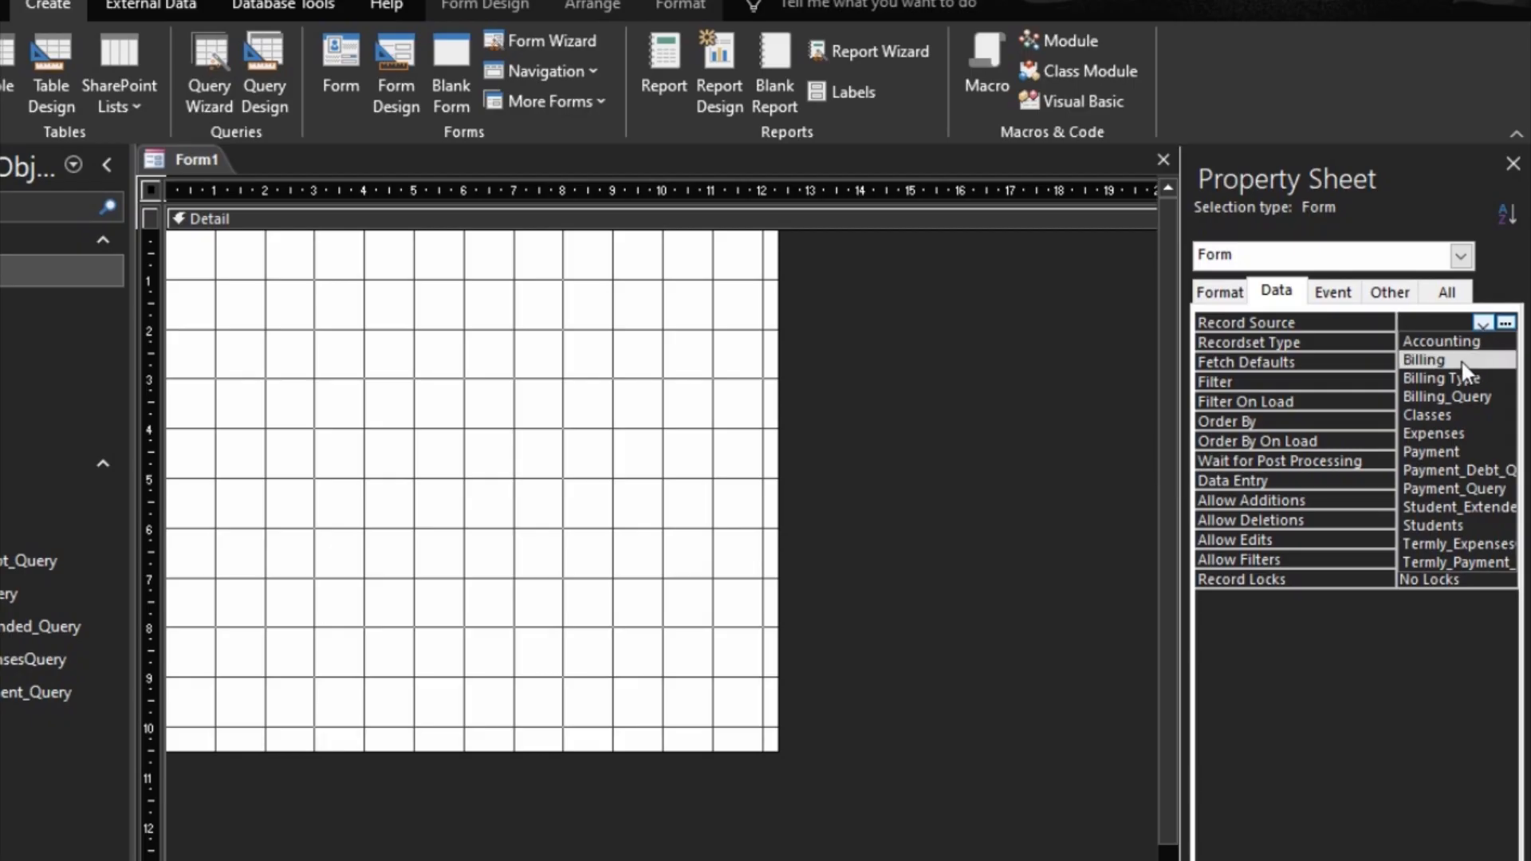
click(1462, 363)
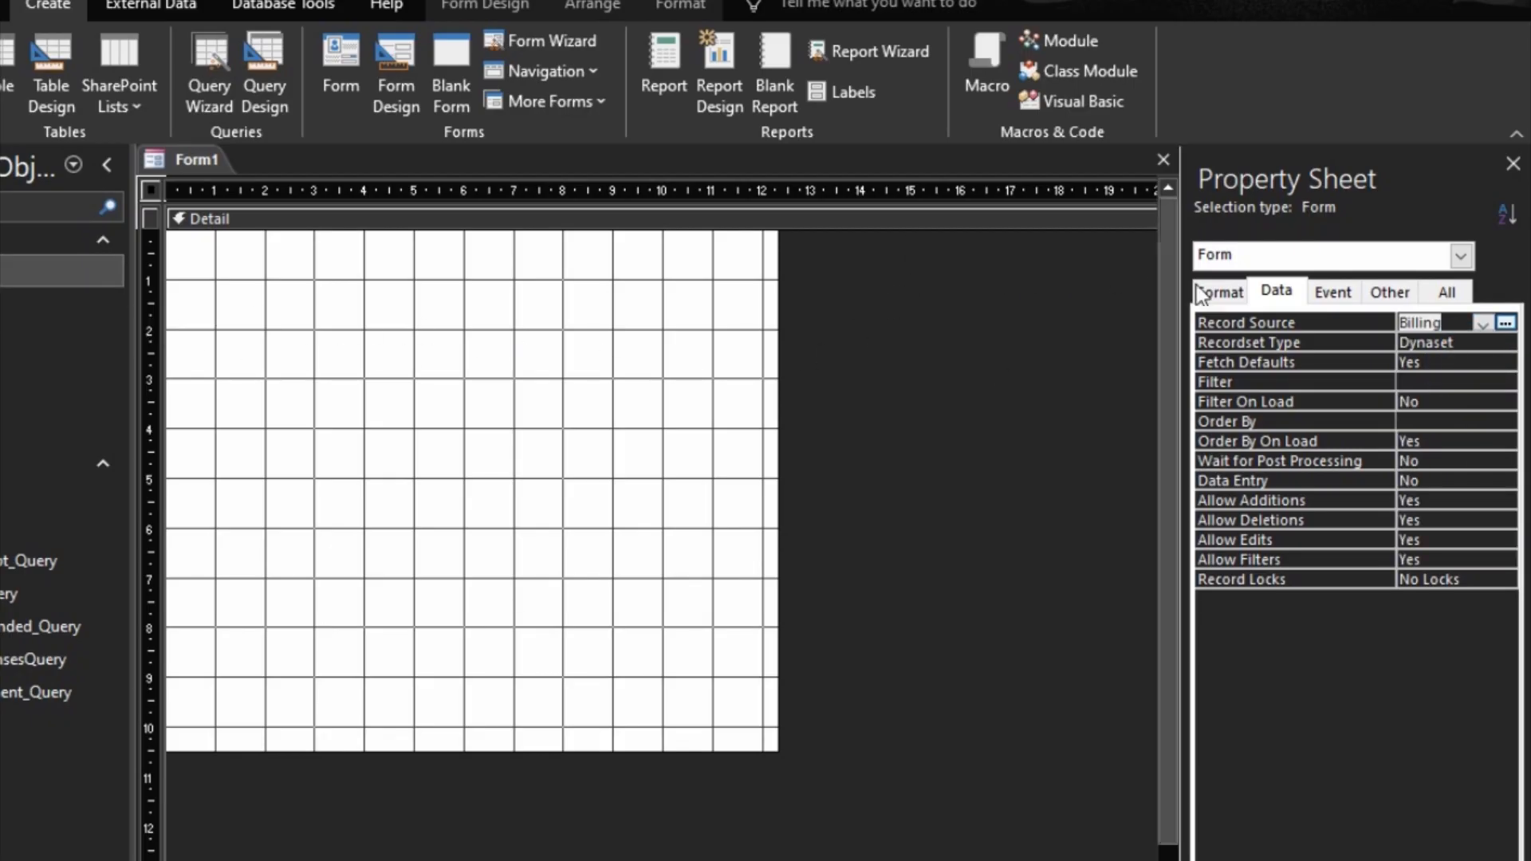
click(499, 8)
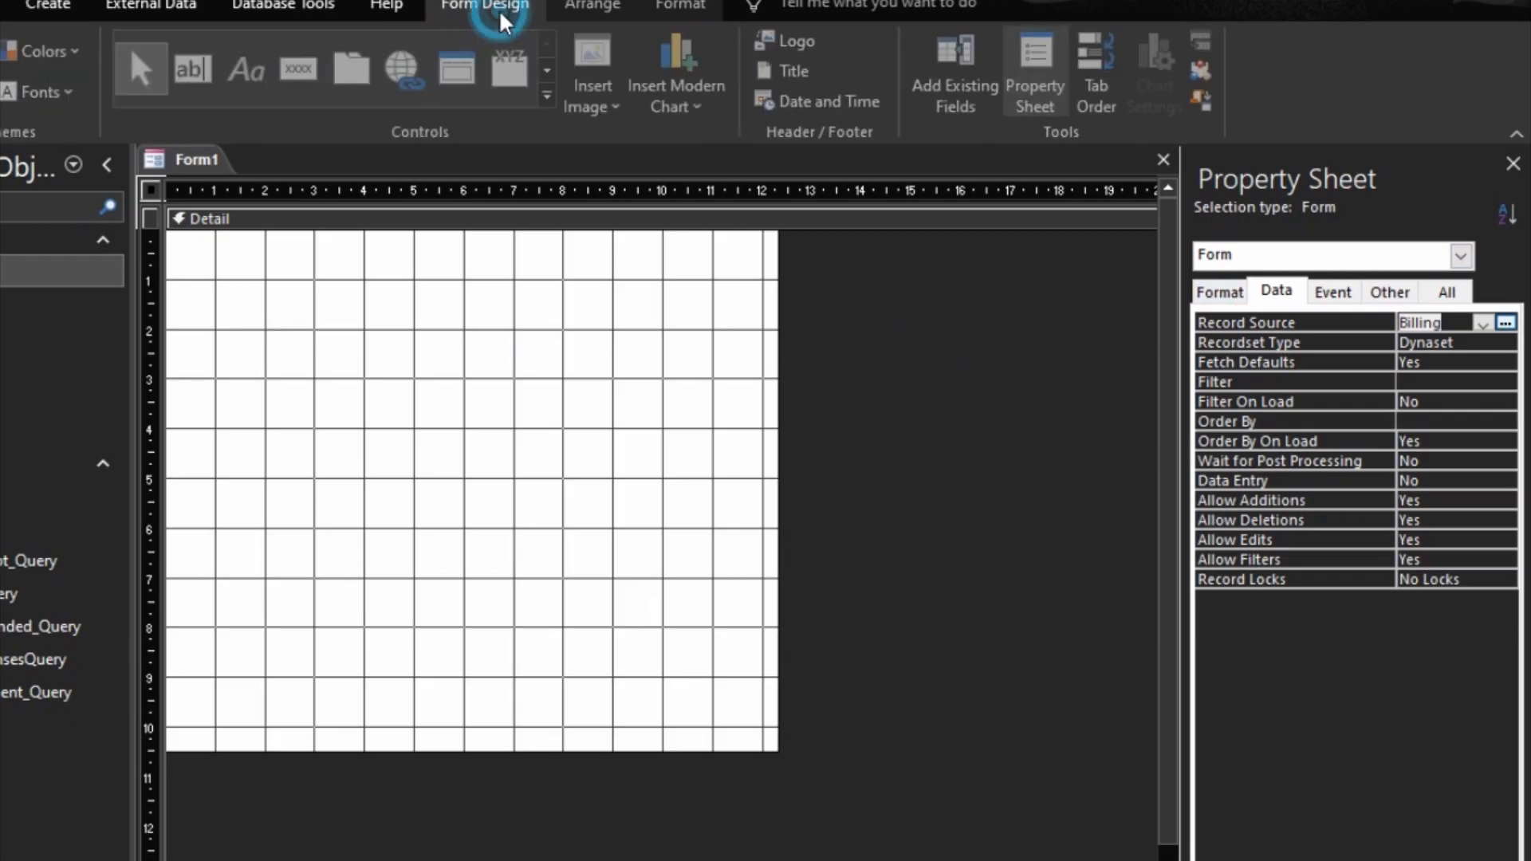
click(947, 78)
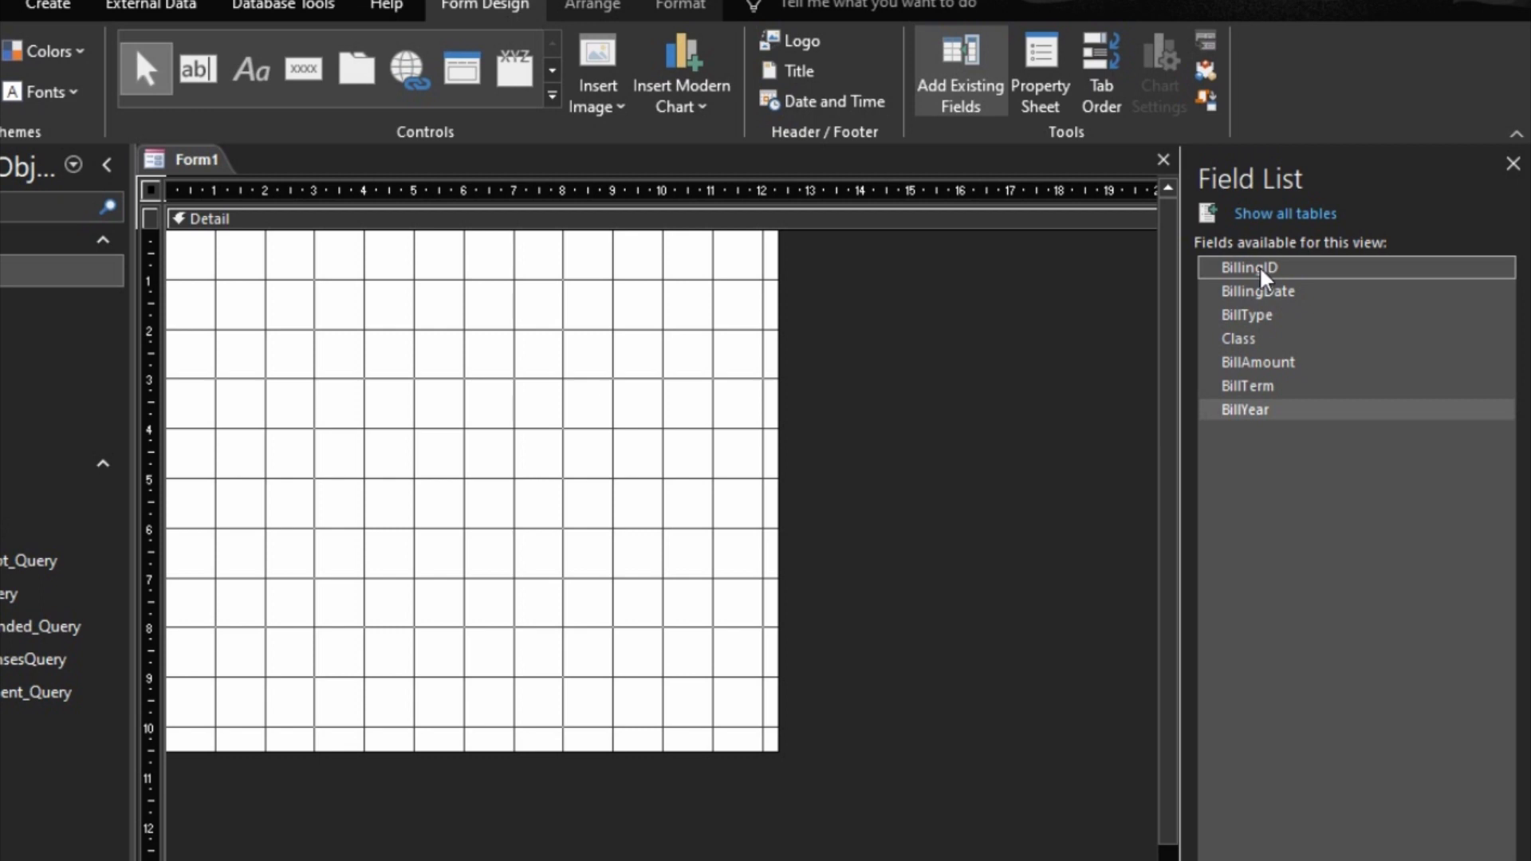
click(1269, 291)
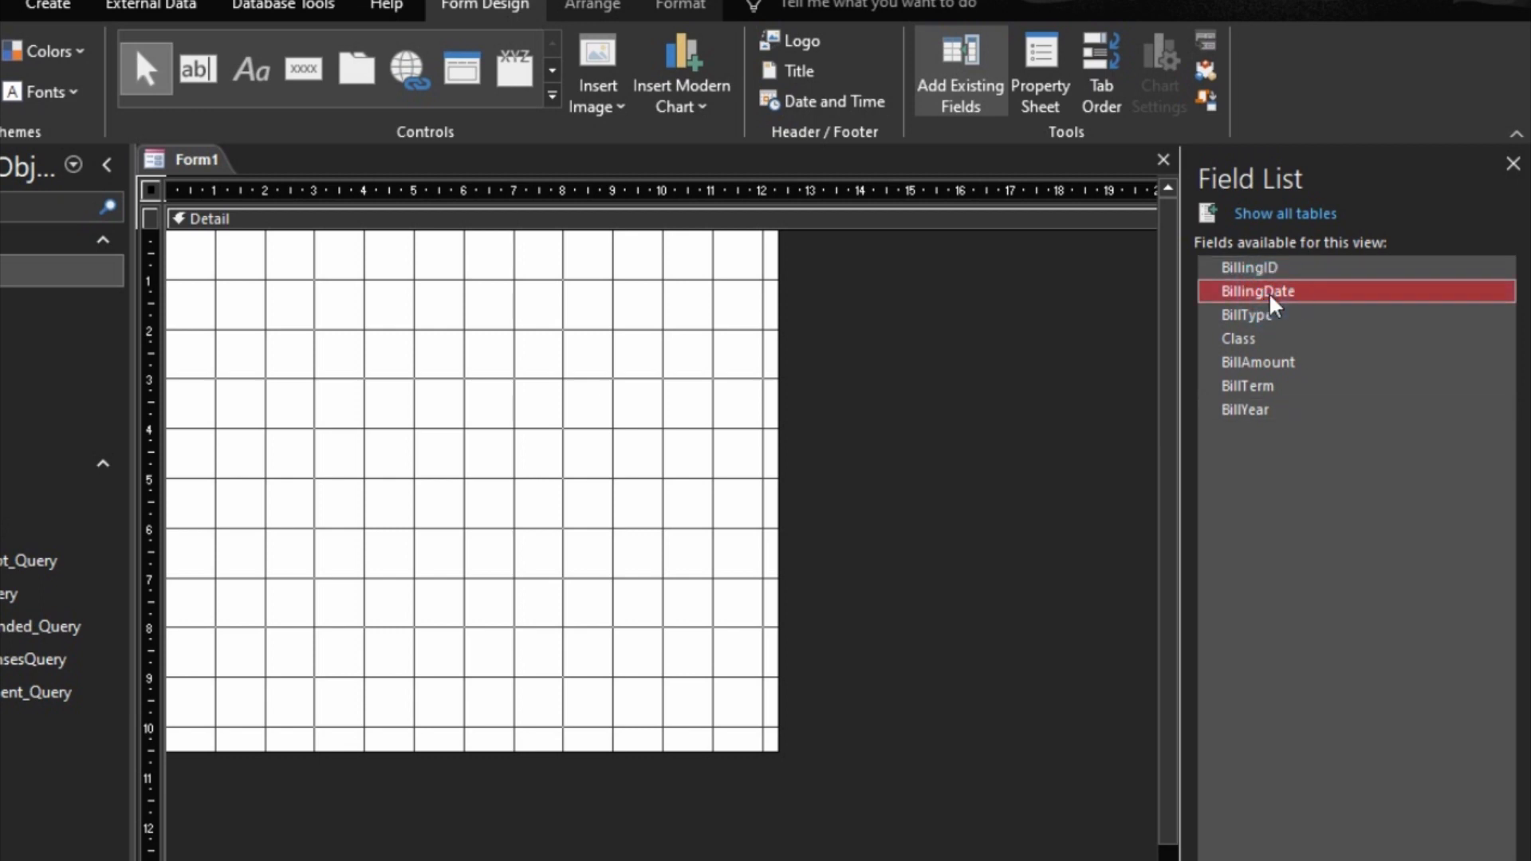
shift+click(1251, 409)
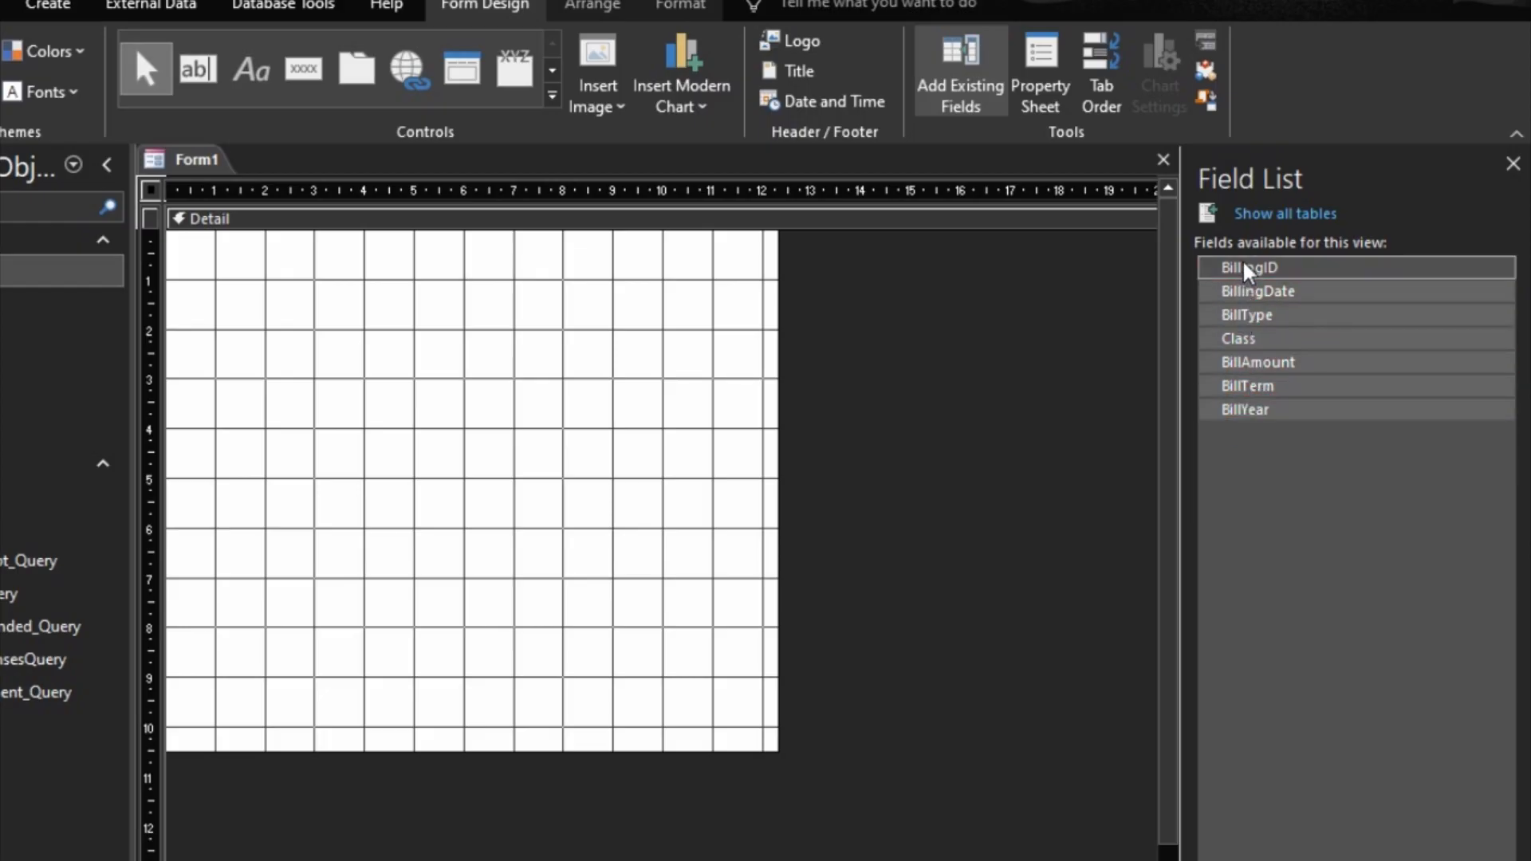
drag(1246, 265, 394, 300)
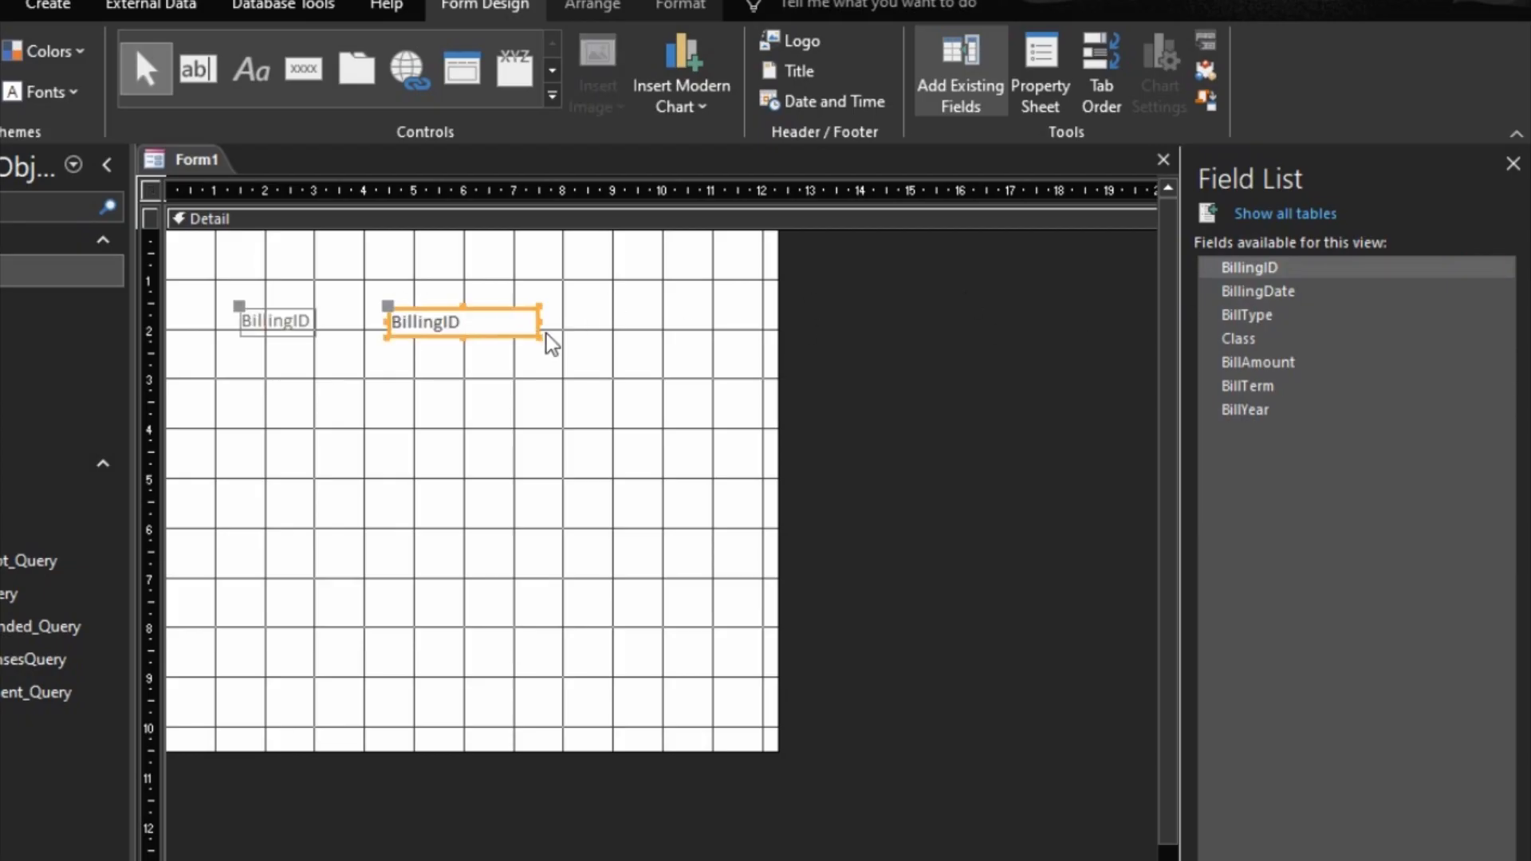
key(Delete)
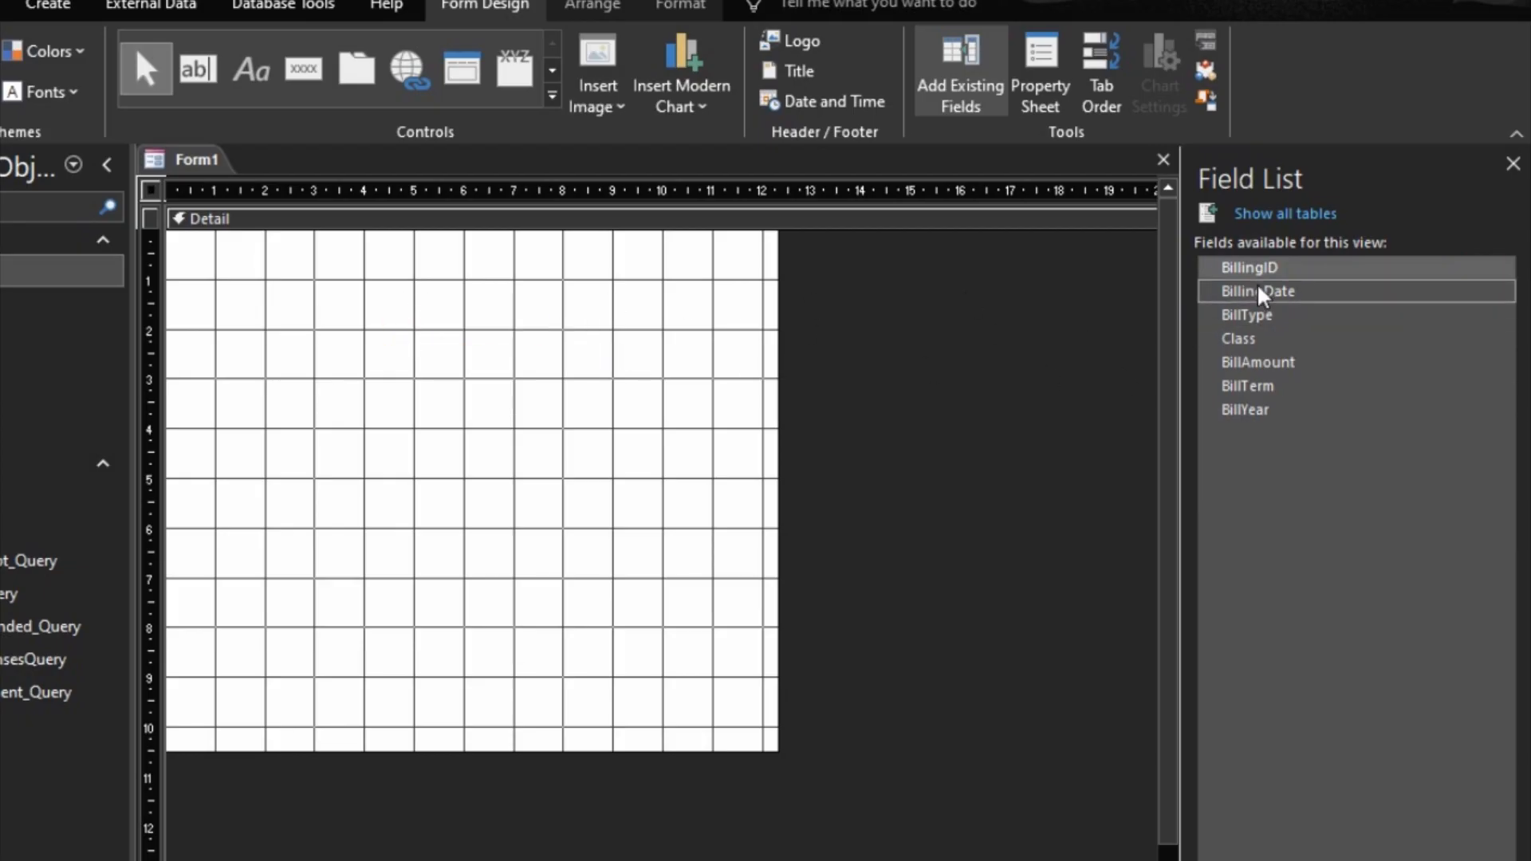
Step: Add the fields BillingDate through BillYear, without BillingID, to the Detail section and arrange them in a stacked layout
shift+click(1258, 291)
shift+click(1252, 408)
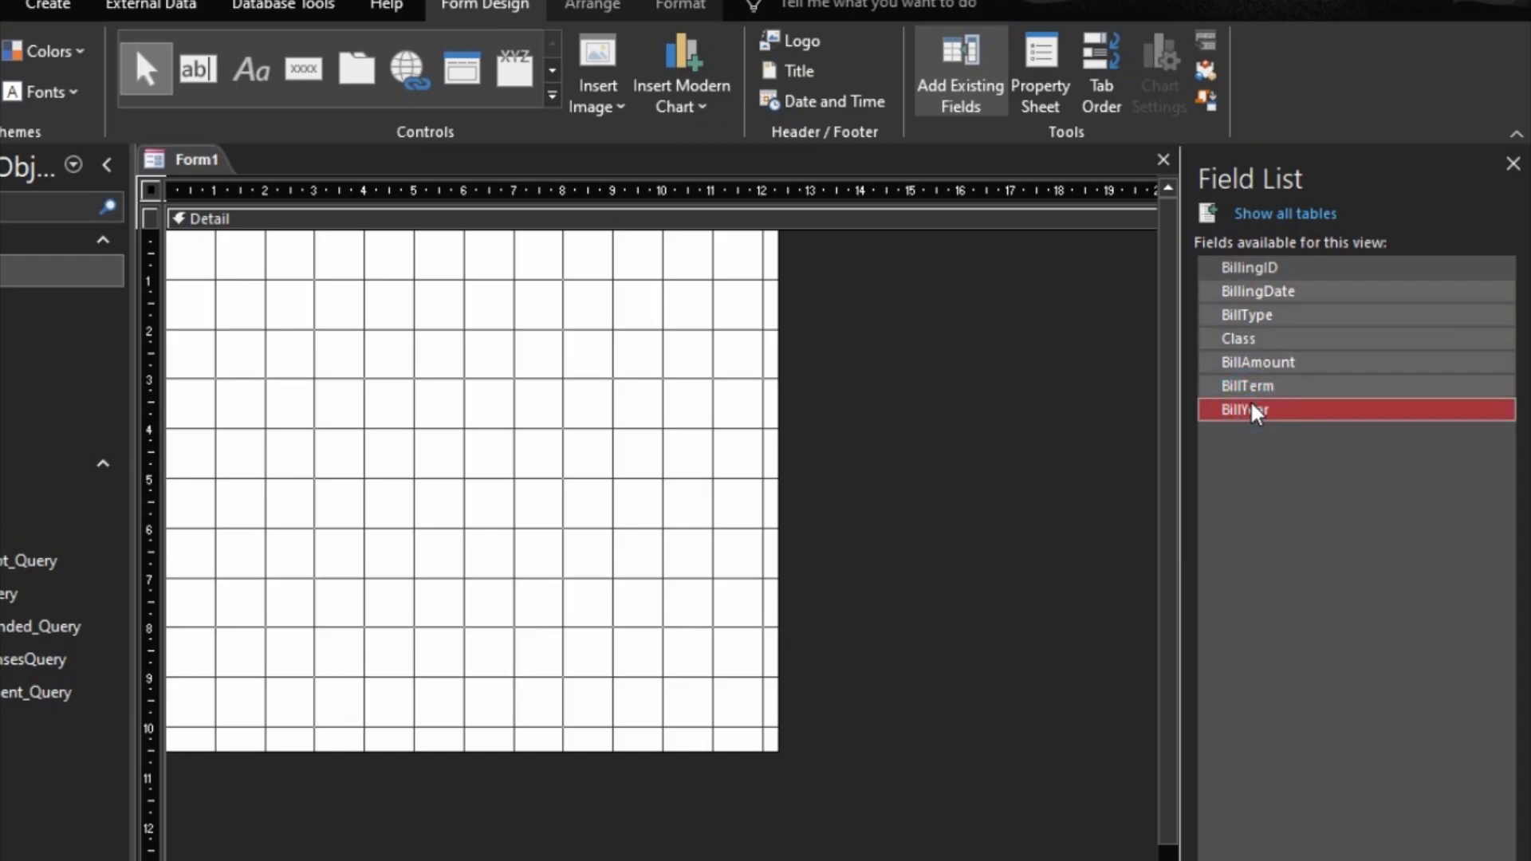
drag(1249, 290, 485, 358)
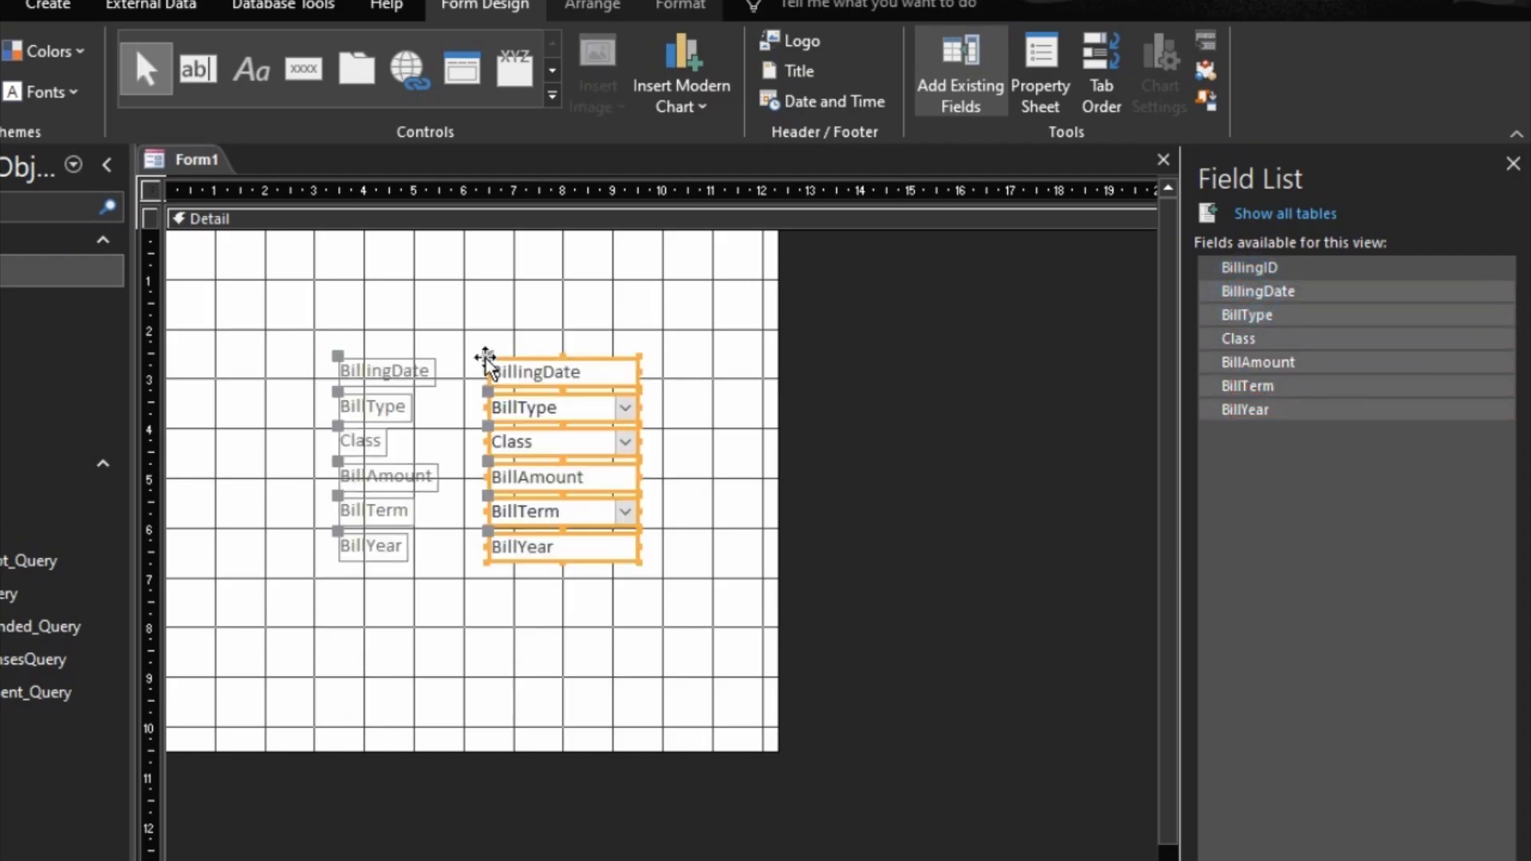
right_click(548, 377)
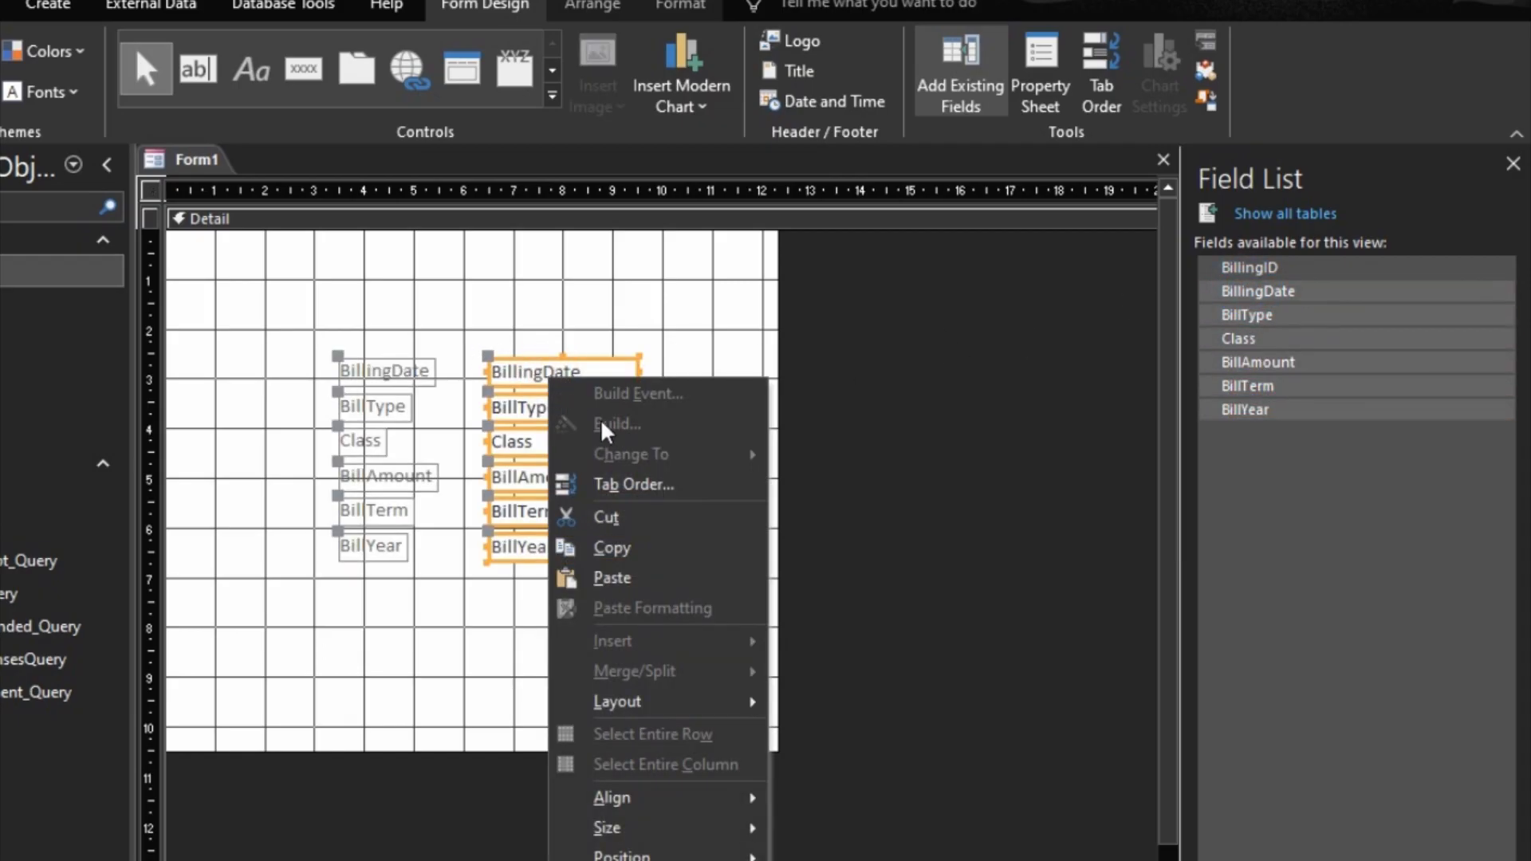
mouse_move(702, 700)
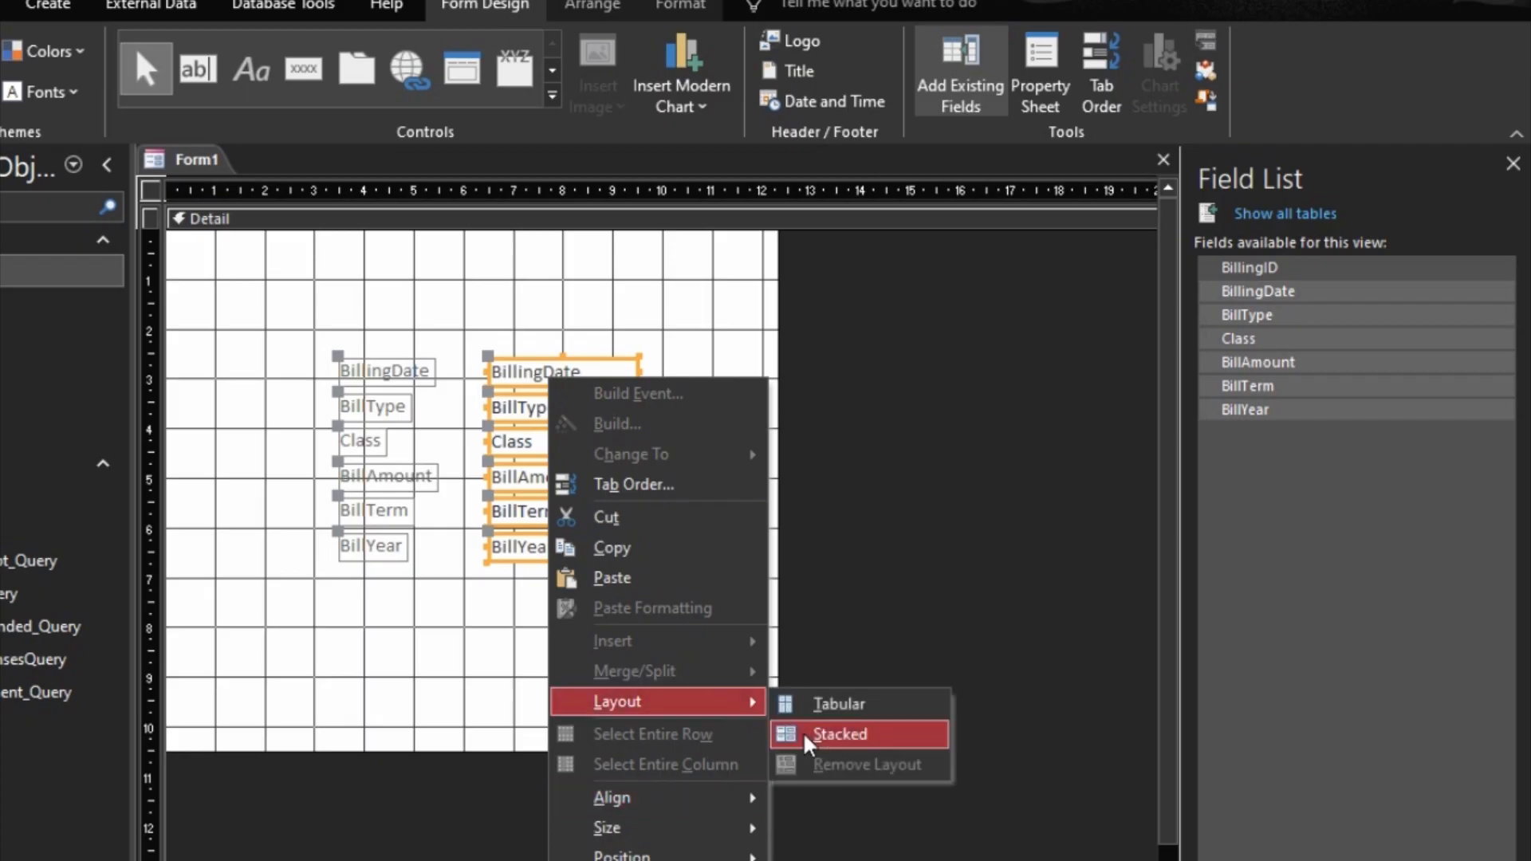
click(864, 742)
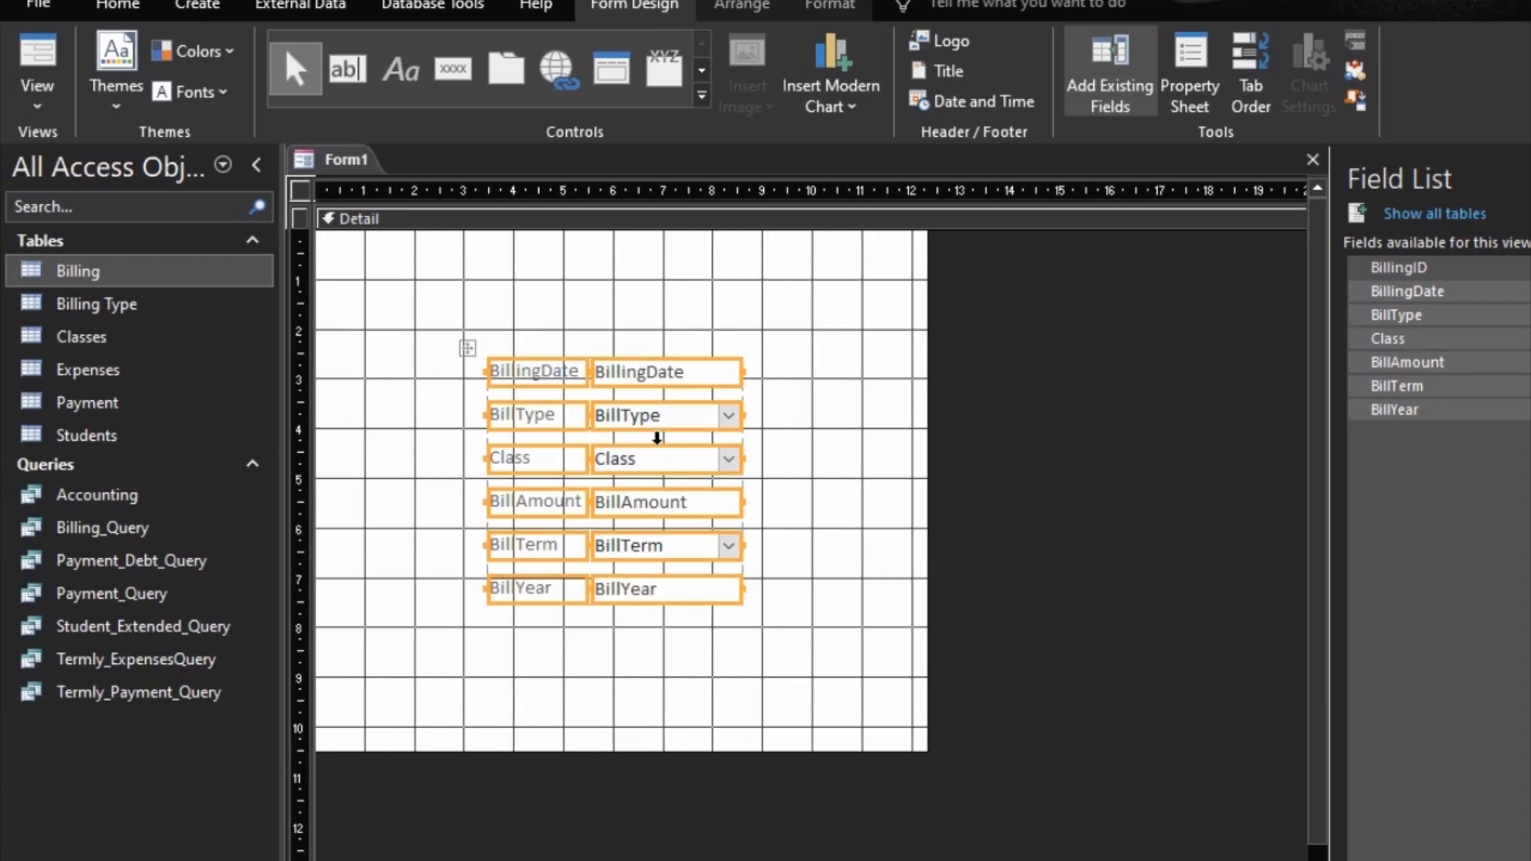
Step: Apply Medium control margins to all labels and fields in the stacked layout
click(742, 7)
click(1096, 99)
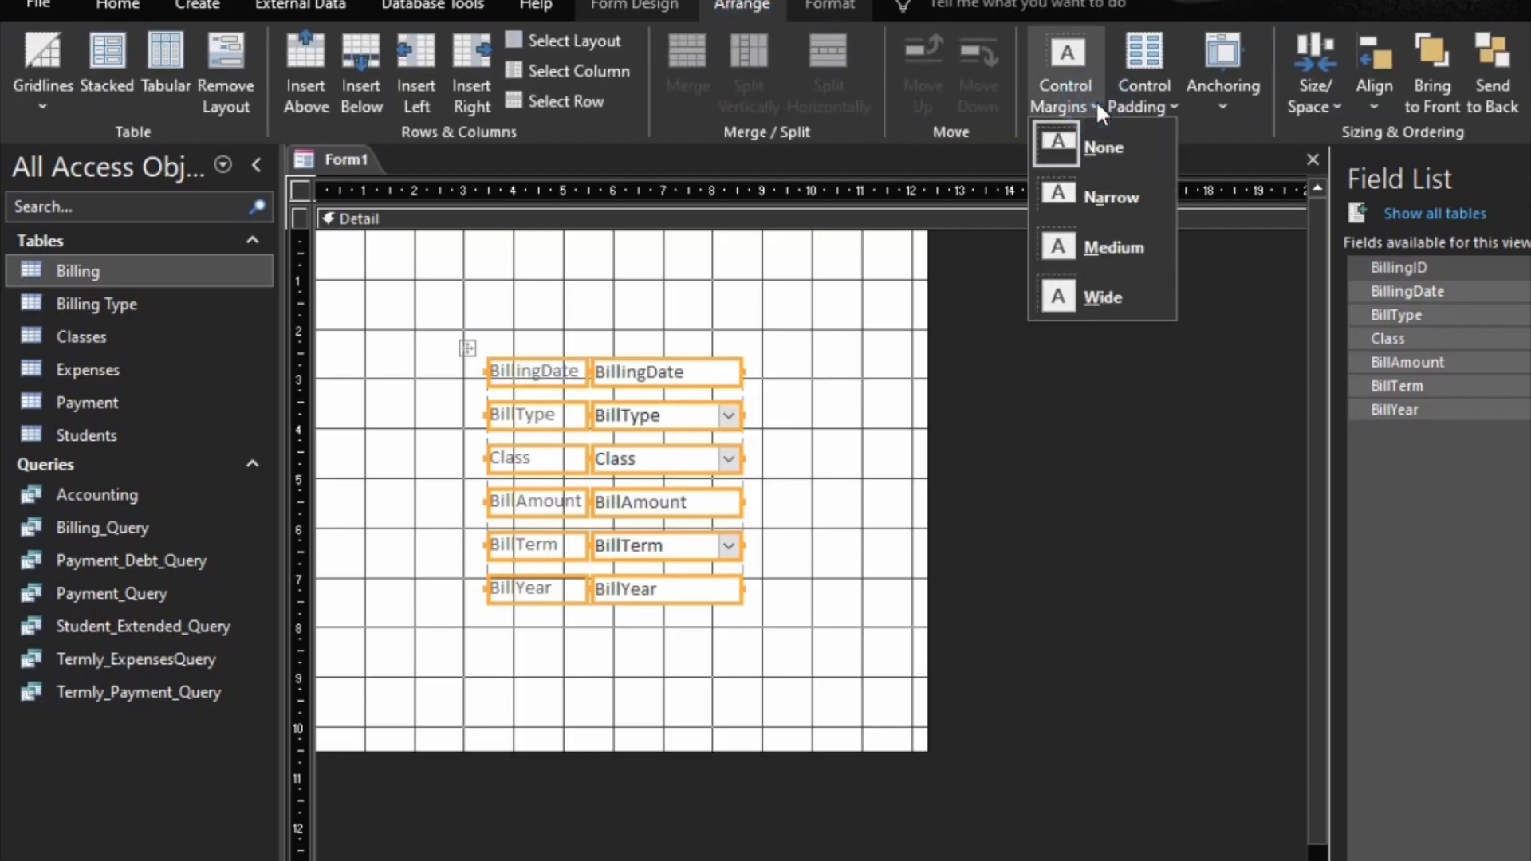
click(1113, 238)
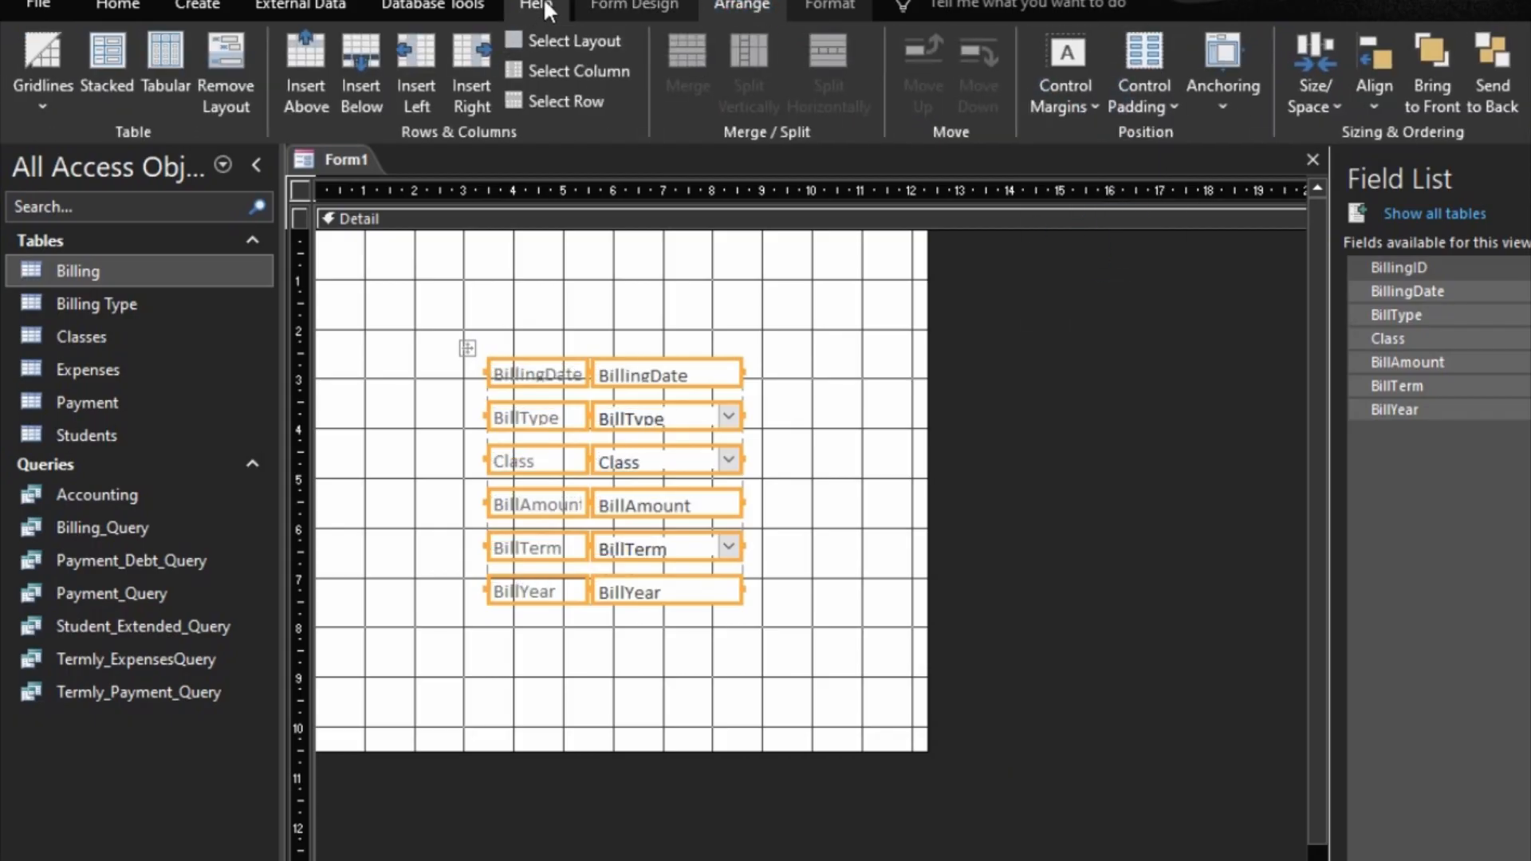
Step: Format the text of the selected labels and fields with font size 12 and the Automatic font color
click(828, 7)
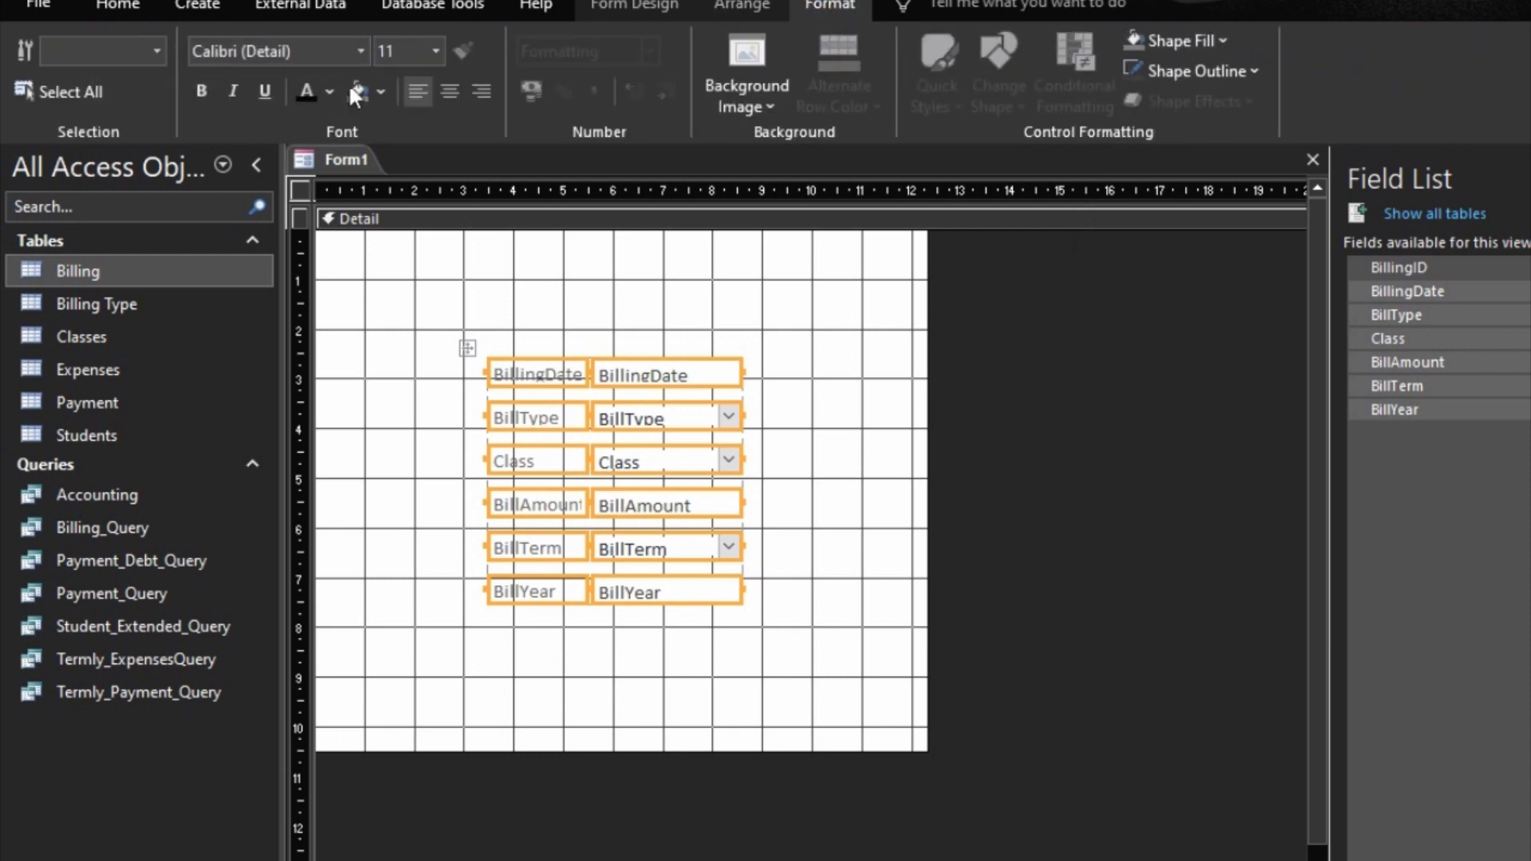
click(435, 52)
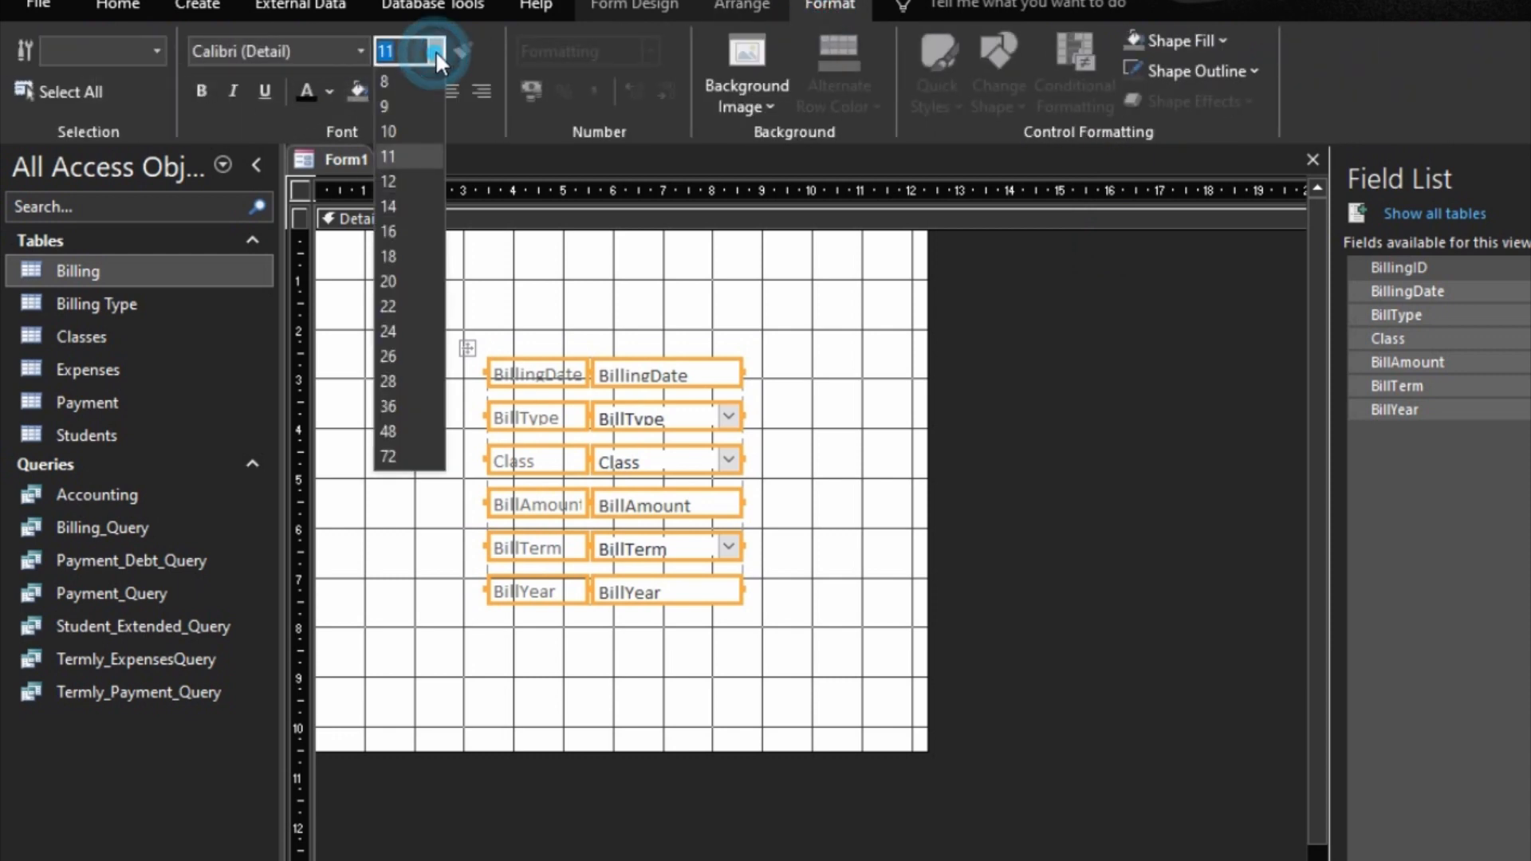
click(401, 181)
click(328, 92)
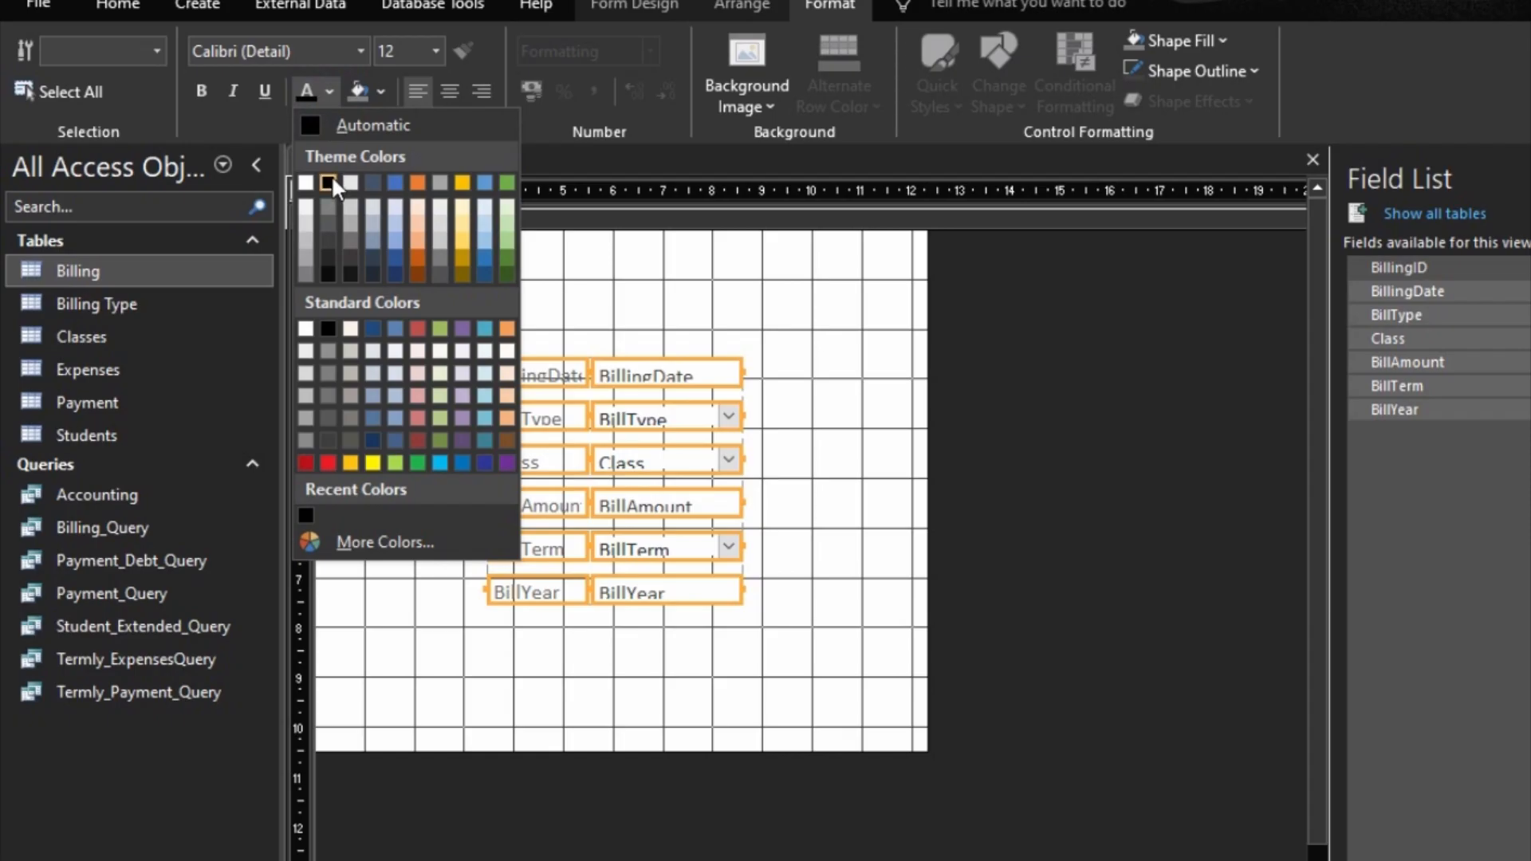
click(341, 124)
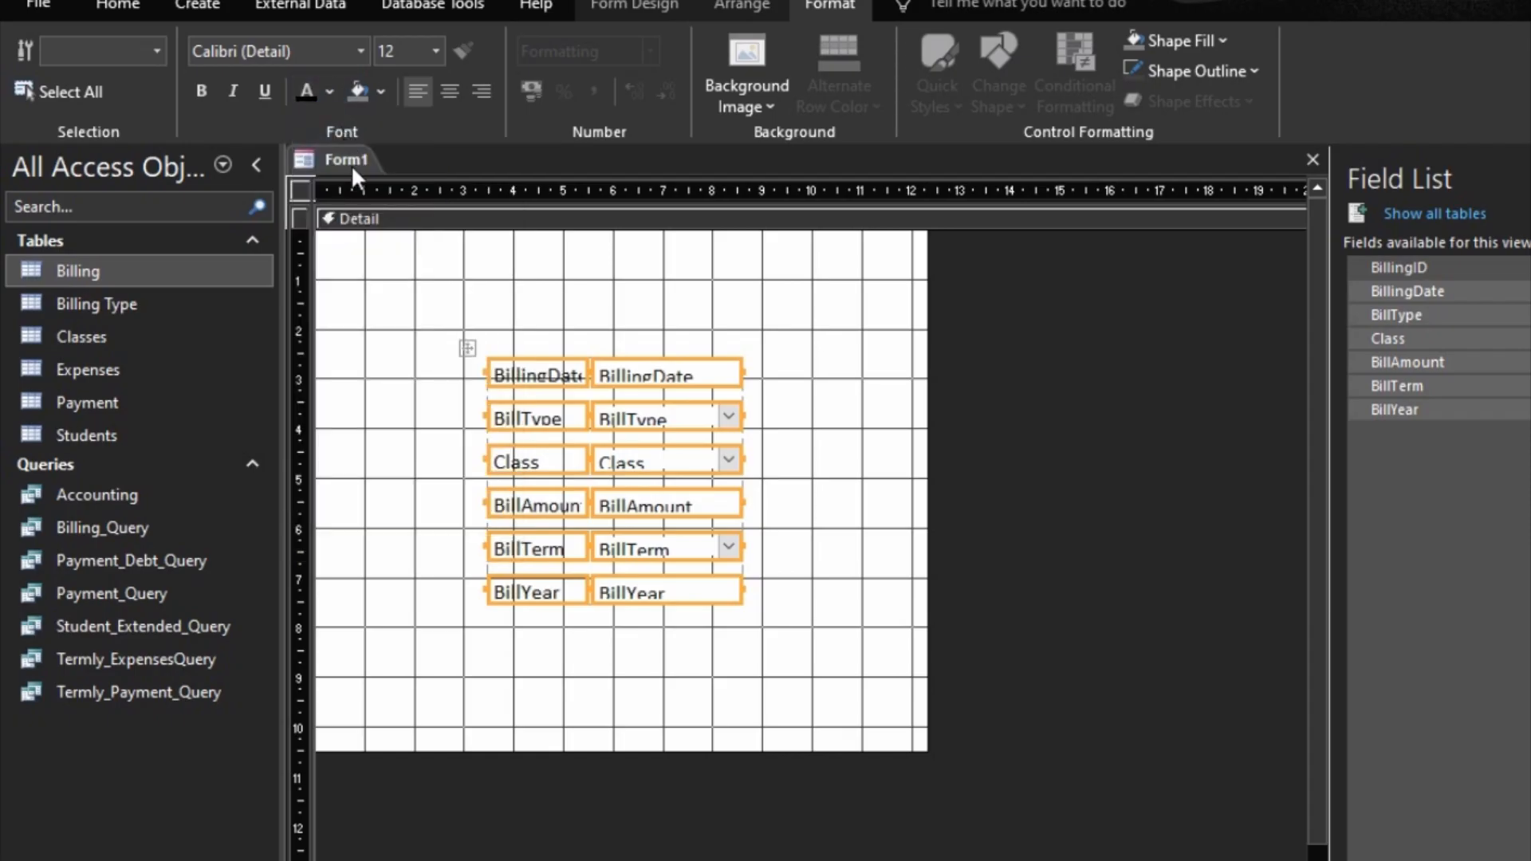
Step: Resize the selected labels and fields to fit their contents
right_click(659, 376)
mouse_move(793, 821)
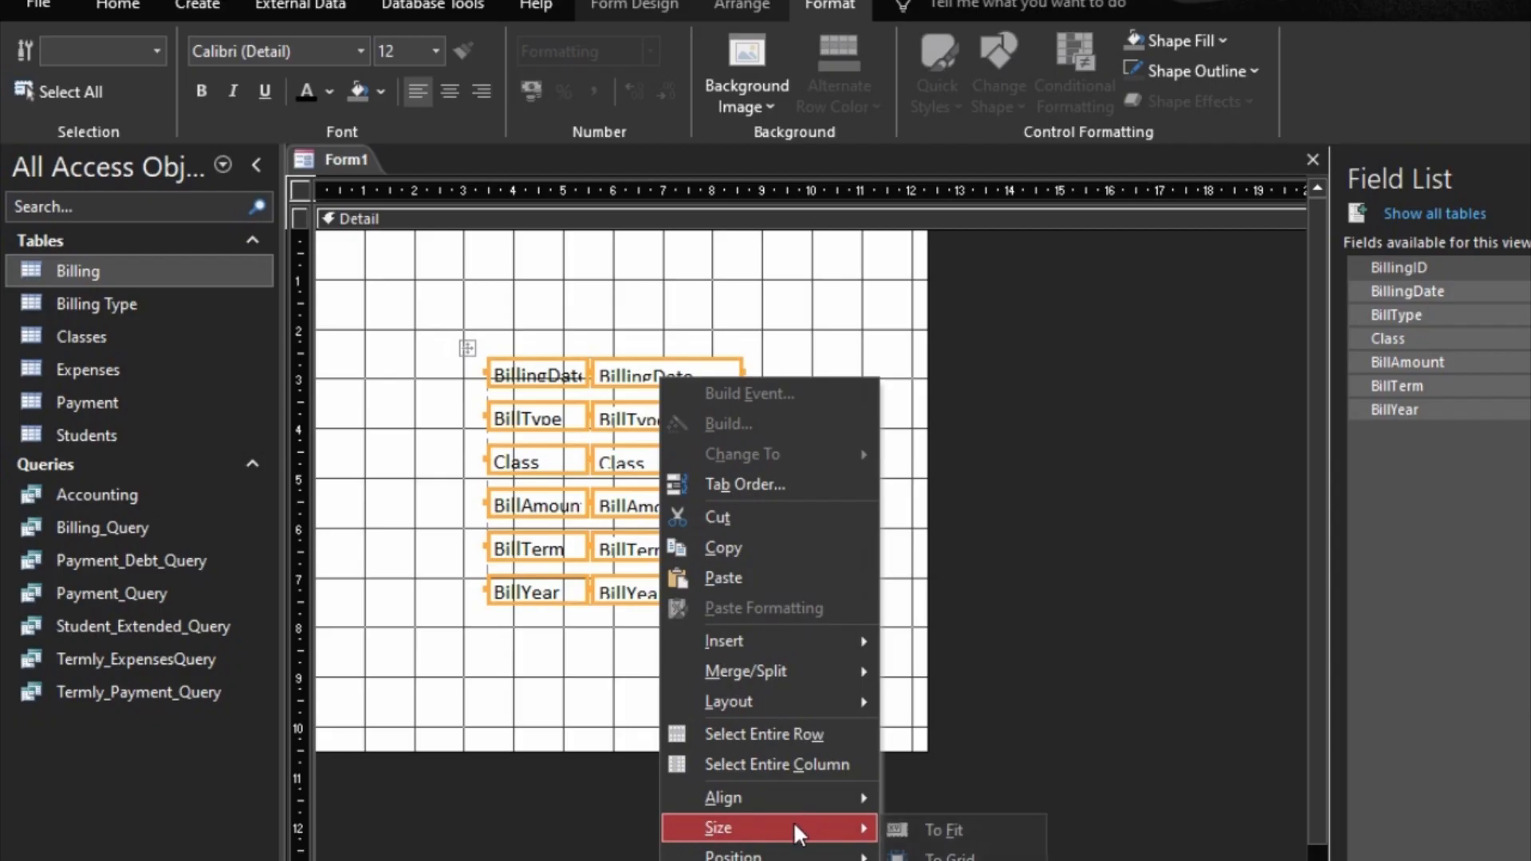
click(939, 830)
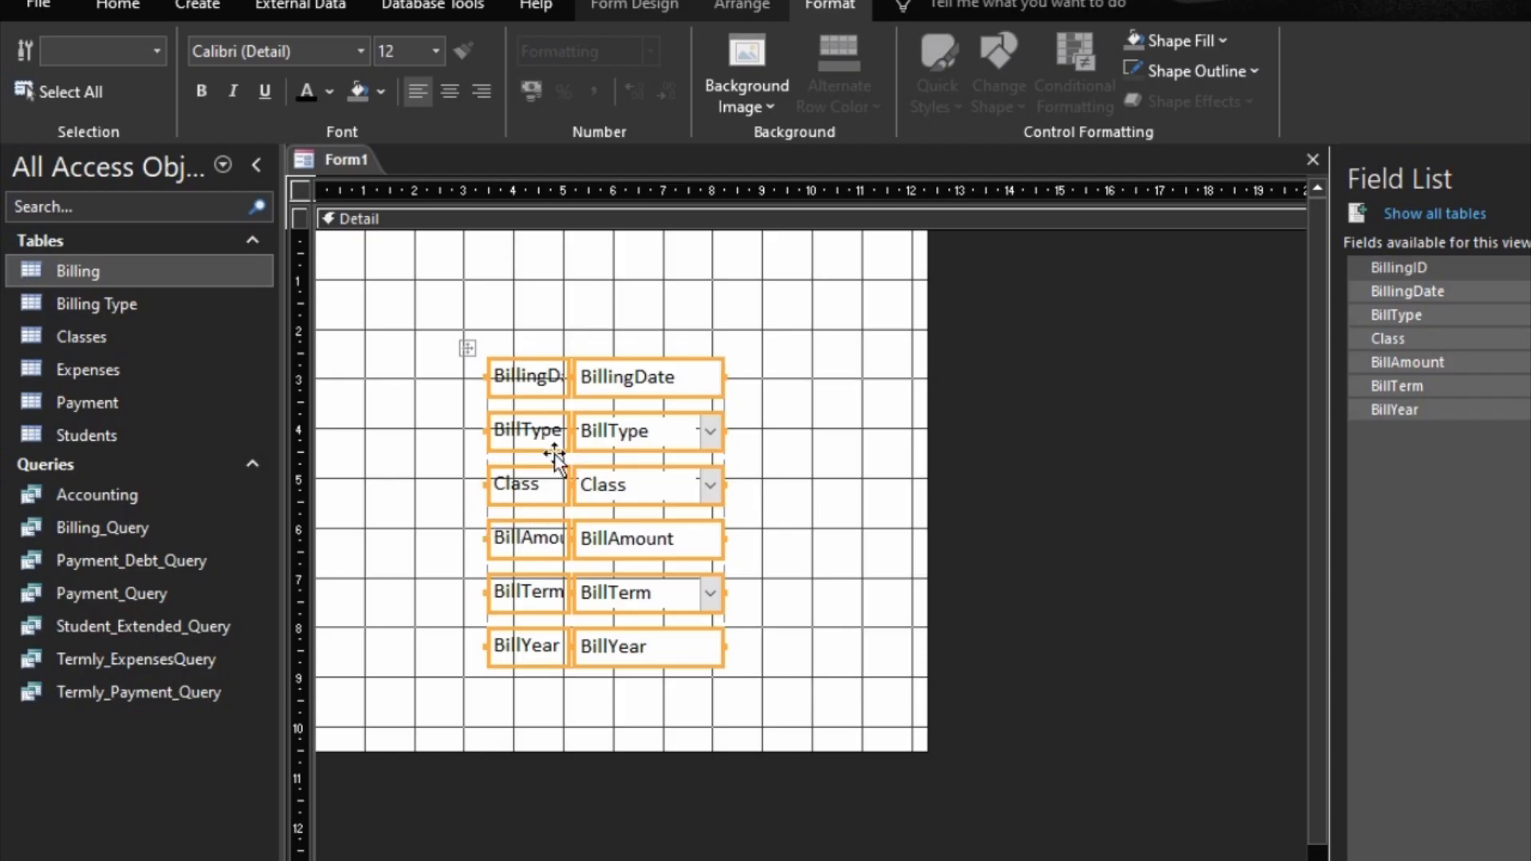
Step: Move the stacked layout to about ruler marks 3 across and 2 down, and widen its label column to about mark 6
mouse_move(614, 370)
mouse_down()
mouse_move(572, 354)
mouse_move(602, 376)
mouse_move(562, 369)
mouse_move(545, 347)
mouse_move(613, 348)
mouse_up()
click(738, 396)
Step: Shorten the caption of the BillingDate label to "Date"
click(529, 355)
click(522, 347)
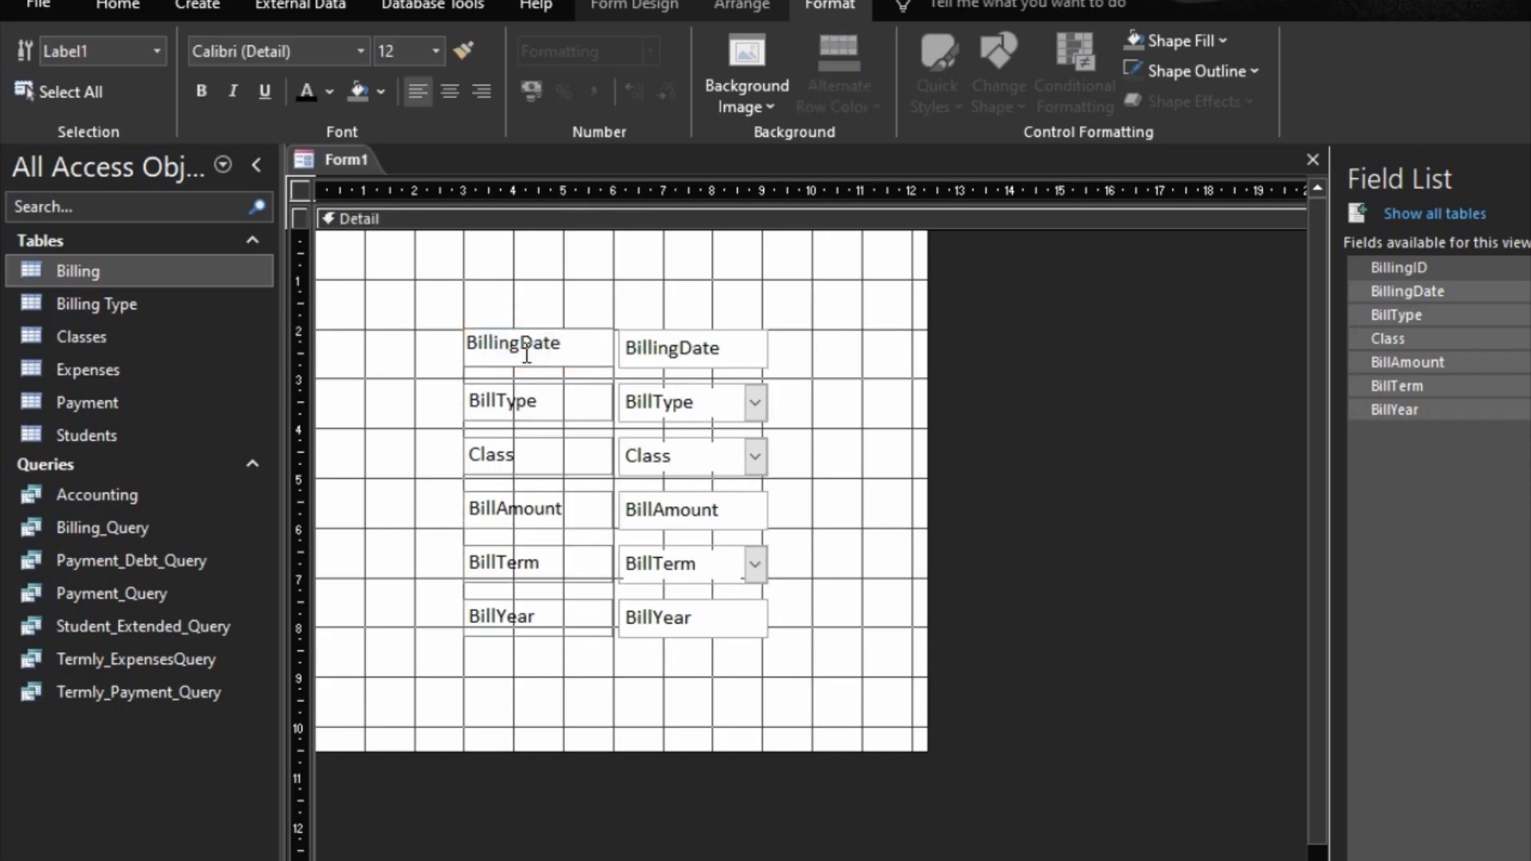
key(BackSpace)
key(BackSpace)
key(BackSpace)
key(BackSpace)
key(BackSpace)
key(BackSpace)
key(BackSpace)
Step: Insert a space in the BillType and BillAmount label captions so they read "Bill Type" and "Bill Amount"
click(522, 411)
click(498, 399)
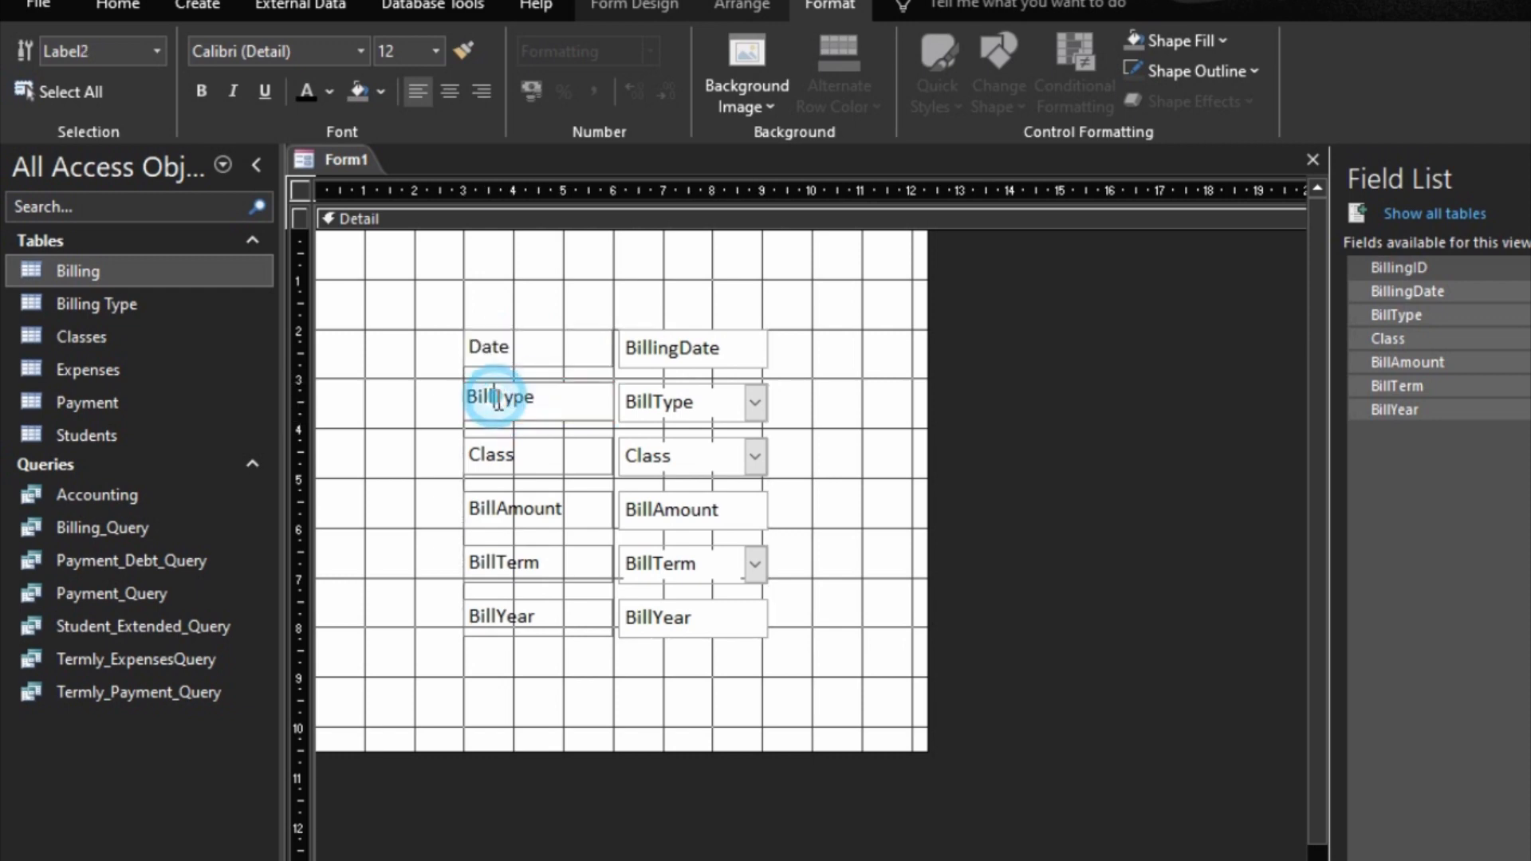
click(520, 457)
click(528, 511)
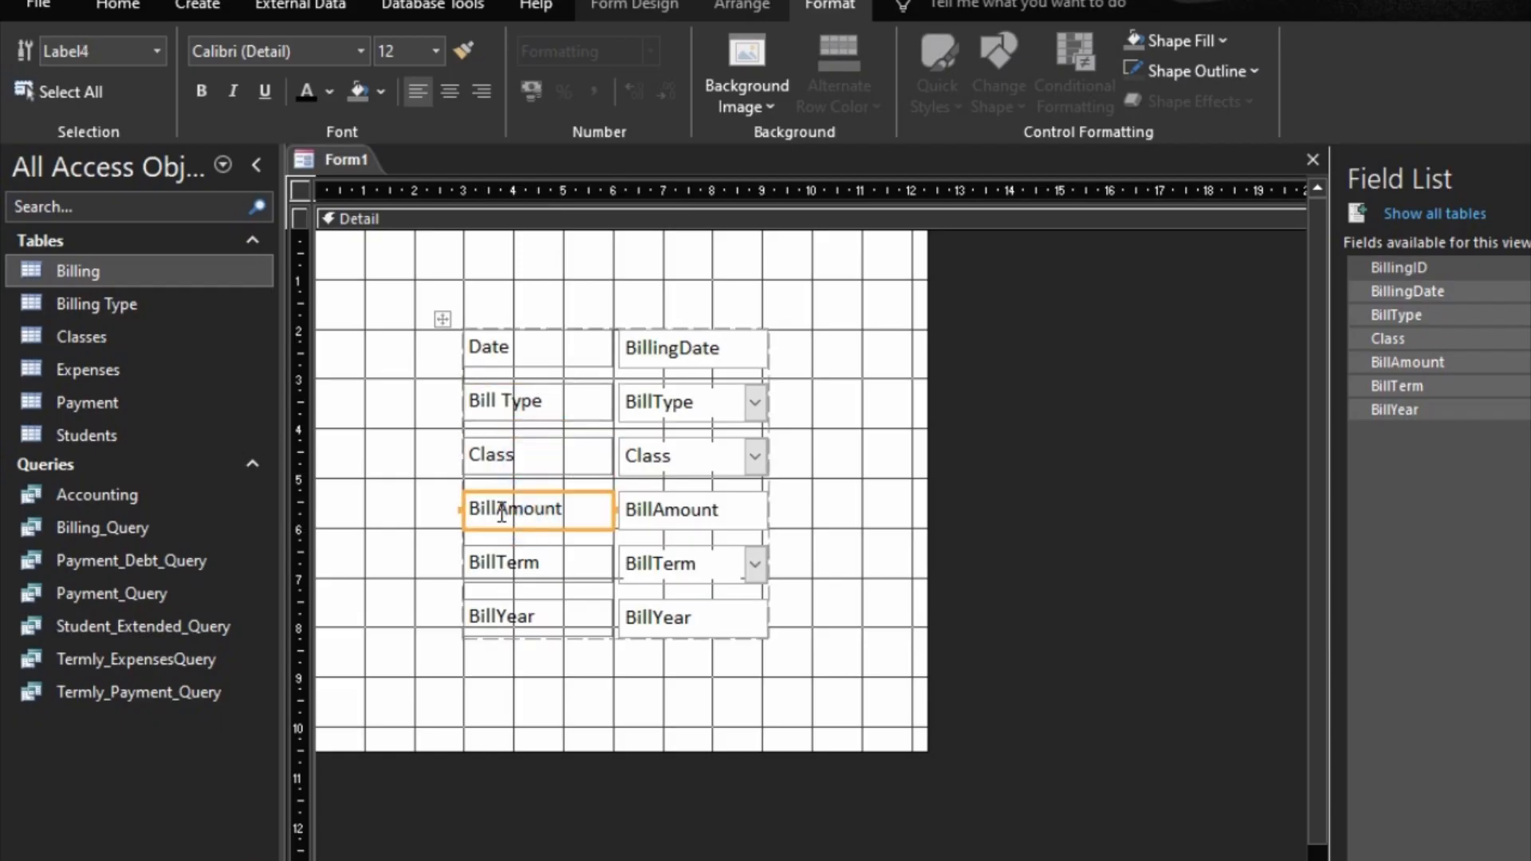
click(502, 512)
Step: Shorten the caption of the BillTerm label to "Term"
click(500, 563)
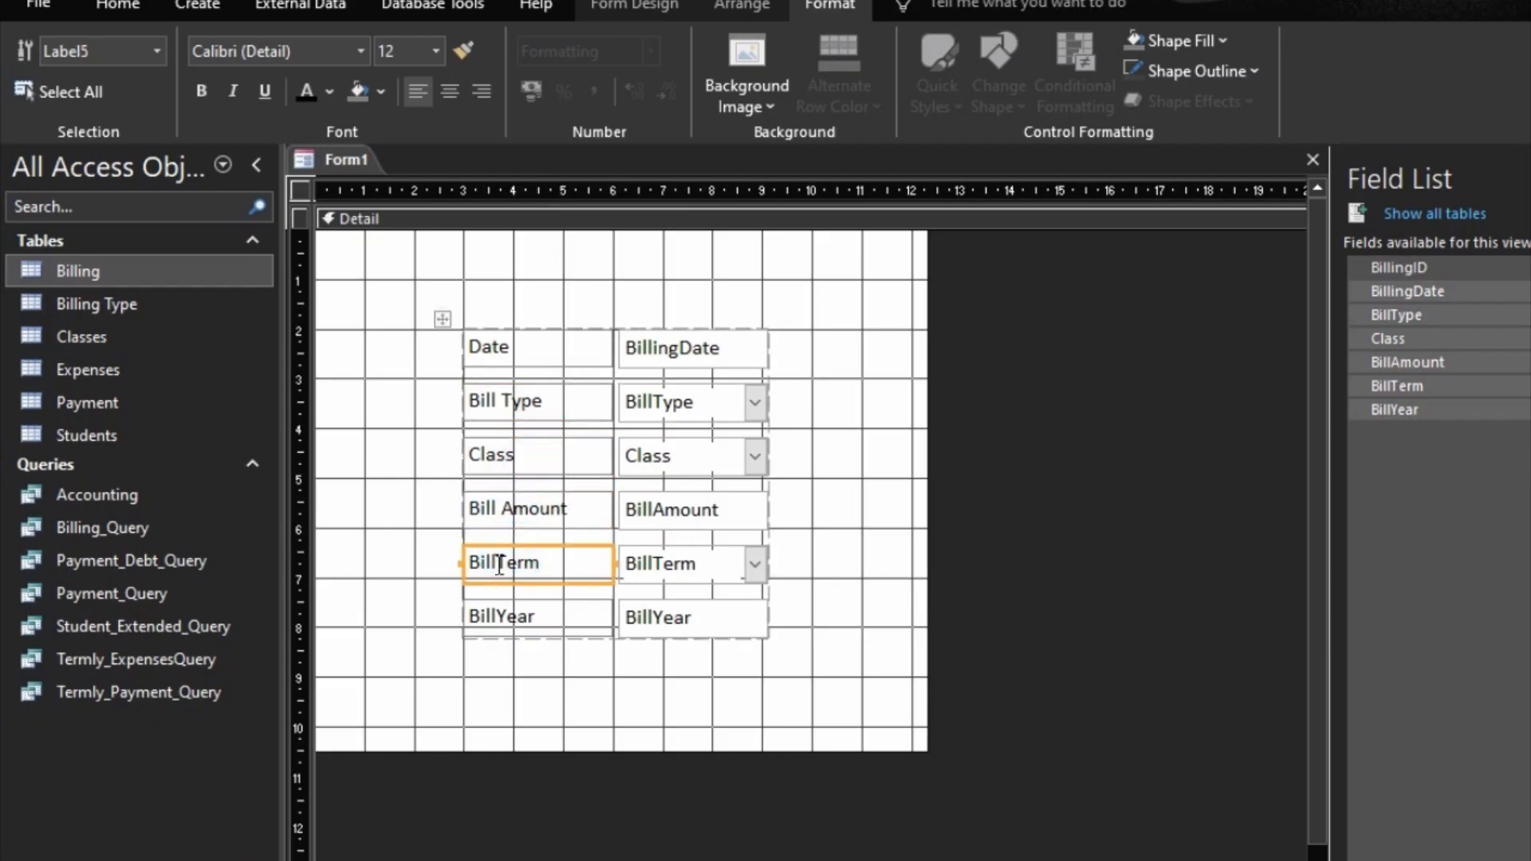
click(499, 563)
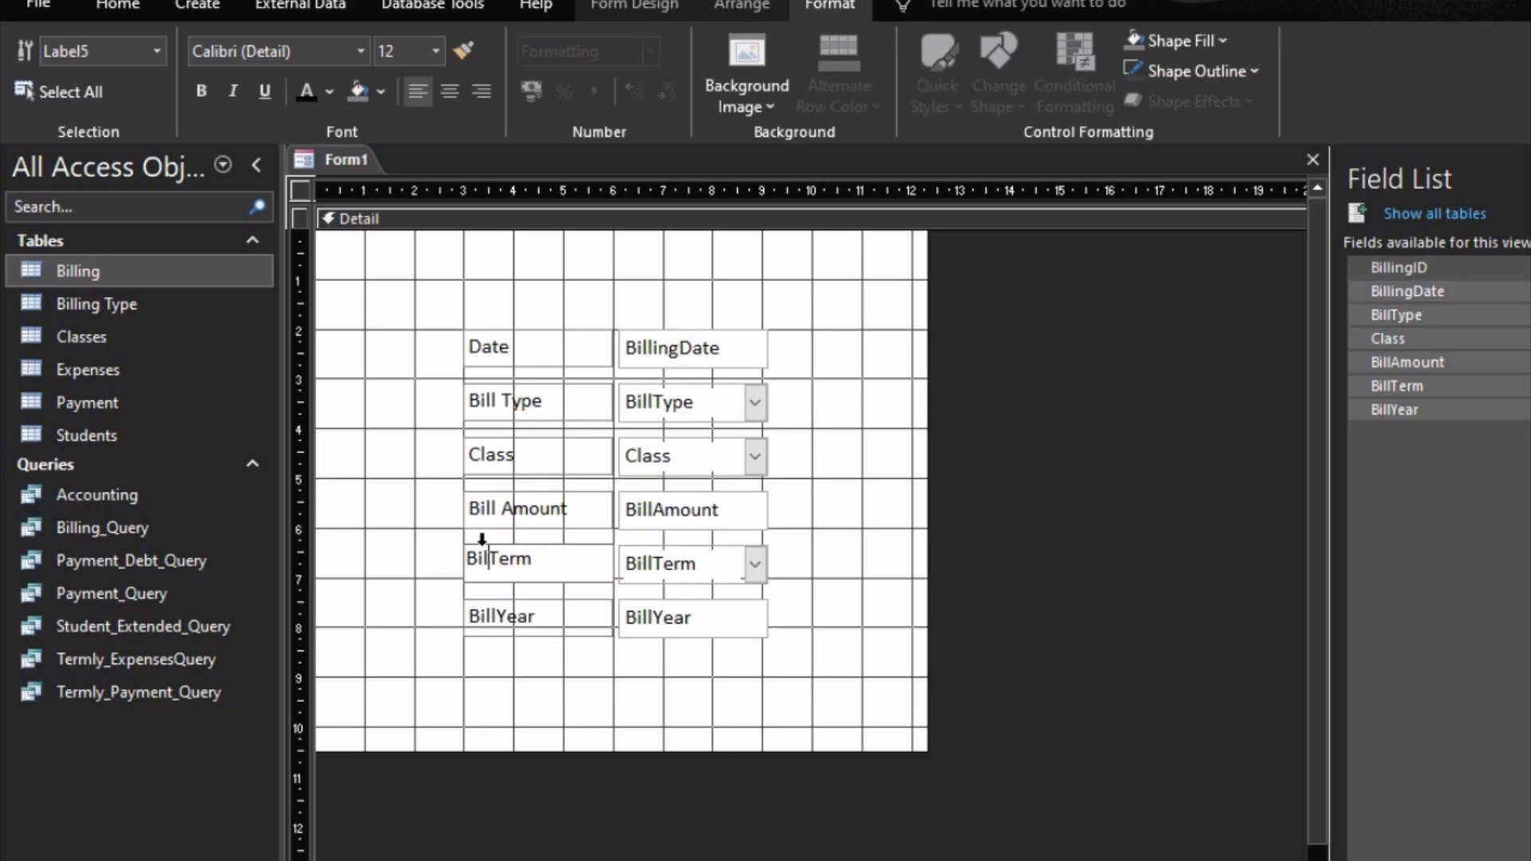
key(BackSpace)
key(BackSpace)
key(BackSpace)
Step: Shorten the caption of the BillYear label to "Year"
click(511, 622)
click(533, 619)
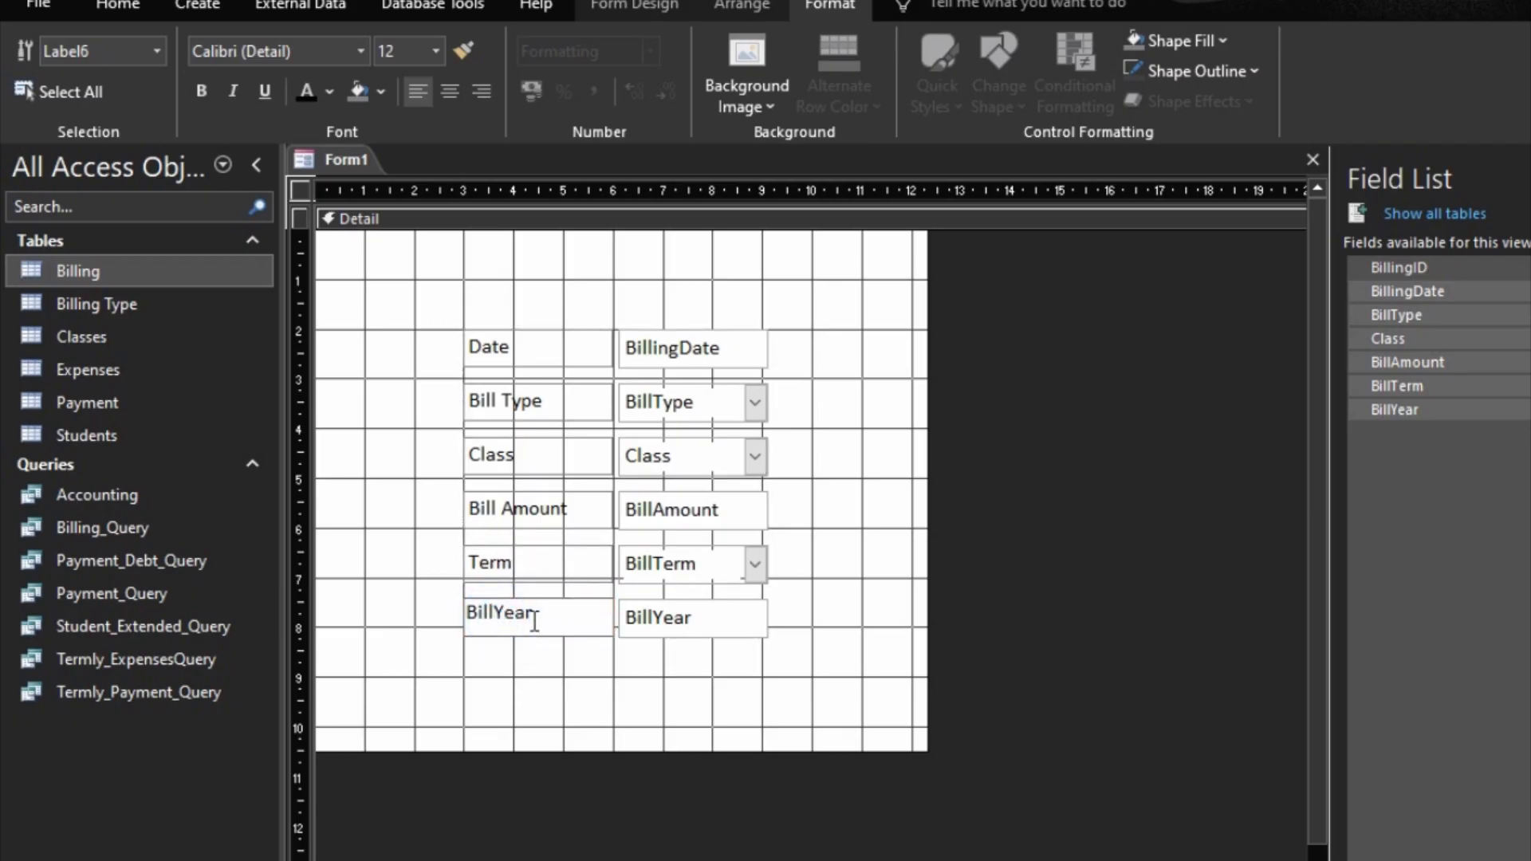
key(Left)
key(Left)
key(Left)
key(Left)
key(BackSpace)
key(BackSpace)
key(BackSpace)
key(BackSpace)
click(464, 292)
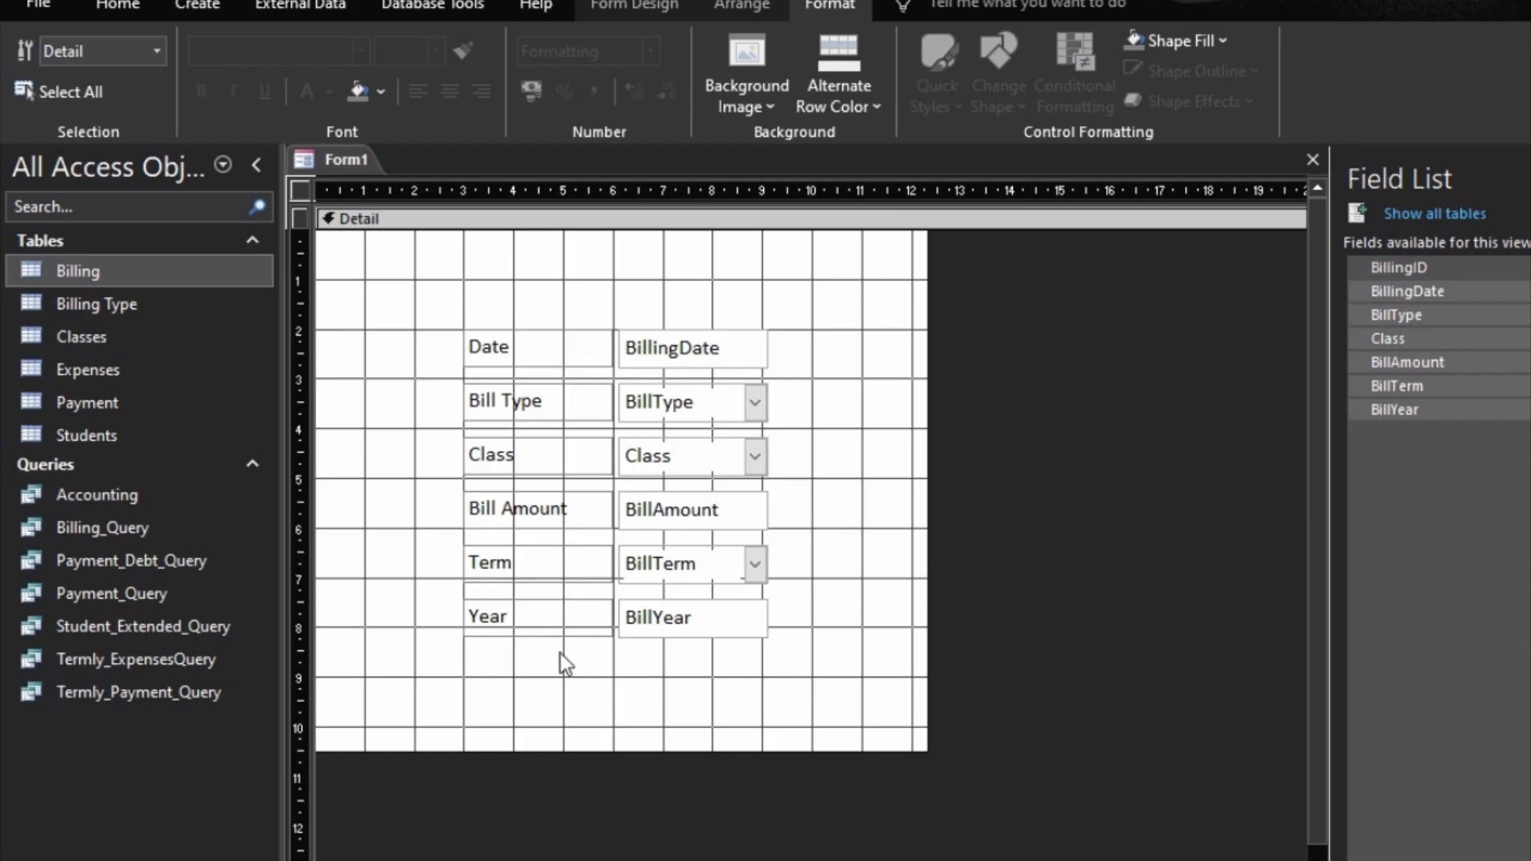
Step: Widen the field column to about ruler mark 12 and enlarge the Detail section to about 16 wide by 11 high
click(767, 617)
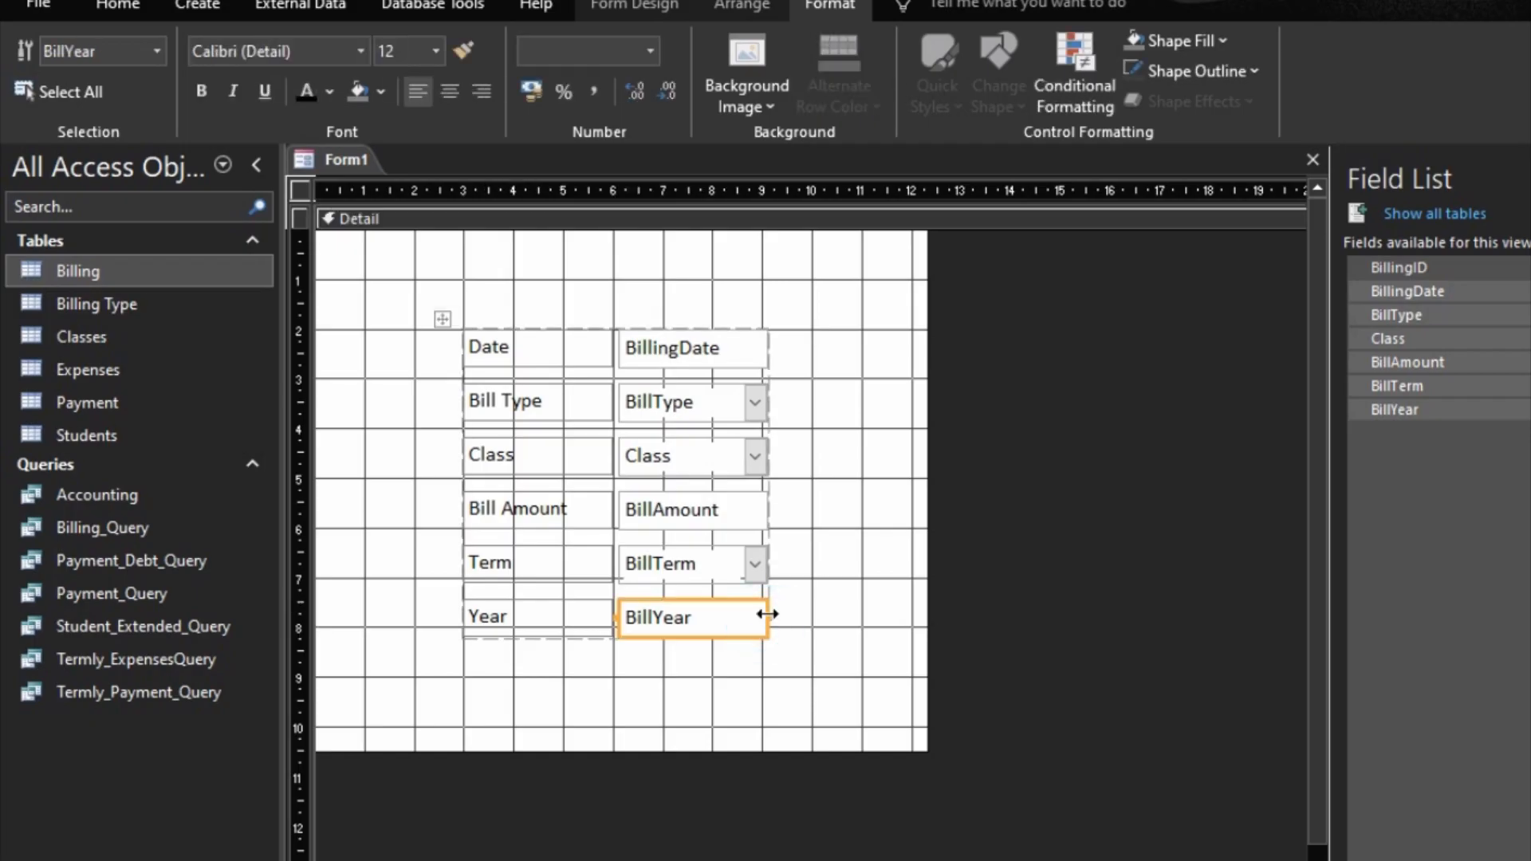
drag(767, 614, 913, 618)
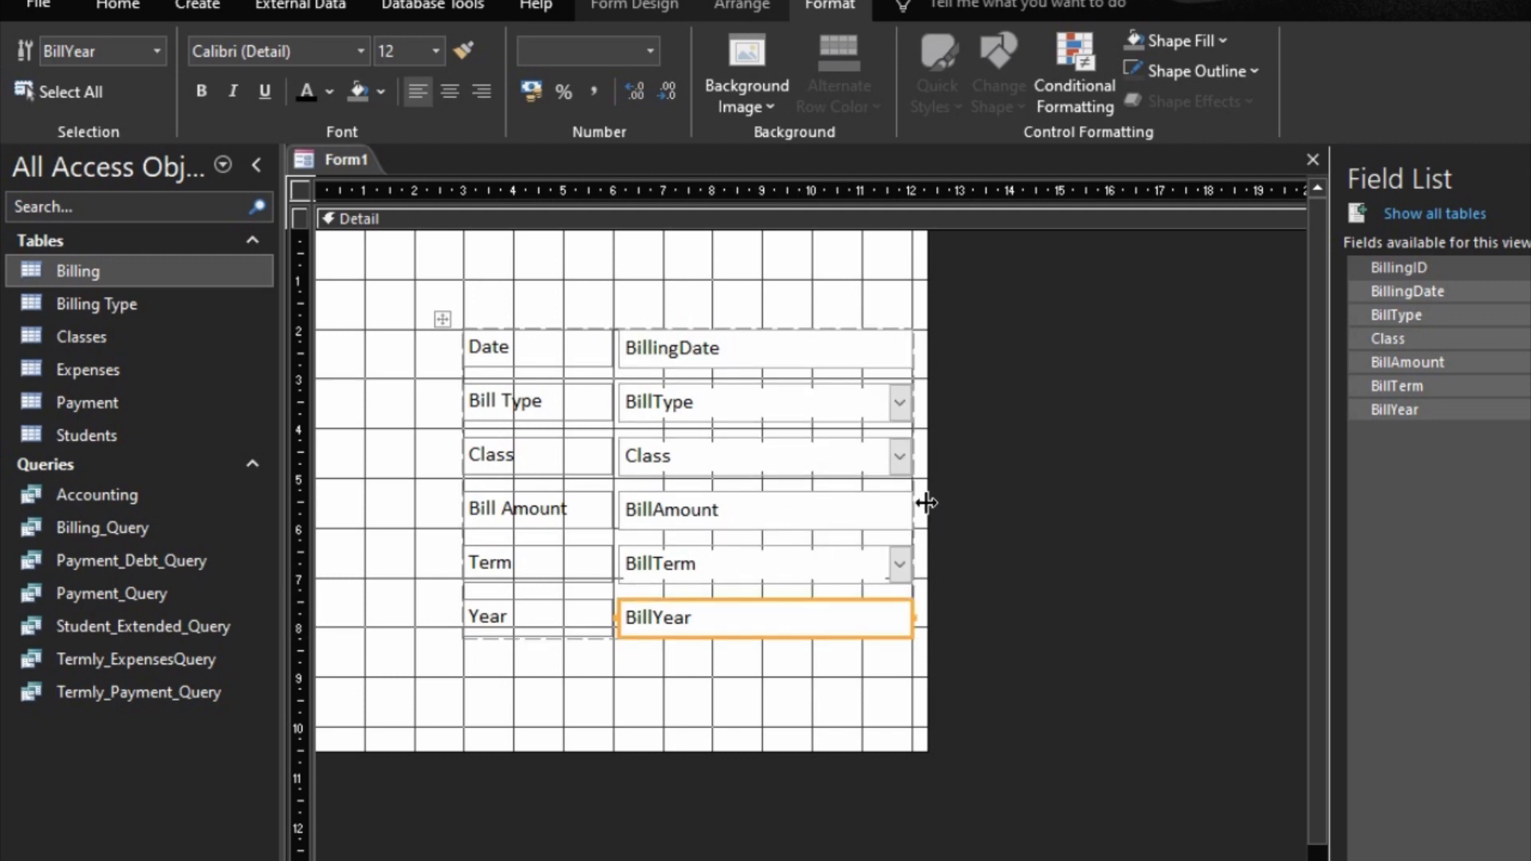
drag(926, 502, 1112, 502)
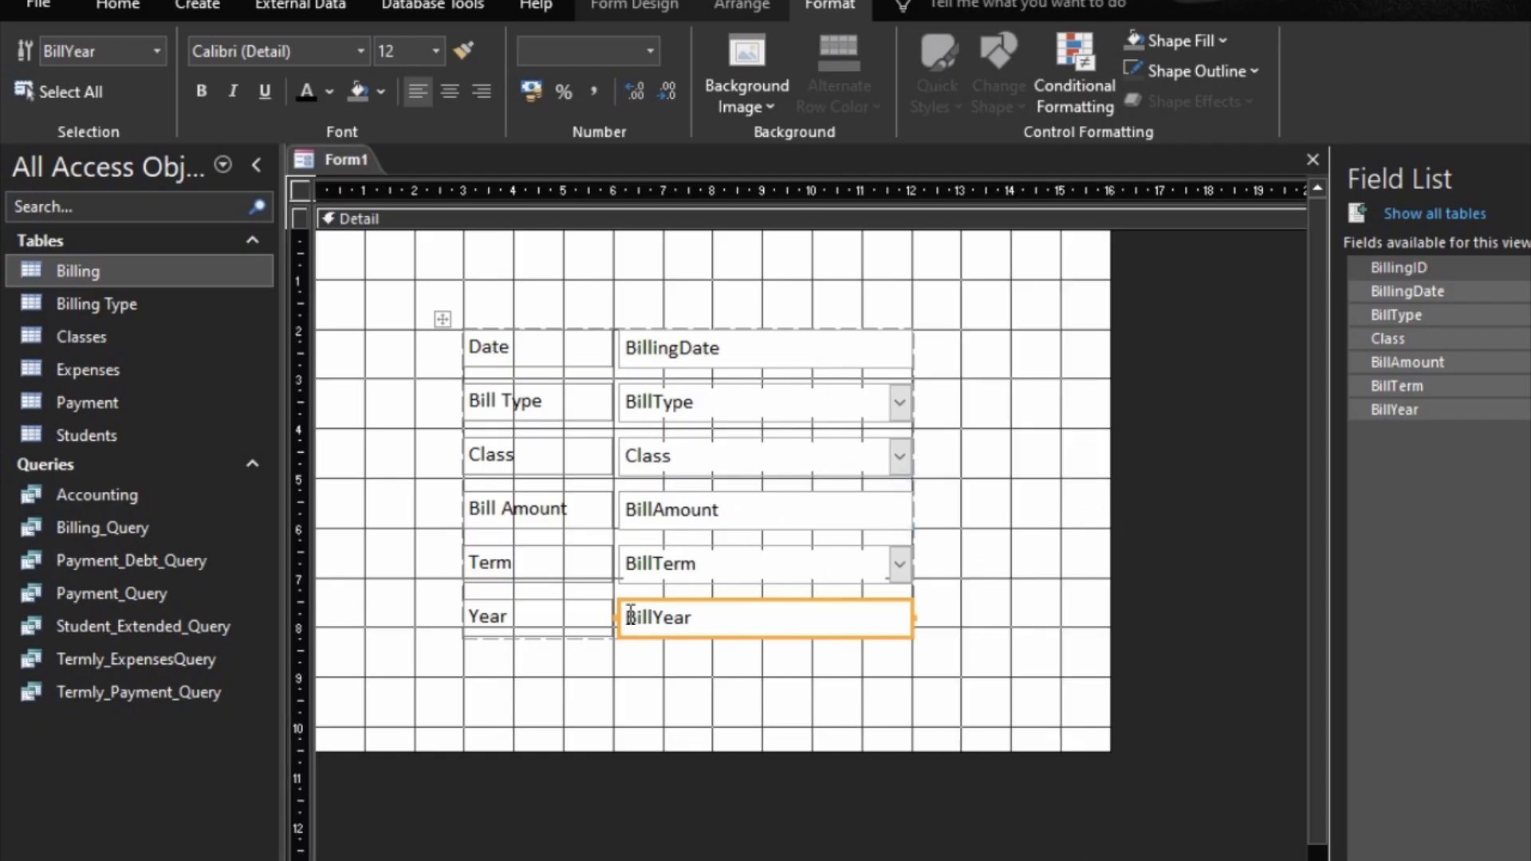
drag(630, 750, 650, 778)
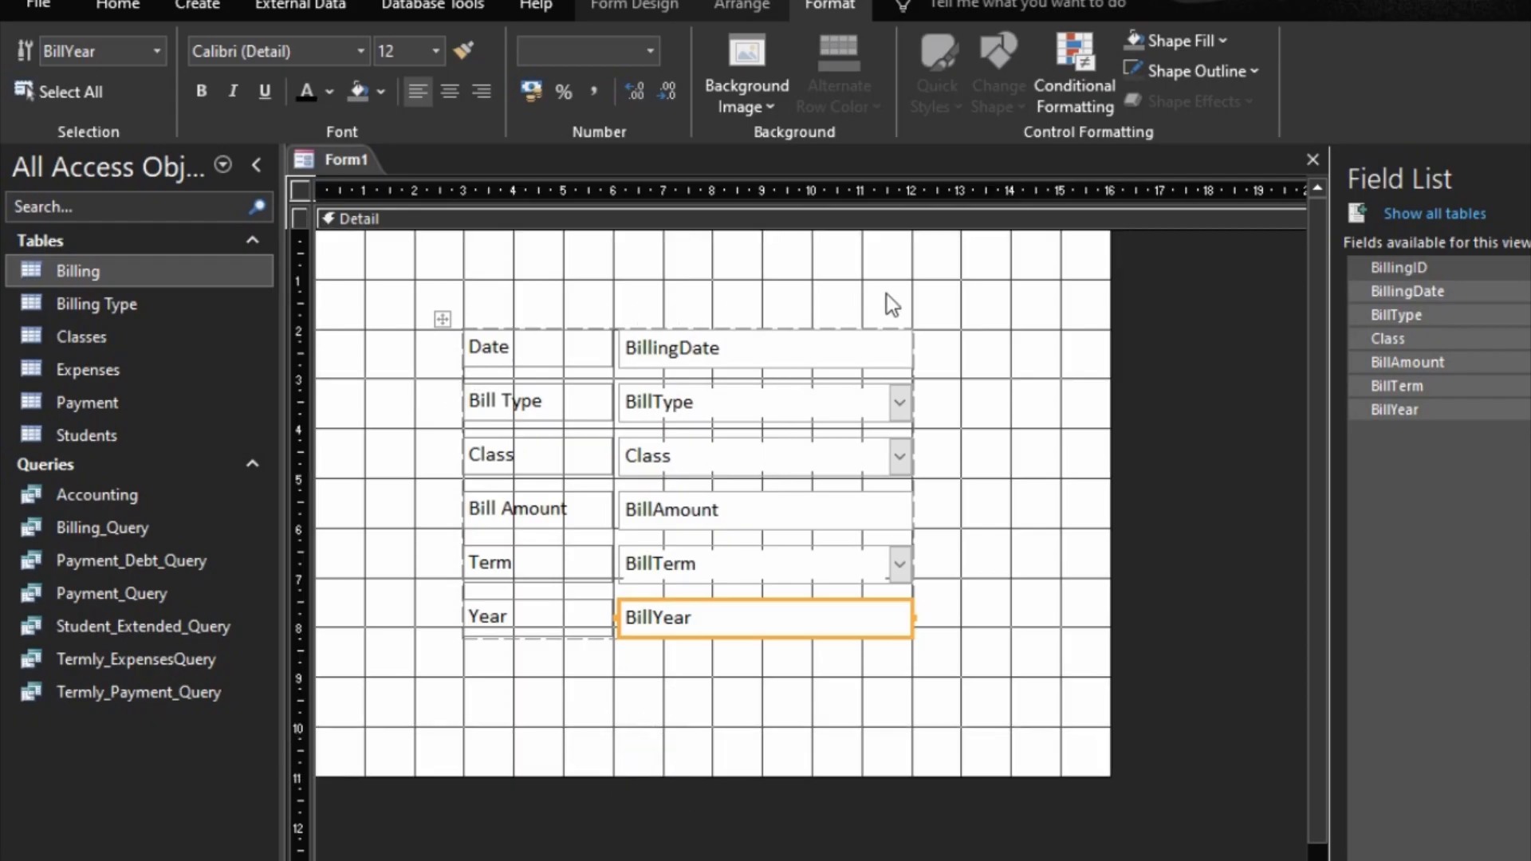
Step: Add the Form Header/Footer sections to the form and select the Form Header
right_click(996, 261)
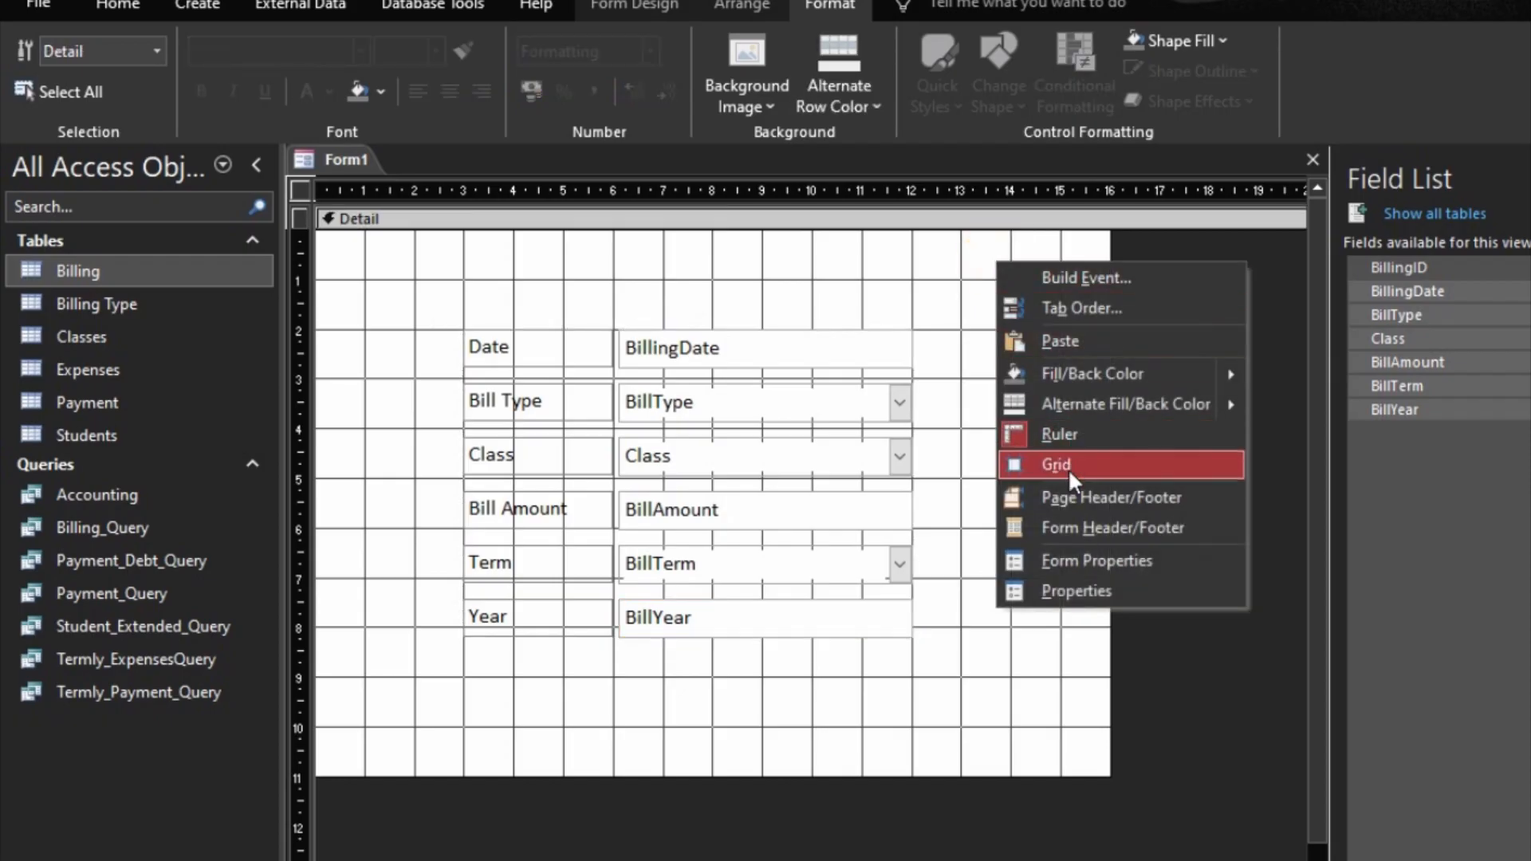
click(1086, 542)
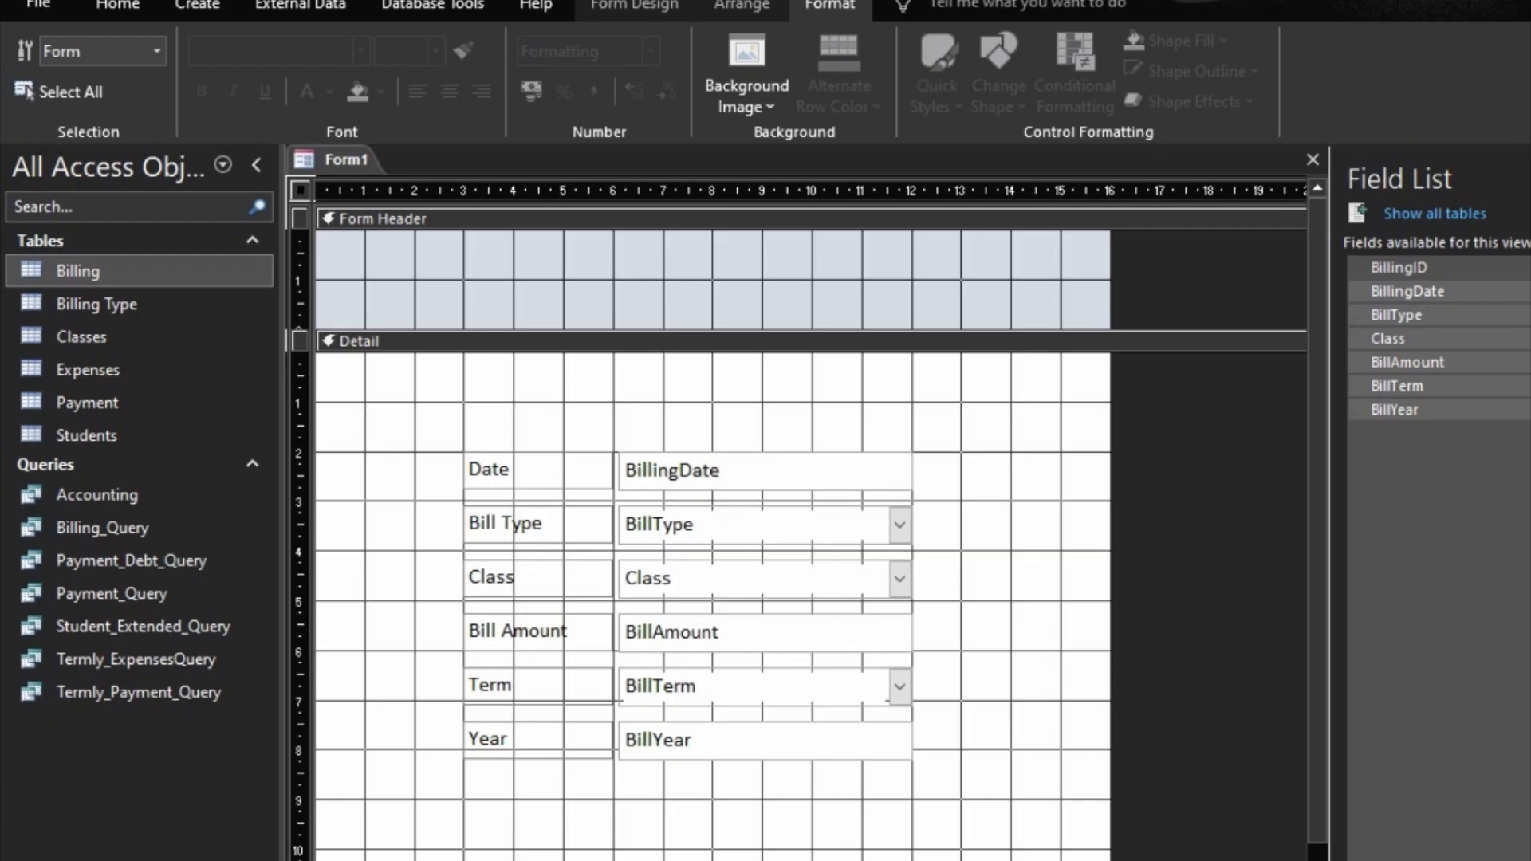
drag(1111, 383, 1113, 383)
drag(726, 860, 724, 853)
click(721, 223)
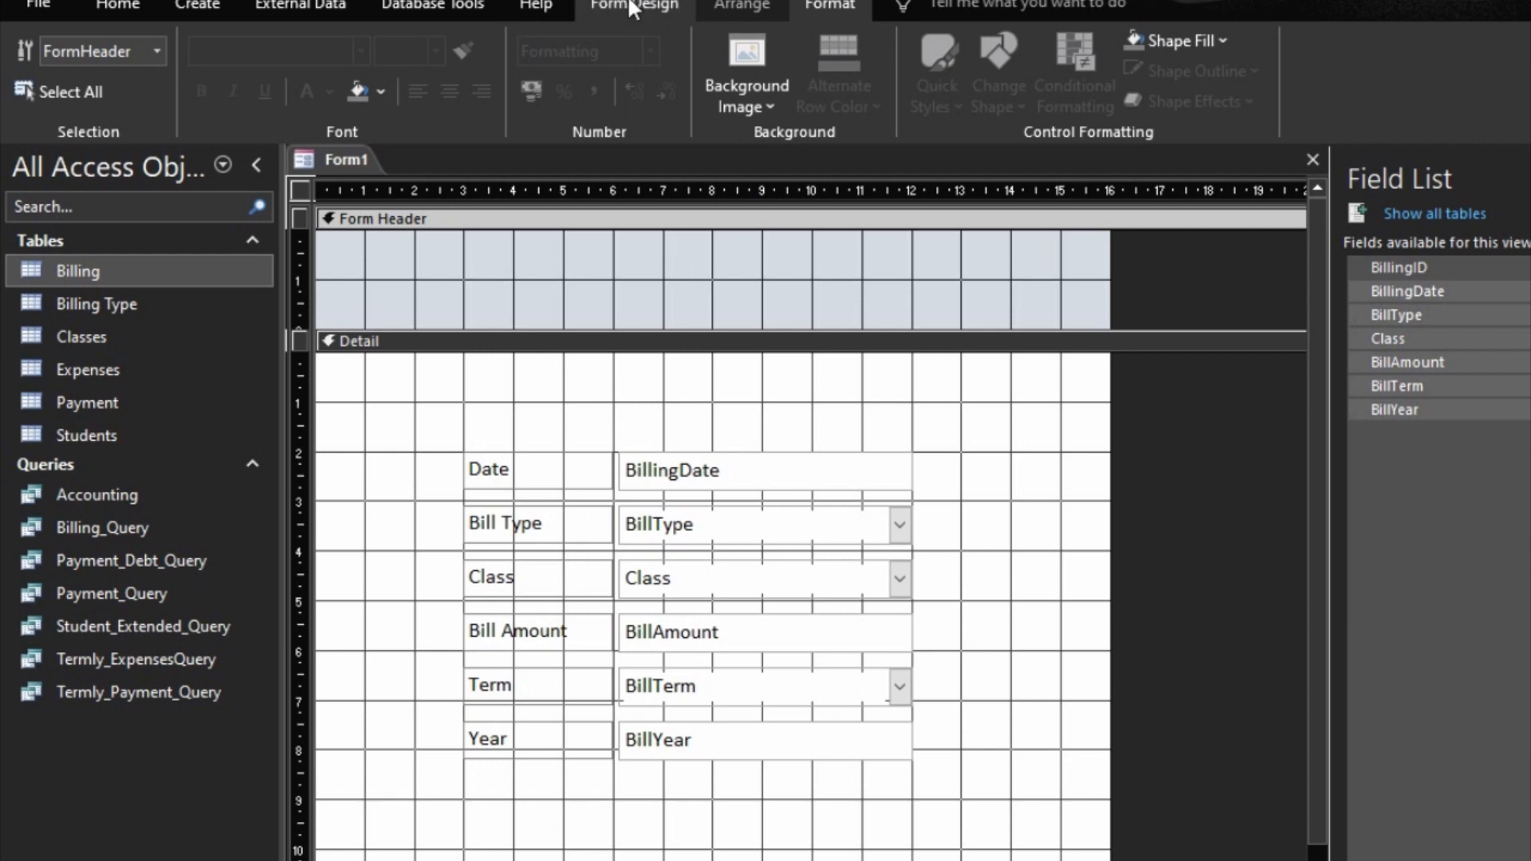
Step: Set the back color of the Form Header and the Form Footer to the gold theme color, Accent 4
double_click(727, 212)
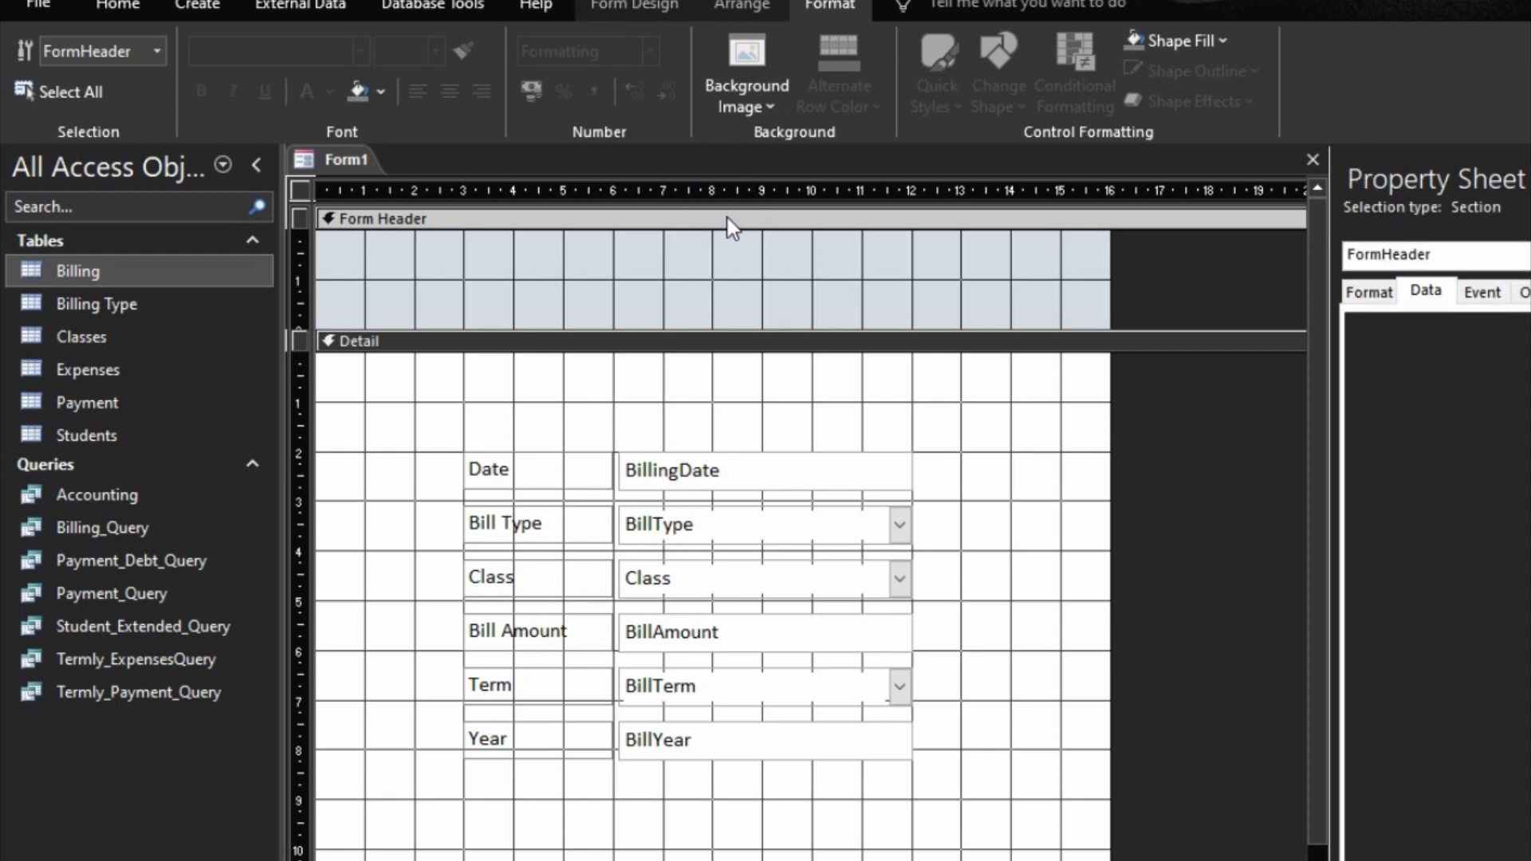
right_click(727, 216)
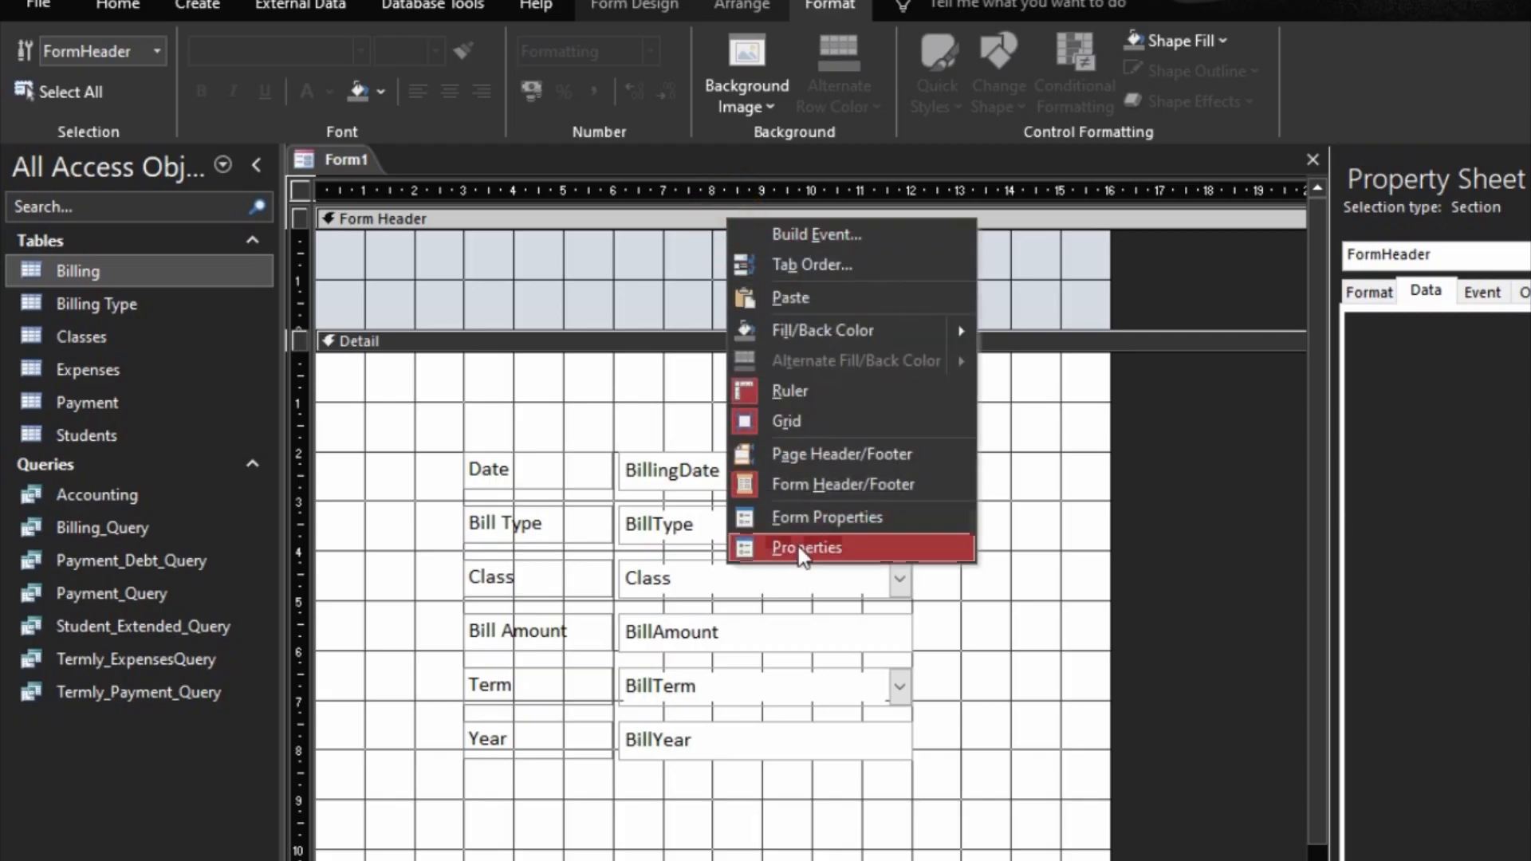
click(638, 228)
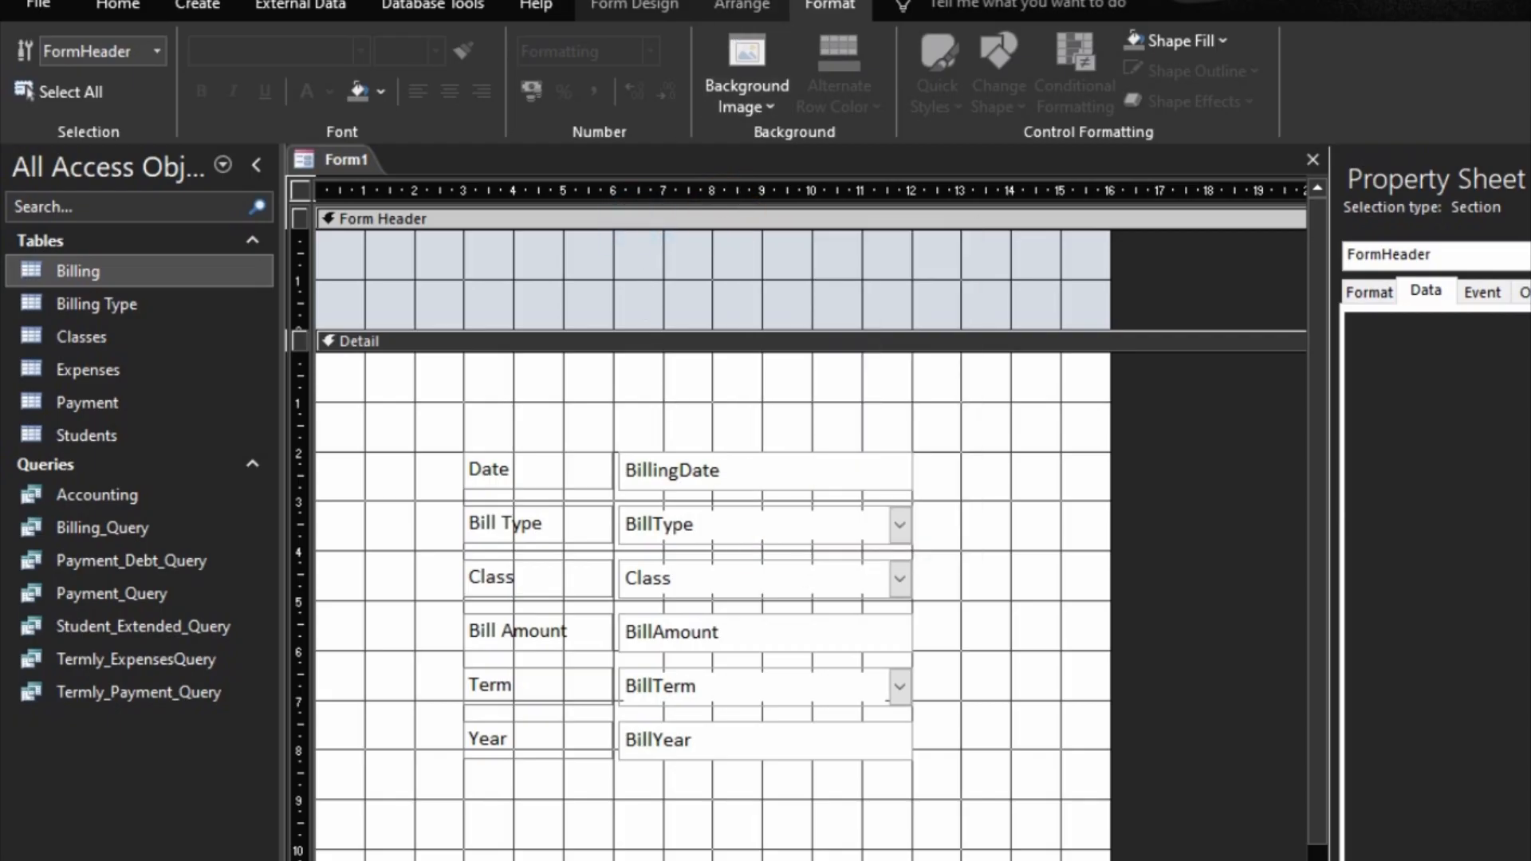
click(643, 6)
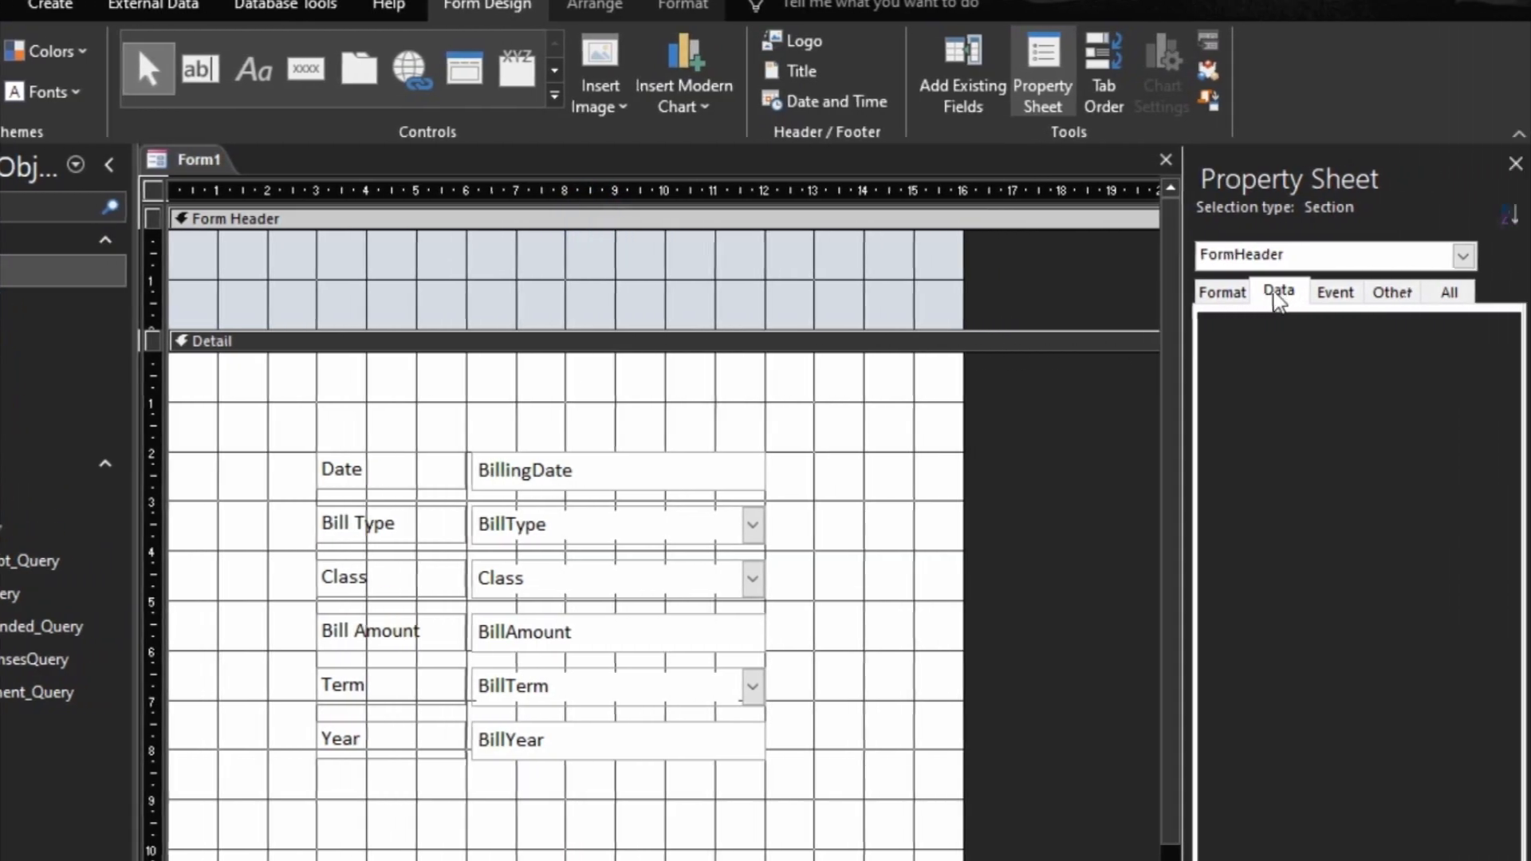
click(1223, 296)
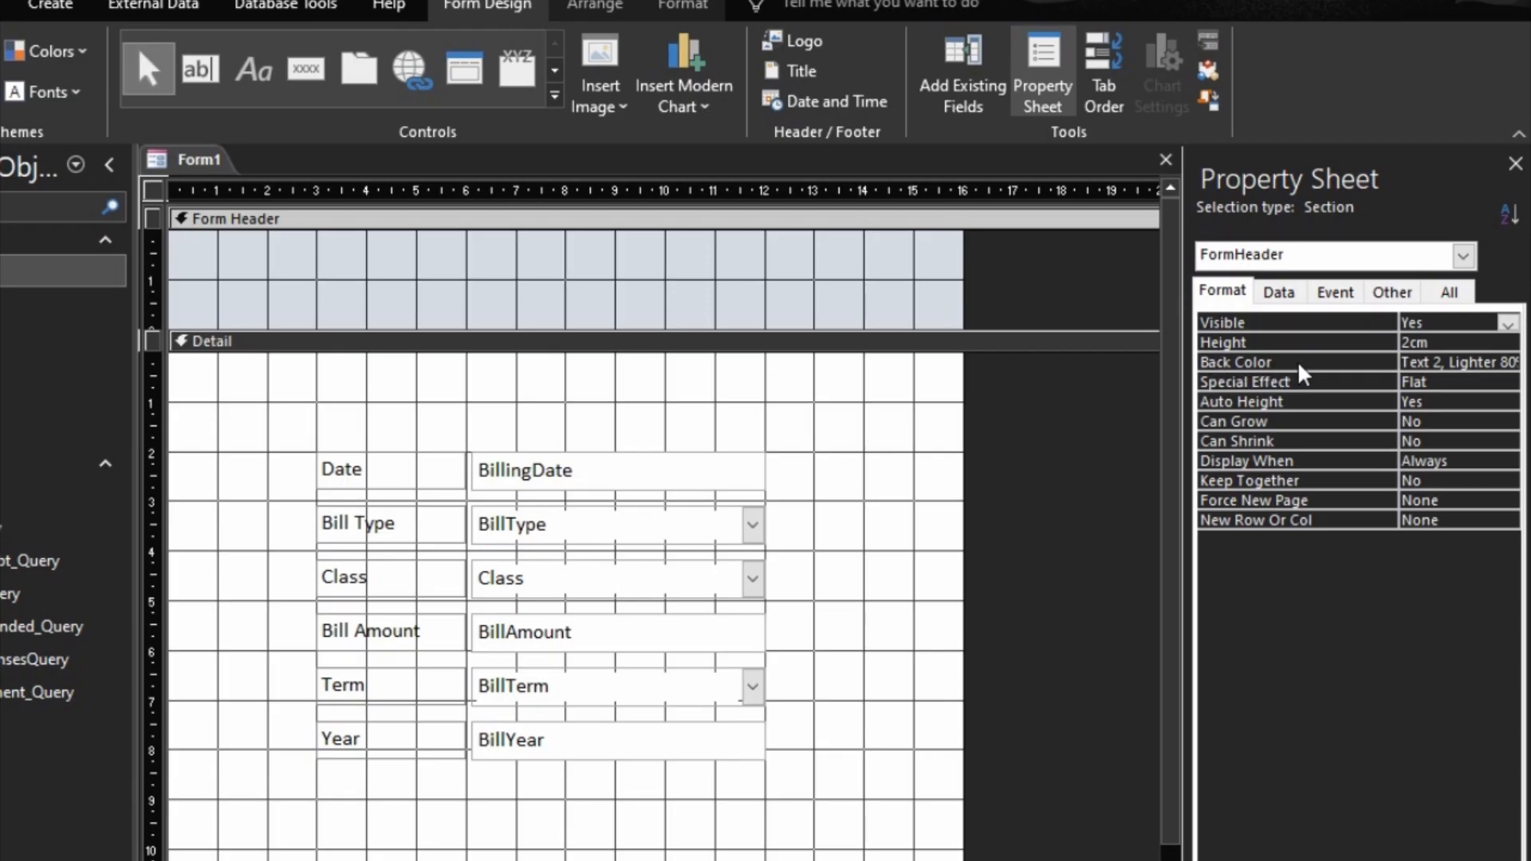
click(1506, 363)
click(1508, 363)
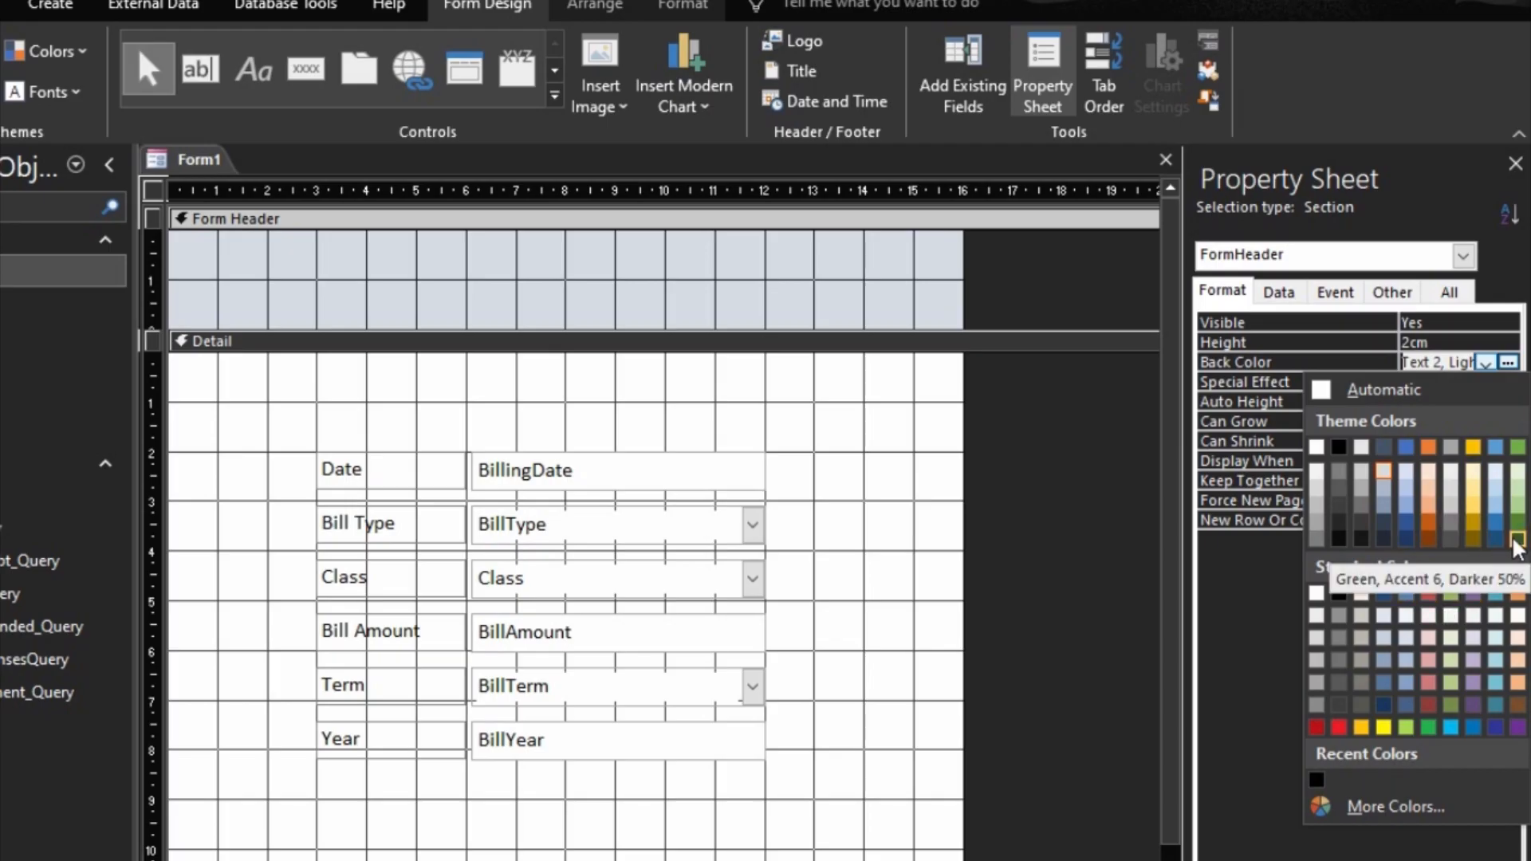
click(1475, 449)
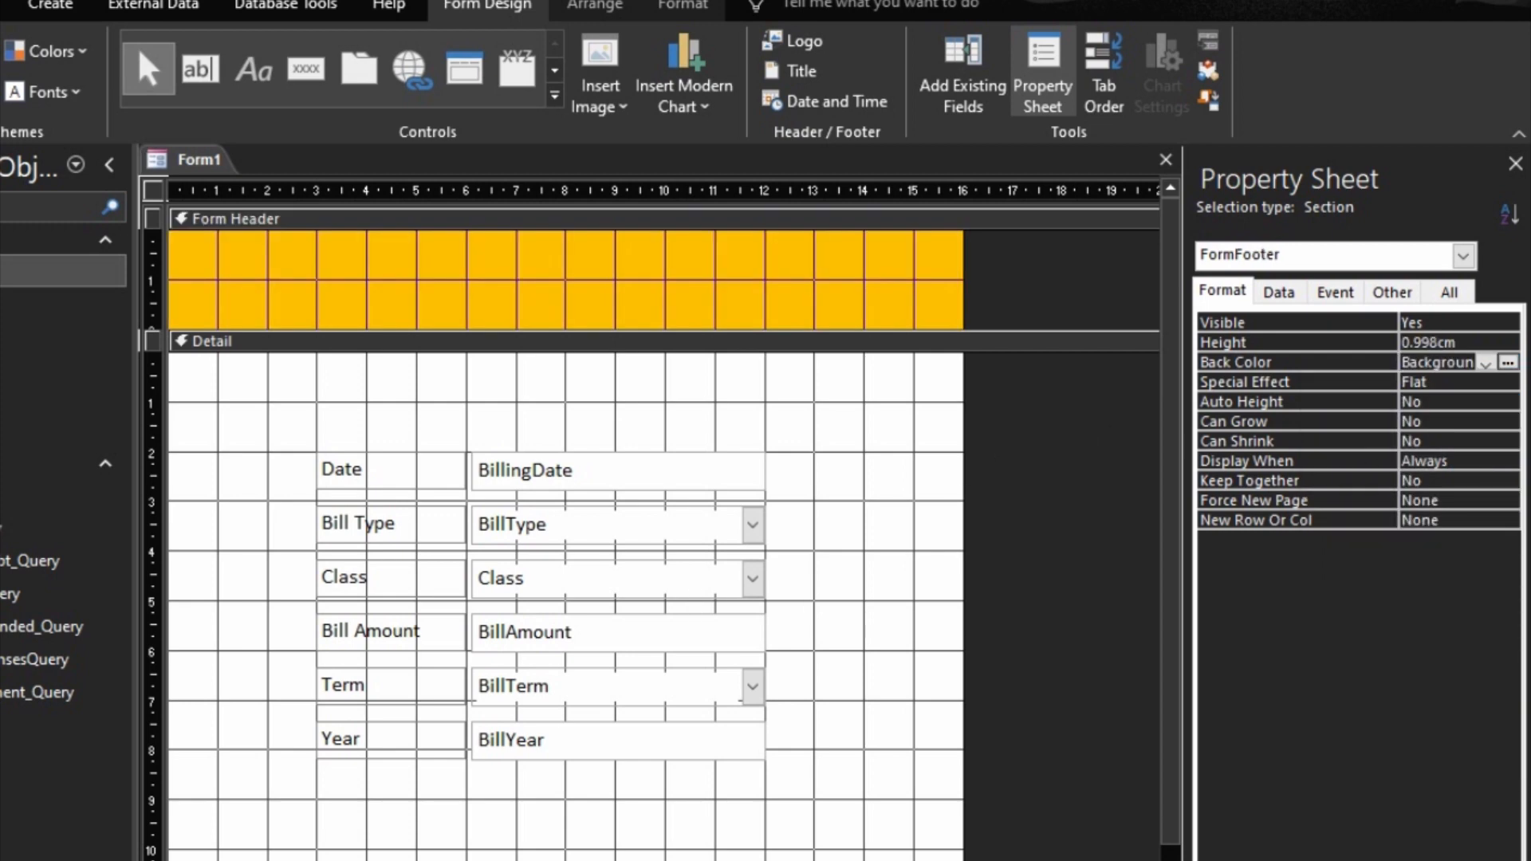
click(1508, 362)
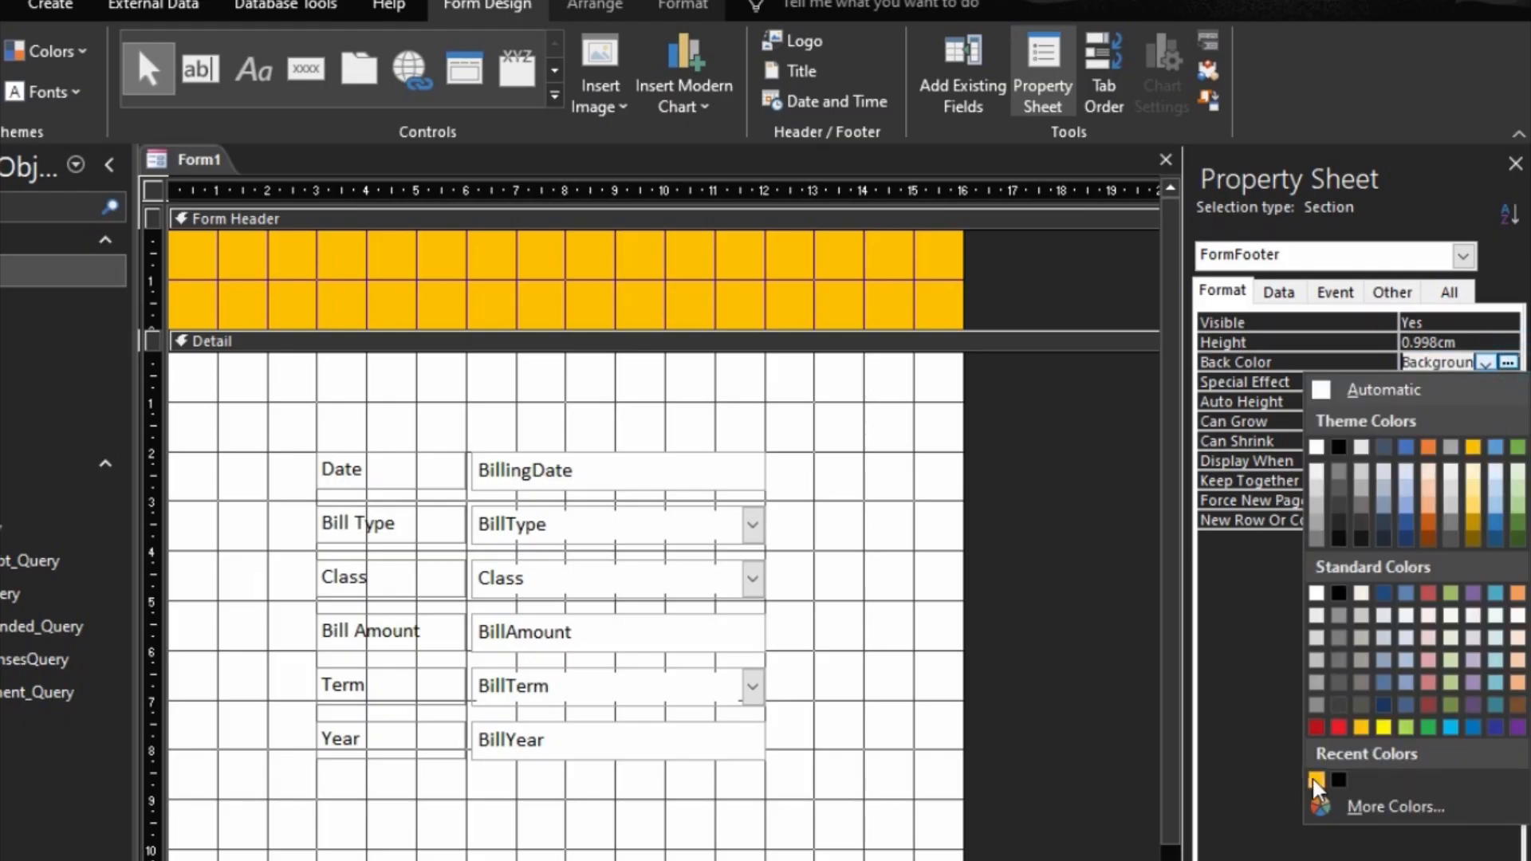
click(1317, 780)
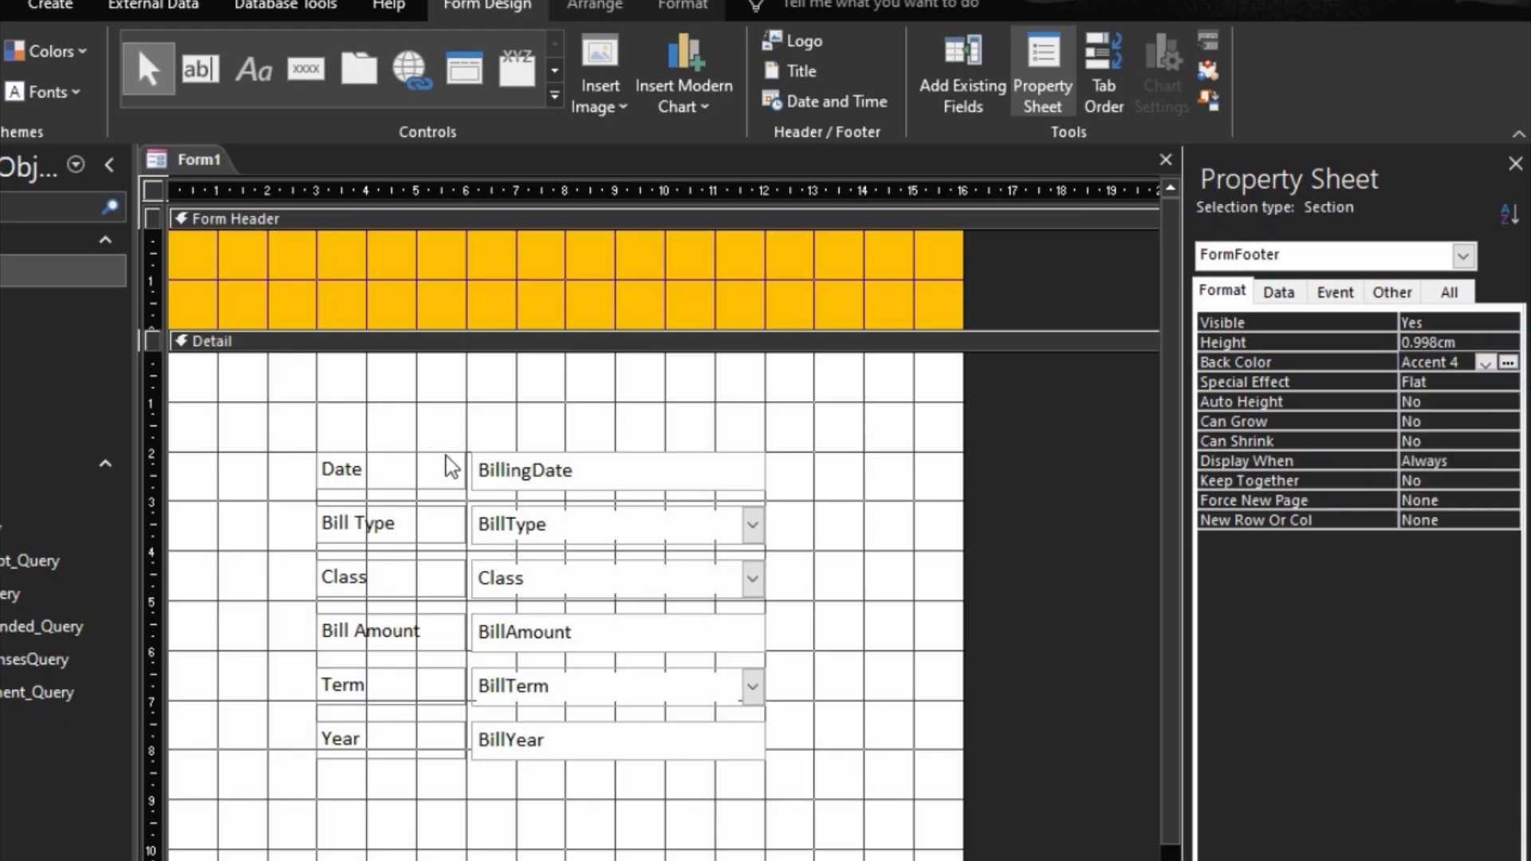
Step: Select the Detail section and narrow the form to about 15 cm wide
click(518, 346)
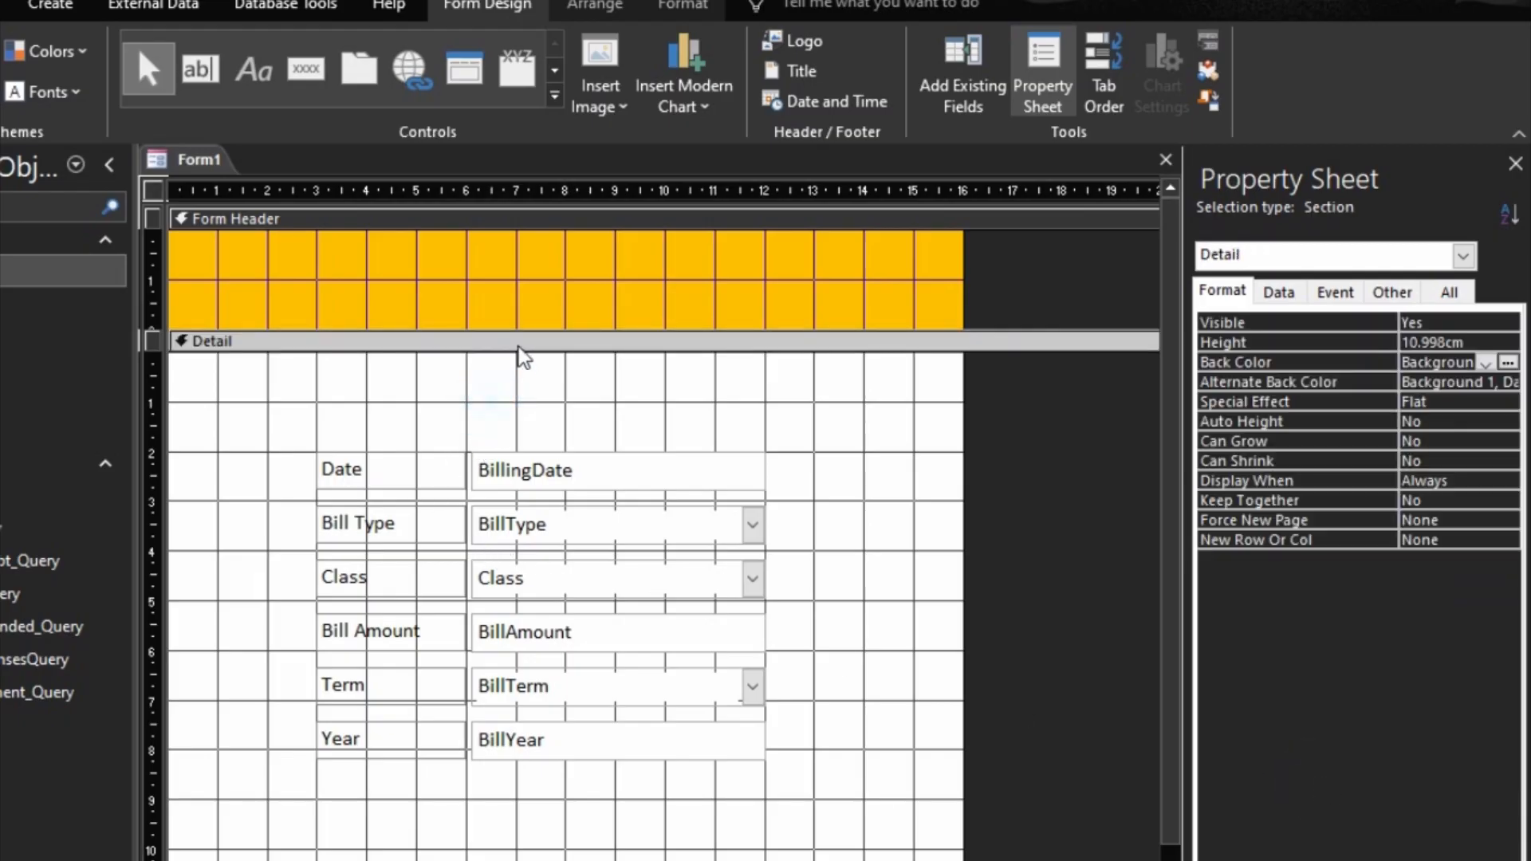
click(526, 391)
drag(960, 547, 913, 545)
Step: For the whole form, set Record Selectors and Navigation Buttons to No and Scroll Bars to Neither
click(1226, 293)
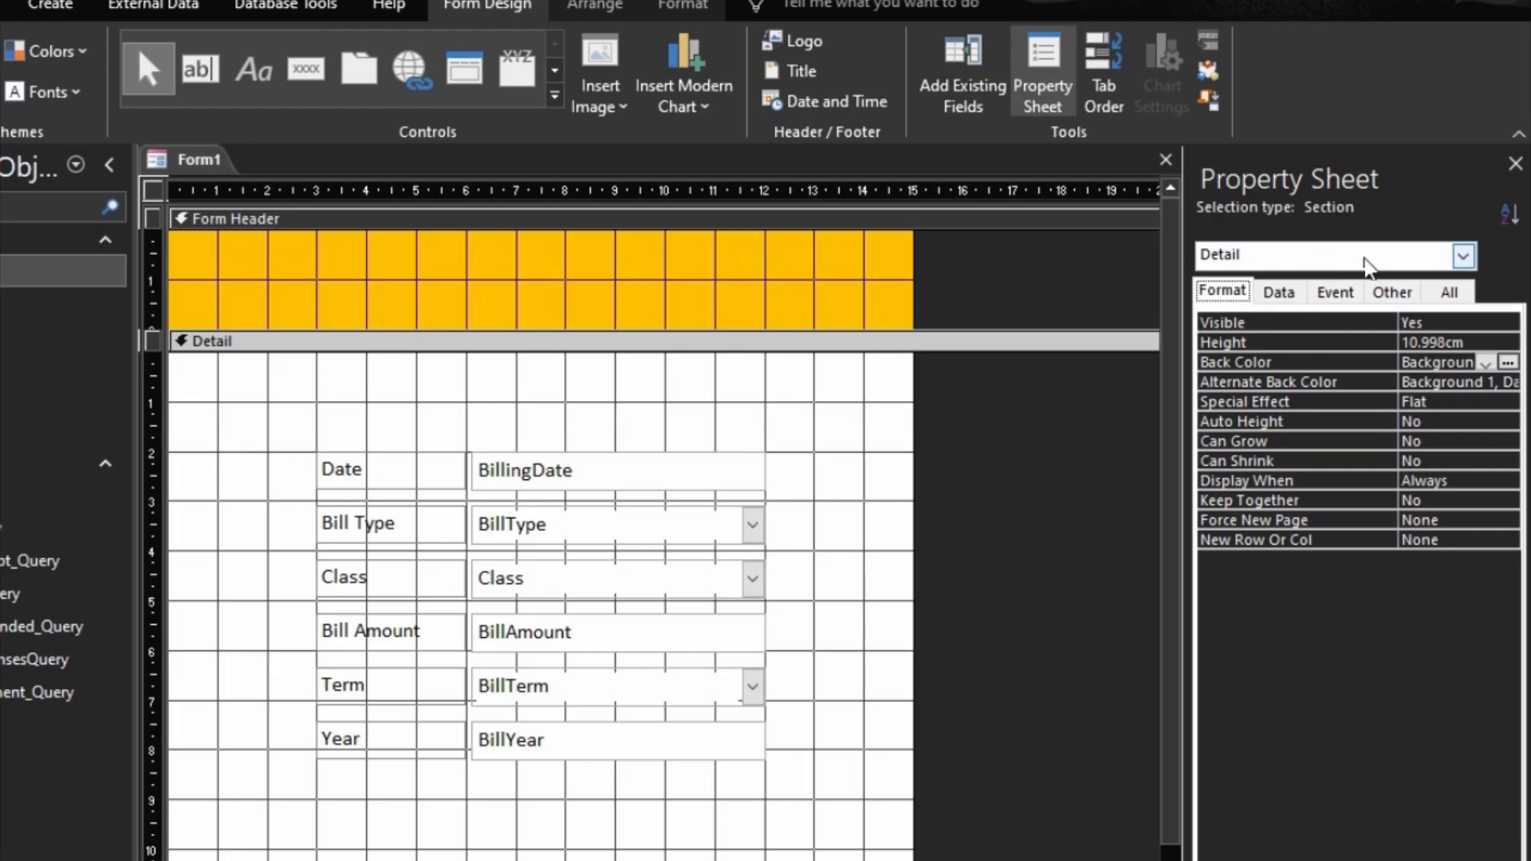
click(159, 187)
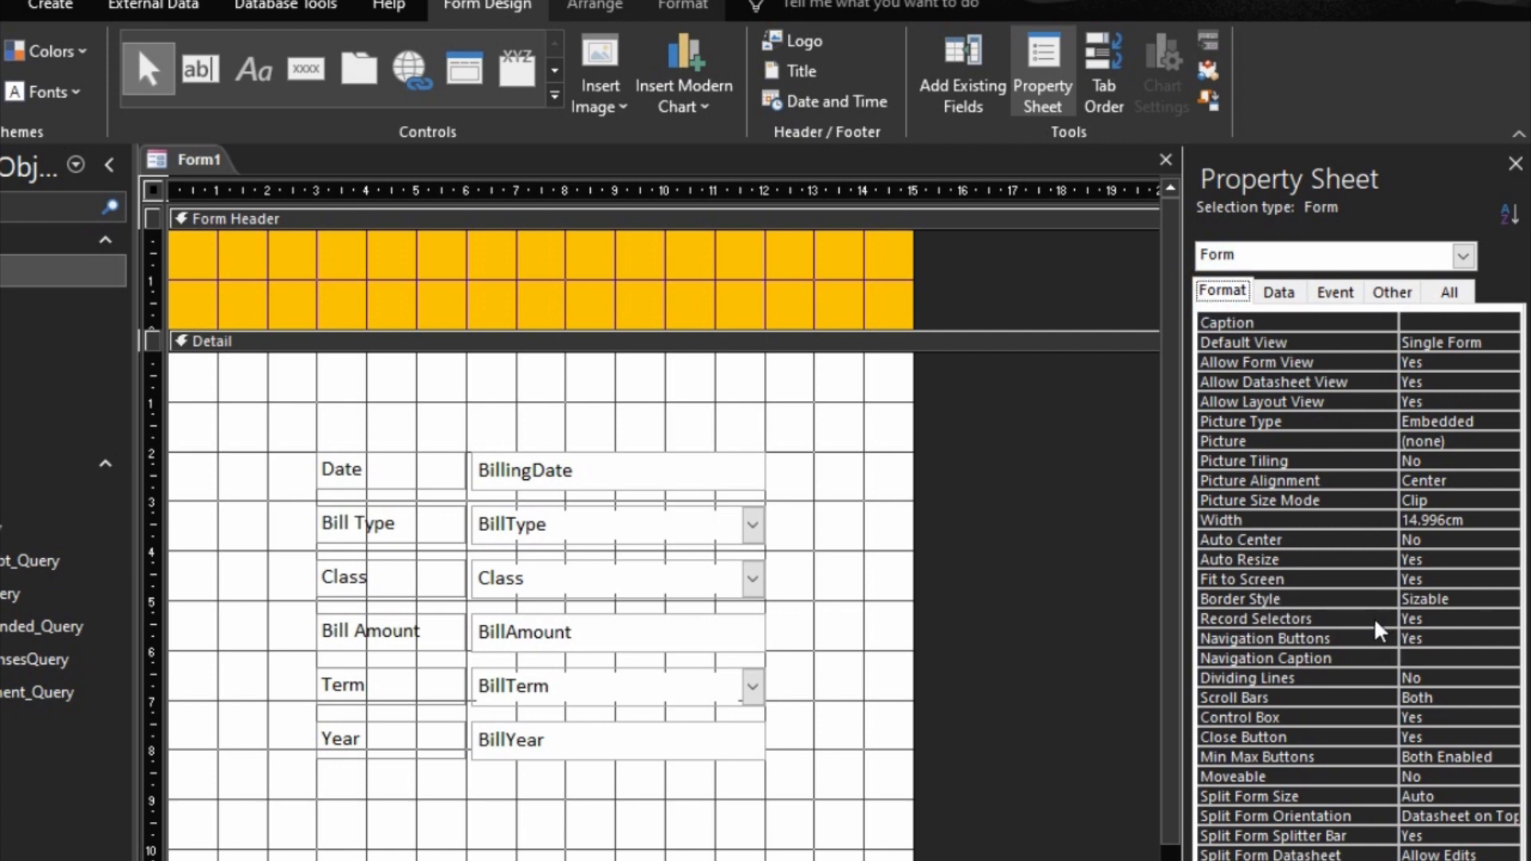
double_click(1337, 618)
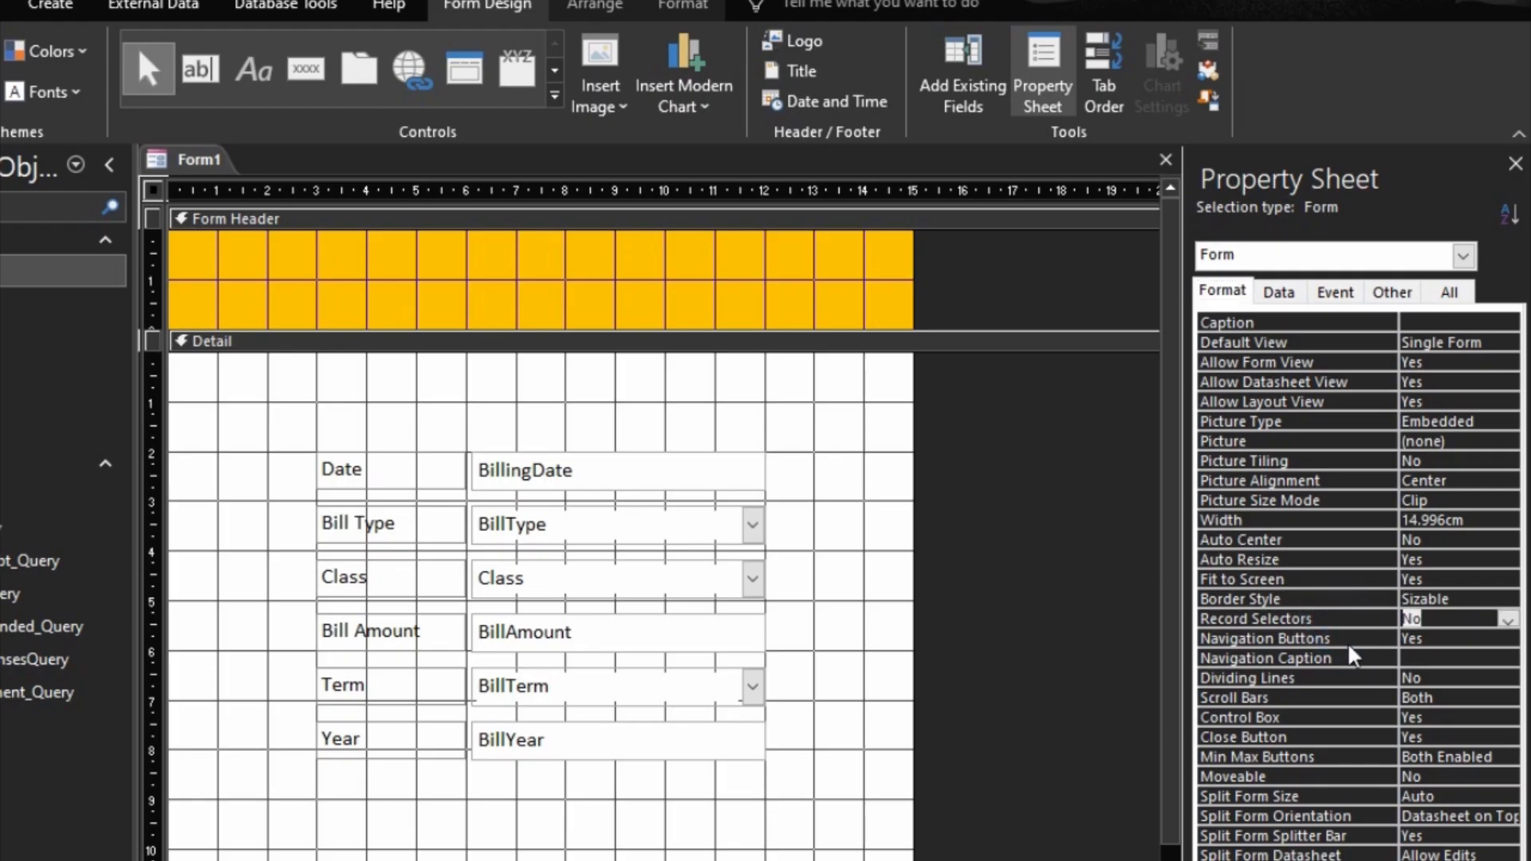
double_click(1351, 640)
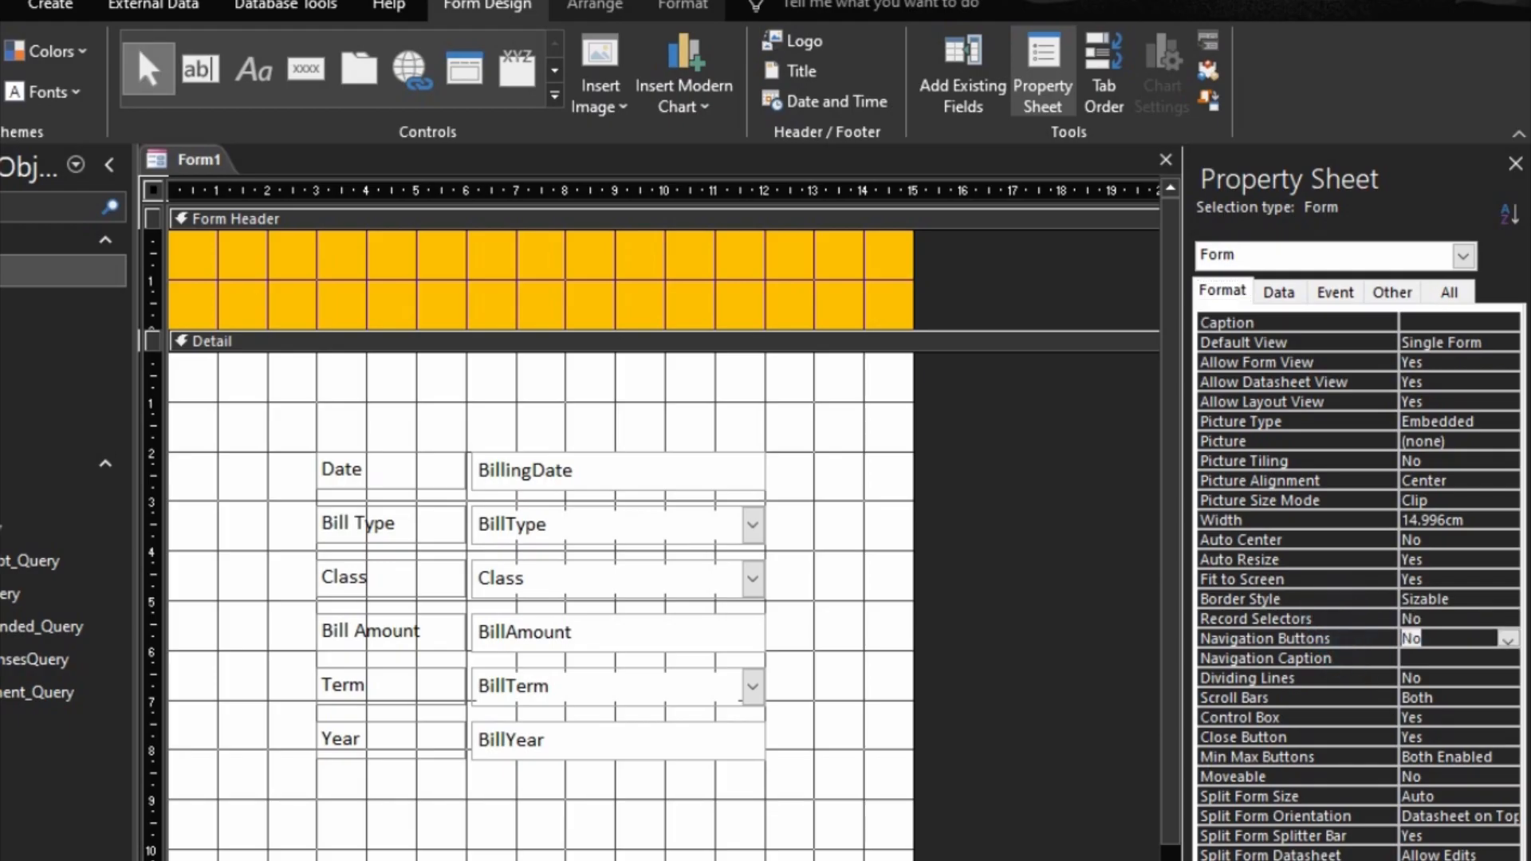
double_click(1323, 693)
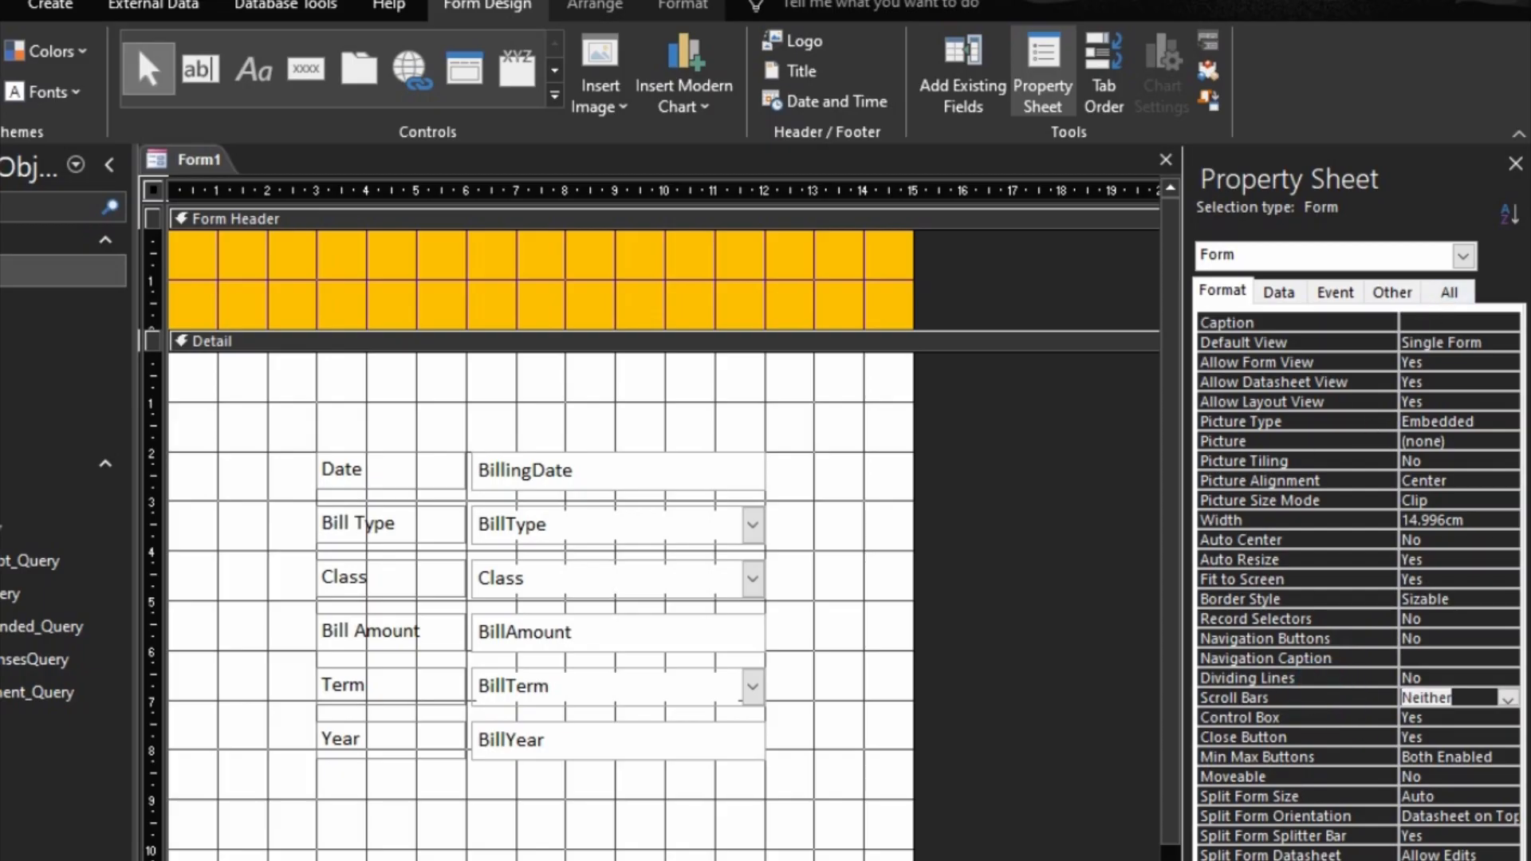
Step: Preview the form in Form view and check the Date field's calendar picker without changing the date
click(1381, 859)
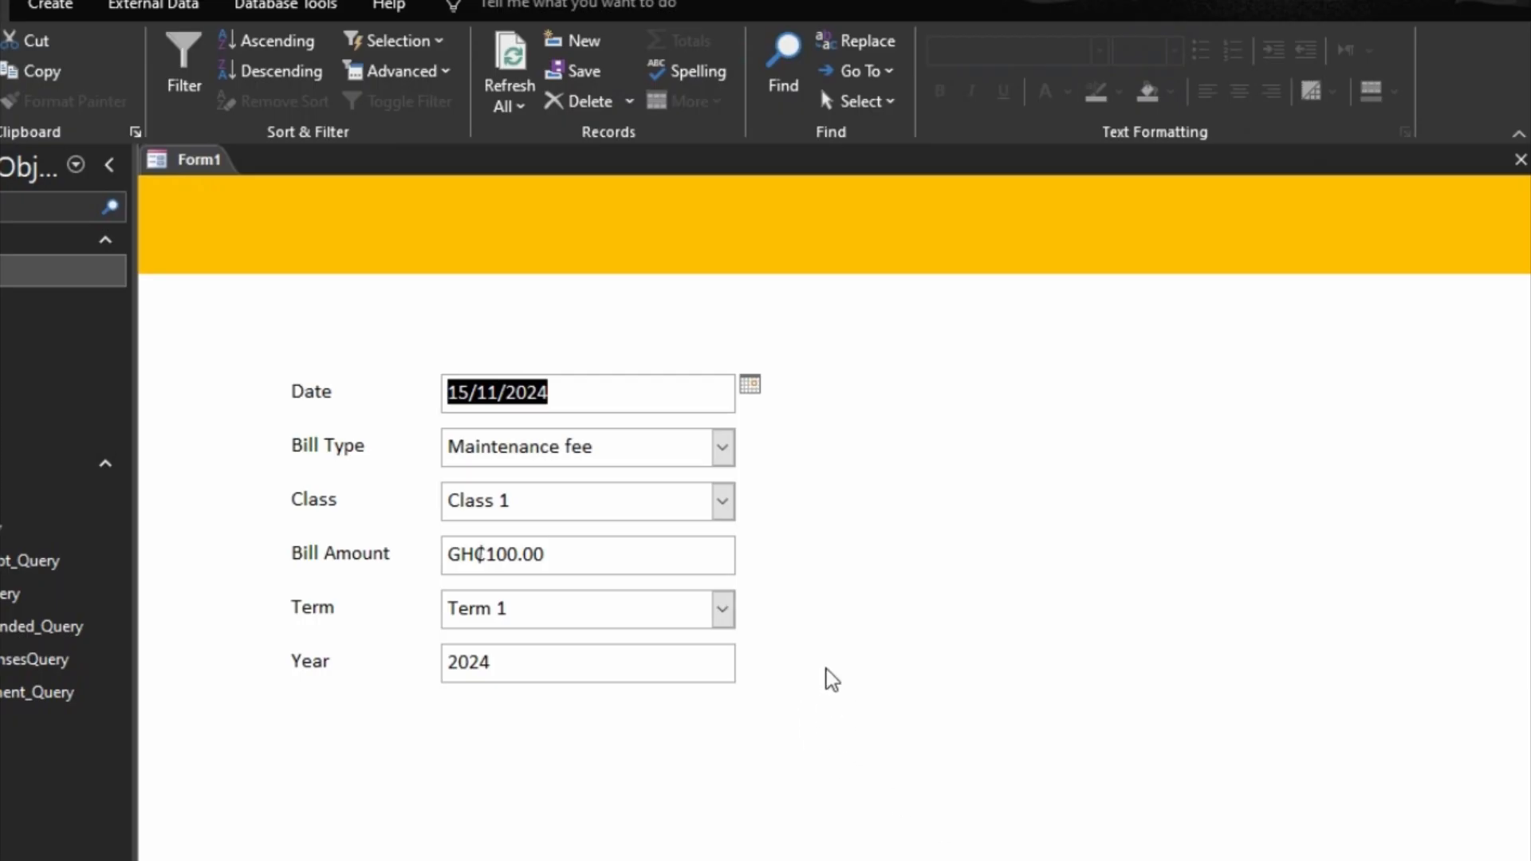
click(751, 387)
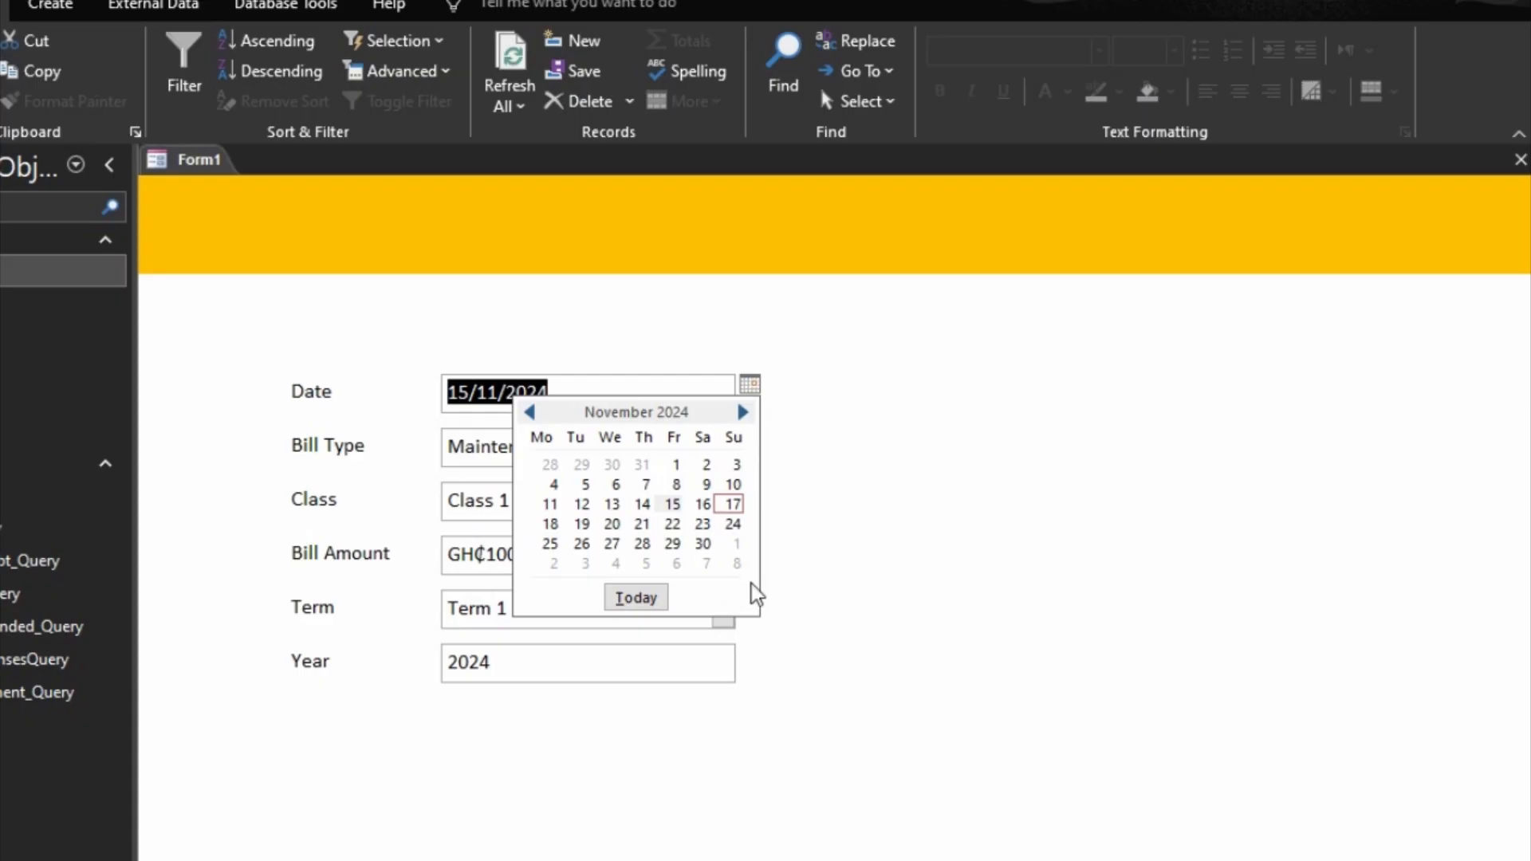
click(886, 509)
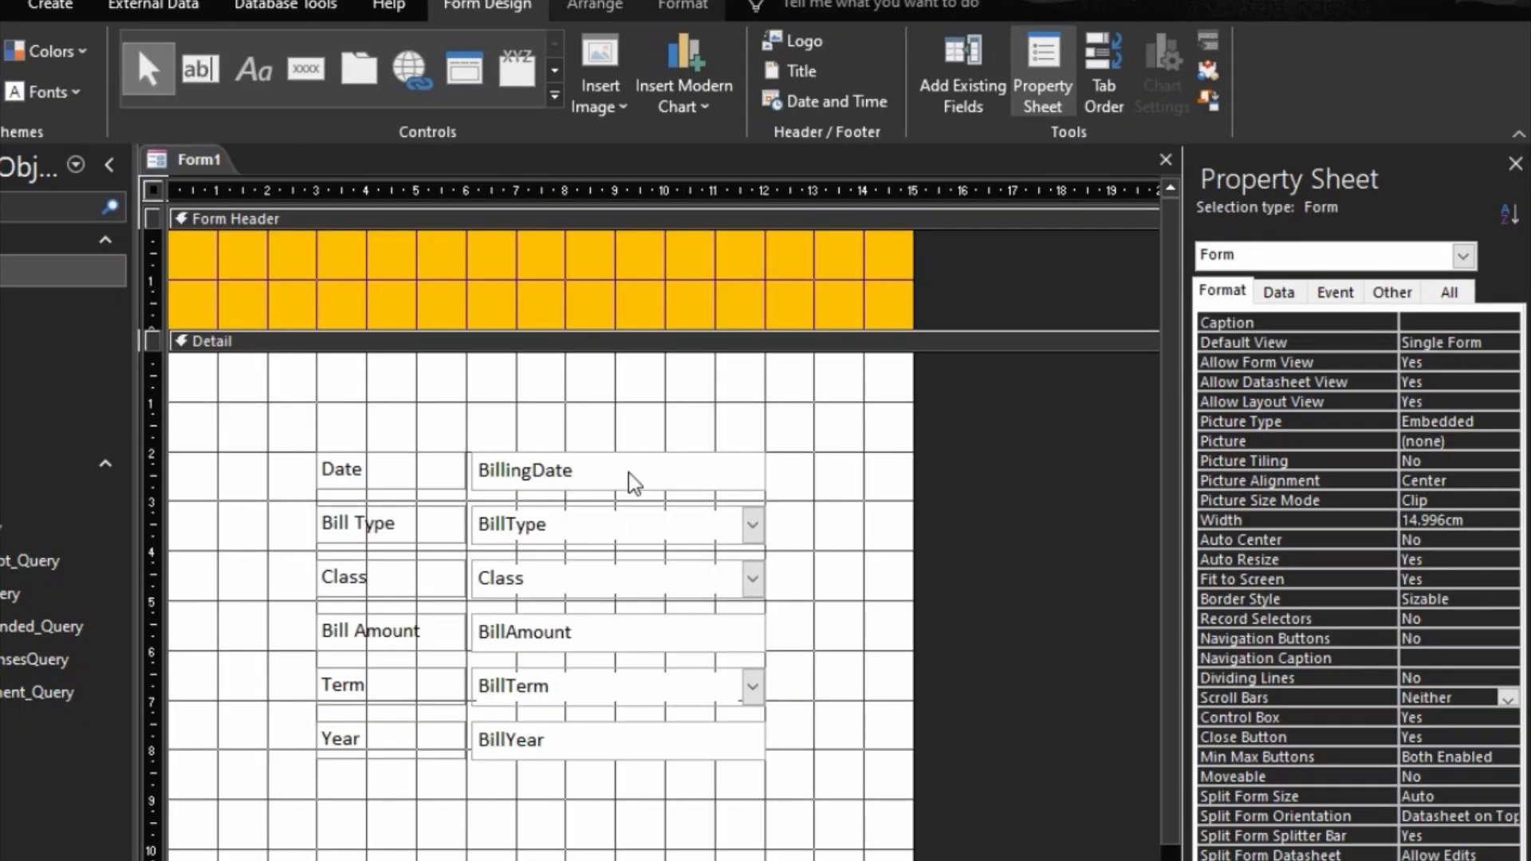
Step: In design view, set Show Date Picker to Never for the BillingDate field and check the form in Form view
click(630, 472)
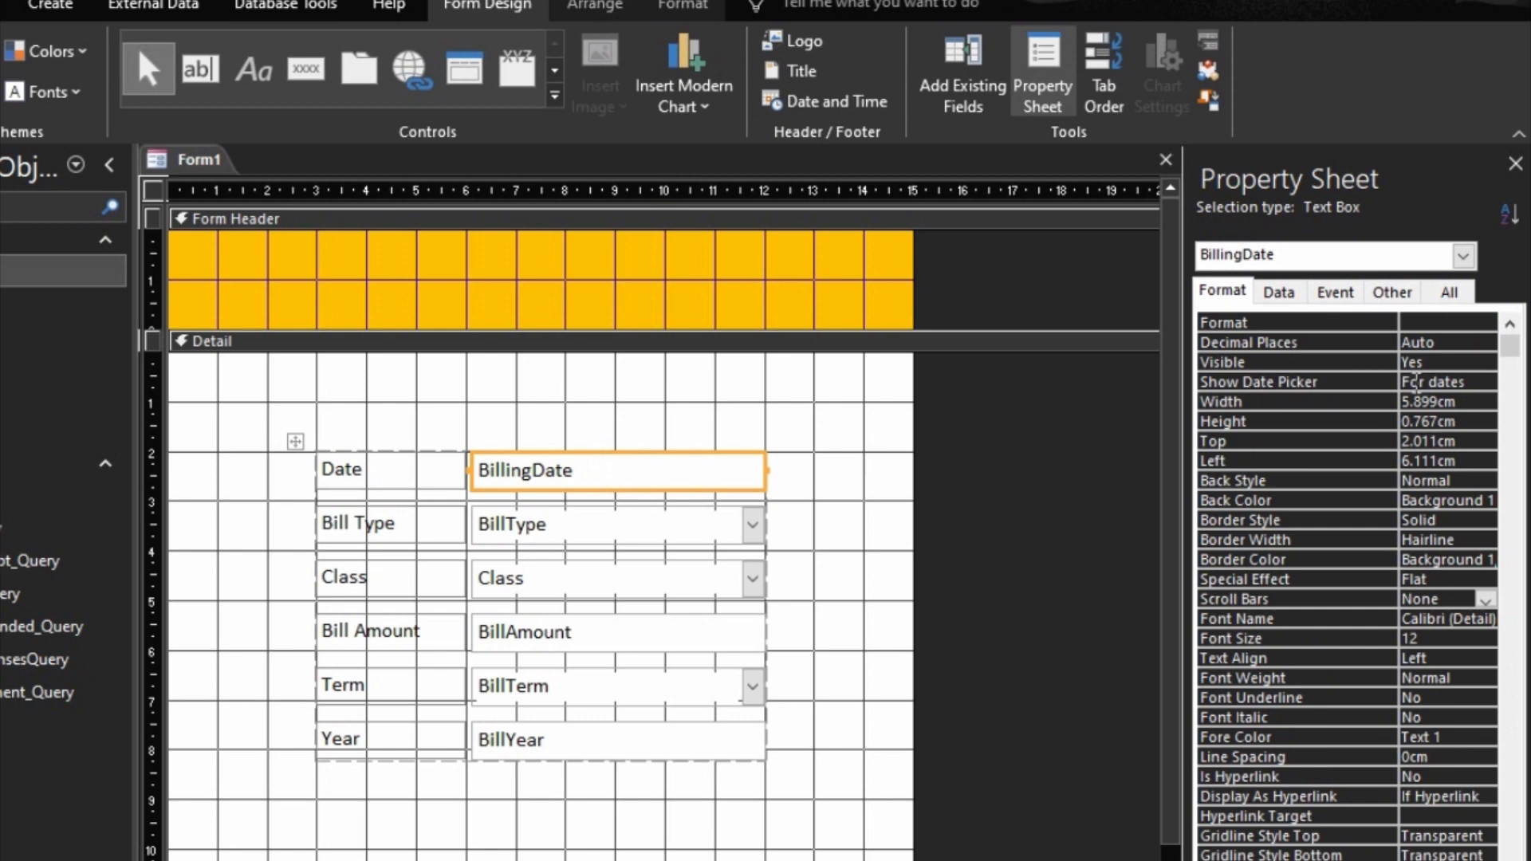
click(1487, 383)
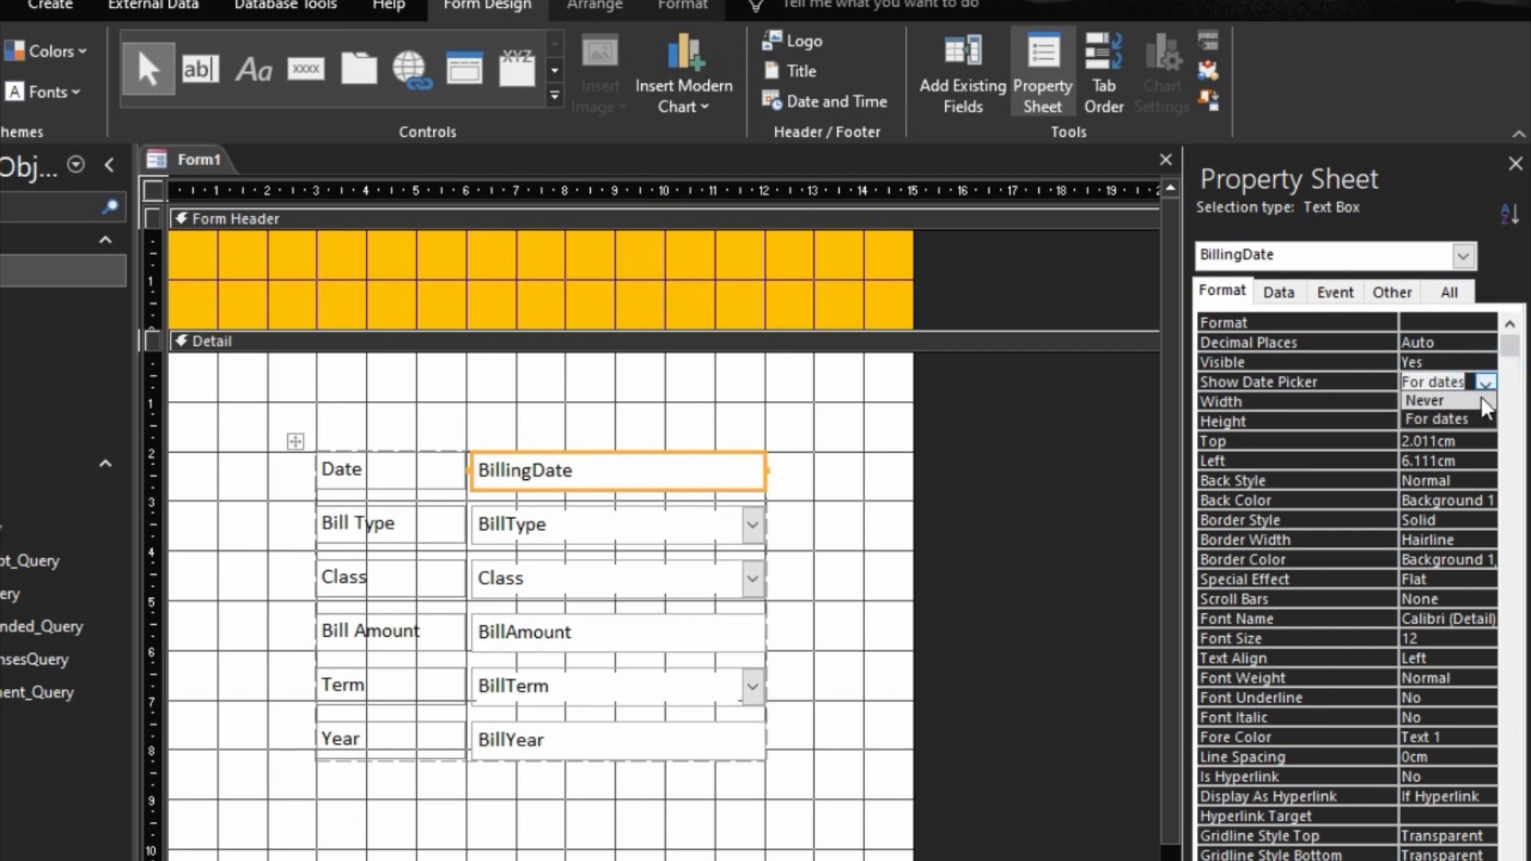
click(1441, 399)
click(1387, 859)
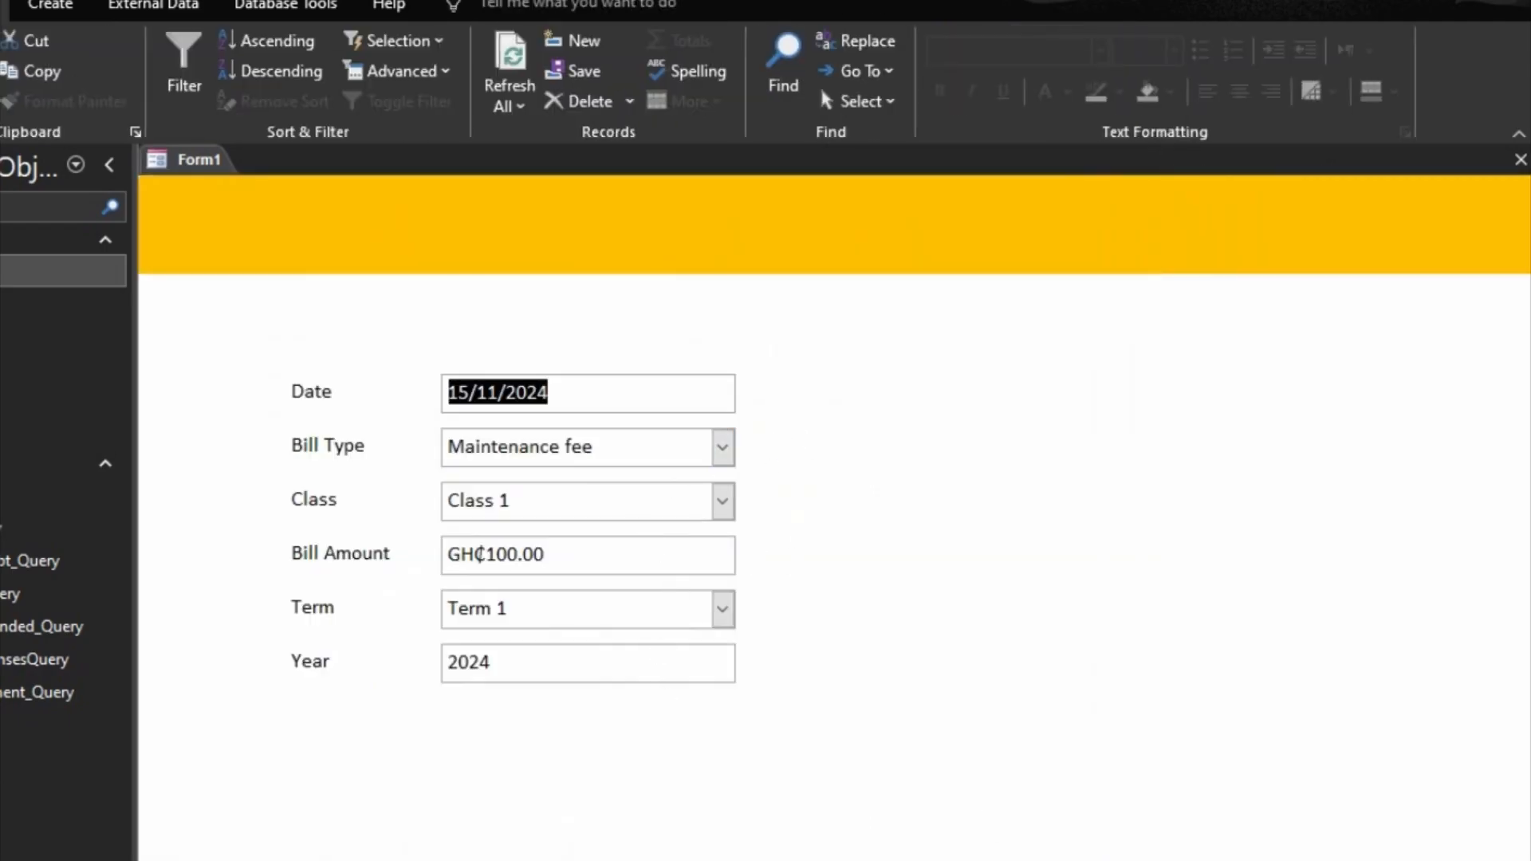
click(1504, 859)
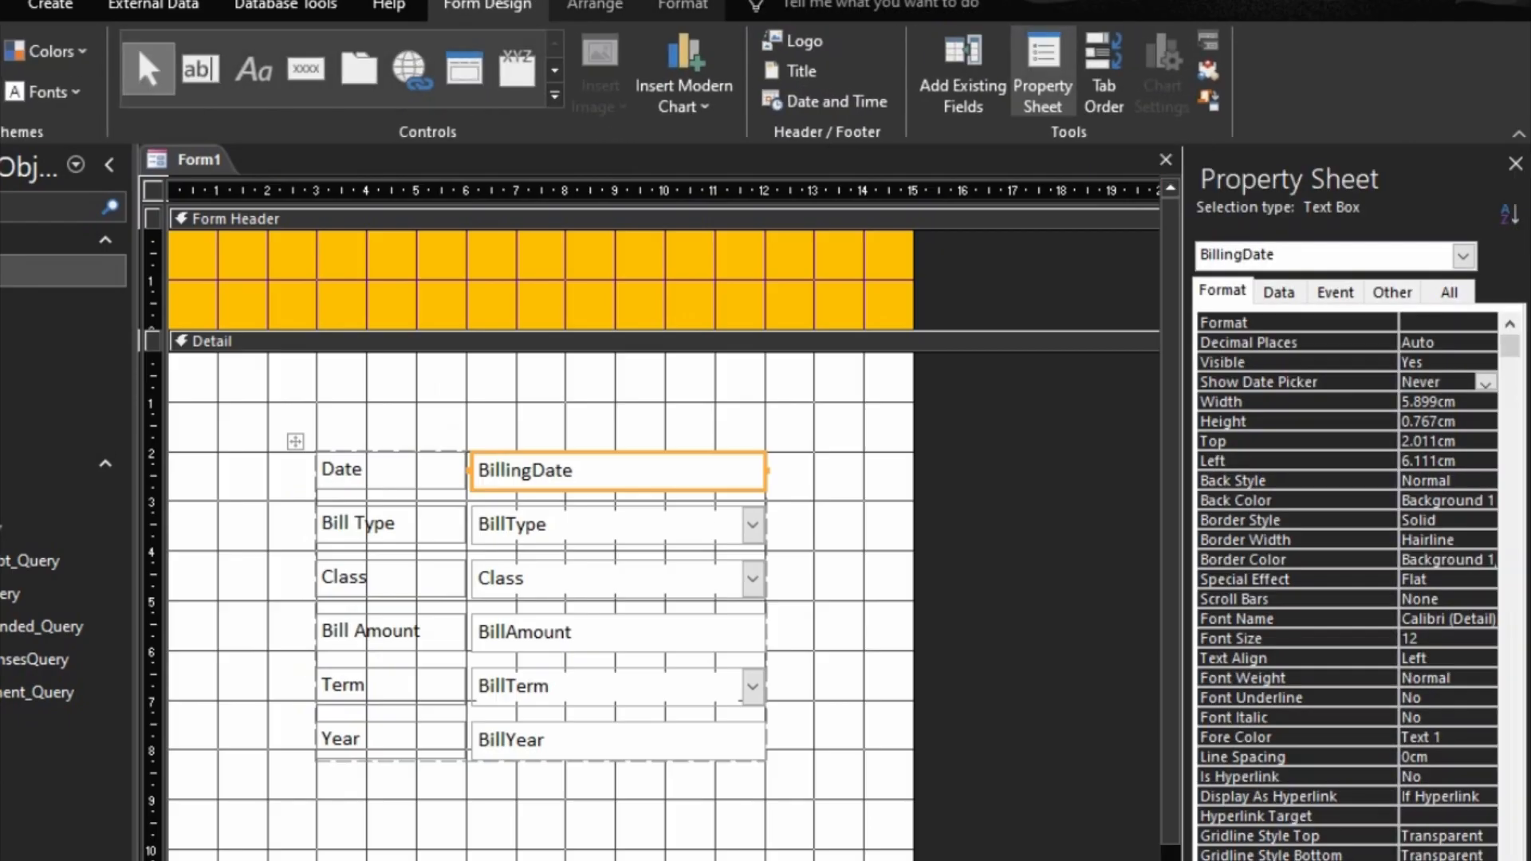
Step: Set the form's Pop Up property to Yes
click(1391, 294)
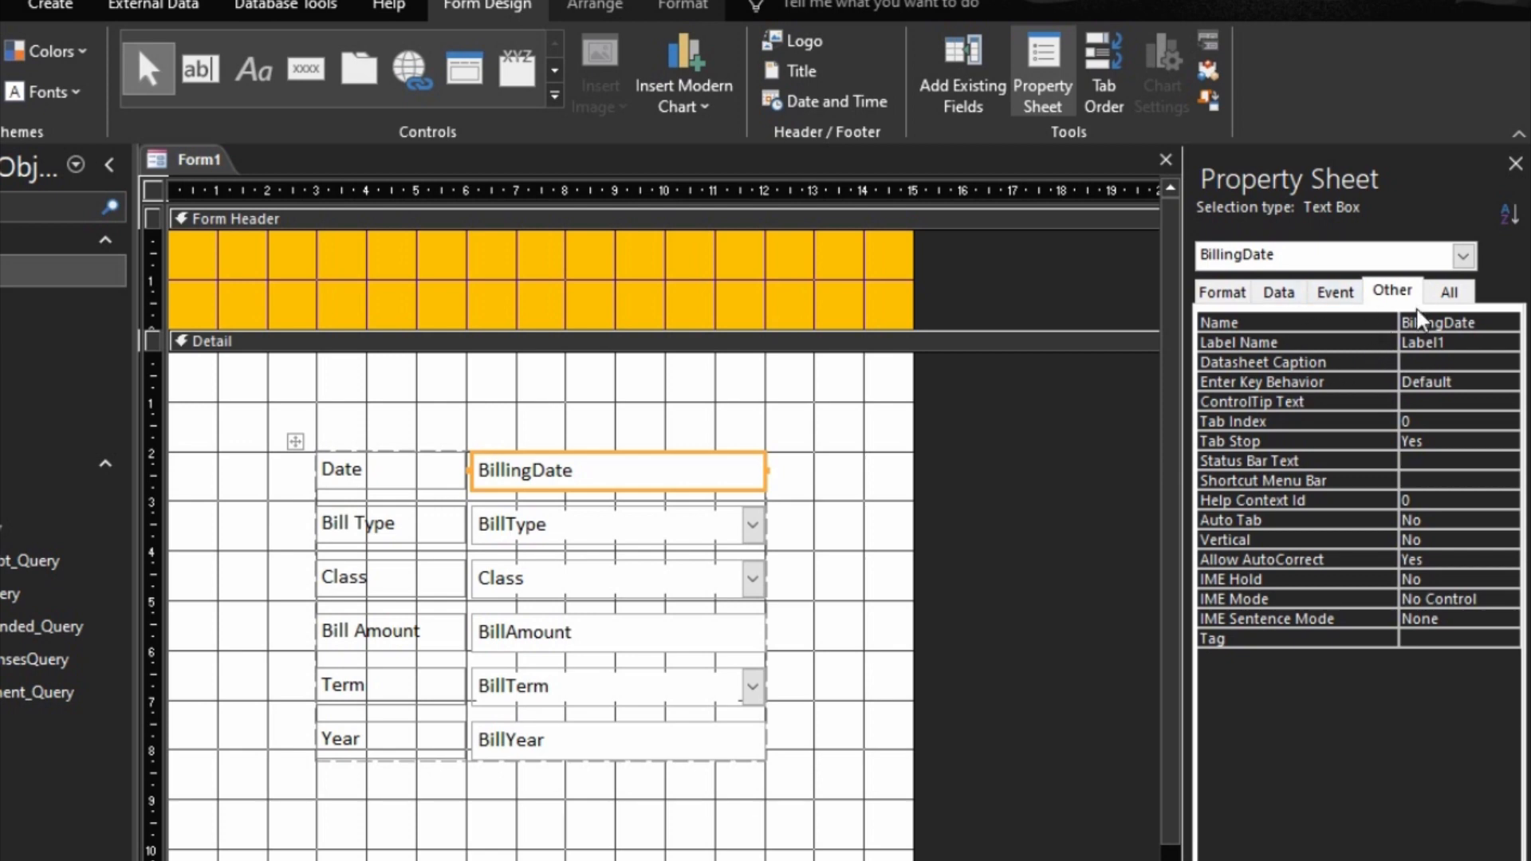
click(1401, 291)
click(152, 189)
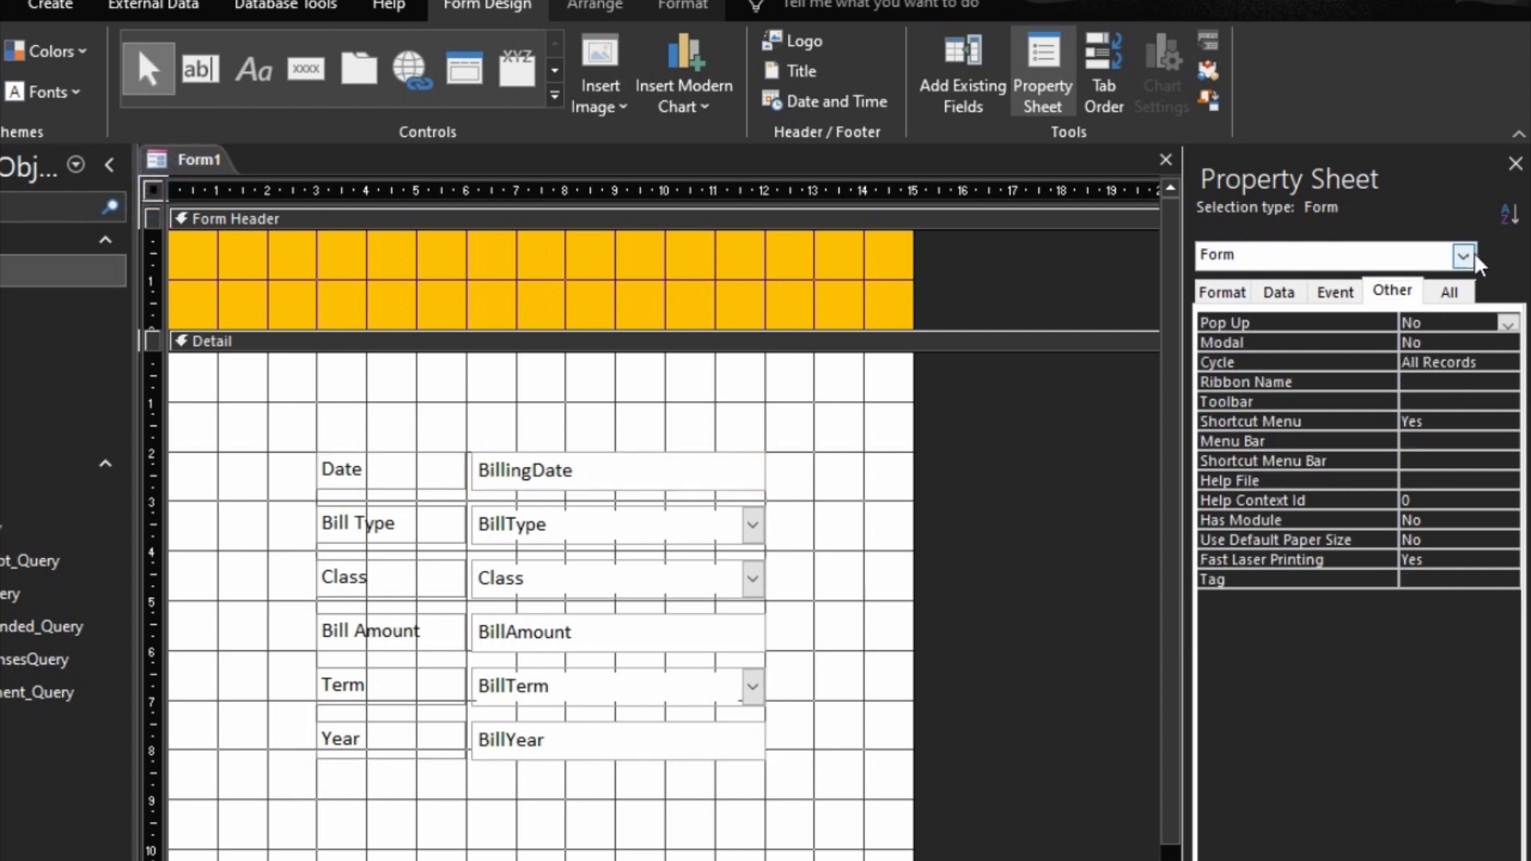
click(509, 482)
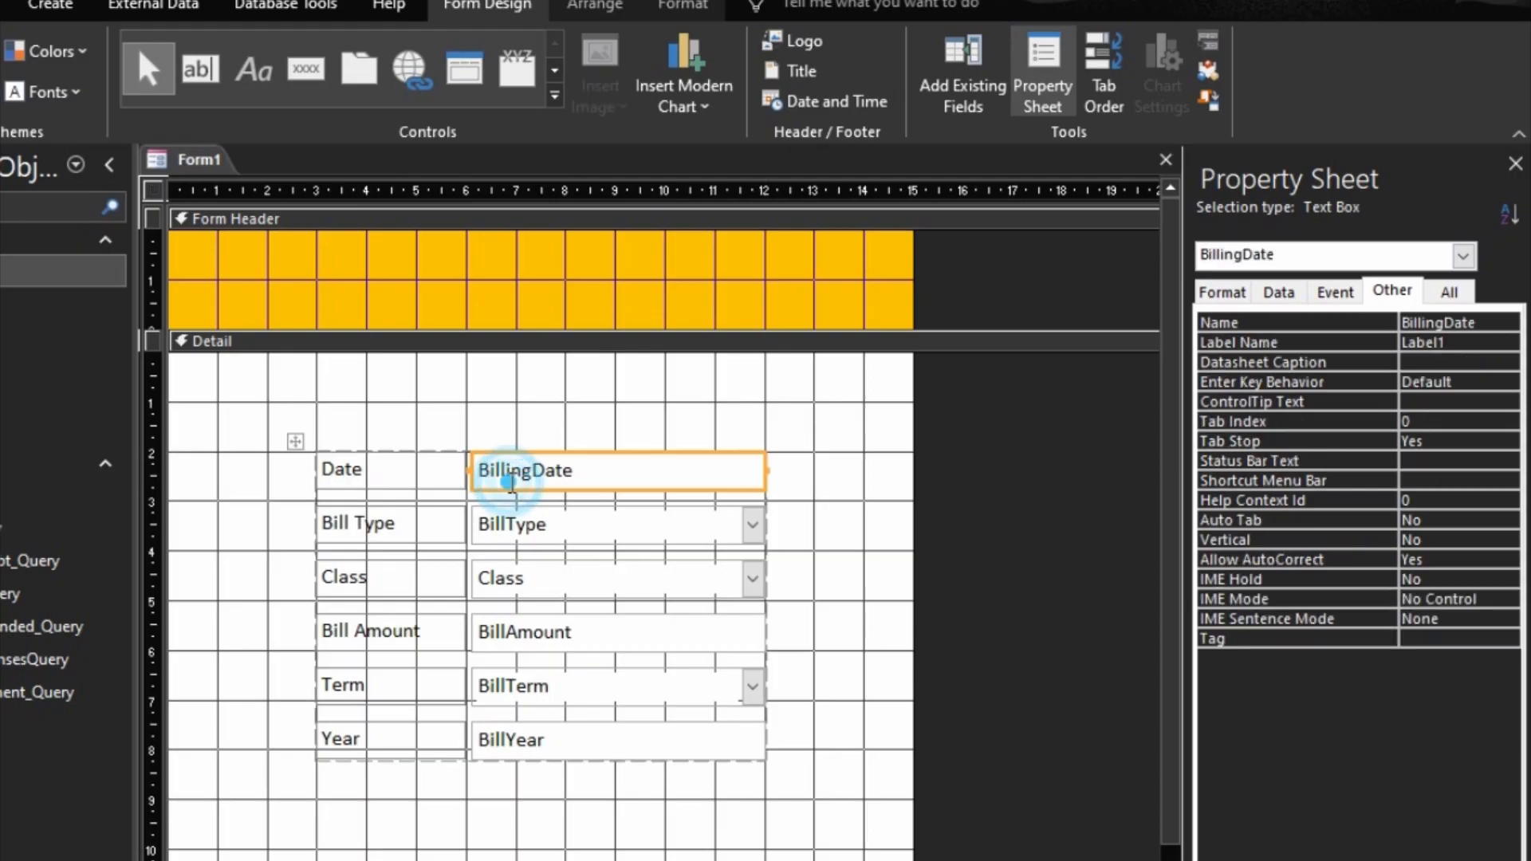
click(1463, 256)
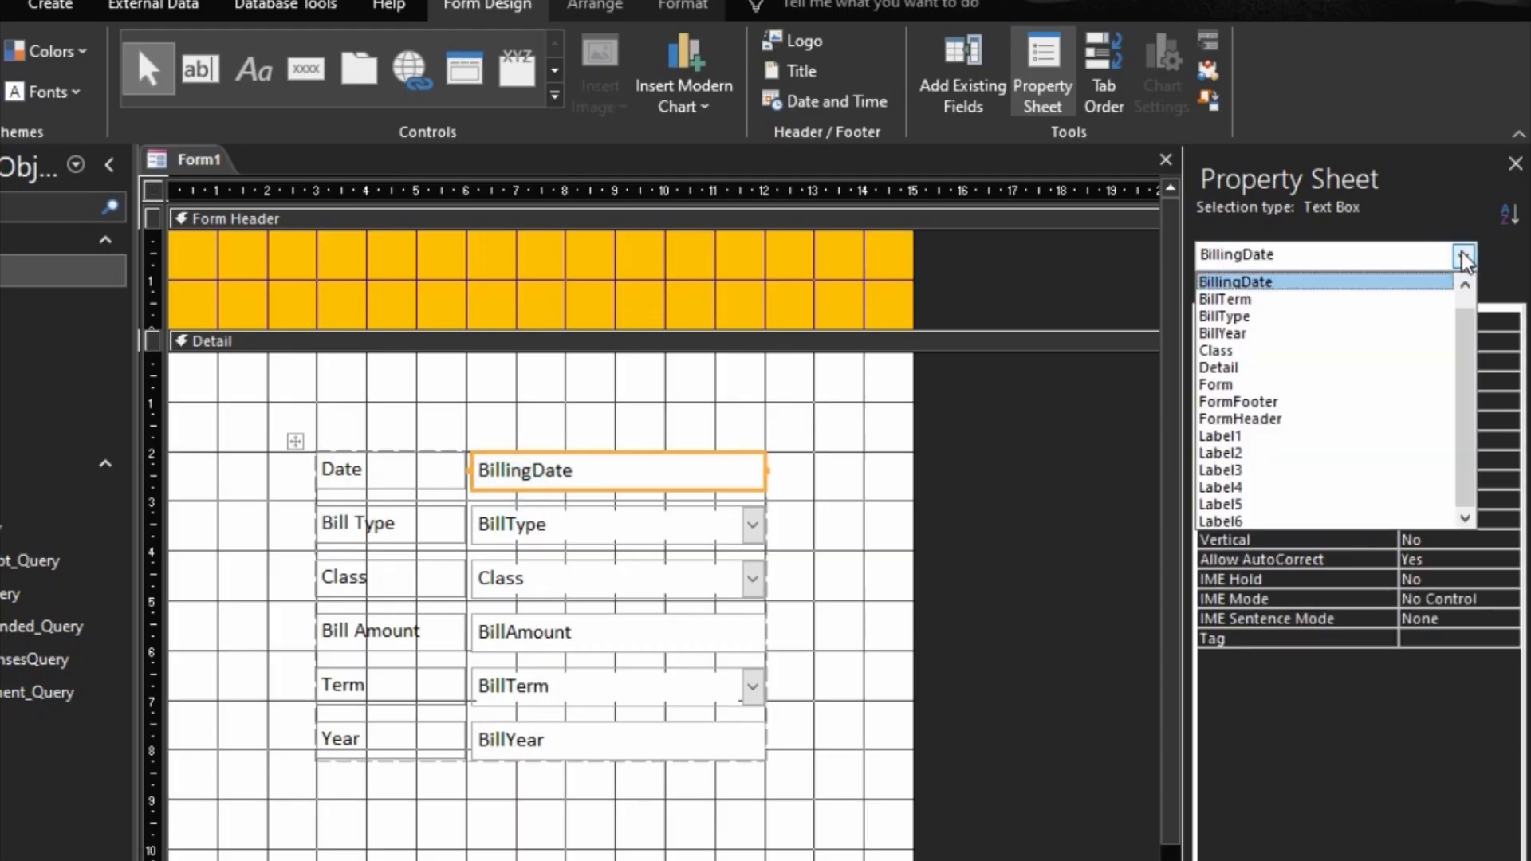
click(1251, 385)
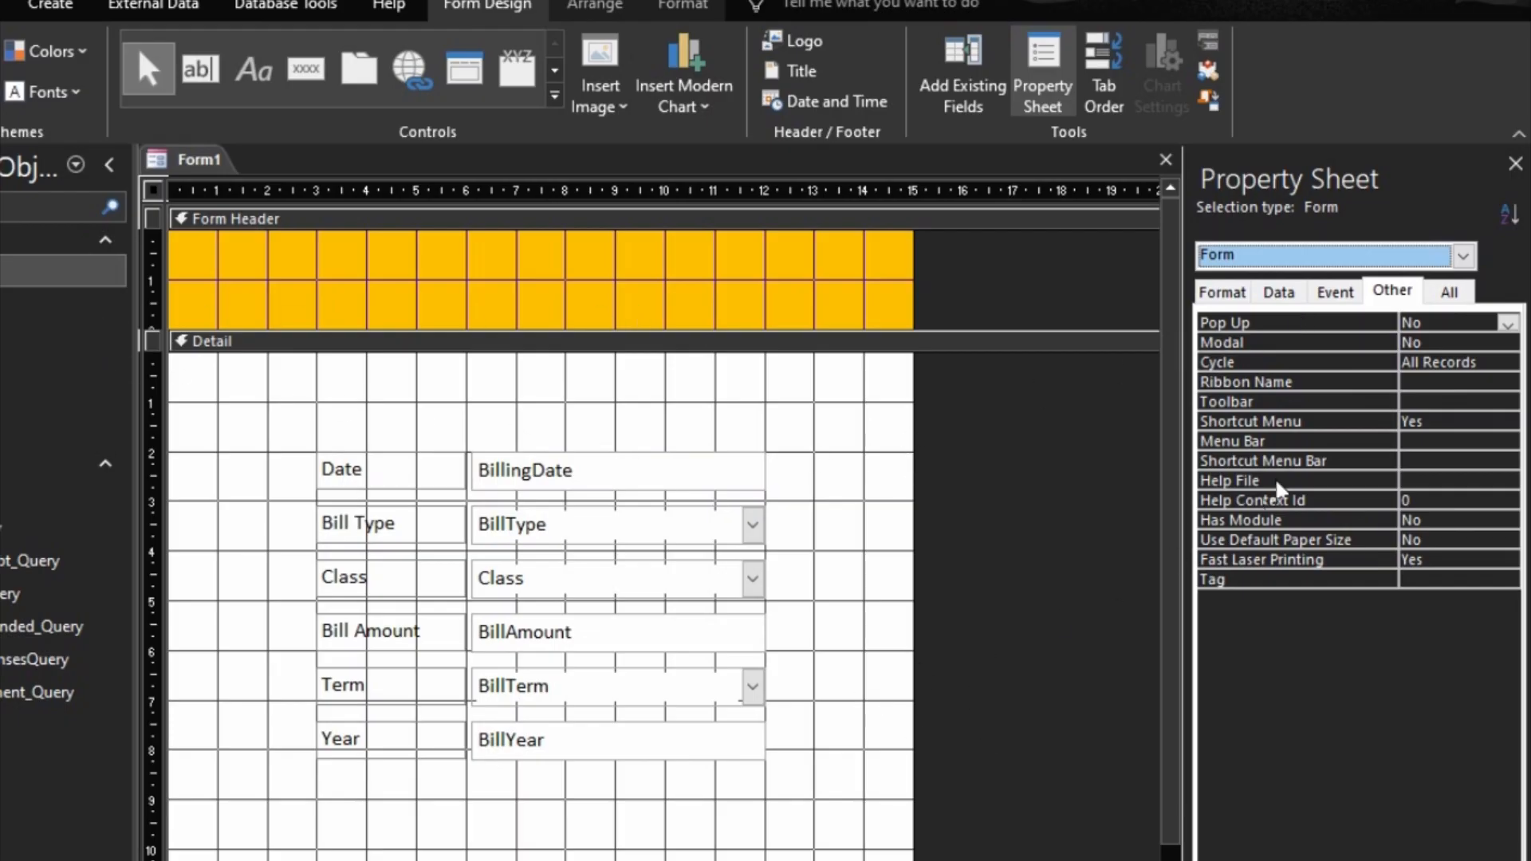
click(1508, 324)
click(1472, 342)
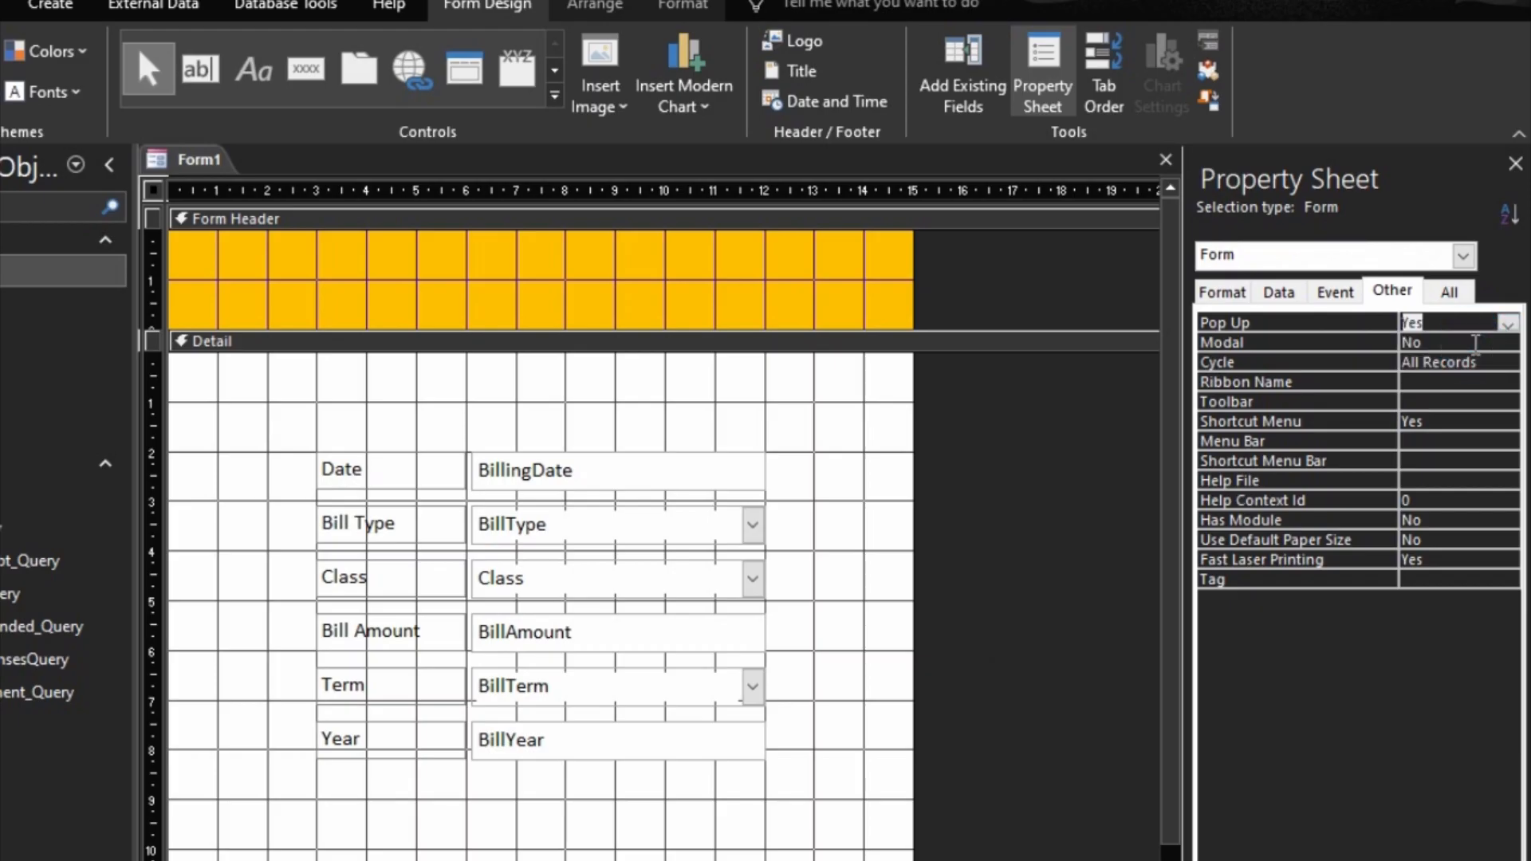
Step: Set the form's Cycle property to Current Record
click(1355, 361)
click(1508, 362)
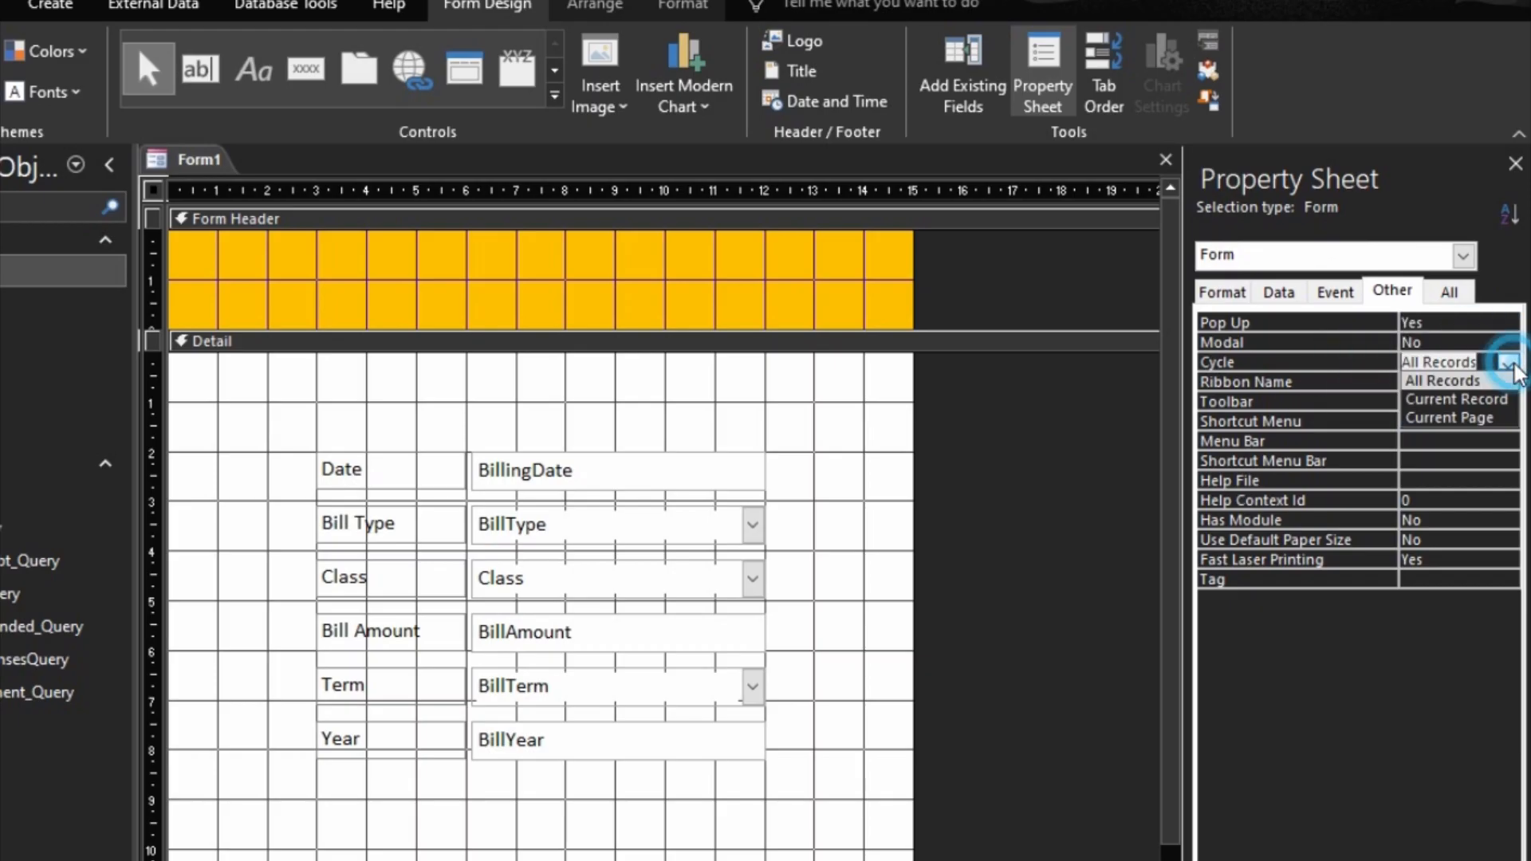
click(1485, 405)
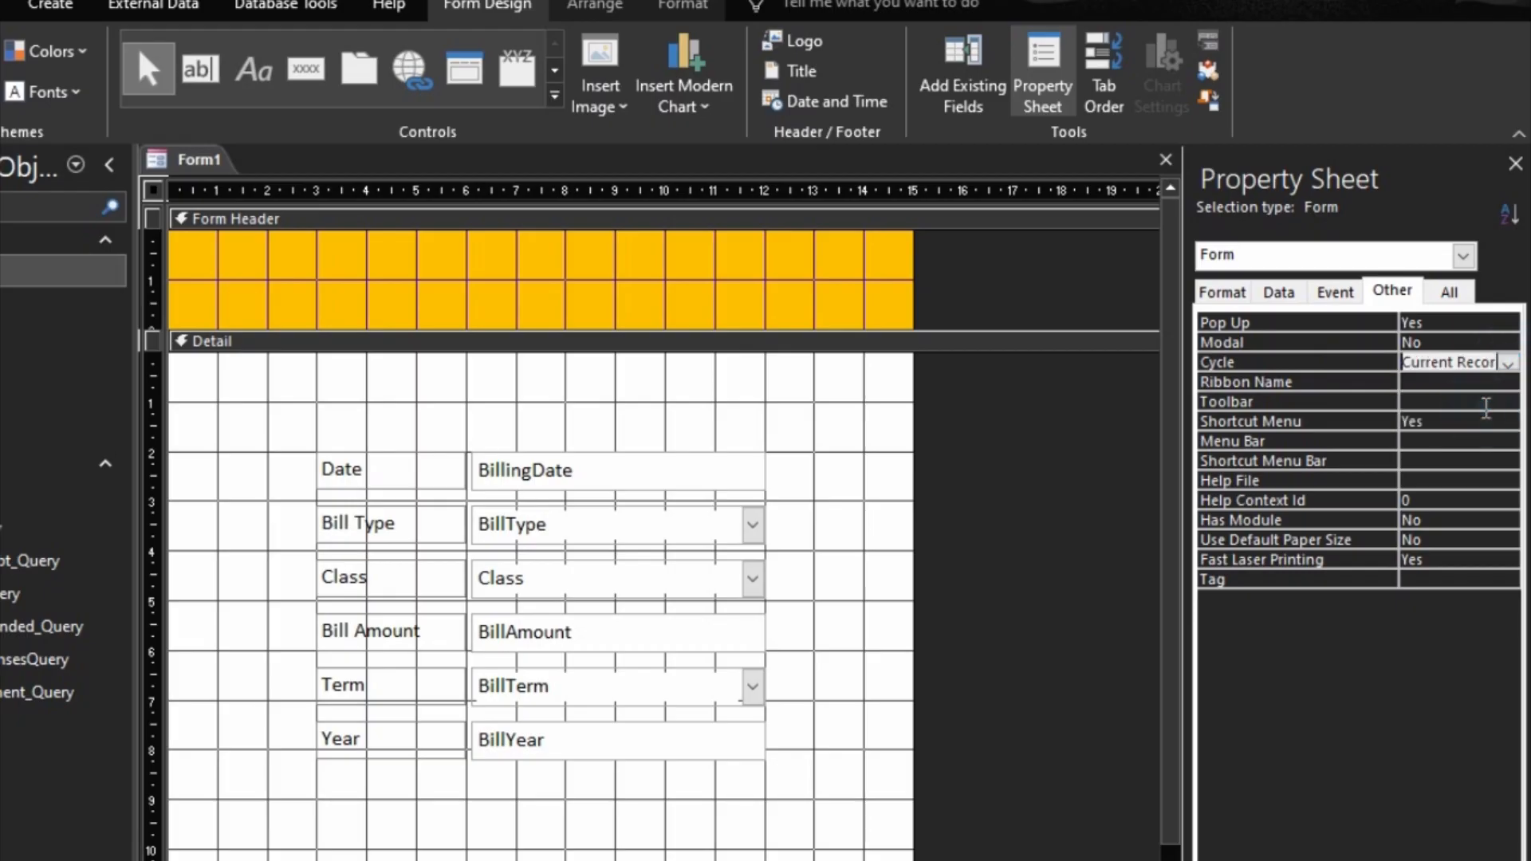
click(1452, 481)
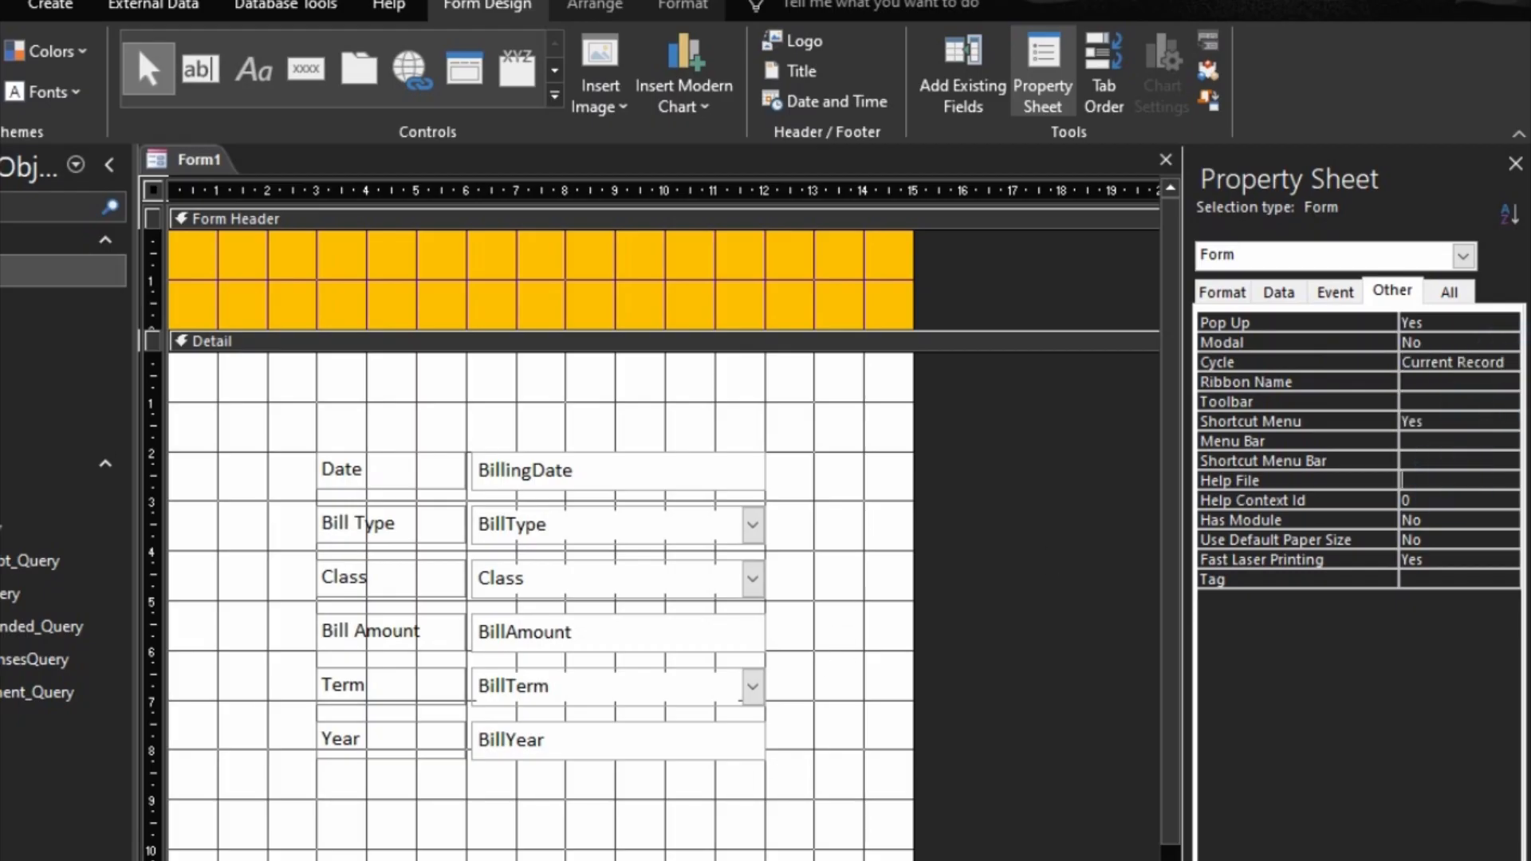
Step: Preview the form as a pop-up window, move it toward the middle of the workspace, and return to design view
key(F5)
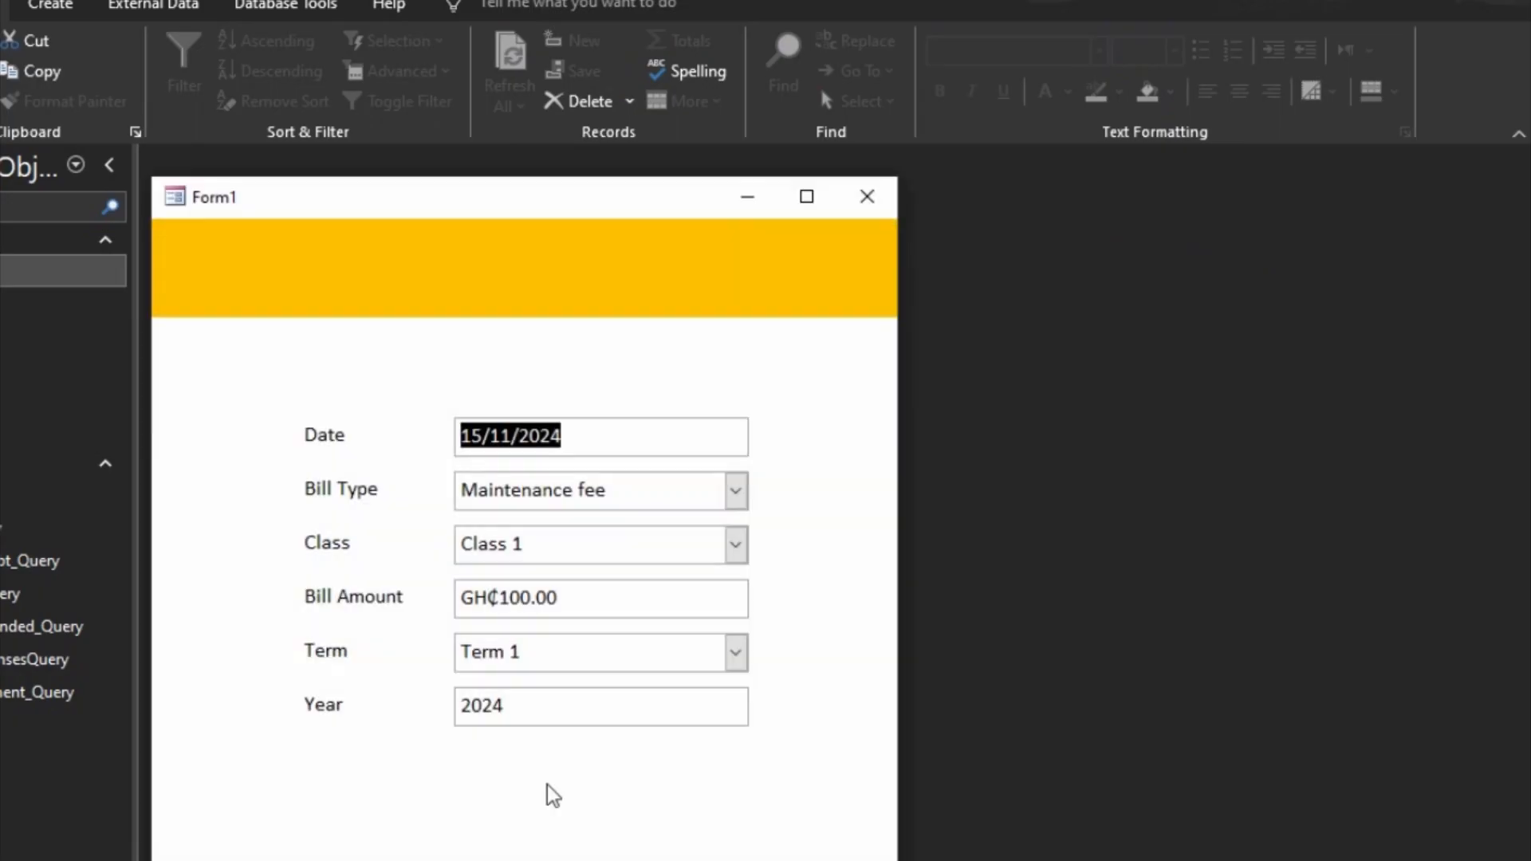
drag(431, 205, 814, 185)
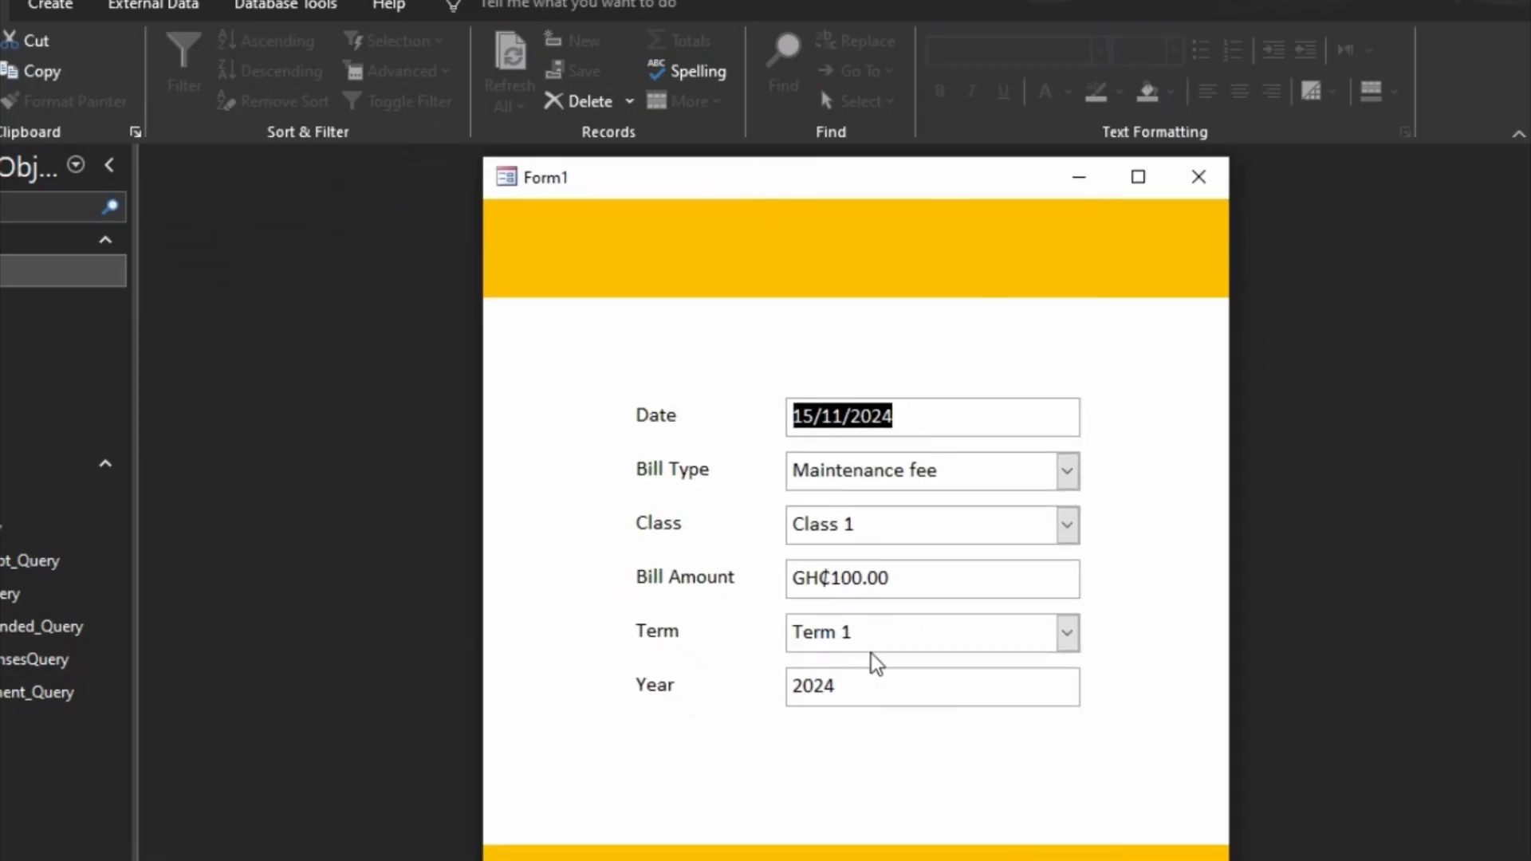
click(996, 233)
right_click(996, 233)
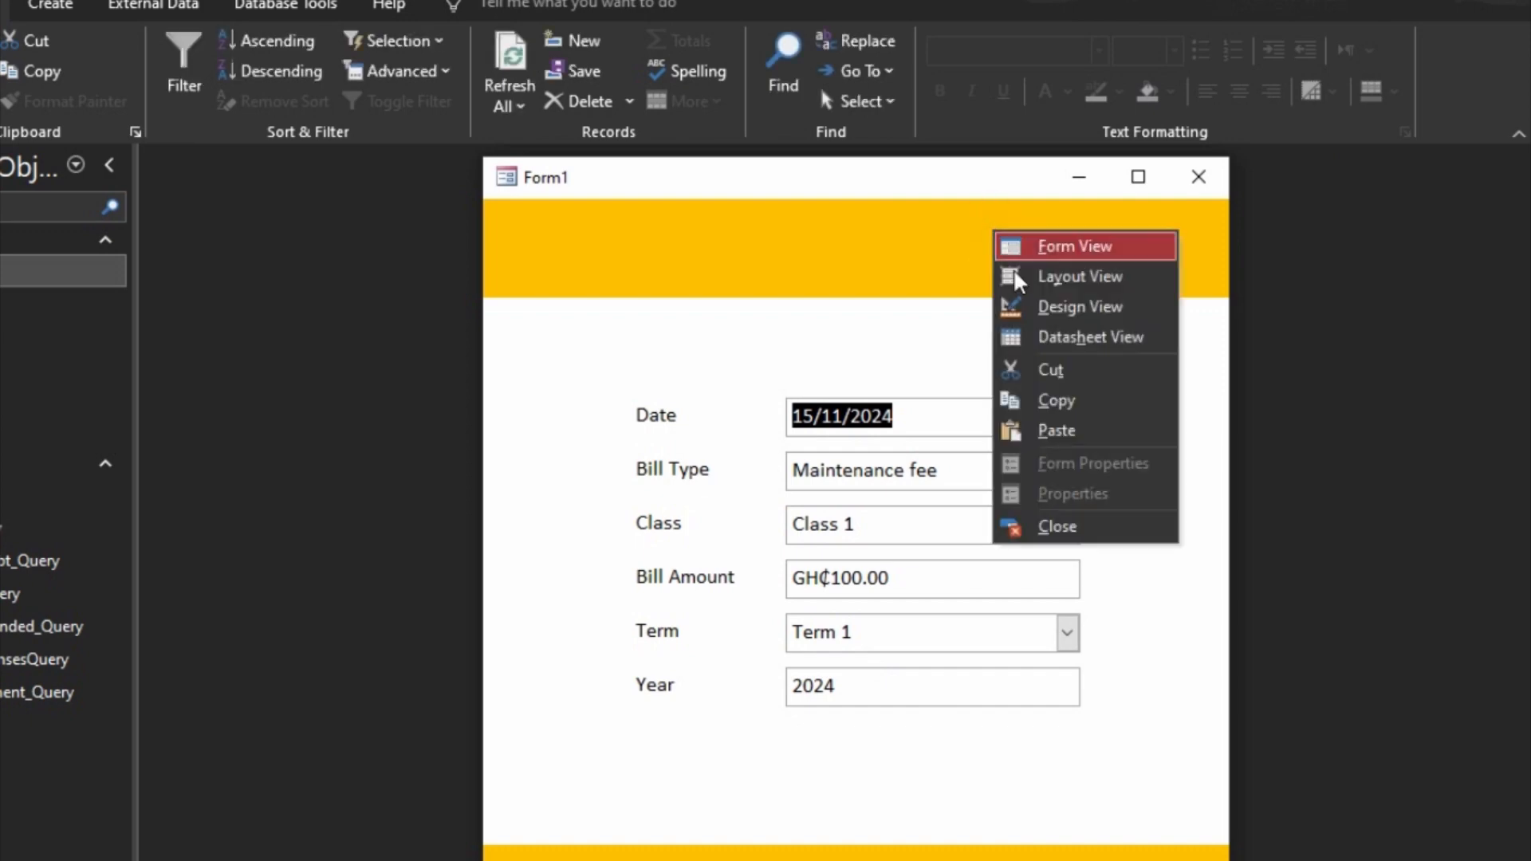
click(1087, 305)
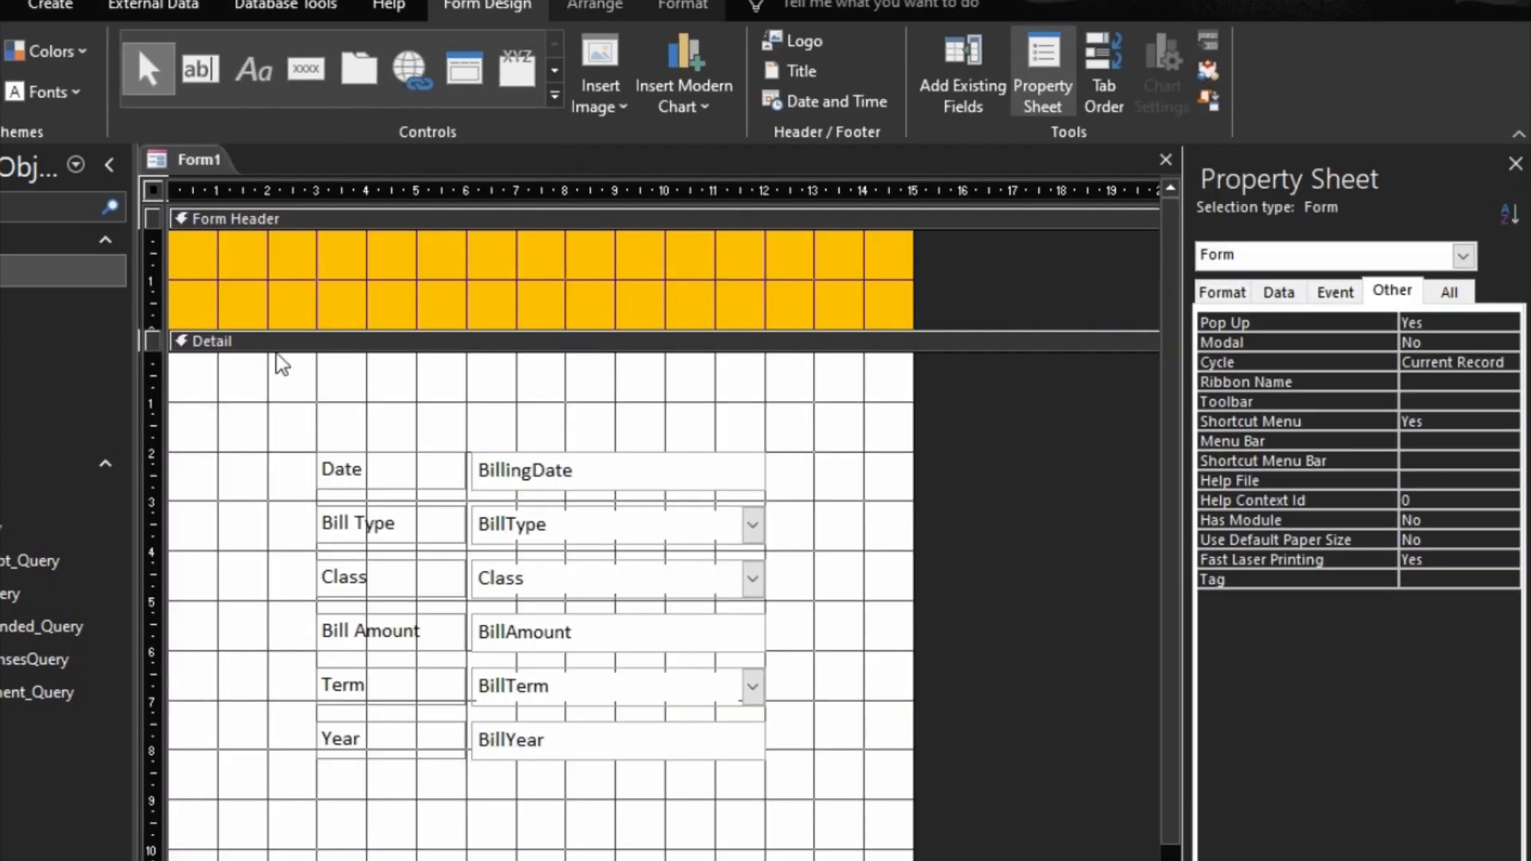
Step: Add a label reading BILL STUDENTS to the form header
click(260, 73)
click(334, 262)
text(Bill D)
key(BackSpace)
key(BackSpace)
key(BackSpace)
key(BackSpace)
key(BackSpace)
key(BackSpace)
text(BILL ST)
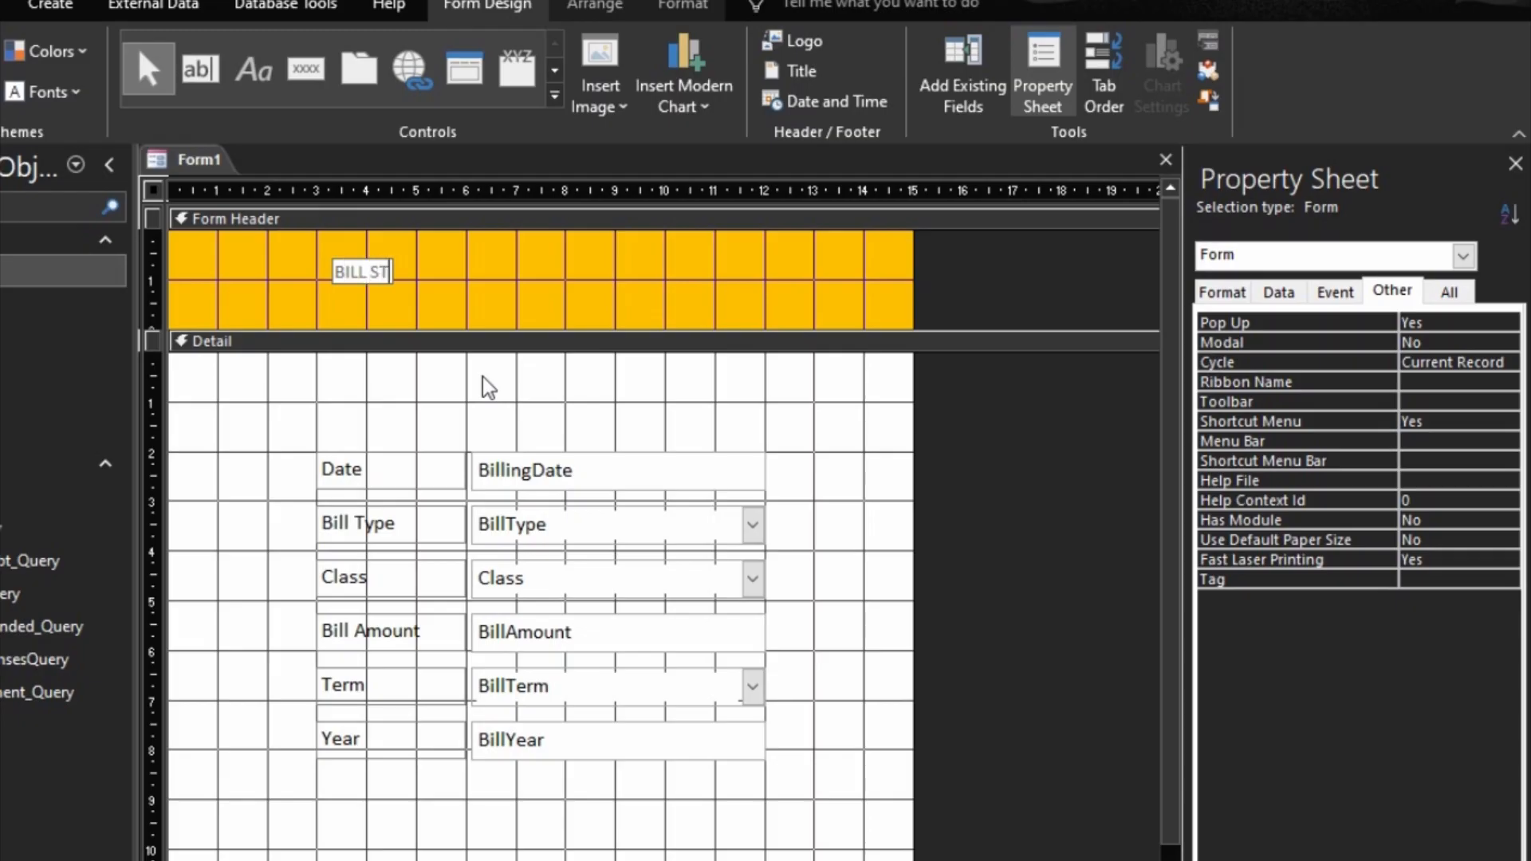
text(UDENTS)
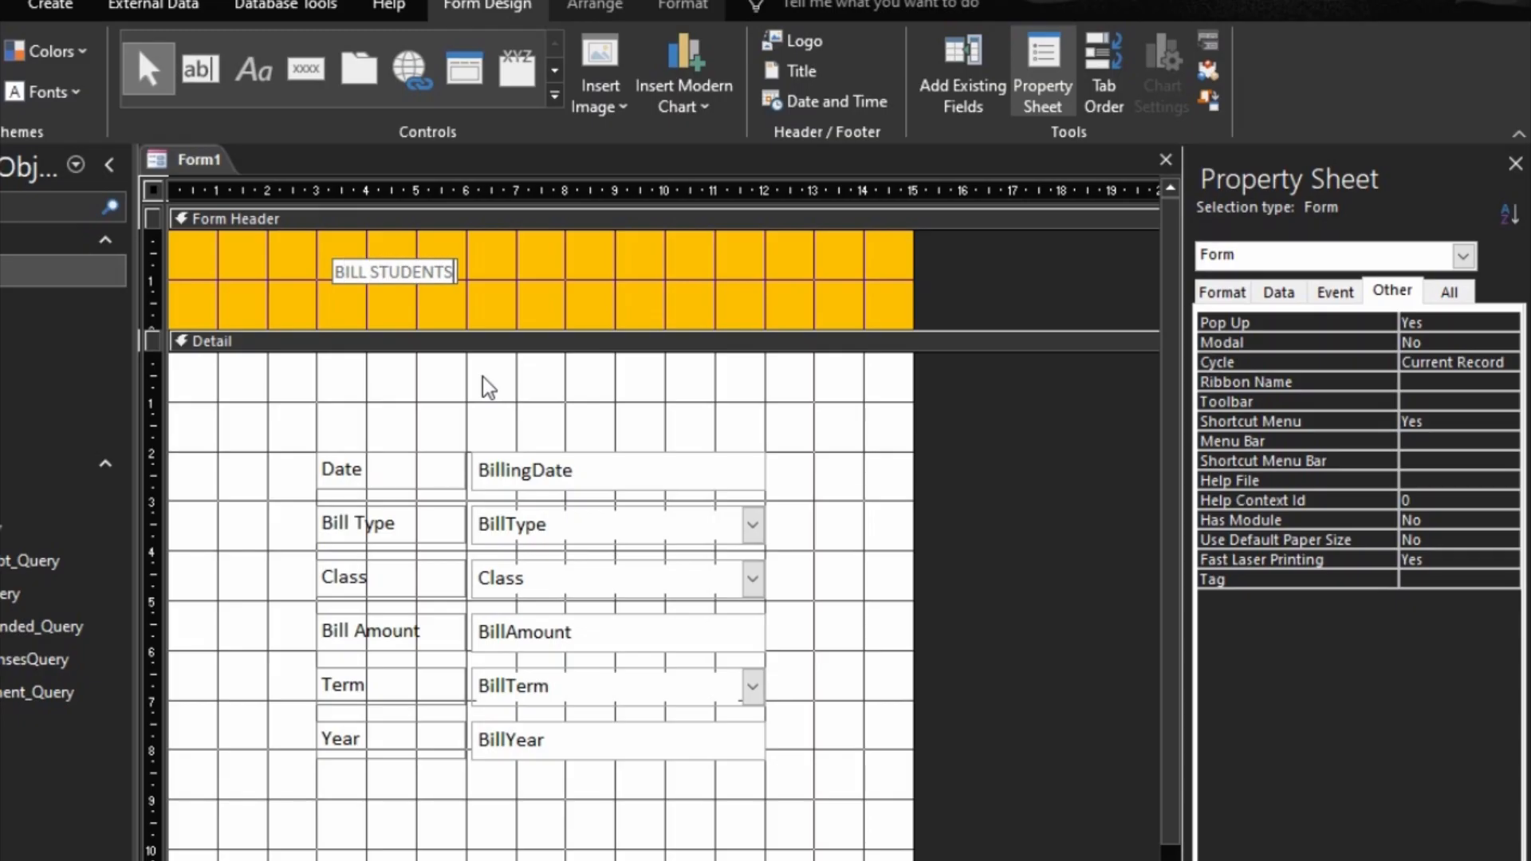
click(529, 274)
Step: Move the BILL STUDENTS label toward the header's centre and format its text as 14 pt, bold and black
click(453, 272)
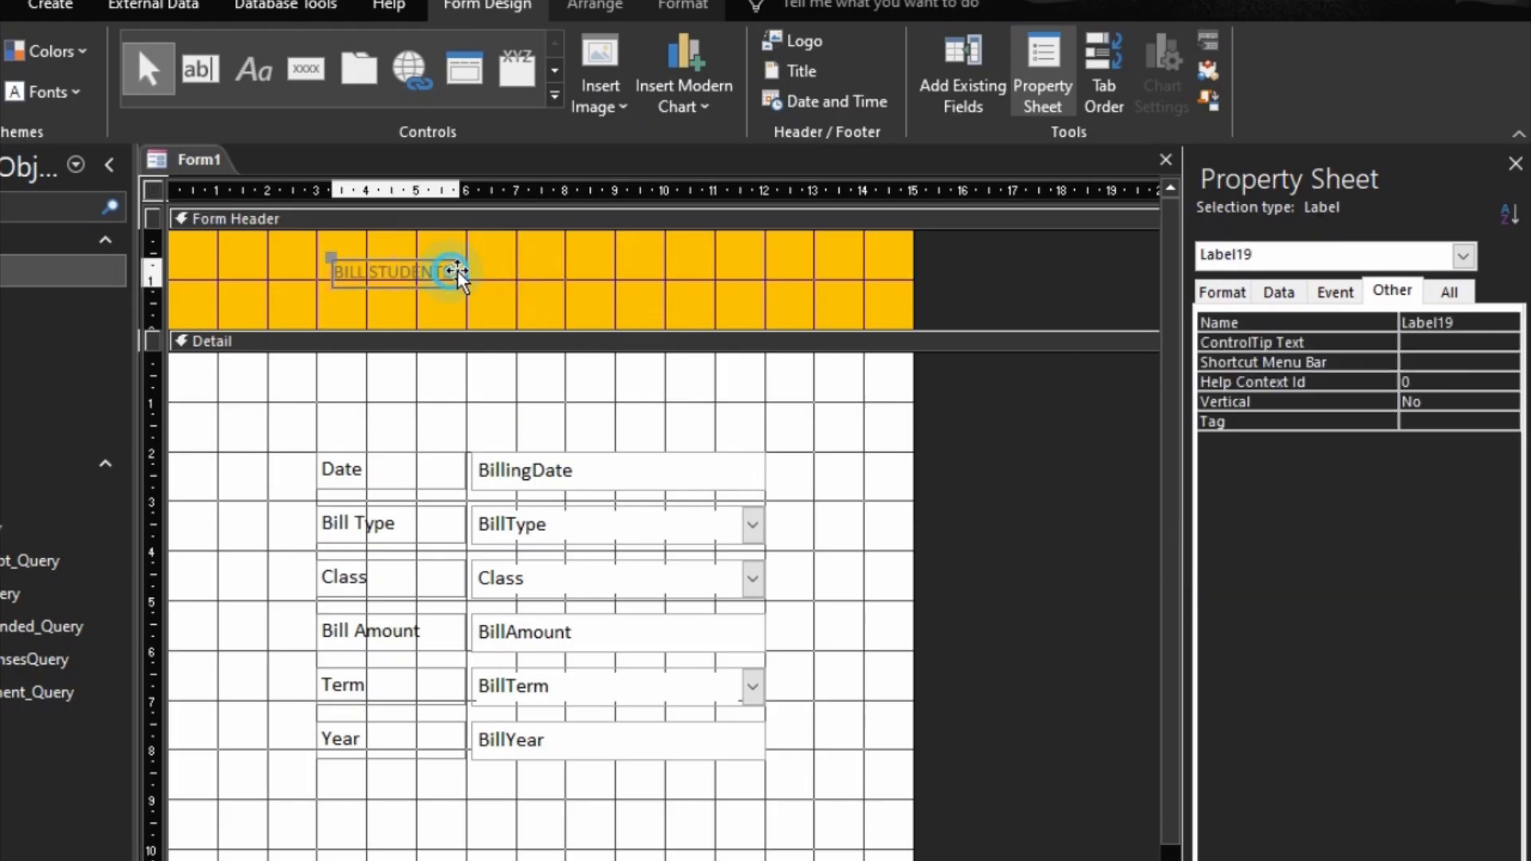
drag(457, 269, 521, 271)
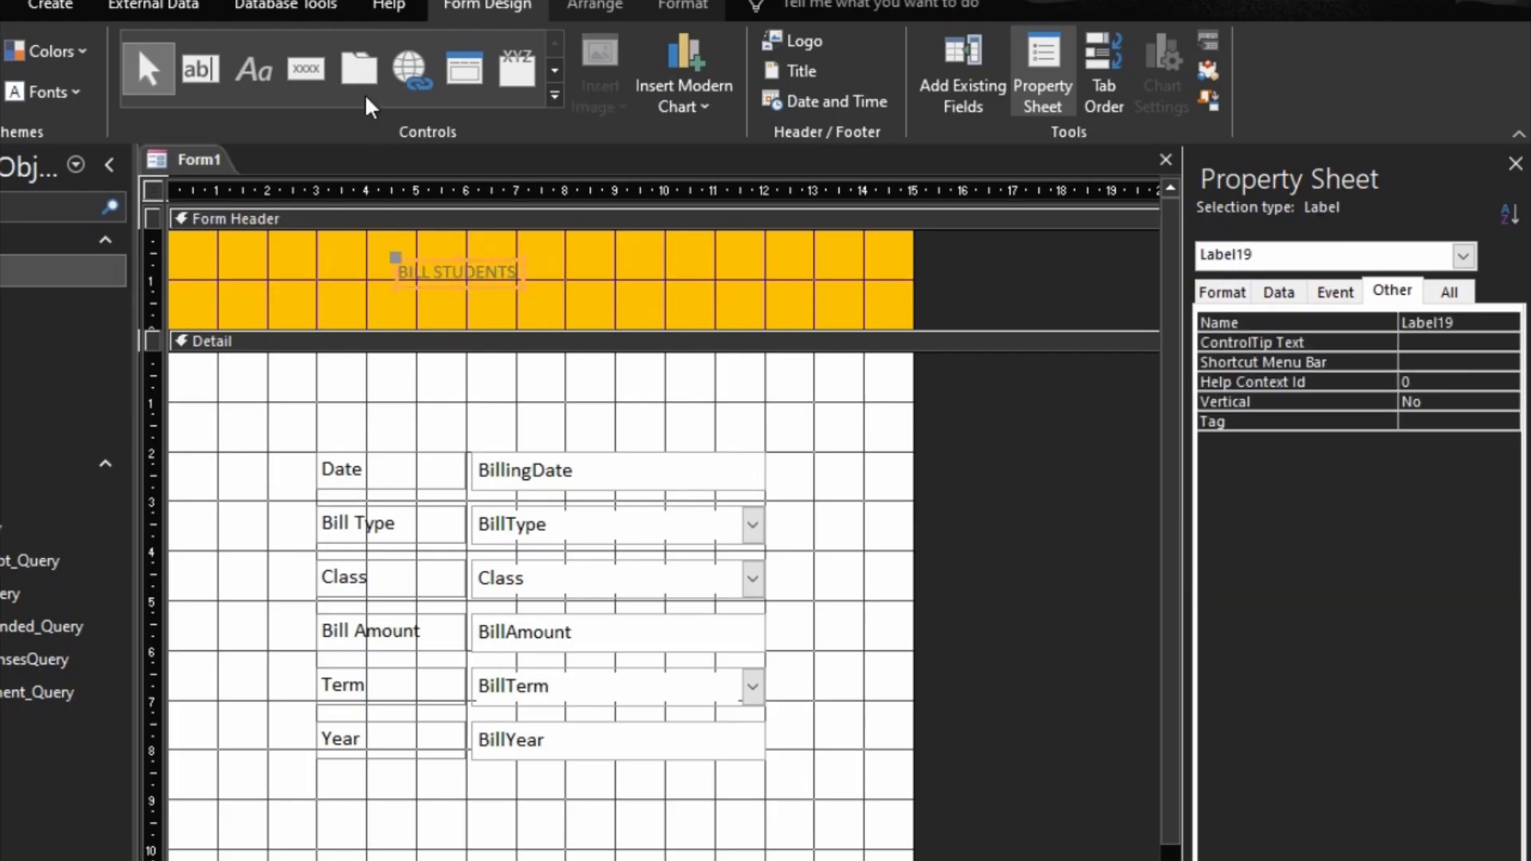
click(653, 10)
click(287, 51)
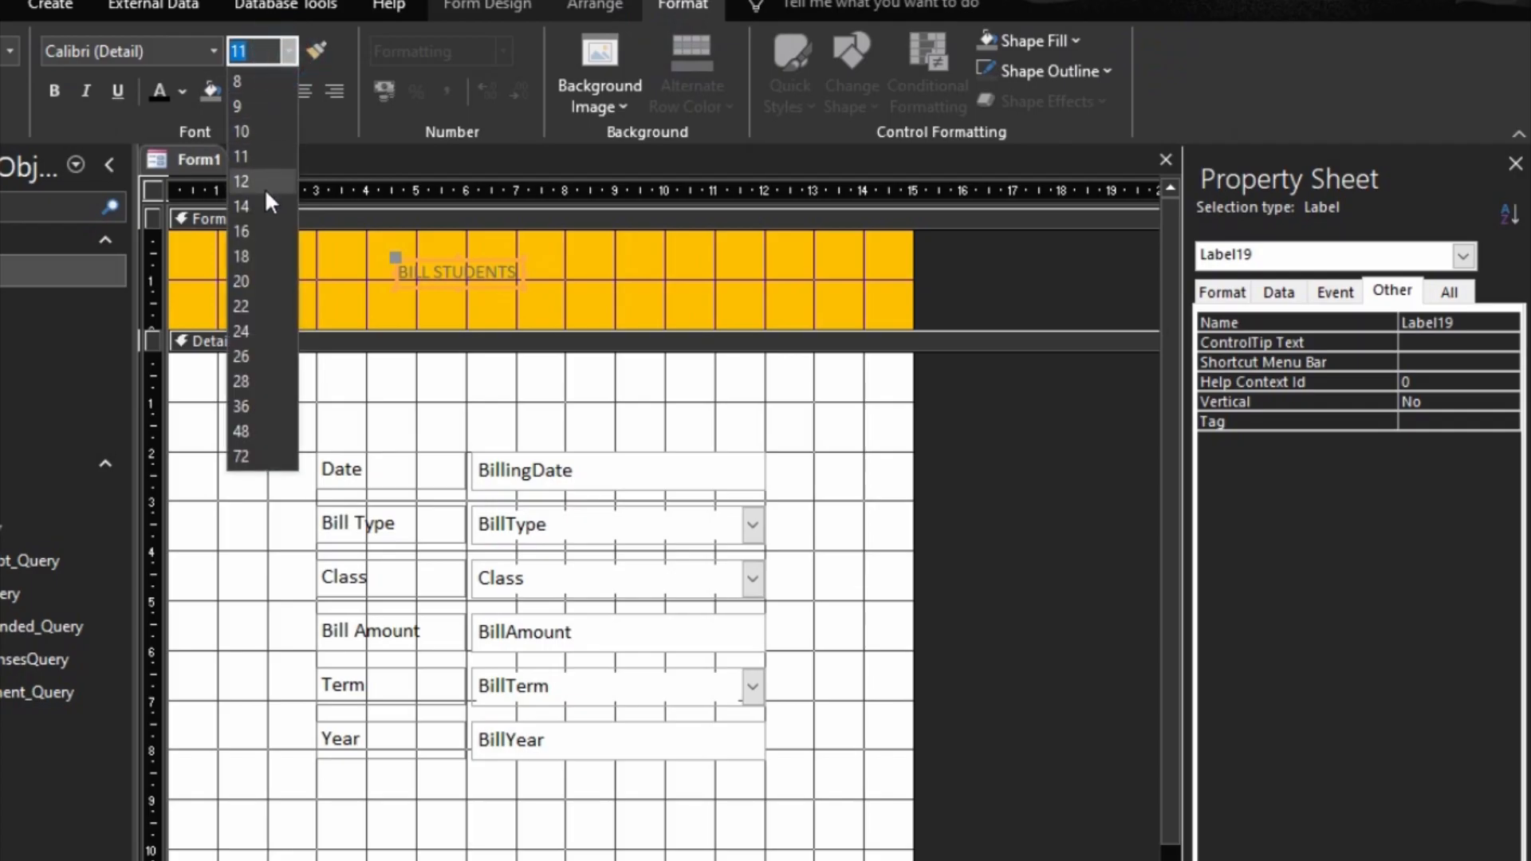
click(261, 196)
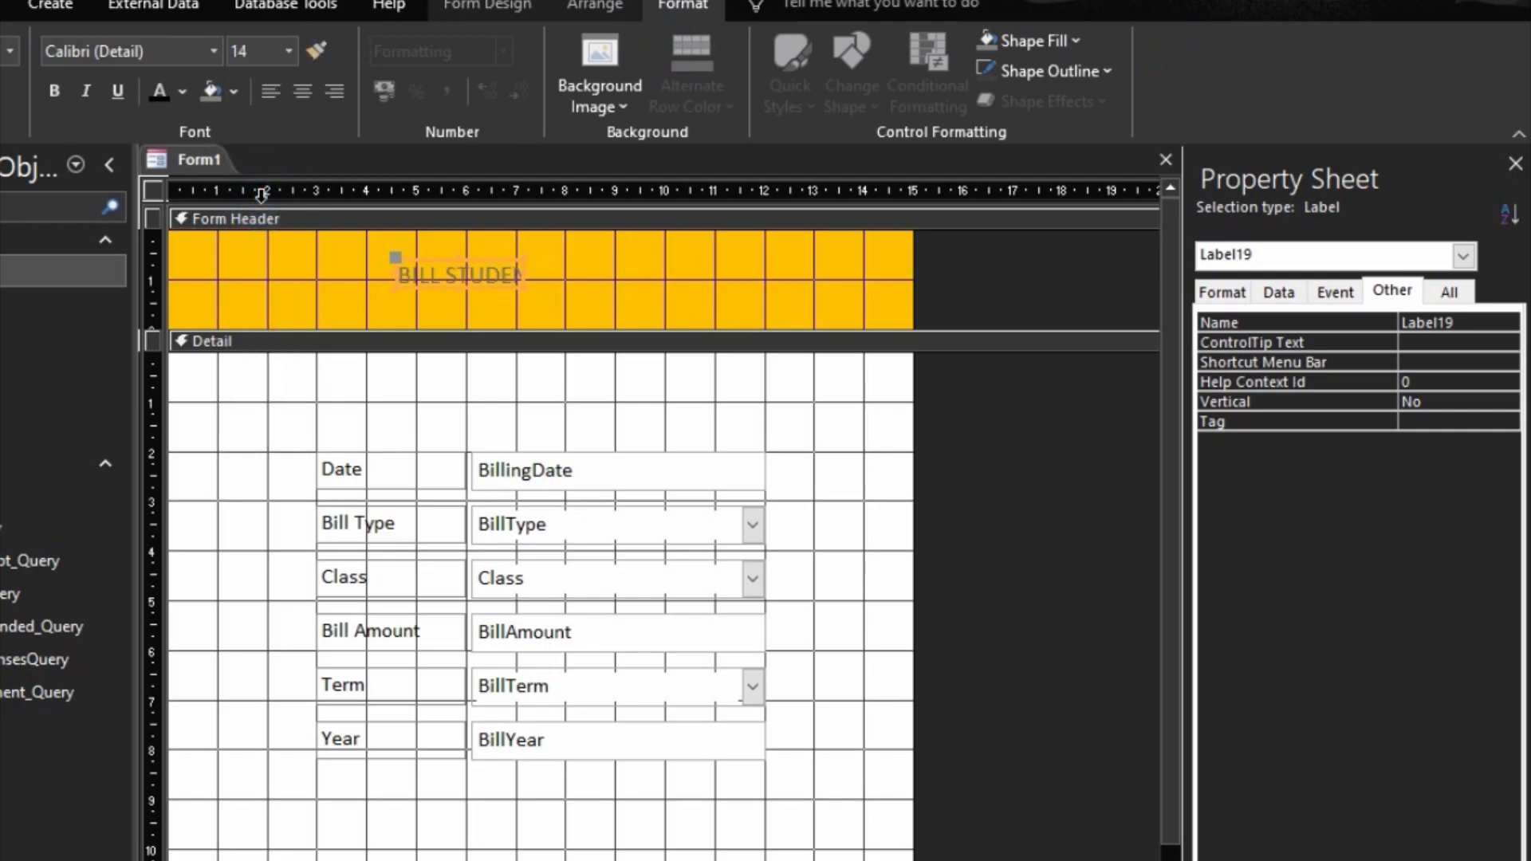
click(156, 89)
click(56, 93)
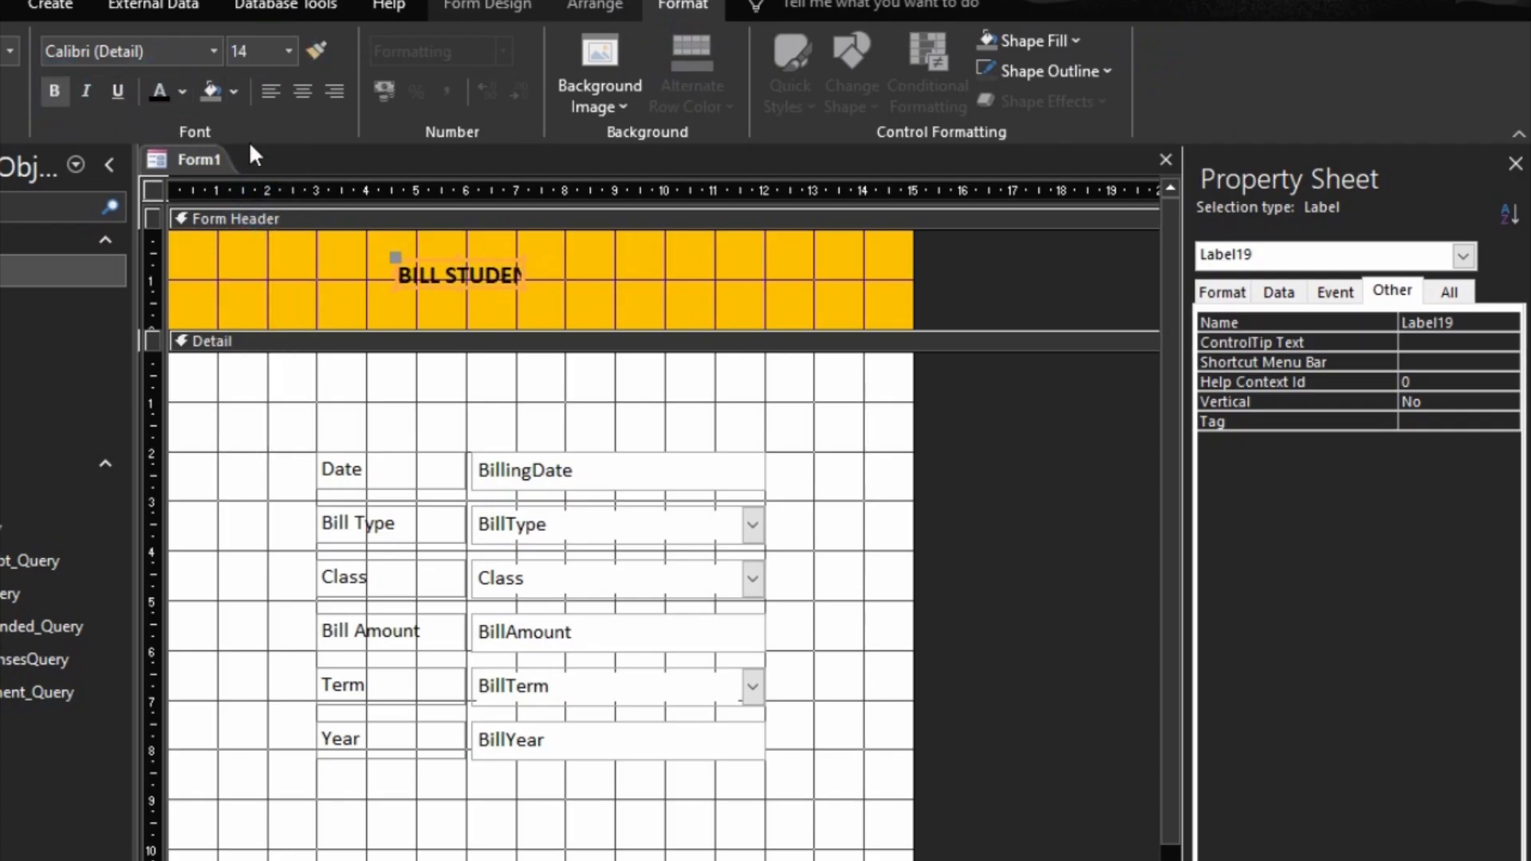
Step: Widen the BILL STUDENTS label with centred text and reduce the form header's height to fit it
drag(524, 274, 579, 248)
click(301, 91)
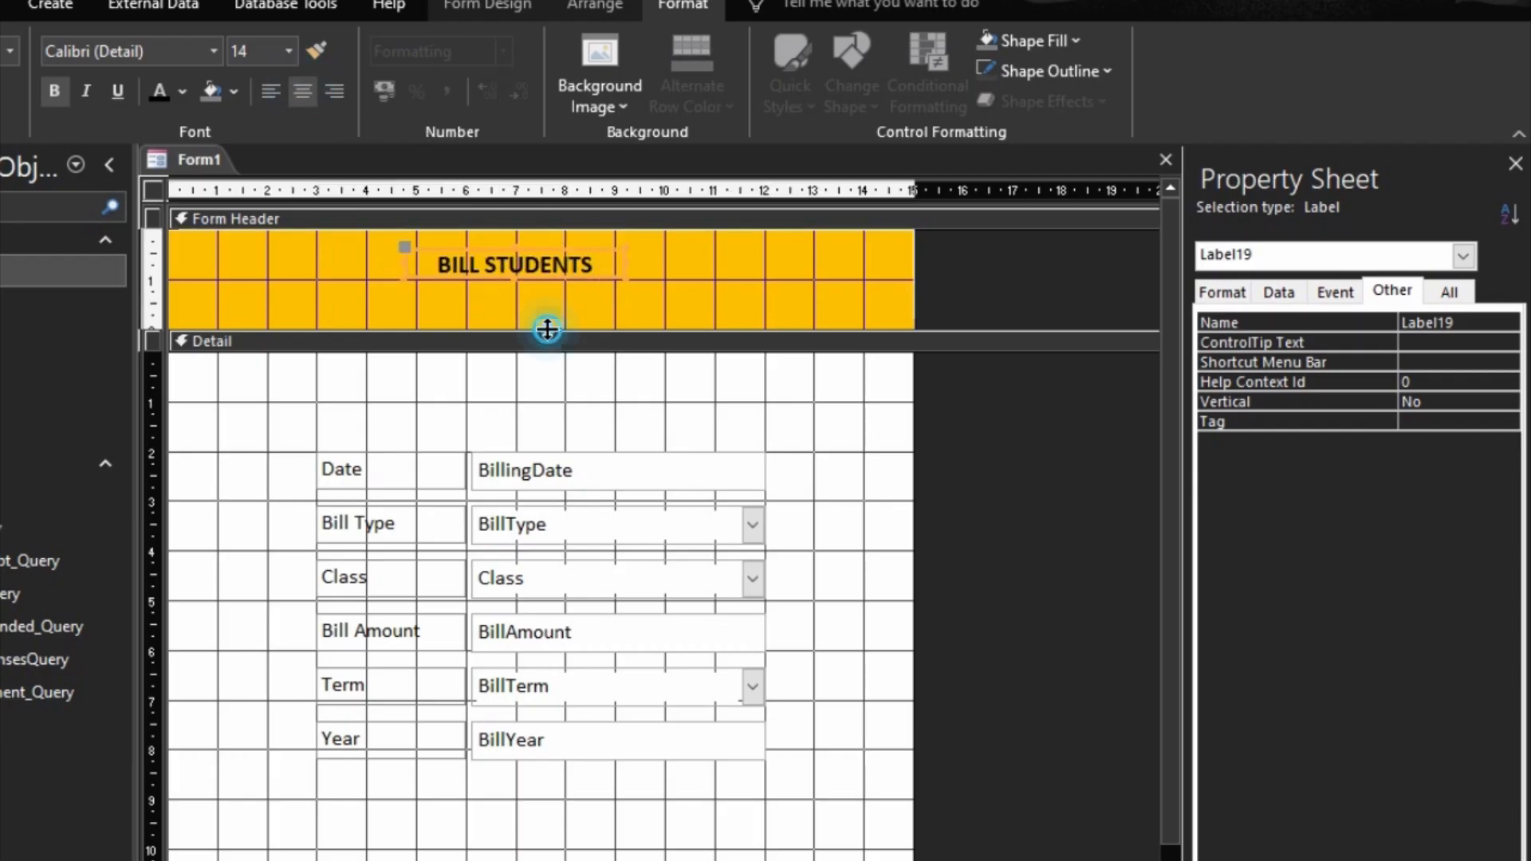
drag(547, 324, 550, 291)
click(641, 257)
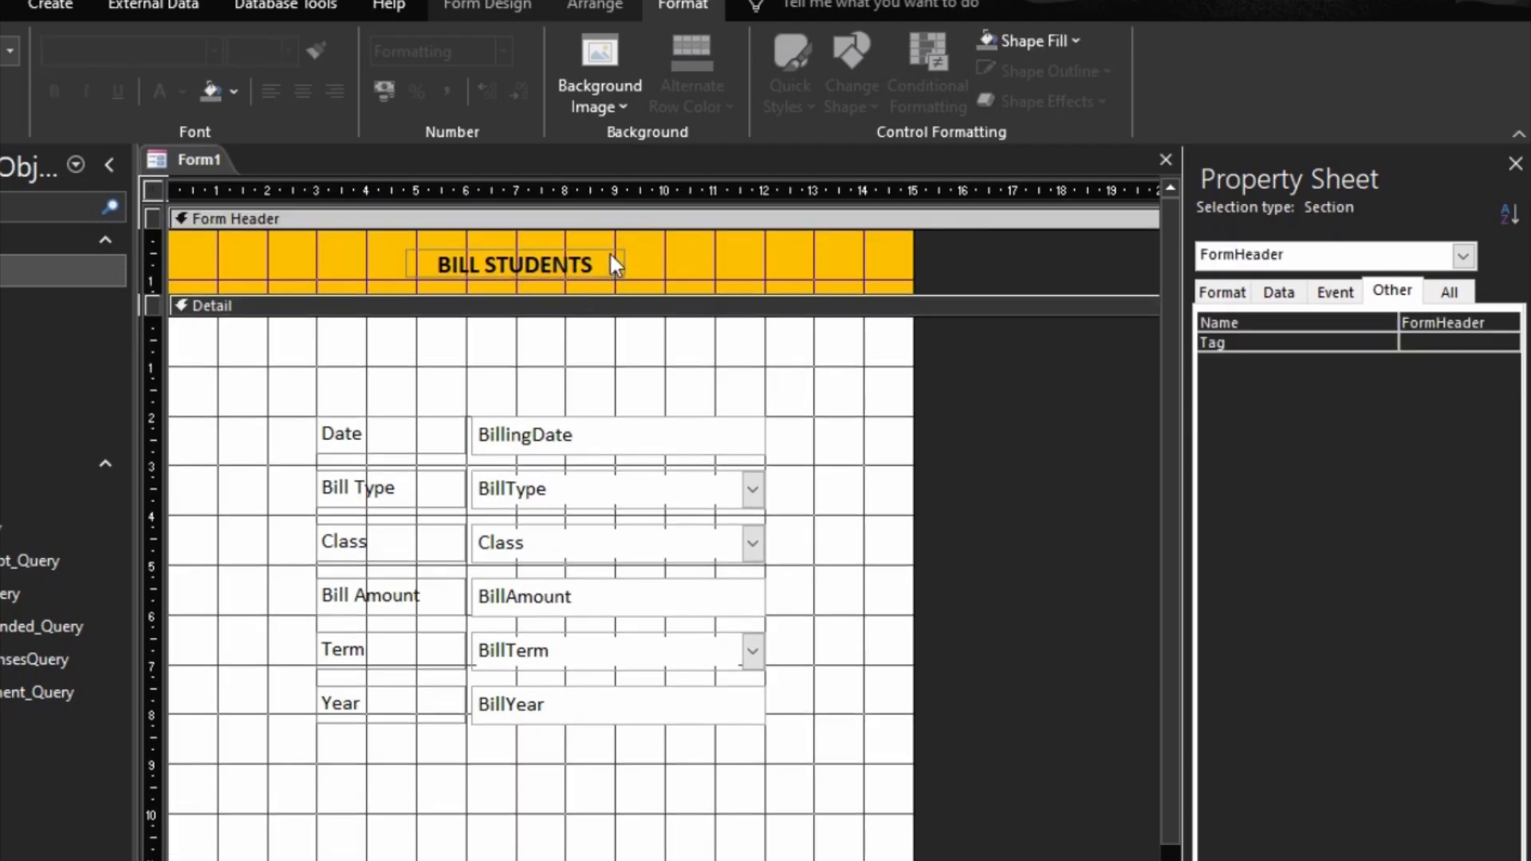
Step: Check the titled header in Form view and return to design view
key(F5)
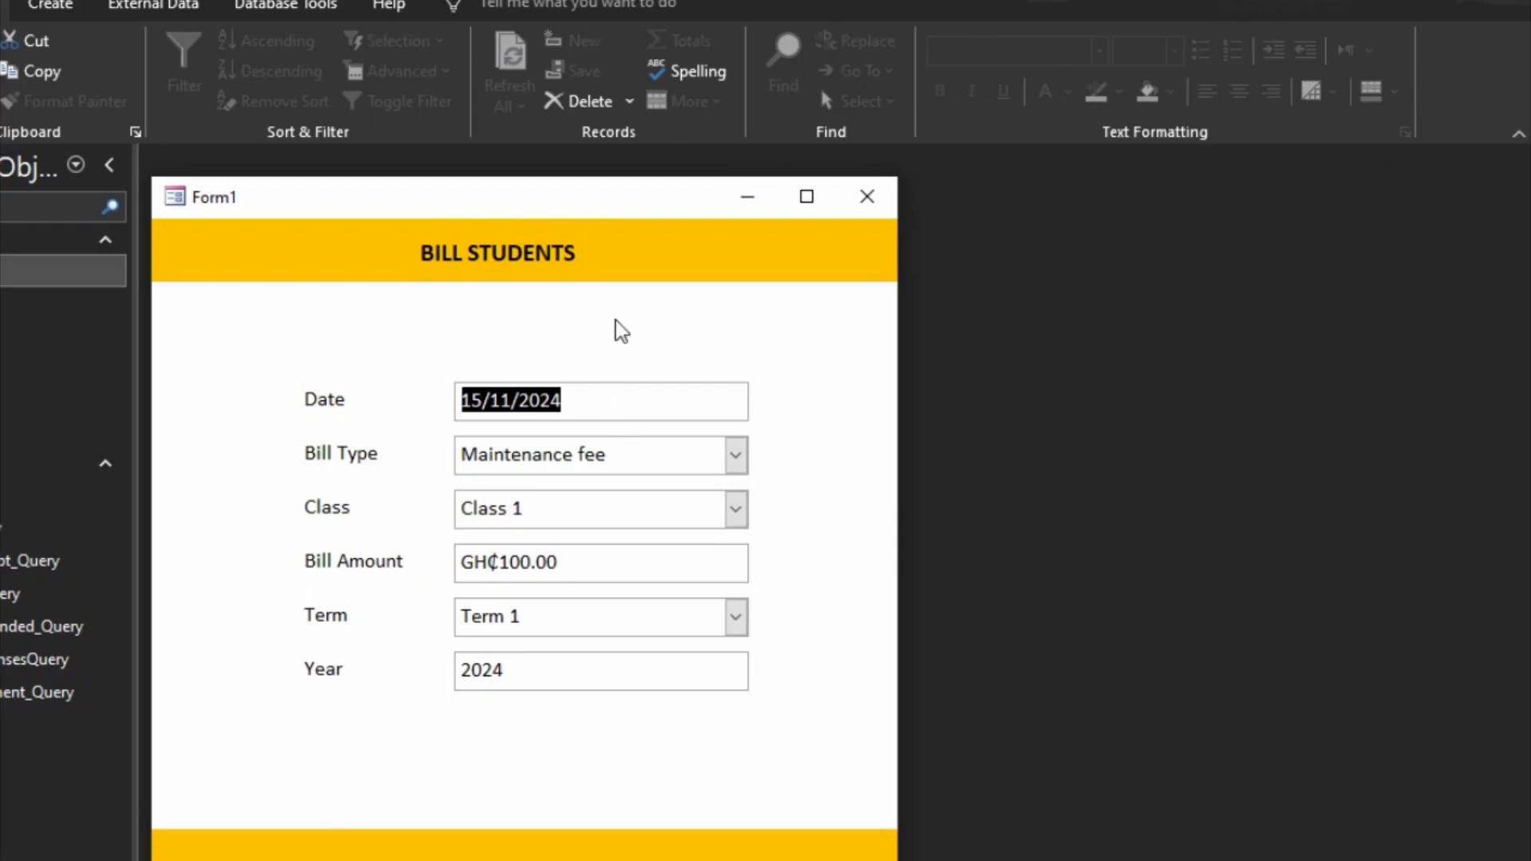
right_click(742, 293)
click(798, 364)
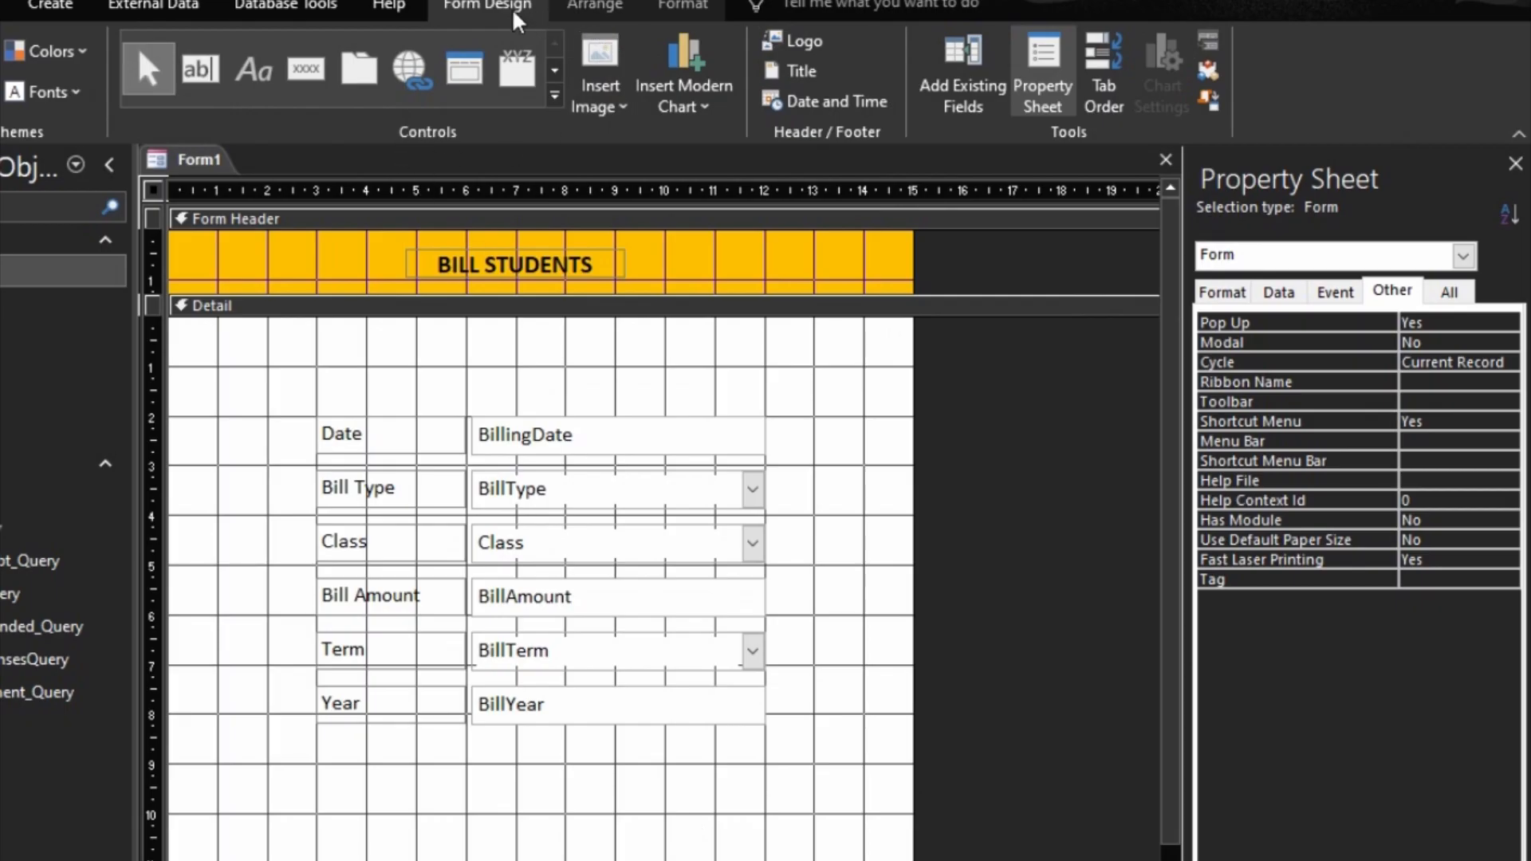
Step: Place a command button below the BillYear field and assign it the Record Operations action Add New Record
click(305, 69)
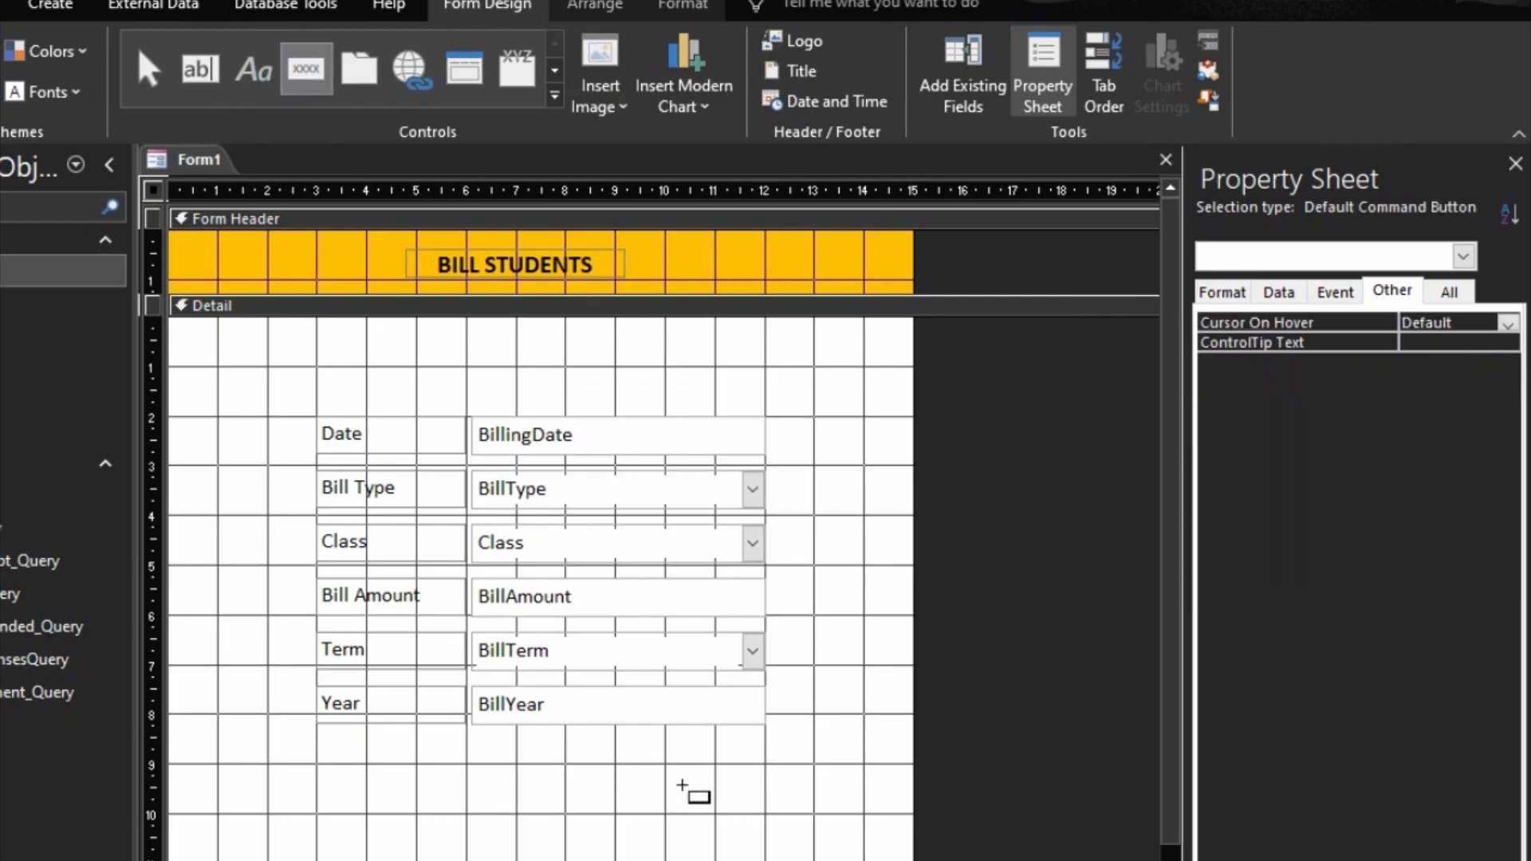
drag(803, 807, 755, 811)
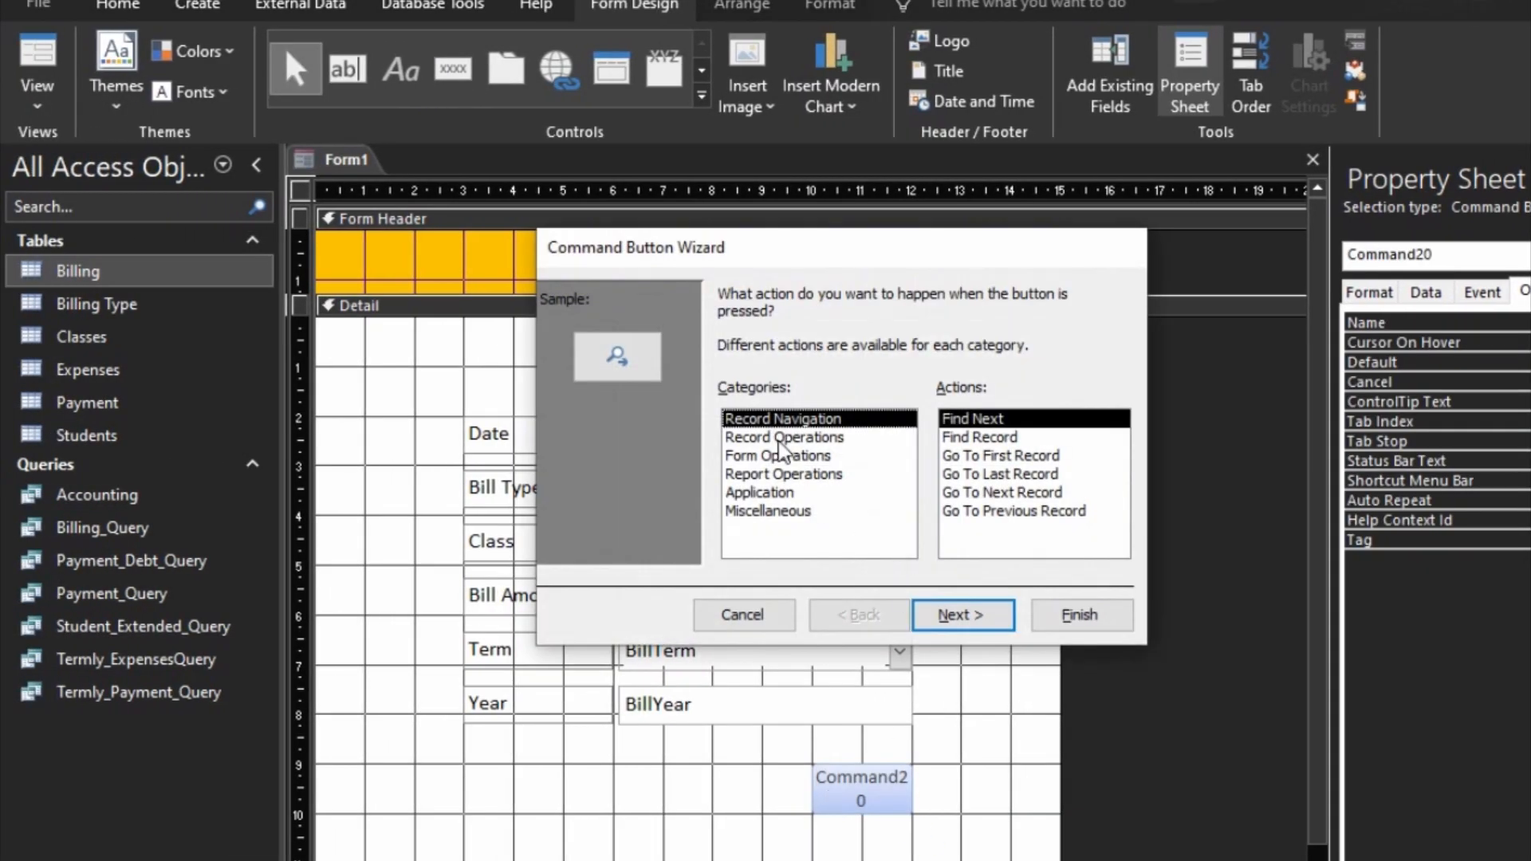
click(784, 437)
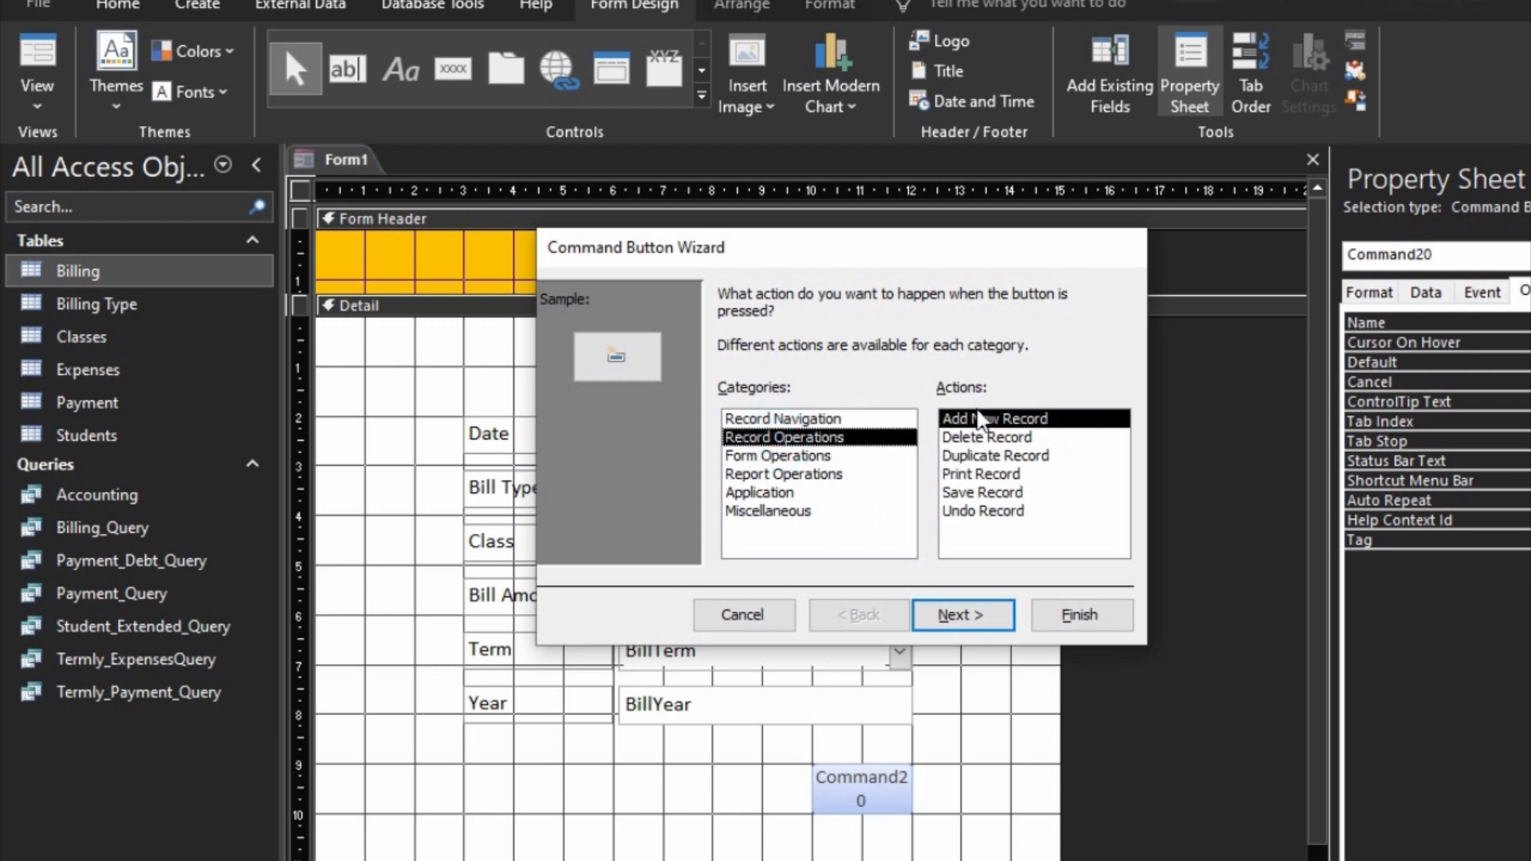
click(961, 616)
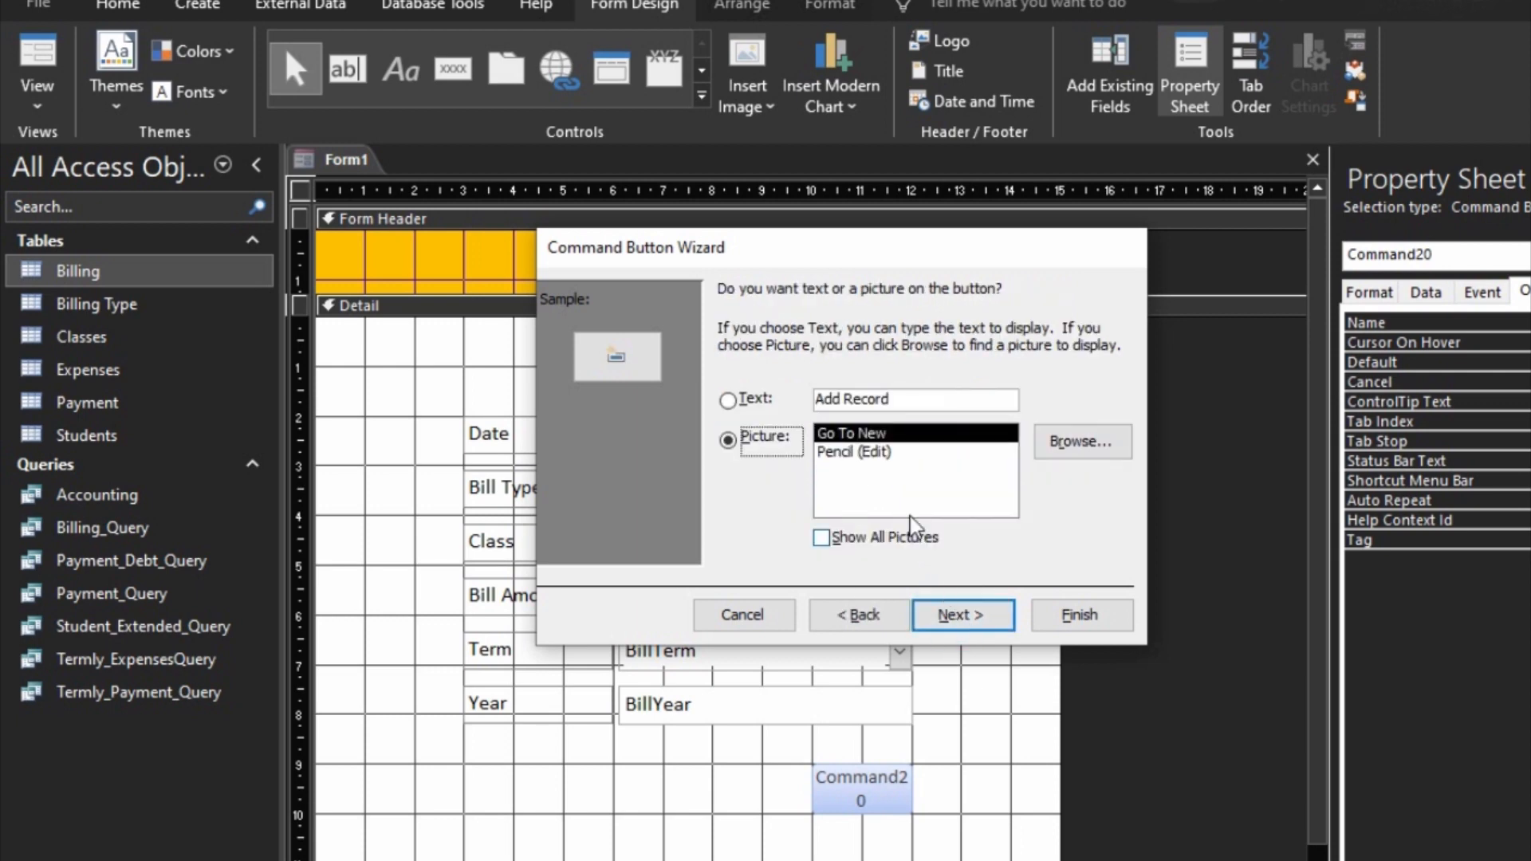
Step: Give the command button the text caption Save Record instead of a picture and finish the wizard
click(755, 398)
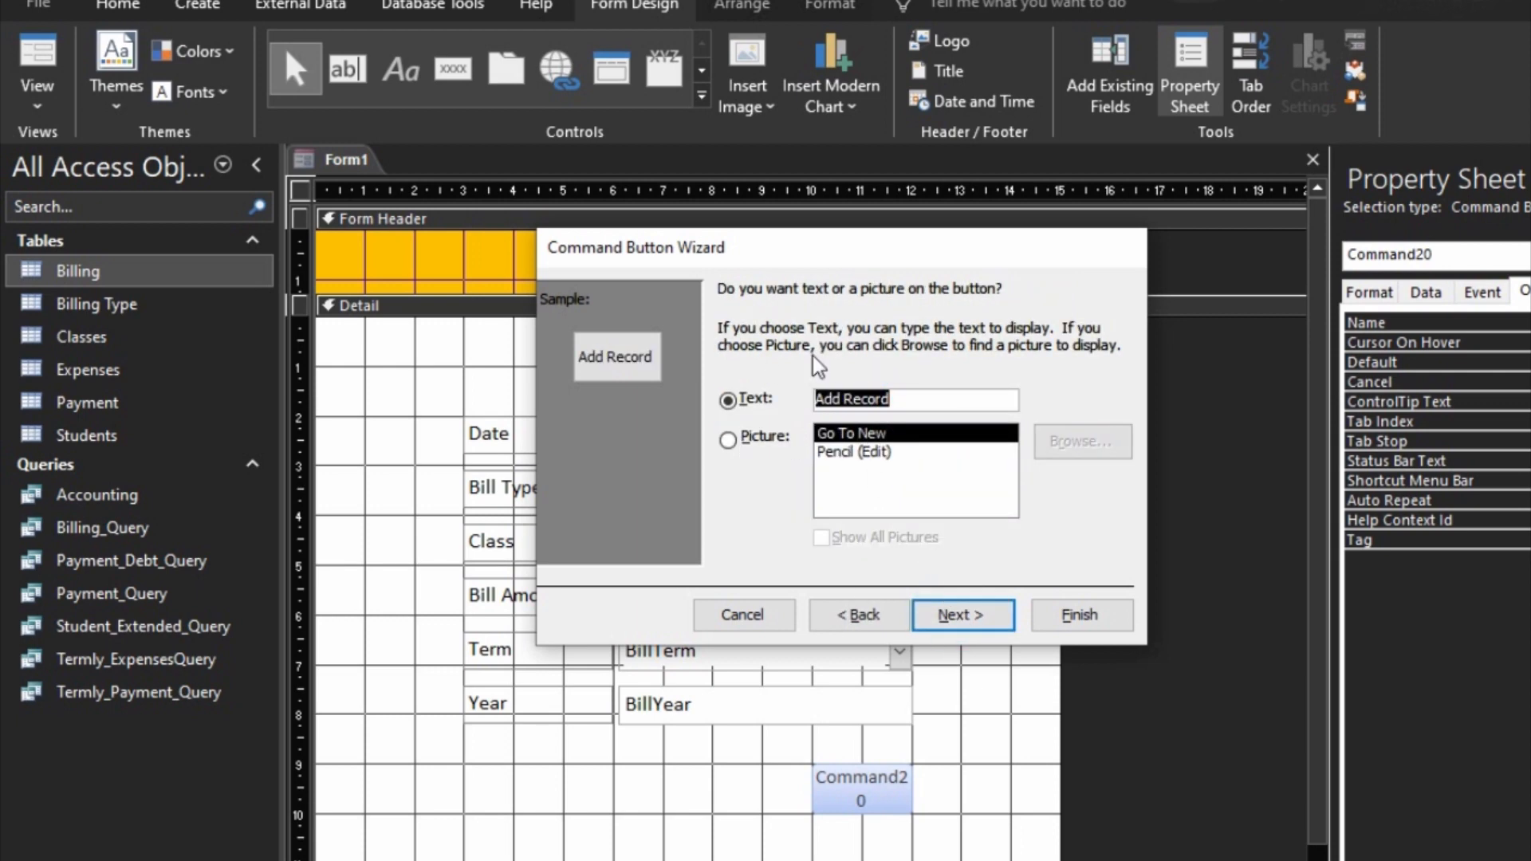
text(add)
key(BackSpace)
key(BackSpace)
key(BackSpace)
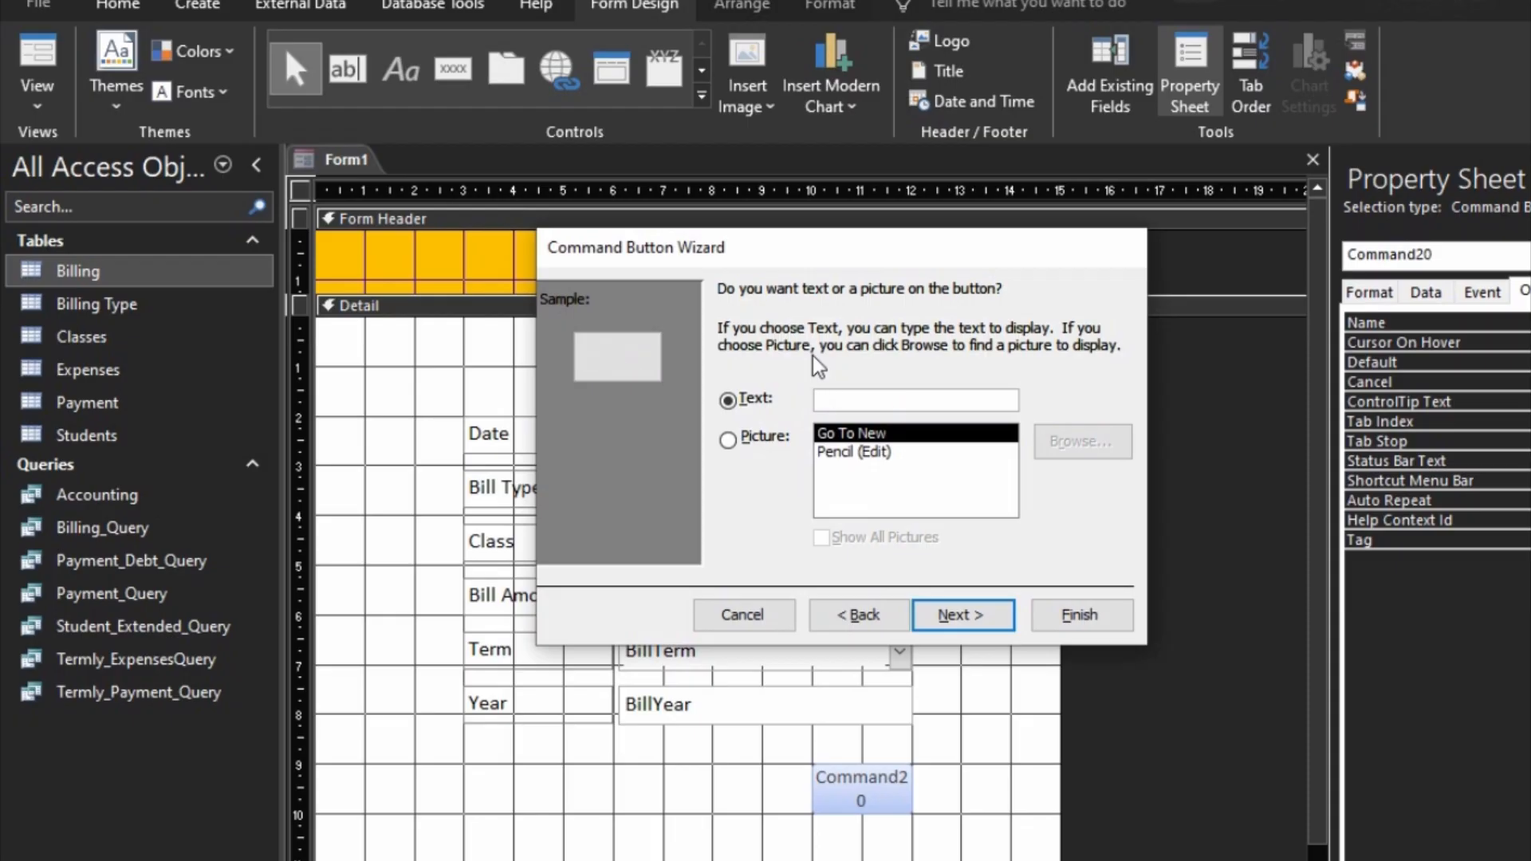
text(Save Record)
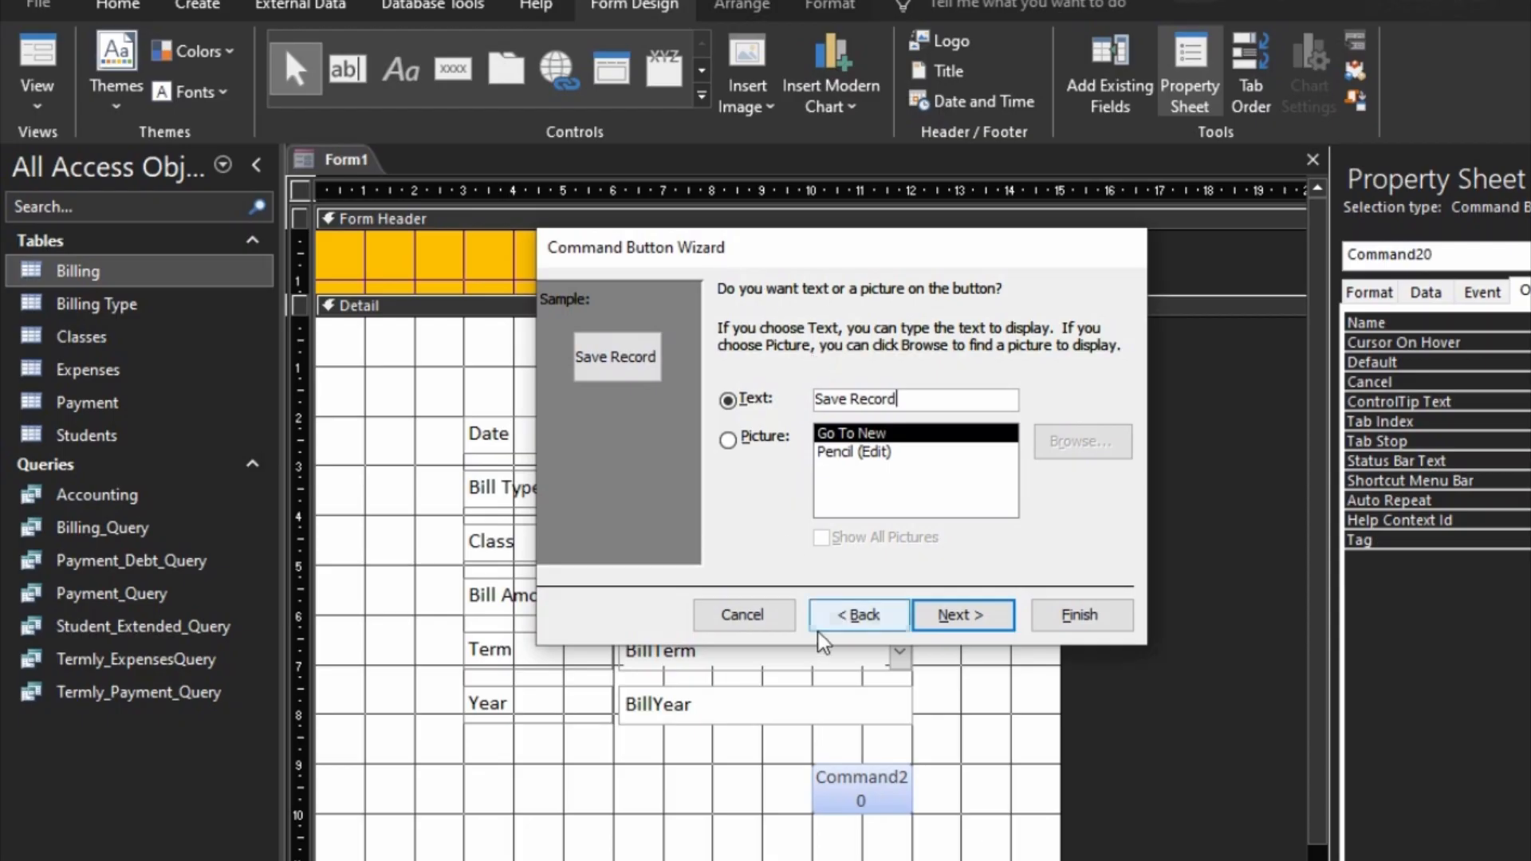
click(961, 618)
click(1050, 630)
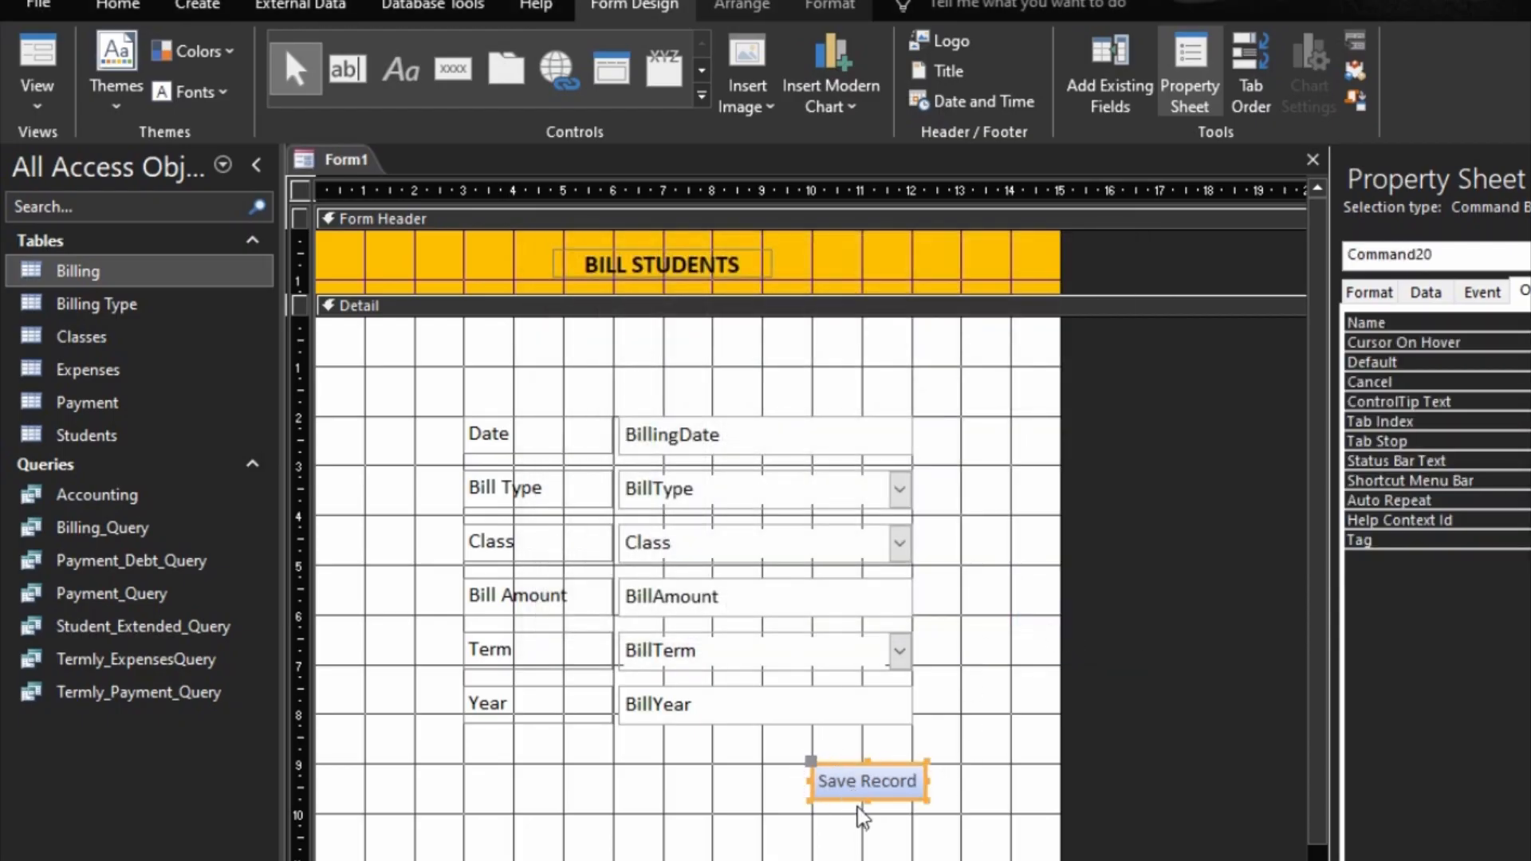
Step: Enlarge the Save Record button and align its right edge with the fields above
drag(866, 802, 792, 787)
key(Left)
key(Left)
key(Left)
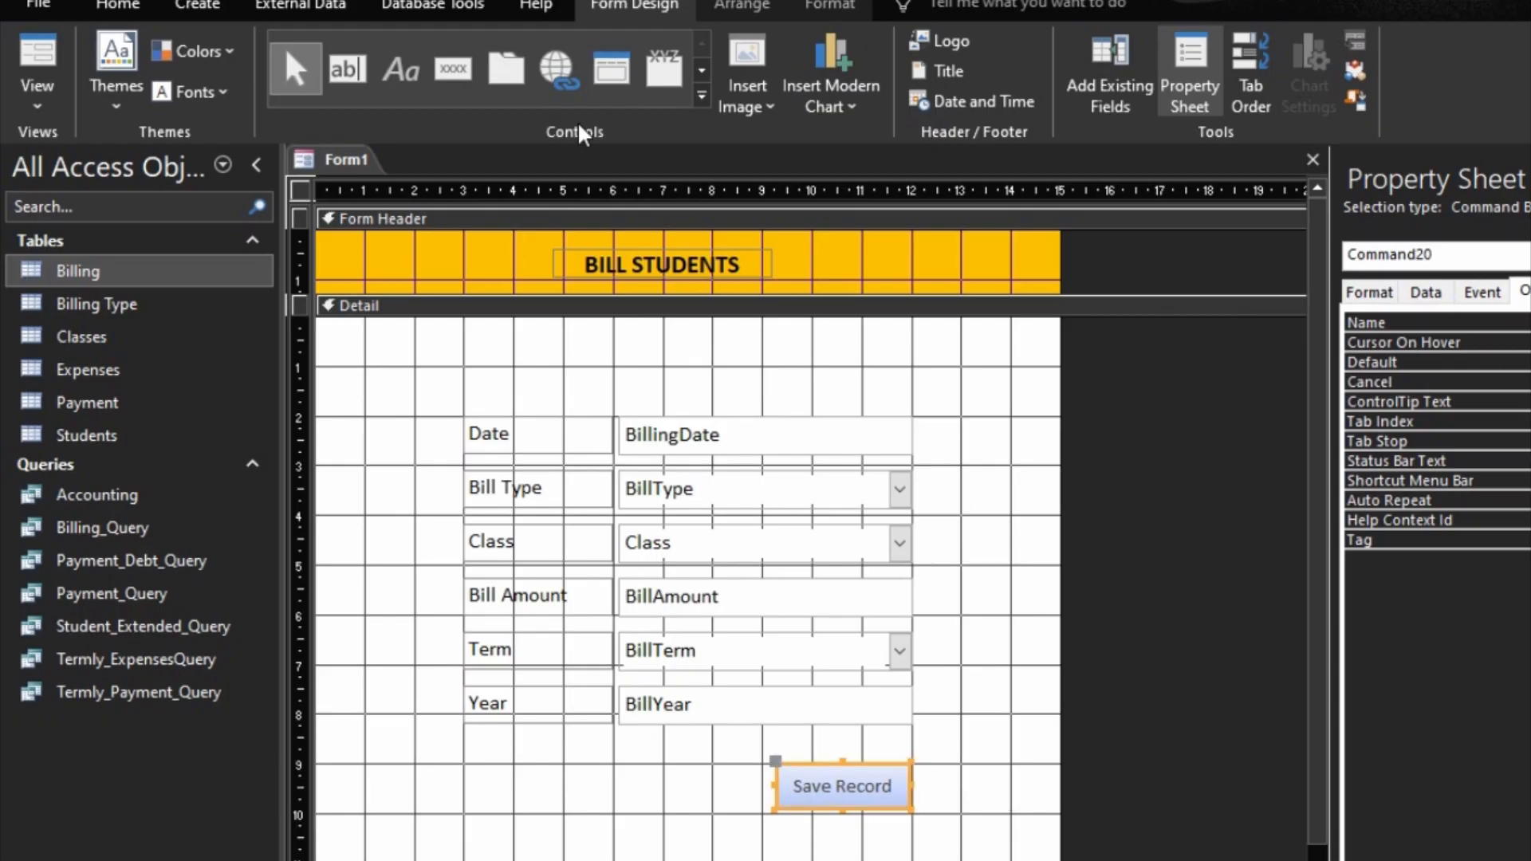
Step: Set the Save Record button's font size to 12 and its background colour to white
click(807, 5)
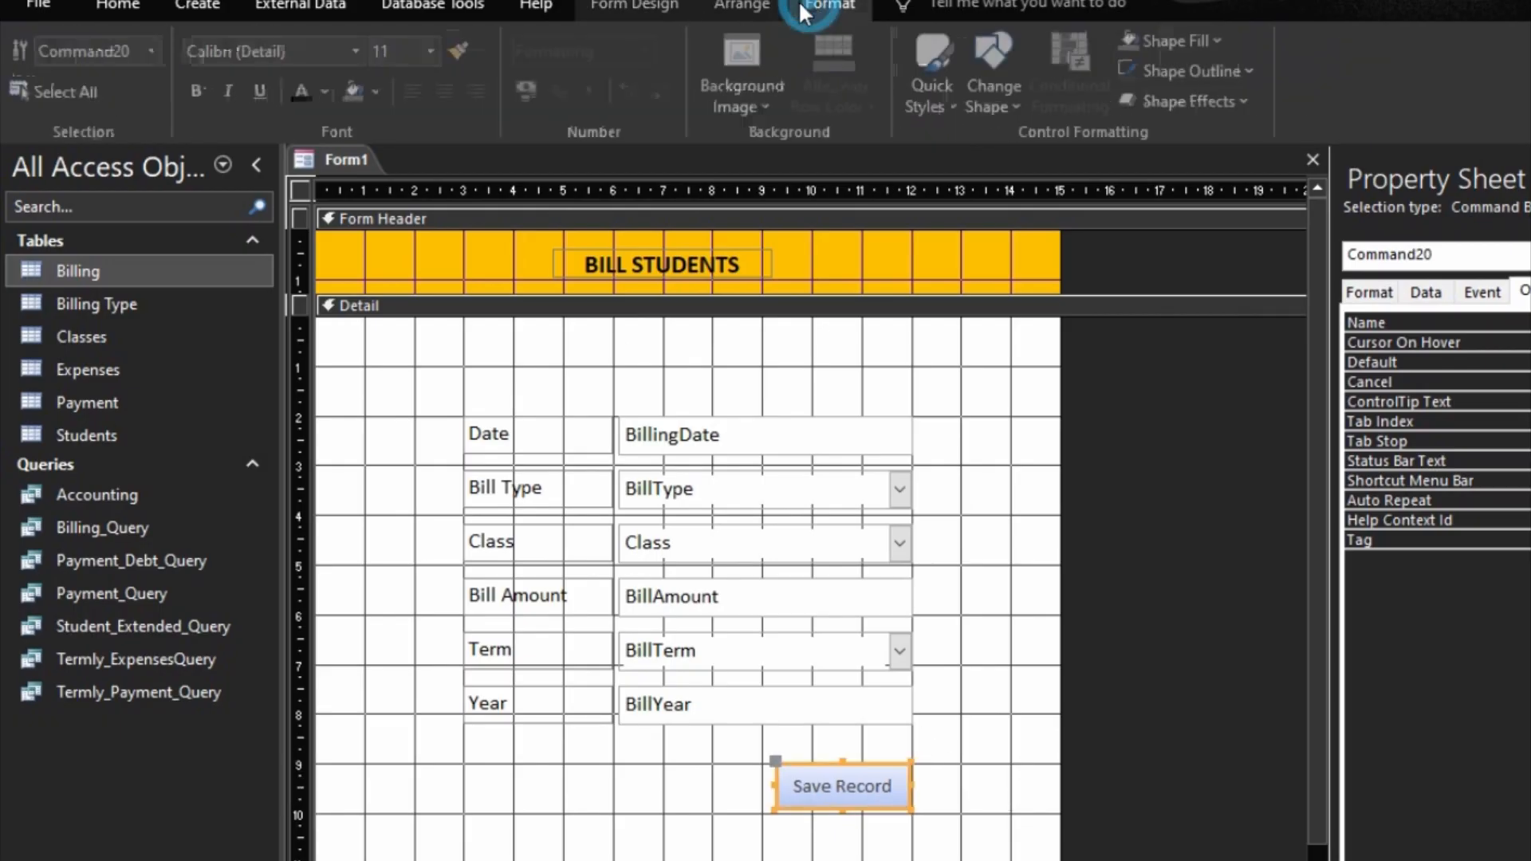
click(437, 52)
click(399, 185)
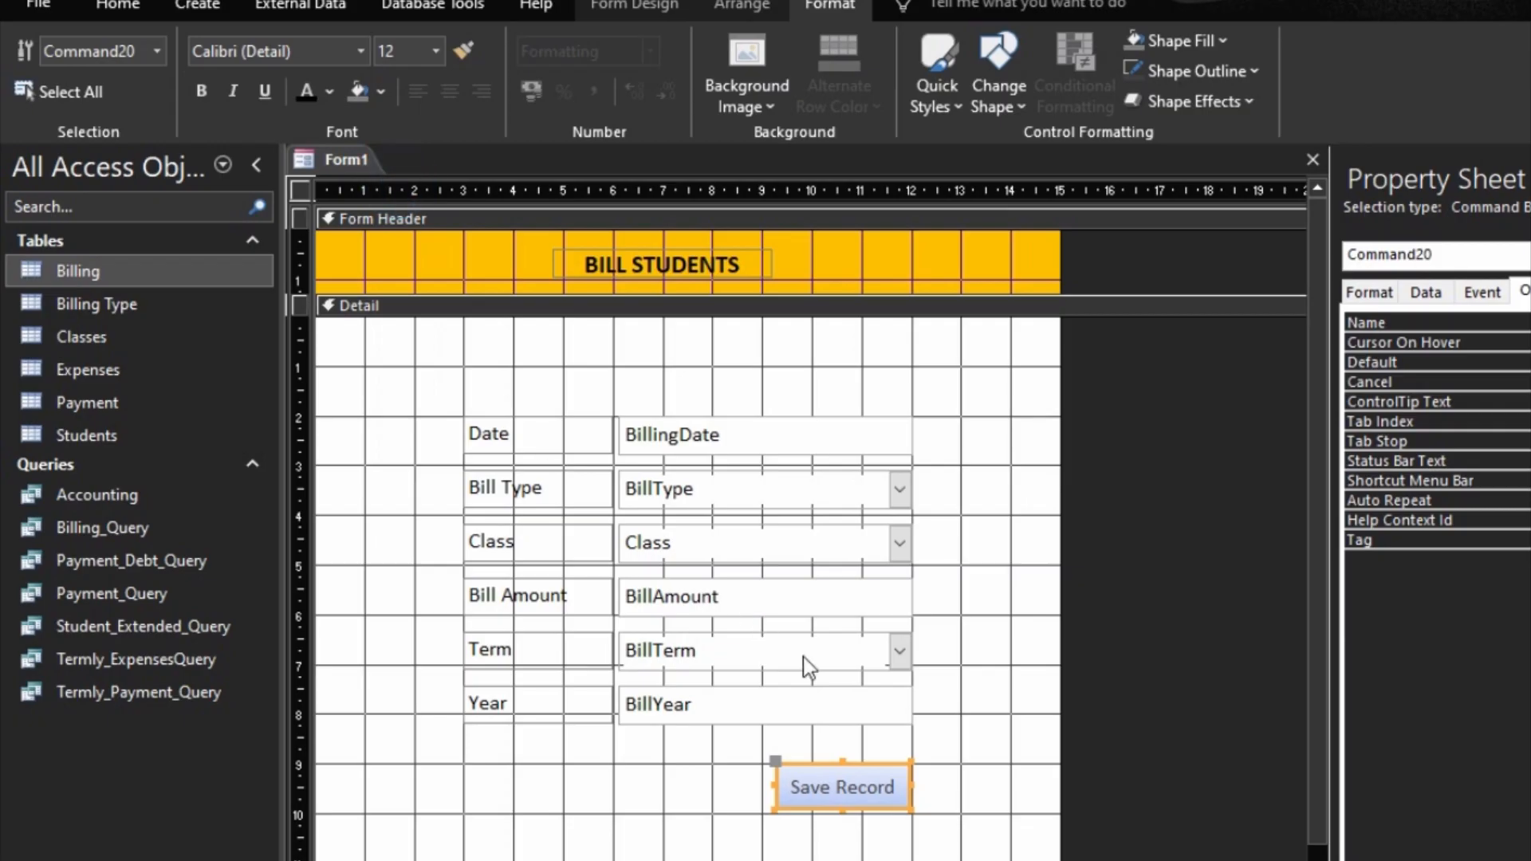
click(381, 92)
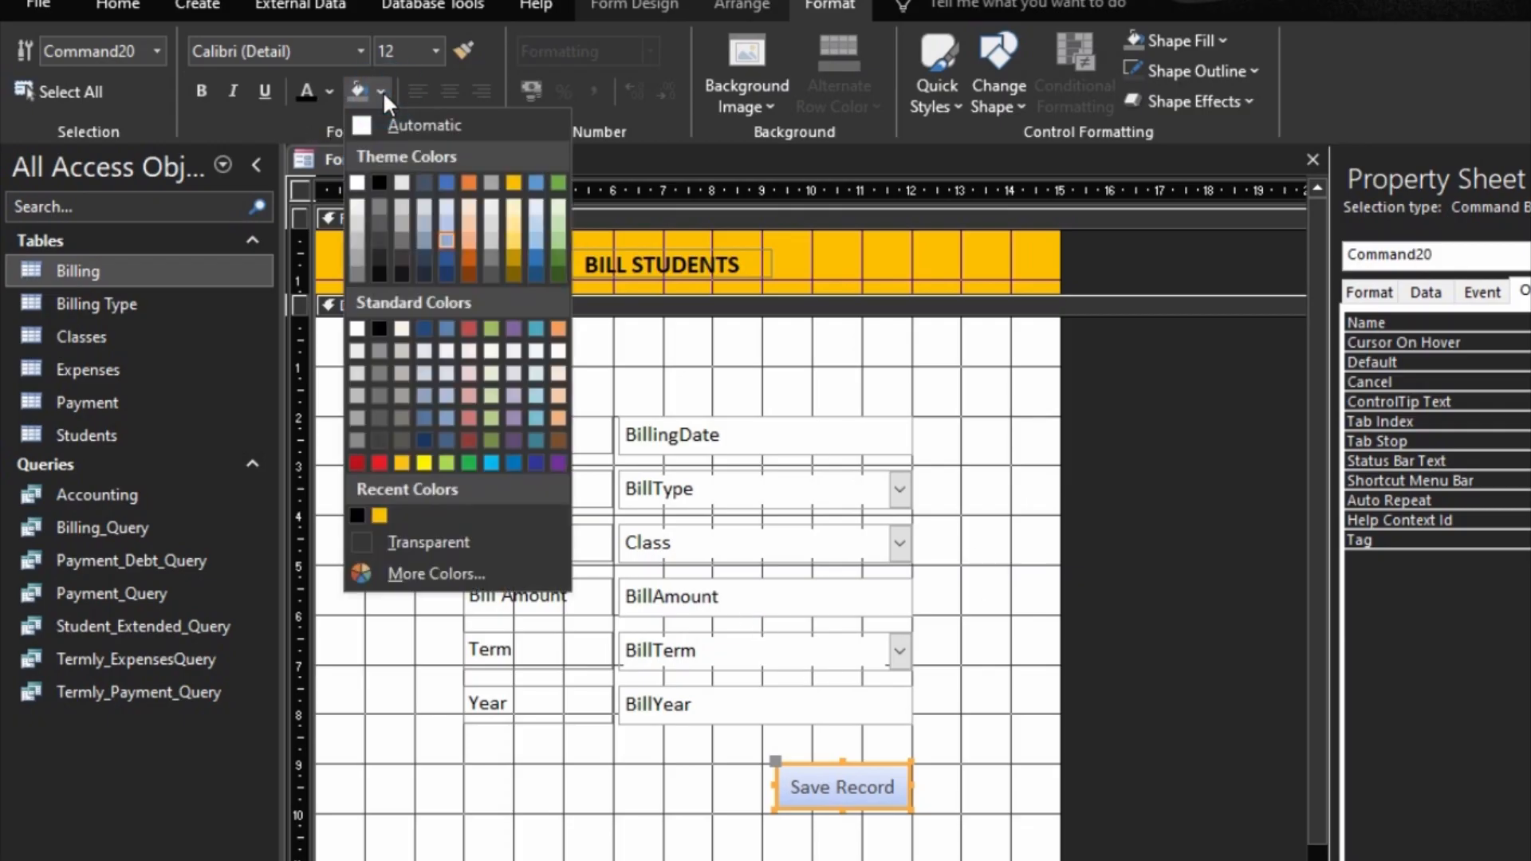
click(357, 183)
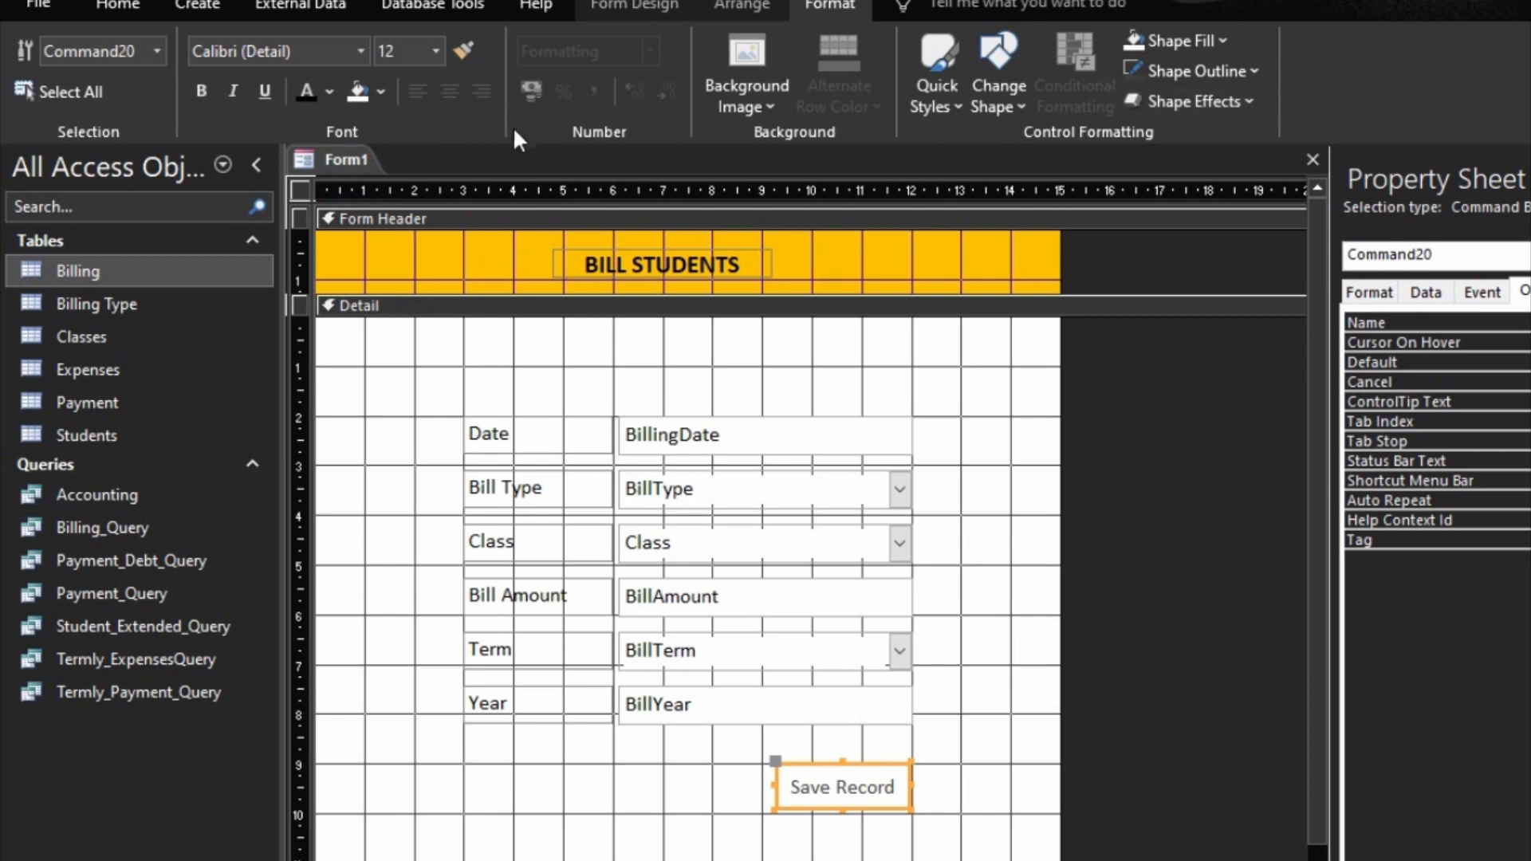
click(382, 92)
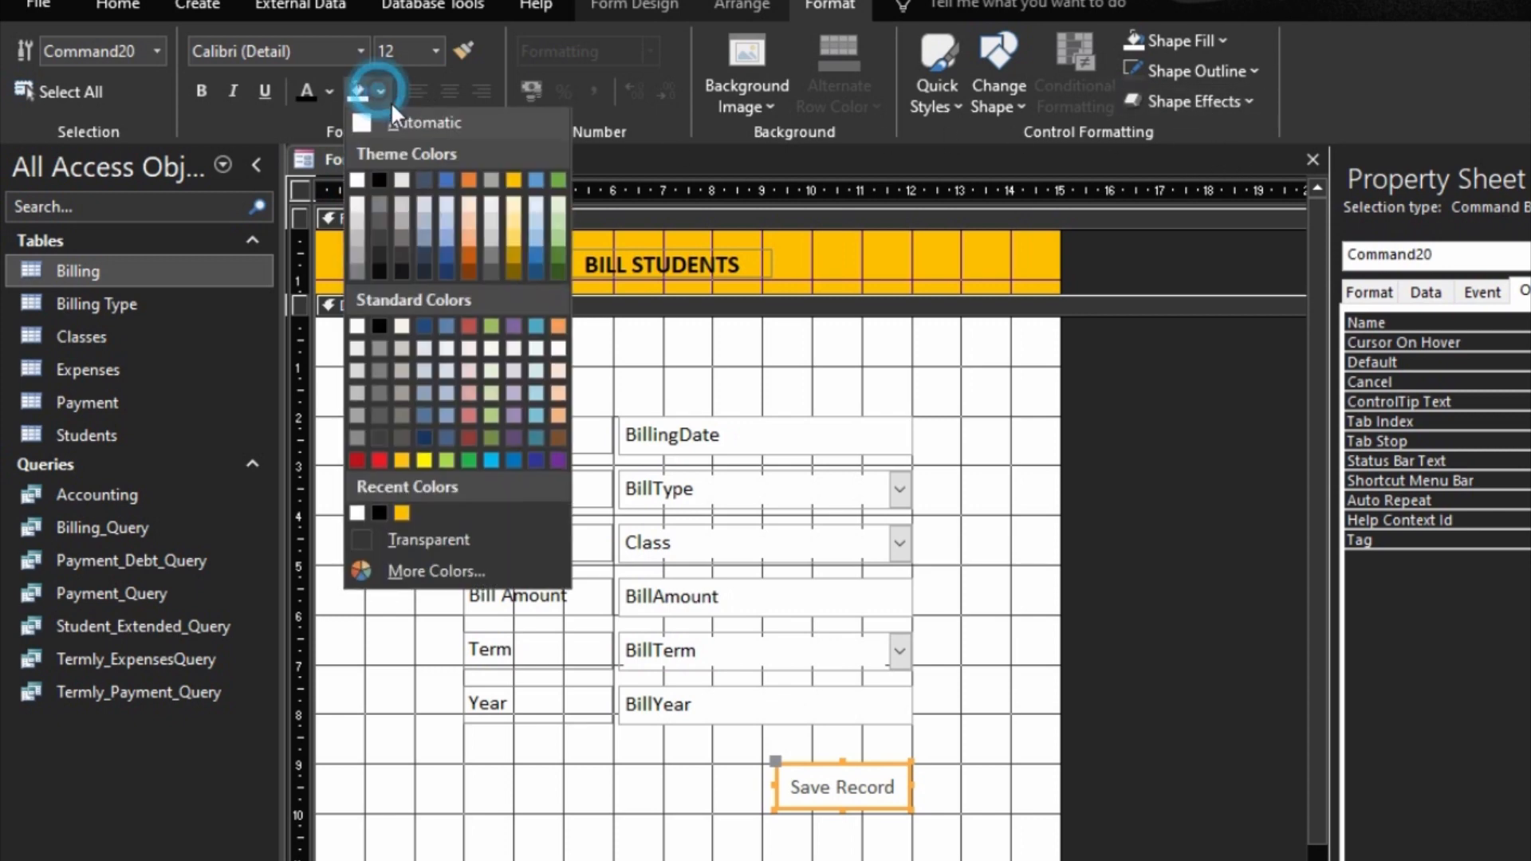
click(362, 181)
Step: Give the Save Record button a gold outline and black text
click(1226, 70)
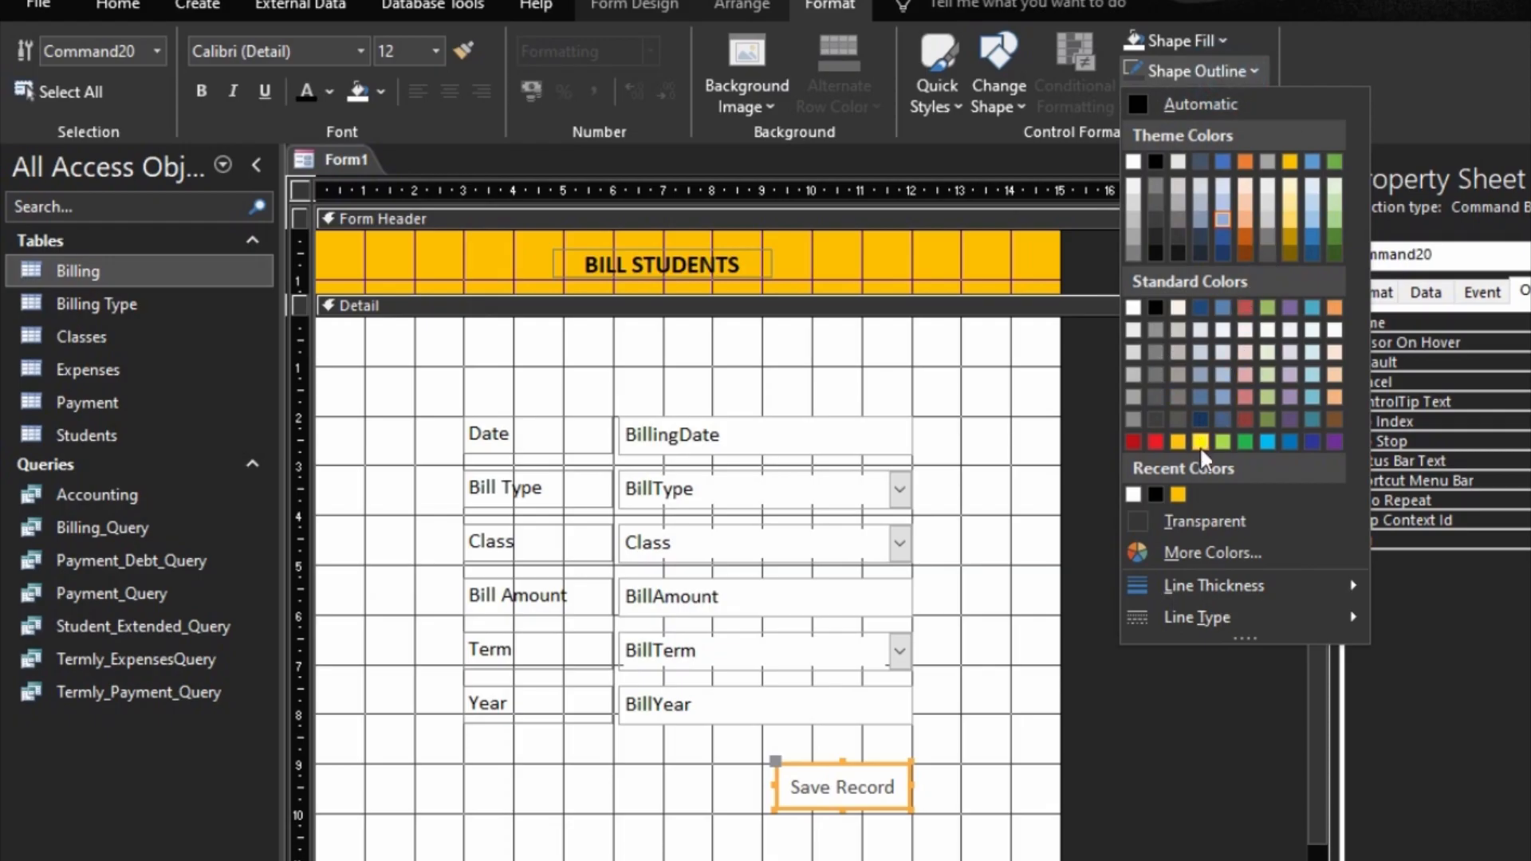
click(1178, 492)
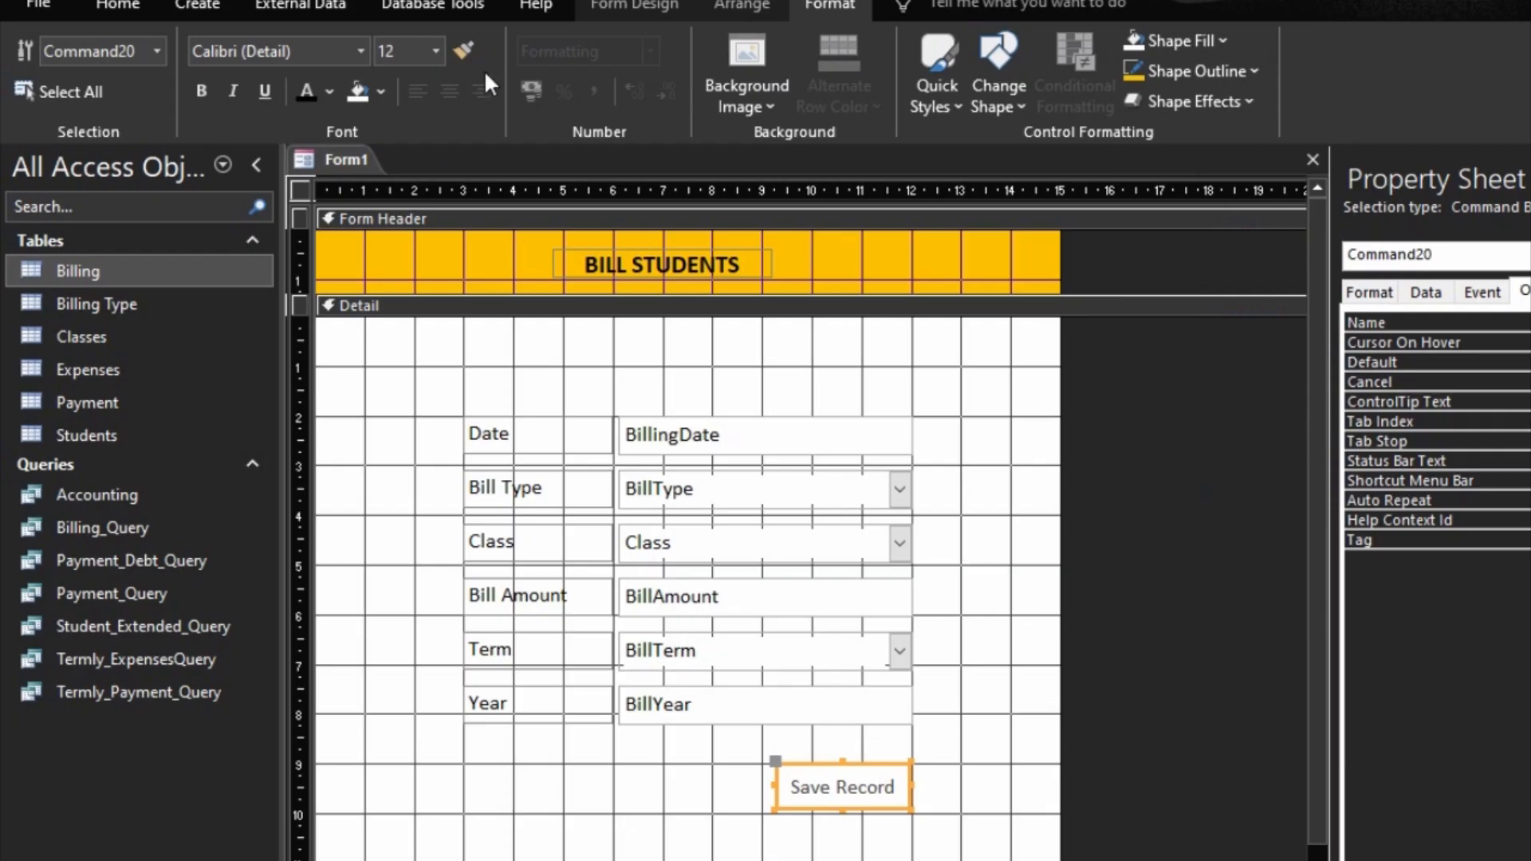
click(309, 88)
click(1009, 694)
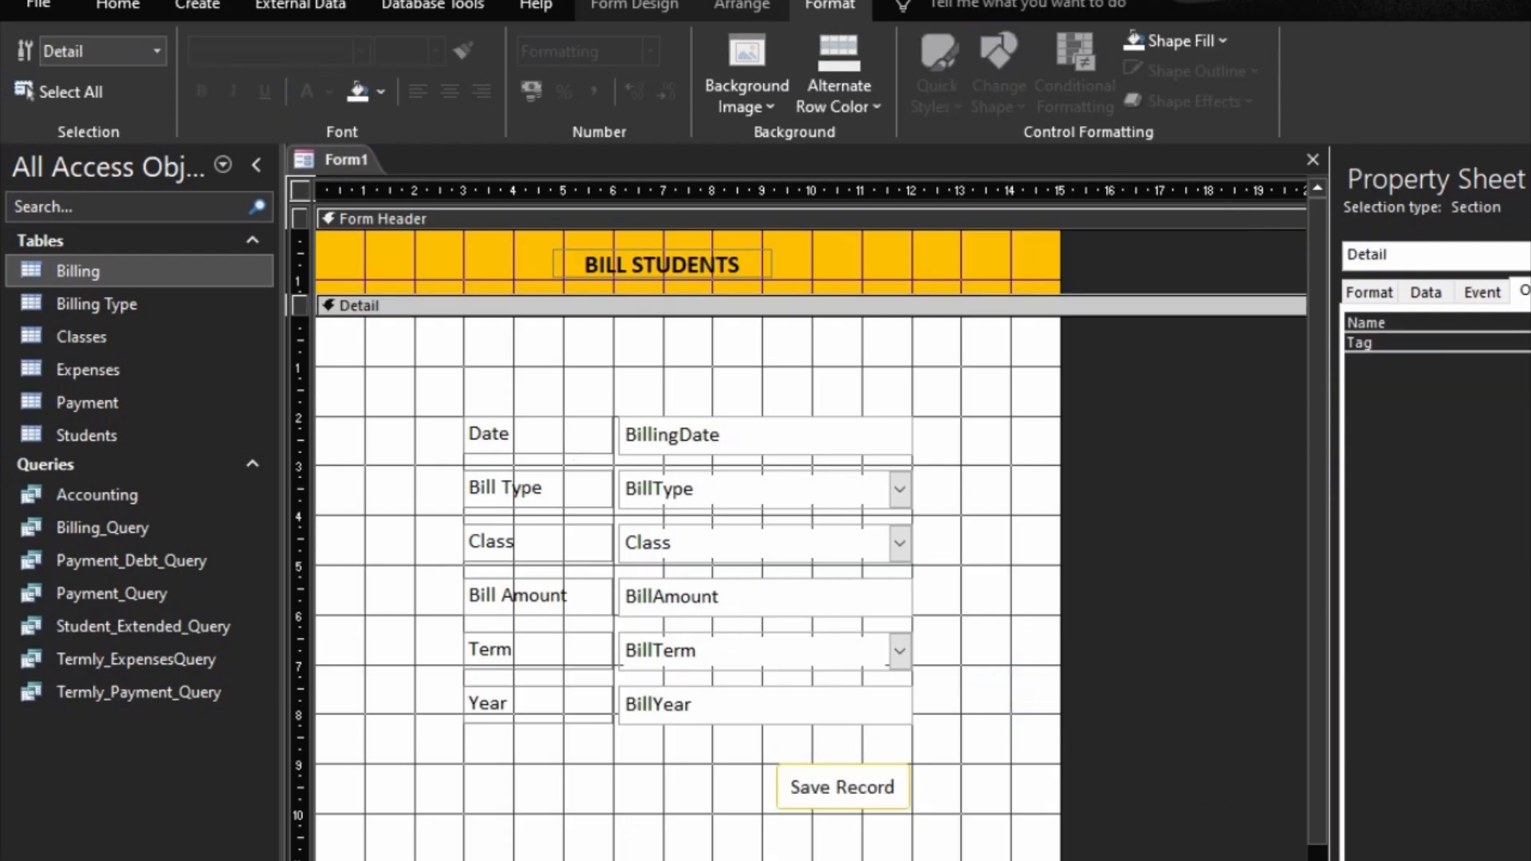
Step: Check the styled Save Record button in Form view and return to design view
key(F5)
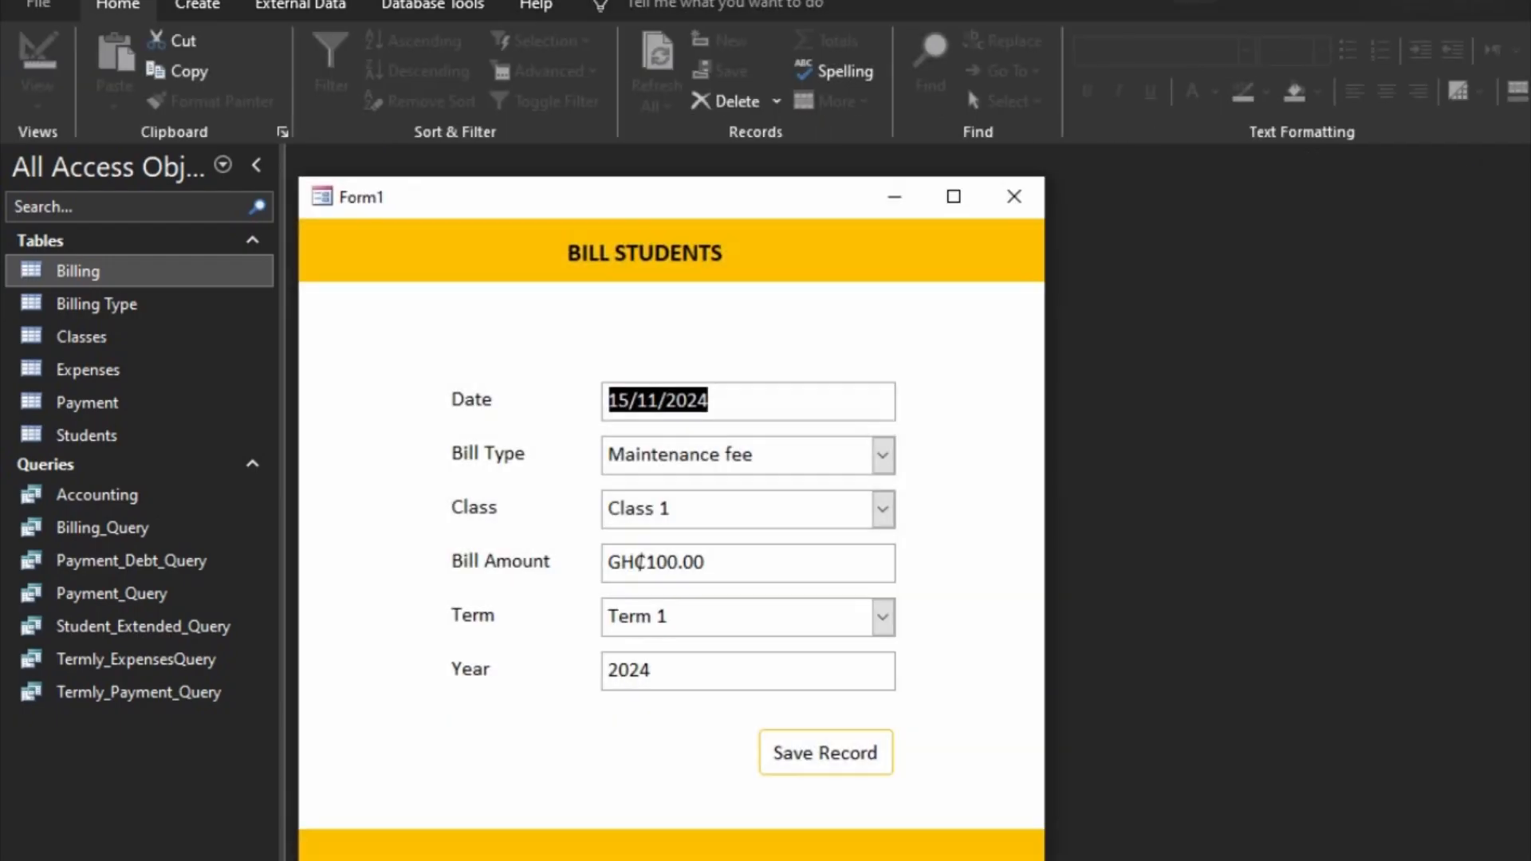
right_click(969, 695)
click(1061, 771)
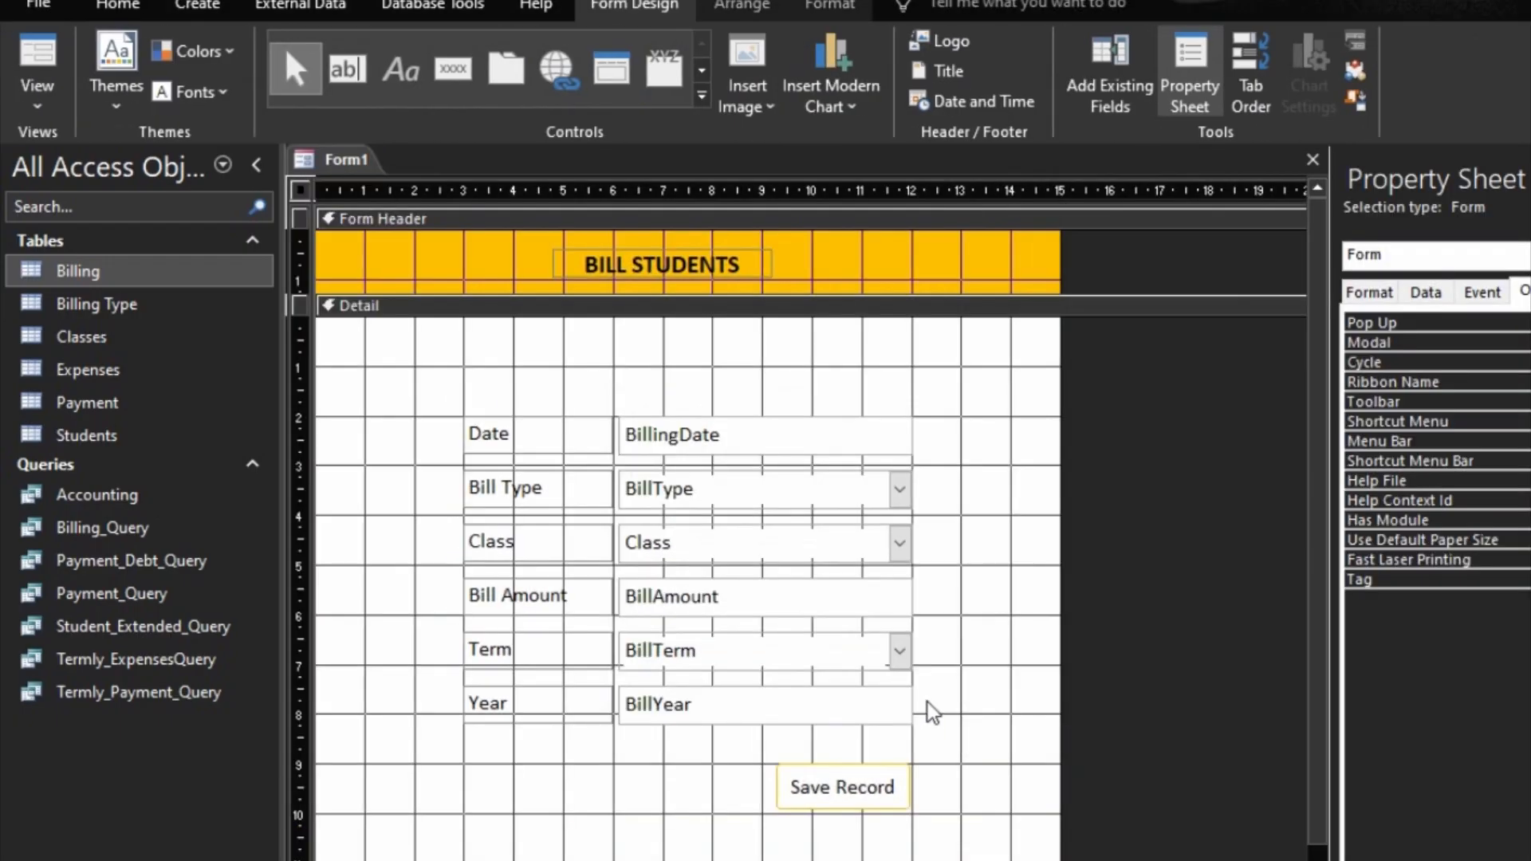
Step: Change the BILL STUDENTS title's font colour to white
click(702, 272)
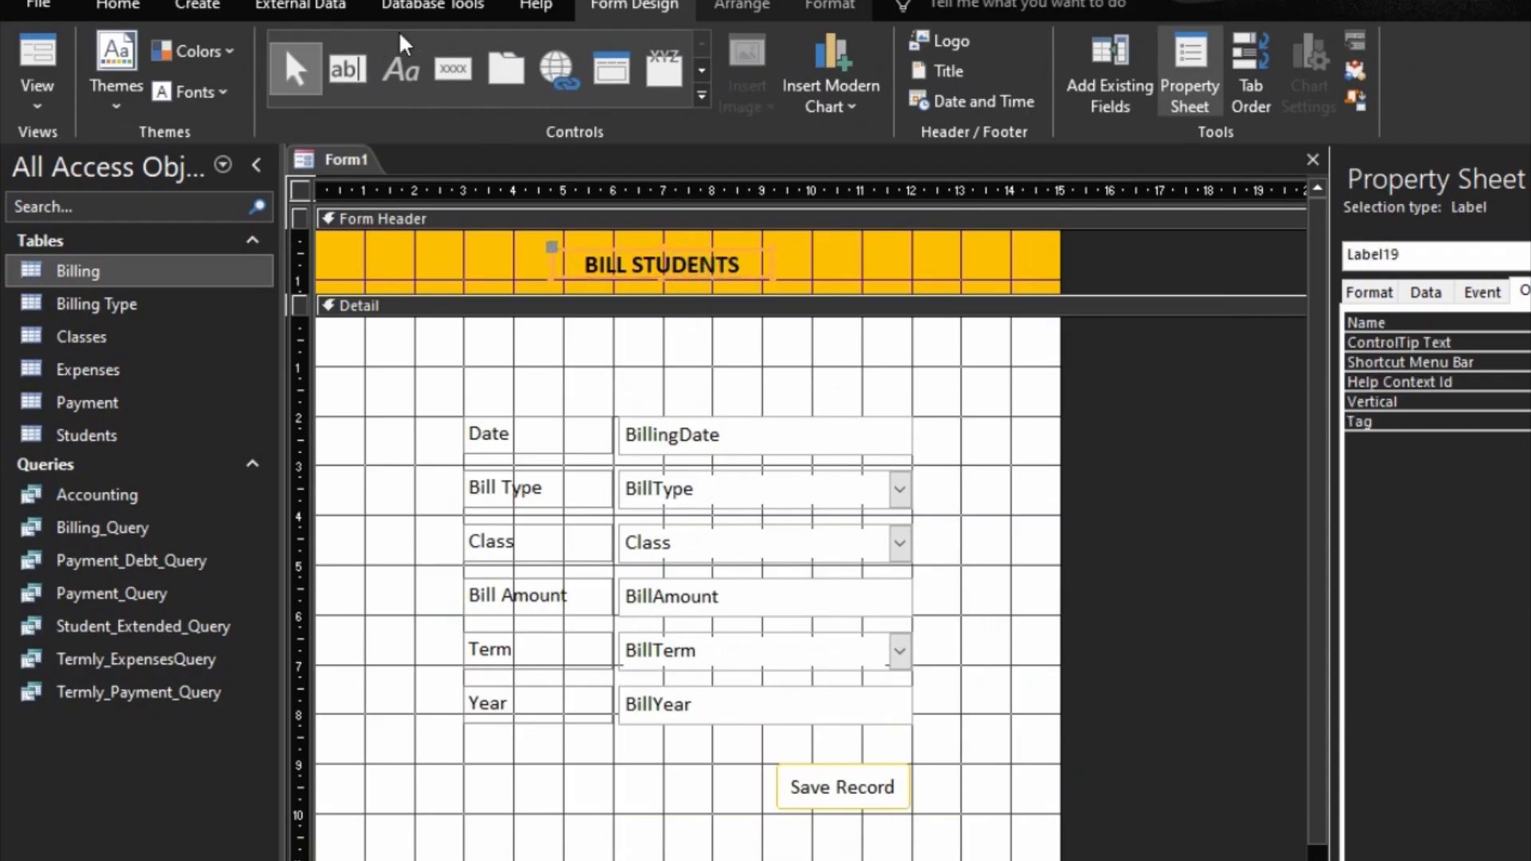
click(830, 6)
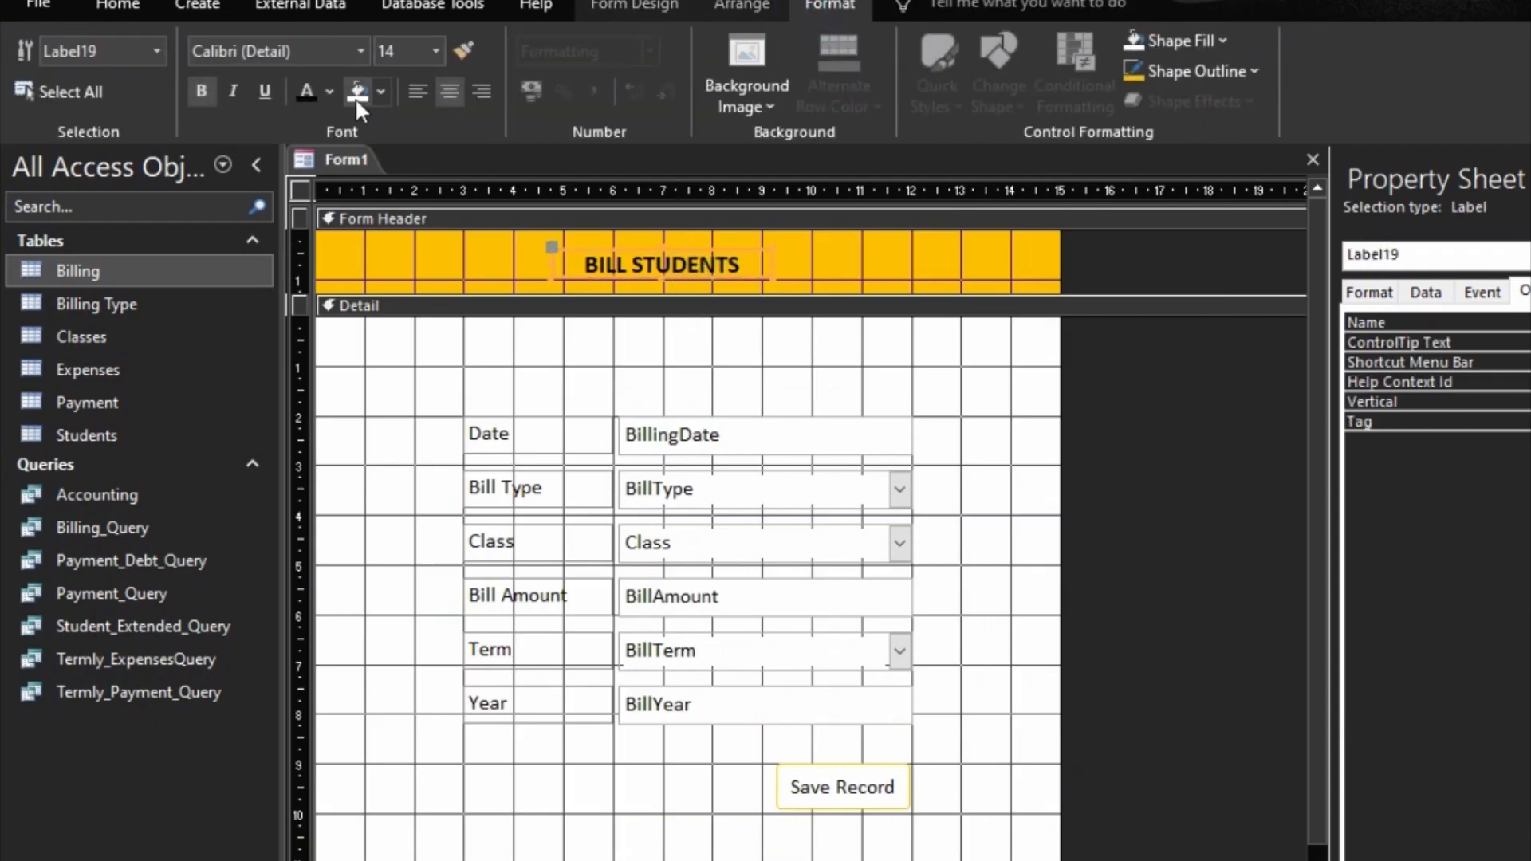
click(328, 94)
click(301, 175)
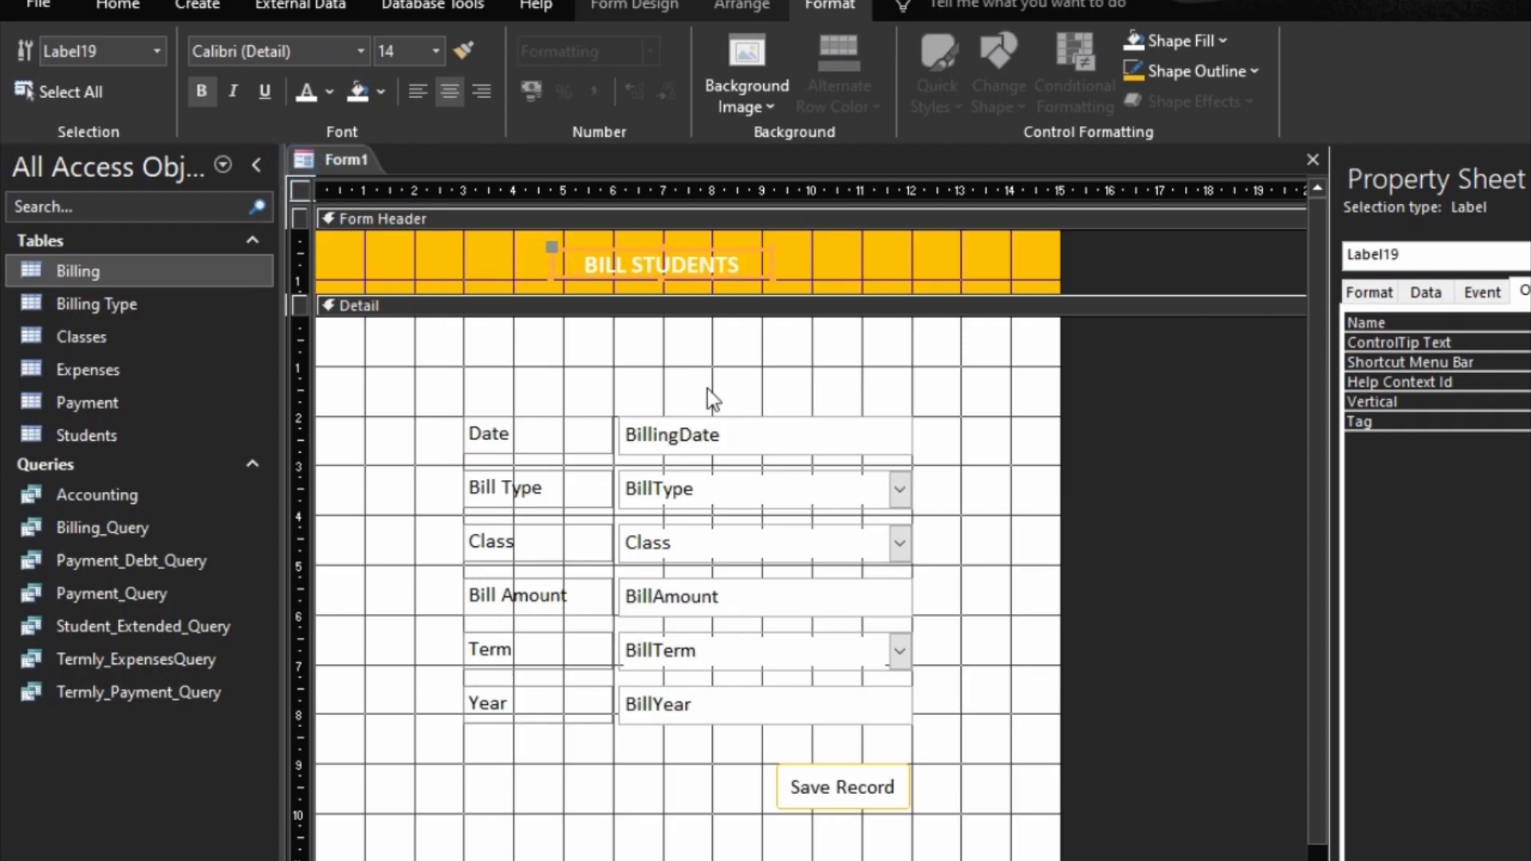
Step: Check the white BILL STUDENTS title in Form view and return to design view
key(F5)
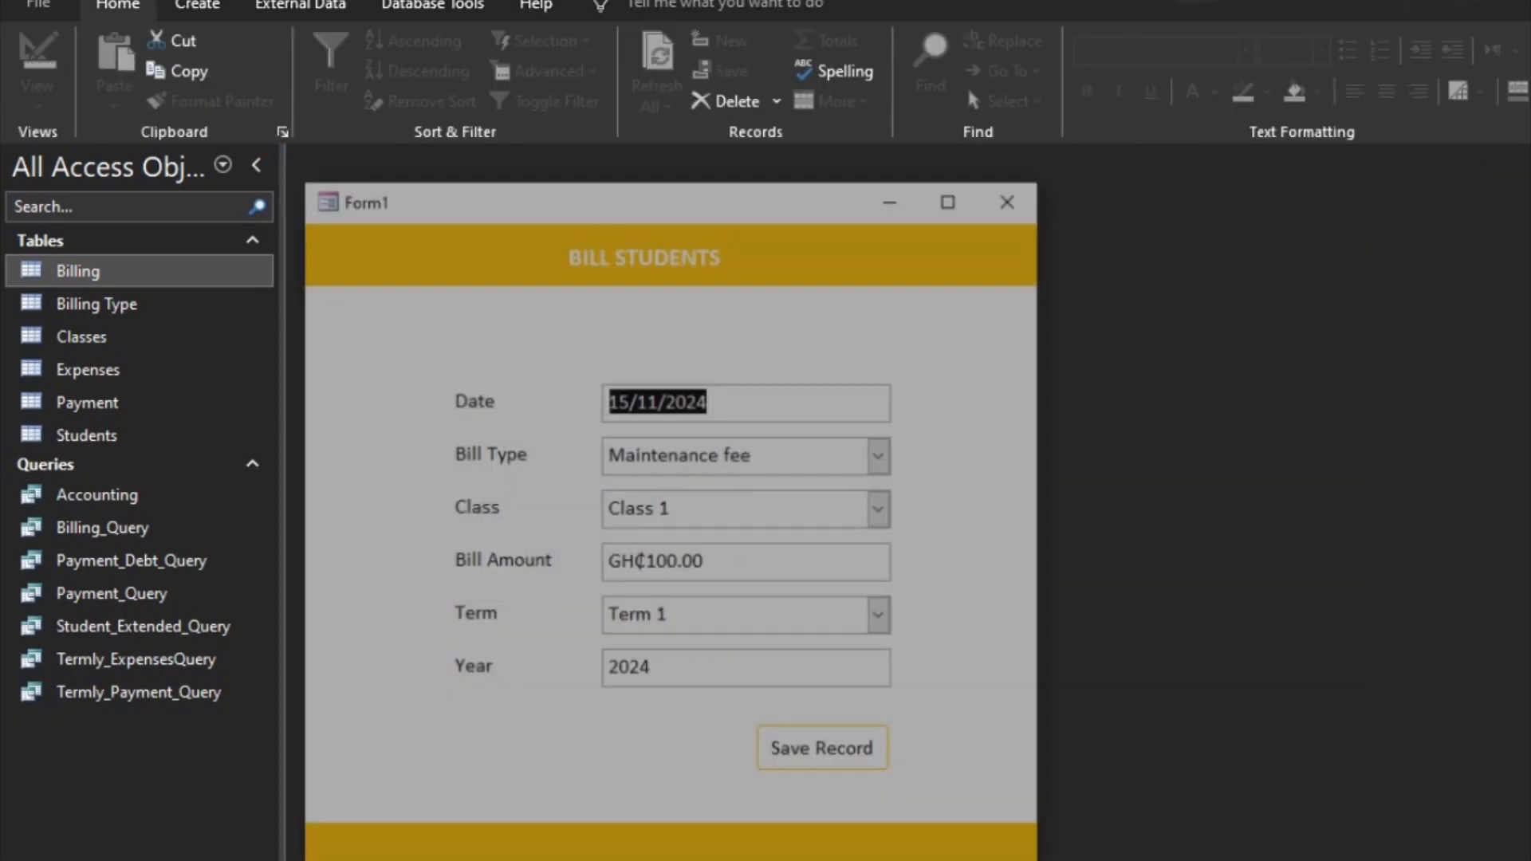
drag(753, 211, 1050, 318)
right_click(1092, 375)
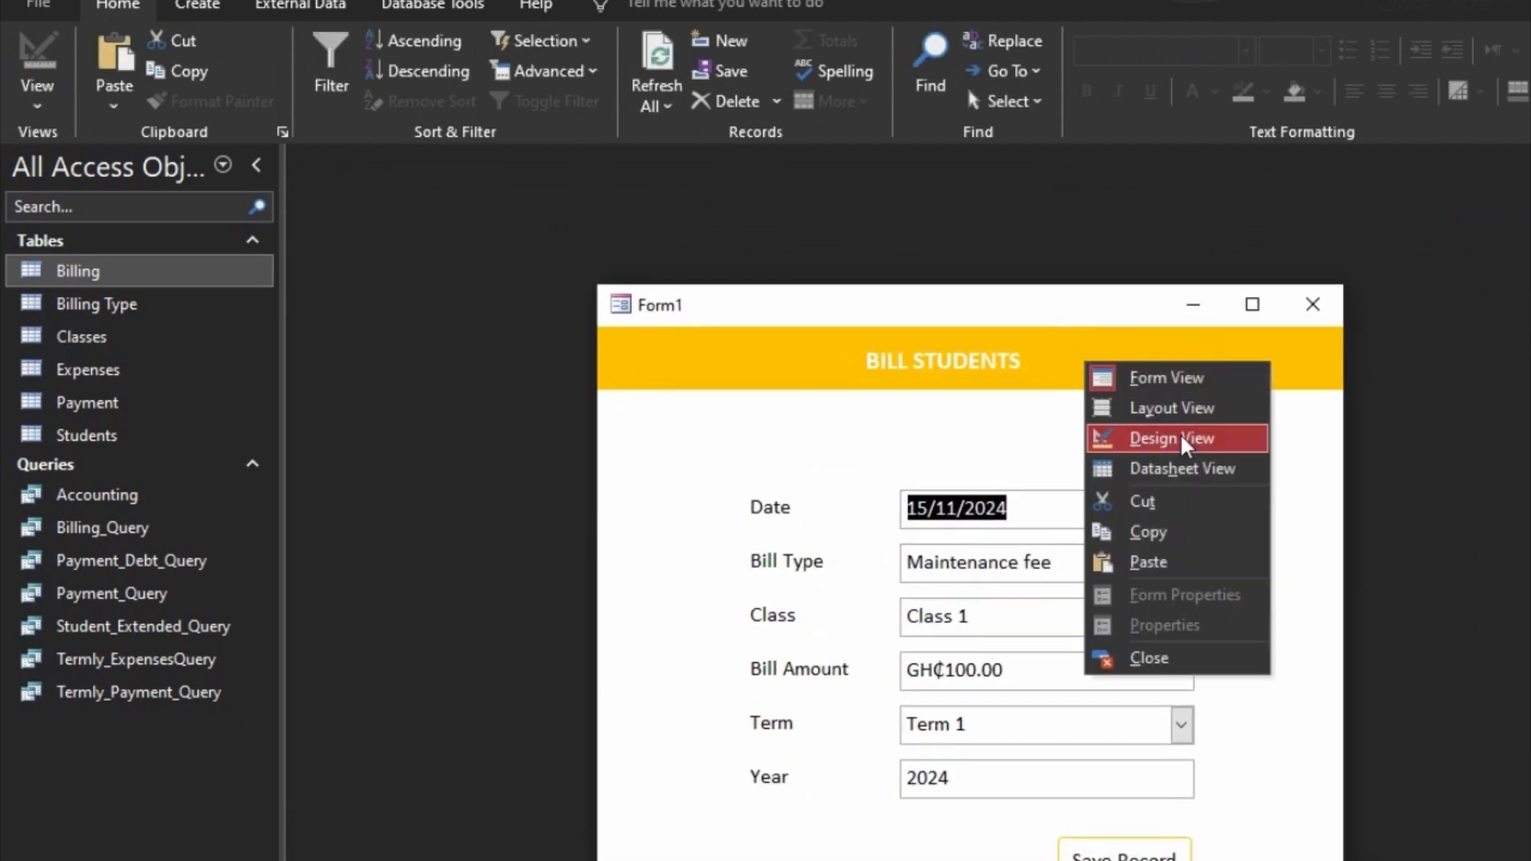
click(1189, 437)
Step: Nudge the BILL STUDENTS title slightly to the right, check its position in Form view and return to design view
click(672, 273)
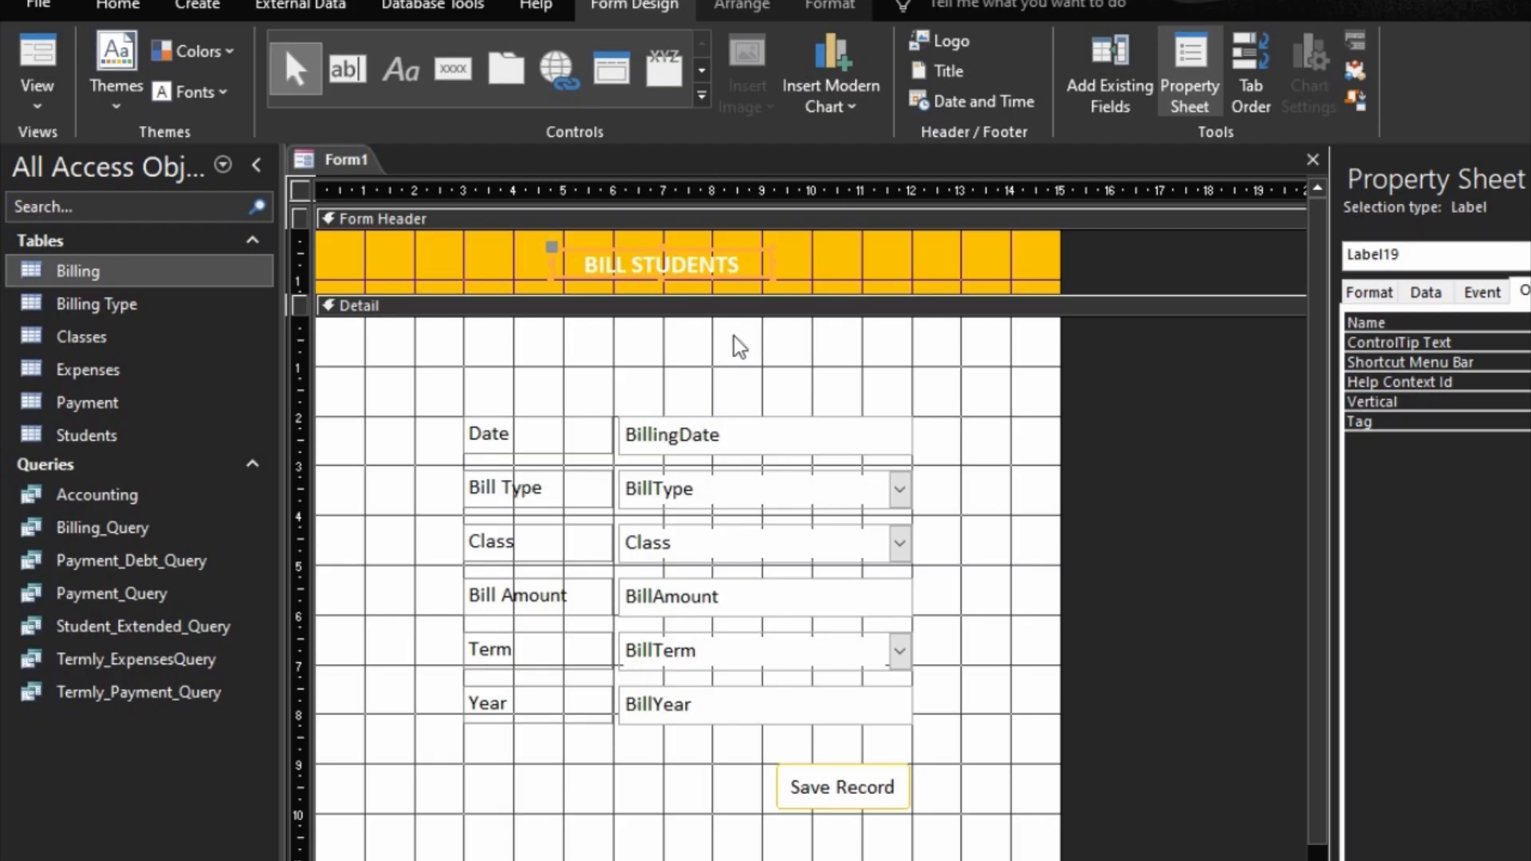
key(Right)
key(Right)
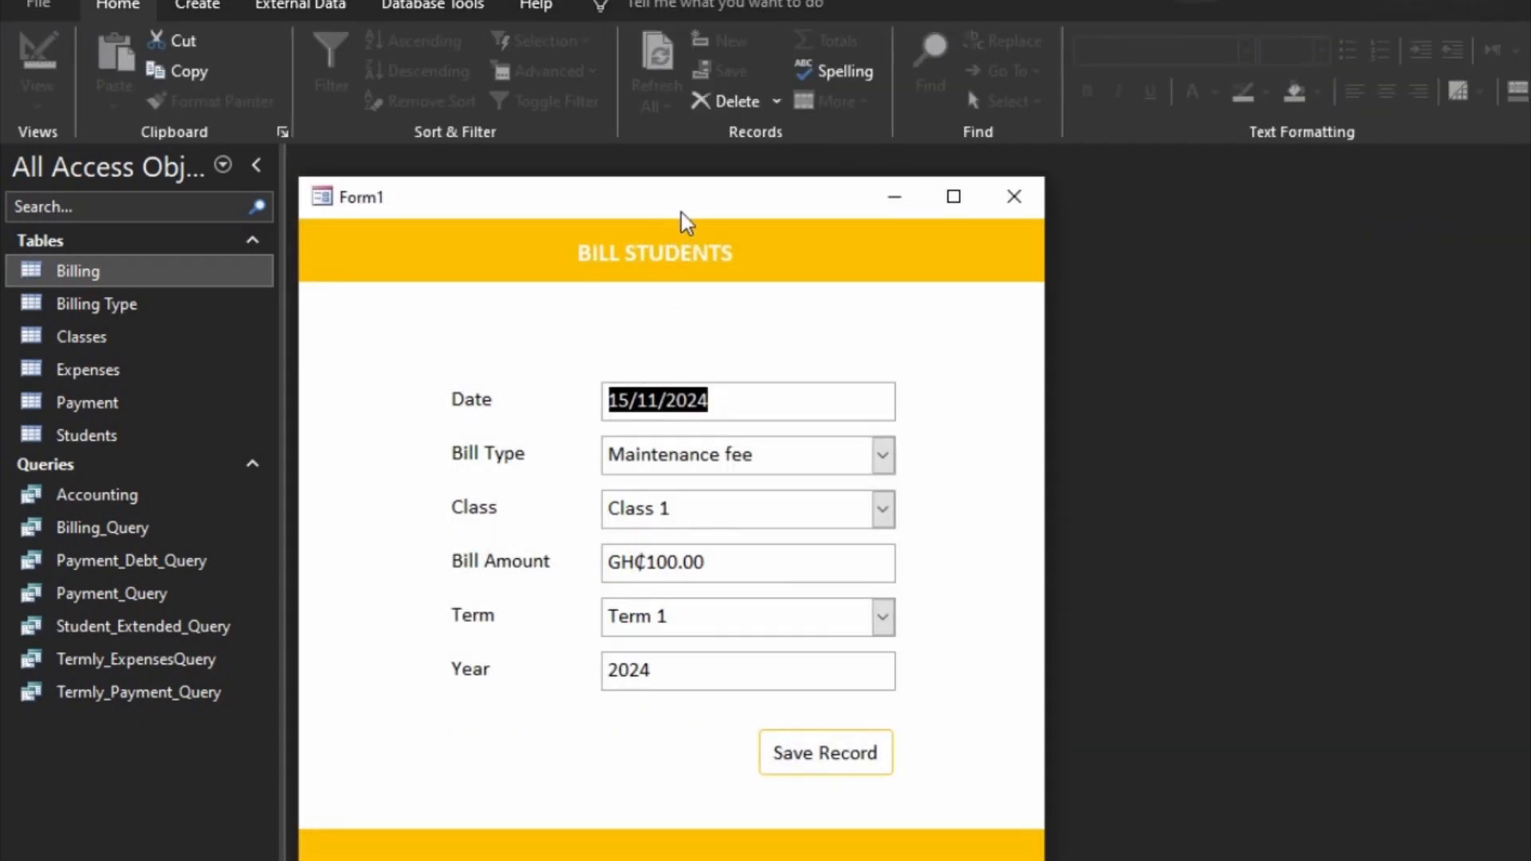
drag(685, 201, 734, 135)
right_click(962, 301)
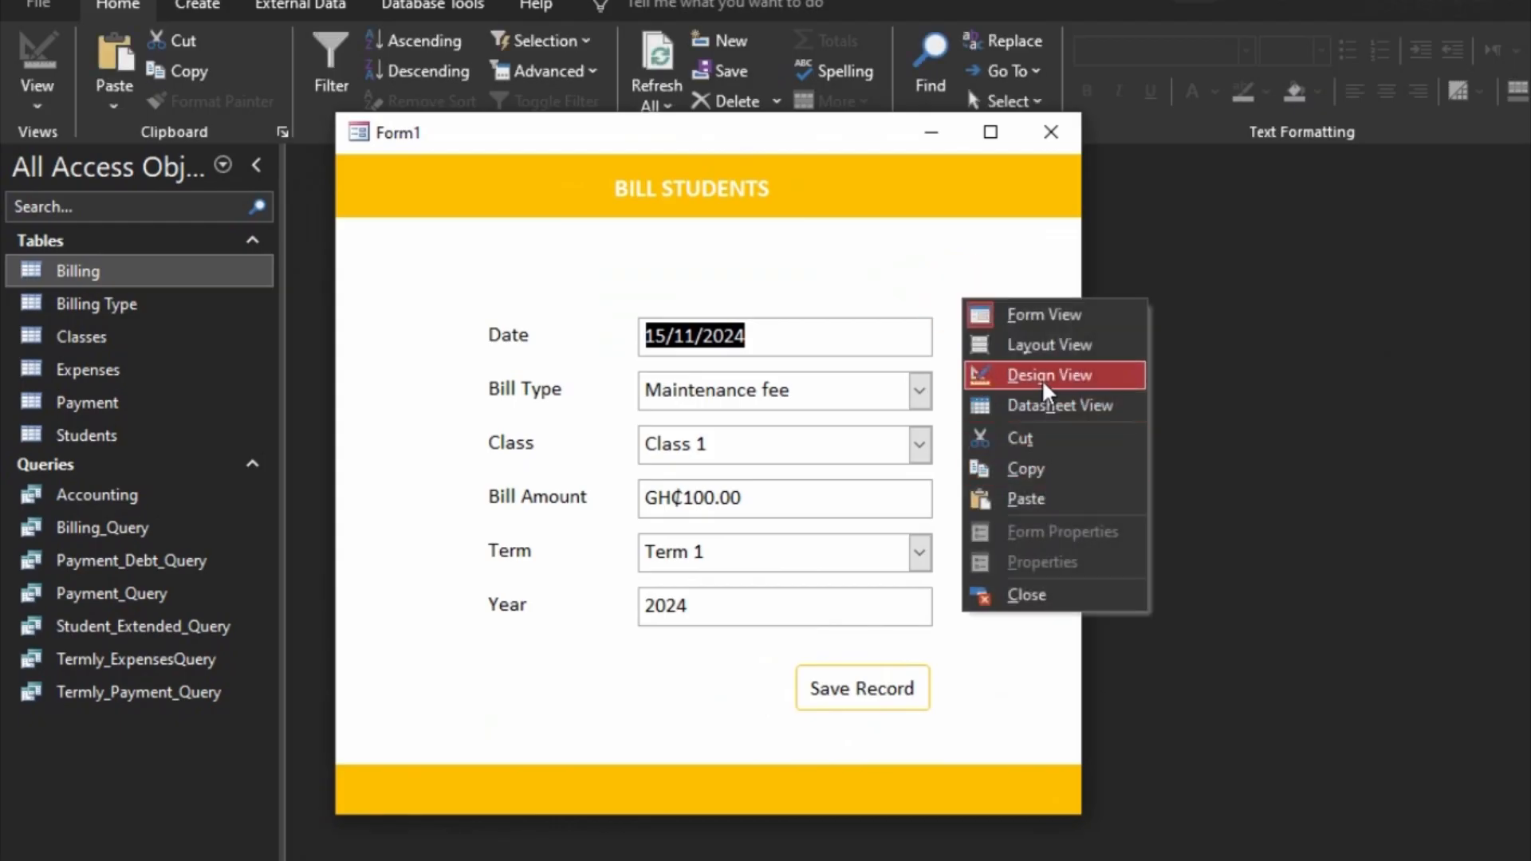
click(1024, 374)
Step: Change the BILL STUDENTS title's font colour to black
click(691, 265)
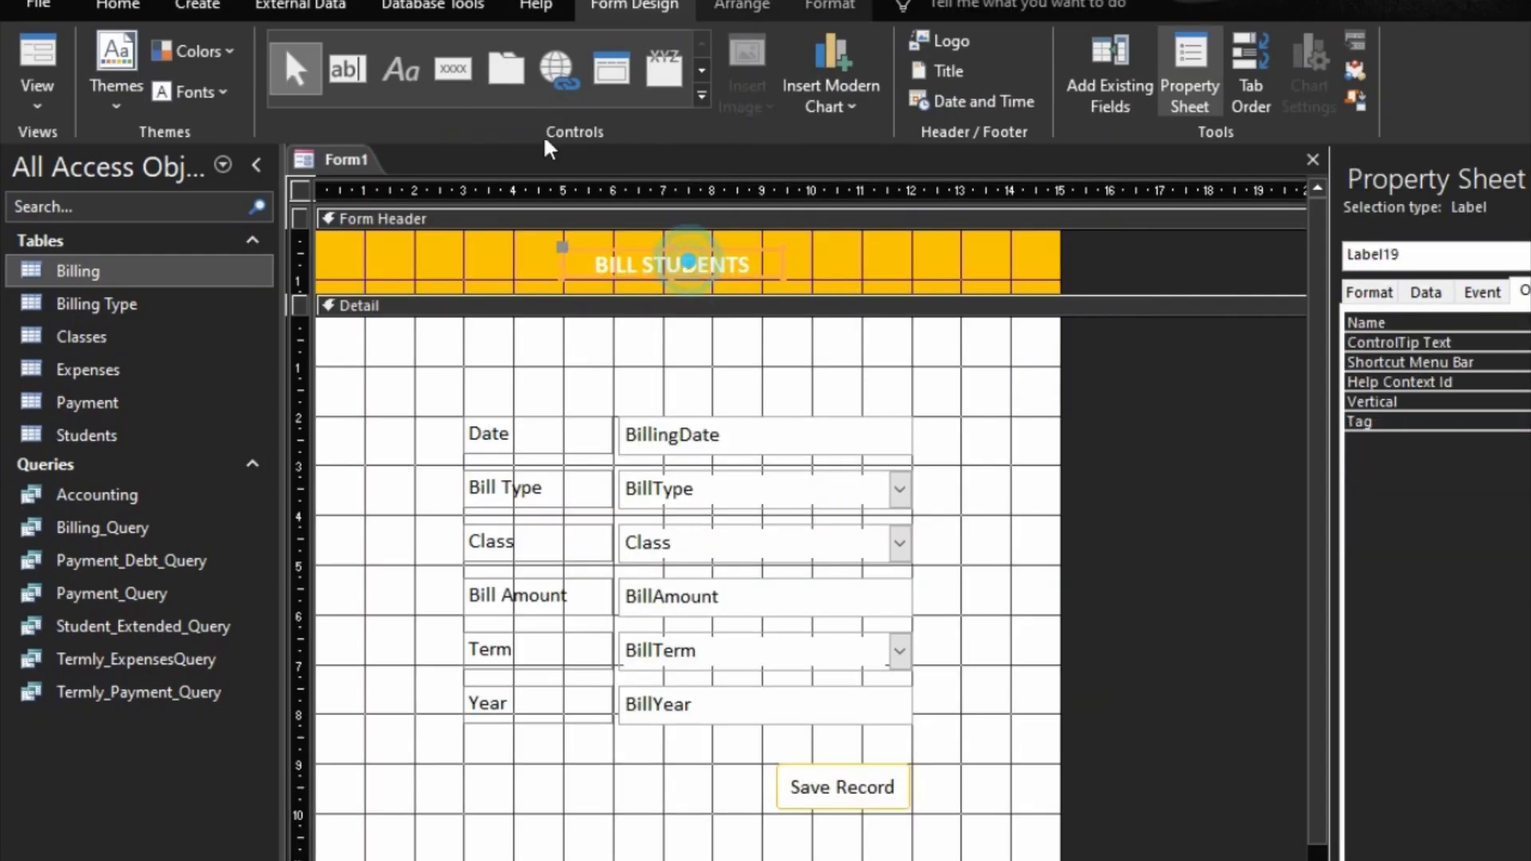
click(829, 6)
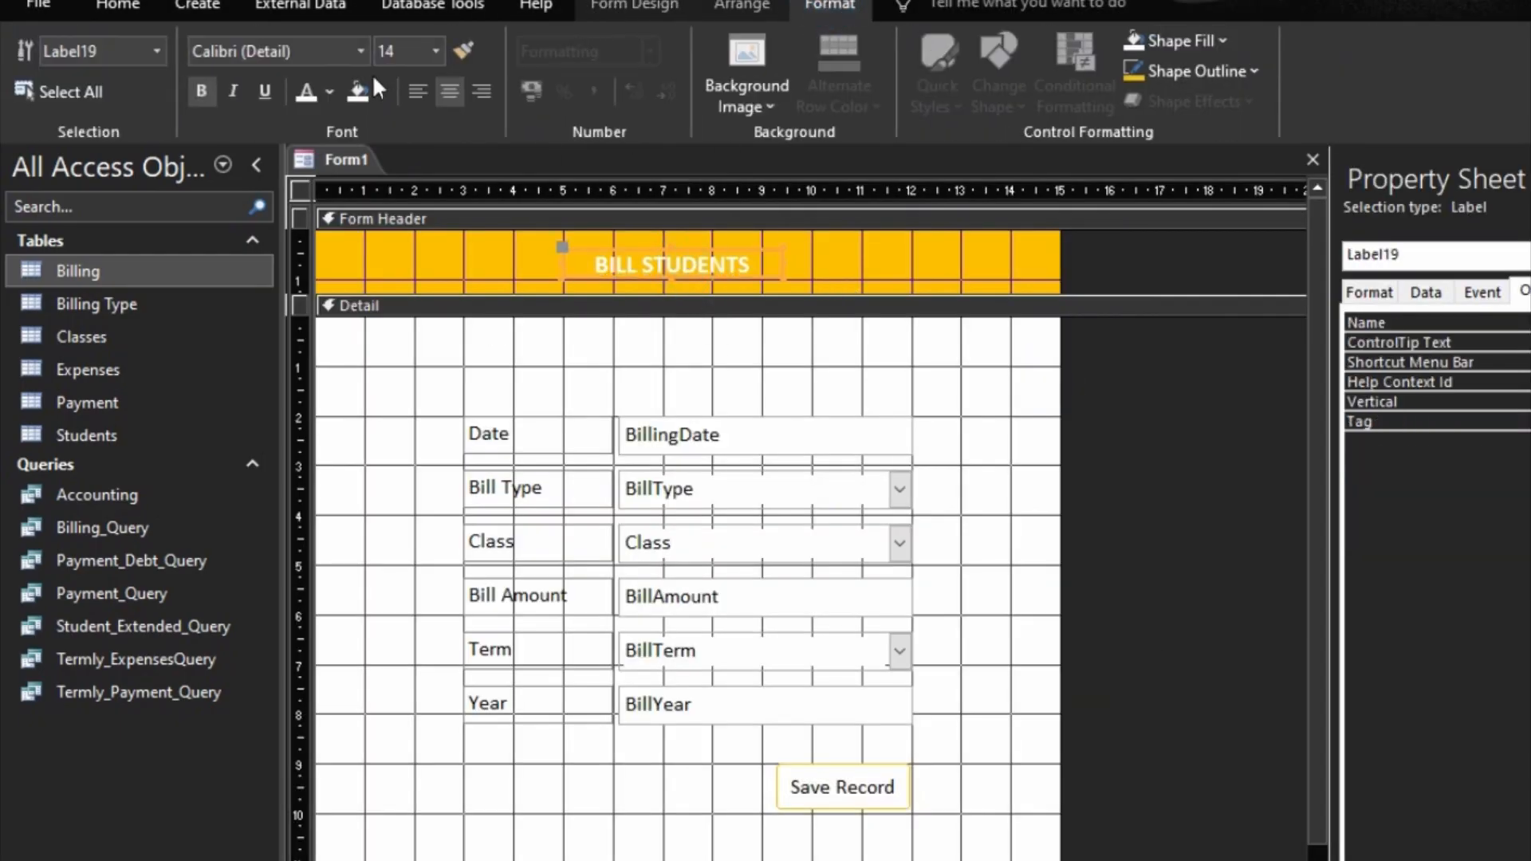
click(329, 90)
click(335, 120)
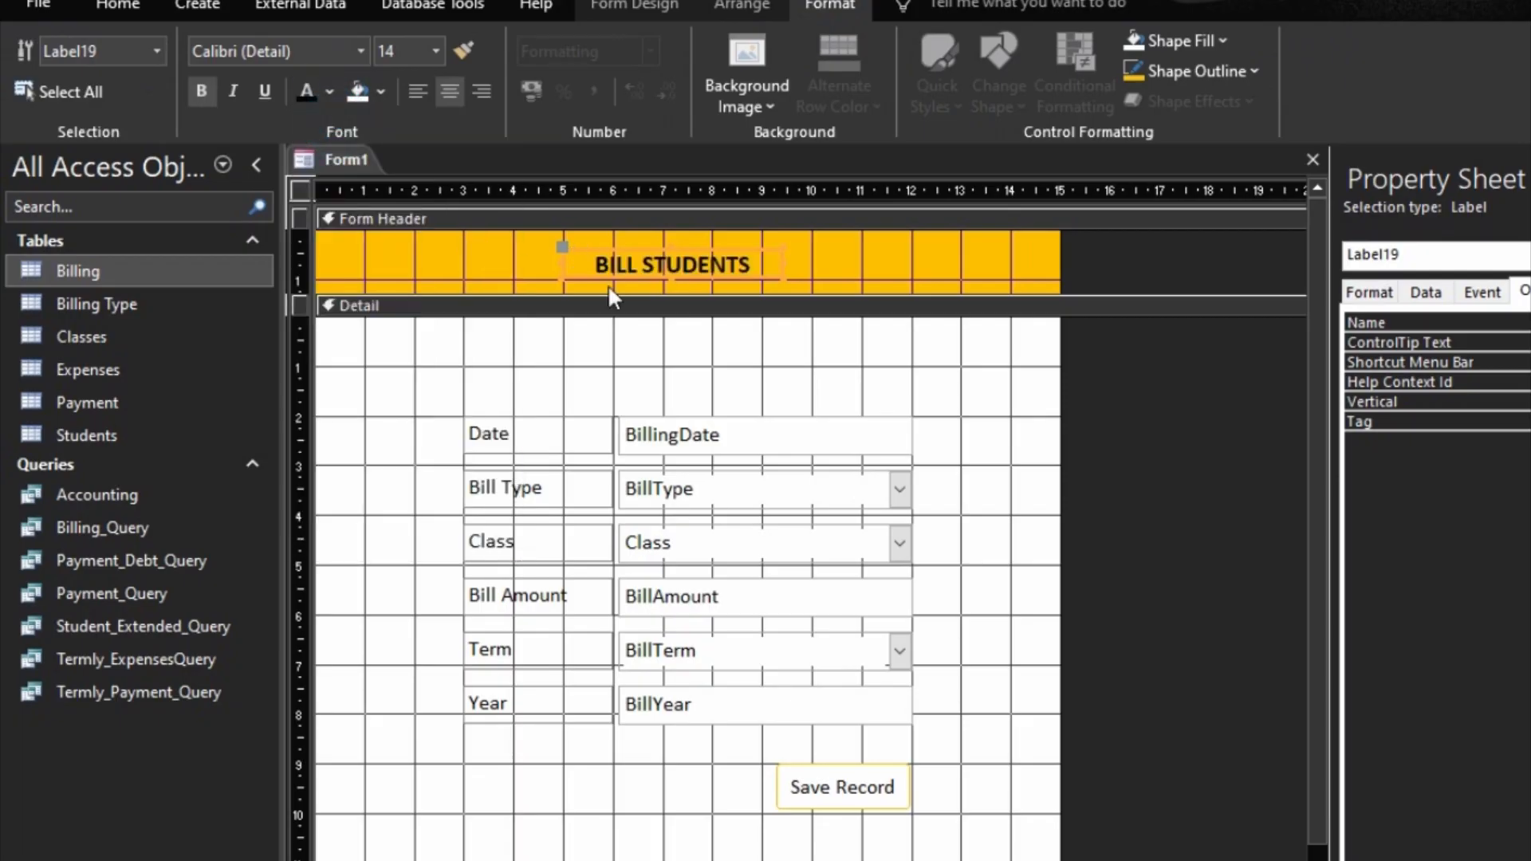
Step: Move the BILL STUDENTS title right within the header so its left edge sits at about 6 on the horizontal ruler
key(Right)
key(Right)
key(Right)
key(Right)
key(Right)
key(Right)
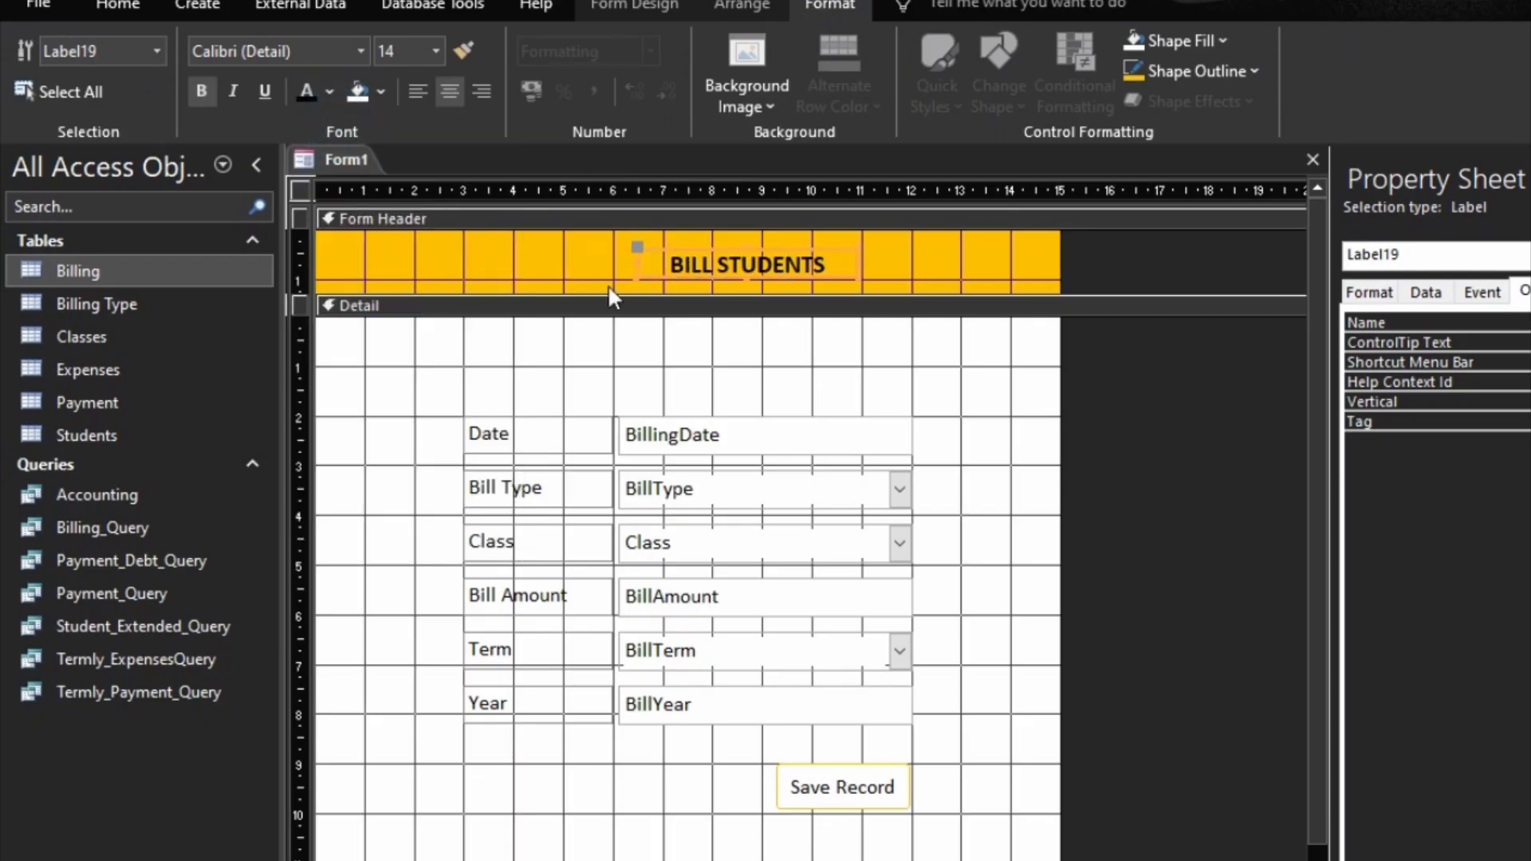
key(Left)
key(Left)
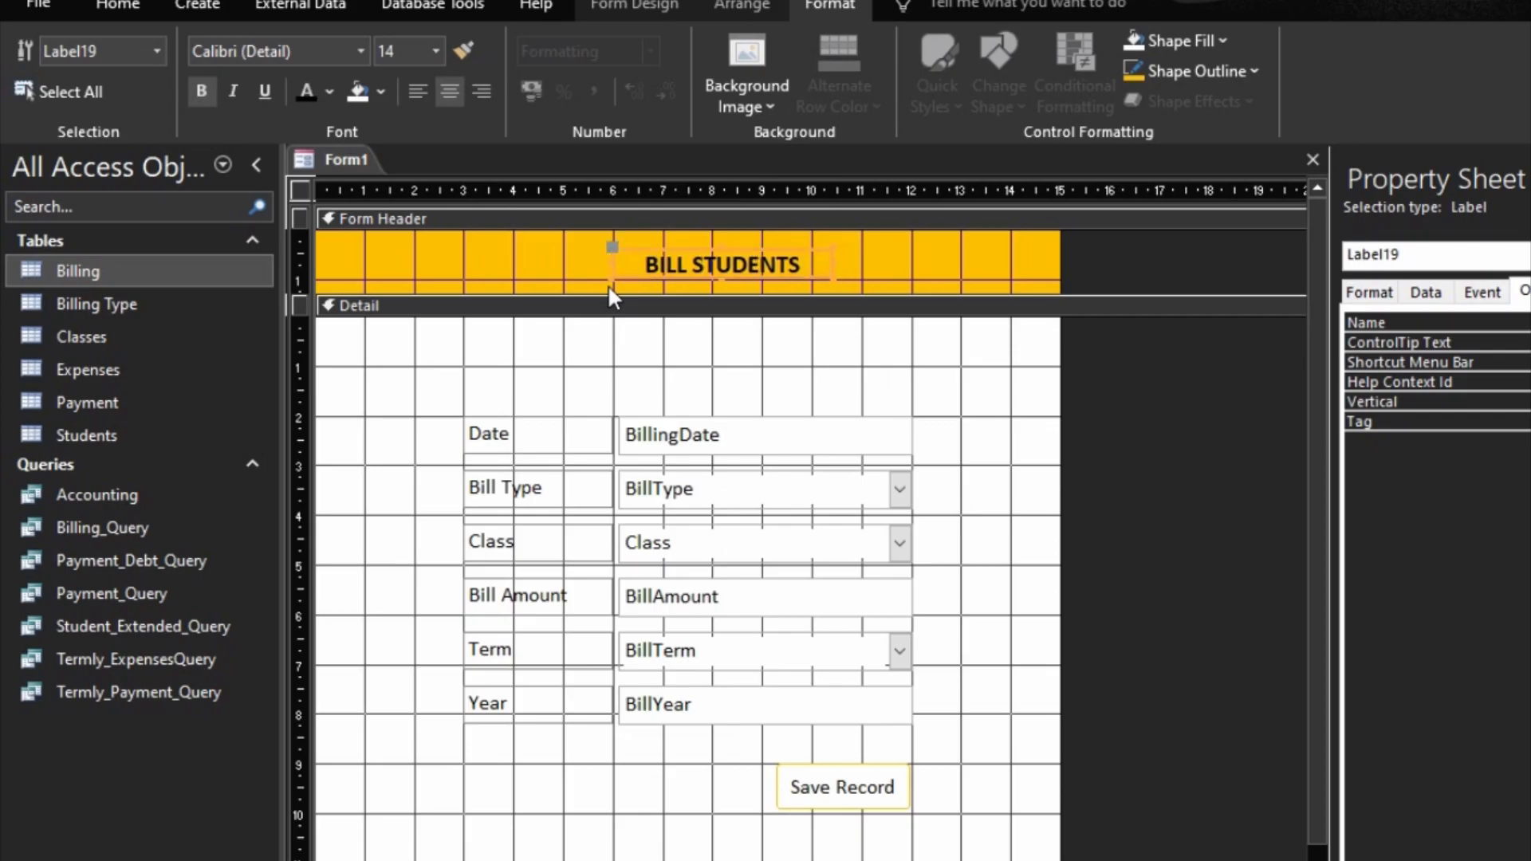
click(944, 479)
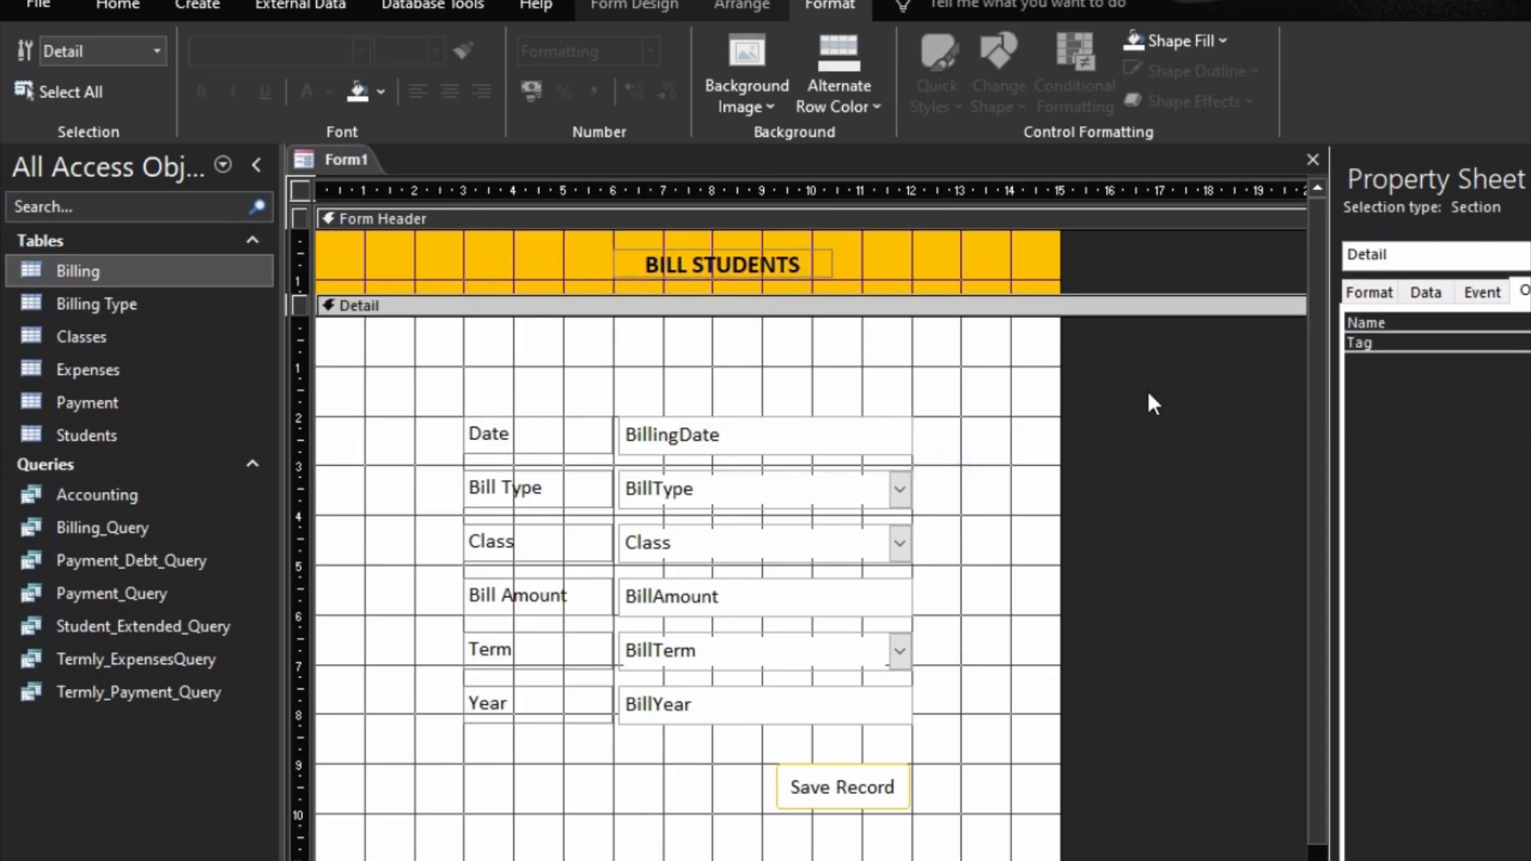
Step: Set the form's Data Entry property to Yes
click(1426, 293)
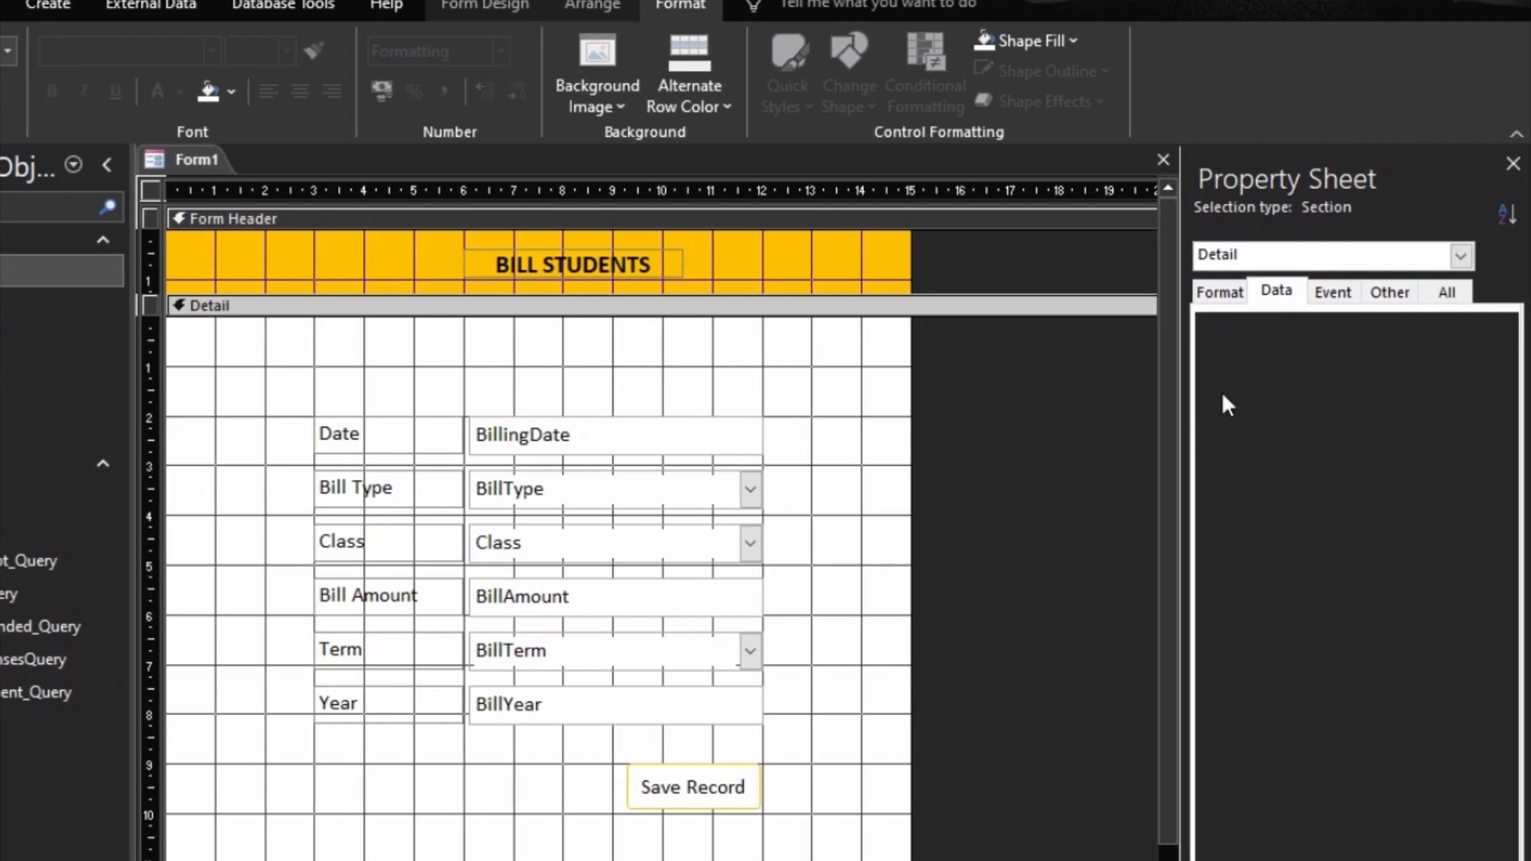
click(1462, 256)
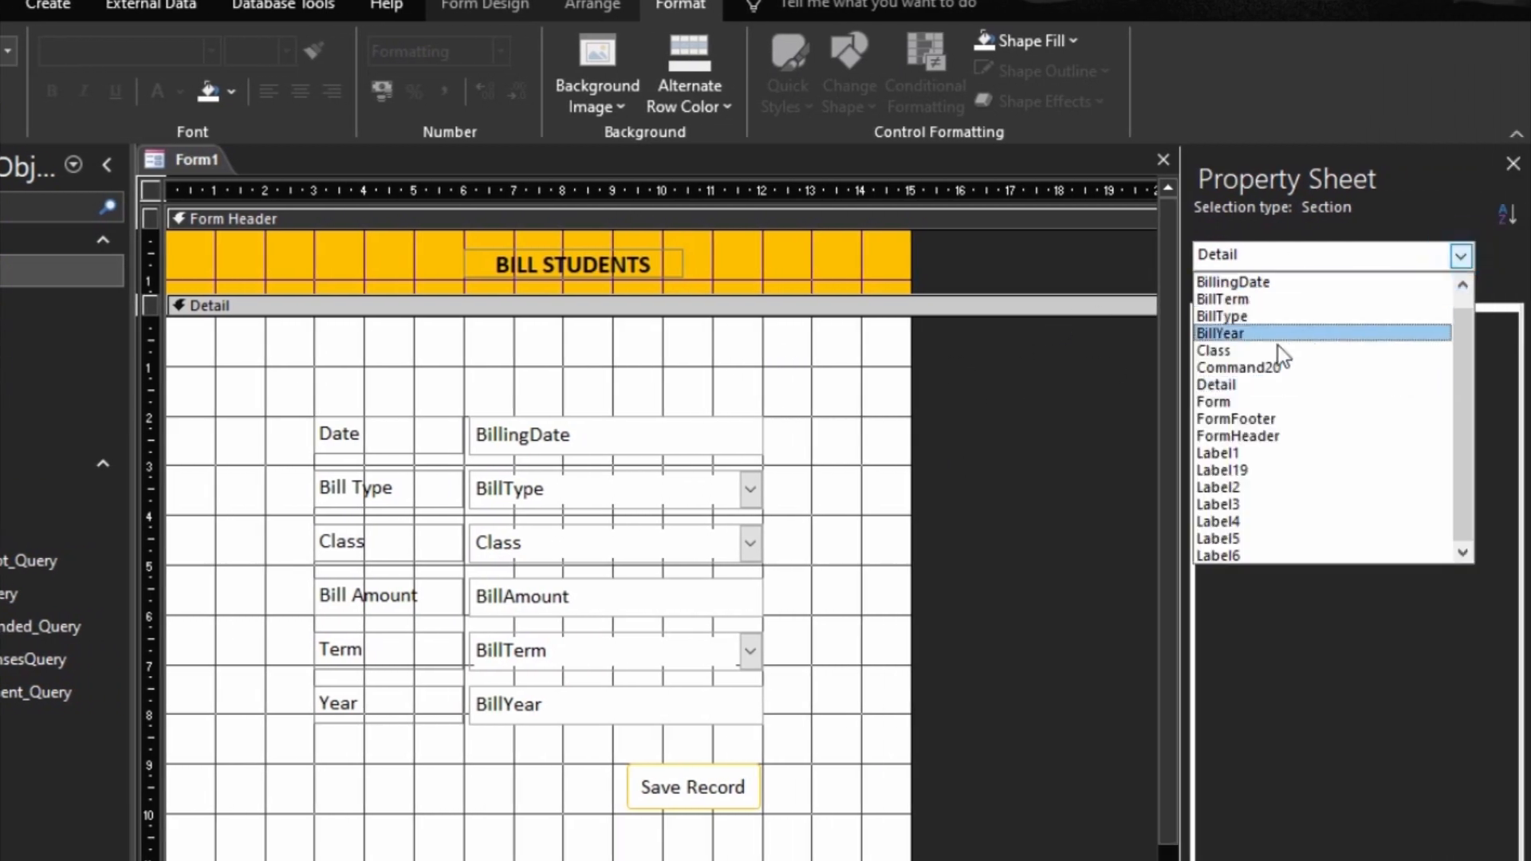
click(1232, 402)
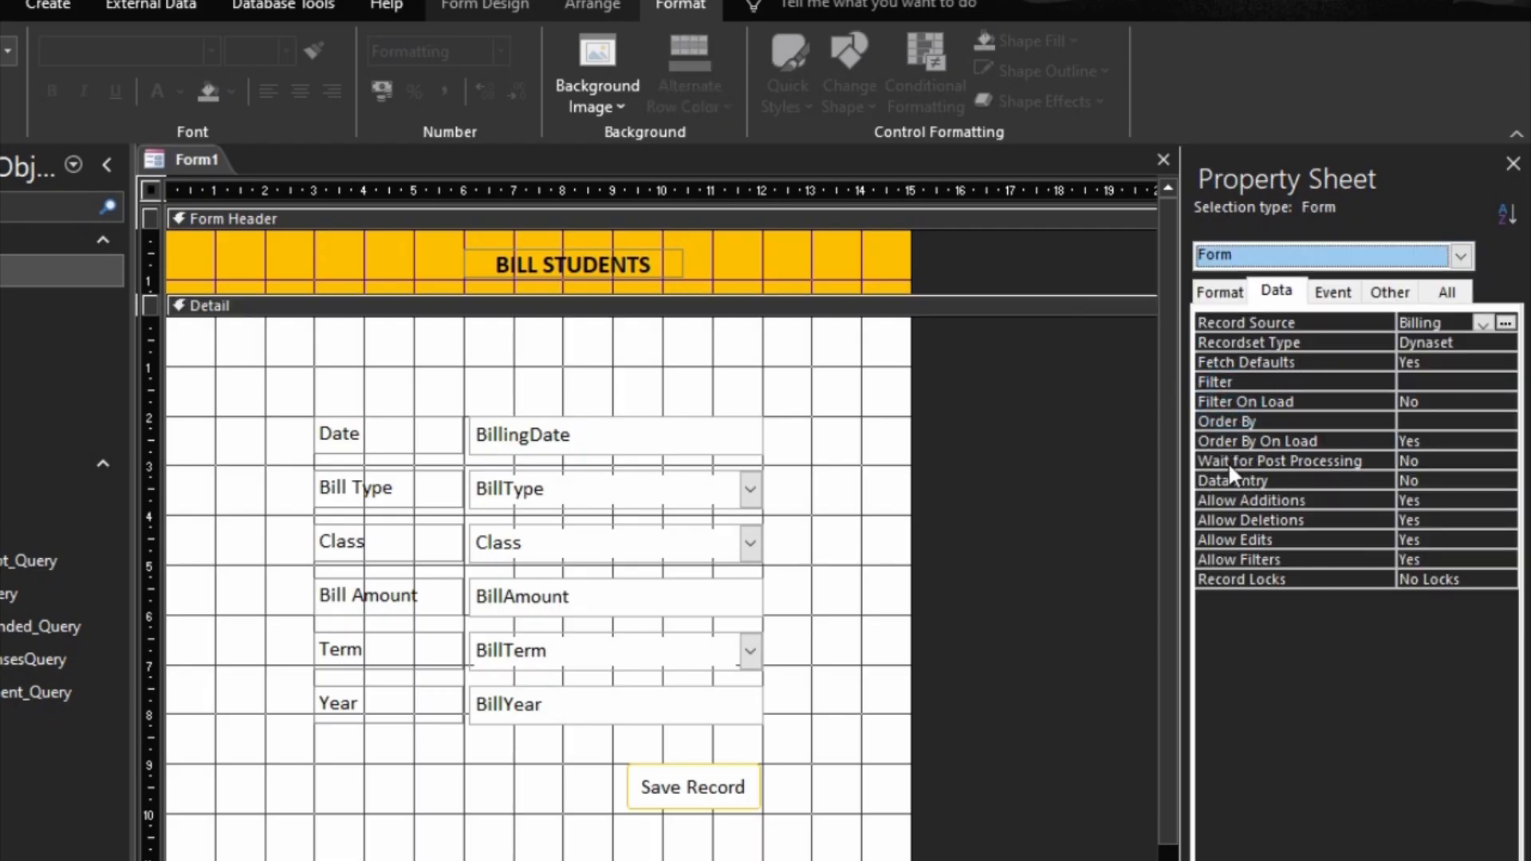
double_click(1383, 482)
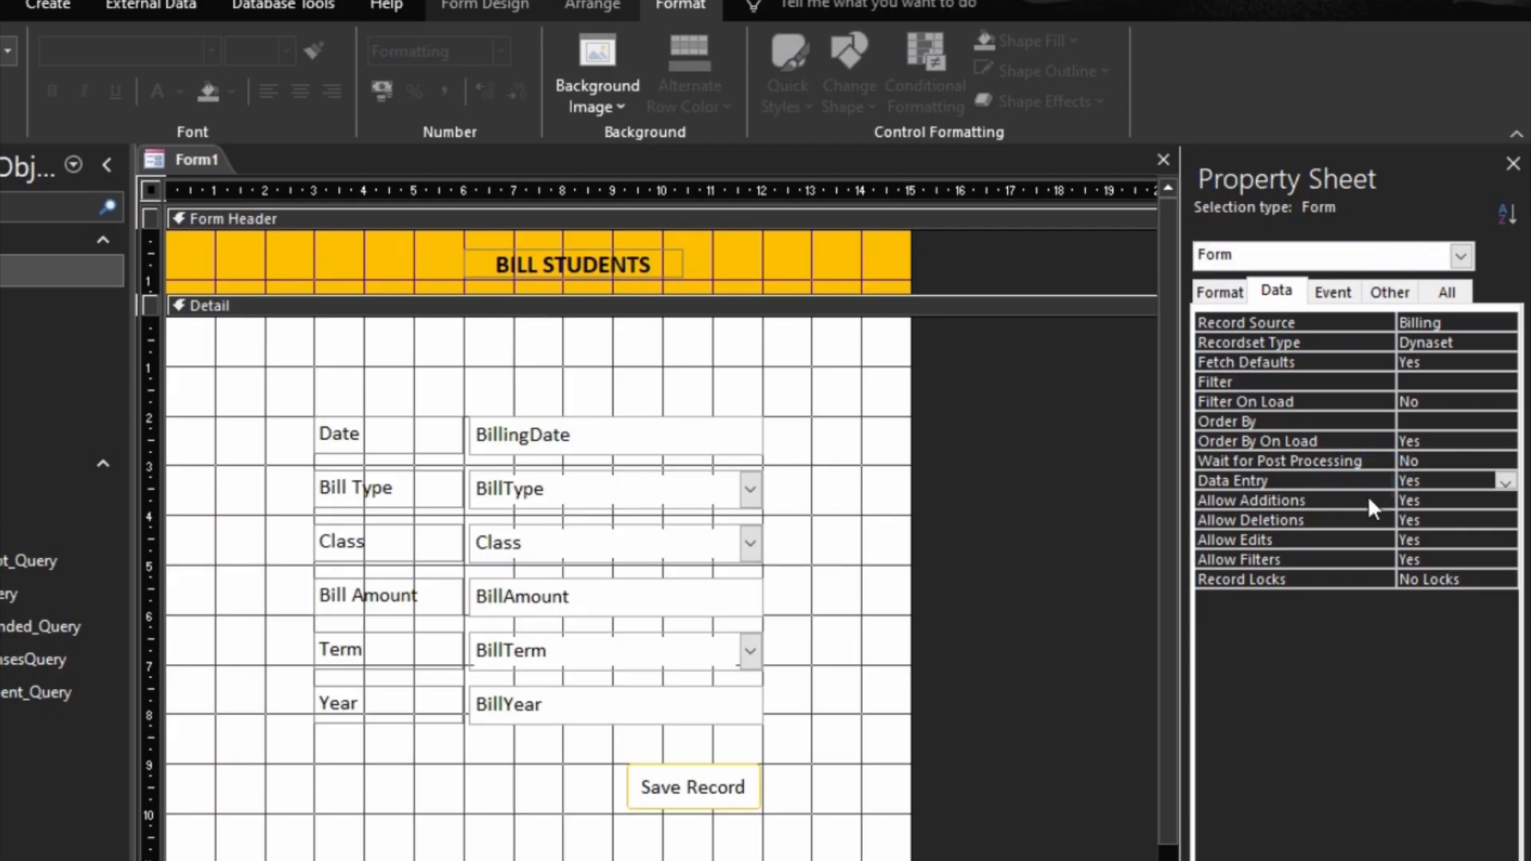
click(1367, 496)
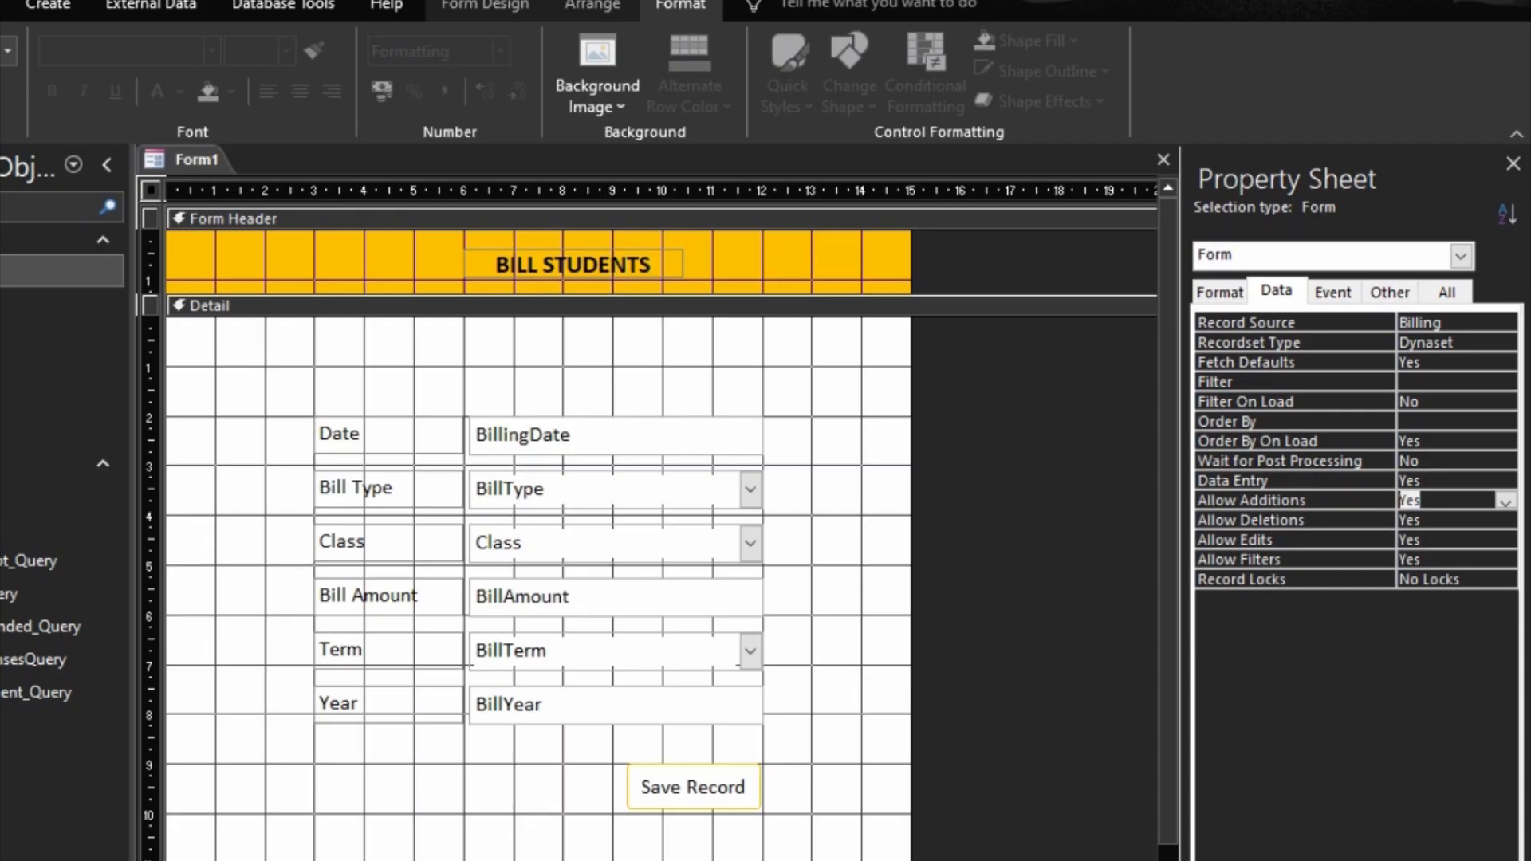
Step: Check the data entry form in Form view and return to design view
key(F5)
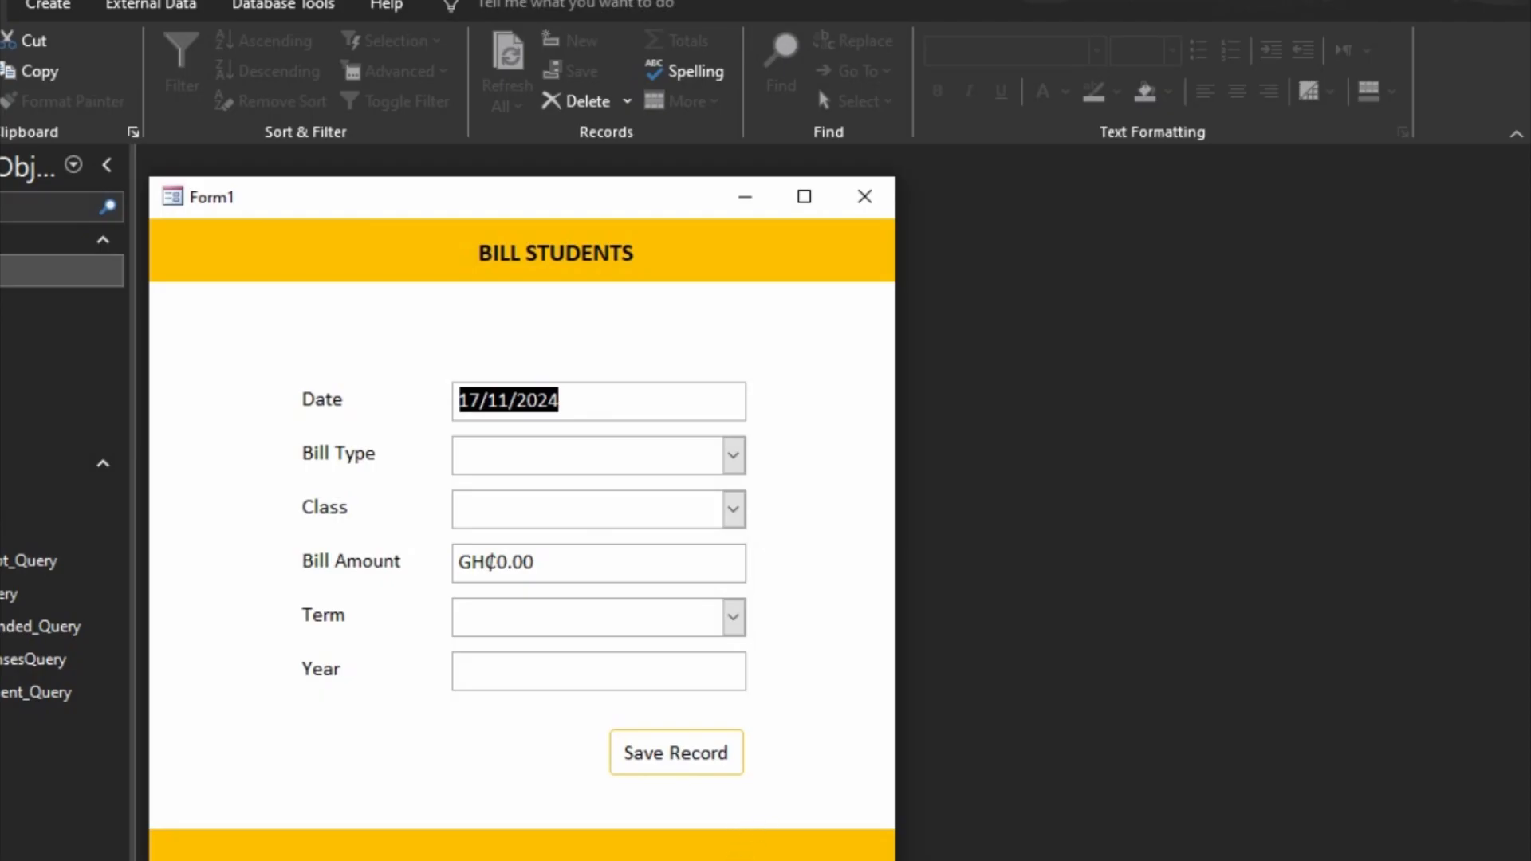
right_click(810, 771)
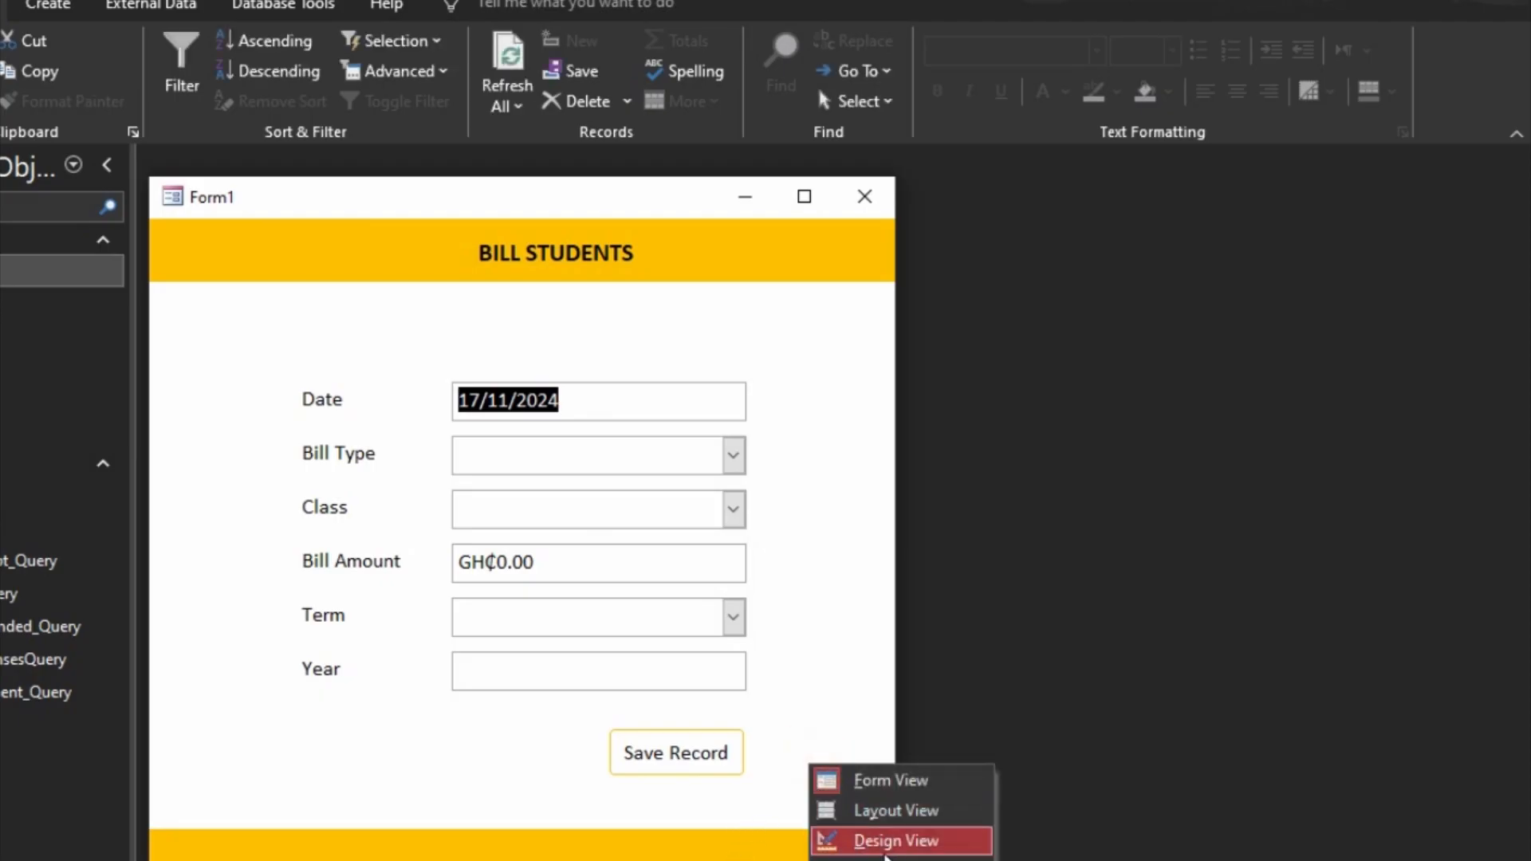
click(885, 839)
Step: Set the BillingDate text box's Enabled property to No and its Locked property to Yes
click(649, 447)
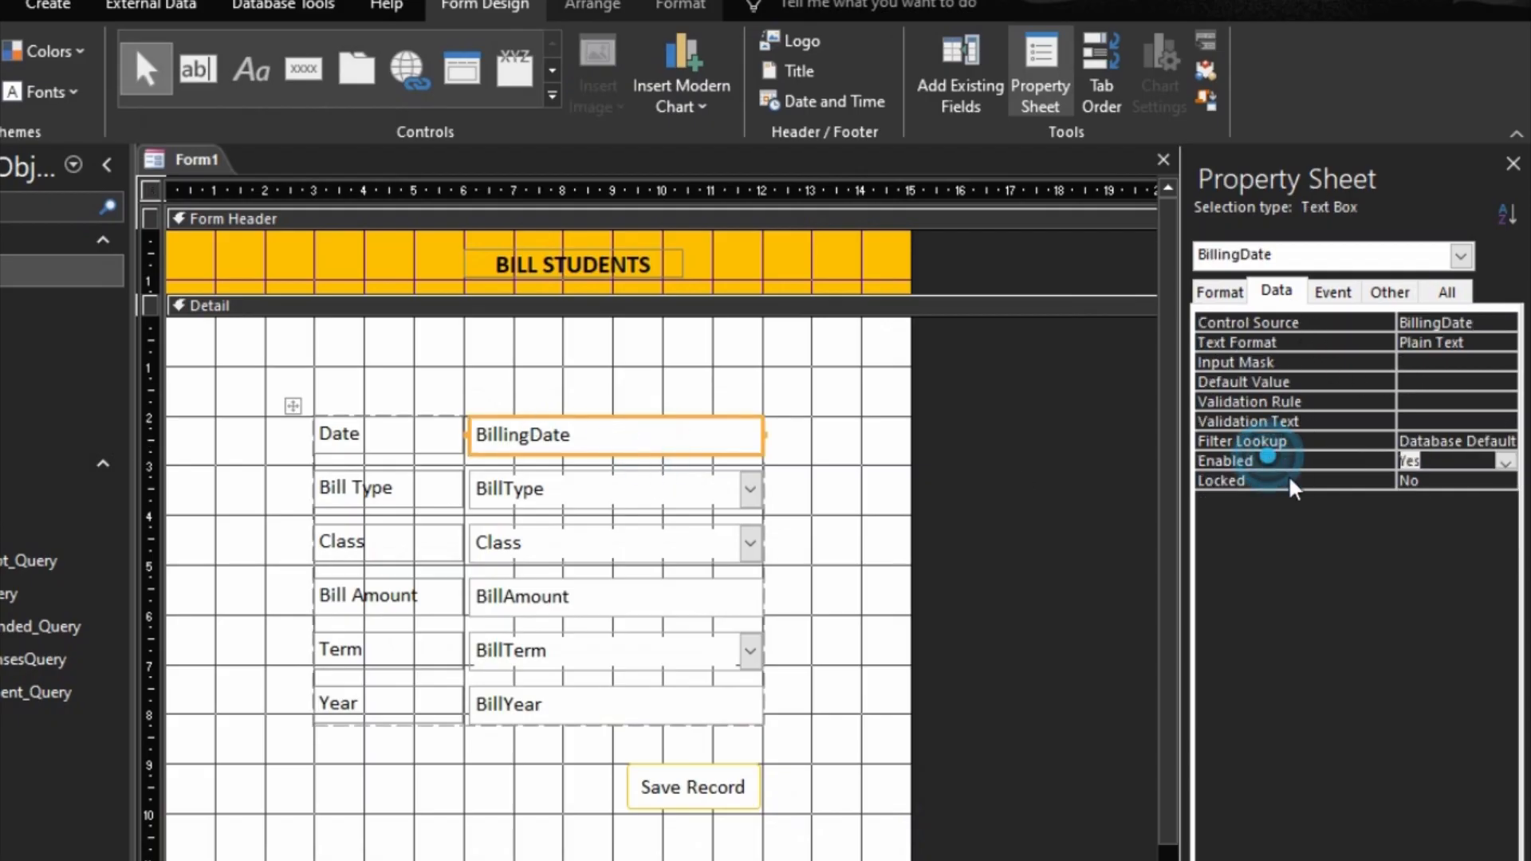
double_click(1348, 462)
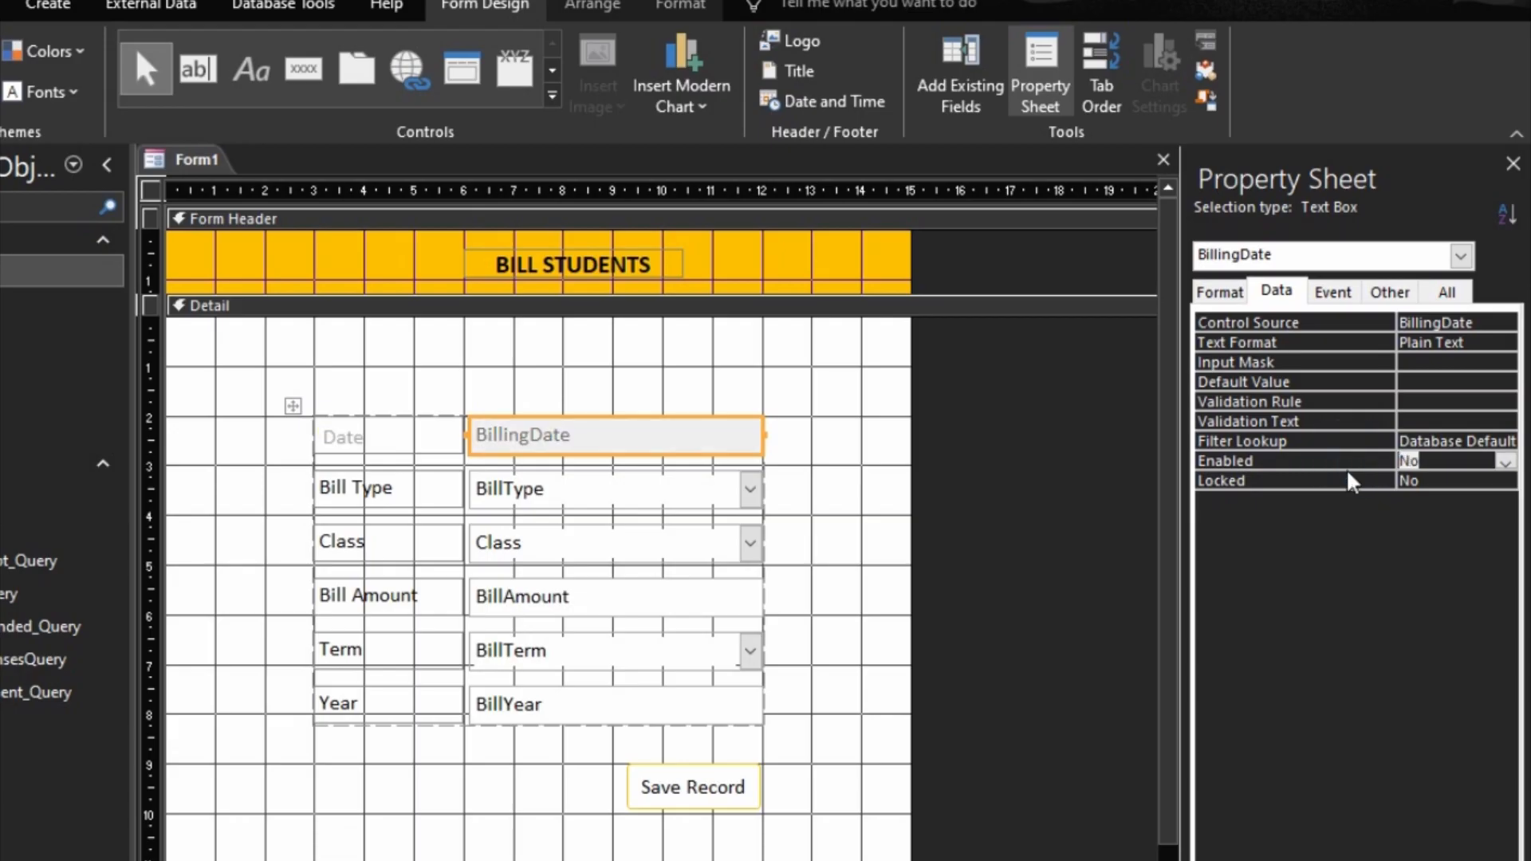
double_click(1353, 481)
click(1348, 461)
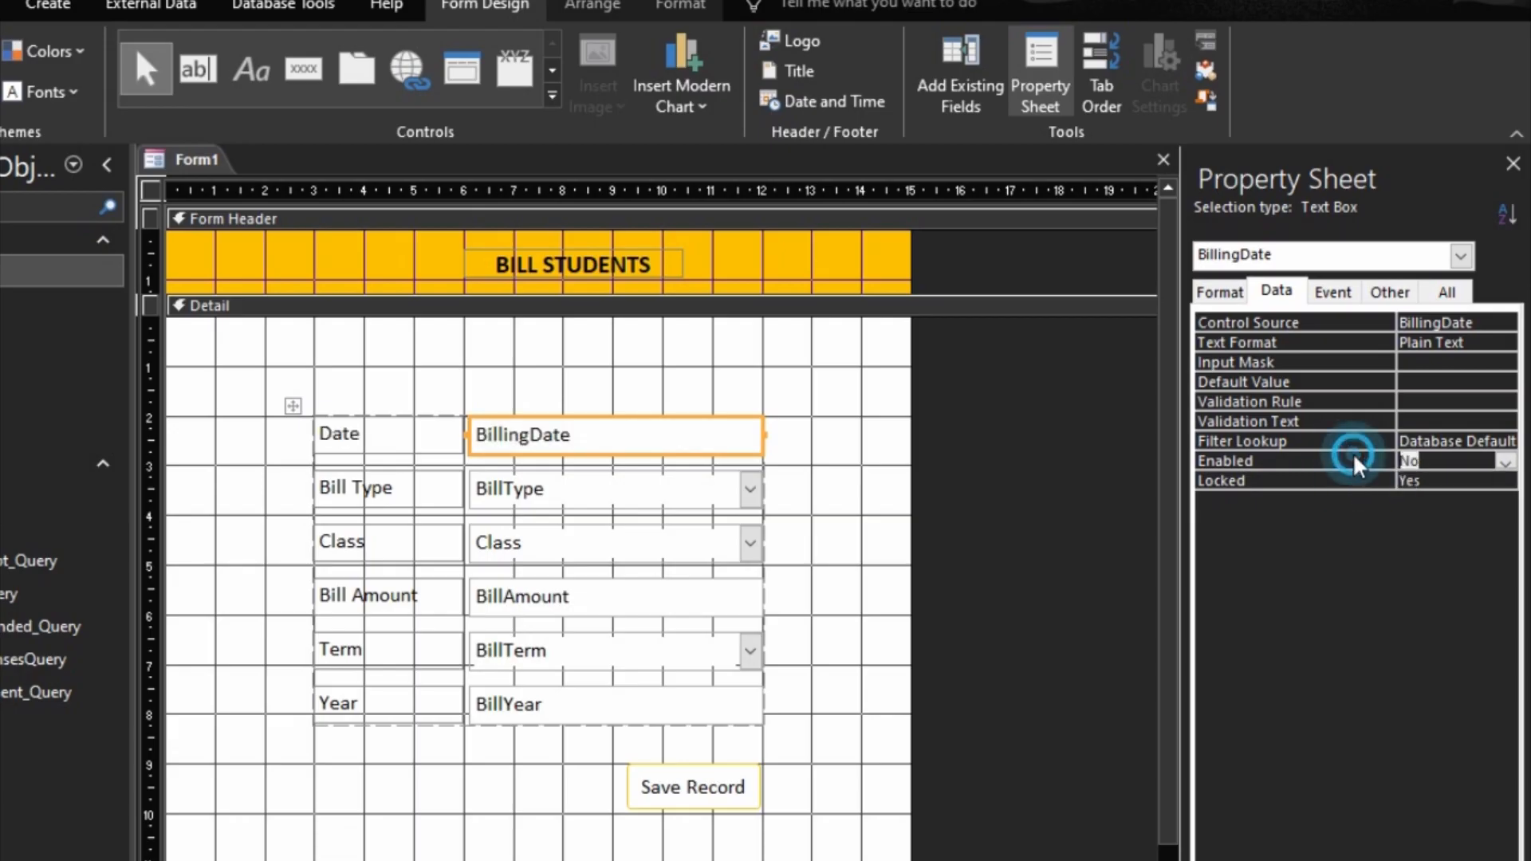
Step: Check the locked Date field in Form view and look at the Bill Type choices
key(F5)
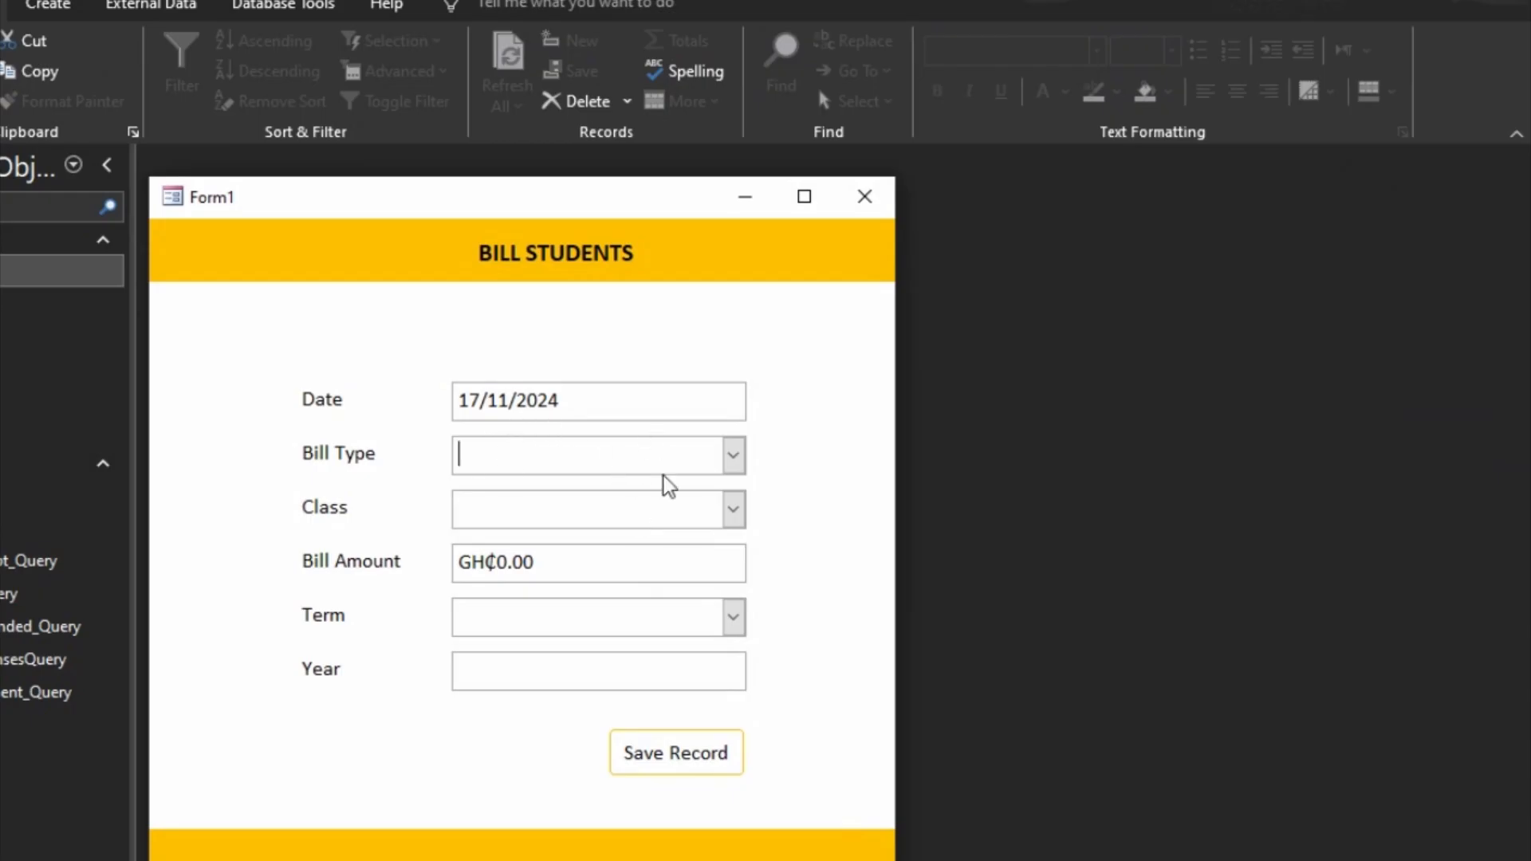
click(732, 458)
click(735, 461)
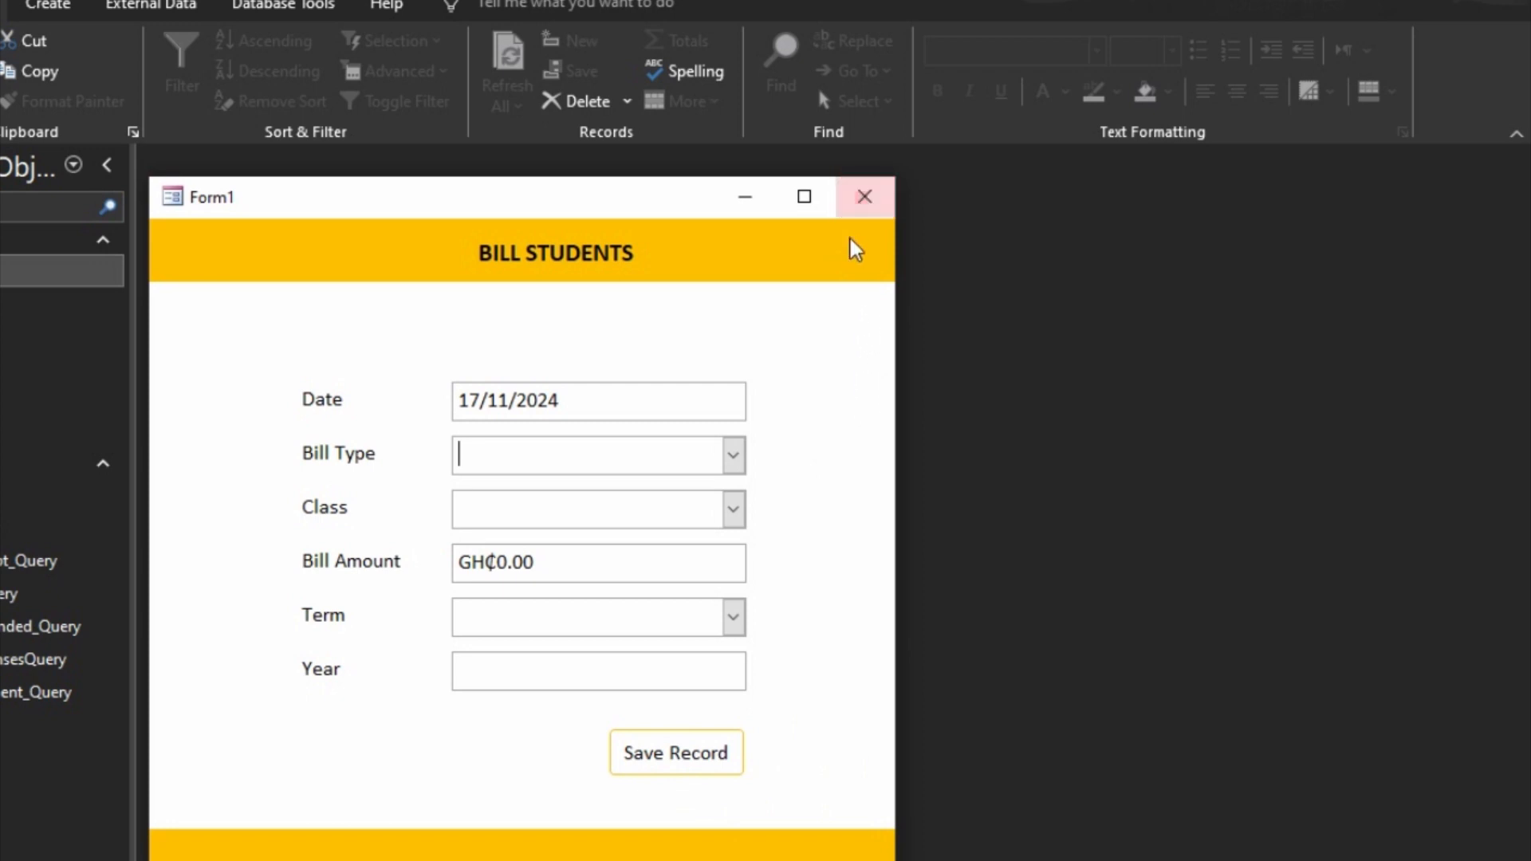
Step: Save the form as Add Bill and close it
right_click(683, 201)
click(688, 210)
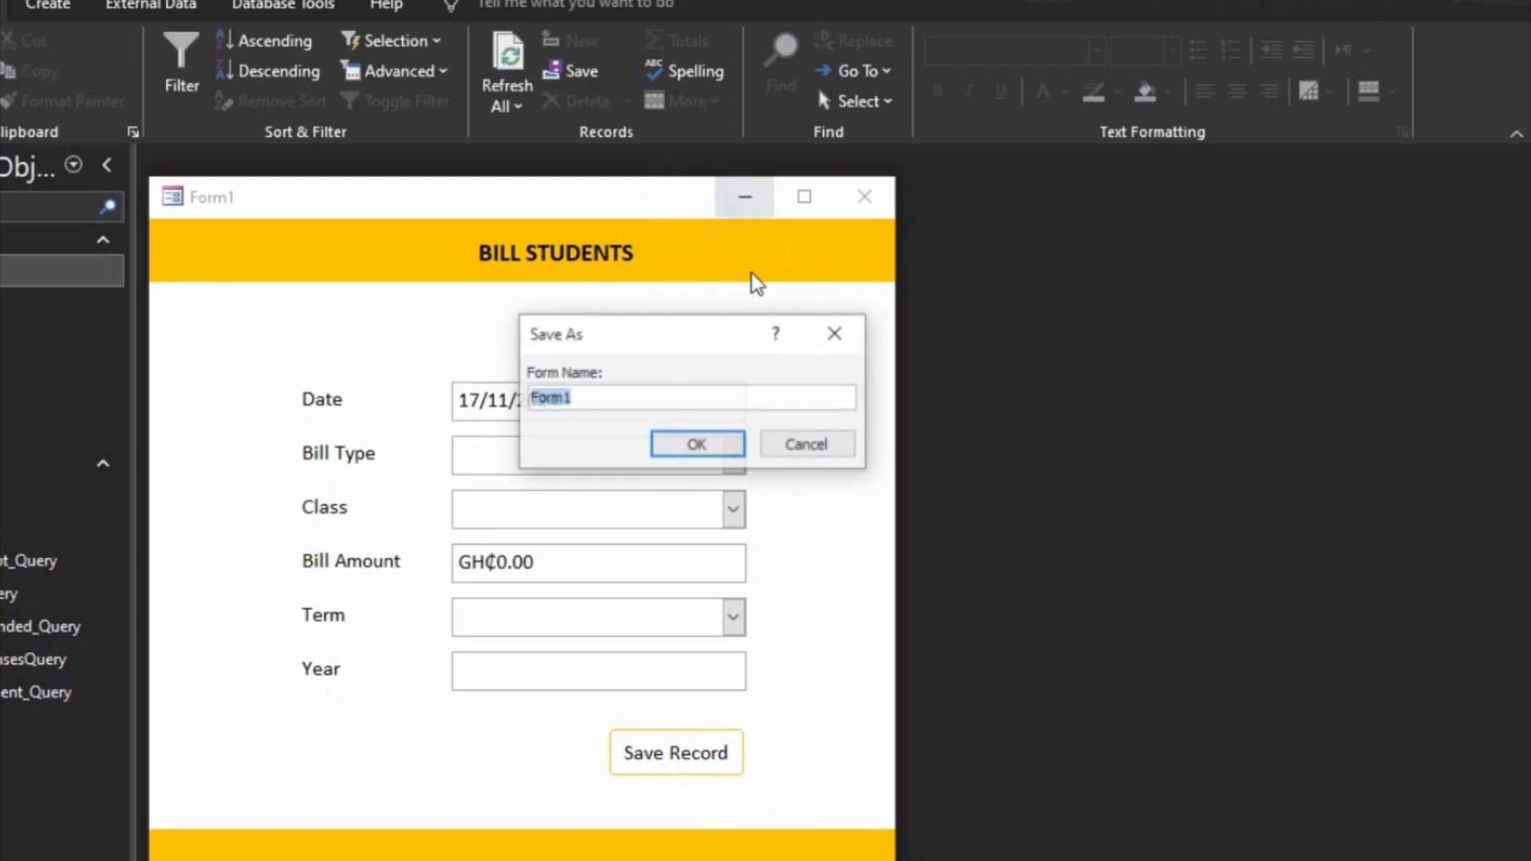
text(Add Bill)
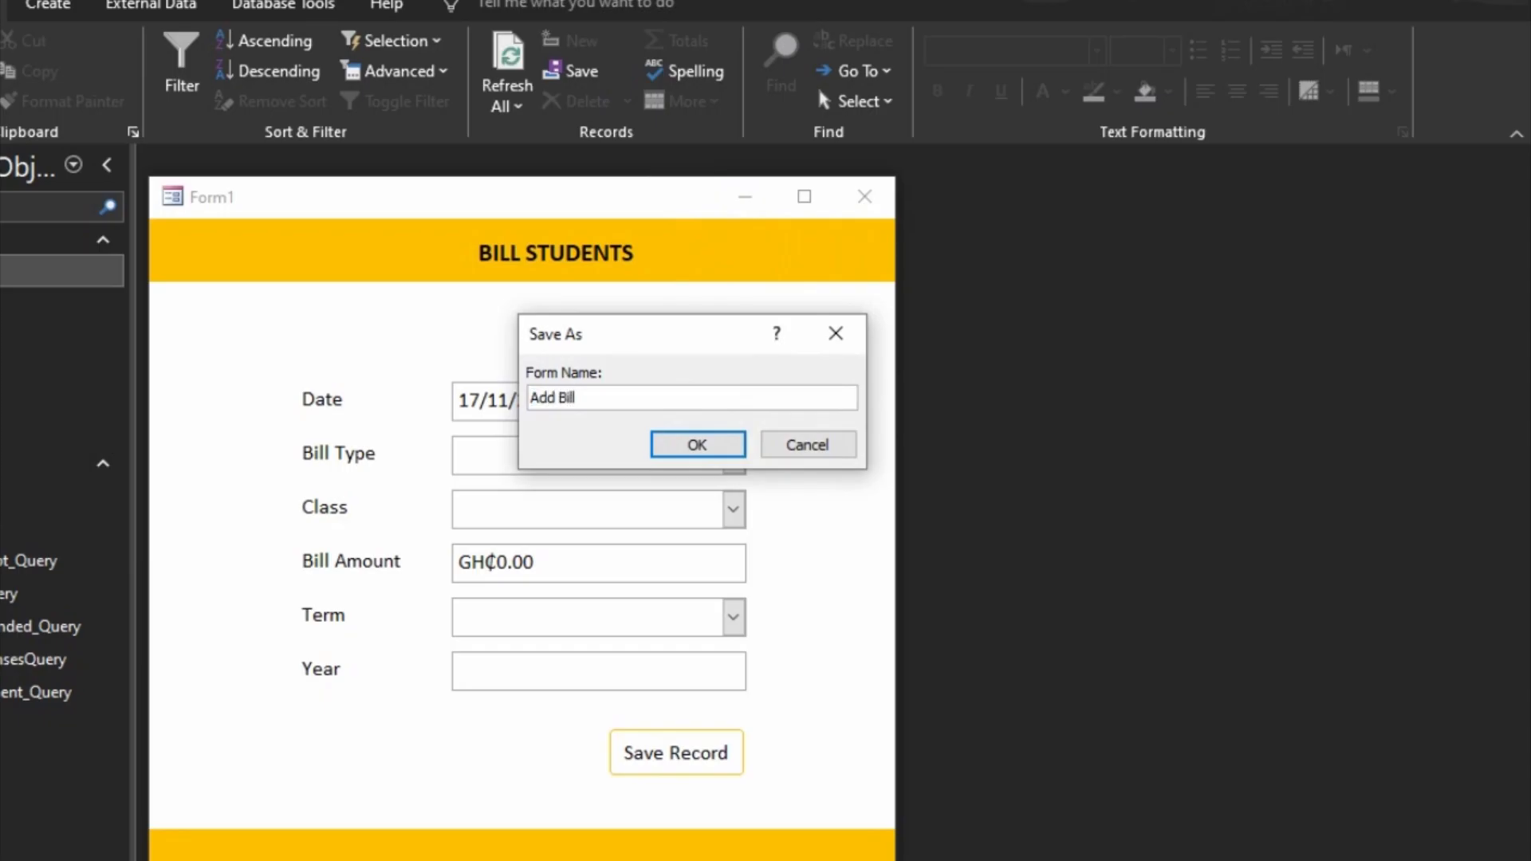
click(673, 443)
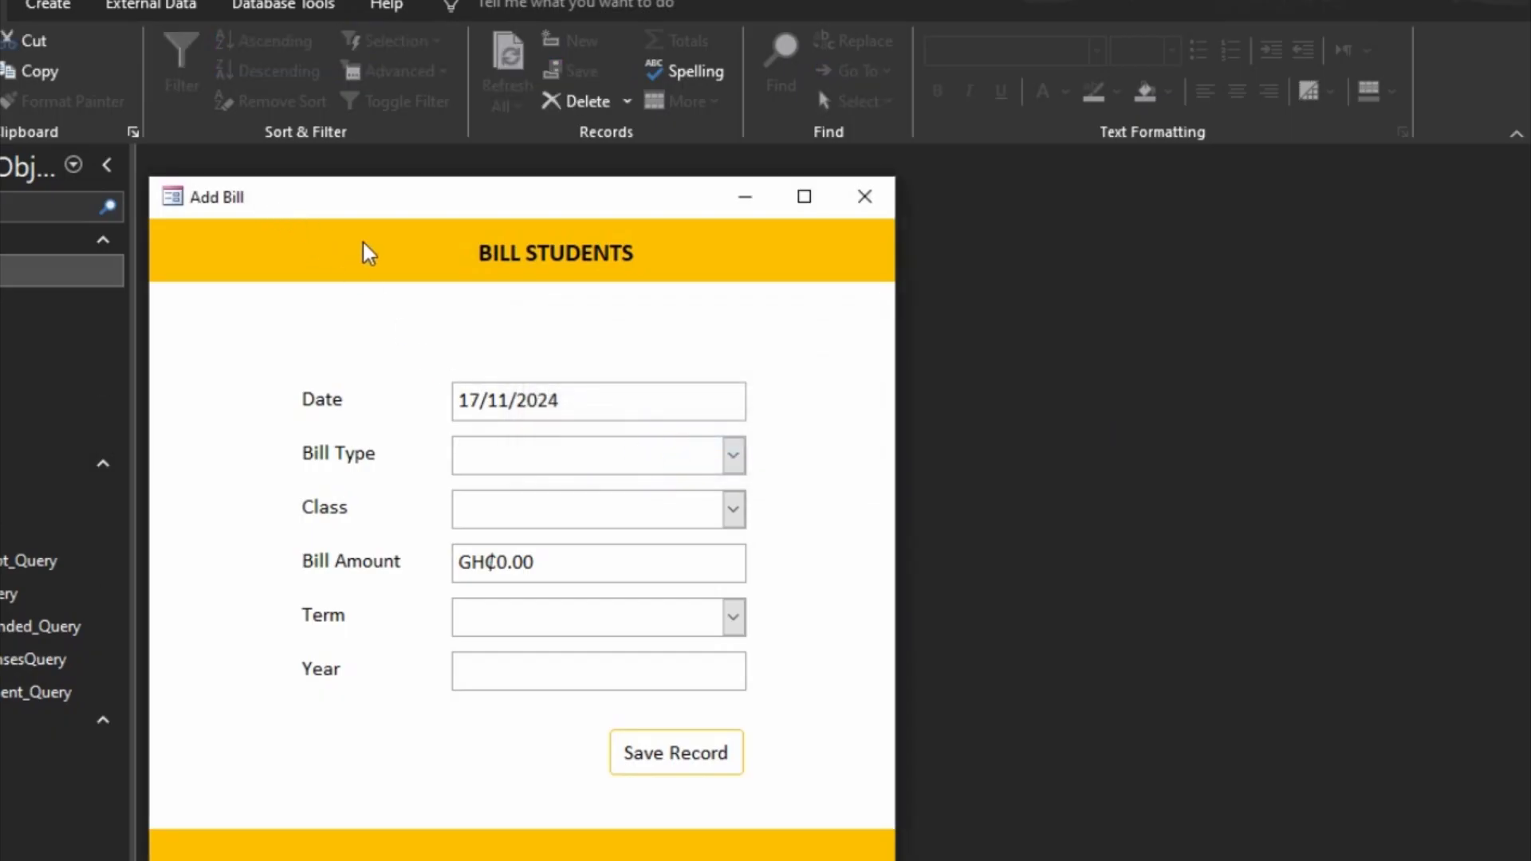
click(889, 206)
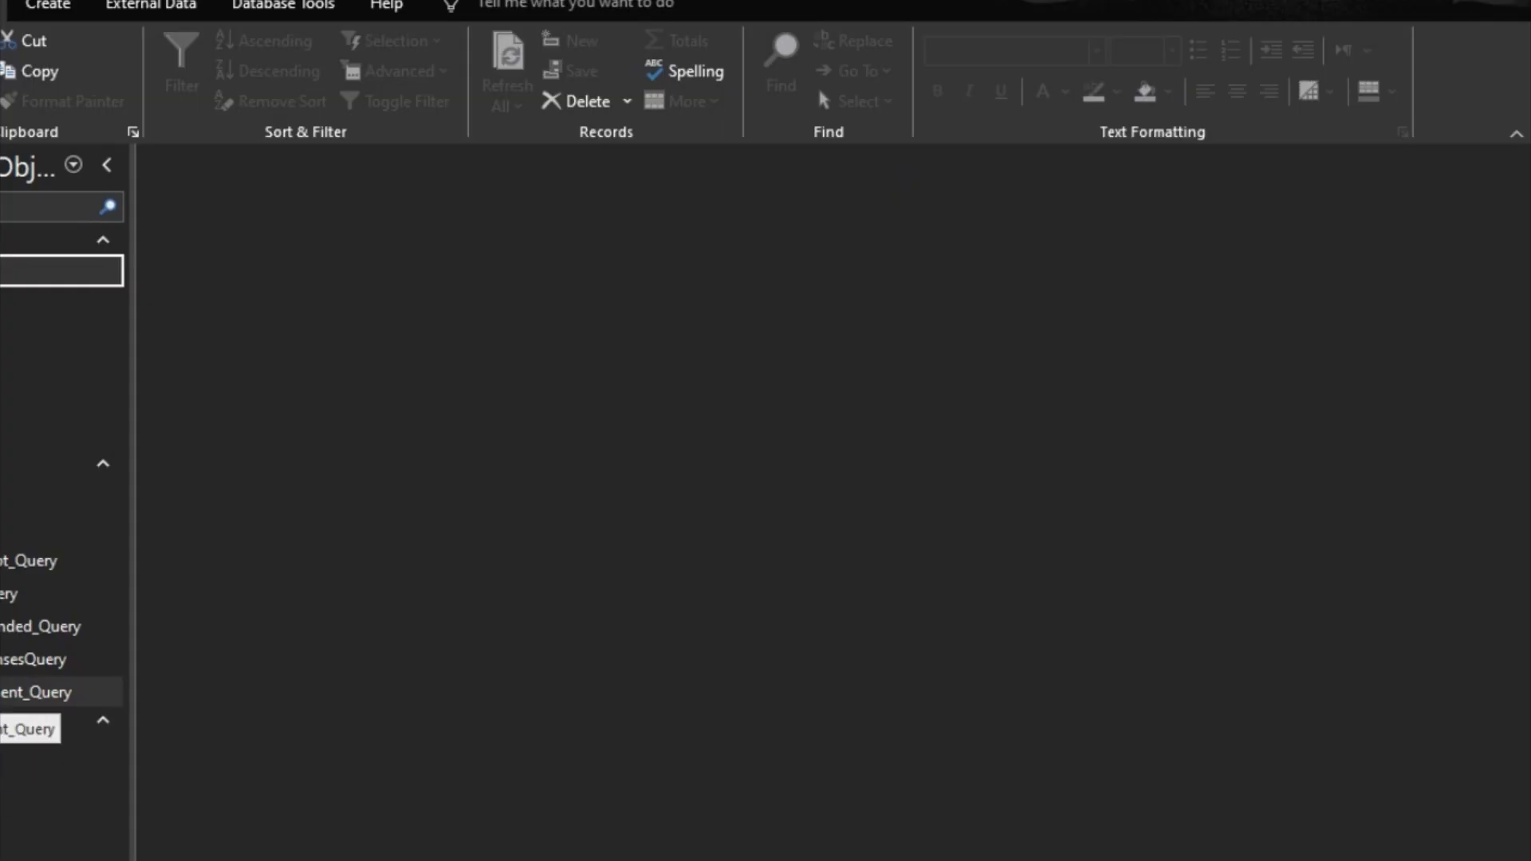
Step: Create a new form in design view with the Billing table as its record source
click(49, 7)
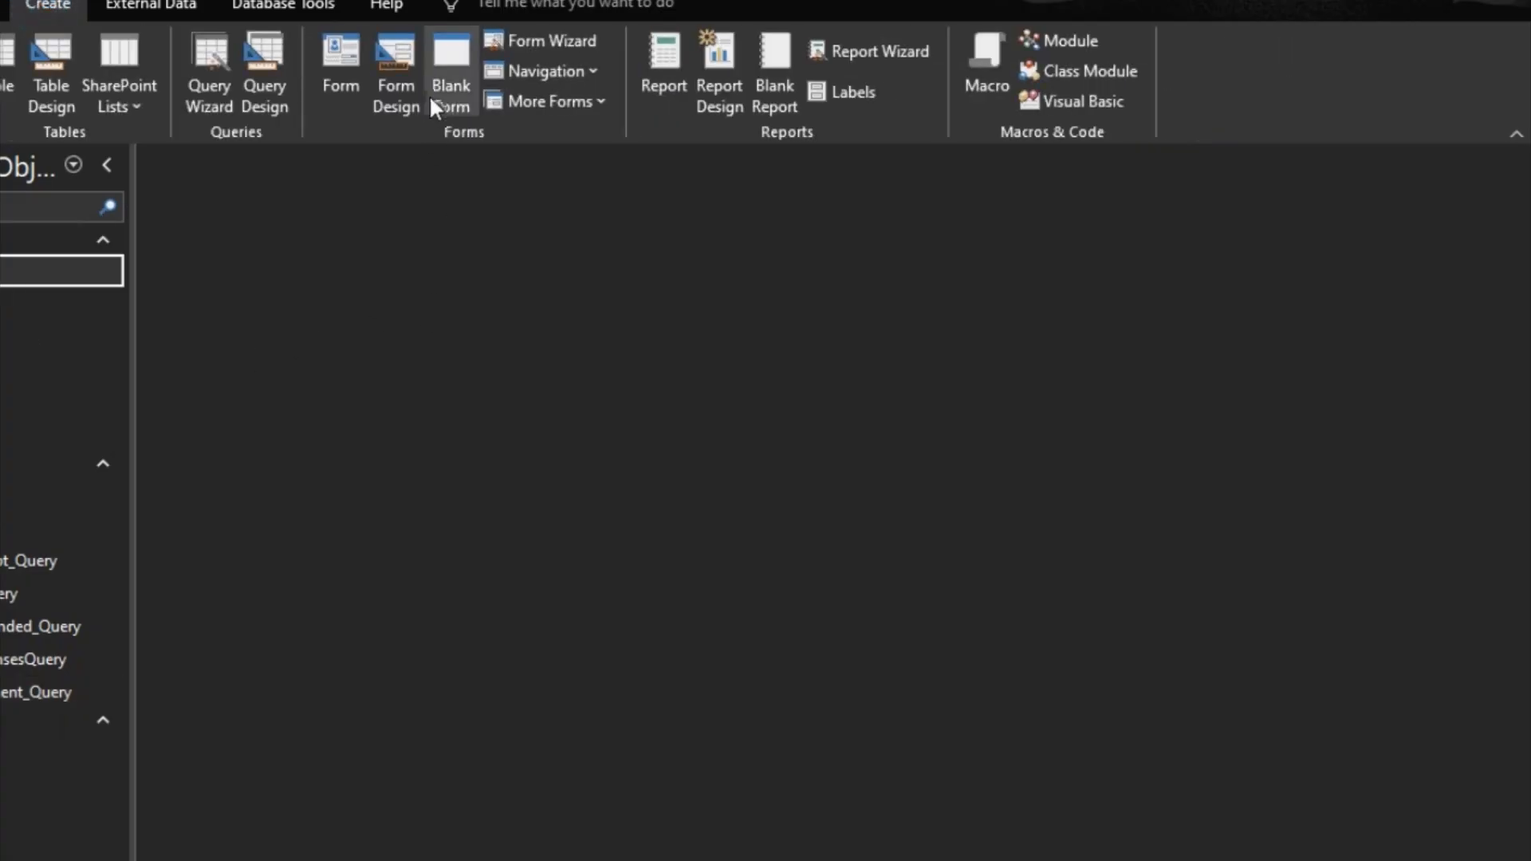
click(403, 92)
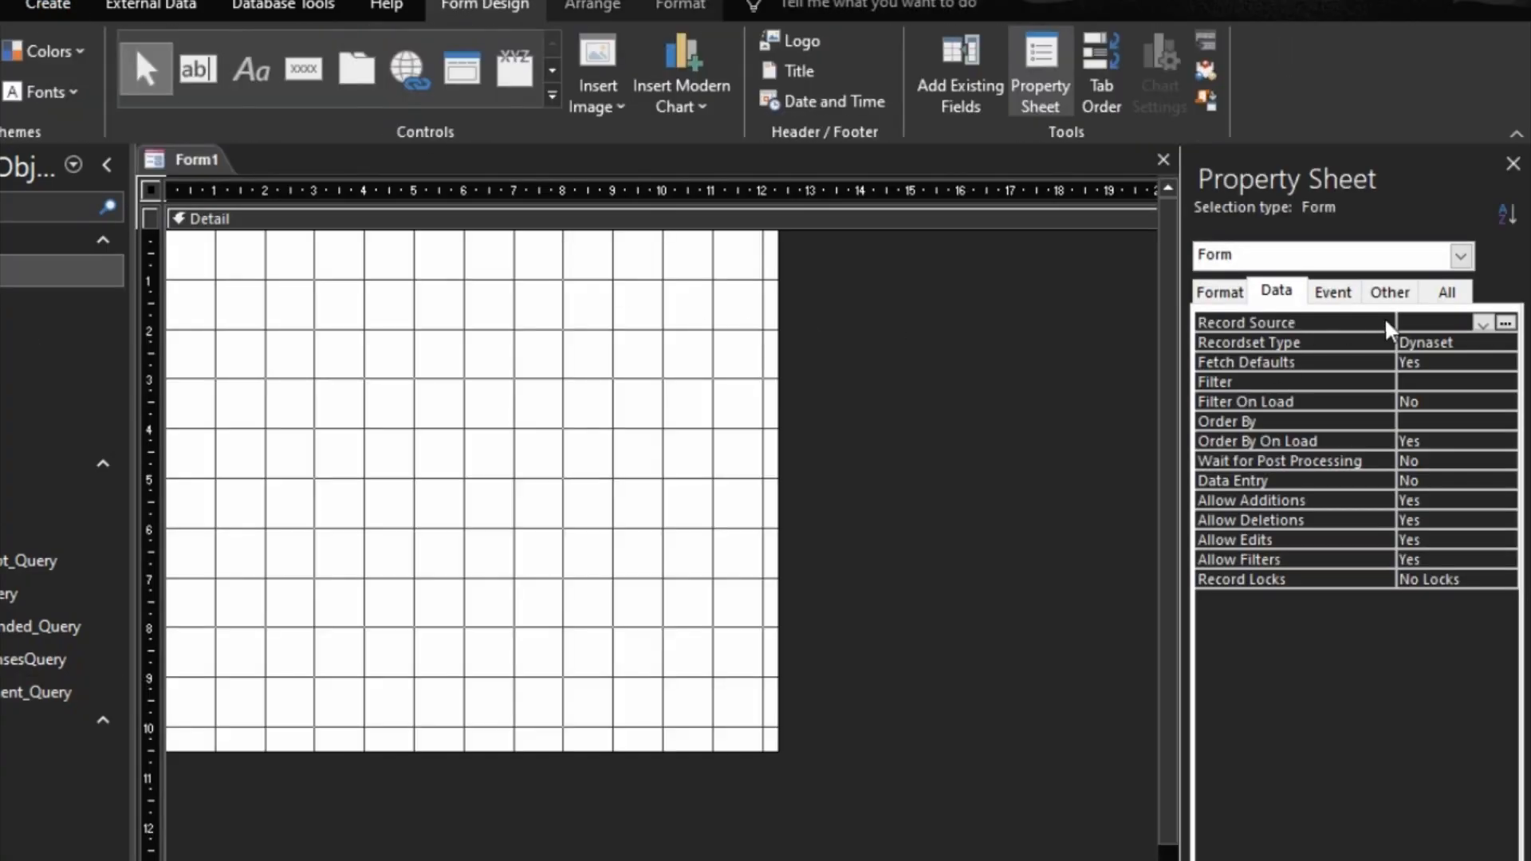
click(1481, 325)
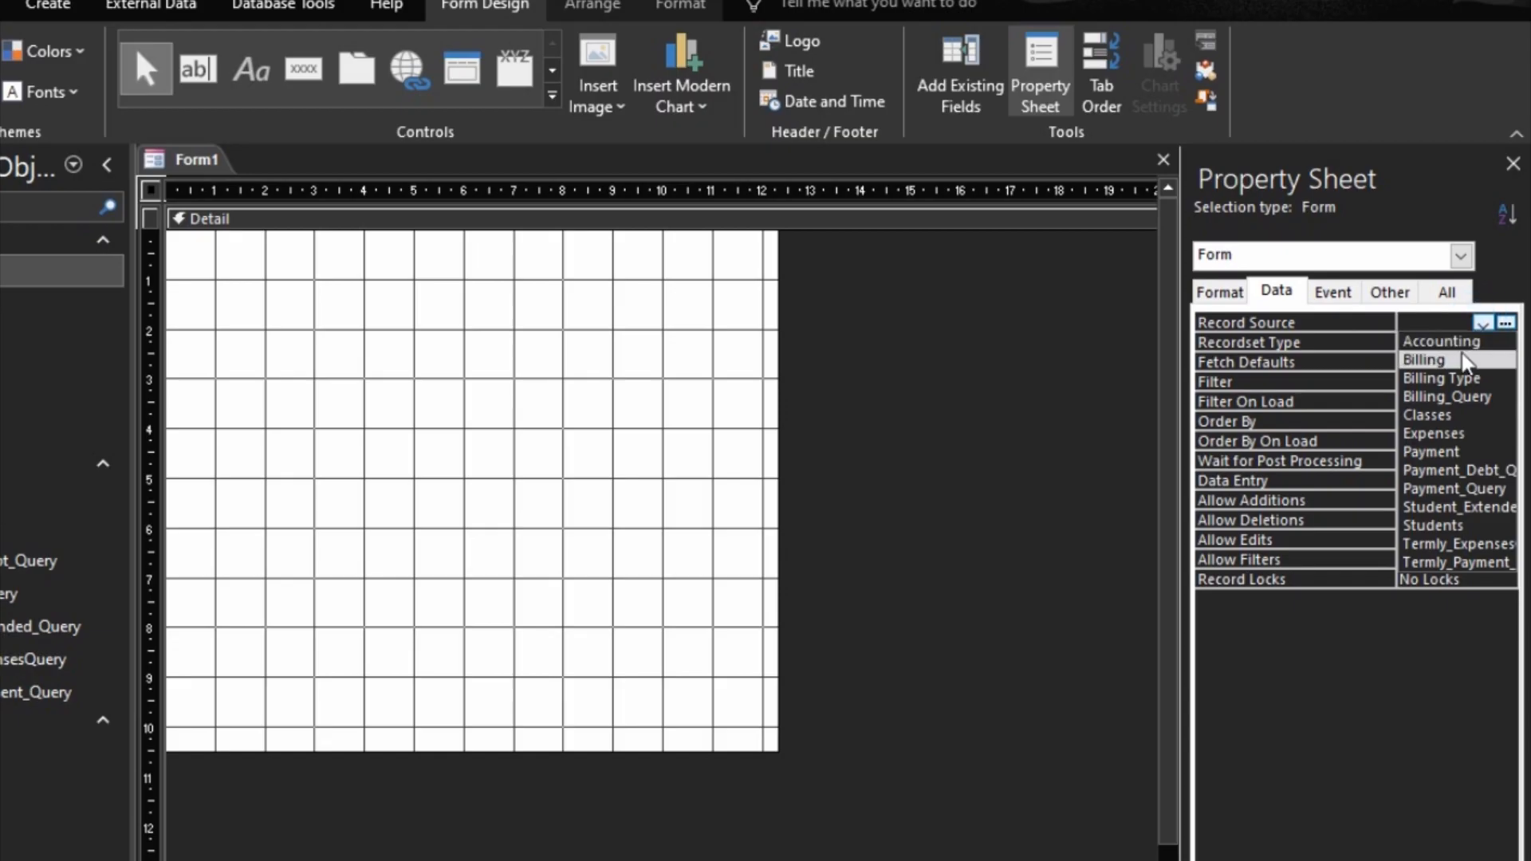
click(1461, 359)
Step: Add the fields BillingDate through BillYear together to the new form's Detail section, leaving out BillingID
click(960, 71)
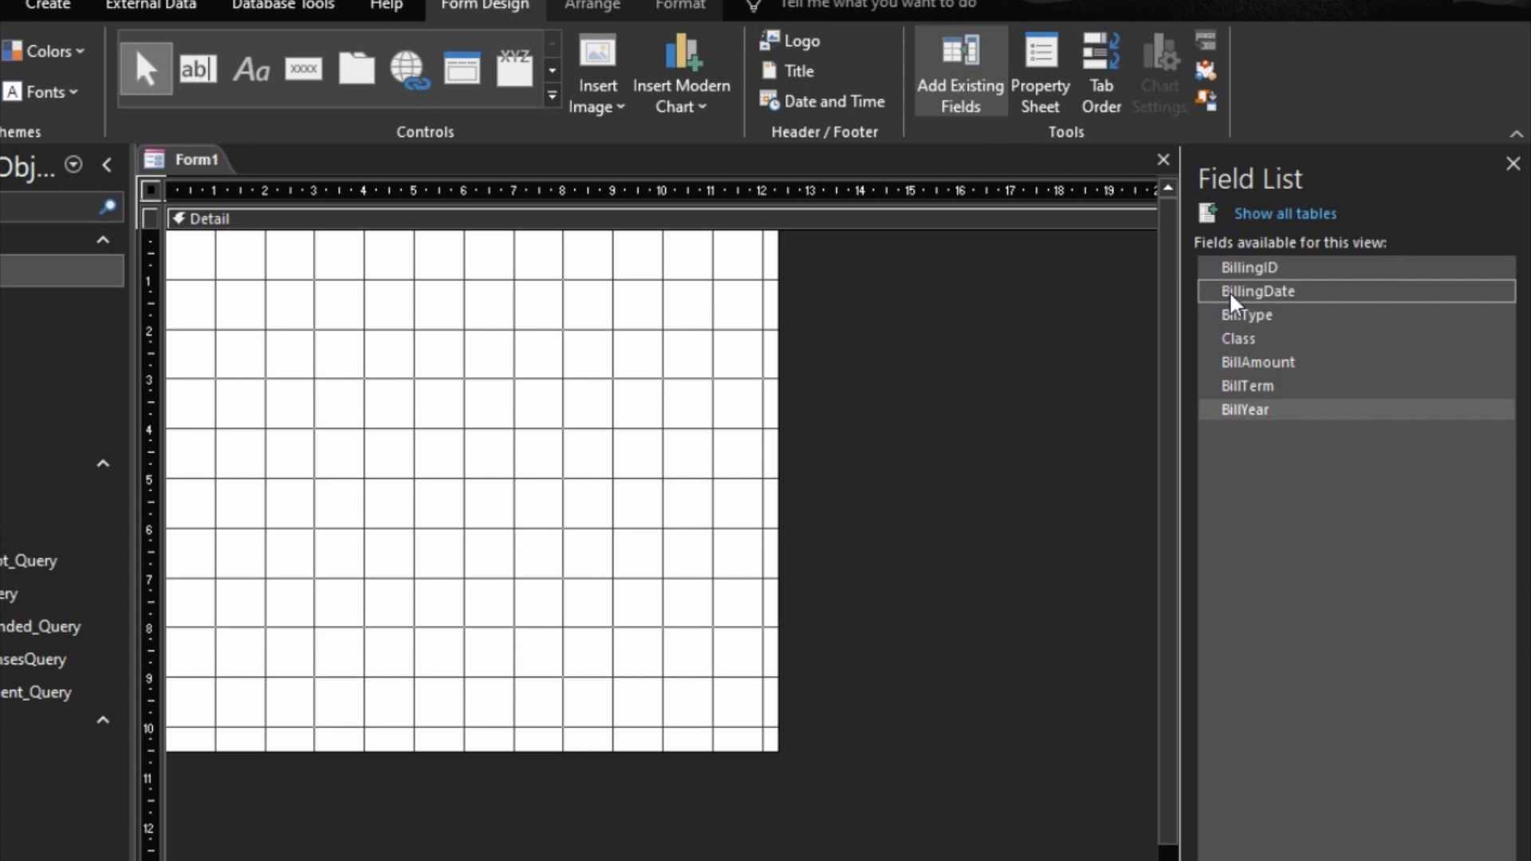
click(1274, 297)
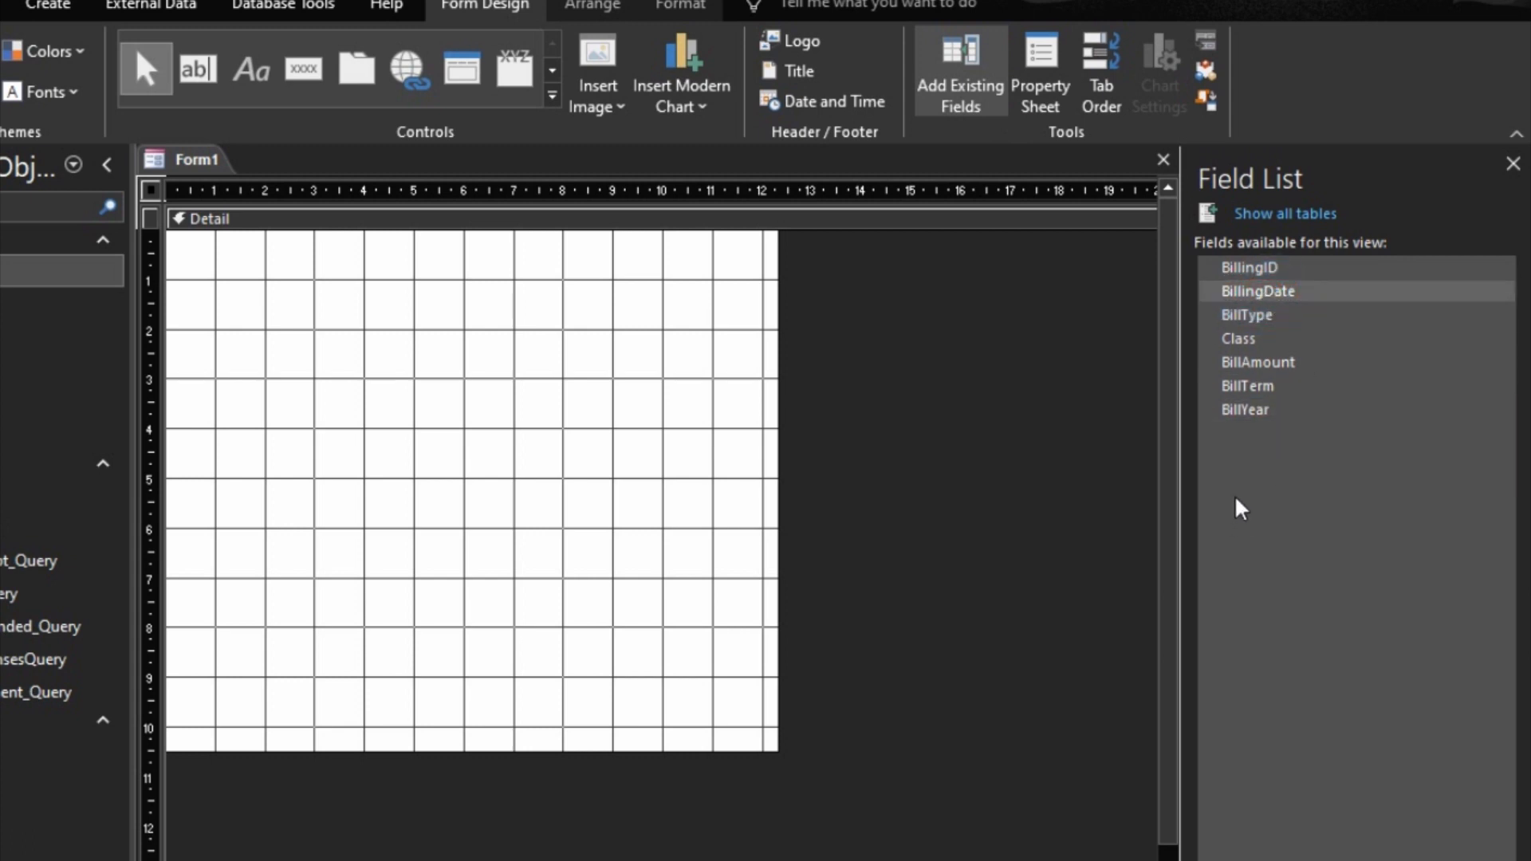
drag(1250, 422, 321, 375)
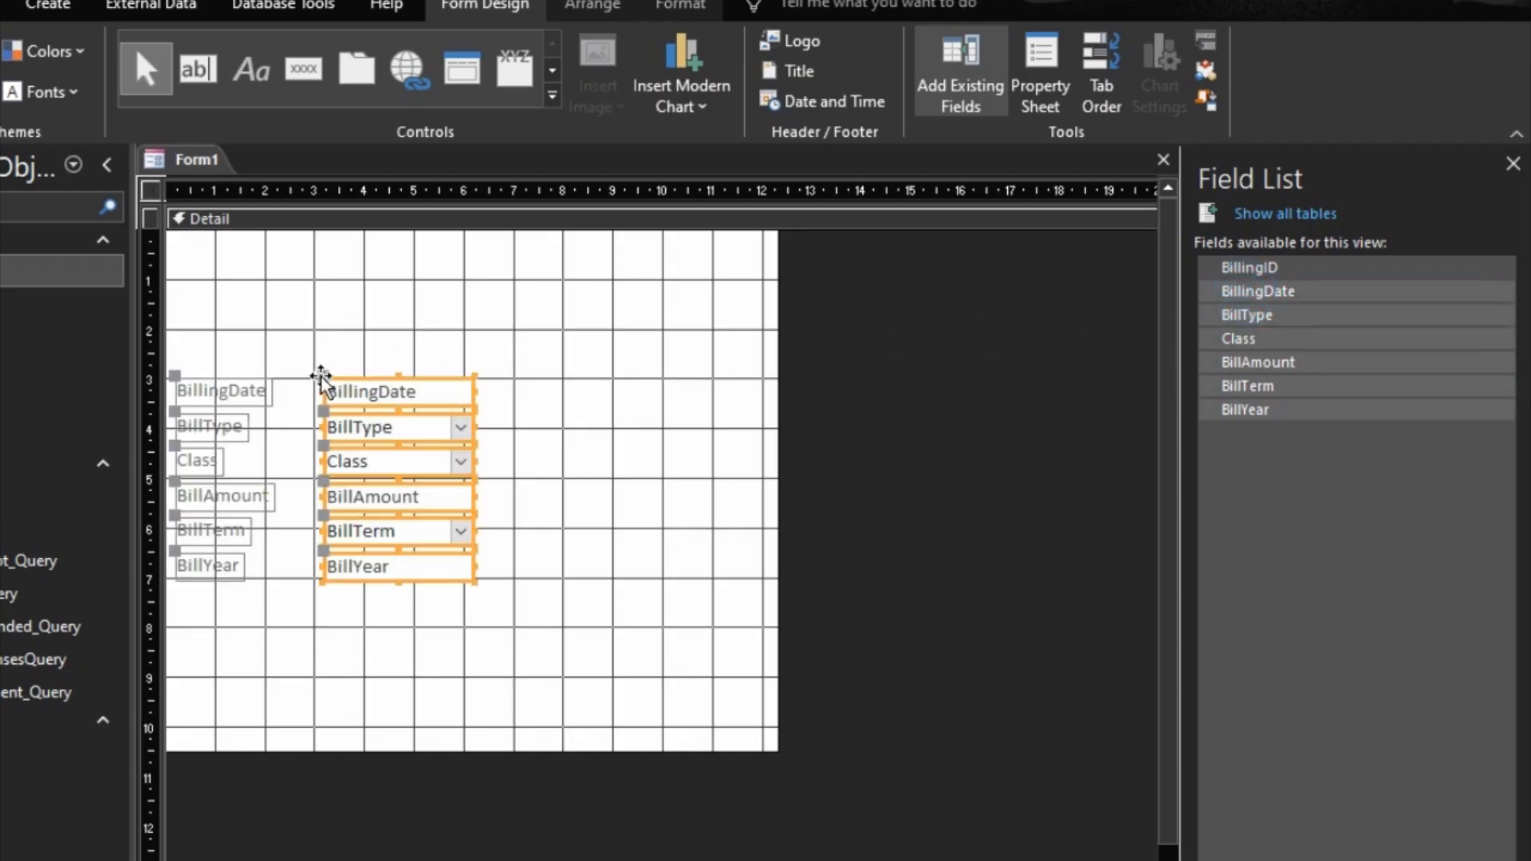
Step: Arrange the selected billing fields in a tabular layout and set the font size of their labels and boxes to 12
right_click(396, 399)
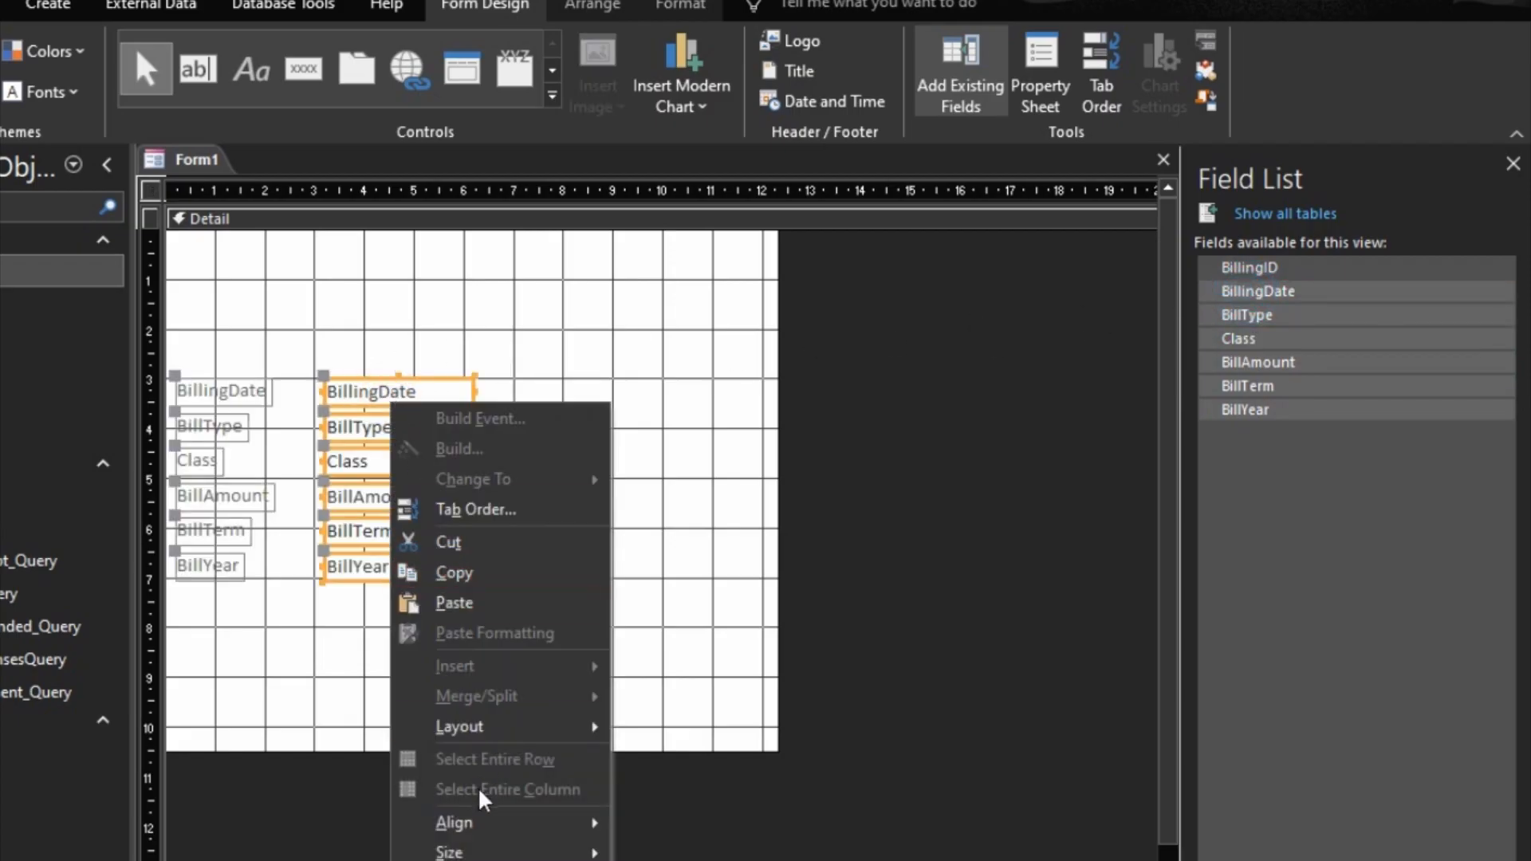
mouse_move(551, 730)
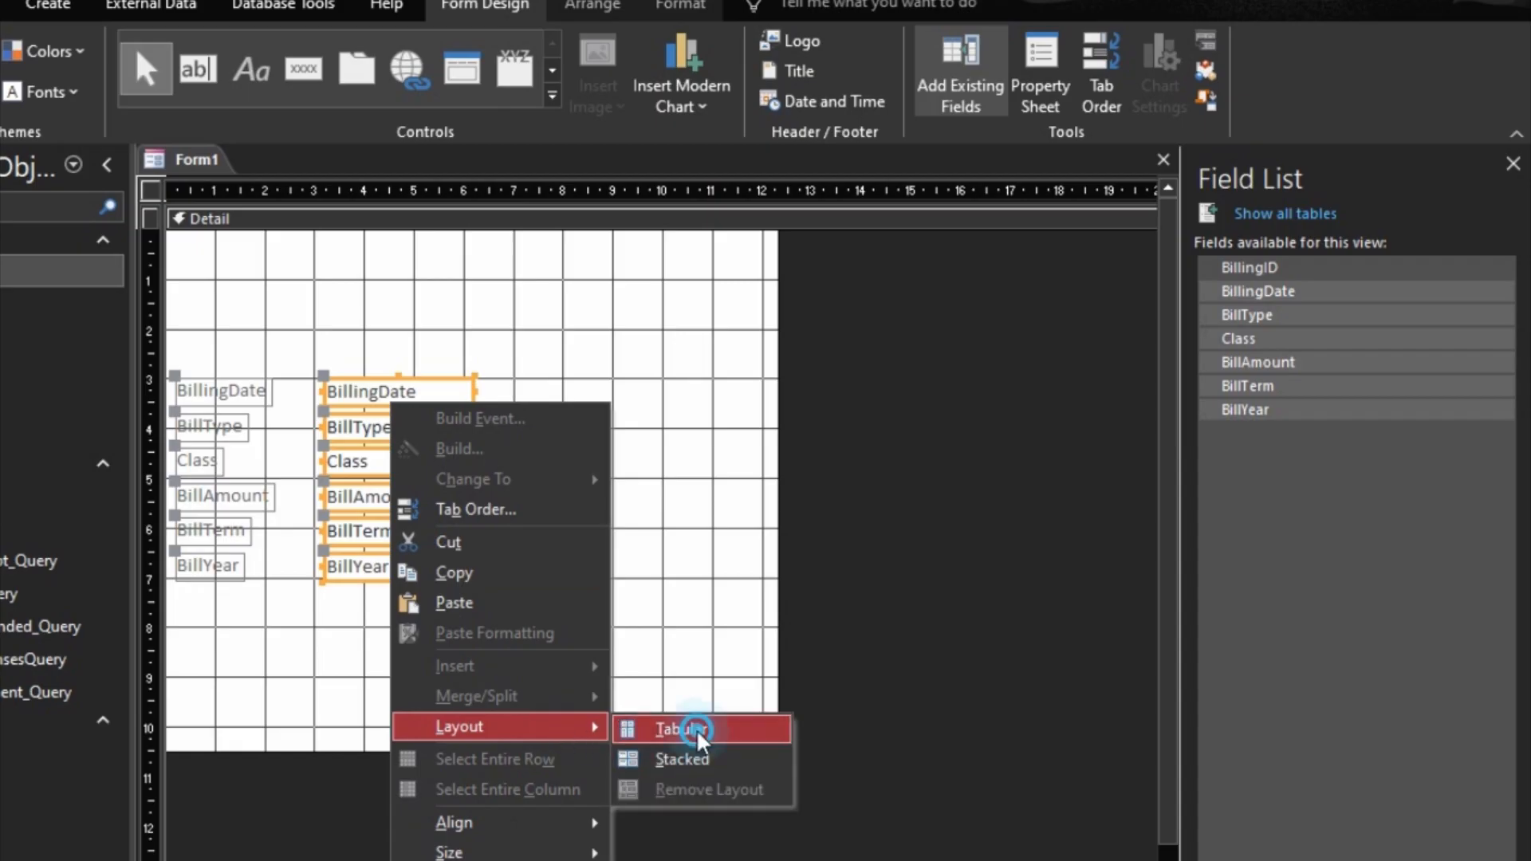
click(674, 729)
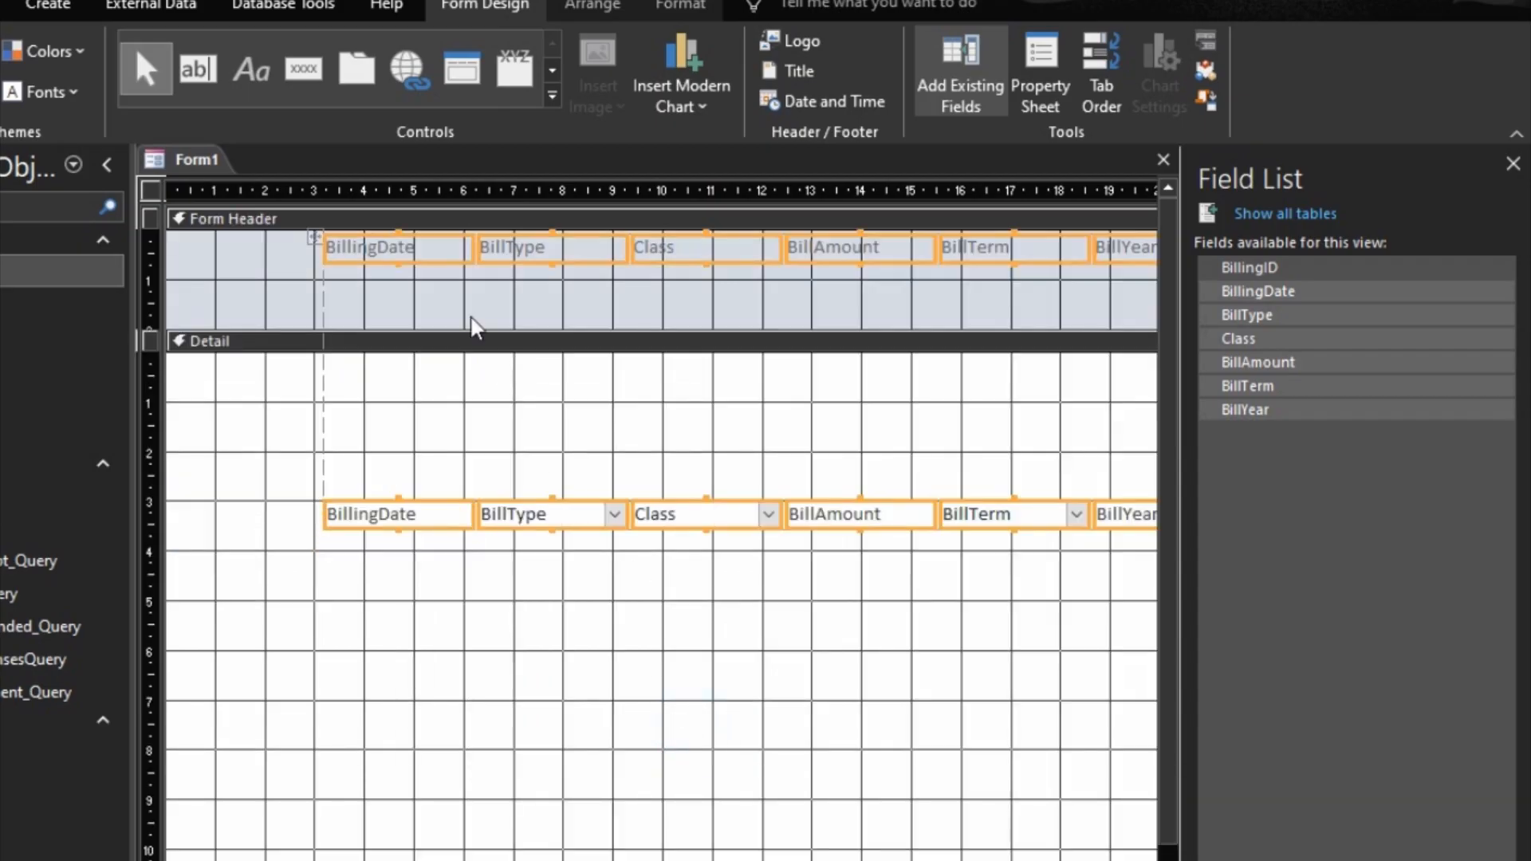
click(682, 6)
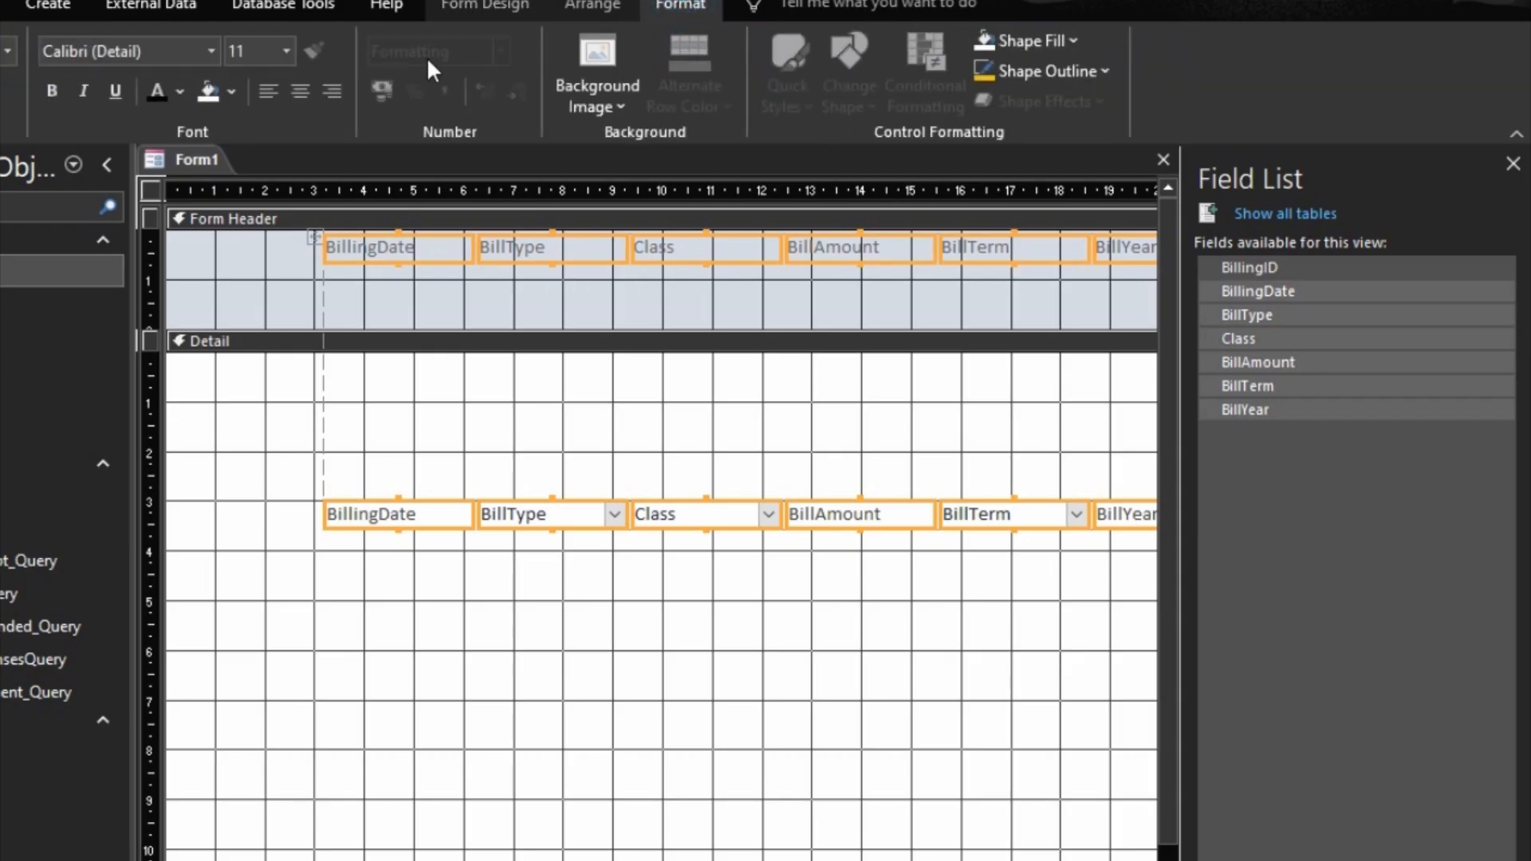
click(288, 51)
click(257, 179)
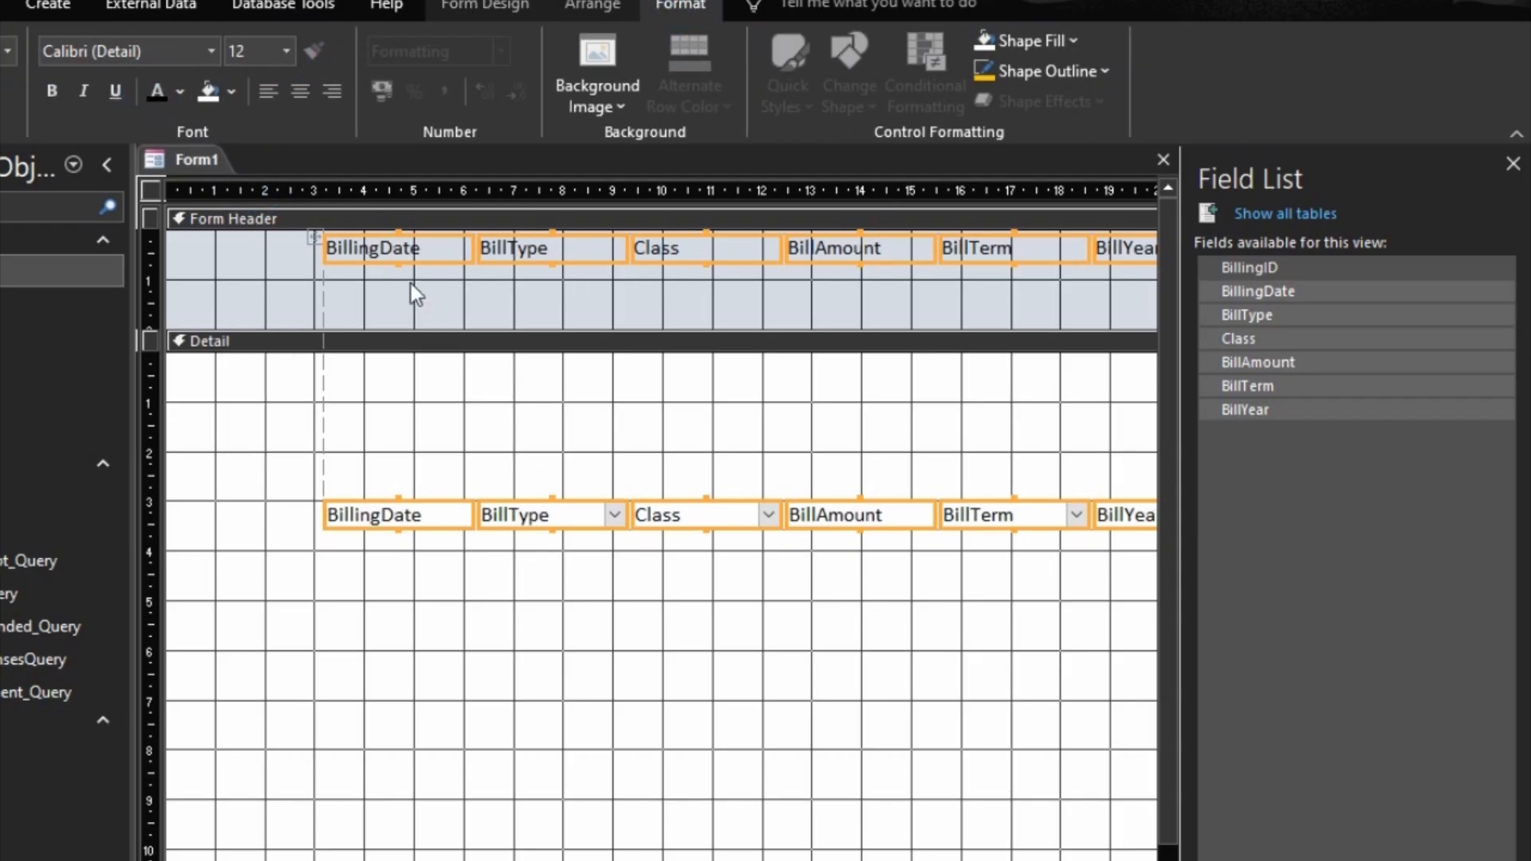
click(232, 459)
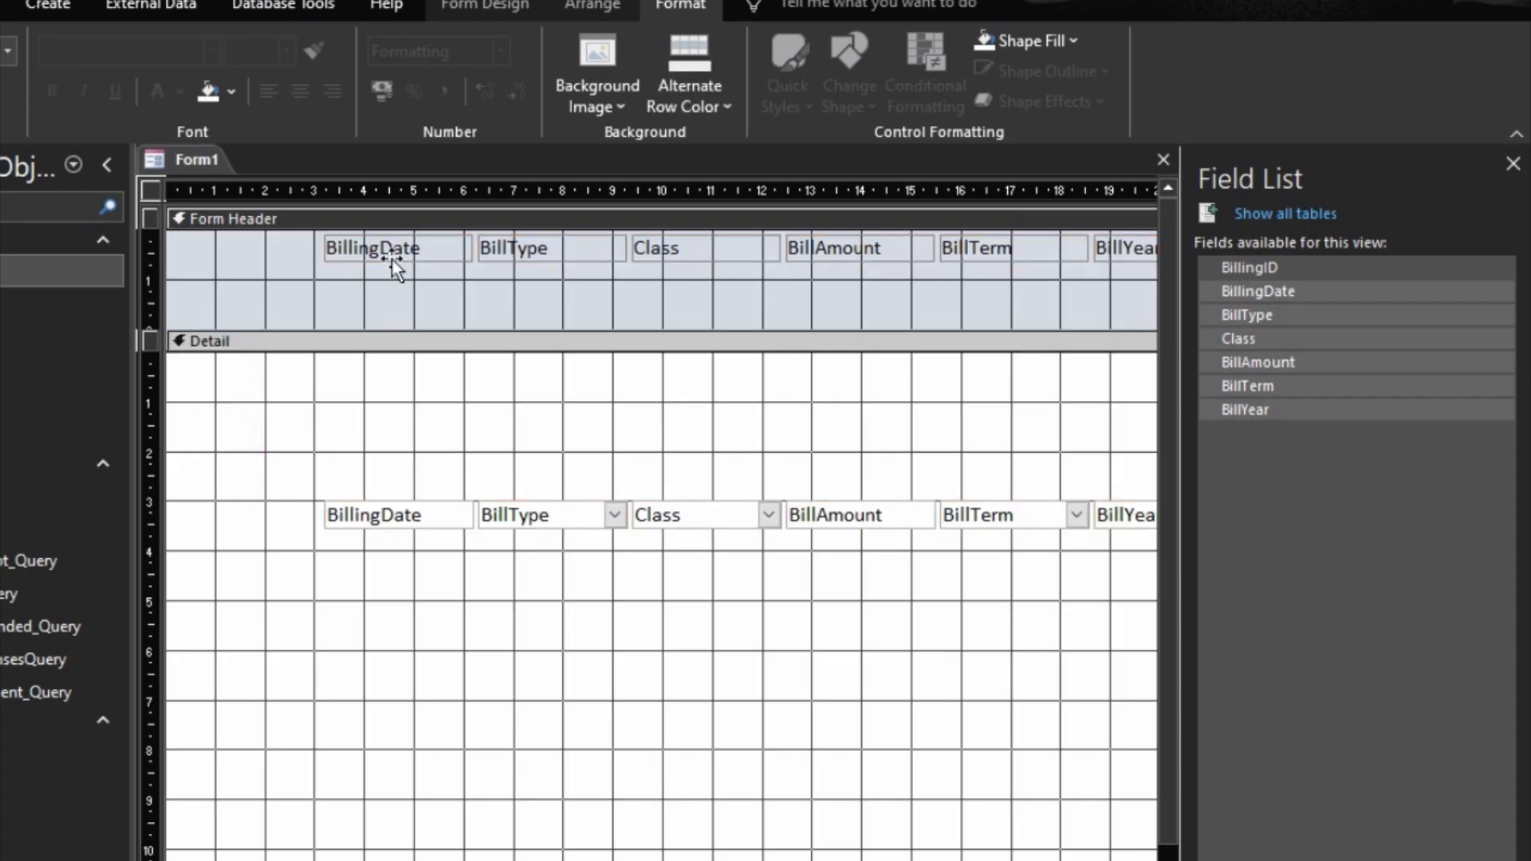
Step: Move the column labels to the Form Header's lower edge, starting at about 1 cm, and the field boxes to the top of the Detail section
click(391, 259)
drag(391, 261, 239, 298)
drag(363, 336, 209, 279)
click(368, 296)
click(376, 279)
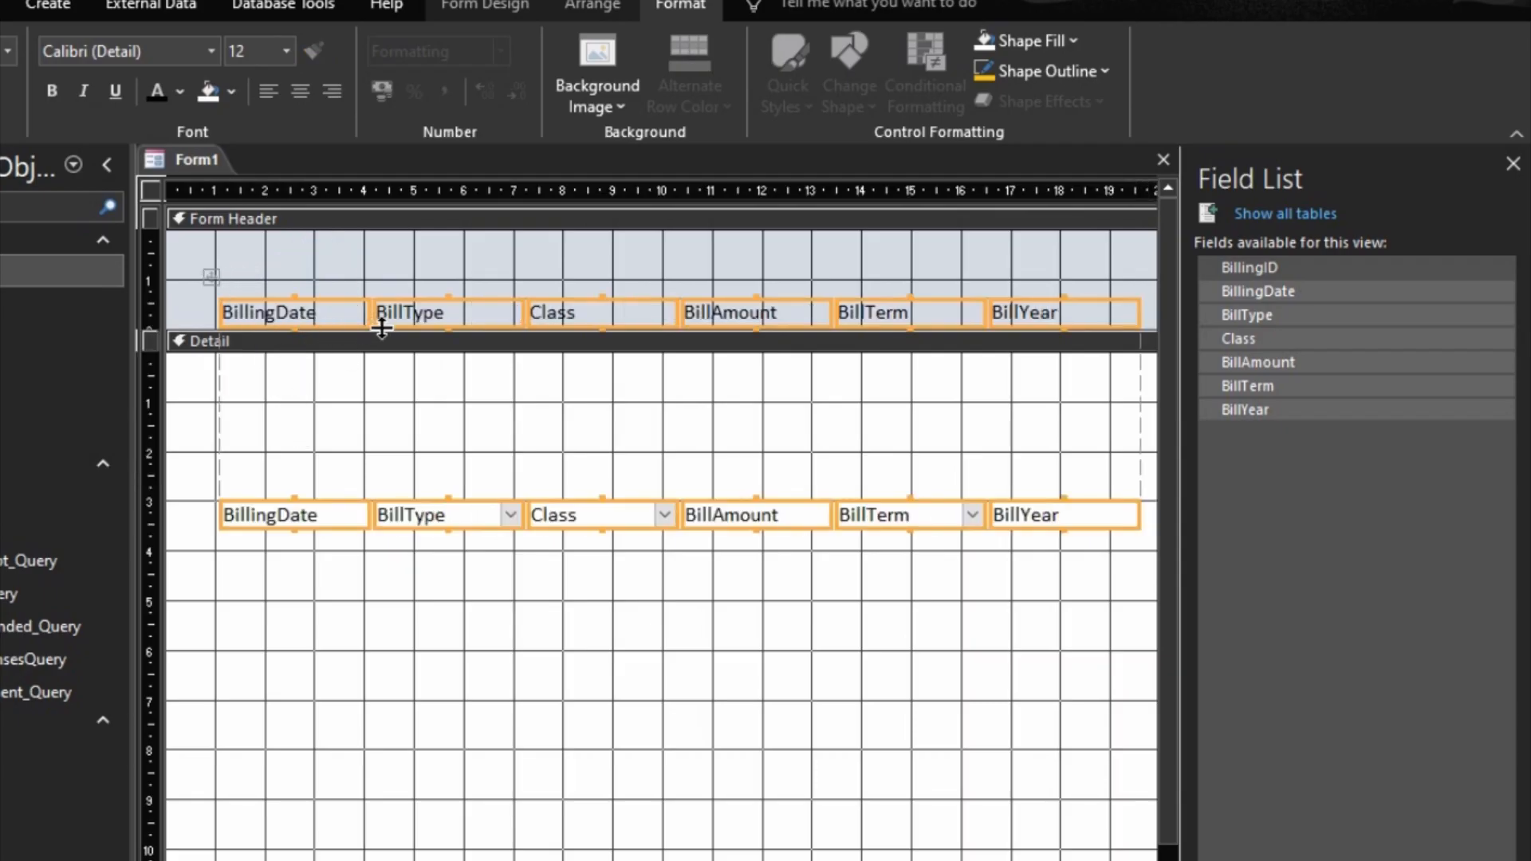
key(Left)
click(366, 461)
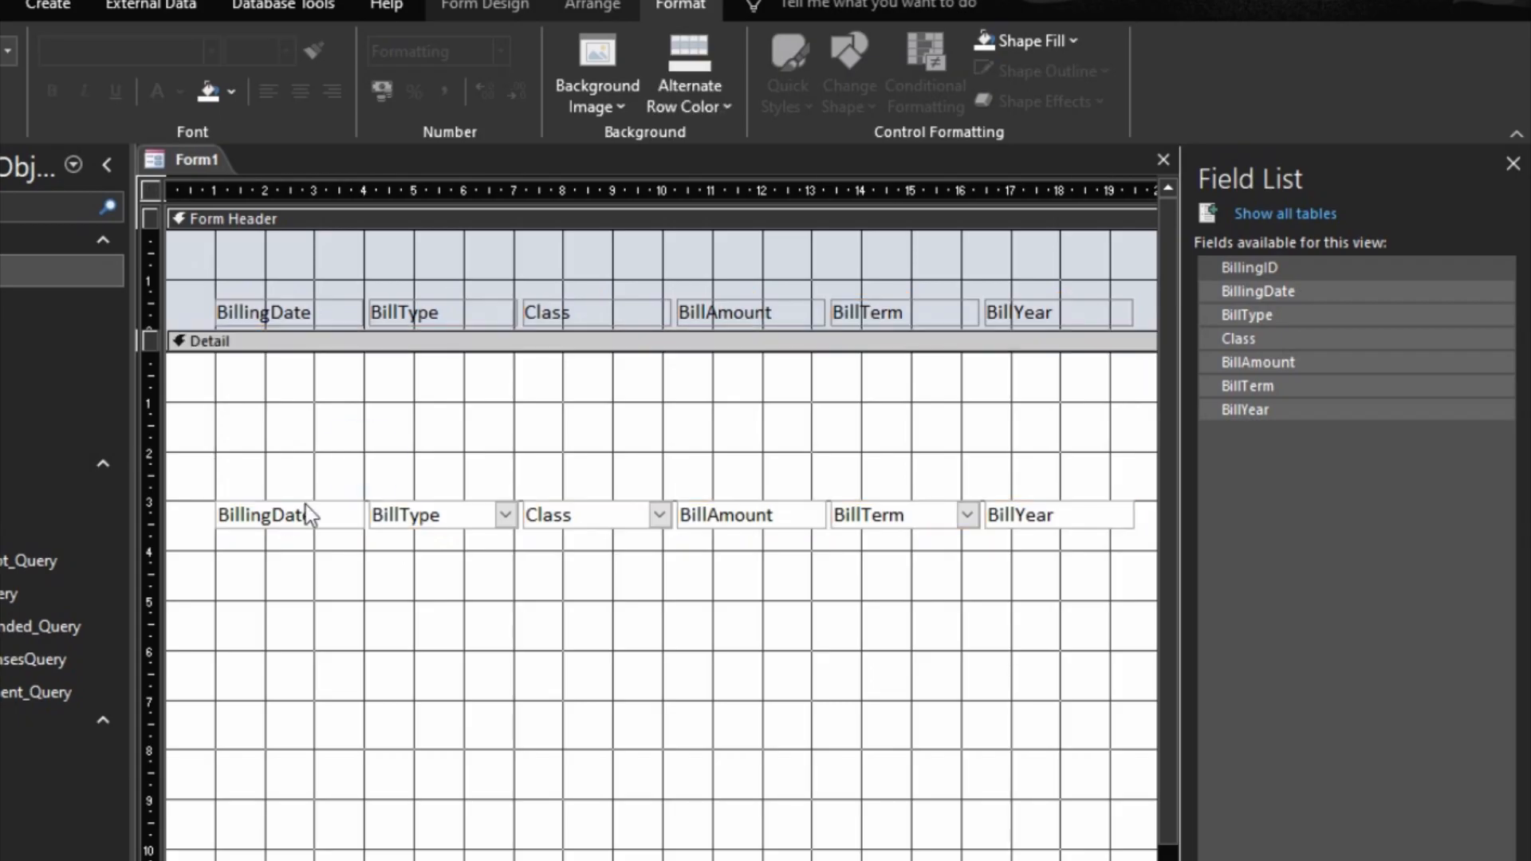
click(303, 510)
drag(331, 506, 305, 353)
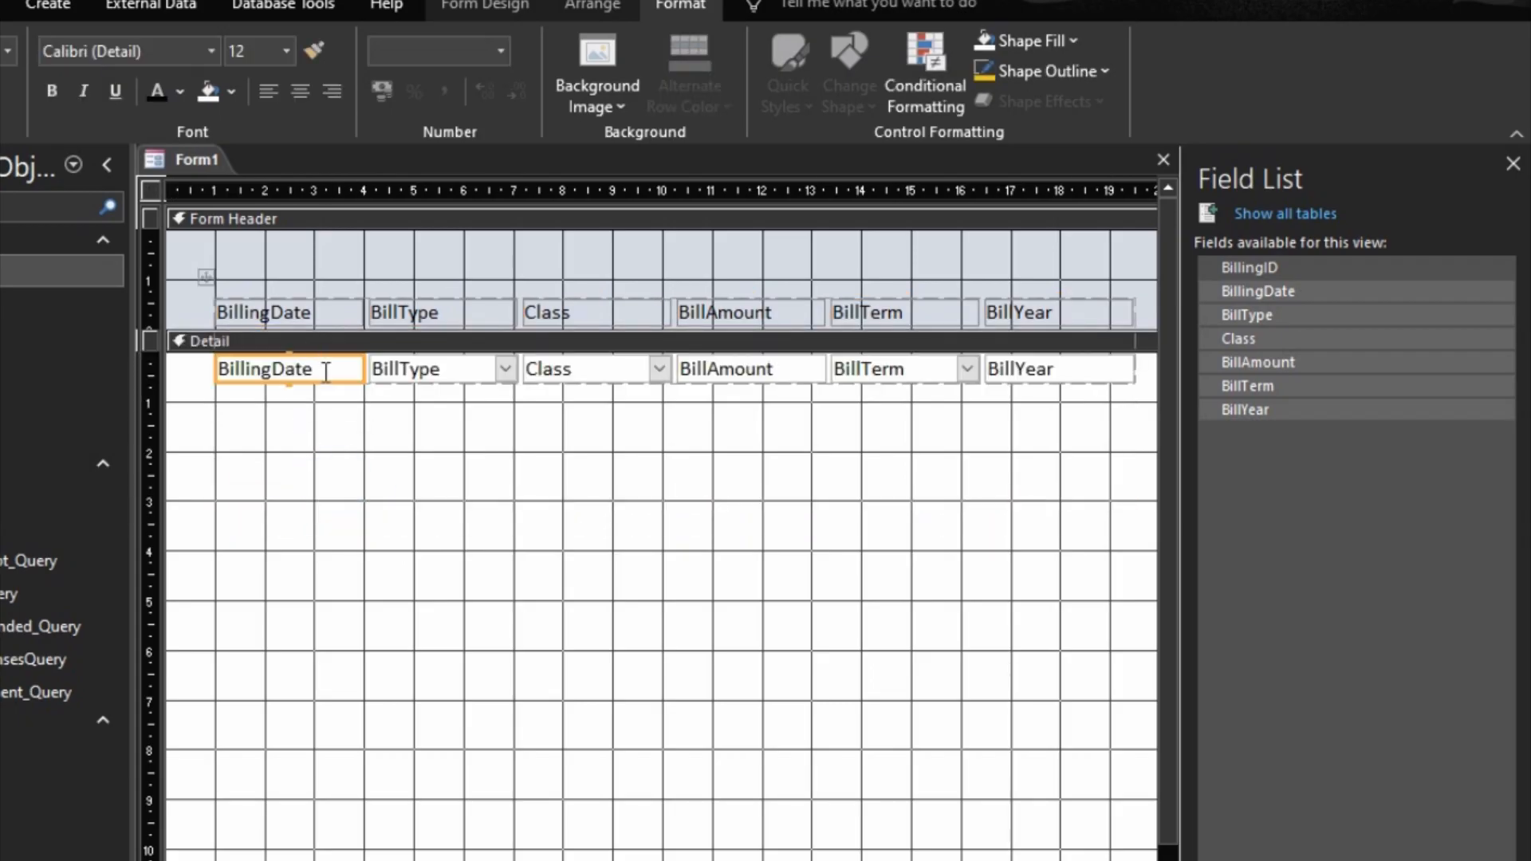
Step: Give the whole row of field boxes in the Detail section Medium control margins and size the boxes to fit their text
click(367, 369)
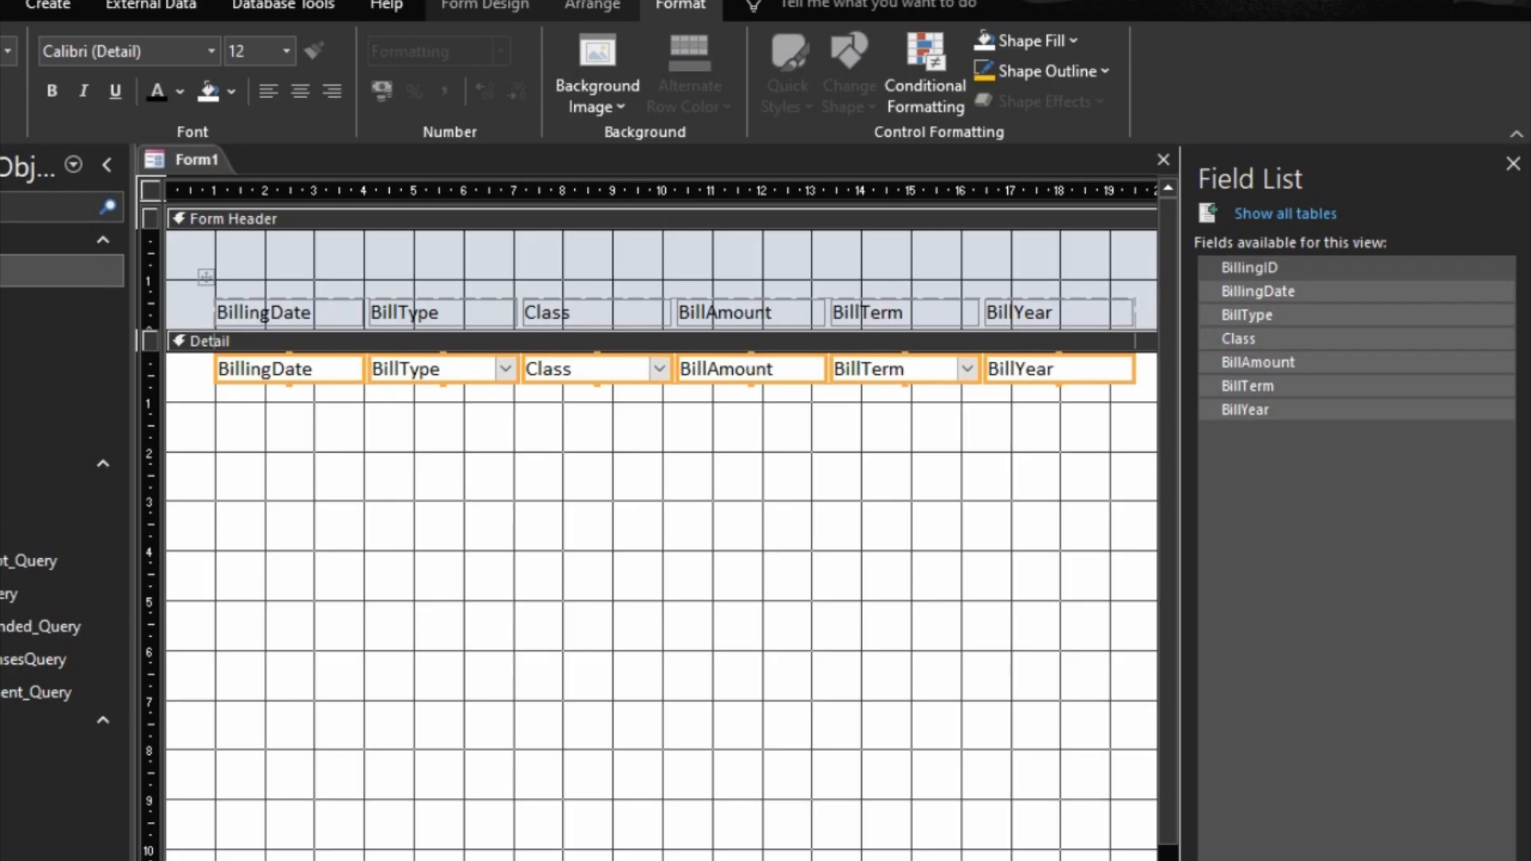
click(594, 4)
click(923, 115)
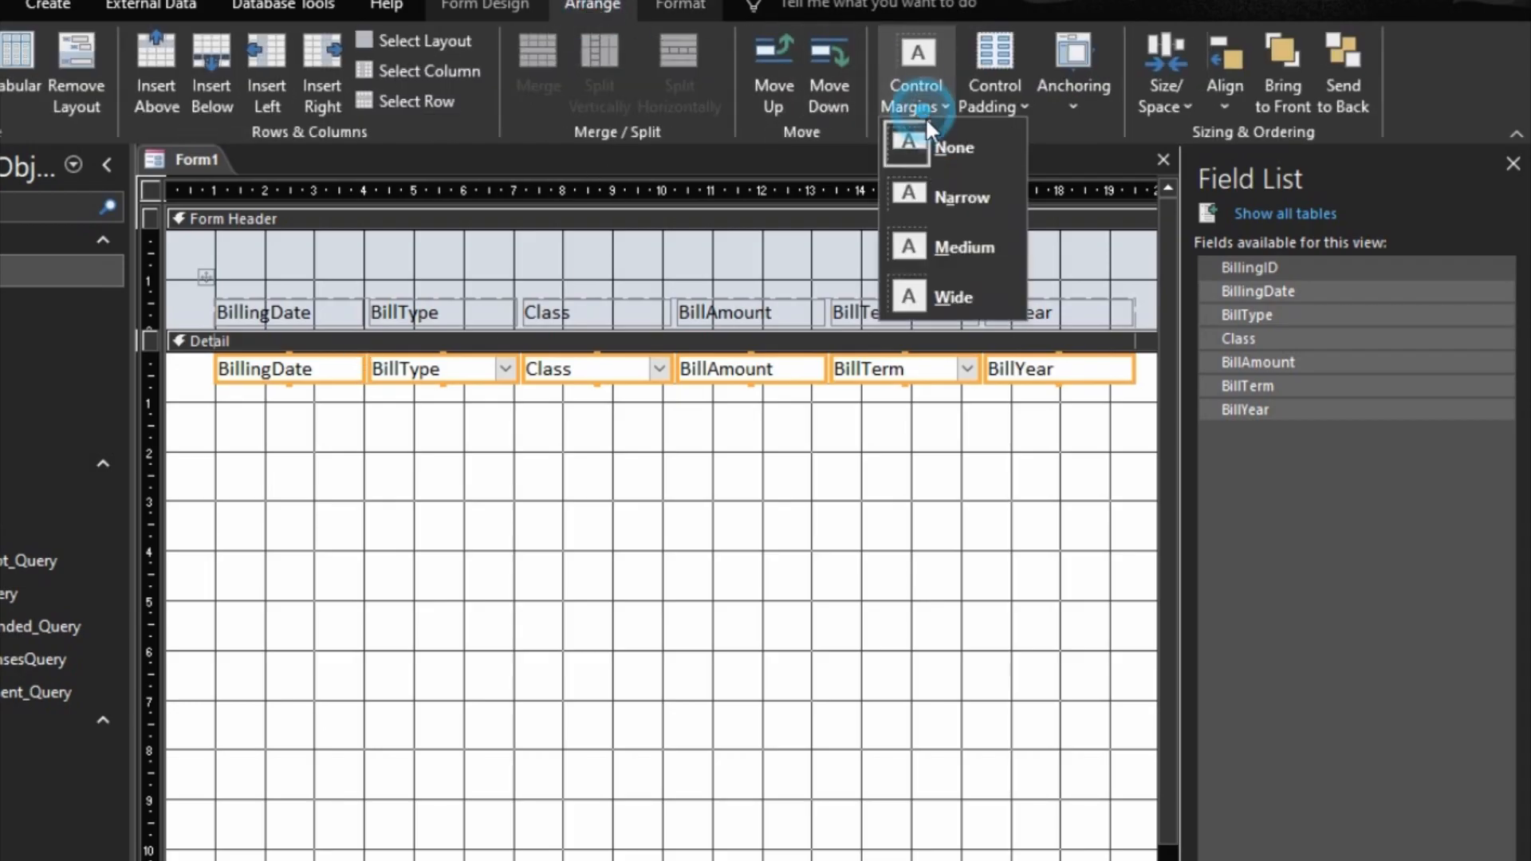
click(950, 242)
right_click(767, 365)
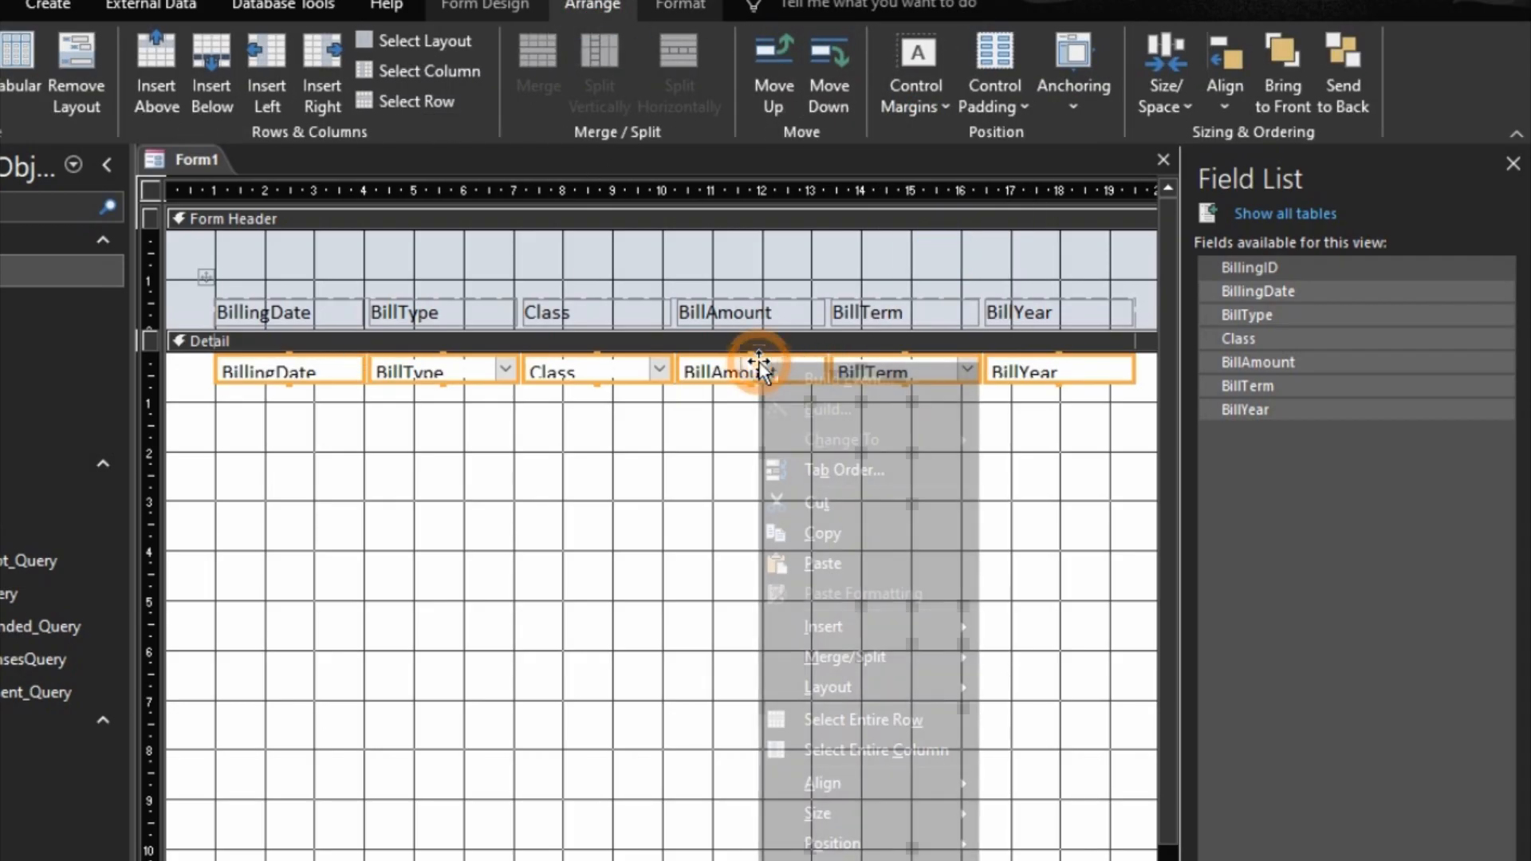
mouse_move(903, 806)
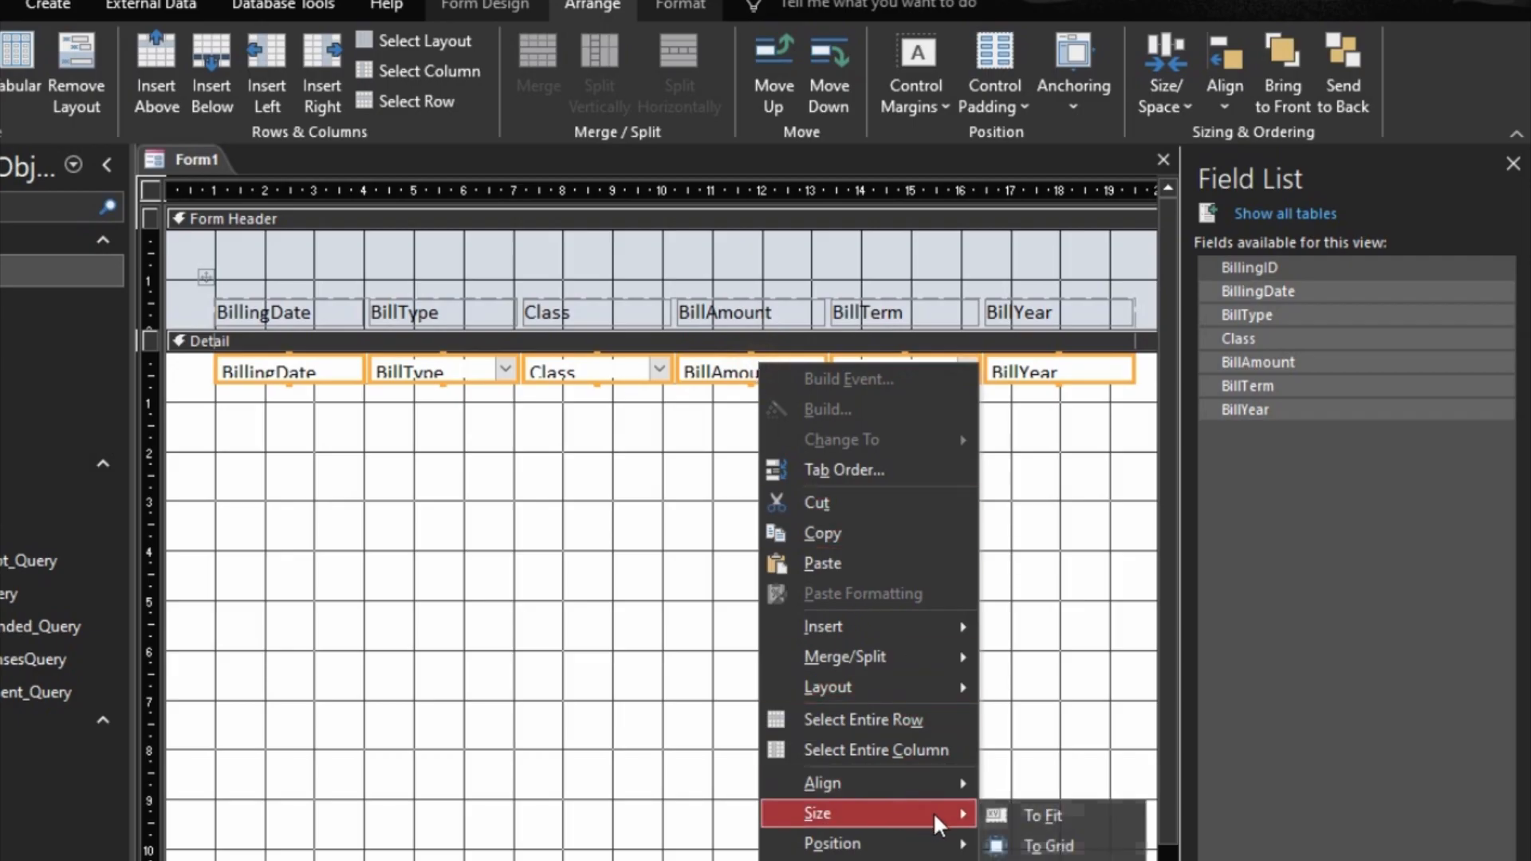
click(1019, 810)
click(757, 479)
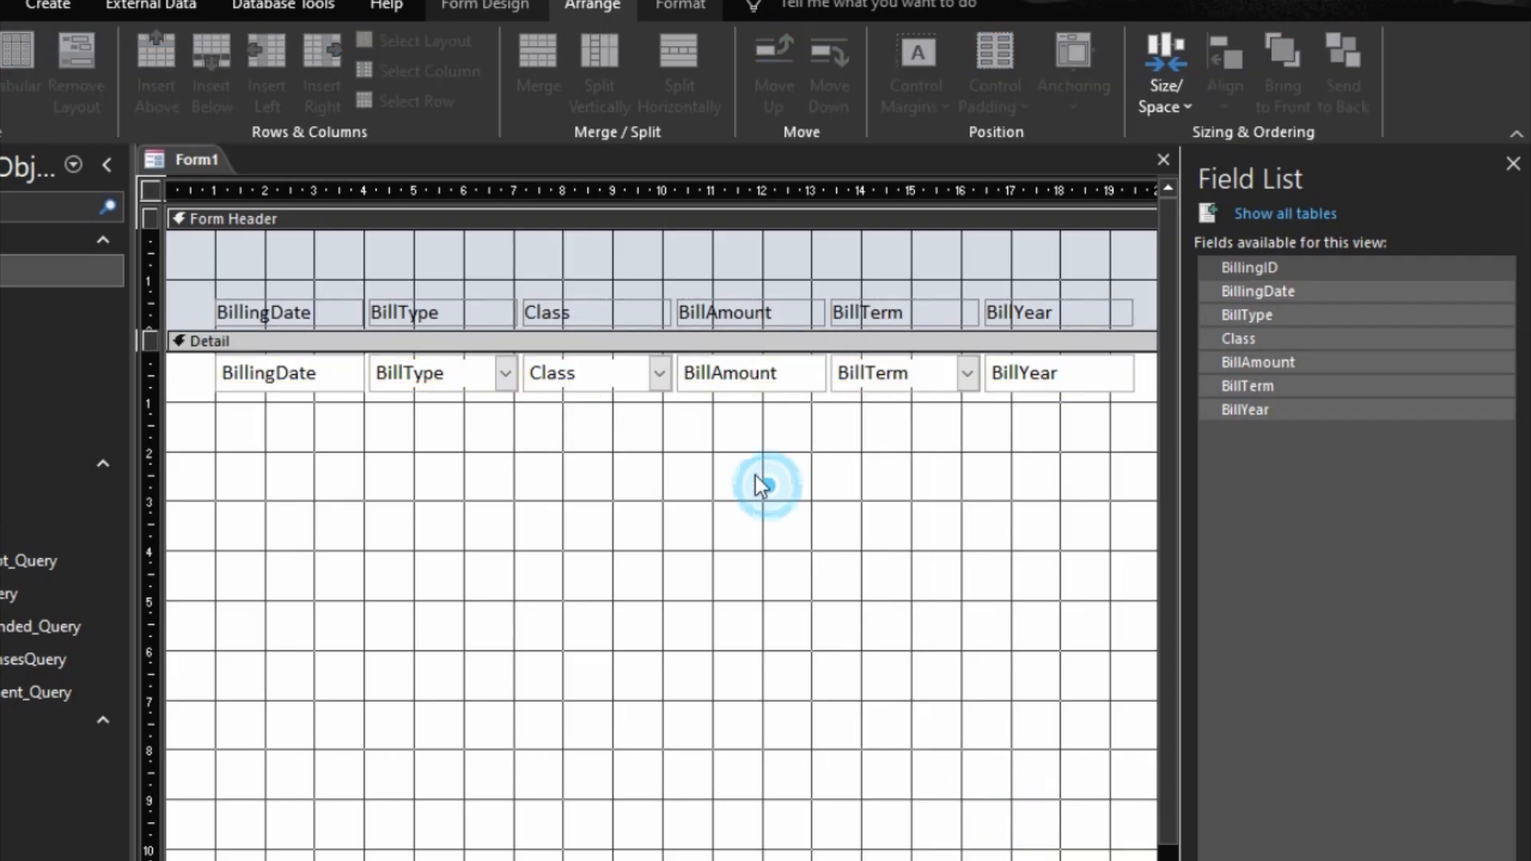
Step: Widen the BillType column to about 5 cm
click(515, 374)
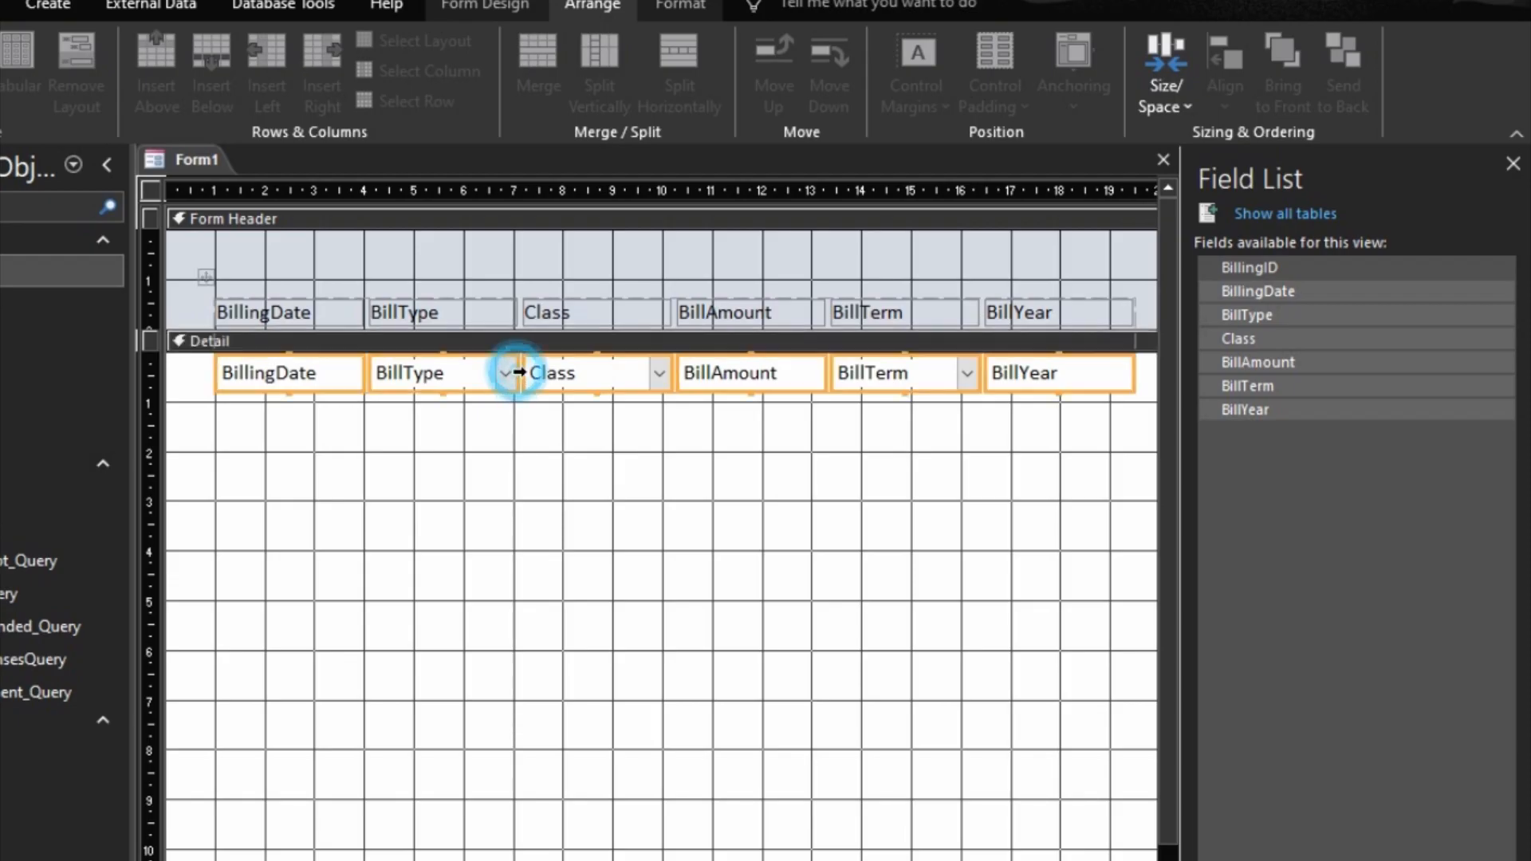
click(513, 428)
click(493, 373)
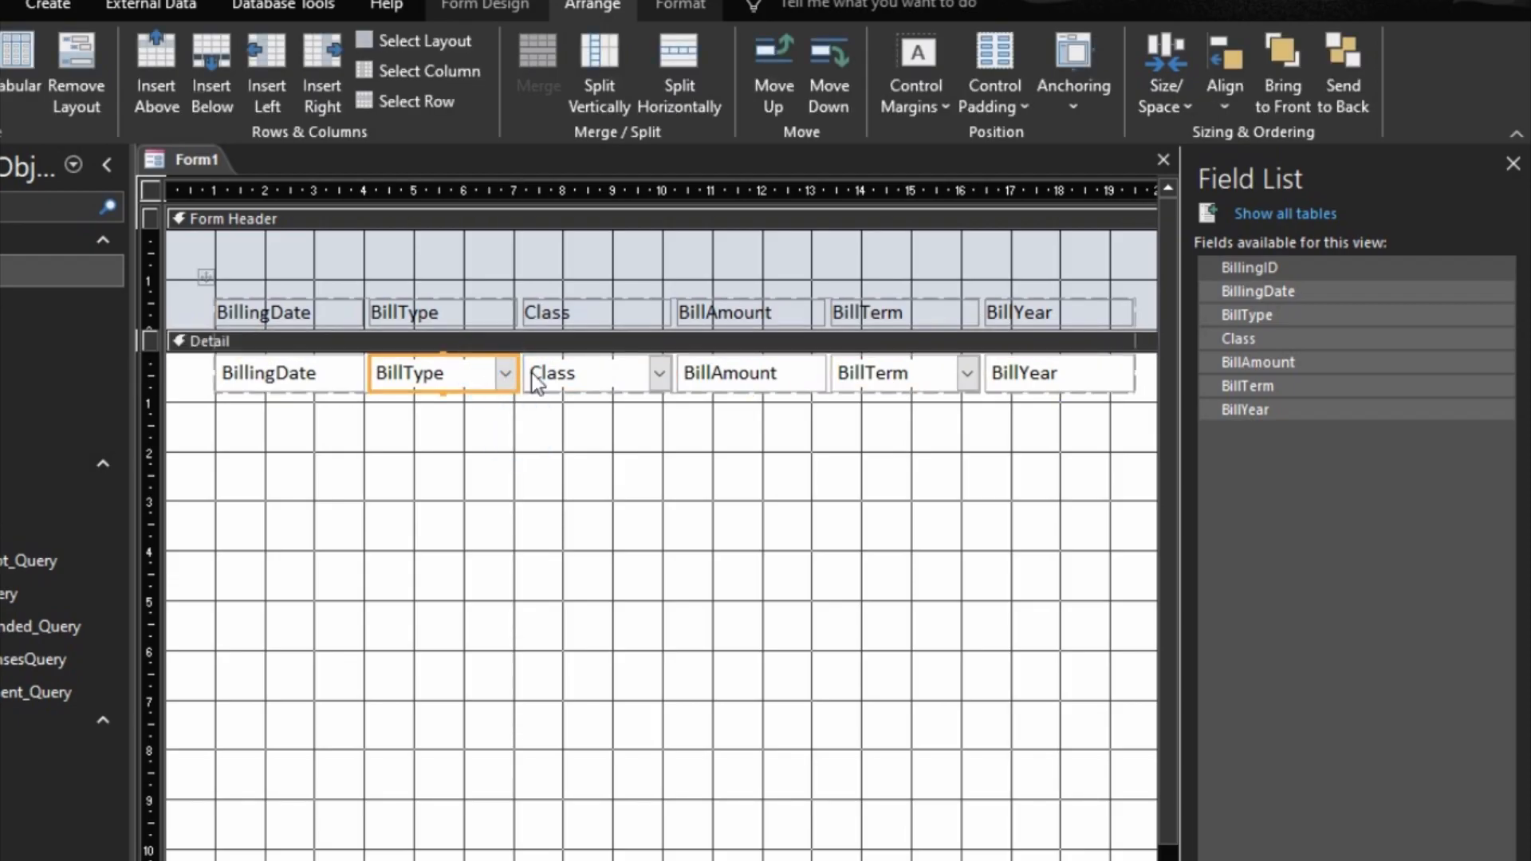
drag(532, 375, 585, 373)
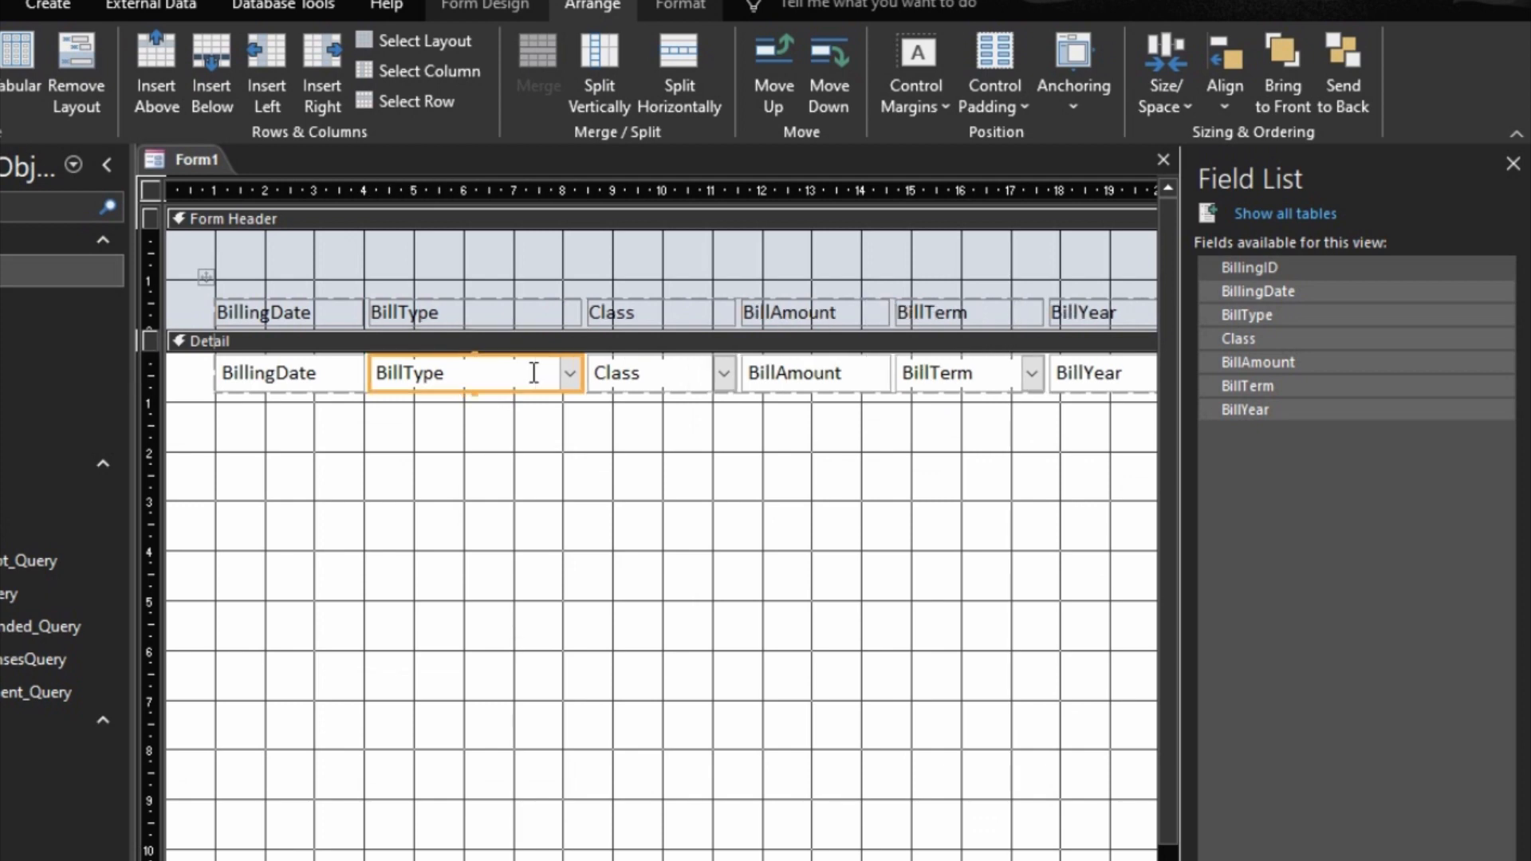
key(shift+Right)
key(shift+Right)
key(shift+Right)
key(shift+Right)
key(shift+Right)
key(shift+Right)
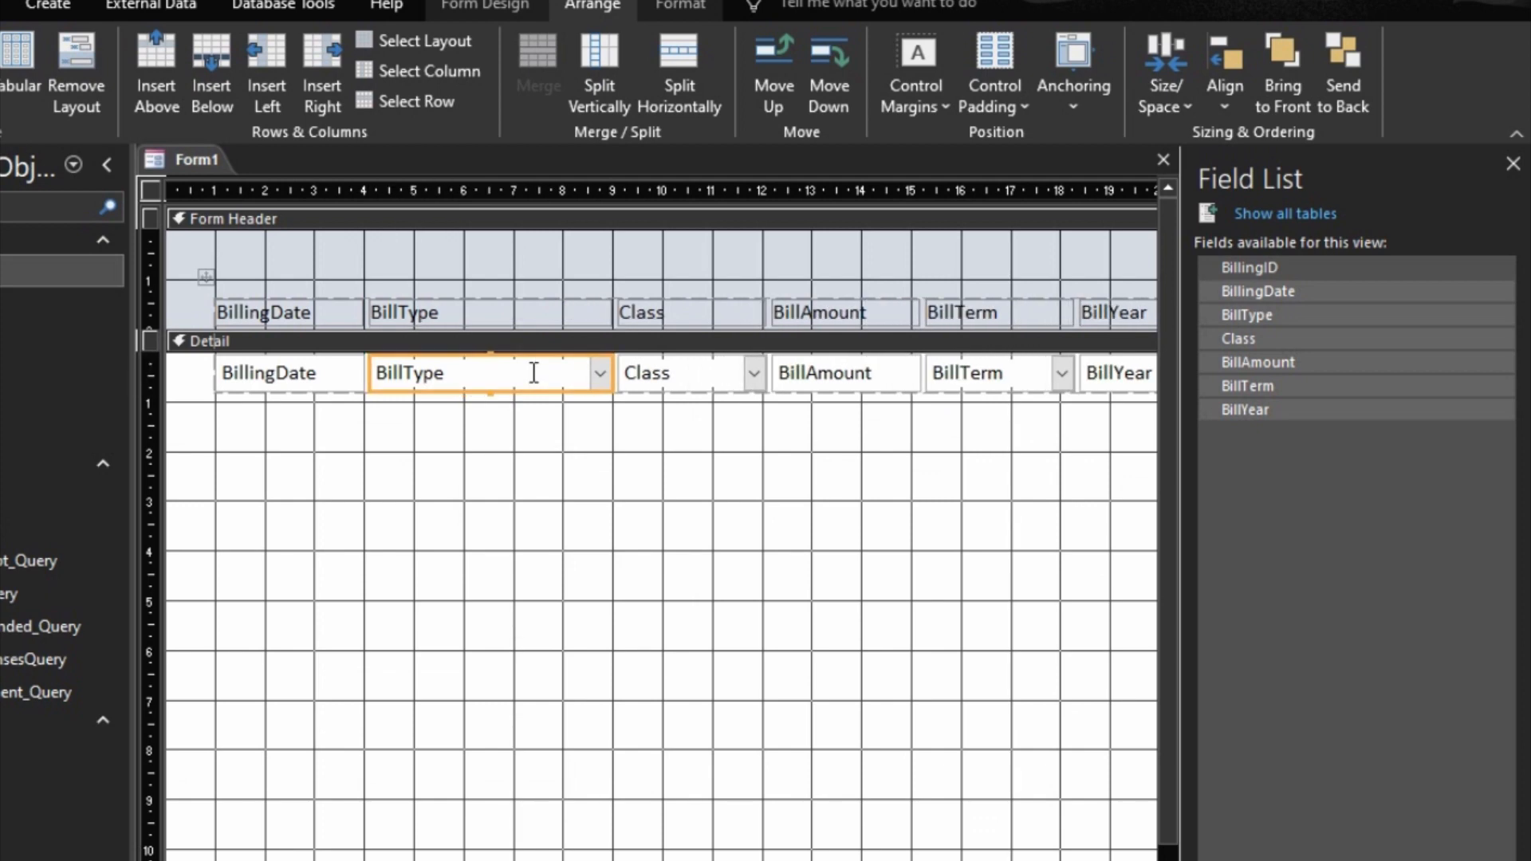
Step: Change the BillingDate header label to Date and the BillType header label to Bill Type
click(272, 311)
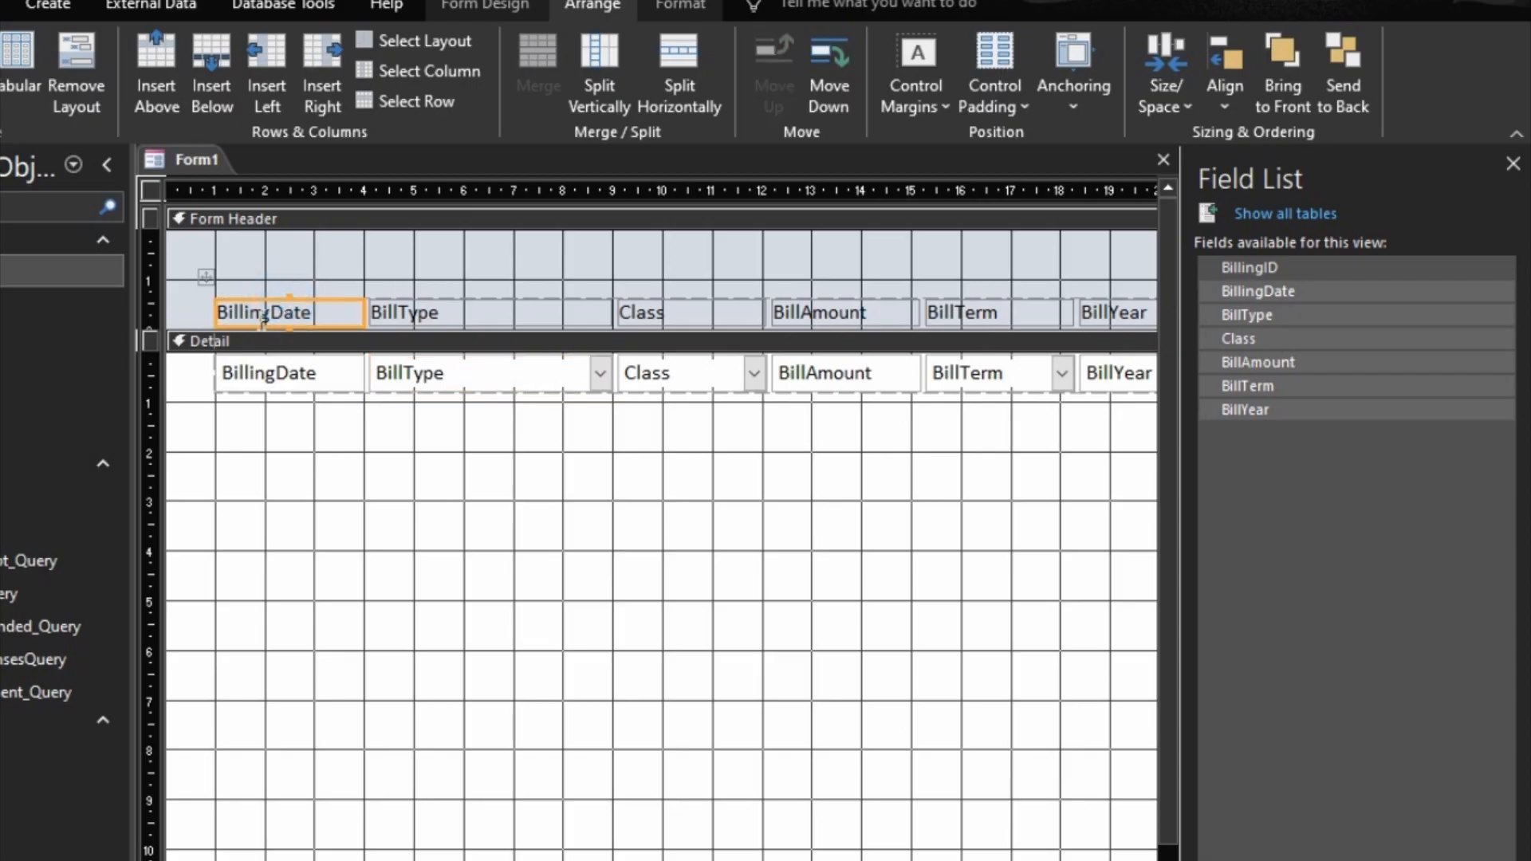
key(BackSpace)
key(BackSpace)
key(BackSpace)
key(BackSpace)
key(BackSpace)
key(BackSpace)
key(BackSpace)
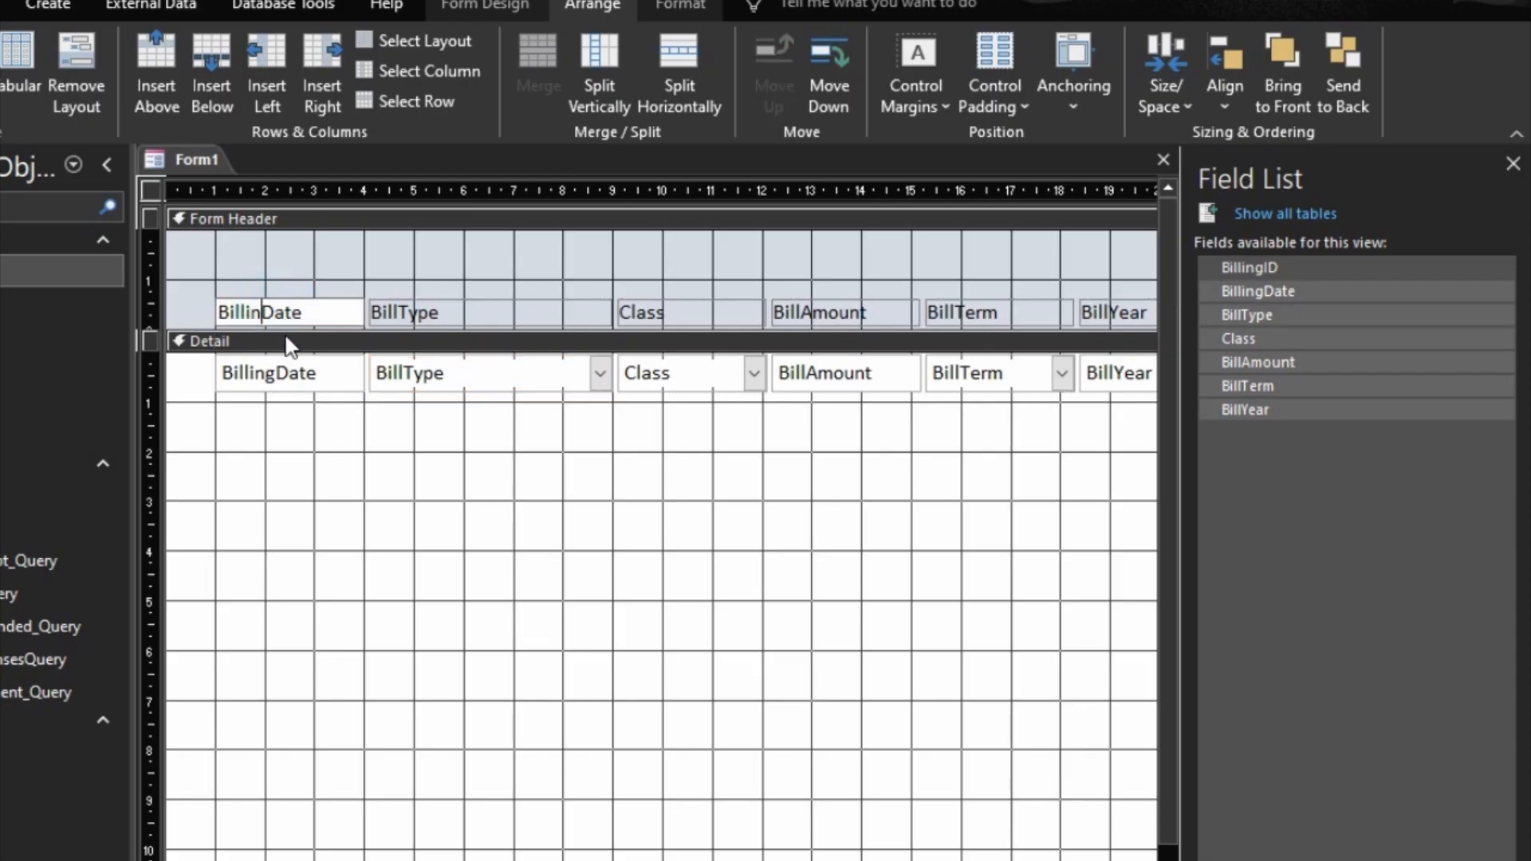
click(403, 309)
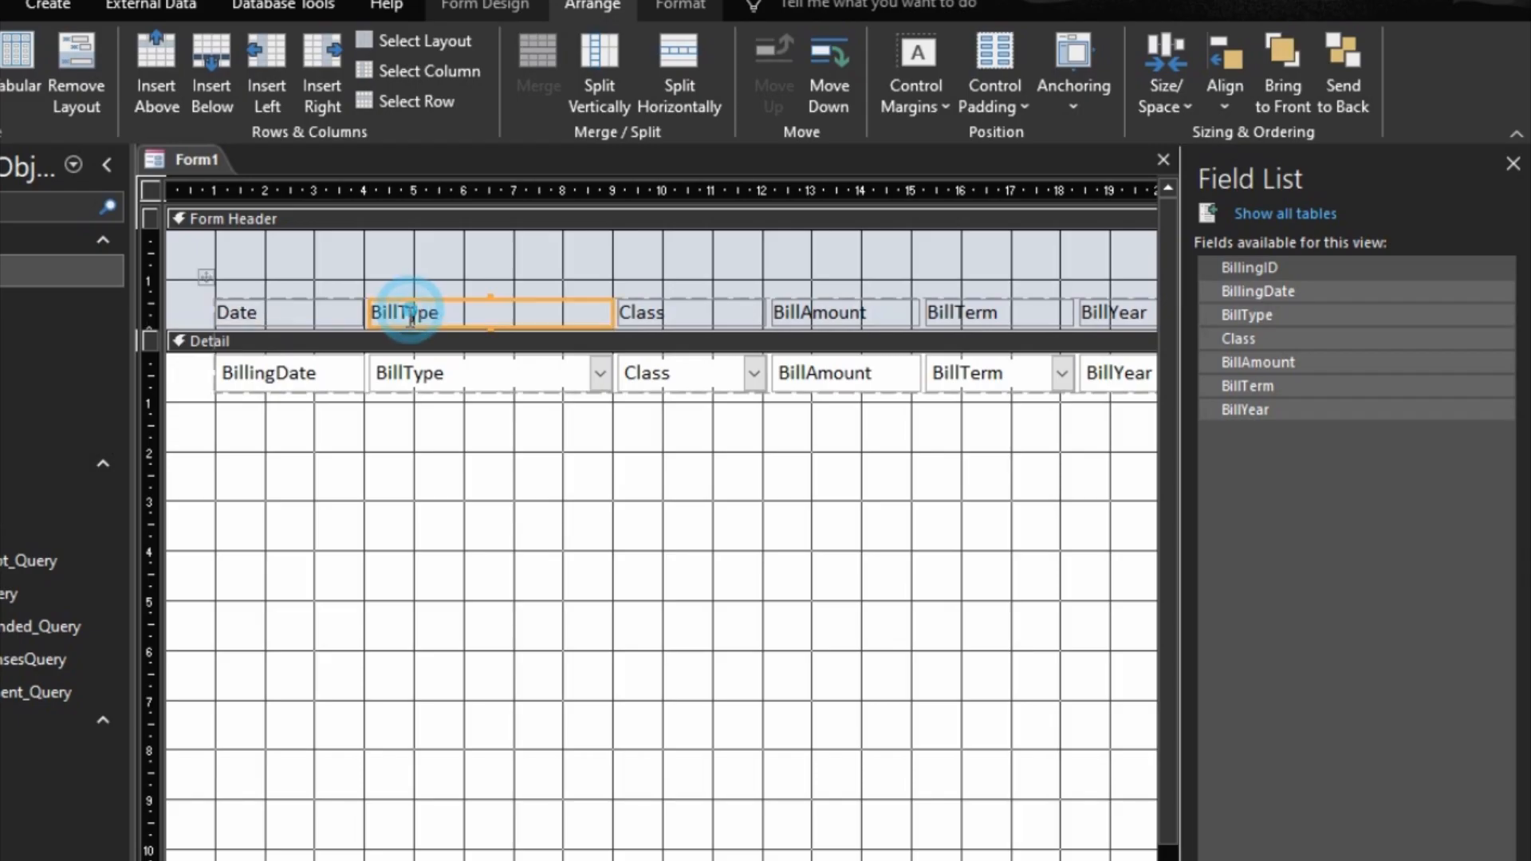
click(397, 311)
Step: Change the BillAmount, BillTerm and BillYear header labels to Bill Amount, Term and Year
click(788, 318)
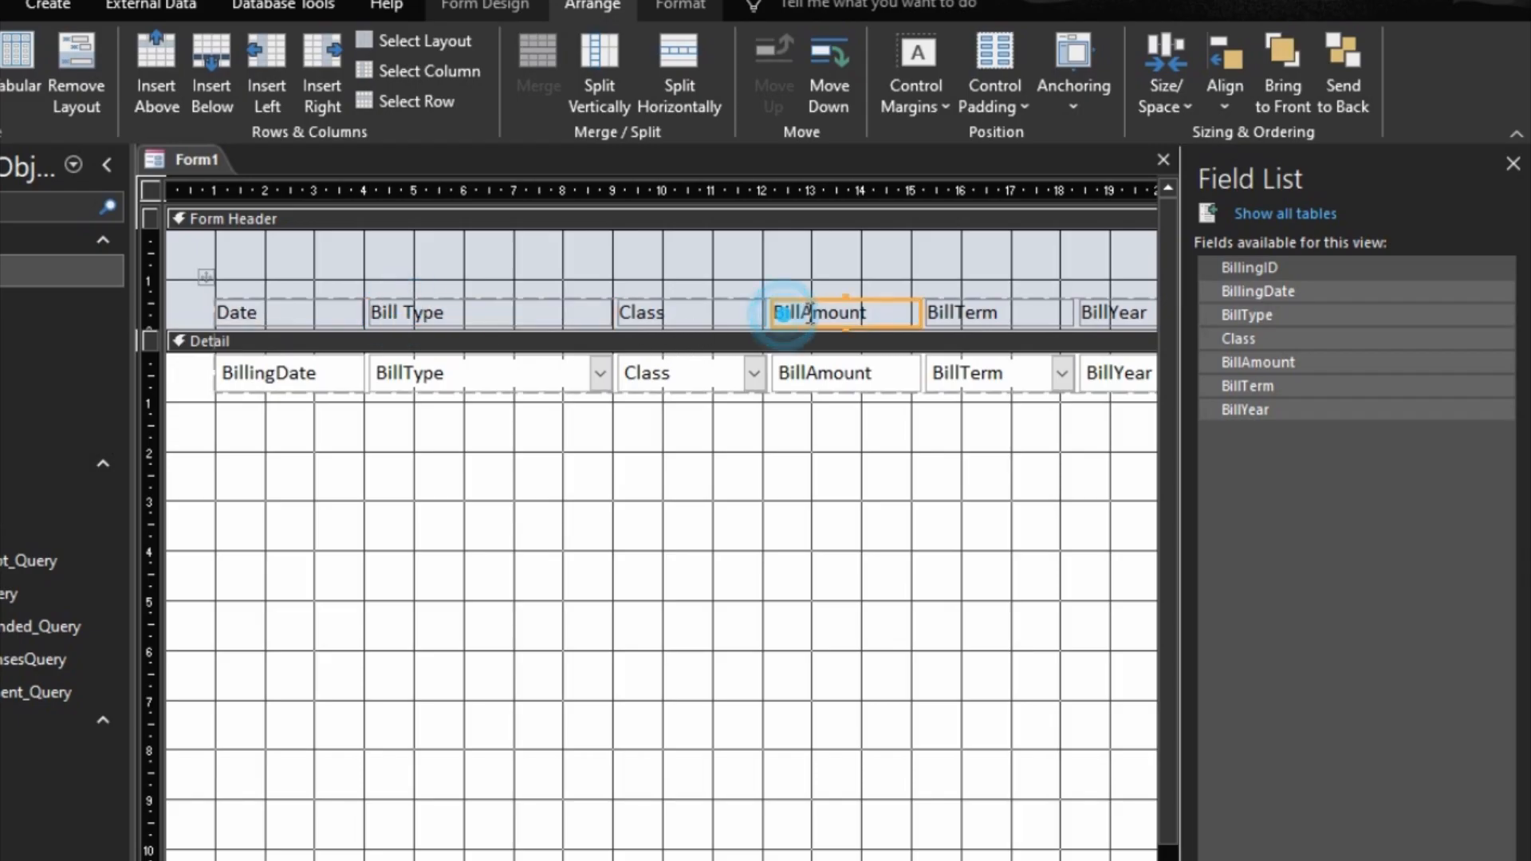
click(798, 313)
click(965, 310)
click(965, 311)
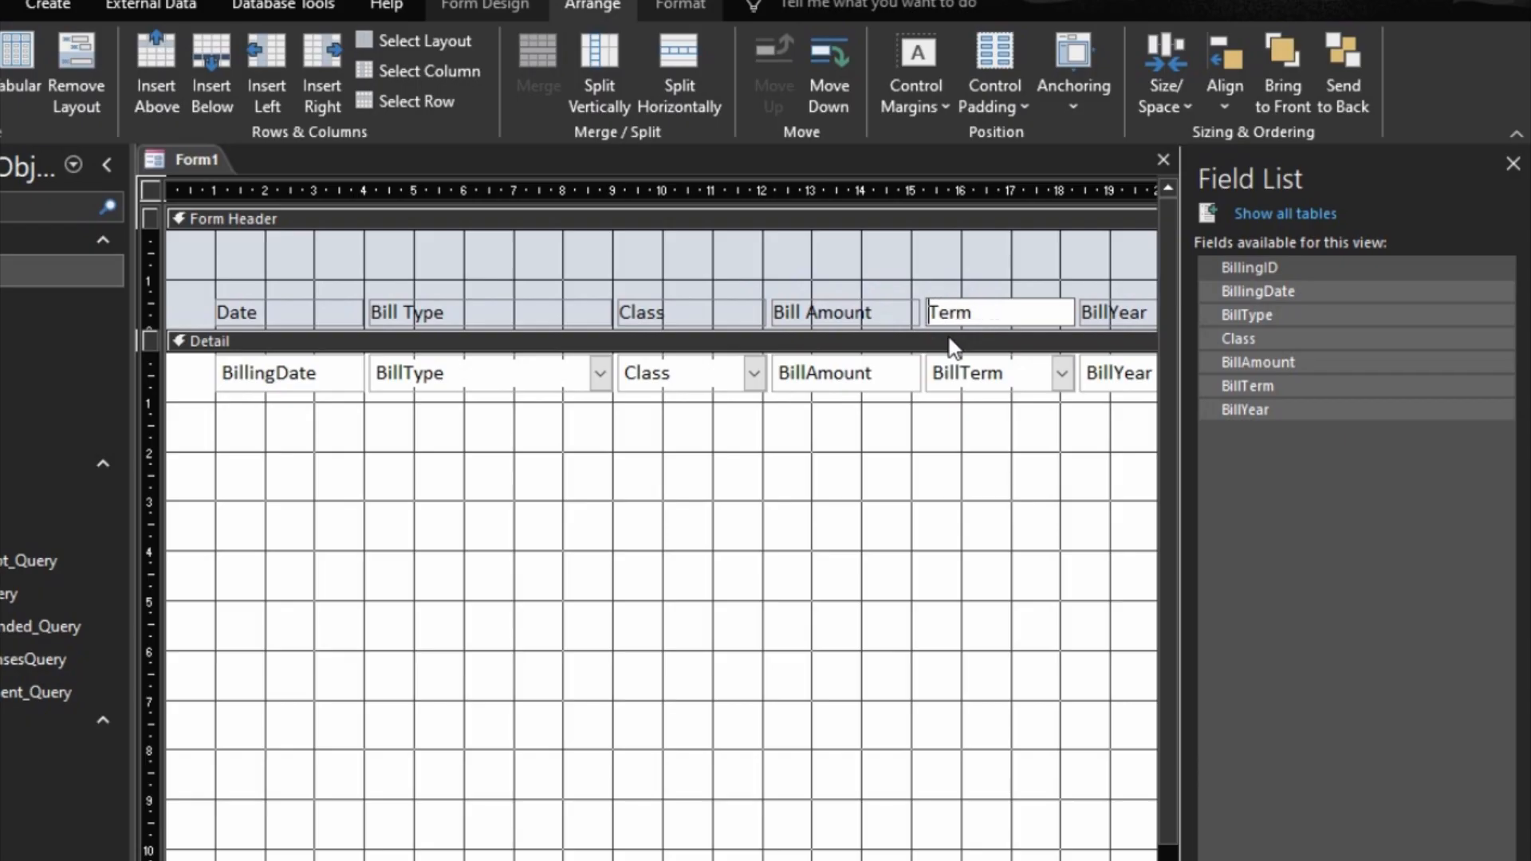
click(1113, 312)
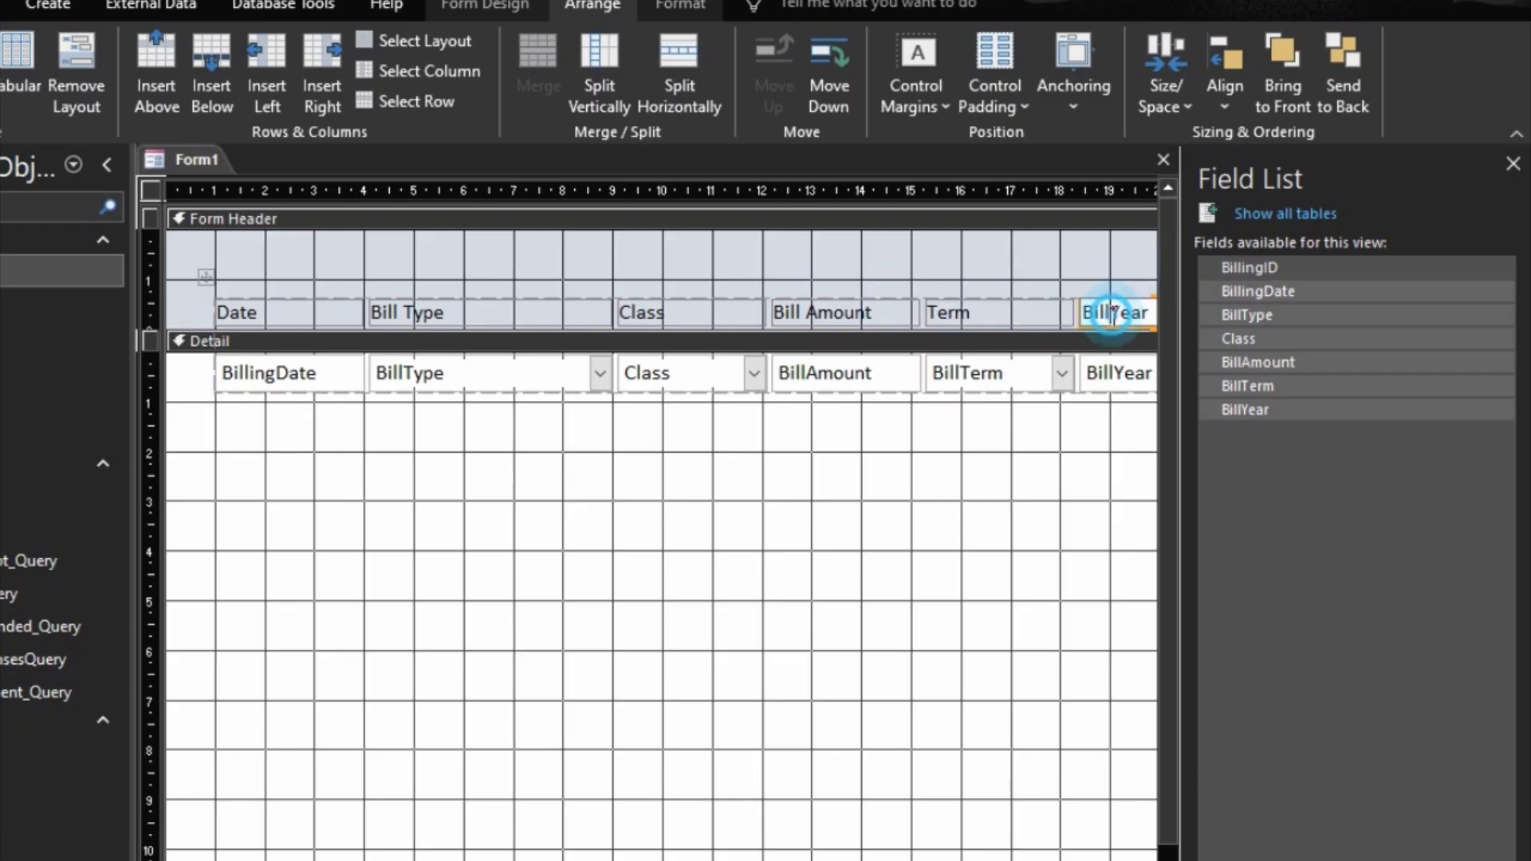
click(1112, 313)
key(BackSpace)
key(BackSpace)
key(BackSpace)
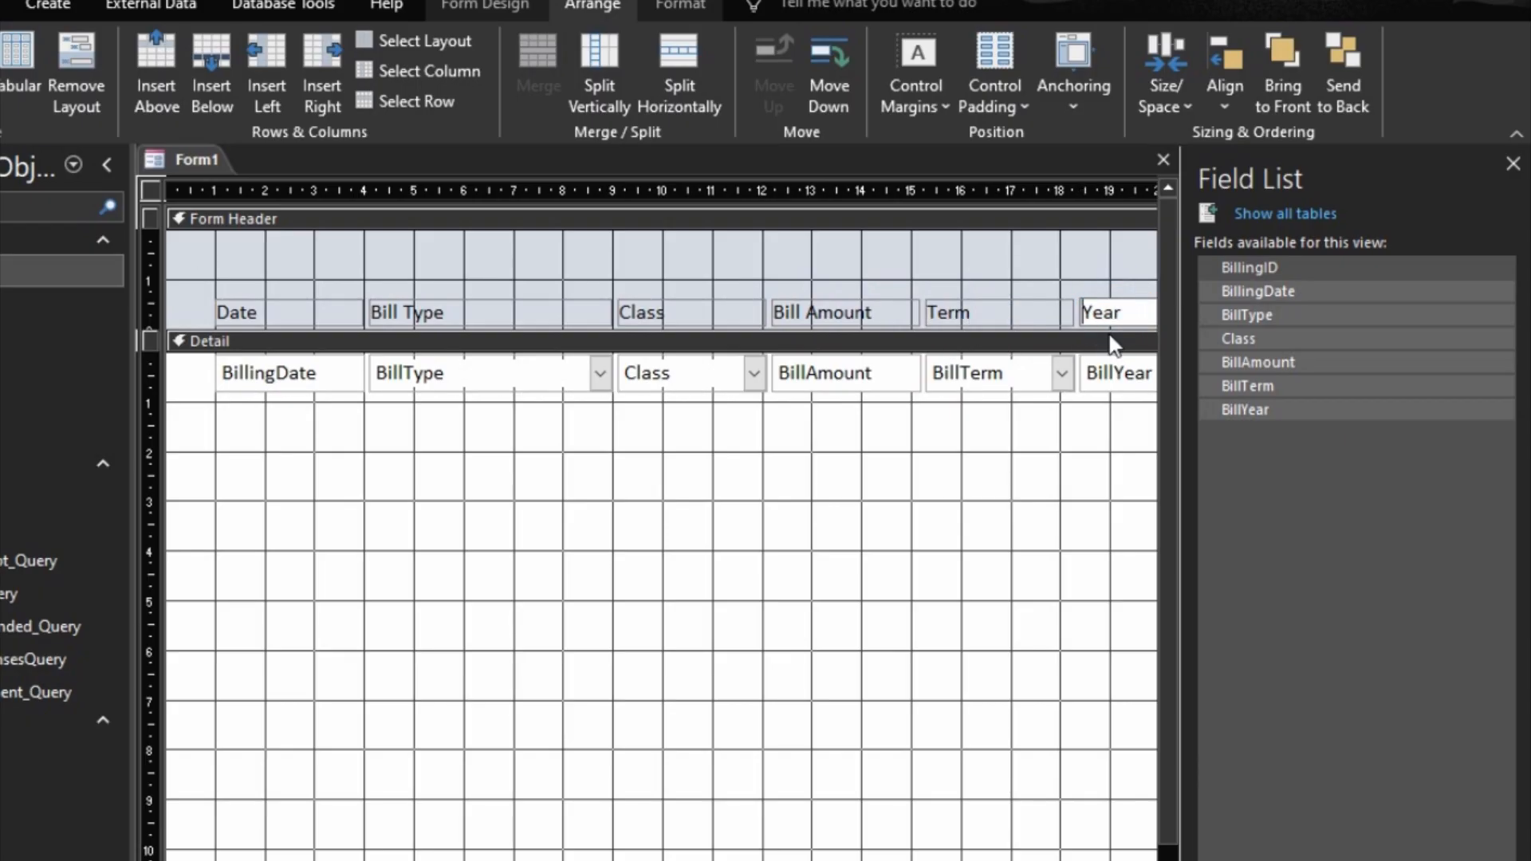
click(868, 658)
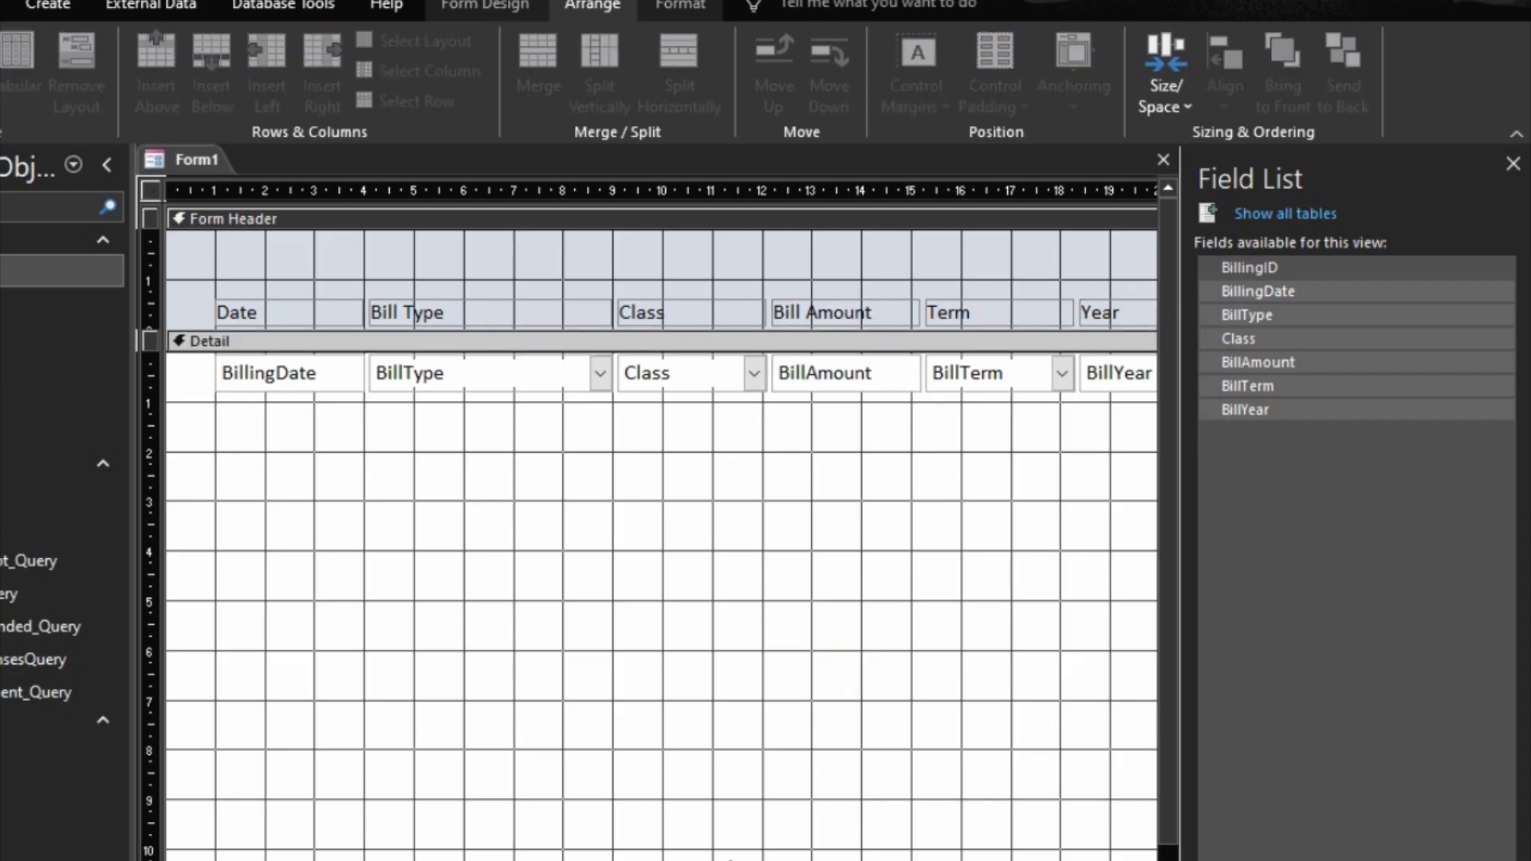
Step: Shrink the Detail section to the height of its field row and the Form Footer to about 1 cm
drag(730, 858, 716, 323)
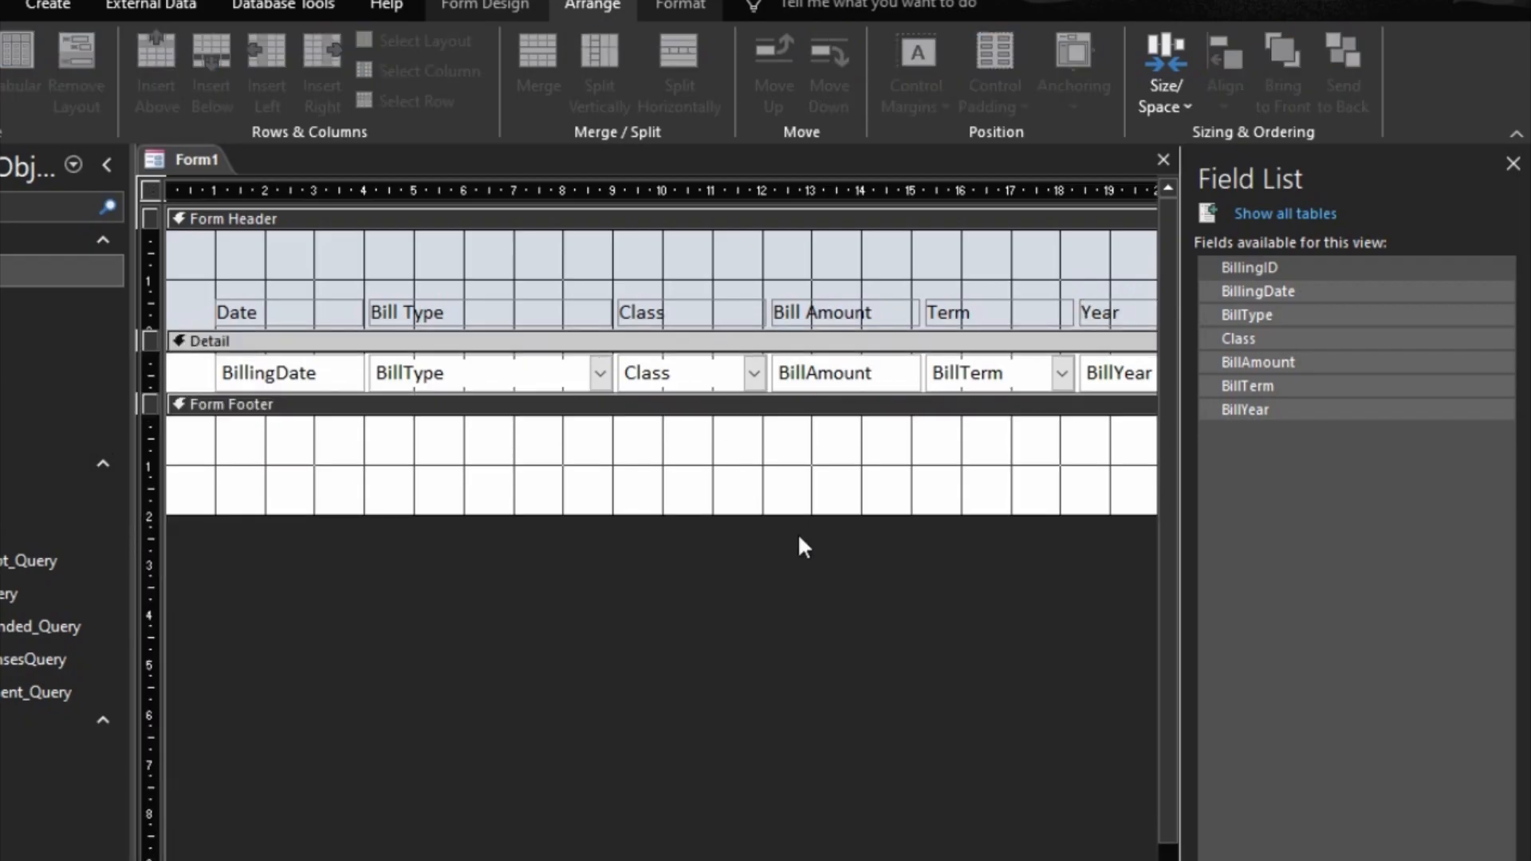
drag(776, 515, 766, 465)
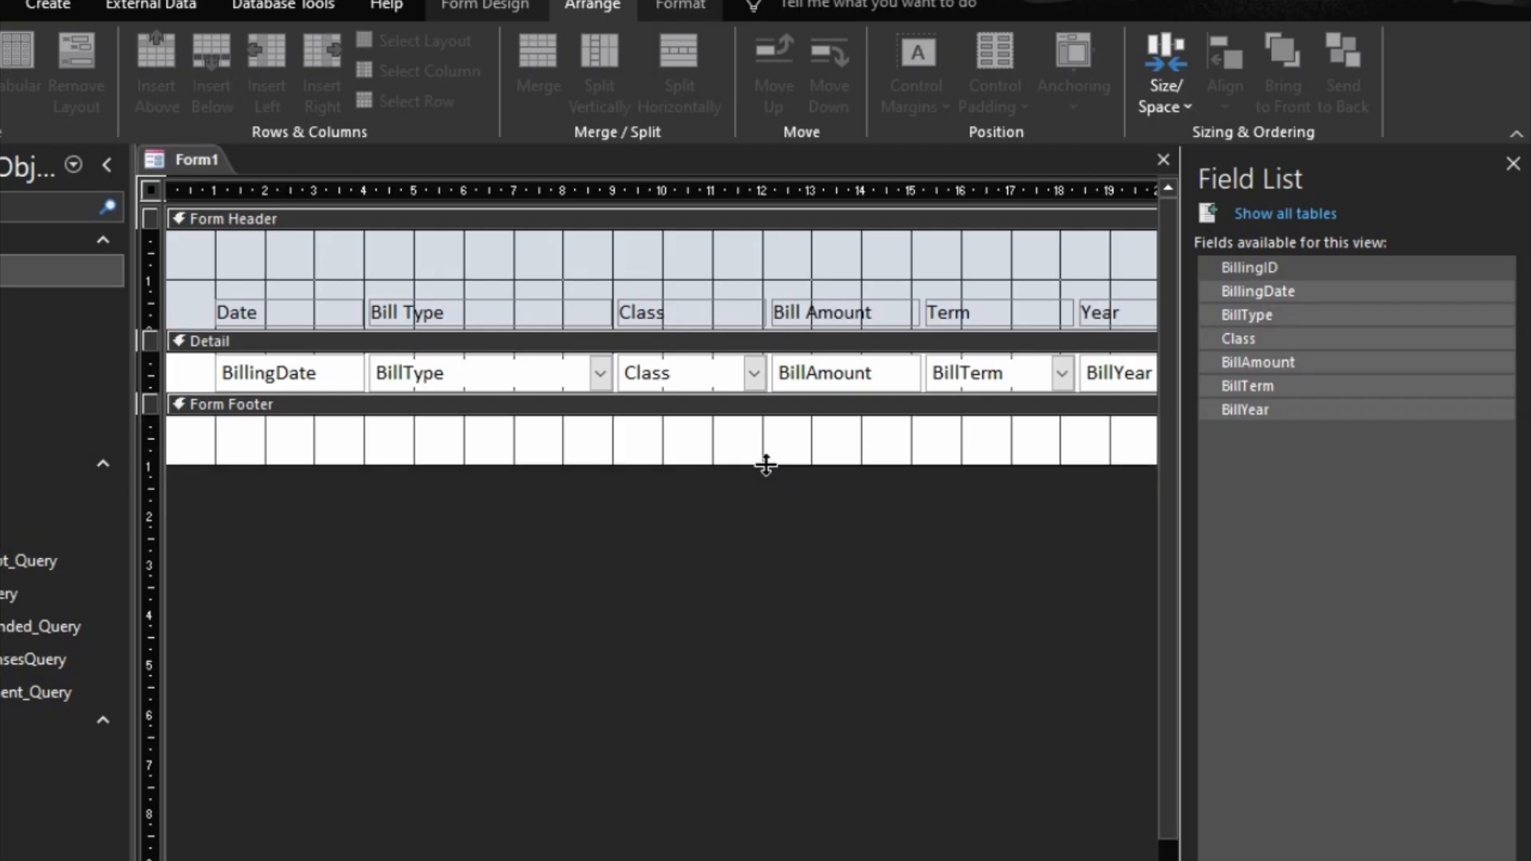
Step: Set the back color of both the Form Header and the Form Footer to the gold Accent 4
click(715, 225)
double_click(714, 222)
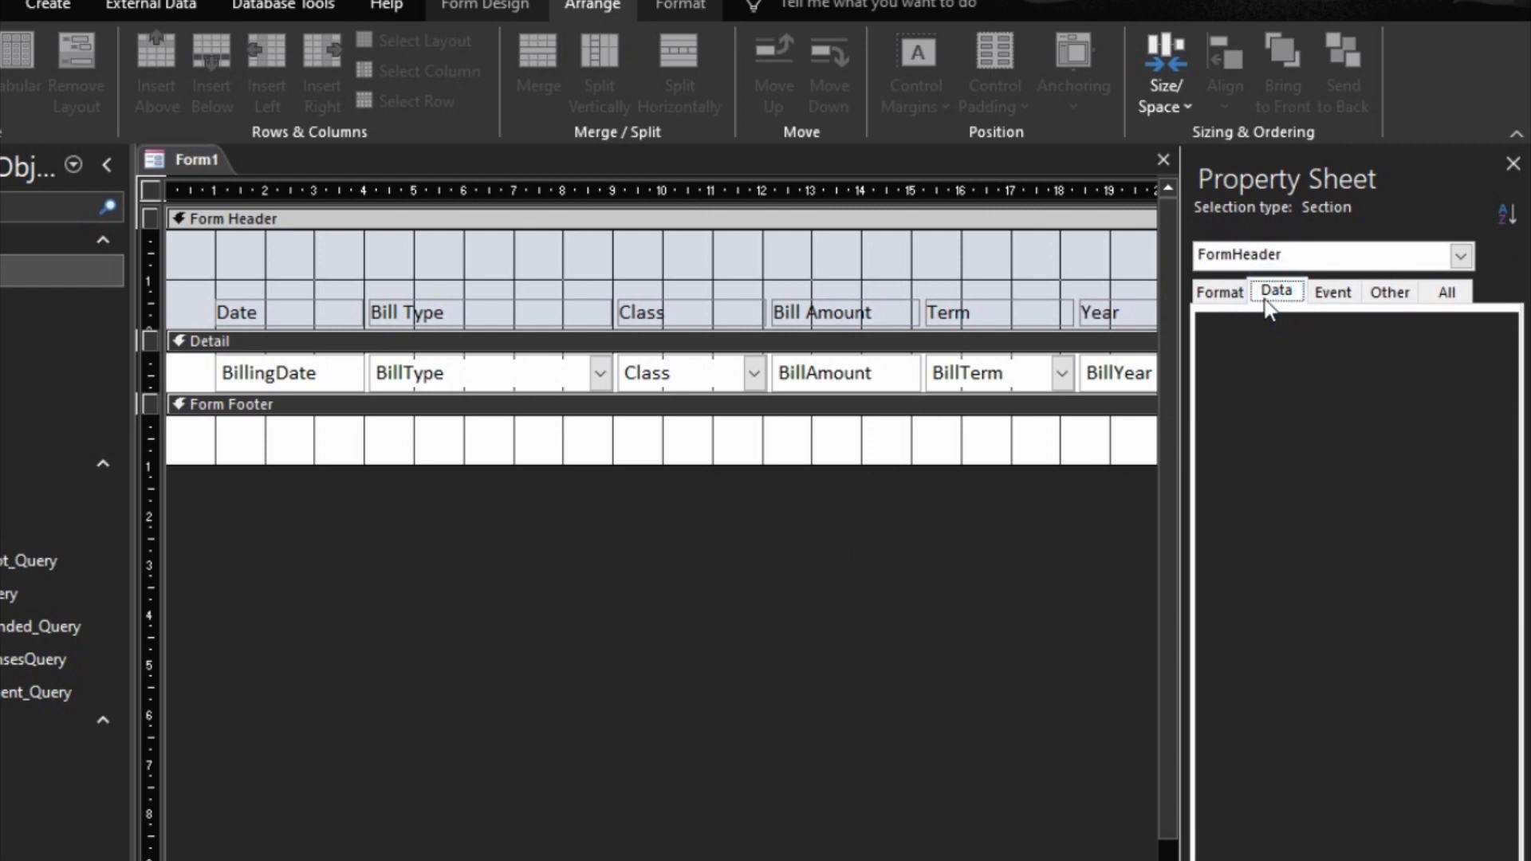
click(1219, 292)
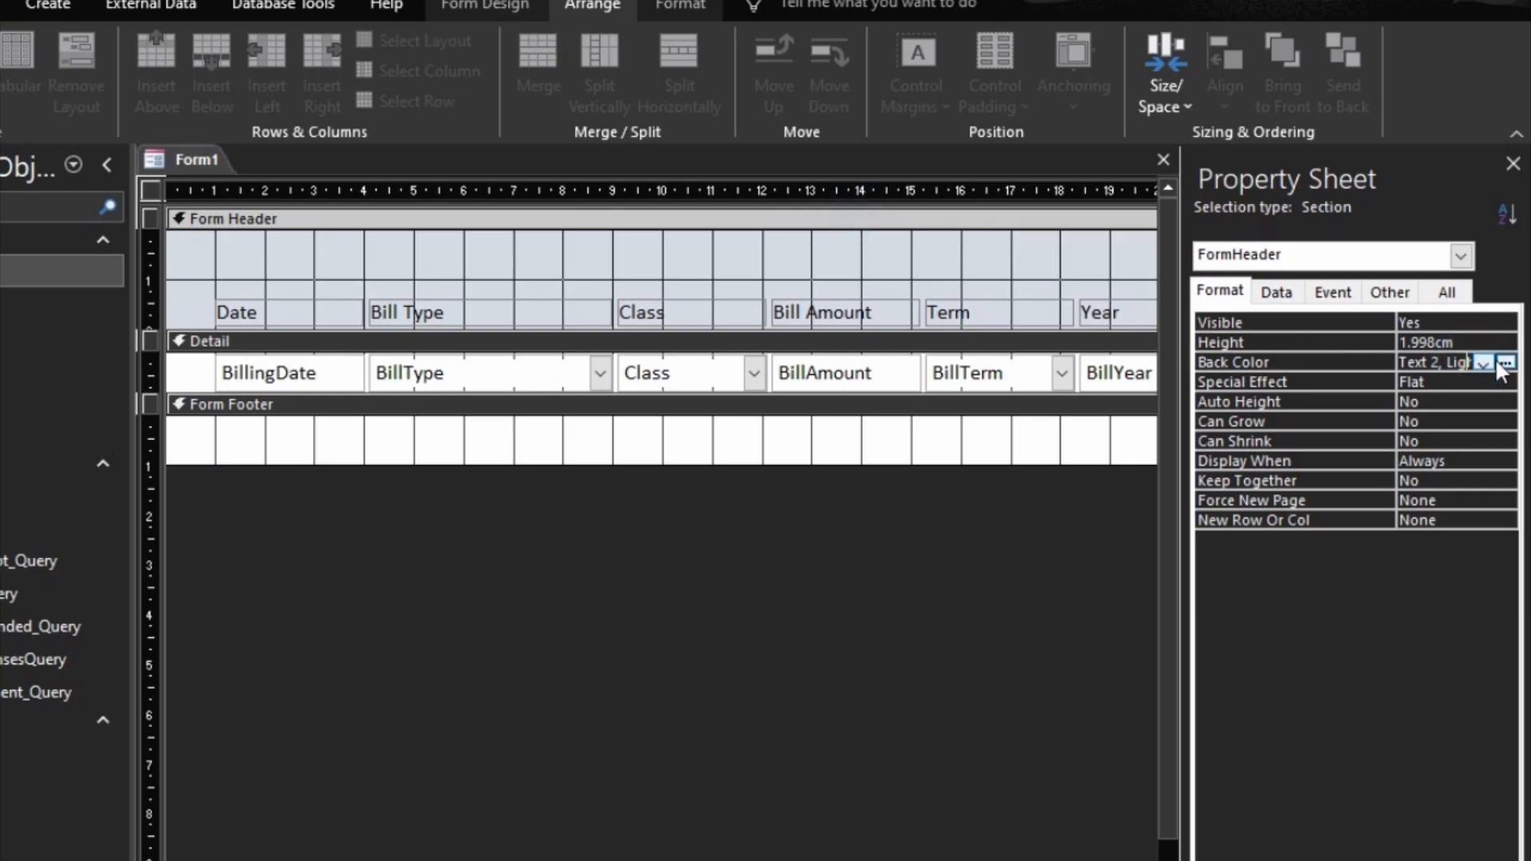
click(1501, 360)
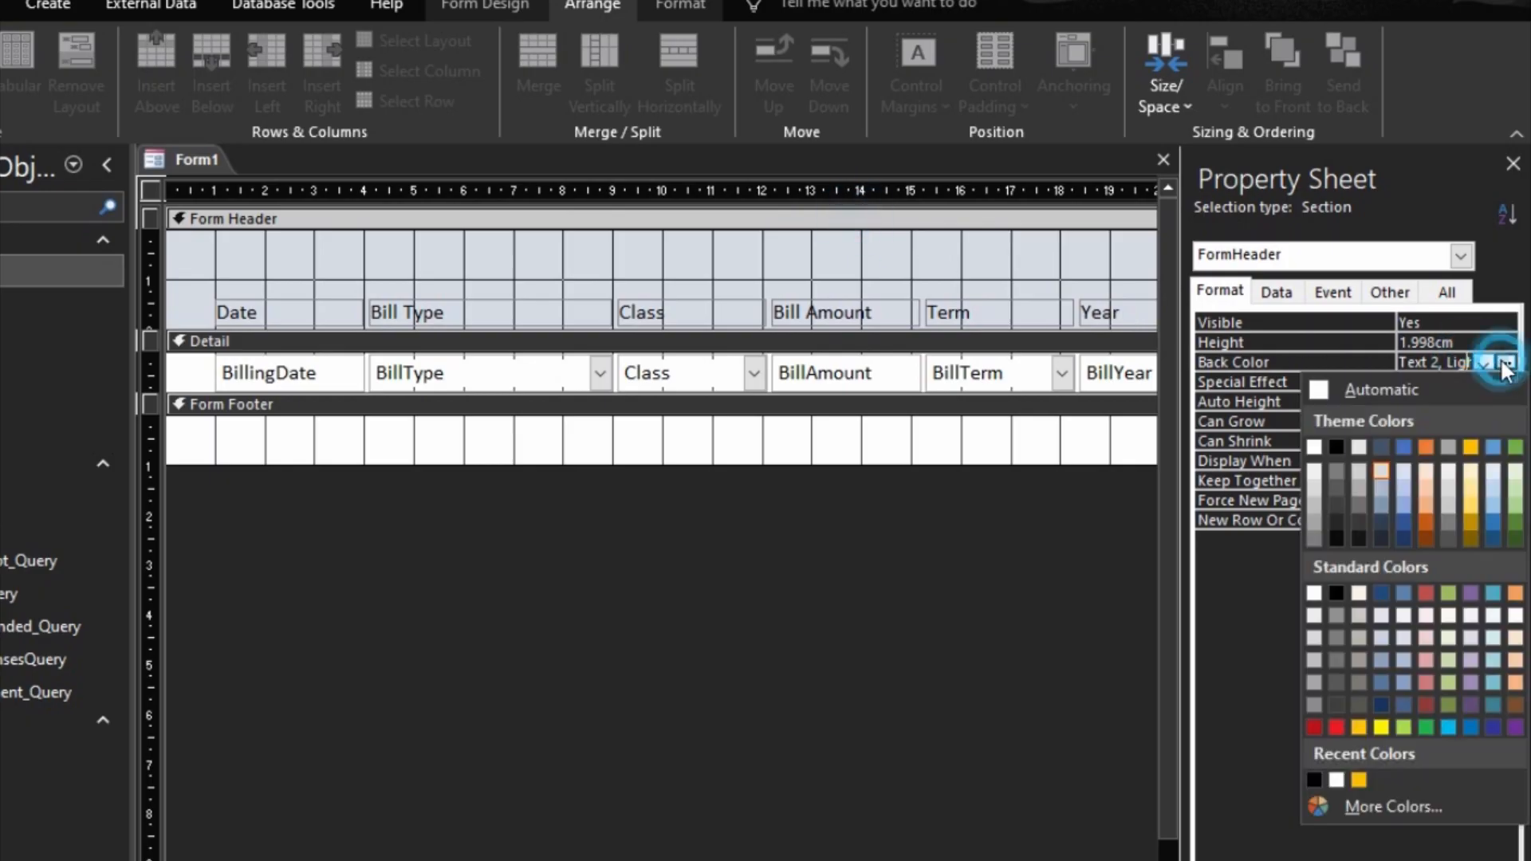
click(1358, 779)
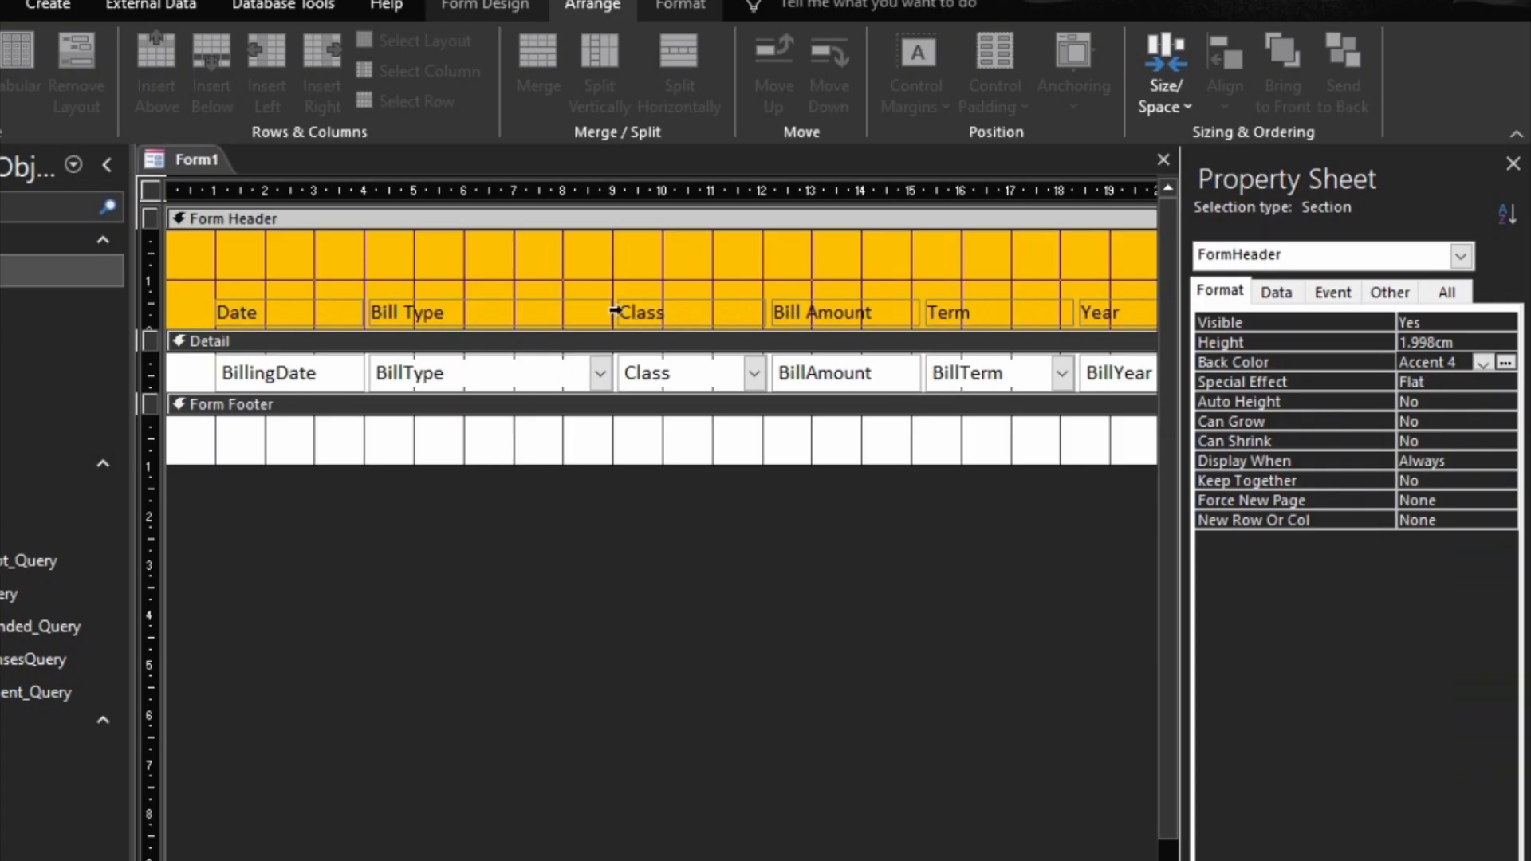
click(606, 423)
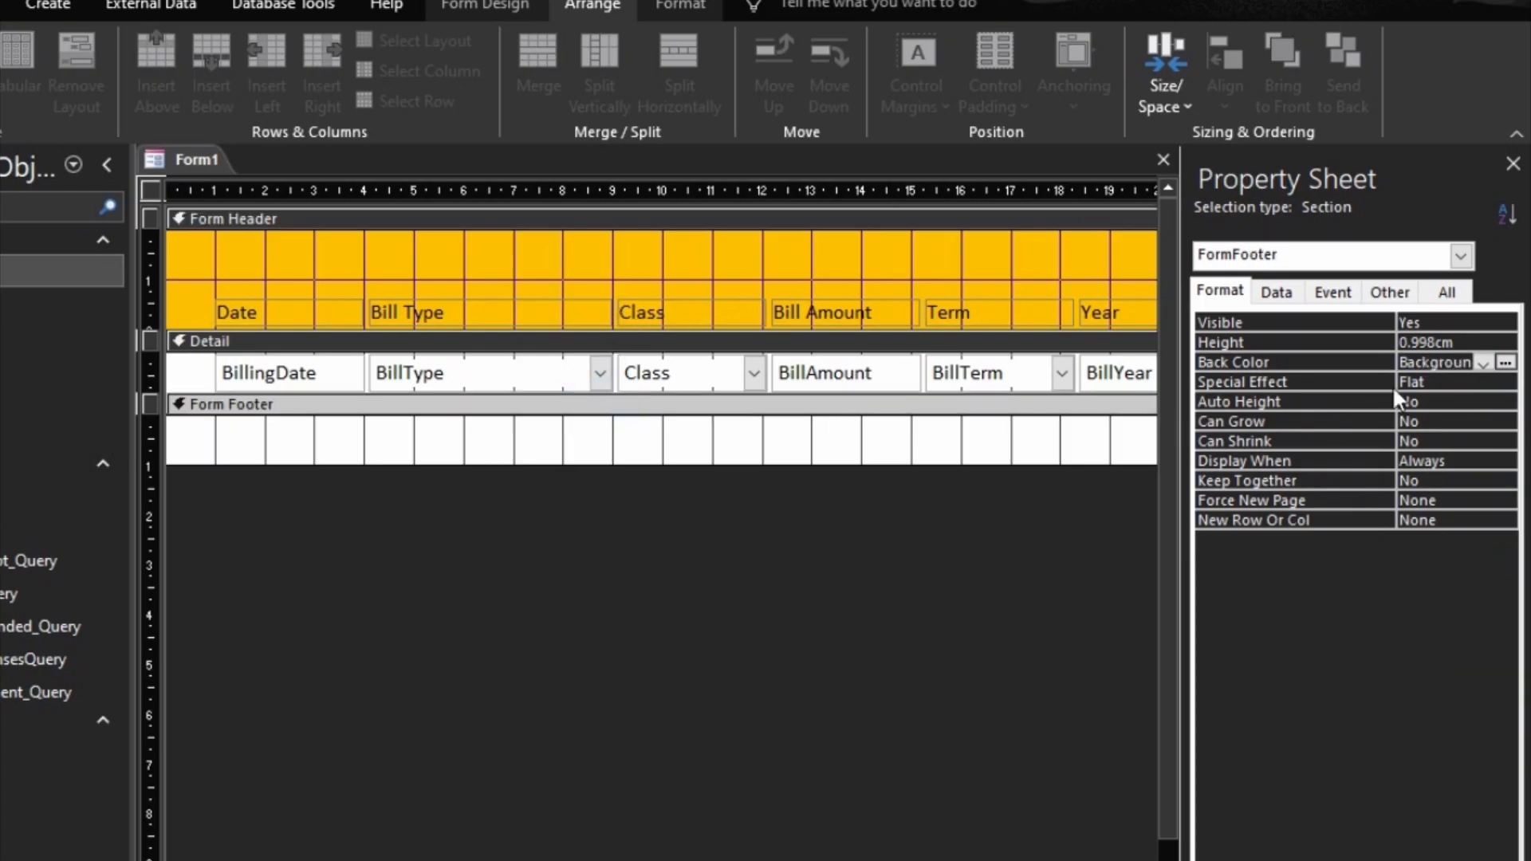
click(1483, 363)
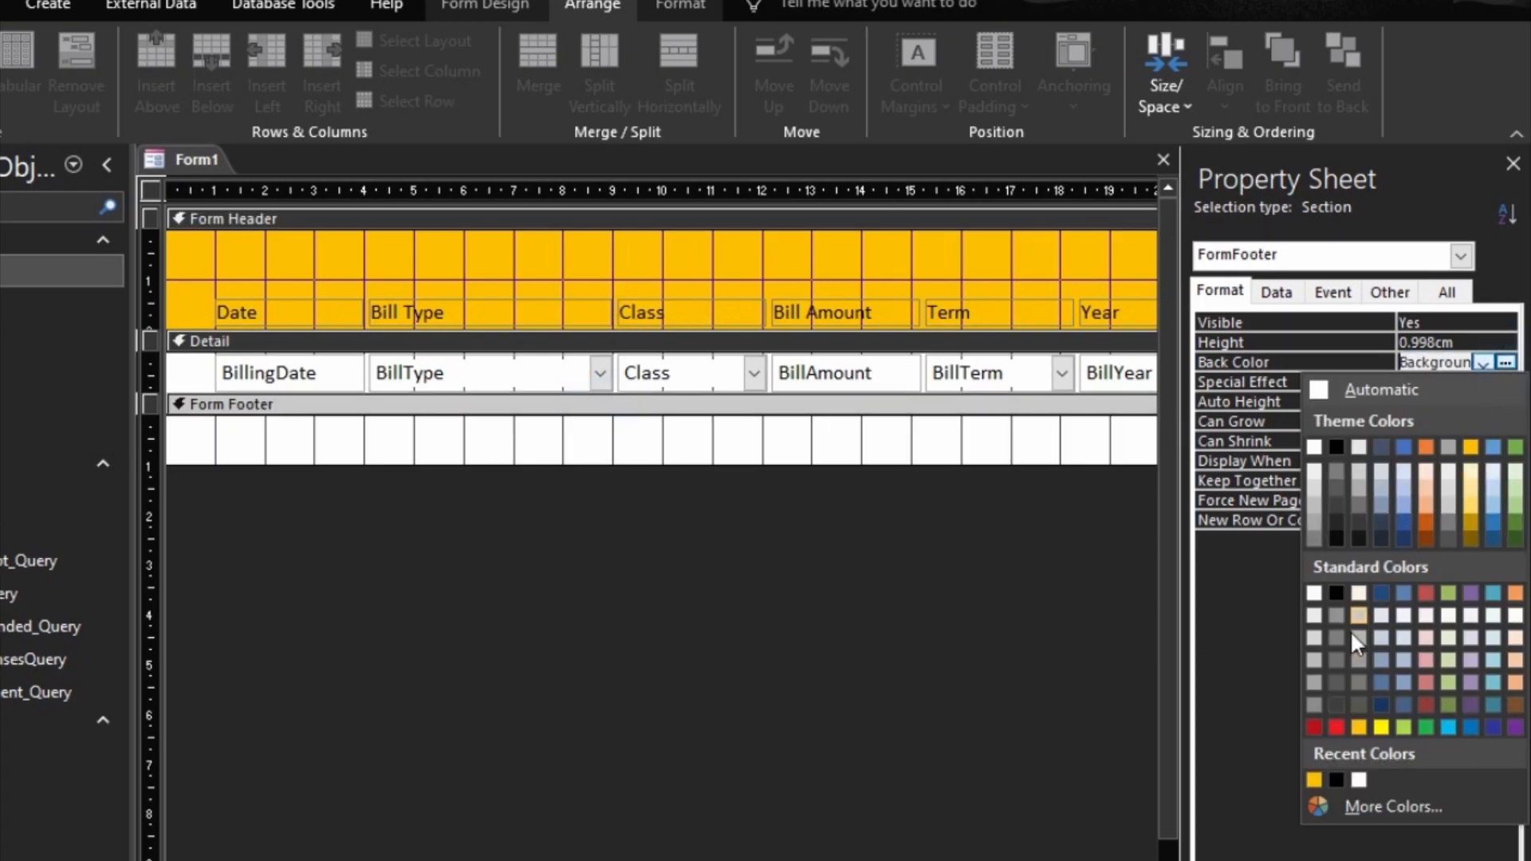
click(1316, 778)
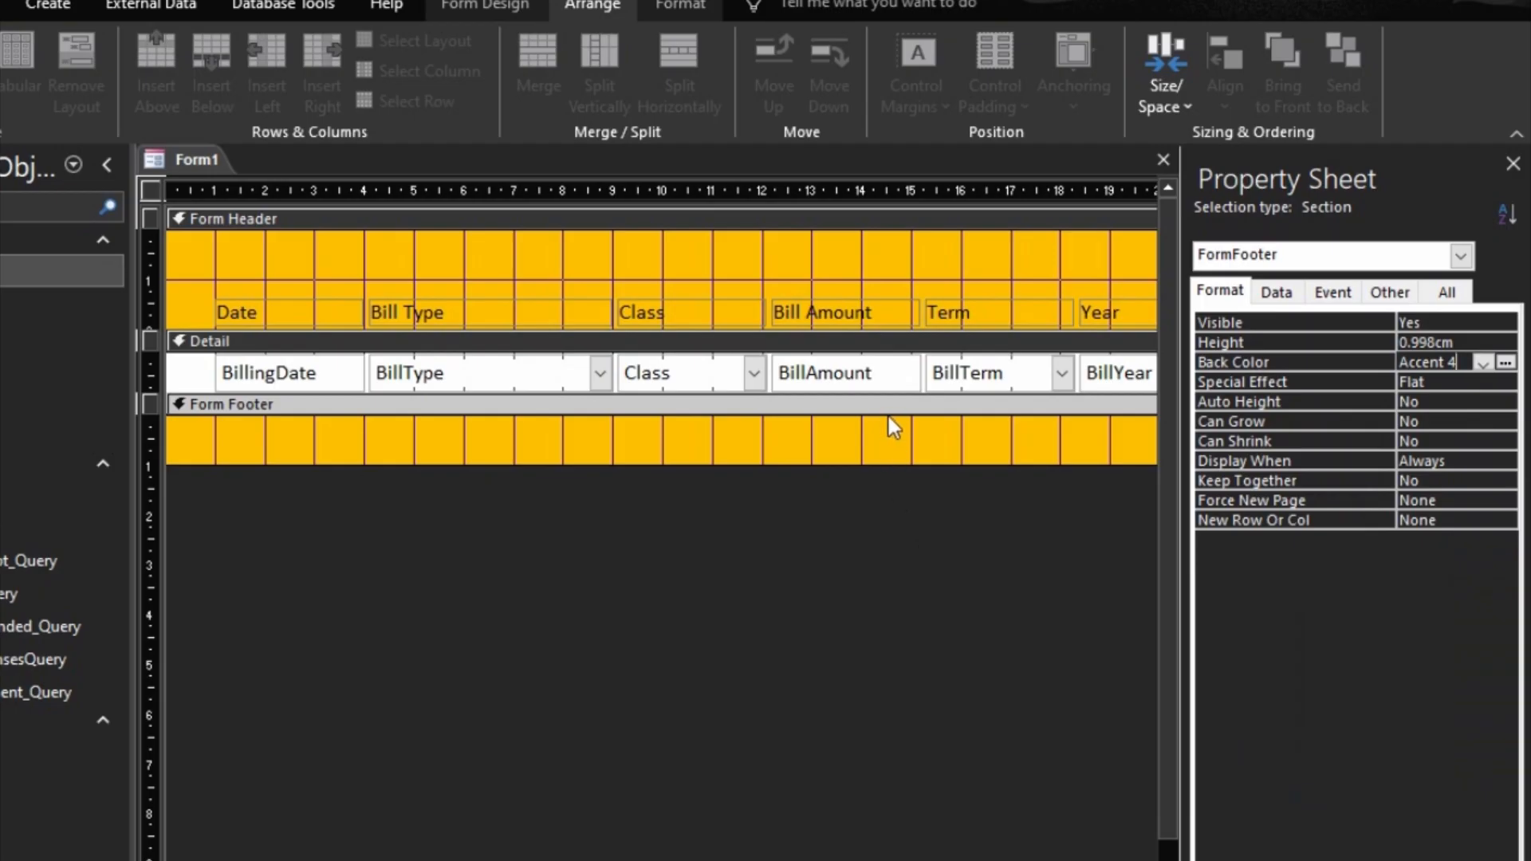
Step: Set the BillingDate text box's Show Date Picker property to Never
click(854, 570)
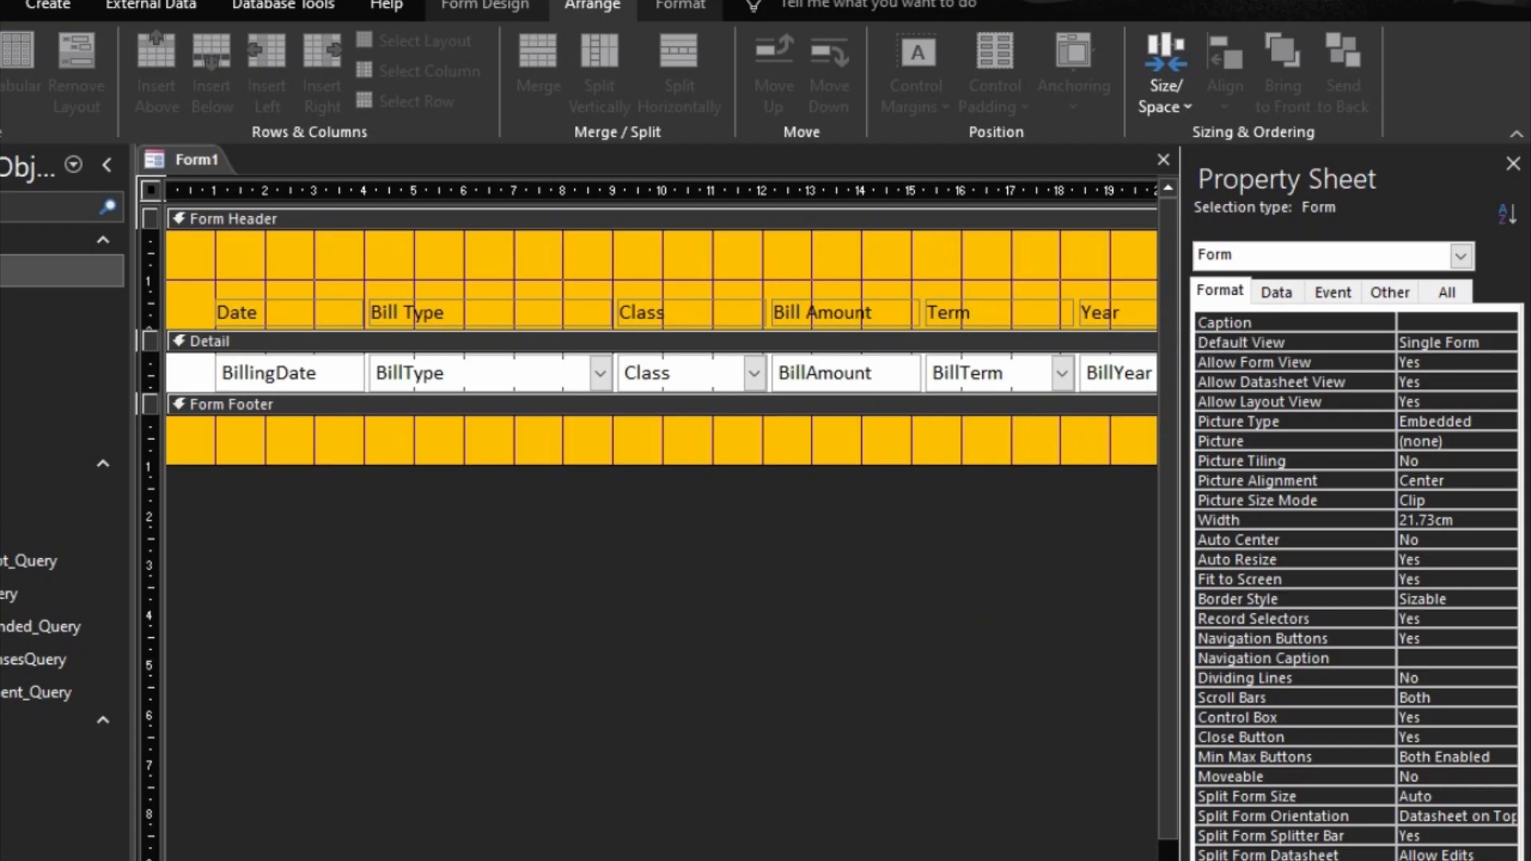
key(F5)
click(270, 373)
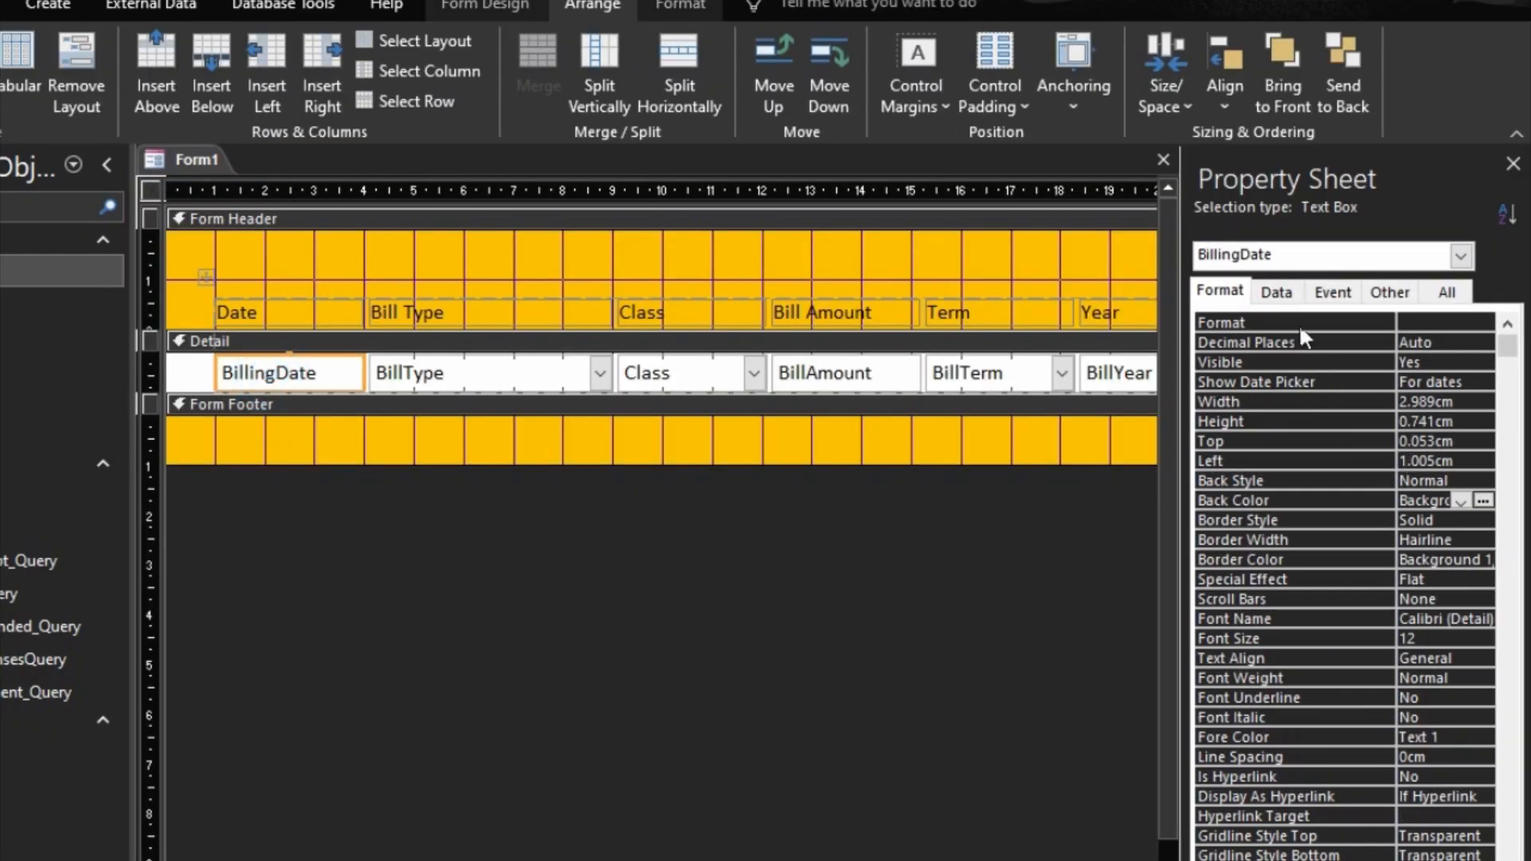
double_click(1383, 378)
click(1374, 367)
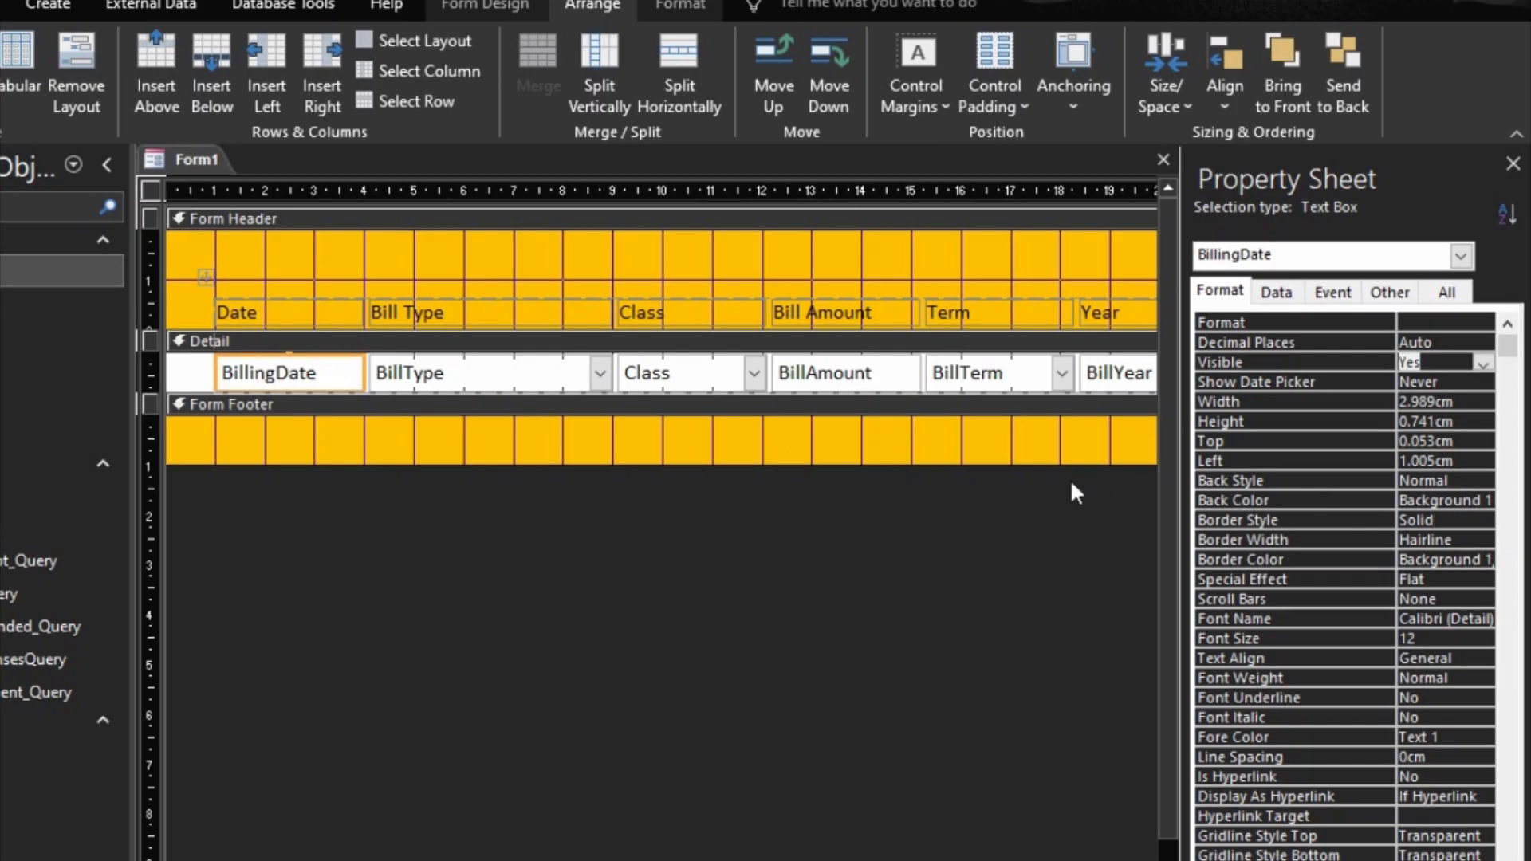
Step: Set the form's Default View to Continuous Forms and check the record list in Form View
click(1461, 256)
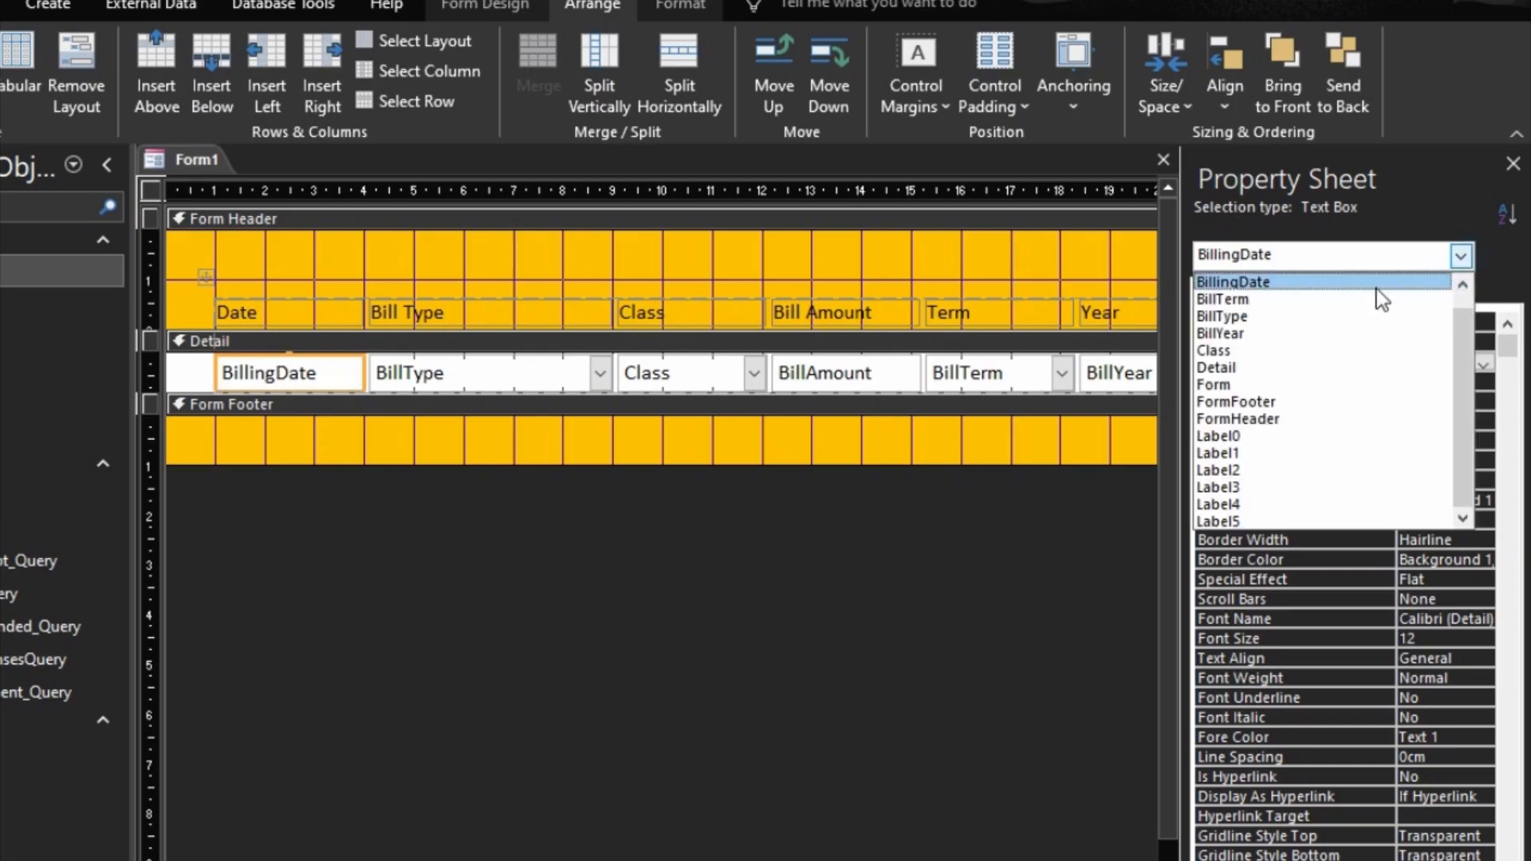
click(1228, 385)
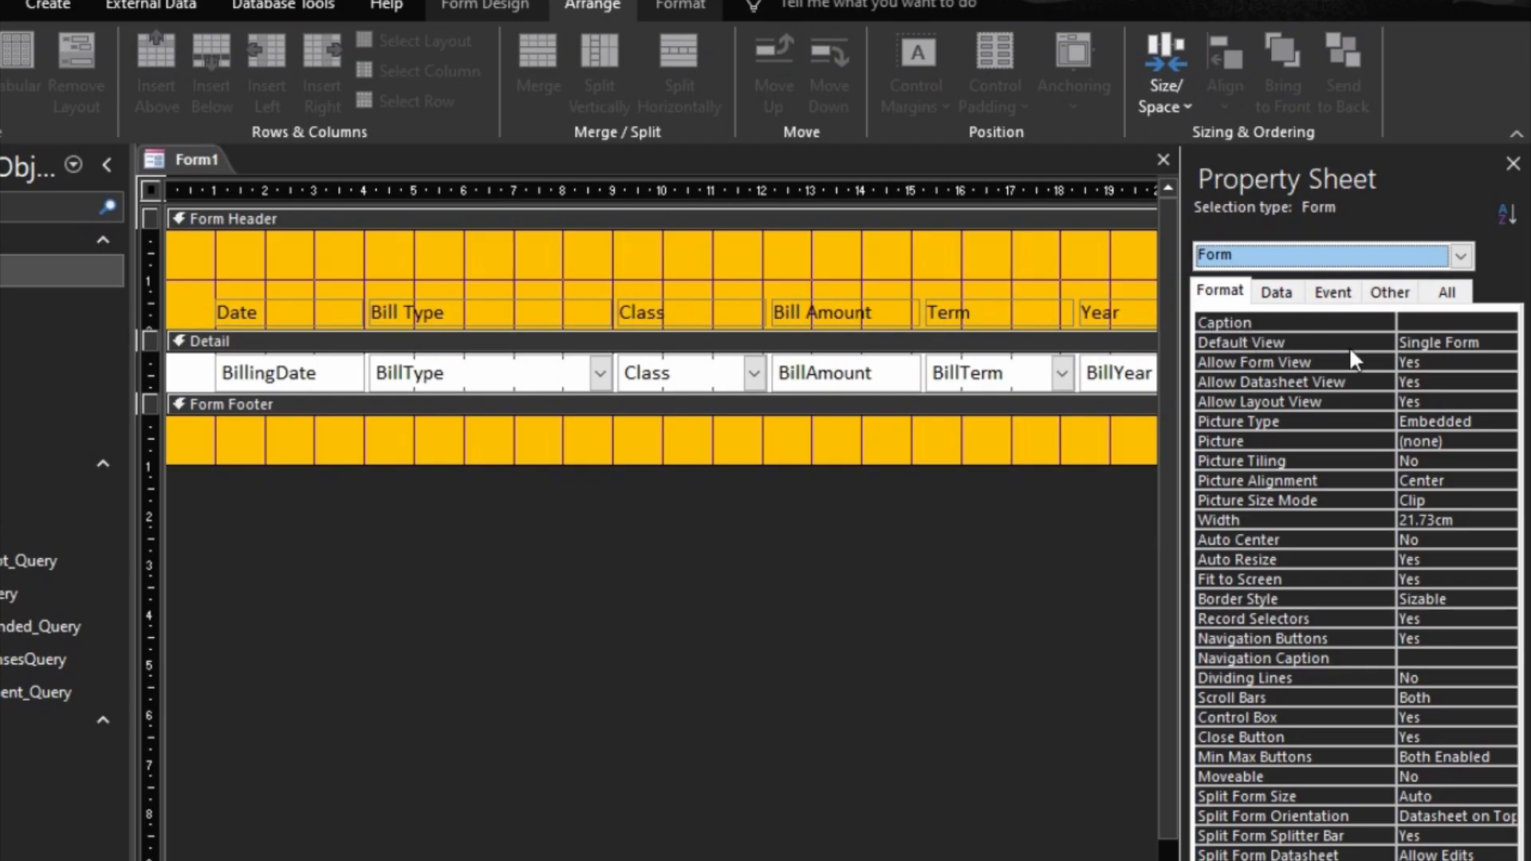
click(1449, 343)
click(1504, 343)
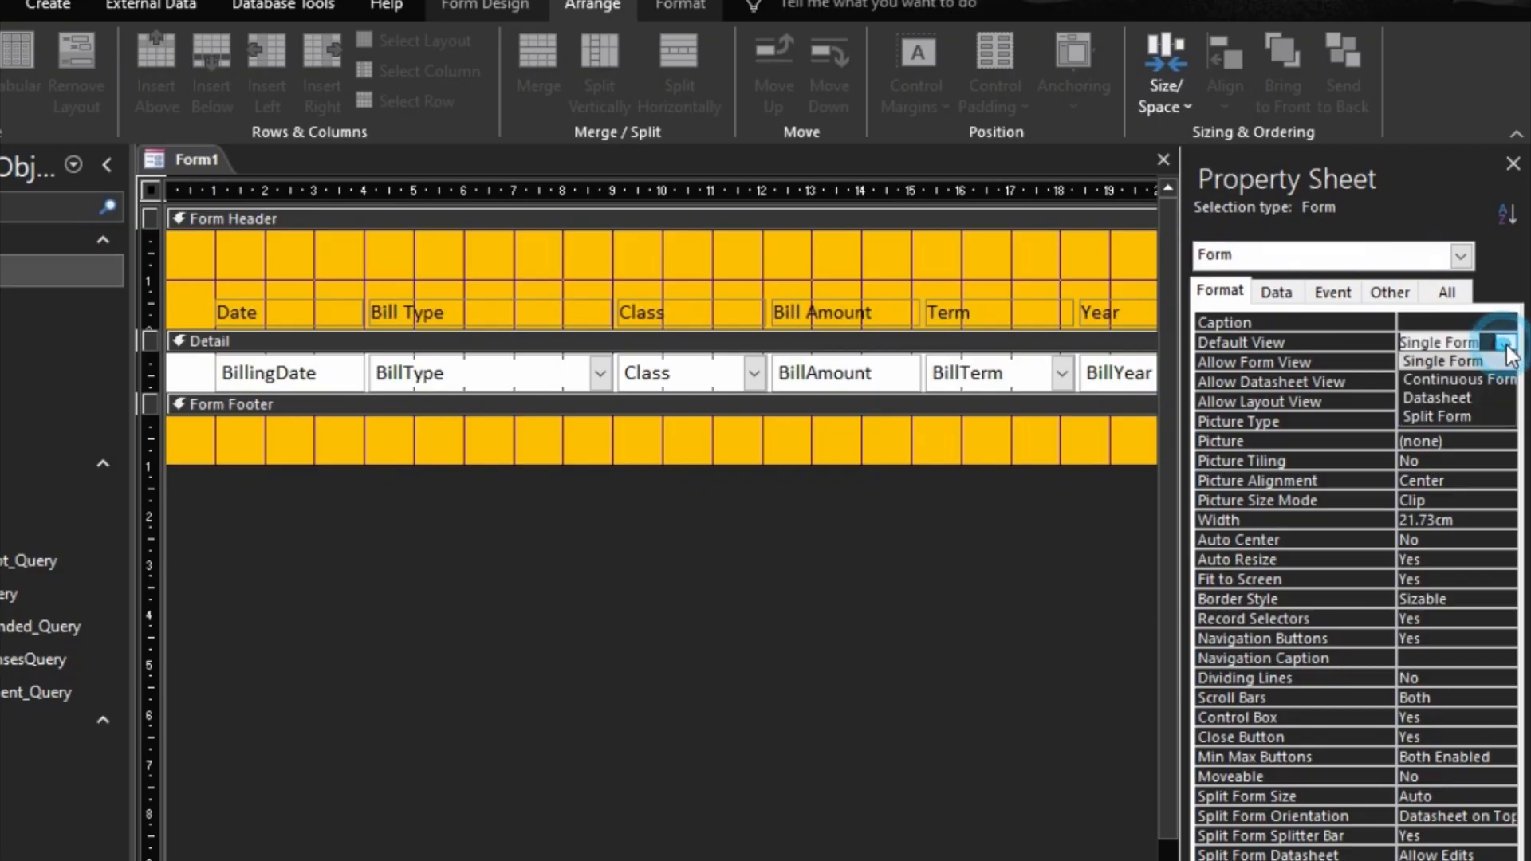
click(1485, 381)
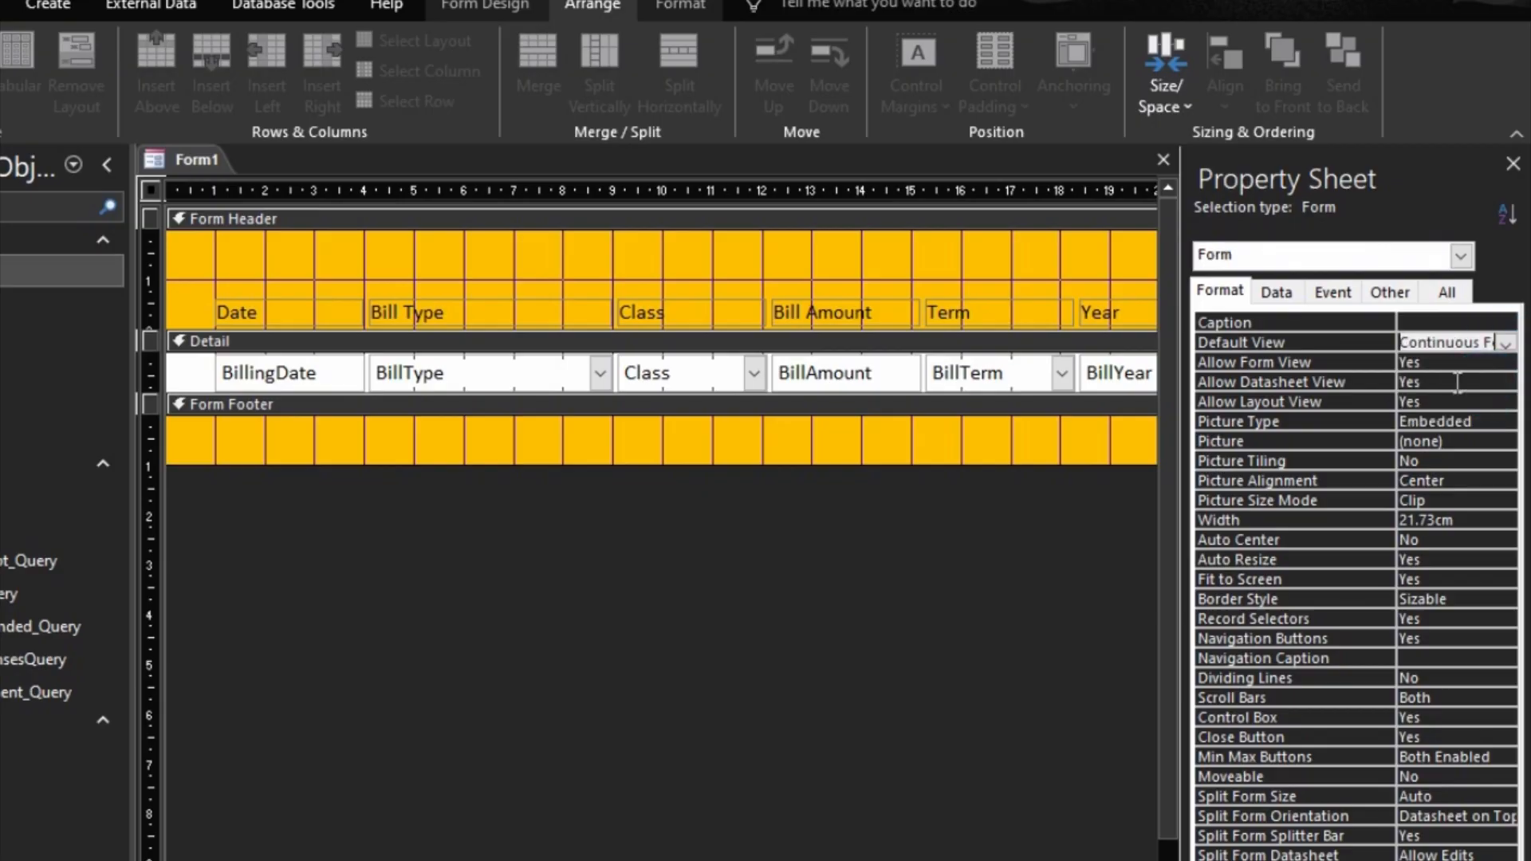
click(1377, 398)
key(F5)
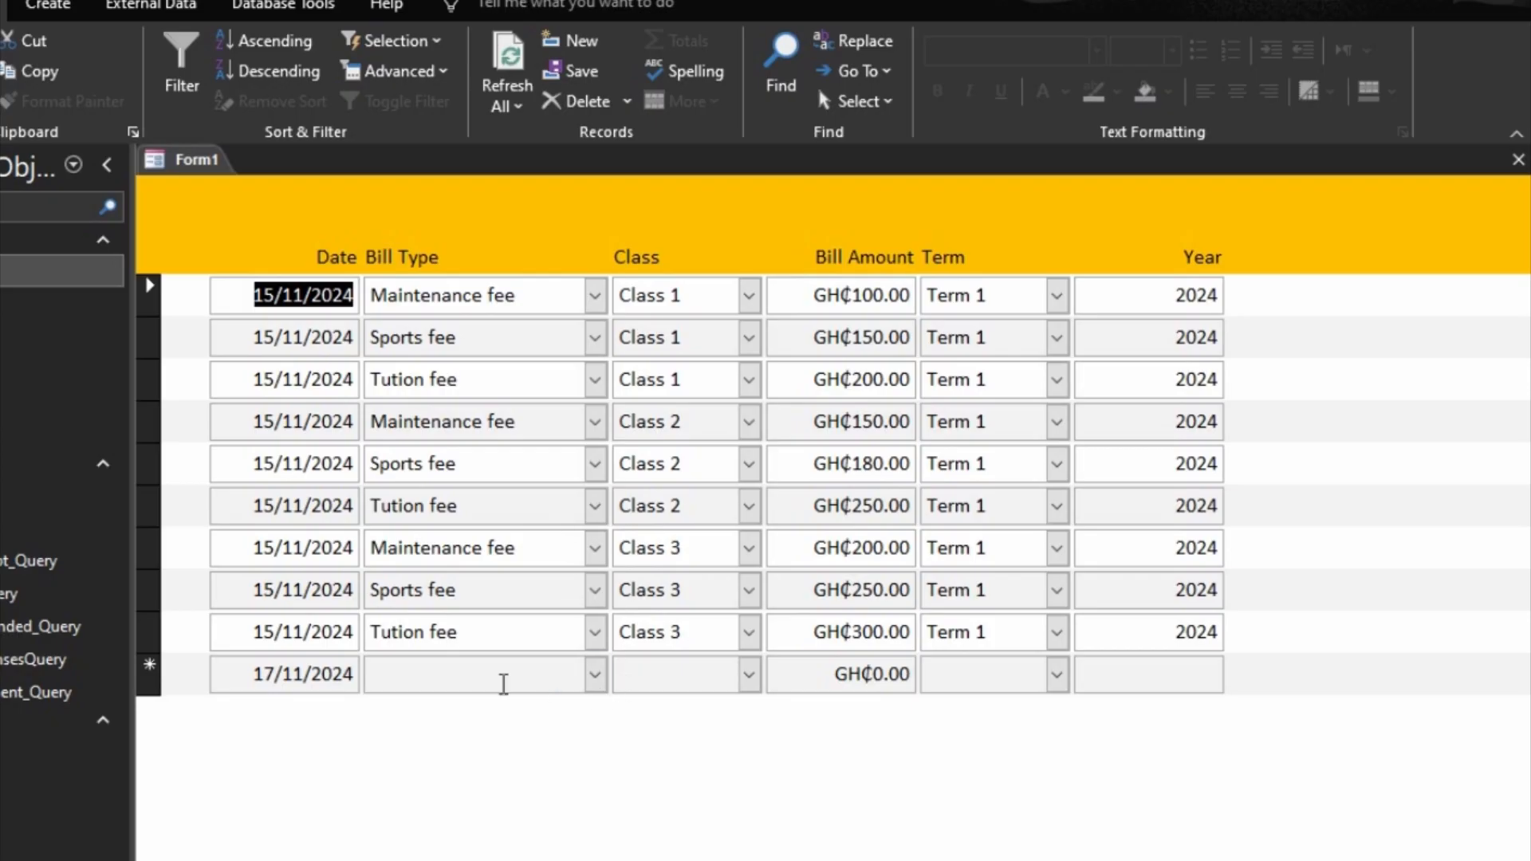
click(451, 686)
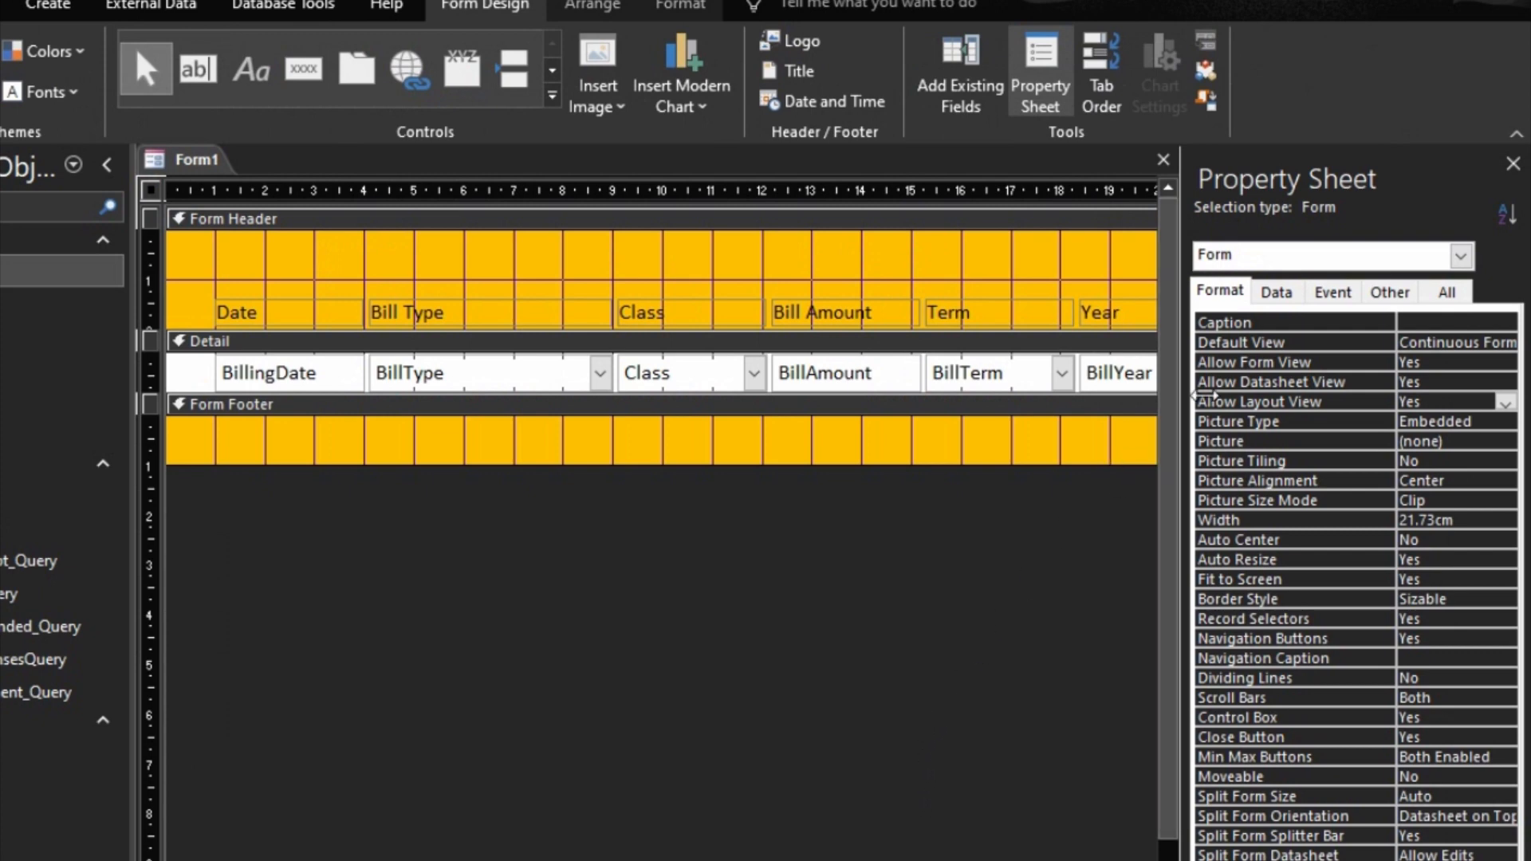
Step: Set the form's Allow Additions data property to No
click(1281, 296)
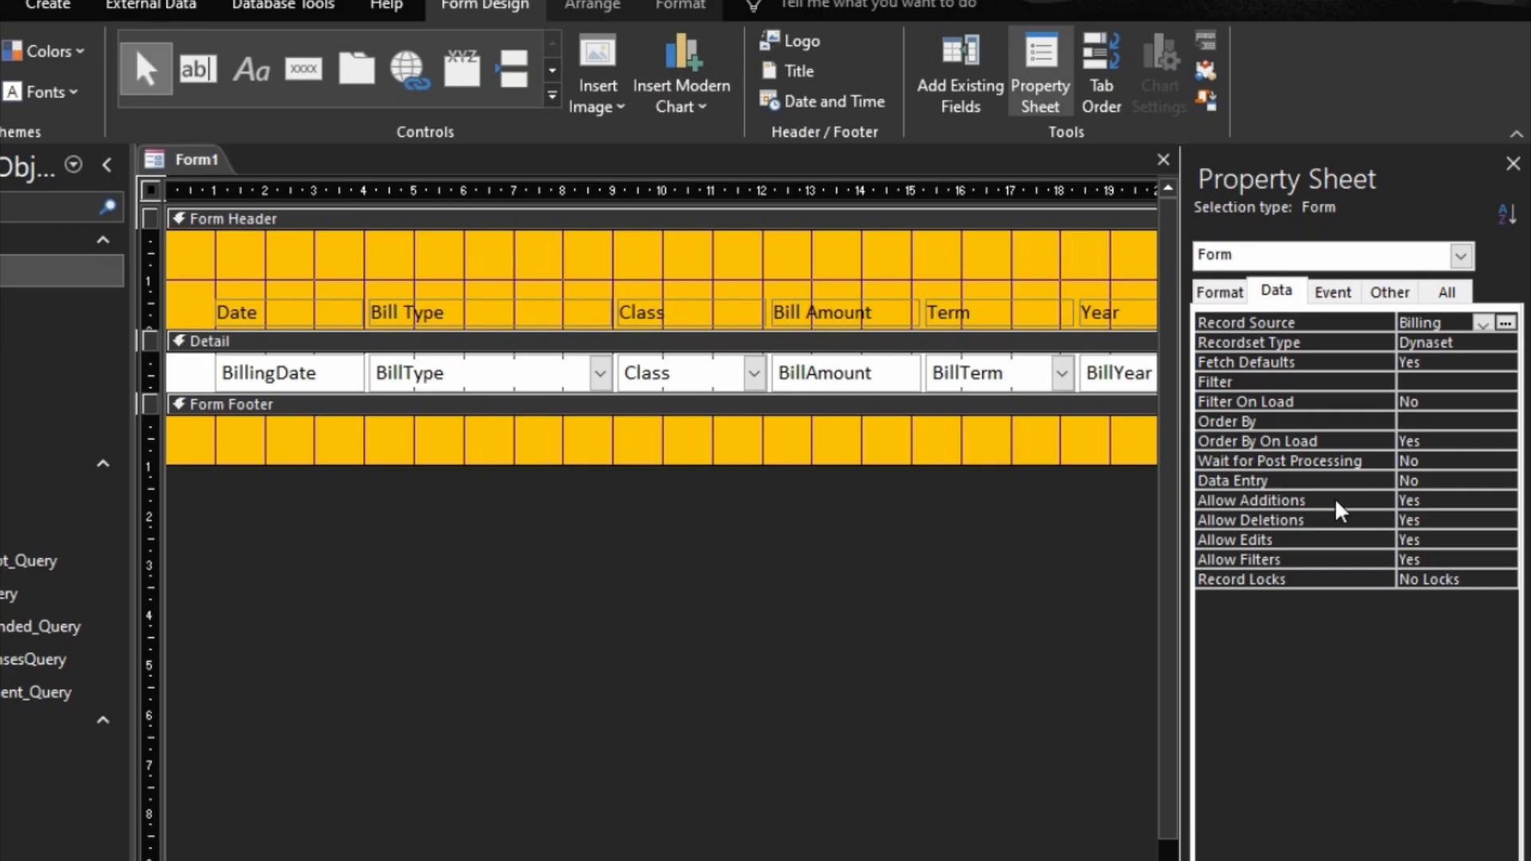
click(1472, 498)
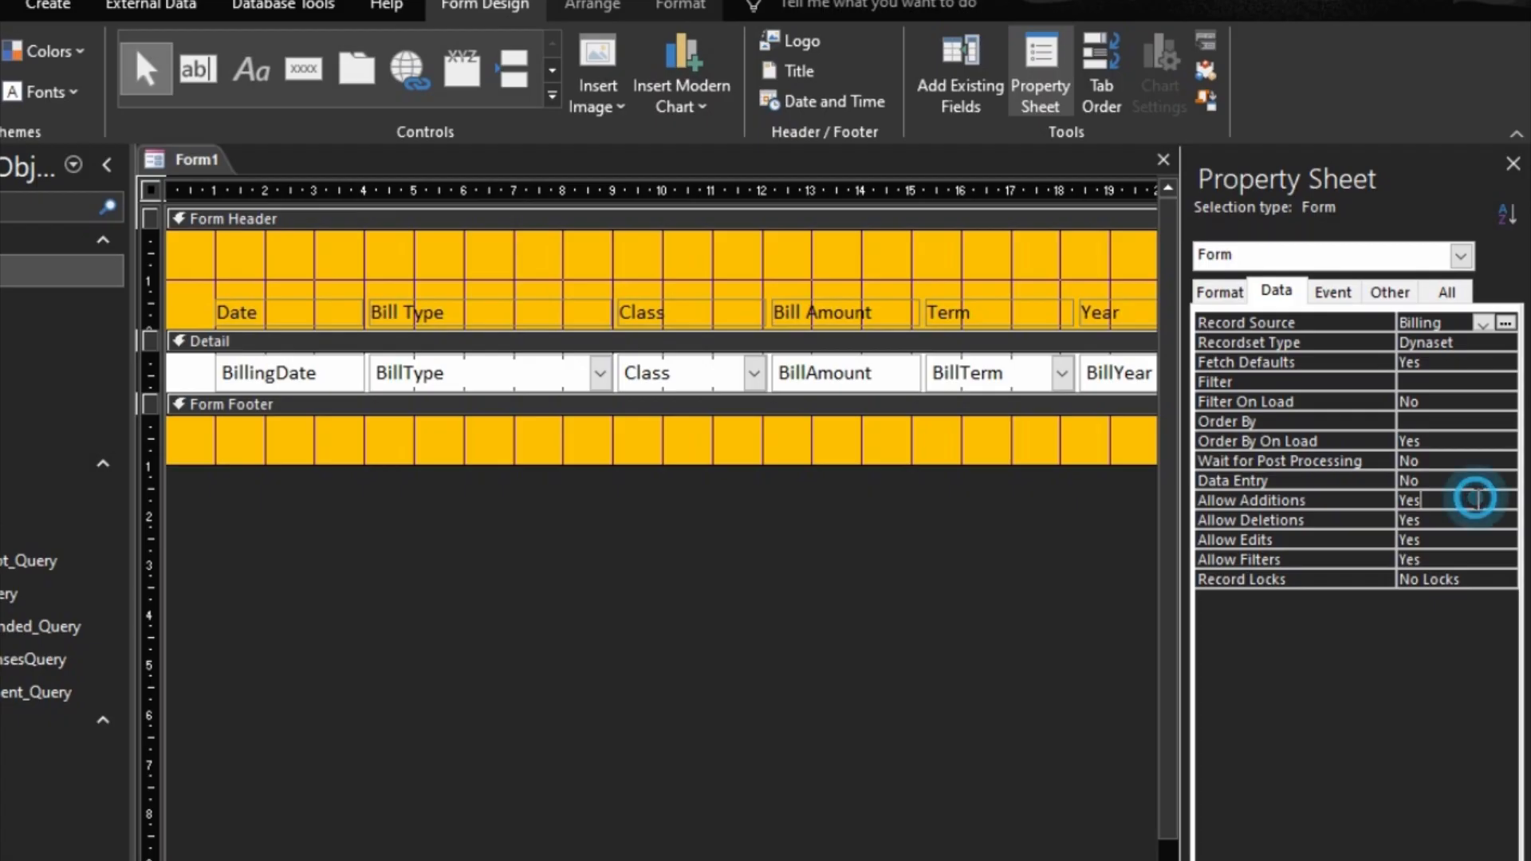
click(1505, 503)
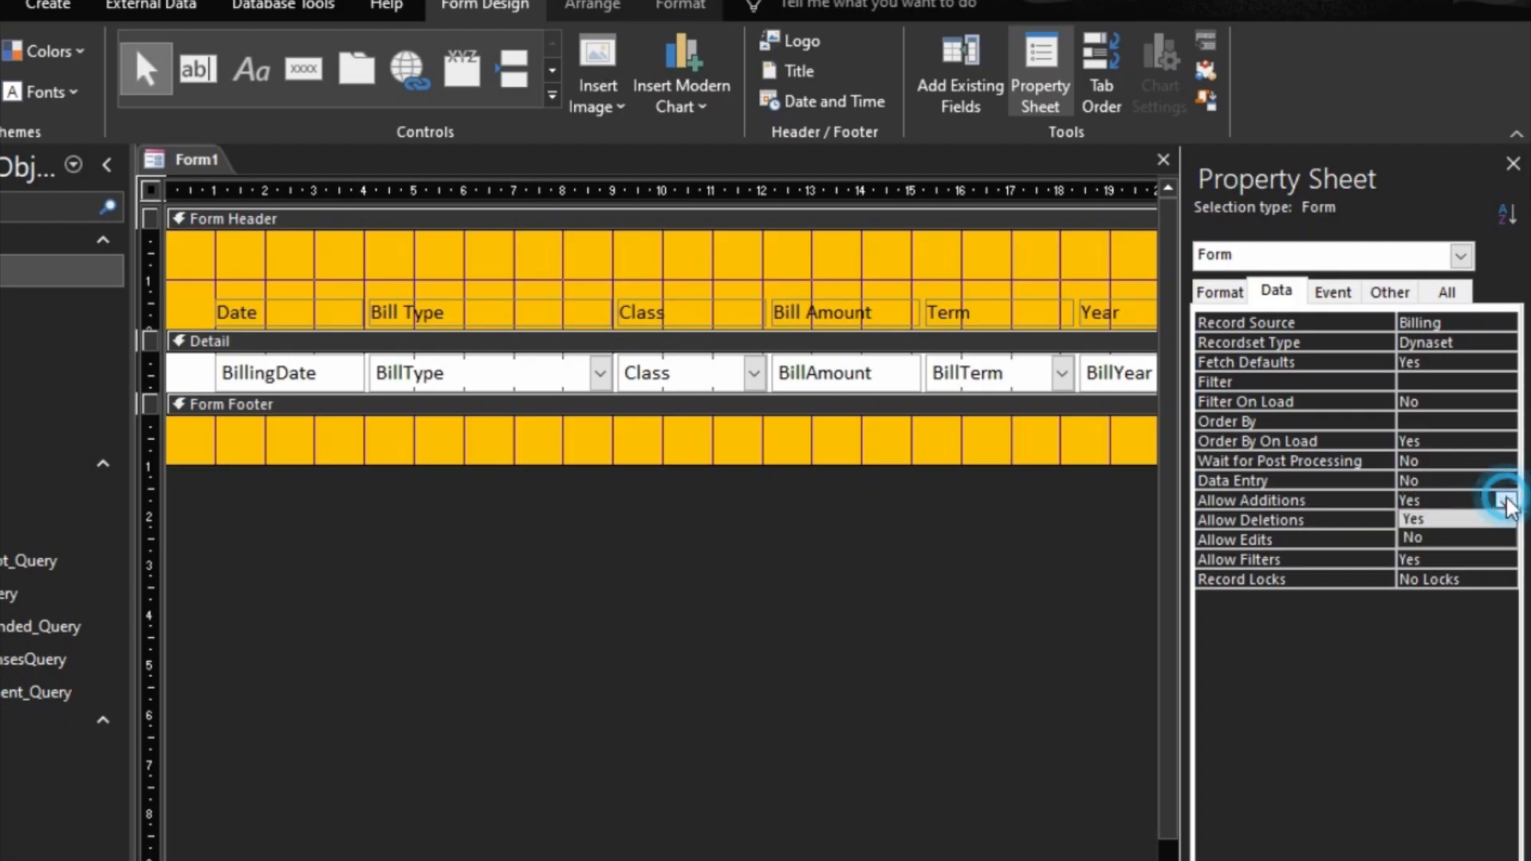
click(1435, 536)
click(1358, 482)
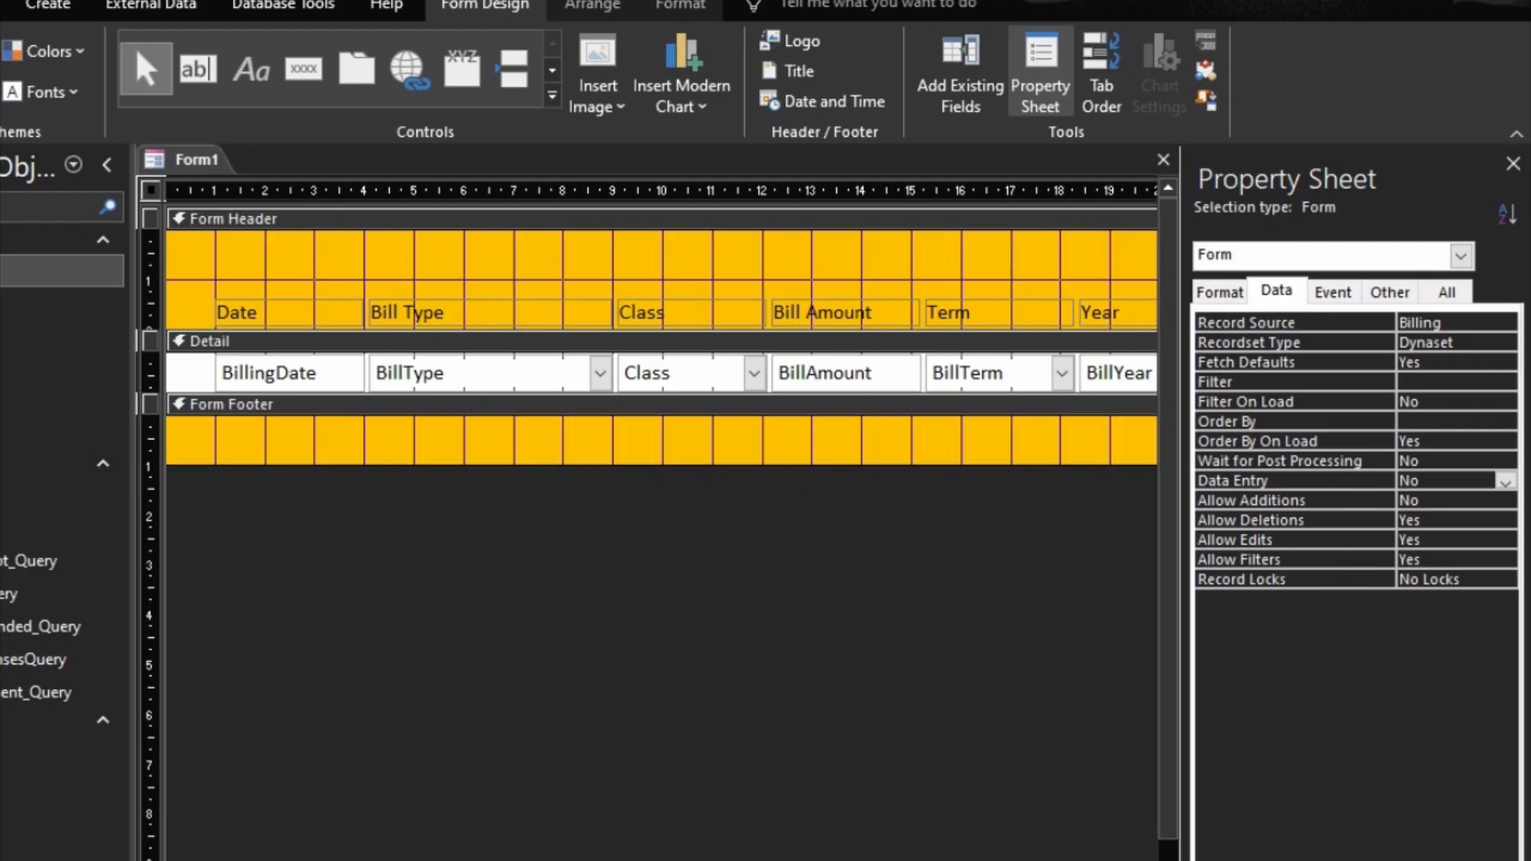
Step: Display the form in Form View and select individual billing records down the list to check them
key(F5)
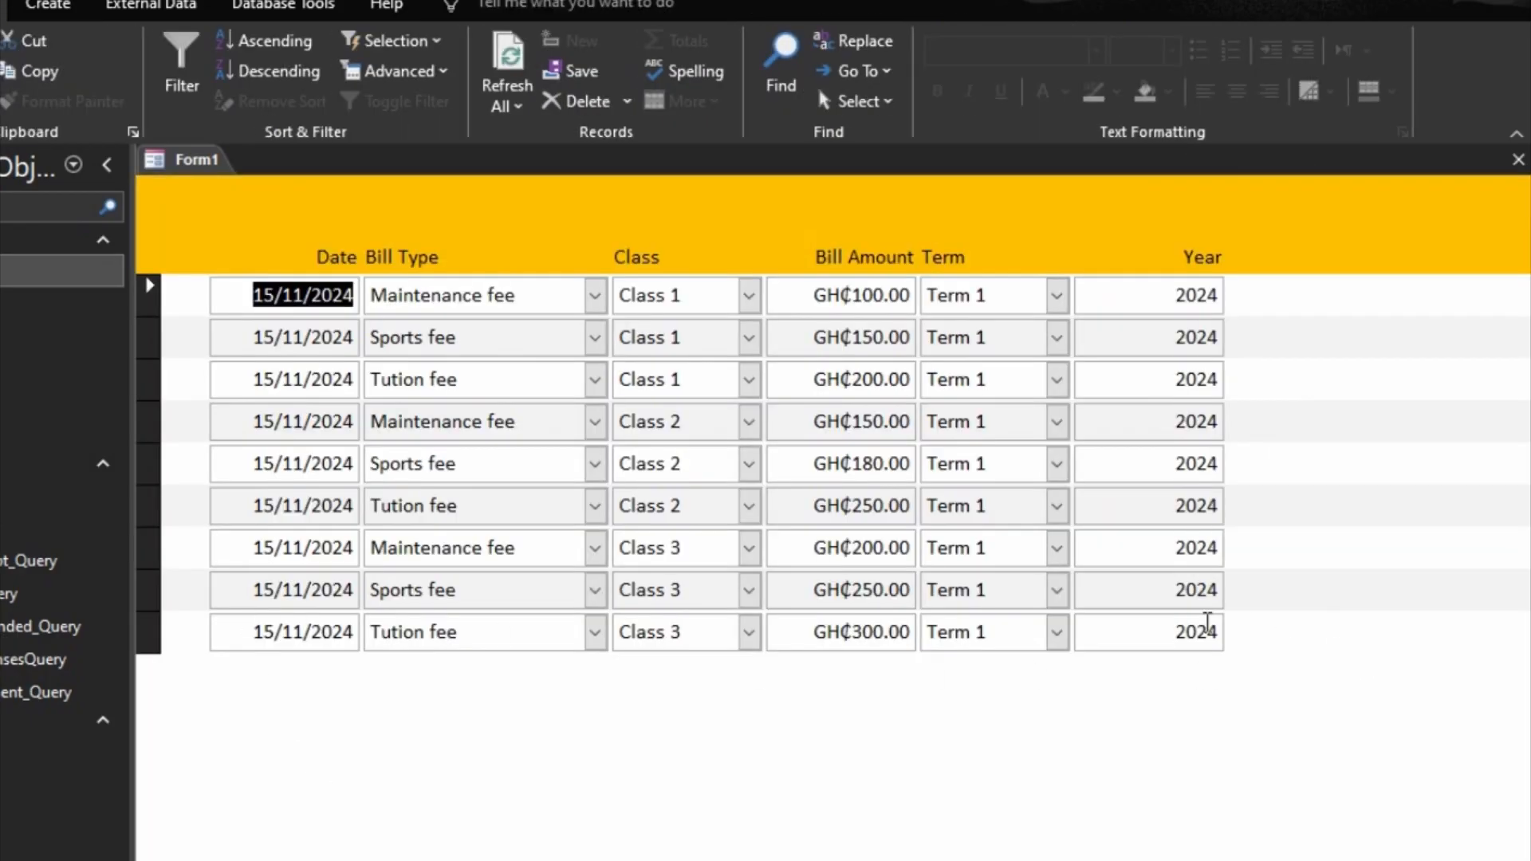
click(150, 299)
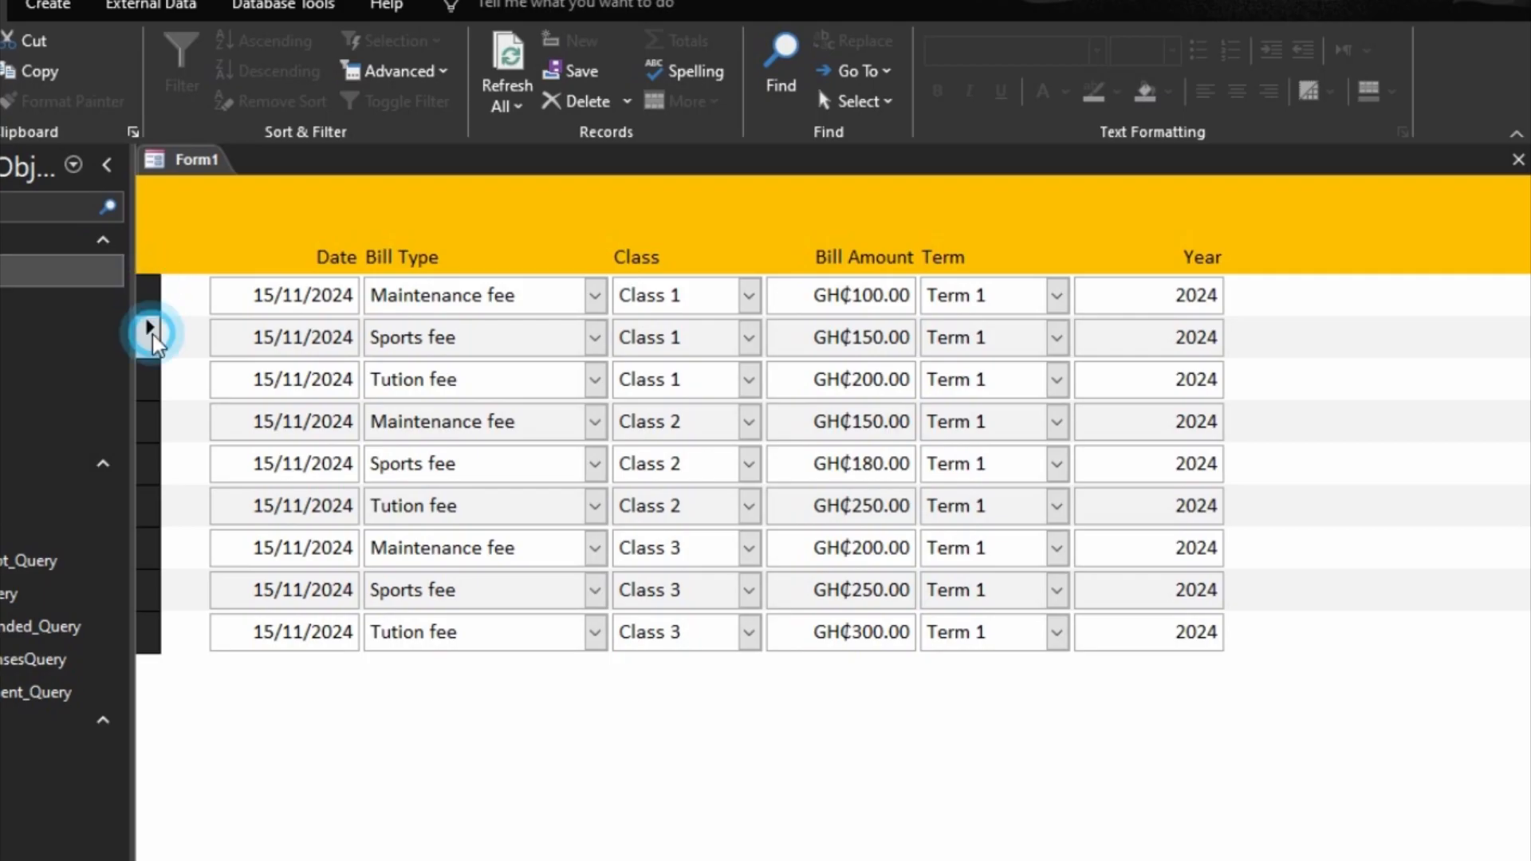
click(149, 416)
click(149, 462)
click(150, 504)
click(150, 548)
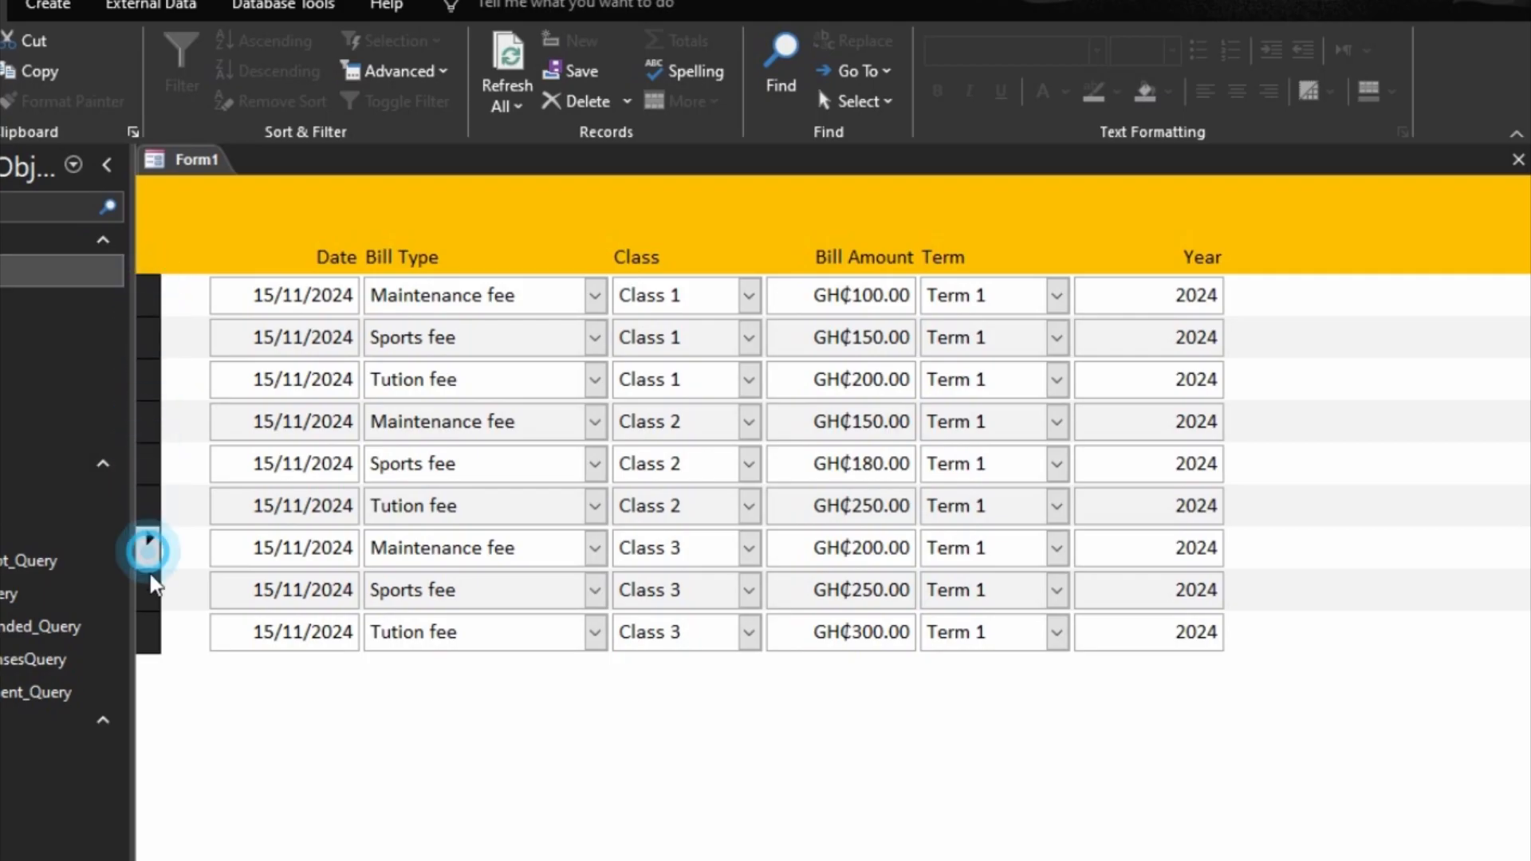
click(151, 623)
click(152, 594)
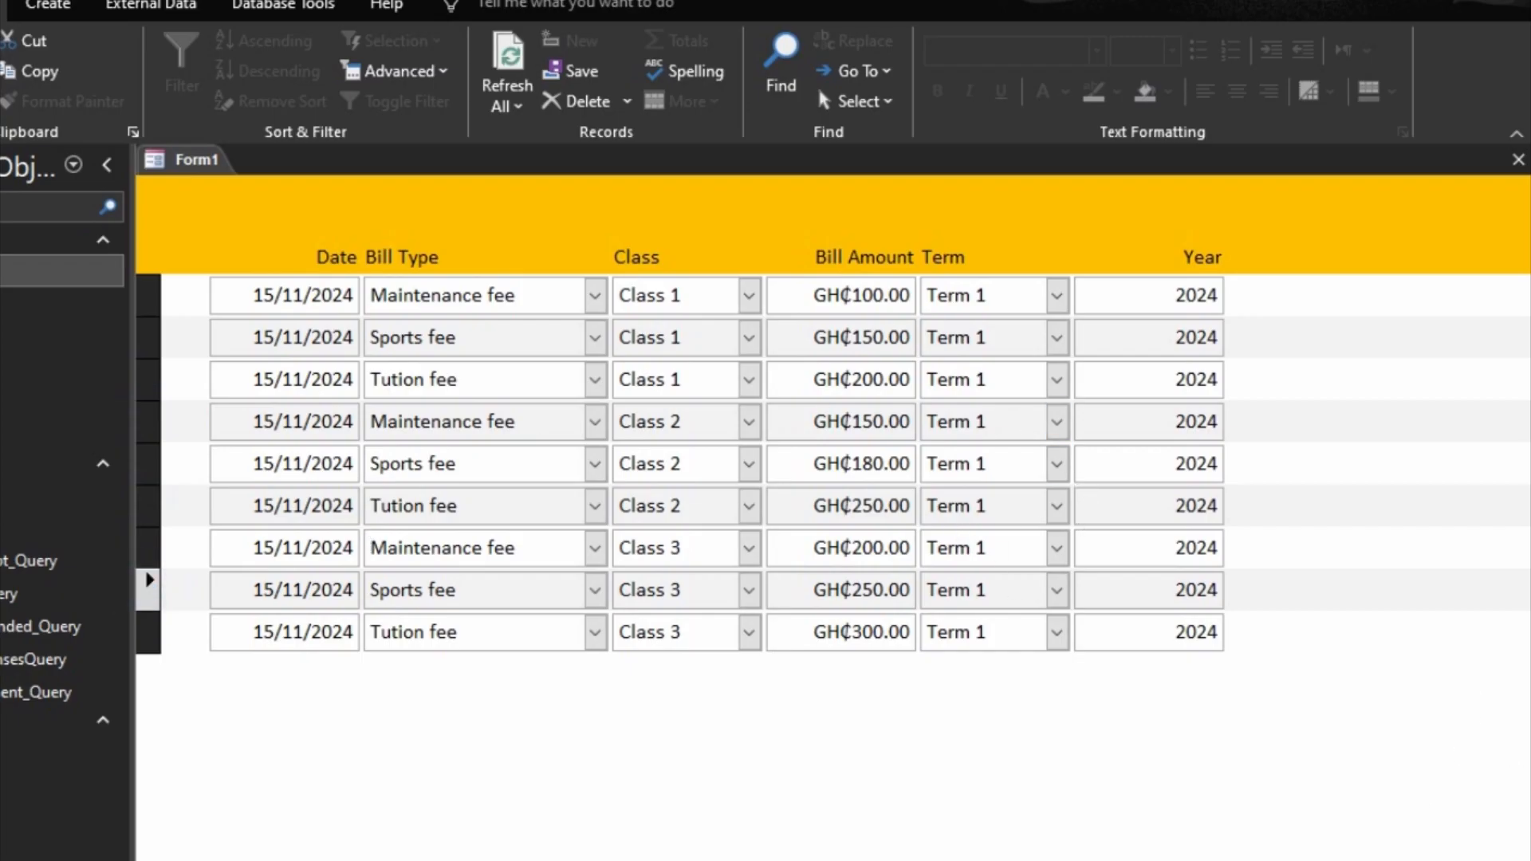
Step: Return to Design View and make all the column labels in the Form Header bold and centered
click(1523, 858)
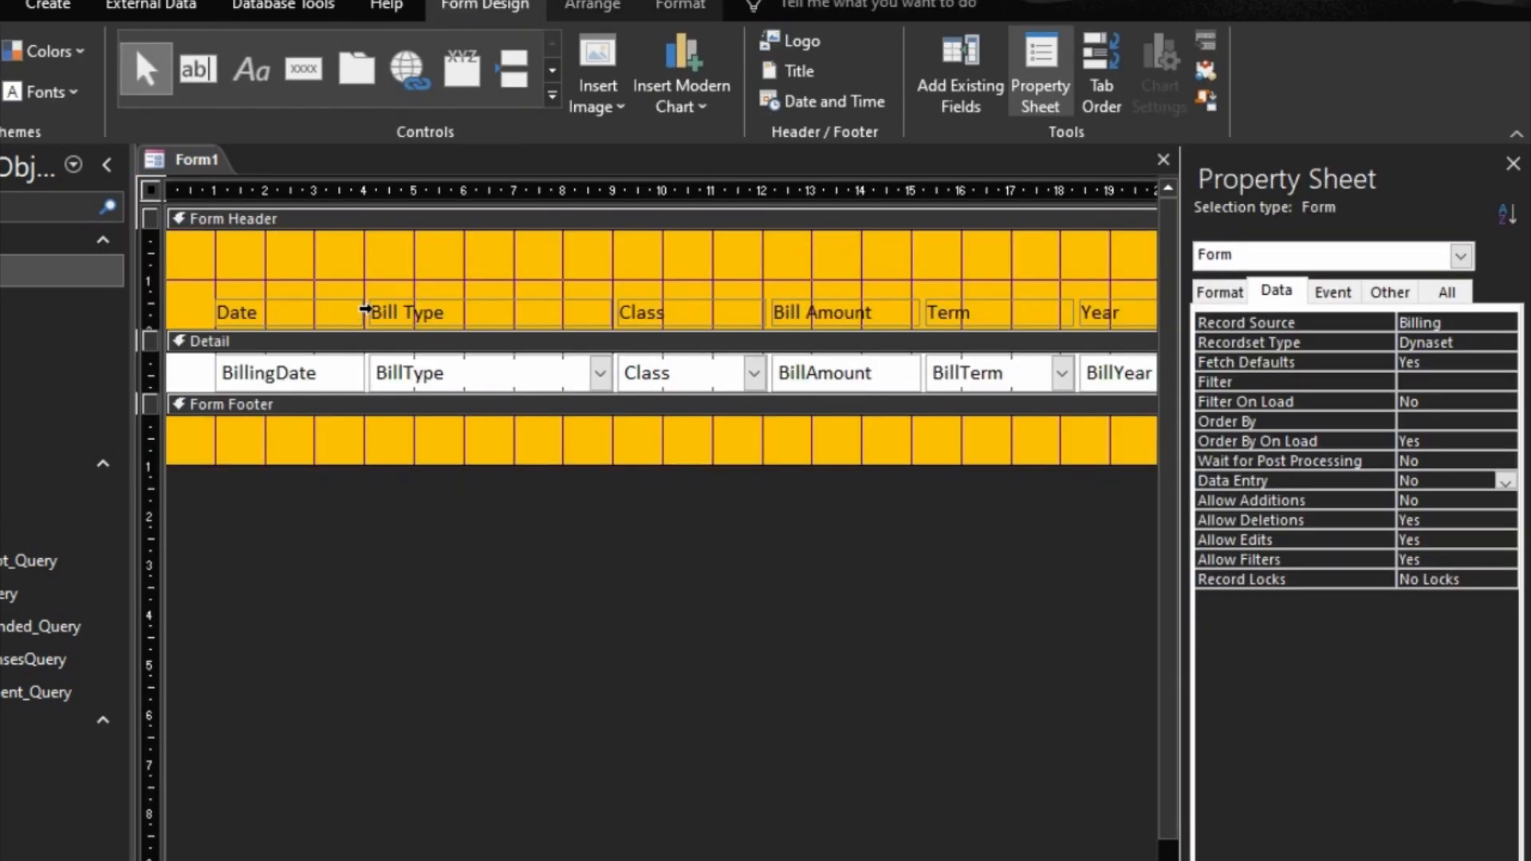
click(366, 309)
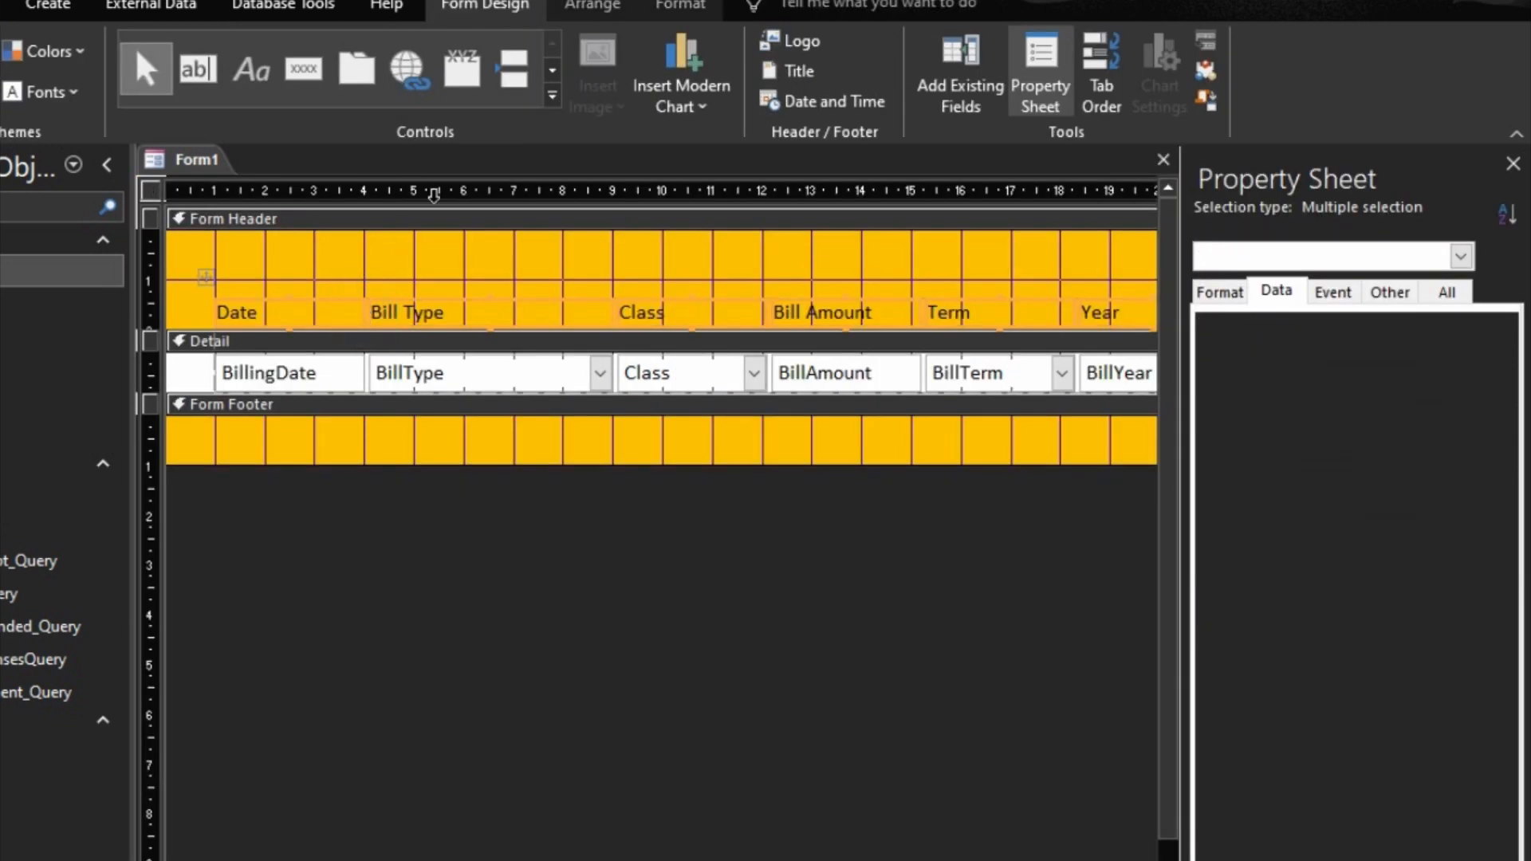
click(692, 6)
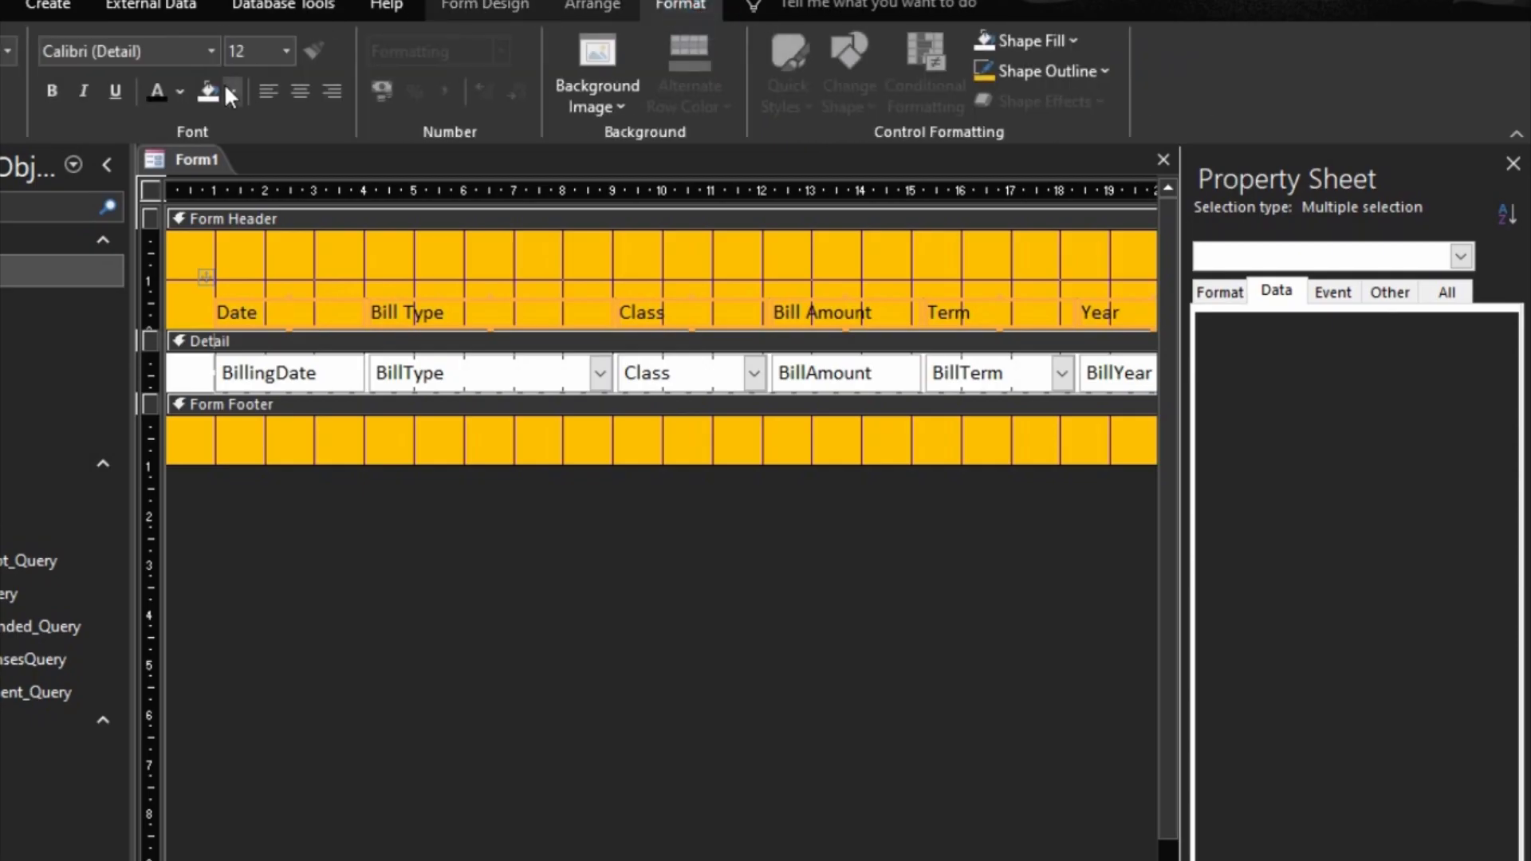
click(53, 91)
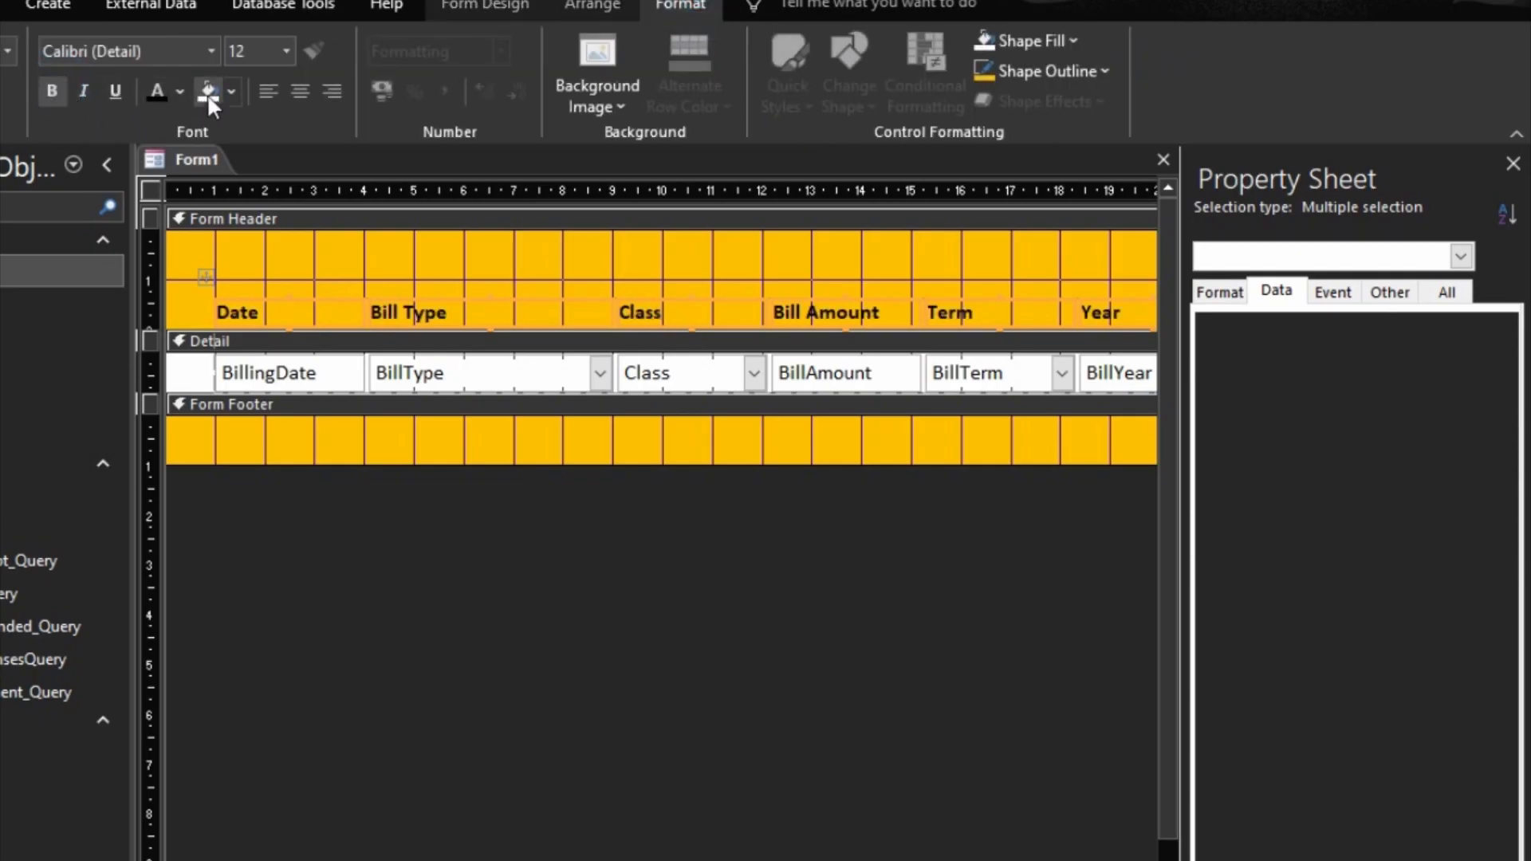
click(295, 89)
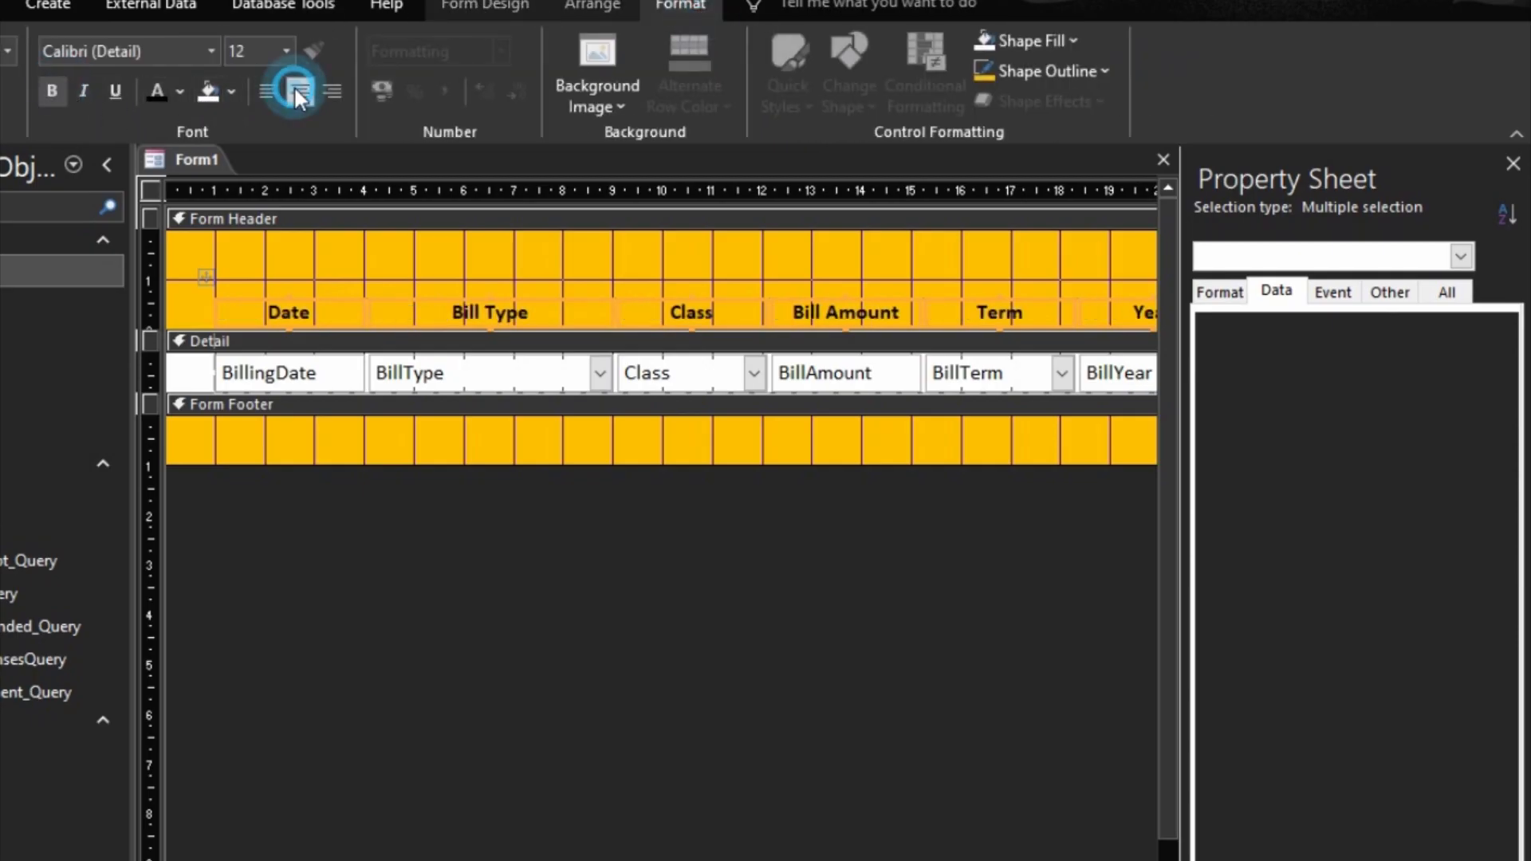
Step: Left-align the text of all the Detail section fields and preview the form in Form View
click(366, 368)
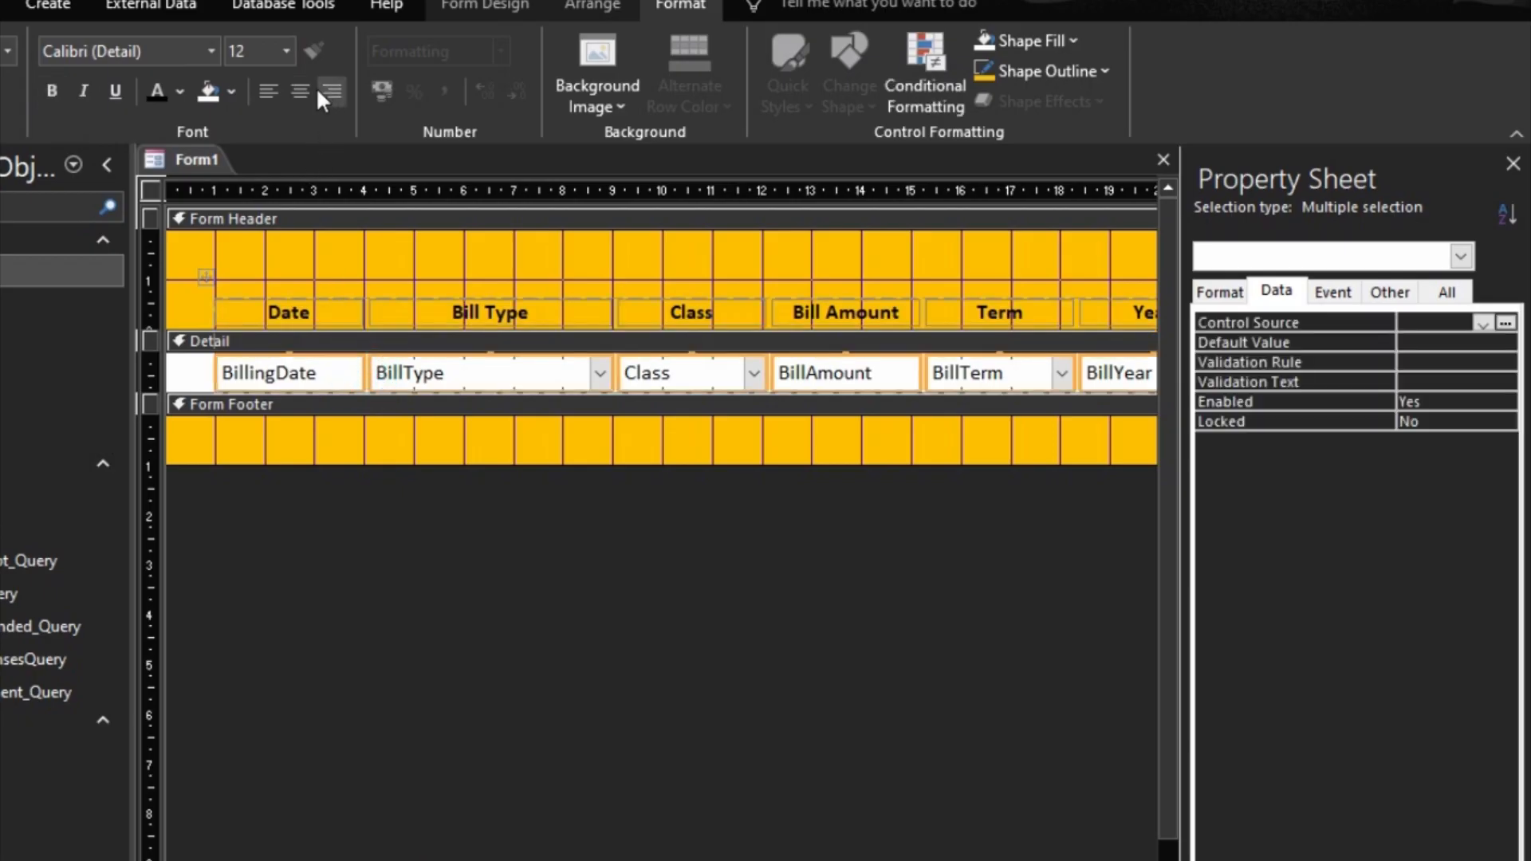
click(269, 92)
click(655, 662)
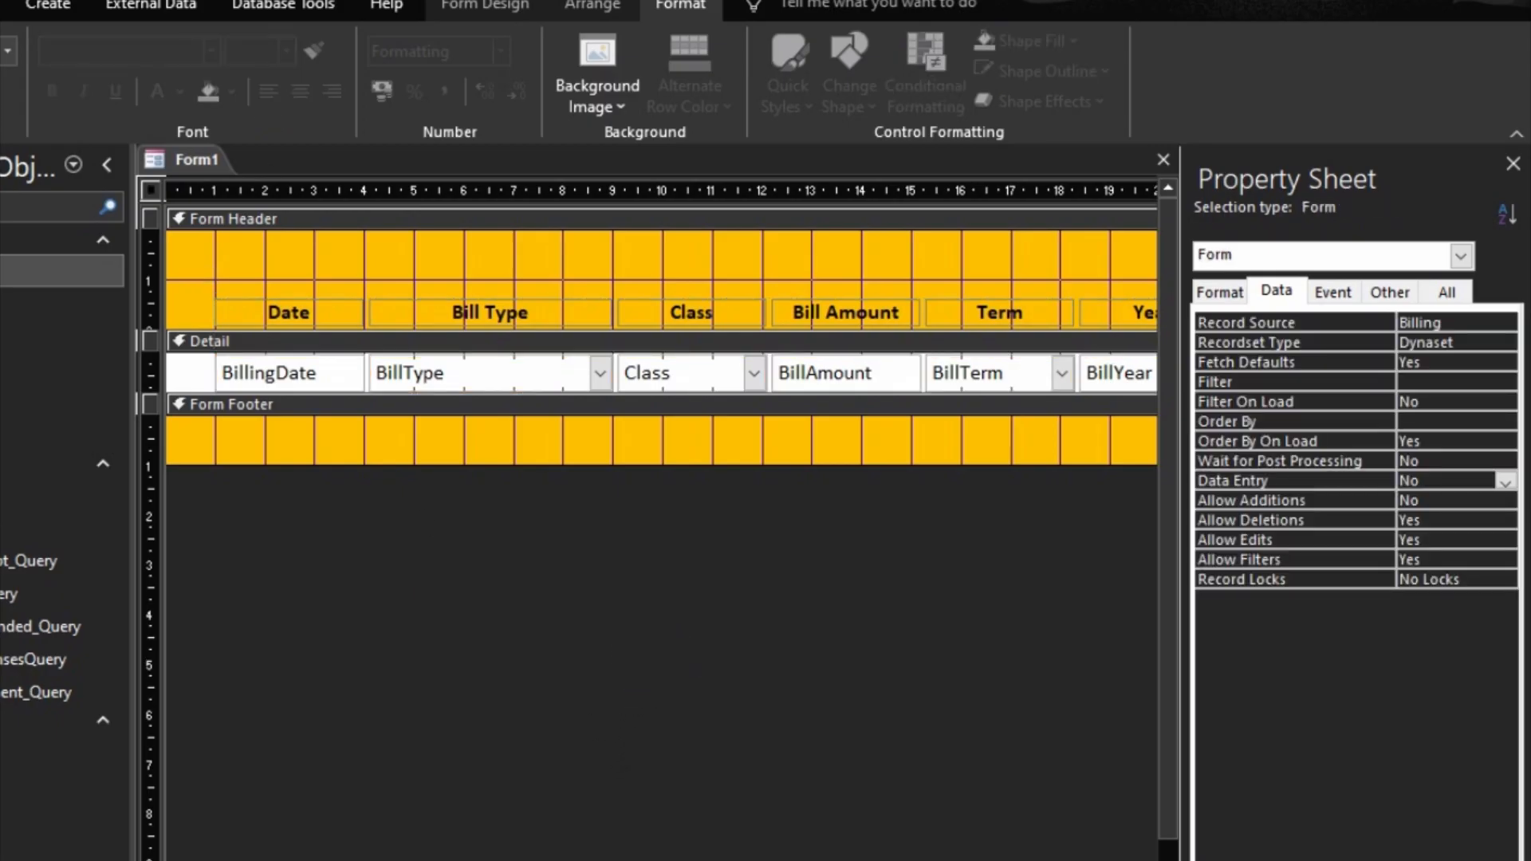
key(F5)
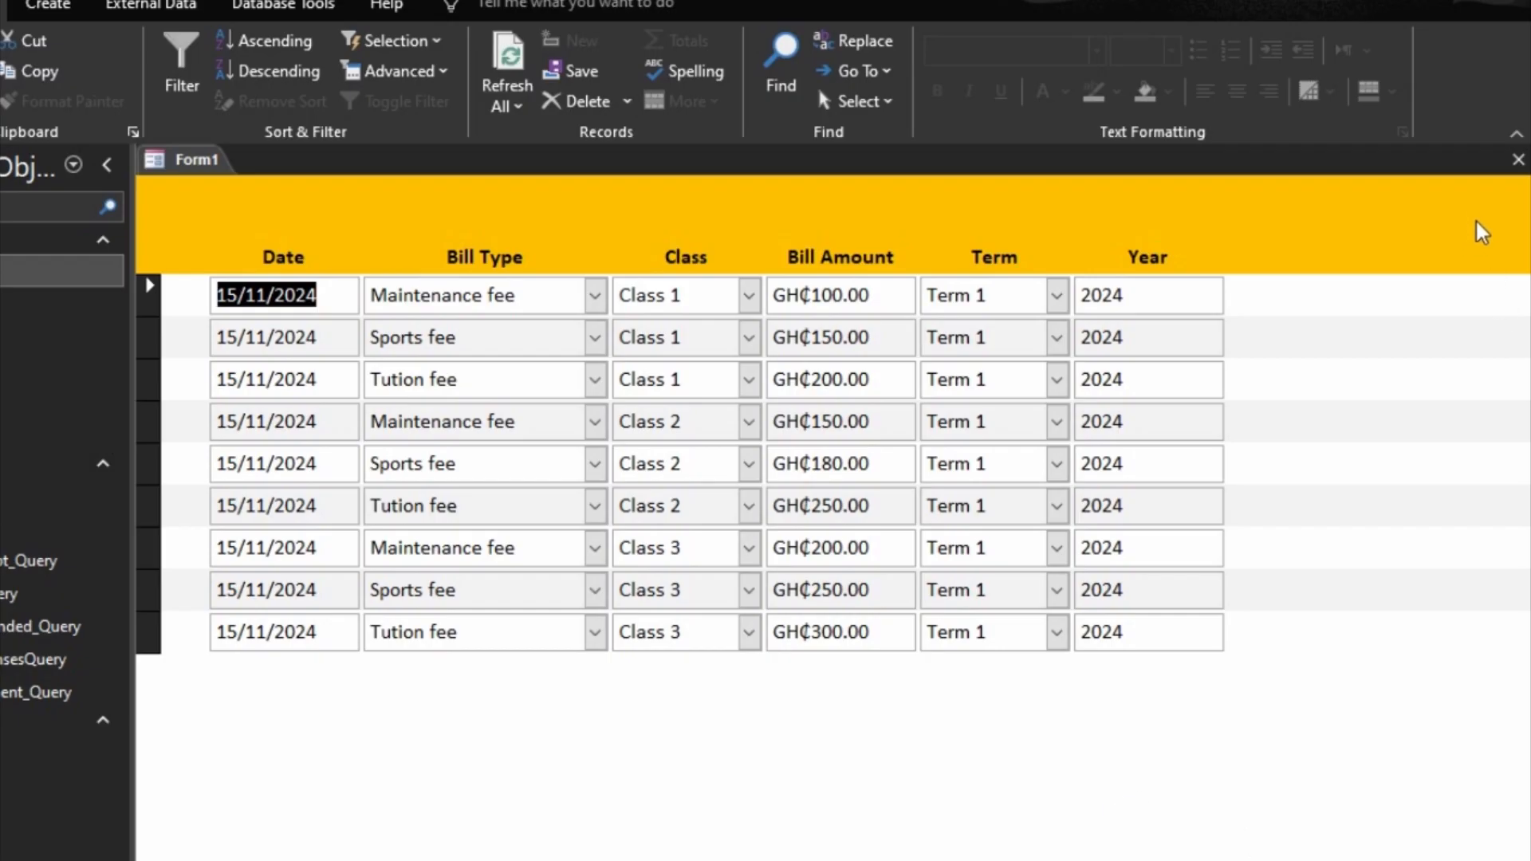
Step: Save the form as All Bills and close it
click(1251, 164)
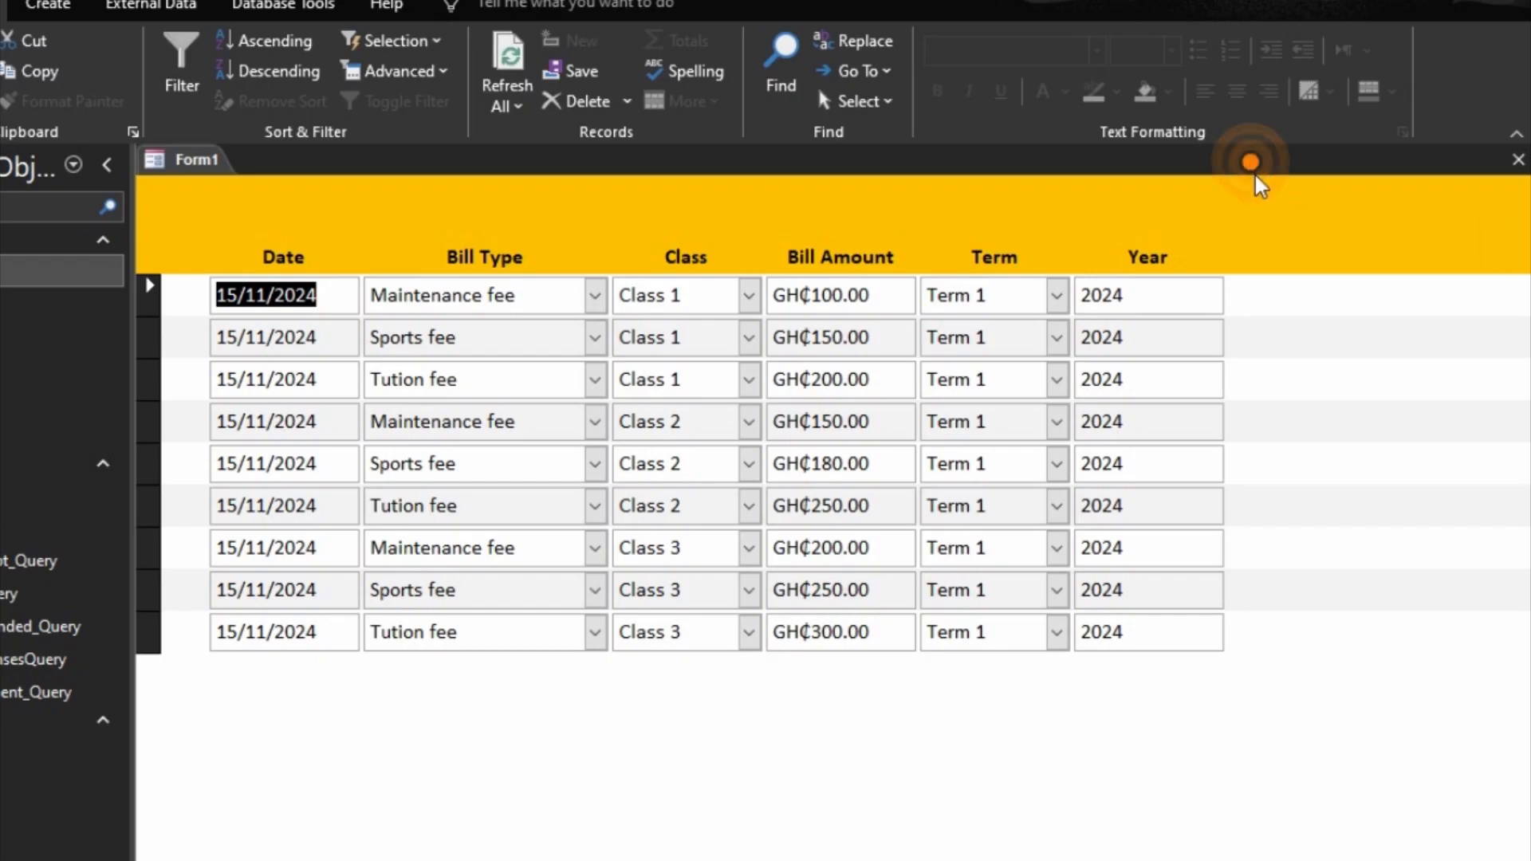
right_click(836, 204)
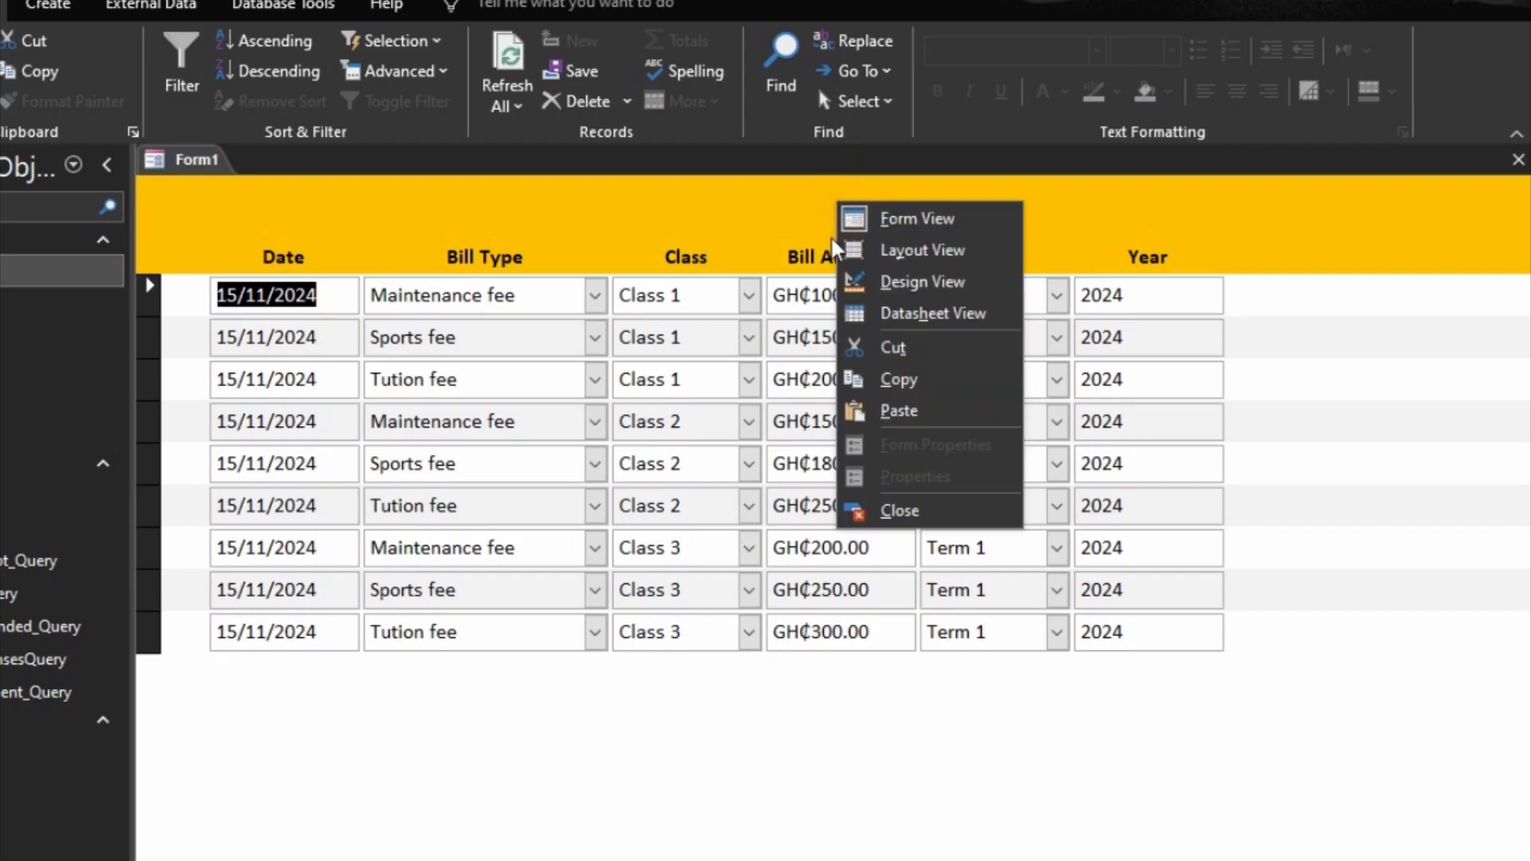
right_click(183, 164)
click(252, 172)
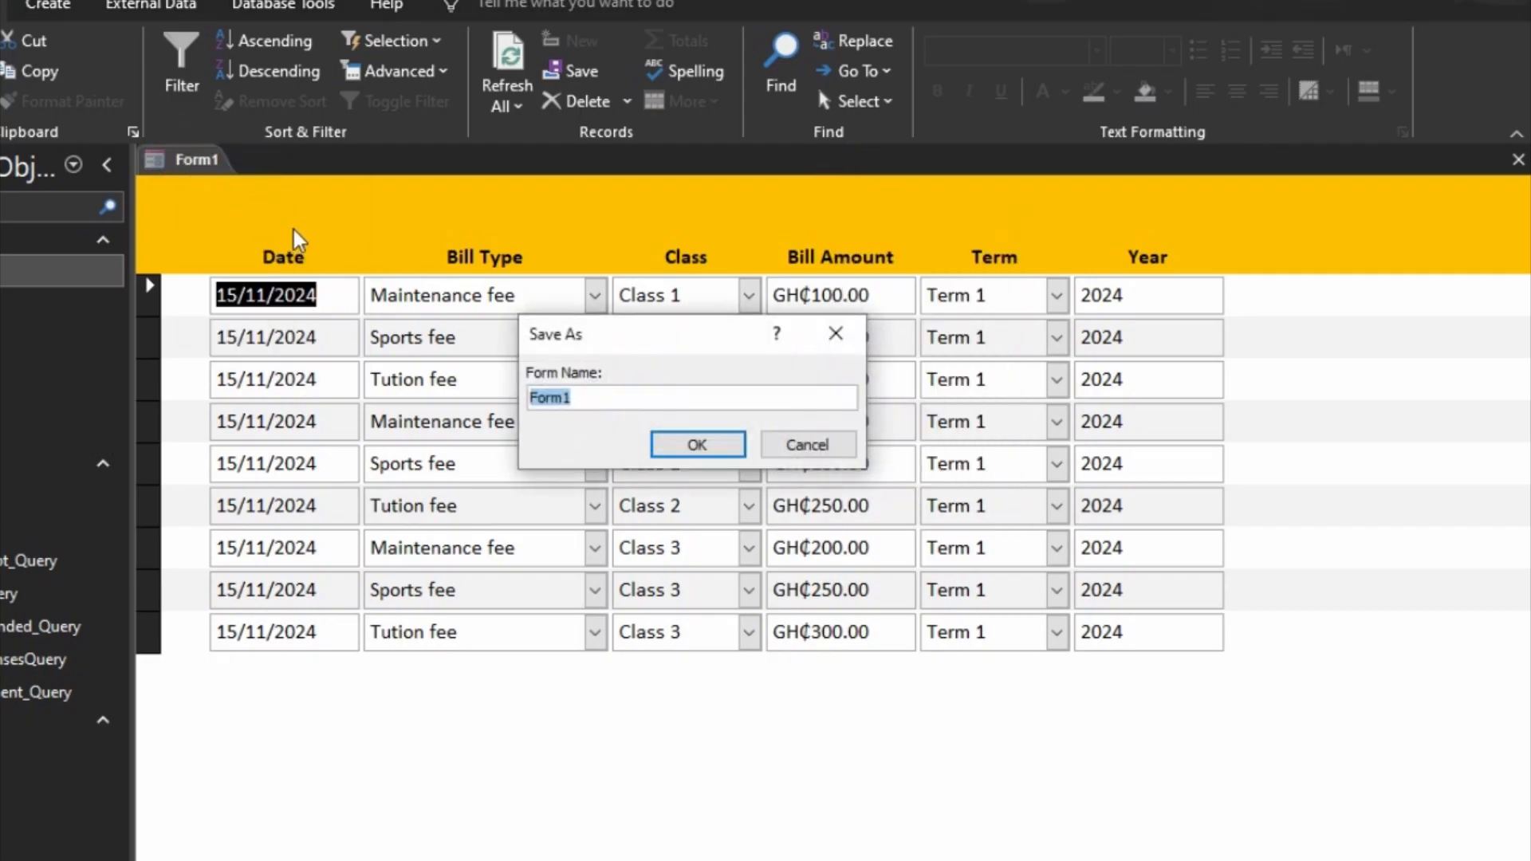
text(All Bills)
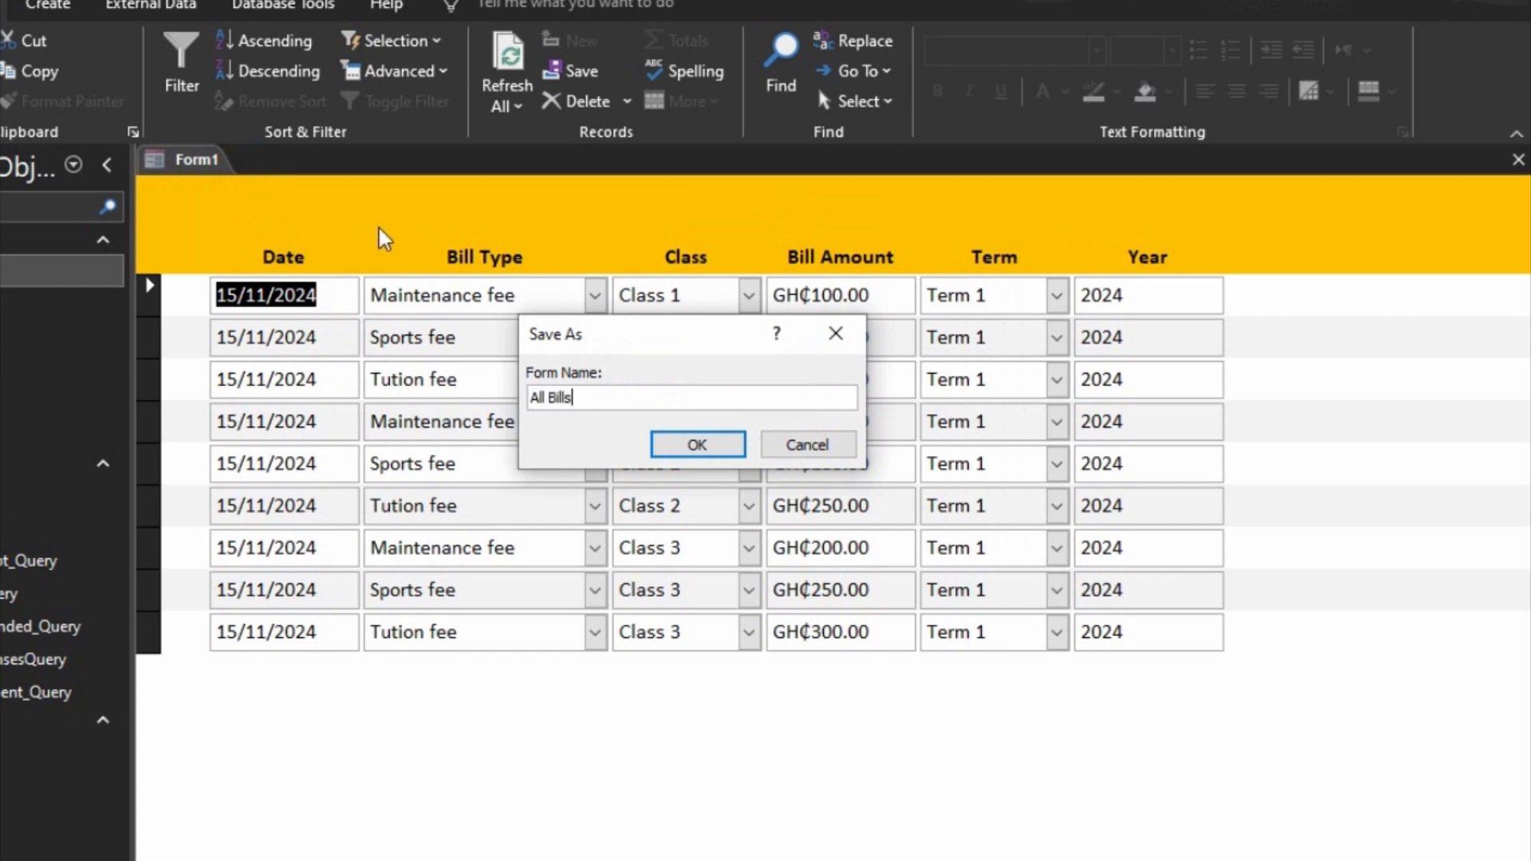
click(712, 444)
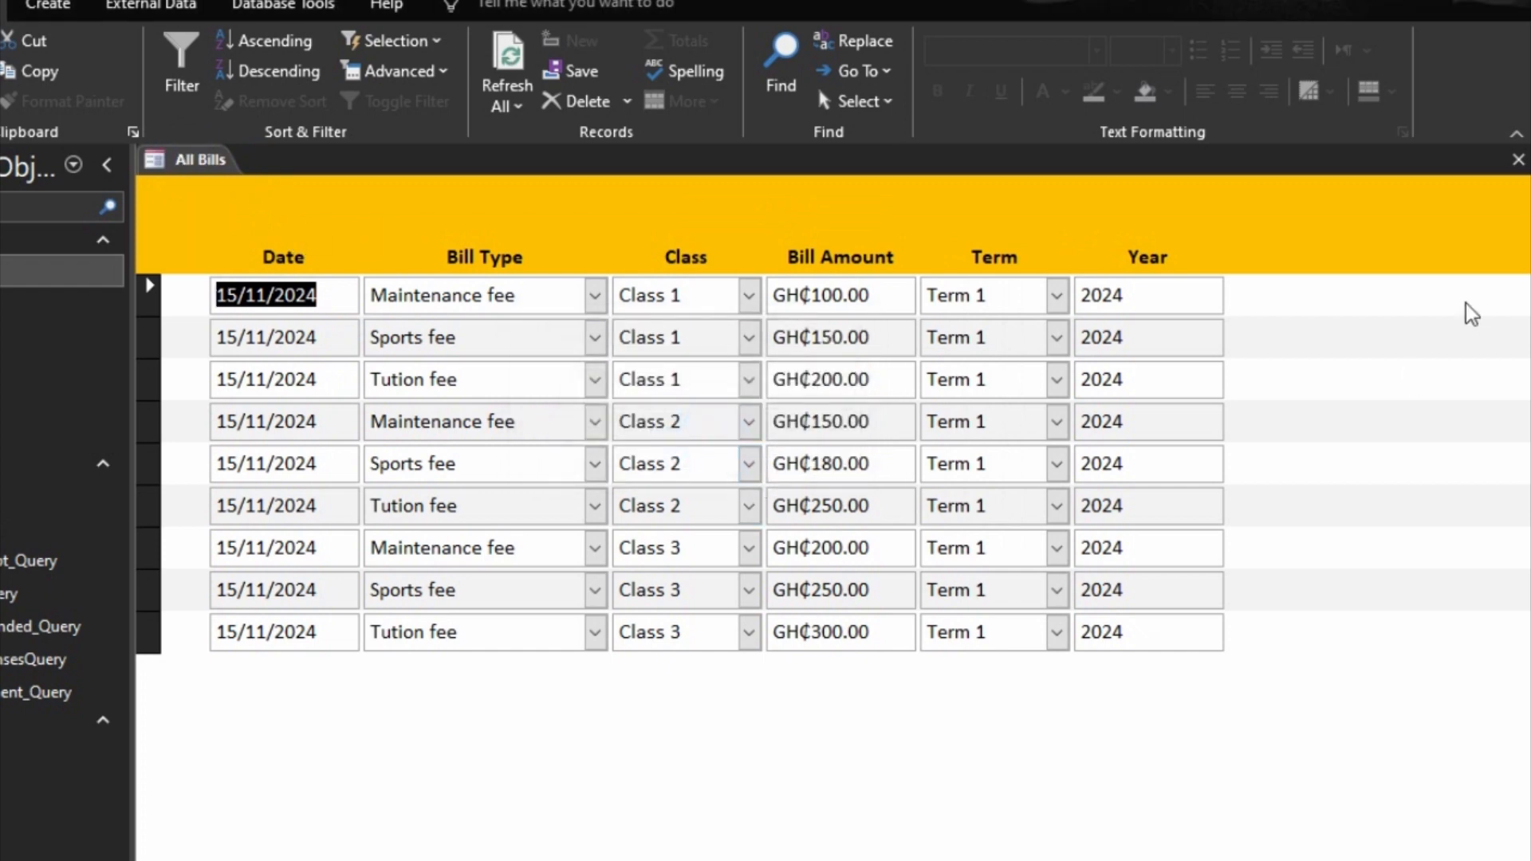
click(1518, 159)
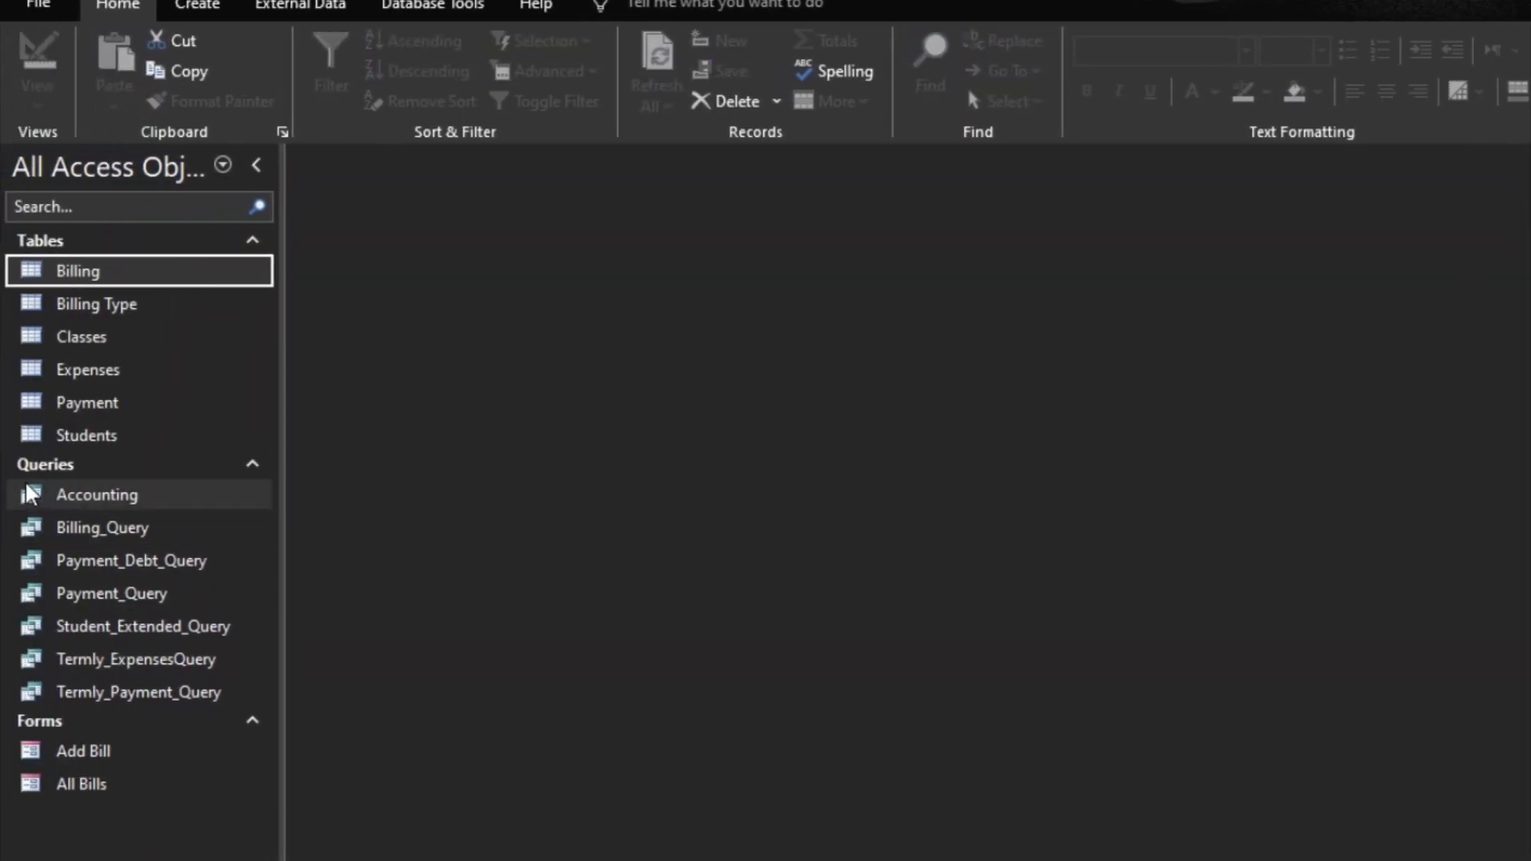
Step: Start a Form Wizard form from the Billing Type table with only the BillType field and the Columnar layout
click(96, 311)
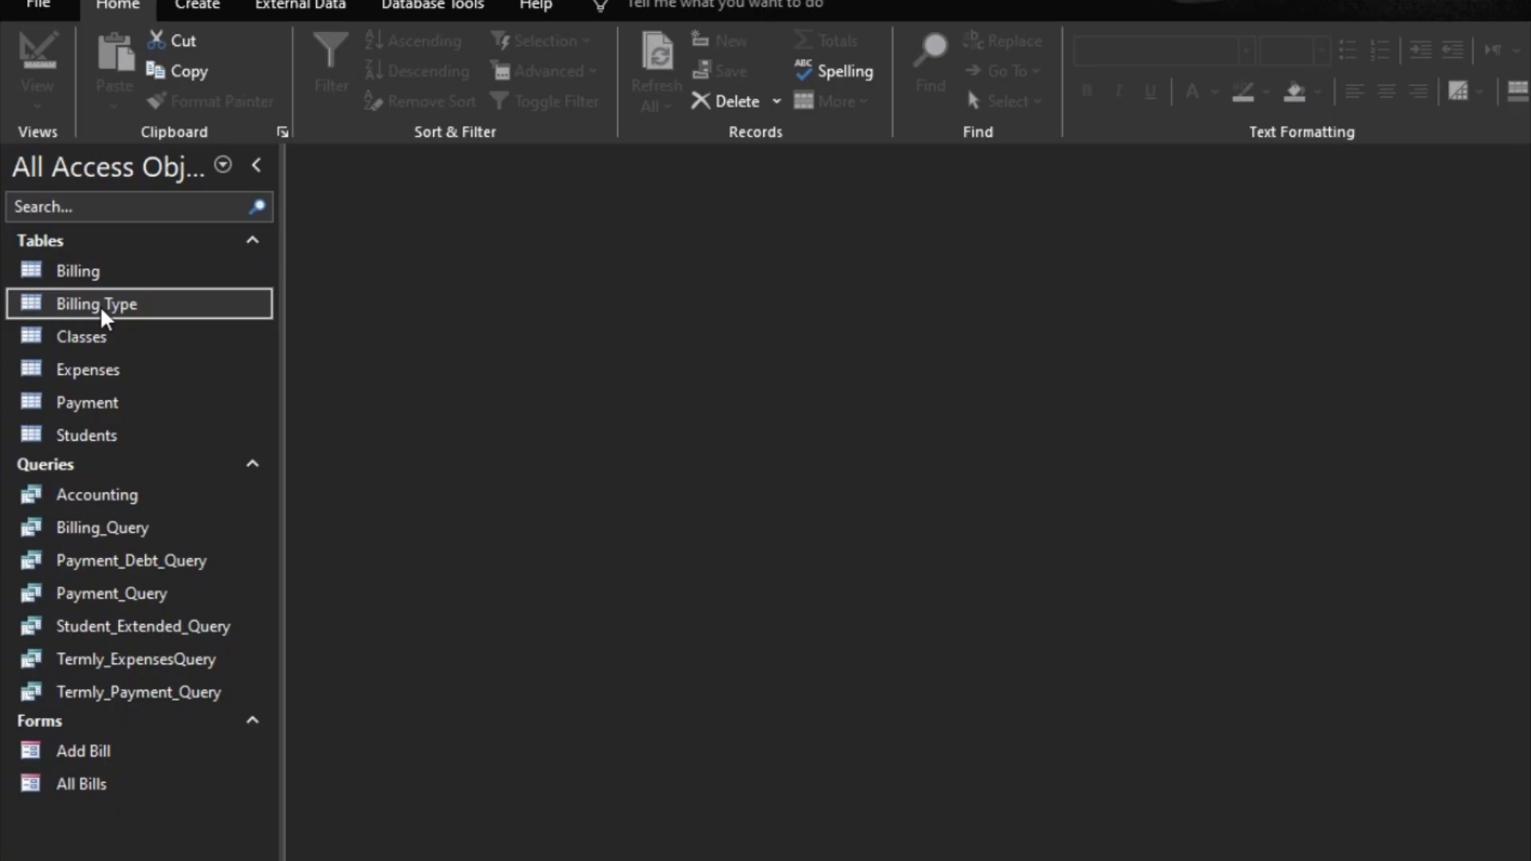
click(206, 10)
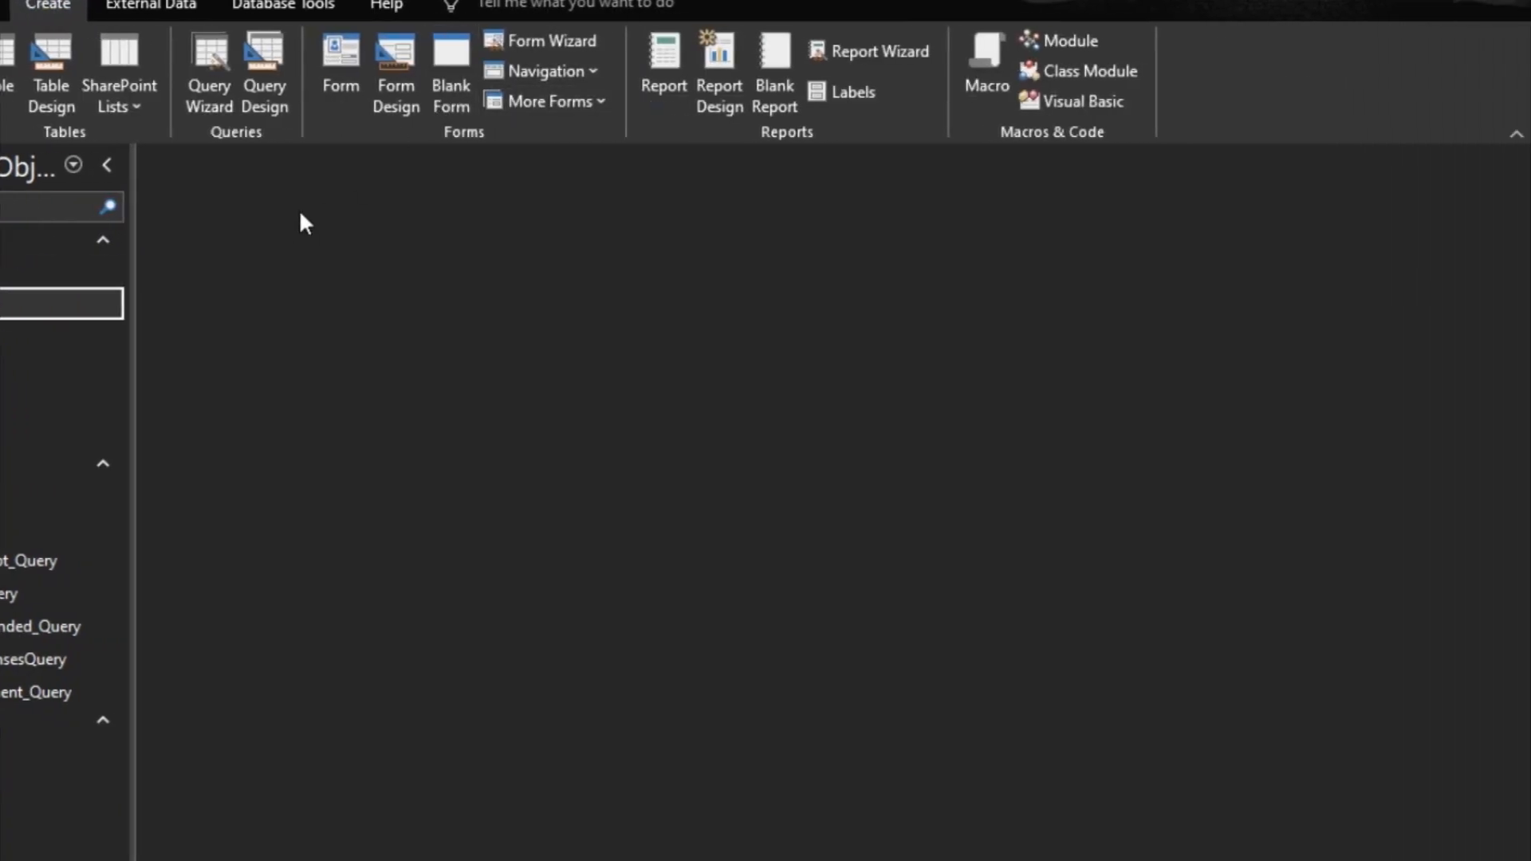
click(550, 44)
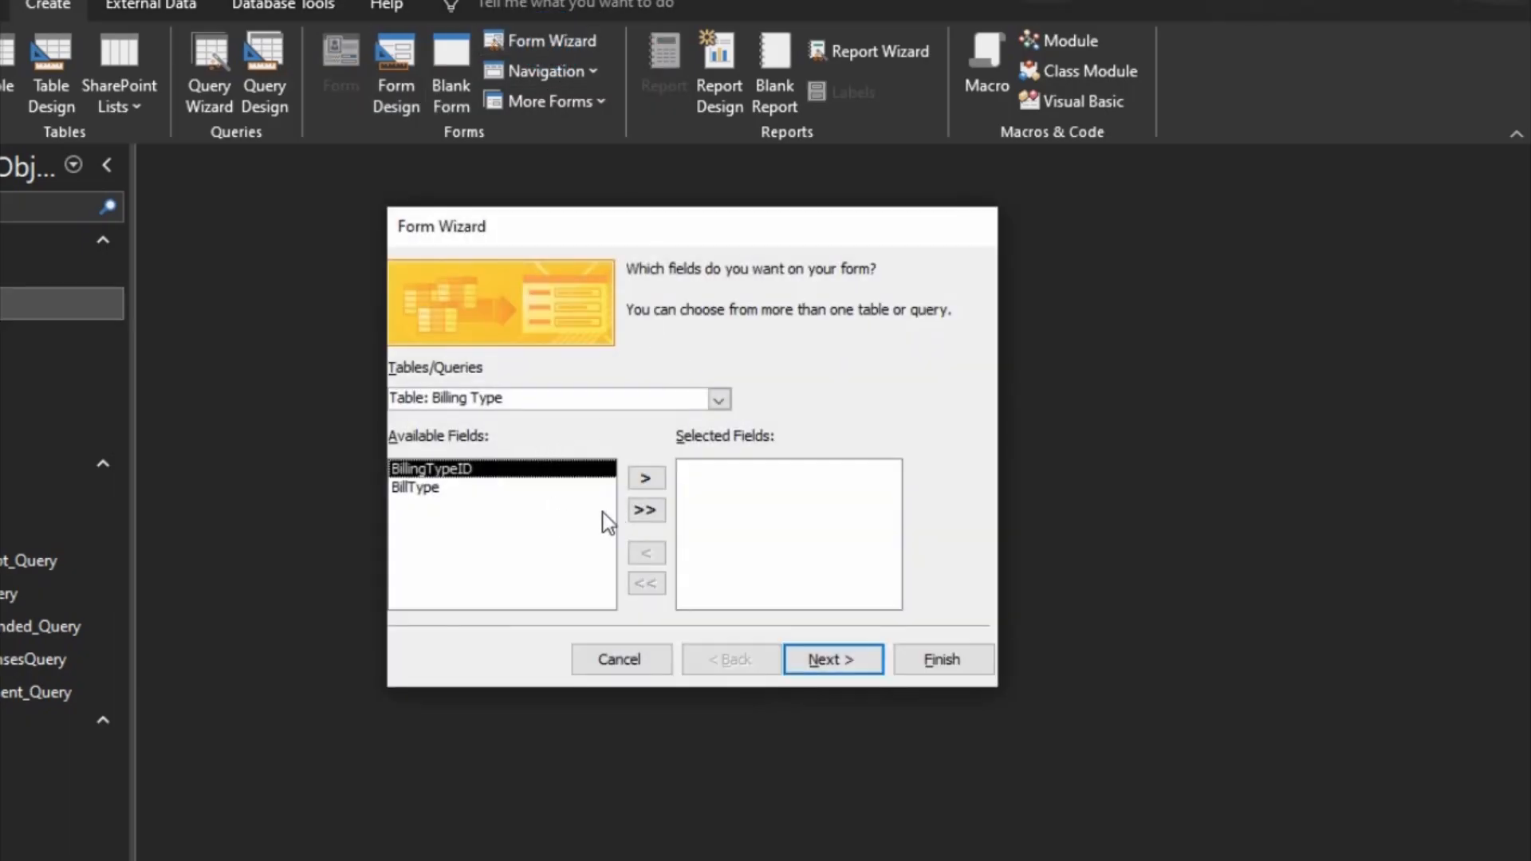
click(459, 487)
click(645, 478)
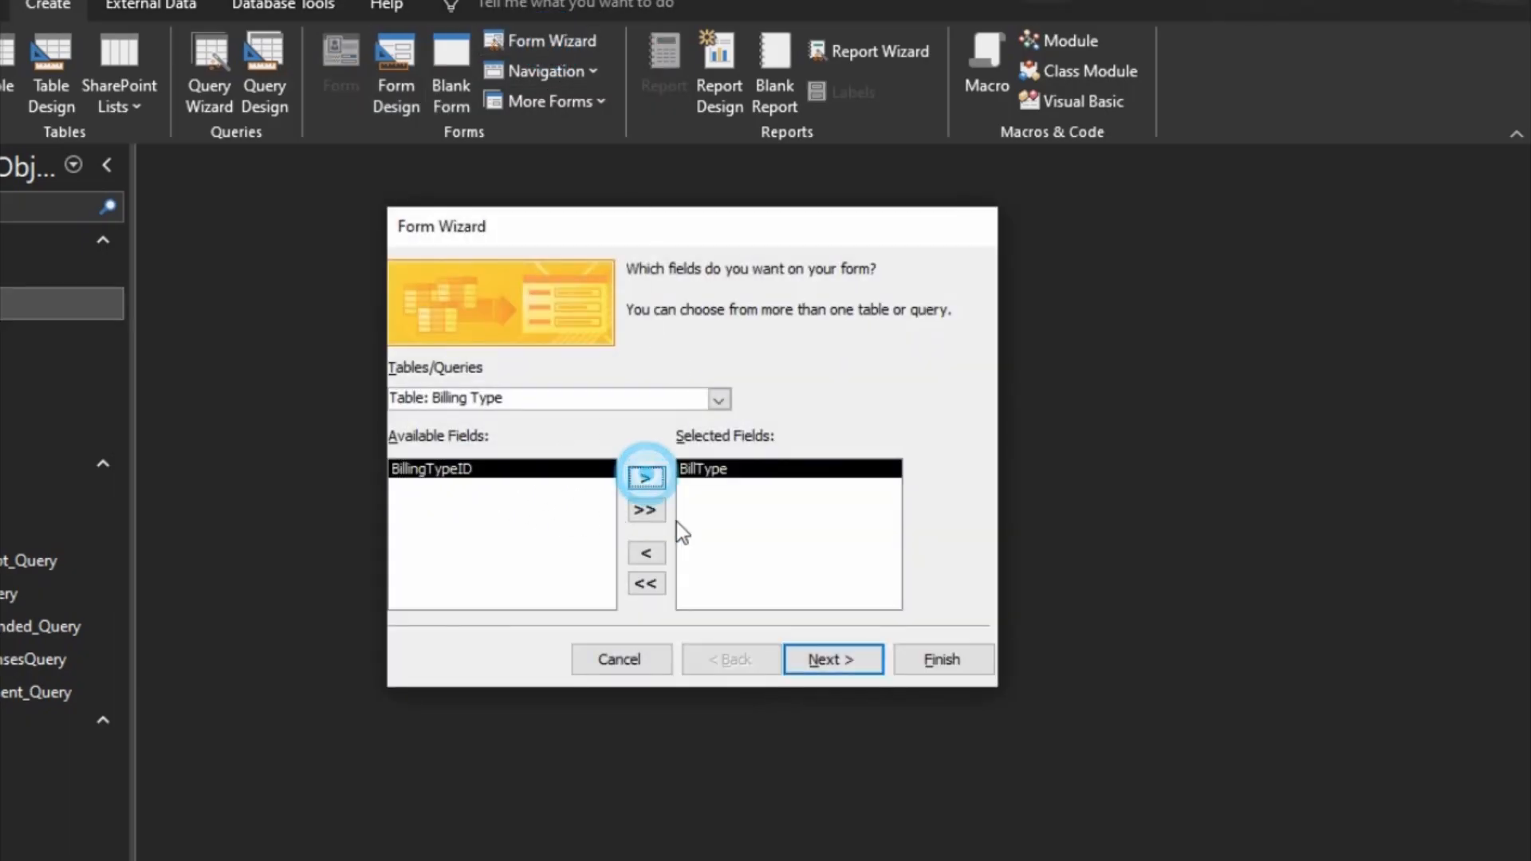
click(846, 663)
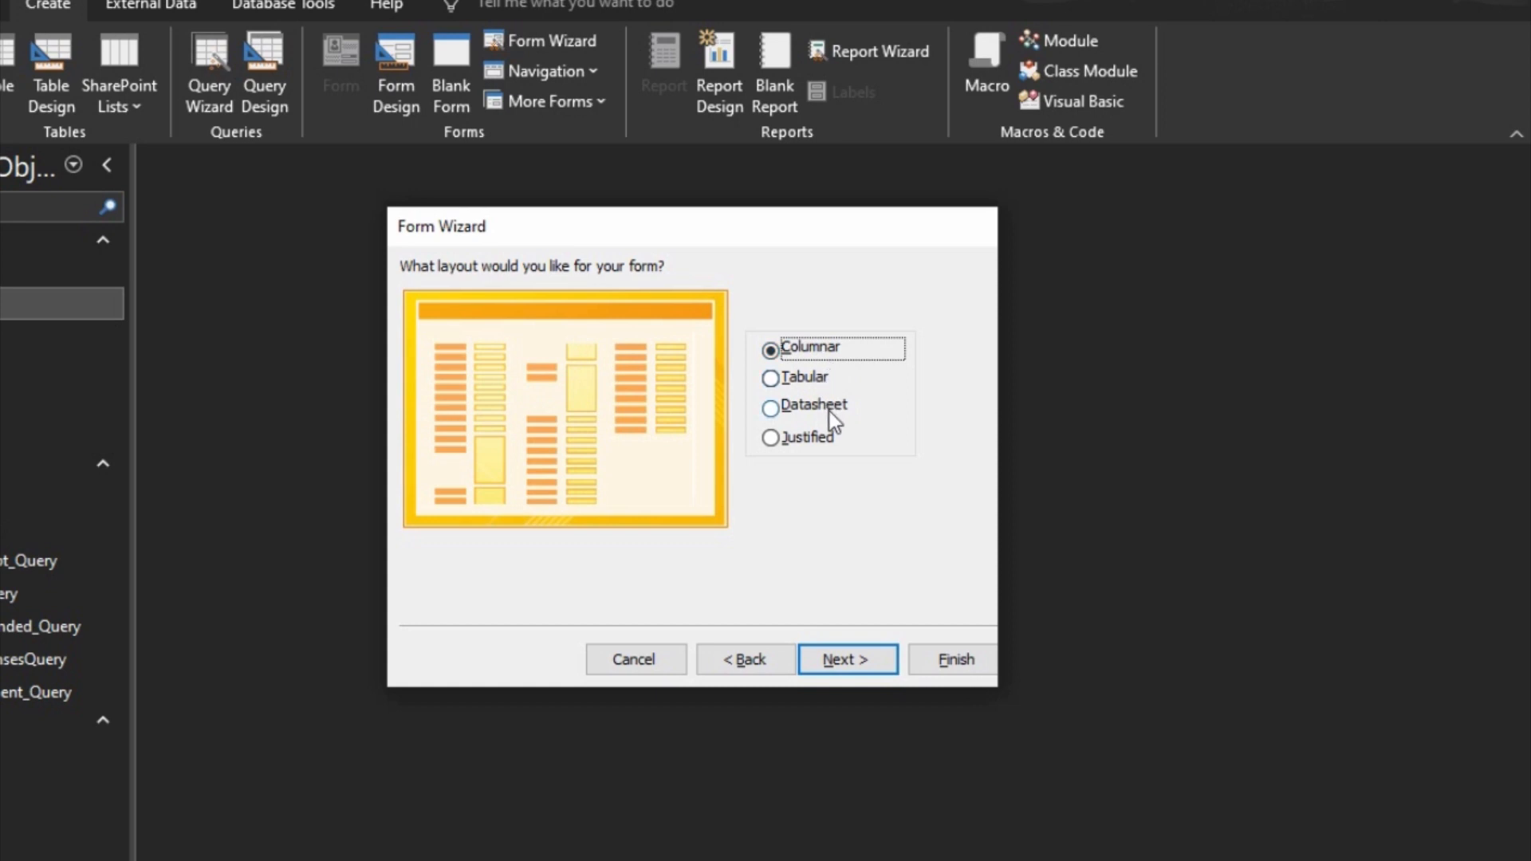
click(846, 662)
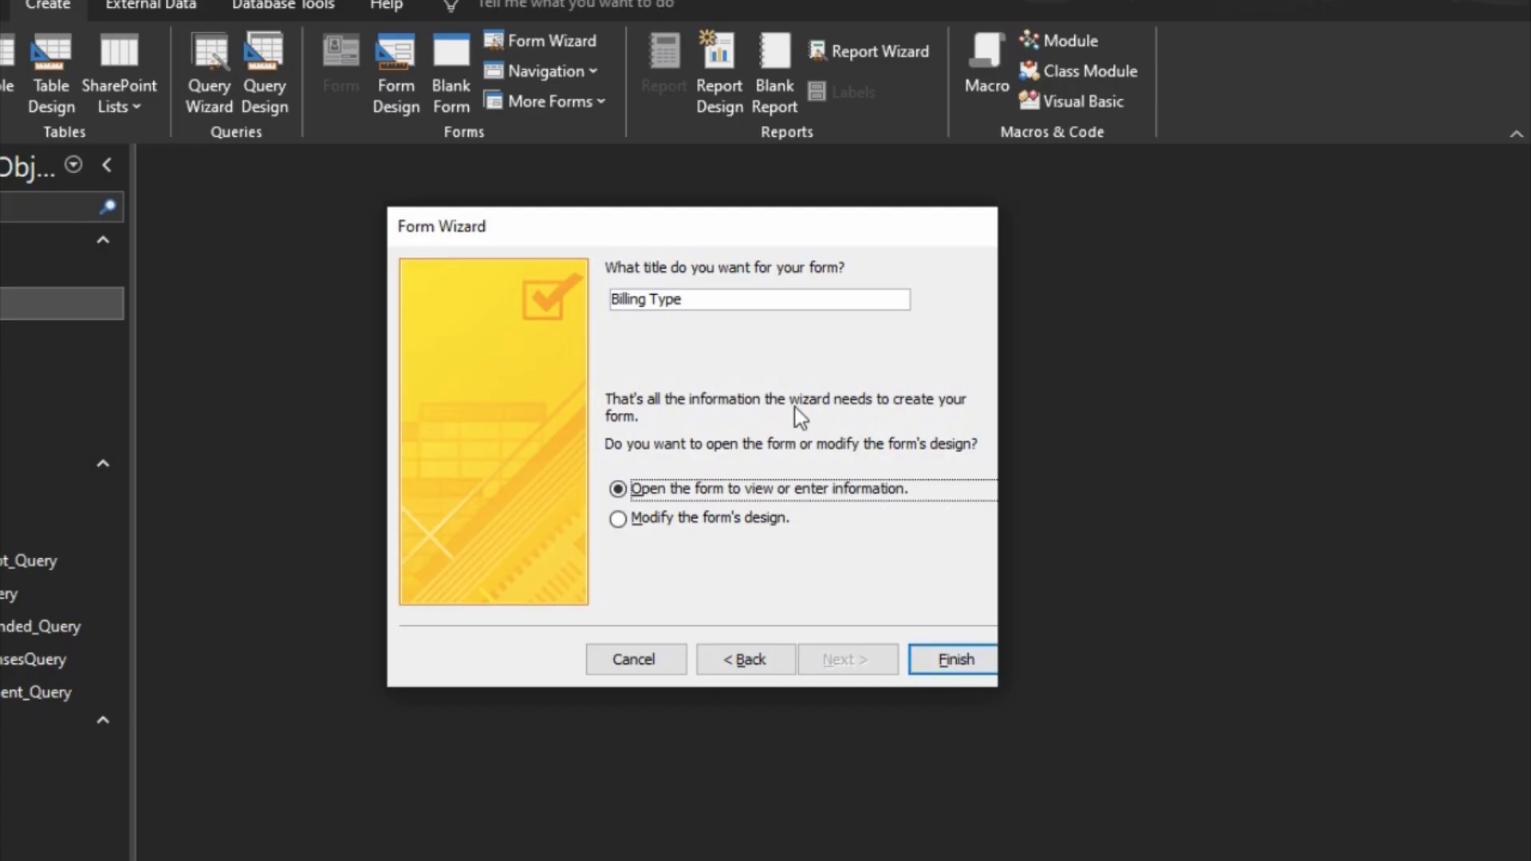
Step: Title the new form Add Bill Type and finish the wizard to create it
drag(693, 304, 611, 309)
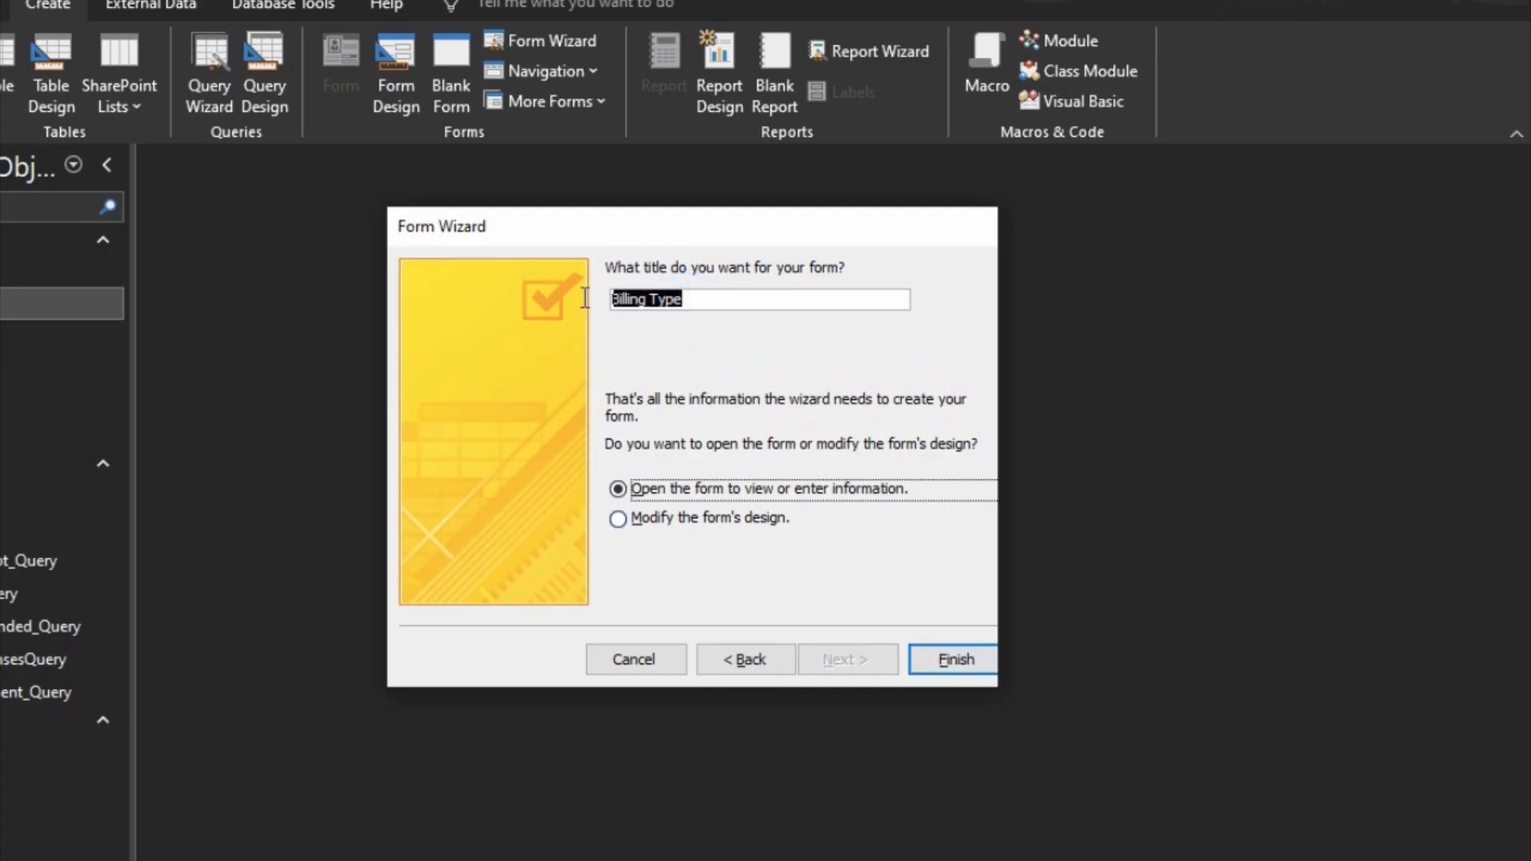
click(614, 298)
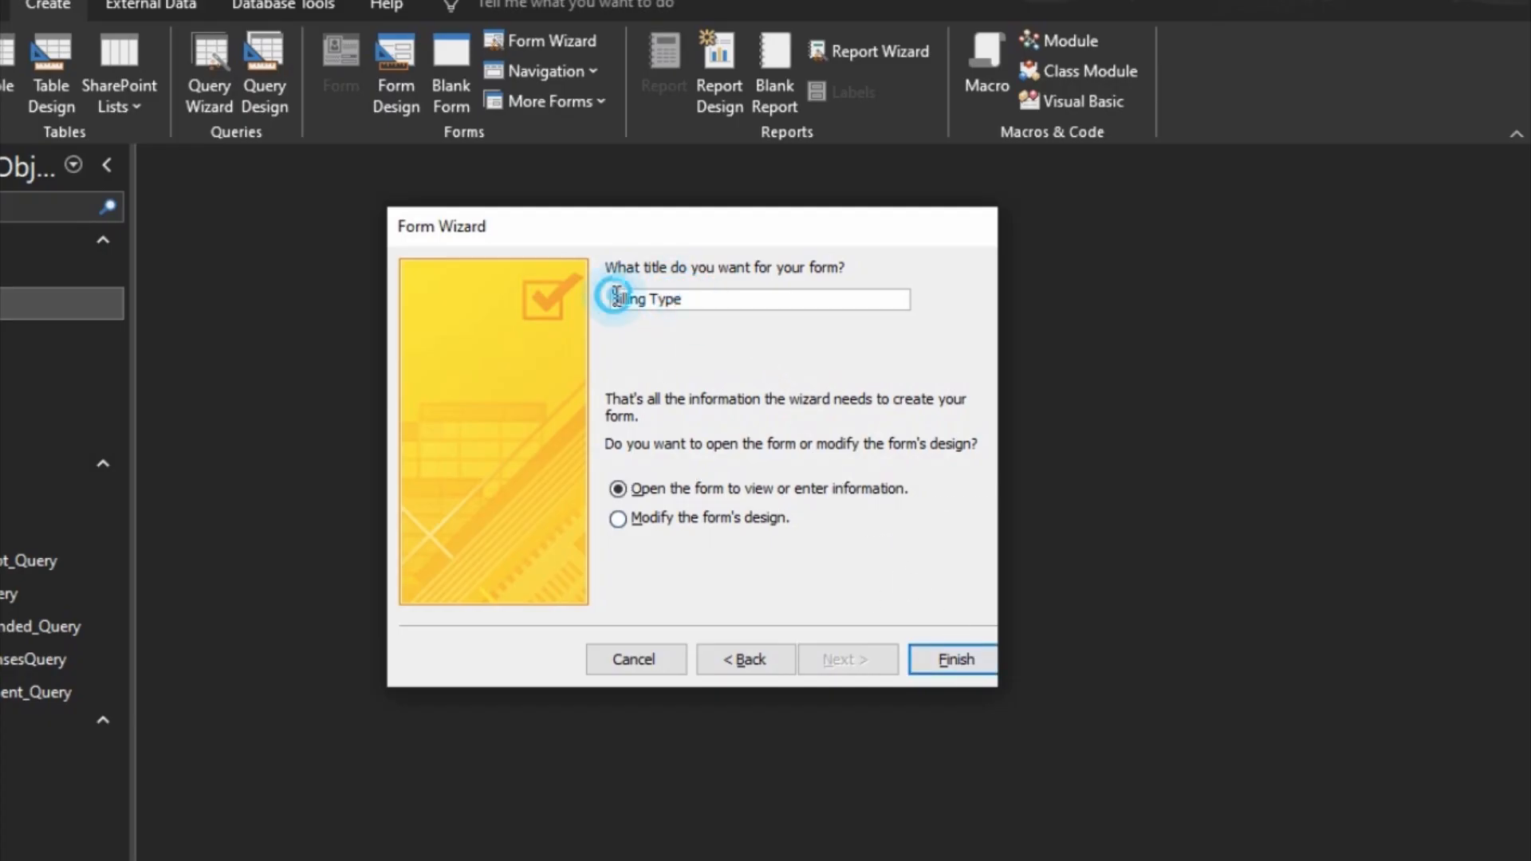
text(Add)
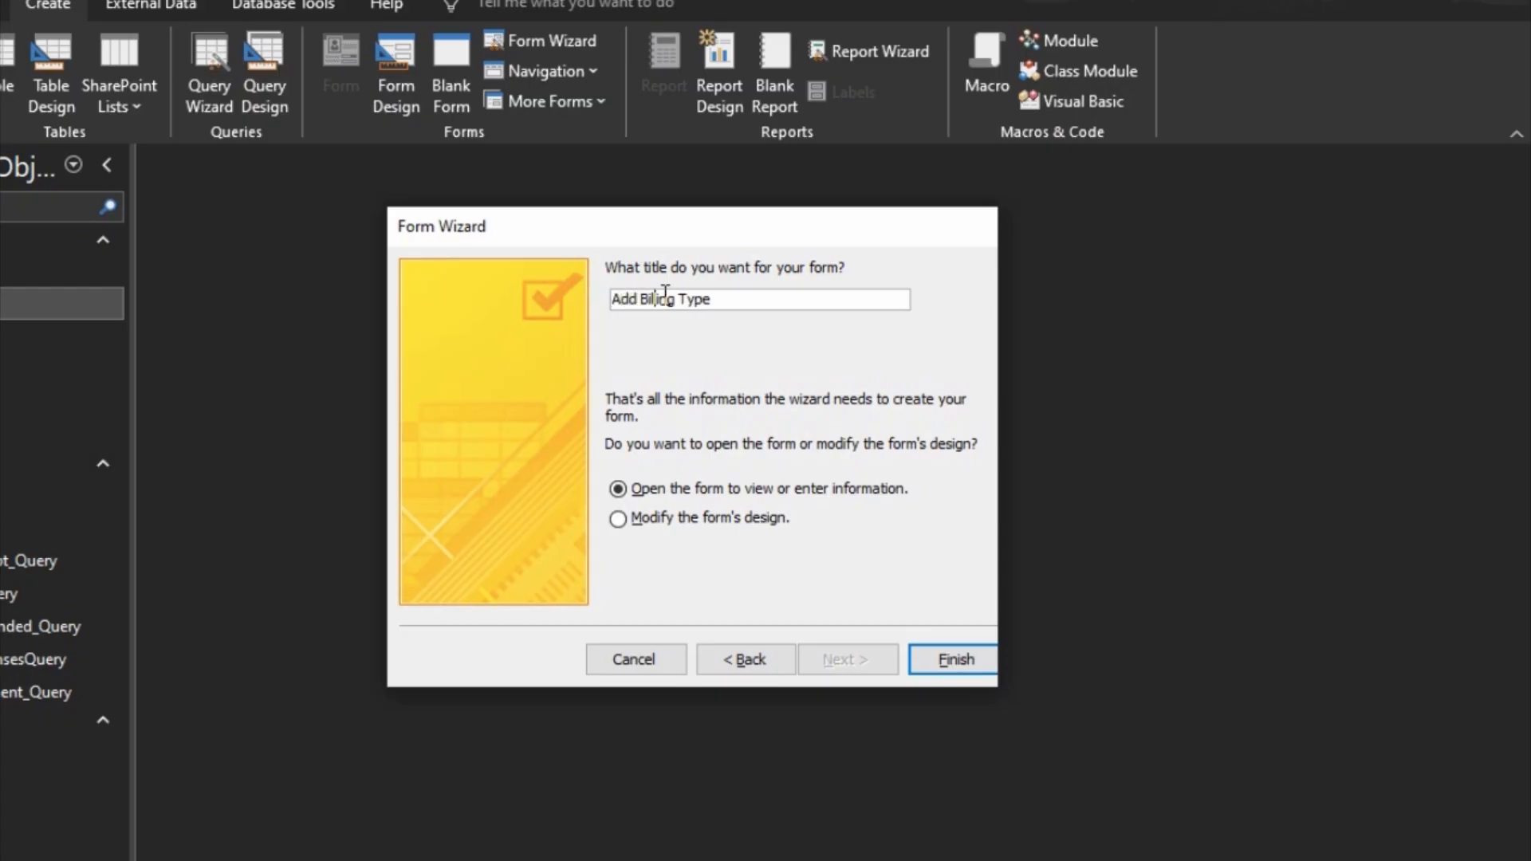
key(BackSpace)
key(BackSpace)
key(BackSpace)
key(BackSpace)
text(l)
click(949, 665)
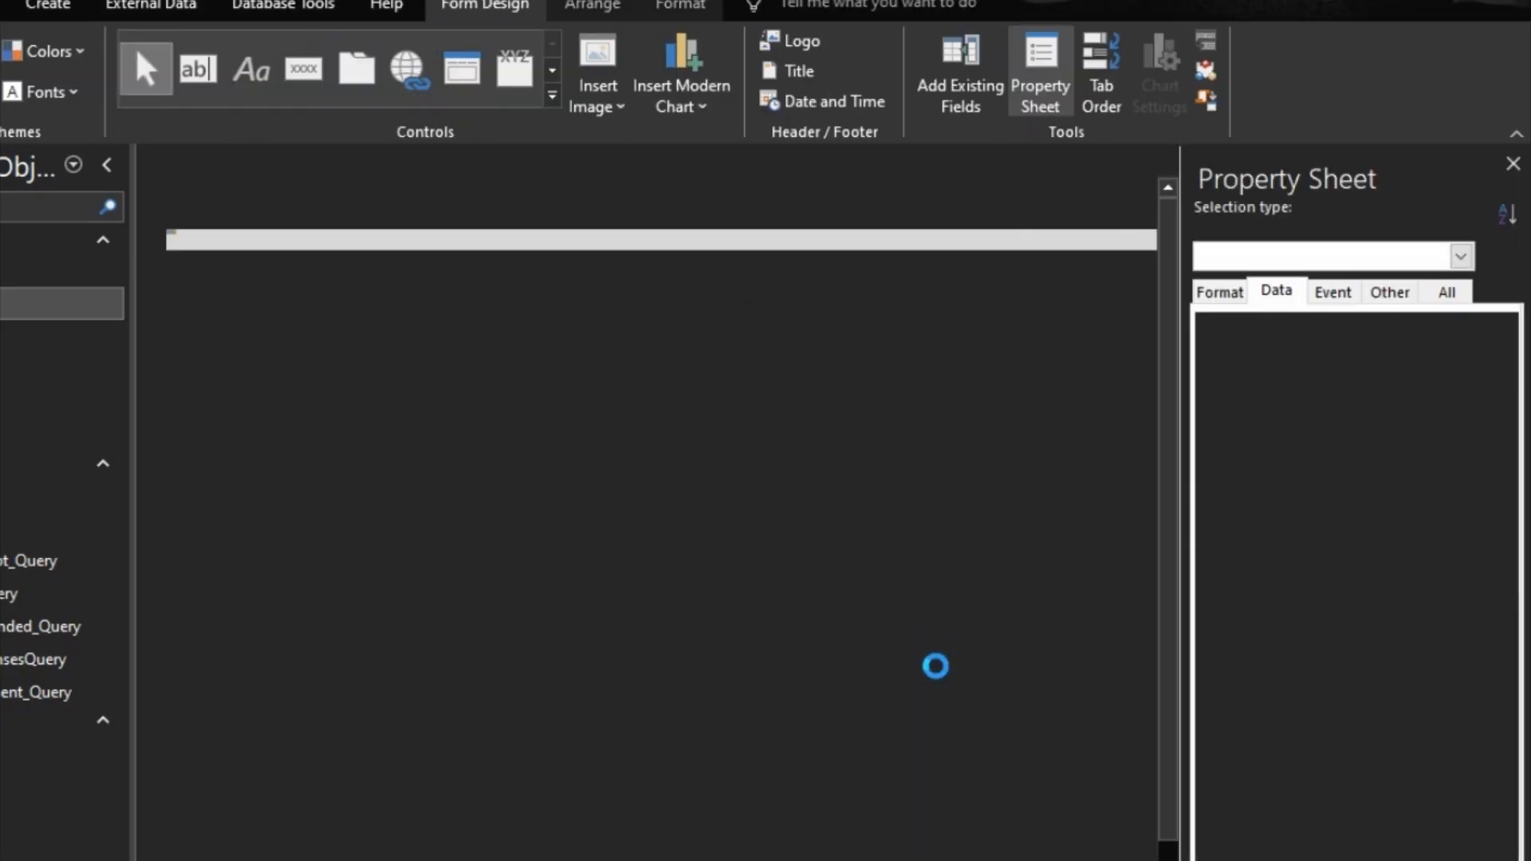
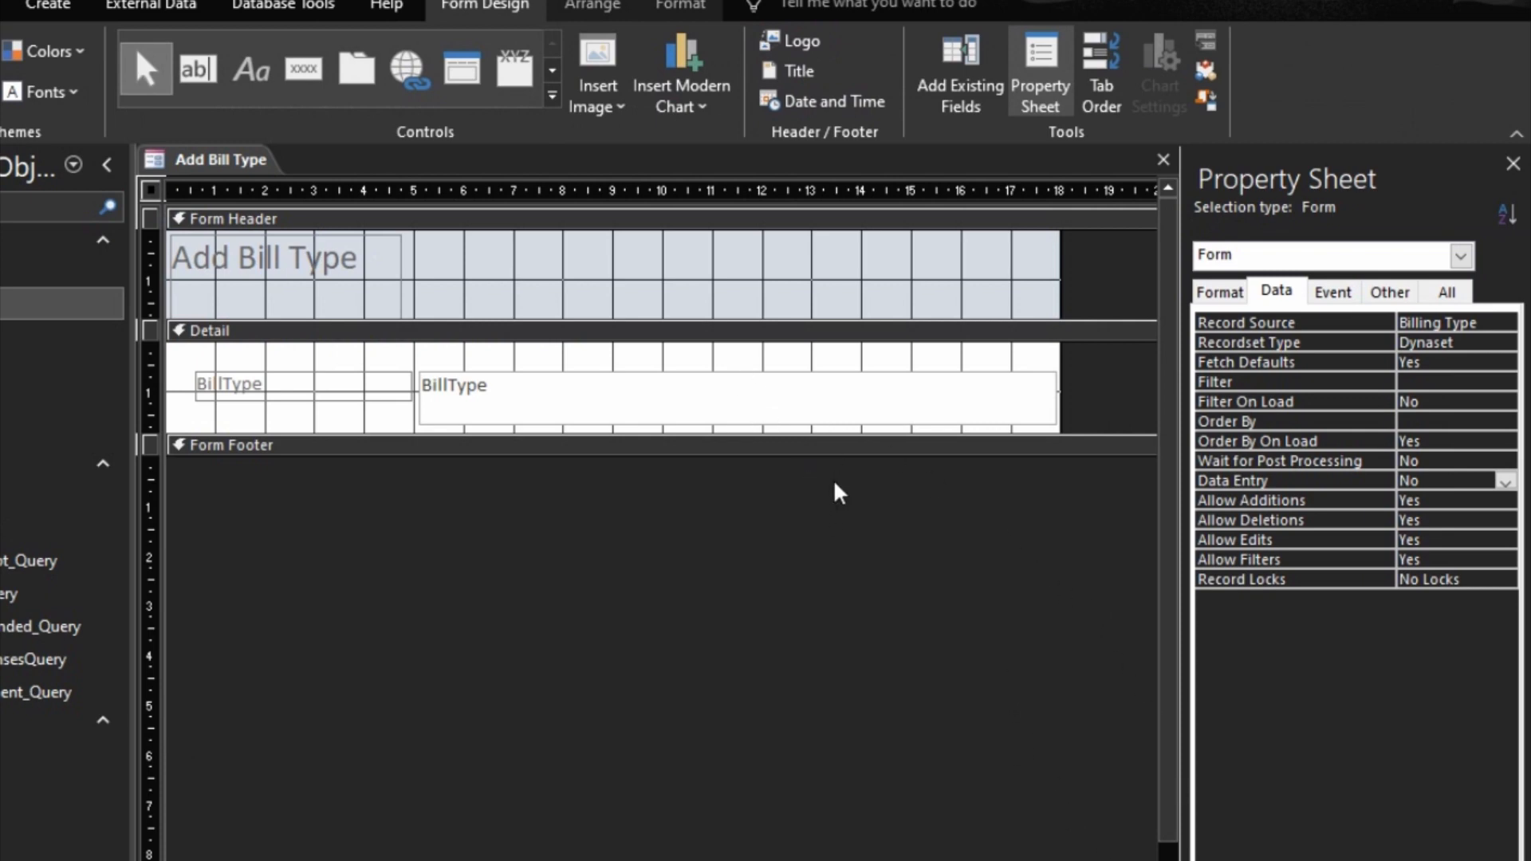
Step: Reduce the heights of the BillType text box and the Add Bill Type title label to fit one line of text
click(748, 385)
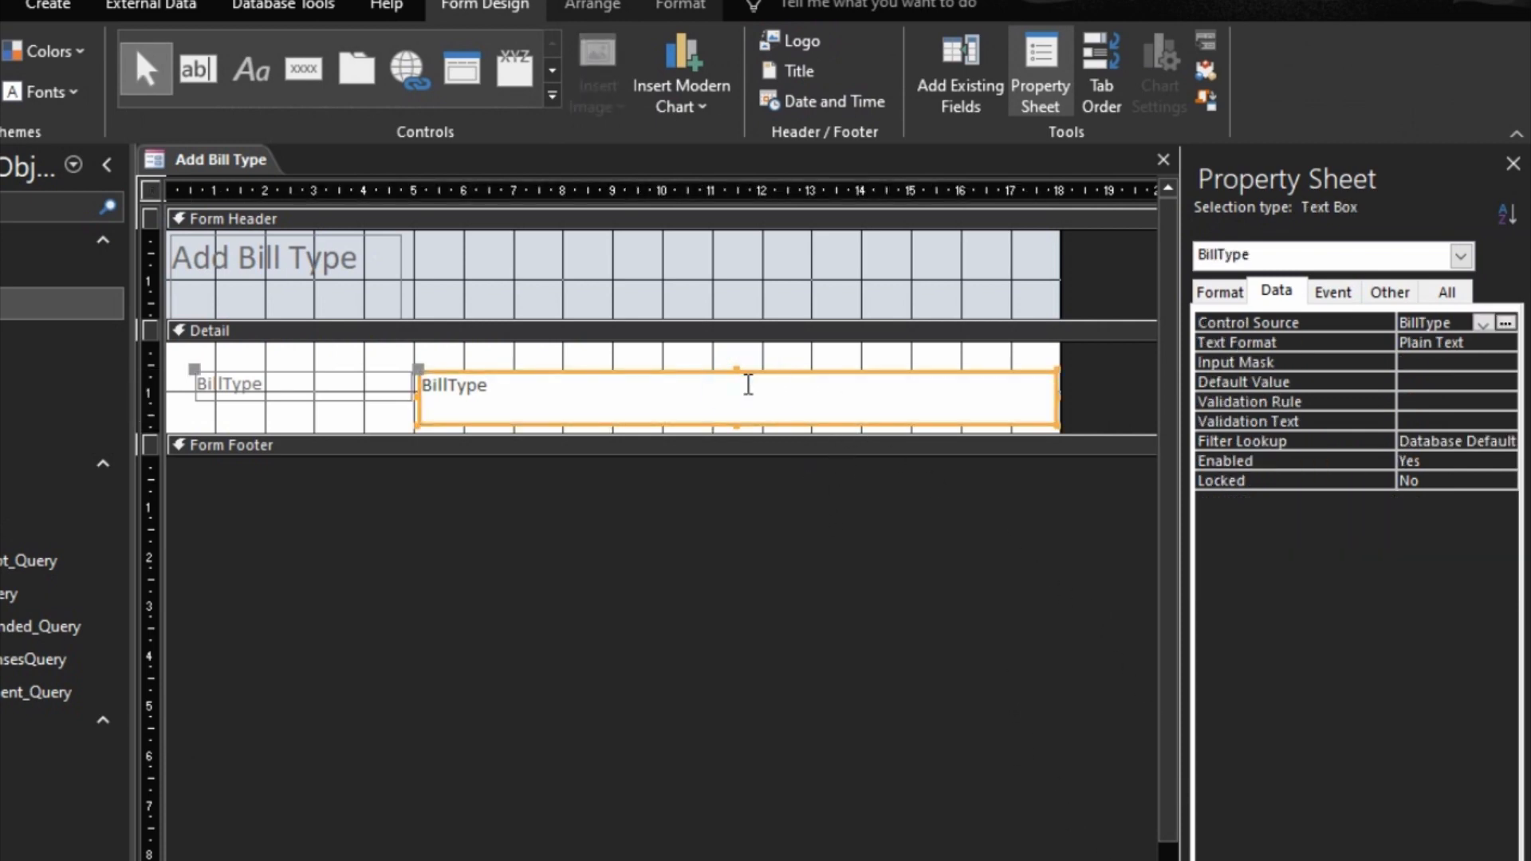
drag(735, 426, 730, 399)
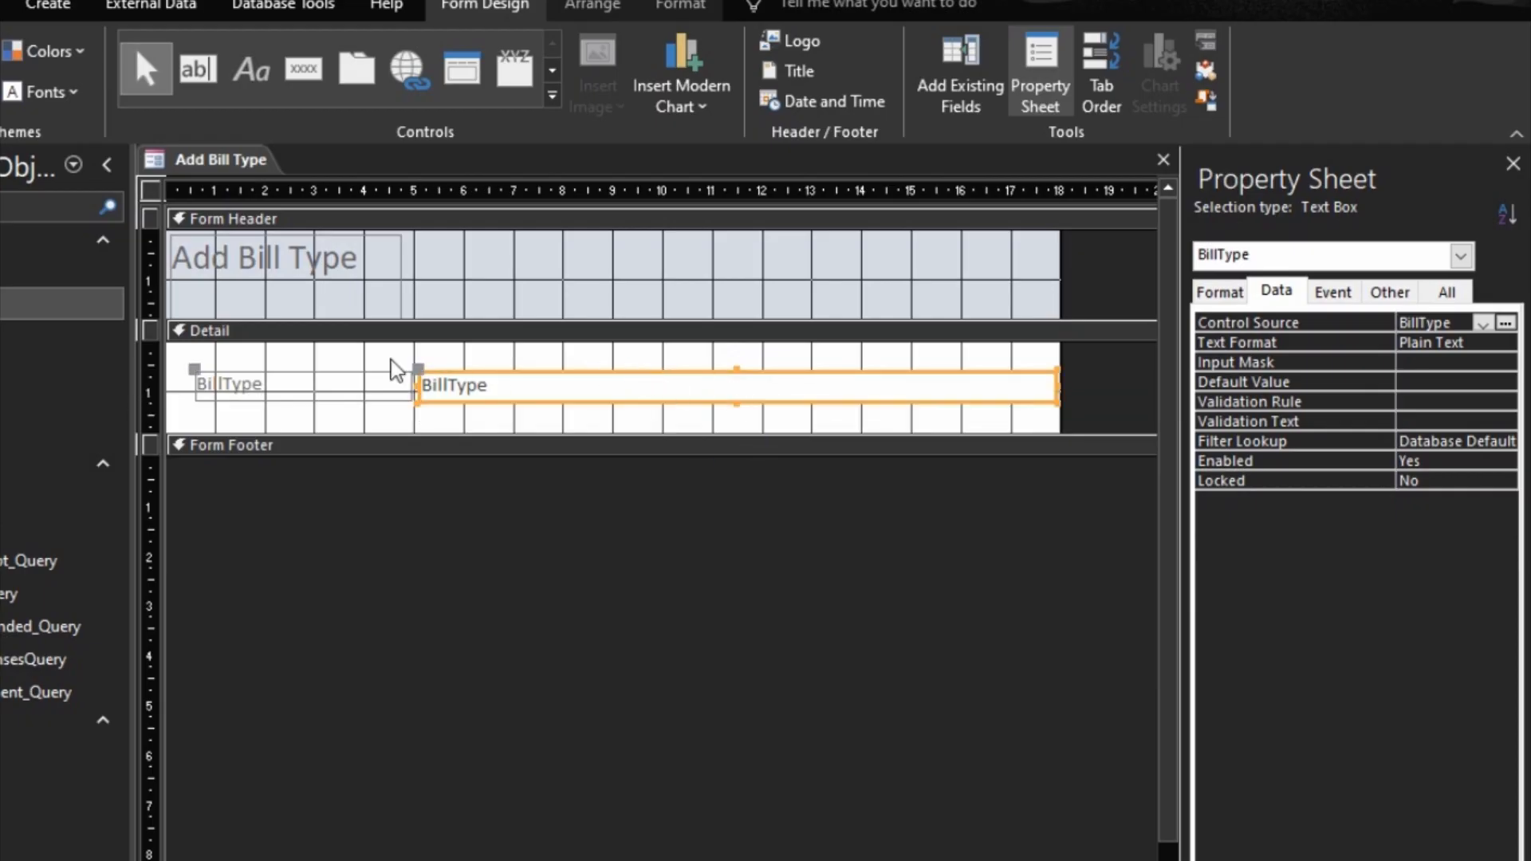
click(302, 267)
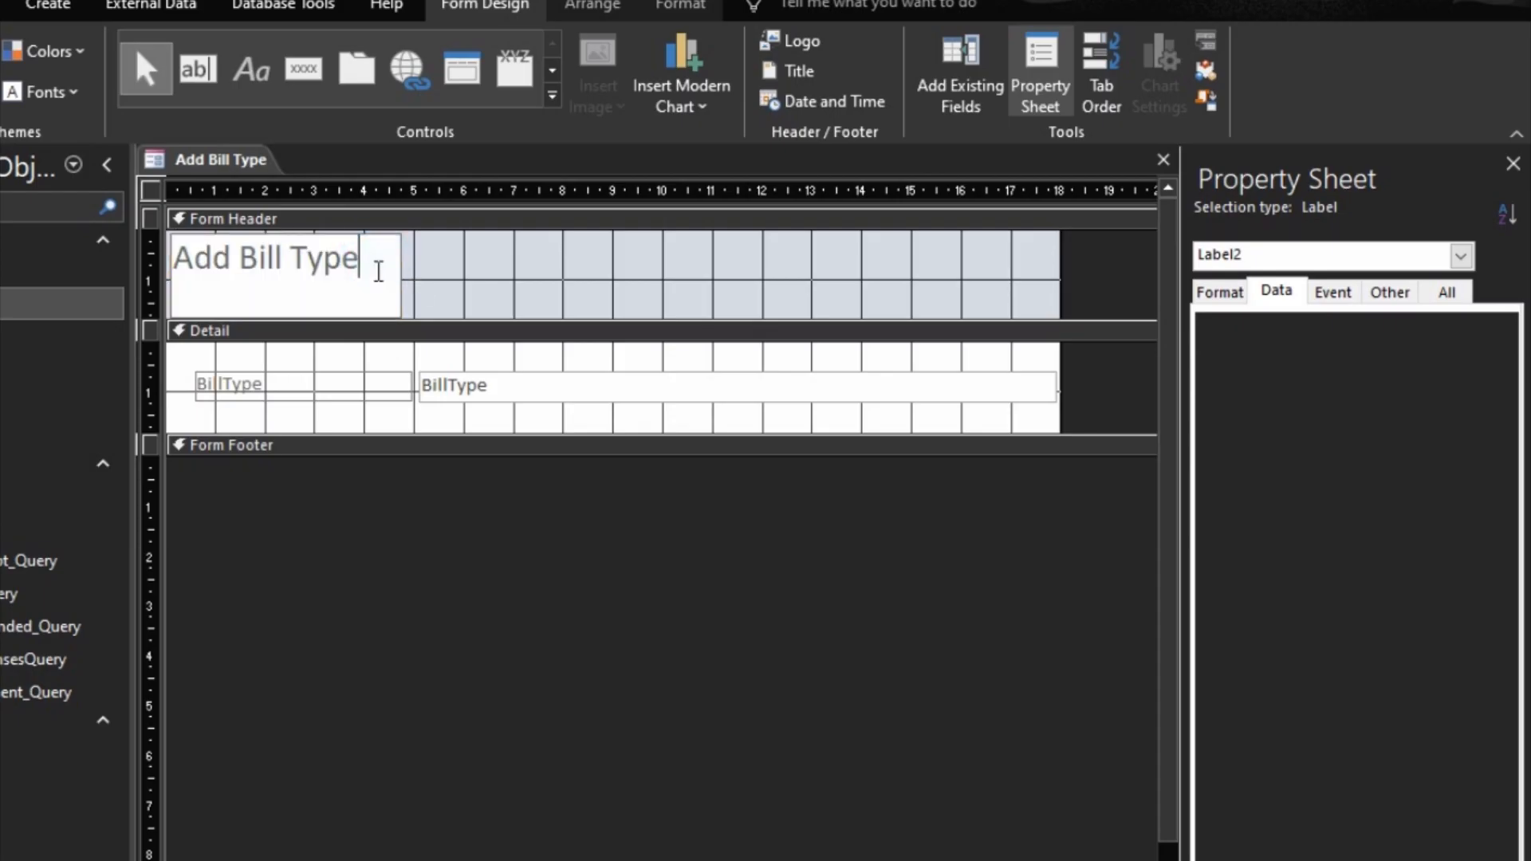
click(423, 264)
click(389, 264)
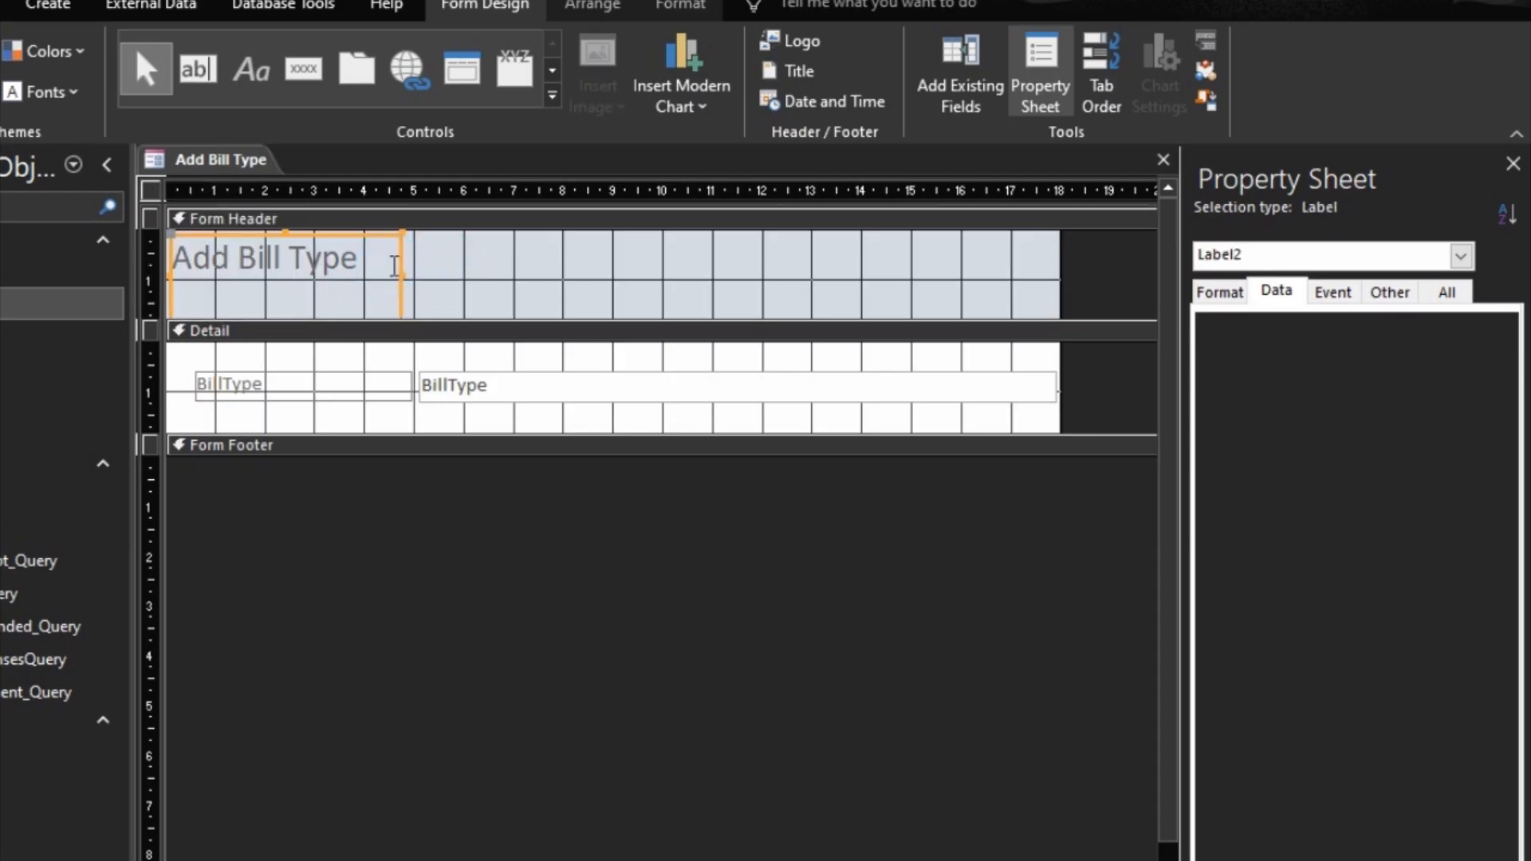
key(shift+Up)
key(shift+Up)
key(shift+Up)
key(shift+Up)
key(shift+Up)
key(shift+Up)
key(shift+Up)
key(shift+Up)
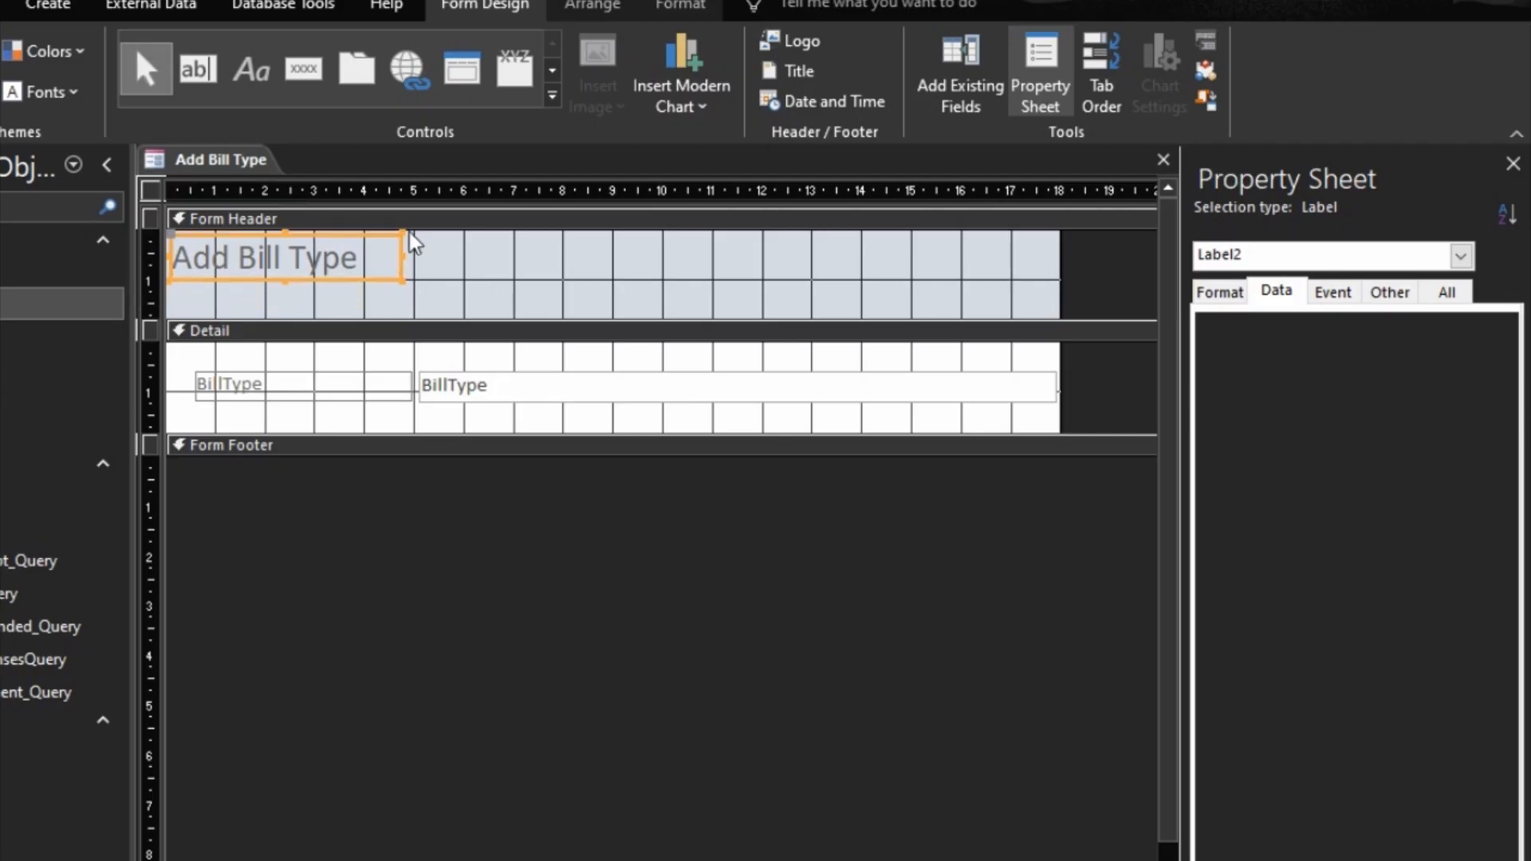
Step: Move the title label to the middle of the Form Header and change its text to ADD BILL TYPE
drag(400, 262, 741, 284)
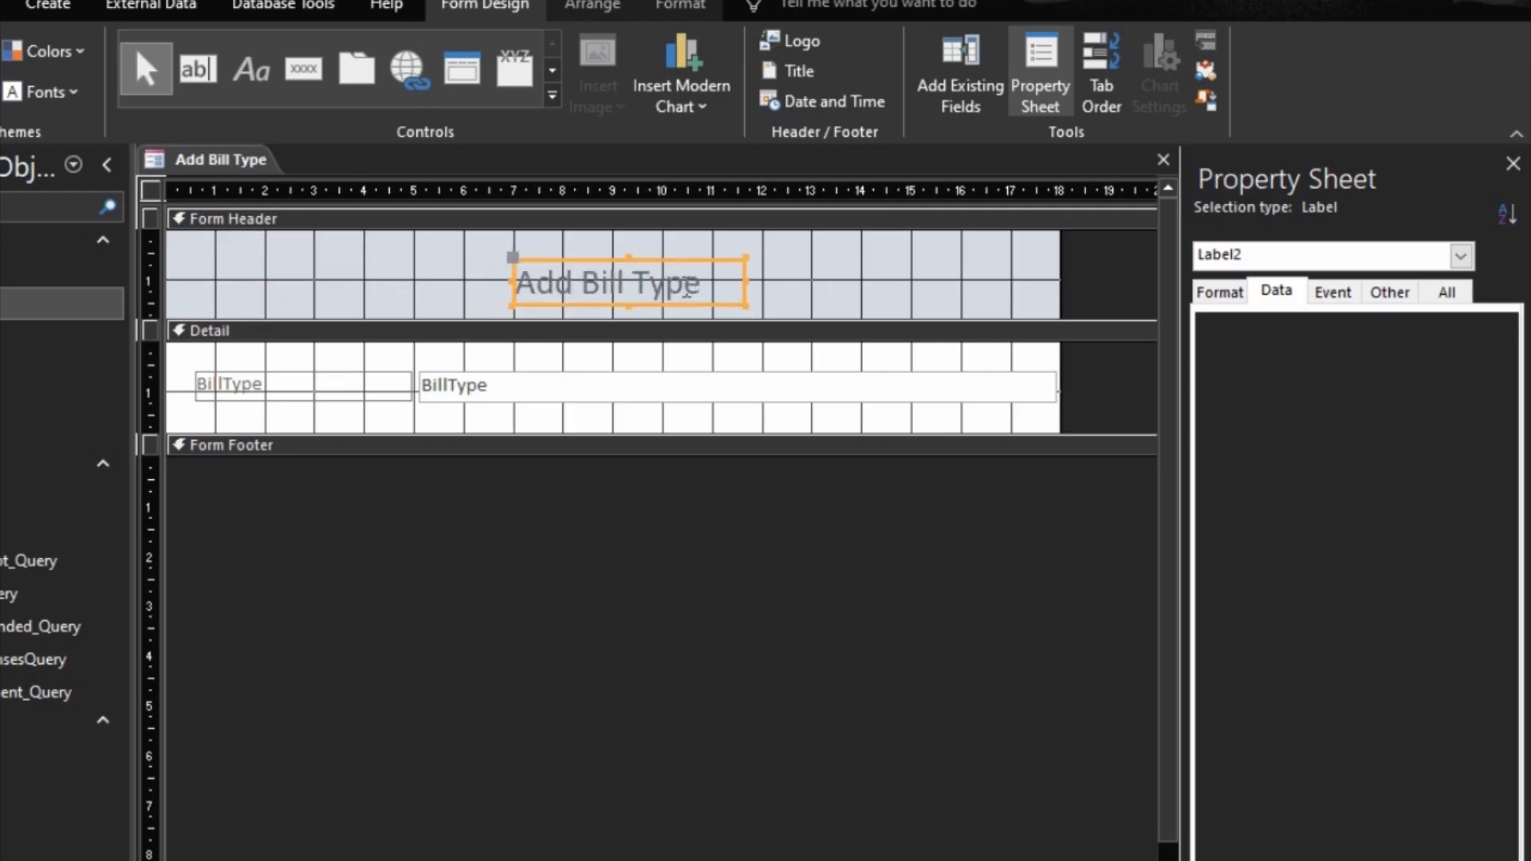
click(686, 291)
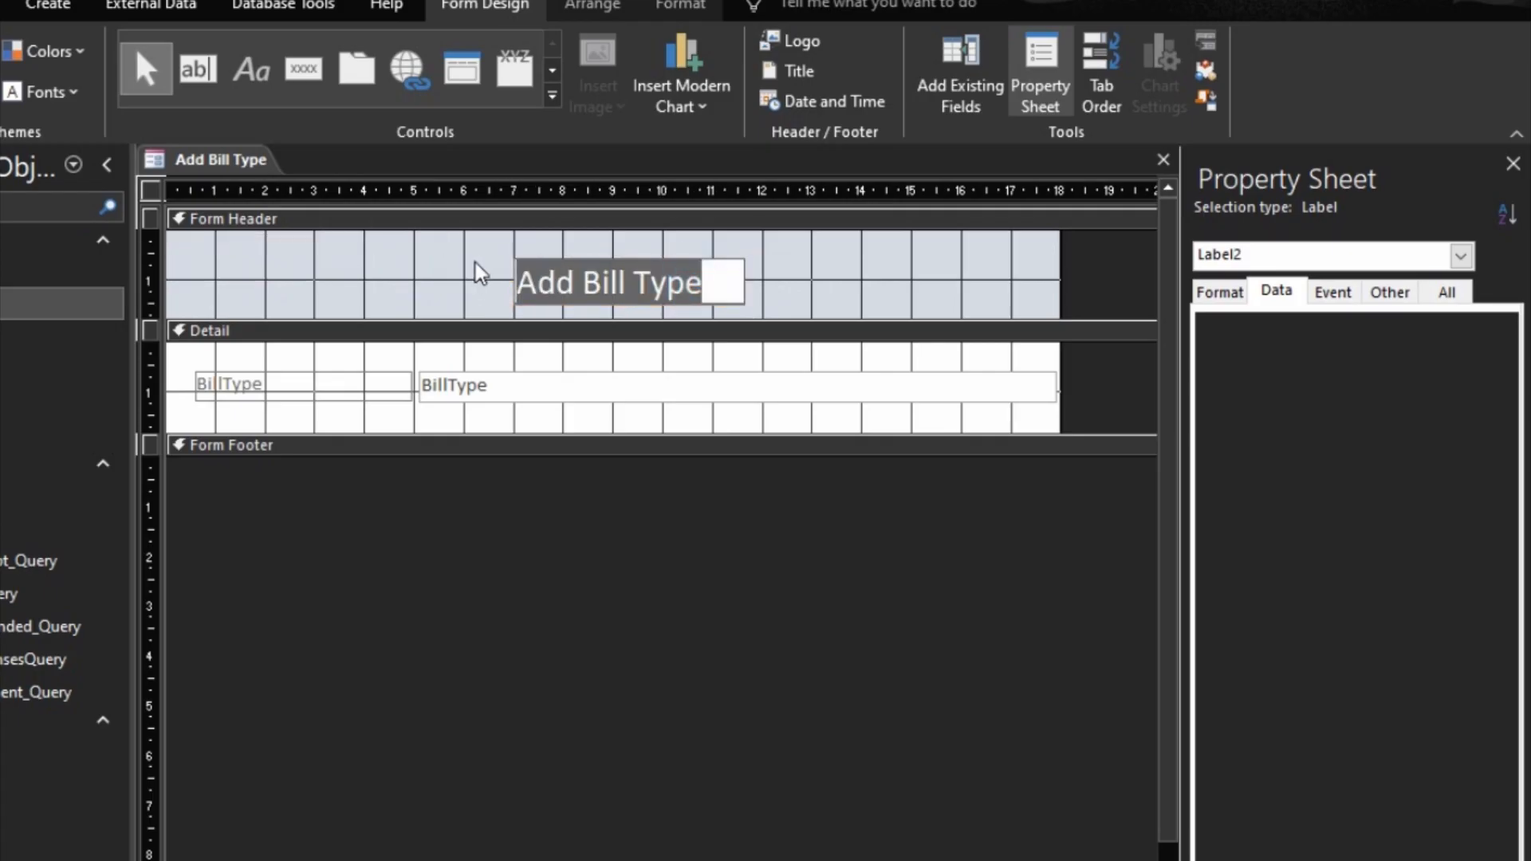
text(ADD BI)
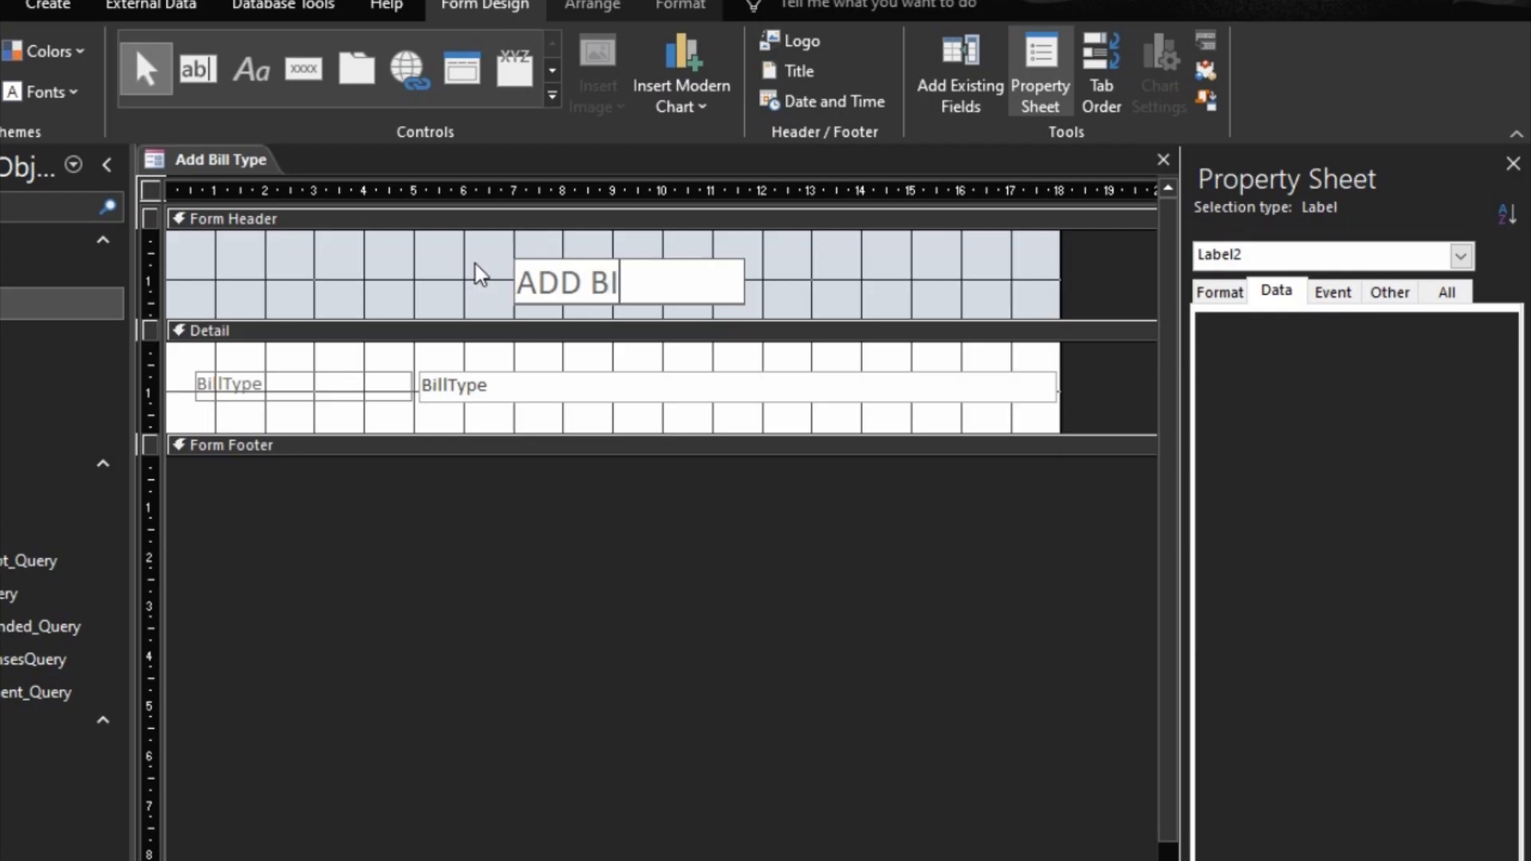
text(LL TYPE)
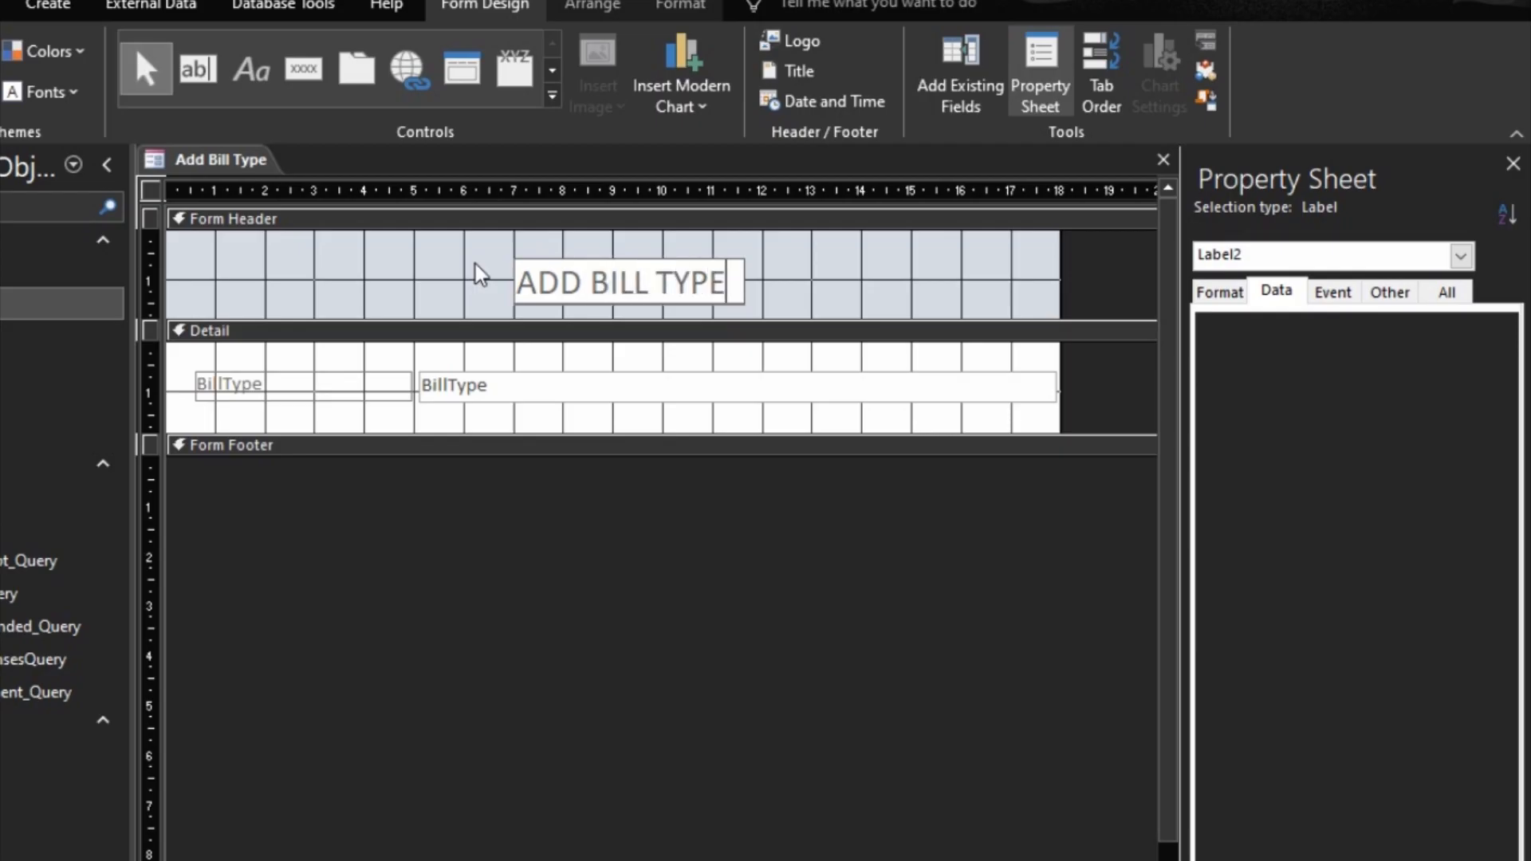
click(793, 284)
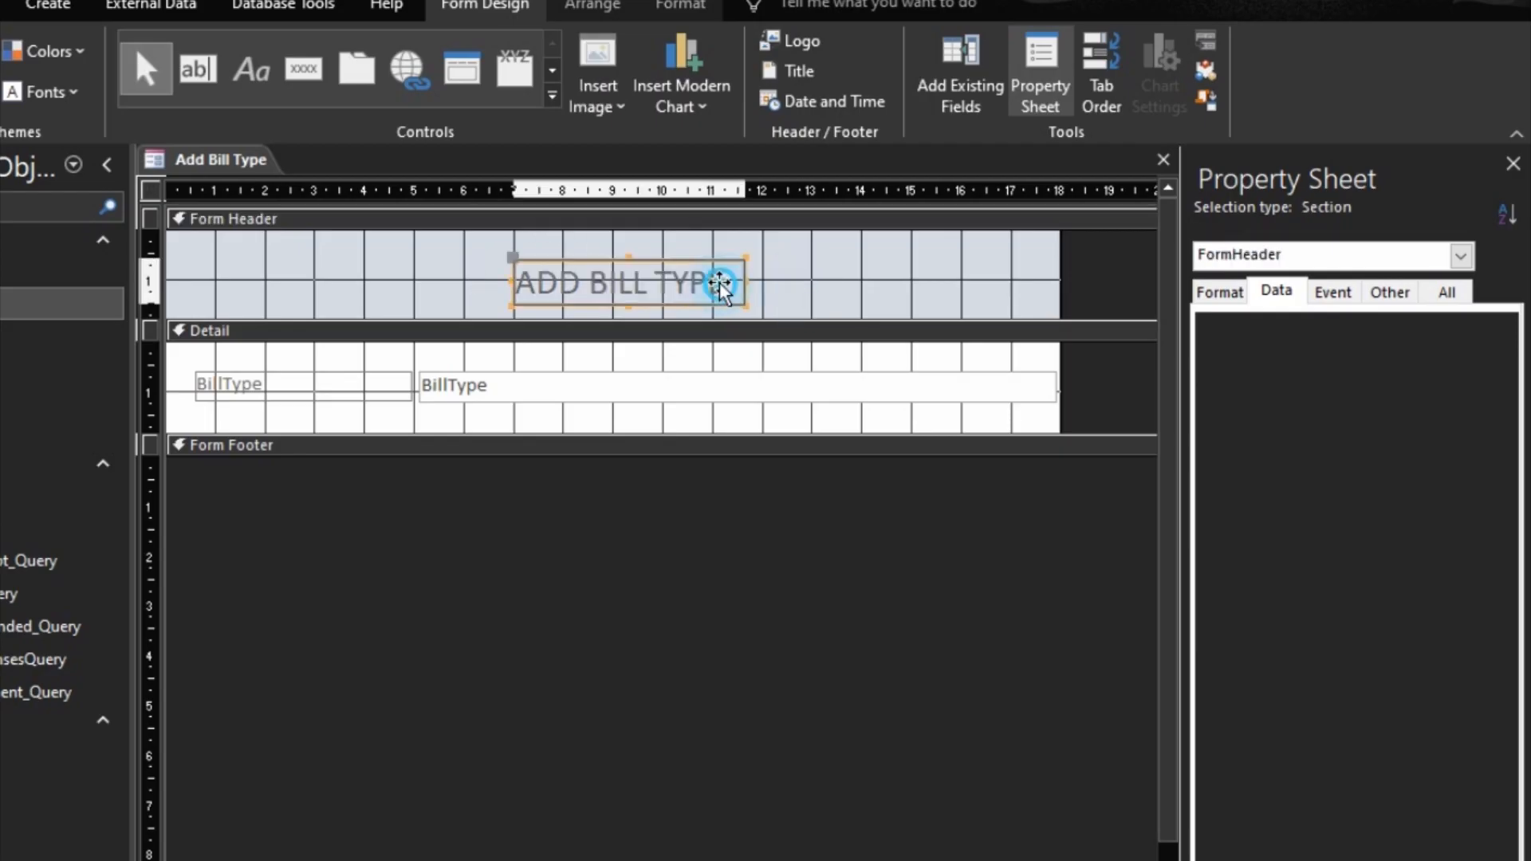
drag(718, 280, 720, 267)
Step: Group the BillType label and its text box into a stacked layout
click(421, 384)
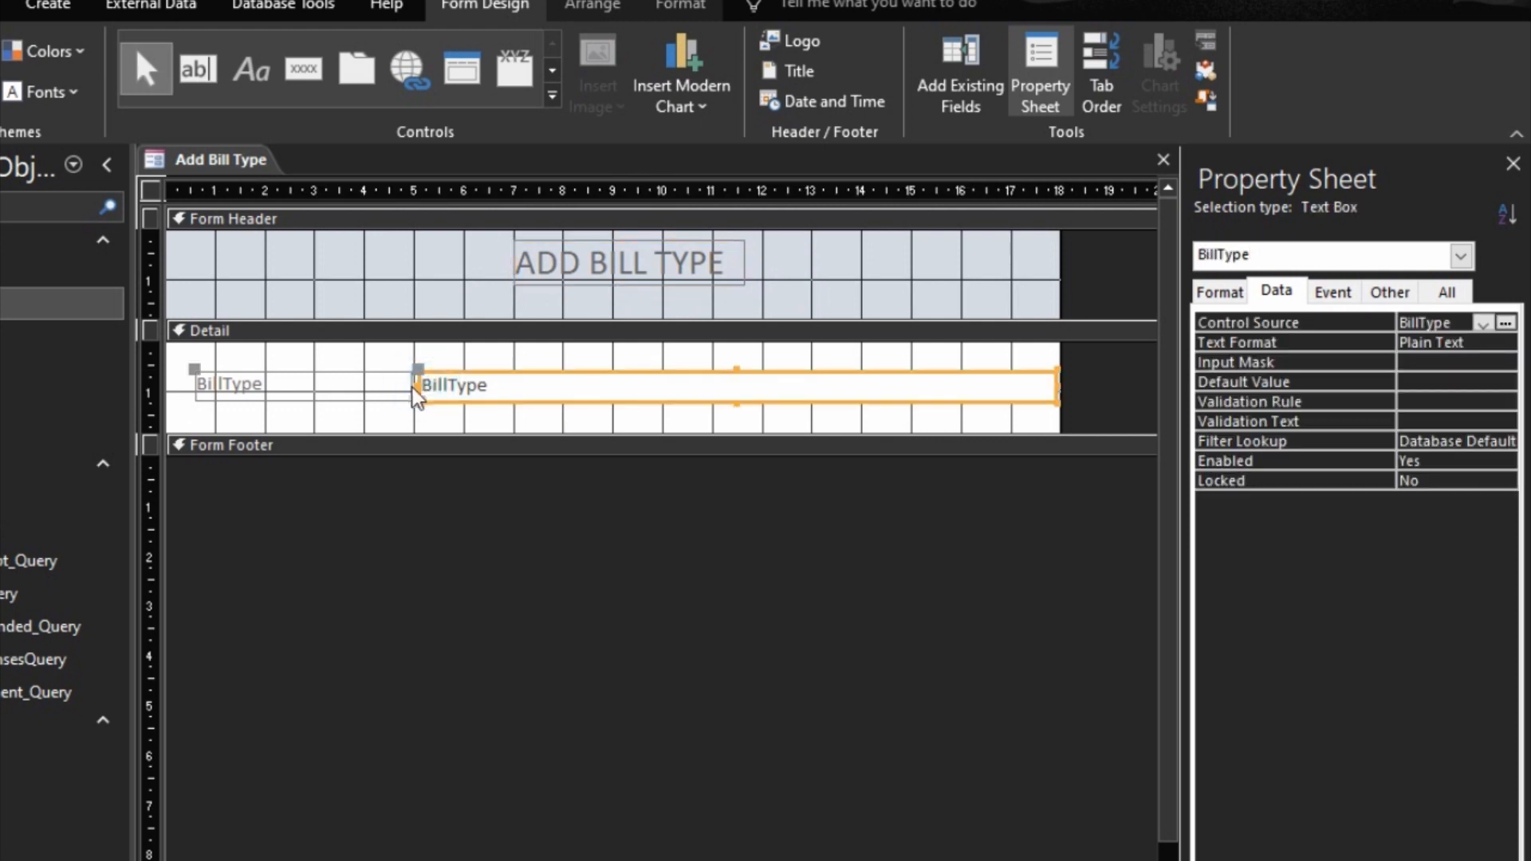
shift+click(410, 382)
right_click(428, 384)
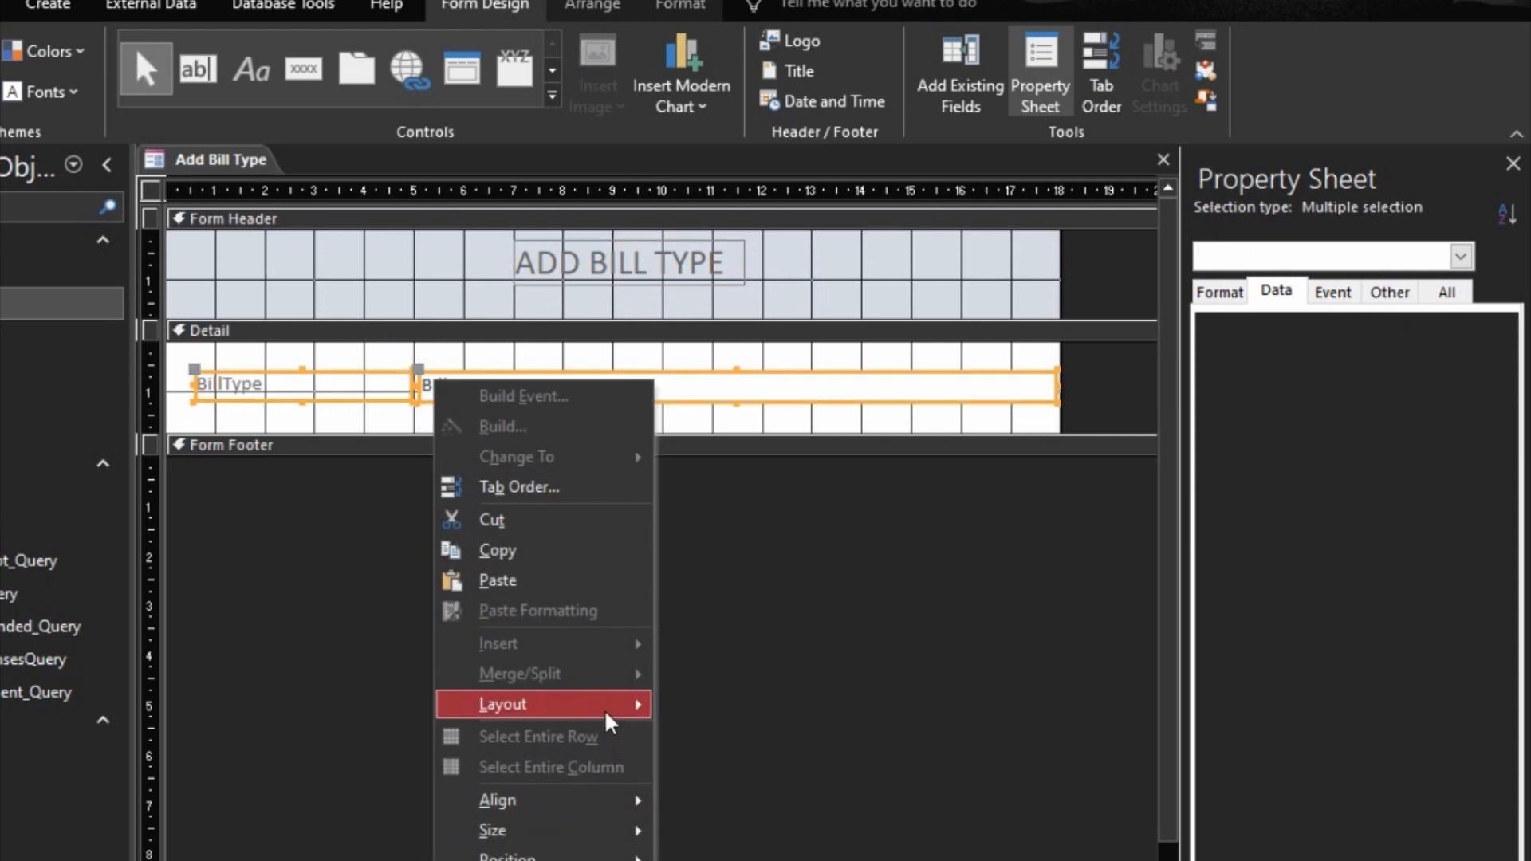
mouse_move(610, 718)
click(702, 737)
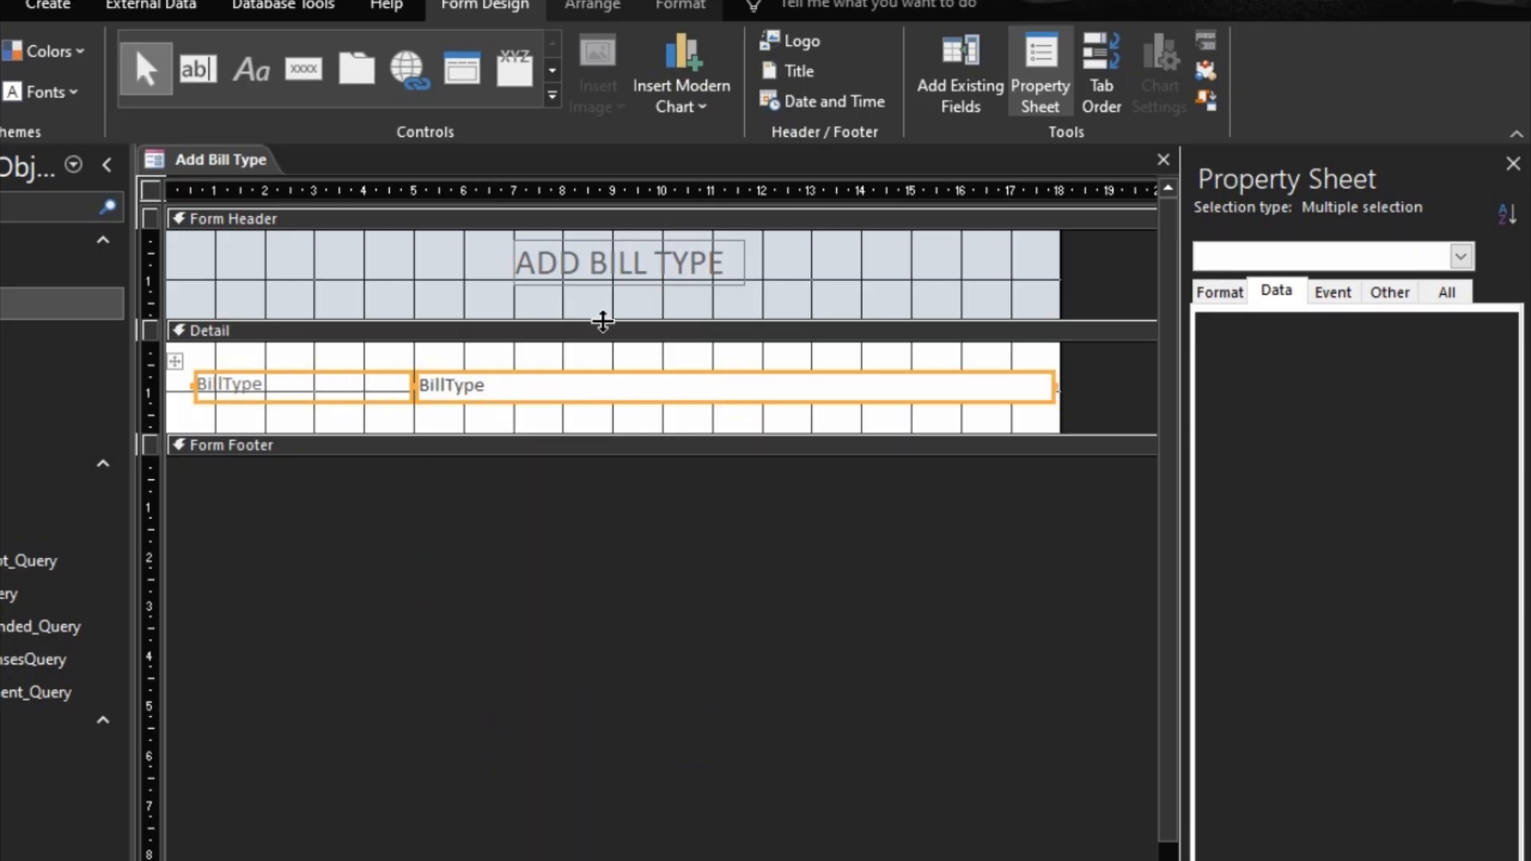
Step: Set the BillType label and text box to font size 12 with black text
click(678, 8)
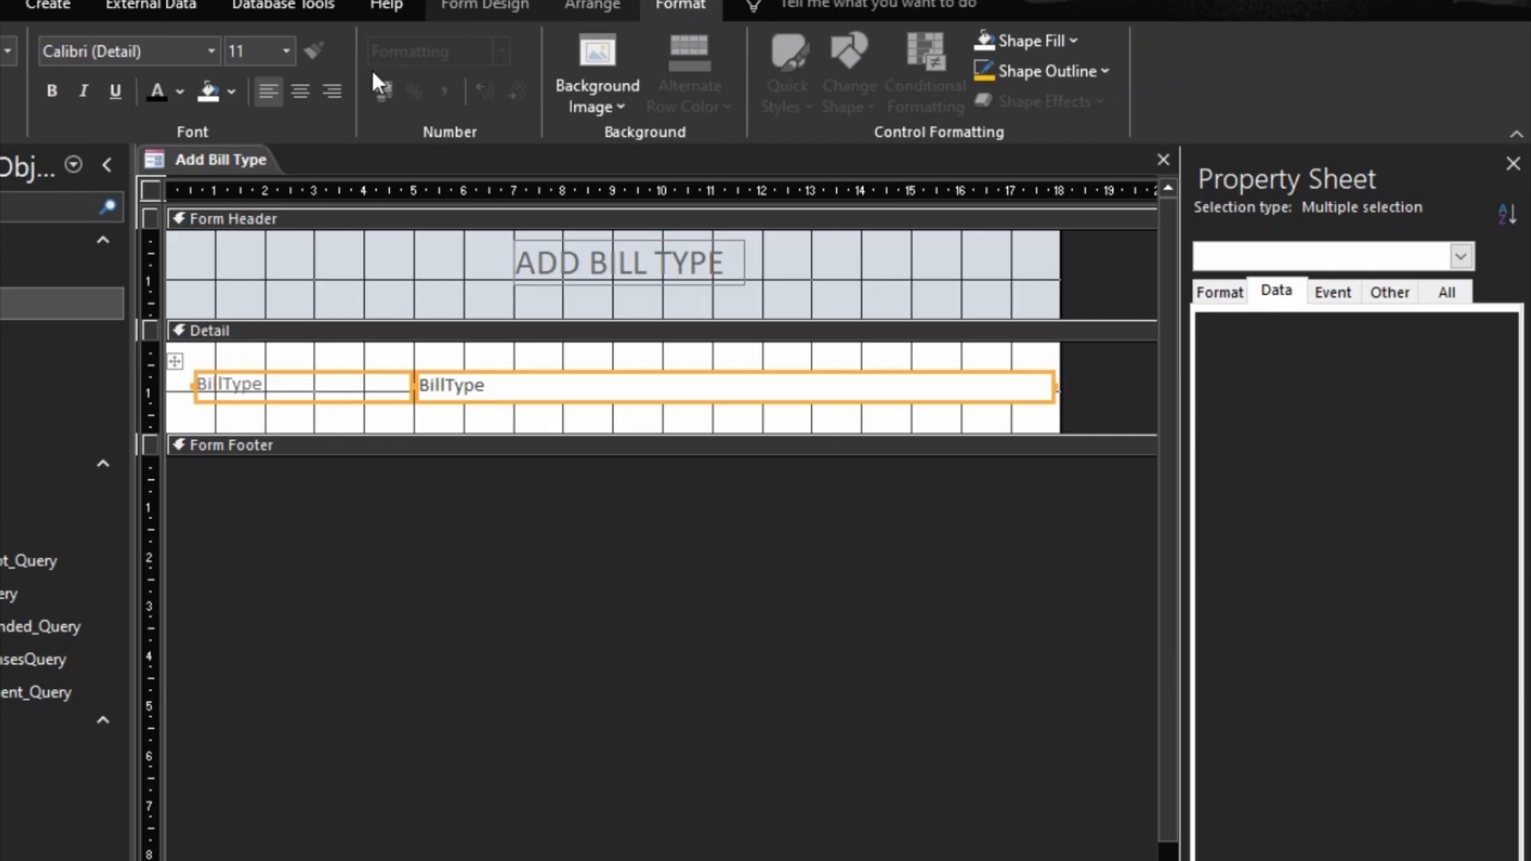
click(287, 50)
click(260, 175)
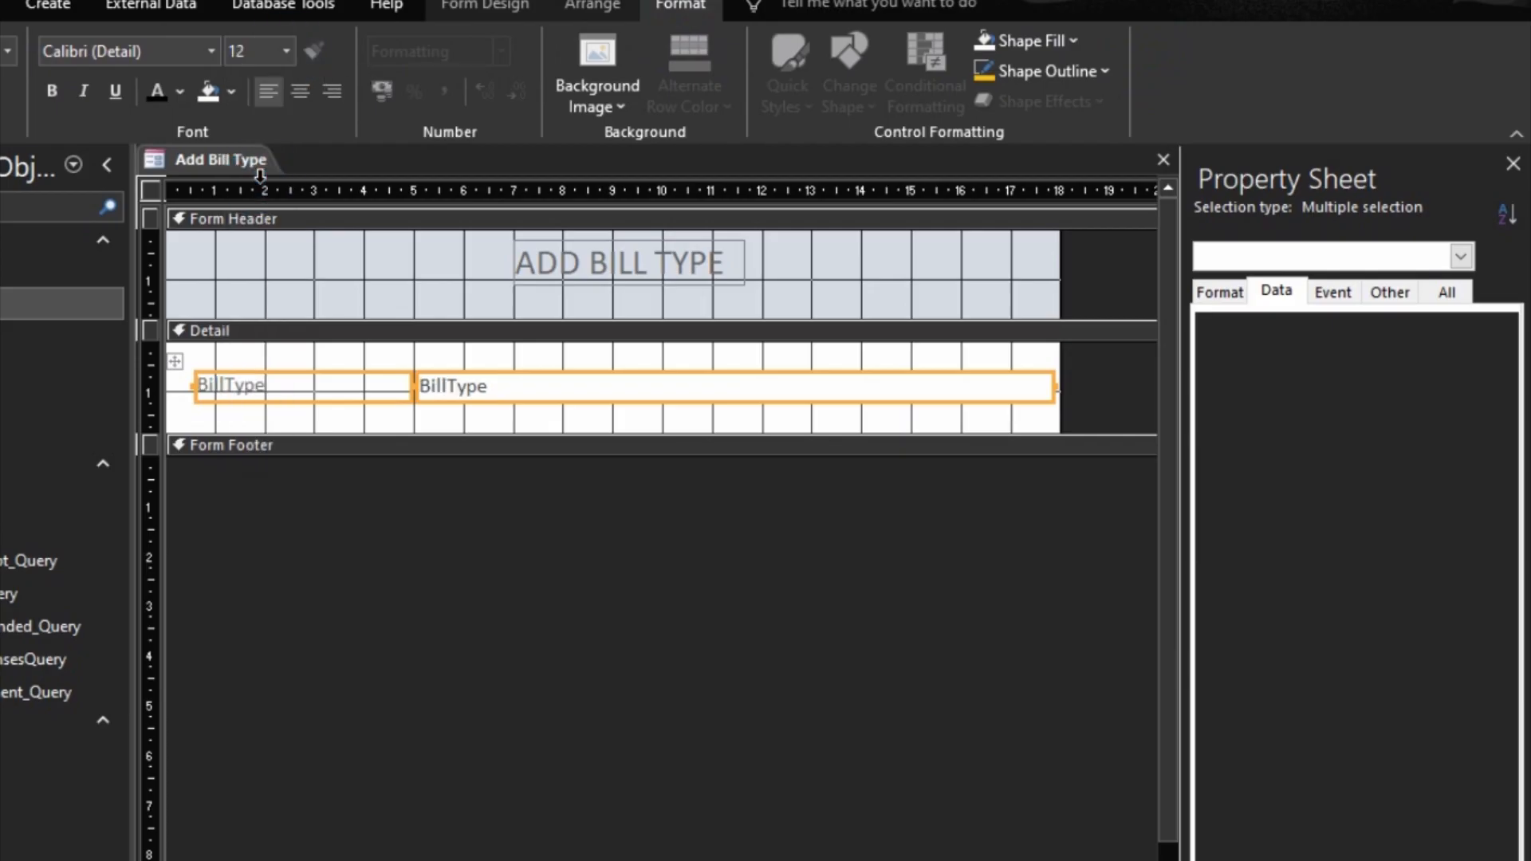
click(156, 92)
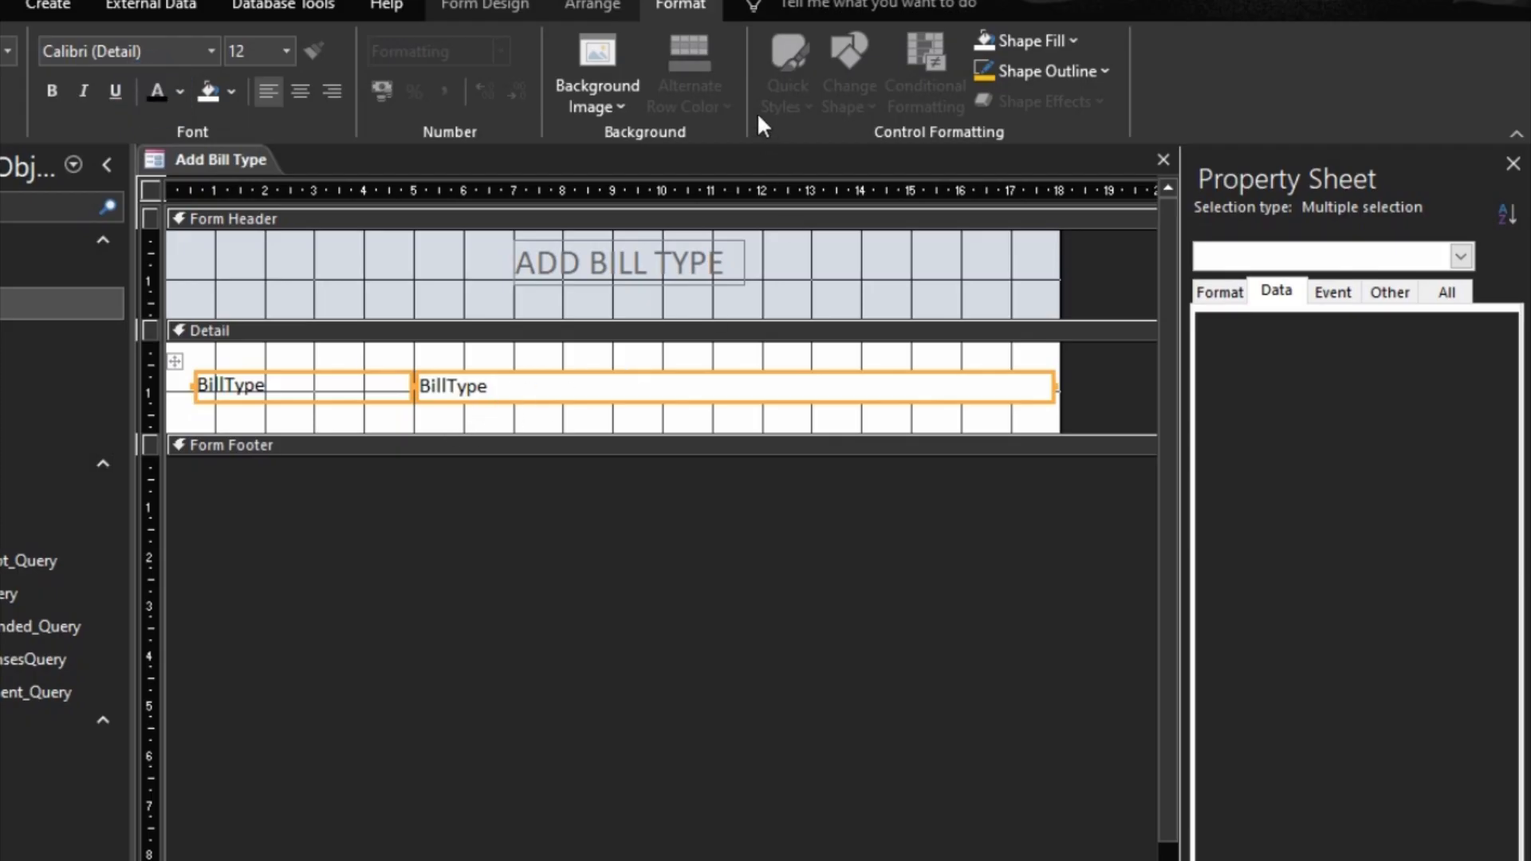
Step: Apply Medium control margins to the BillType controls and shift them slightly up and right within the Detail section
click(630, 5)
click(917, 104)
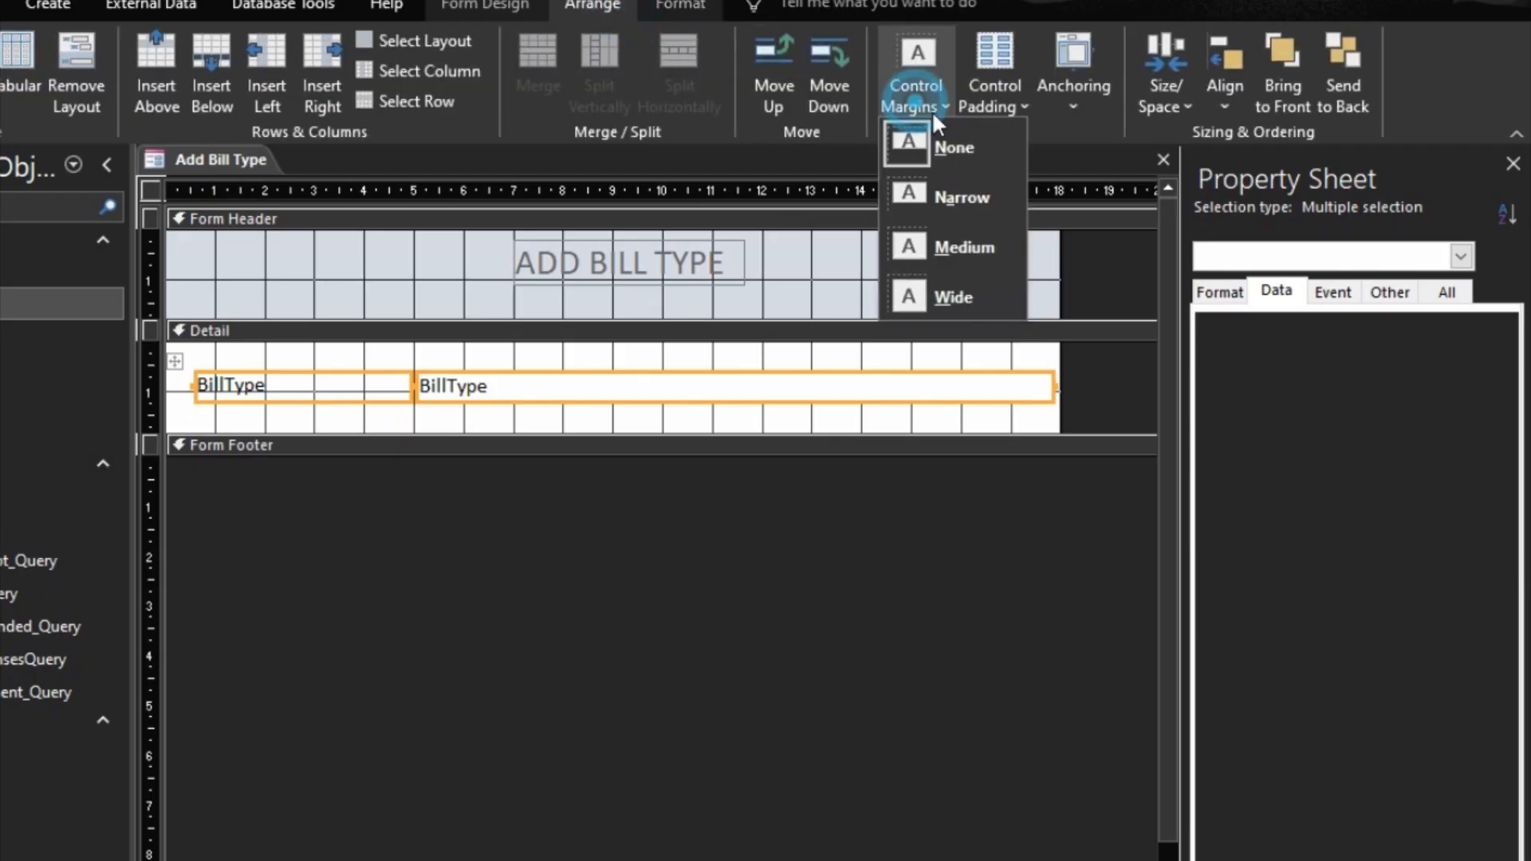
click(965, 241)
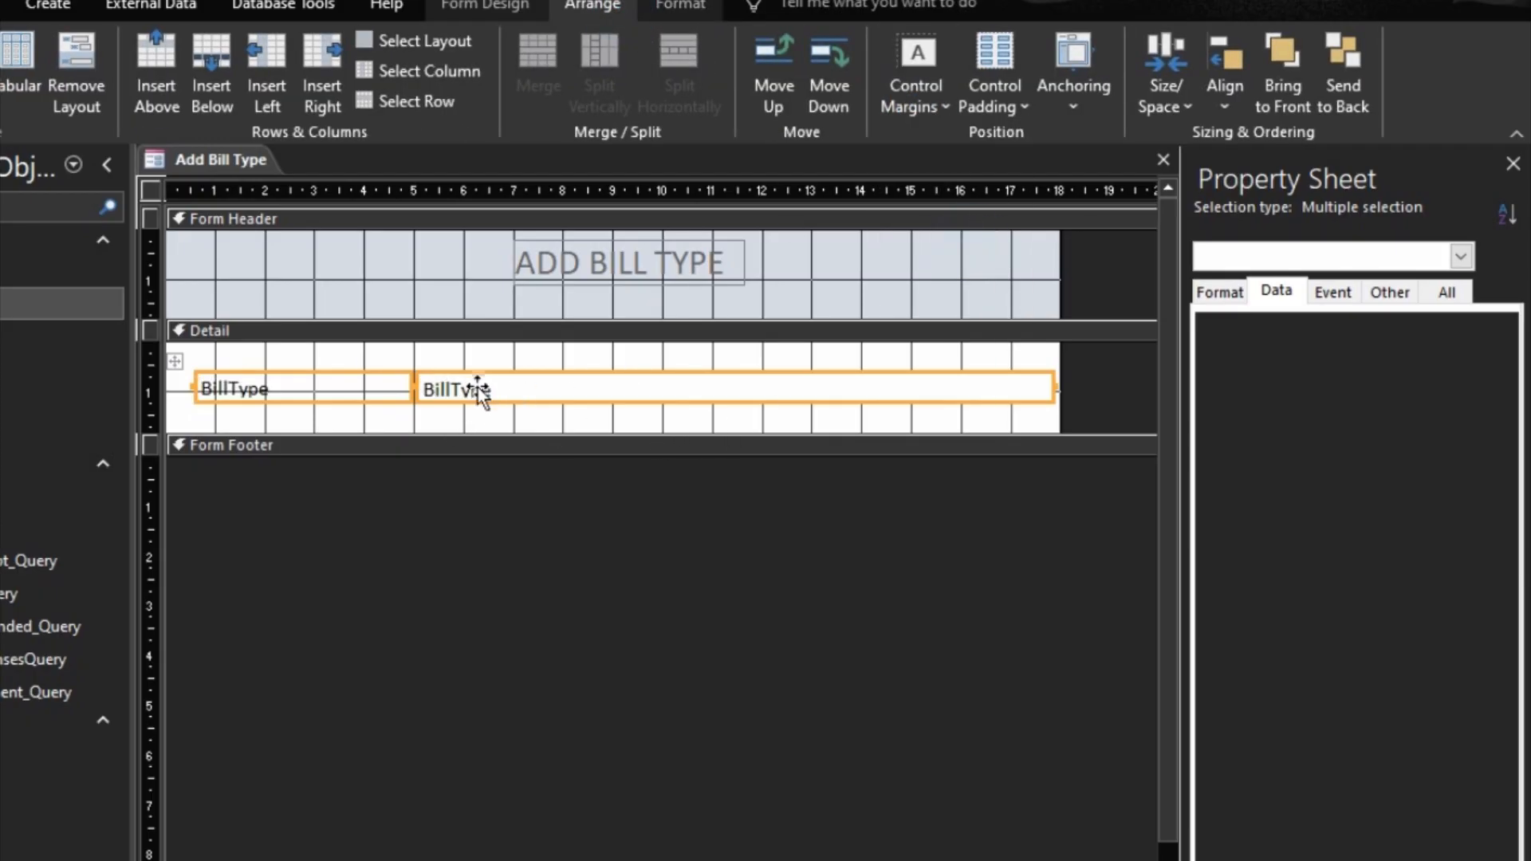
click(516, 373)
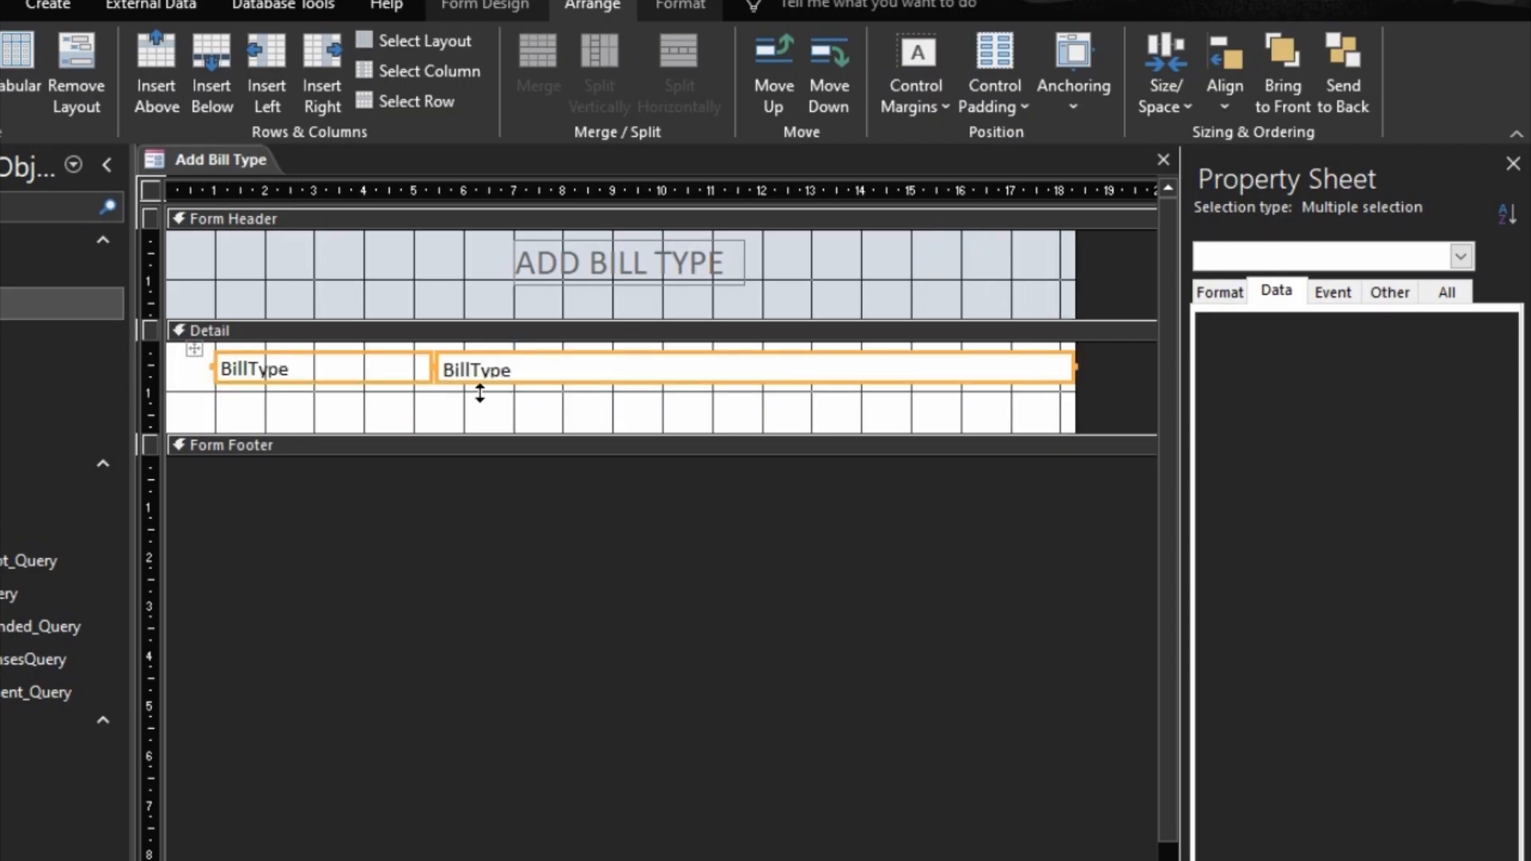
click(476, 404)
Step: Narrow the BillType label to about 2 cm so the text box sits closer to it
click(339, 373)
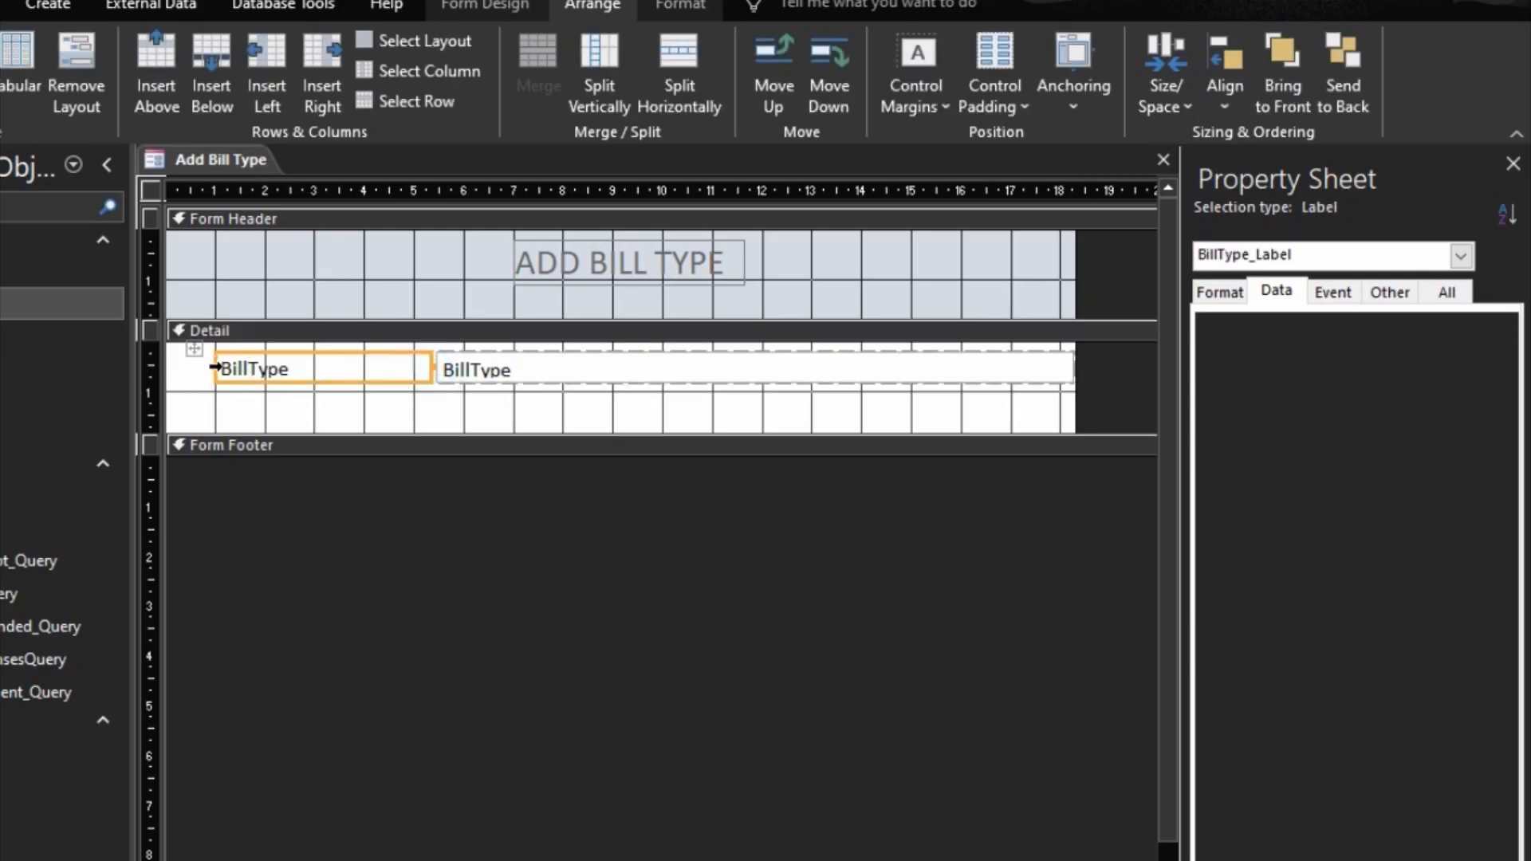
click(421, 366)
click(422, 413)
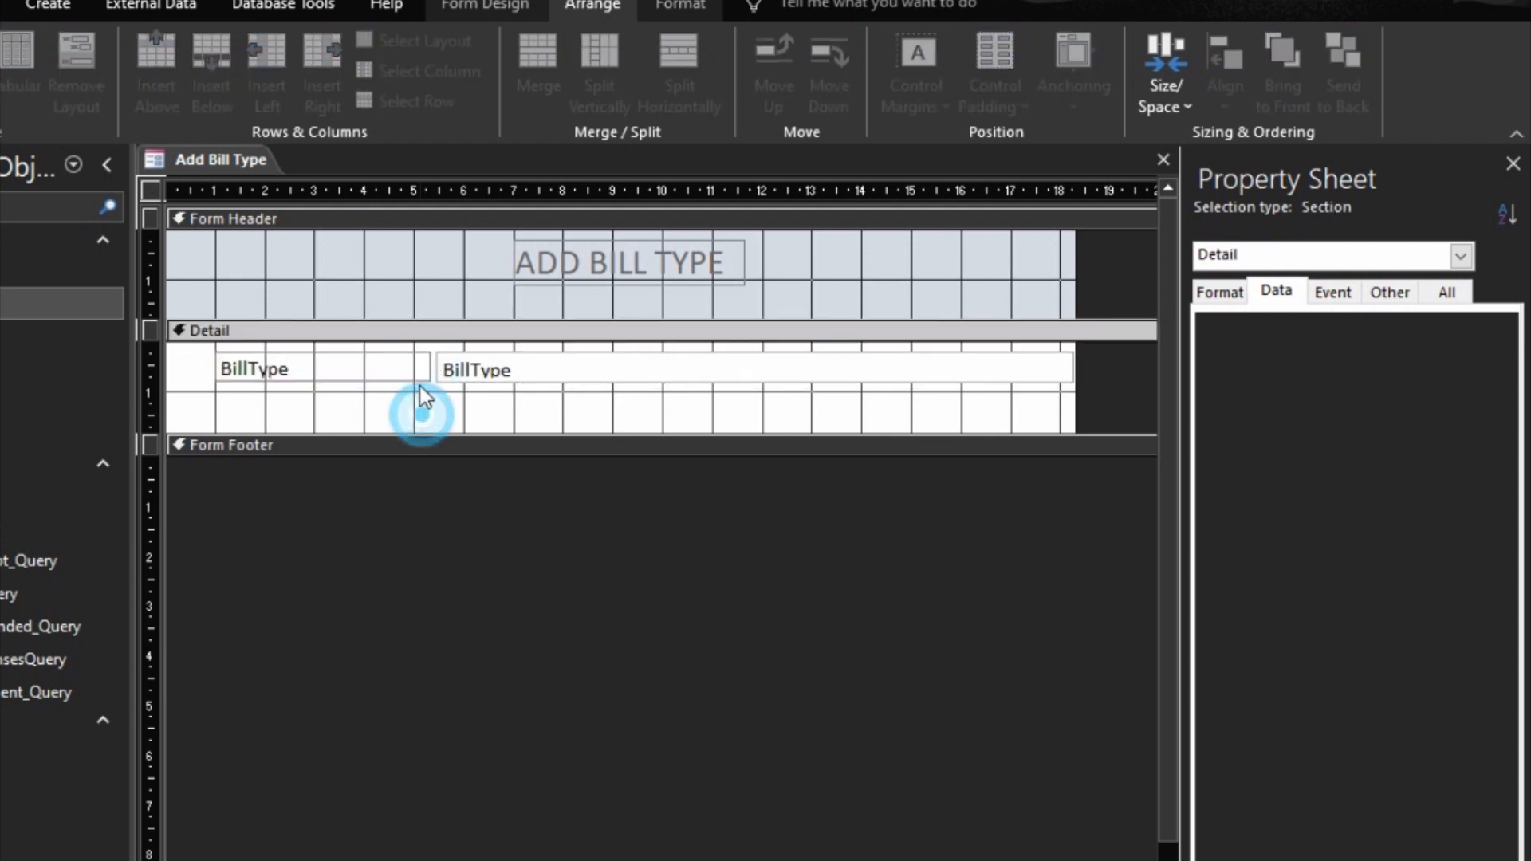
click(420, 369)
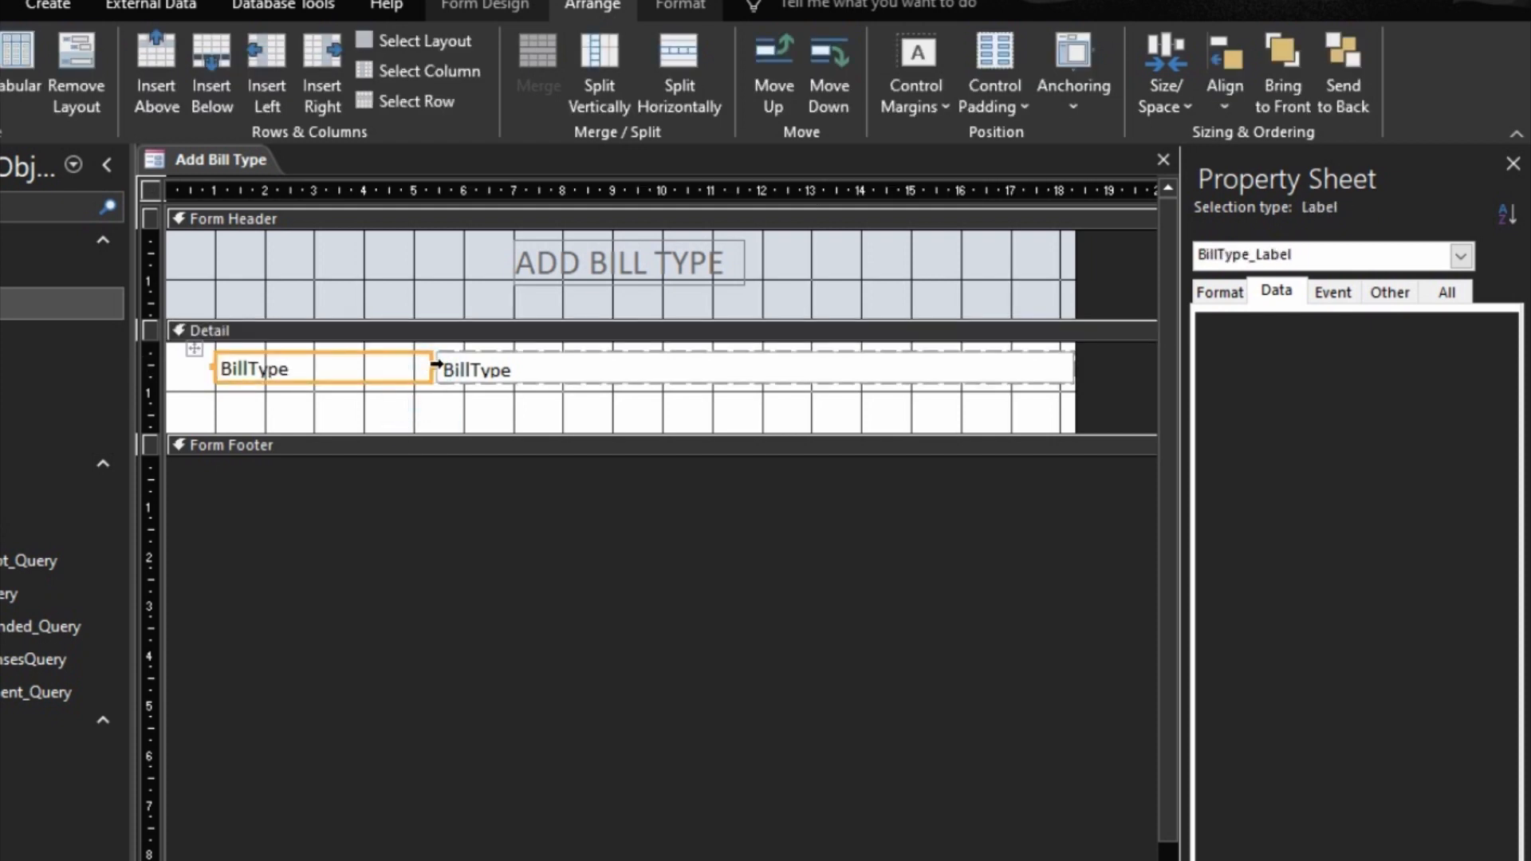
drag(431, 365, 311, 382)
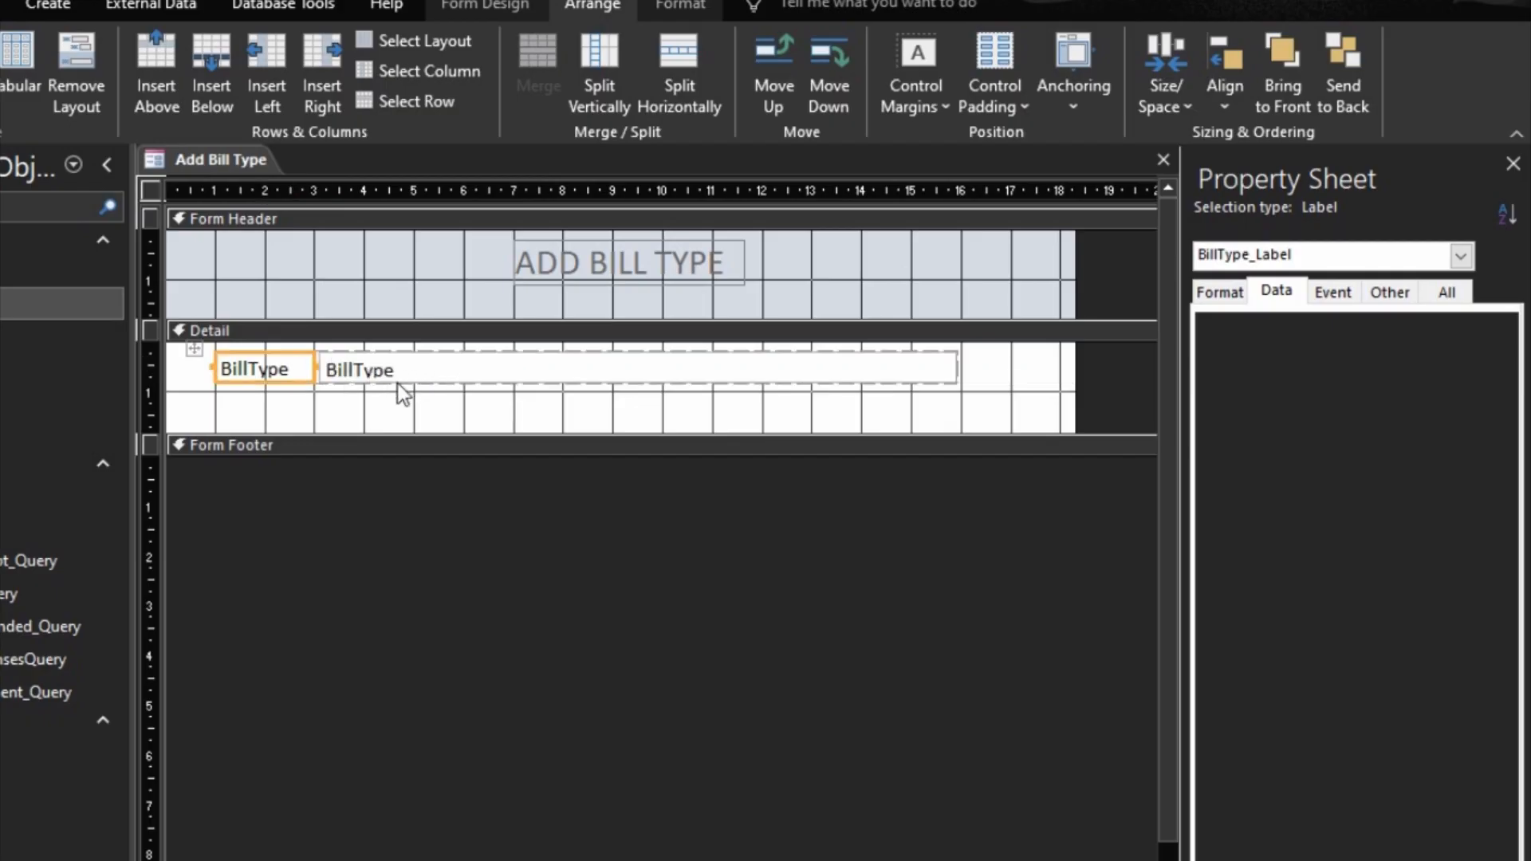
click(396, 382)
Step: Size the BillType label and text box to fit their text
right_click(438, 369)
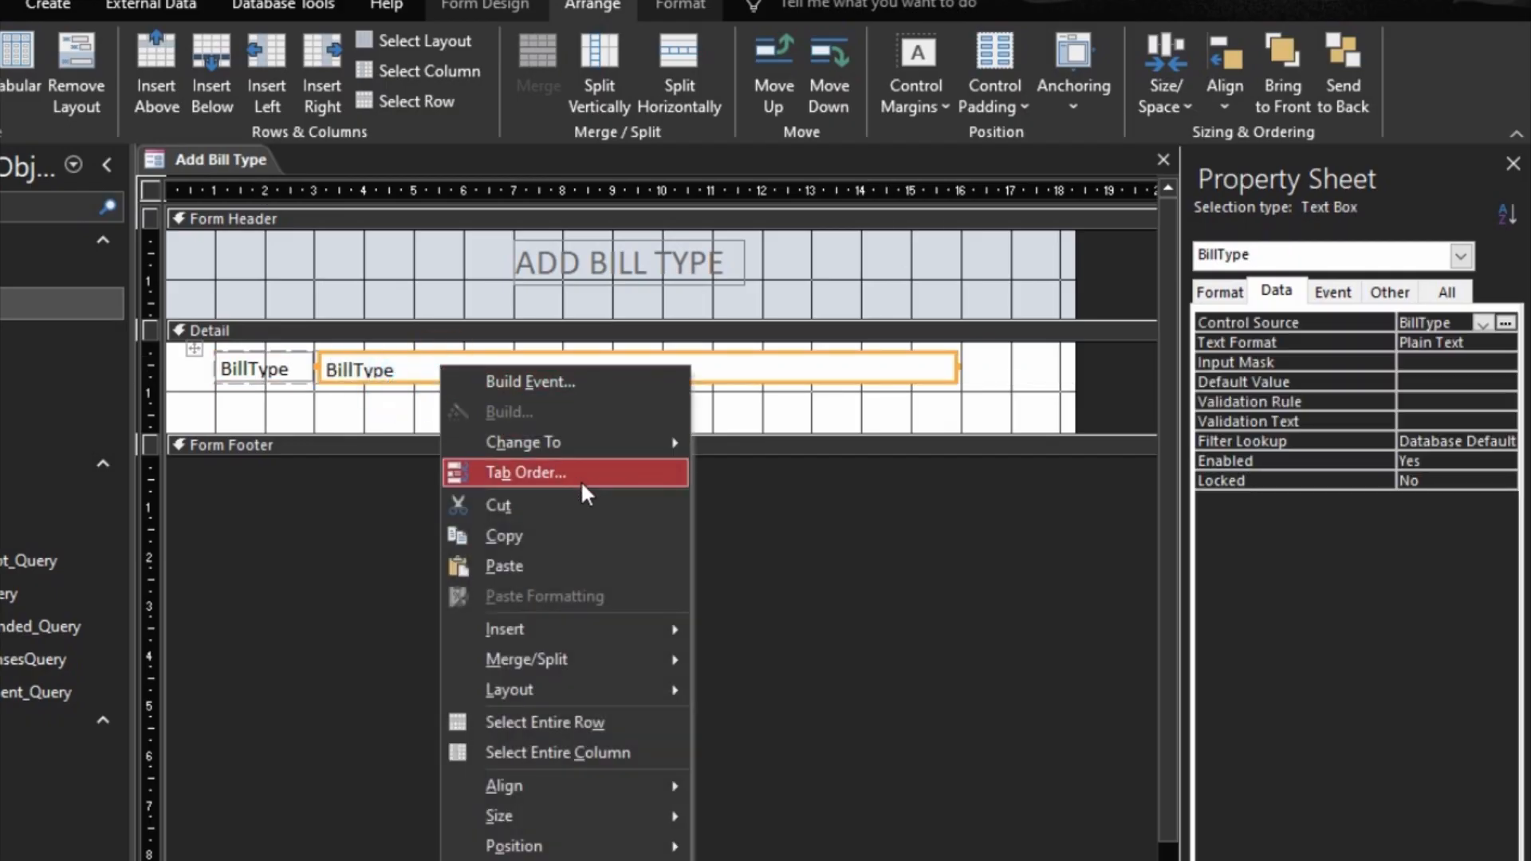
click(986, 370)
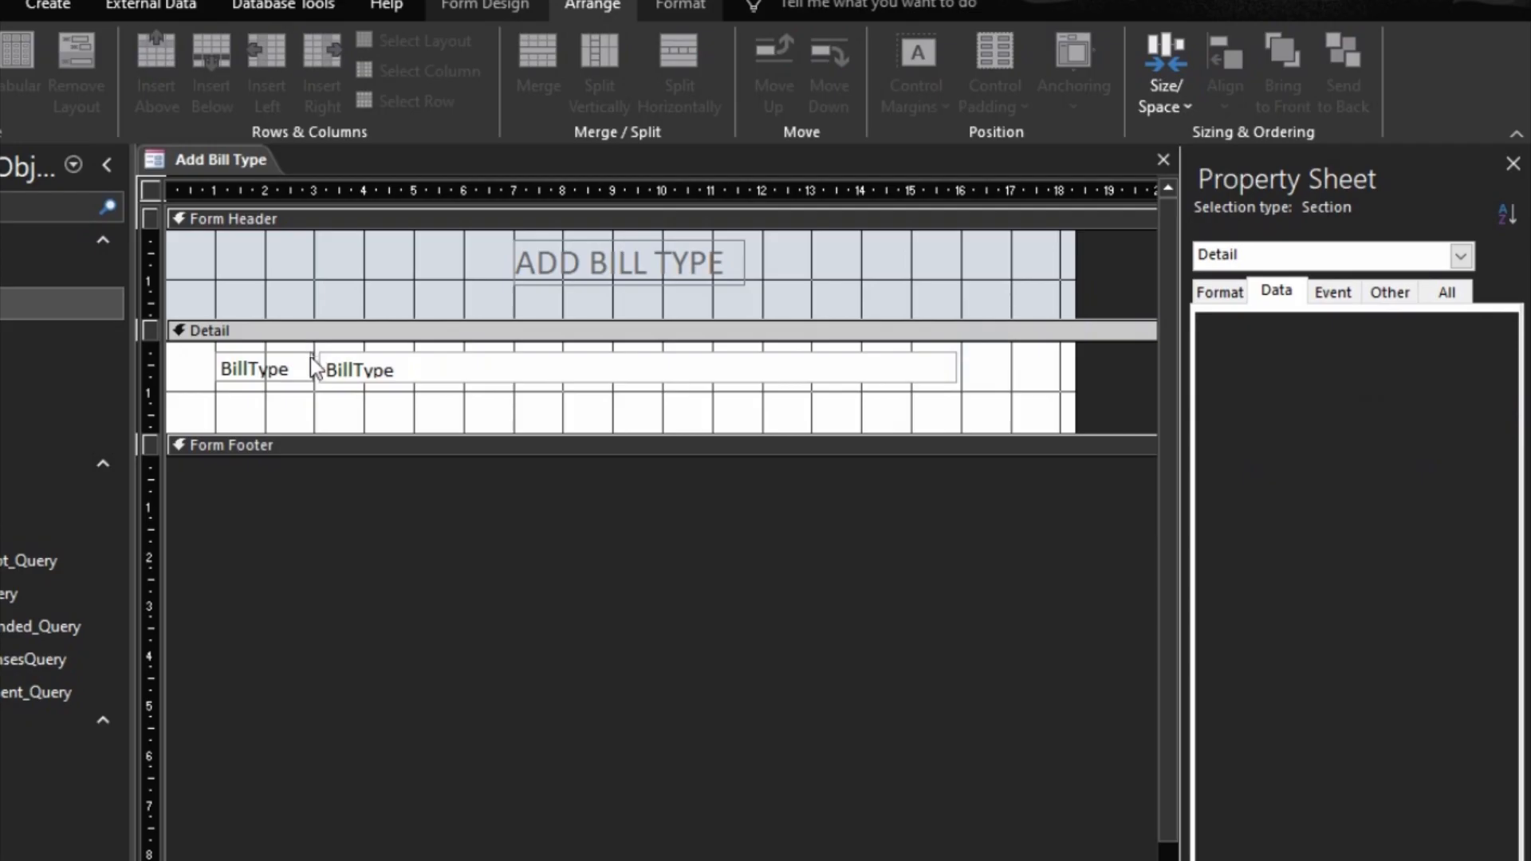
click(311, 368)
click(923, 86)
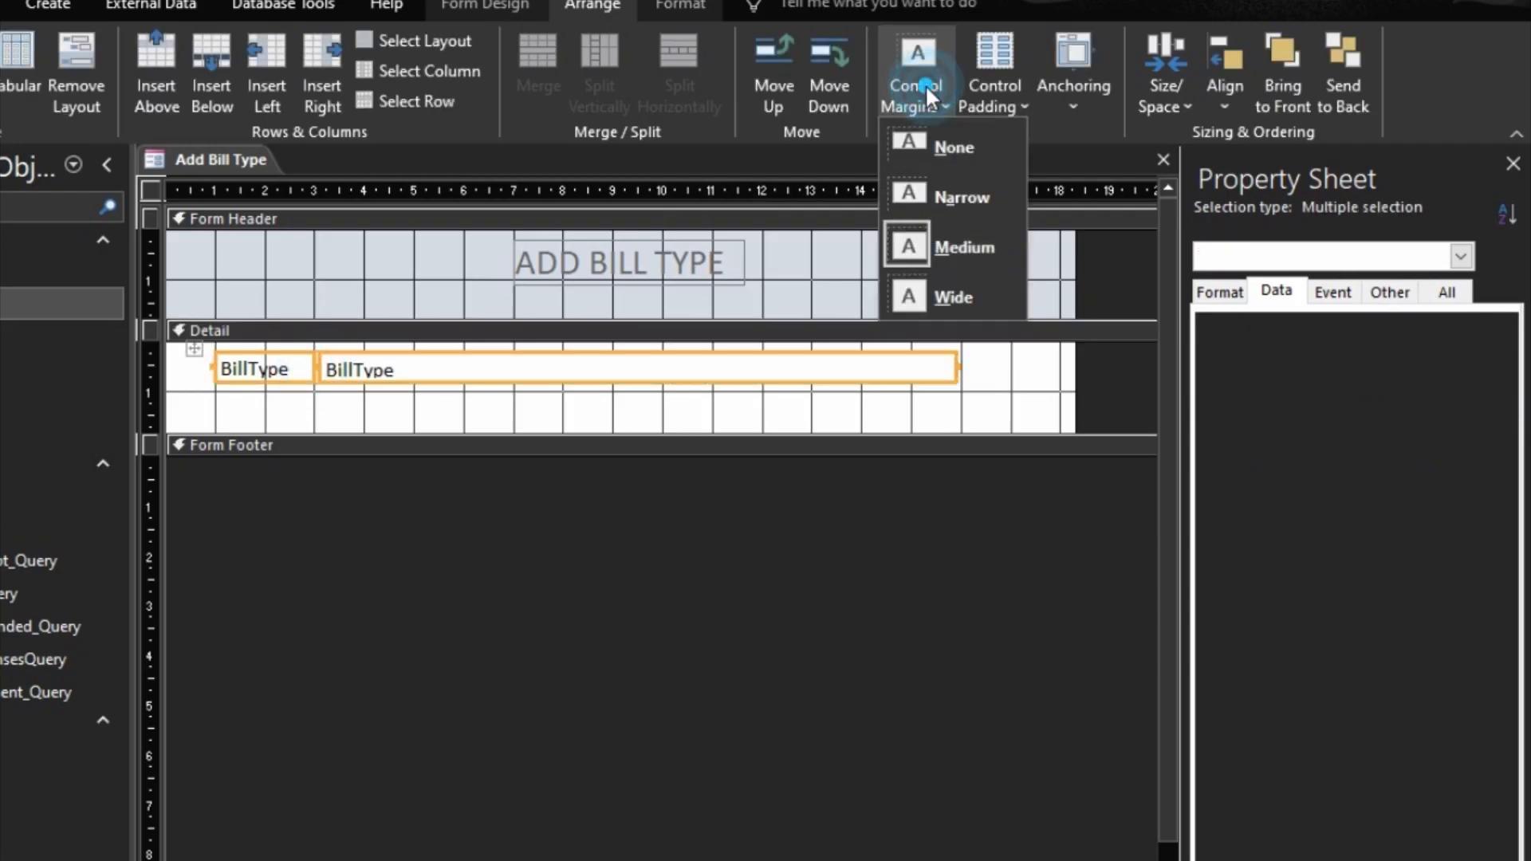
right_click(545, 360)
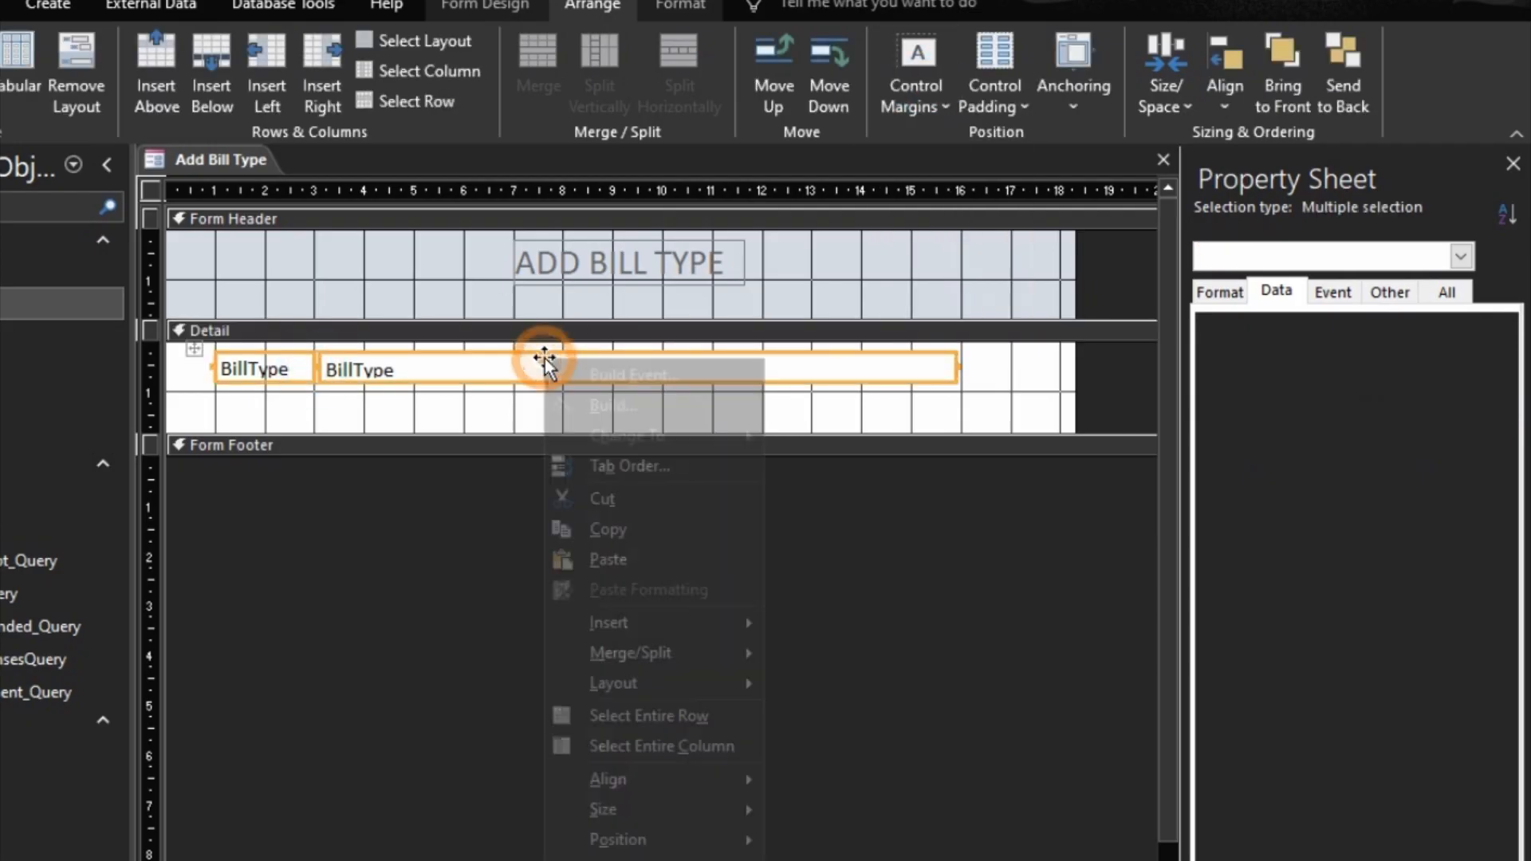
mouse_move(754, 809)
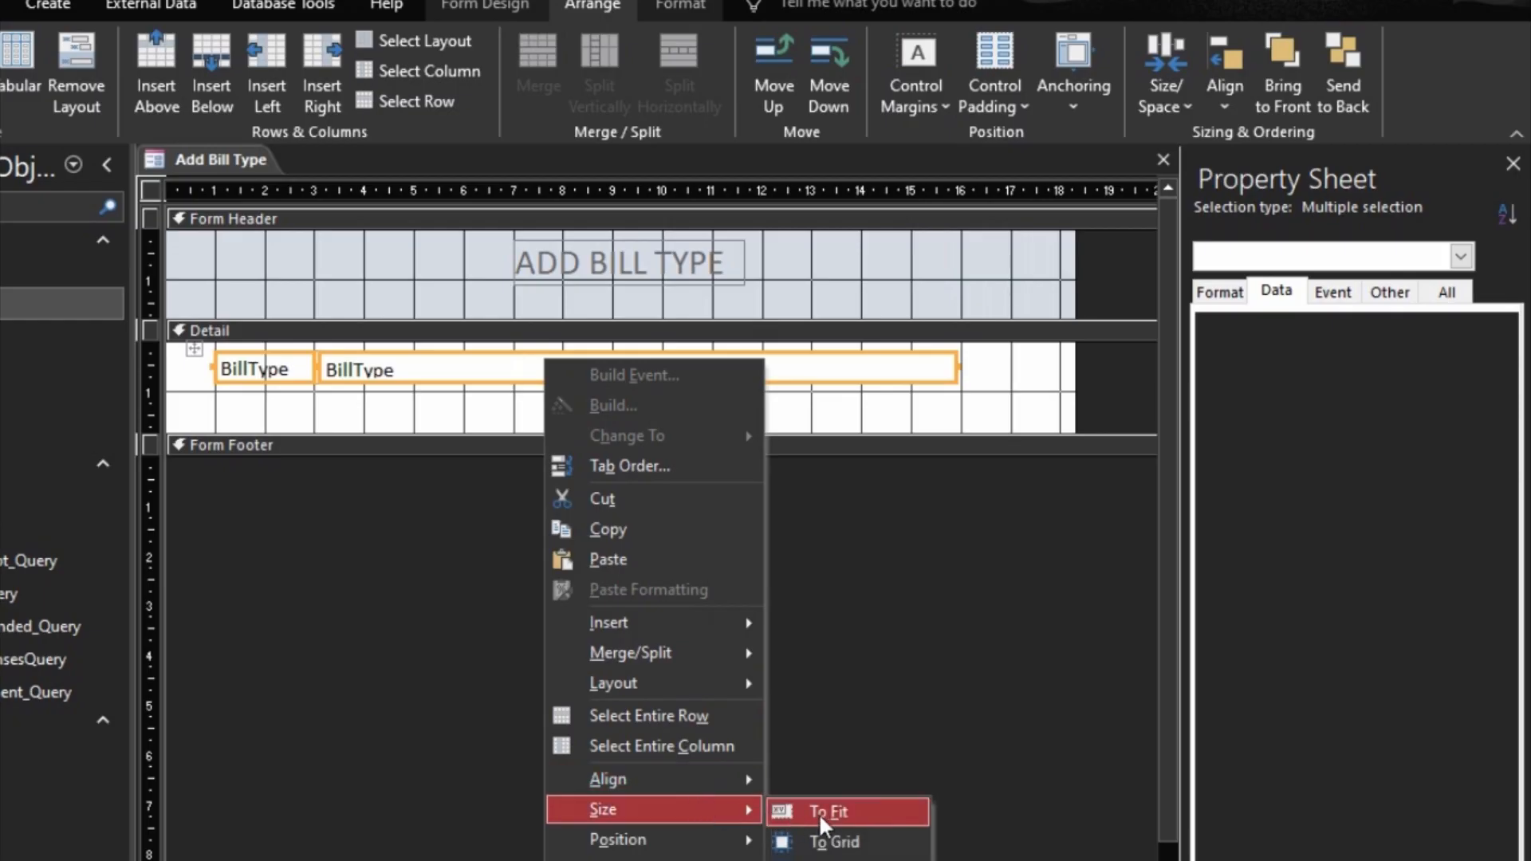
click(821, 812)
click(304, 407)
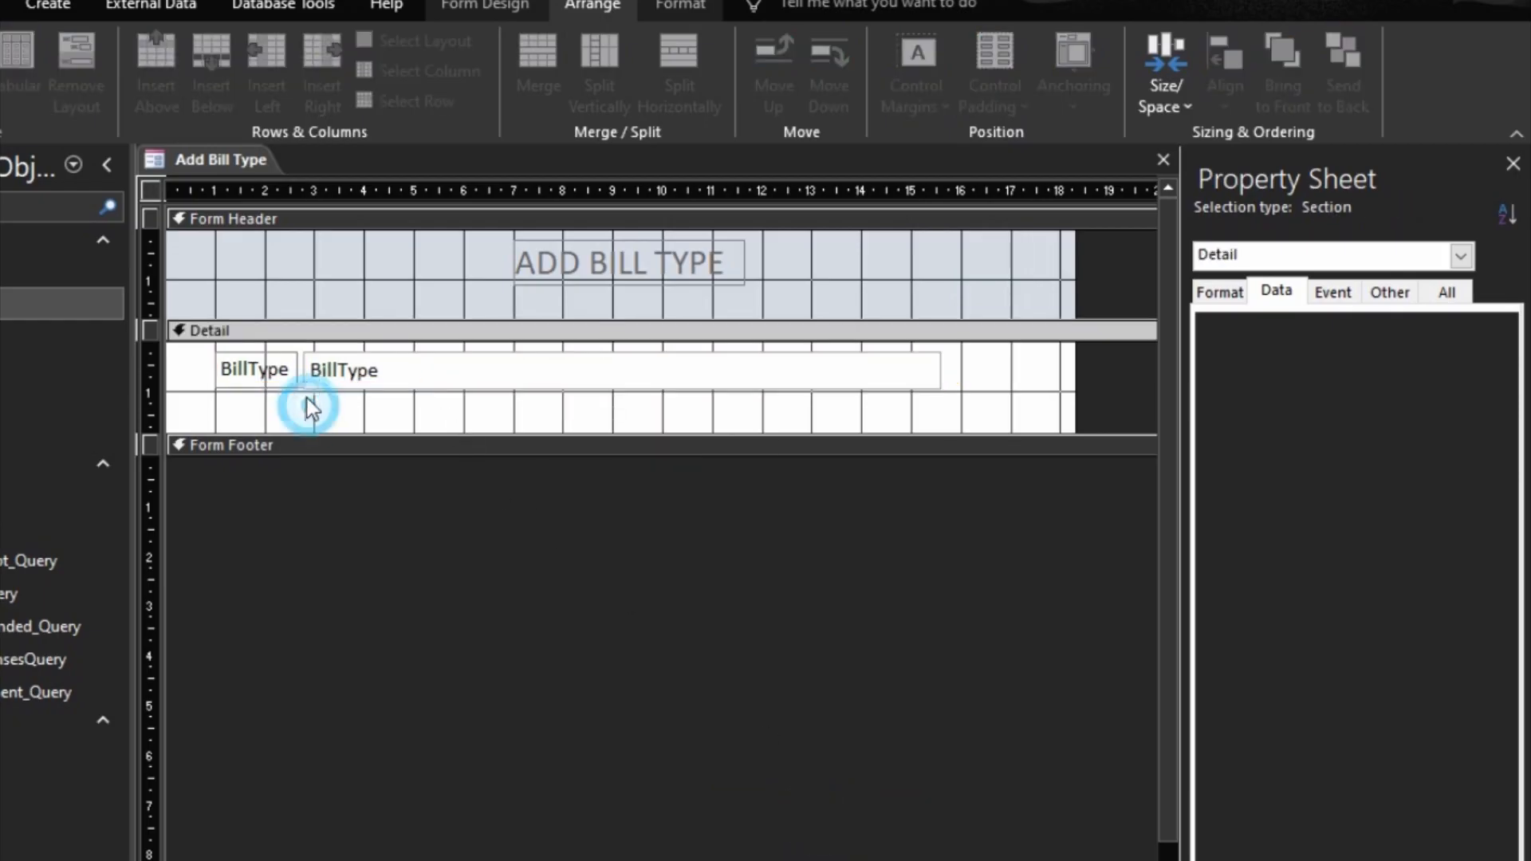
Step: Move the BillType layout lower in the Detail section so it starts at about the 4 cm ruler mark
click(287, 380)
mouse_move(287, 380)
mouse_down()
mouse_move(303, 366)
mouse_move(294, 384)
mouse_up()
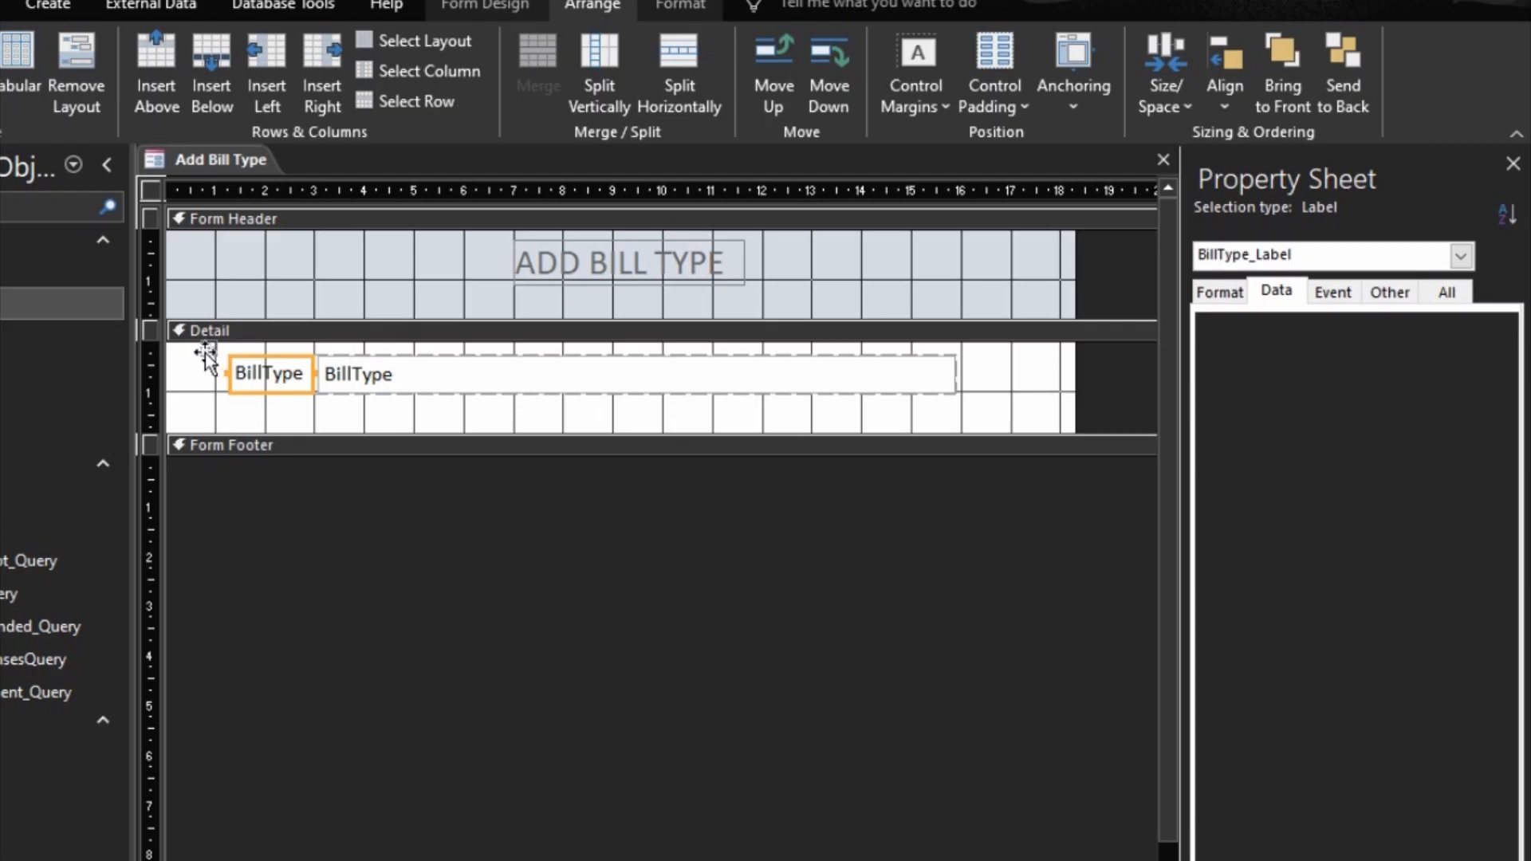
drag(207, 351, 383, 398)
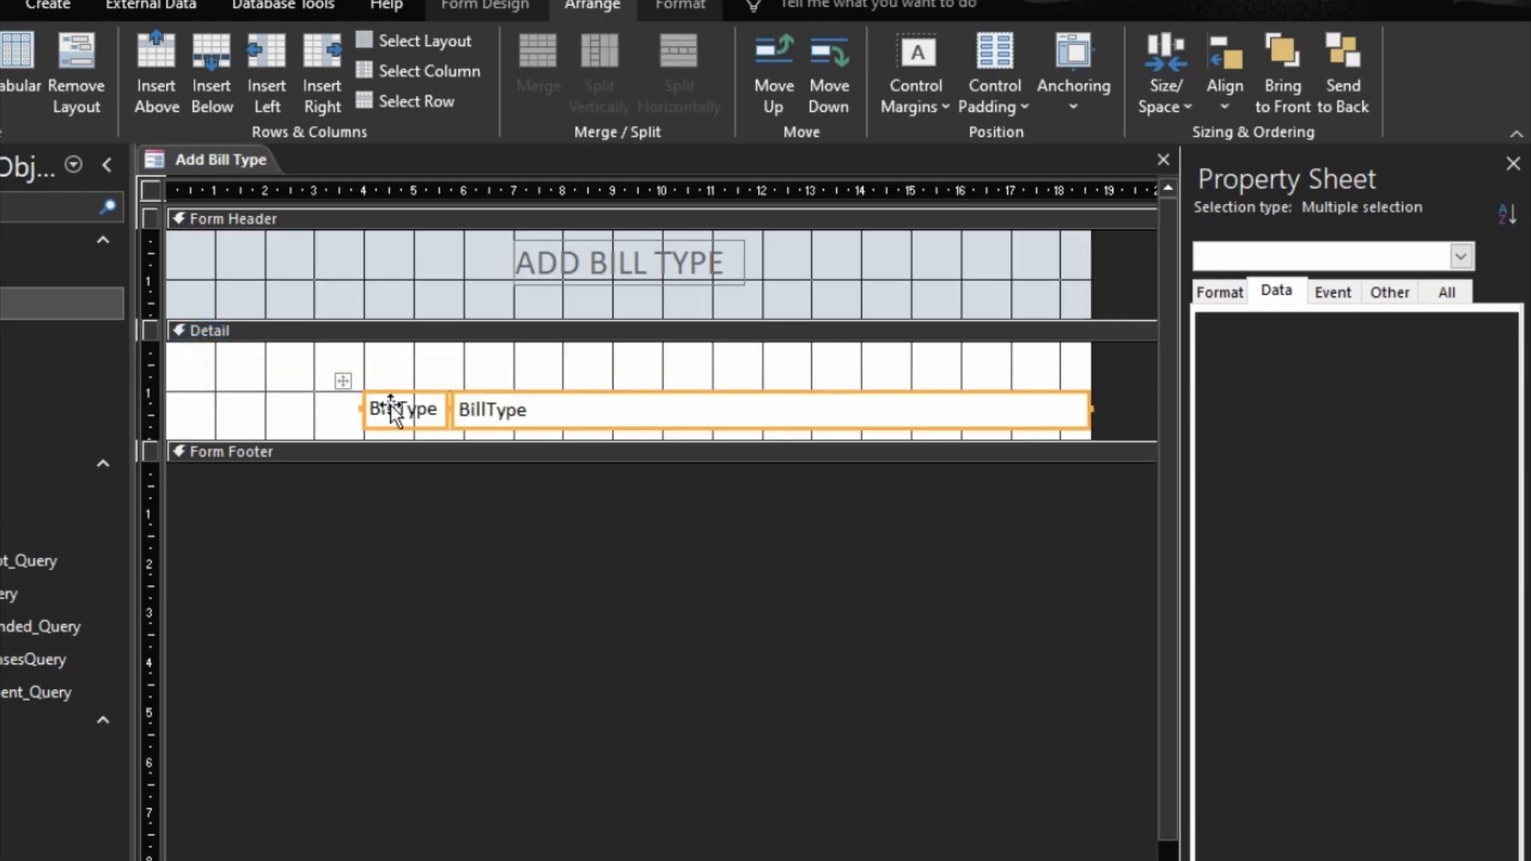
Step: Widen the BillType label to about 2 cm and select the text box beside it
click(440, 356)
click(435, 412)
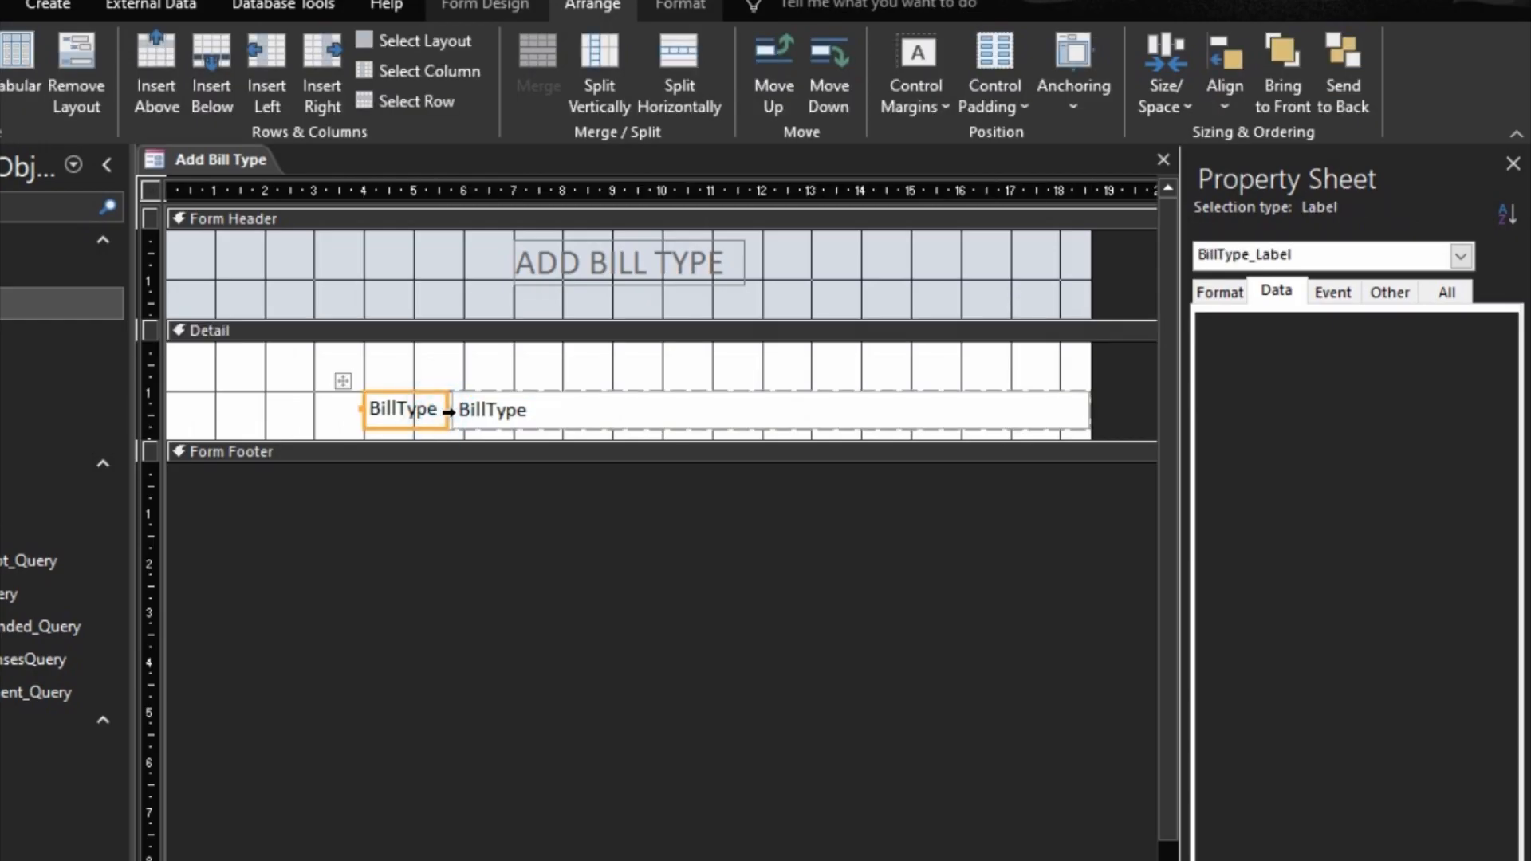
shift+click(463, 416)
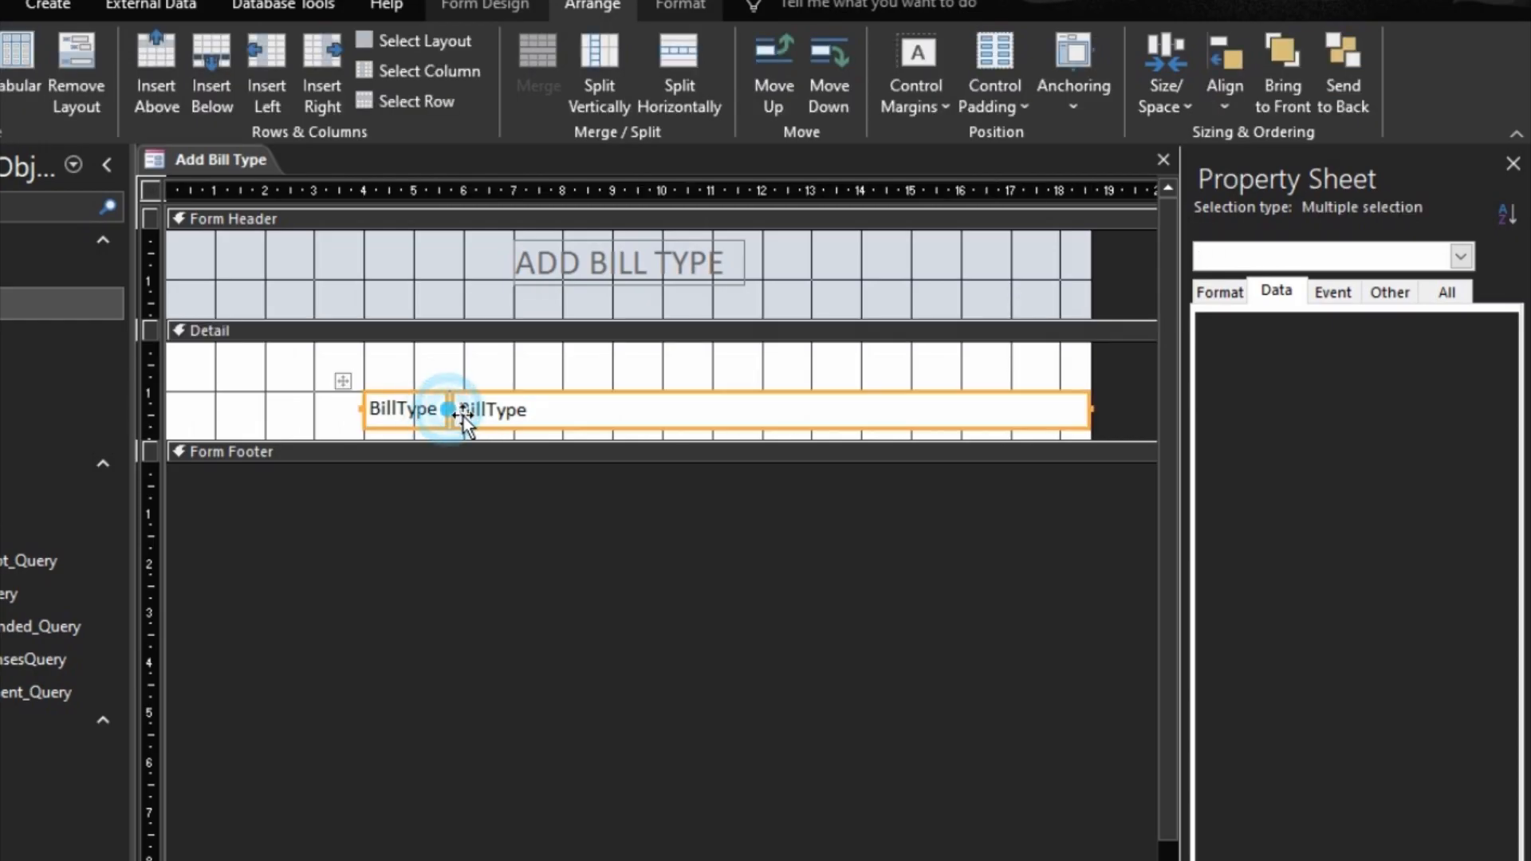
click(453, 366)
click(439, 409)
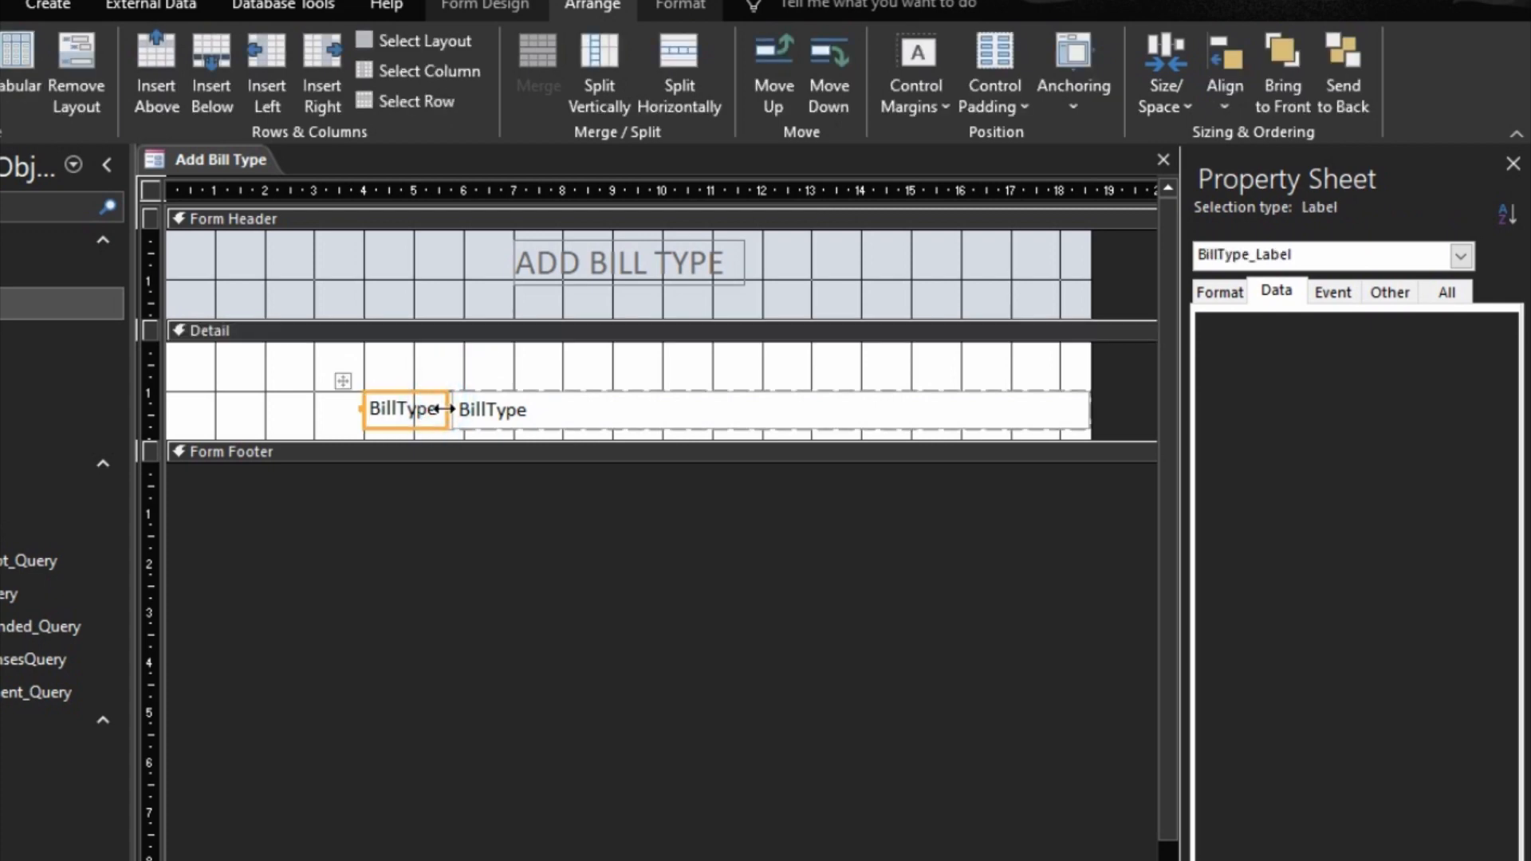
drag(442, 410, 462, 417)
click(721, 425)
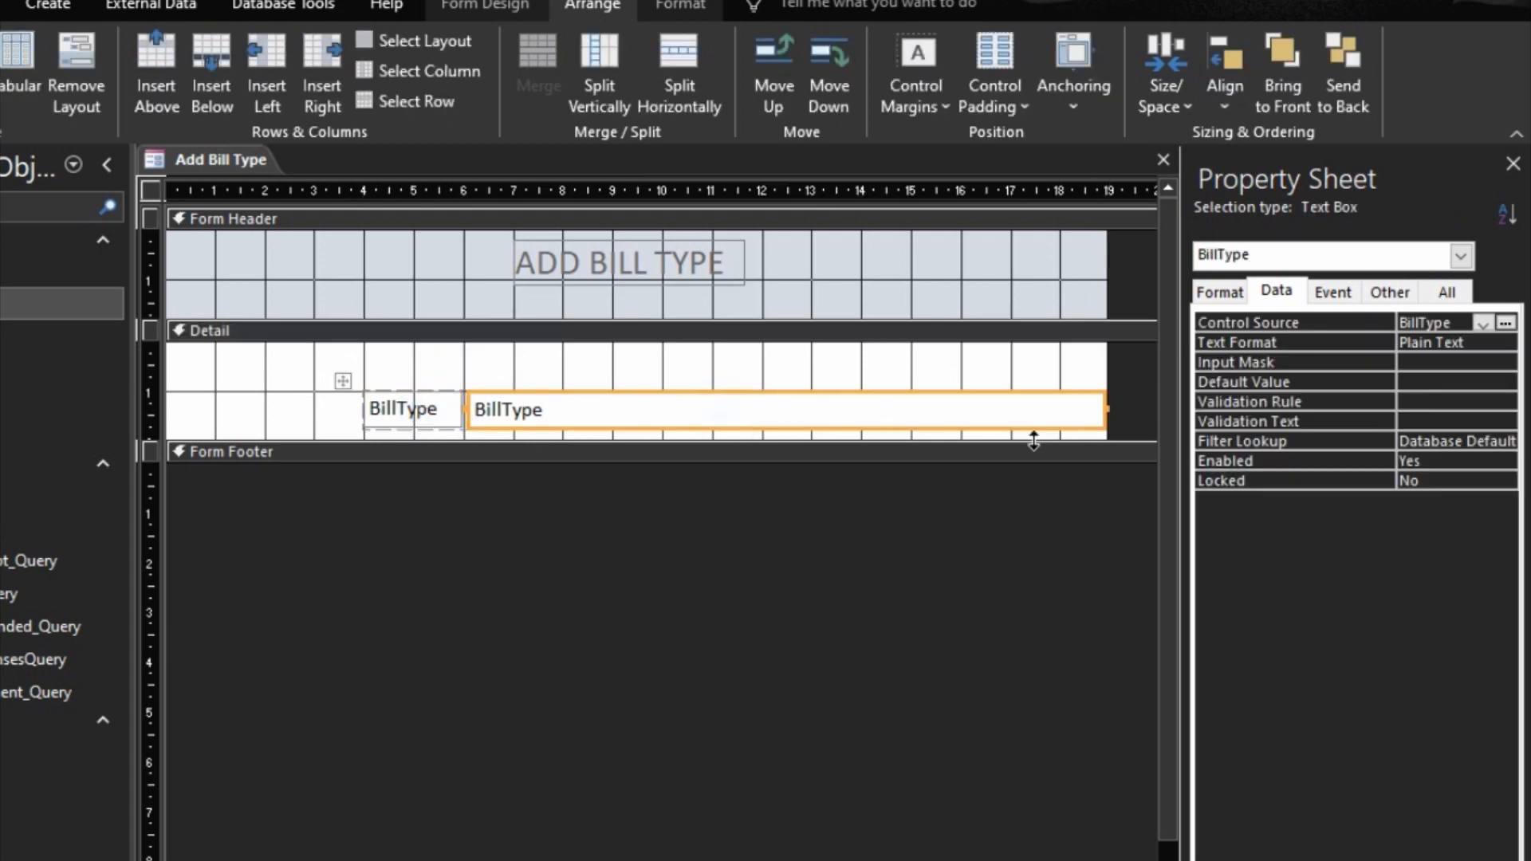
Step: Narrow the BillType text box to end at about the 15 cm ruler mark and move the BillType layout down to about 3 cm
drag(1107, 408, 848, 631)
click(861, 434)
drag(344, 380, 368, 494)
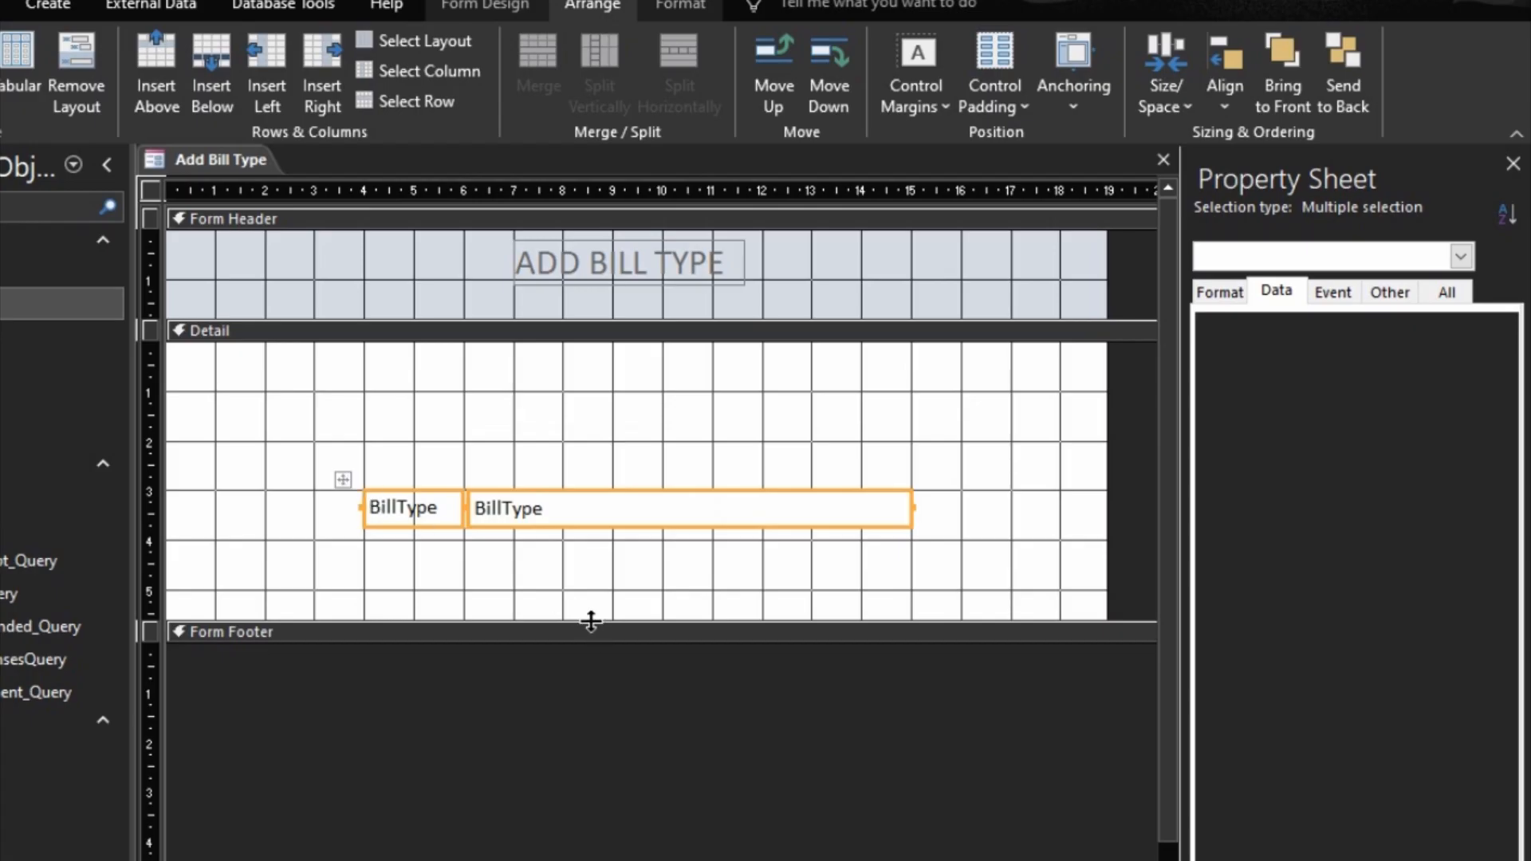
Step: Lengthen the Detail section to about 6 cm and shorten the Form Header to just below its title label
mouse_move(591, 620)
mouse_down()
mouse_move(581, 701)
mouse_move(585, 638)
mouse_up()
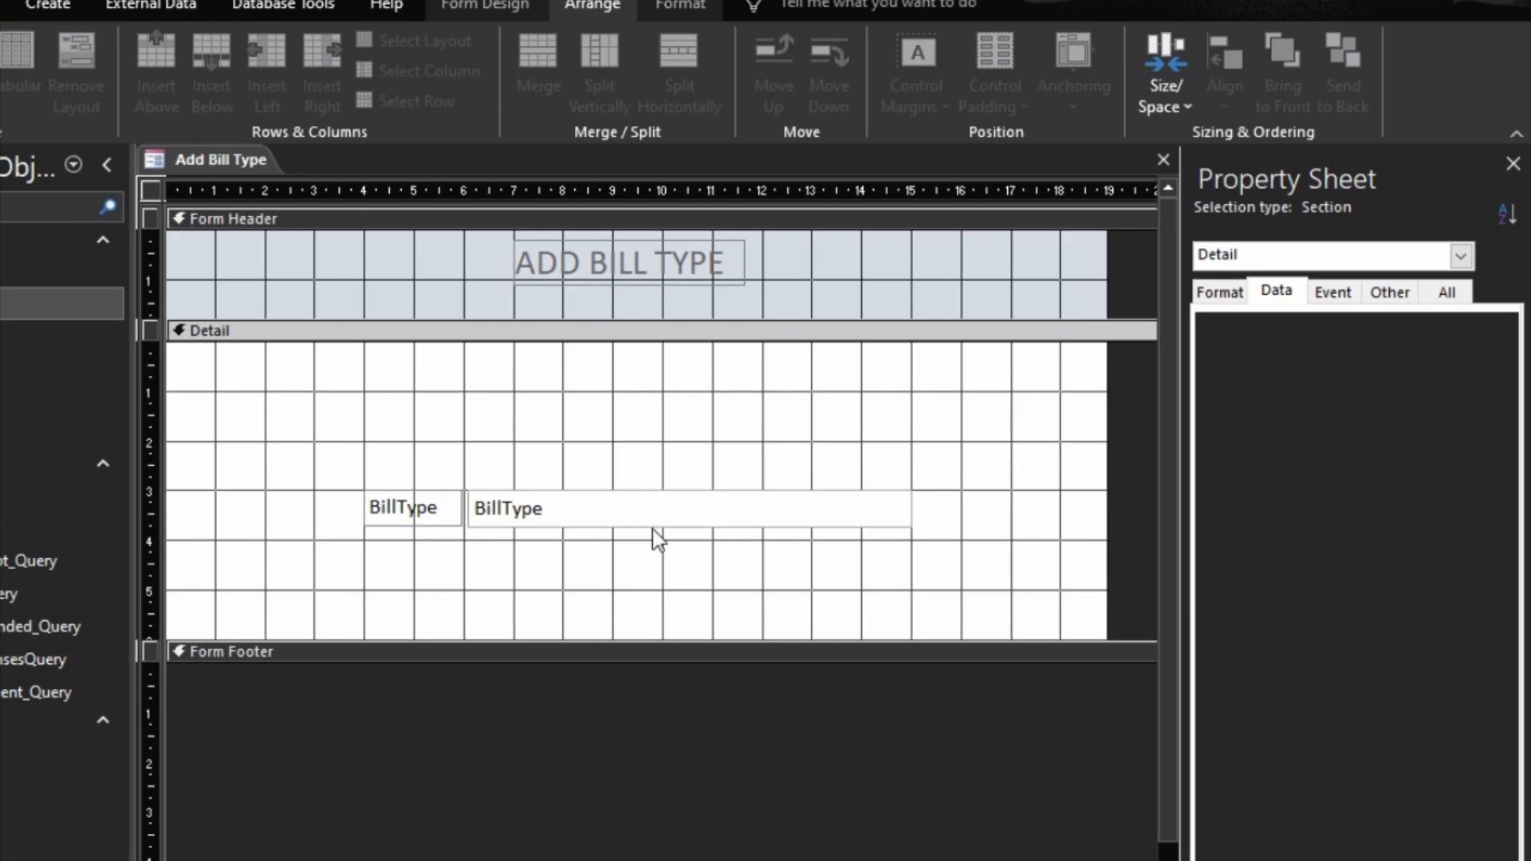
drag(674, 318, 666, 299)
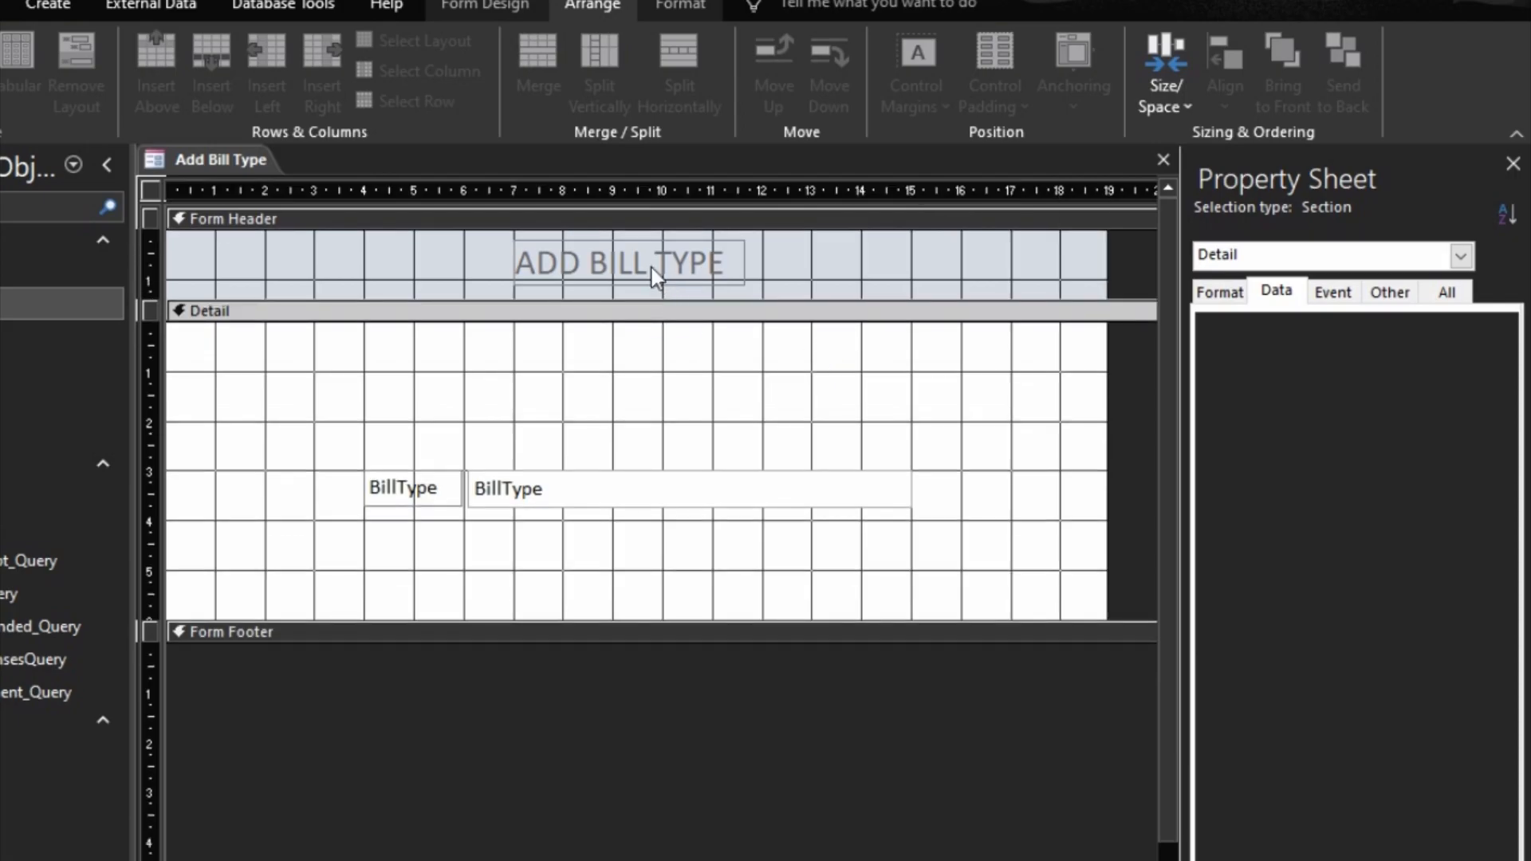
Step: Format the ADD BILL TYPE header label as 14-point, bold, centered black text
click(652, 268)
click(680, 6)
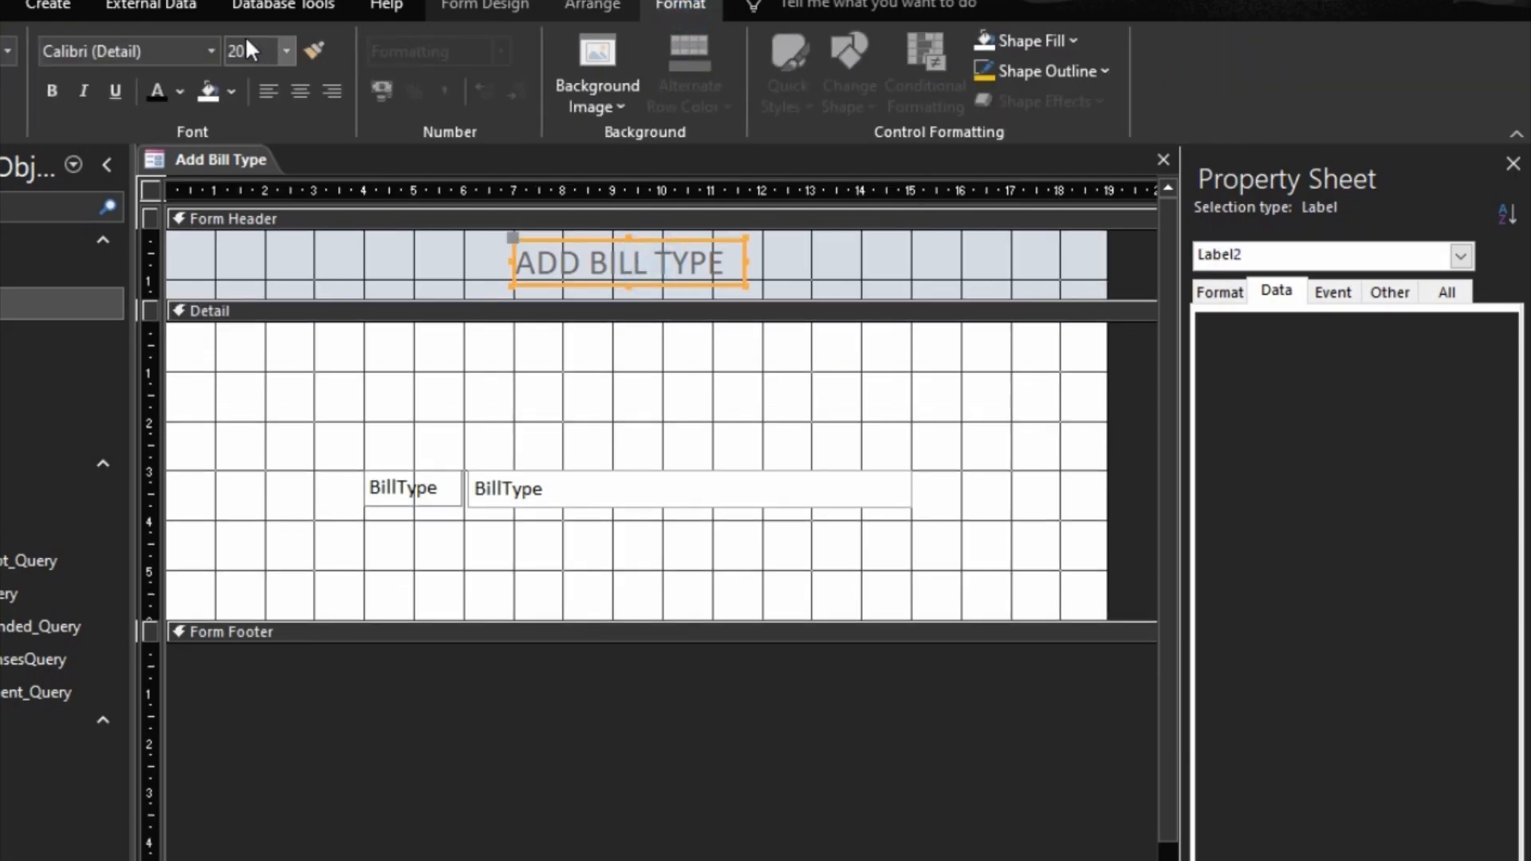
click(286, 50)
click(239, 206)
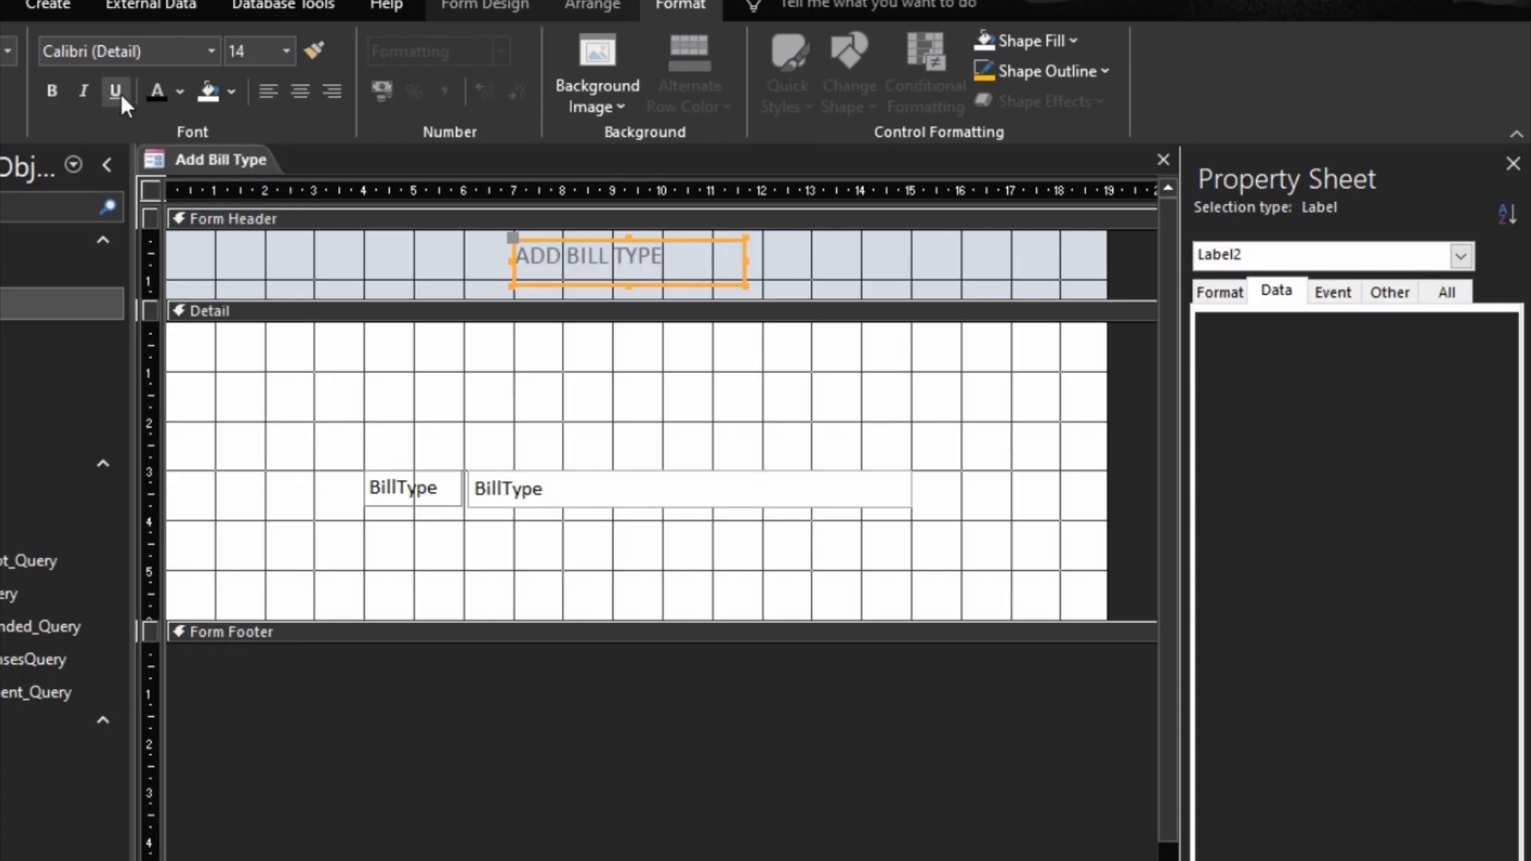
click(62, 90)
click(303, 91)
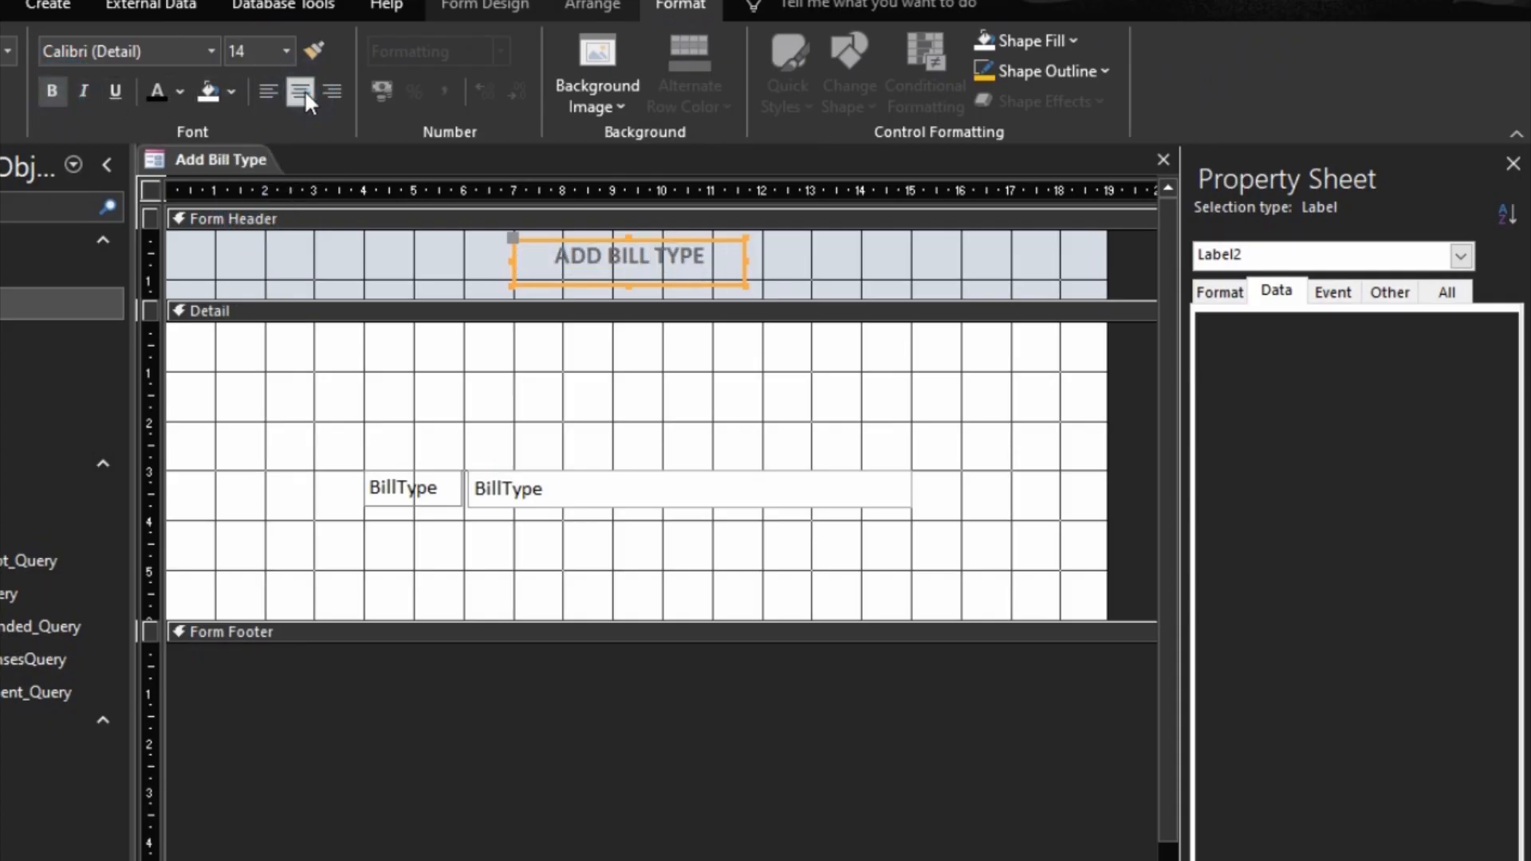
click(160, 90)
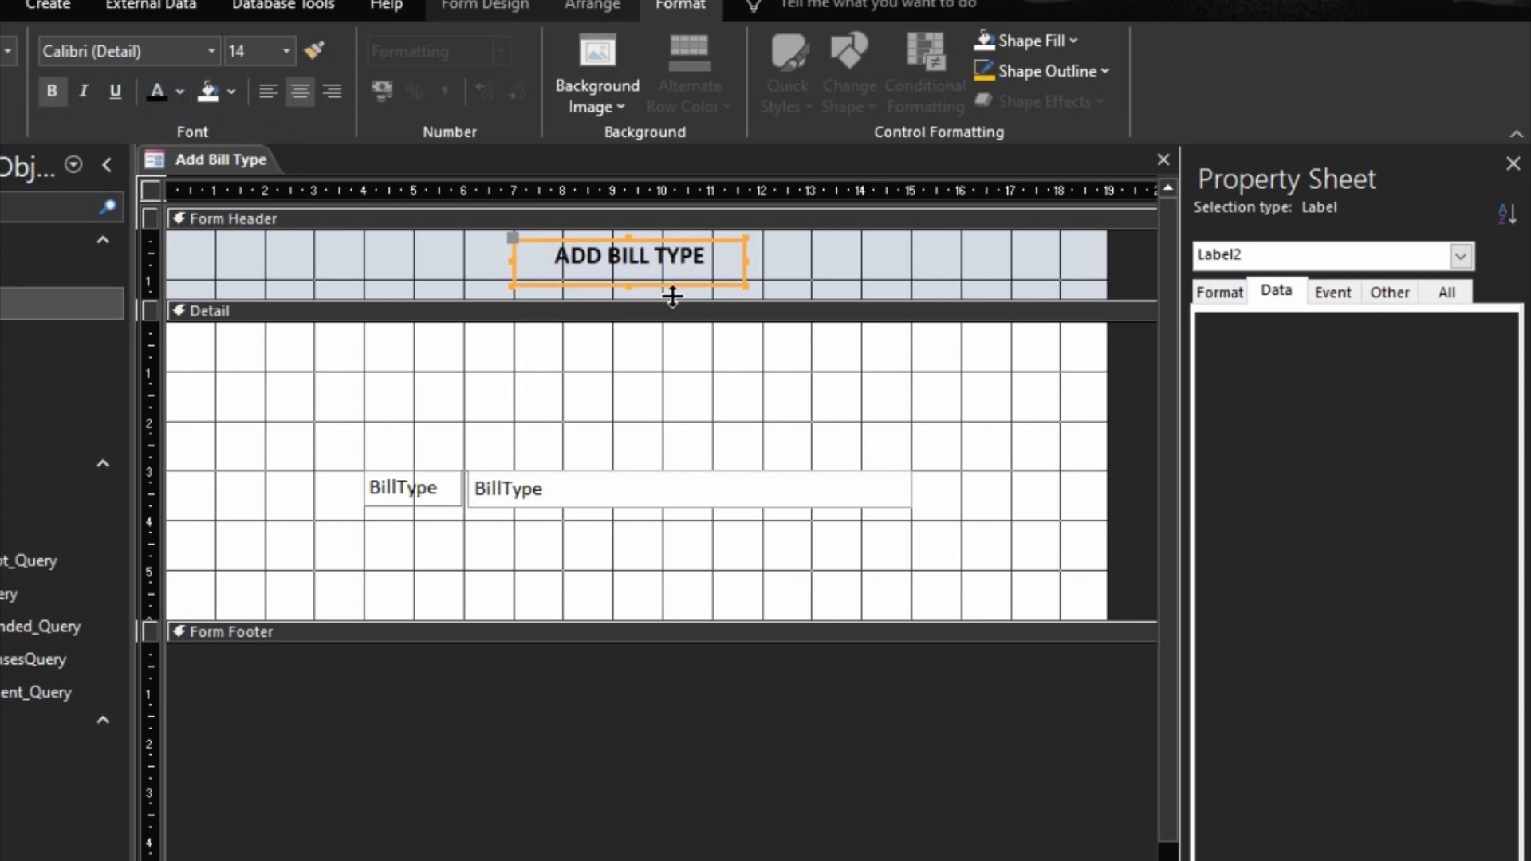
Step: Size the ADD BILL TYPE label to fit, nudge it slightly right and down, and shorten the Form Header to about 1.2 cm
right_click(714, 274)
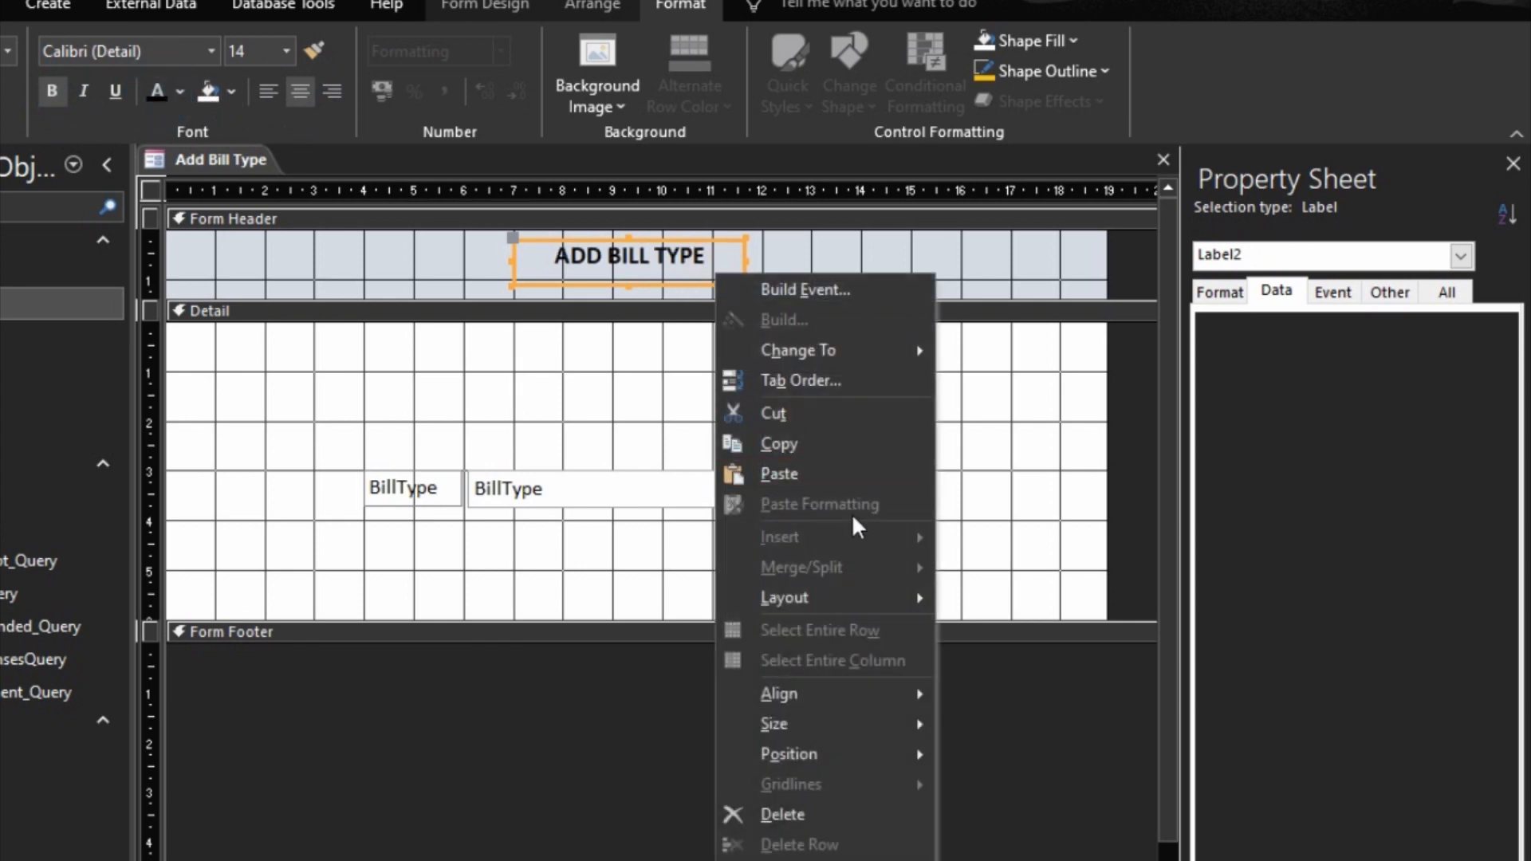
mouse_move(877, 724)
click(983, 723)
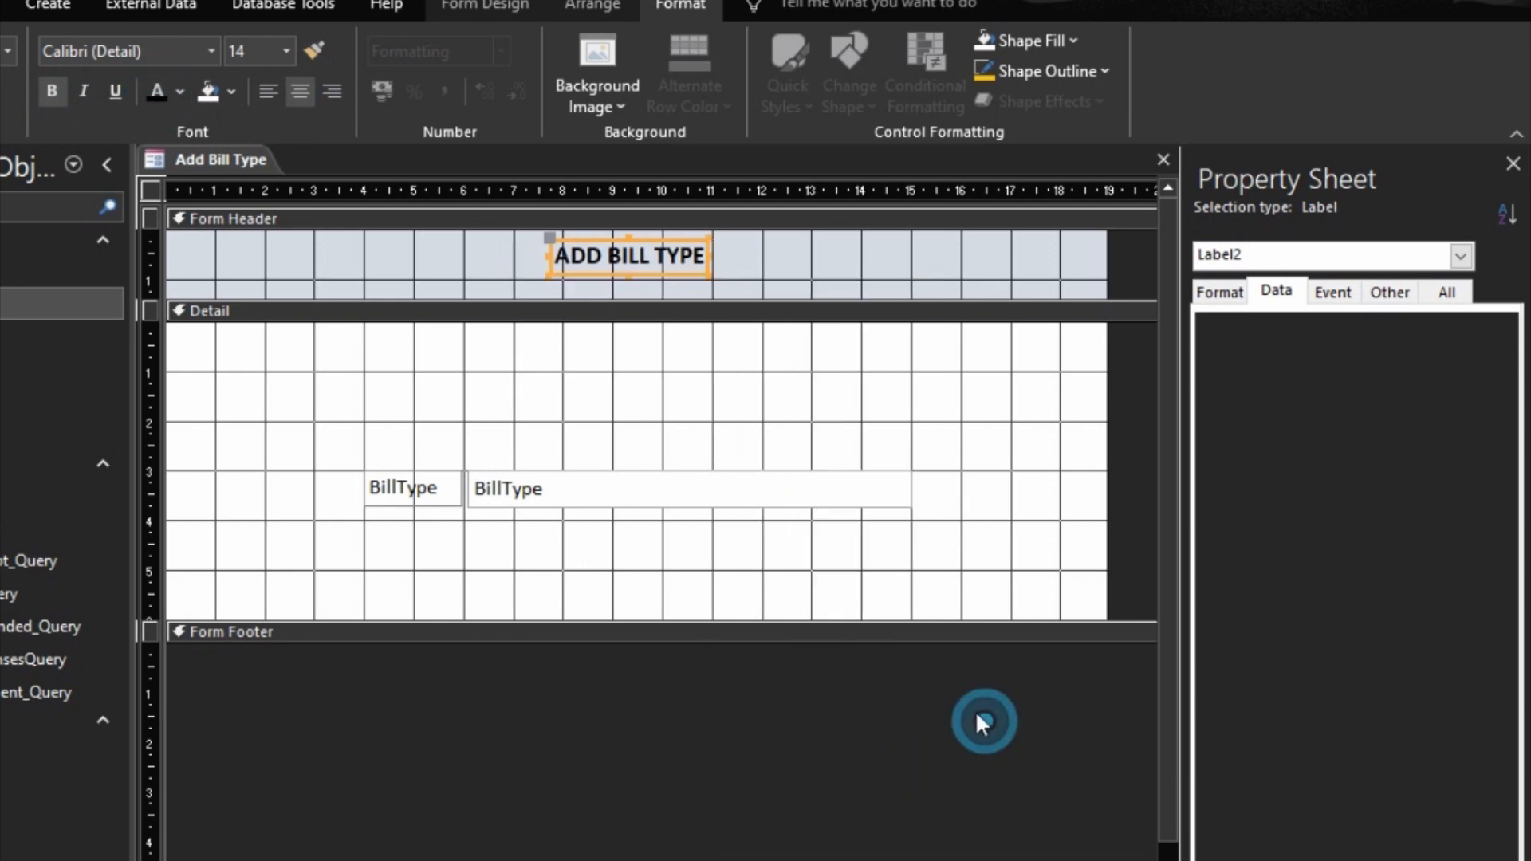
key(Right)
key(Down)
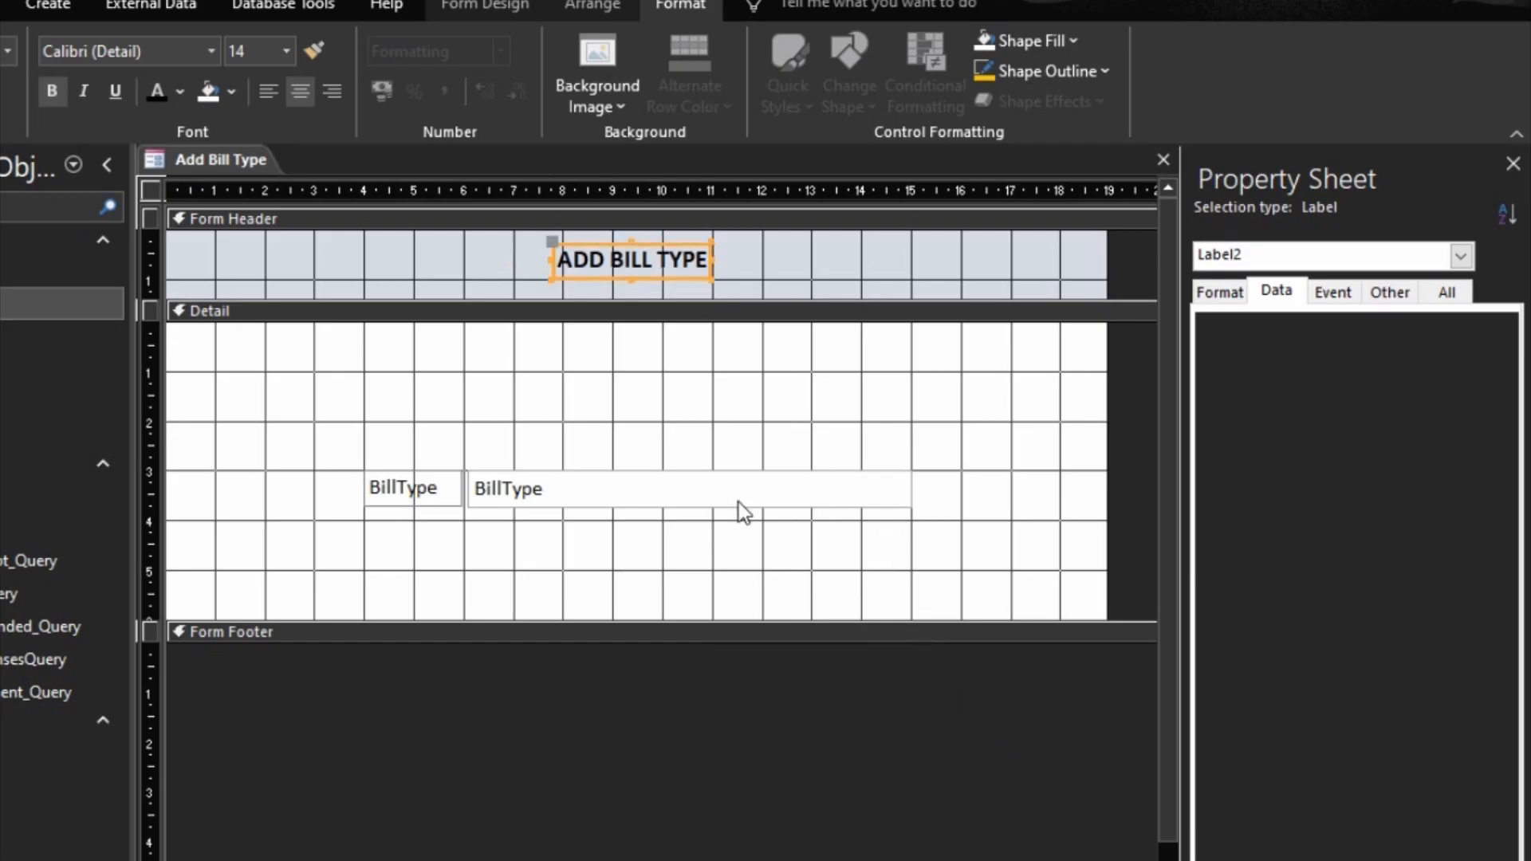
click(518, 297)
drag(513, 298, 517, 288)
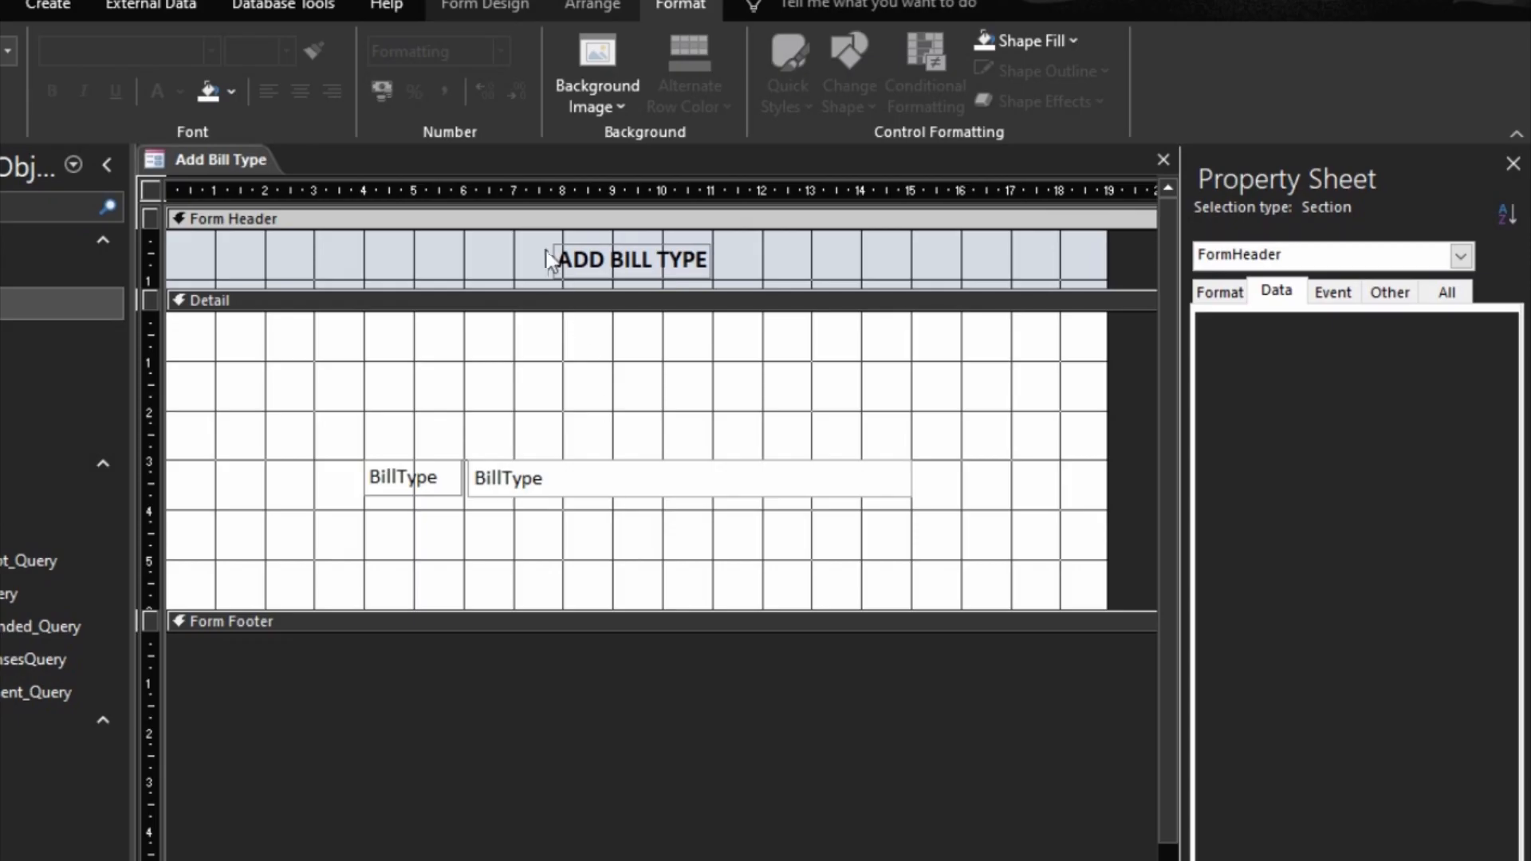
Step: Set the Form Header's back color to the gold Accent 4
click(540, 224)
click(1218, 292)
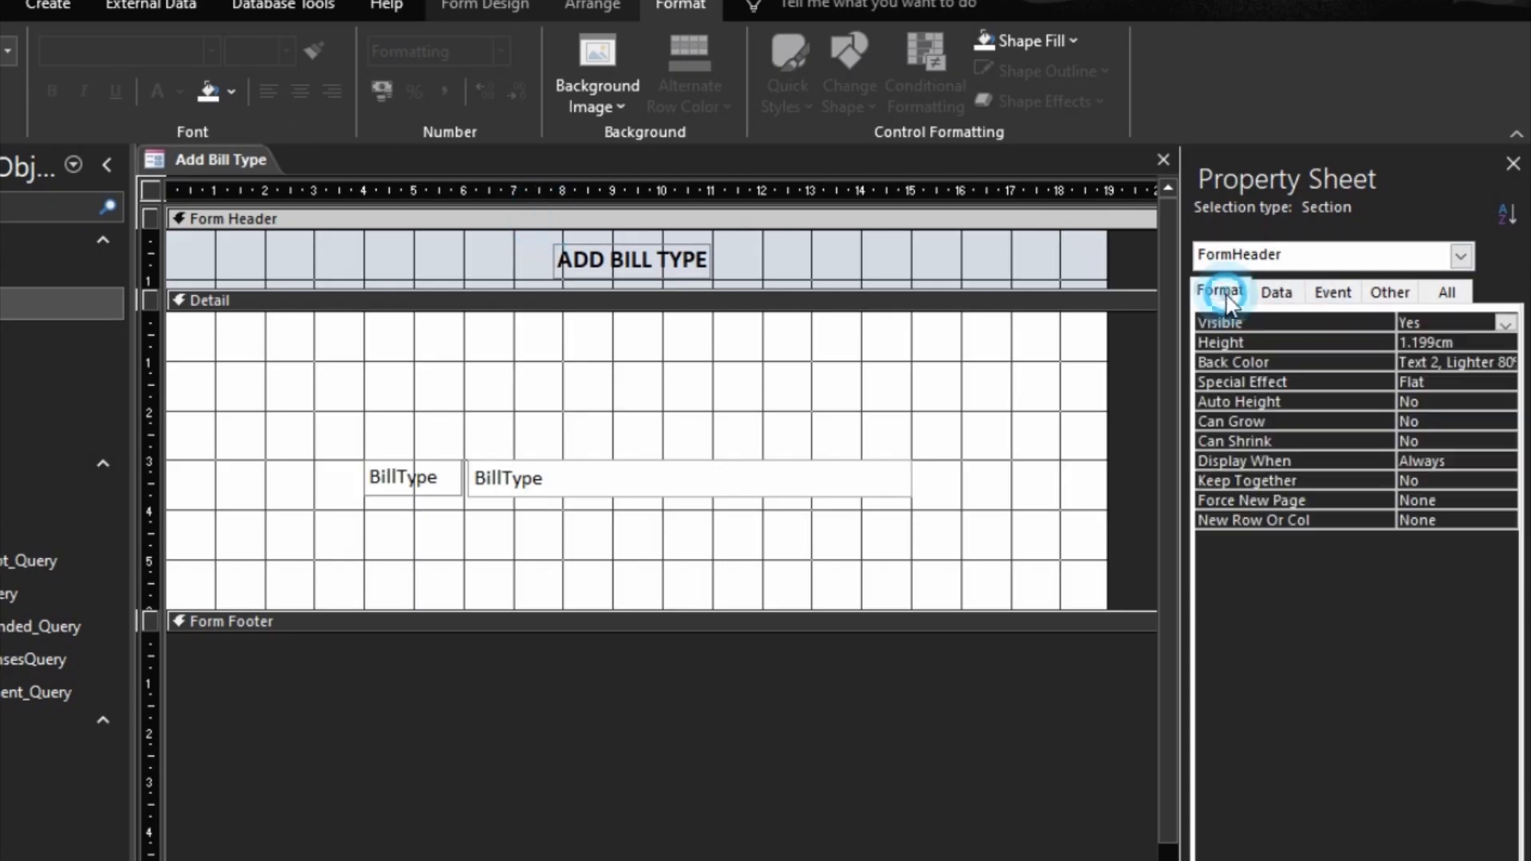
click(1504, 362)
click(1338, 779)
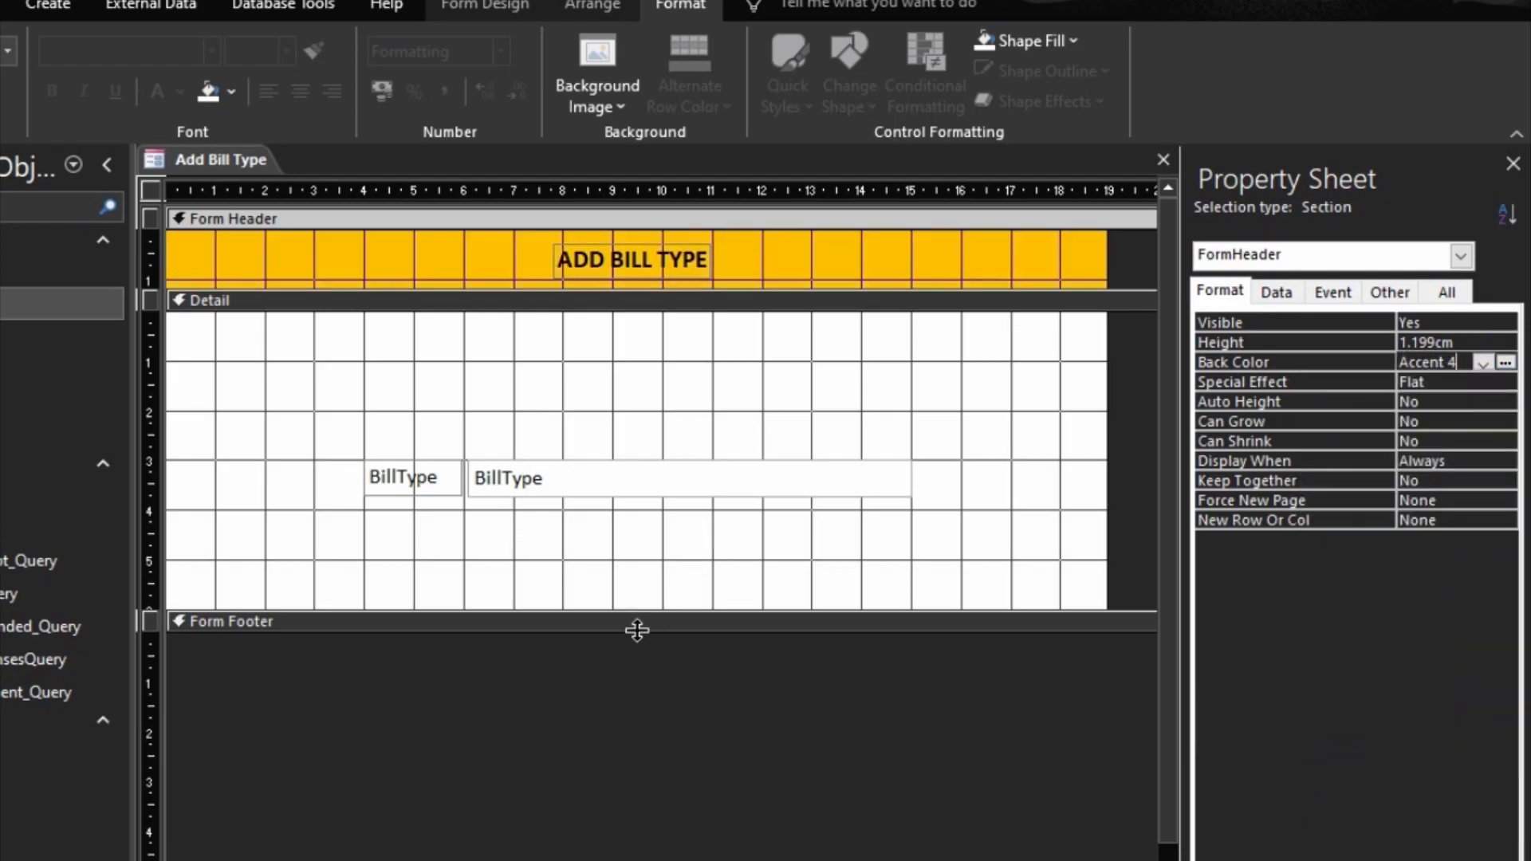
Step: Open the Form Footer to about 1 cm high and set its back color to the gold Accent 4
drag(637, 631, 656, 682)
click(680, 626)
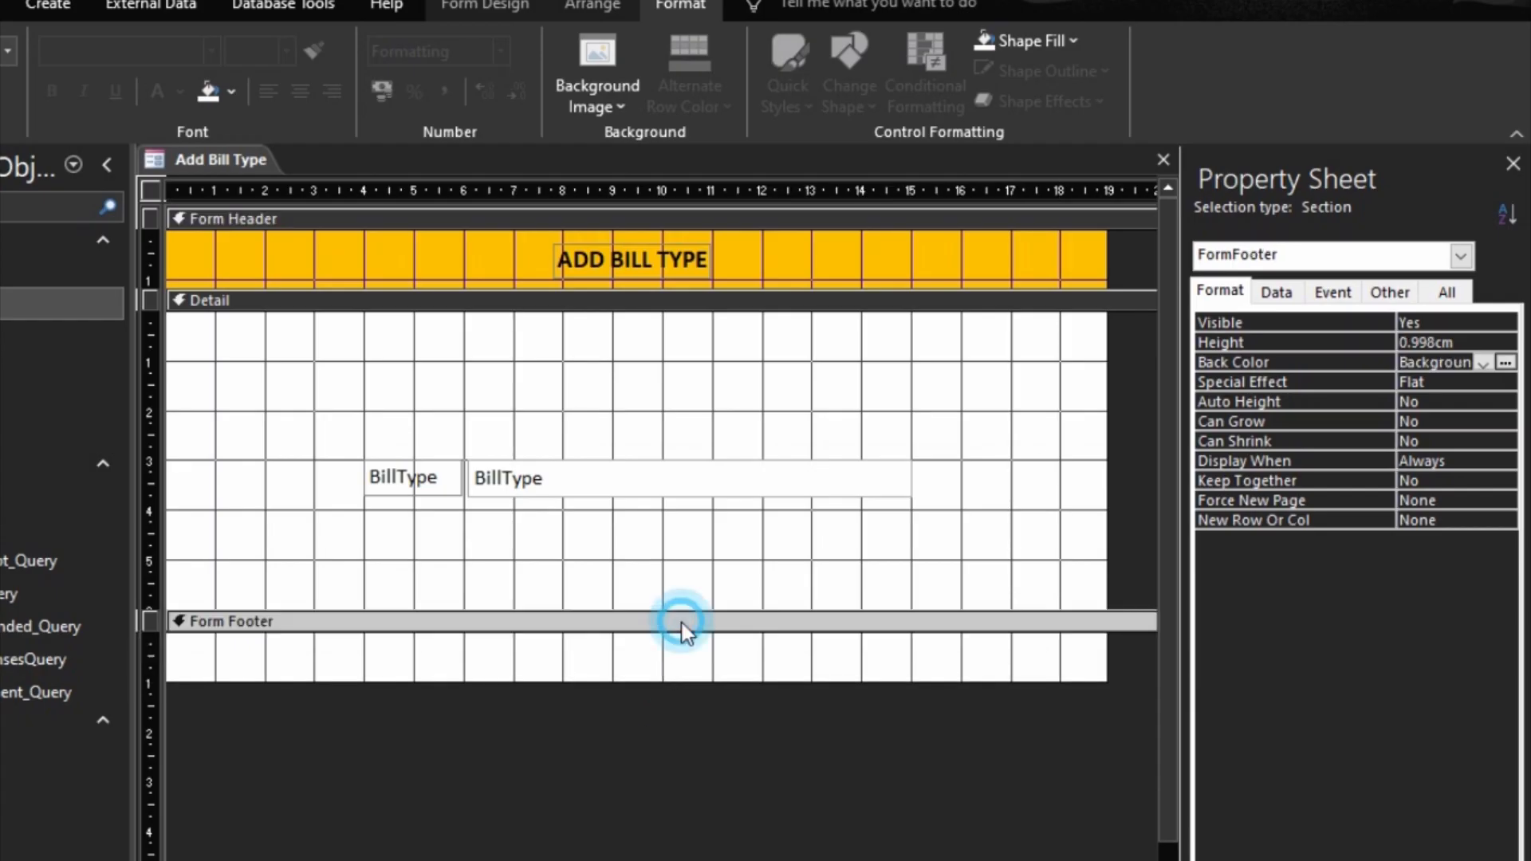
click(1506, 362)
click(1316, 779)
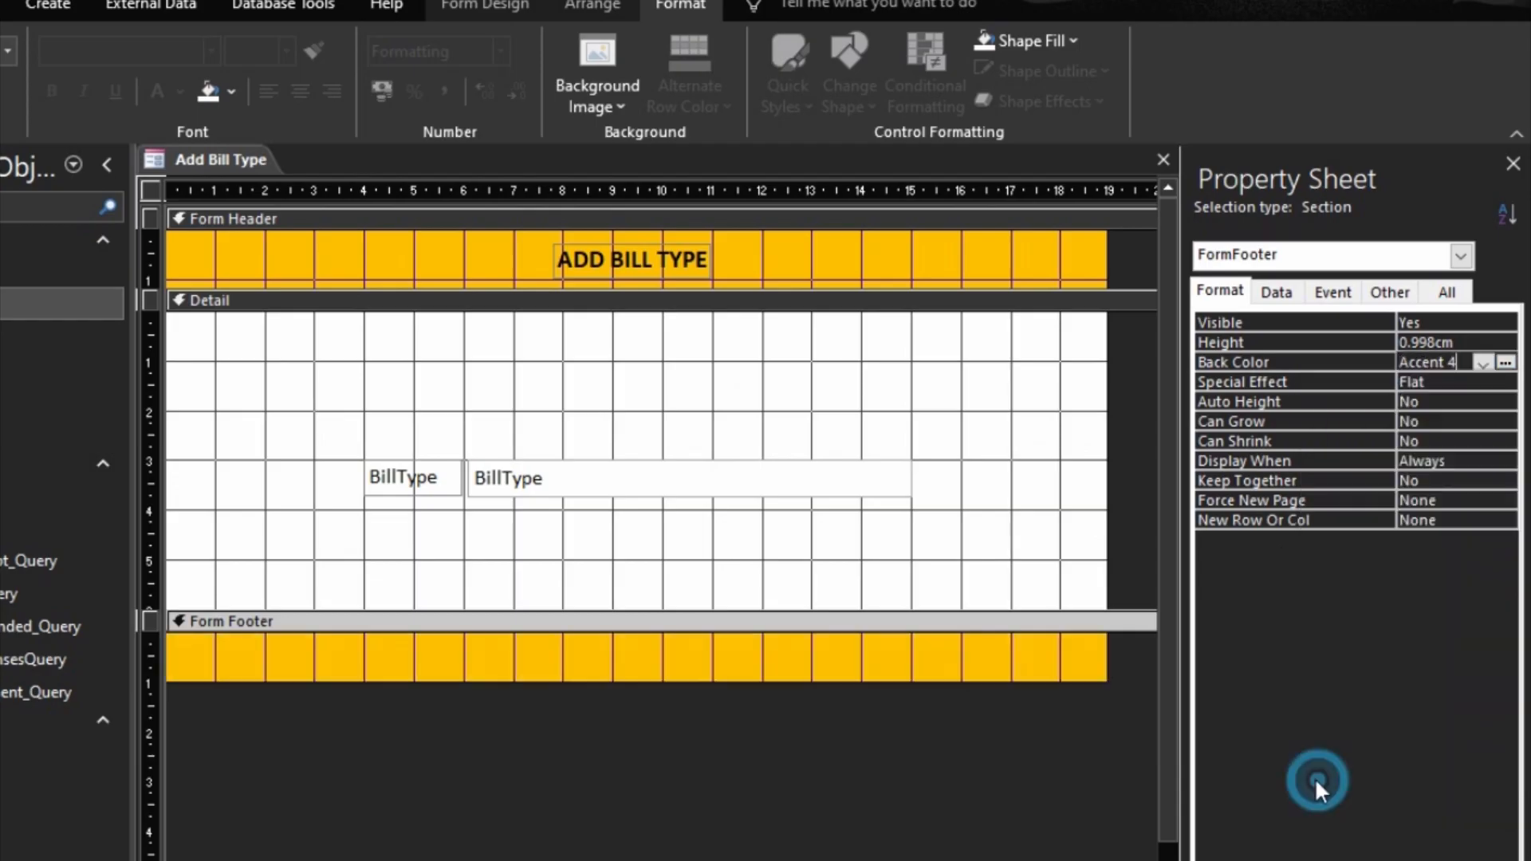
Step: Extend the Detail section's height to about 8 cm
click(930, 434)
drag(878, 619, 871, 721)
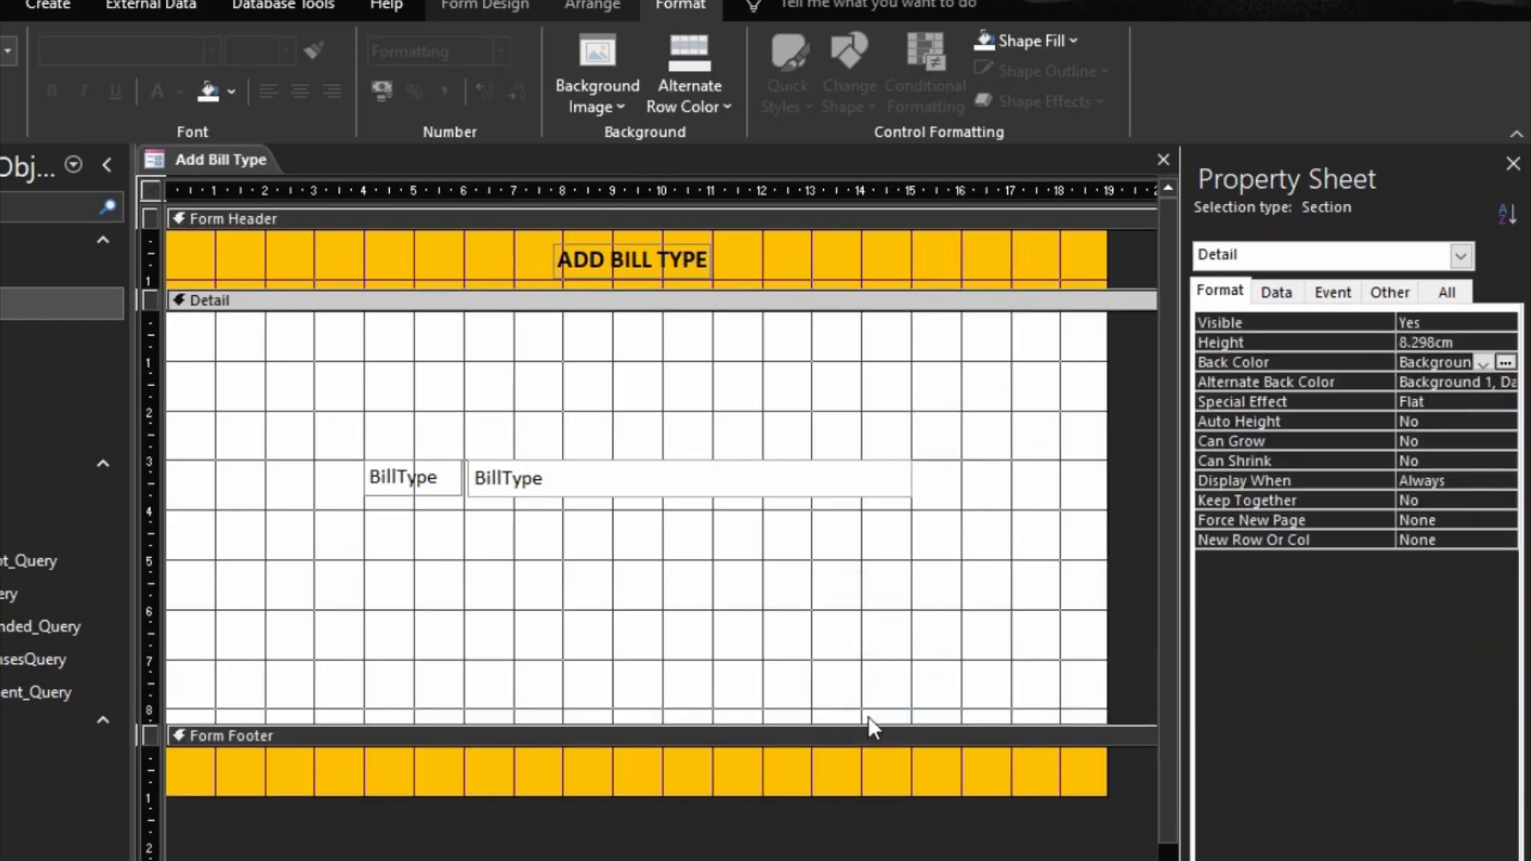
key(ctrl+z)
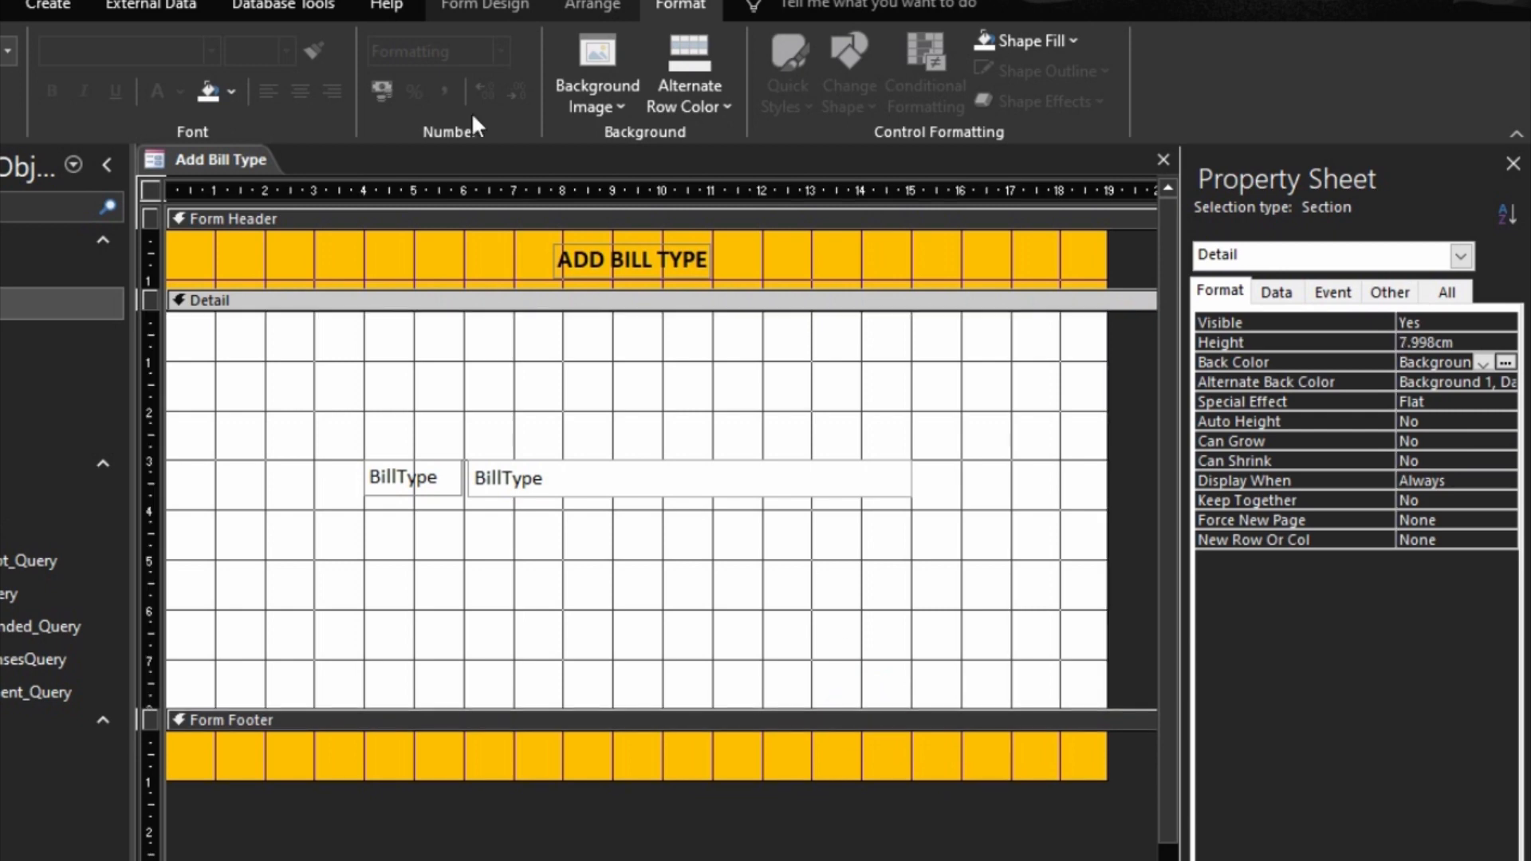
Step: Draw a command button about 2.8 by 0.7 cm below the BillType text box and assign it the Add New Record action from Record Operations
click(503, 5)
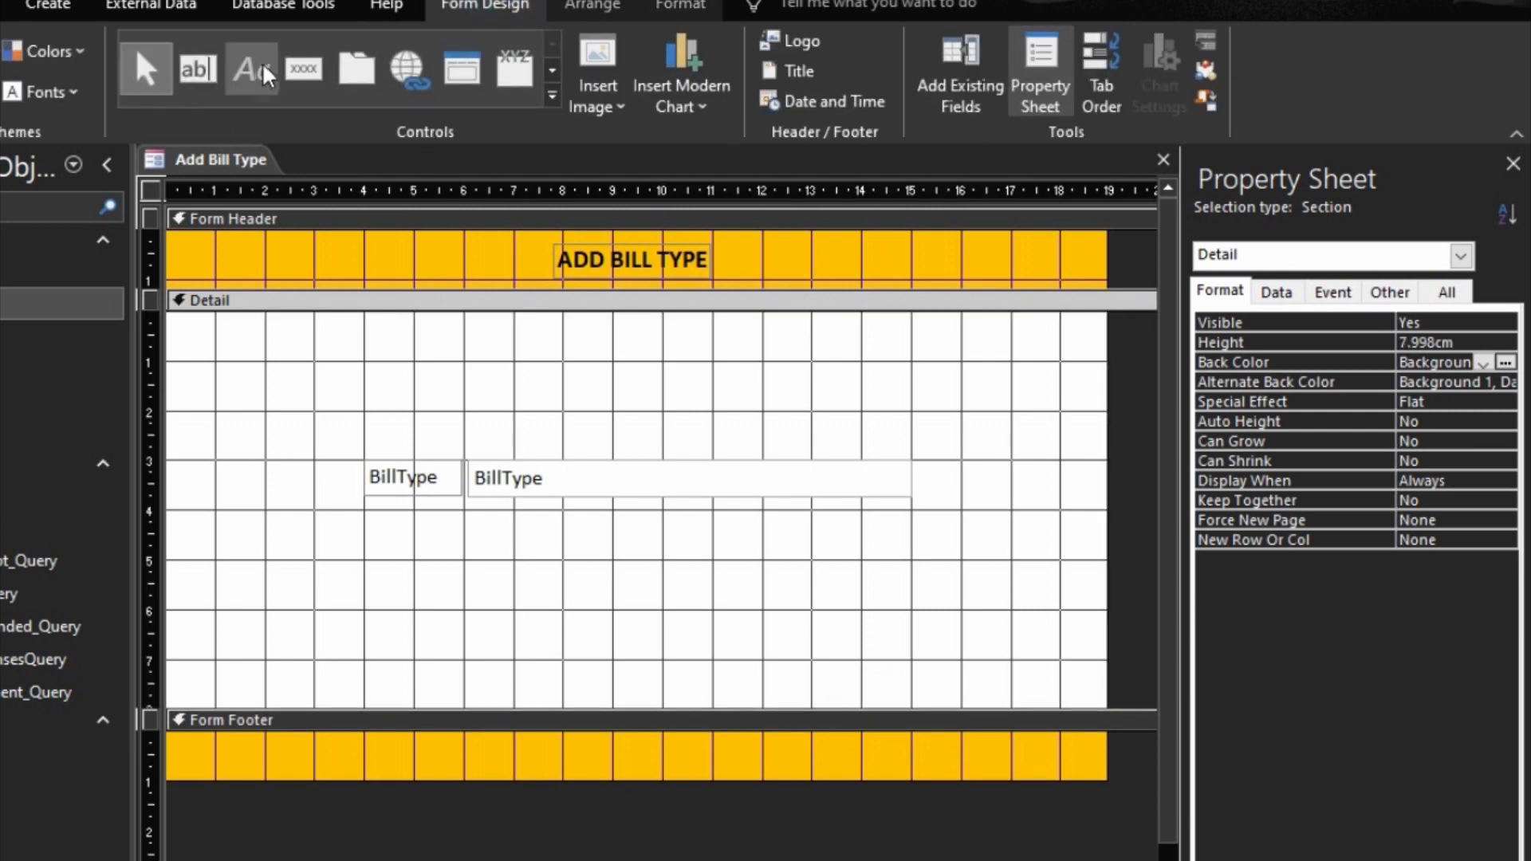
click(304, 68)
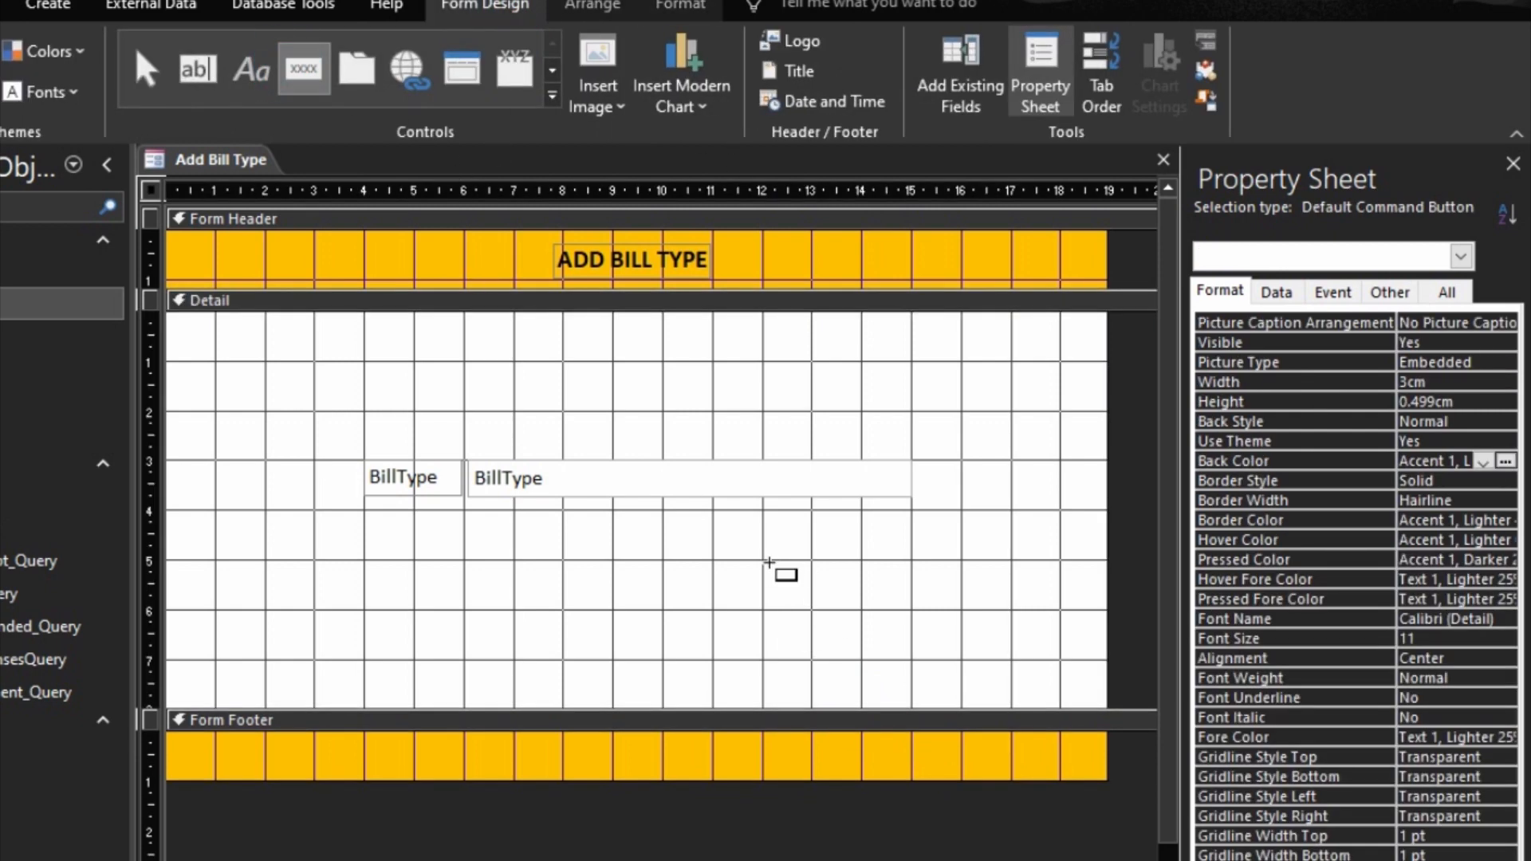
drag(770, 563, 910, 599)
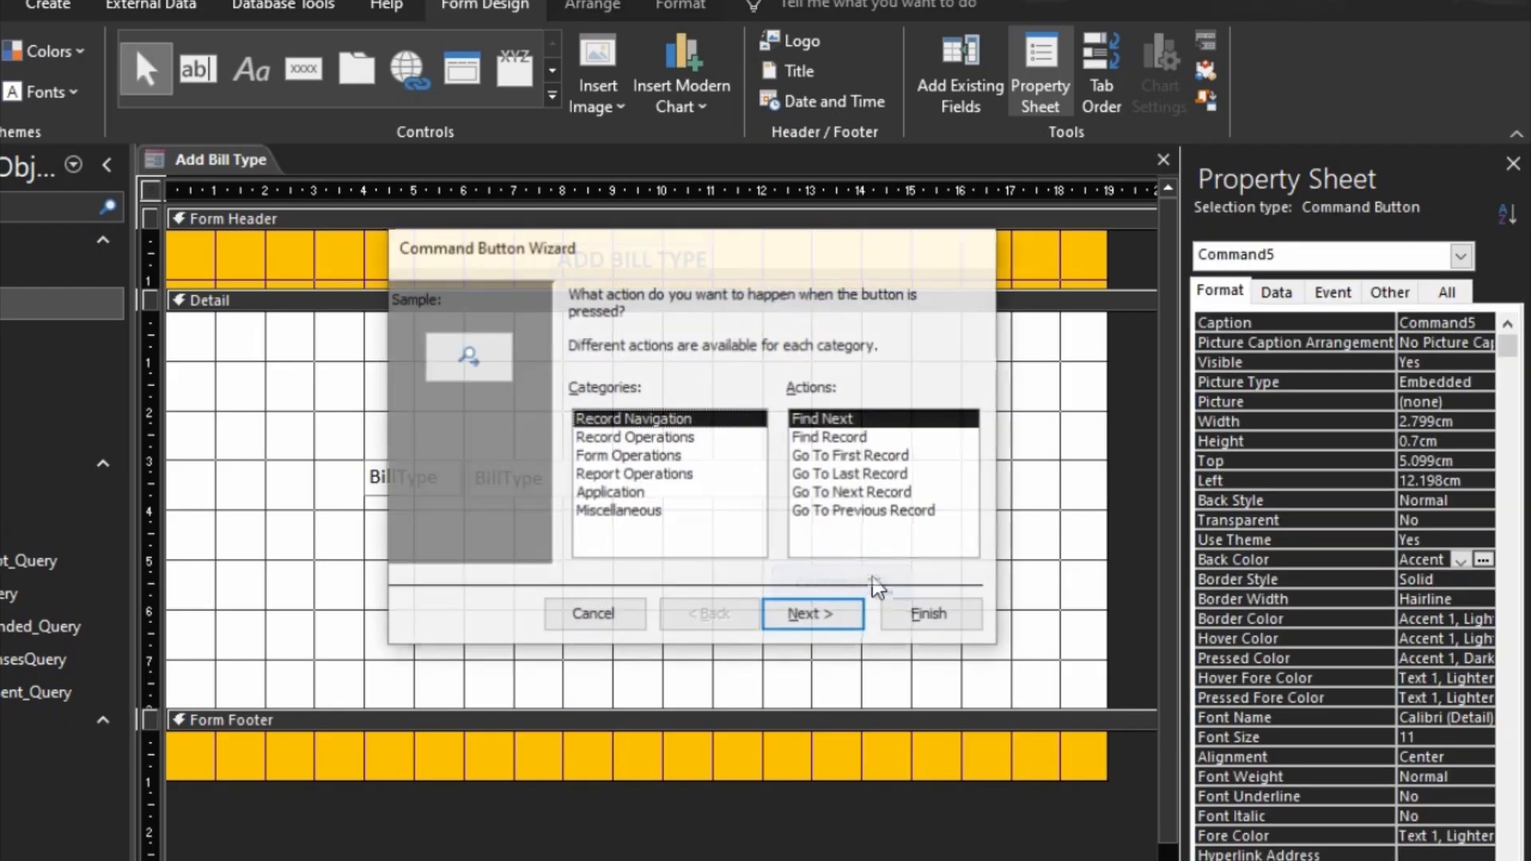
click(670, 437)
click(837, 437)
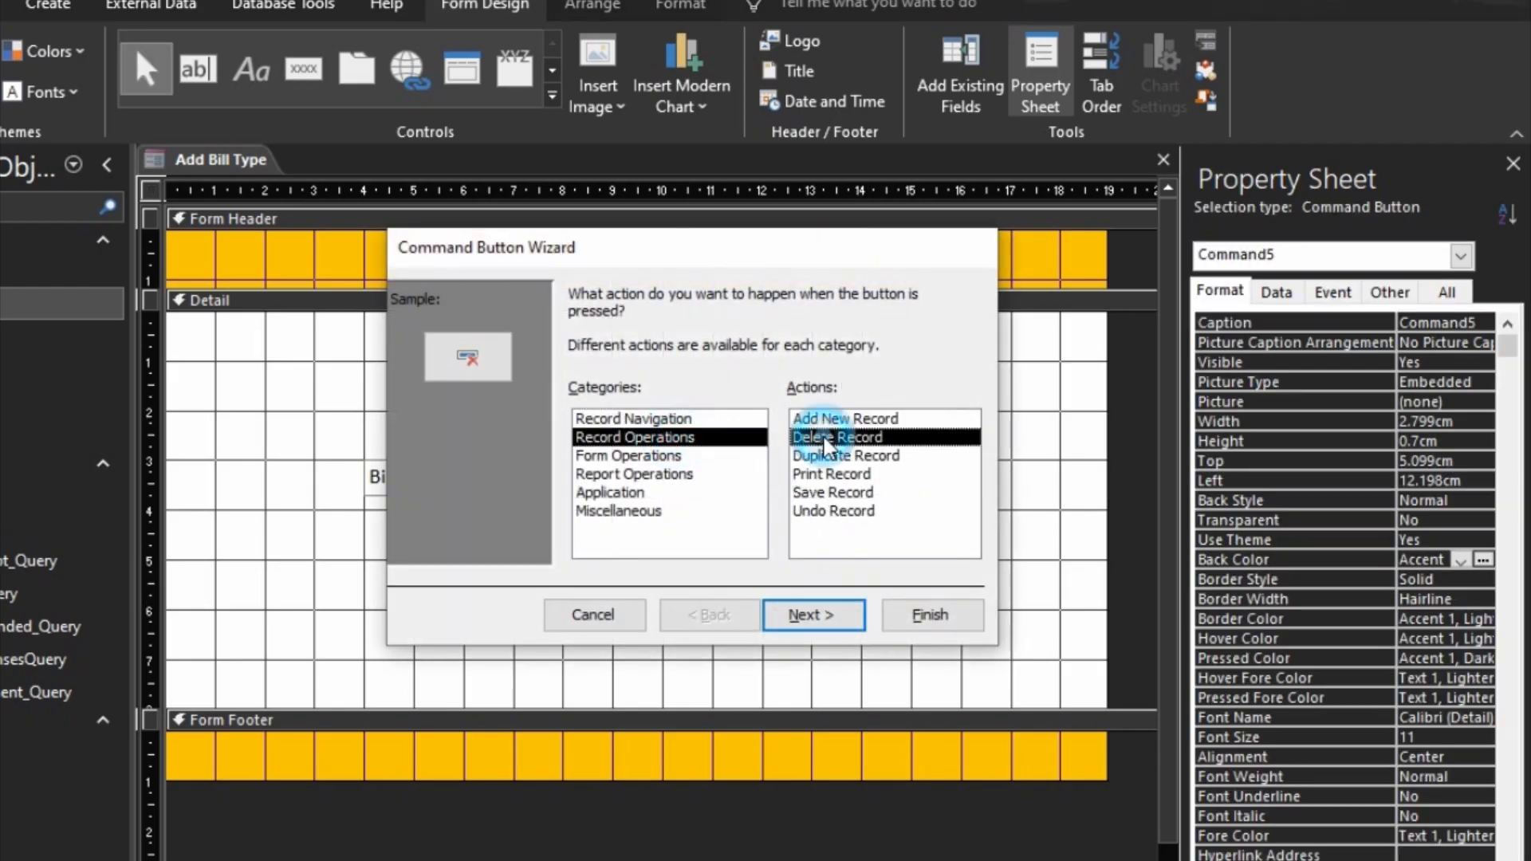
click(845, 419)
click(847, 625)
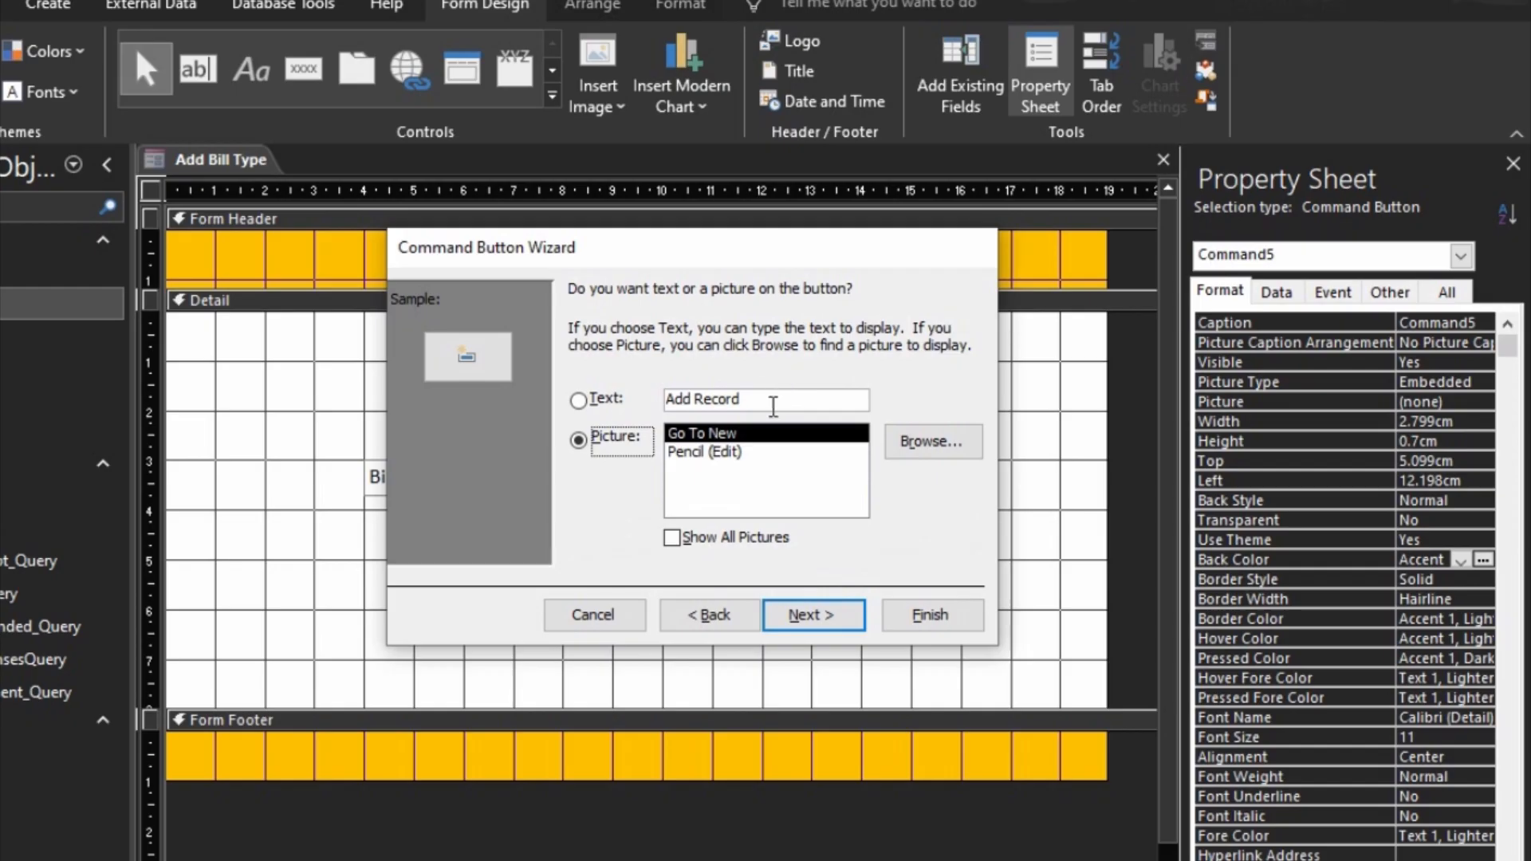
Step: Give the command button the text "Save Record" instead of a picture and finish the wizard
click(773, 406)
text(Sa)
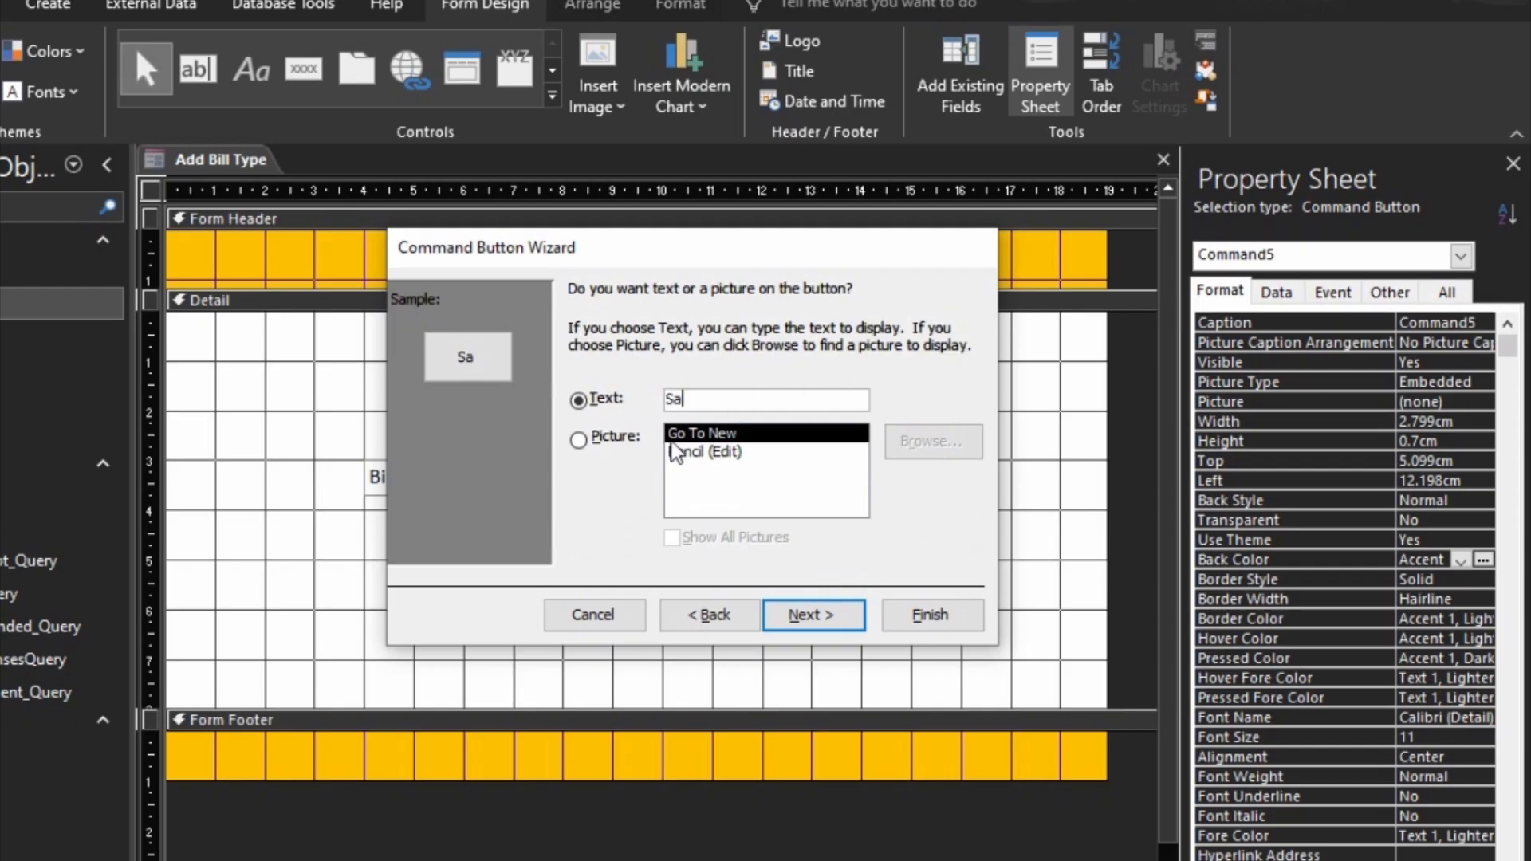
text(ve Record)
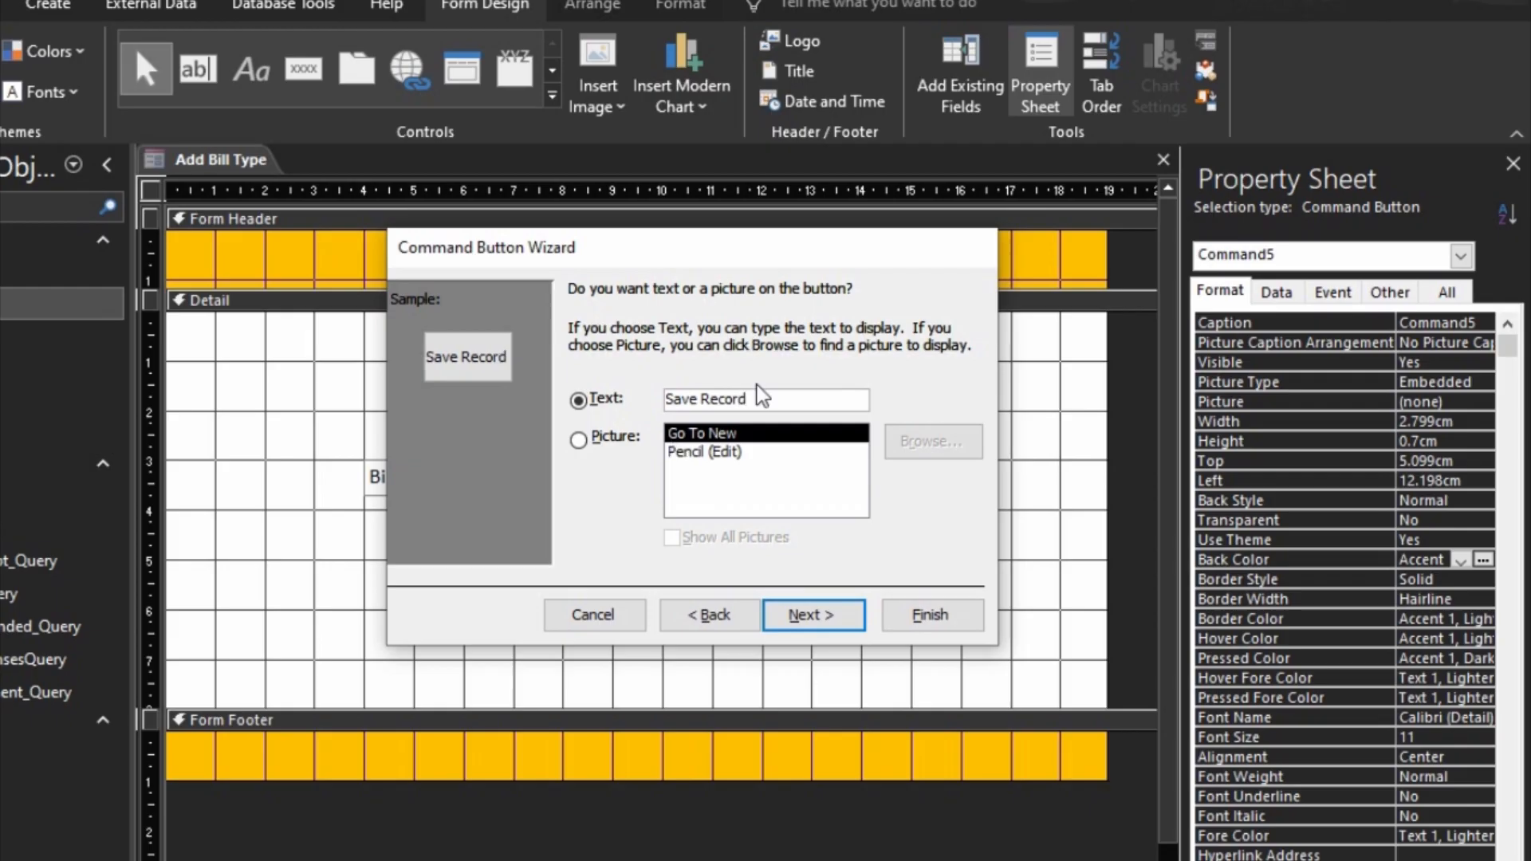
click(812, 615)
click(925, 615)
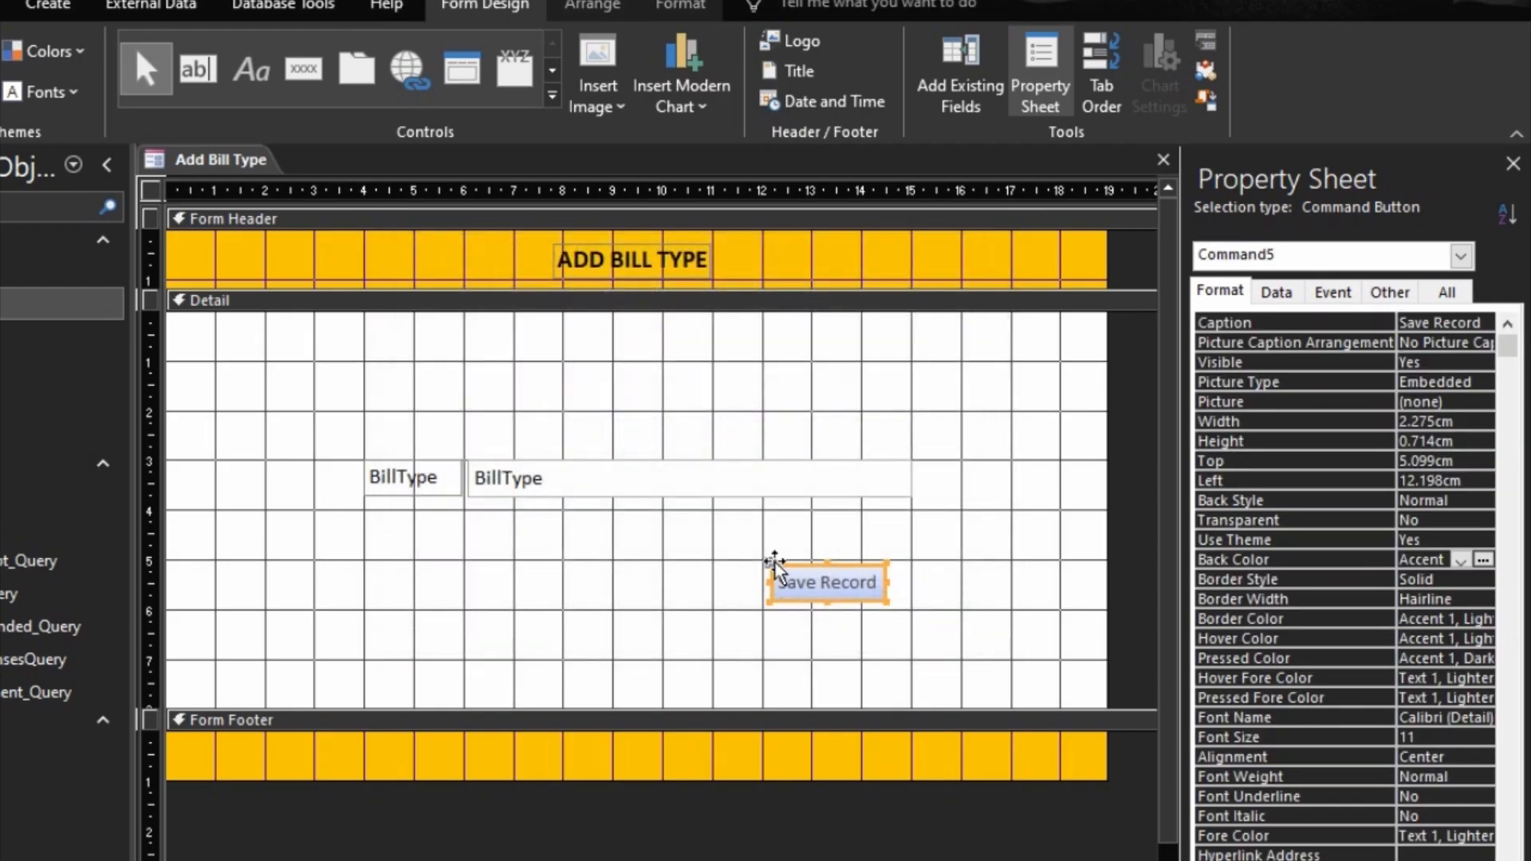
Step: Place the Save Record button 5 cm down with its right edge aligned to the BillType text box, sized about 2.67 by 1 cm
drag(767, 586, 760, 583)
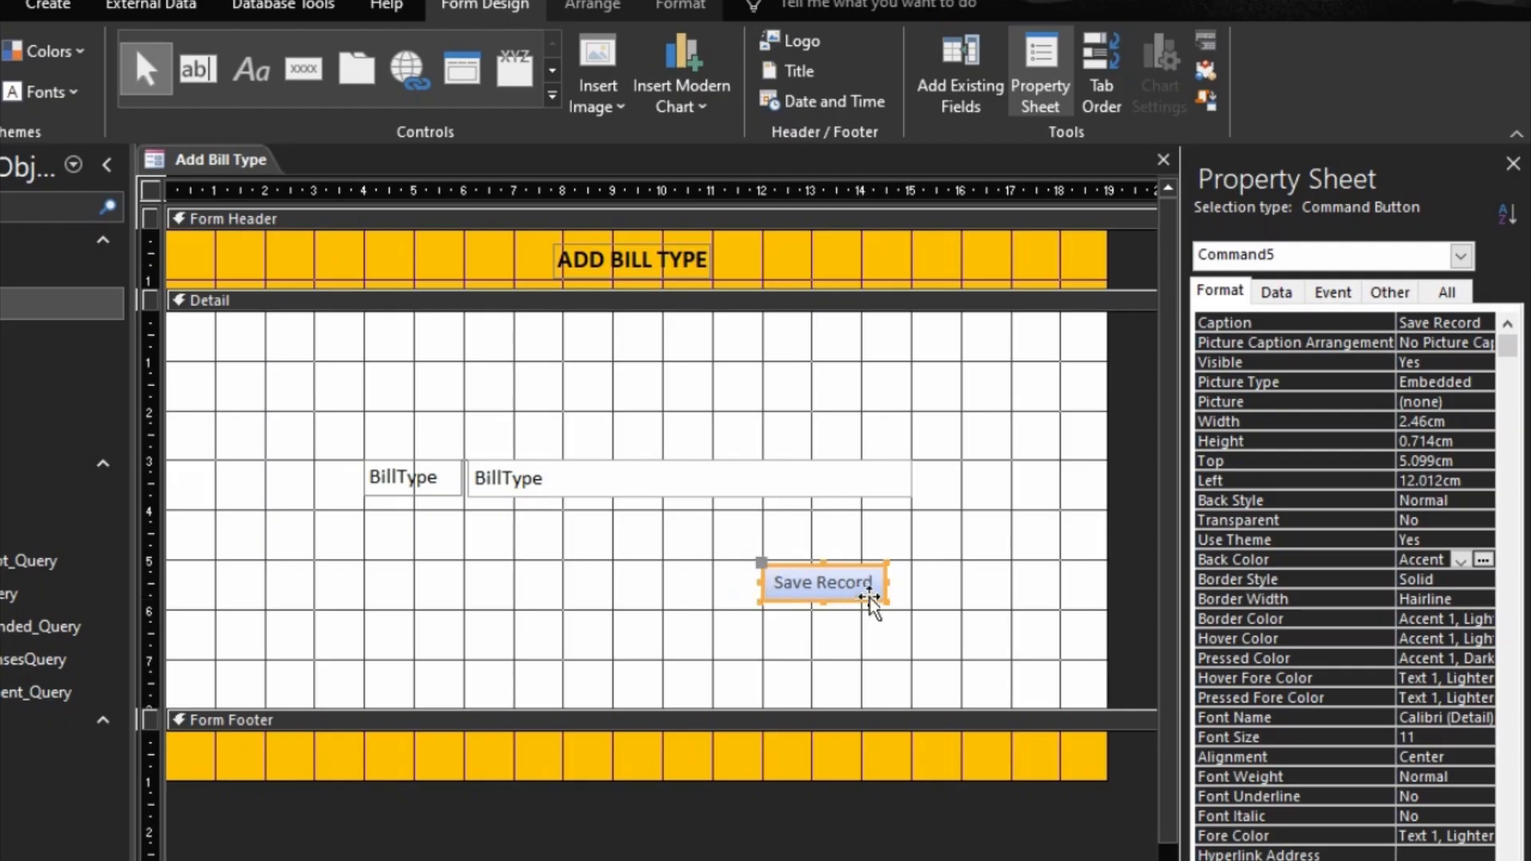
key(Right)
key(Right)
key(Right)
key(Right)
key(Right)
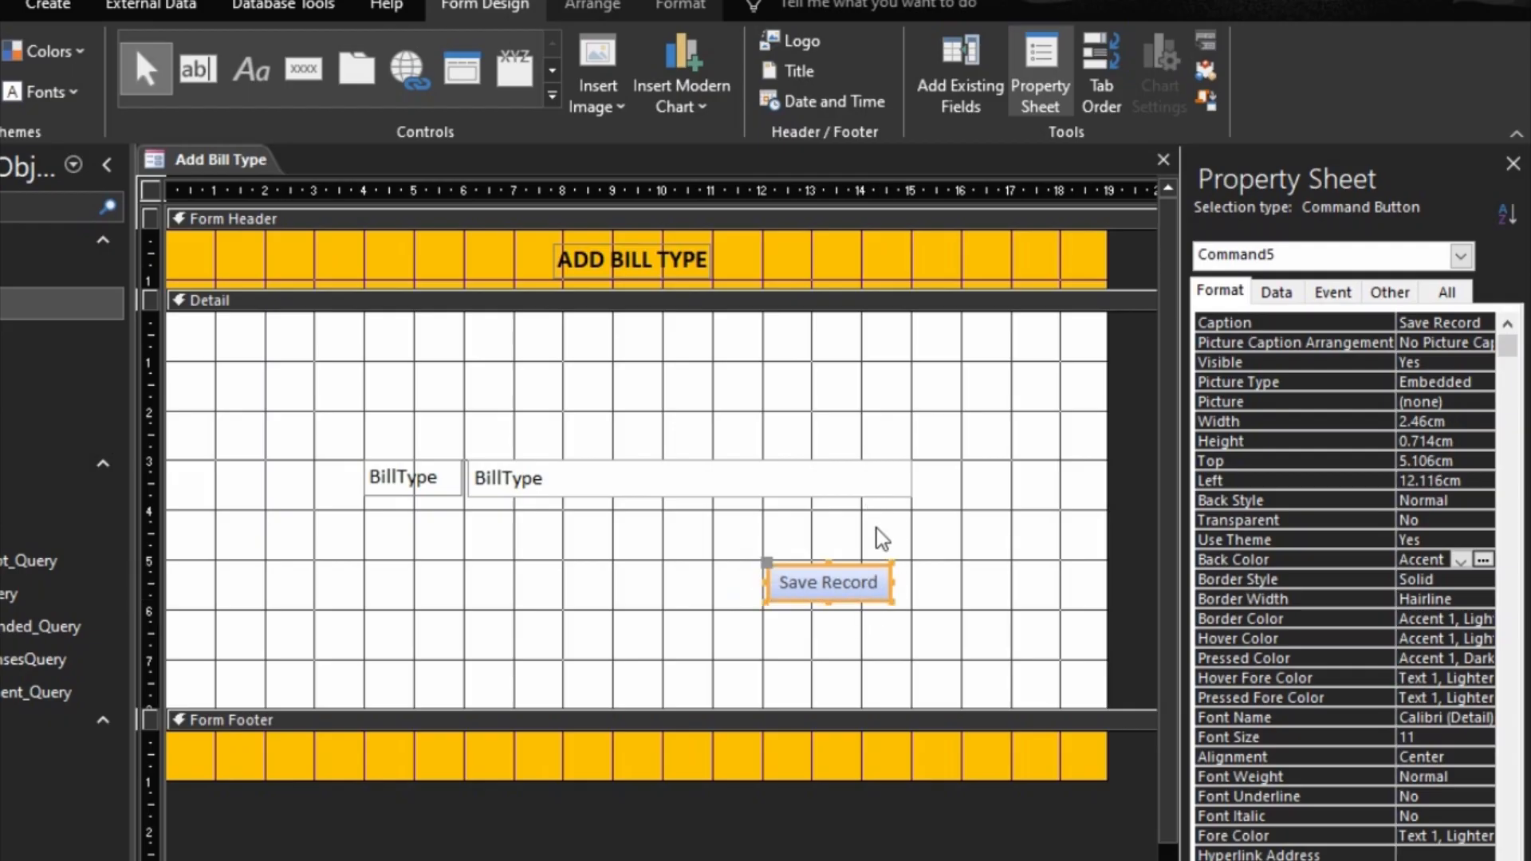
key(Up)
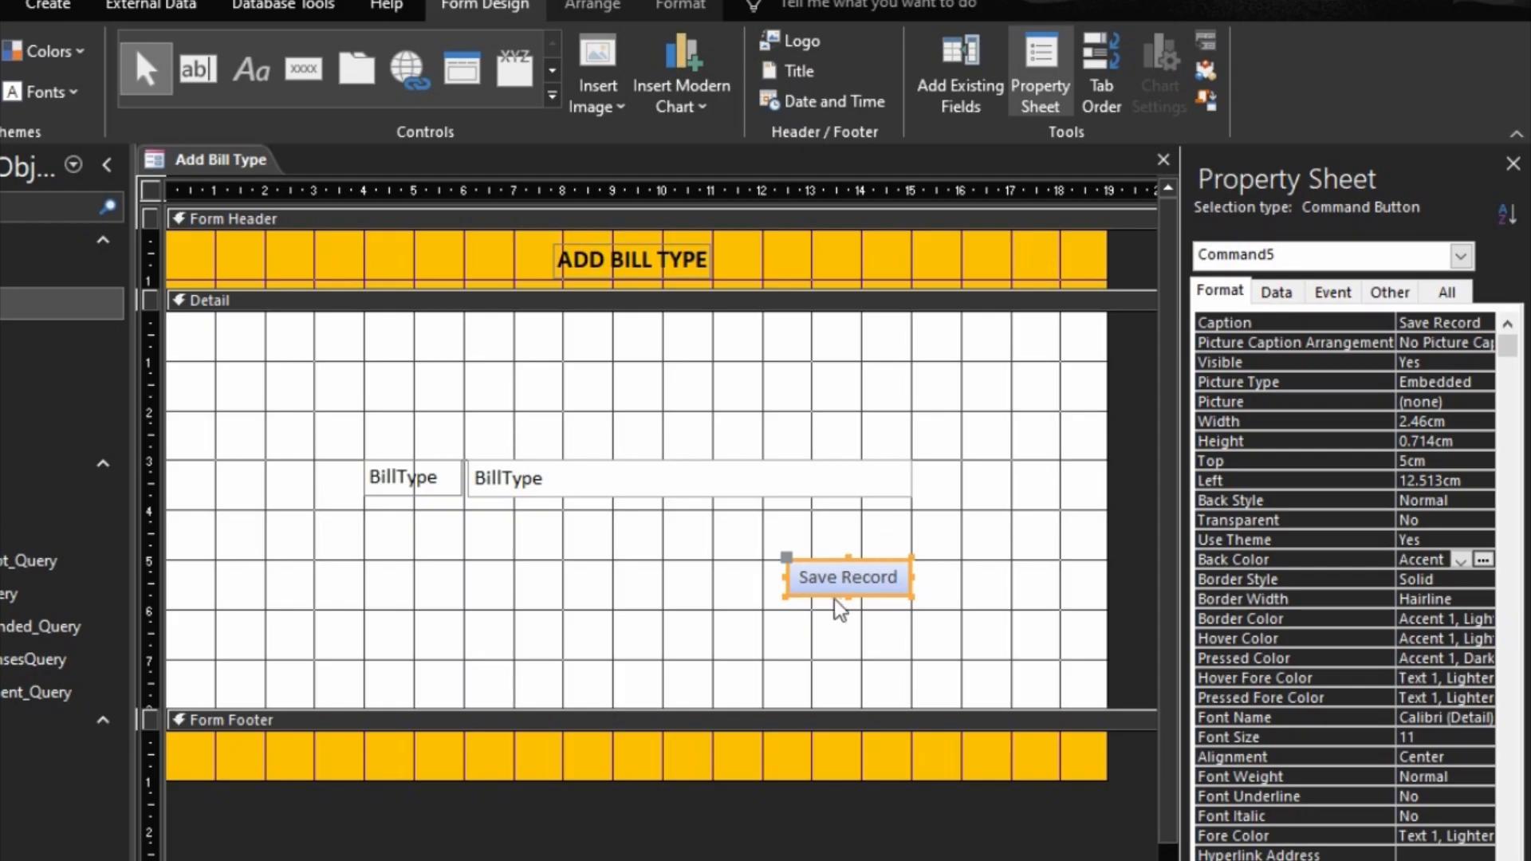
drag(785, 578, 776, 578)
key(shift+Down)
key(shift+Down)
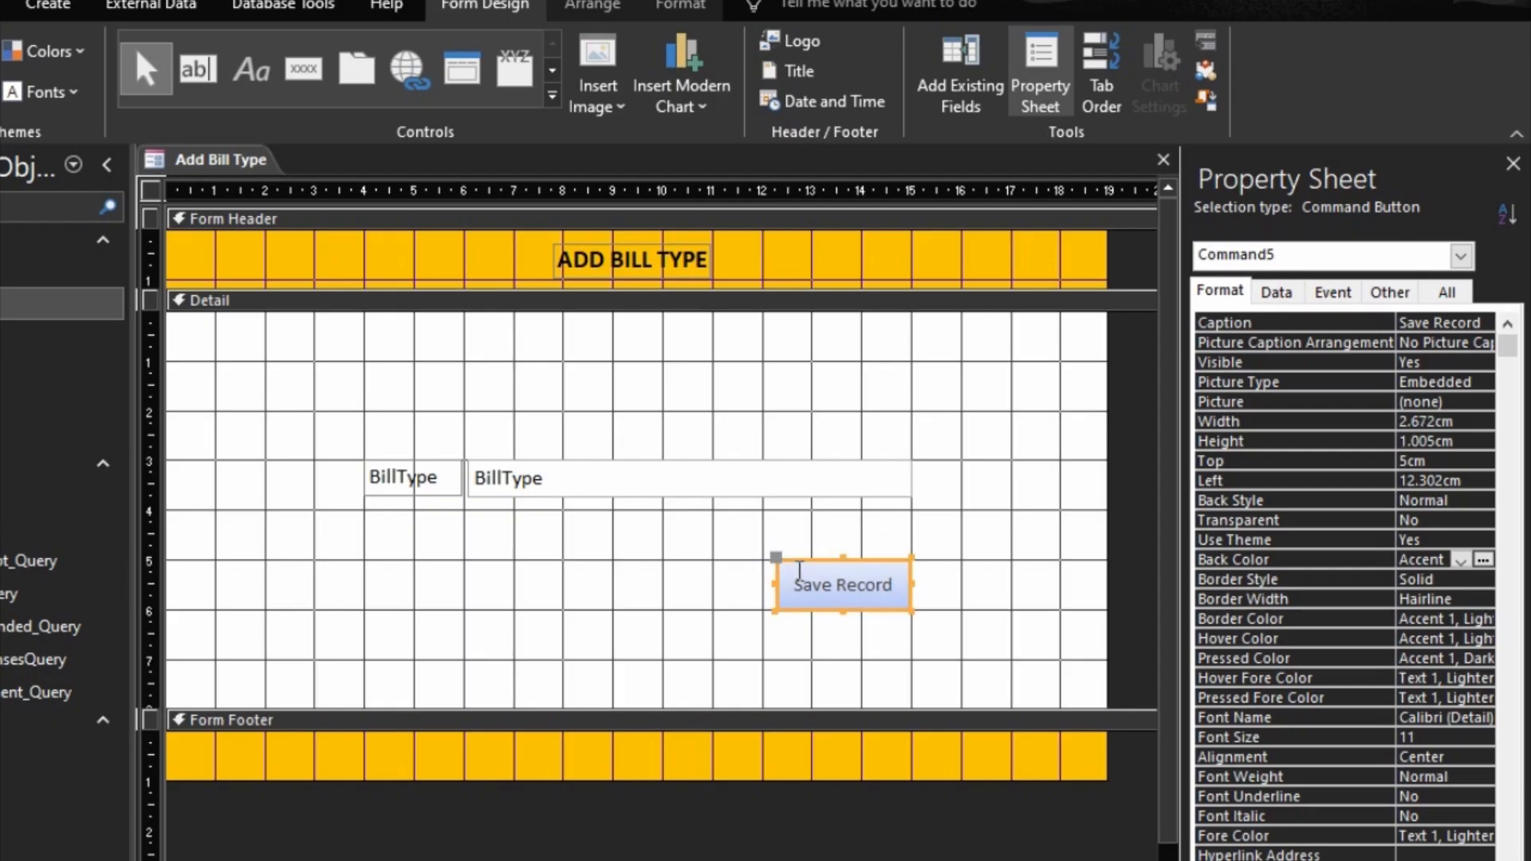
Step: Format the Save Record button with 12-point black text and a white fill
click(683, 11)
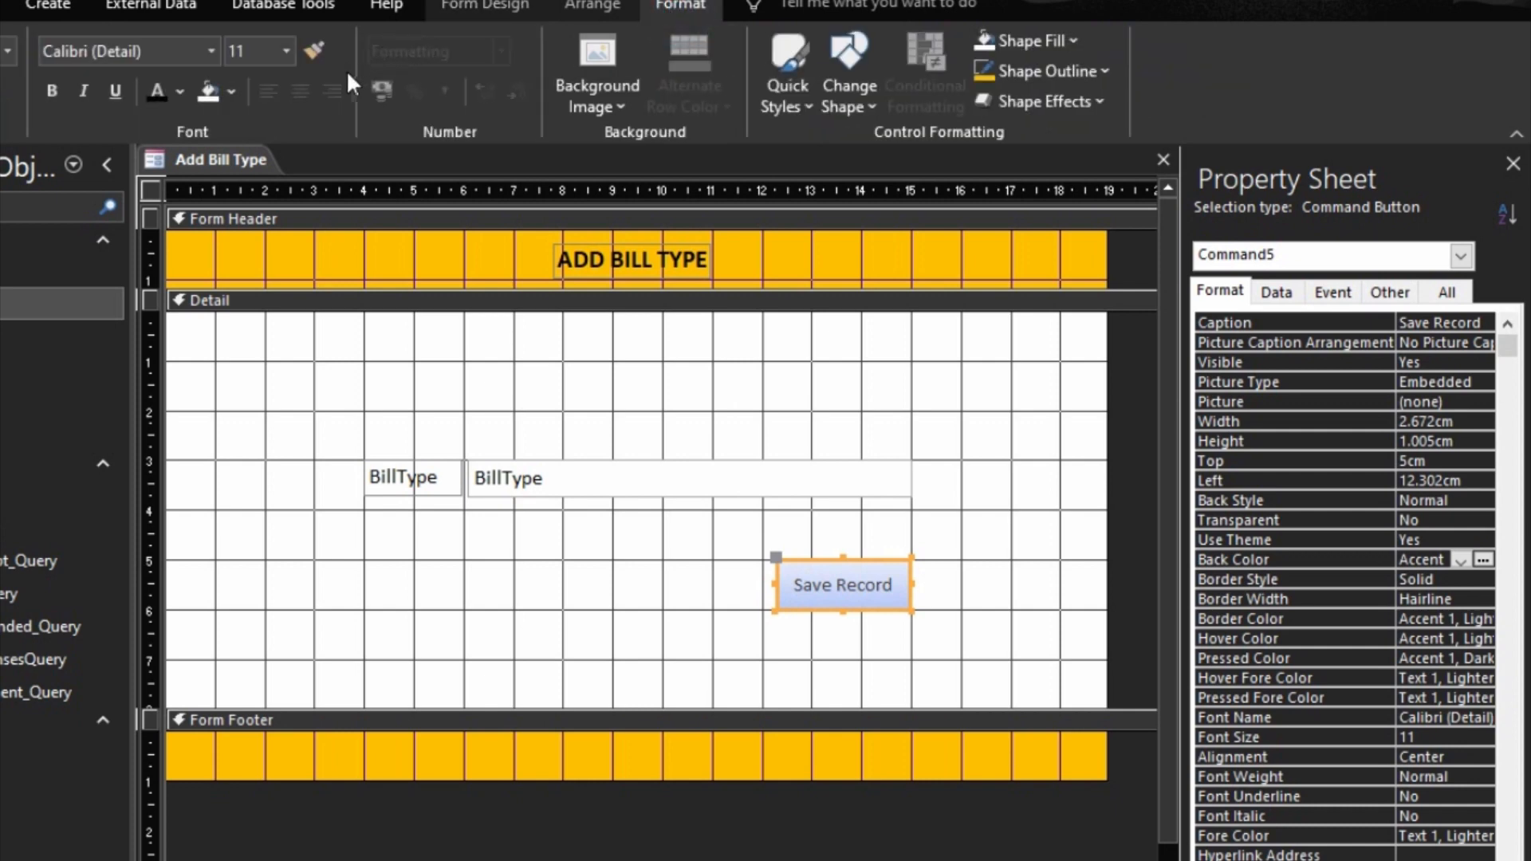
click(285, 53)
click(250, 178)
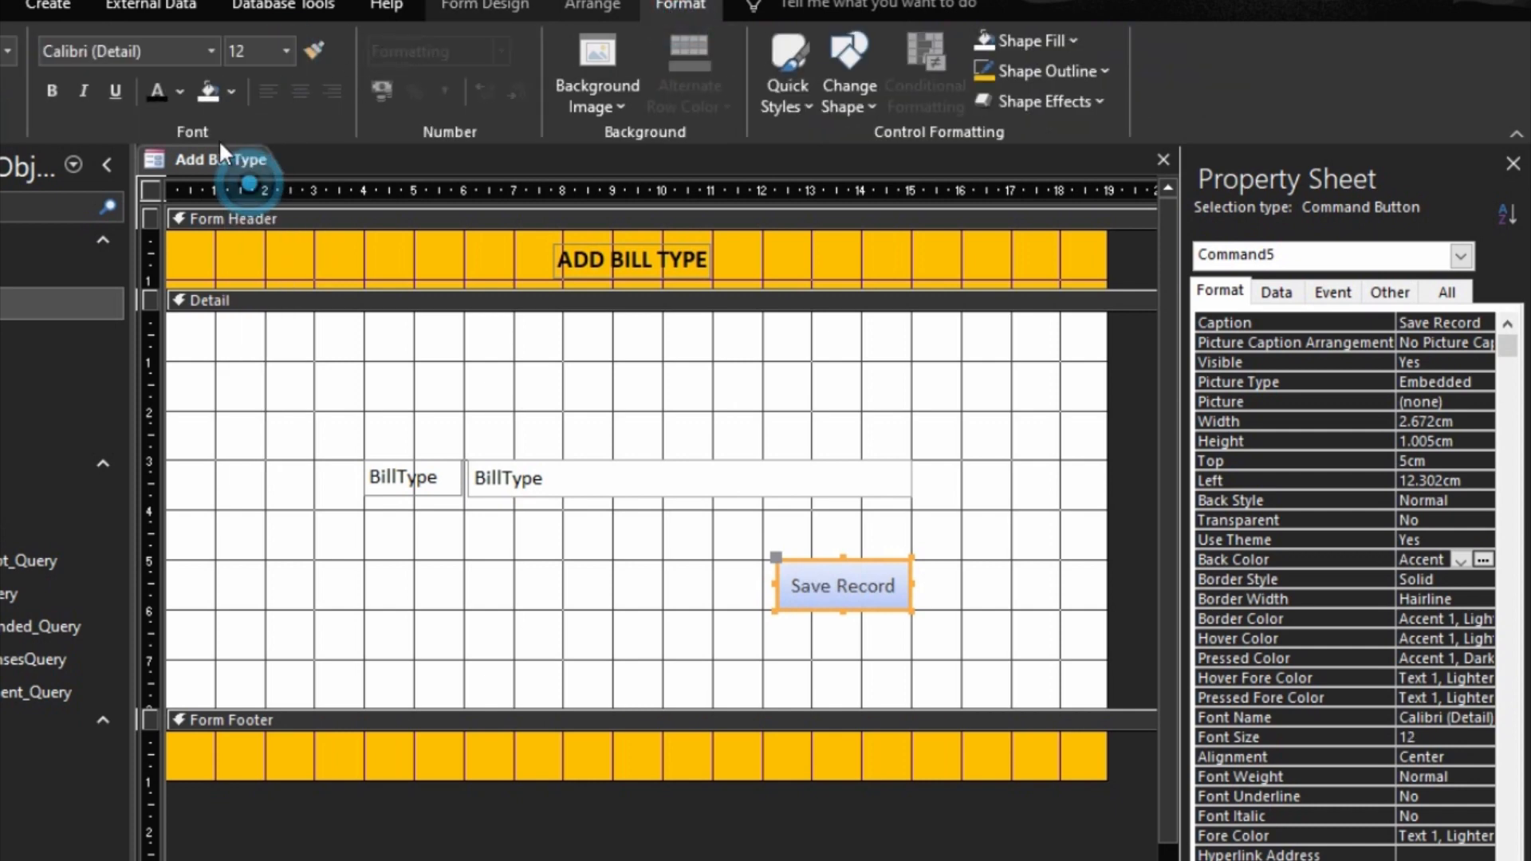
click(155, 92)
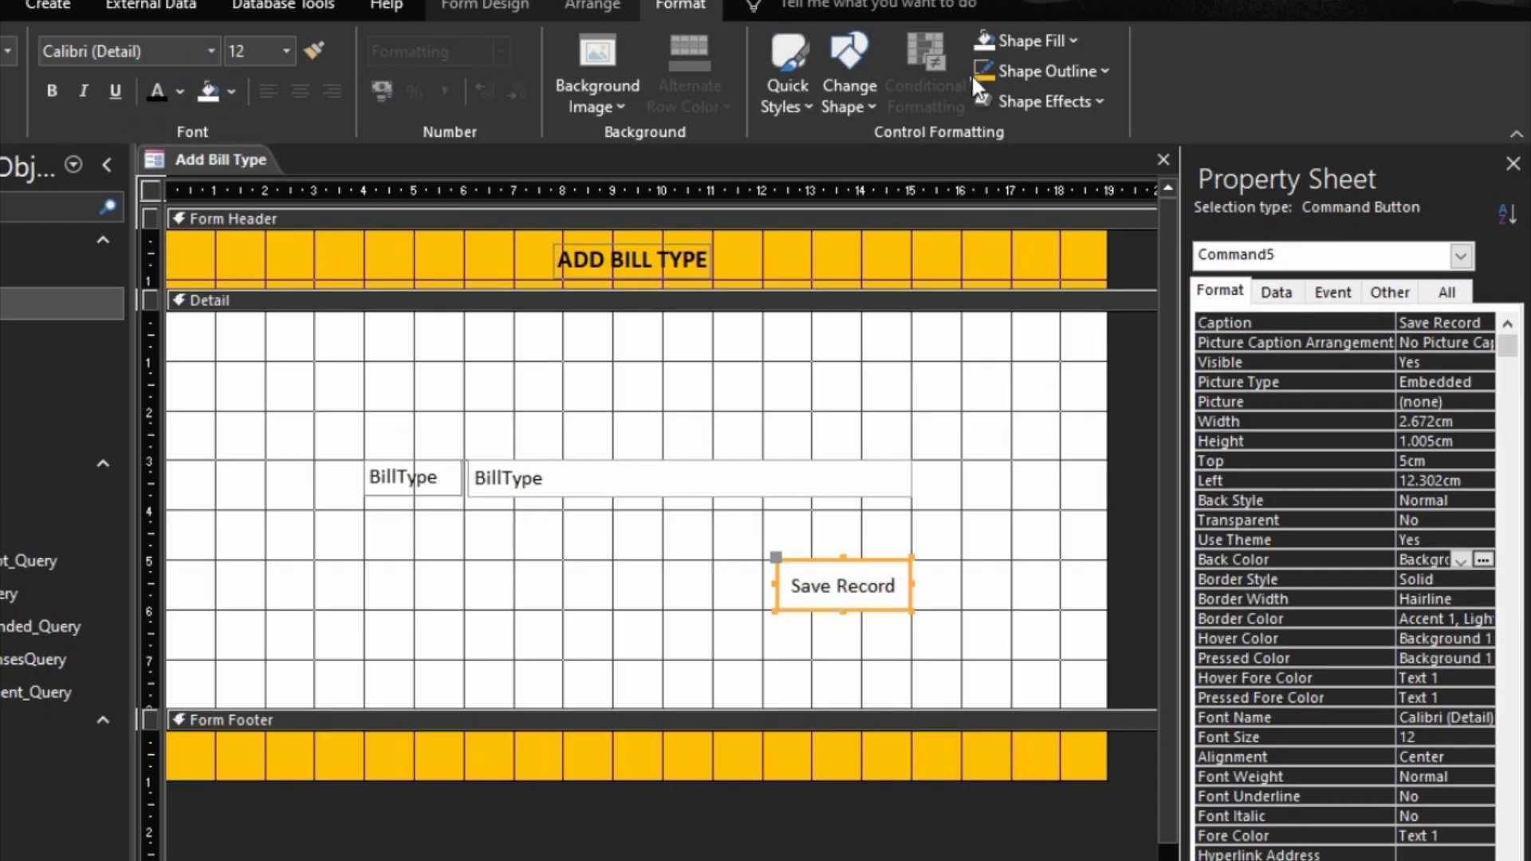
Step: Apply a gold outline to the Save Record button and deselect it
click(1040, 72)
click(1029, 494)
click(1009, 536)
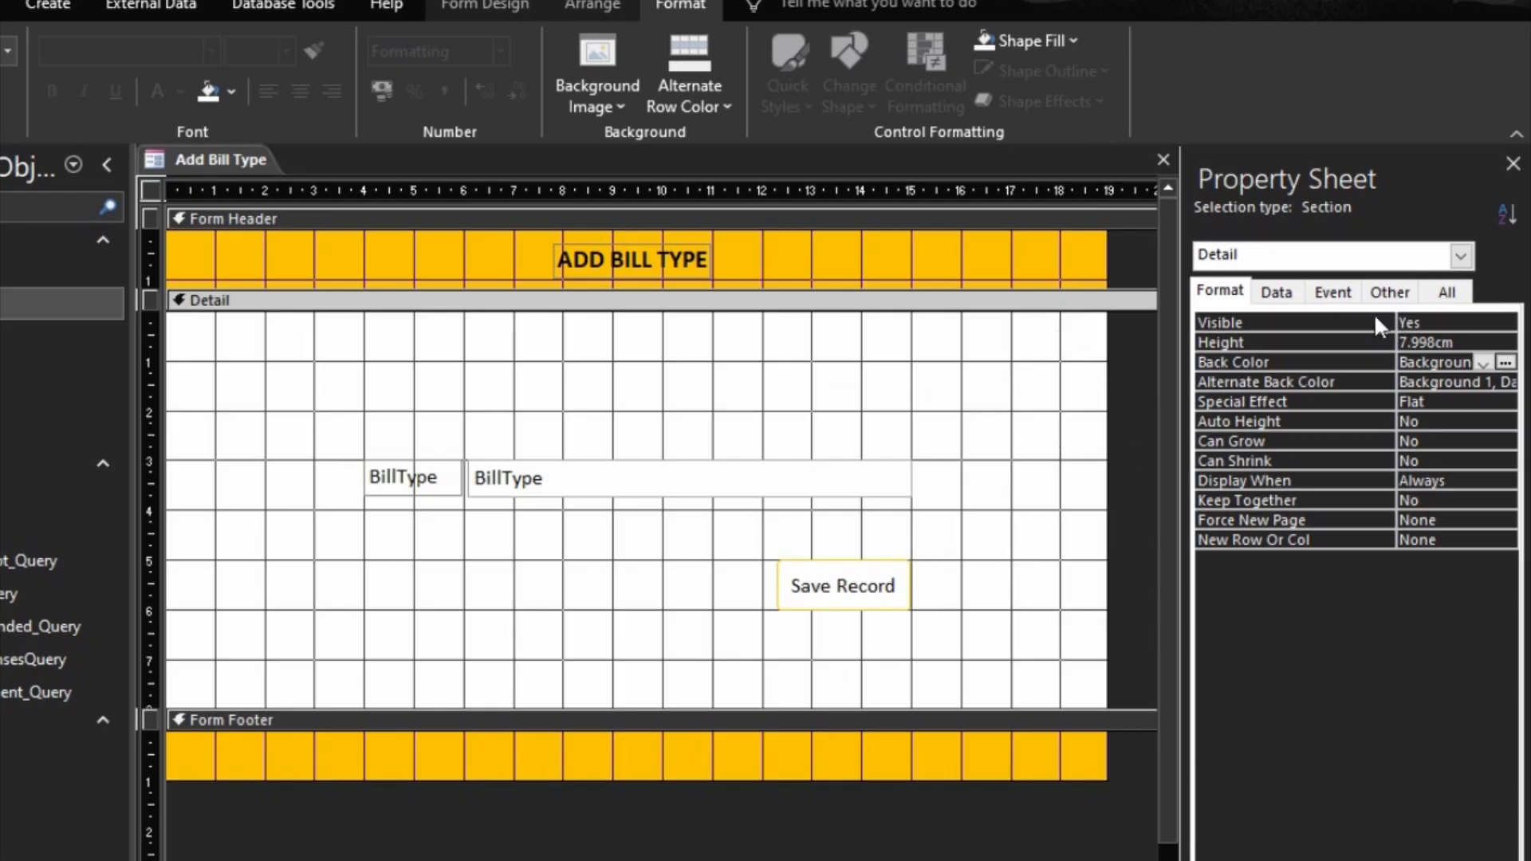
Step: Set the Pop Up property of the Add Bill Type form to Yes
click(1388, 292)
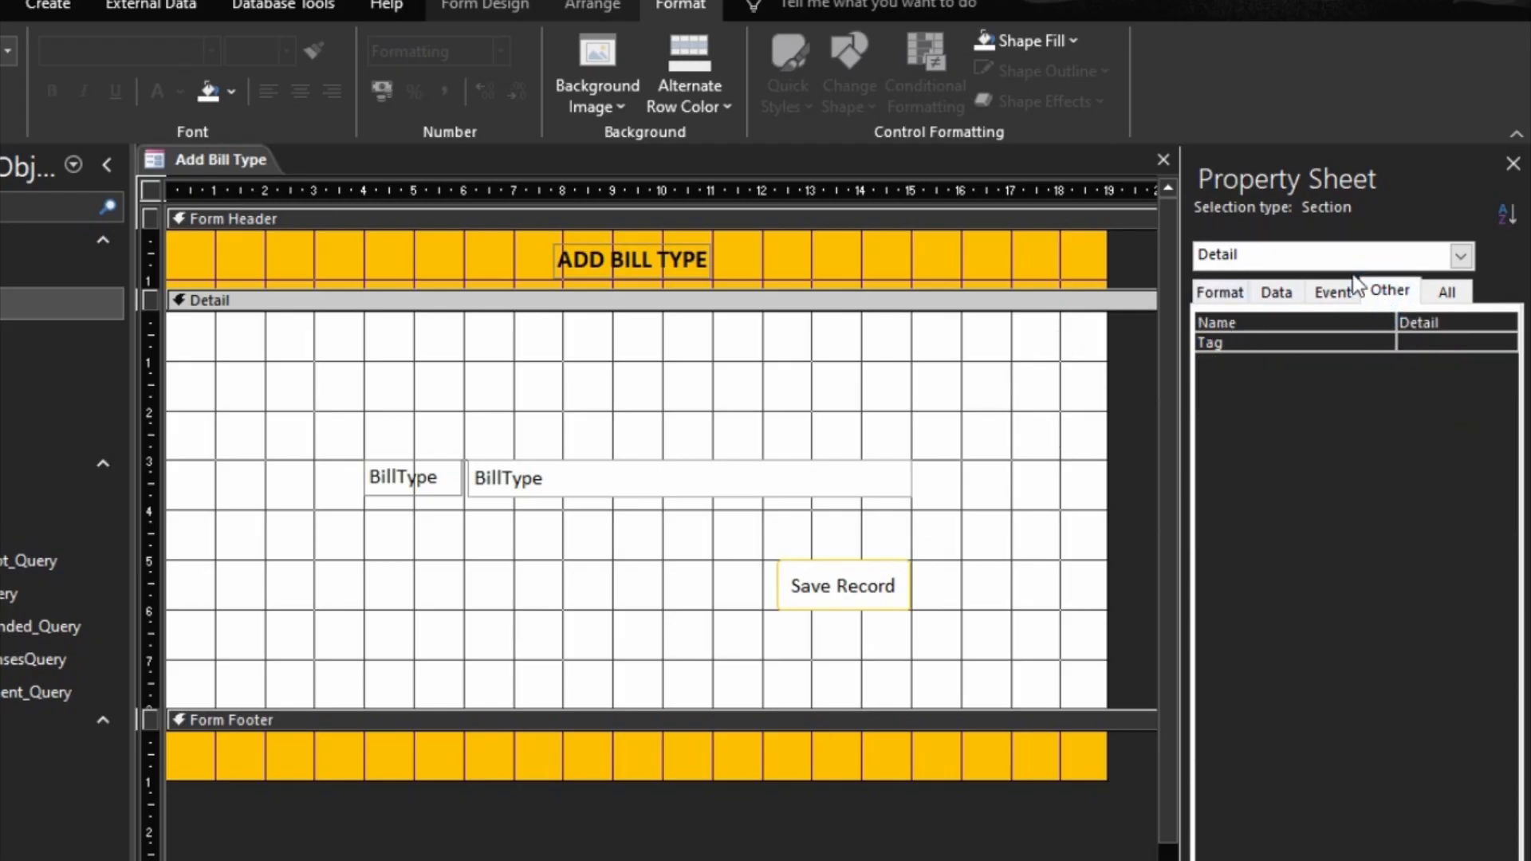
click(1461, 255)
click(1247, 351)
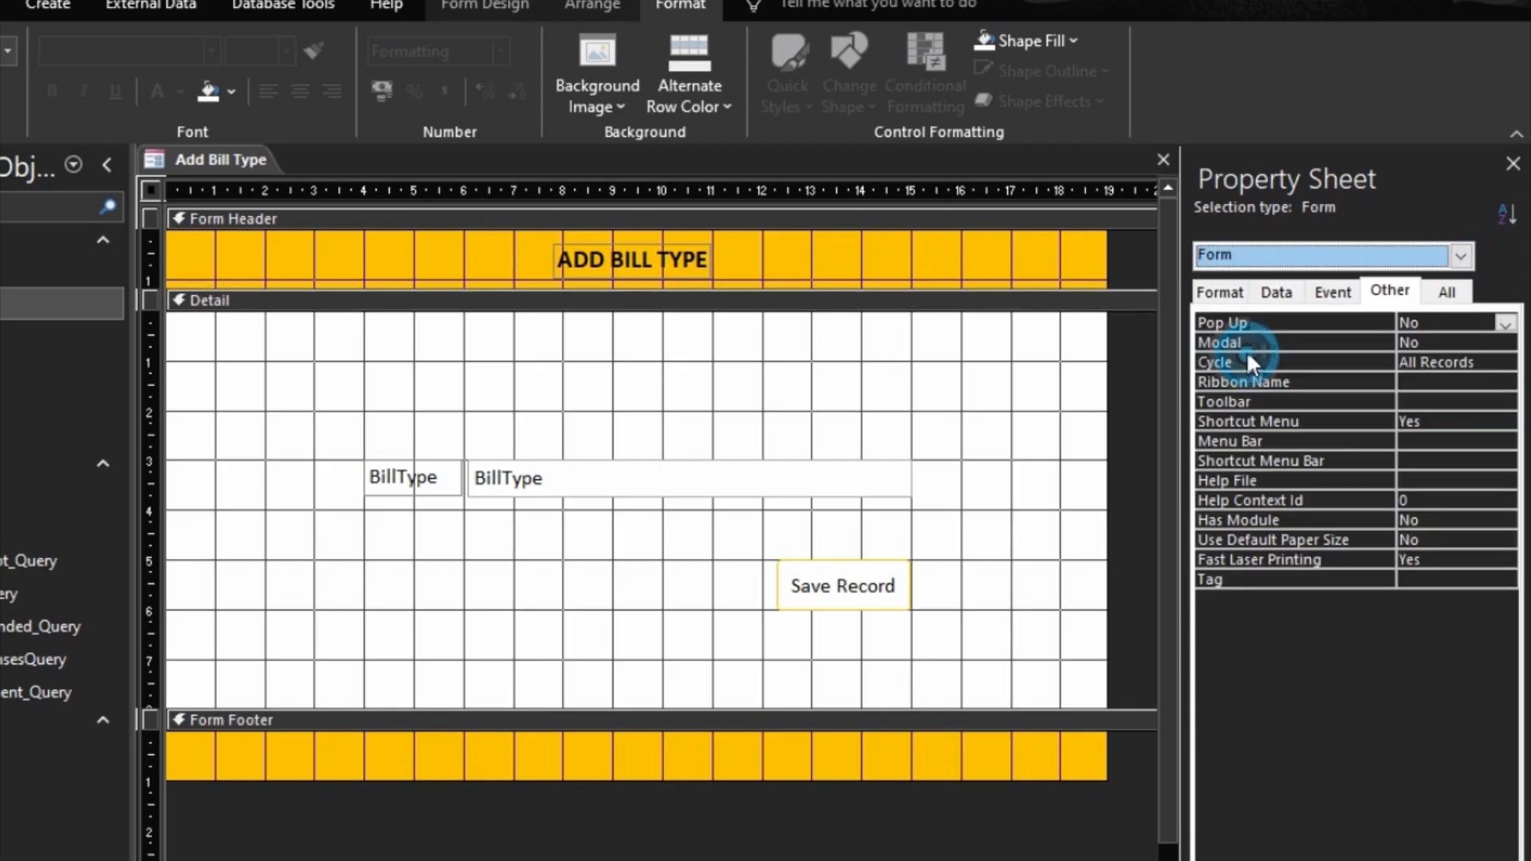
click(1375, 323)
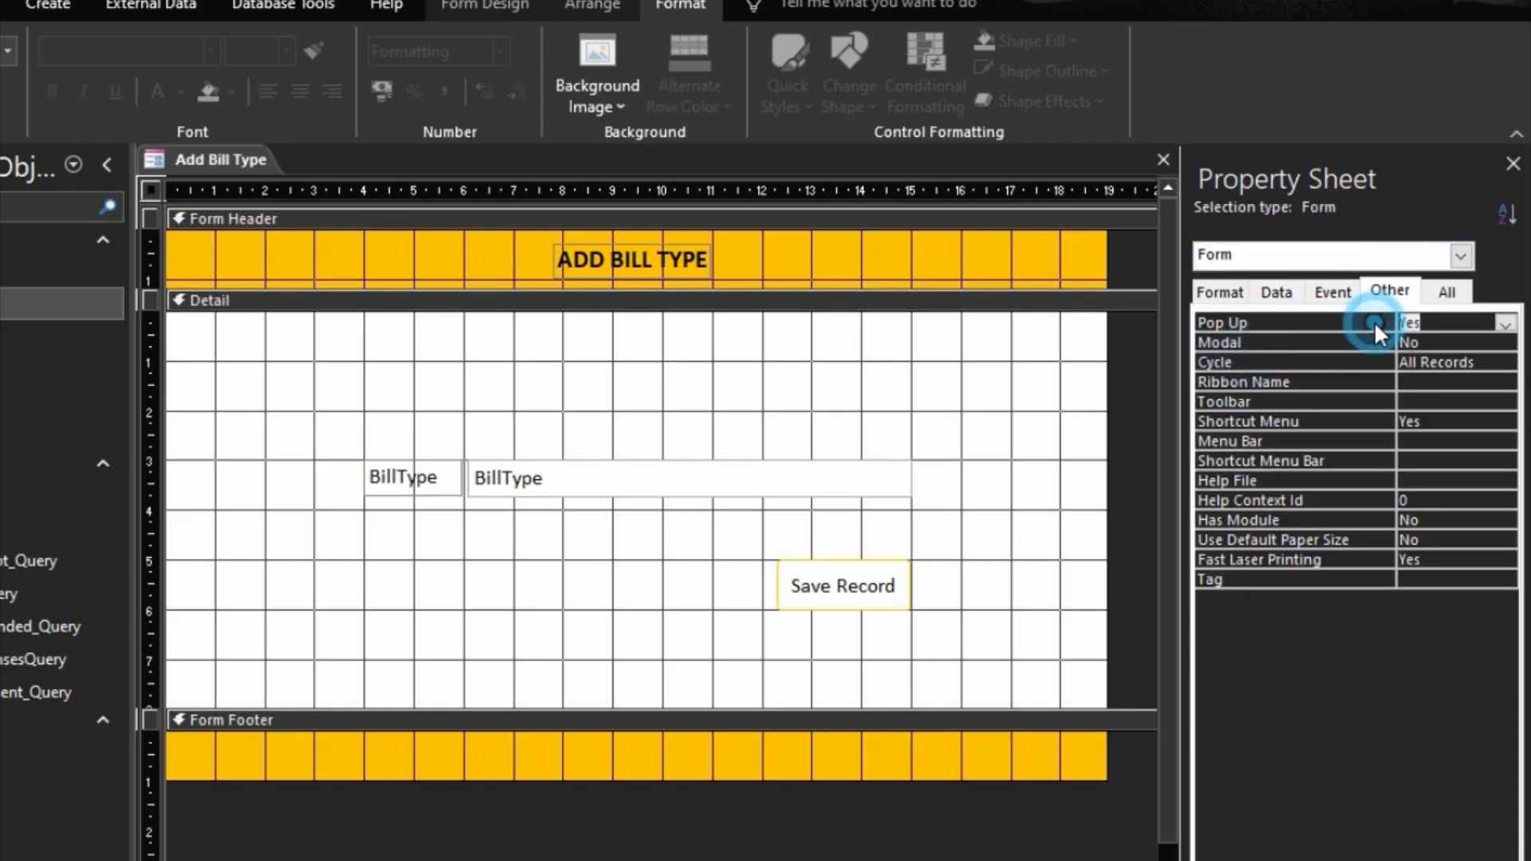
Step: Set the form's Record Selectors and Navigation Buttons to No and Scroll Bars to Neither, and preview it in Form view
click(1229, 290)
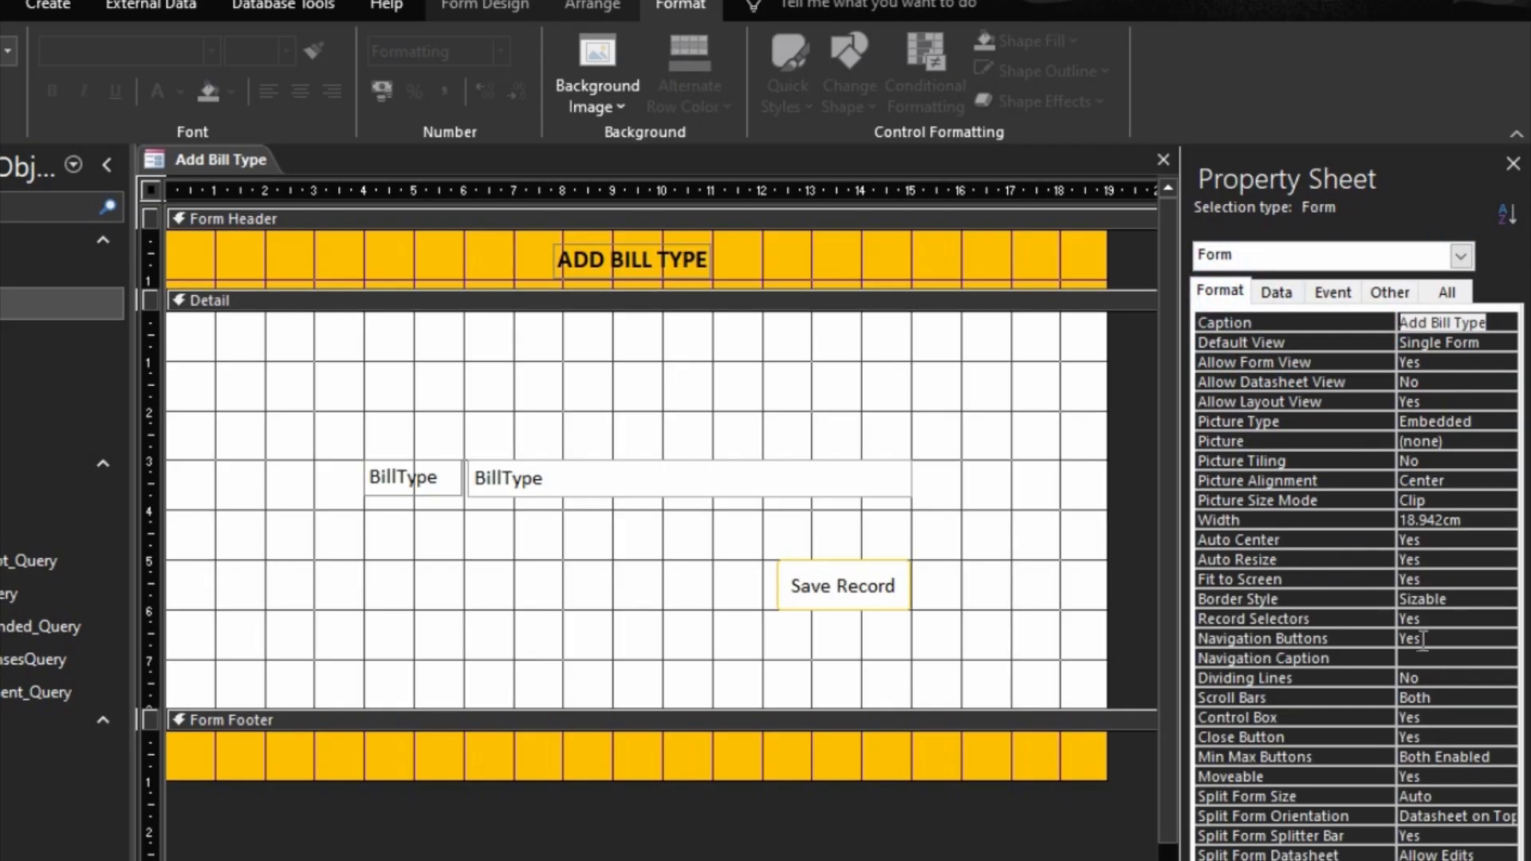
double_click(1358, 624)
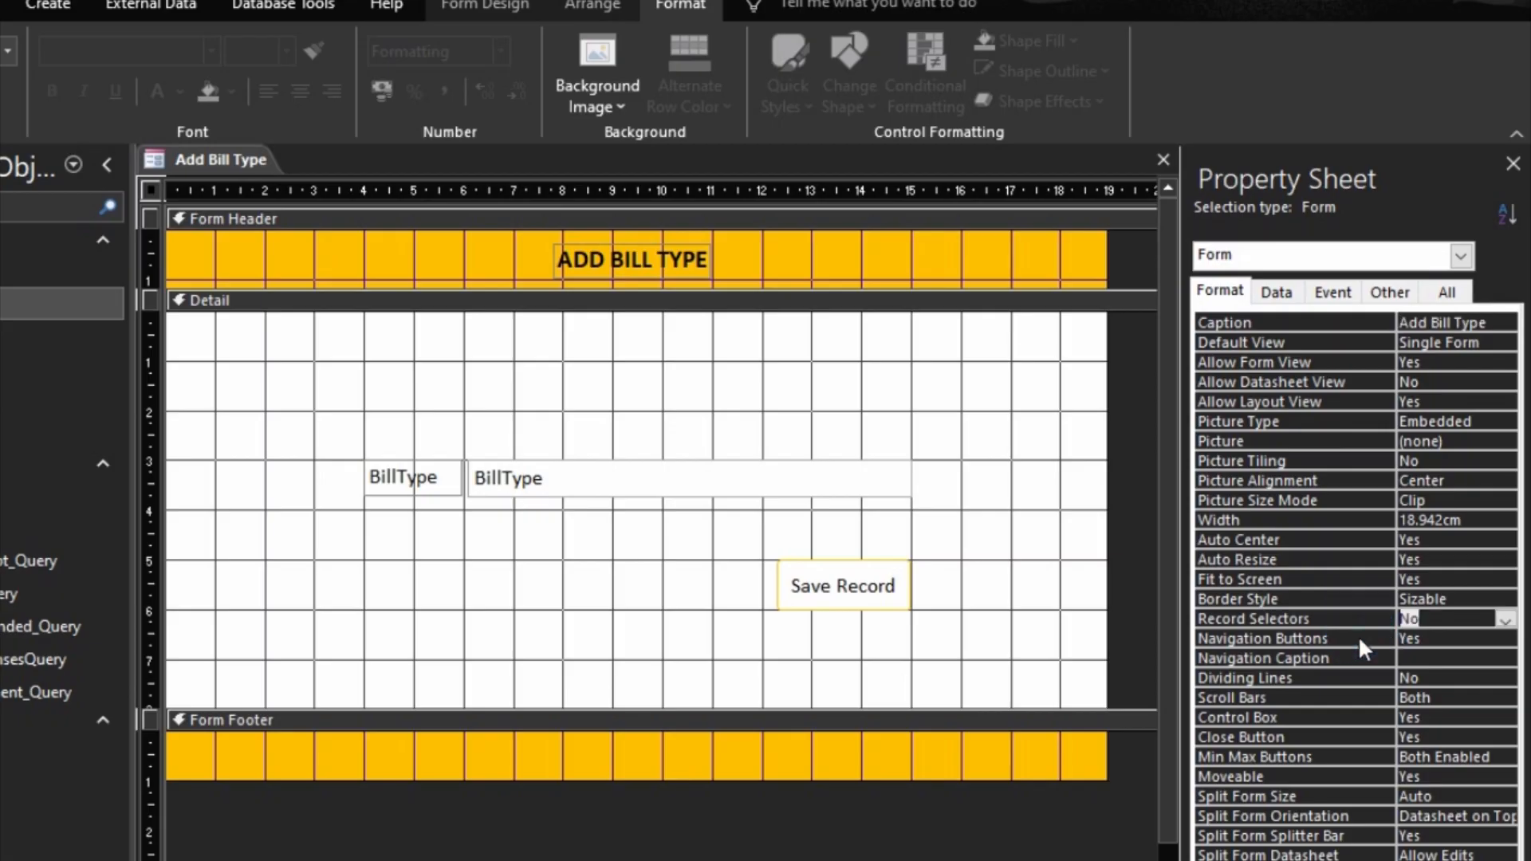
double_click(1358, 635)
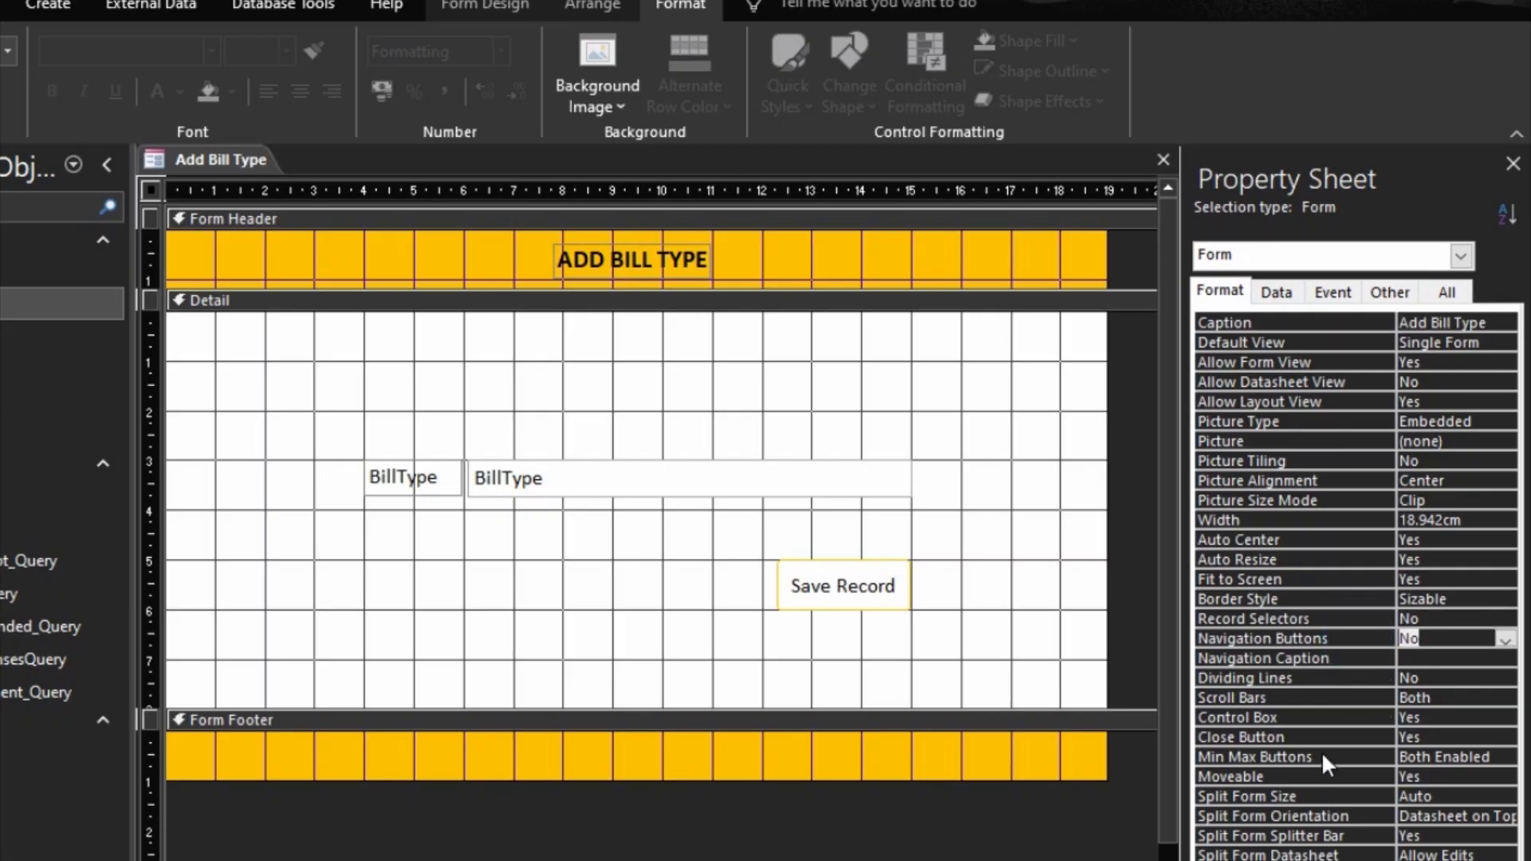
double_click(1351, 696)
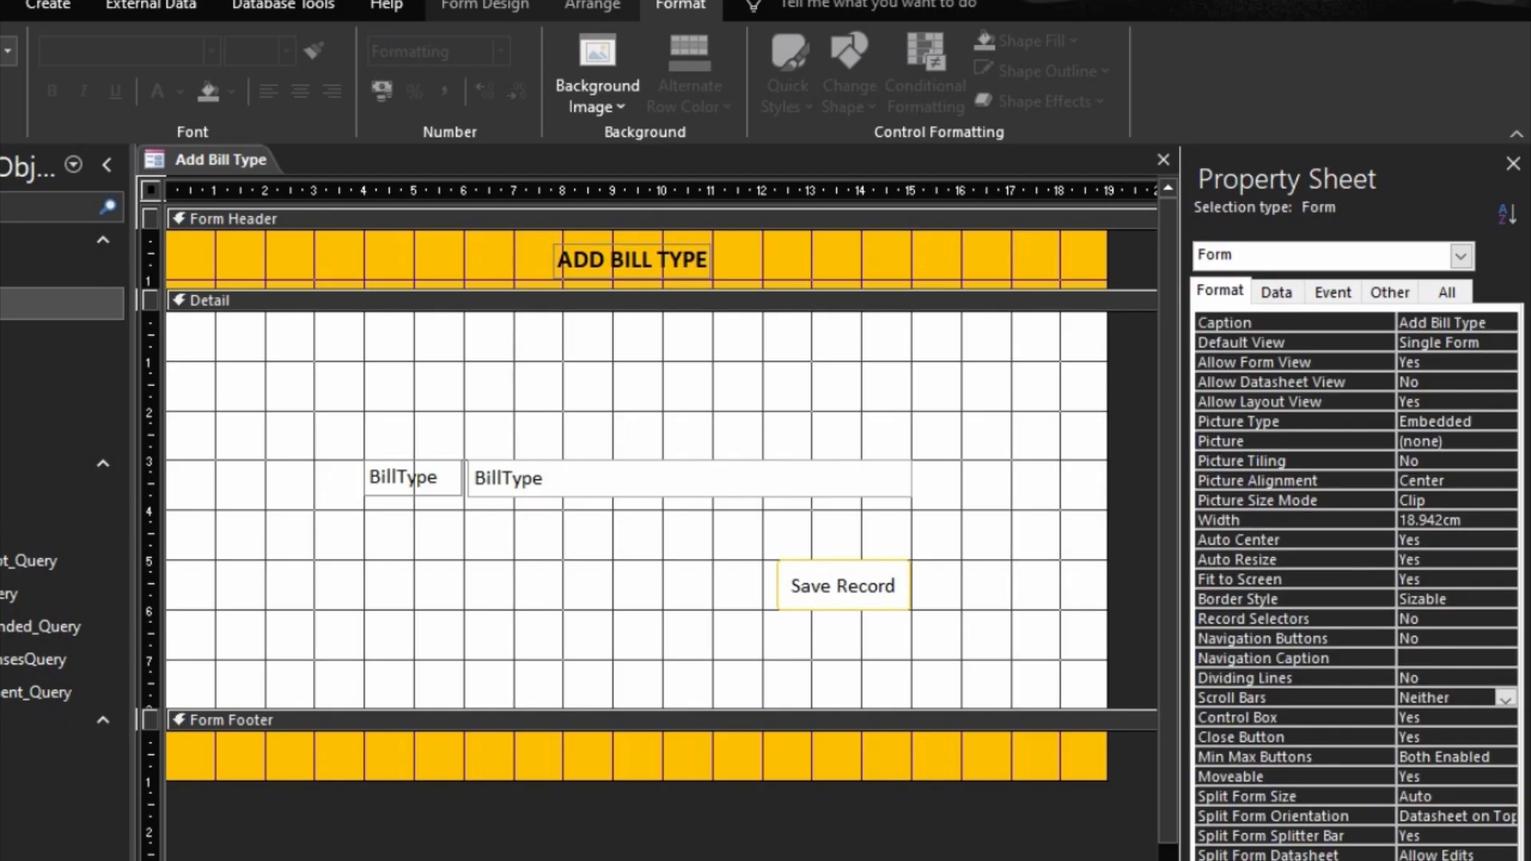
key(F5)
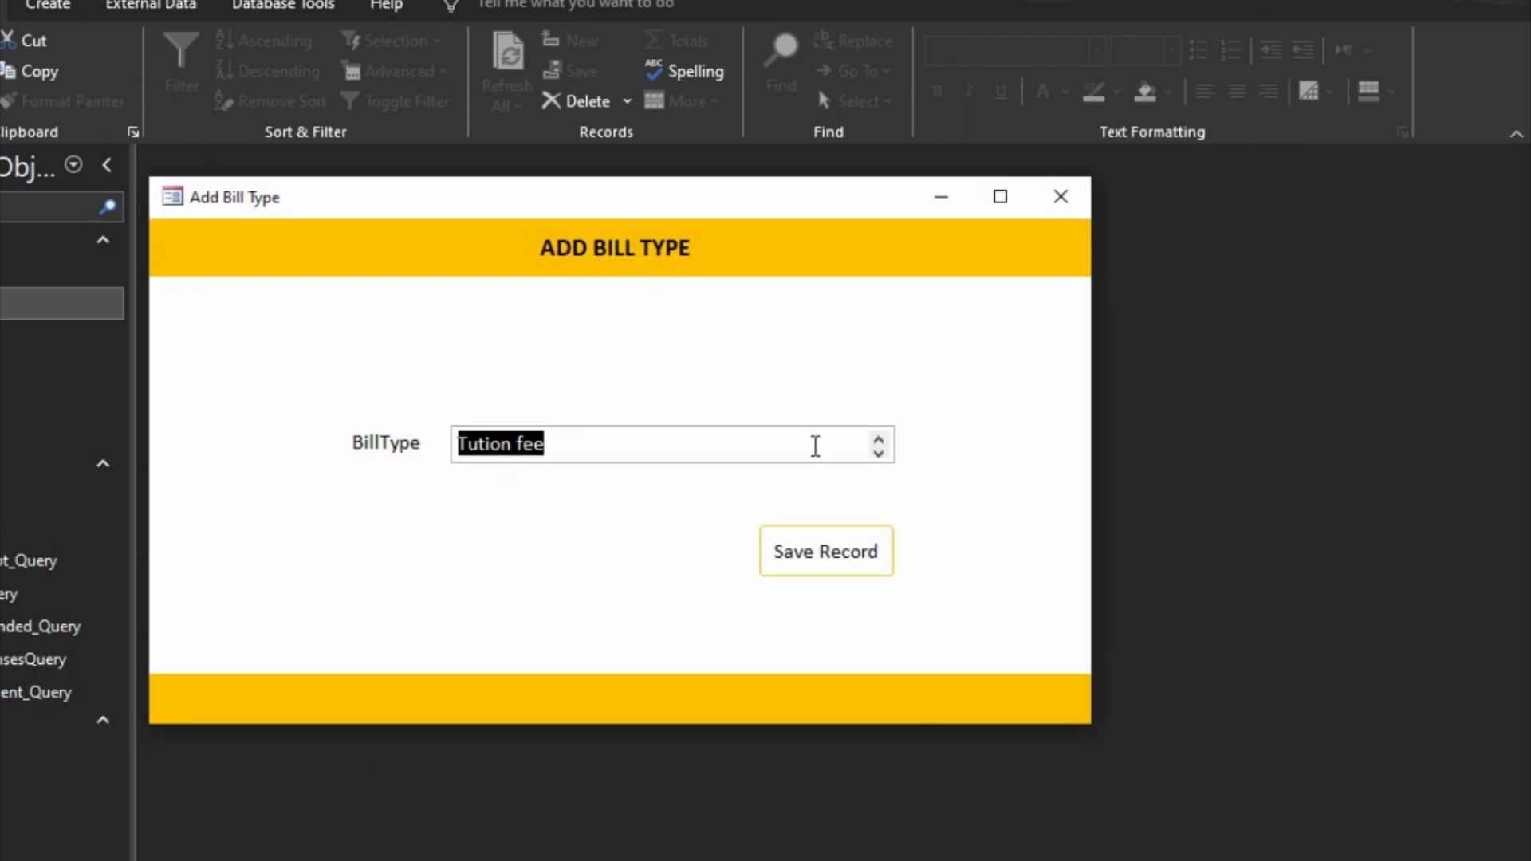
Step: Return to Design view, set the form's Data Entry property to Yes, and preview the form
right_click(917, 480)
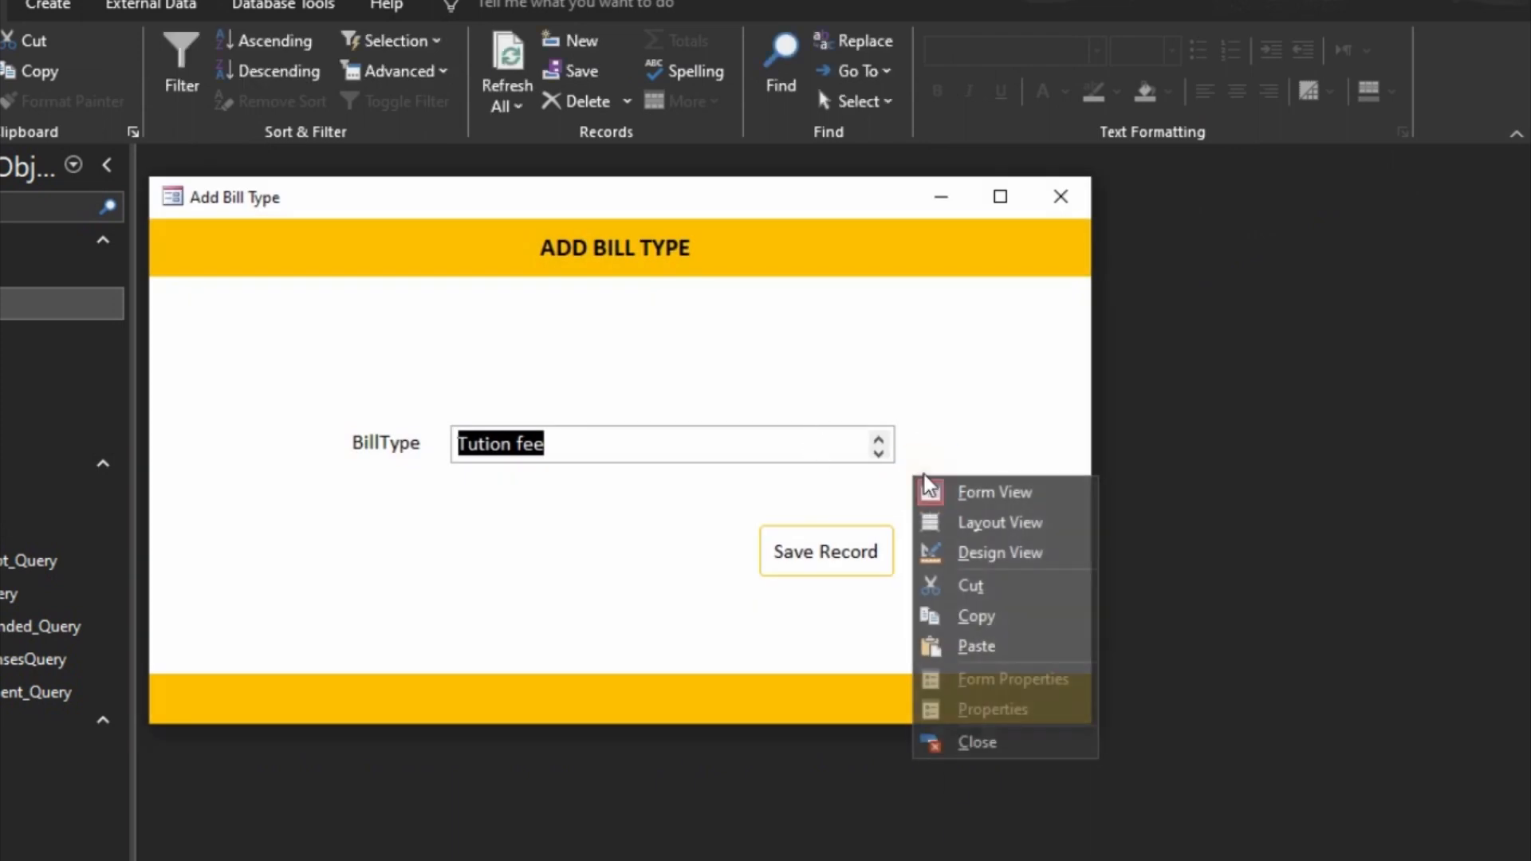
click(974, 554)
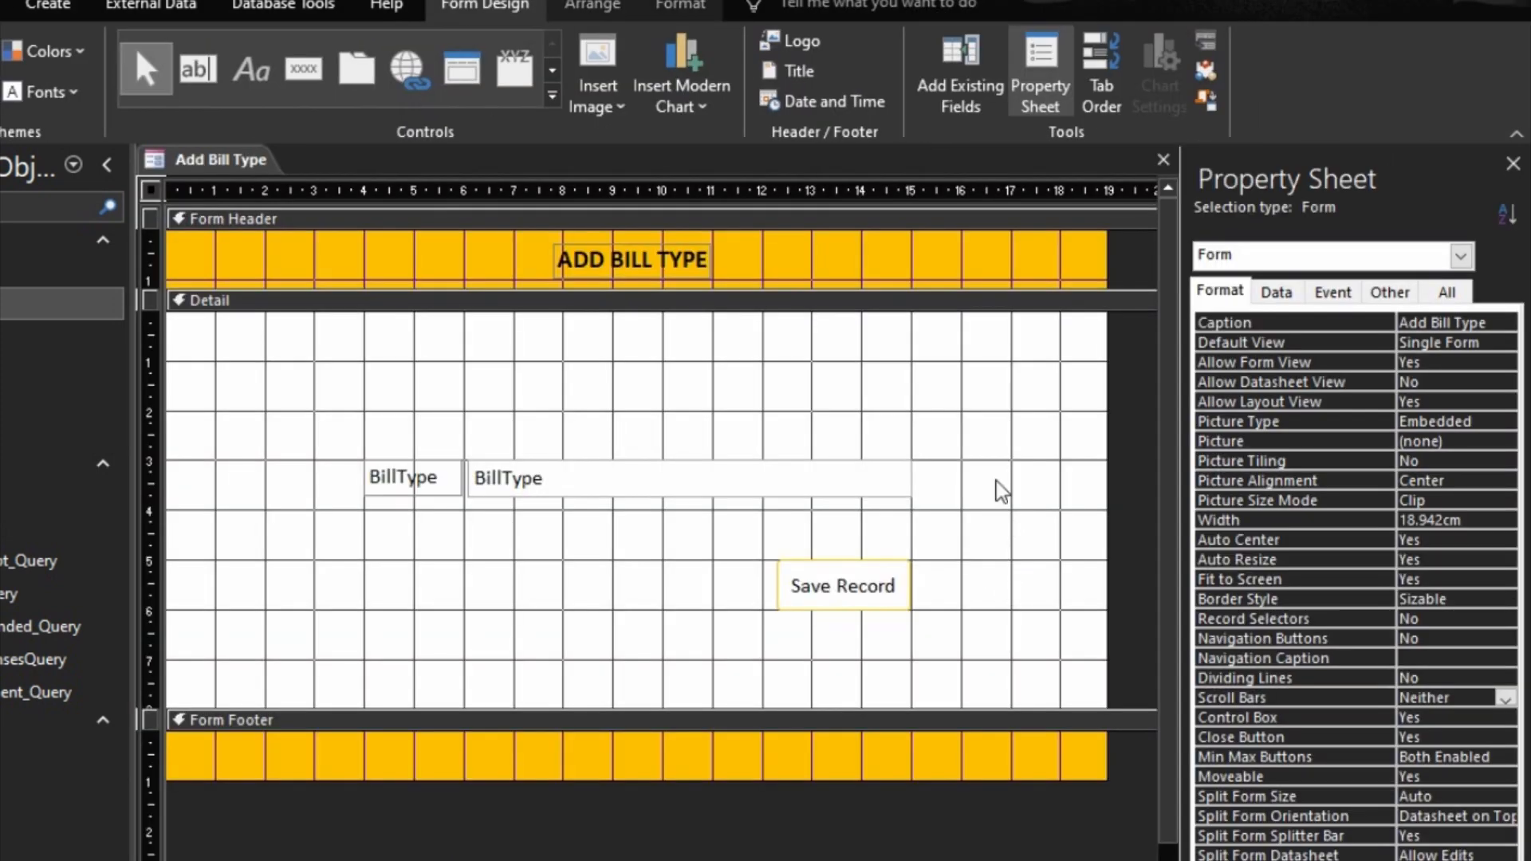
click(1276, 292)
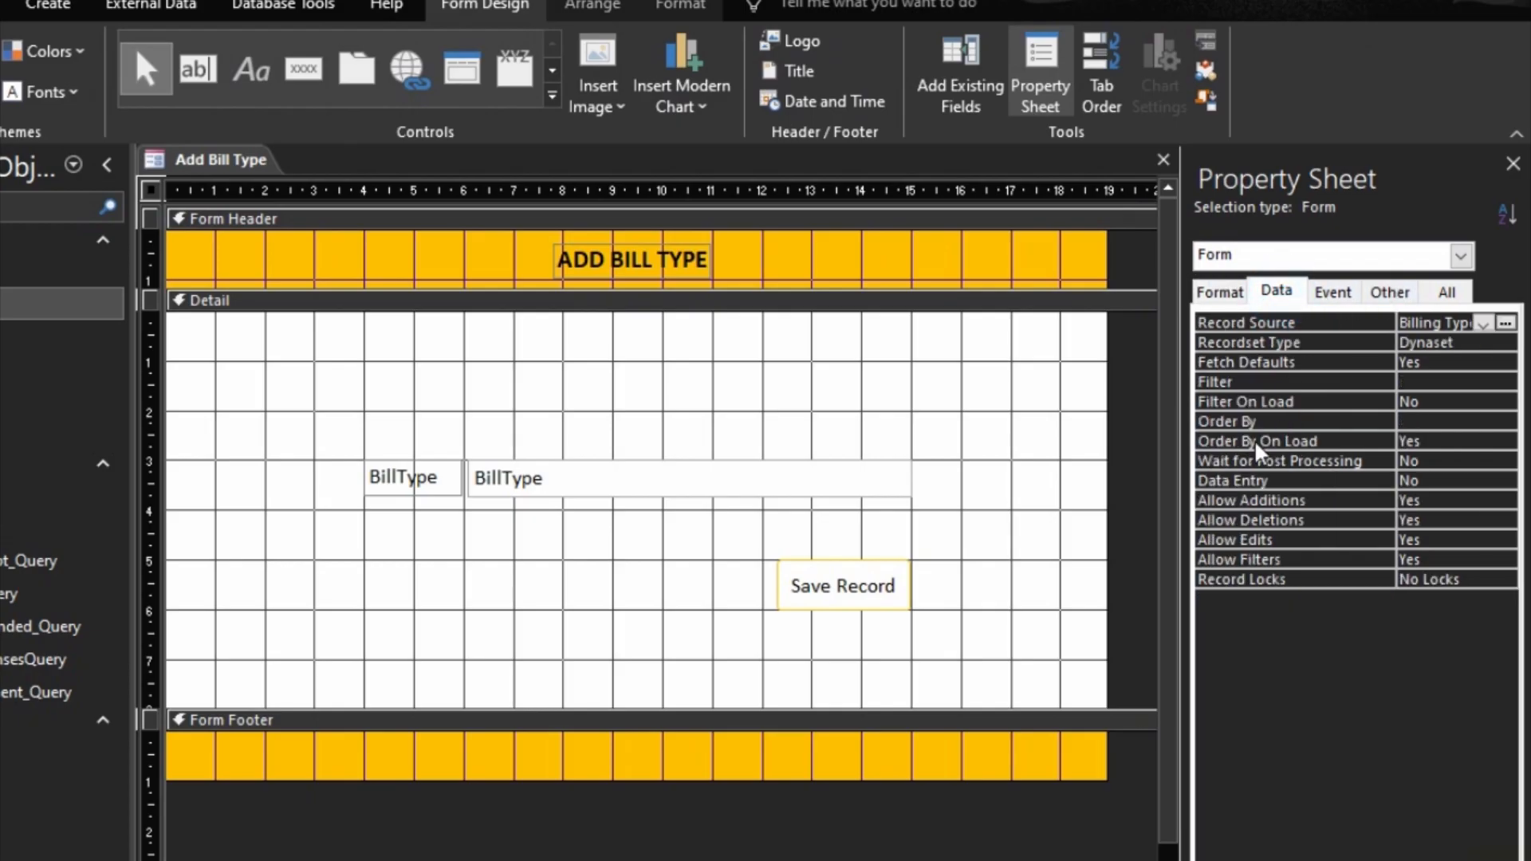
double_click(1271, 483)
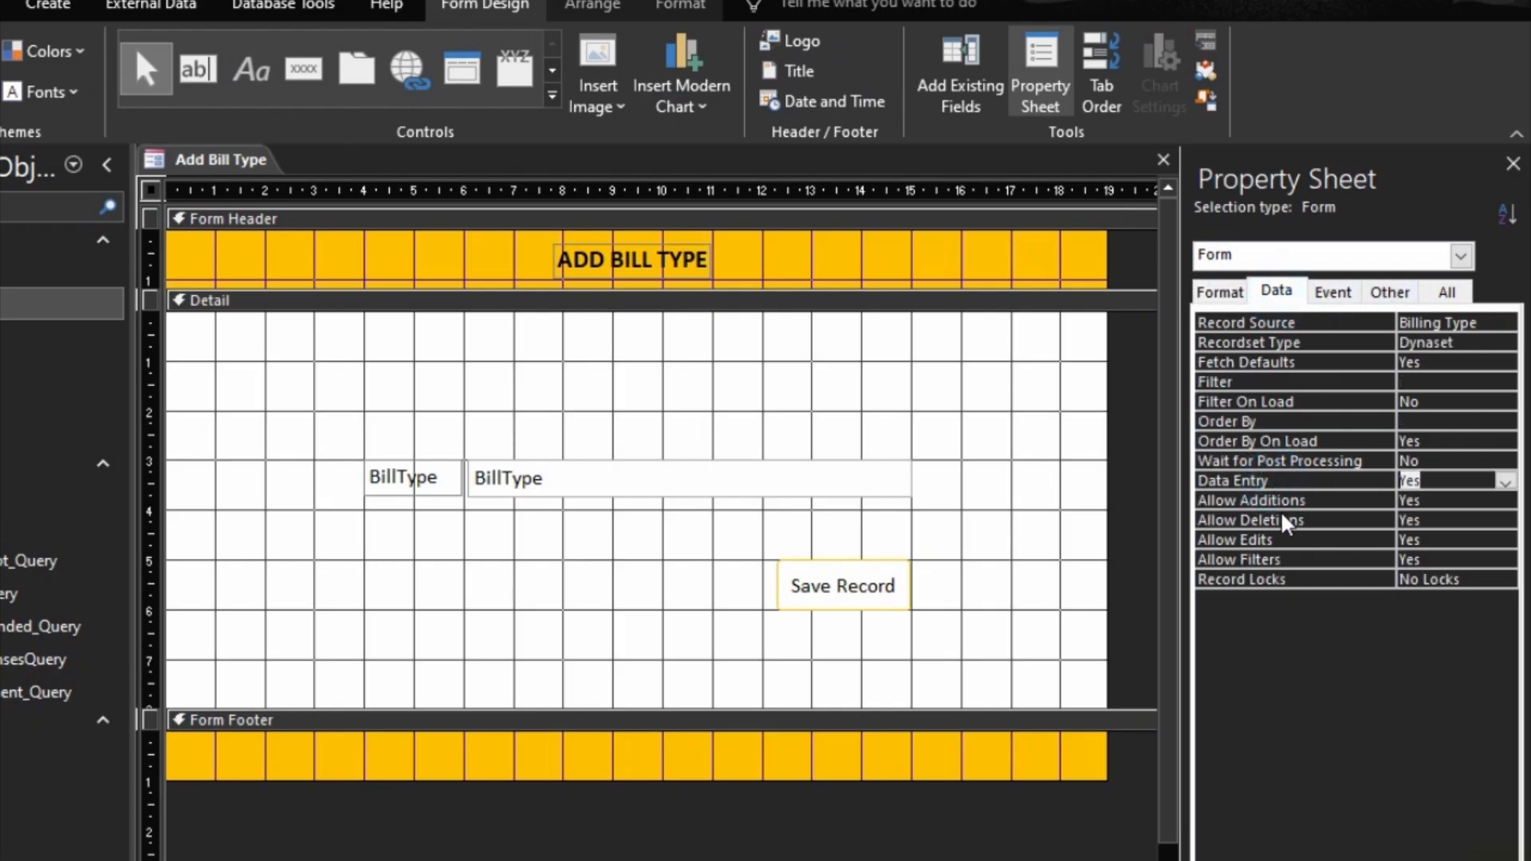
key(F5)
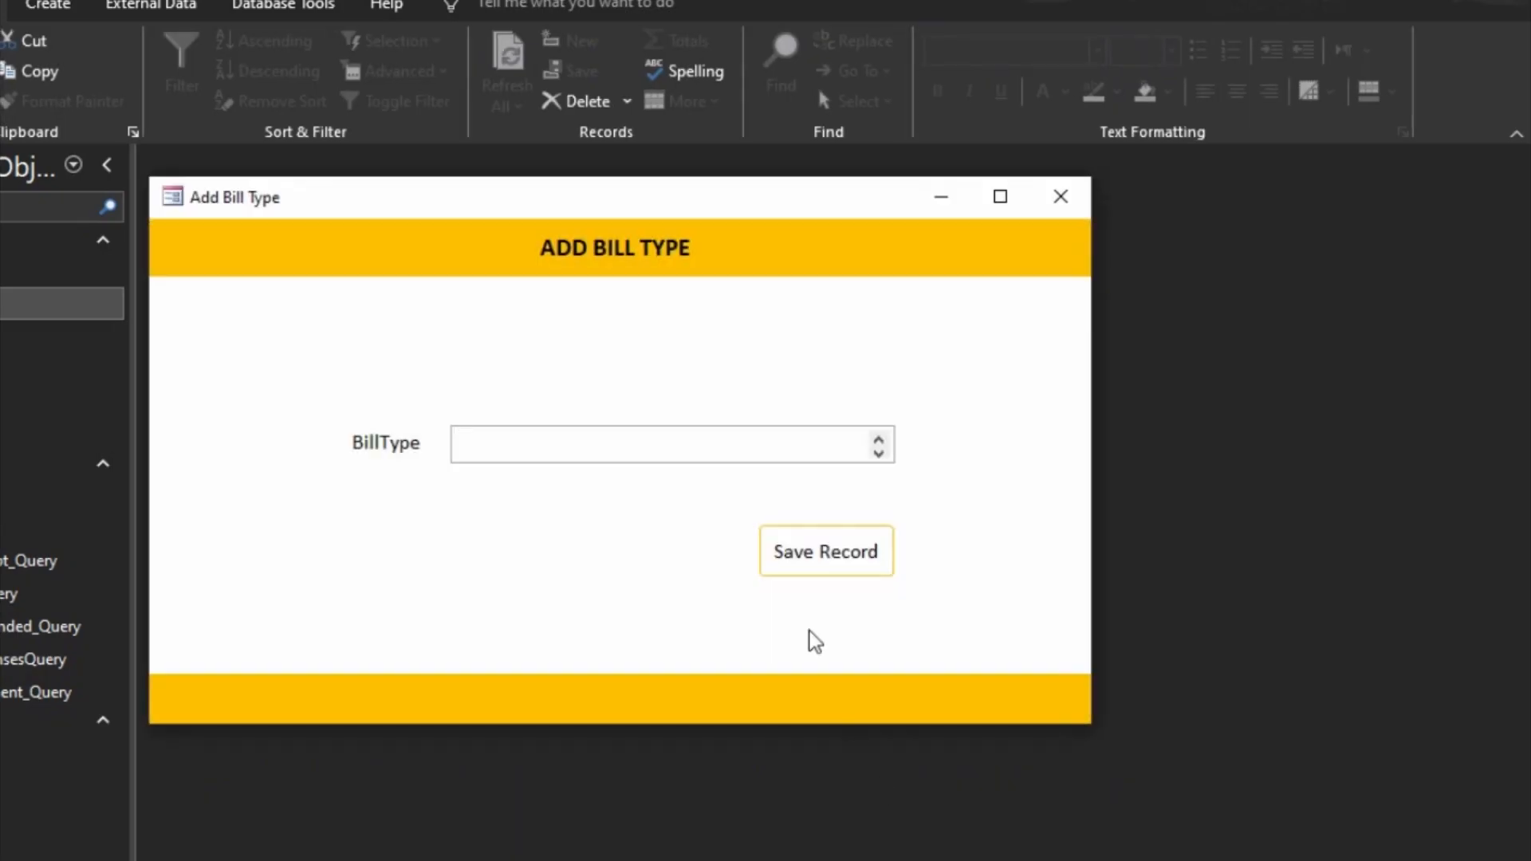
Step: Try the scroll arrows of the BillType field in the previewed form and return to Design view
click(885, 443)
click(885, 449)
click(905, 380)
right_click(907, 382)
click(957, 451)
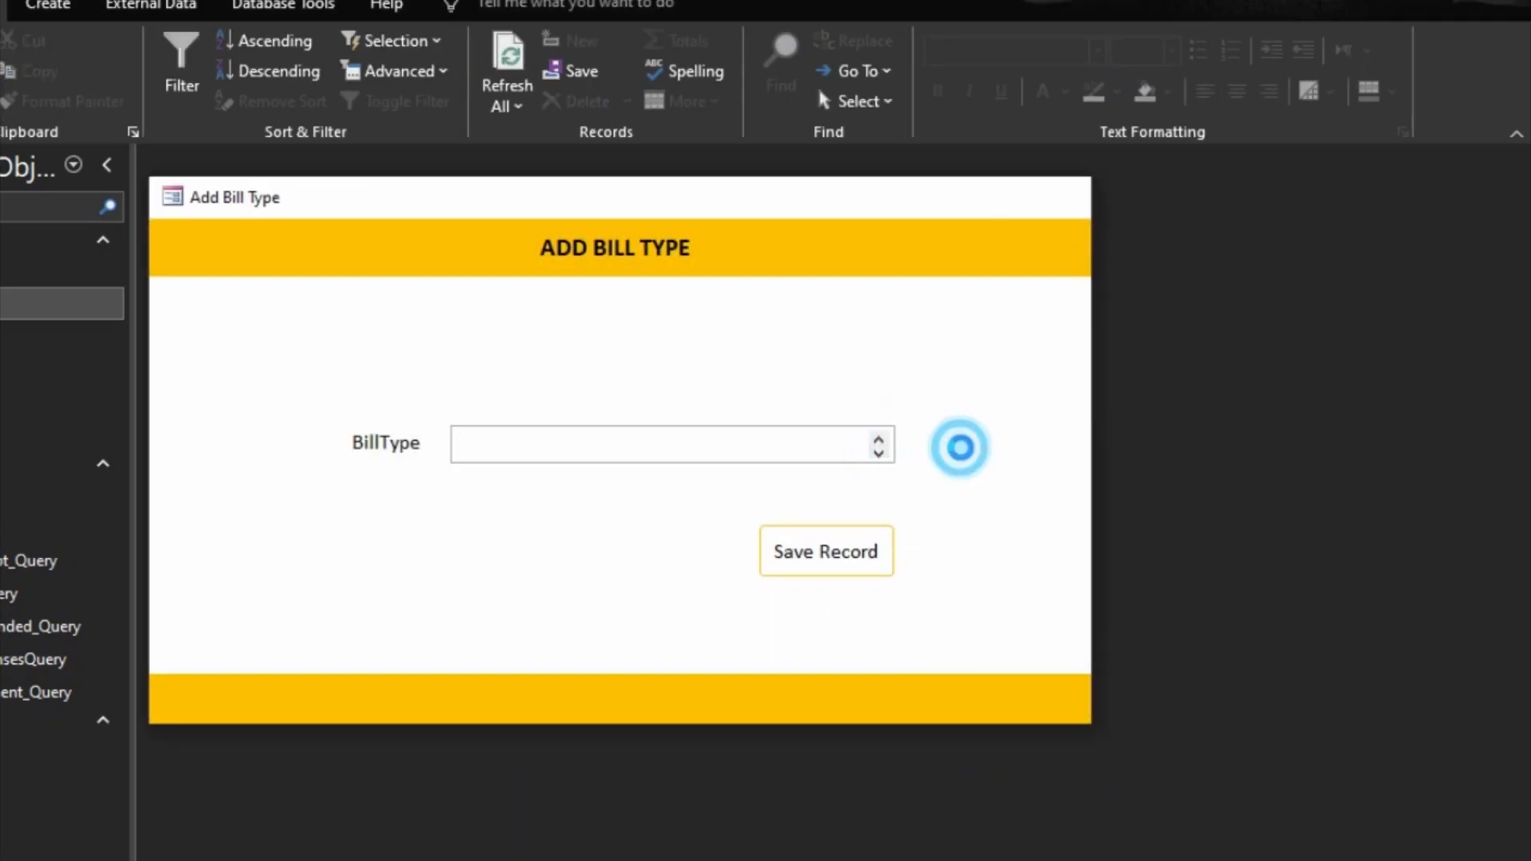
Step: Convert the BillType text box to a combo box and back to a text box
click(856, 483)
right_click(855, 483)
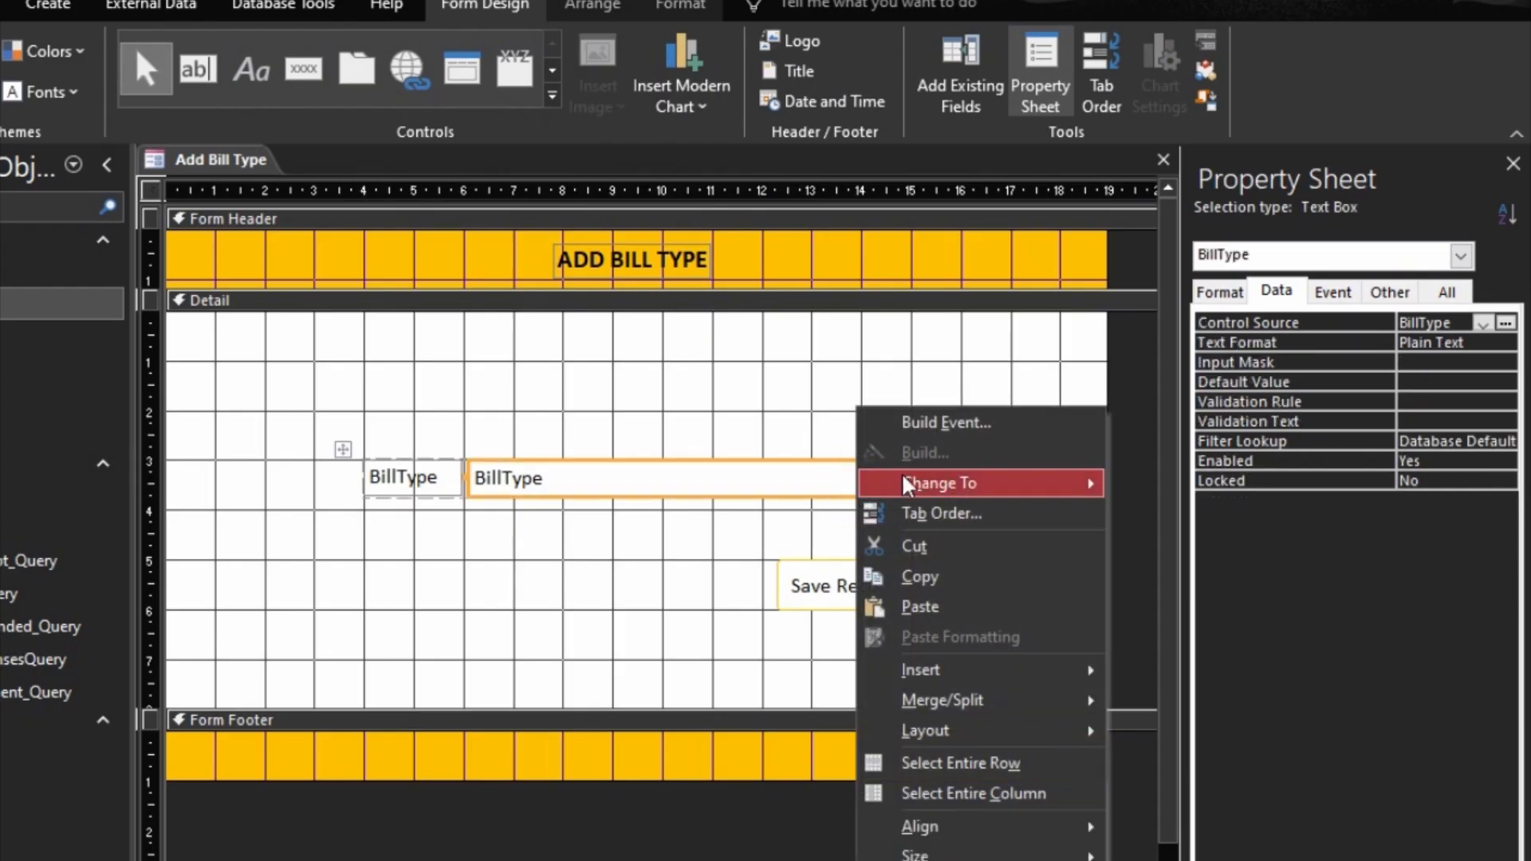
mouse_move(962, 492)
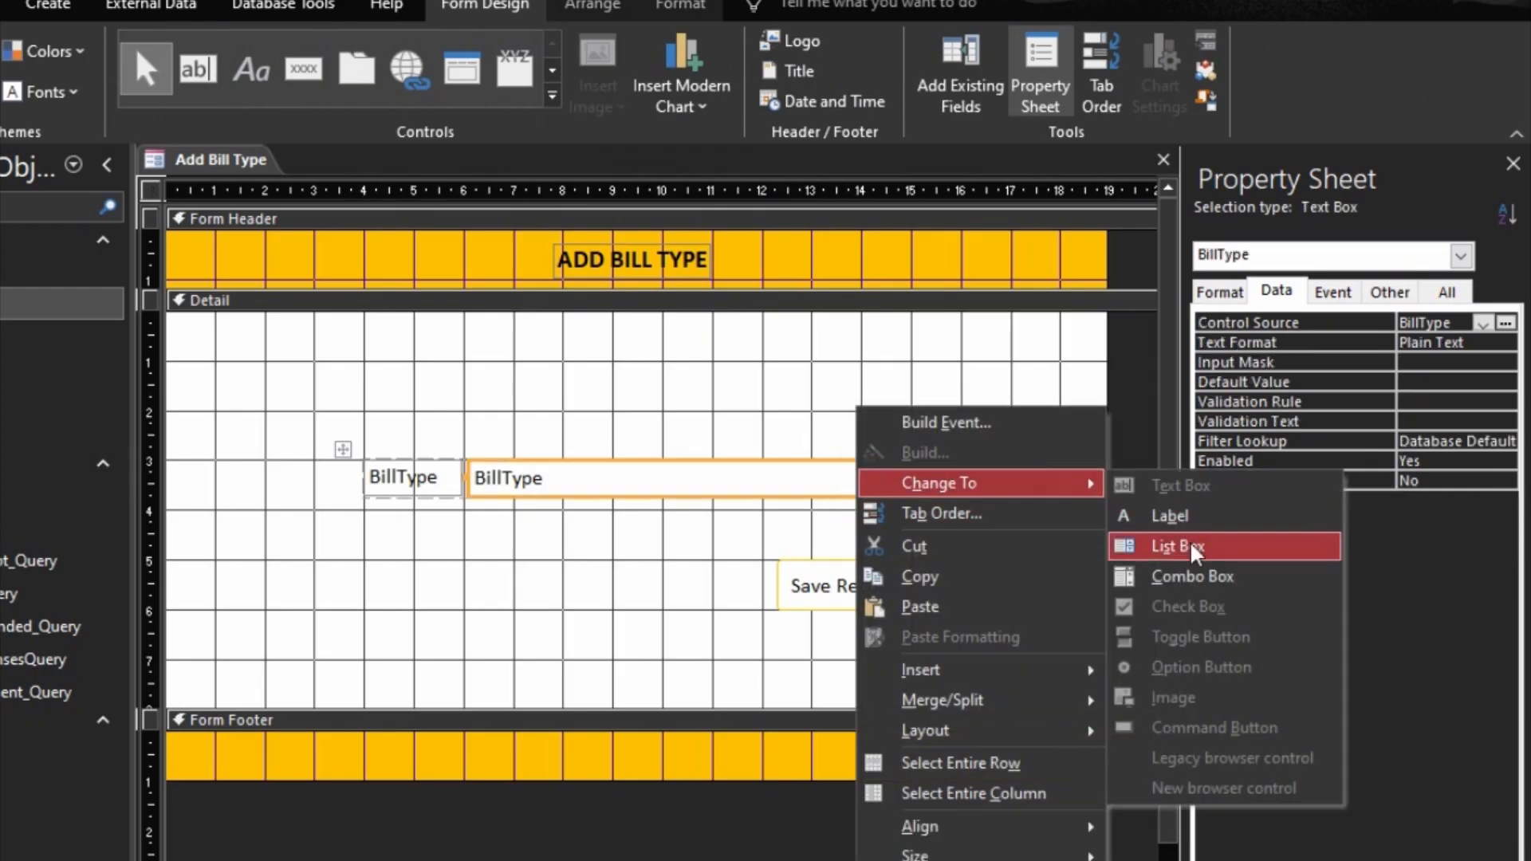
click(1194, 579)
right_click(861, 482)
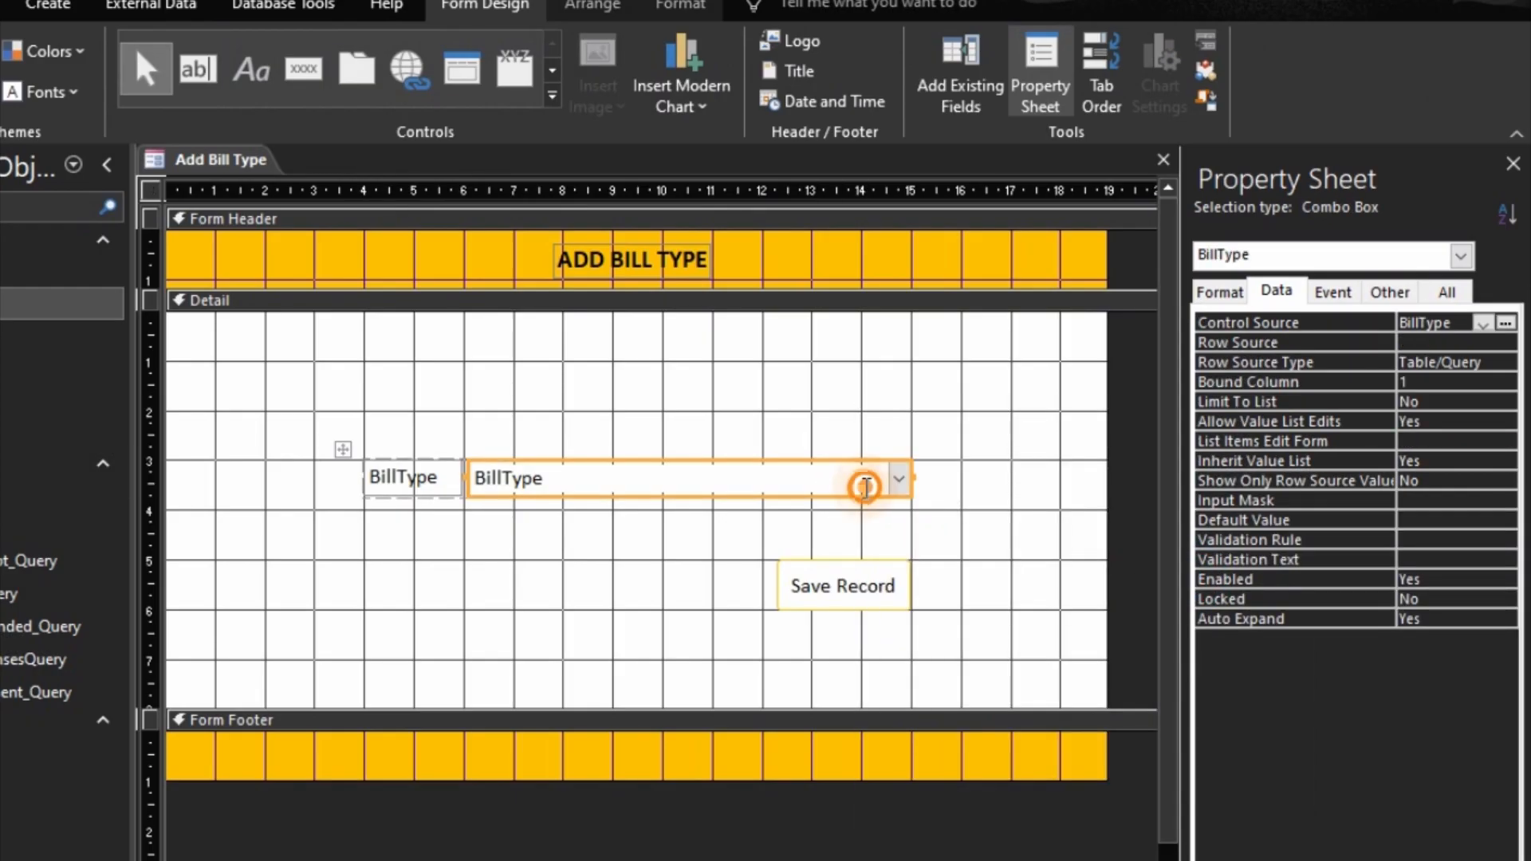
mouse_move(995, 493)
click(1181, 486)
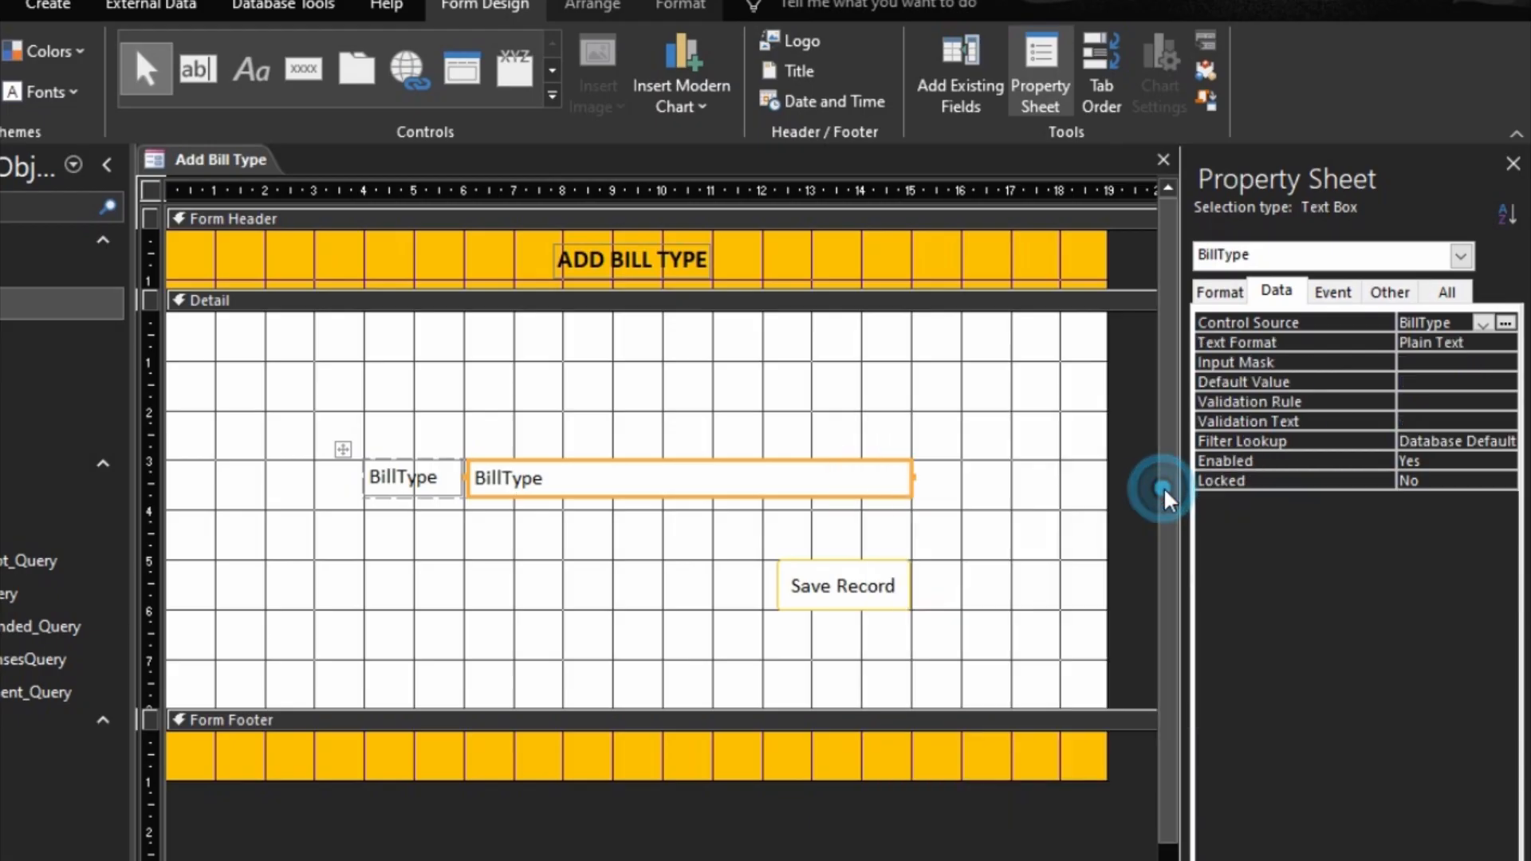
Step: Preview the Add Bill Type form and close it, saving the changes
click(1033, 559)
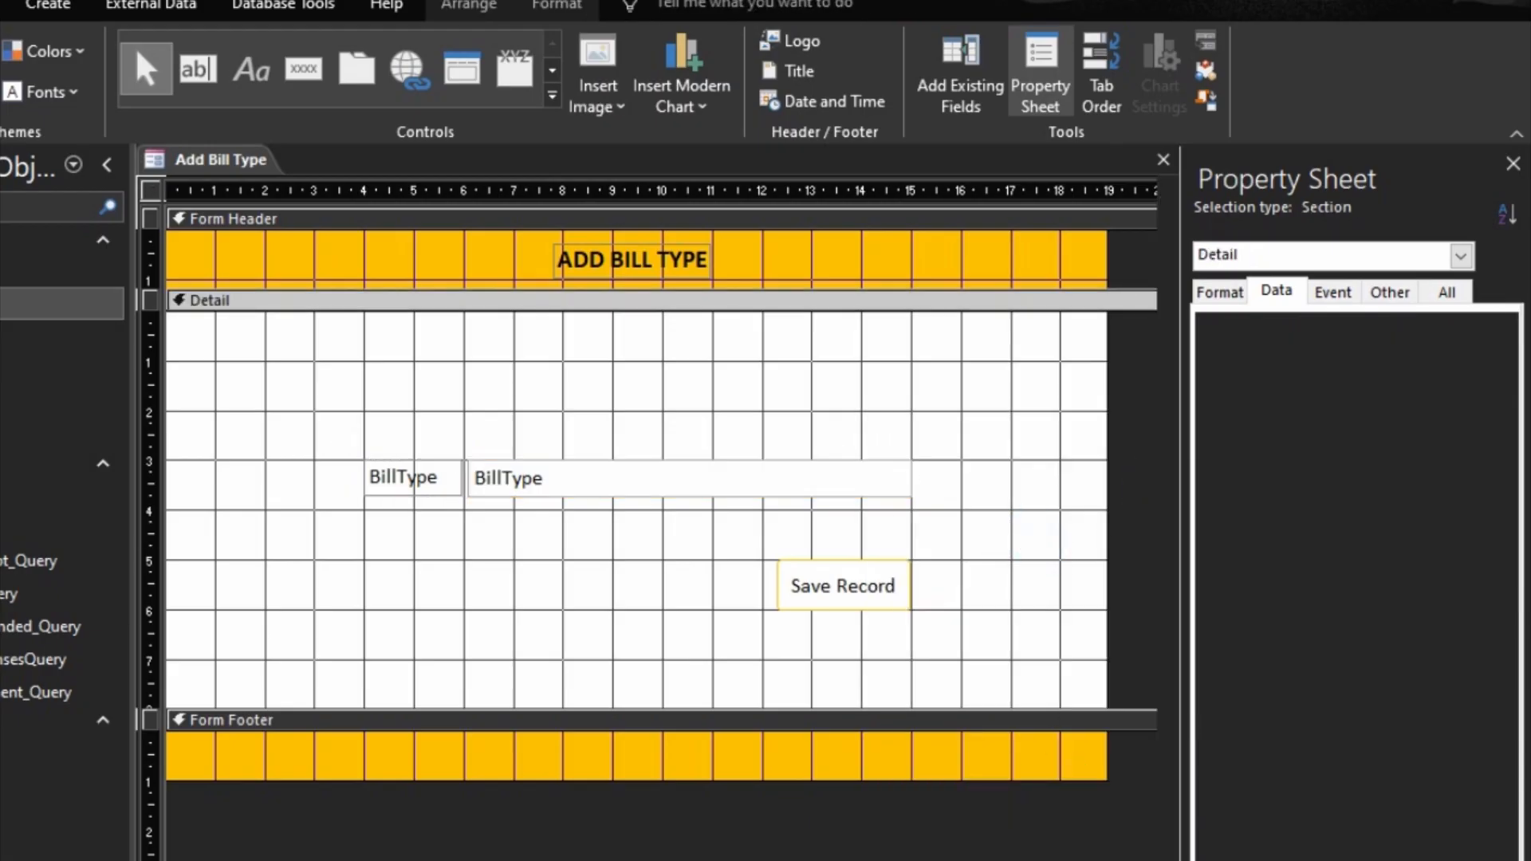
key(F5)
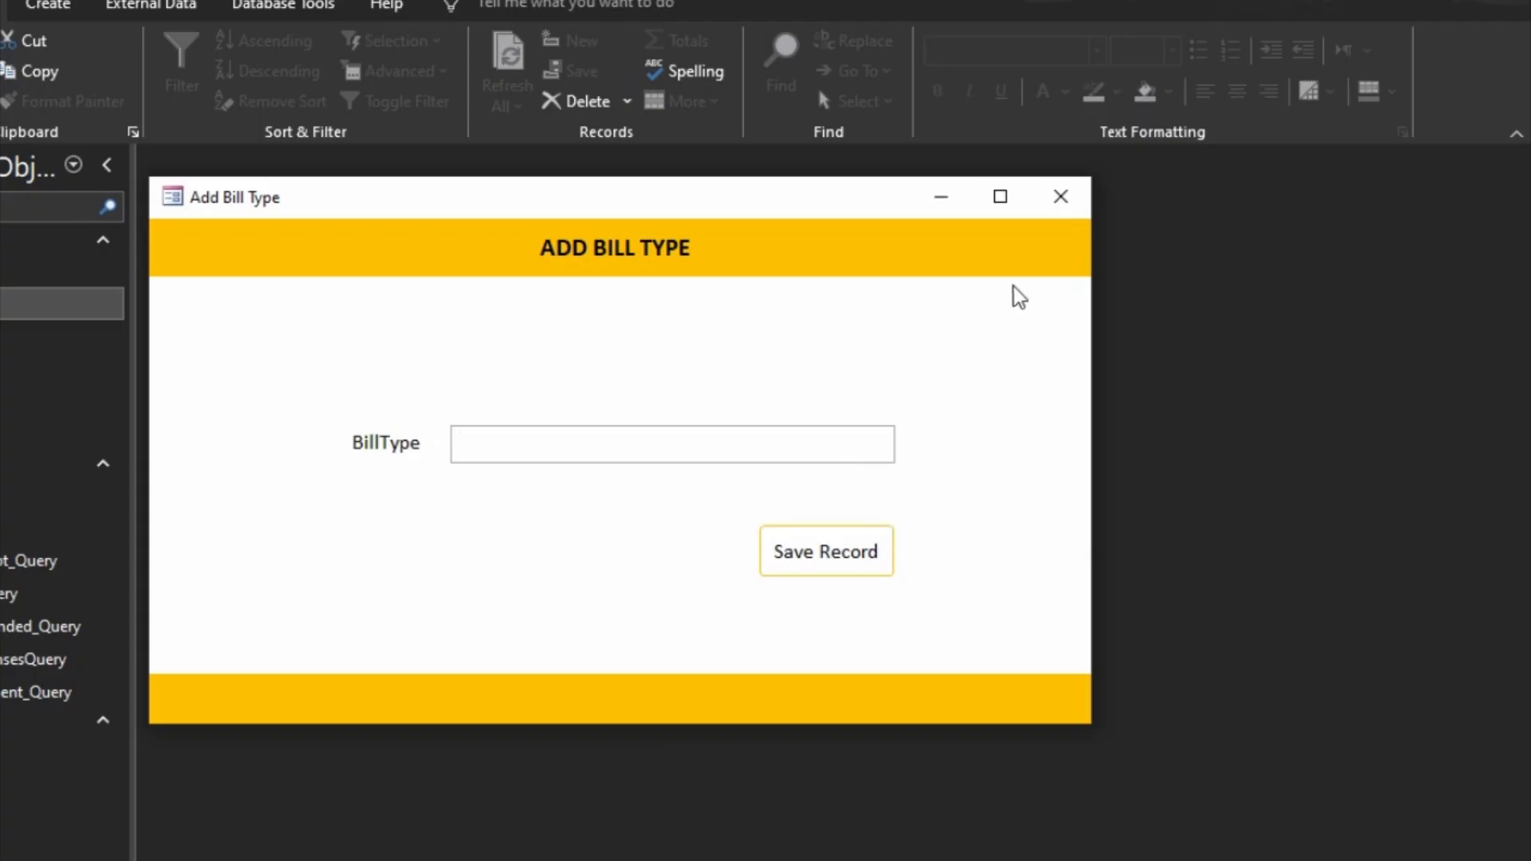
click(1060, 197)
click(594, 676)
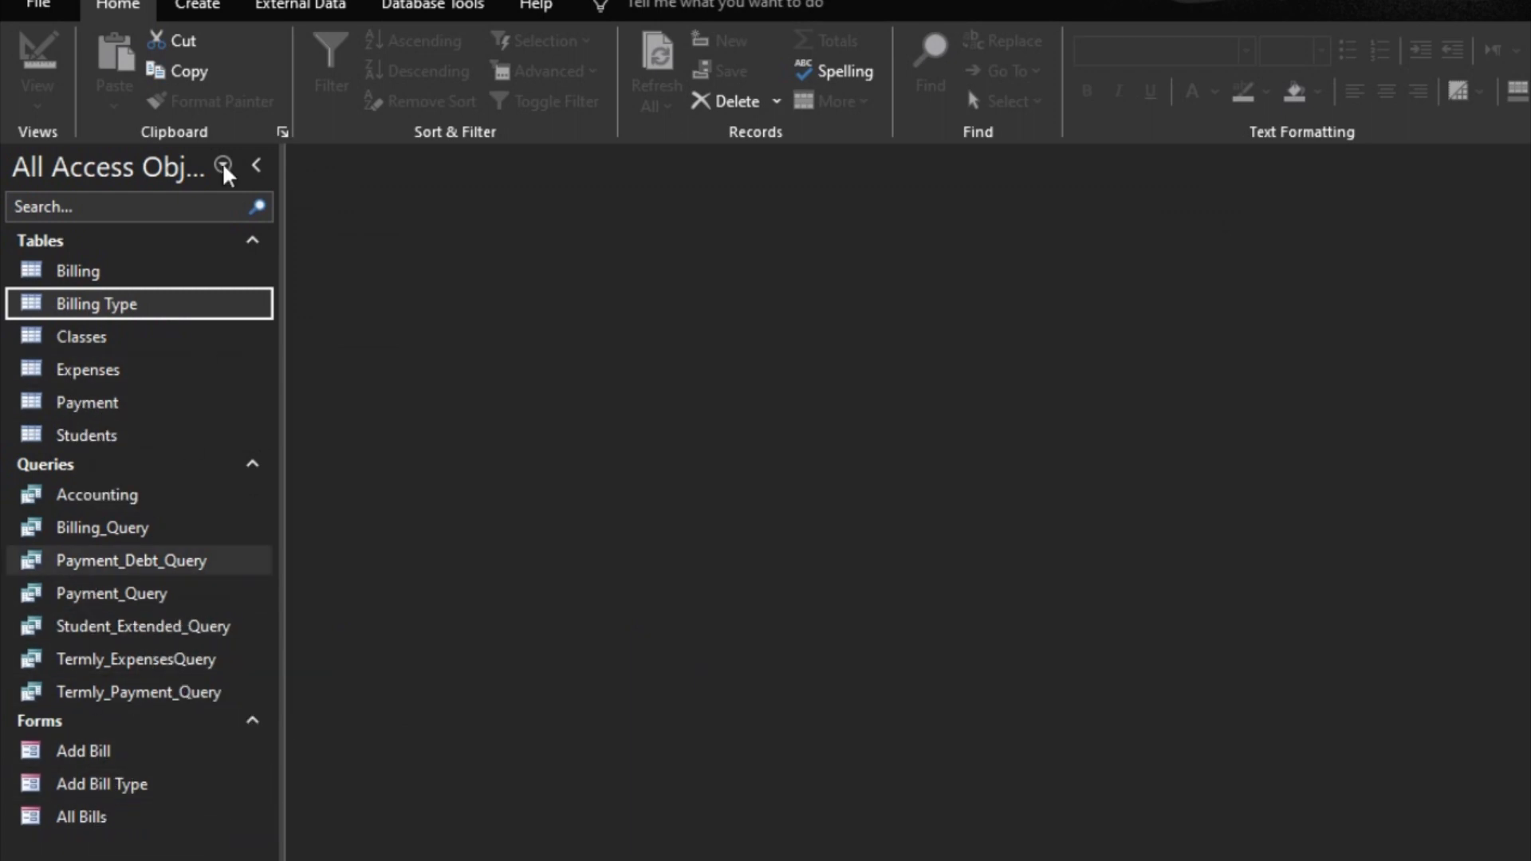
click(192, 6)
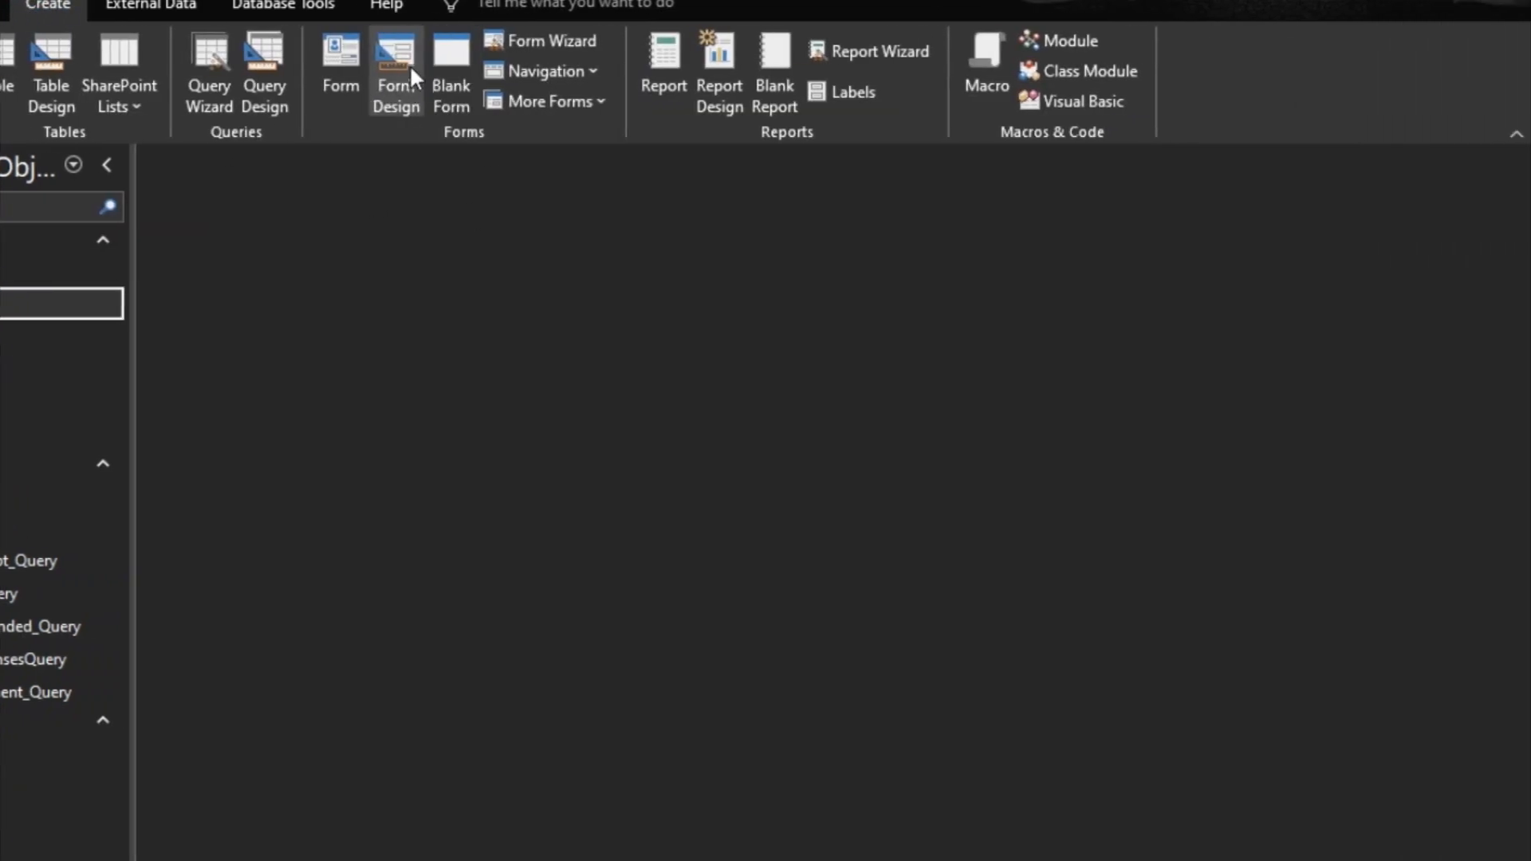
click(407, 62)
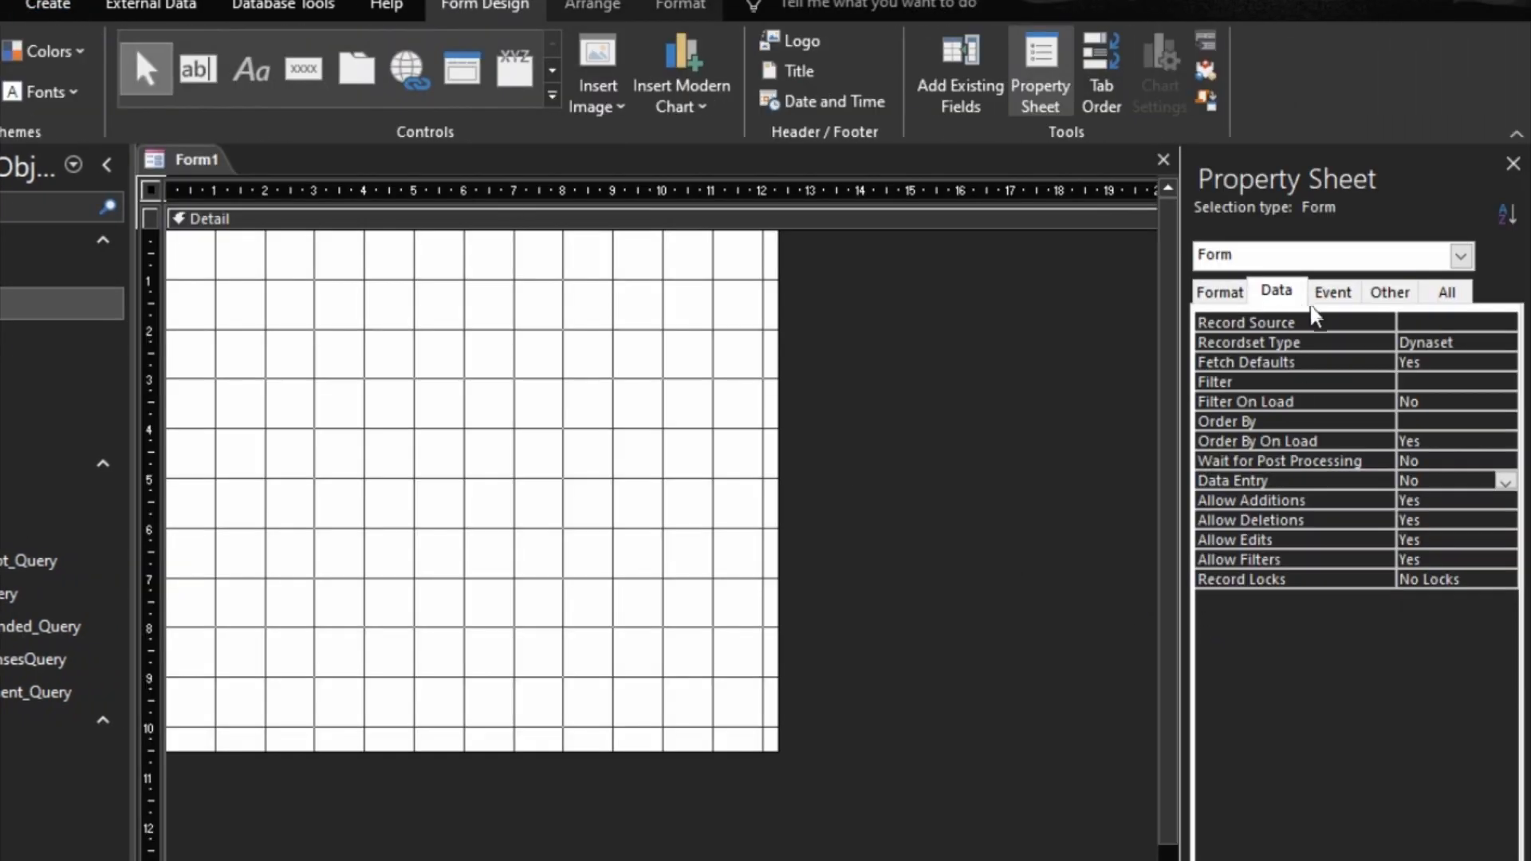
click(1397, 323)
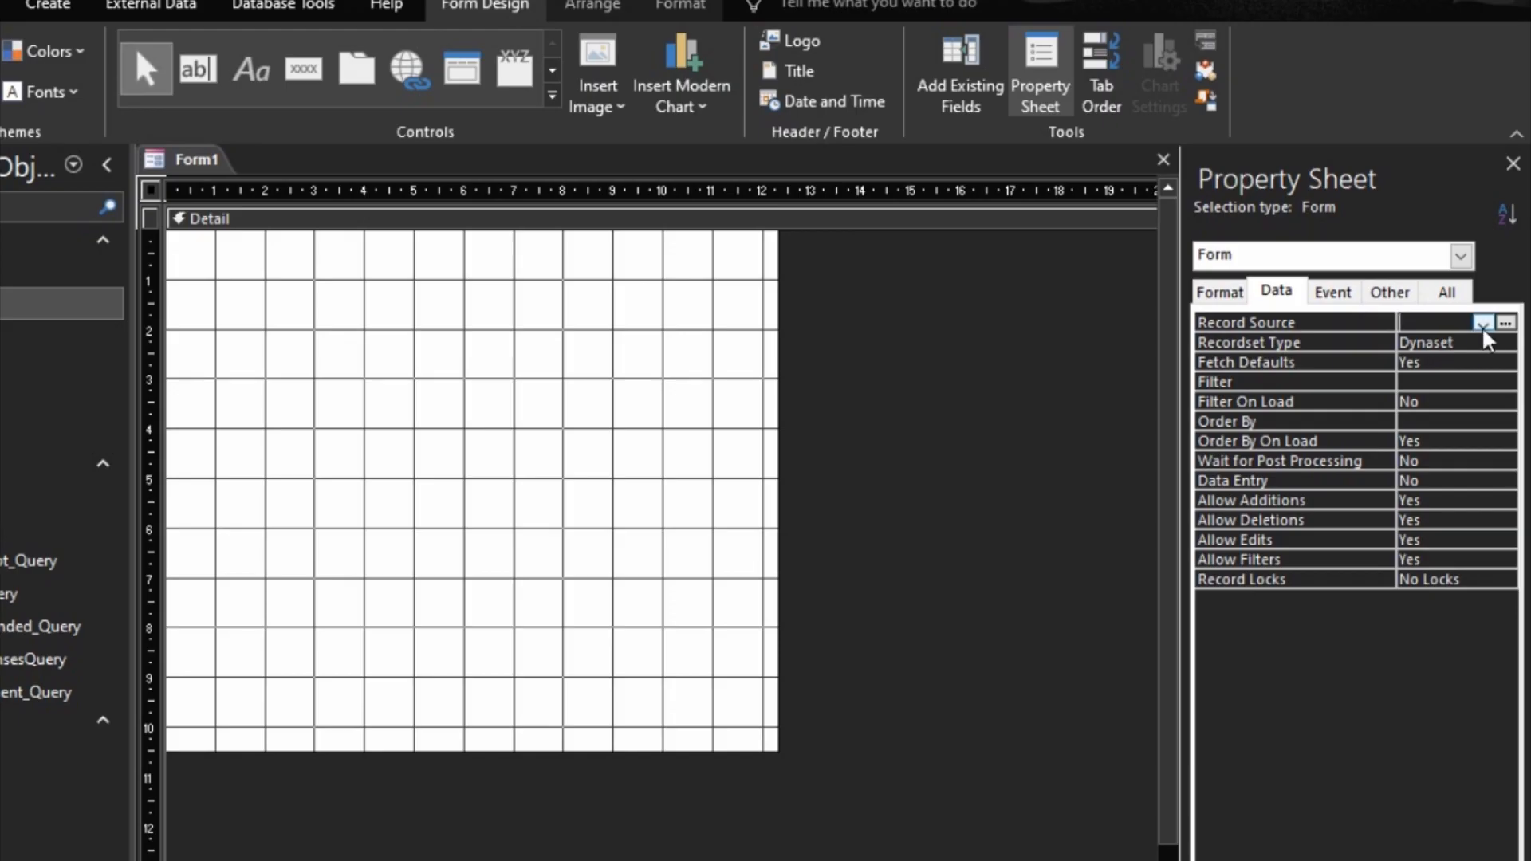
click(1162, 160)
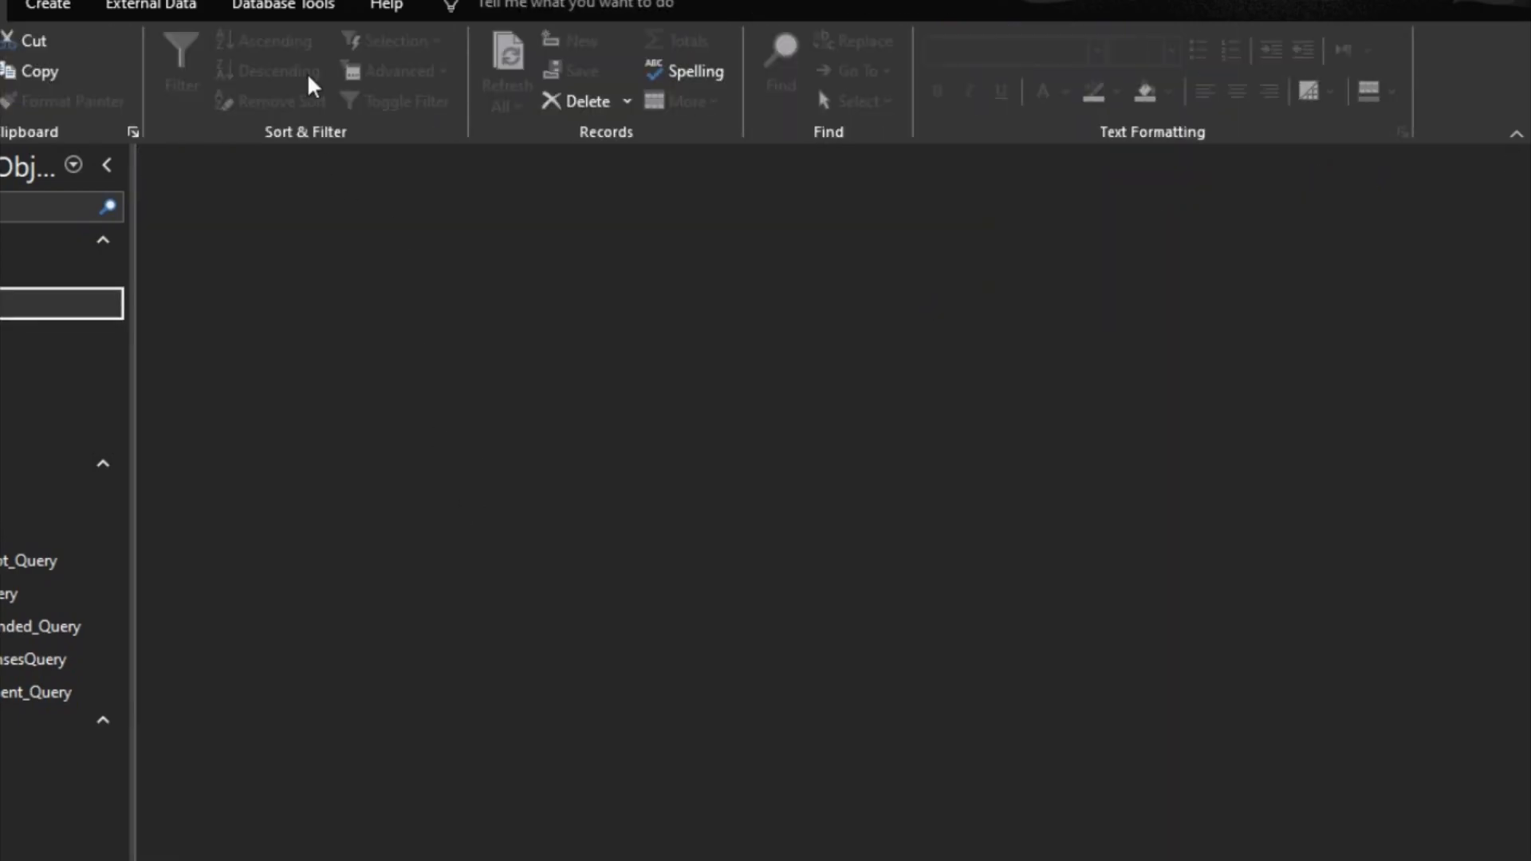
Step: Start a Form Wizard form from the Billing Type table with the BillingTypeID and BillType fields in a Tabular layout
click(42, 6)
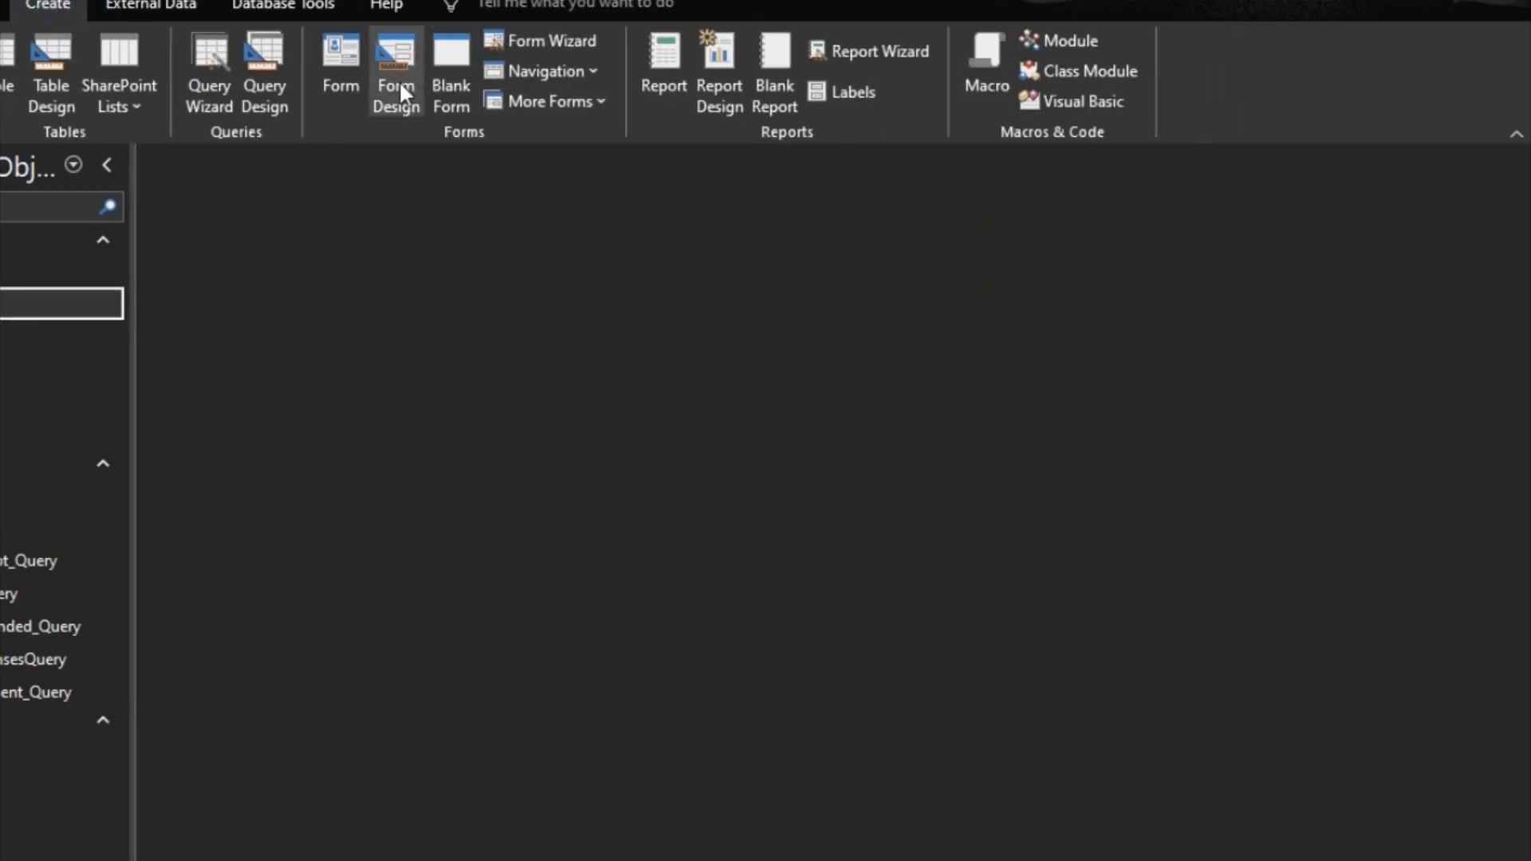
click(562, 38)
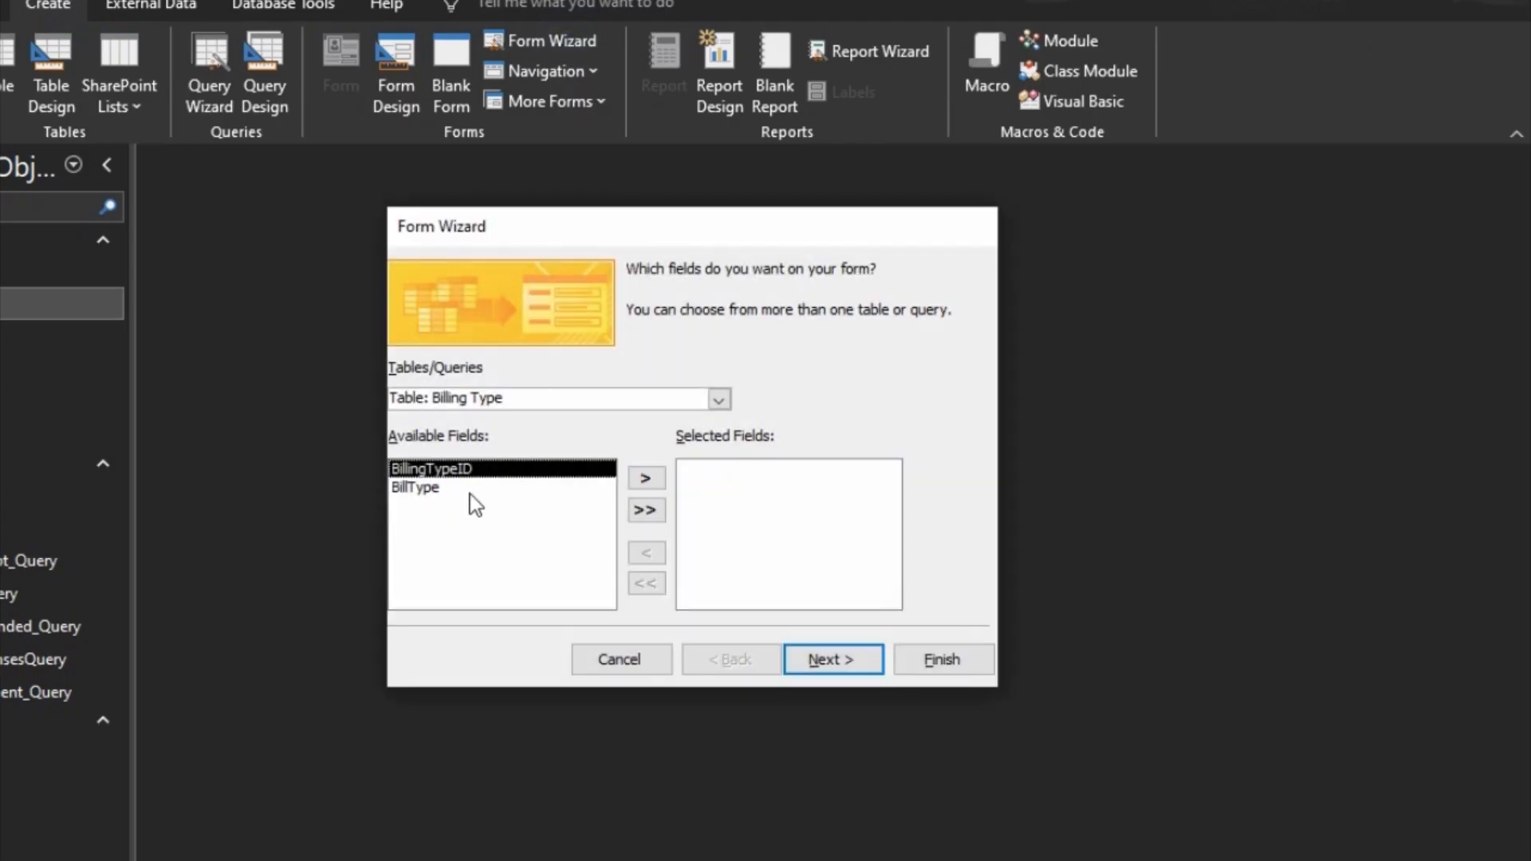
click(642, 509)
click(833, 658)
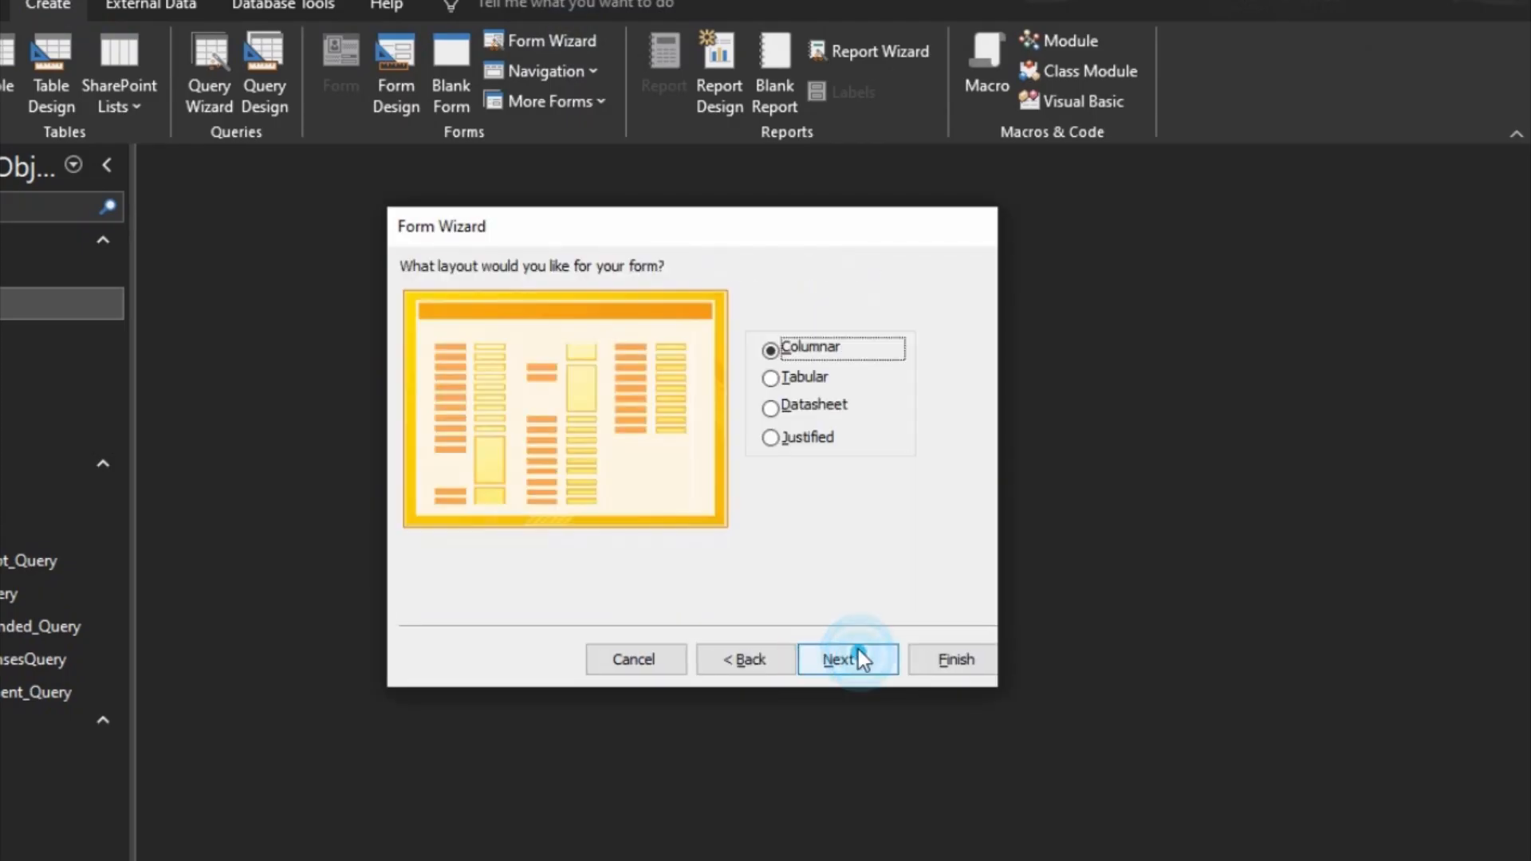
click(797, 378)
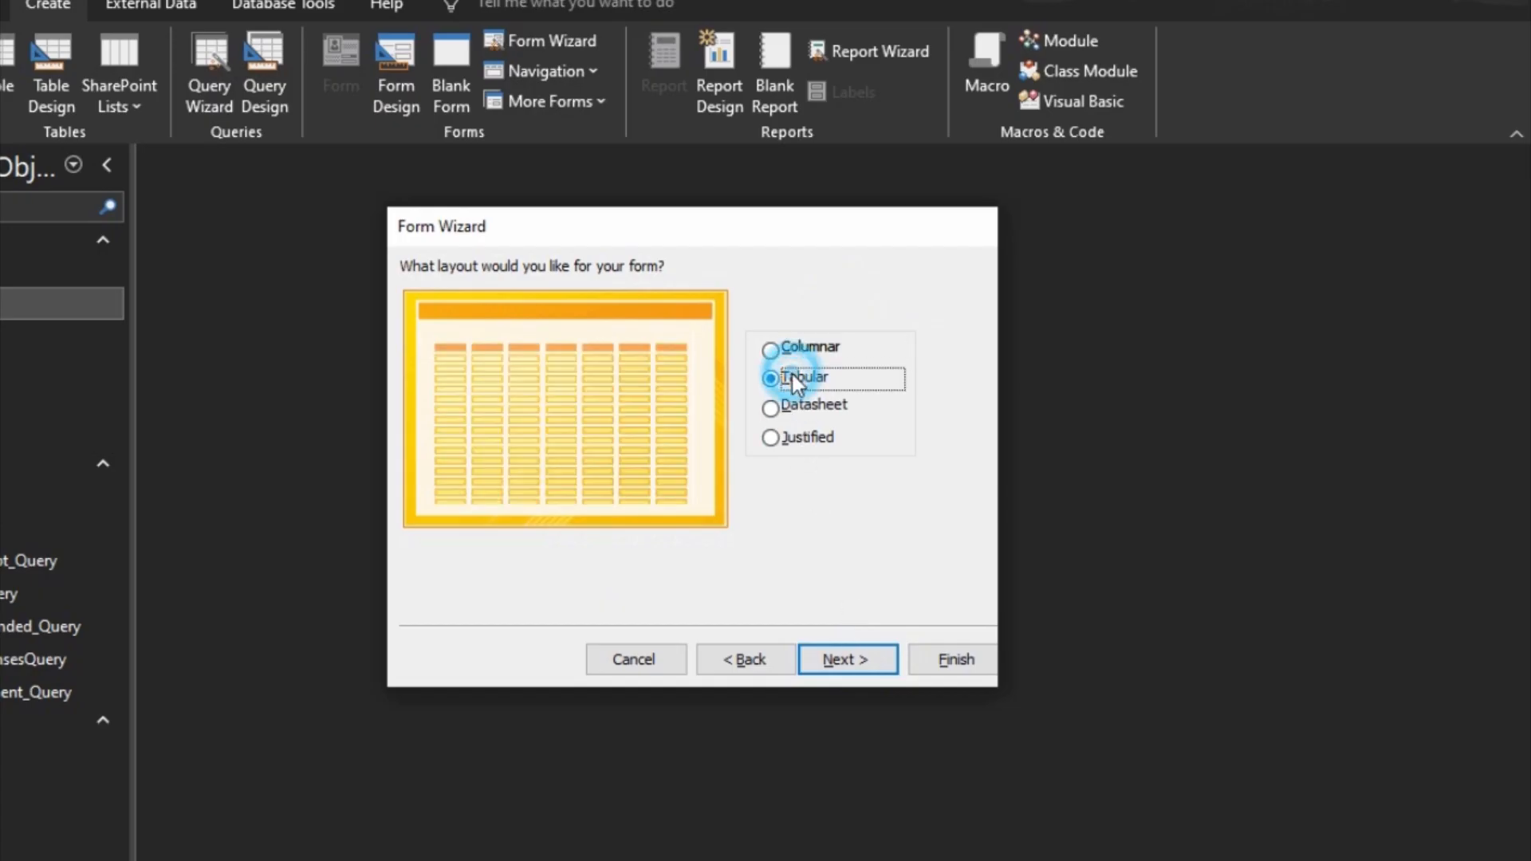
click(847, 668)
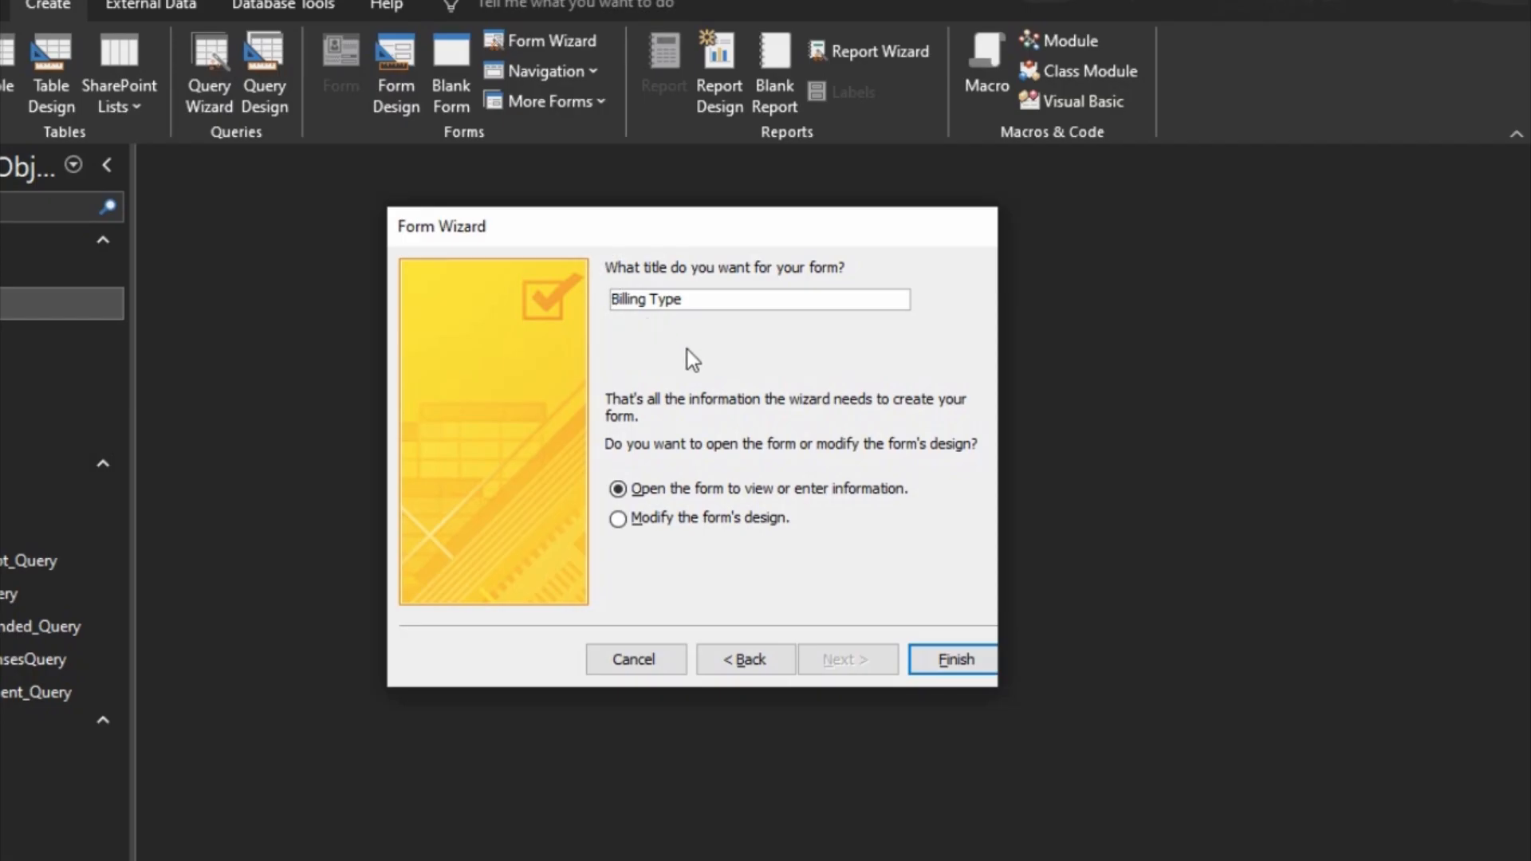
Step: Title the new form "All Billing Type" and finish the wizard, opening the form to view information
text(All)
key(Right)
key(Right)
key(Right)
key(Right)
click(961, 662)
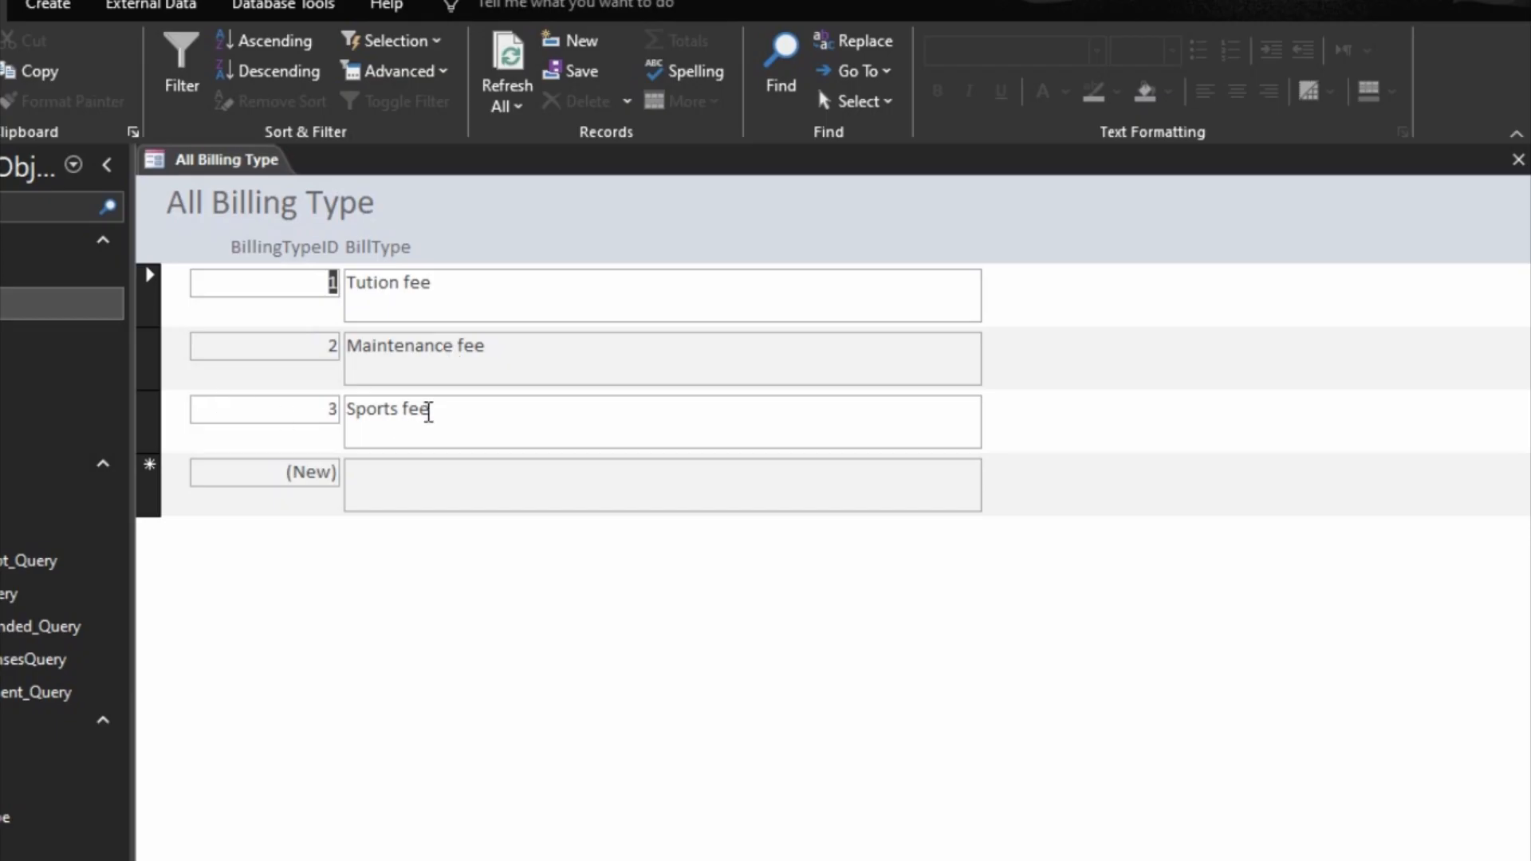
Step: In Design view, format the BillingTypeID and BillType header labels and text boxes with 12-point black text
click(1511, 860)
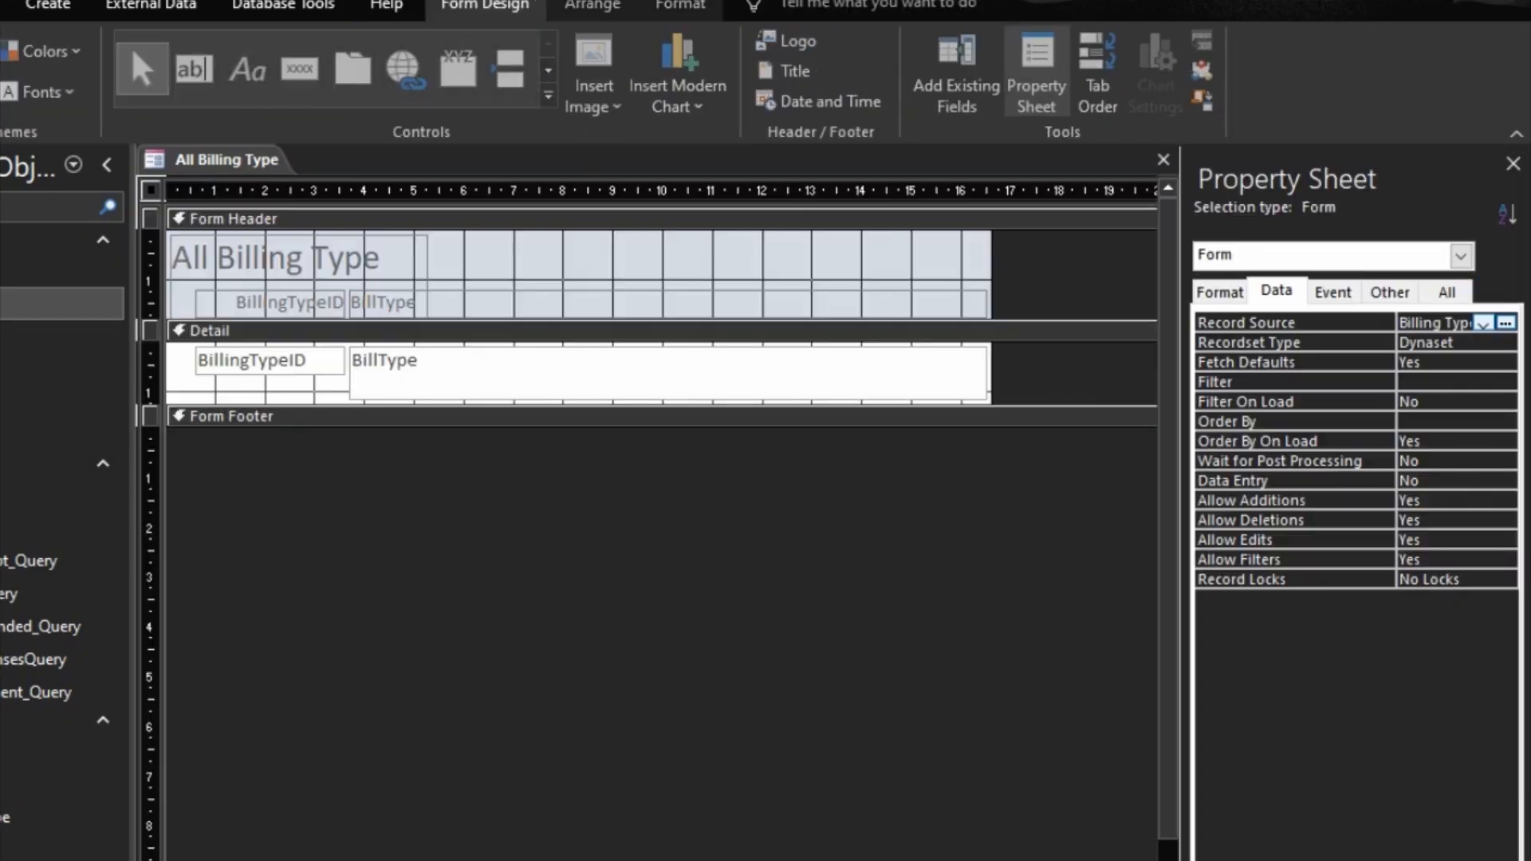
key(ctrl+a)
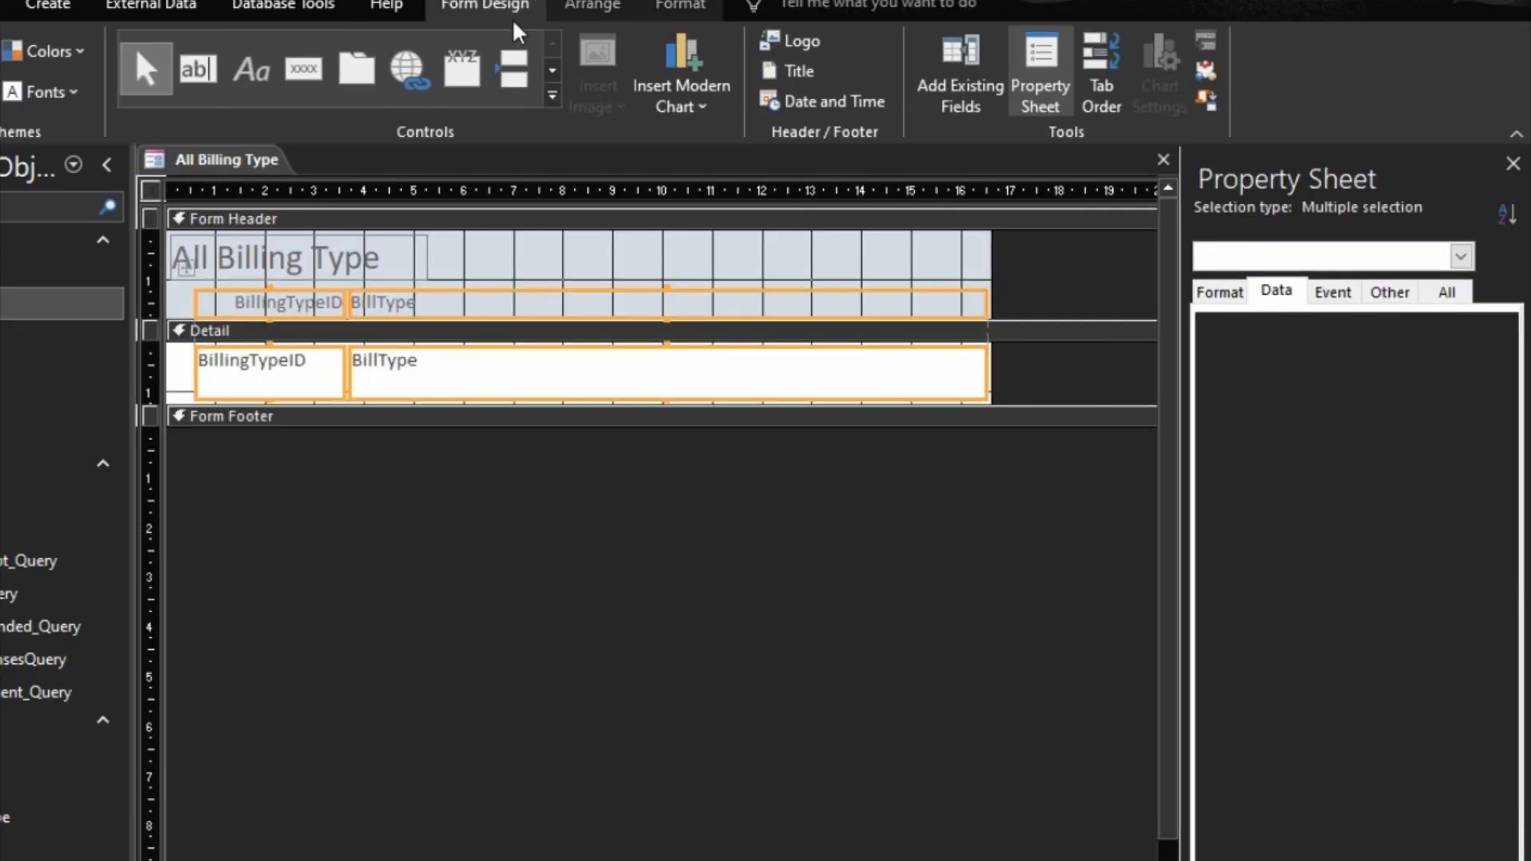
click(680, 7)
click(286, 51)
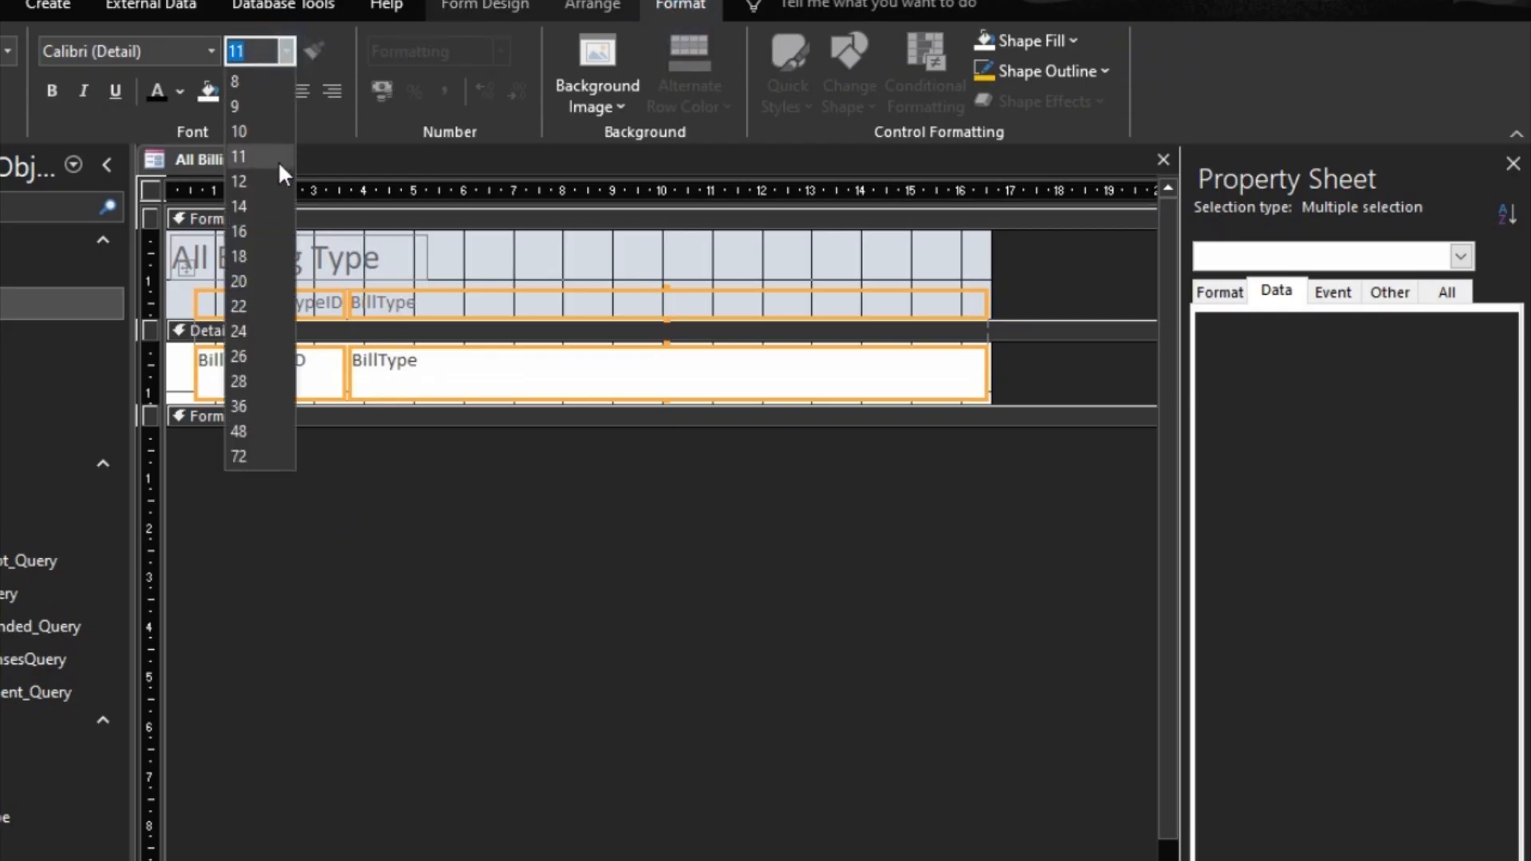
click(252, 179)
click(152, 90)
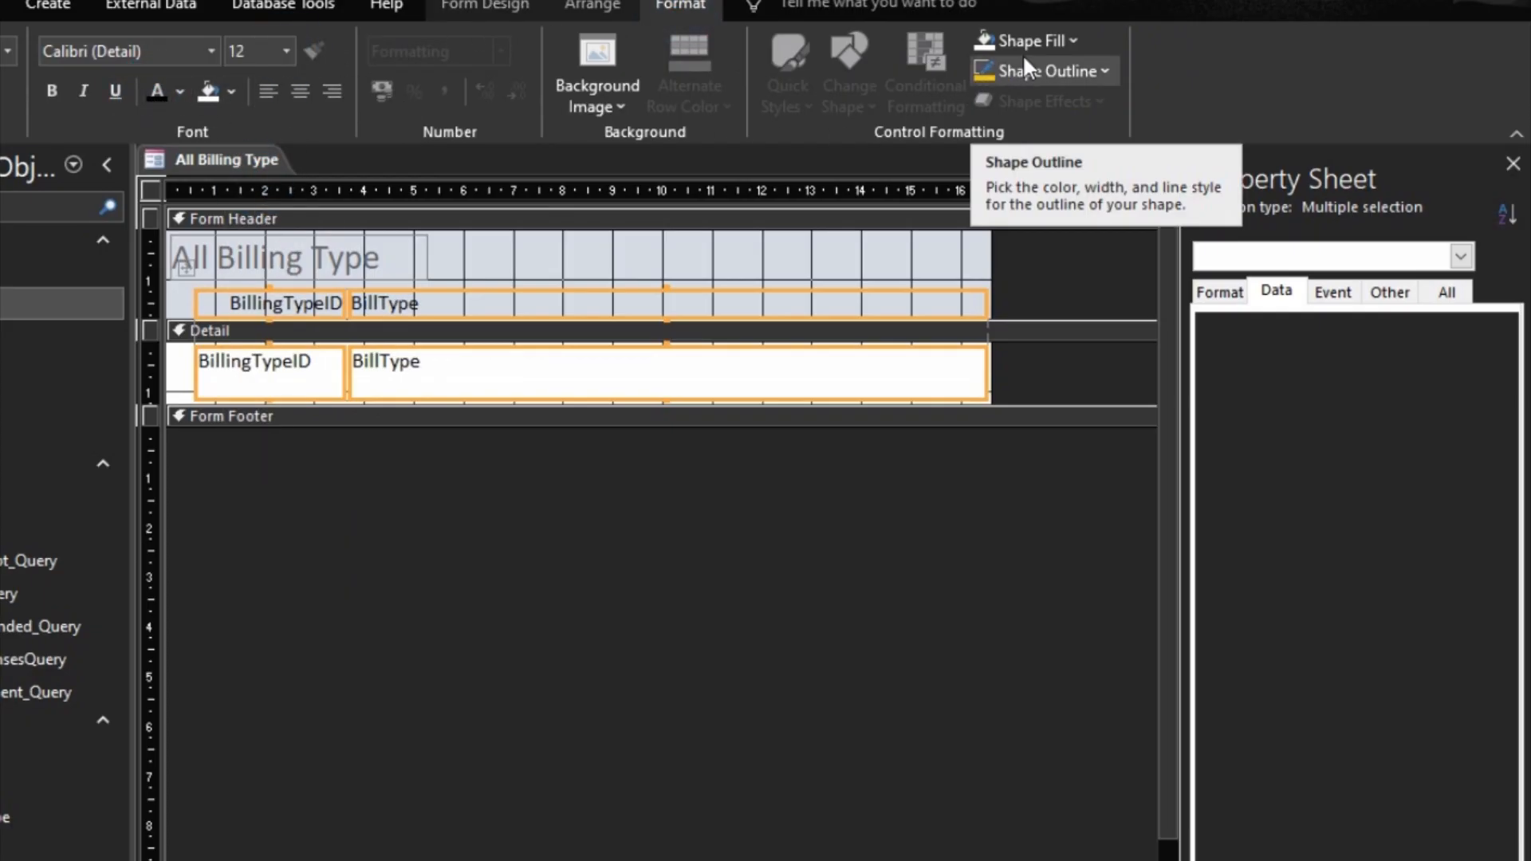
Step: Add inner control margins to the BillingTypeID and BillType text boxes in the Detail section
click(498, 481)
right_click(342, 373)
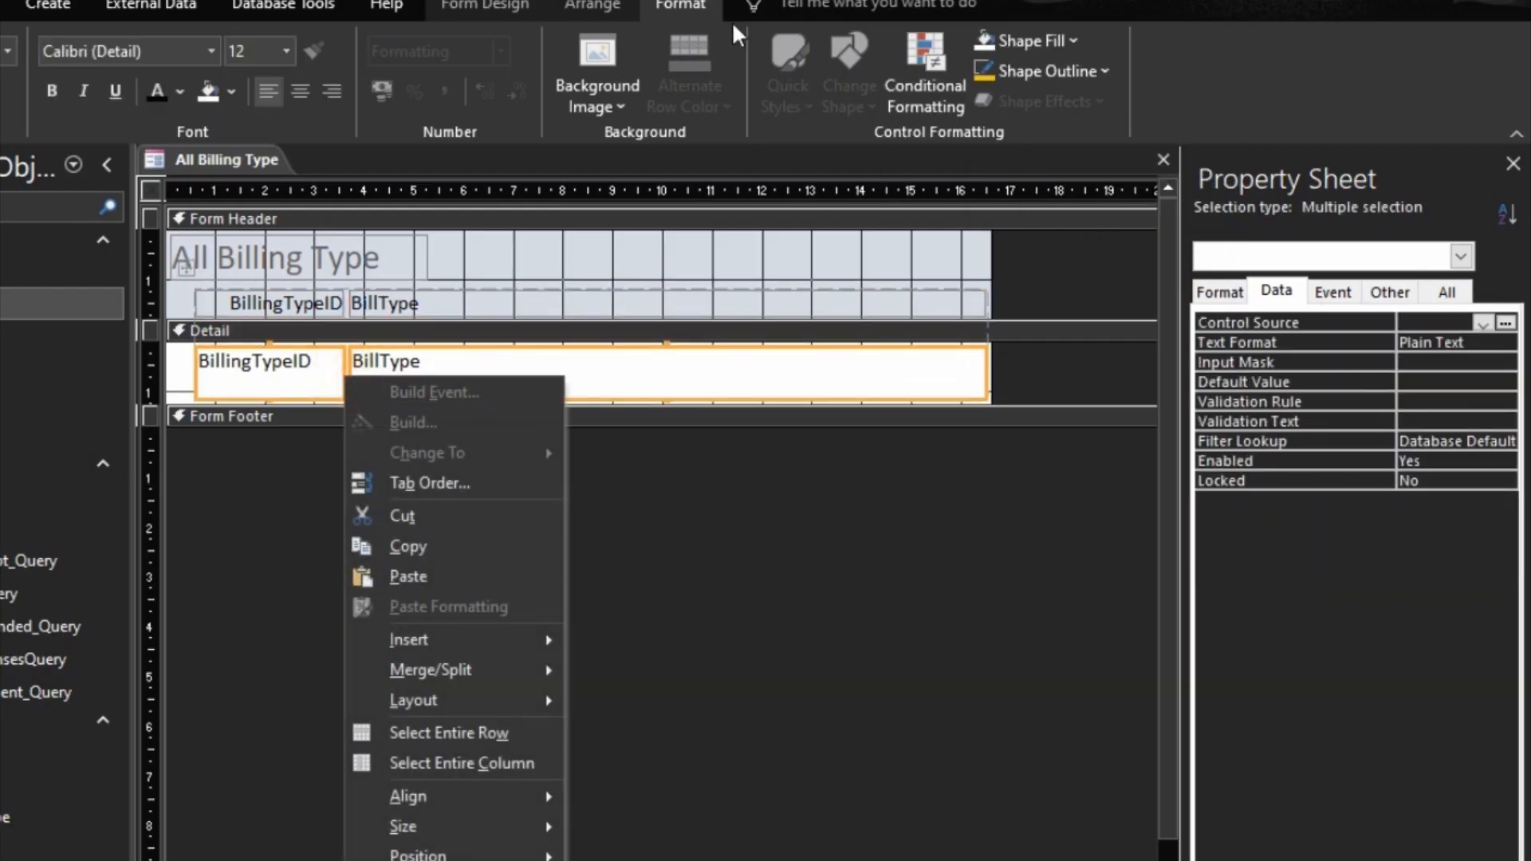
click(514, 4)
click(592, 4)
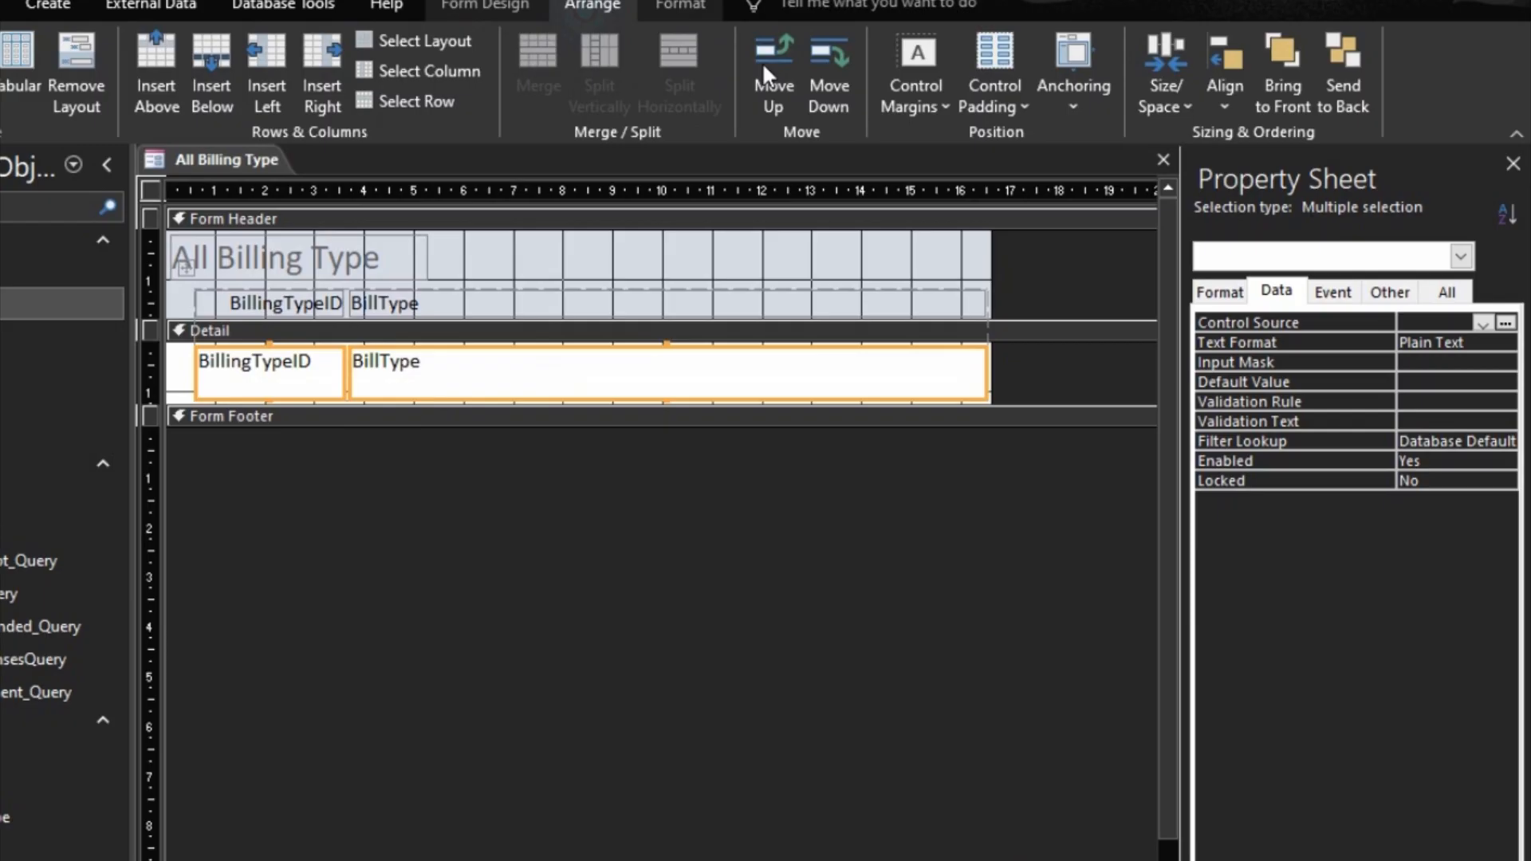
click(913, 103)
click(942, 246)
Step: Size the two Detail text boxes to fit their contents and shorten them to a single-line row height
right_click(642, 388)
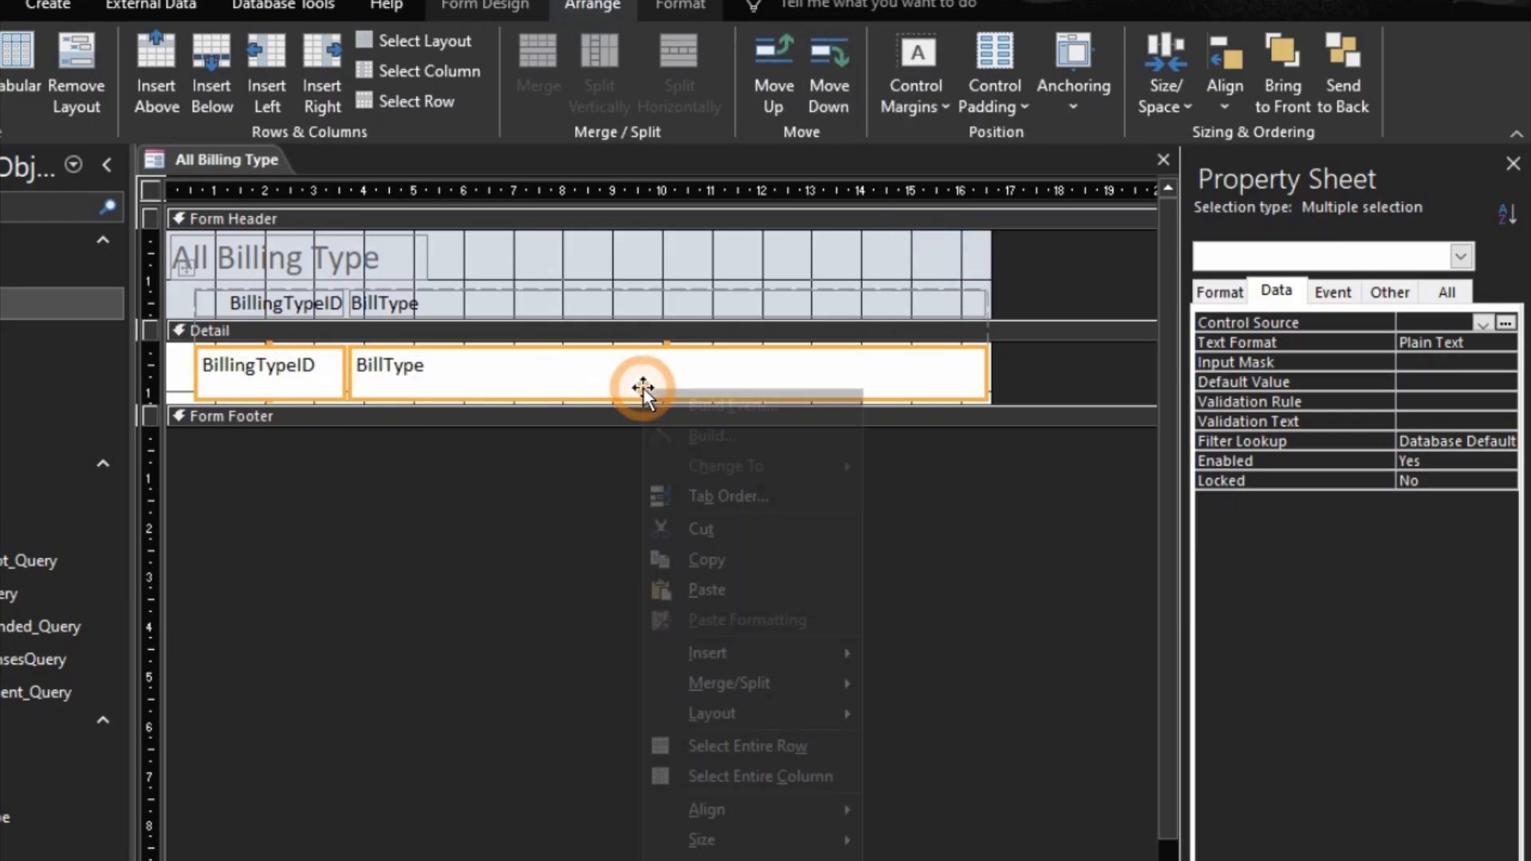
mouse_move(791, 844)
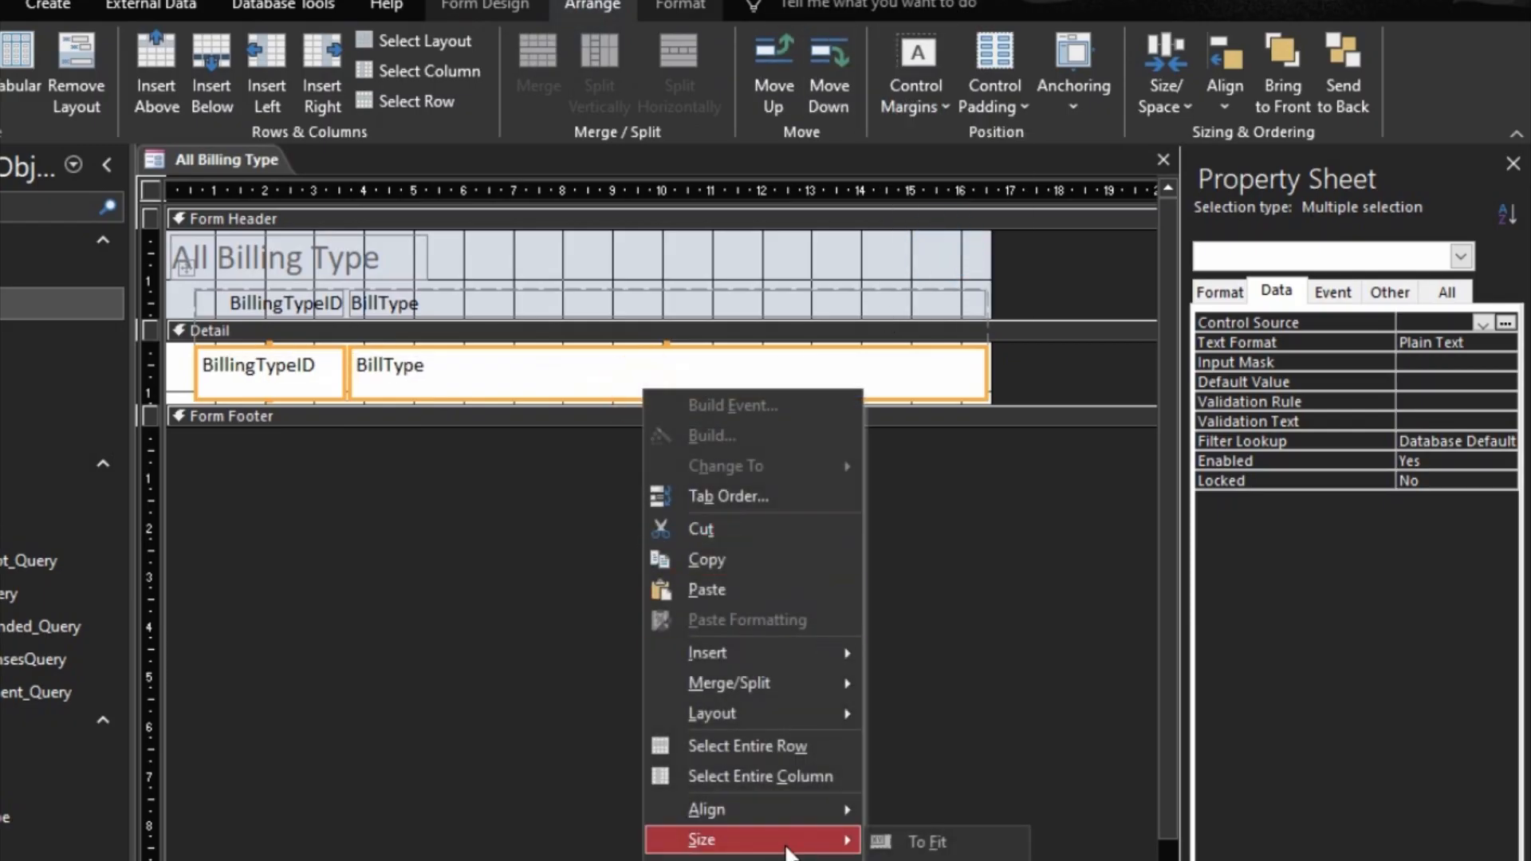
click(926, 838)
drag(682, 399, 682, 379)
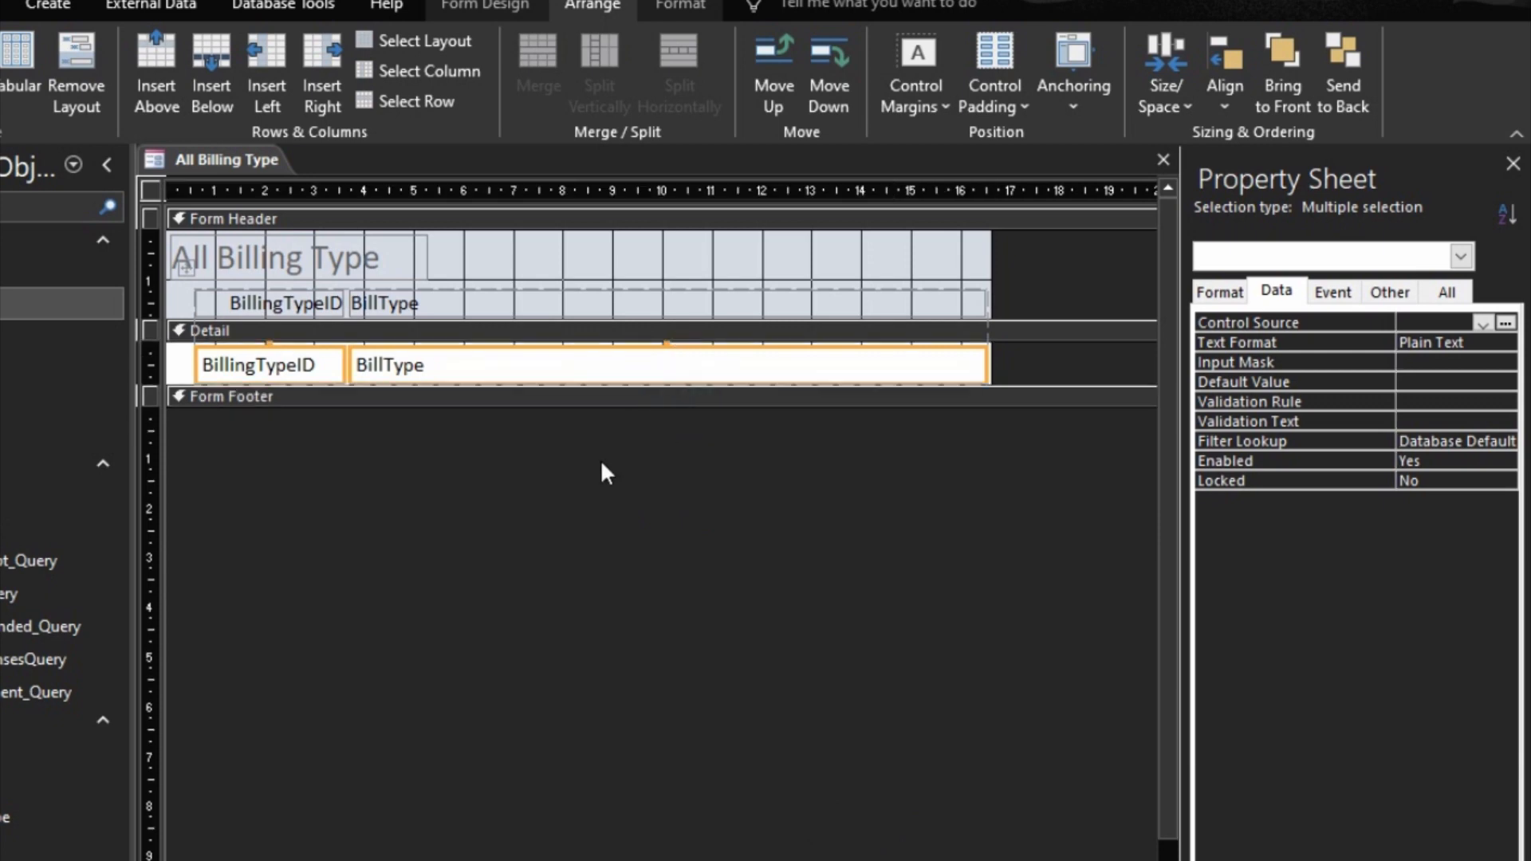
Step: Move the whole tabular layout of labels and text boxes right so it starts at about 3 cm
click(289, 492)
click(241, 300)
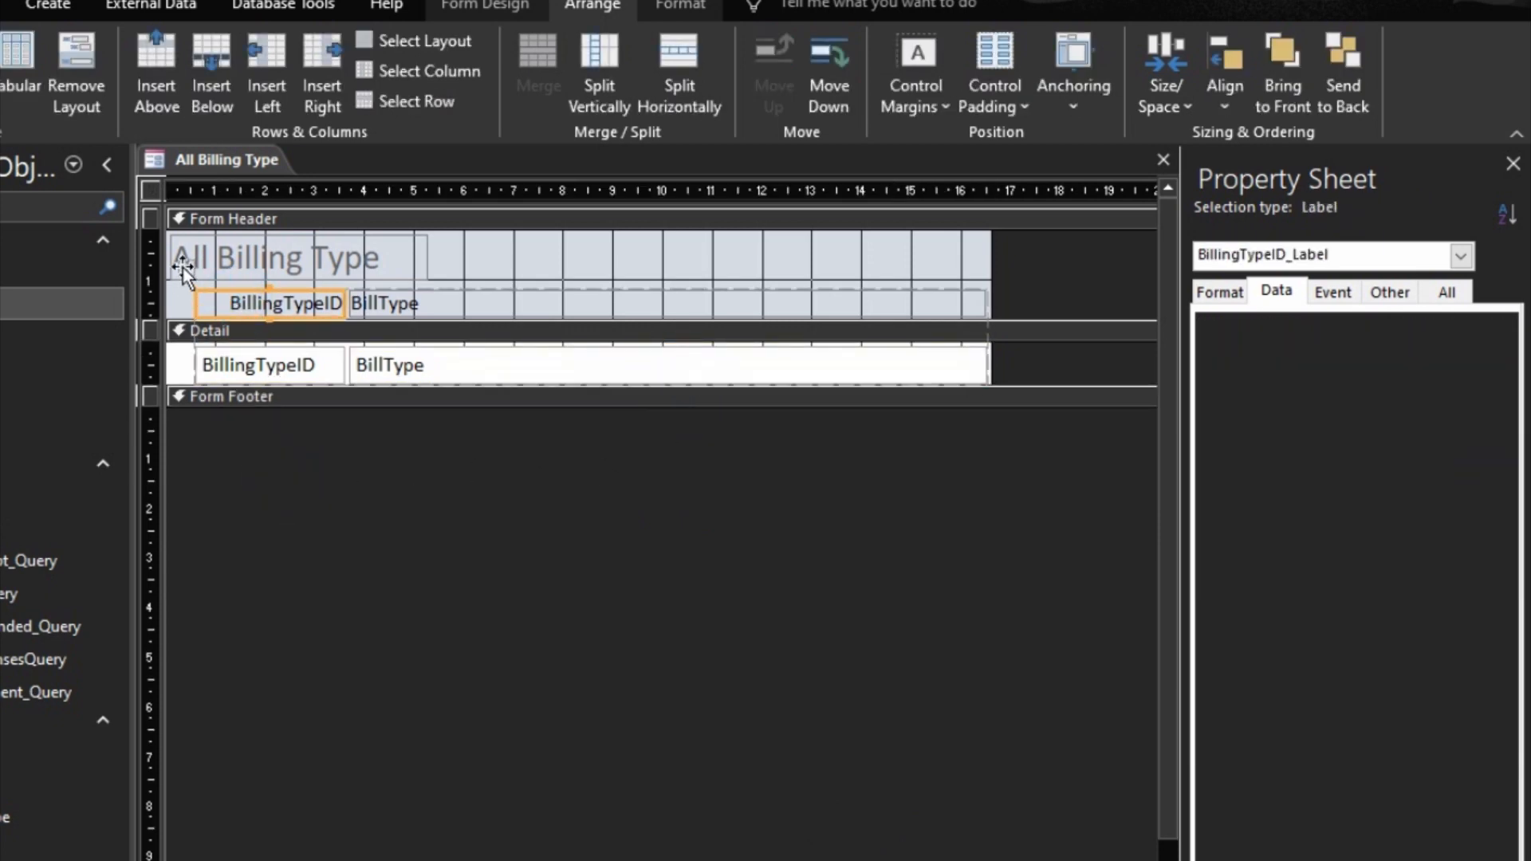
click(184, 268)
drag(214, 268, 313, 266)
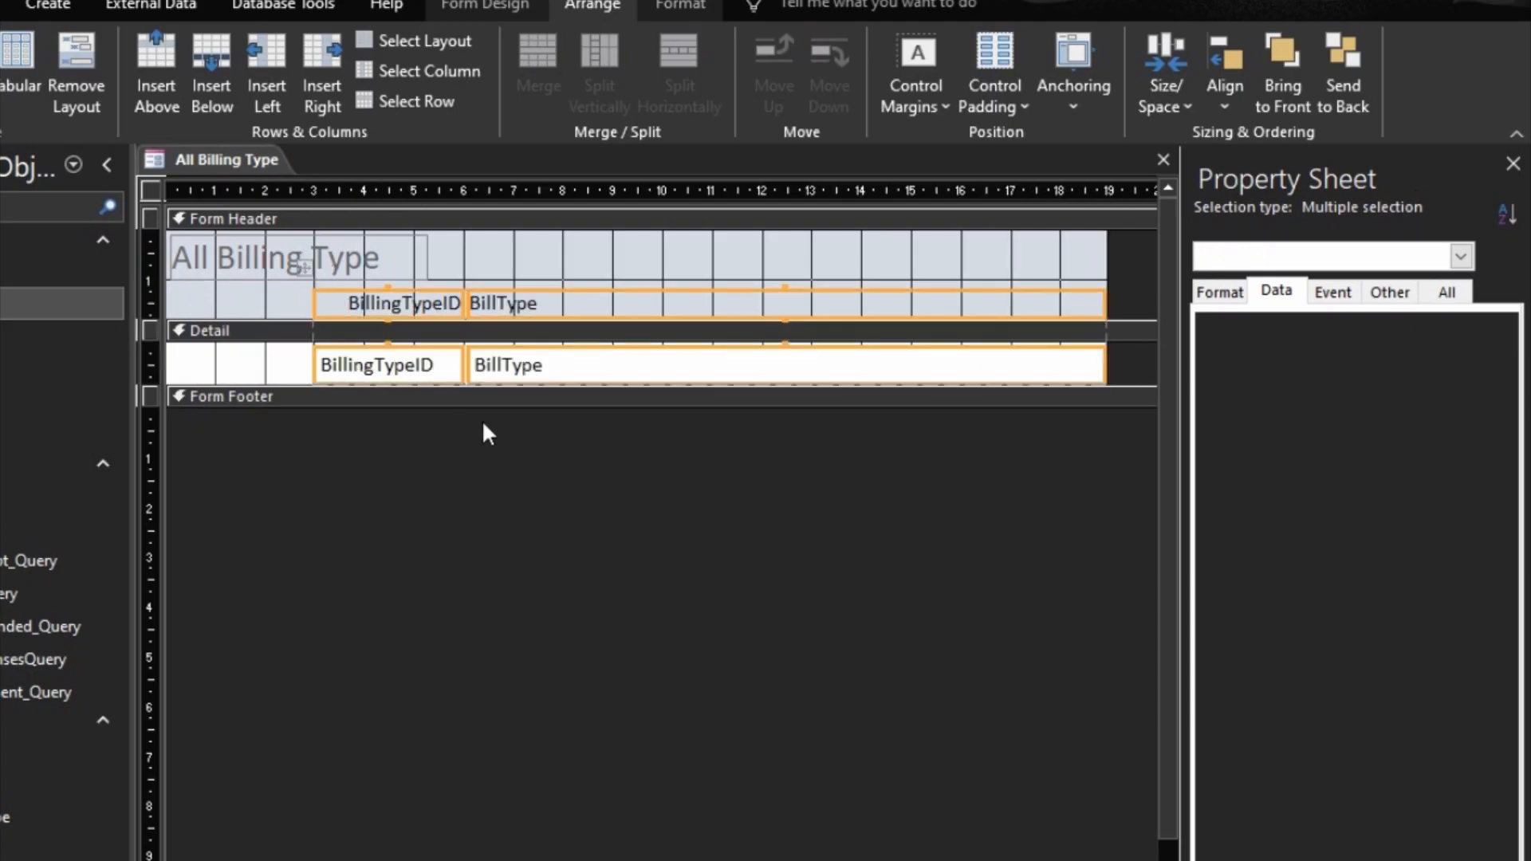
Step: Narrow the BillType column to end at about 14 cm and reduce the form's width to about 18 cm
click(574, 574)
click(787, 397)
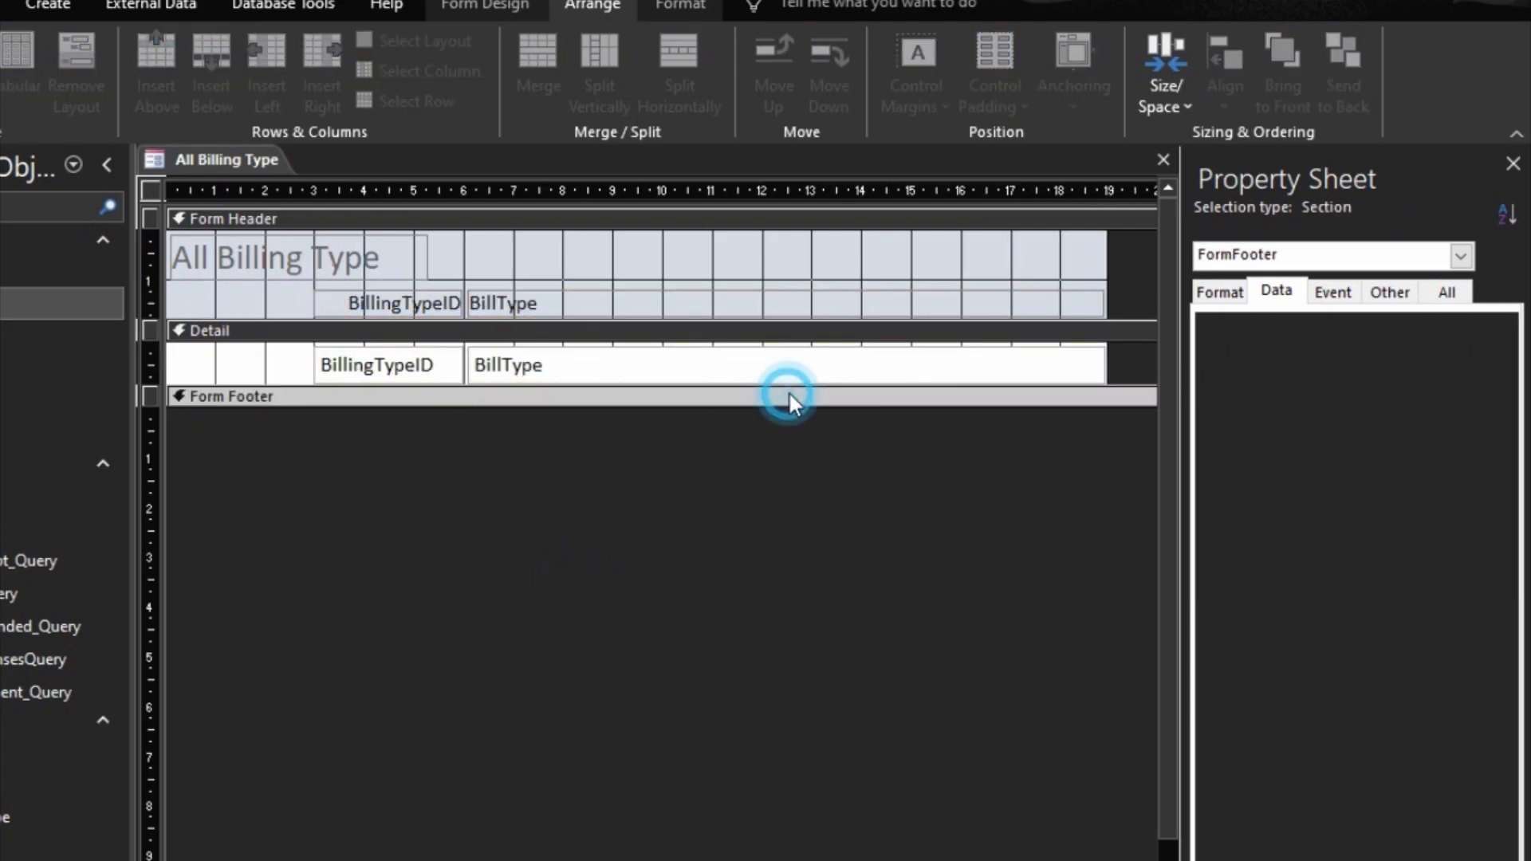
click(1050, 374)
drag(1105, 365, 859, 376)
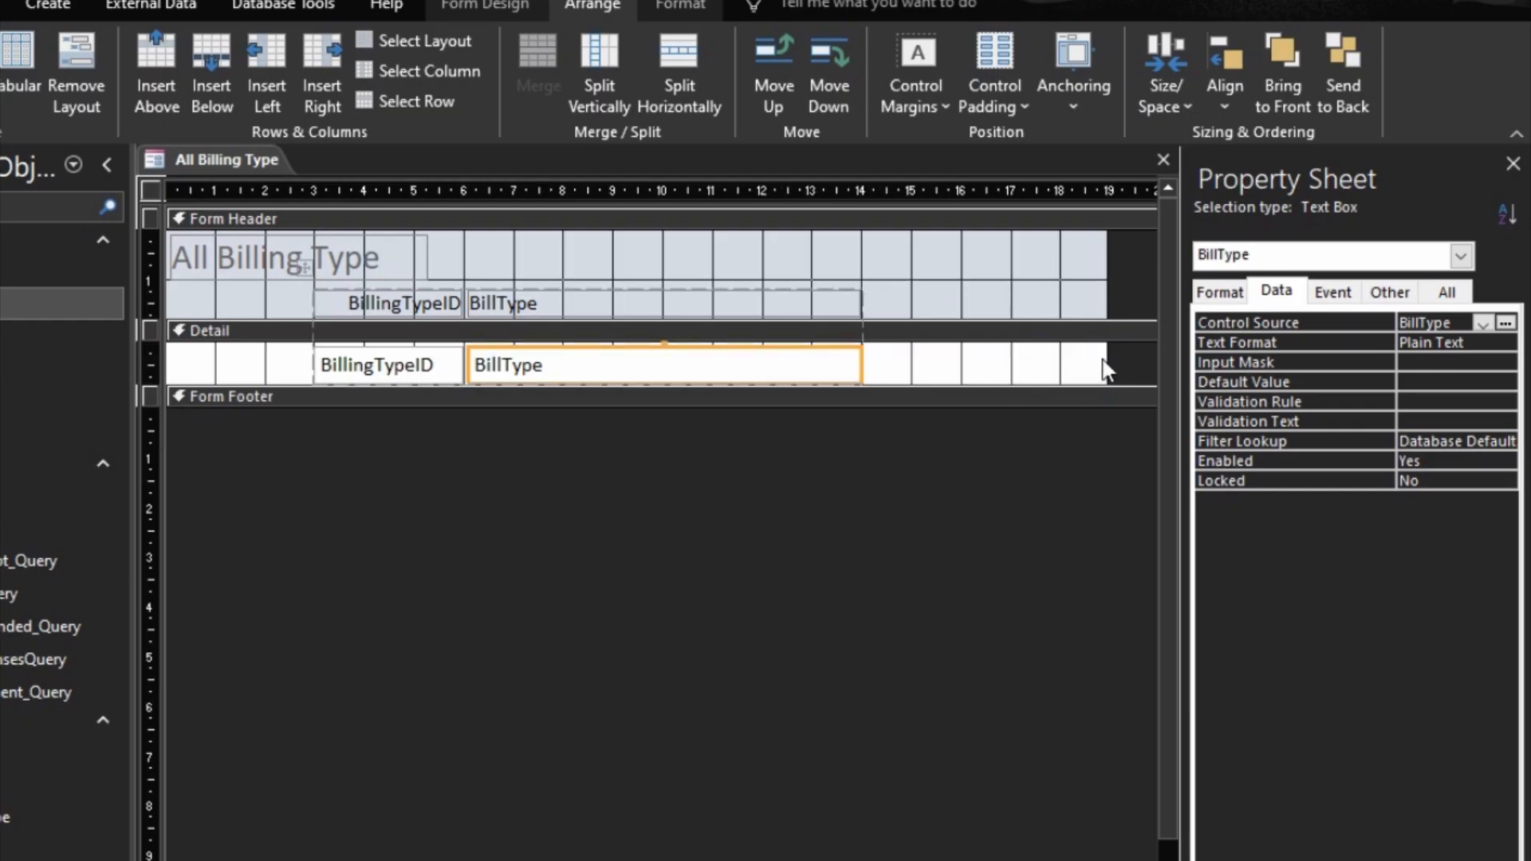
drag(1105, 347, 1060, 356)
Step: Move the header title label right to start at about 6 cm and retype its text as "ALL BILLING TYPE"
click(212, 251)
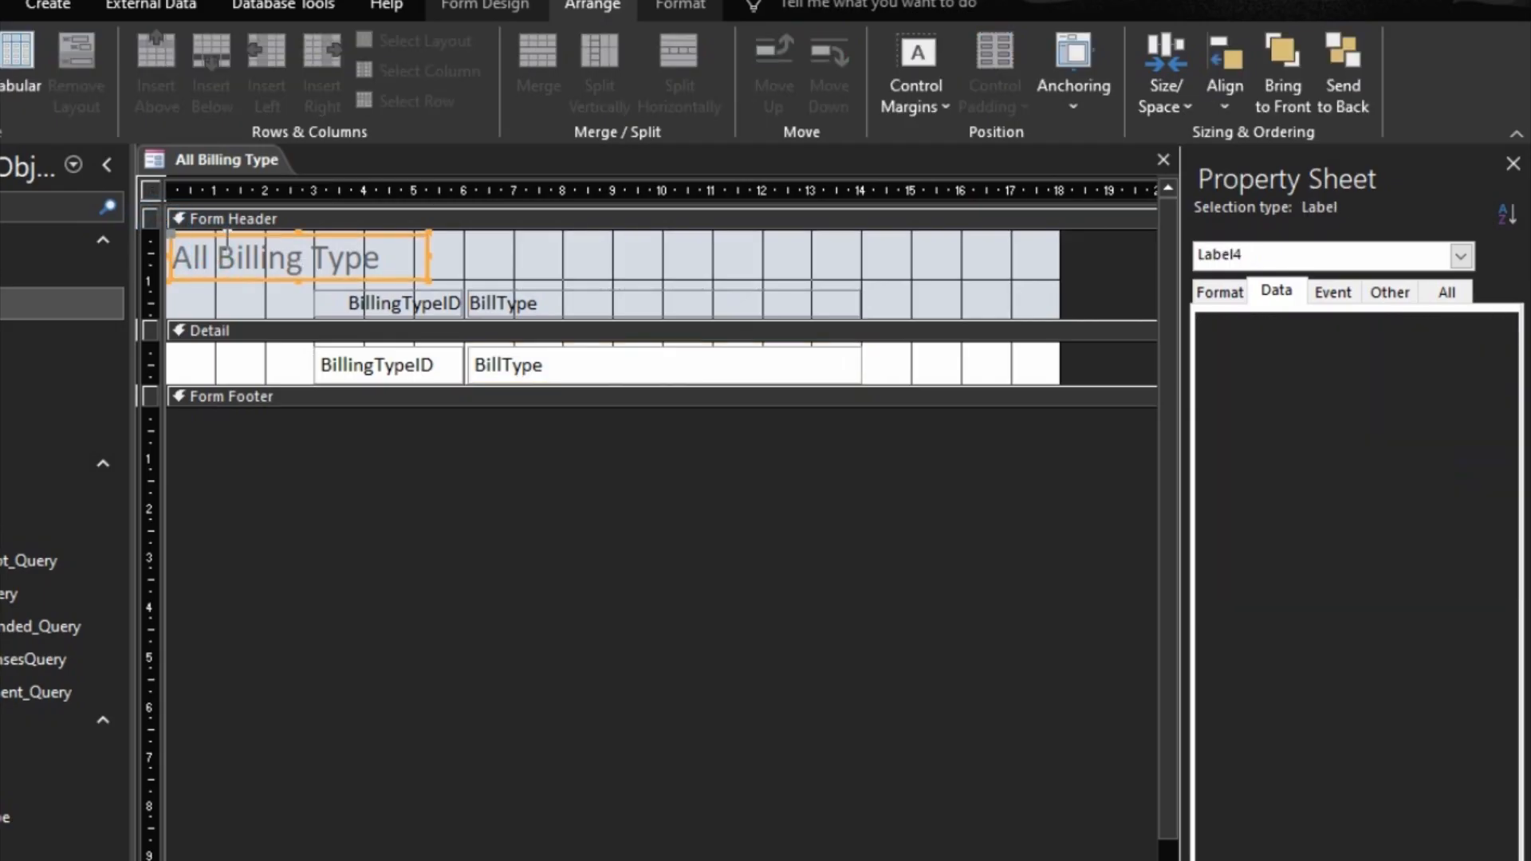
drag(228, 235, 521, 233)
double_click(673, 256)
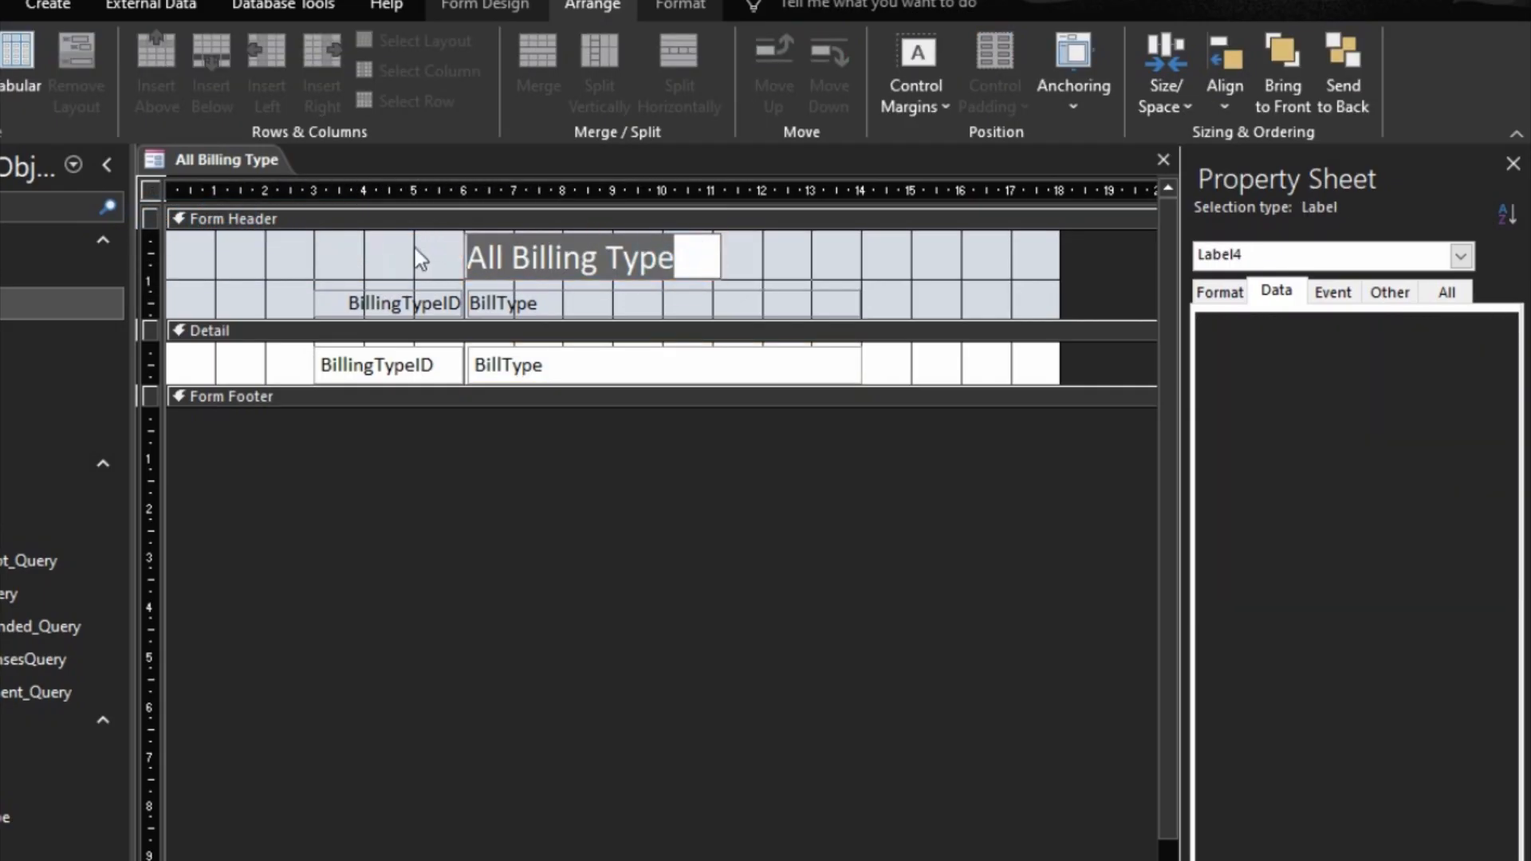
text(S)
key(BackSpace)
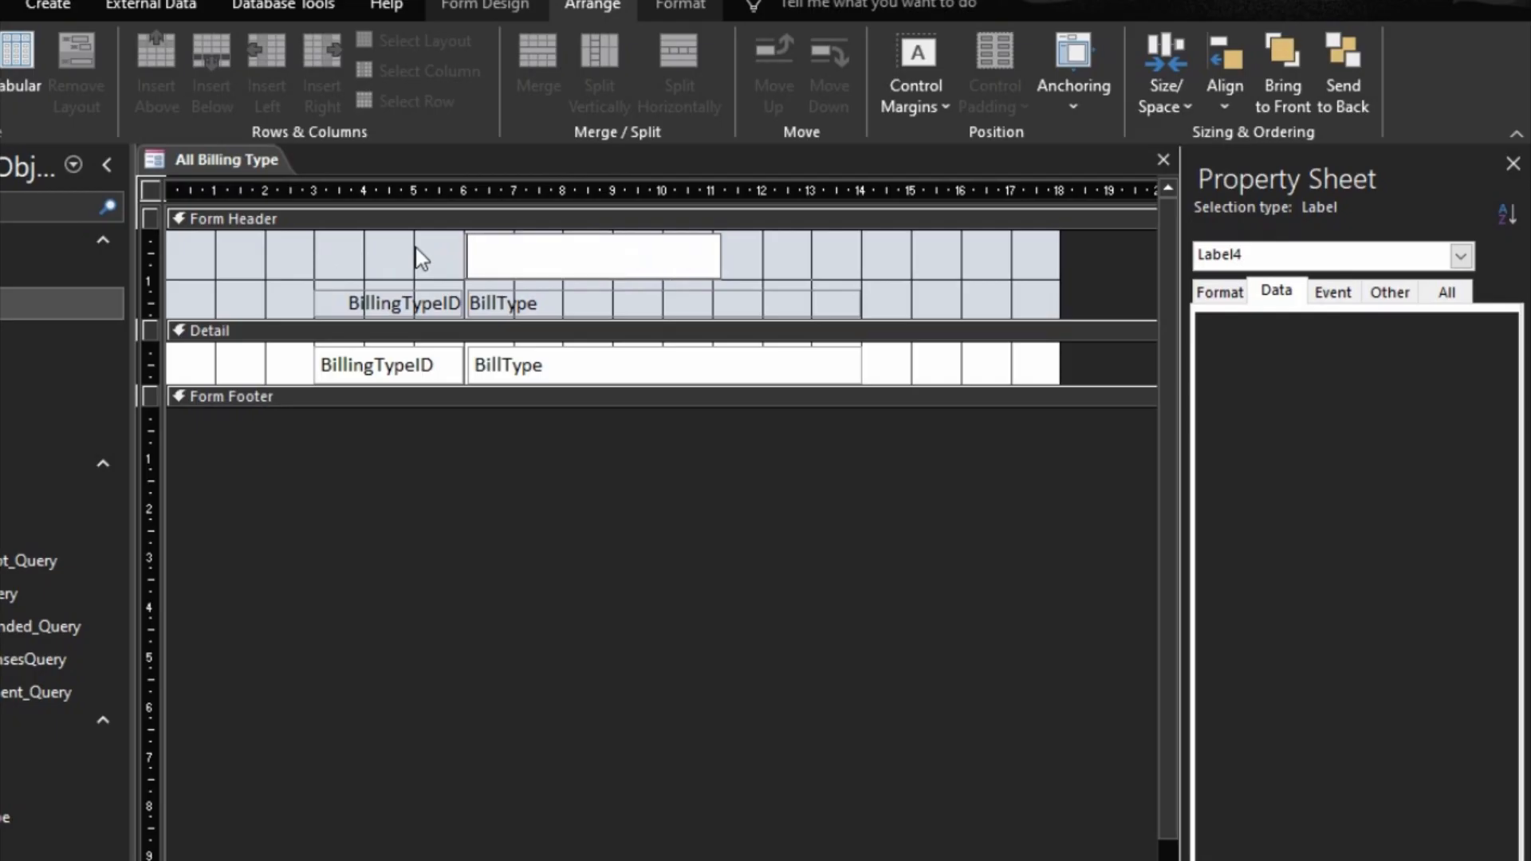
text(AA)
key(BackSpace)
text(LL BILLING)
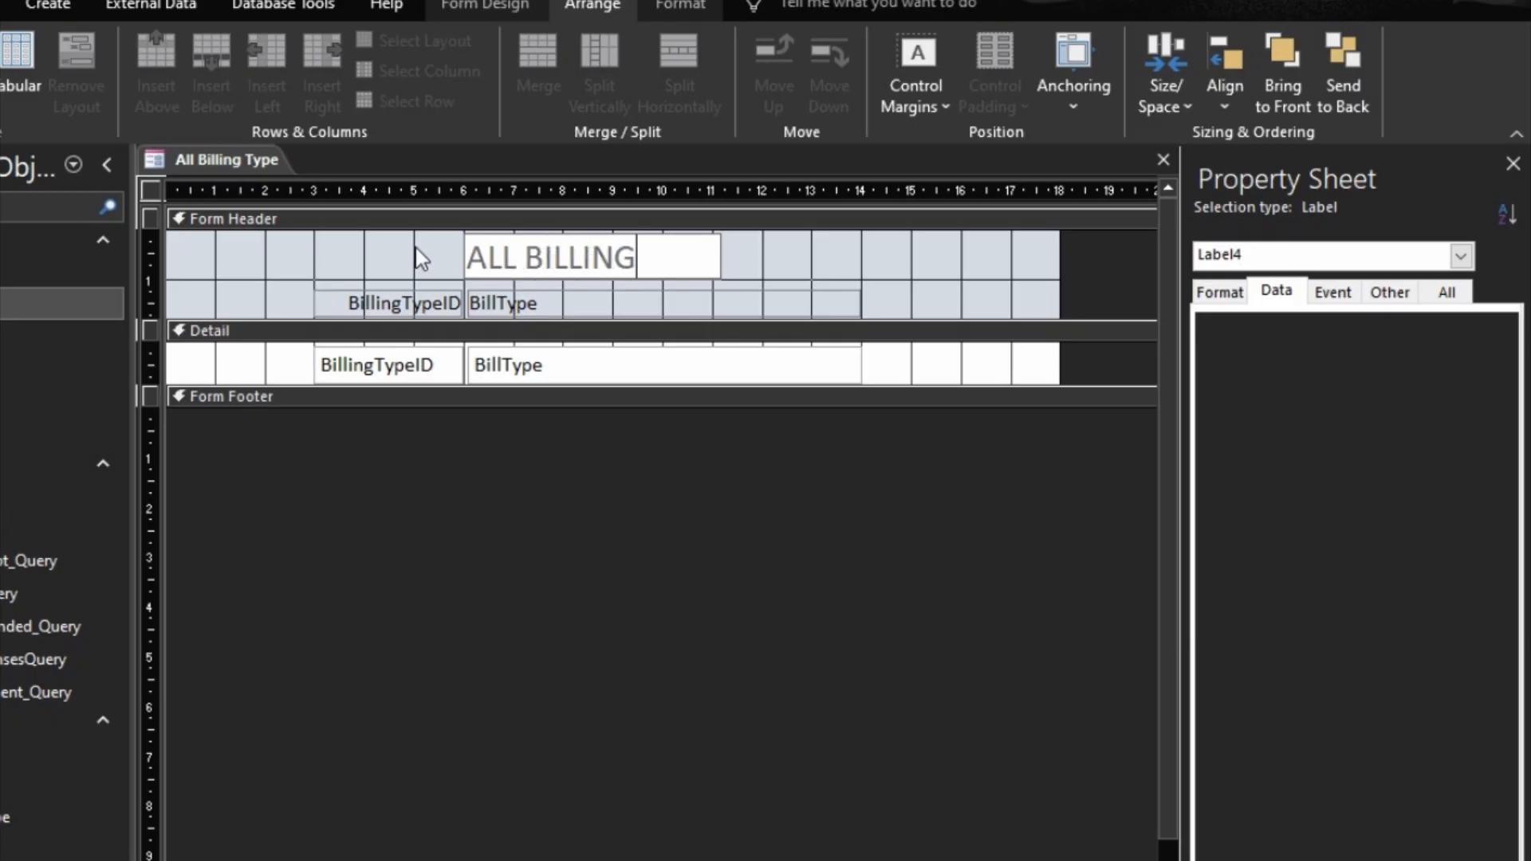
text( TYPO)
key(BackSpace)
text(E)
click(419, 256)
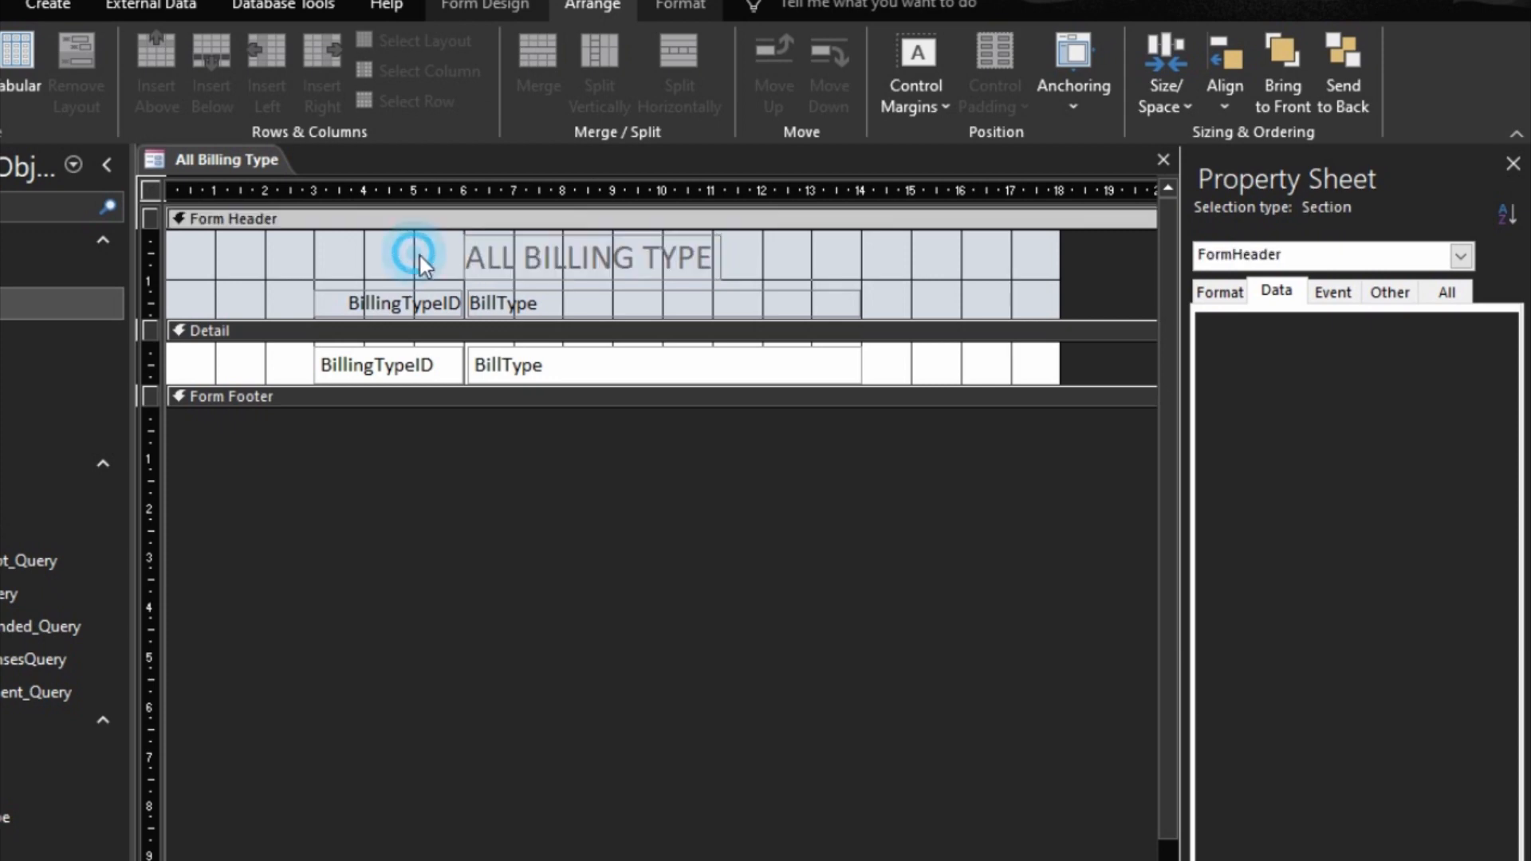
Step: Format the title label as 14-point black text and size the label to fit
click(488, 255)
click(681, 12)
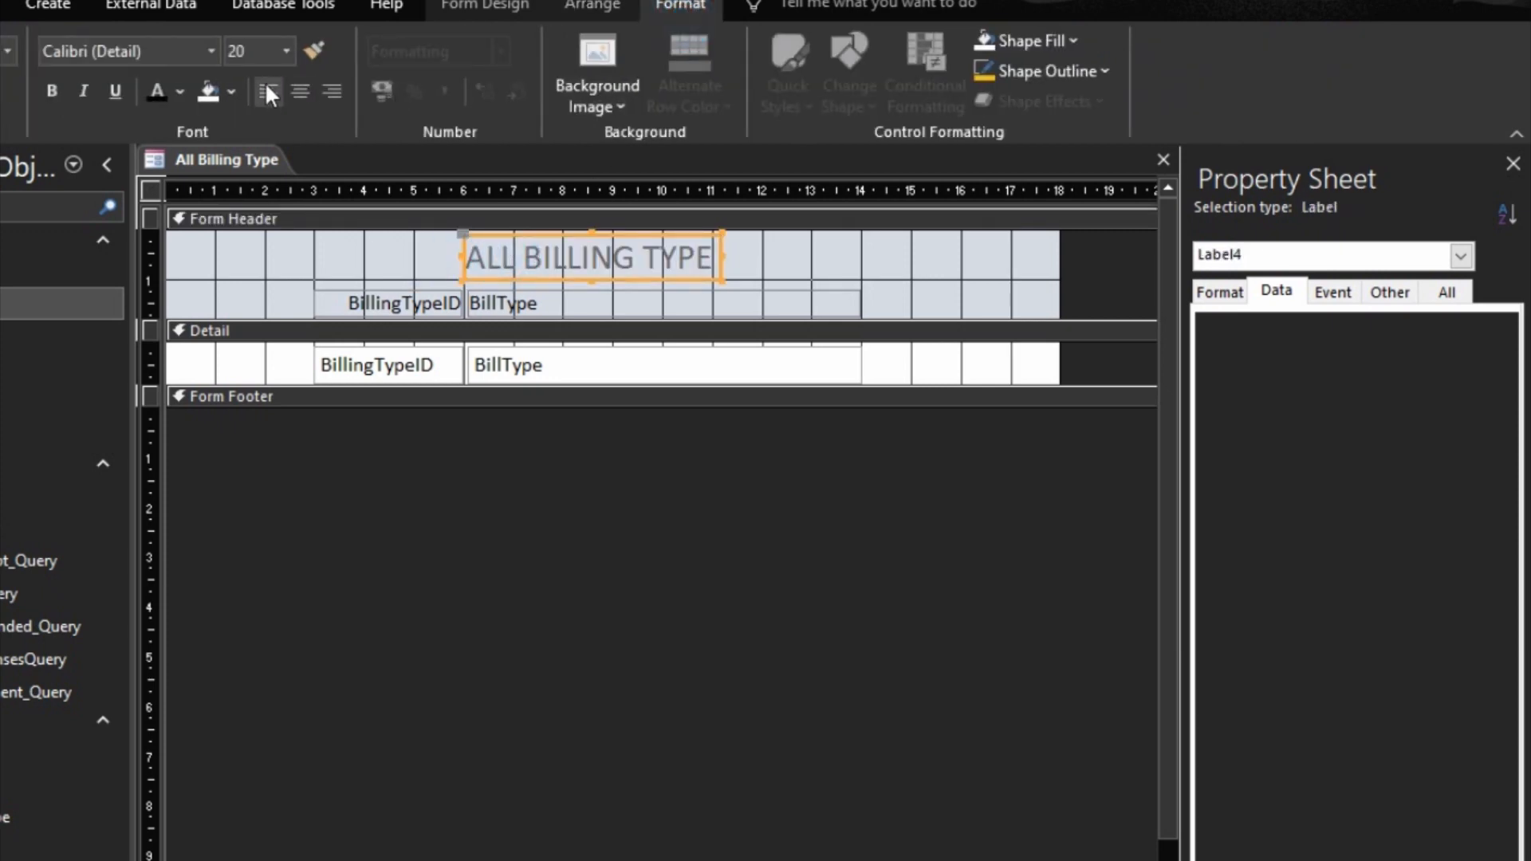
click(286, 51)
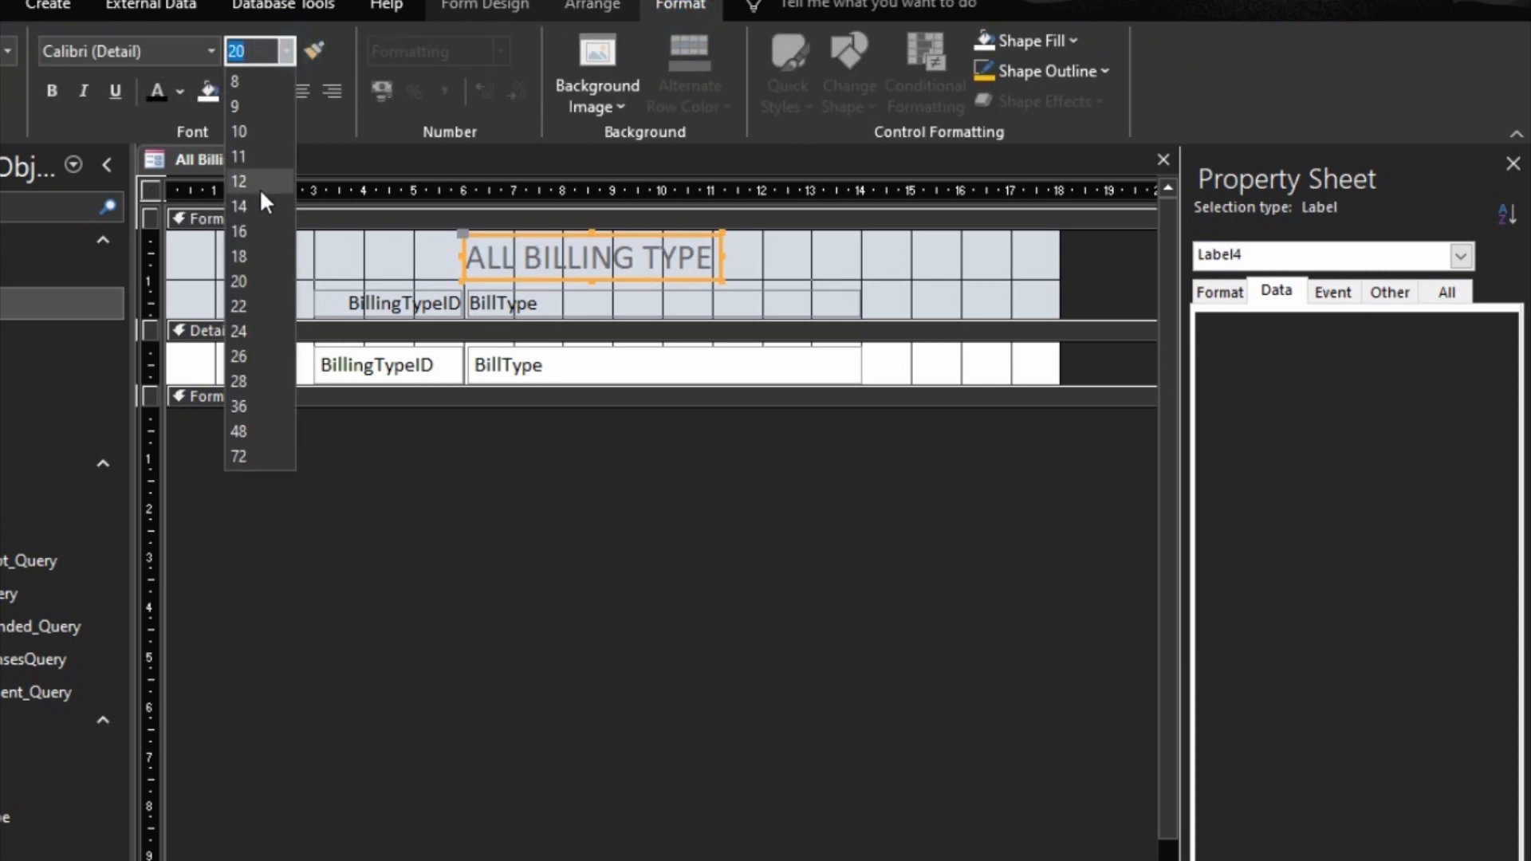
click(256, 198)
click(161, 88)
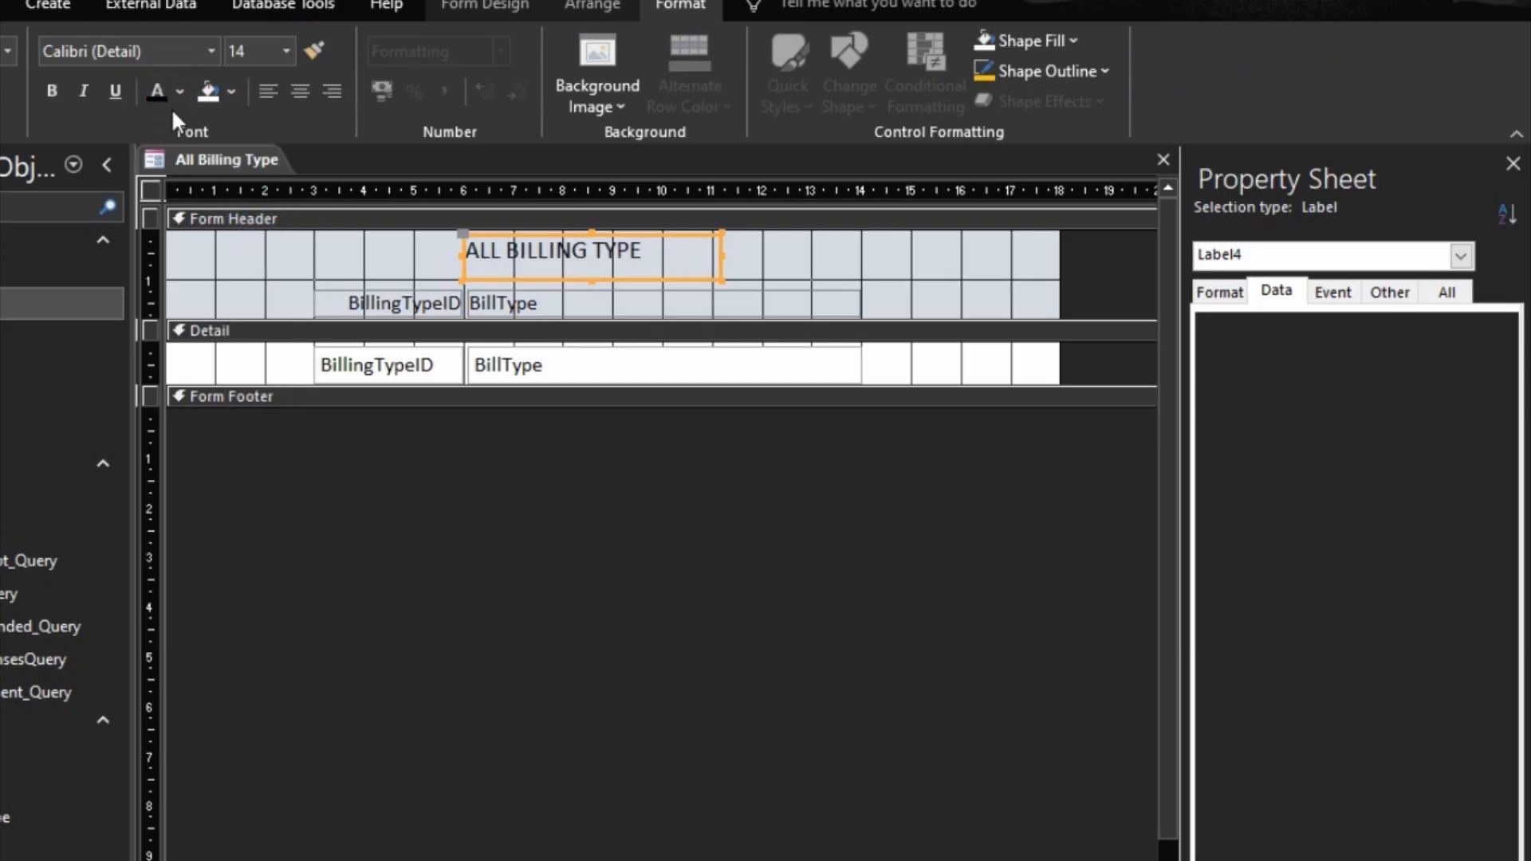
right_click(627, 255)
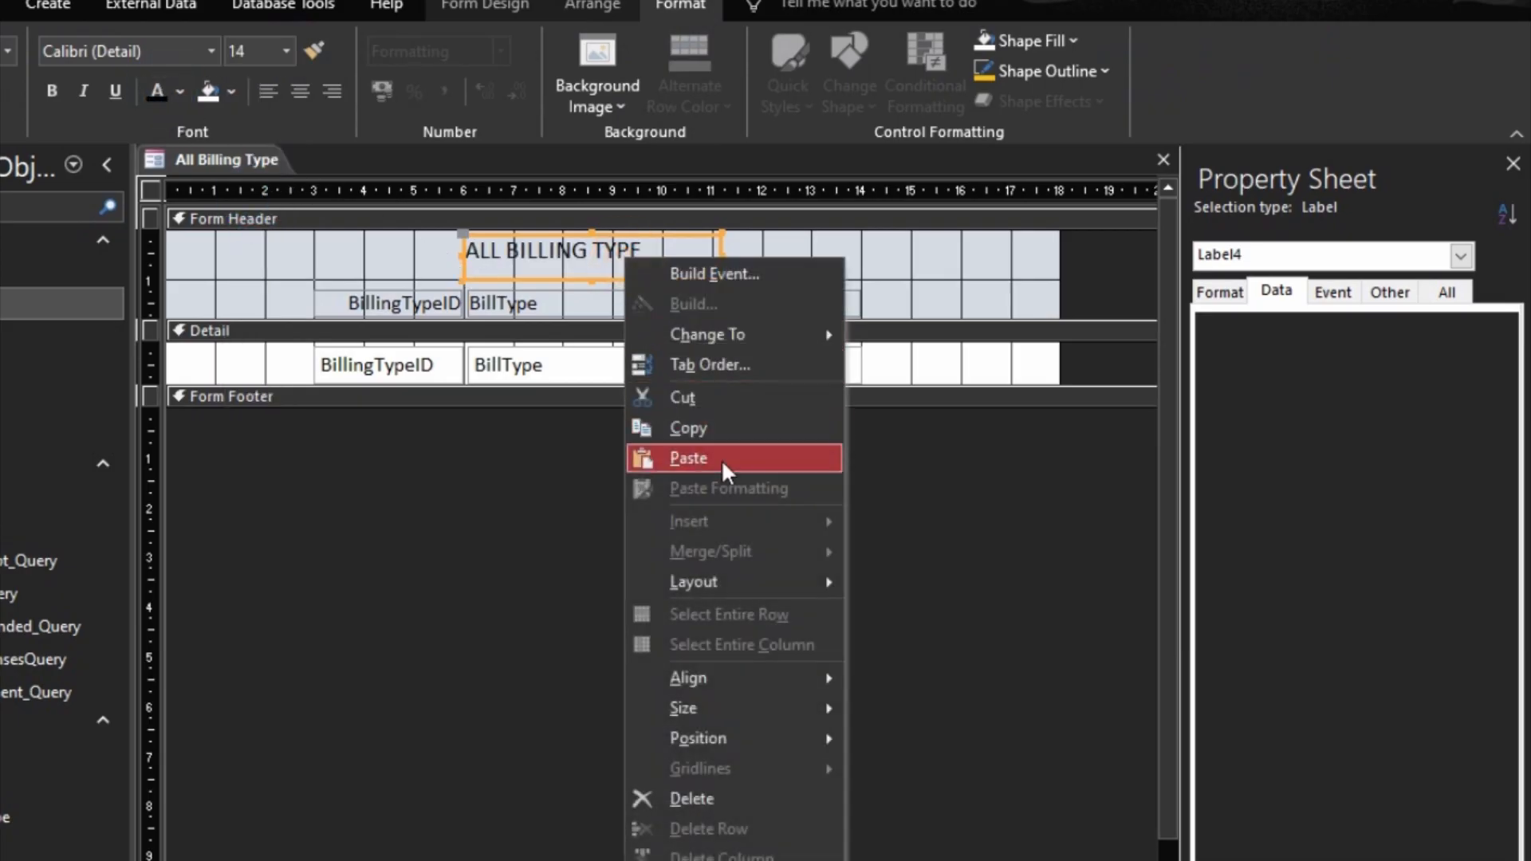
mouse_move(735, 706)
click(907, 710)
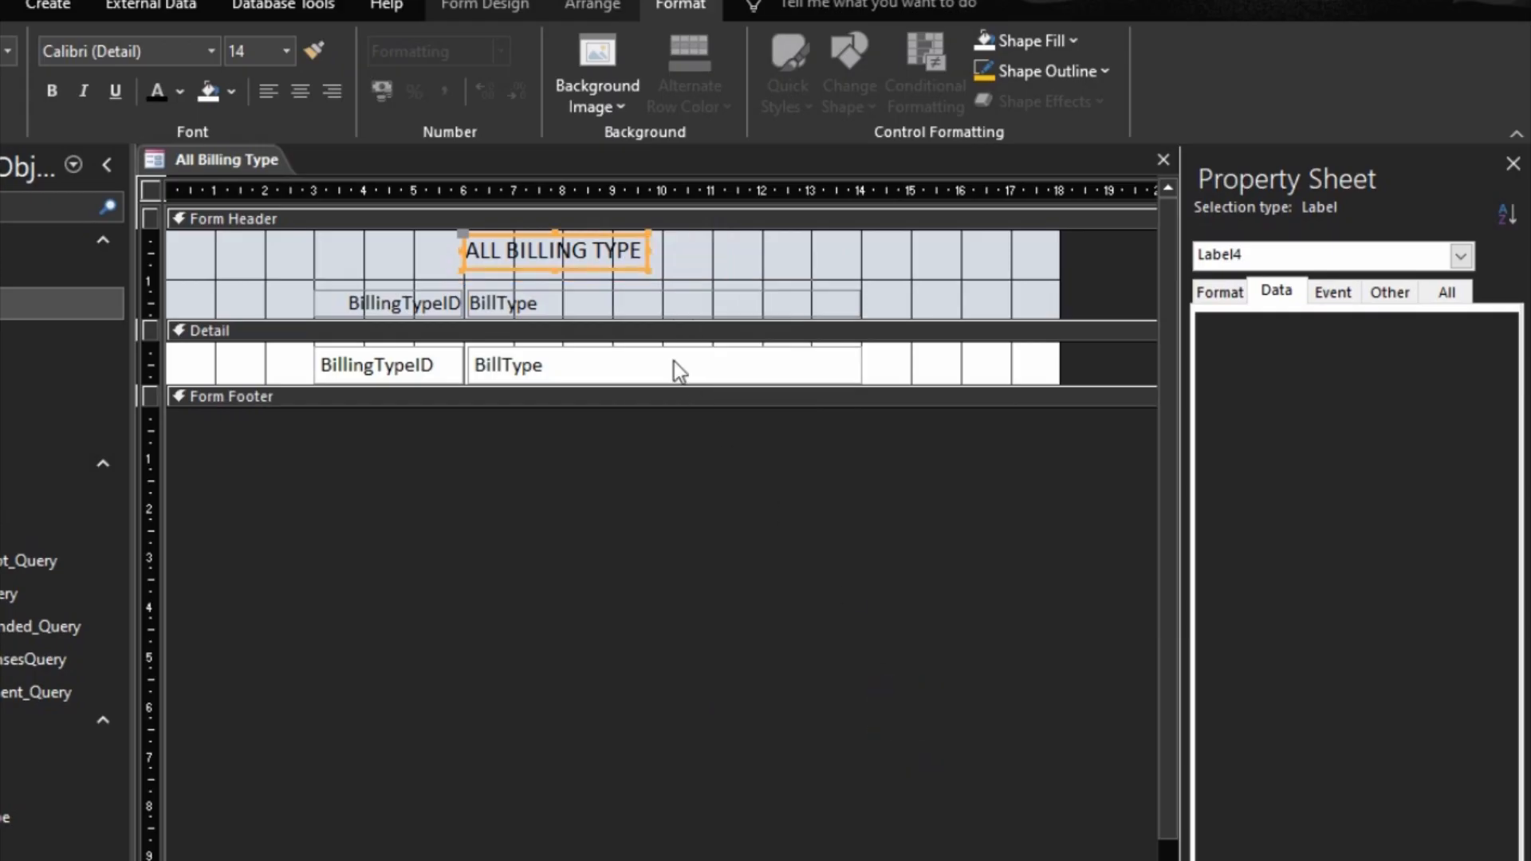
Step: Set the Top position of the BillType header label to 1.5 cm
click(656, 301)
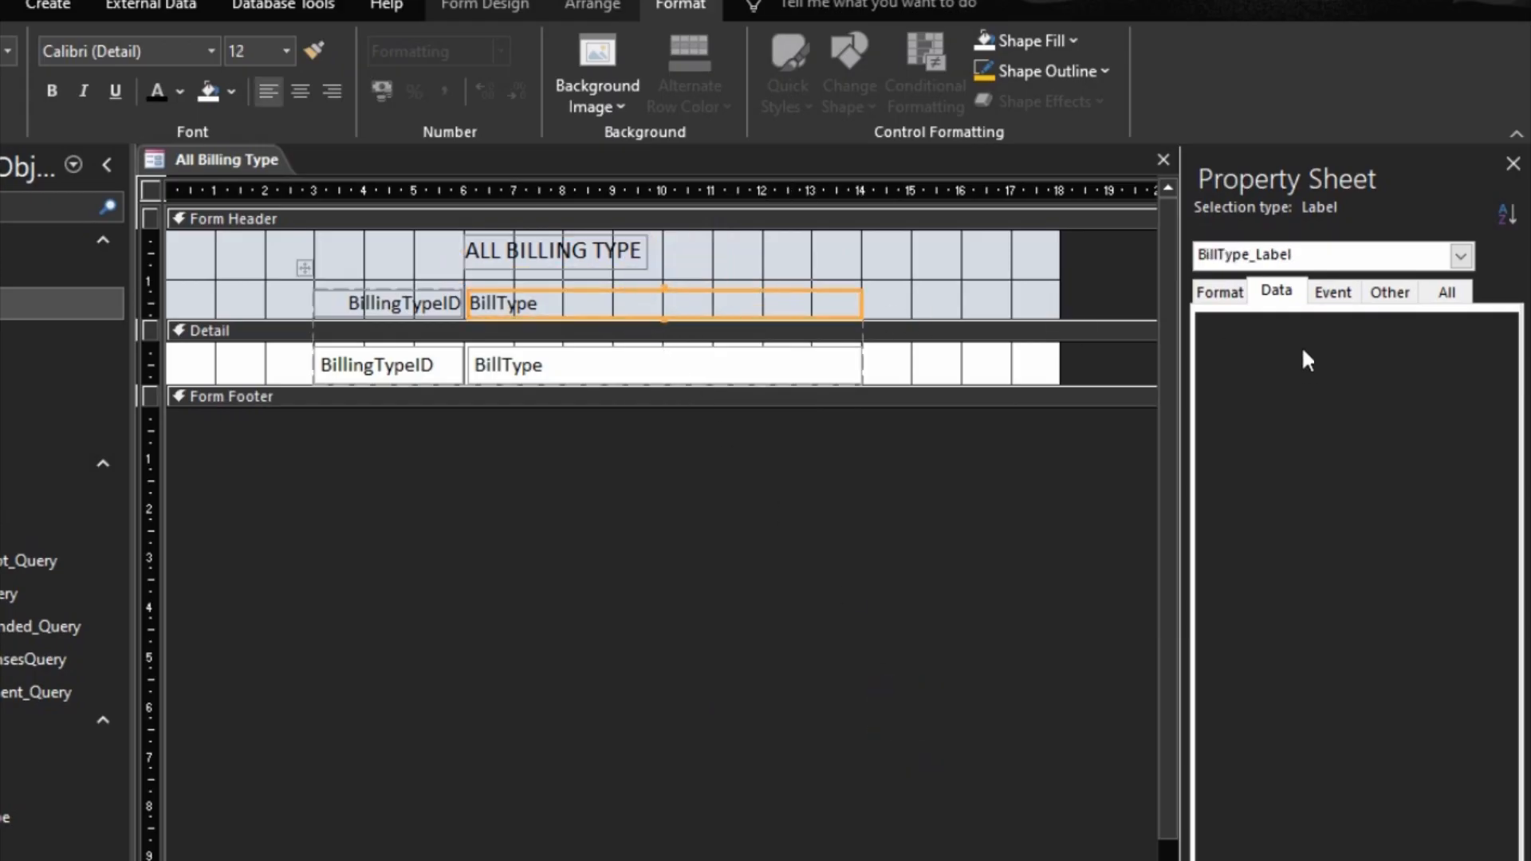
click(1223, 293)
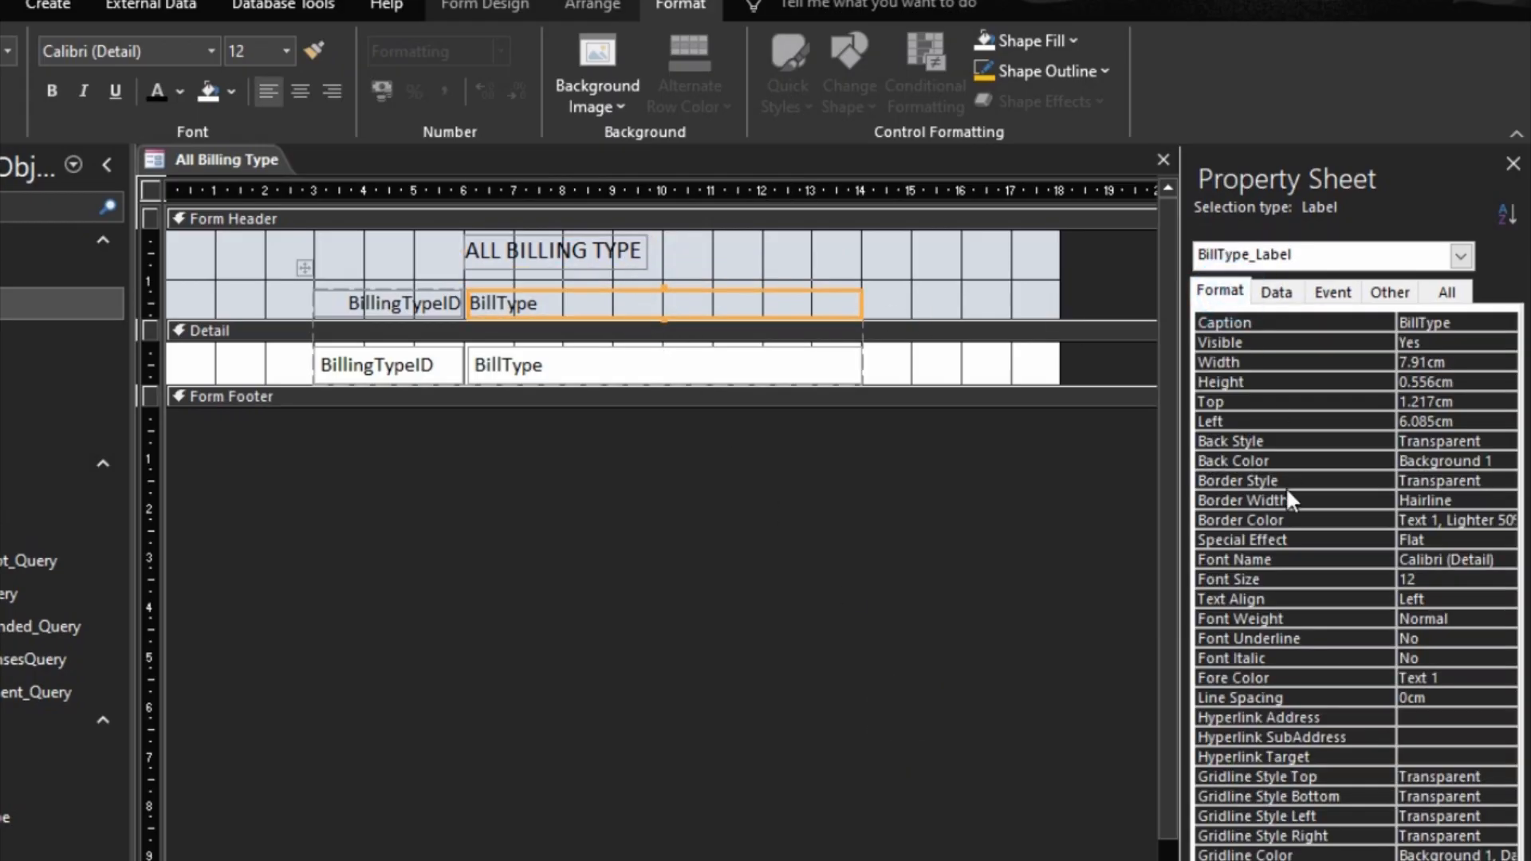
click(1226, 400)
text(1.5)
key(Return)
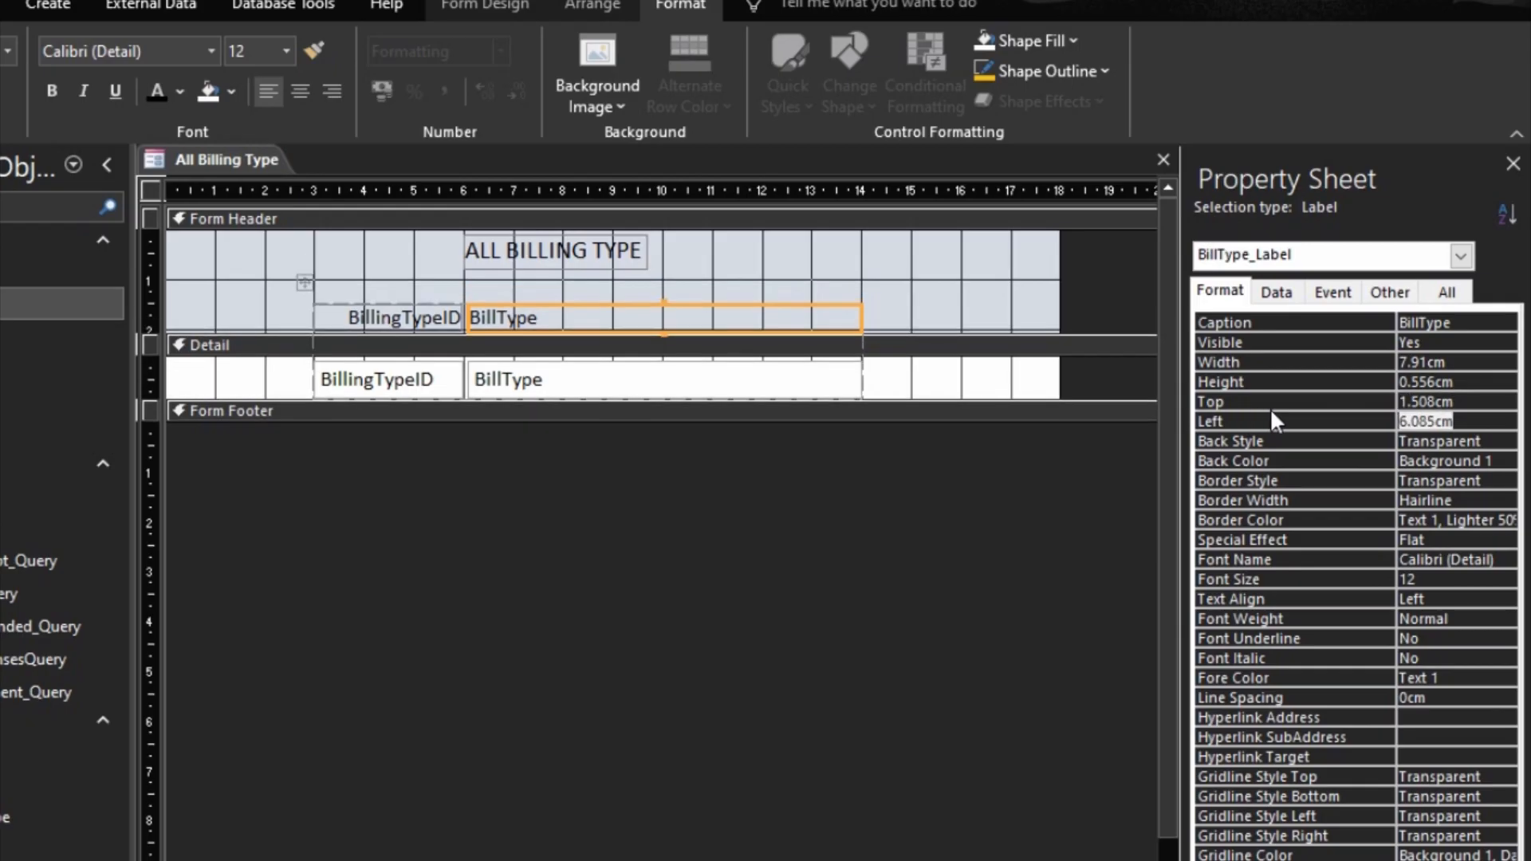
Step: Nudge the title label down slightly and right to about 7 cm, and make its text bold
click(643, 261)
key(Down)
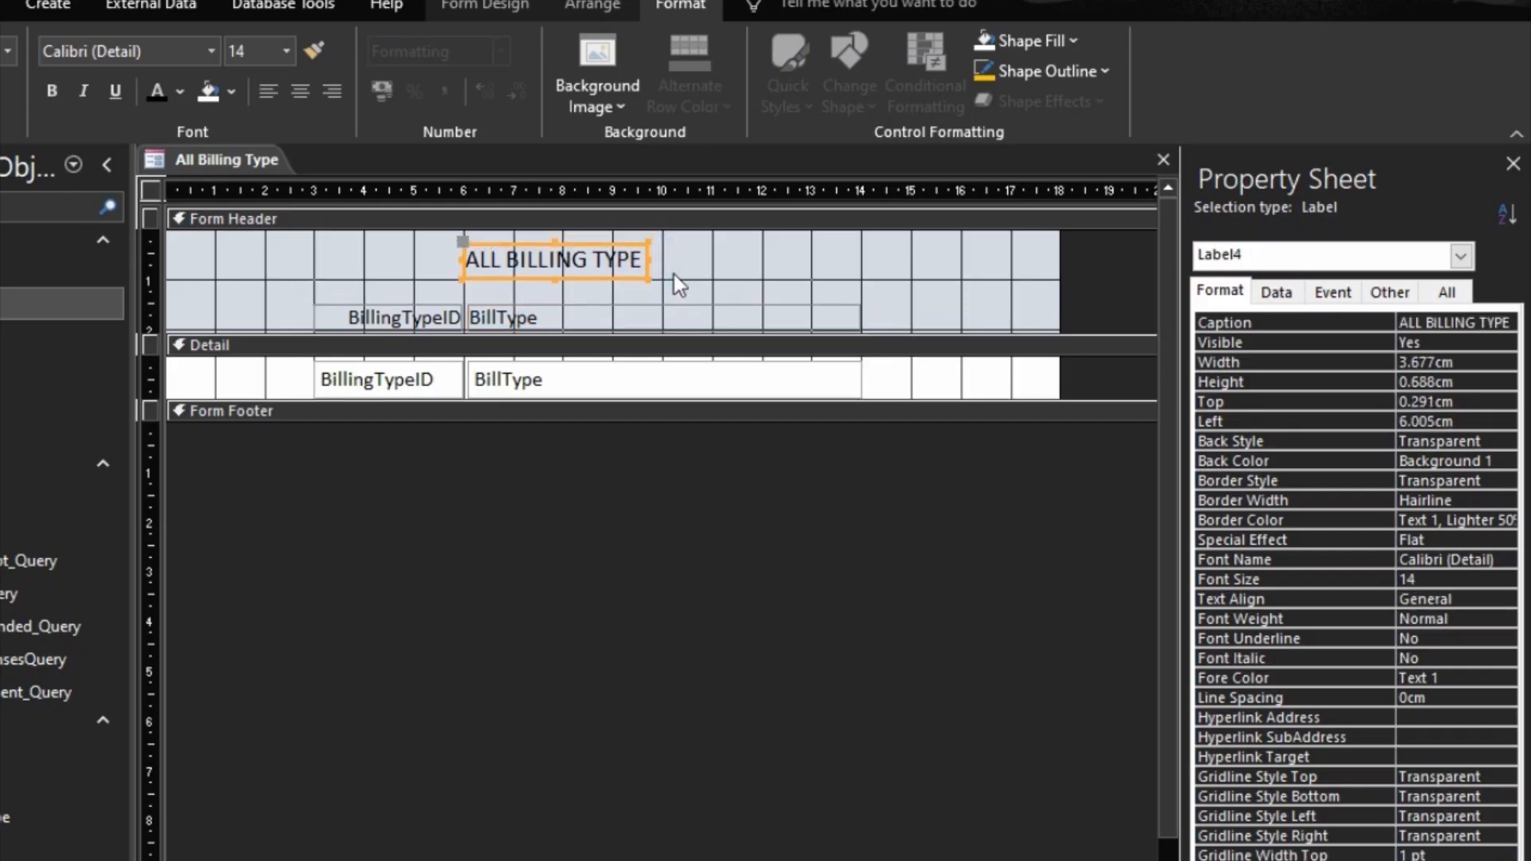
key(Right)
key(Right)
key(Right)
key(Right)
key(Right)
key(Right)
key(Right)
key(Right)
key(Right)
key(Right)
key(Right)
key(Left)
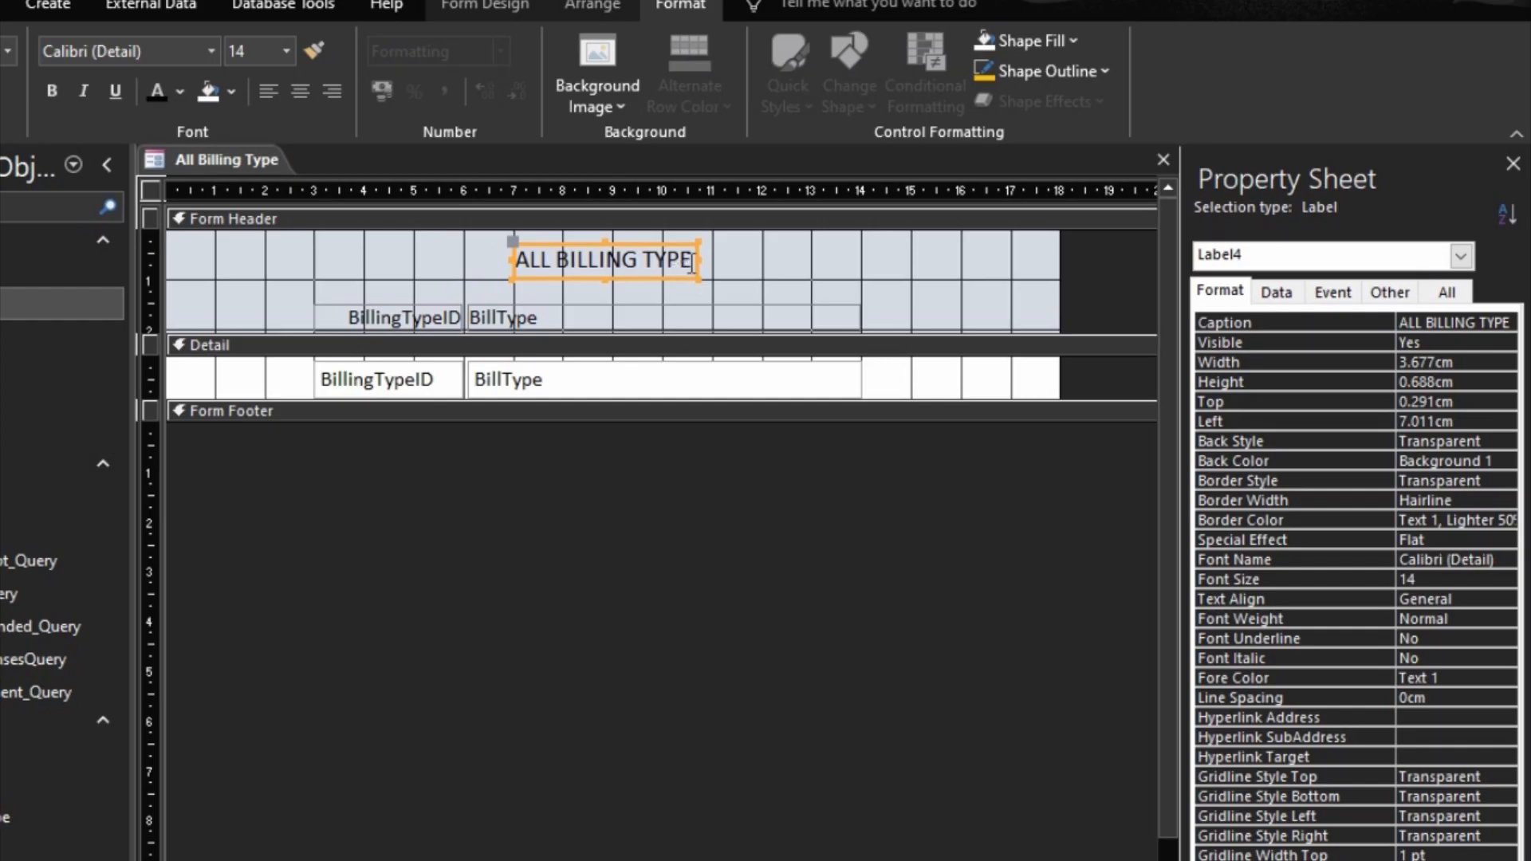
click(49, 92)
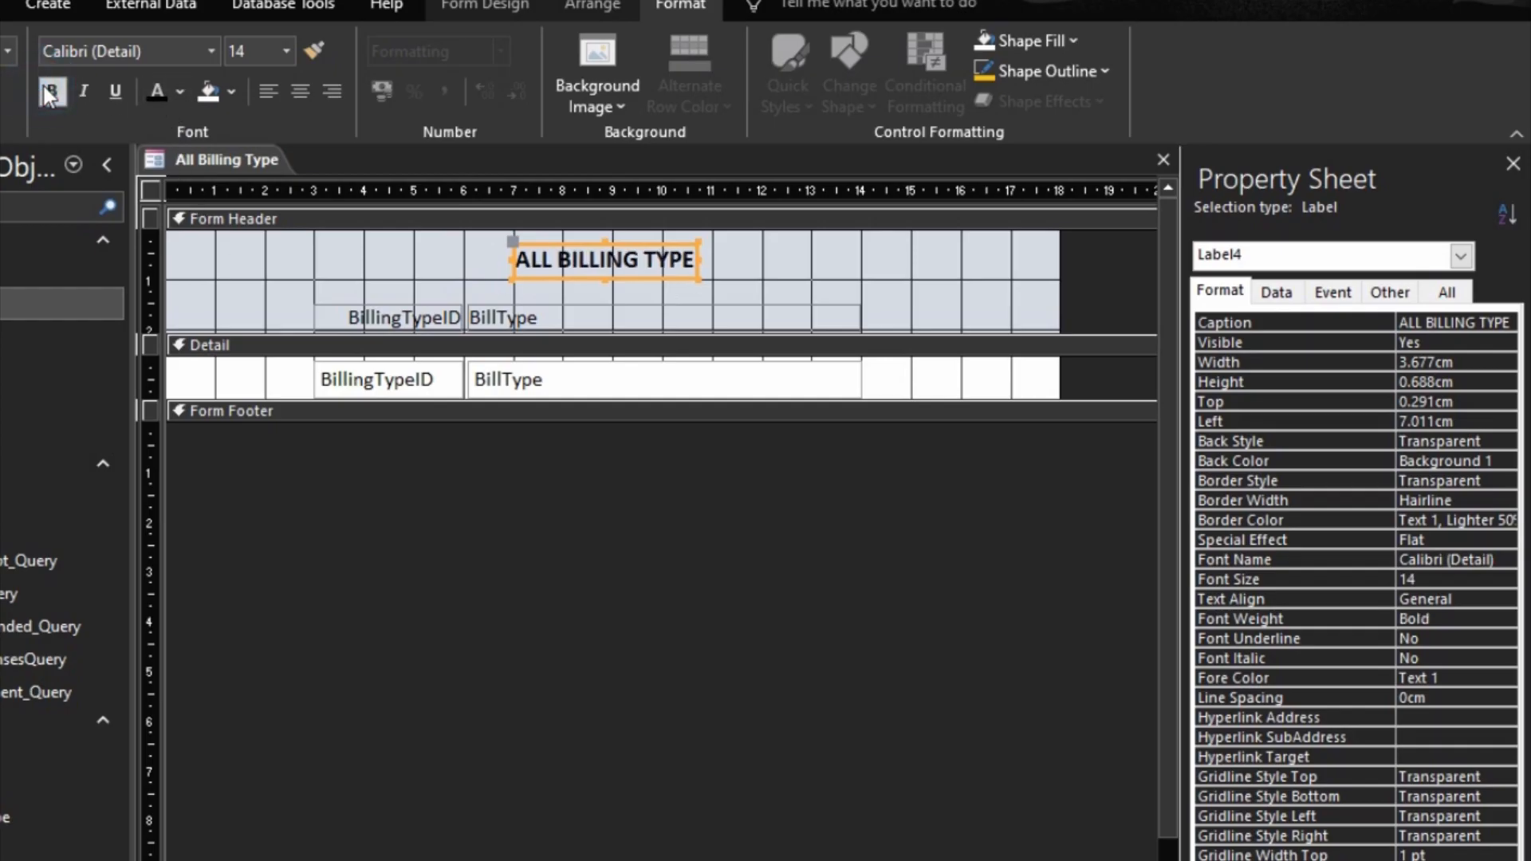
Step: Set the Form Header section's back color to gold (Accent 4)
click(474, 218)
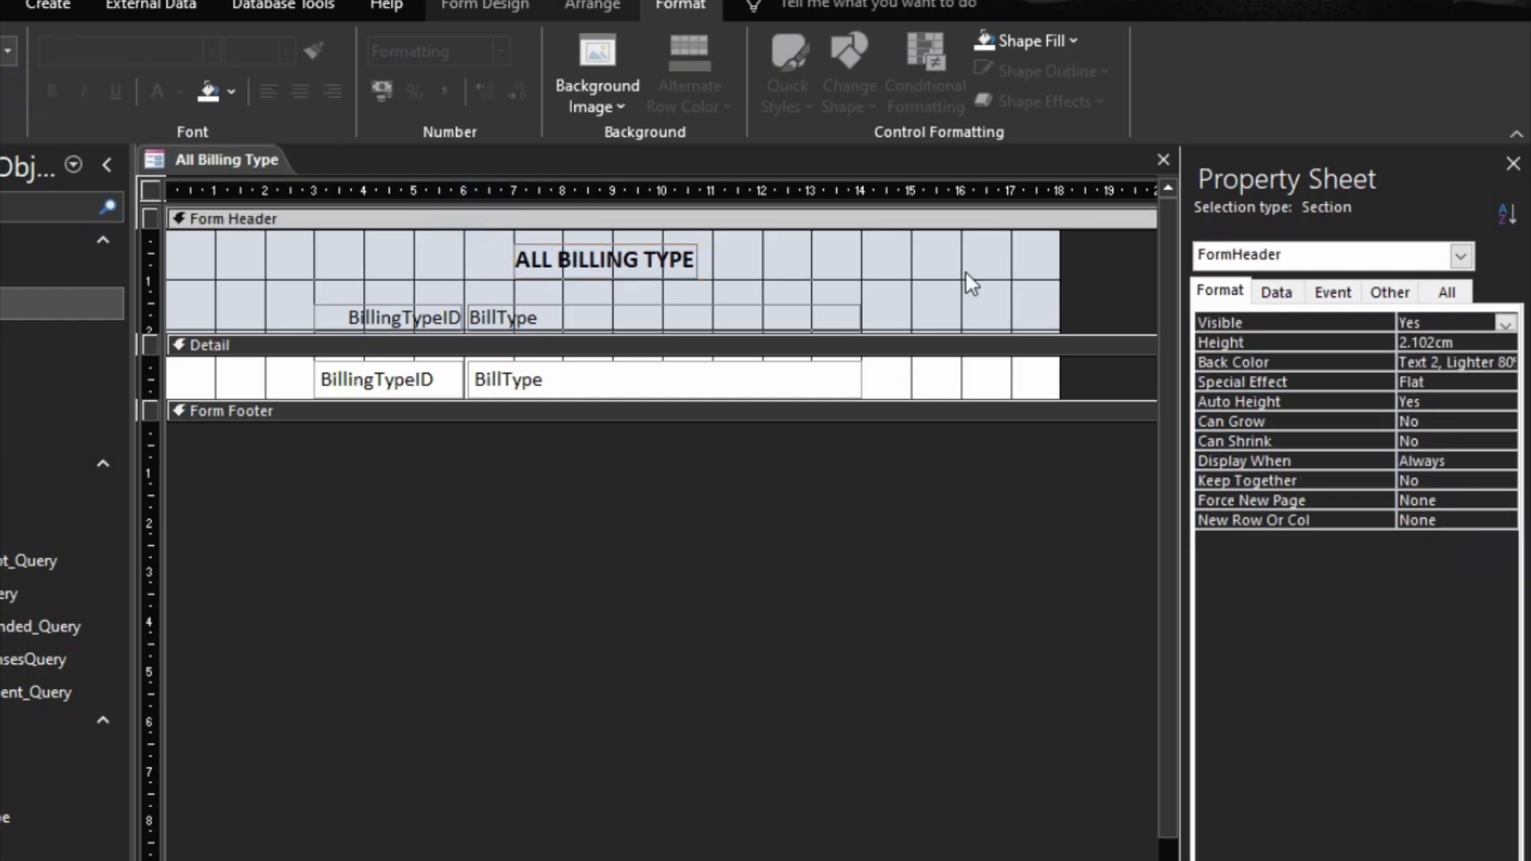
click(1484, 363)
click(1482, 363)
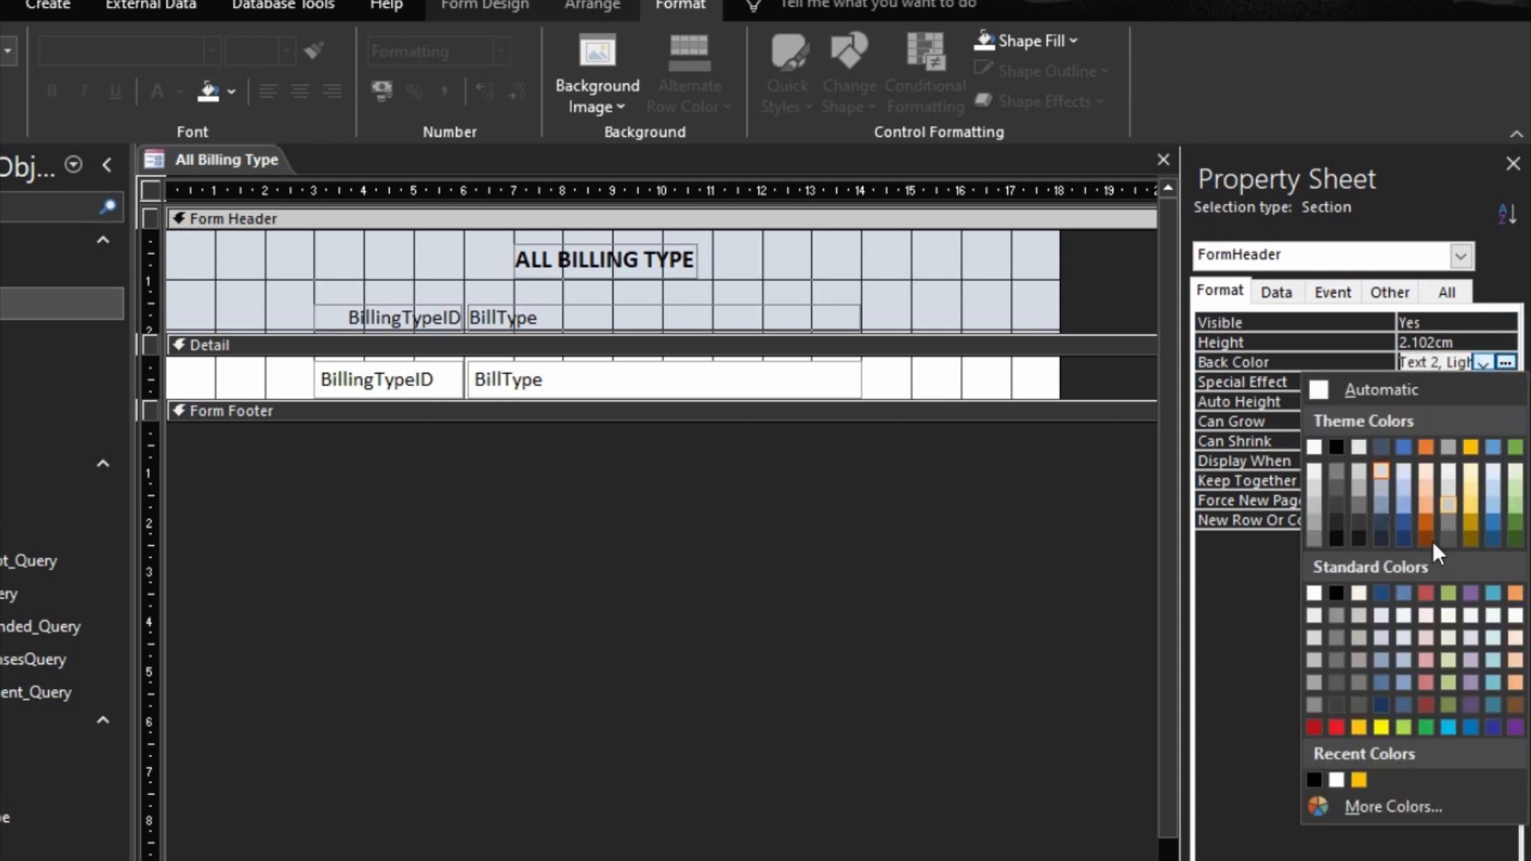
click(1359, 781)
Step: Open up the Form Footer section to about 1 cm high and give it the same gold back color
drag(738, 423, 735, 472)
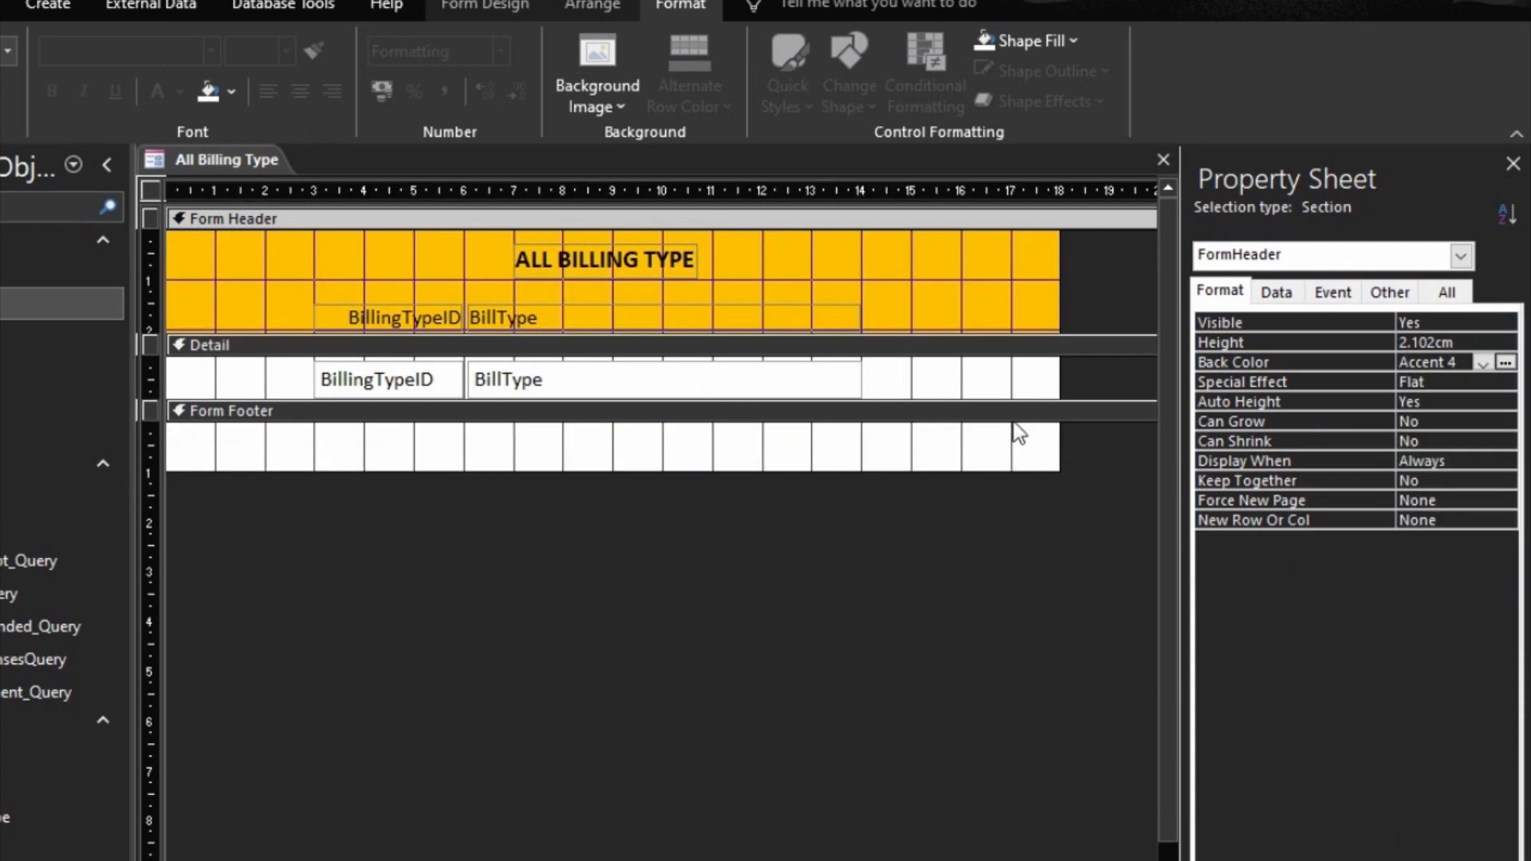
click(991, 410)
click(1507, 362)
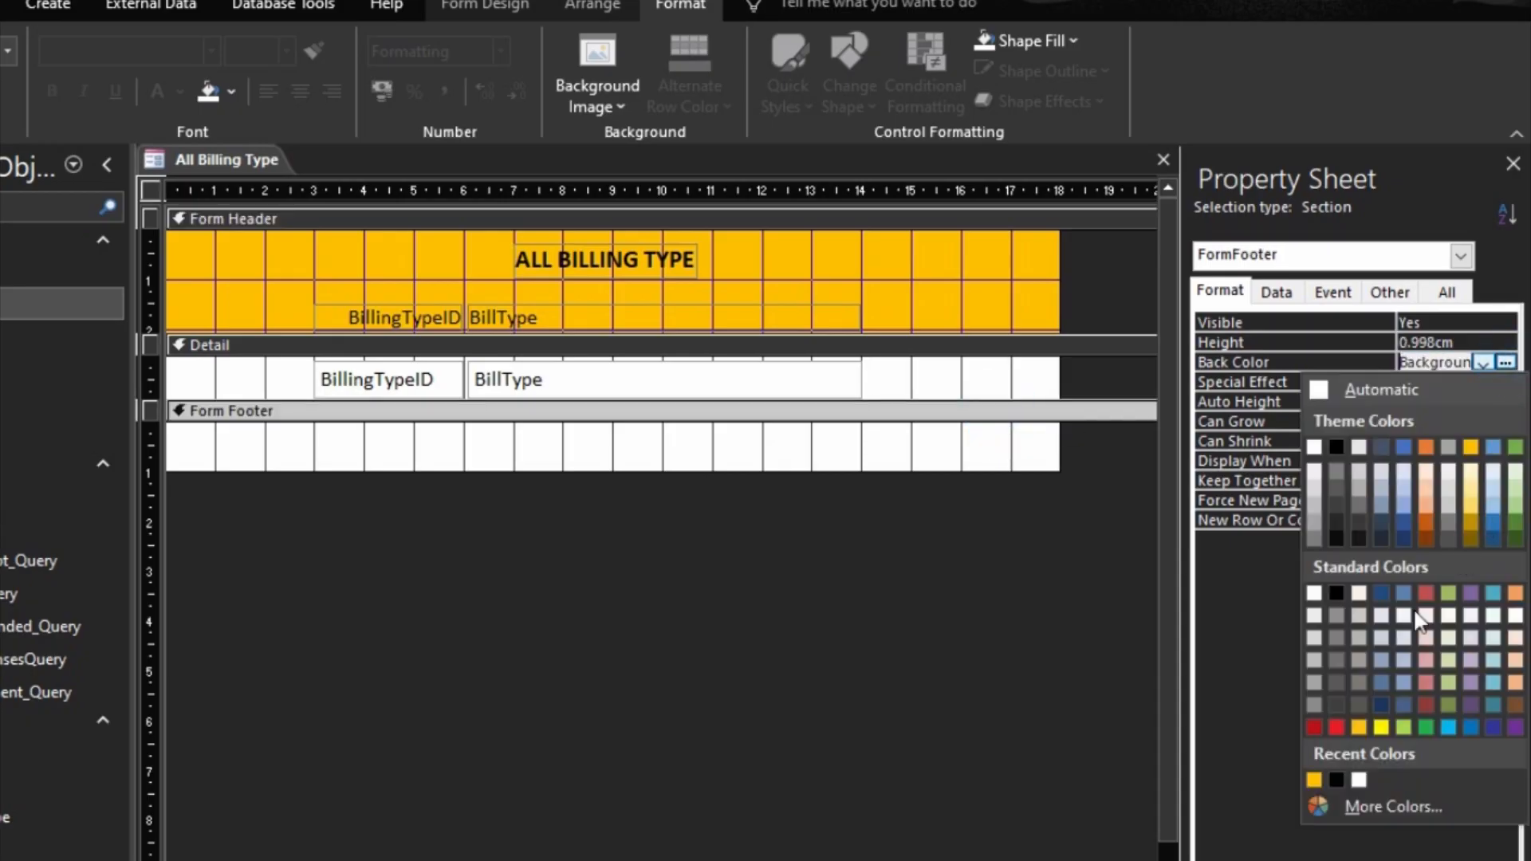
click(1314, 776)
Step: Set the form's Record Selectors and Navigation Buttons to No and its Scroll Bars to Vertical Only
click(1068, 551)
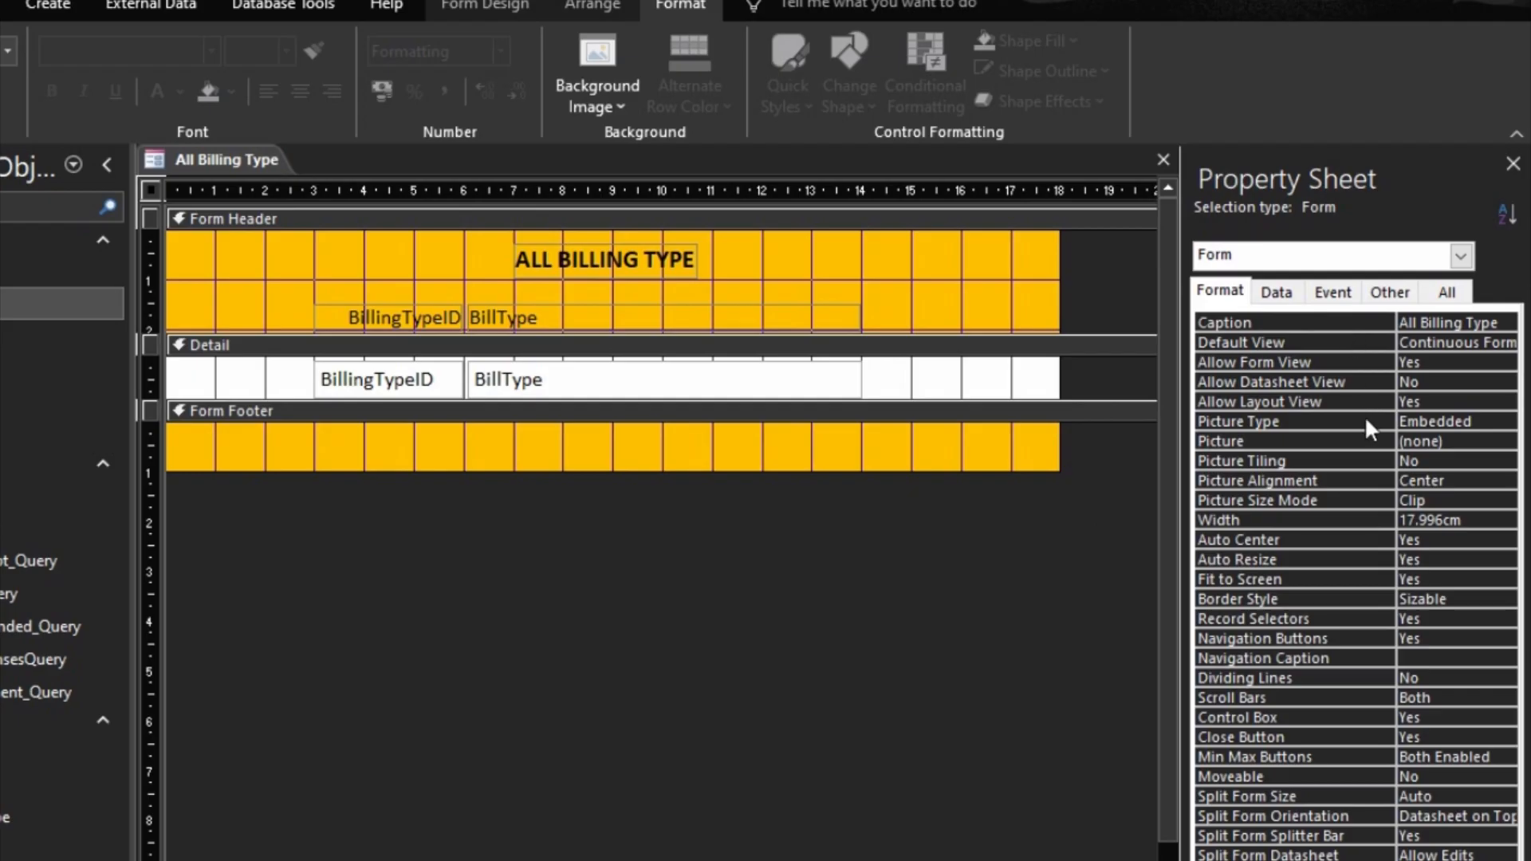
click(930, 540)
double_click(1353, 614)
double_click(1353, 635)
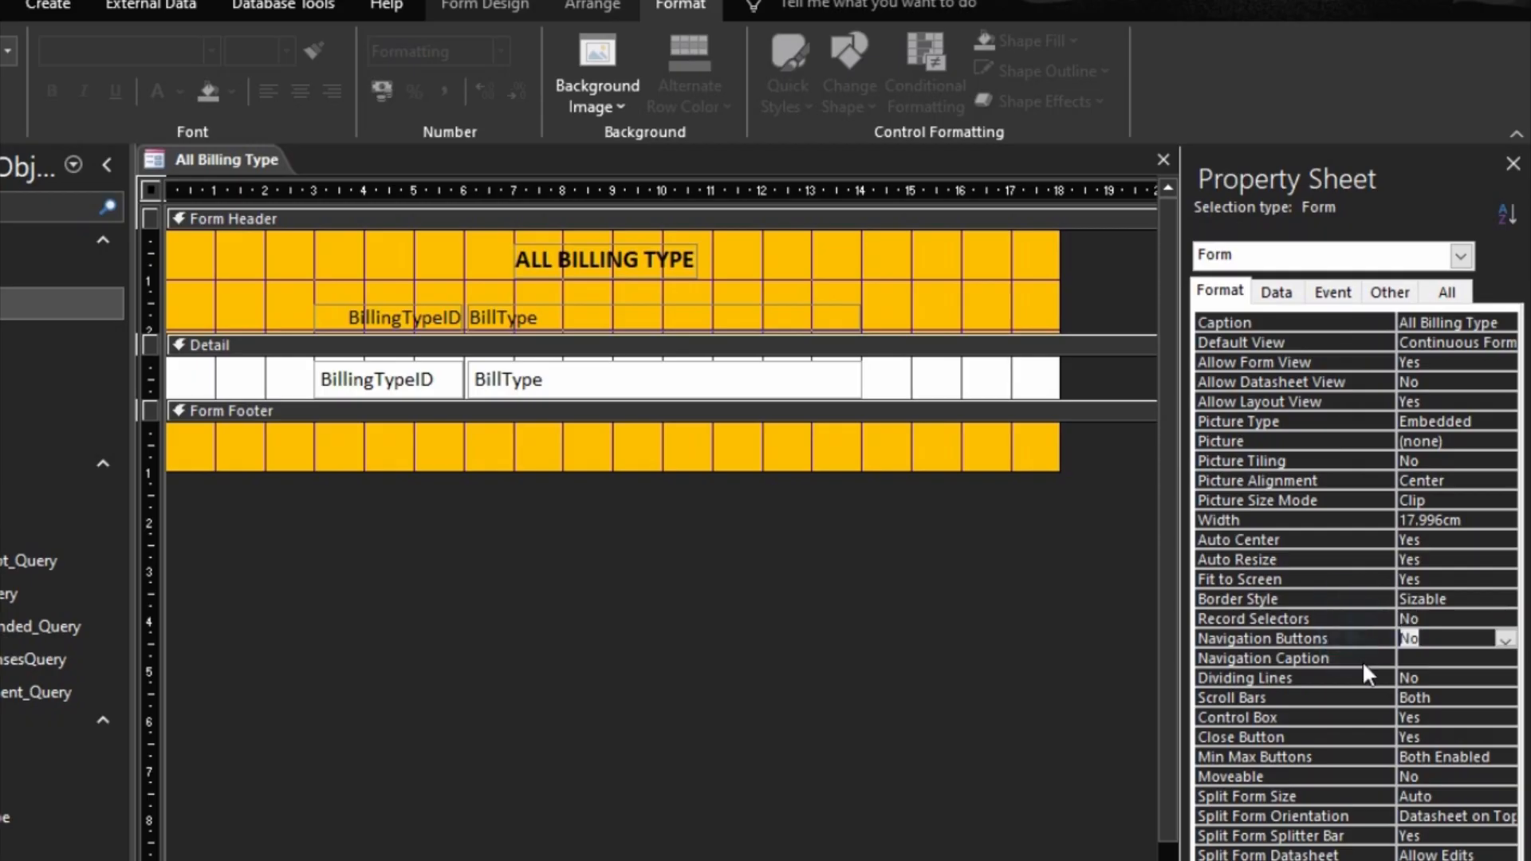
click(1360, 705)
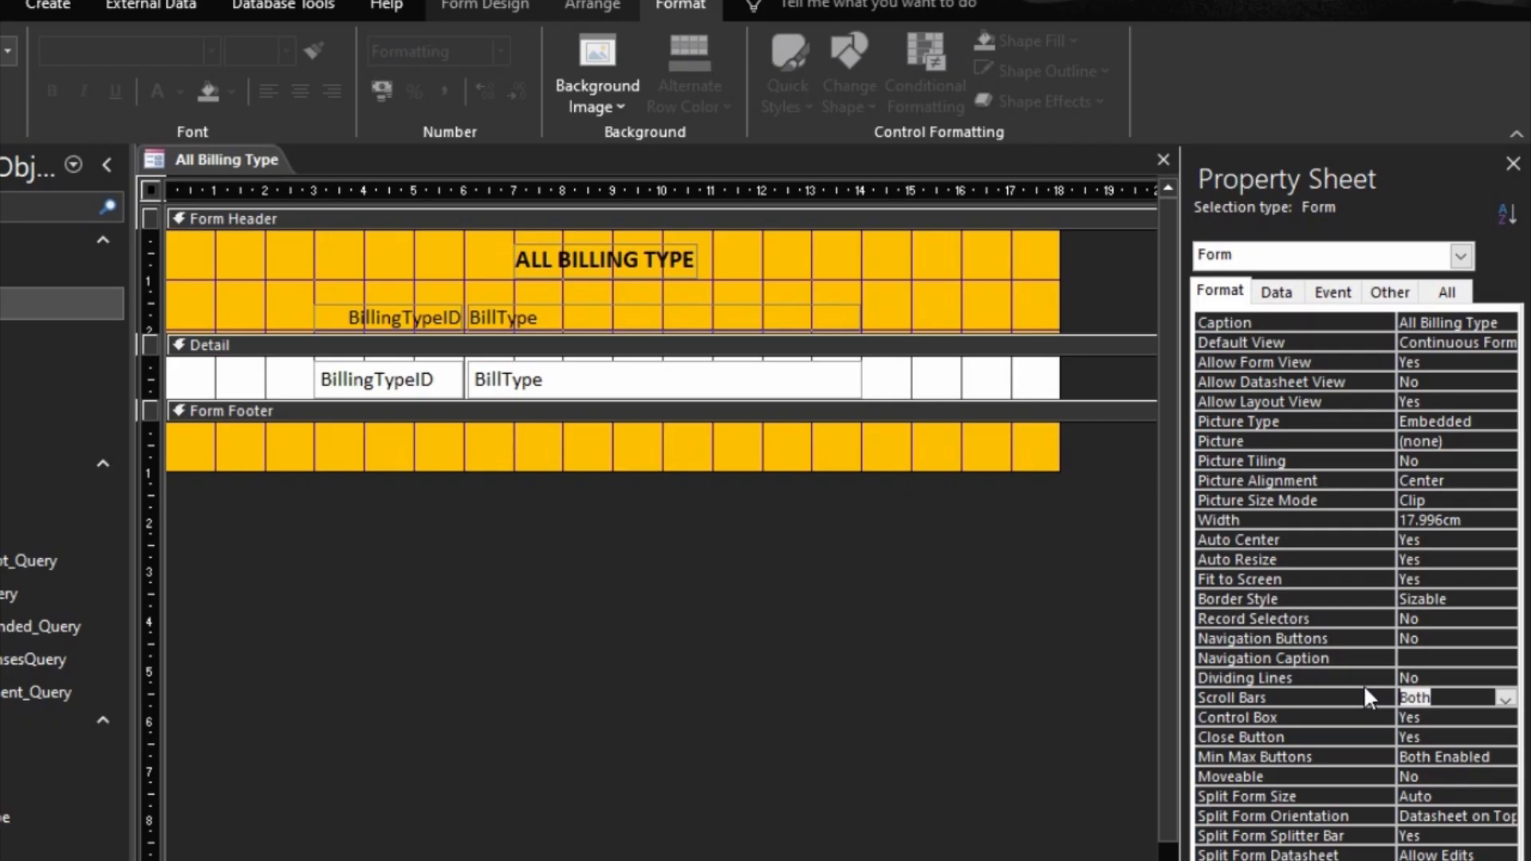
click(1505, 699)
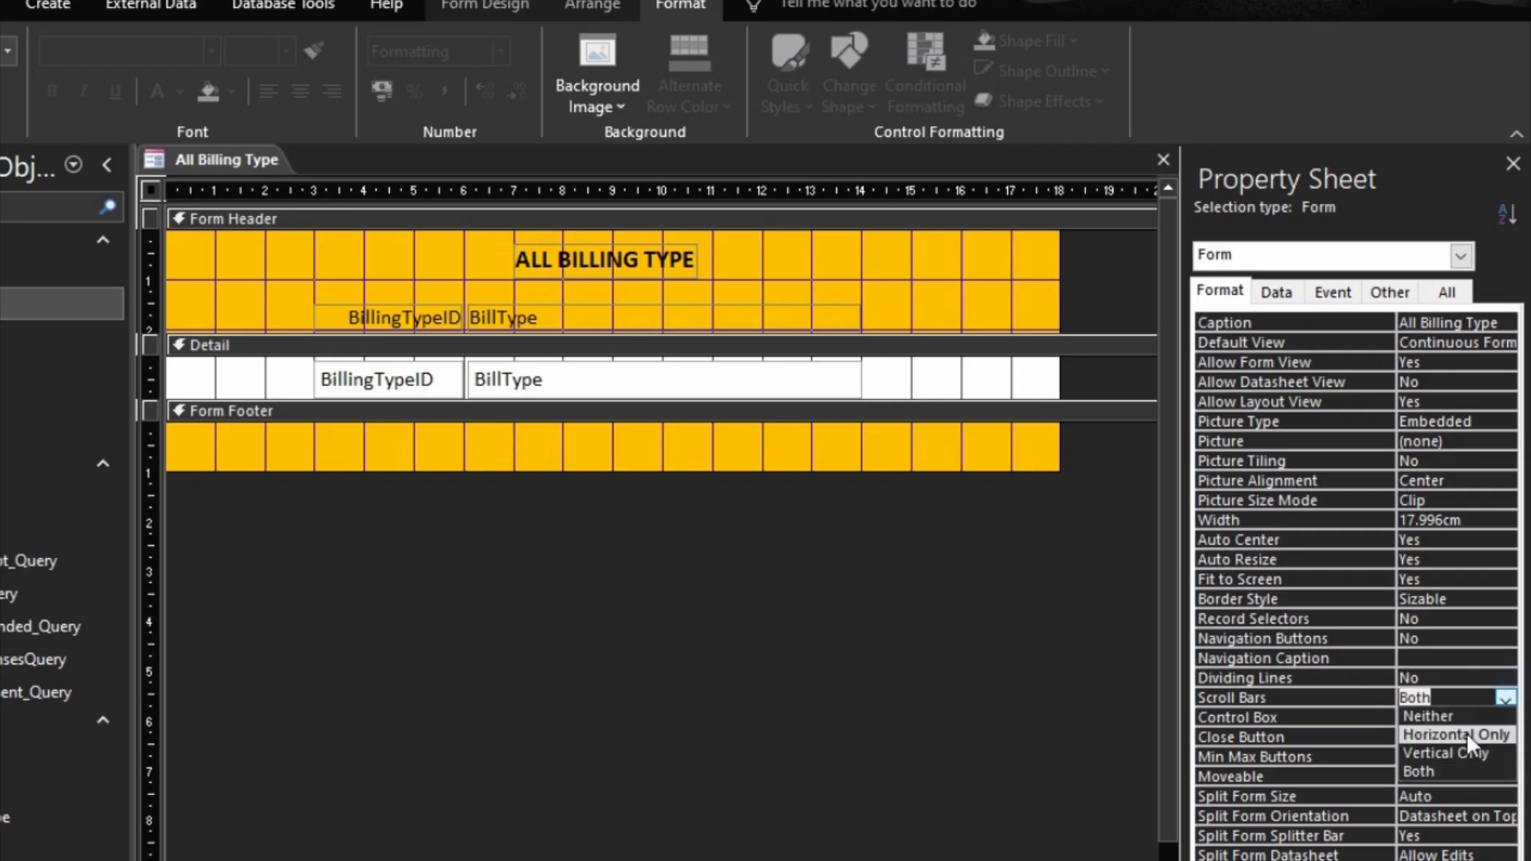
click(1454, 752)
Step: Preview the All Billing Type form in Form view, then return to Design view
click(1214, 797)
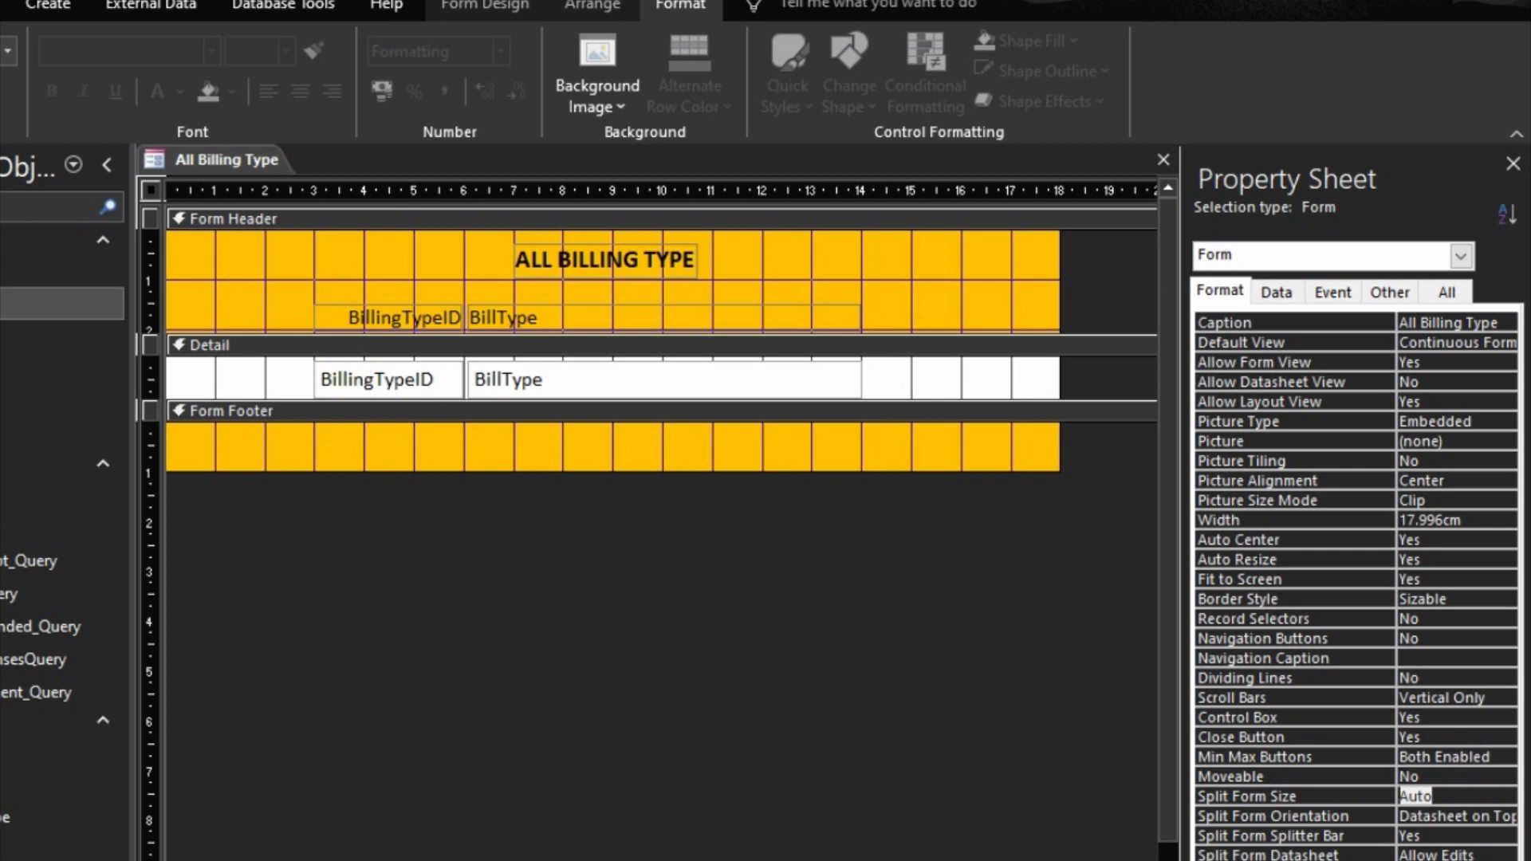
key(F5)
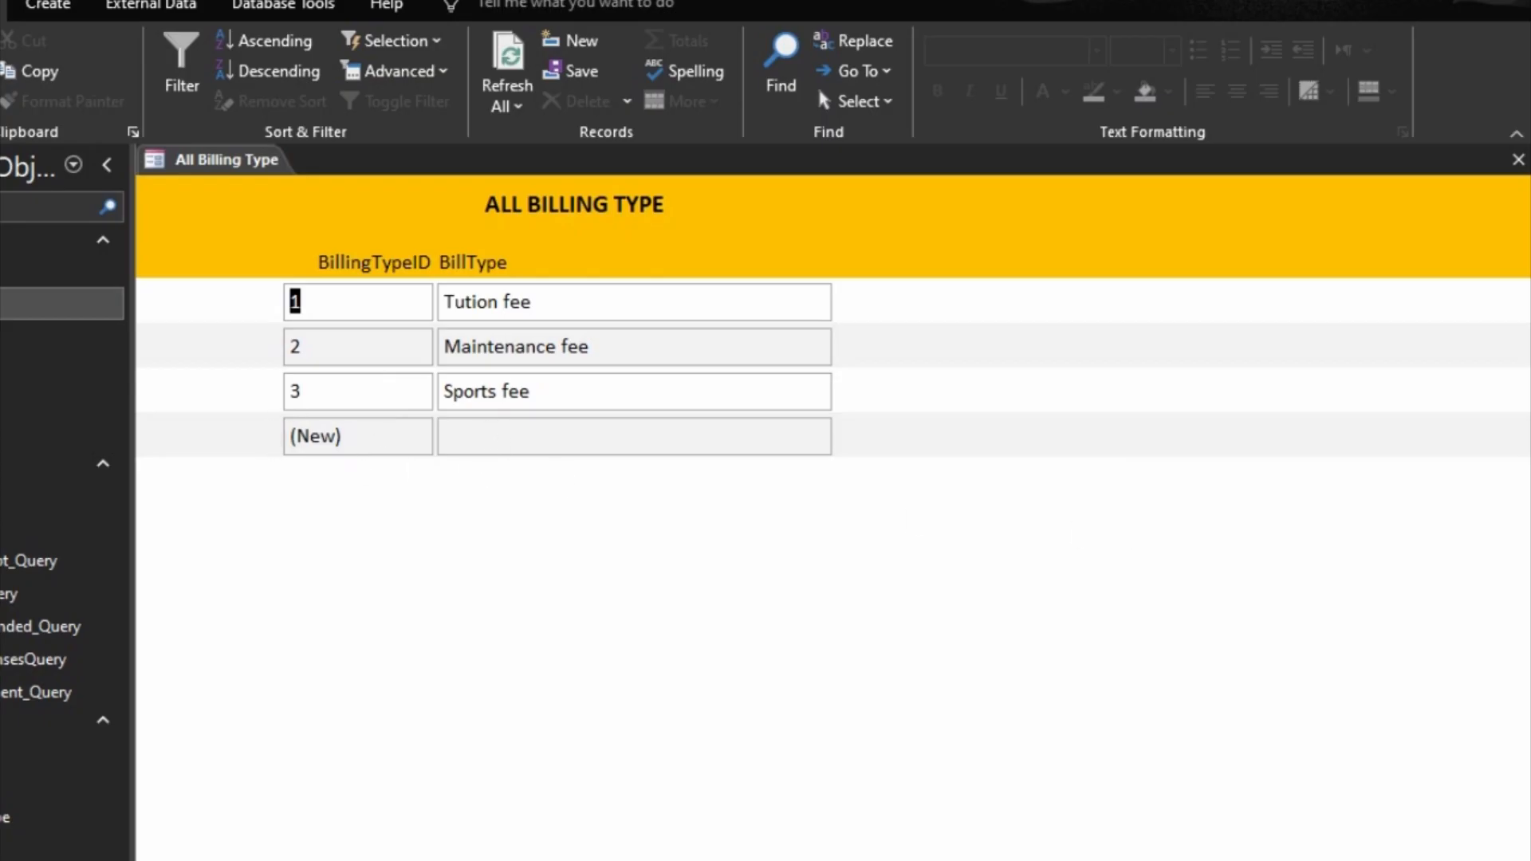
click(1512, 858)
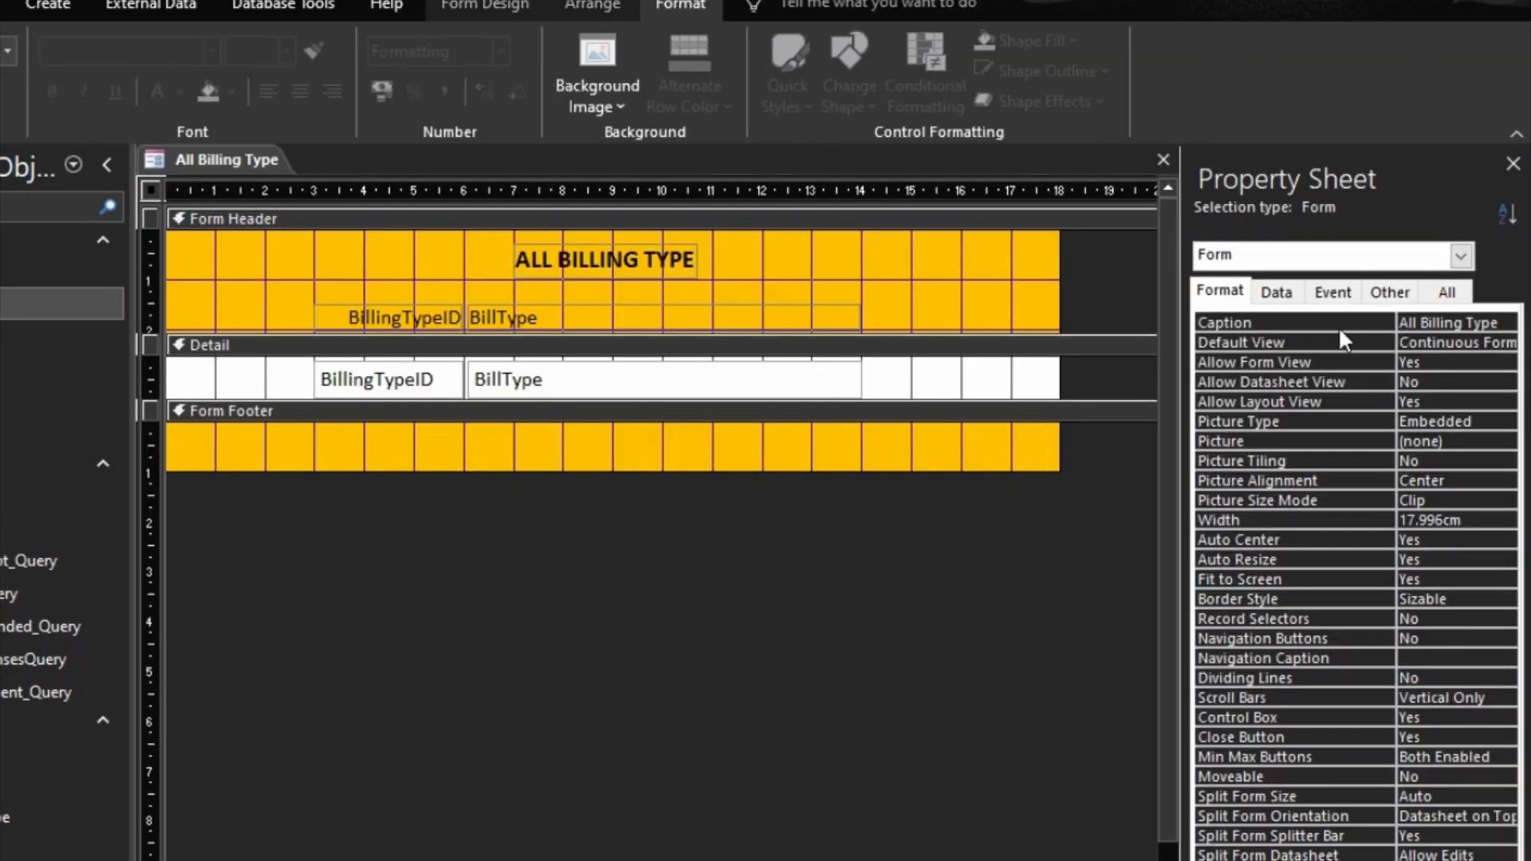
Step: Set the All Billing Type form's Allow Additions property to No, then close the form and save its design
click(1277, 292)
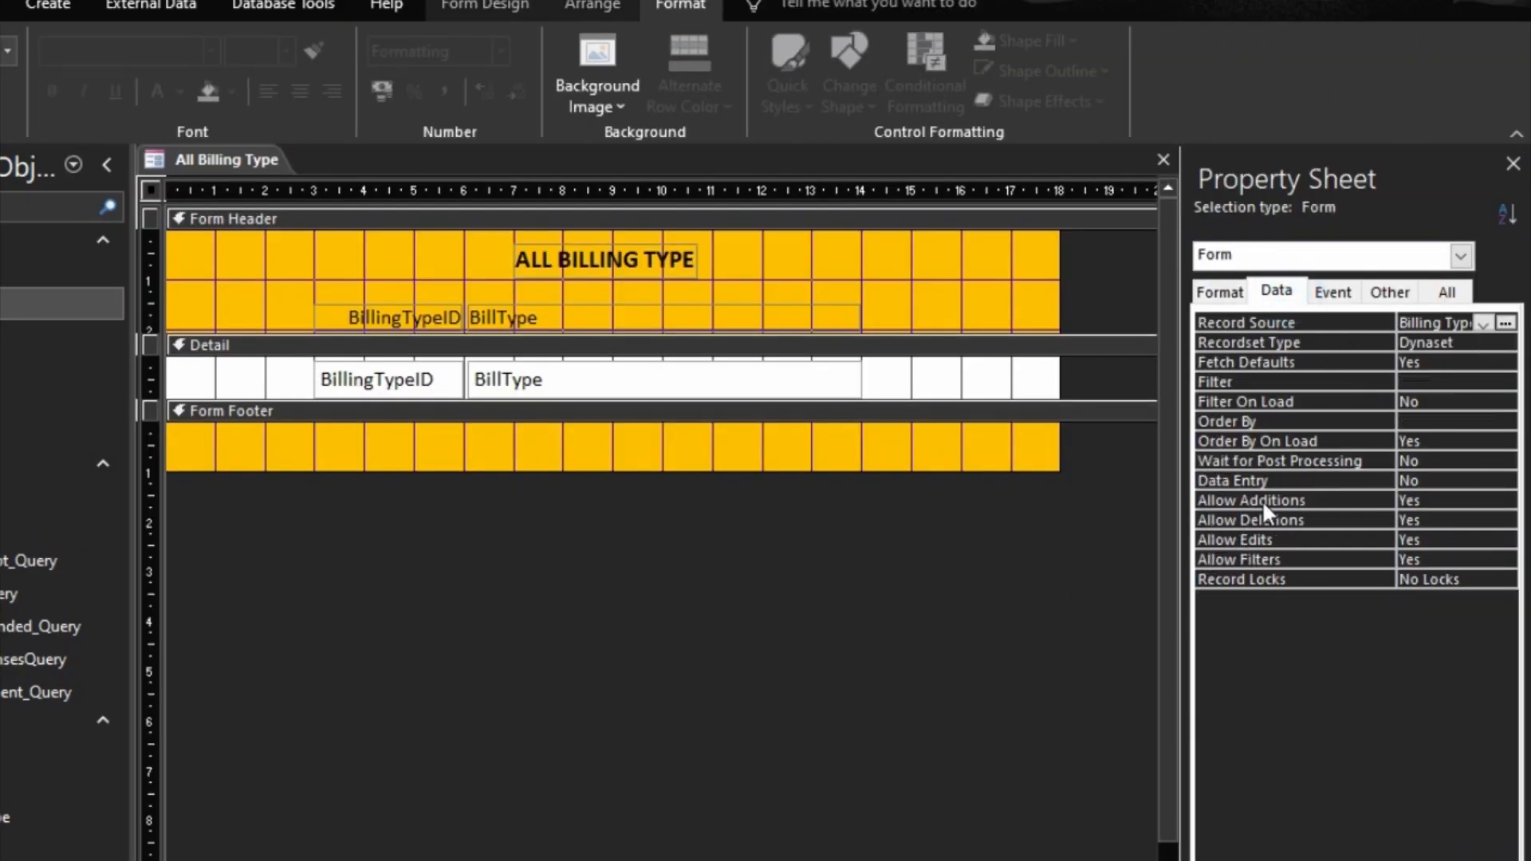
double_click(1354, 501)
click(1351, 518)
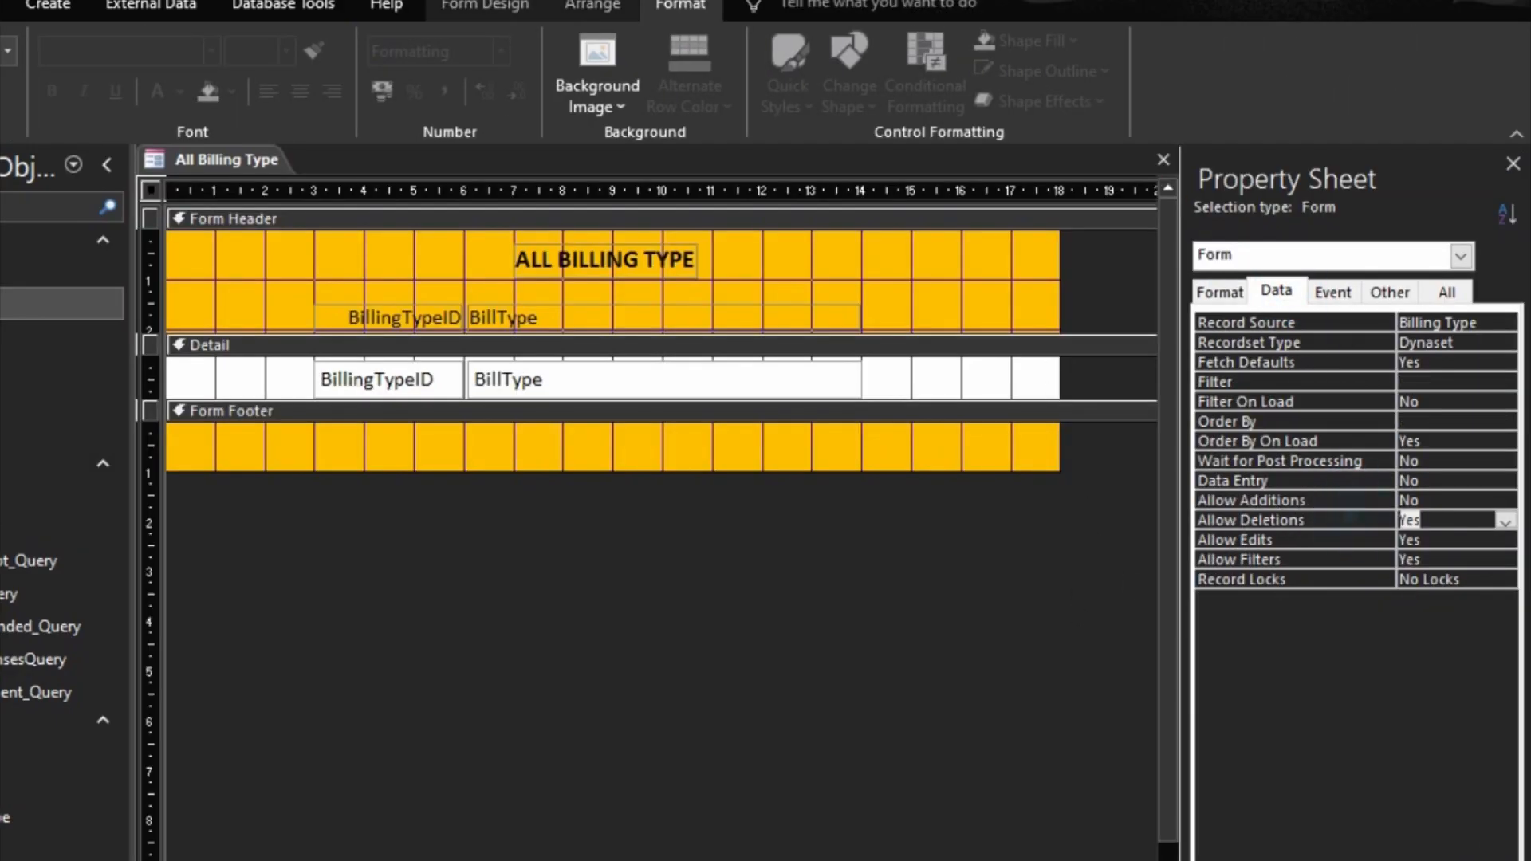
click(1448, 859)
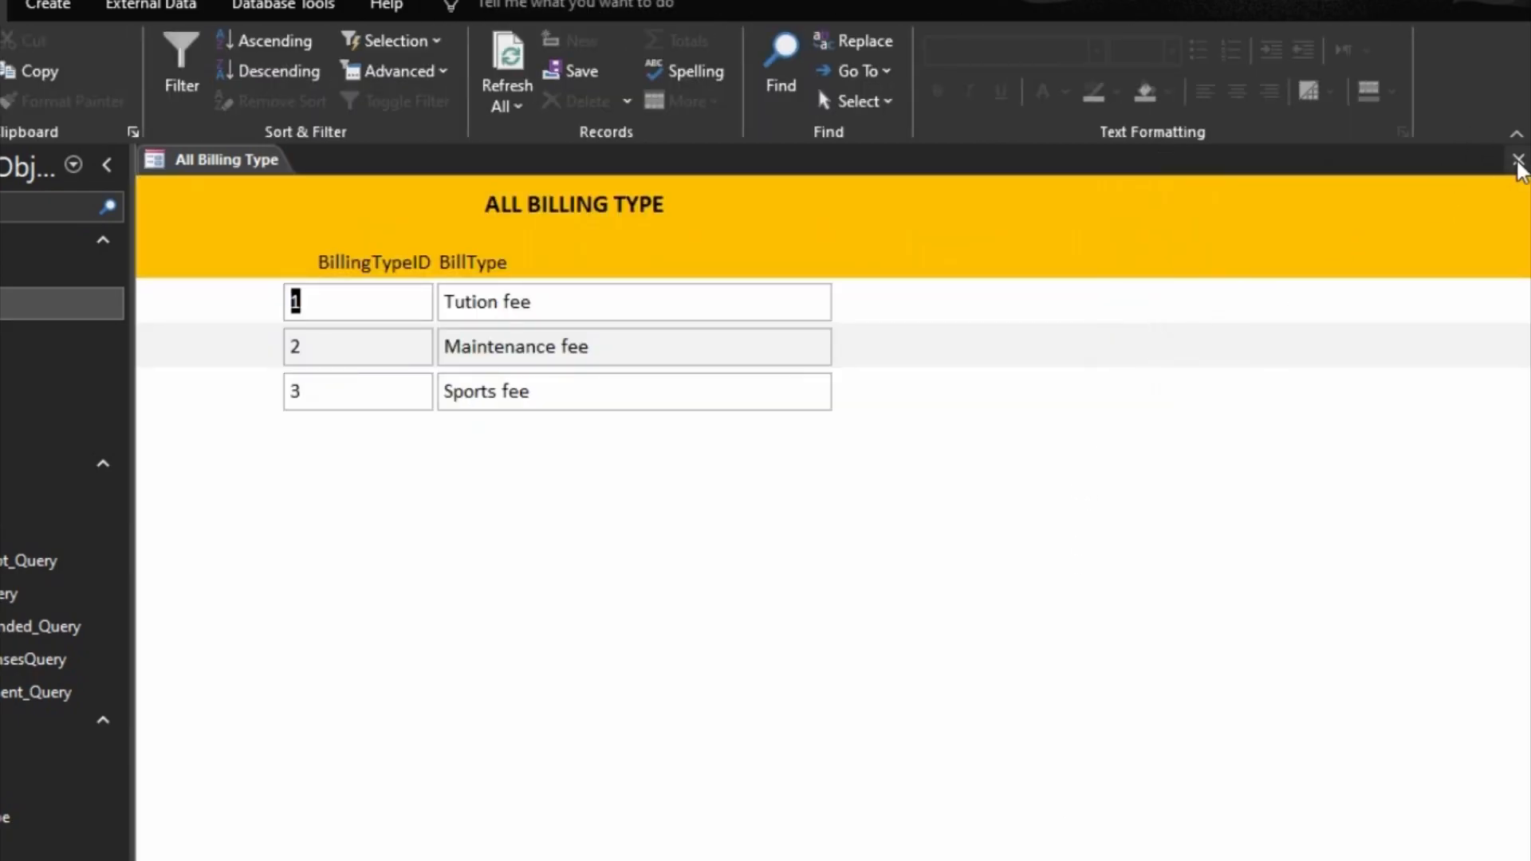
click(1518, 158)
click(626, 688)
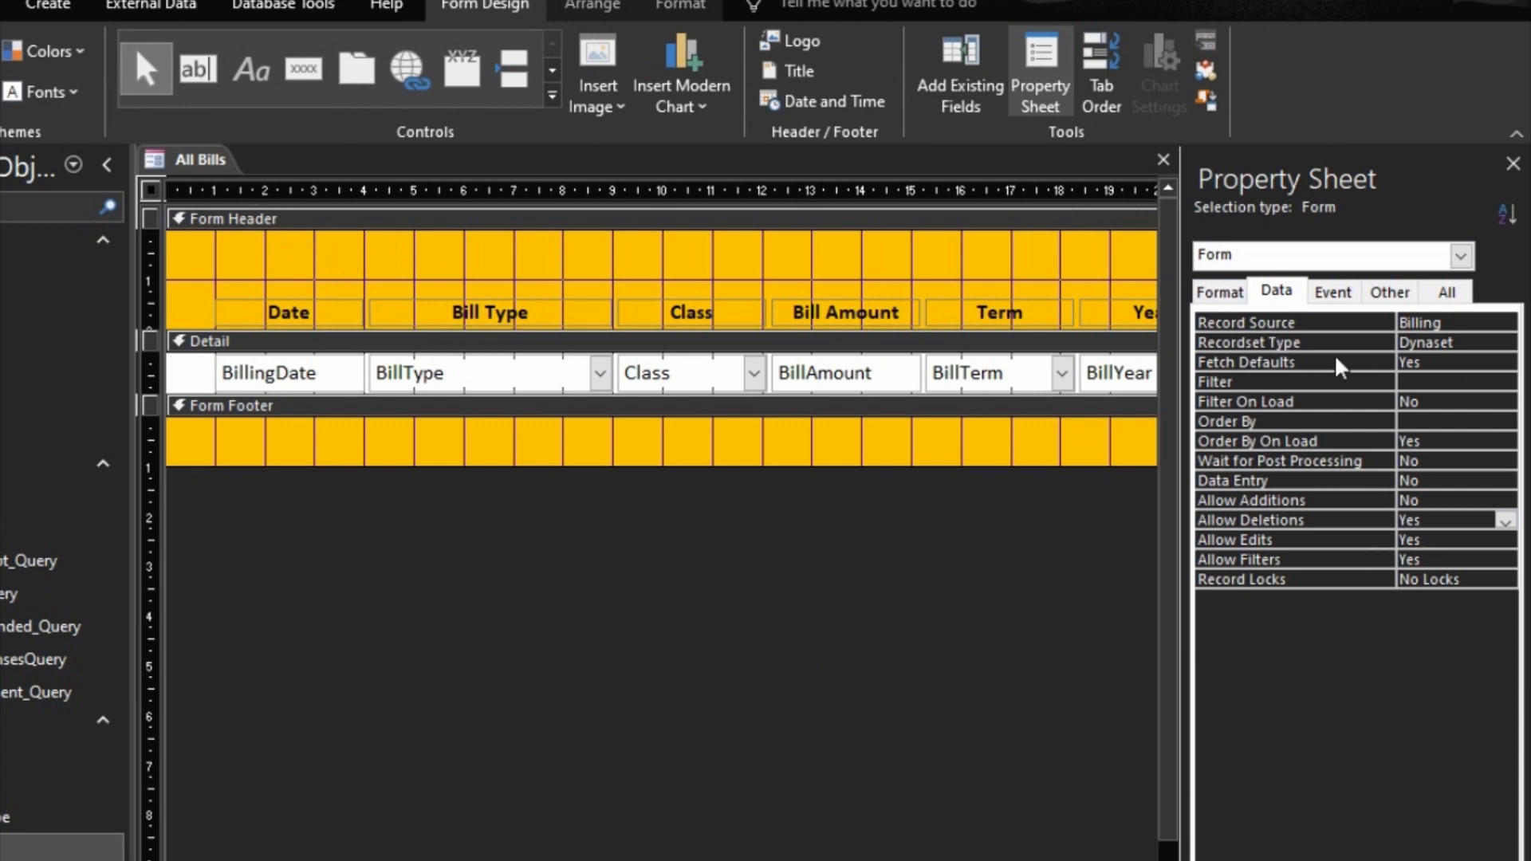
Step: Set the All Bills form's Scroll Bars to Vertical Only, then close it and save the design changes
click(1220, 295)
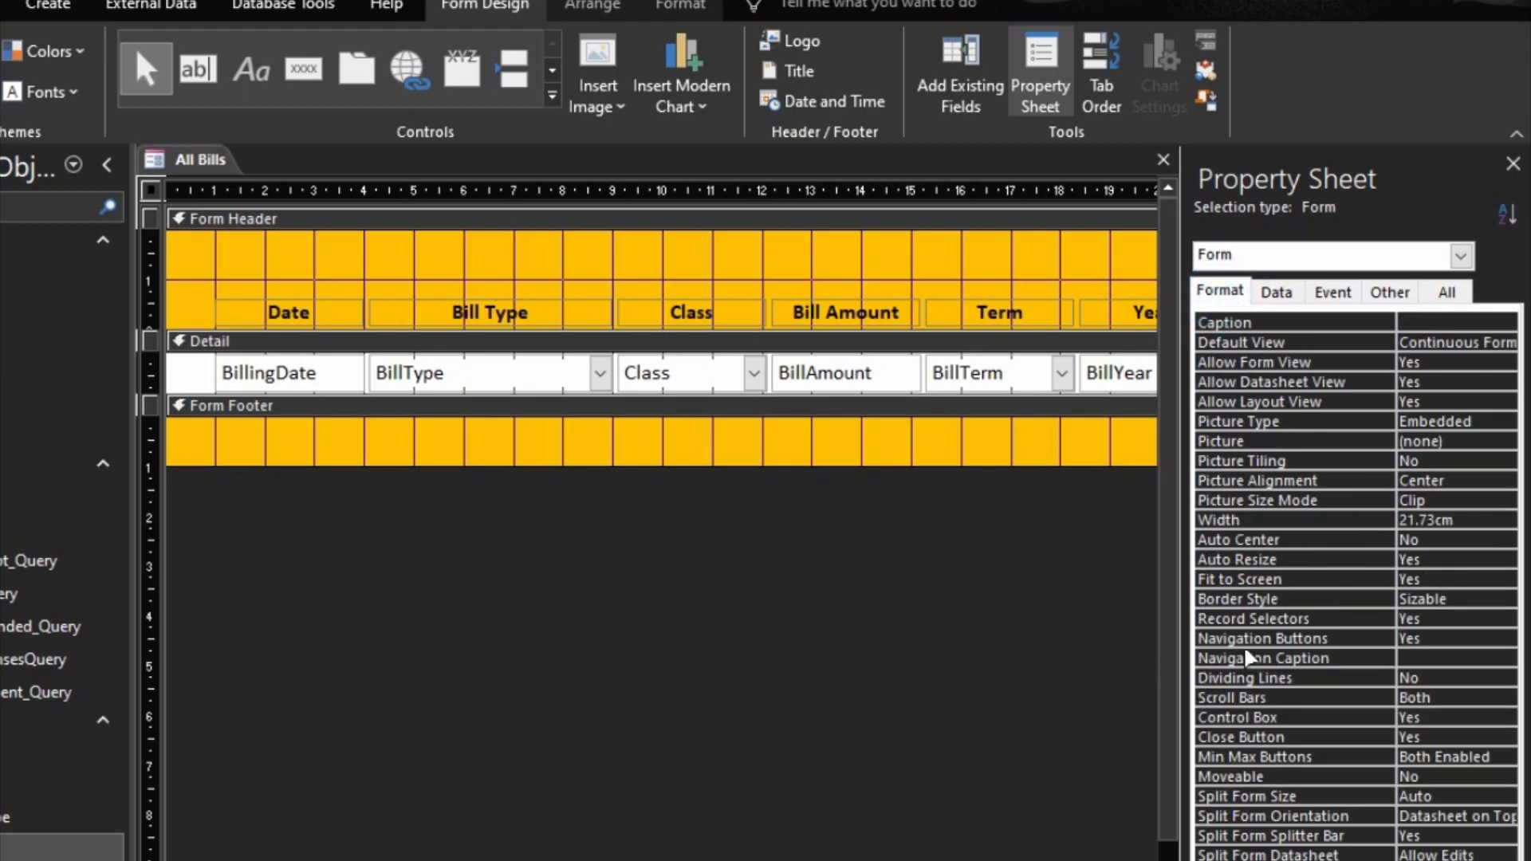
click(1476, 699)
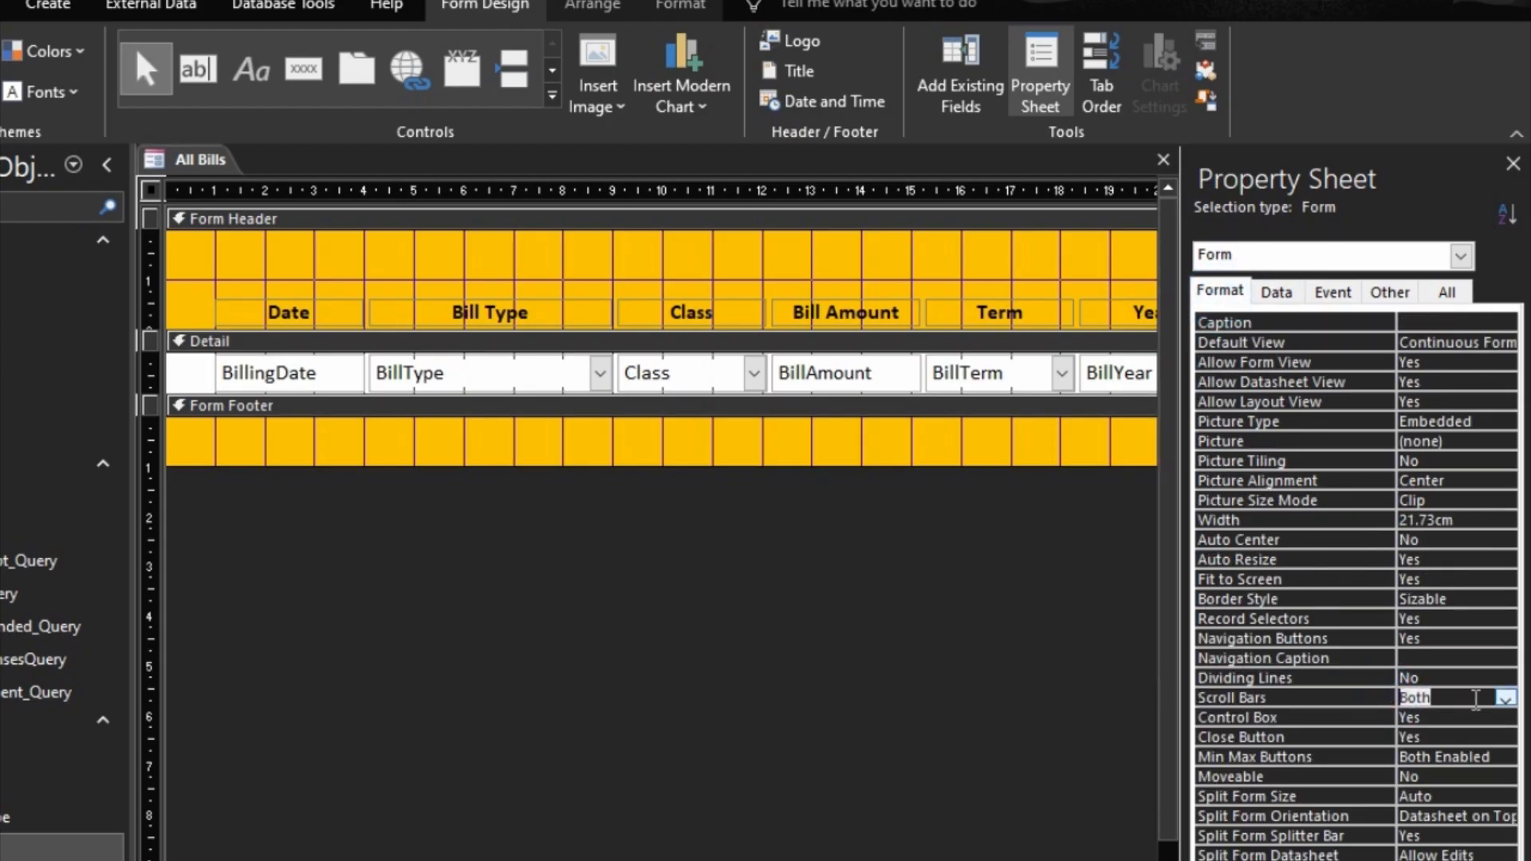
click(1504, 700)
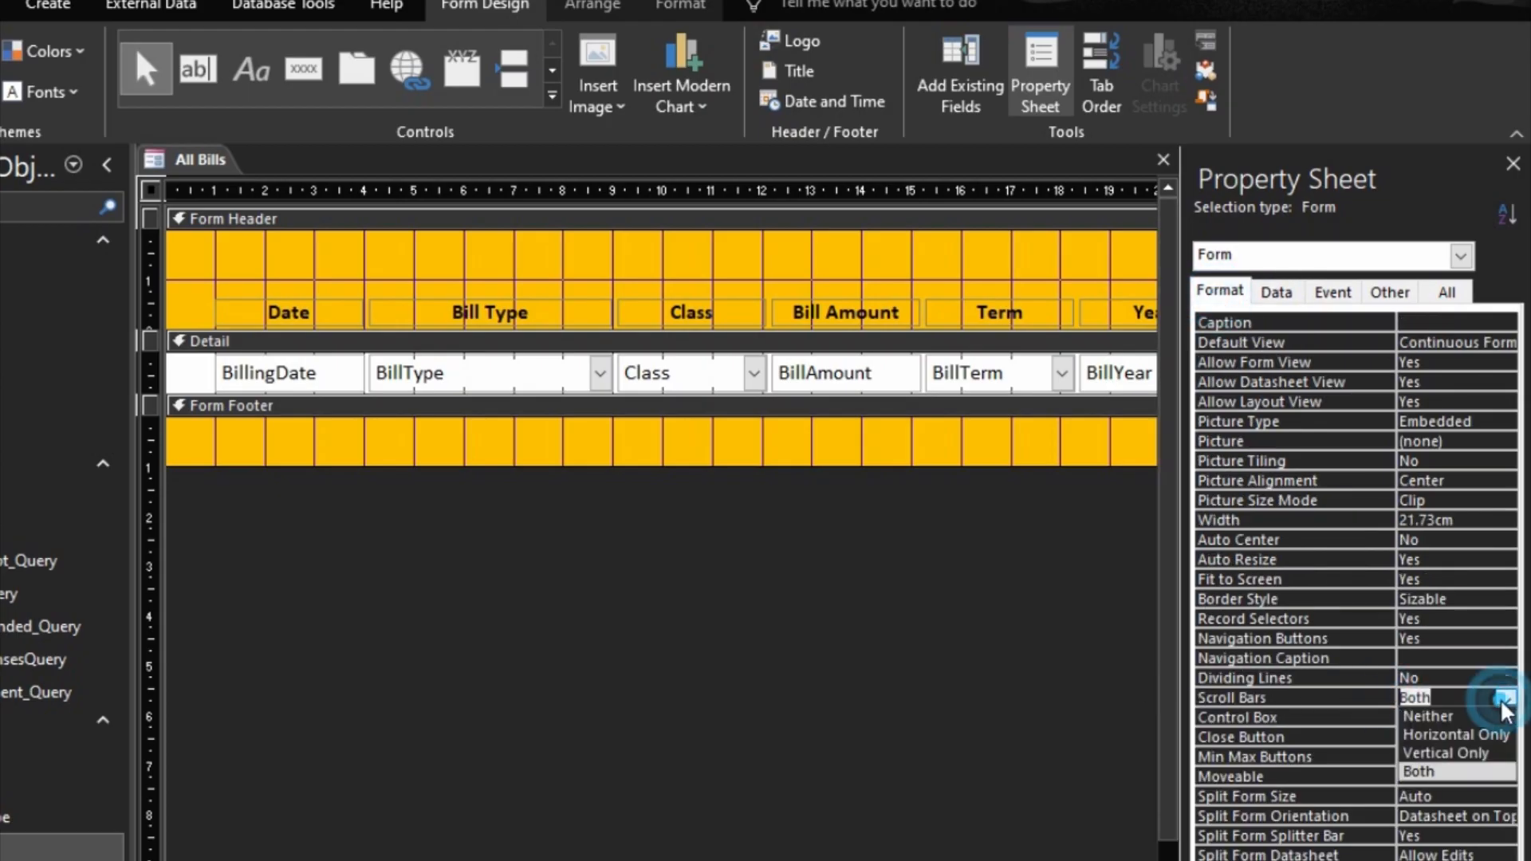
click(1470, 754)
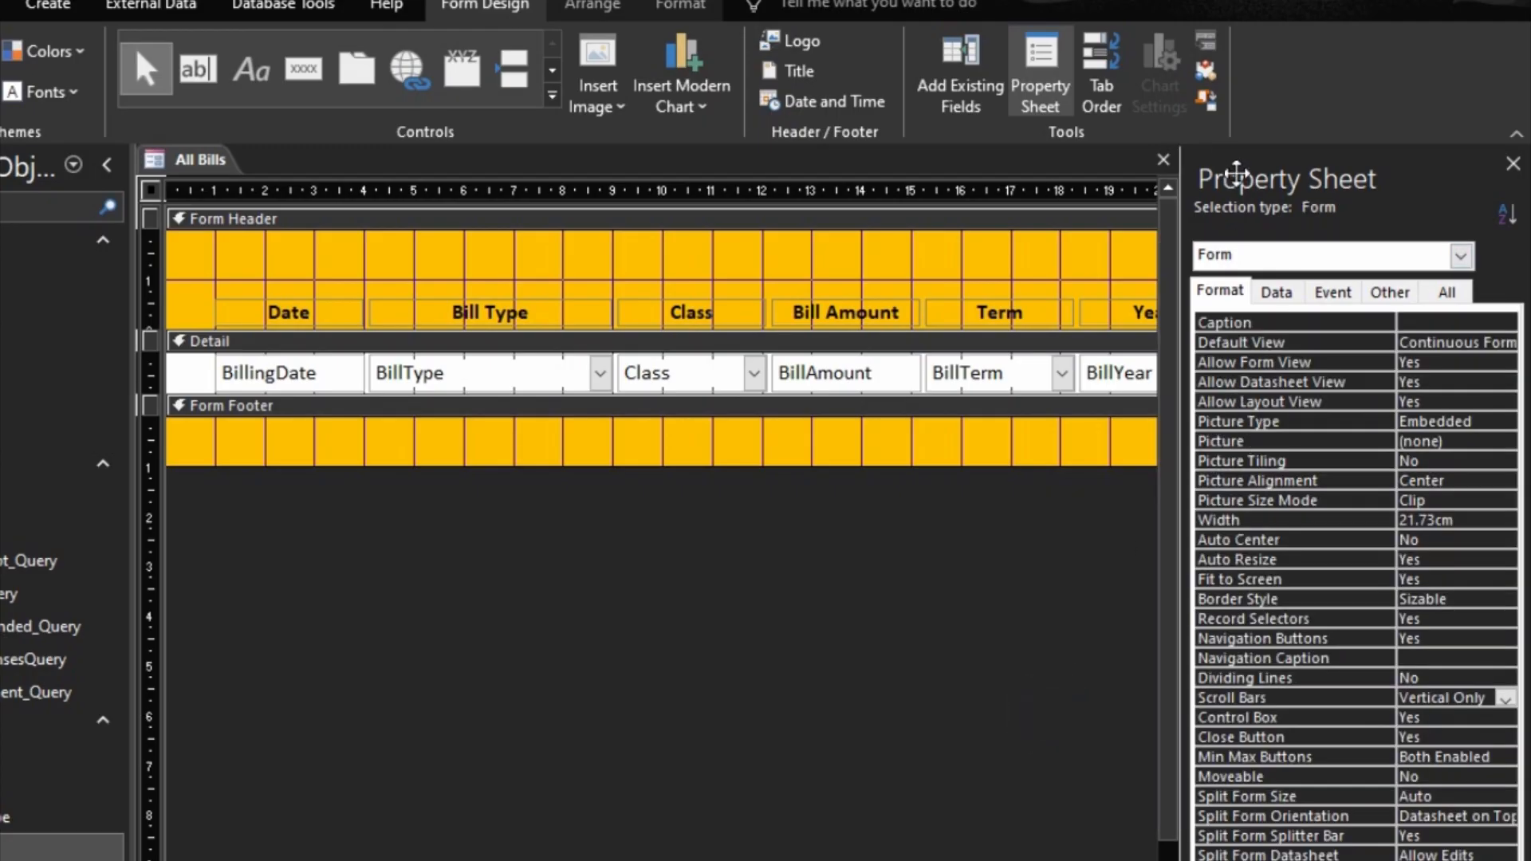
click(1163, 160)
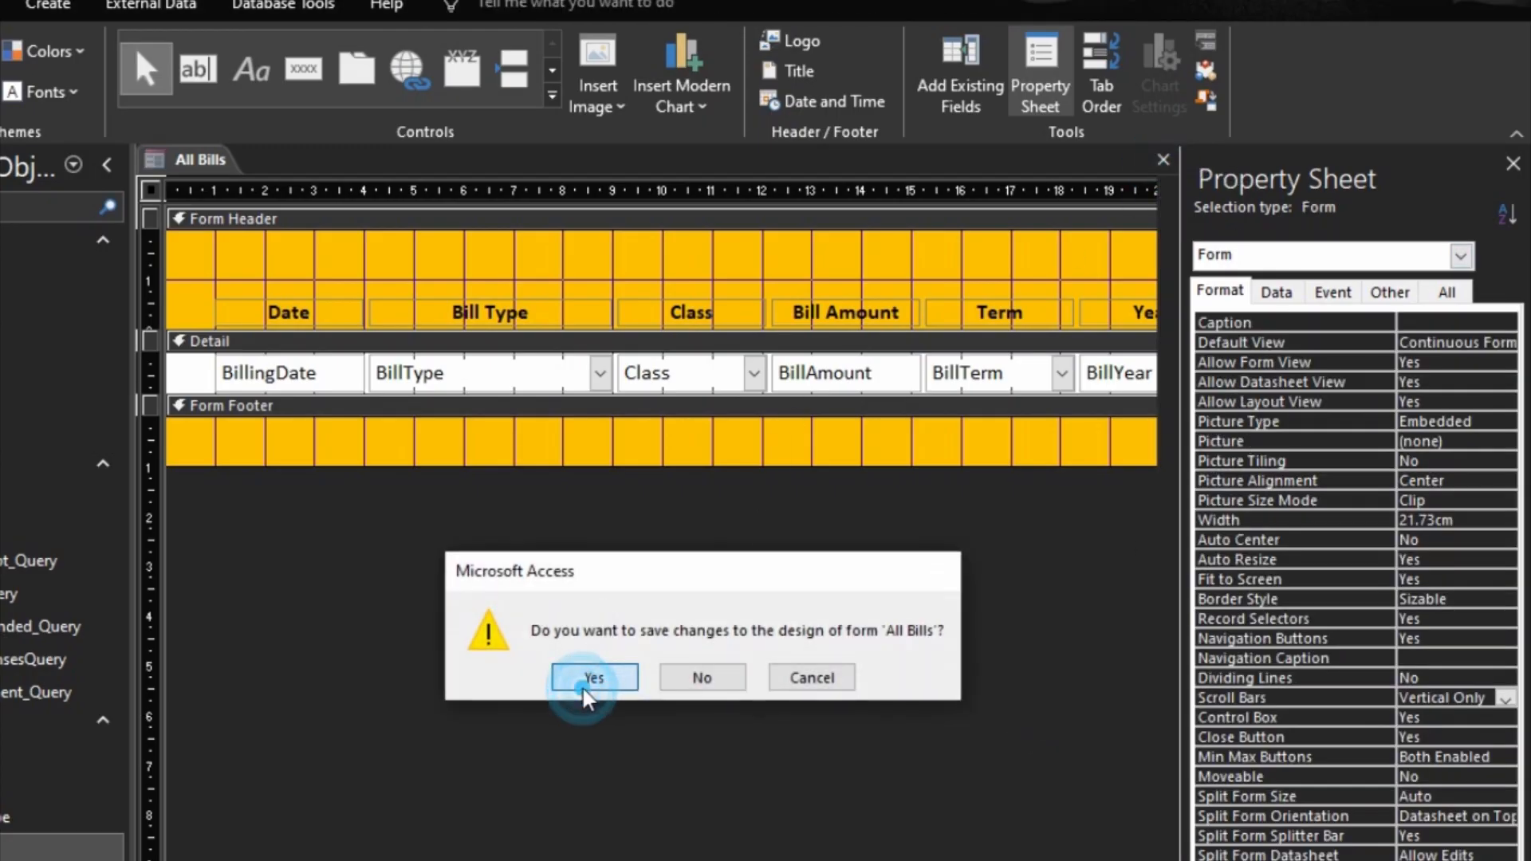
click(588, 677)
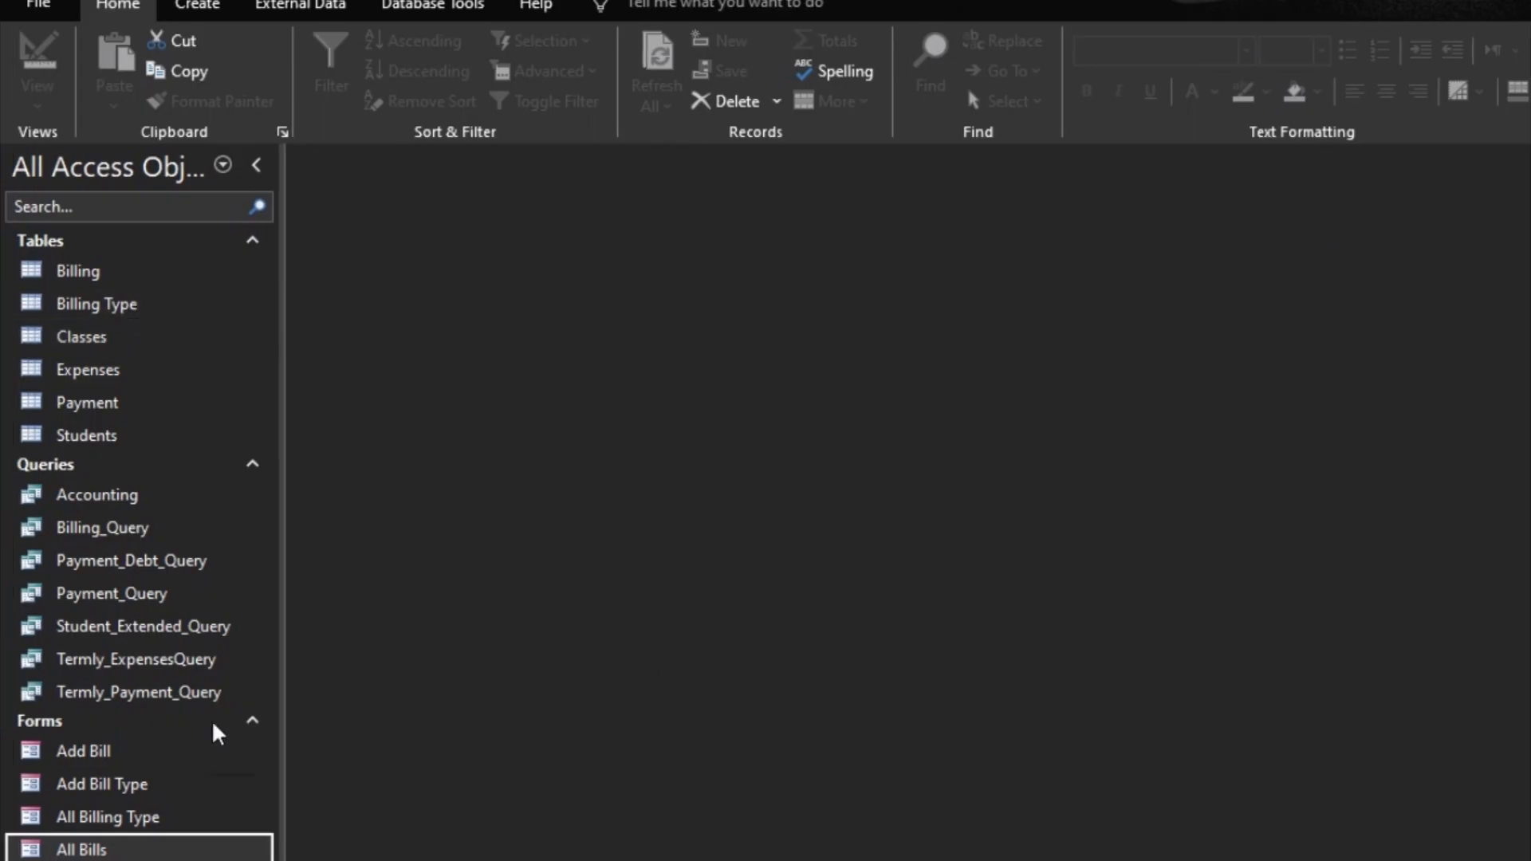
Step: Open the existing Add Bill Type form to look it over, then close it
double_click(119, 786)
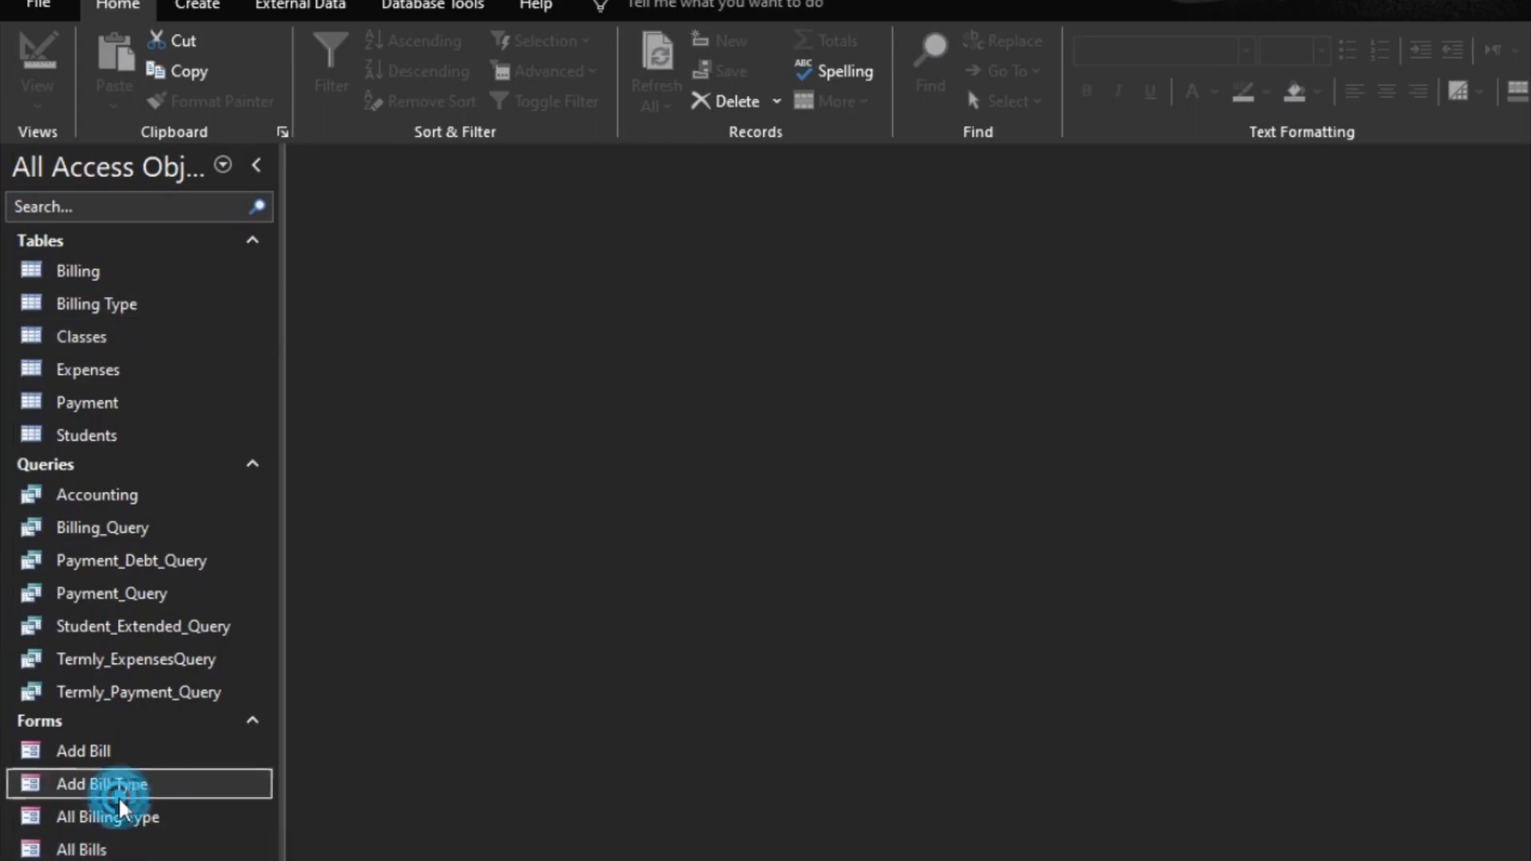
click(1240, 208)
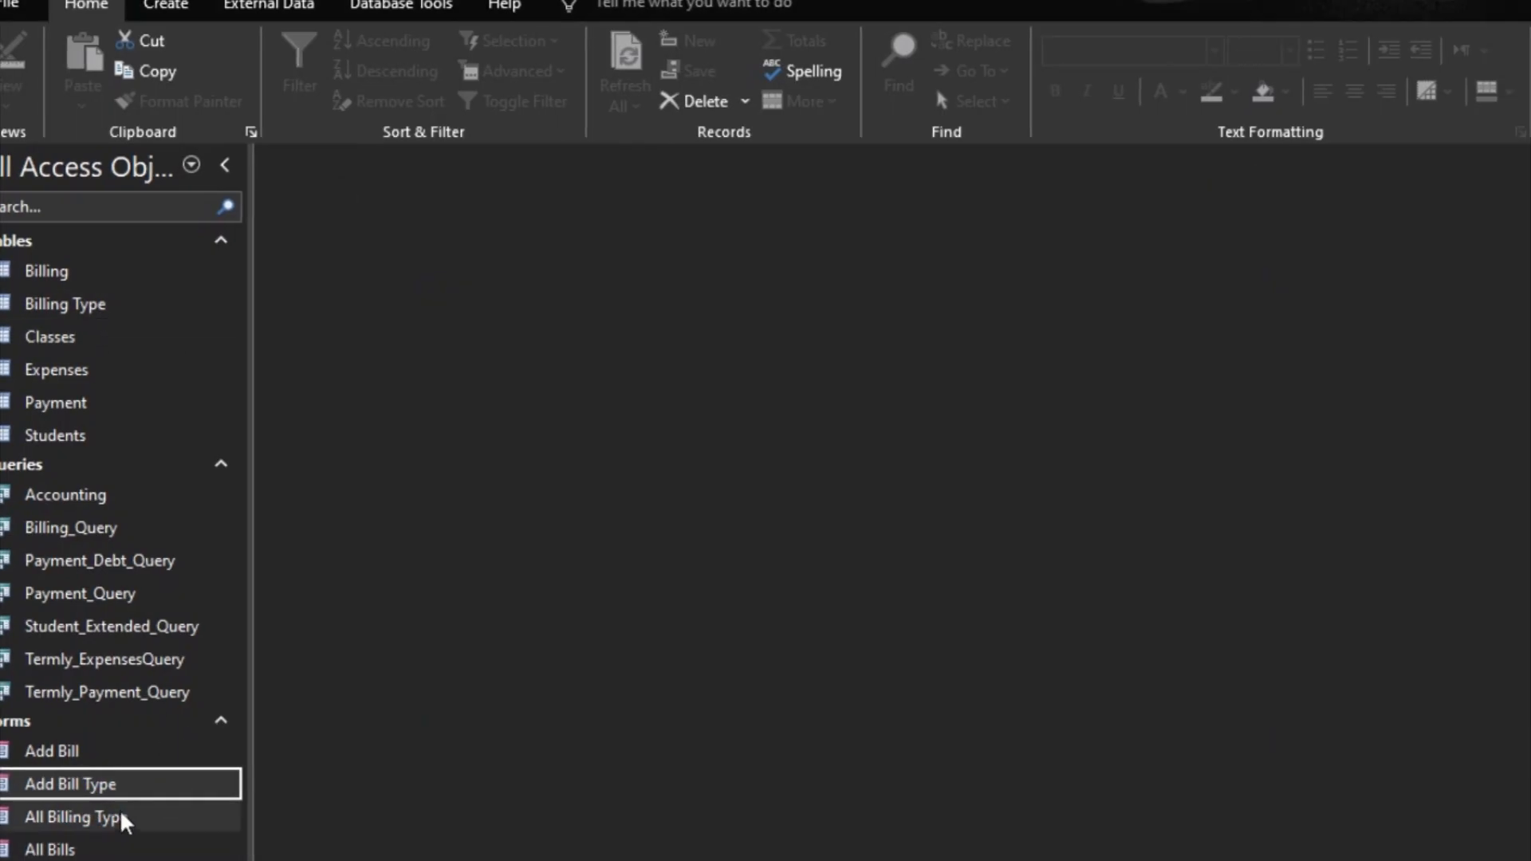
click(53, 340)
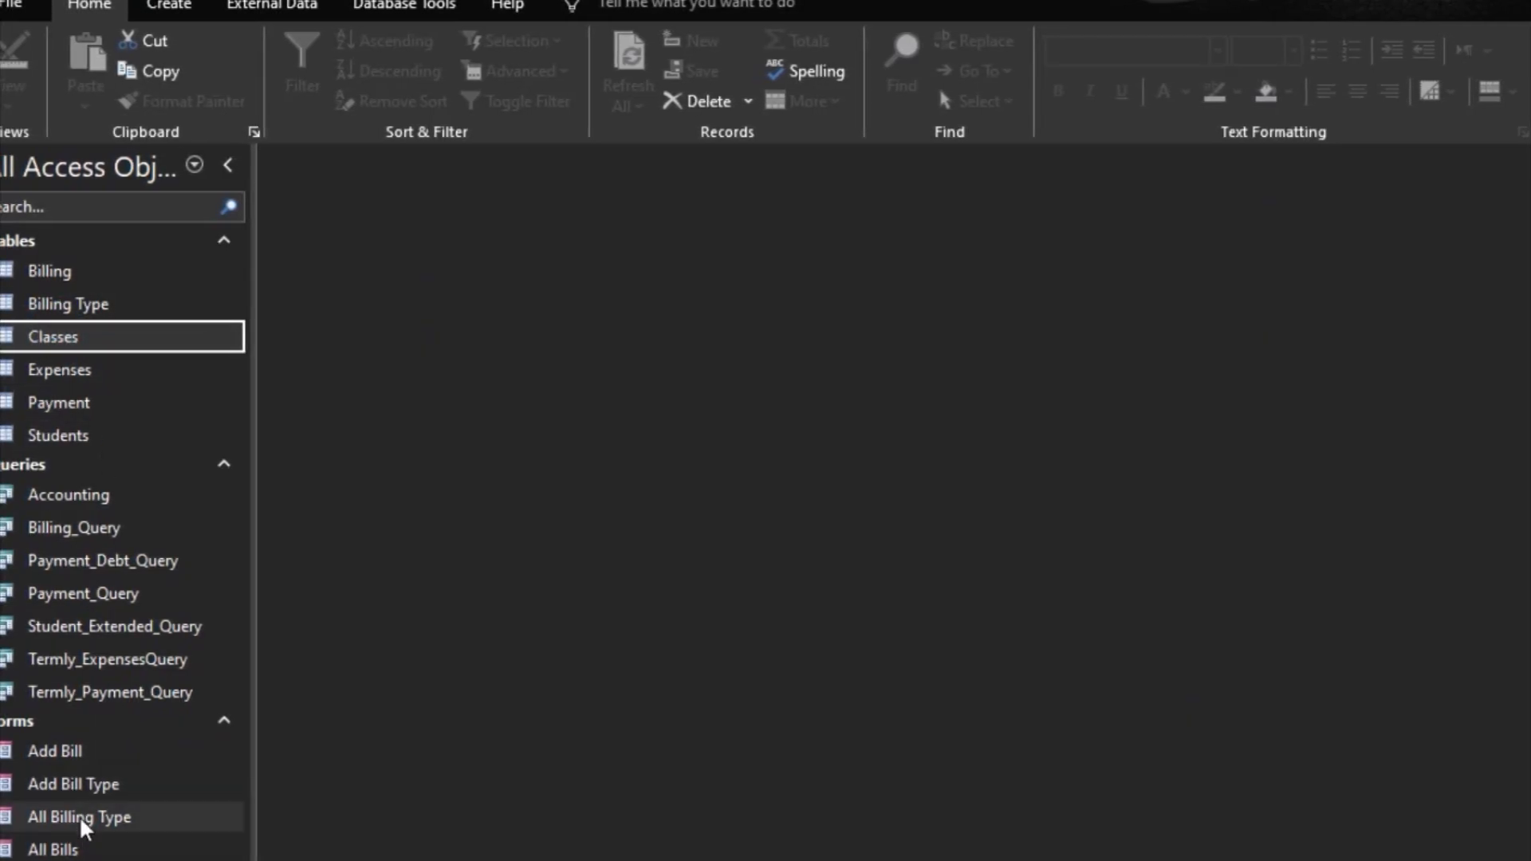
Step: Duplicate the Add Bill Type form under the name Add Class
click(74, 785)
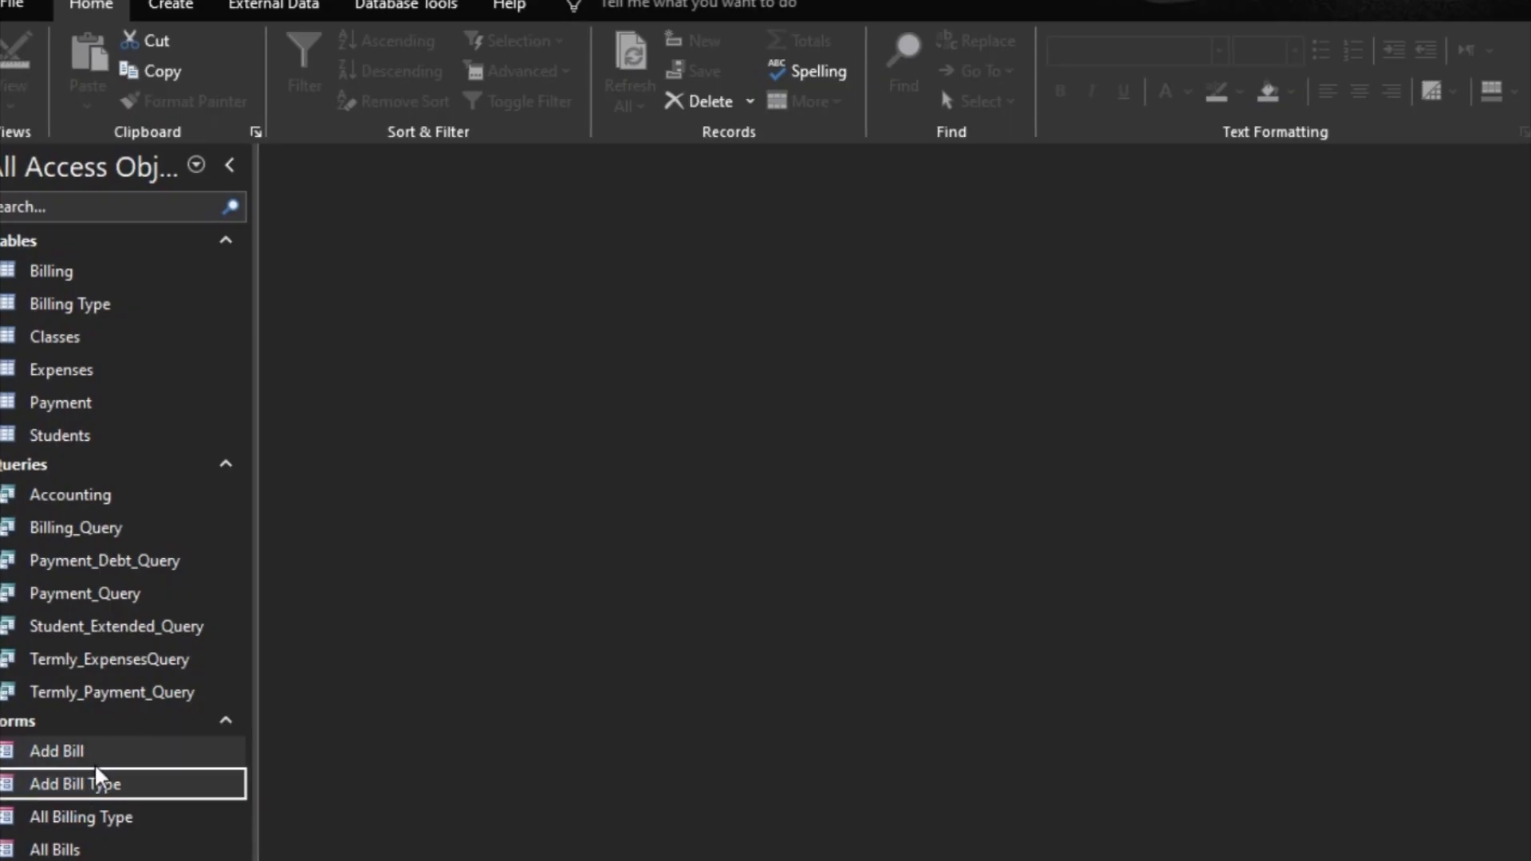
key(ctrl+c)
key(ctrl+v)
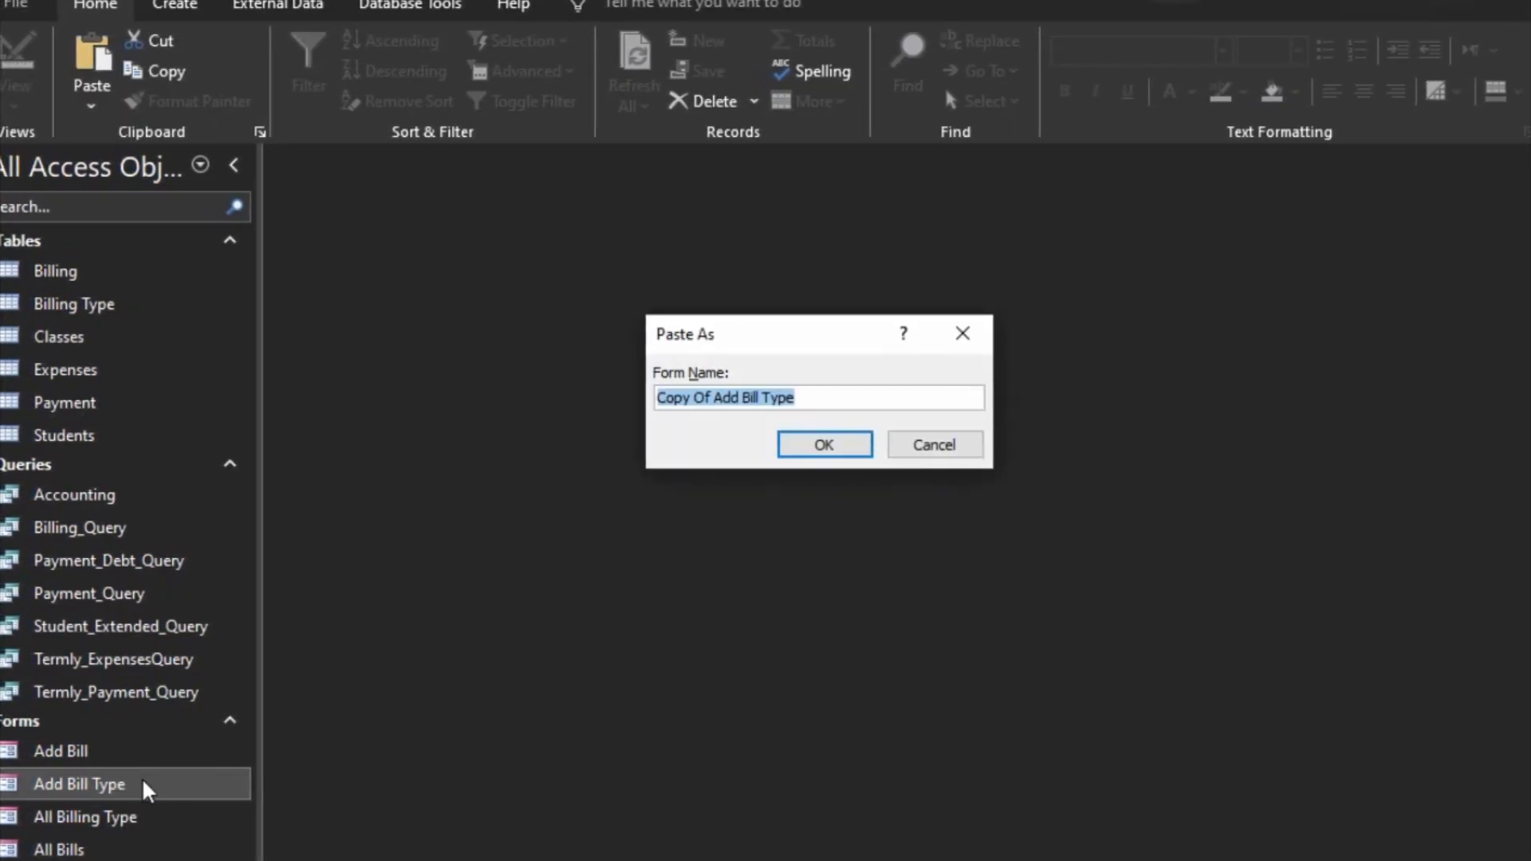
text(Add Class)
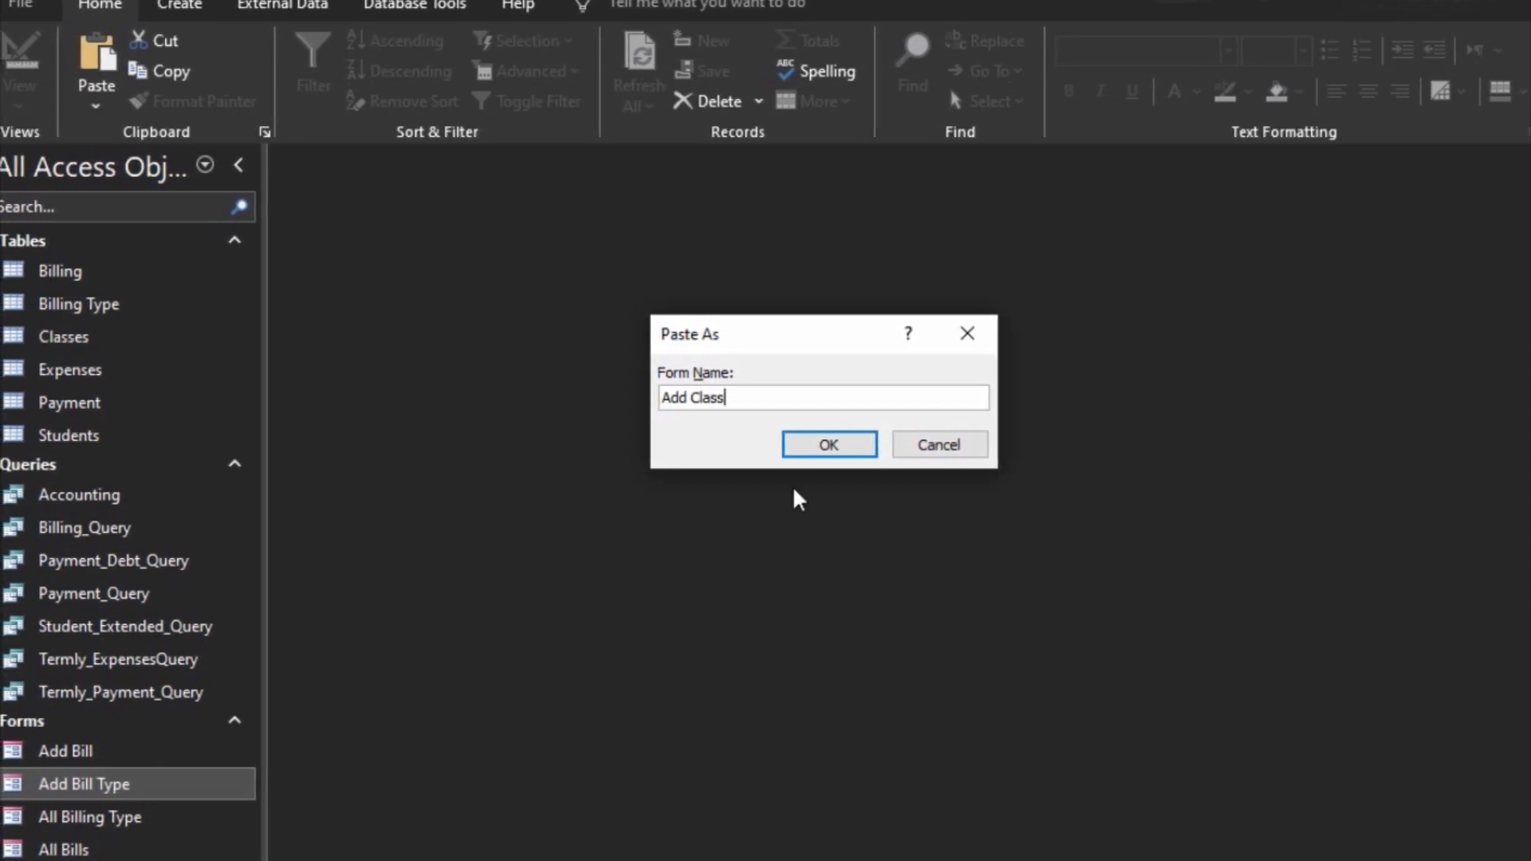
click(828, 444)
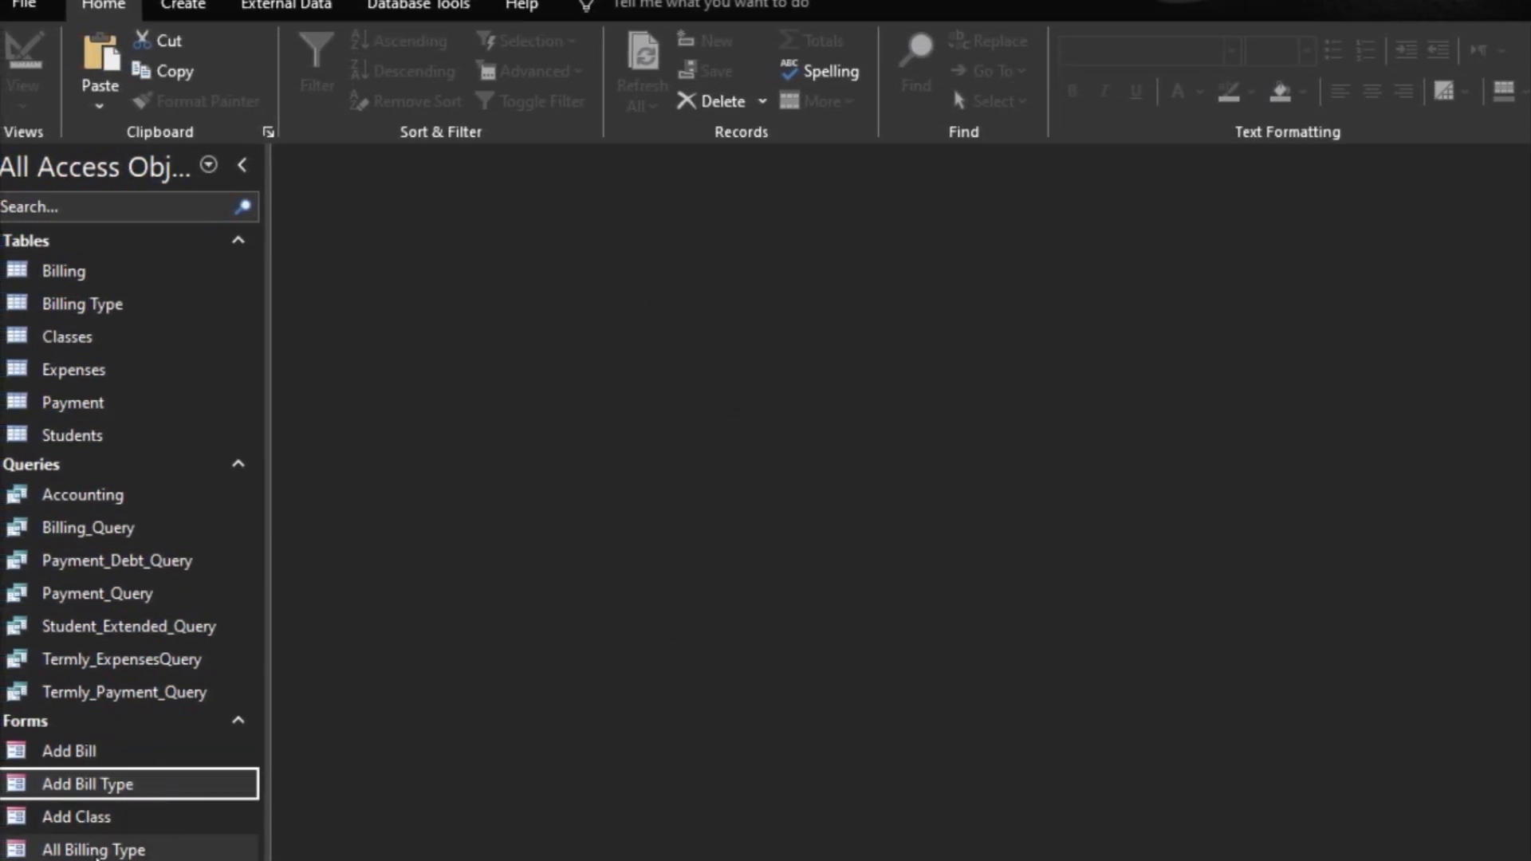
Step: Open the Add Class form in Design view and set its Record Source to Classes
click(89, 818)
right_click(96, 821)
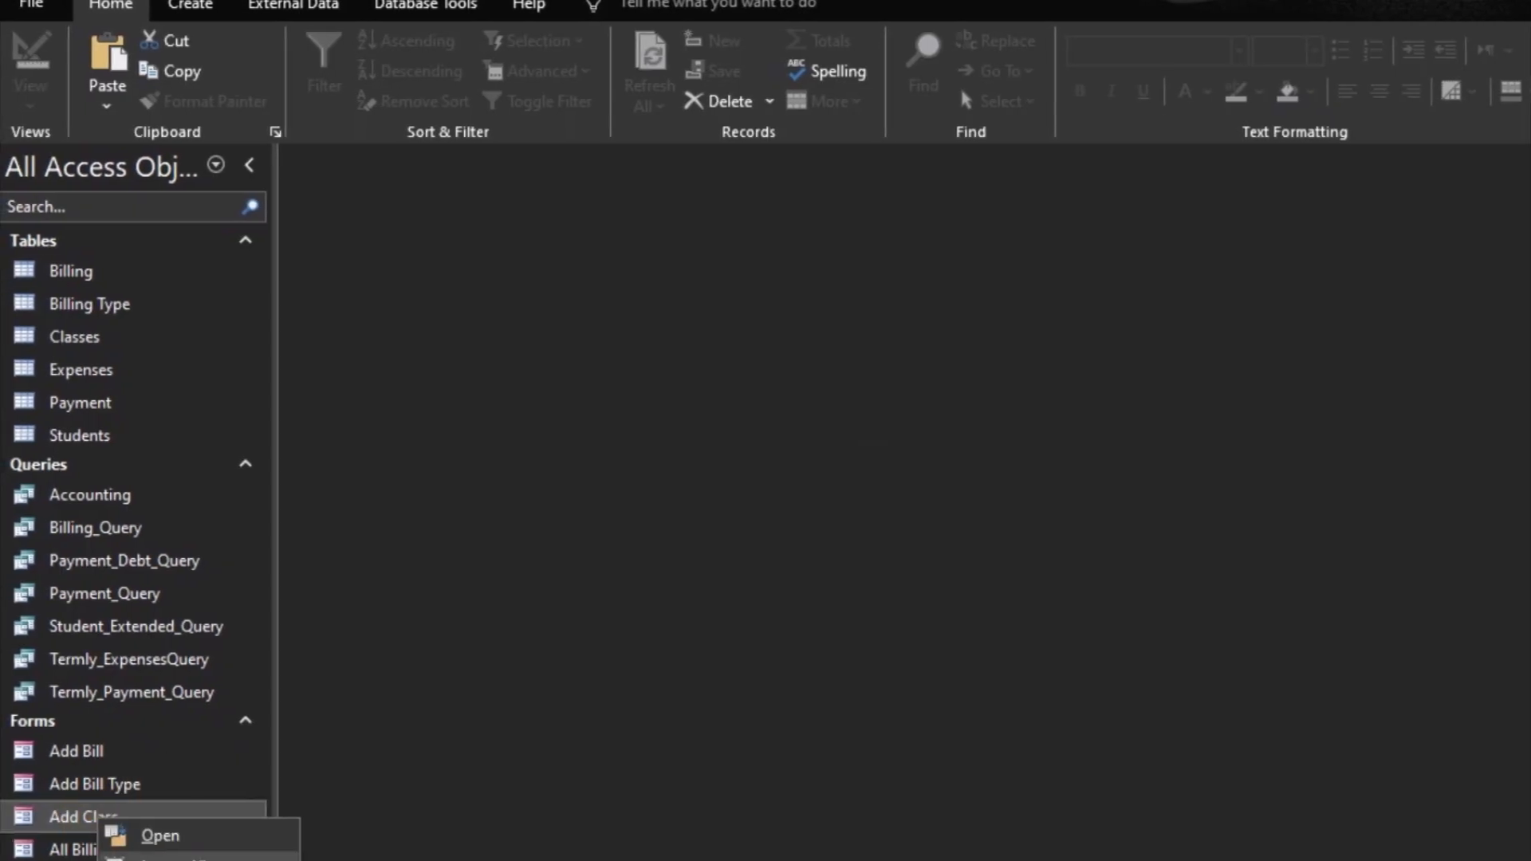
click(152, 860)
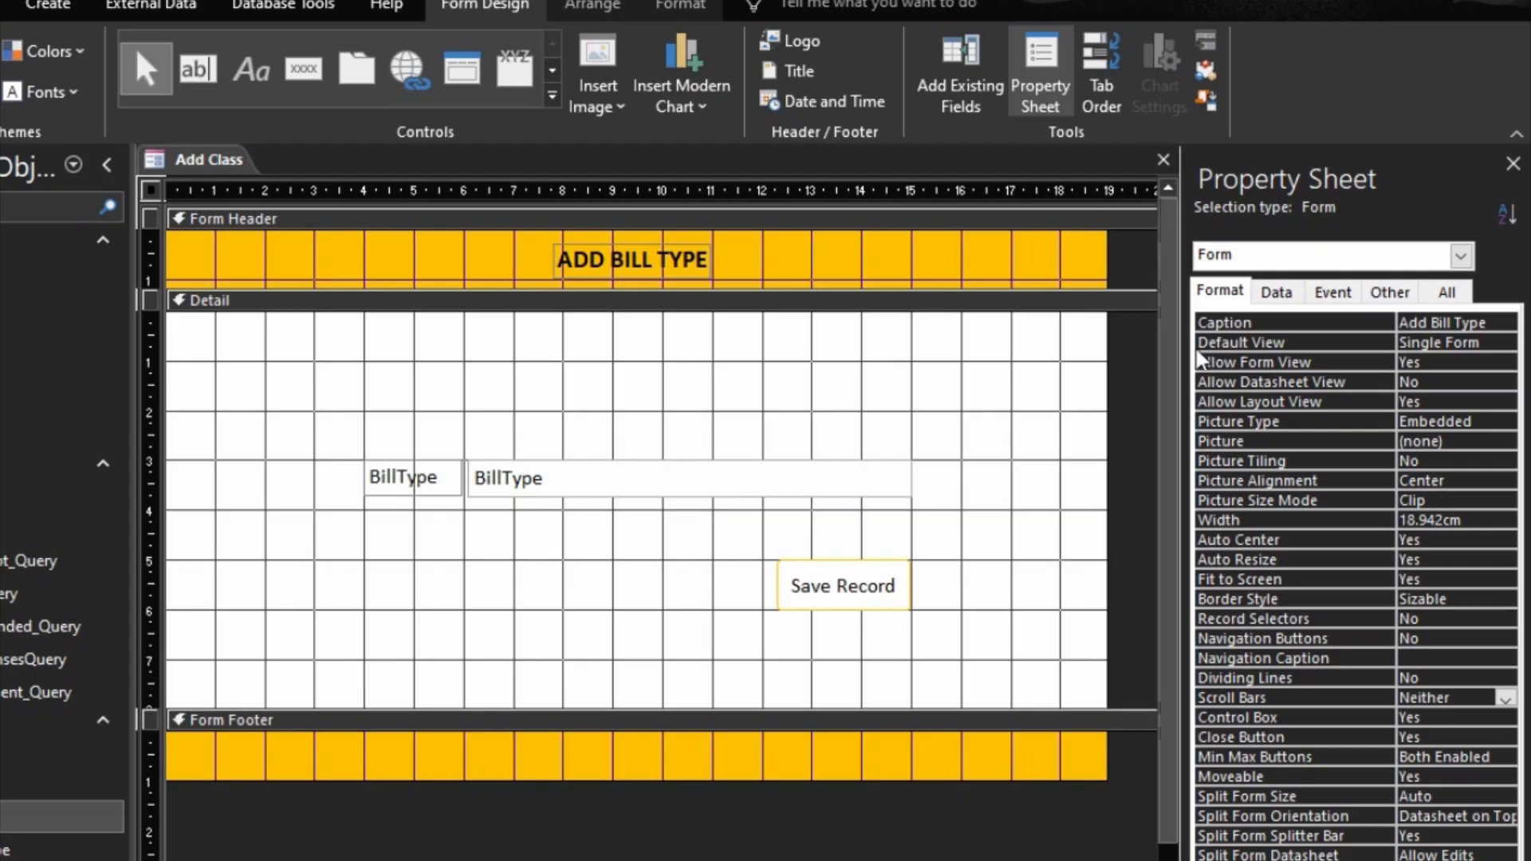
click(1276, 292)
click(1482, 323)
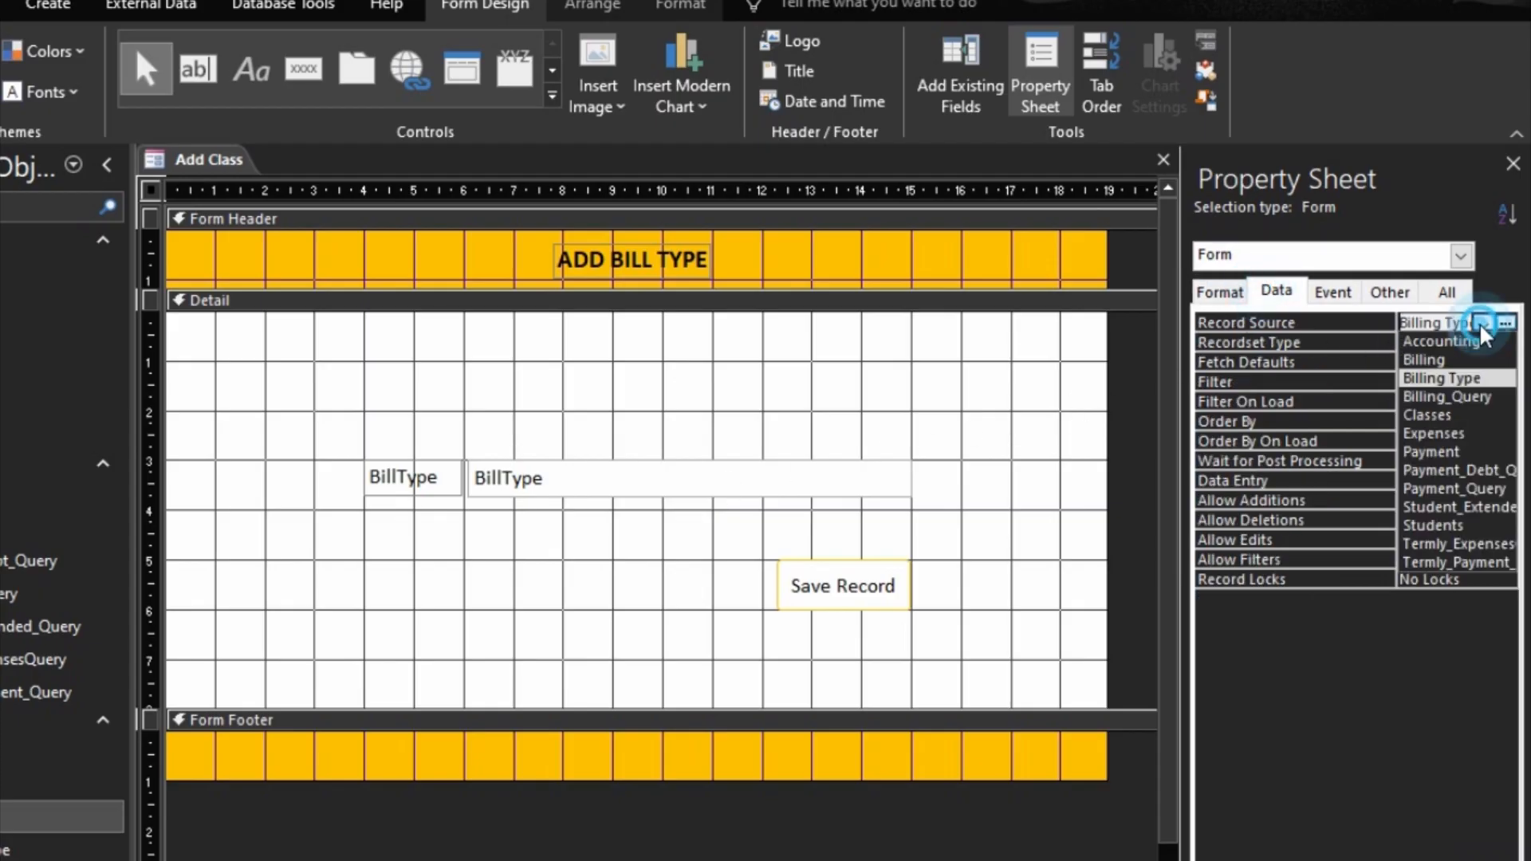
click(1460, 419)
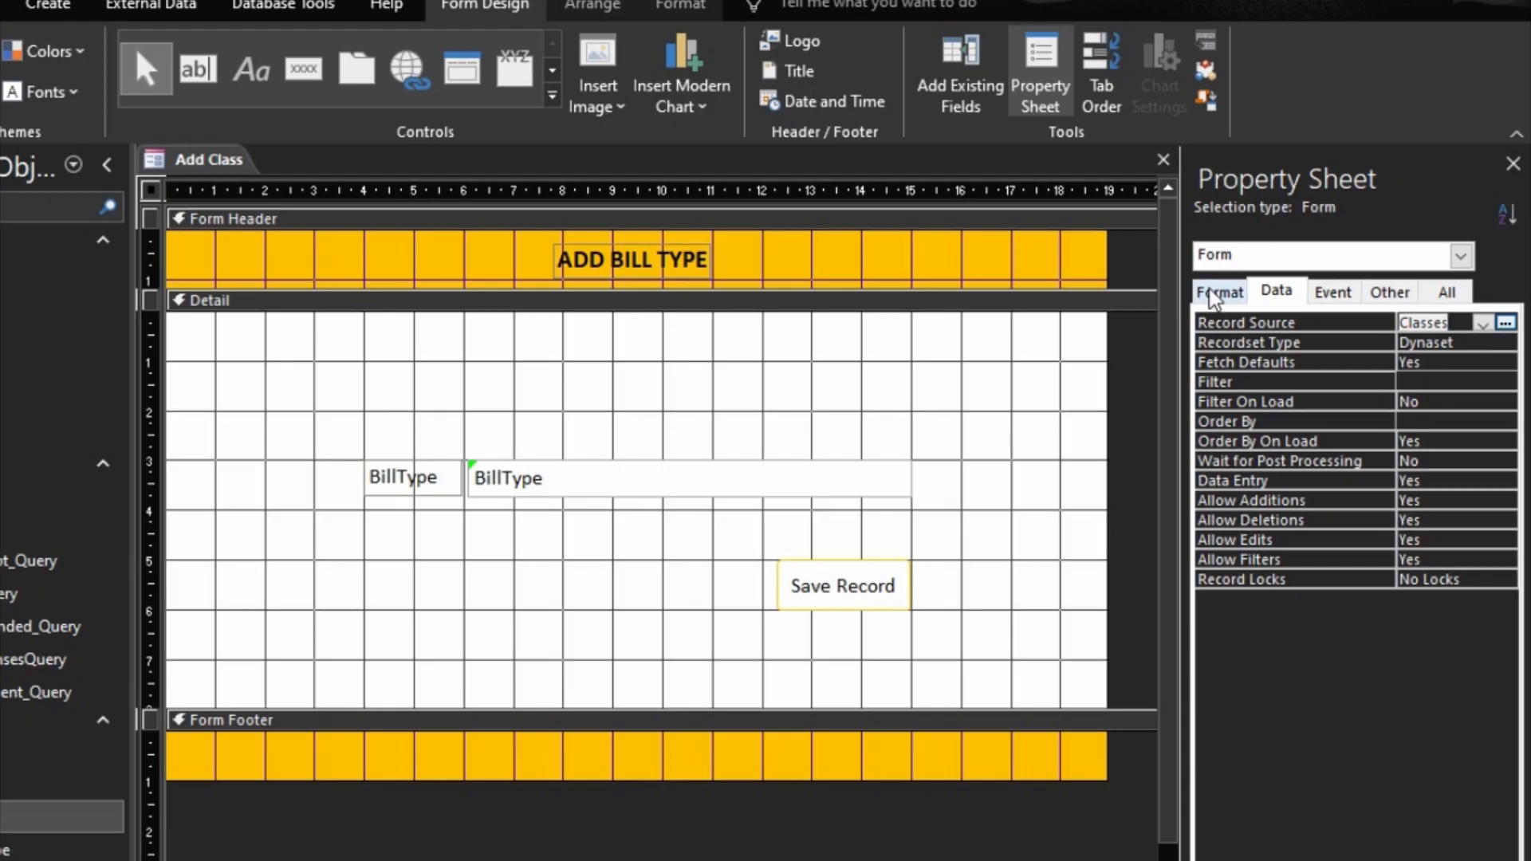
Step: Show the fields available for the form and change the BillType label's text to "Class Name"
click(980, 79)
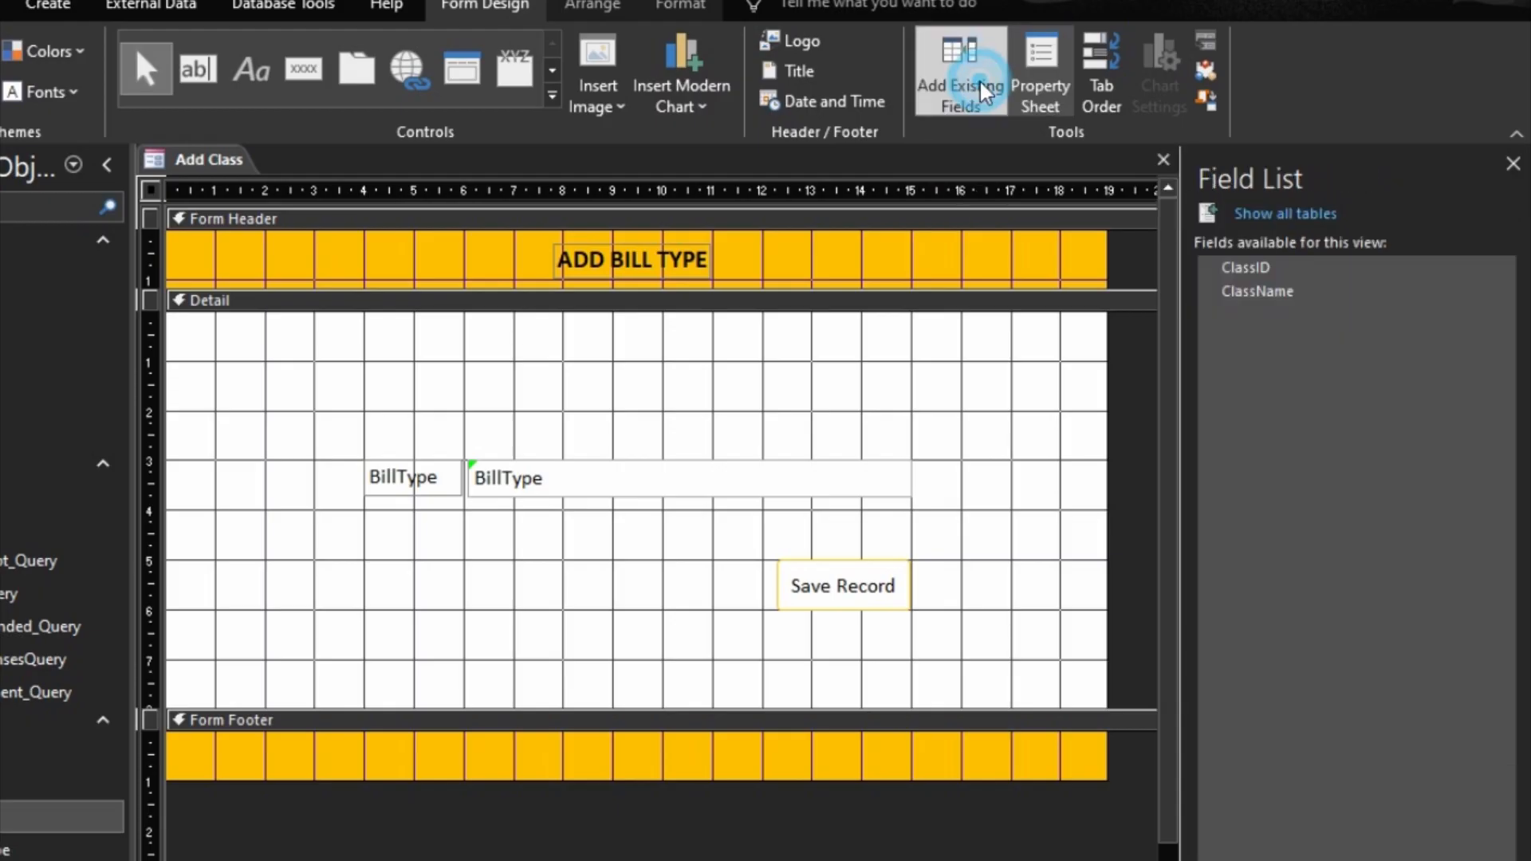
click(416, 481)
click(435, 476)
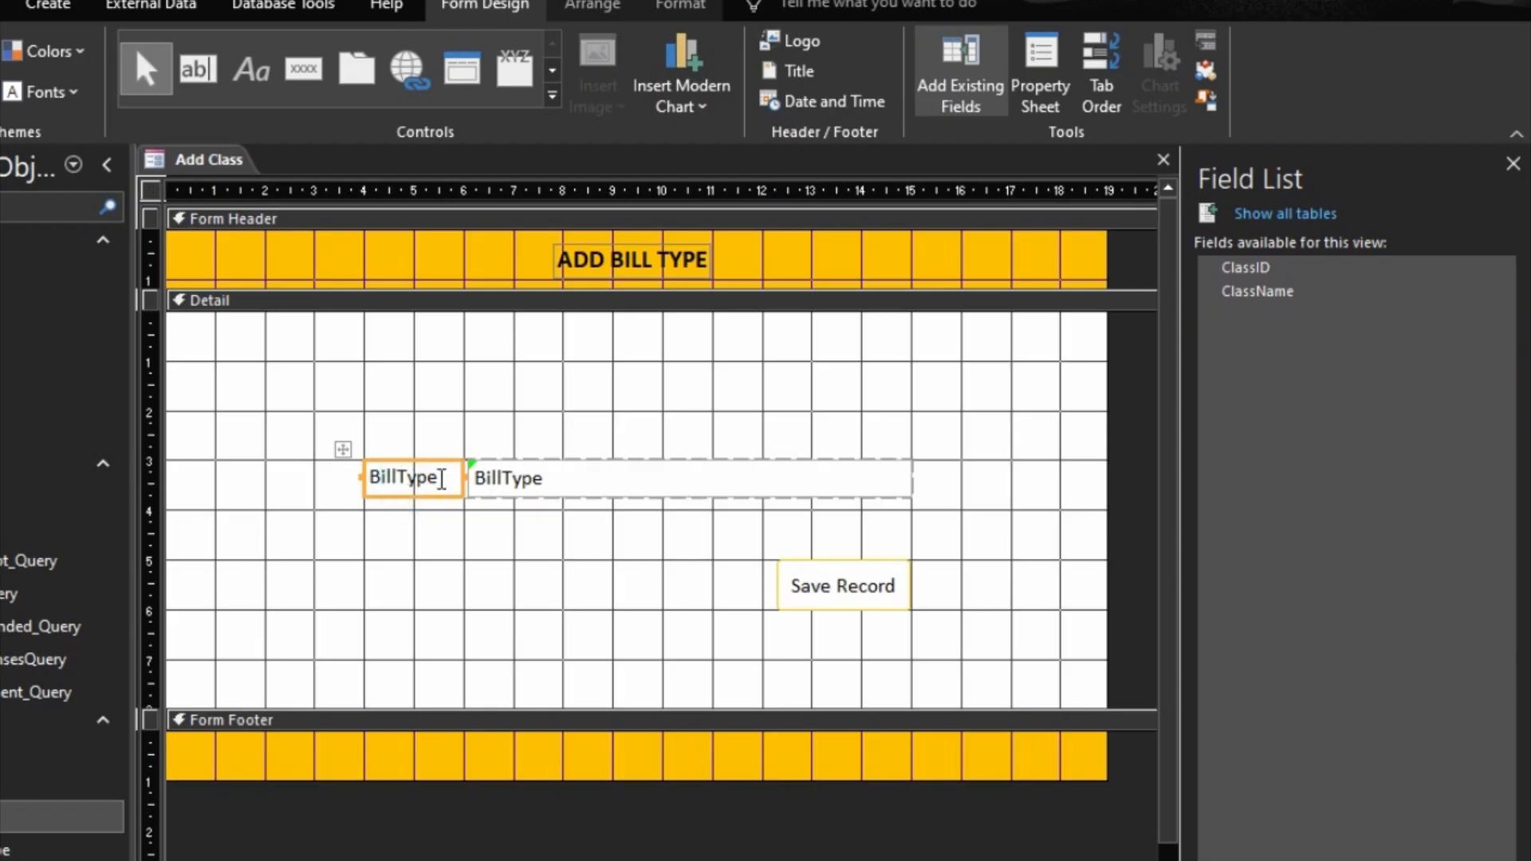
drag(435, 476, 314, 475)
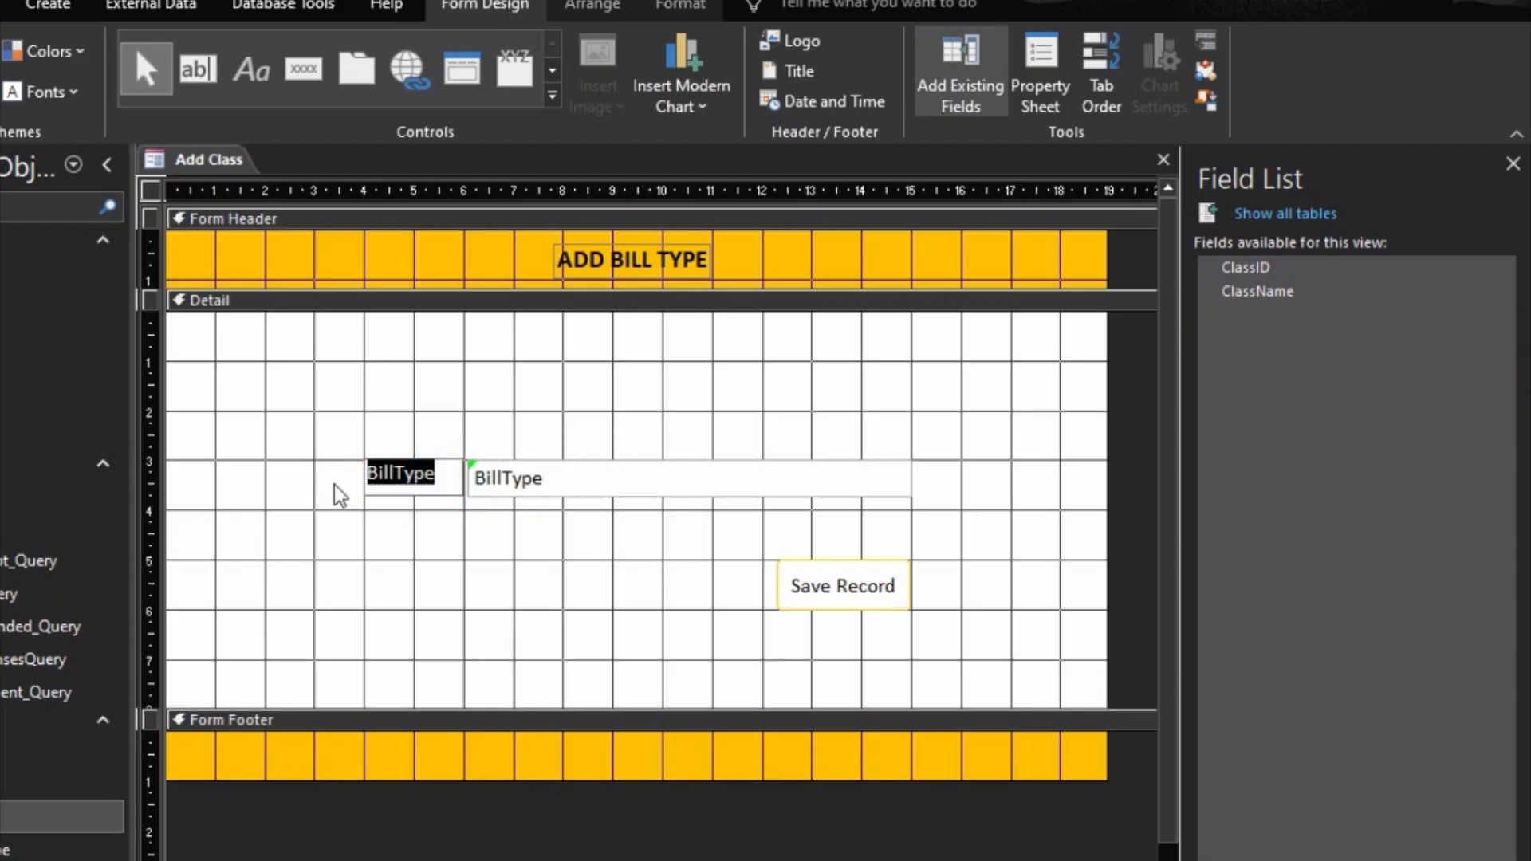
text(Class Name)
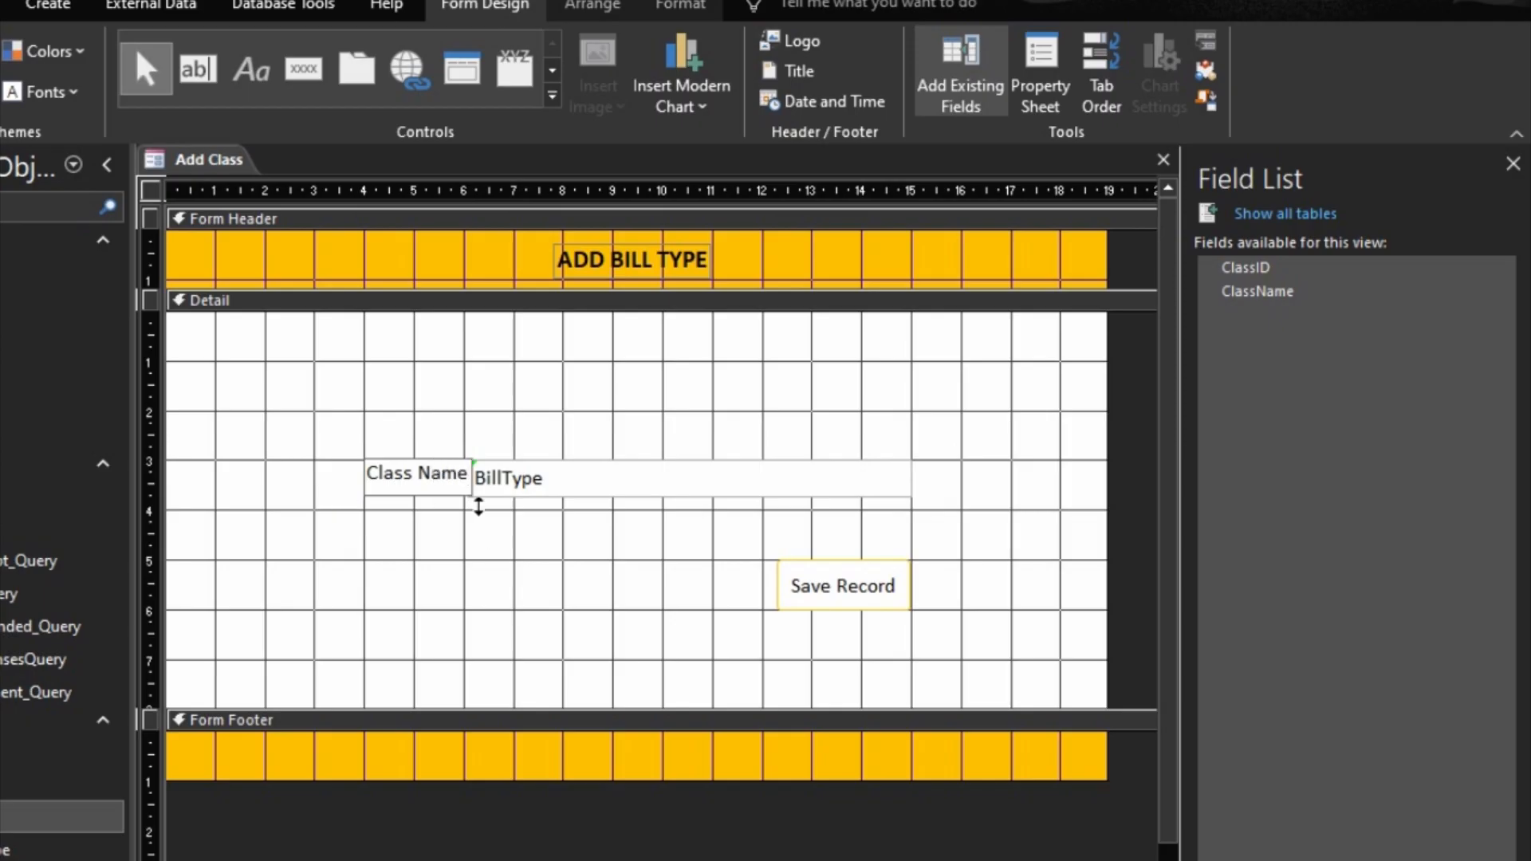
click(533, 493)
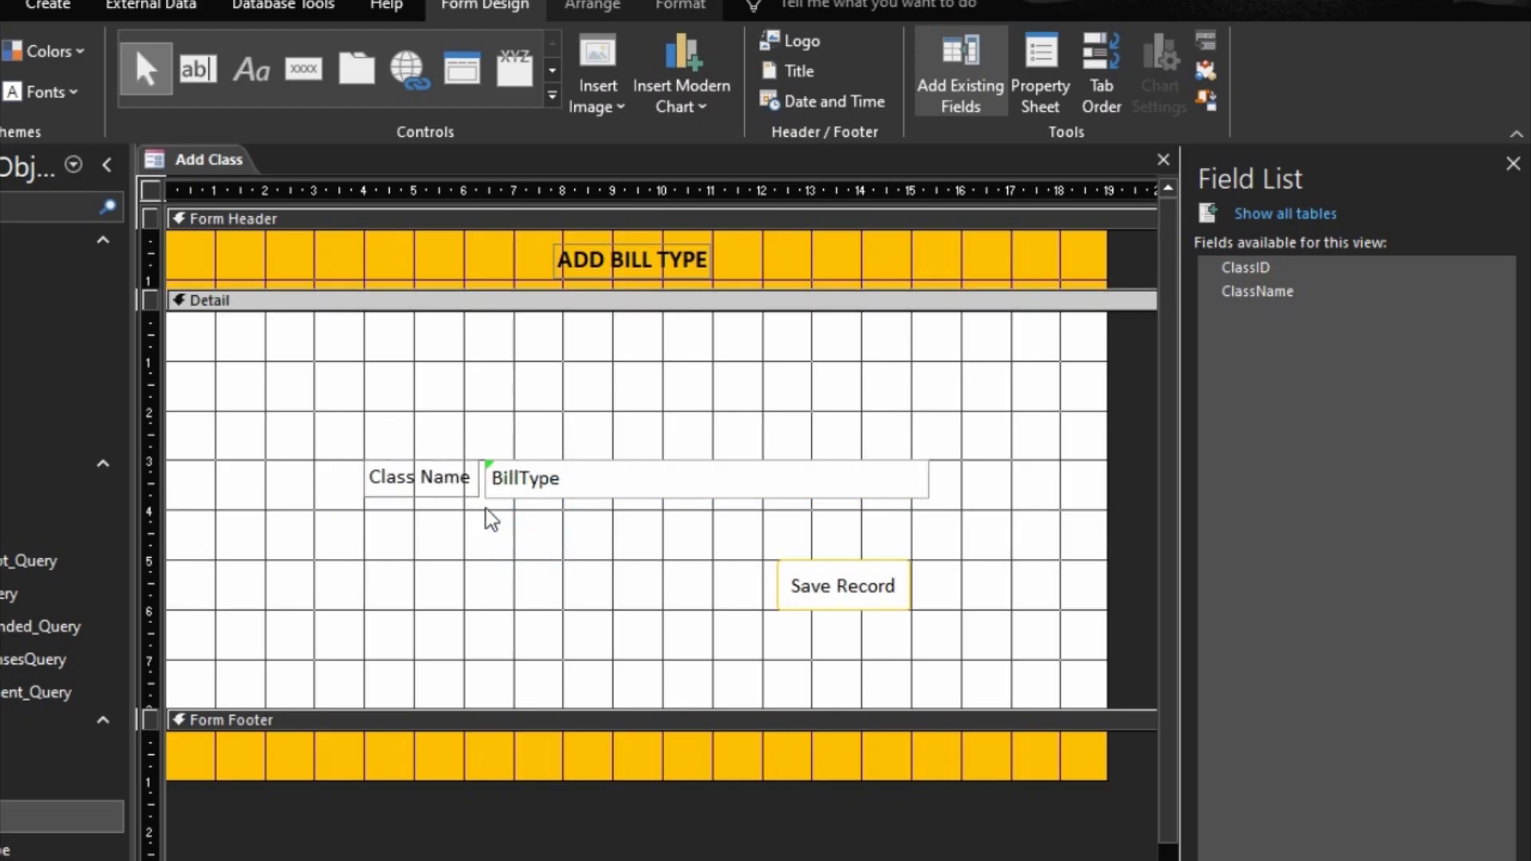
Step: Bind the text box beside the Class Name label to the ClassName field
click(540, 478)
click(744, 479)
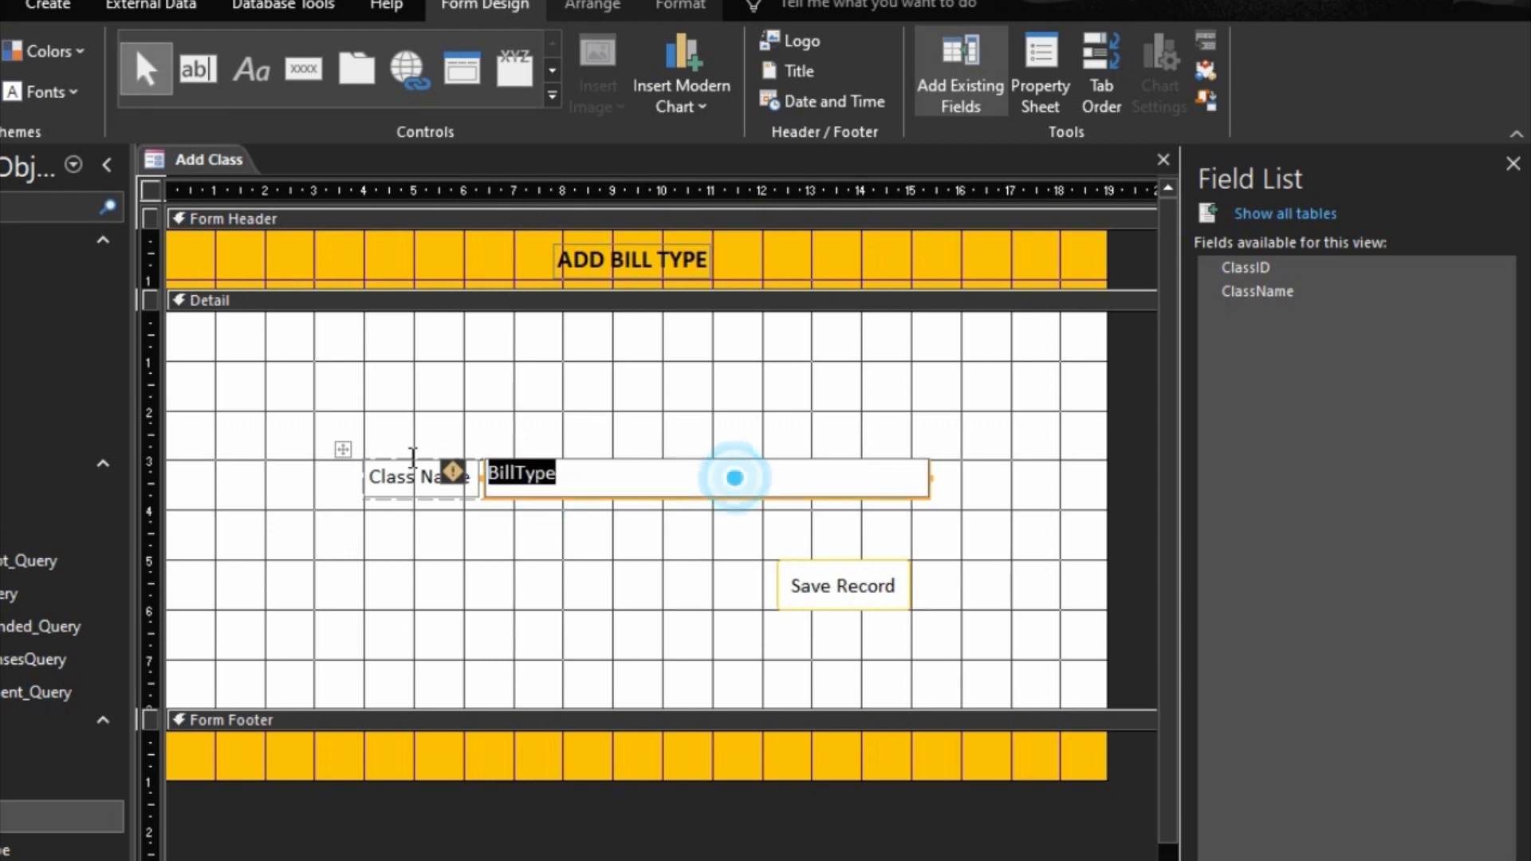
text(Calss)
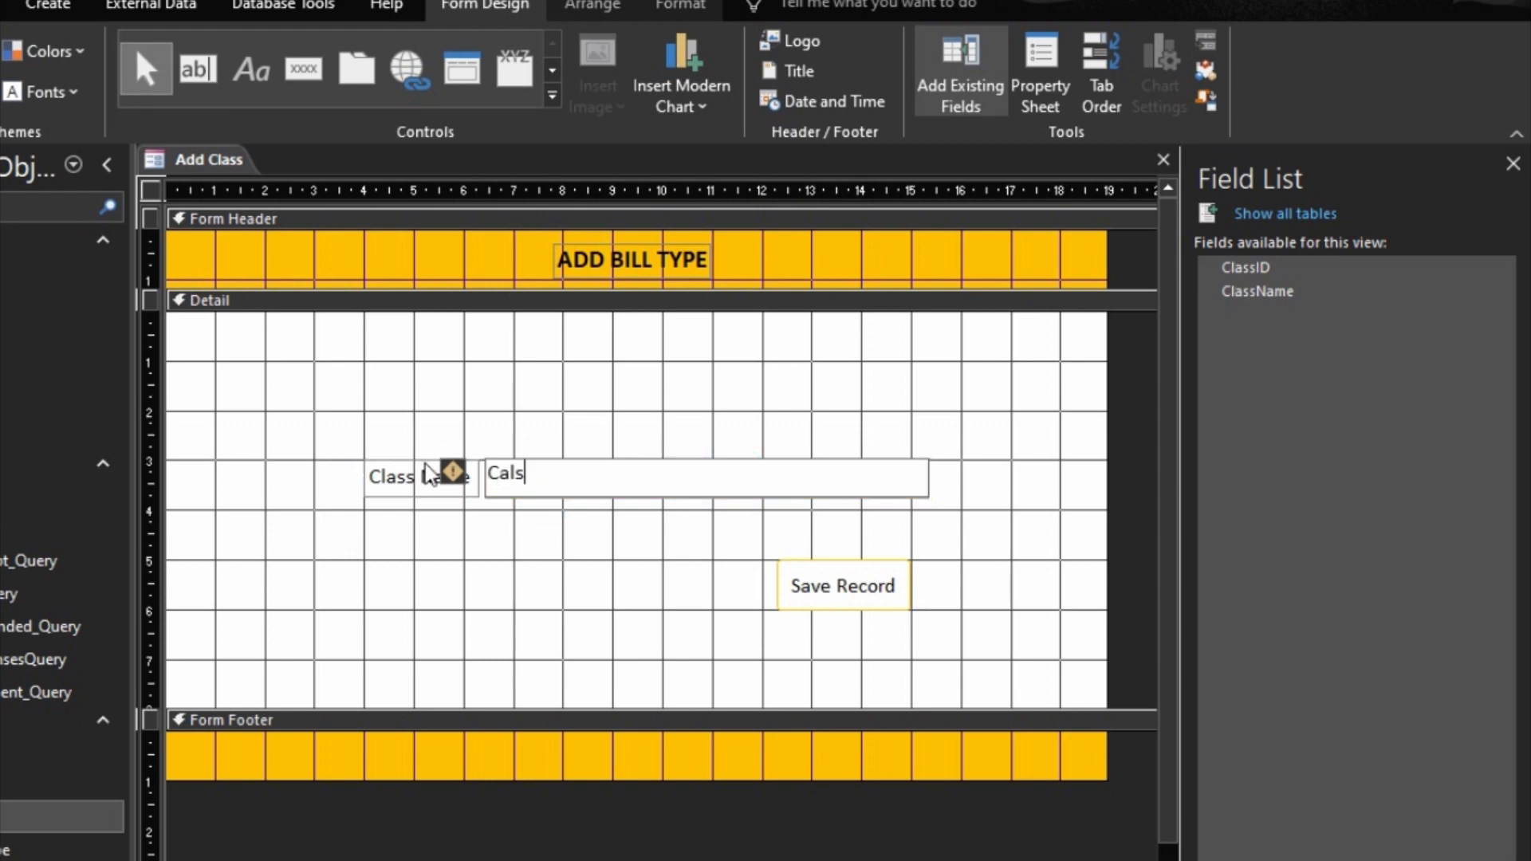
key(BackSpace)
key(BackSpace)
key(BackSpace)
key(BackSpace)
text(lassn)
key(BackSpace)
text(Name)
click(497, 433)
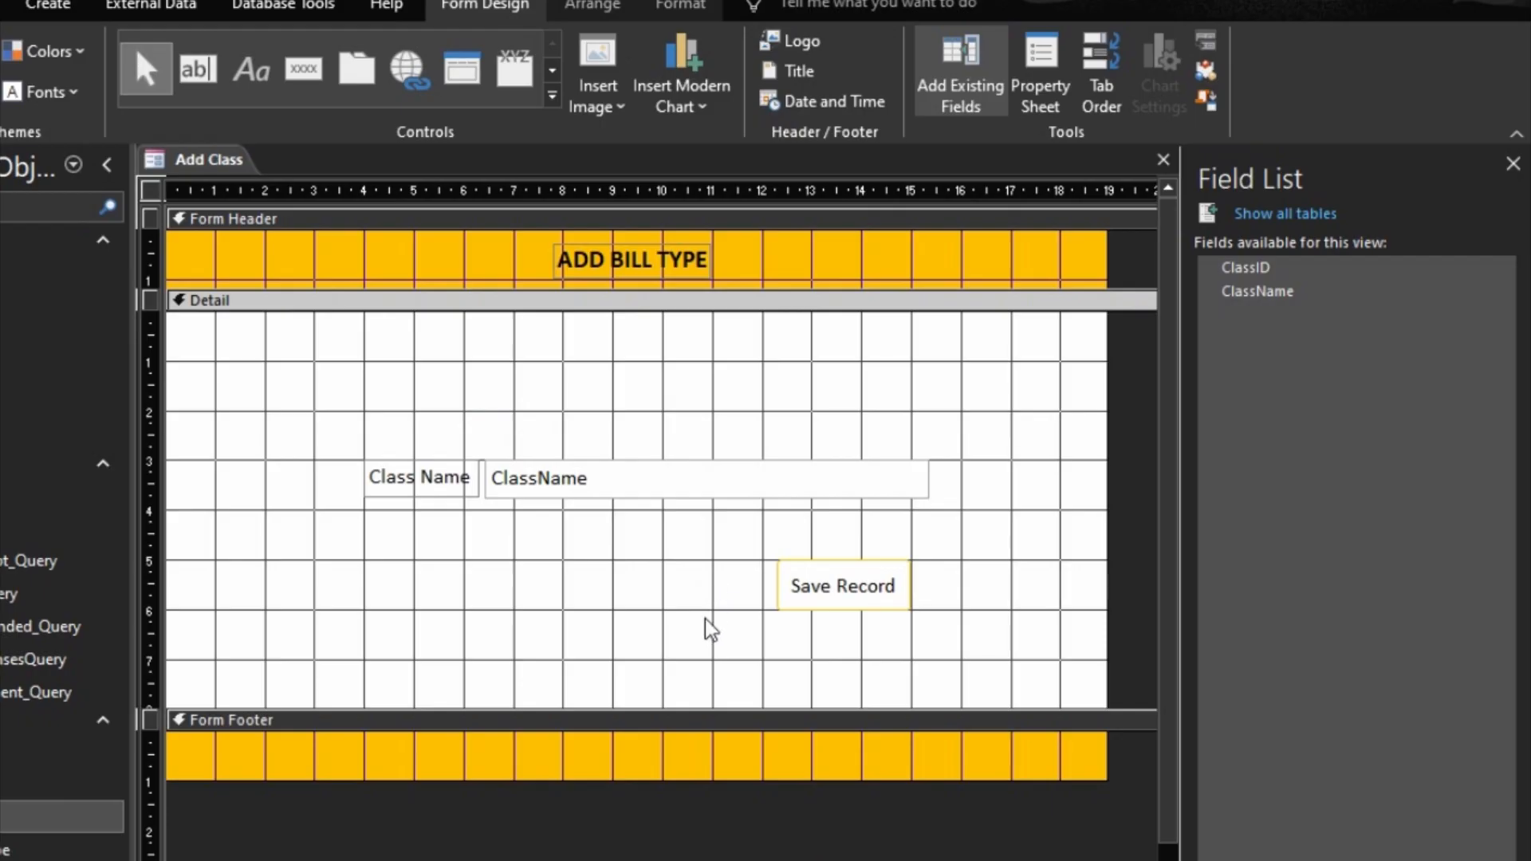
Step: Change the Form Header title to "ADD CLASS" and preview the form in Form view
click(624, 276)
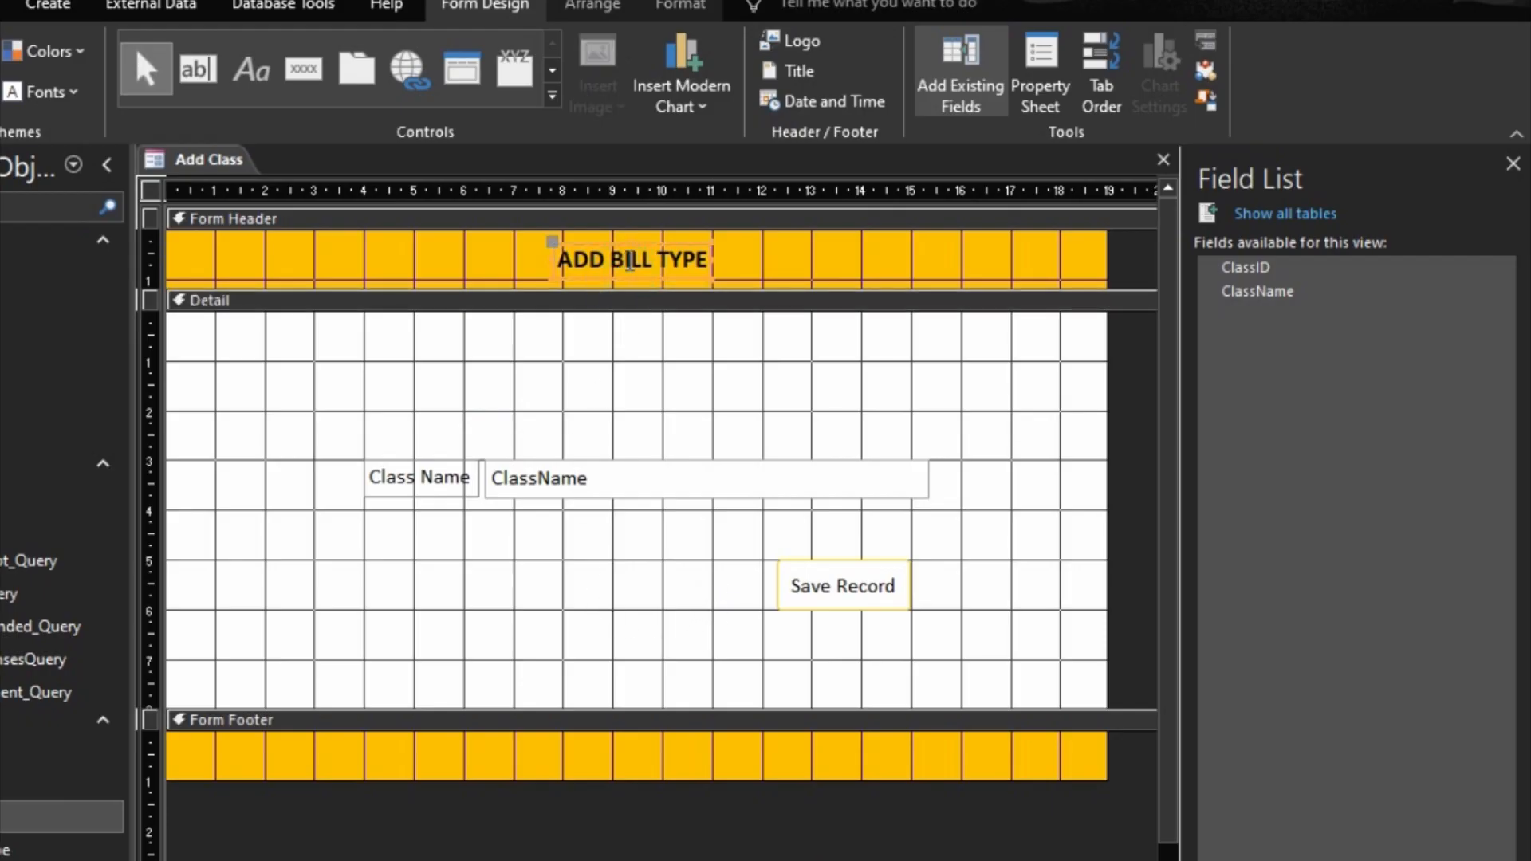
click(615, 258)
drag(608, 259, 775, 248)
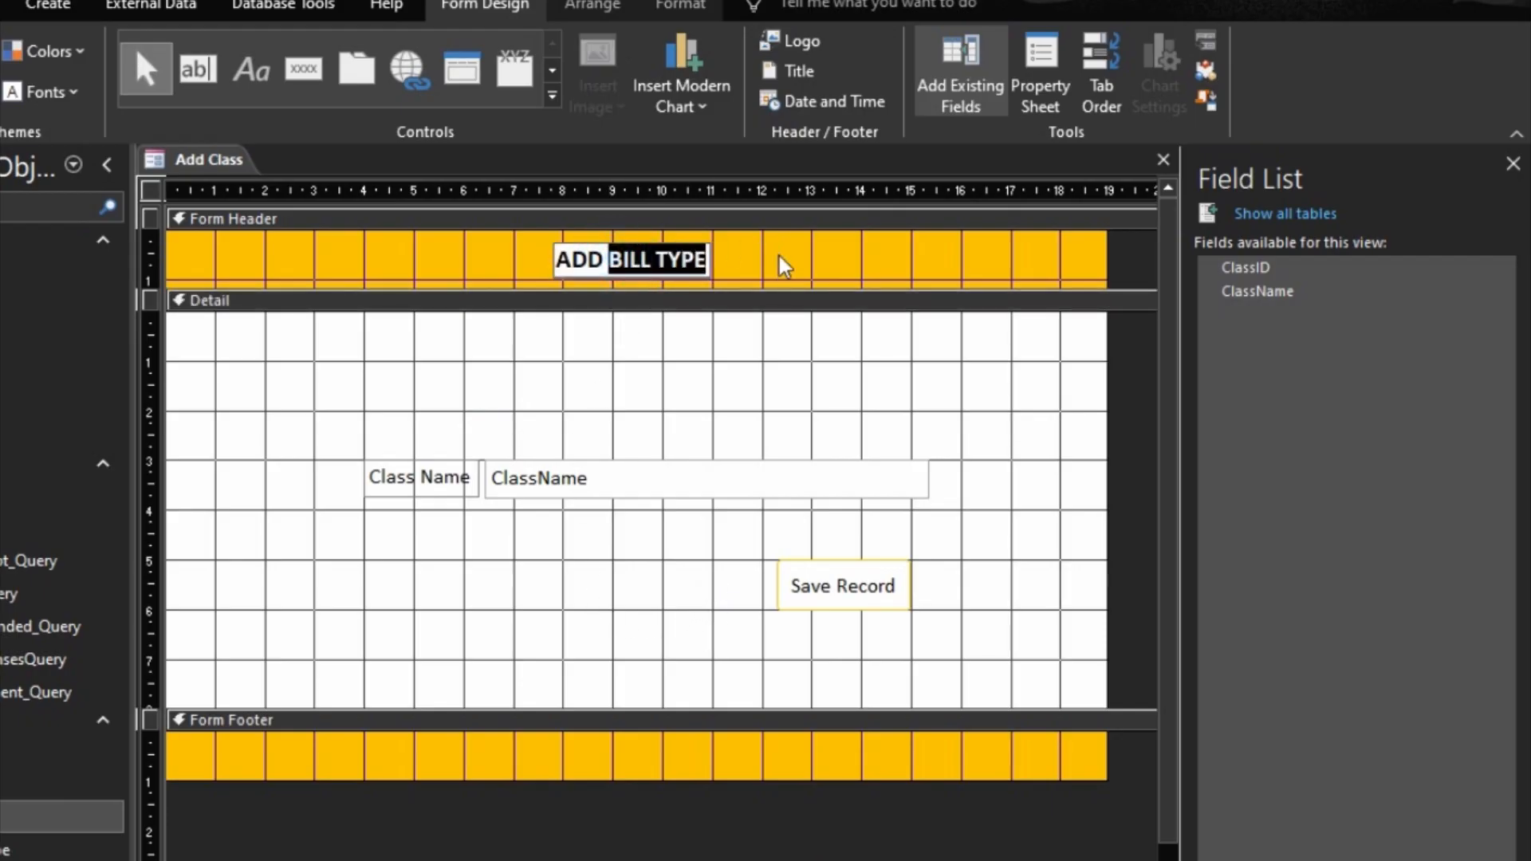
text(CL)
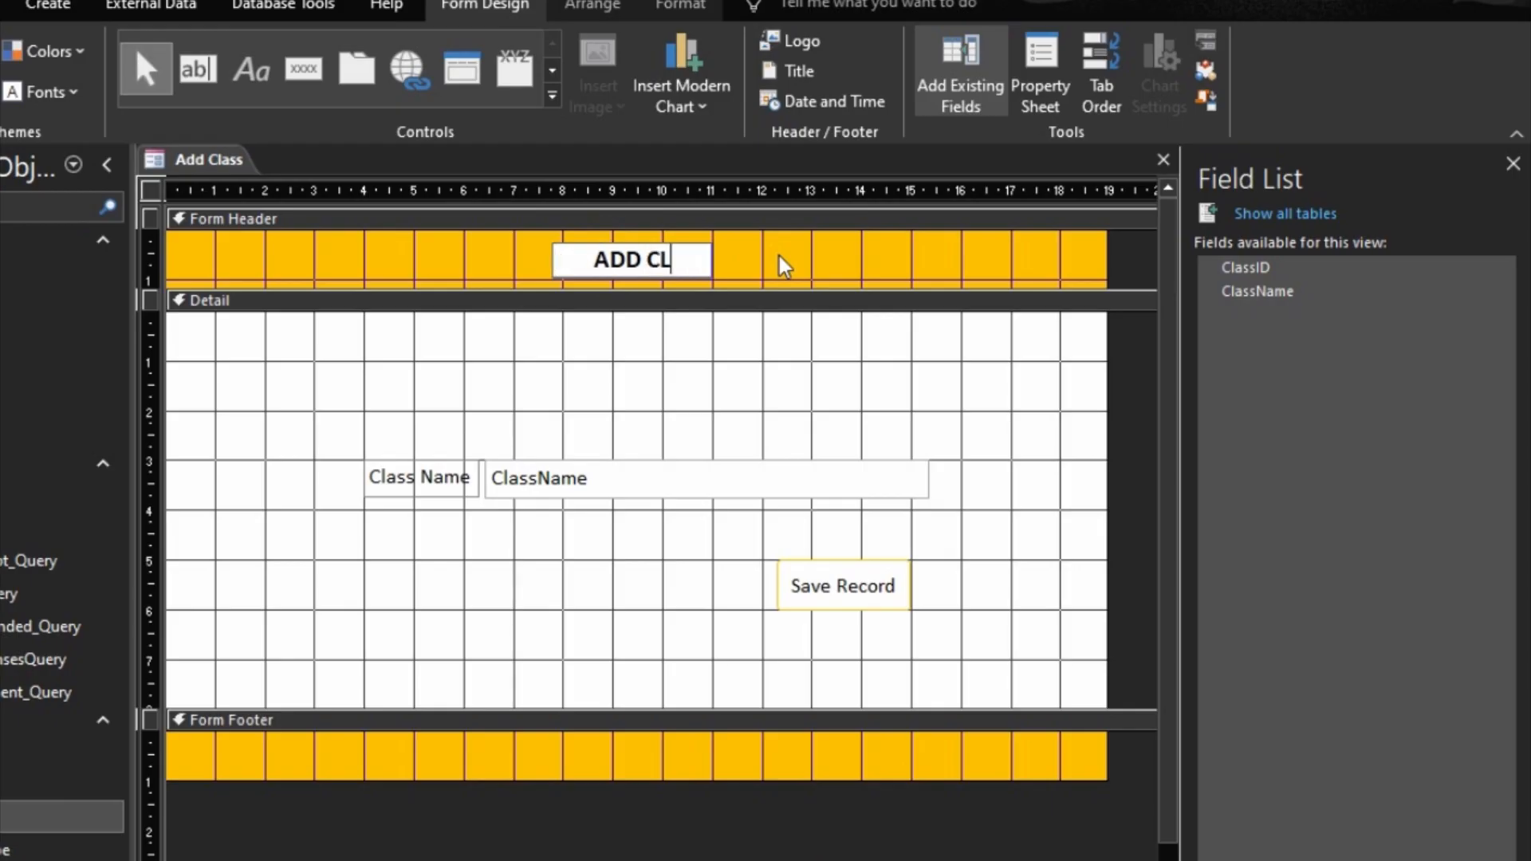
text(ASS)
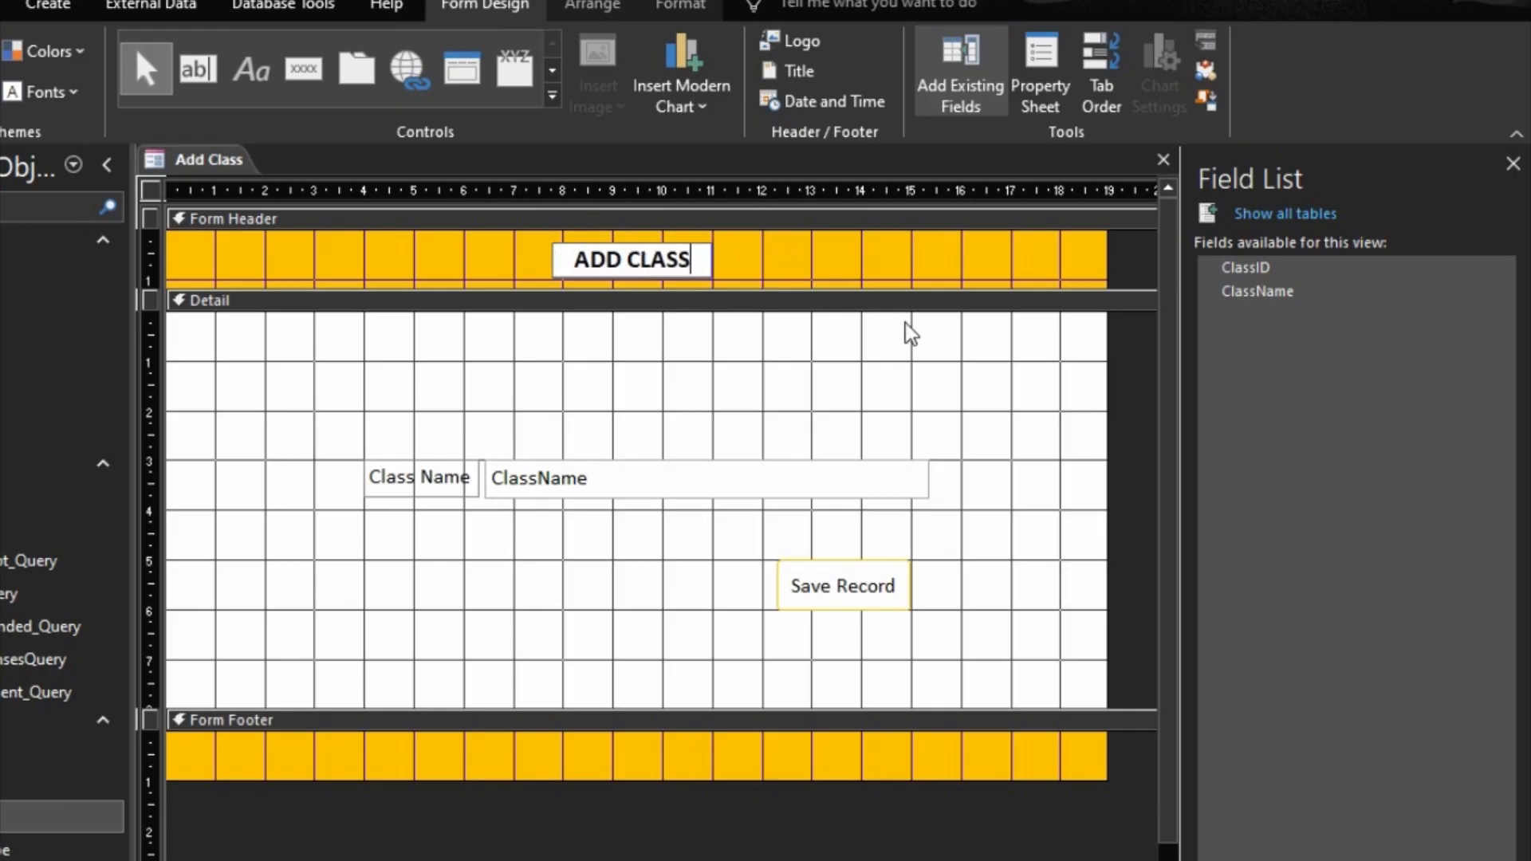
click(912, 278)
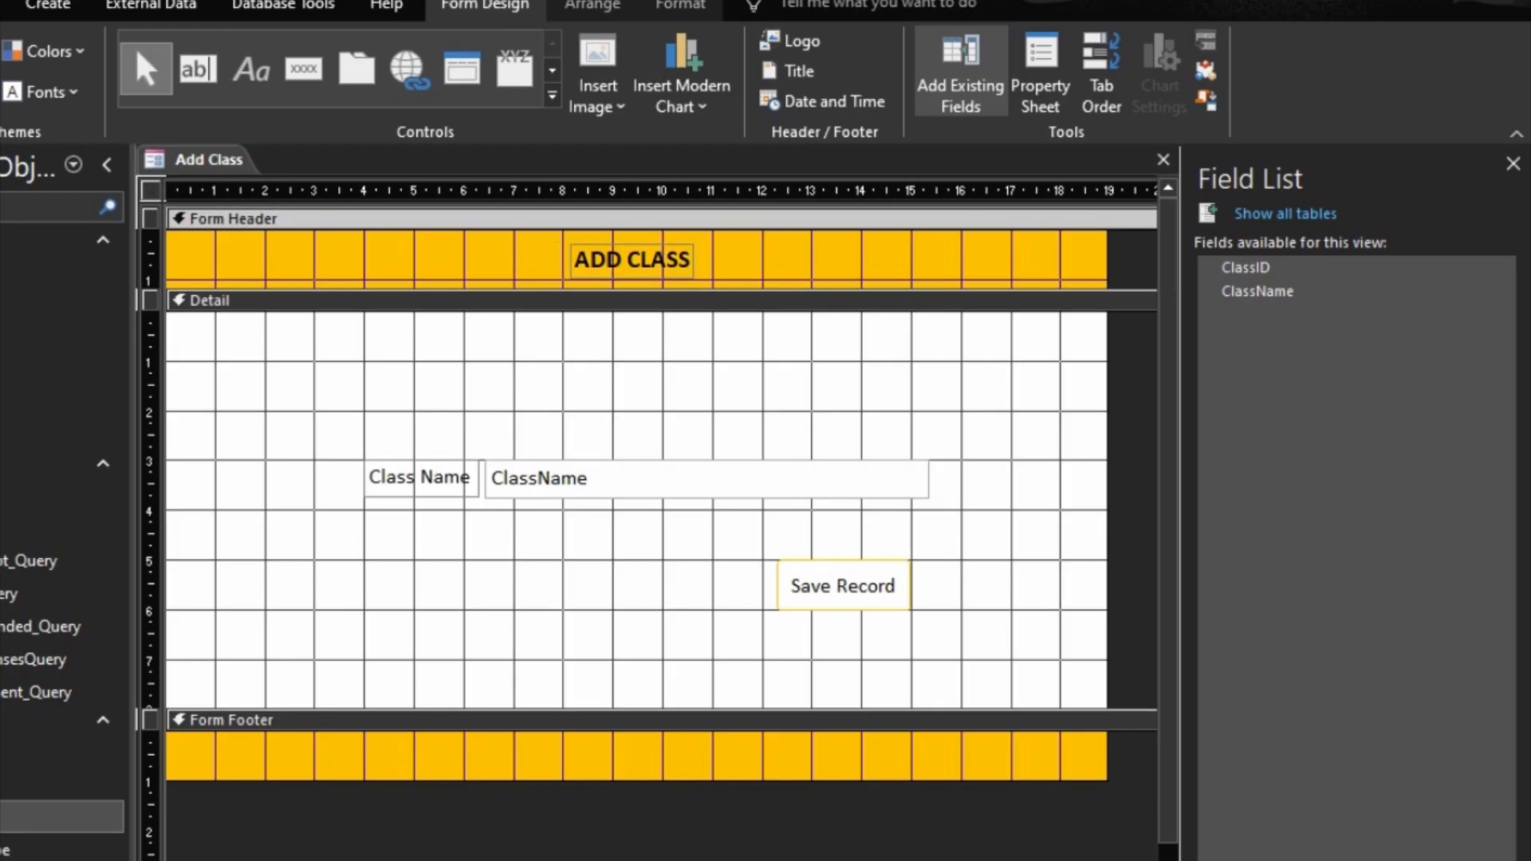
key(F5)
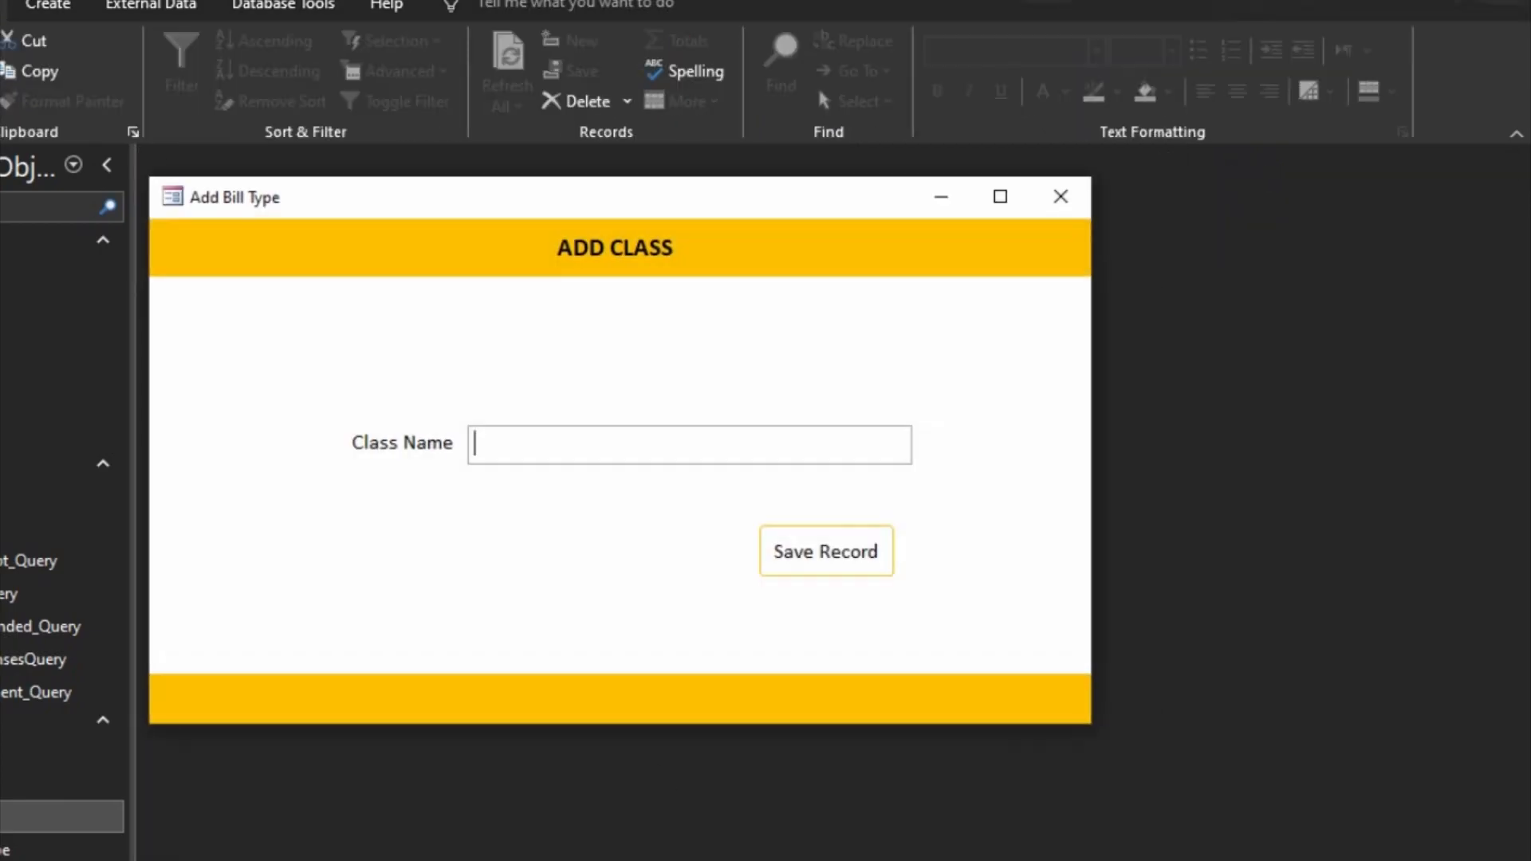
Step: Save the Add Class form's design changes on closing, and reopen the form briefly to check it
click(1060, 197)
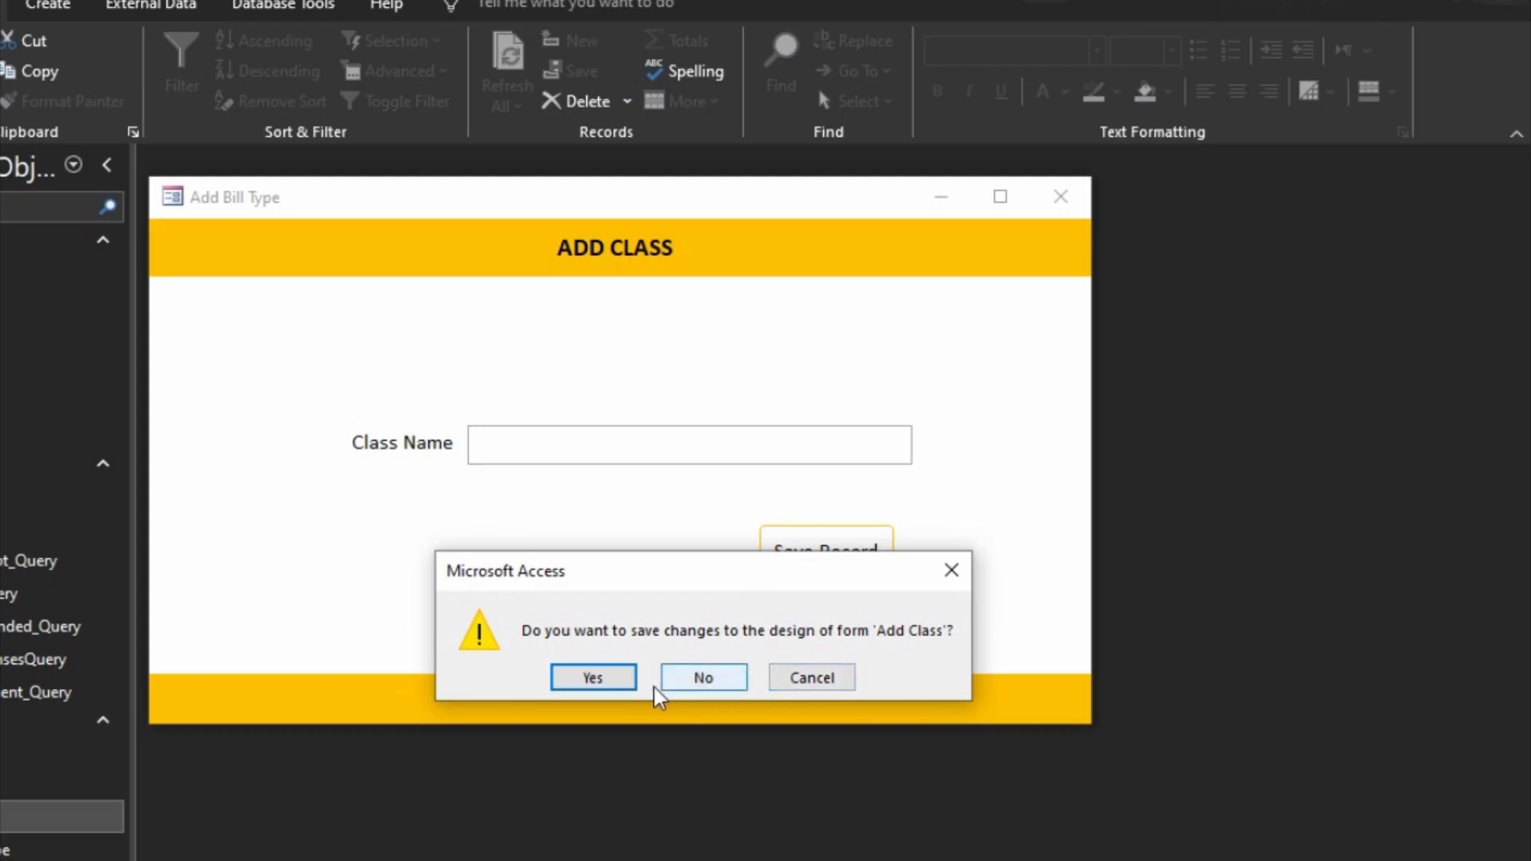
click(594, 677)
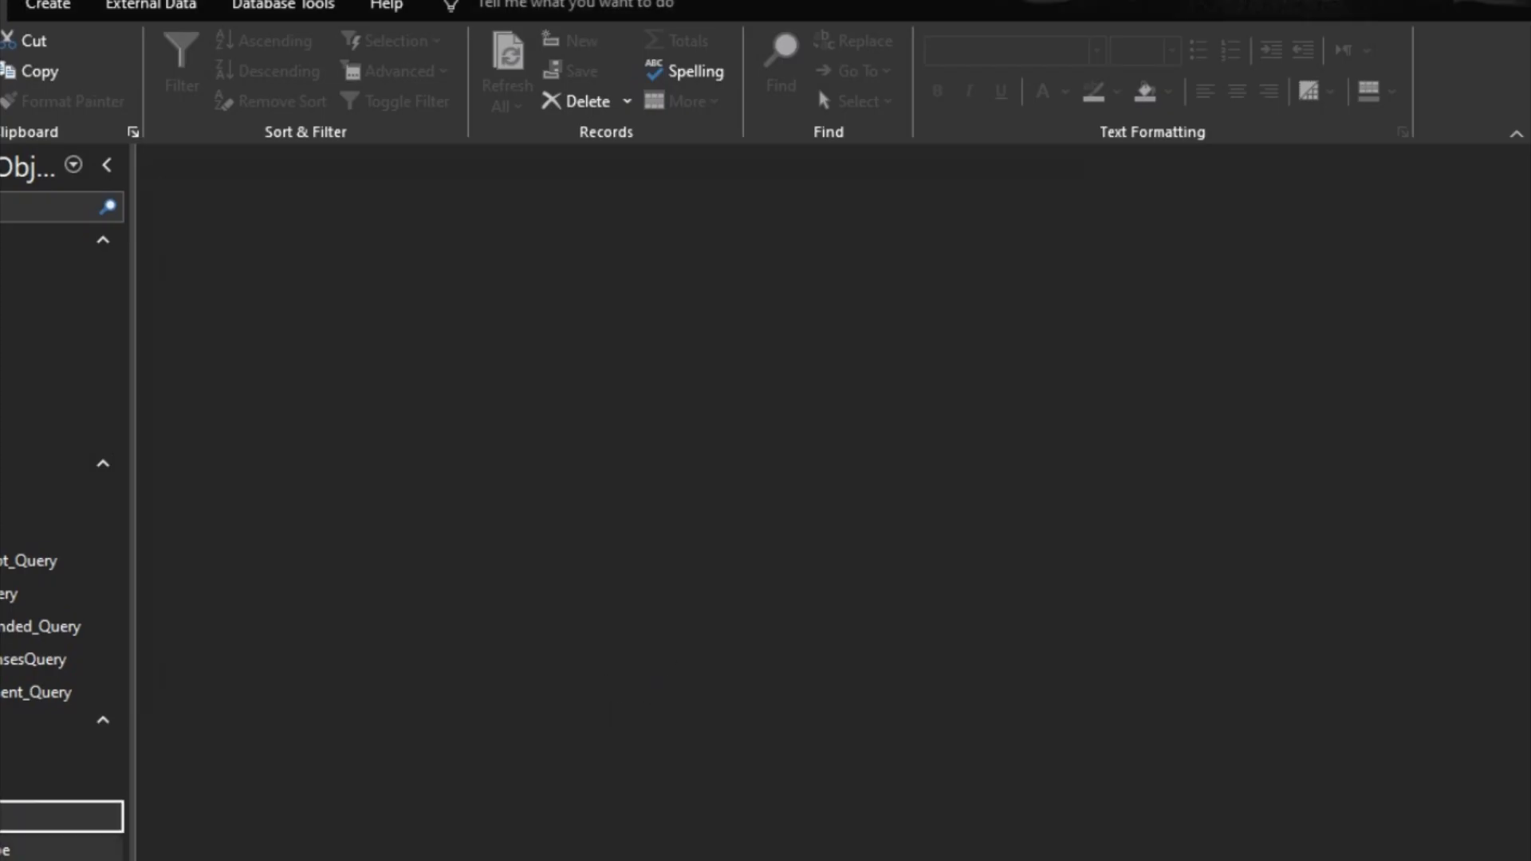
double_click(24, 816)
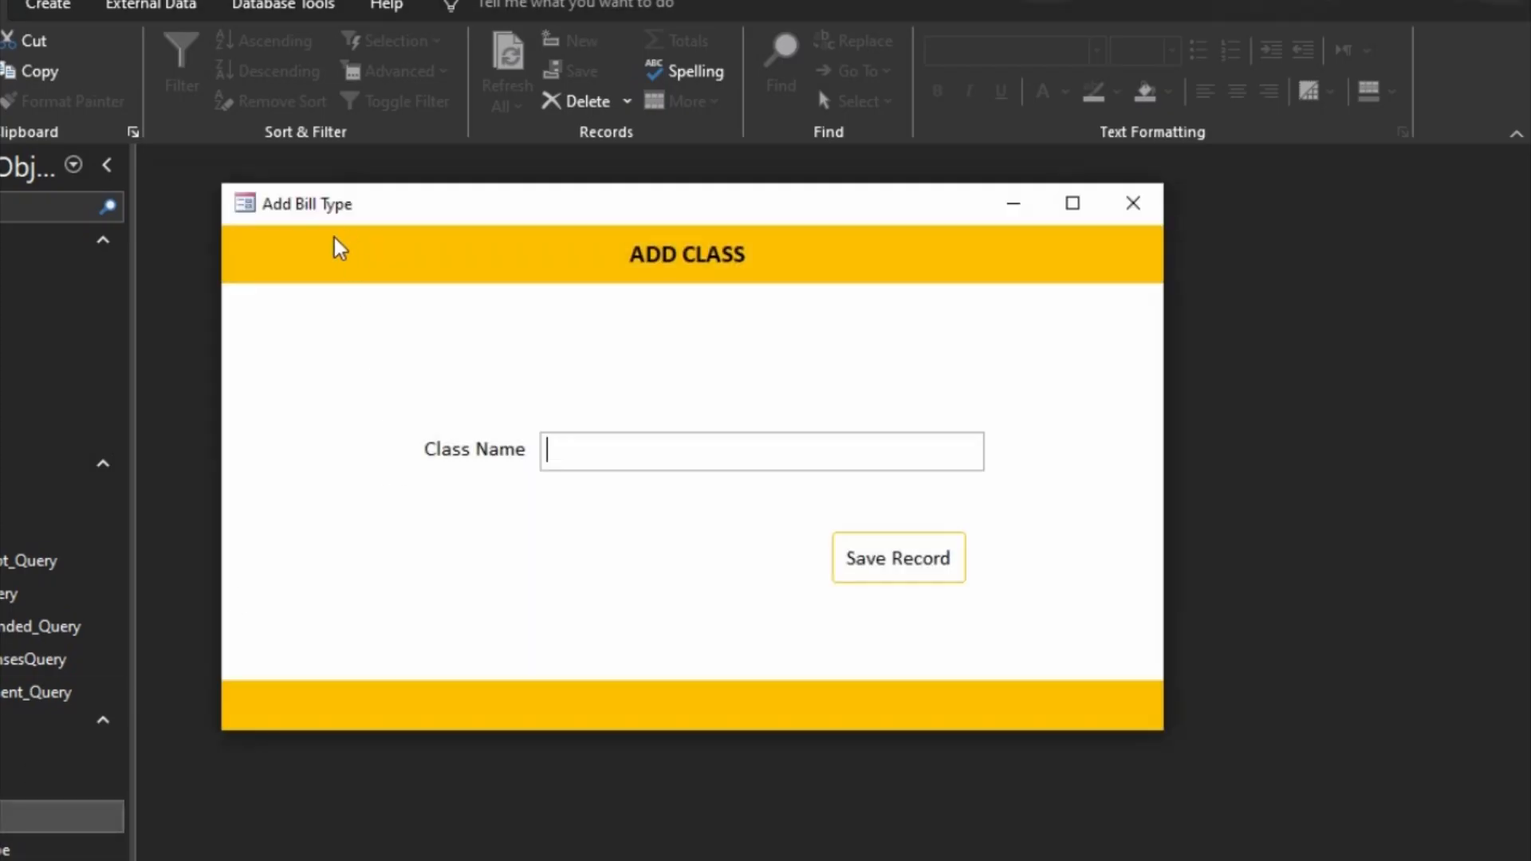
click(1133, 203)
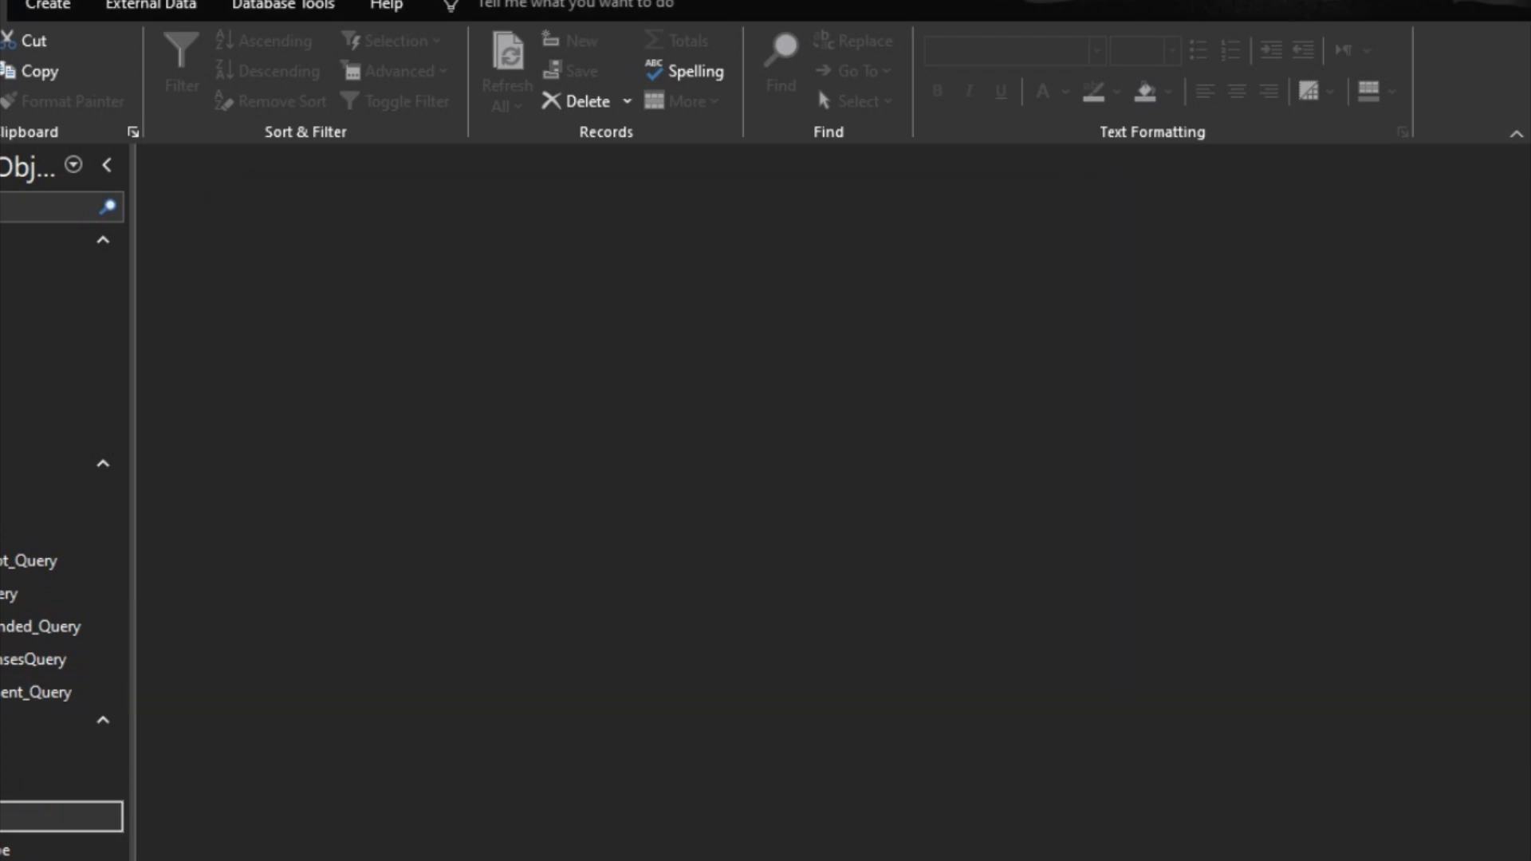
Step: Reopen the Add Class form in Design view and set the form's Caption property to "Add Class"
double_click(8, 817)
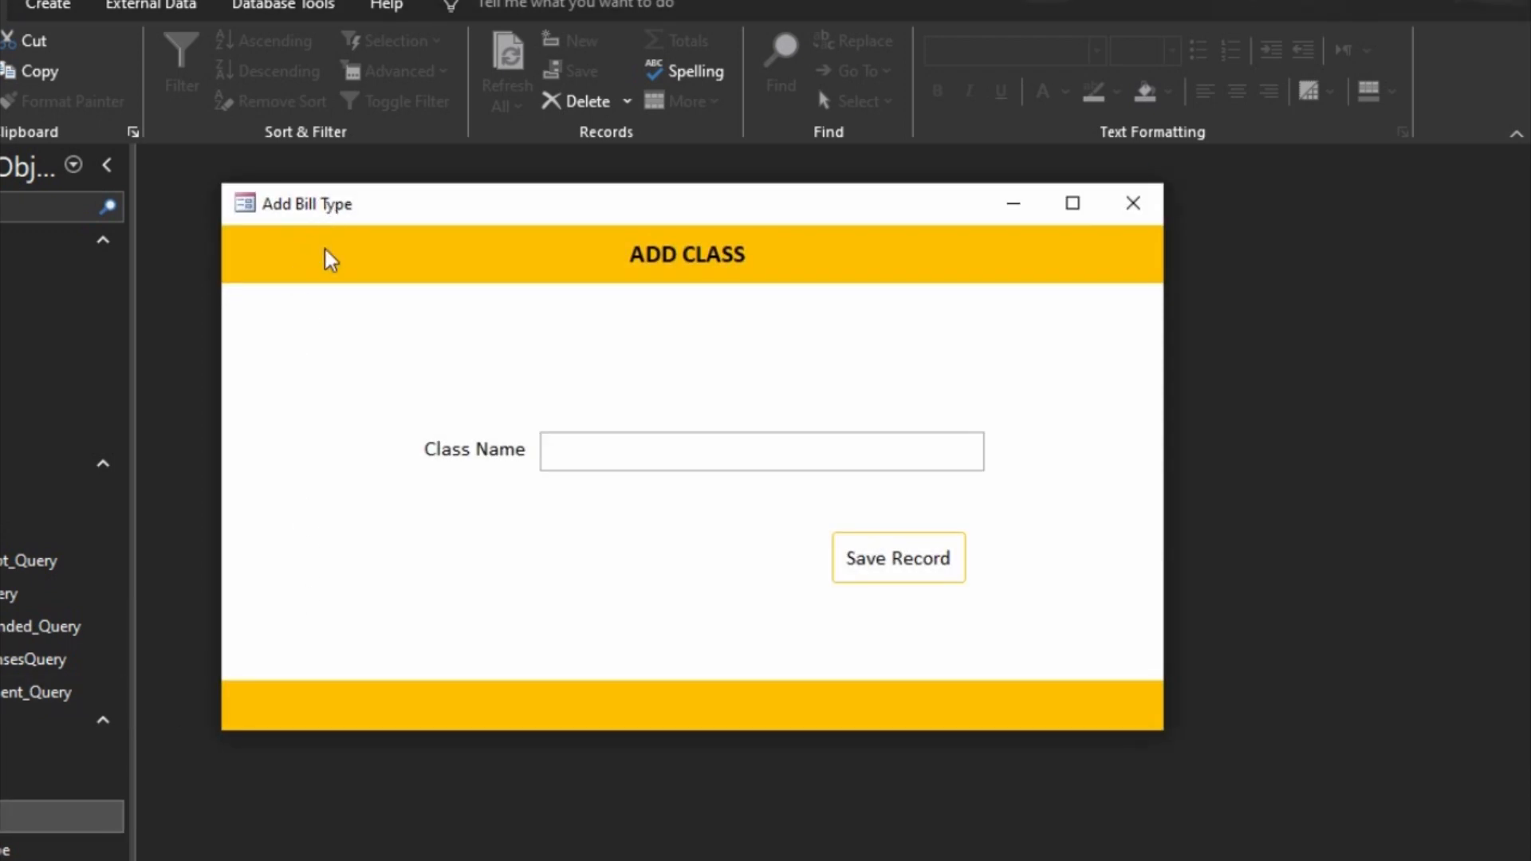
click(1023, 540)
right_click(1022, 541)
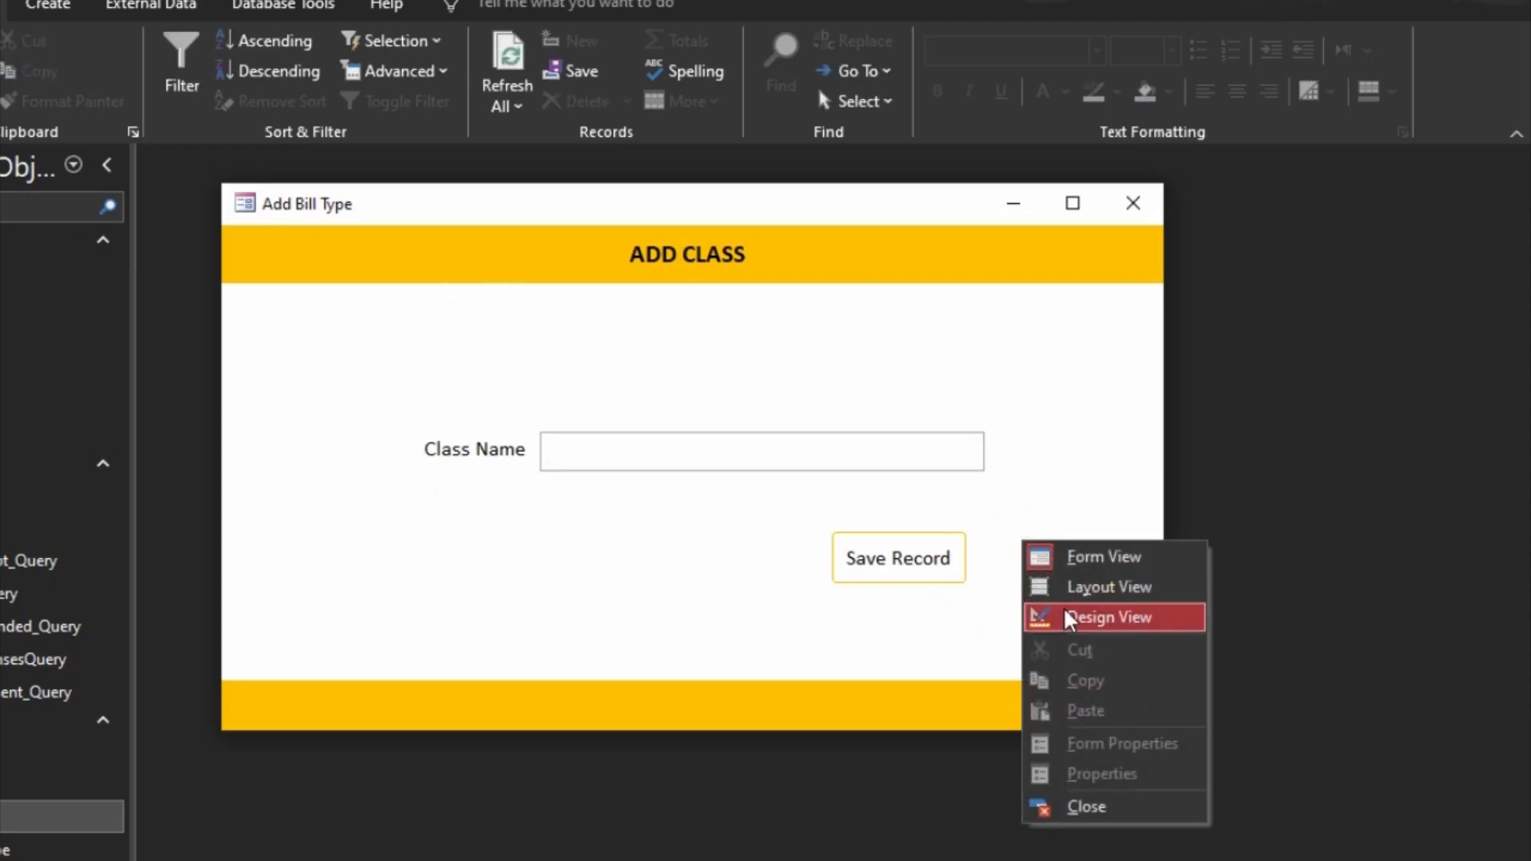
click(1065, 613)
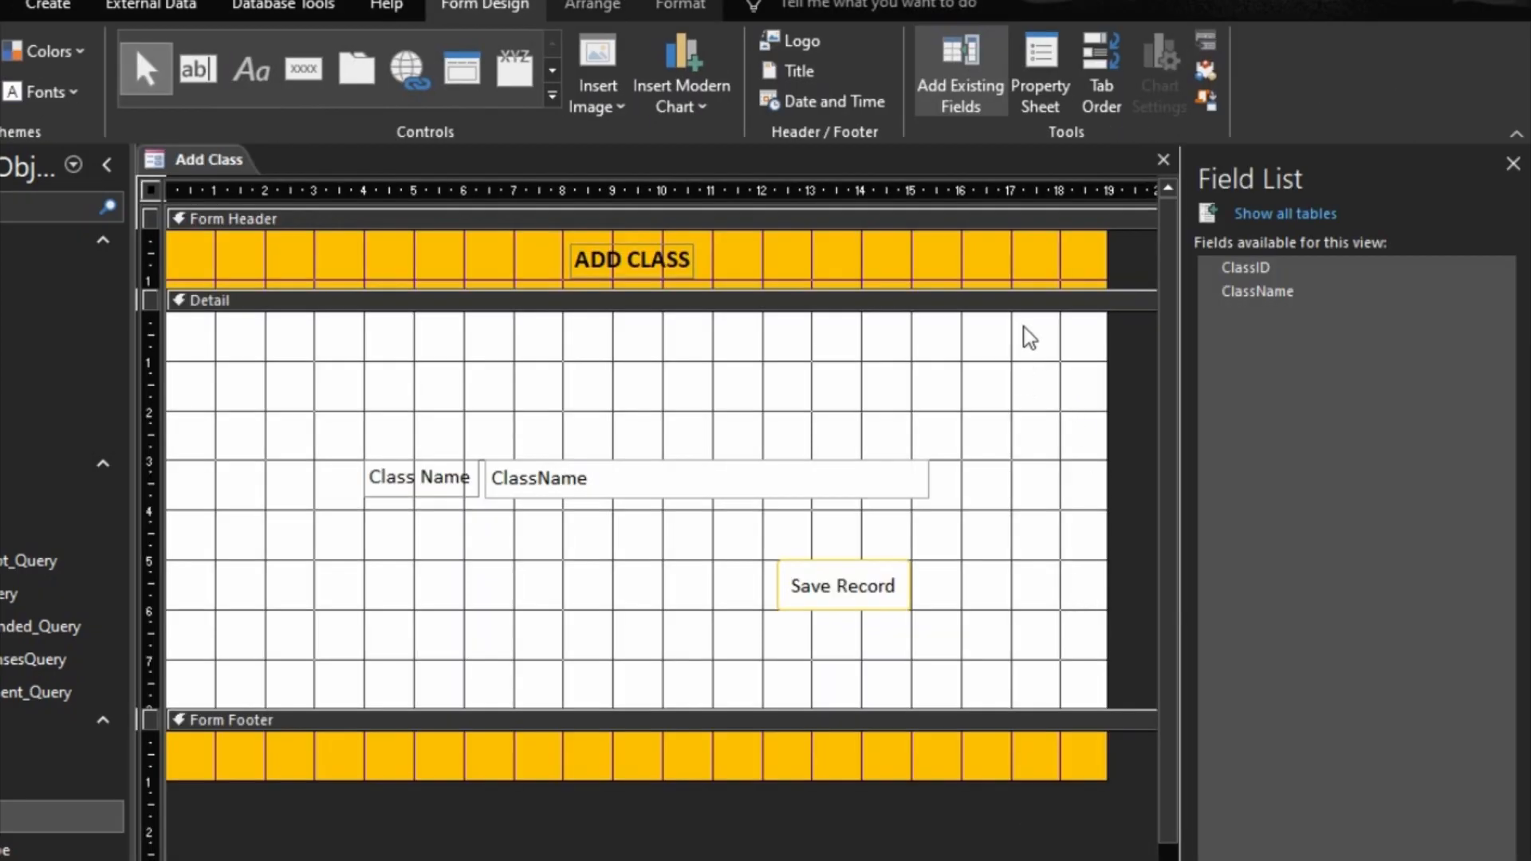
double_click(151, 186)
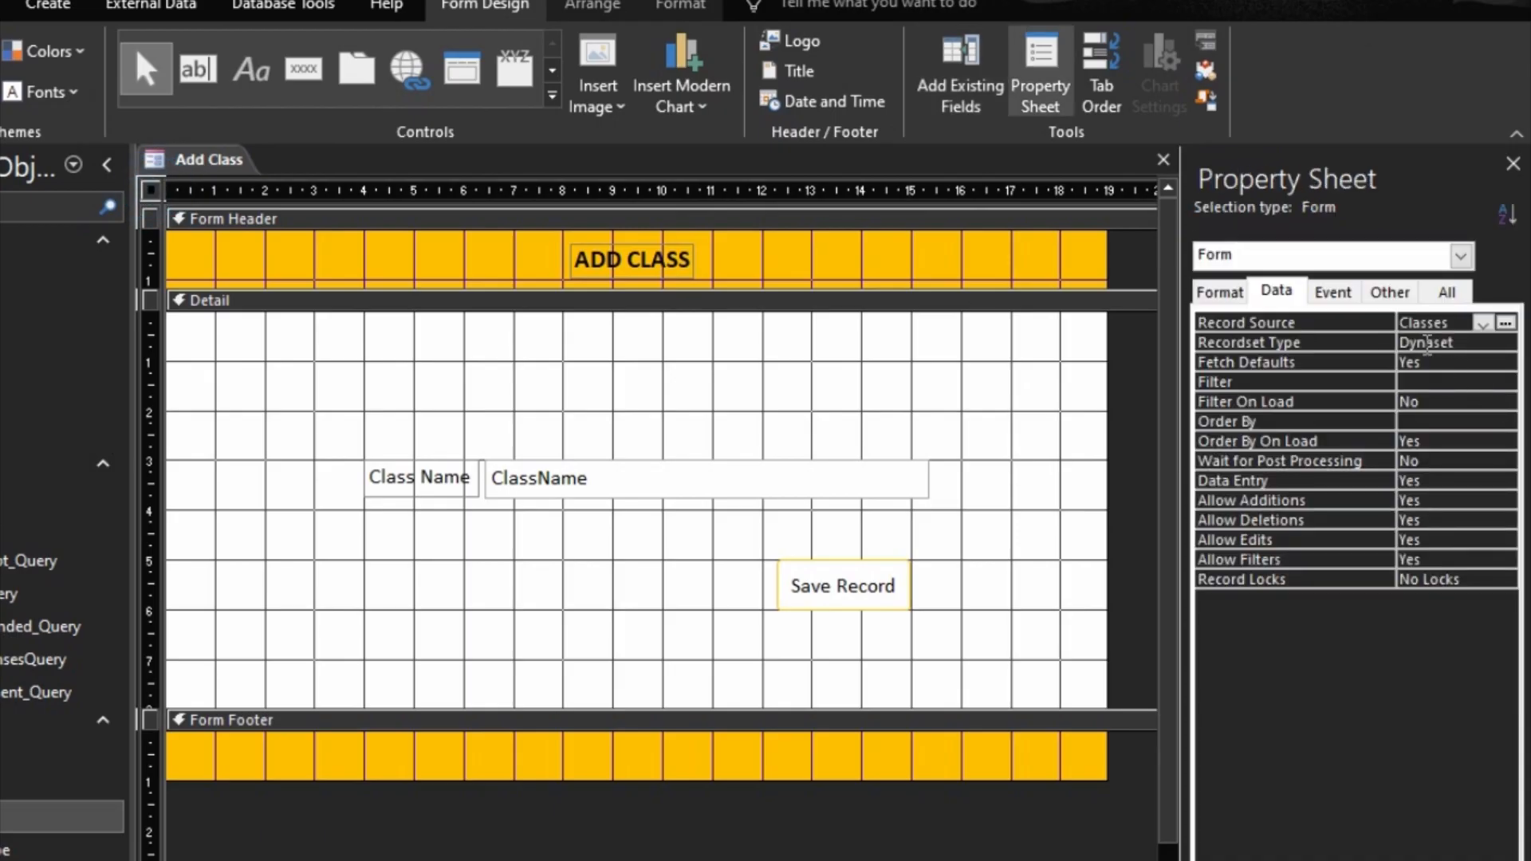
click(1220, 292)
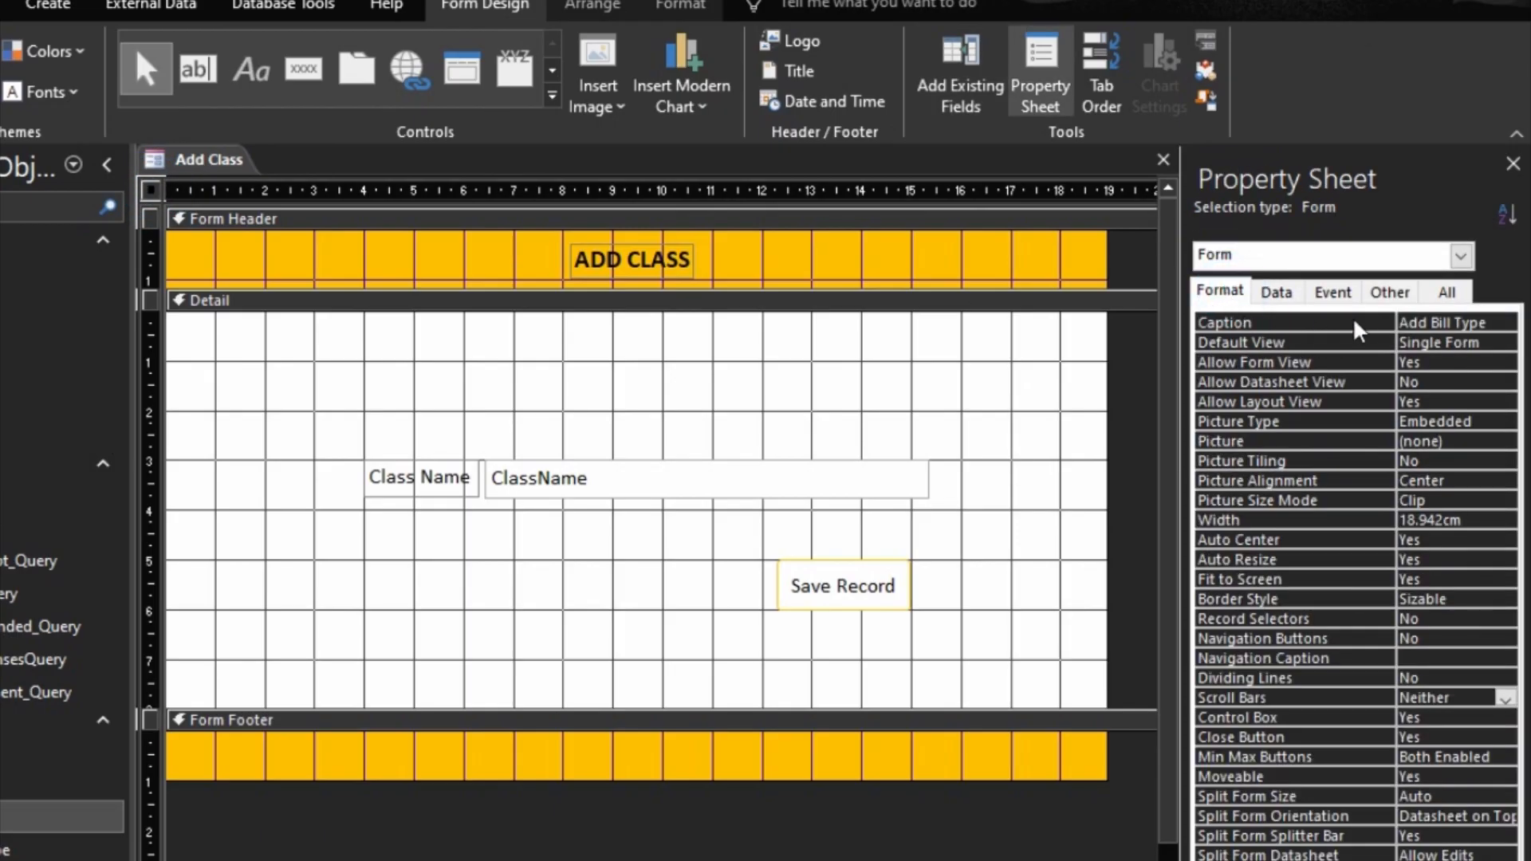
click(1430, 322)
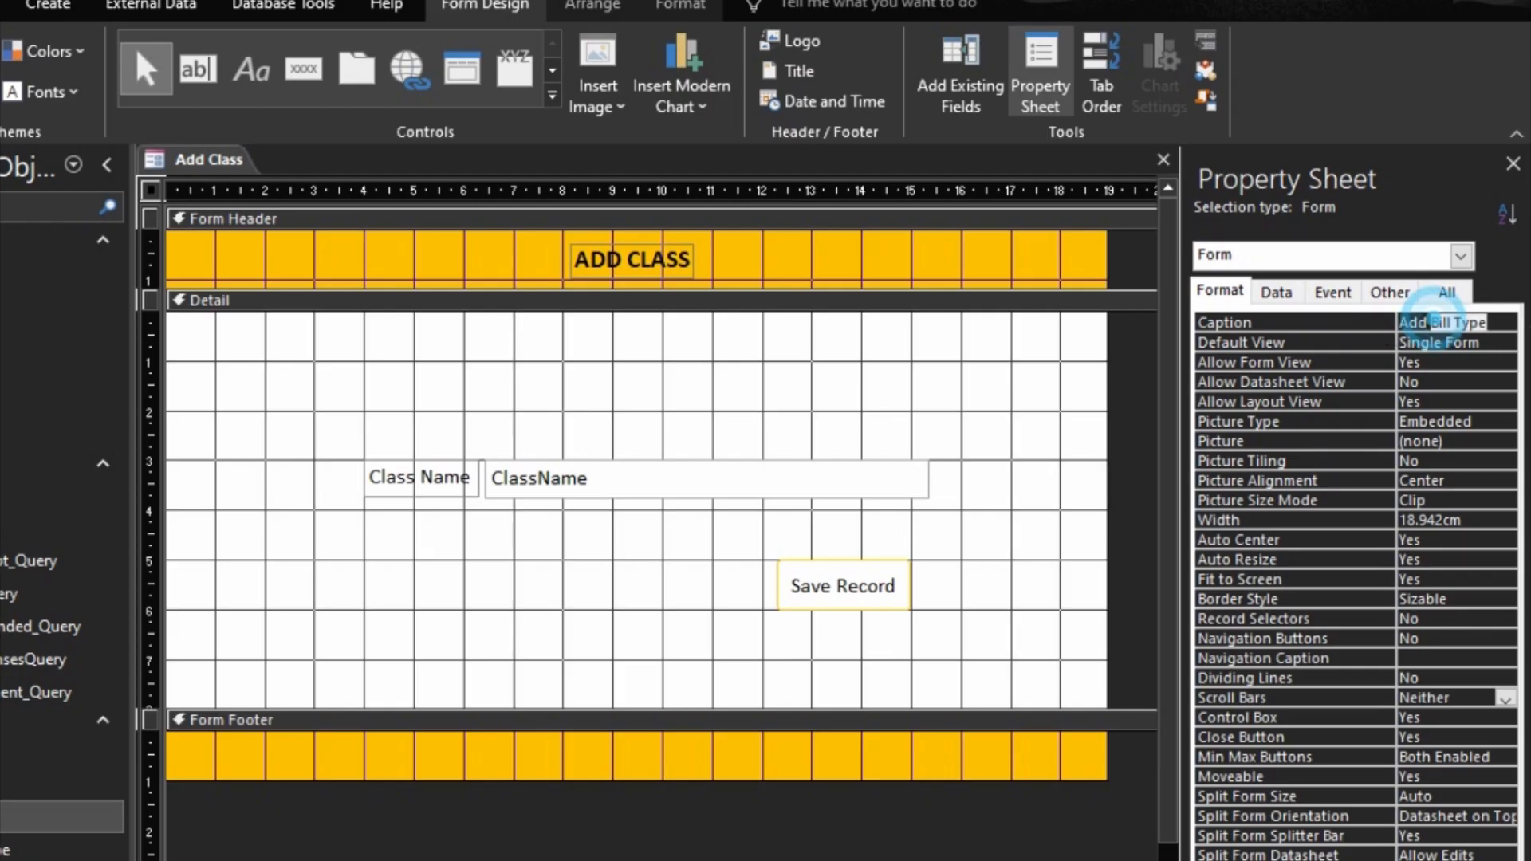
drag(1431, 322, 1528, 327)
text(Class)
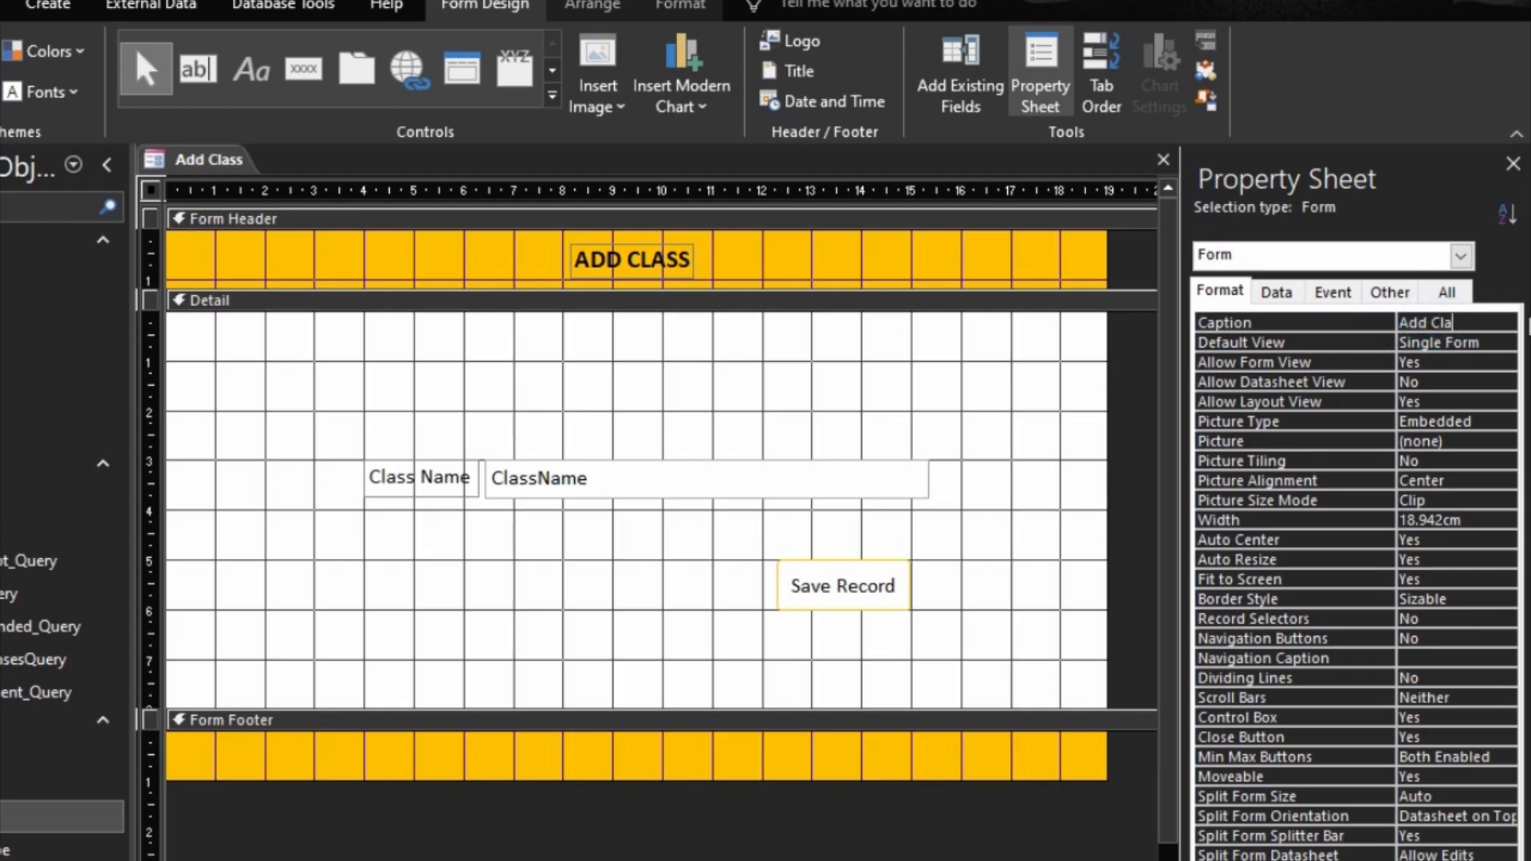
click(1365, 322)
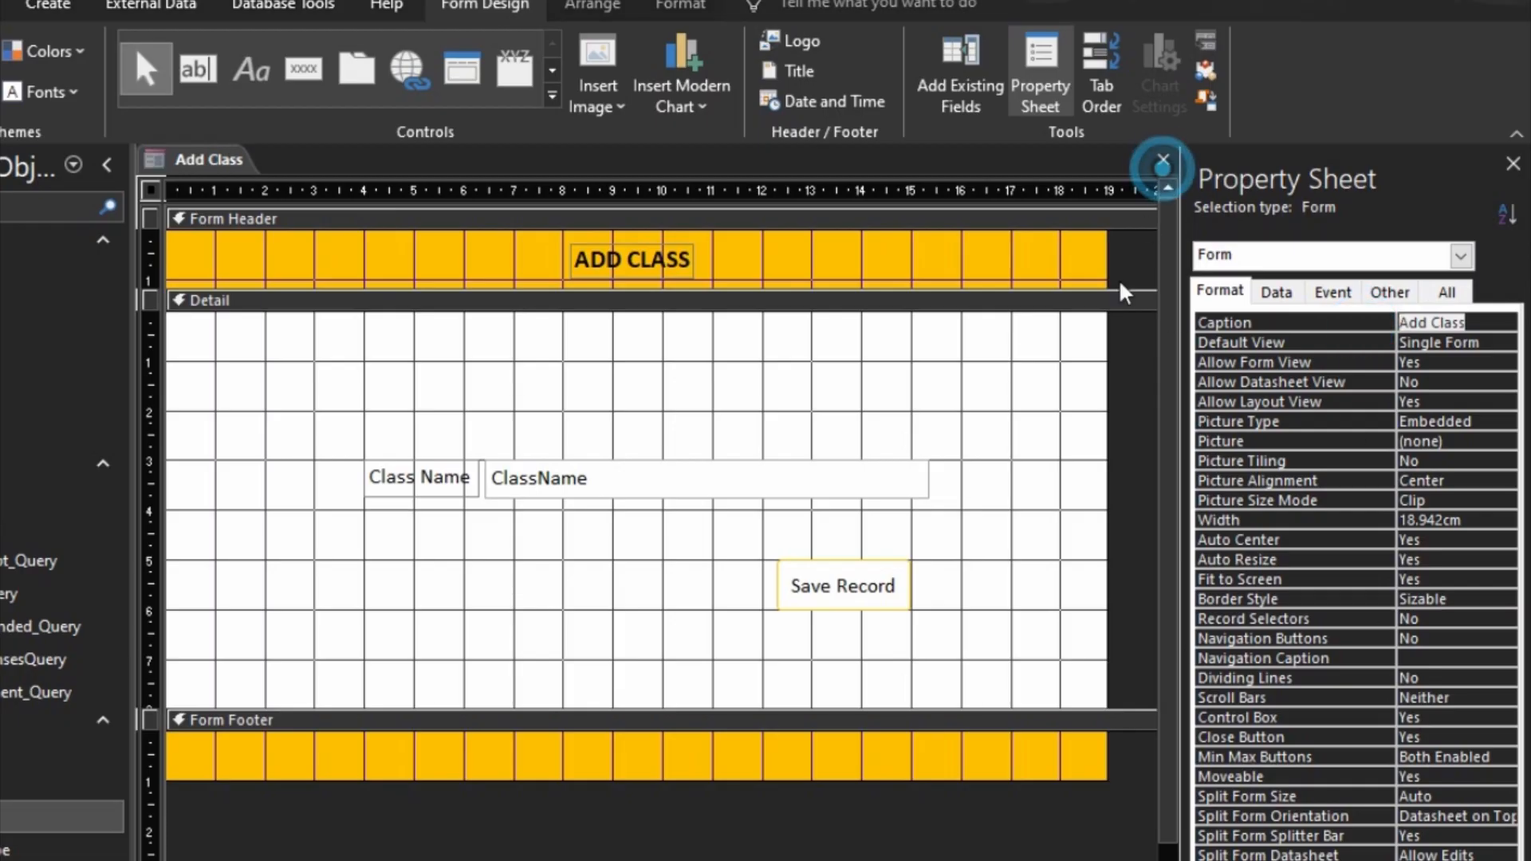
Step: Save and close the Add Class form, and reopen it briefly to check its window caption
click(1164, 160)
click(567, 670)
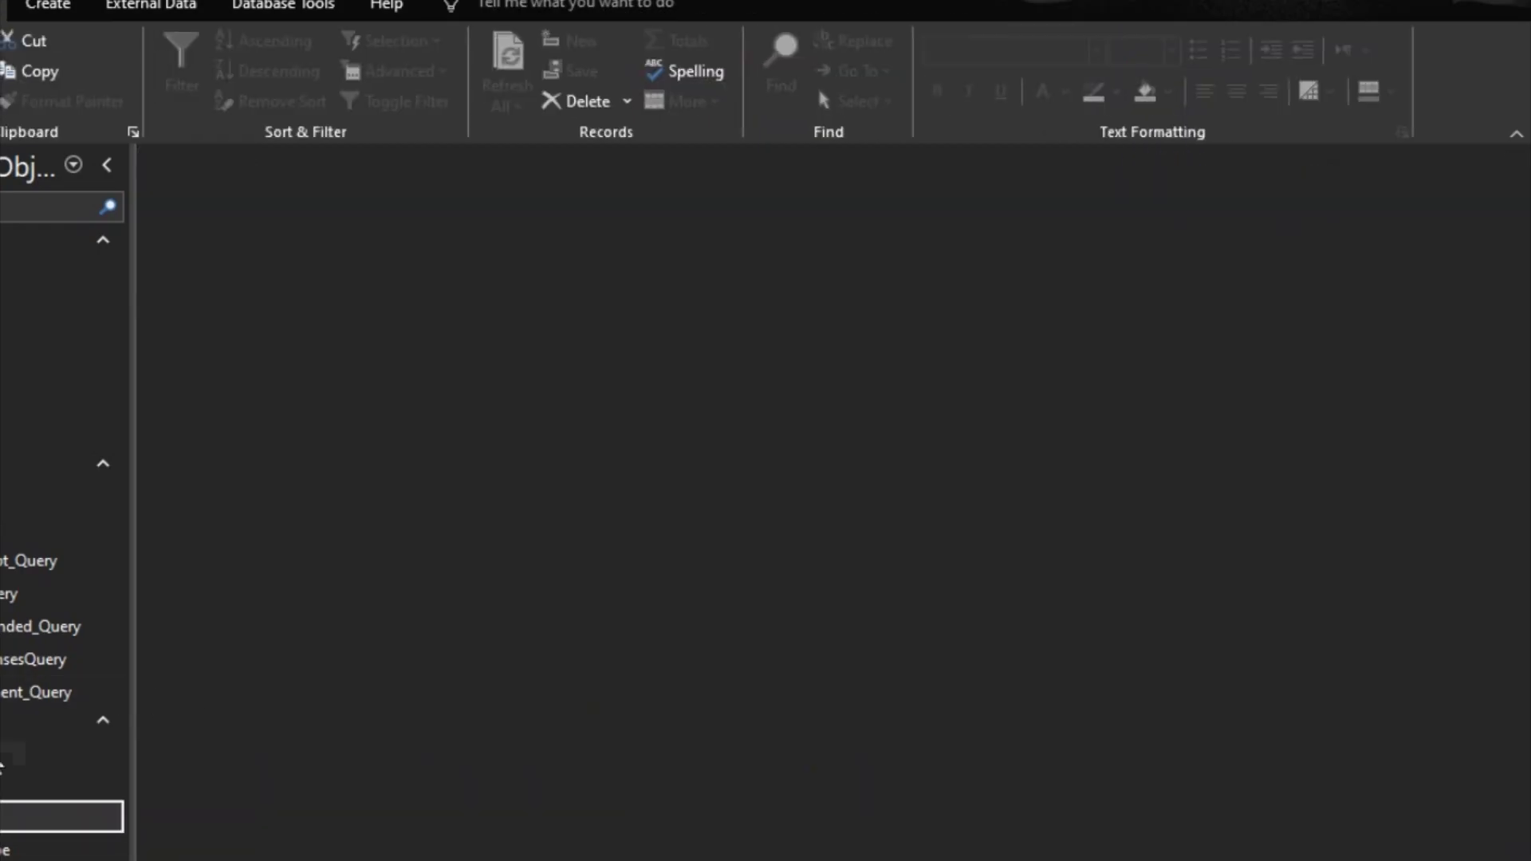
double_click(112, 810)
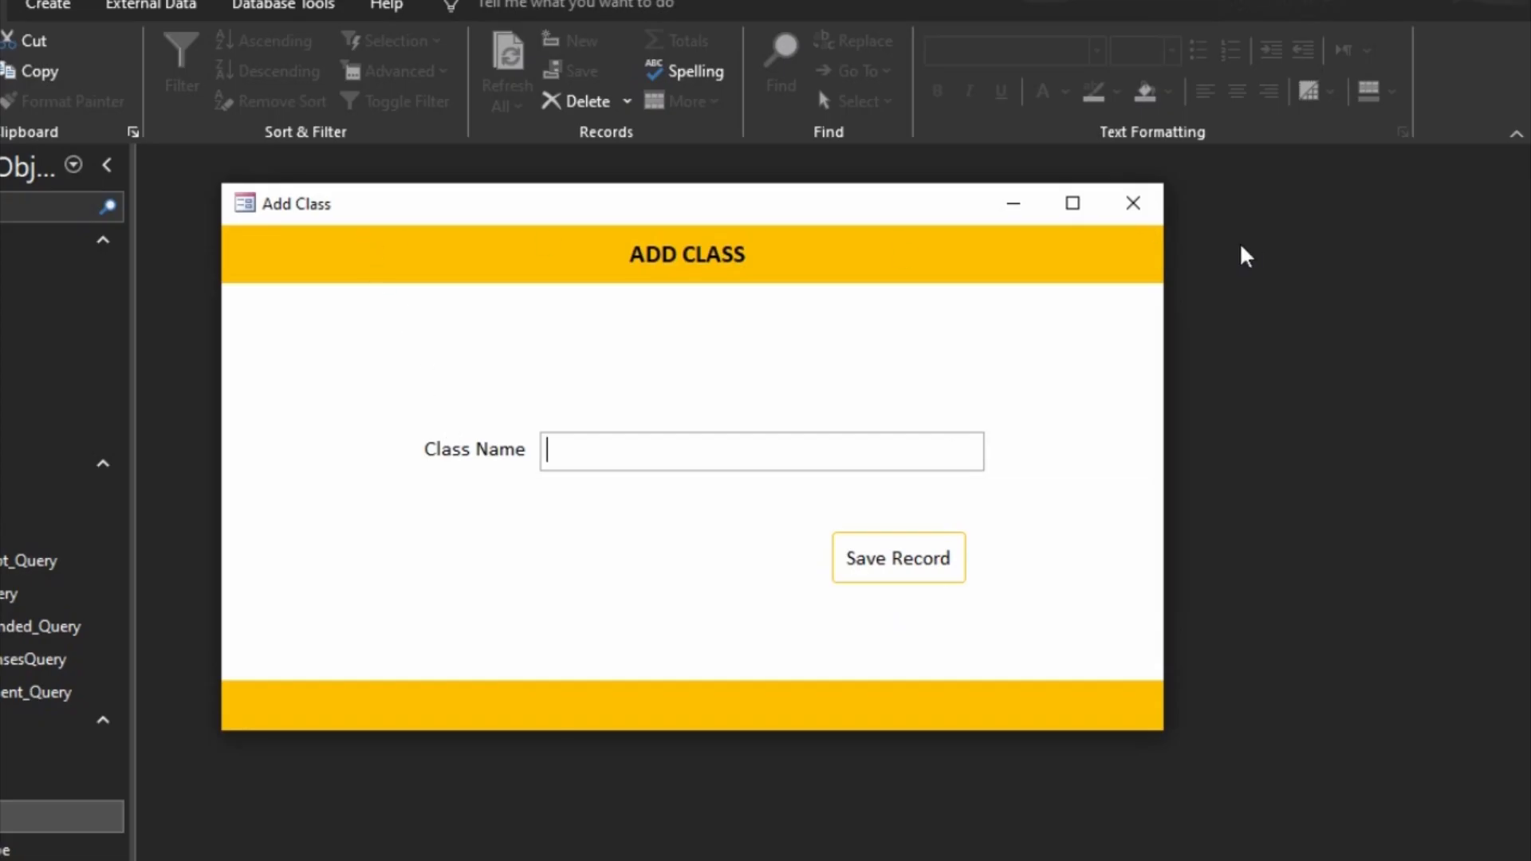
click(1132, 203)
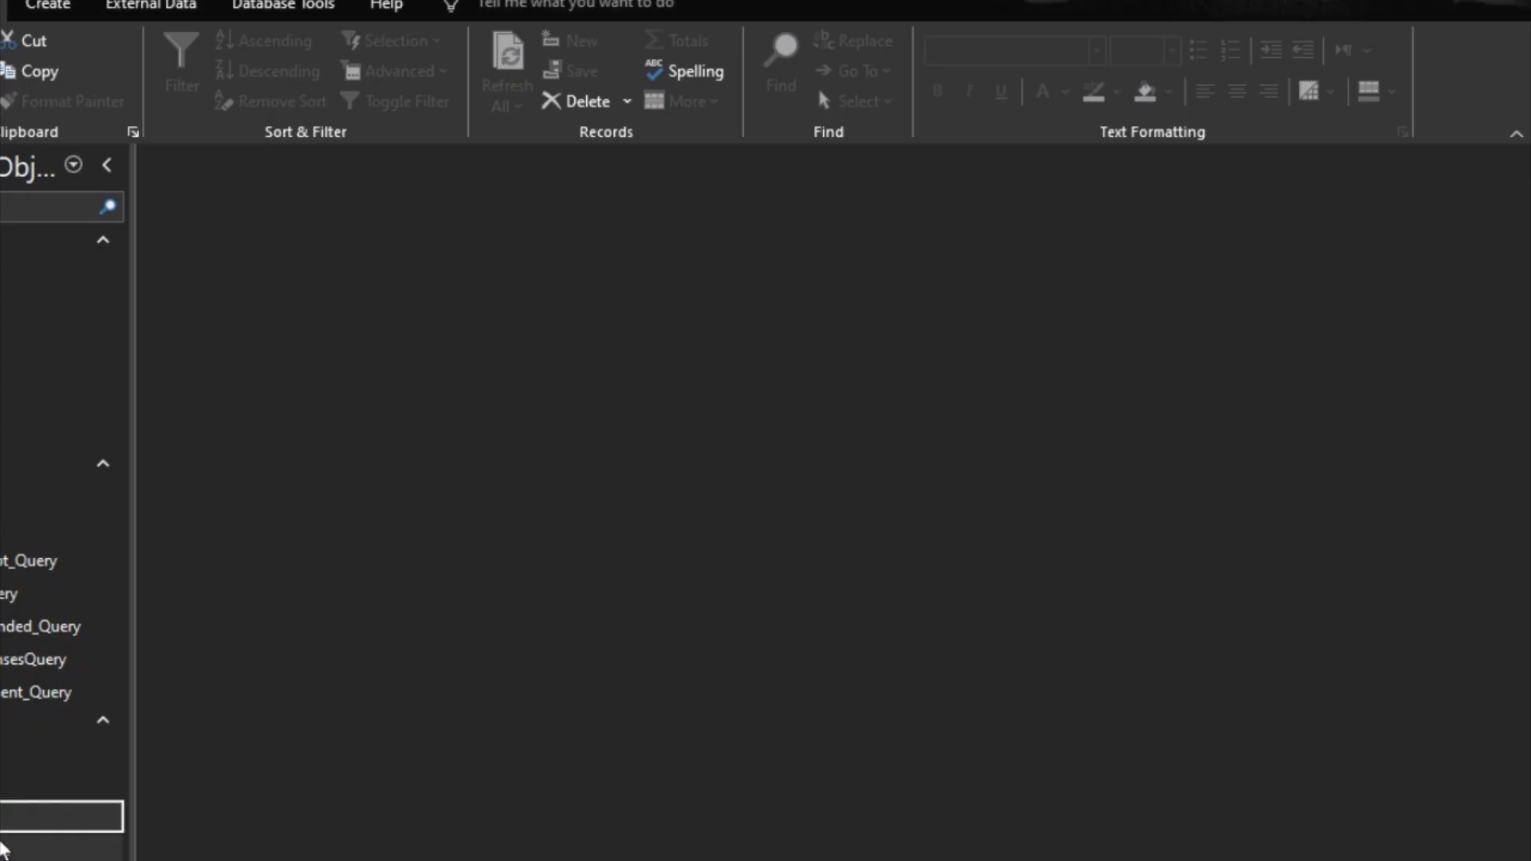
Step: Paste a copy of the All Billing Type form under the name "All Classes"
click(3, 784)
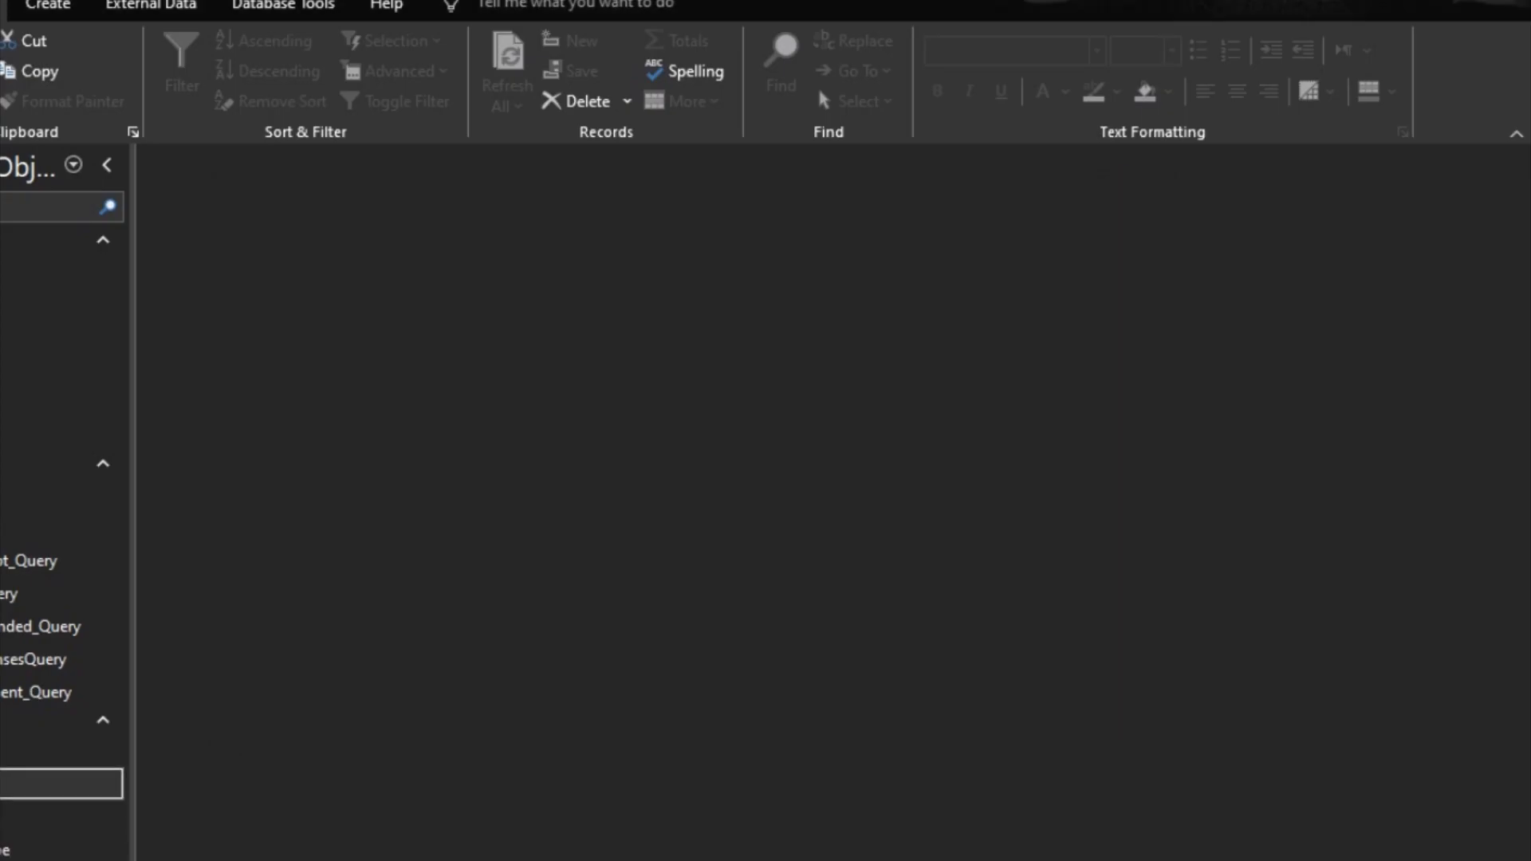
click(4, 849)
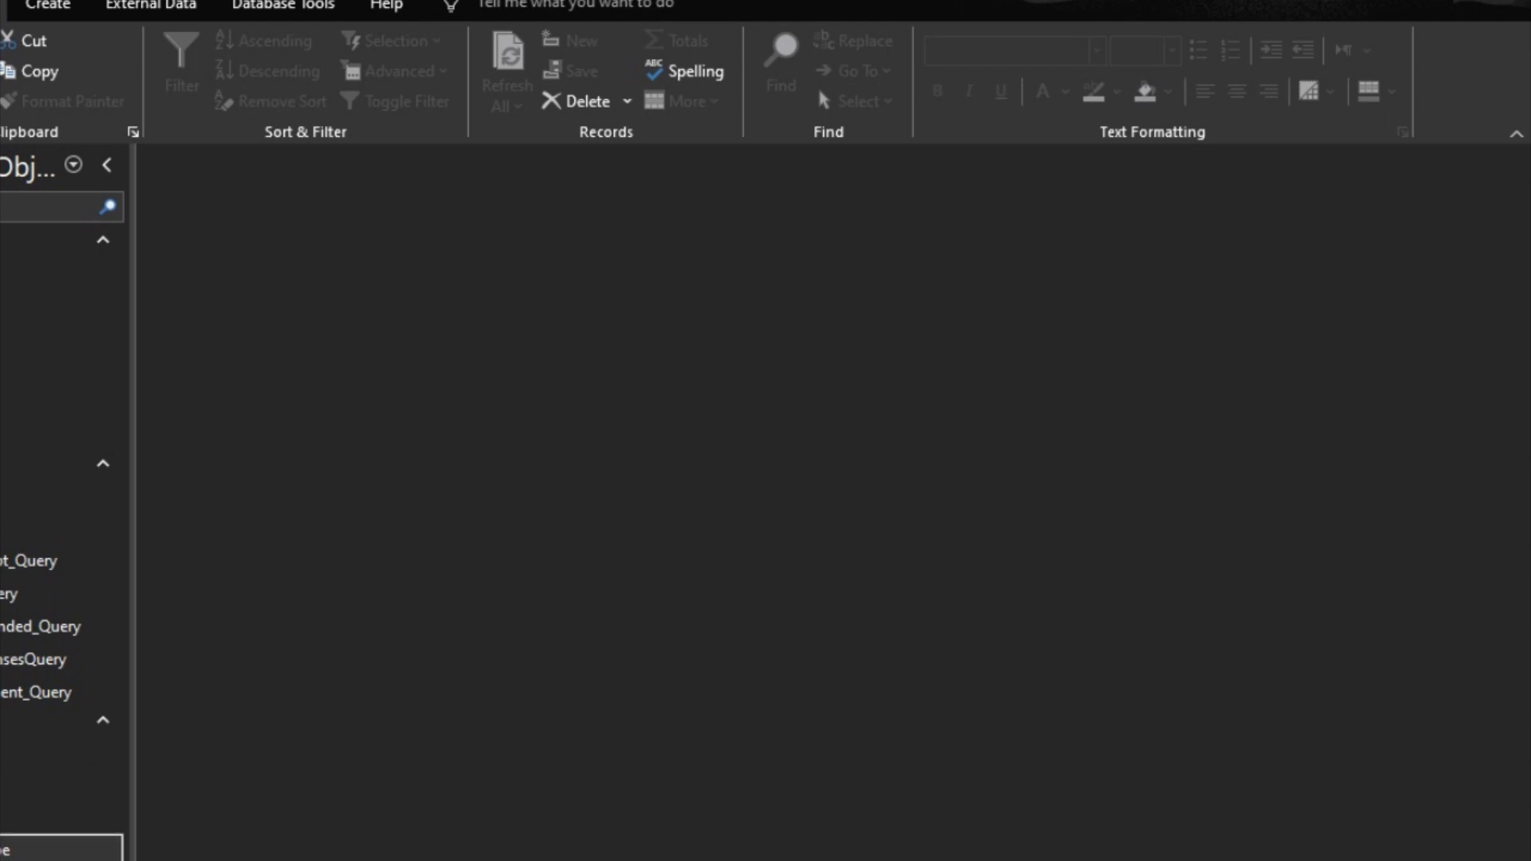
key(ctrl+v)
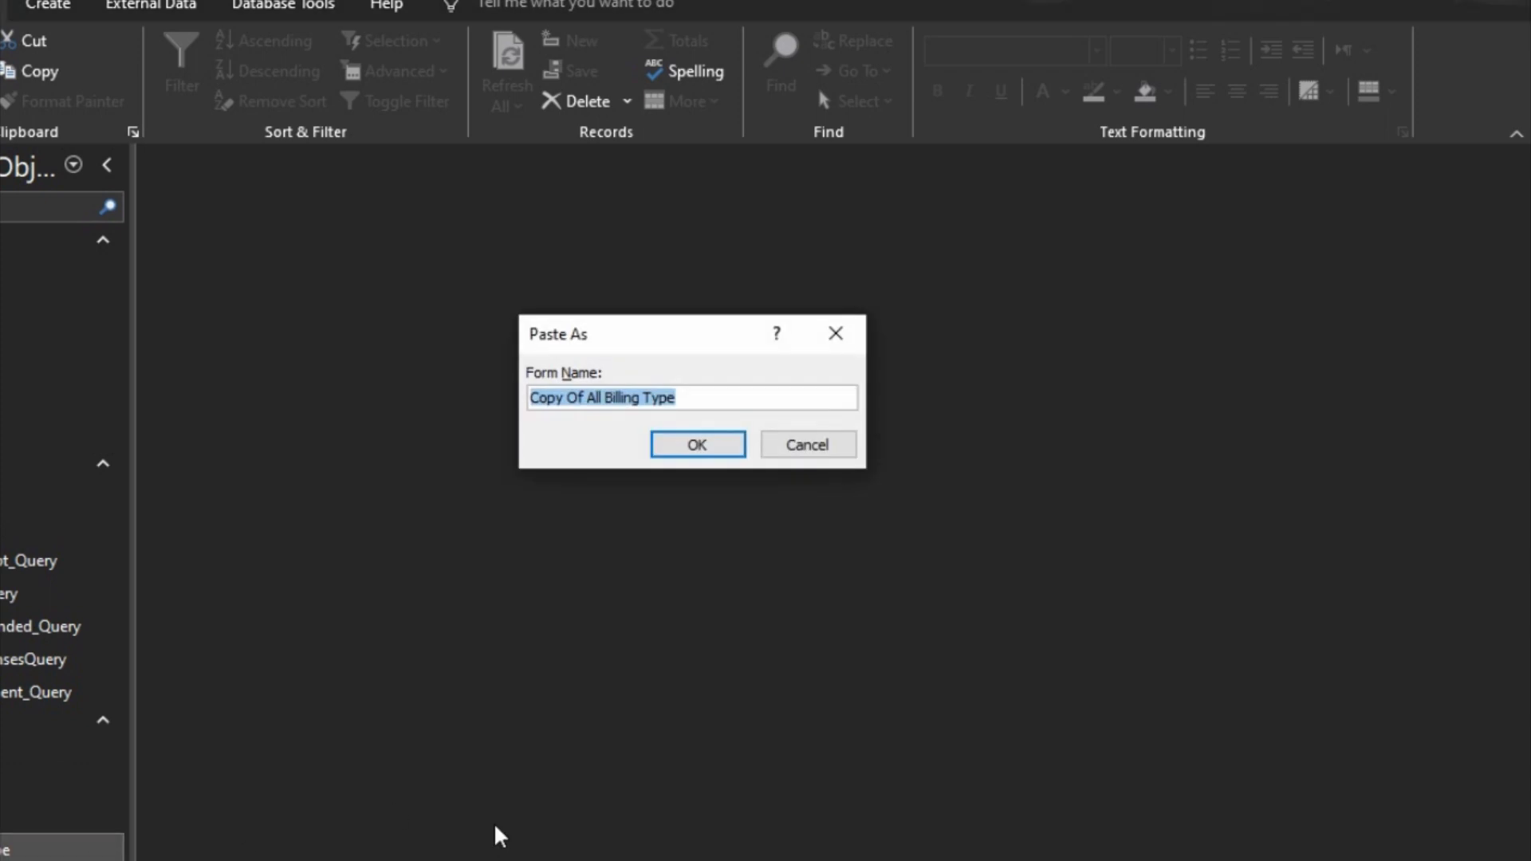
text(All Classes)
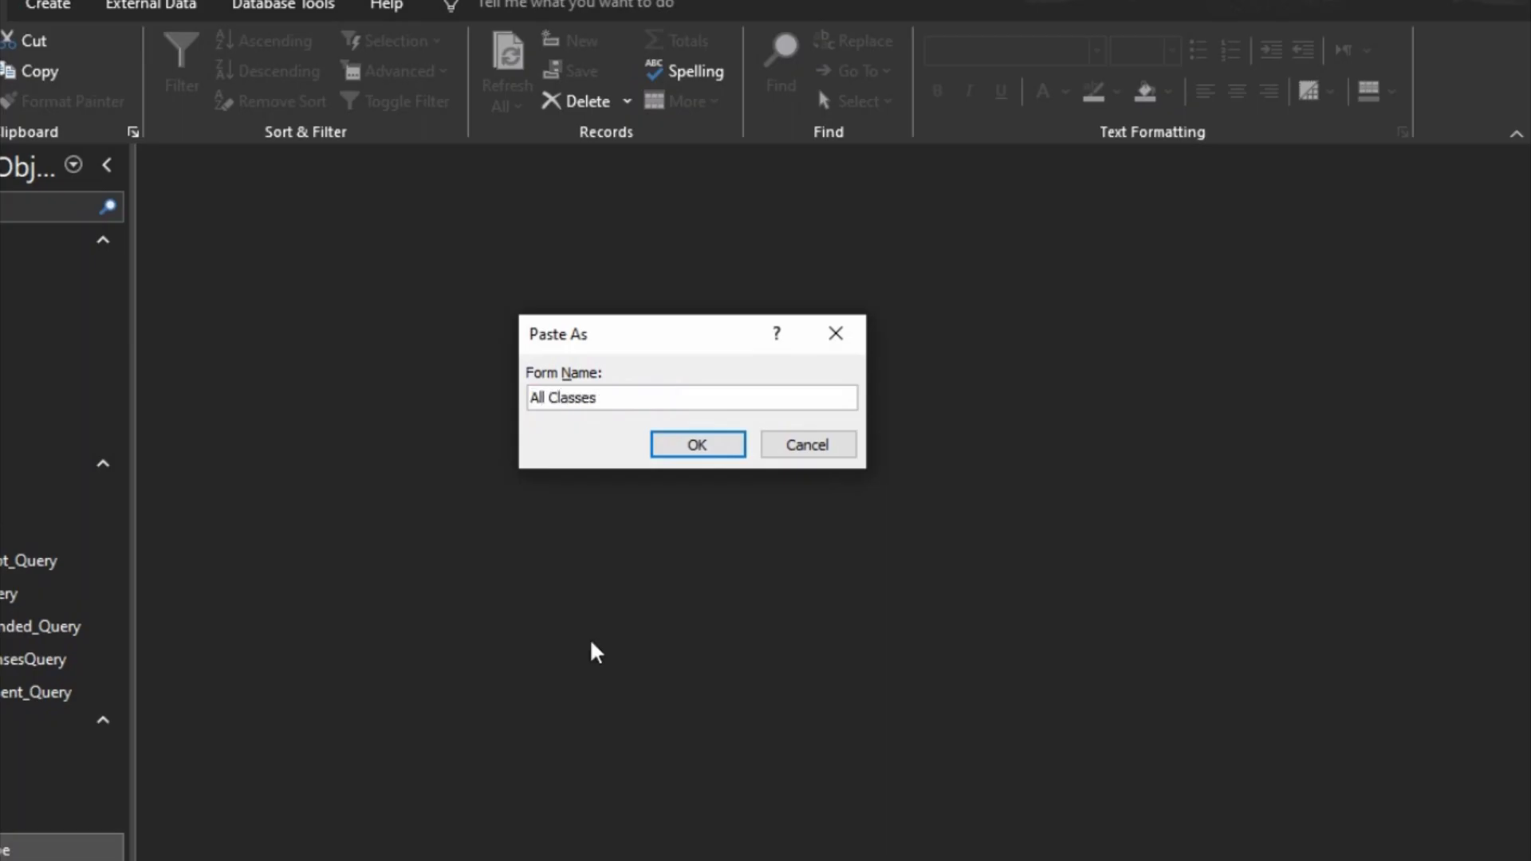
click(551, 566)
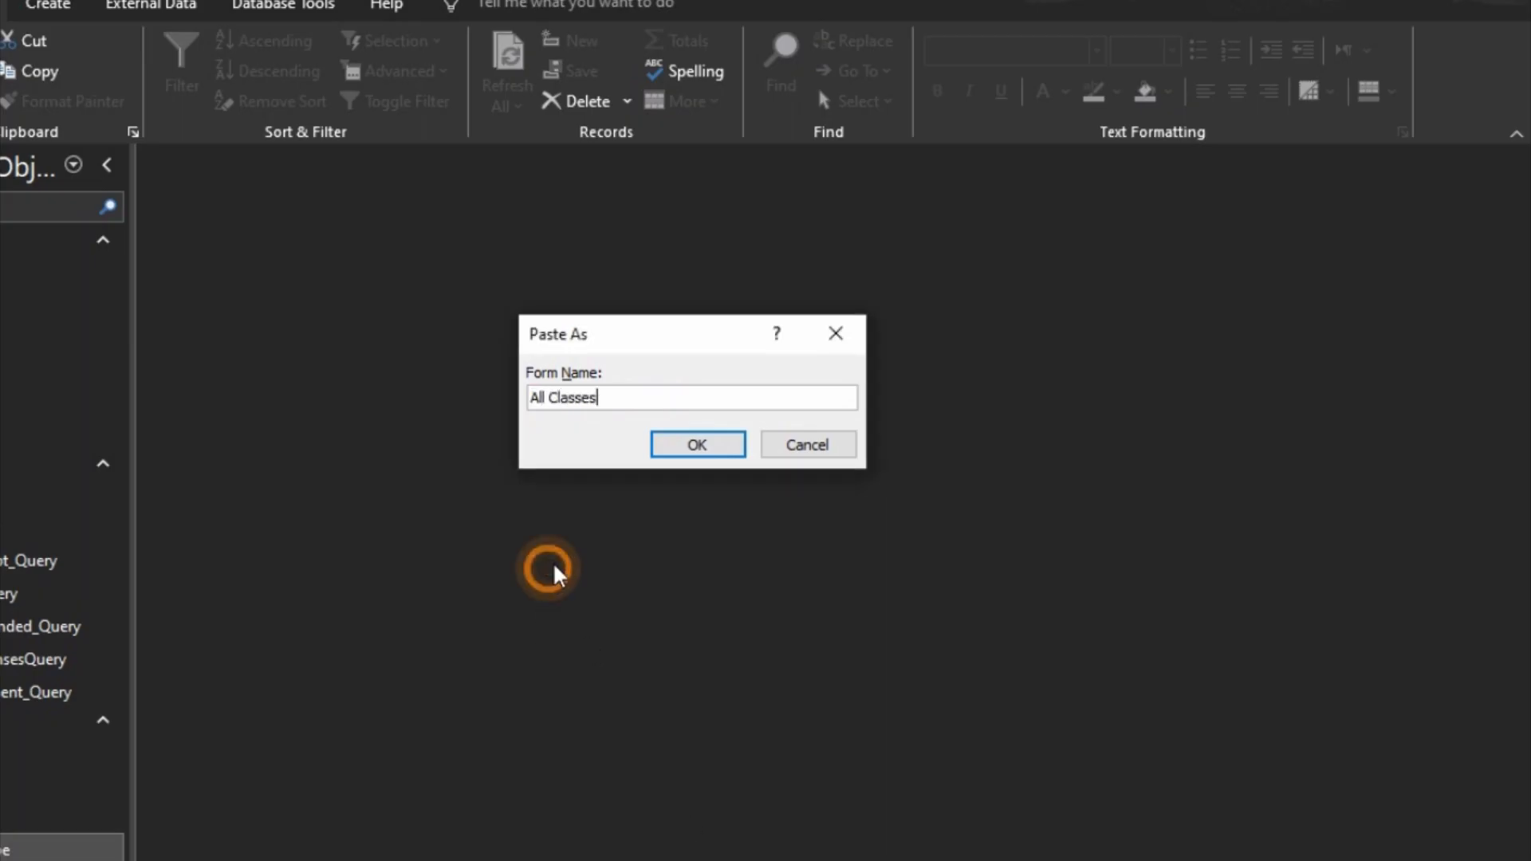
click(695, 457)
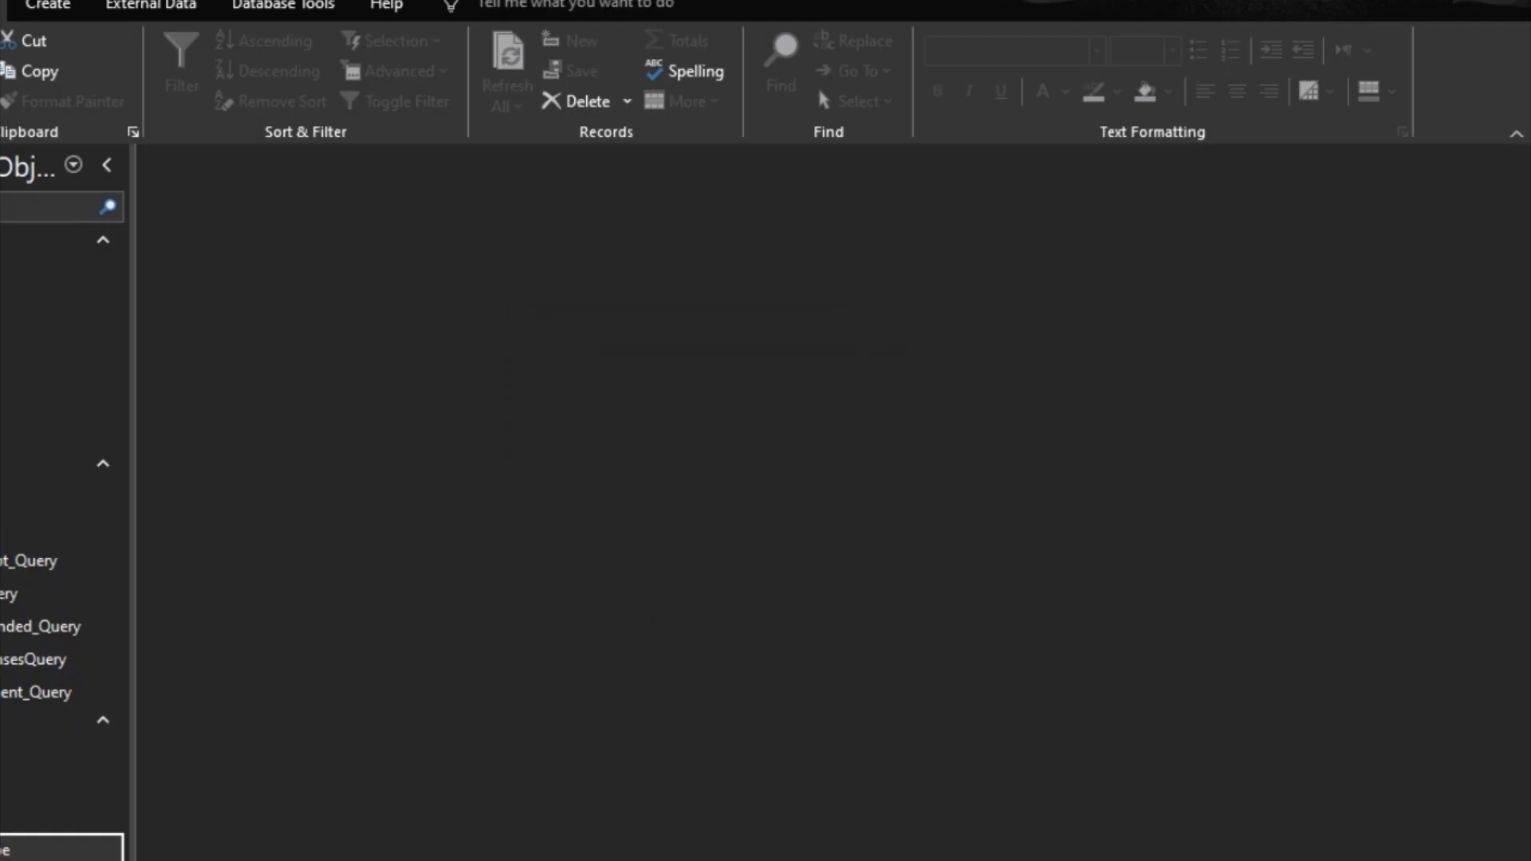
Step: Open the All Classes form in Design view, set its Record Source to Classes and show the available fields
right_click(47, 847)
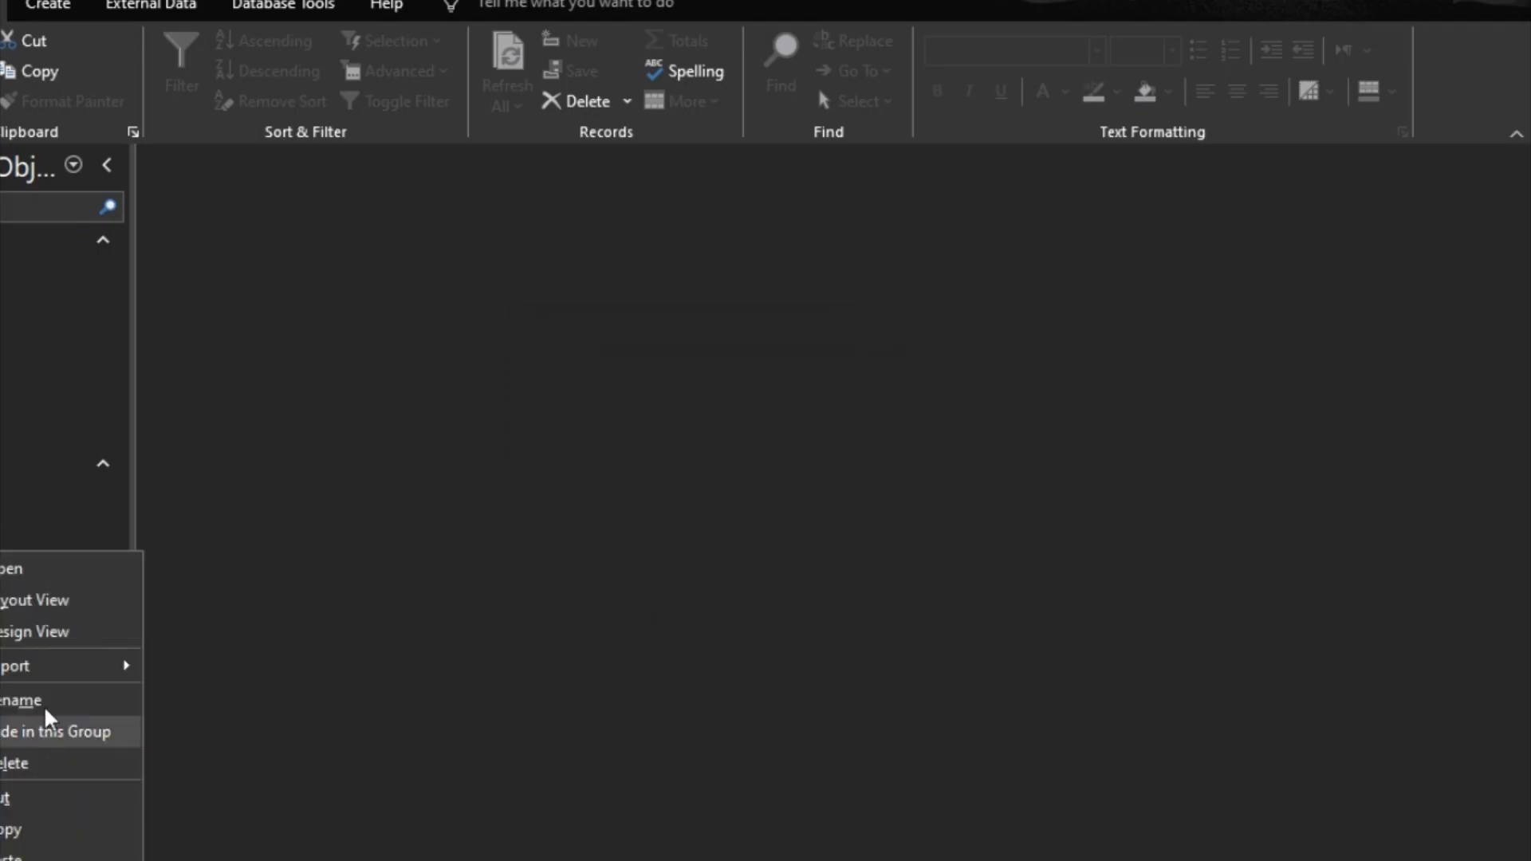
click(41, 633)
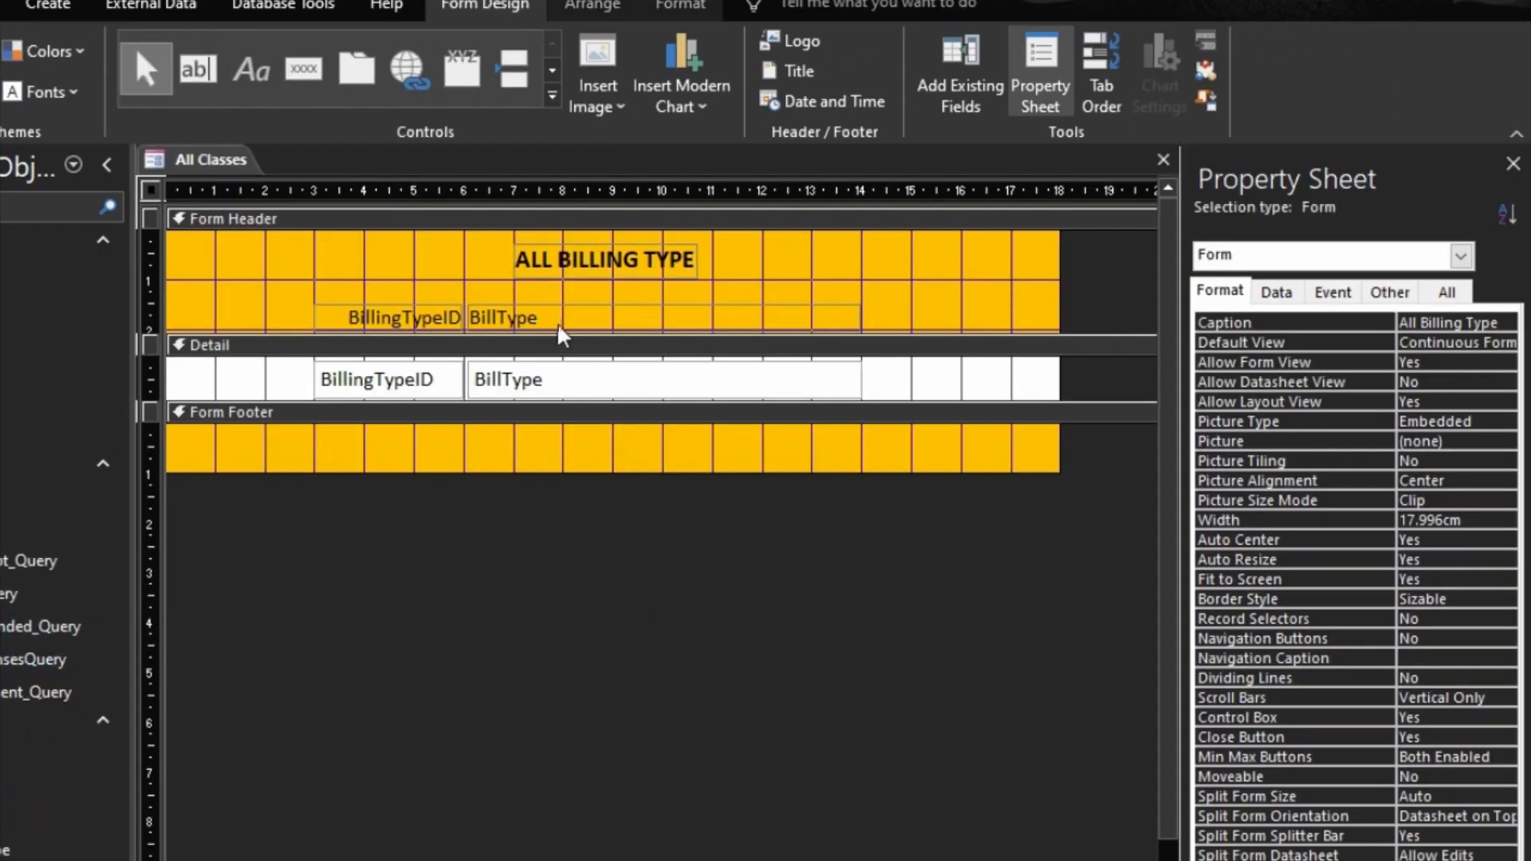
click(1276, 292)
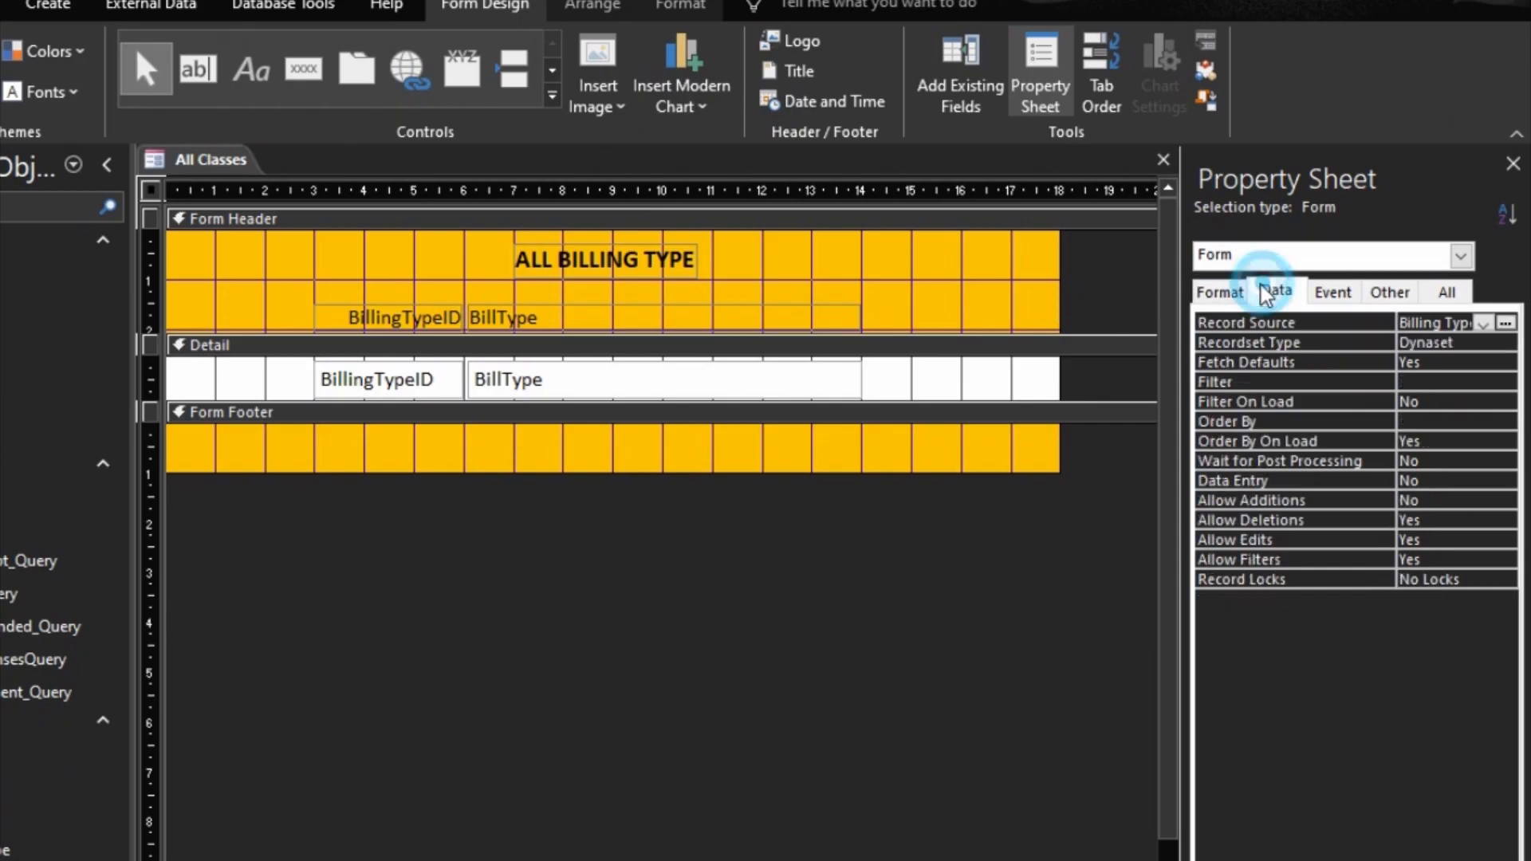
click(1485, 324)
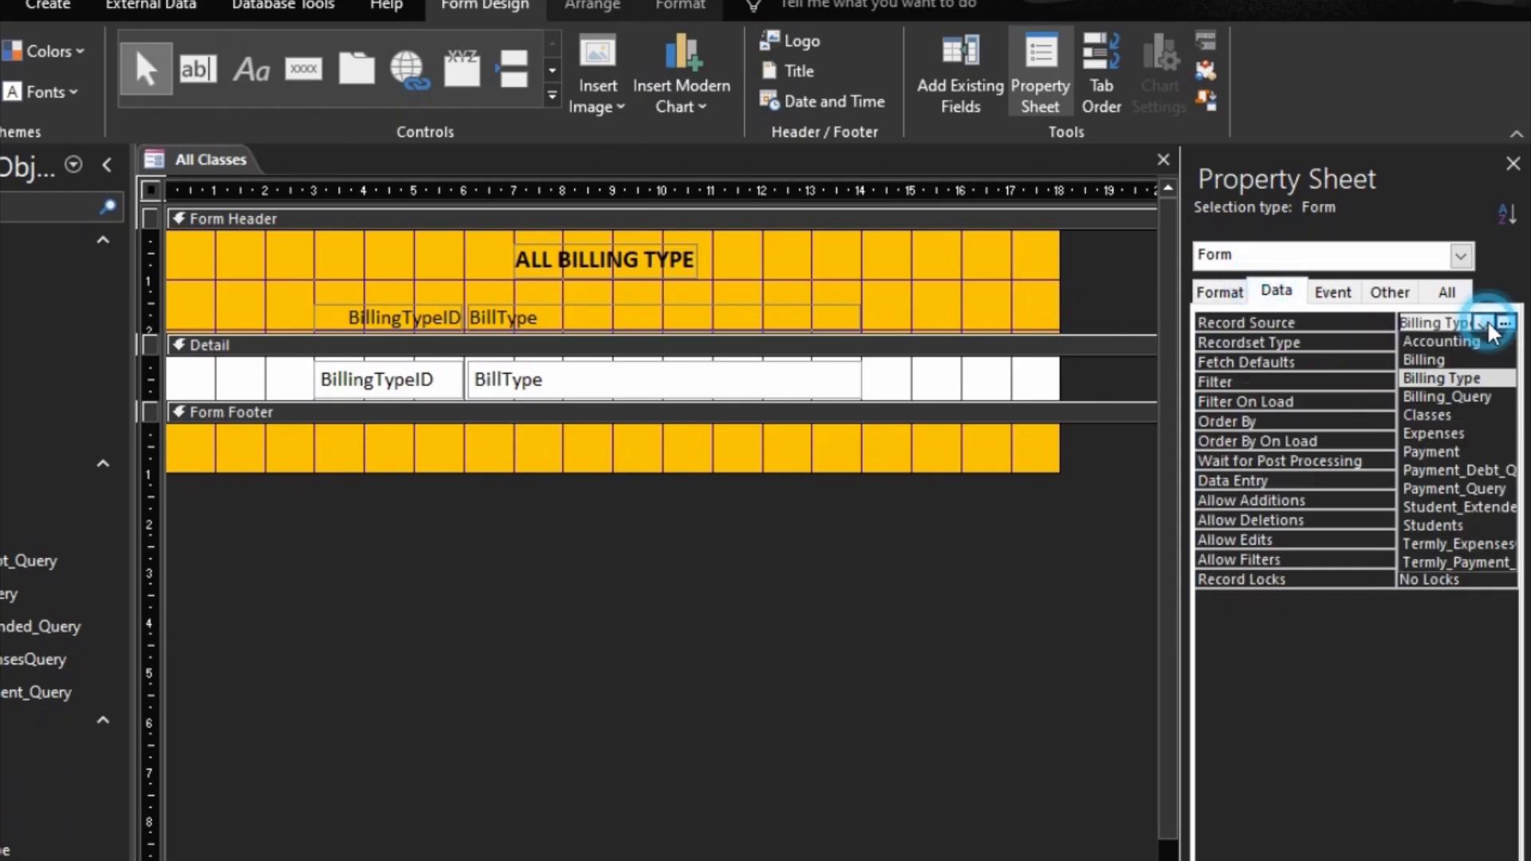
click(1475, 415)
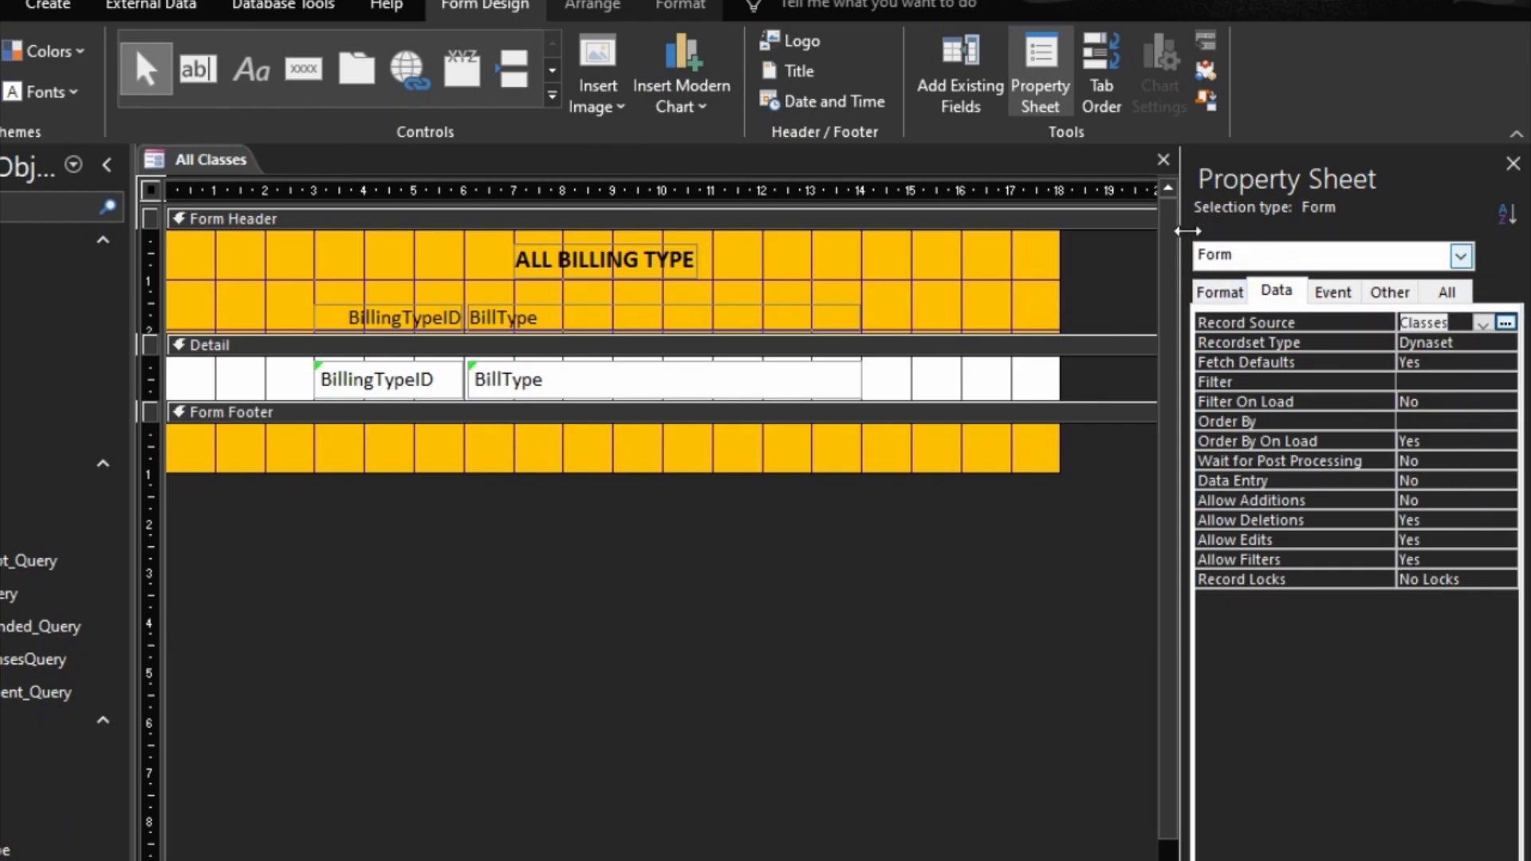
click(955, 73)
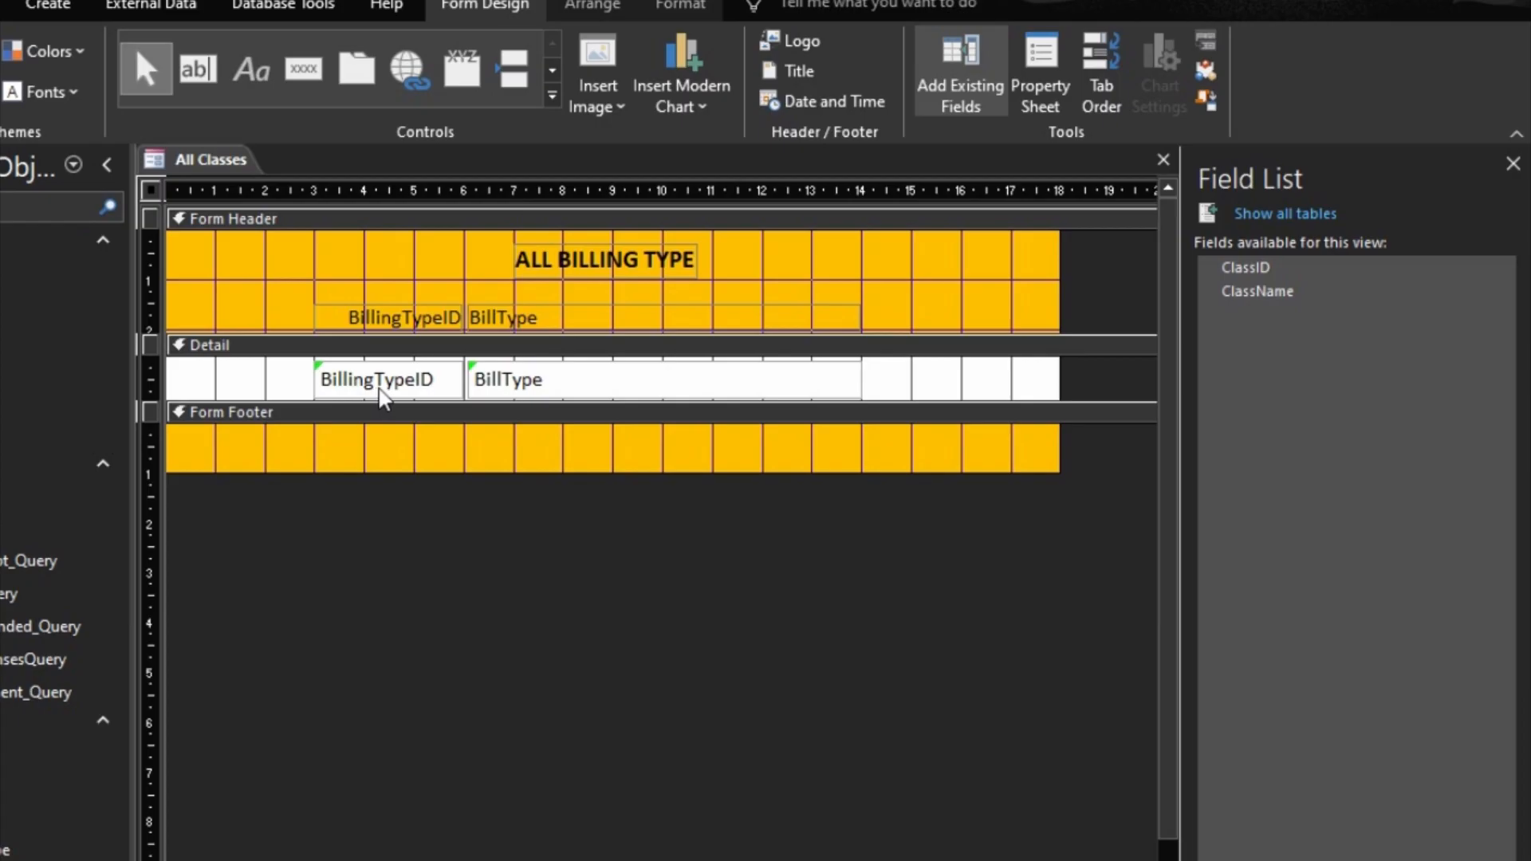
Step: Try to bind the BillingTypeID text box in the Detail section to "Class Name"
click(414, 387)
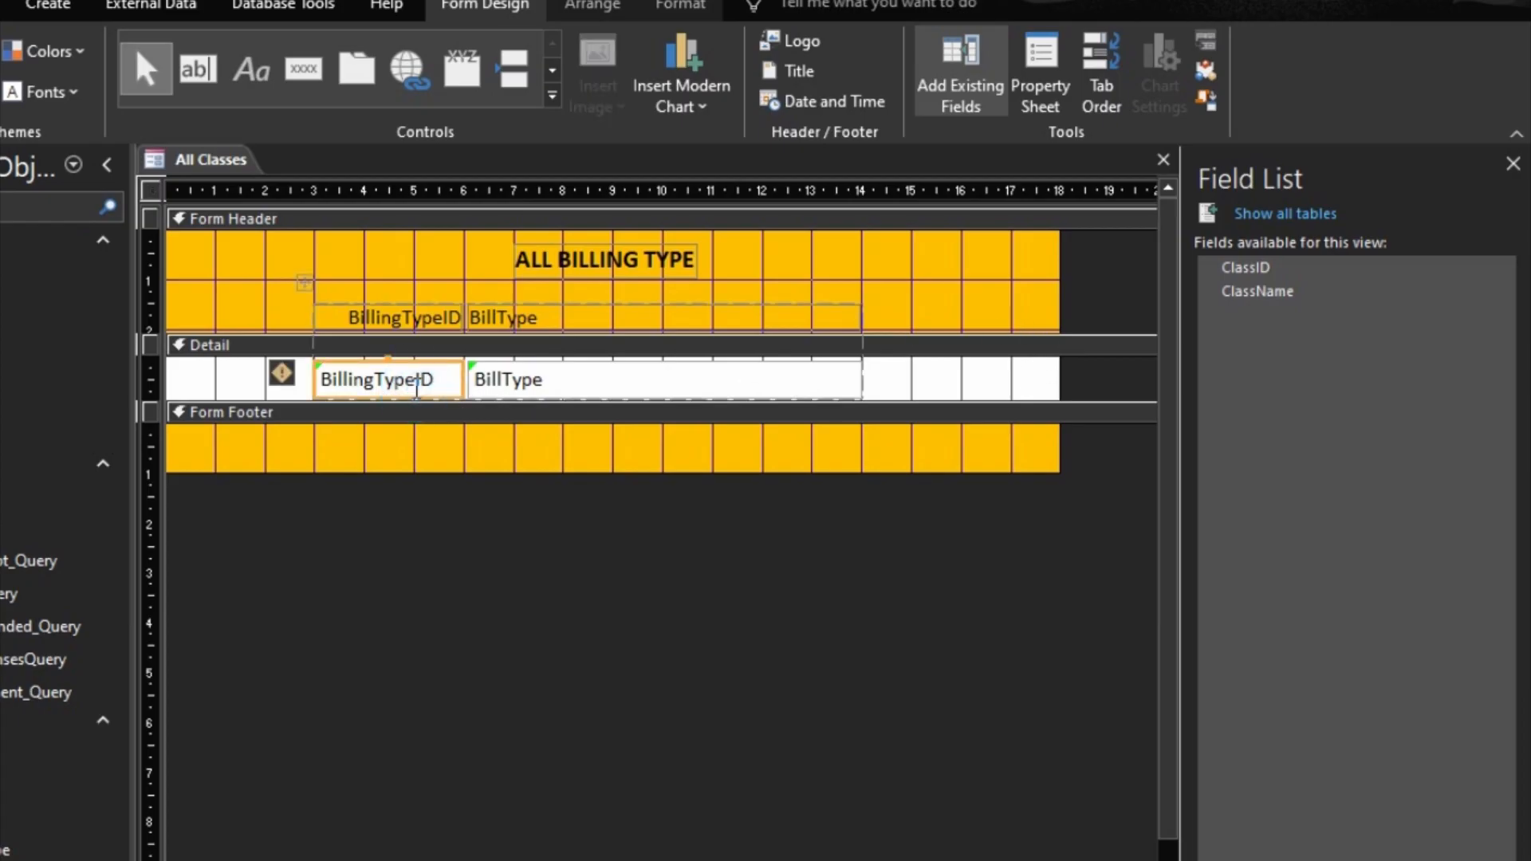
double_click(431, 381)
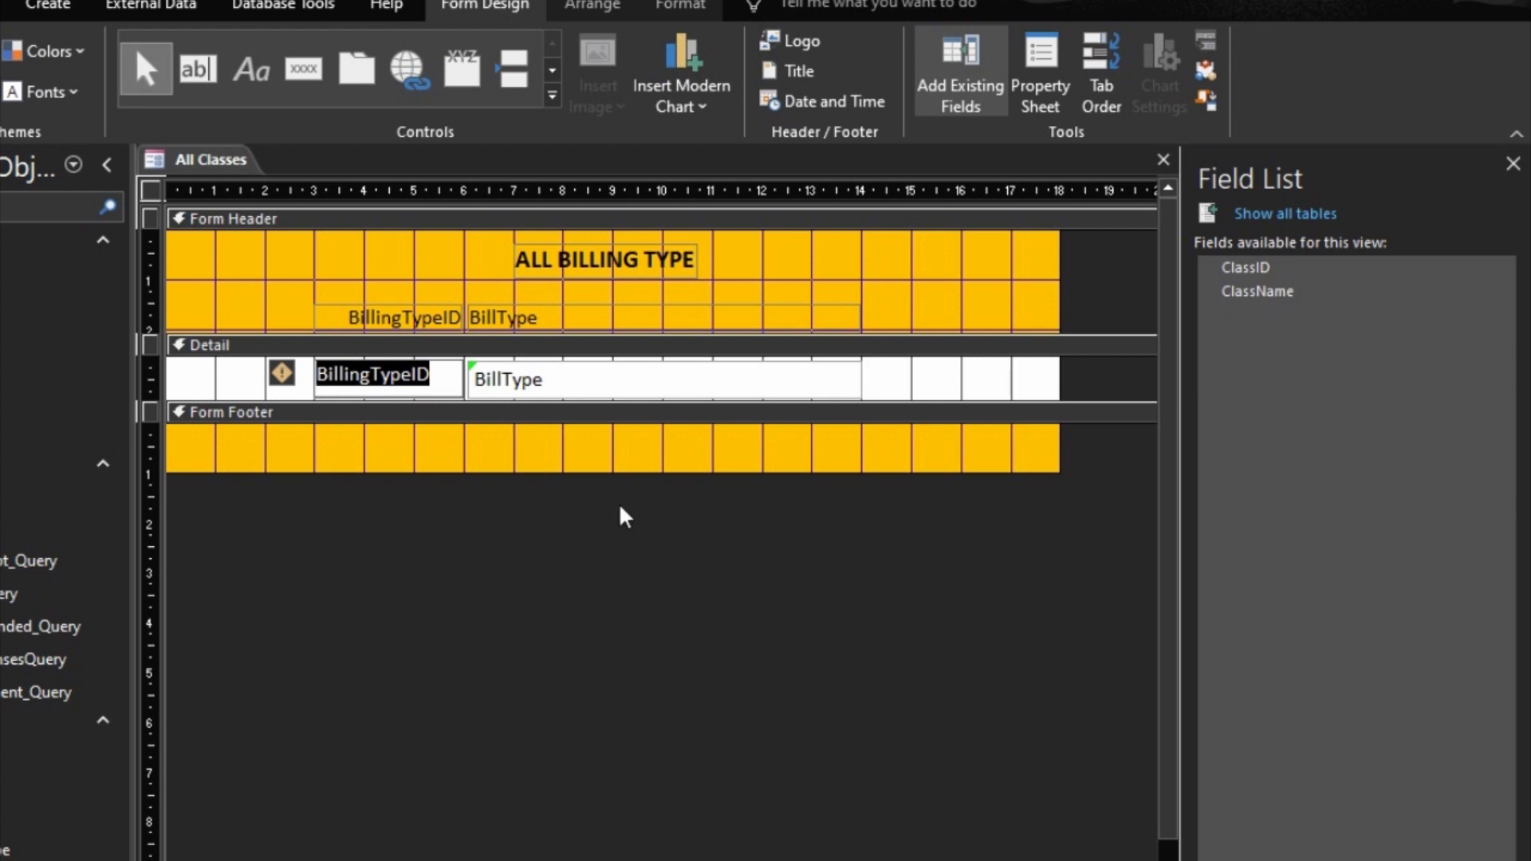
text(Class)
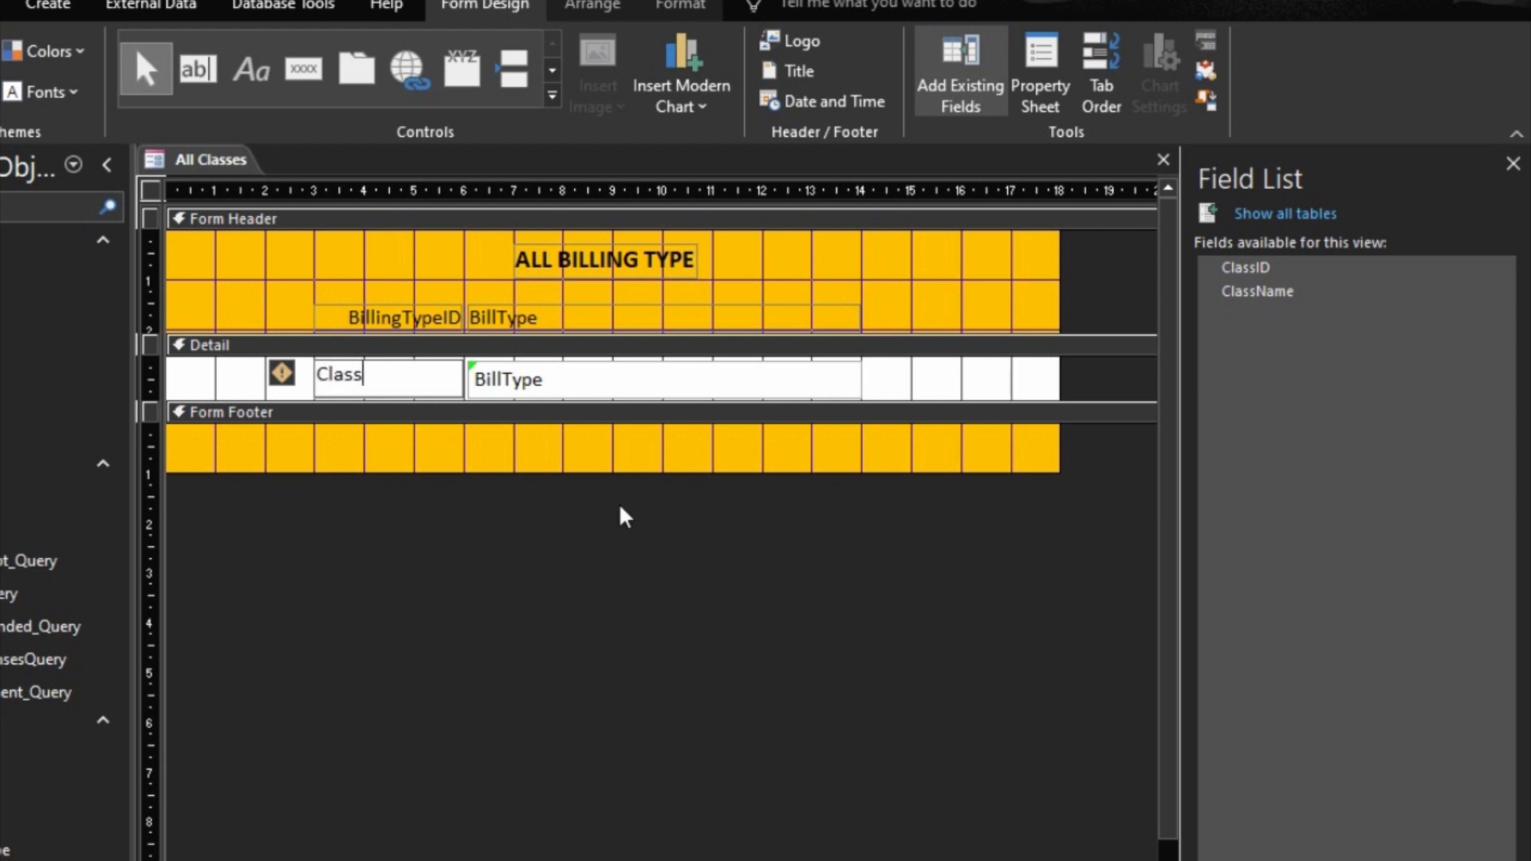
text( Name)
click(613, 383)
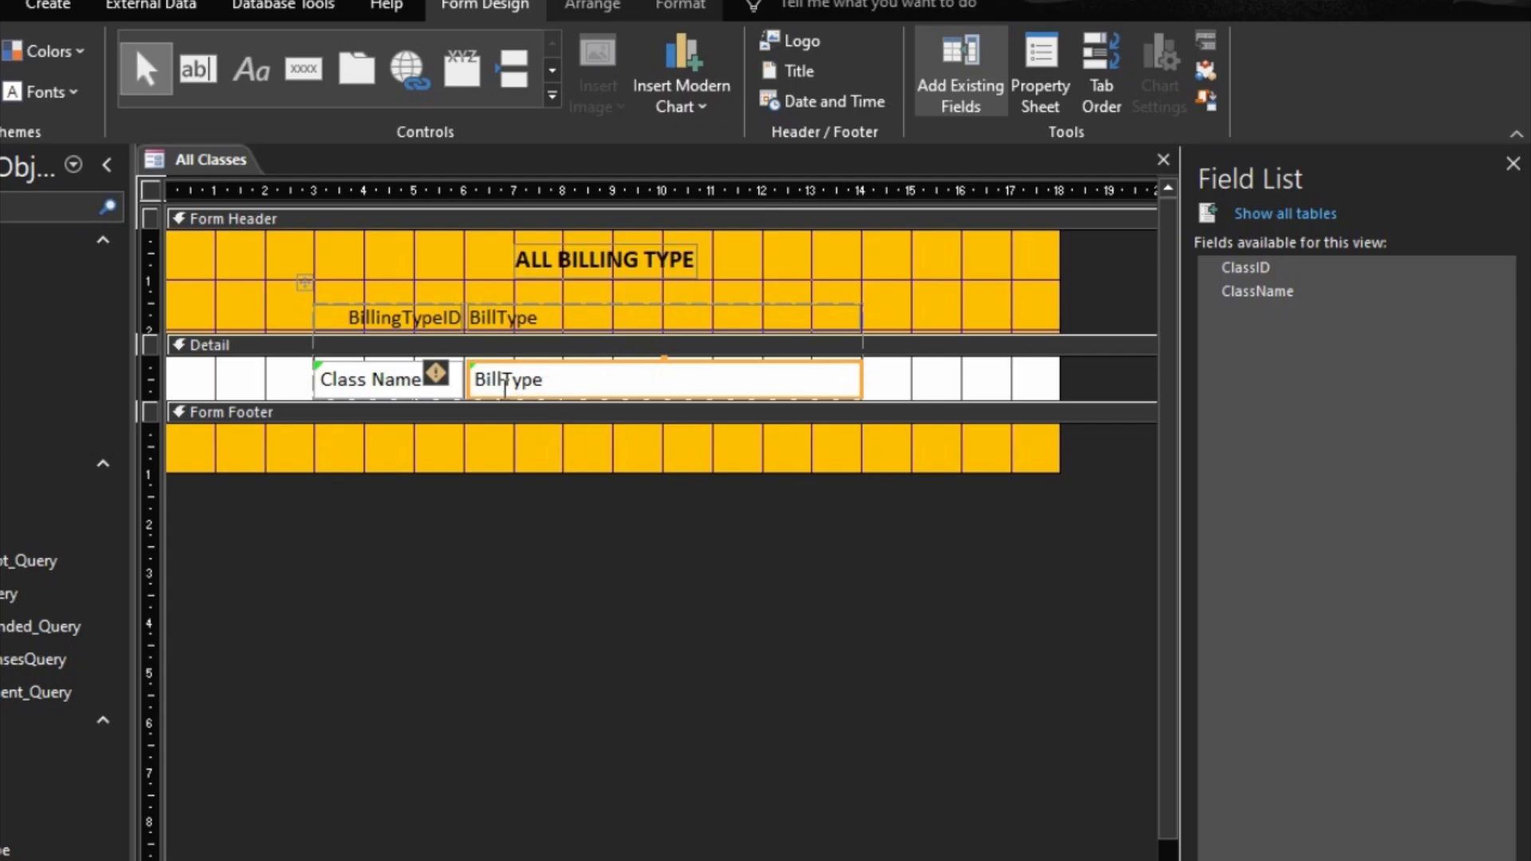
Step: Bind the first text box in the Detail section to the ClassID field
click(403, 383)
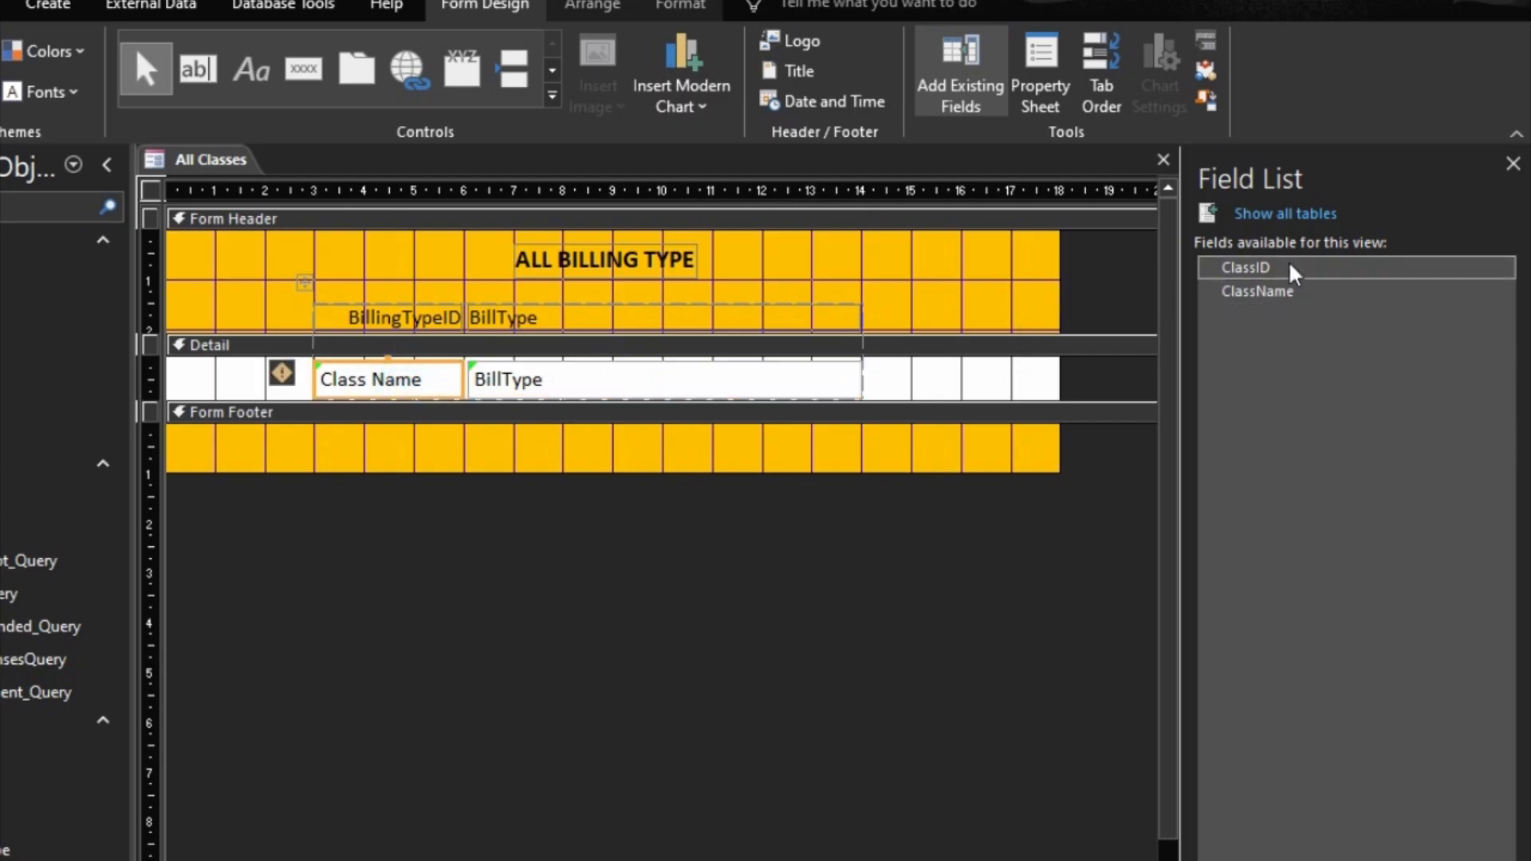
click(421, 375)
drag(417, 373, 255, 351)
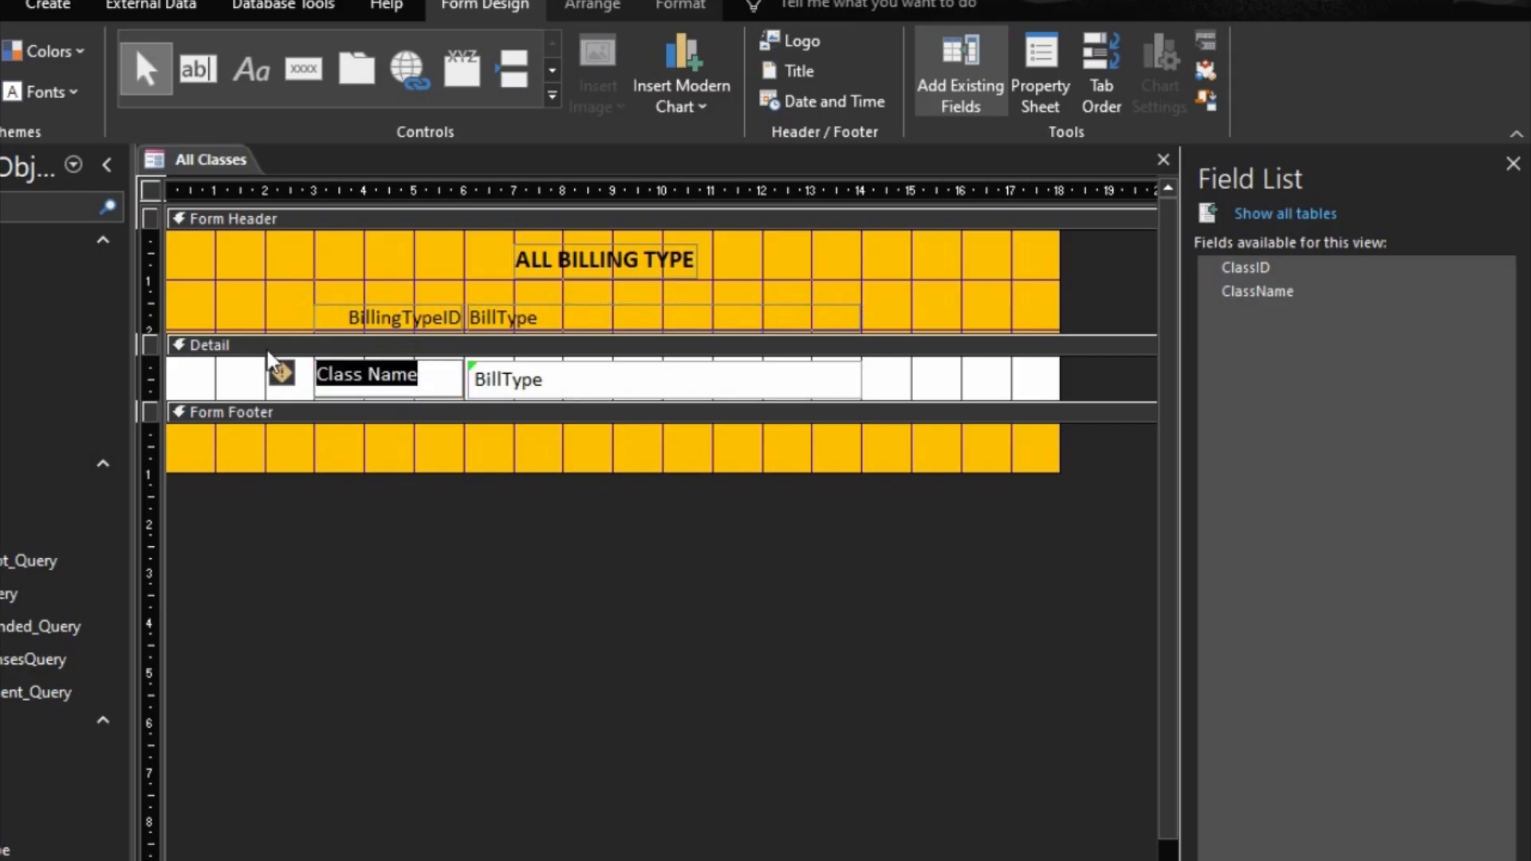
text(ClassID)
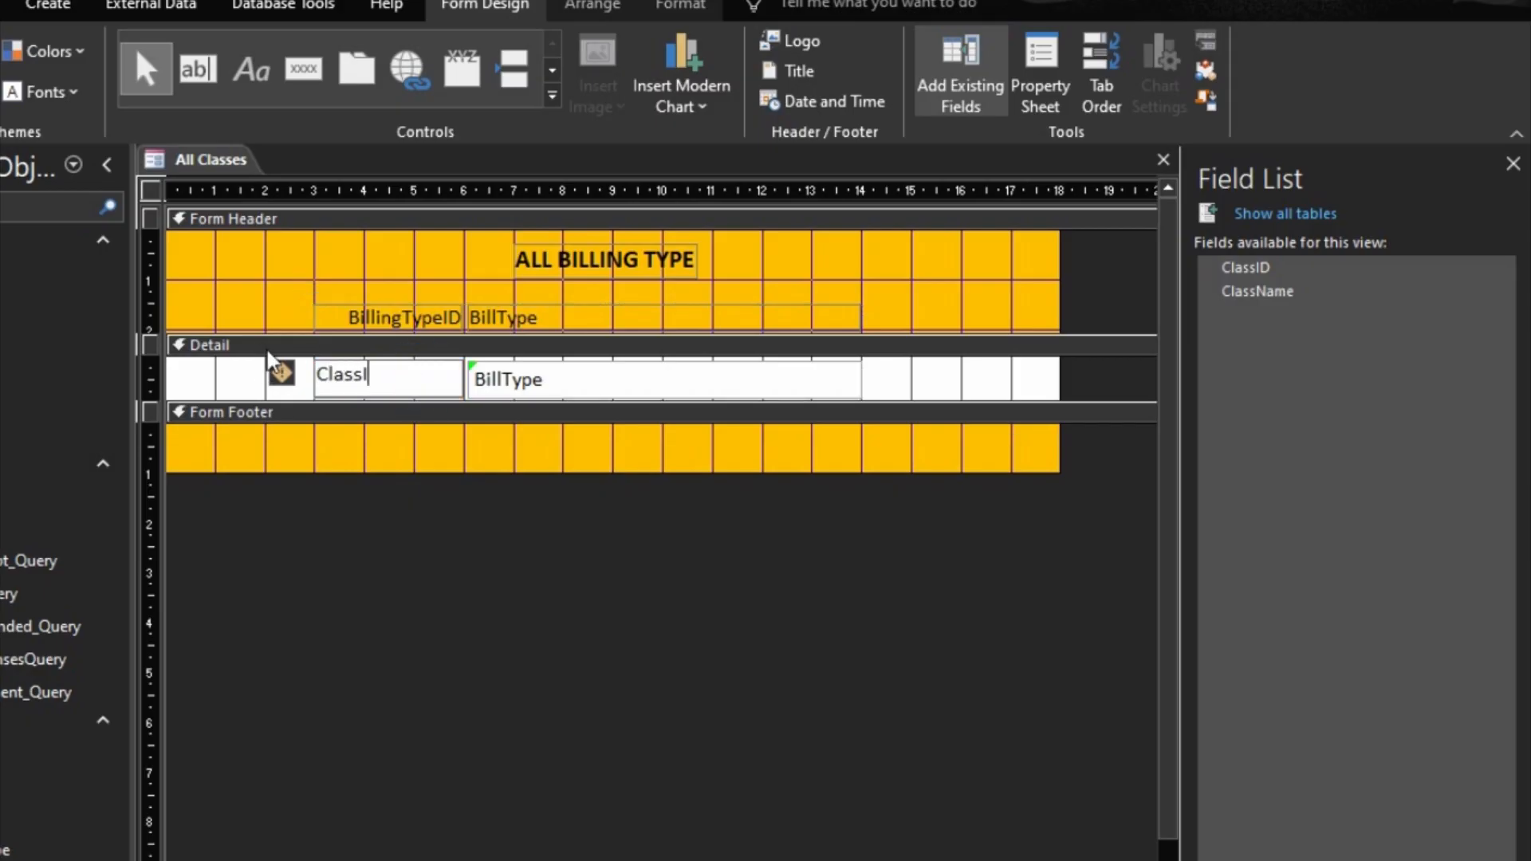
click(390, 327)
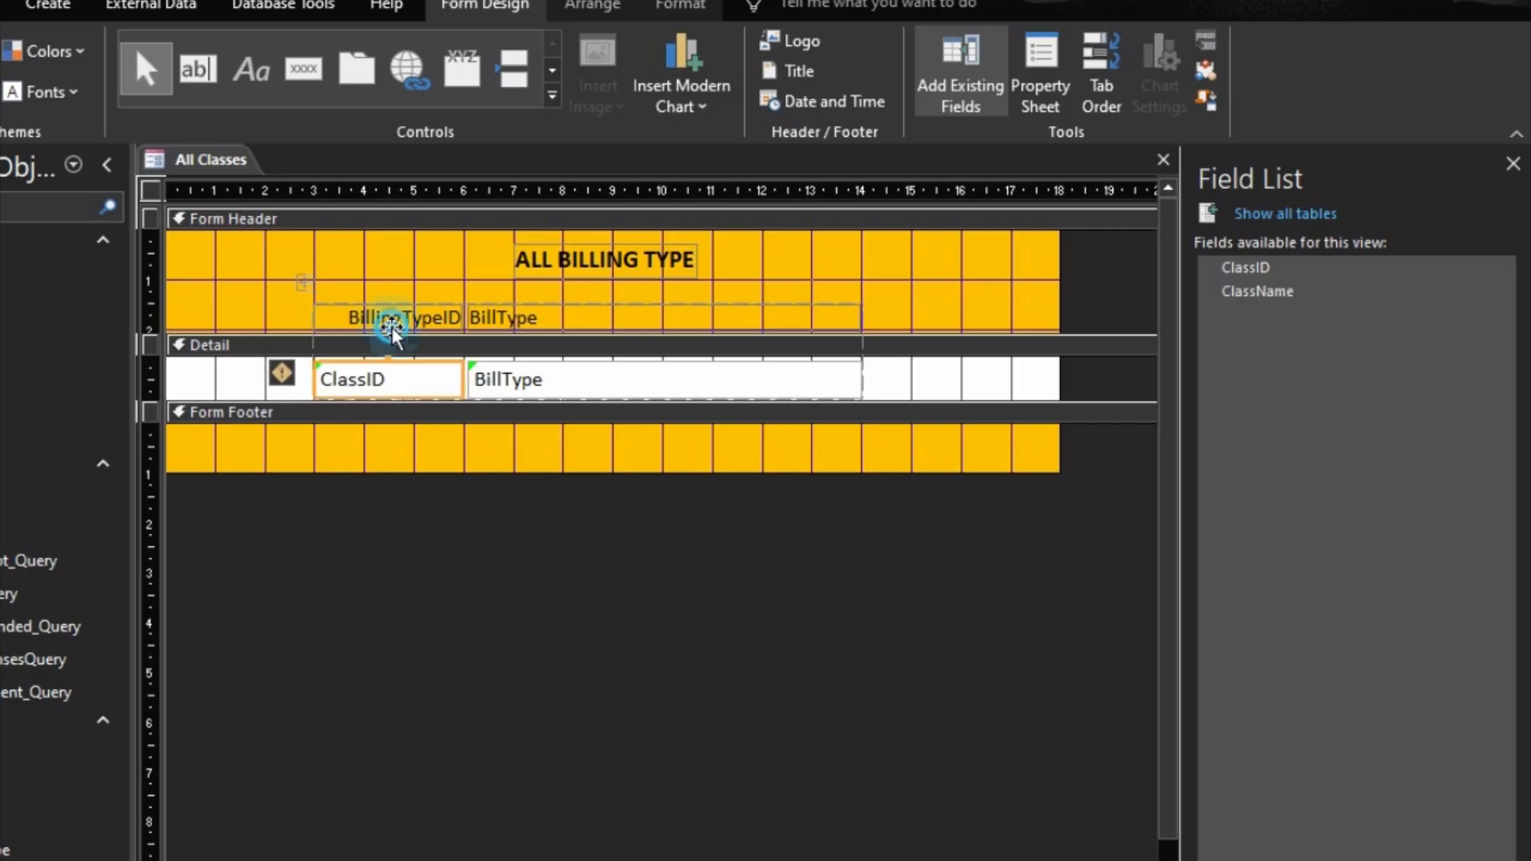
Step: Change the BillingTypeID label in the Form Header to "ClassID"
click(426, 321)
drag(444, 317, 256, 256)
text(CallID)
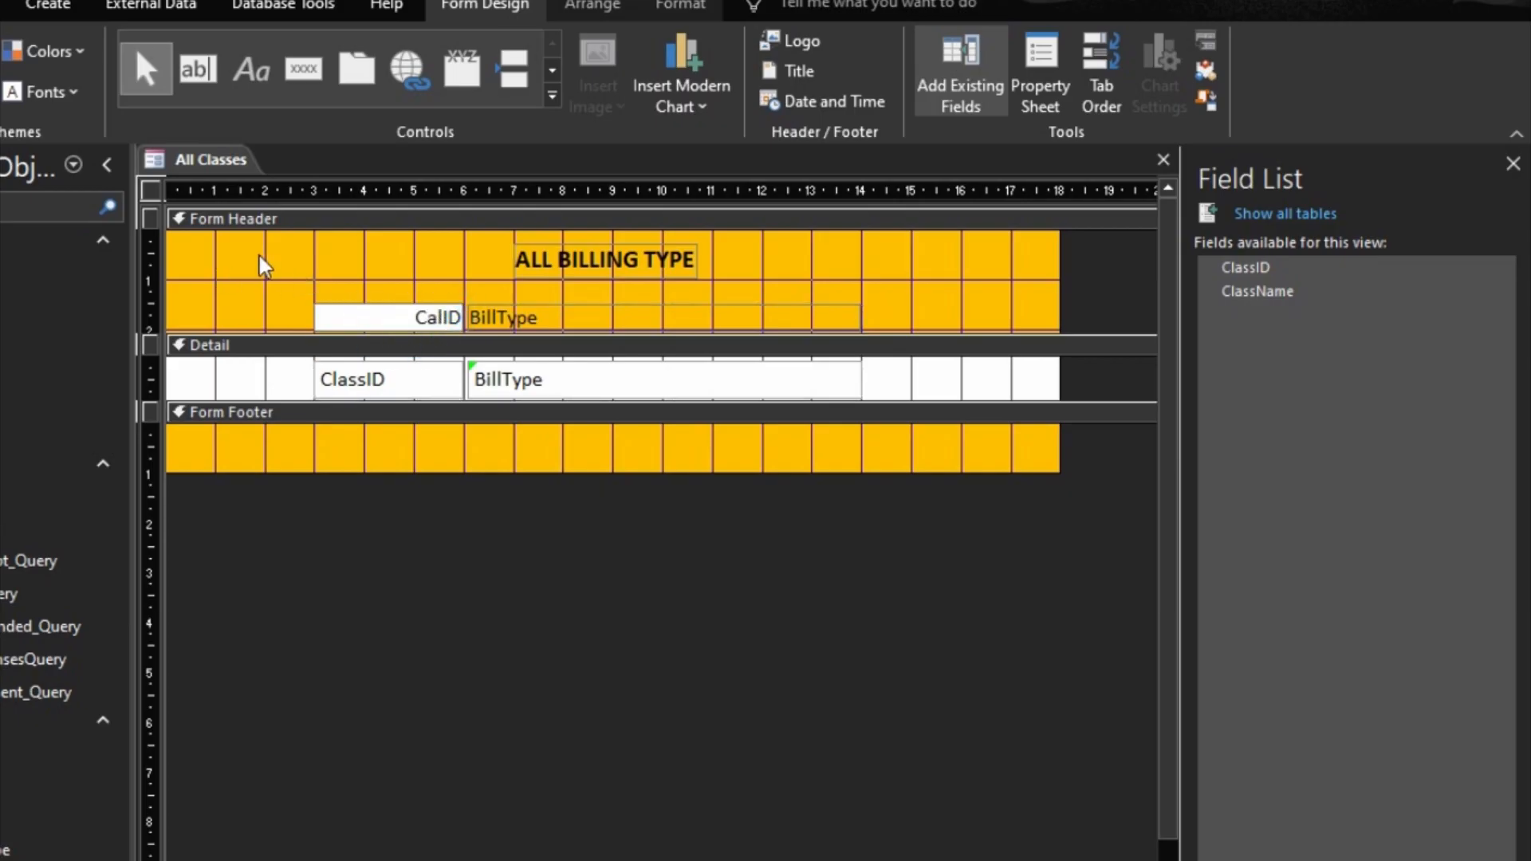
key(BackSpace)
key(BackSpace)
text(lass)
Step: Bind the BillType text box in the Detail section to the ClassName field
click(507, 378)
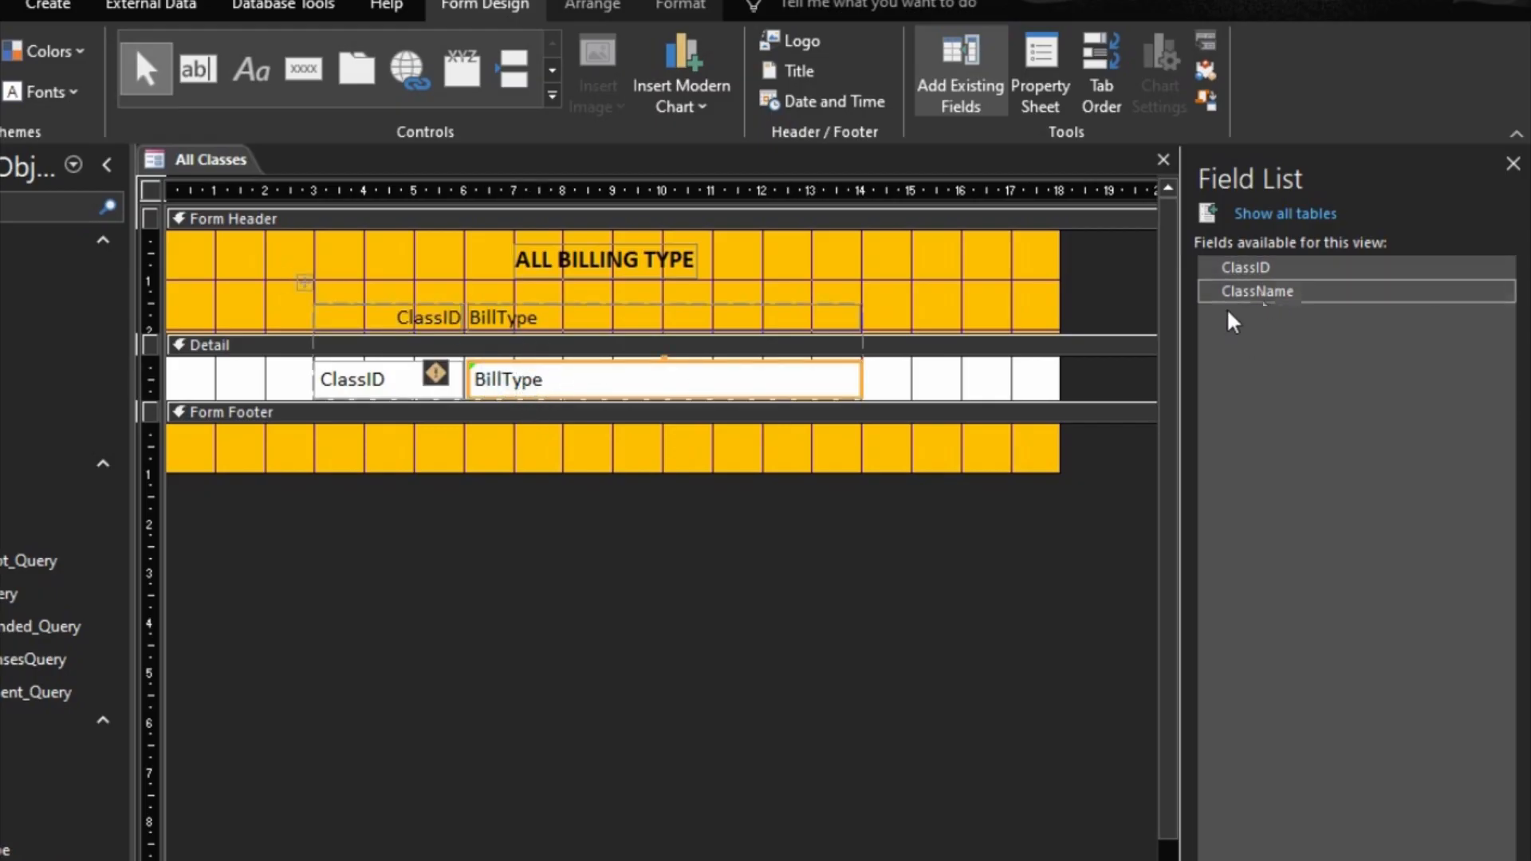
double_click(614, 376)
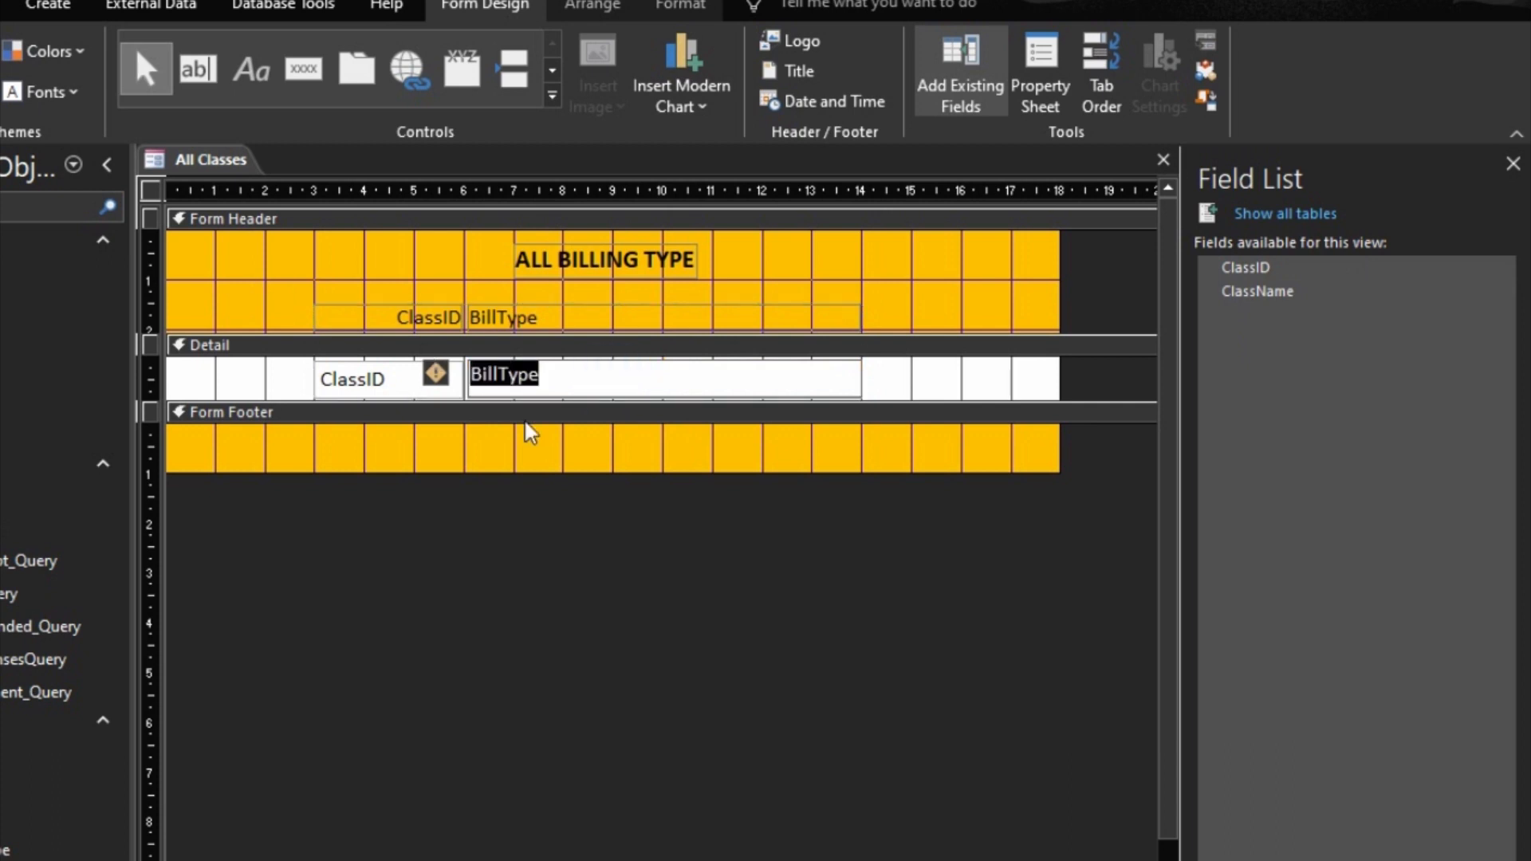
text(ClassName)
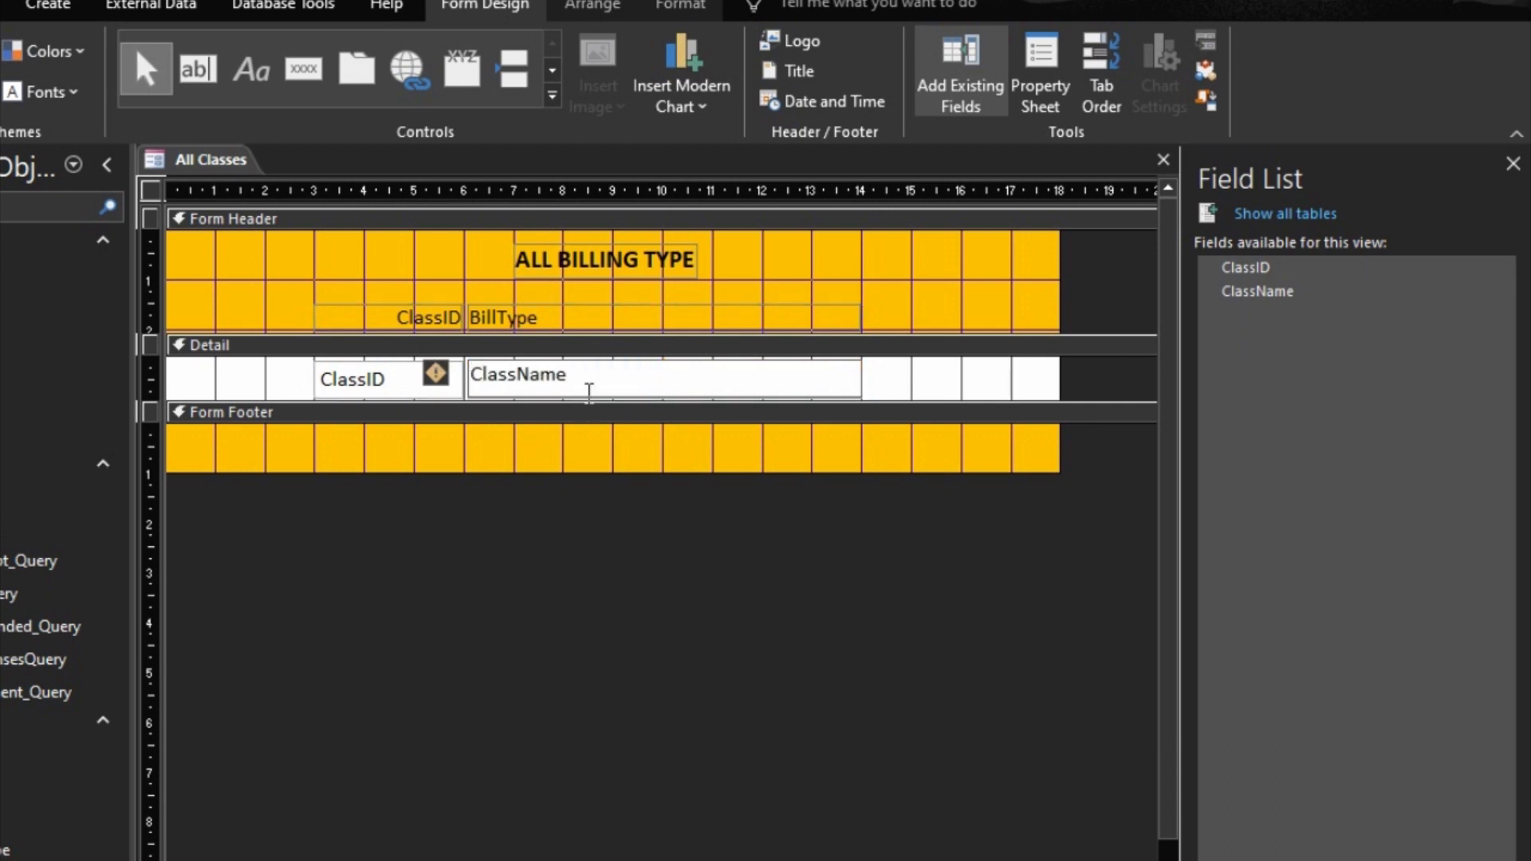
click(551, 296)
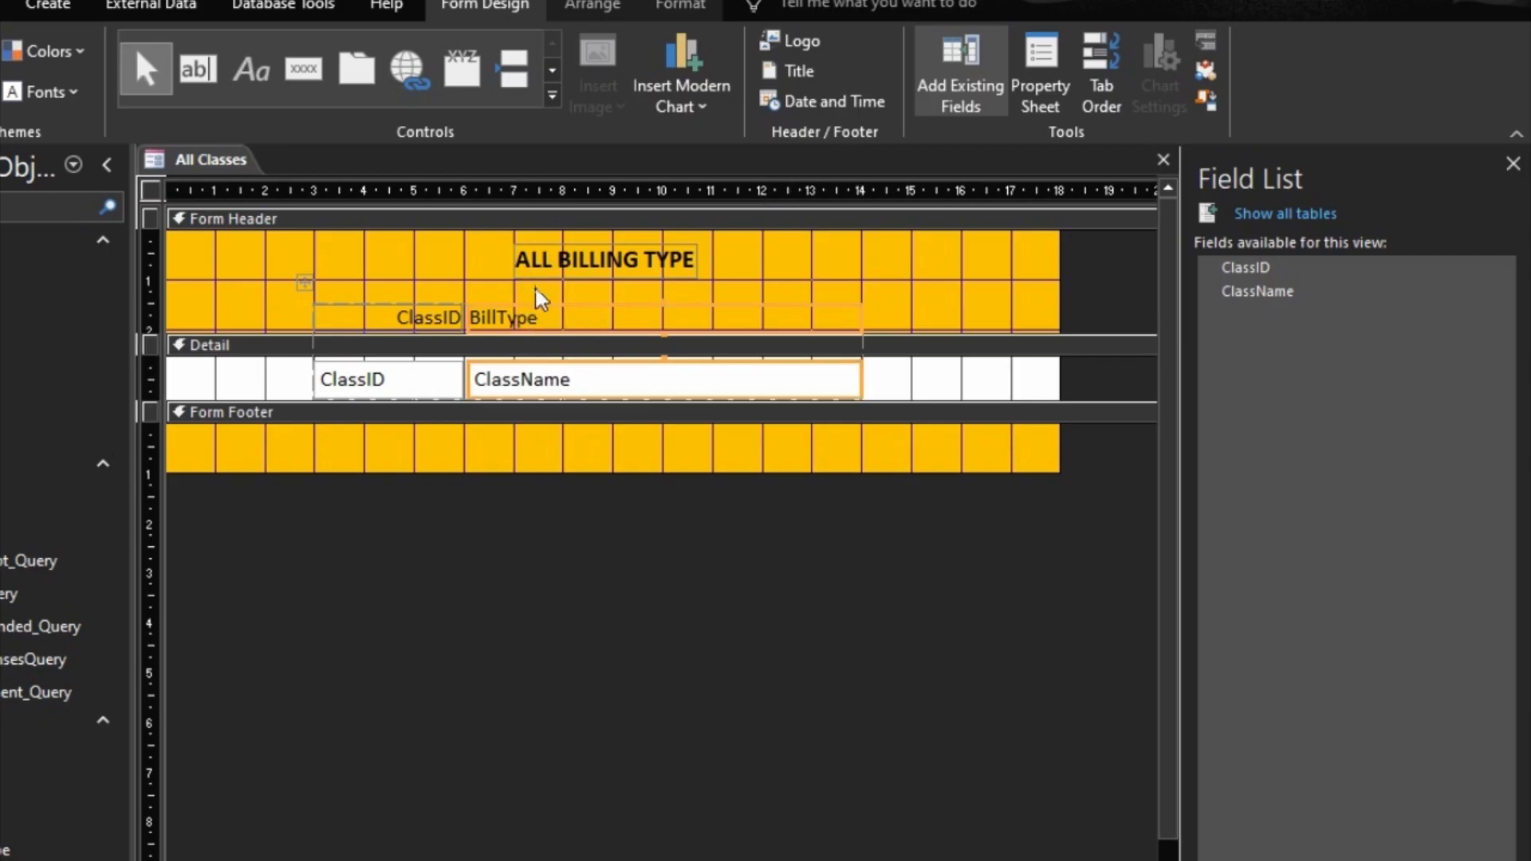
Step: Change the BillType label in the Form Header to "Class Name"
click(532, 285)
click(539, 319)
double_click(518, 318)
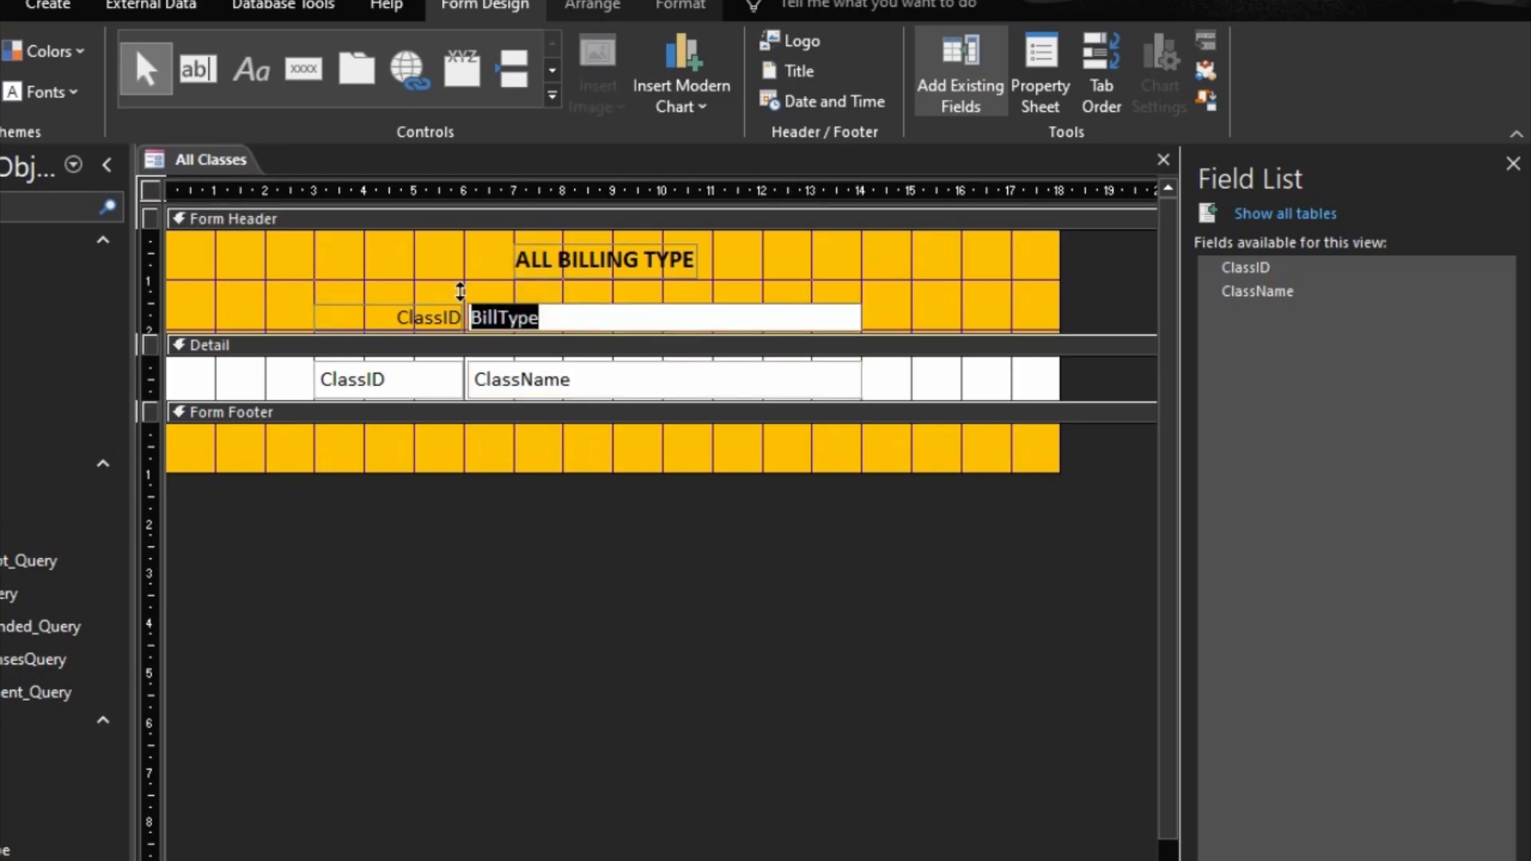
text(Class)
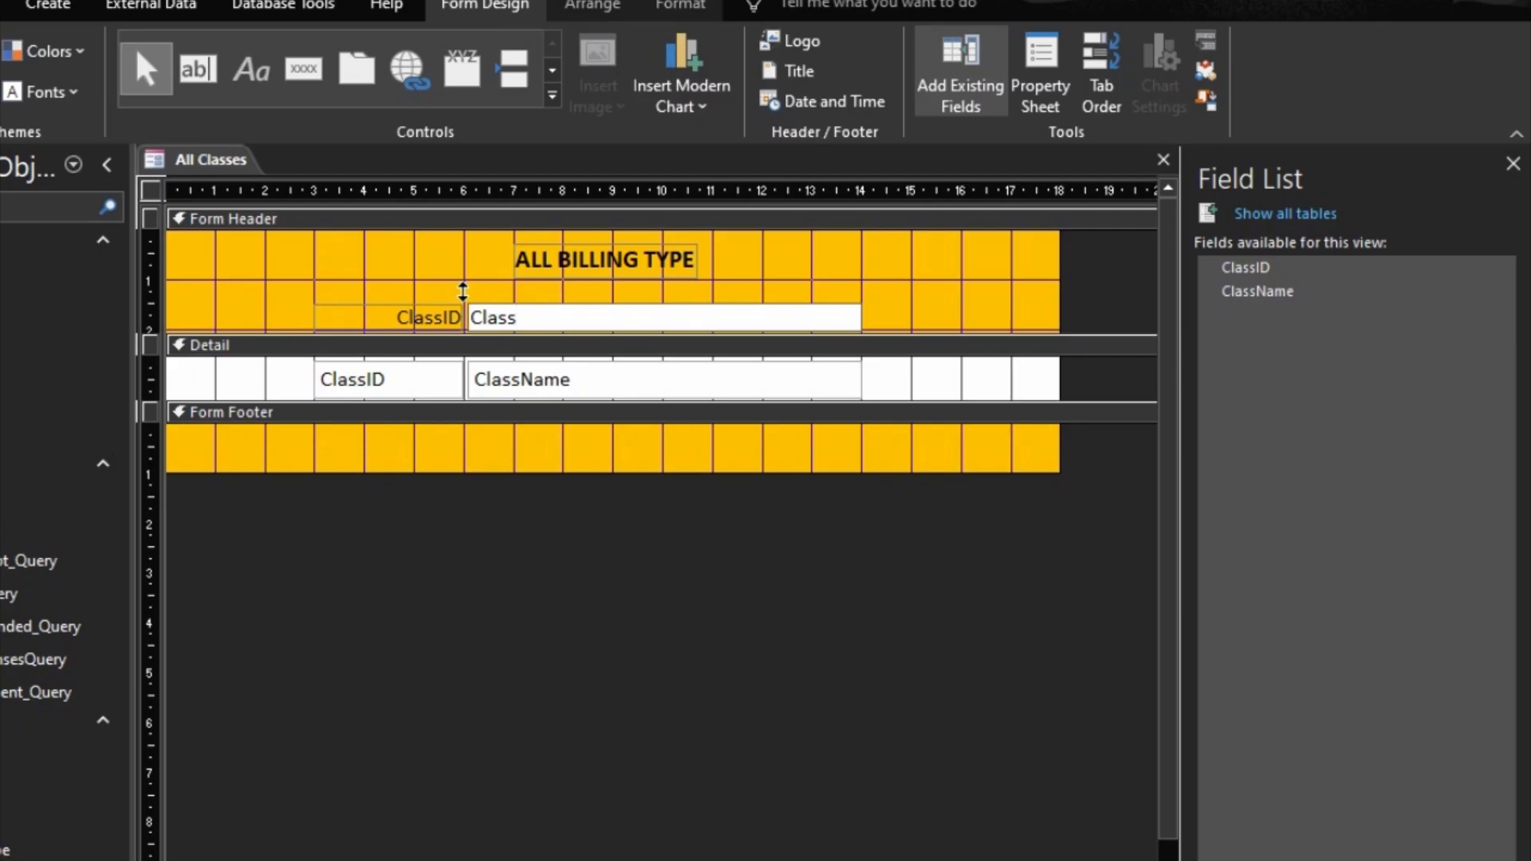
text( Name)
click(389, 284)
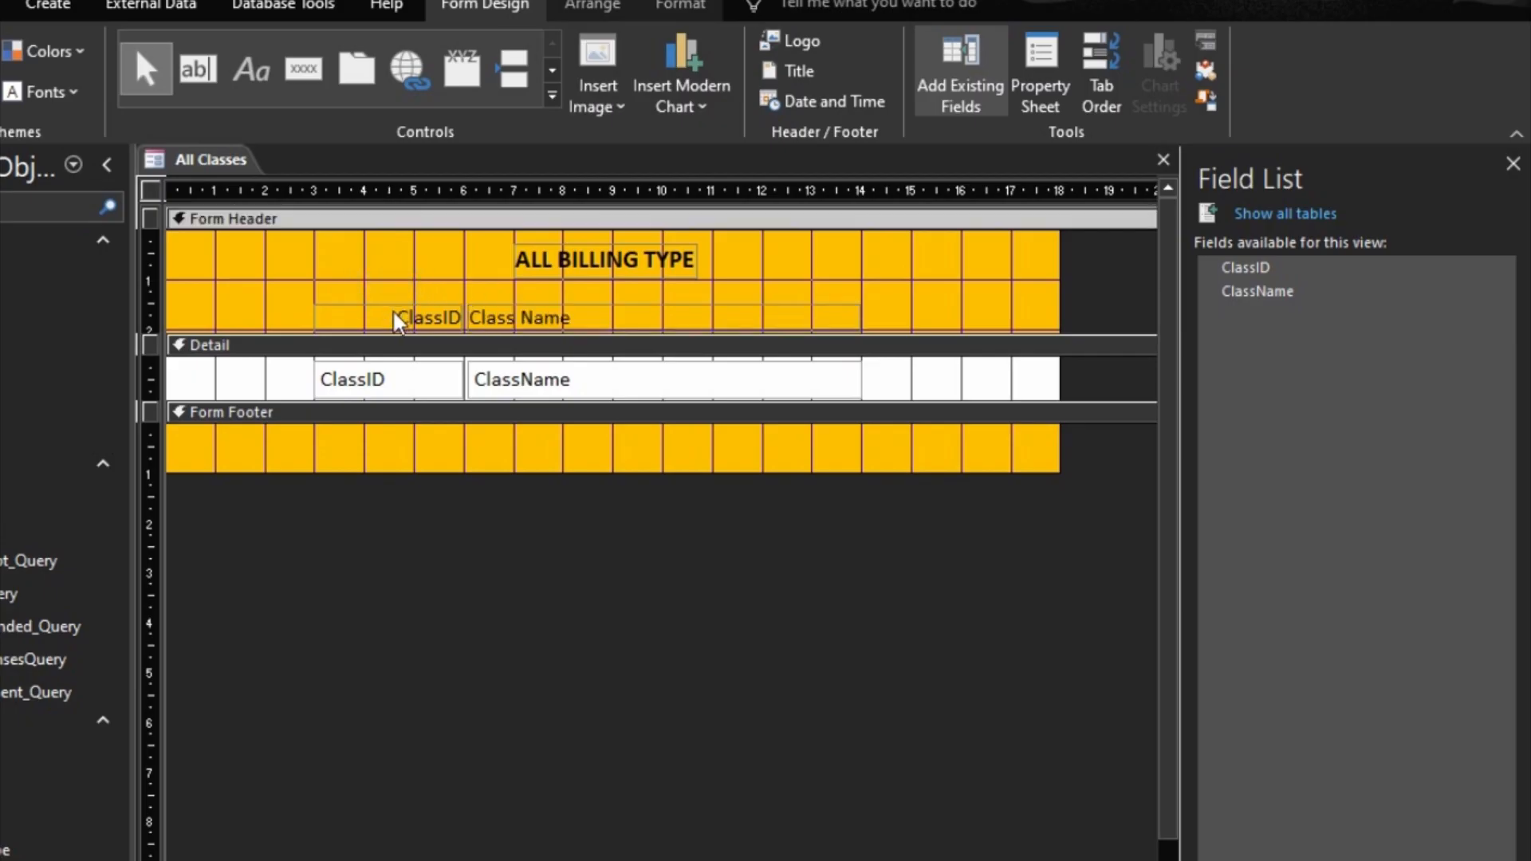
Step: Left-align the ClassID and Class Name labels in the Form Header and make them bold
click(311, 315)
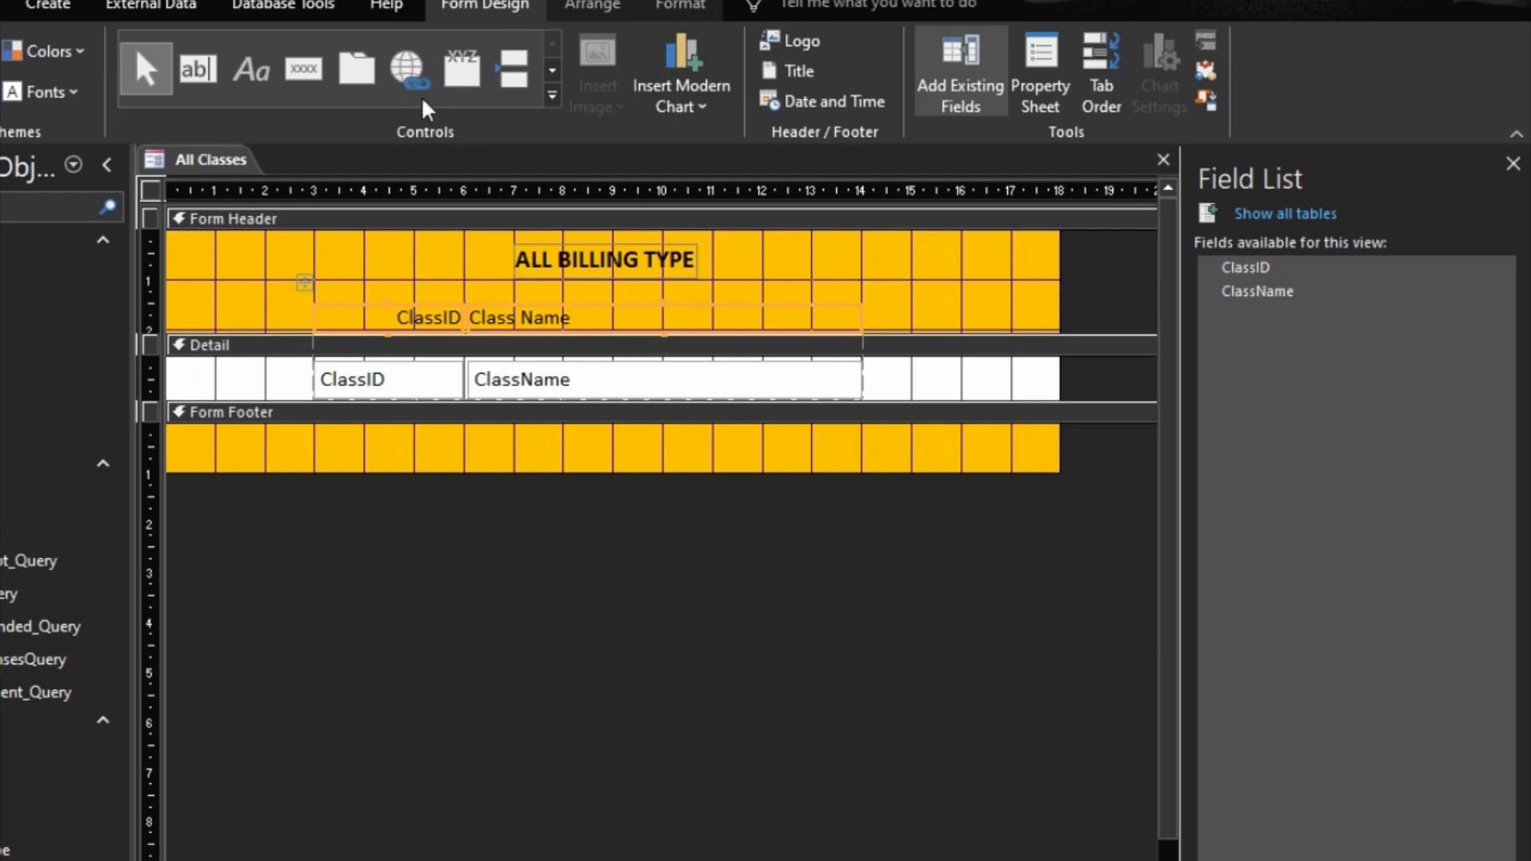
click(674, 7)
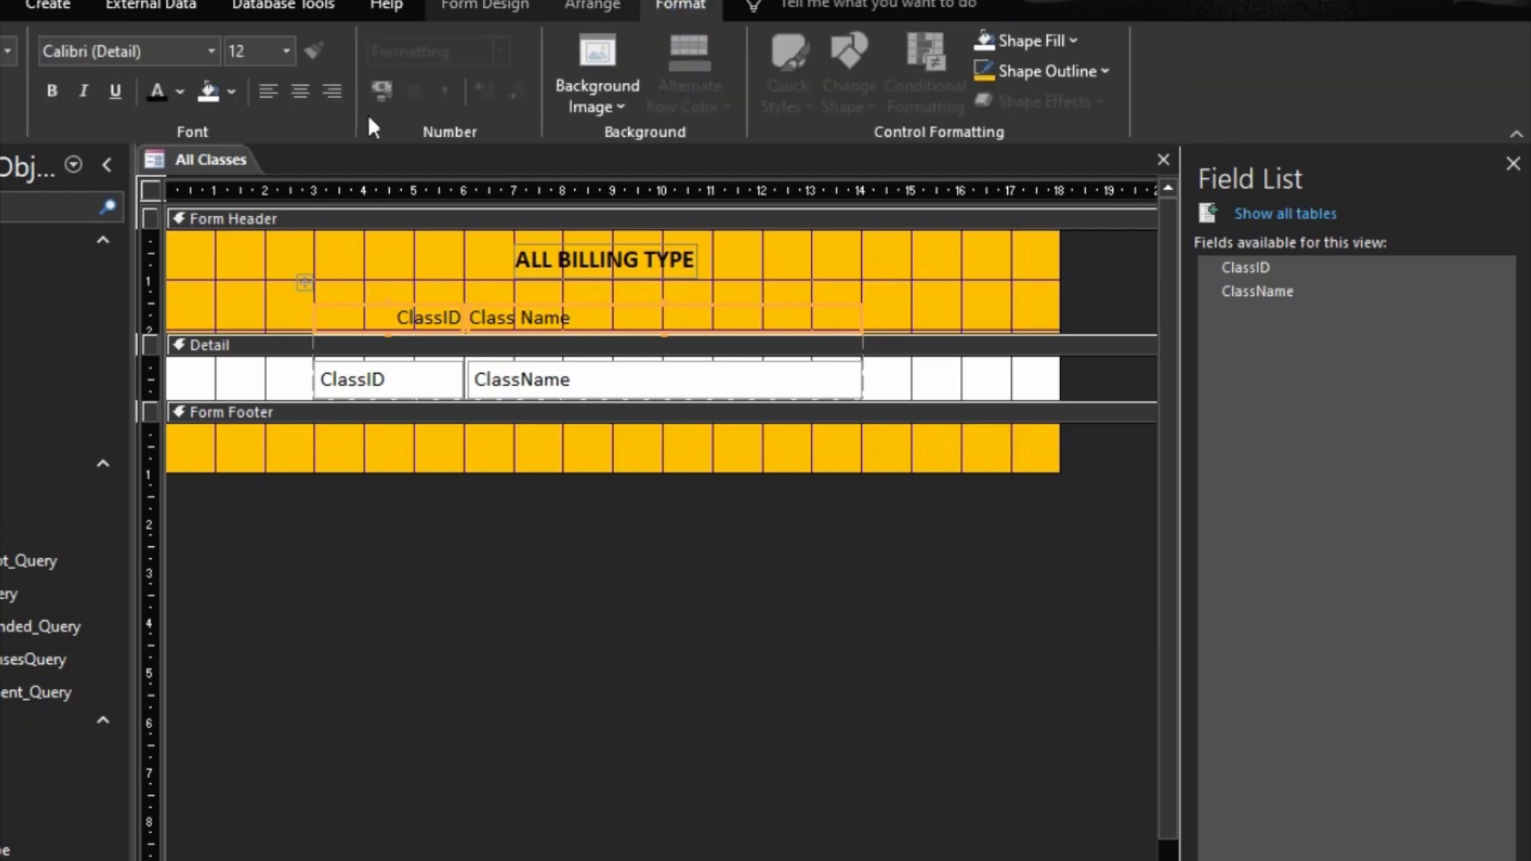
click(270, 89)
click(553, 538)
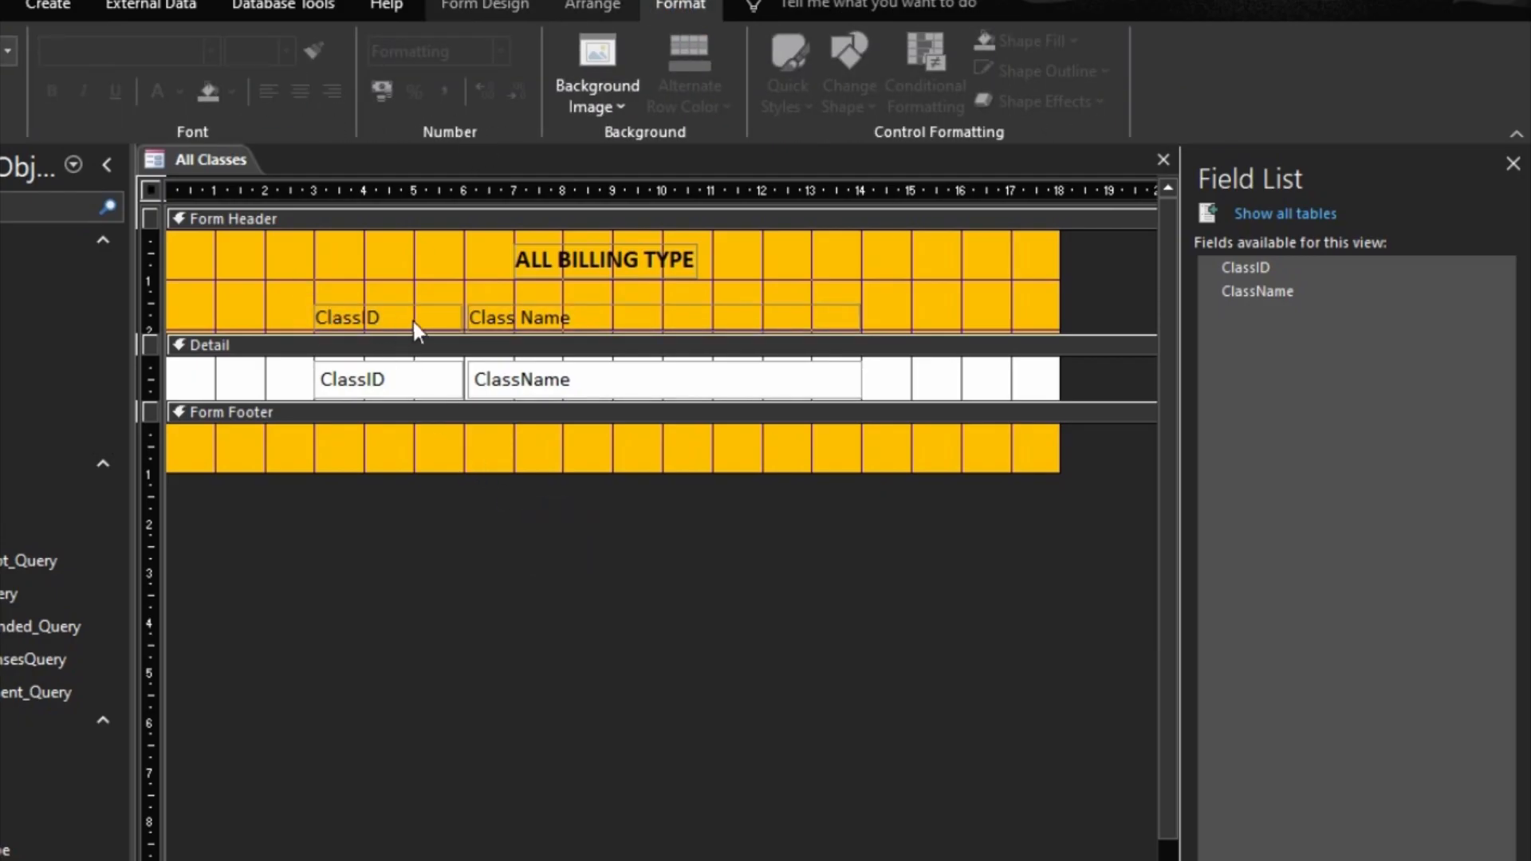
click(465, 326)
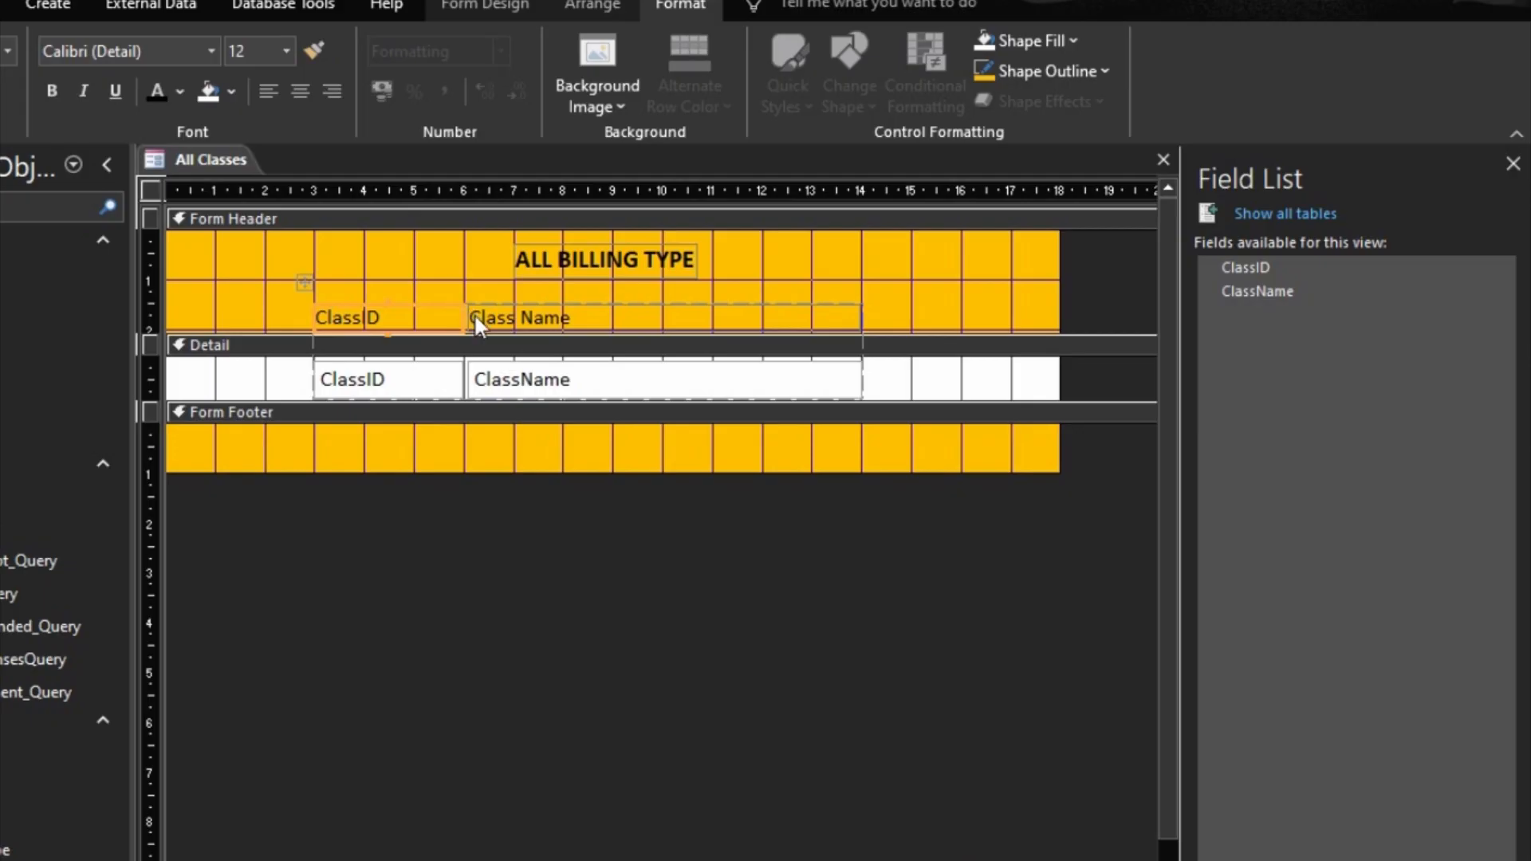
shift+click(474, 313)
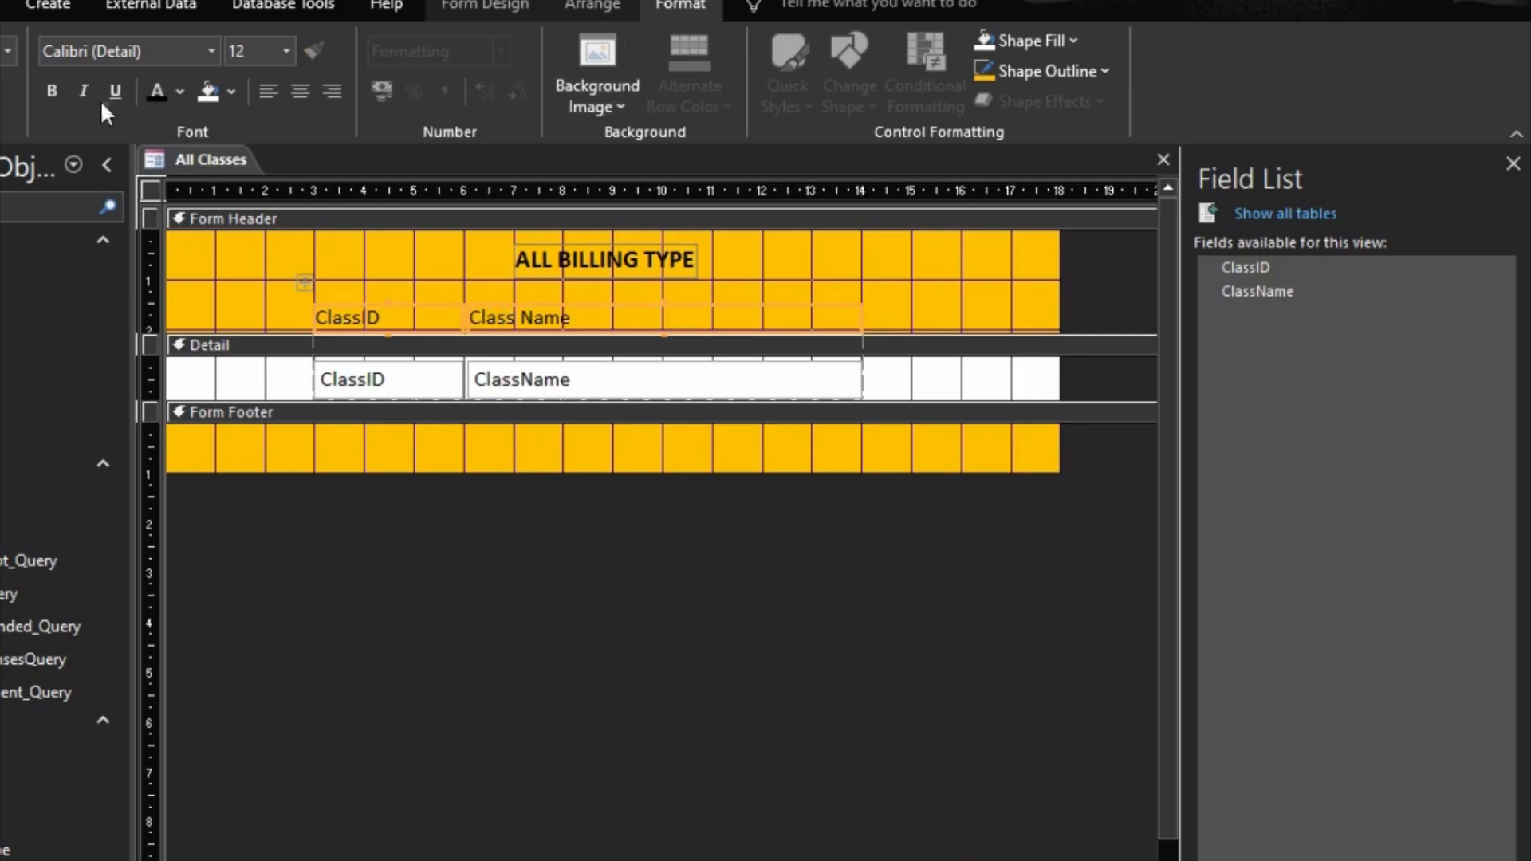
click(52, 91)
click(635, 604)
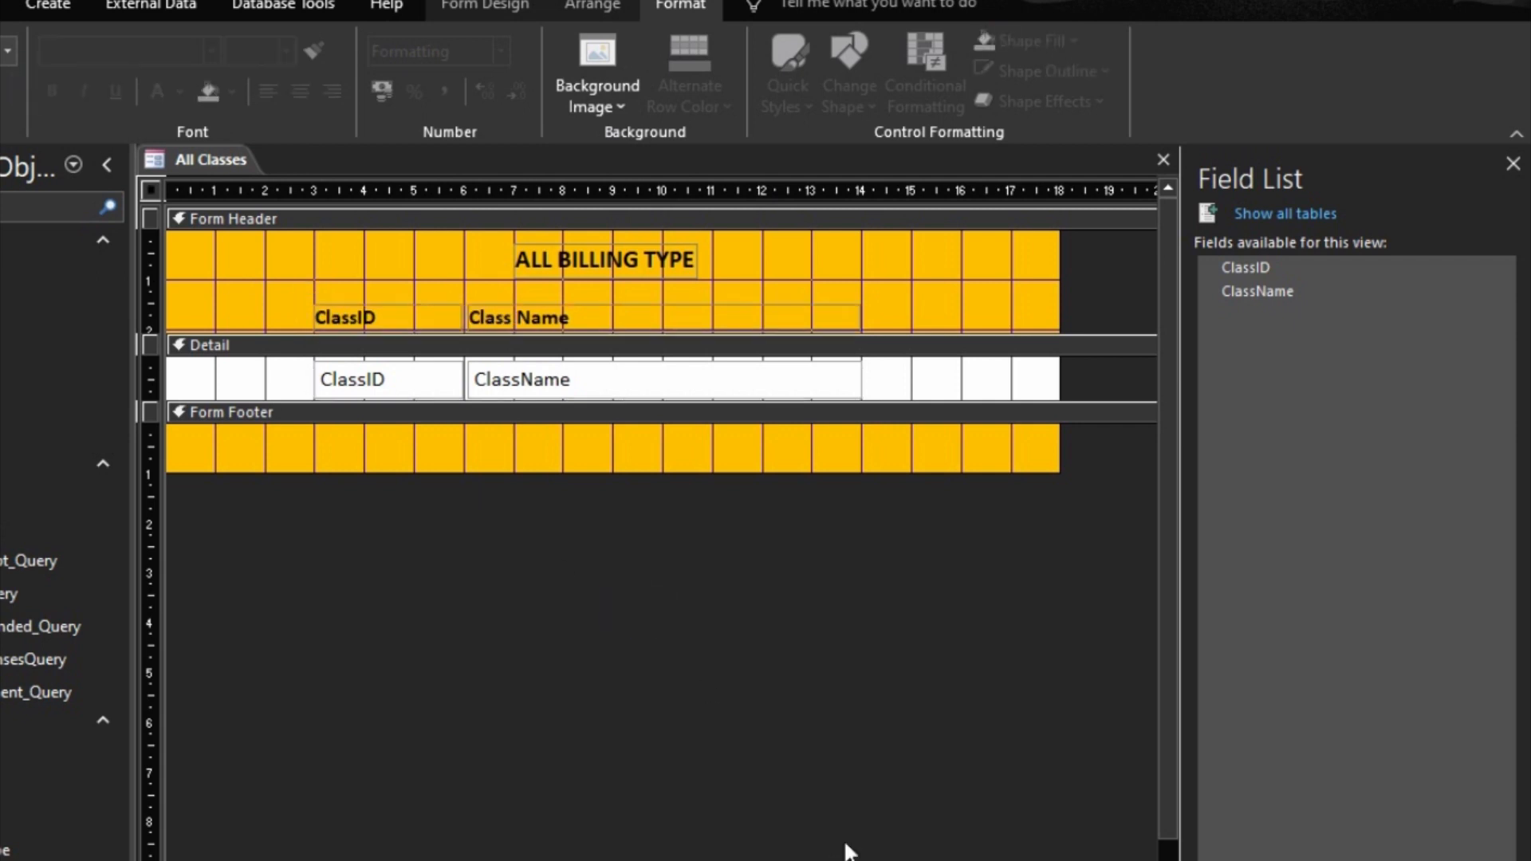
Step: Change the title in the Form Header to "ALL CLASSES" and show the form in Form view
click(564, 263)
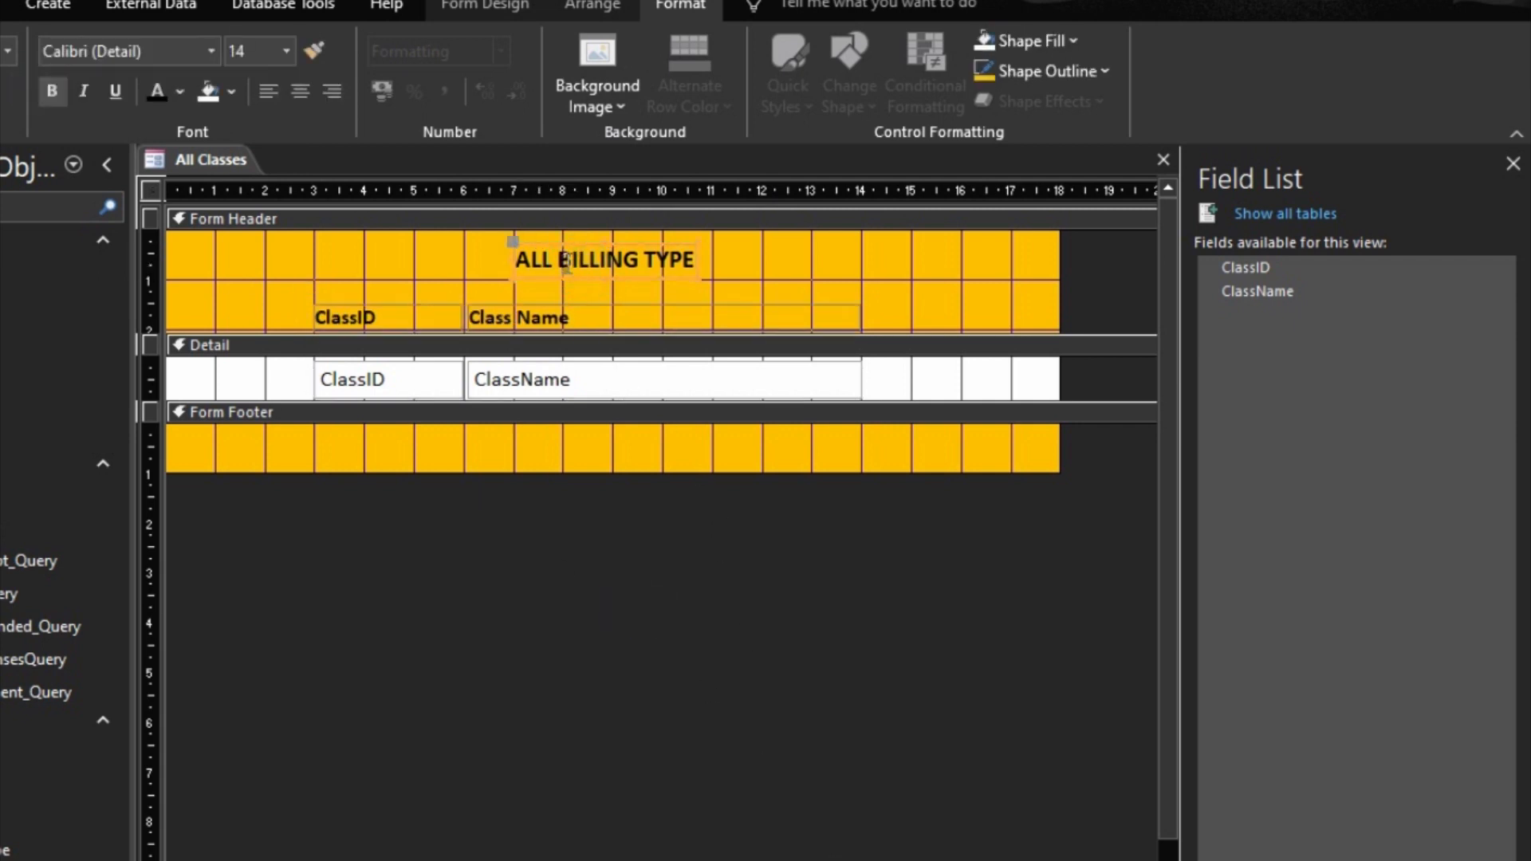
click(563, 260)
drag(559, 260, 715, 279)
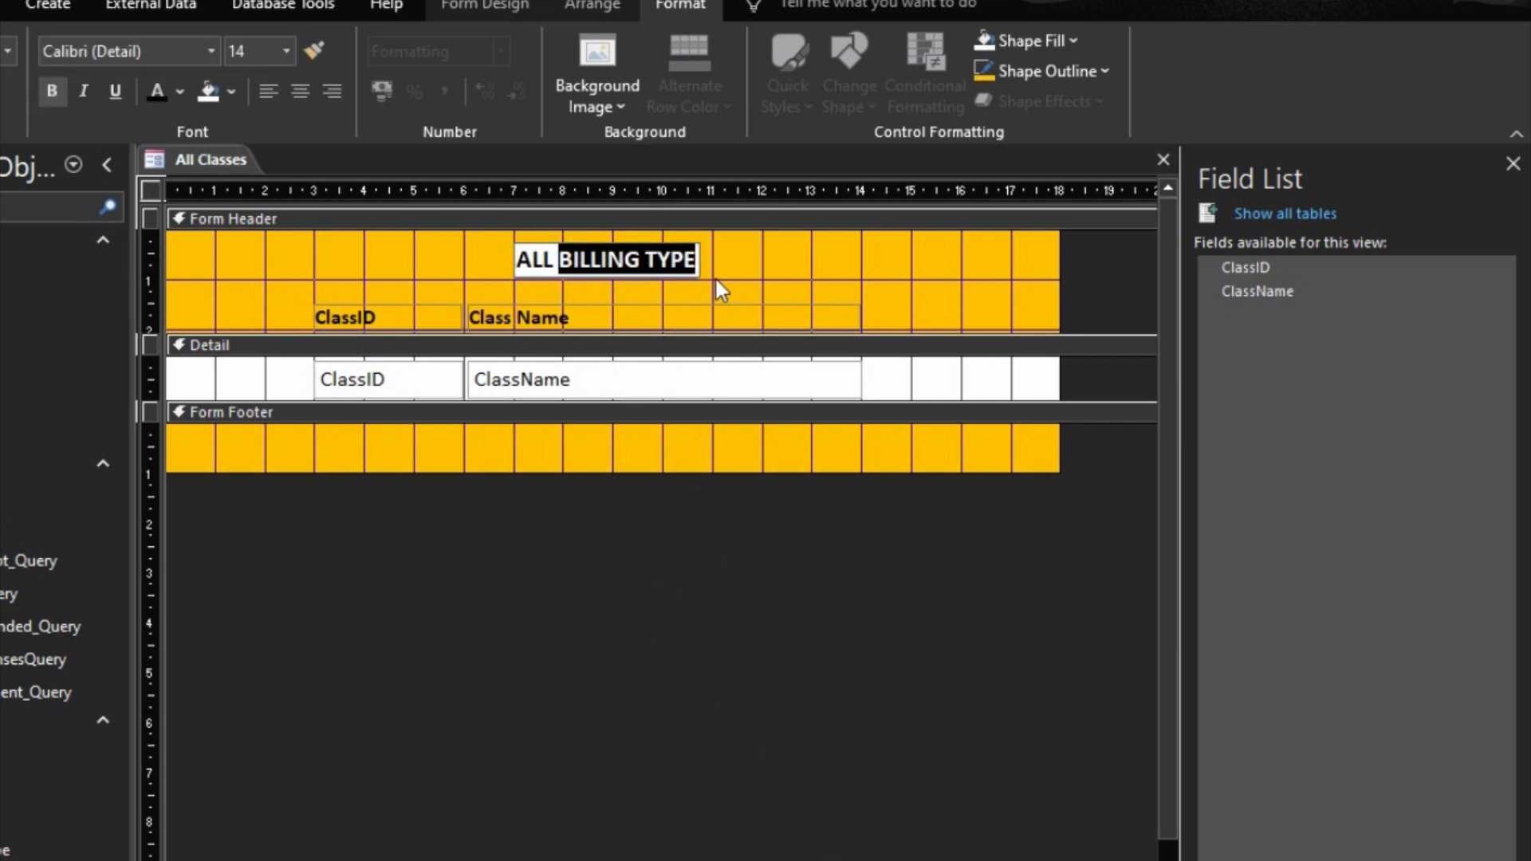
text(CLAS)
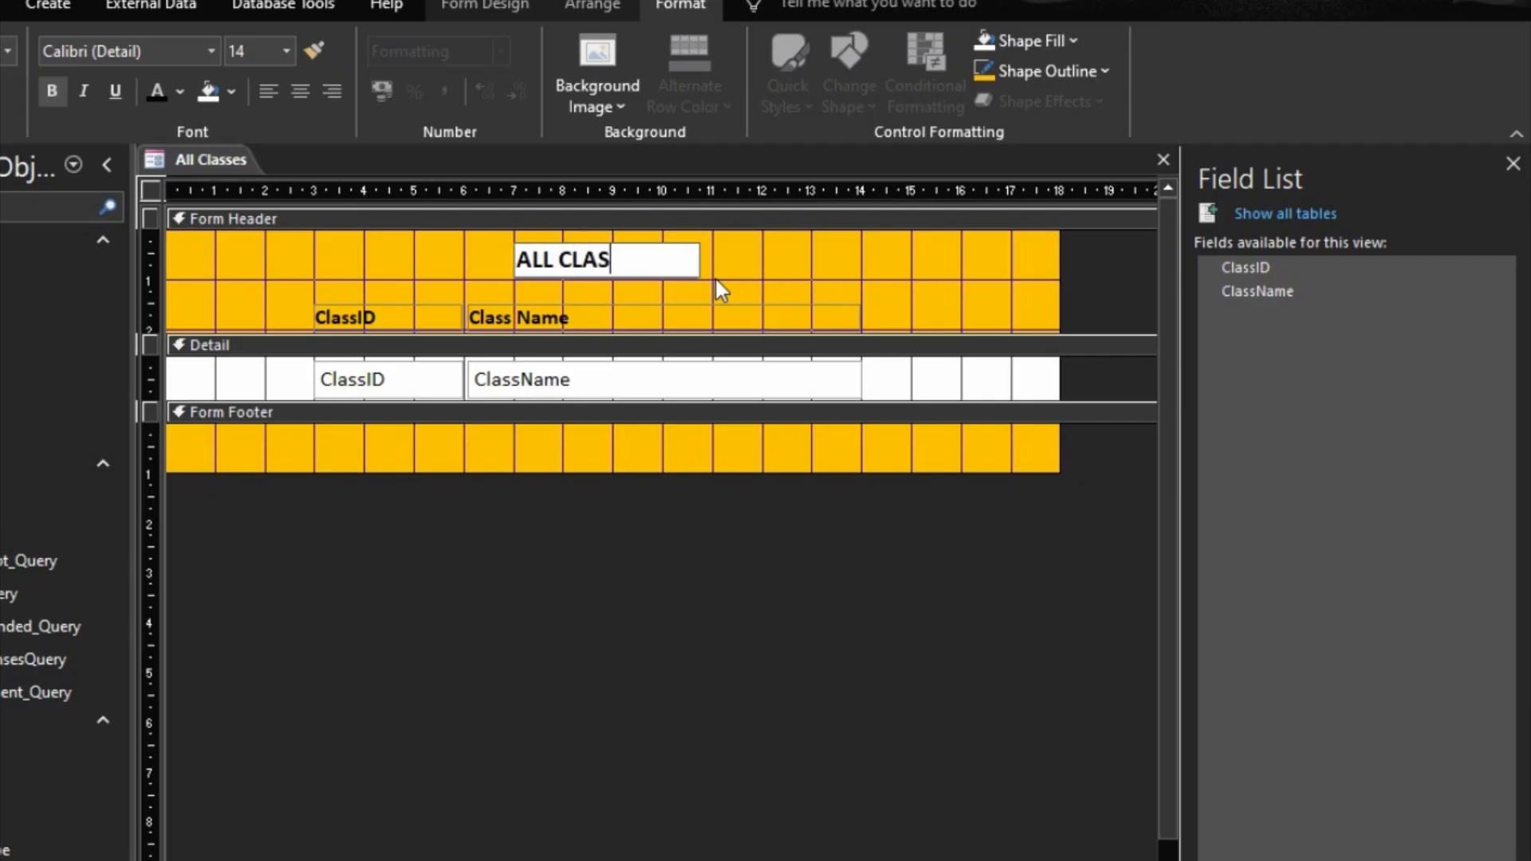
text(SES)
click(783, 280)
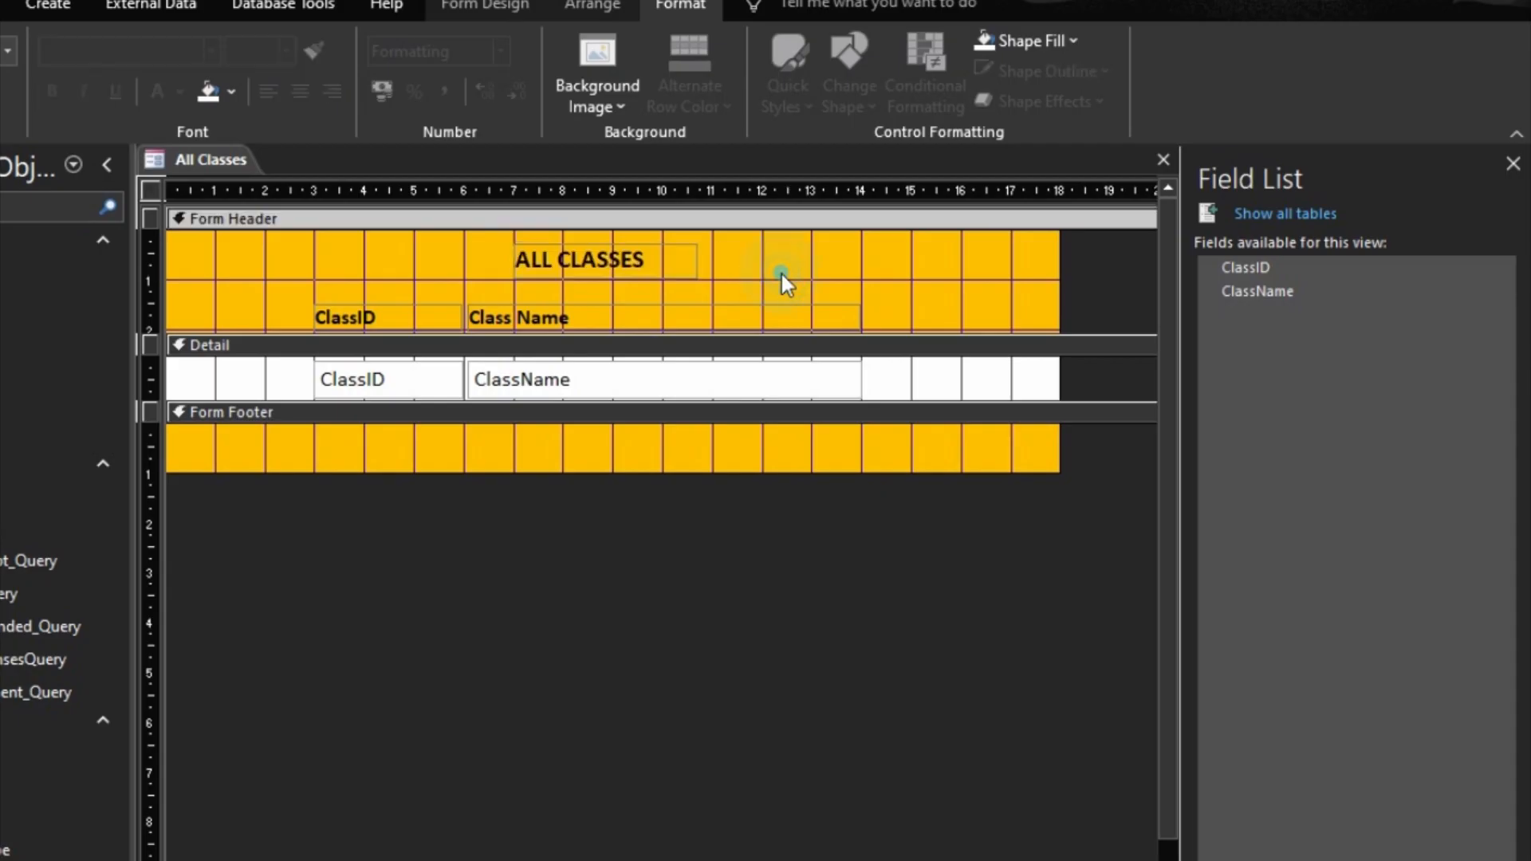
key(F5)
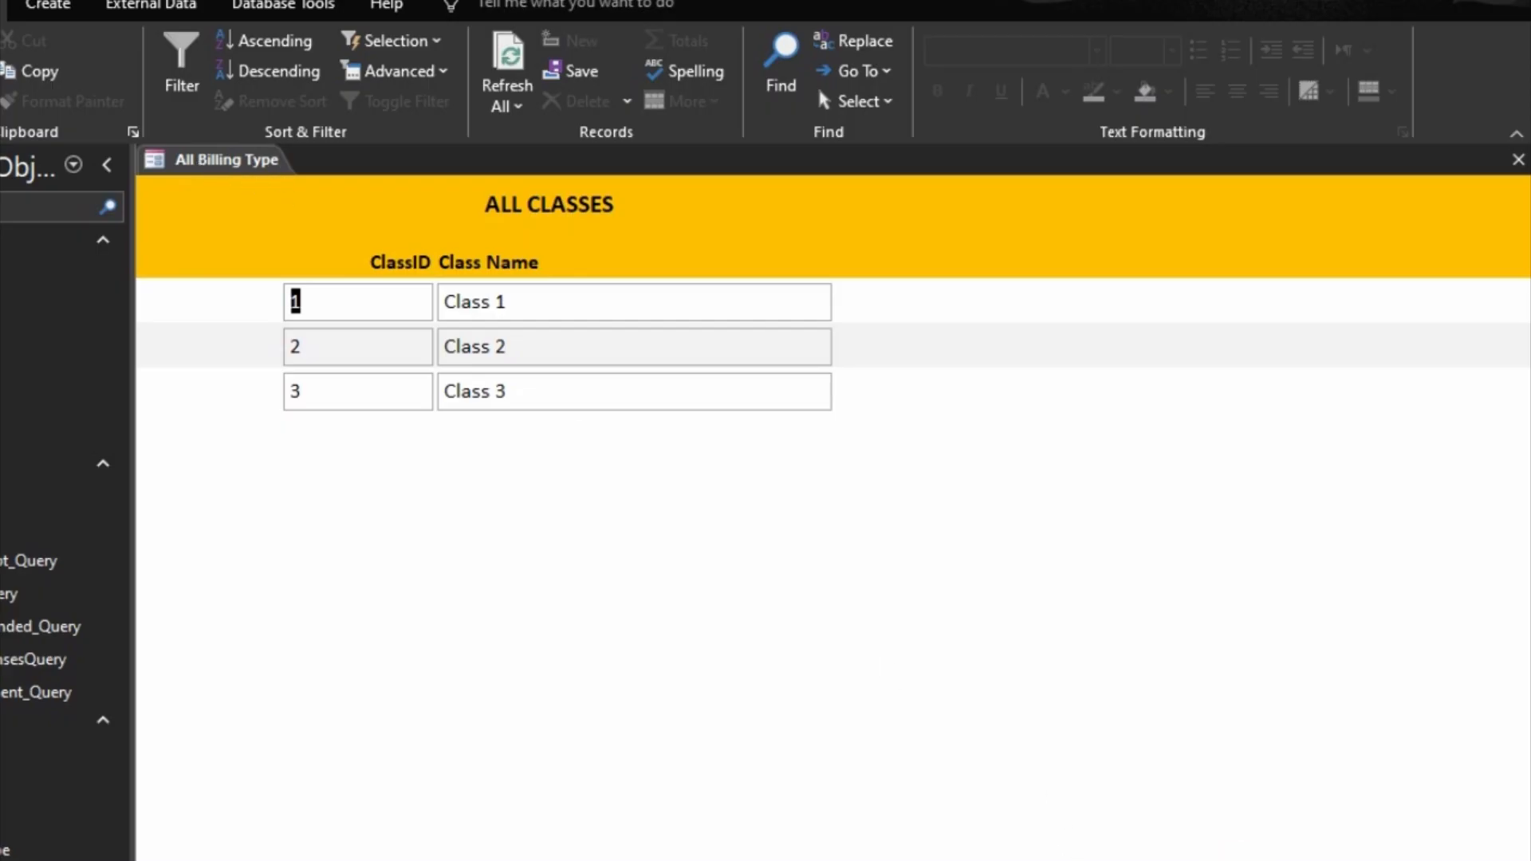
Step: Switch the All Classes form to Design view and set its Caption property to "All Classes"
key(ctrl+comma)
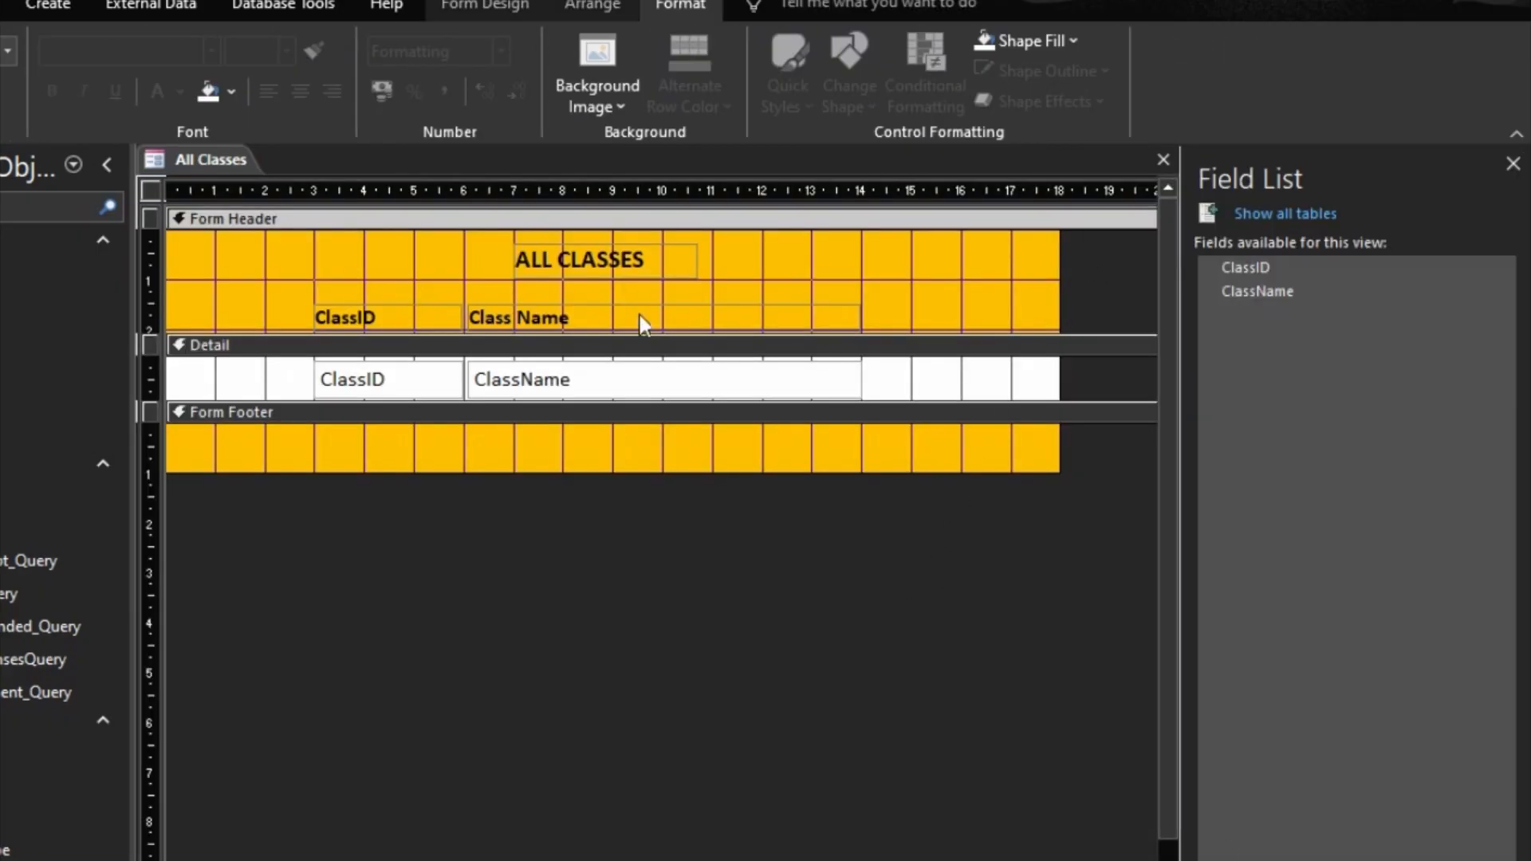
click(150, 190)
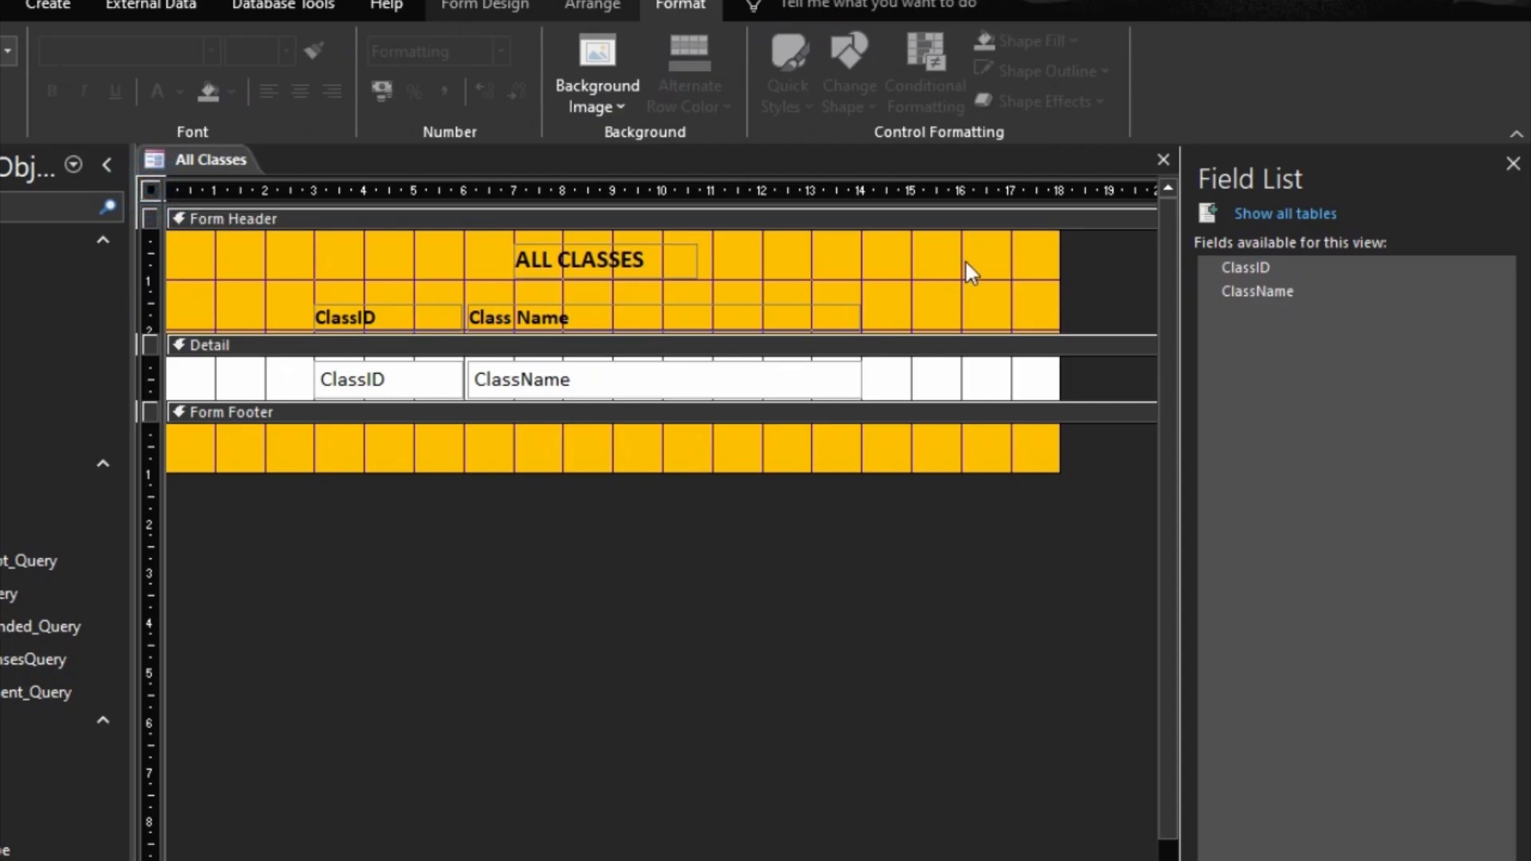
double_click(156, 189)
click(1219, 292)
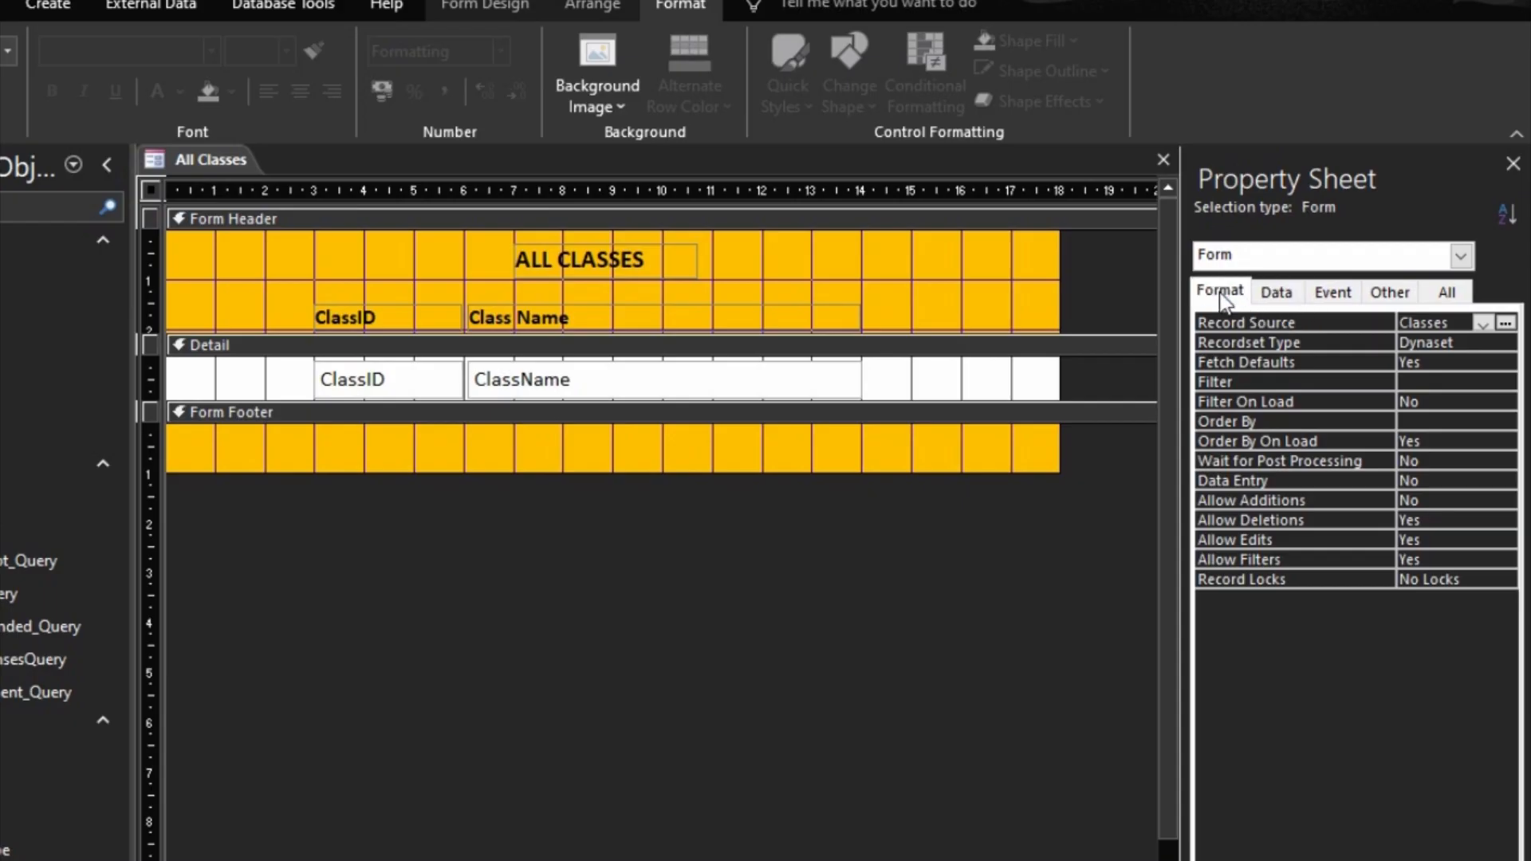
drag(1434, 322, 1529, 319)
key(BackSpace)
key(BackSpace)
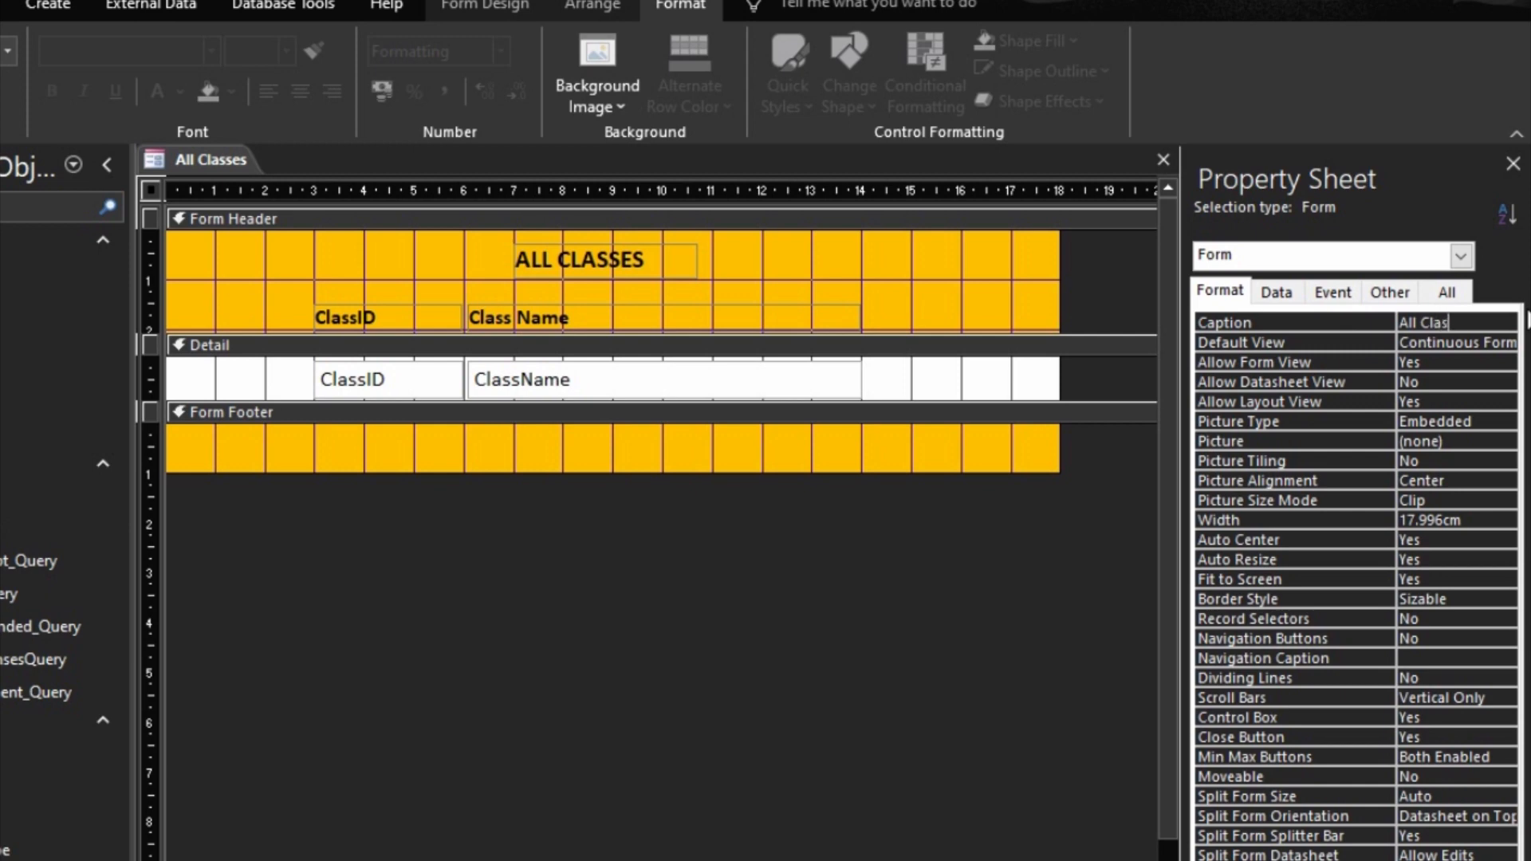
text(Classes)
click(1345, 319)
Step: Show the All Classes form in Form view and close it, saving the design changes
click(909, 587)
click(1424, 859)
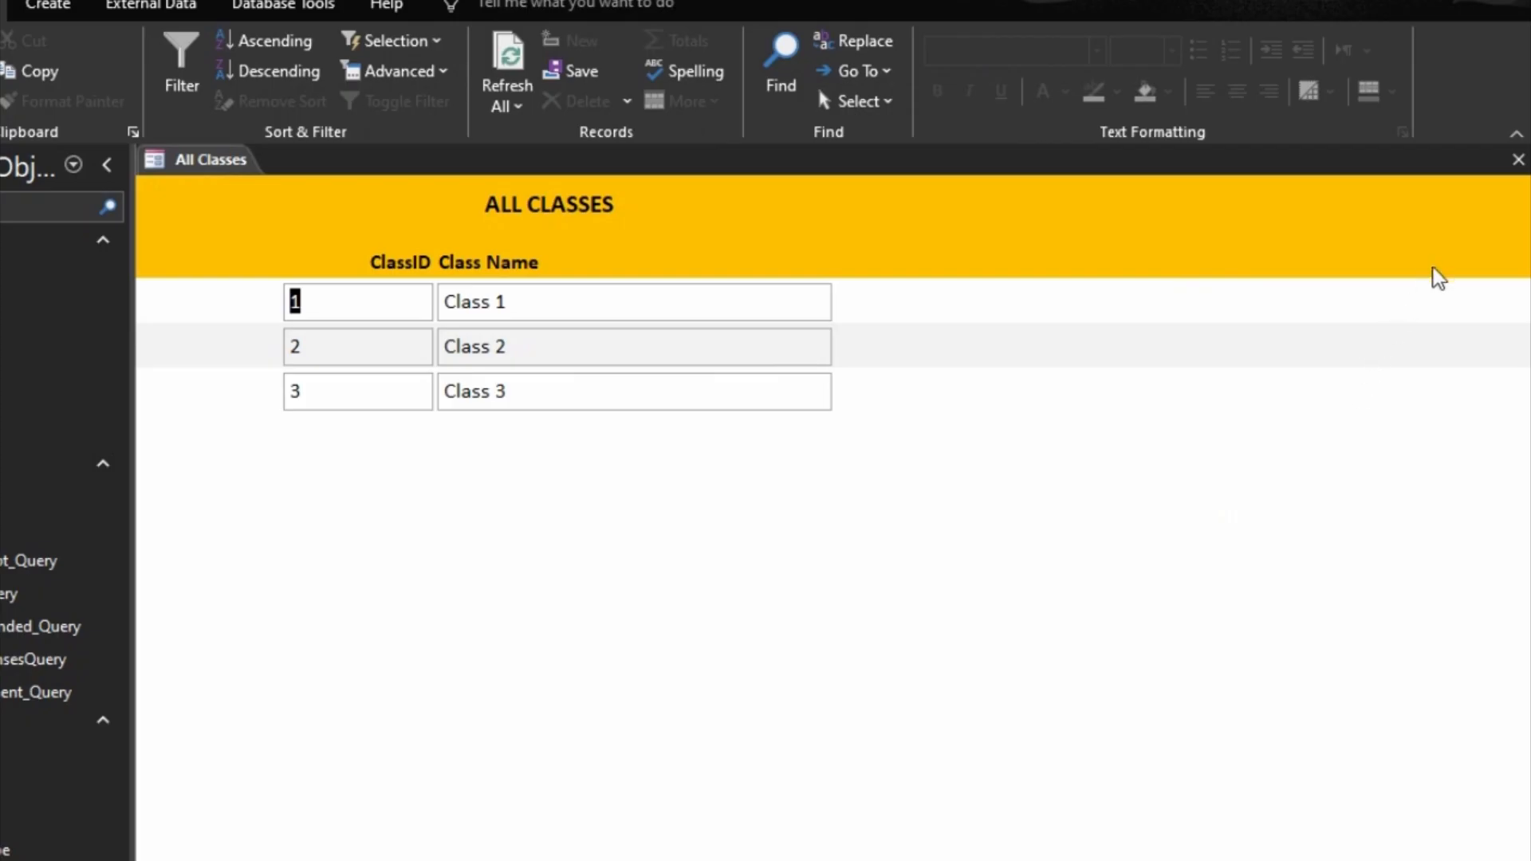
click(1517, 161)
click(596, 676)
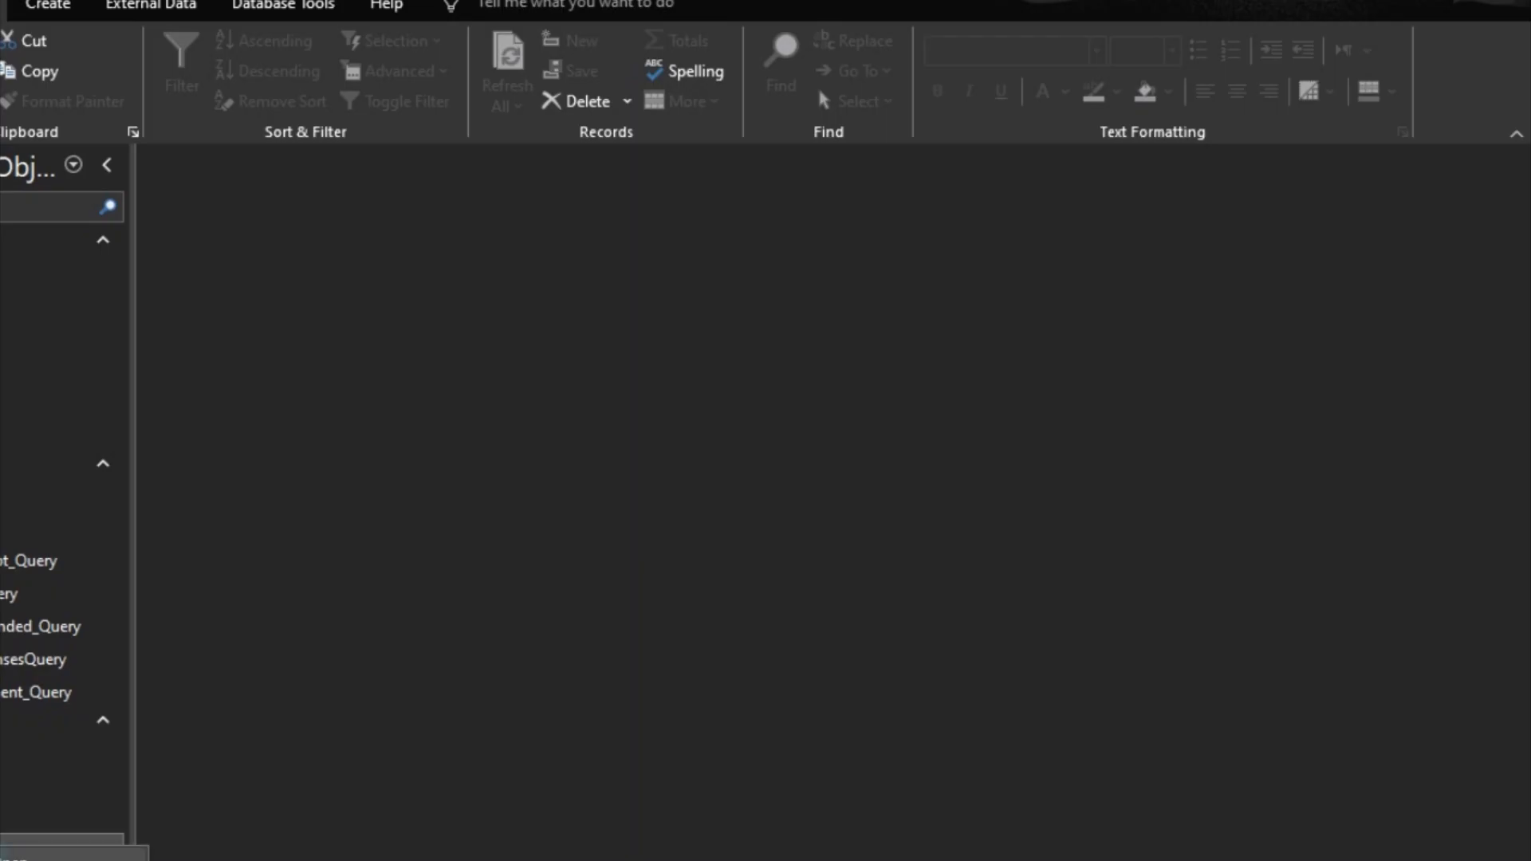
Step: Open the All Billing Type form in Design view and change the BillingTypeID label in the Form Header to "ID"
click(24, 858)
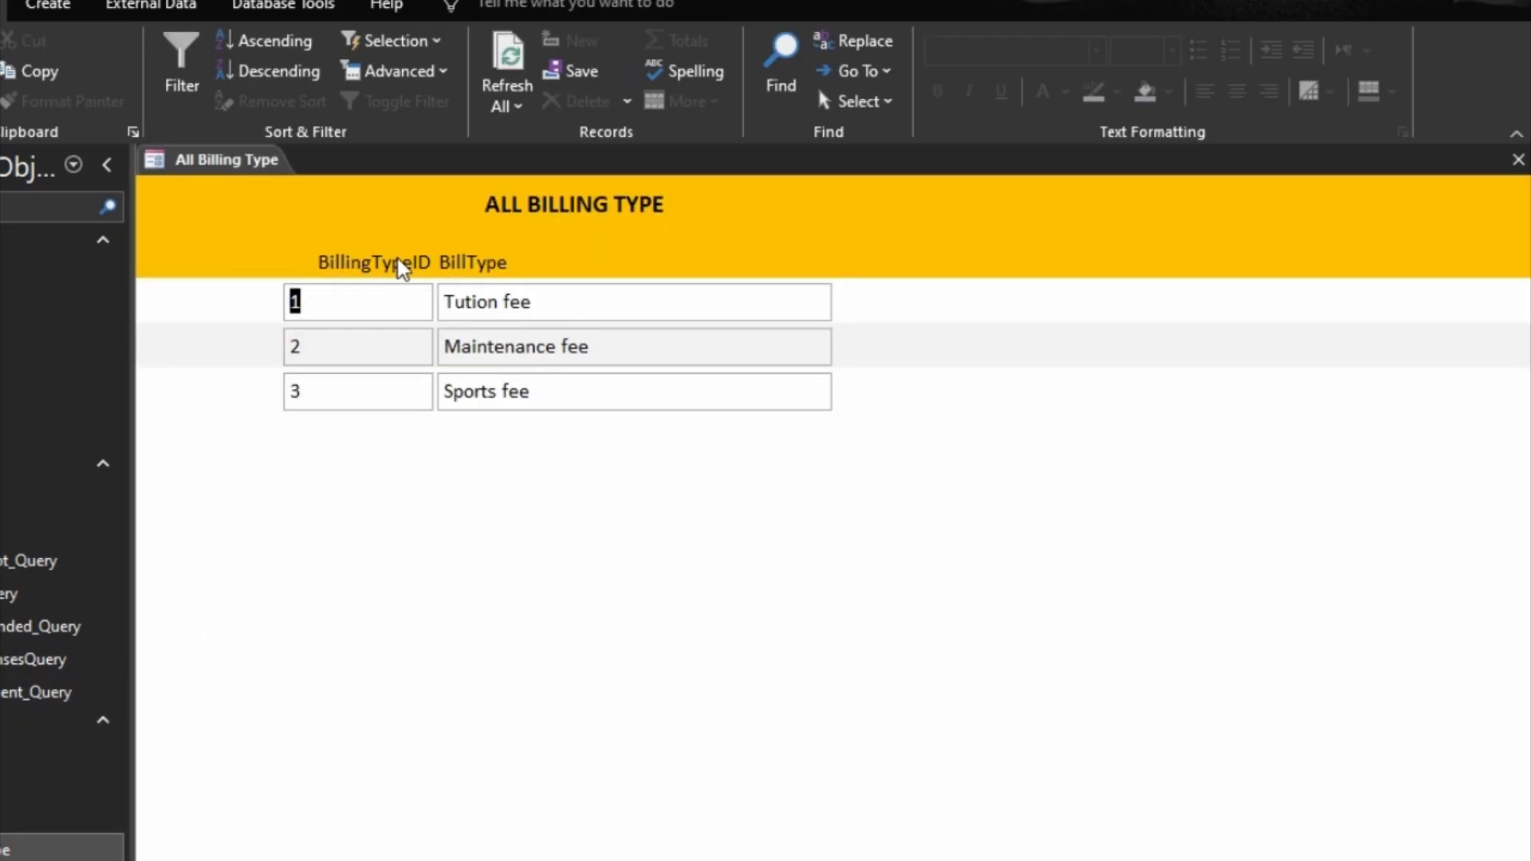
right_click(1045, 262)
click(1121, 344)
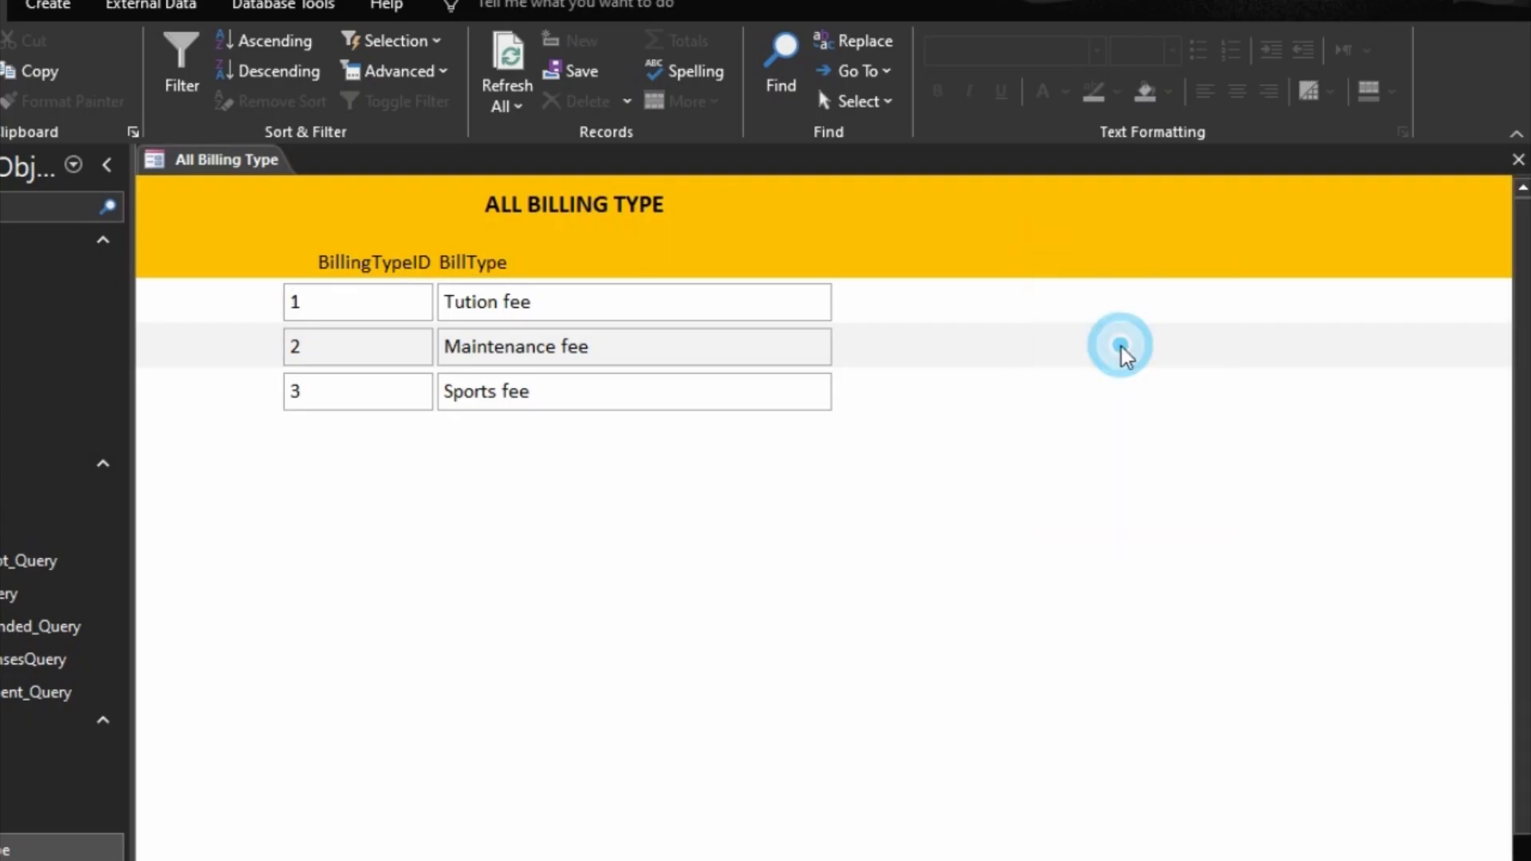
click(445, 316)
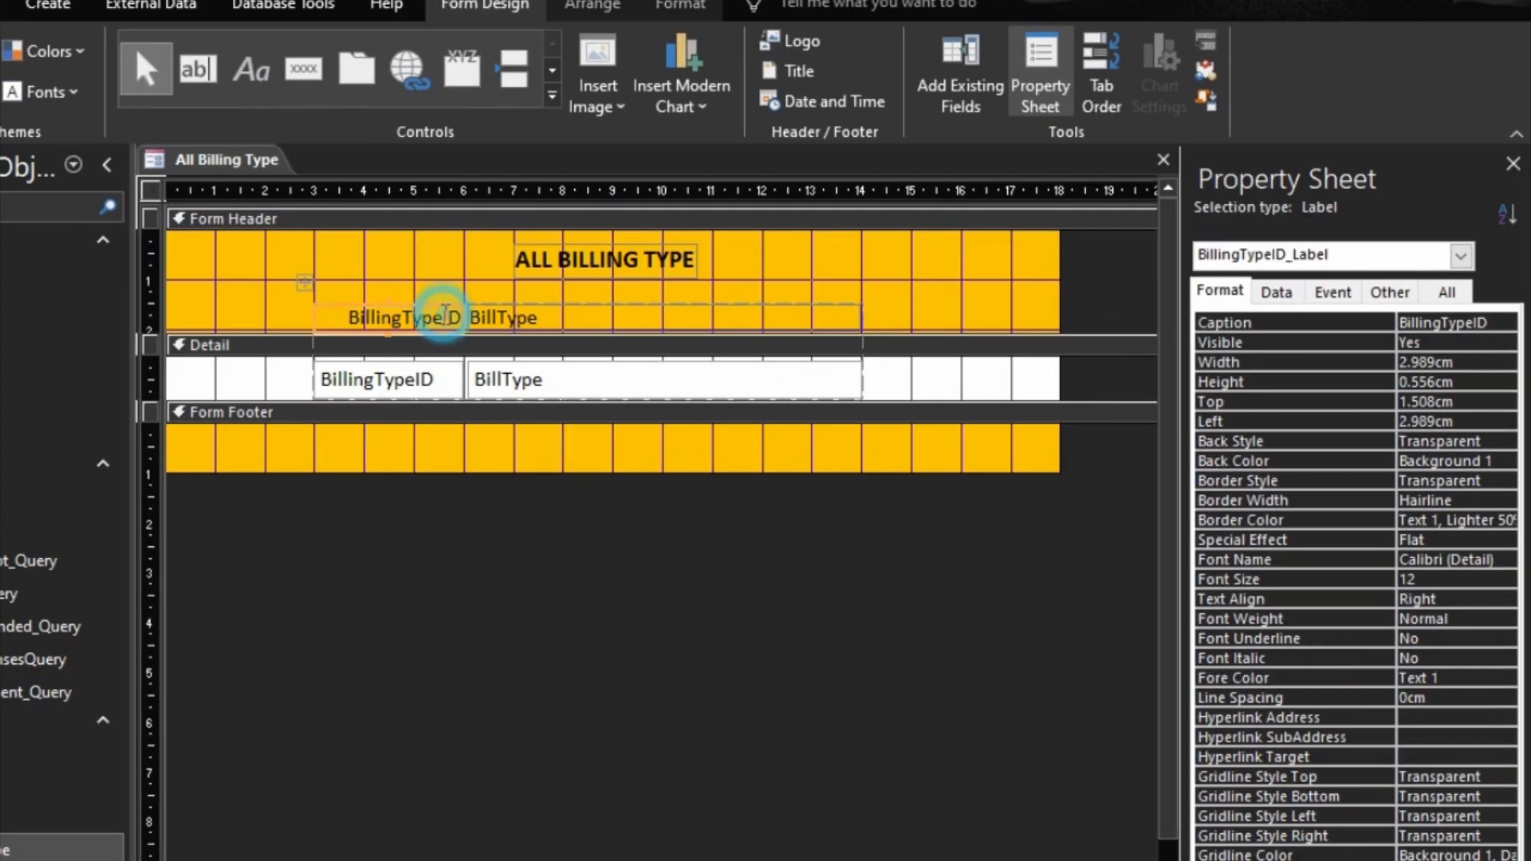
click(445, 316)
key(BackSpace)
key(BackSpace)
key(BackSpace)
key(BackSpace)
key(BackSpace)
key(BackSpace)
key(BackSpace)
key(BackSpace)
key(BackSpace)
key(BackSpace)
key(BackSpace)
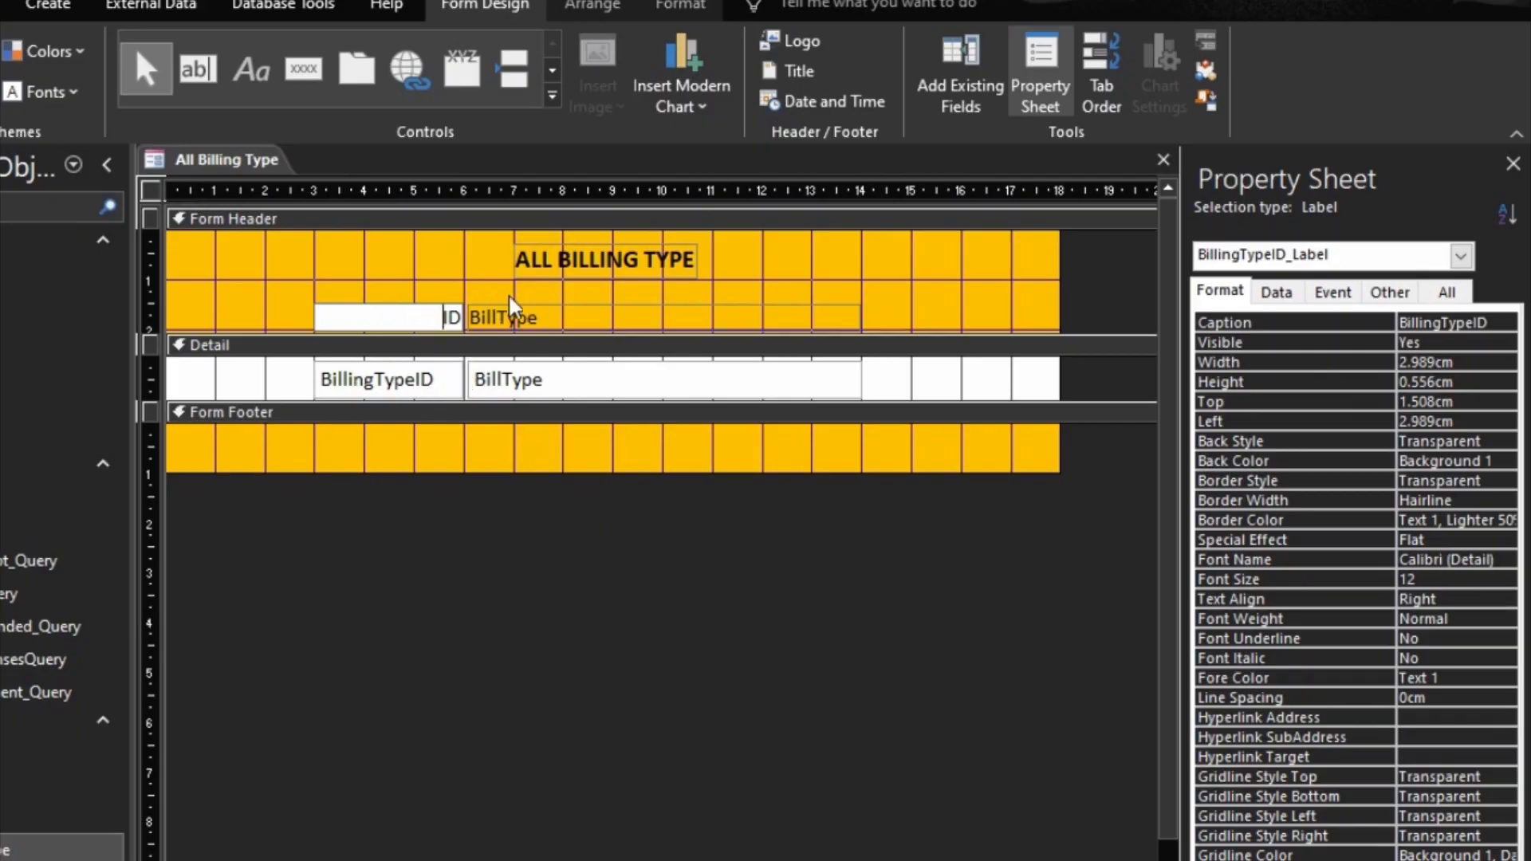
Step: Insert a space into the BillType label in the Form Header so that it reads "BillT ype"
click(517, 317)
click(516, 317)
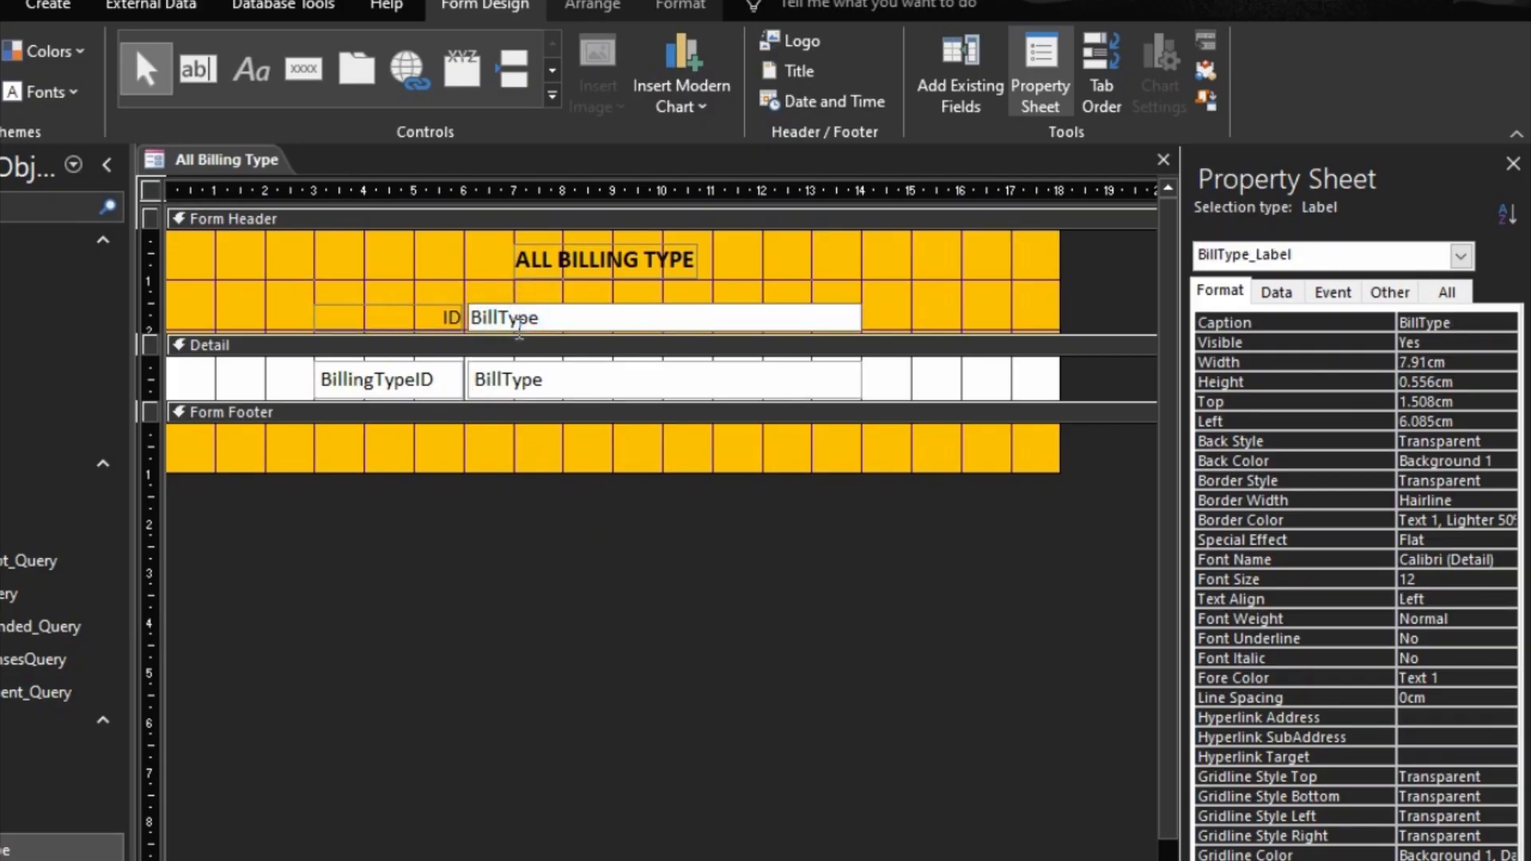
click(437, 317)
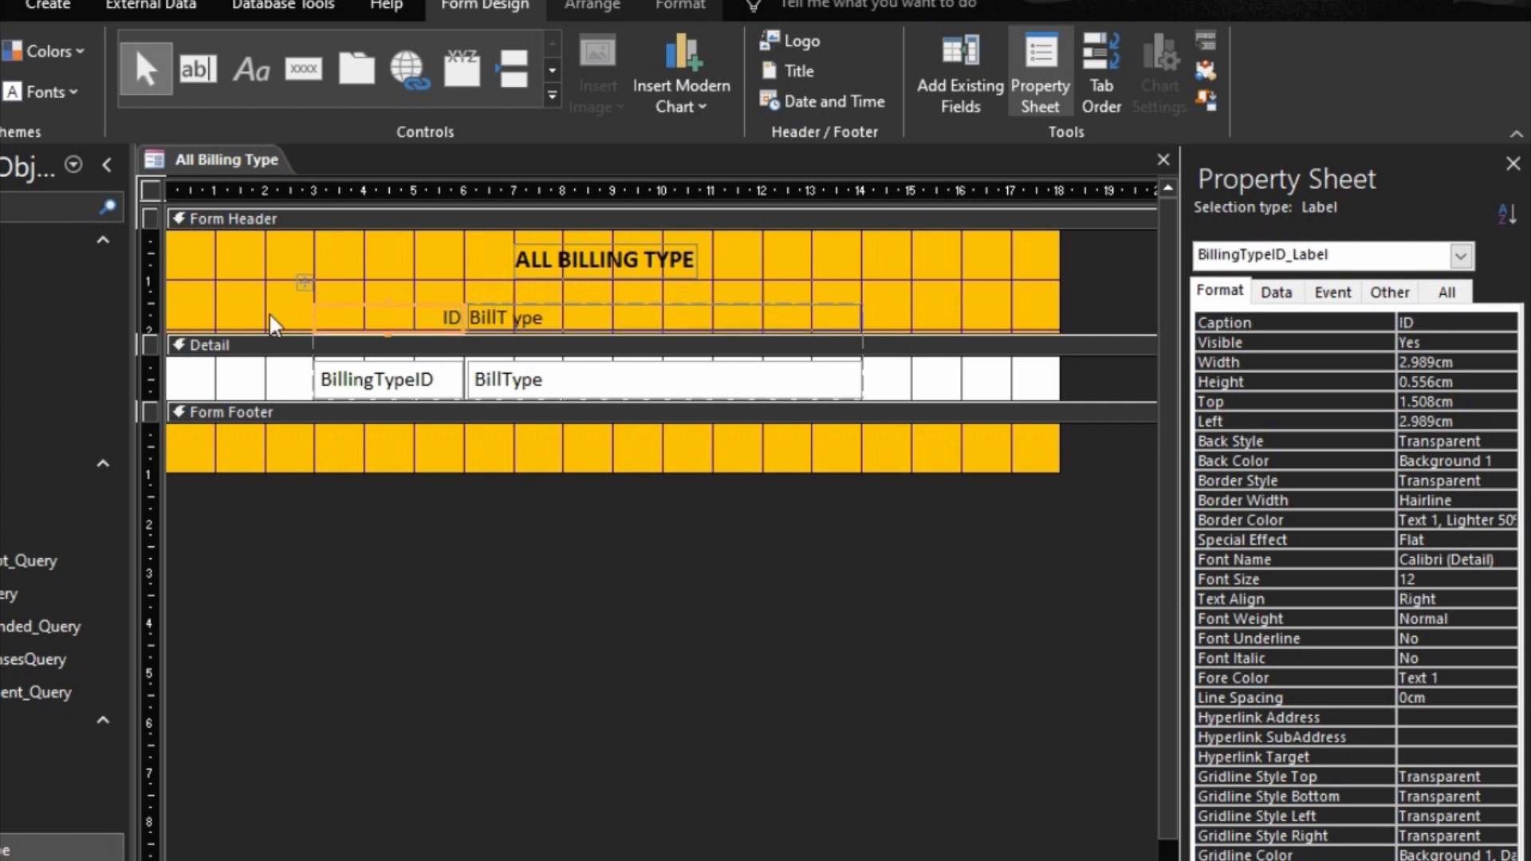
Step: Try to left-align the two column labels in the Form Header and check them in Form view
drag(270, 303, 536, 311)
click(681, 6)
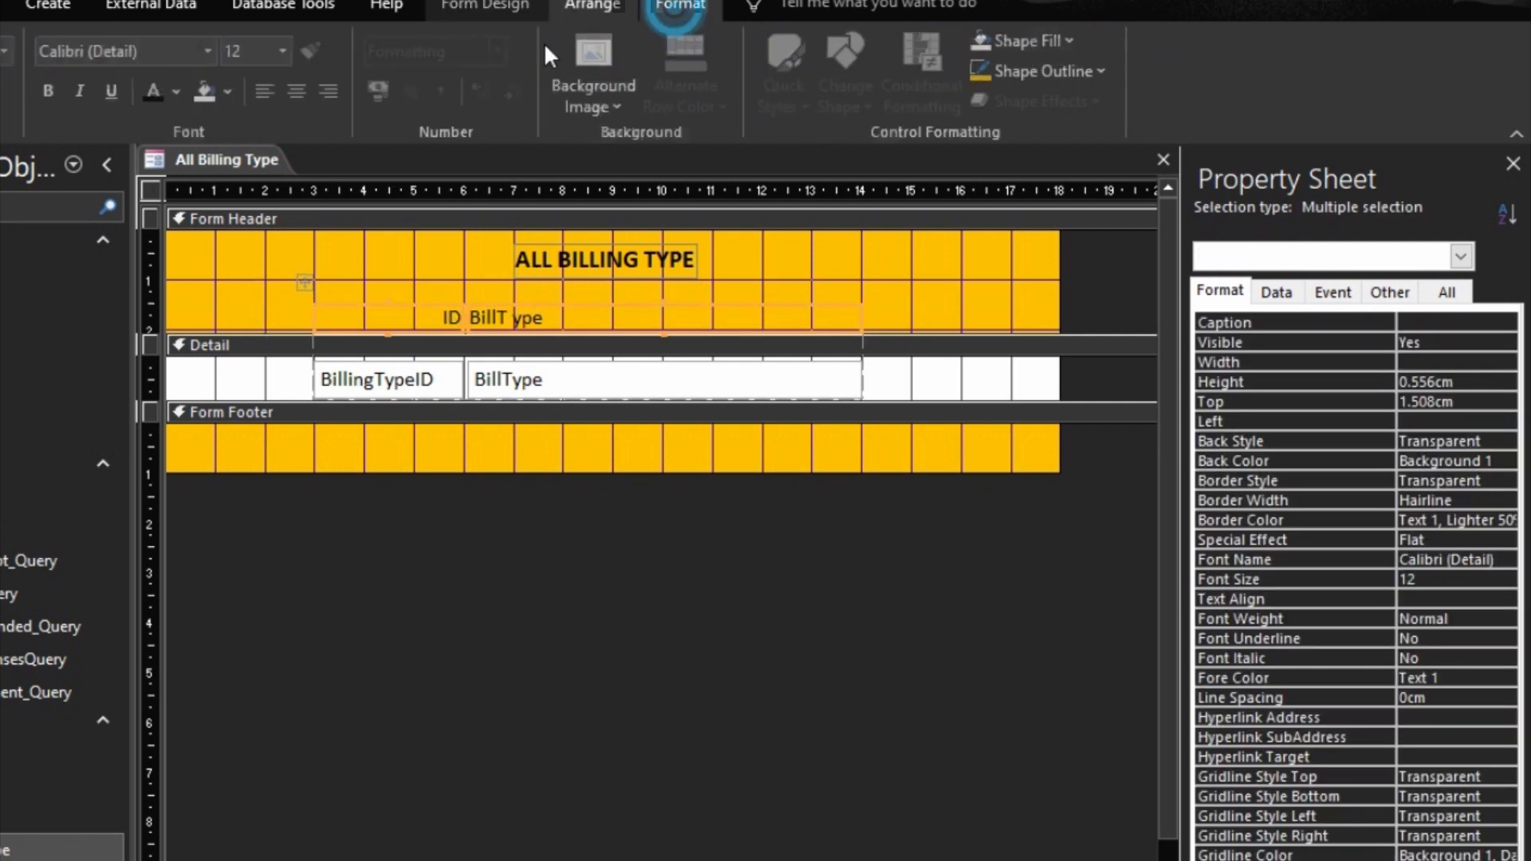
click(268, 91)
click(521, 570)
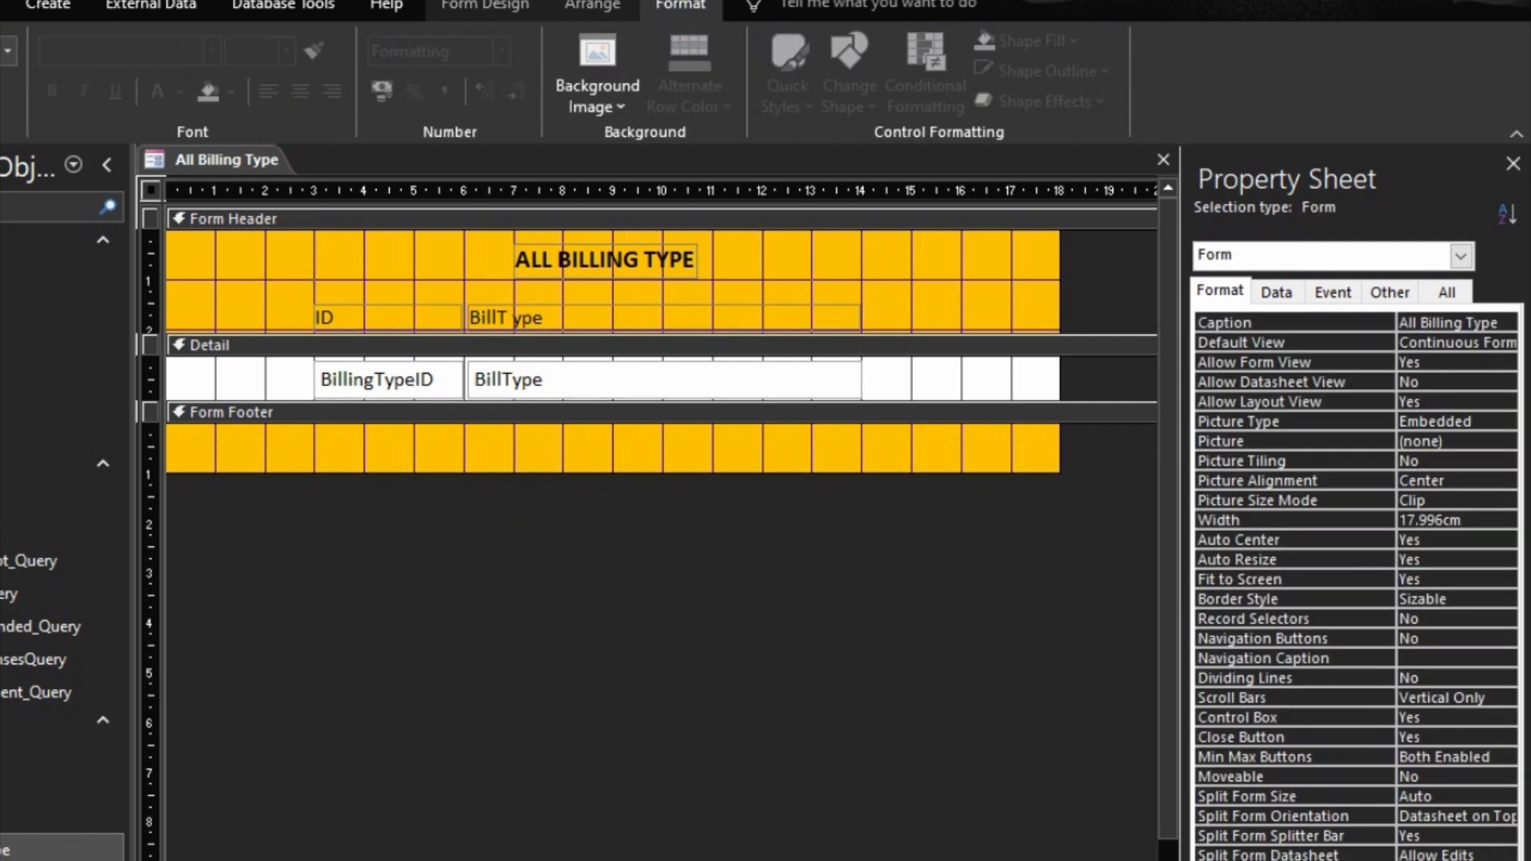
key(F5)
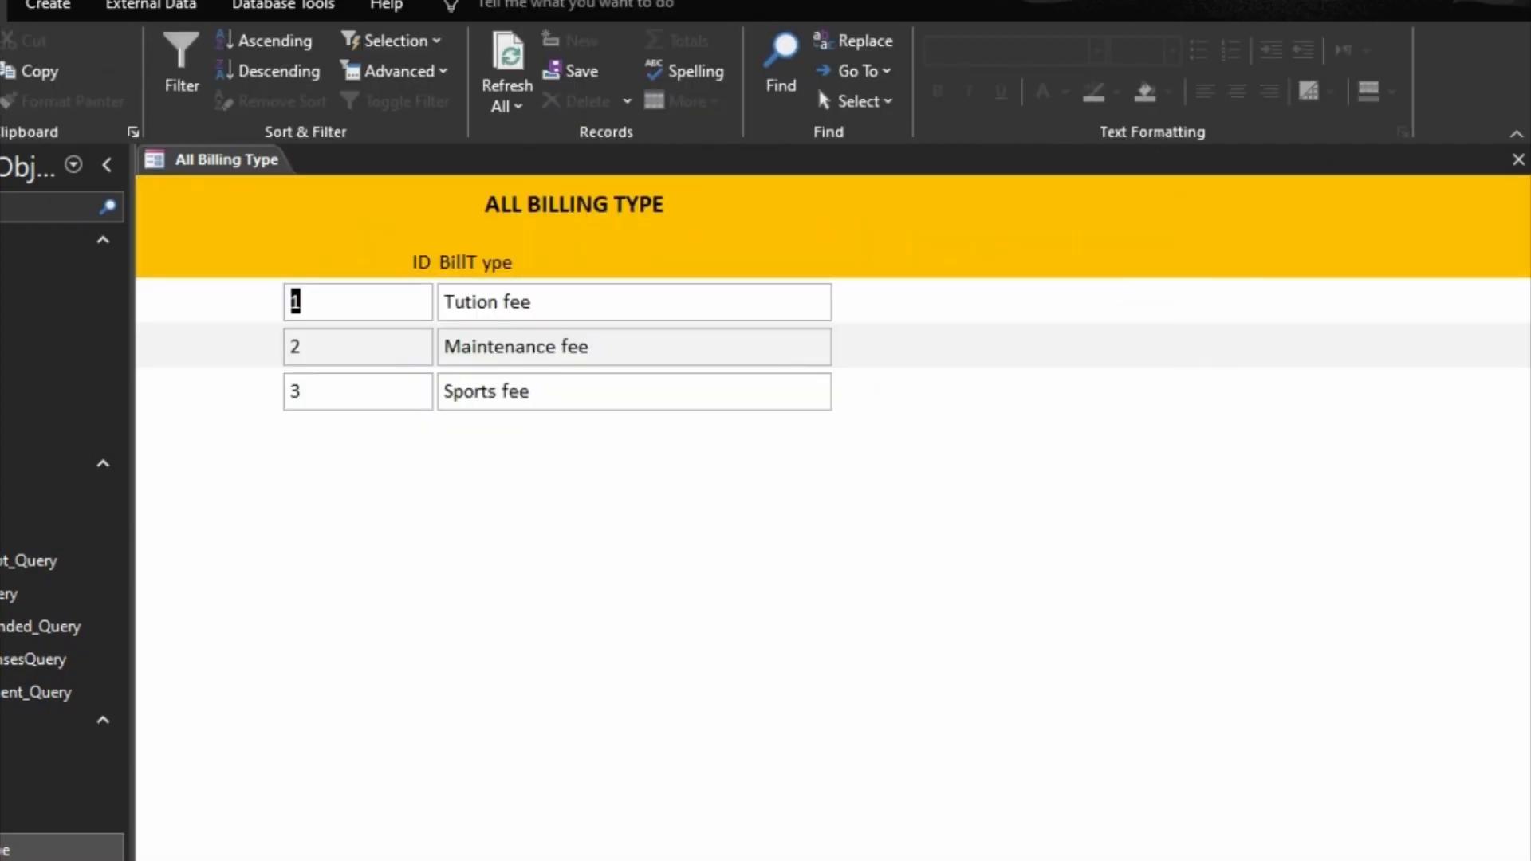
Step: Return to Design view and left-align both the ID and BillT ype labels in the Form Header
key(ctrl+comma)
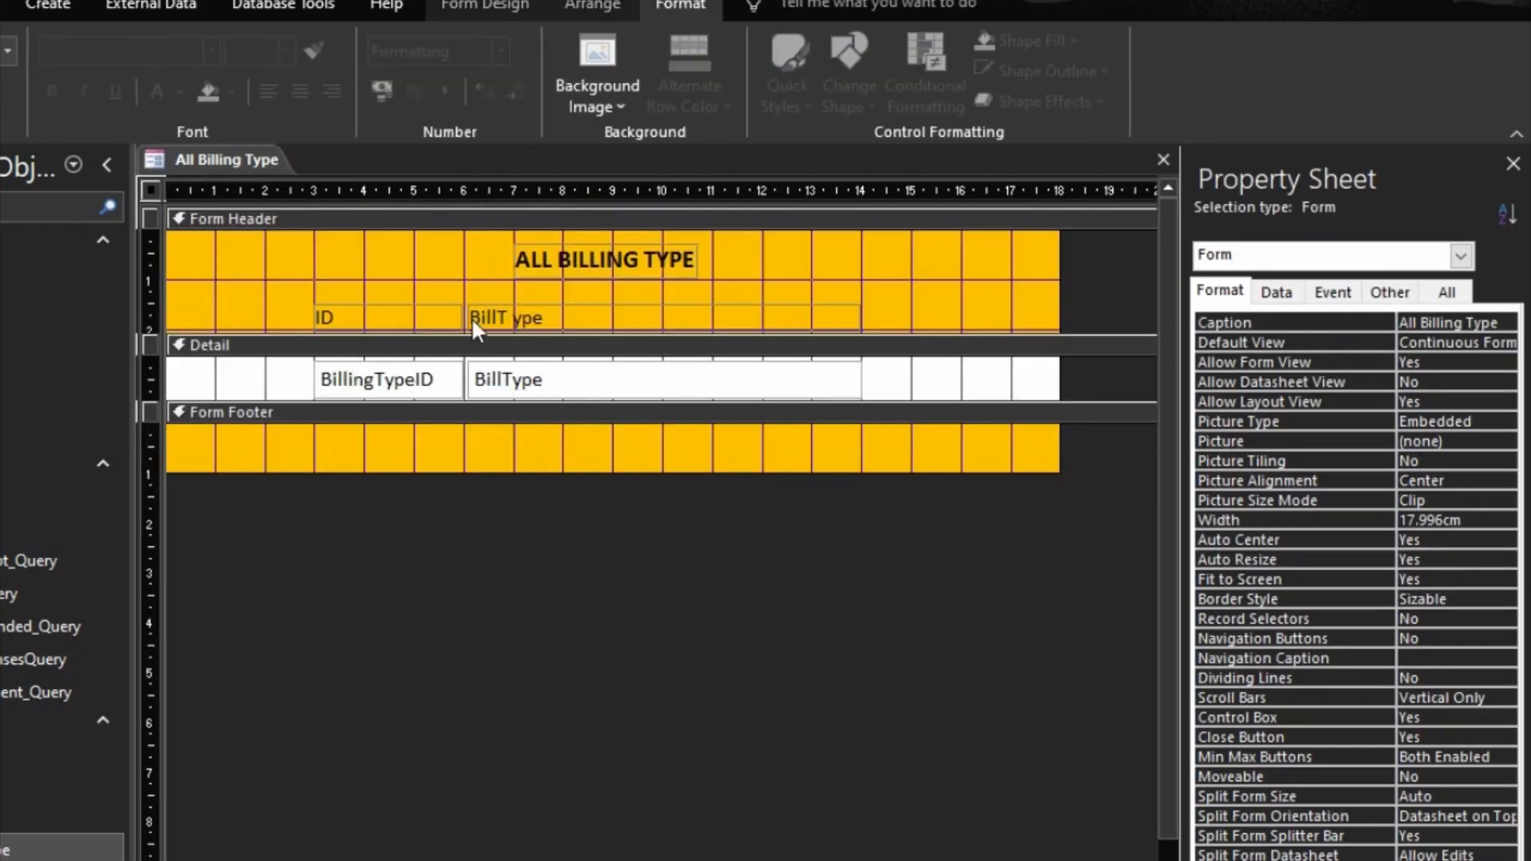
click(442, 313)
drag(291, 307, 512, 335)
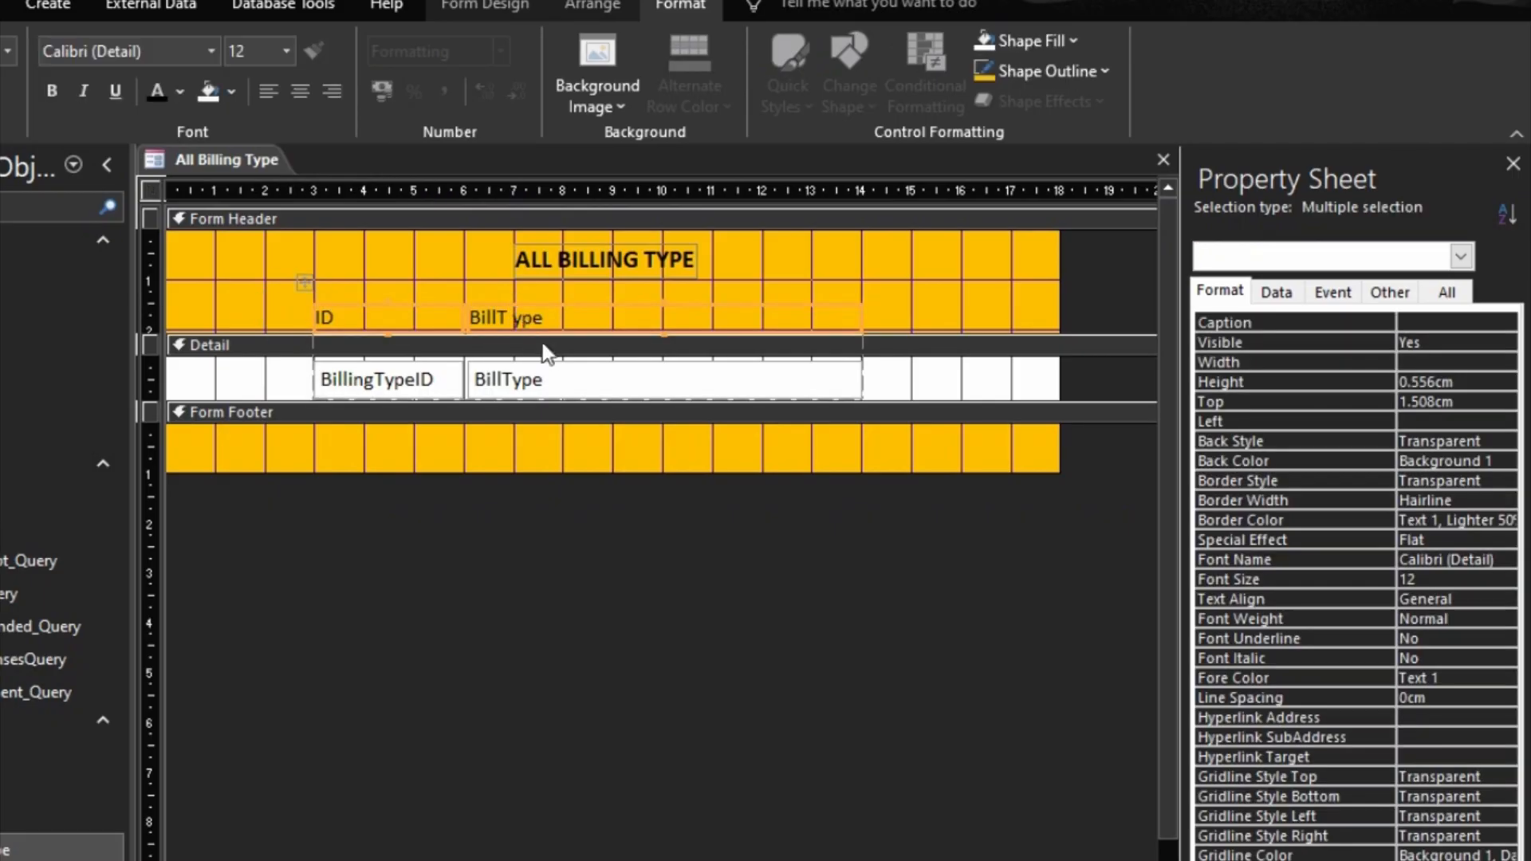
click(334, 91)
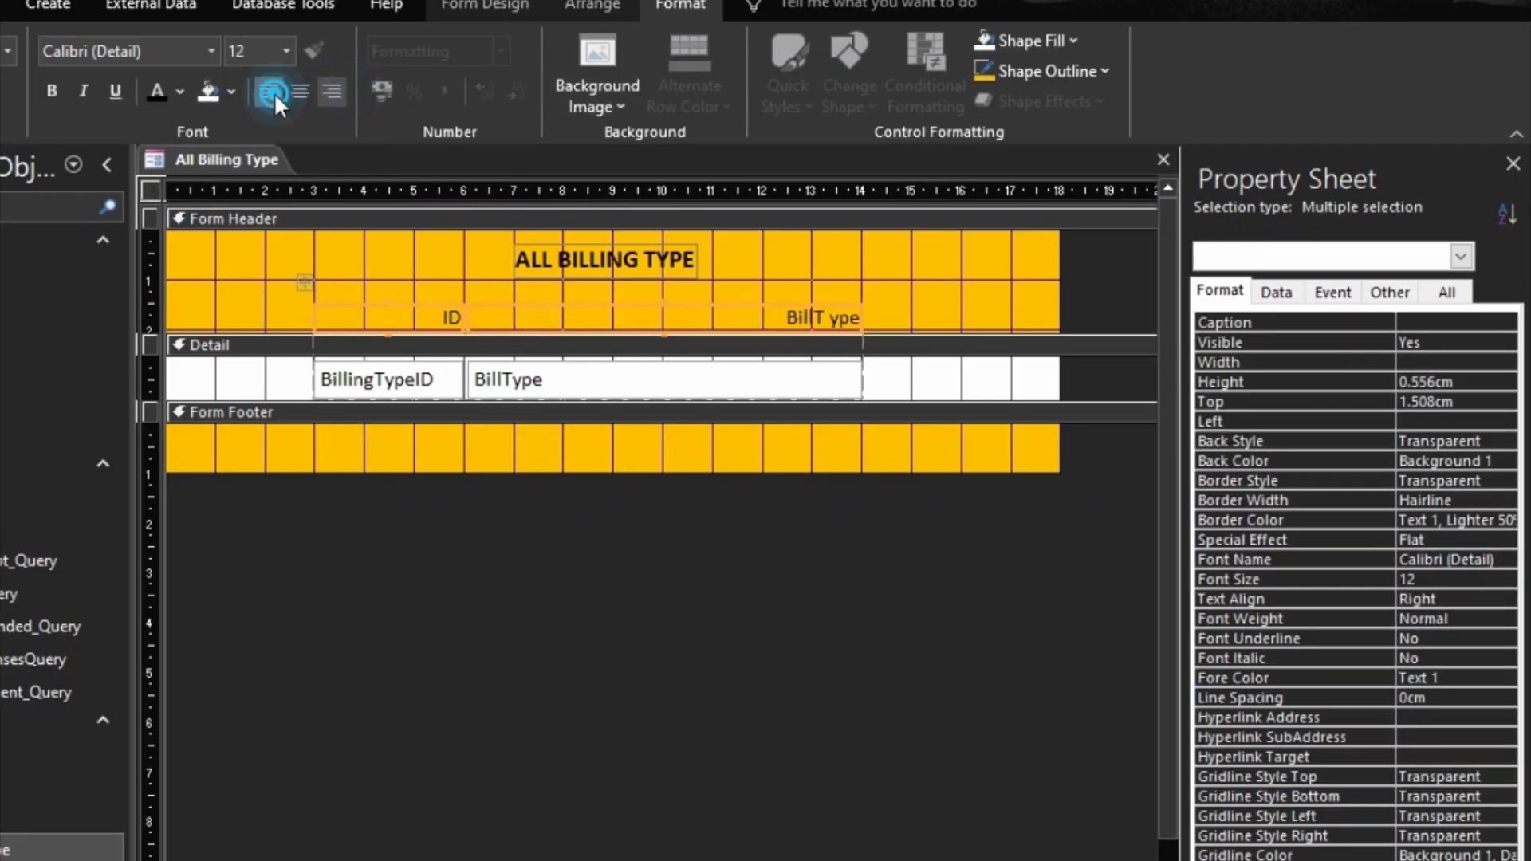
click(270, 91)
click(997, 794)
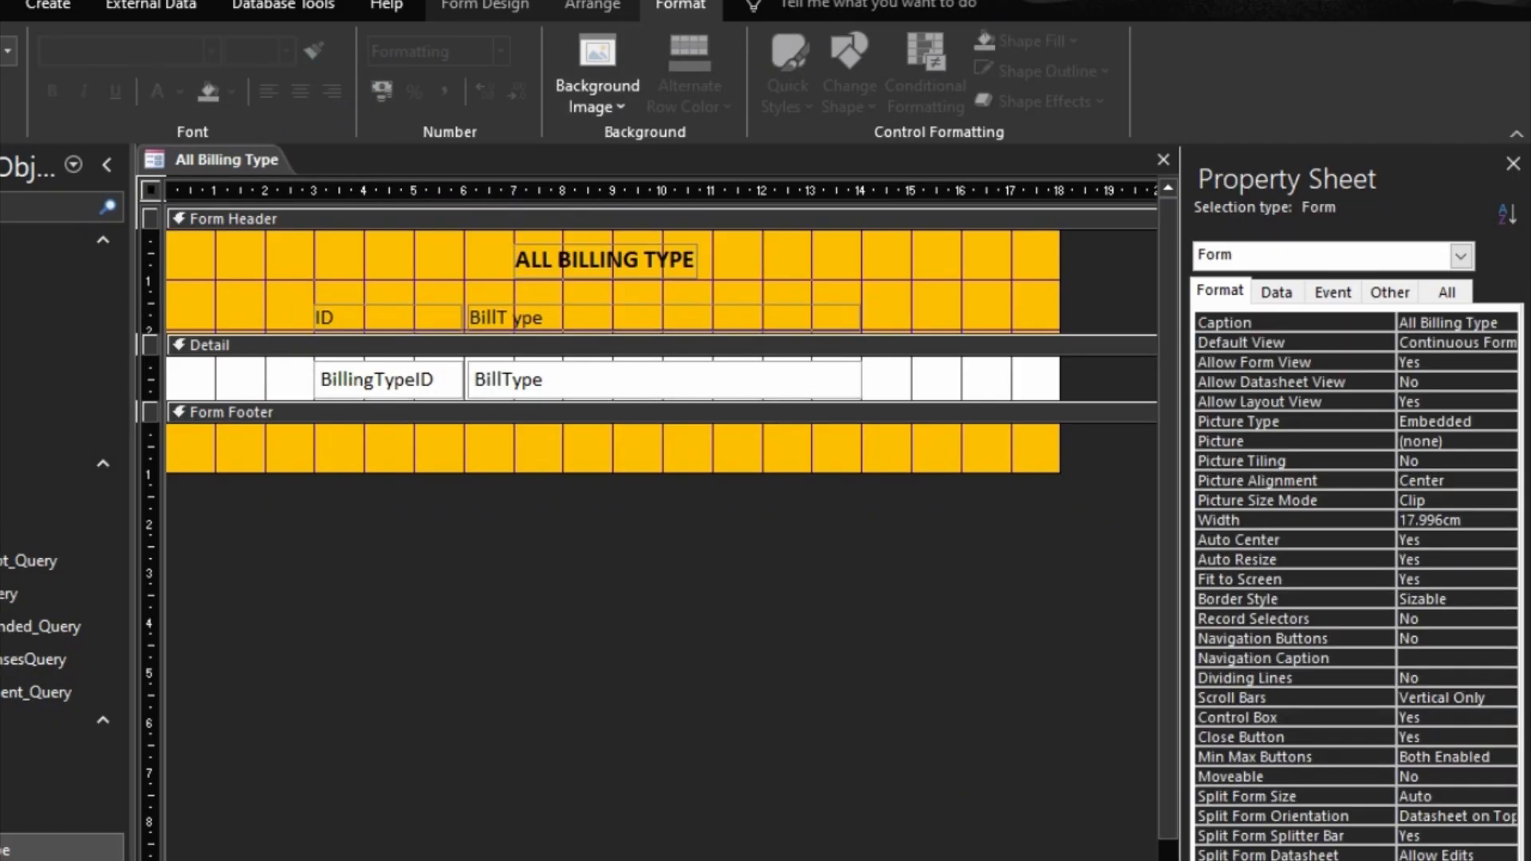
Step: Show the All Billing Type form in Form view and close it, saving the design changes
key(F5)
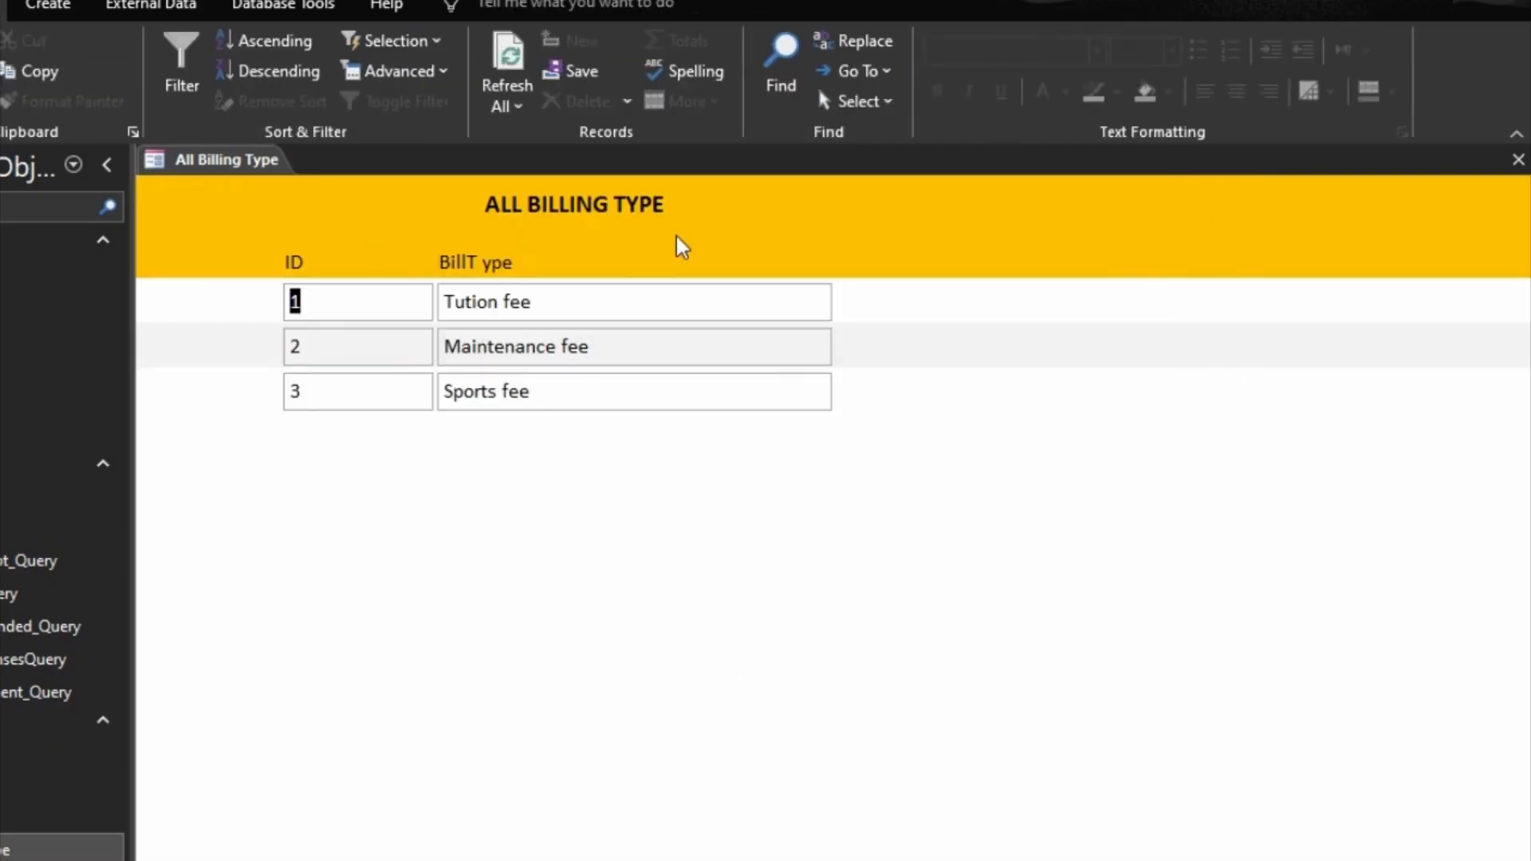
click(1519, 160)
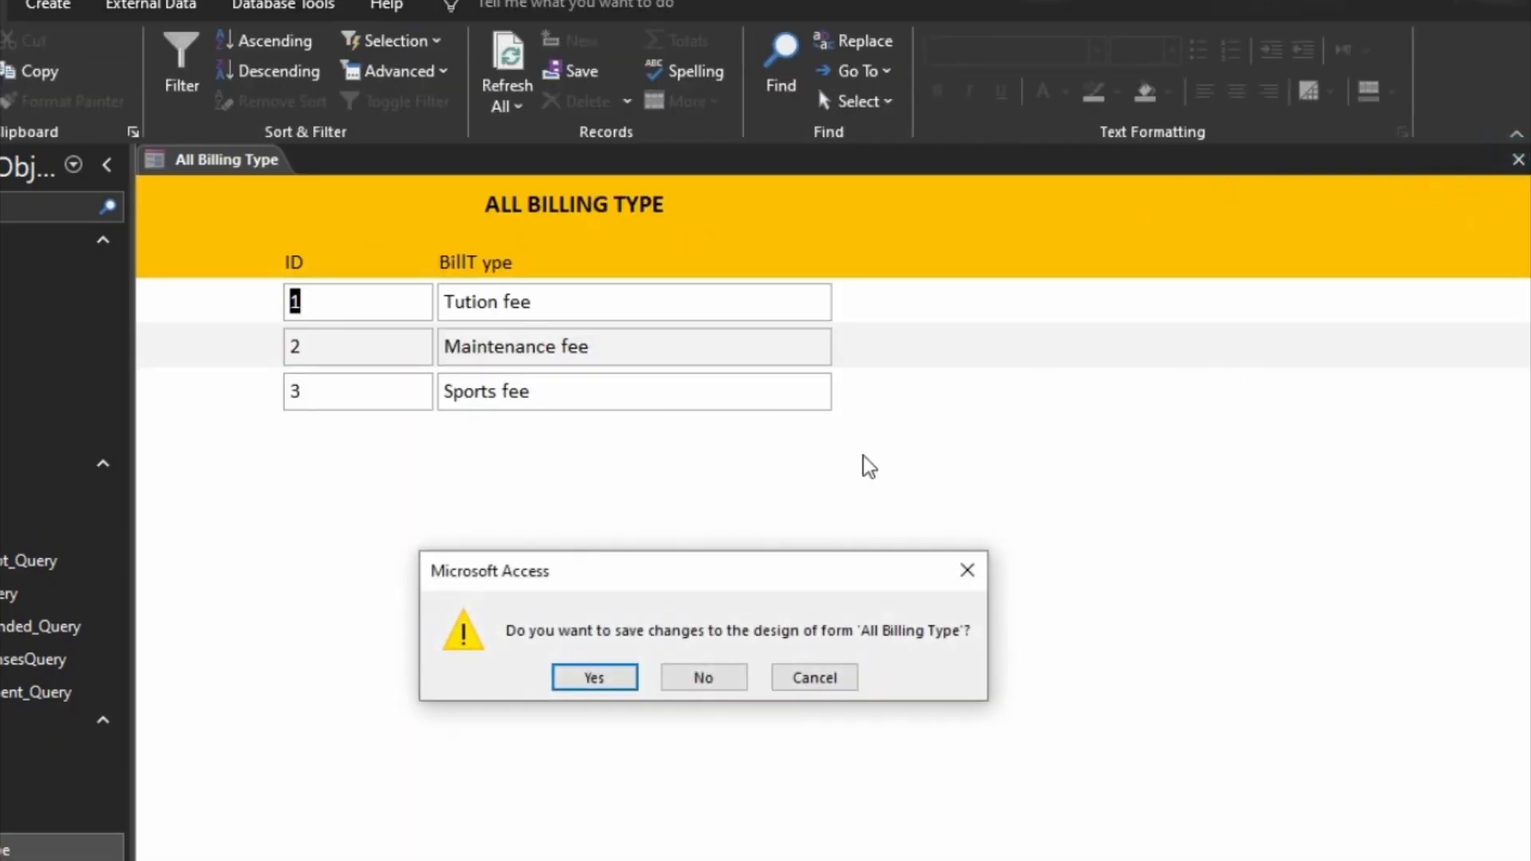
click(593, 678)
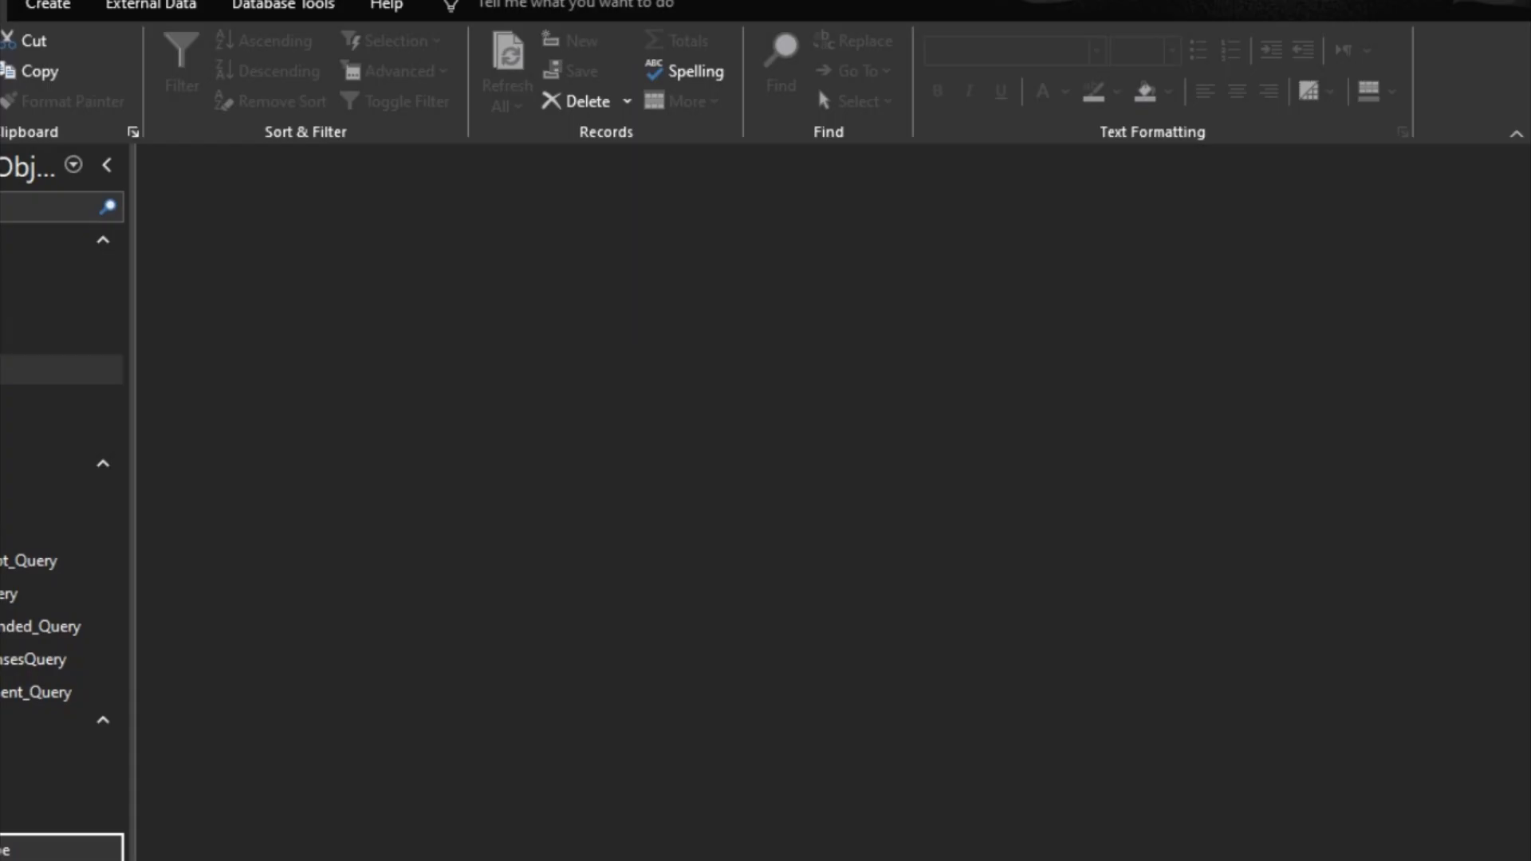
Step: Create a new blank form in Design view and set its Record Source to the Expenses table
click(50, 5)
click(394, 76)
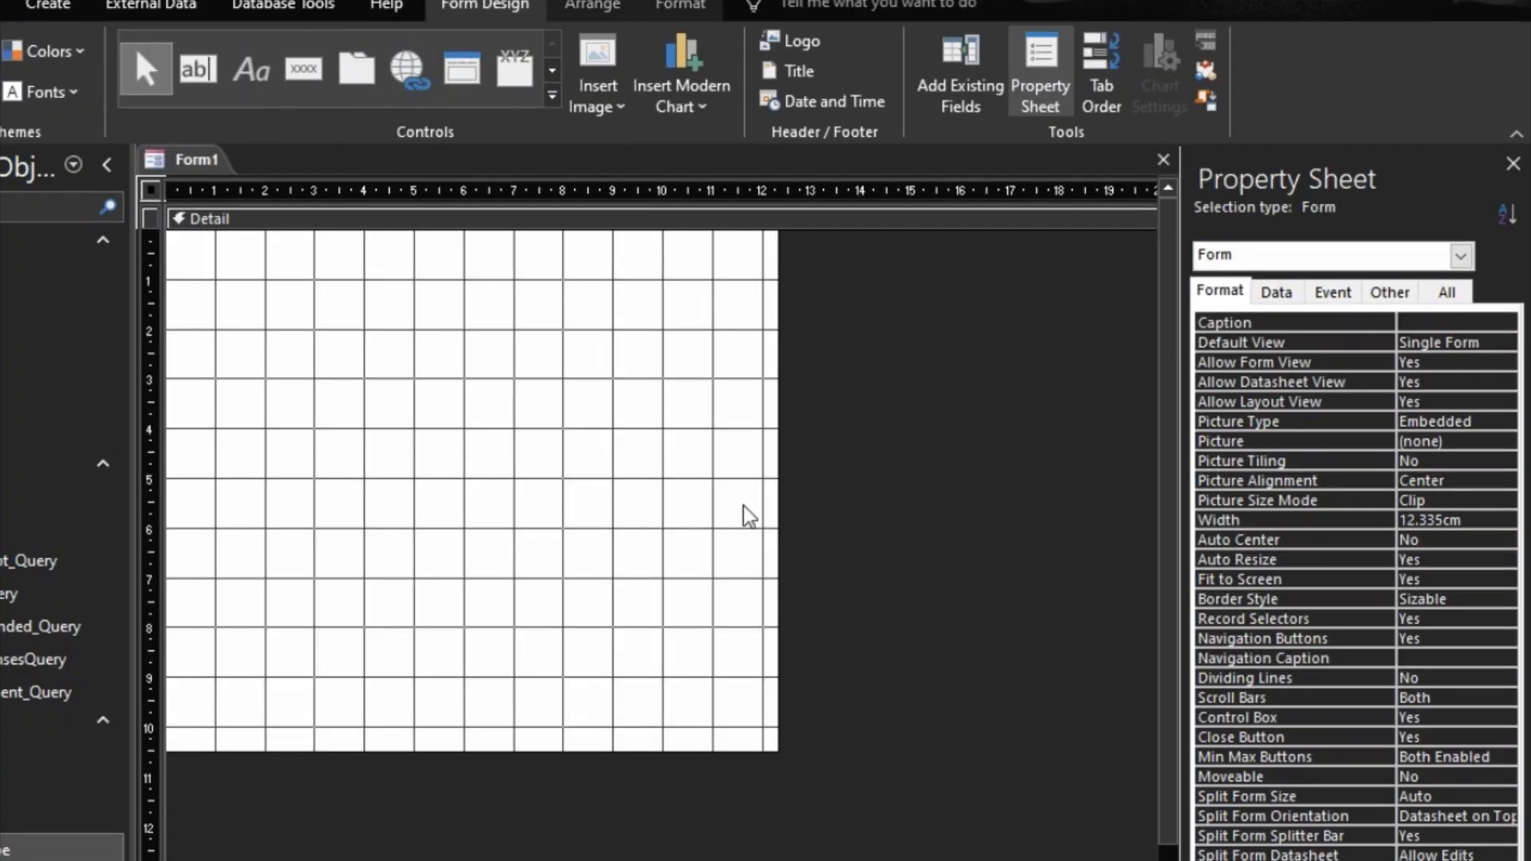
click(1276, 292)
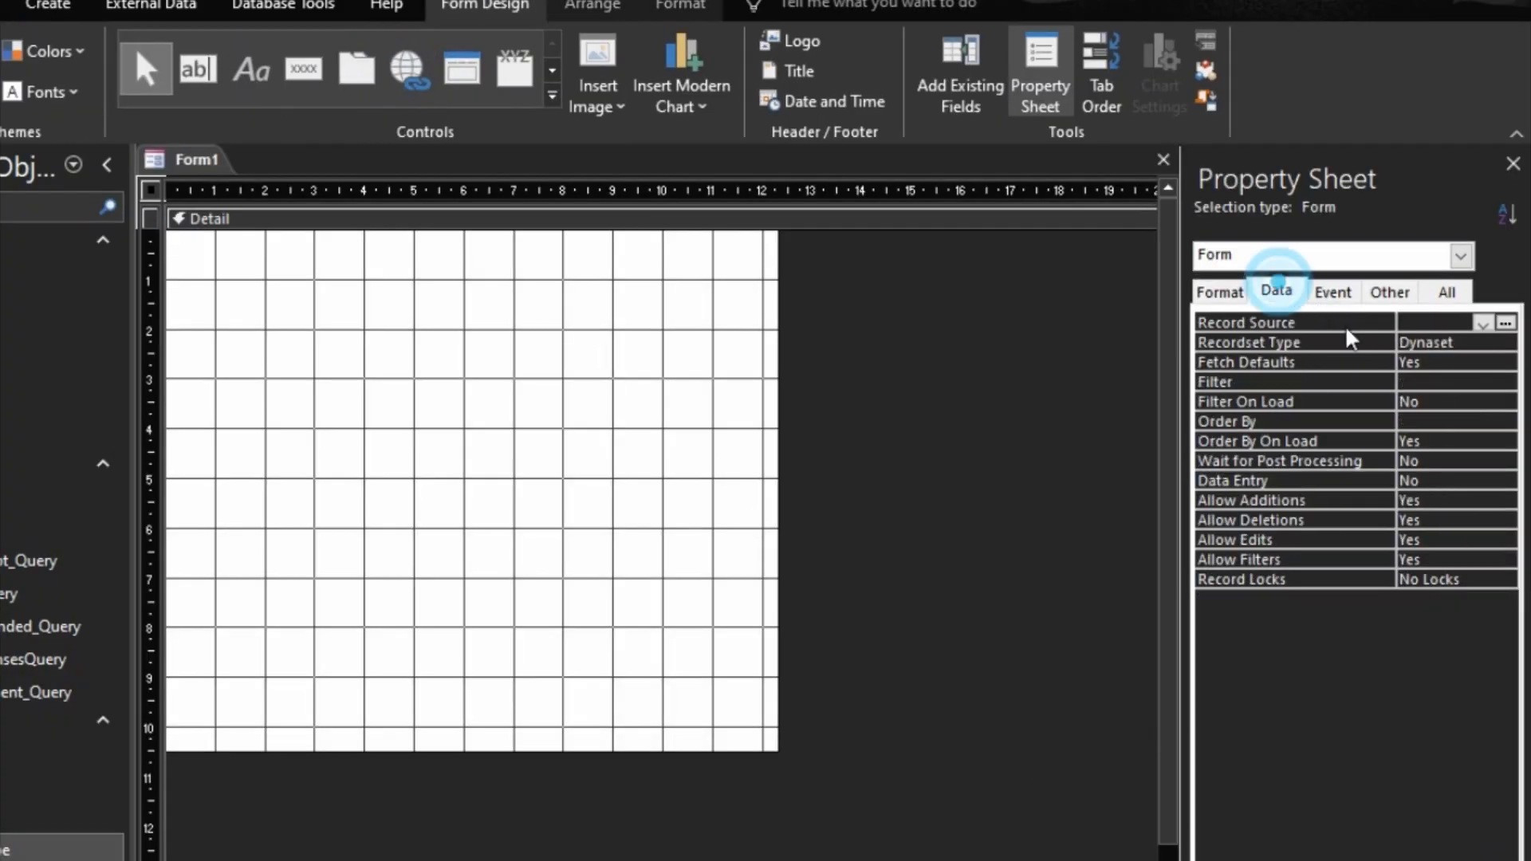
click(1482, 323)
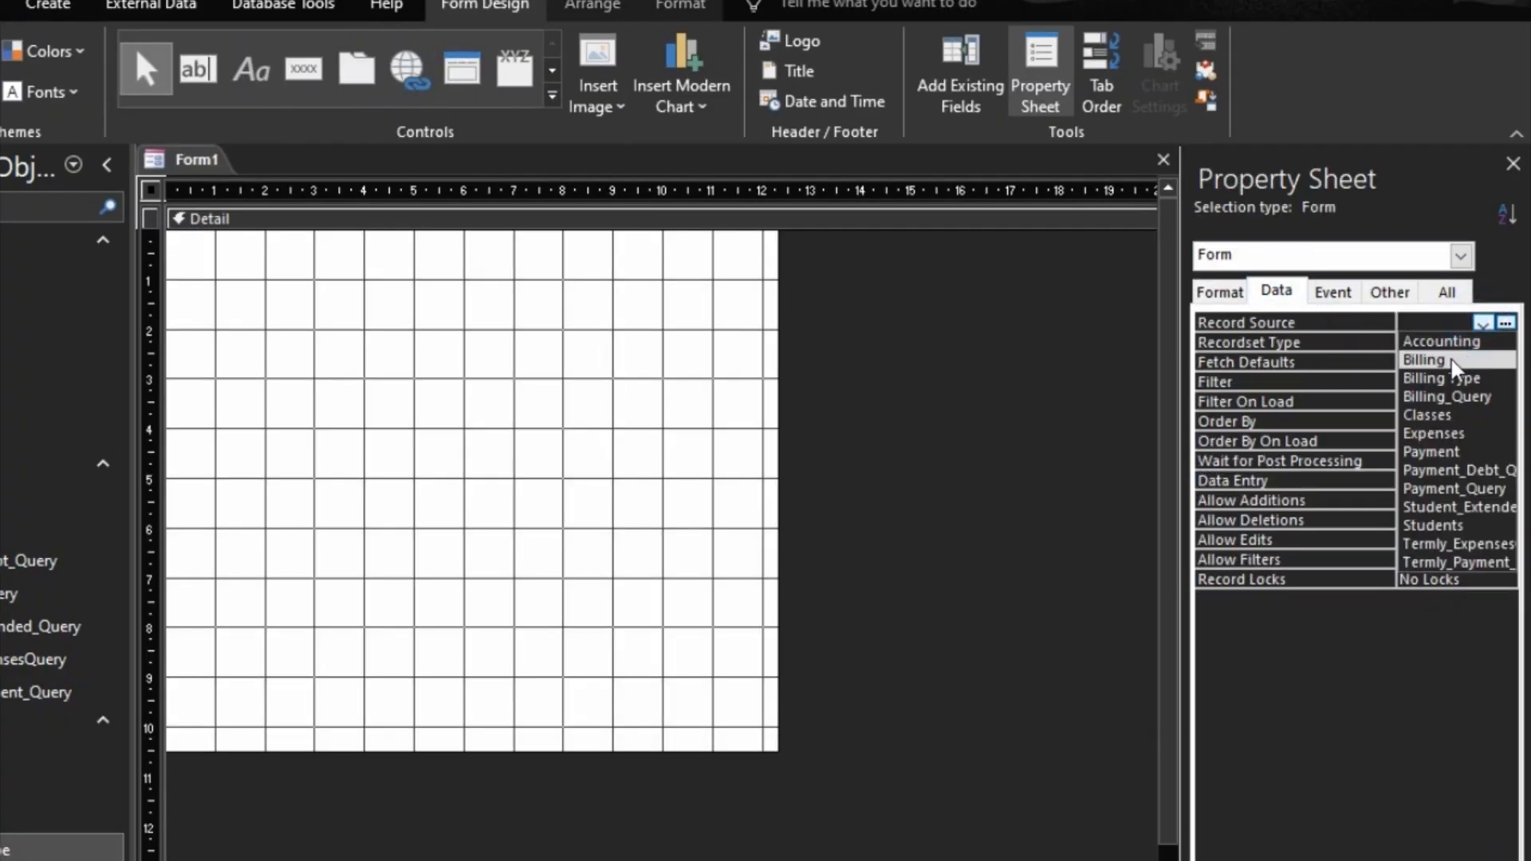
click(1448, 433)
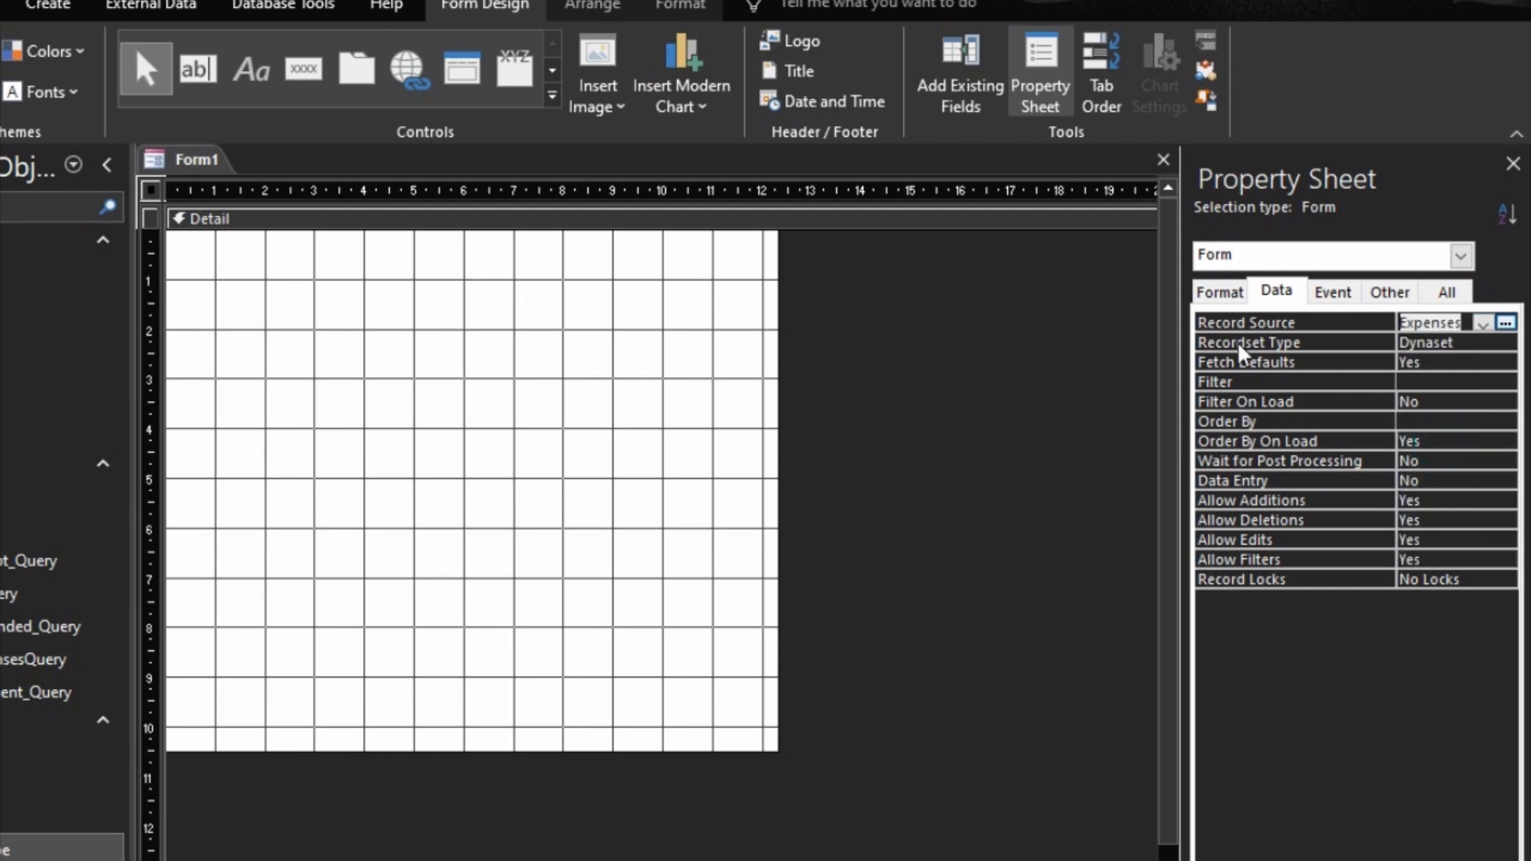
Step: Add the ExpensesDate, ItemDescription, AmountSpent, ExpensesTerm and ExpensesYear fields together to the Detail section
click(969, 92)
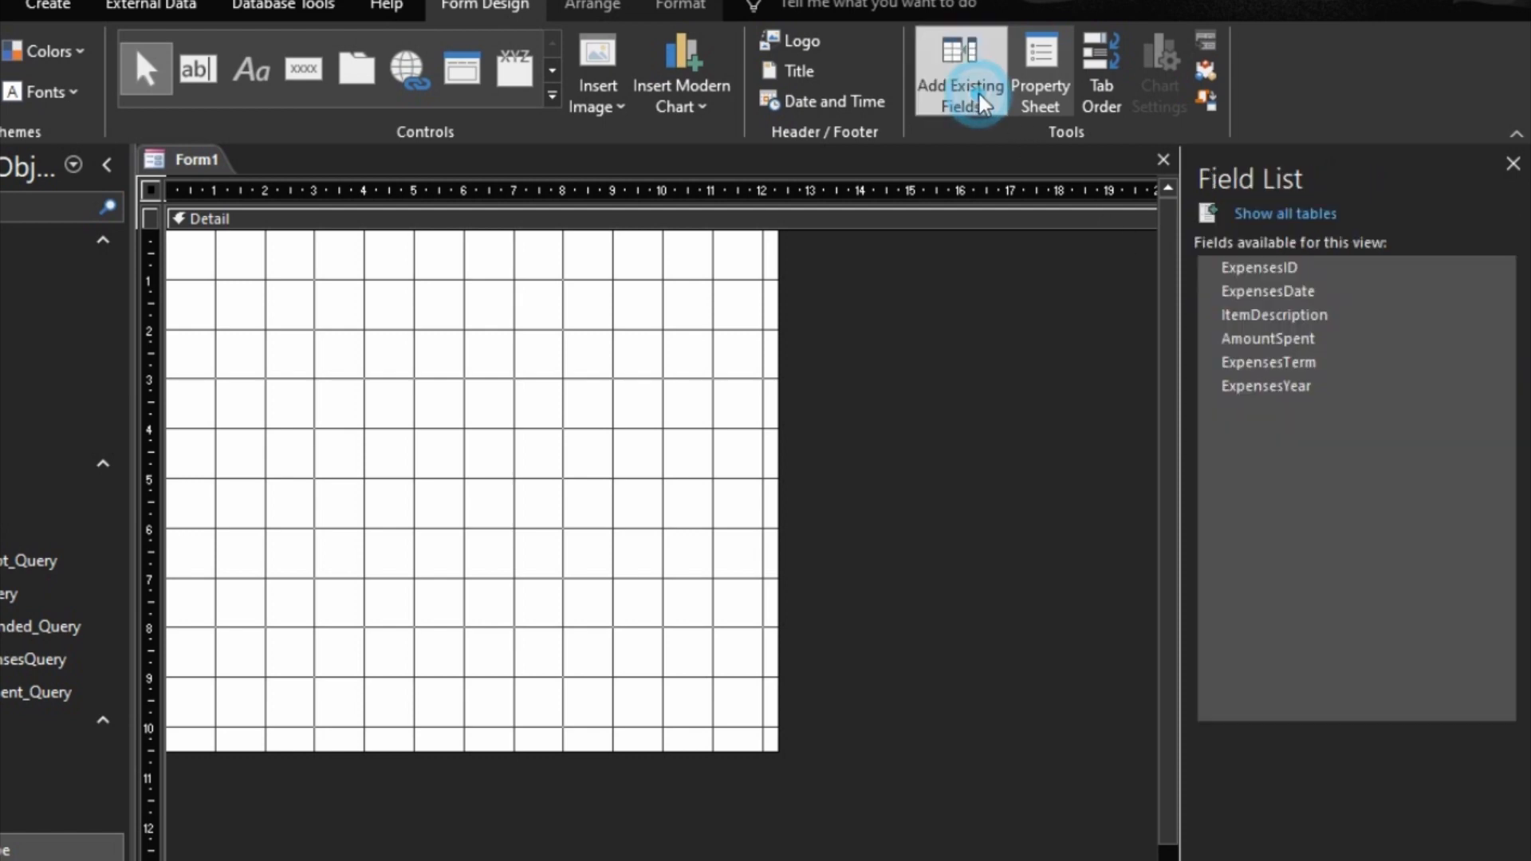
click(1256, 298)
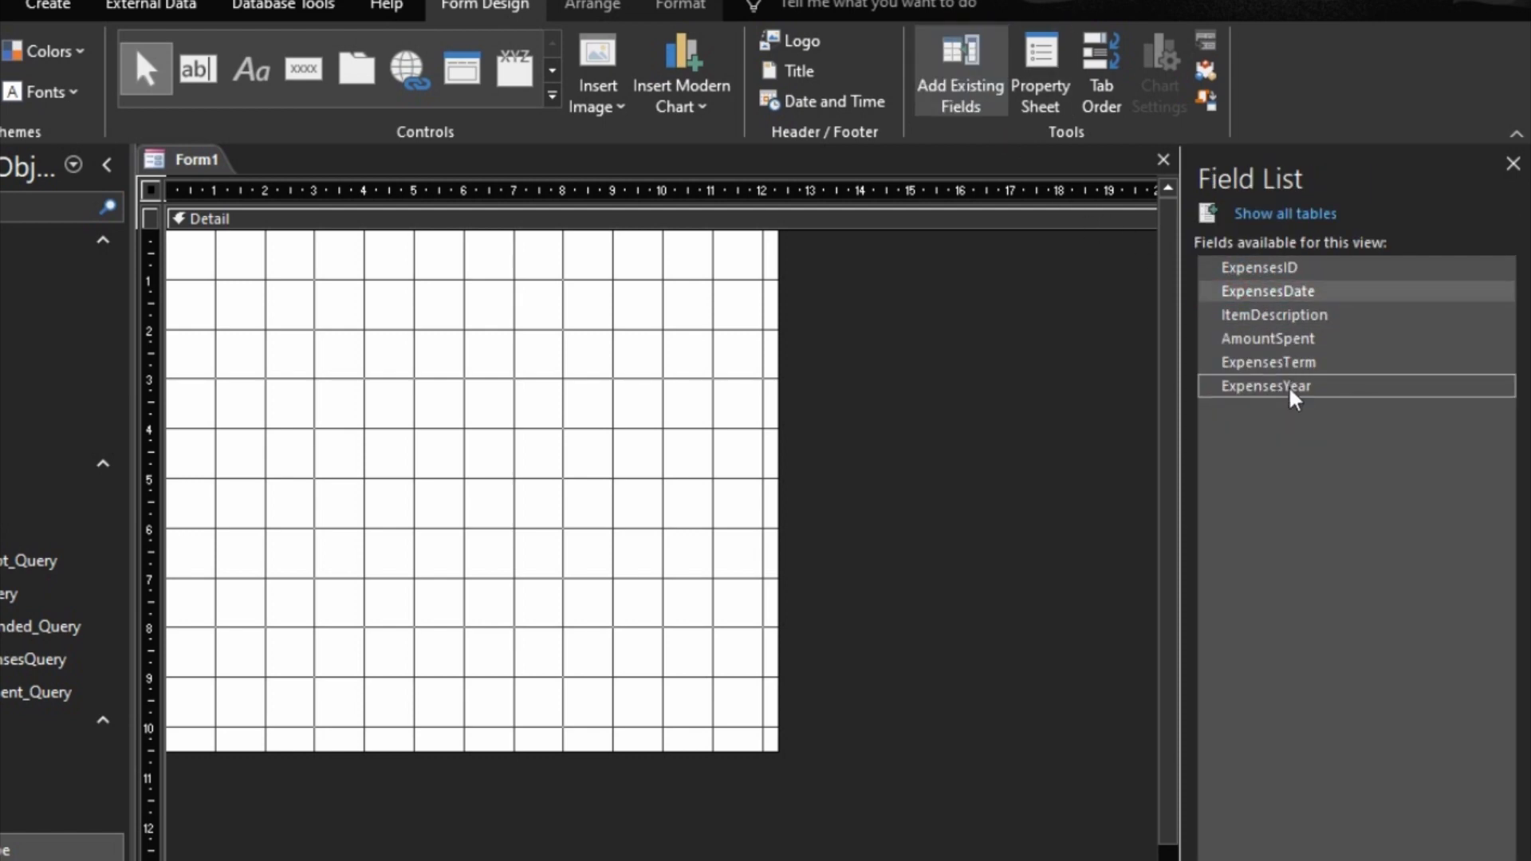
shift+click(1258, 391)
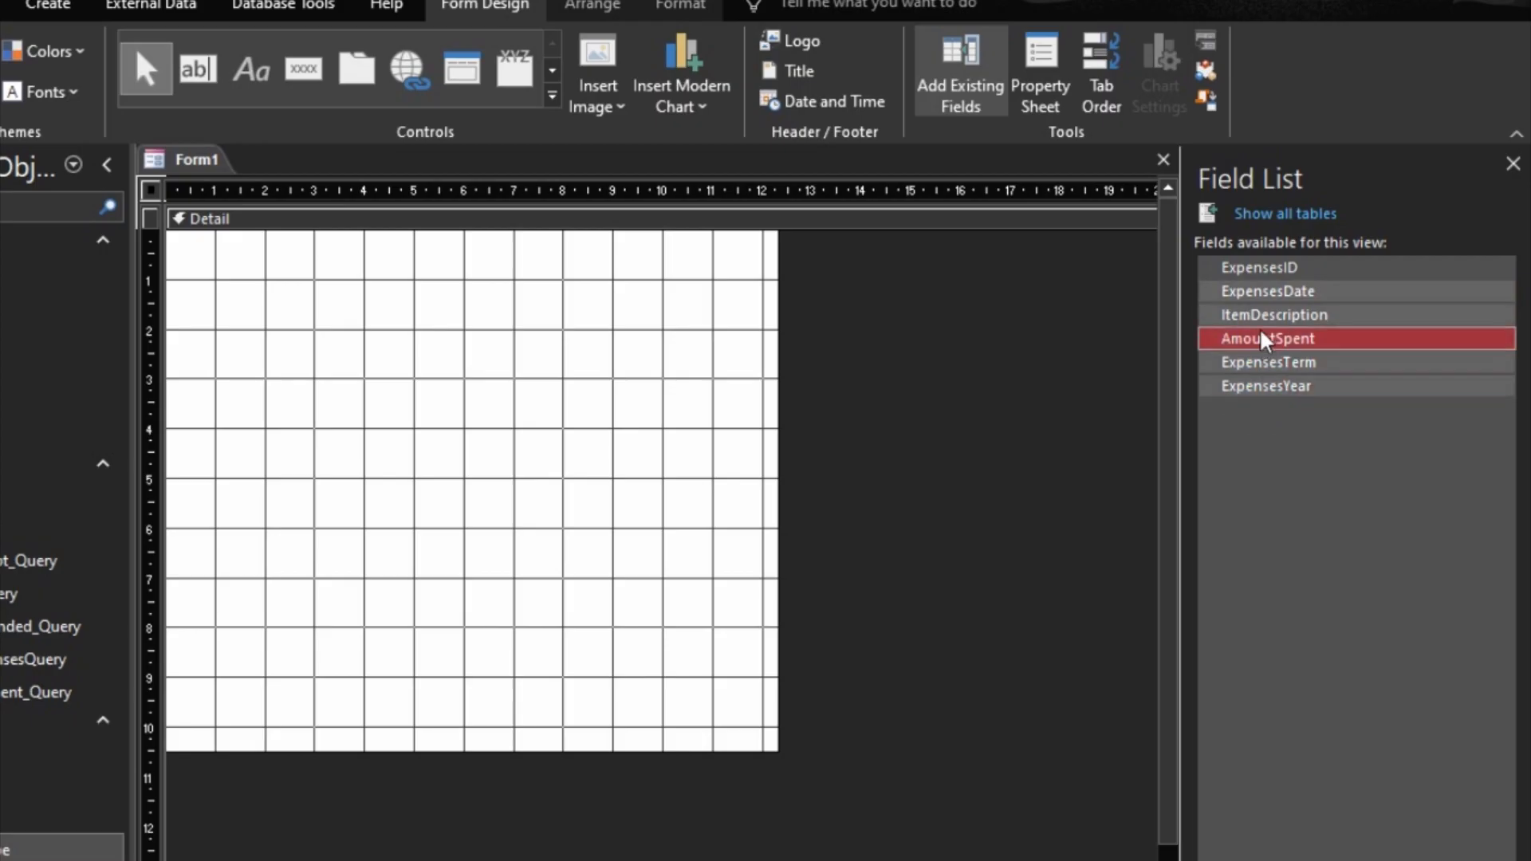
drag(1257, 294, 439, 353)
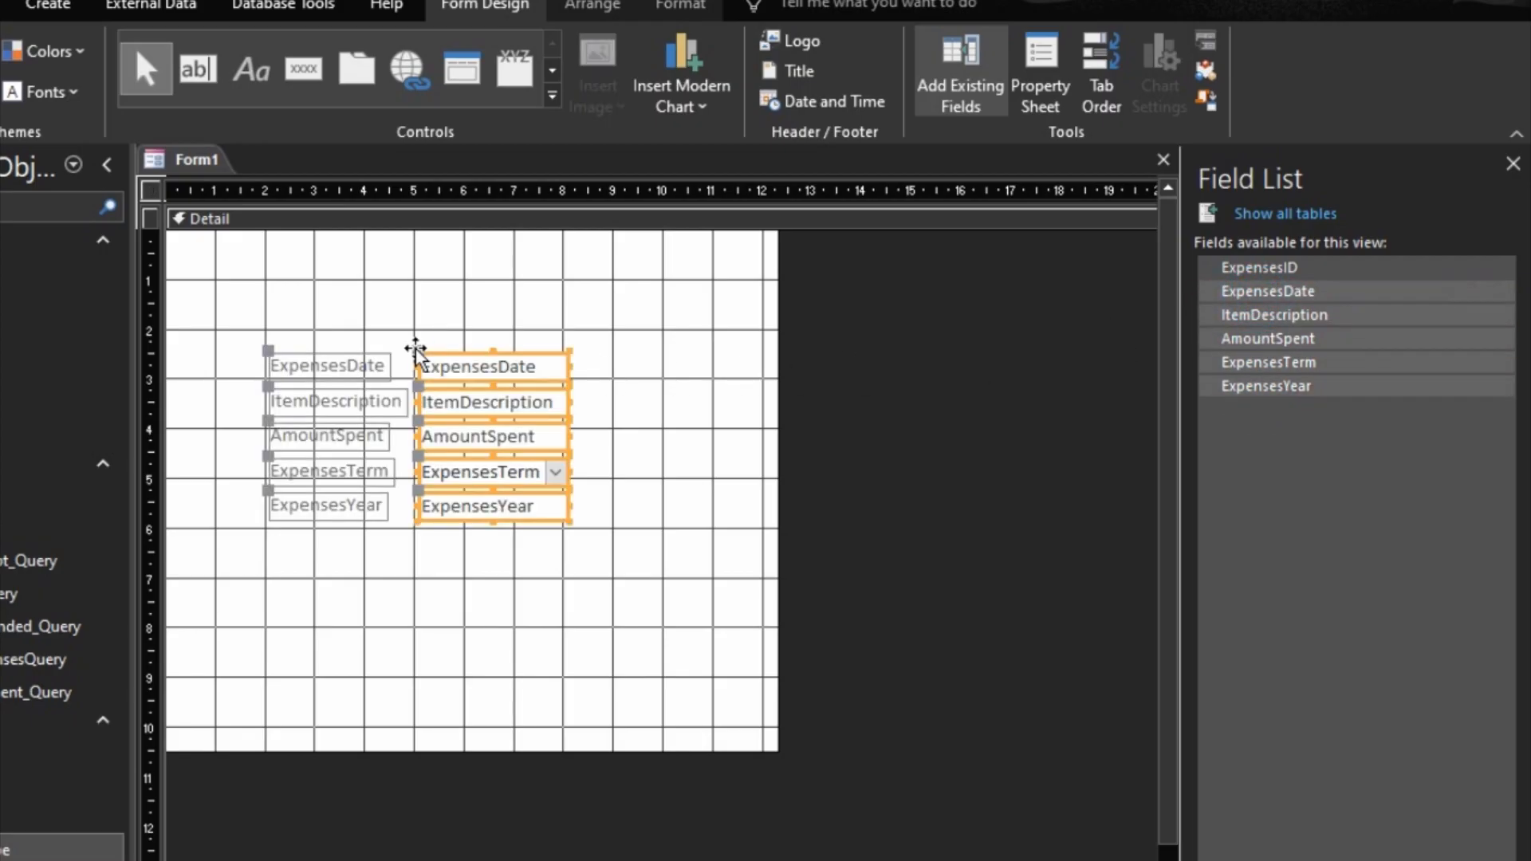
Step: Arrange the added expense fields in a Stacked layout and give them Medium control margins
right_click(493, 361)
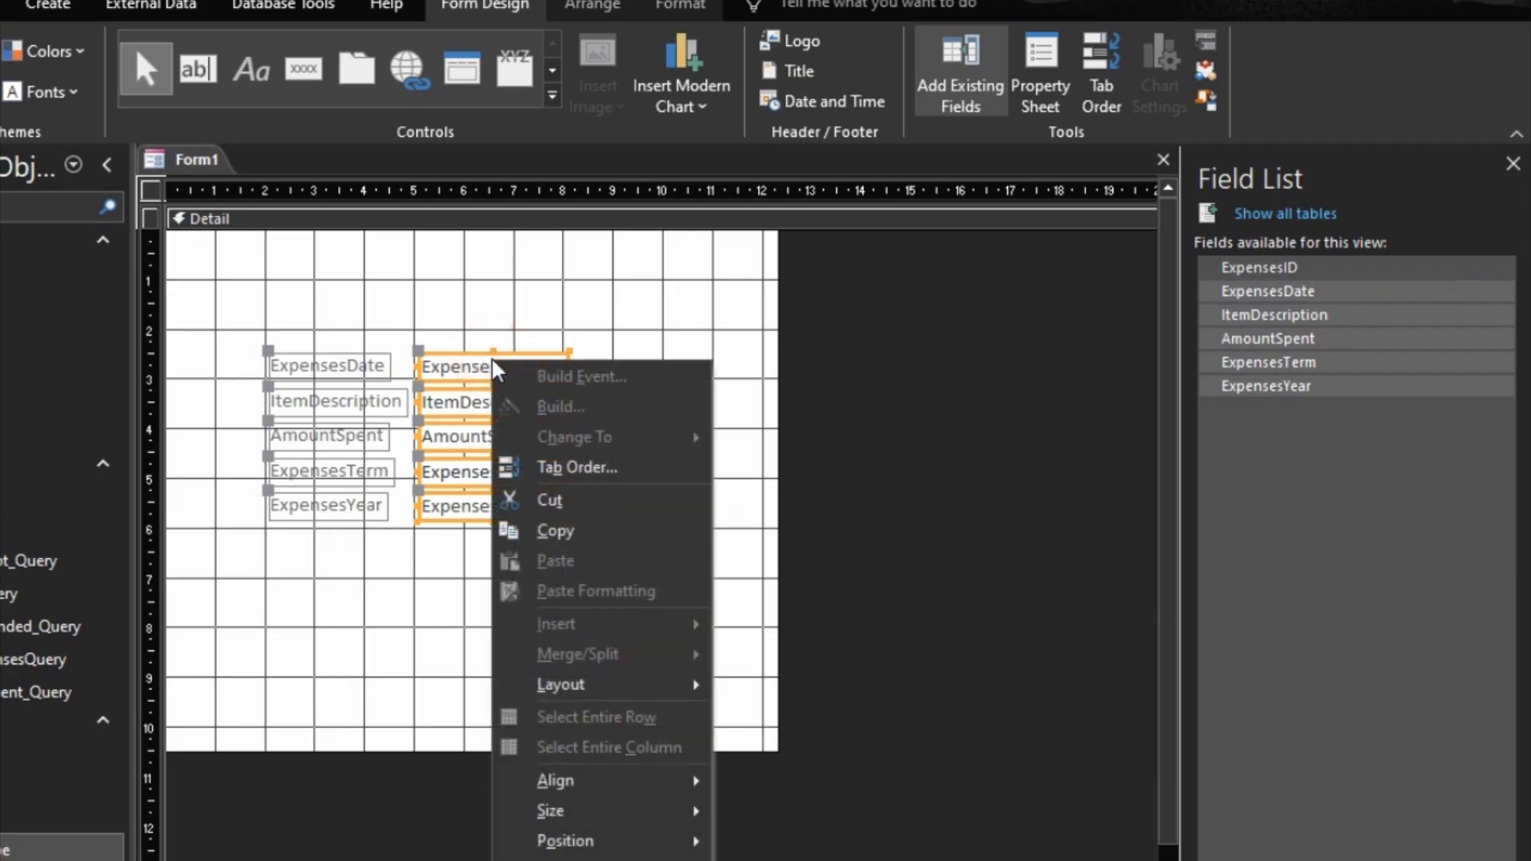
mouse_move(666, 693)
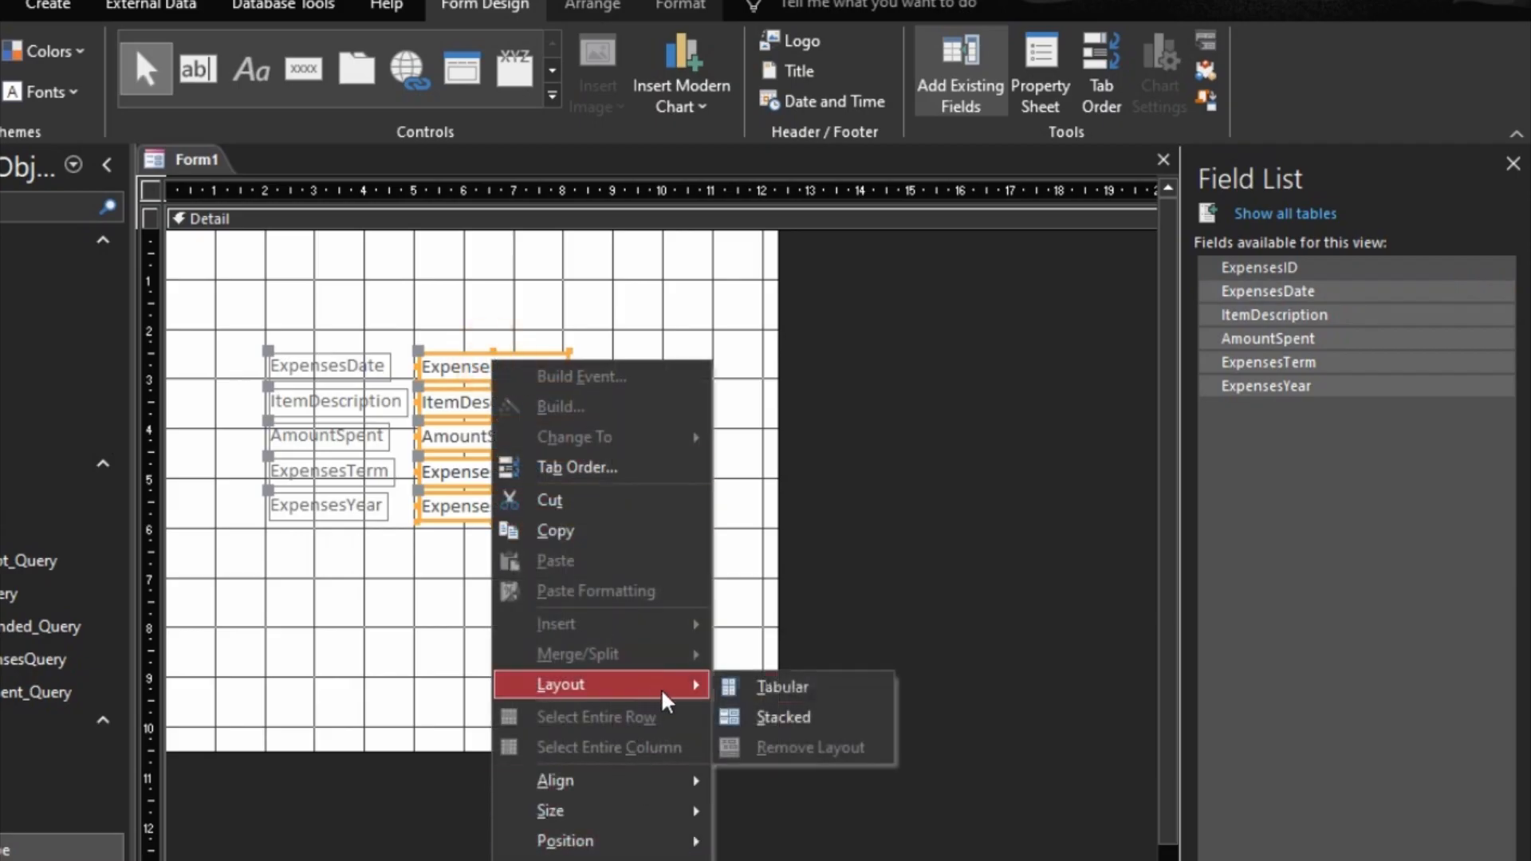
click(785, 720)
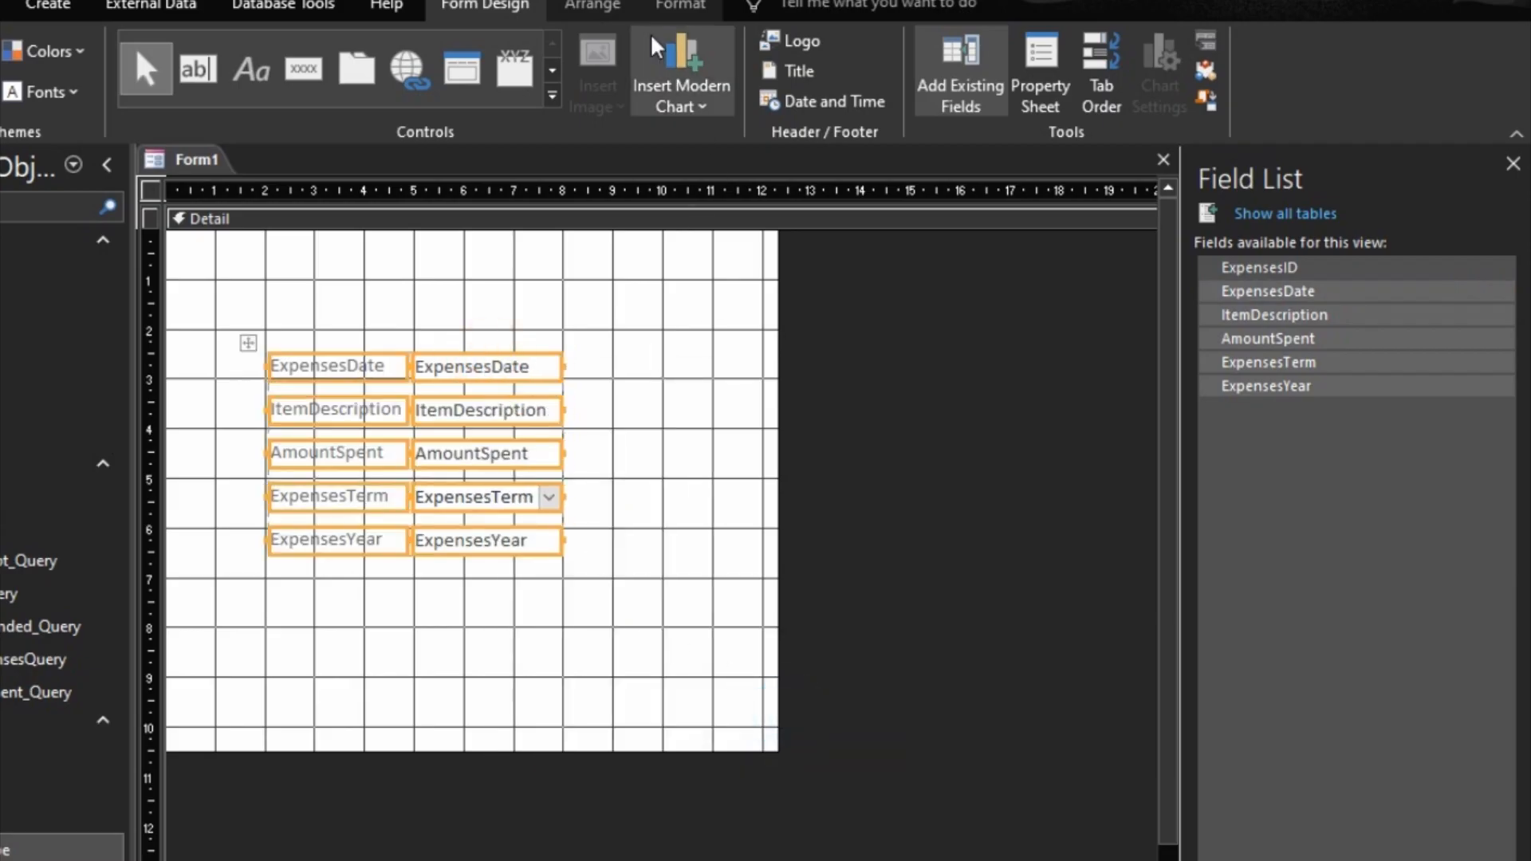
click(591, 6)
click(945, 94)
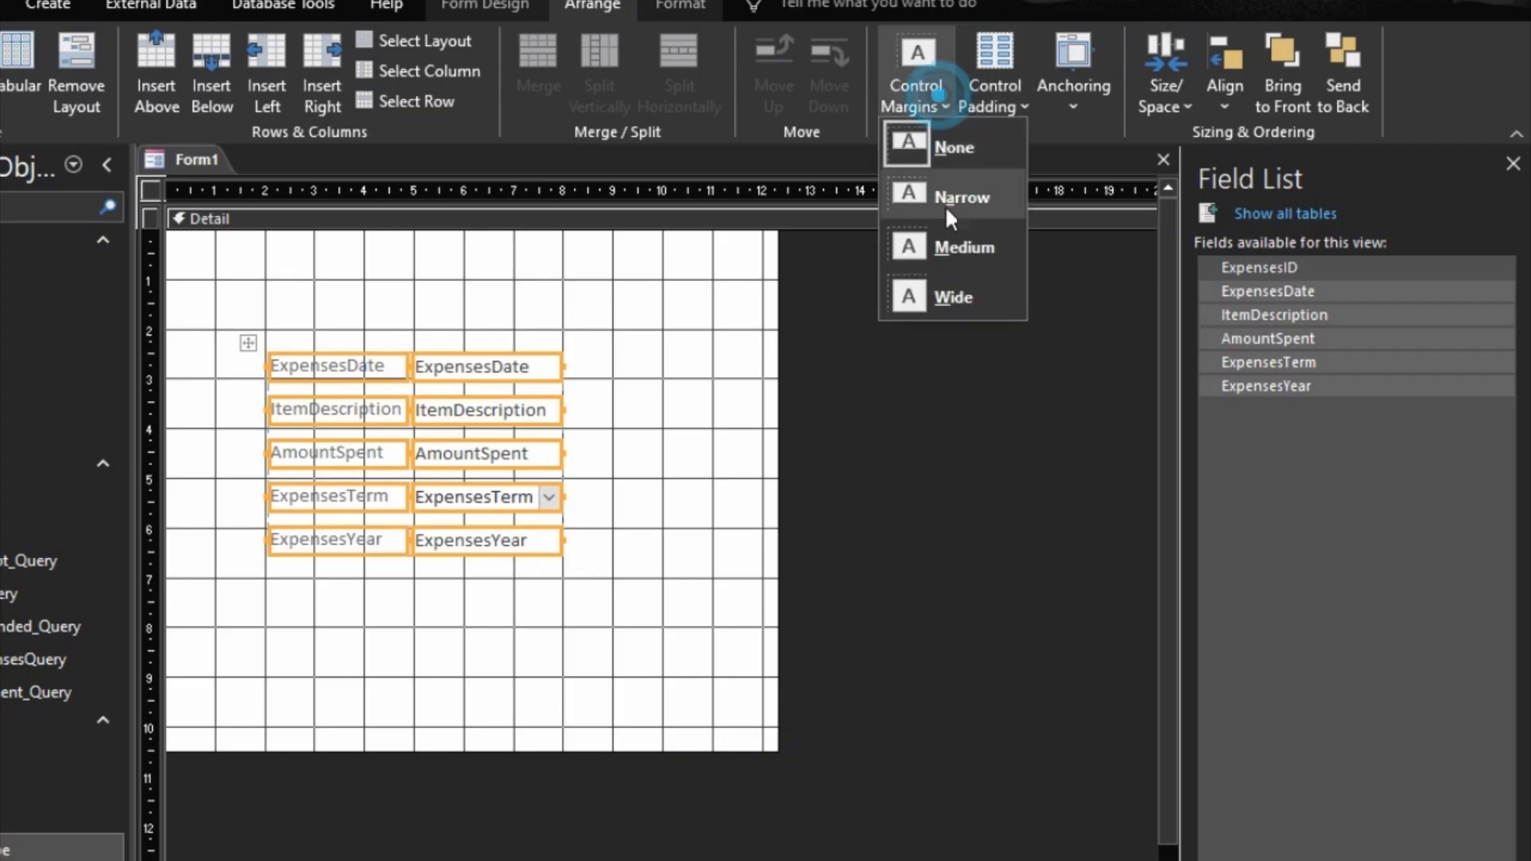
click(960, 243)
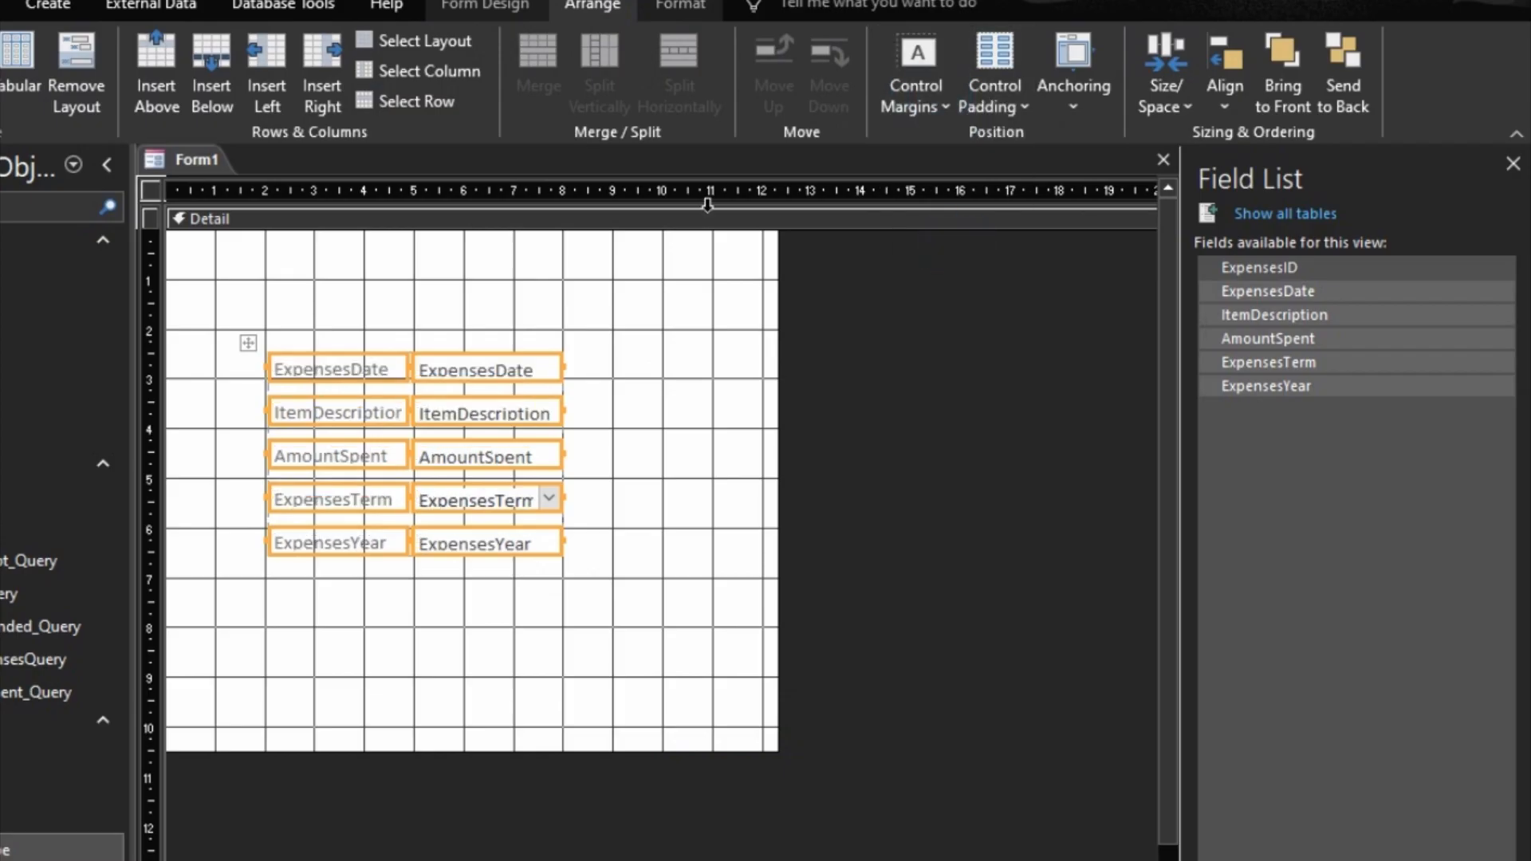
Step: Set the font size of all the stacked expense labels and fields to 12
click(677, 10)
click(284, 52)
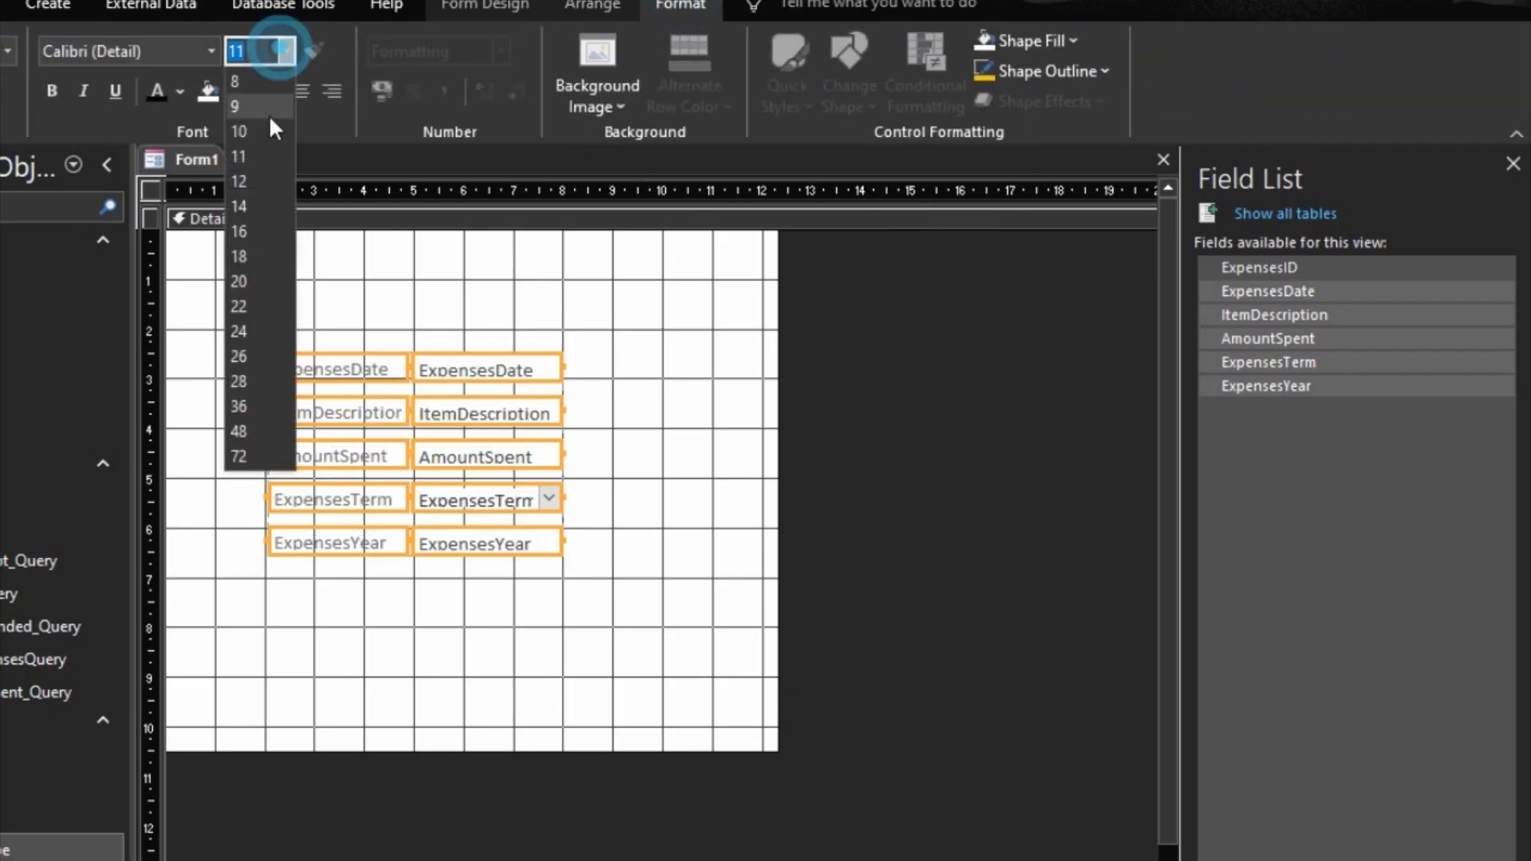
click(251, 181)
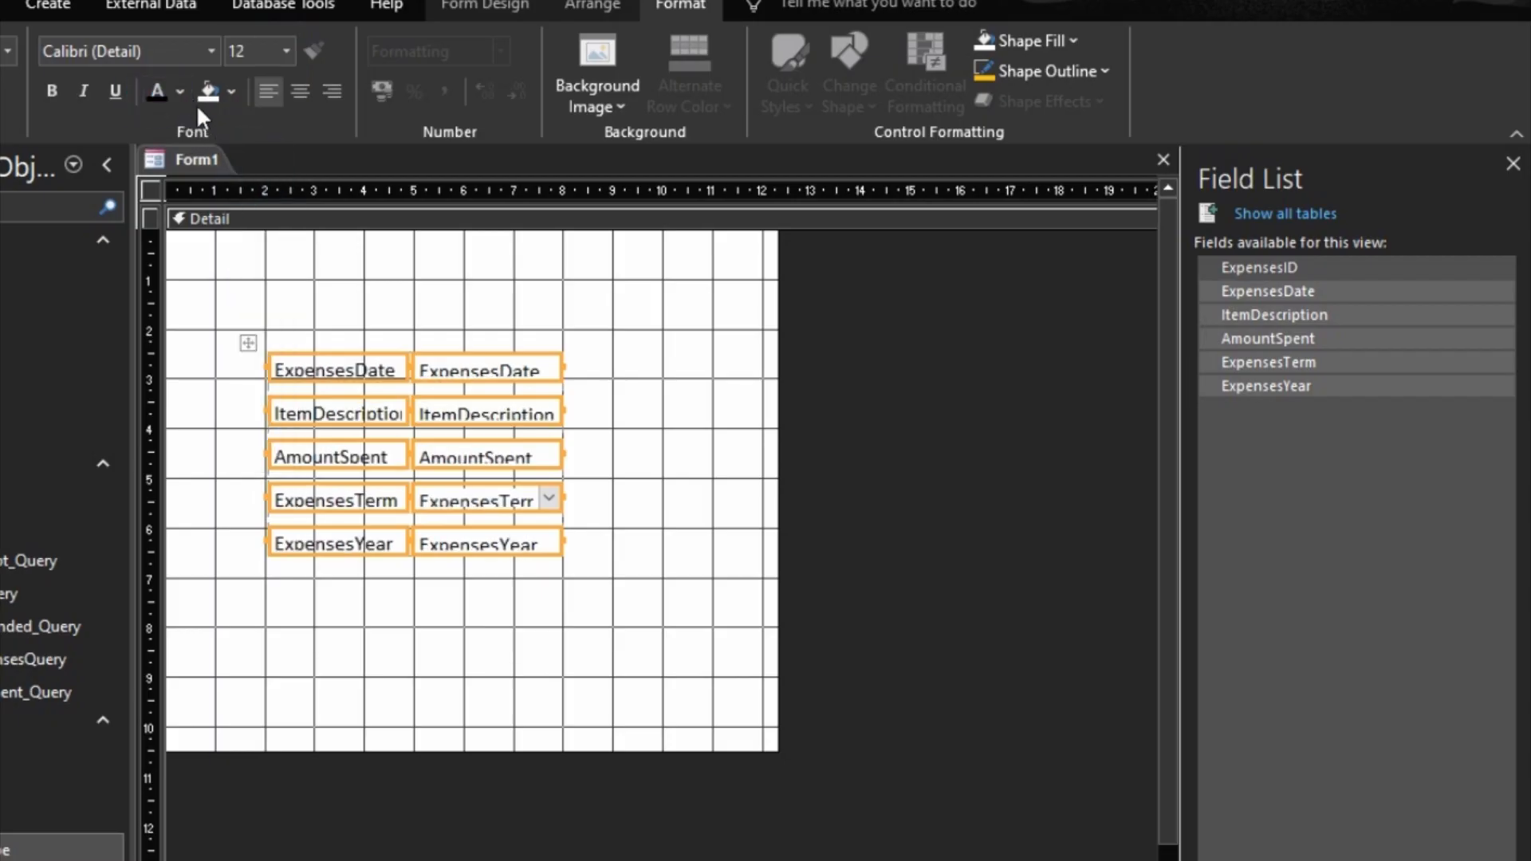
Step: Size all the stacked expense controls to fit their text and shift the whole layout slightly up and to the right in the Detail section
right_click(467, 370)
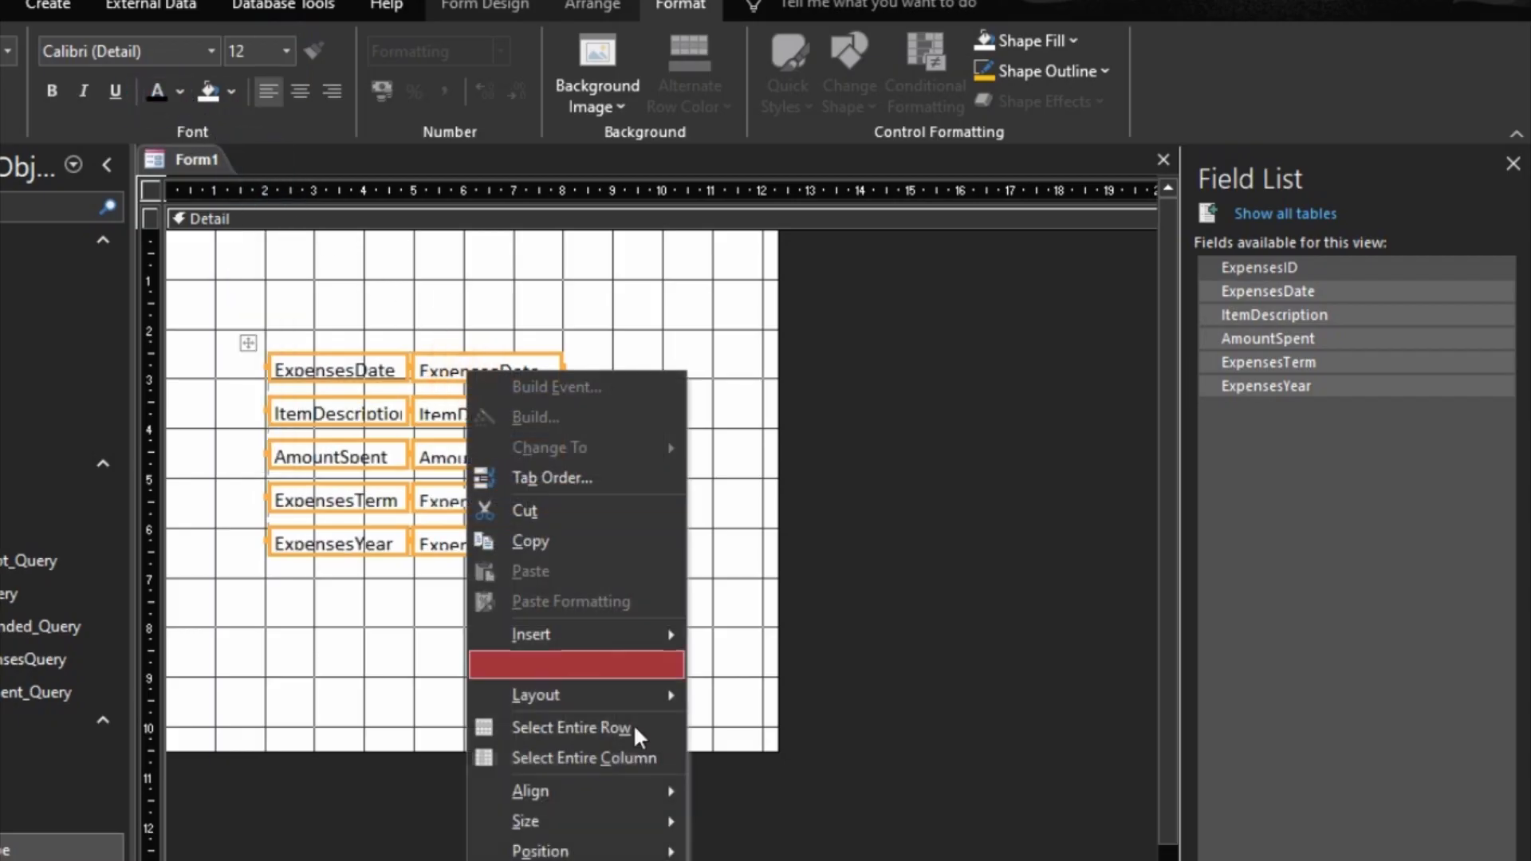
mouse_move(568, 829)
click(758, 825)
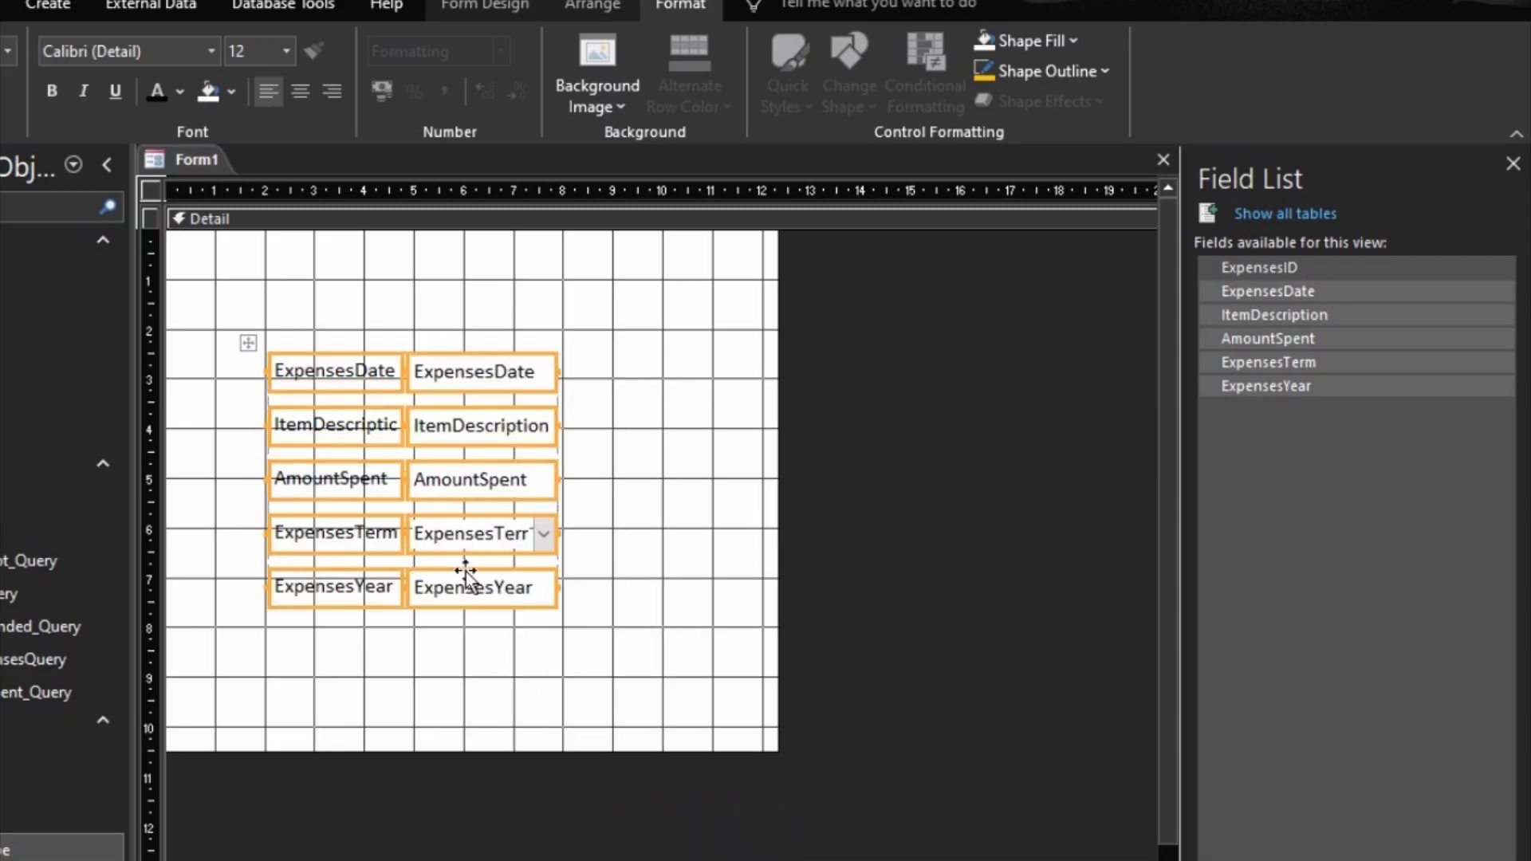
drag(476, 400, 519, 357)
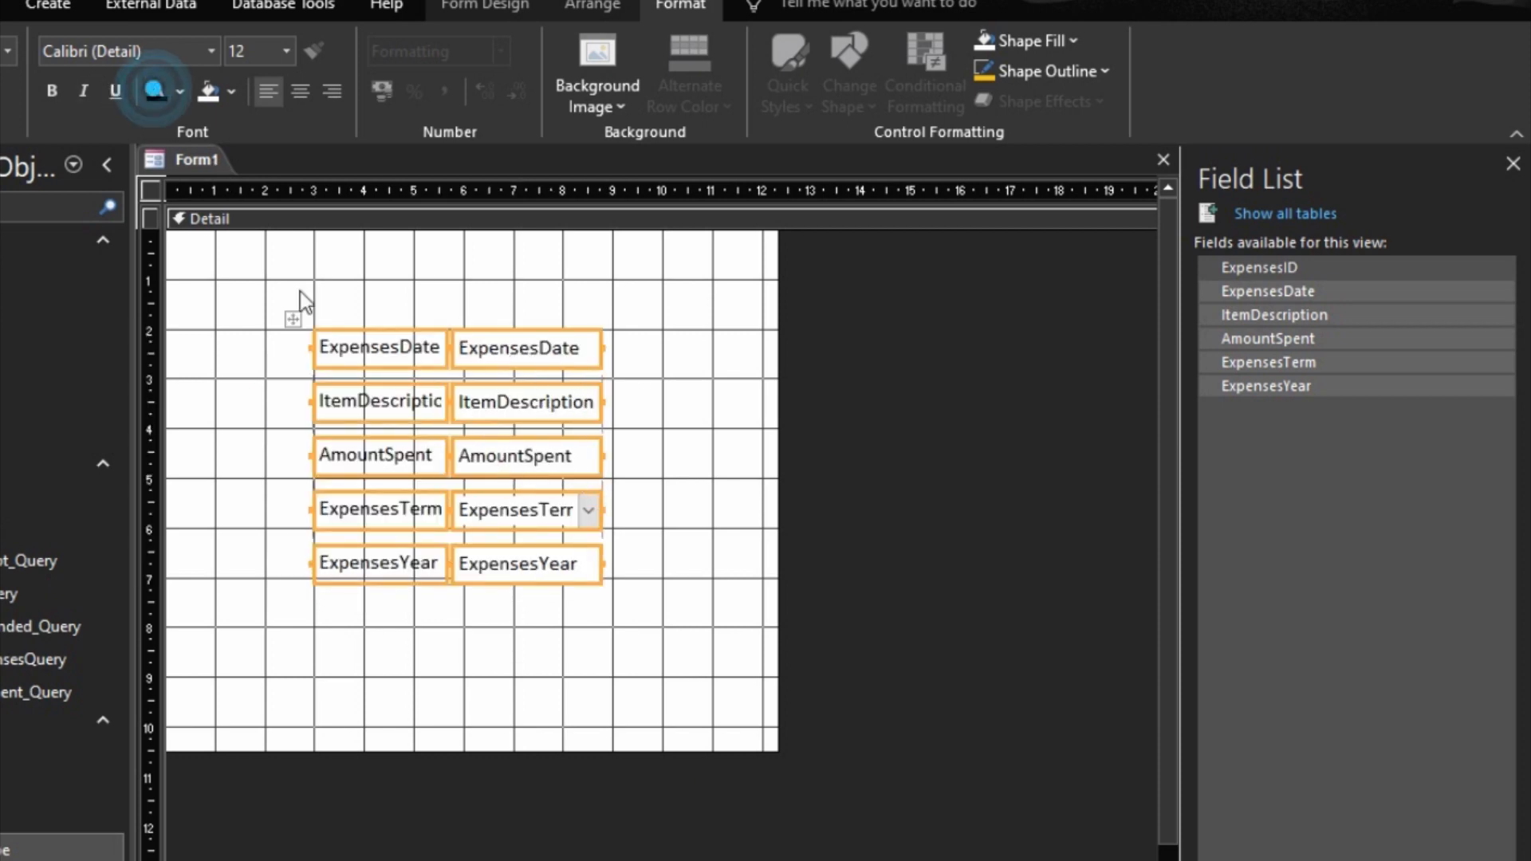
Step: Change the caption of the ExpensesDate label to Date
click(400, 294)
click(421, 357)
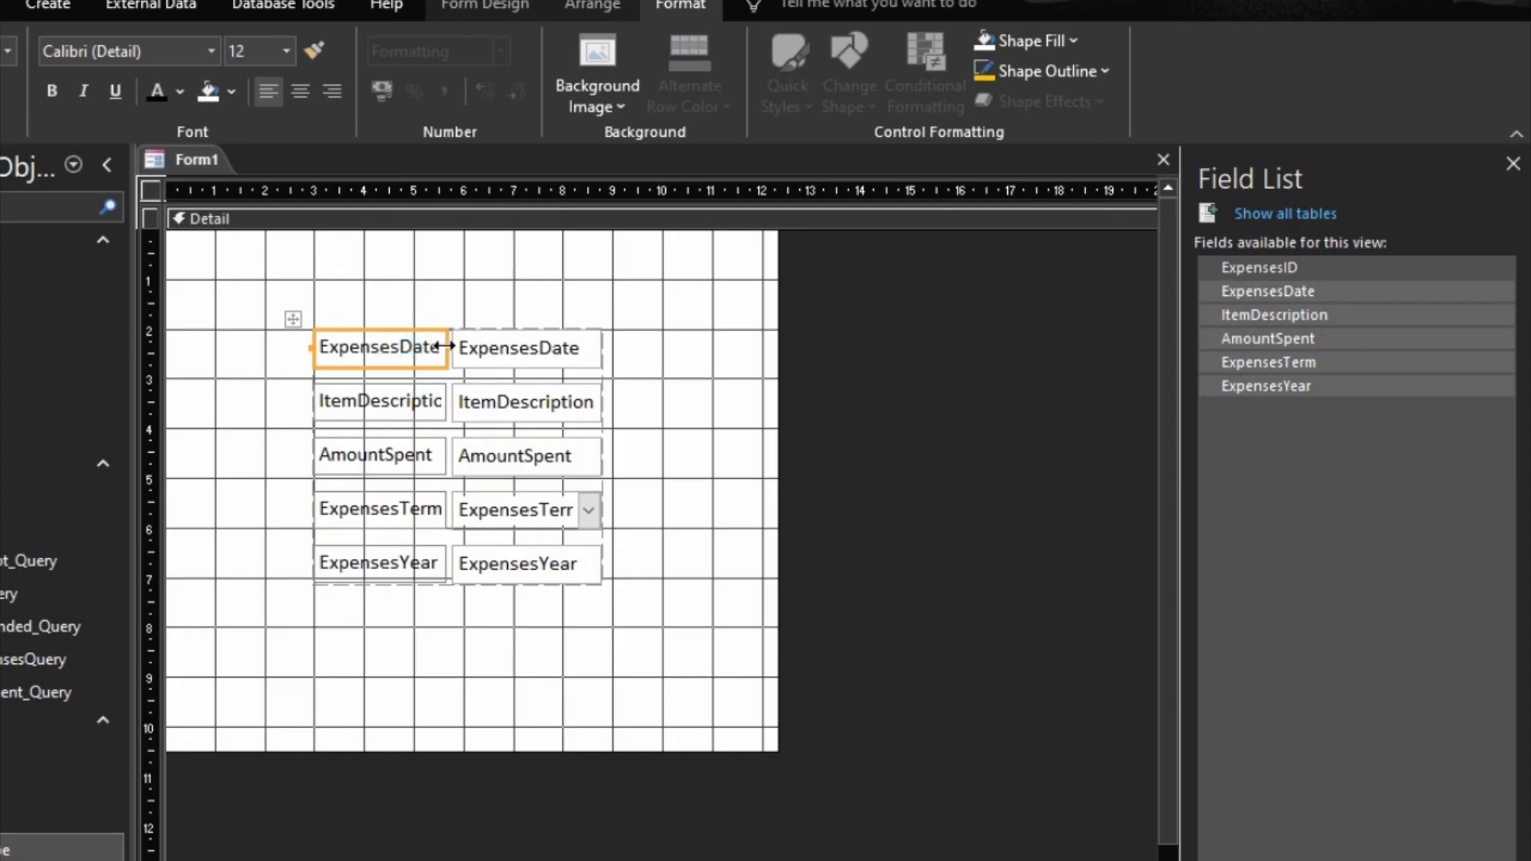
shift+click(451, 348)
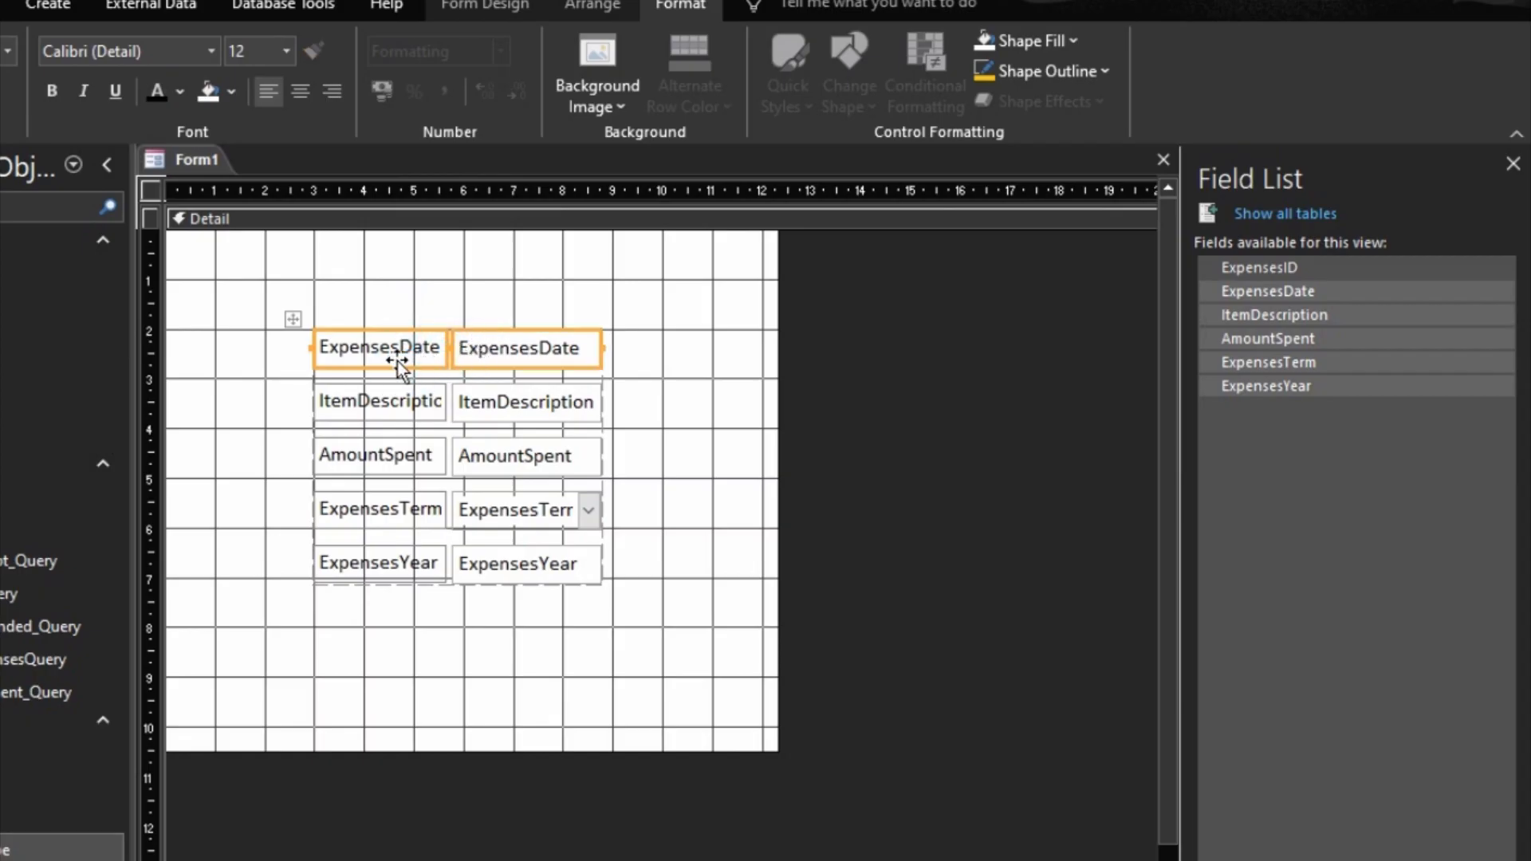
click(389, 285)
click(386, 343)
click(400, 341)
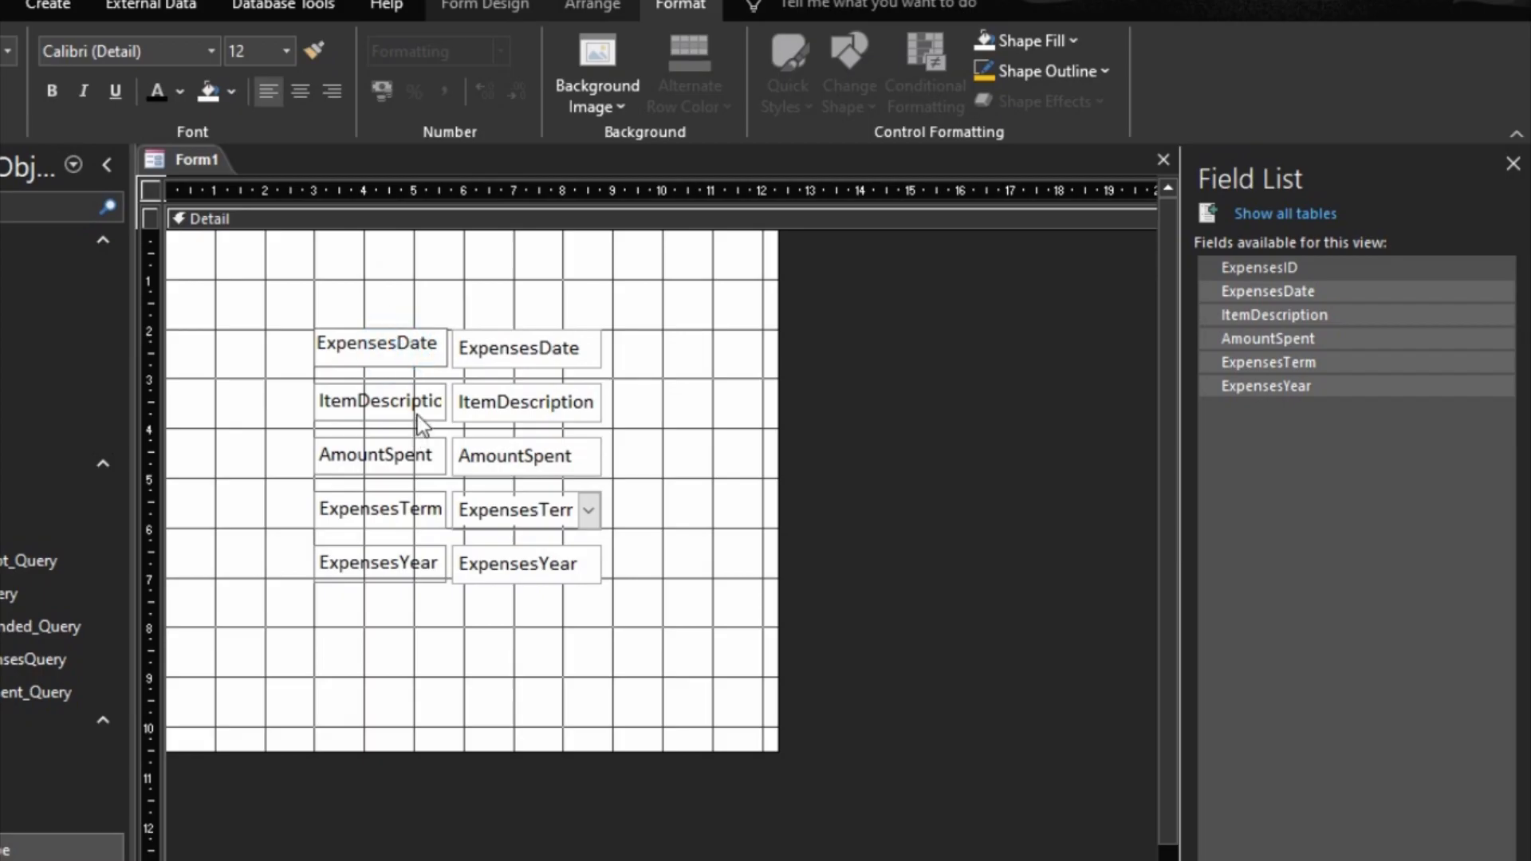
key(BackSpace)
key(BackSpace)
key(BackSpace)
key(BackSpace)
key(BackSpace)
key(BackSpace)
key(BackSpace)
key(BackSpace)
Step: Add a space between the words in the ItemDescription and AmountSpent labels so they read Item Description and Amount Spent
click(387, 407)
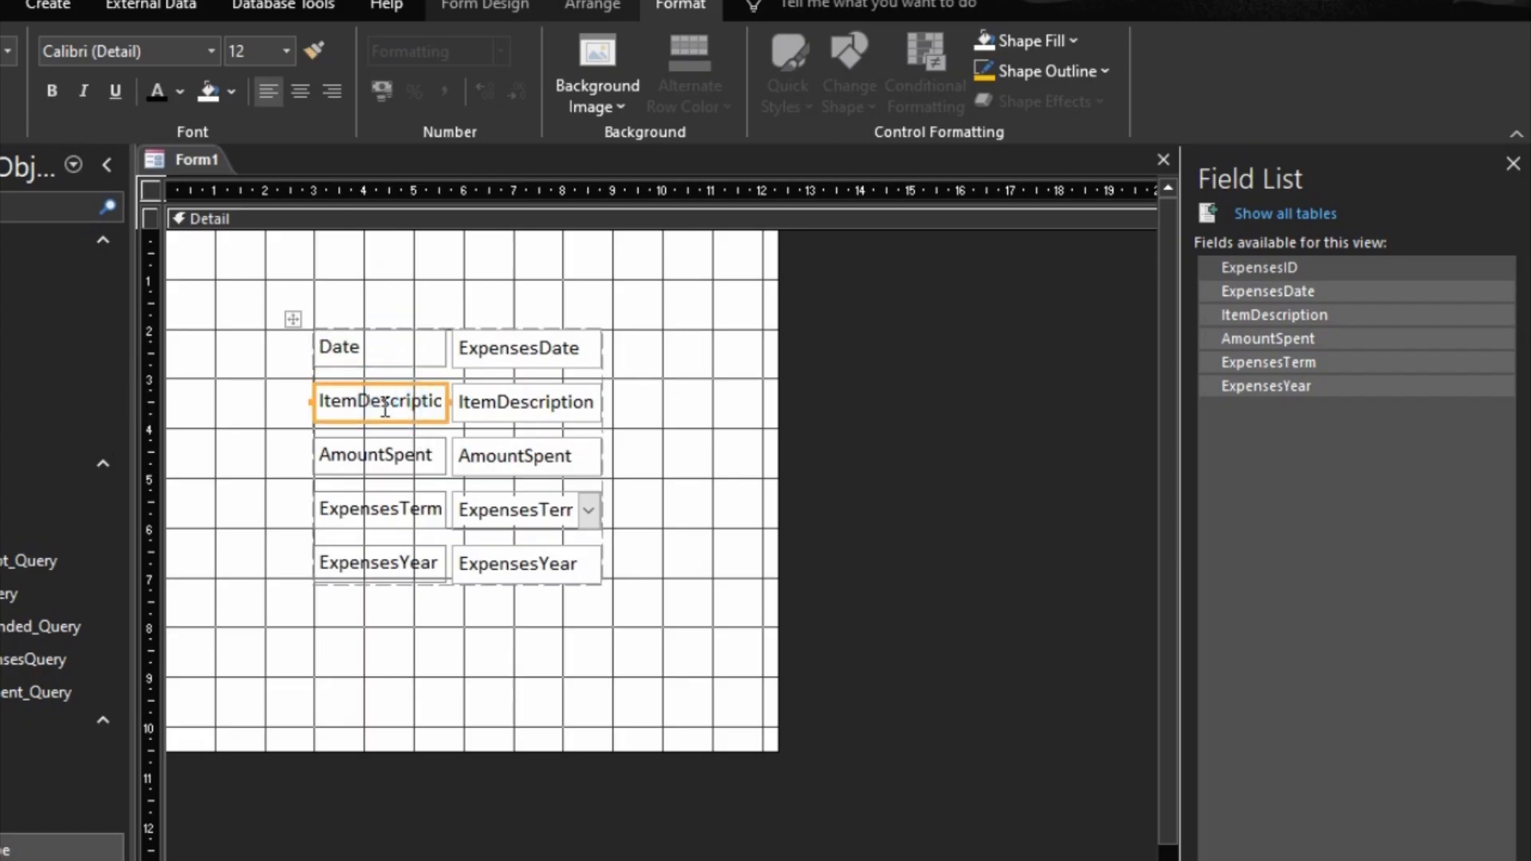
click(361, 403)
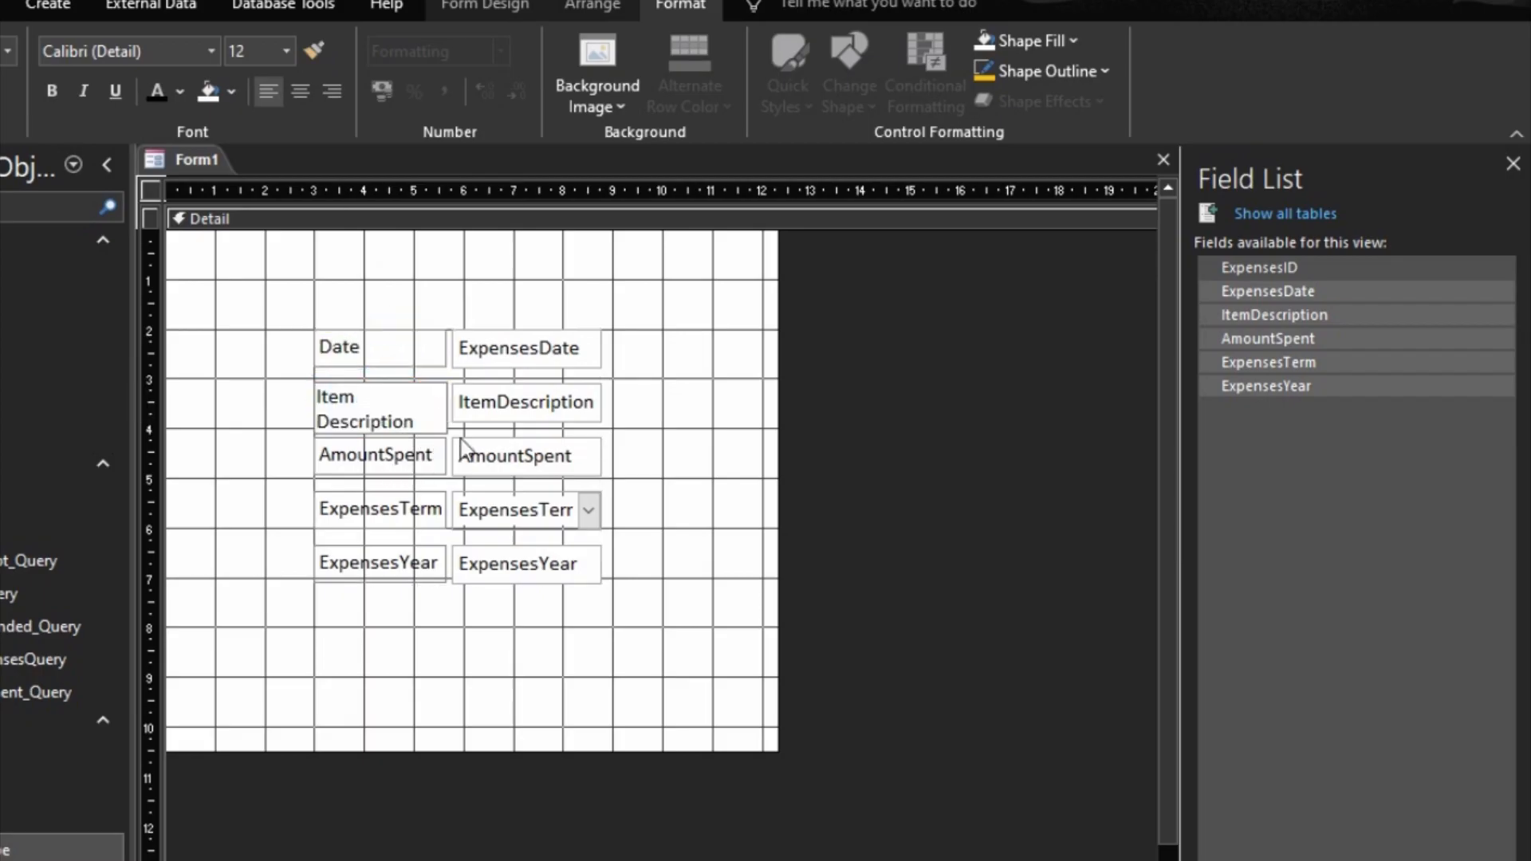
click(410, 465)
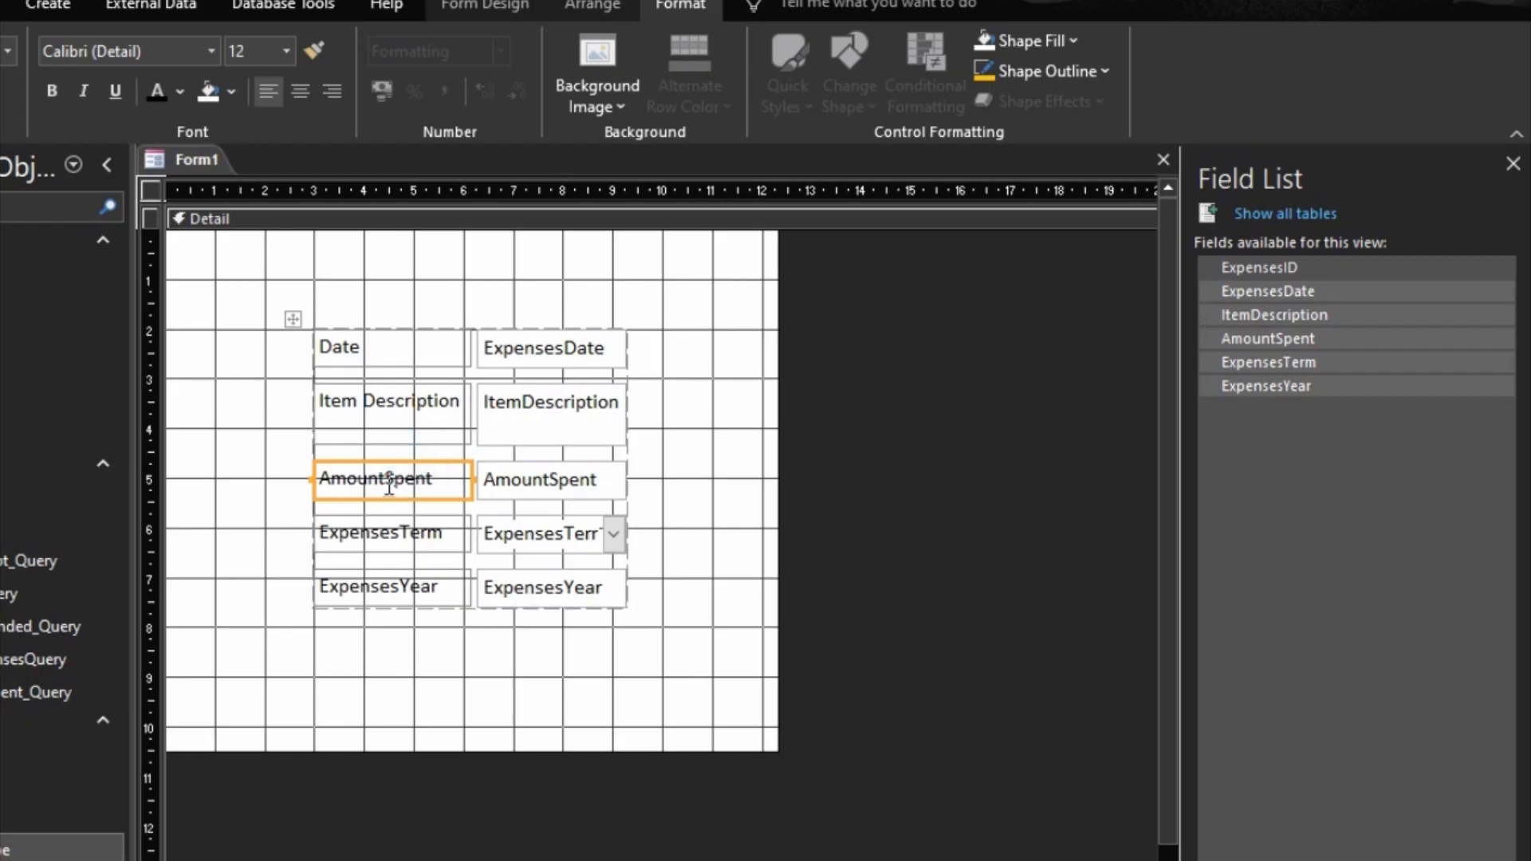
click(388, 482)
Step: Change the caption of the ExpensesTerm label to Term
click(396, 532)
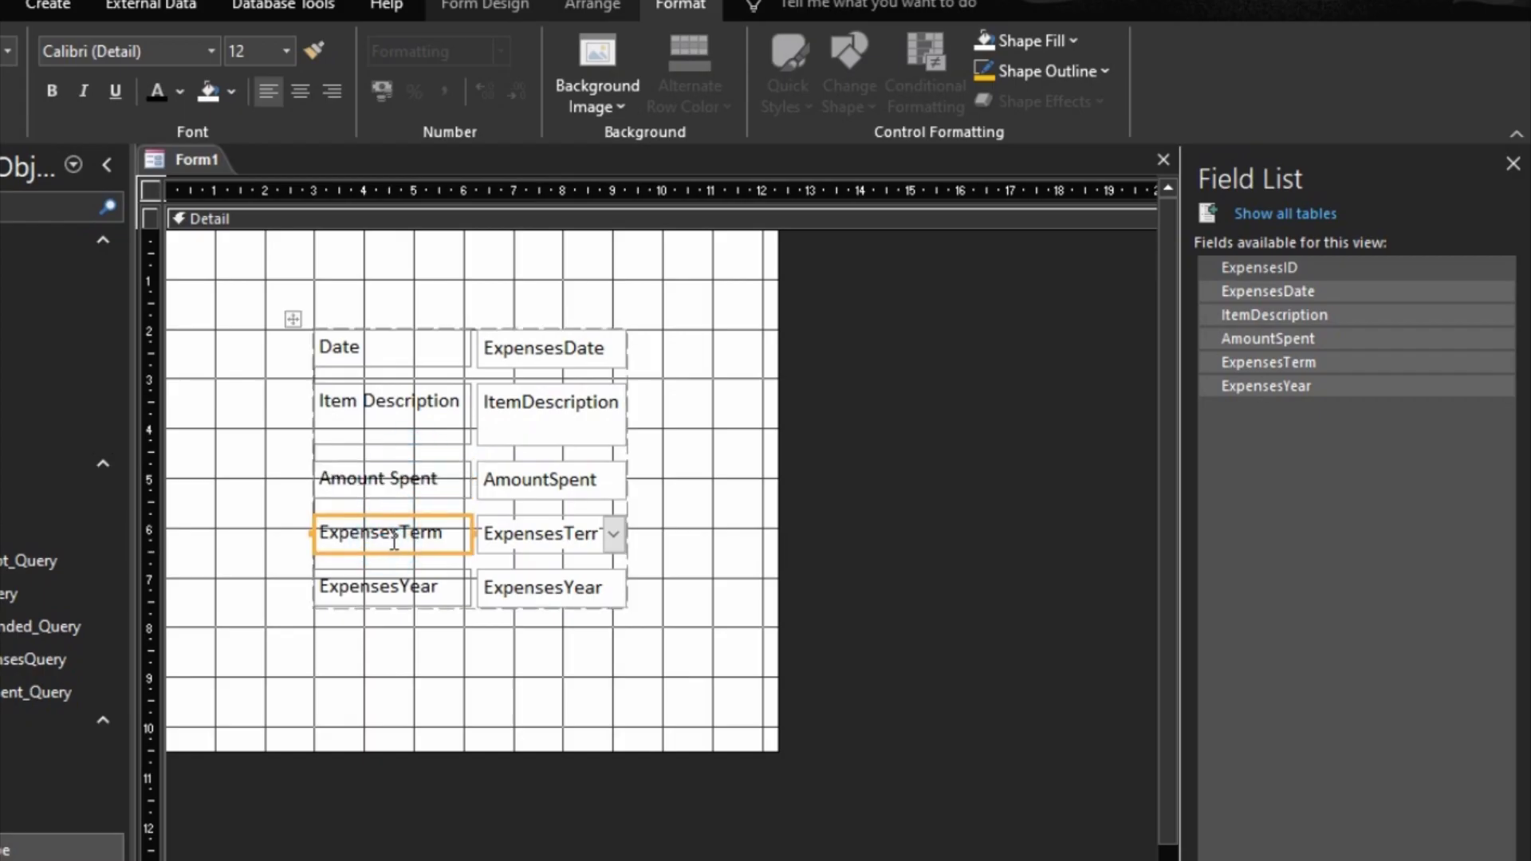
click(394, 542)
key(BackSpace)
key(BackSpace)
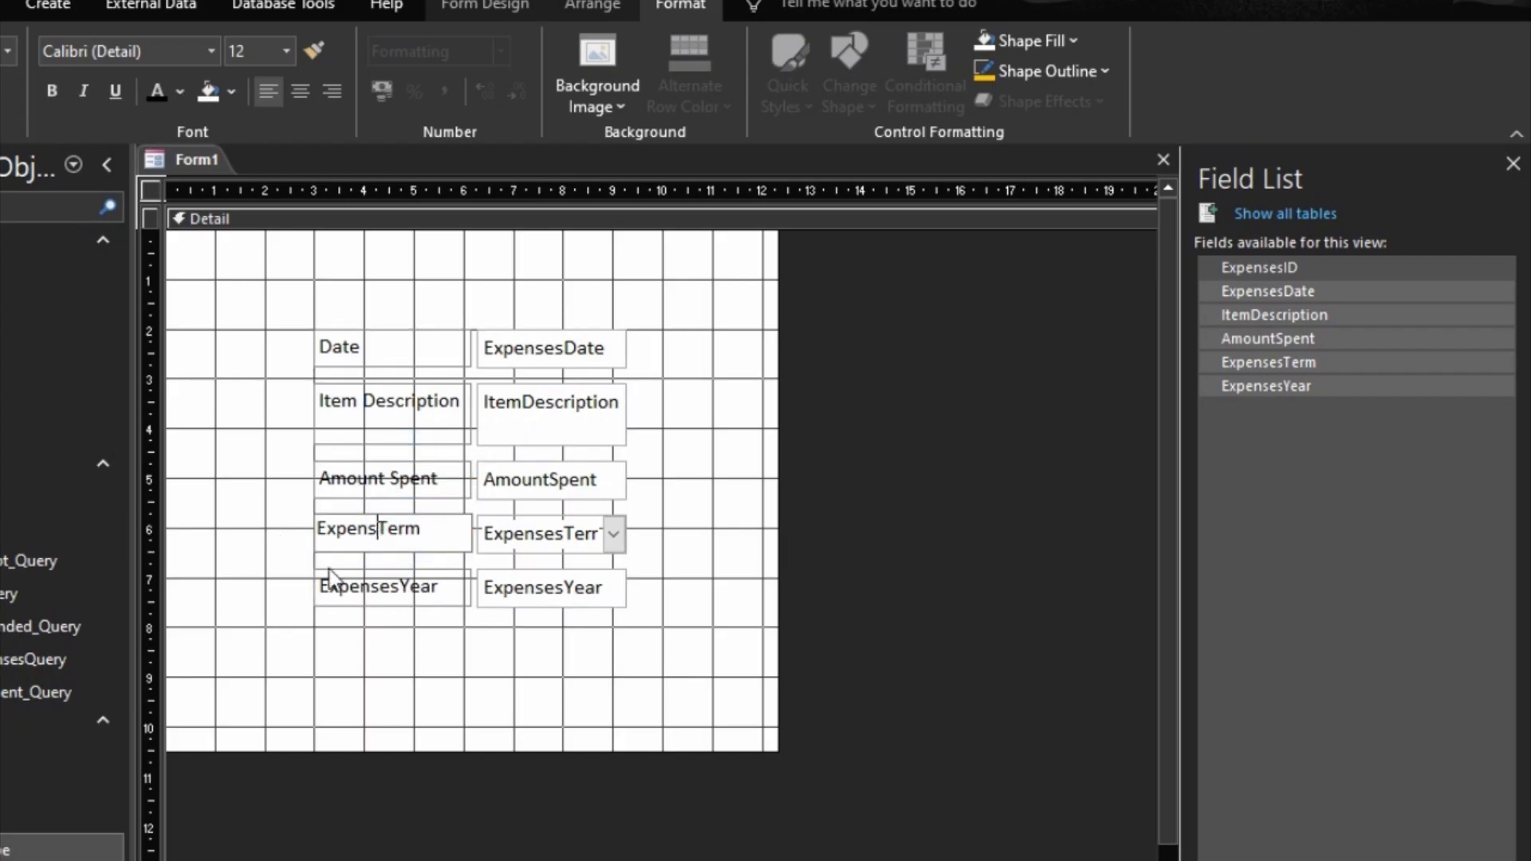
key(BackSpace)
key(BackSpace)
key(BackSpace)
key(BackSpace)
key(BackSpace)
key(BackSpace)
Step: Change the caption of the ExpensesYear label to Year
click(327, 581)
click(396, 584)
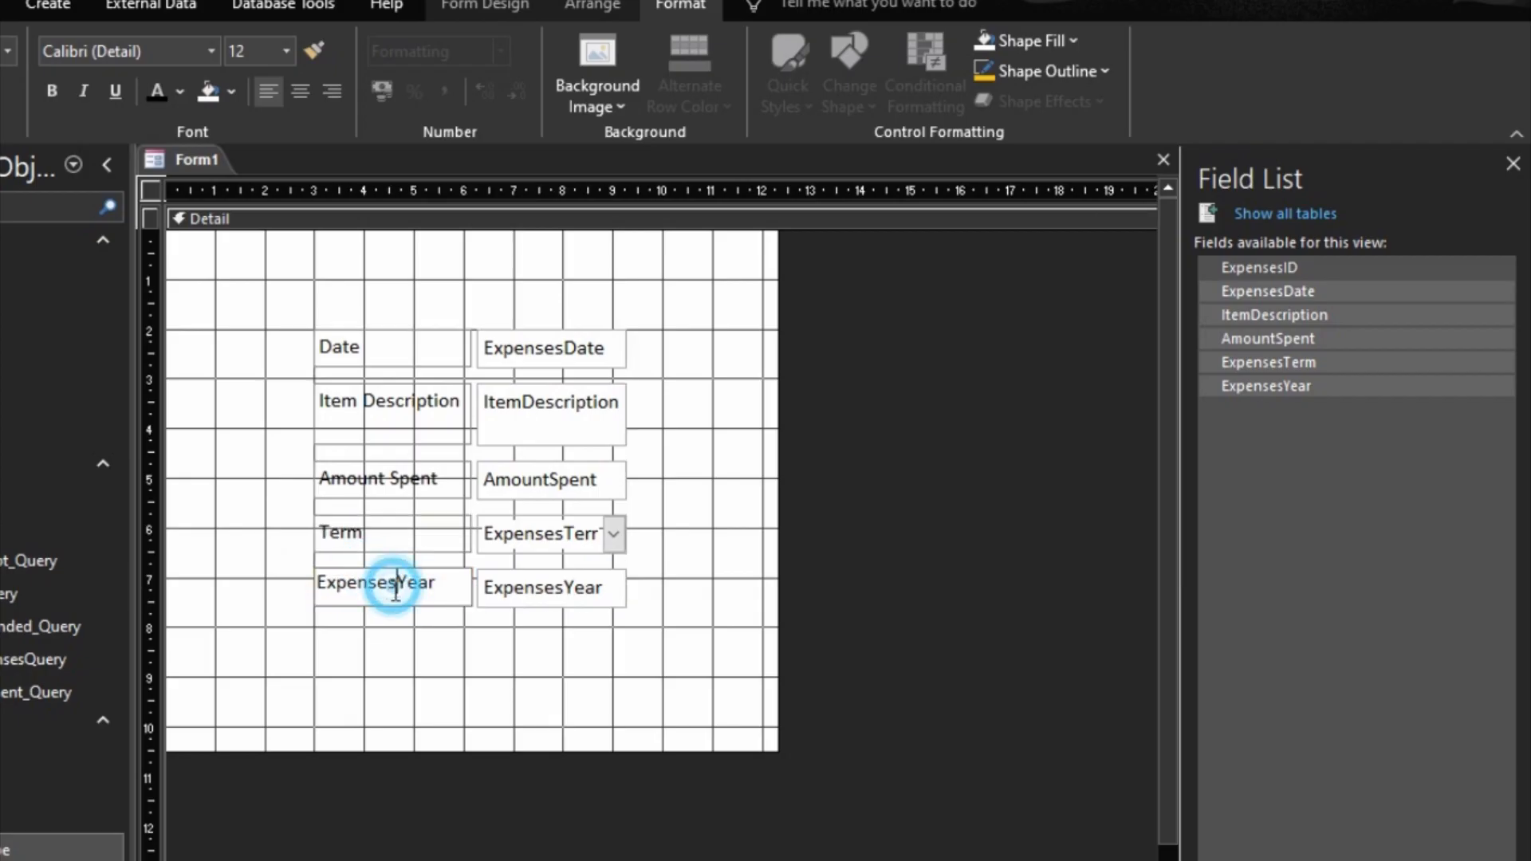
key(BackSpace)
key(BackSpace)
key(BackSpace)
key(BackSpace)
key(BackSpace)
key(BackSpace)
key(BackSpace)
key(BackSpace)
click(480, 654)
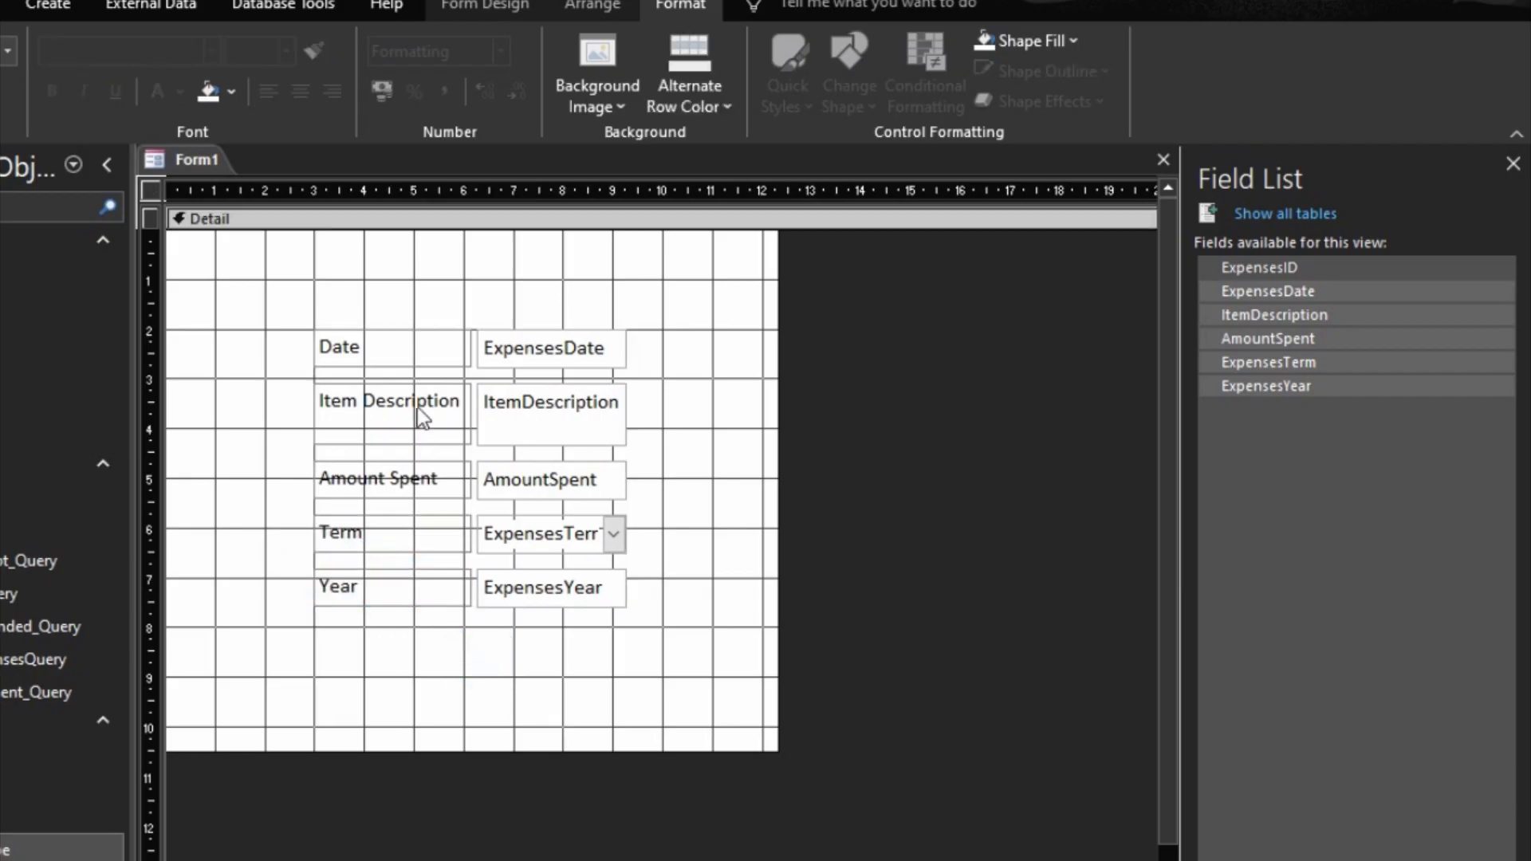
Step: Select the entire stacked layout and size all its controls to fit, evening out the tall Item Description row
click(418, 410)
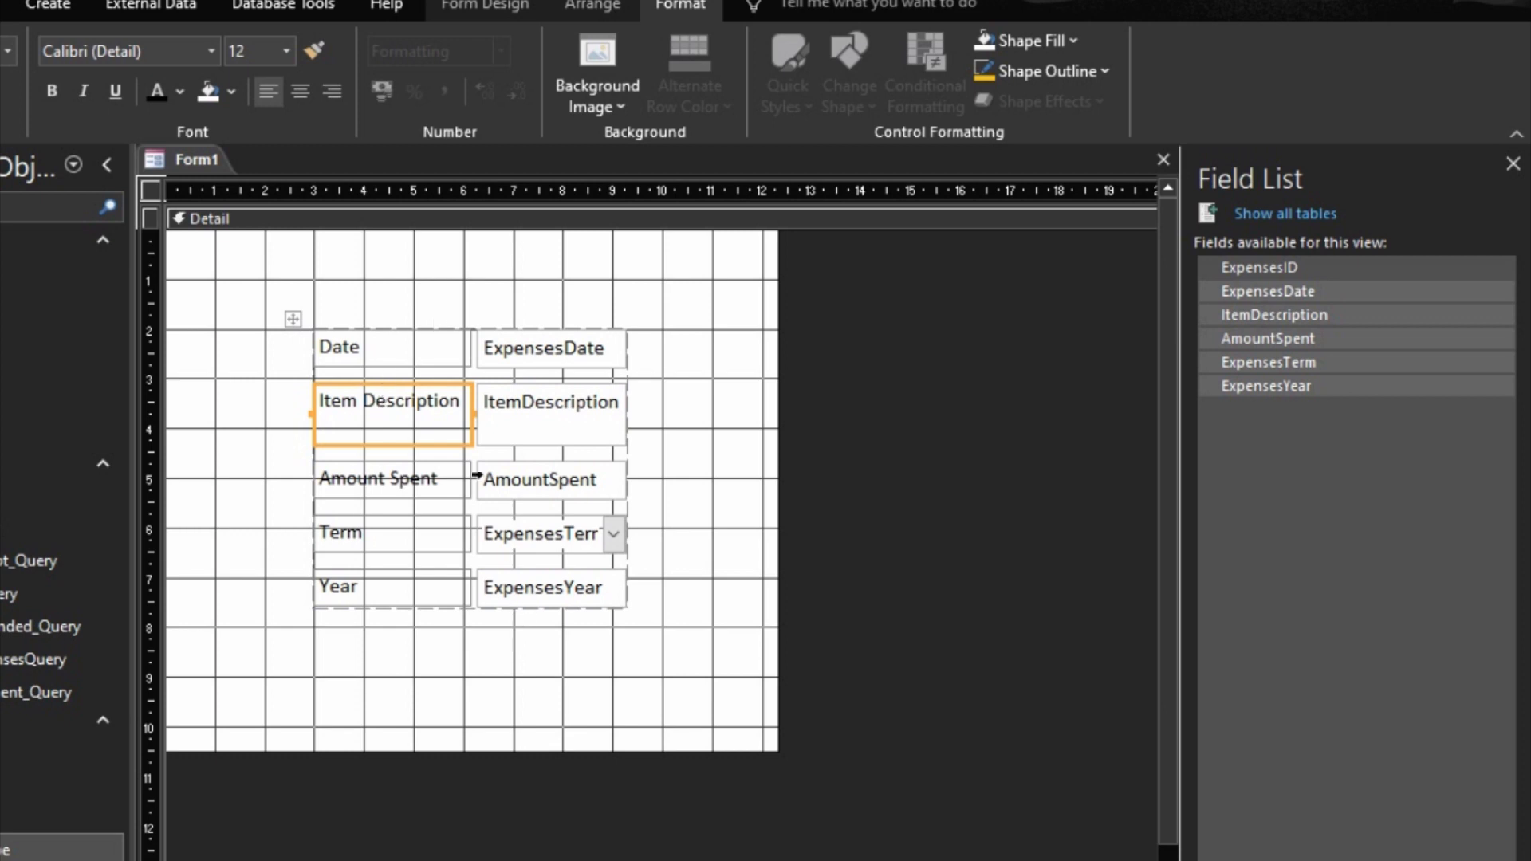
click(288, 319)
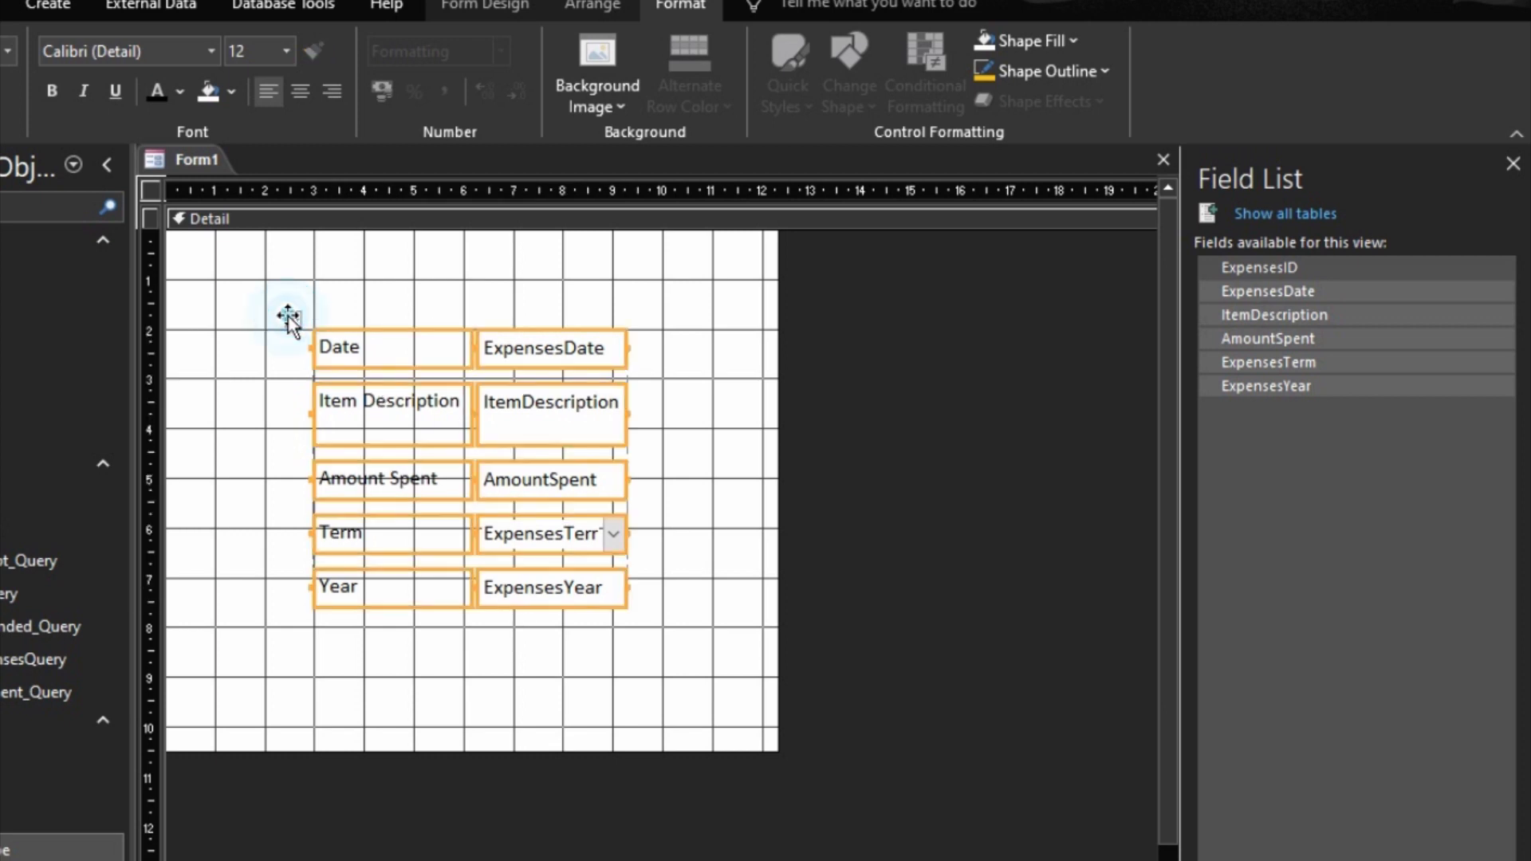
right_click(409, 411)
mouse_move(606, 856)
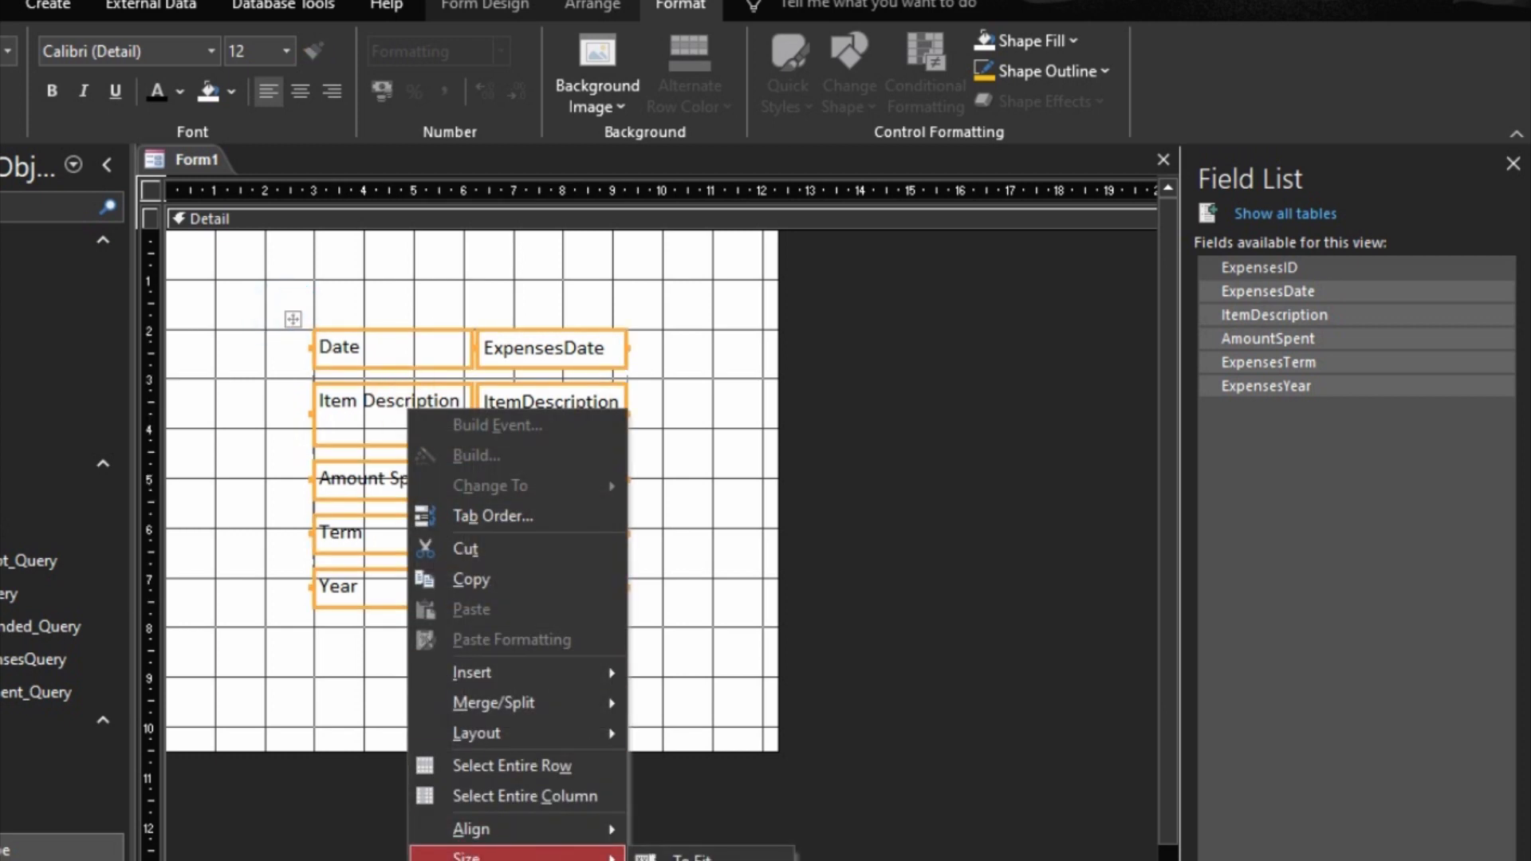
click(693, 858)
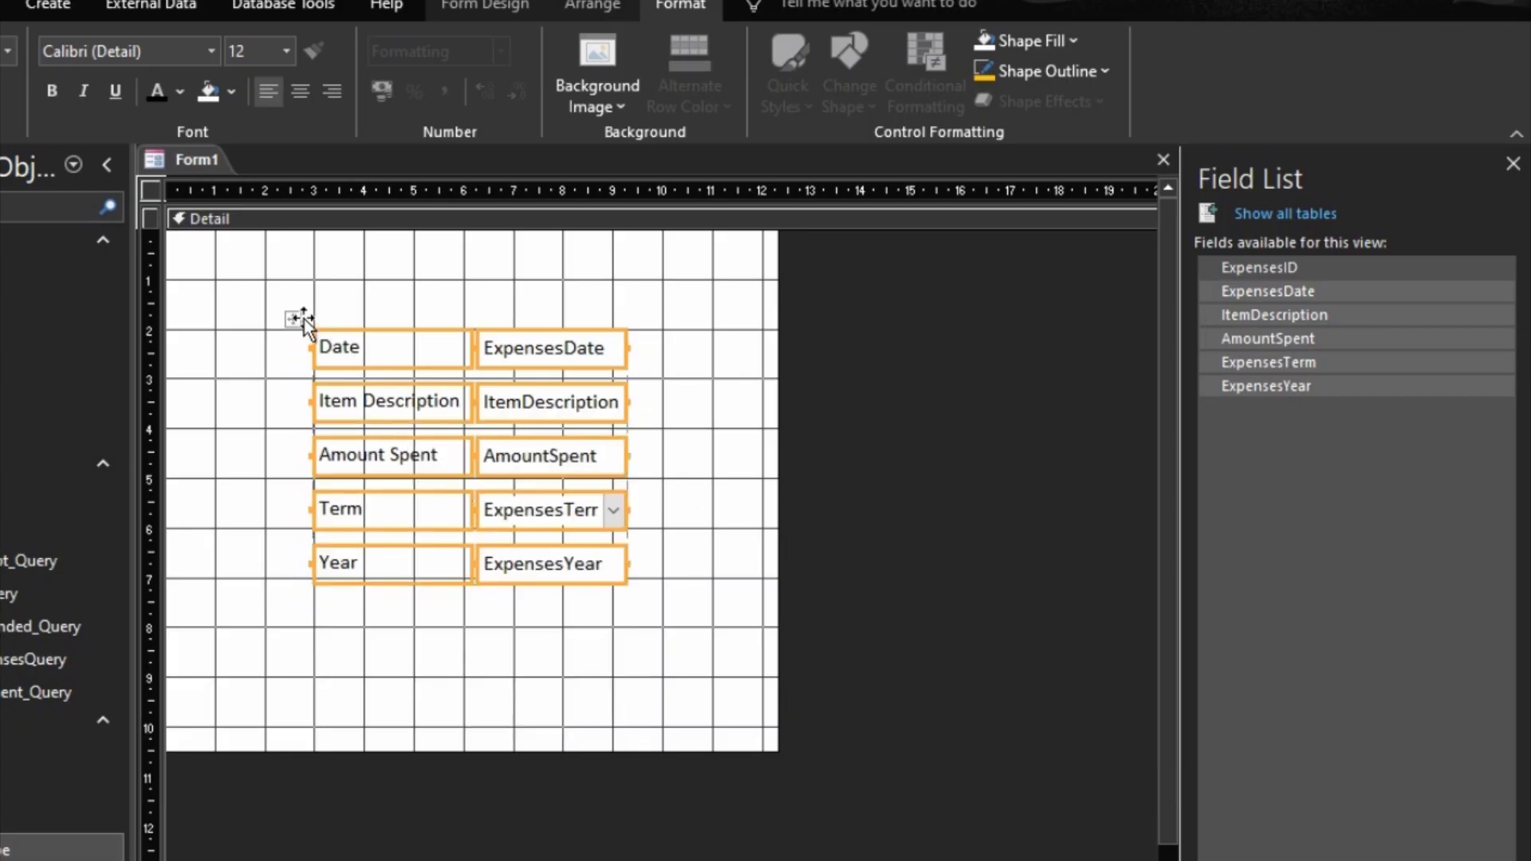
click(688, 483)
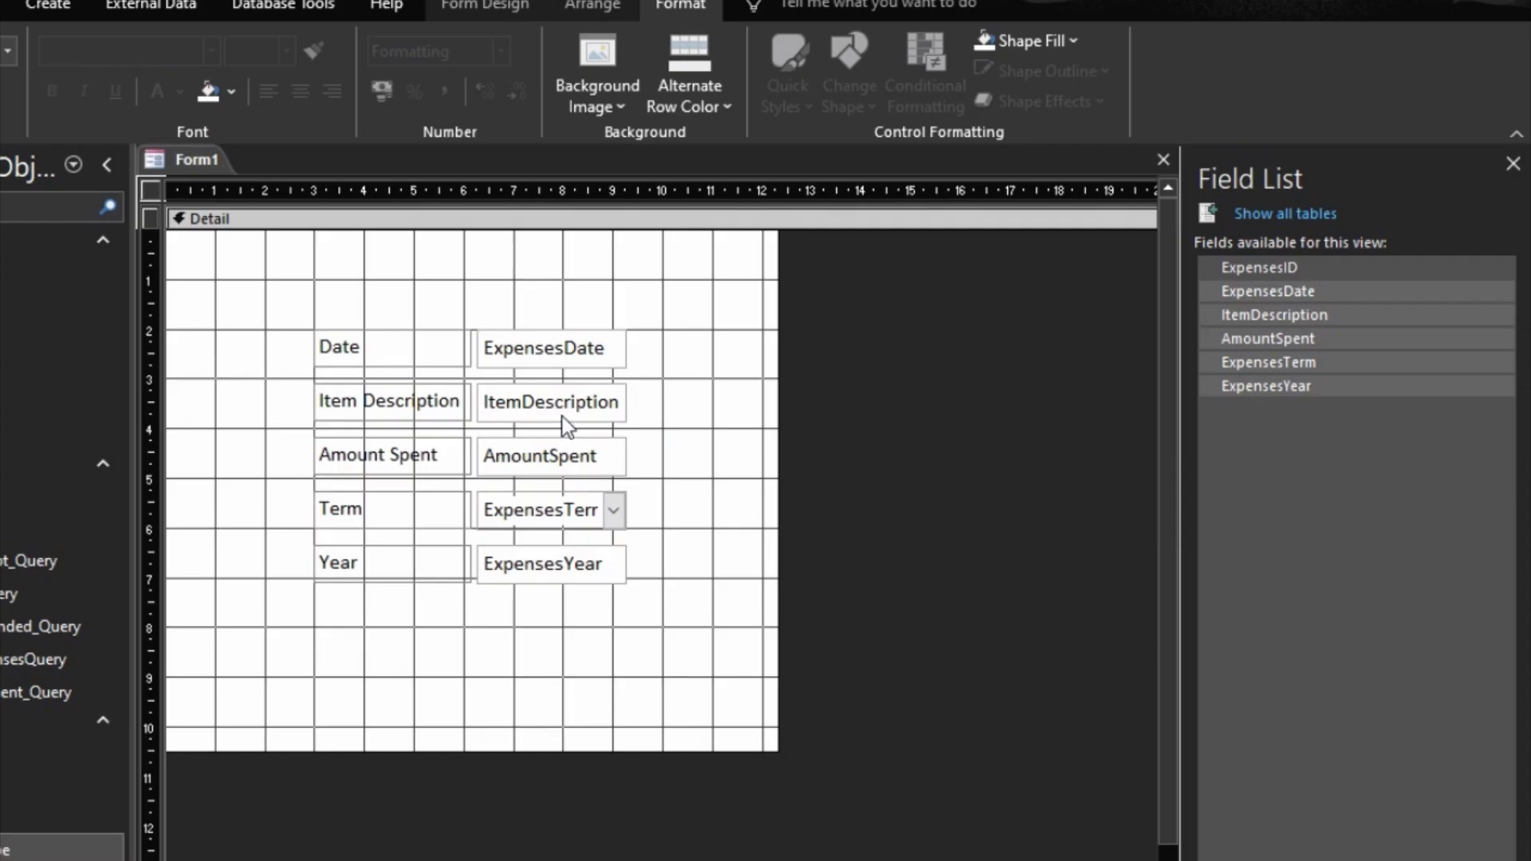
Step: Widen the column of expense fields to the 15 mark on the ruler and the form to about the 18 mark
click(566, 426)
drag(628, 403, 857, 459)
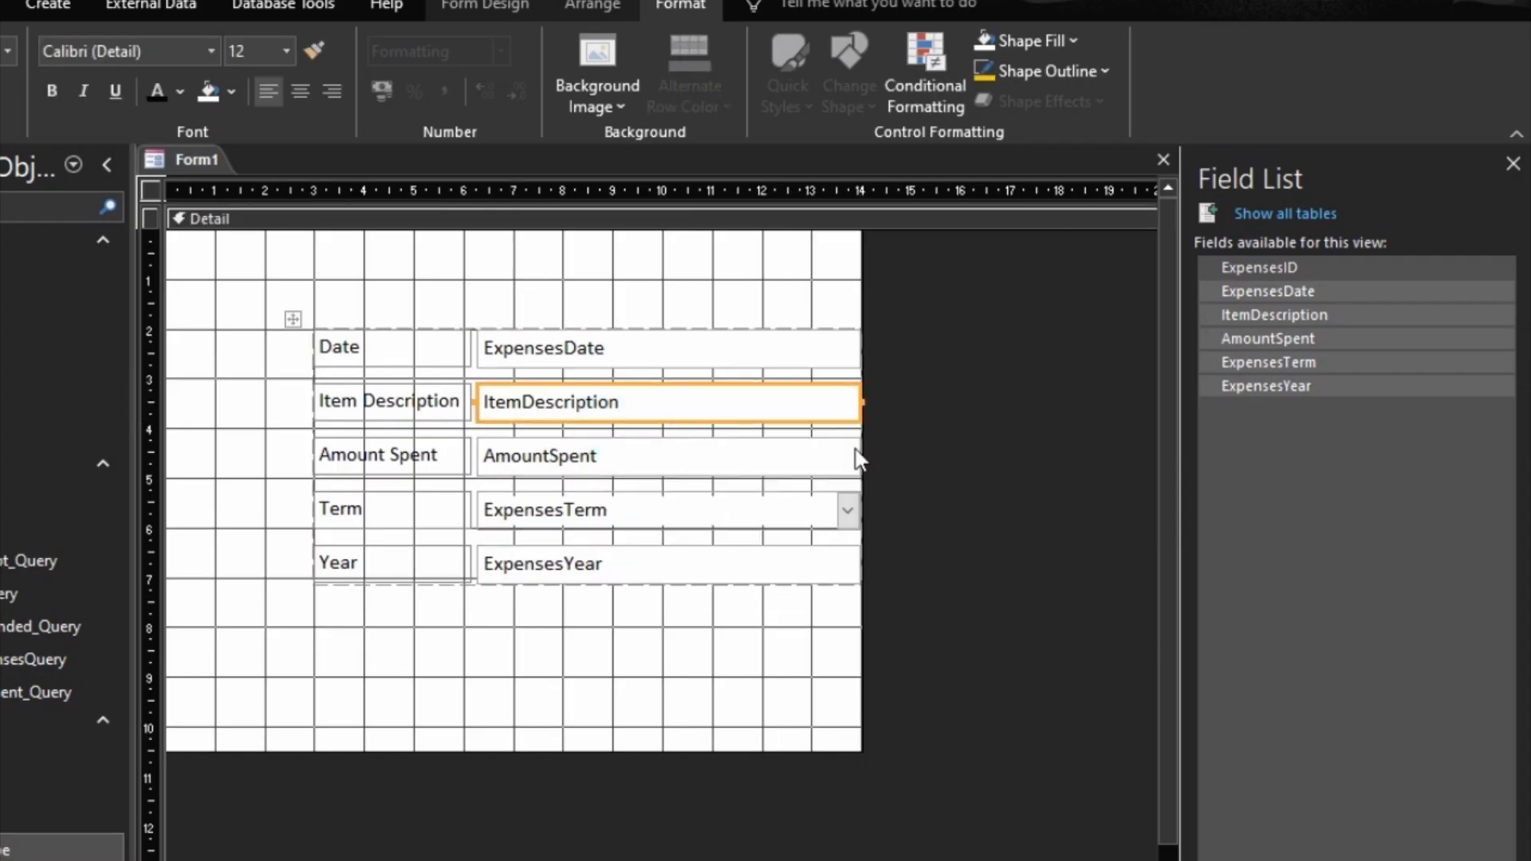
drag(862, 608, 1059, 611)
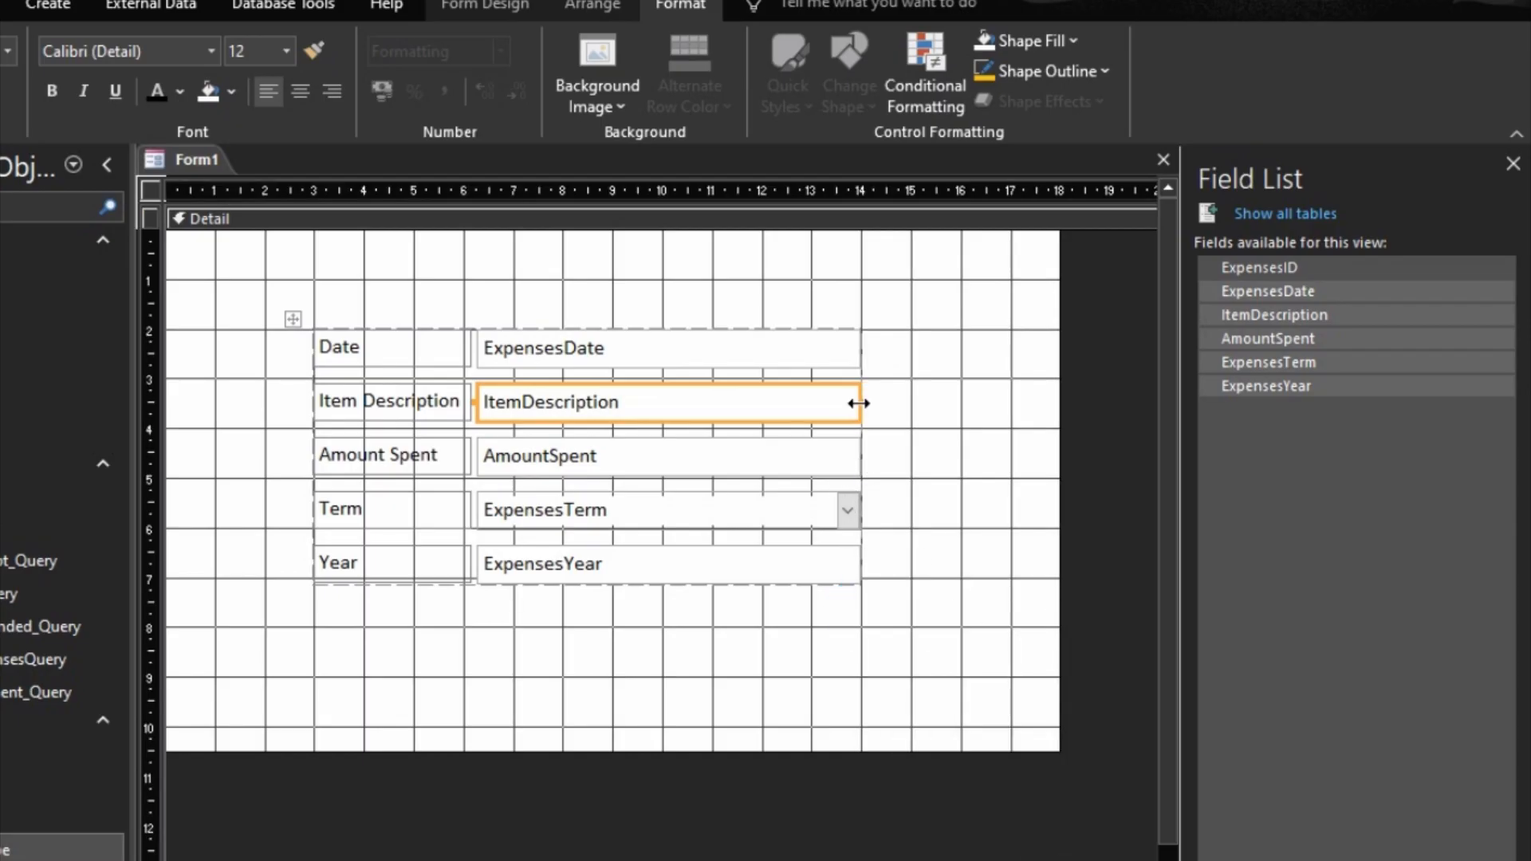
drag(862, 402, 910, 420)
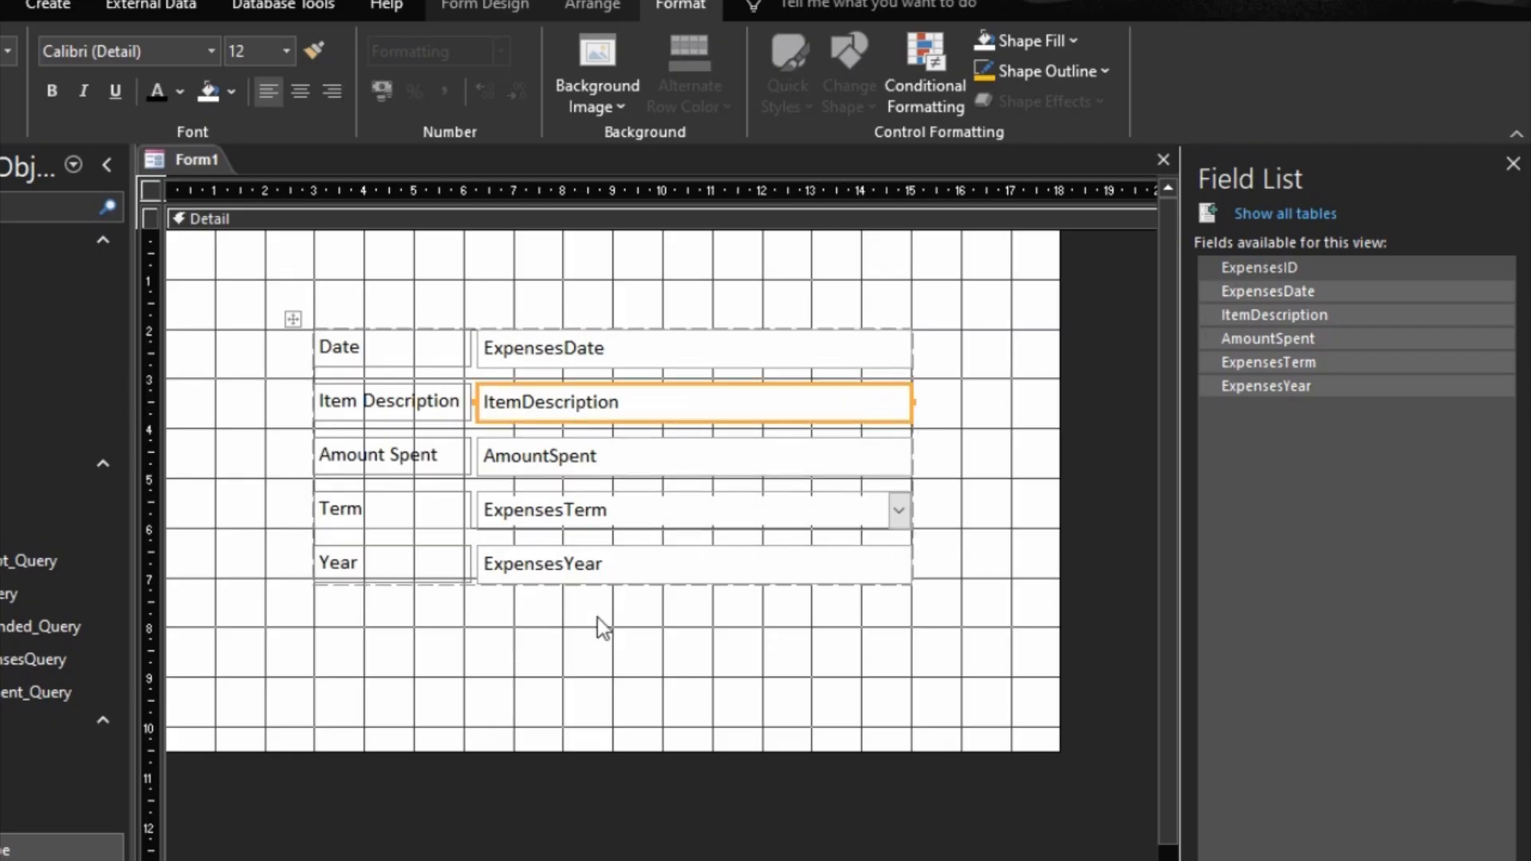
click(533, 639)
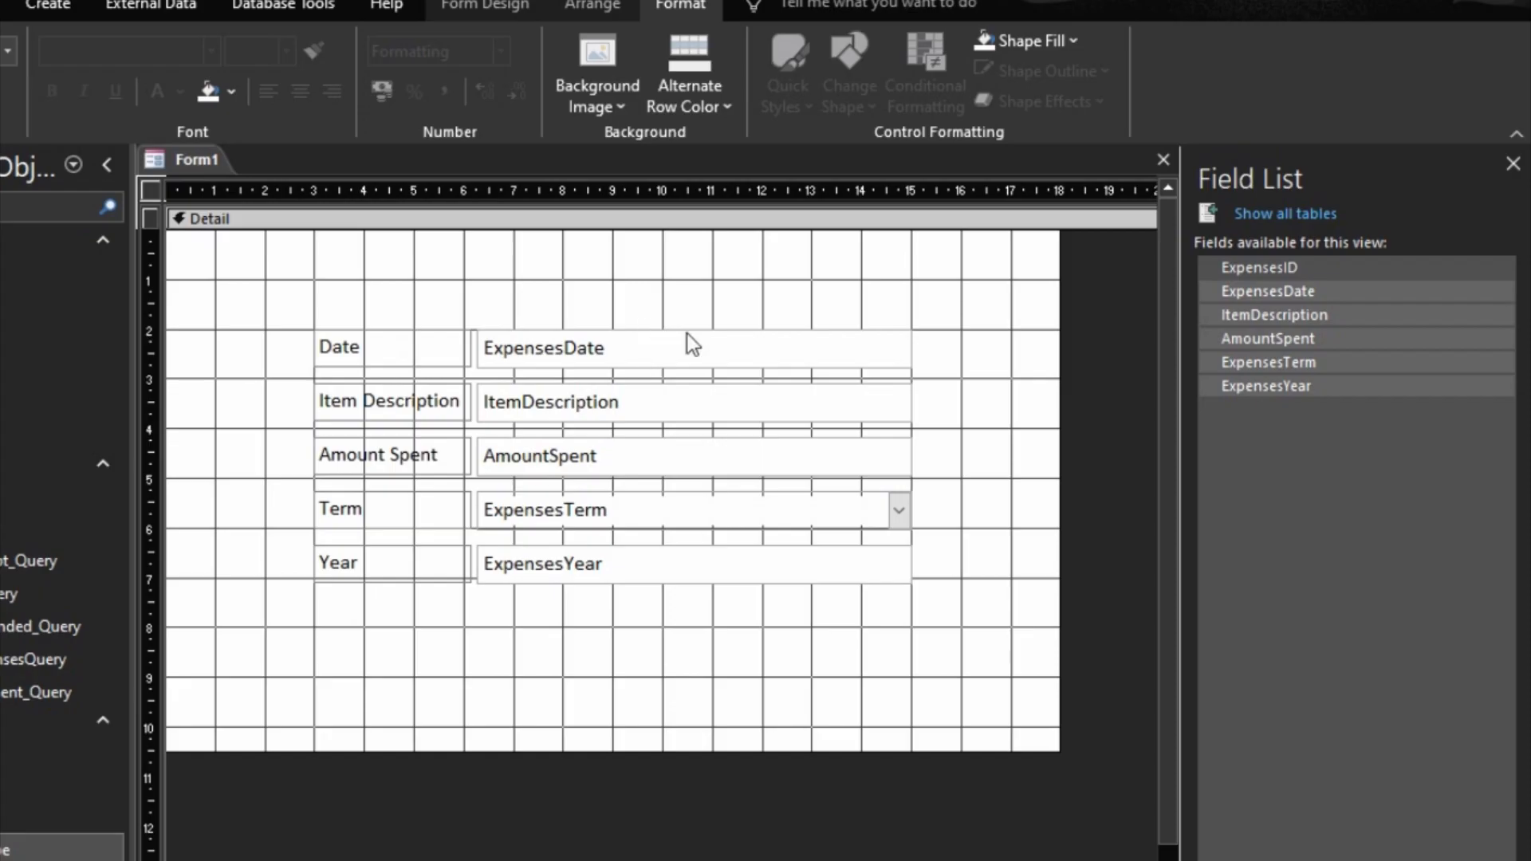
Step: Set the ExpensesDate text box's Enabled property to No and its Locked property to Yes
click(785, 349)
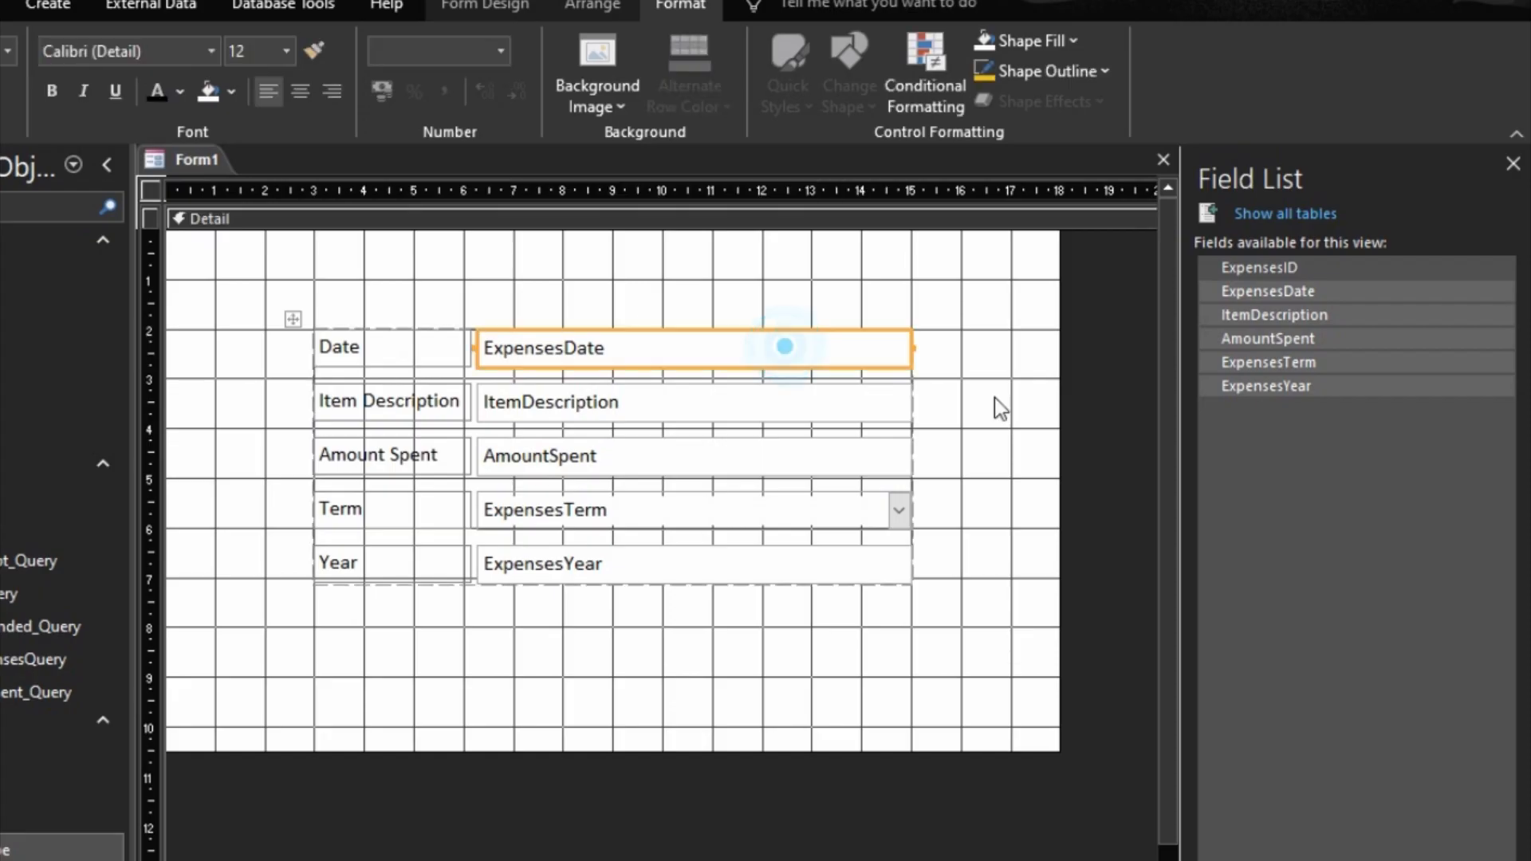
double_click(870, 327)
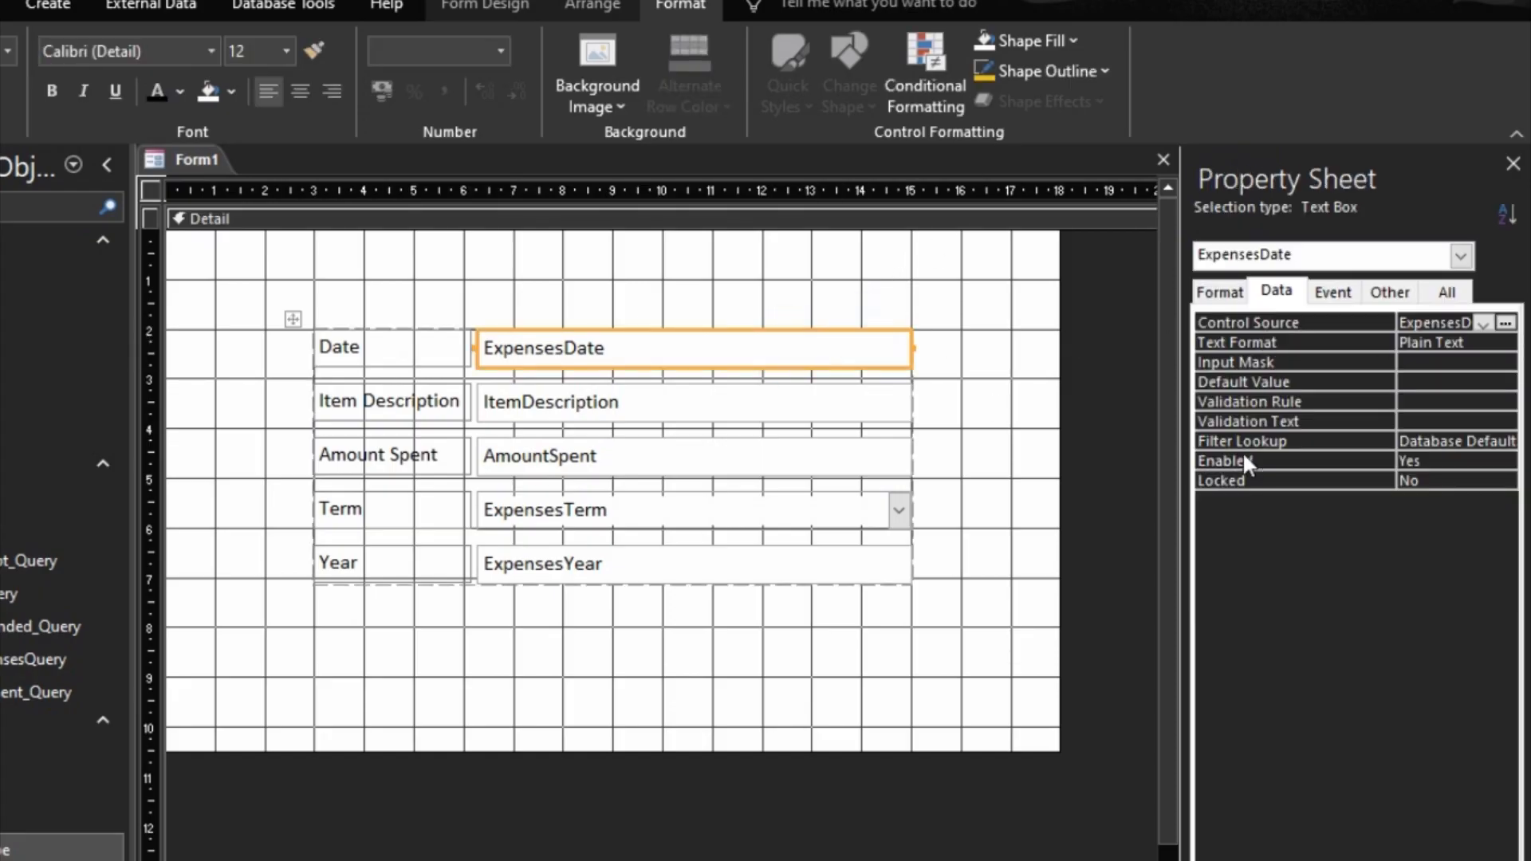
double_click(1308, 459)
double_click(1305, 478)
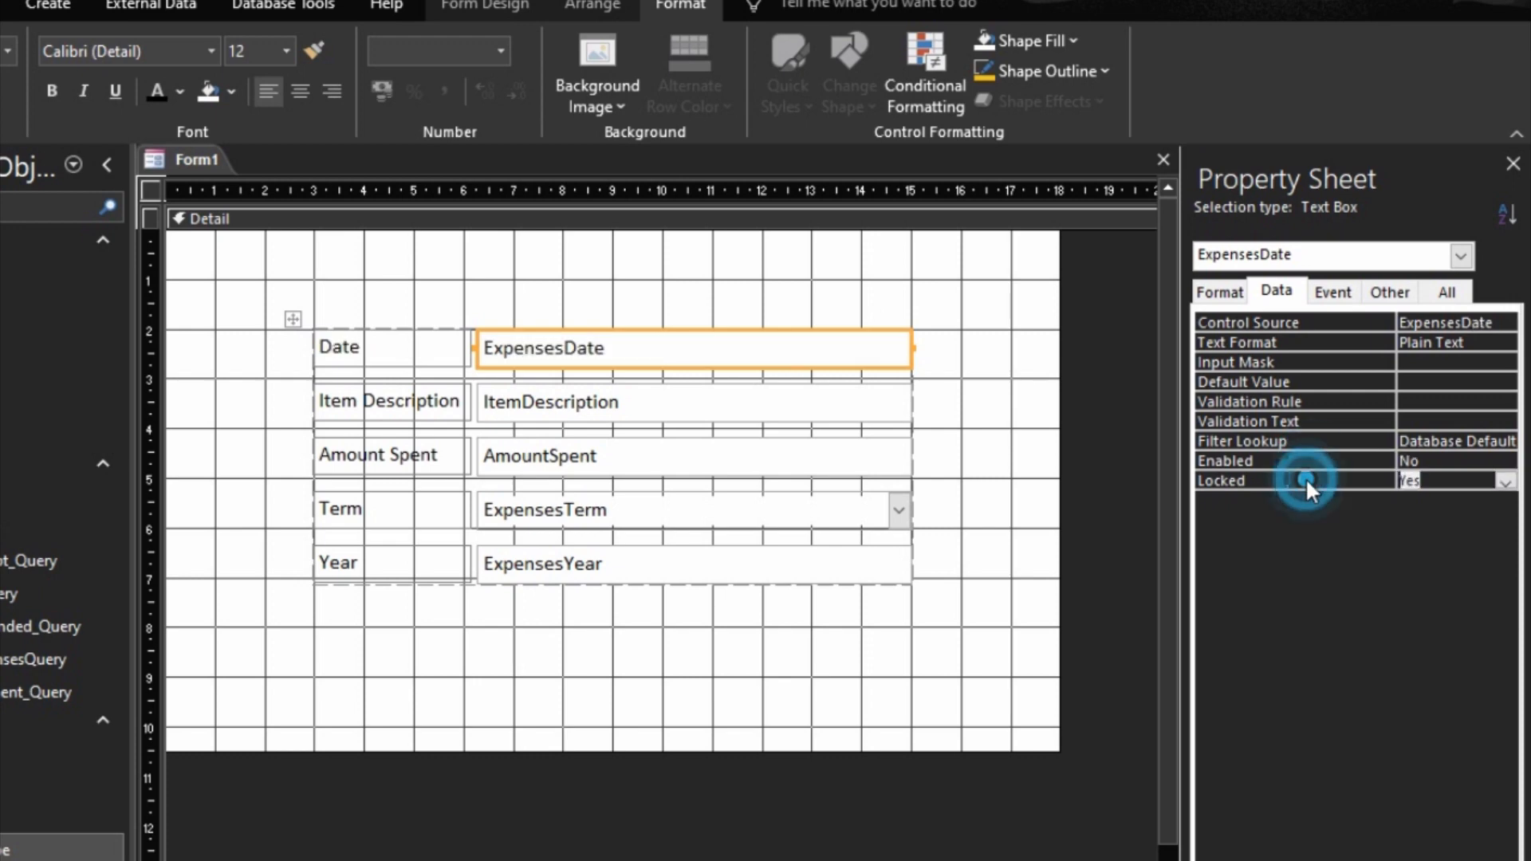
click(1018, 464)
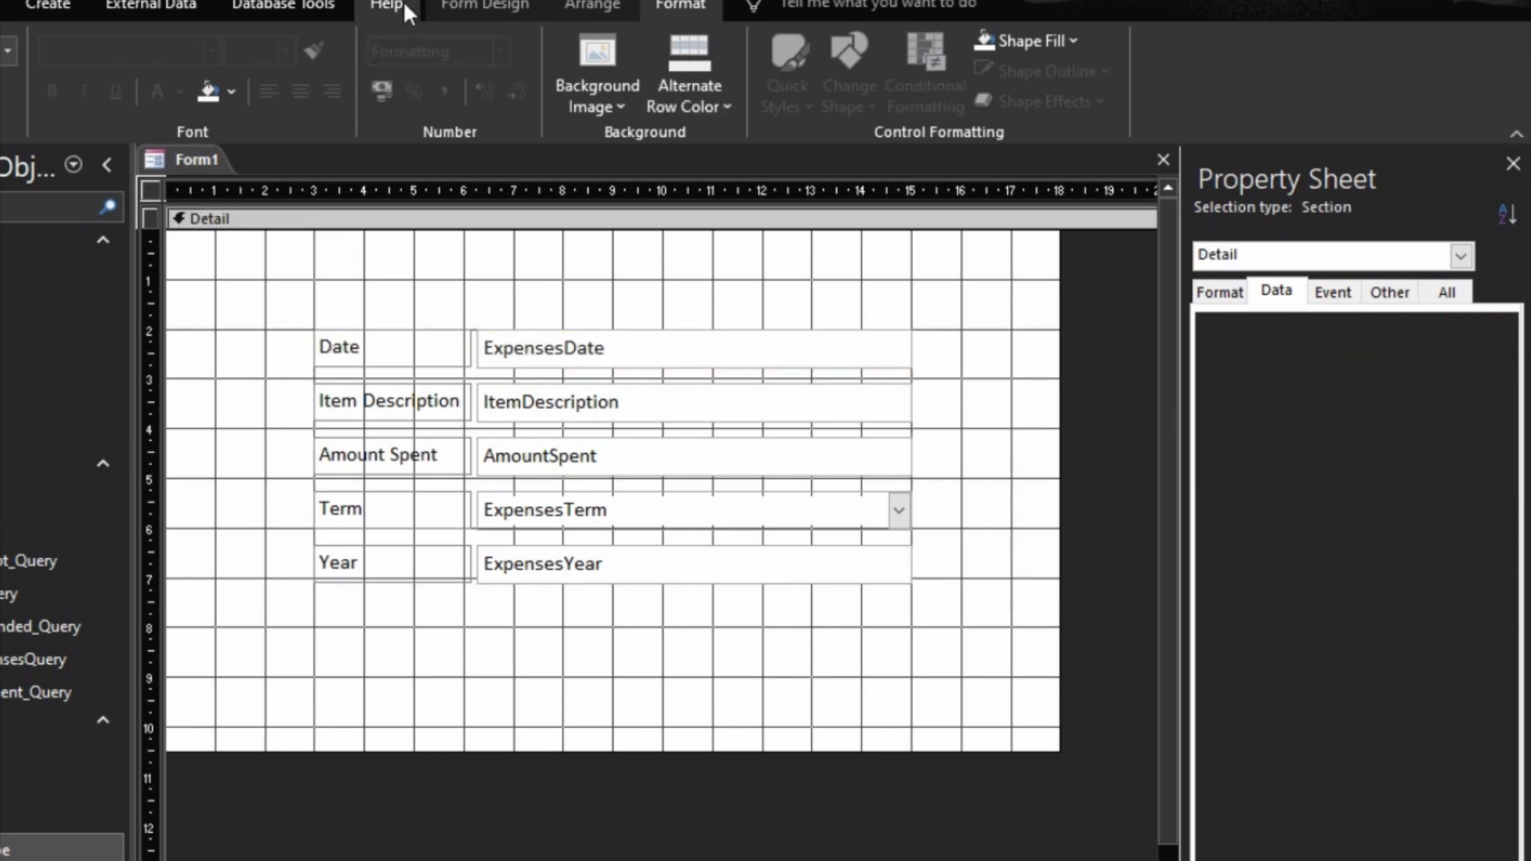
Step: Draw a command button about 3 grid squares wide below the ExpensesYear field and assign it the Record Operations action for adding a record
click(485, 5)
click(288, 84)
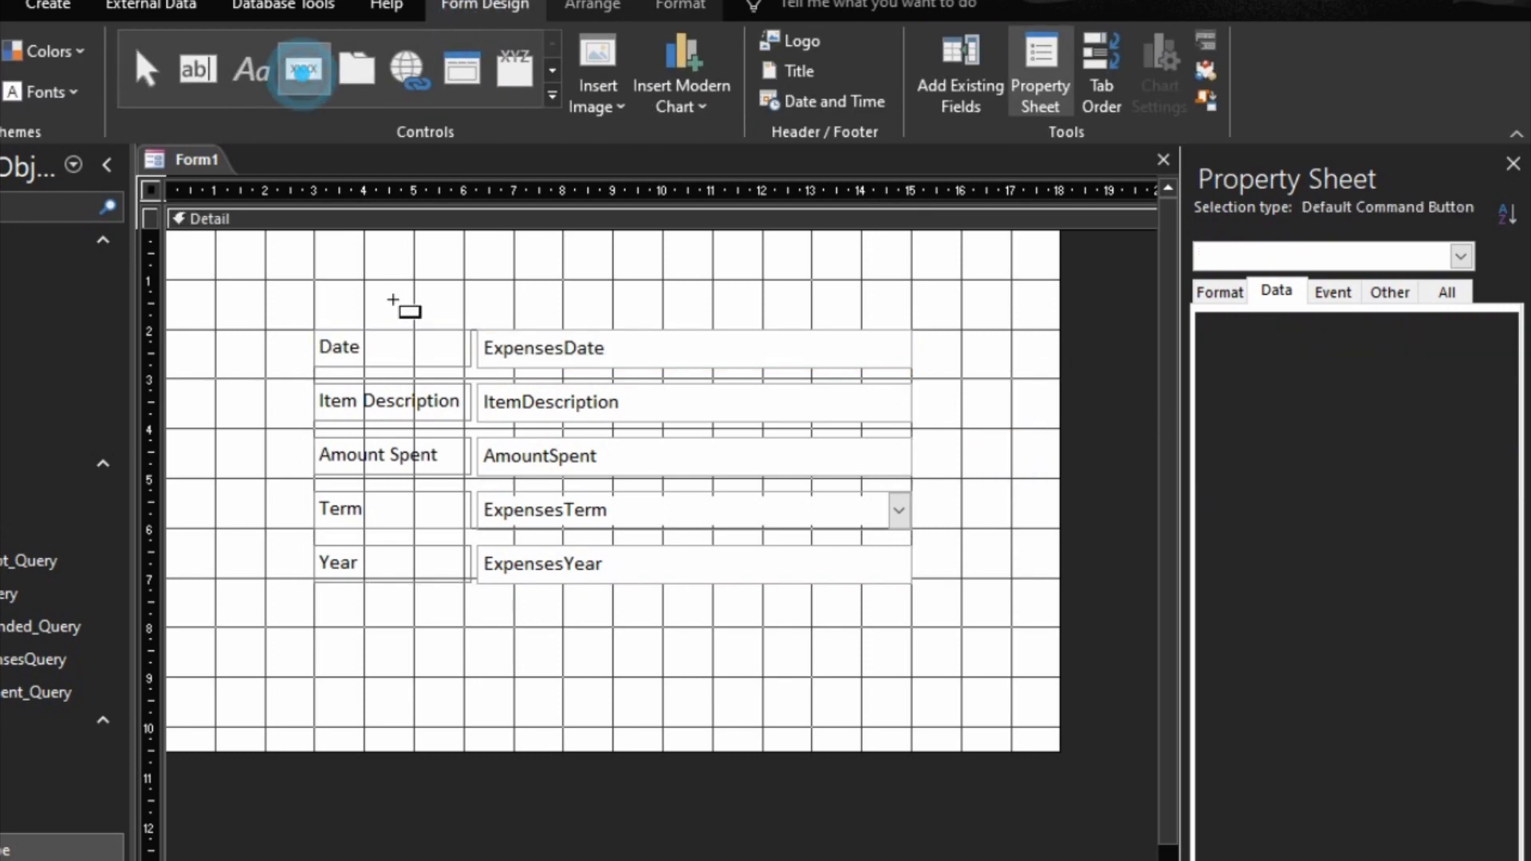
drag(762, 629, 913, 677)
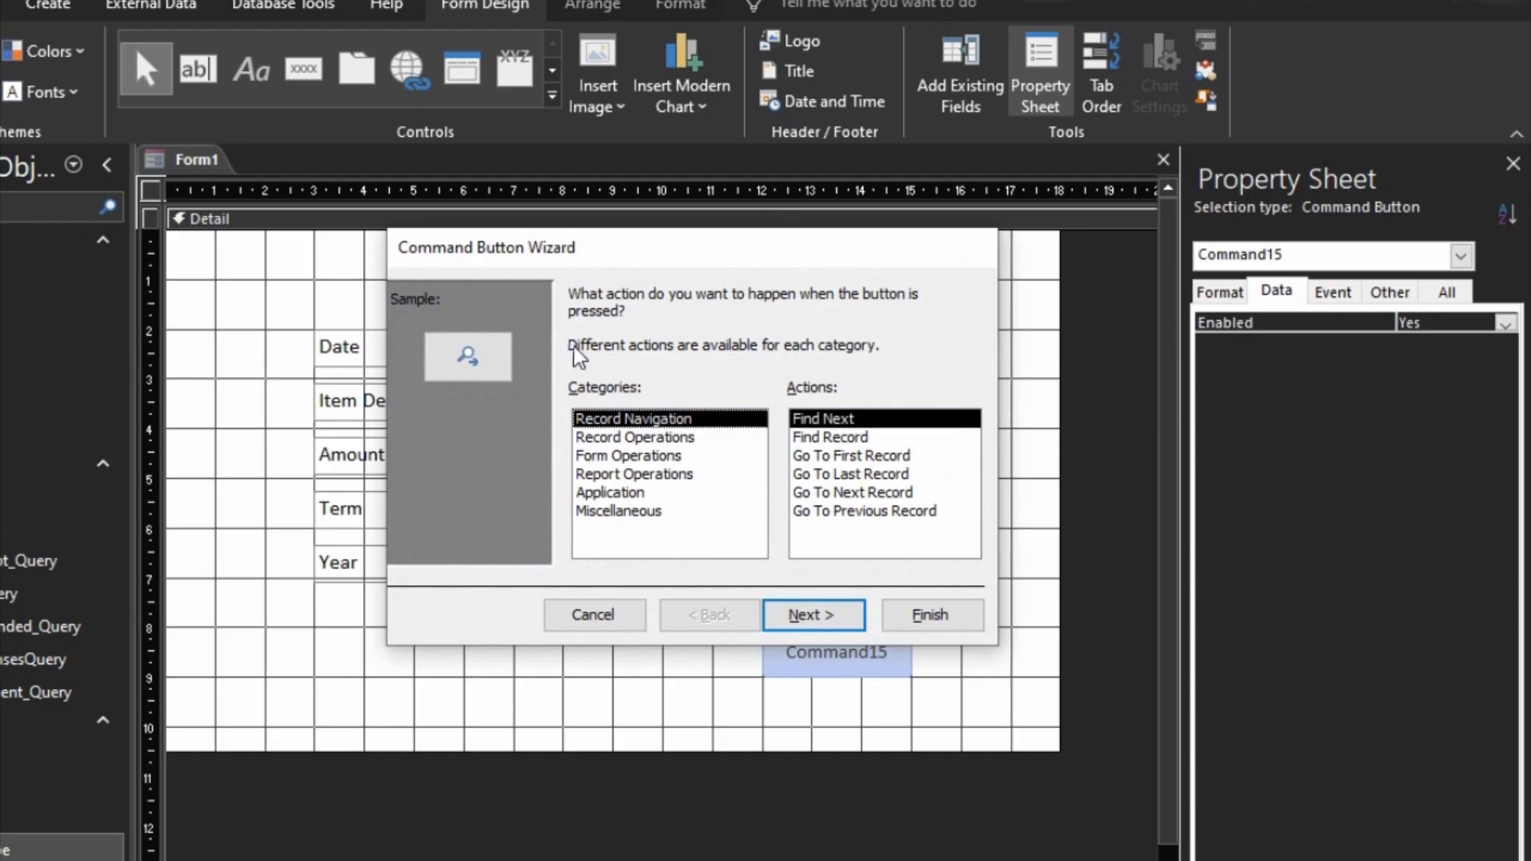
click(634, 437)
click(811, 615)
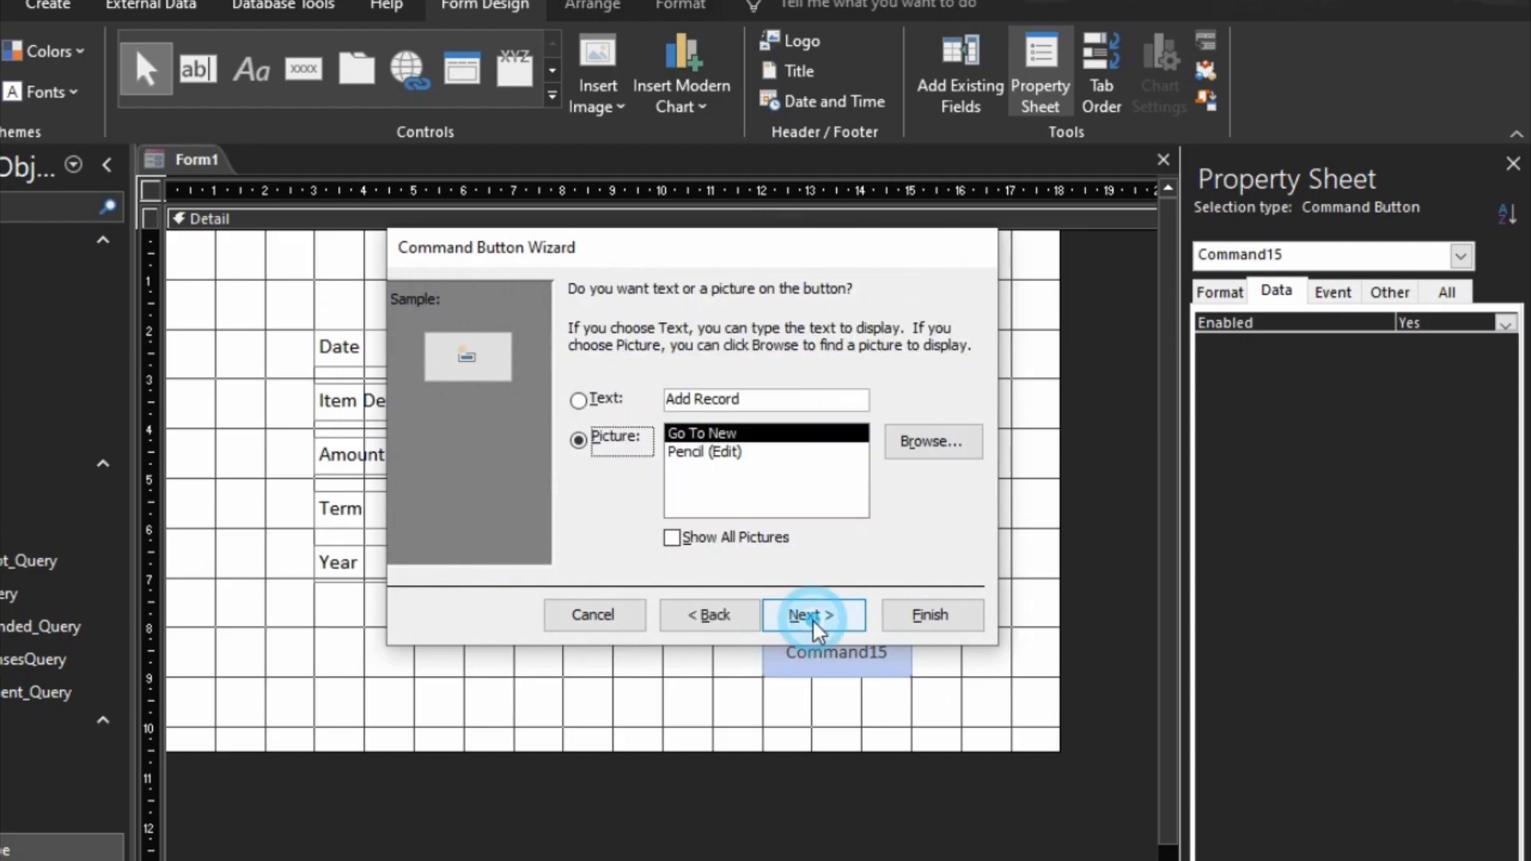
Step: Give the new command button the text caption Save Record instead of a picture and finish the button wizard
click(747, 399)
drag(747, 399, 668, 401)
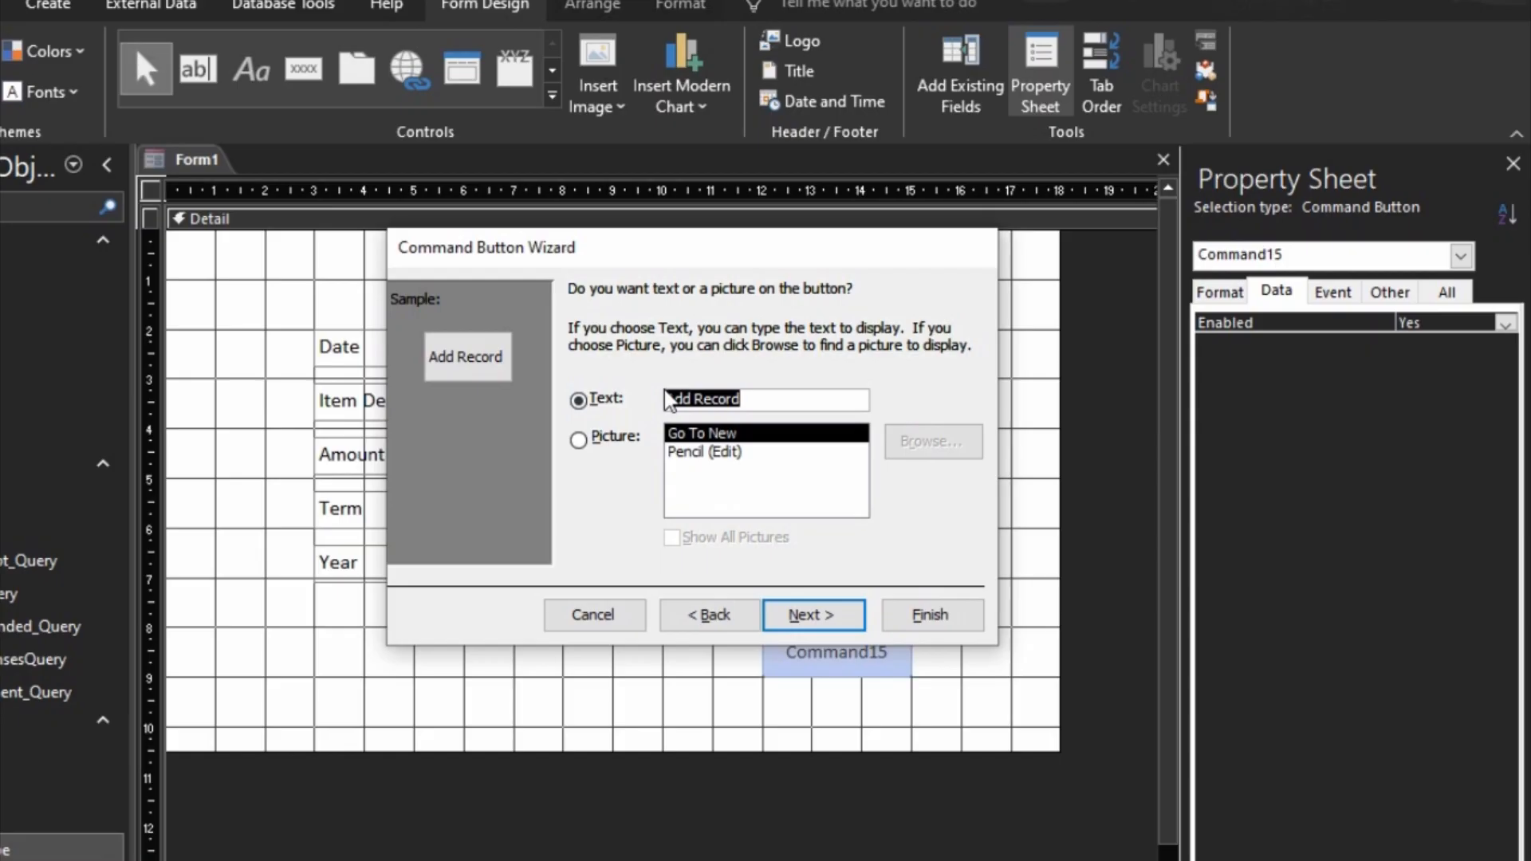
text(S)
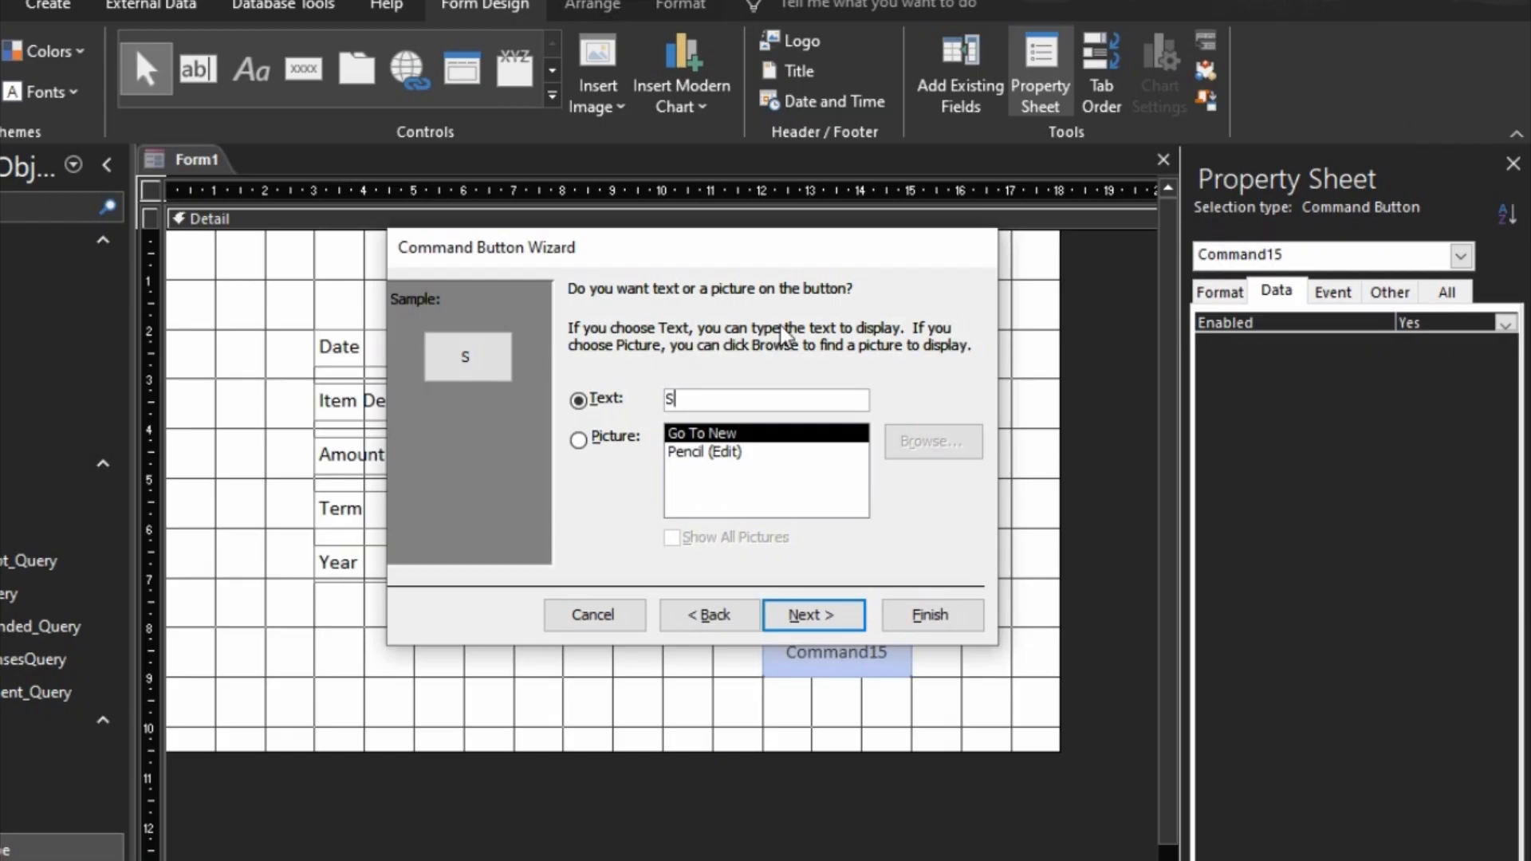
text(ve)
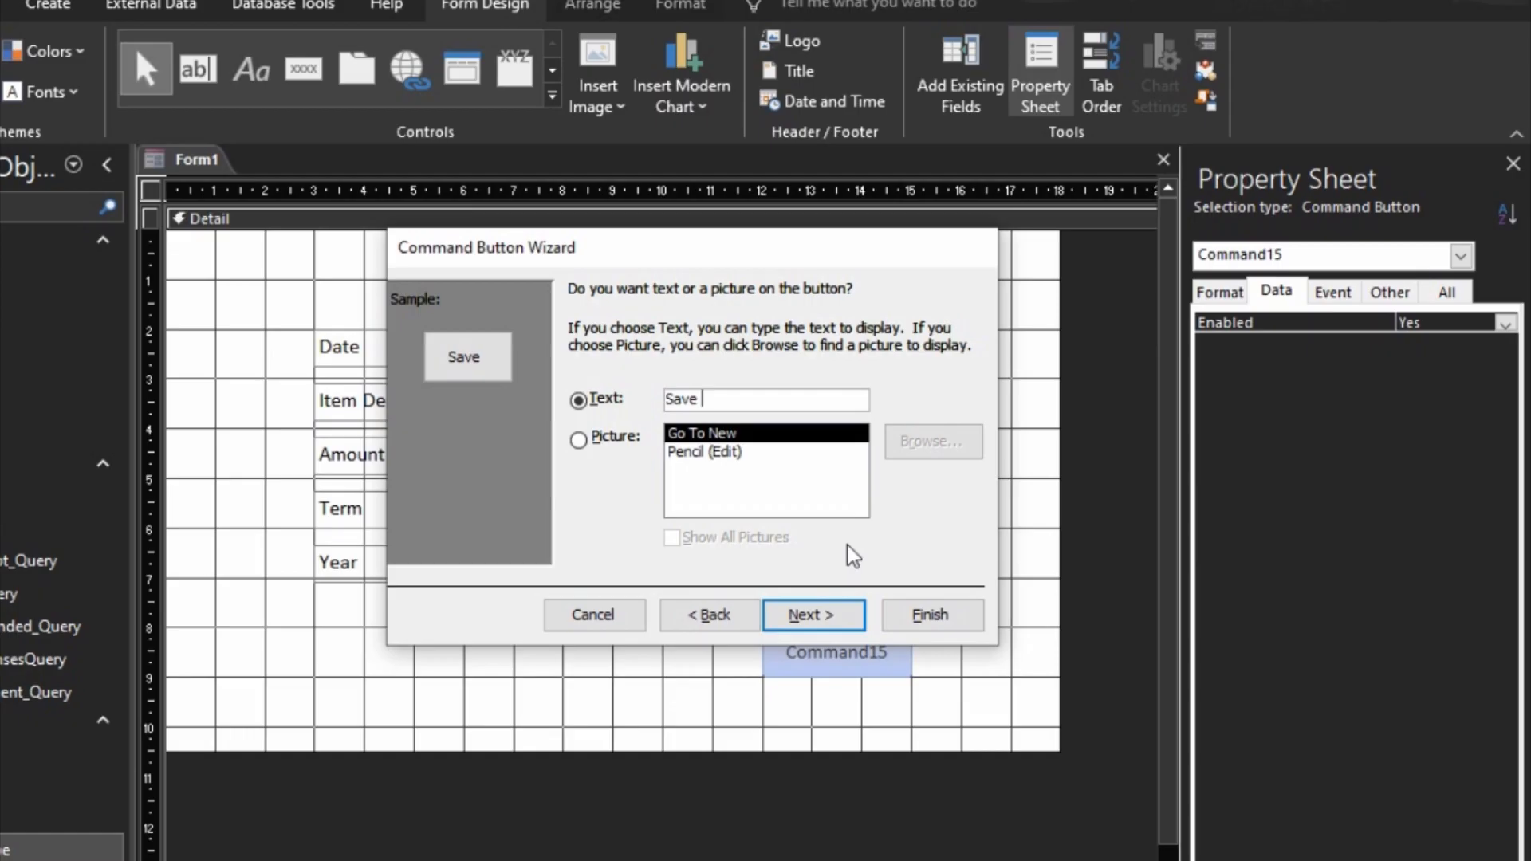
text( Recordd)
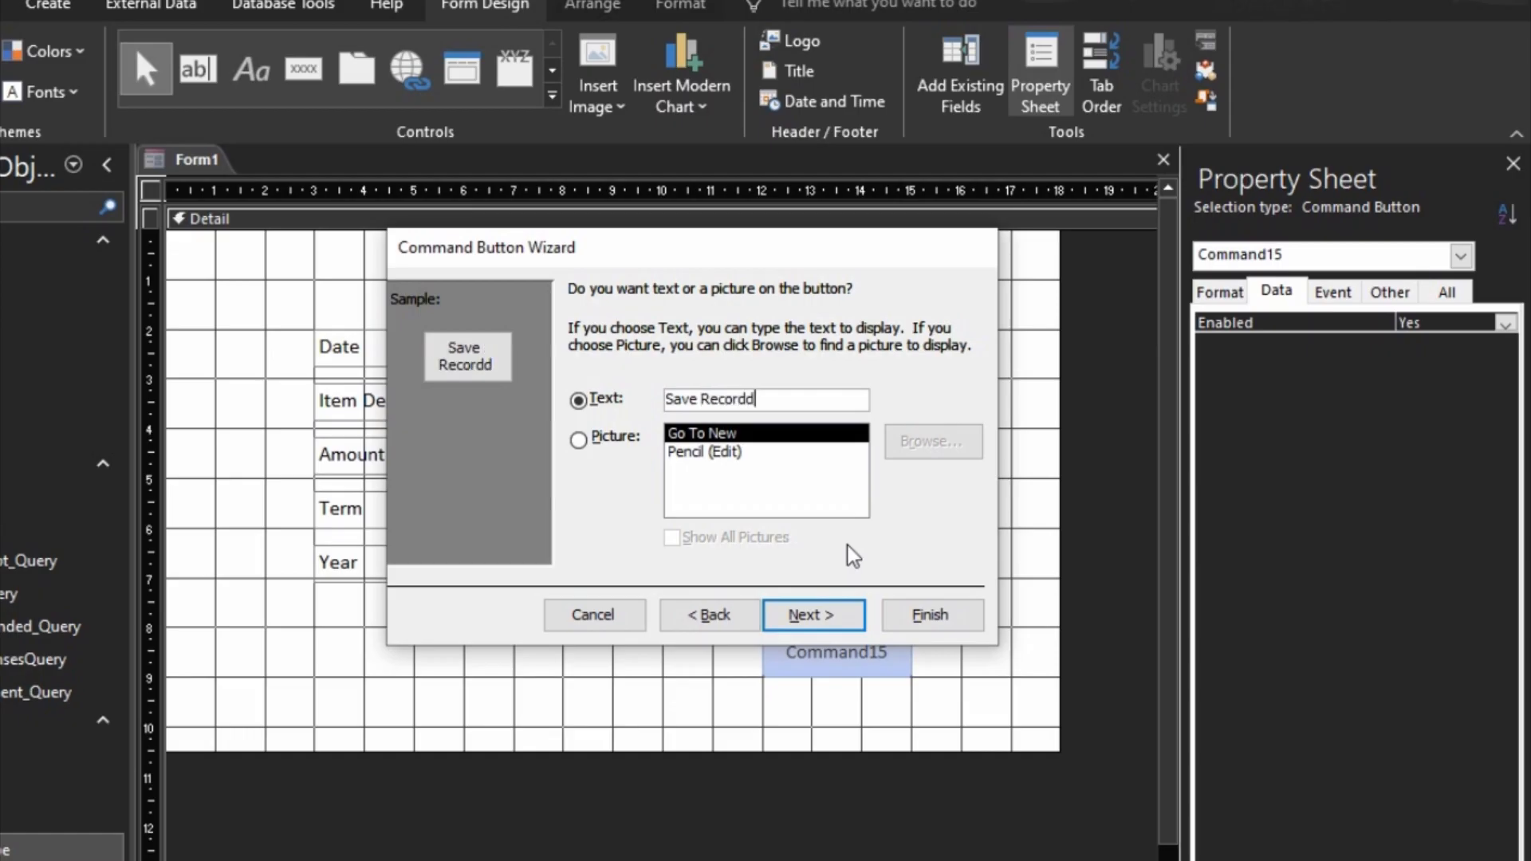
key(BackSpace)
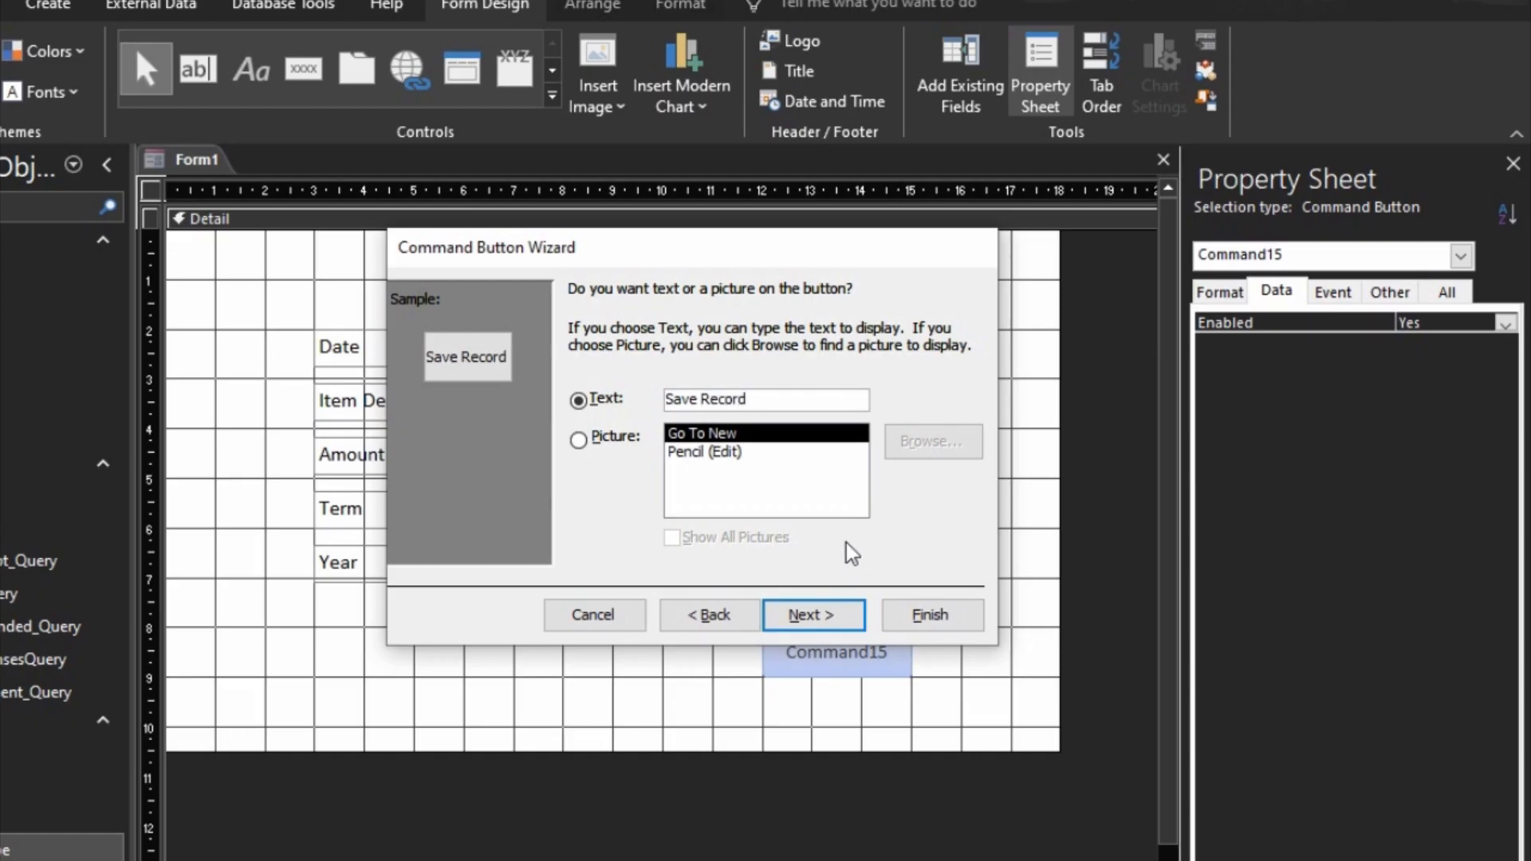
click(813, 616)
click(930, 615)
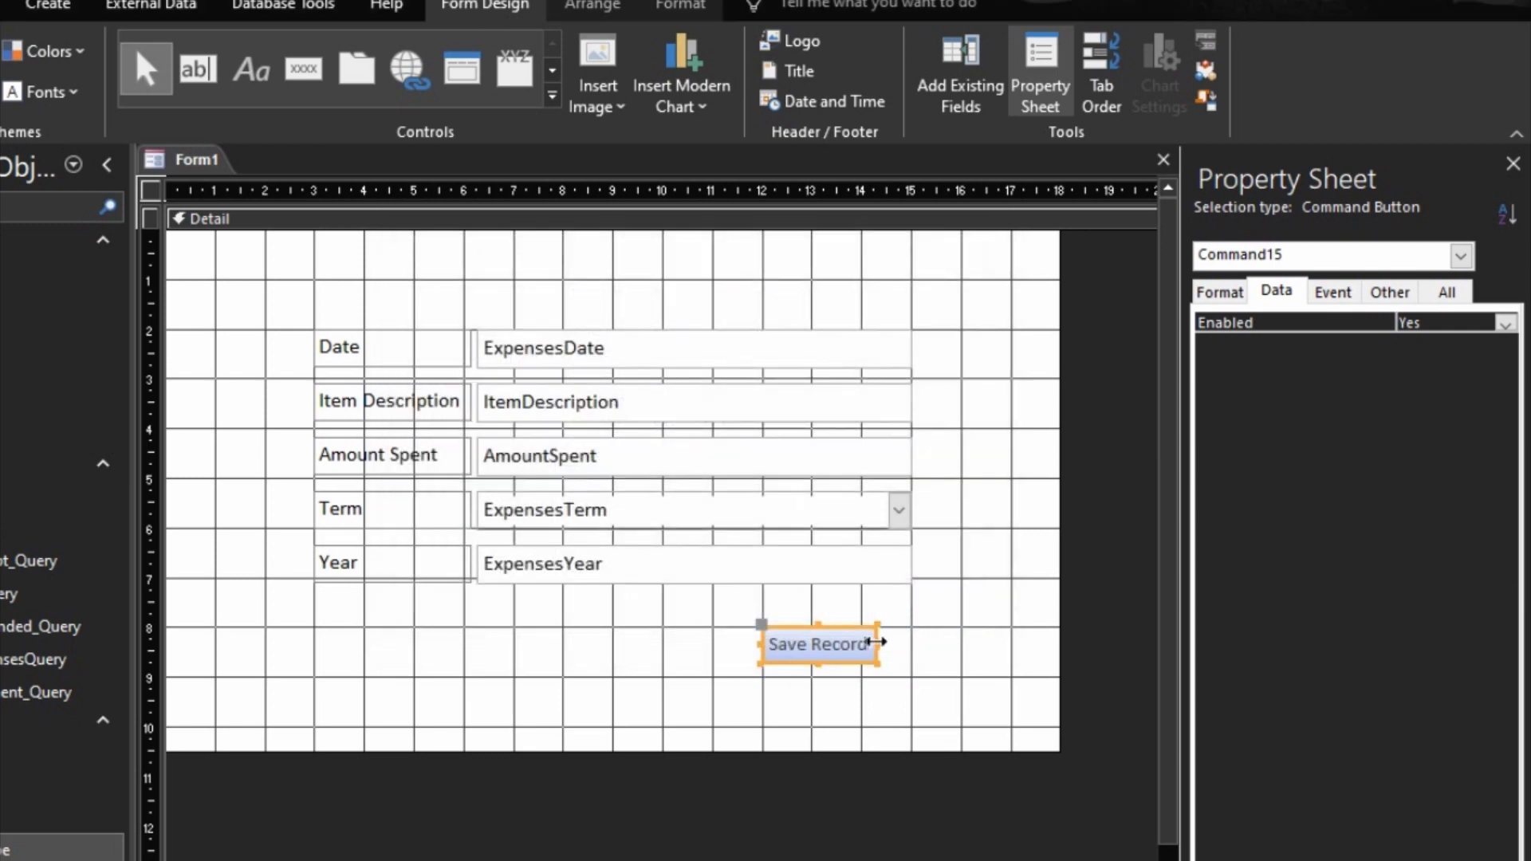
Step: Enlarge the Save Record button to about 3 by 1 grid squares and format it with a white fill, 12-point text and gold outline
drag(877, 642, 912, 677)
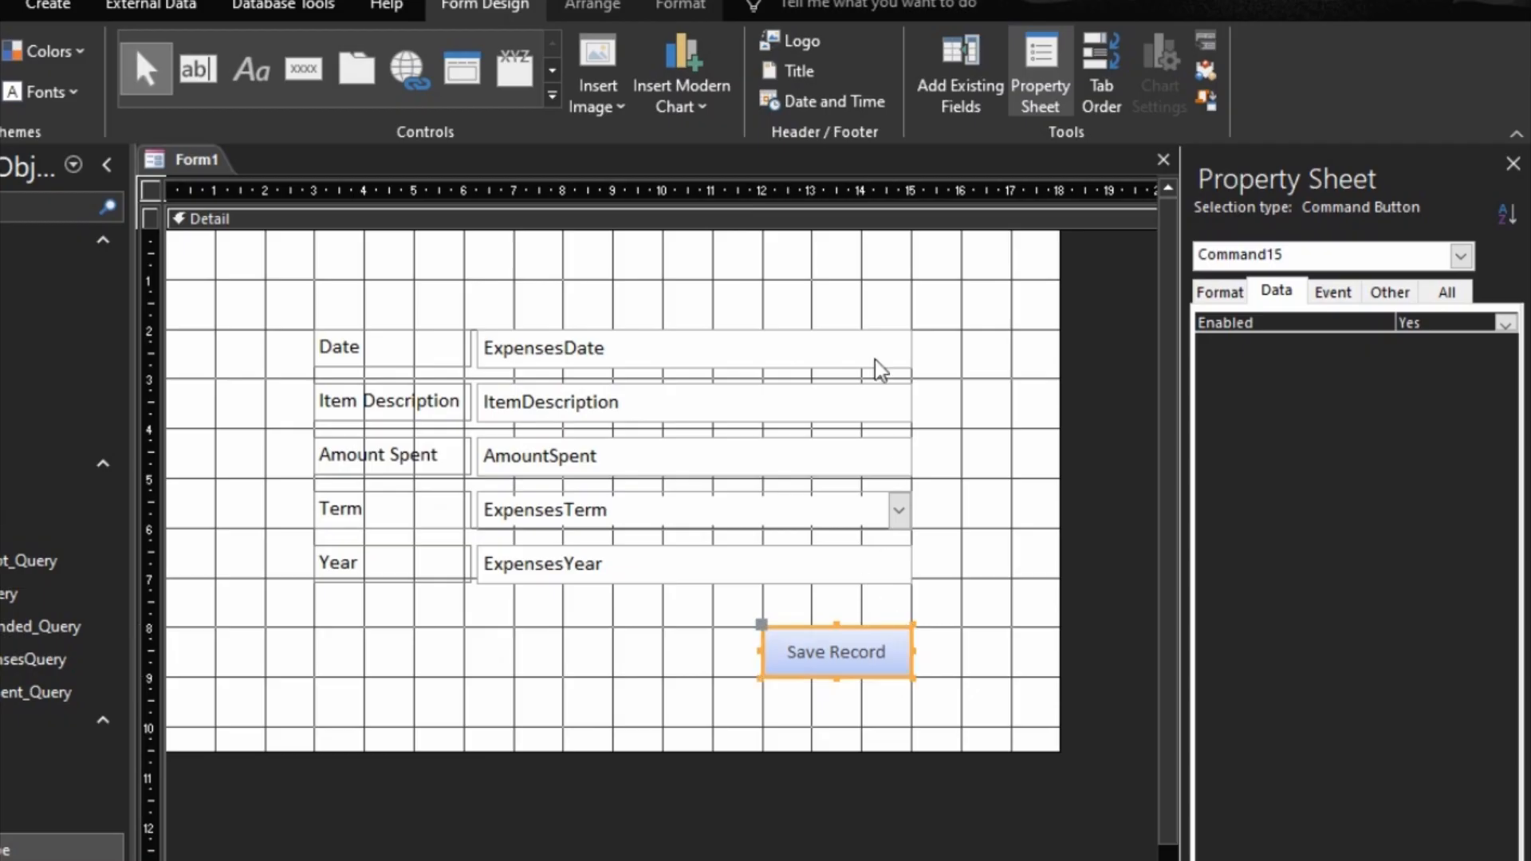
click(677, 8)
click(207, 90)
click(287, 49)
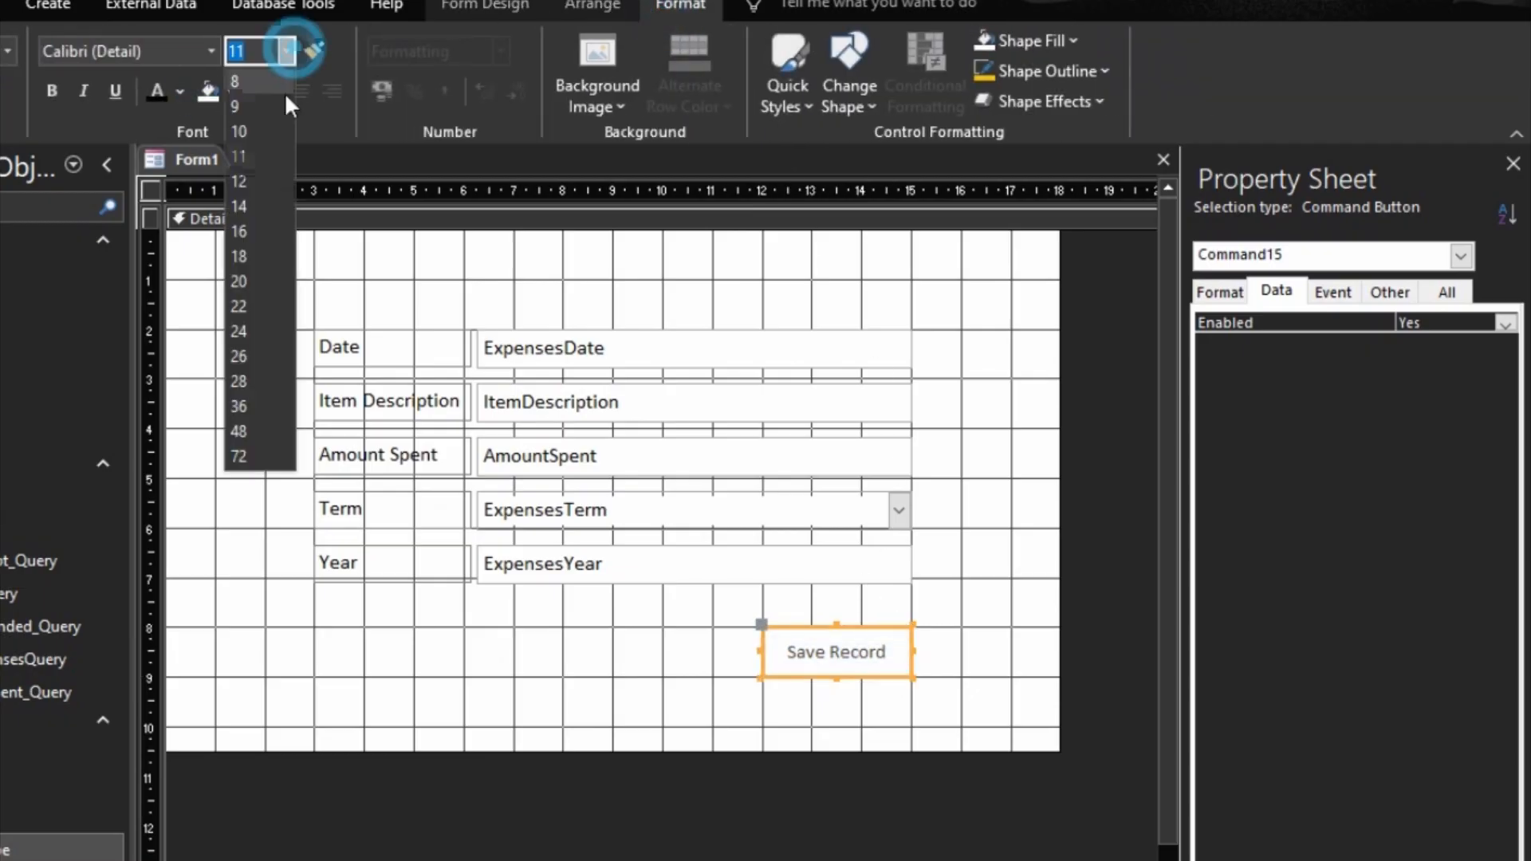
click(262, 182)
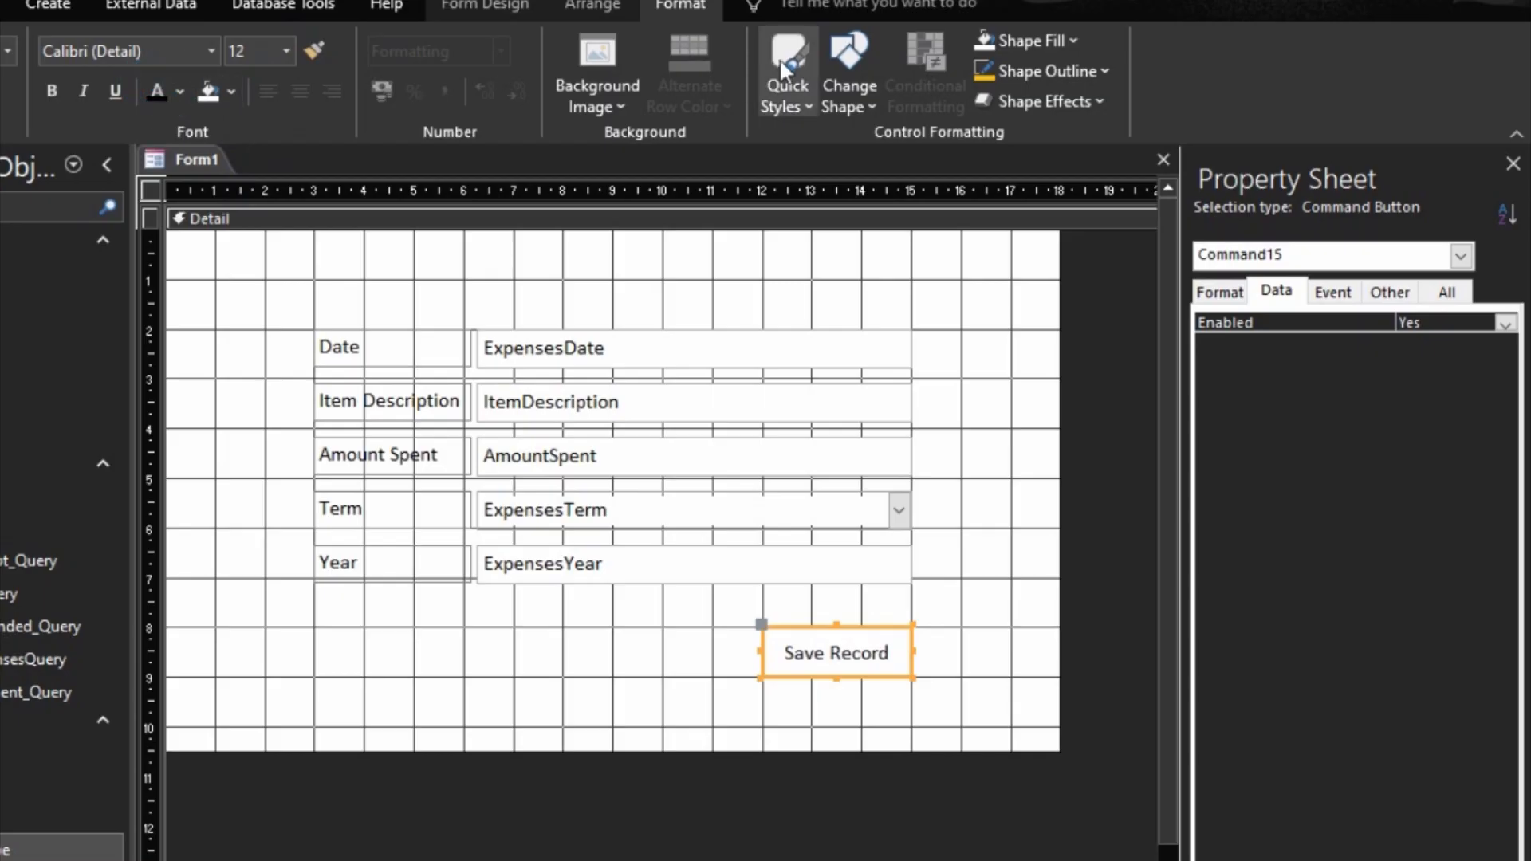
click(1044, 71)
click(1034, 494)
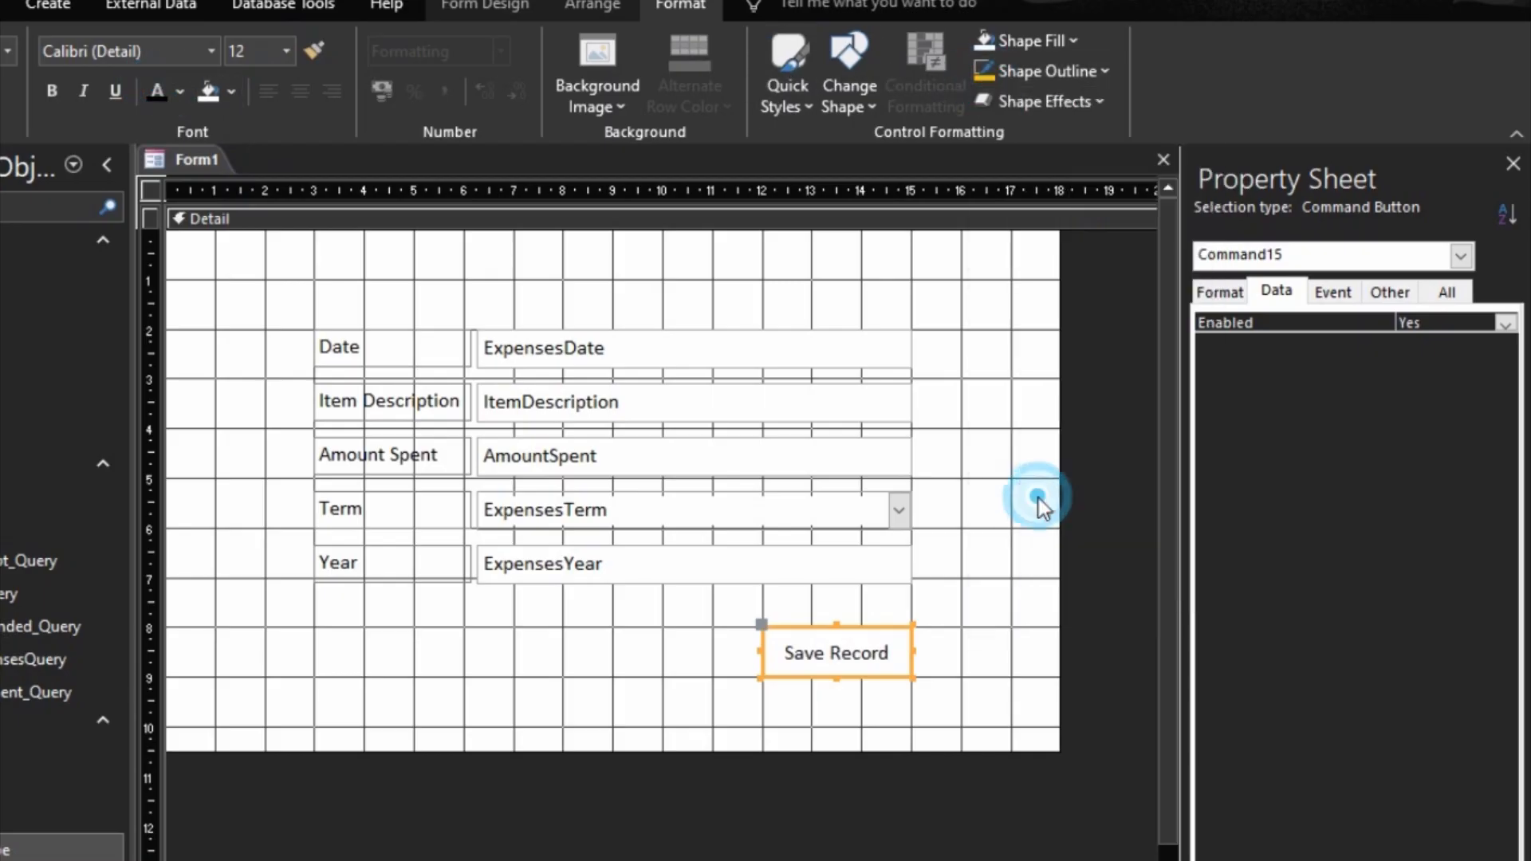
click(930, 674)
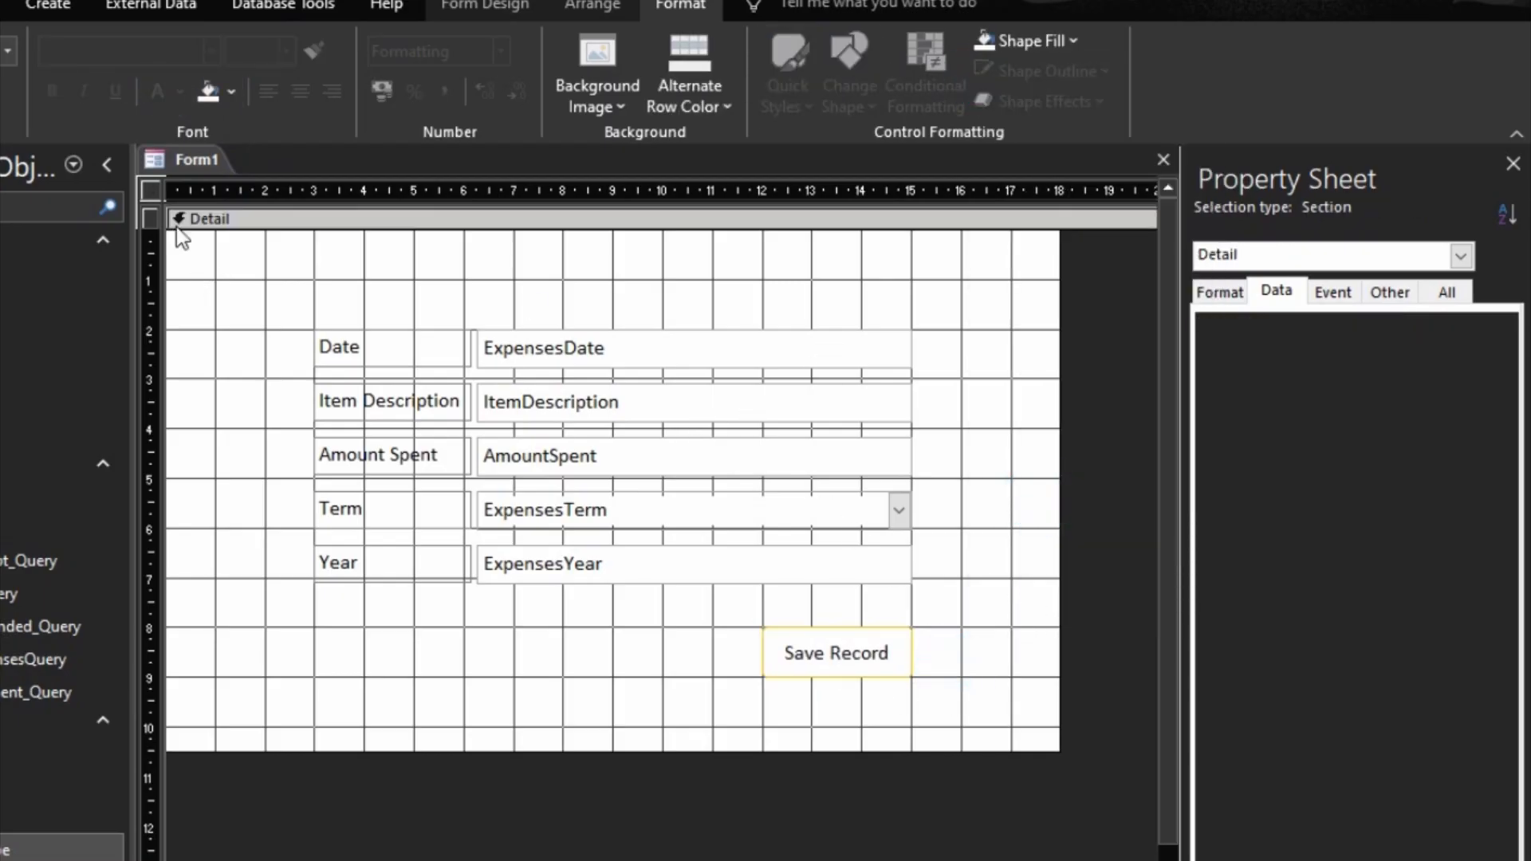
Step: Set the form's Data Entry property to Yes
click(150, 188)
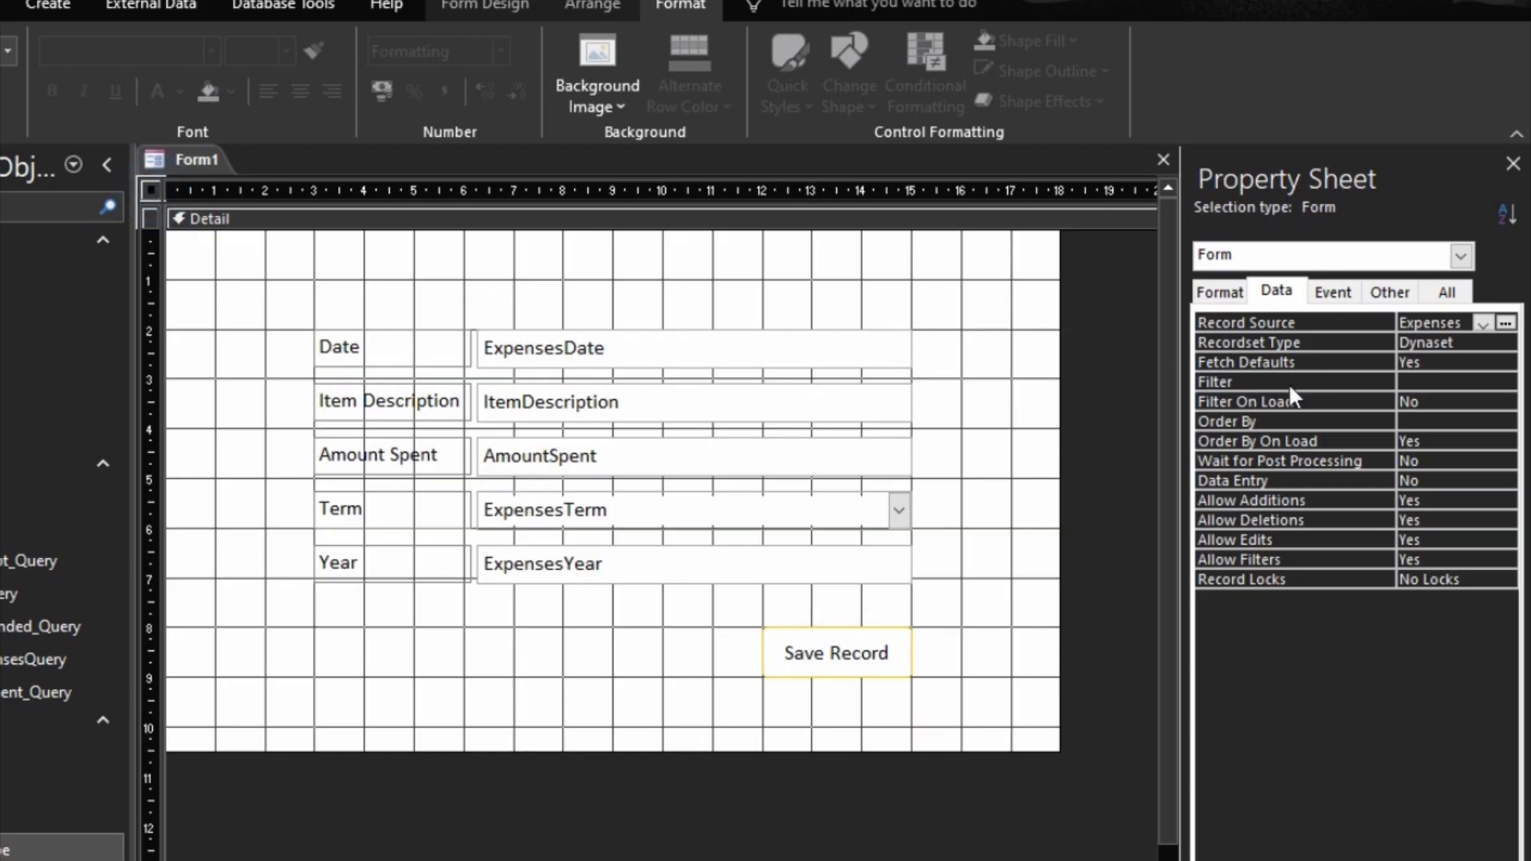
click(1261, 480)
click(1023, 418)
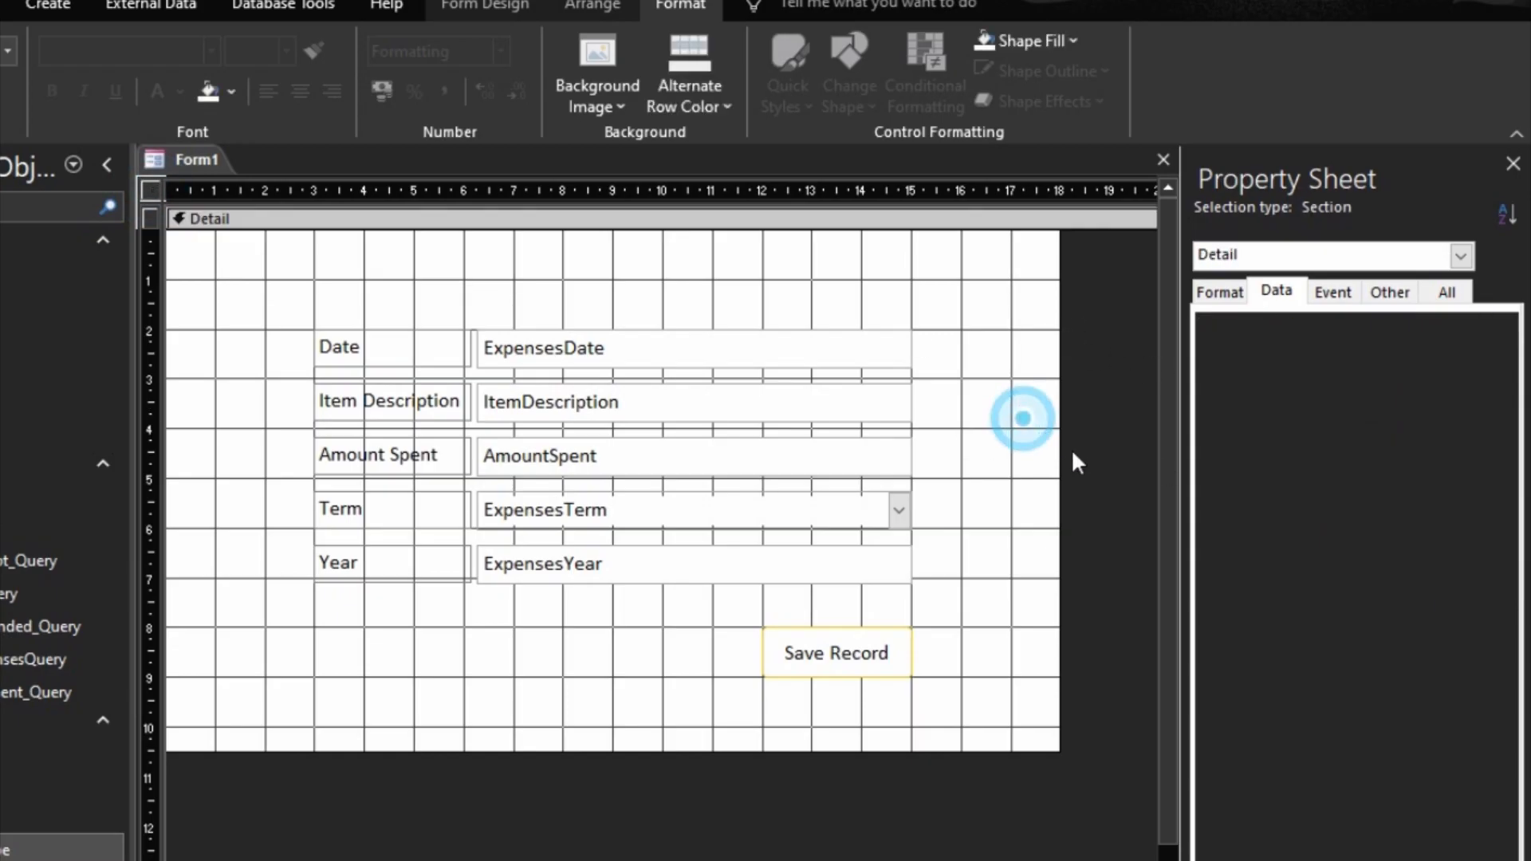
Step: Add a form header and footer, and reduce the header's height to about 1.4 cm
right_click(673, 257)
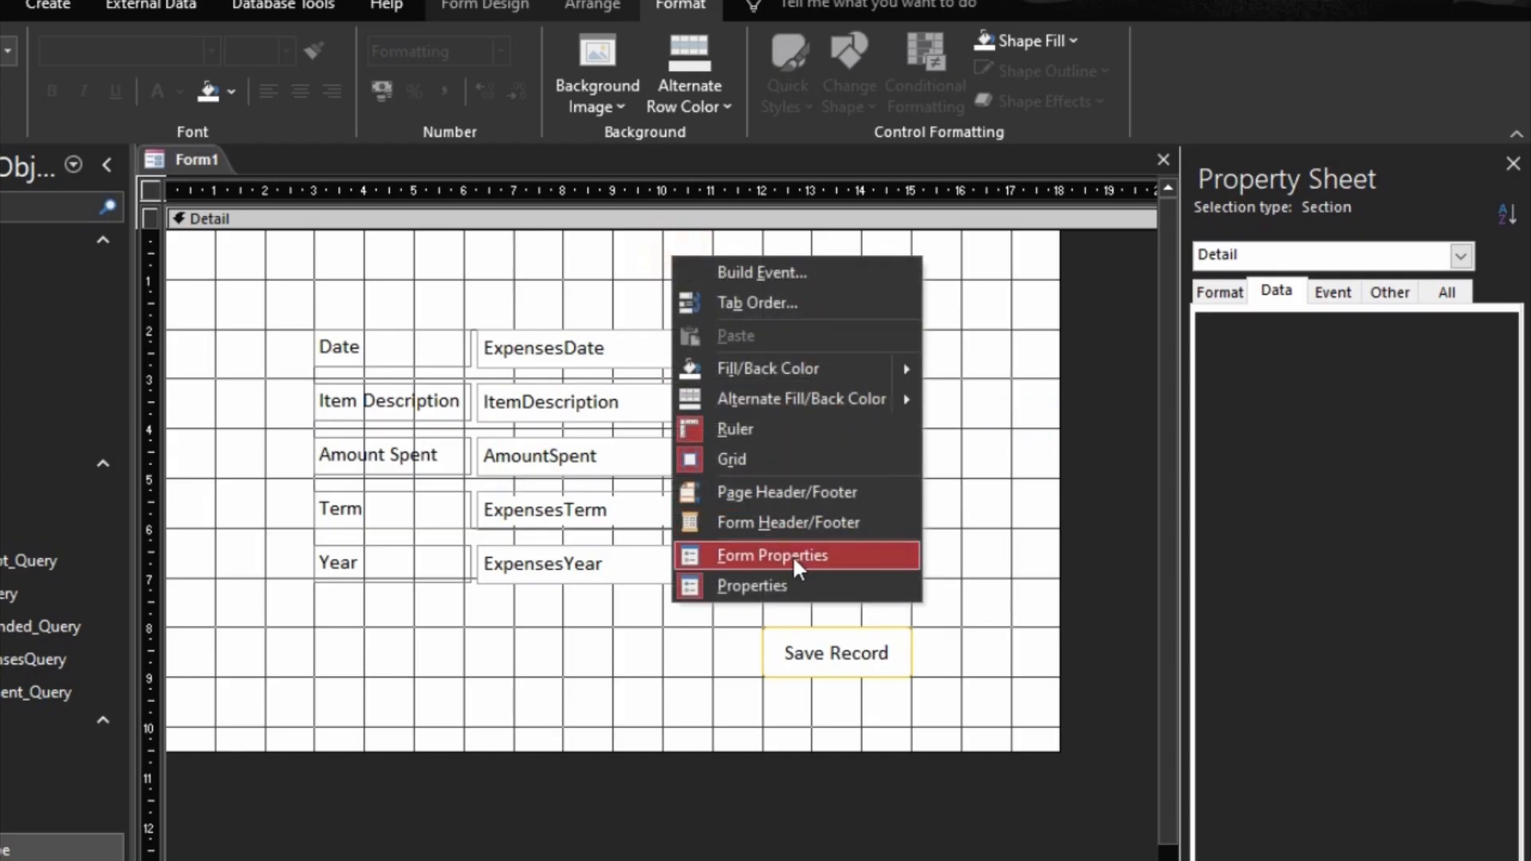
click(785, 525)
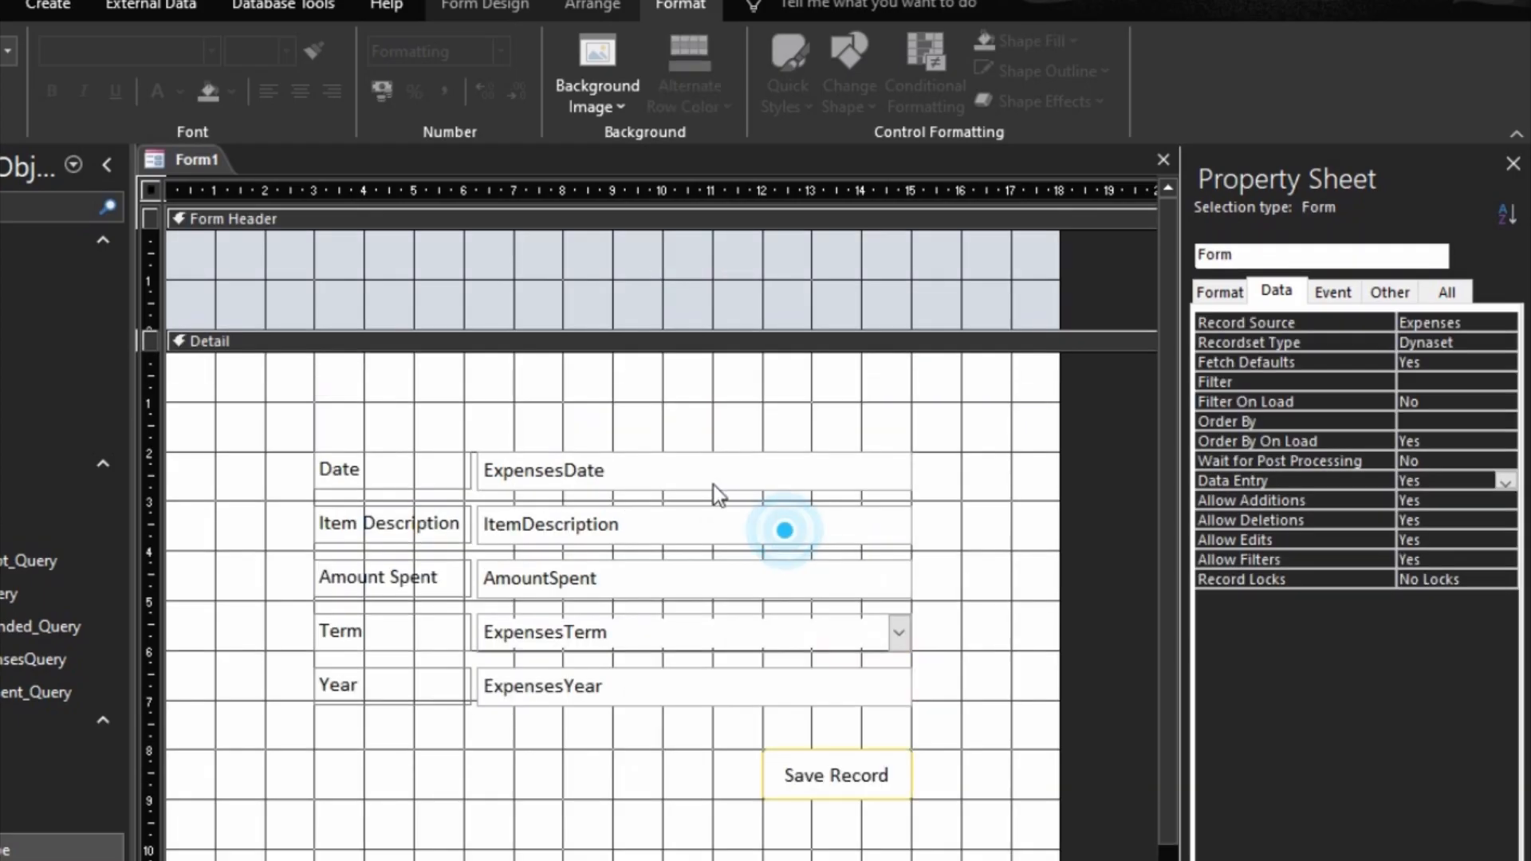
drag(670, 328, 667, 300)
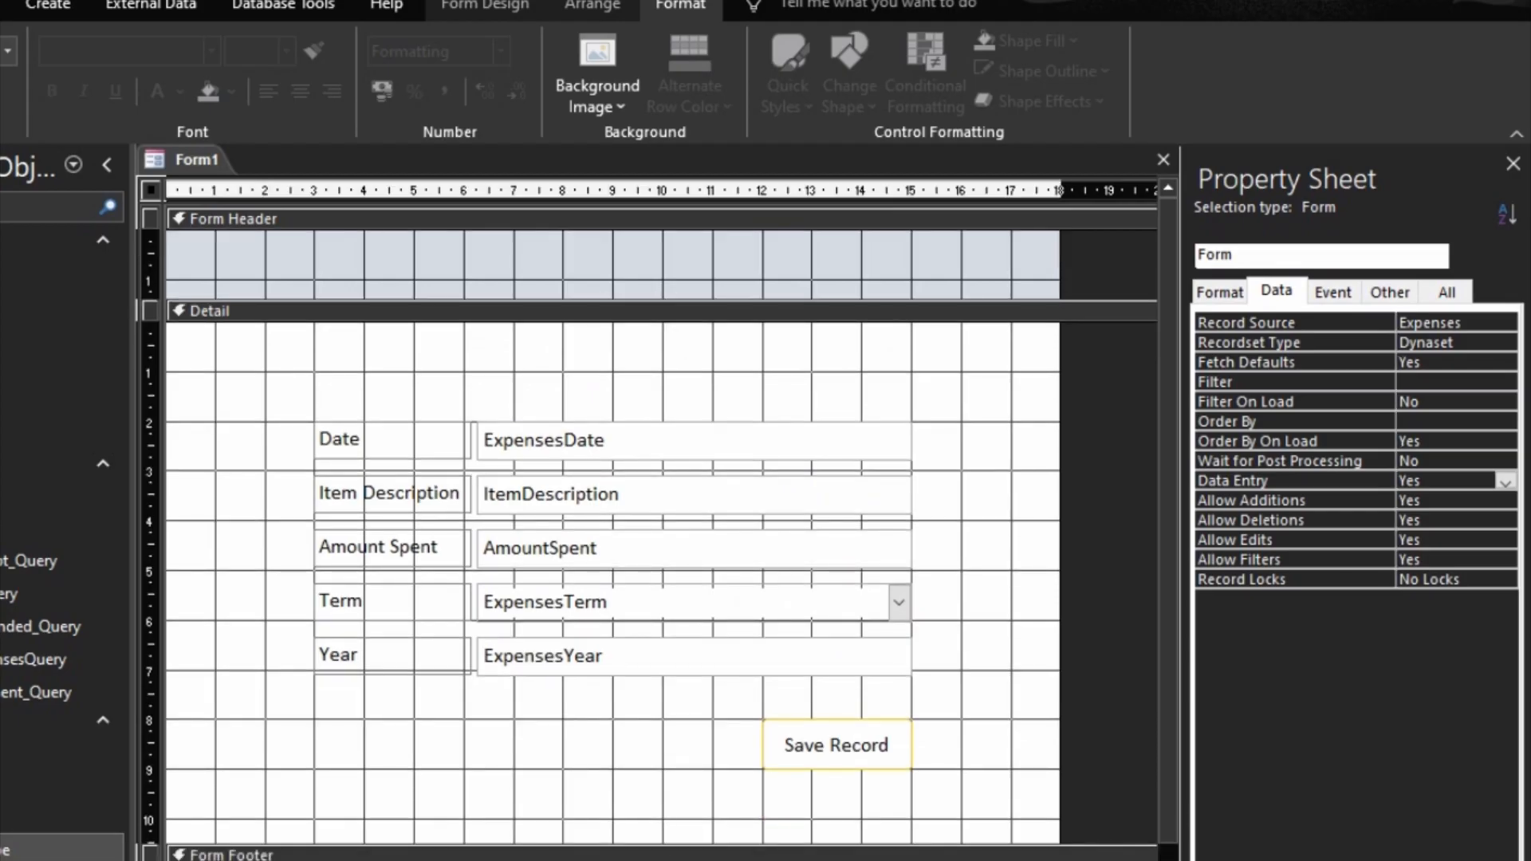
Step: Set the back color of the form footer and form header to the gold Accent 4
click(641, 852)
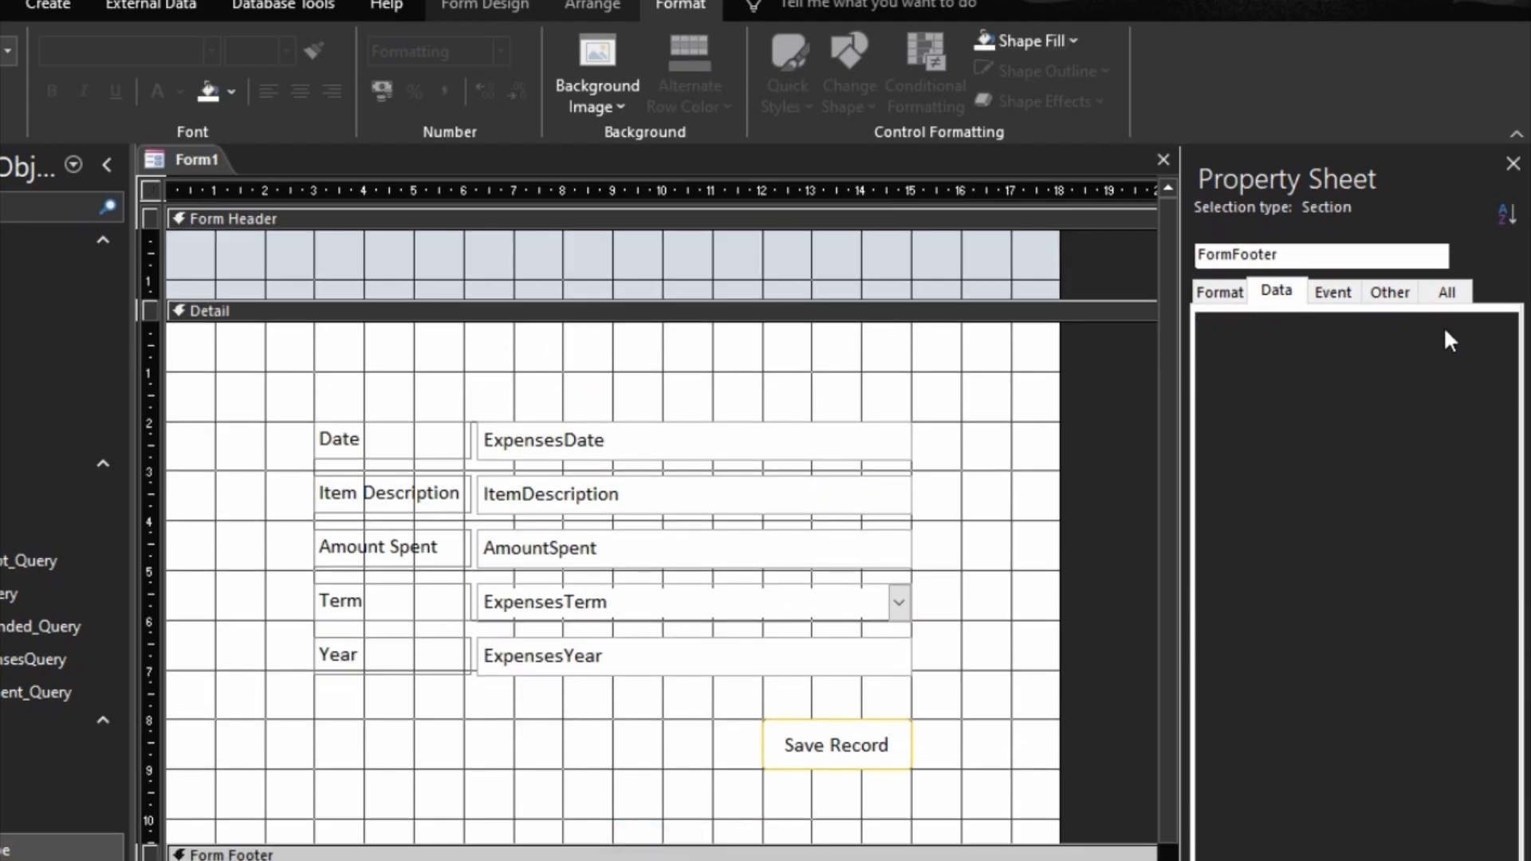
click(1216, 294)
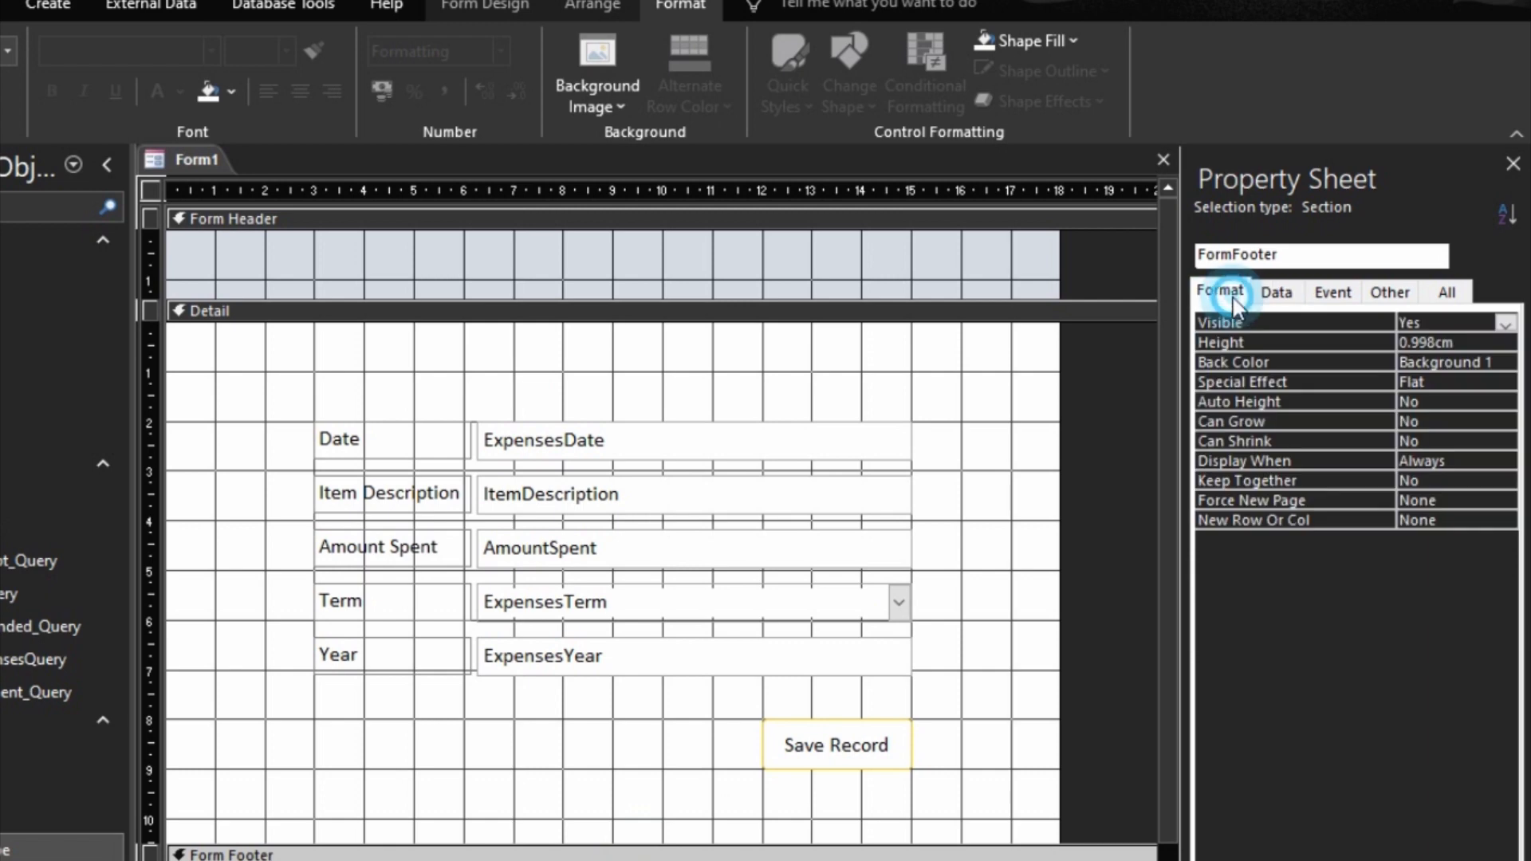
click(1499, 367)
click(1356, 779)
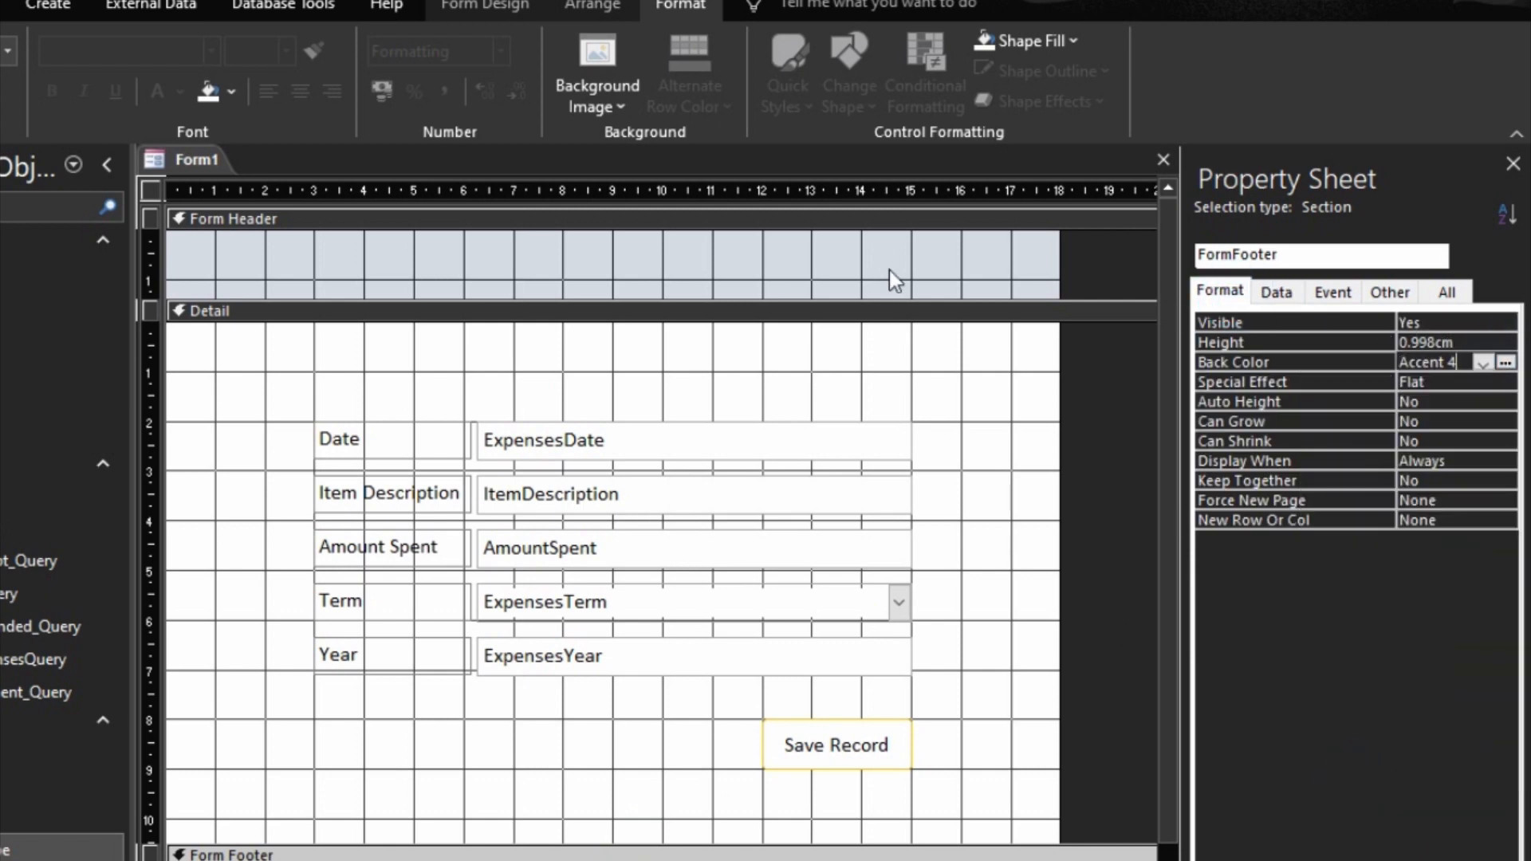
click(885, 231)
click(1484, 363)
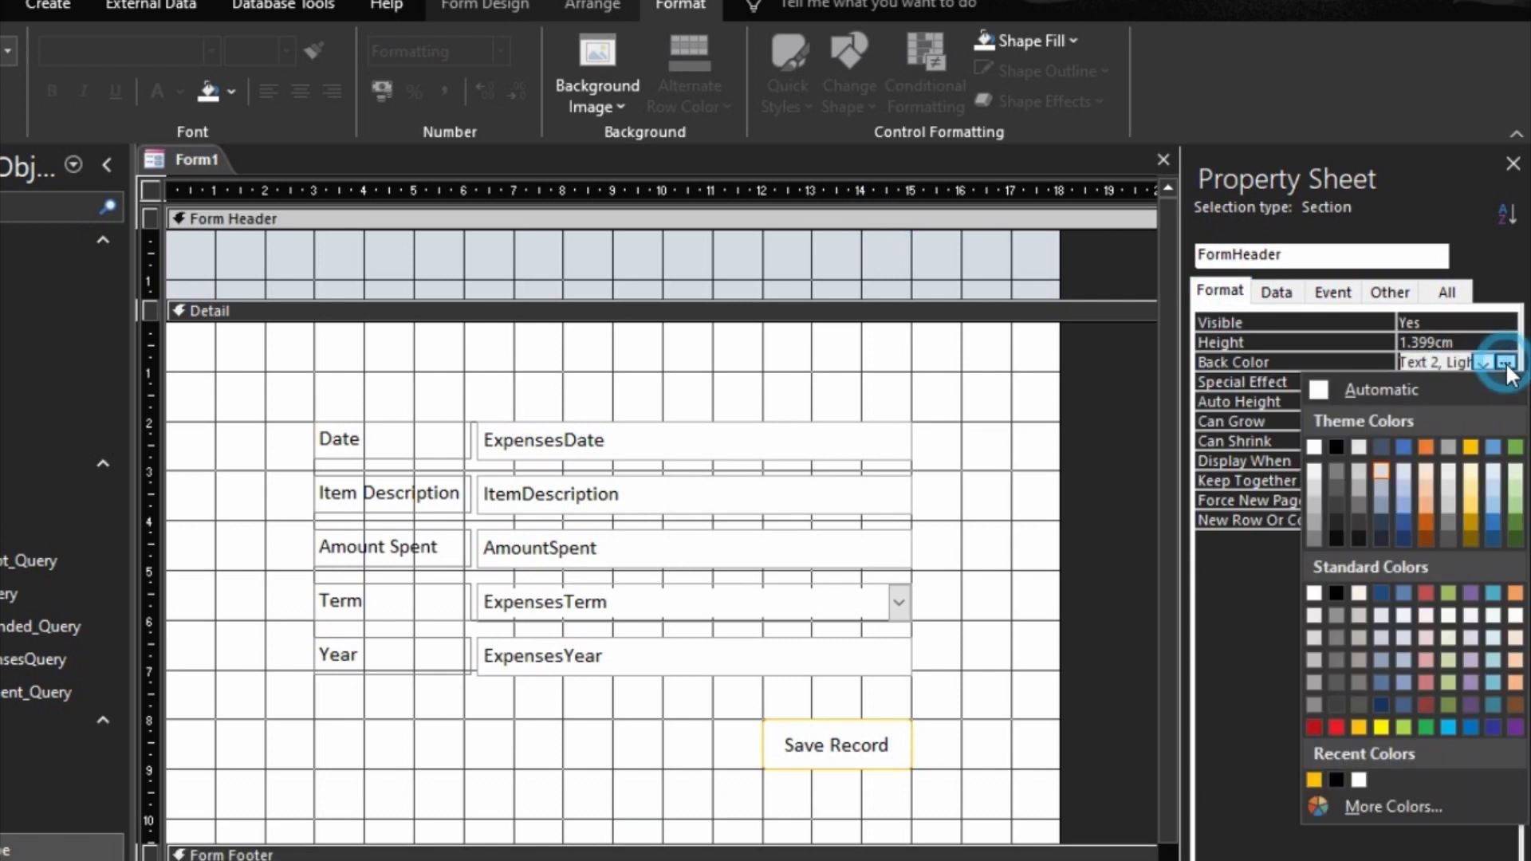
click(1314, 779)
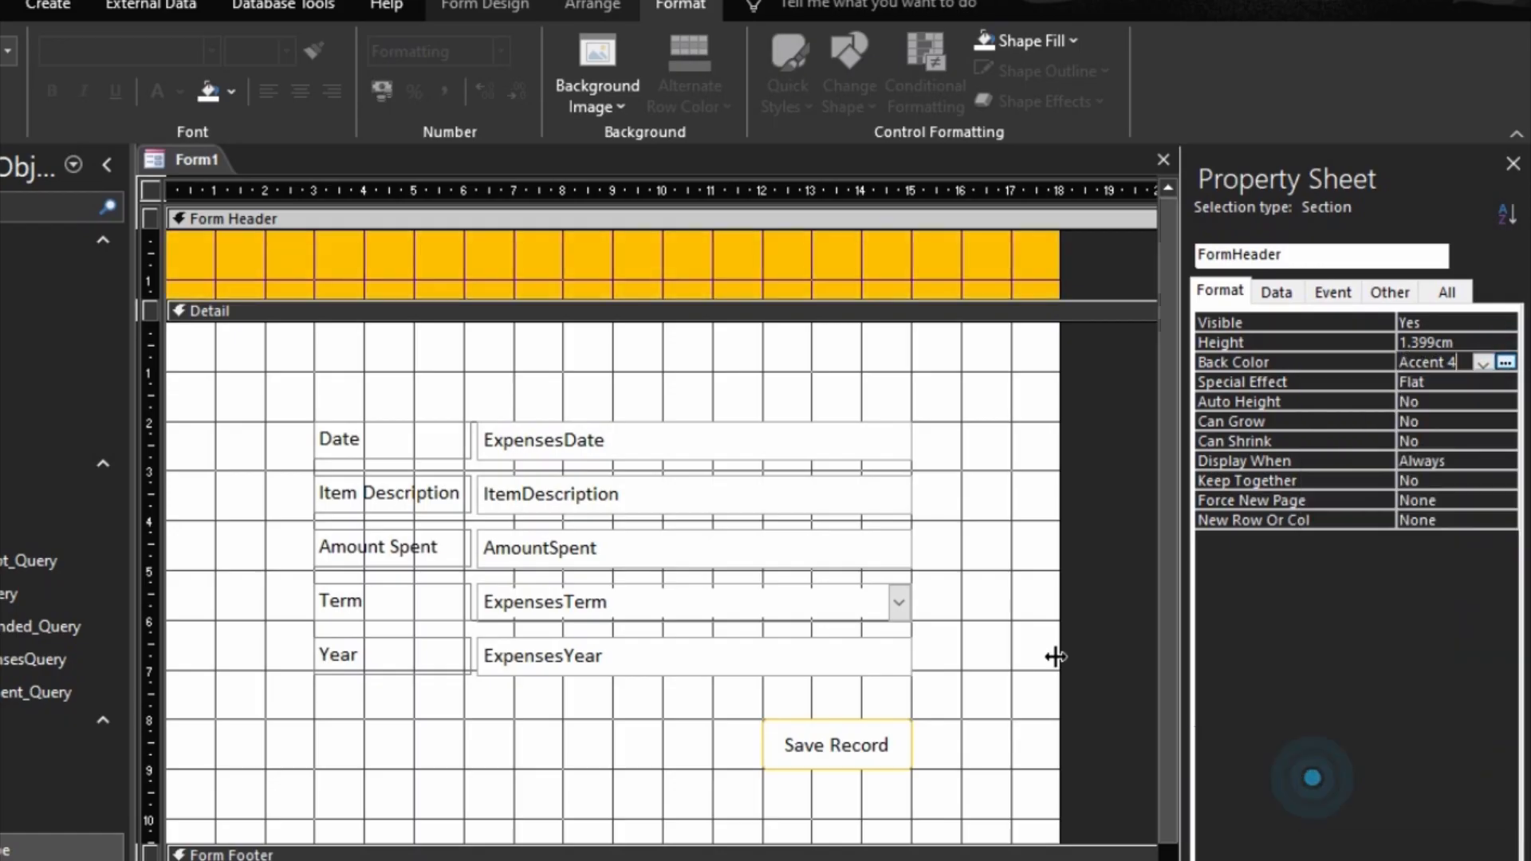
click(752, 353)
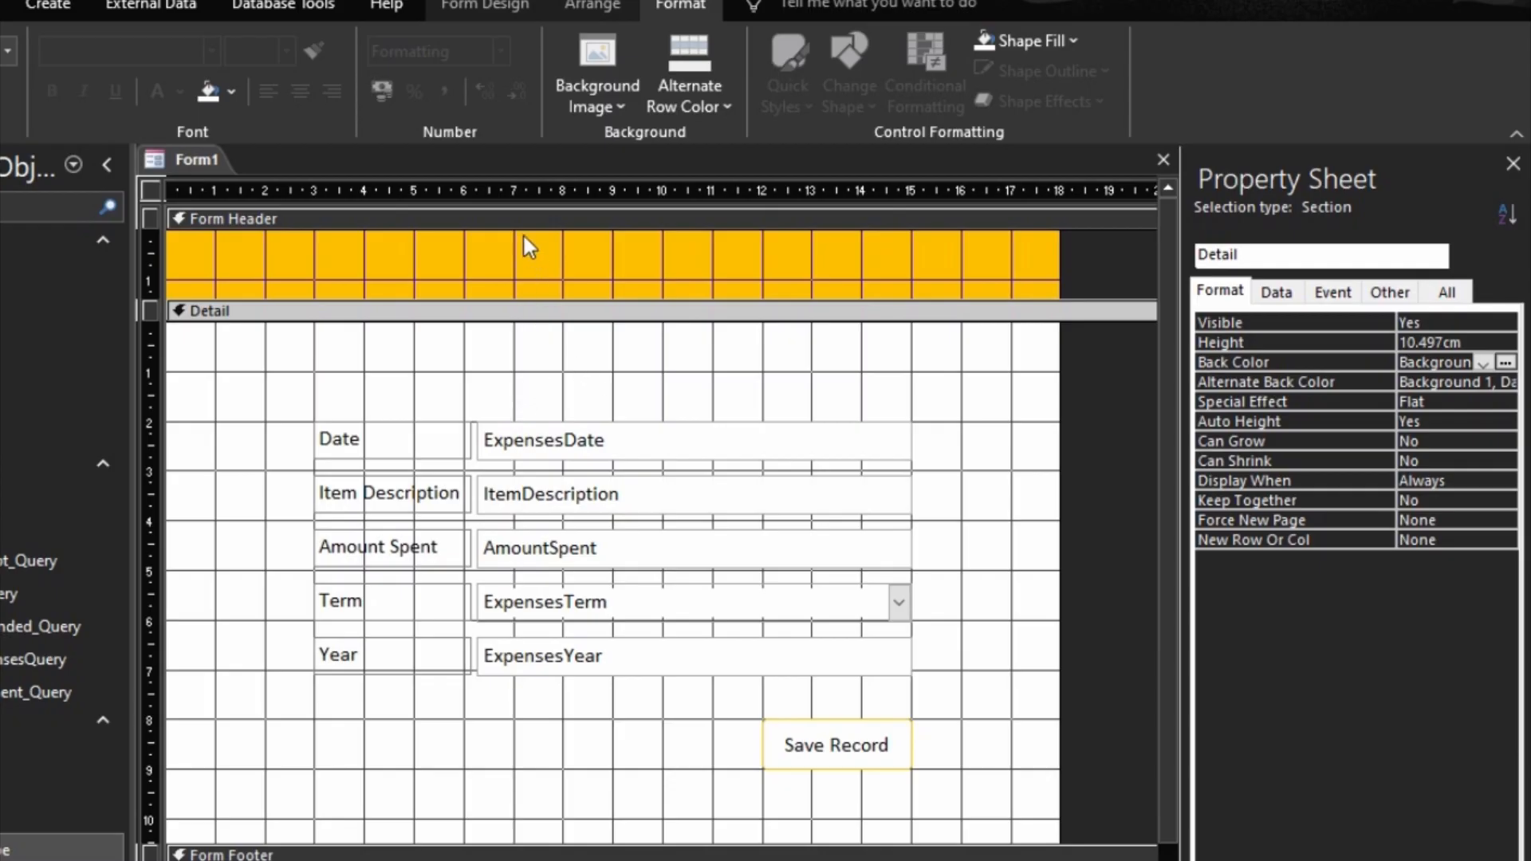
Step: Add a label reading ADD EXPENSES in the form header
click(491, 7)
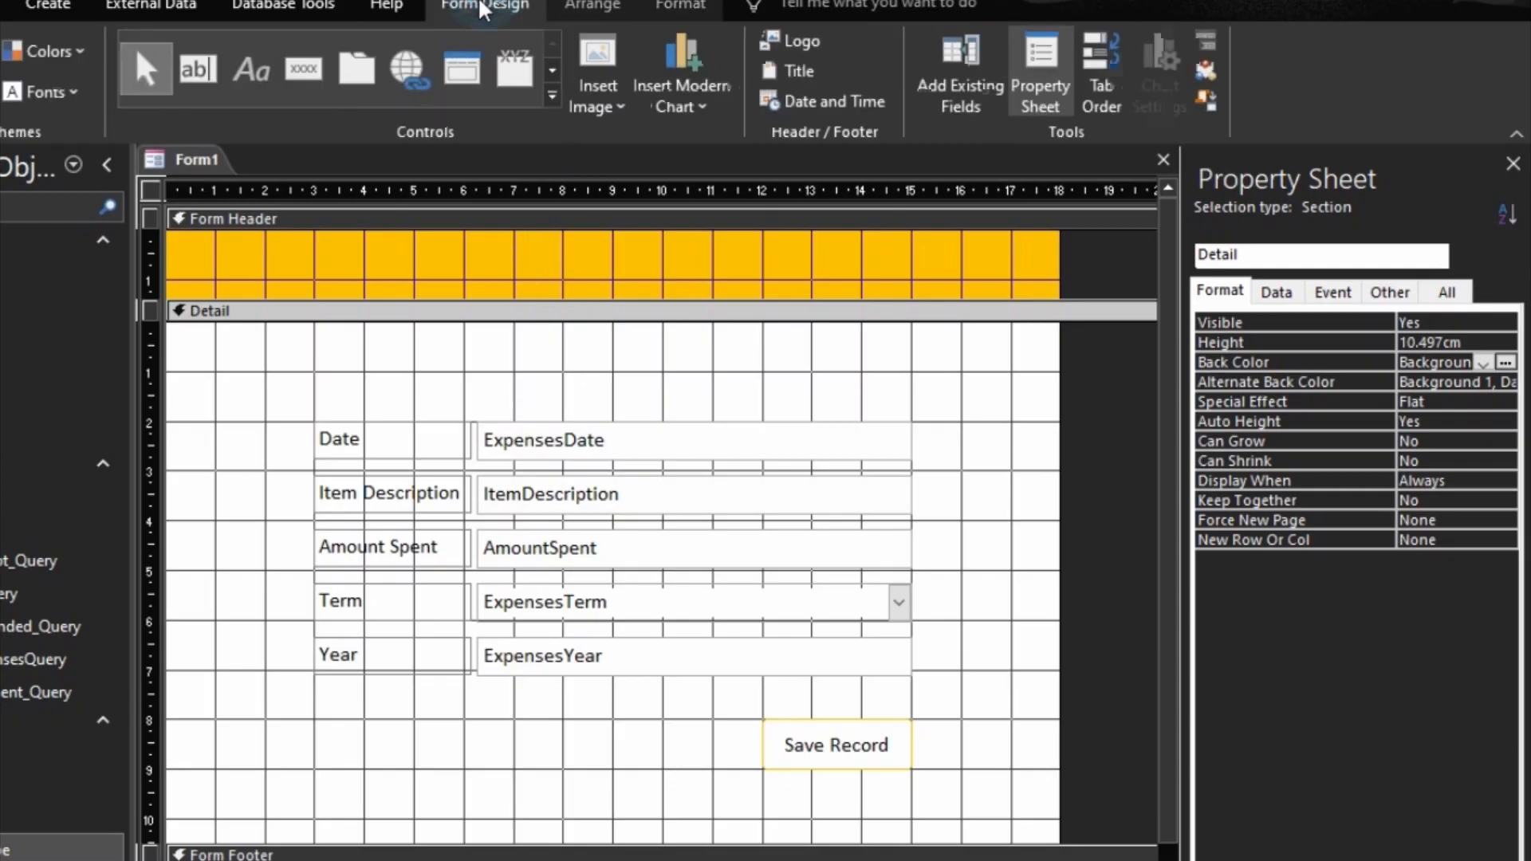
click(252, 70)
click(427, 245)
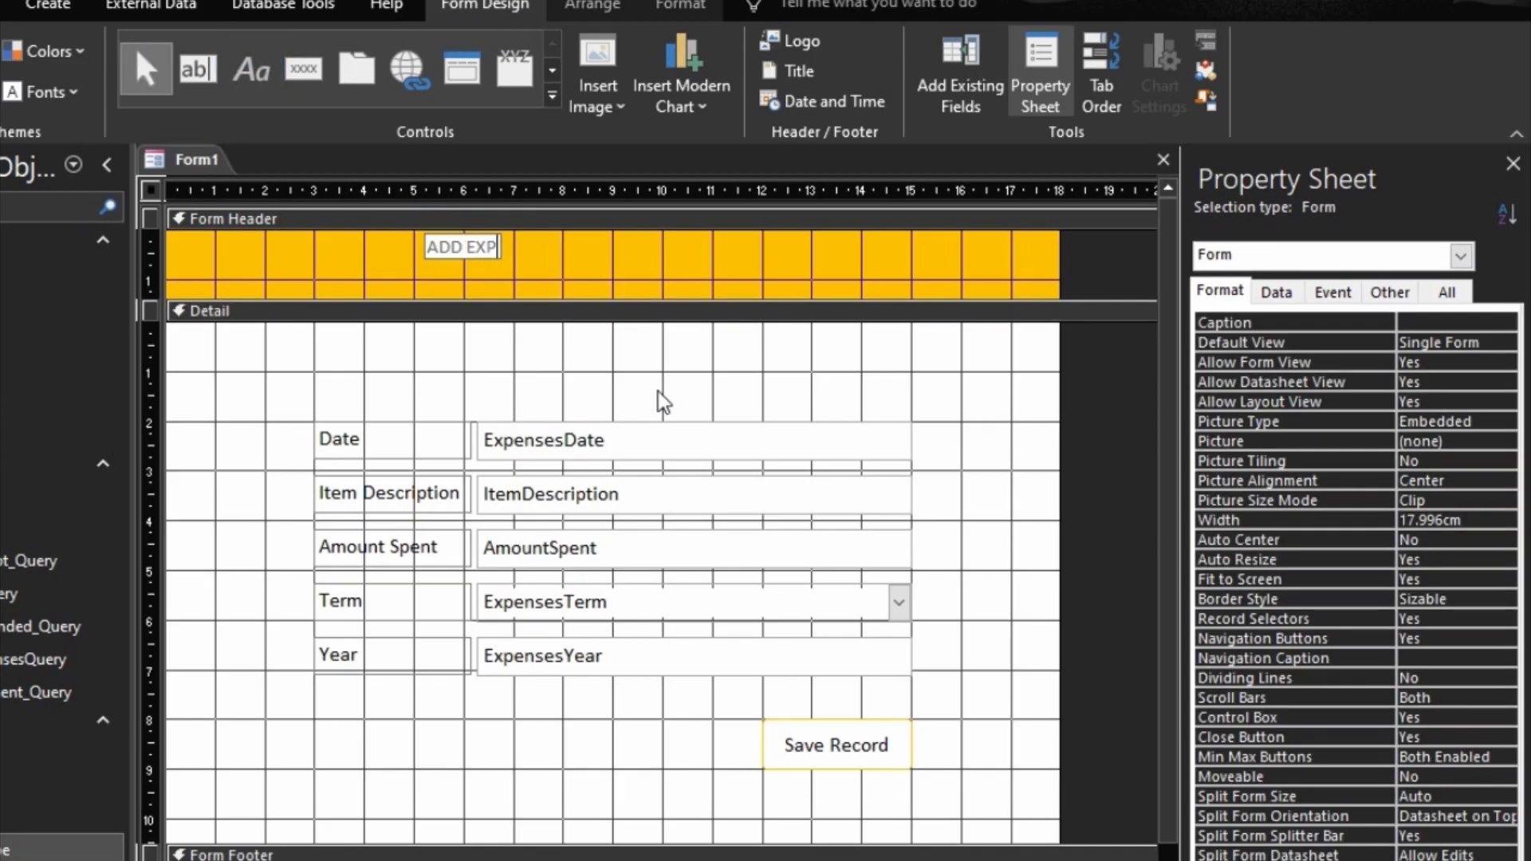
text(ADD EXPe)
key(BackSpace)
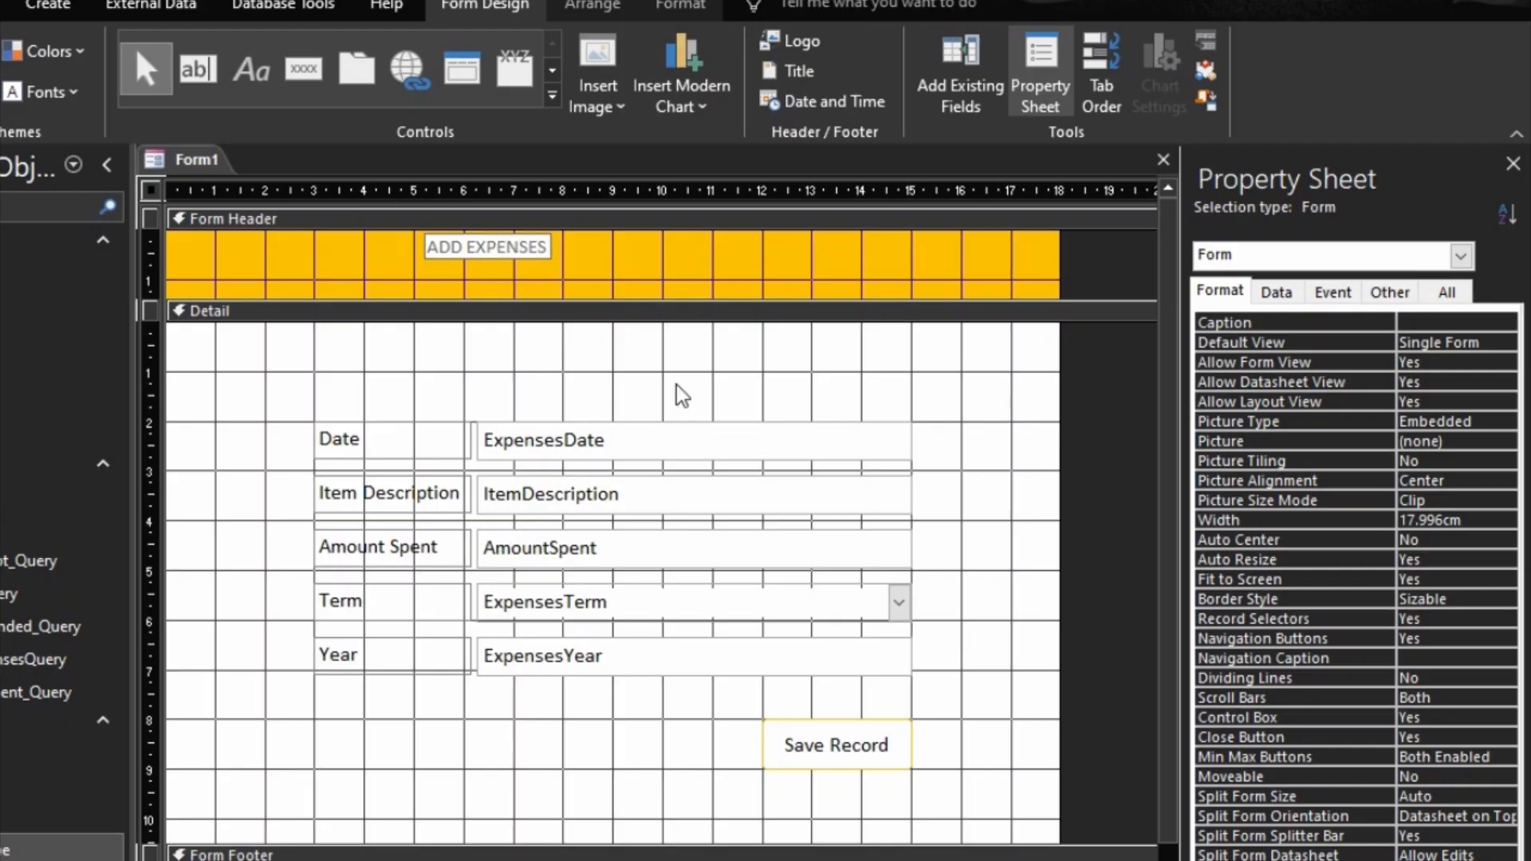
click(635, 260)
Step: Format the ADD EXPENSES label as 14-point bold black text and size it to fit
click(475, 247)
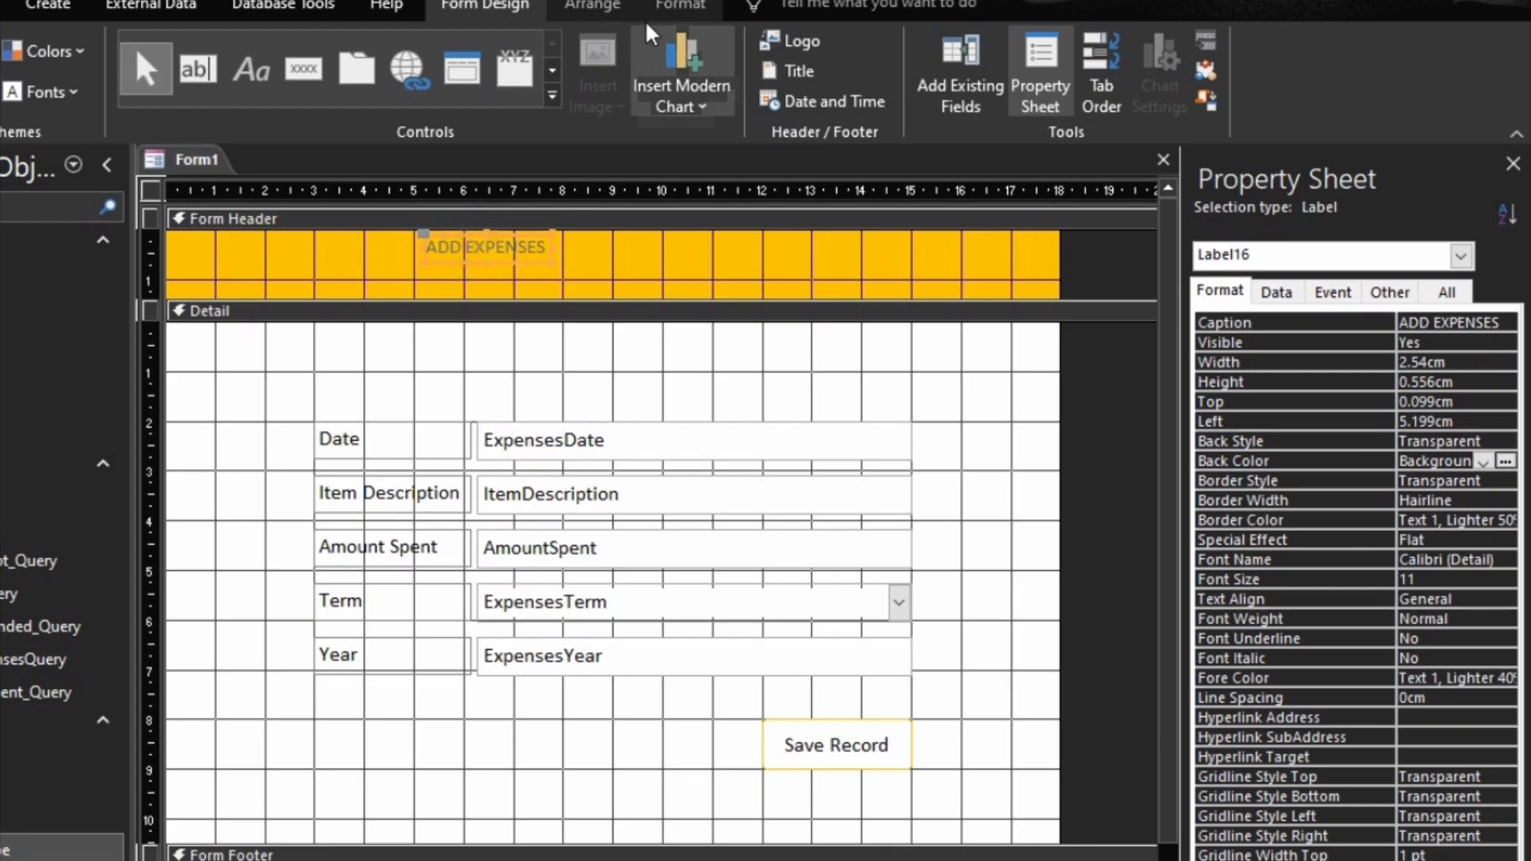
click(681, 4)
click(288, 51)
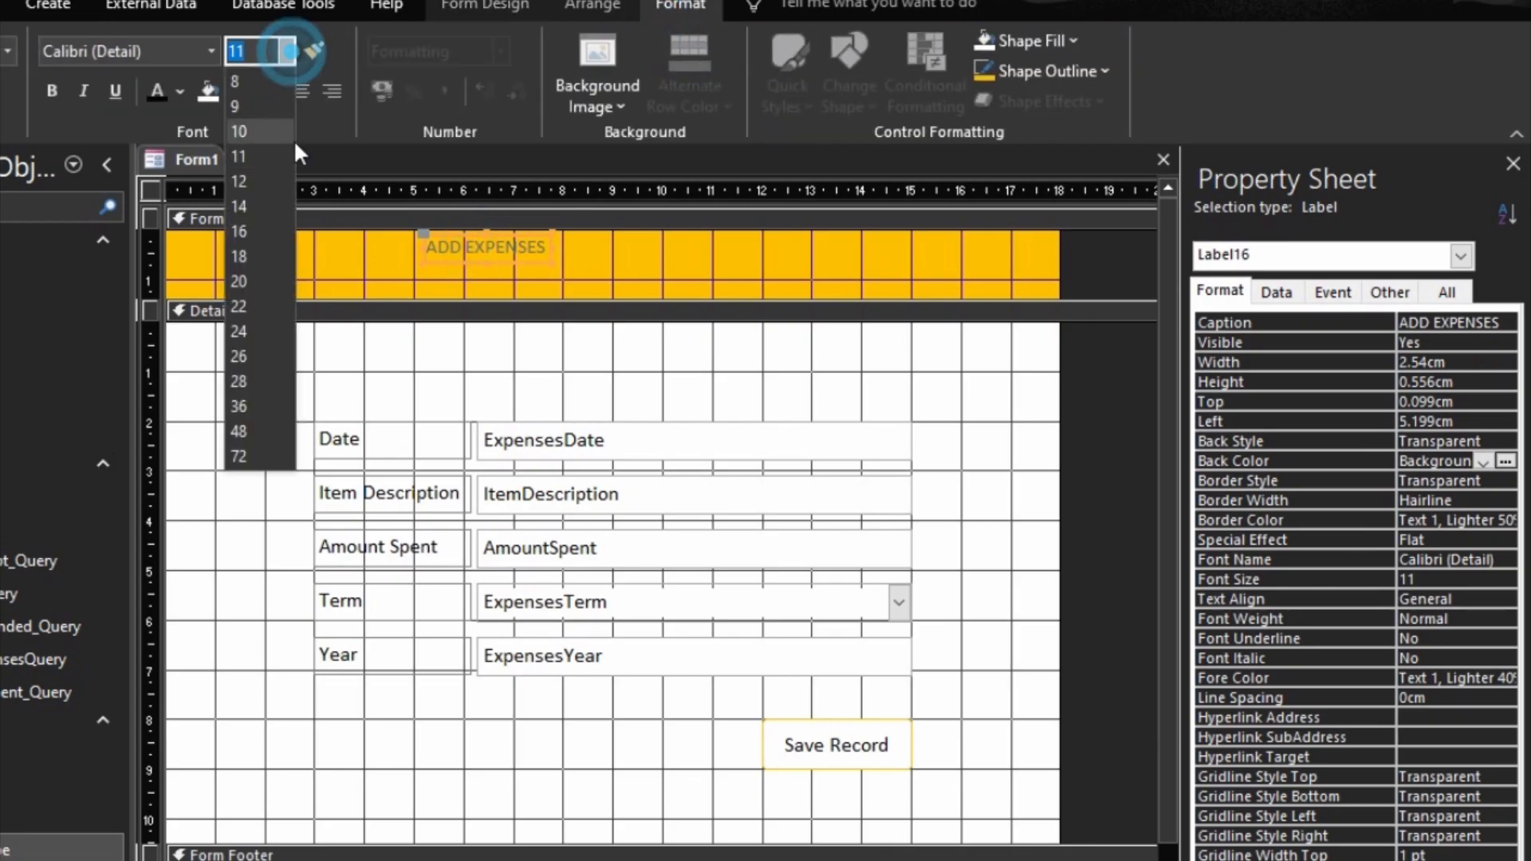
click(249, 205)
click(156, 90)
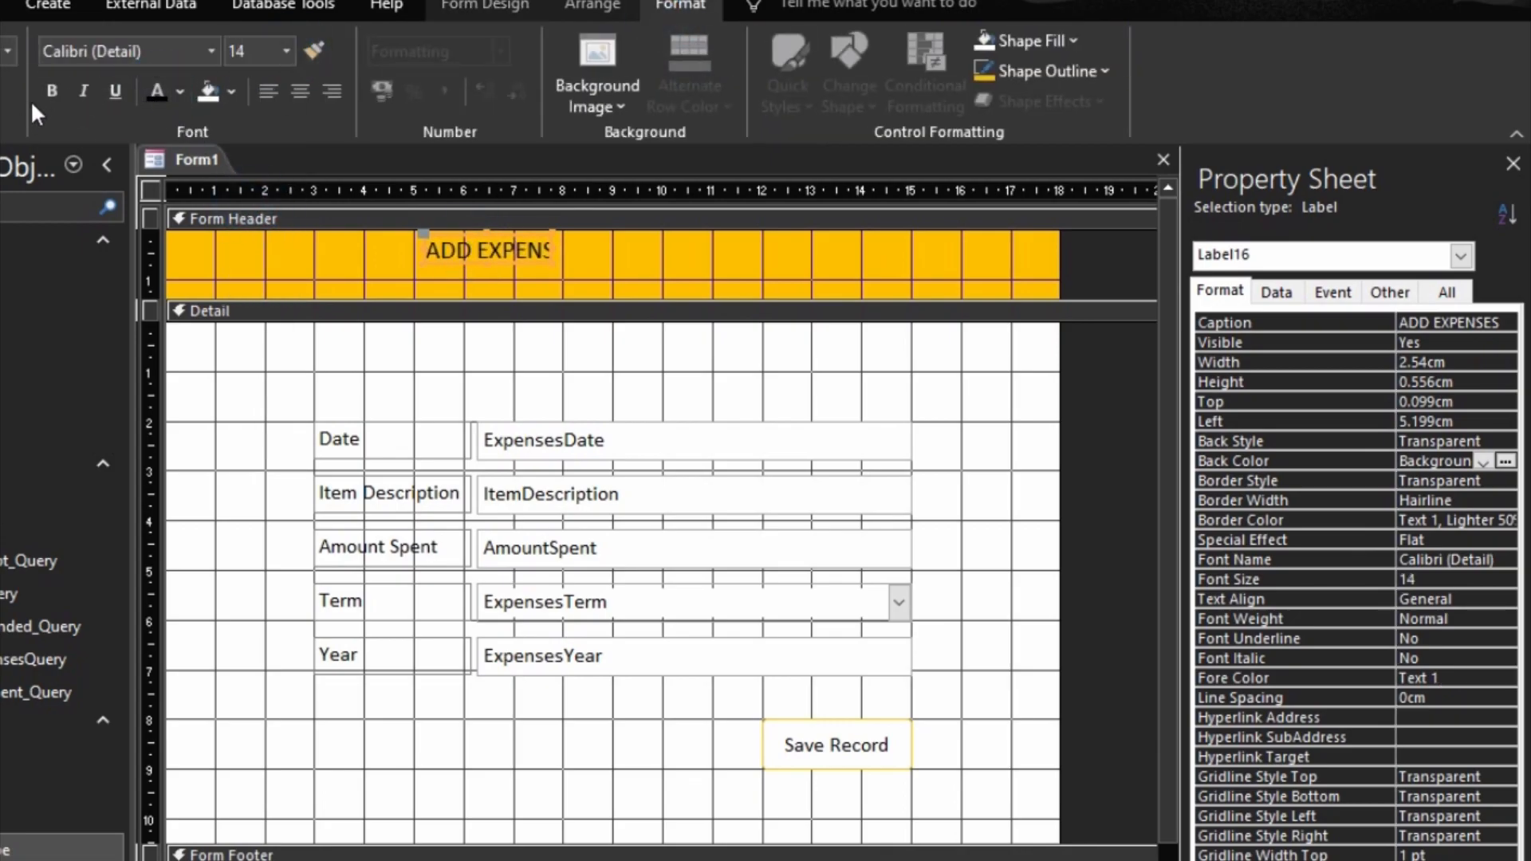
click(52, 90)
right_click(443, 244)
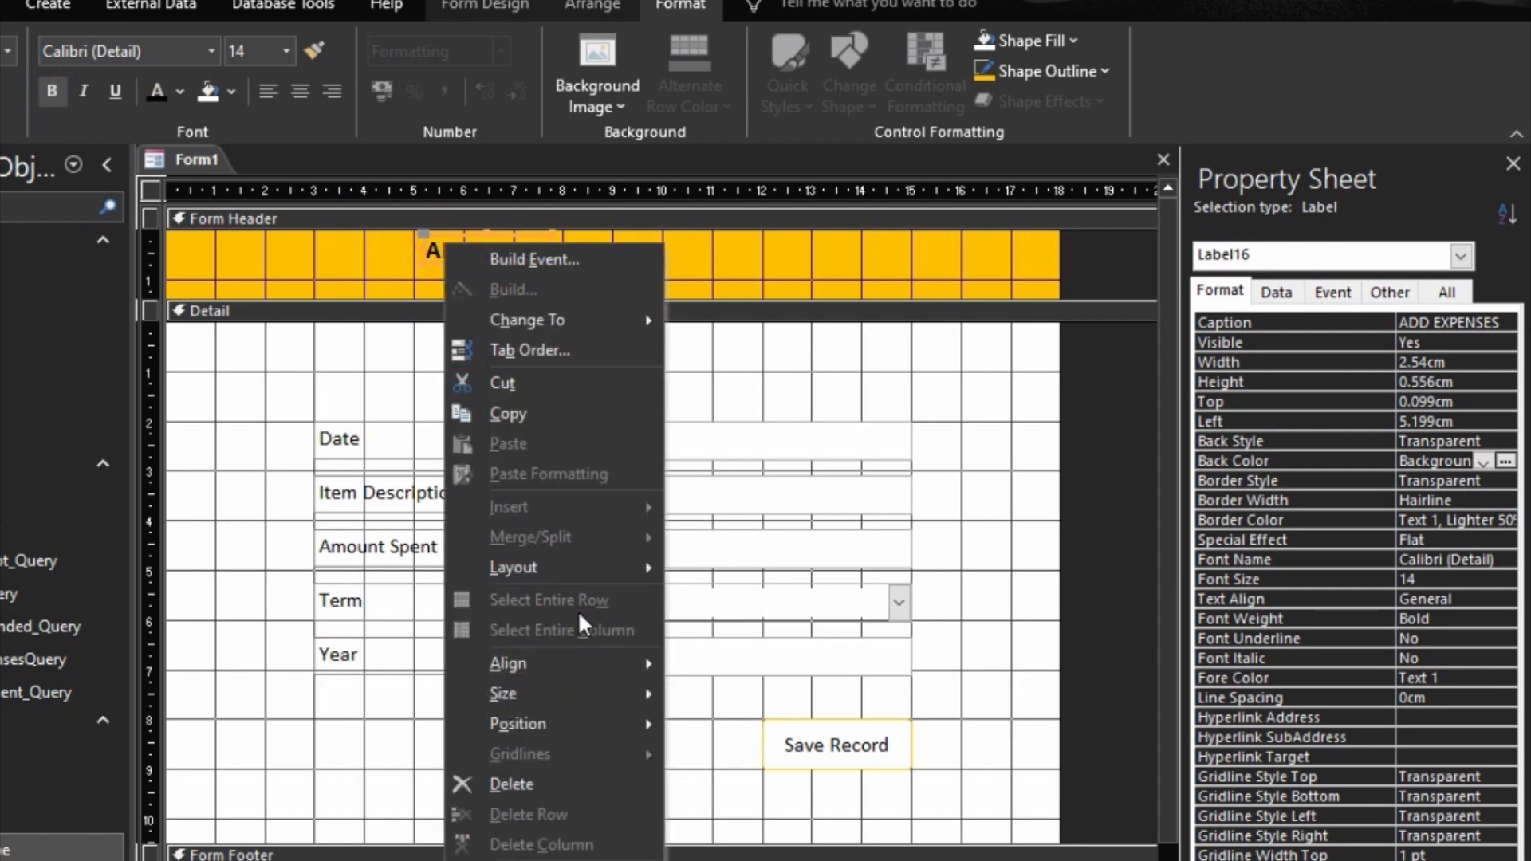
mouse_move(654, 693)
click(699, 686)
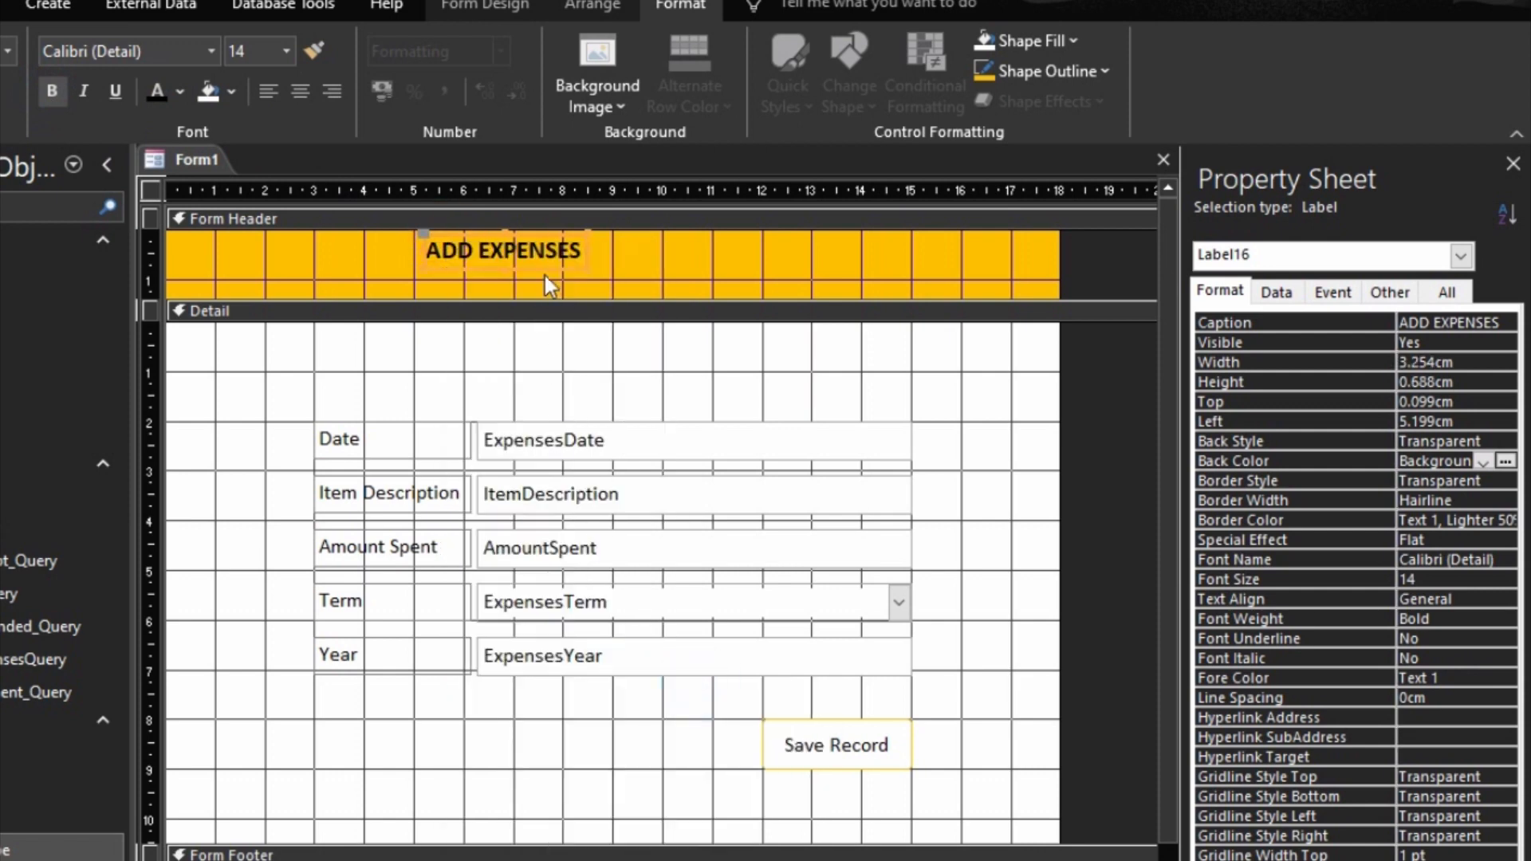
Step: Move the ADD EXPENSES label to the middle of the header, starting at about the 7 mark on the ruler
drag(553, 270, 680, 261)
click(759, 275)
click(674, 255)
Step: Set the form's Pop Up property to Yes and its Cycle property to Current Record
click(1113, 465)
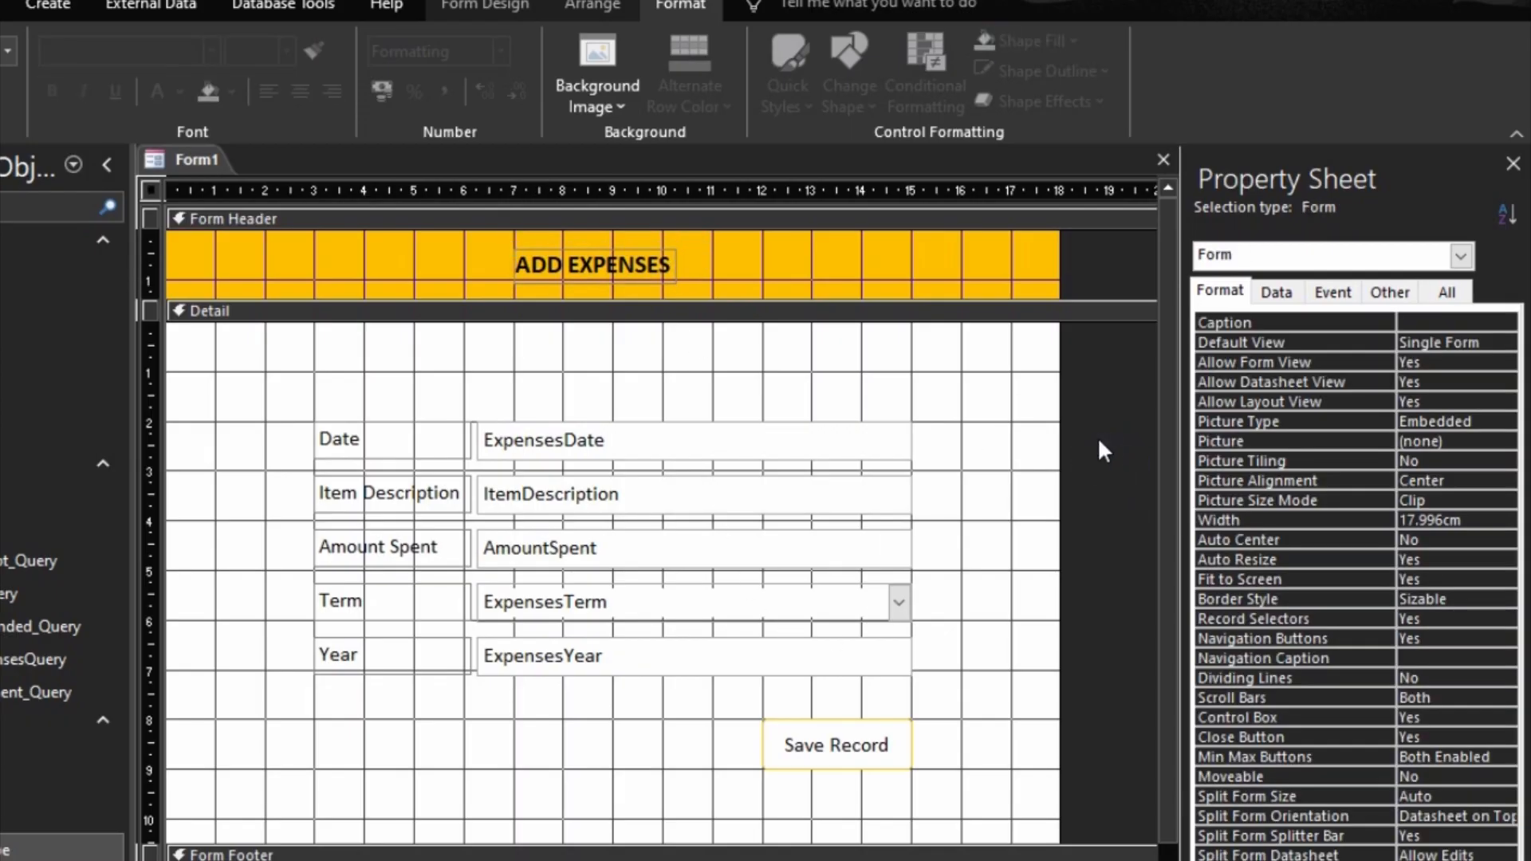
click(1390, 292)
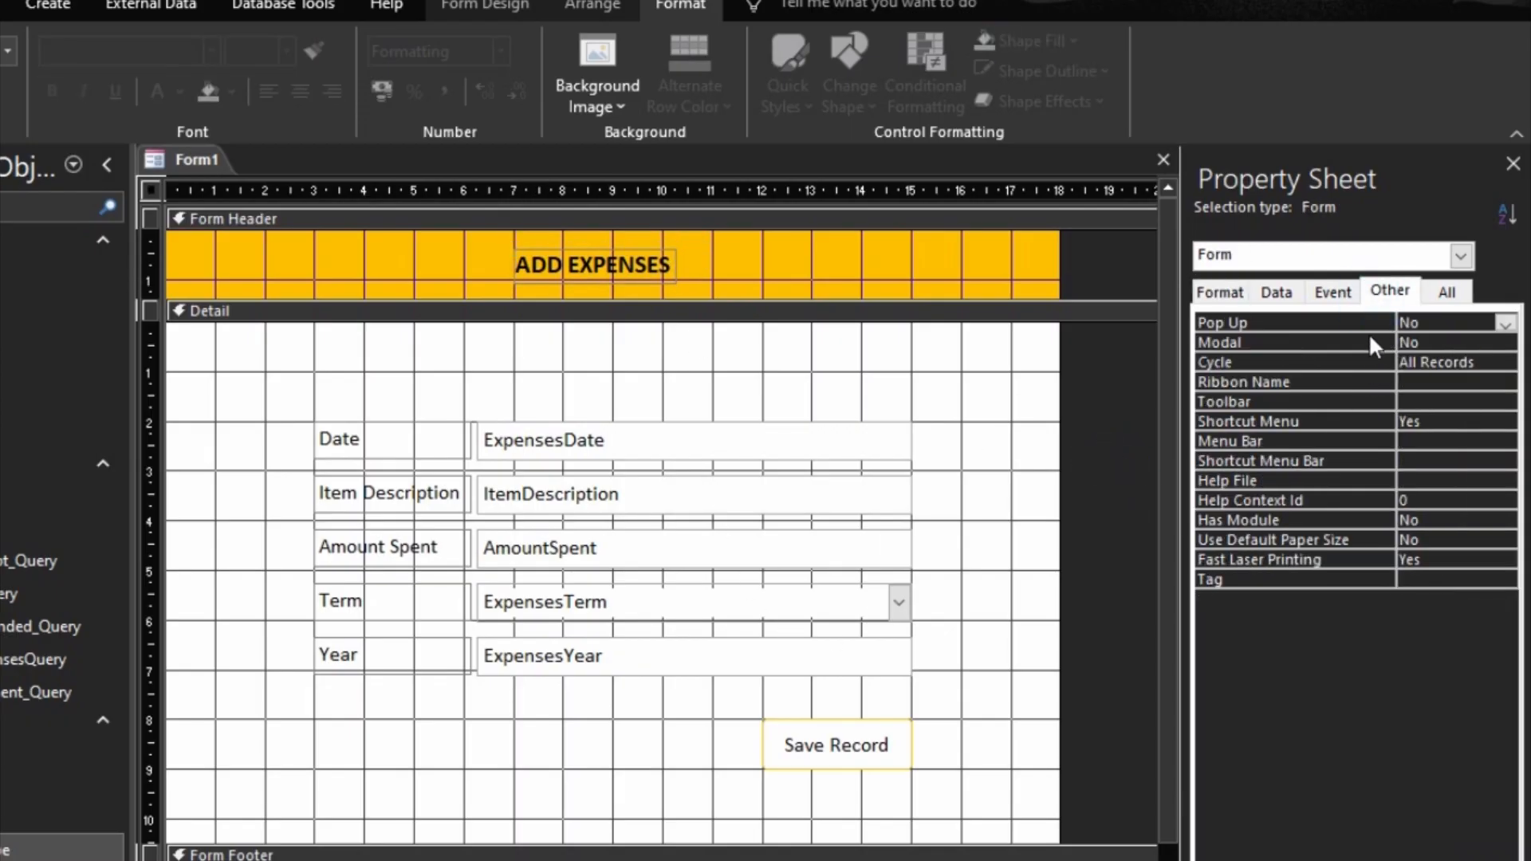
double_click(1367, 322)
double_click(1375, 362)
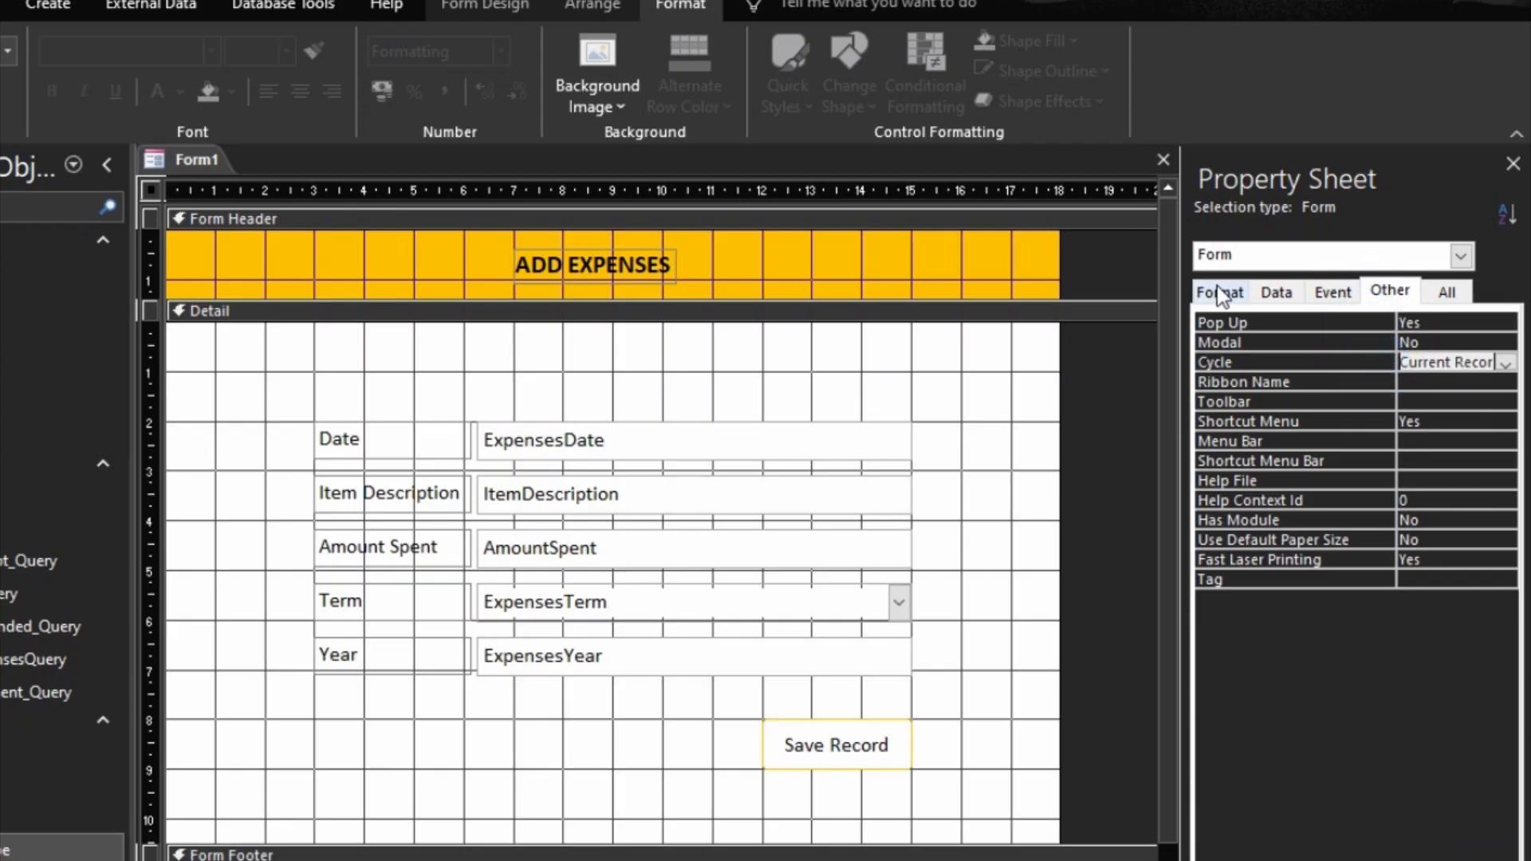
Step: Set the form's Record Selectors and Navigation Buttons properties to No and its Scroll Bars property to Neither
click(1241, 292)
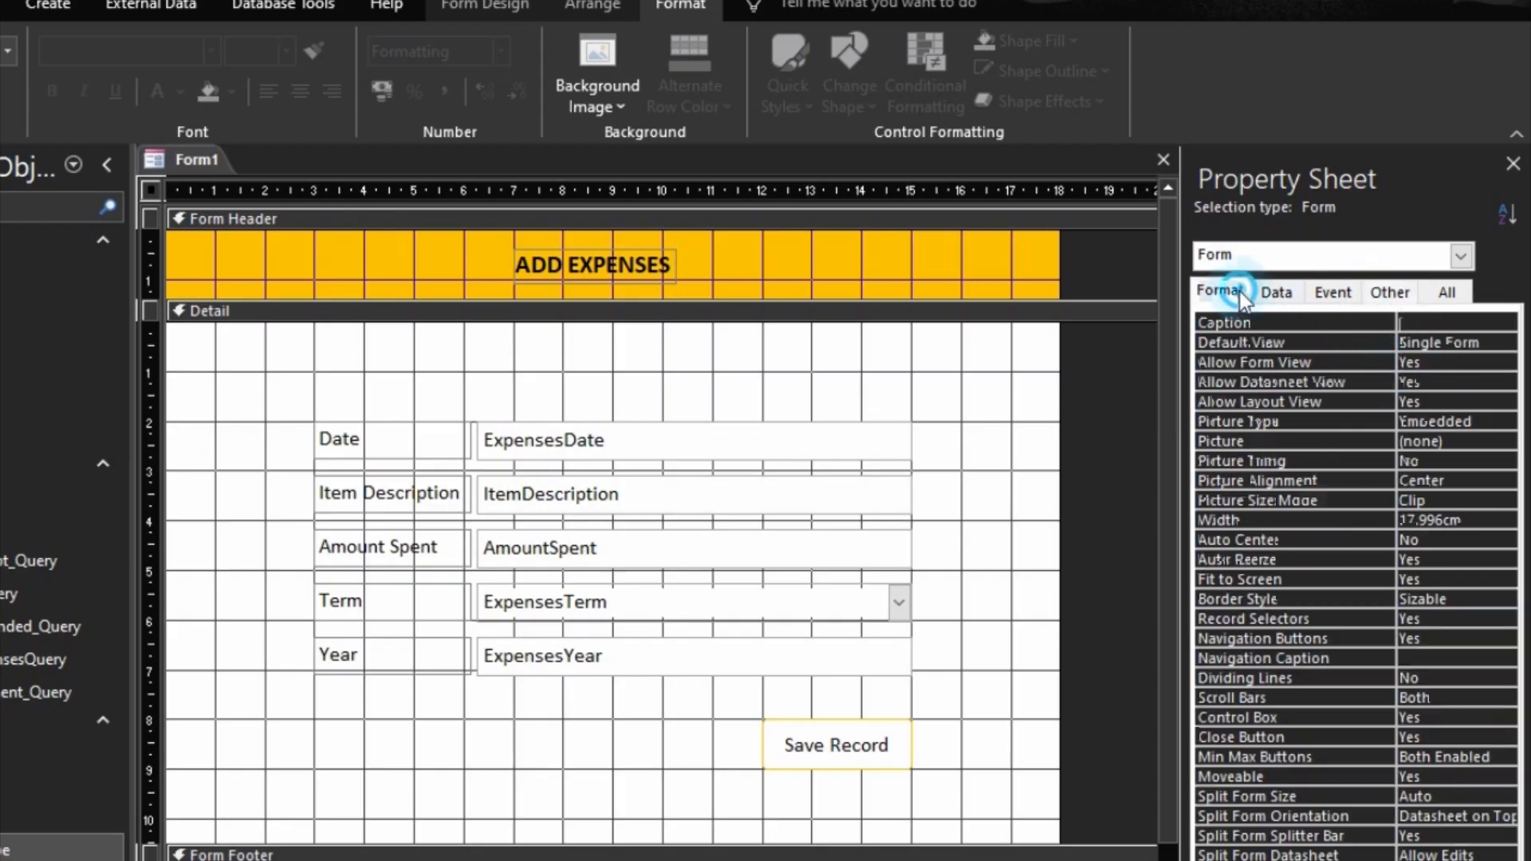
double_click(1369, 620)
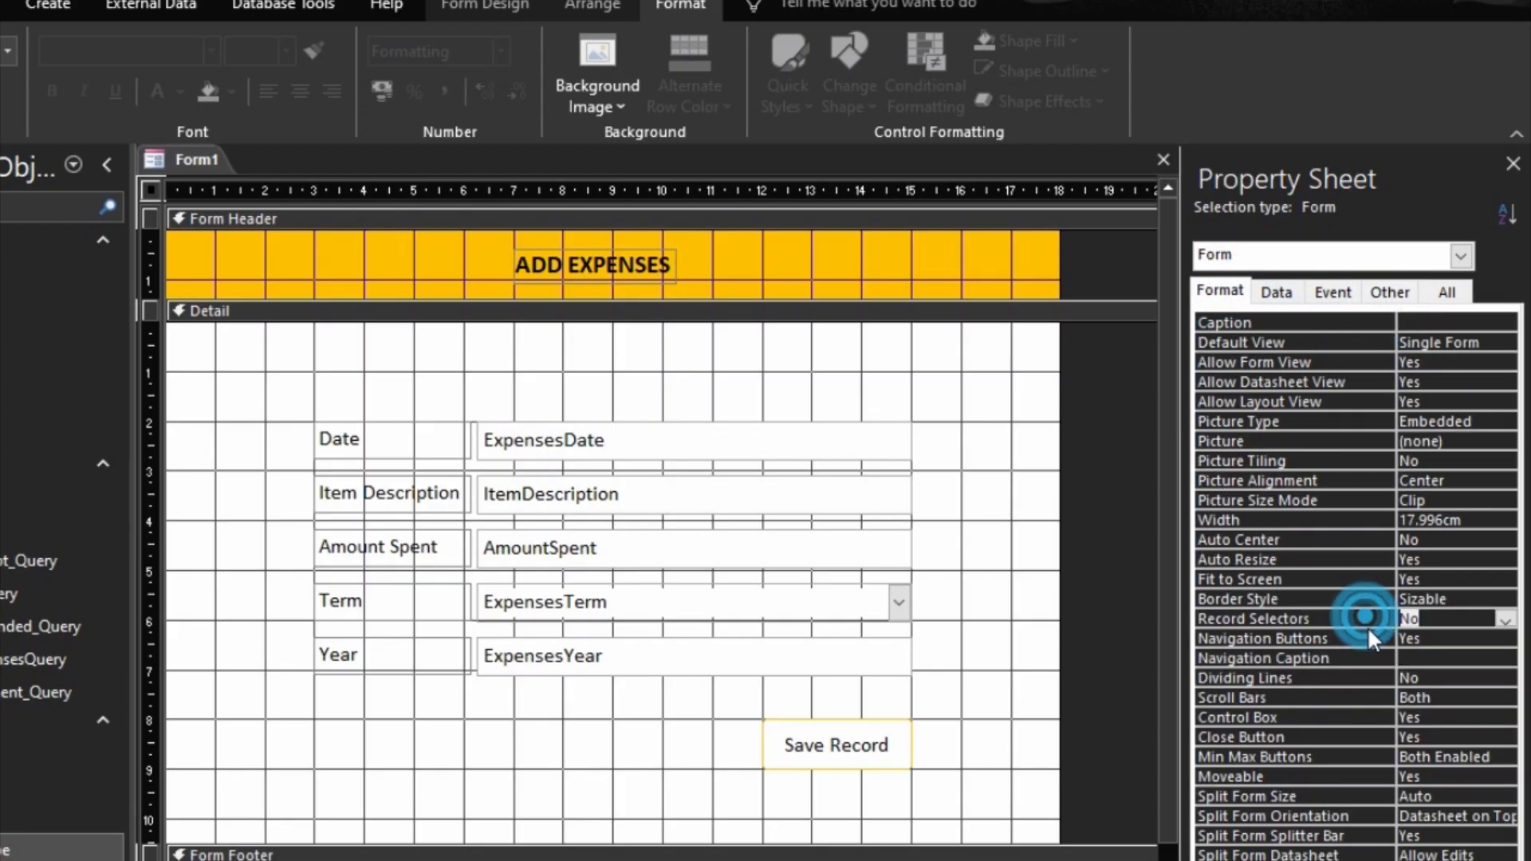
double_click(1371, 643)
double_click(1376, 692)
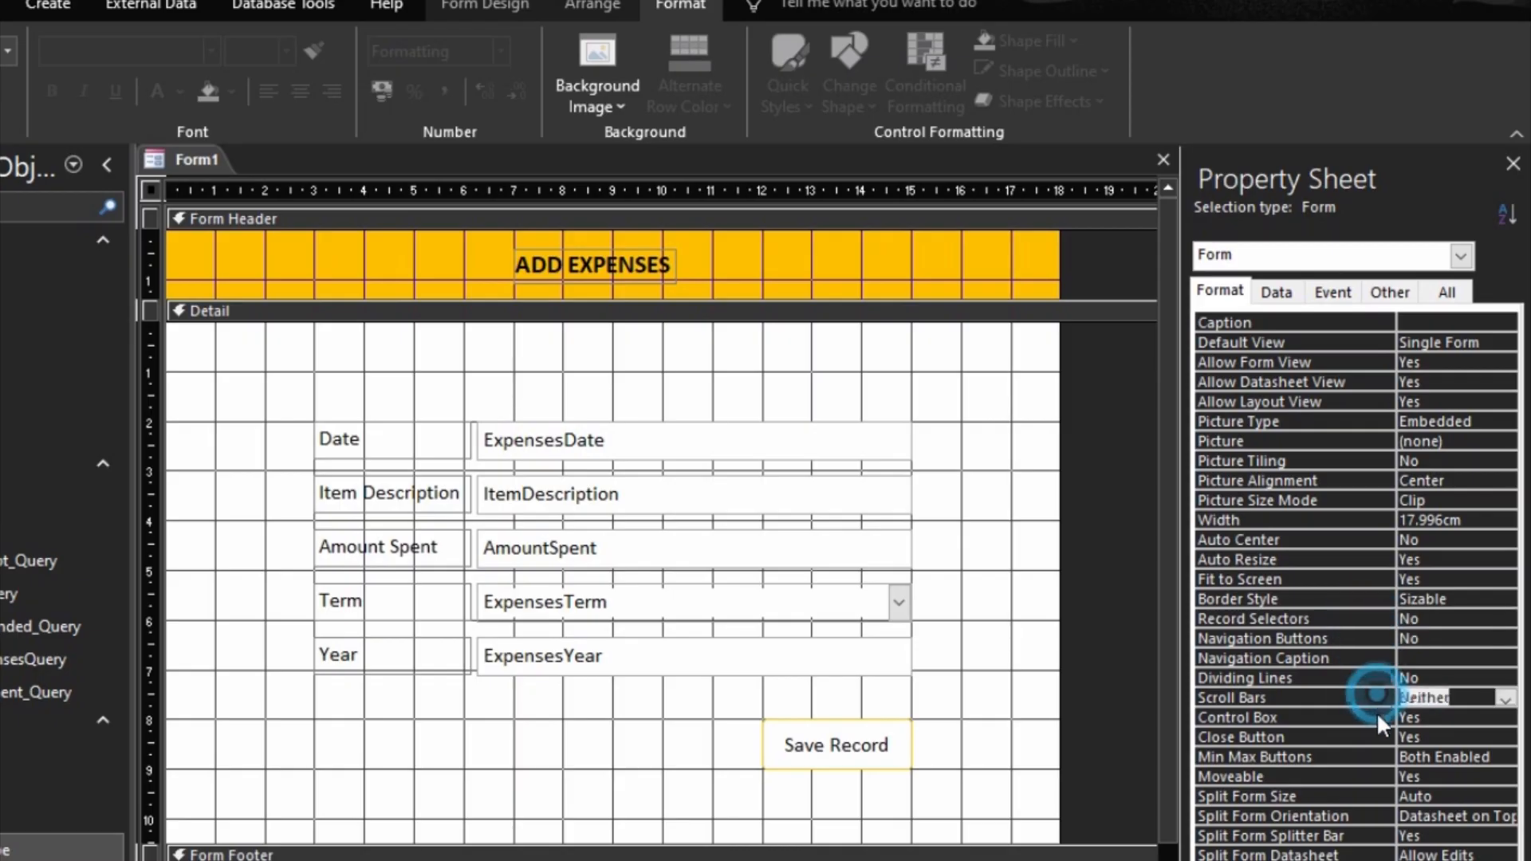
click(1351, 775)
Step: Preview the form in Form View and reposition its pop-up window
key(F5)
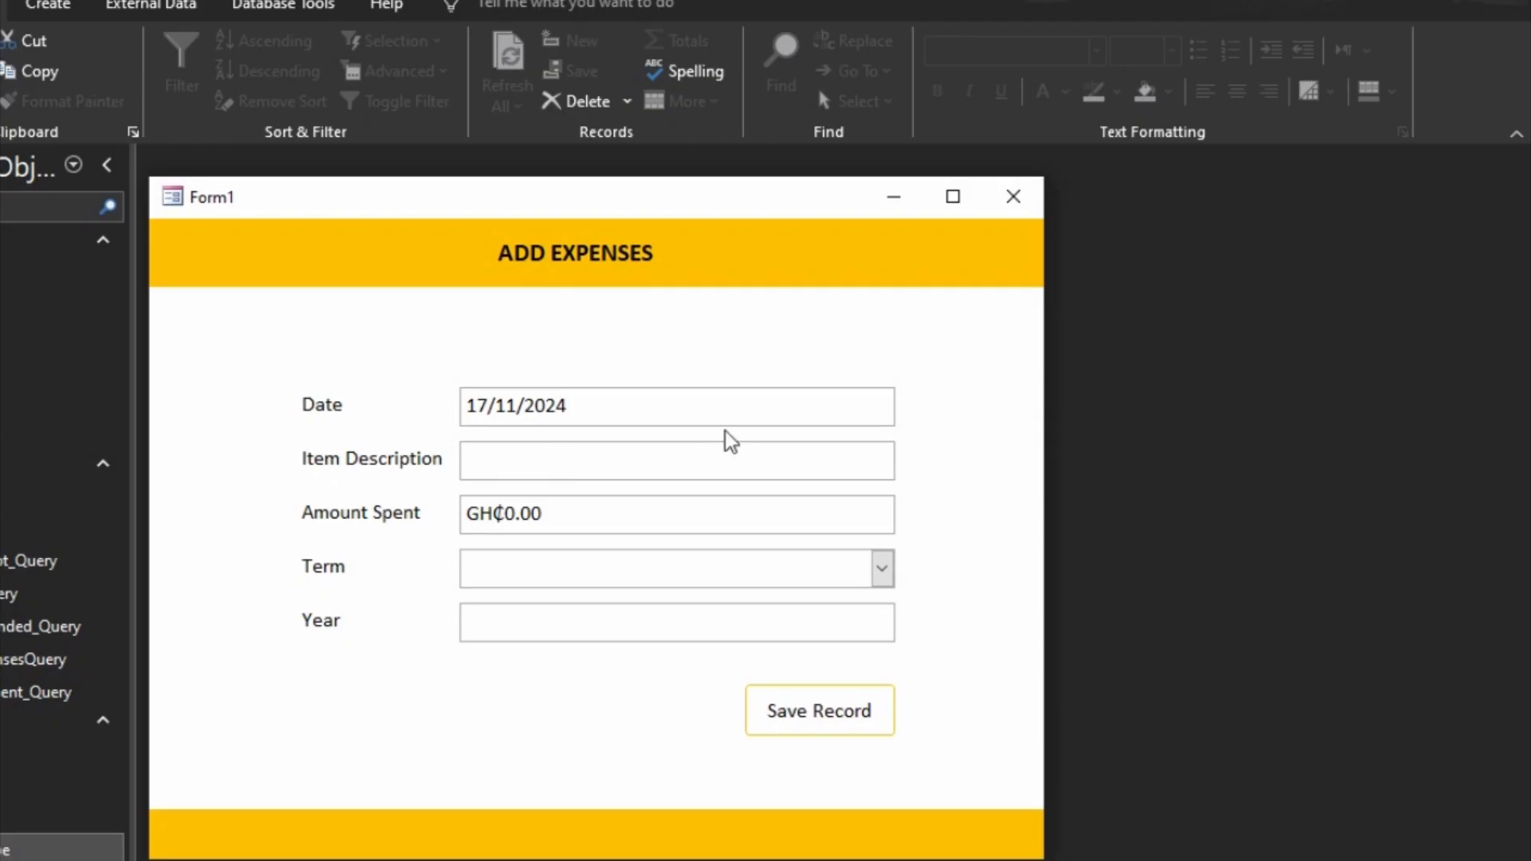
drag(779, 205, 956, 217)
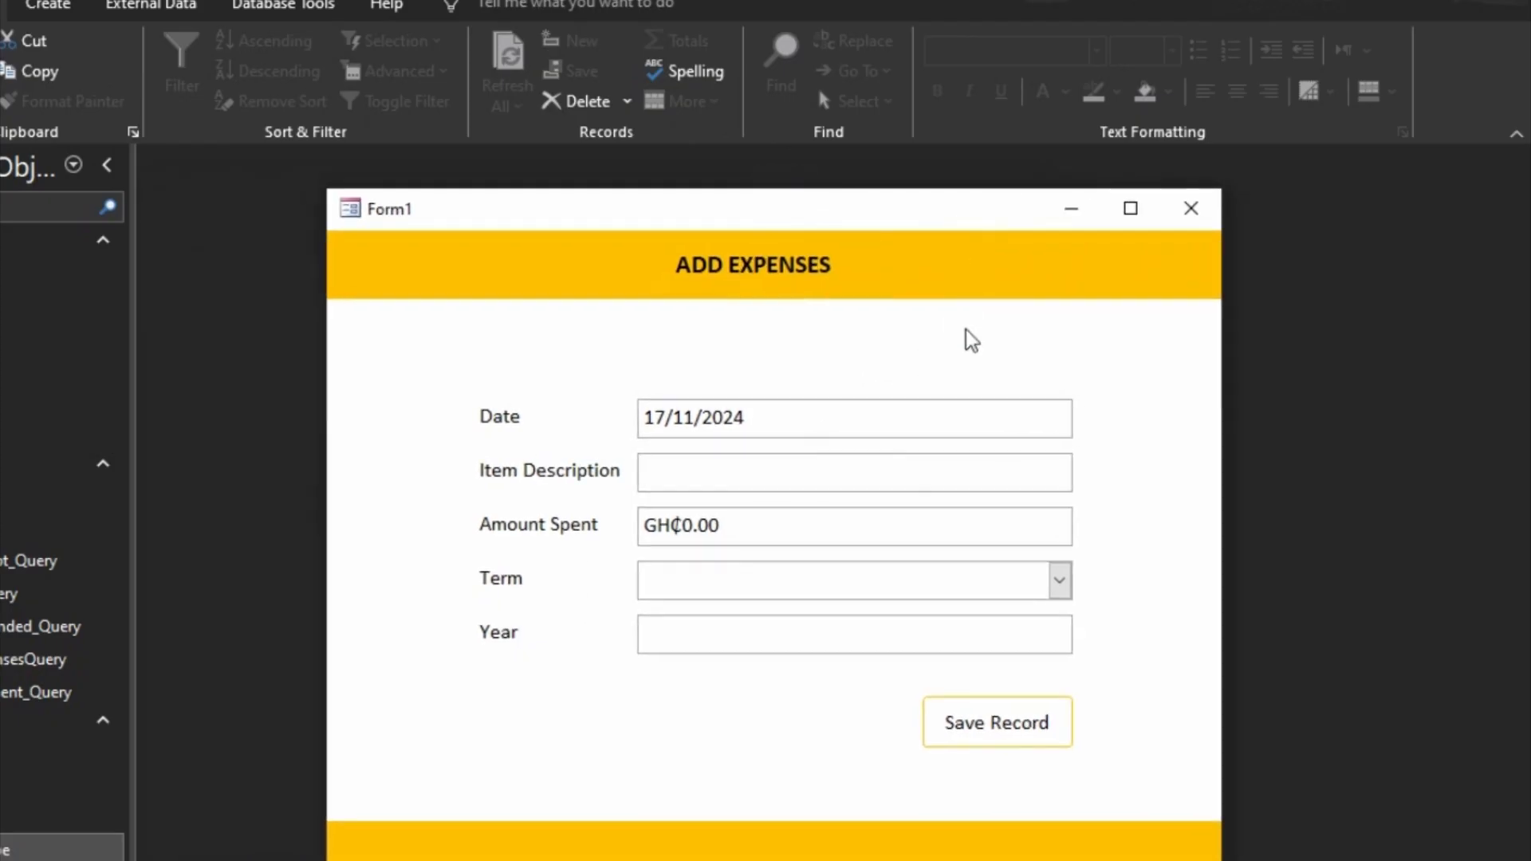
right_click(968, 294)
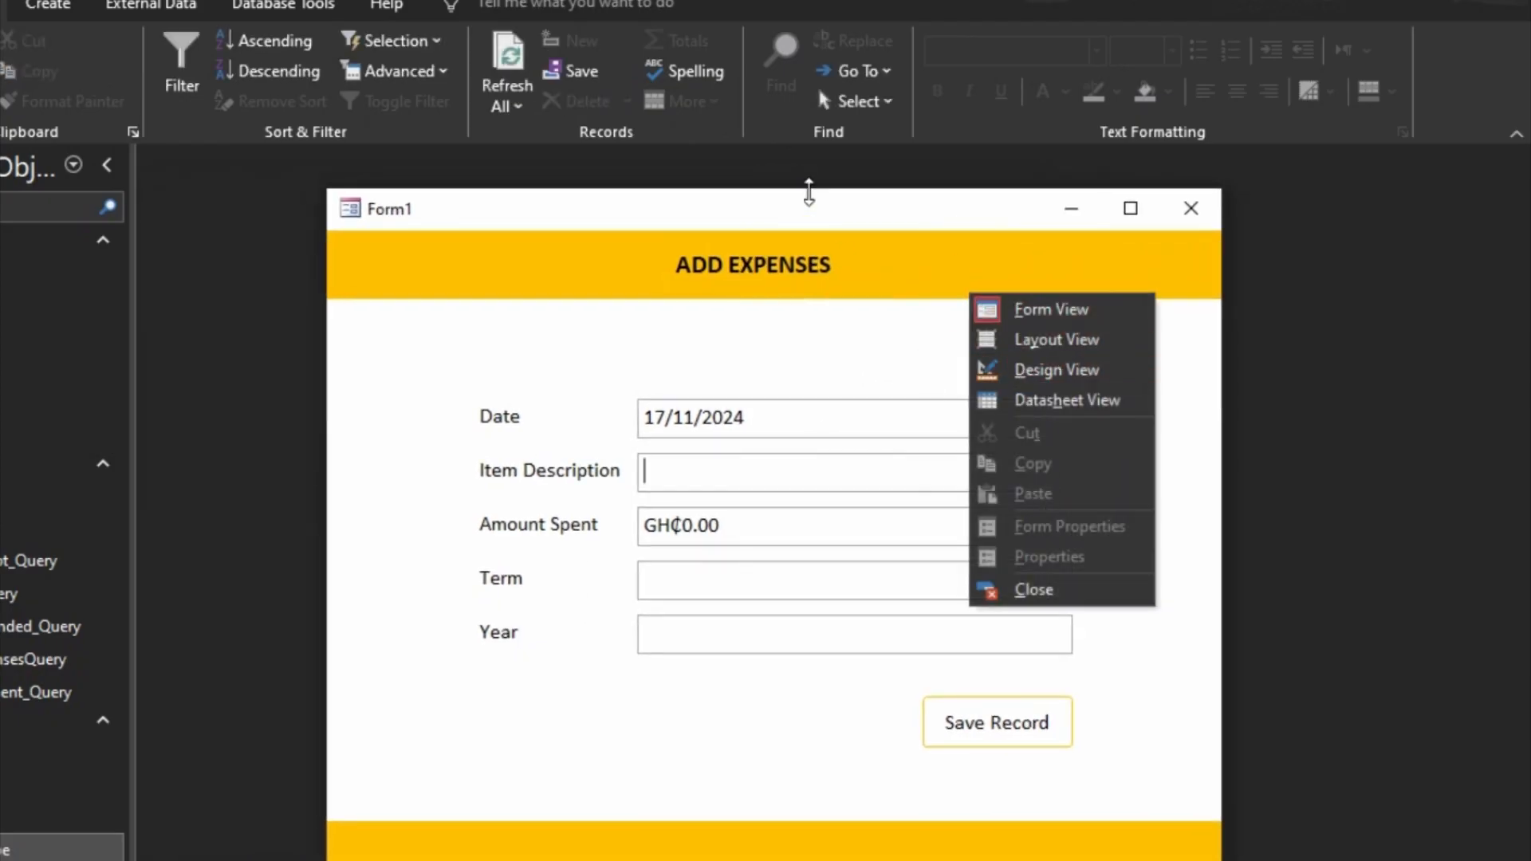
Step: Save the form as Add Expenses and close it
right_click(494, 210)
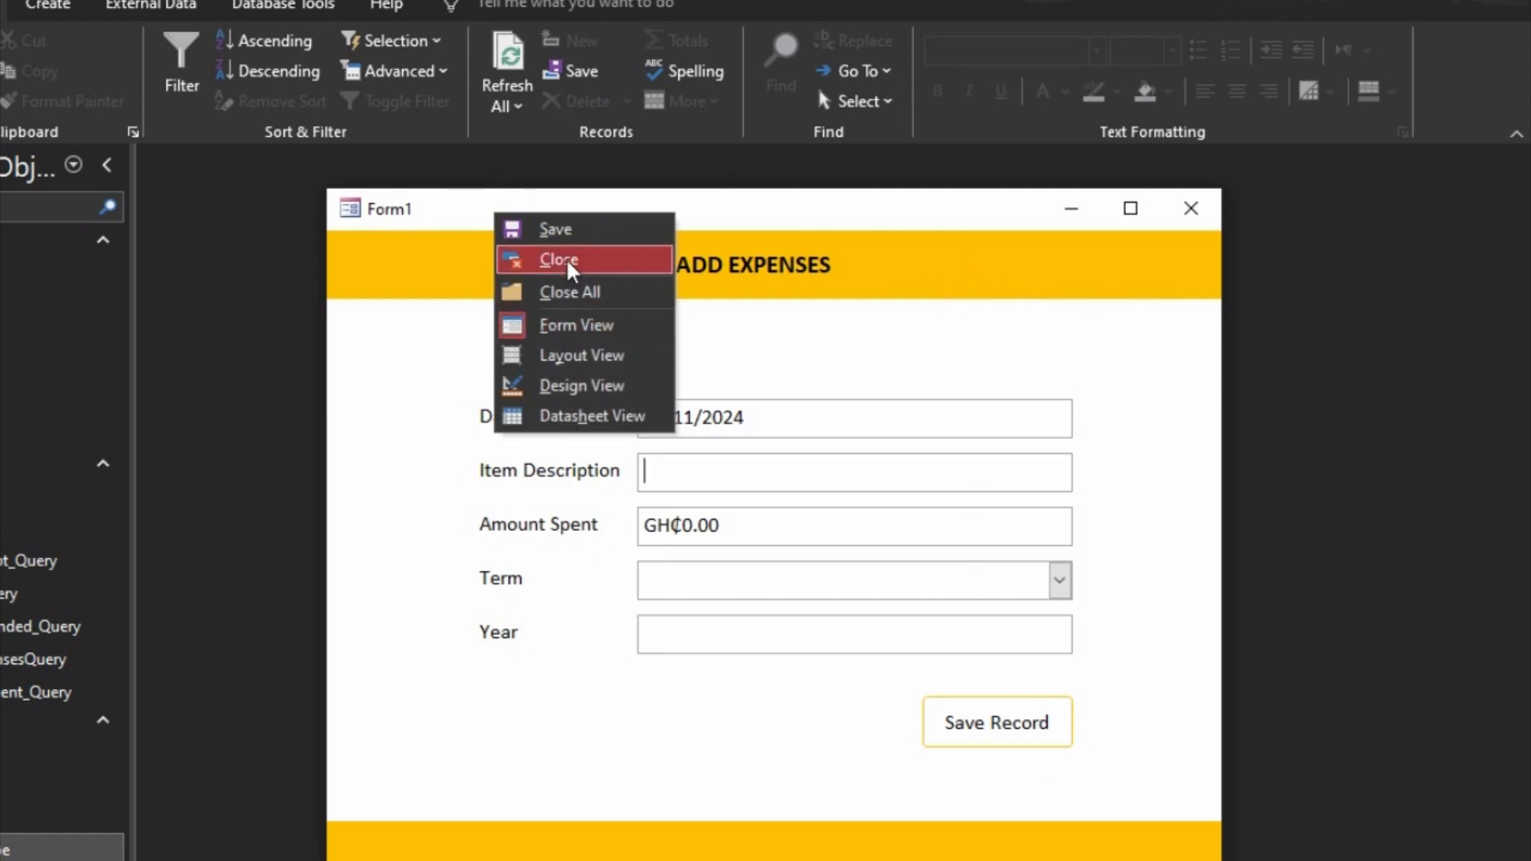
click(556, 230)
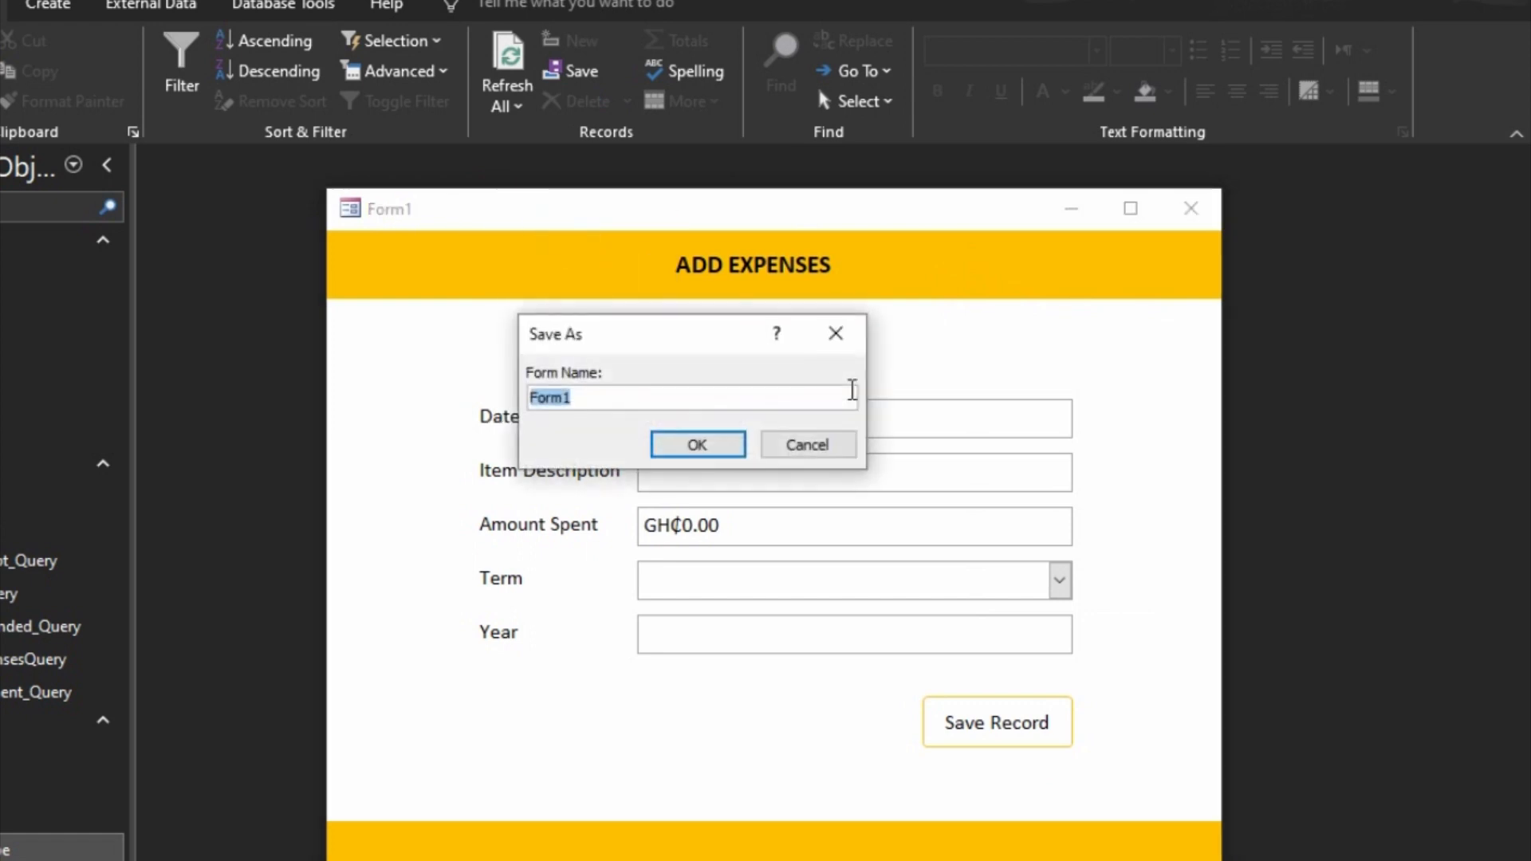
text(ses)
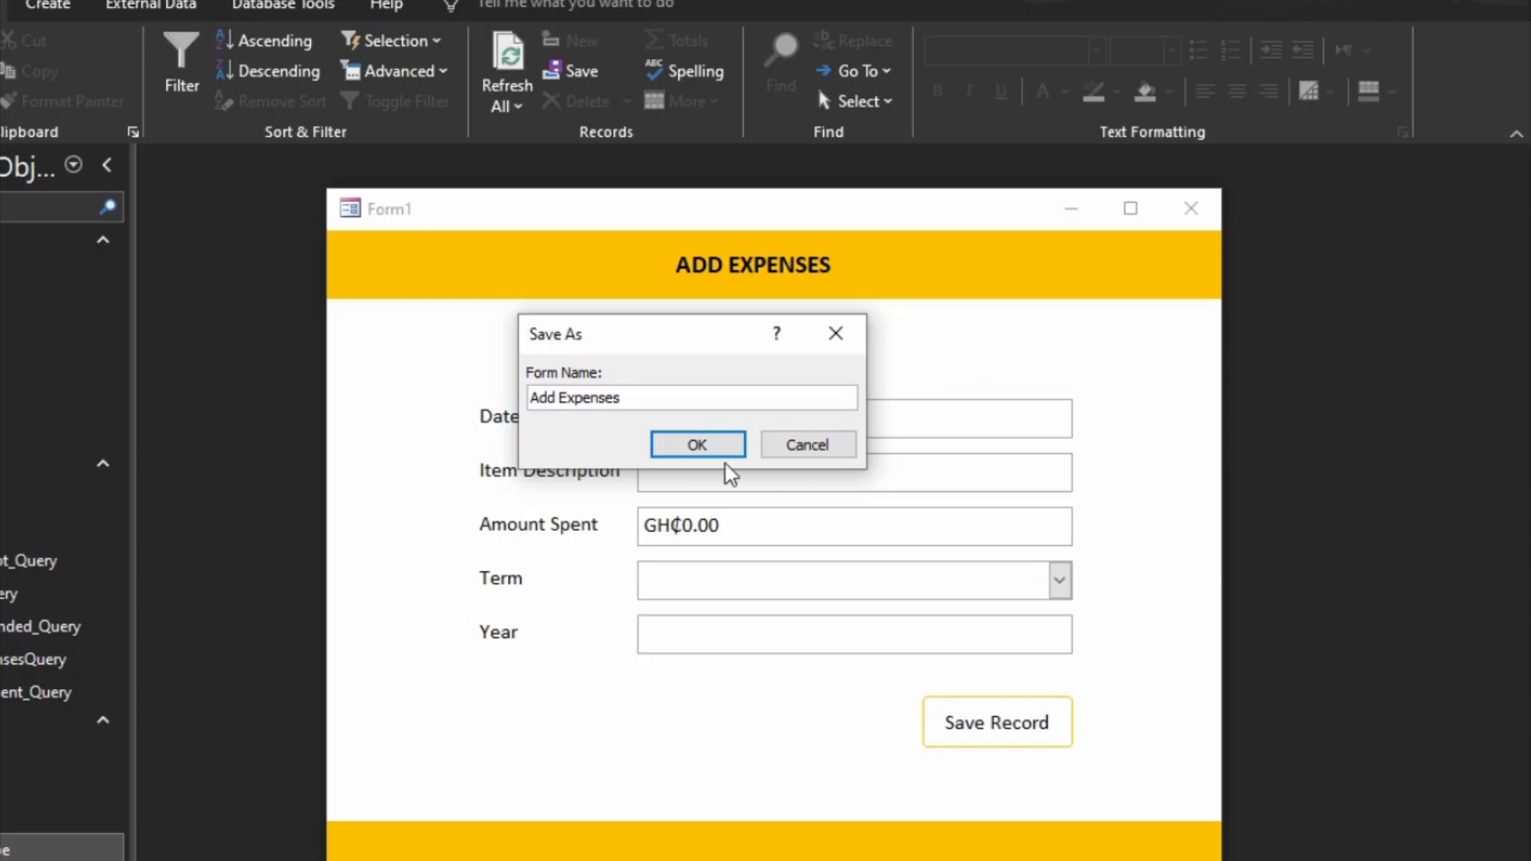
click(702, 447)
click(1191, 209)
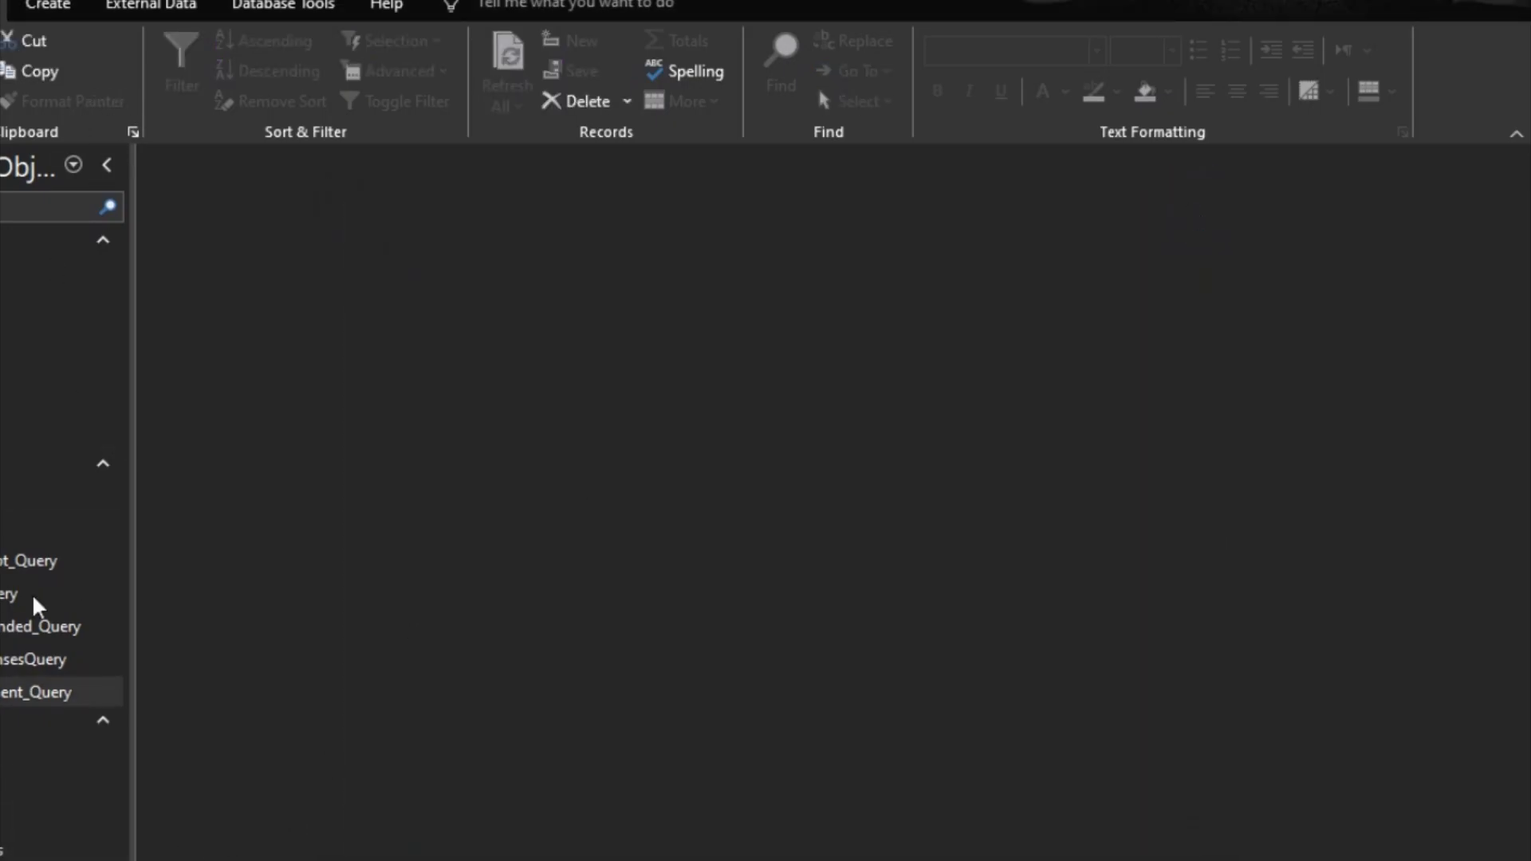
Step: Create a new form in Design View and set its Record Source to Expenses
click(46, 6)
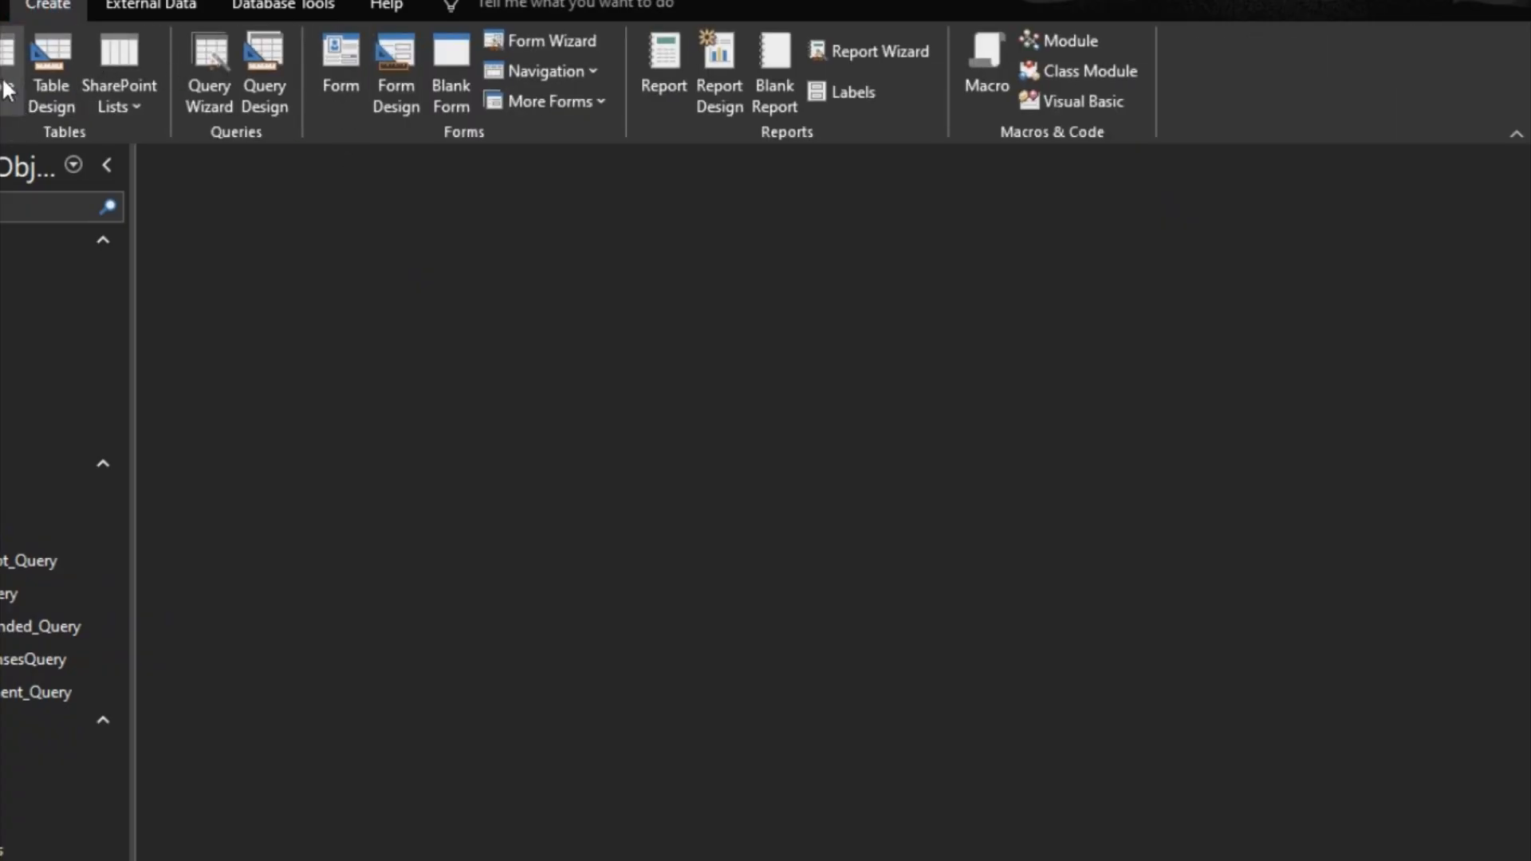
click(396, 70)
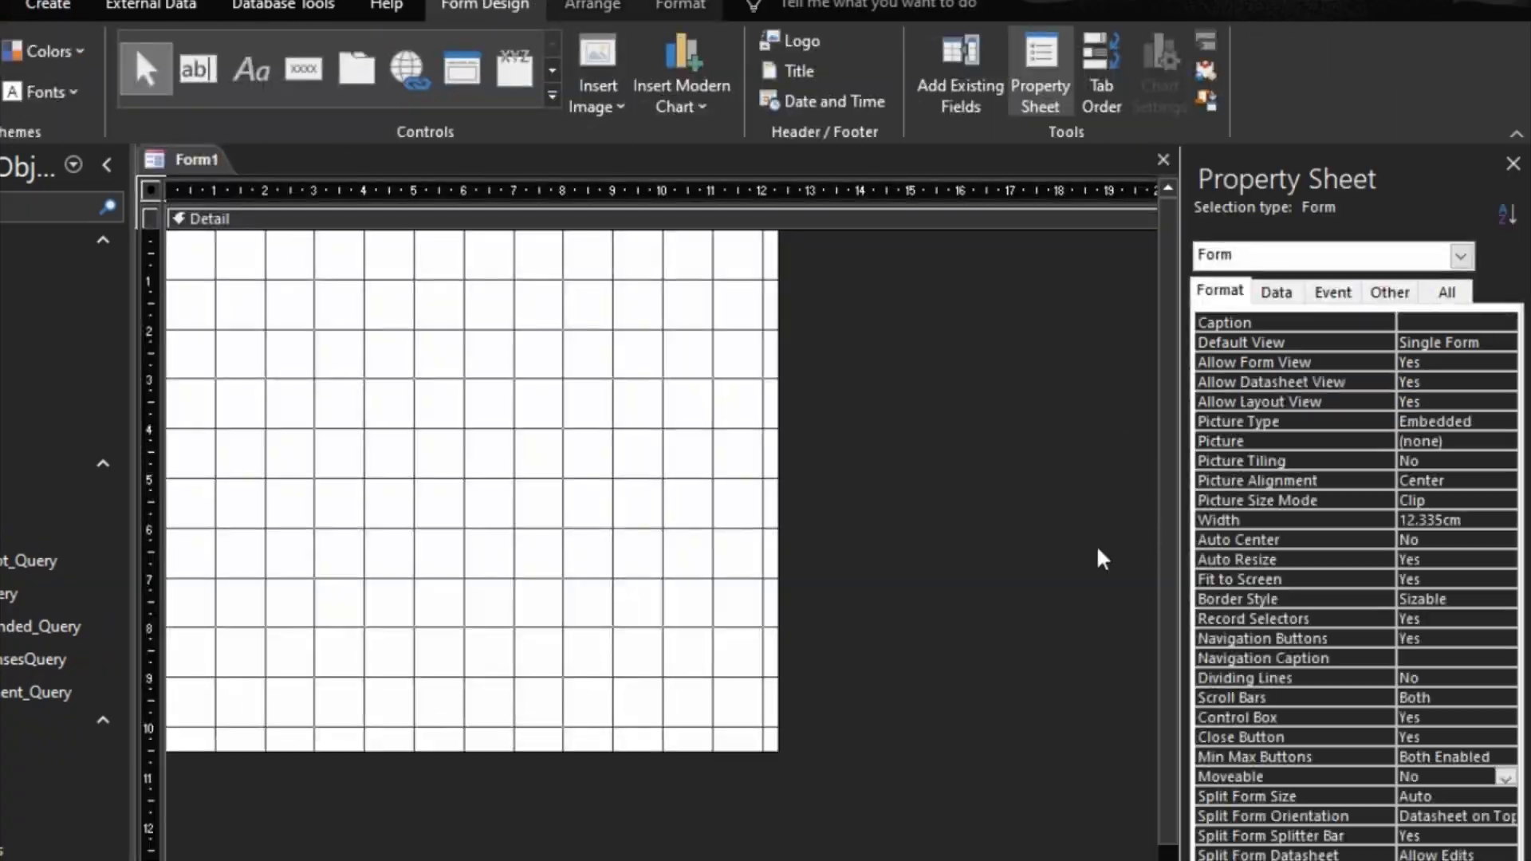
click(1276, 292)
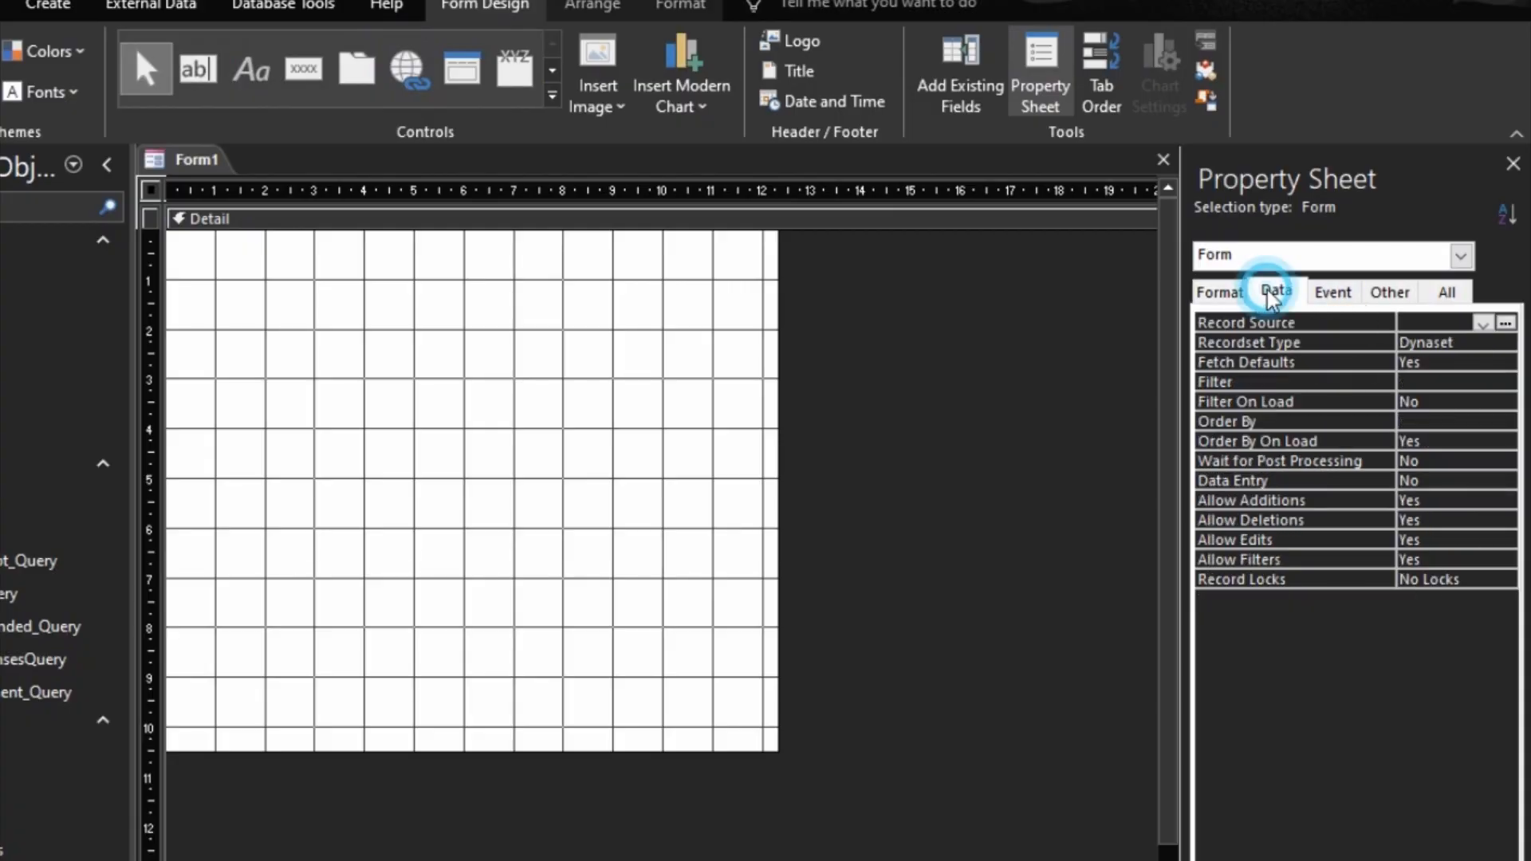
click(1483, 323)
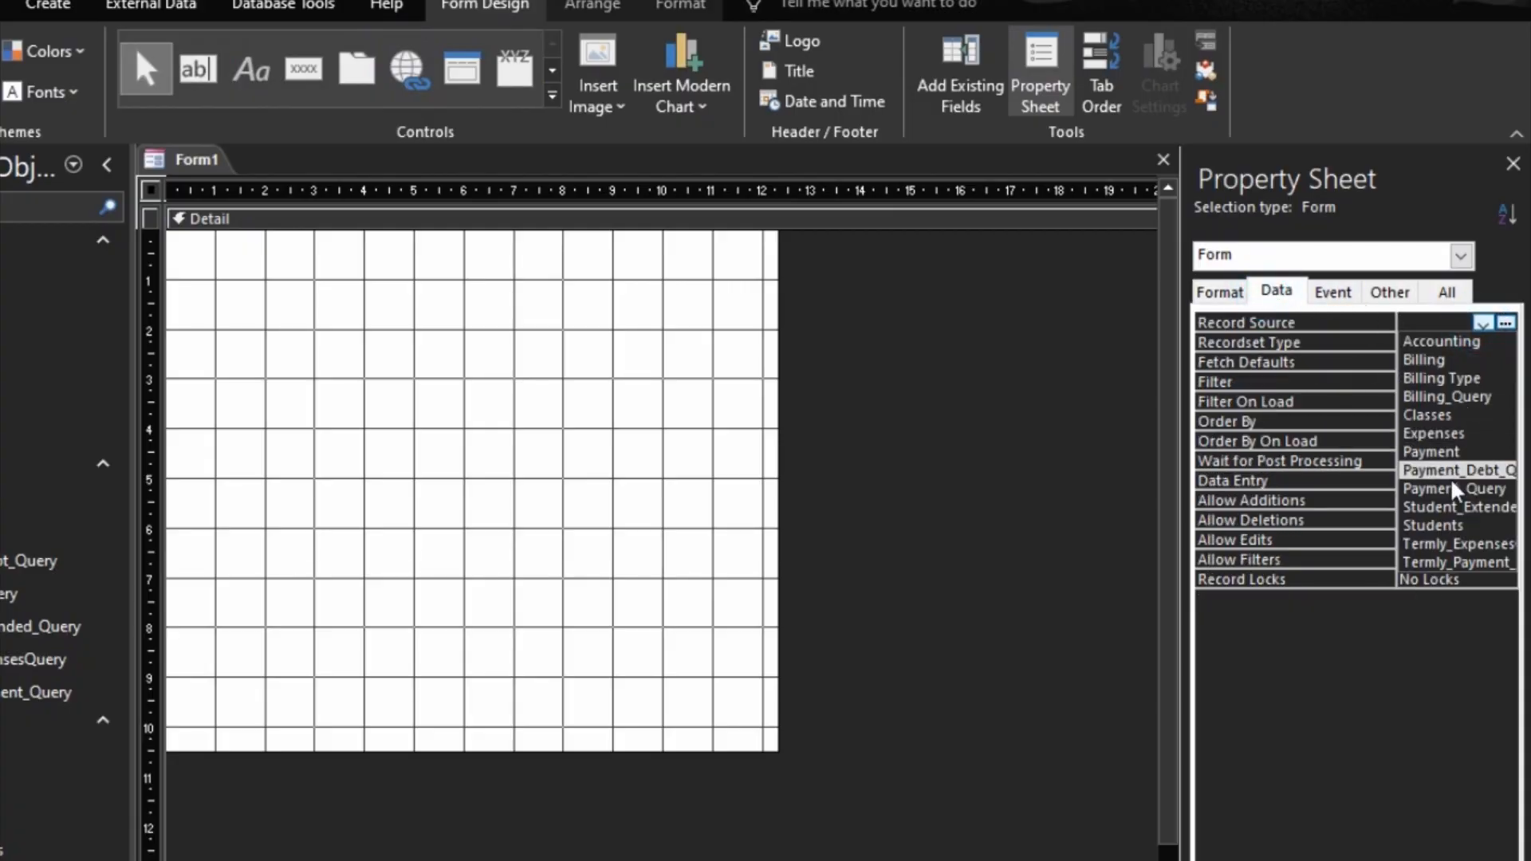
click(1448, 435)
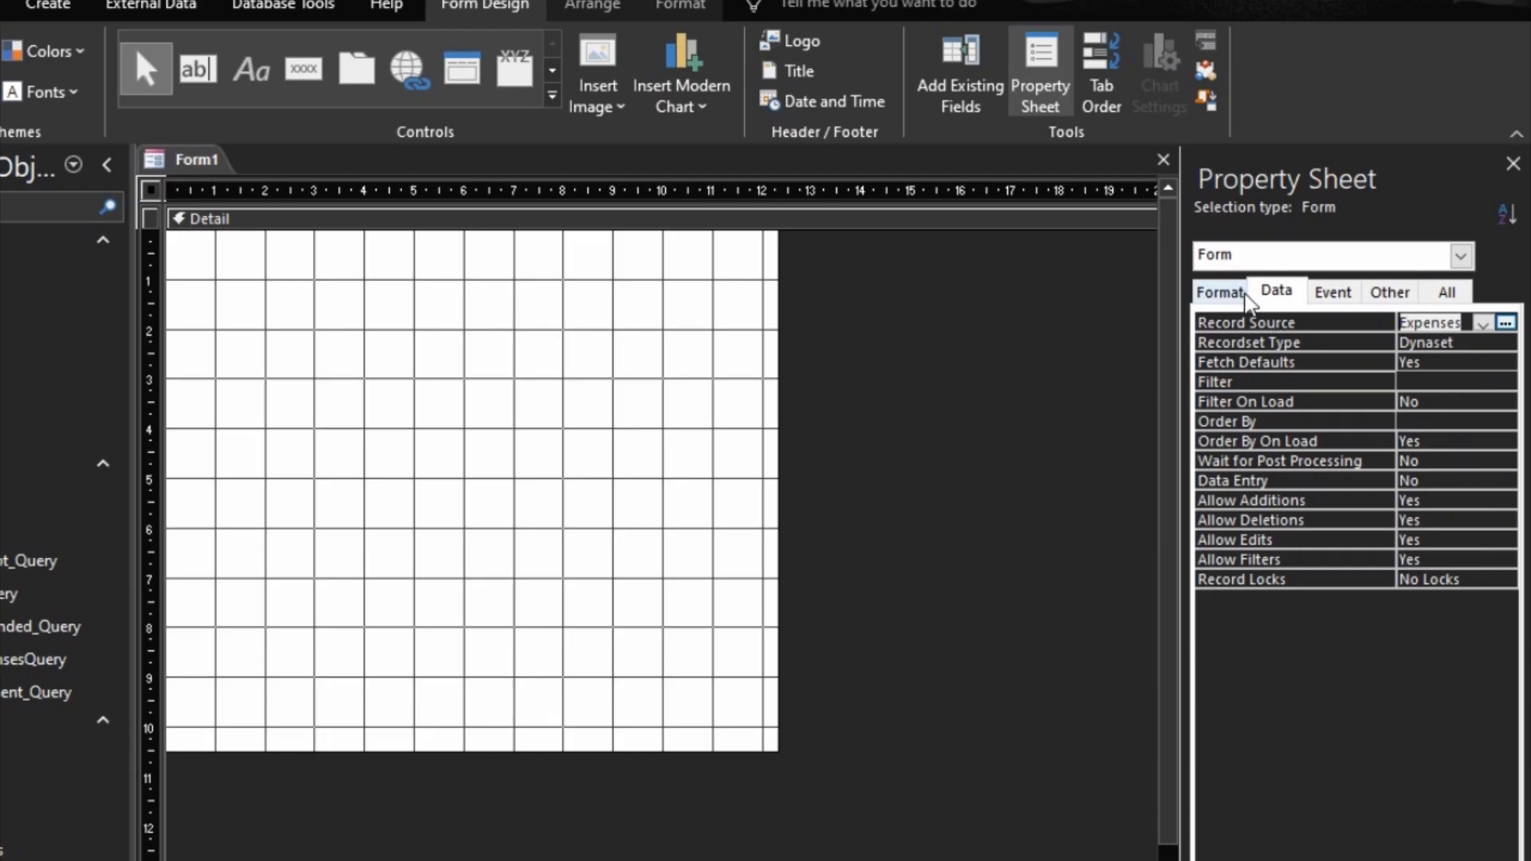
Step: Add the fields ExpensesDate, ItemDescription, AmountSpent, ExpensesTerm and ExpensesYear to the Detail section
click(977, 62)
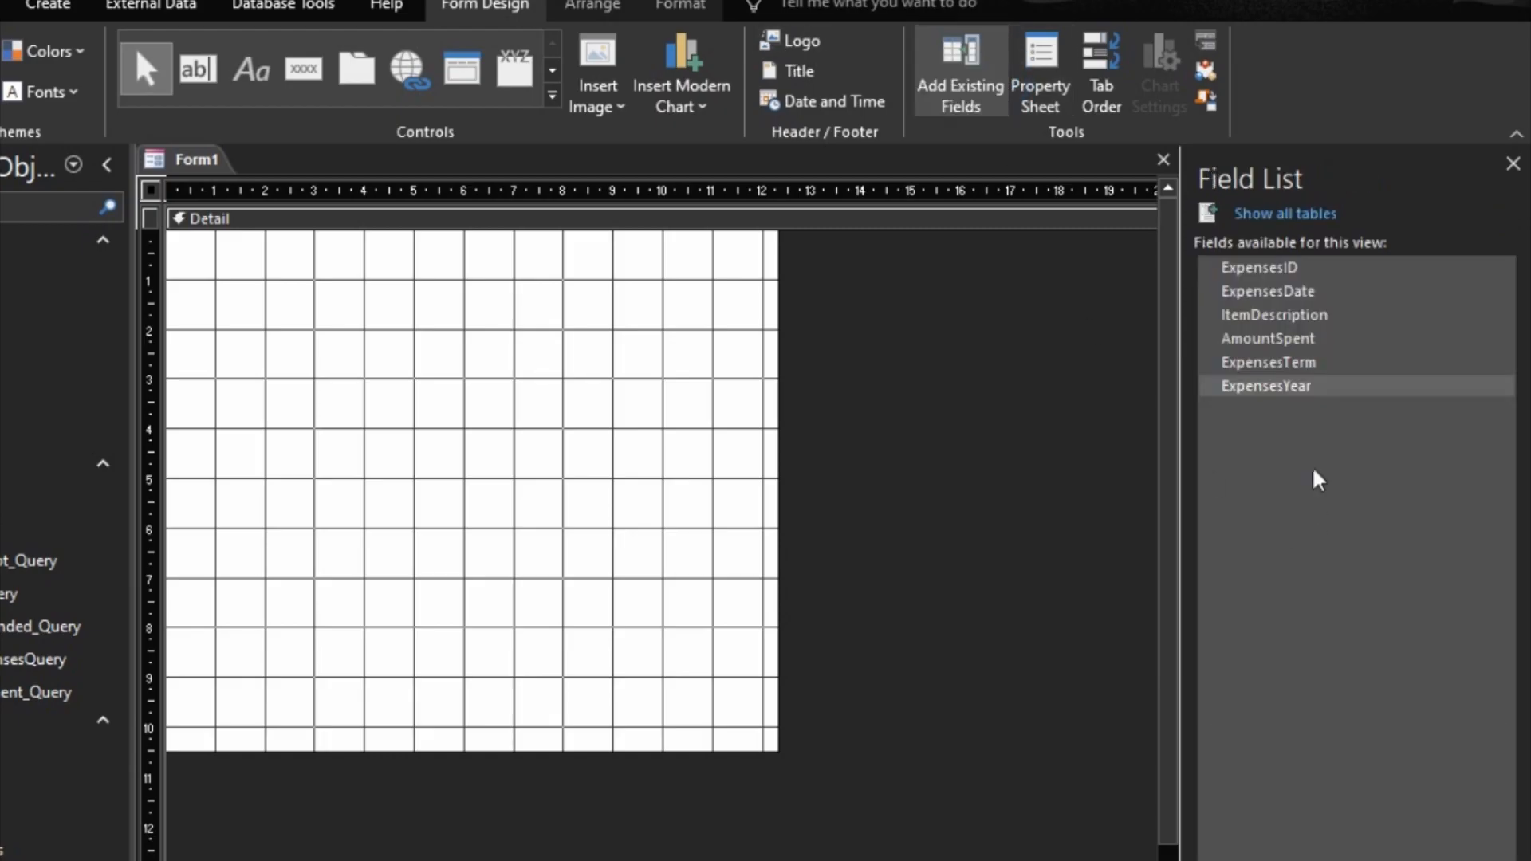
click(1270, 300)
click(1272, 293)
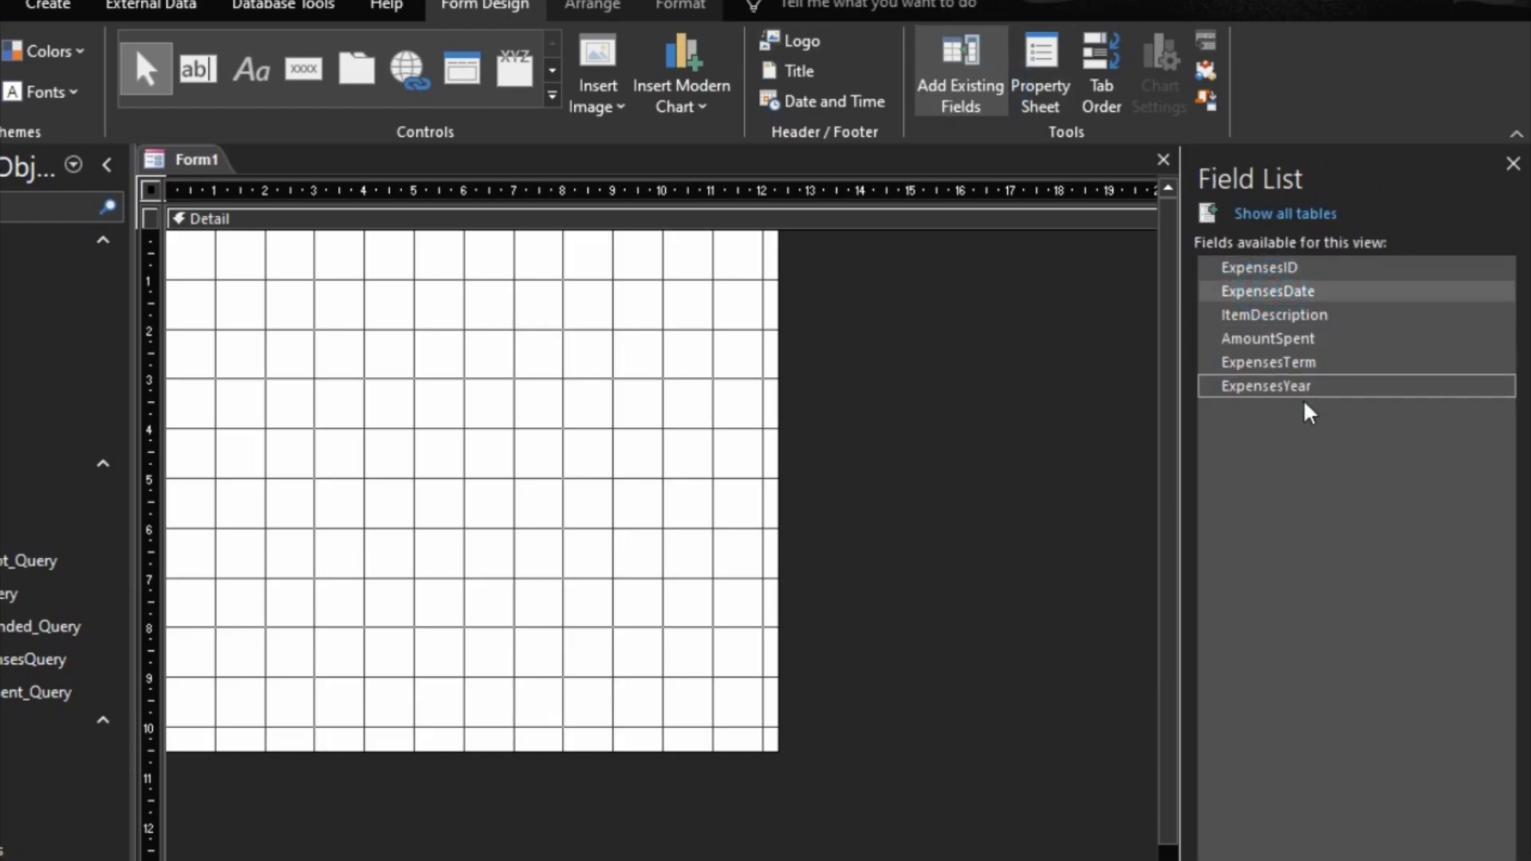
shift+click(1264, 385)
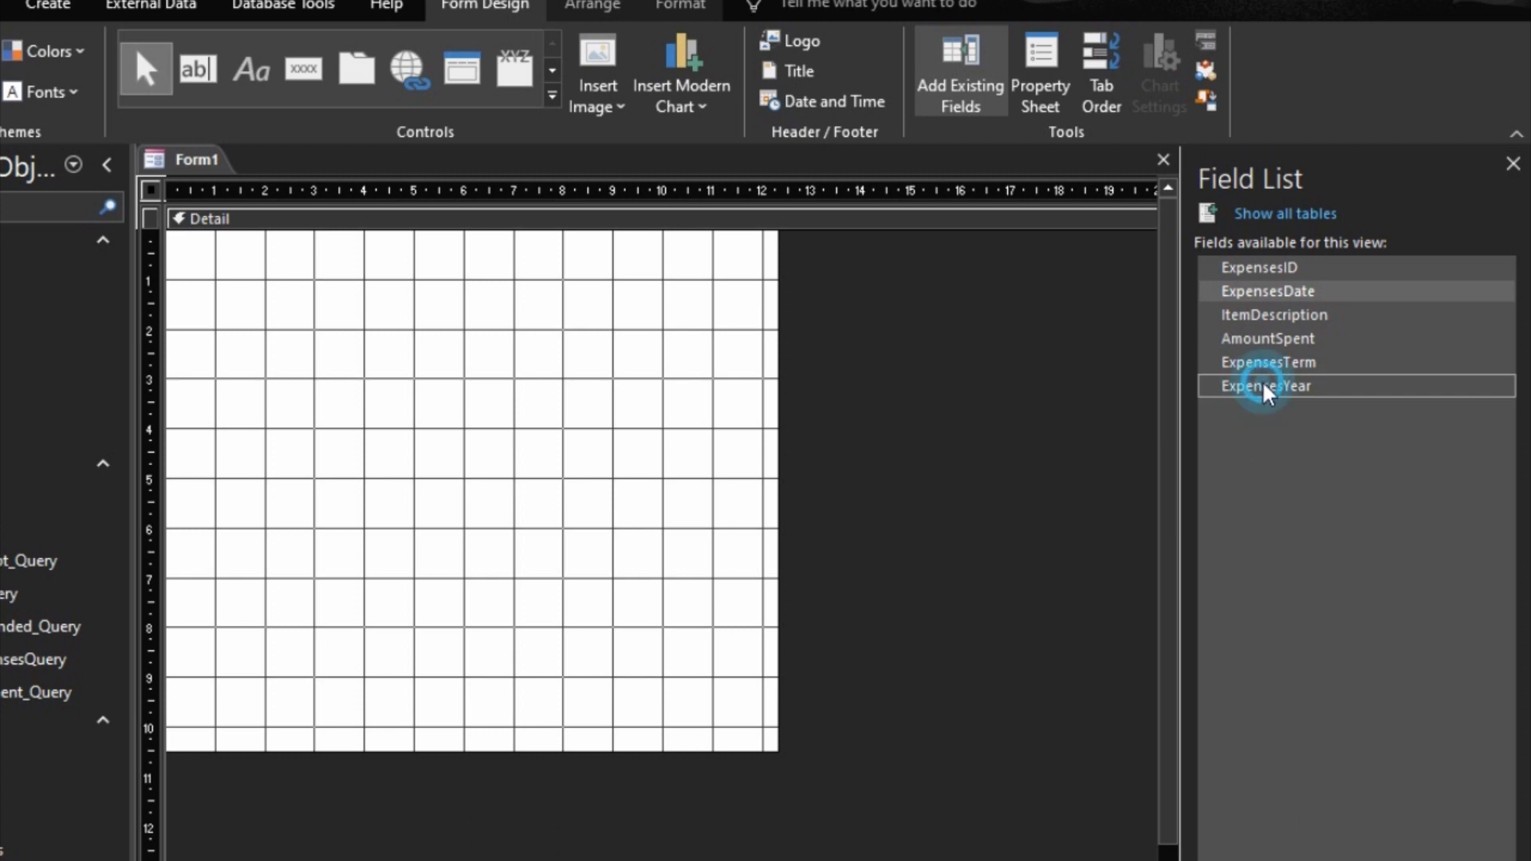
click(1264, 374)
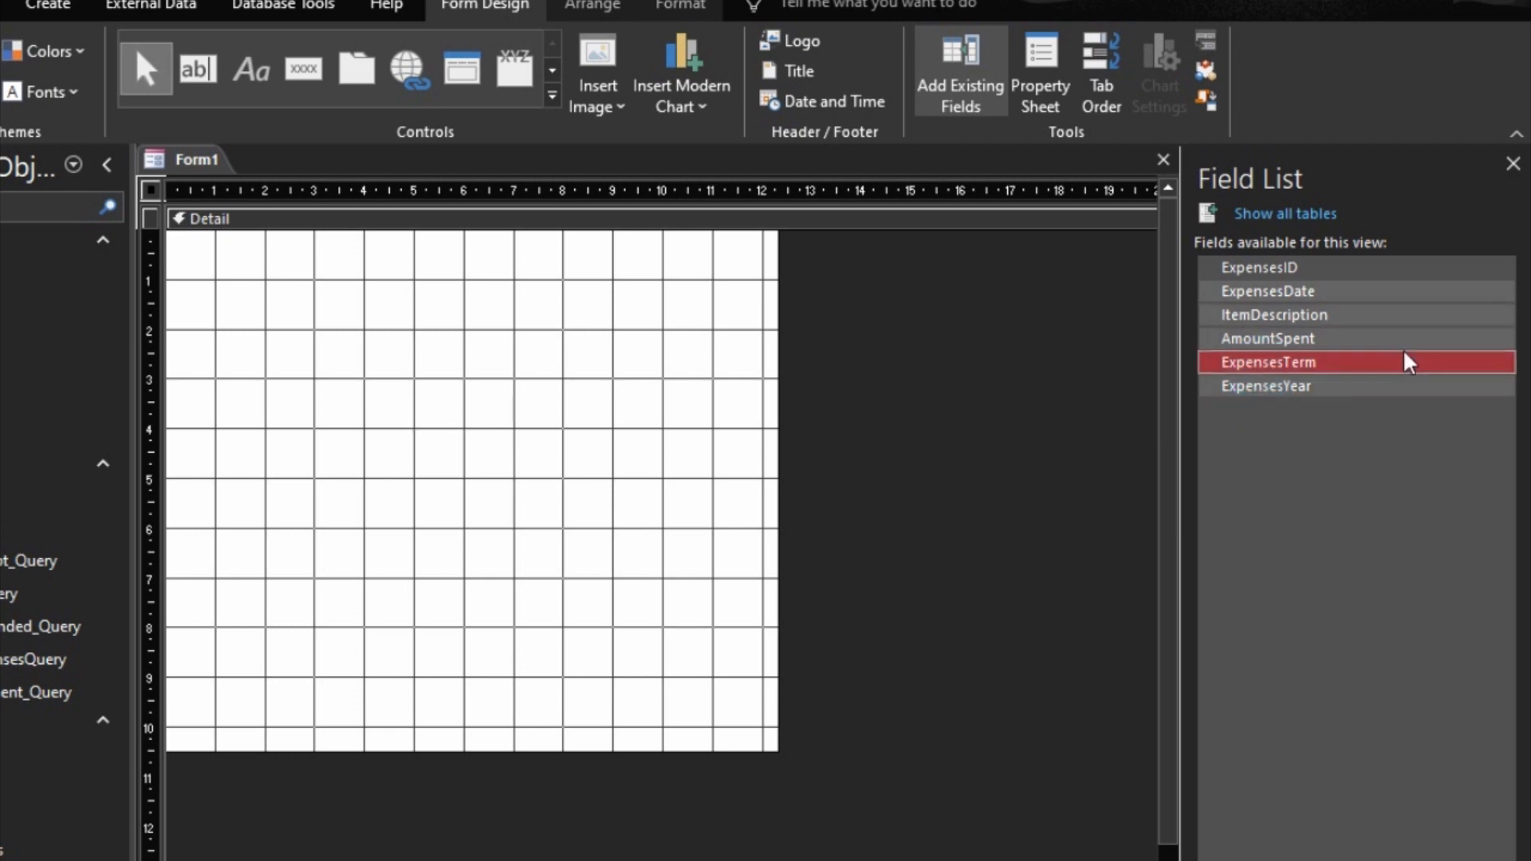
drag(1305, 288, 537, 417)
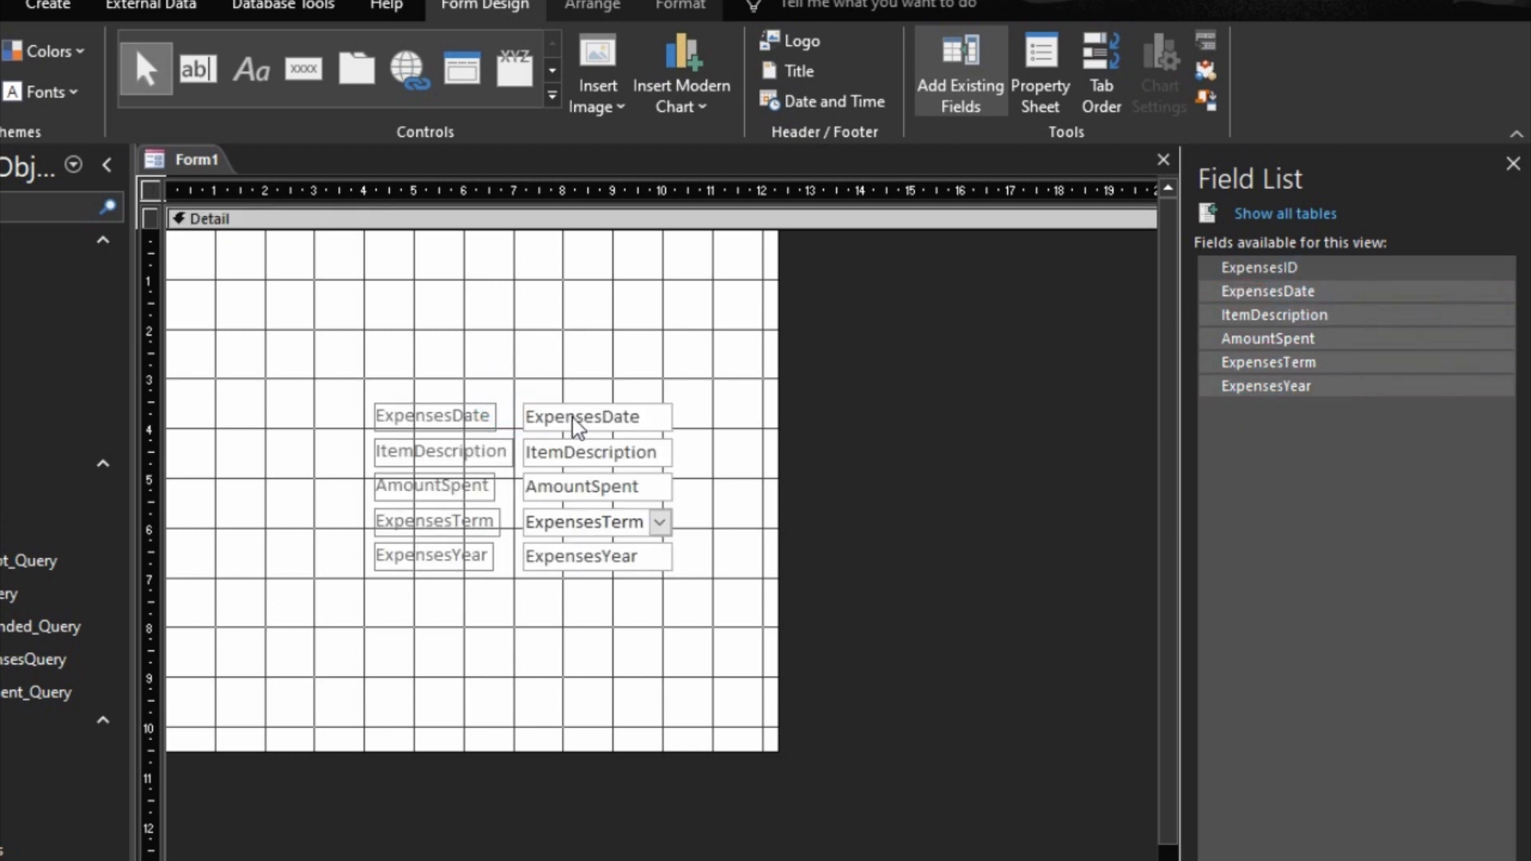
Step: Arrange the five expense fields in a tabular layout and shift it to start about 0.8 cm from the form's left edge
right_click(575, 407)
drag(562, 348, 479, 582)
right_click(595, 519)
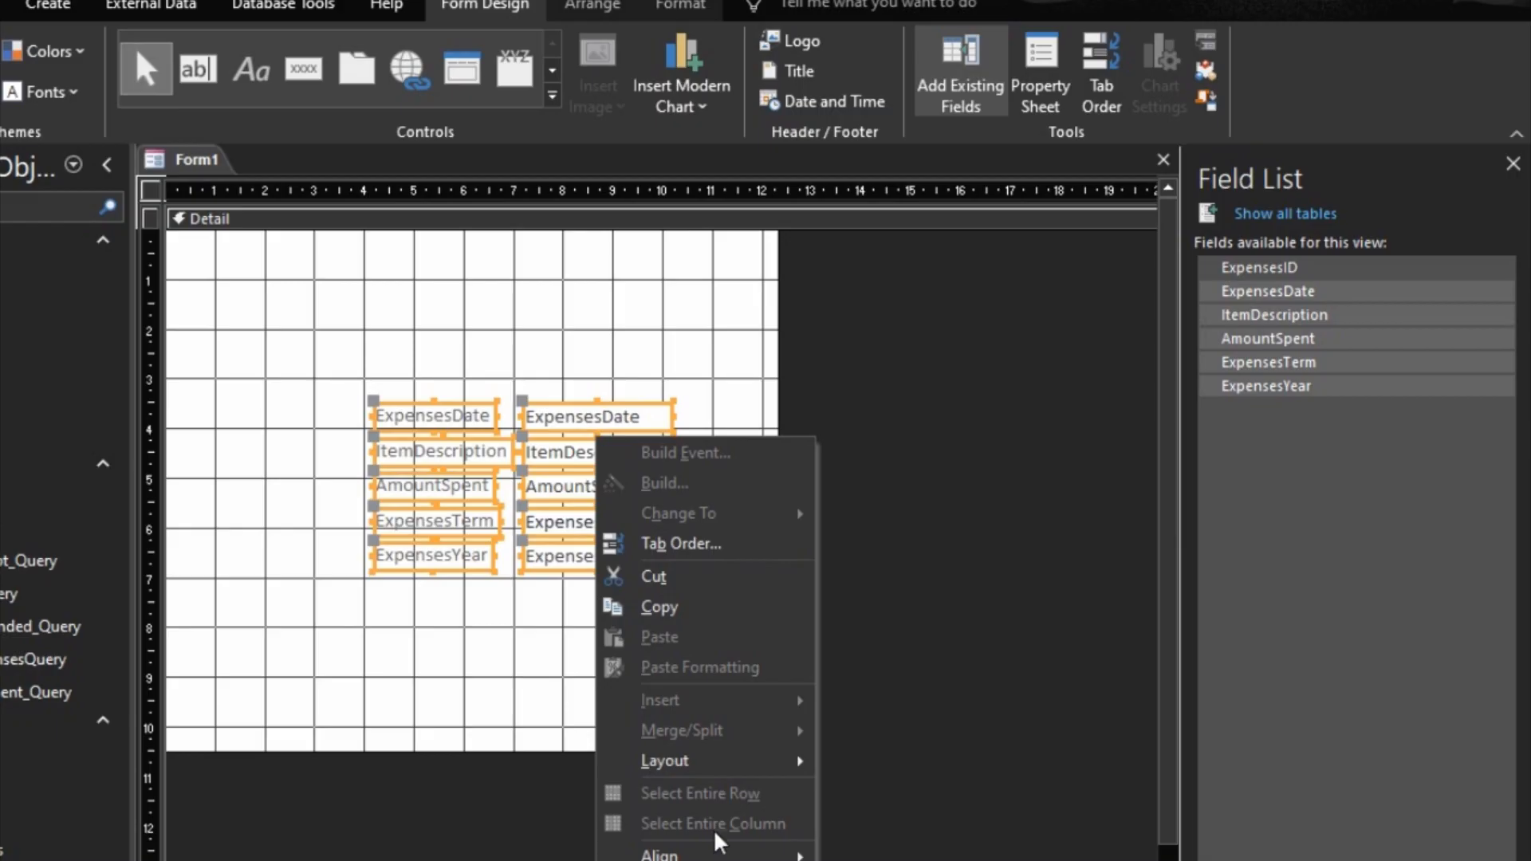
mouse_move(765, 761)
click(881, 761)
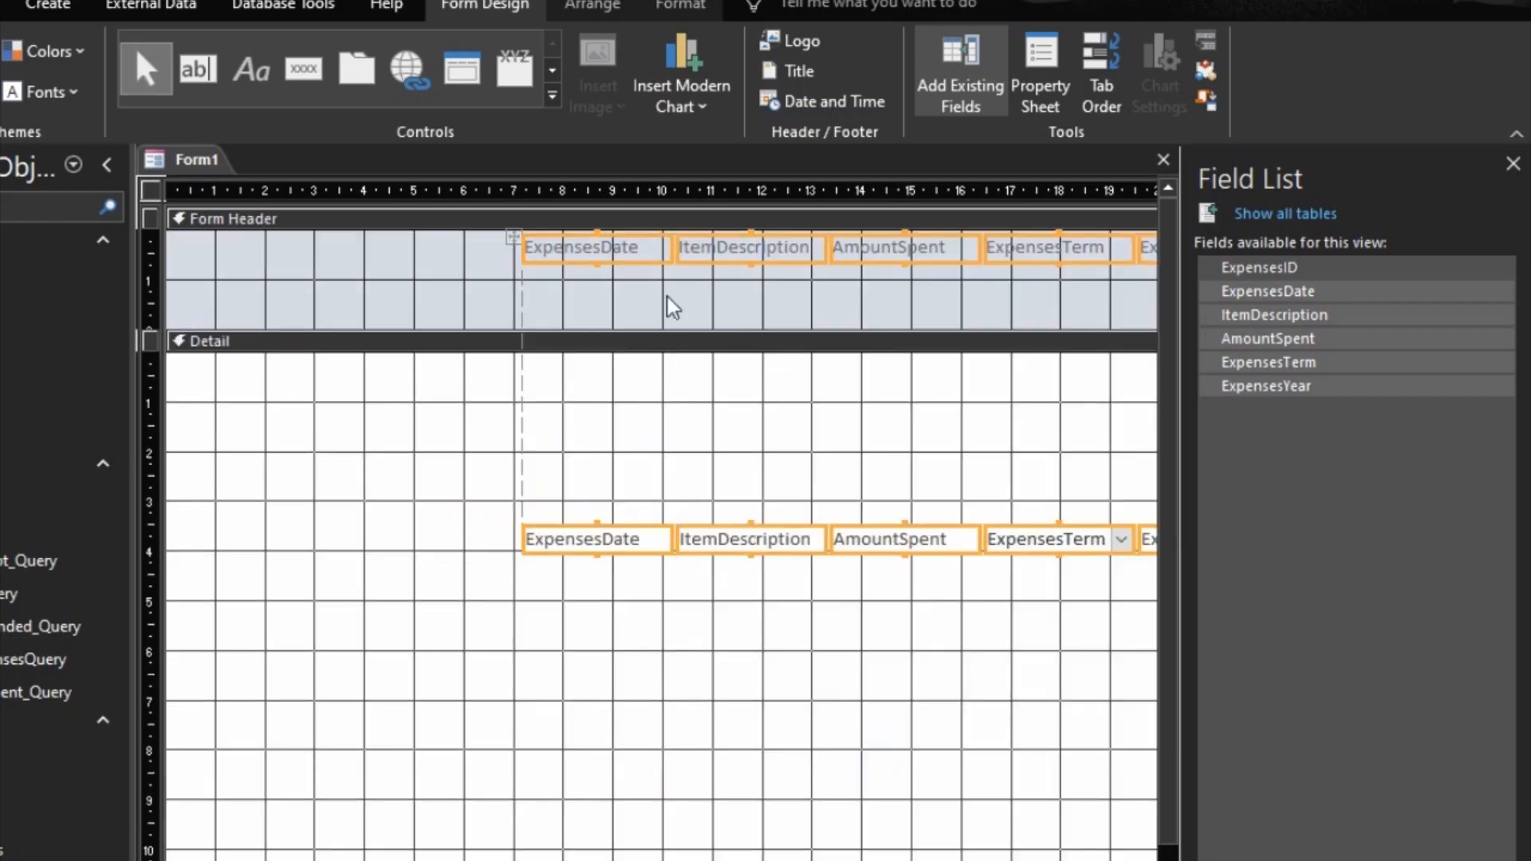
drag(598, 246, 300, 261)
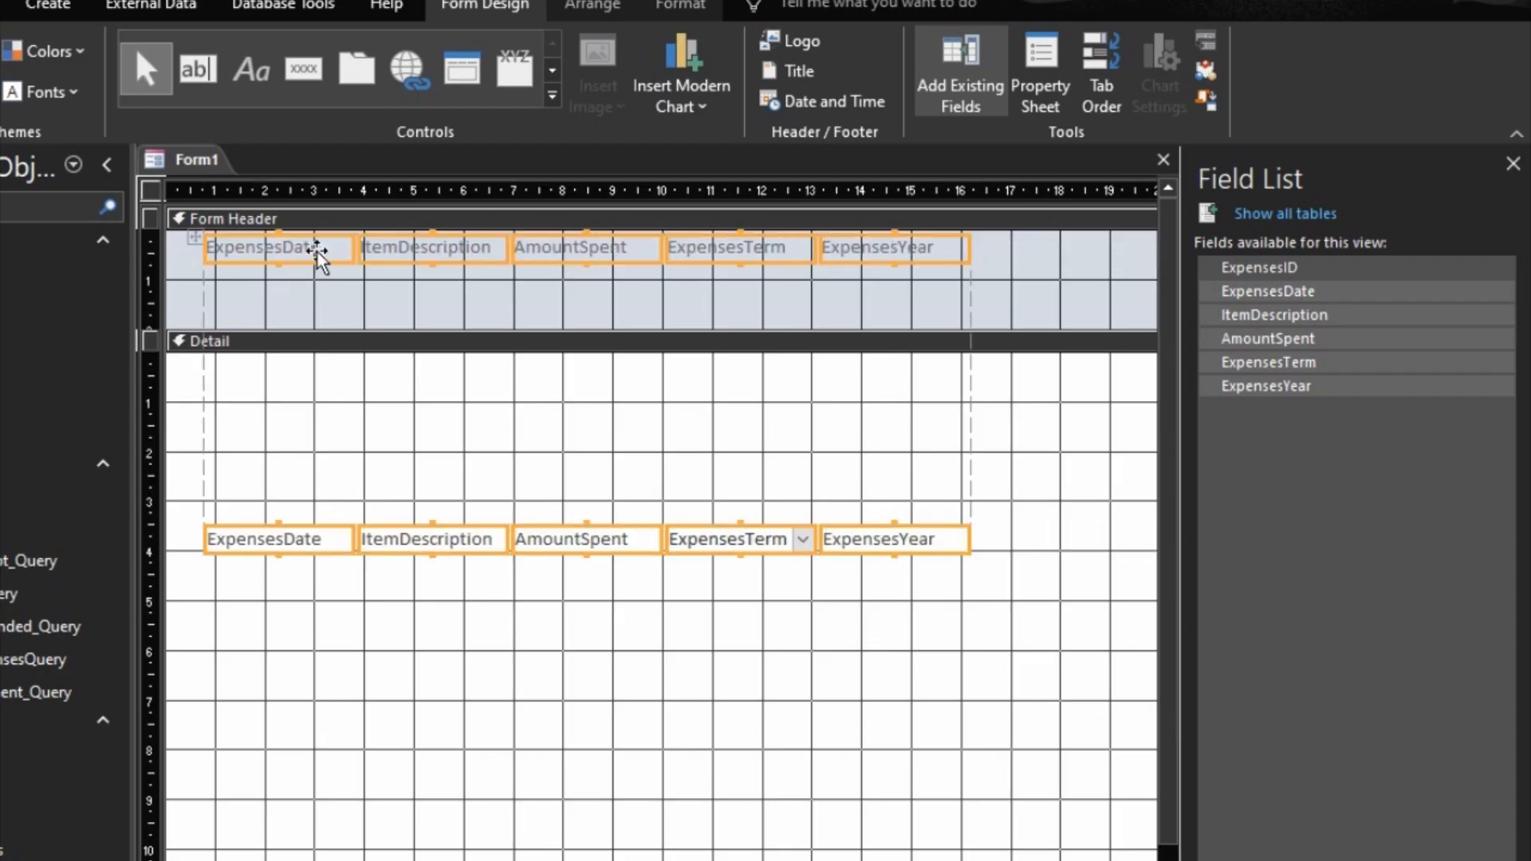
Step: Set the Top position of the ExpensesDate header label to 1.5 cm, lowering the whole row of labels
click(305, 253)
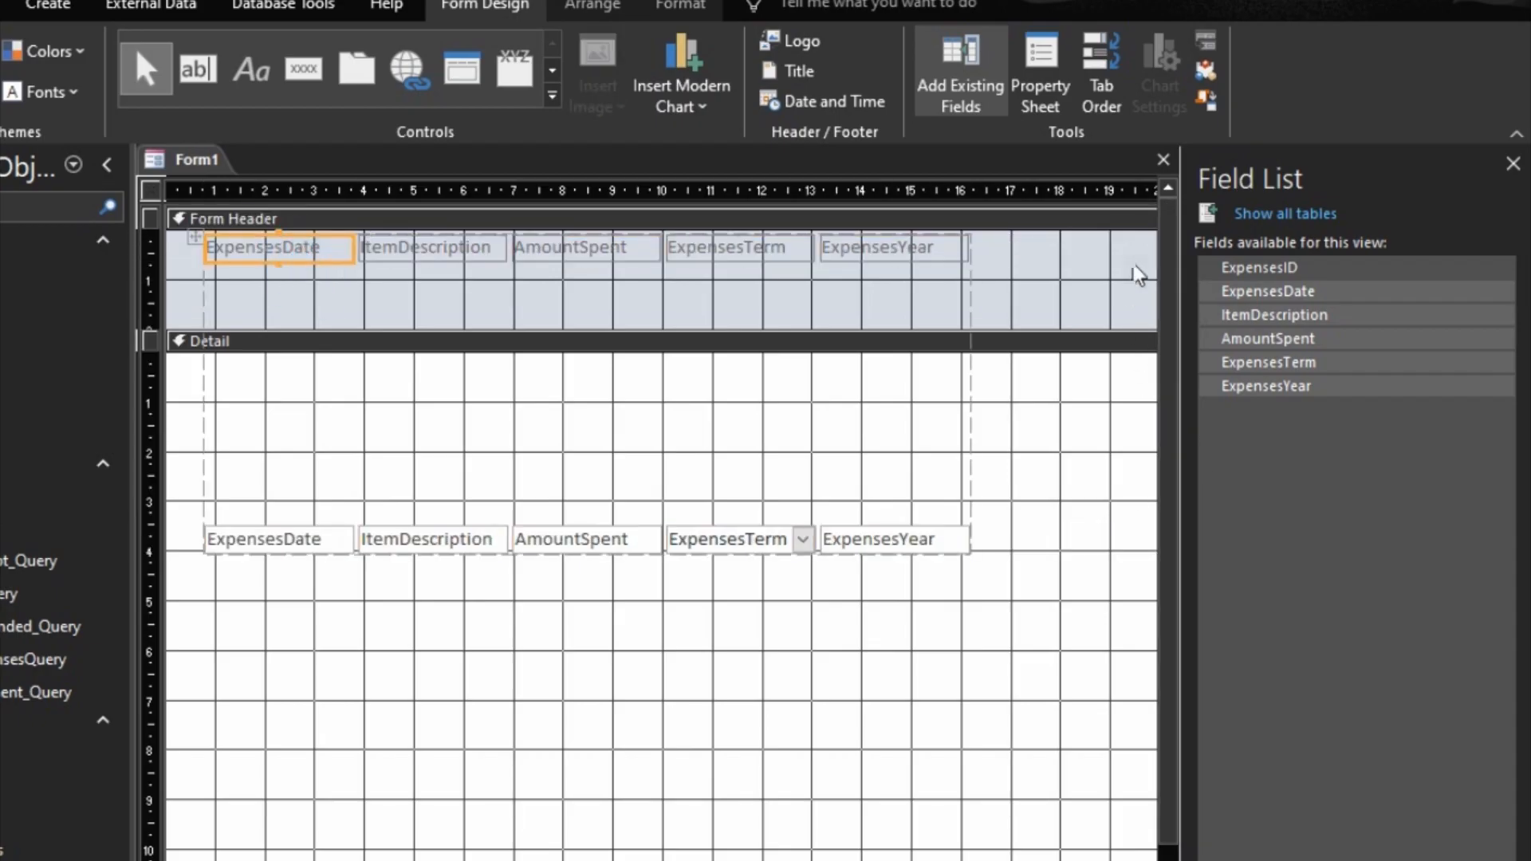
click(1040, 94)
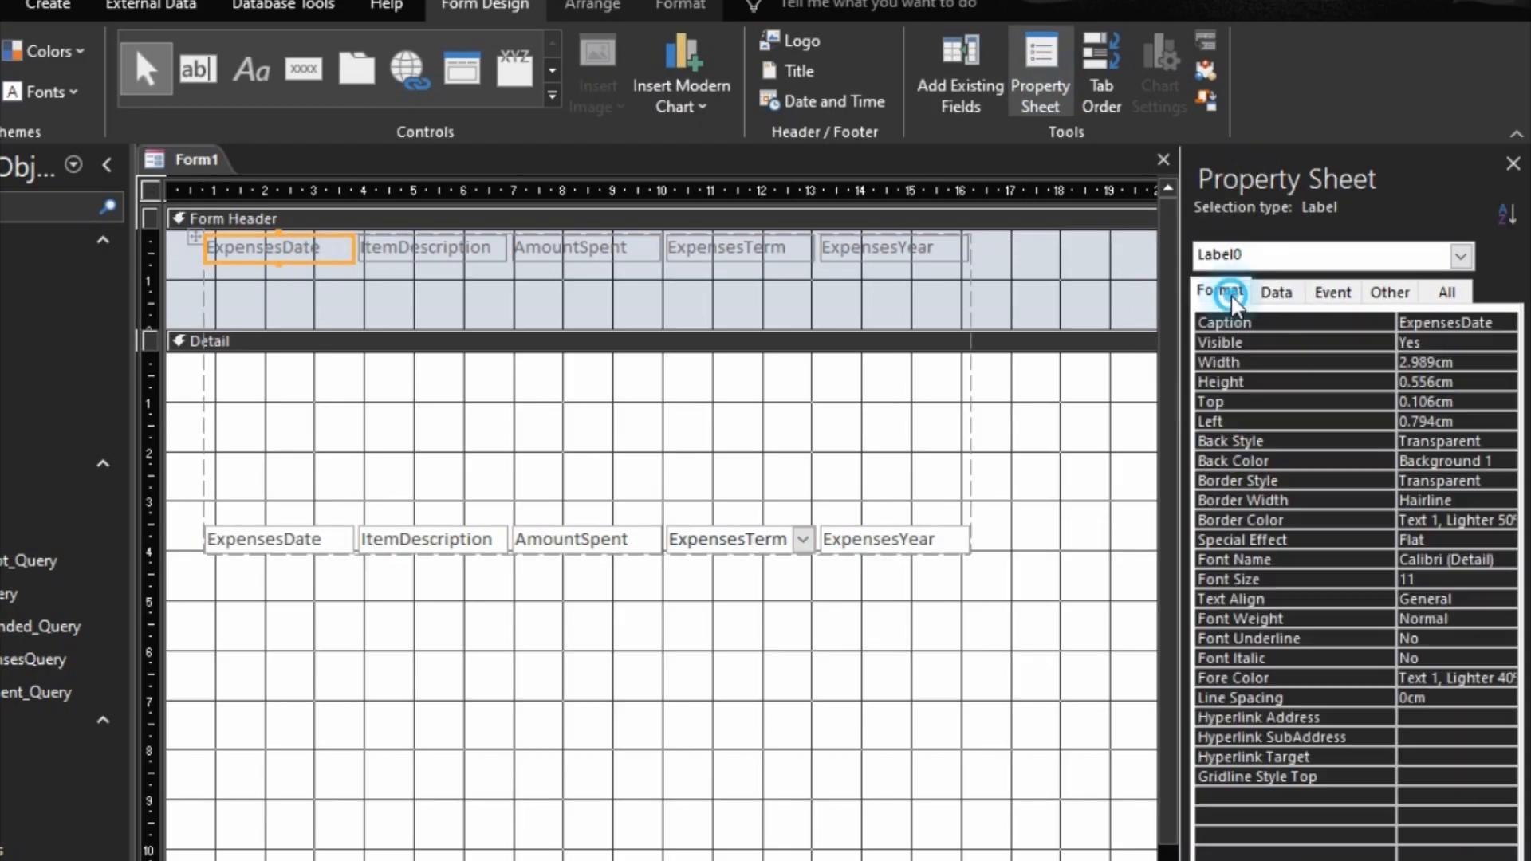
click(1286, 402)
text(15)
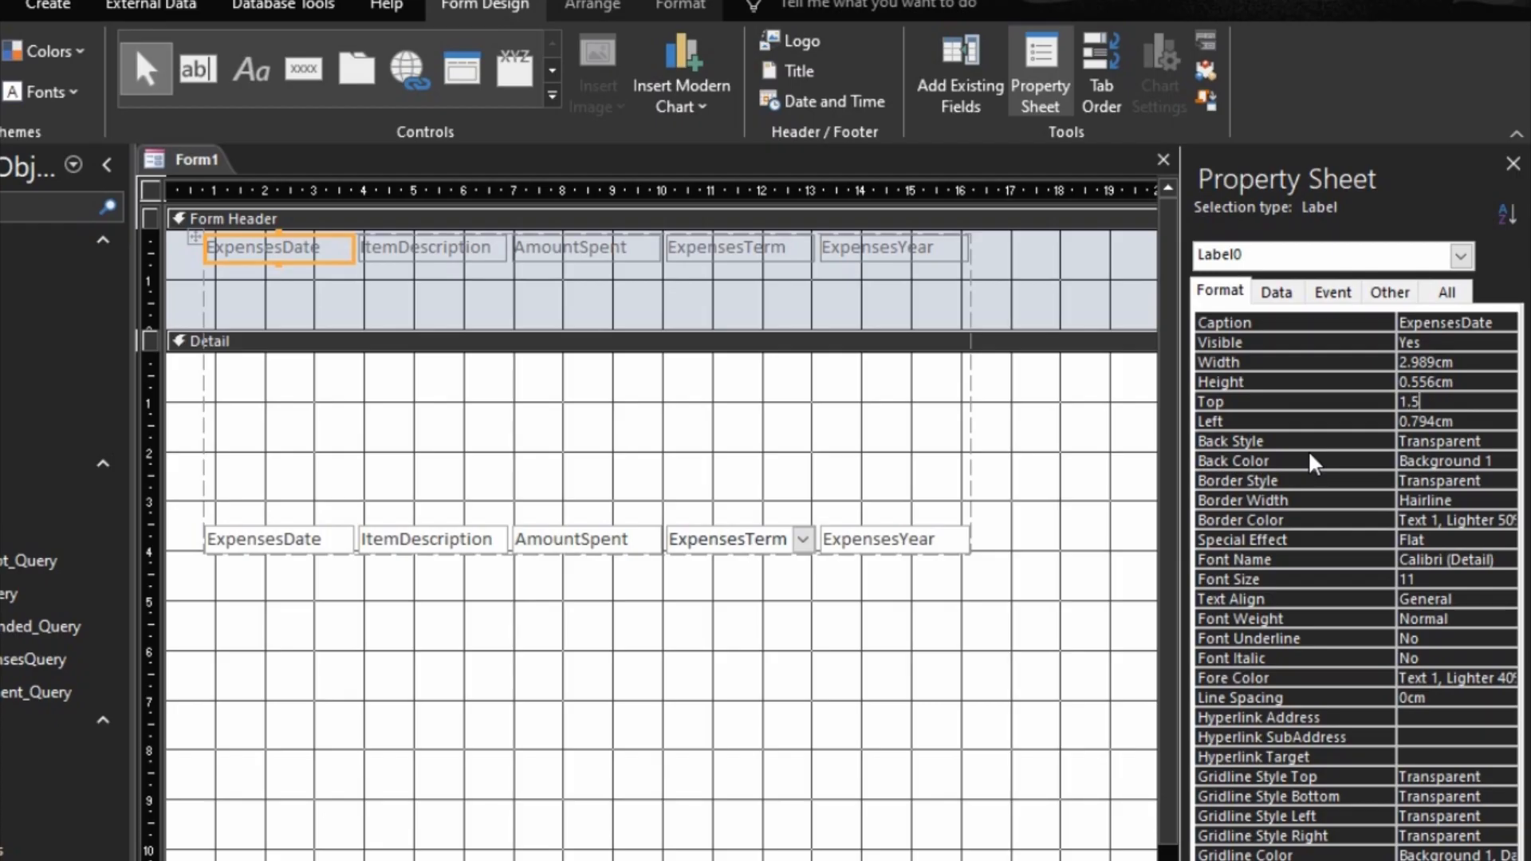
key(Return)
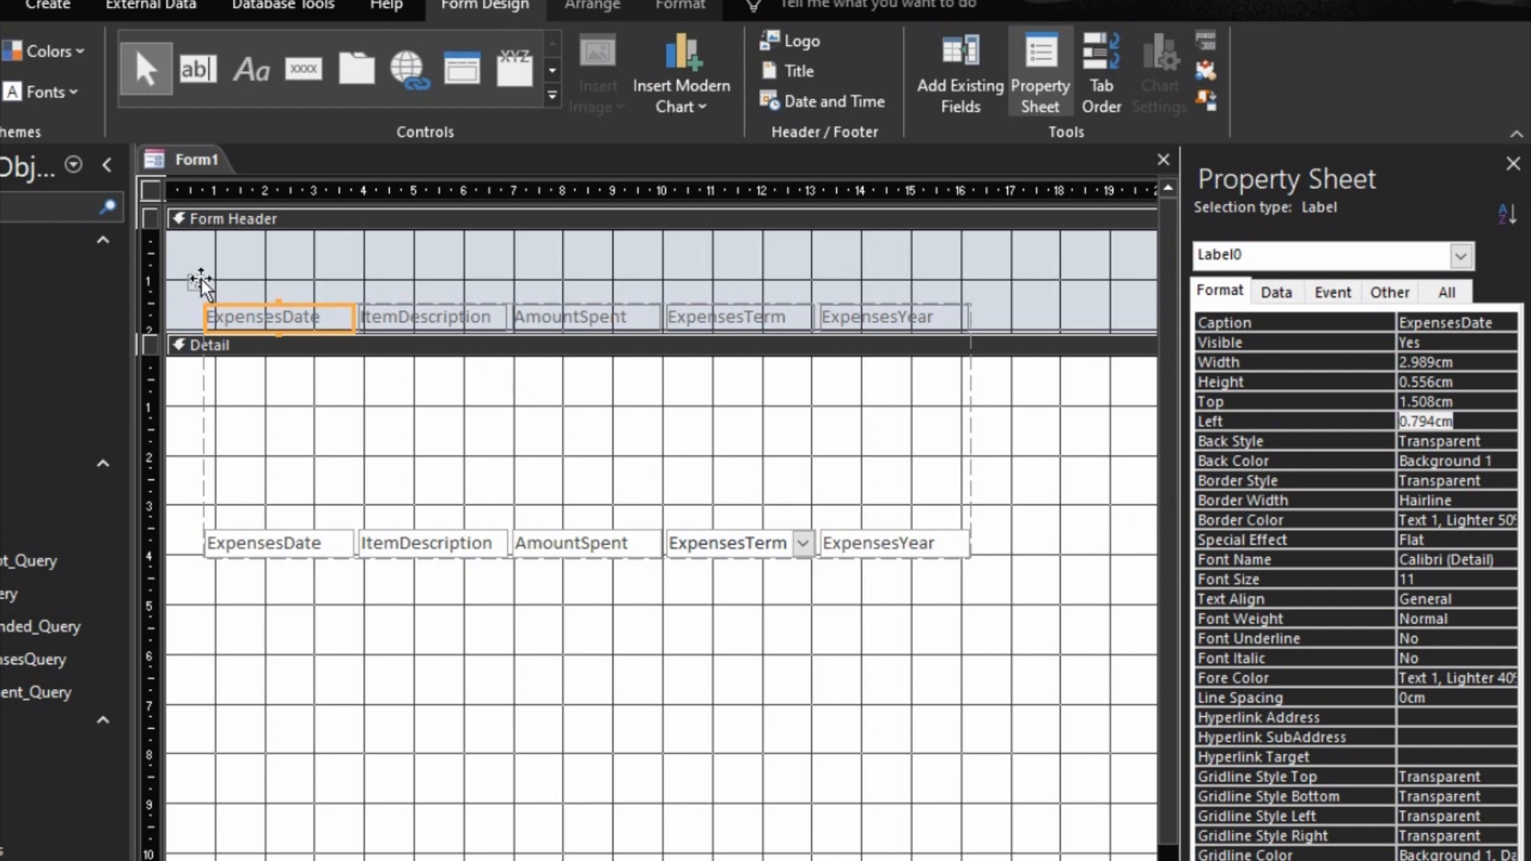
Step: Format all the form's labels and fields as 12-point text in the Text 1 colour
key(ctrl+a)
click(680, 4)
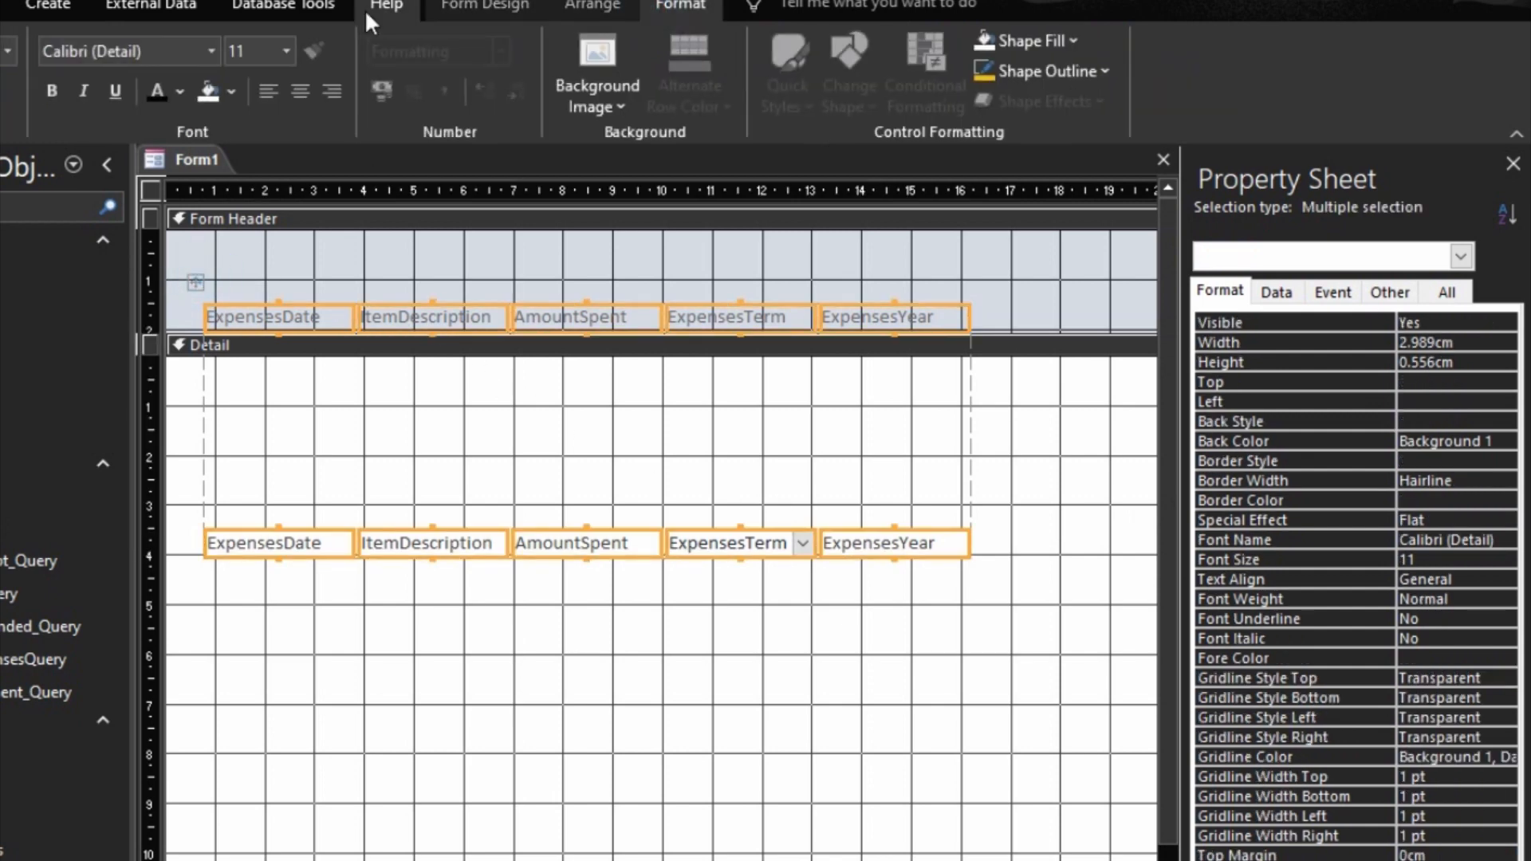
click(287, 51)
click(250, 182)
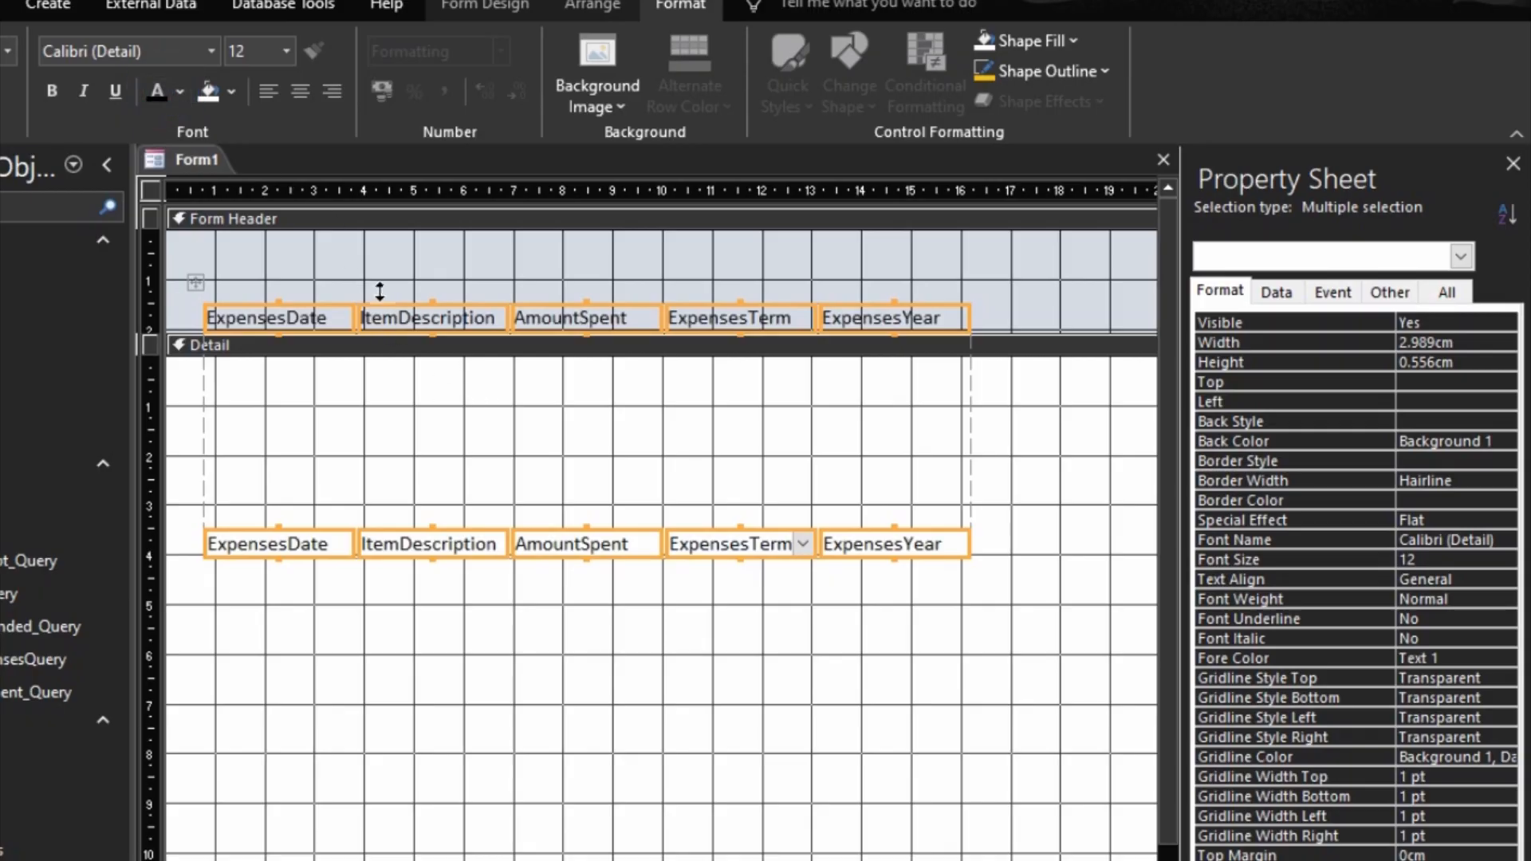
Step: Increase the control margins of the five fields in the Detail section and enlarge their height to fit the text
click(469, 484)
click(451, 544)
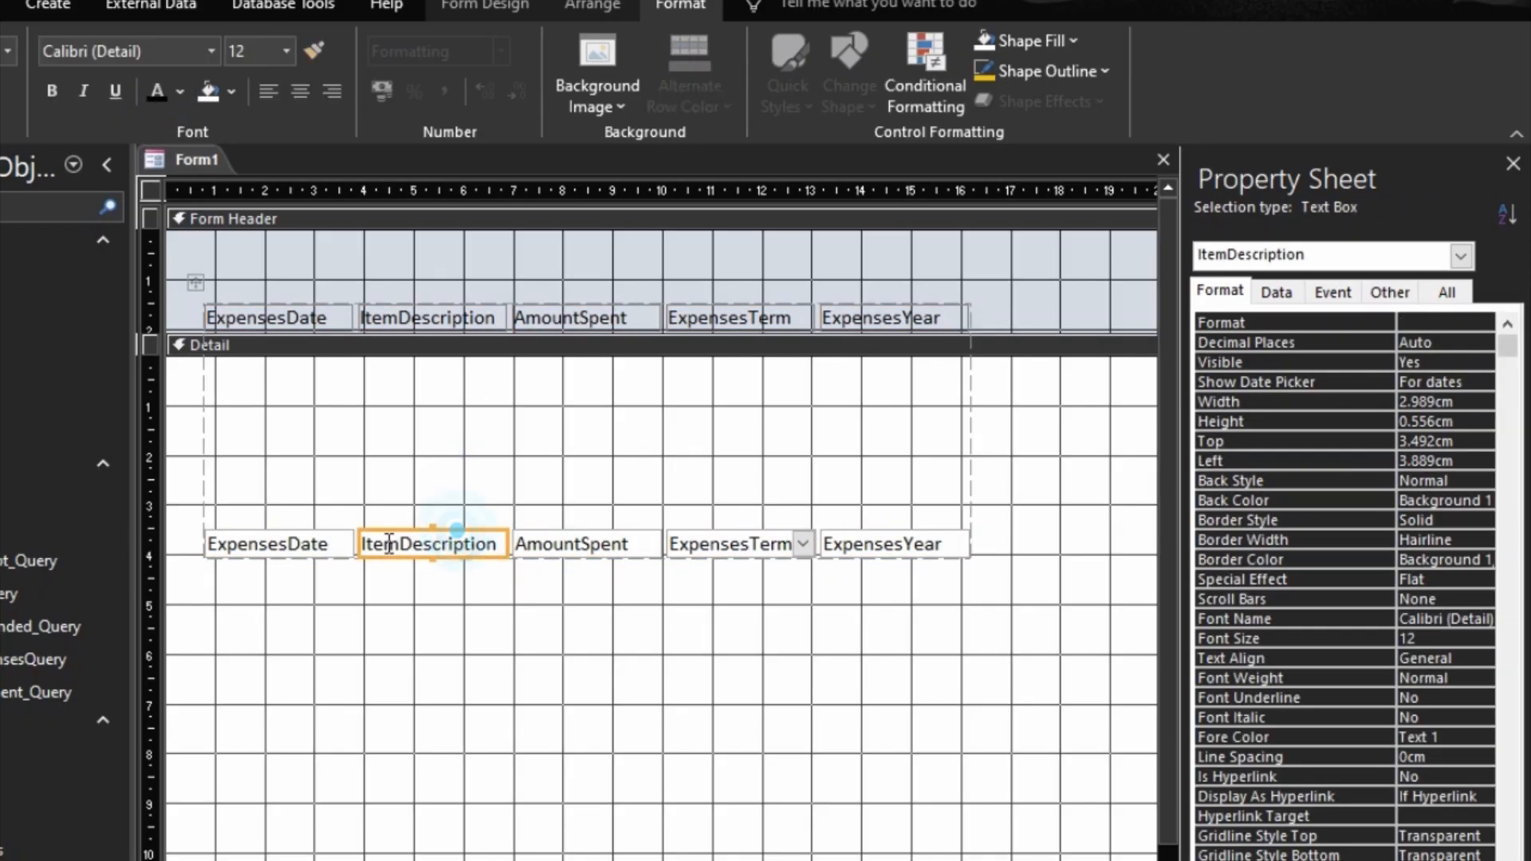
click(342, 542)
click(592, 7)
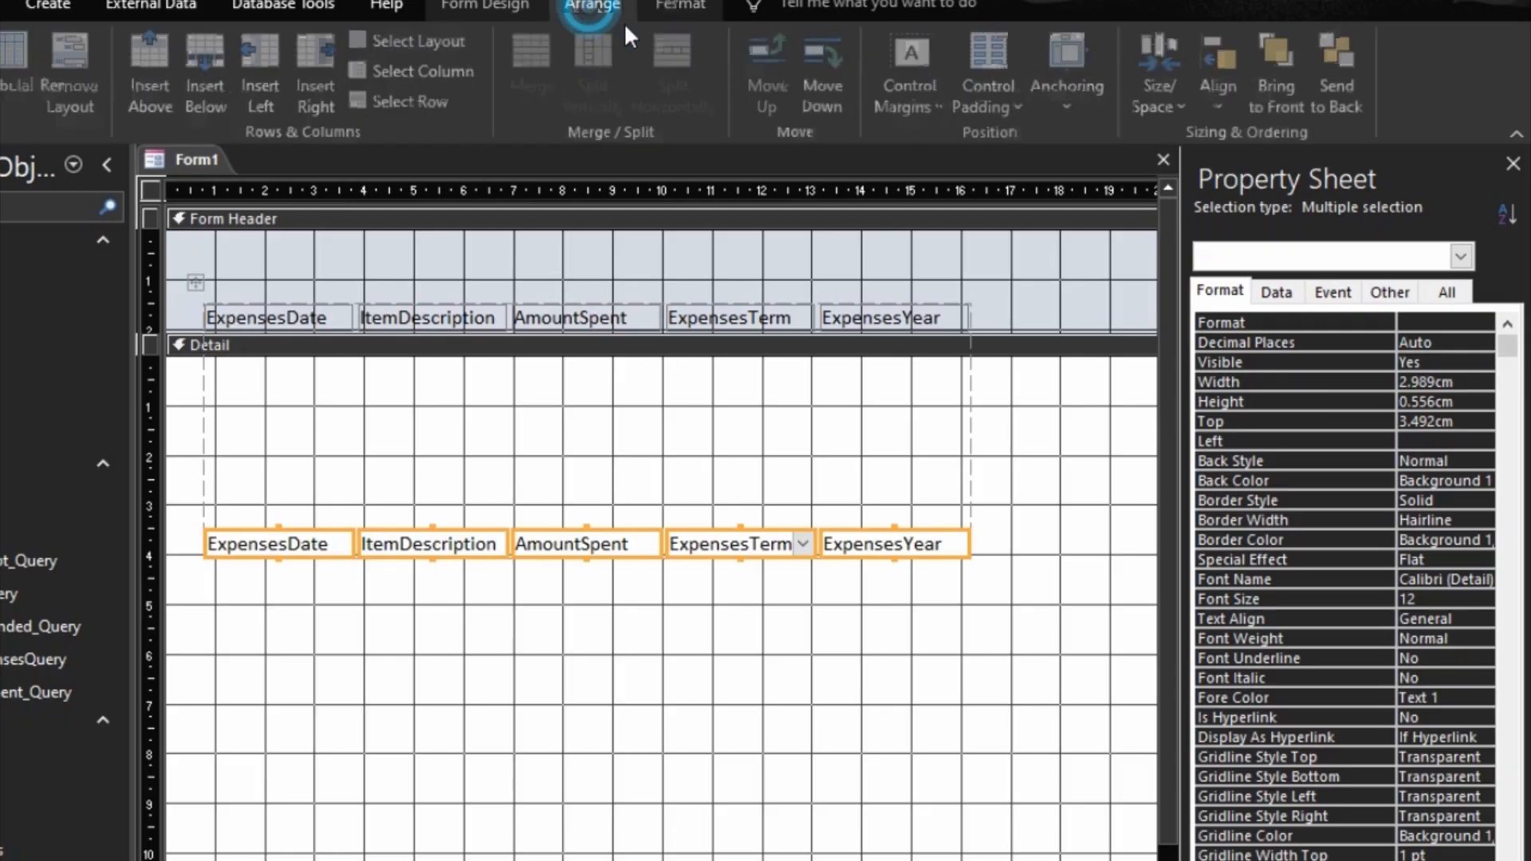
click(941, 116)
click(933, 256)
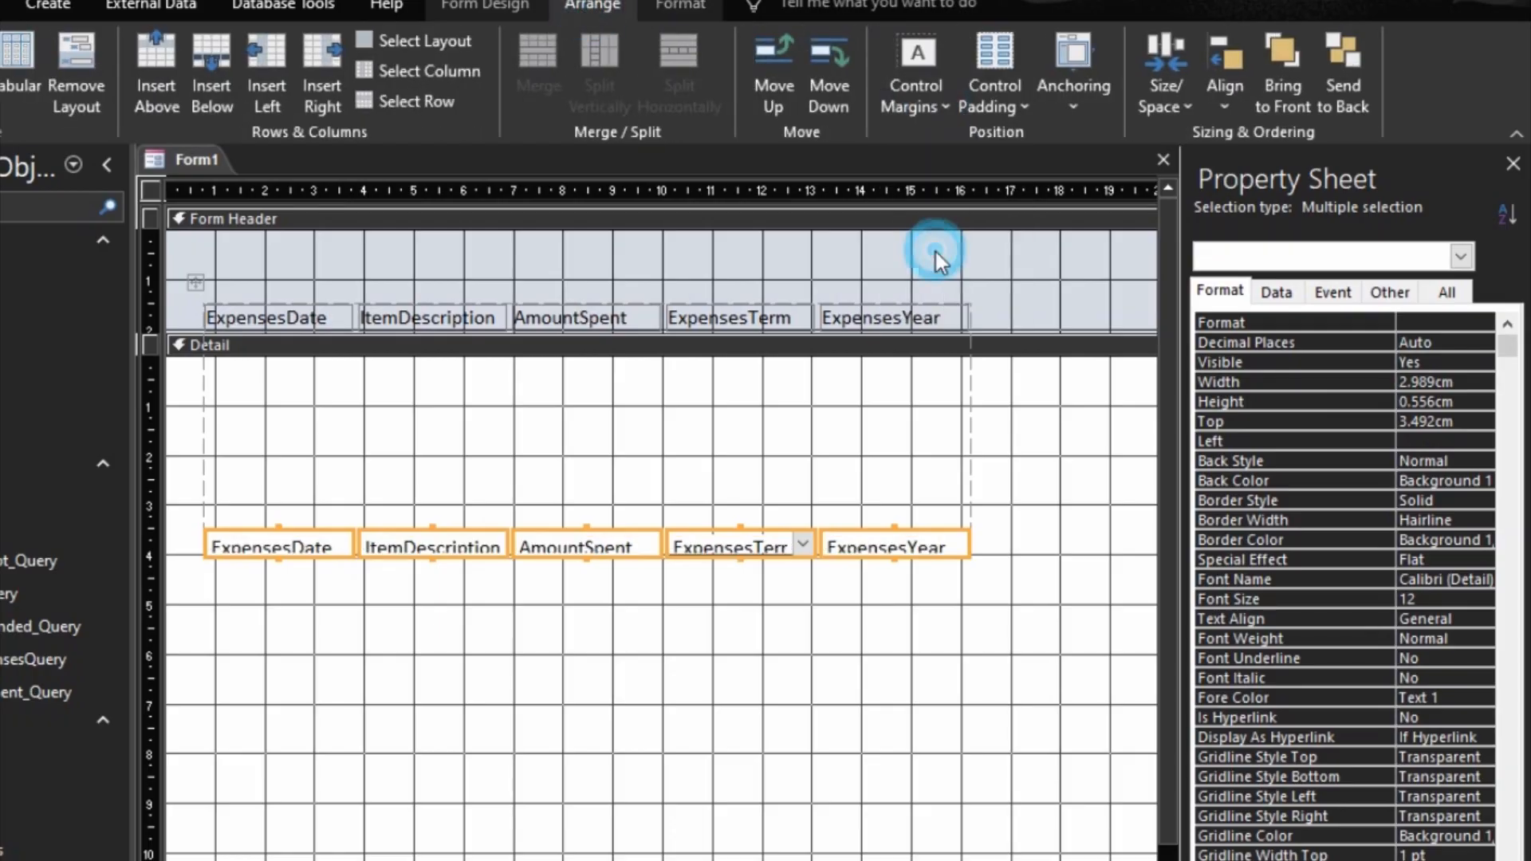
click(756, 552)
right_click(756, 551)
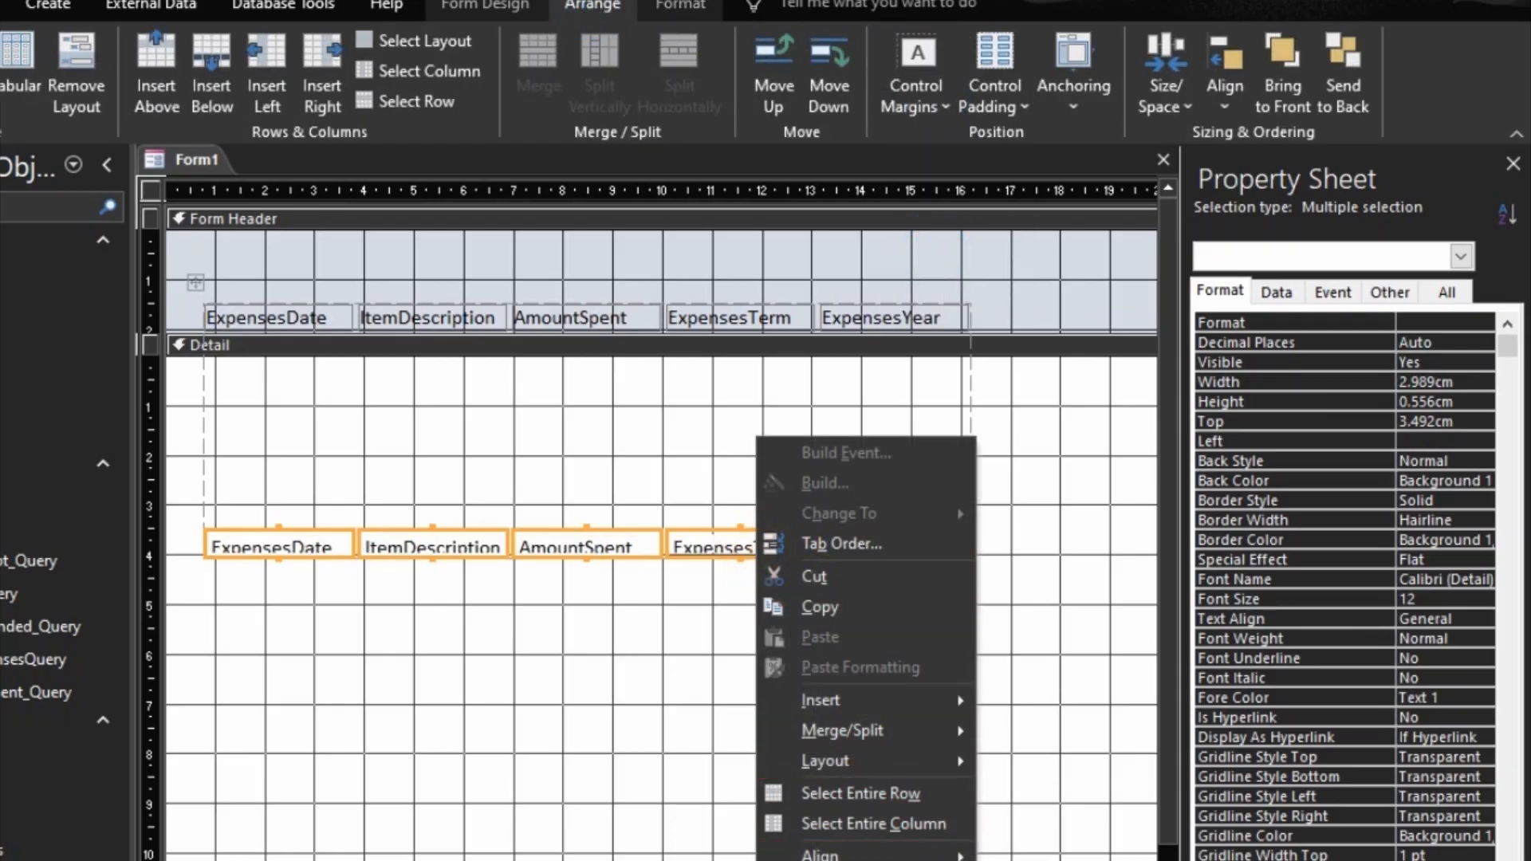
key(Escape)
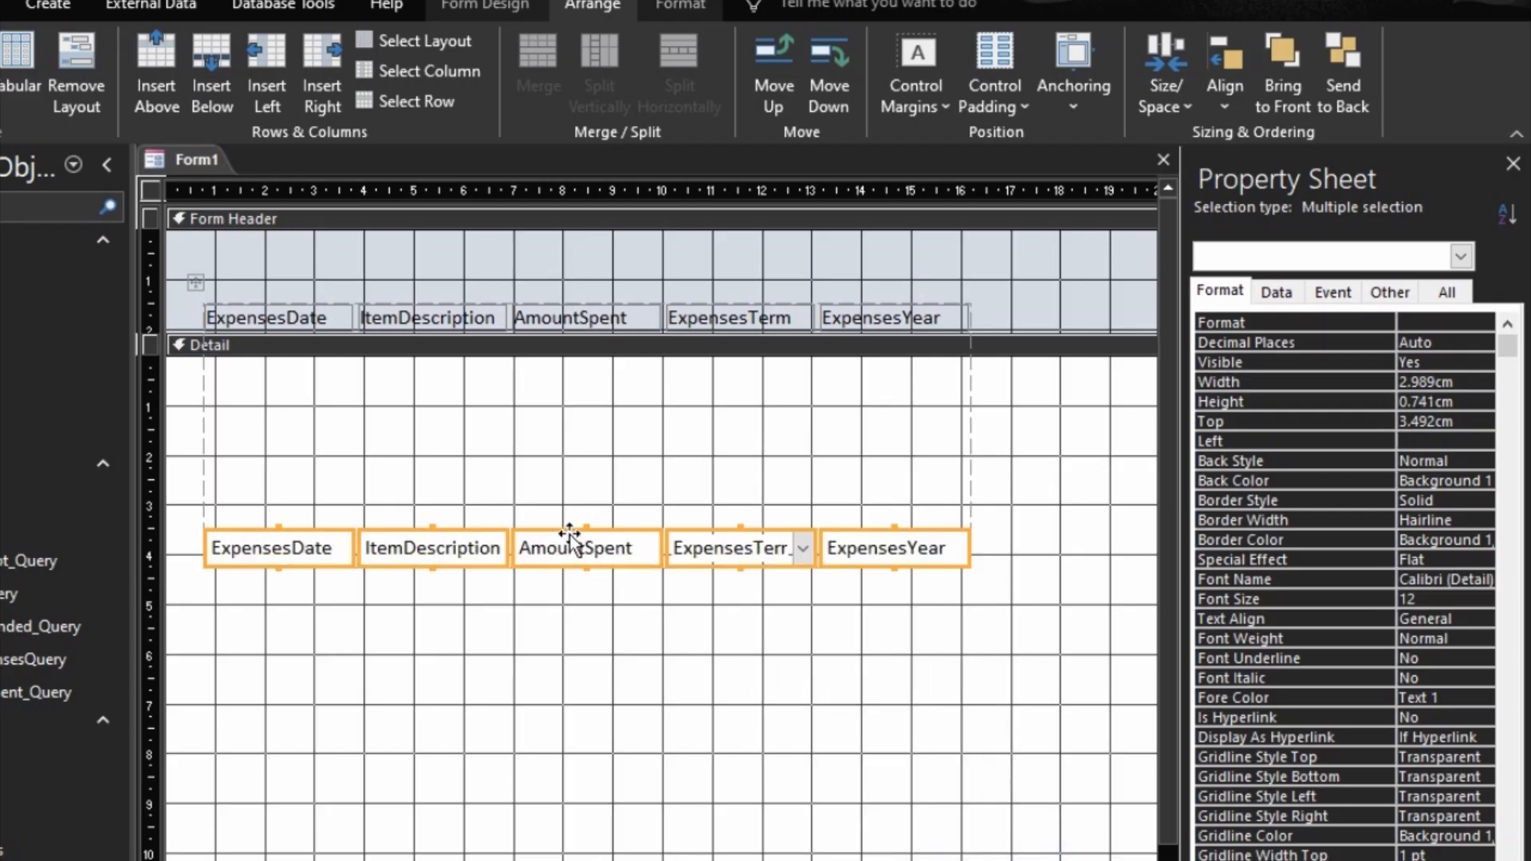
Step: Move the row of fields to the top of the Detail section, just below the header labels
drag(571, 547, 558, 370)
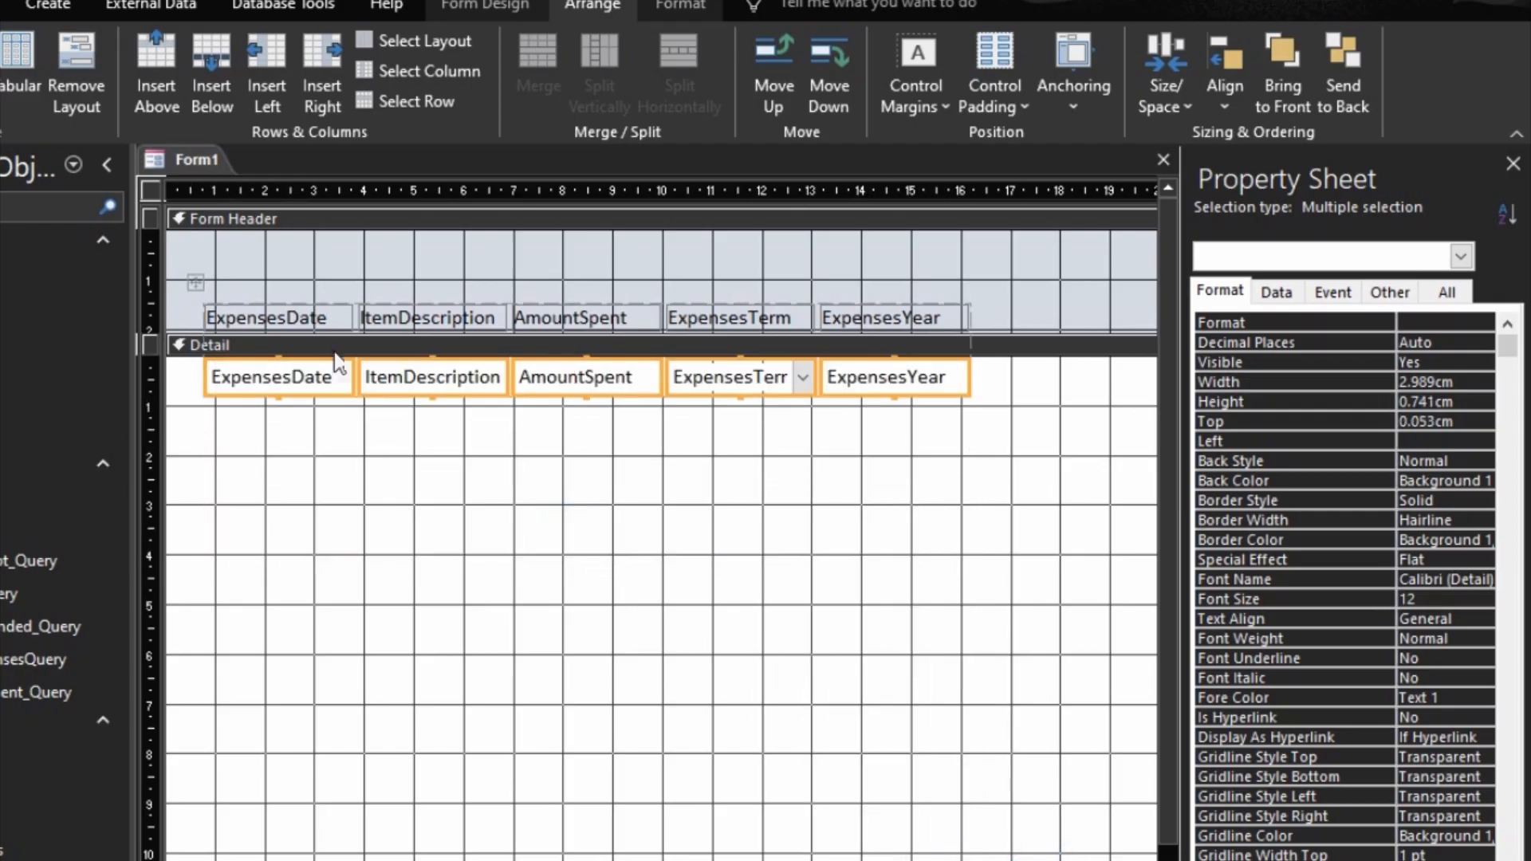
click(304, 456)
click(265, 323)
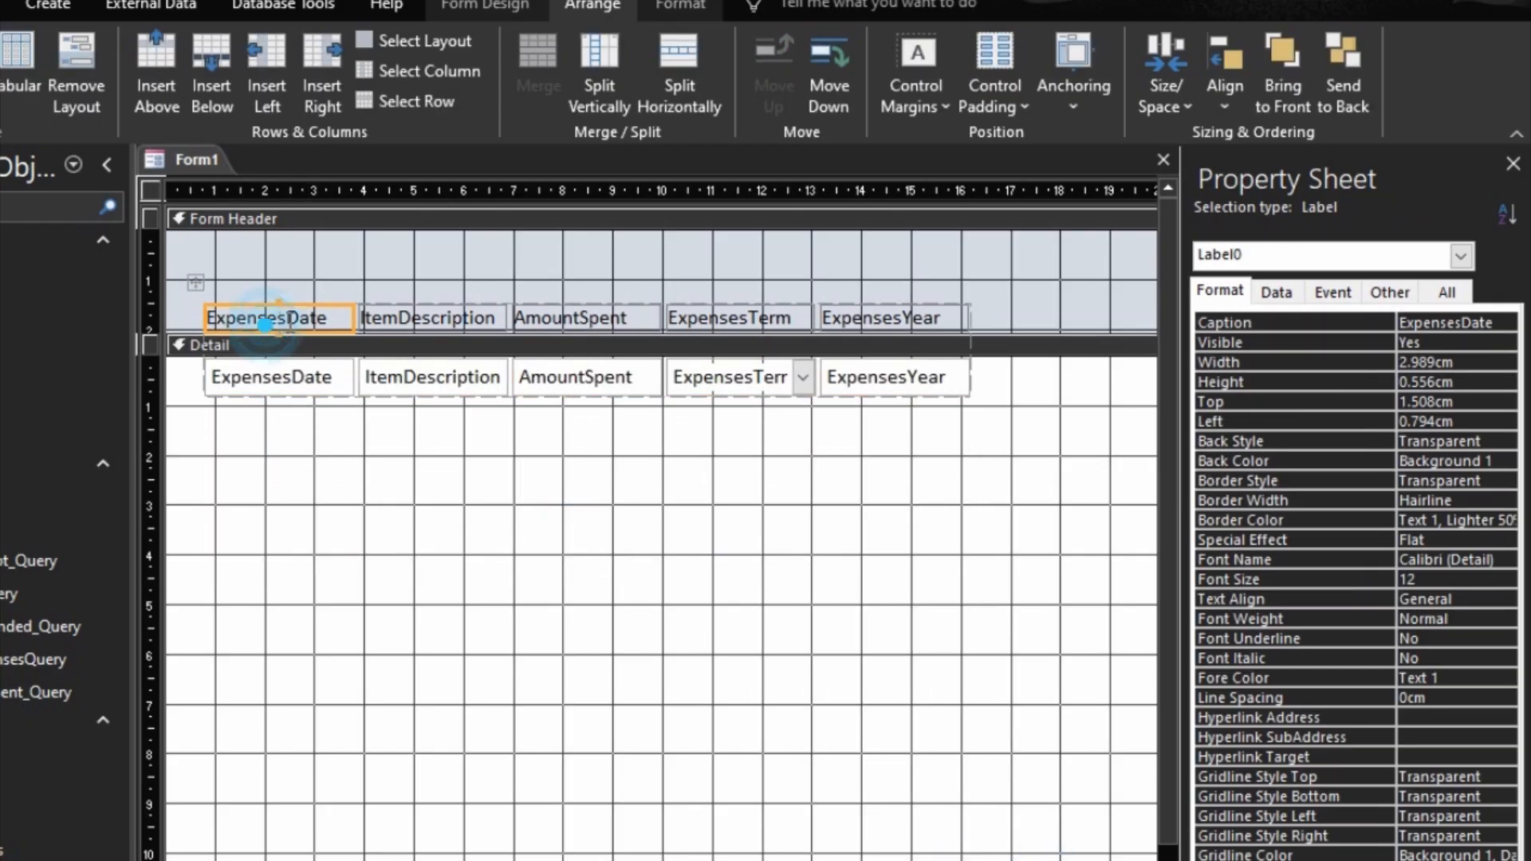
Step: Reword the captions of the first three header labels as Date, Item Description and Amount Spent
key(BackSpace)
key(BackSpace)
key(BackSpace)
key(BackSpace)
key(BackSpace)
key(BackSpace)
key(BackSpace)
key(BackSpace)
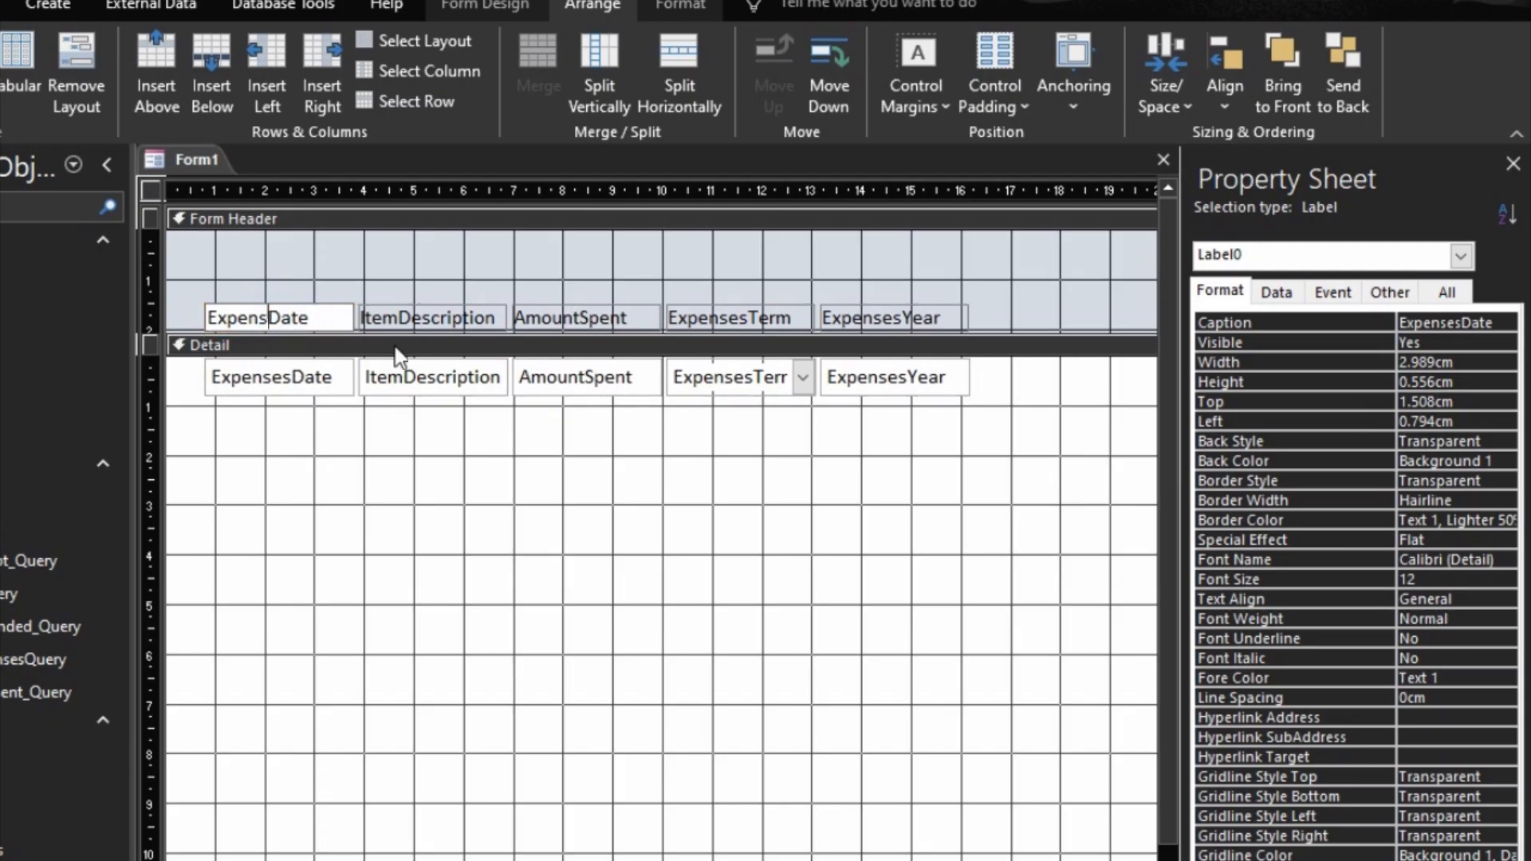
click(410, 322)
click(405, 319)
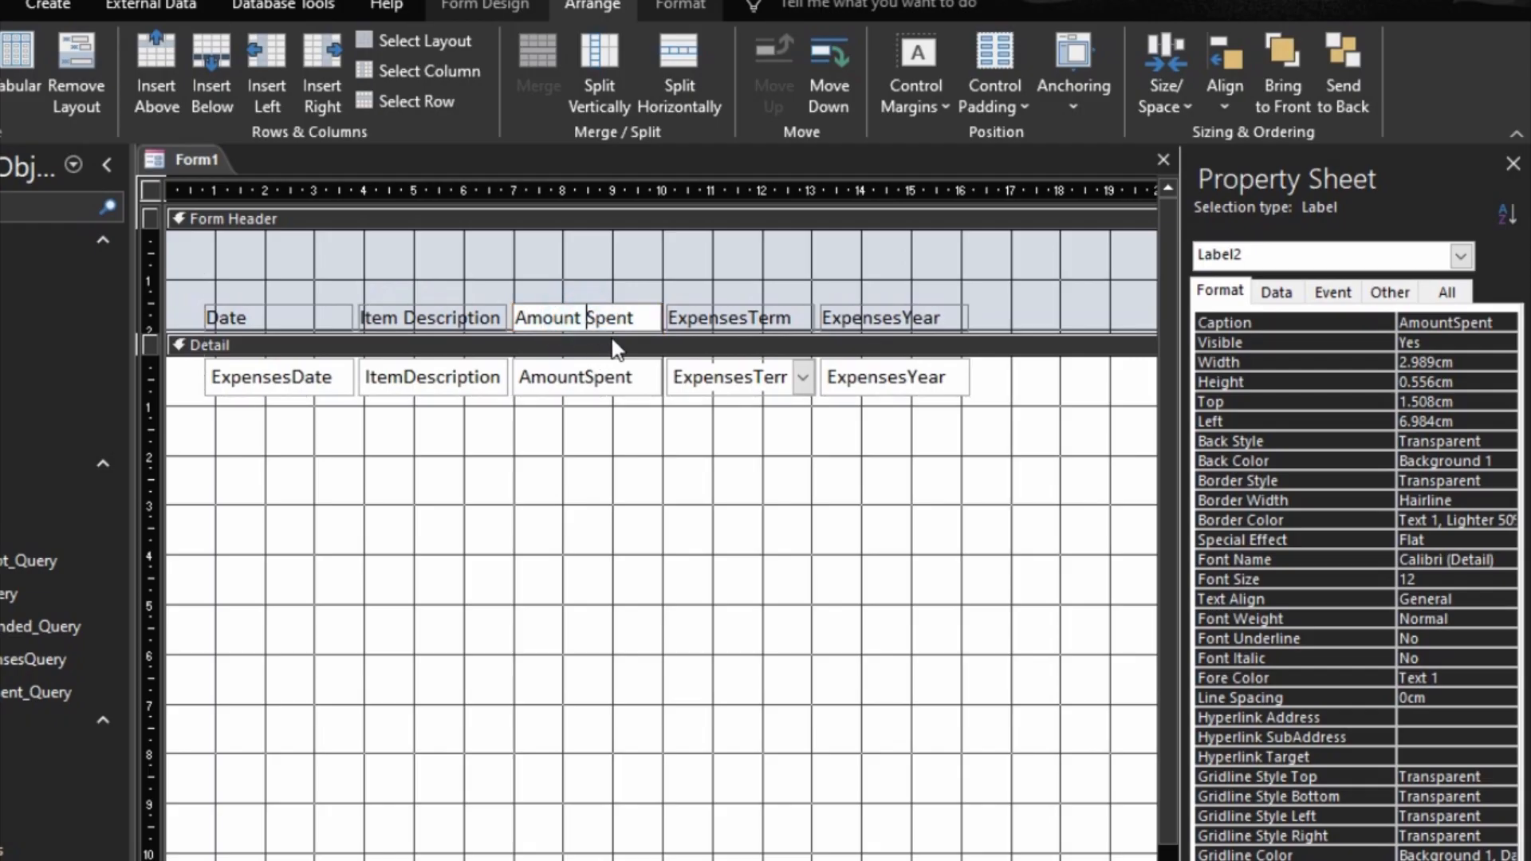
Step: Shorten the captions of the ExpensesTerm and ExpensesYear header labels to Term and Year
click(741, 319)
click(751, 319)
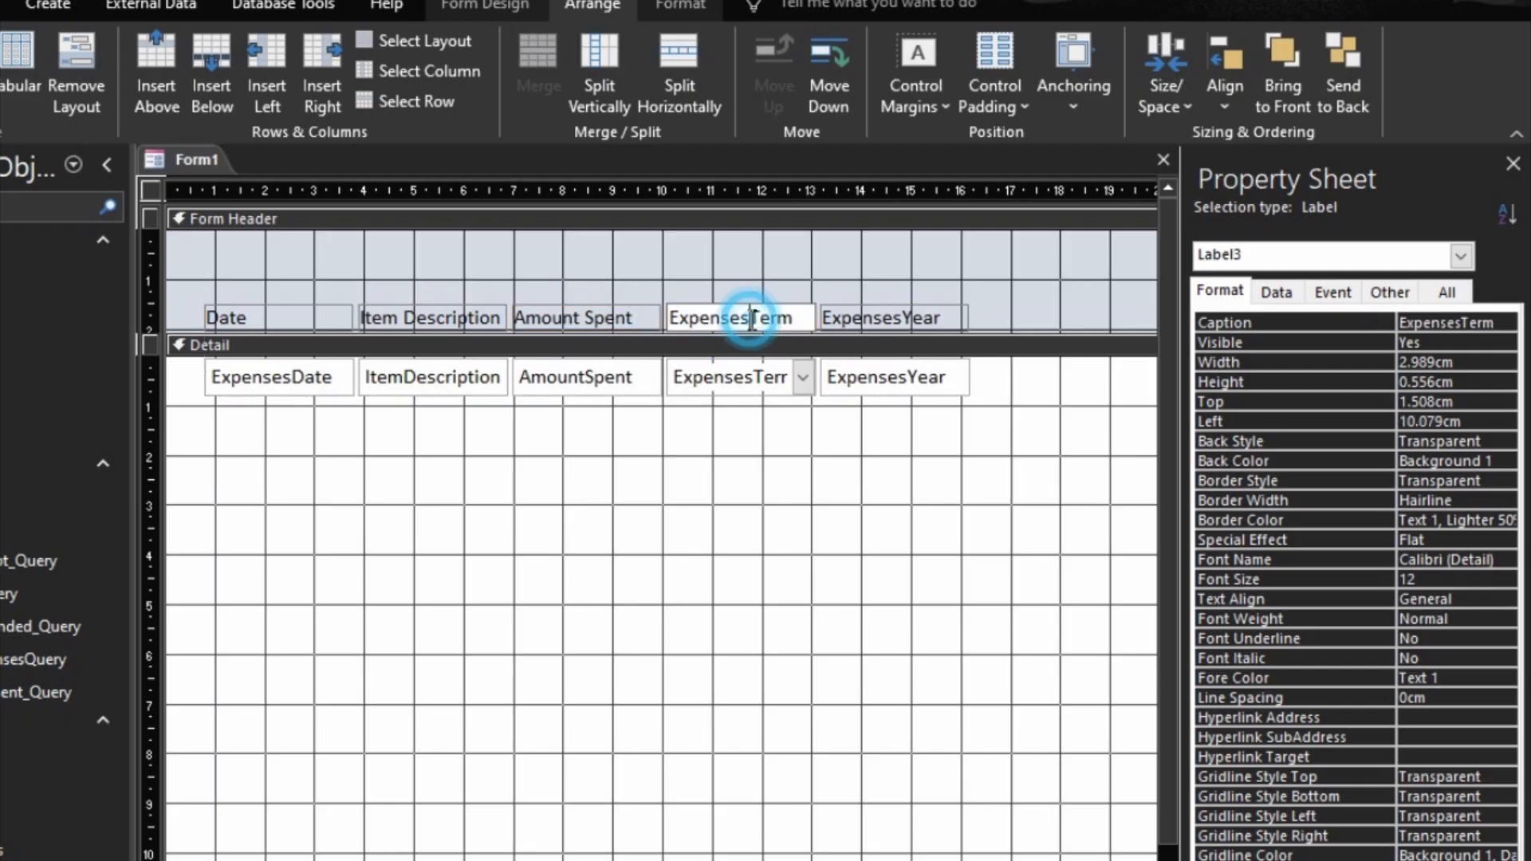
key(BackSpace)
key(BackSpace)
key(BackSpace)
key(BackSpace)
key(BackSpace)
key(BackSpace)
key(BackSpace)
key(BackSpace)
click(889, 316)
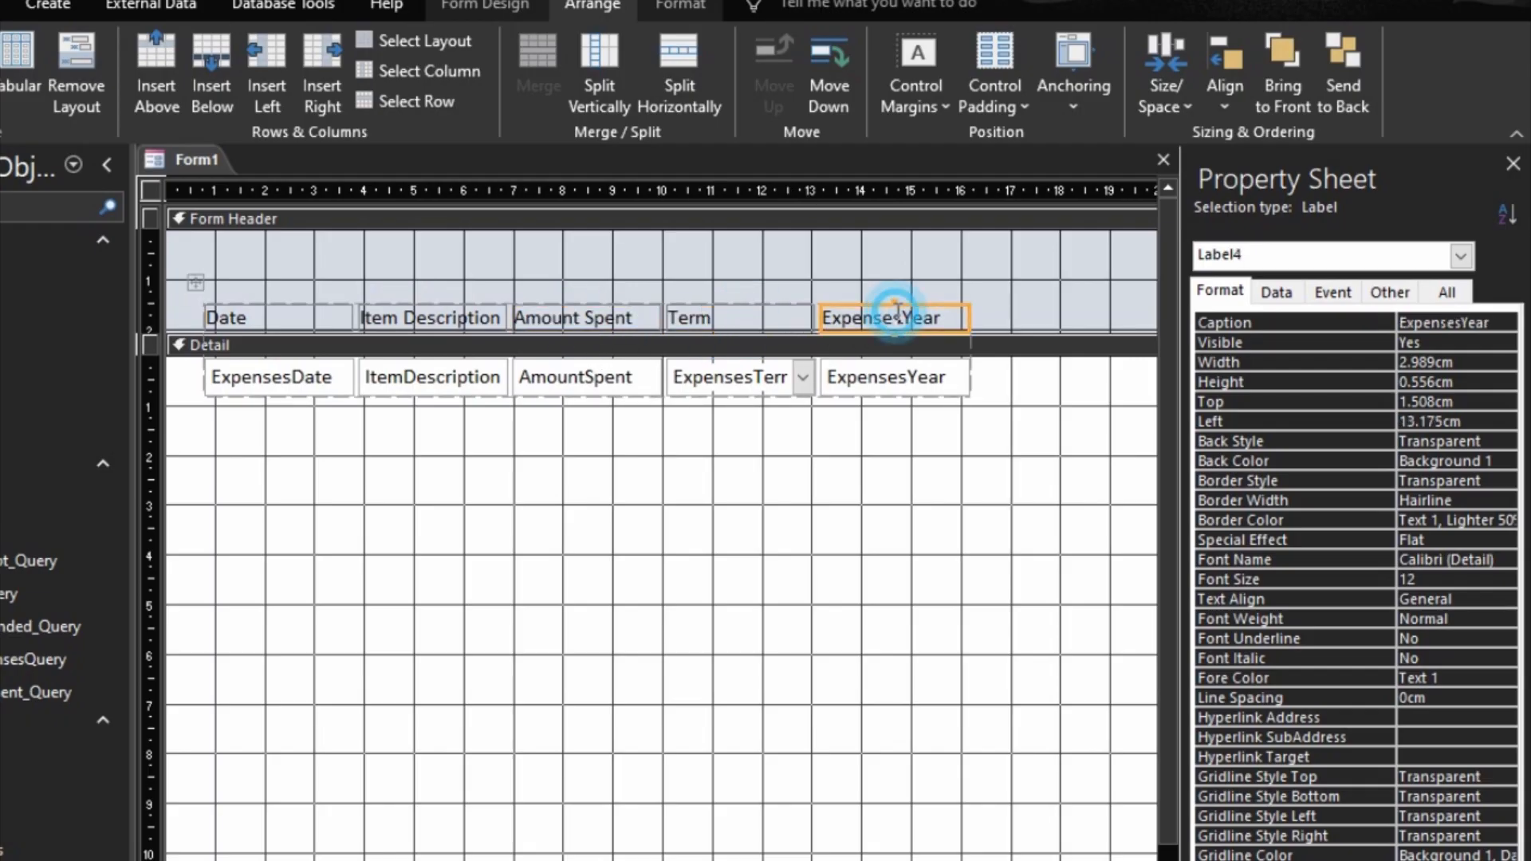
click(894, 329)
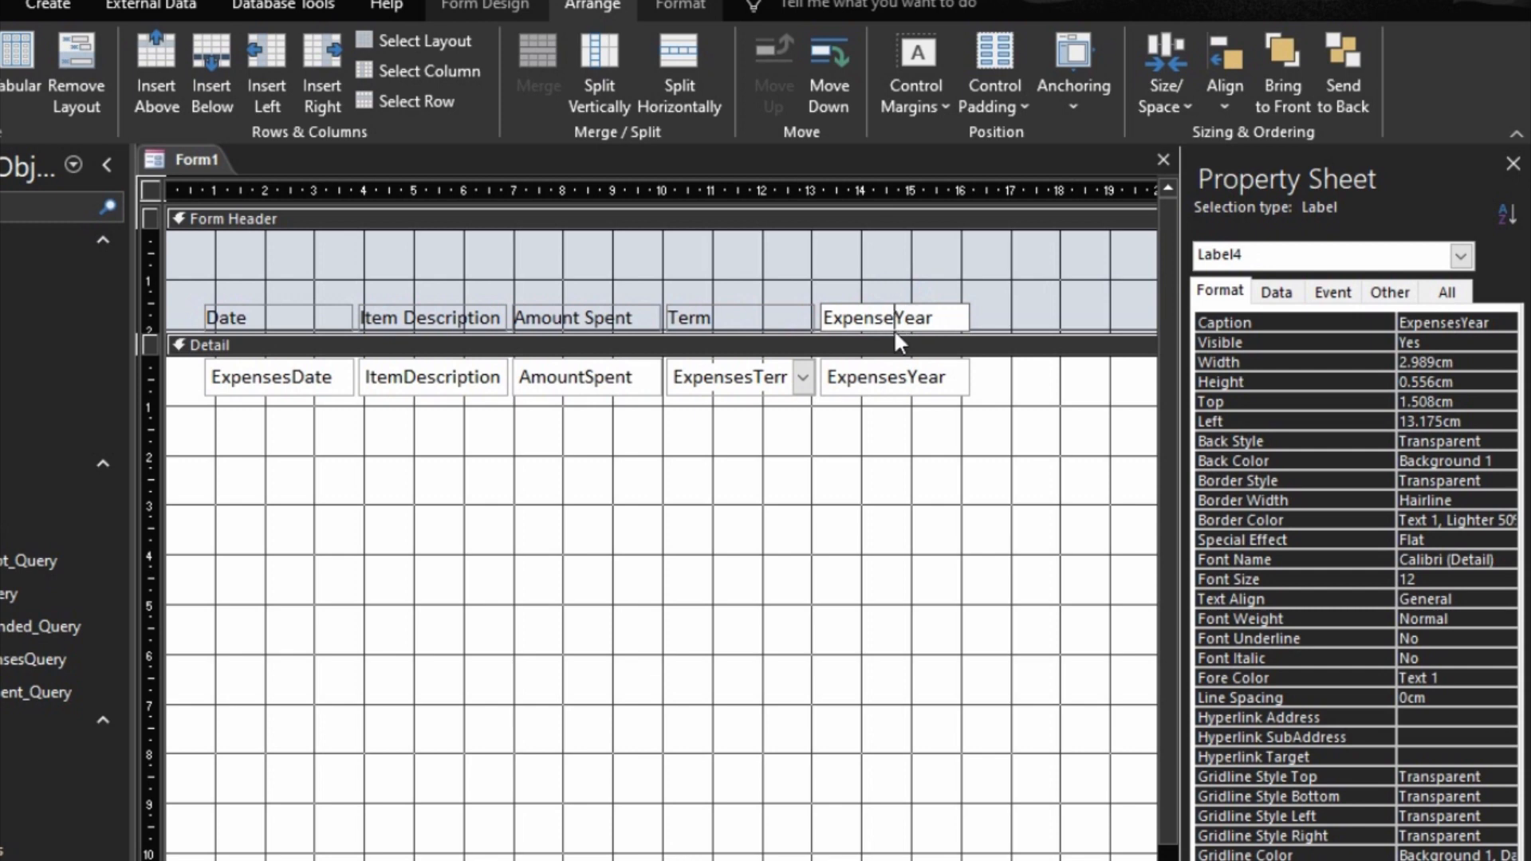
key(BackSpace)
key(BackSpace)
key(BackSpace)
key(BackSpace)
key(BackSpace)
key(BackSpace)
key(BackSpace)
key(BackSpace)
click(786, 534)
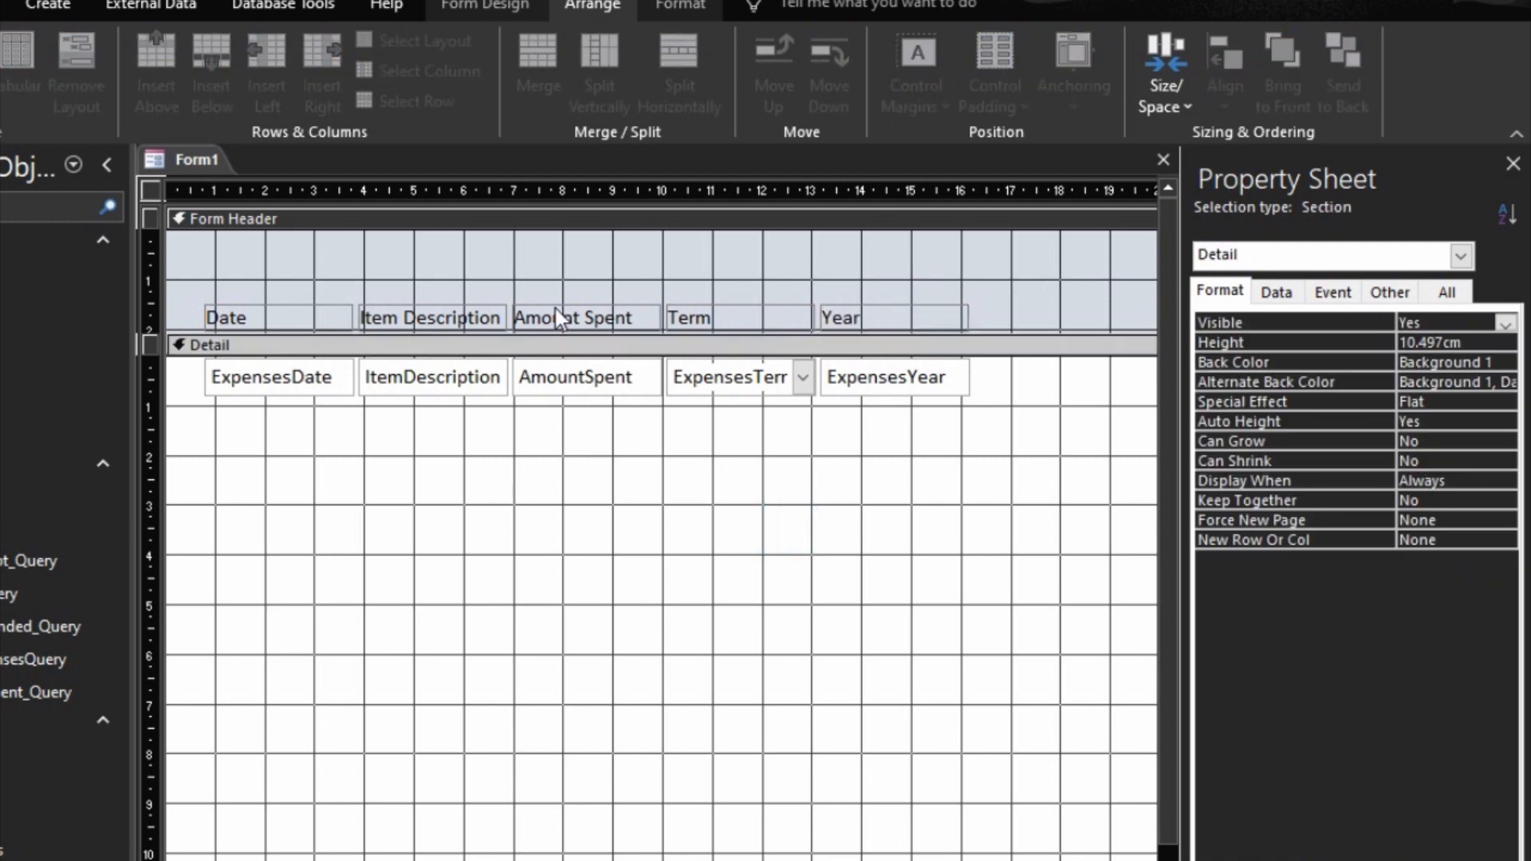
Step: Widen the ItemDescription column to about 7.1 cm
click(474, 369)
key(shift+Right)
key(shift+Right)
key(shift+Right)
key(shift+Right)
key(shift+Right)
key(shift+Right)
key(shift+Right)
key(shift+Right)
key(shift+Right)
key(shift+Right)
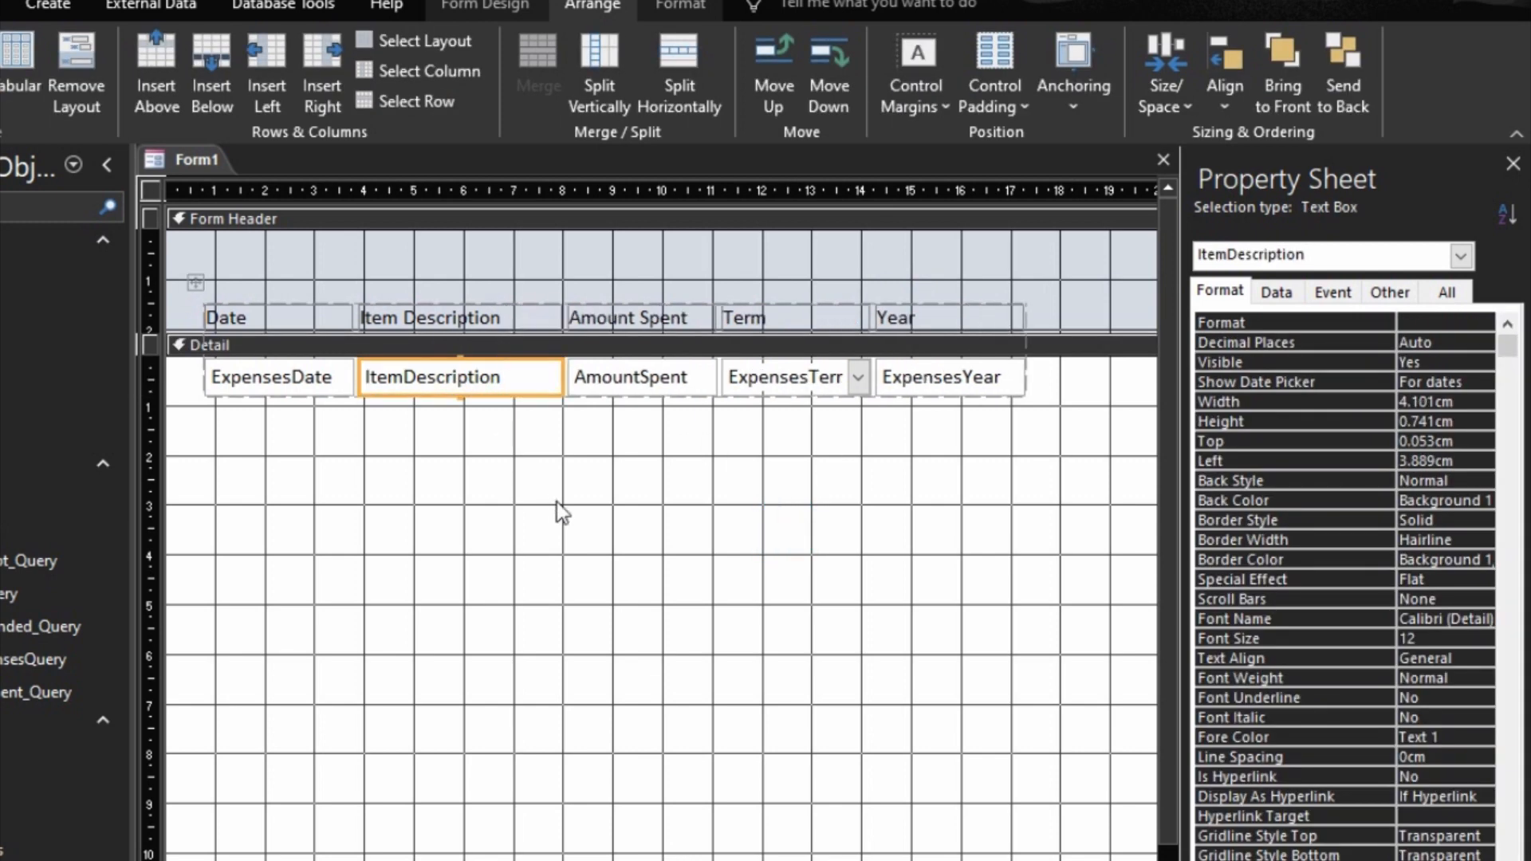
key(shift+Right)
key(shift+Right)
key(shift+Right)
key(shift+Right)
key(shift+Right)
key(shift+Right)
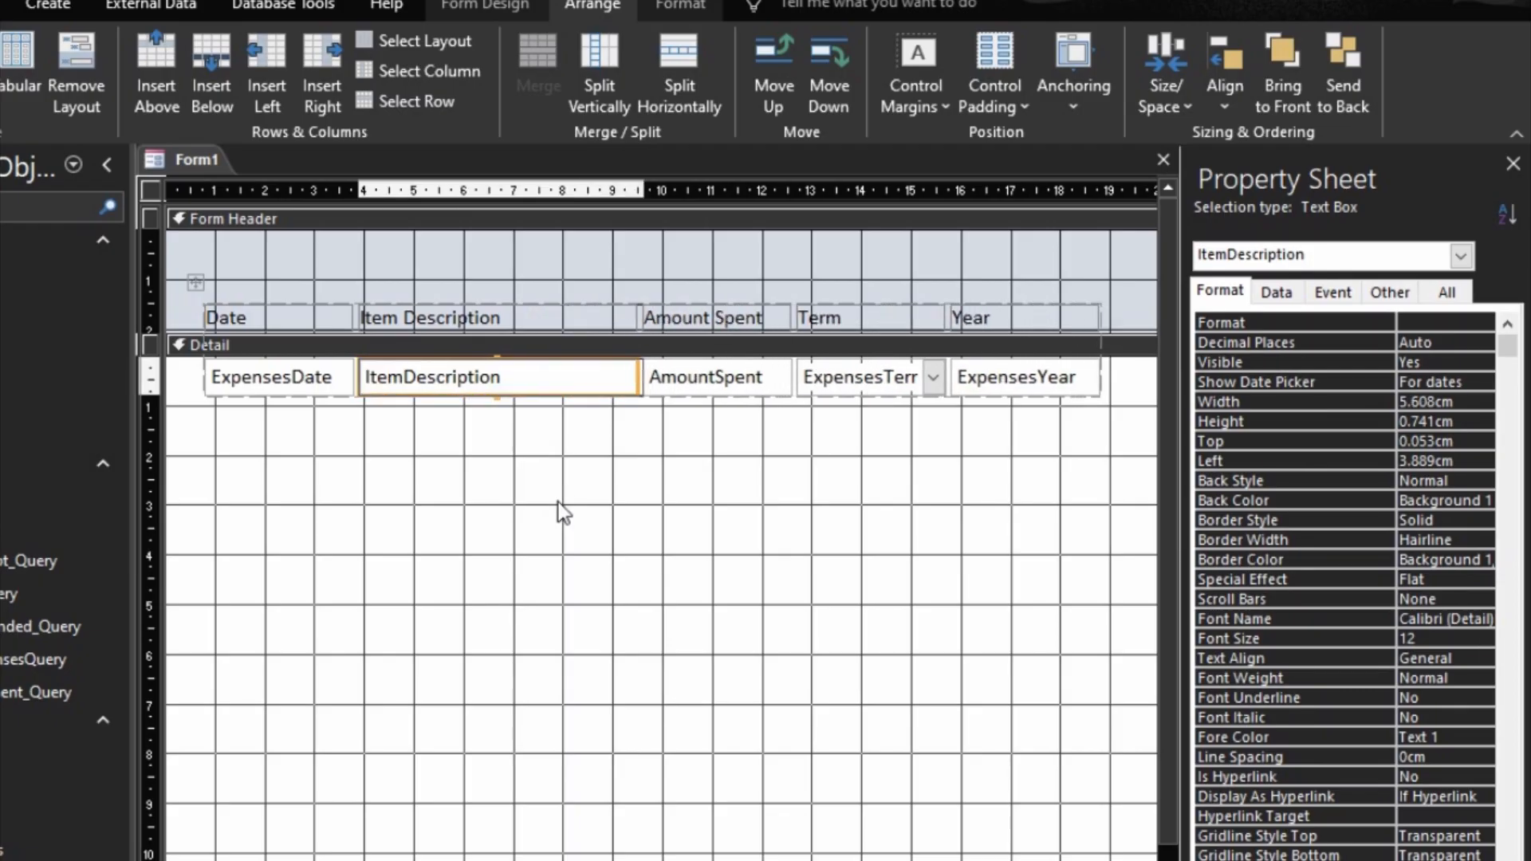
key(shift+Right)
key(shift+Right)
key(shift+Right)
key(shift+Right)
key(shift+Right)
key(shift+Right)
key(shift+Right)
key(shift+Right)
key(shift+Right)
key(shift+Right)
key(shift+Right)
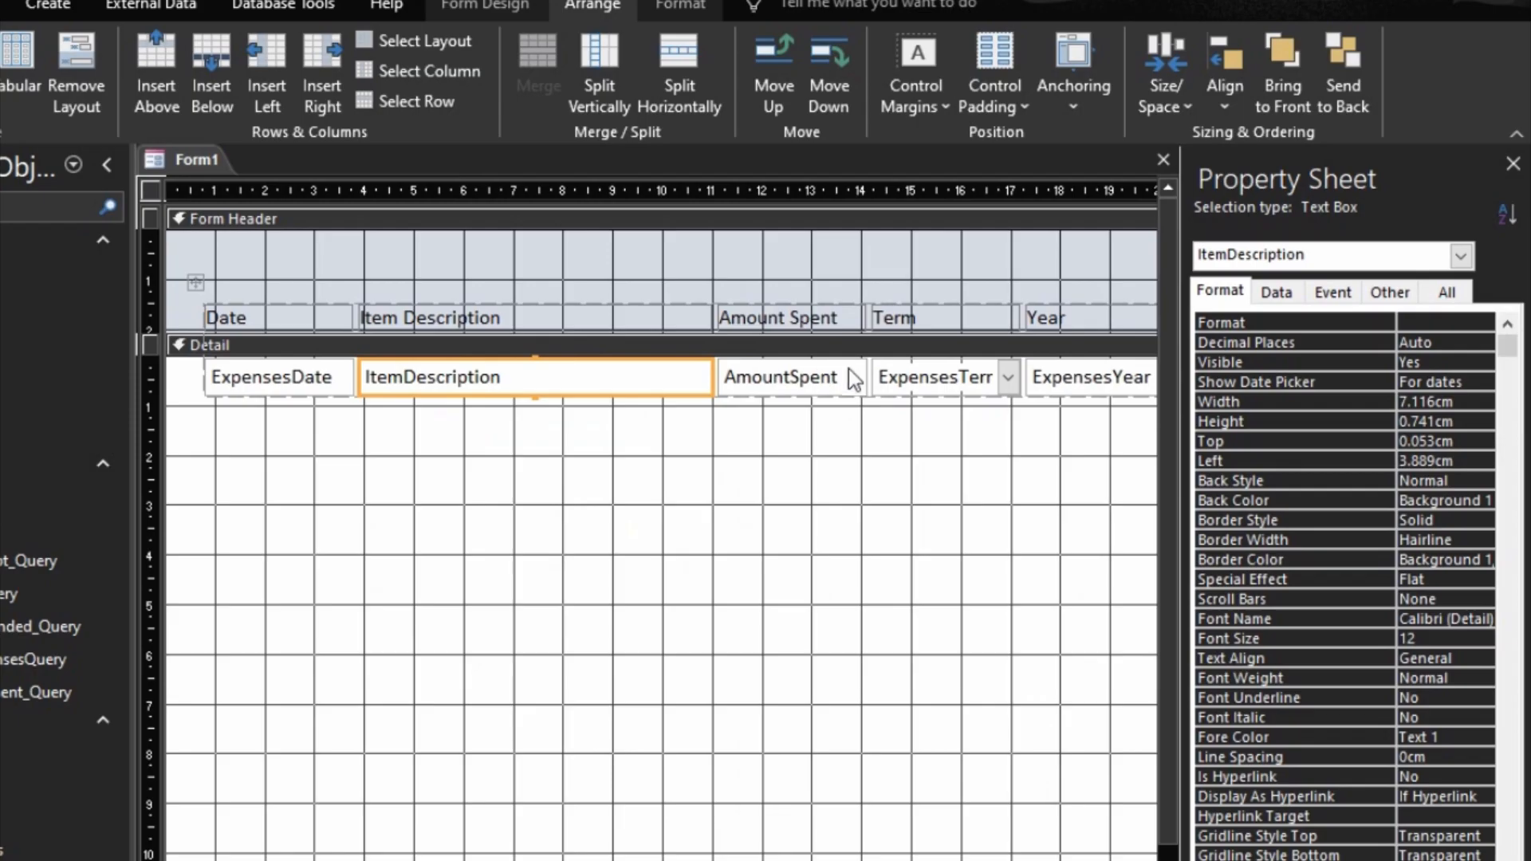
Step: Shift the whole tabular layout so the Date column starts at about the 1 cm ruler mark
click(198, 279)
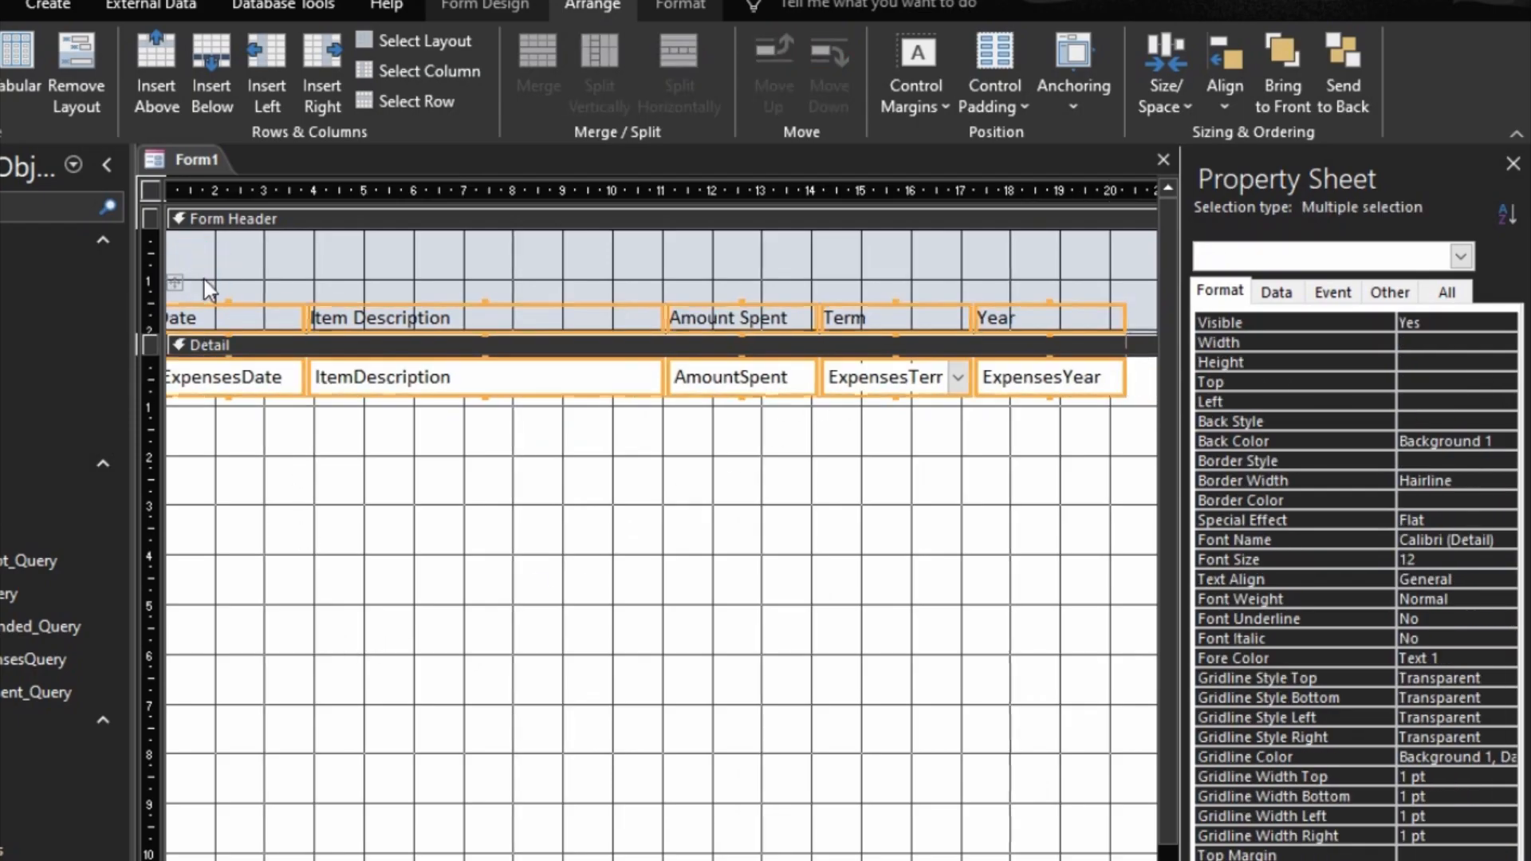
key(Right)
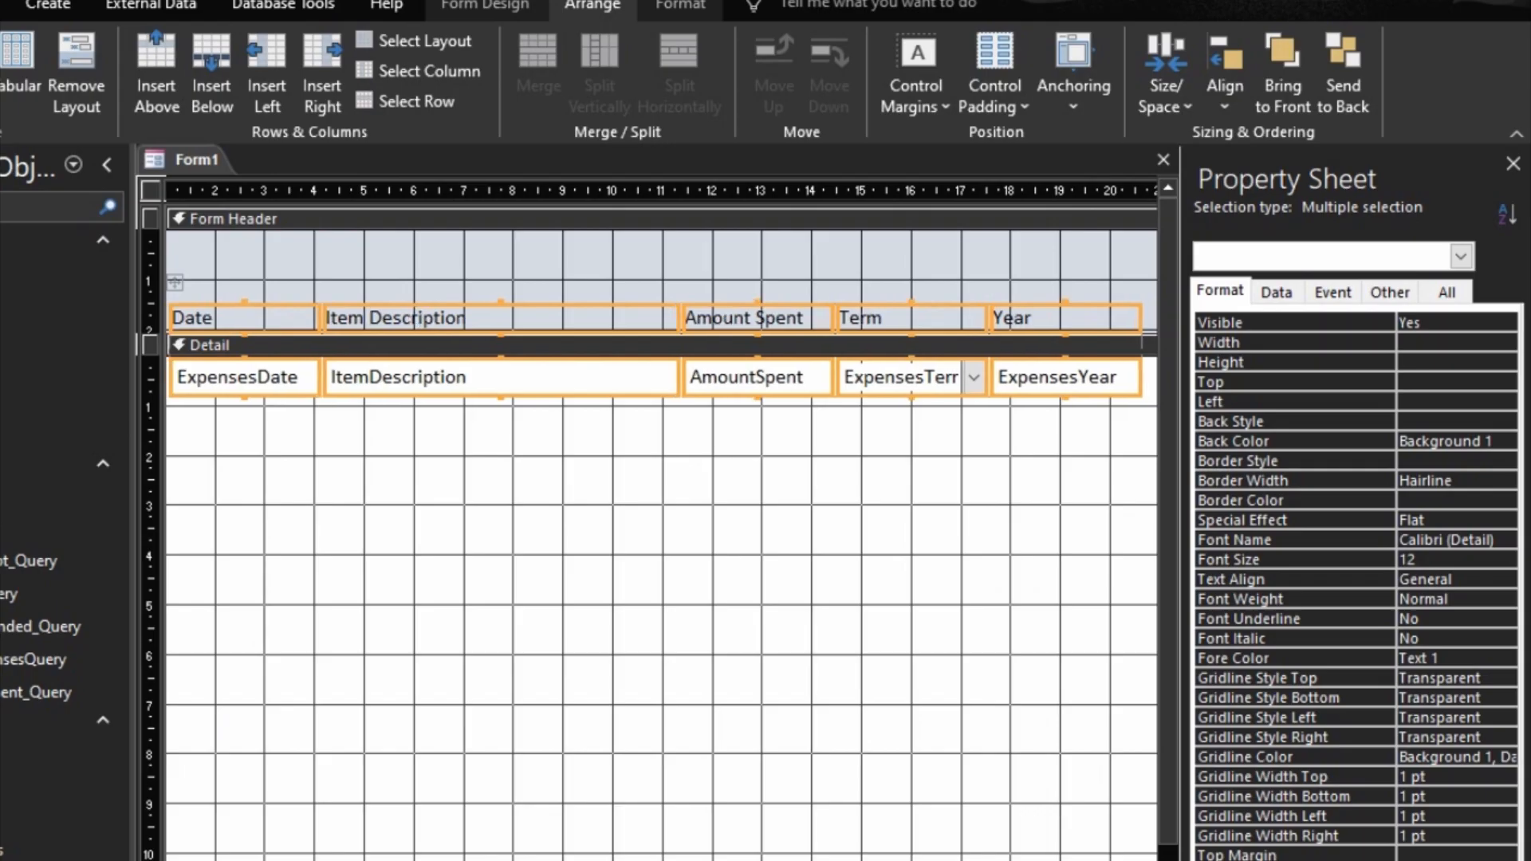
key(Left)
key(Right)
key(Left)
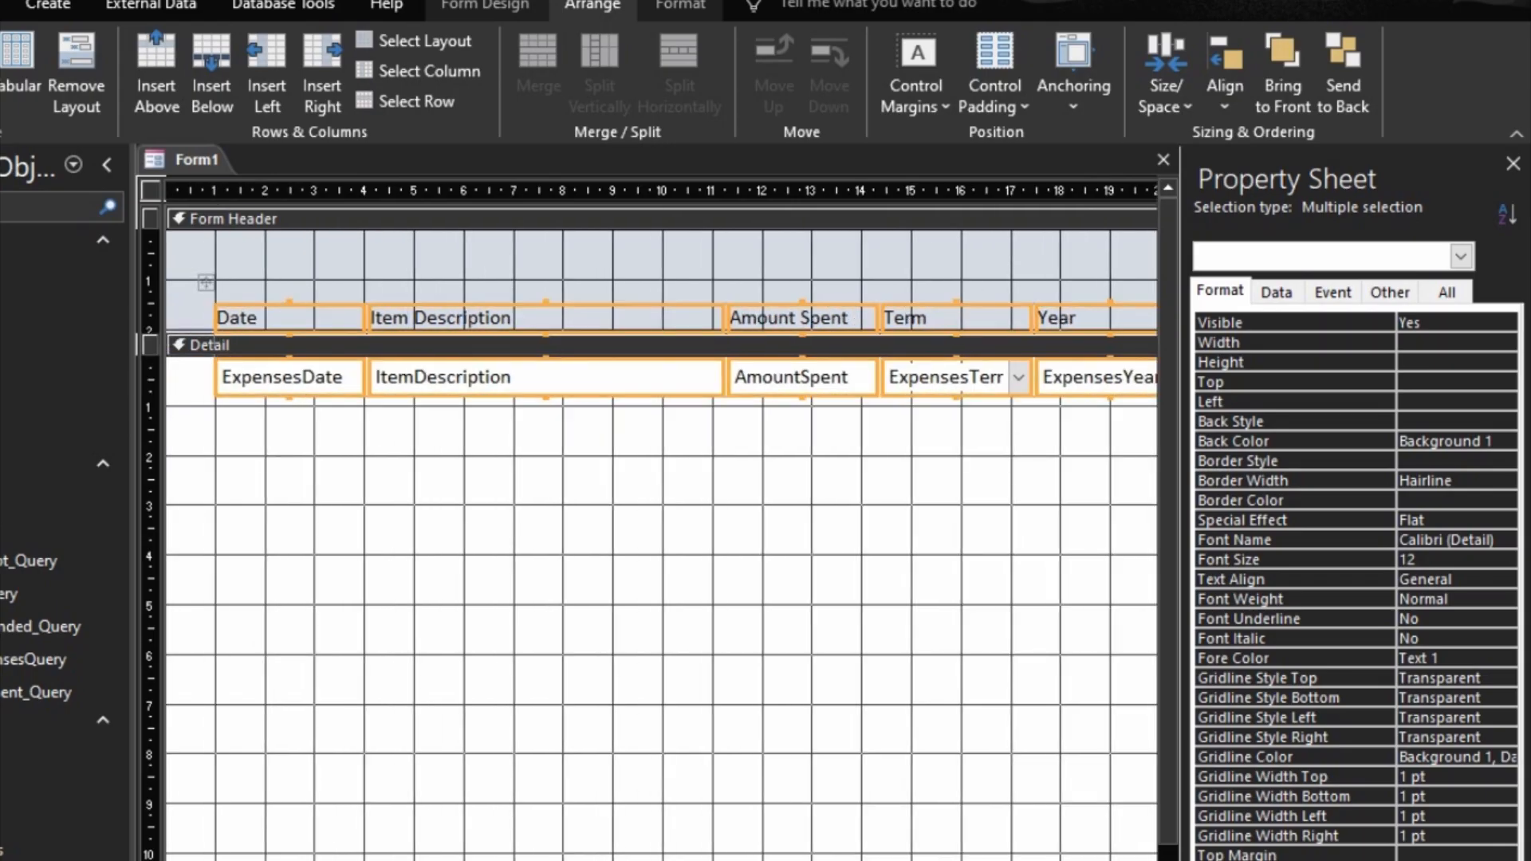
Step: Narrow the ExpensesYear column to about 2.5 cm
scroll(662, 526, right, 5)
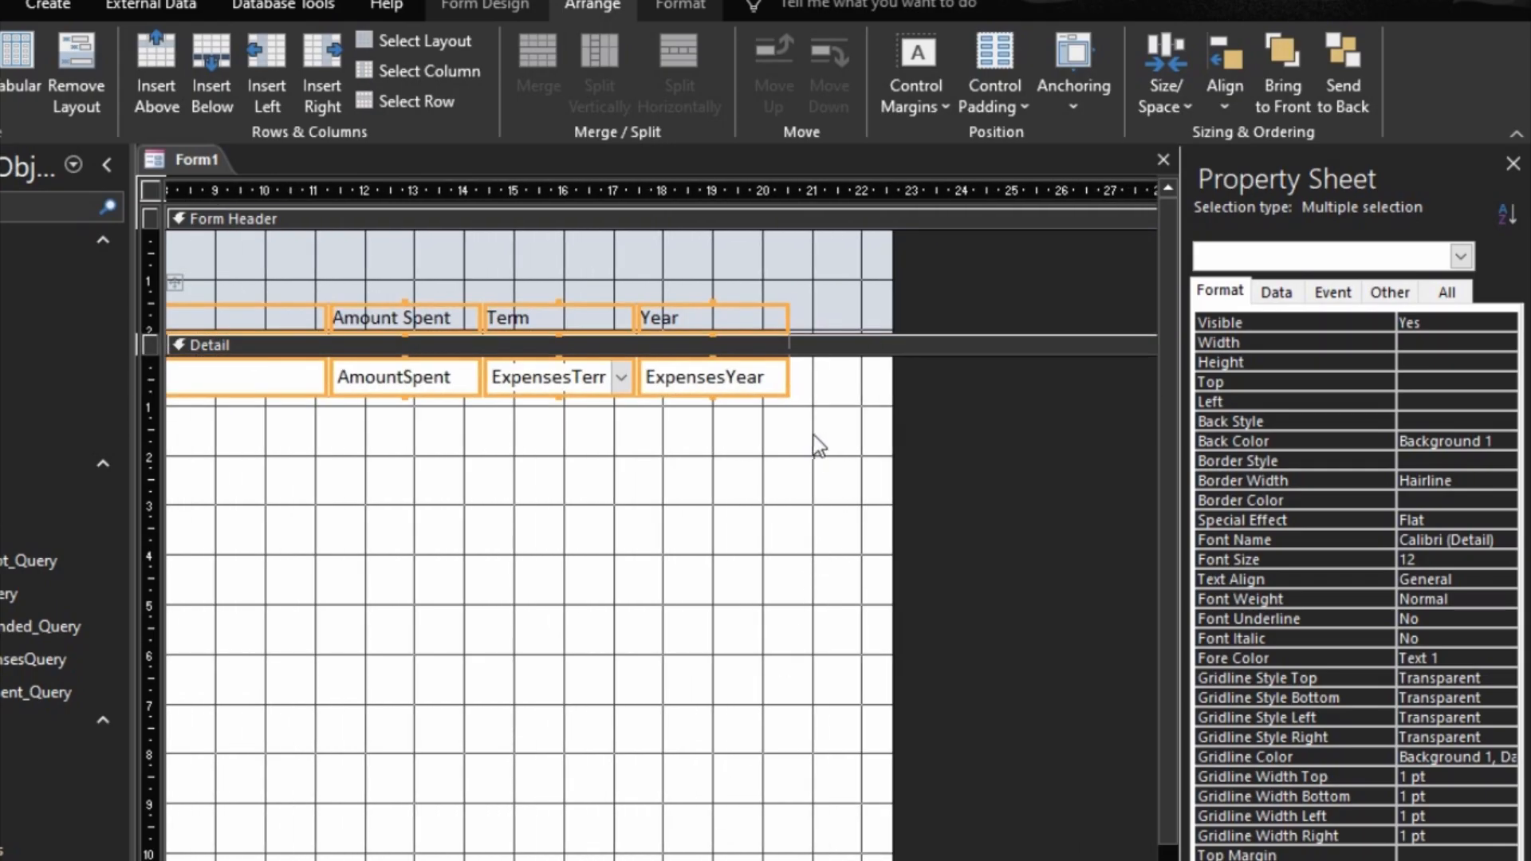
click(756, 410)
click(744, 387)
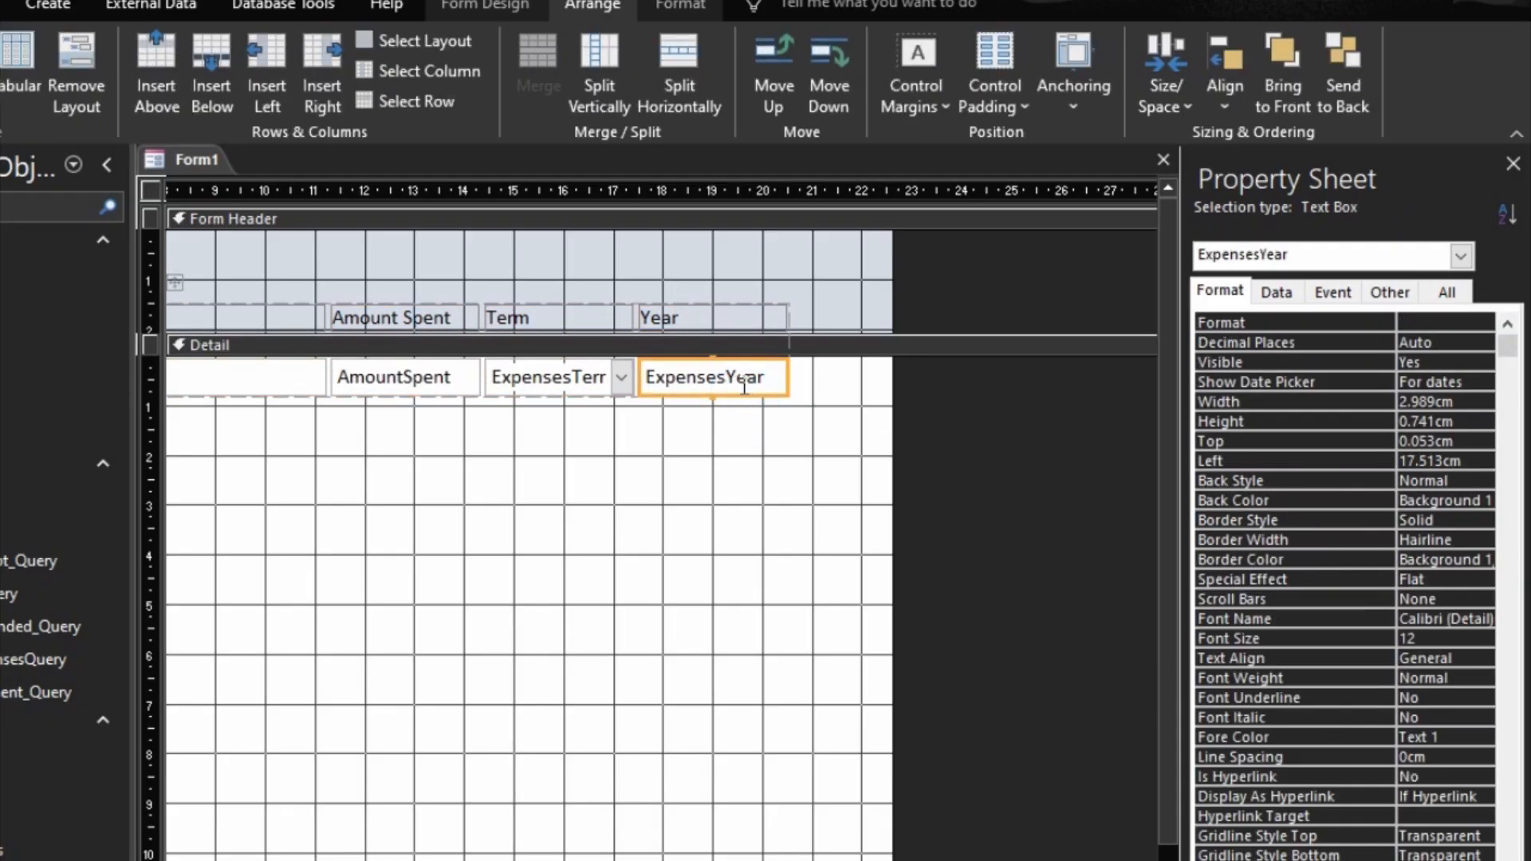
key(shift+Left)
key(shift+Left)
key(shift+Left)
key(shift+Left)
key(shift+Left)
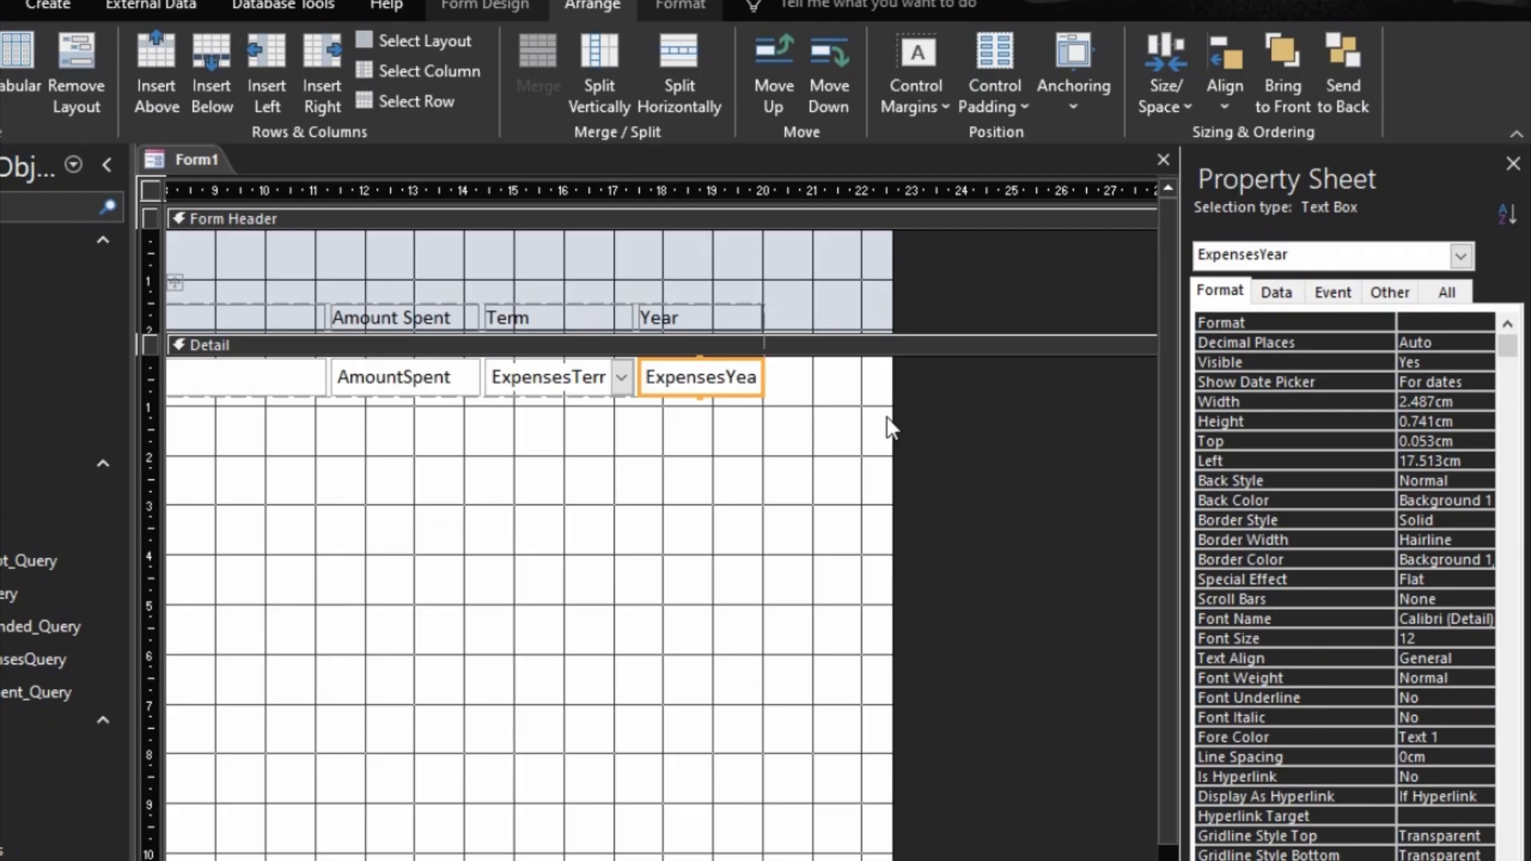
Step: Trim the form to about 21 cm wide, with a Detail section about 0.83 cm high and a footer about 1 cm high
drag(893, 426, 861, 429)
scroll(662, 523, left, 5)
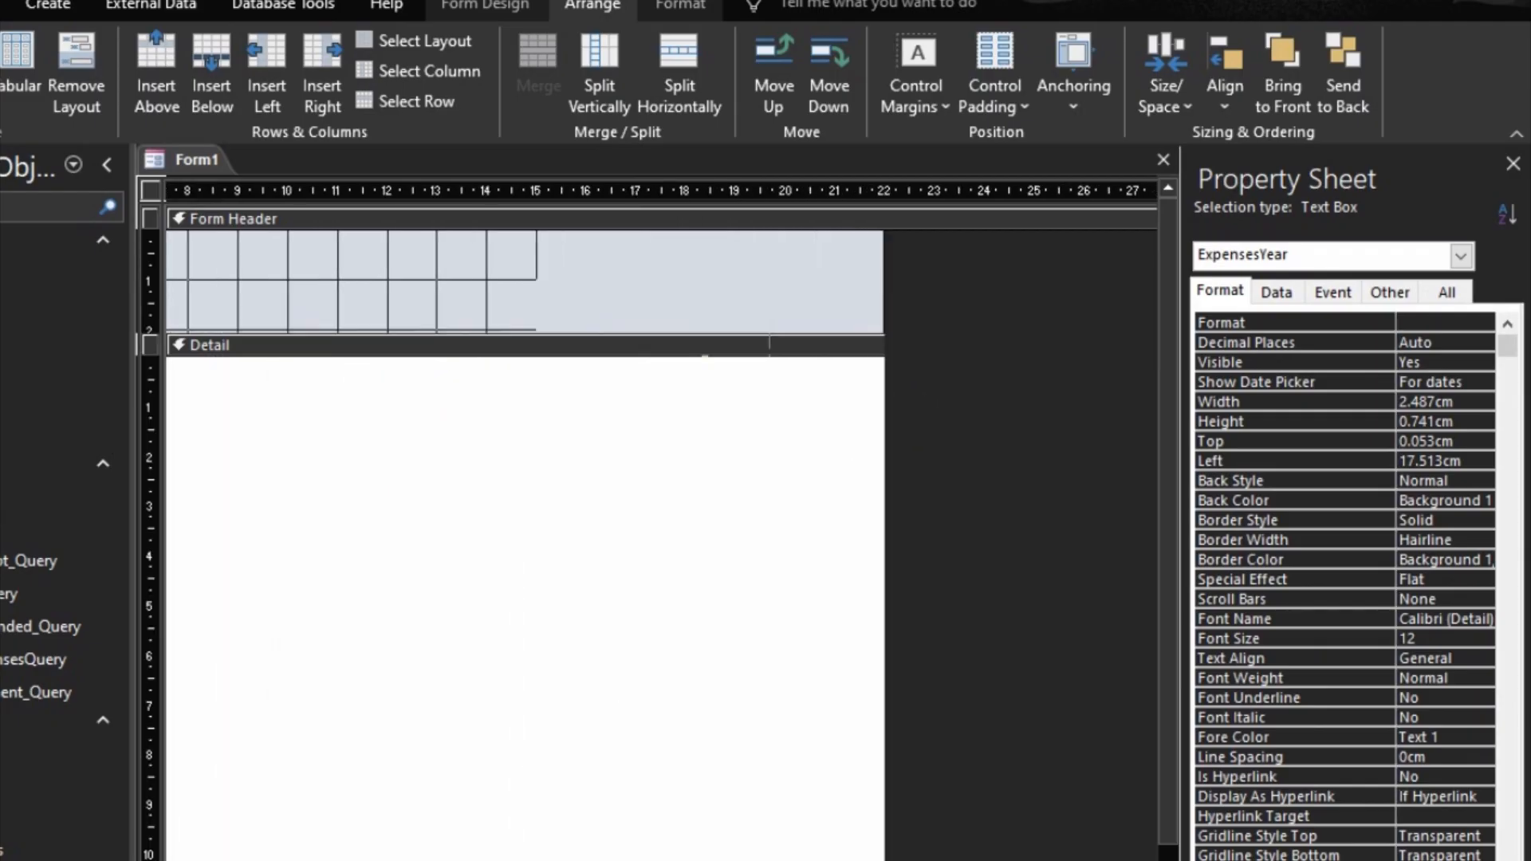
scroll(662, 522, right, 5)
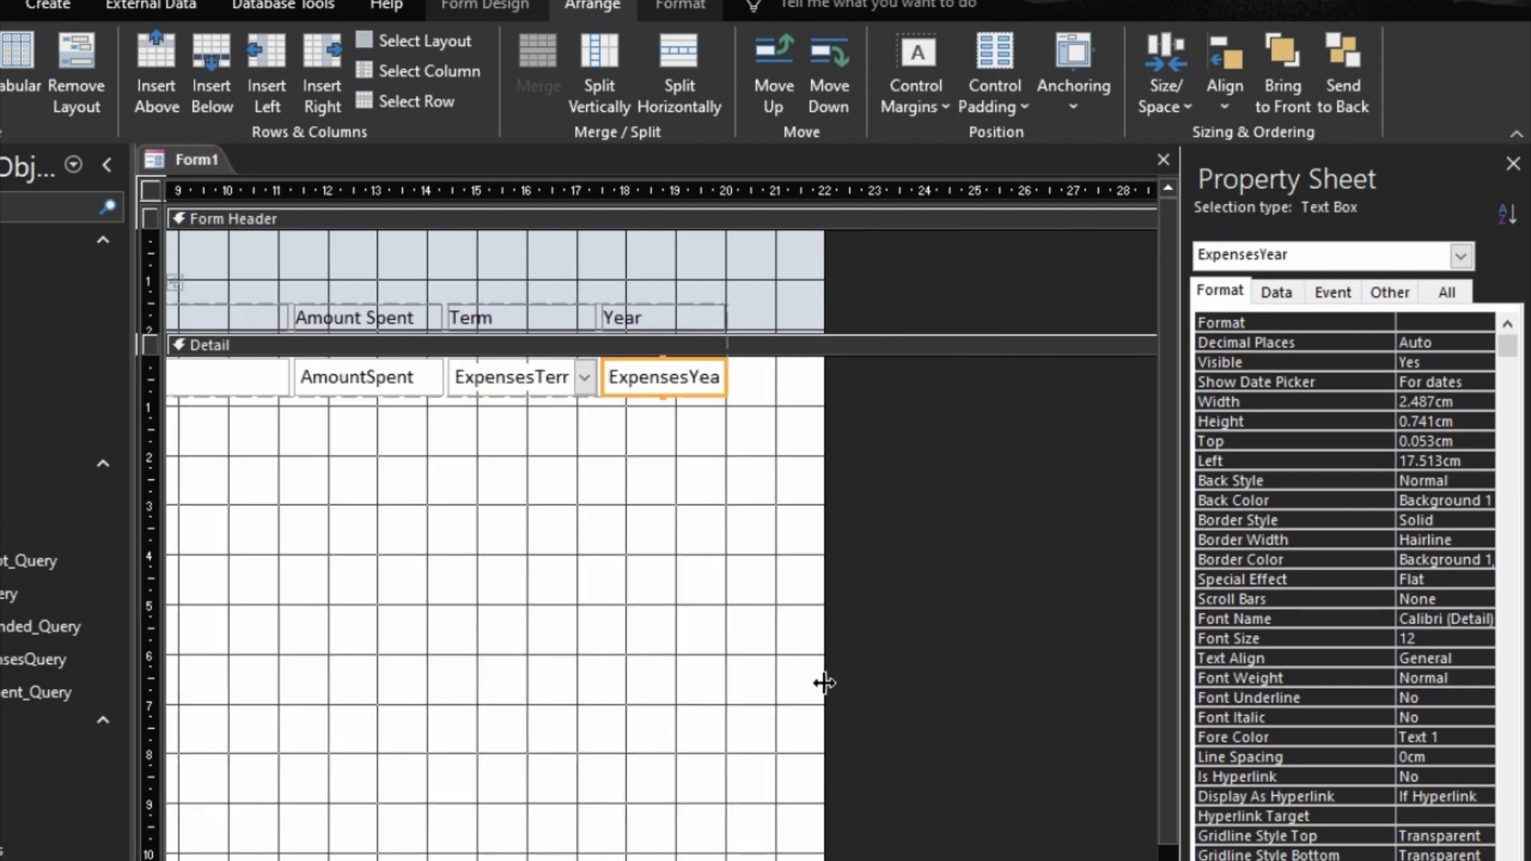
click(820, 683)
drag(820, 654, 774, 643)
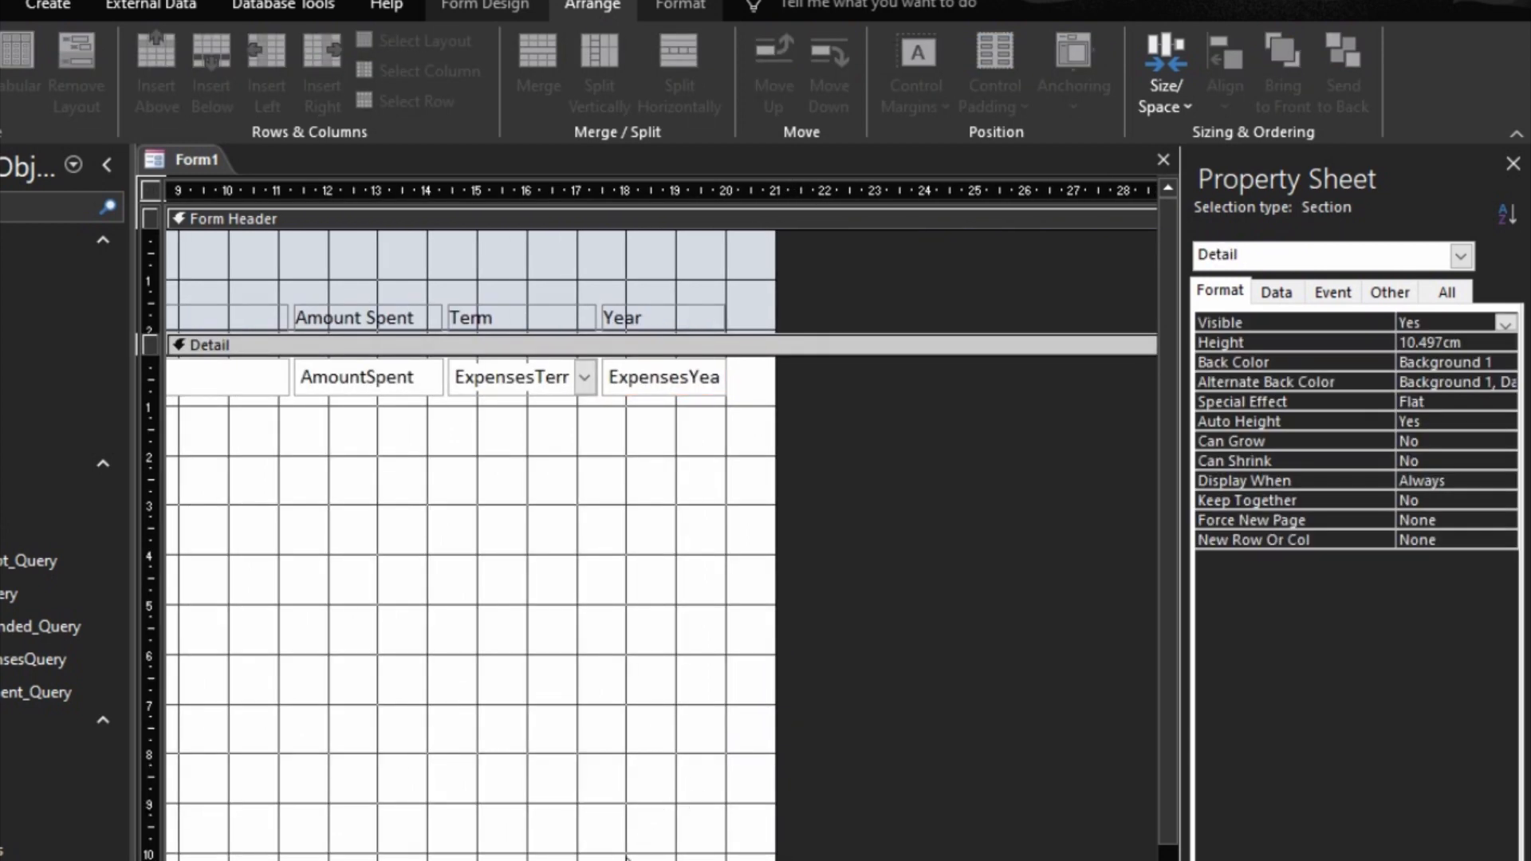
drag(595, 858, 550, 396)
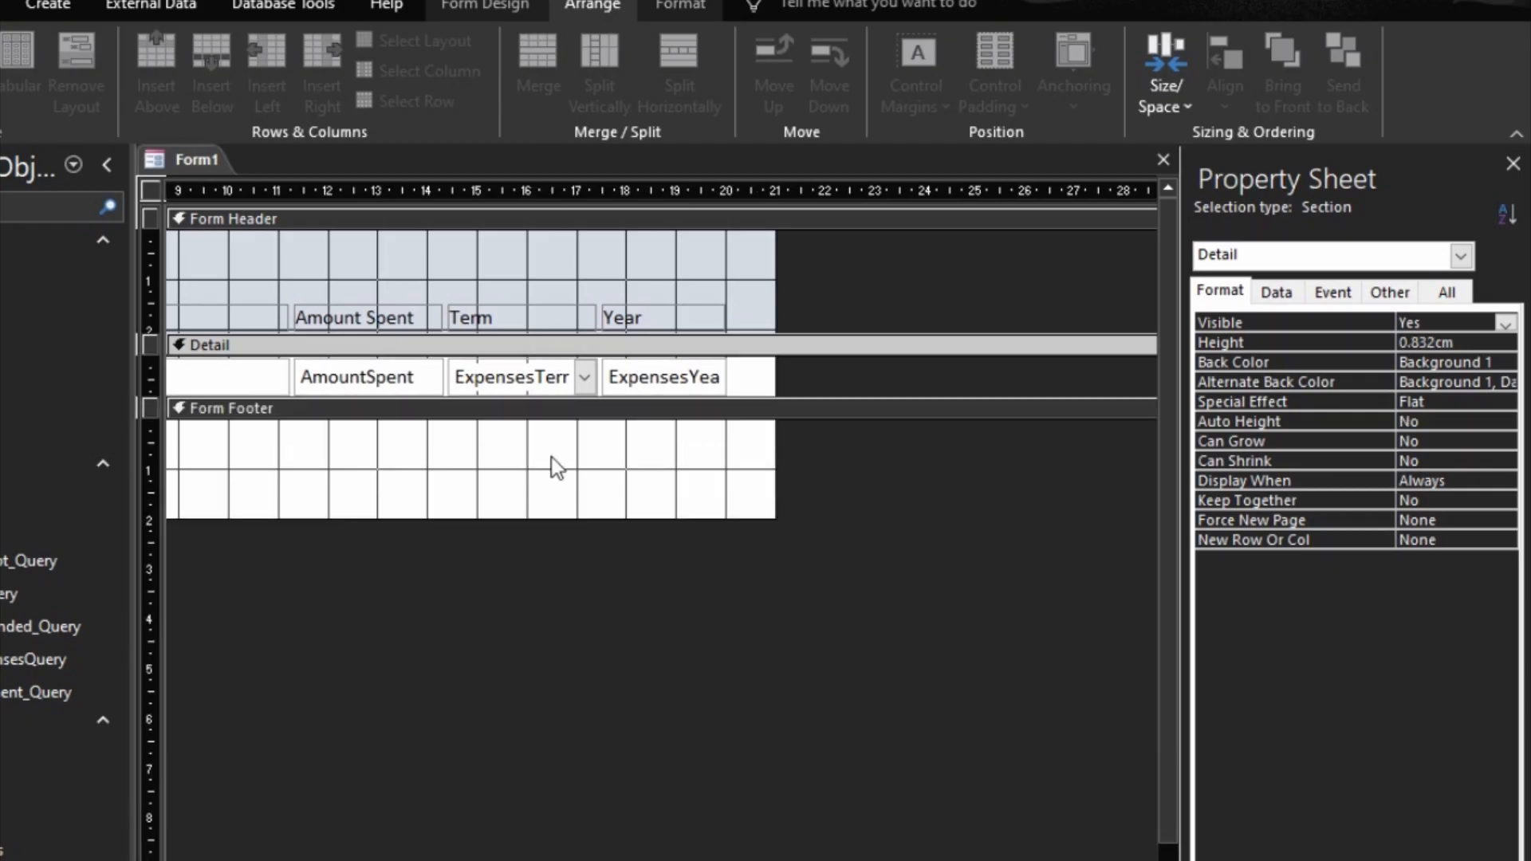
drag(557, 515, 560, 467)
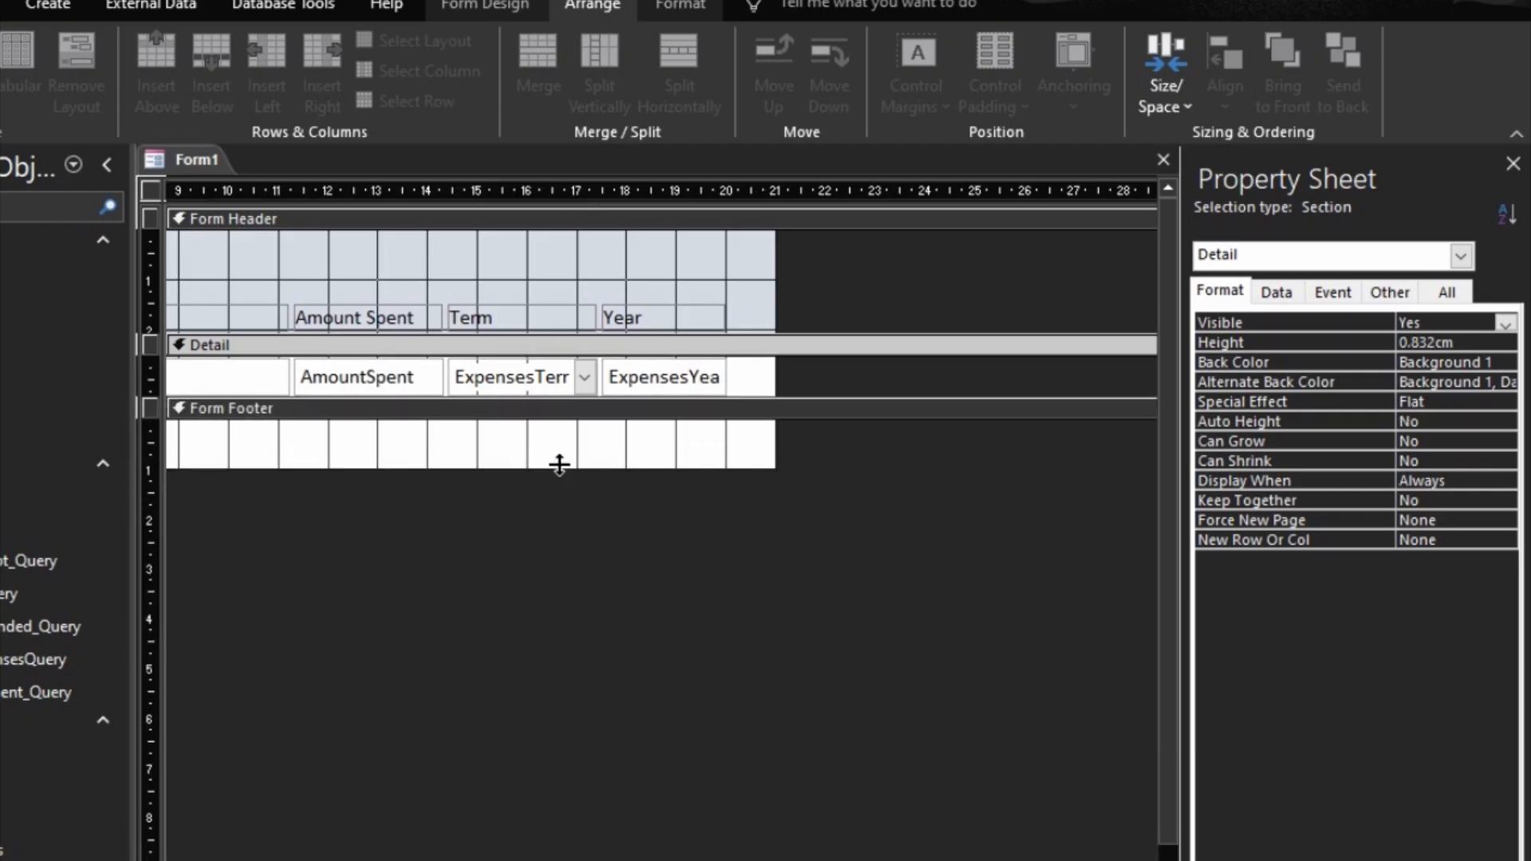
Step: Set the form's Default View to Continuous Forms
click(1036, 484)
double_click(1352, 342)
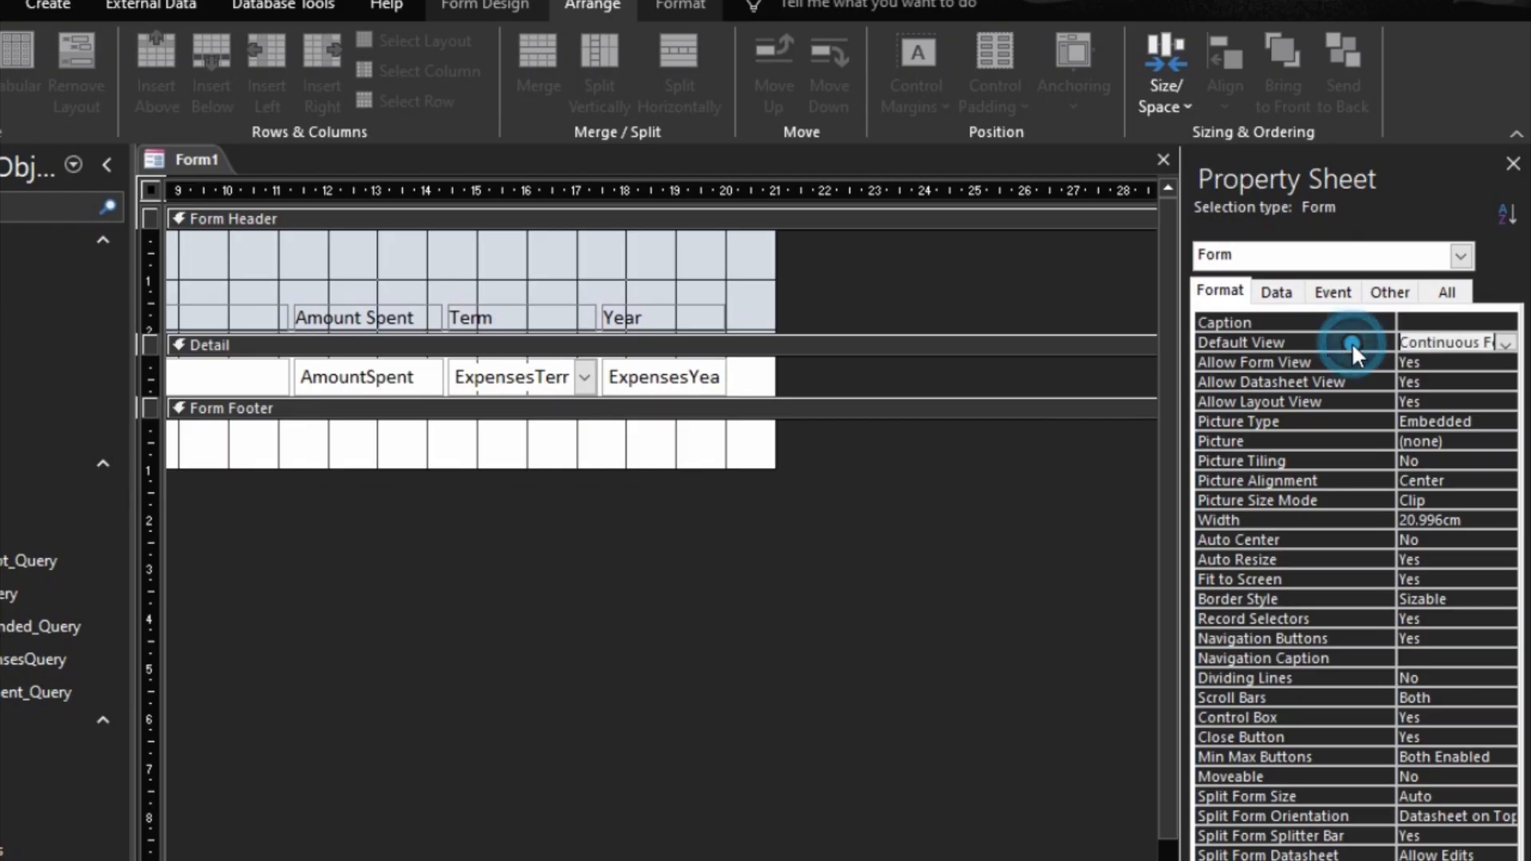
click(1358, 377)
Step: Give the Form Header and Form Footer sections the orange Accent 4 back colour
click(480, 229)
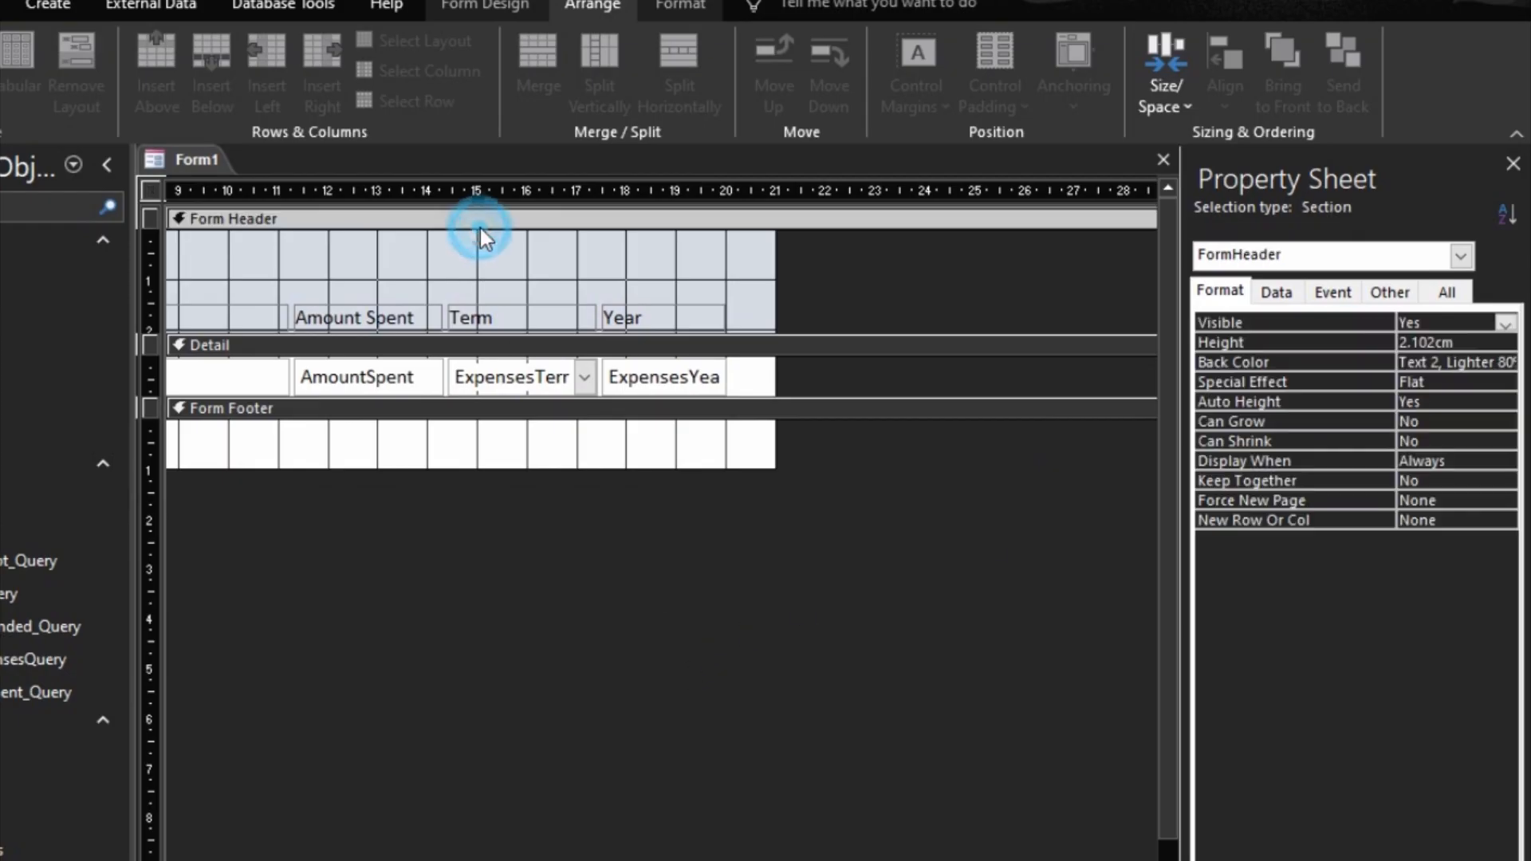
click(1485, 364)
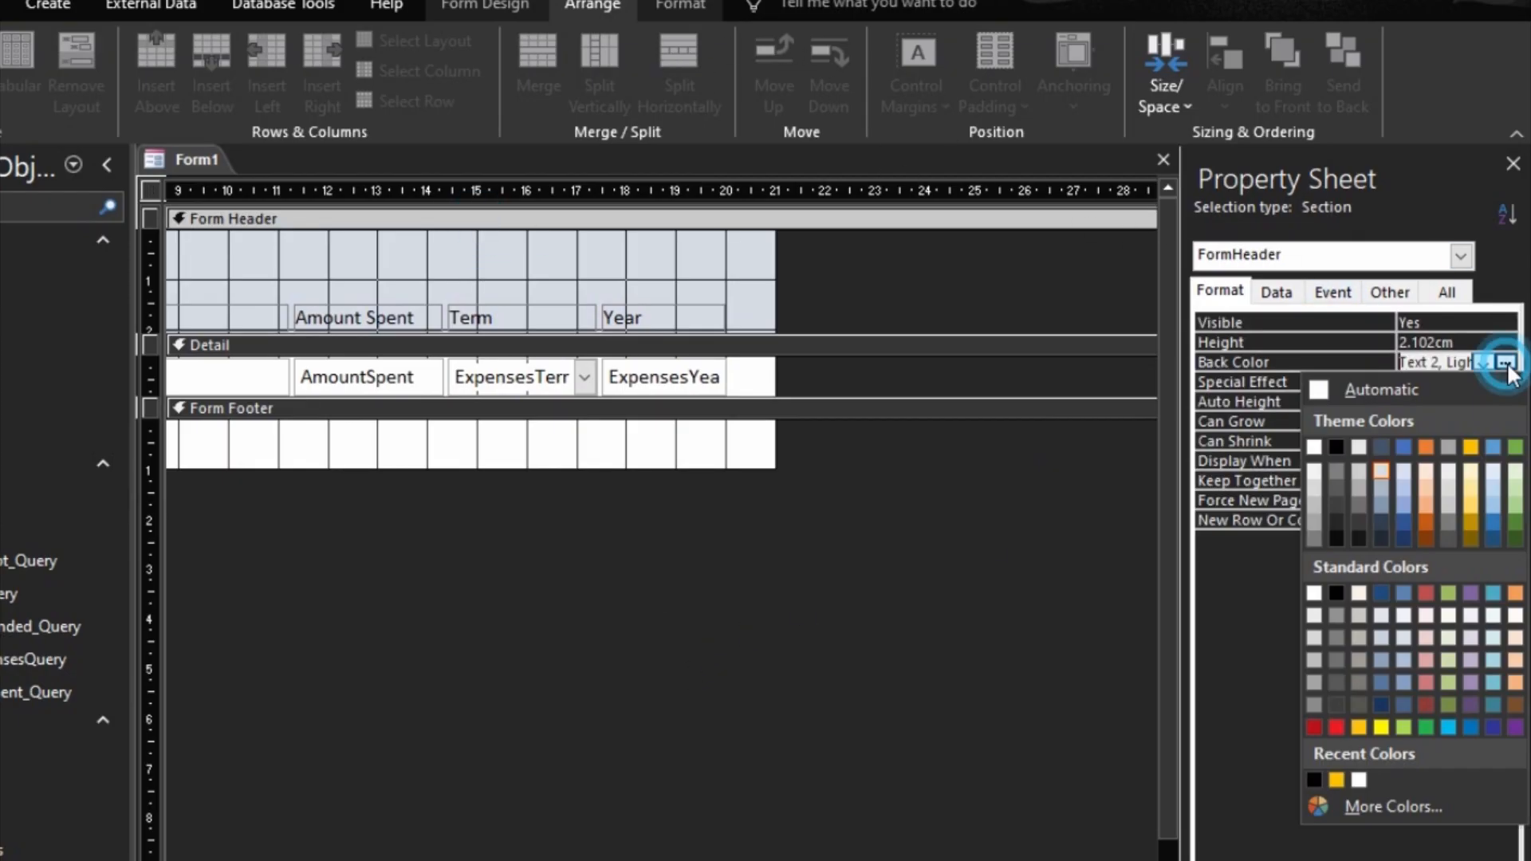
click(1337, 778)
click(617, 410)
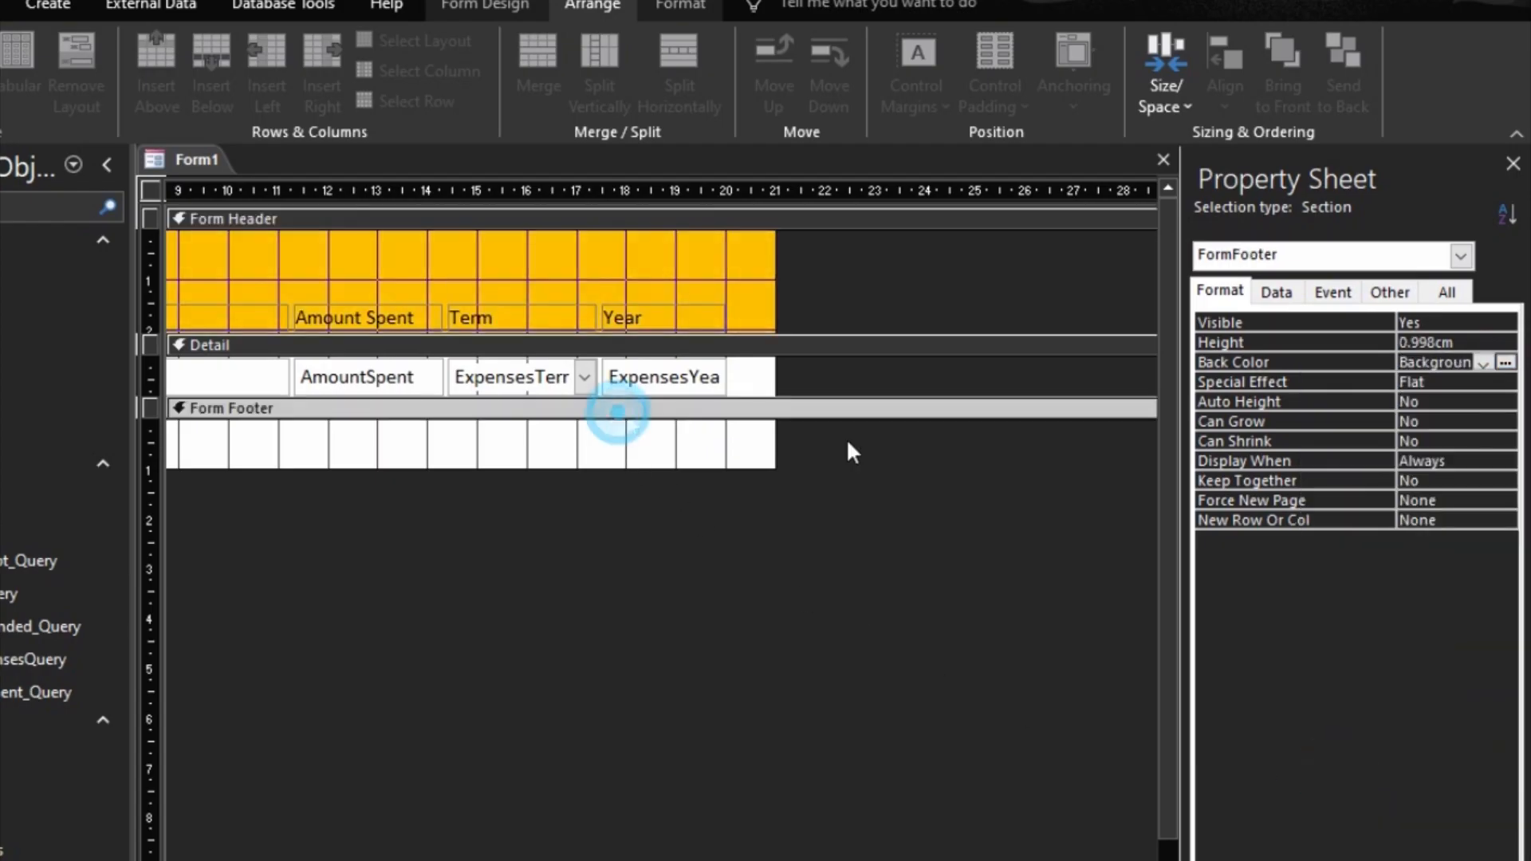
click(1506, 364)
click(1305, 779)
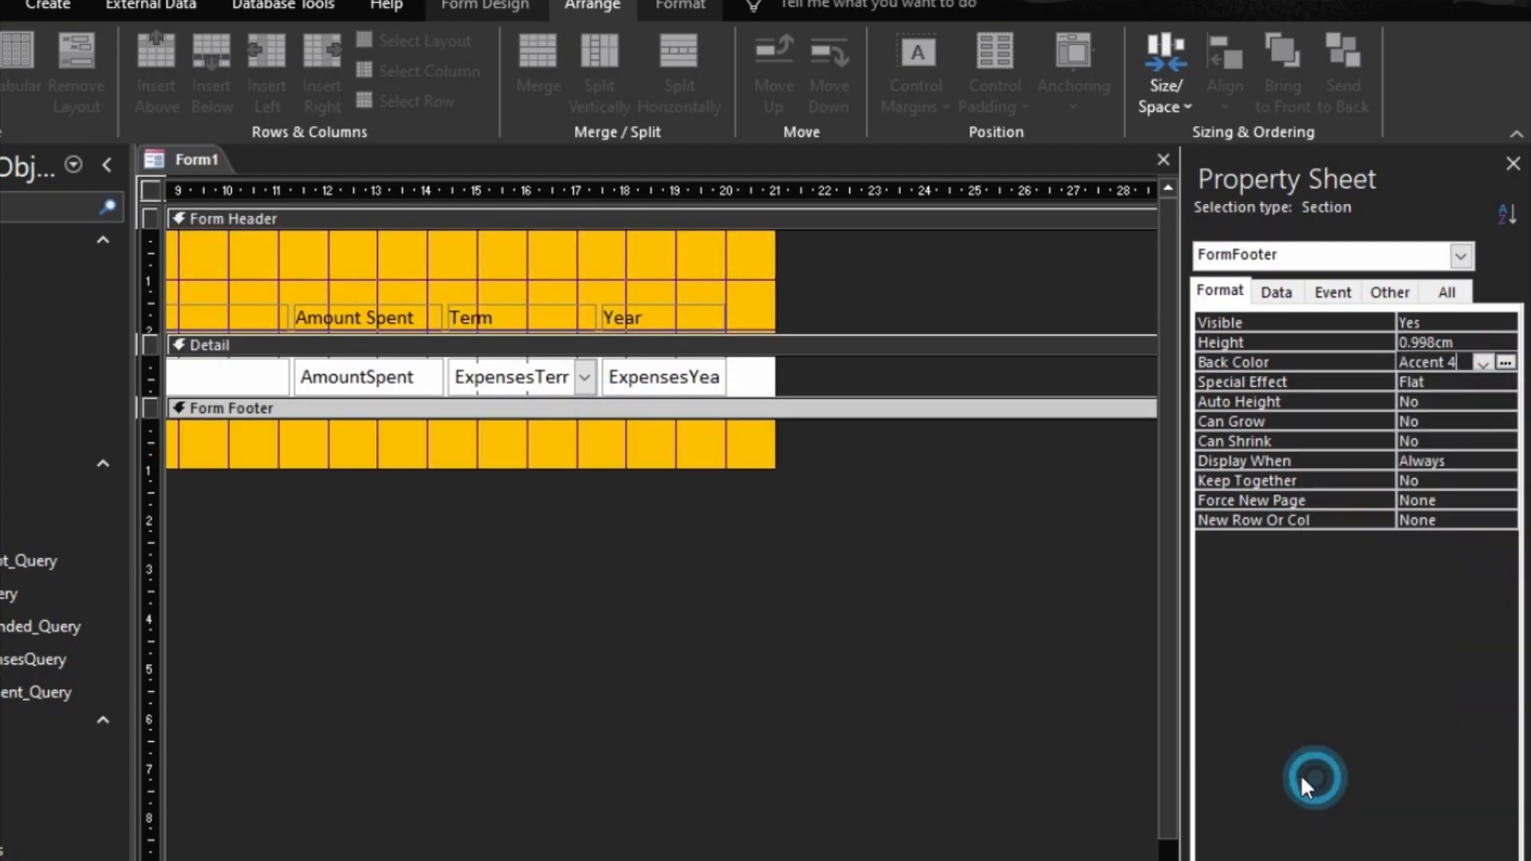
Step: Set the form's Pop Up property to Yes so it opens as a separate window
scroll(662, 343, left, 5)
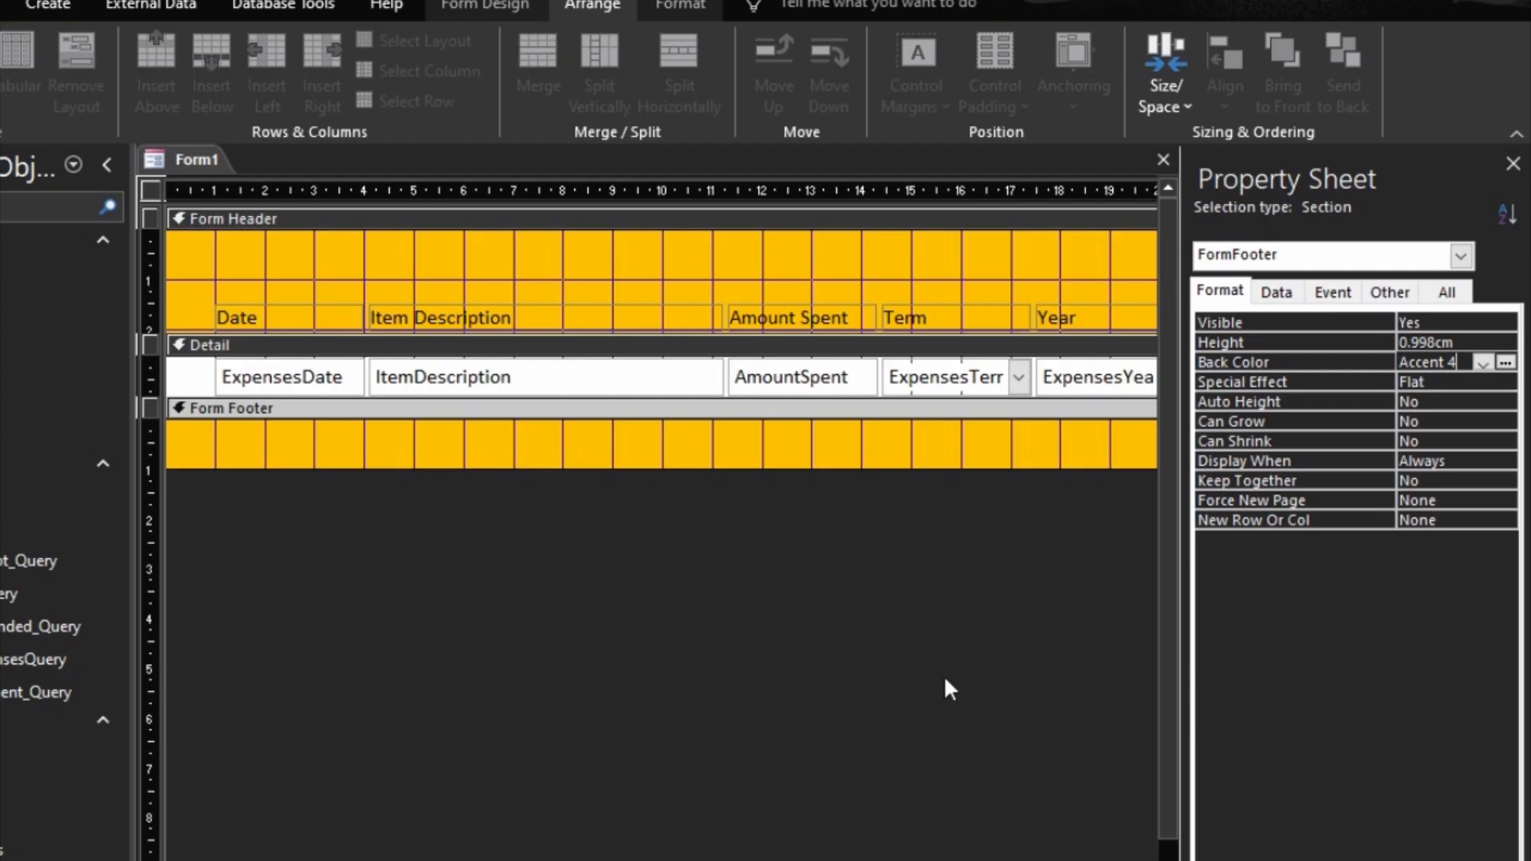
click(1277, 292)
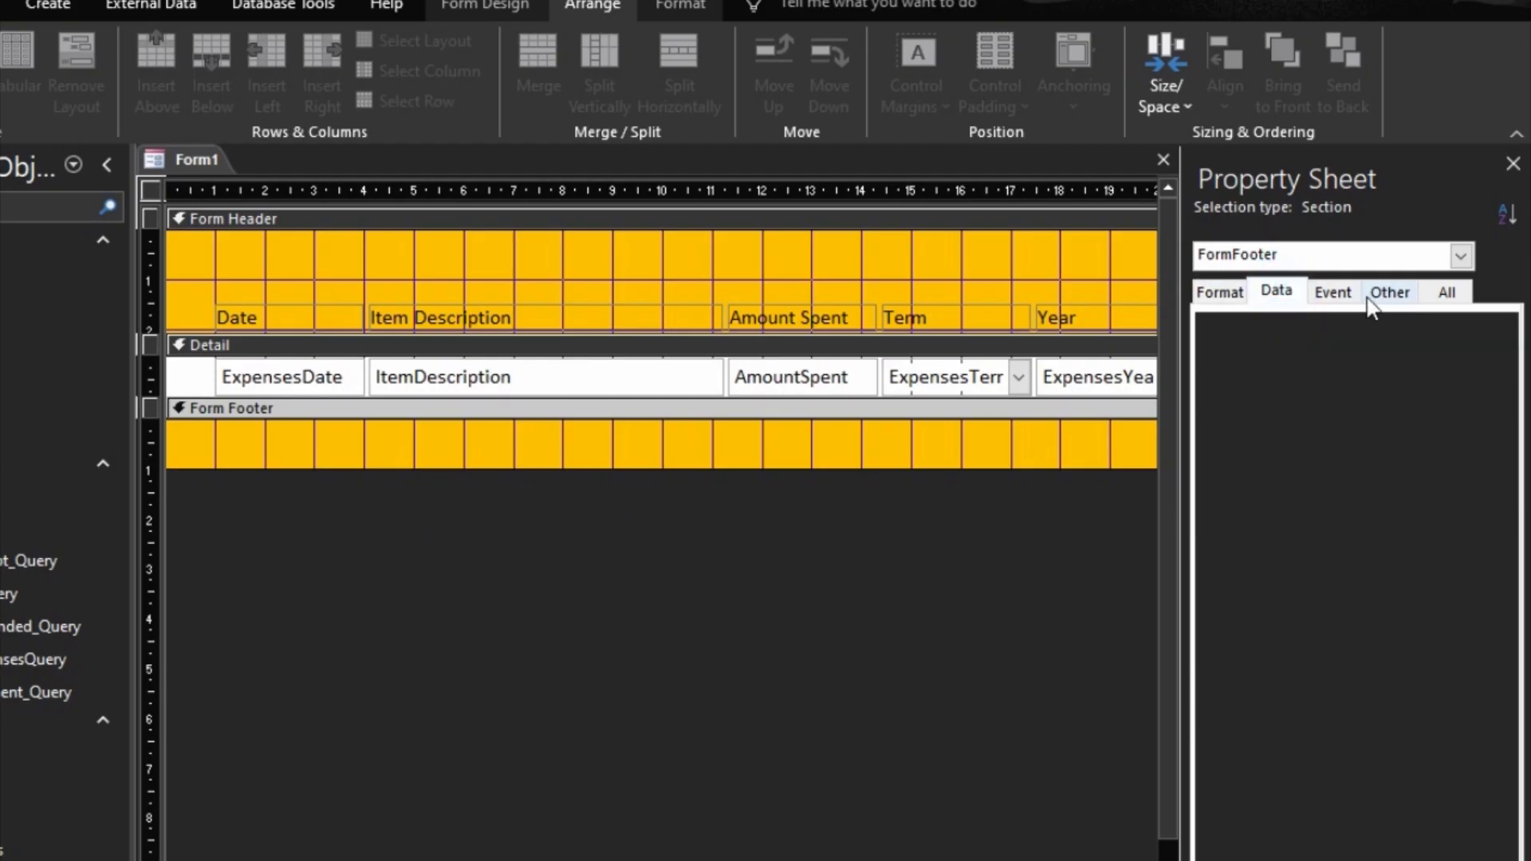
click(1388, 293)
click(1050, 581)
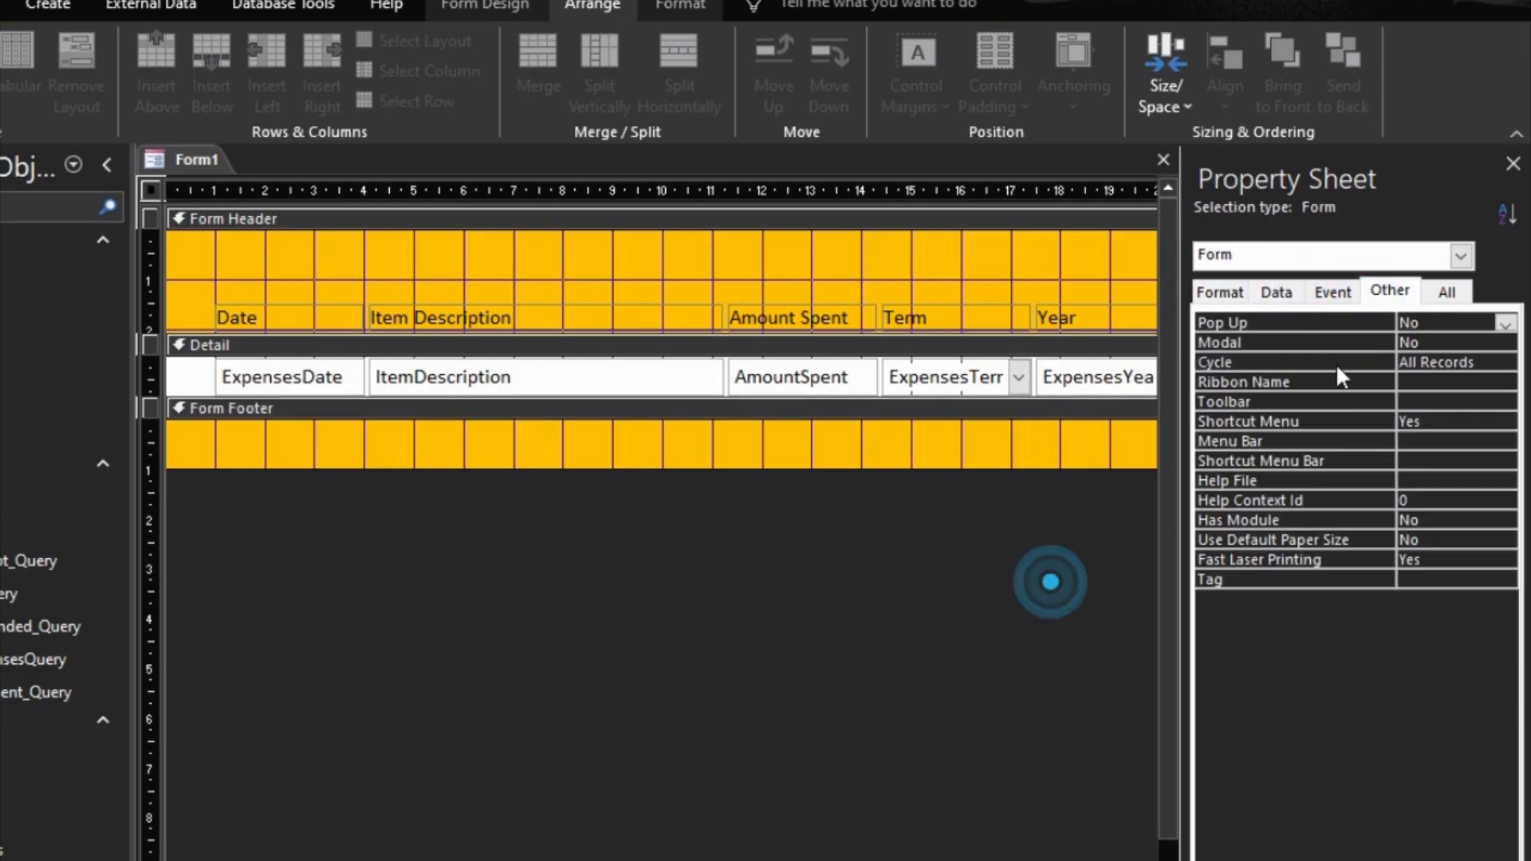
double_click(1377, 323)
double_click(1380, 359)
Step: Turn off the form's navigation buttons and limit its scroll bars to Vertical Only
click(1220, 292)
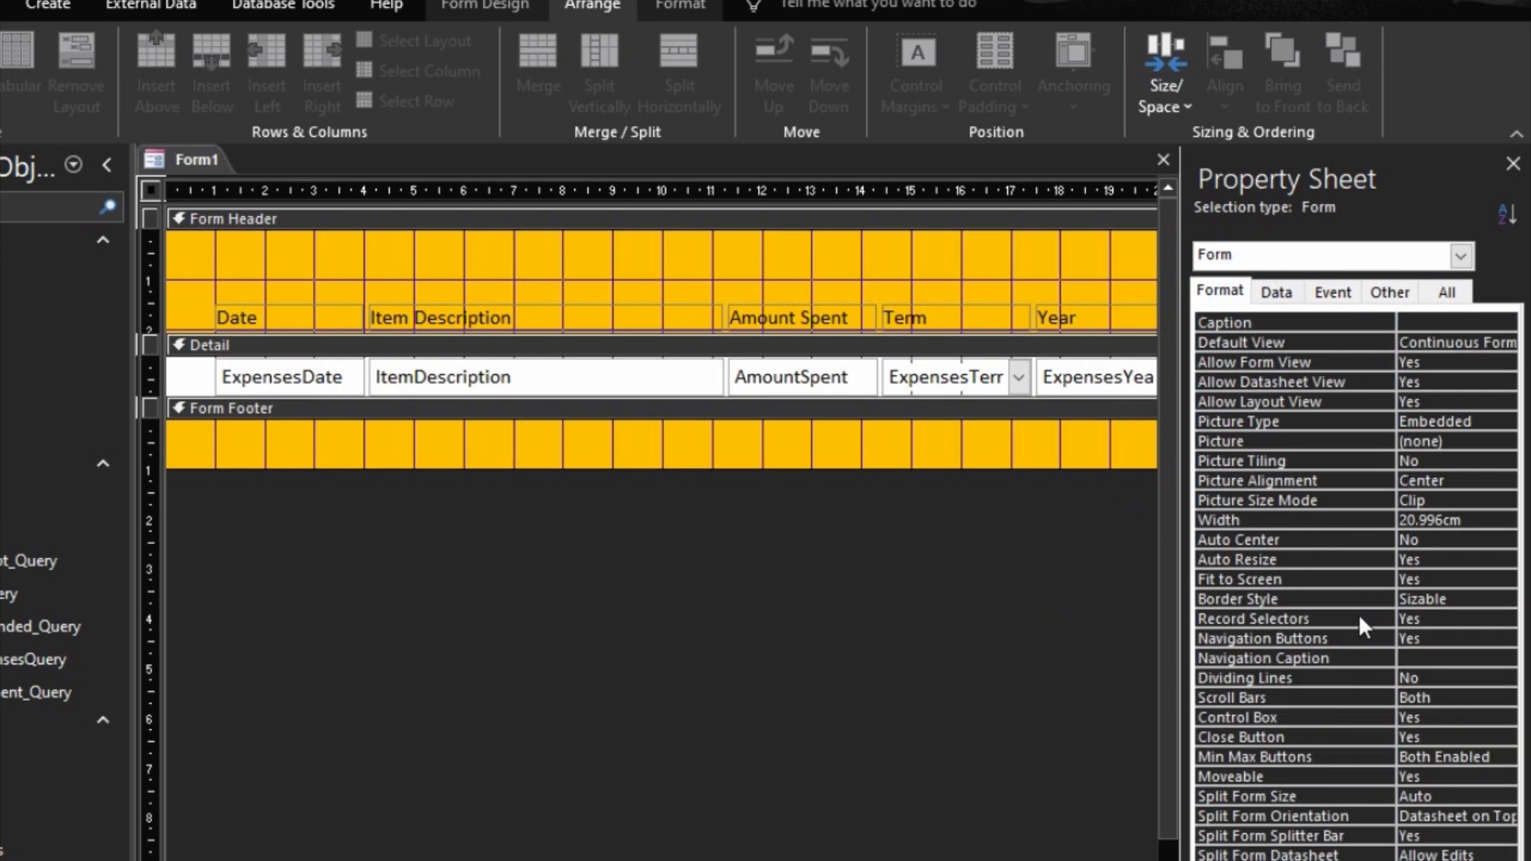
double_click(1345, 642)
click(1333, 694)
double_click(1333, 694)
click(1327, 722)
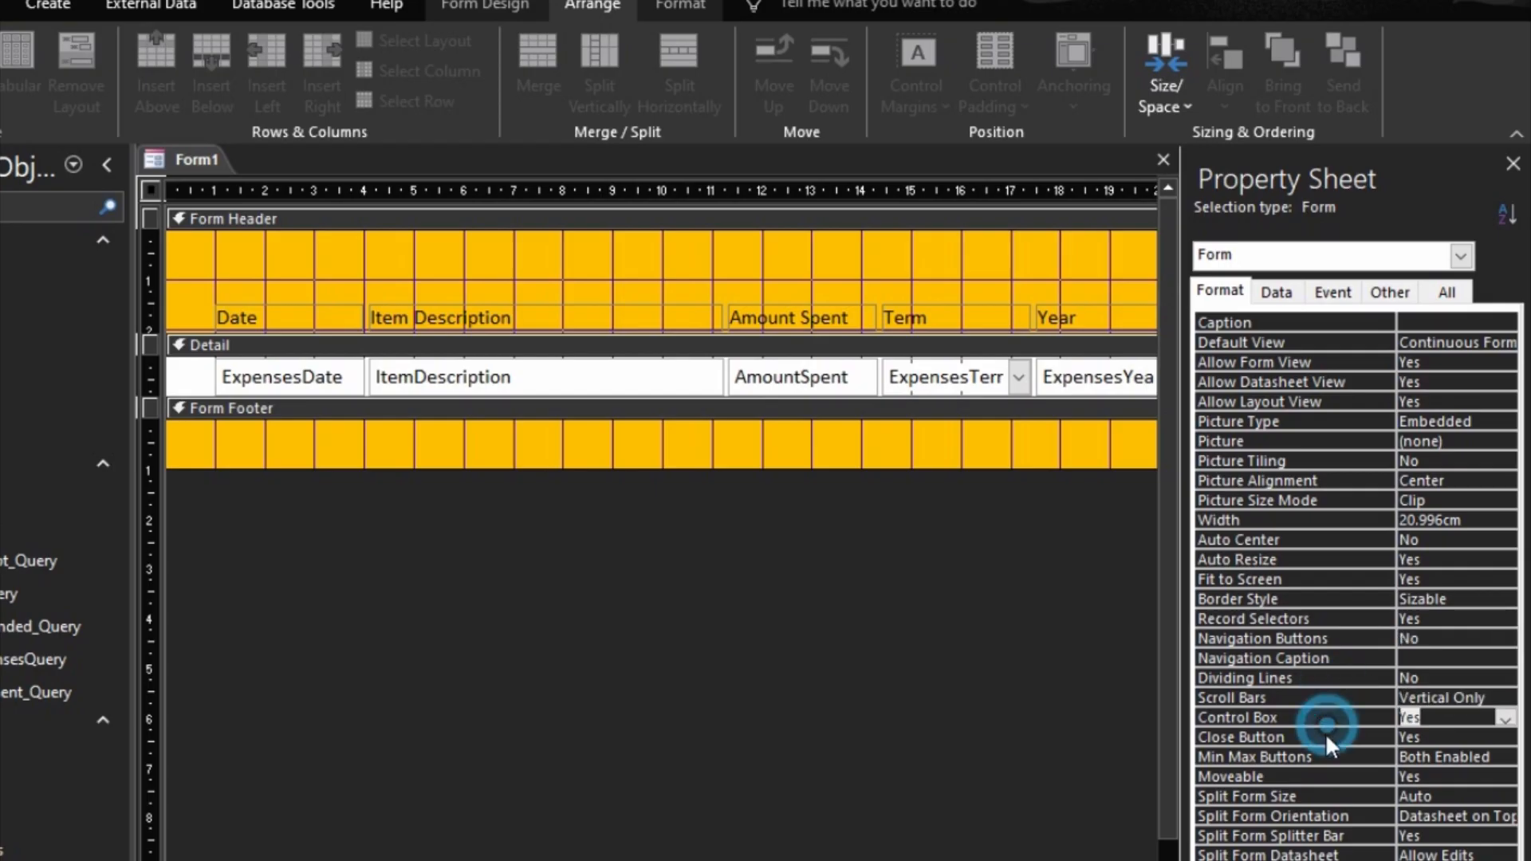
Step: Preview the expenses list in Form View and return to Design View
click(923, 787)
key(F5)
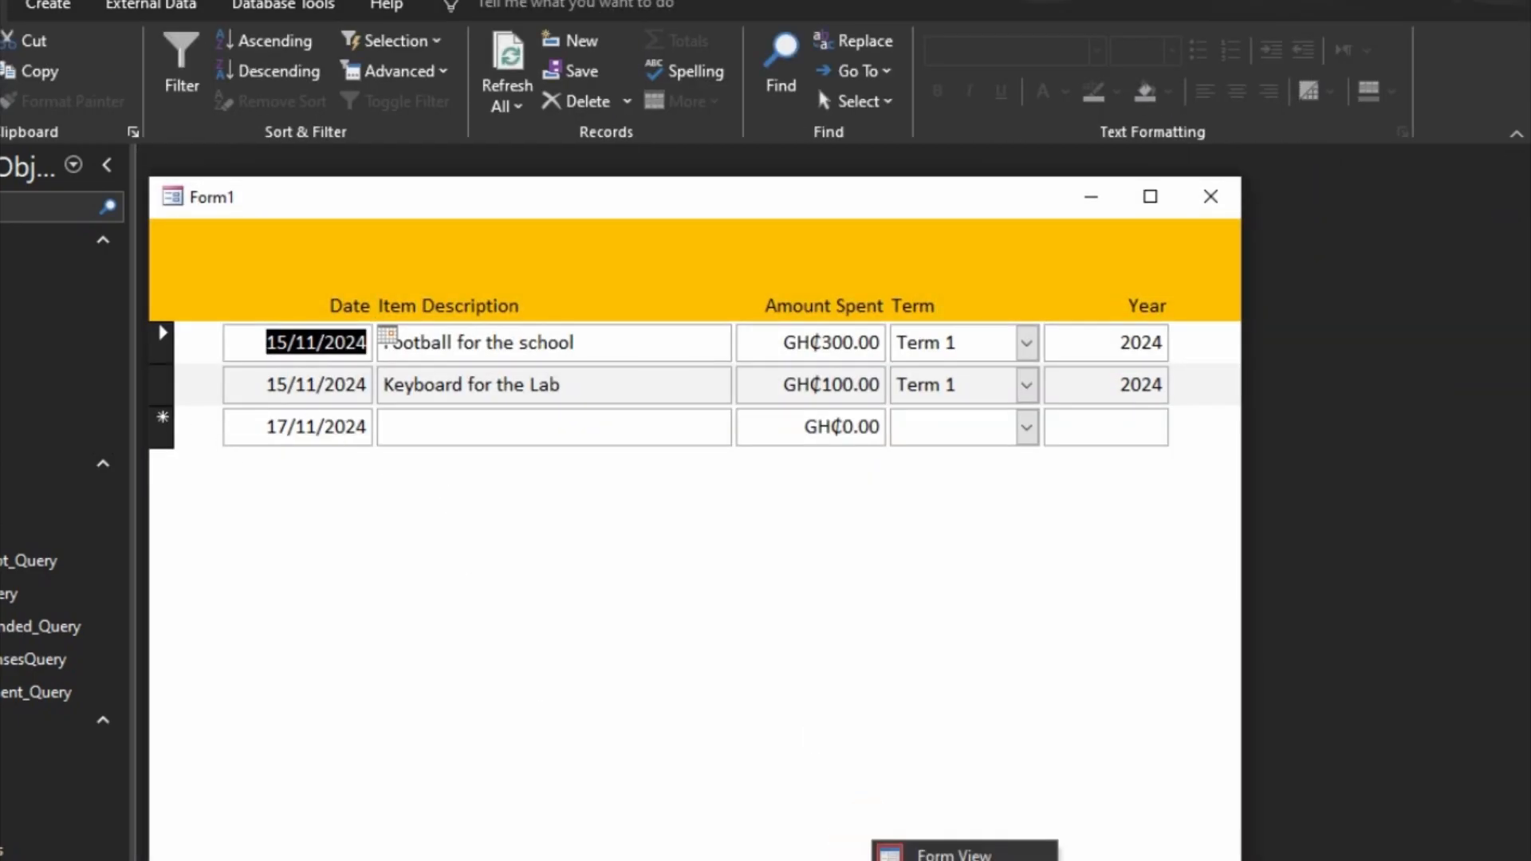
click(954, 860)
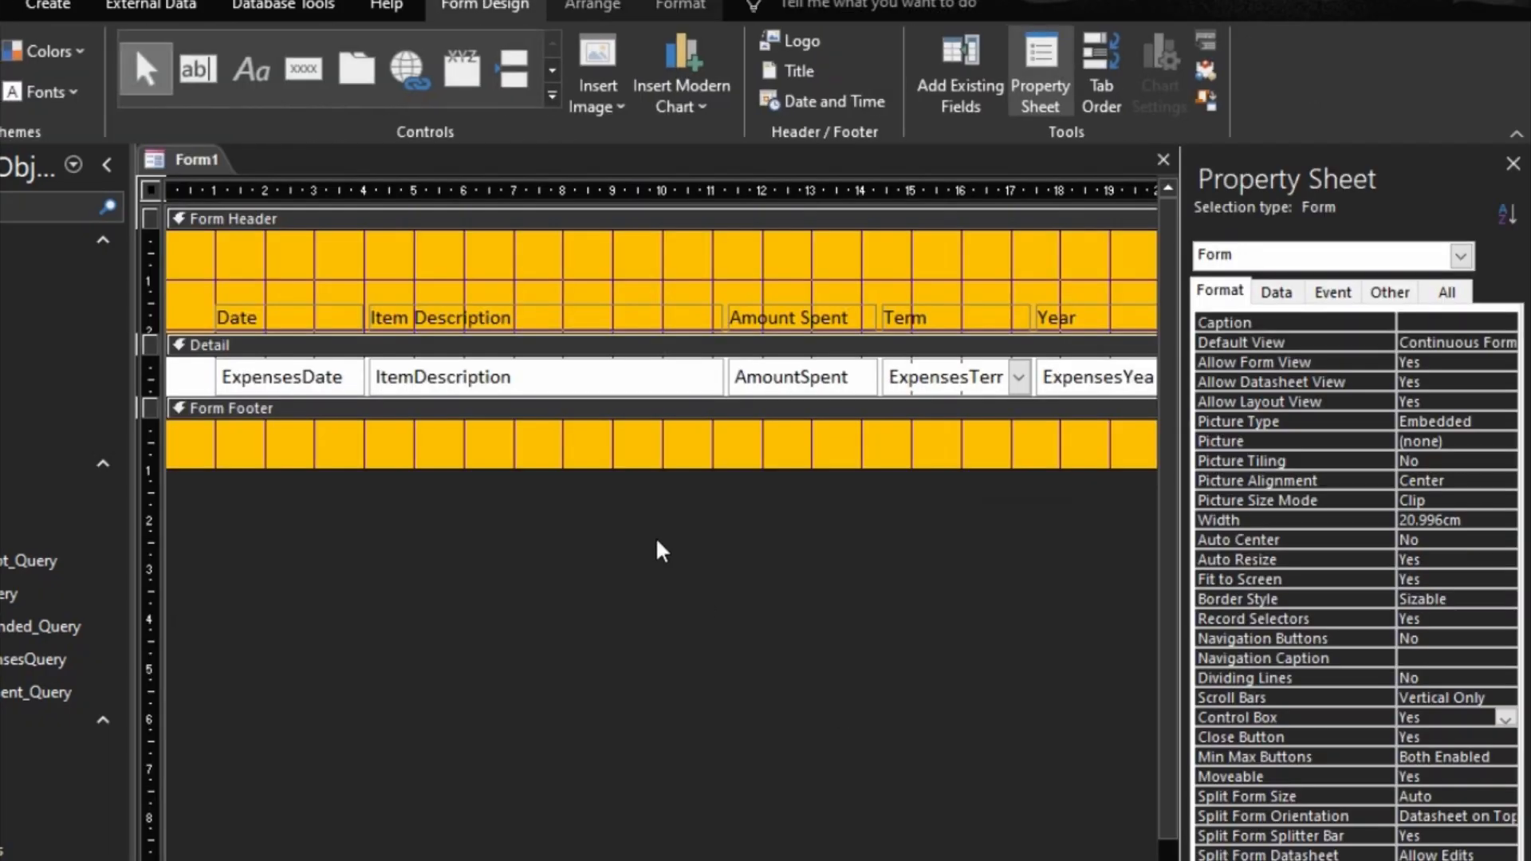
Step: Set the form's Allow Additions property to No and check the list in Form View
click(1276, 292)
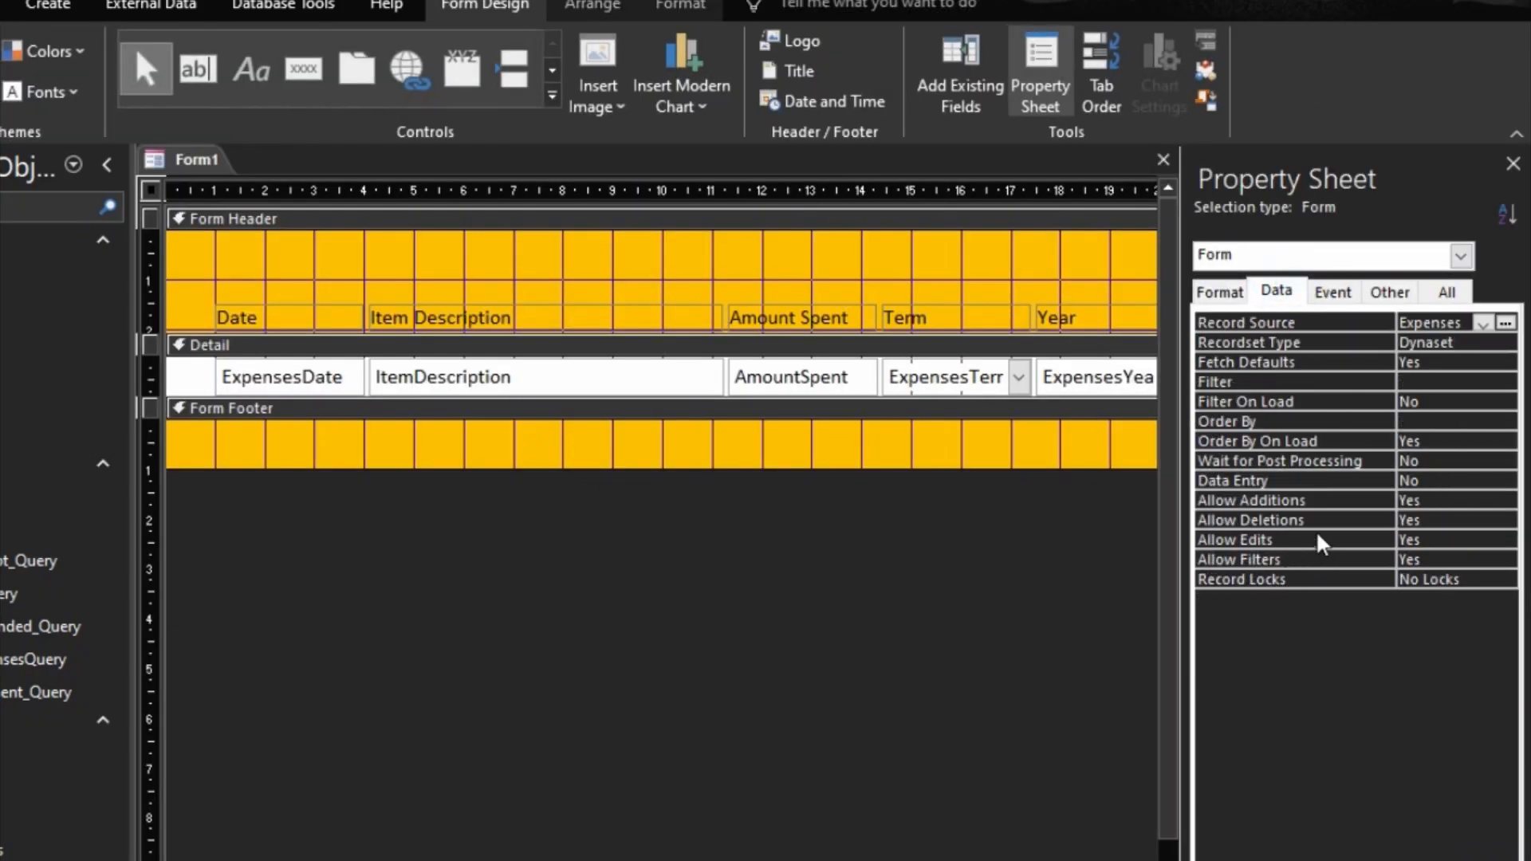
double_click(1294, 508)
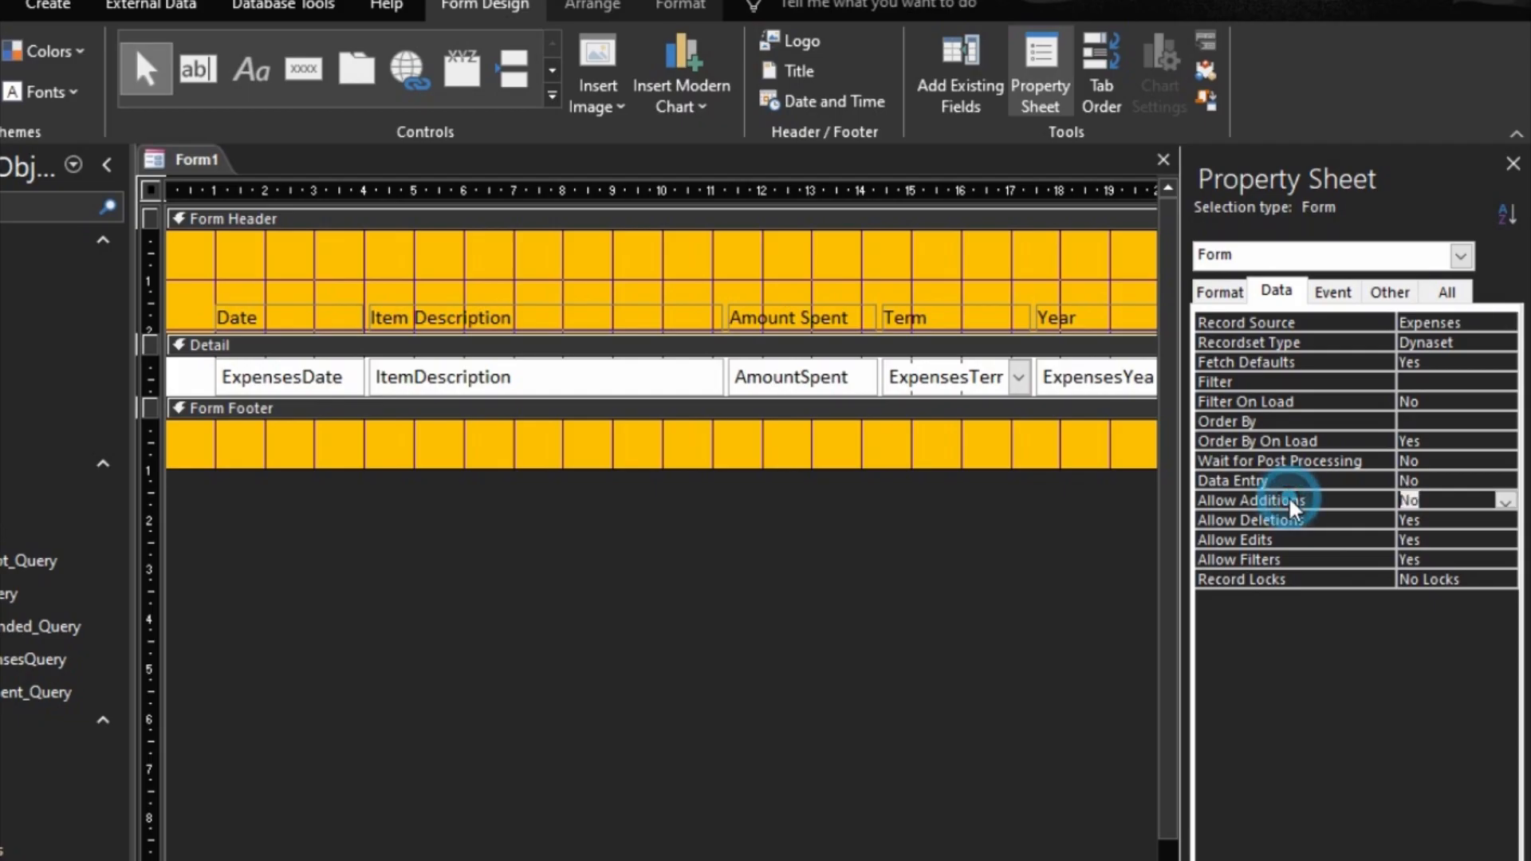
click(1274, 565)
click(1424, 860)
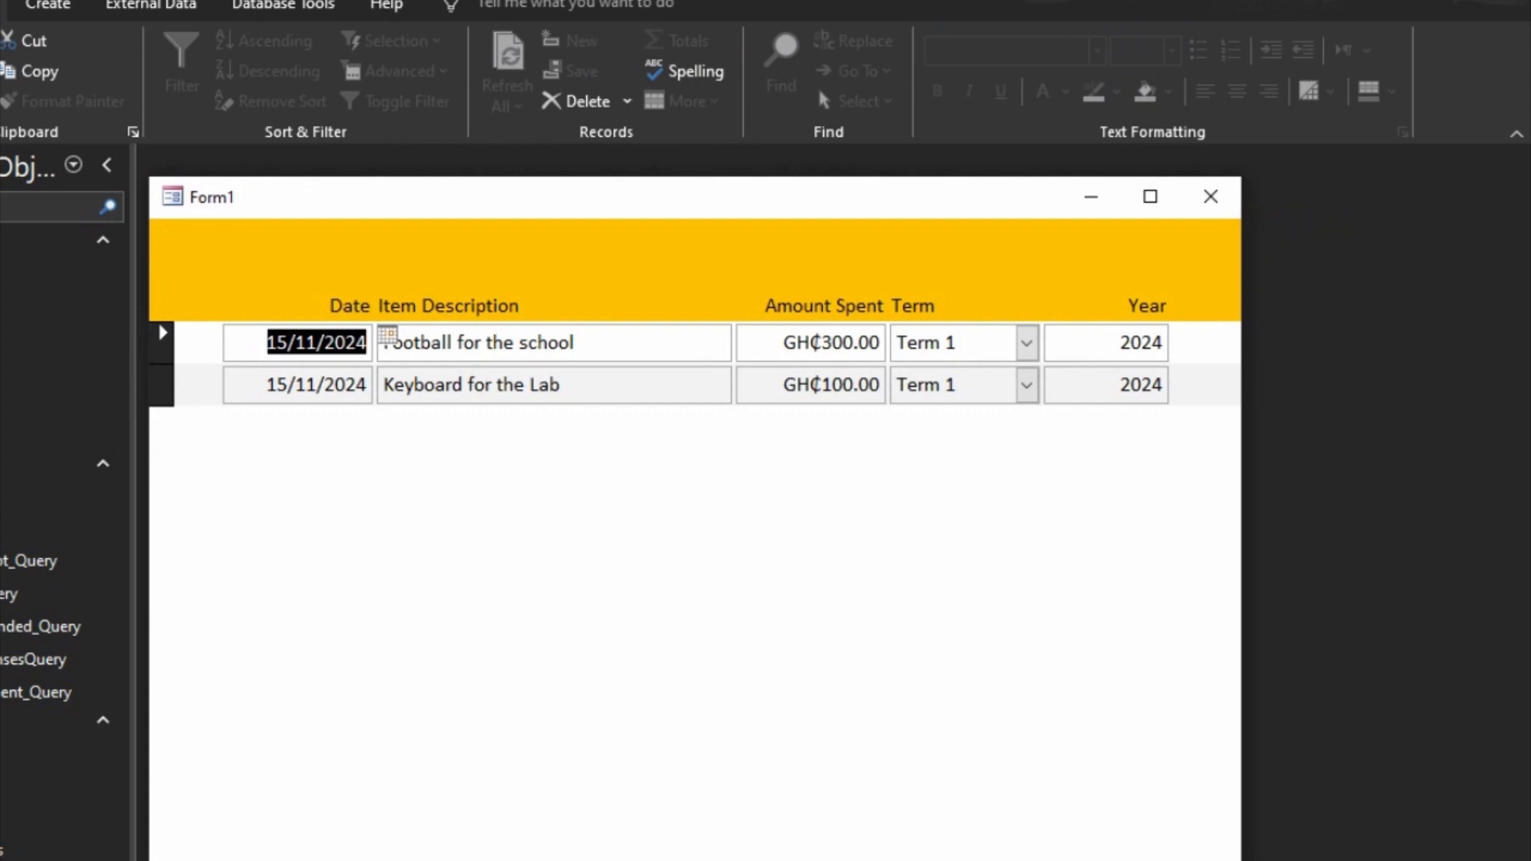
Step: Set the ExpensesDate text box's Show Date Picker property to Never and check the list in Form View
right_click(1031, 700)
click(1076, 772)
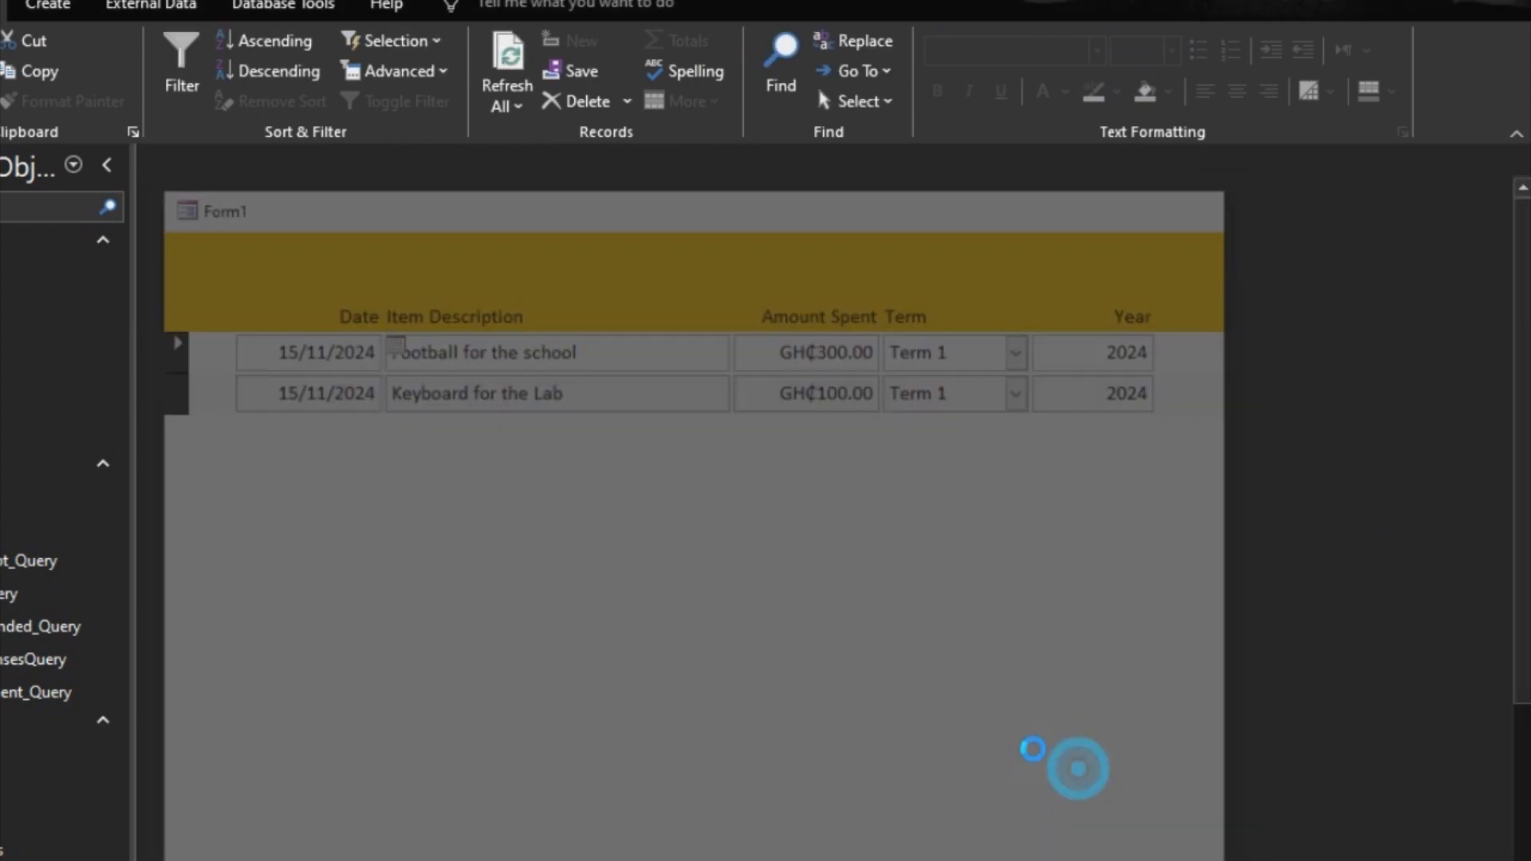
click(325, 376)
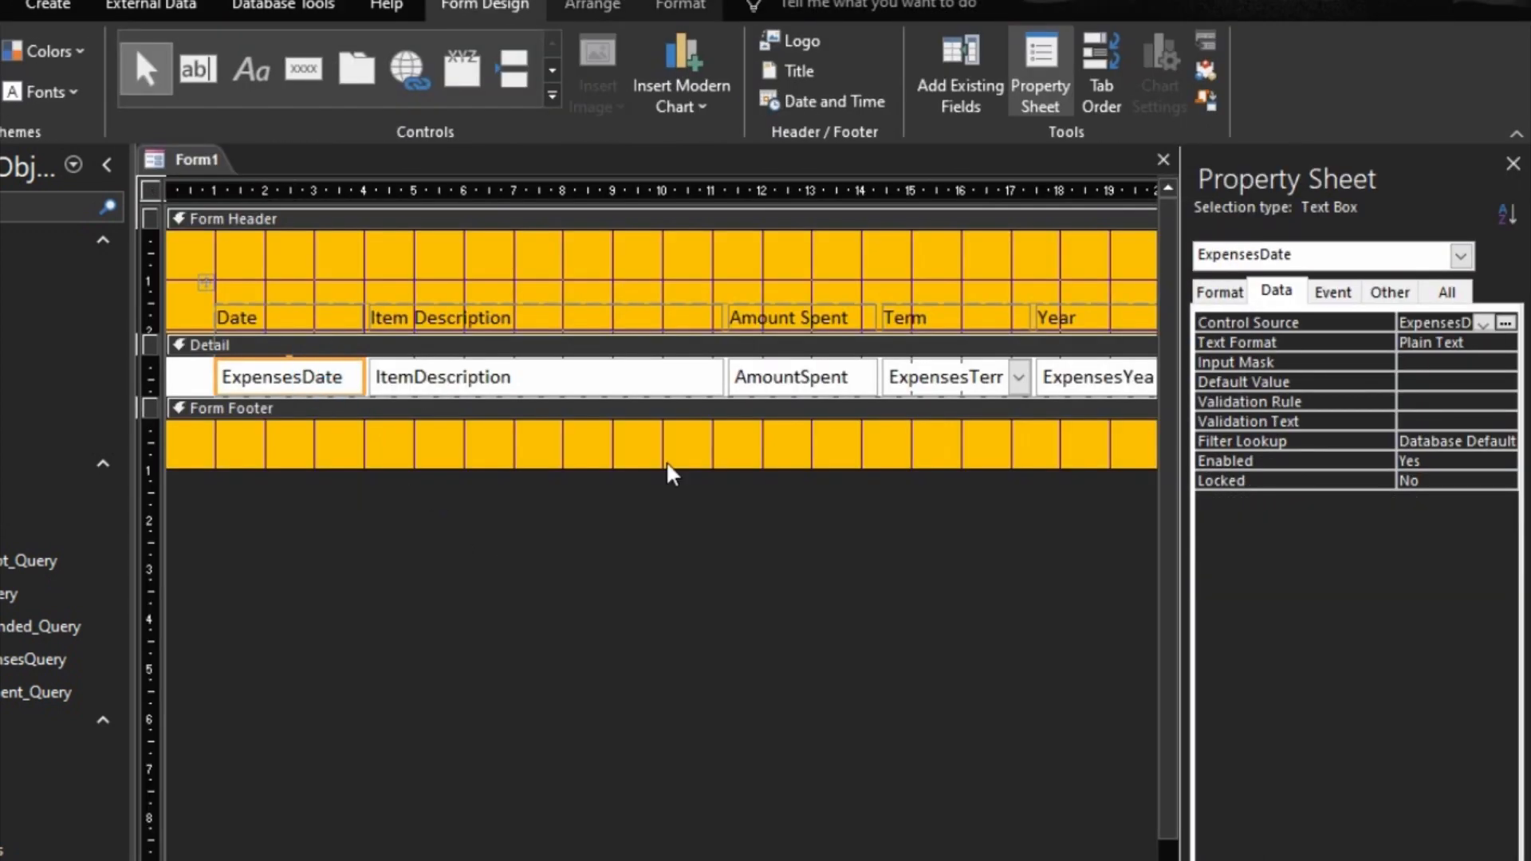
click(1365, 294)
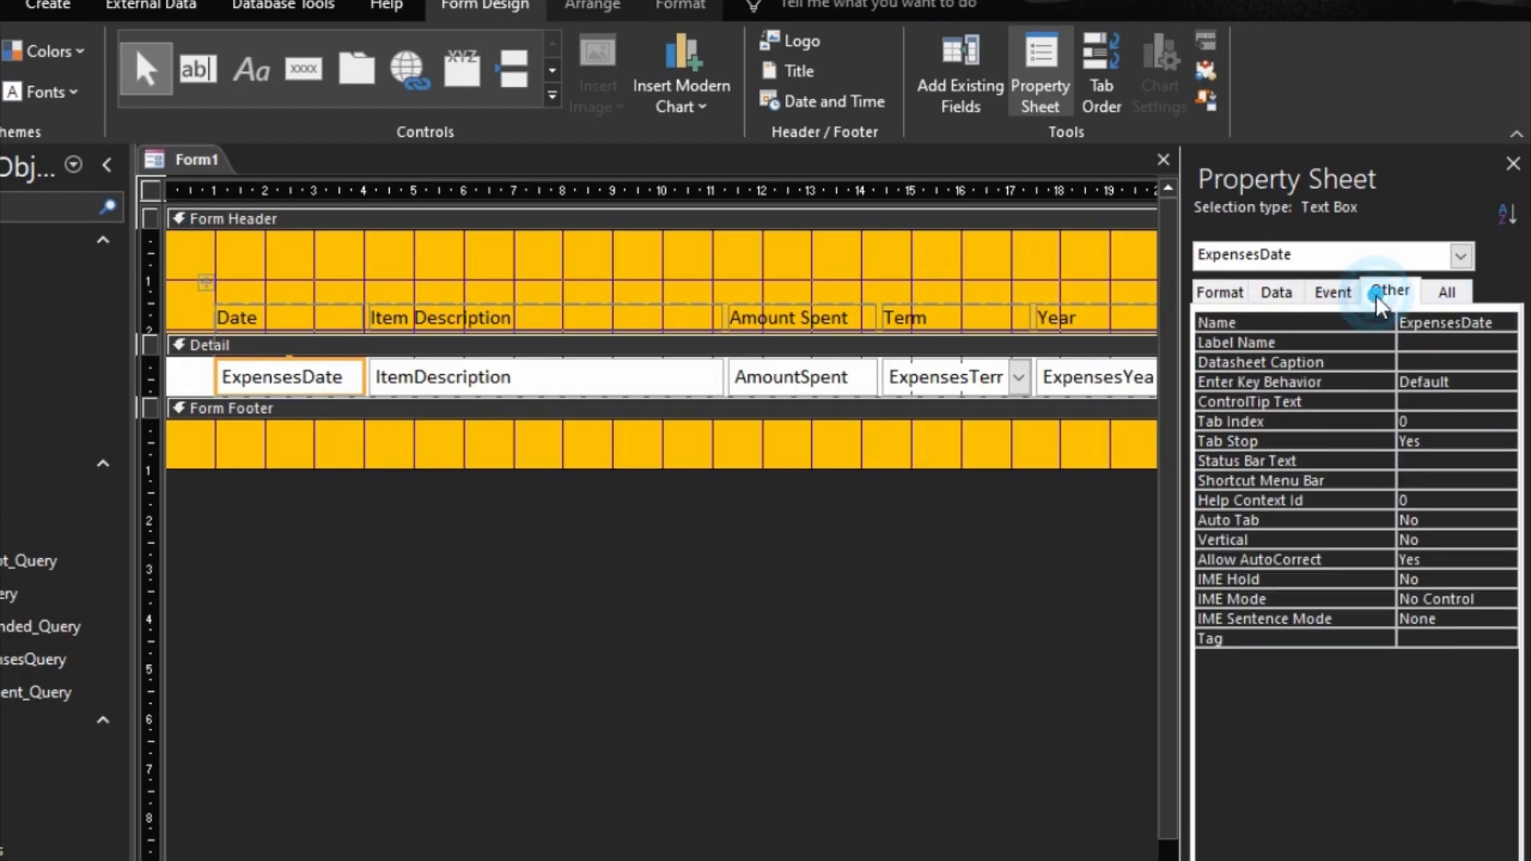
click(1220, 294)
double_click(1367, 383)
click(1361, 423)
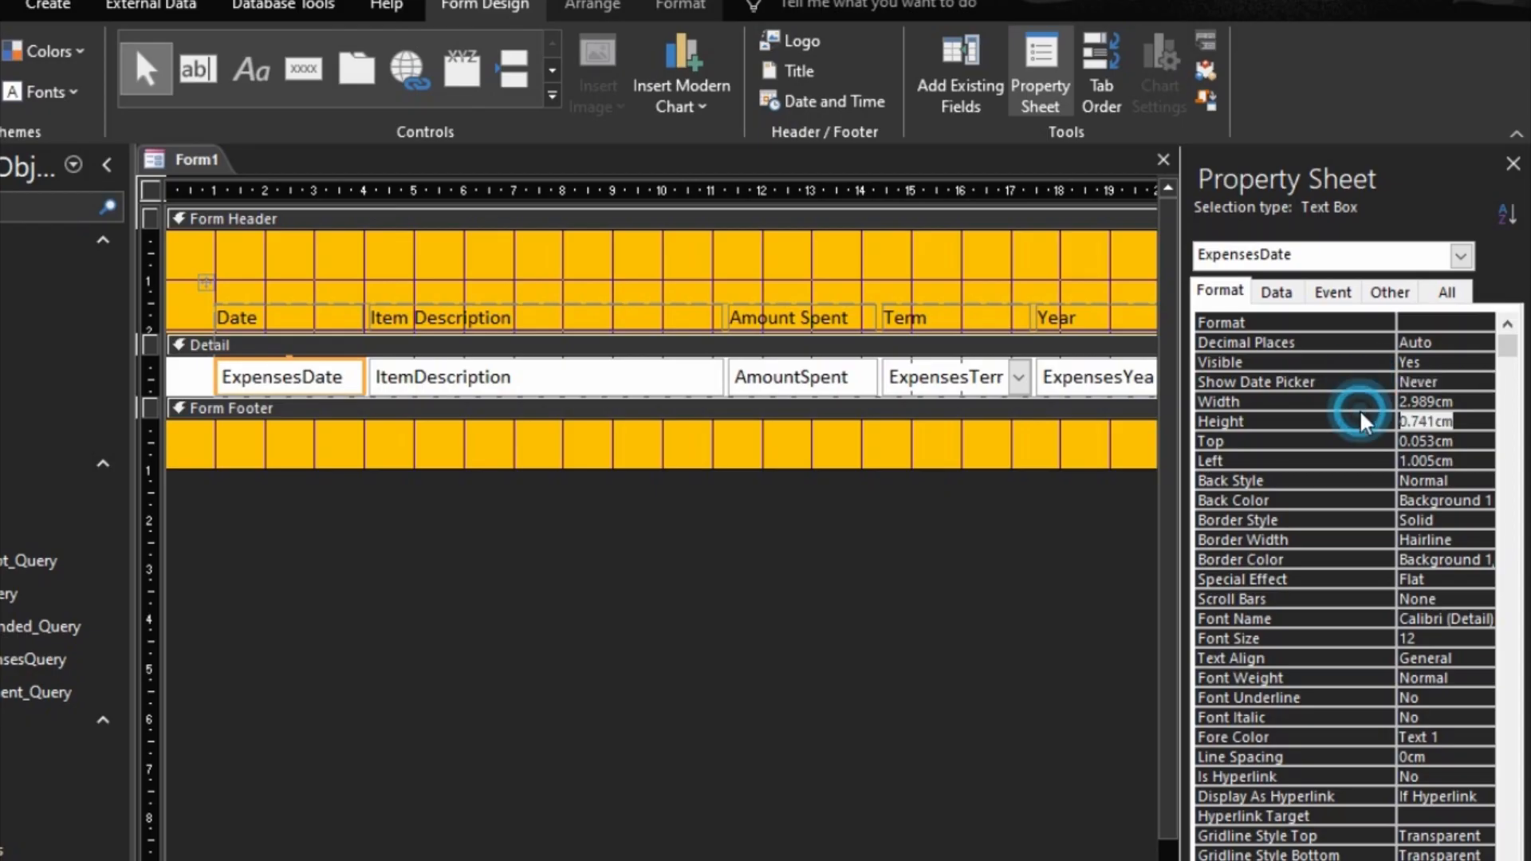
key(F5)
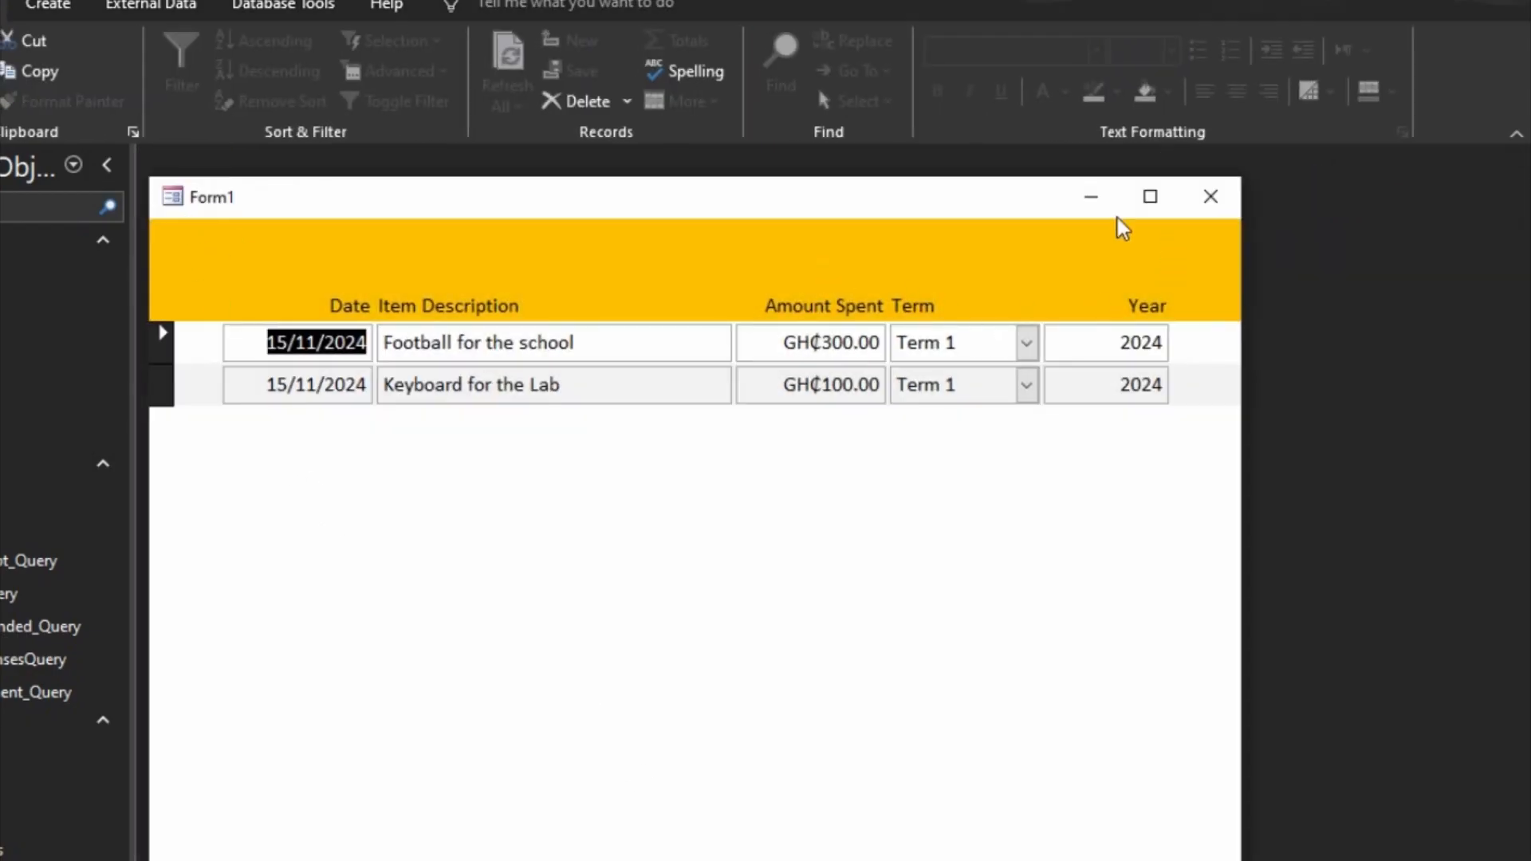
Step: Save the form as All Expenses and close it
right_click(647, 197)
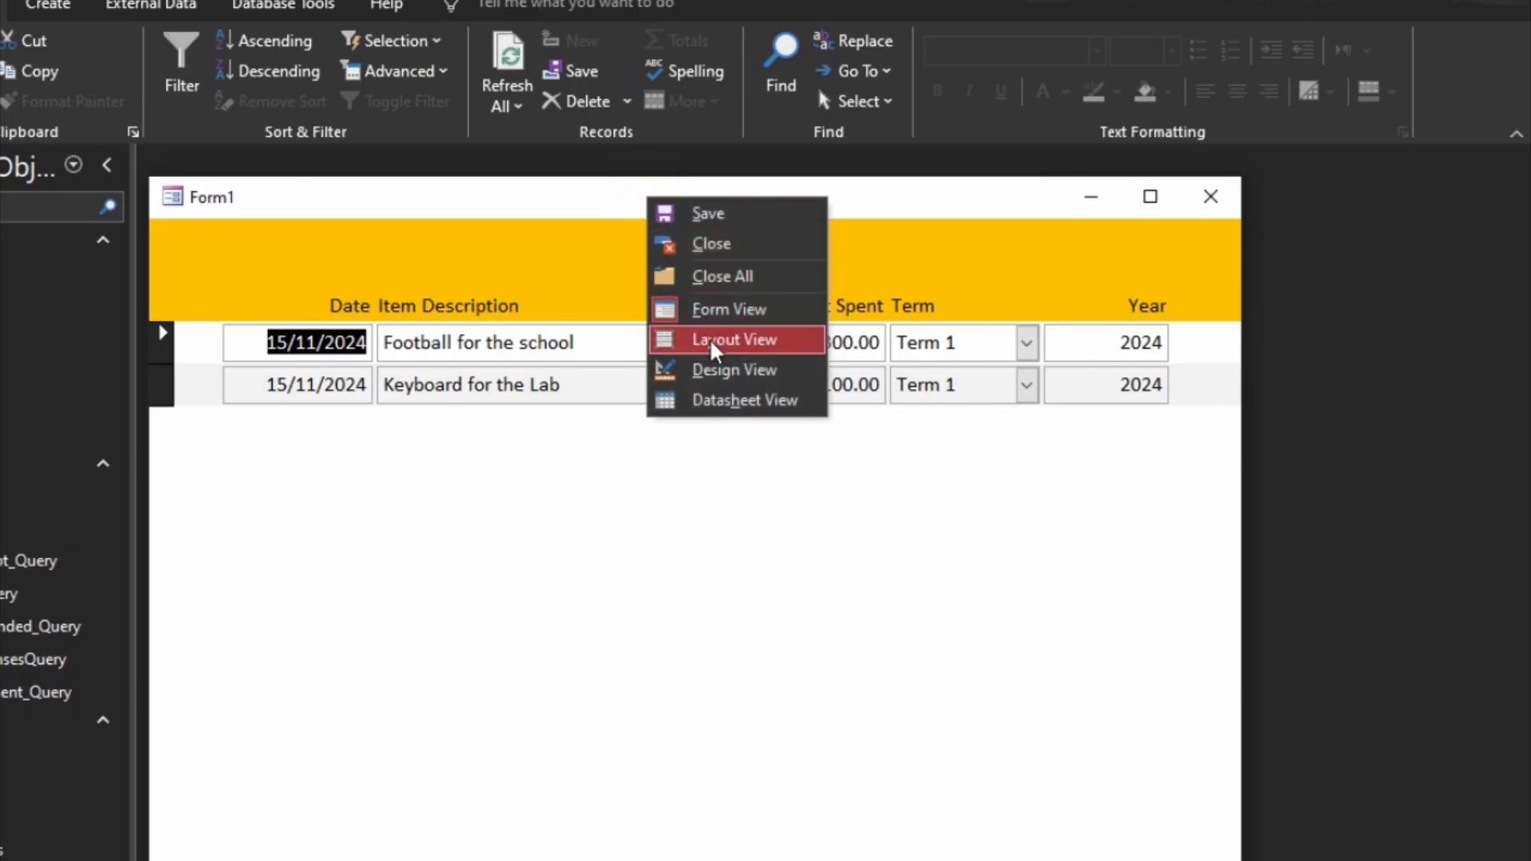
click(705, 215)
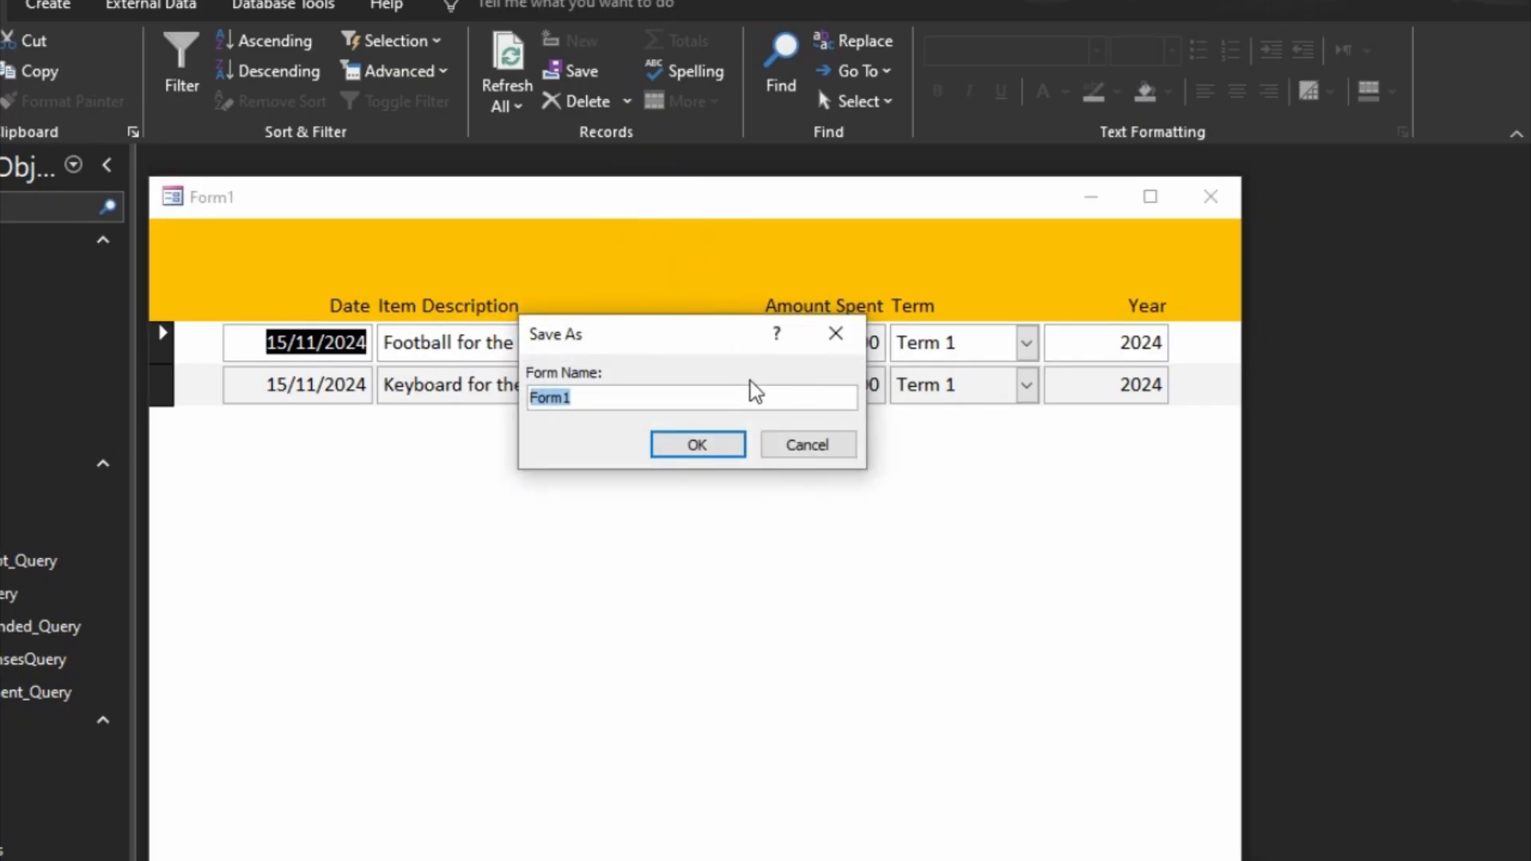
text(All Expenses)
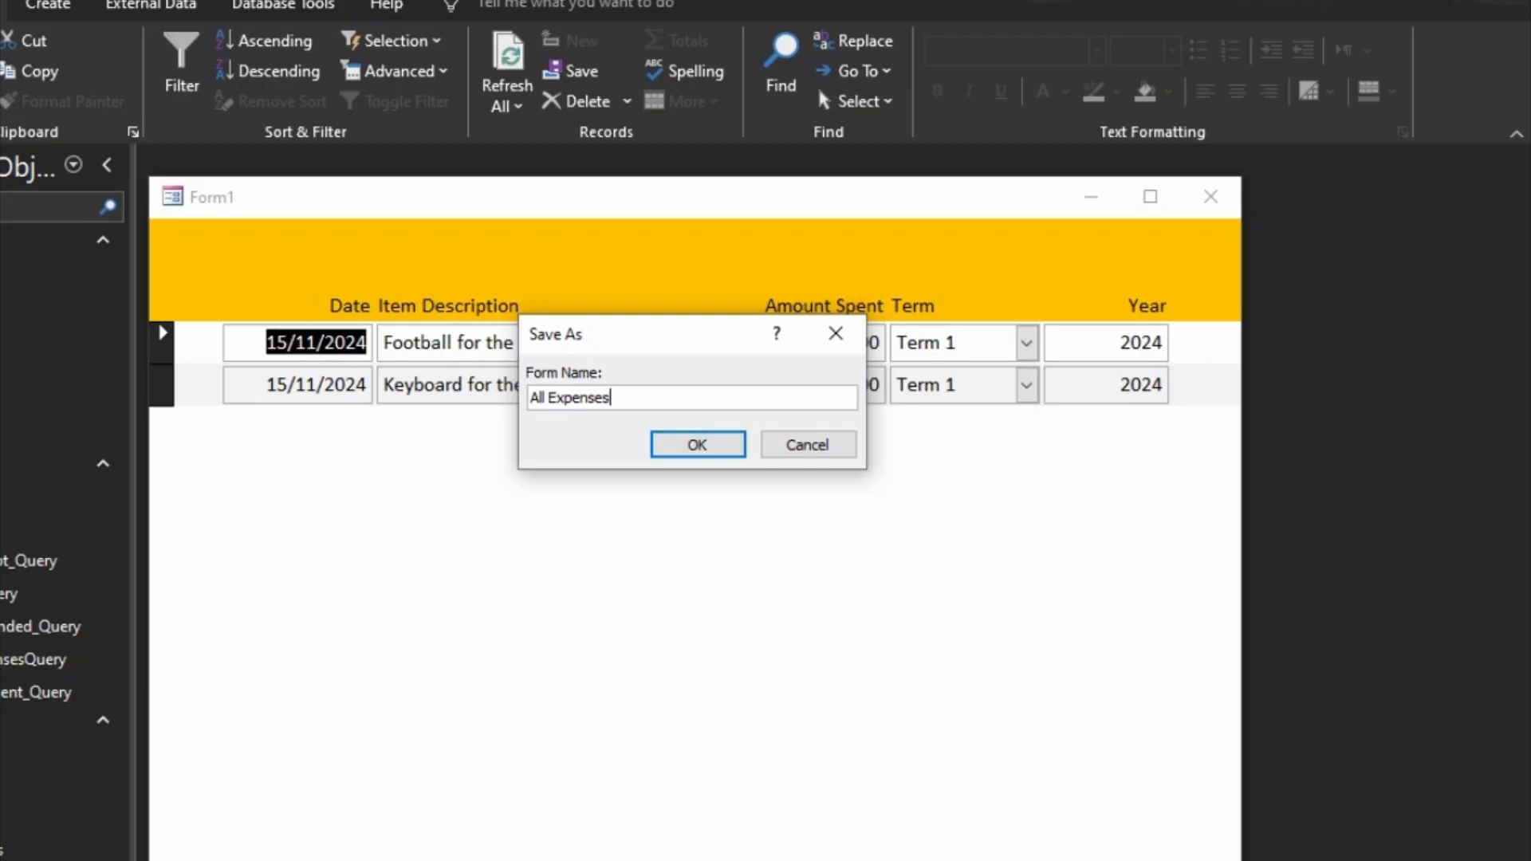
click(724, 444)
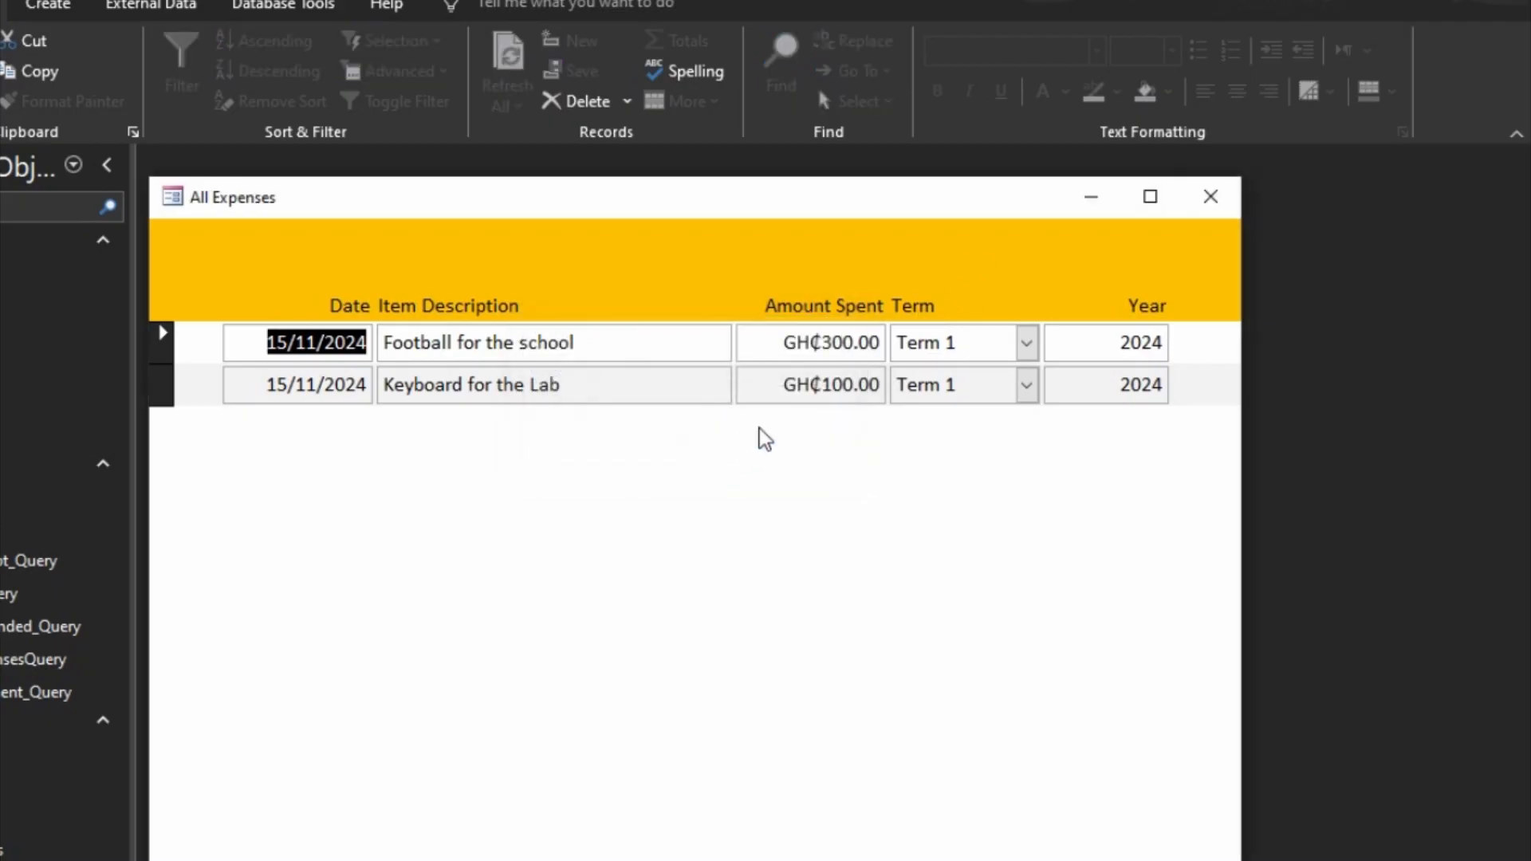
click(1211, 196)
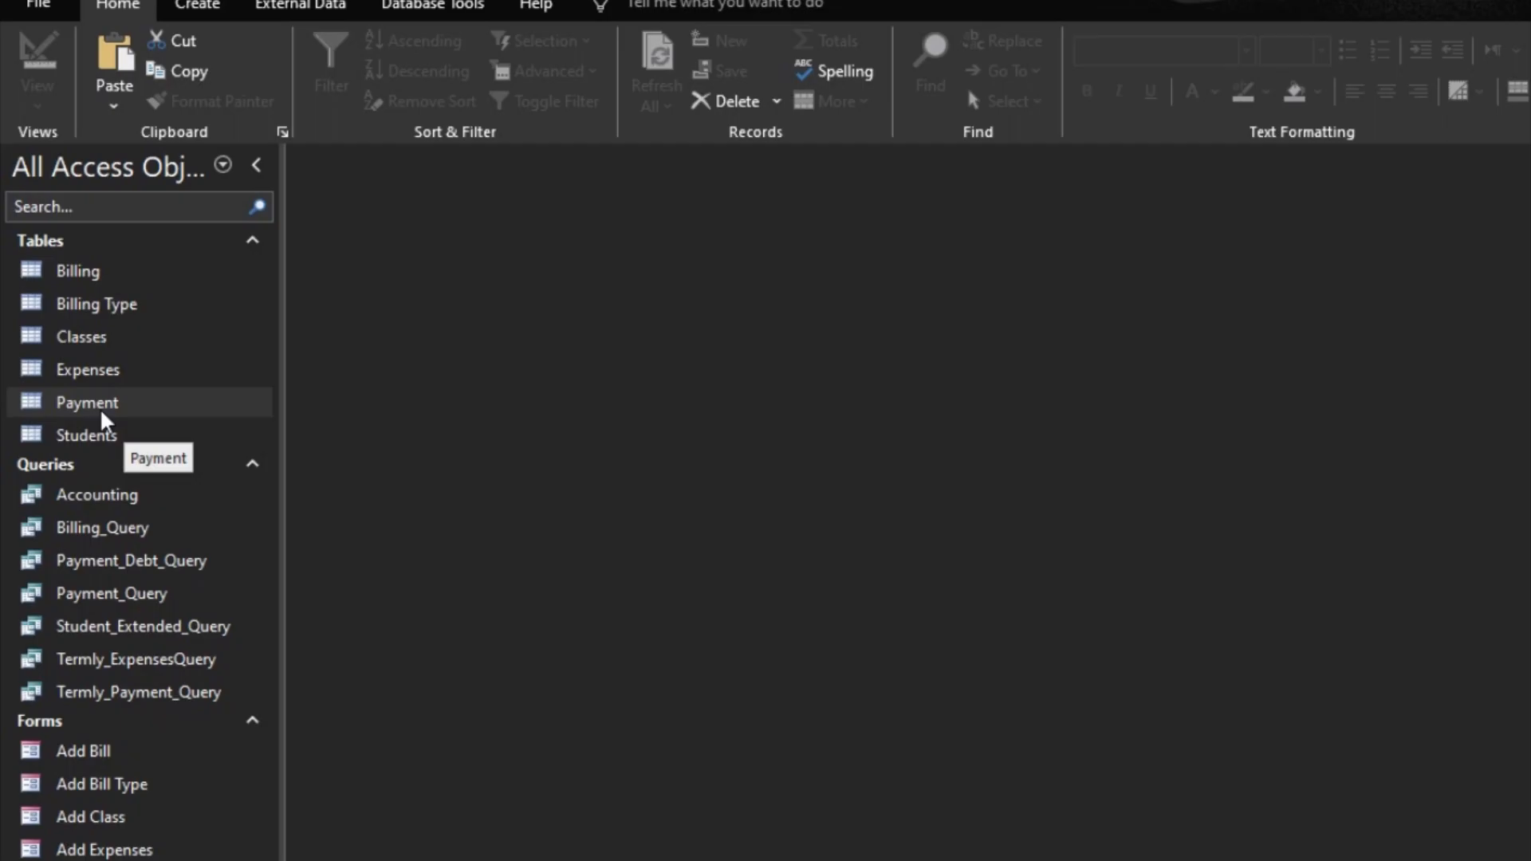
Step: Create a new blank form in Design View and set its Record Source to Students
click(196, 14)
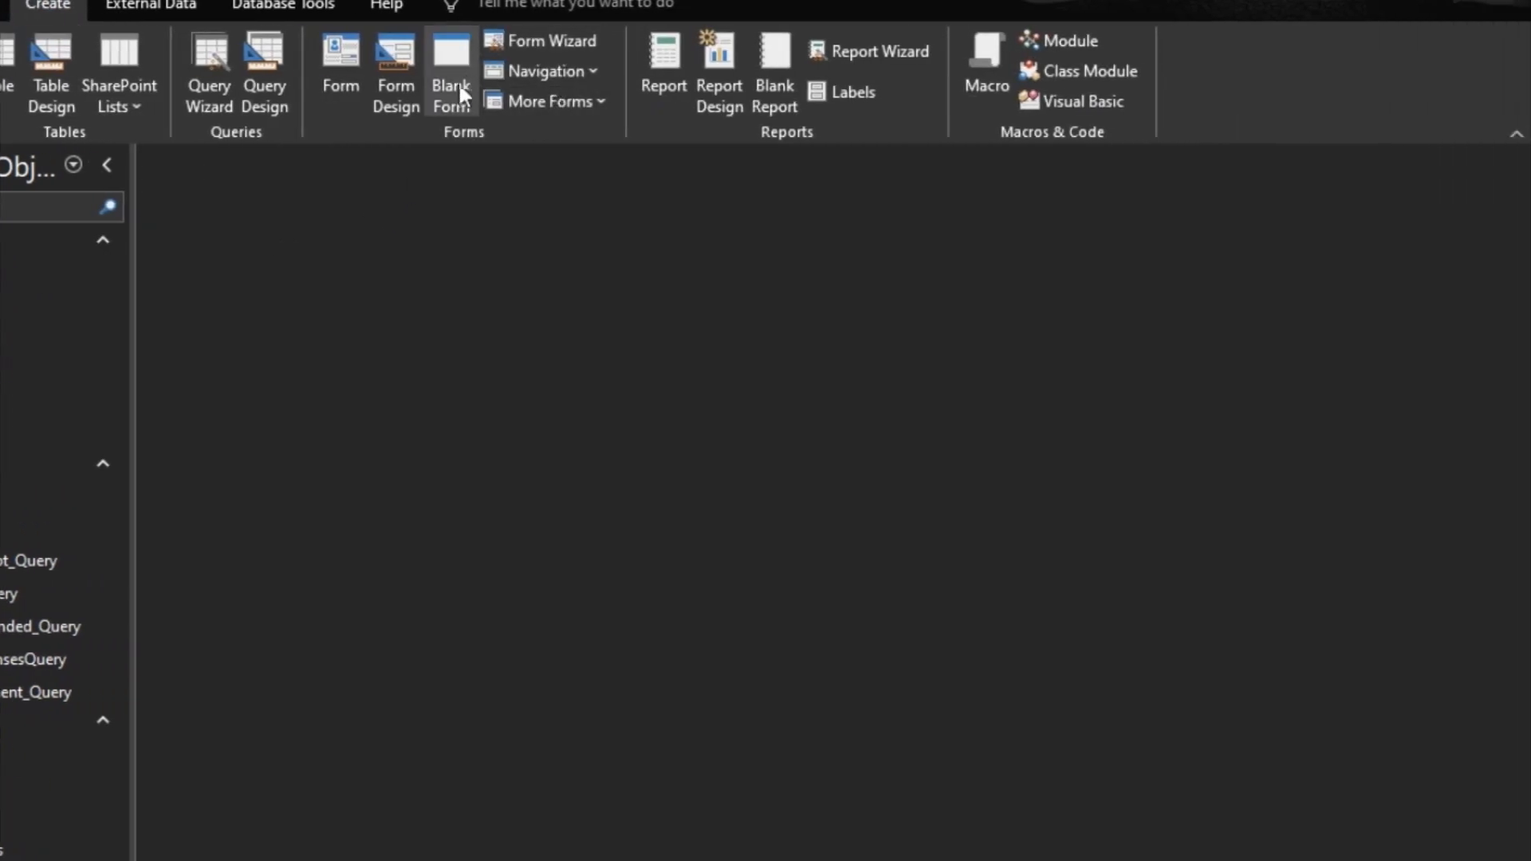
click(396, 86)
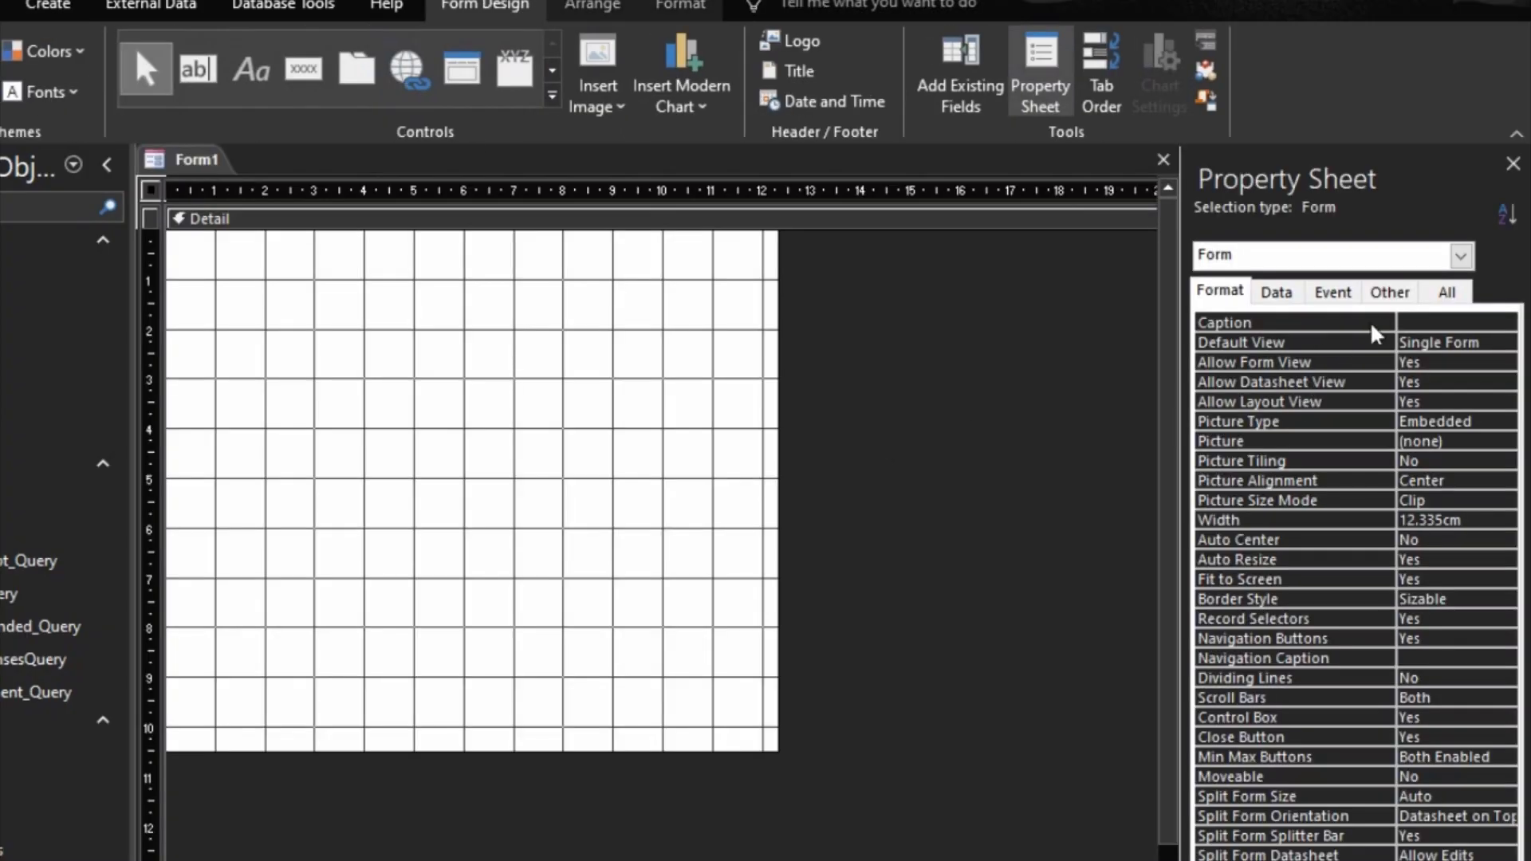
click(1276, 292)
click(1482, 323)
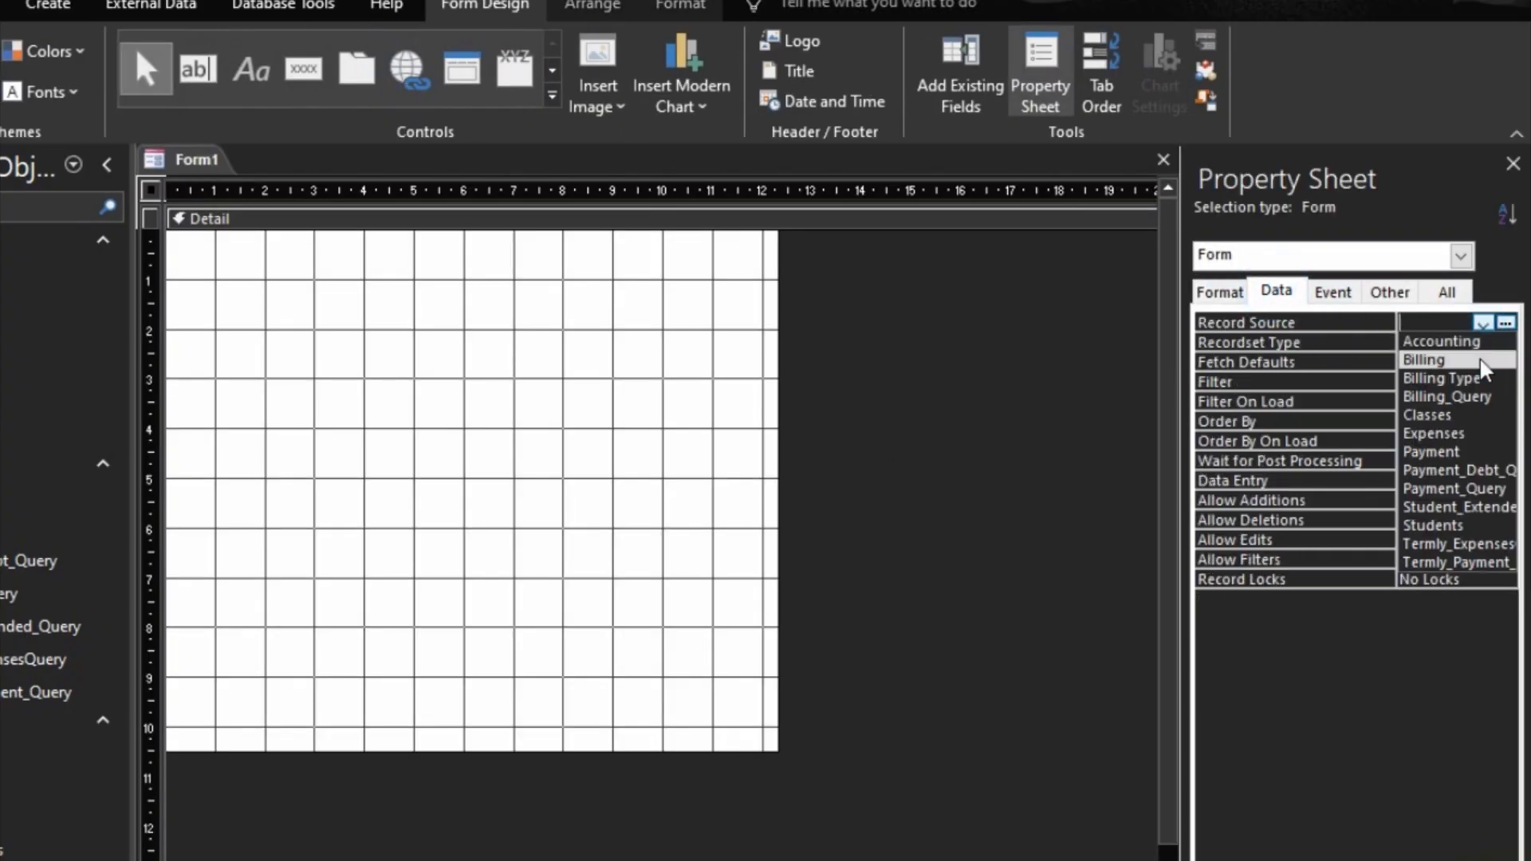
click(1448, 525)
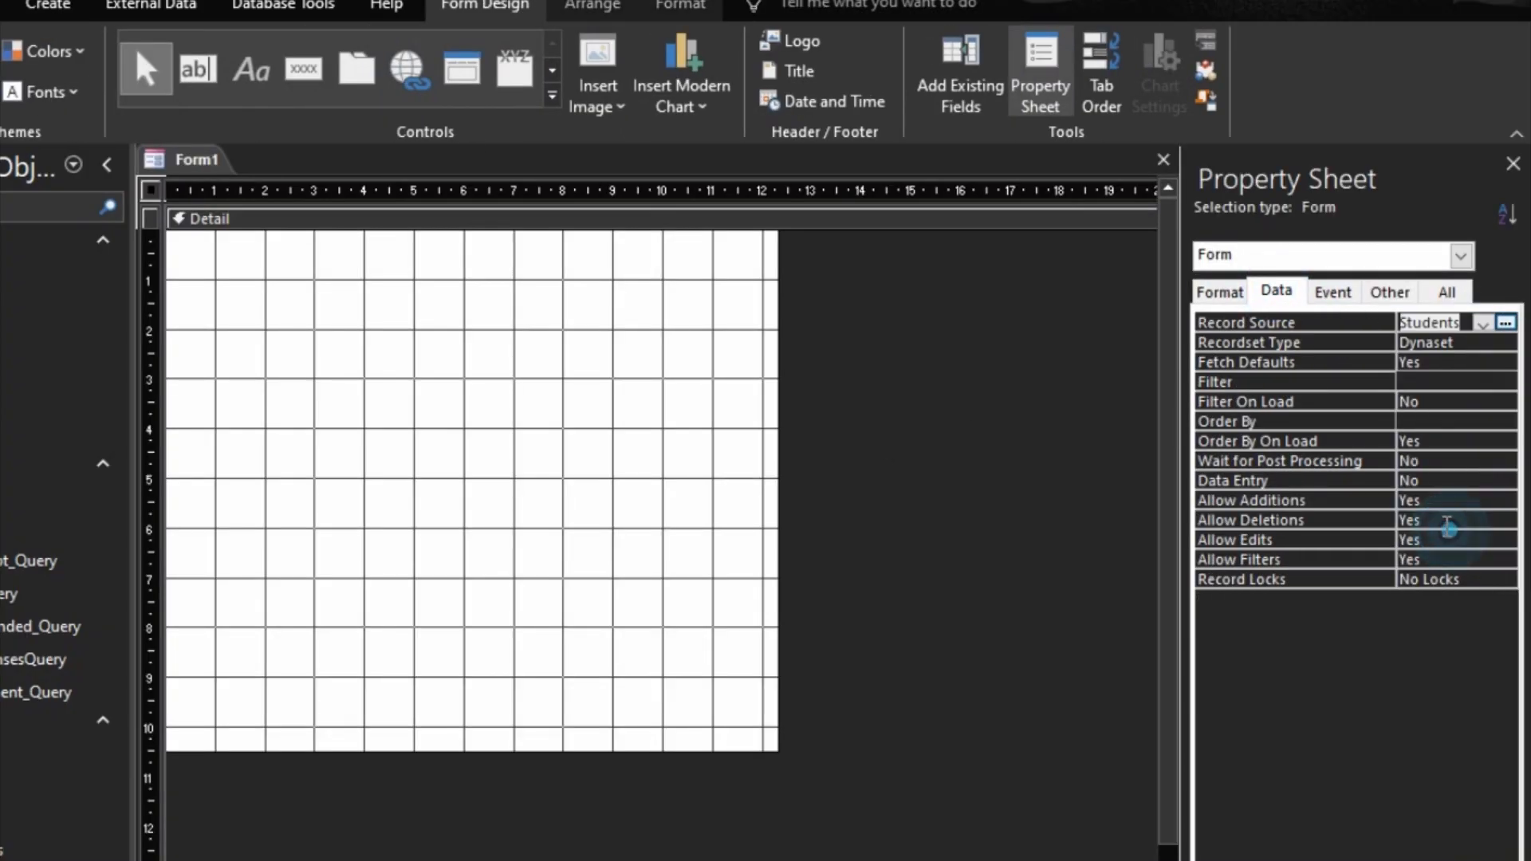
Step: Add all Students fields, from StudentID through StudentPicture, to the form's Detail section
click(961, 80)
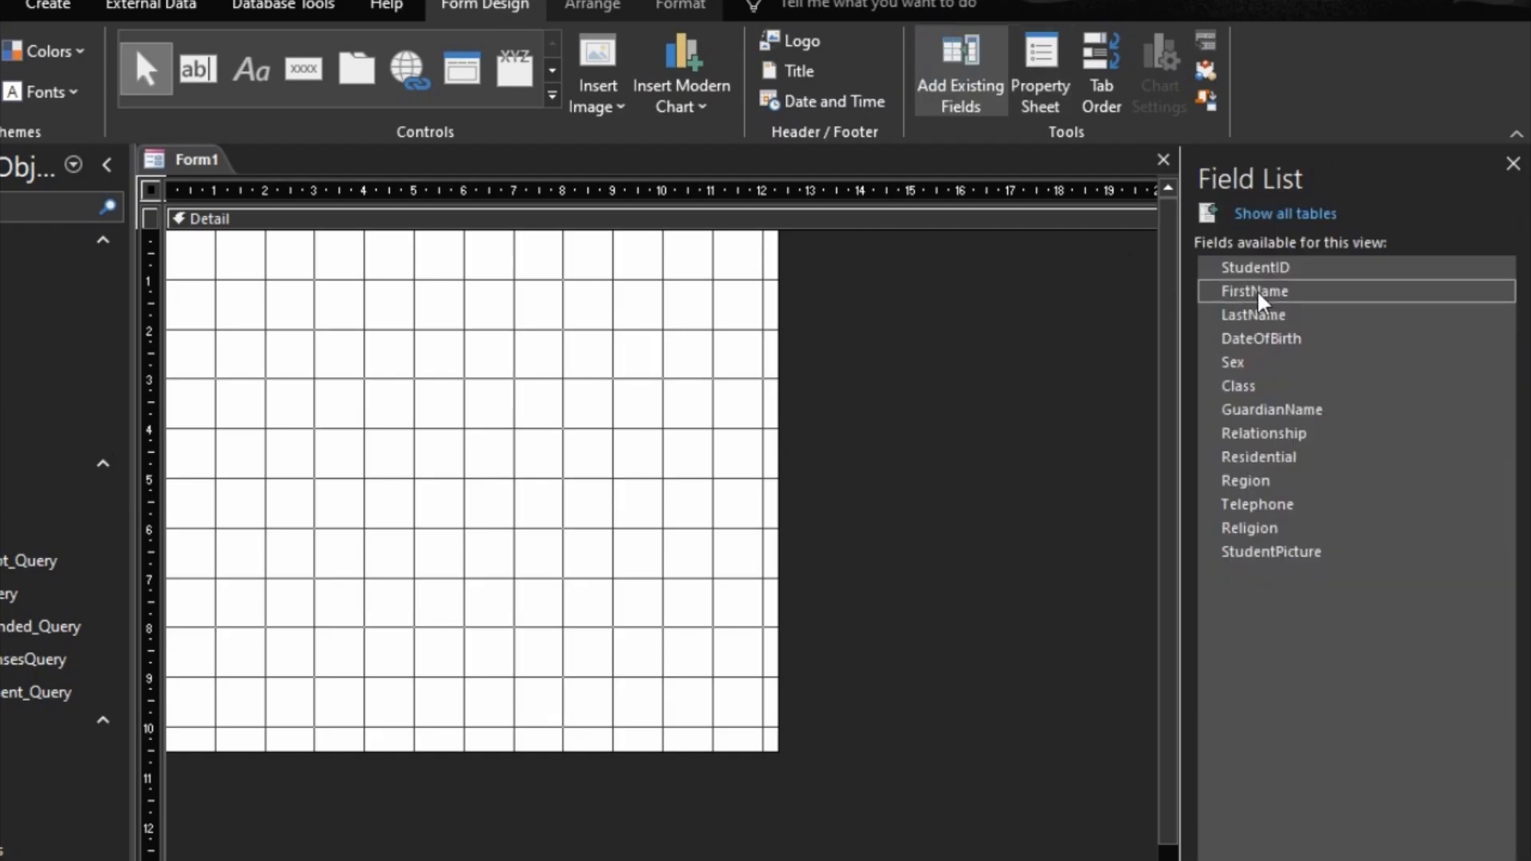
click(1261, 269)
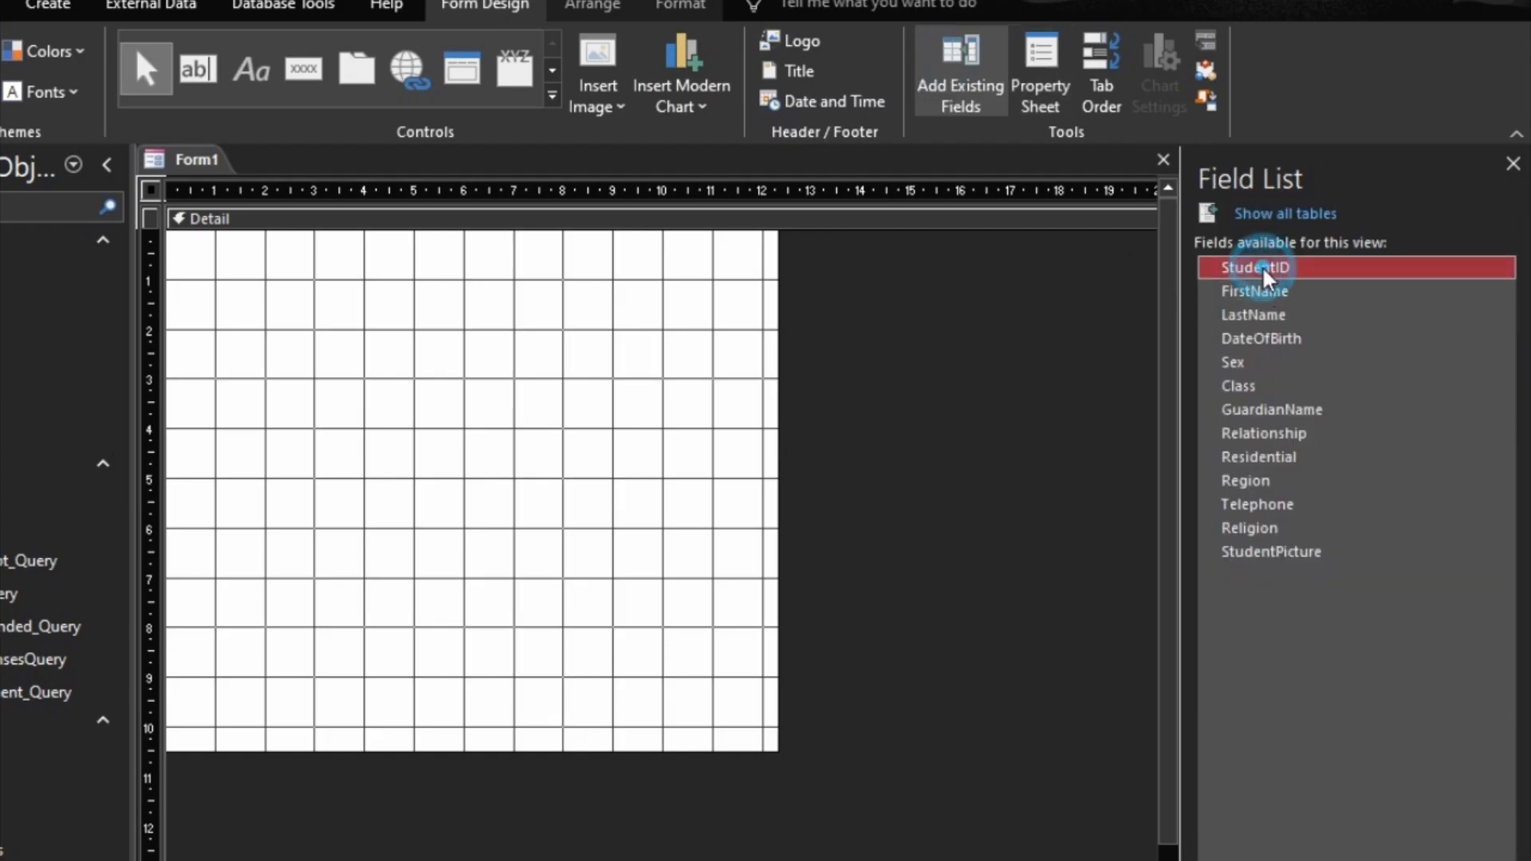
shift+click(1273, 558)
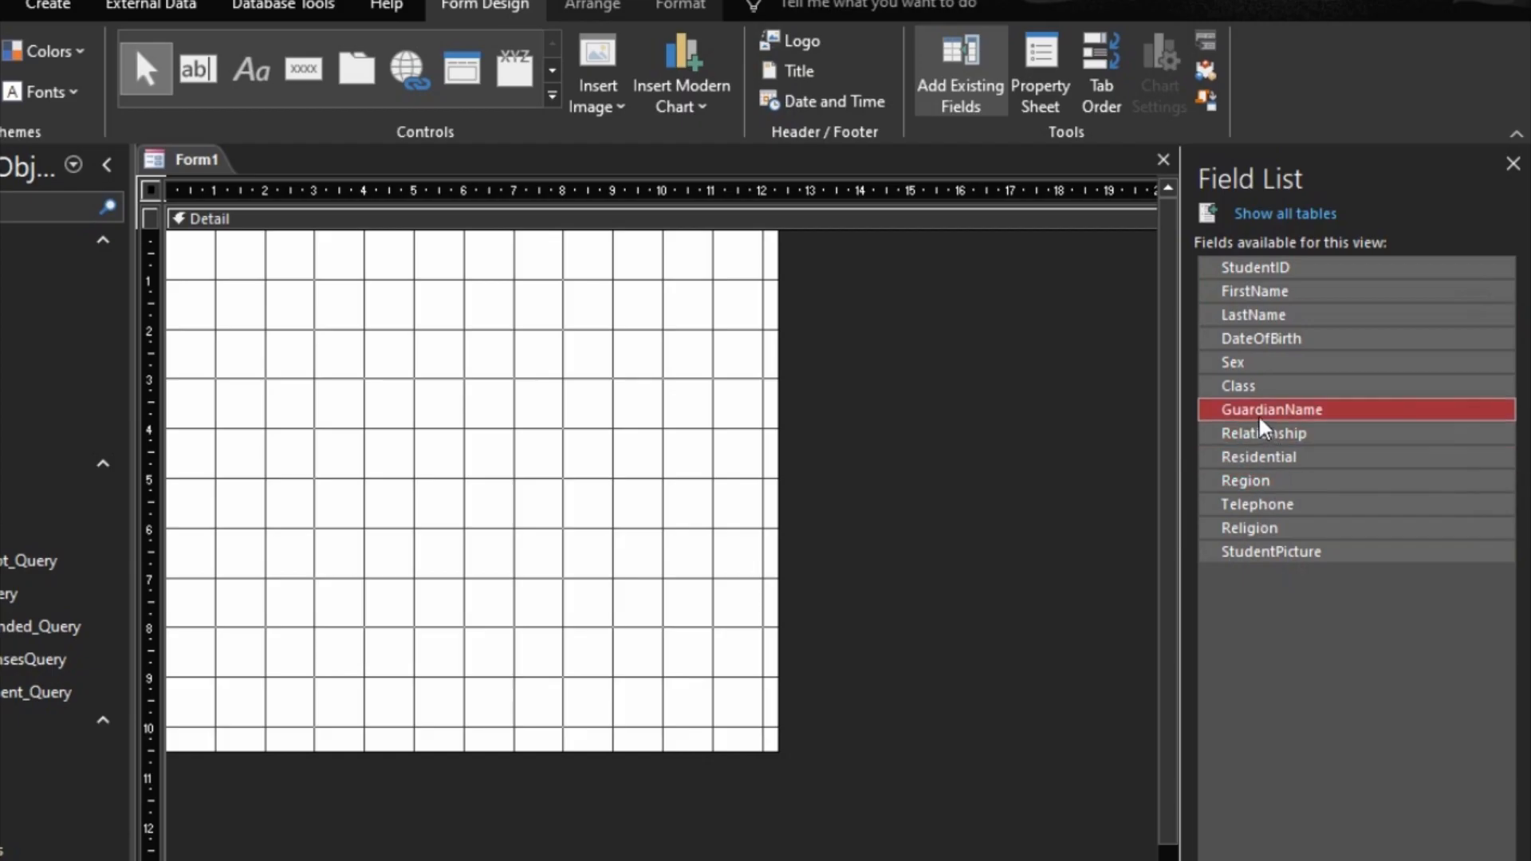
drag(1213, 266, 325, 318)
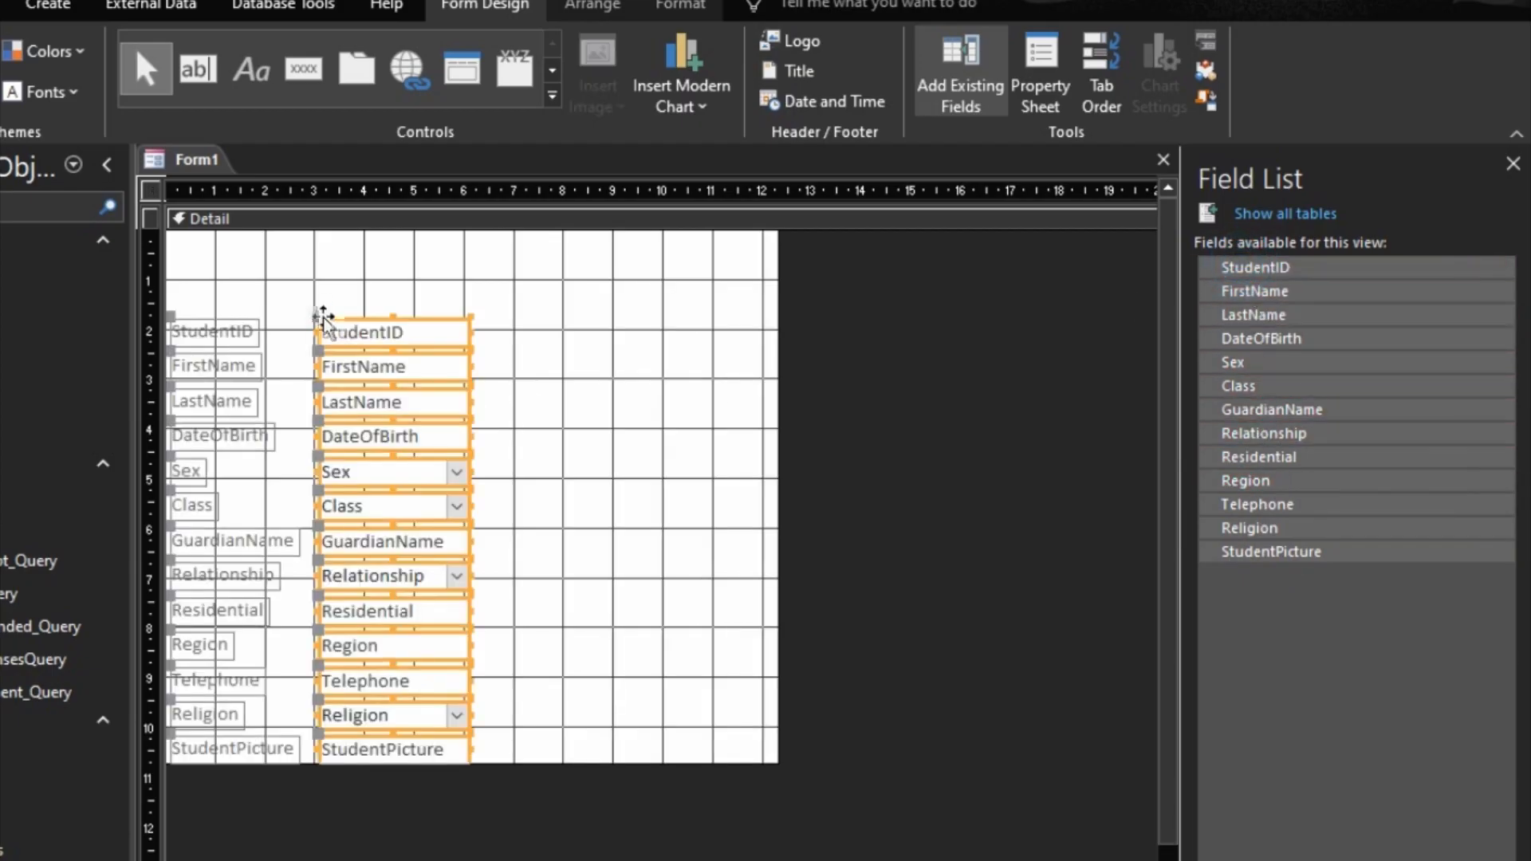
Step: Arrange the student fields in a Stacked layout and set their control margins to Medium
right_click(364, 344)
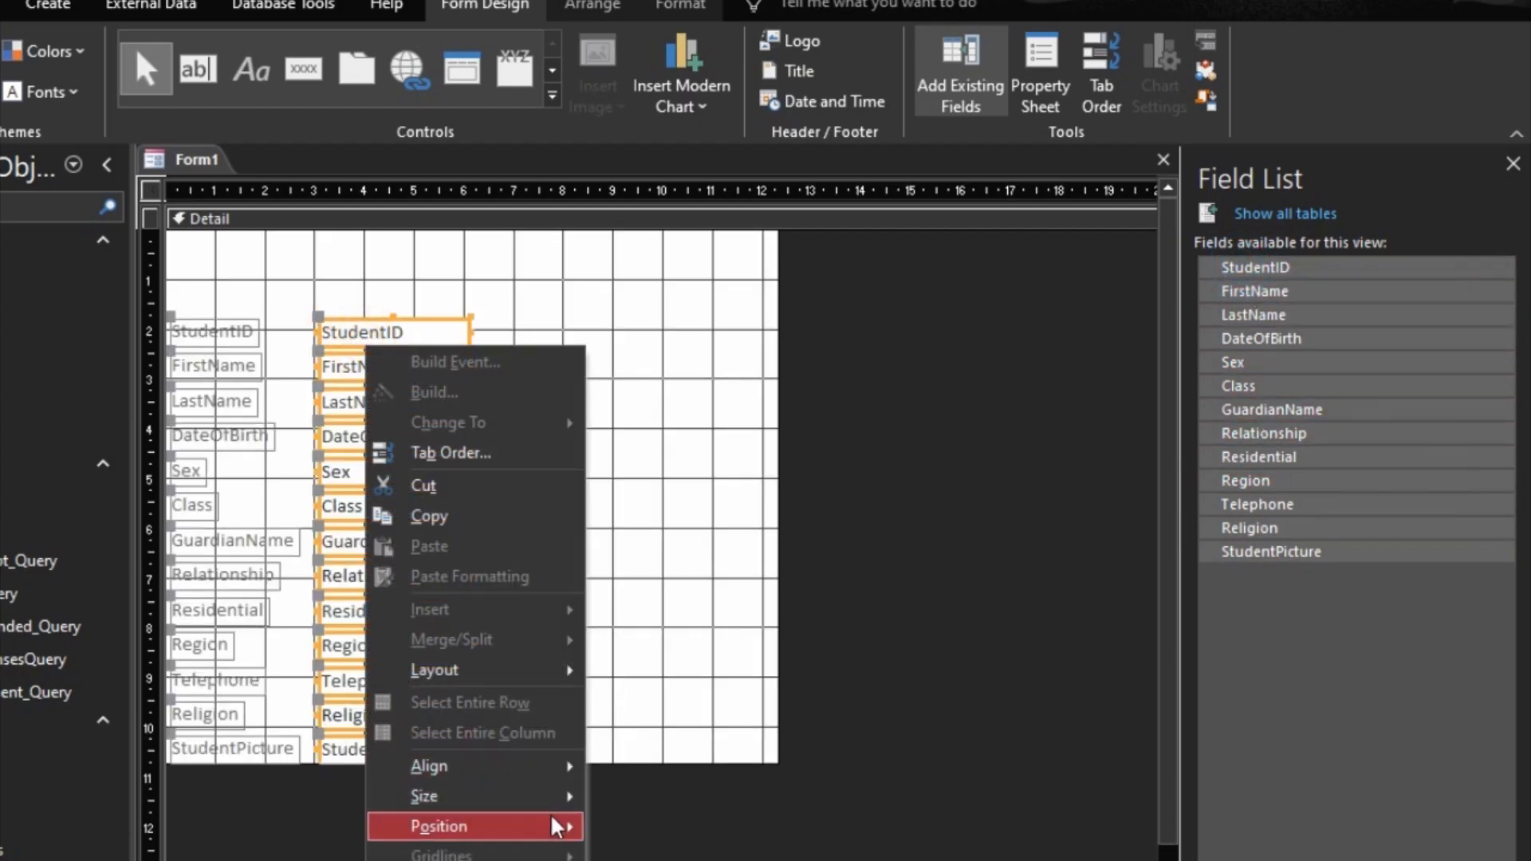
mouse_move(547, 796)
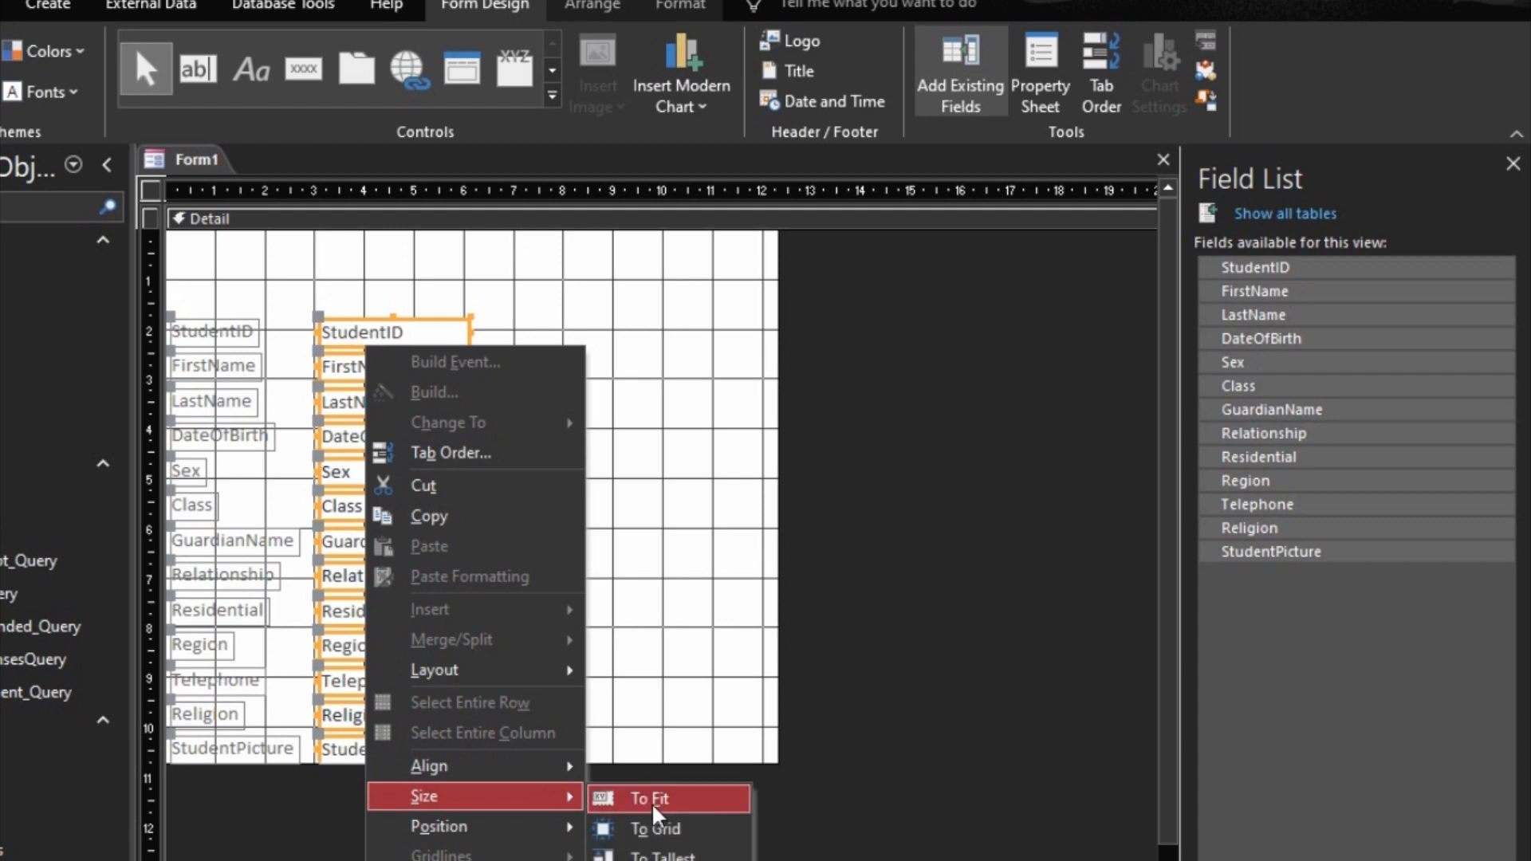
mouse_move(517, 677)
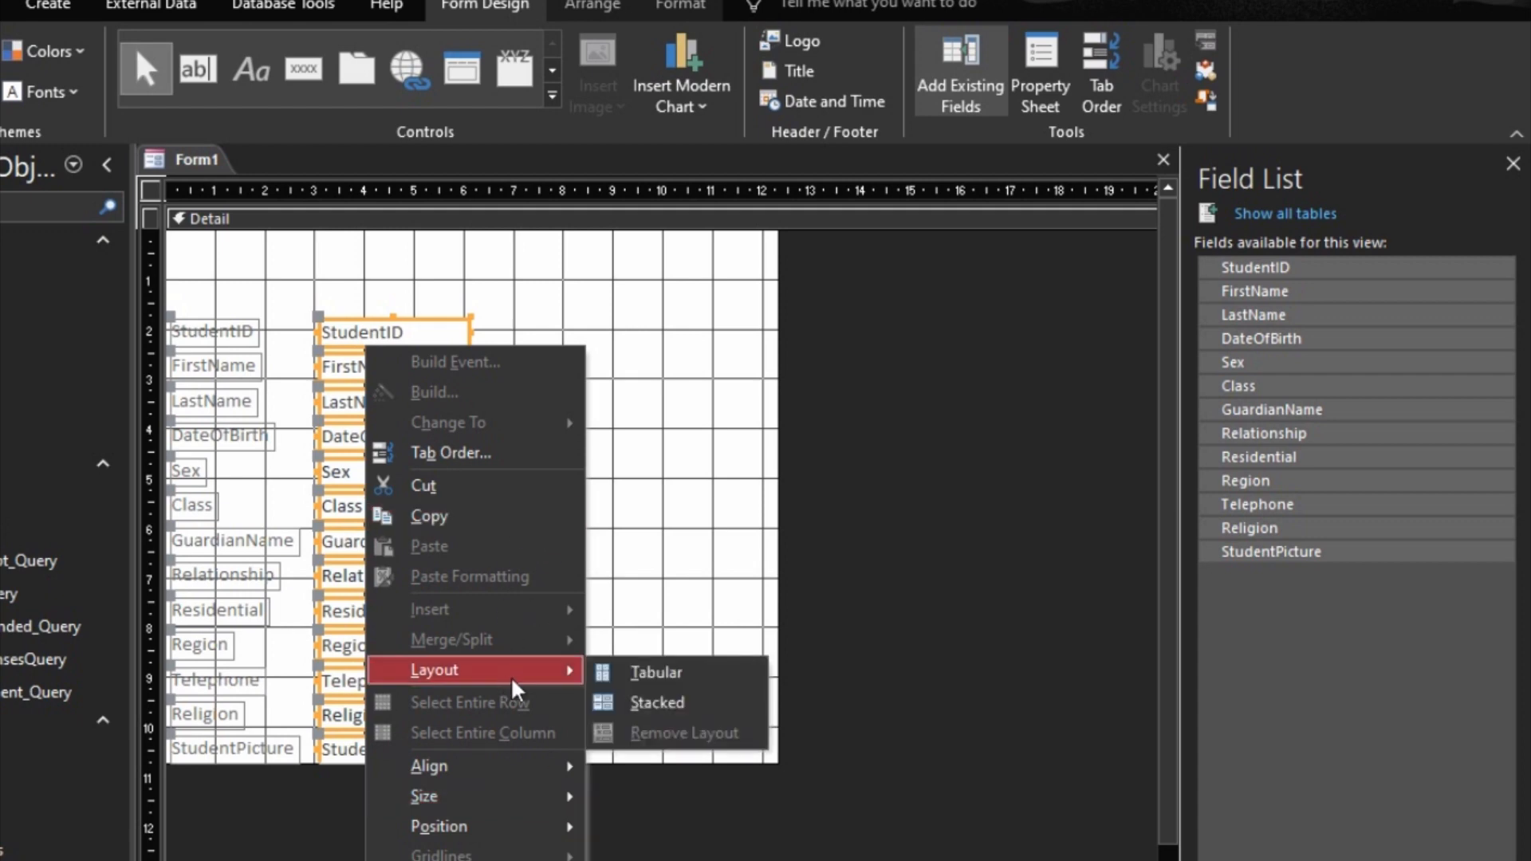
click(673, 703)
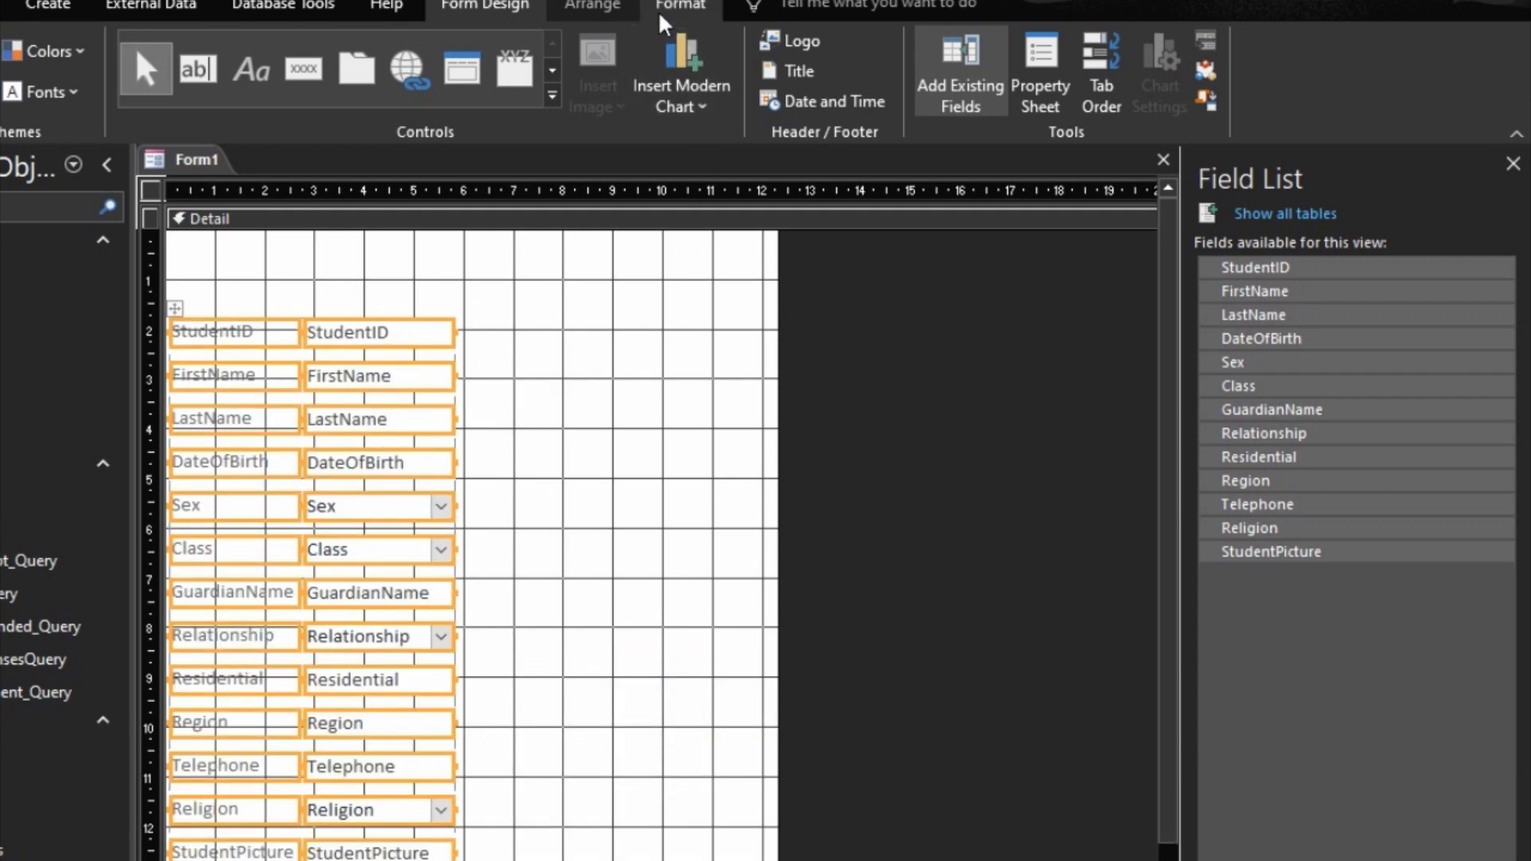
click(592, 7)
click(916, 95)
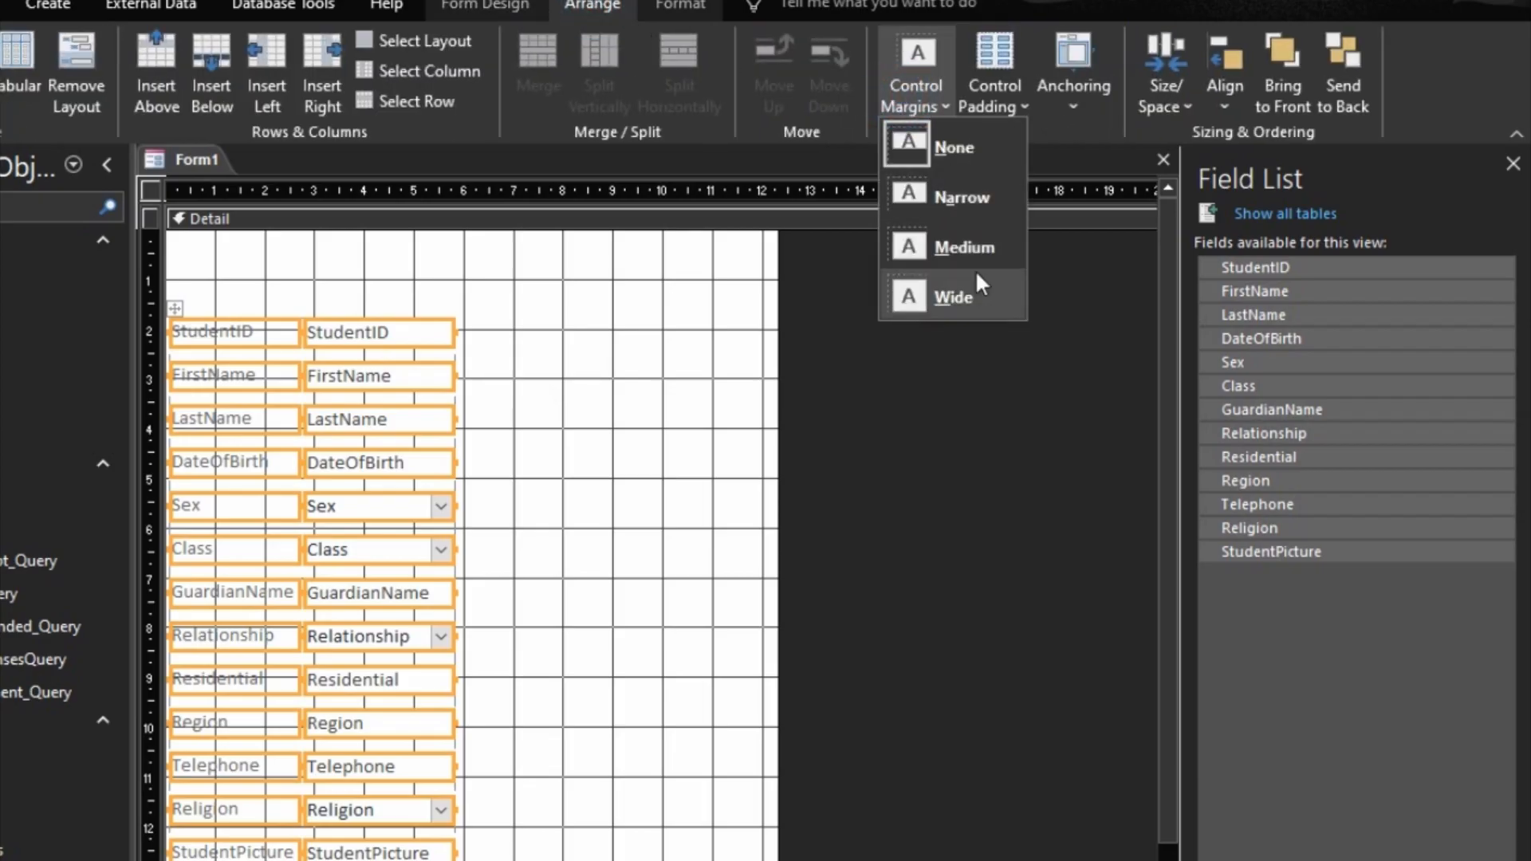
click(965, 244)
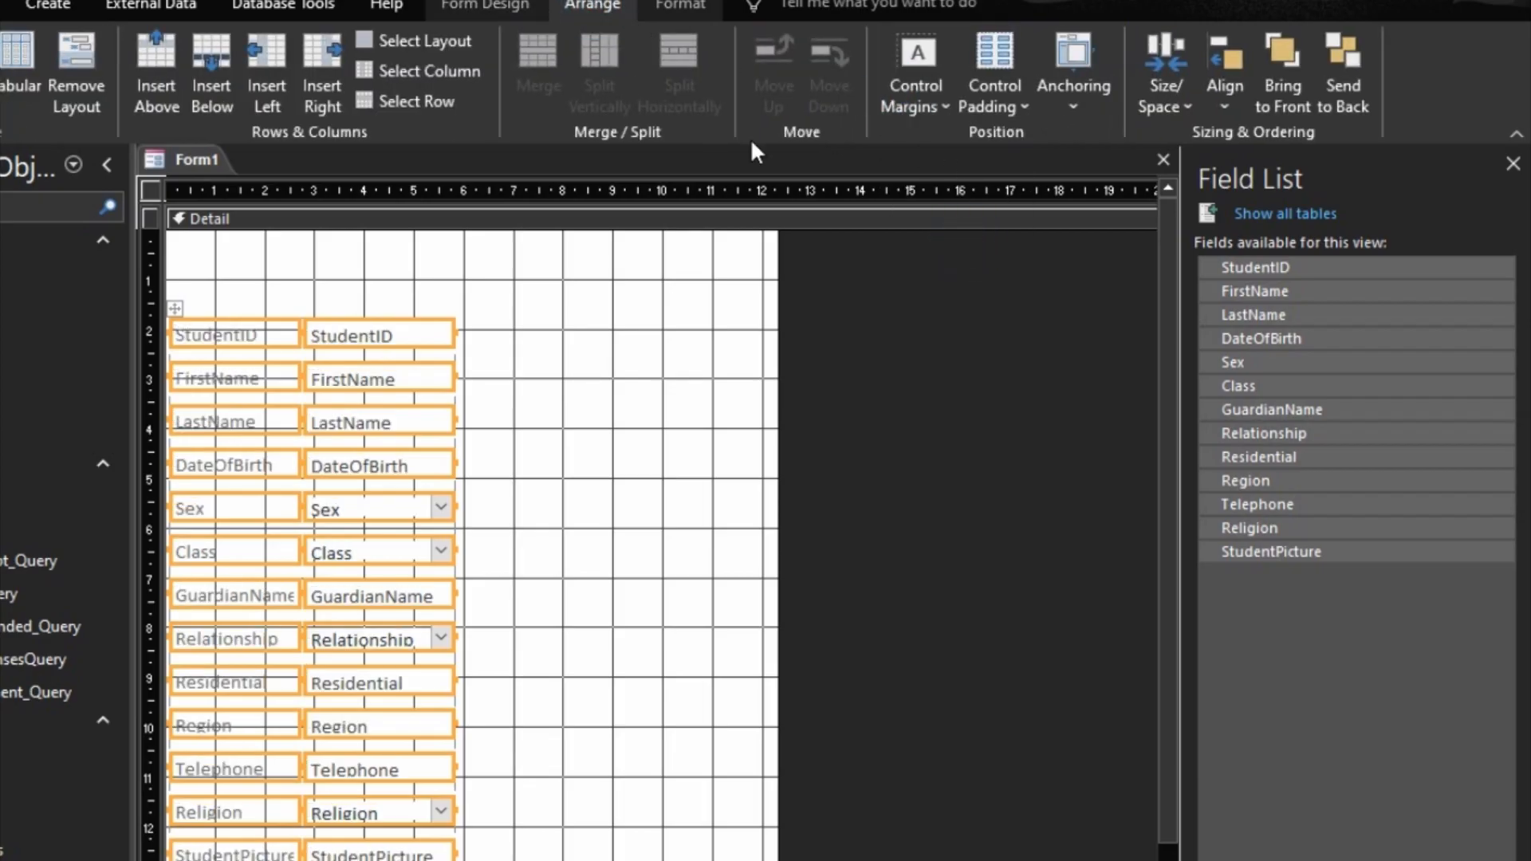
Step: Set the font size of all student labels and fields to 12 and make their text black
click(678, 4)
click(289, 51)
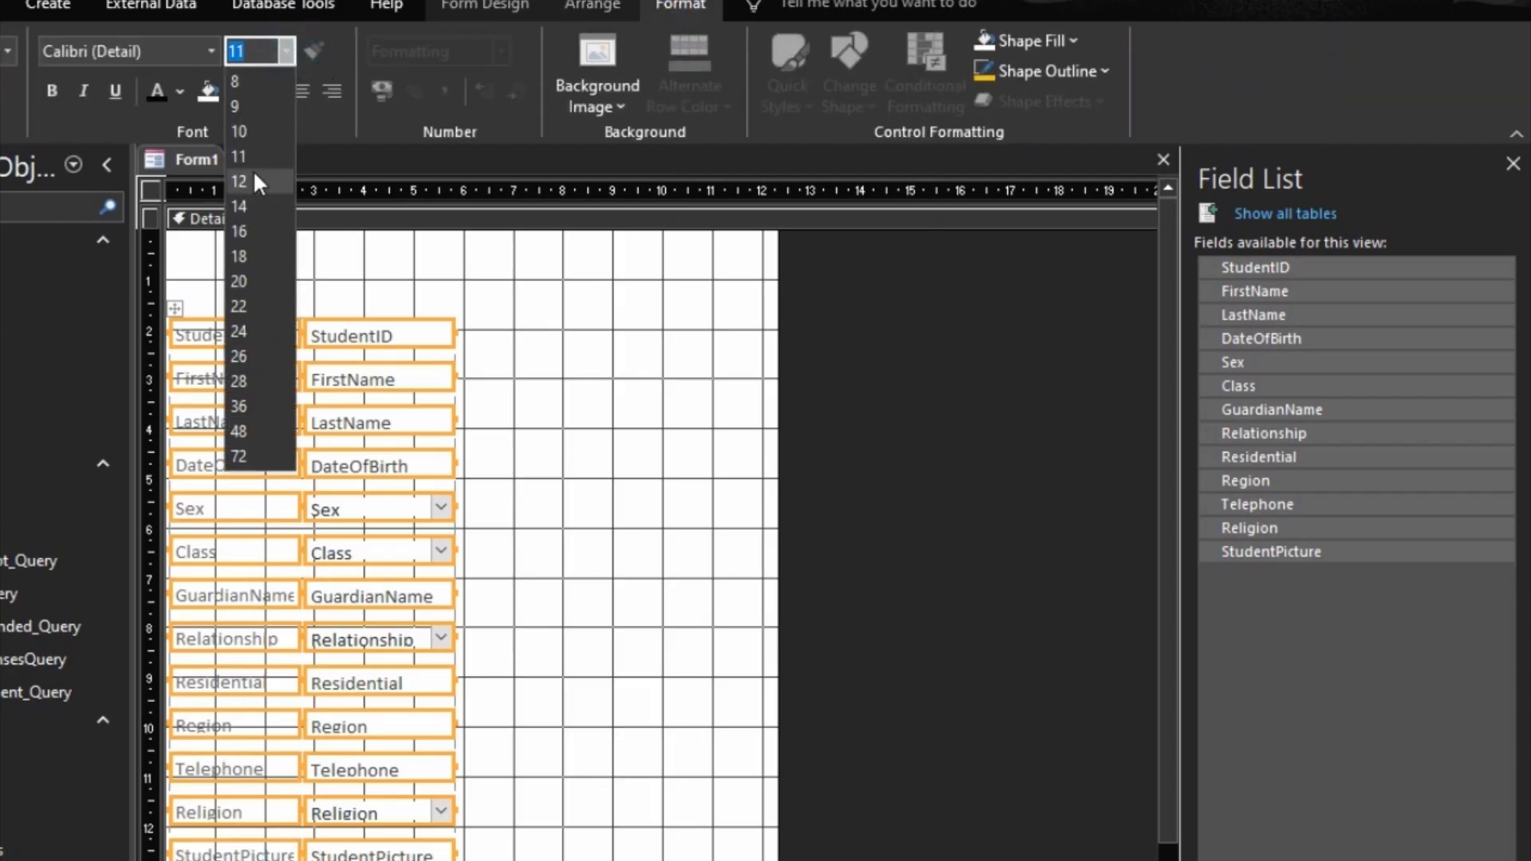
click(239, 181)
click(161, 83)
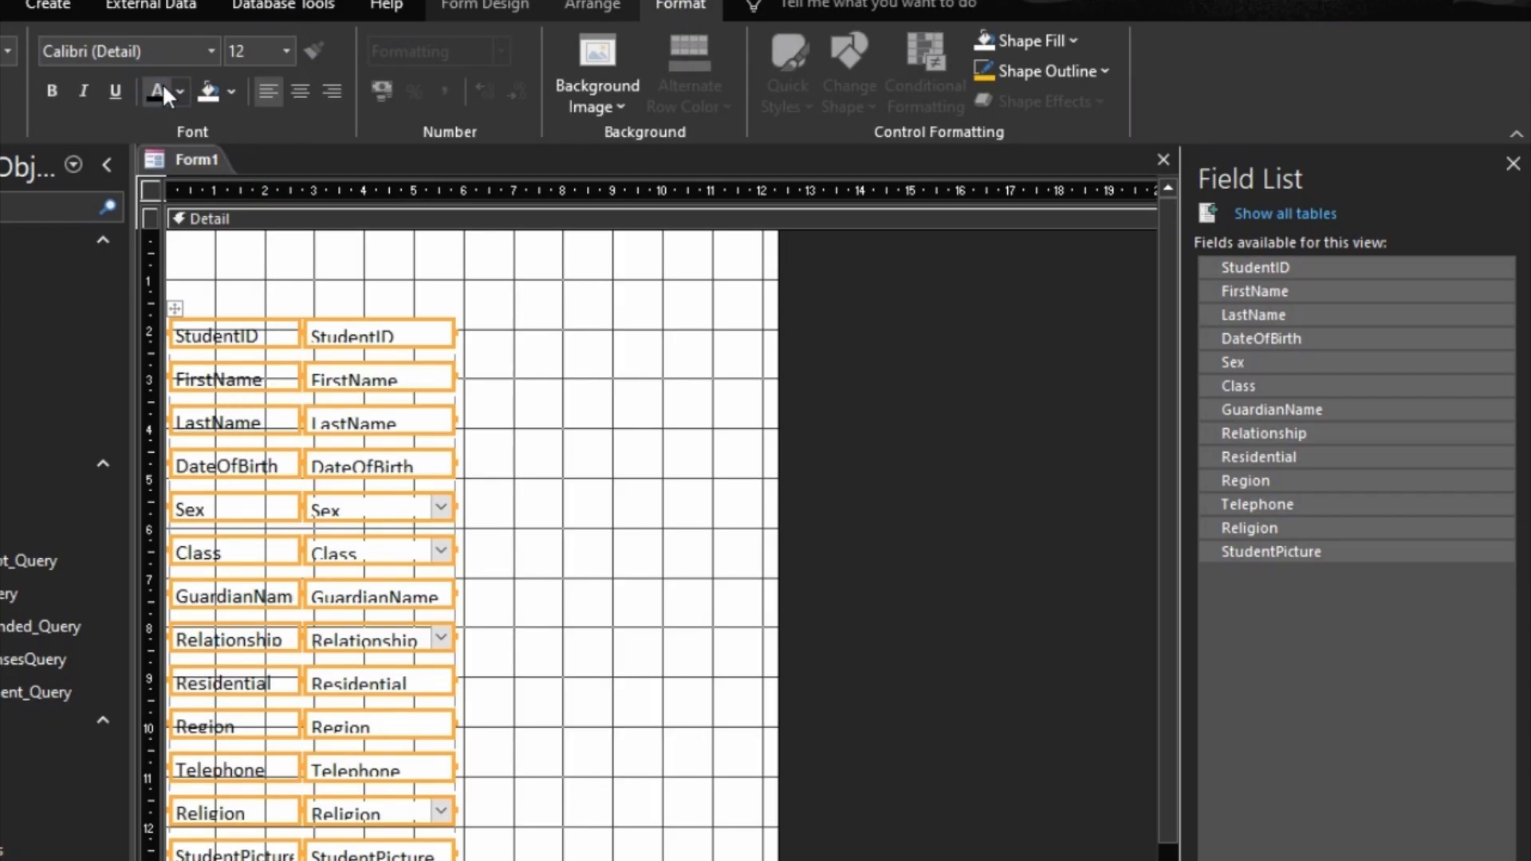
Step: Size all student controls To Fit and move the stacked layout to about 2 cm from the Detail section's left and top edges
right_click(427, 337)
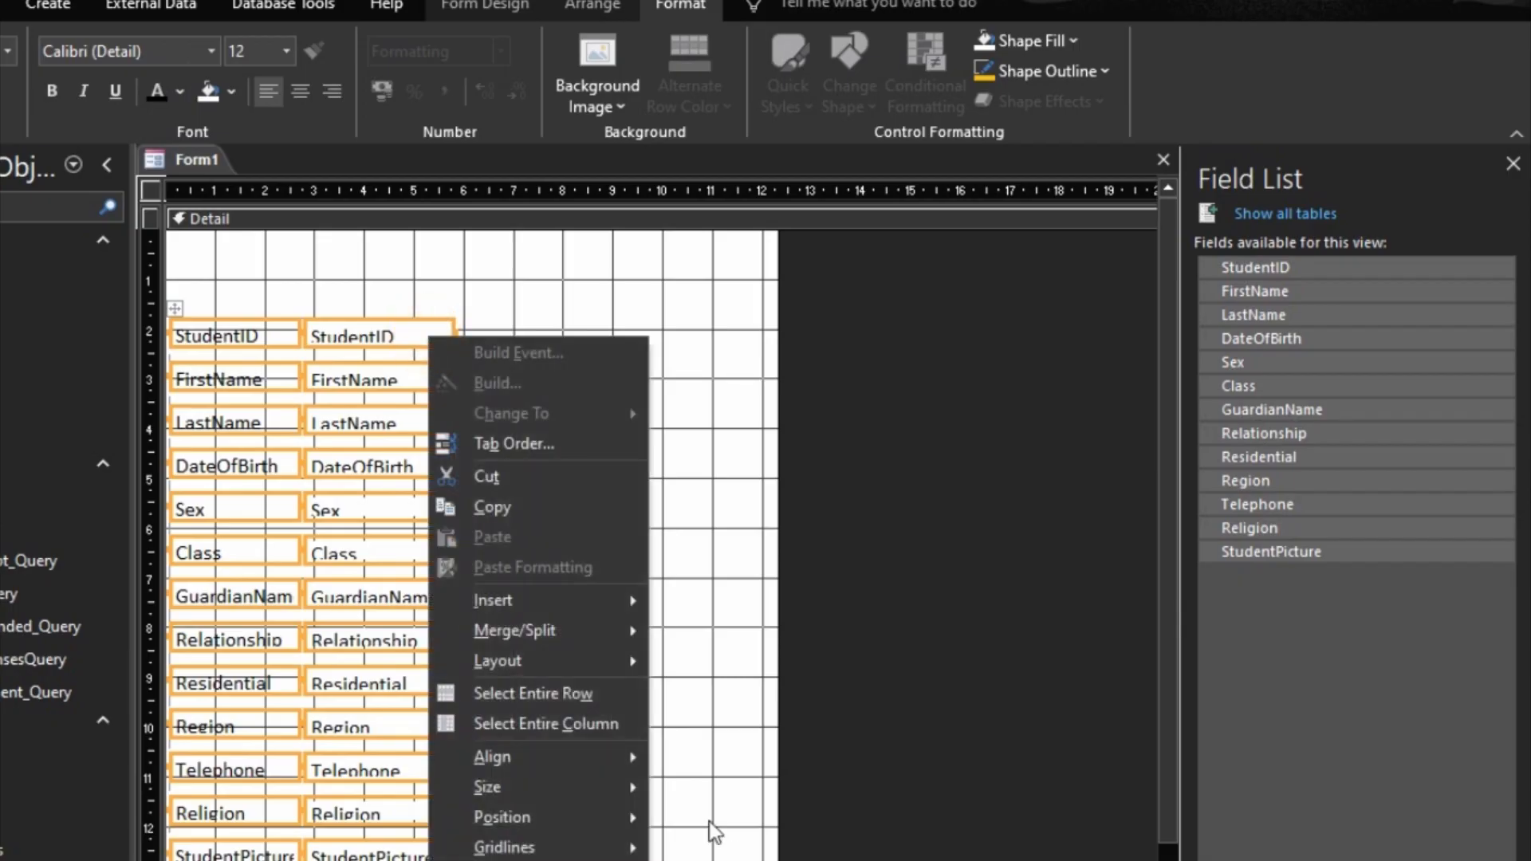
mouse_move(601, 787)
click(720, 789)
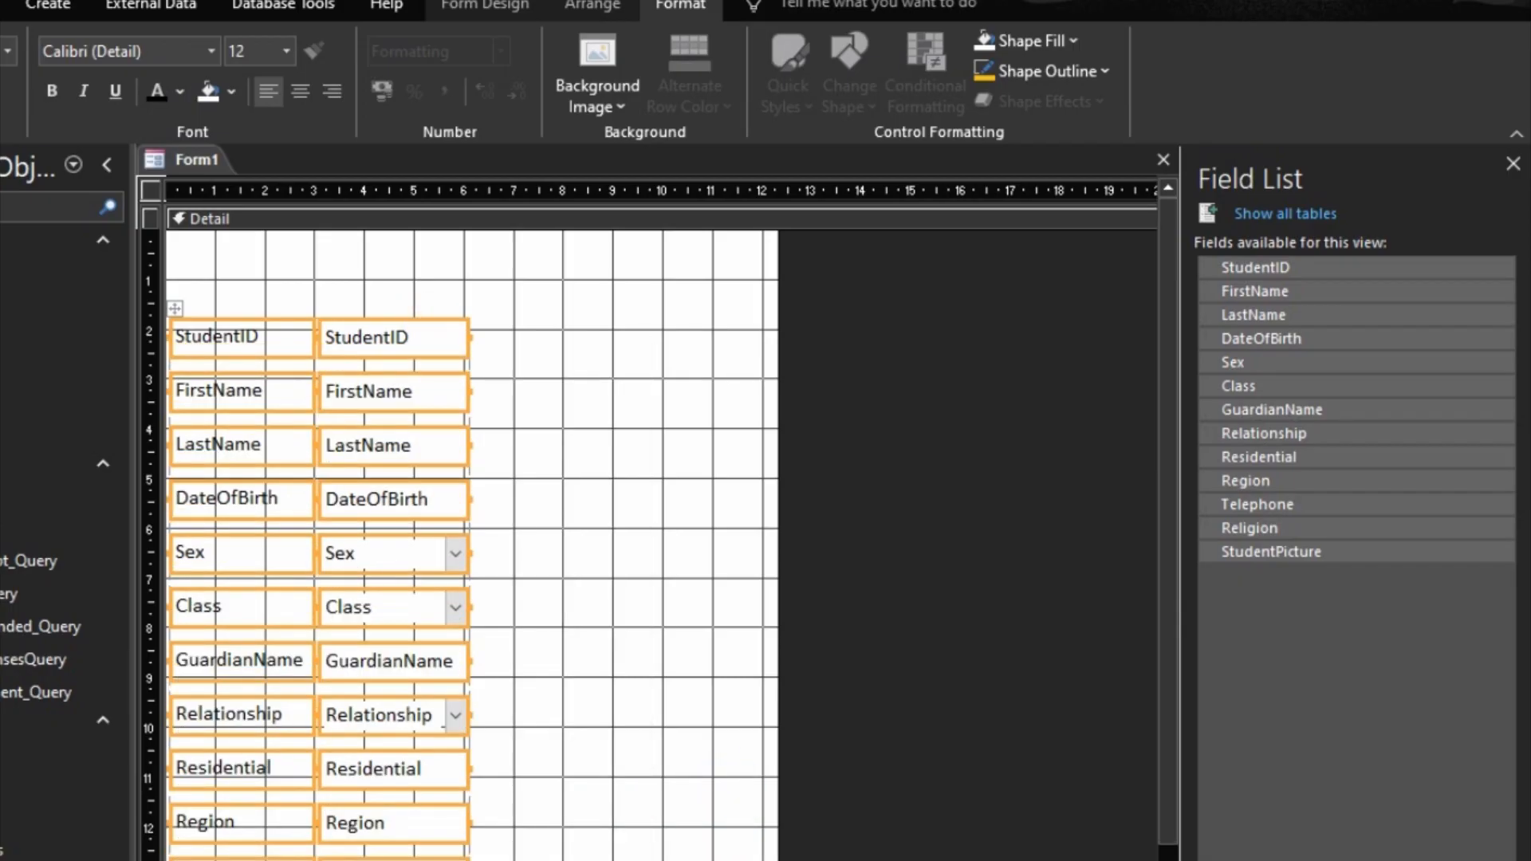
drag(174, 313, 268, 324)
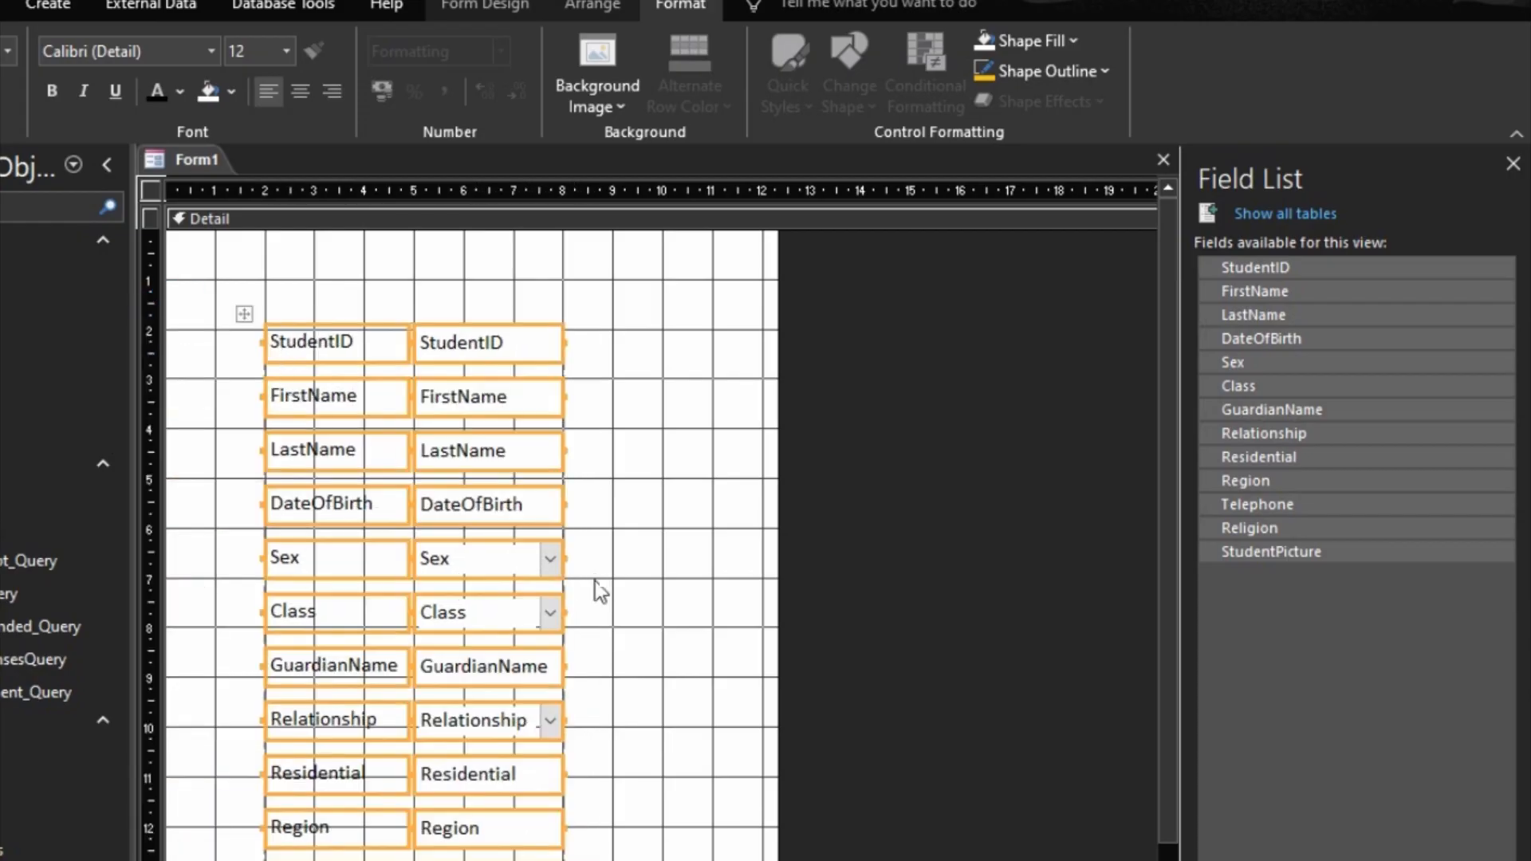
drag(324, 406, 324, 411)
click(649, 443)
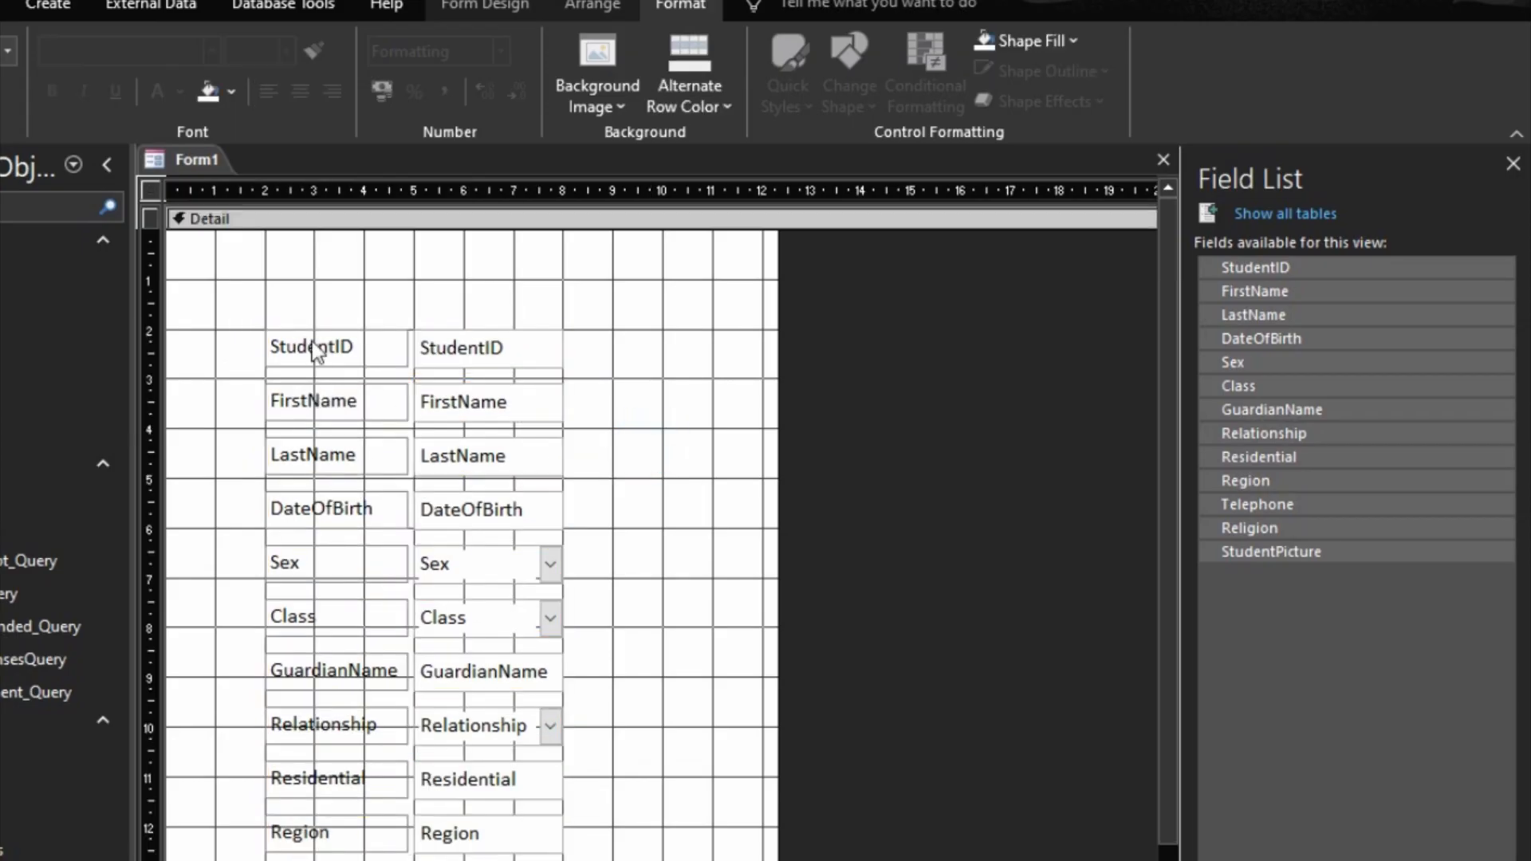
Step: Move the LastName field beside FirstName and the Sex field beside DateOfBirth in the layout
drag(281, 459, 571, 408)
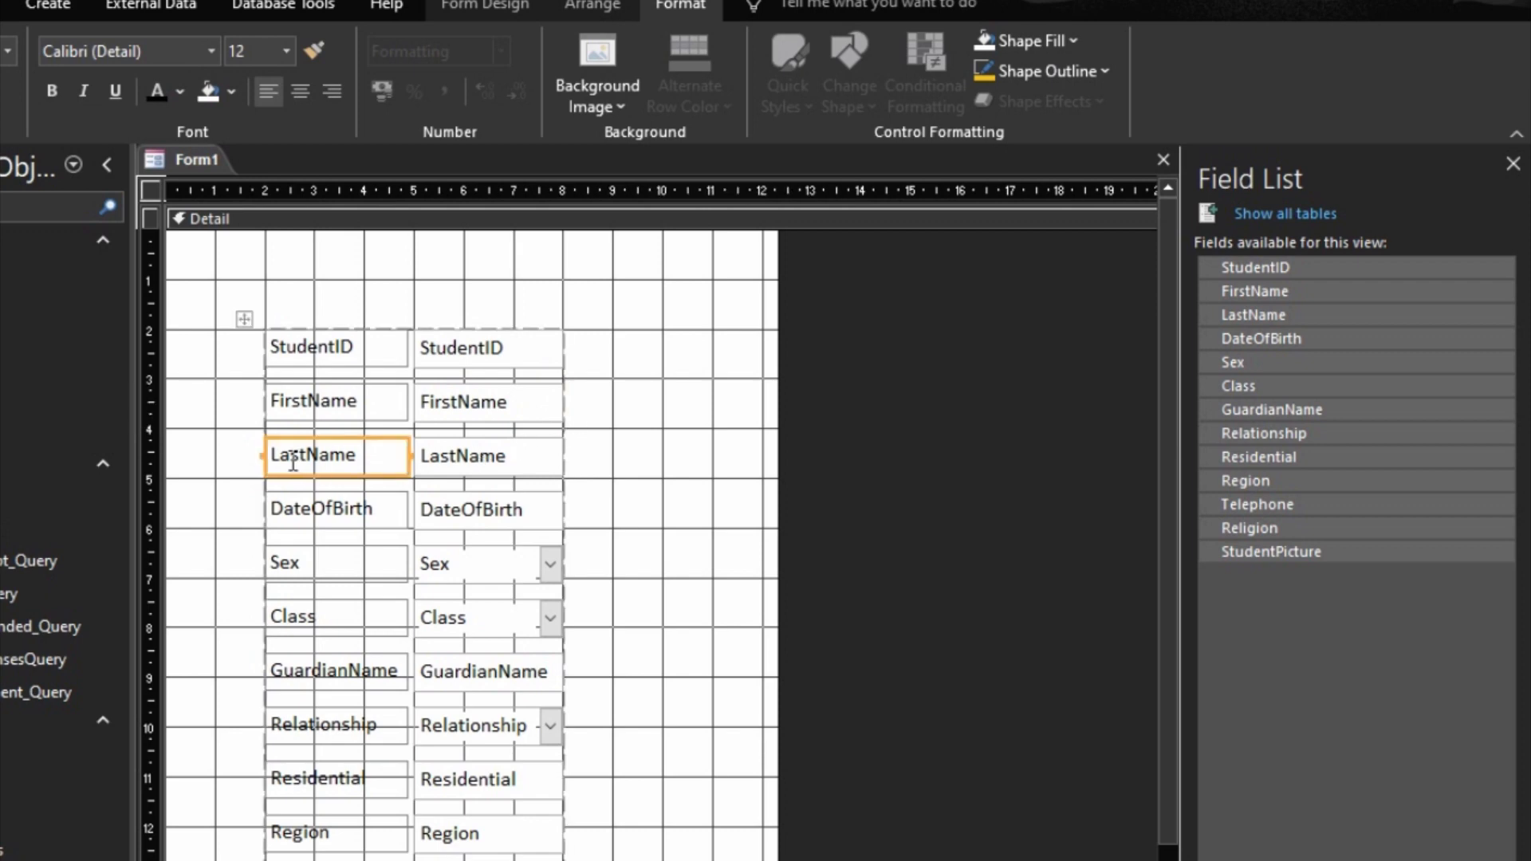
click(274, 474)
drag(546, 415, 568, 405)
click(291, 527)
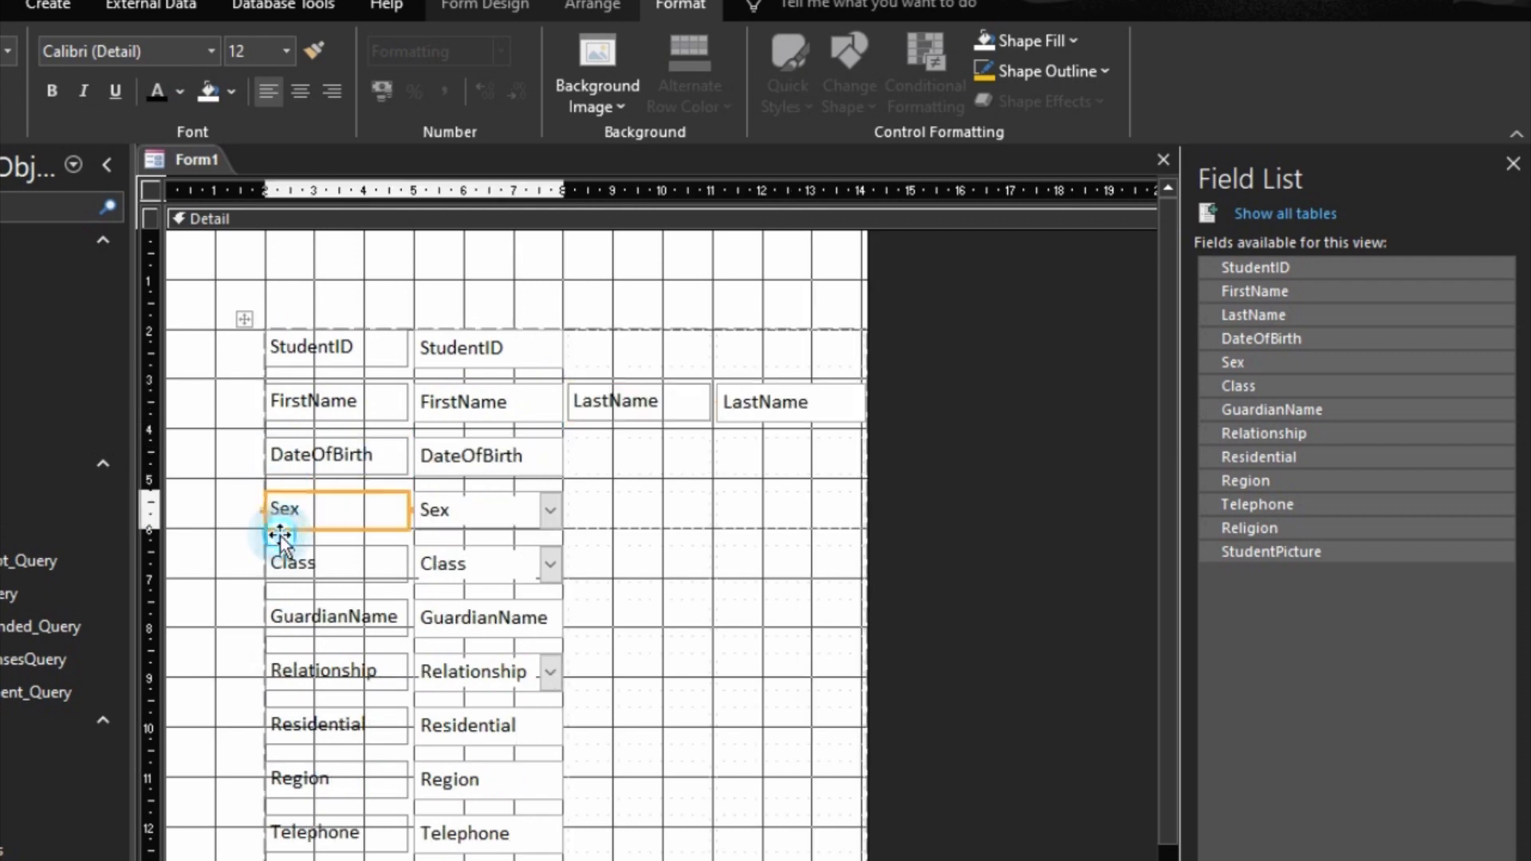
drag(283, 528, 561, 486)
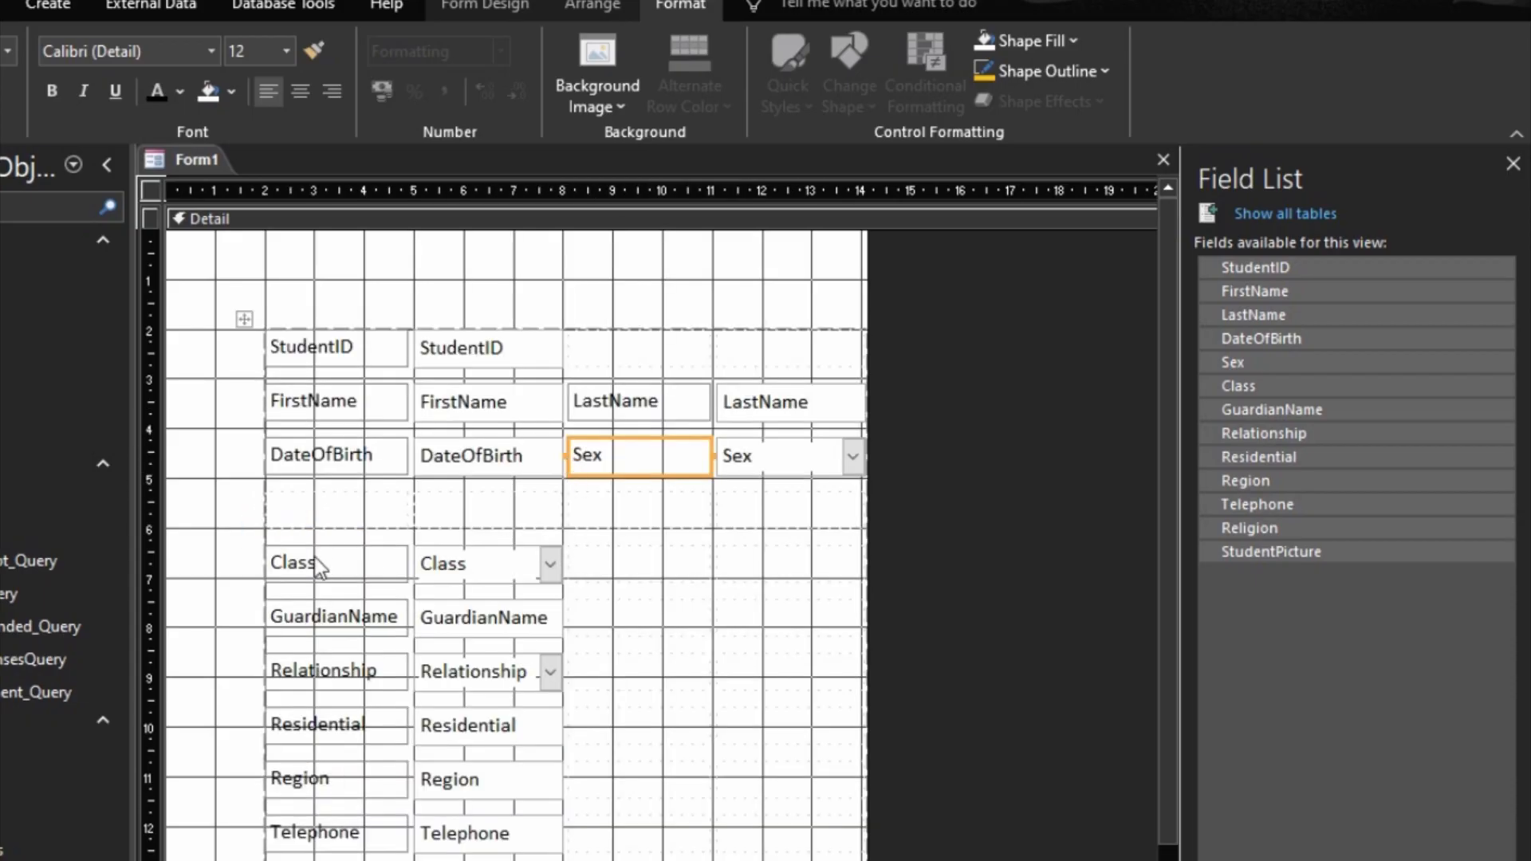
Step: Move Class, GuardianName and Residential up into the empty rows, placing Relationship beside GuardianName and Region beside Residential
drag(319, 567, 313, 510)
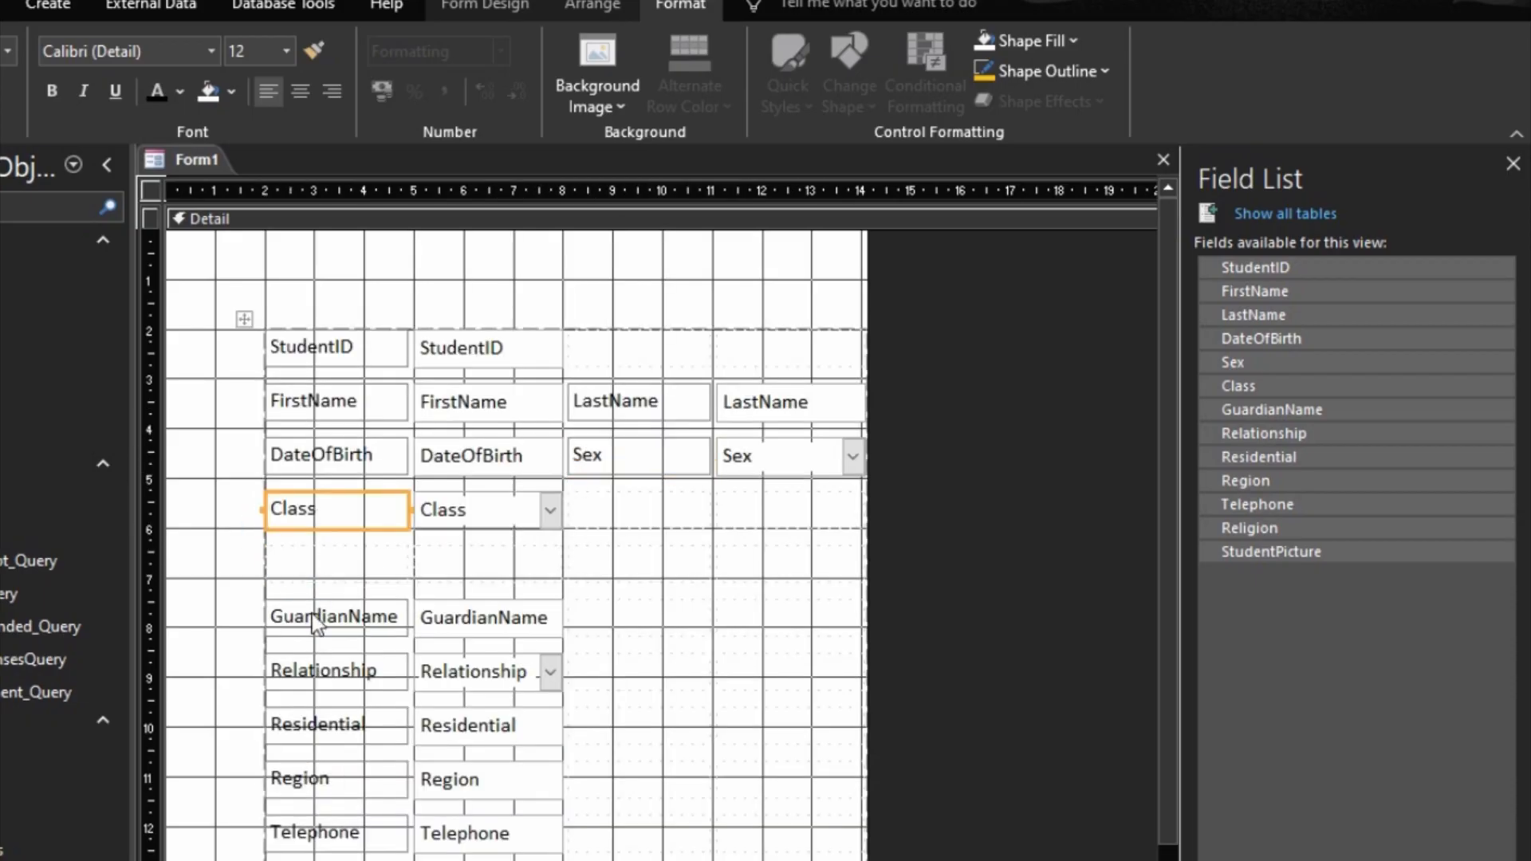
drag(316, 624, 309, 576)
drag(315, 670, 554, 563)
drag(360, 716, 342, 630)
drag(316, 778, 582, 638)
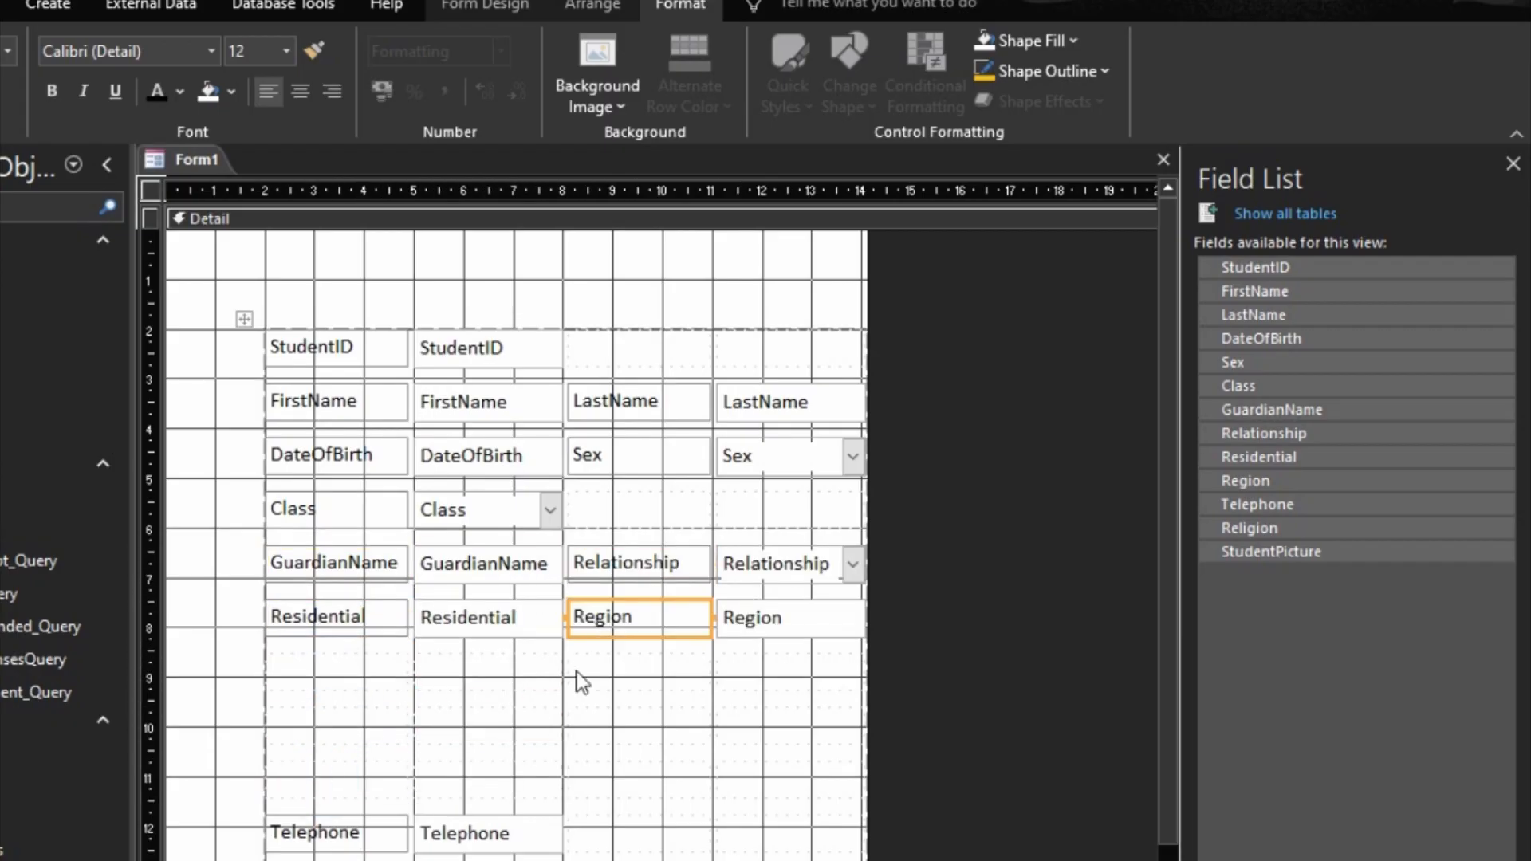
Step: Move Telephone up below Residential, place Religion beside it, and move StudentPicture into the row beneath
drag(315, 834, 324, 678)
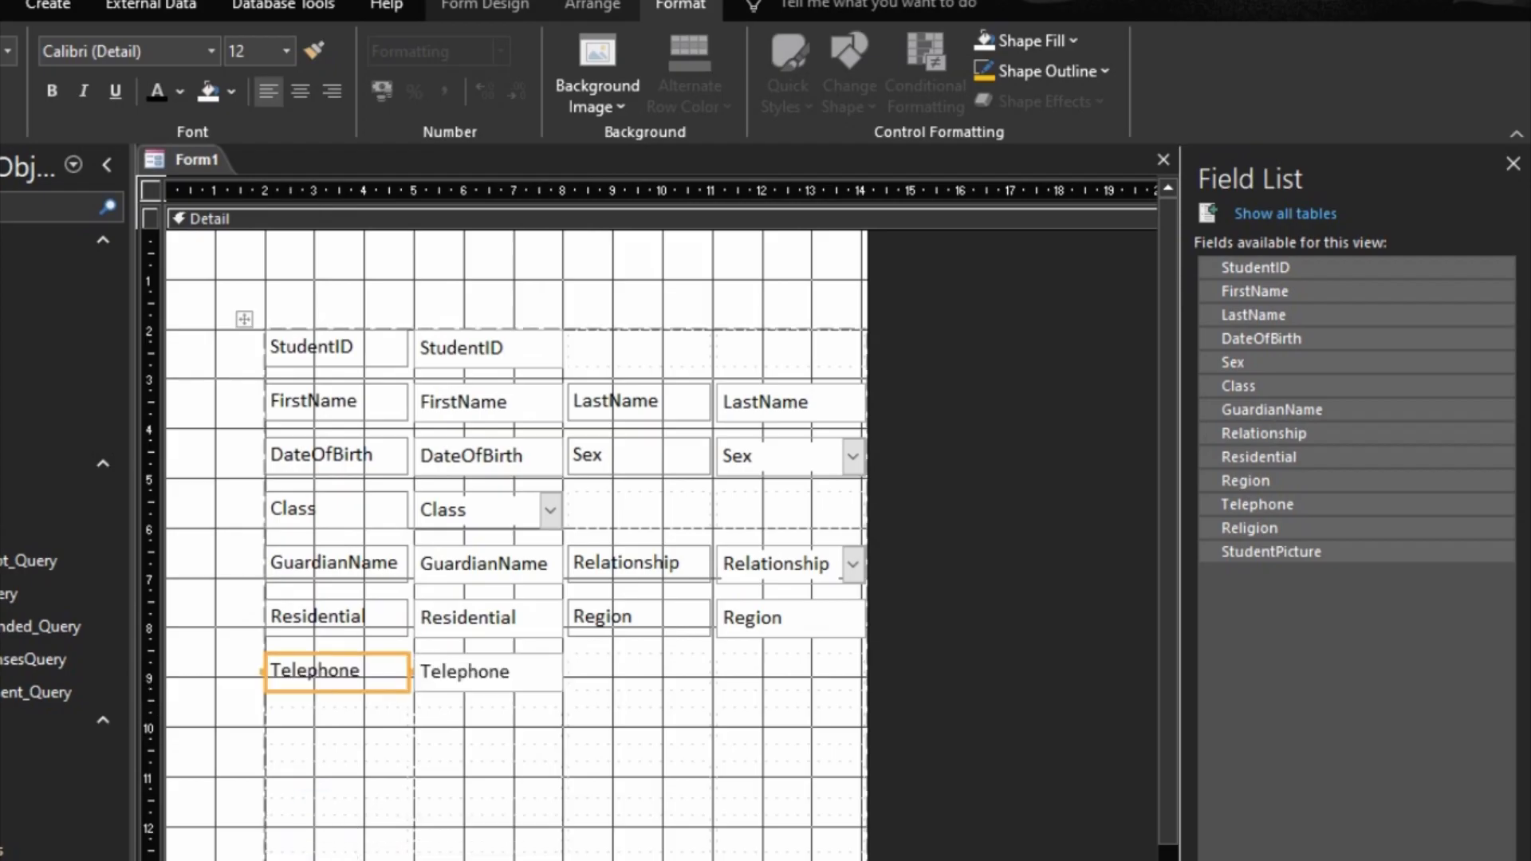
drag(327, 858, 595, 675)
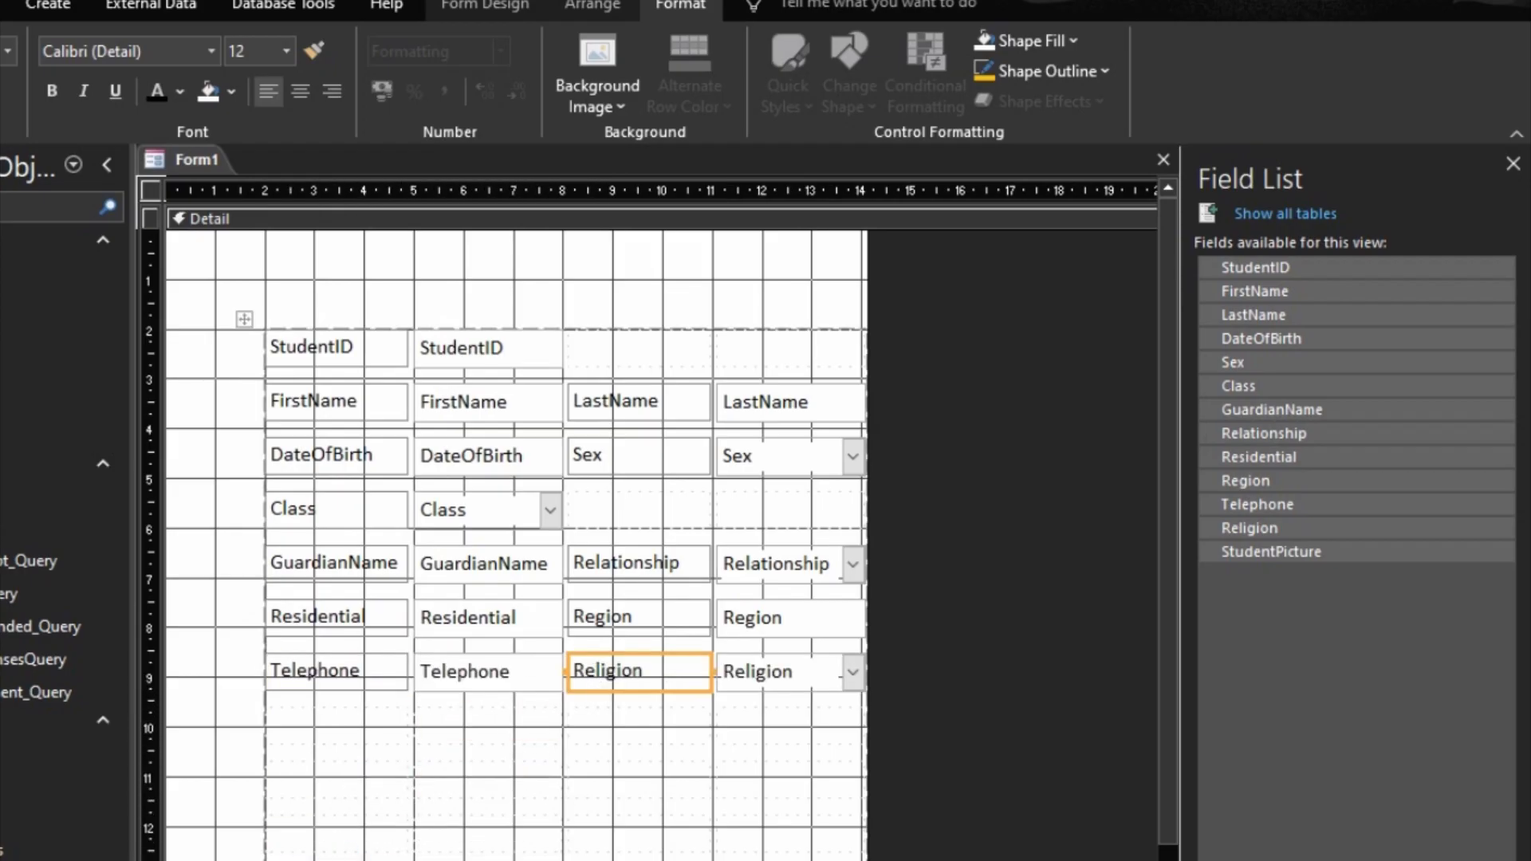
drag(319, 857, 323, 727)
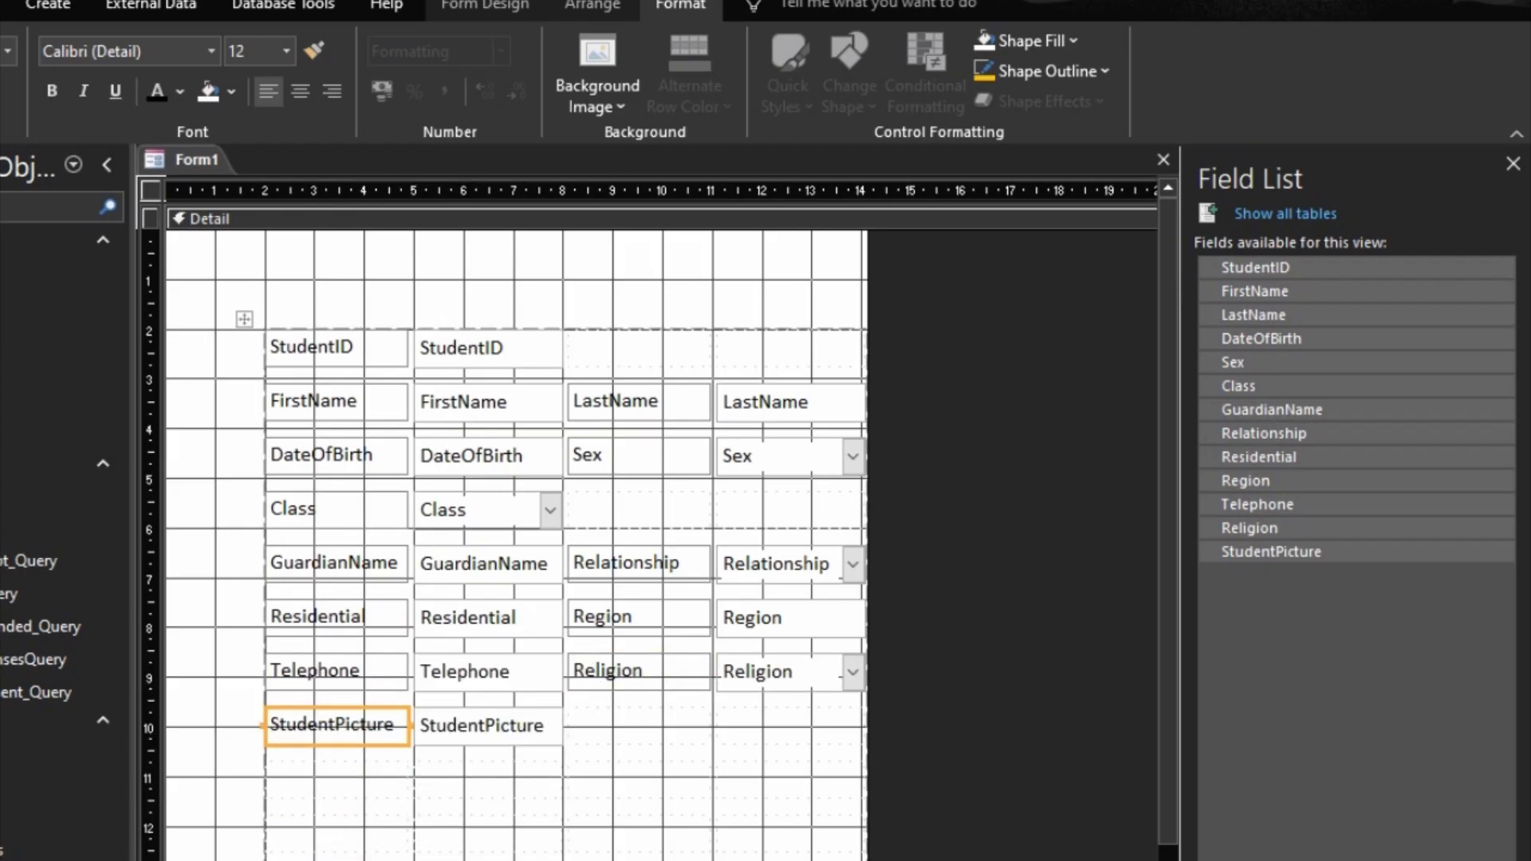
Step: Delete the empty layout rows below StudentPicture and widen the form to about 20 cm
drag(223, 858, 523, 779)
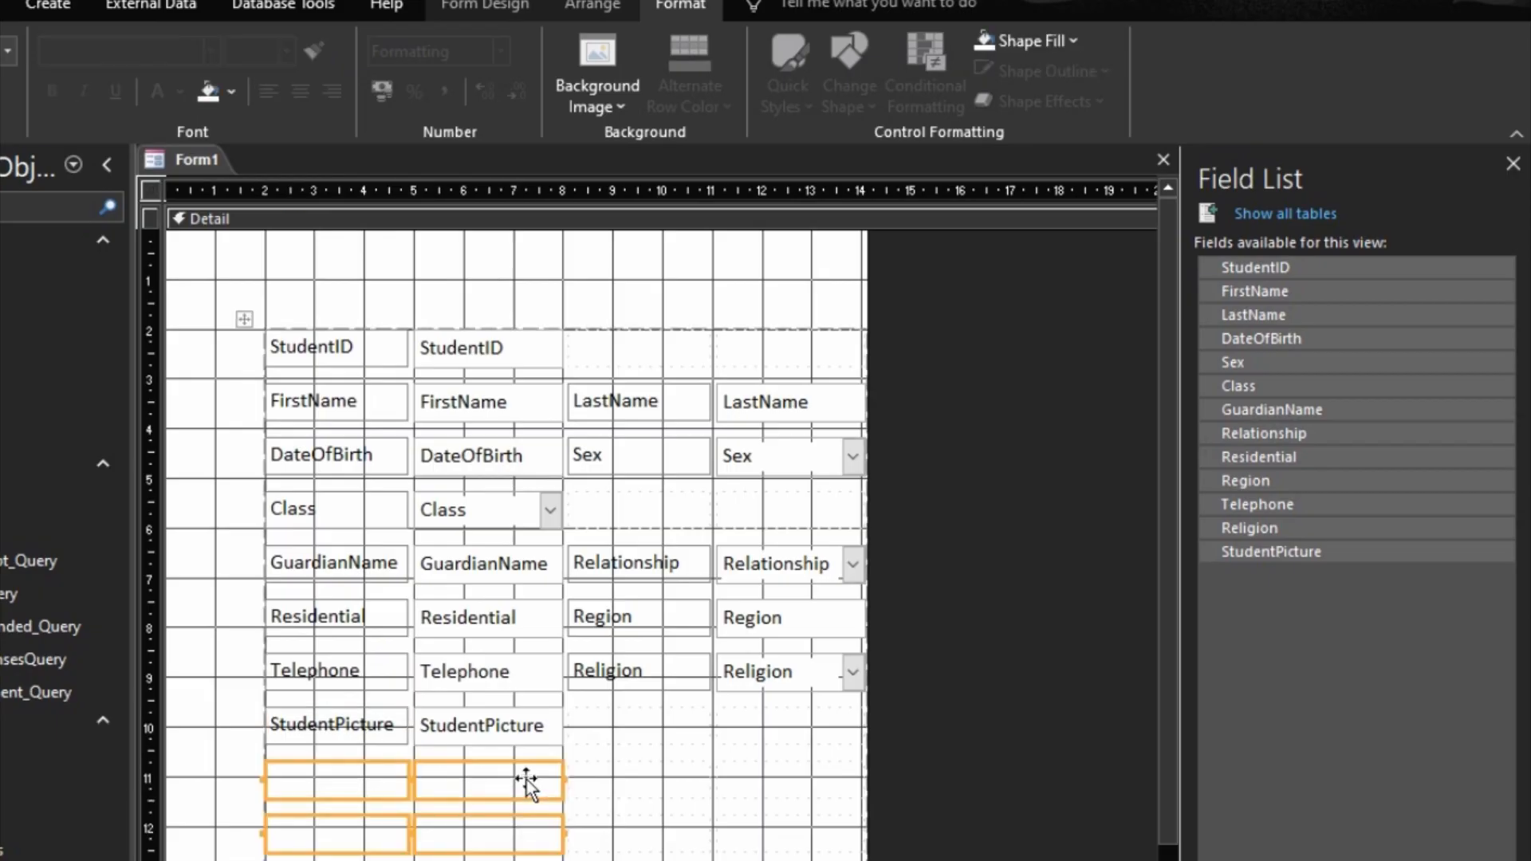
key(Delete)
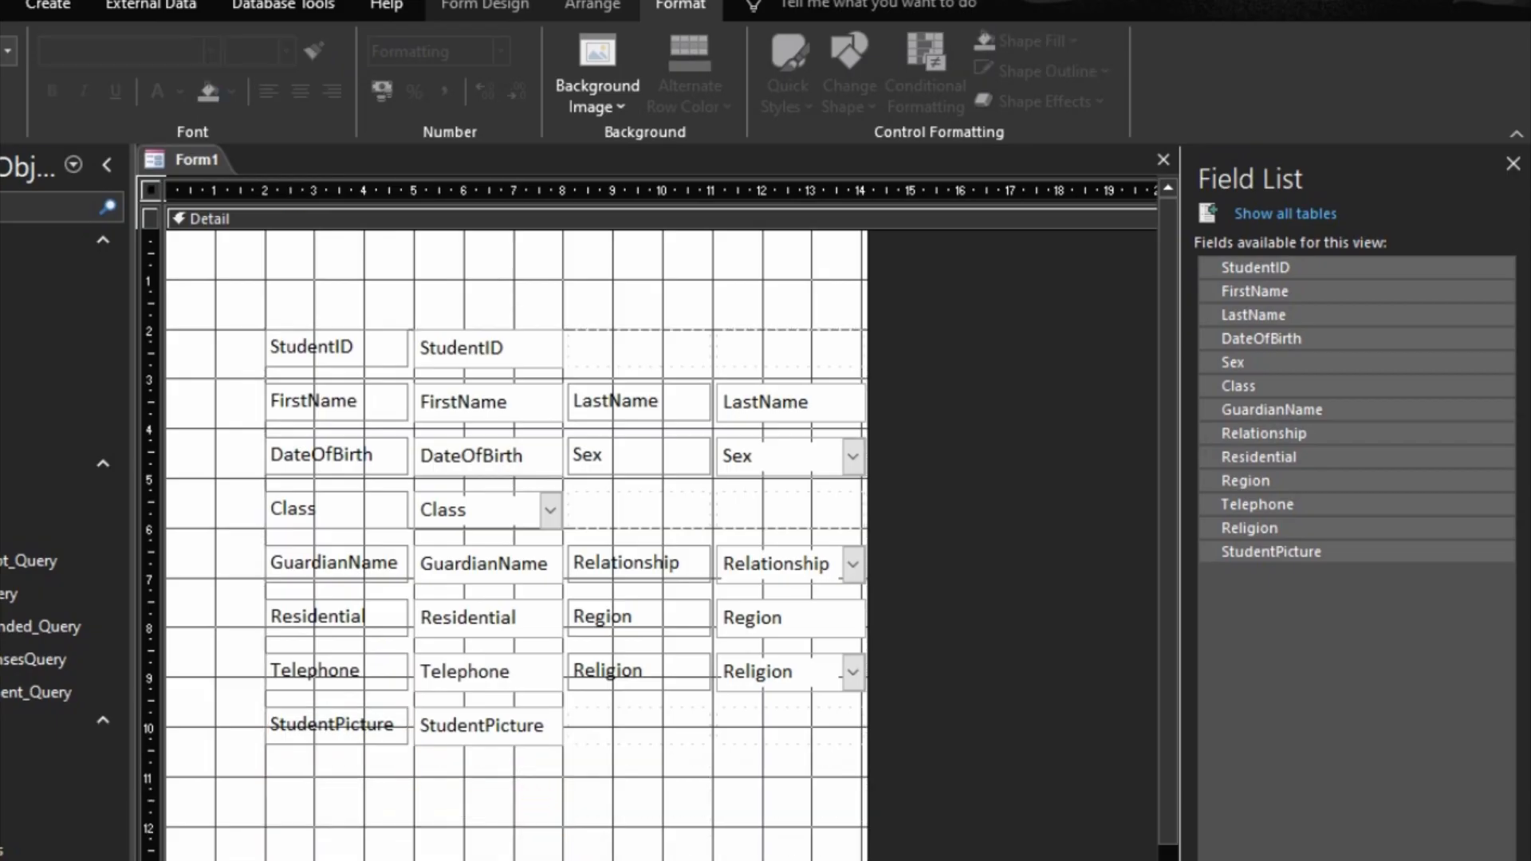
drag(869, 719, 1162, 697)
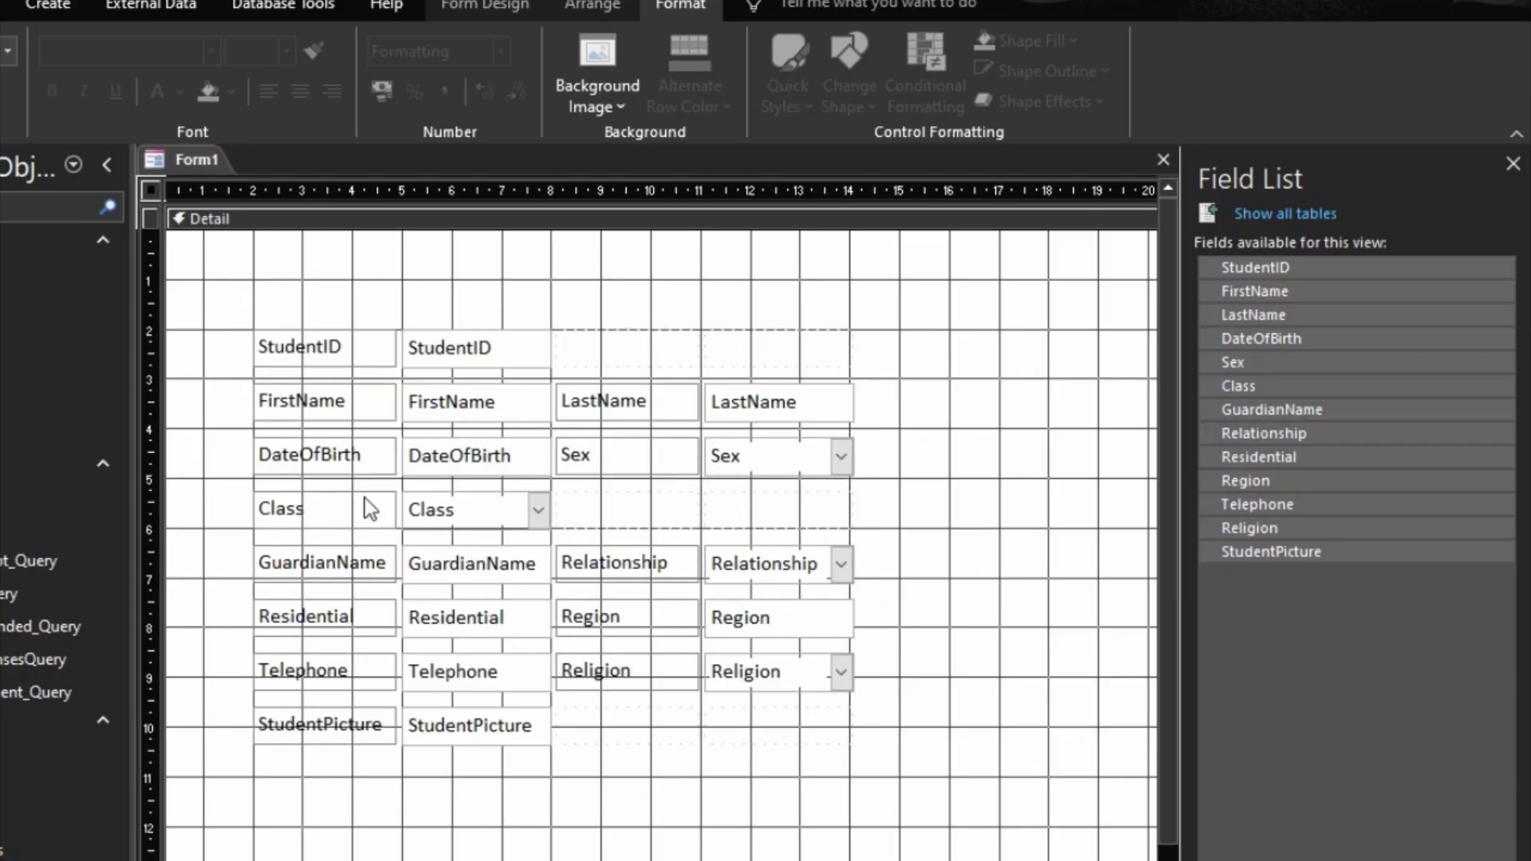
Step: Change the StudentID label's caption to "Adm No"
click(315, 354)
click(319, 353)
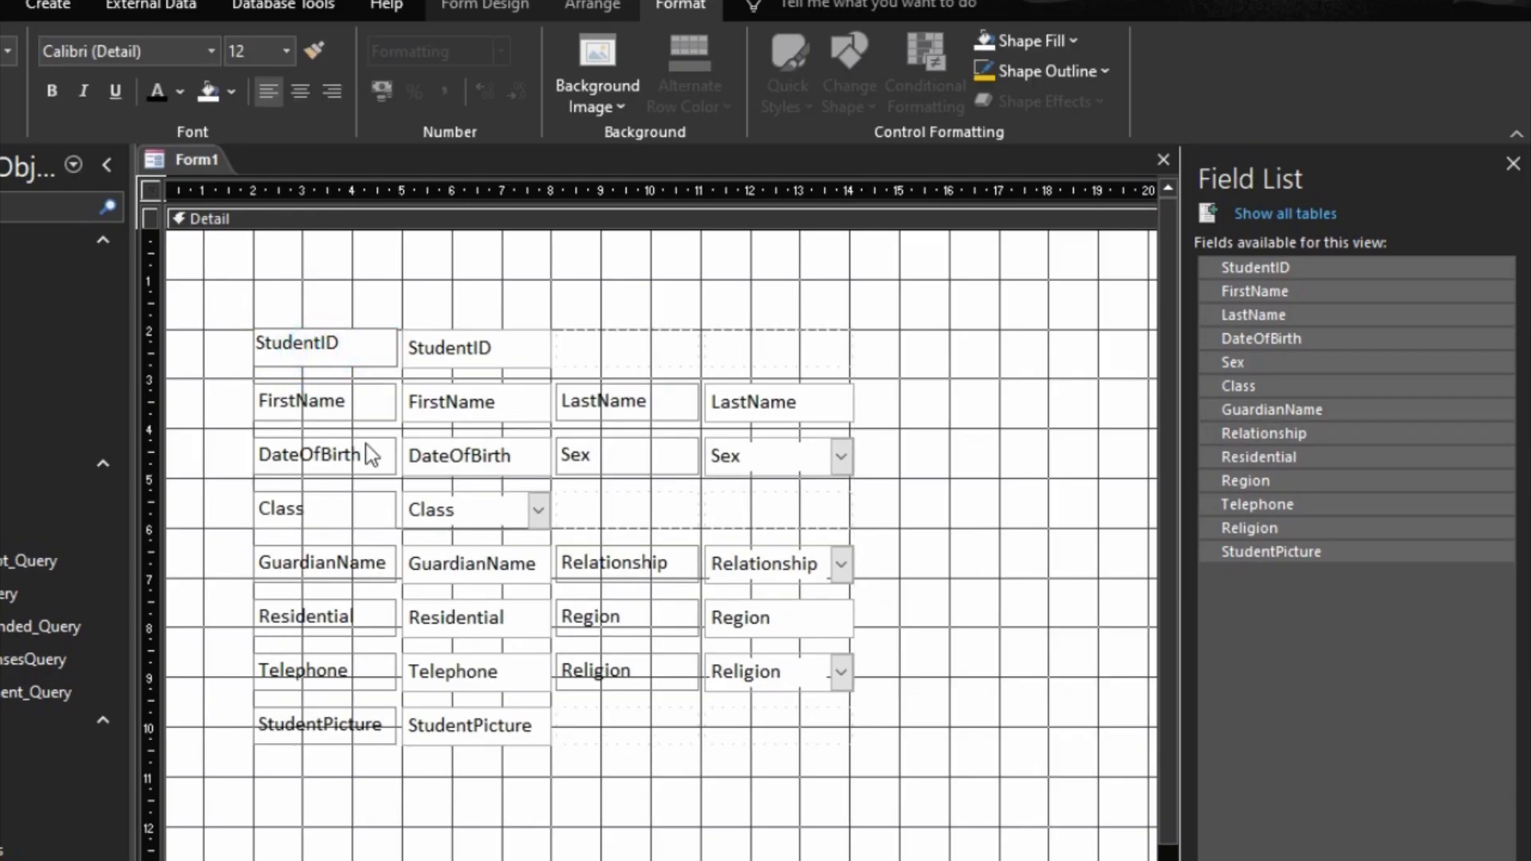
drag(342, 343, 231, 345)
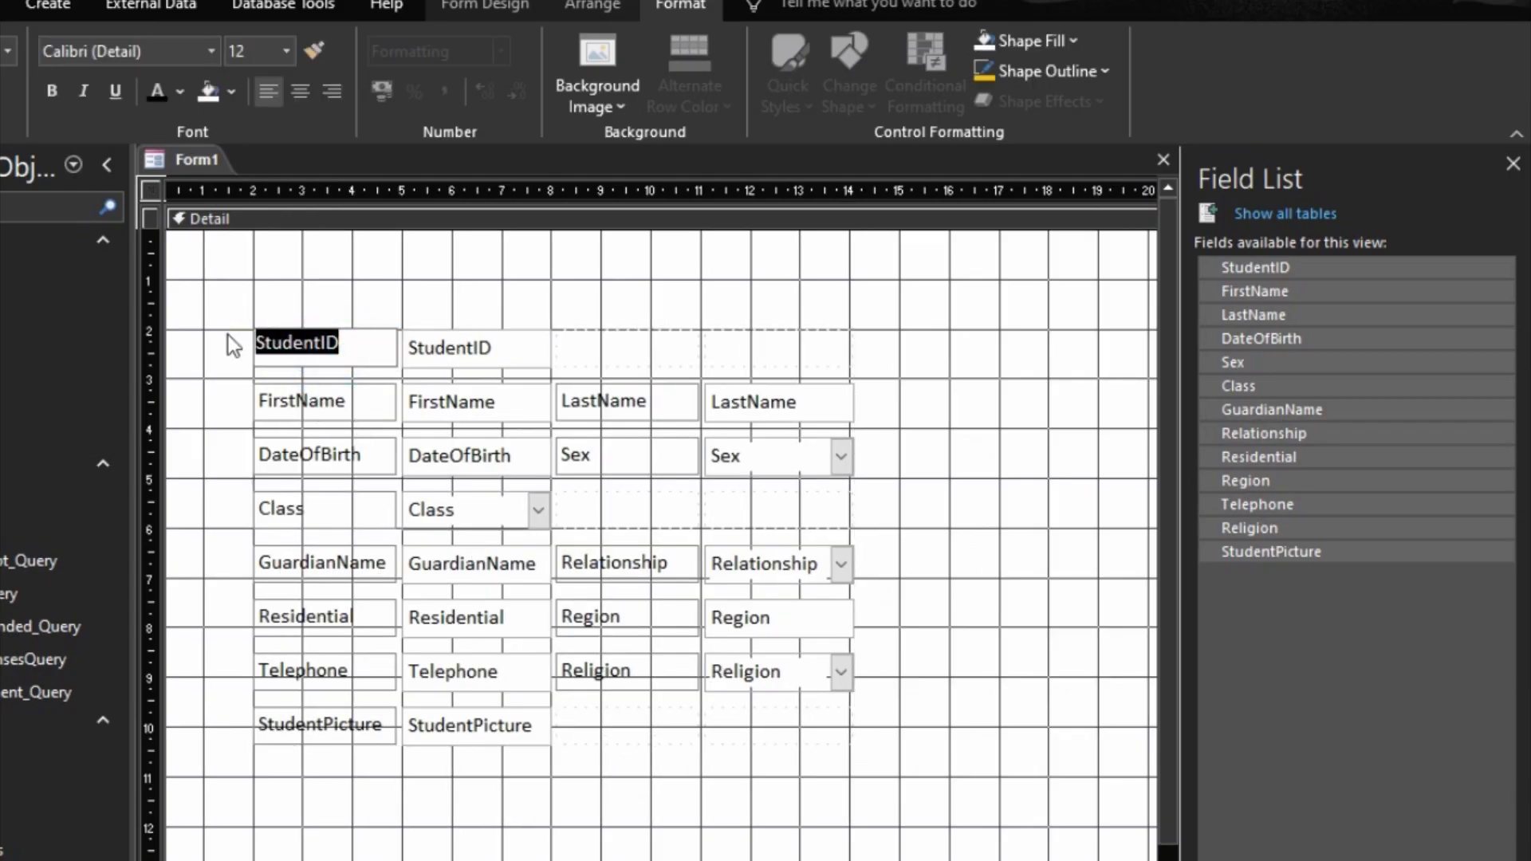
text(a)
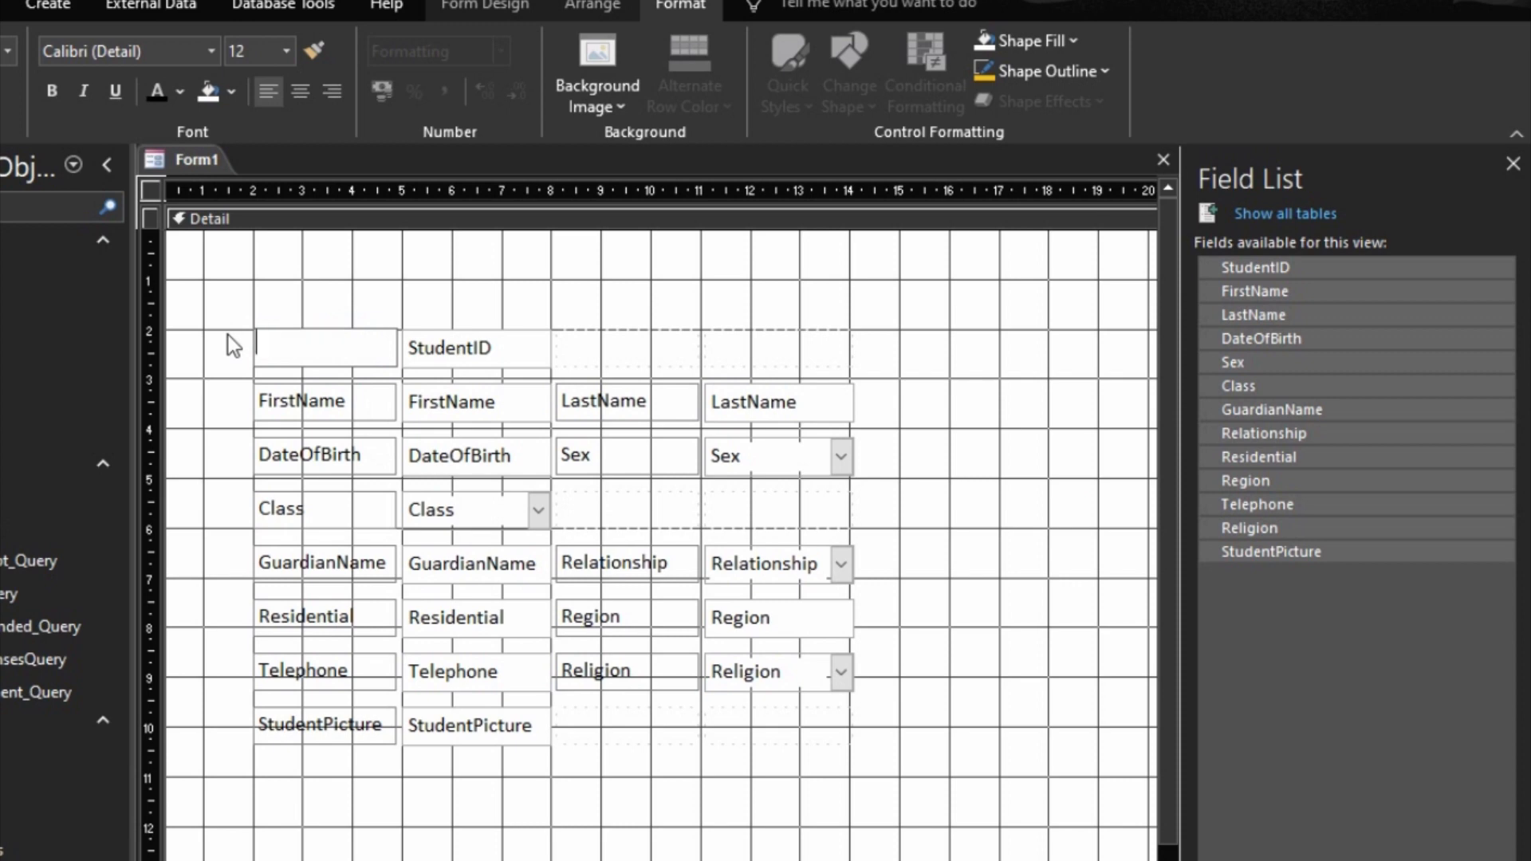
text(Adm No)
Step: Reword the FirstName and DateOfBirth labels as "First Name" and "Date of Birth"
click(365, 401)
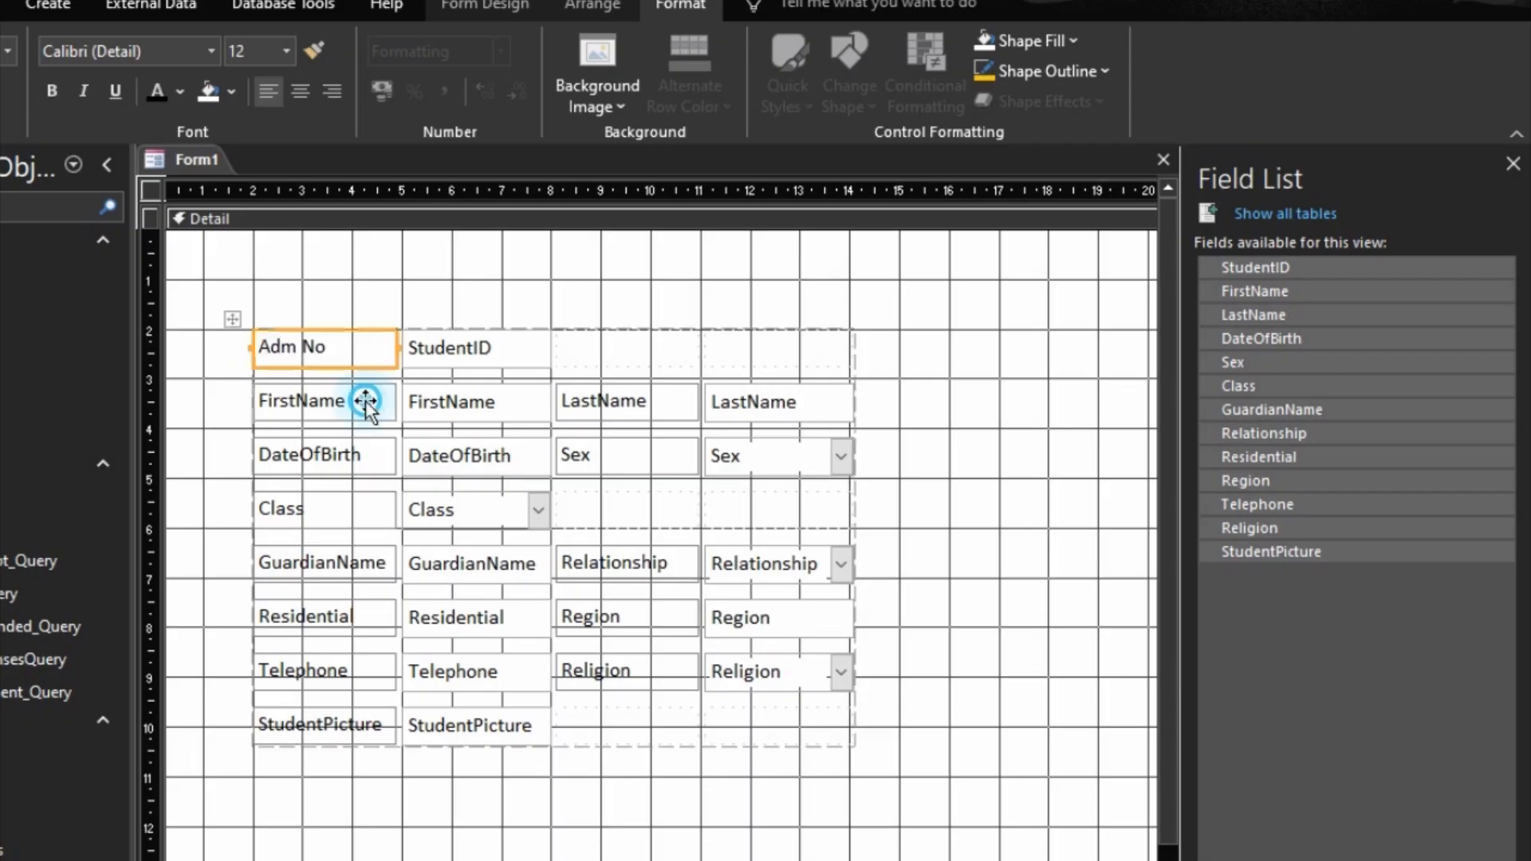
click(298, 401)
click(307, 459)
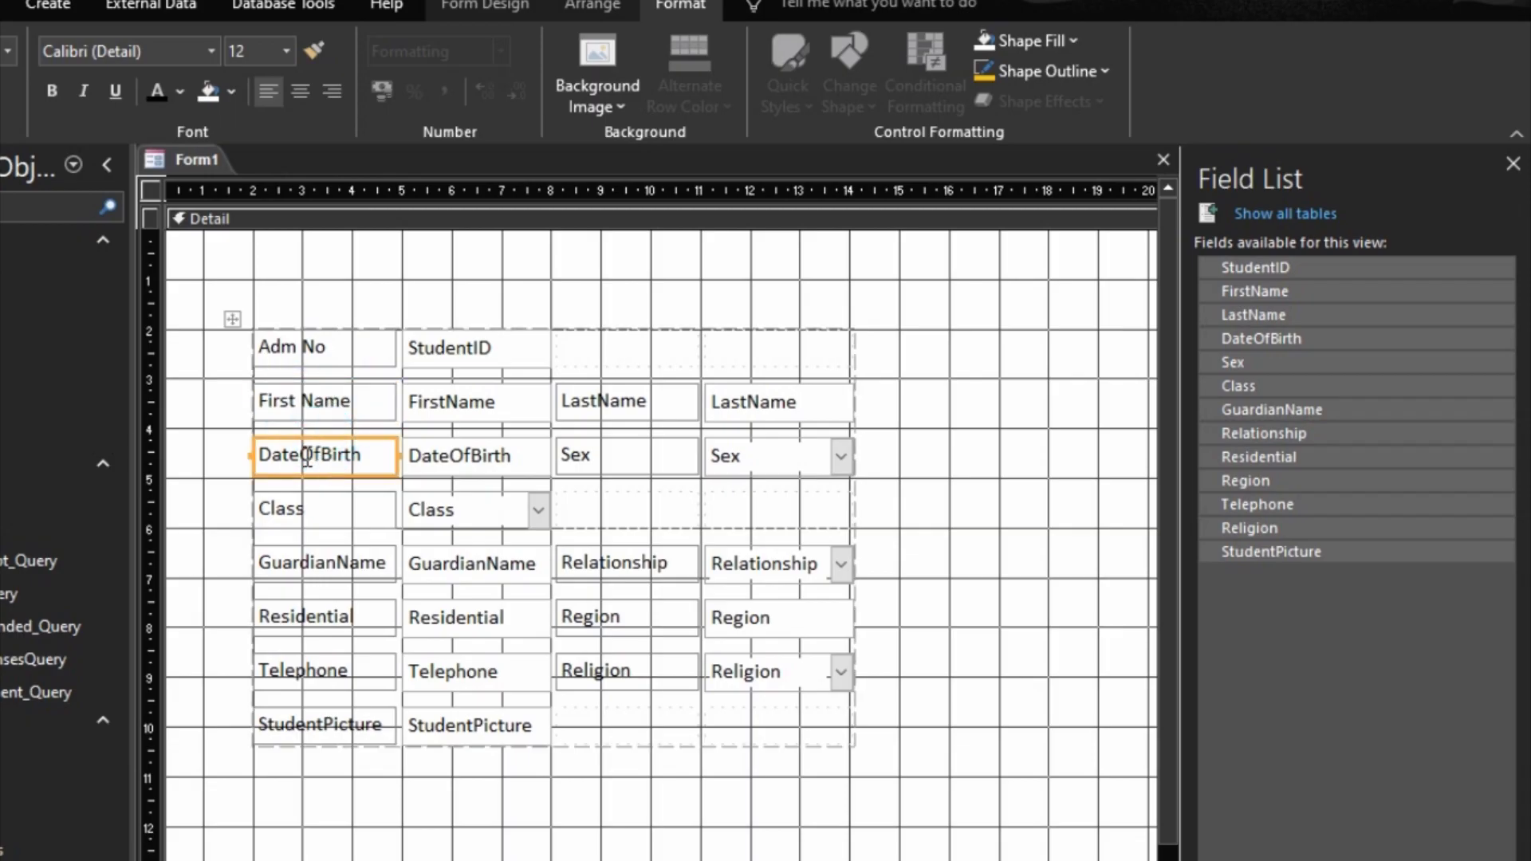
click(307, 458)
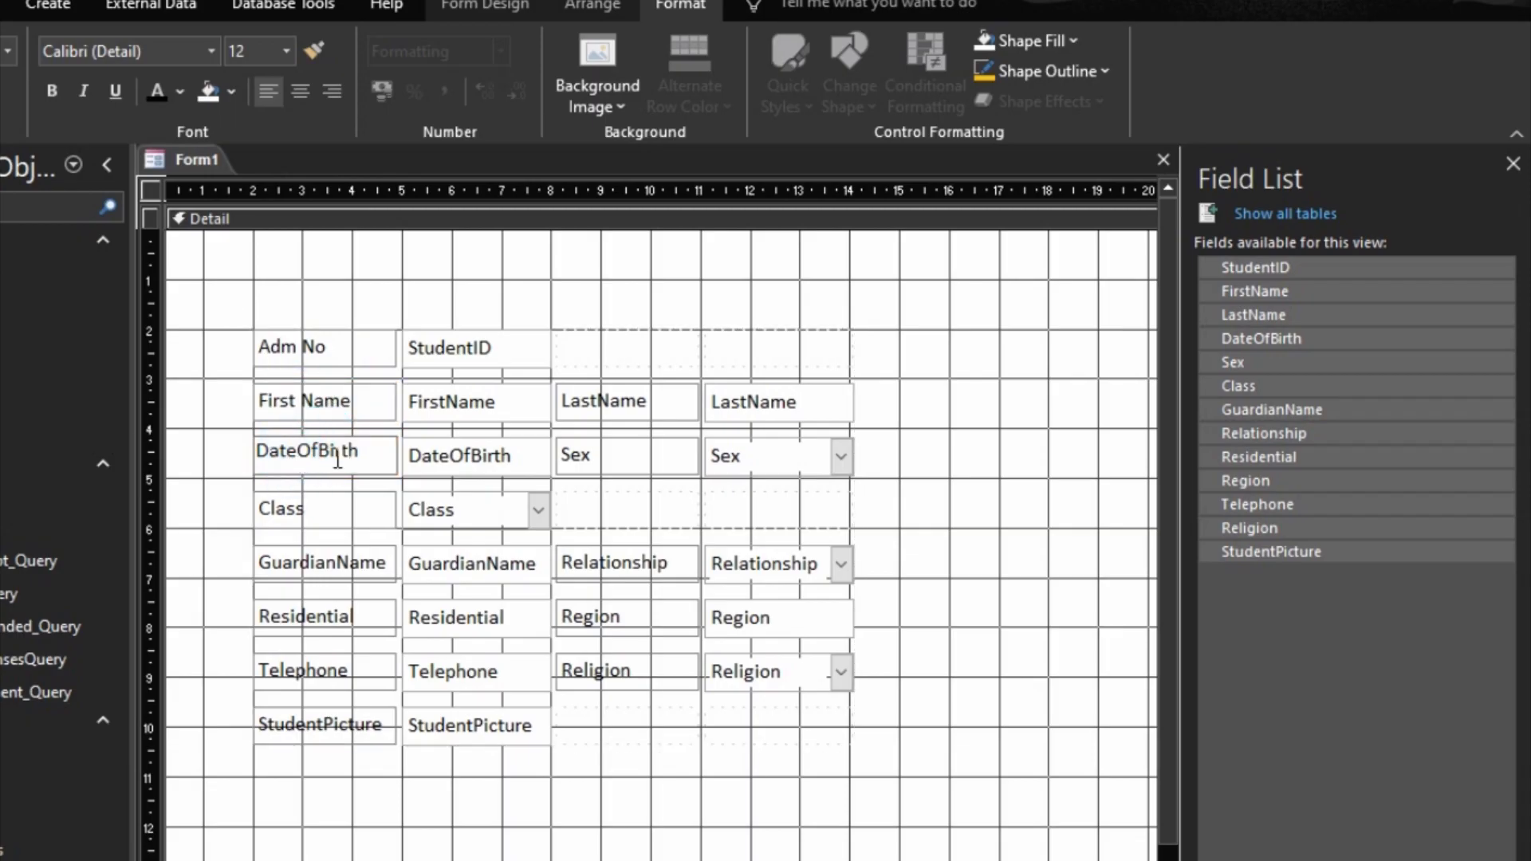
key(Delete)
text(o)
key(Right)
click(331, 504)
Step: Add a space to the GuardianName and LastName labels so they read "Guardian Name" and "Last Name"
click(327, 564)
click(329, 564)
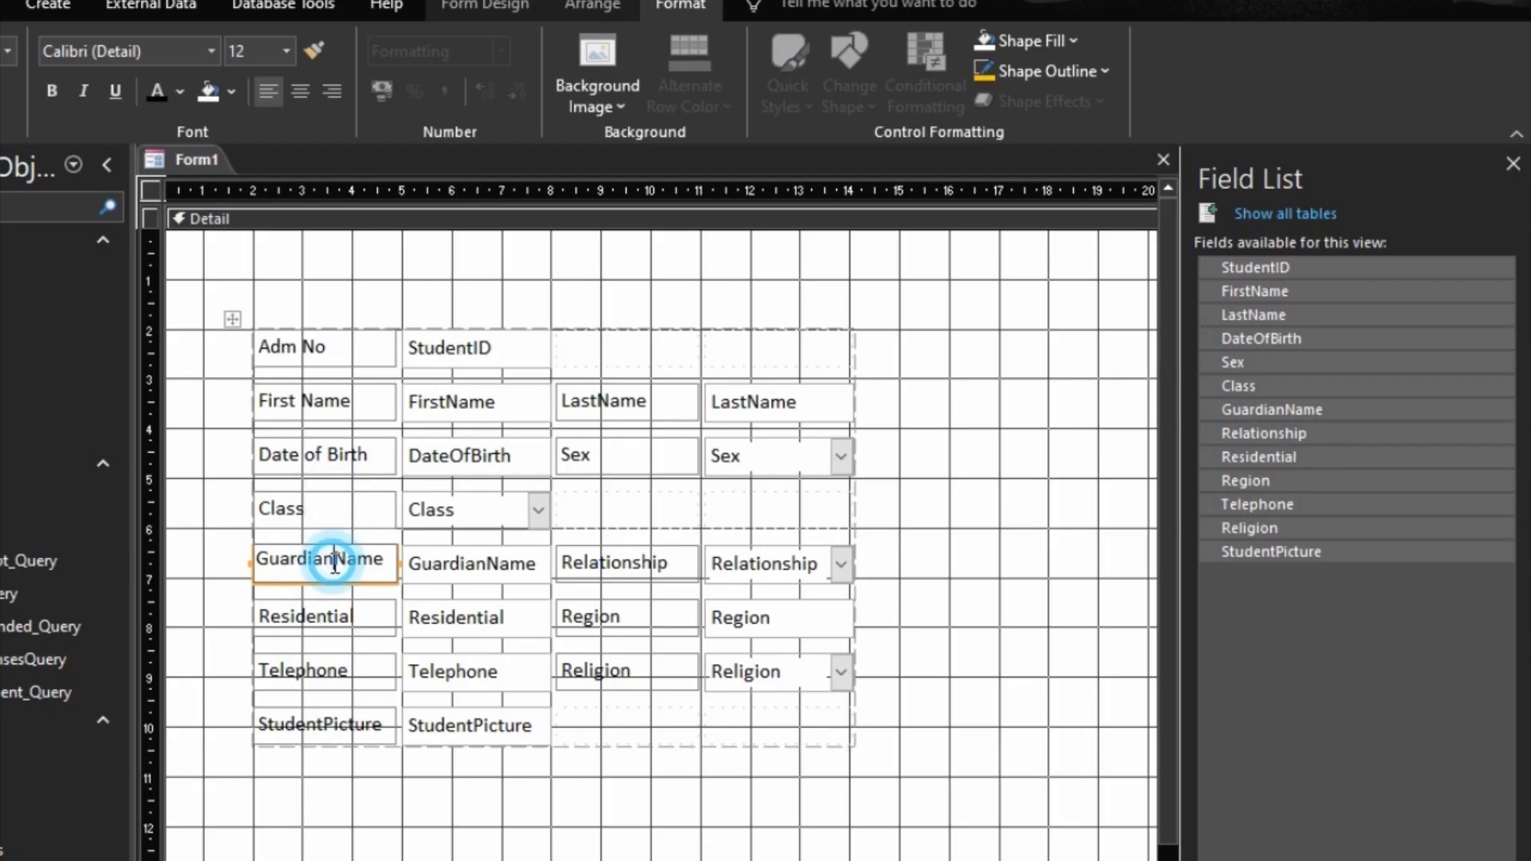
click(317, 615)
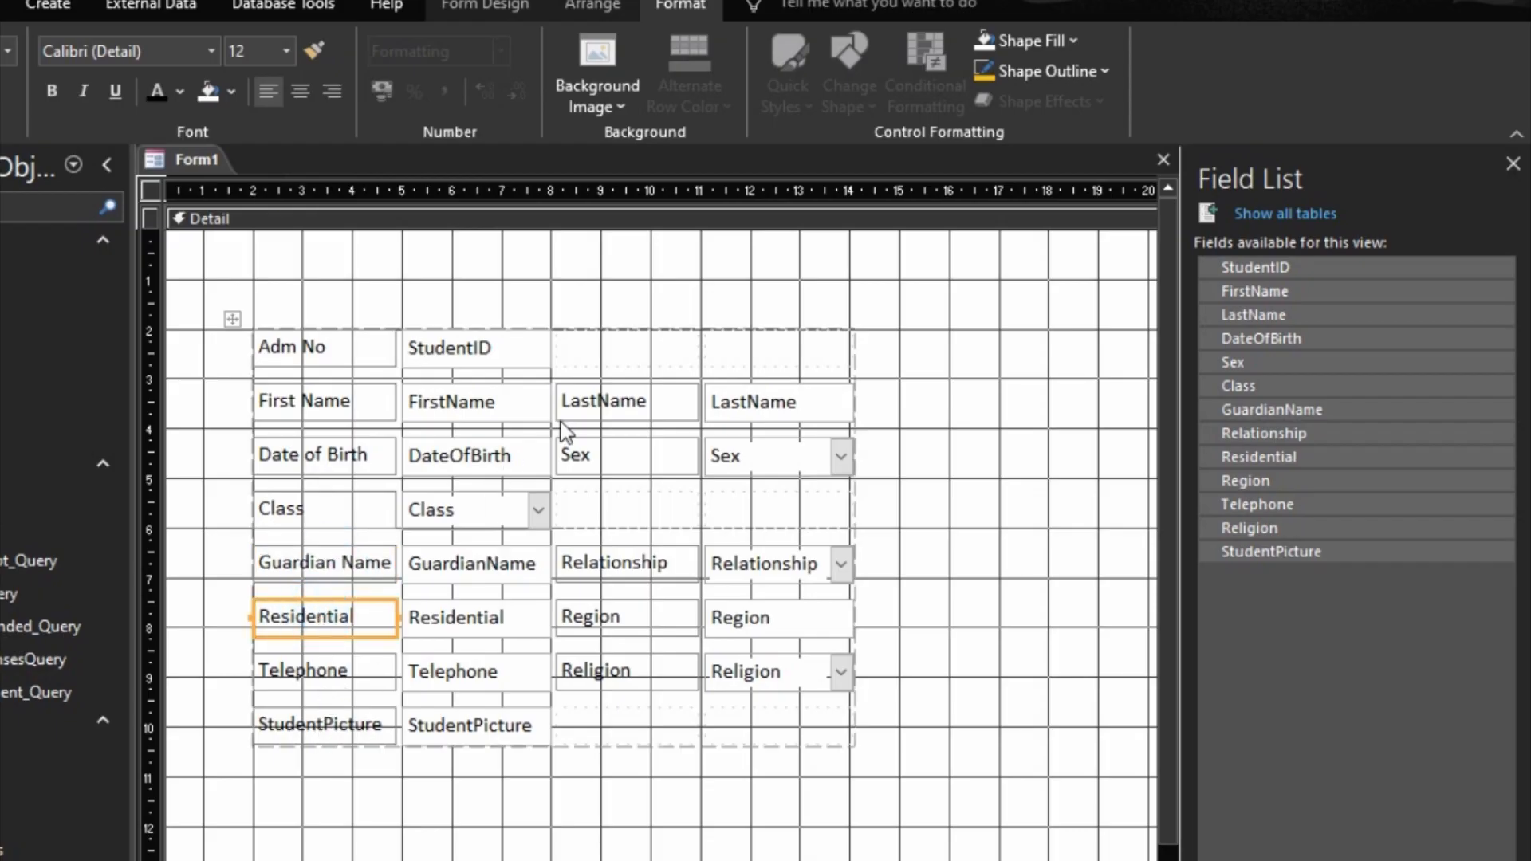
click(598, 401)
click(598, 401)
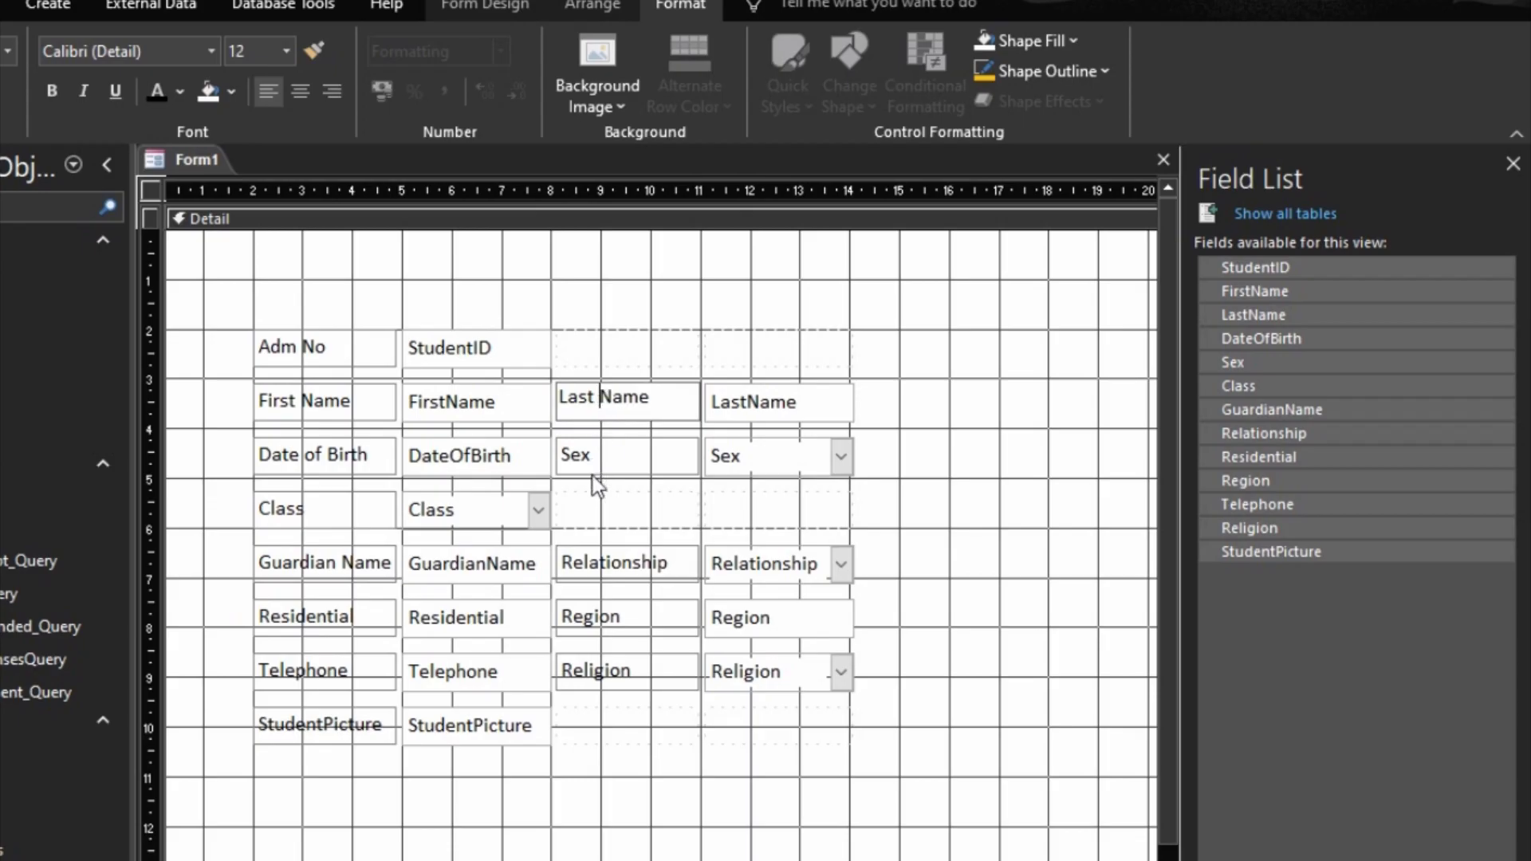
click(597, 560)
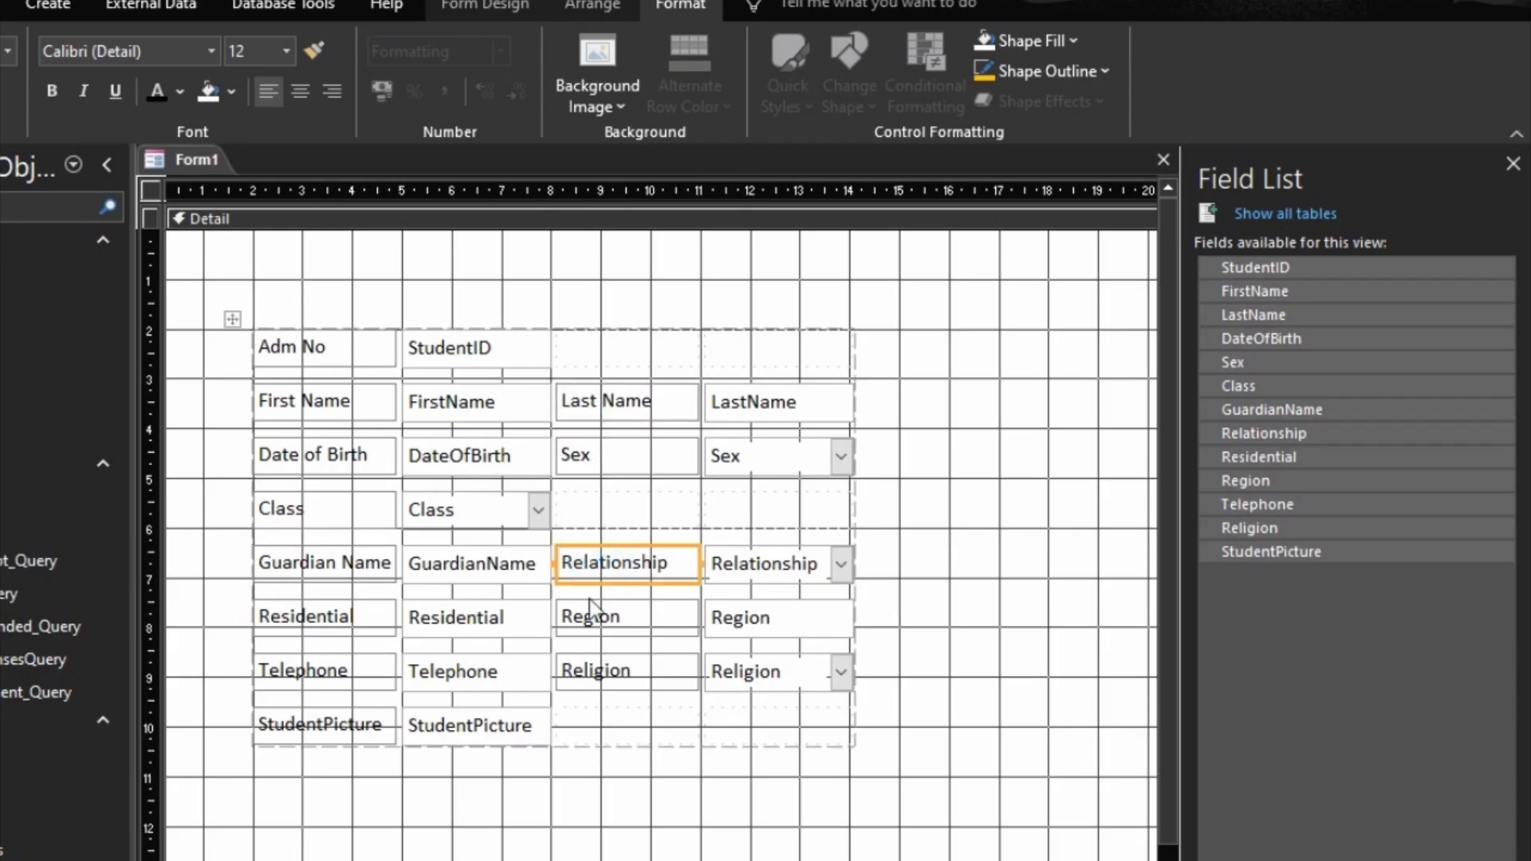
Step: Widen the column of fields containing StudentID and FirstName to about 5 cm
click(490, 350)
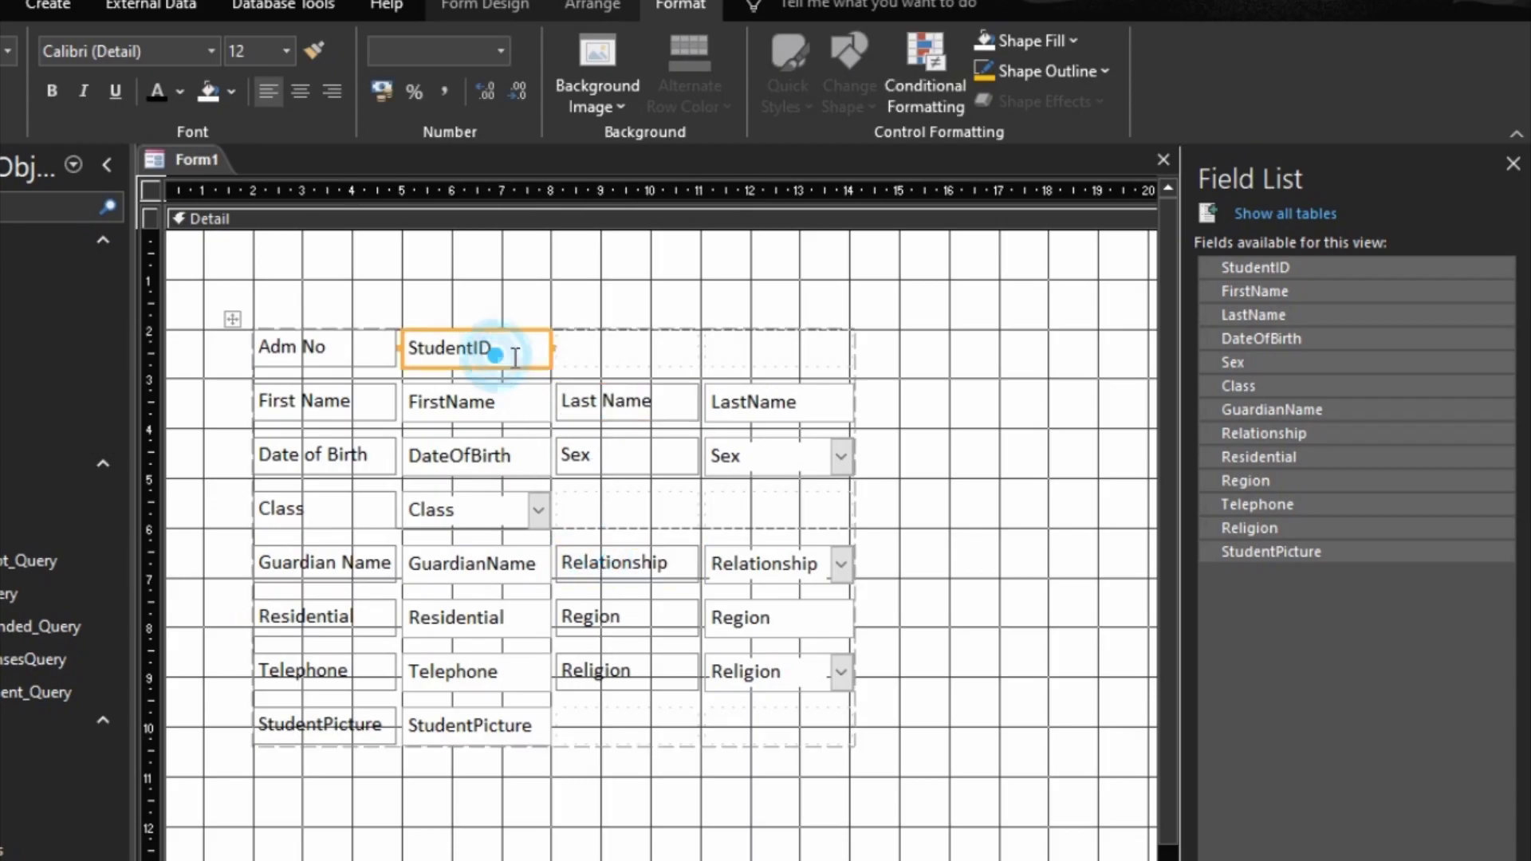
click(538, 402)
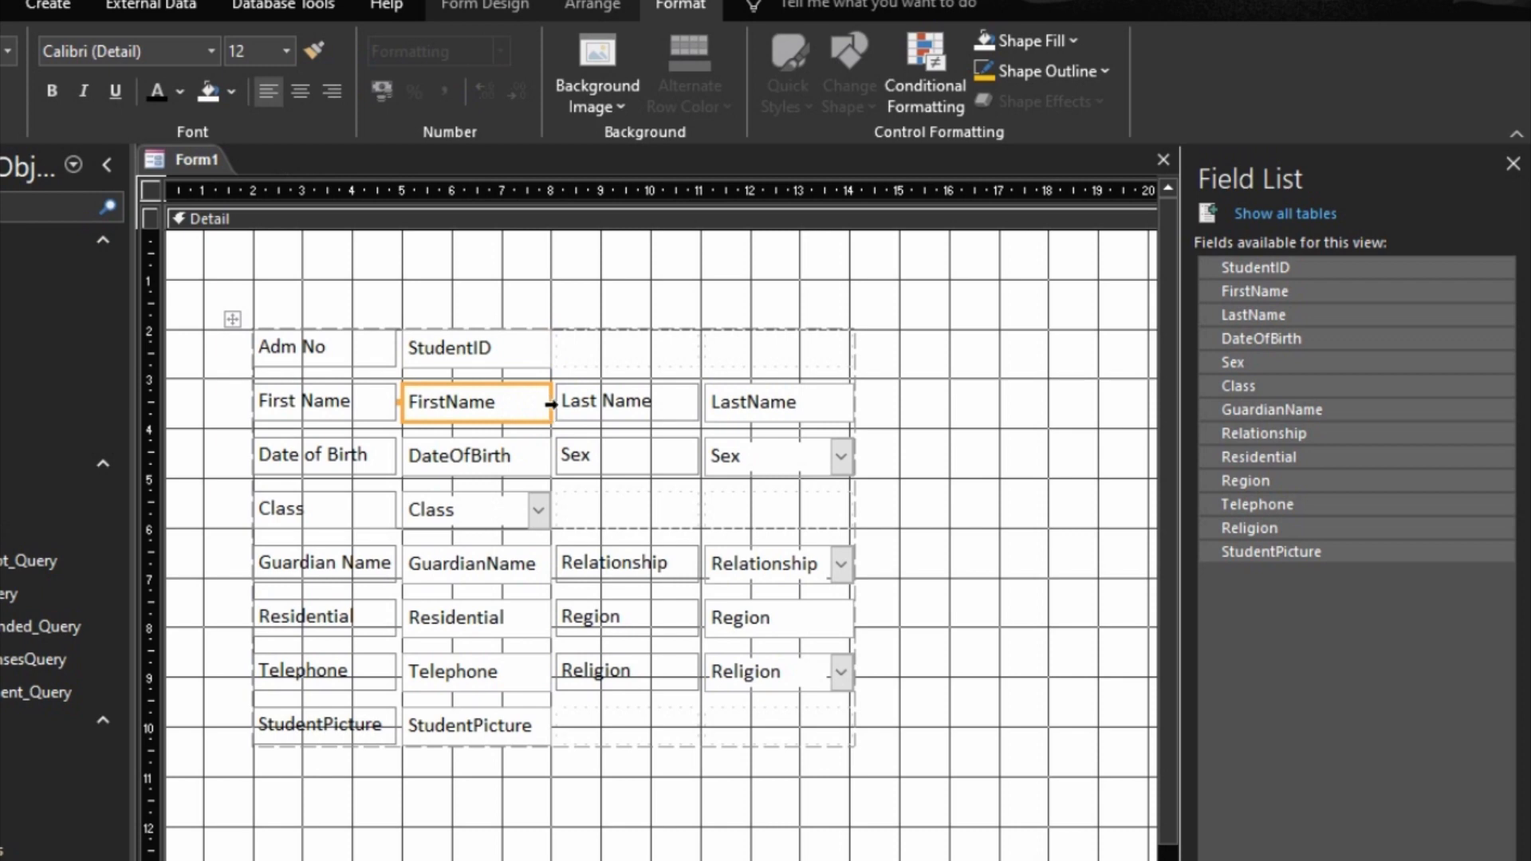
click(551, 403)
click(534, 404)
click(564, 267)
click(514, 405)
key(shift+Right)
key(shift+Right)
key(shift+Right)
key(shift+Right)
key(shift+Right)
key(shift+Right)
key(shift+Right)
key(shift+Right)
key(shift+Right)
key(shift+Right)
key(shift+Right)
key(shift+Right)
key(shift+Right)
key(shift+Right)
key(shift+Right)
key(shift+Right)
key(shift+Right)
key(shift+Right)
key(shift+Right)
key(shift+Right)
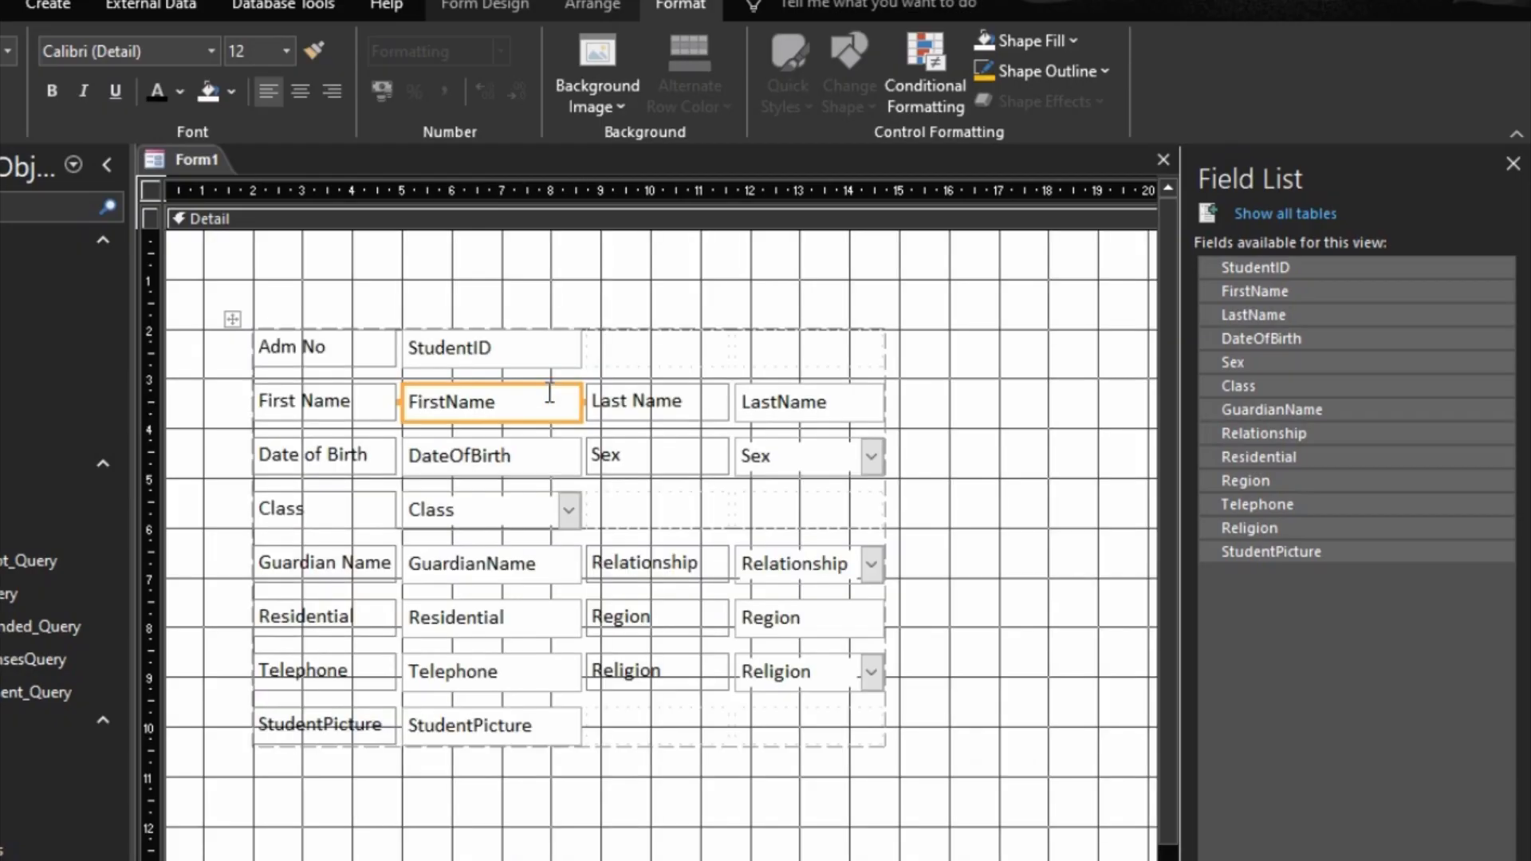
key(shift+Right)
key(shift+Right)
key(shift+Right)
key(shift+Right)
key(shift+Right)
key(shift+Right)
key(shift+Right)
key(shift+Right)
key(shift+Right)
key(shift+Right)
key(shift+Right)
key(shift+Right)
key(shift+Right)
key(shift+Right)
key(shift+Right)
key(shift+Right)
key(shift+Right)
key(shift+Right)
key(shift+Right)
key(shift+Right)
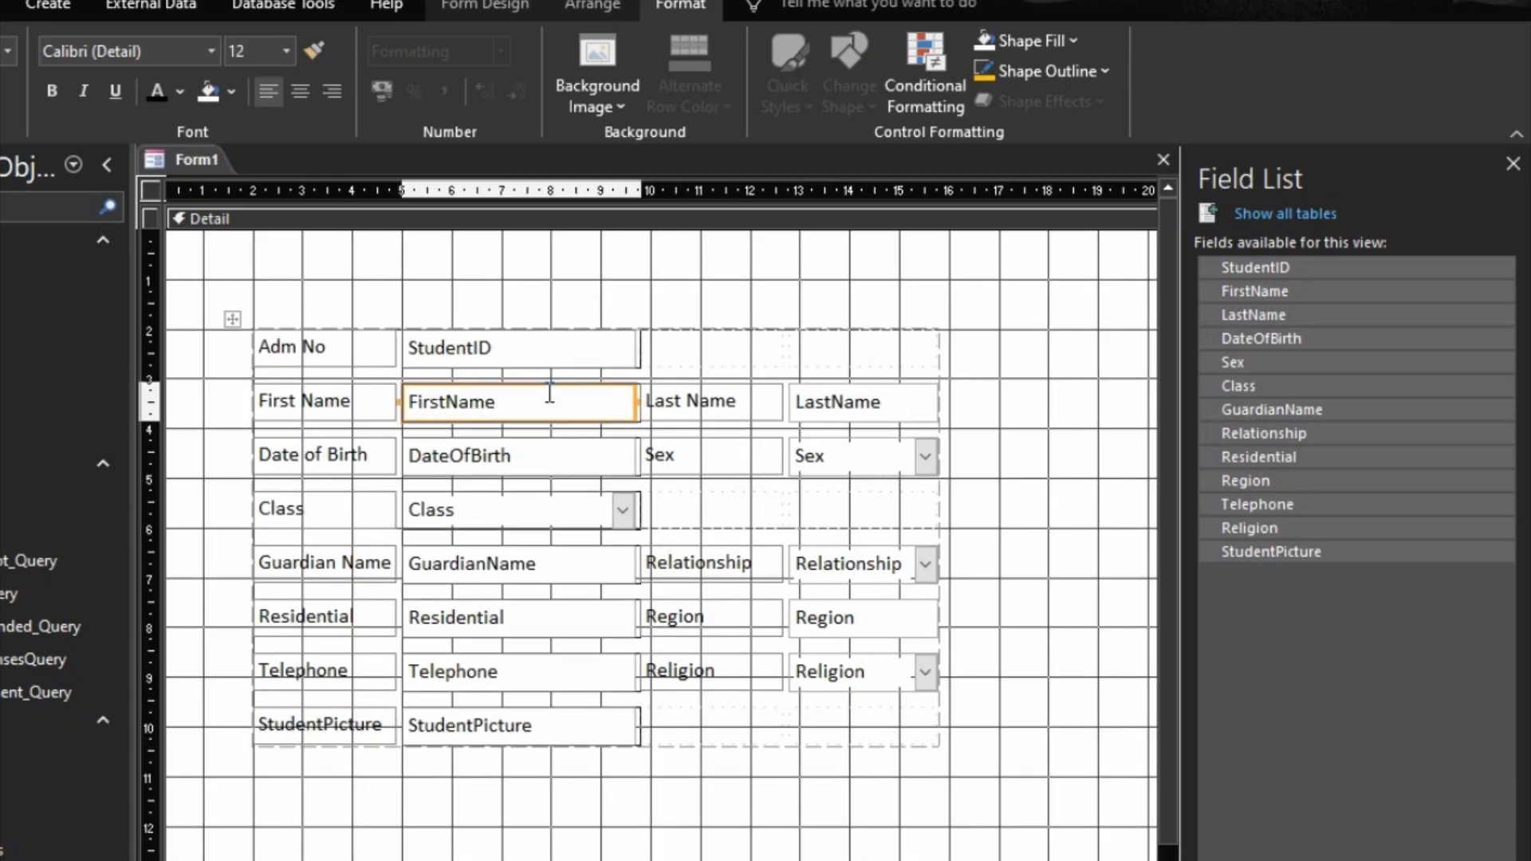
Step: Size the Last Name label's column to match the width of the FirstName field
shift+click(728, 400)
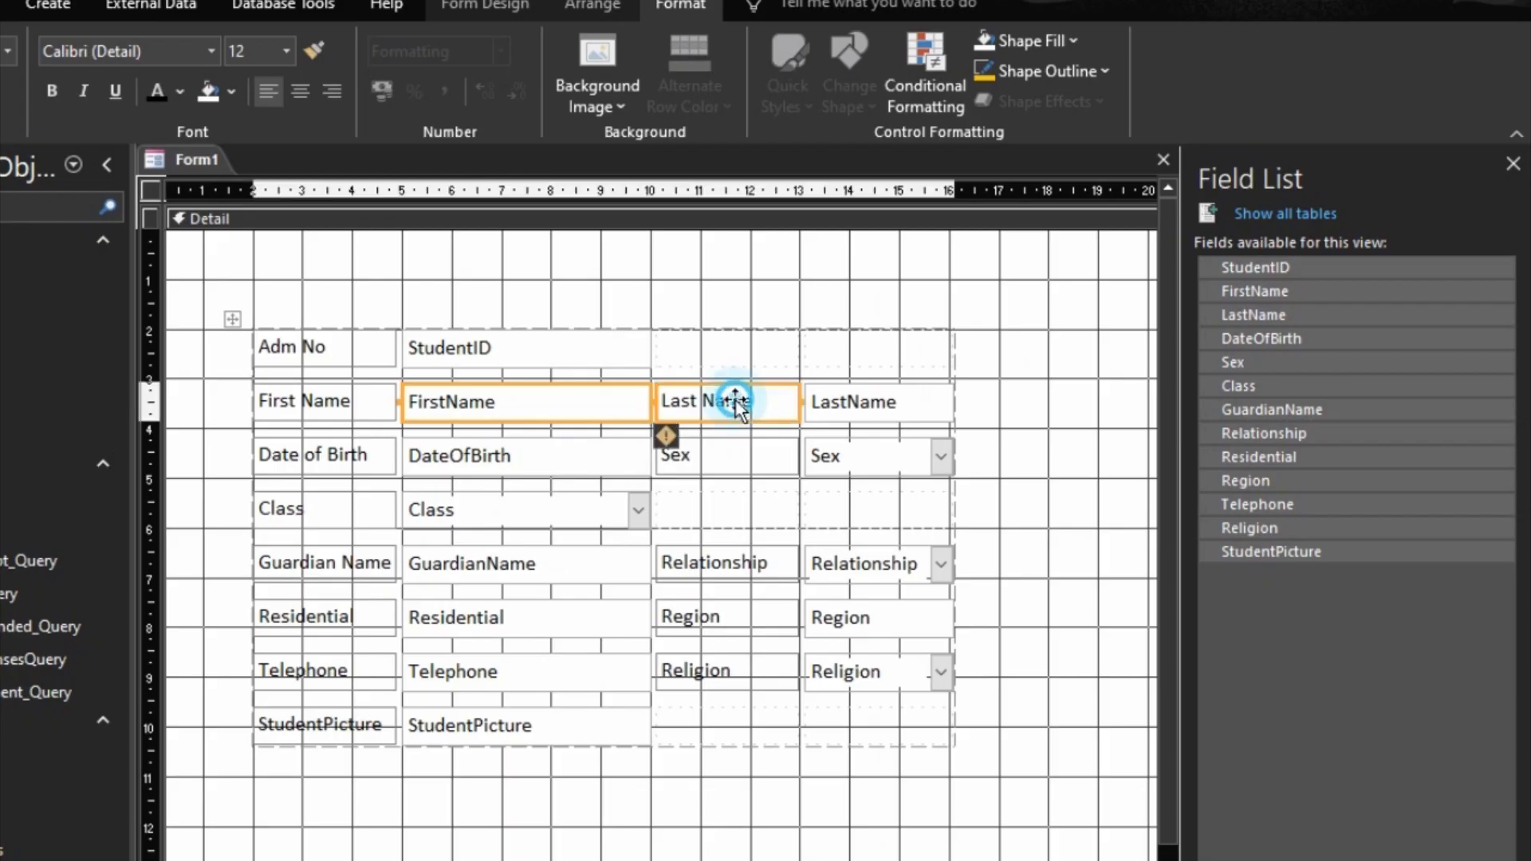
right_click(728, 400)
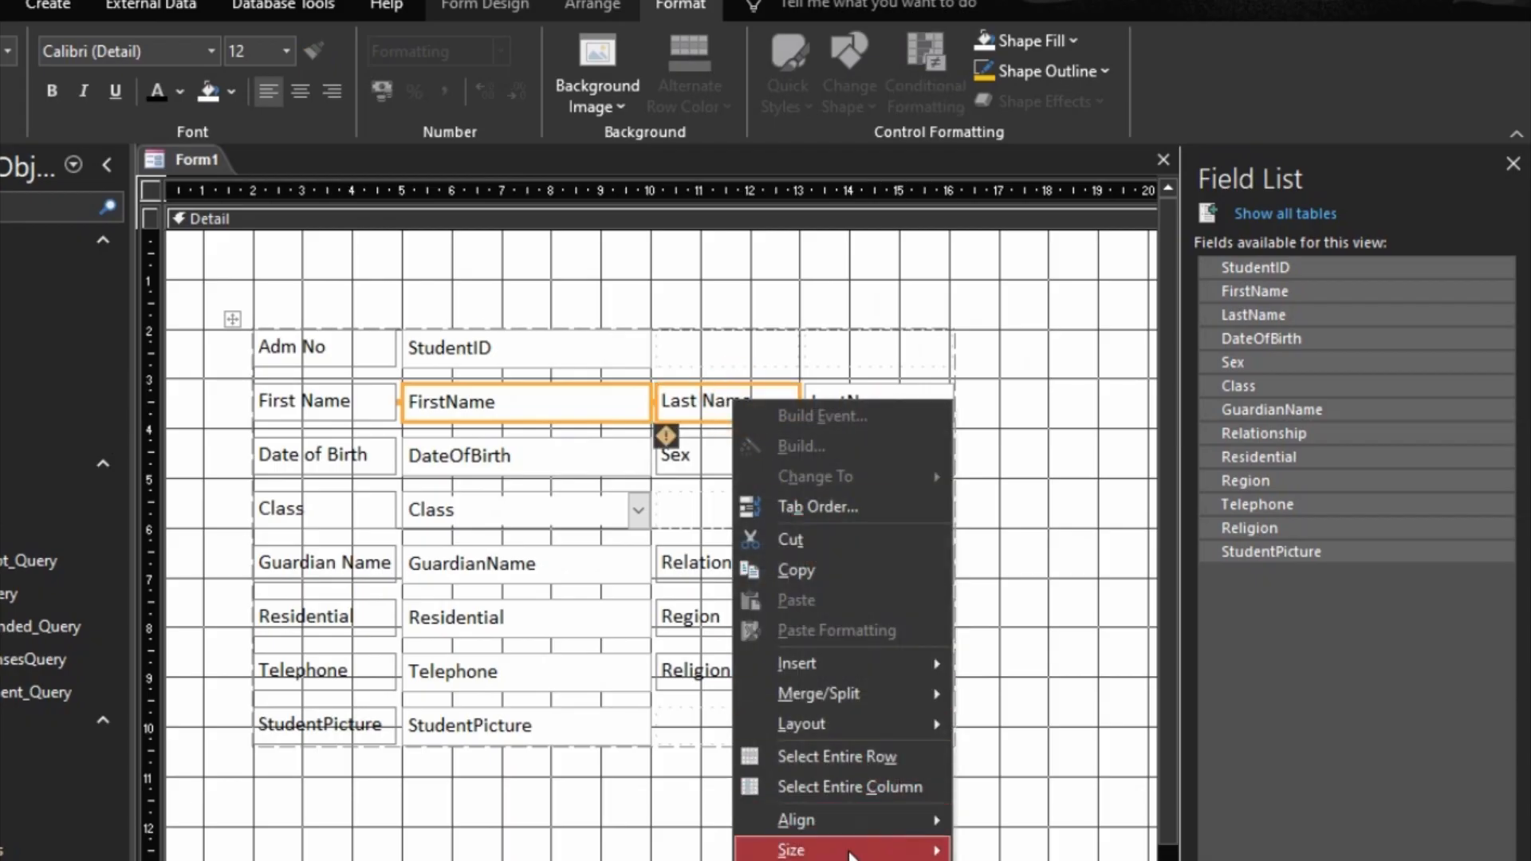
mouse_move(854, 854)
click(1015, 852)
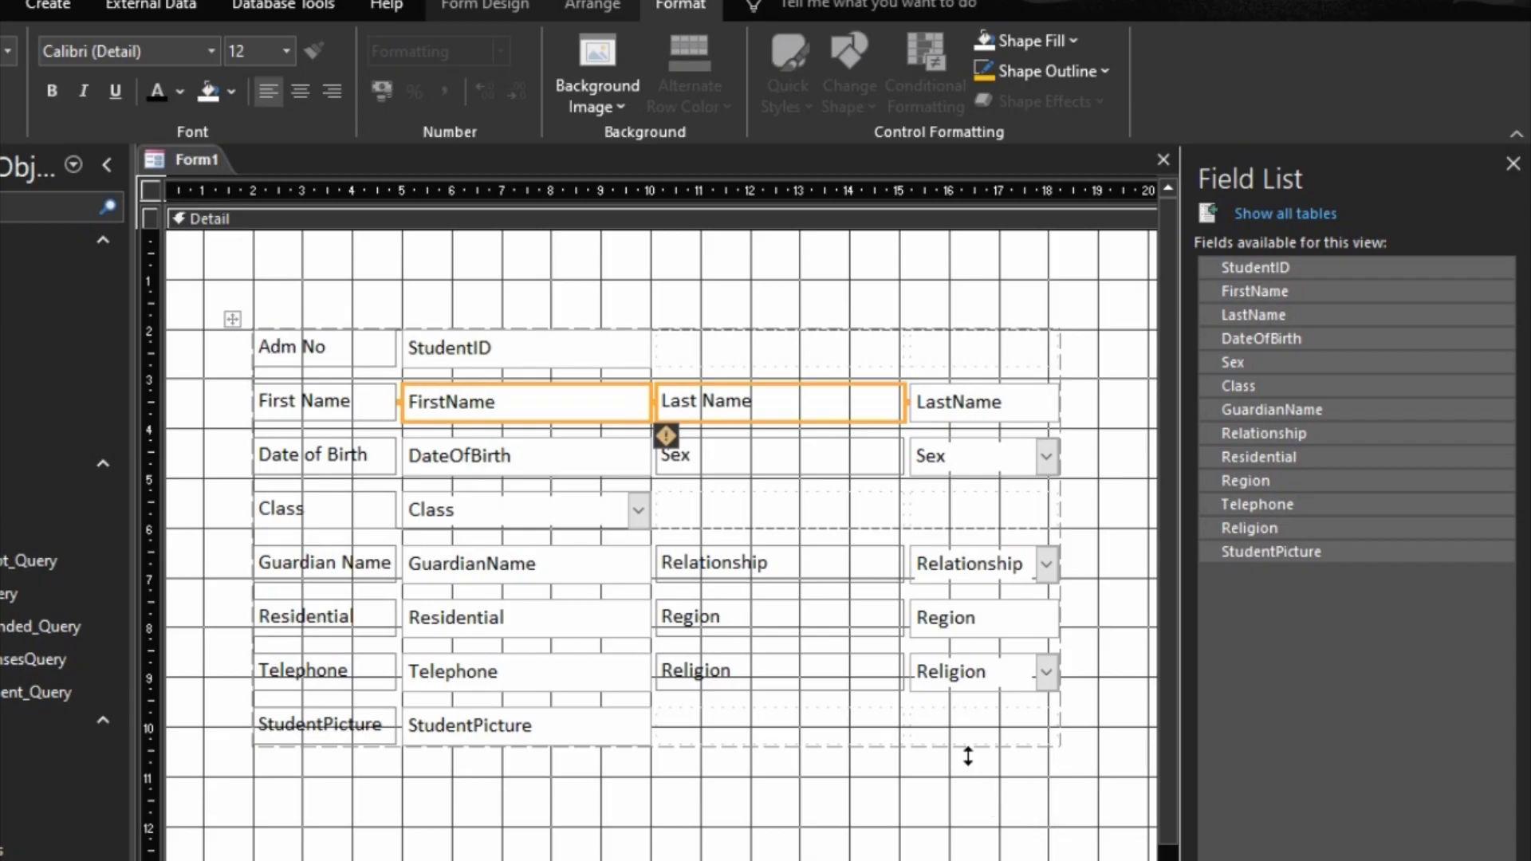
Step: Undo the widening of the Last Name label's column and size the LastName field's column to match the FirstName field's width
key(ctrl+z)
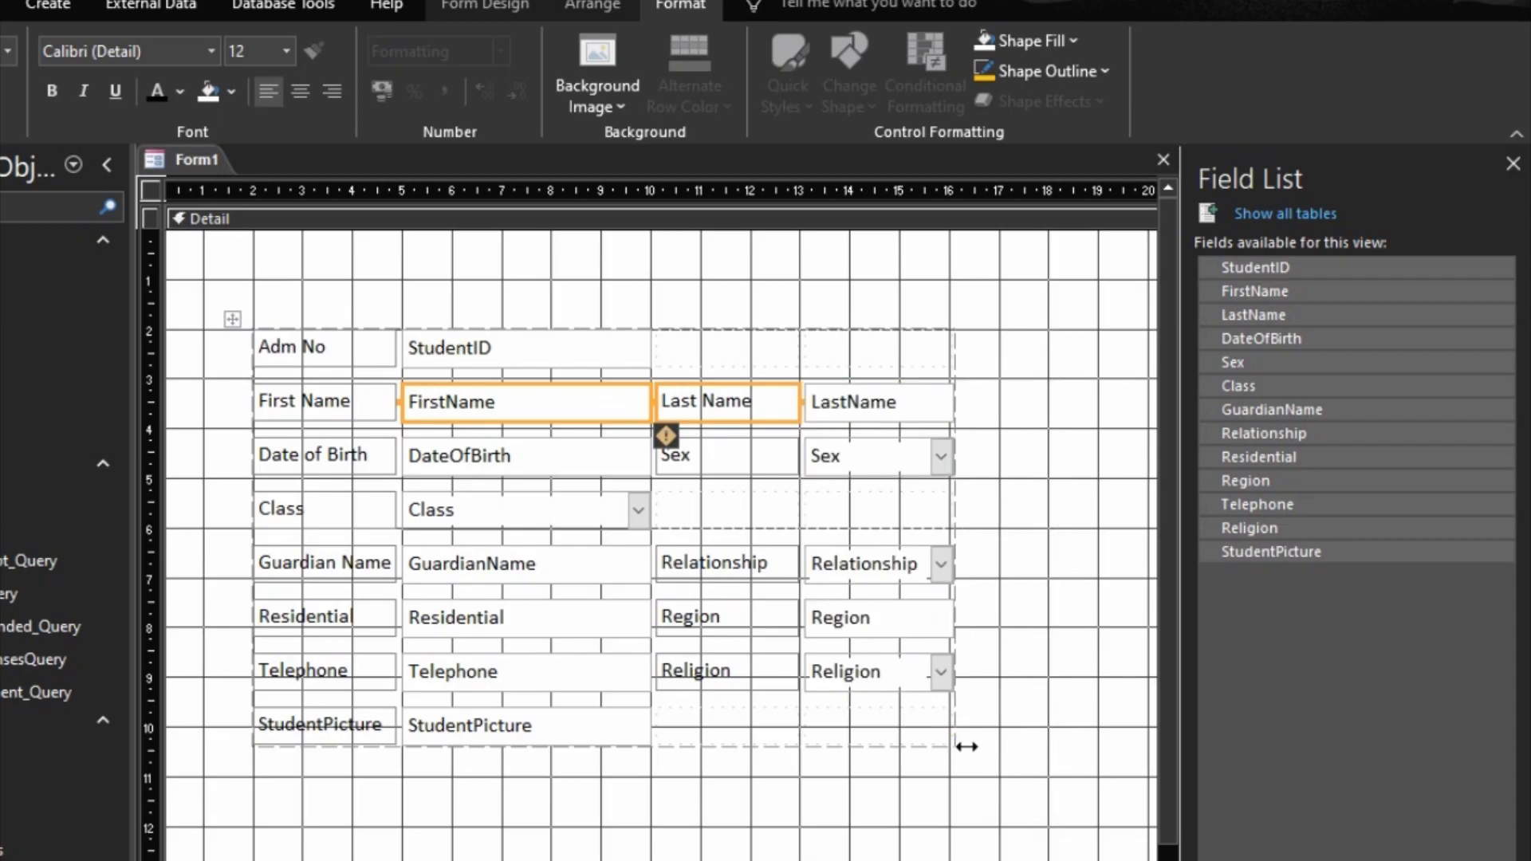
shift+click(859, 411)
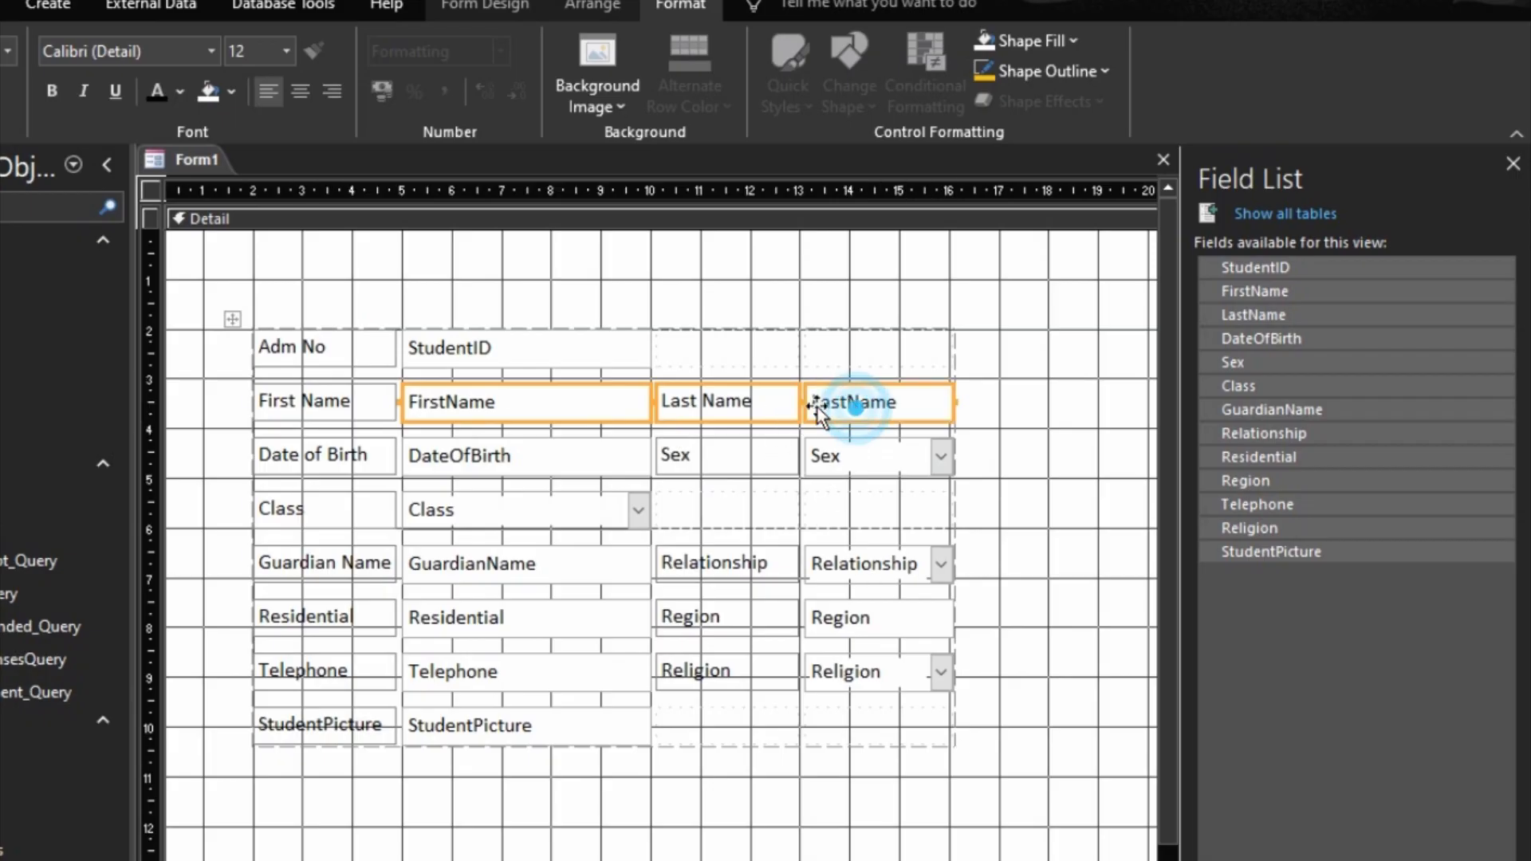
shift+click(763, 408)
right_click(887, 402)
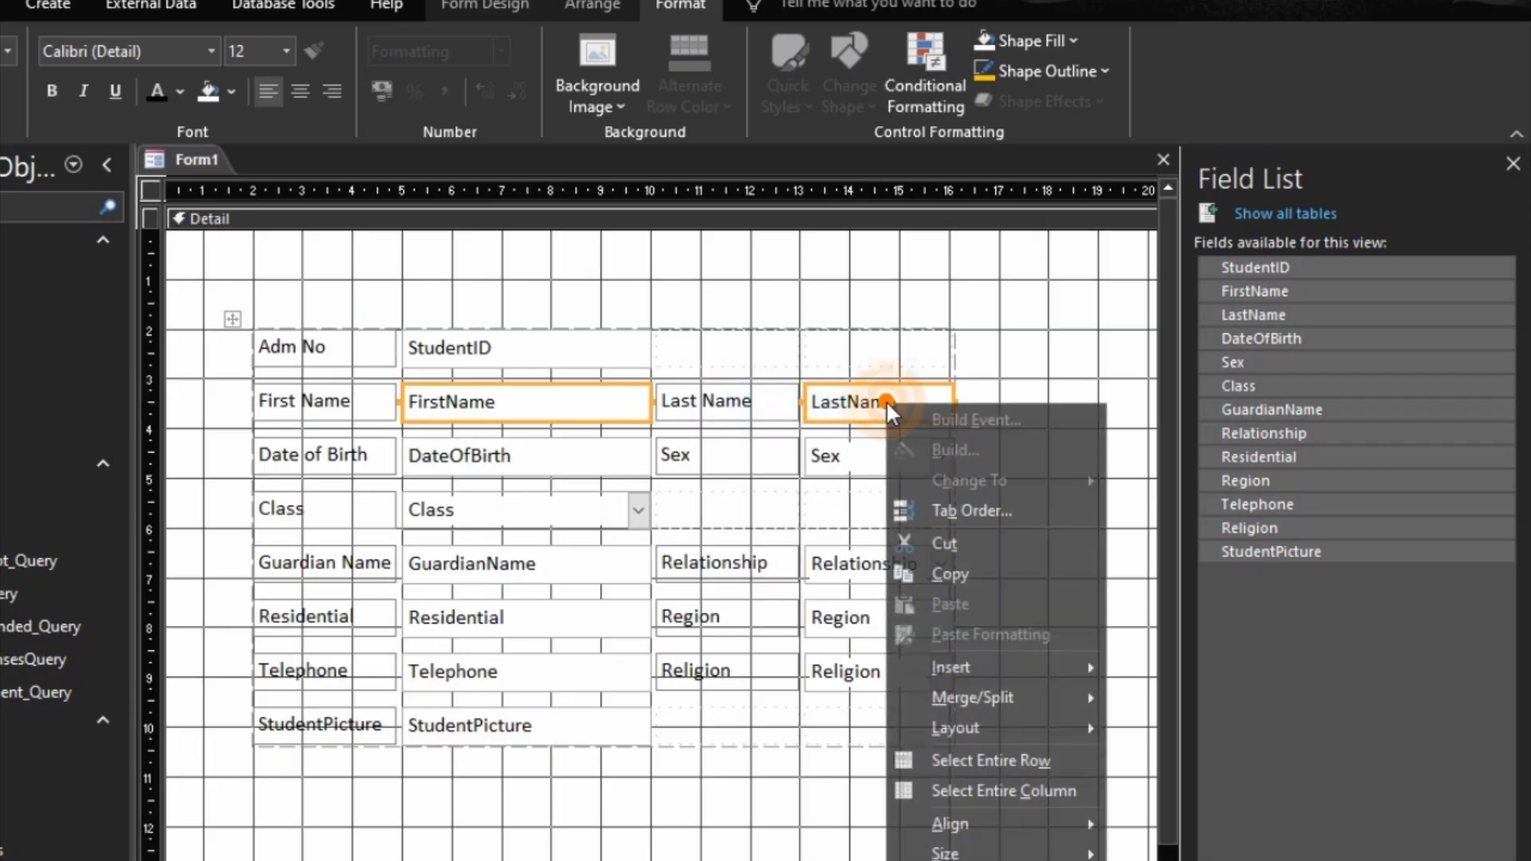
mouse_move(1001, 854)
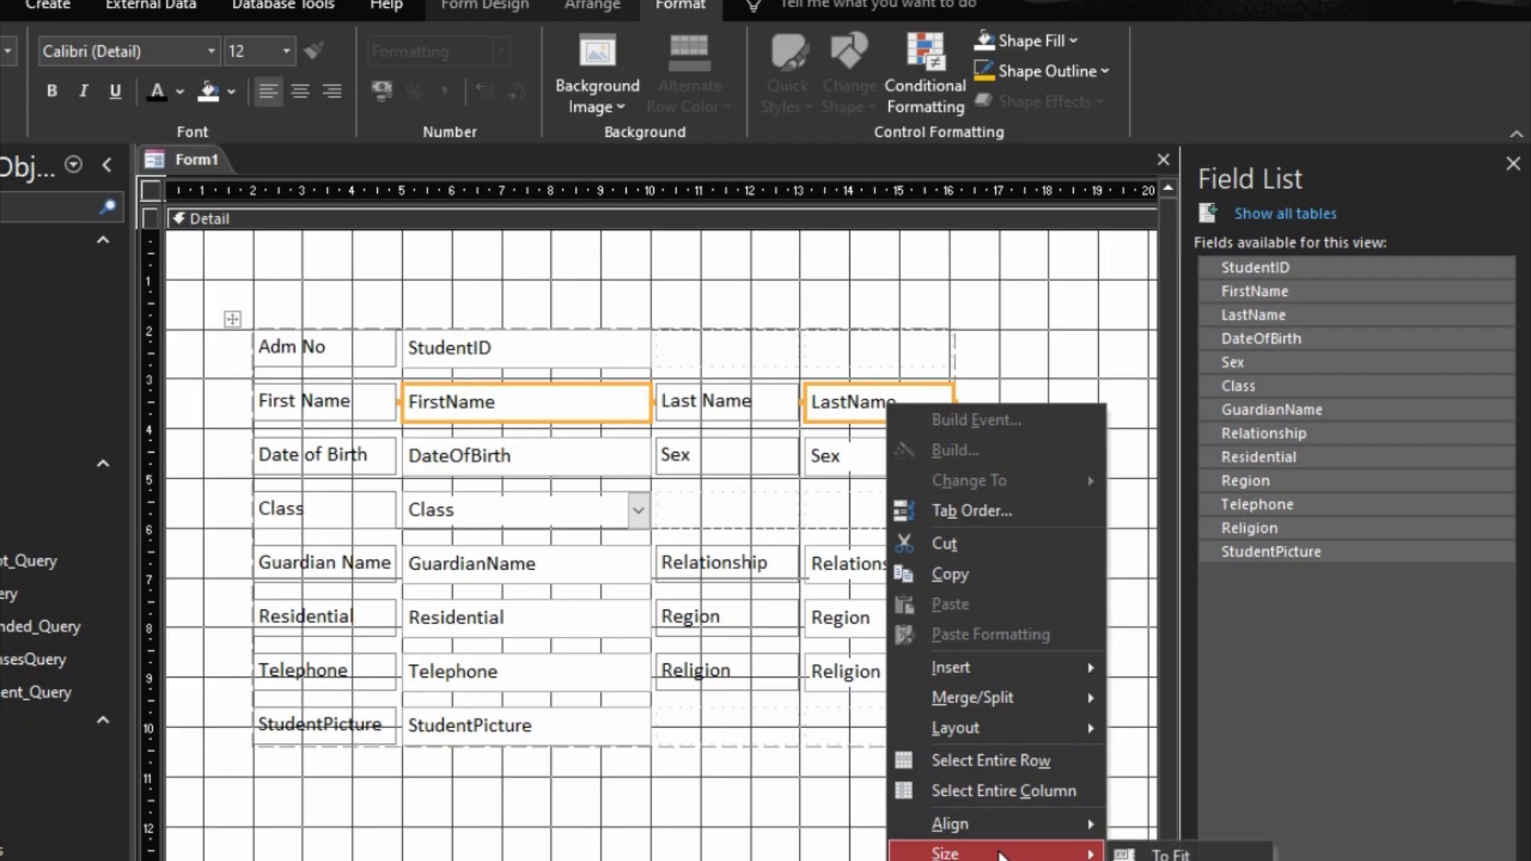
click(1184, 860)
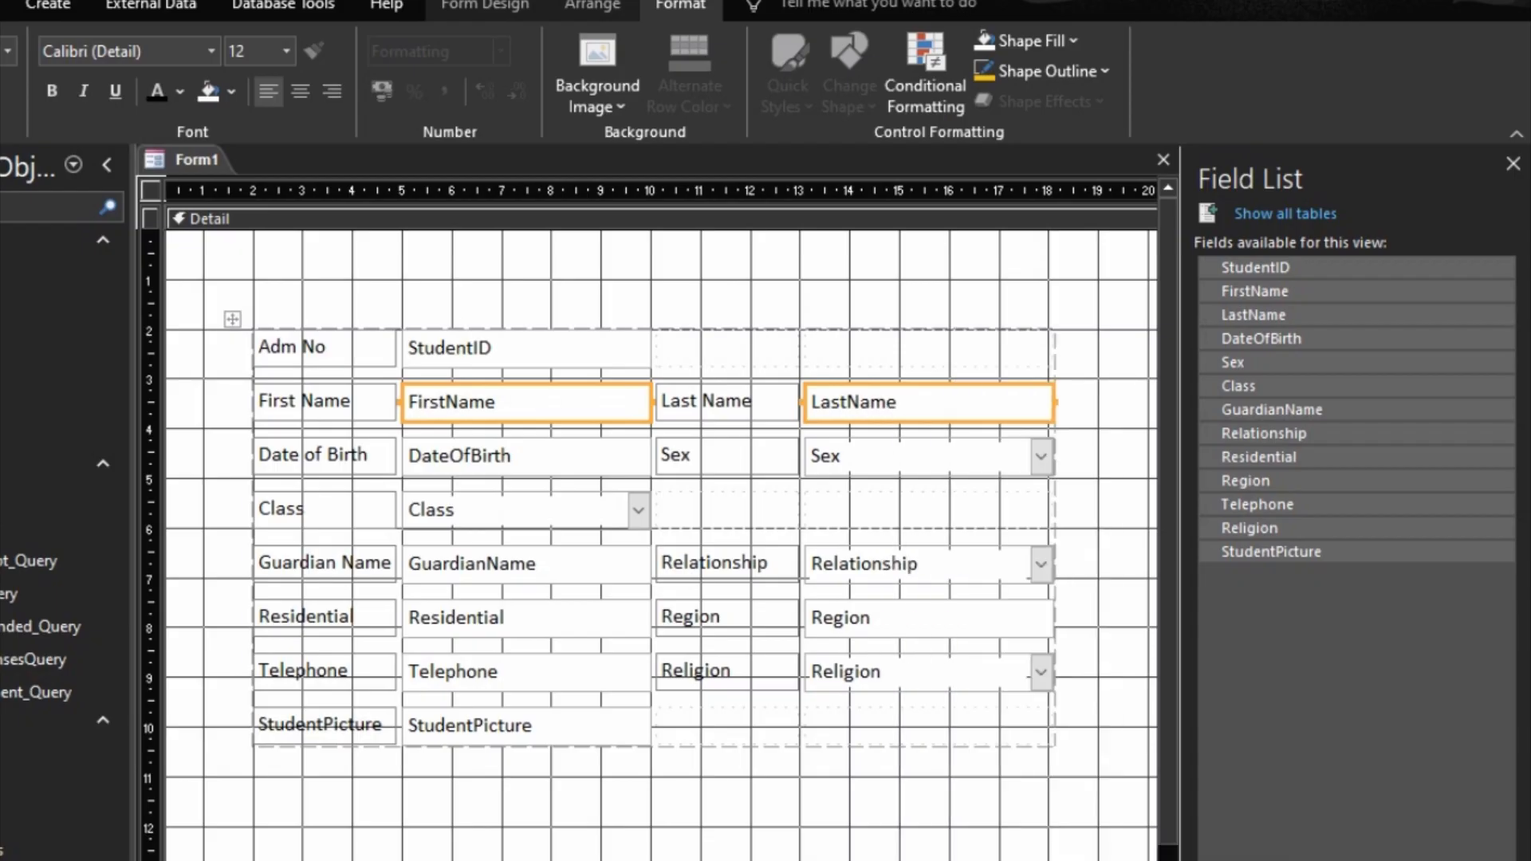
click(714, 841)
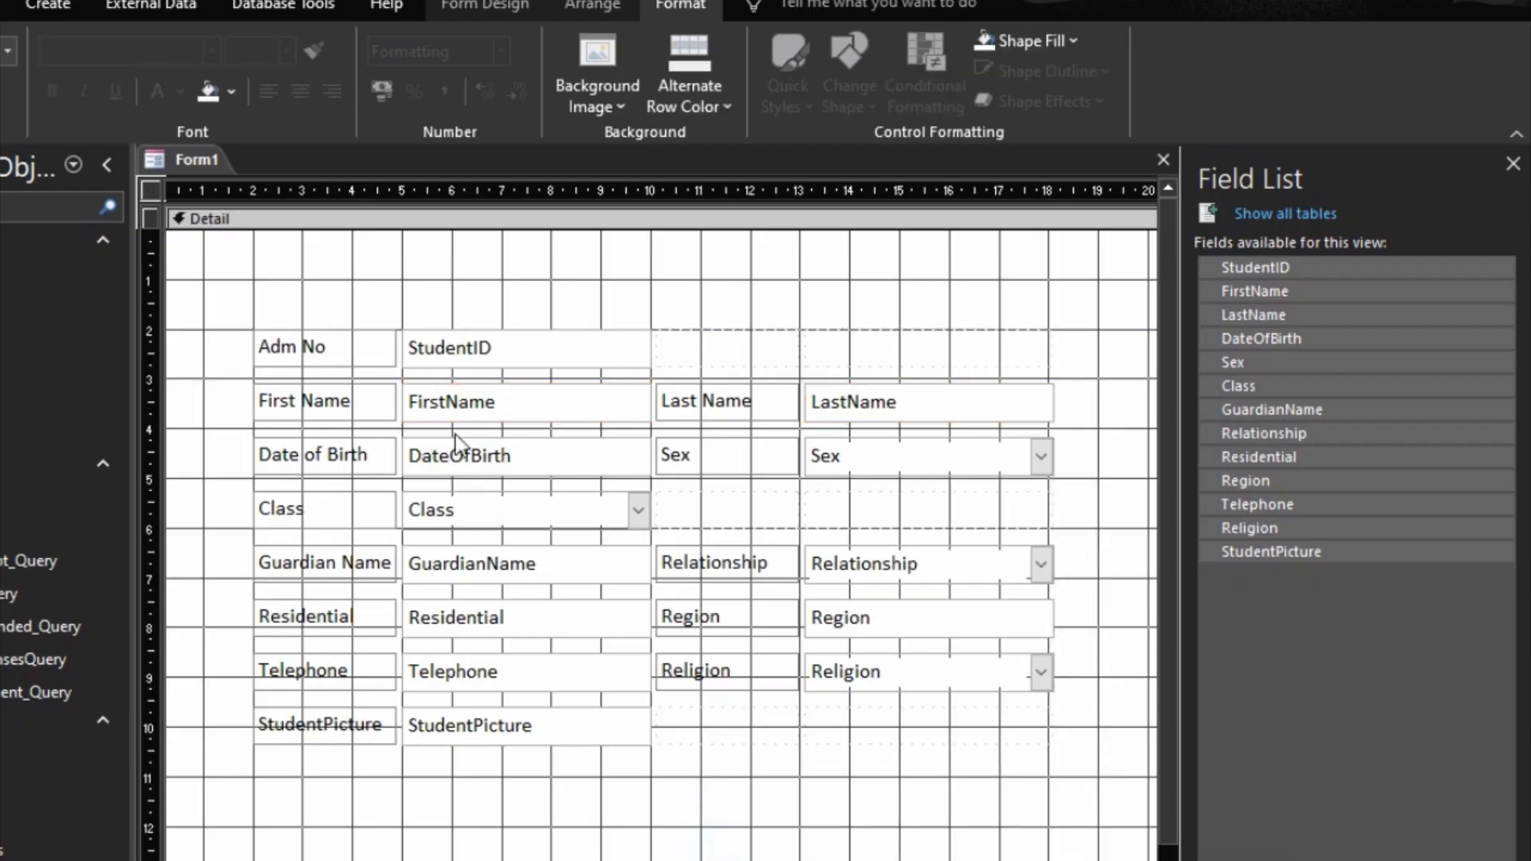
Step: Check the rearranged two-column layout in Form View, then return to Design View
click(585, 331)
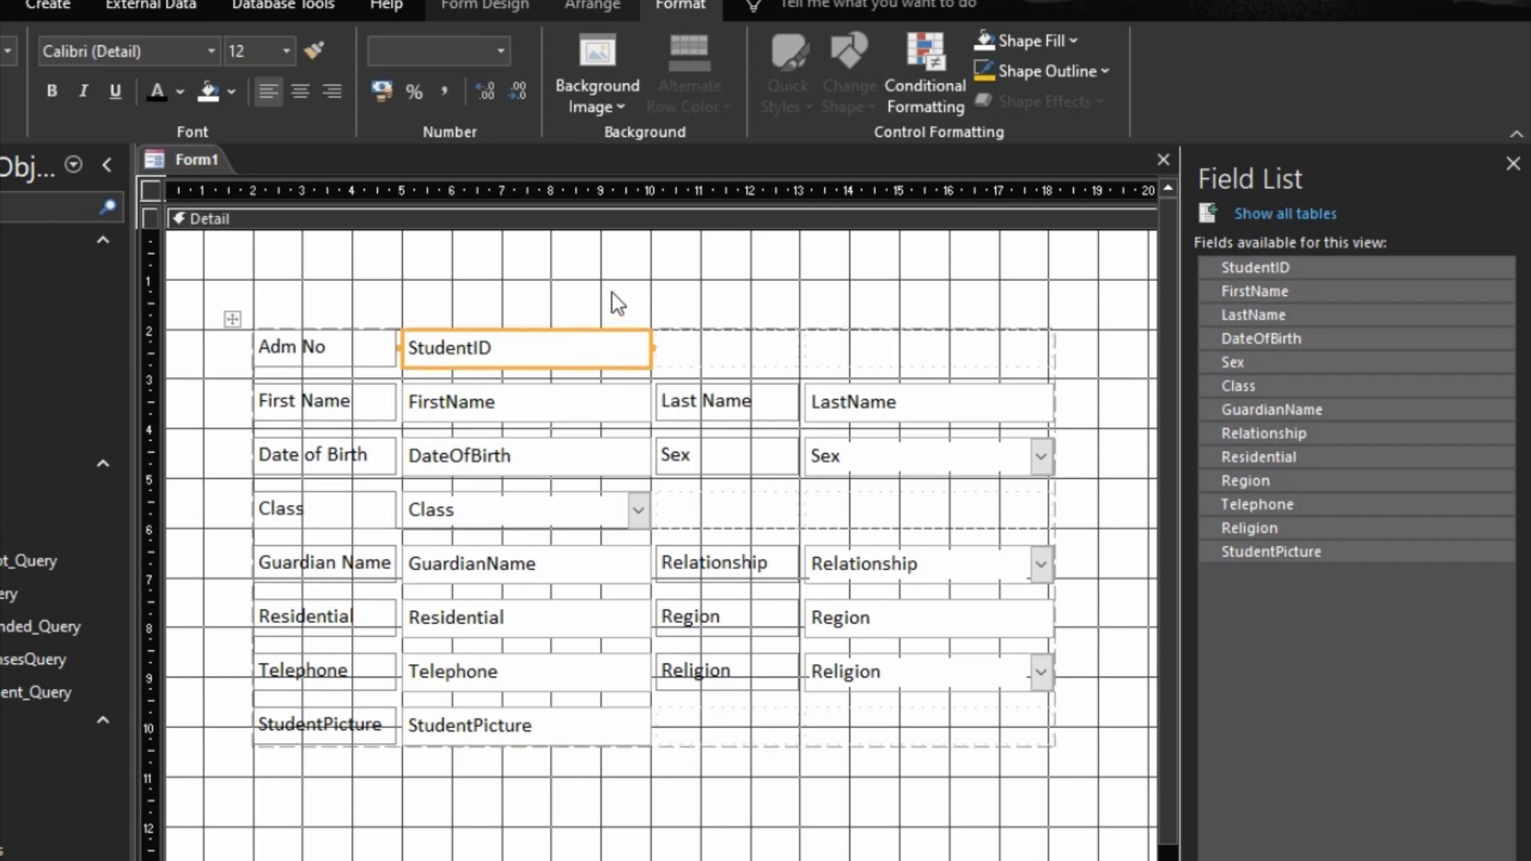
drag(565, 265, 672, 324)
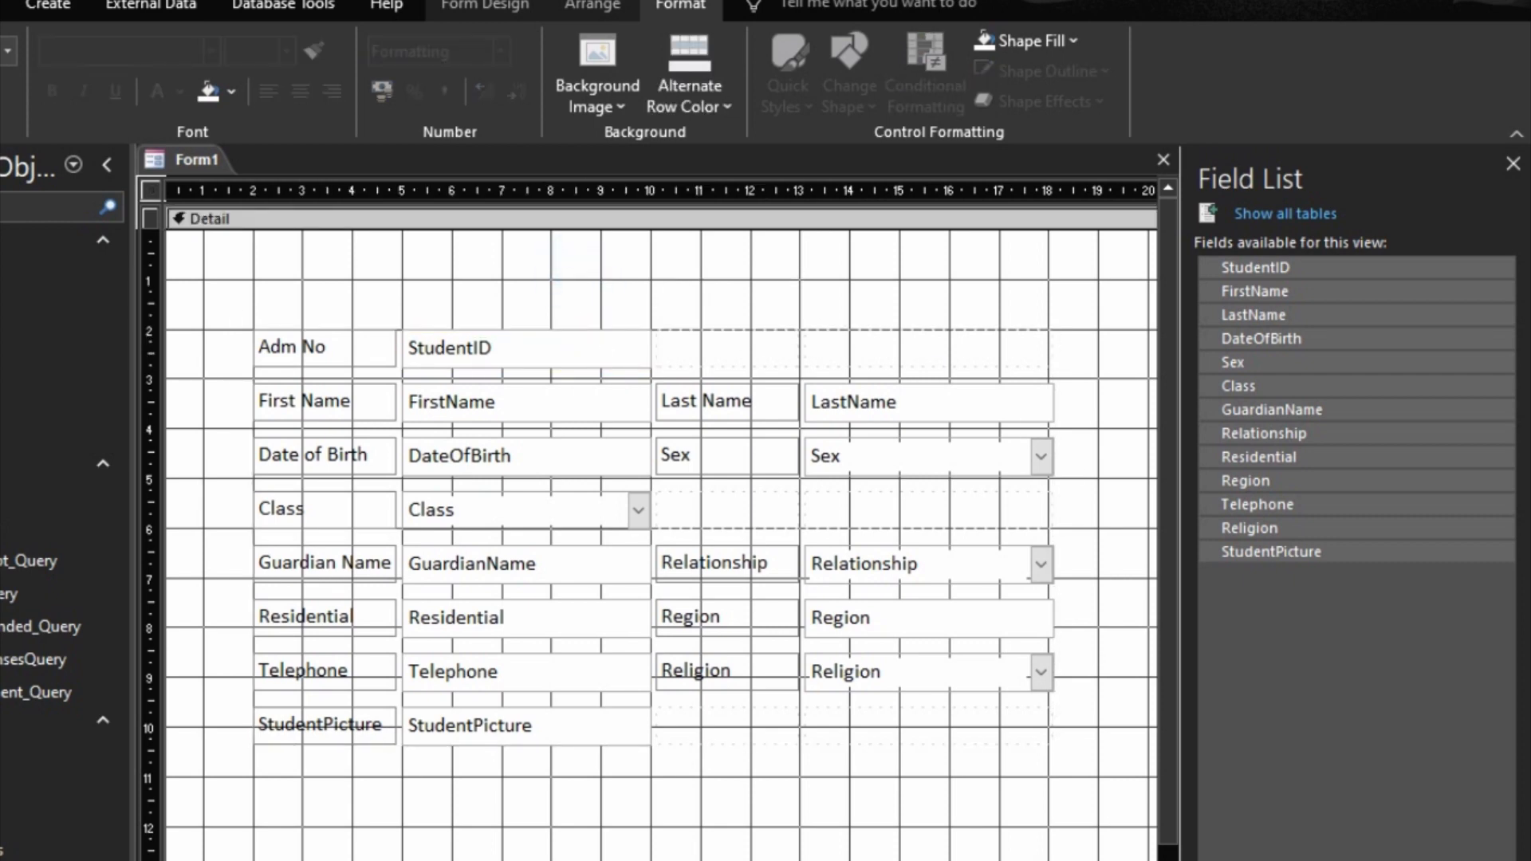
key(F5)
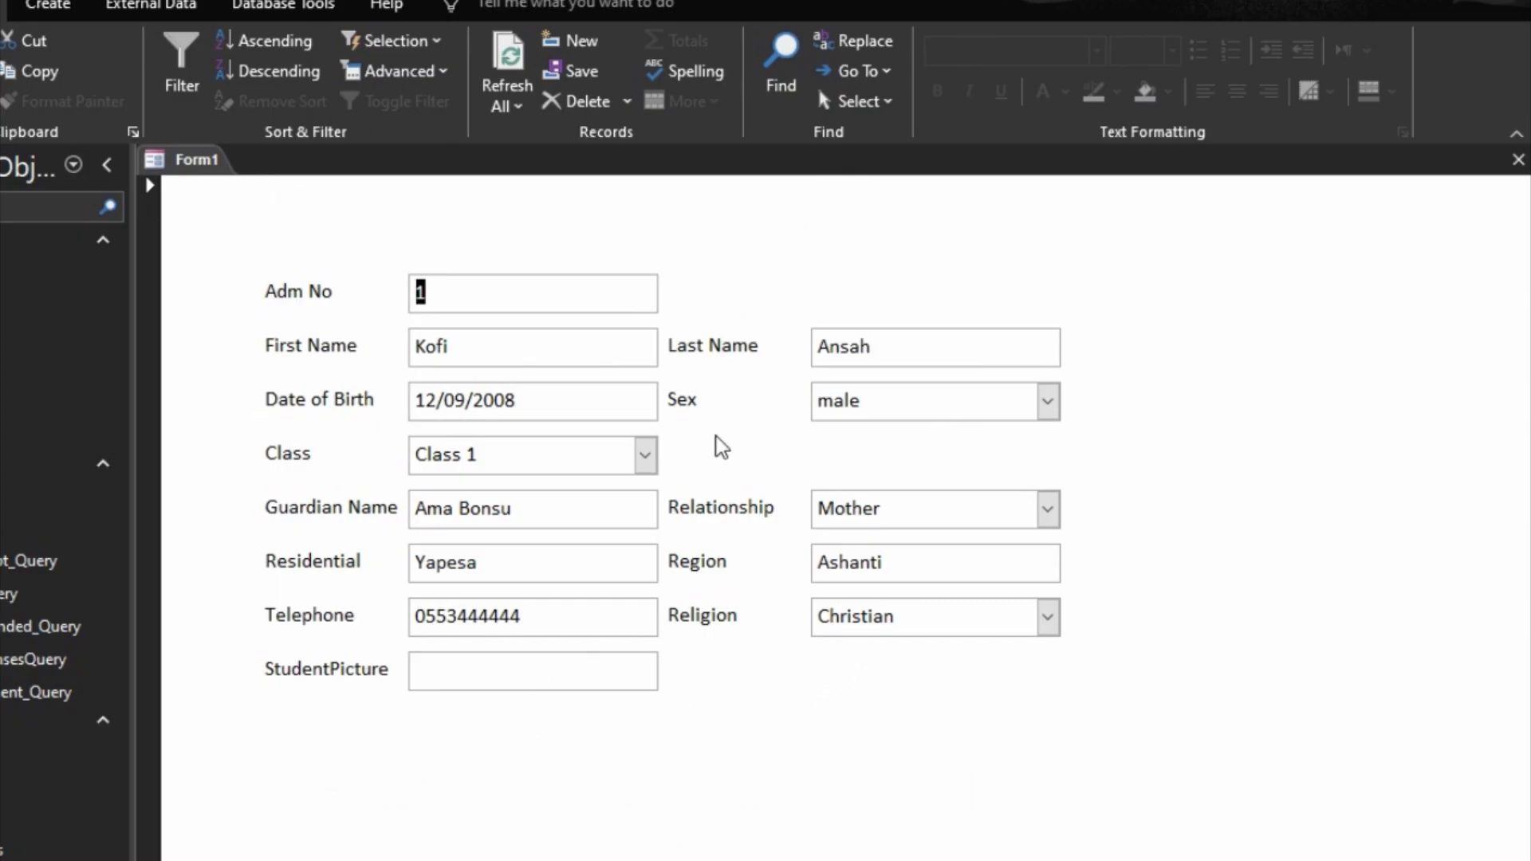
right_click(1070, 800)
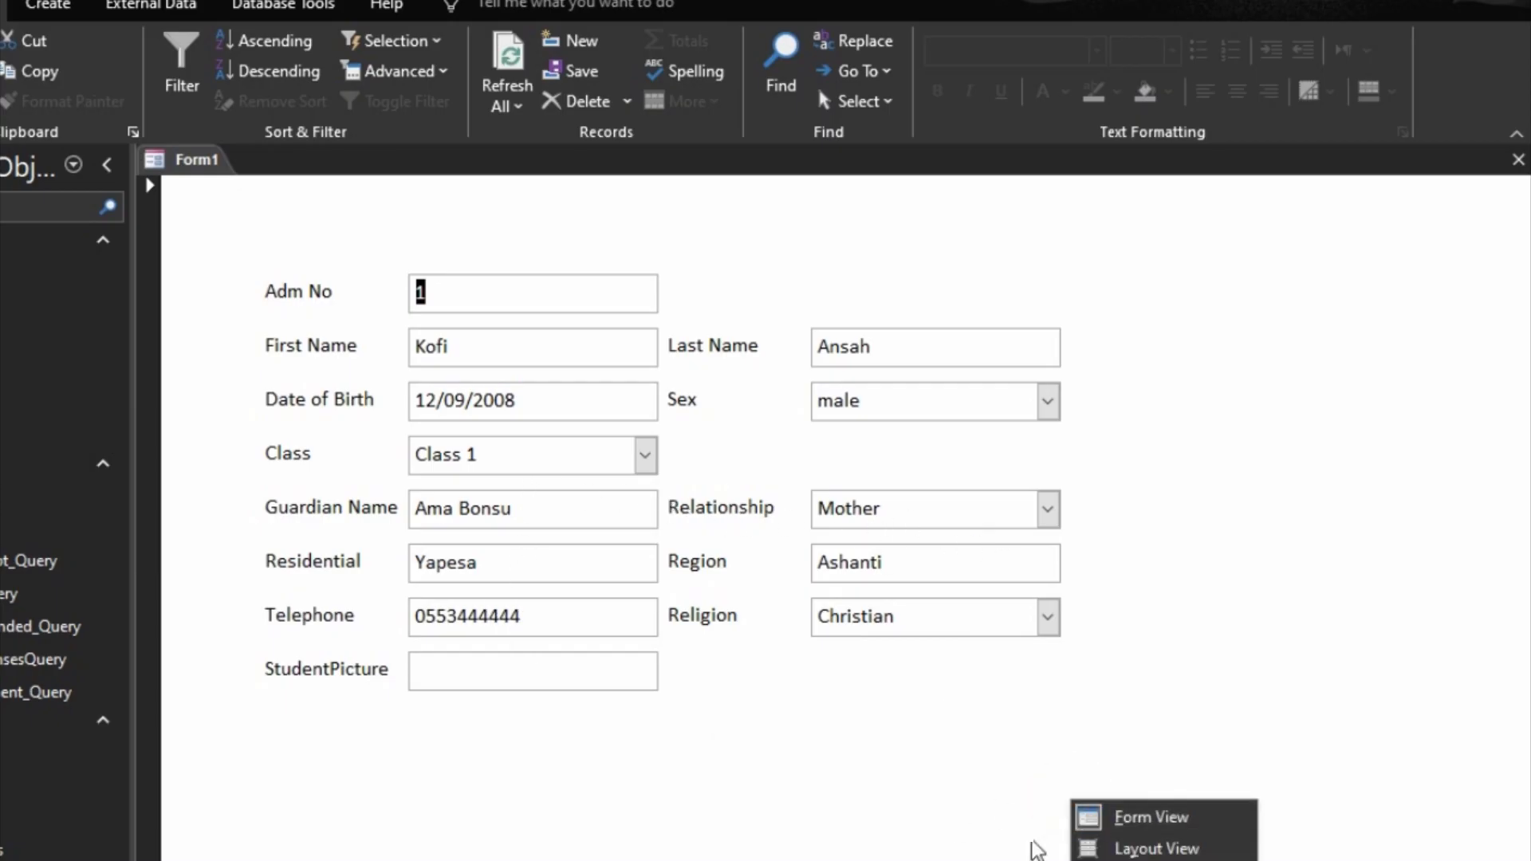
click(1201, 860)
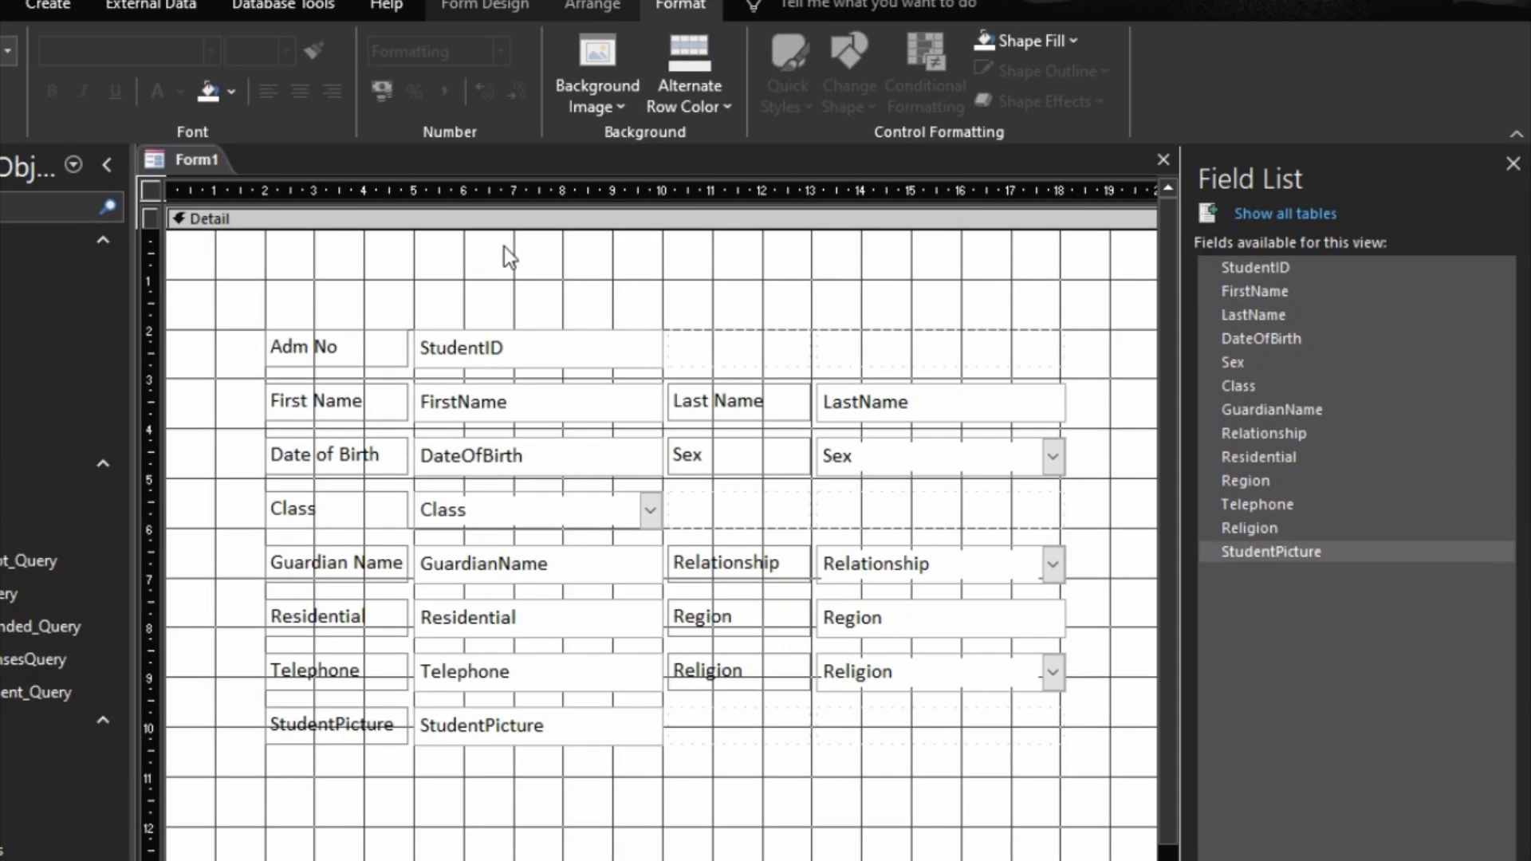
Step: Place a command button below the Religion field and assign it the Add New Record action from Record Operations
click(489, 5)
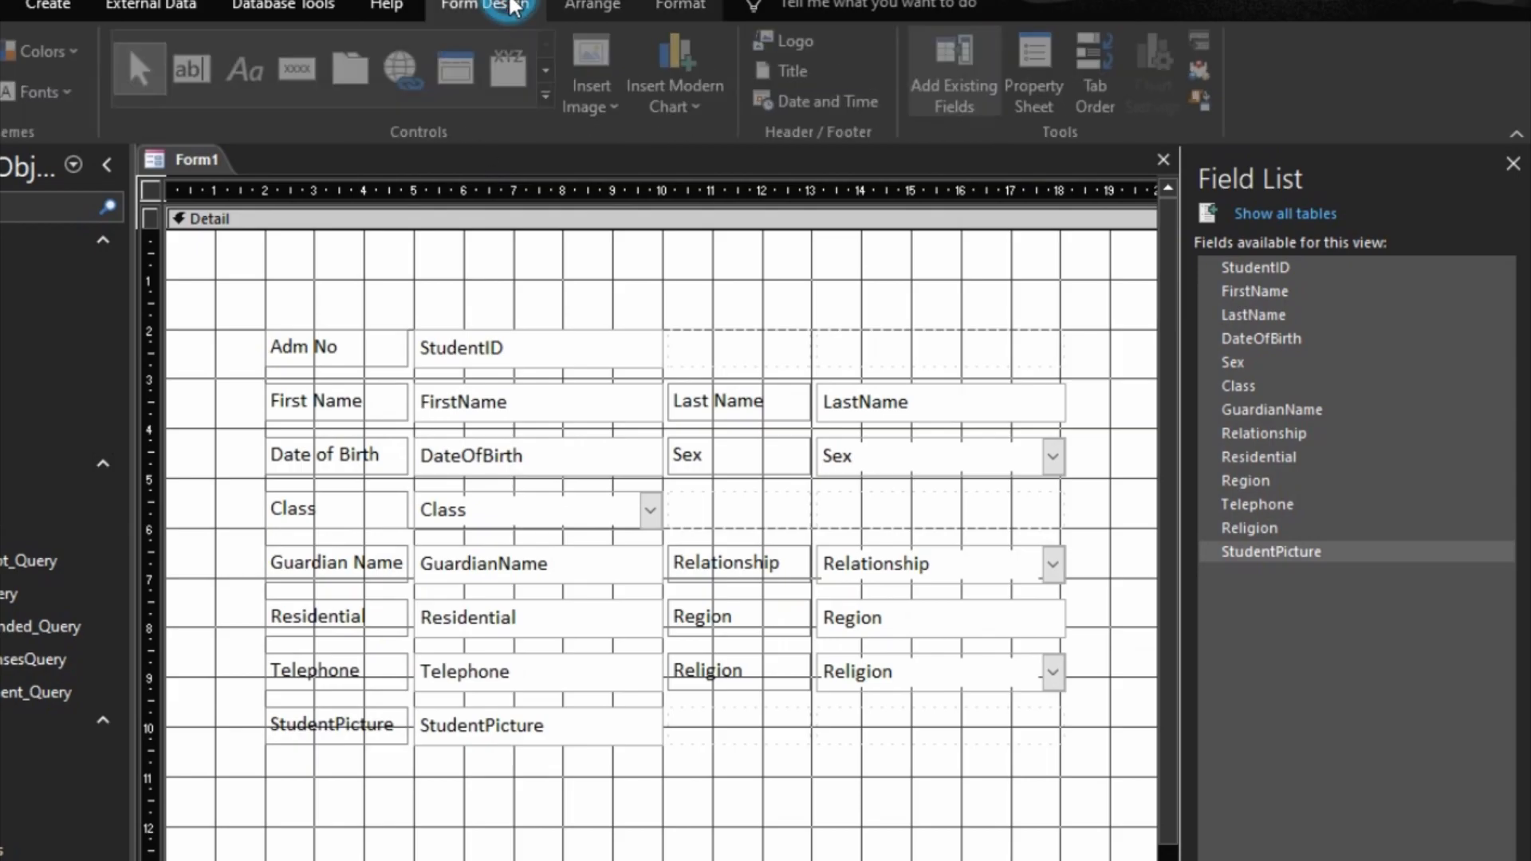
click(311, 75)
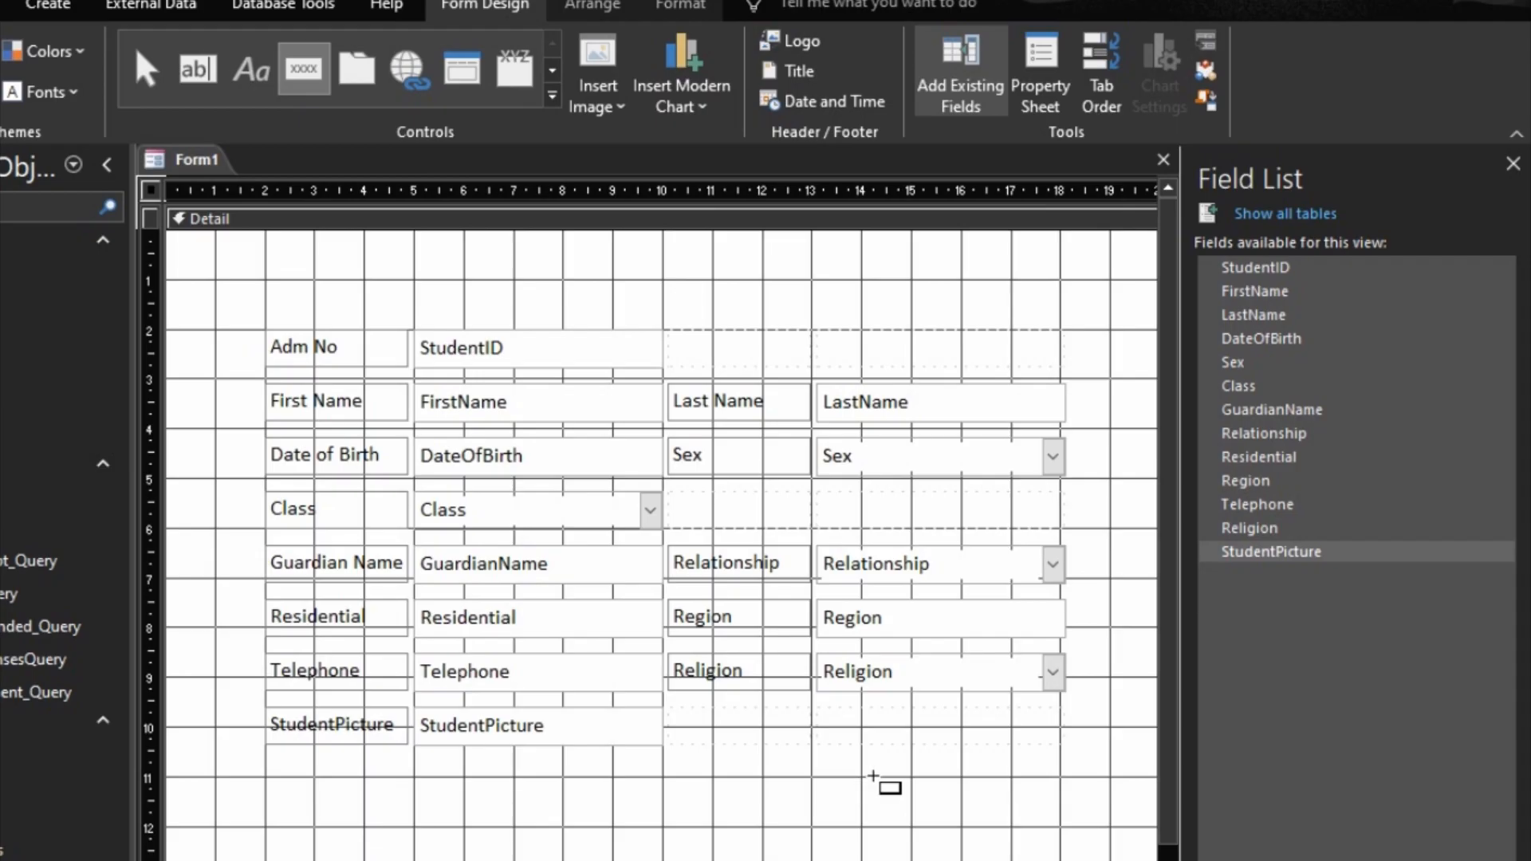
drag(867, 778, 1060, 830)
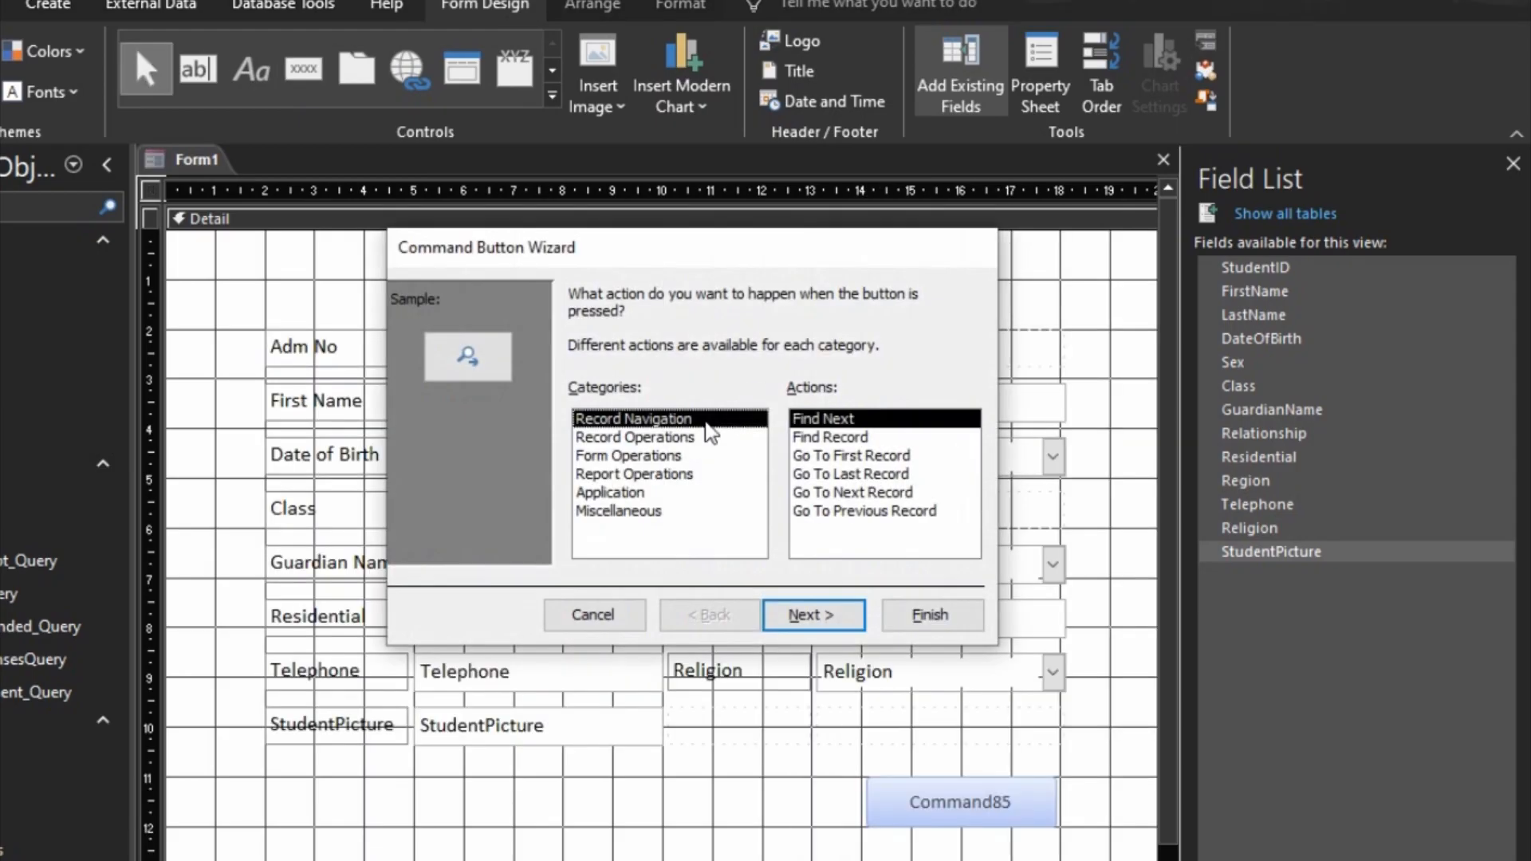
click(684, 439)
click(818, 616)
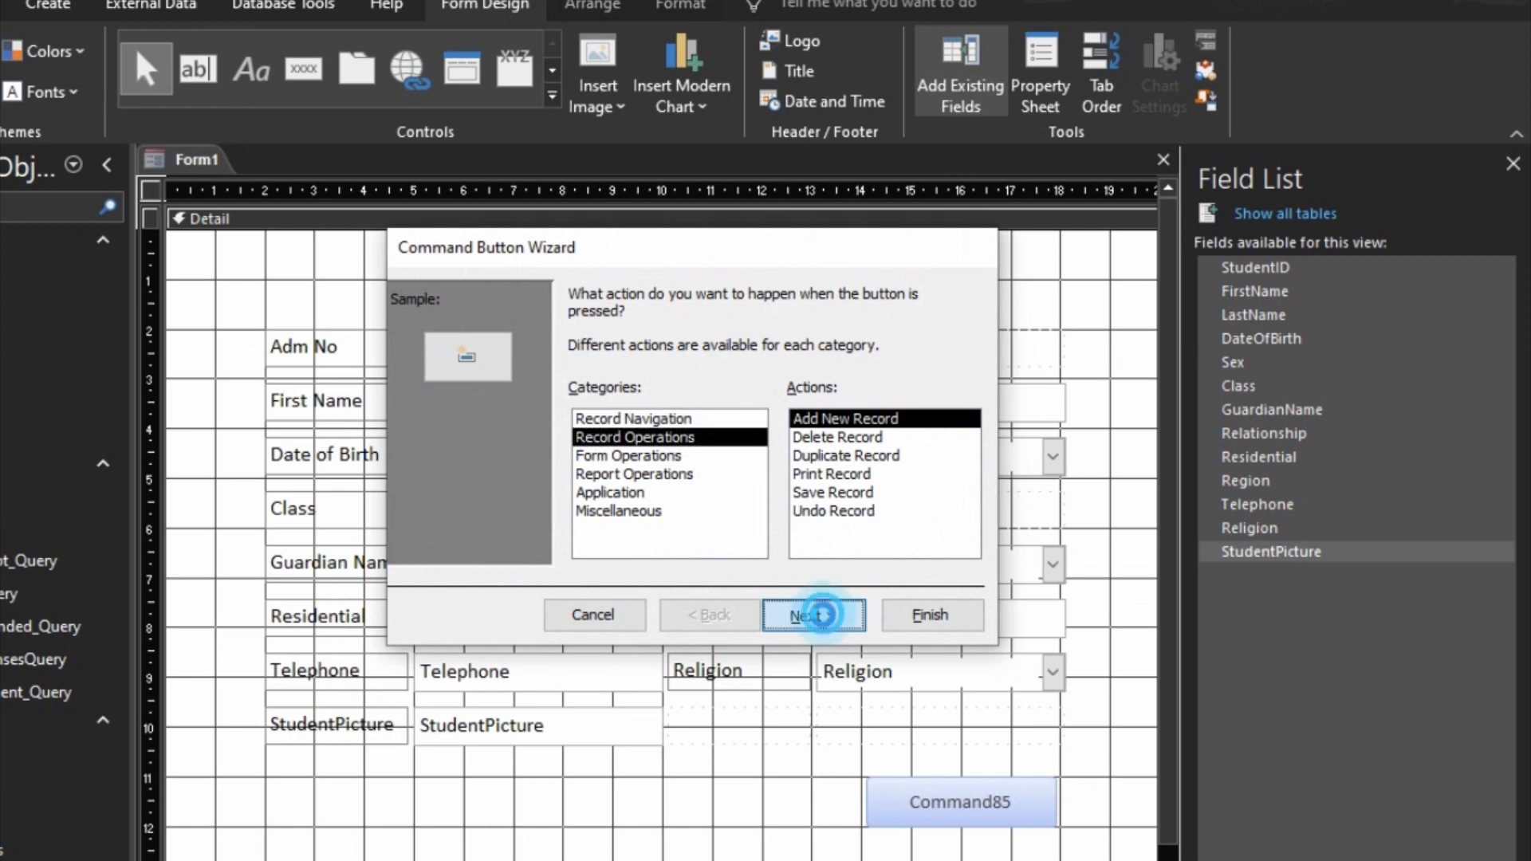
Step: Caption the button "Save Record" and enlarge it to about 4 cm wide and 1 cm high
double_click(670, 400)
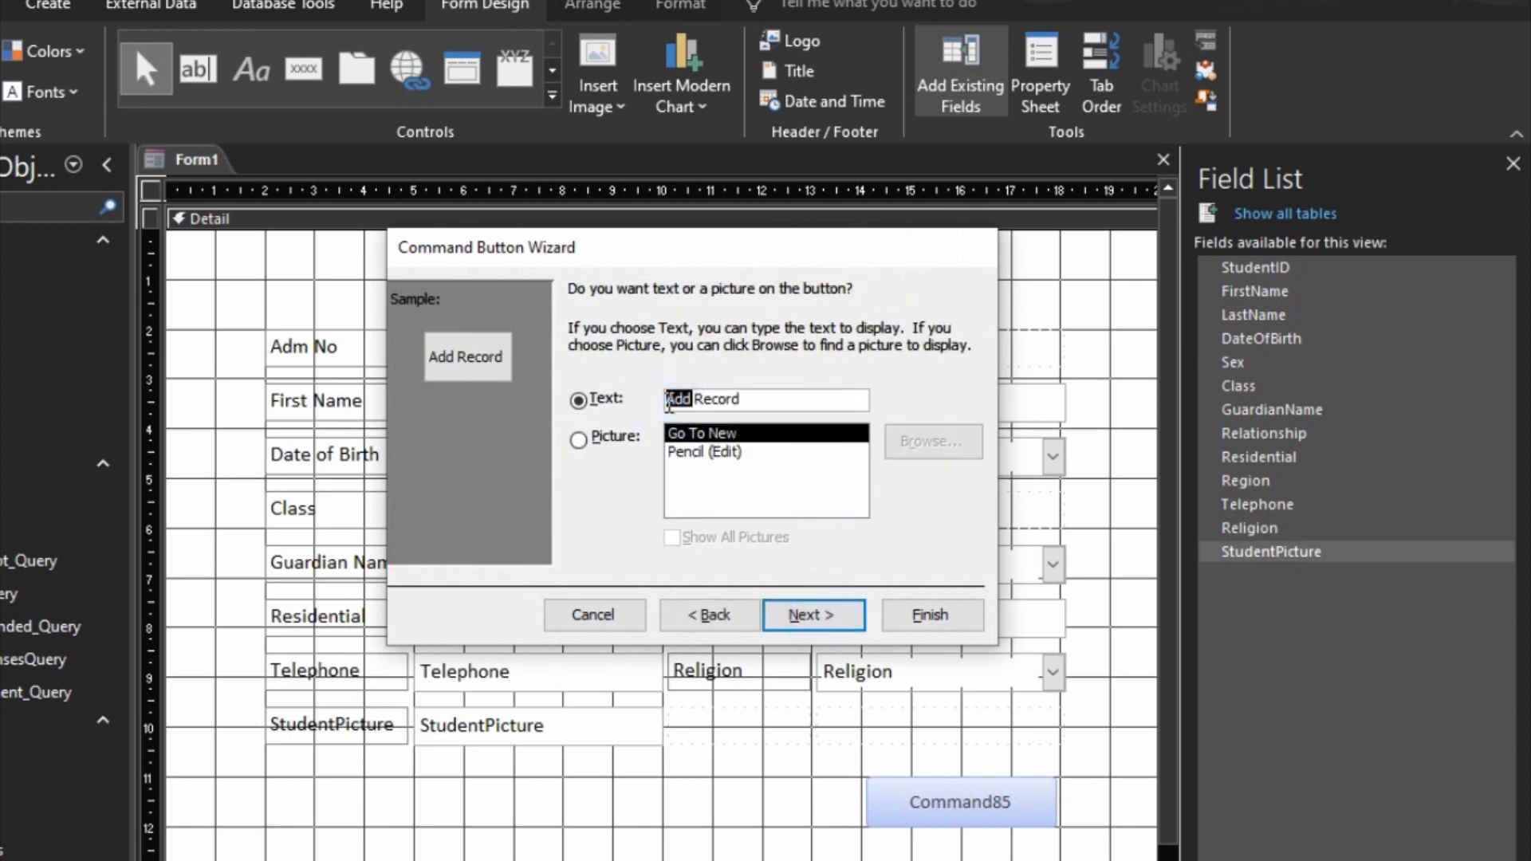
text(Save)
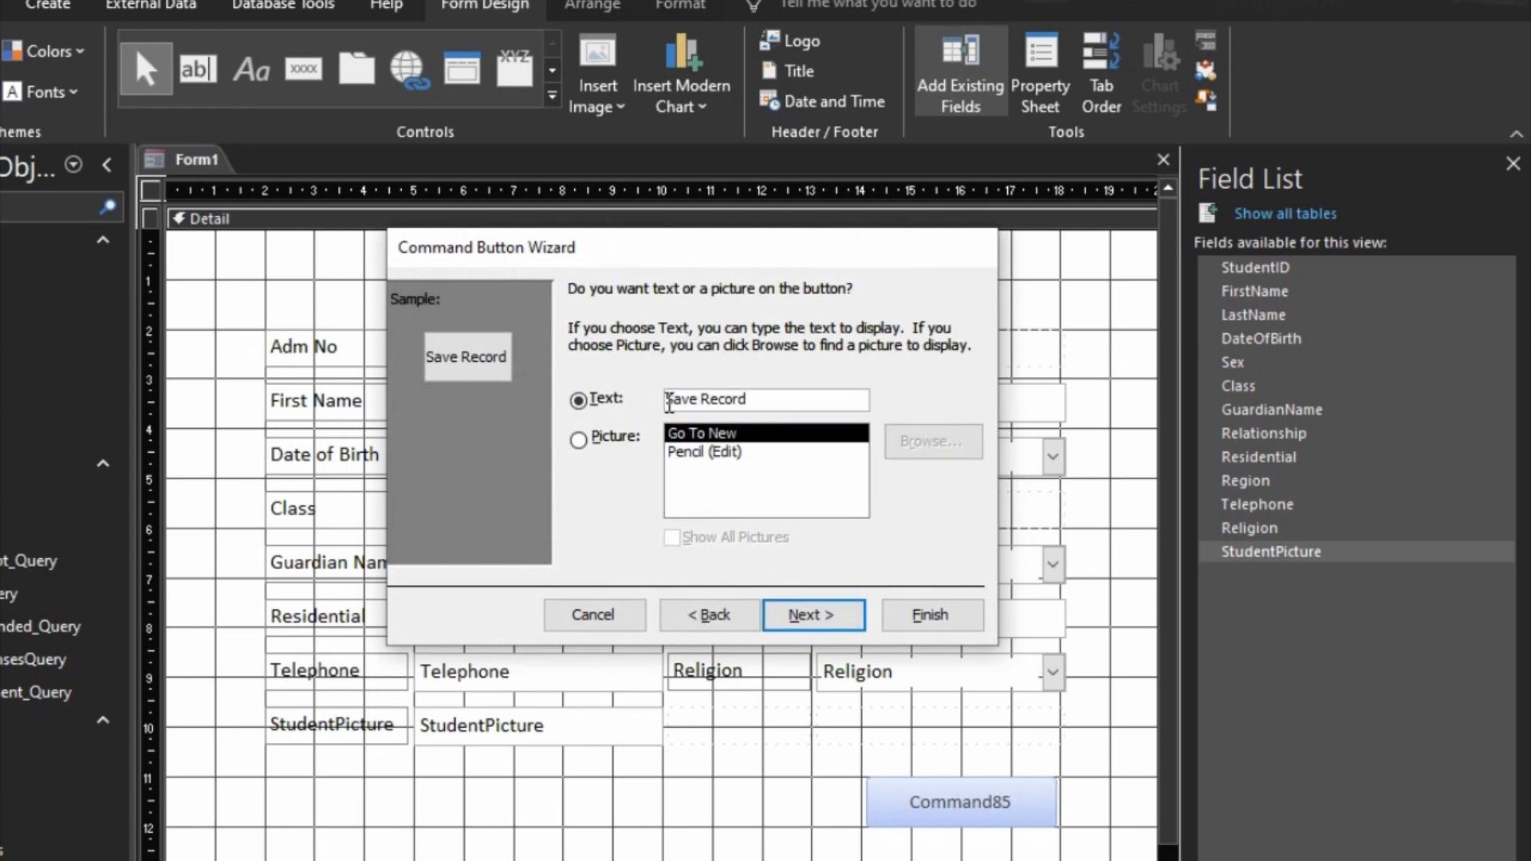
click(812, 614)
click(928, 615)
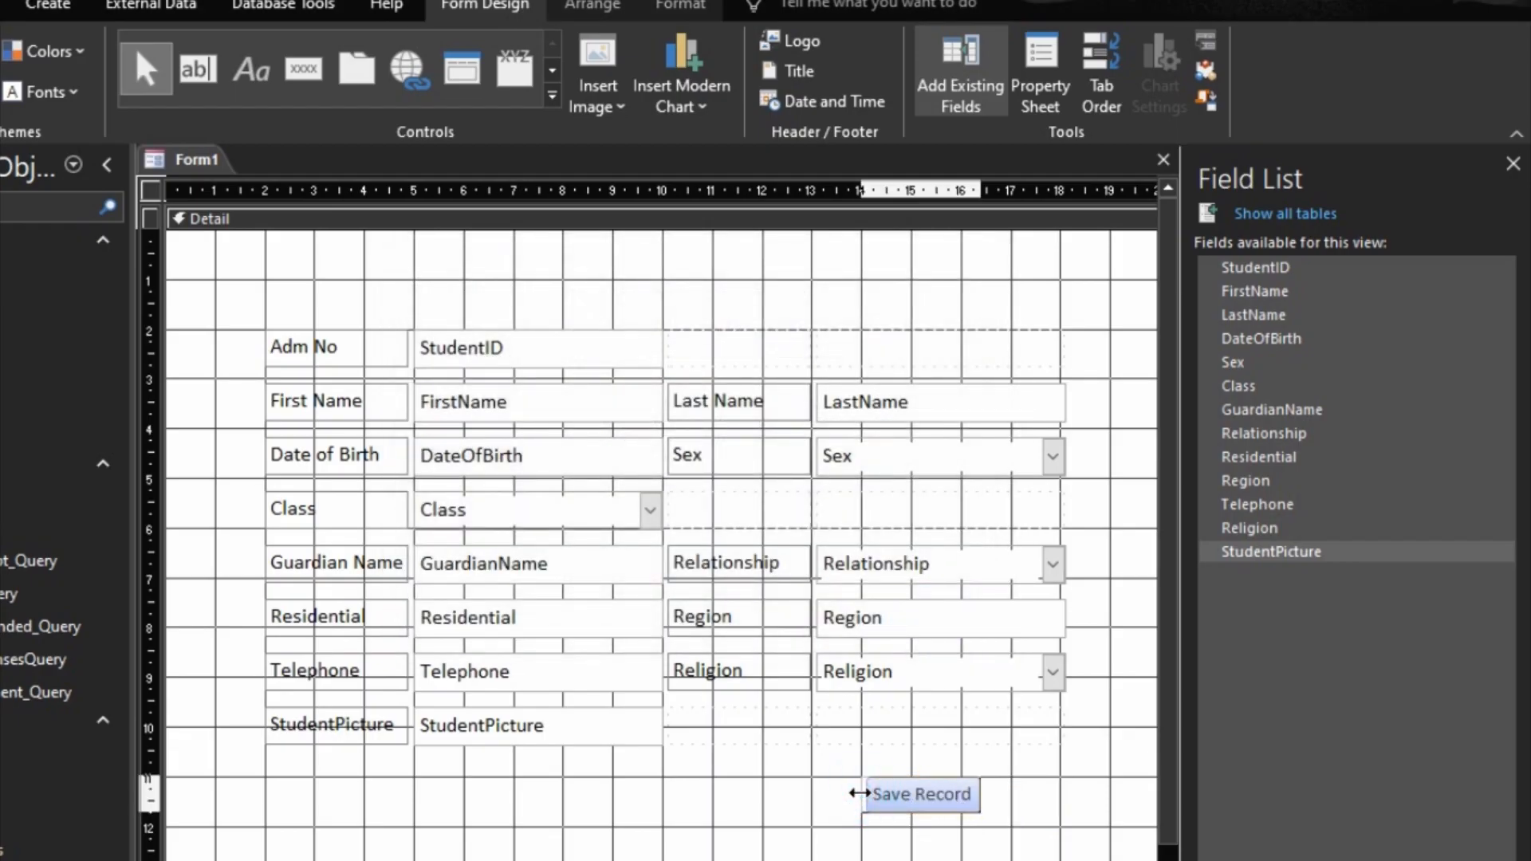
drag(979, 794, 1054, 796)
drag(959, 813, 961, 830)
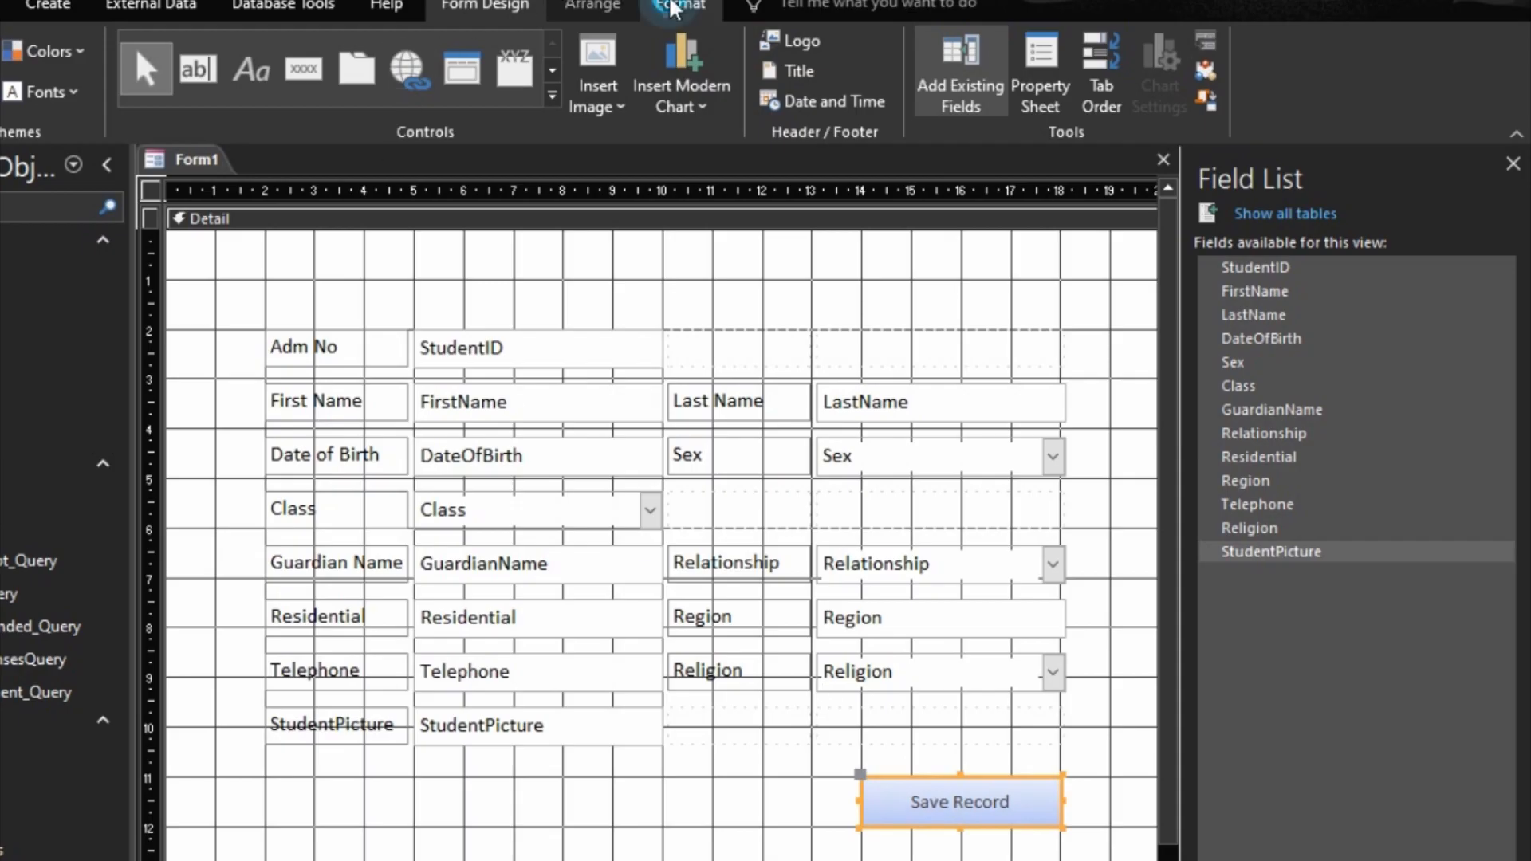
Step: Format the Save Record button with a white fill, black text and a gold outline
click(680, 6)
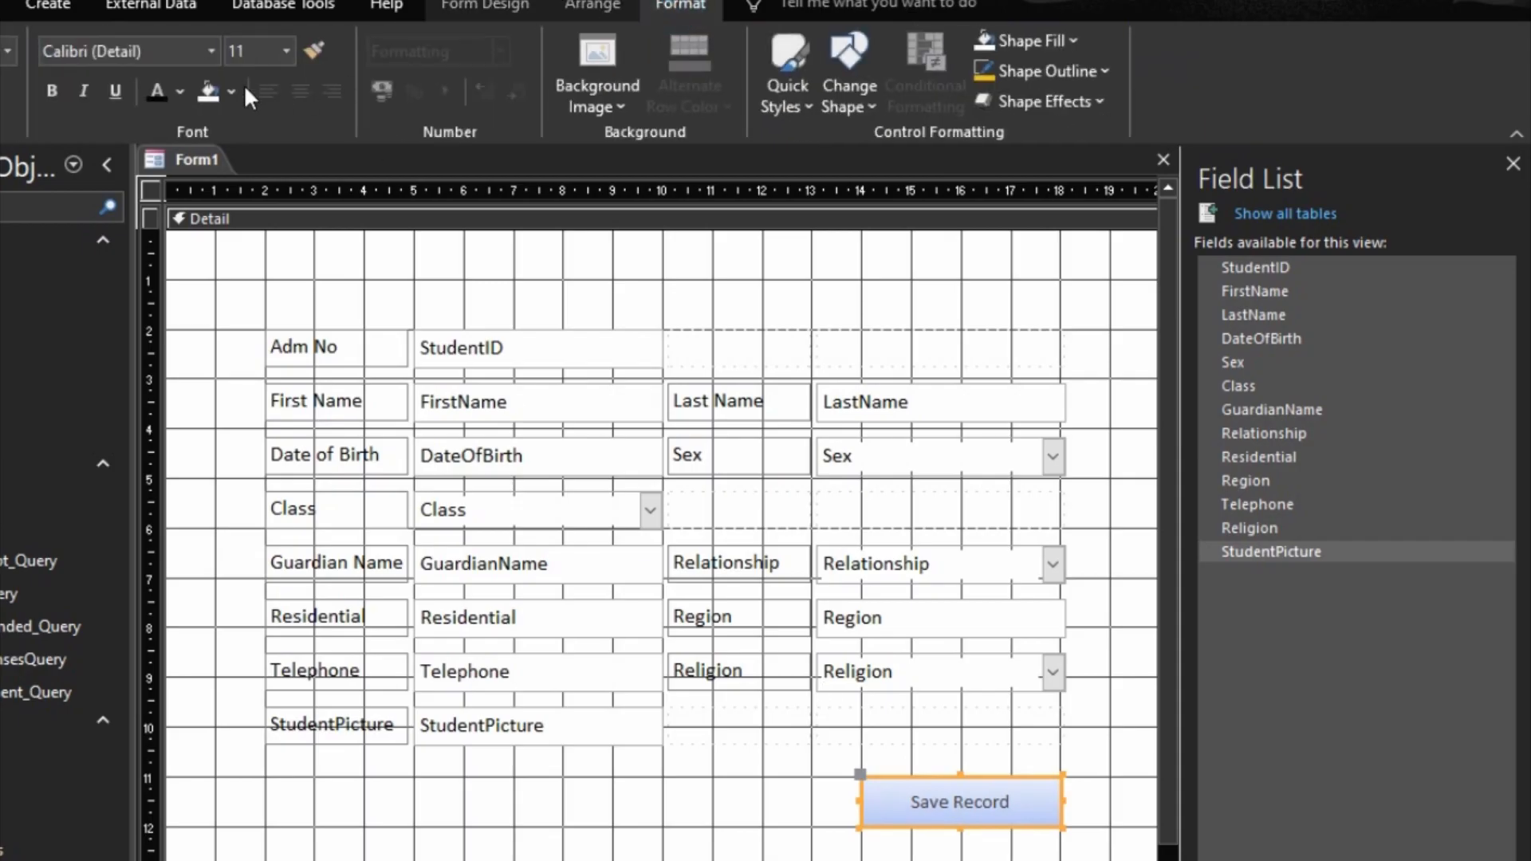
click(156, 94)
click(1046, 71)
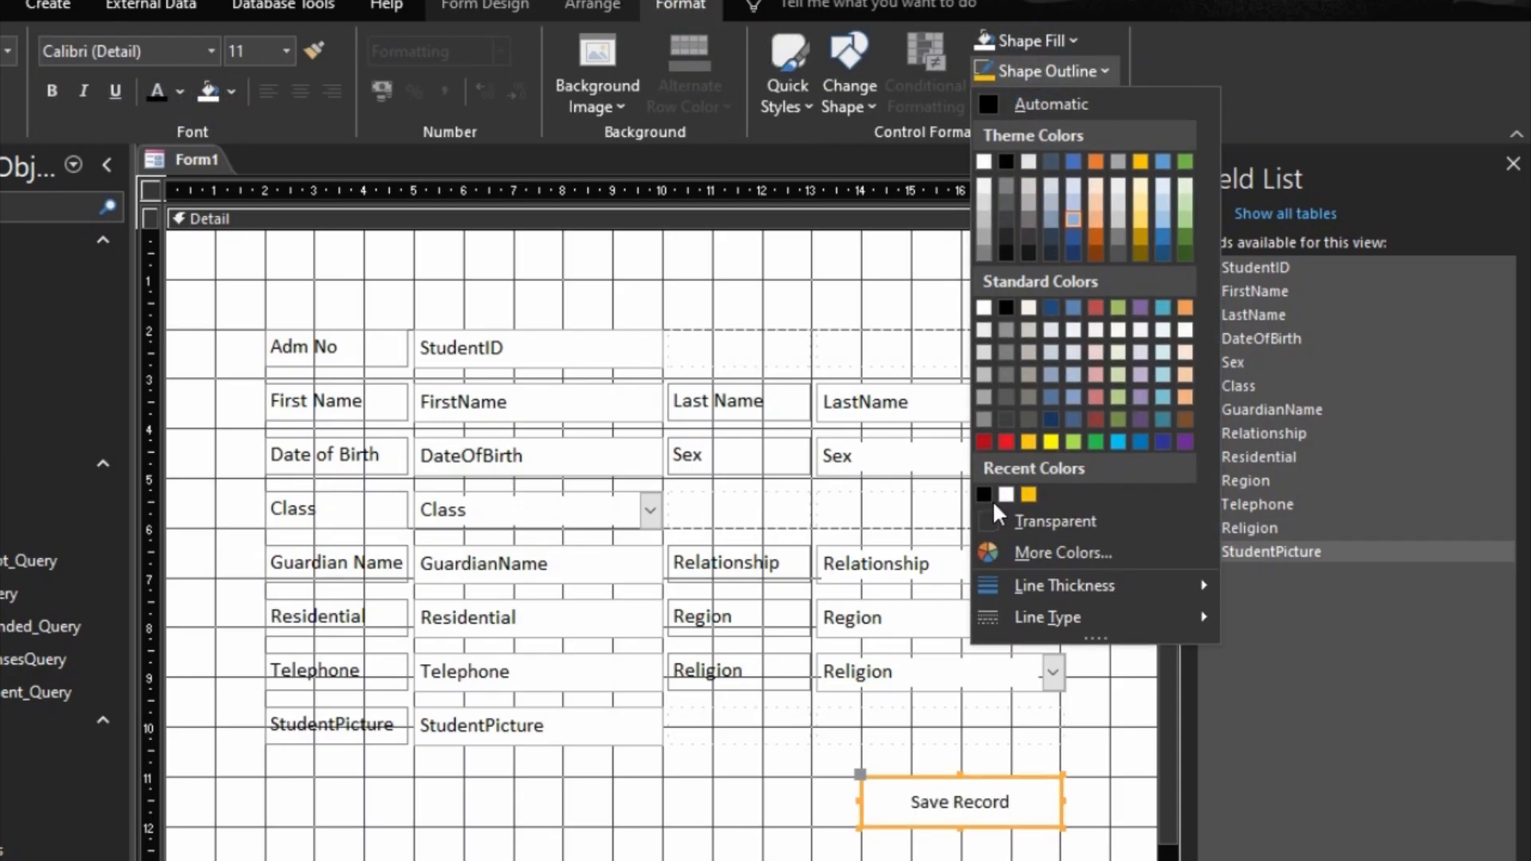
click(1026, 495)
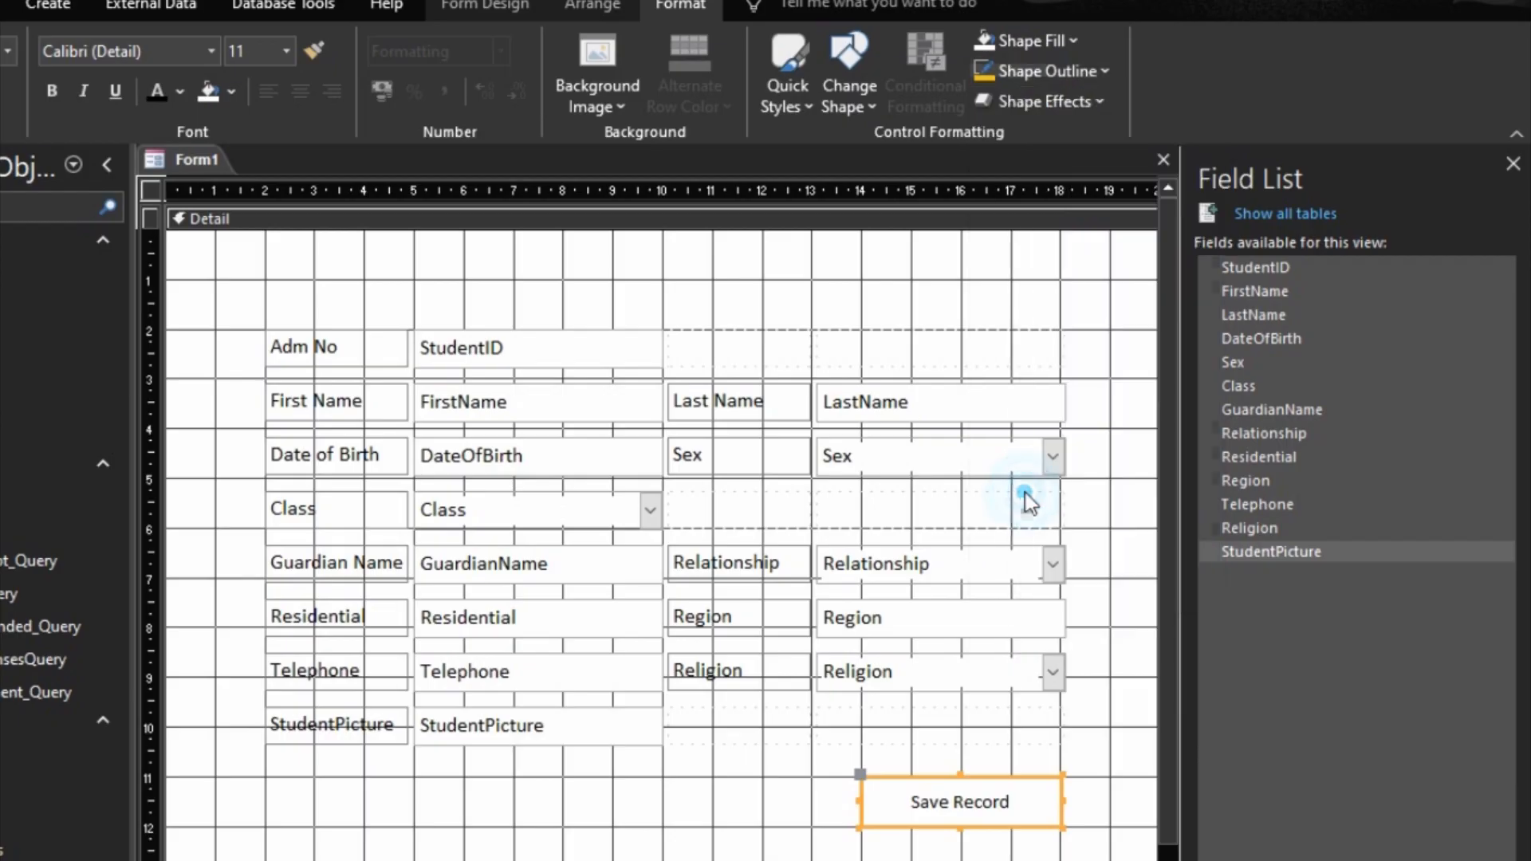
click(788, 839)
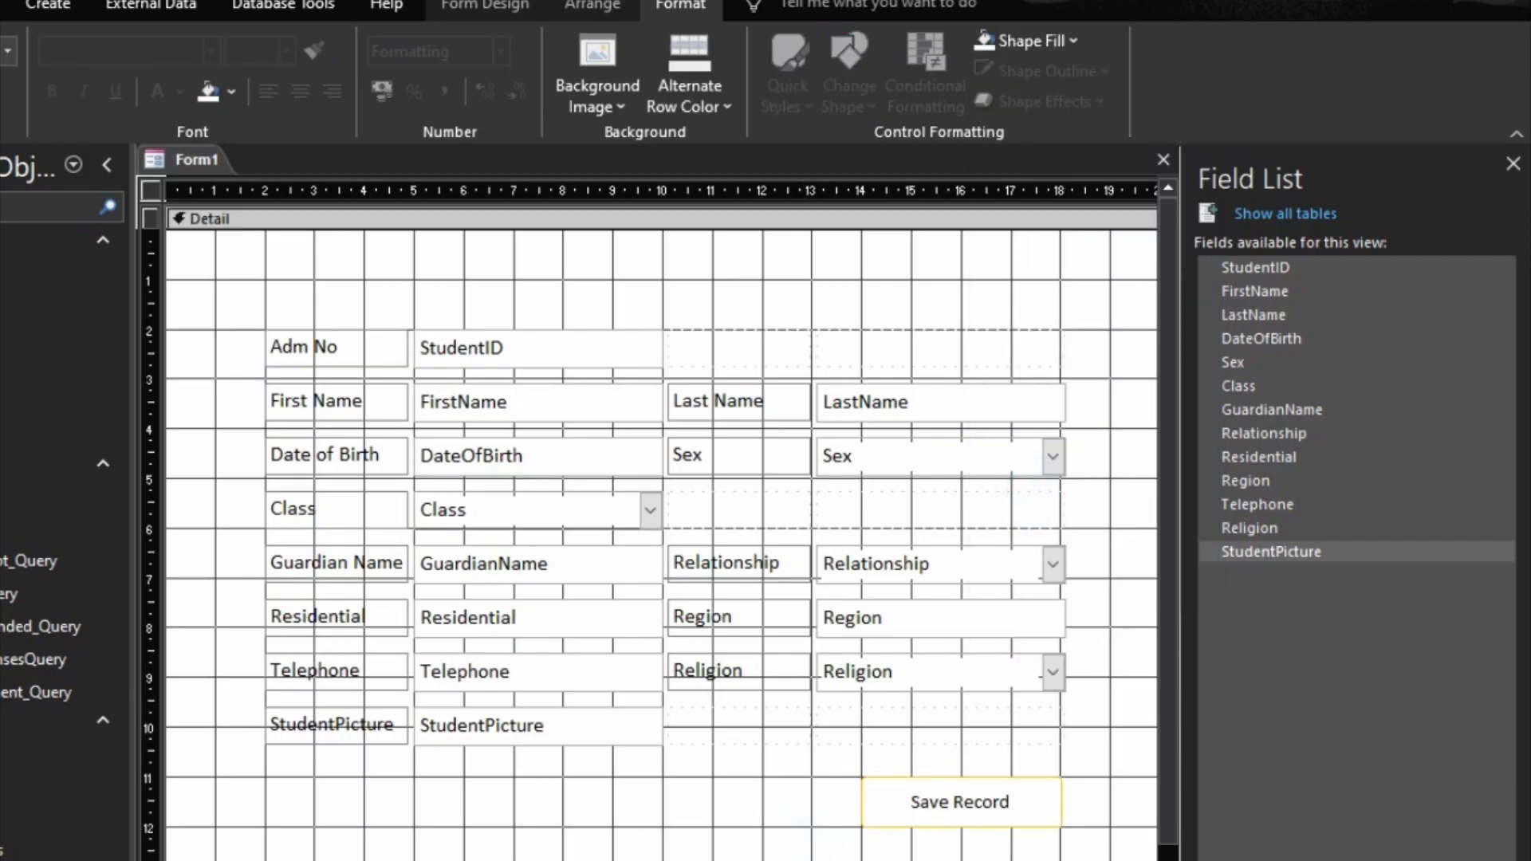
Step: Set the form's Pop Up property to Yes and switch its Cycle property to the next option
double_click(150, 190)
click(1219, 292)
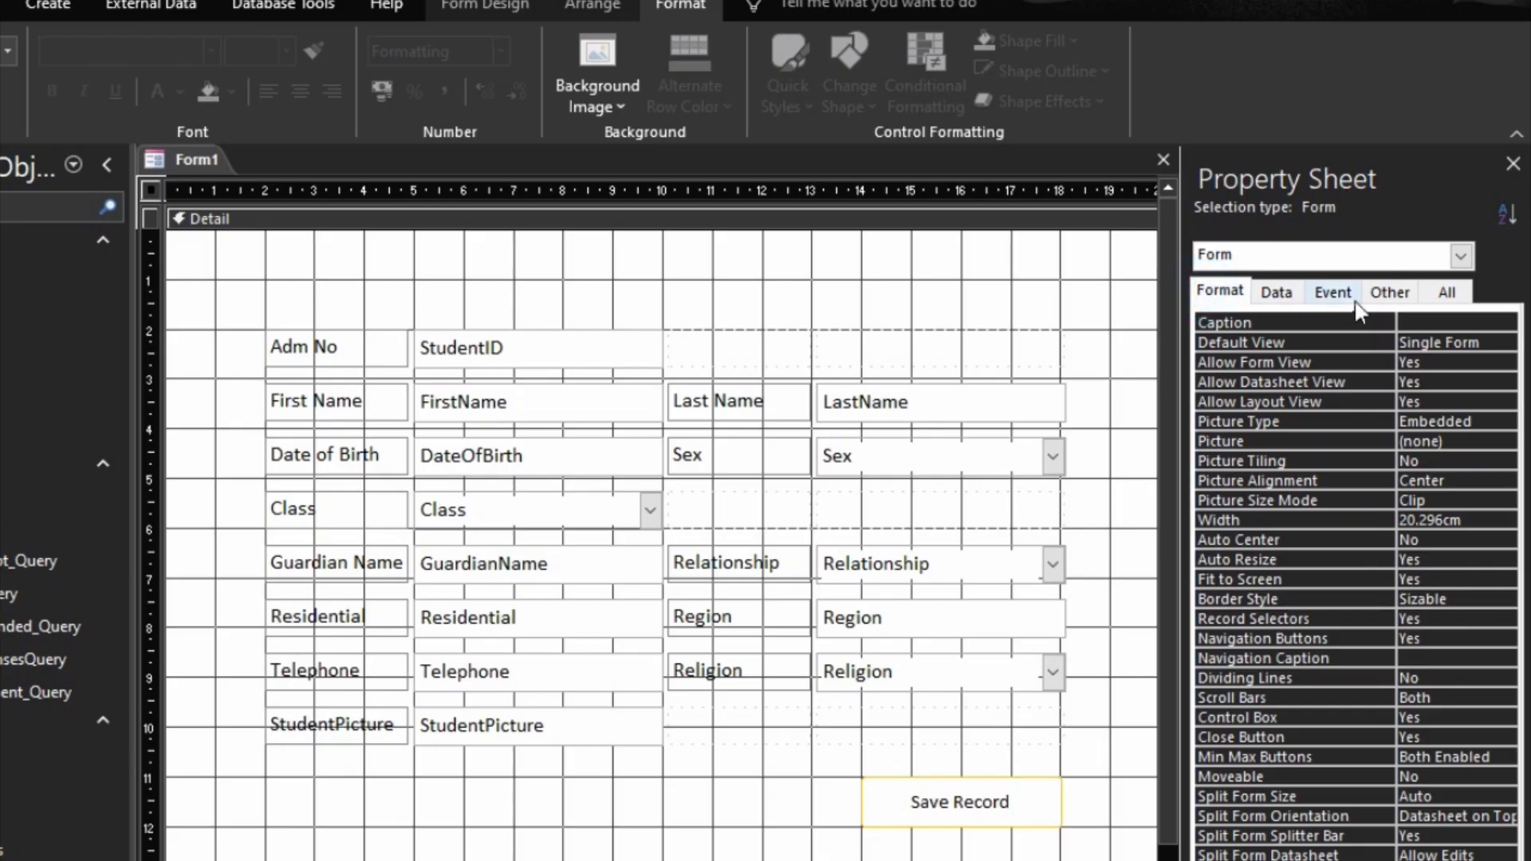
click(1390, 292)
double_click(1385, 321)
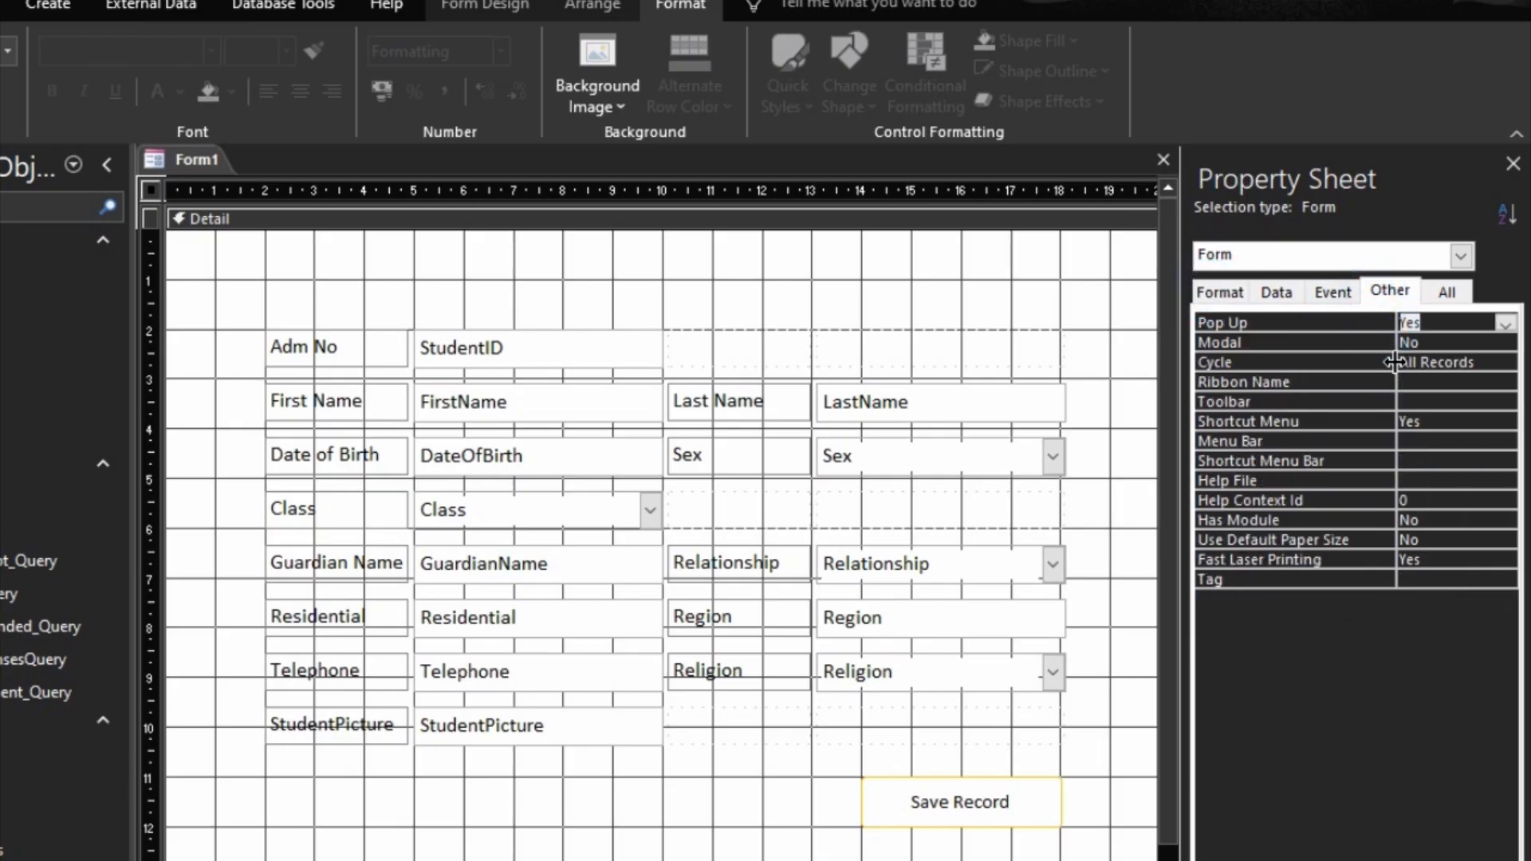
drag(1397, 362, 1360, 364)
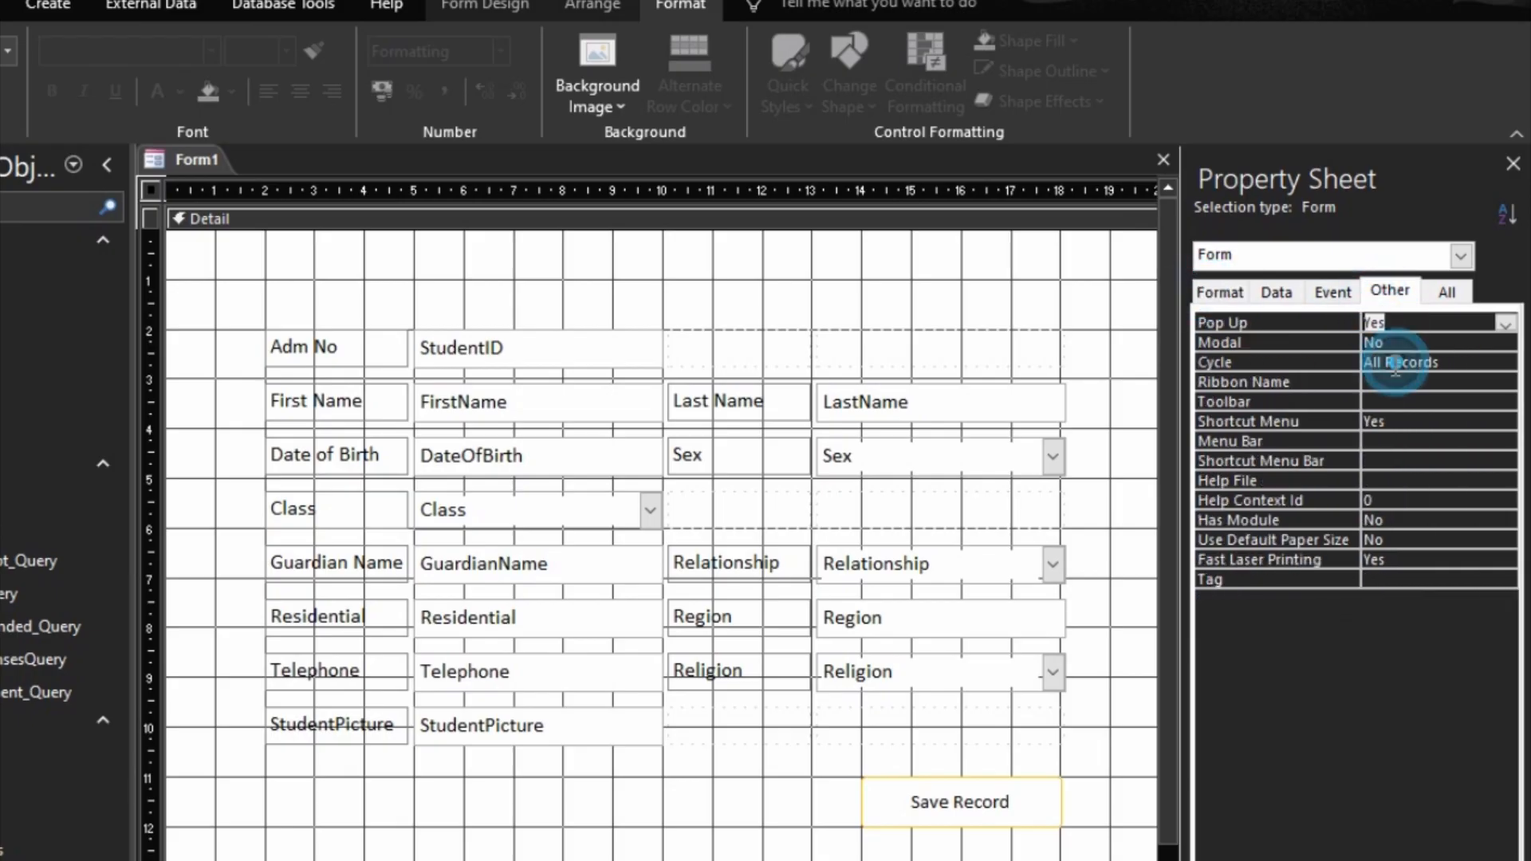
double_click(1346, 361)
Step: Set the form's Record Selectors and Navigation Buttons to No and its Scroll Bars to Neither
click(1225, 293)
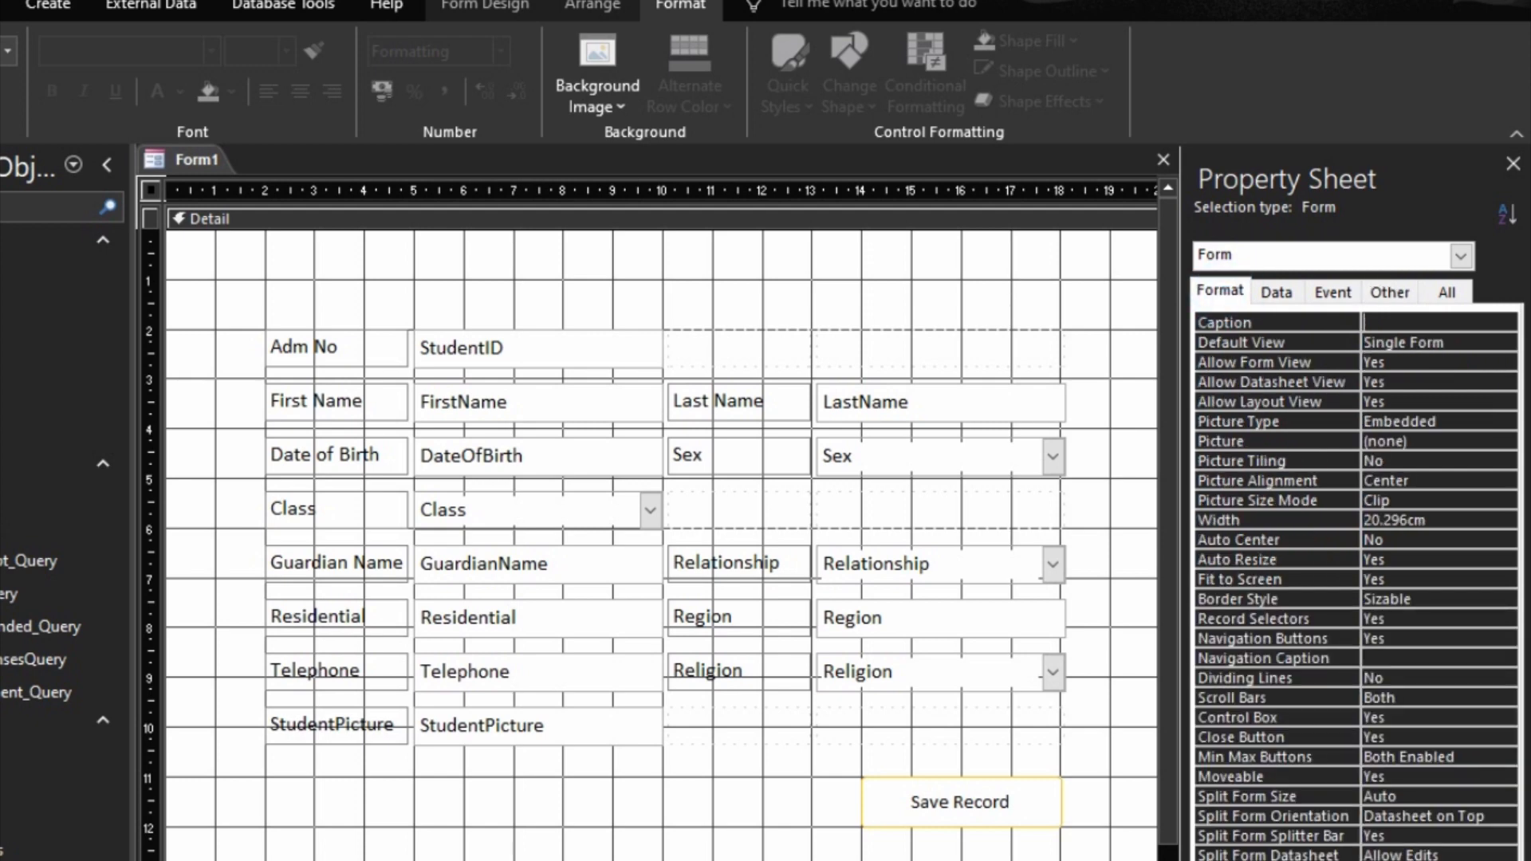
double_click(1318, 624)
click(1332, 653)
double_click(1330, 639)
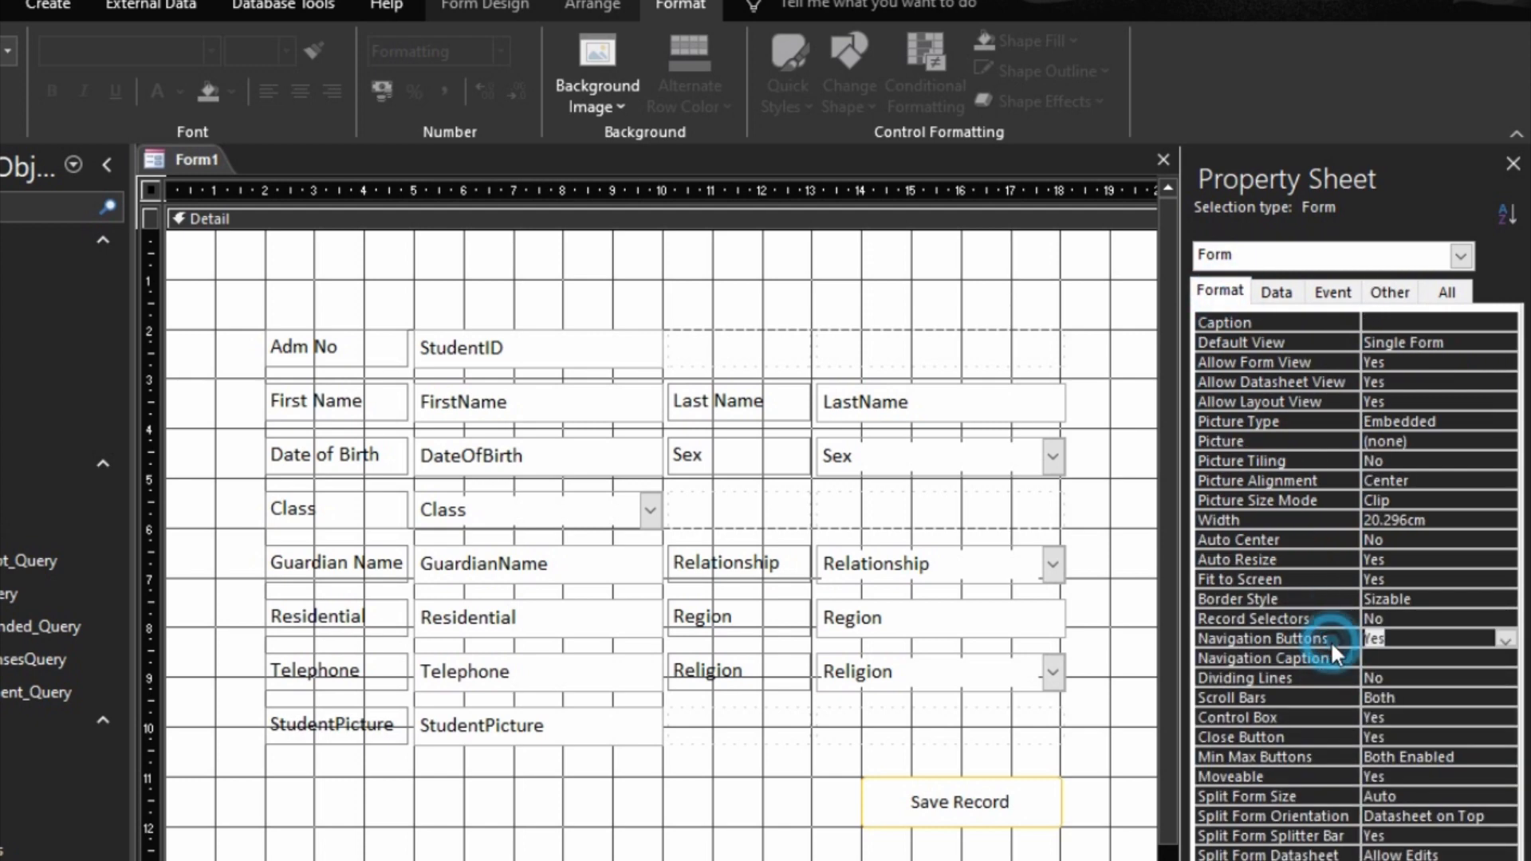
double_click(1312, 698)
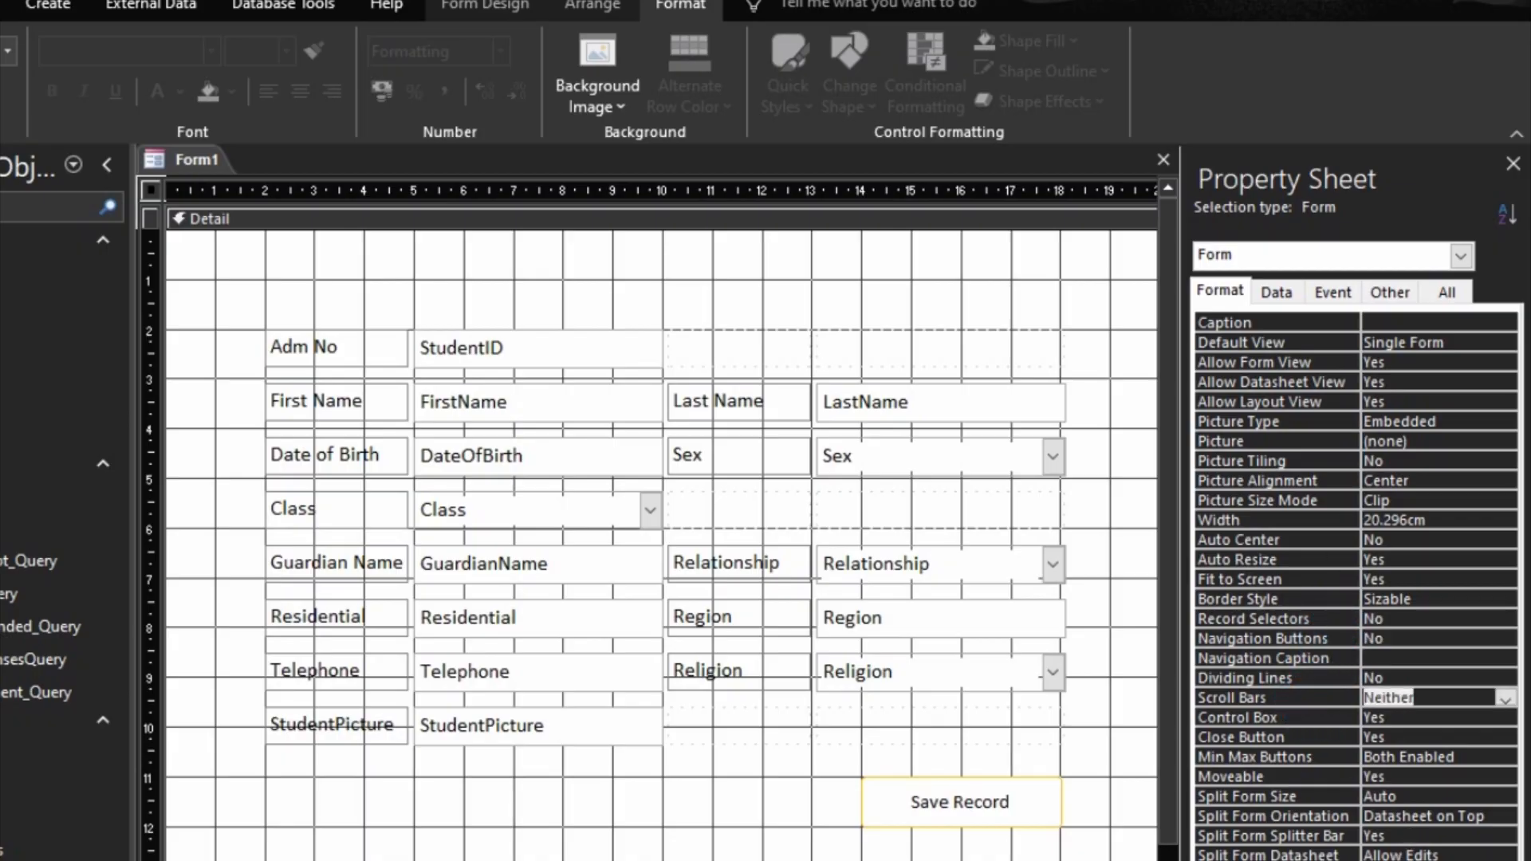
Step: Preview the form as a pop-up window in Form View and return to Design View
key(F5)
right_click(778, 209)
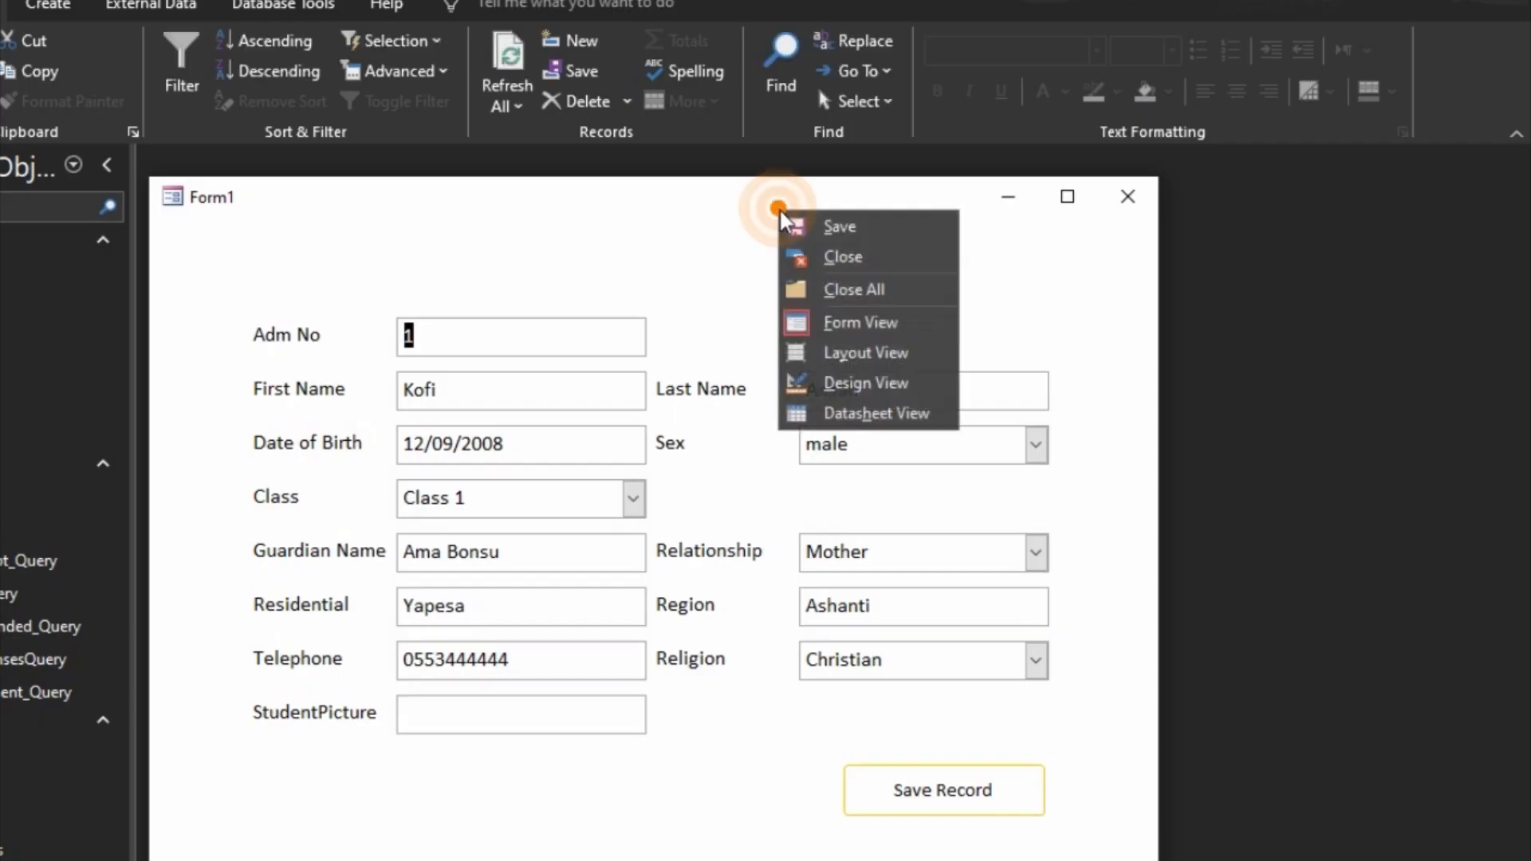
click(846, 383)
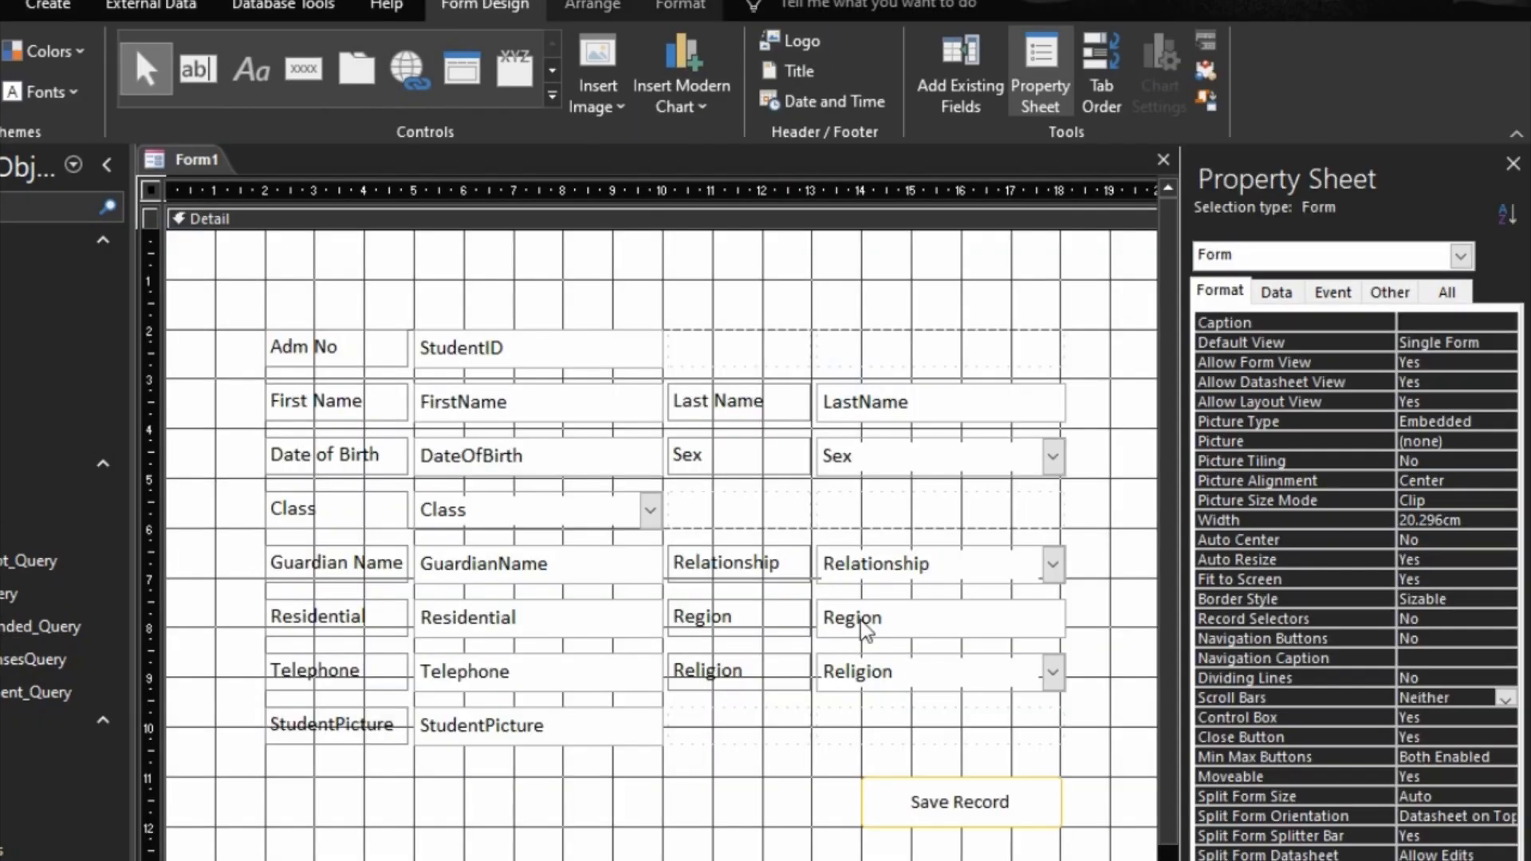
Step: Add a form header and footer, and reduce the header's height to about 1.4 cm
right_click(644, 255)
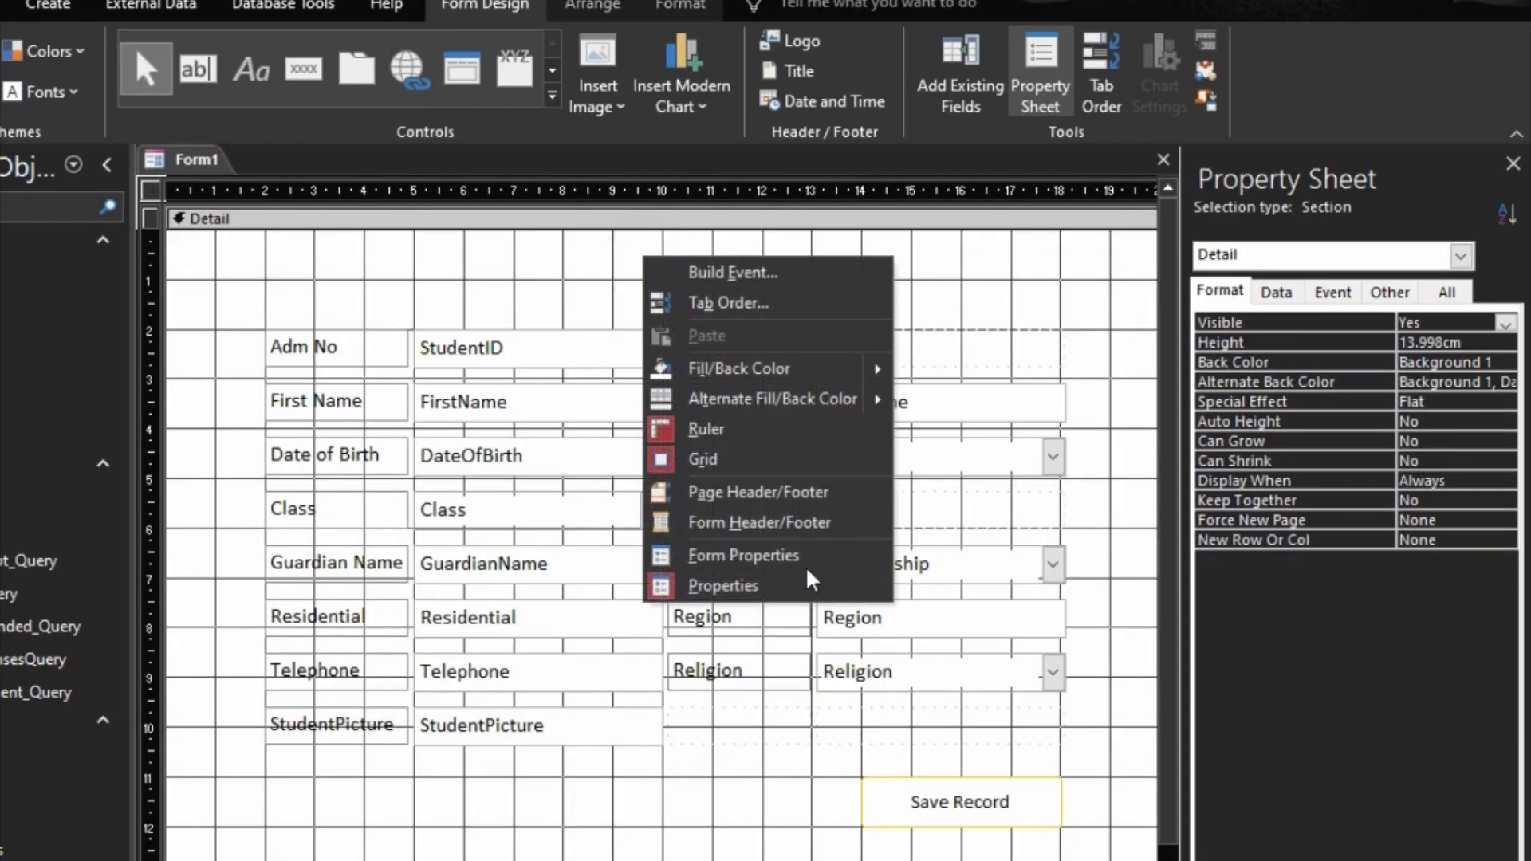
click(780, 522)
click(566, 322)
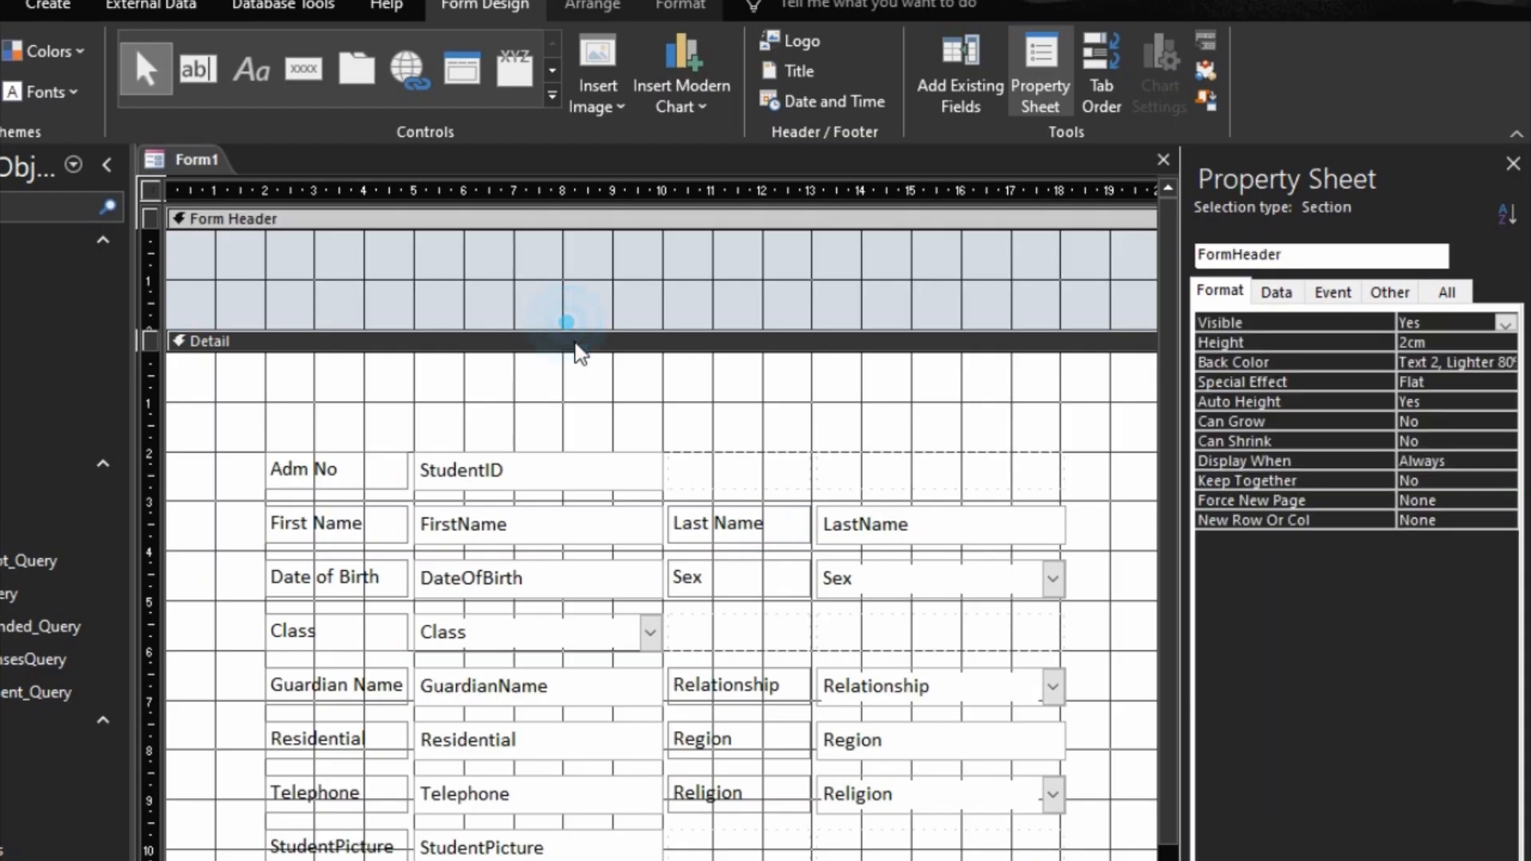
drag(576, 344, 575, 314)
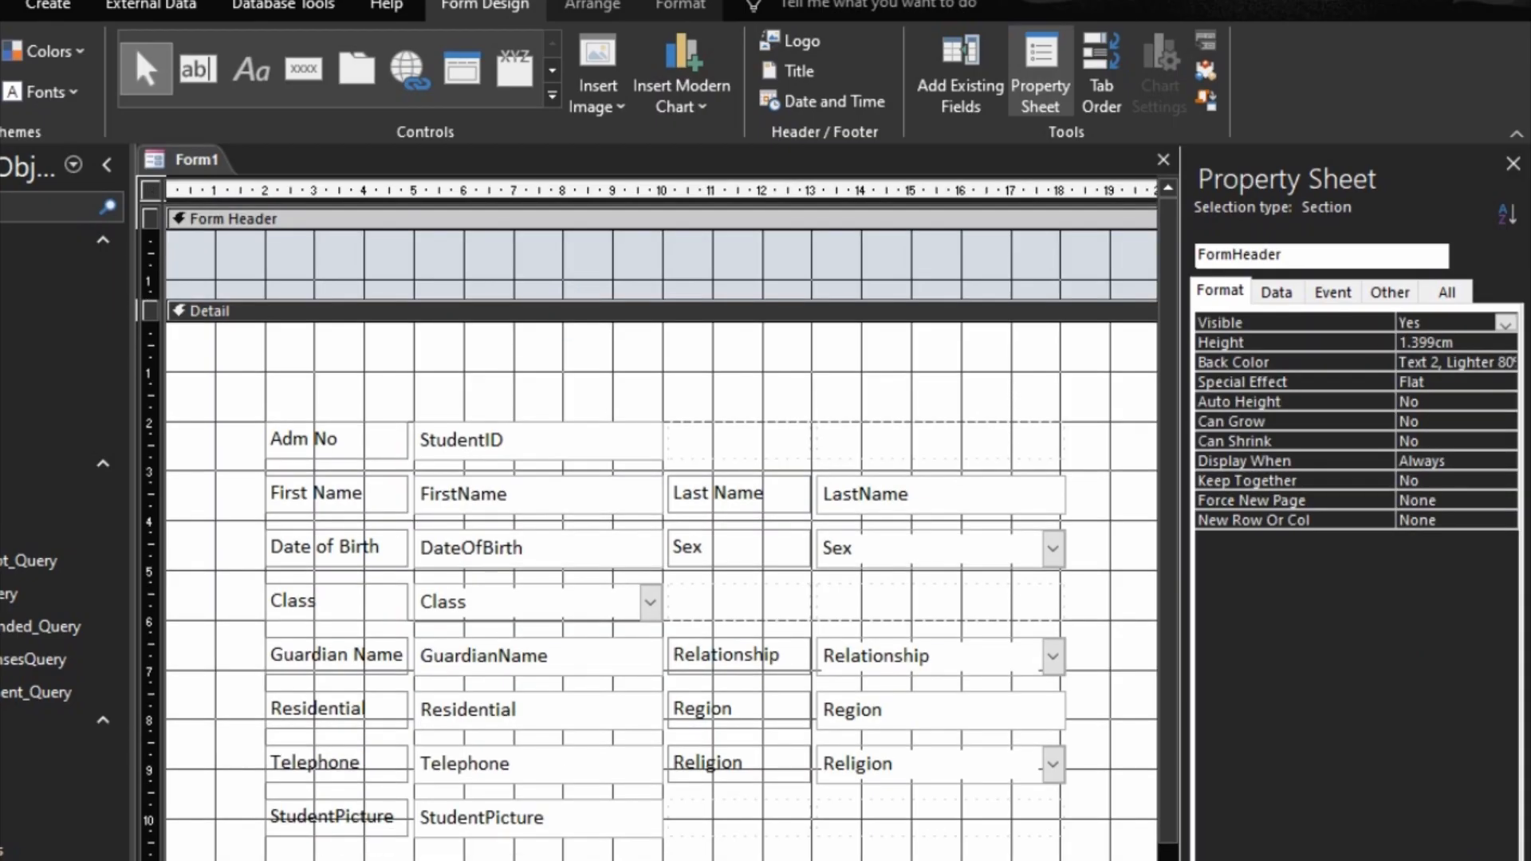
click(662, 860)
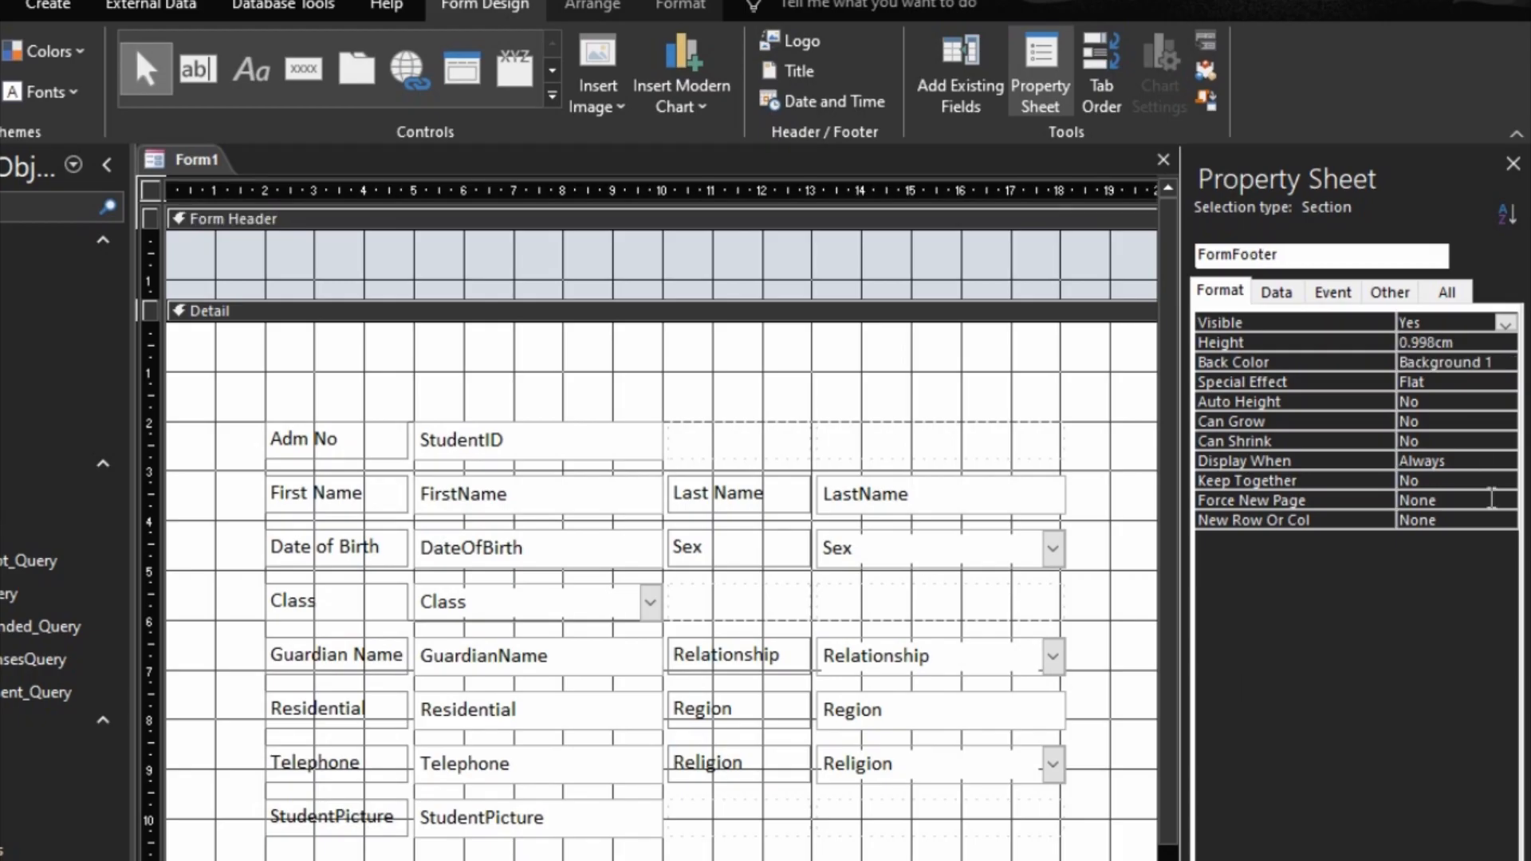
Step: Set the back colour of both the form footer and the form header to the recently used gold
click(1498, 363)
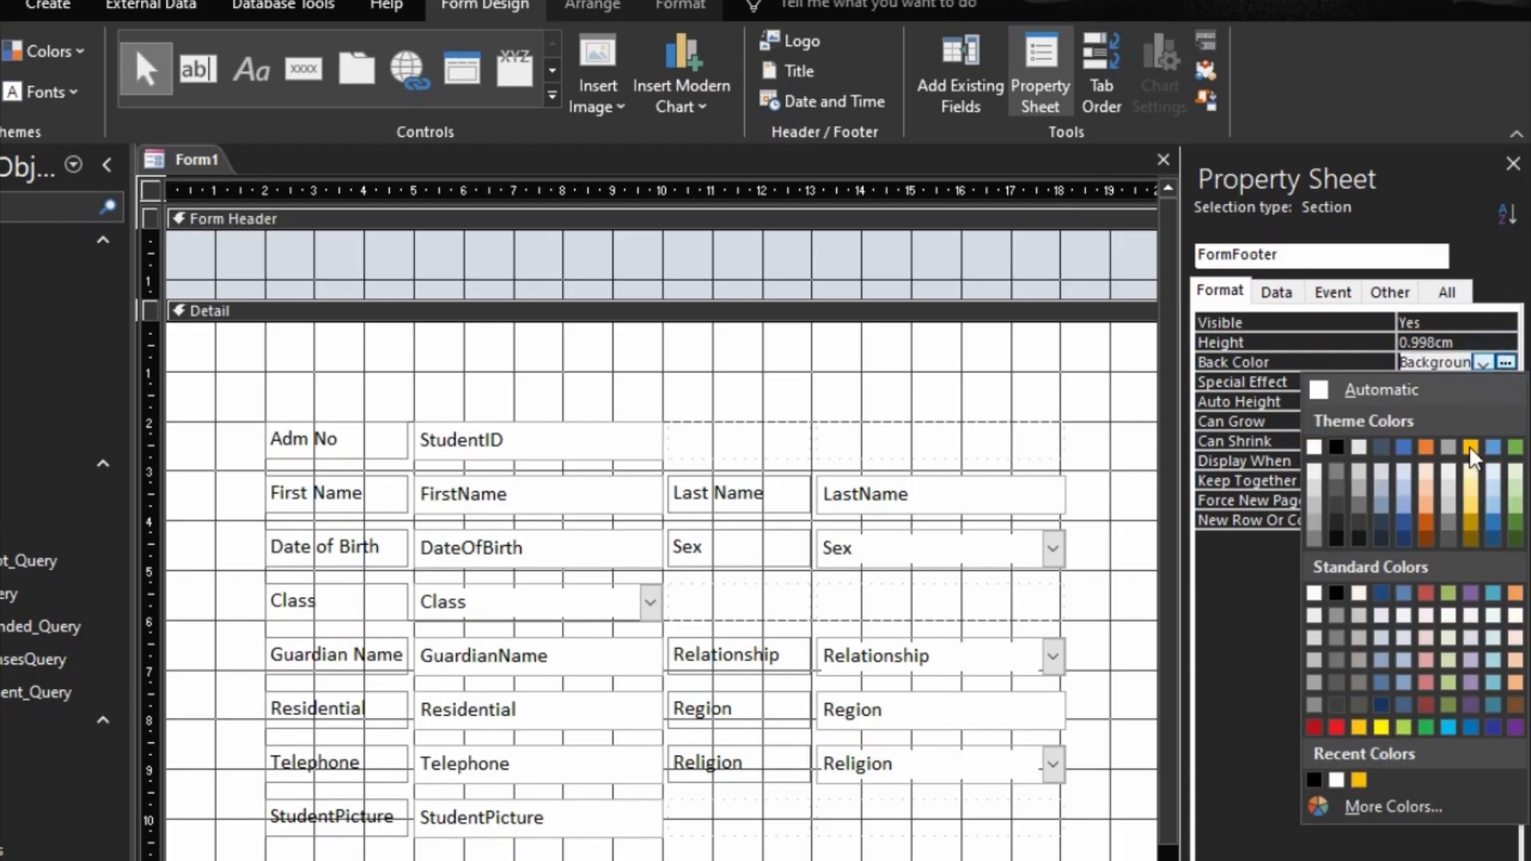
click(1350, 773)
click(872, 217)
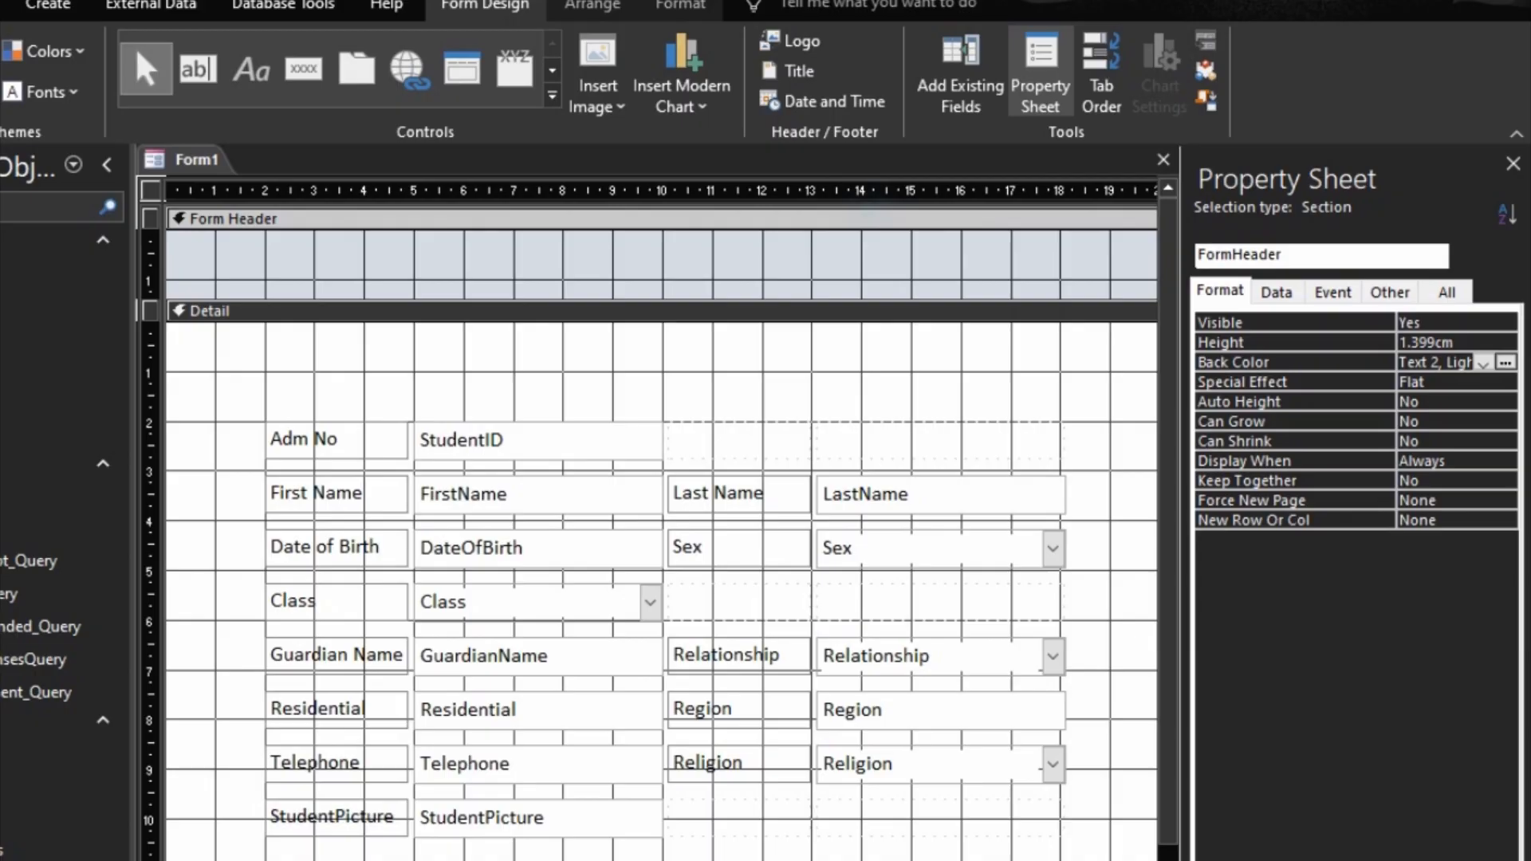
click(1505, 362)
click(1314, 780)
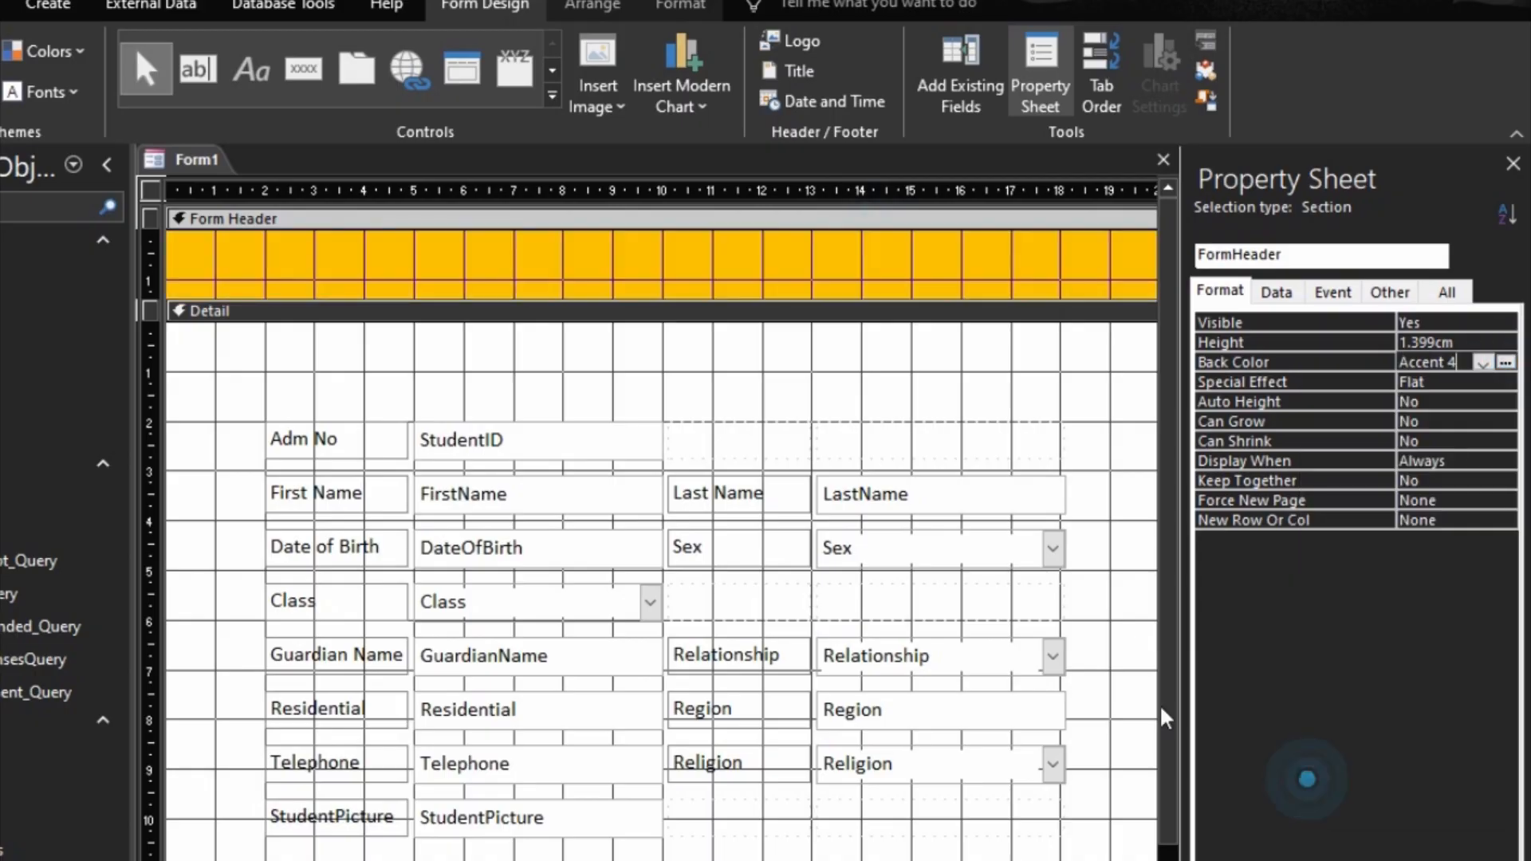
Step: Add a label reading ADMIT STUDENTS near the middle of the form header
click(252, 69)
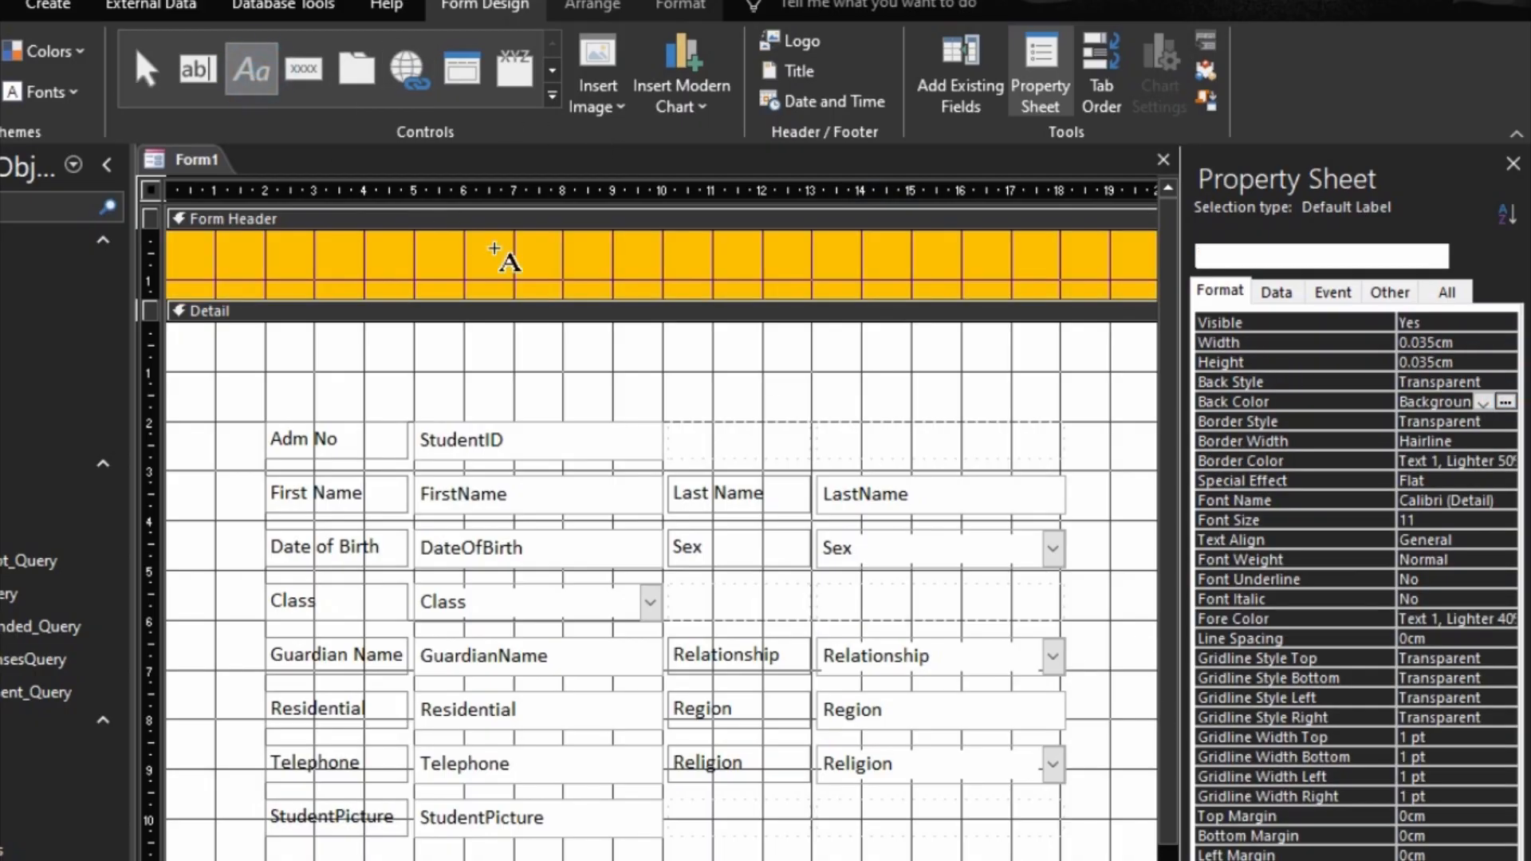
click(539, 246)
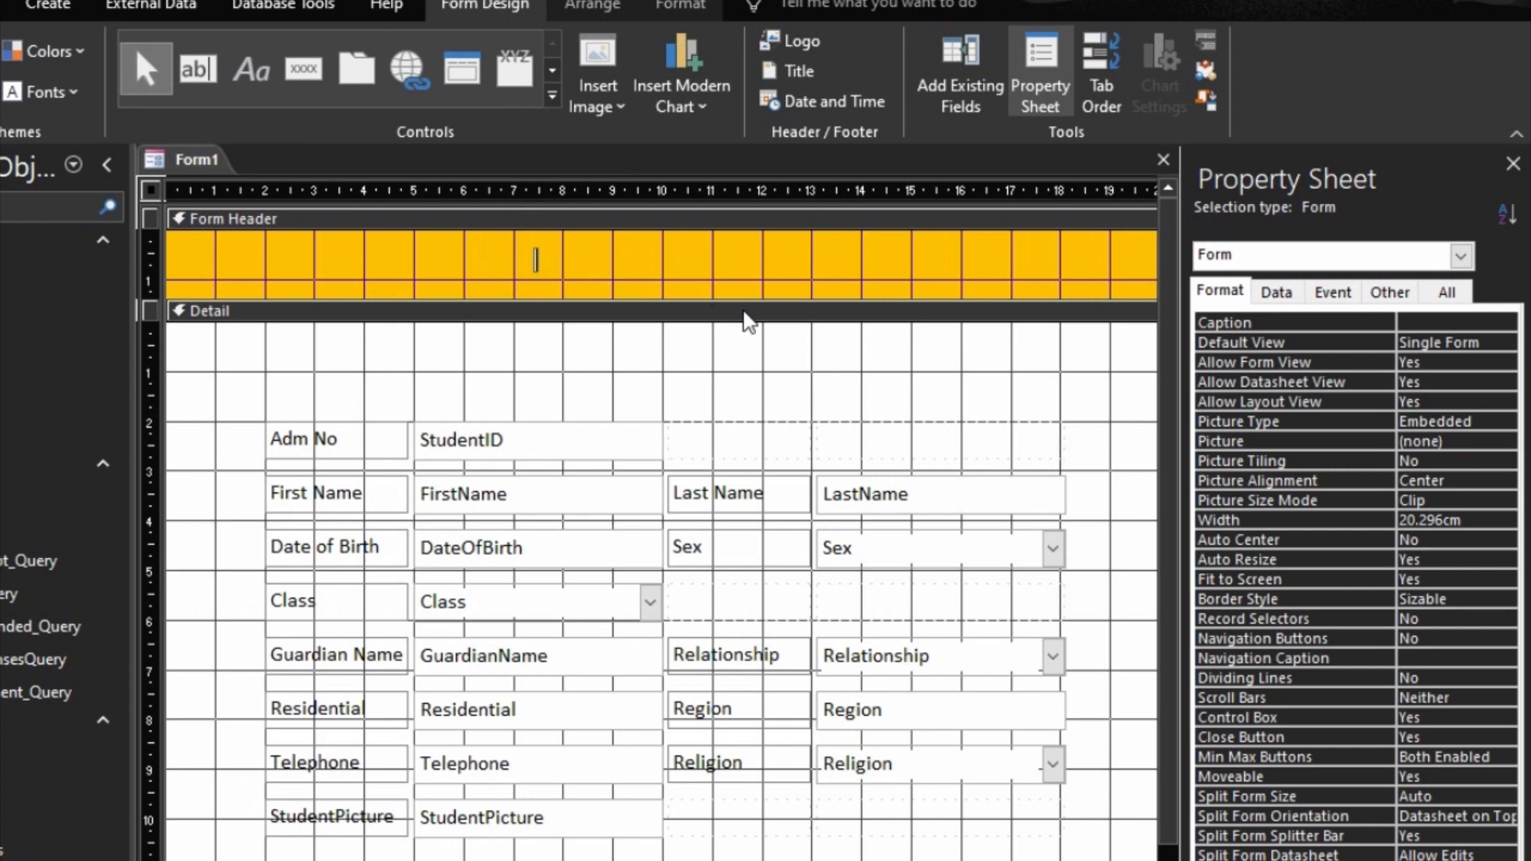
text(ADMIN)
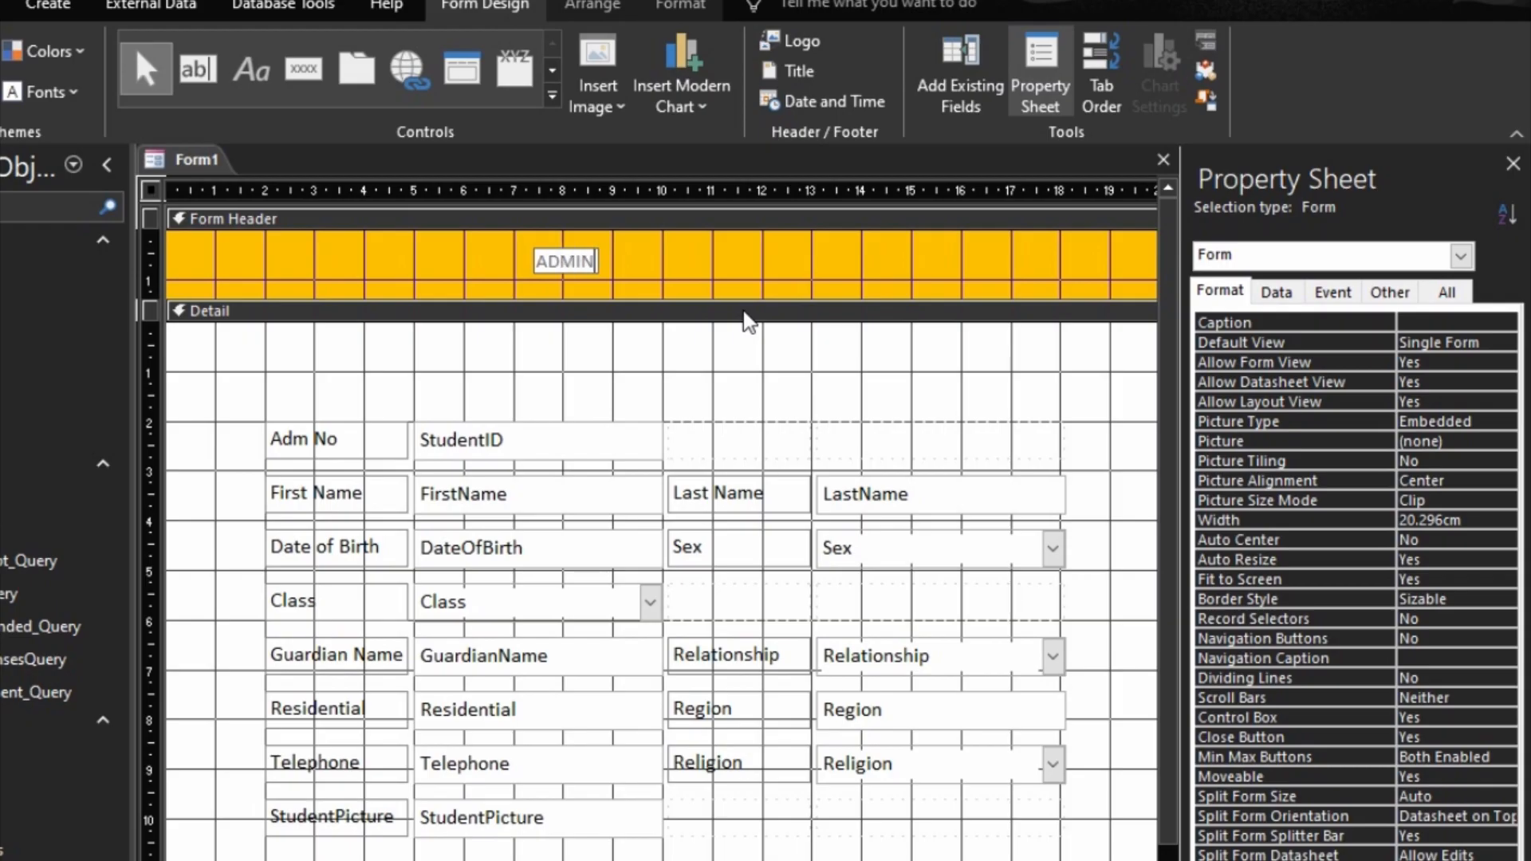
key(BackSpace)
text(T STUDENT)
text(S)
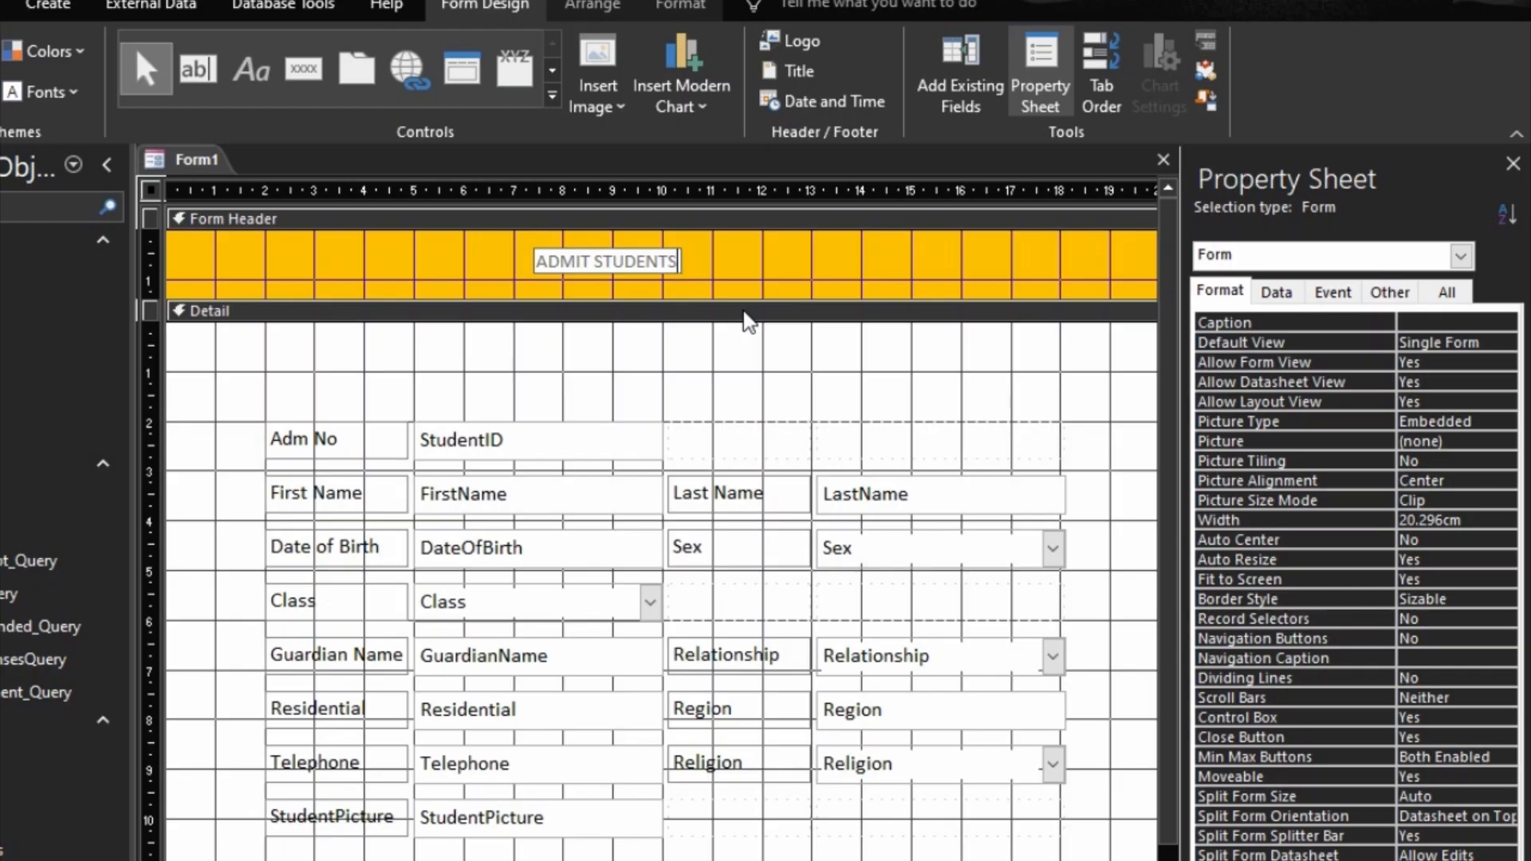
click(1042, 256)
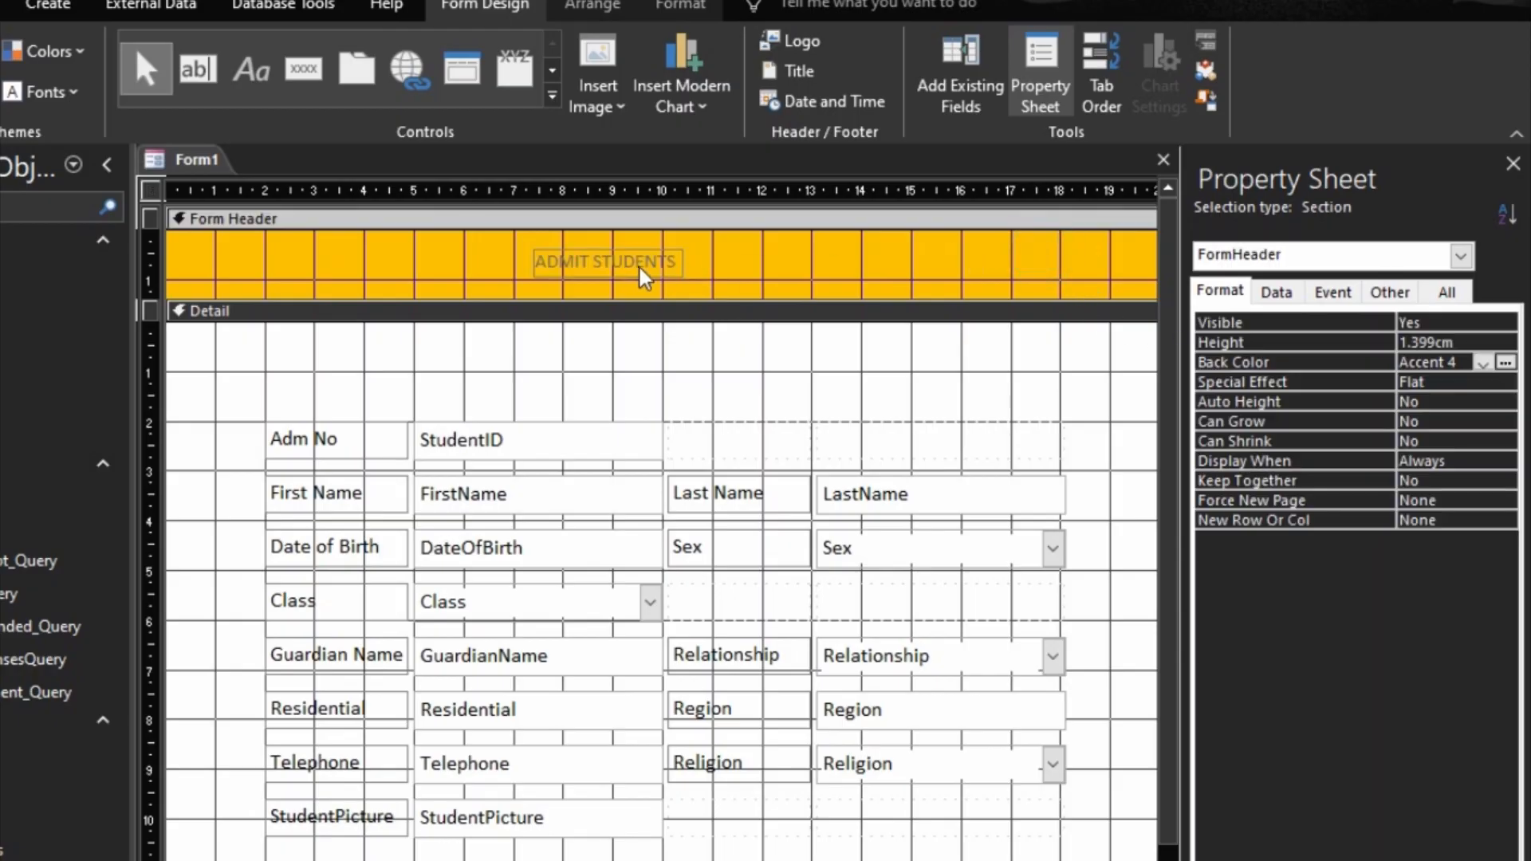
Step: Format the ADMIT STUDENTS label as 14-point bold with black text
click(638, 263)
click(680, 6)
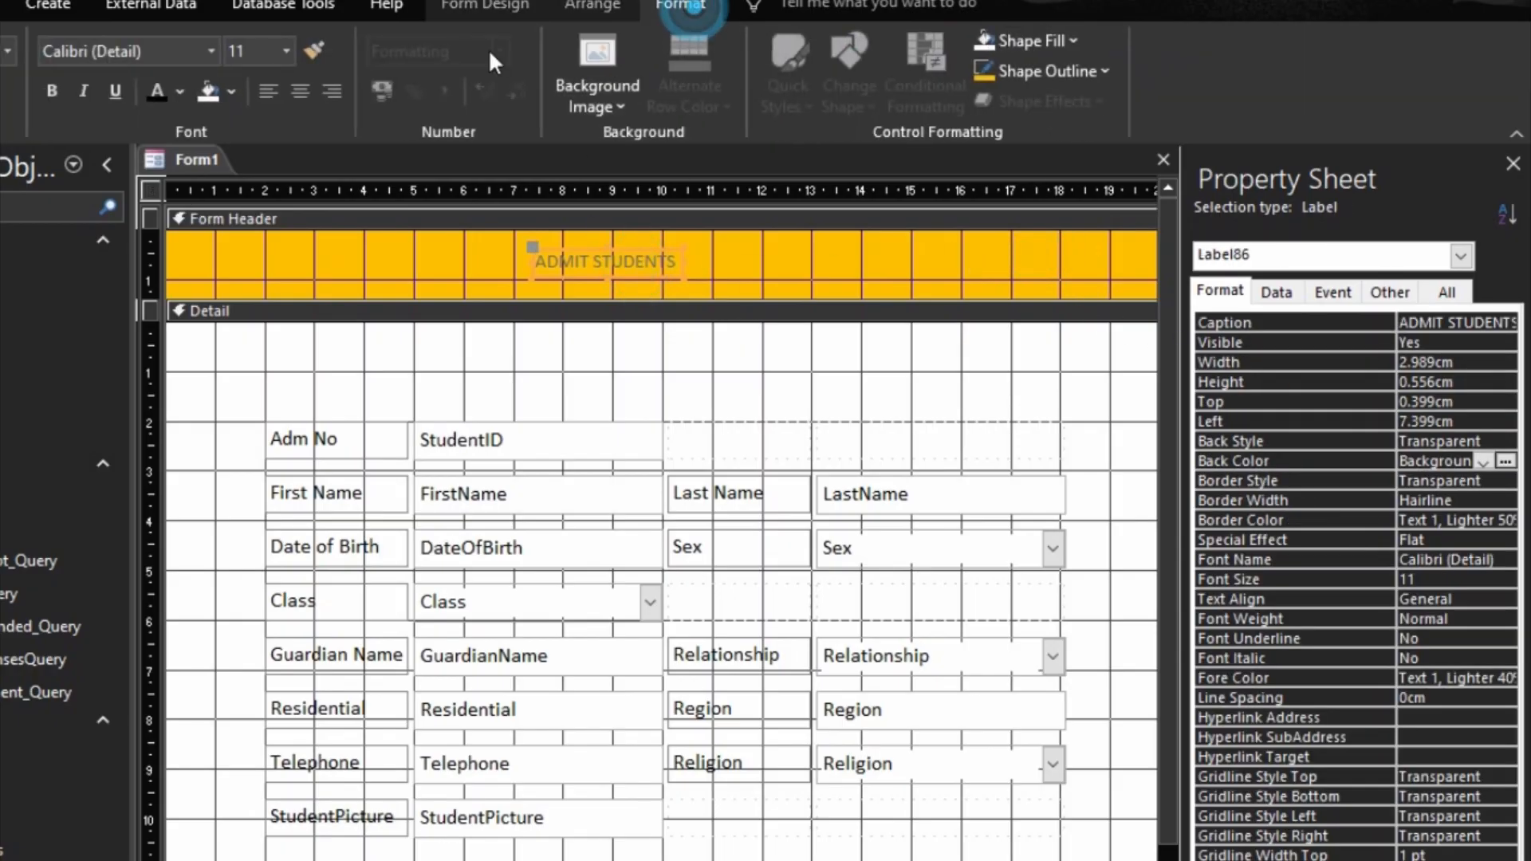
click(283, 53)
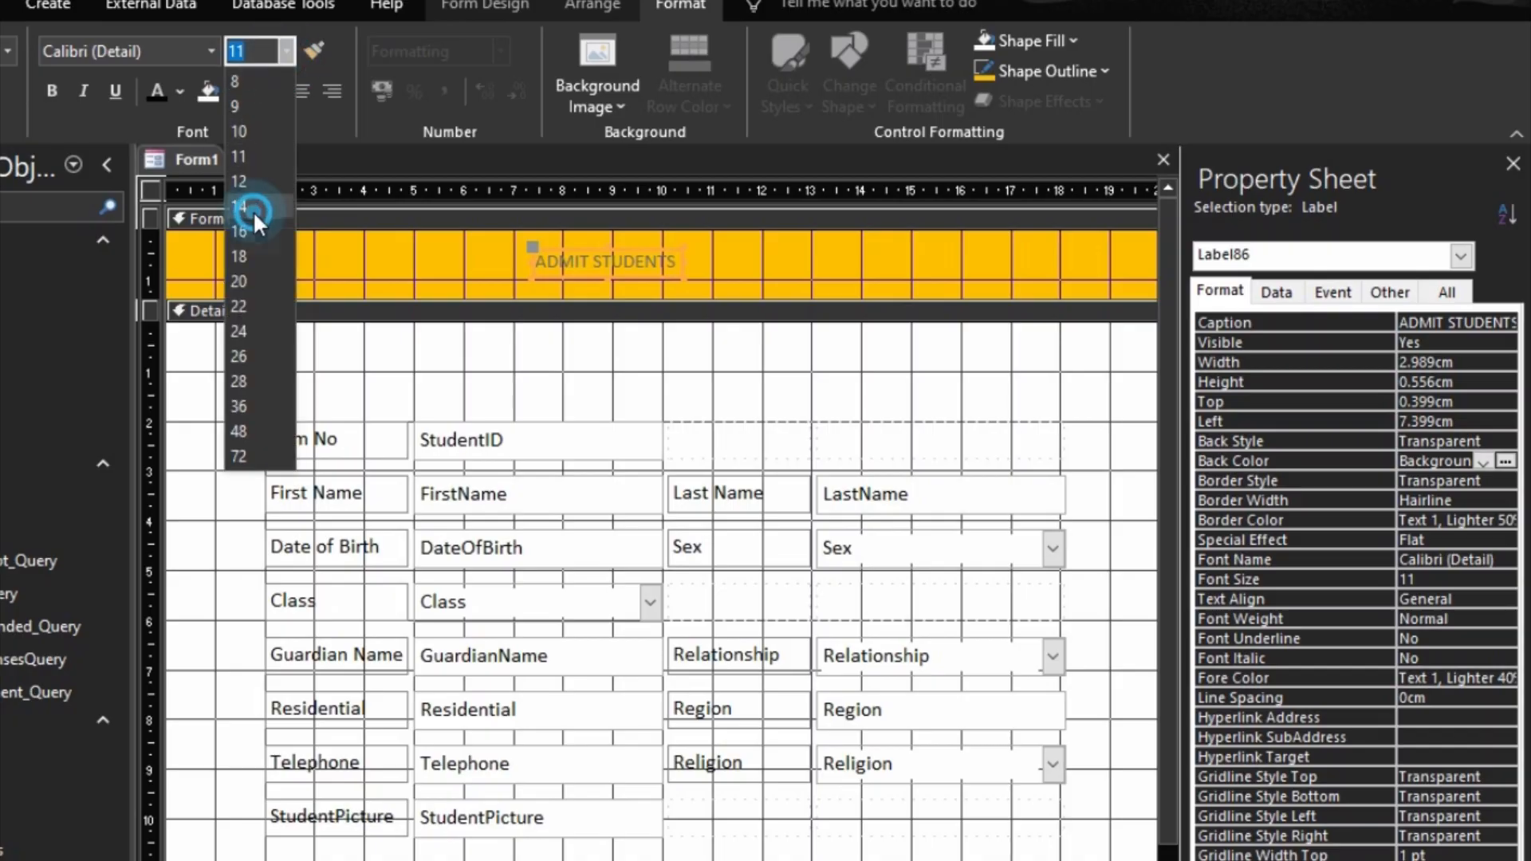
click(252, 210)
click(159, 96)
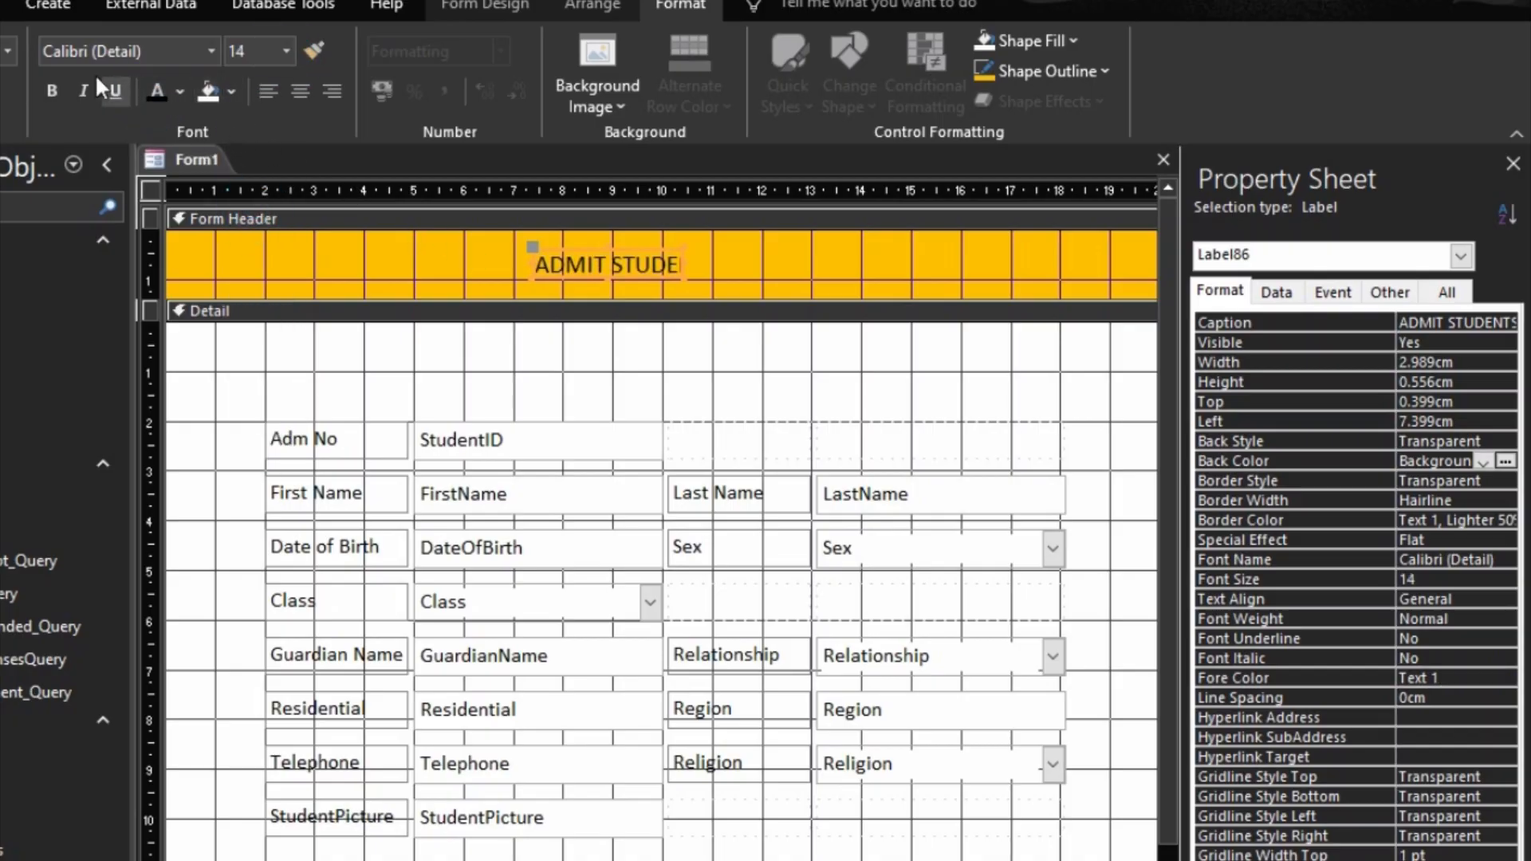
click(51, 90)
Step: Size the ADMIT STUDENTS label to fit its text and move it to about 8.8 cm from the form's left edge
right_click(578, 265)
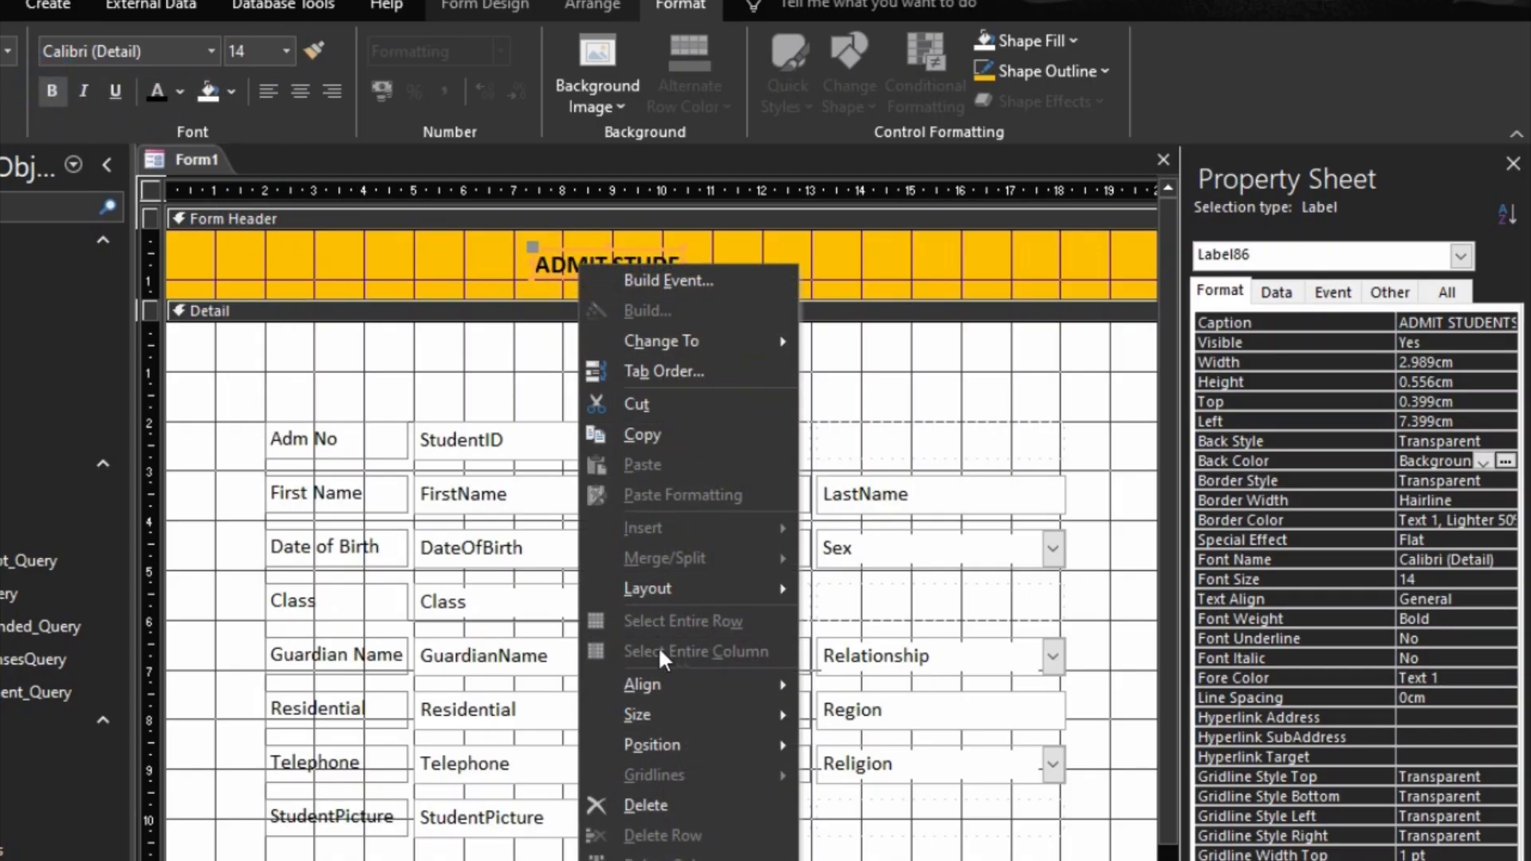
mouse_move(691, 703)
click(858, 715)
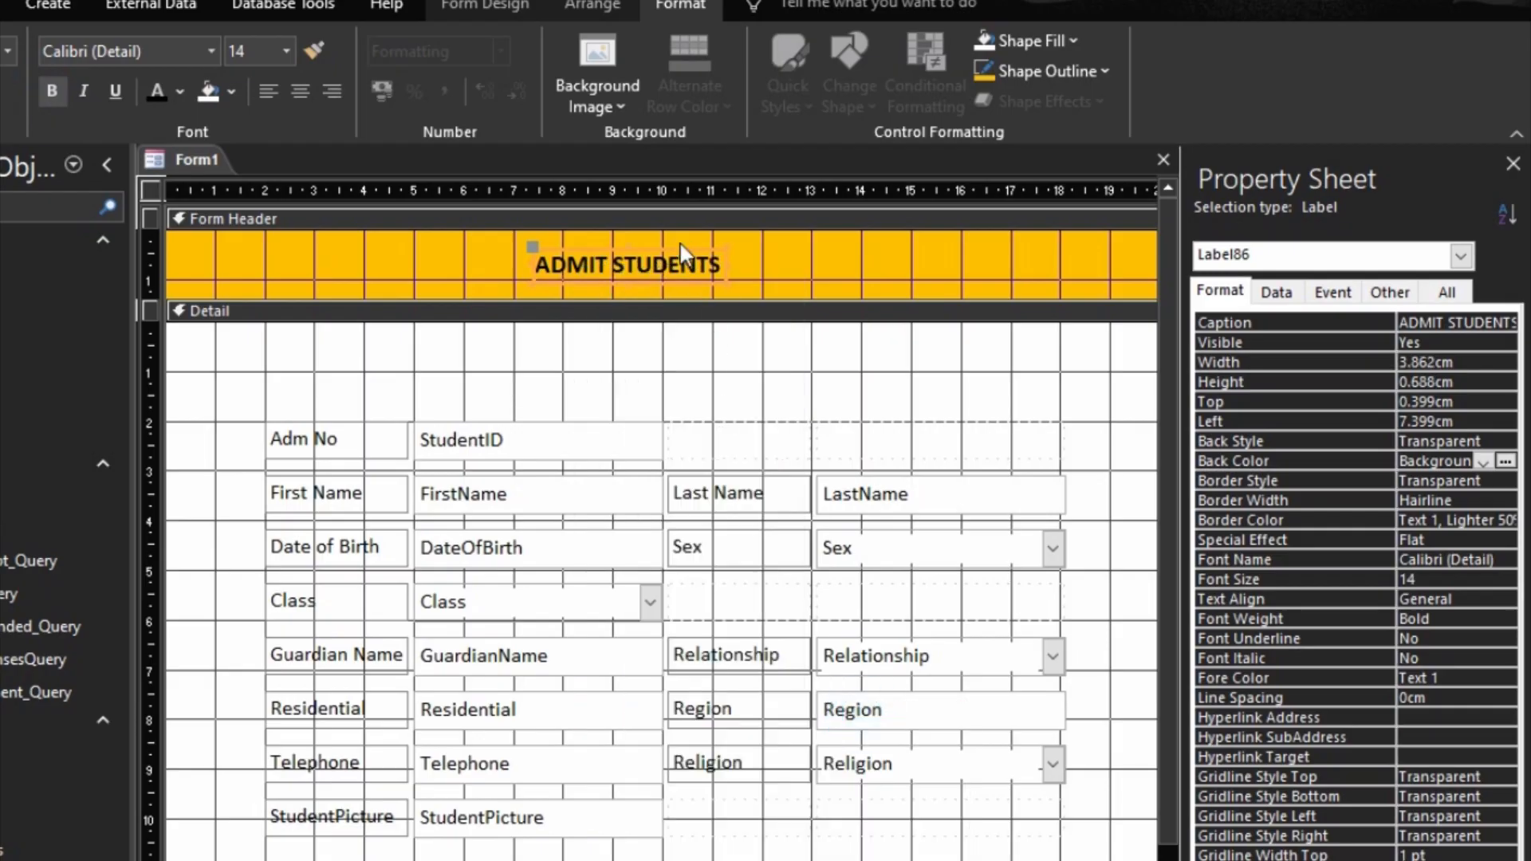
drag(677, 249, 745, 242)
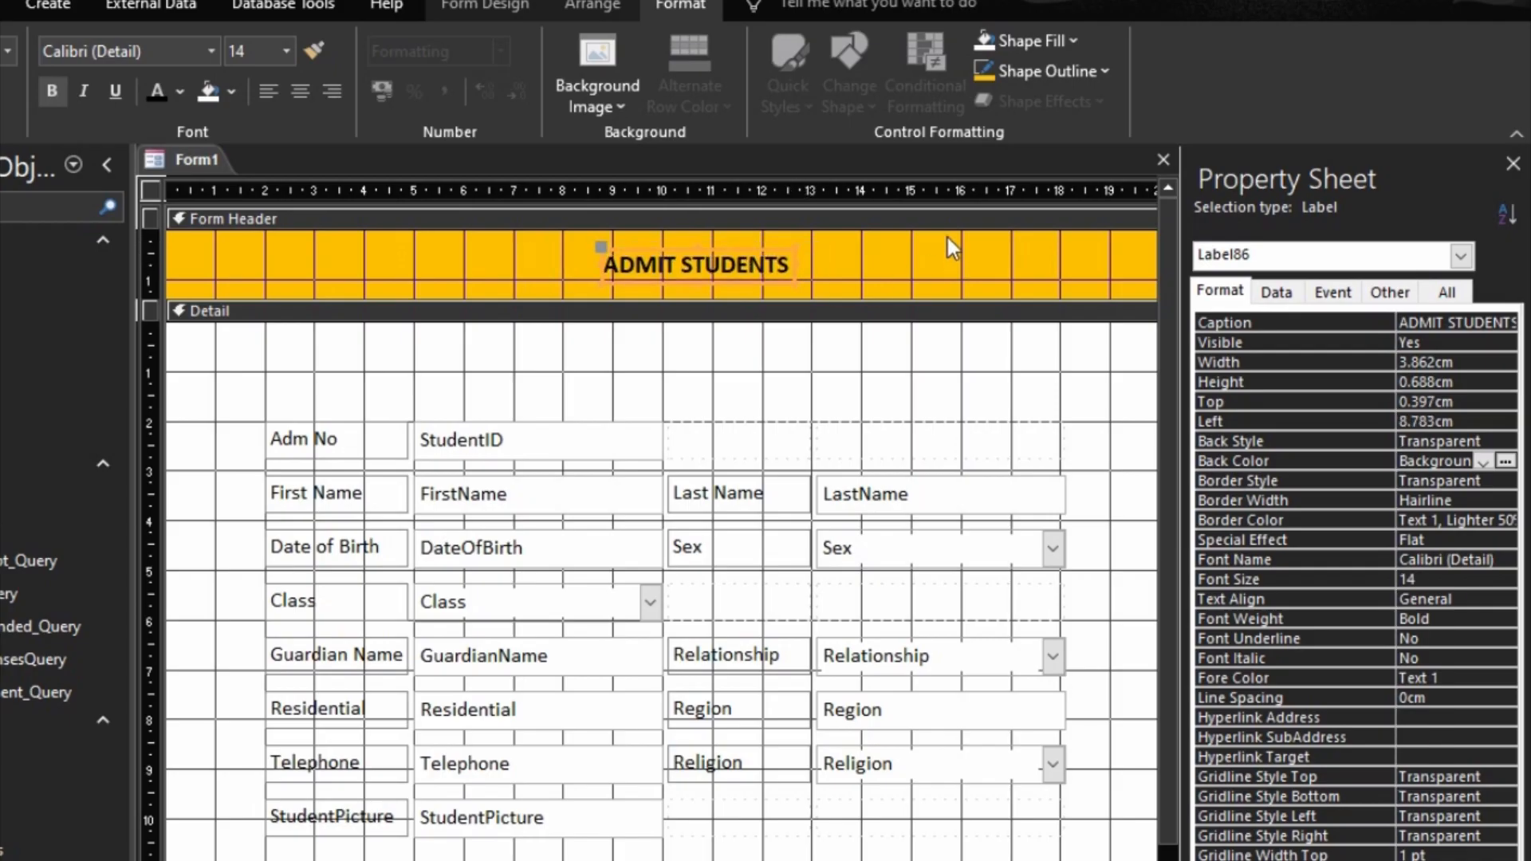
click(949, 246)
Step: Check the header title in Form View and return to Design View
key(F5)
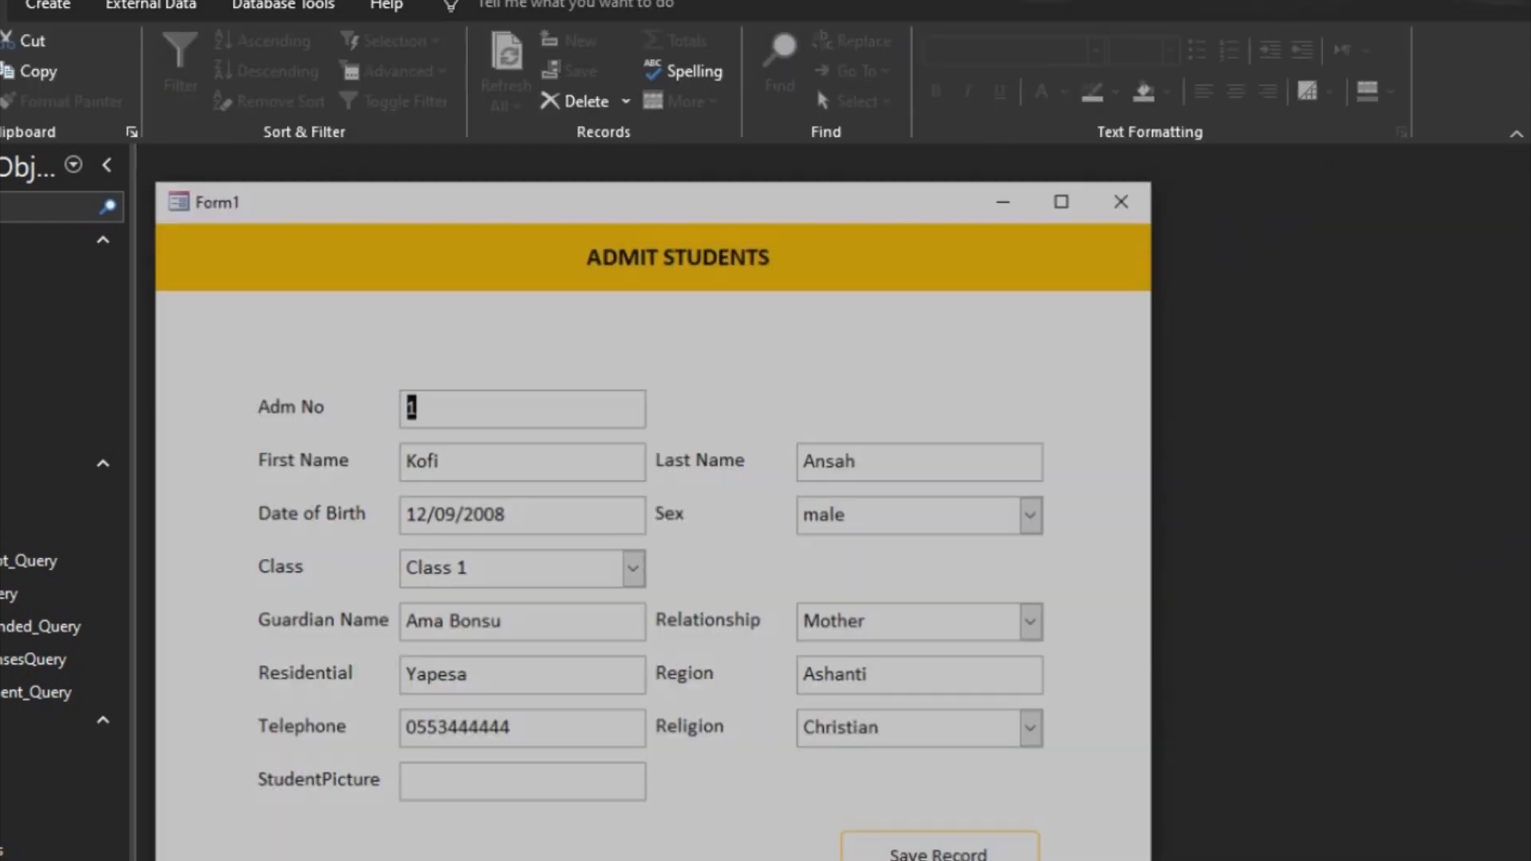
right_click(873, 275)
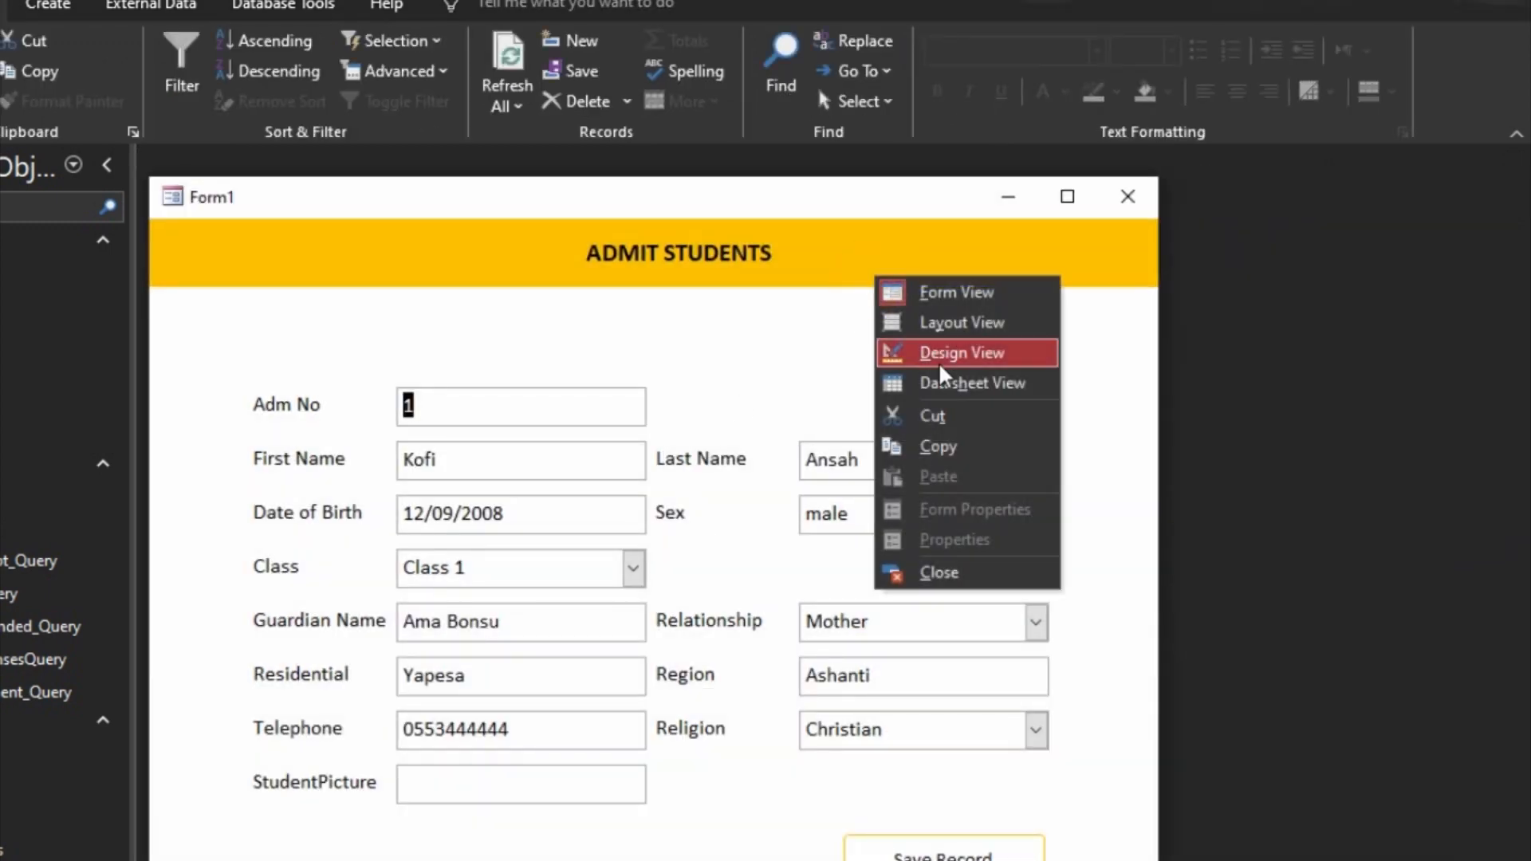
click(933, 356)
Step: Move the ADMIT STUDENTS label slightly lower within the form header
click(759, 284)
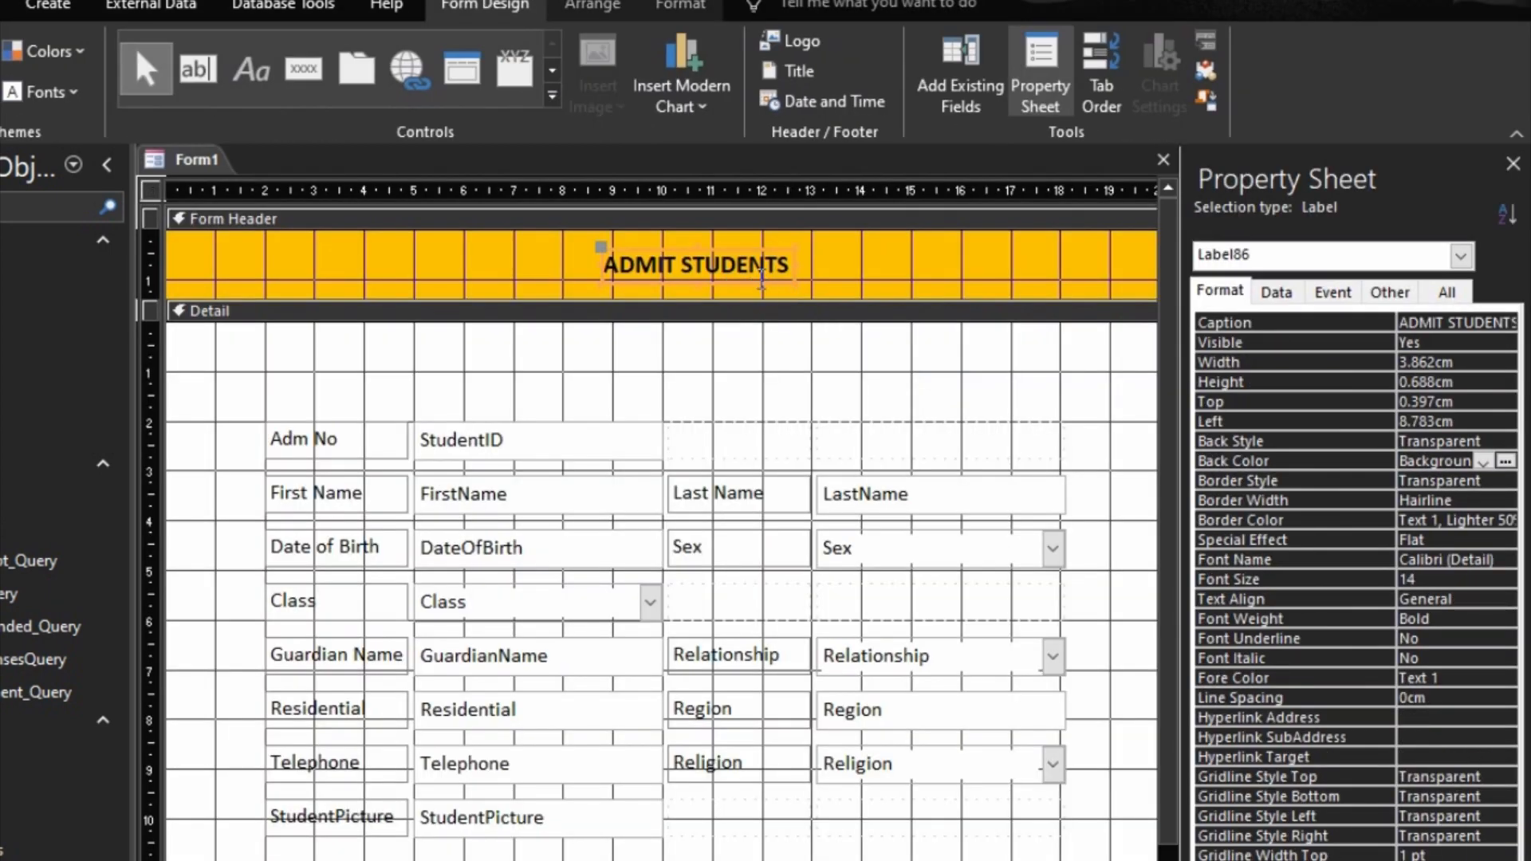
drag(760, 284, 760, 288)
click(866, 275)
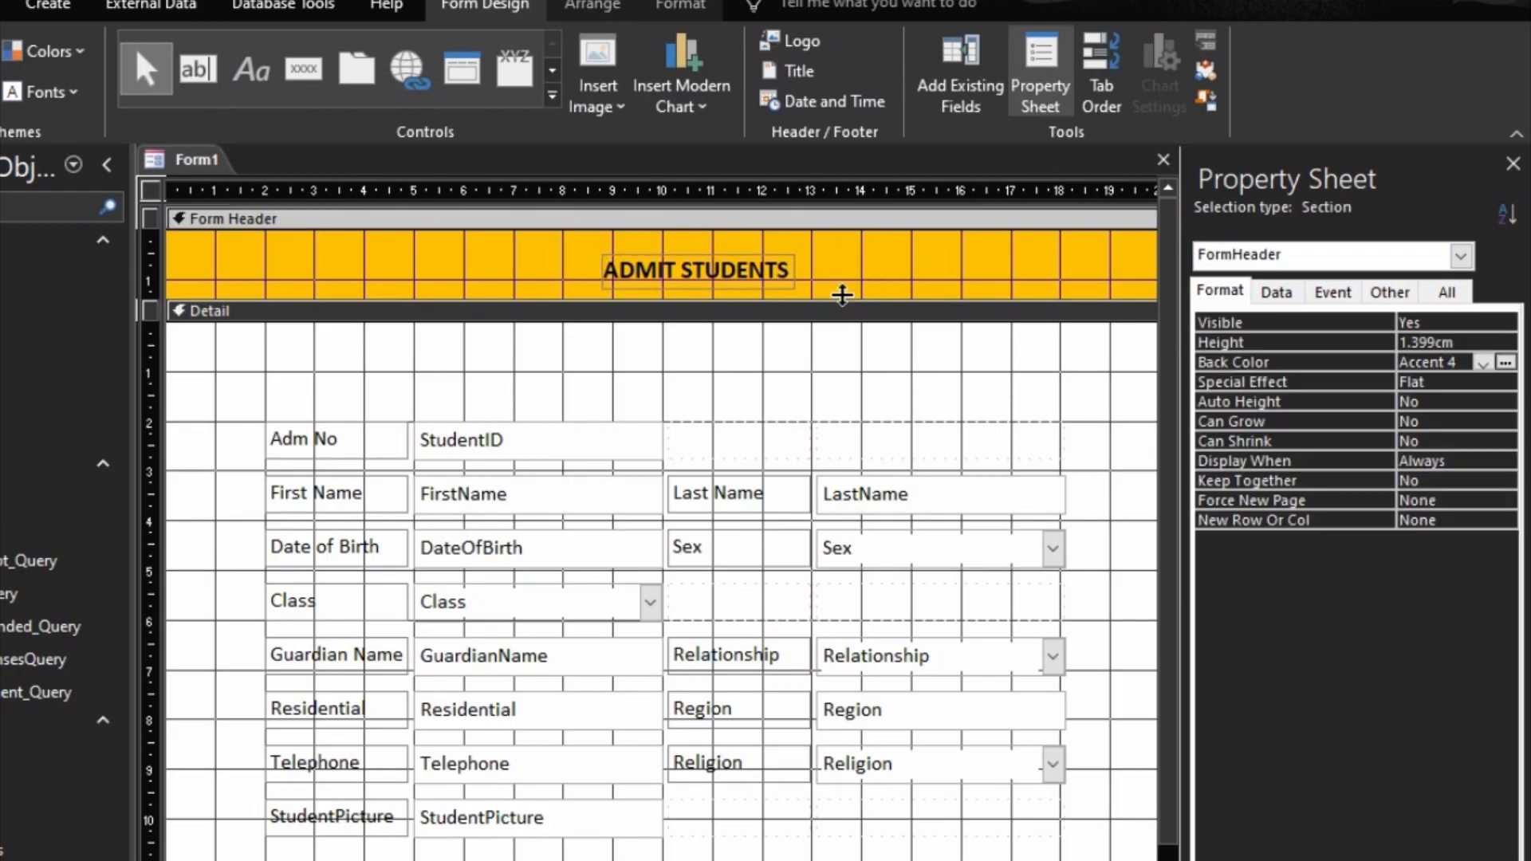
Step: Widen the form to about 25 cm to make room beside the student fields
scroll(921, 747, right, 3)
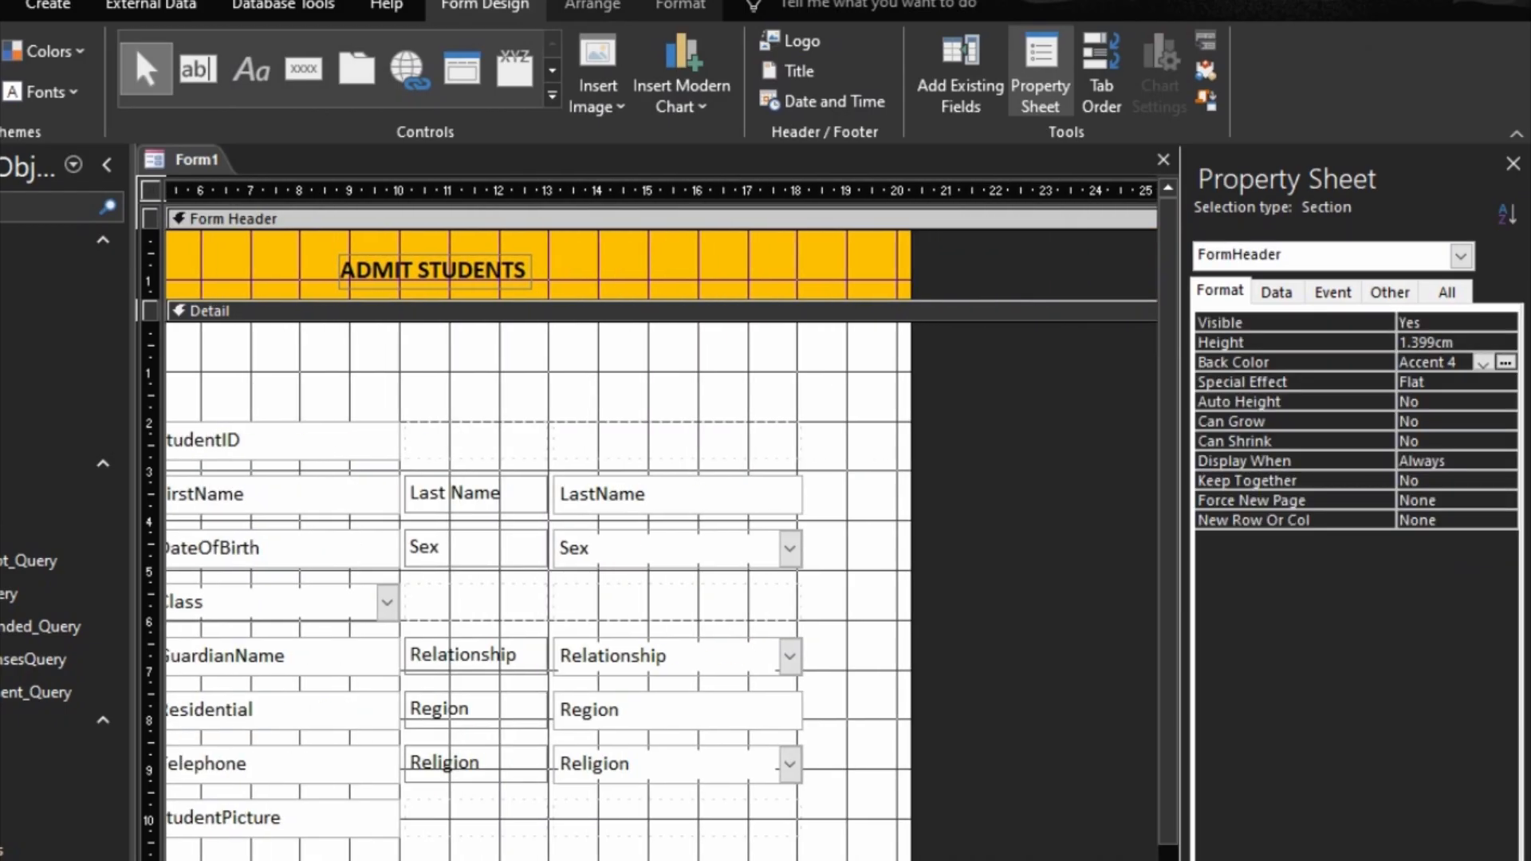
drag(910, 721, 1142, 750)
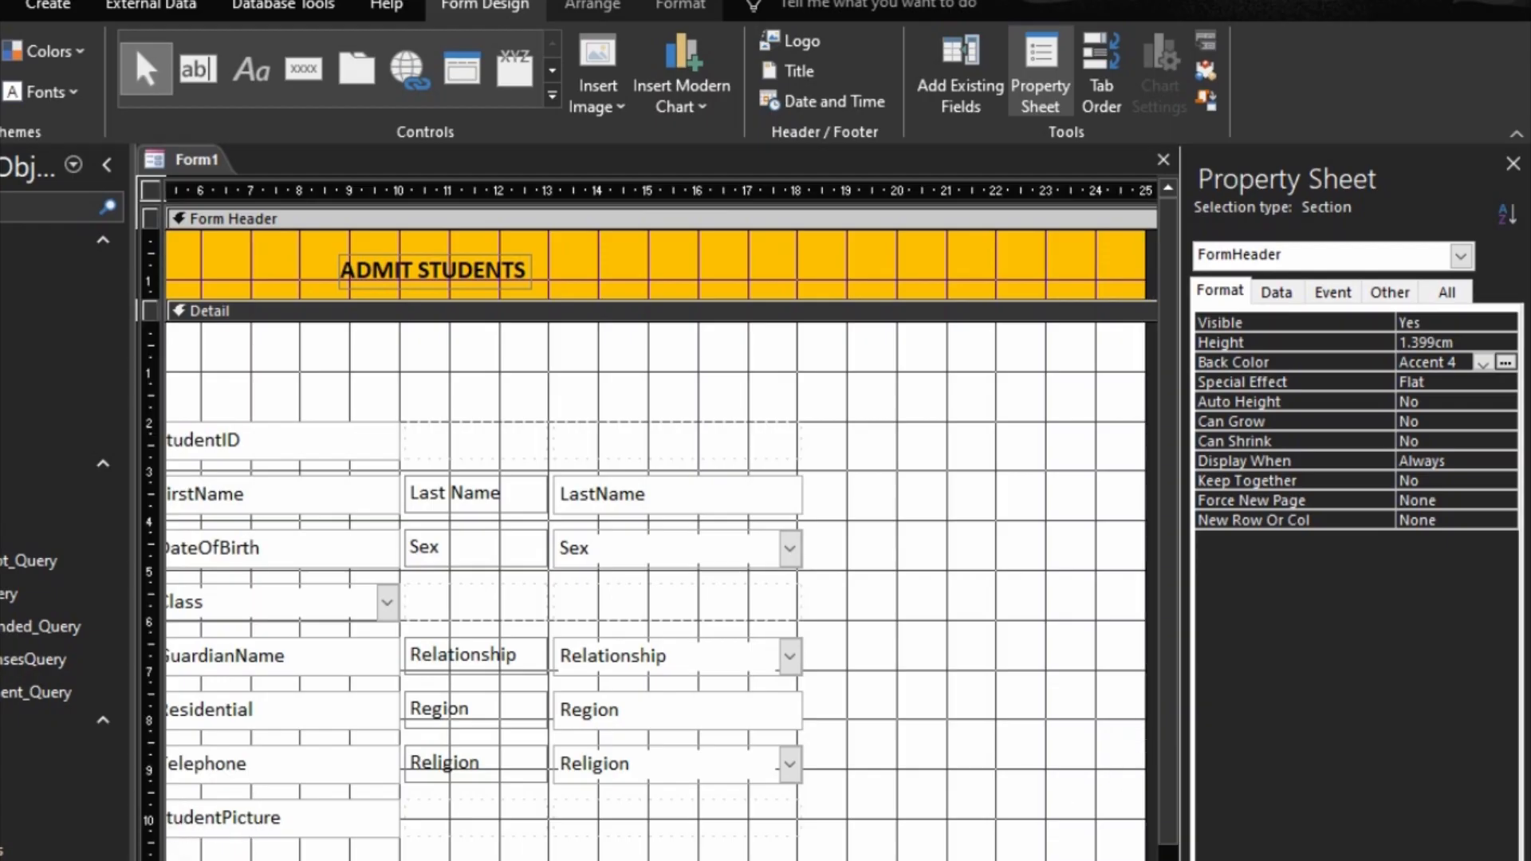
click(239, 818)
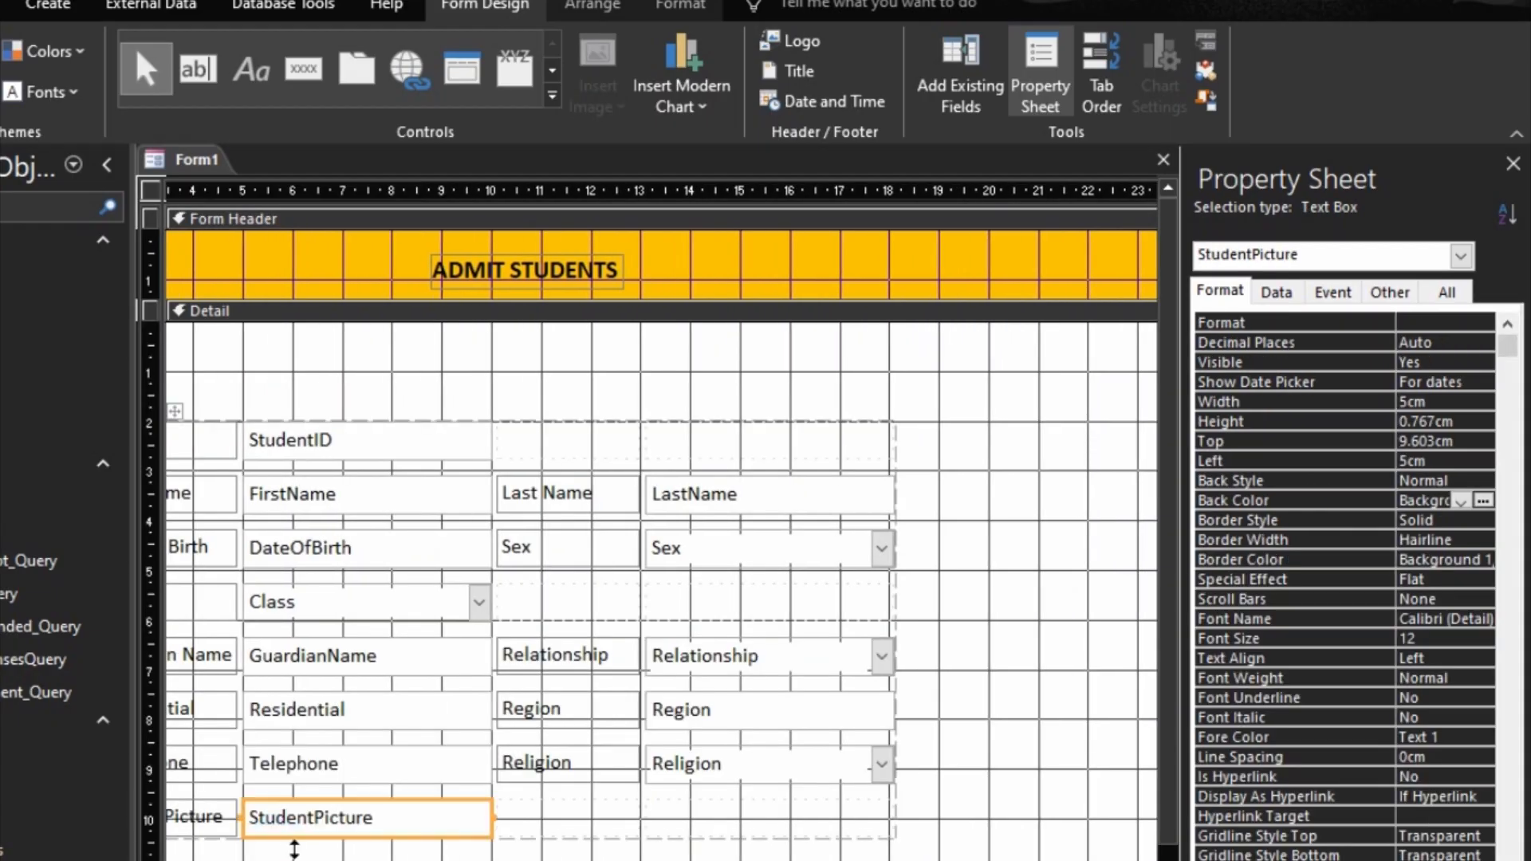
Step: Insert an image control without a picture beside the fields, about 5 cm wide and 6 cm high, about 3 cm below the Detail section's top
scroll(846, 594, right, 5)
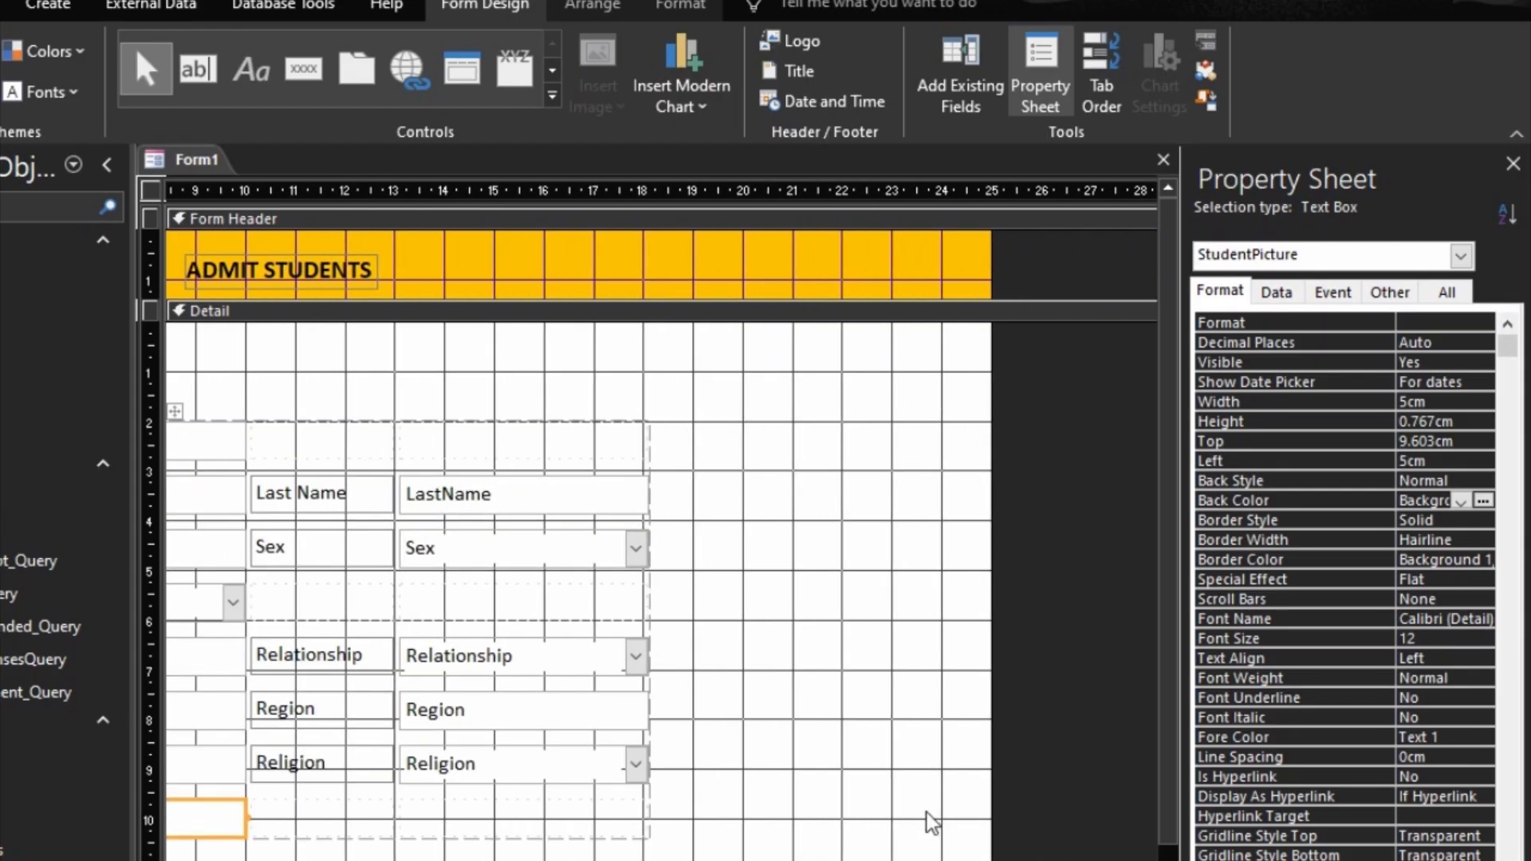
click(846, 594)
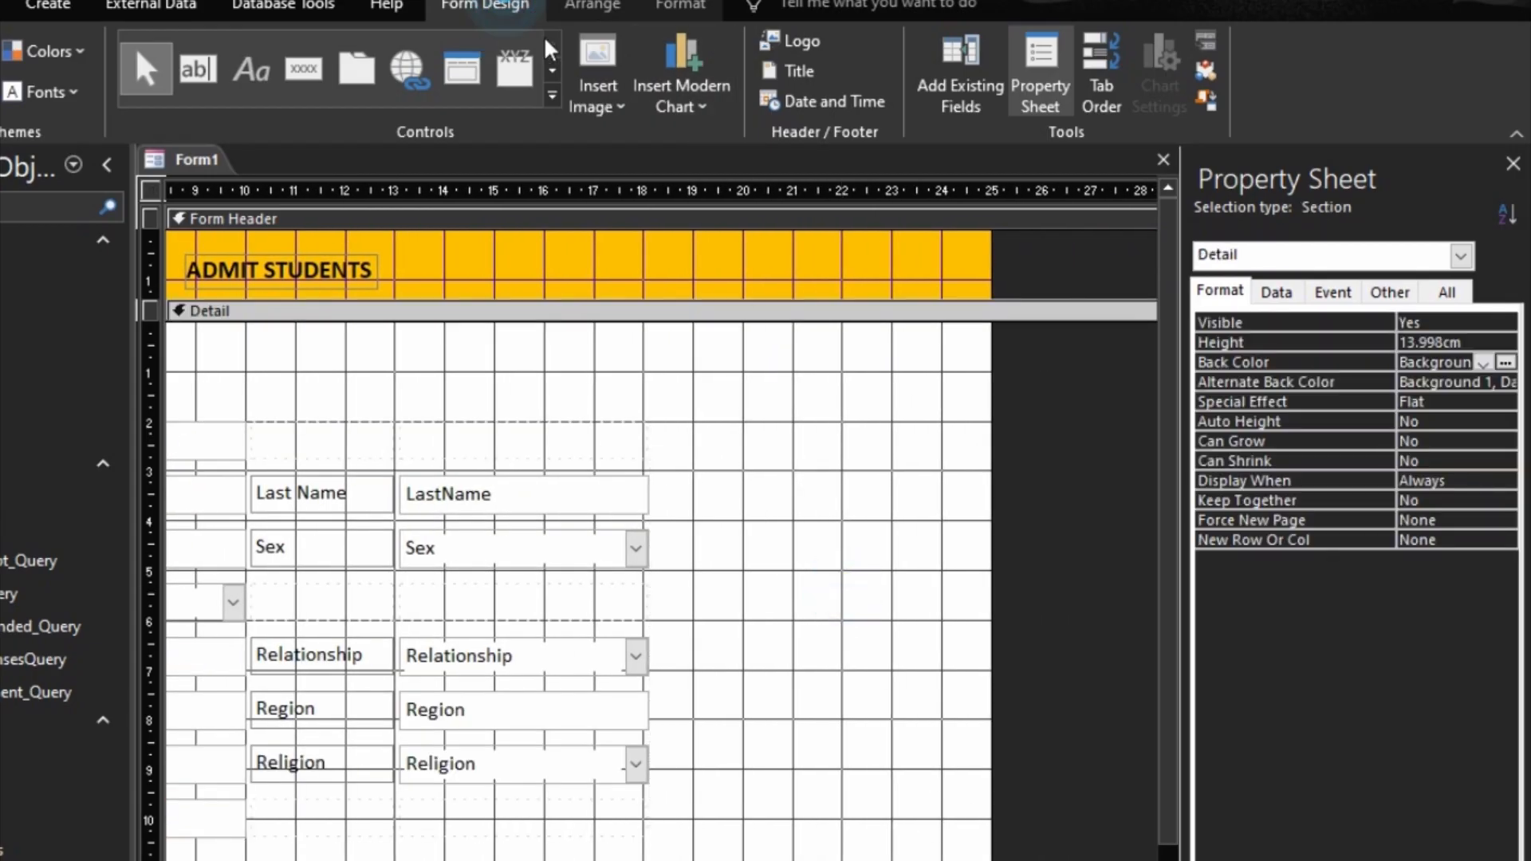
click(553, 96)
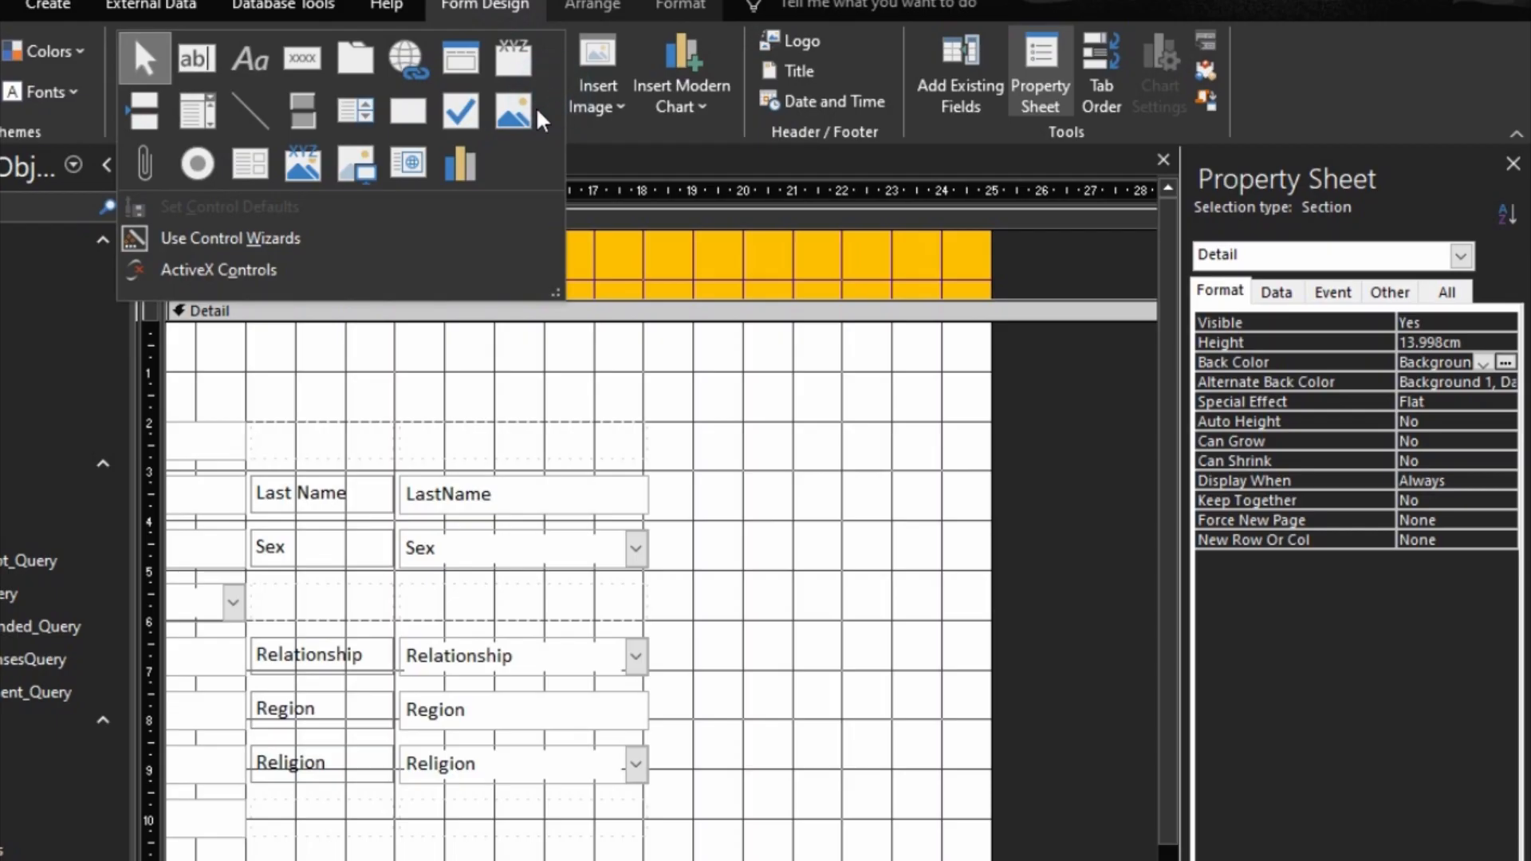
click(355, 169)
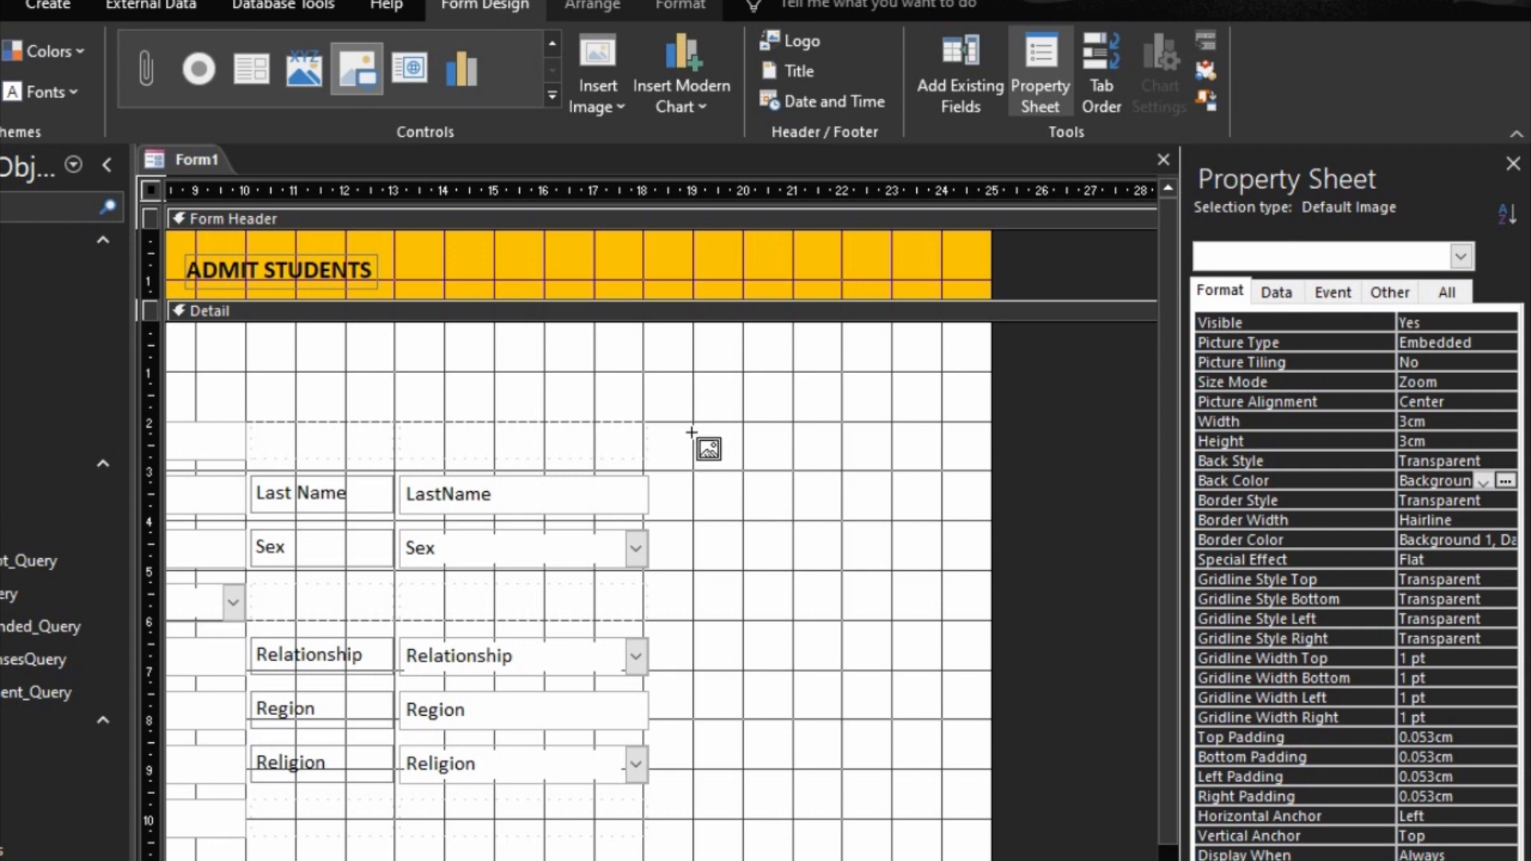
drag(693, 421, 943, 671)
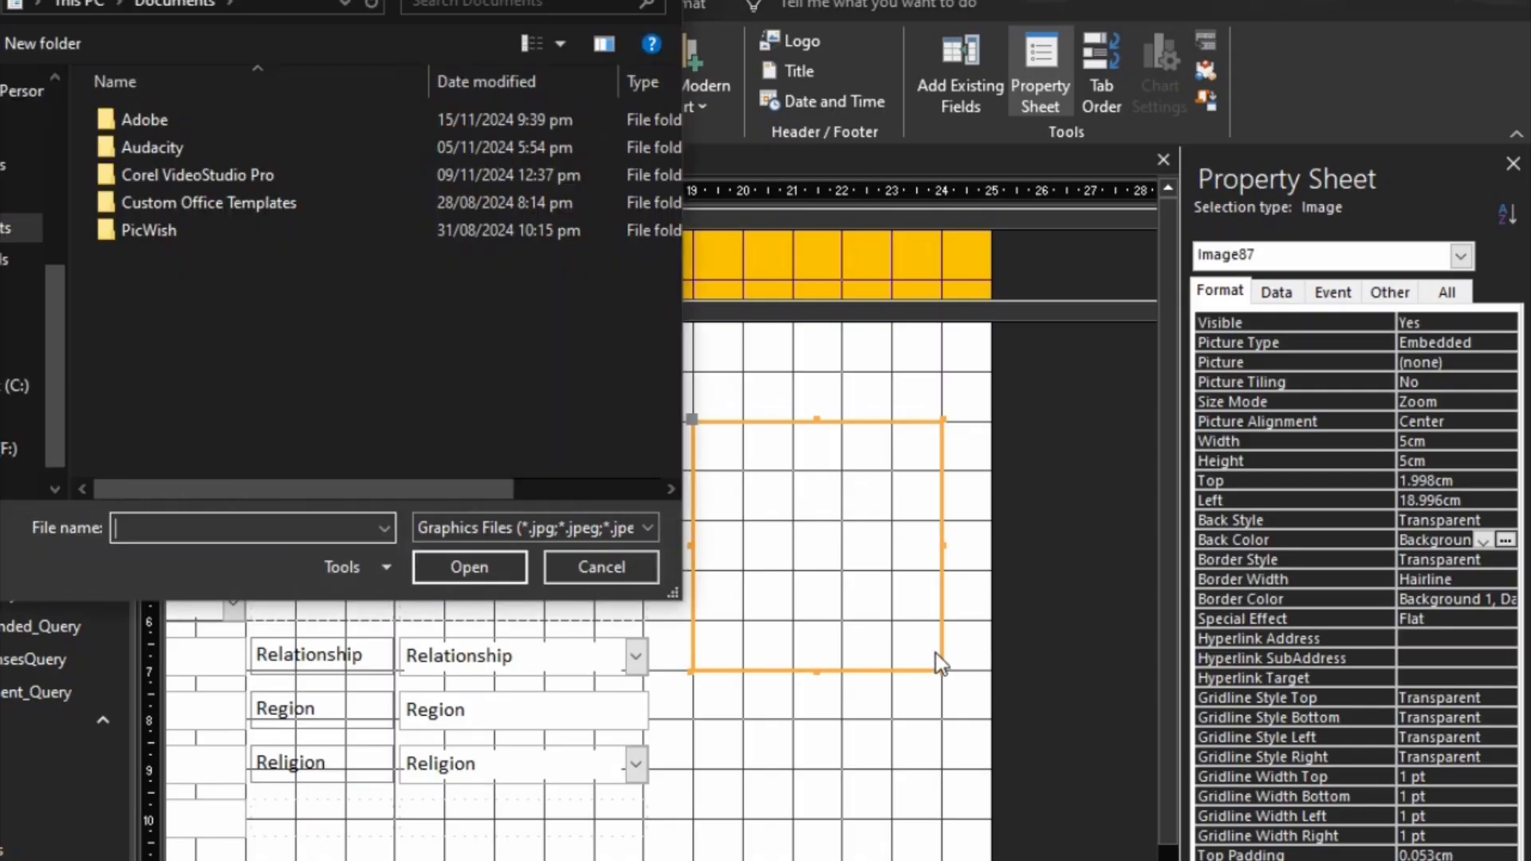
click(629, 572)
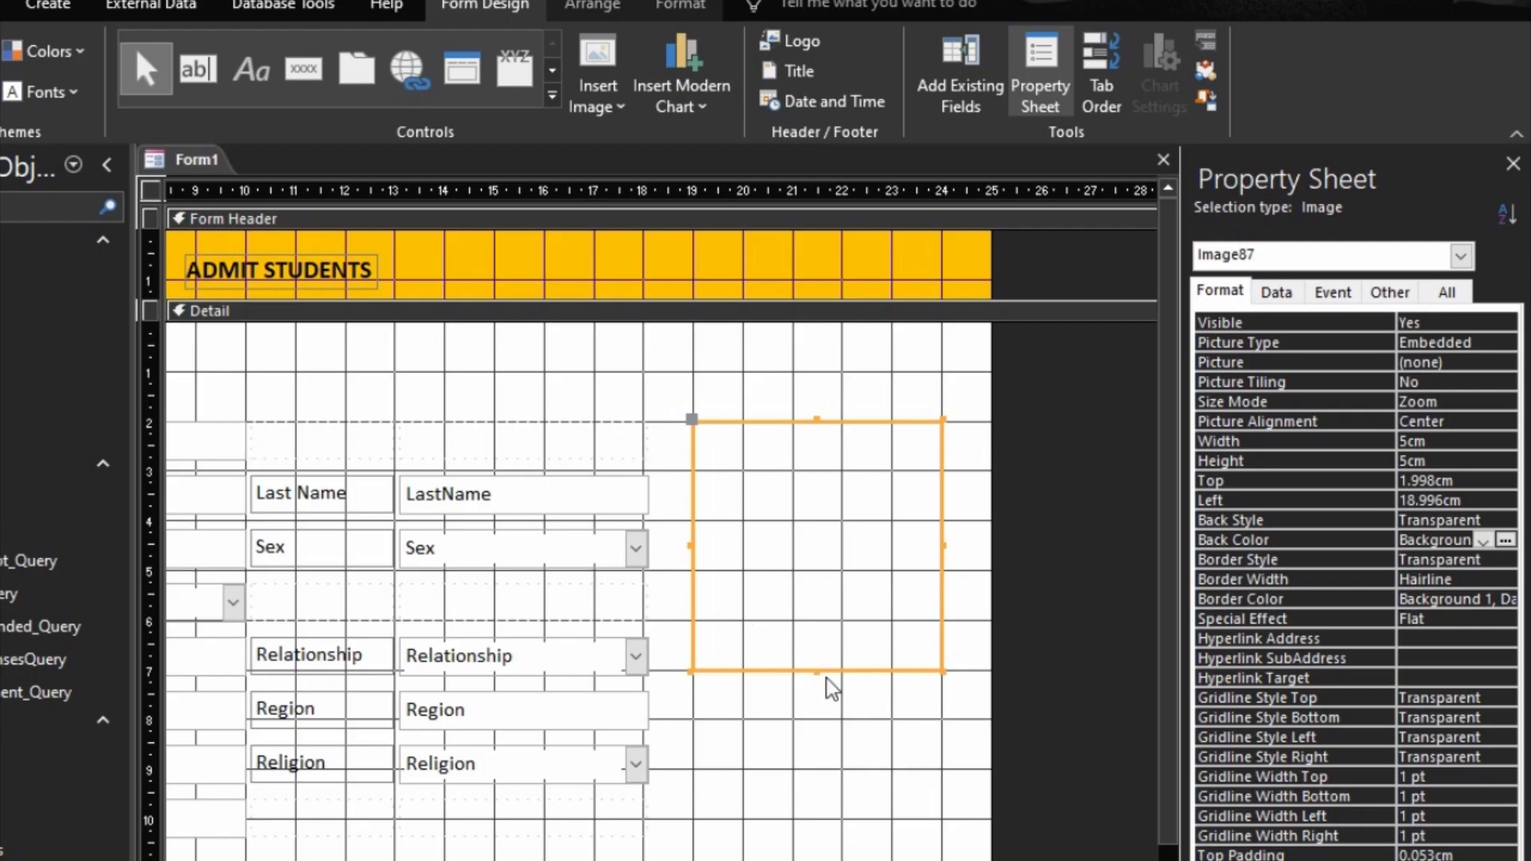
drag(814, 673, 826, 720)
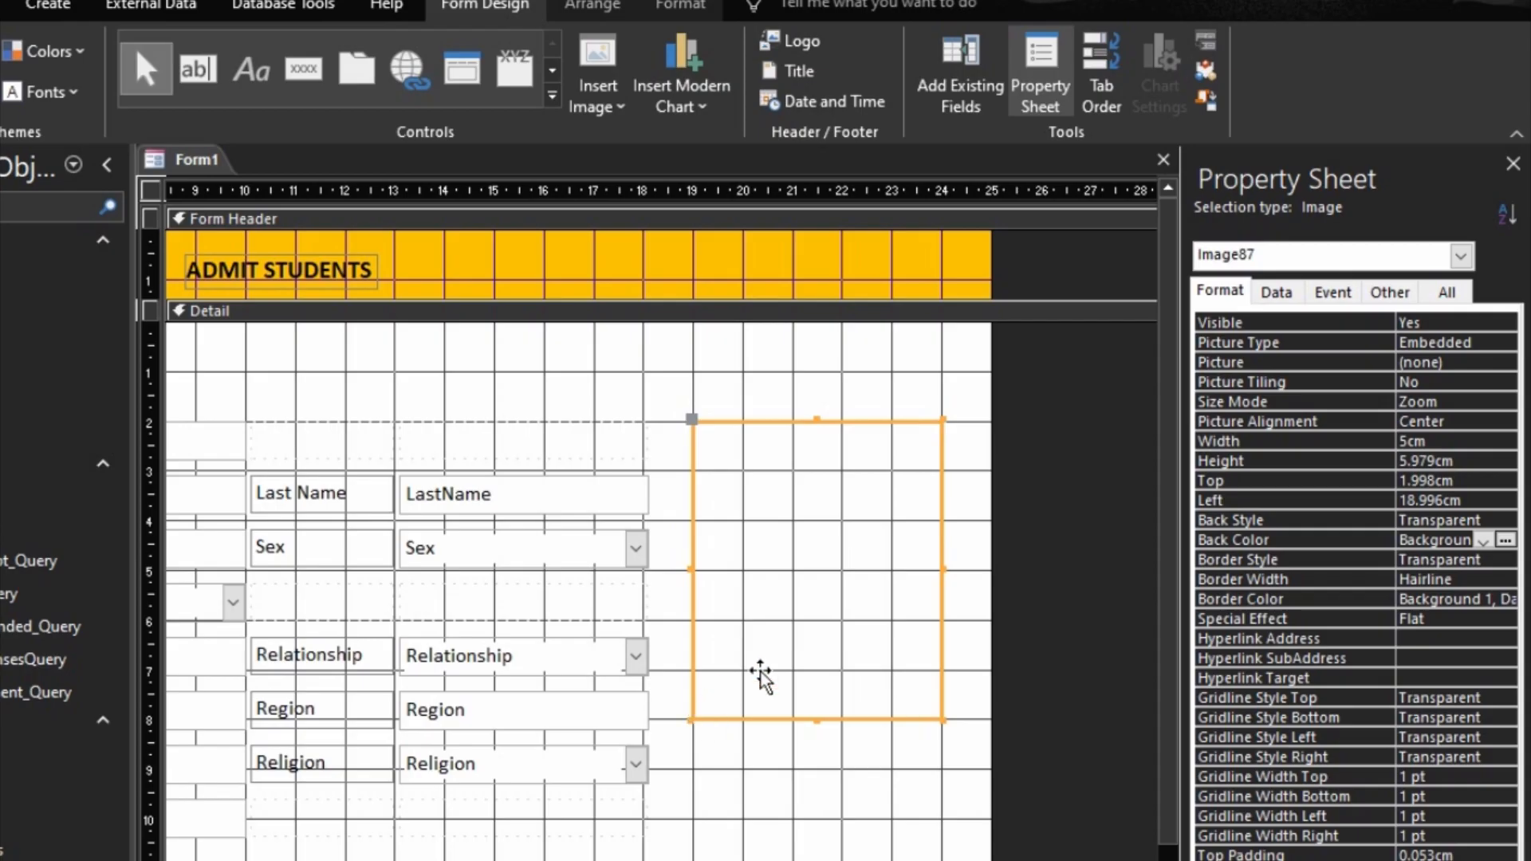
drag(823, 640, 827, 749)
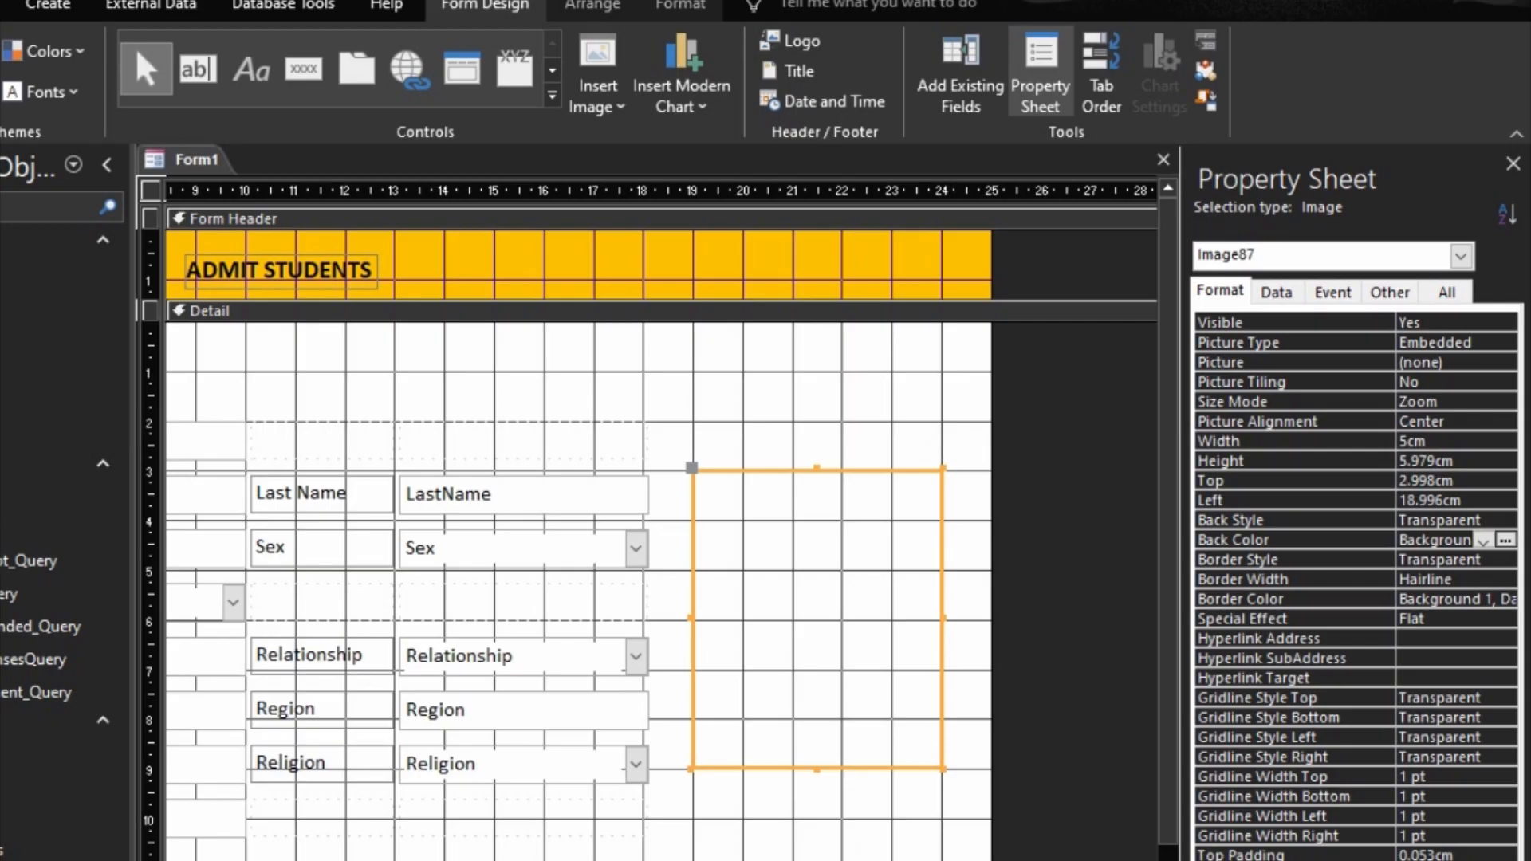
Step: Preview the widened form with its image control in Form View and return to Design View
key(F5)
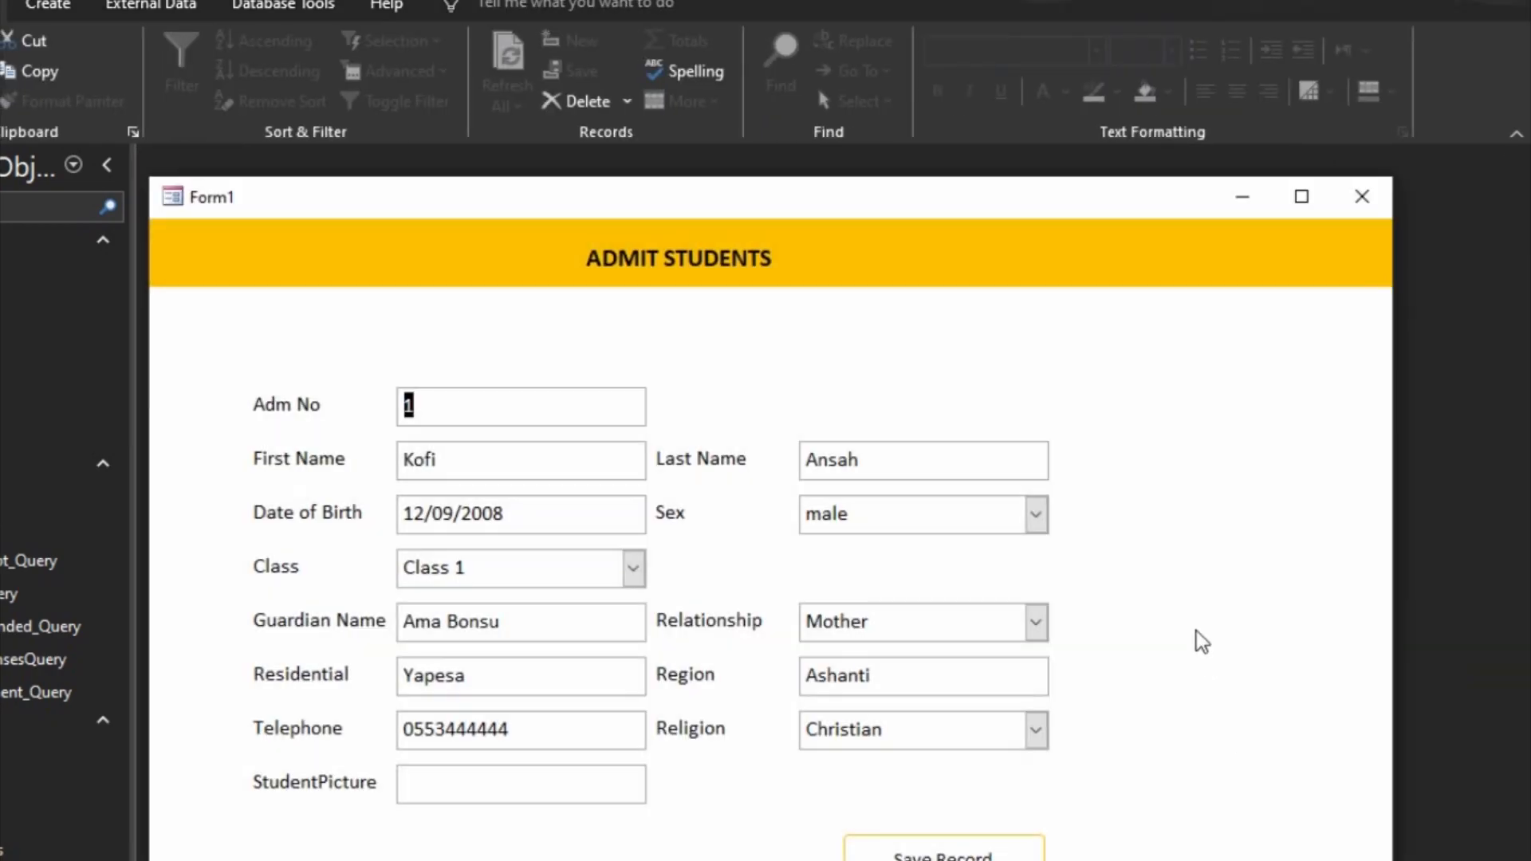
right_click(1194, 630)
click(1153, 626)
right_click(1153, 626)
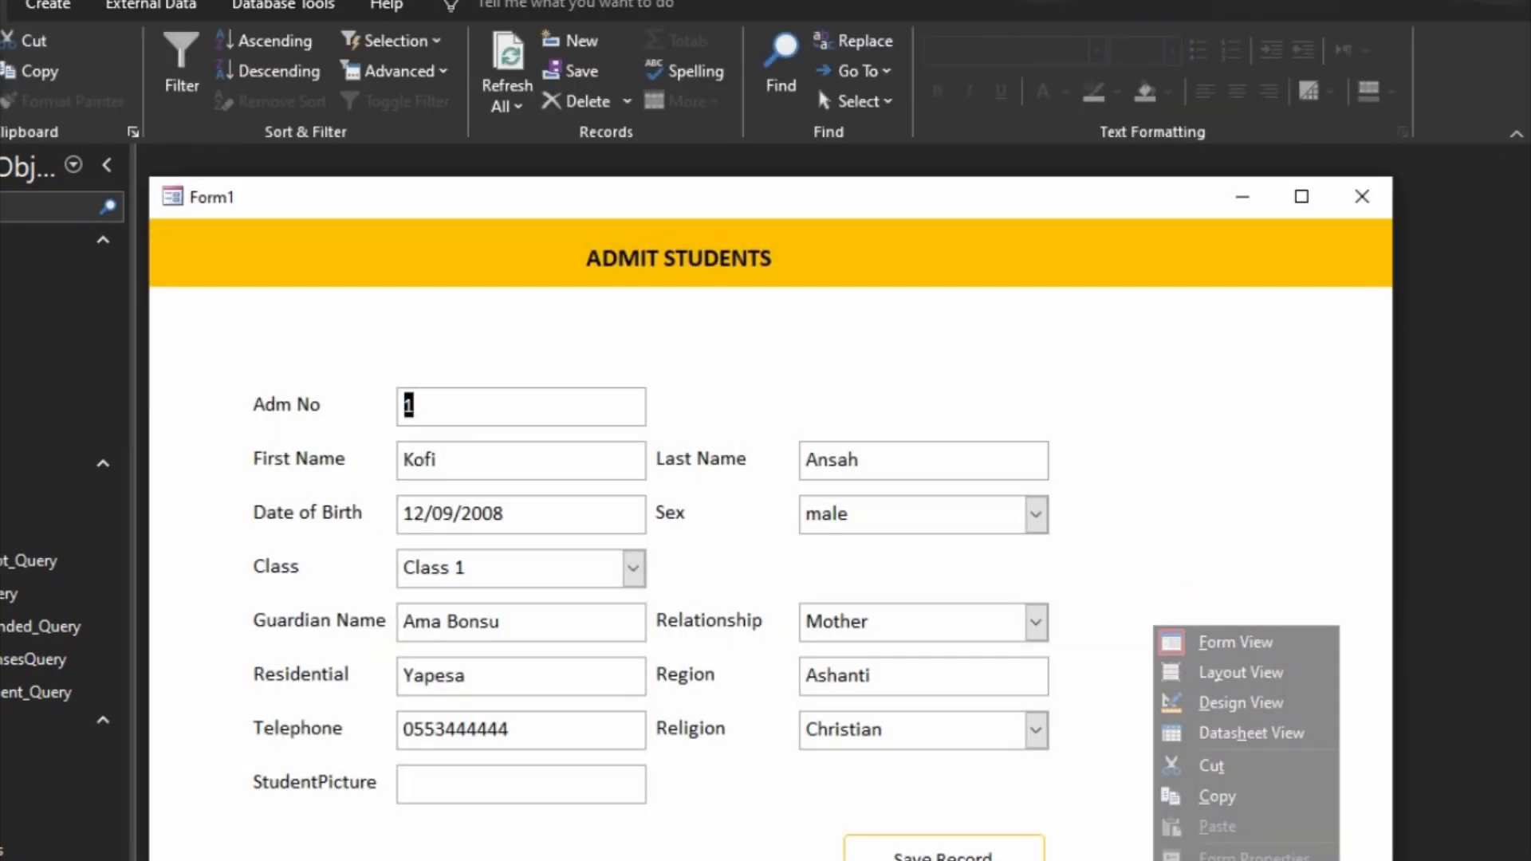
click(1240, 703)
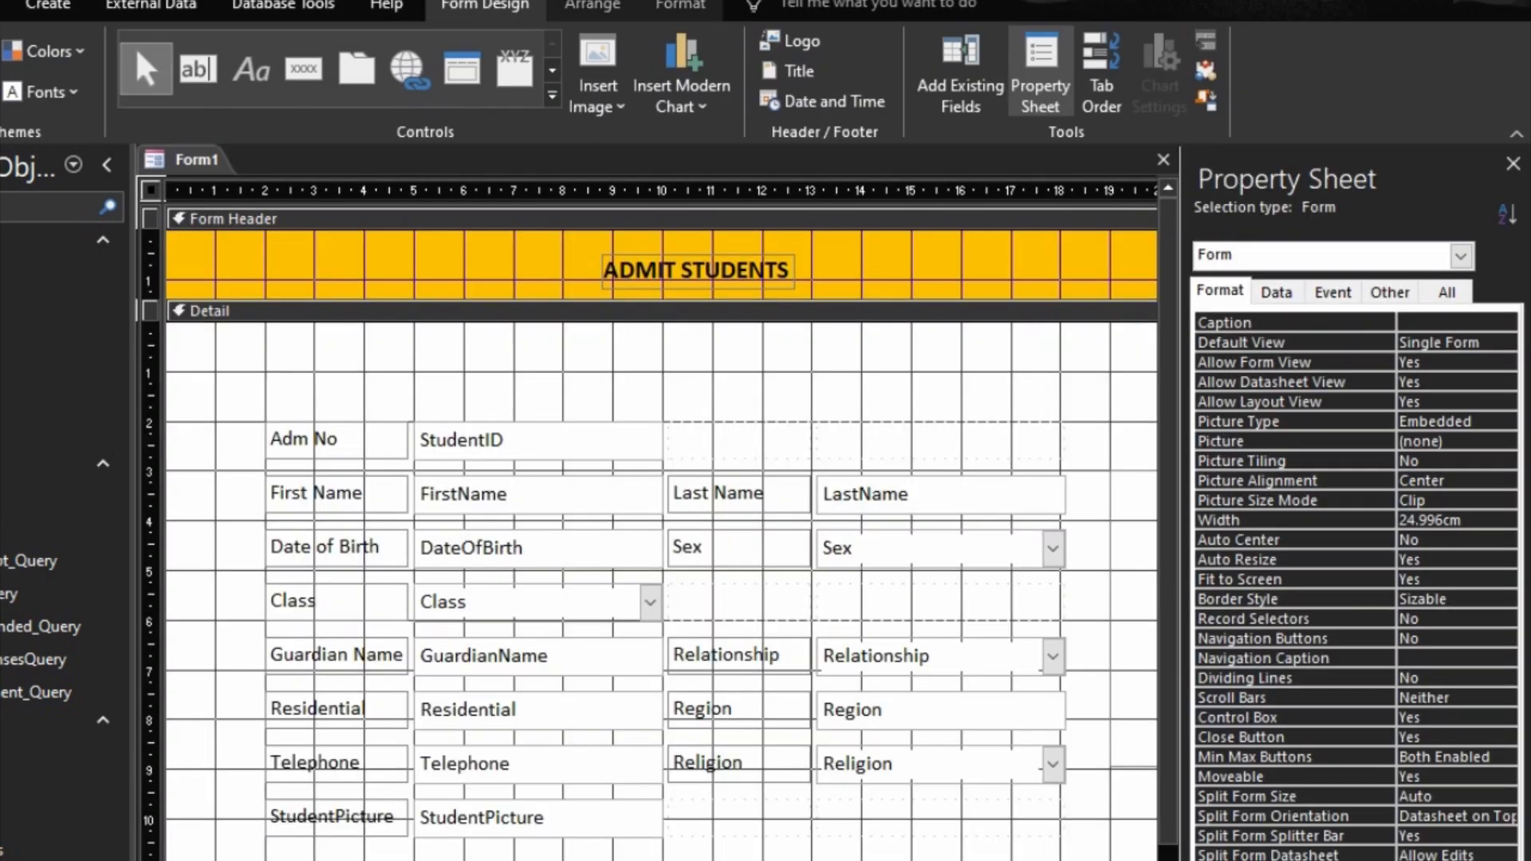
Step: Give the empty image control a gold #FFC000 outline and preview the form in Form View before returning to Design View
scroll(662, 590, right, 5)
click(896, 725)
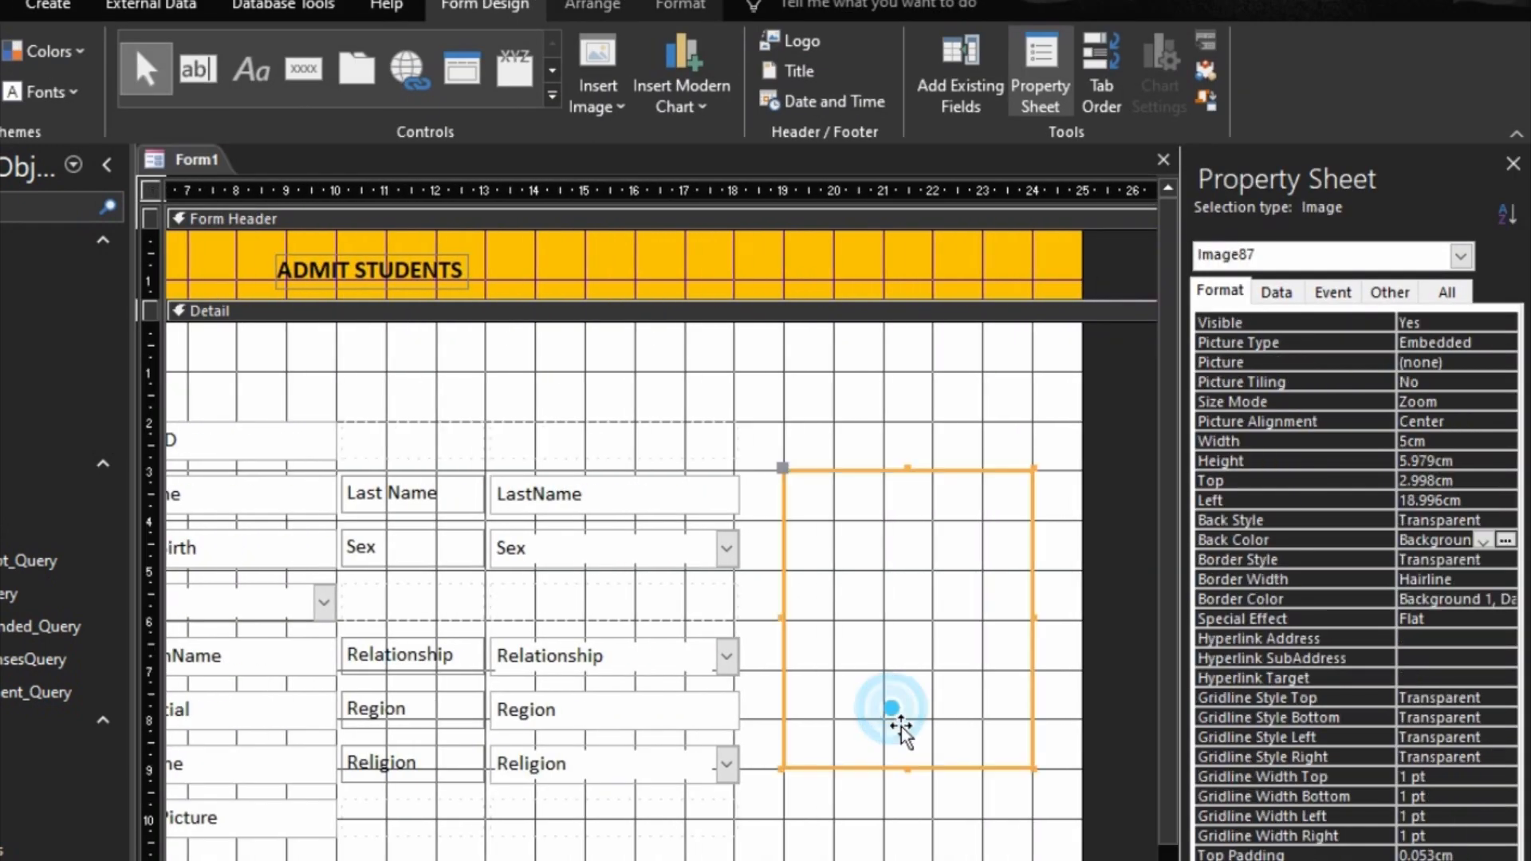
click(679, 6)
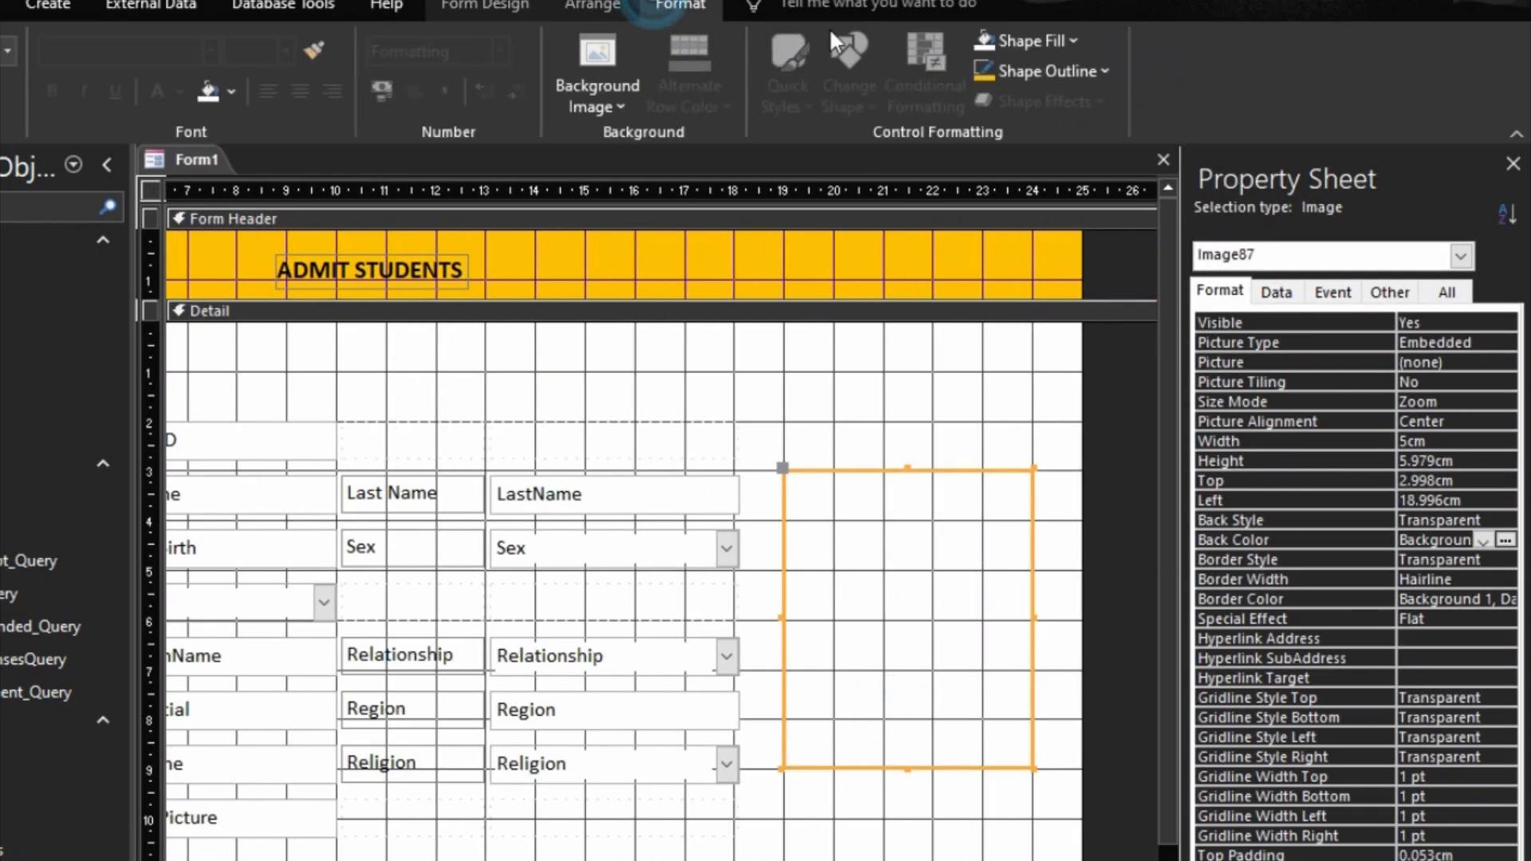
click(1051, 74)
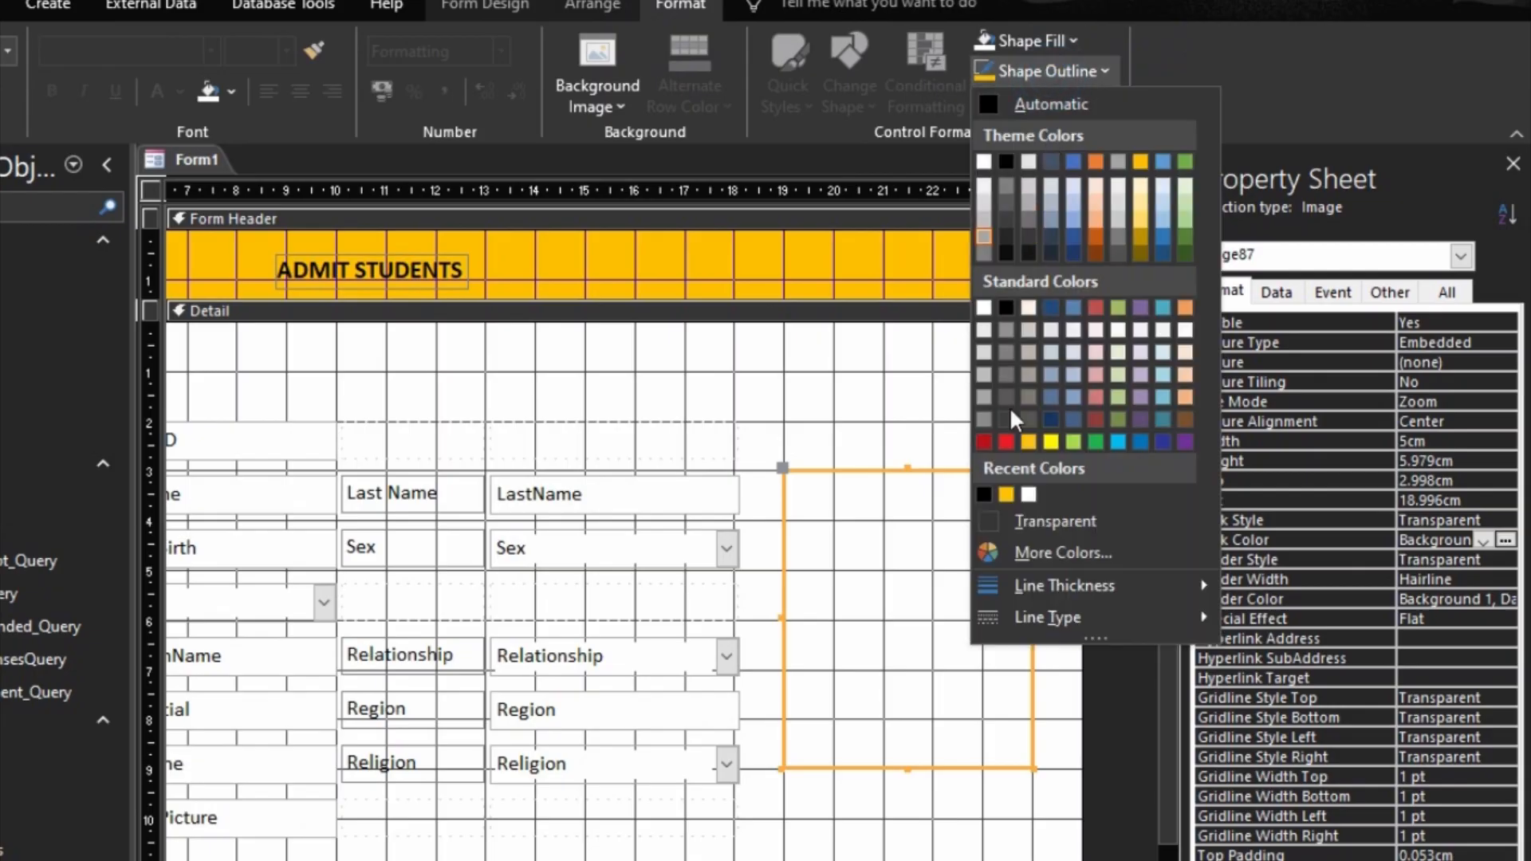
click(1010, 492)
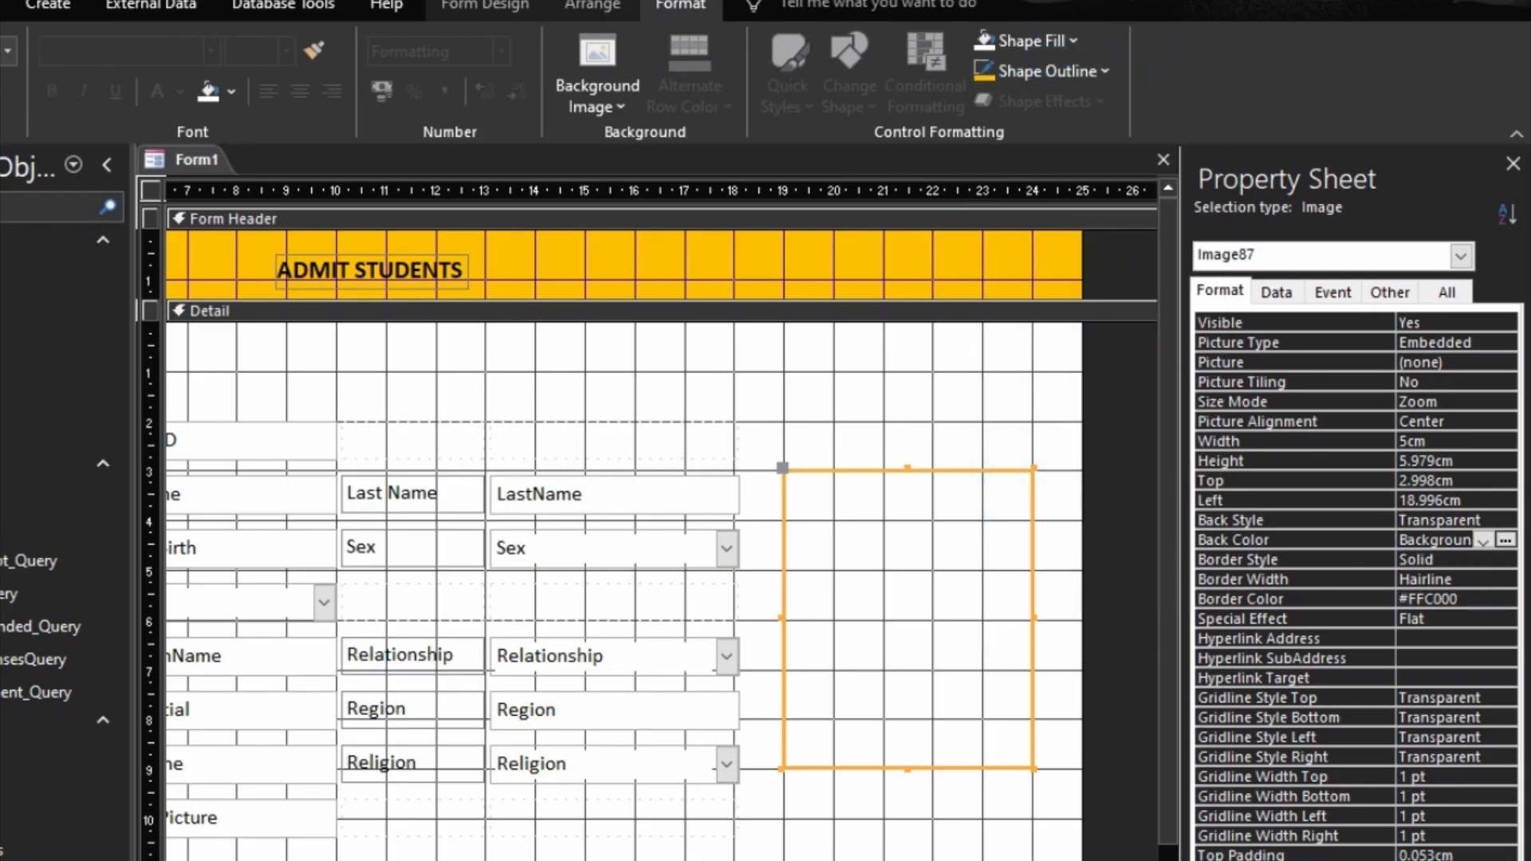
key(F5)
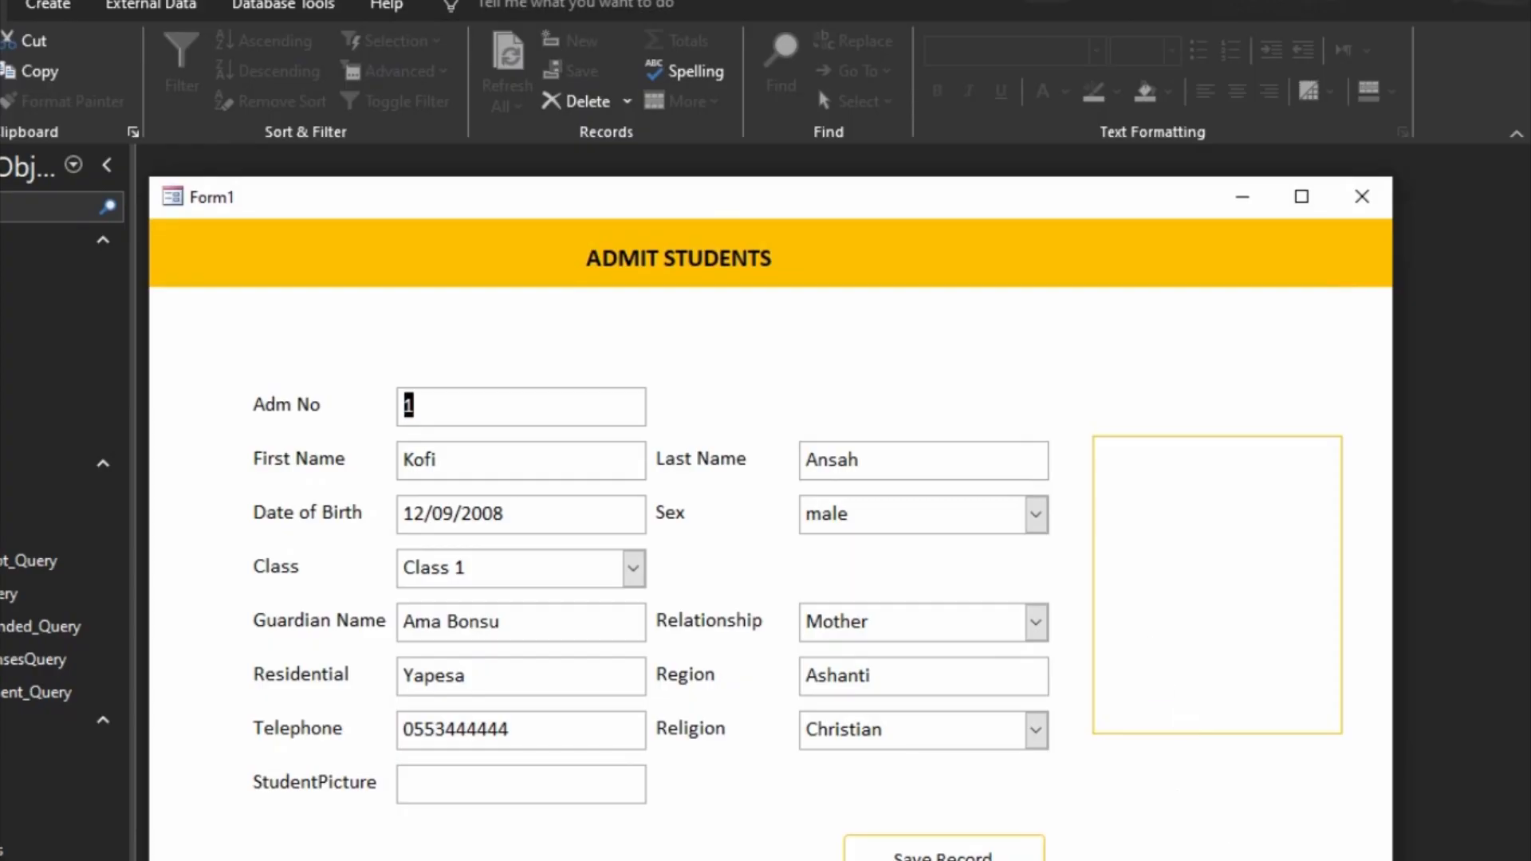
key(ctrl+comma)
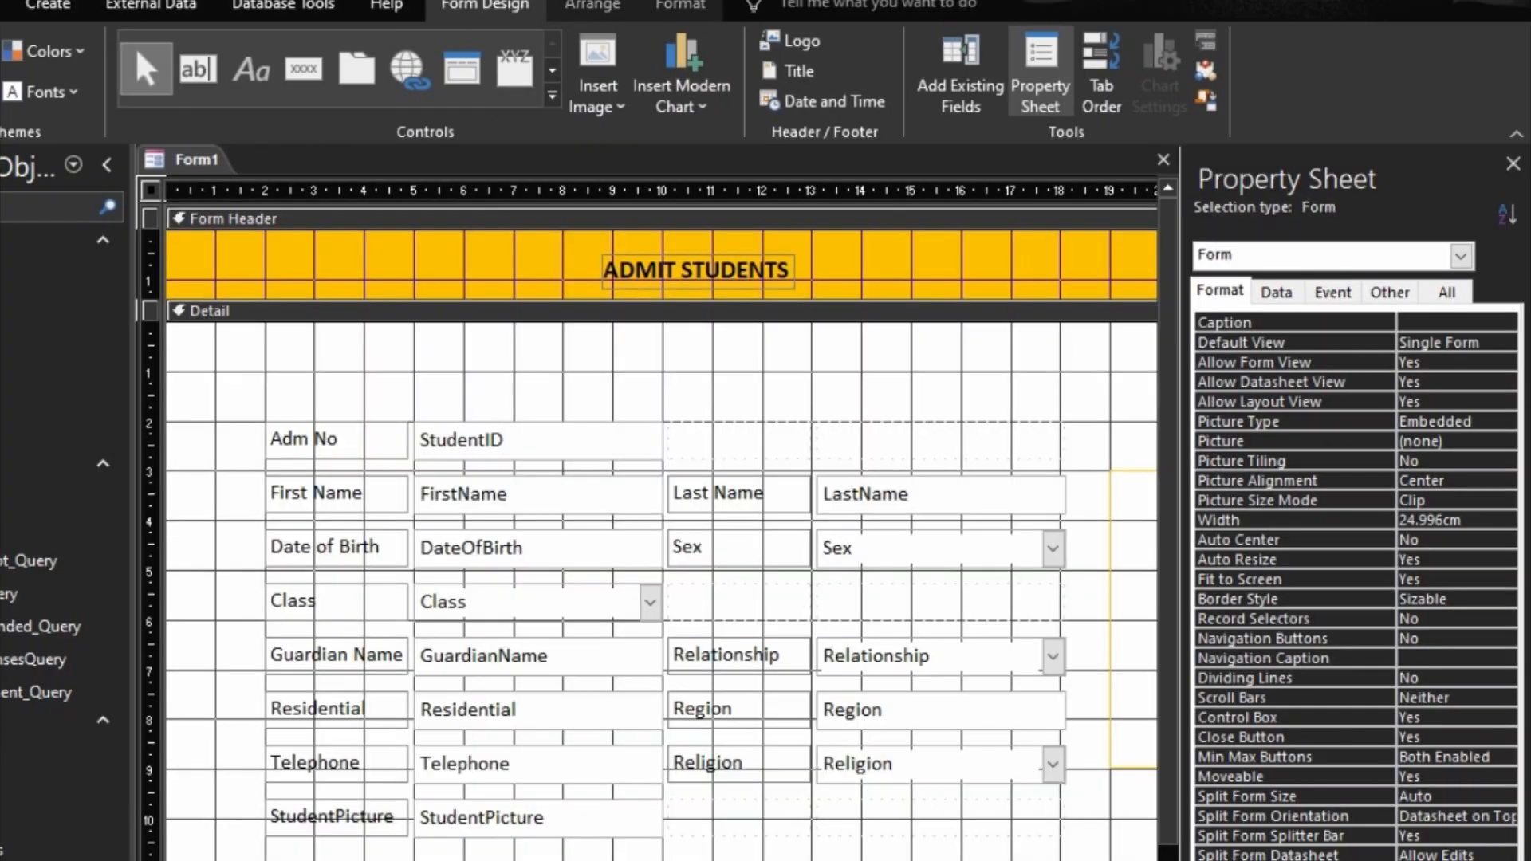
Step: Widen the form to about 26 cm, leaving some space beyond the image control
scroll(662, 590, right, 5)
drag(964, 793, 1062, 804)
scroll(662, 591, left, 5)
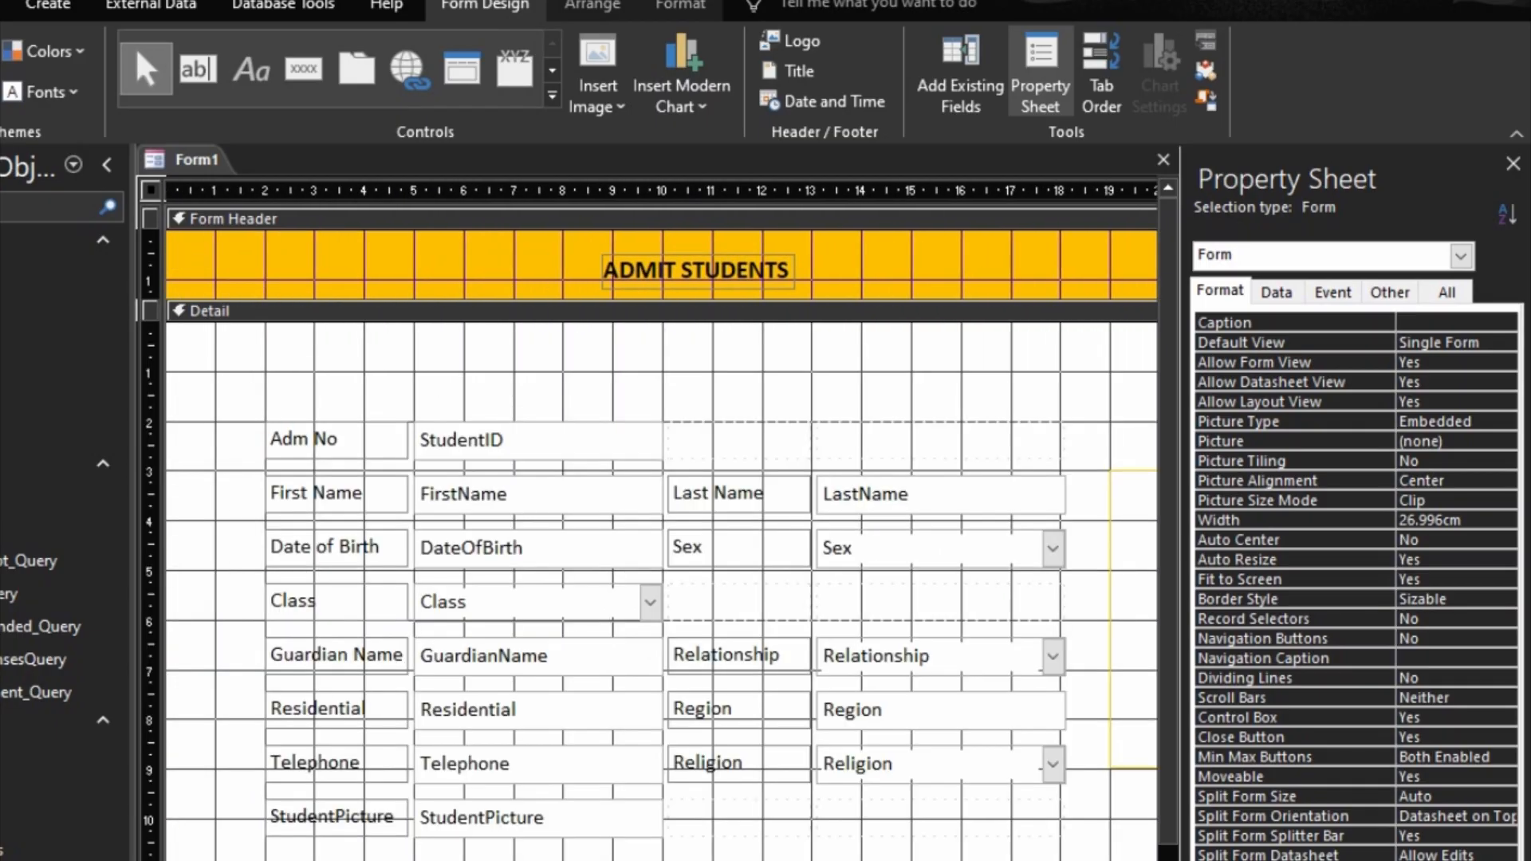
scroll(661, 590, right, 7)
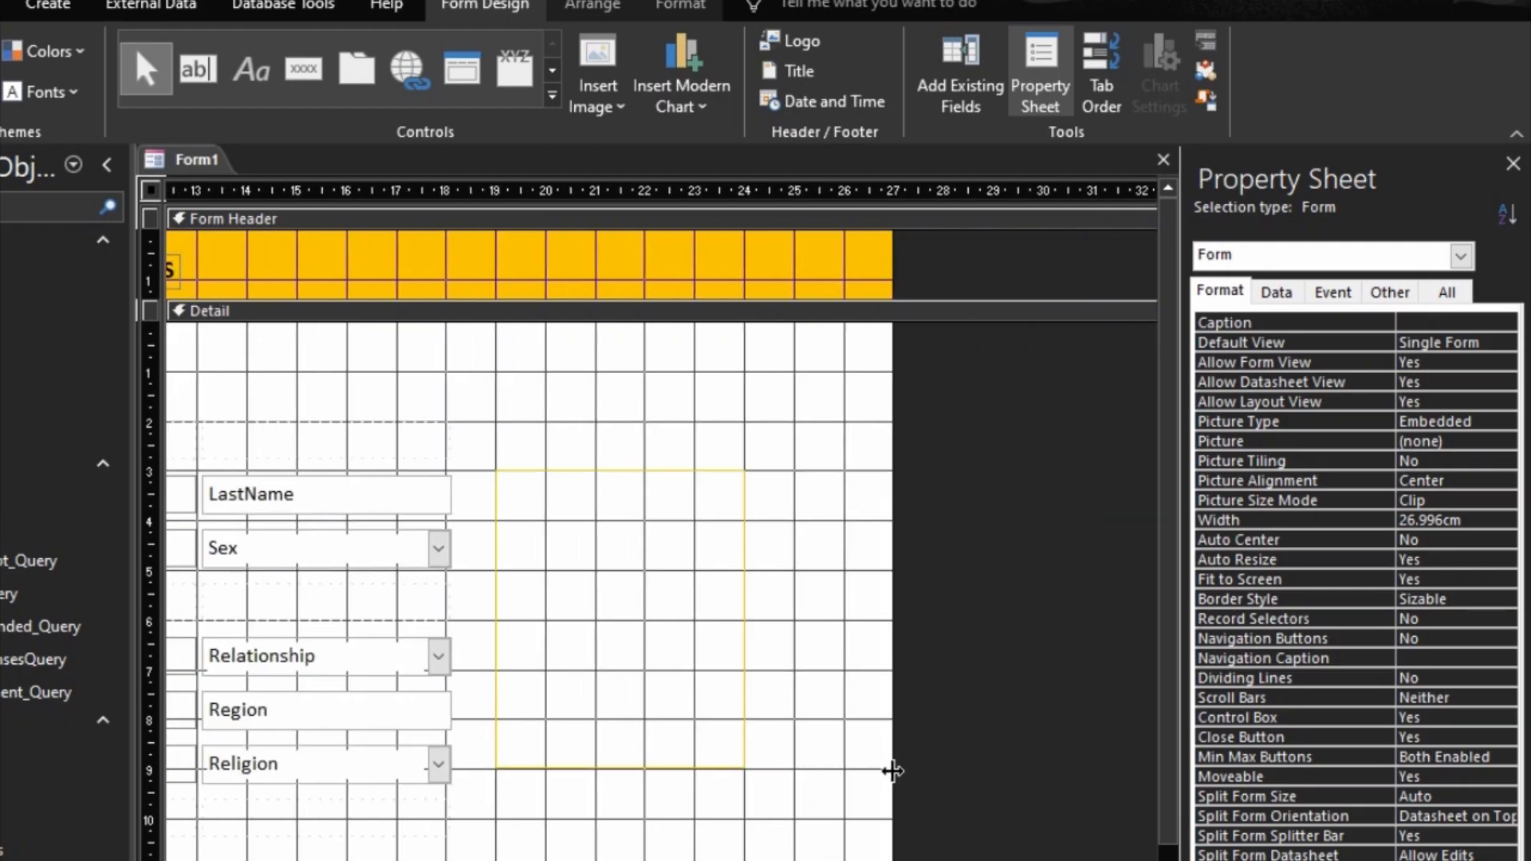
drag(893, 718, 844, 712)
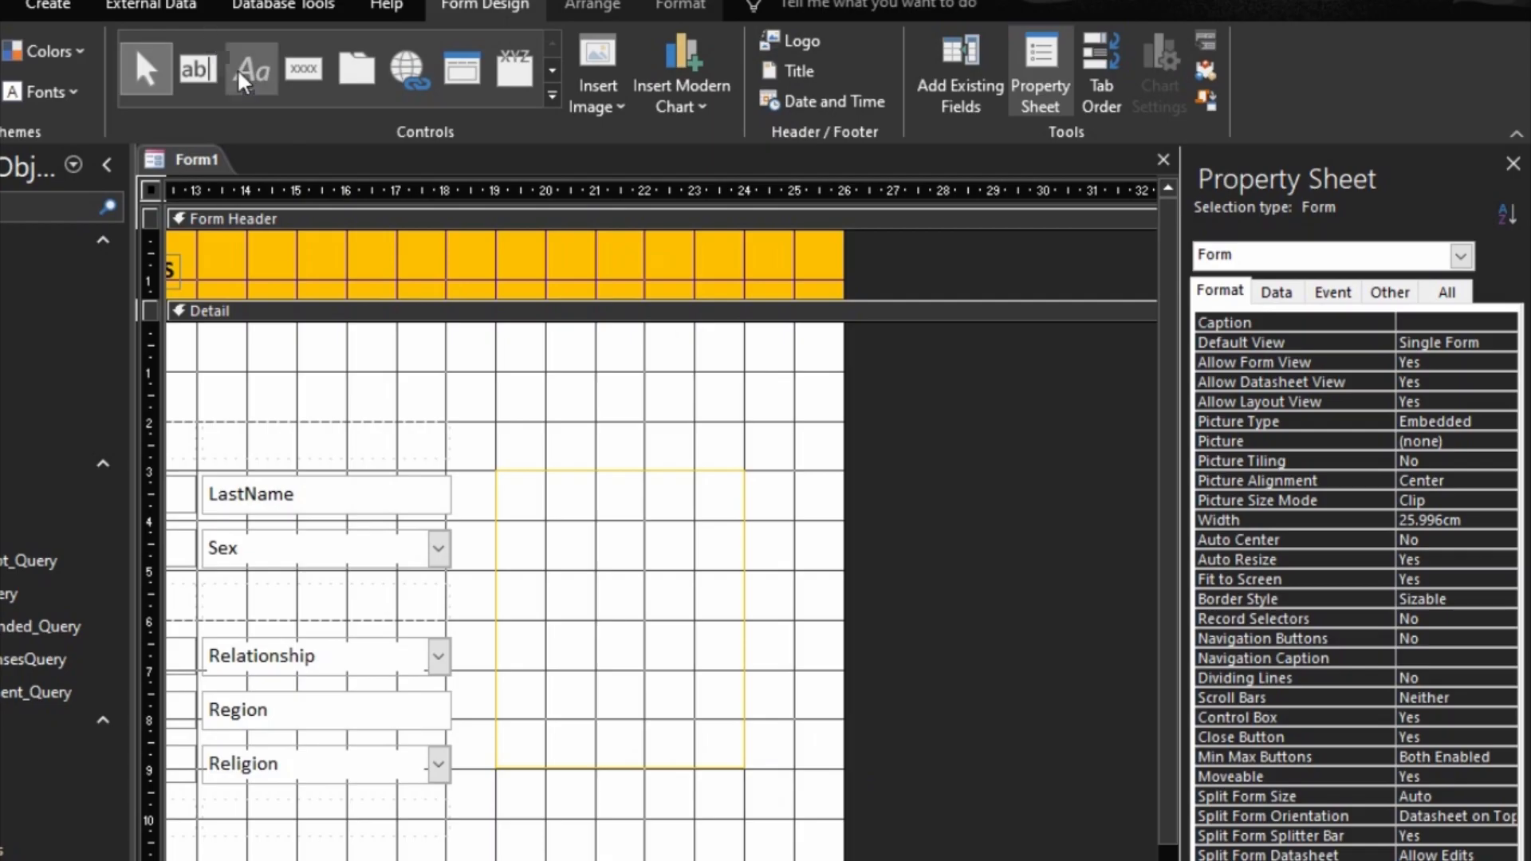
Step: Add a command button without a wizard action directly beneath the image control, about 5 cm wide and 0.9 cm high
click(304, 69)
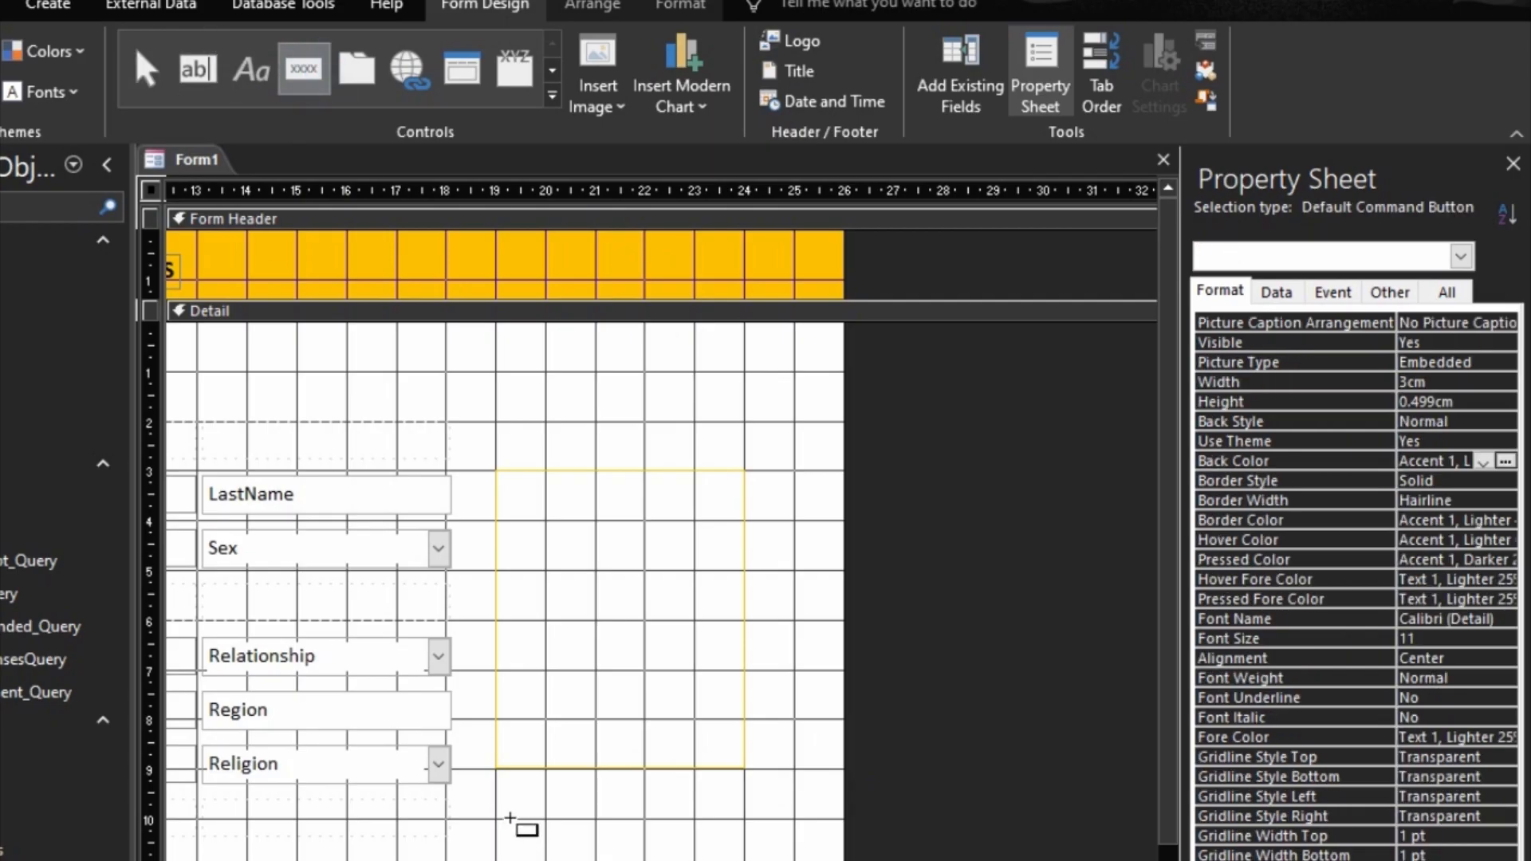
drag(495, 774, 740, 812)
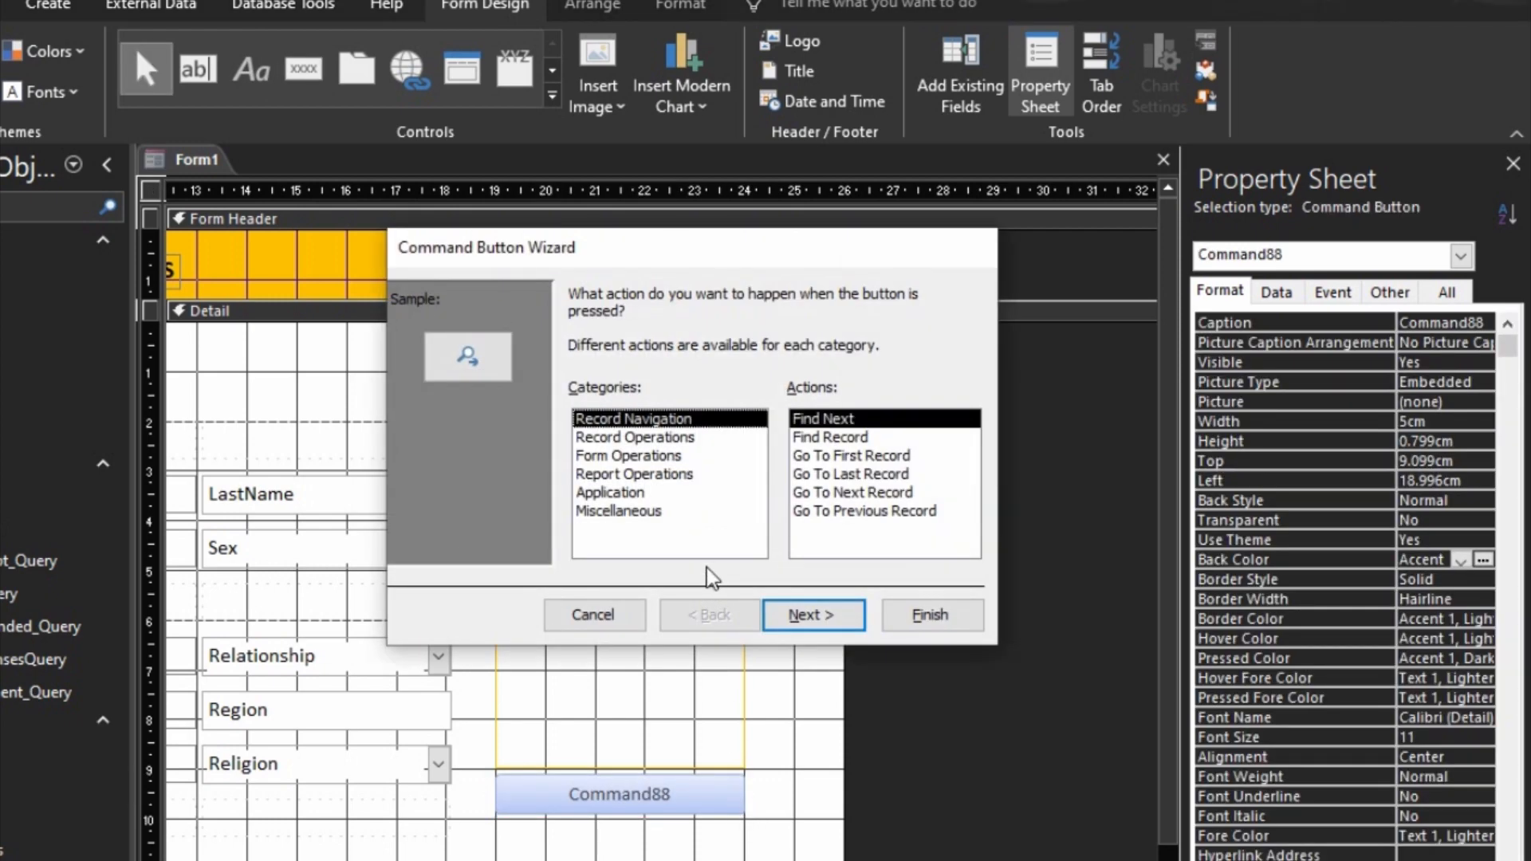
click(593, 615)
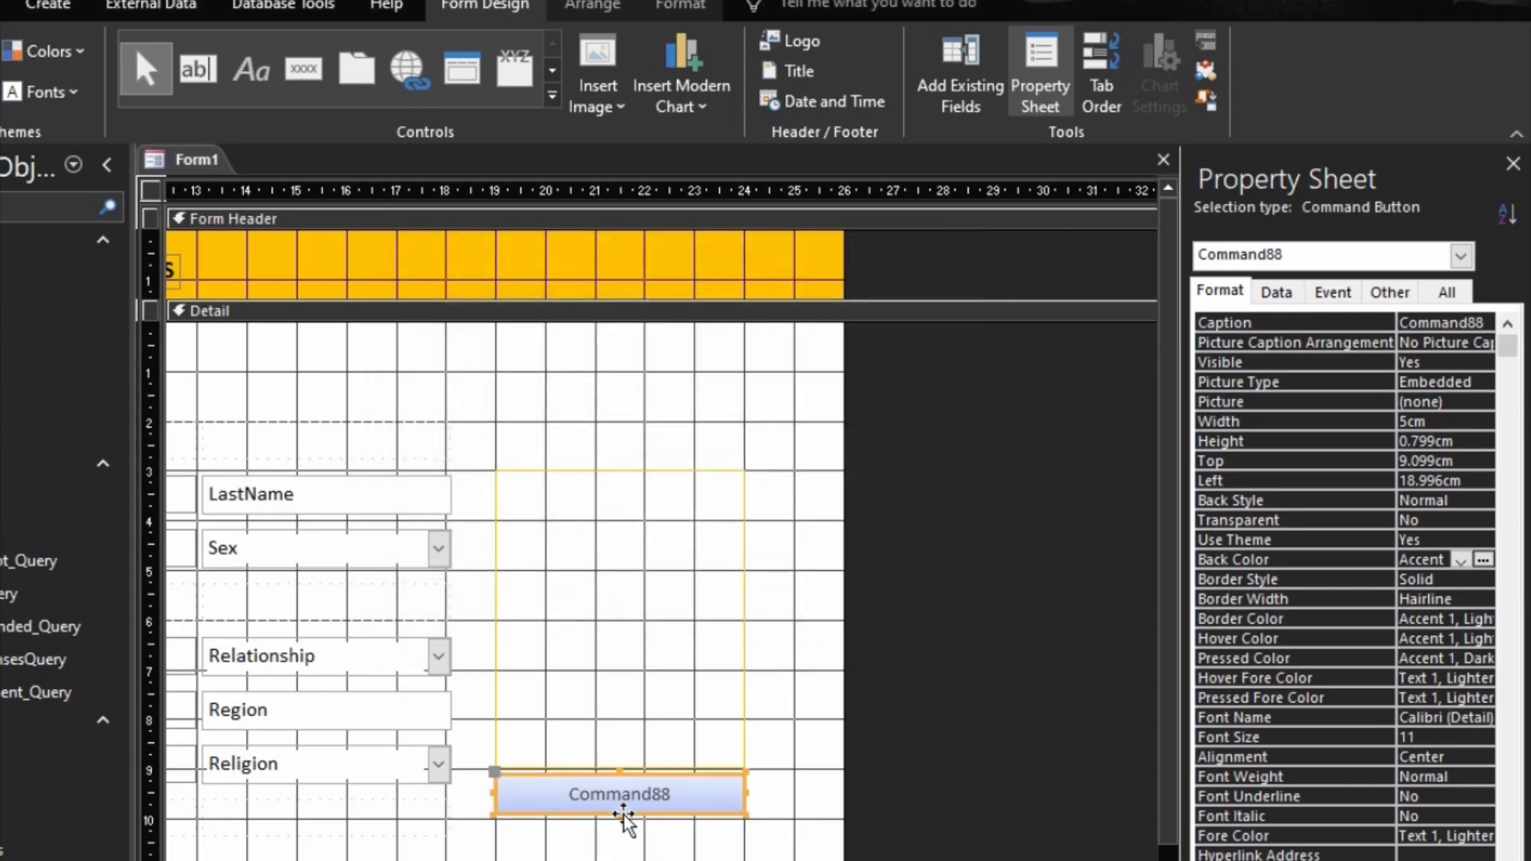
drag(621, 814, 626, 821)
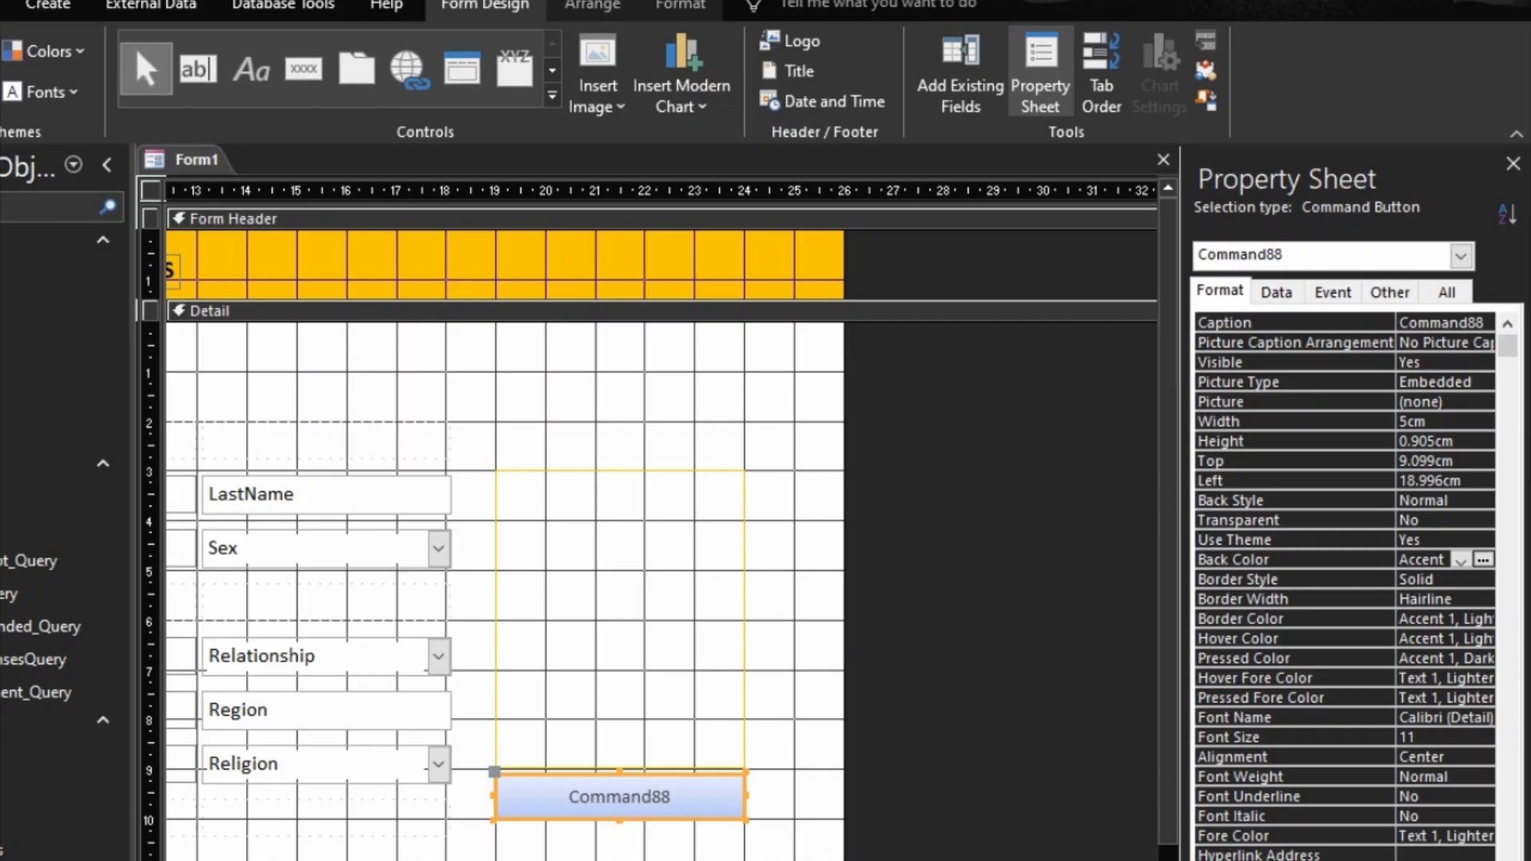
Step: Format the new command button with font size 12, a white fill and a gold #FFC000 outline
scroll(662, 519, left, 10)
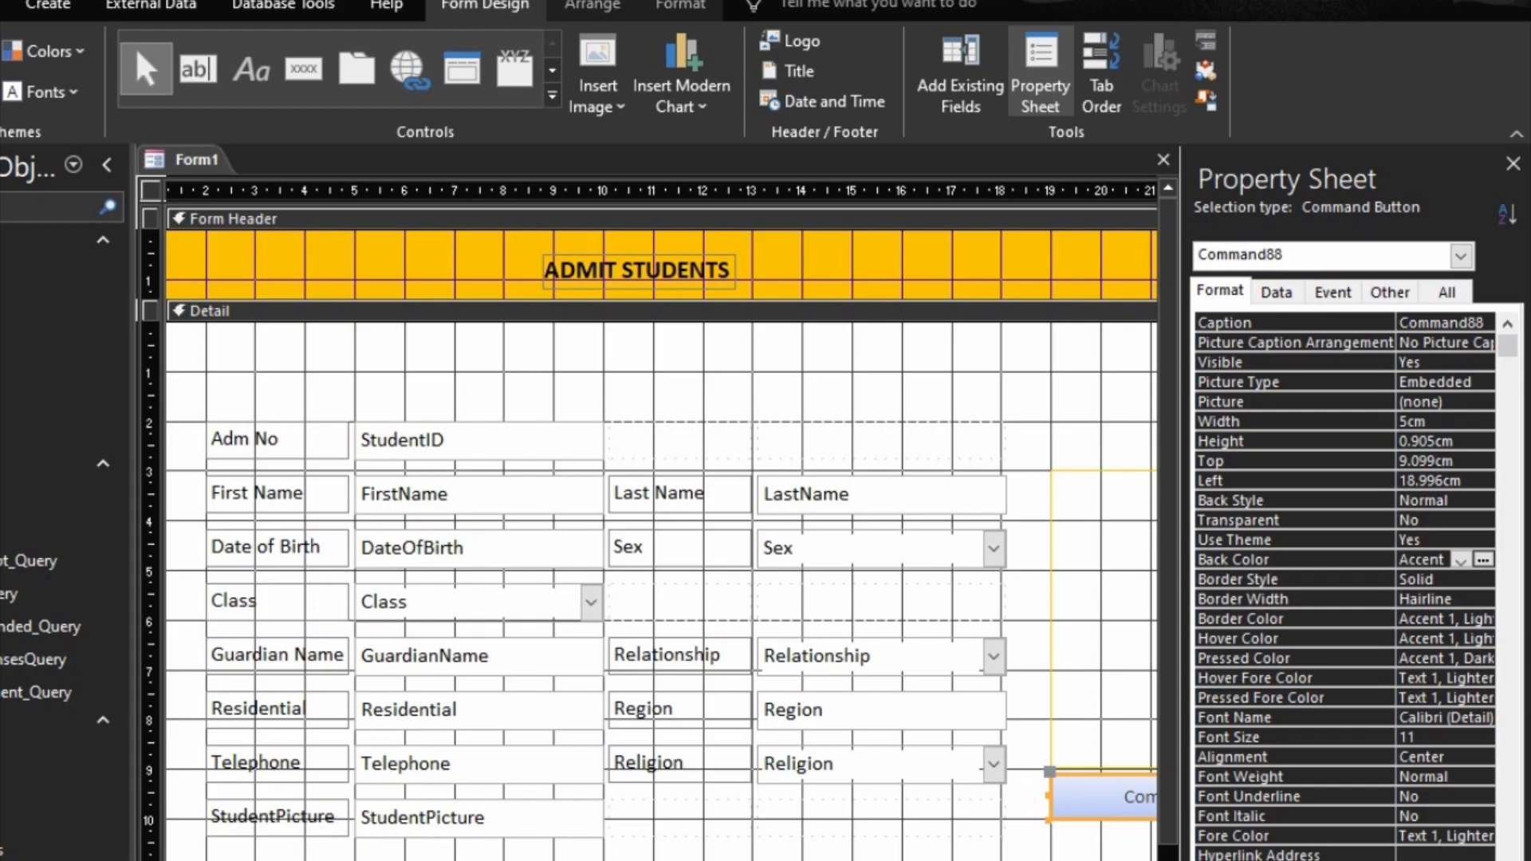
scroll(662, 518, right, 10)
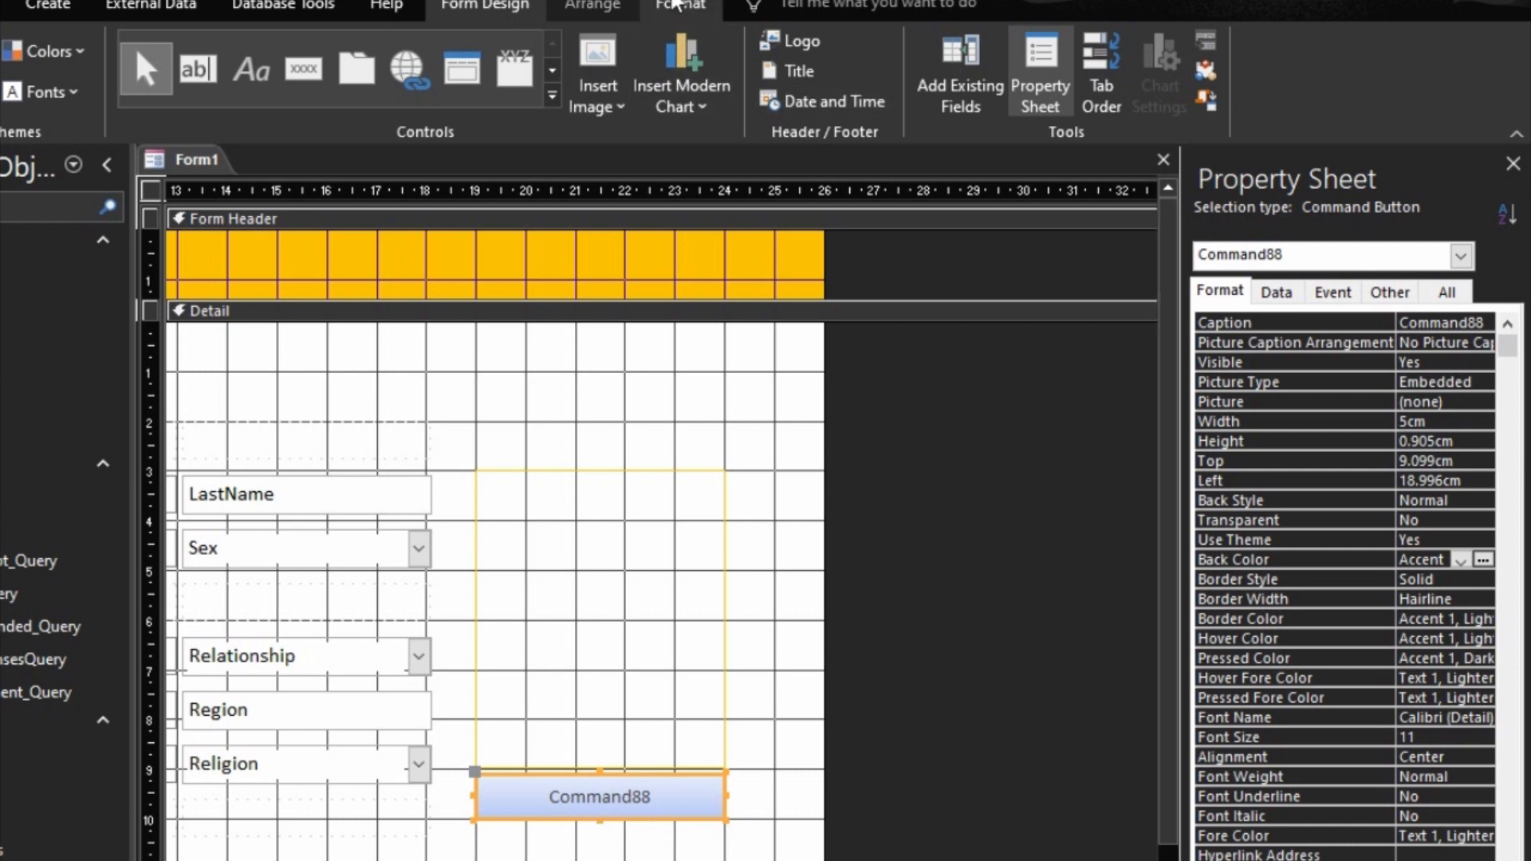
click(681, 7)
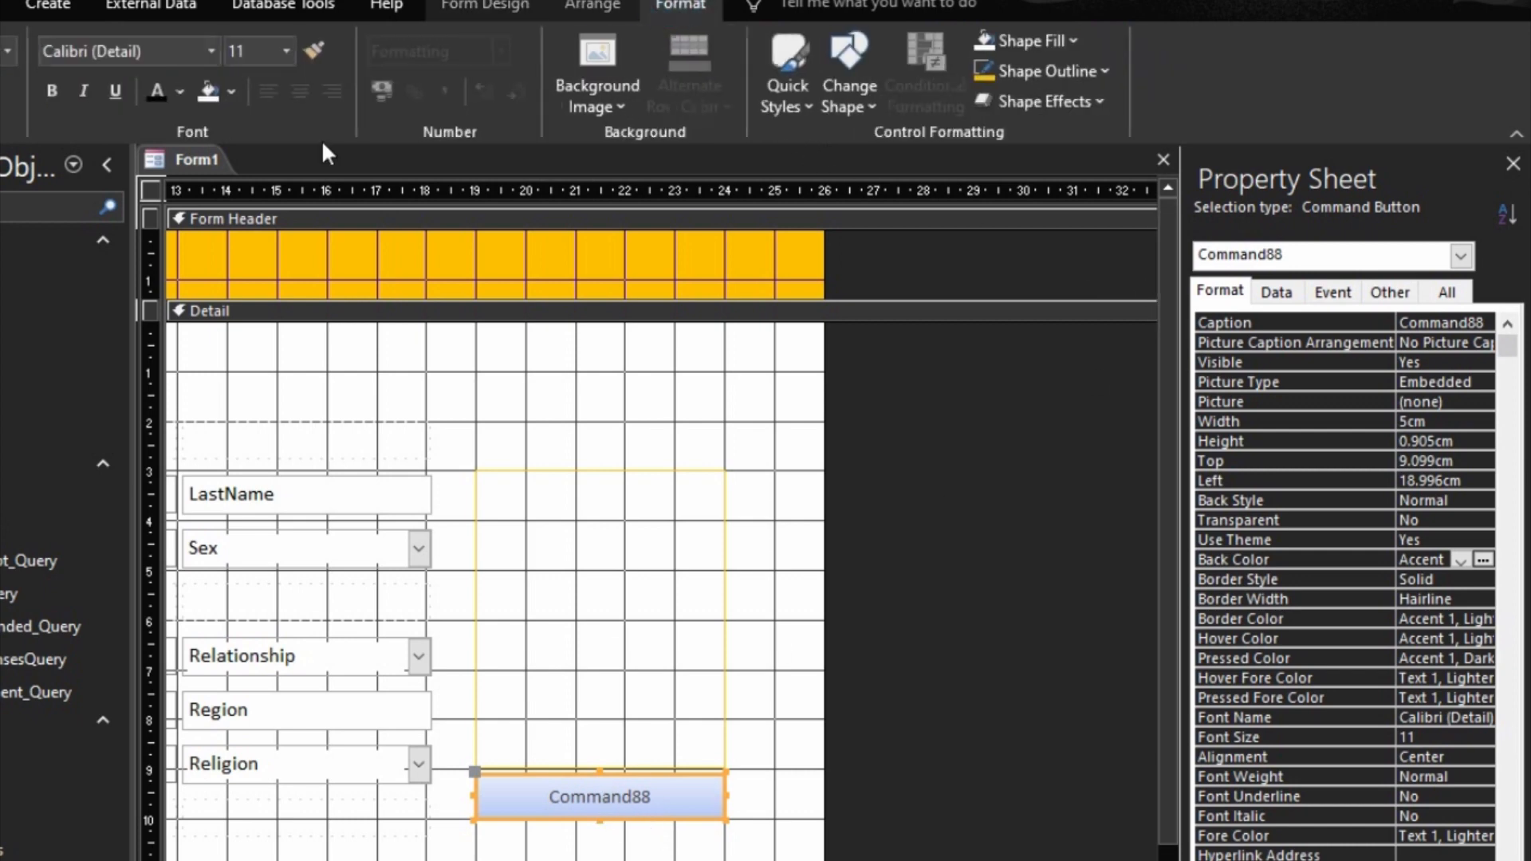
click(285, 51)
click(247, 179)
click(206, 89)
click(1074, 74)
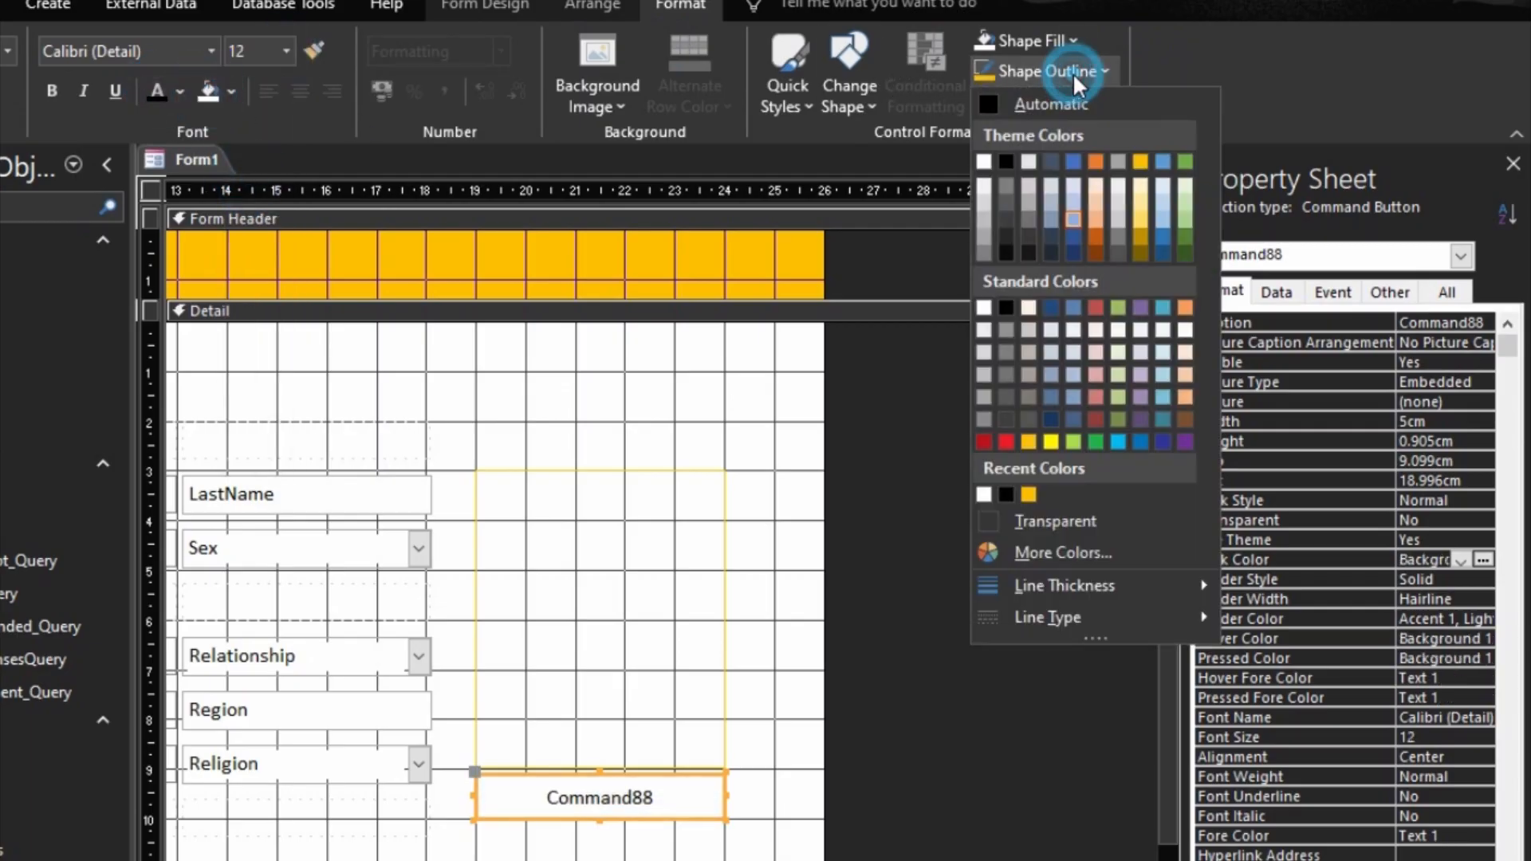
click(1028, 494)
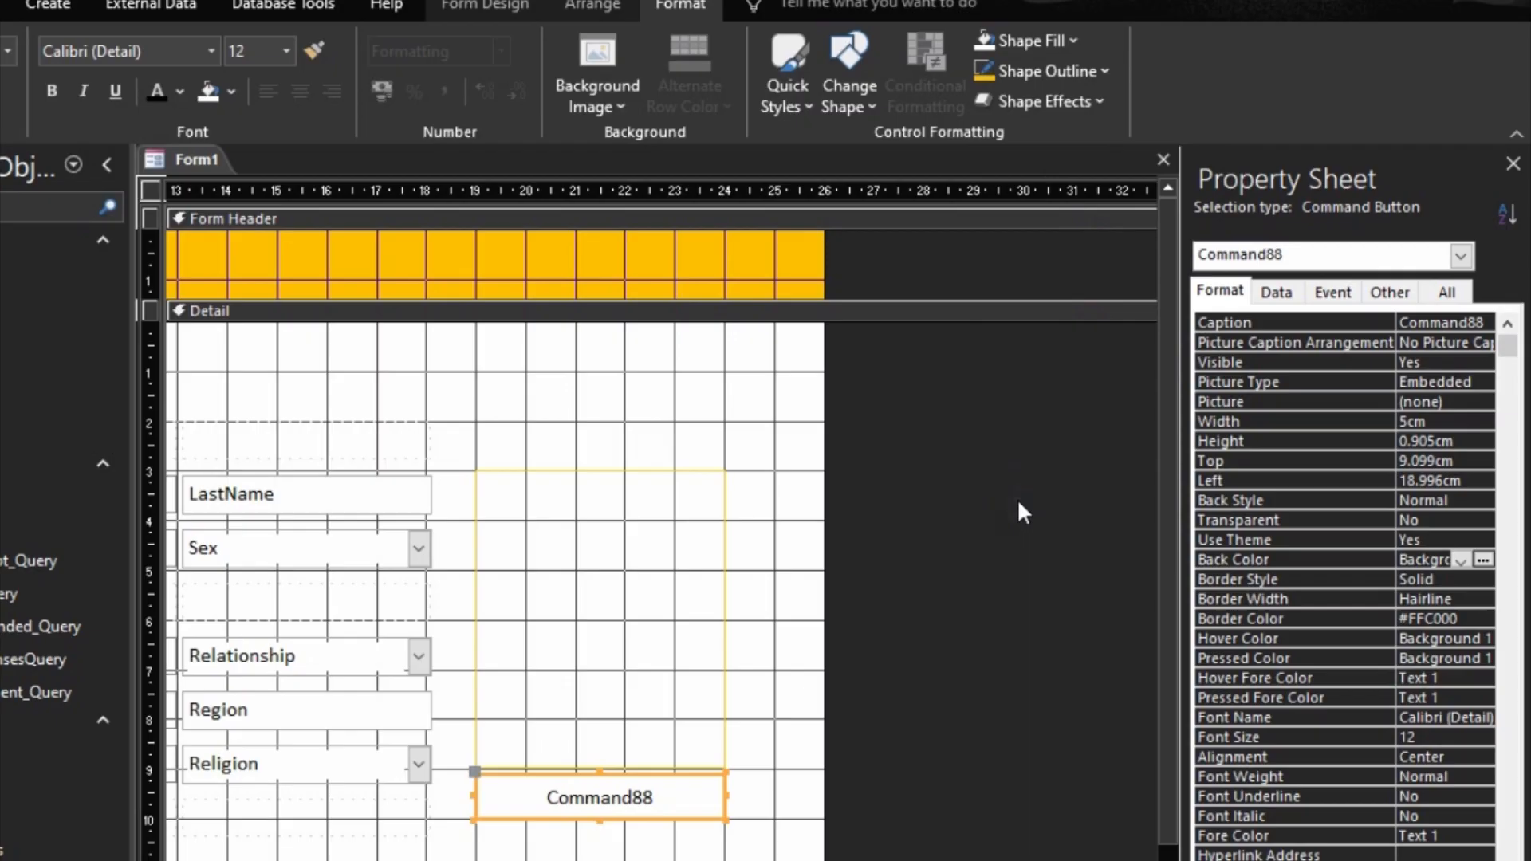
Step: Set the command button's caption to "Upload Picture"
click(1316, 327)
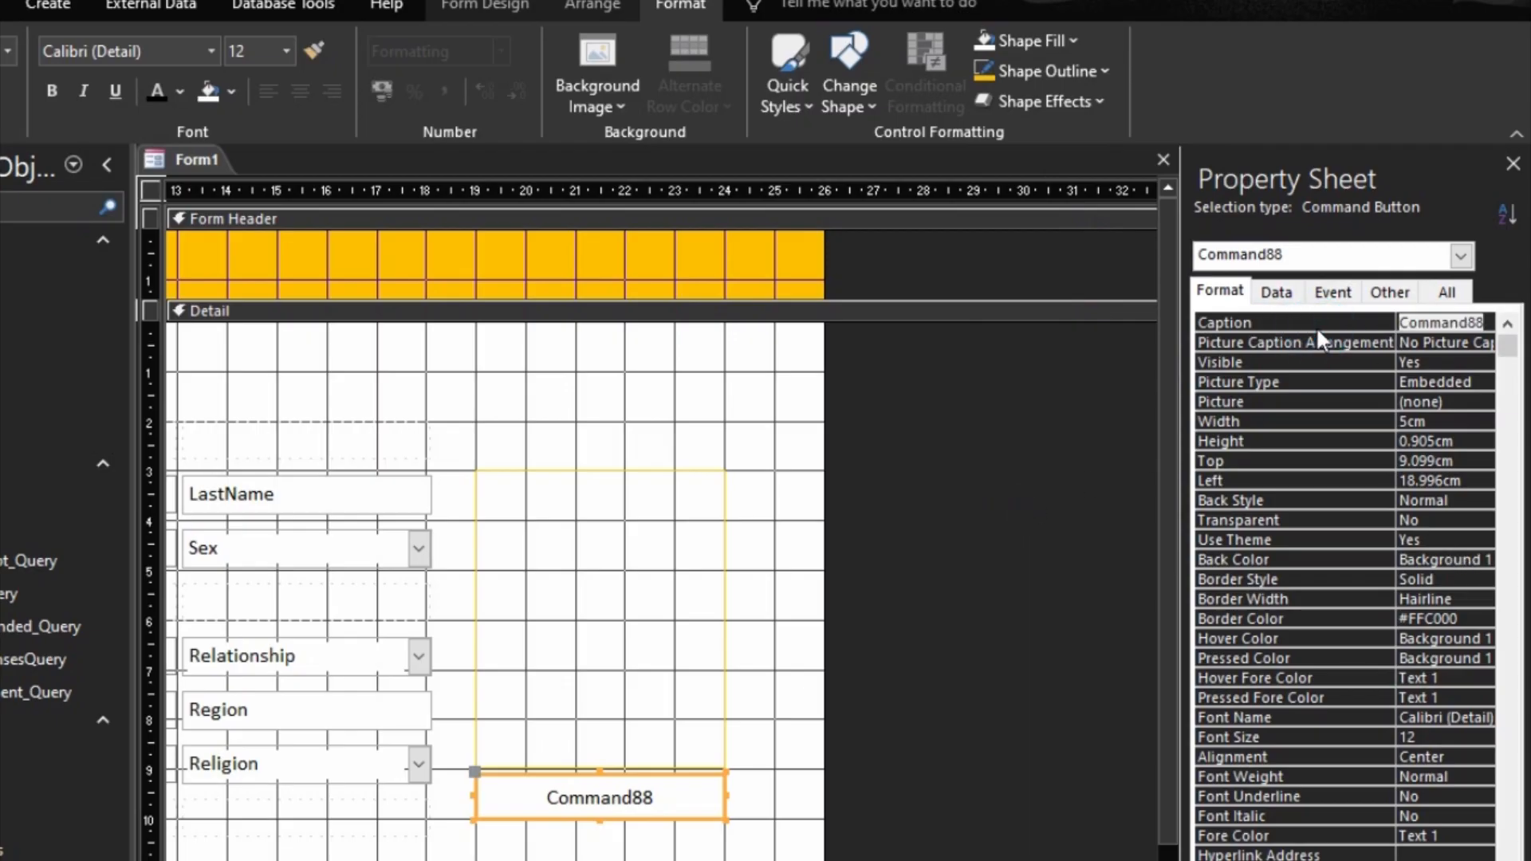
text(Upload)
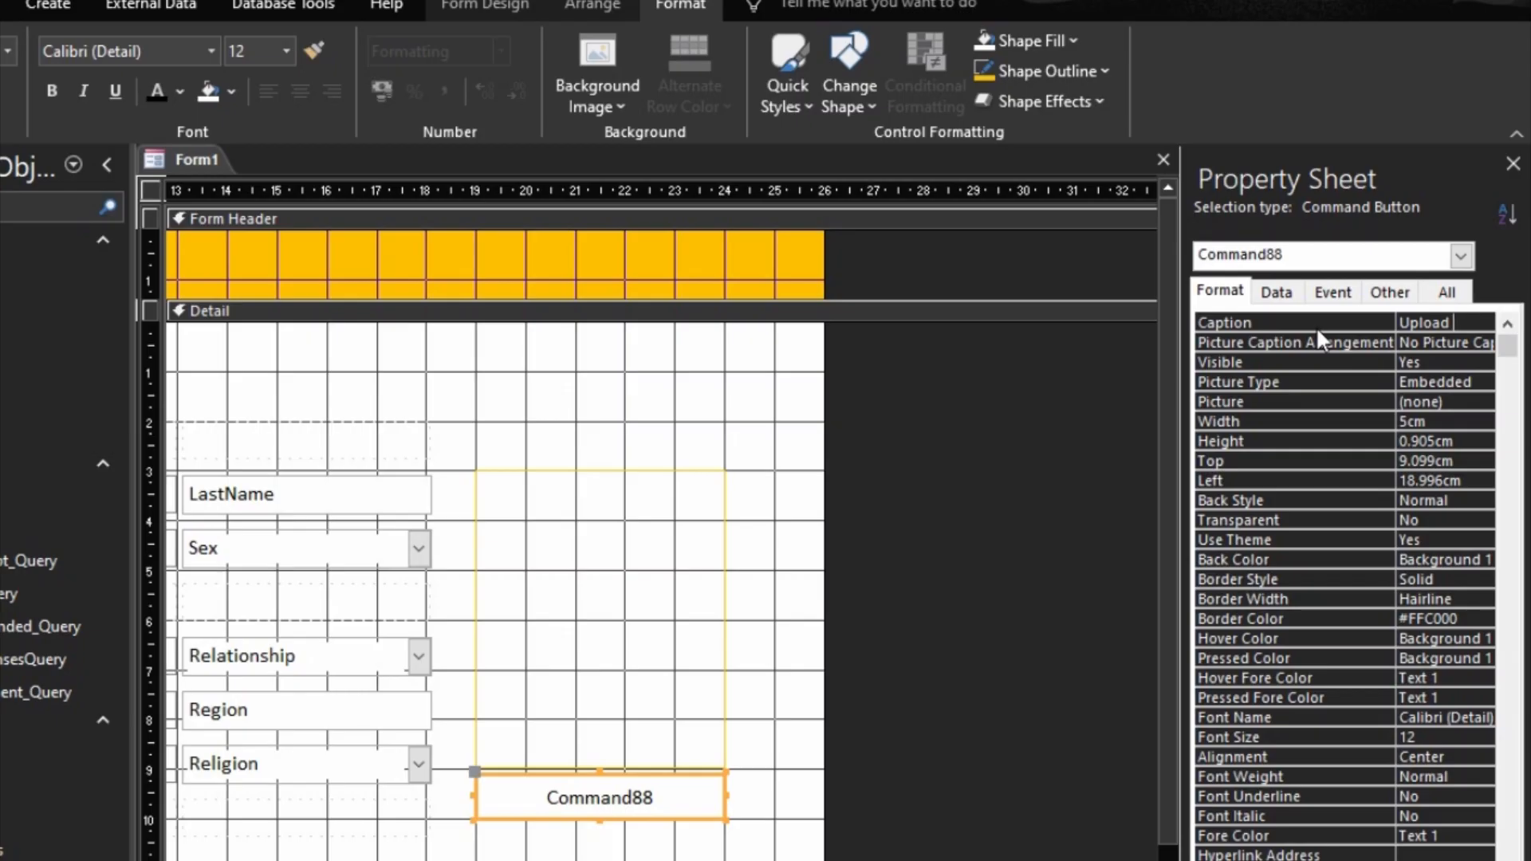
text( Picture)
click(1330, 318)
Step: Try naming the image control StImg and undo the renaming
click(627, 653)
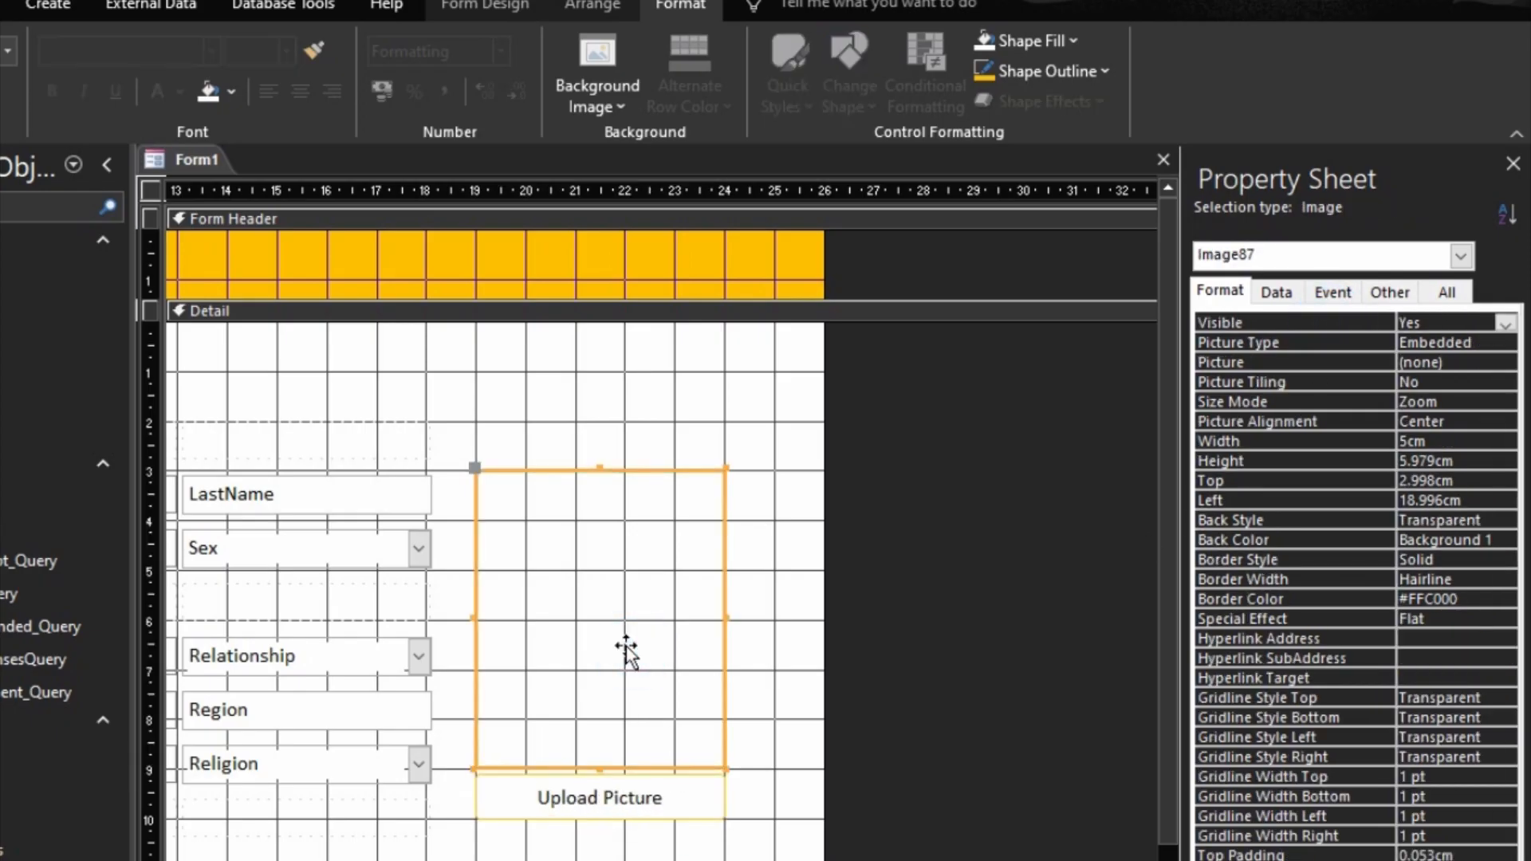
click(1398, 302)
click(1378, 319)
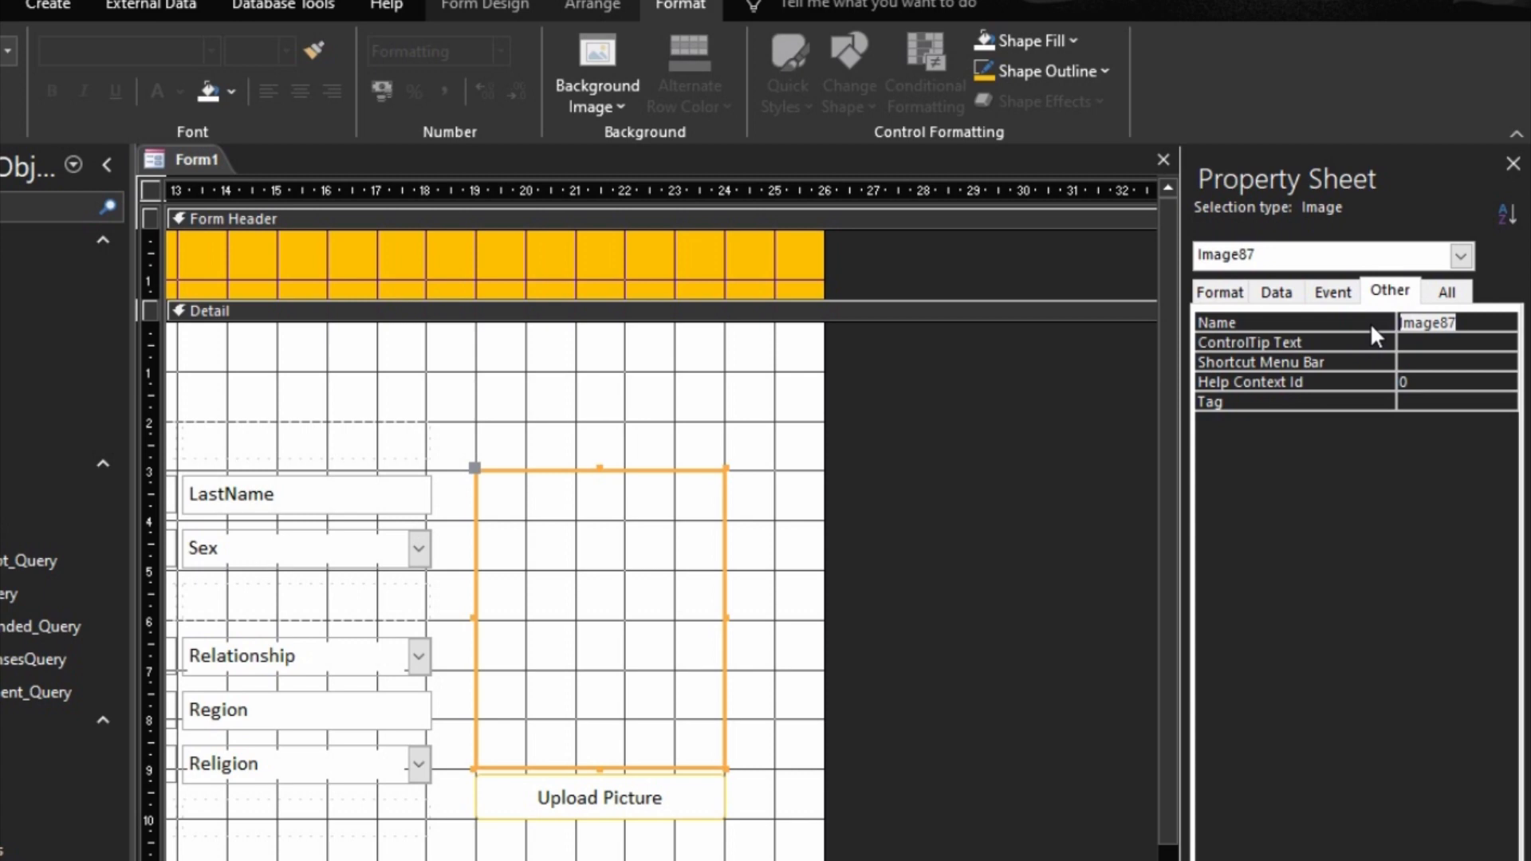
text(StImg)
key(BackSpace)
key(BackSpace)
text(mg)
click(1364, 317)
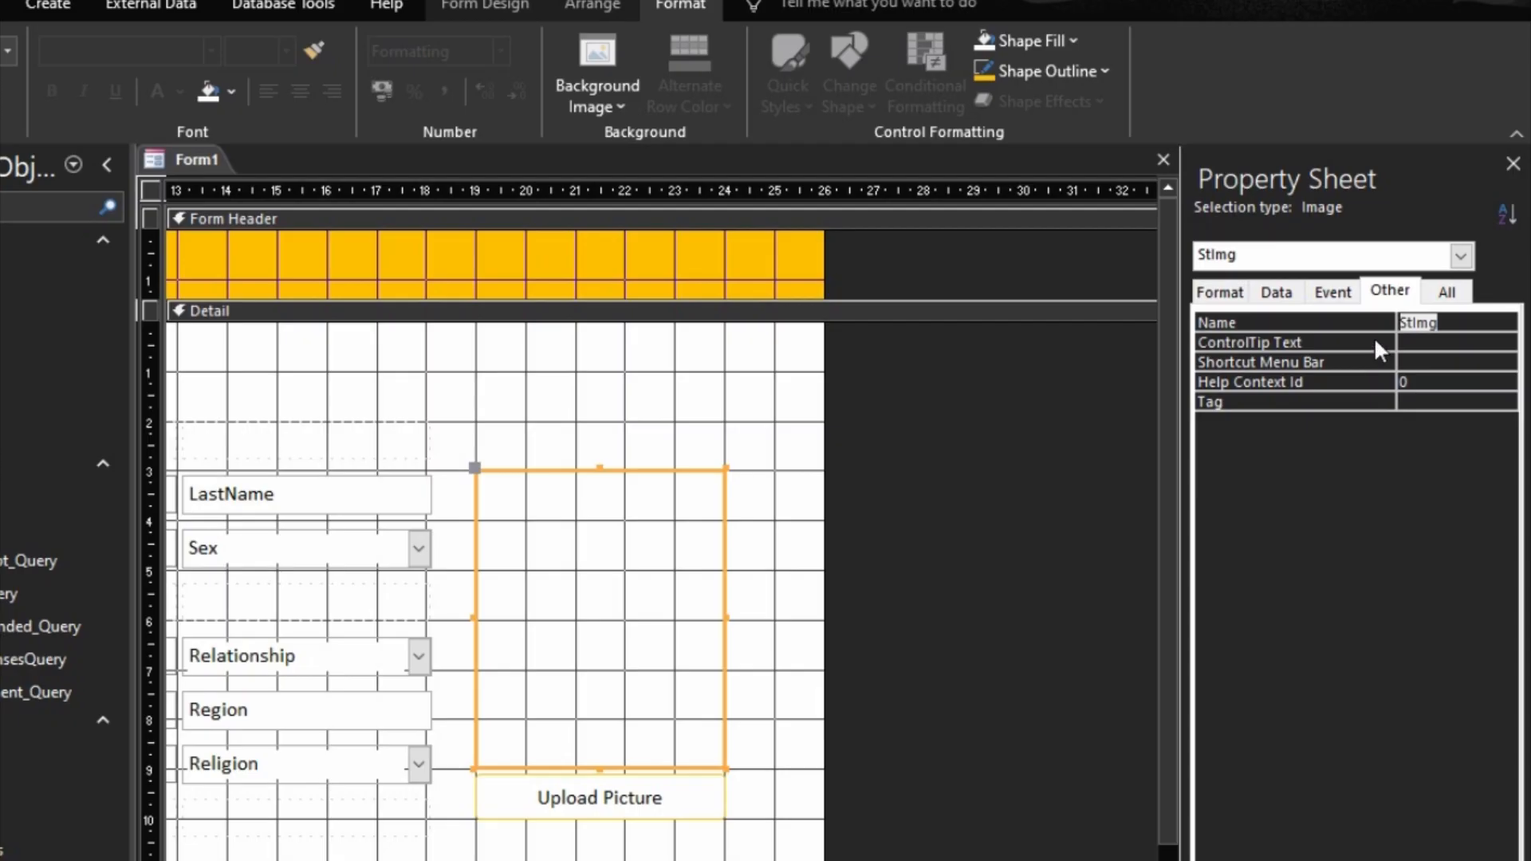
key(ctrl+z)
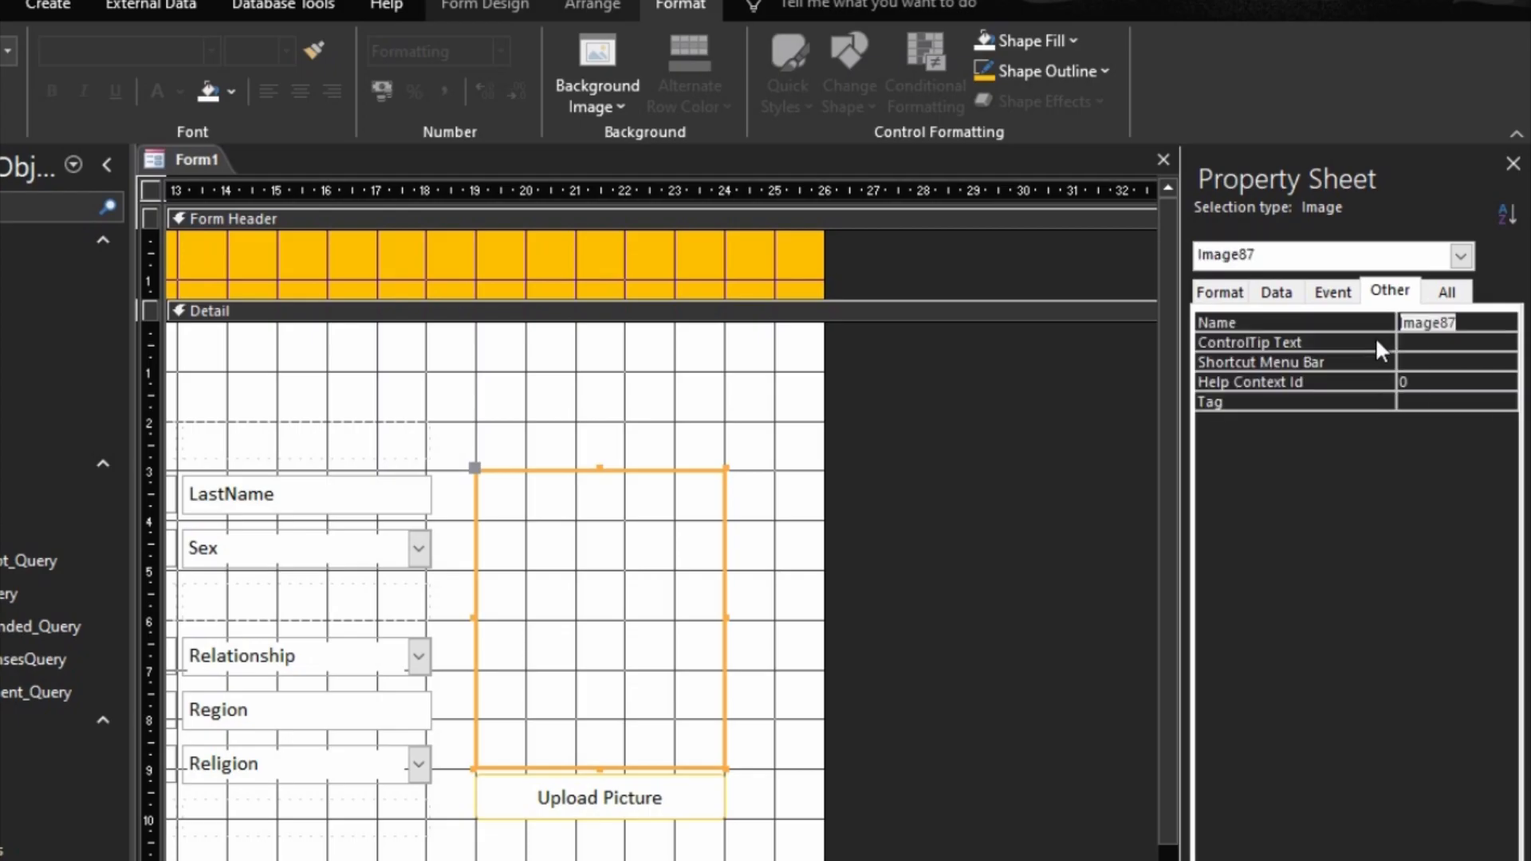
Step: Set the image control's control source to an expression referring to the StudentPicture text box
click(1278, 294)
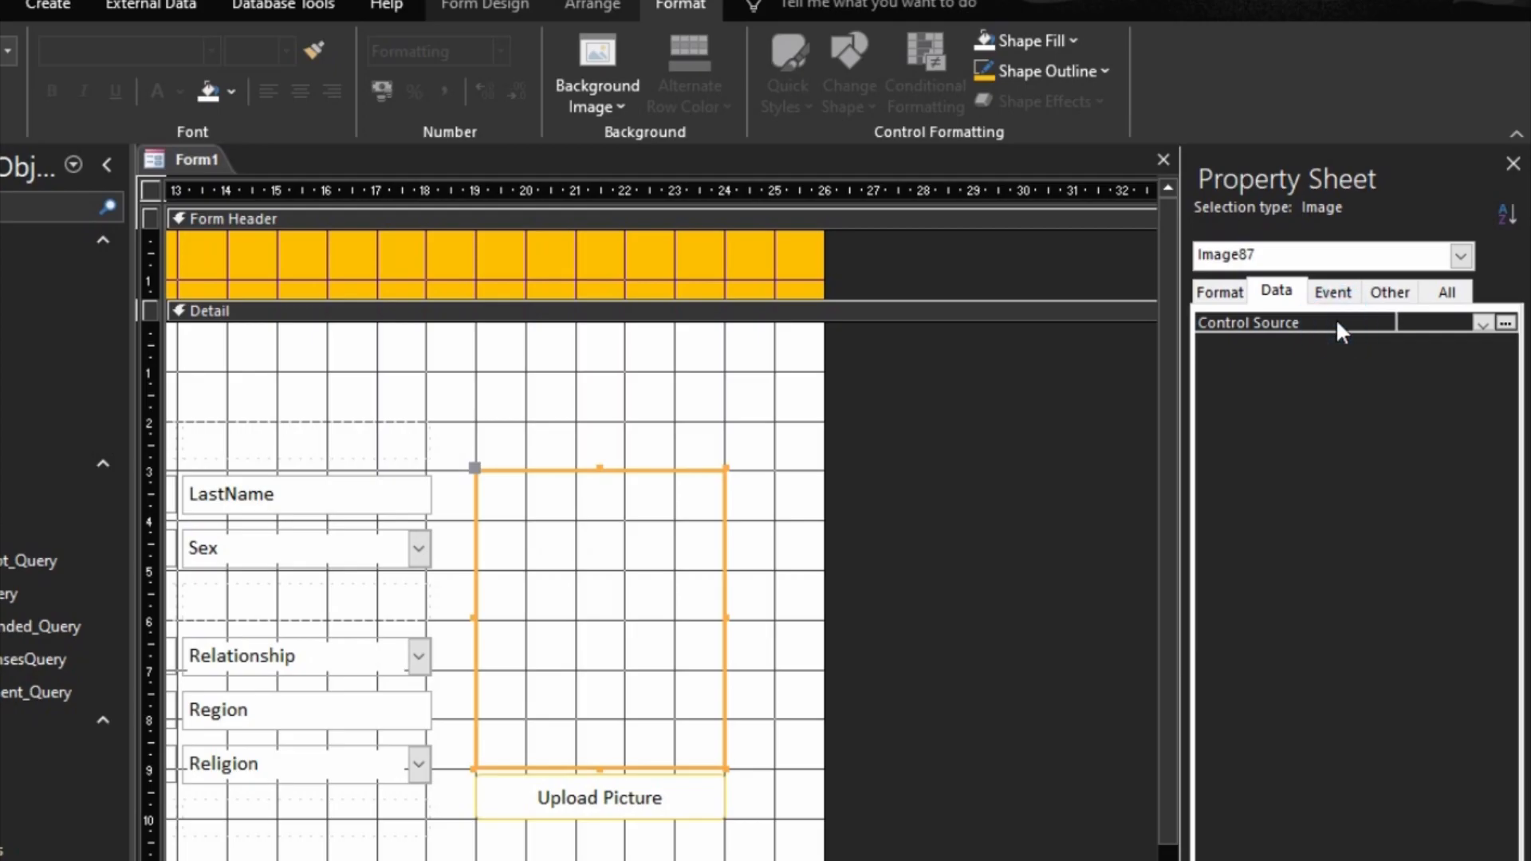
text(=stu)
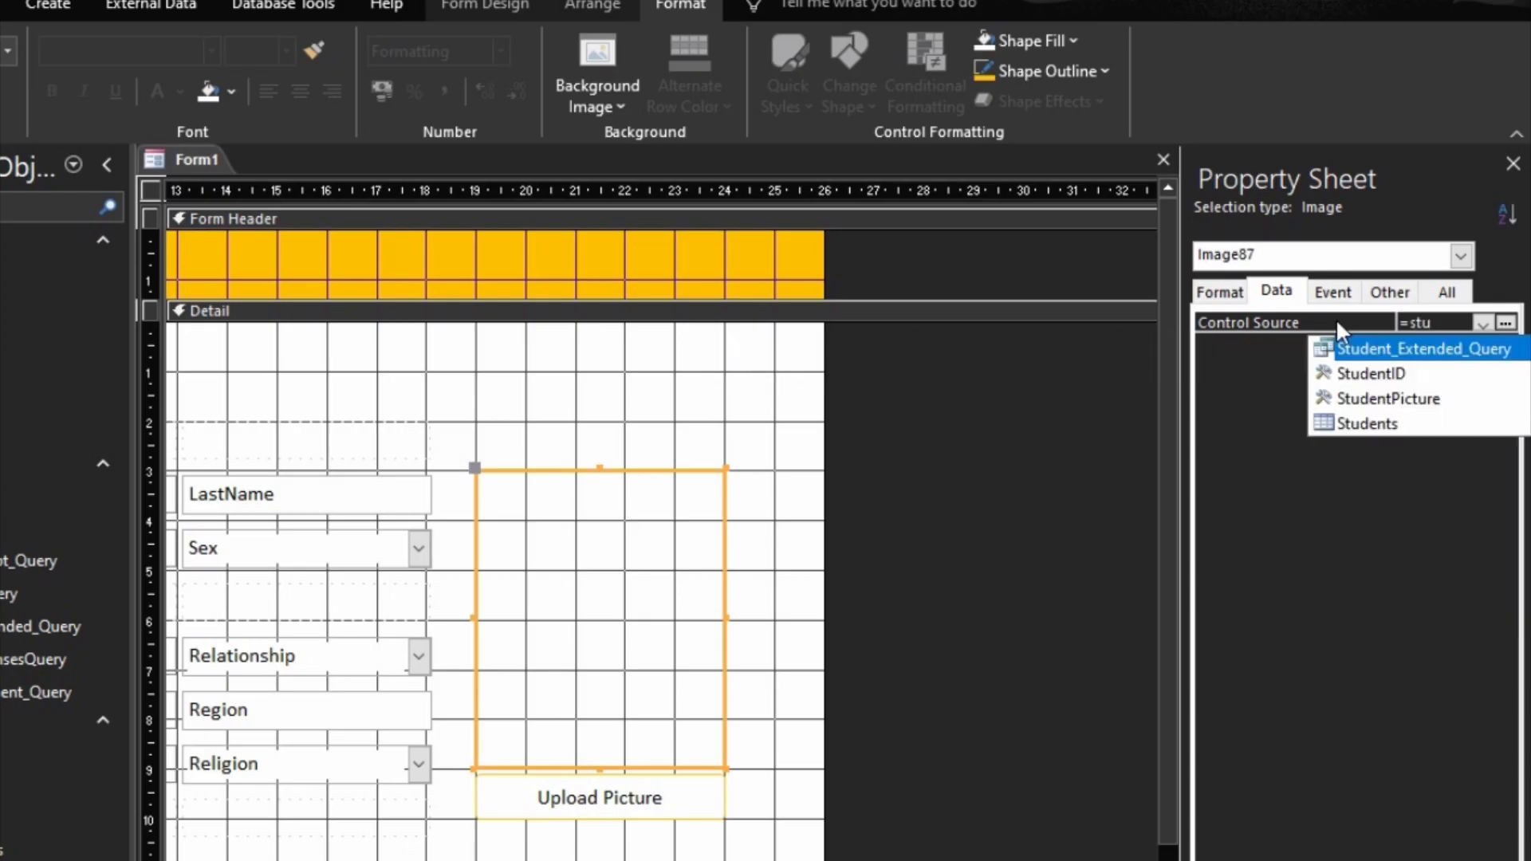
key(Down)
key(Down)
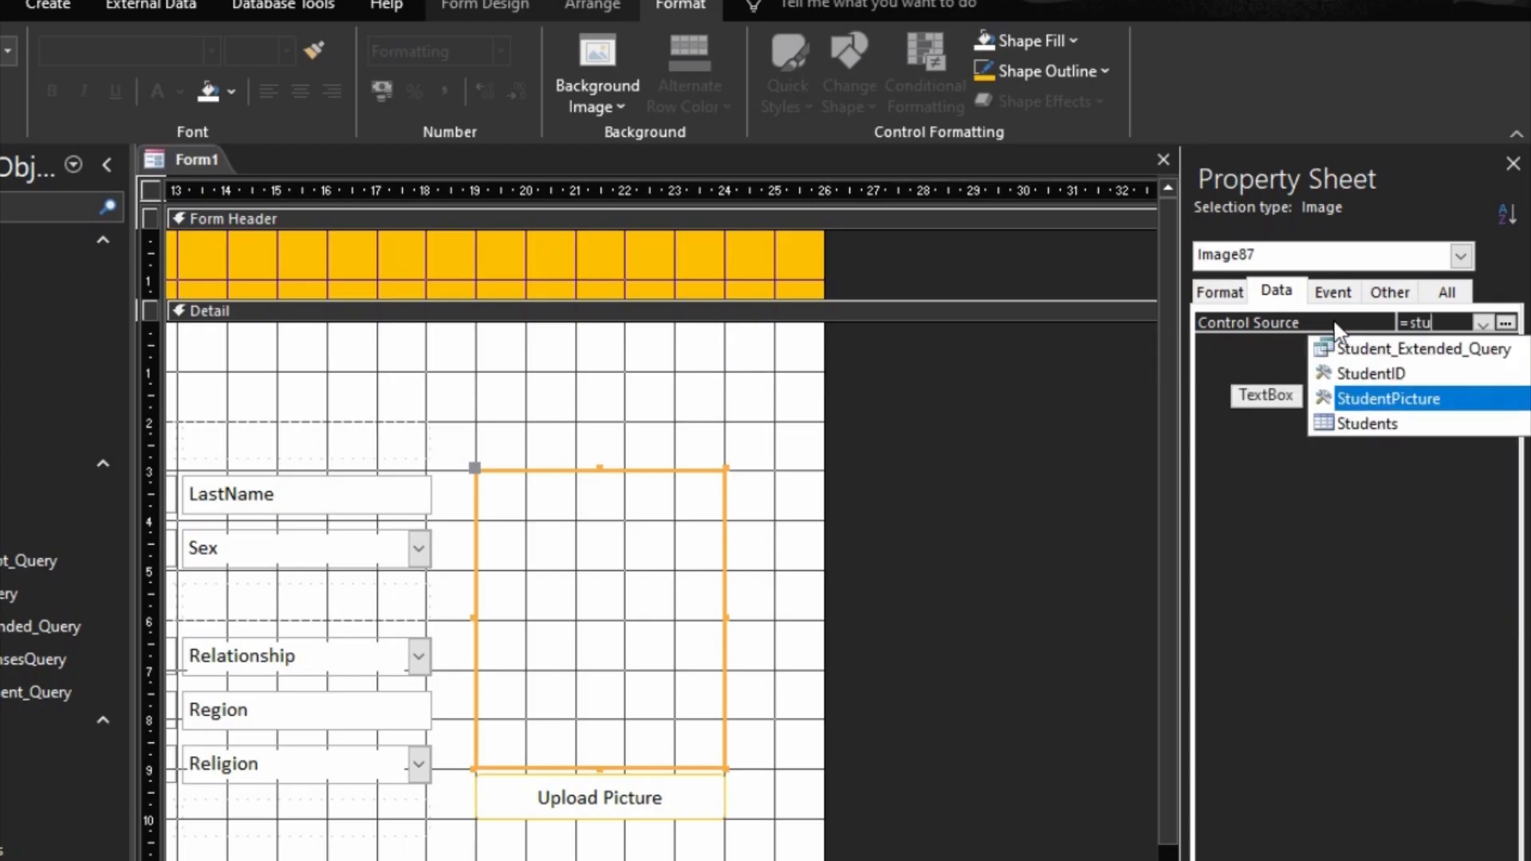
key(Return)
click(1334, 322)
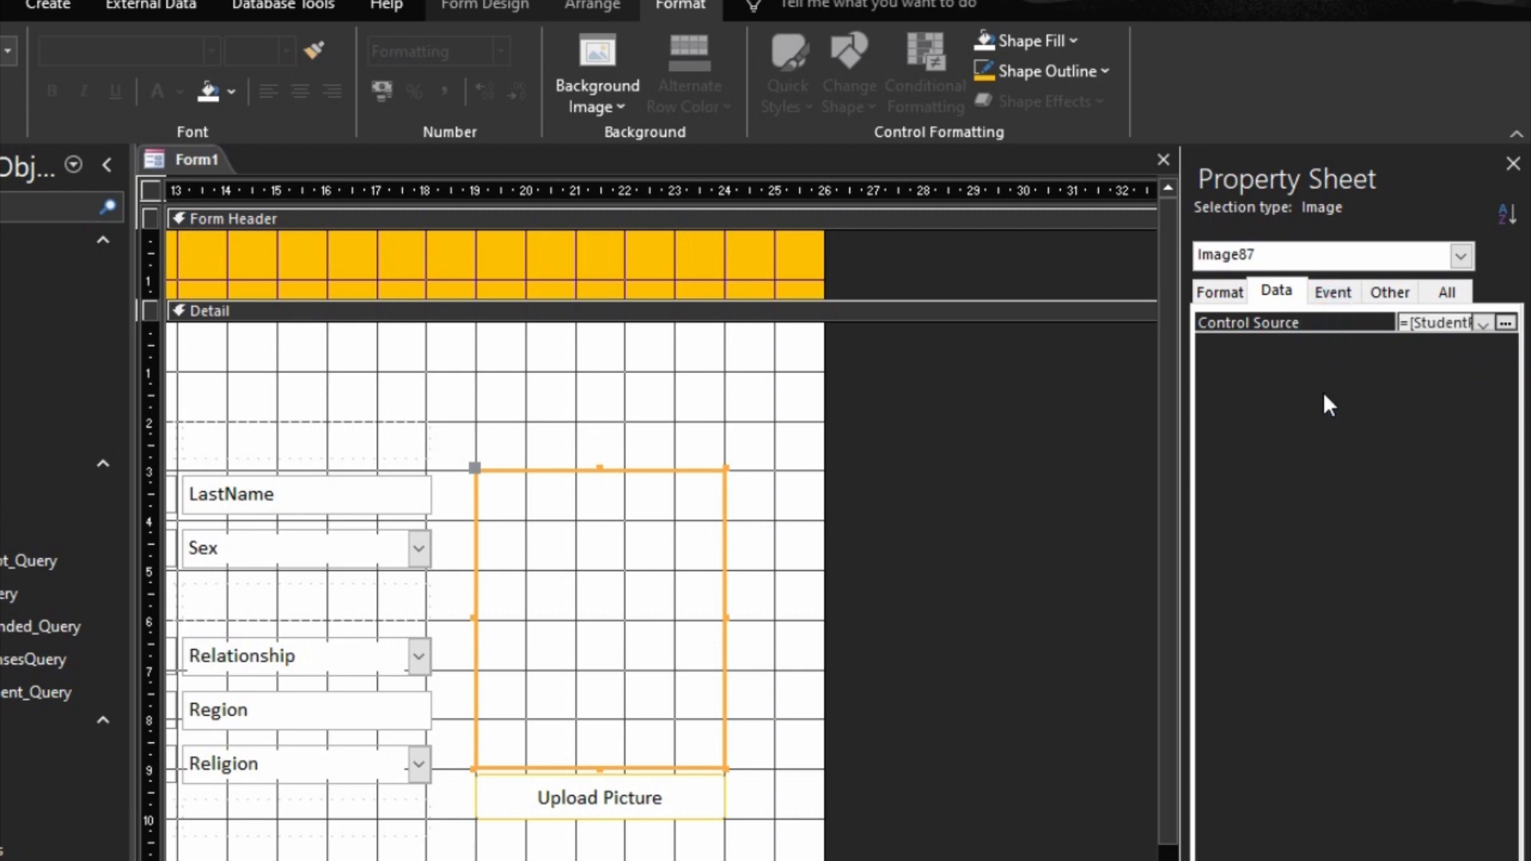
click(1086, 416)
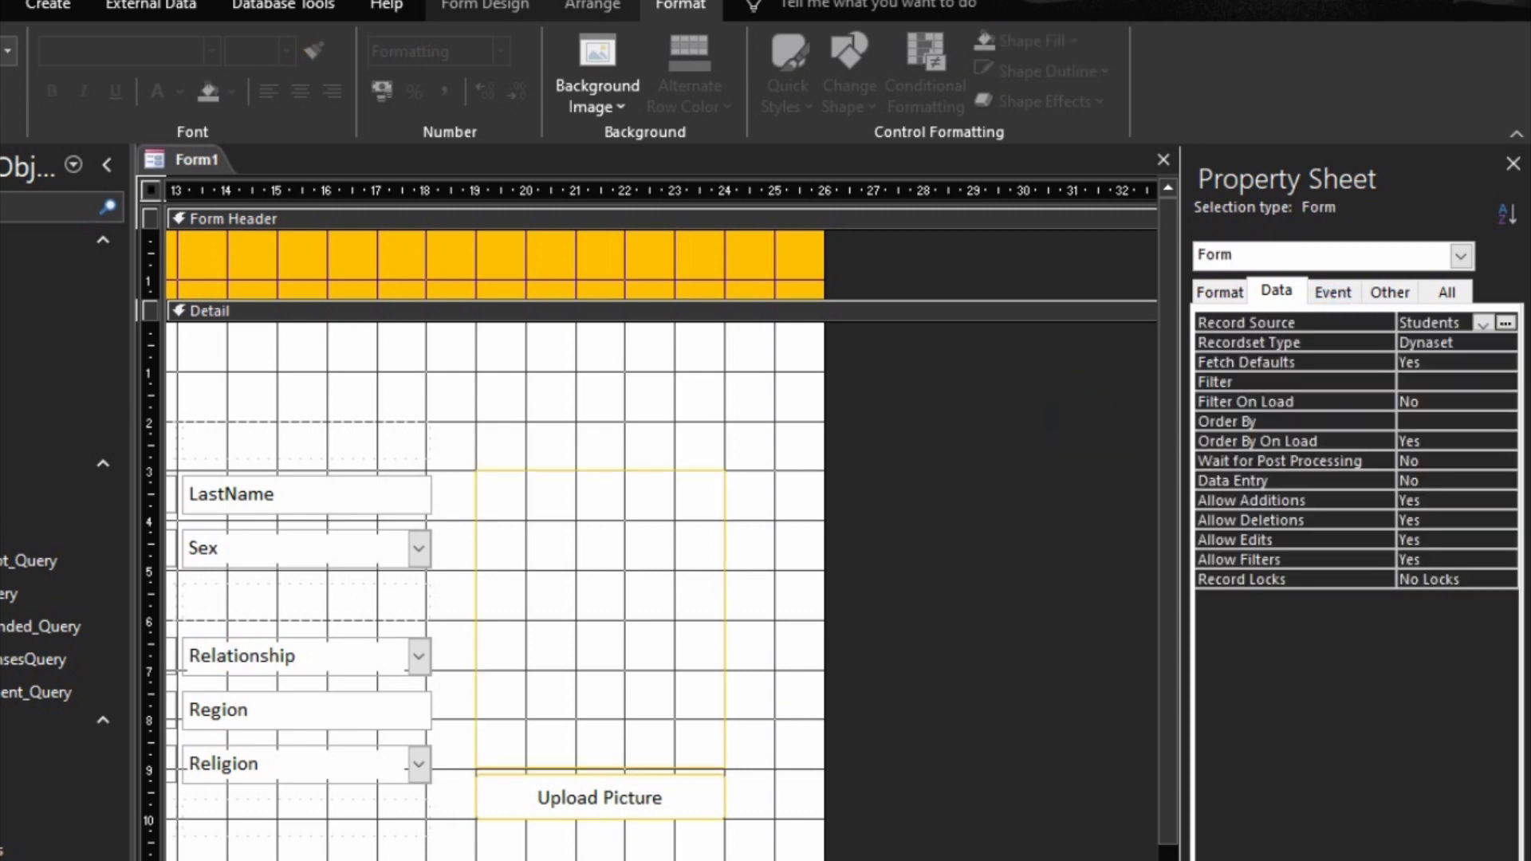
scroll(655, 522, left, 5)
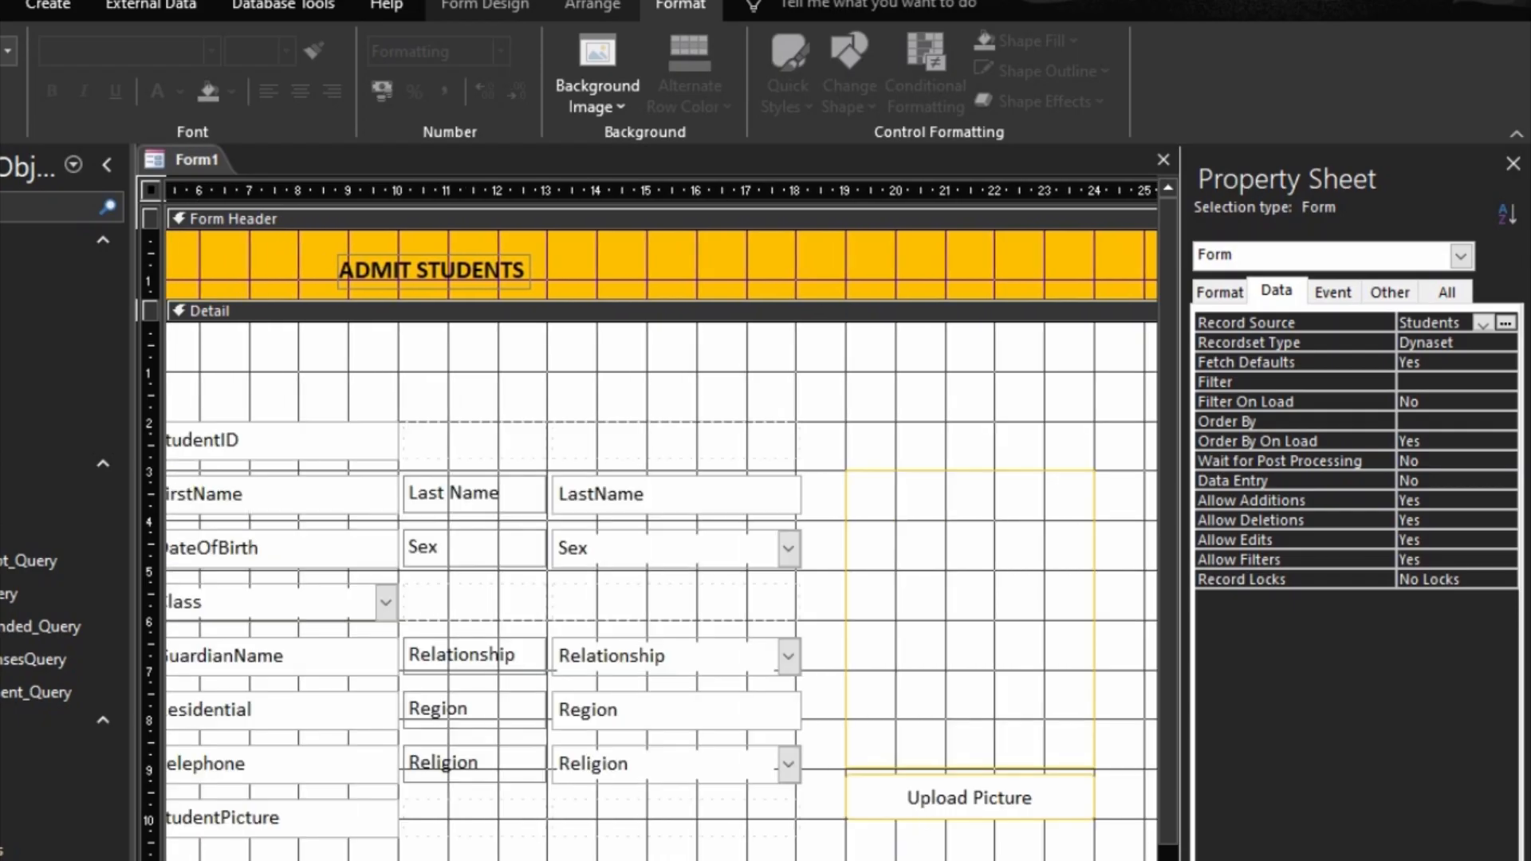
scroll(658, 523, right, 3)
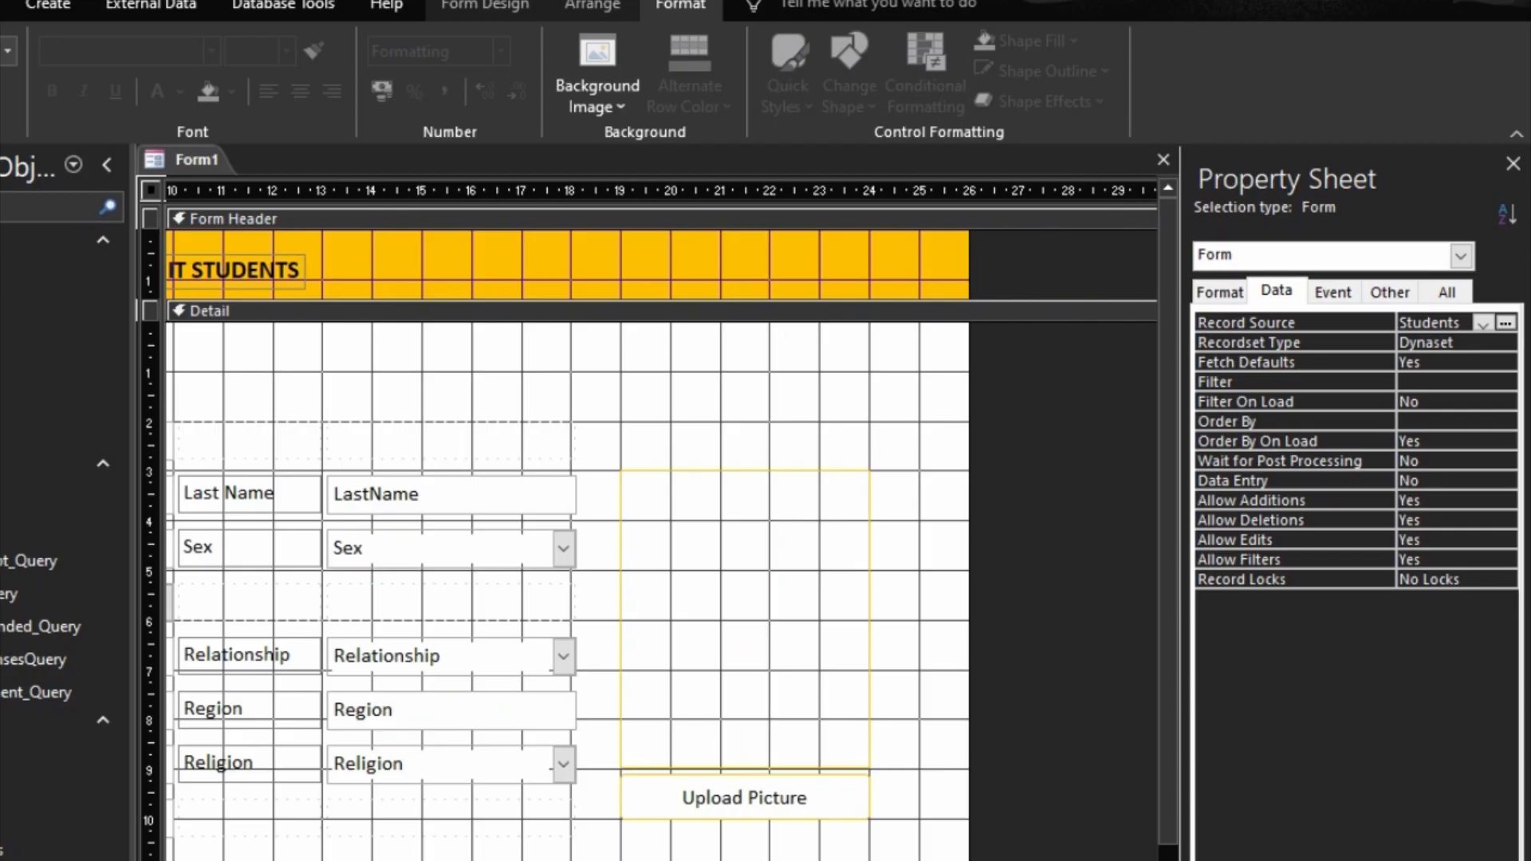
right_click(750, 802)
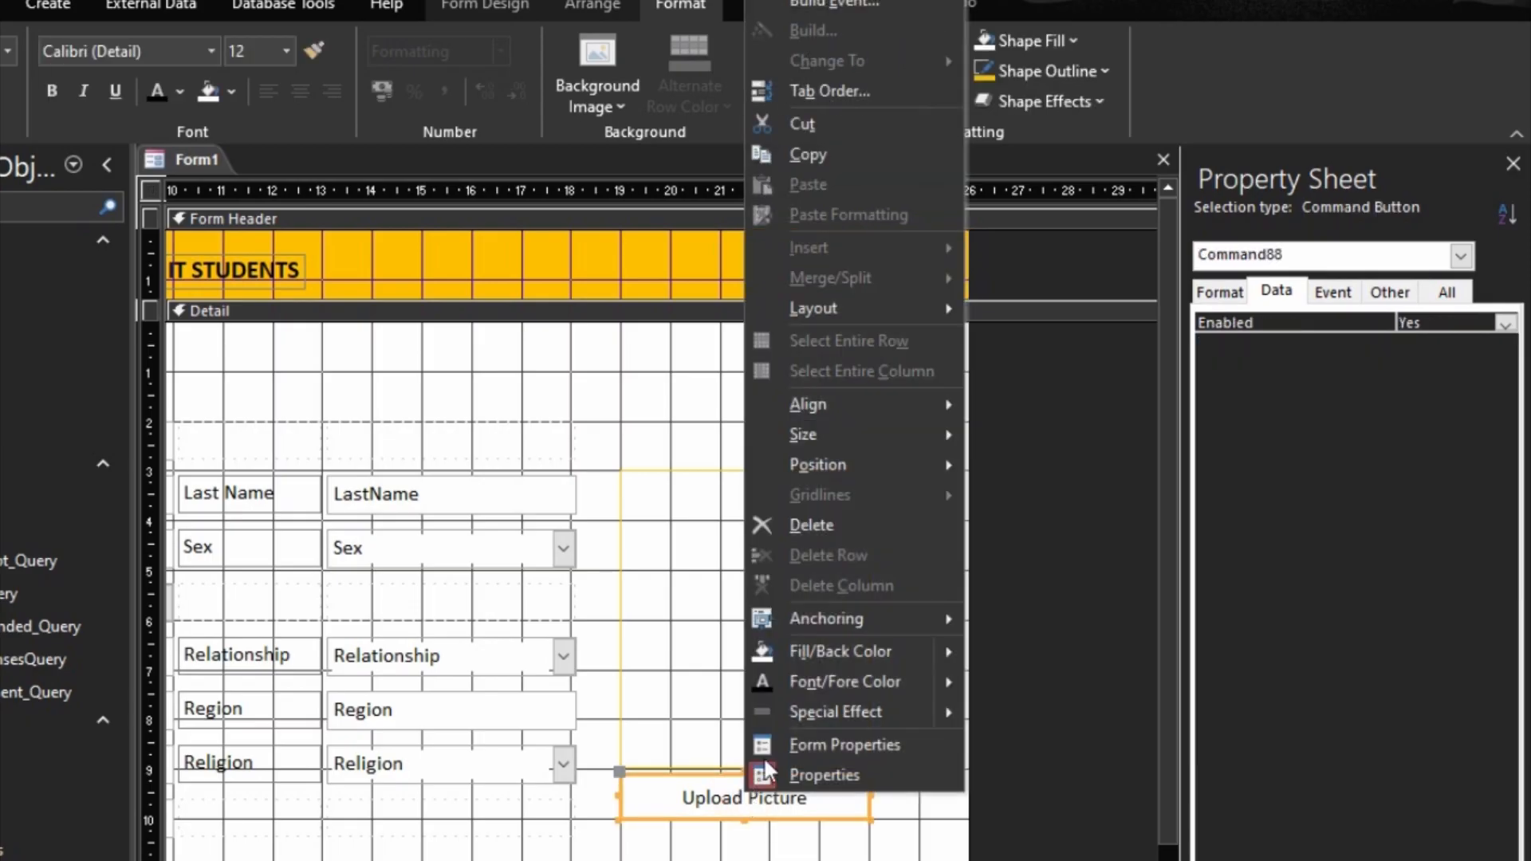
click(828, 2)
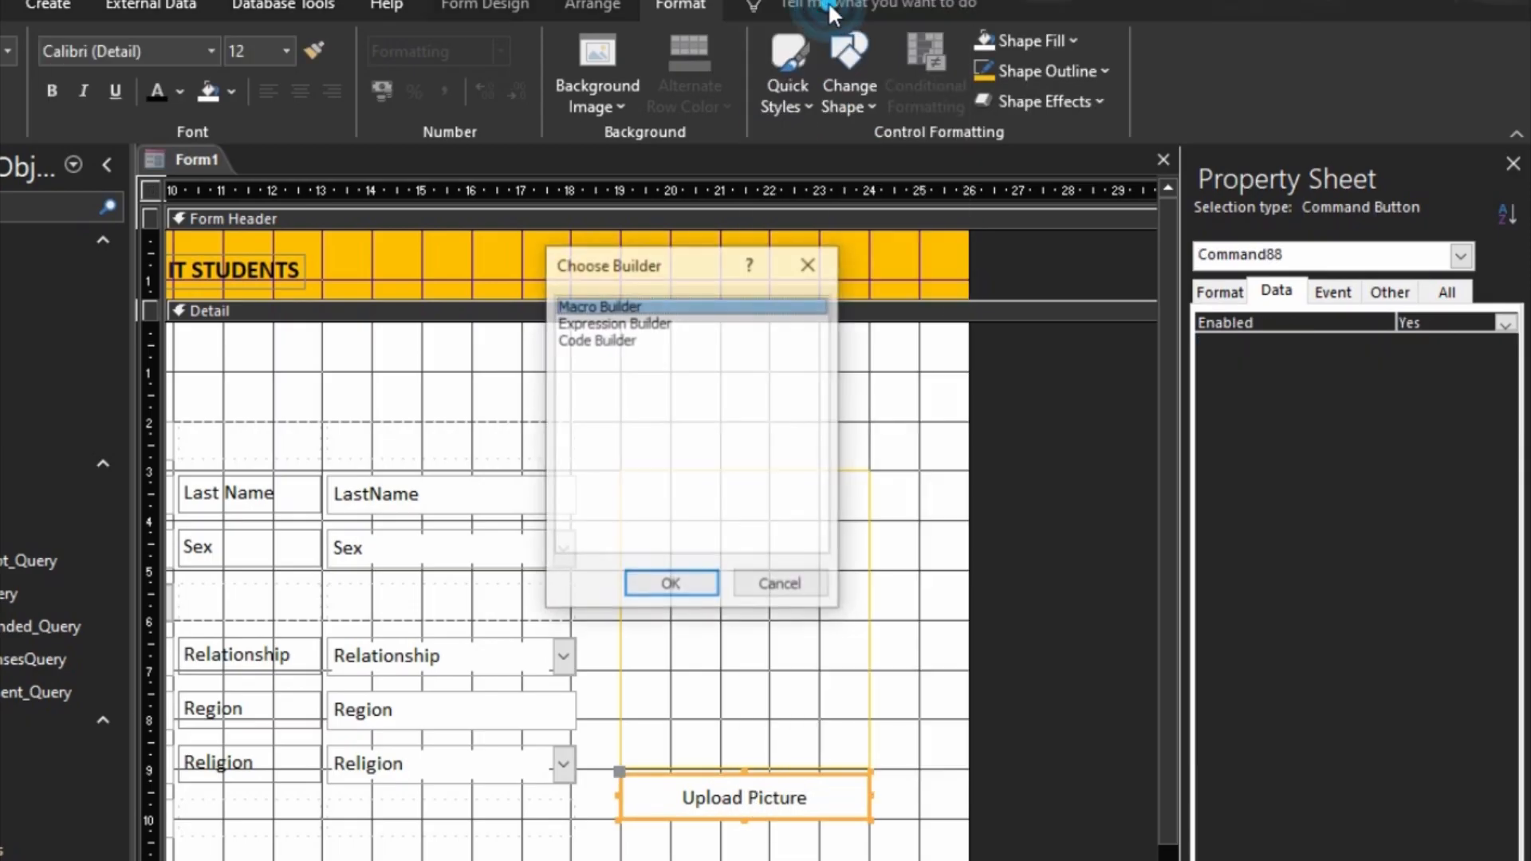
click(780, 590)
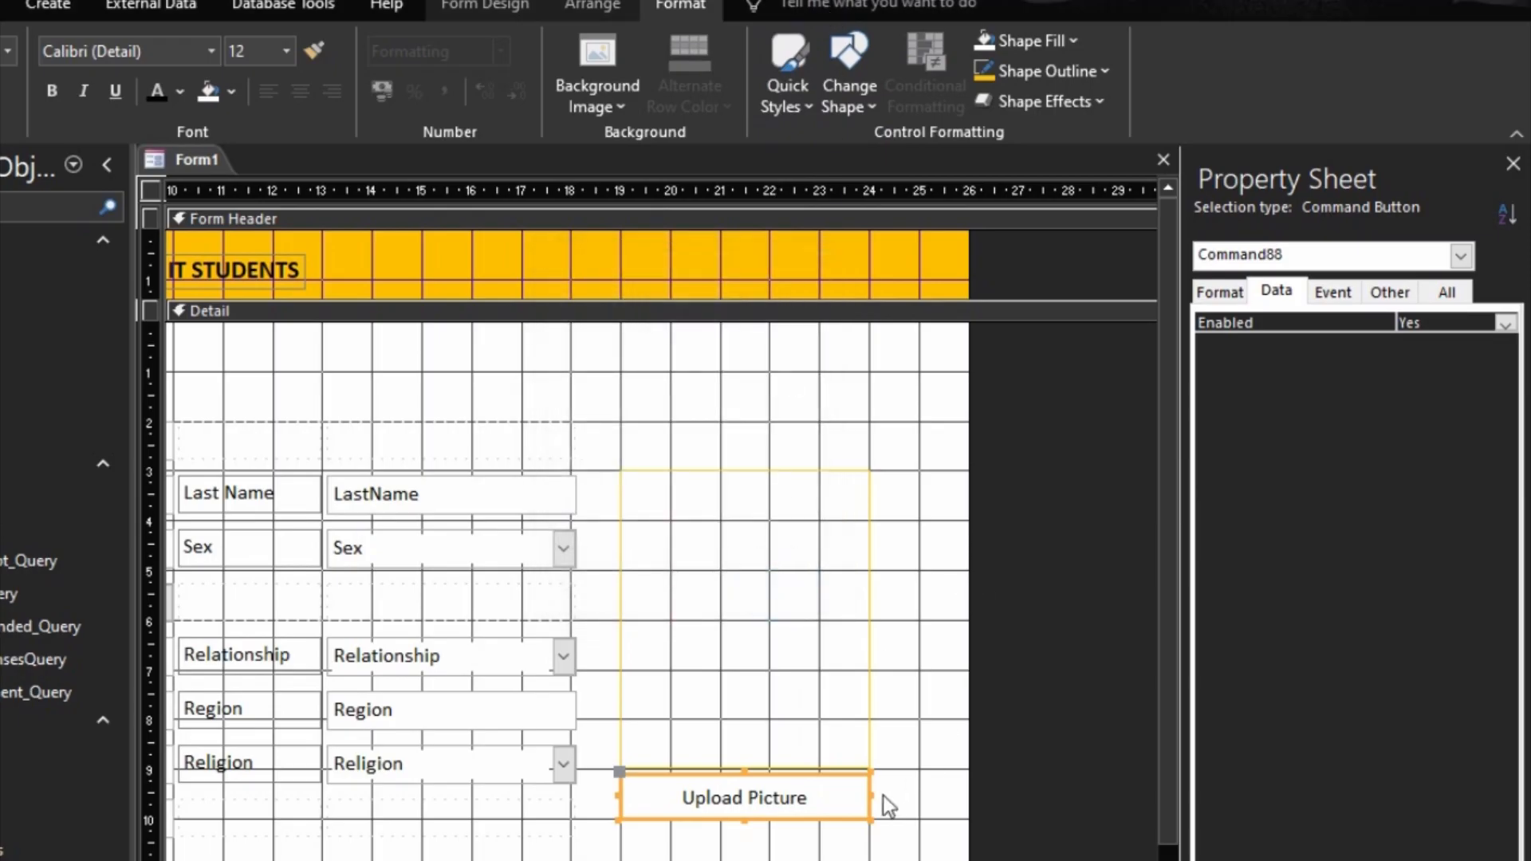
Step: Create an On Click event procedure for the Upload Picture button with the Code Builder, and return to the form design
click(1354, 292)
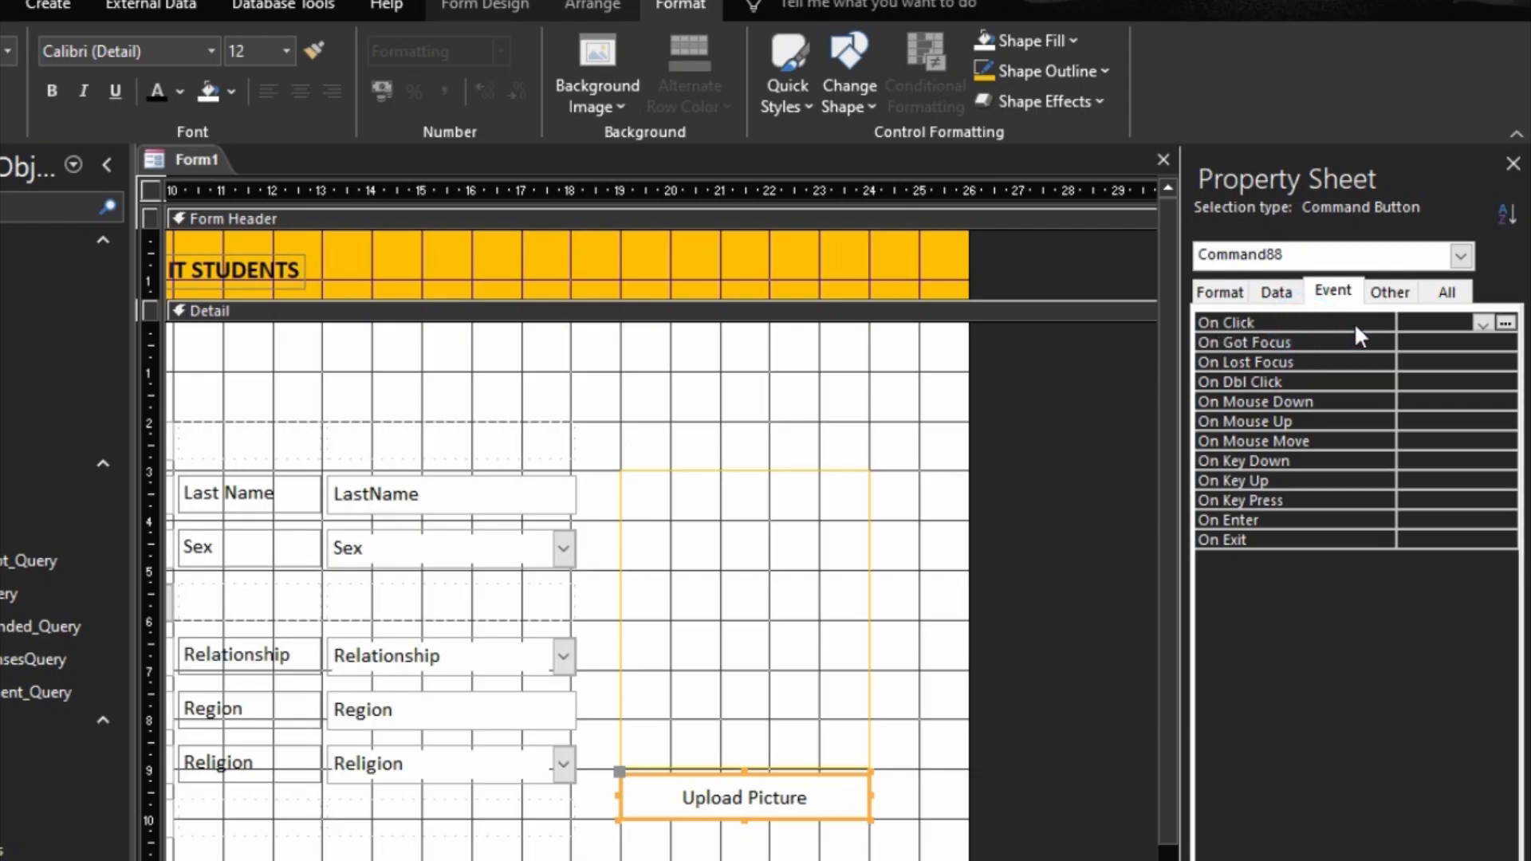
click(1481, 322)
click(1481, 323)
click(1478, 323)
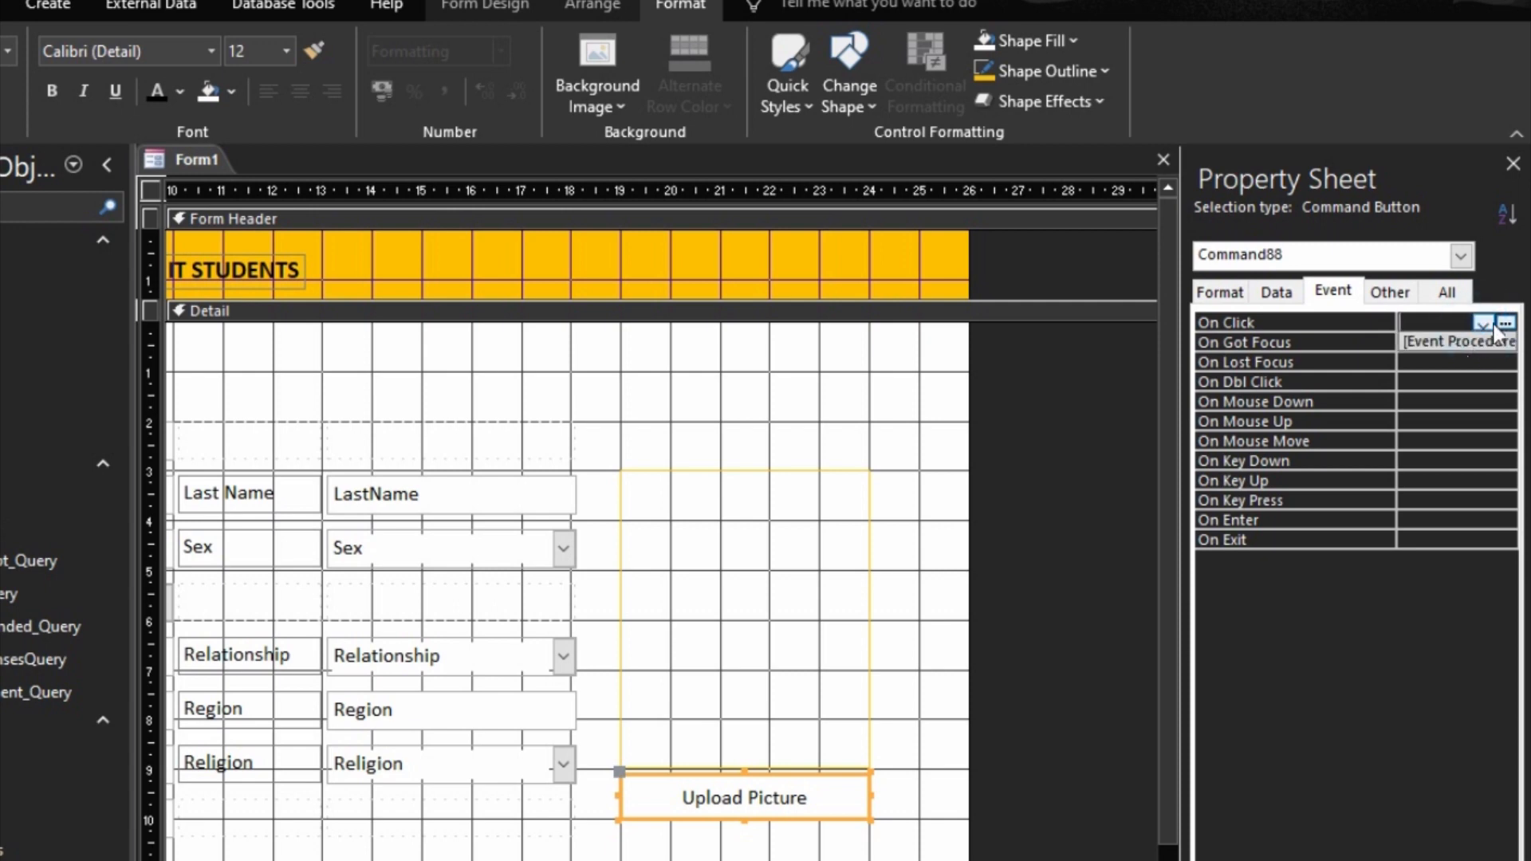
click(1506, 324)
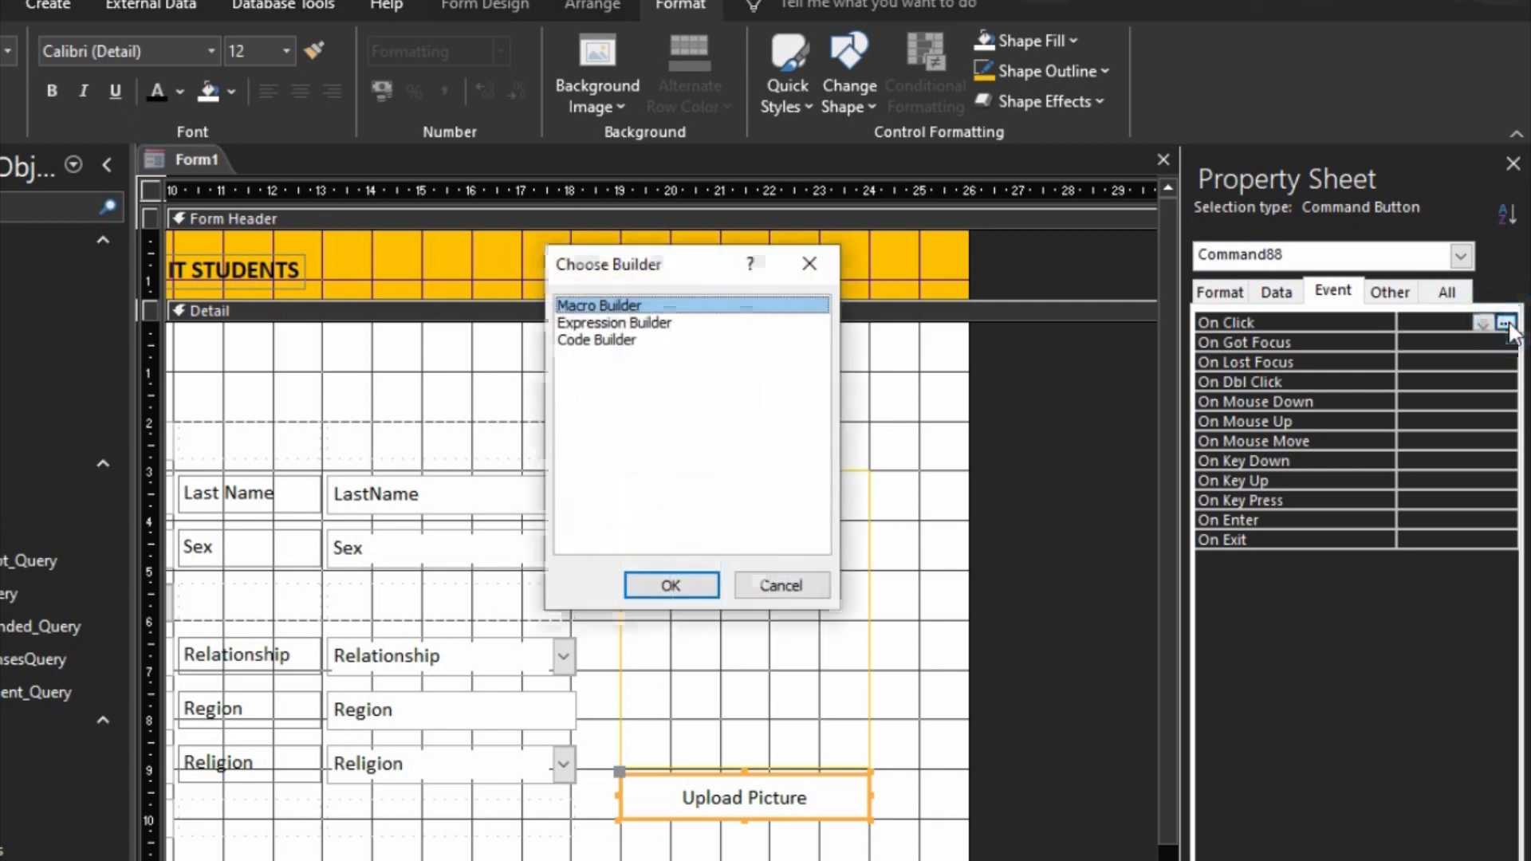
click(611, 342)
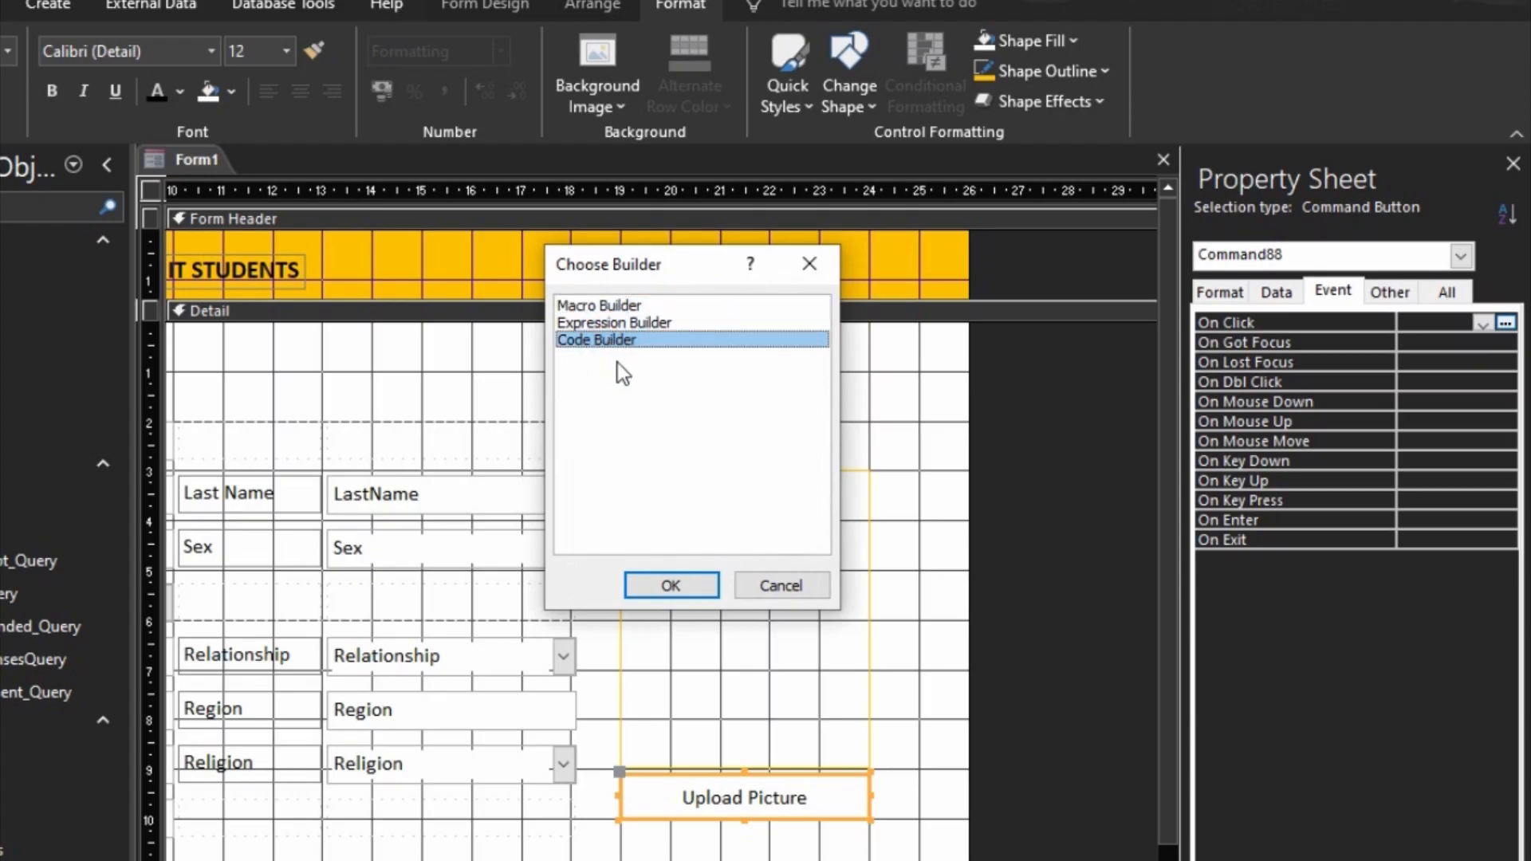
click(668, 582)
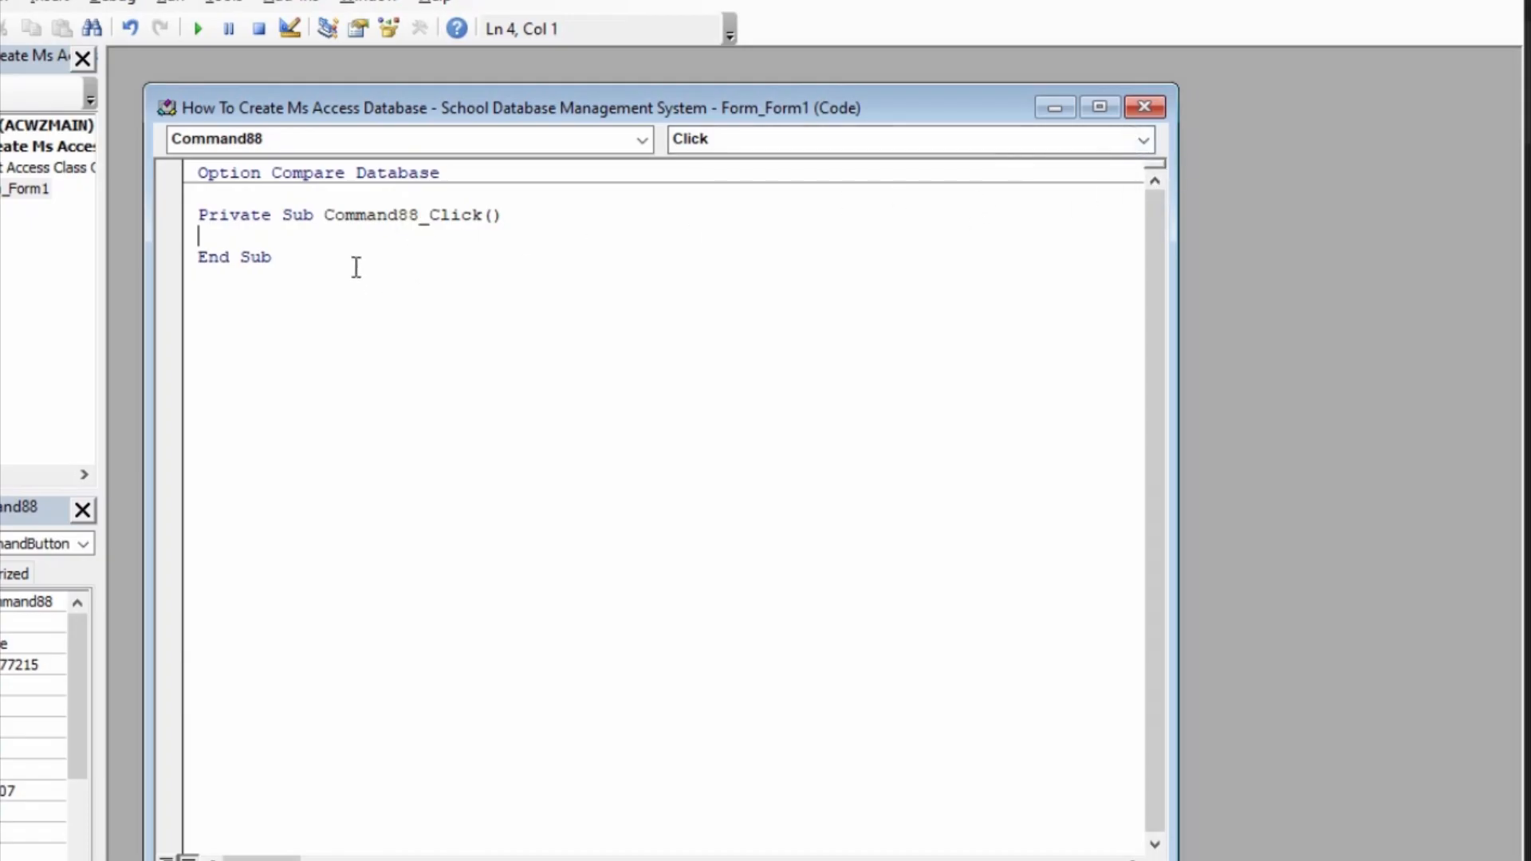
drag(351, 264, 186, 204)
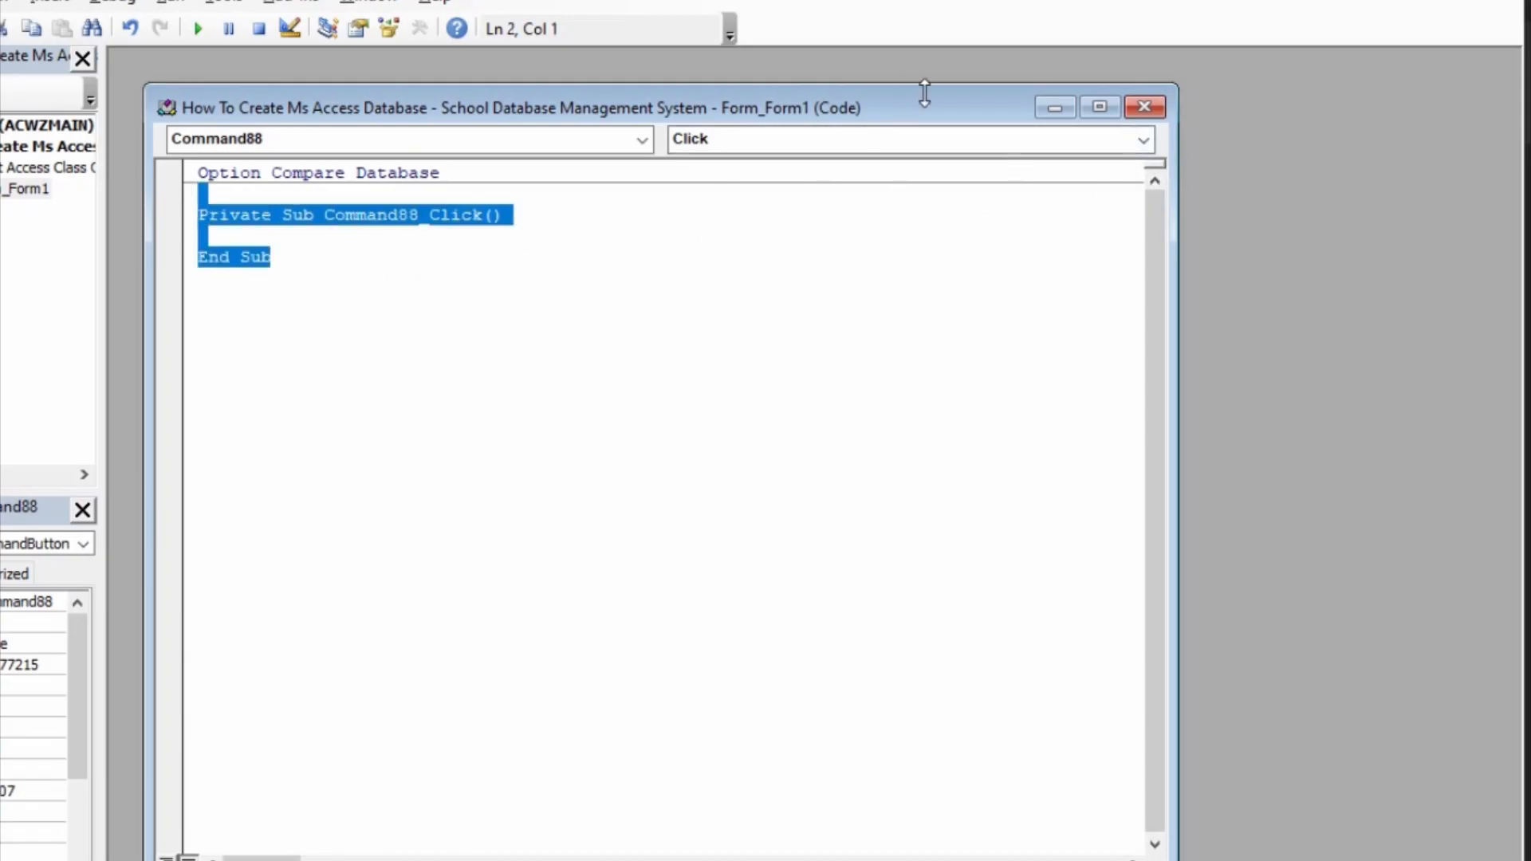
click(1133, 109)
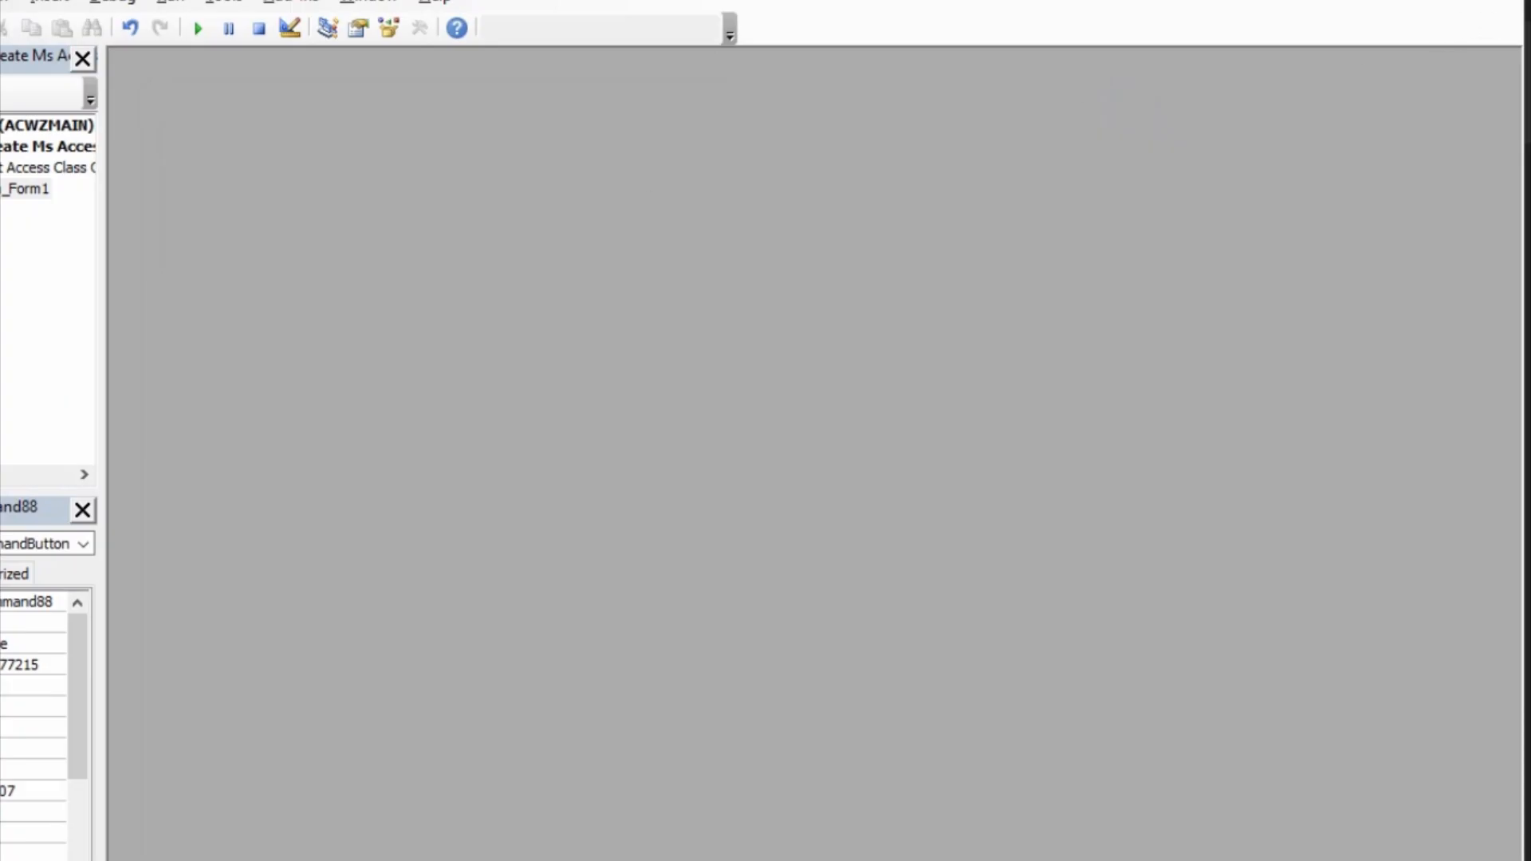
key(alt+q)
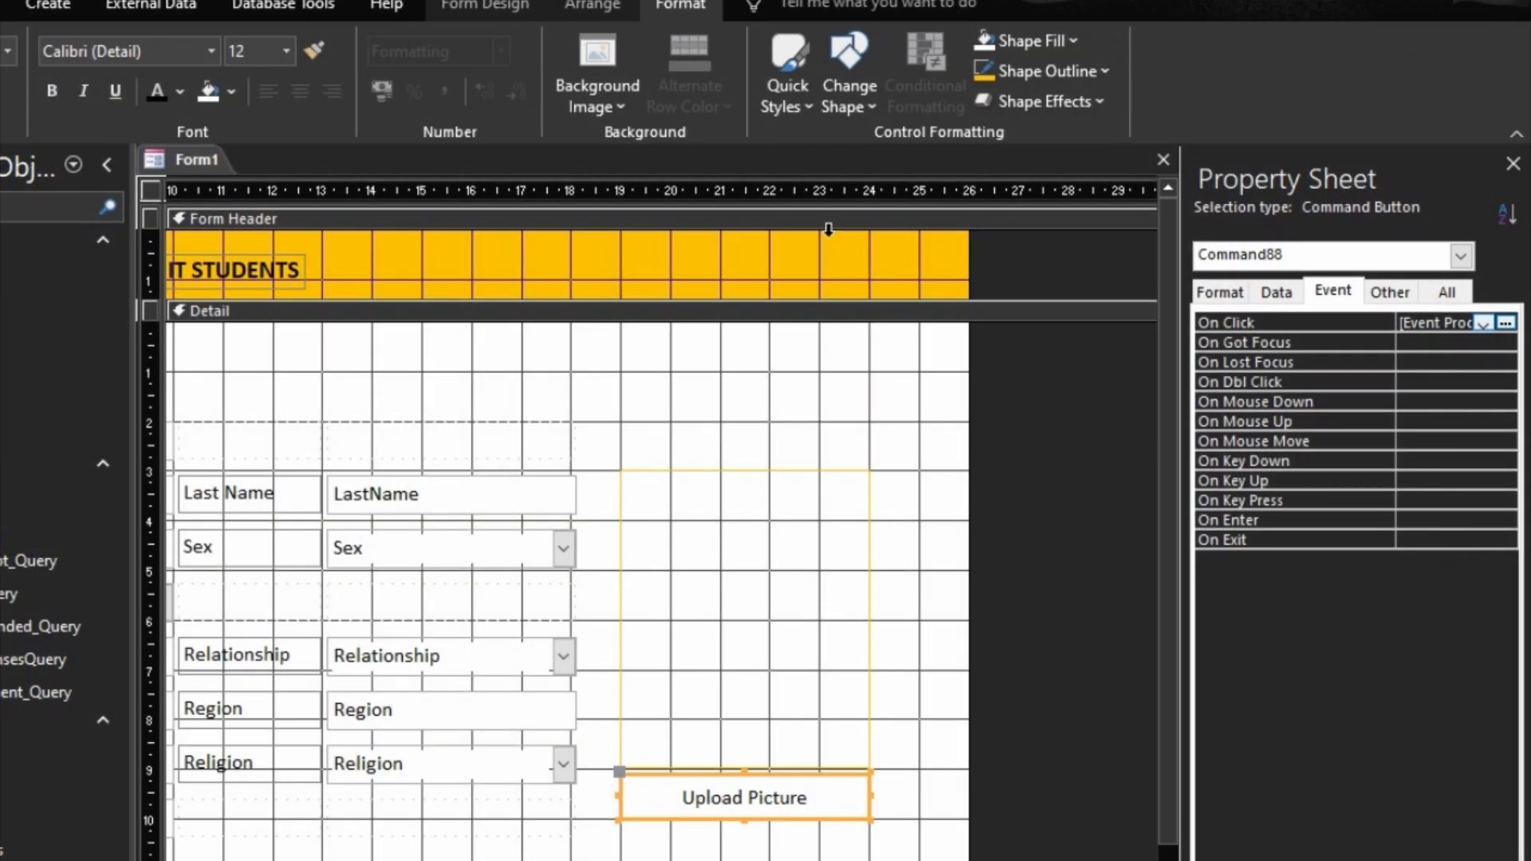
Step: Rename the Upload Picture command button as UploadPictureBtn
click(1373, 292)
click(1366, 319)
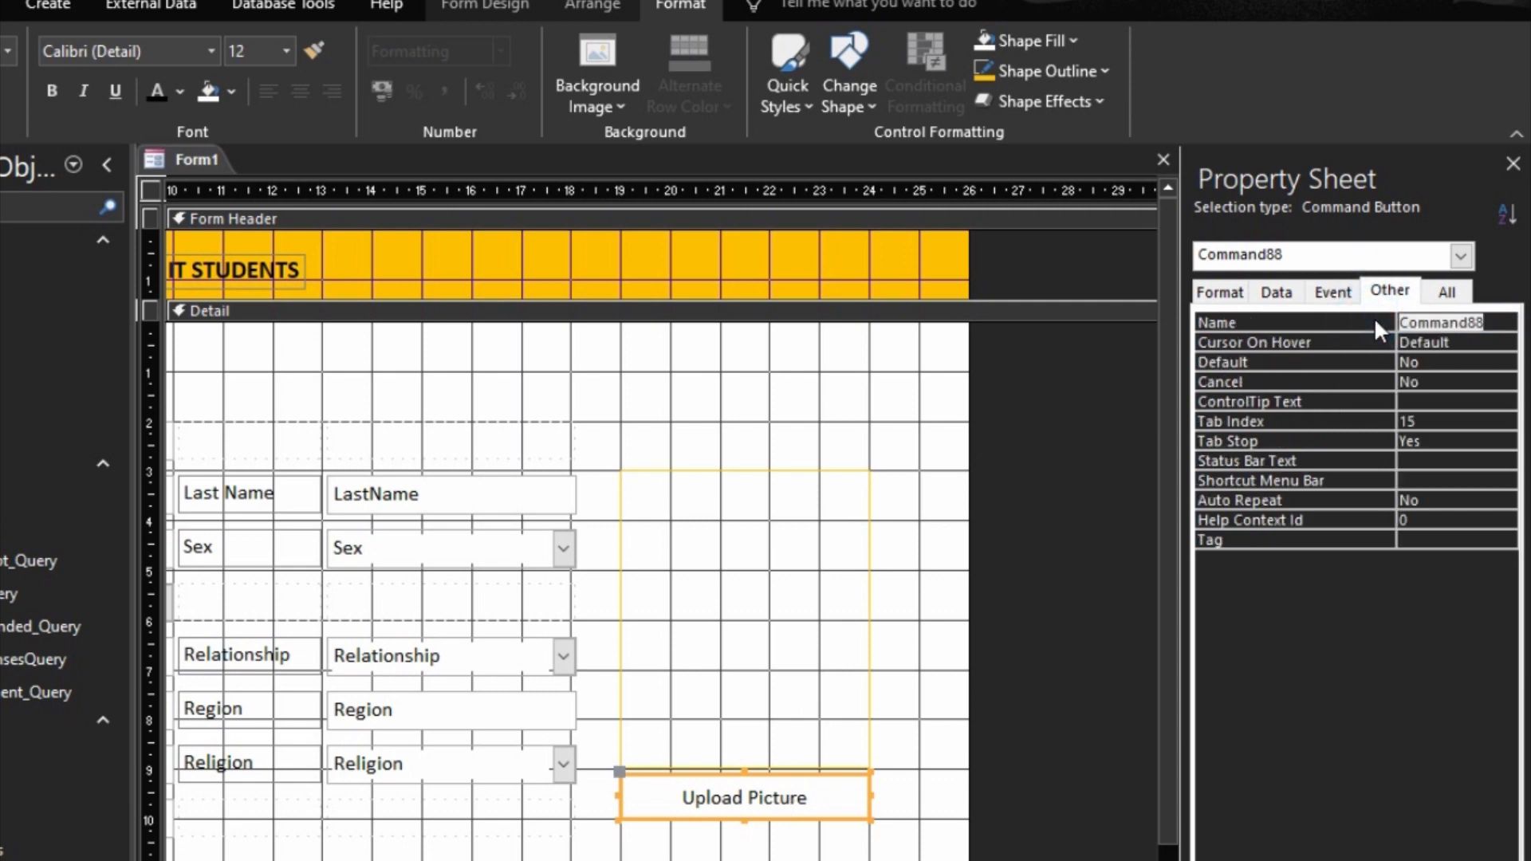
text(Up)
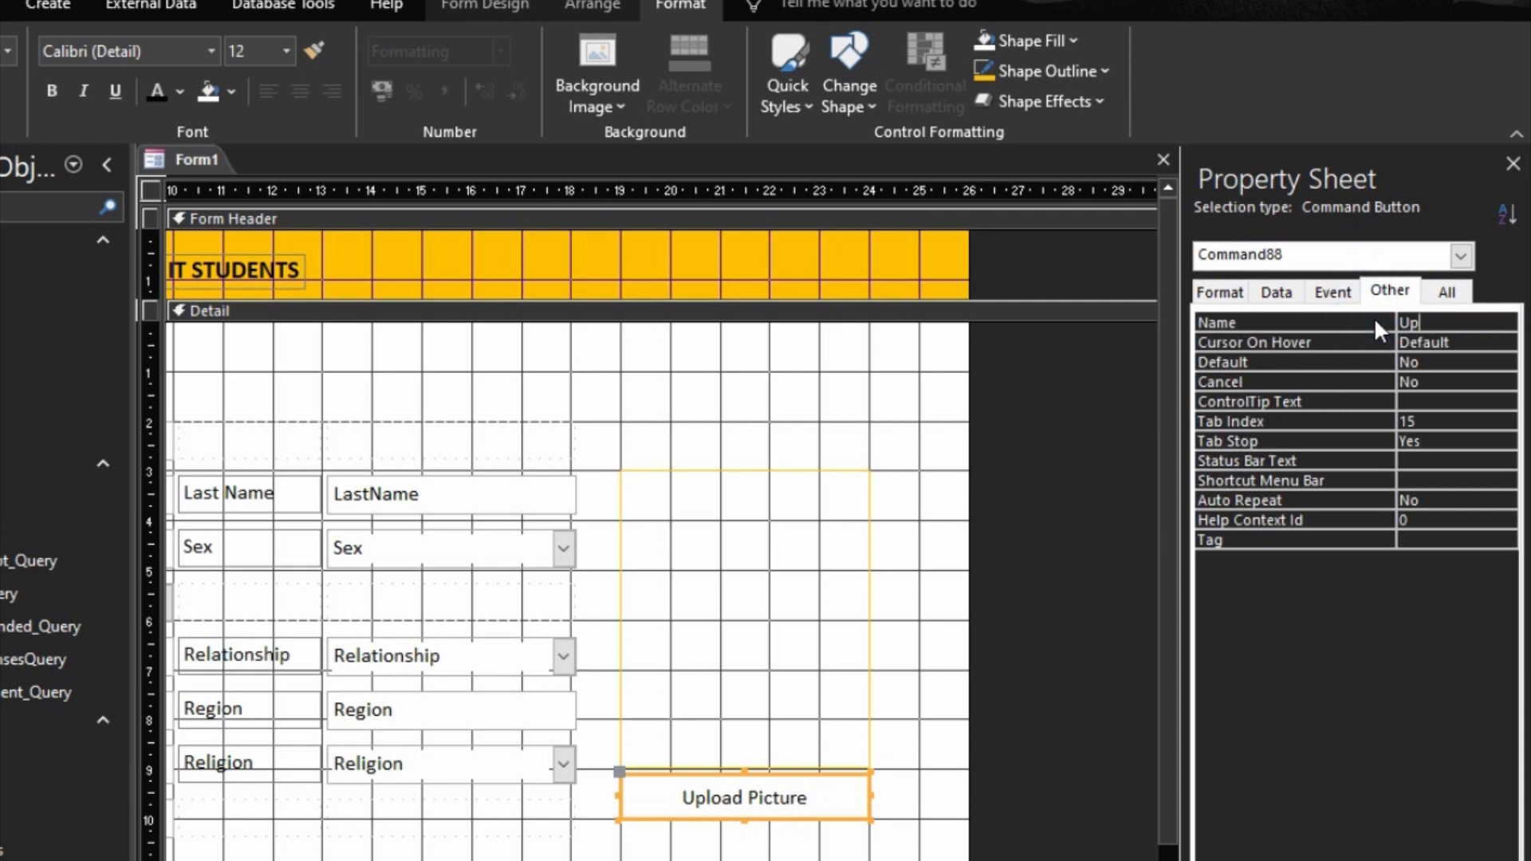
text(load)
text(Btn)
key(Left)
key(Left)
key(Left)
text(Picture)
key(Return)
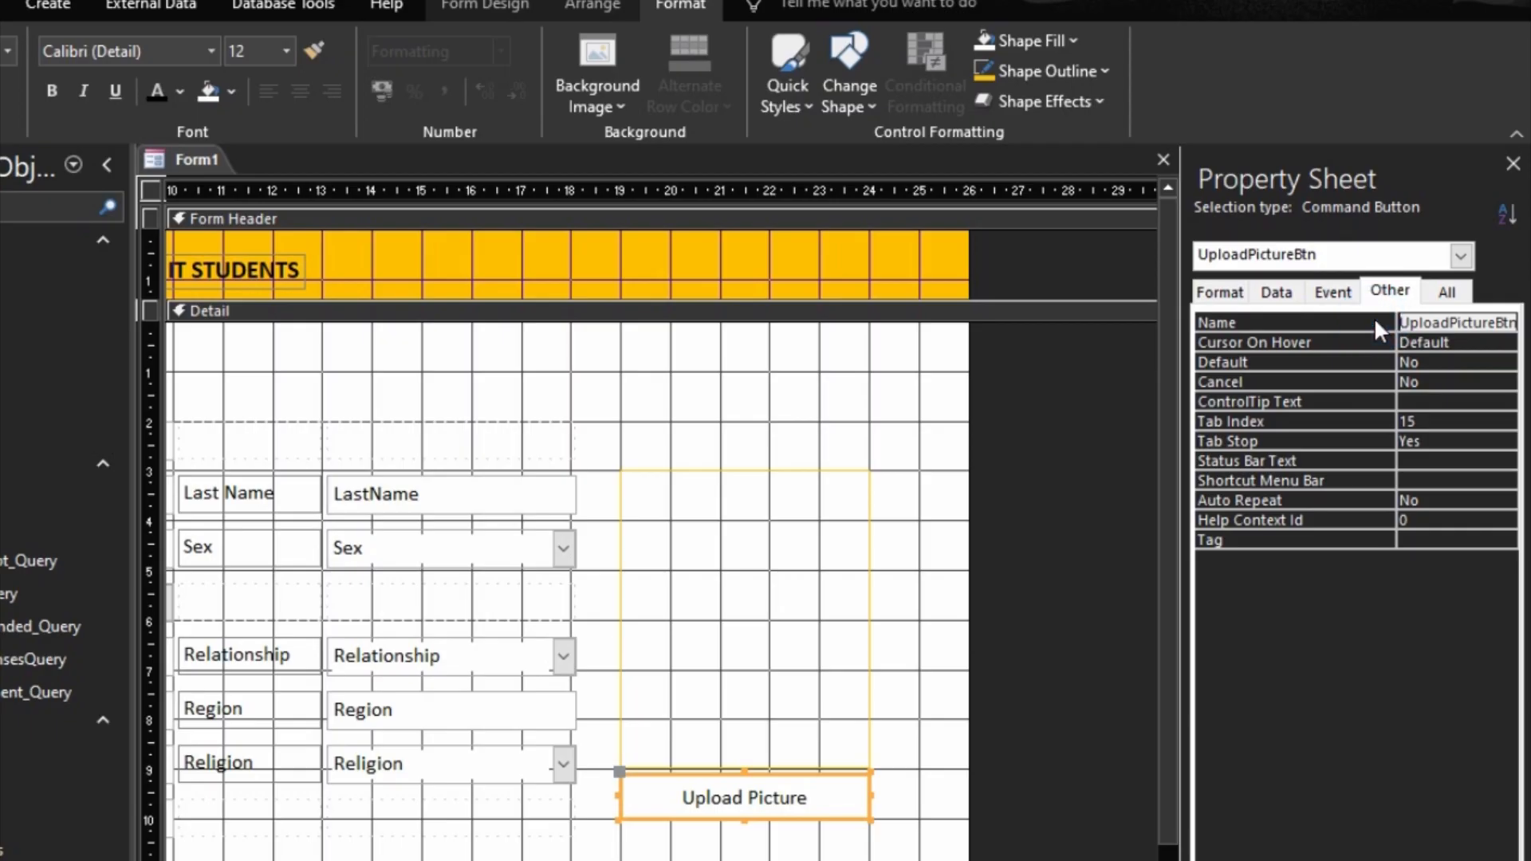
Step: Build the click event procedure for the renamed Upload Picture button
click(1083, 467)
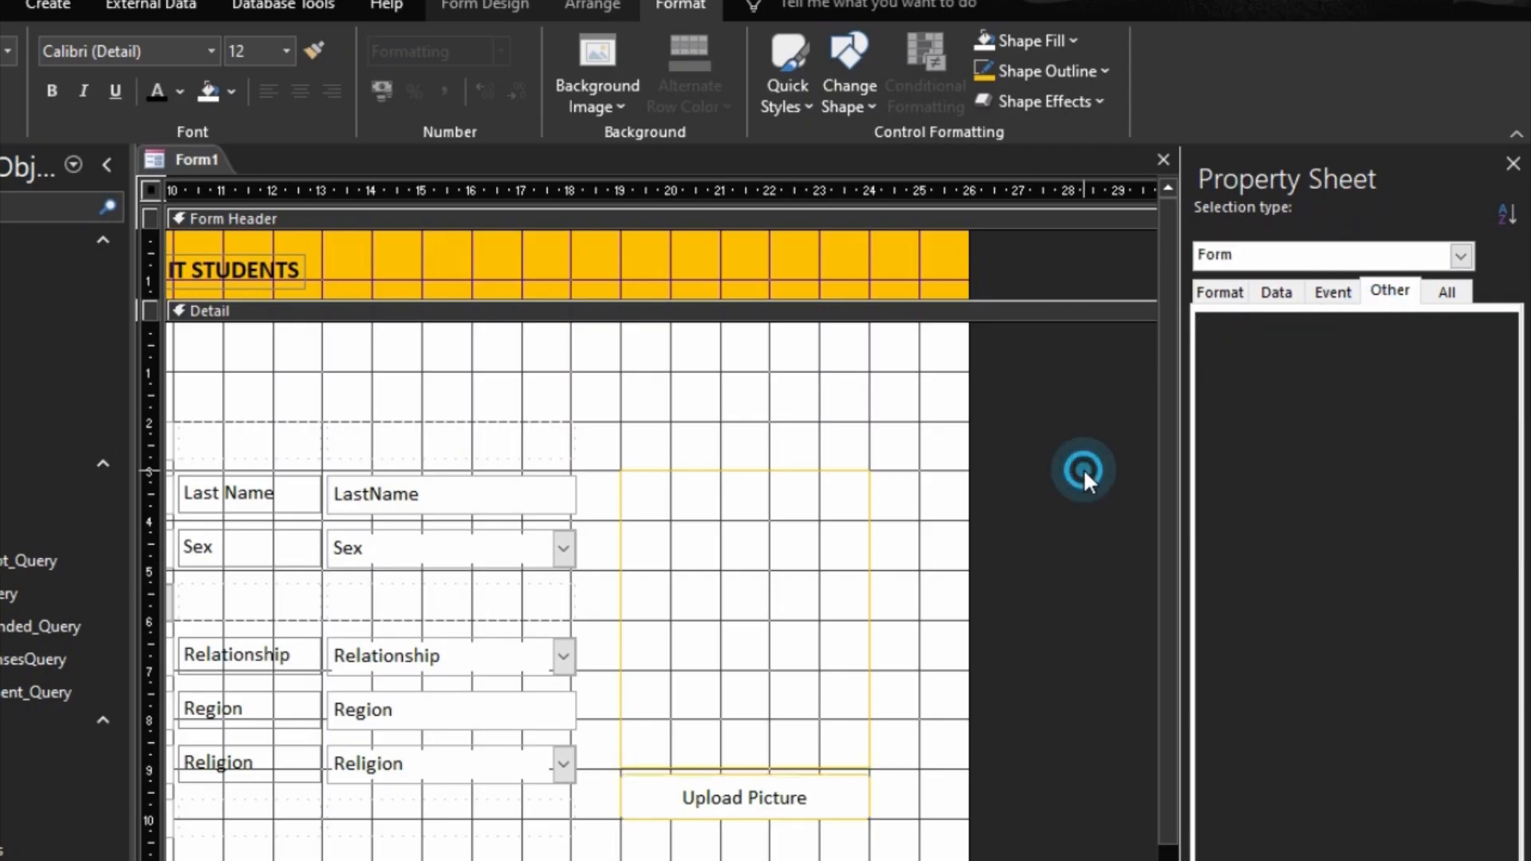
click(785, 789)
right_click(778, 792)
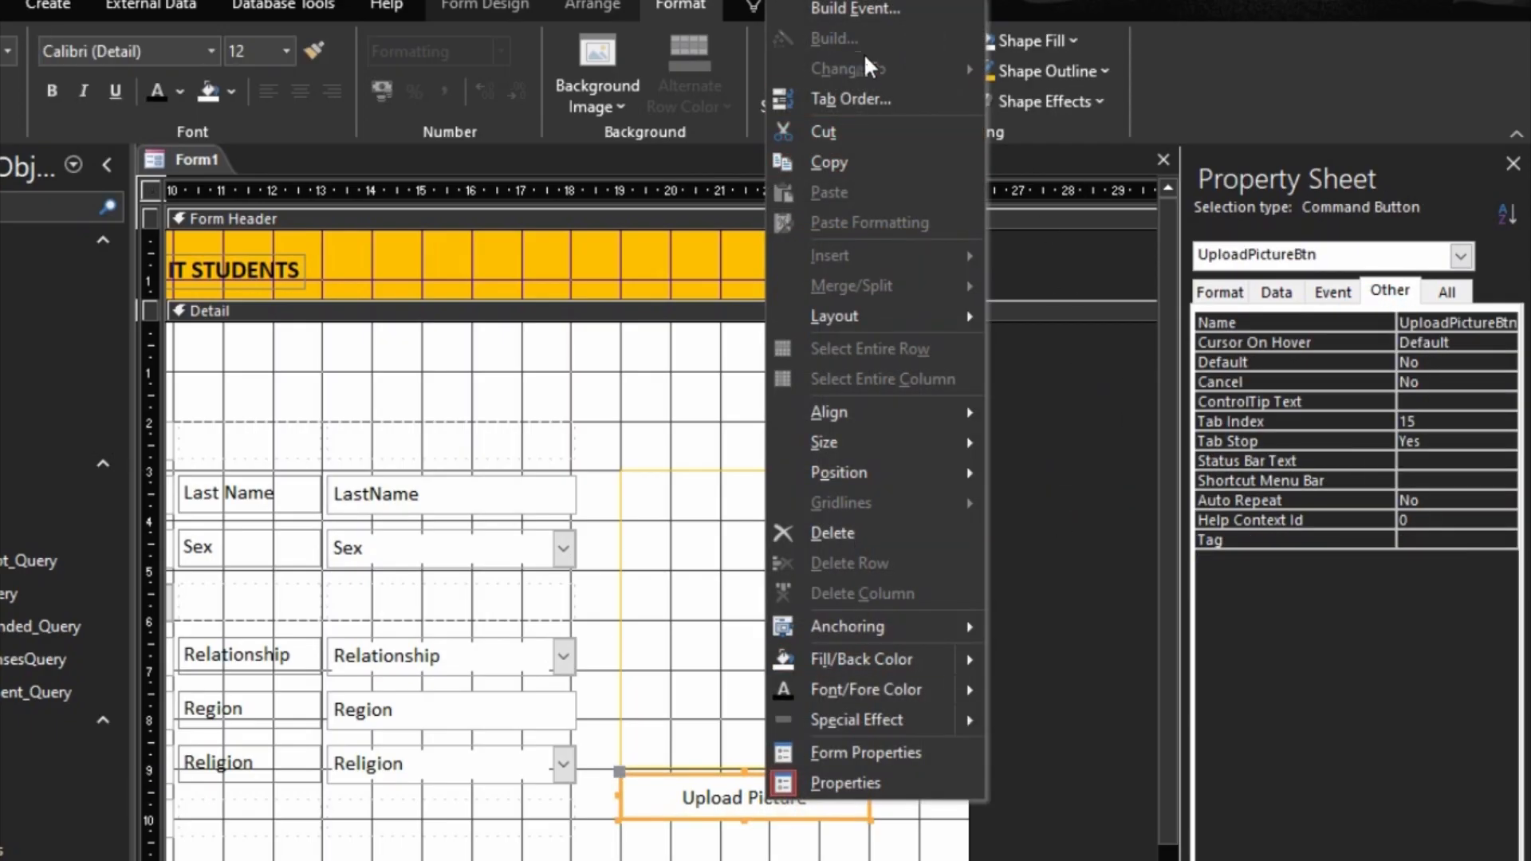
click(852, 9)
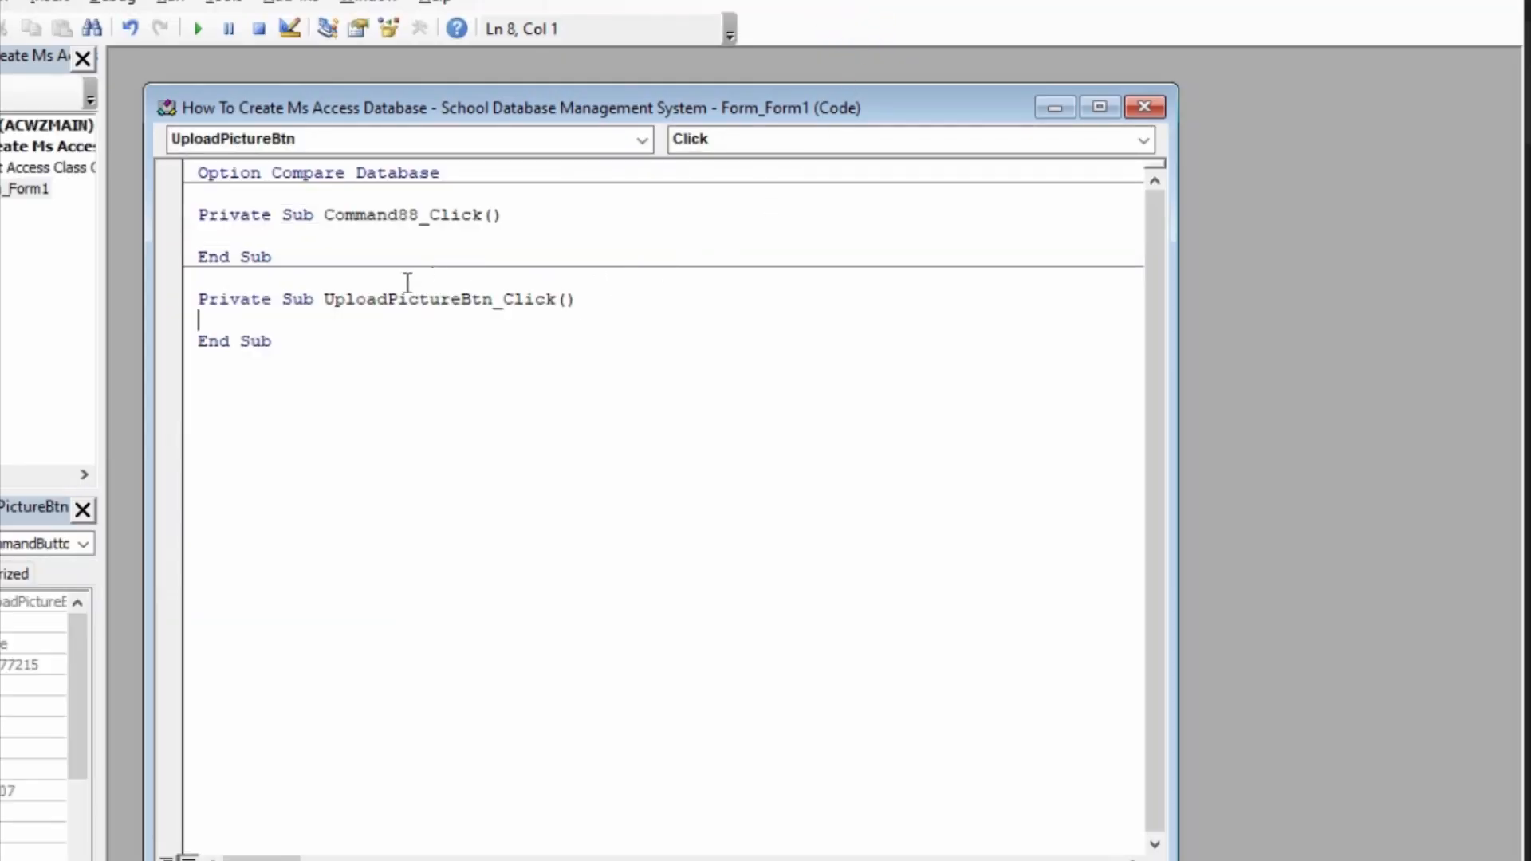
Step: Delete the empty Command88_Click procedure and make room for code inside UploadPictureBtn_Click in a maximized code window
drag(298, 252, 206, 194)
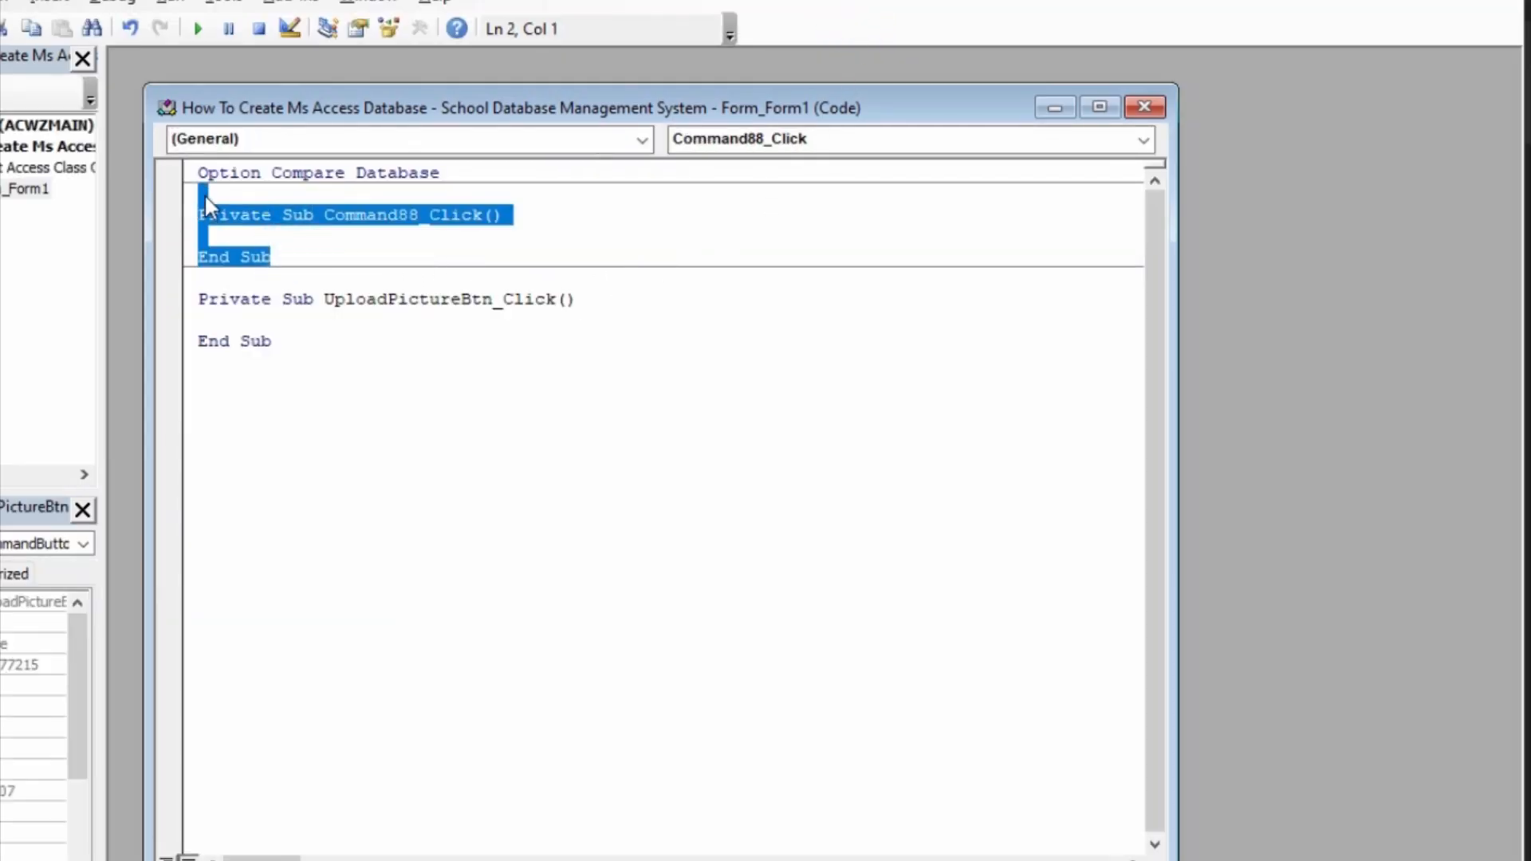
key(Delete)
click(217, 253)
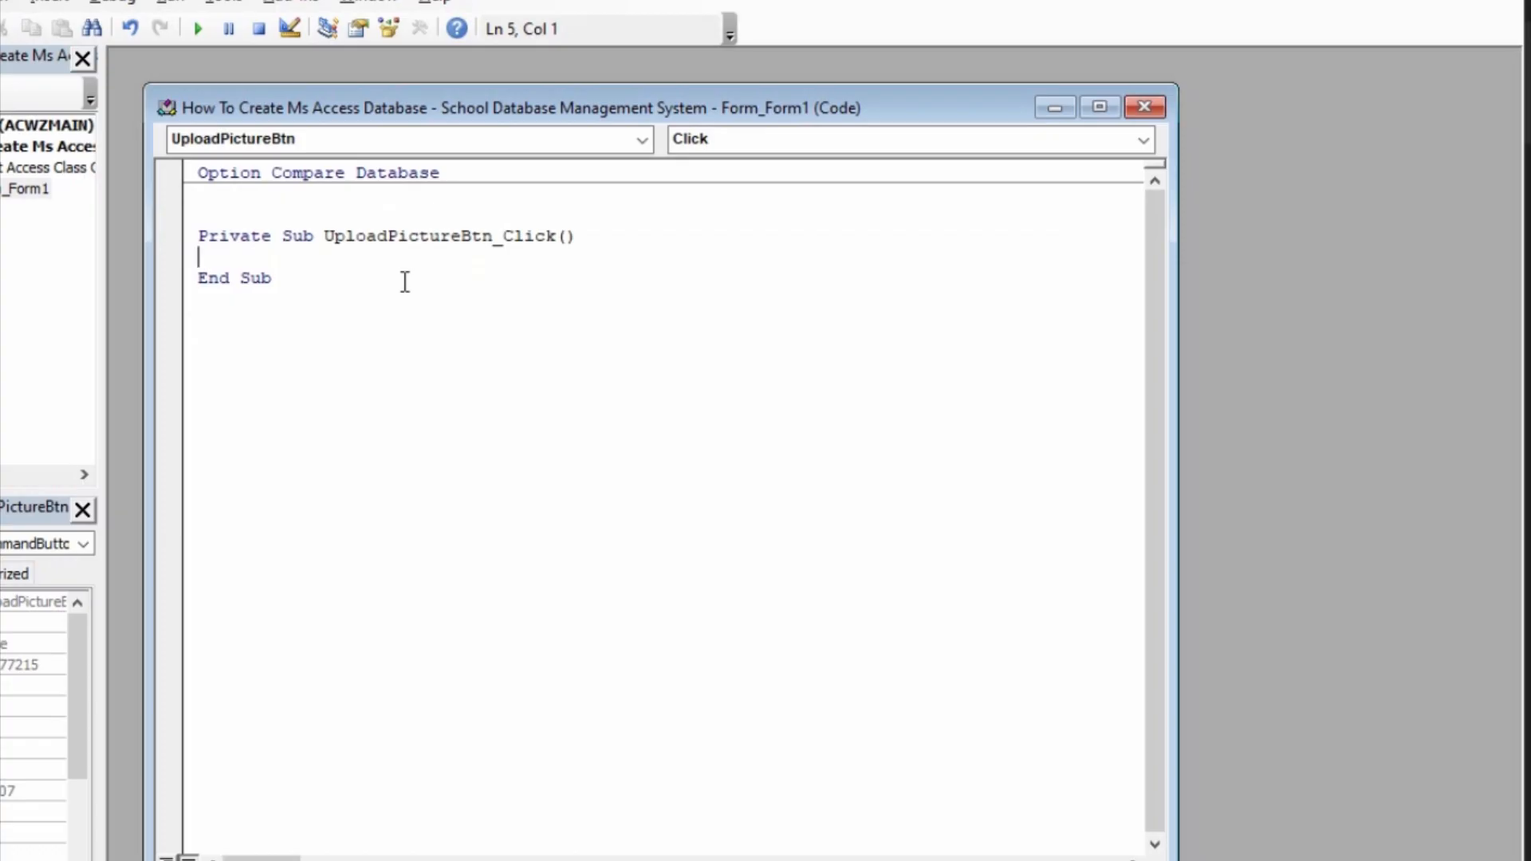
key(Return)
key(Return)
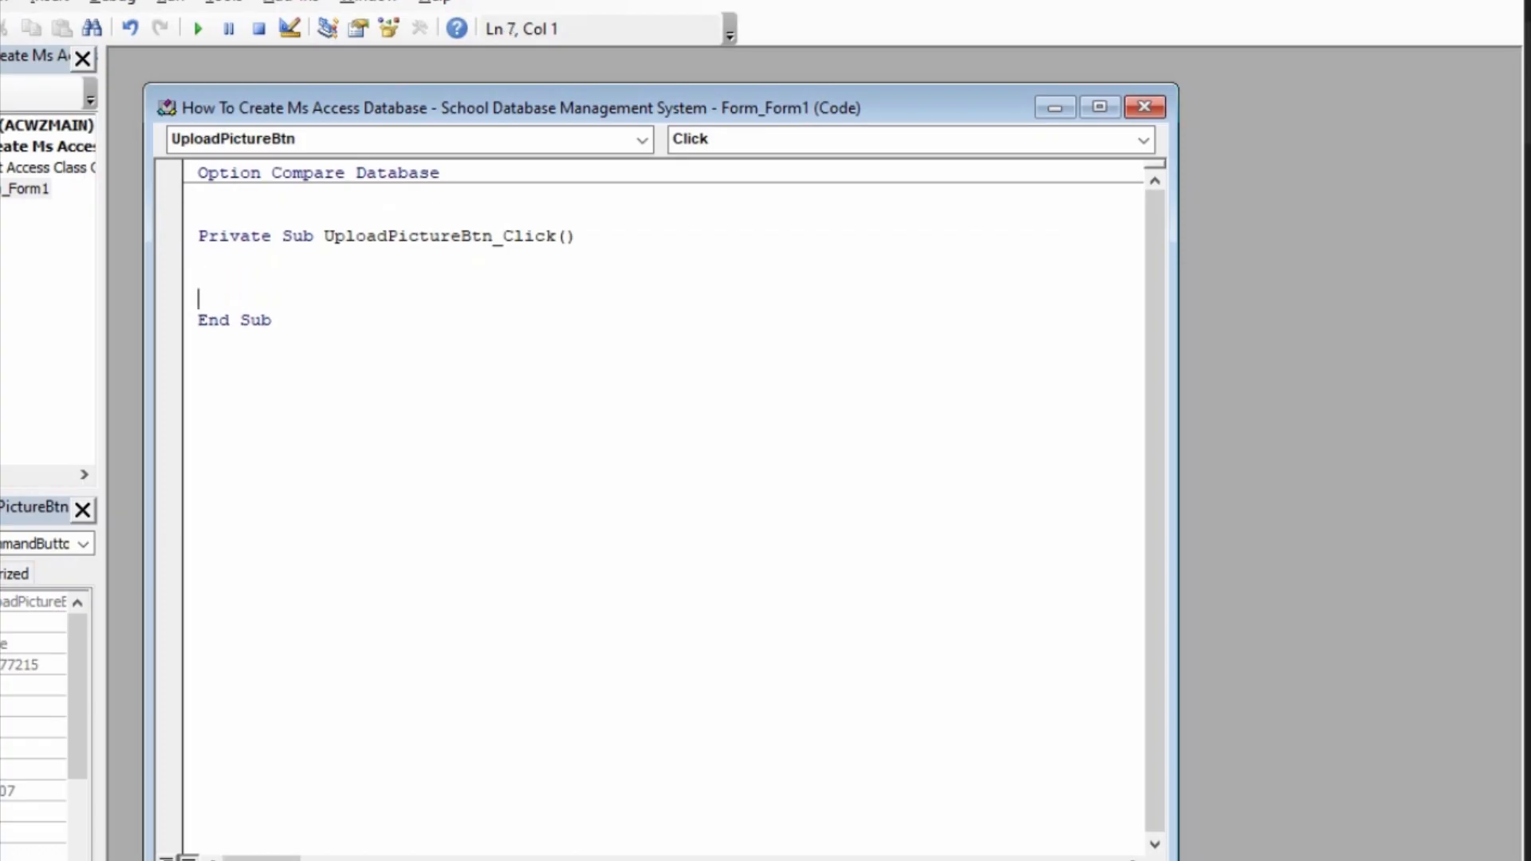
key(Up)
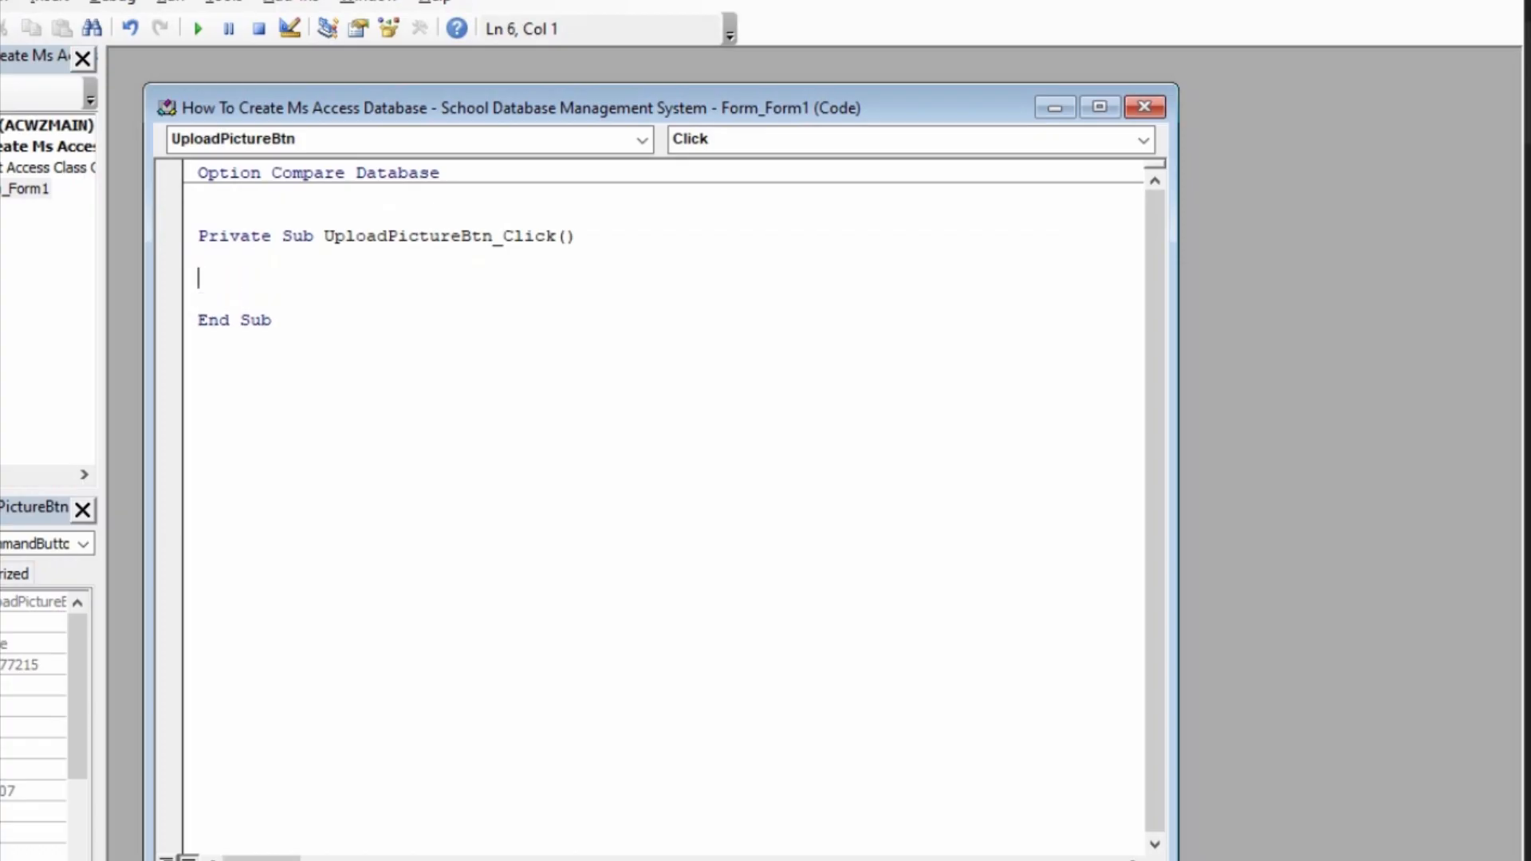
click(1098, 107)
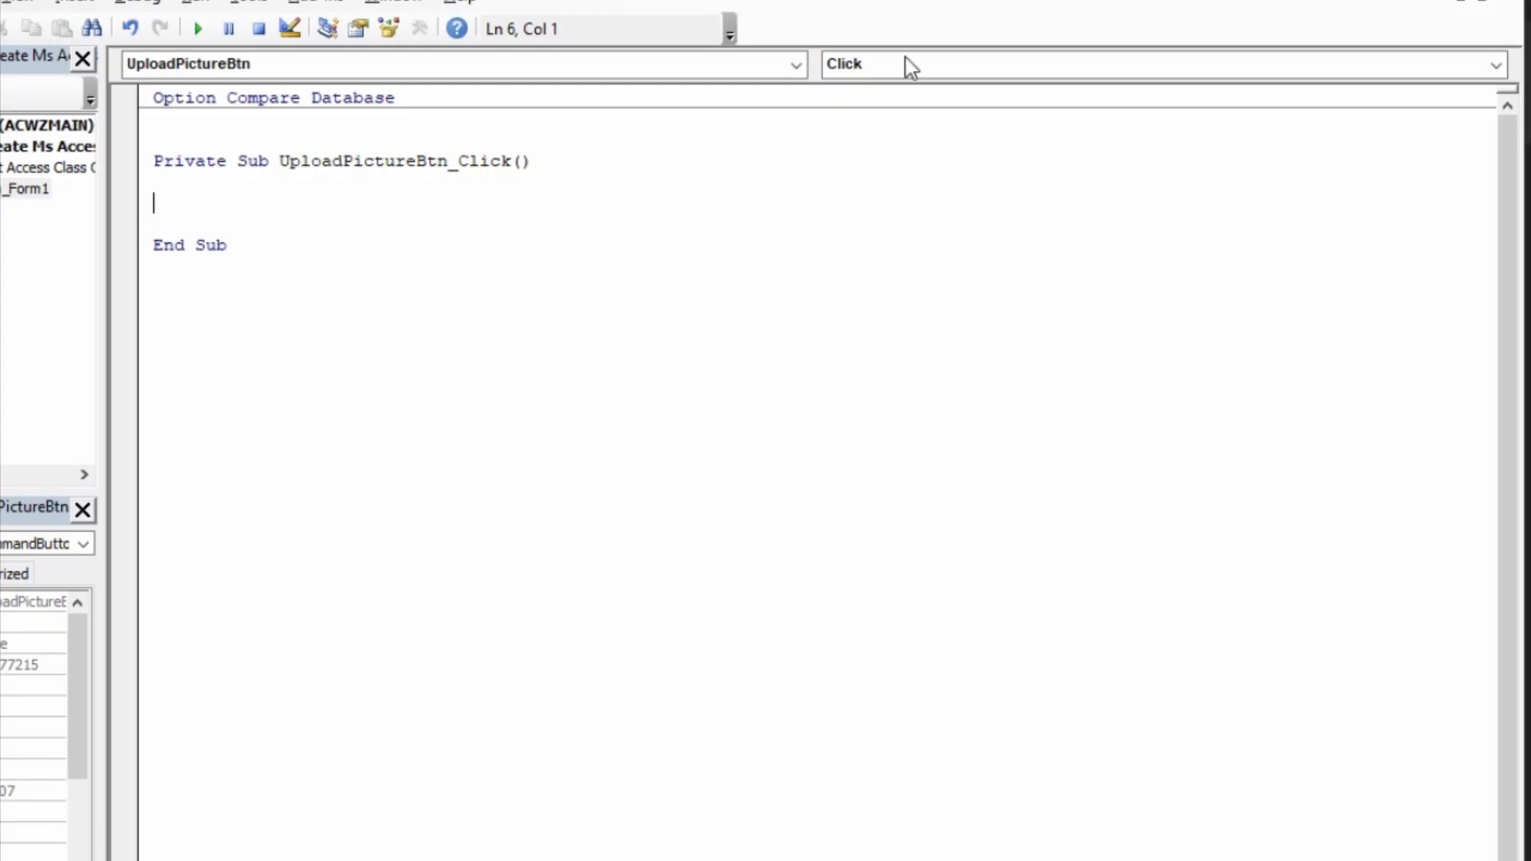
Step: Add a reference to the Microsoft Office 16.0 Object Library to the VBA project
click(250, 5)
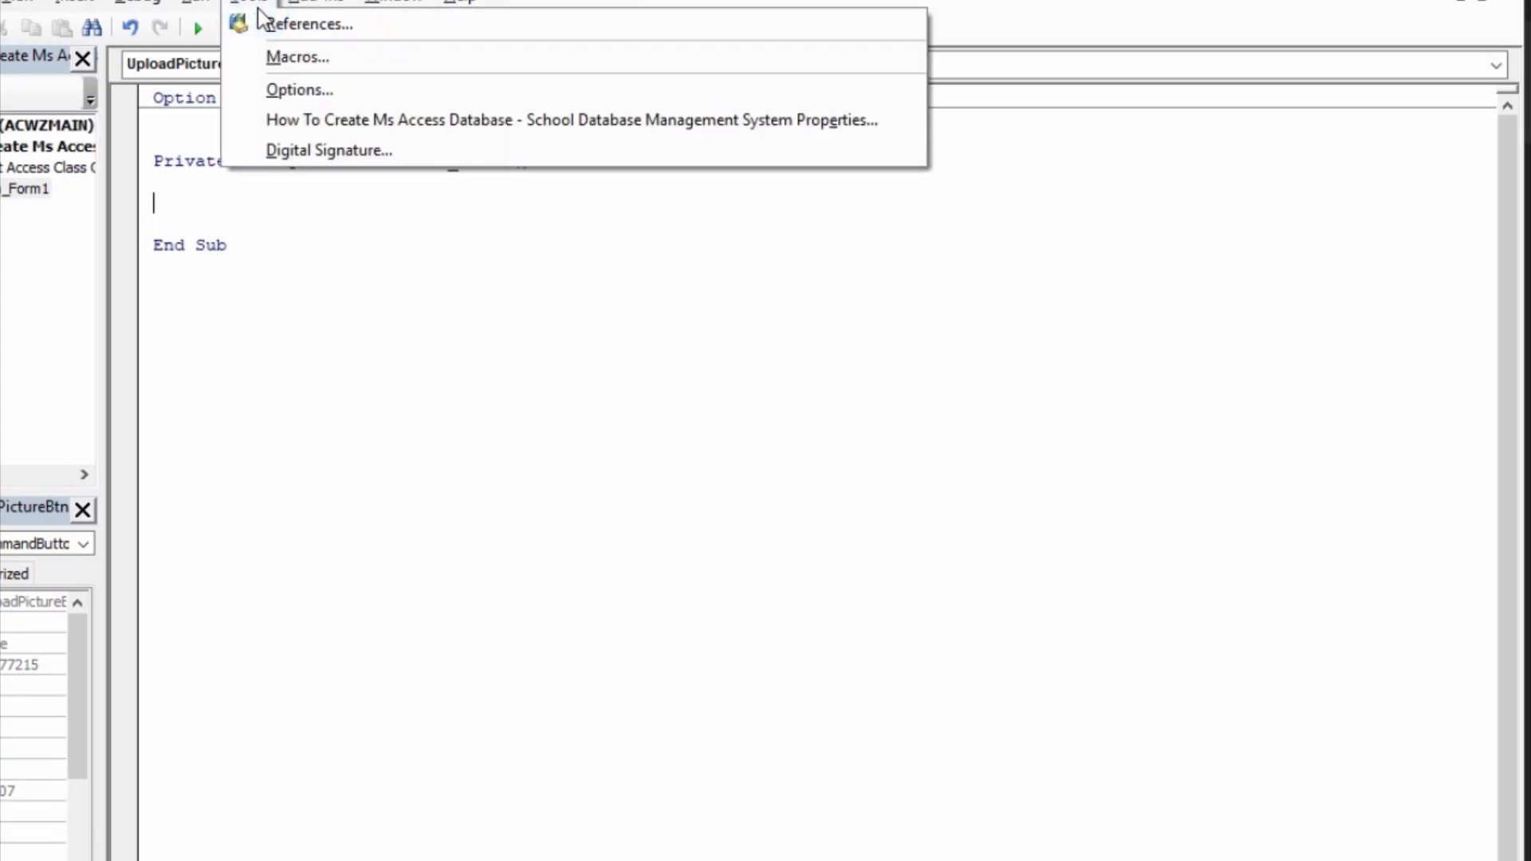
click(299, 28)
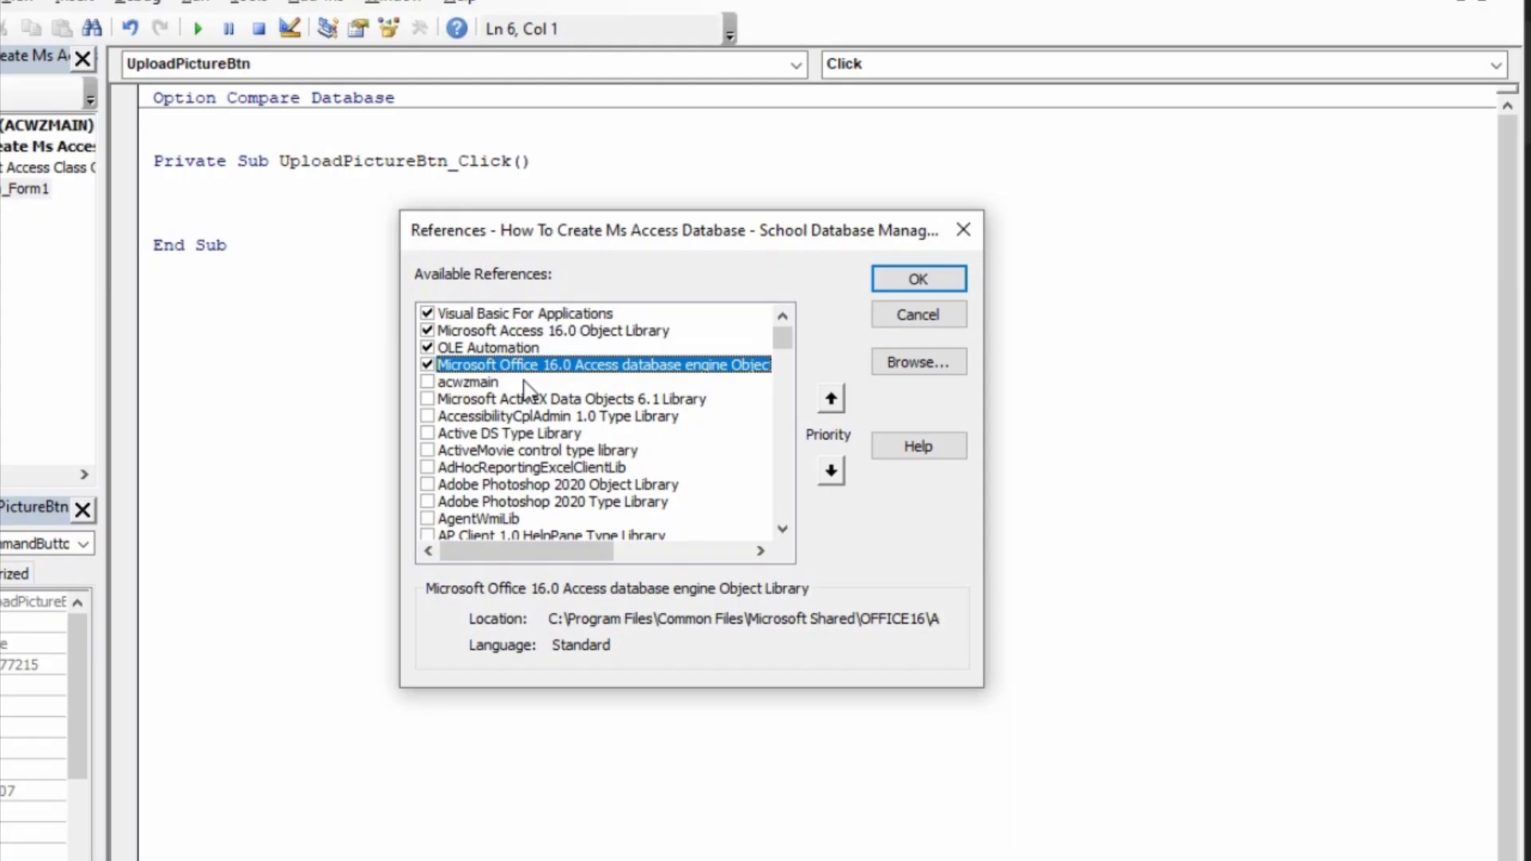
scroll(525, 383, down, 20)
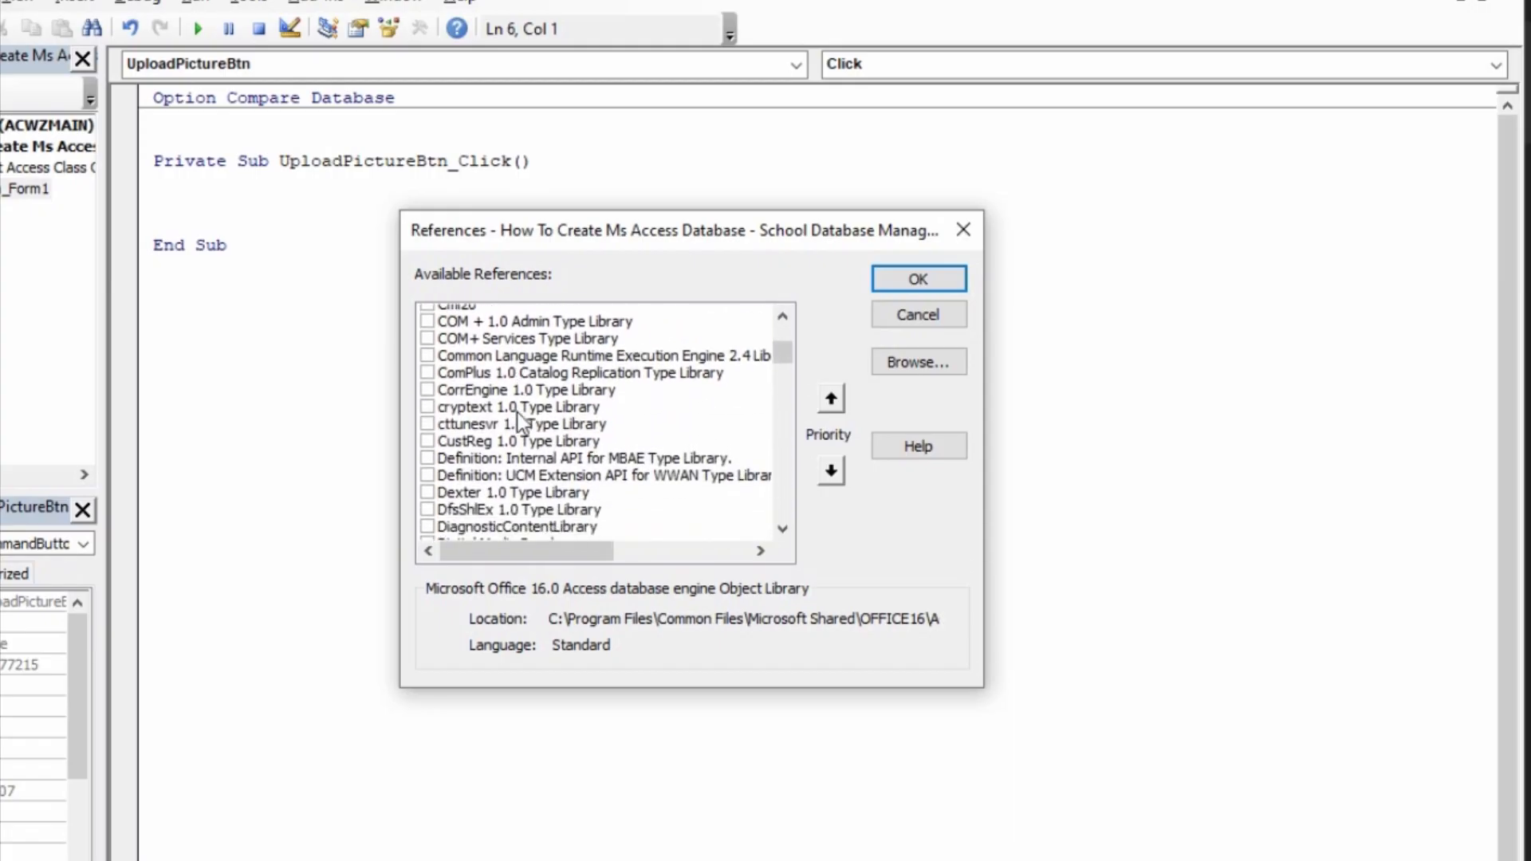
scroll(543, 431, down, 9)
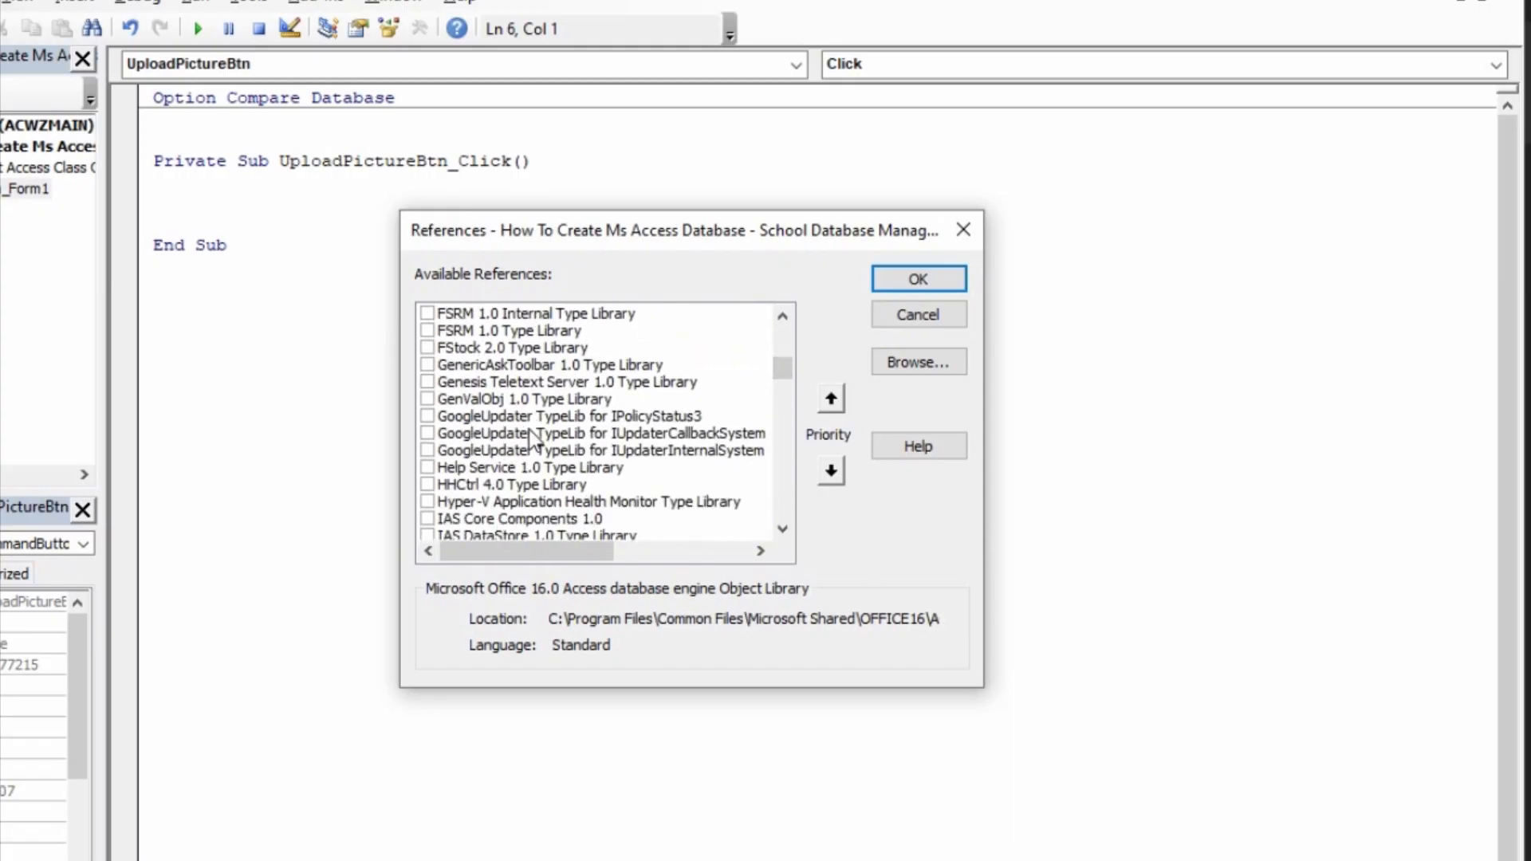
scroll(533, 438, down, 20)
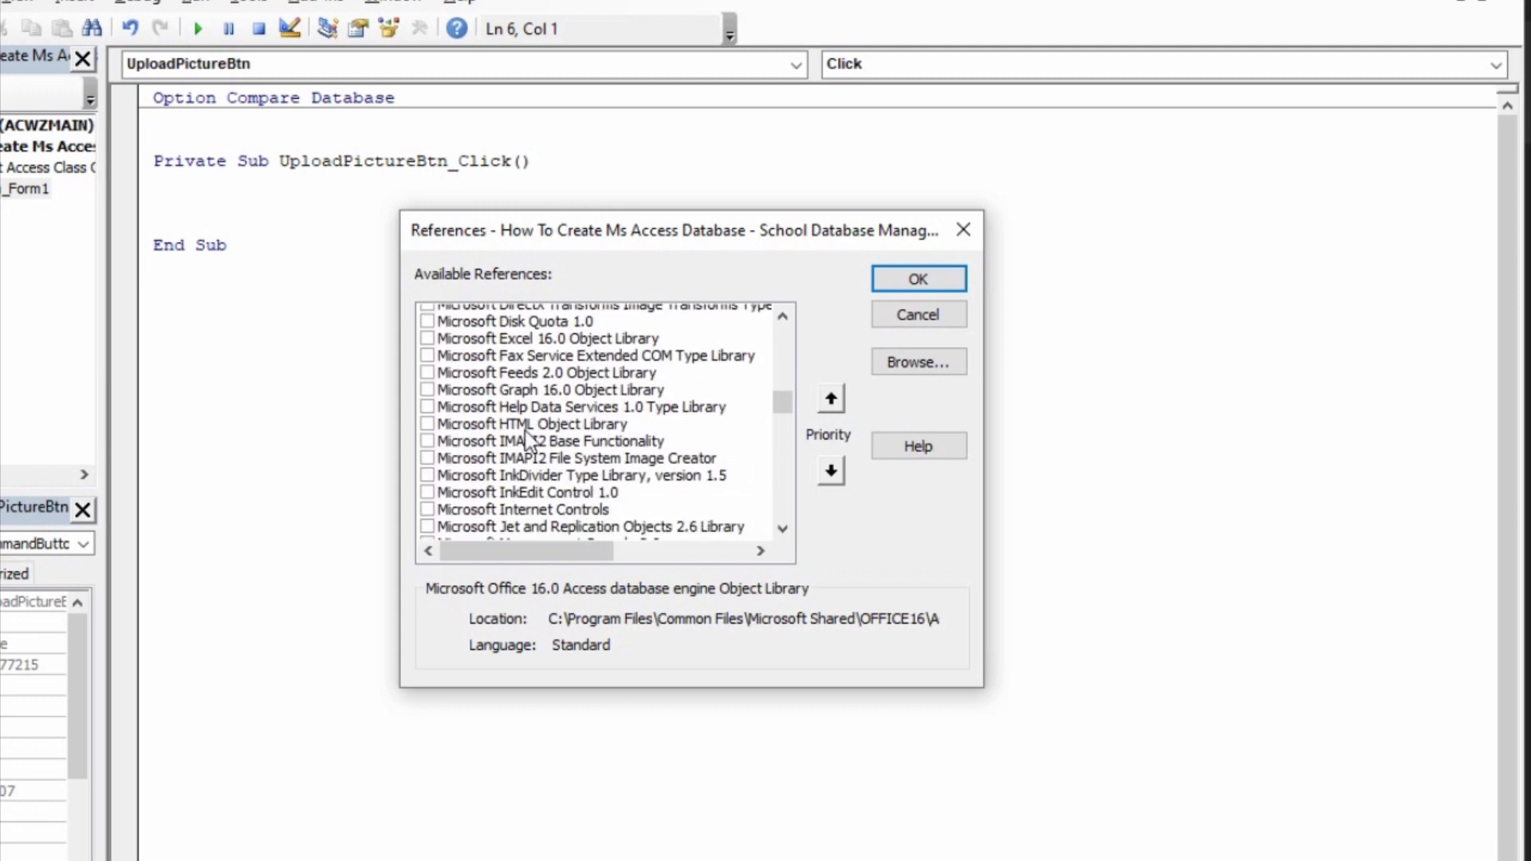
scroll(526, 437, down, 5)
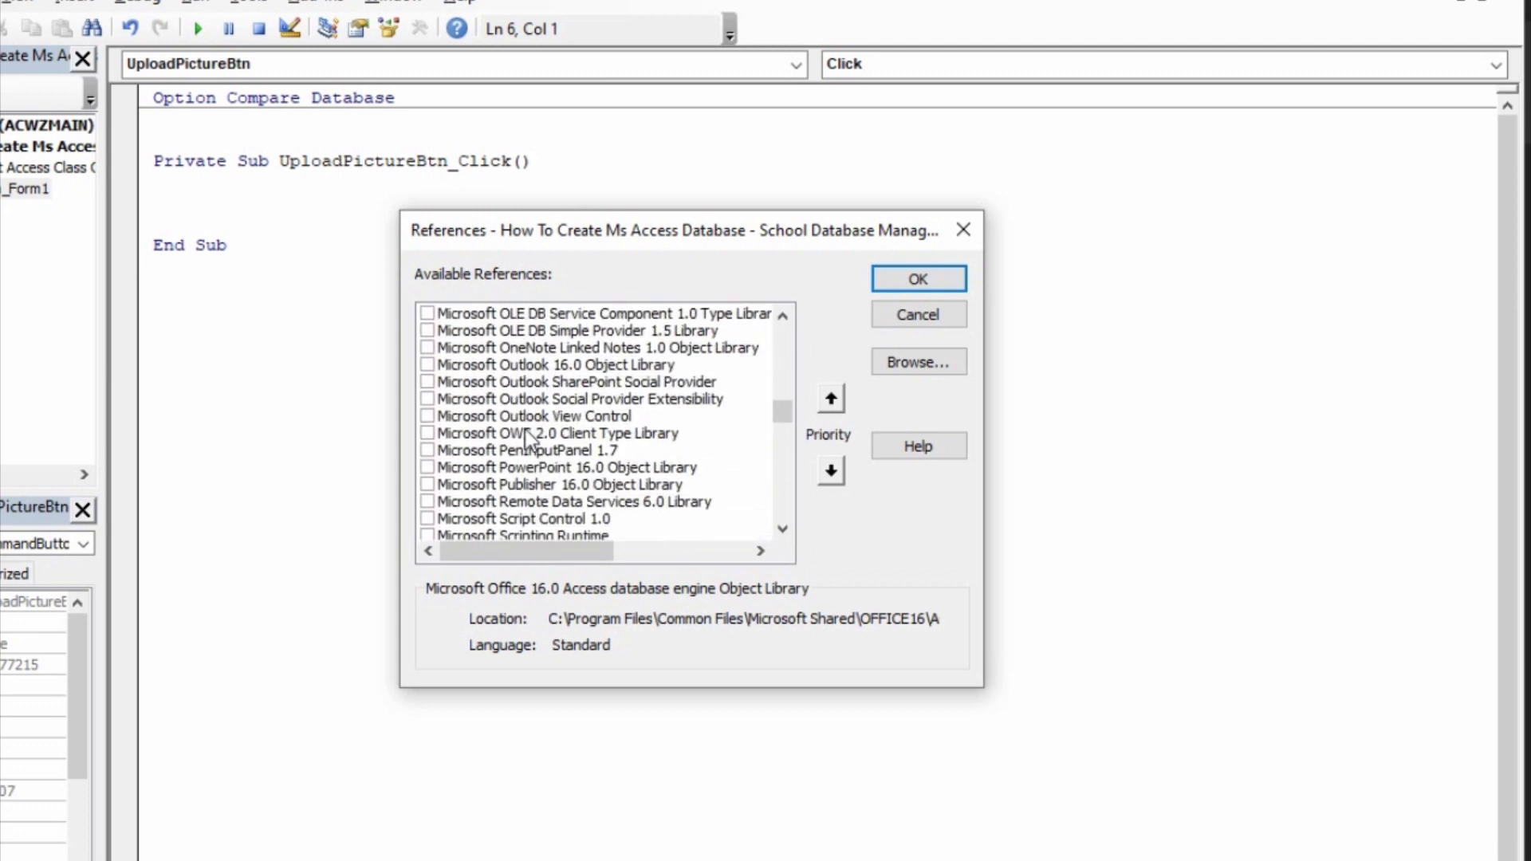
scroll(526, 437, up, 1)
scroll(526, 435, up, 3)
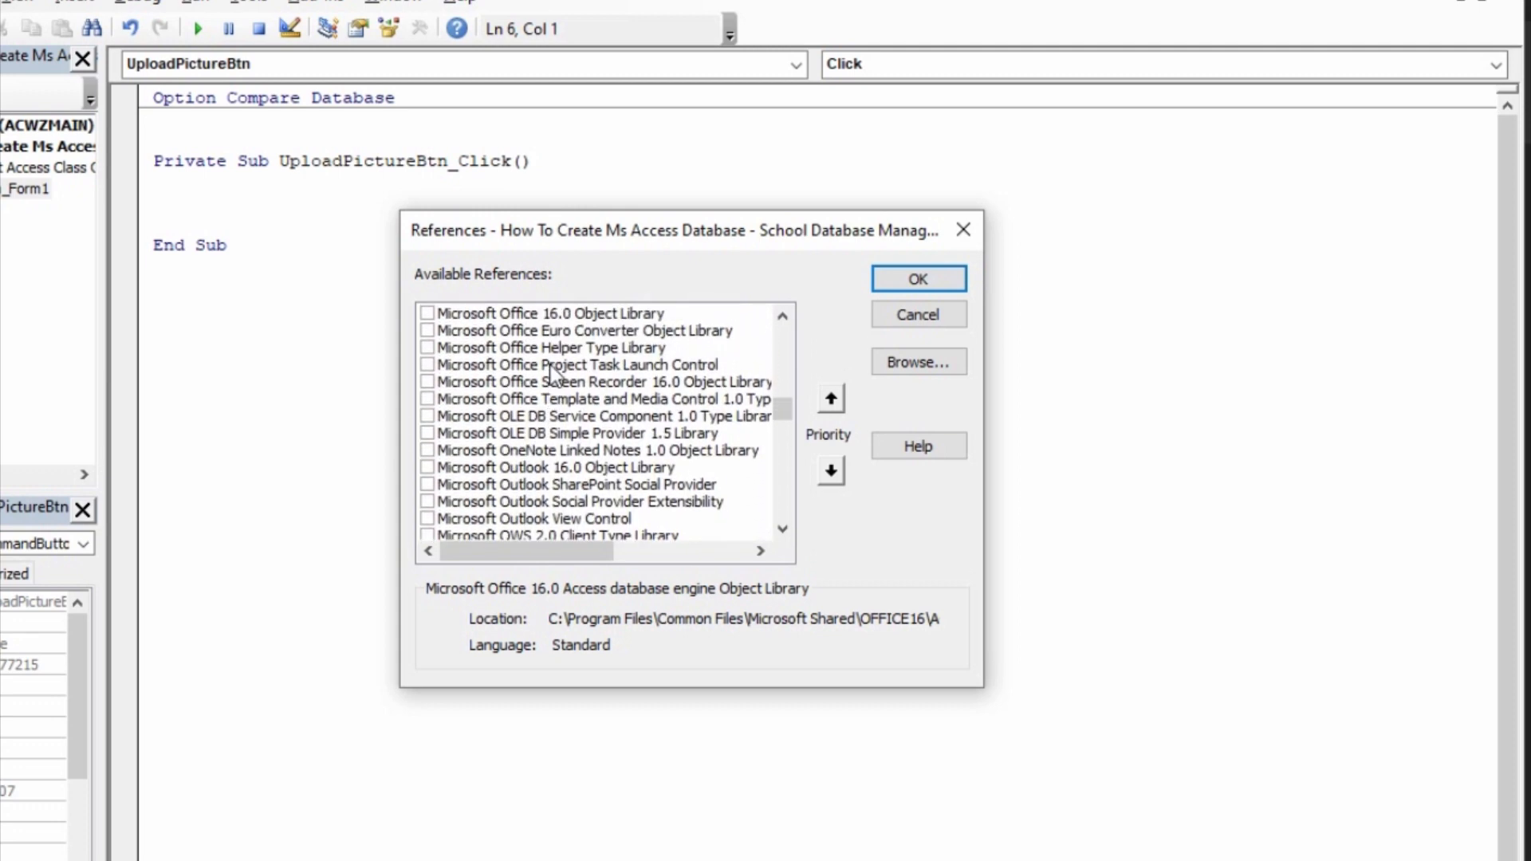
scroll(551, 359, up, 1)
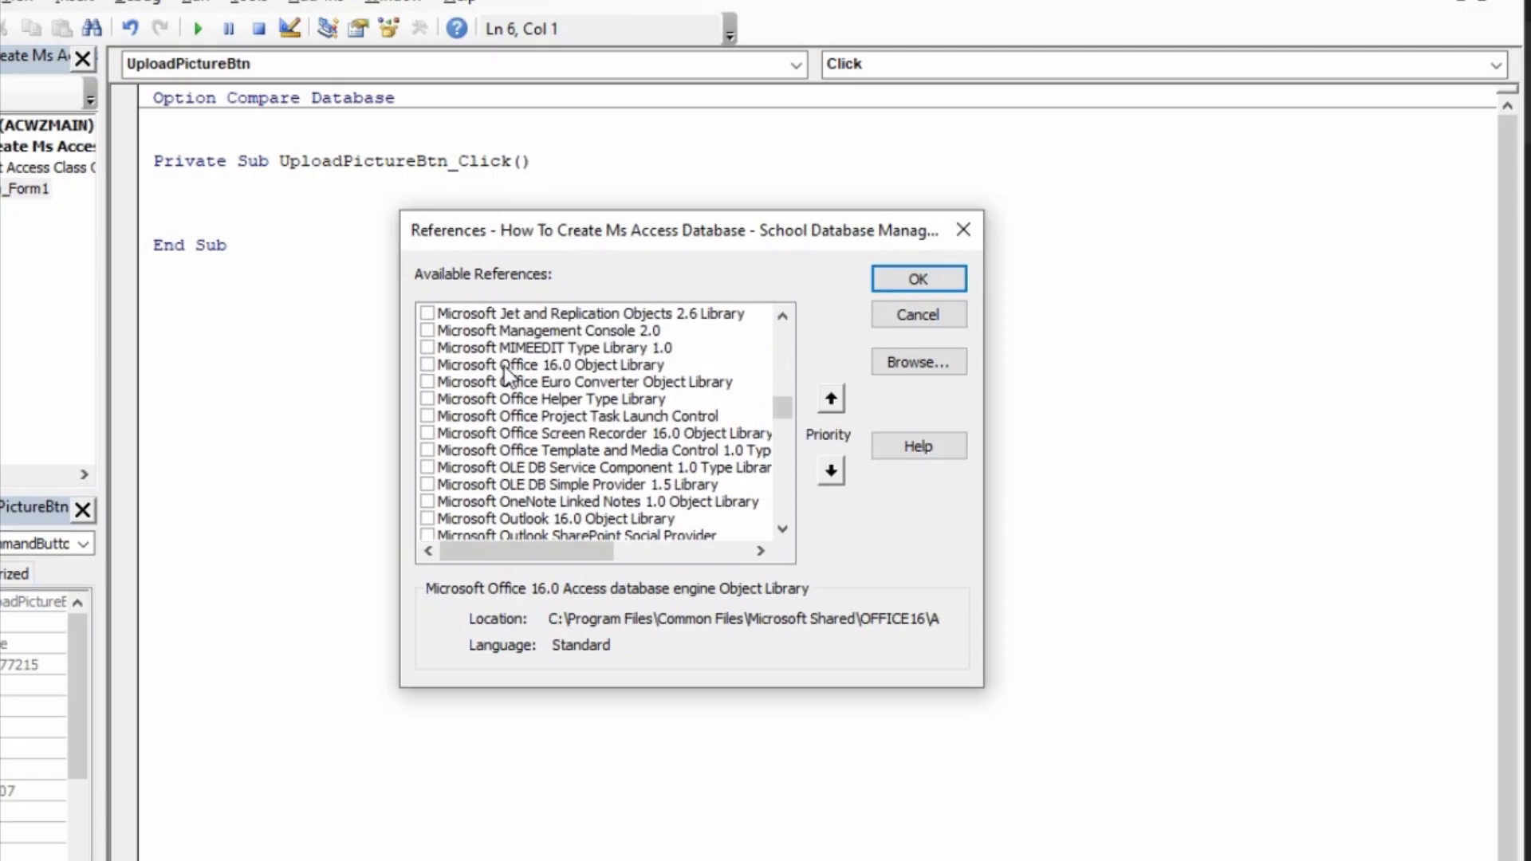
click(429, 365)
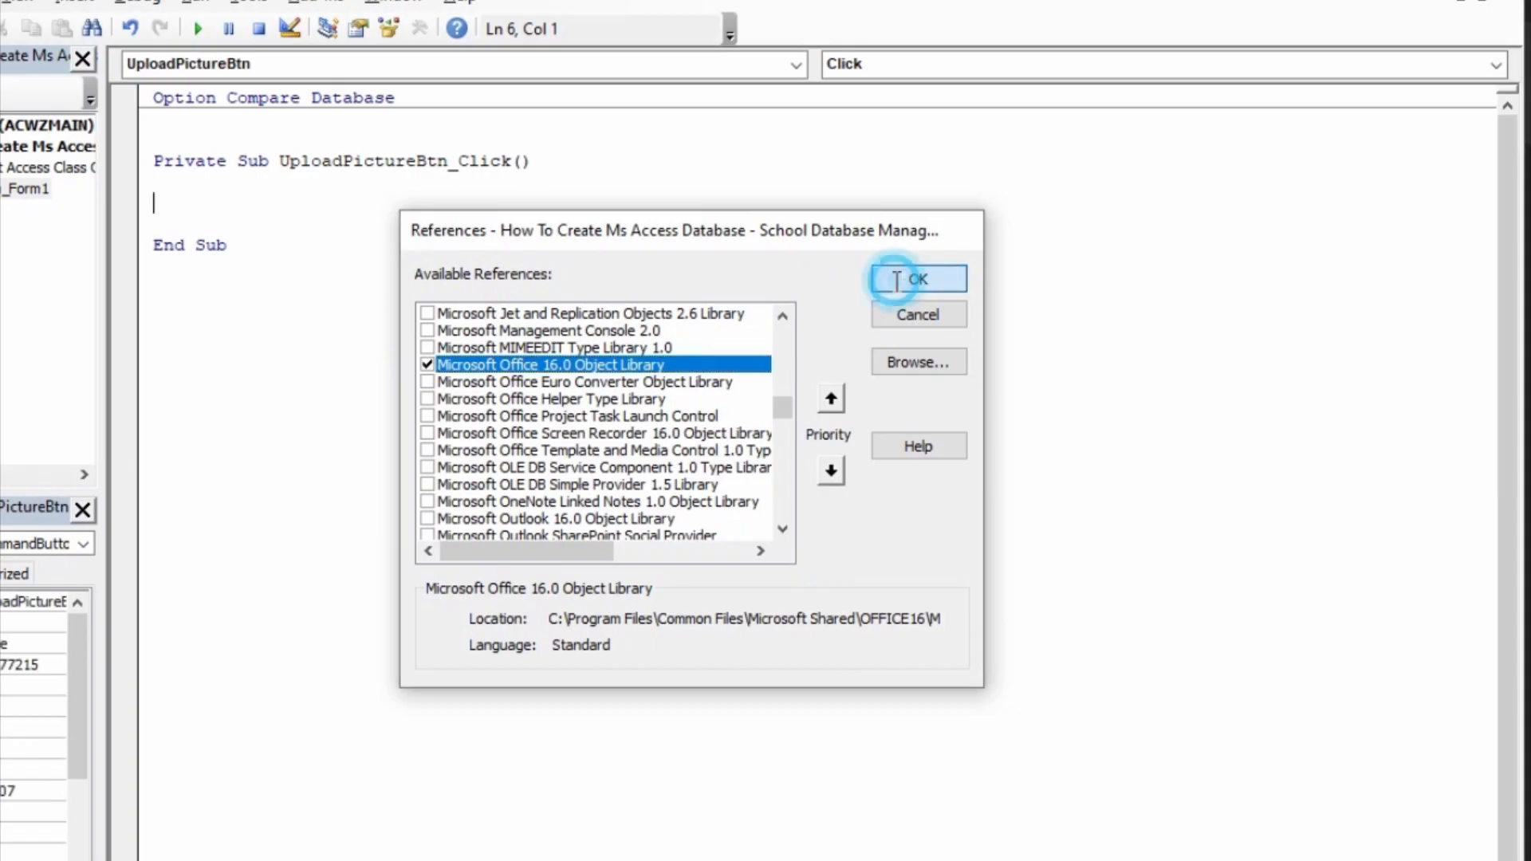
click(945, 276)
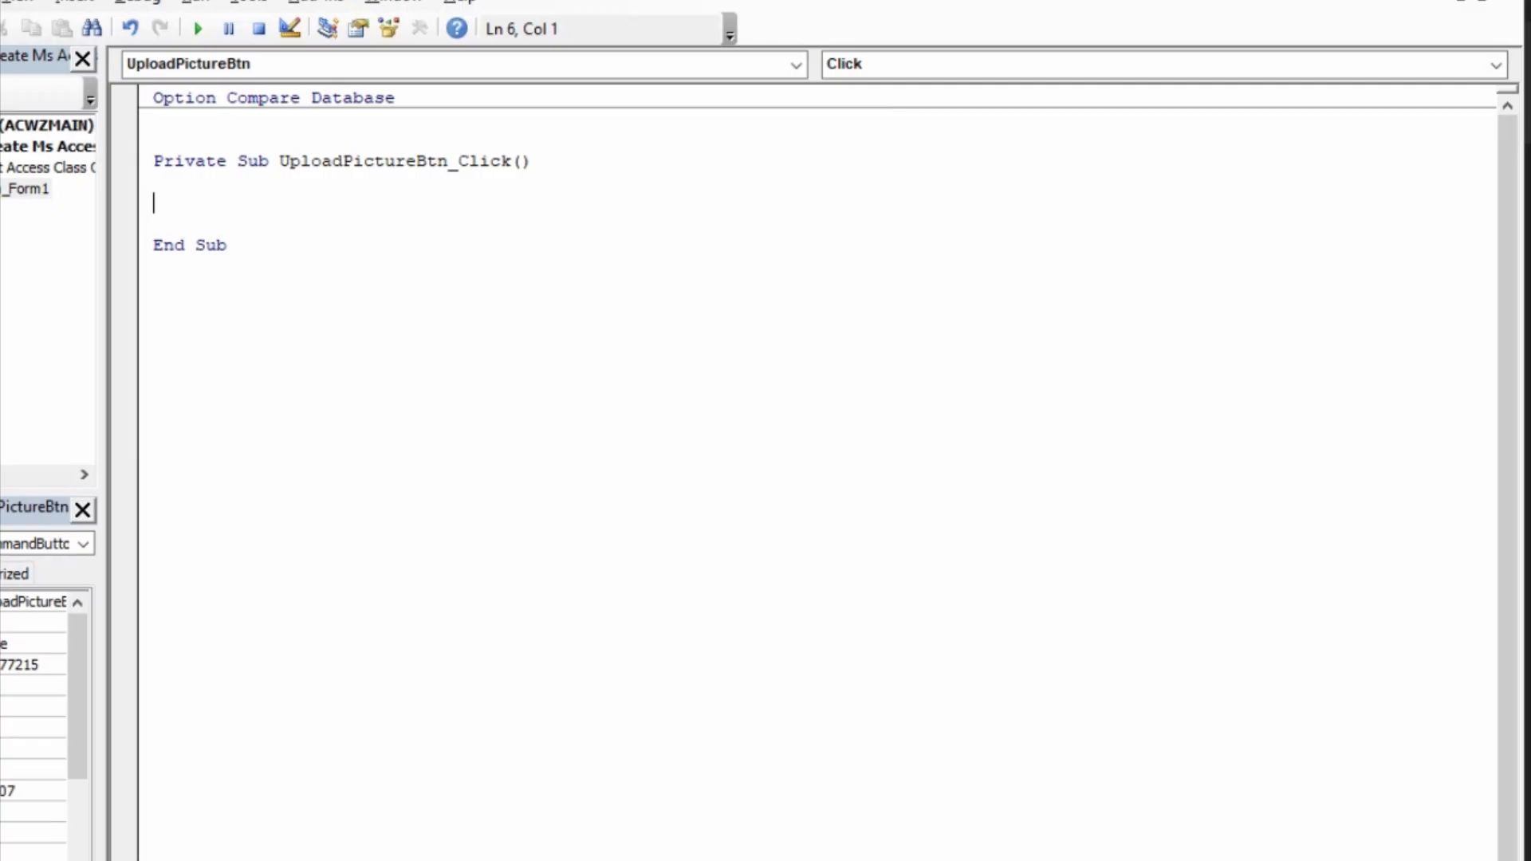
Step: Start the UploadPictureBtn_Click procedure with the statement On Error Resume Next
text(on error resune)
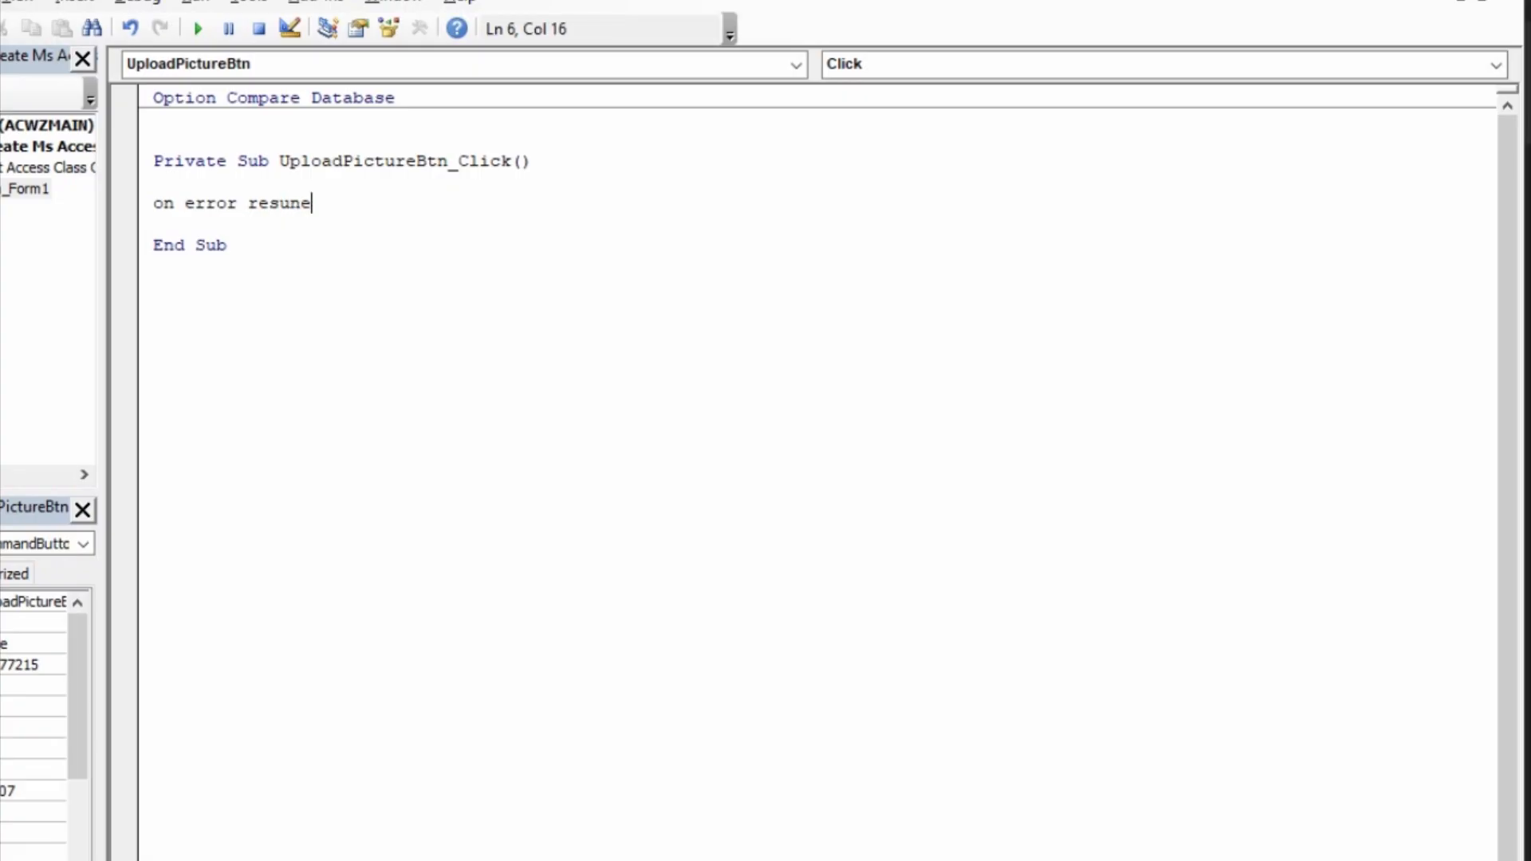
key(BackSpace)
key(BackSpace)
text(me next)
key(Return)
key(Return)
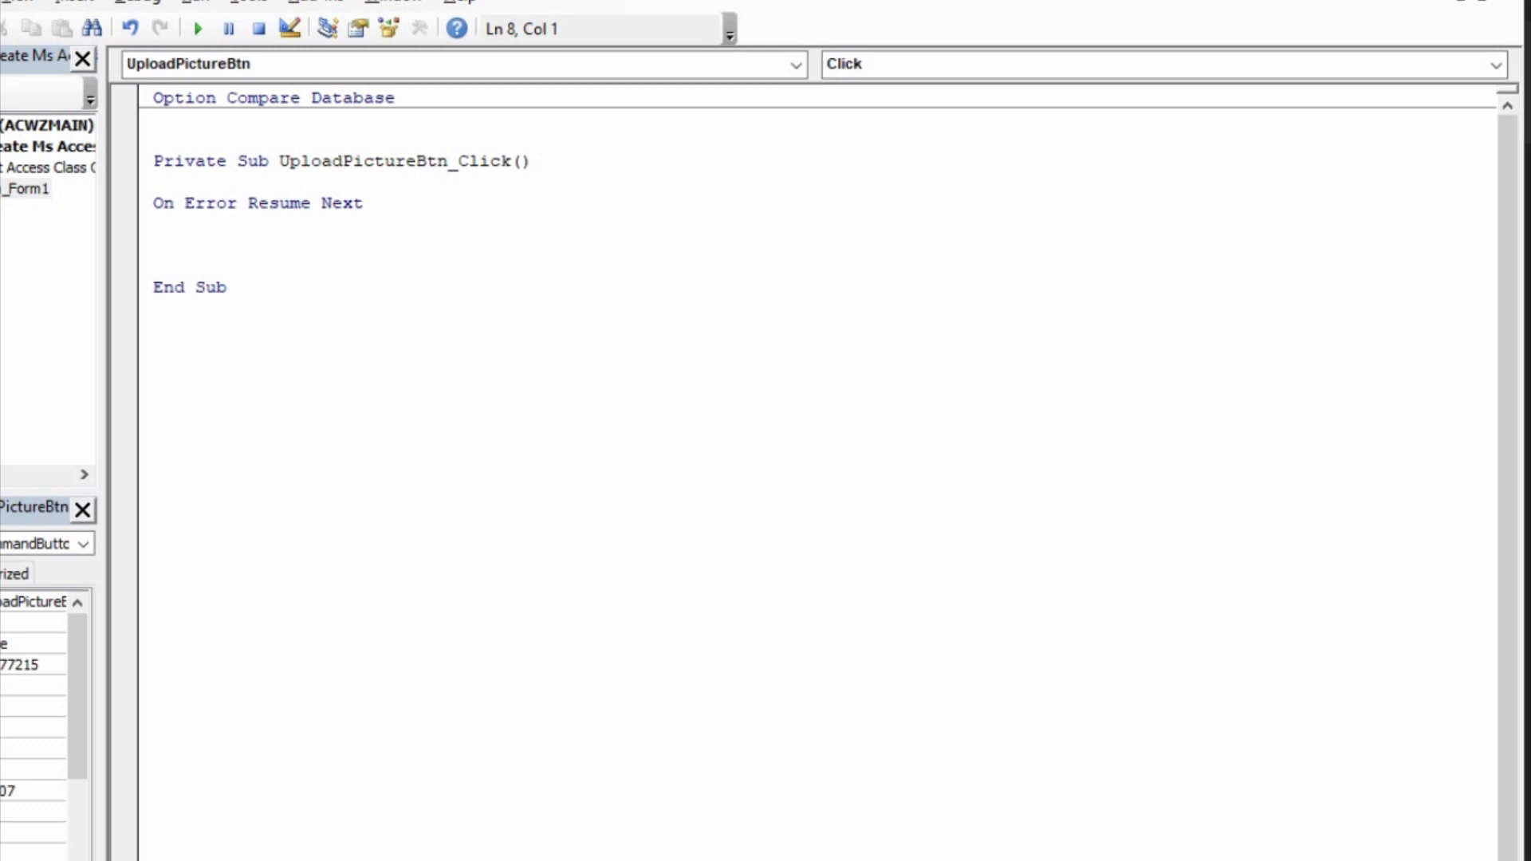
Step: Declare the variable PicUpload as Office.FileDialog below the On Error statement
text(dim PicUpload)
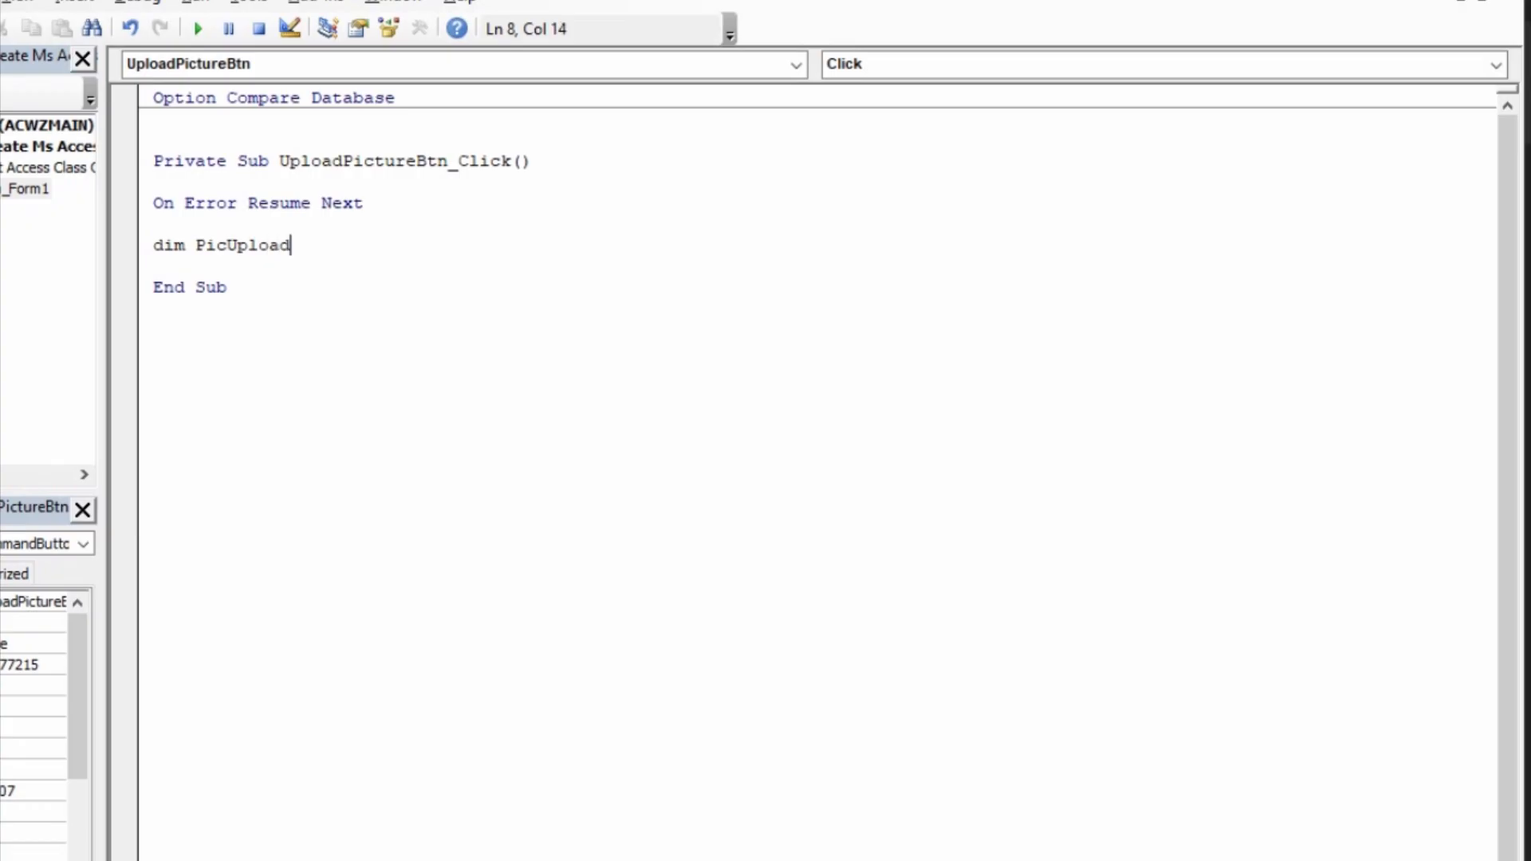
text( as of)
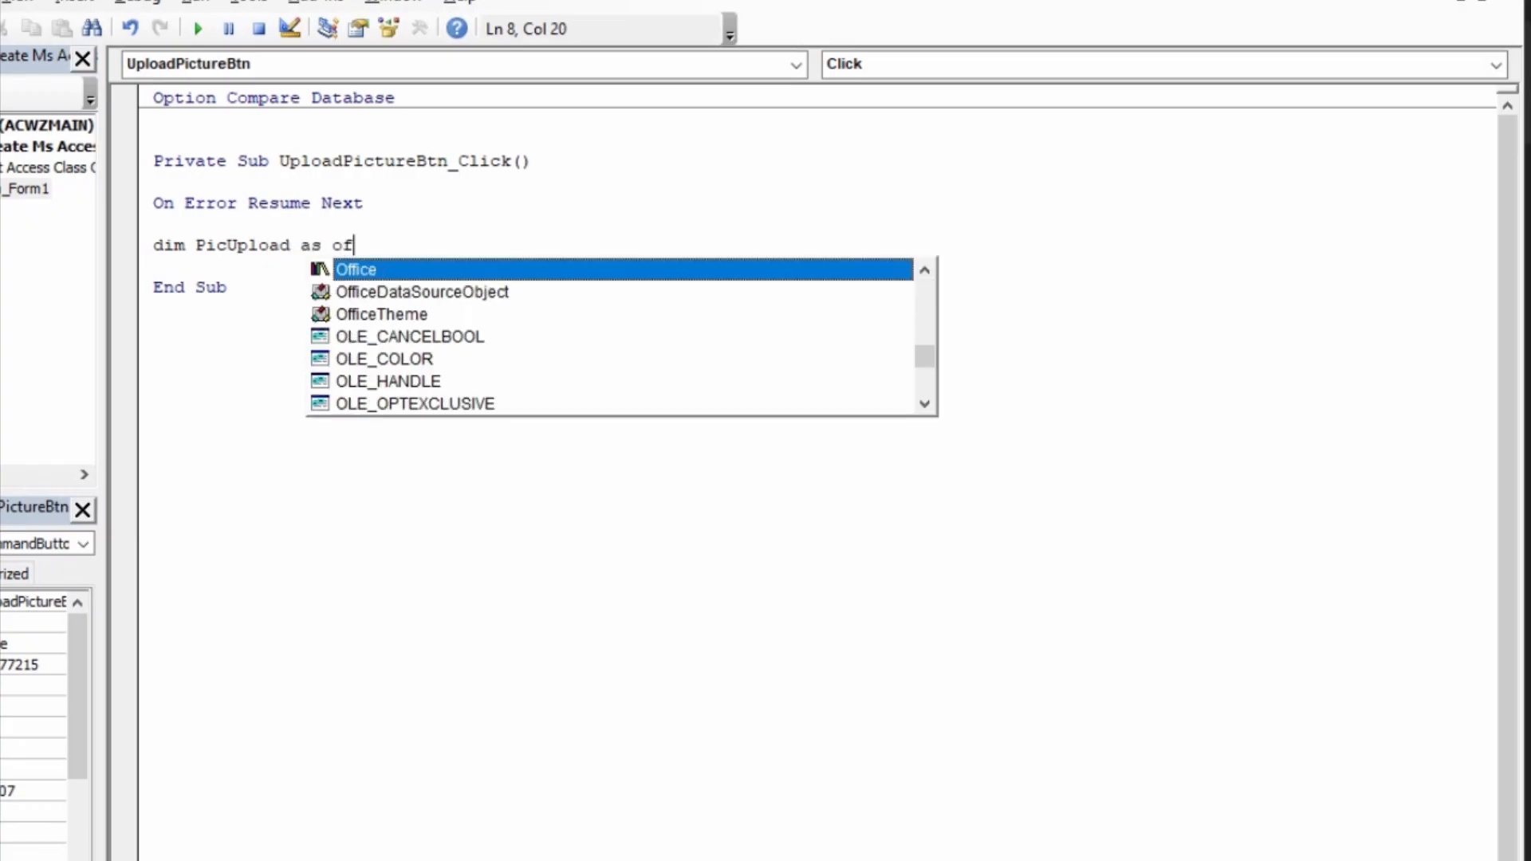
key(Tab)
text(.)
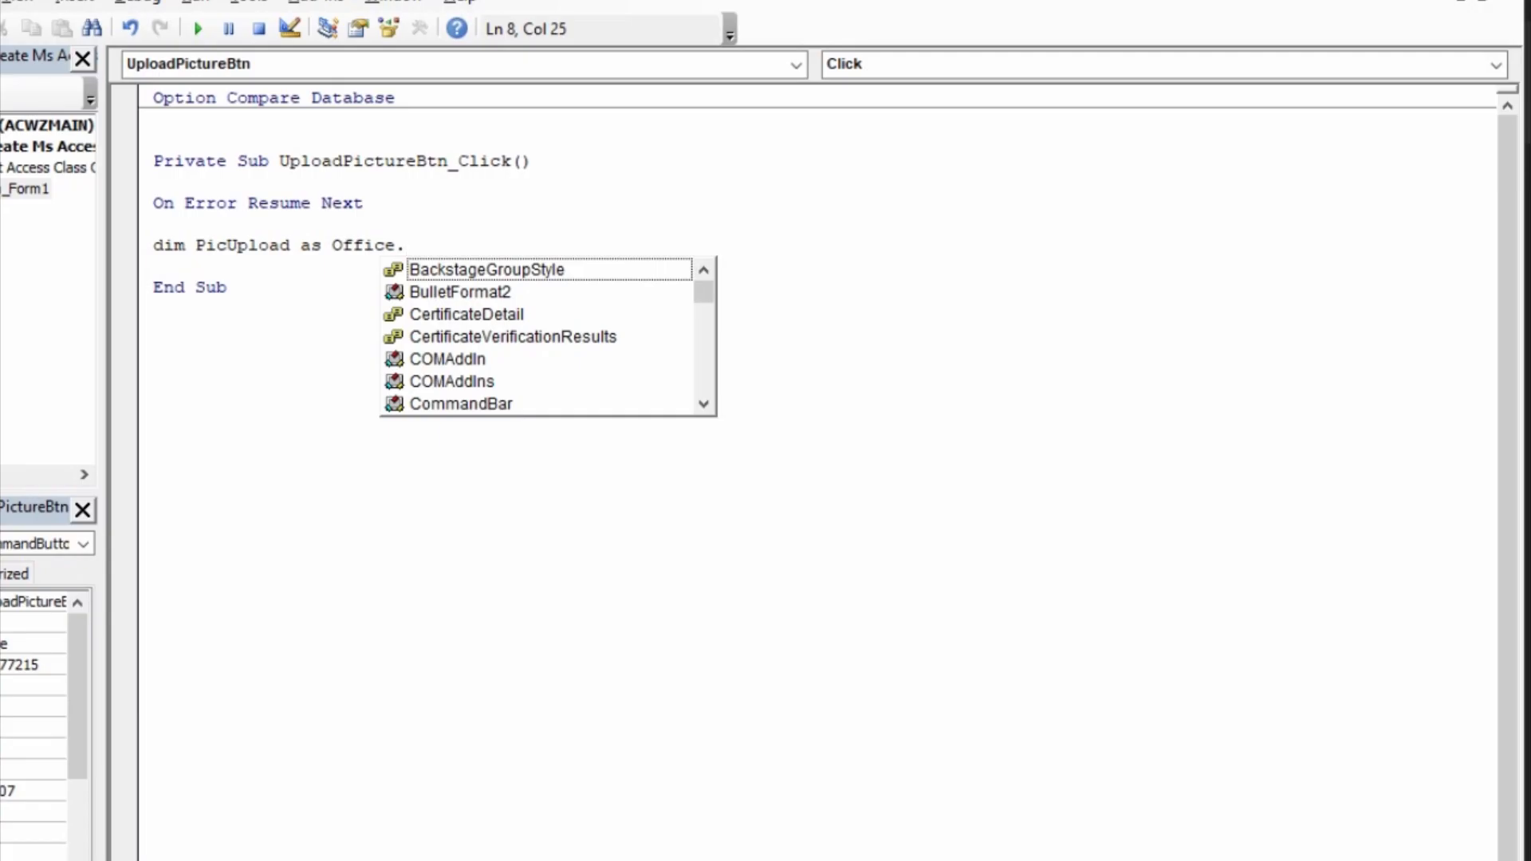
text(fi)
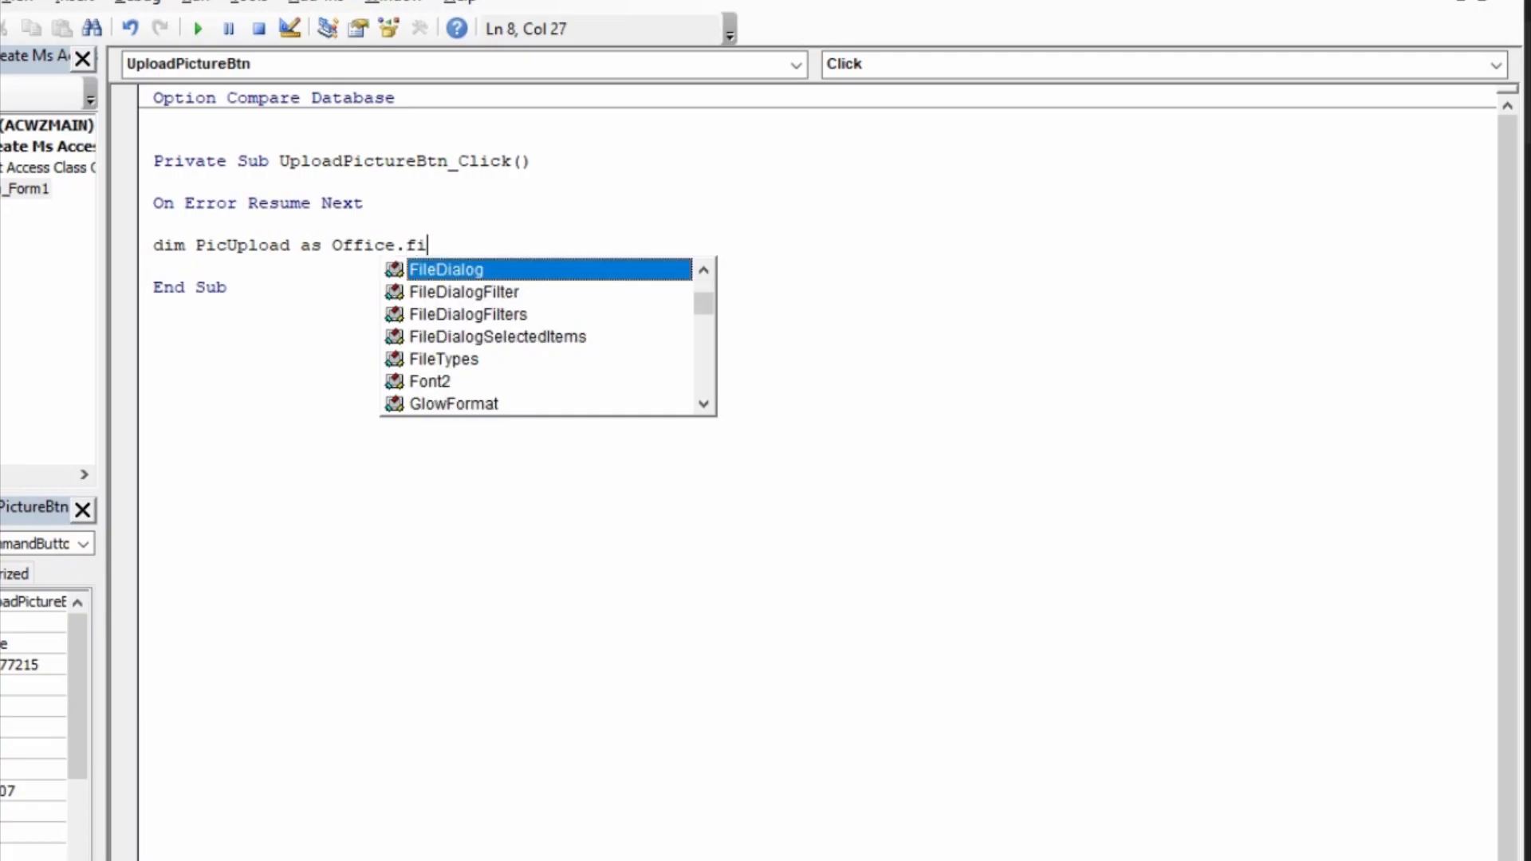
key(Tab)
key(Return)
Step: Begin a Set statement on the next line that assigns Application.FileDialog to PicUpload
text(se)
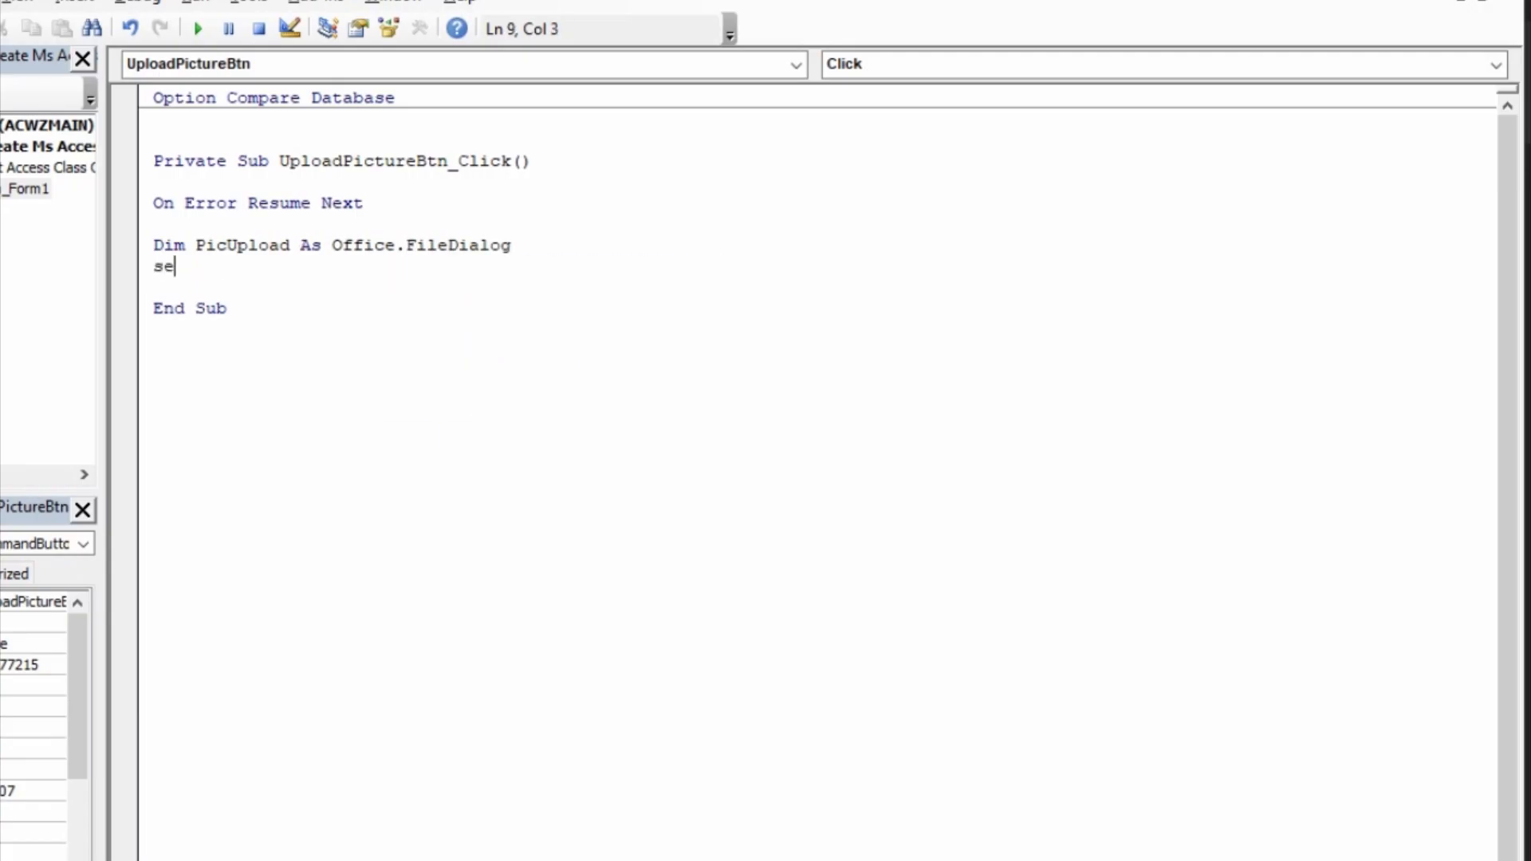
text(t picupload)
text(as)
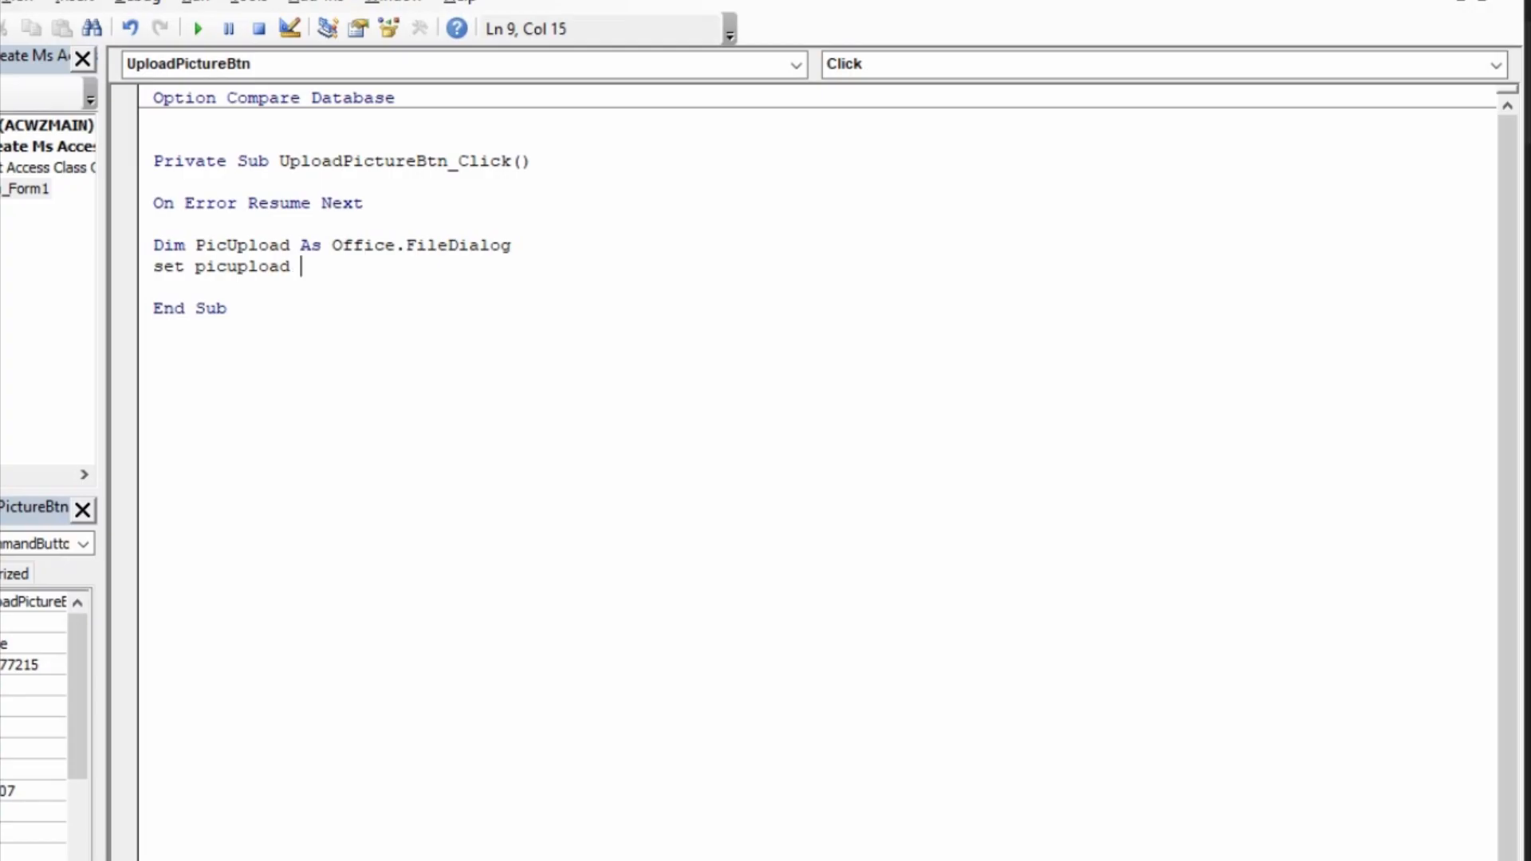
key(BackSpace)
text(s)
key(BackSpace)
key(BackSpace)
text(= appli)
key(BackSpace)
key(BackSpace)
text(plication.fil)
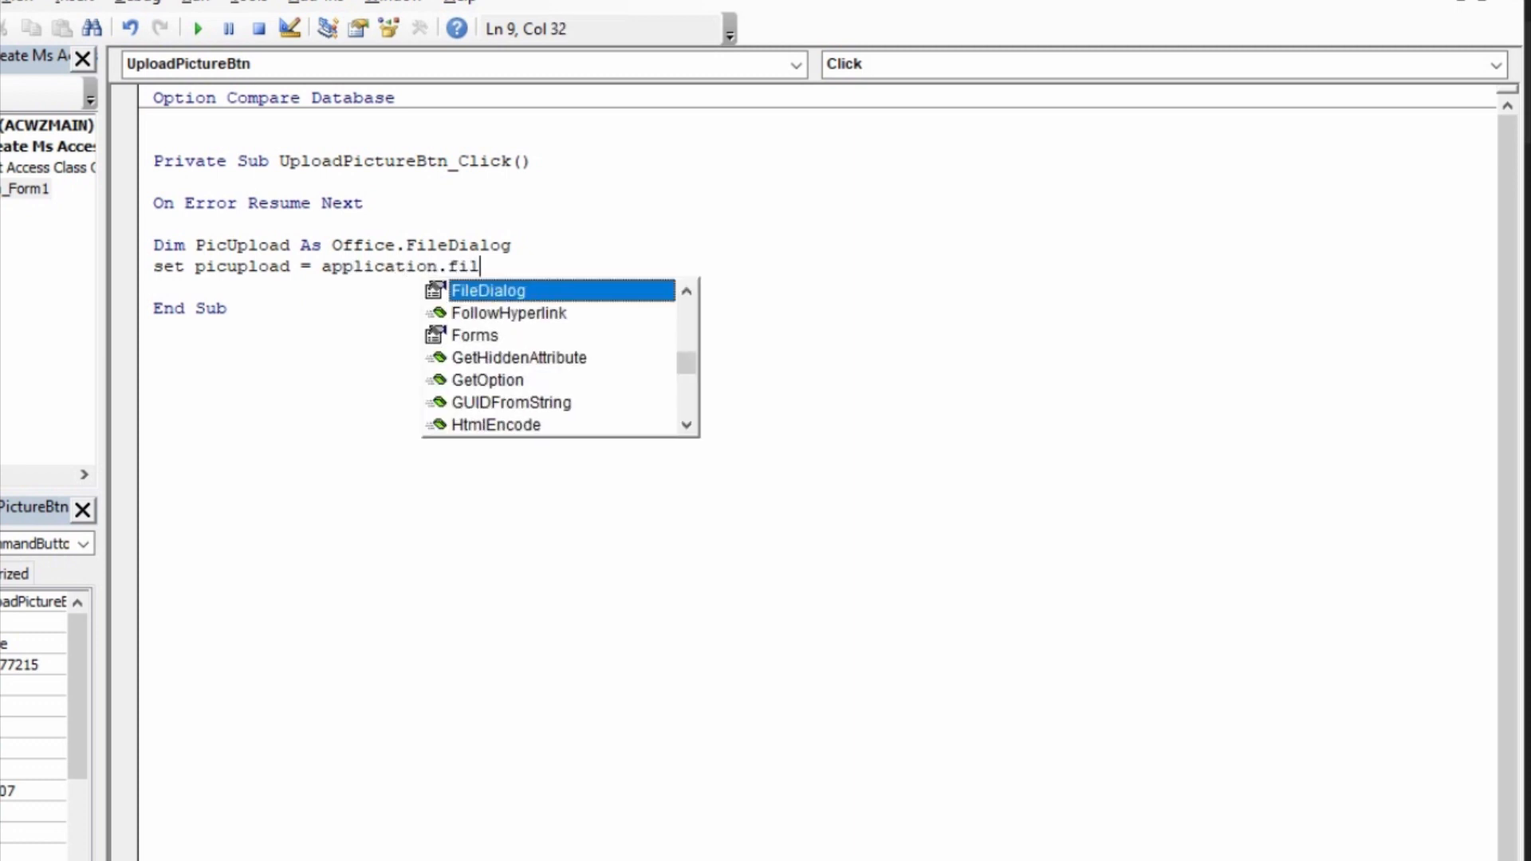
key(Tab)
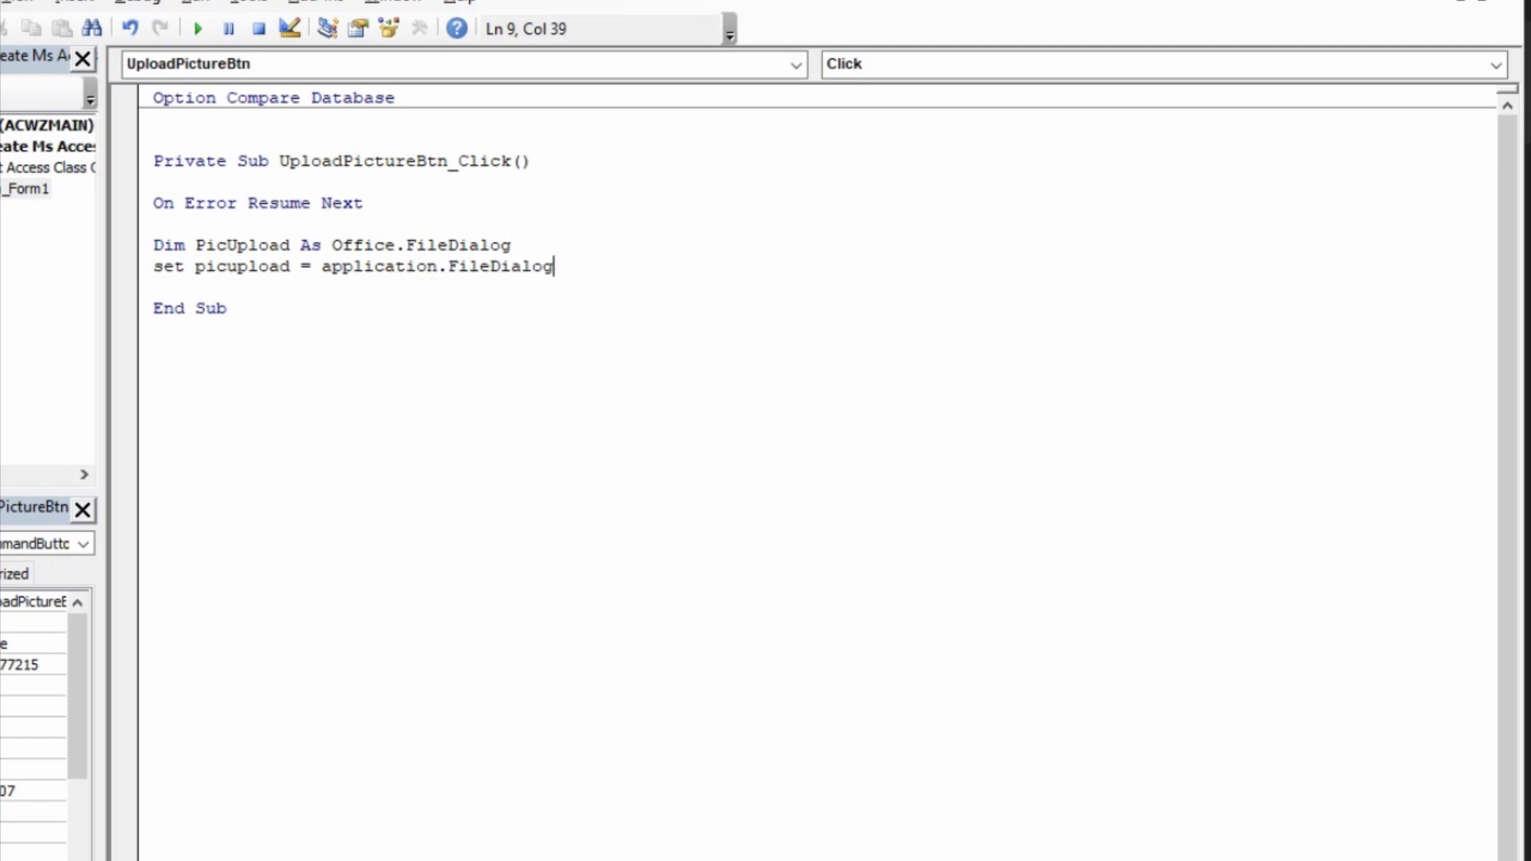
Step: Complete the Set PicUpload statement with msoFileDialogFilePicker as the dialog type in parentheses
text(()
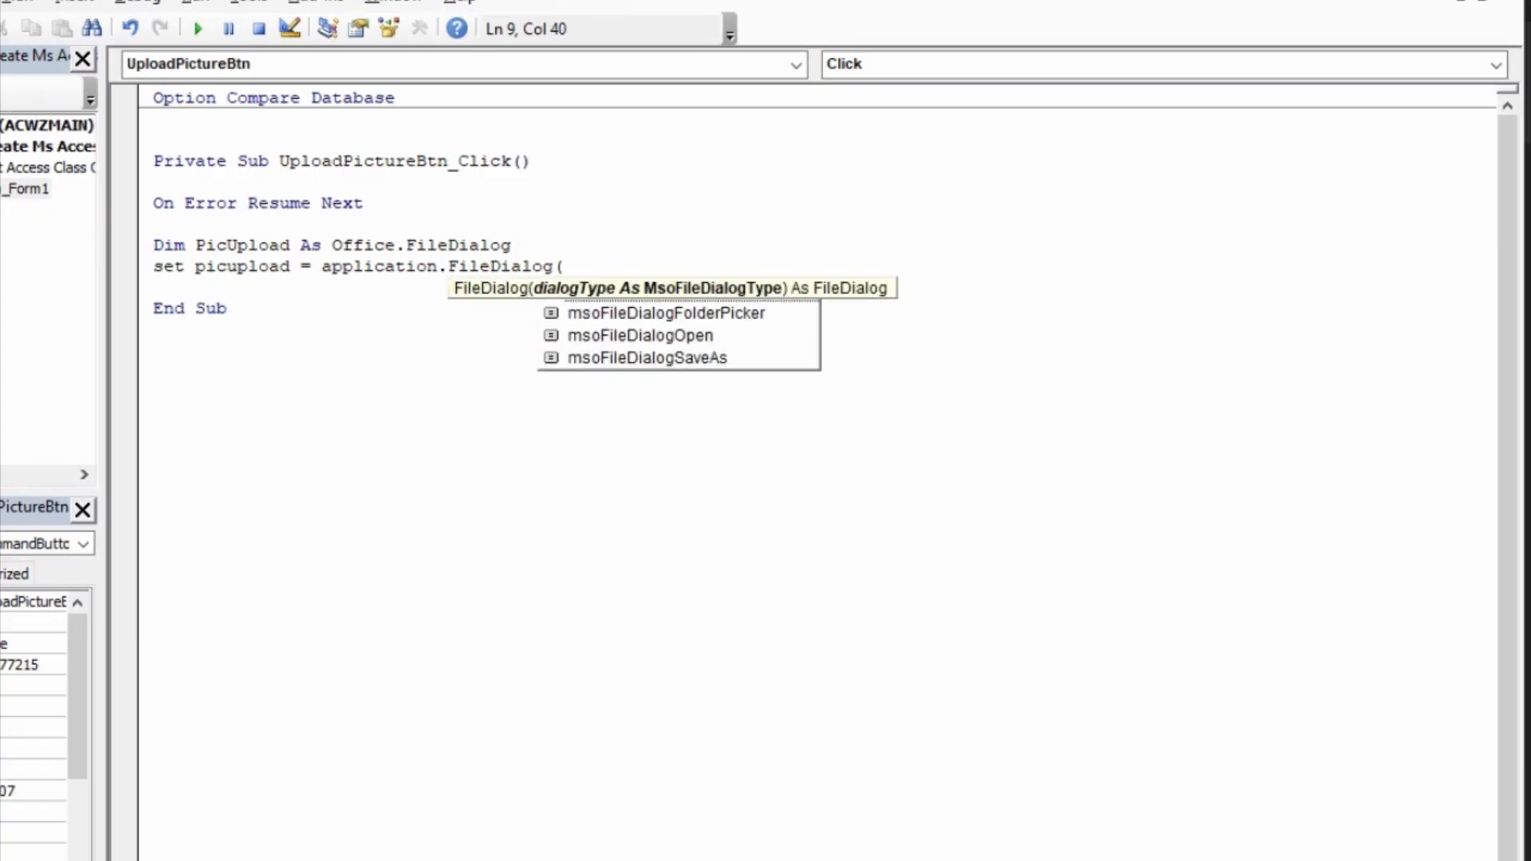
key(Down)
key(Down)
key(Down)
key(Up)
key(Up)
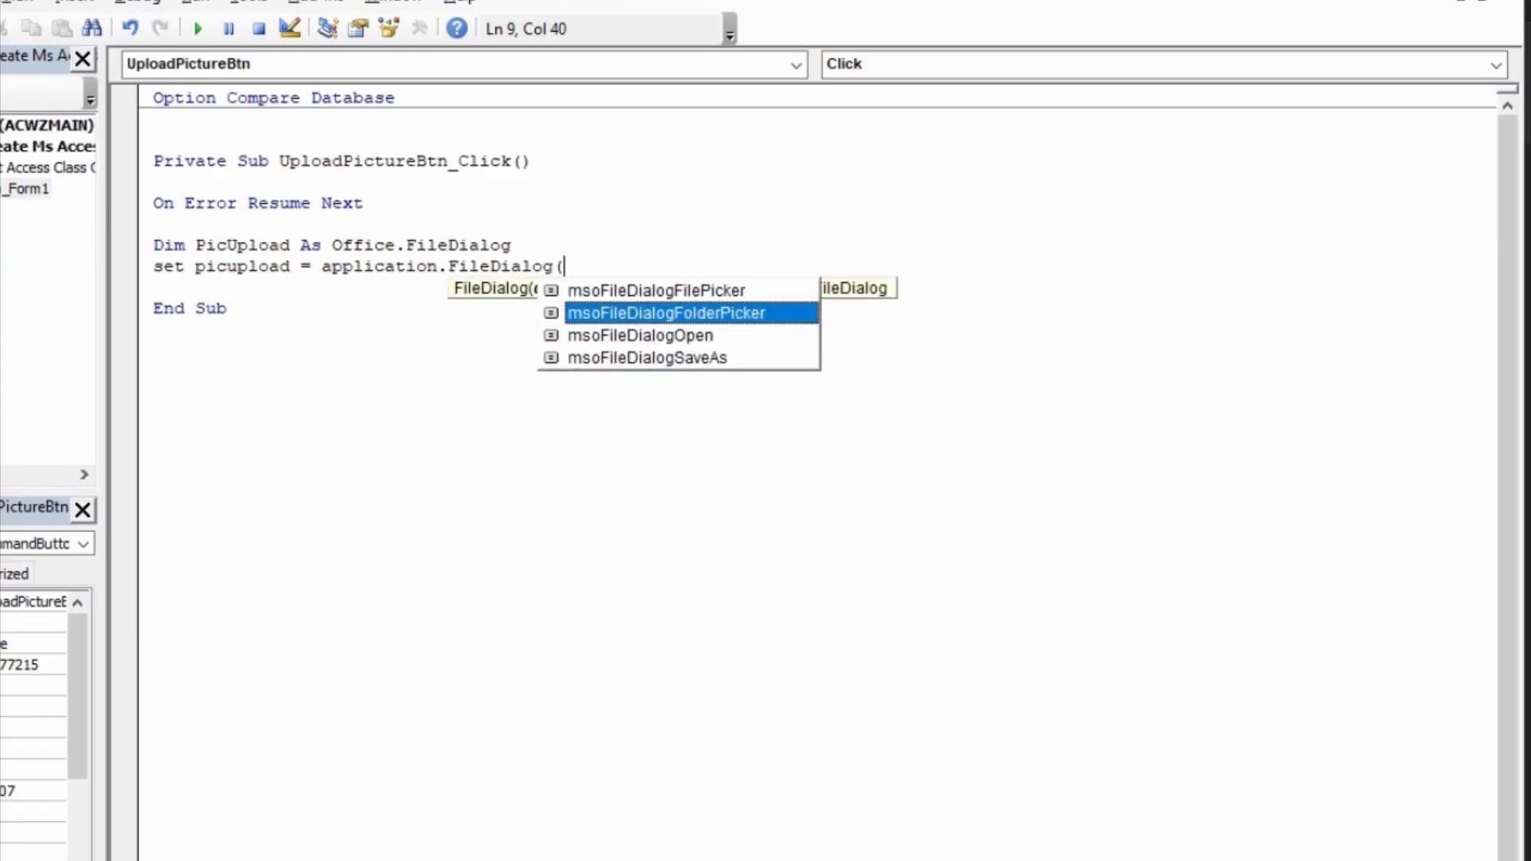
key(Down)
key(Up)
key(Up)
key(Tab)
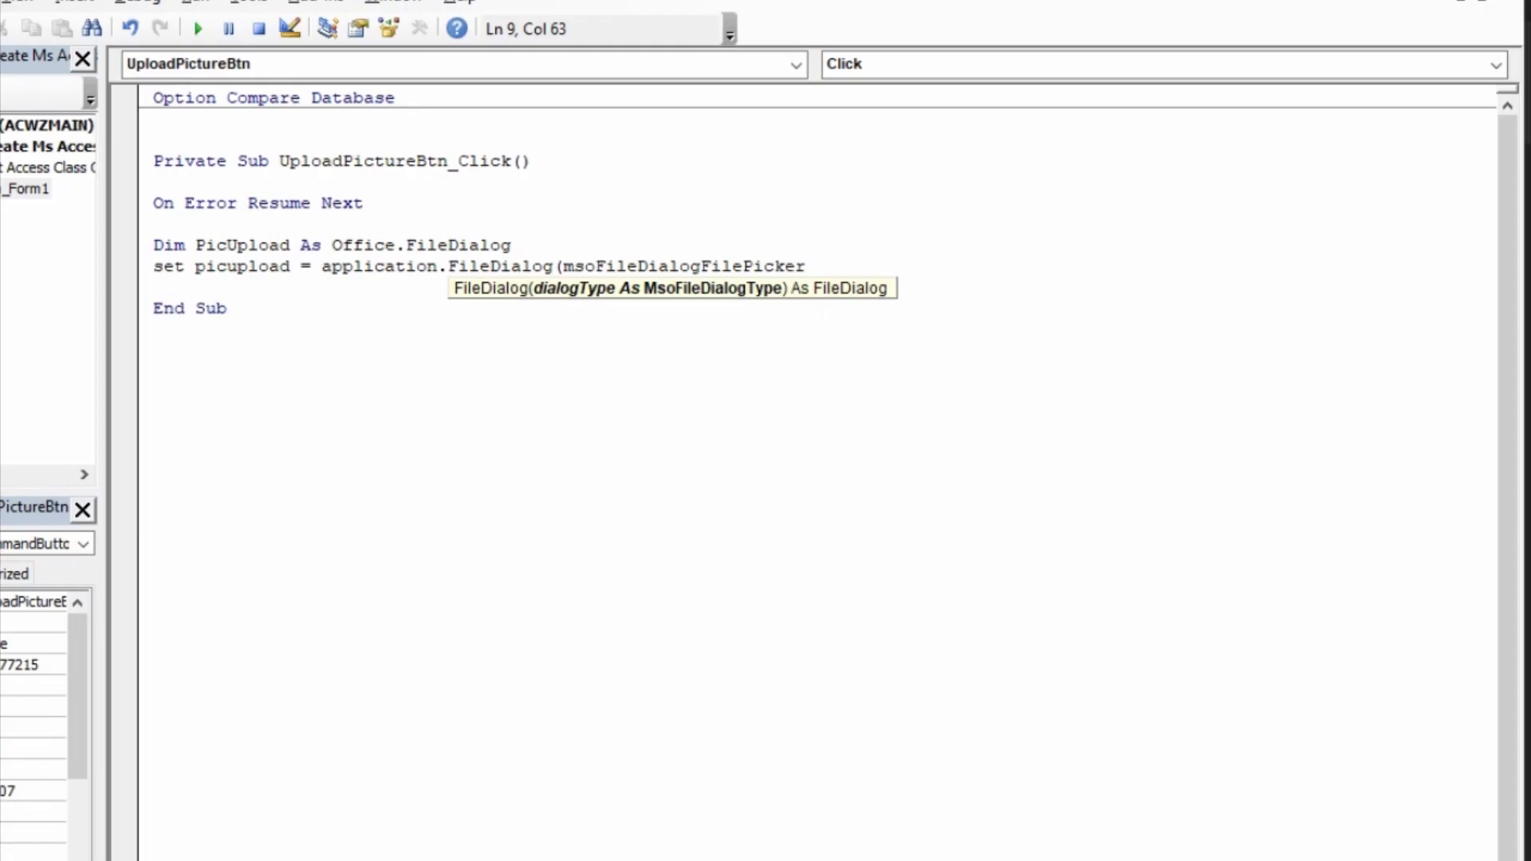
text())
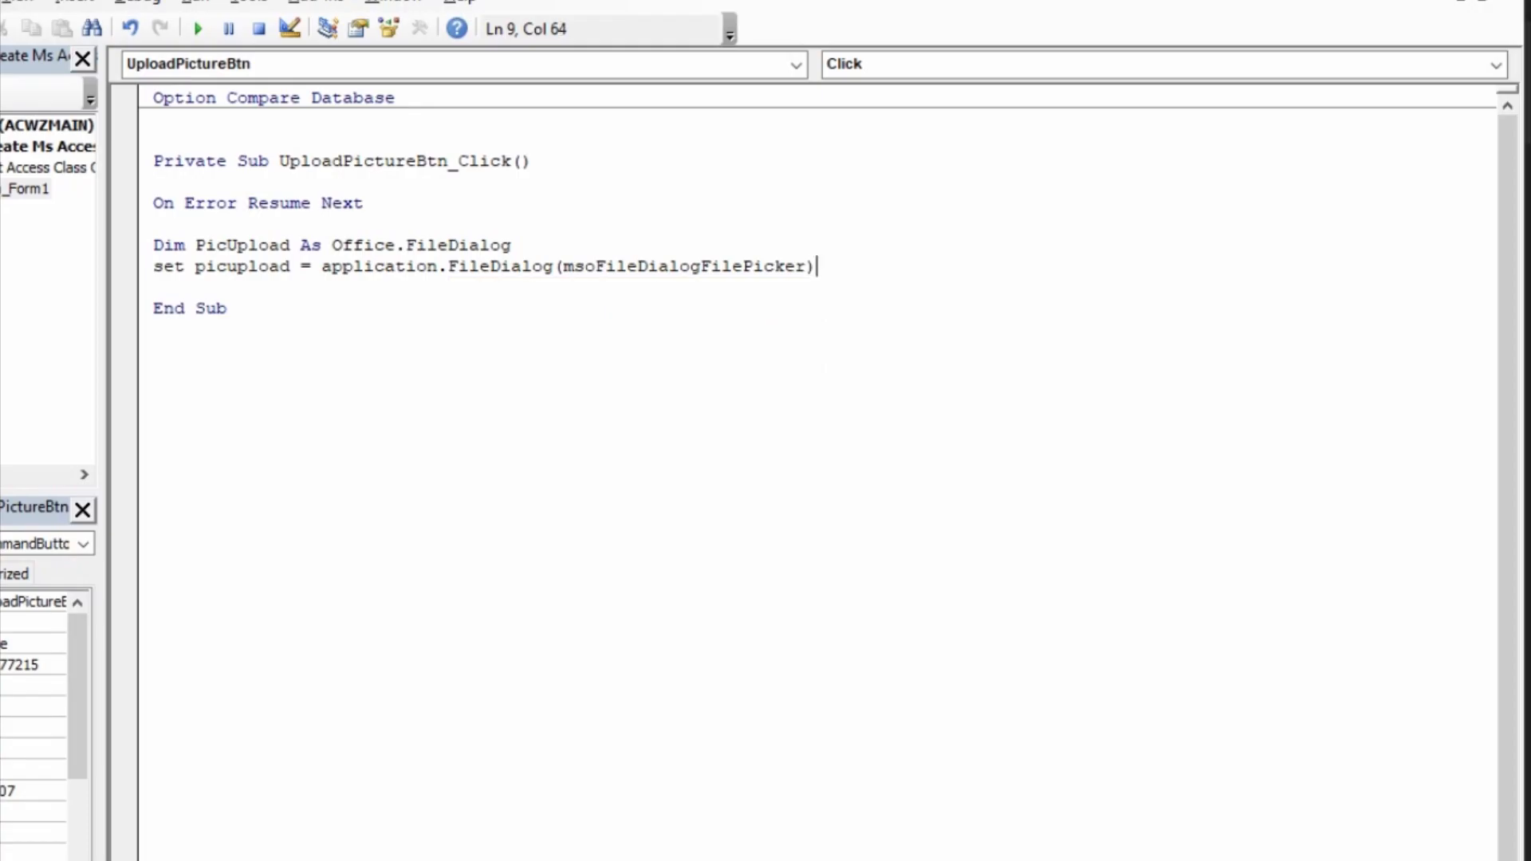
key(Return)
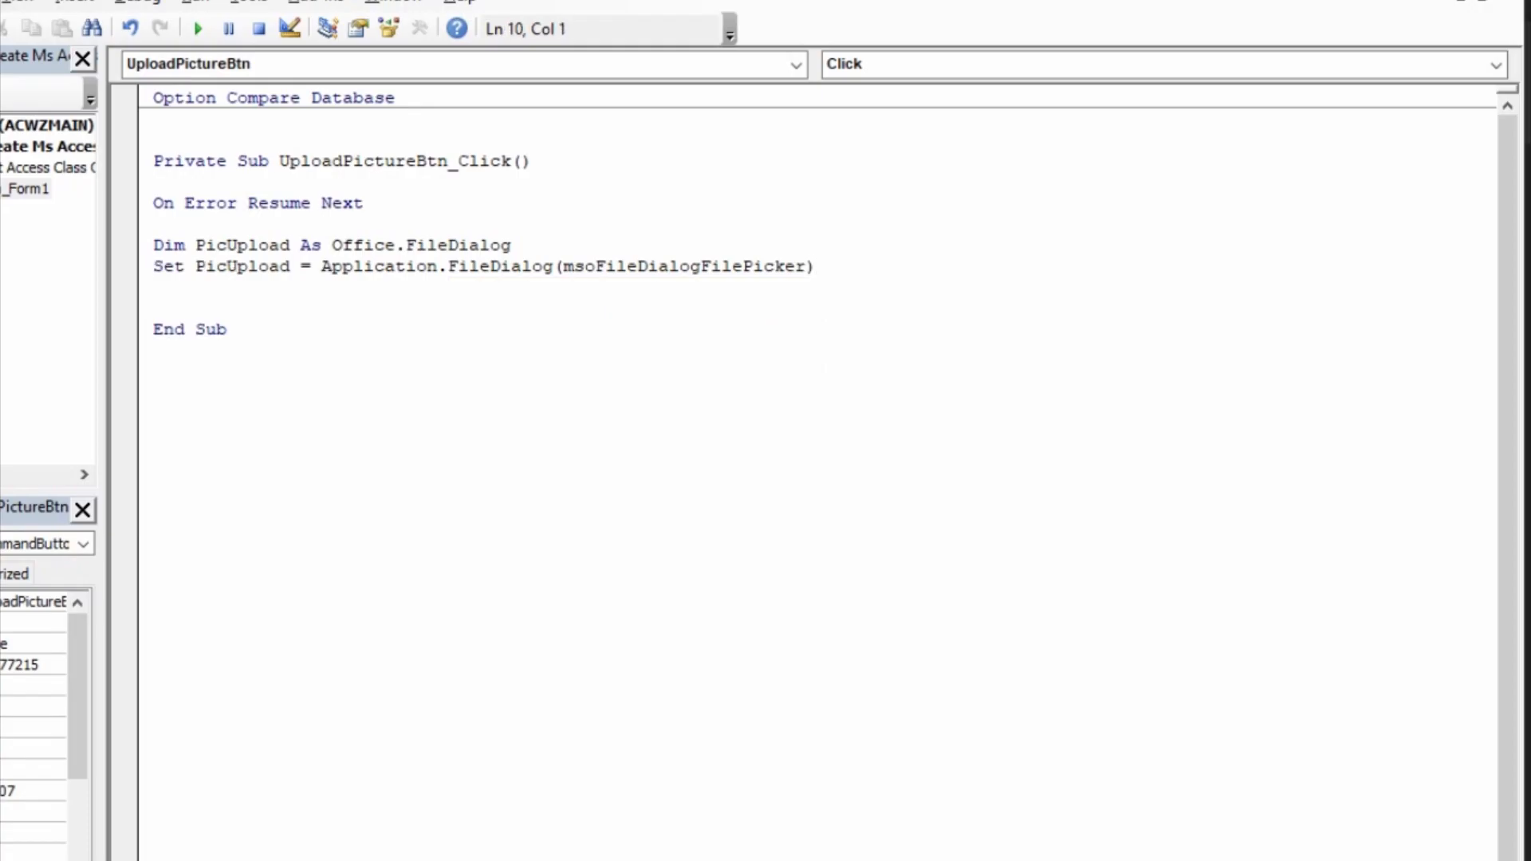
Step: Add the statement PicUpload.AllowMultiSelect = False, separated from the Set statement by a blank line
key(Return)
text(pi)
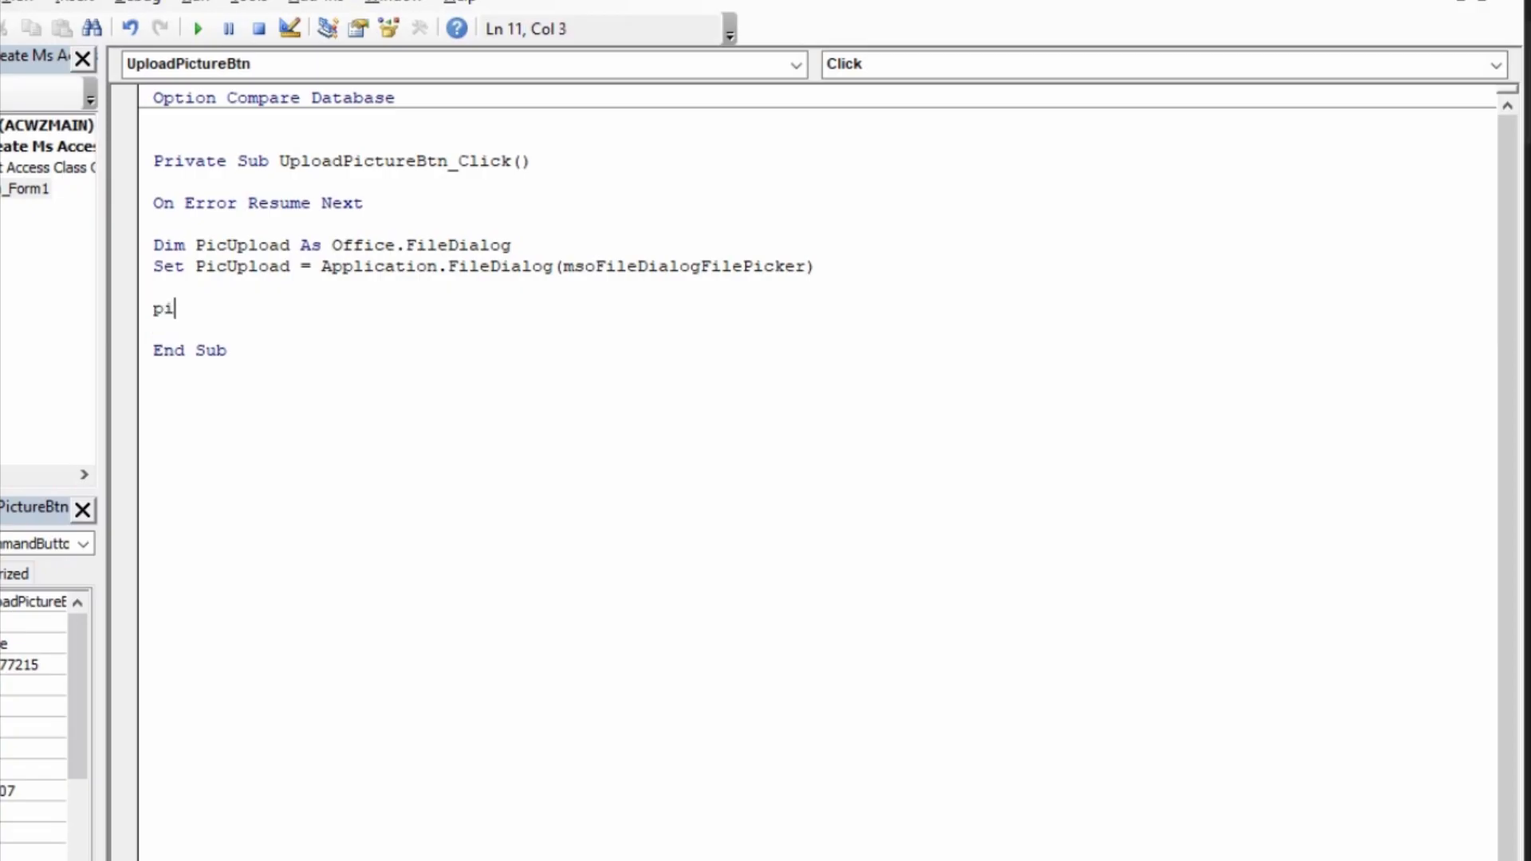
text(cupload.a)
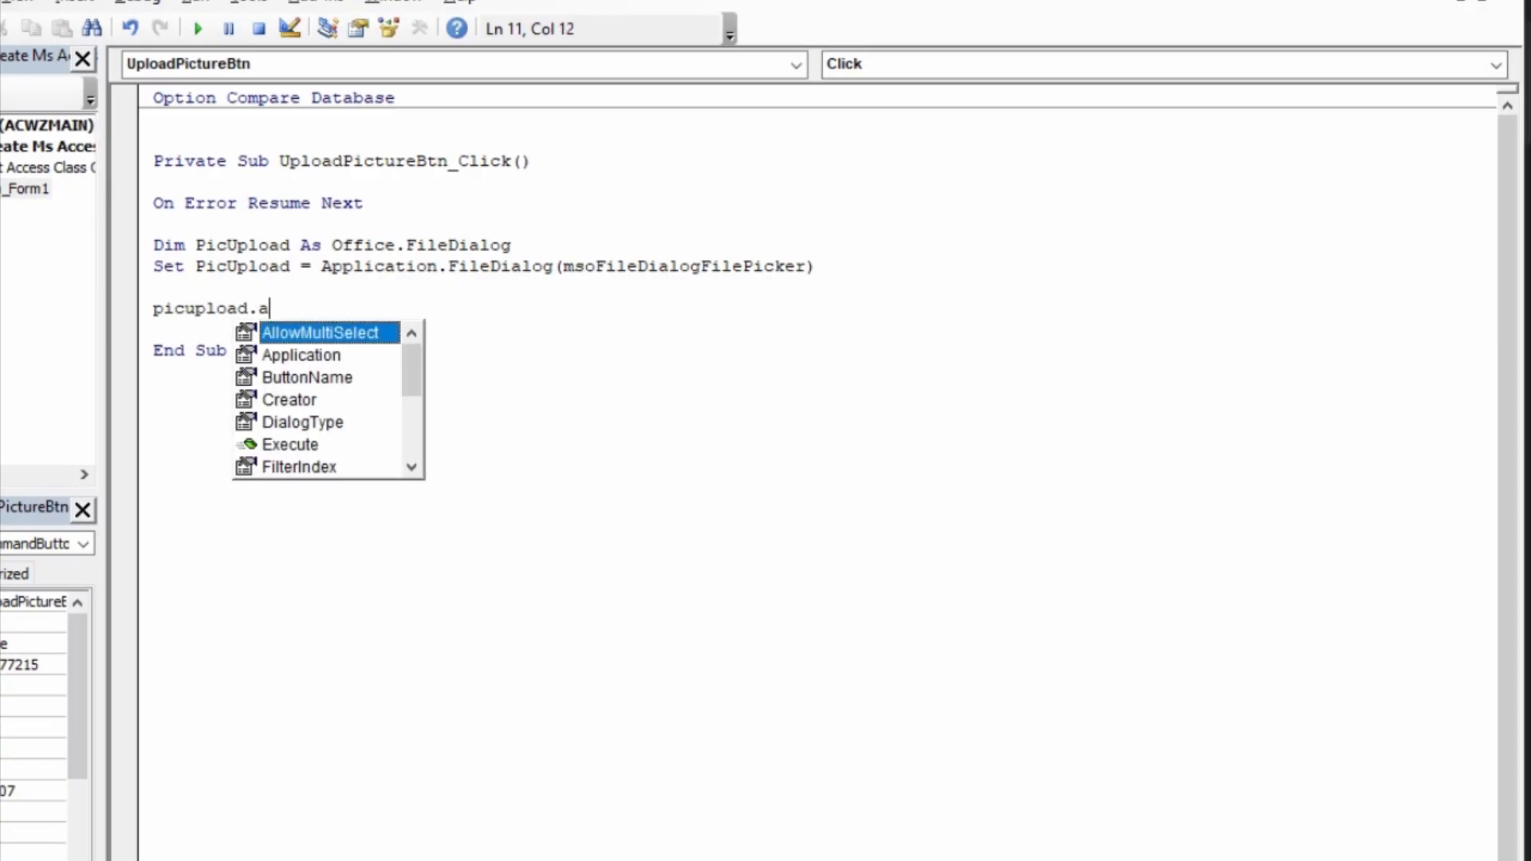
key(Tab)
text(=)
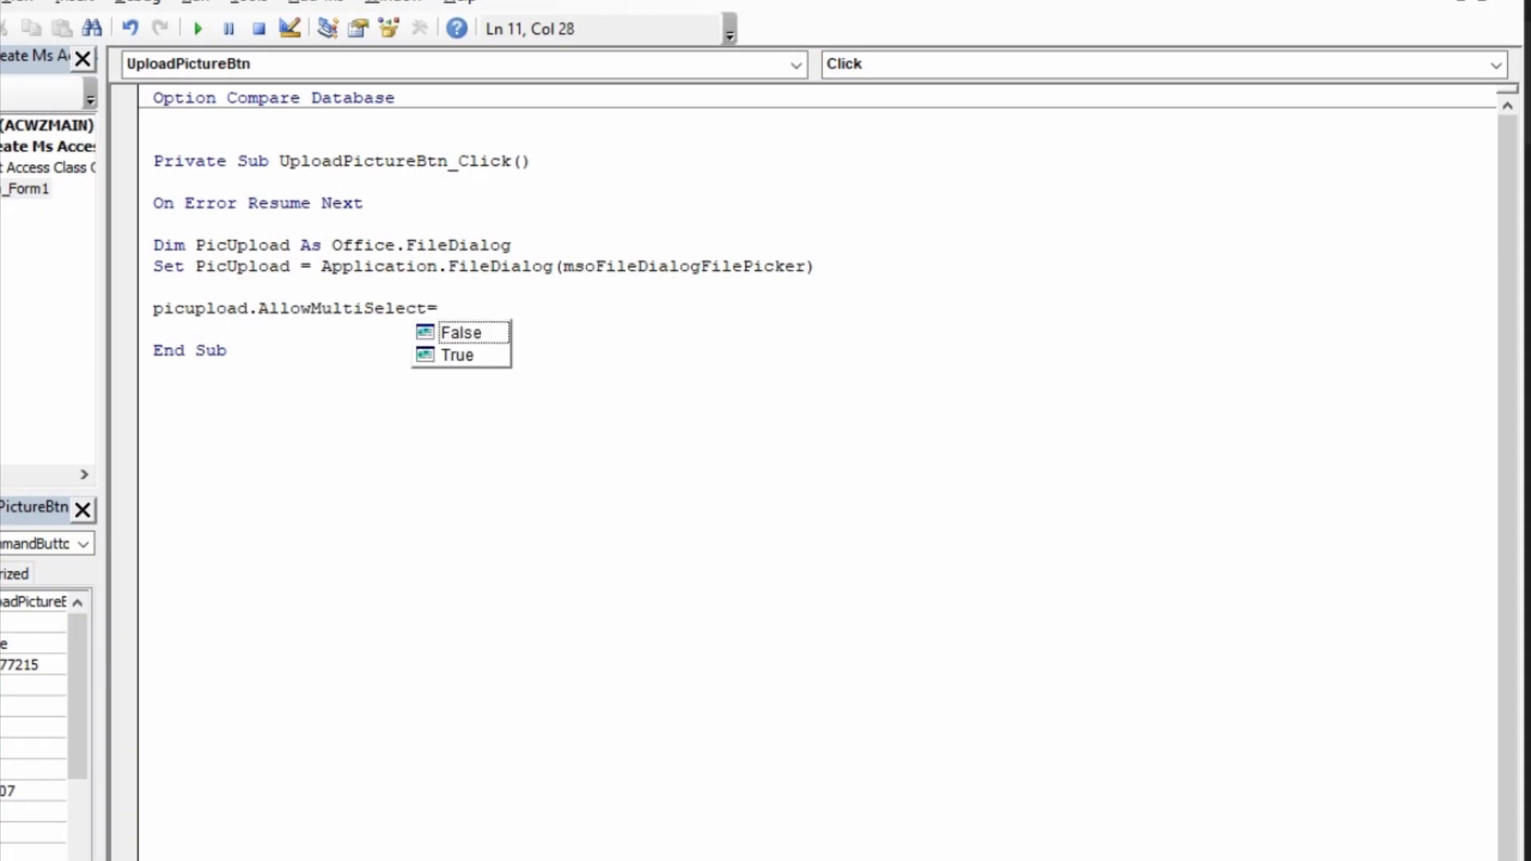
key(Tab)
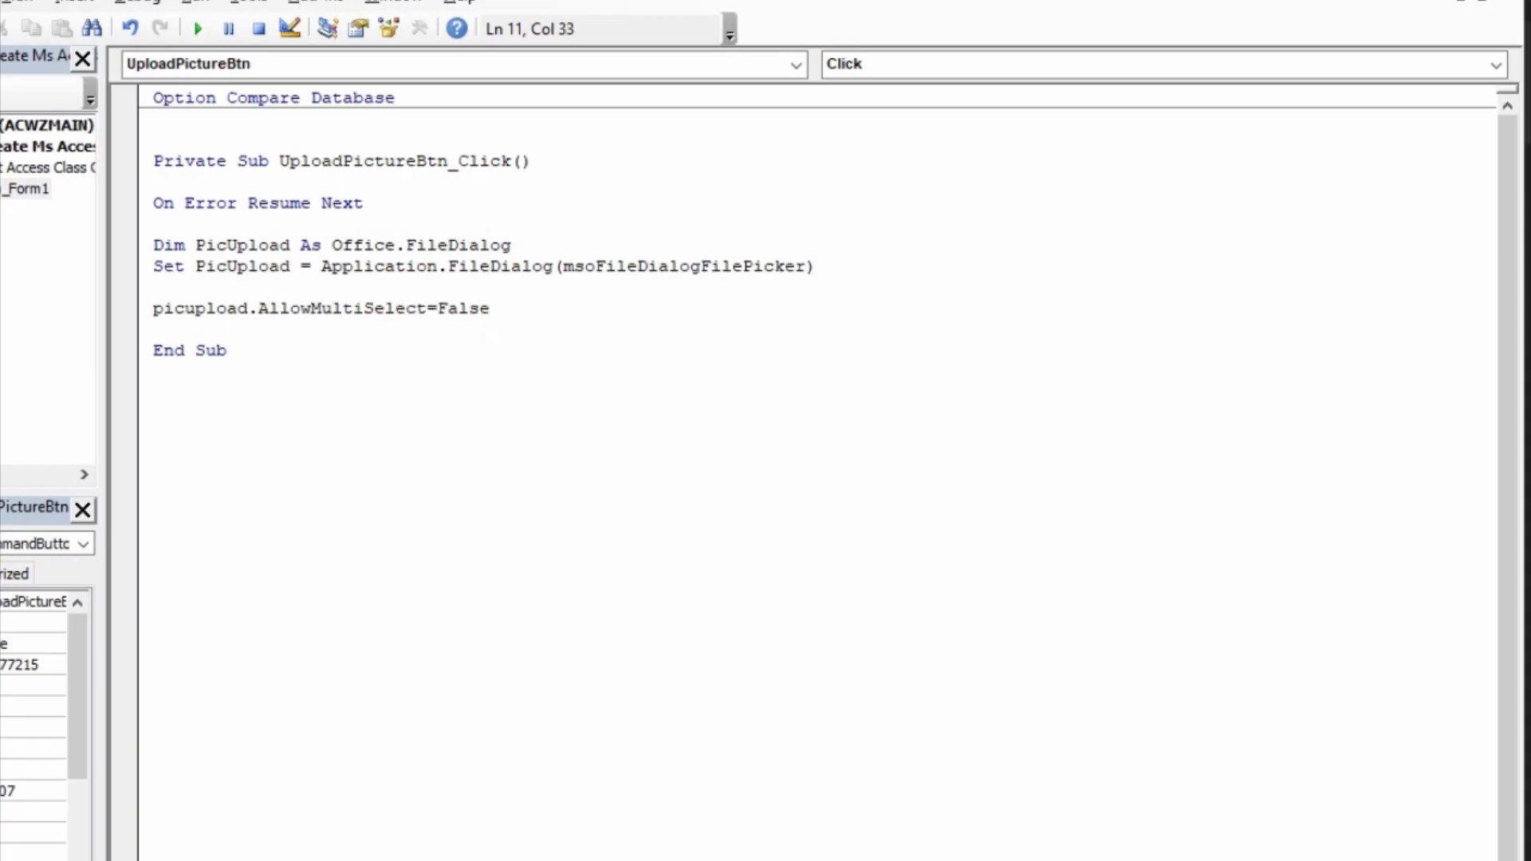
key(Return)
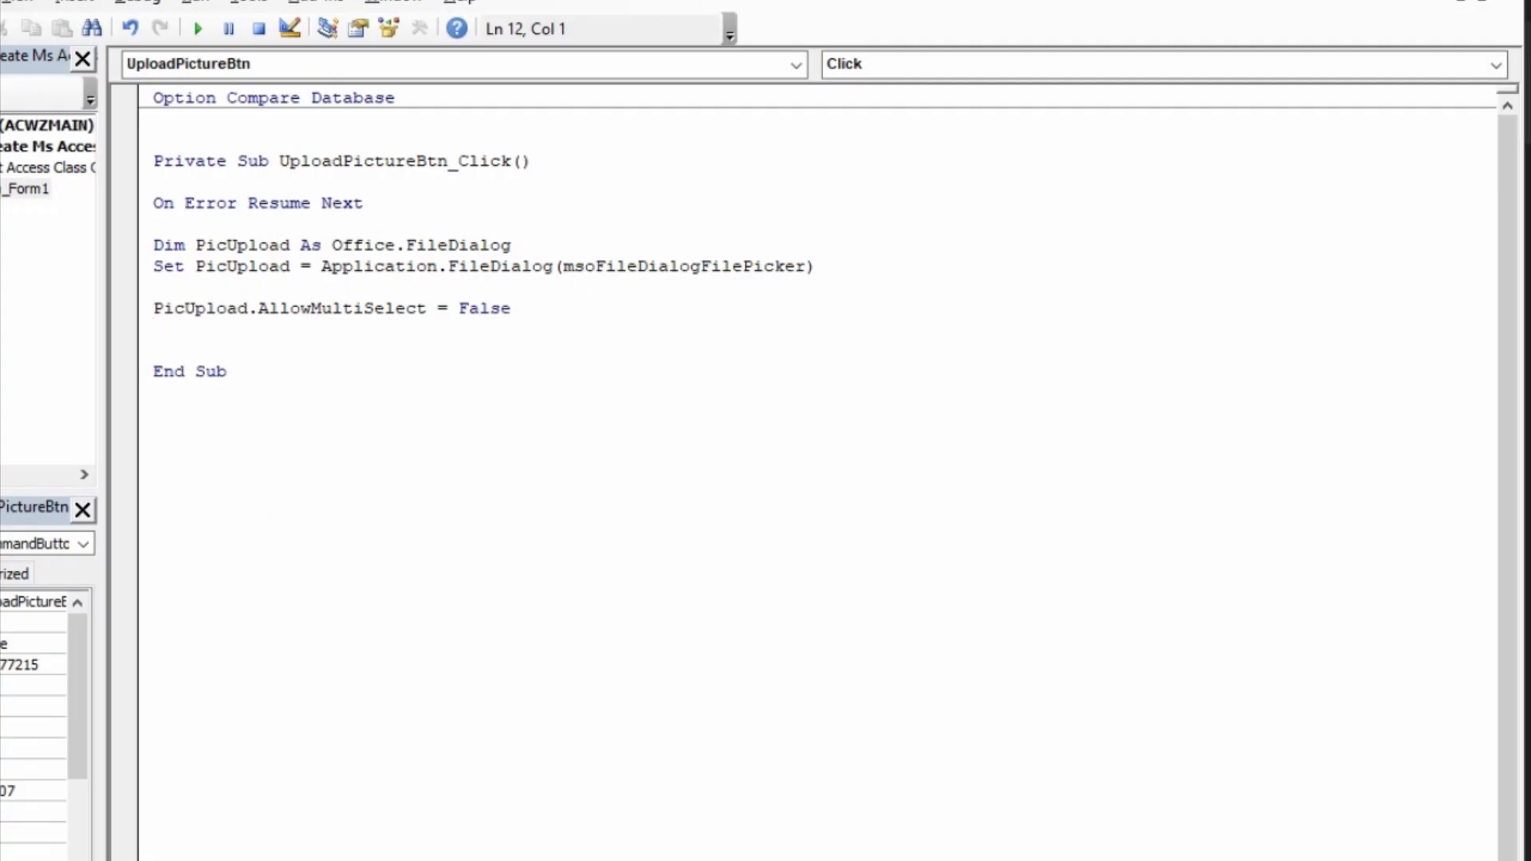
Step: Open an If block with the condition If PicUpload.Show Then, one blank line below the AllowMultiSelect statement
key(Return)
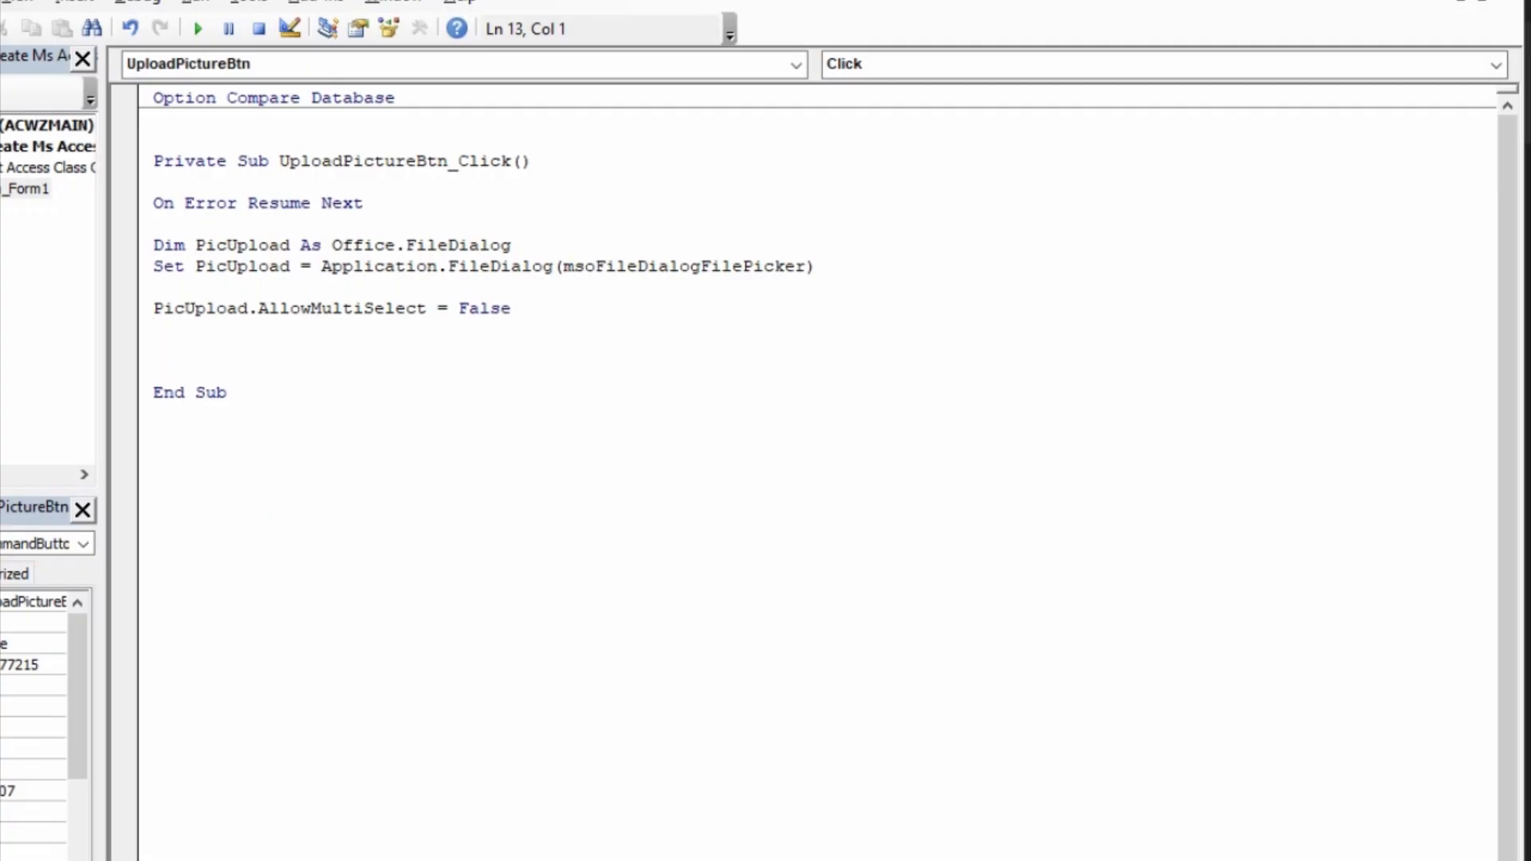
text(if picupload.s)
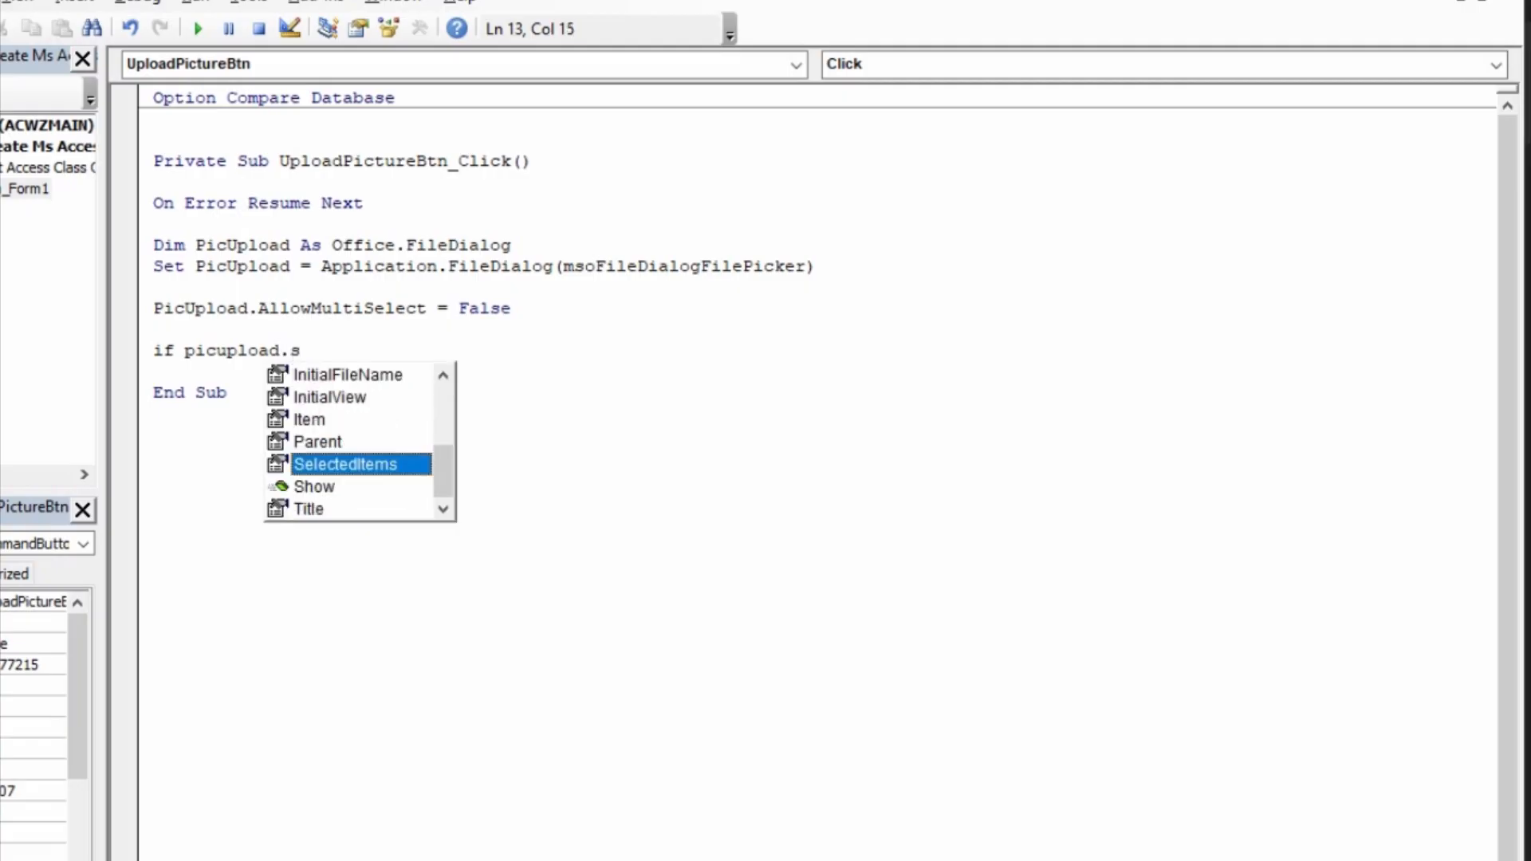
text(h)
key(Tab)
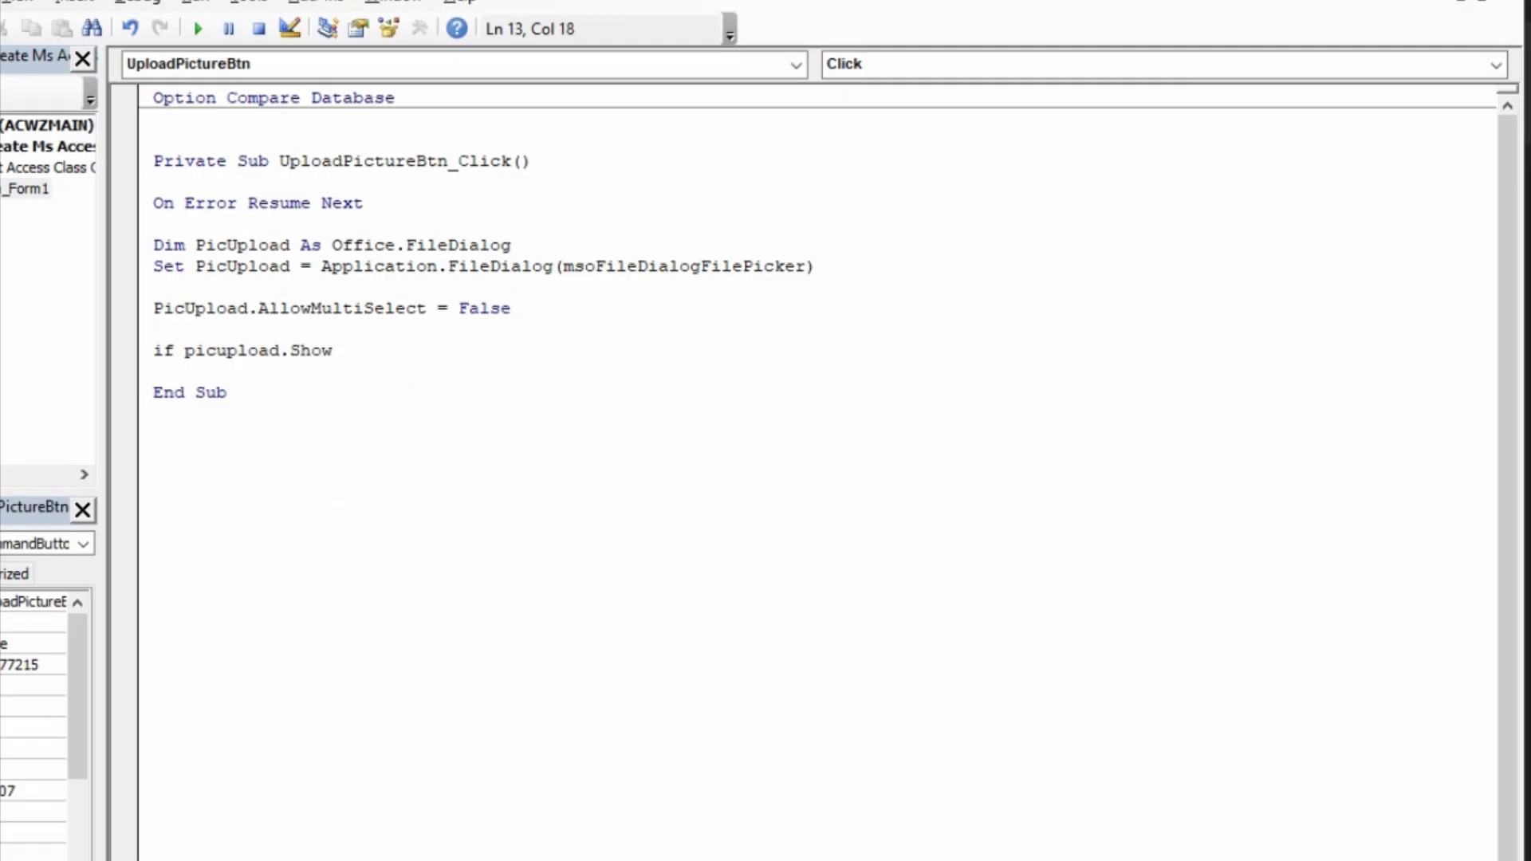
text(then)
key(Return)
Step: Begin an indented statement inside the If block that refers to Me.StudentPicture.Value
key(Tab)
text(me.)
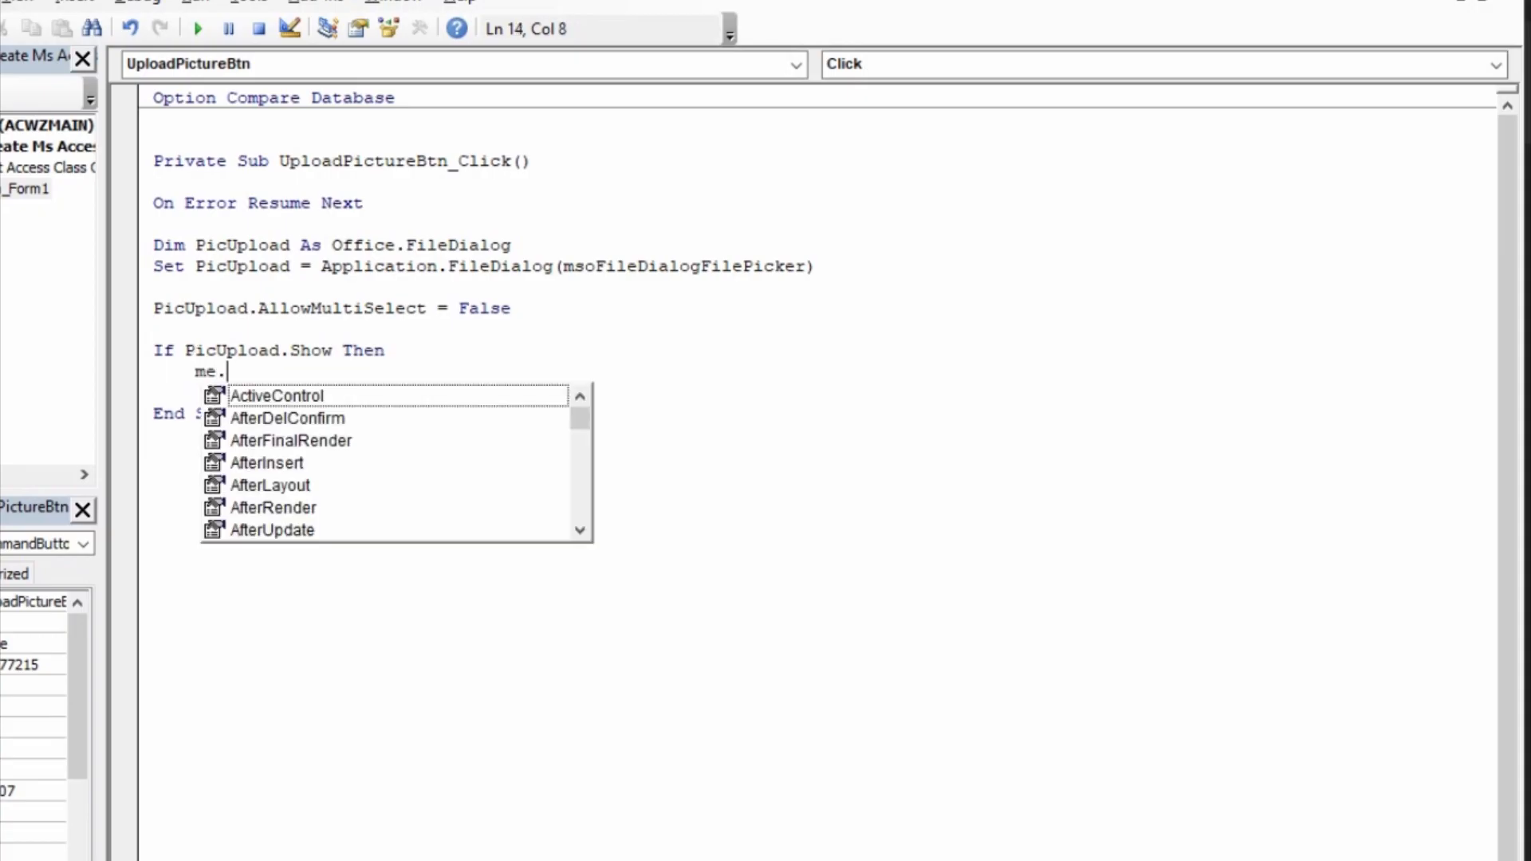
text(stu)
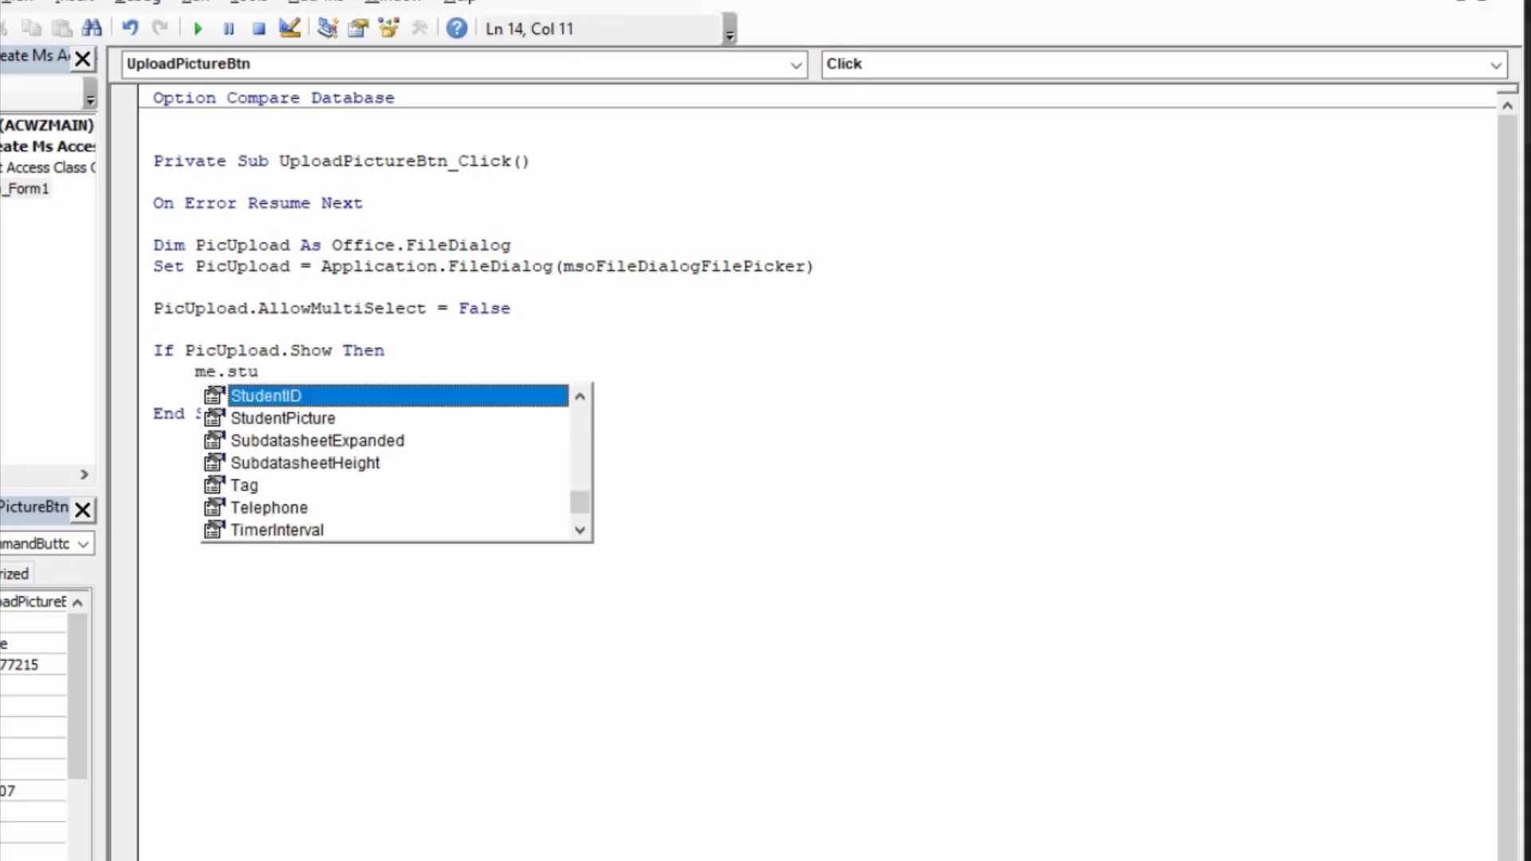
key(Down)
key(Tab)
text(.)
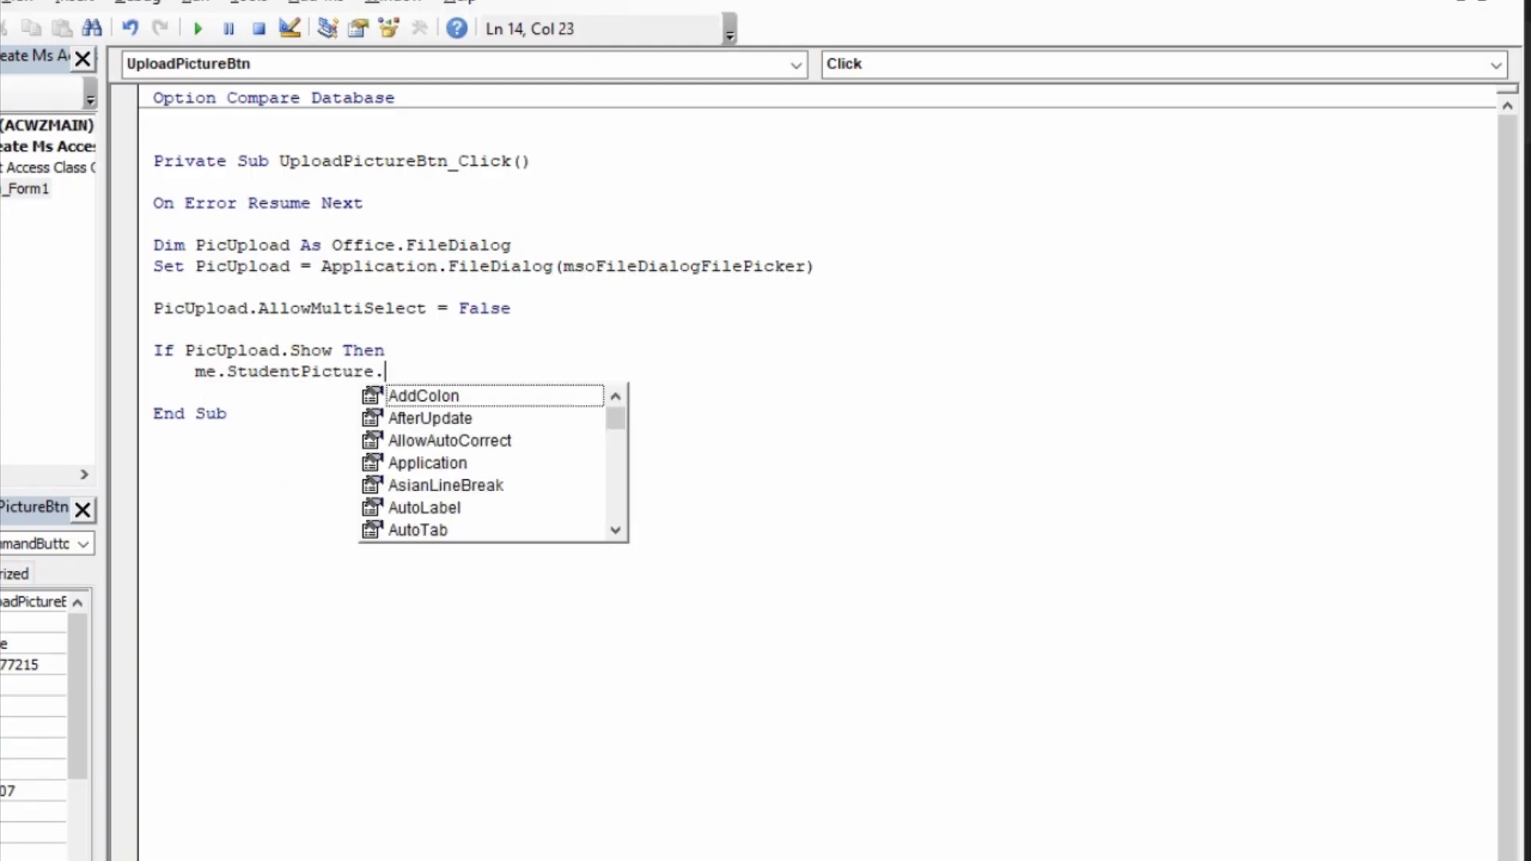
text(valu)
key(Tab)
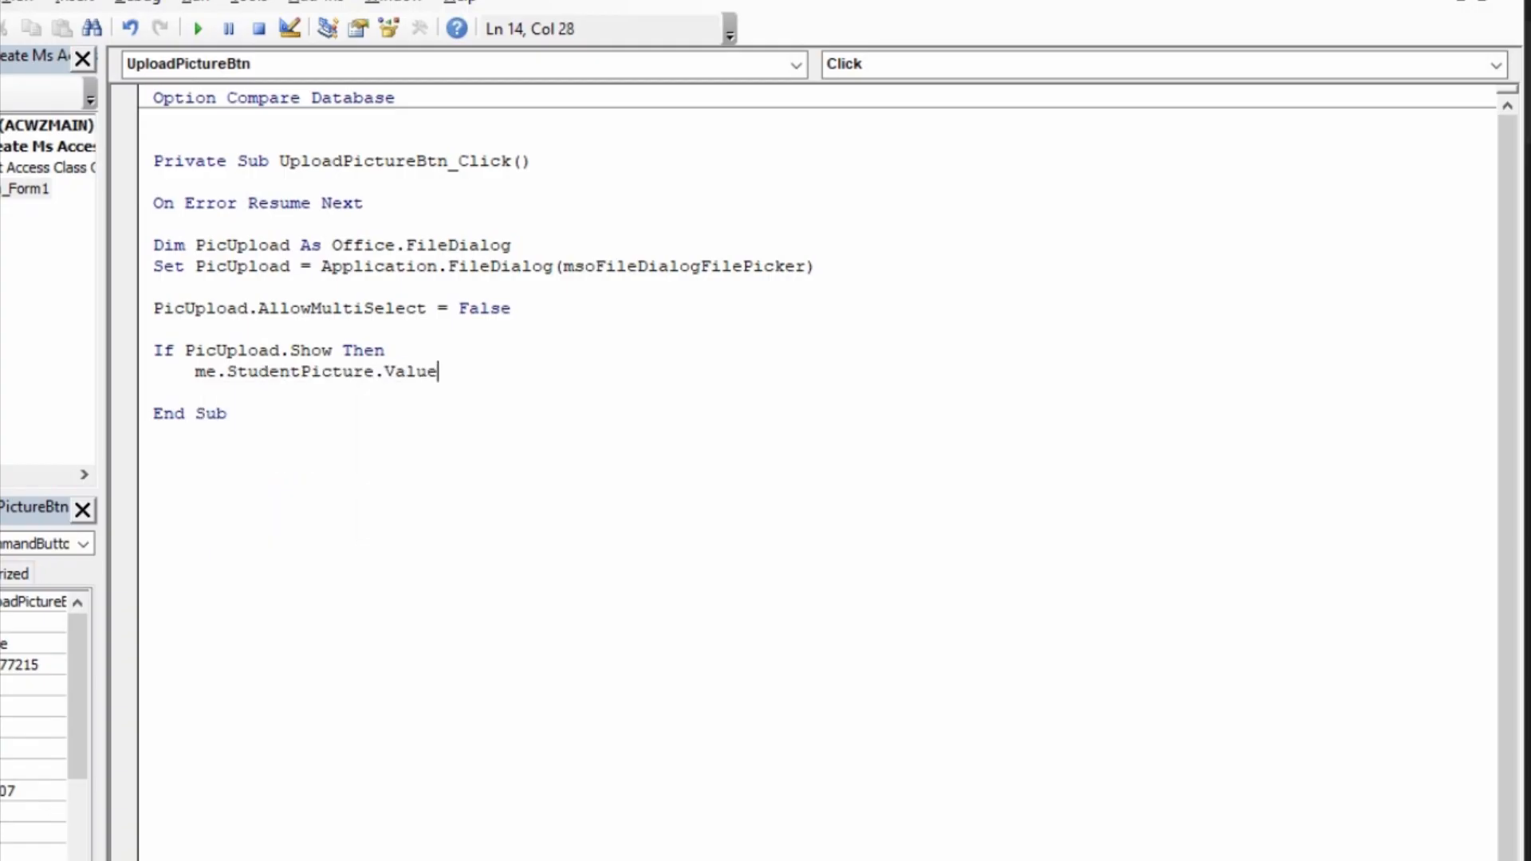
Step: Assign PicUpload.SelectedItems(1) to Me.StudentPicture.Value to complete the statement in the If block
text(=pictu)
key(BackSpace)
key(BackSpace)
text(upload.se)
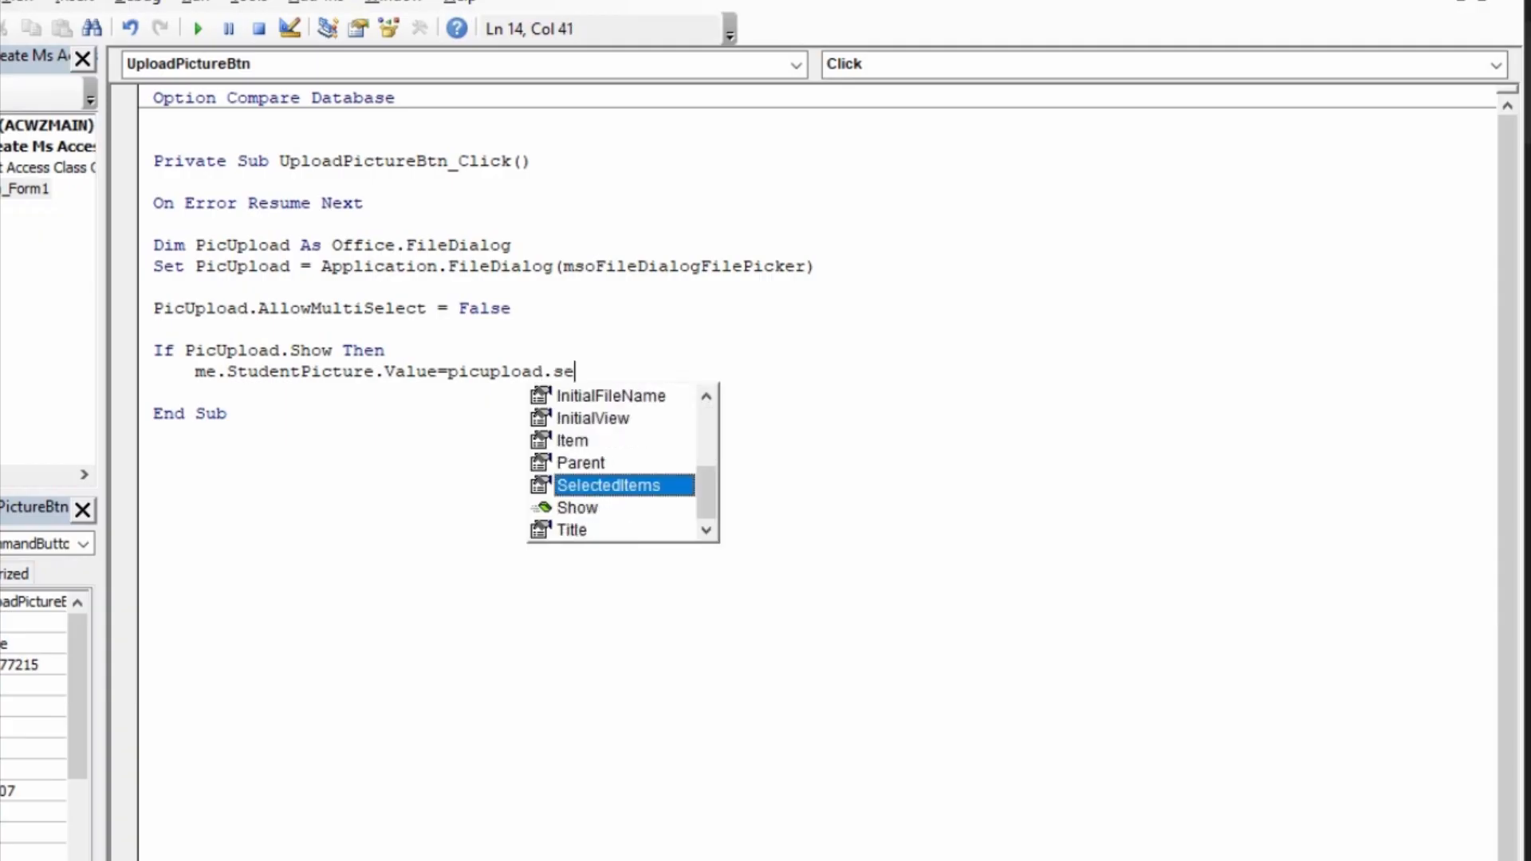
key(Tab)
text(()
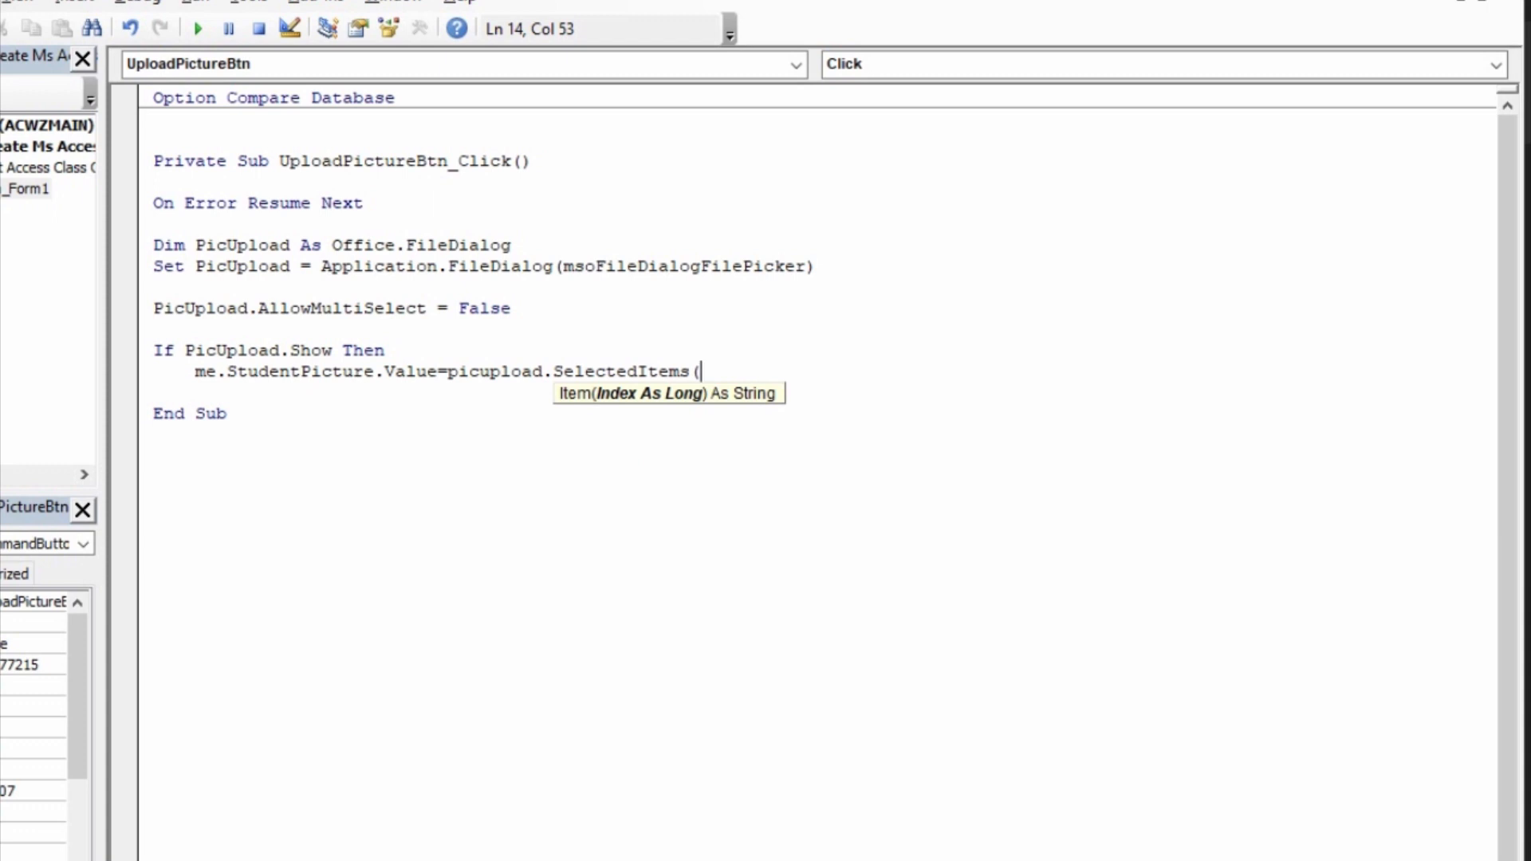
click(778, 263)
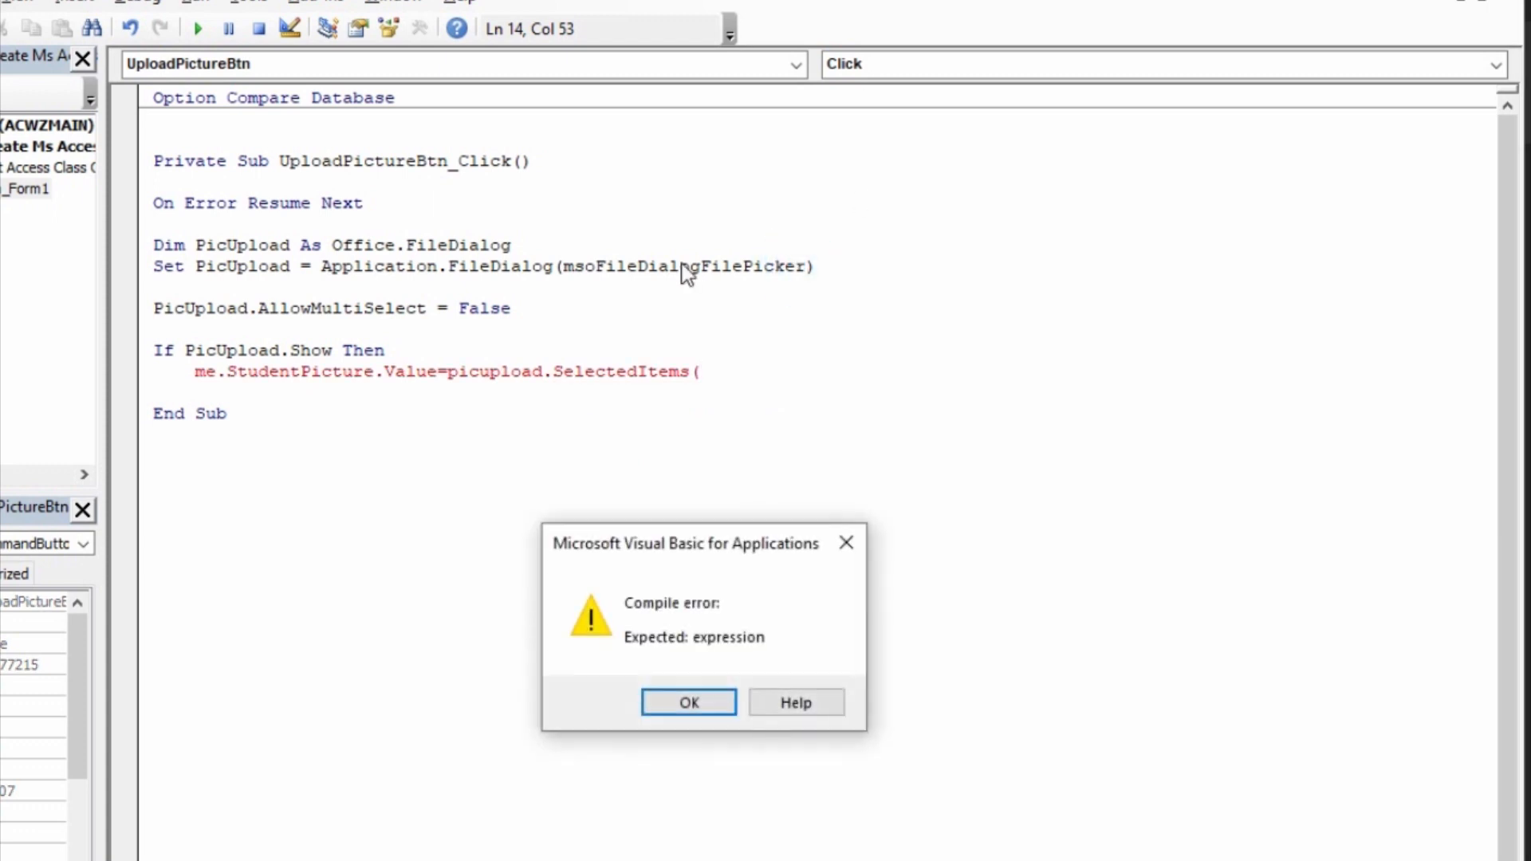
click(690, 704)
drag(830, 268, 607, 271)
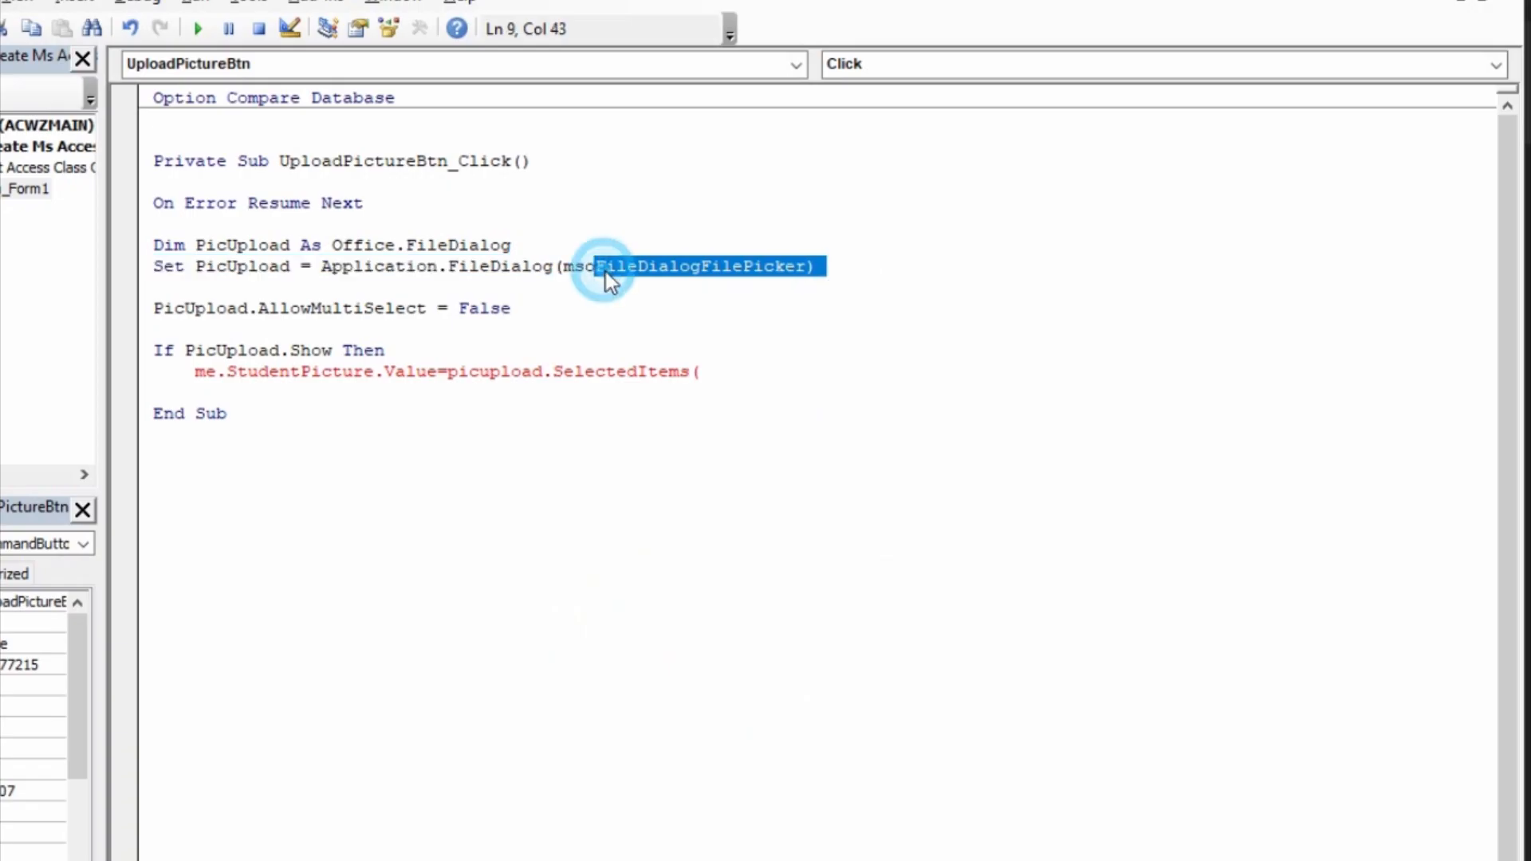
click(717, 375)
text(1)
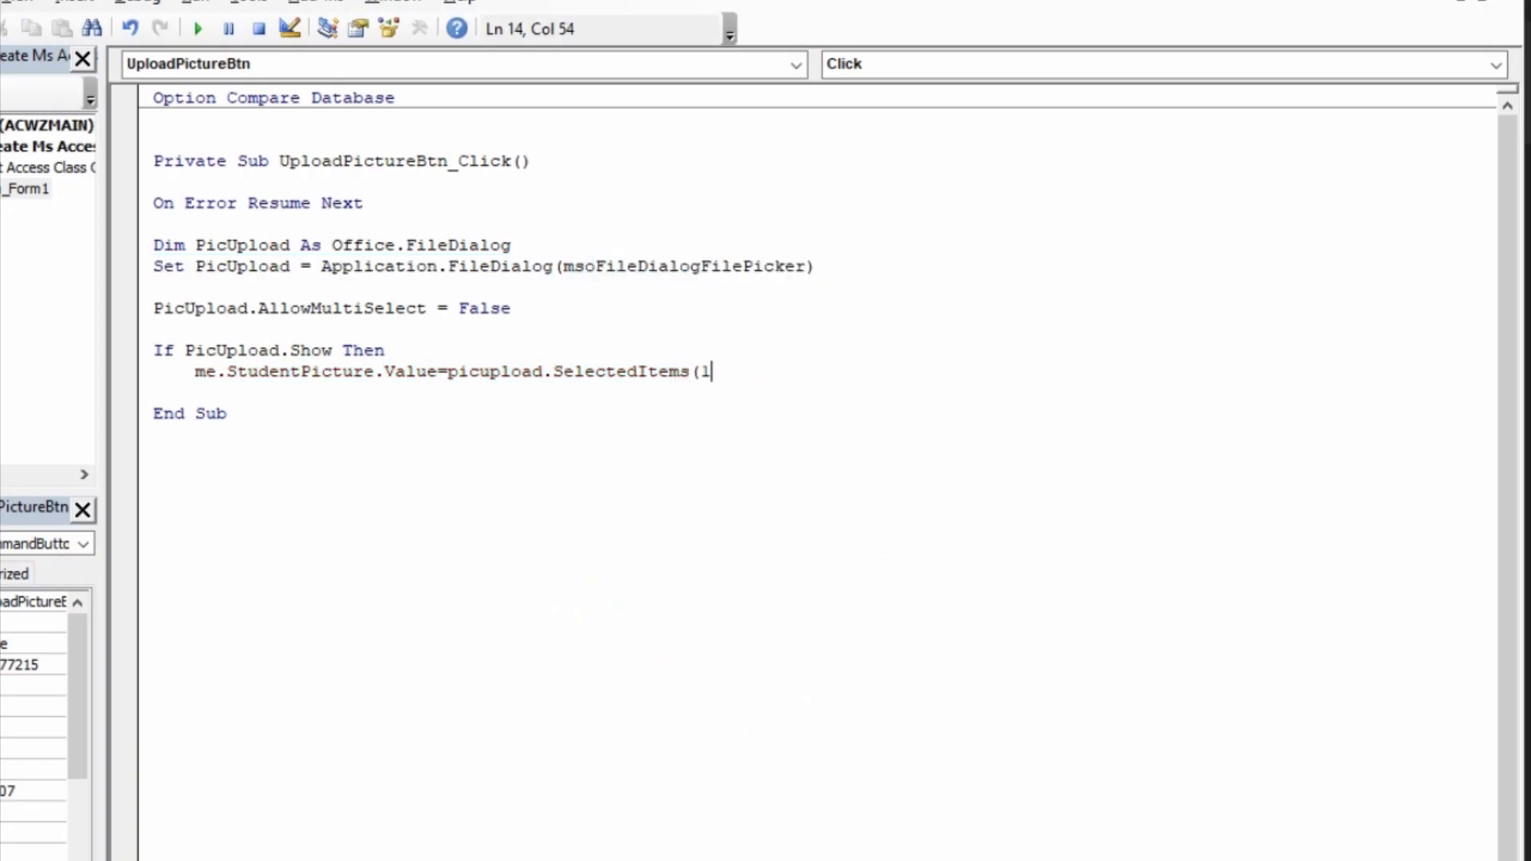
text())
key(Return)
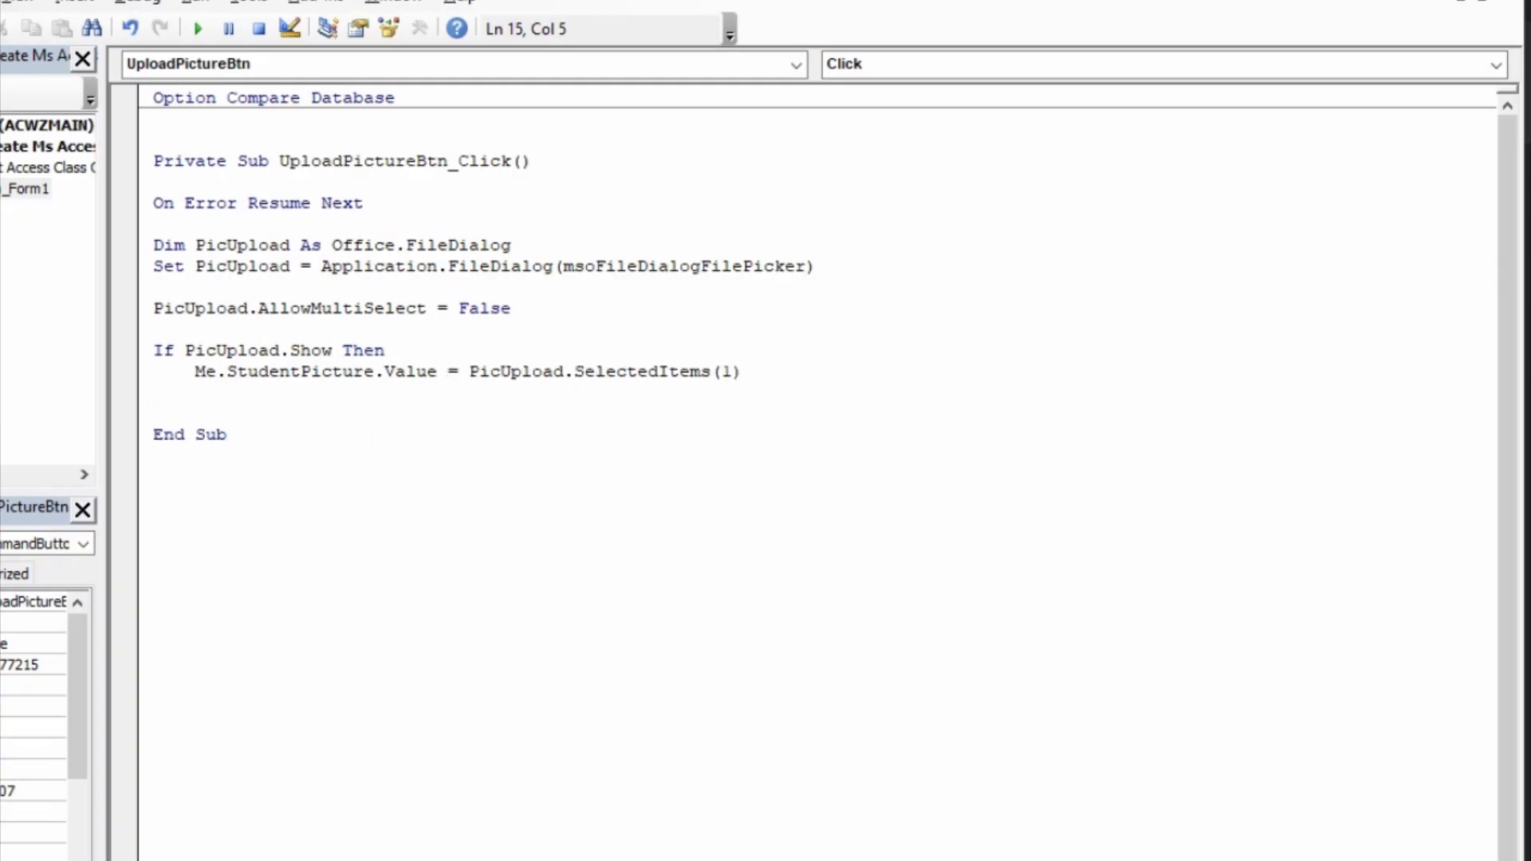
Step: Close the If block with an unindented End If
key(BackSpace)
text(endif)
key(Return)
Step: Compile the database's VBA project and return from the code editor to the form design without saving the form
click(130, 8)
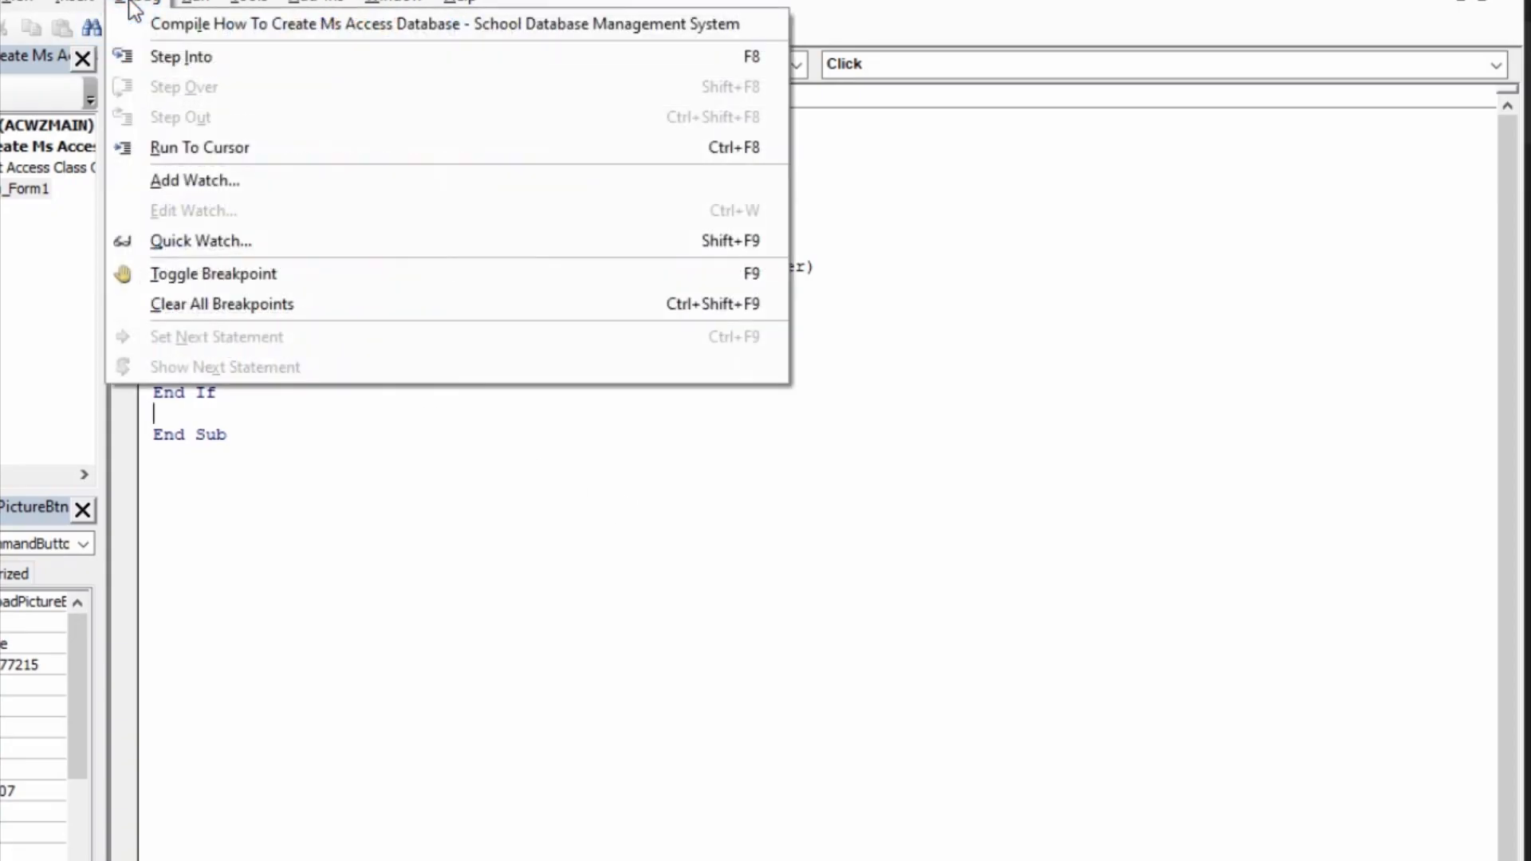
click(184, 25)
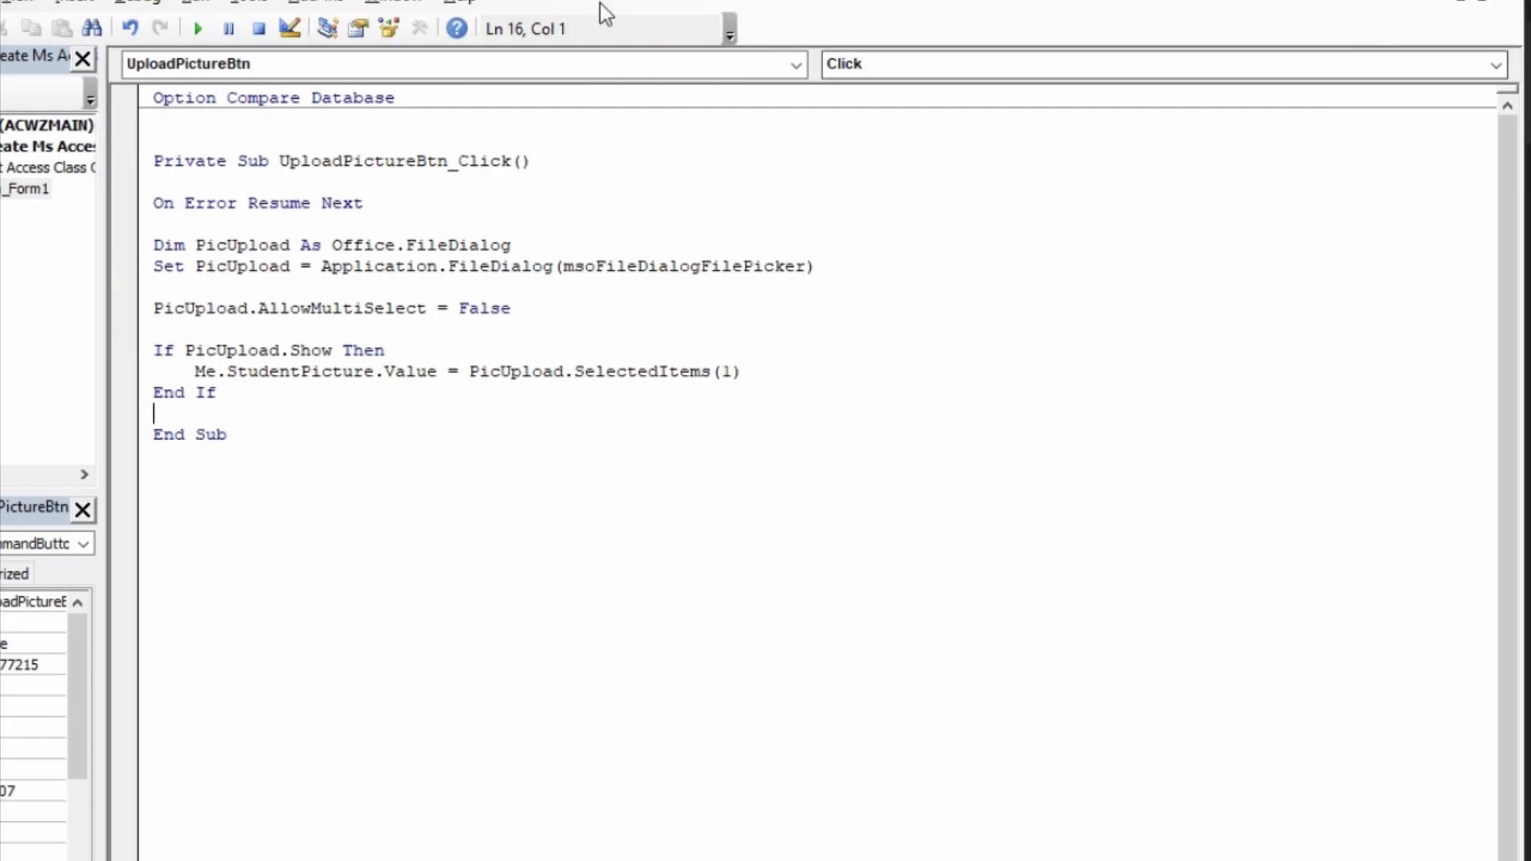
key(ctrl+s)
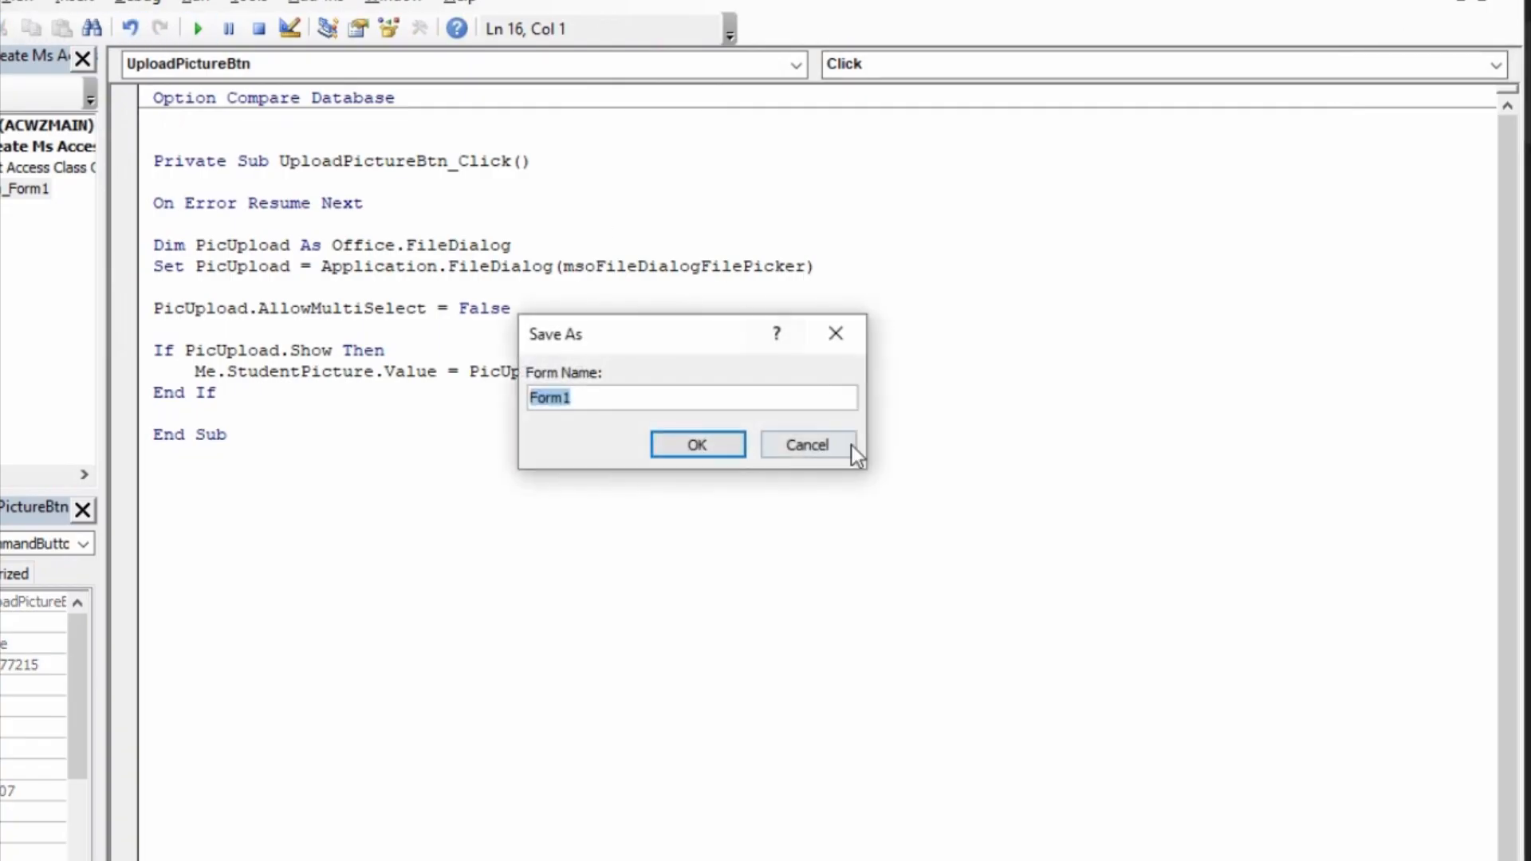
click(798, 446)
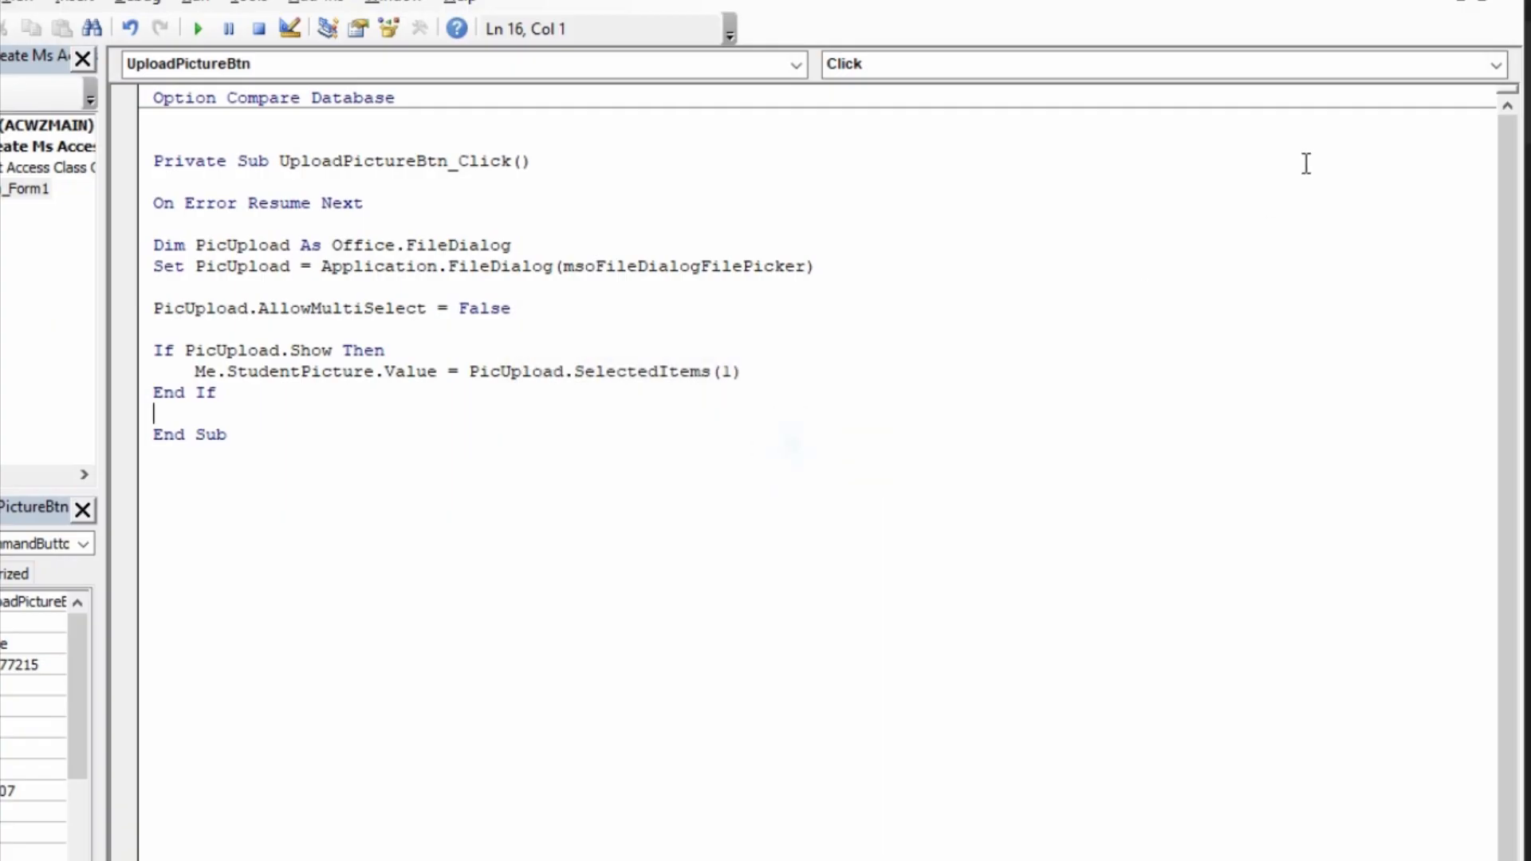
click(1480, 6)
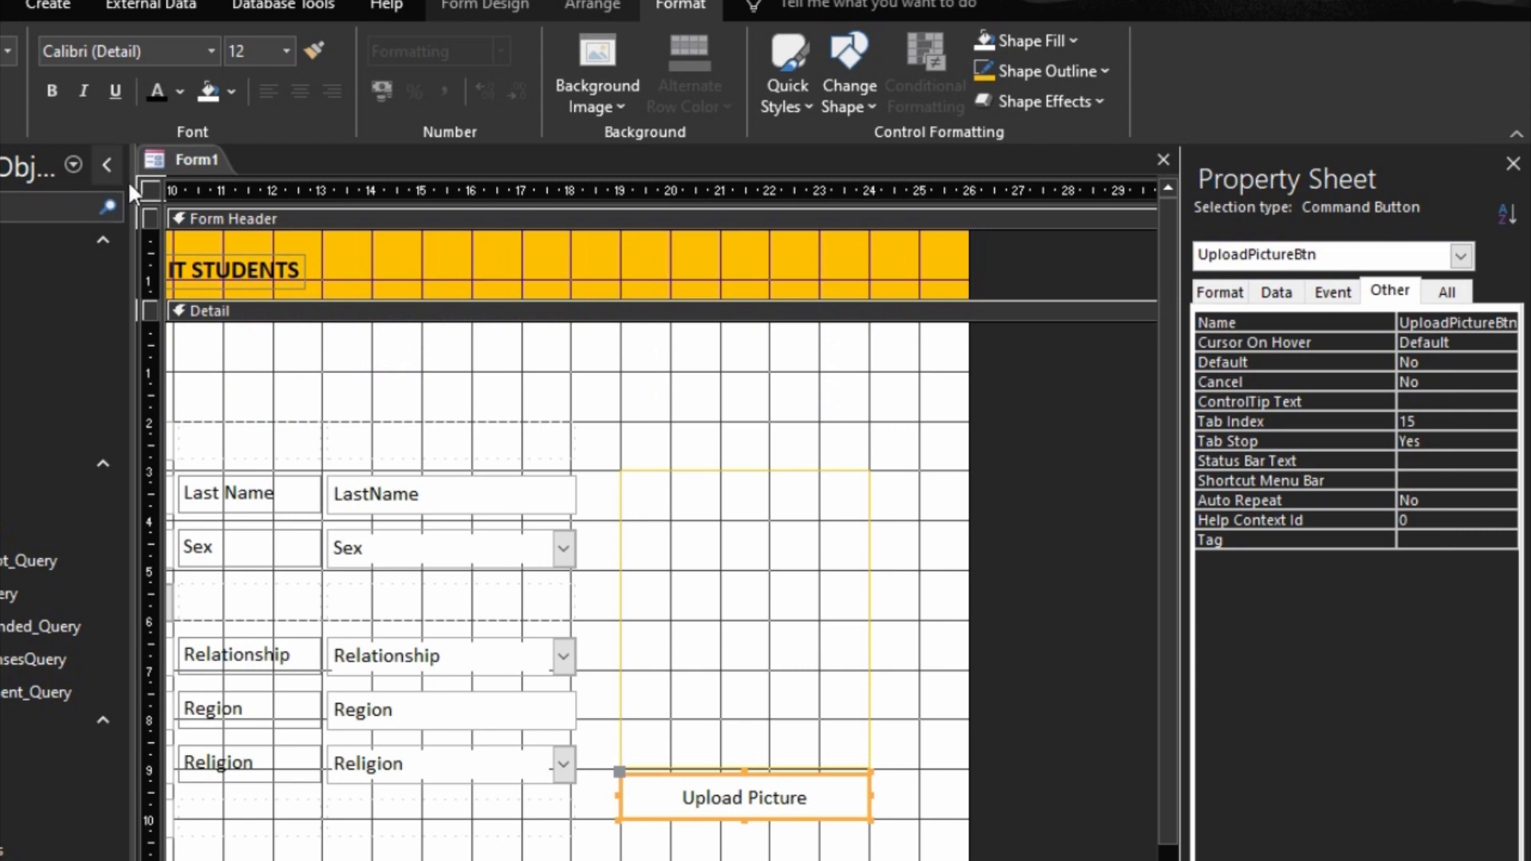
Step: Save the form under the name Admit Student
right_click(161, 164)
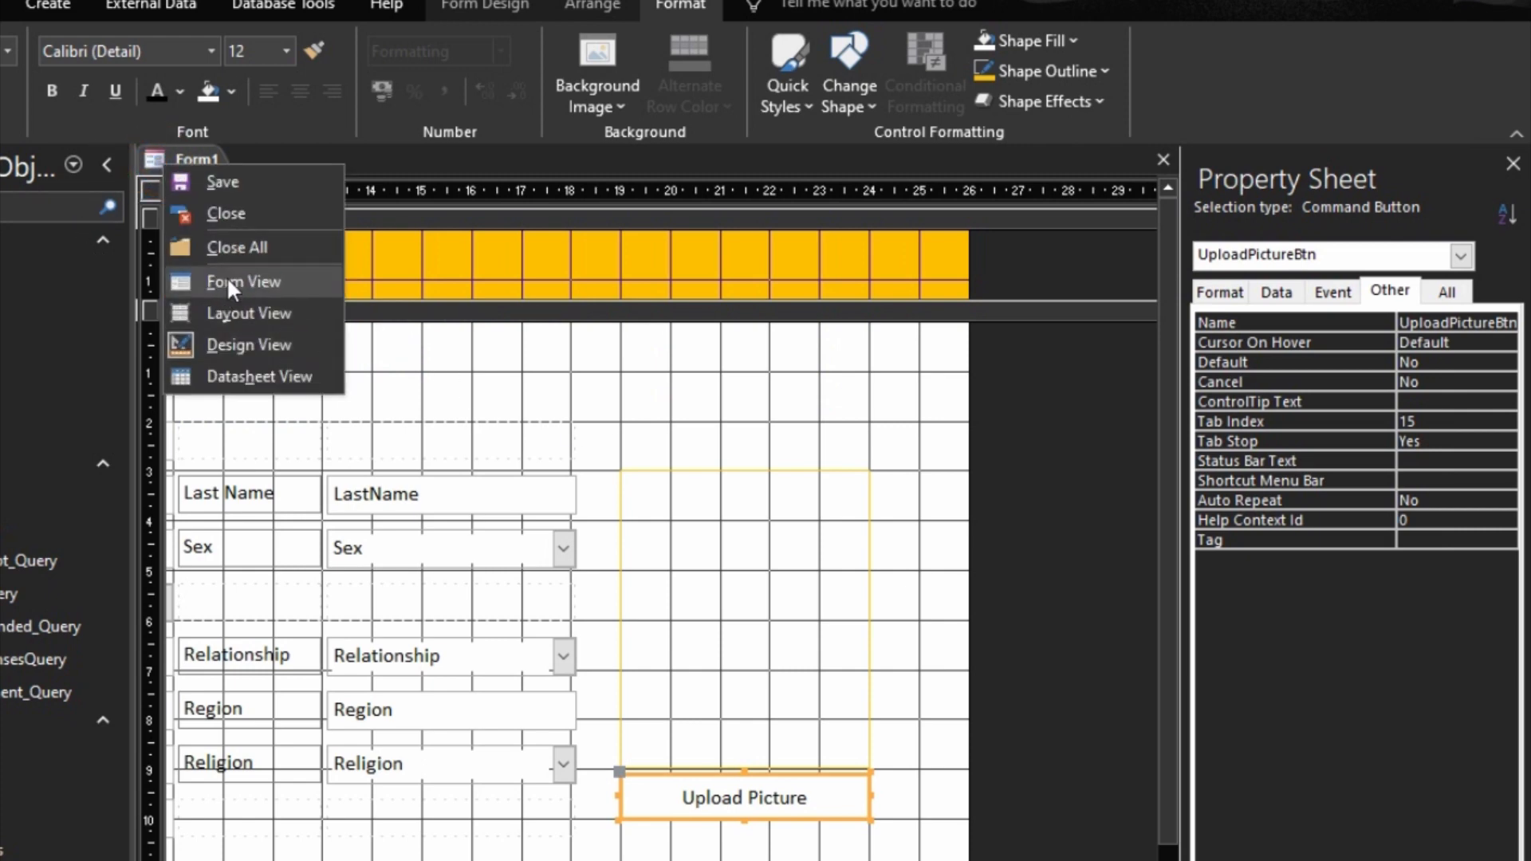
click(222, 184)
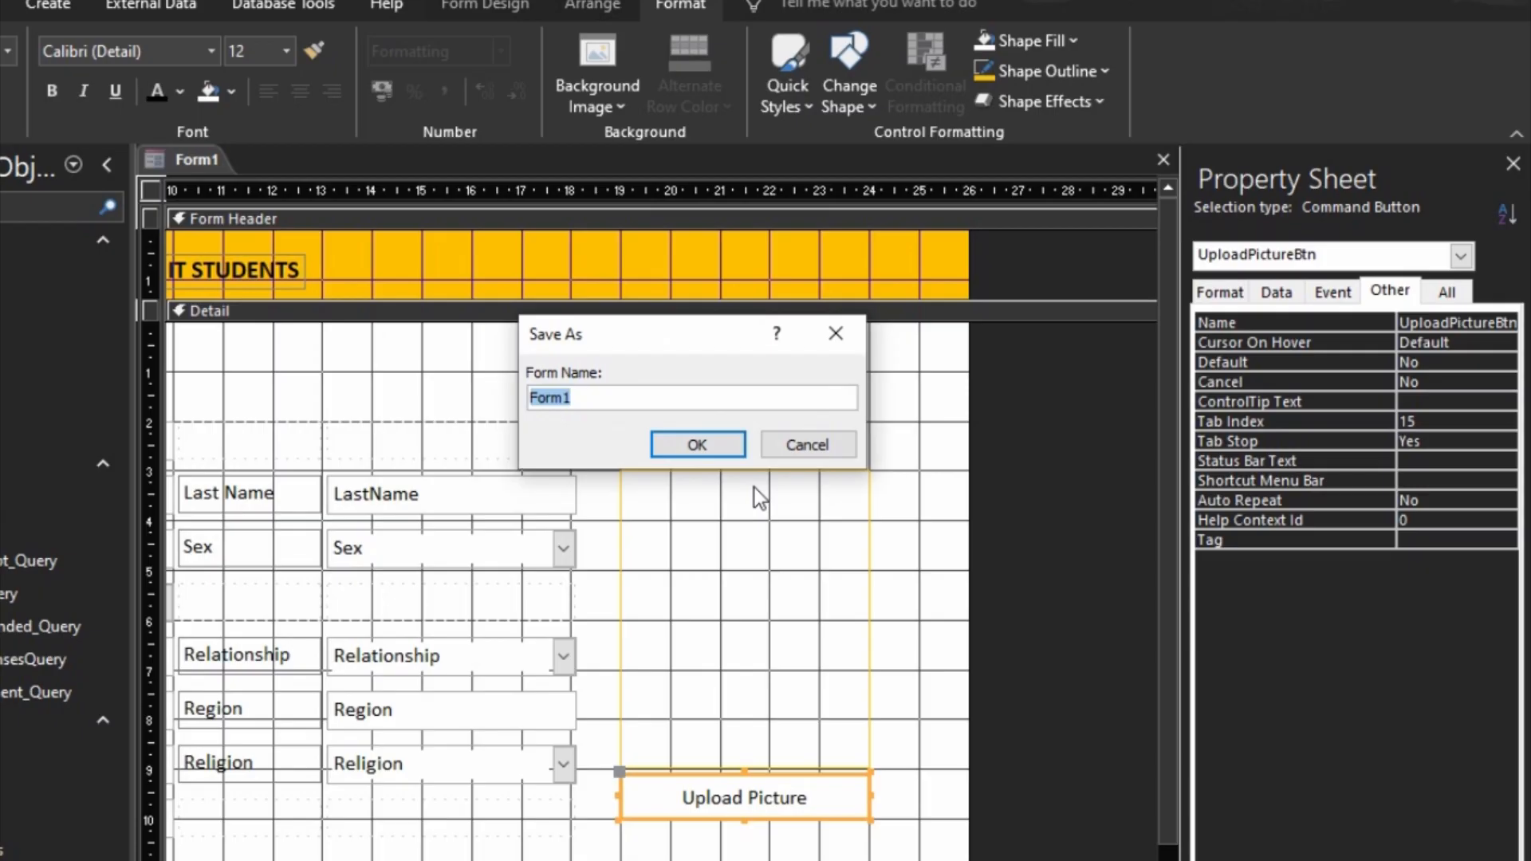
text(Ad)
text(mi)
text(t )
text(Studnet)
key(BackSpace)
key(BackSpace)
key(BackSpace)
text(ent)
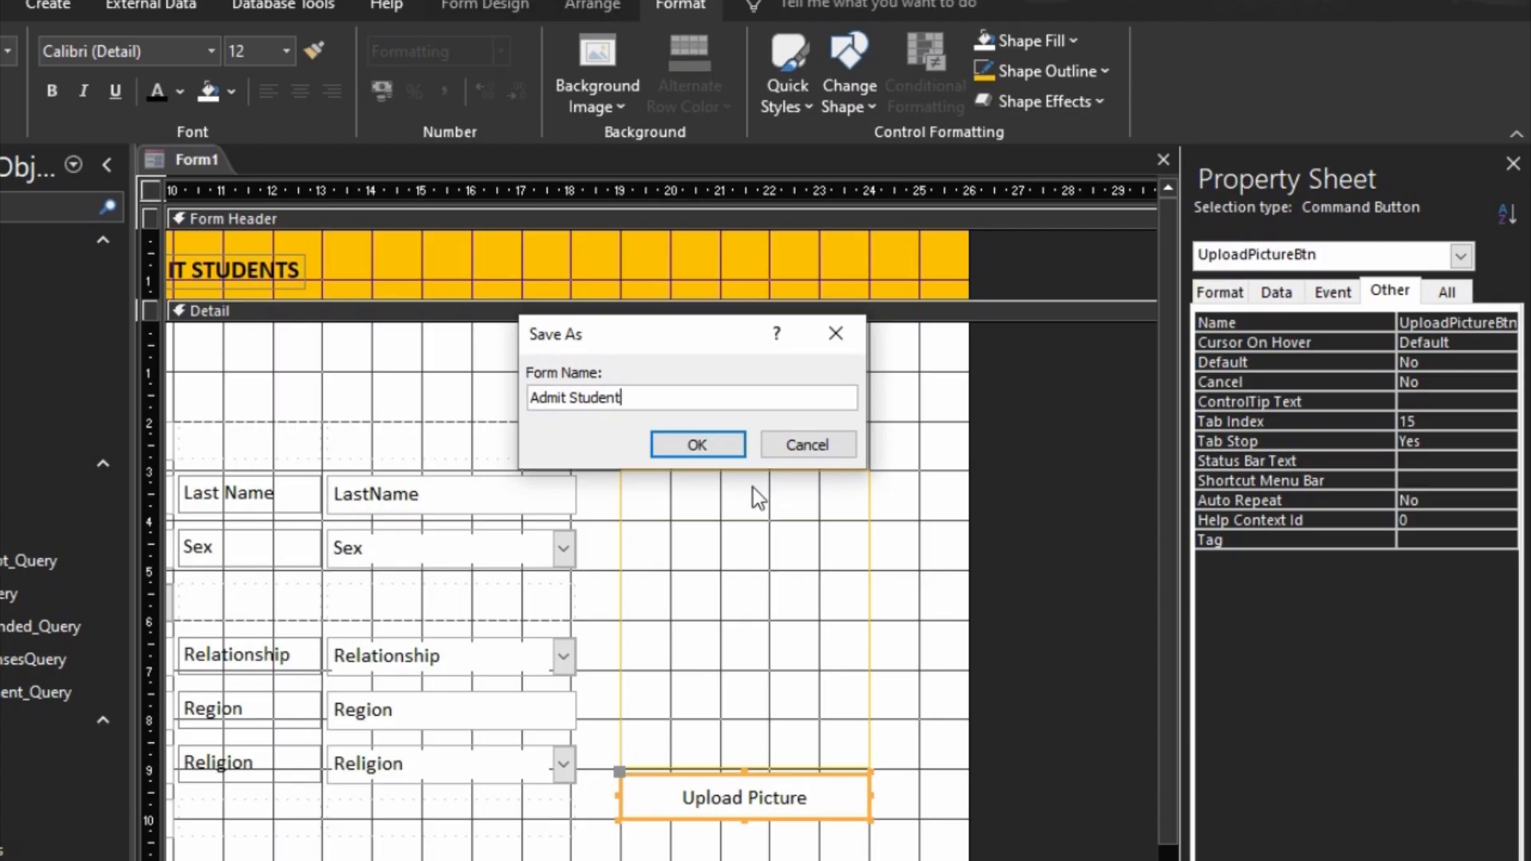
click(717, 447)
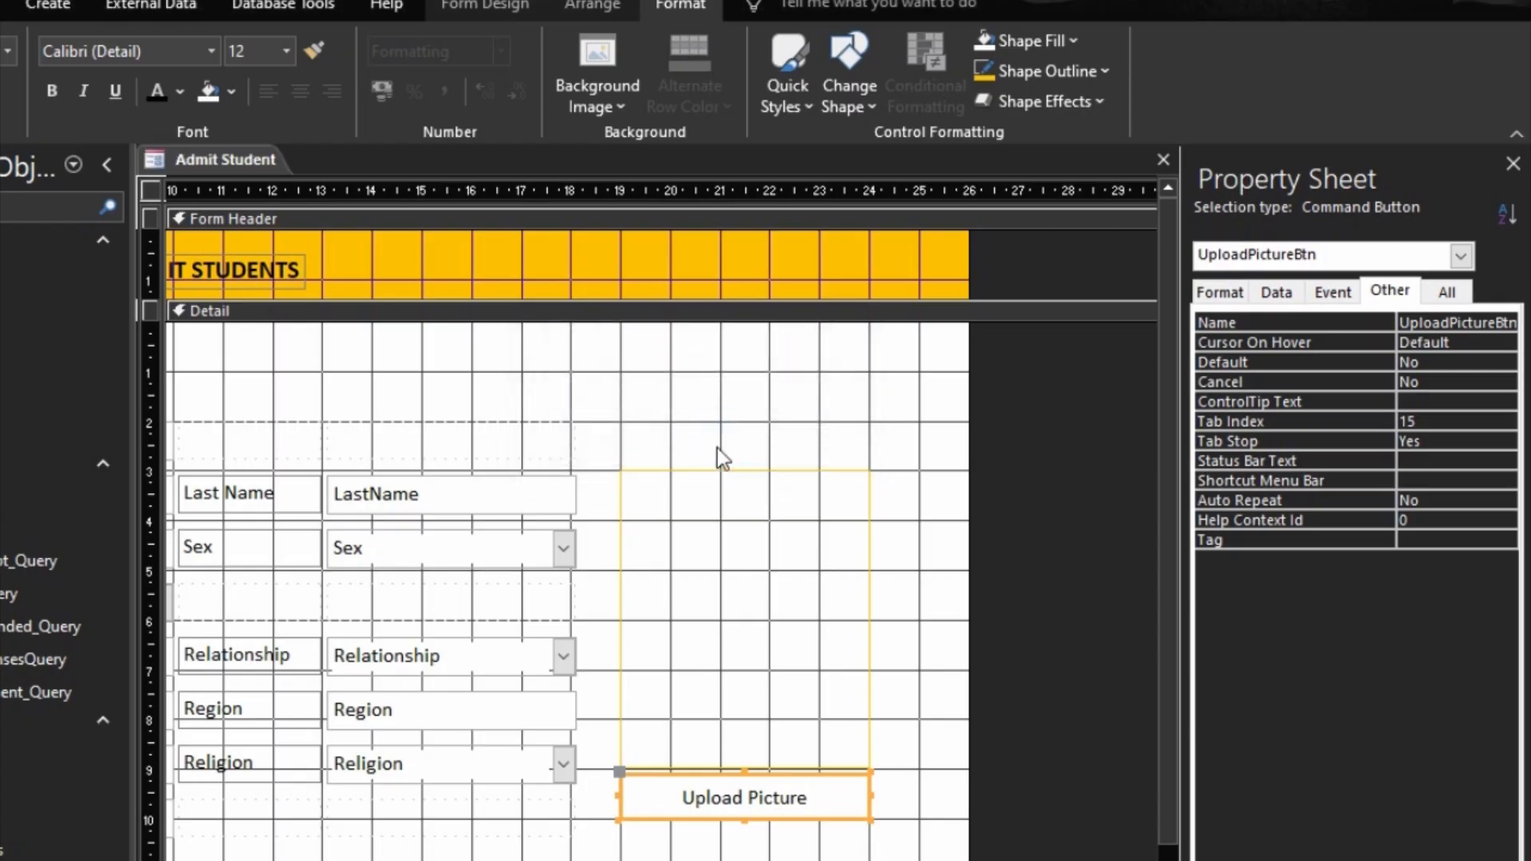
Step: Run the form in Form View and upload My Profile Picture.jpg from the Pictures folder as the first student's picture
key(F5)
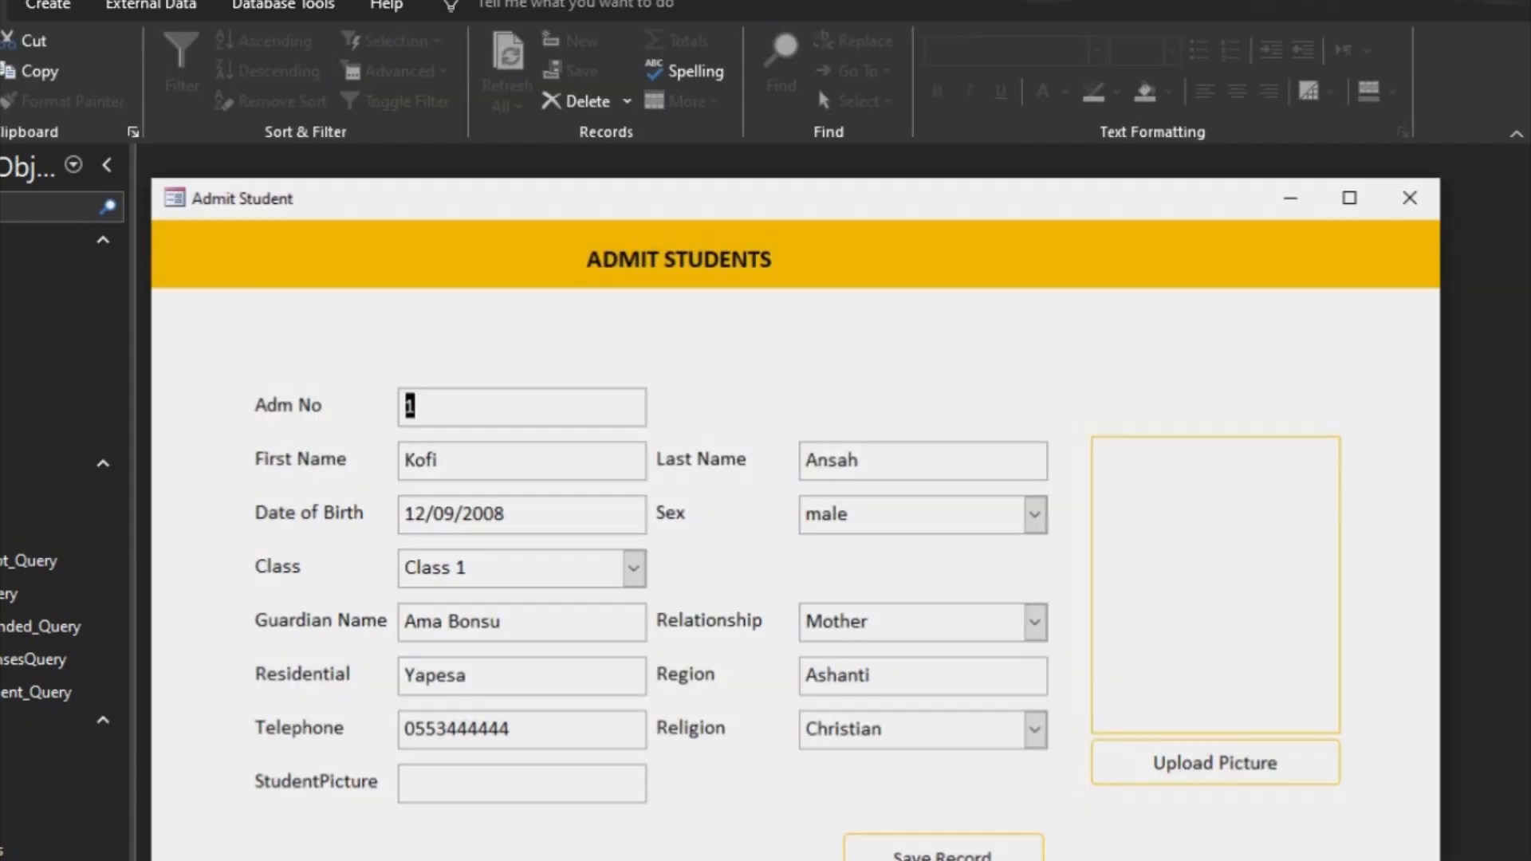
click(1245, 772)
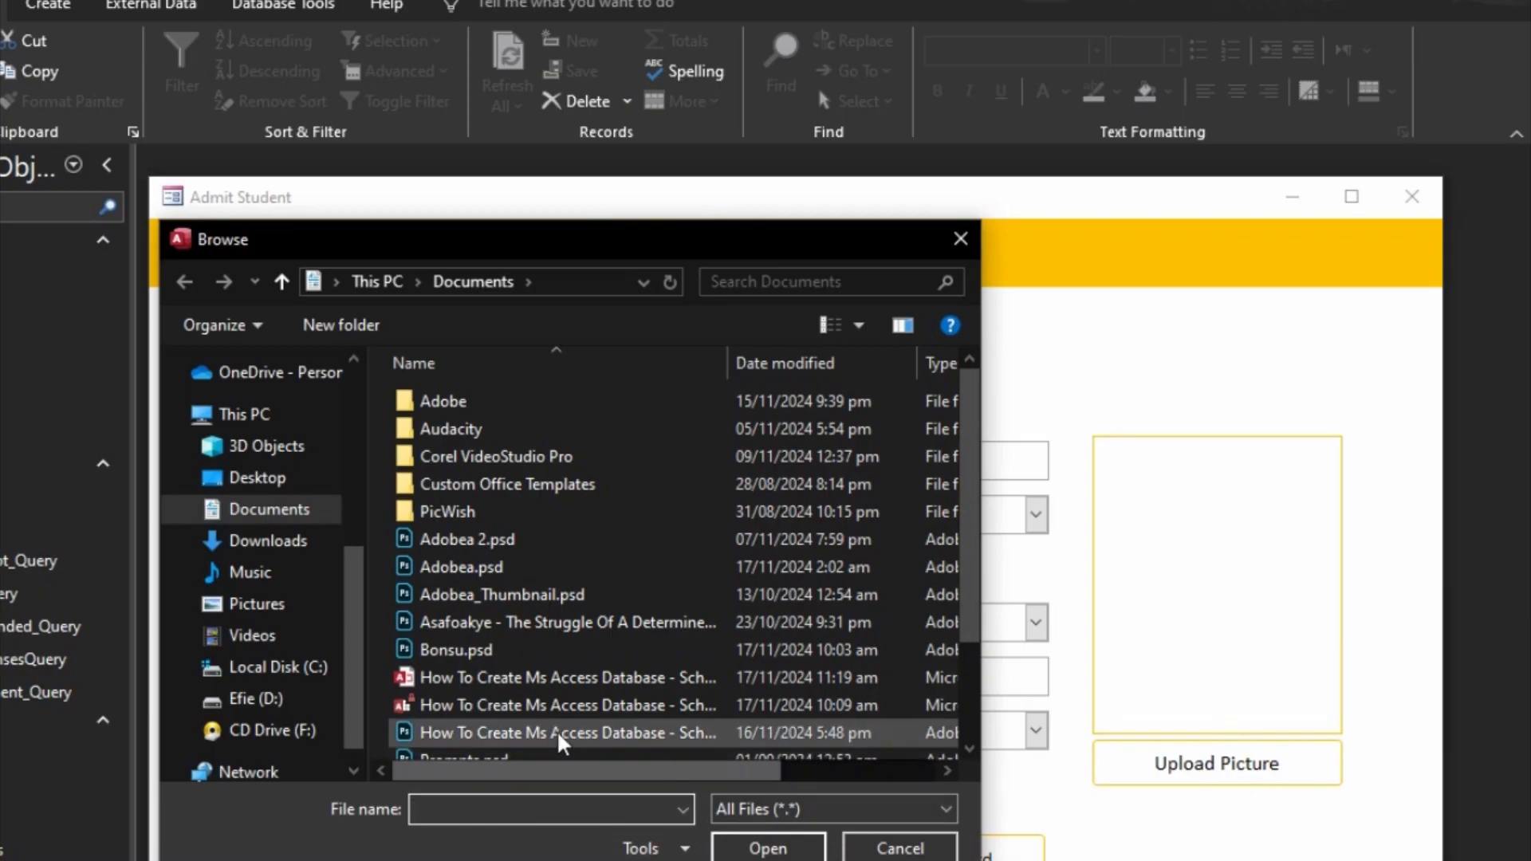
click(307, 606)
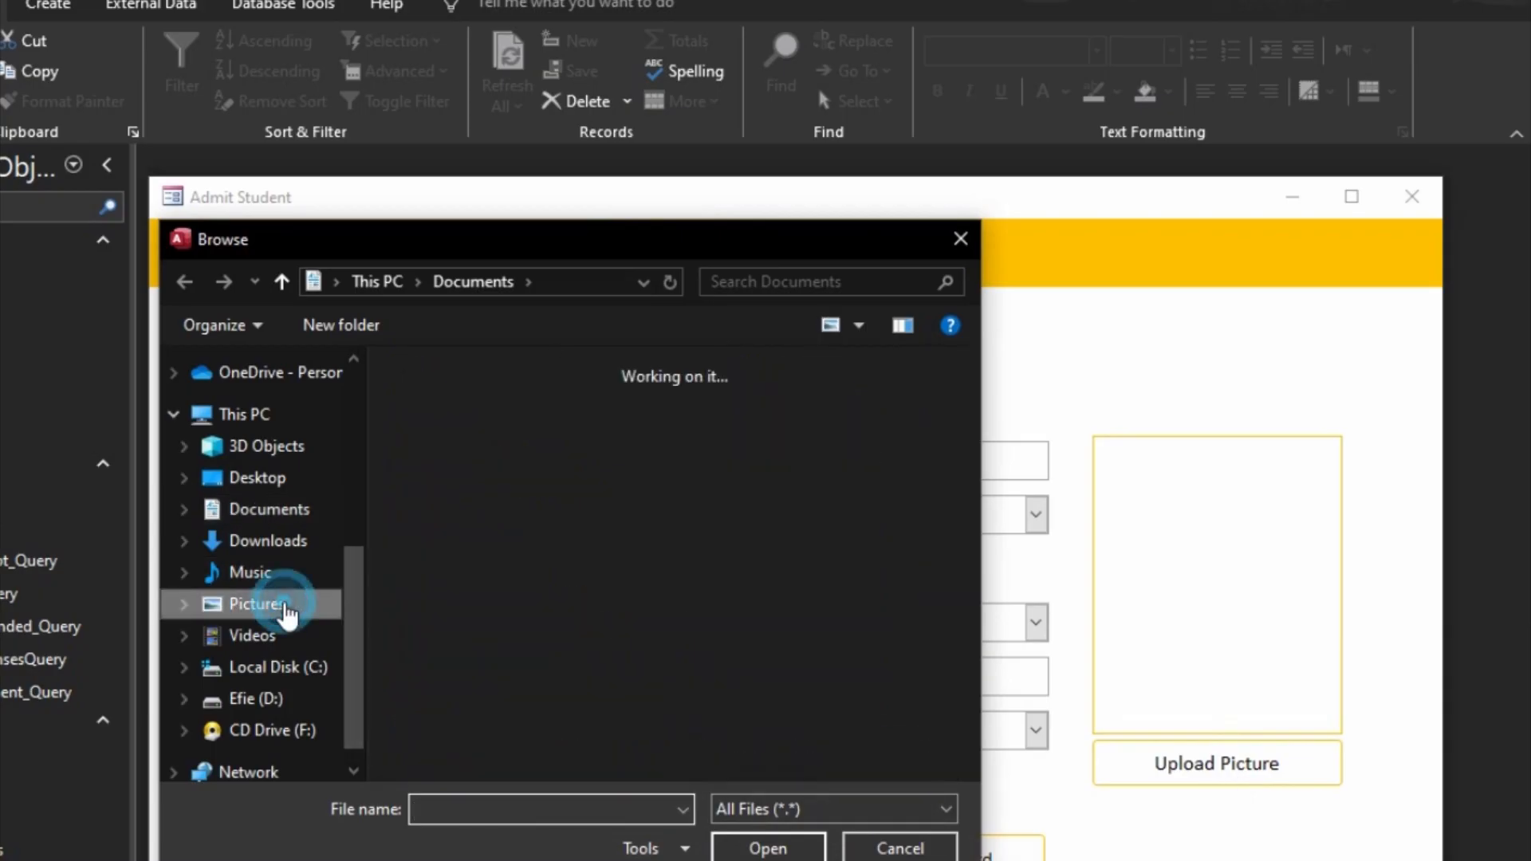
scroll(507, 616, down, 1)
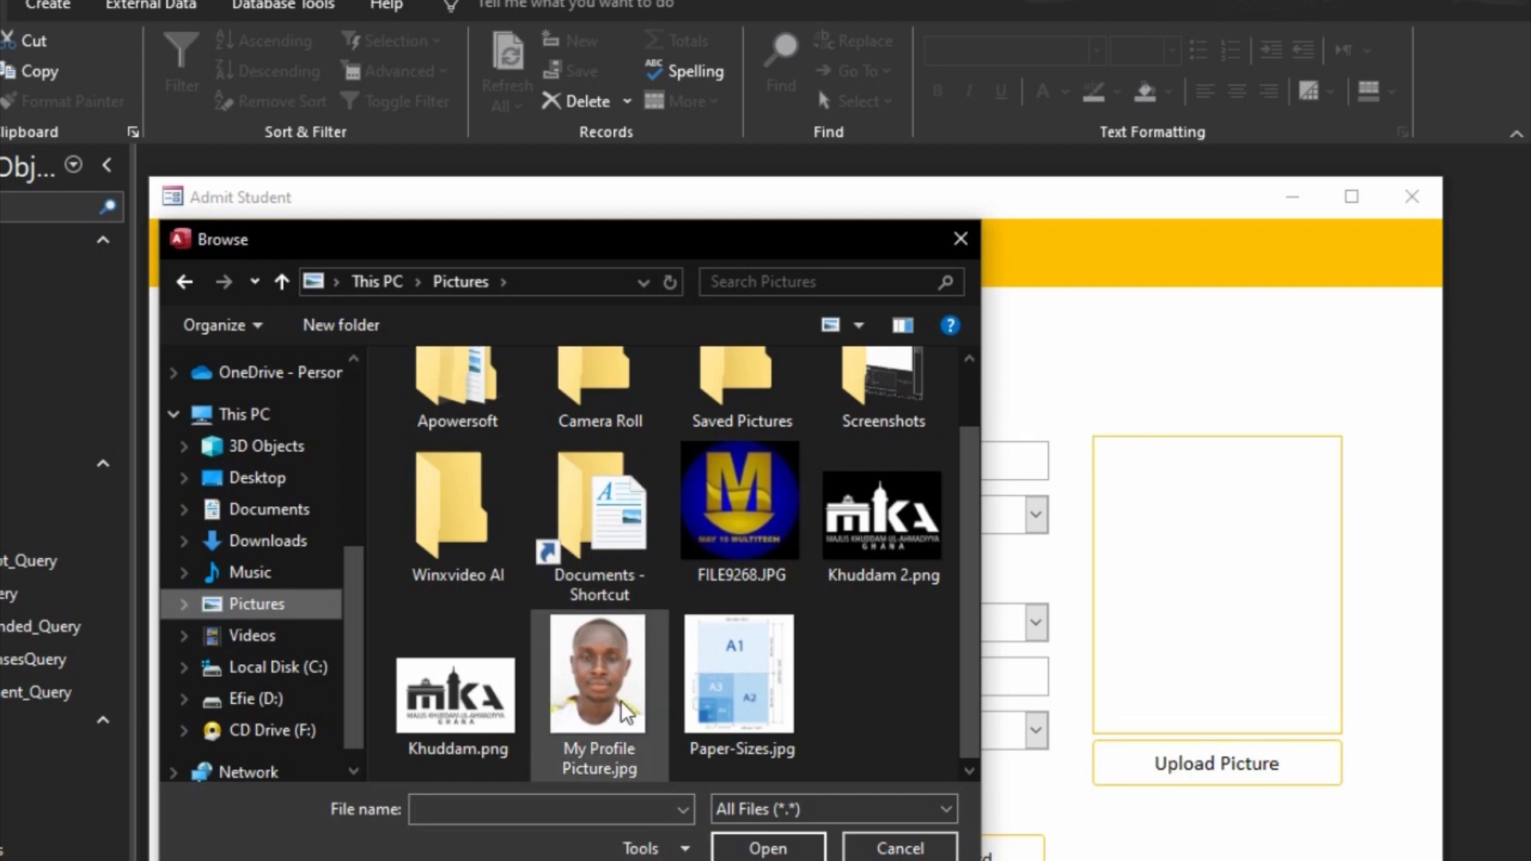
click(599, 686)
click(773, 848)
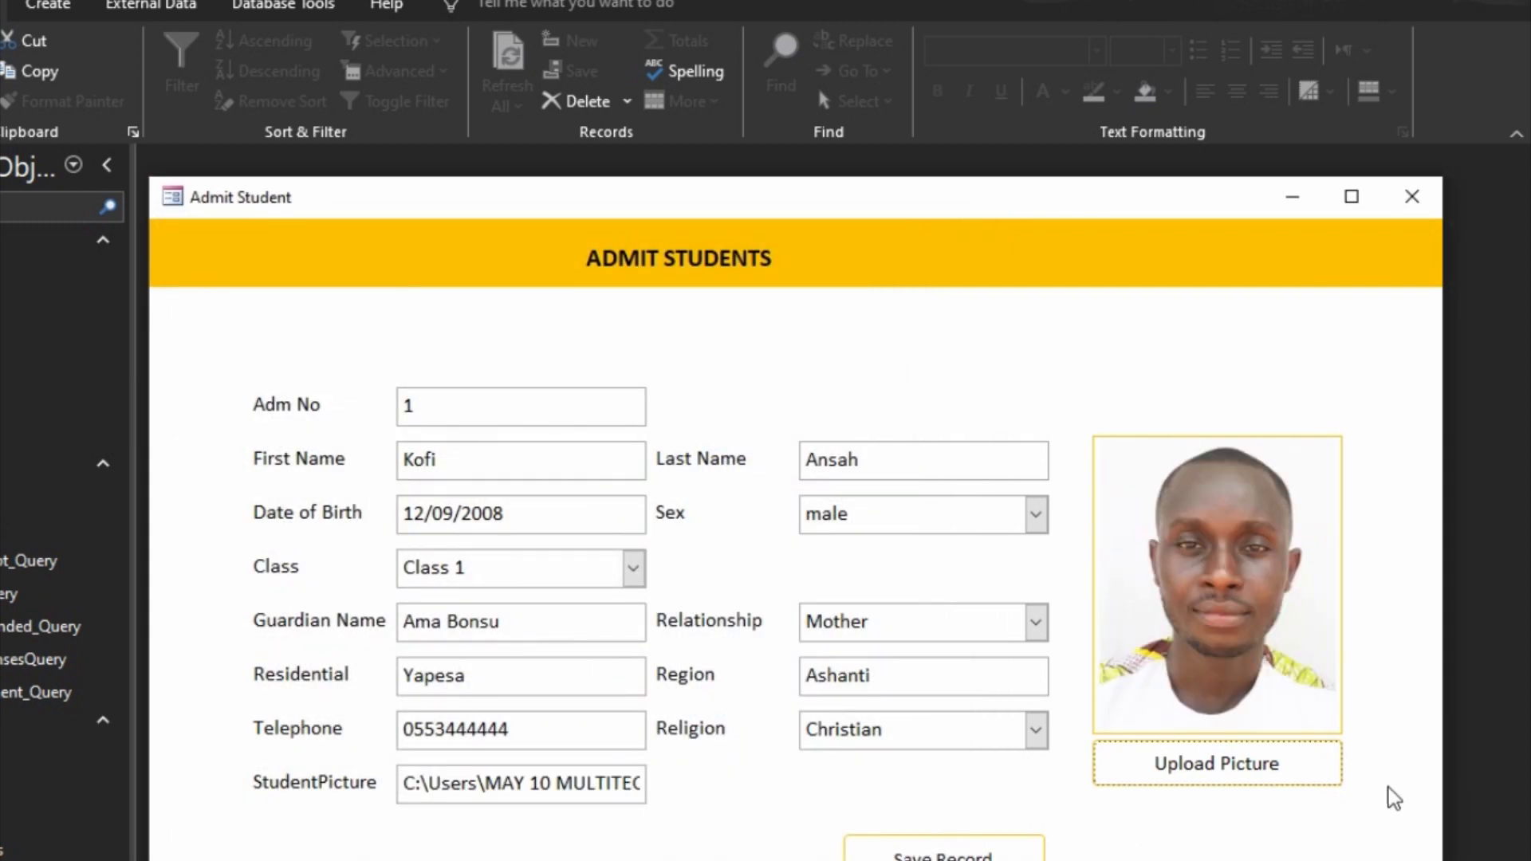
drag(1156, 209, 1090, 71)
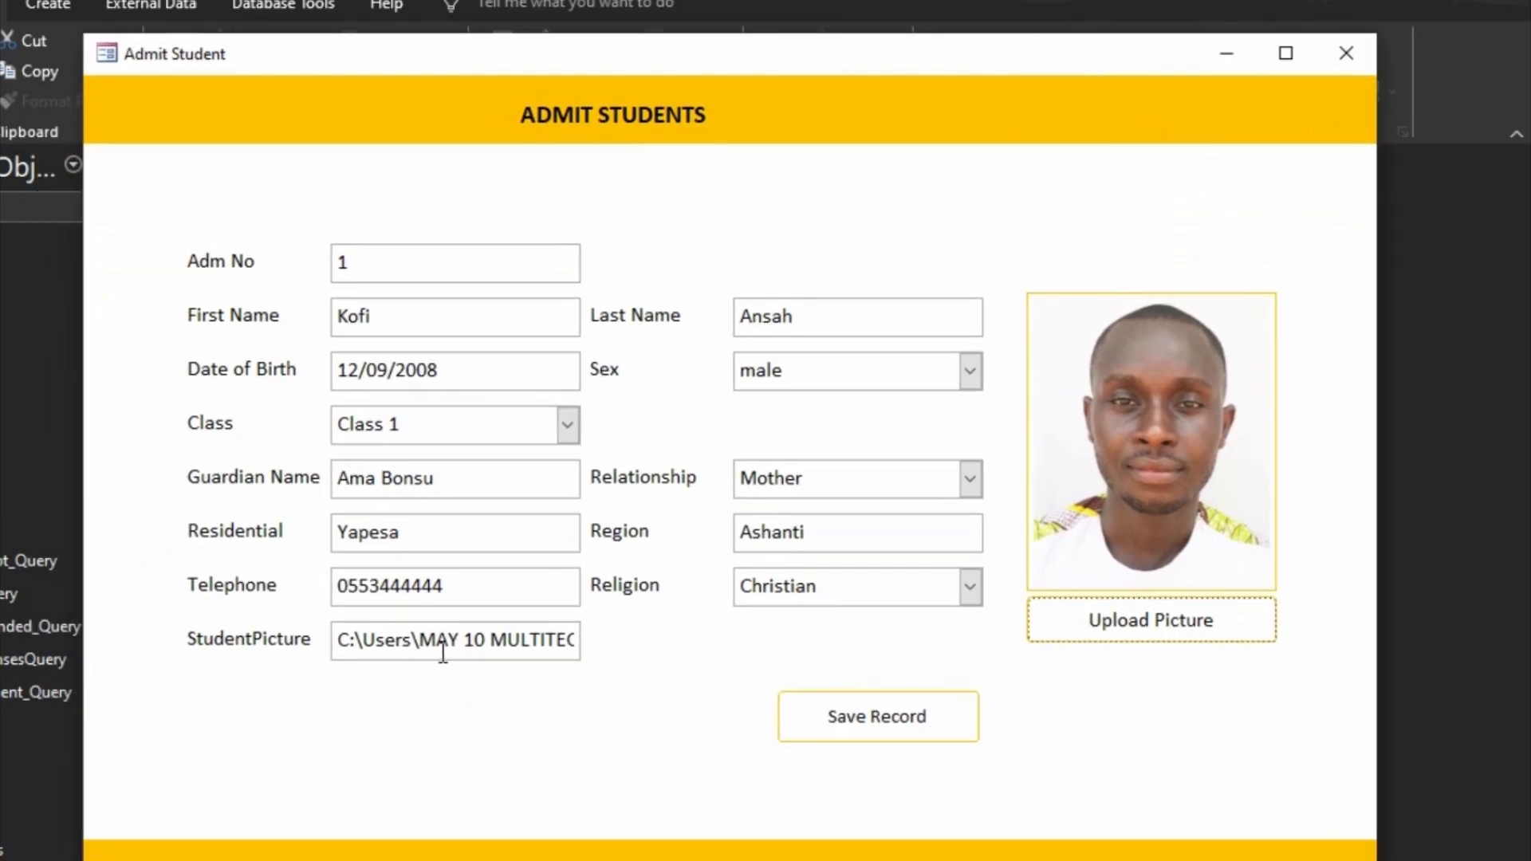
Step: Remove the letter r from "Users" in the StudentPicture path and commit the edit to test the picture link
right_click(1112, 679)
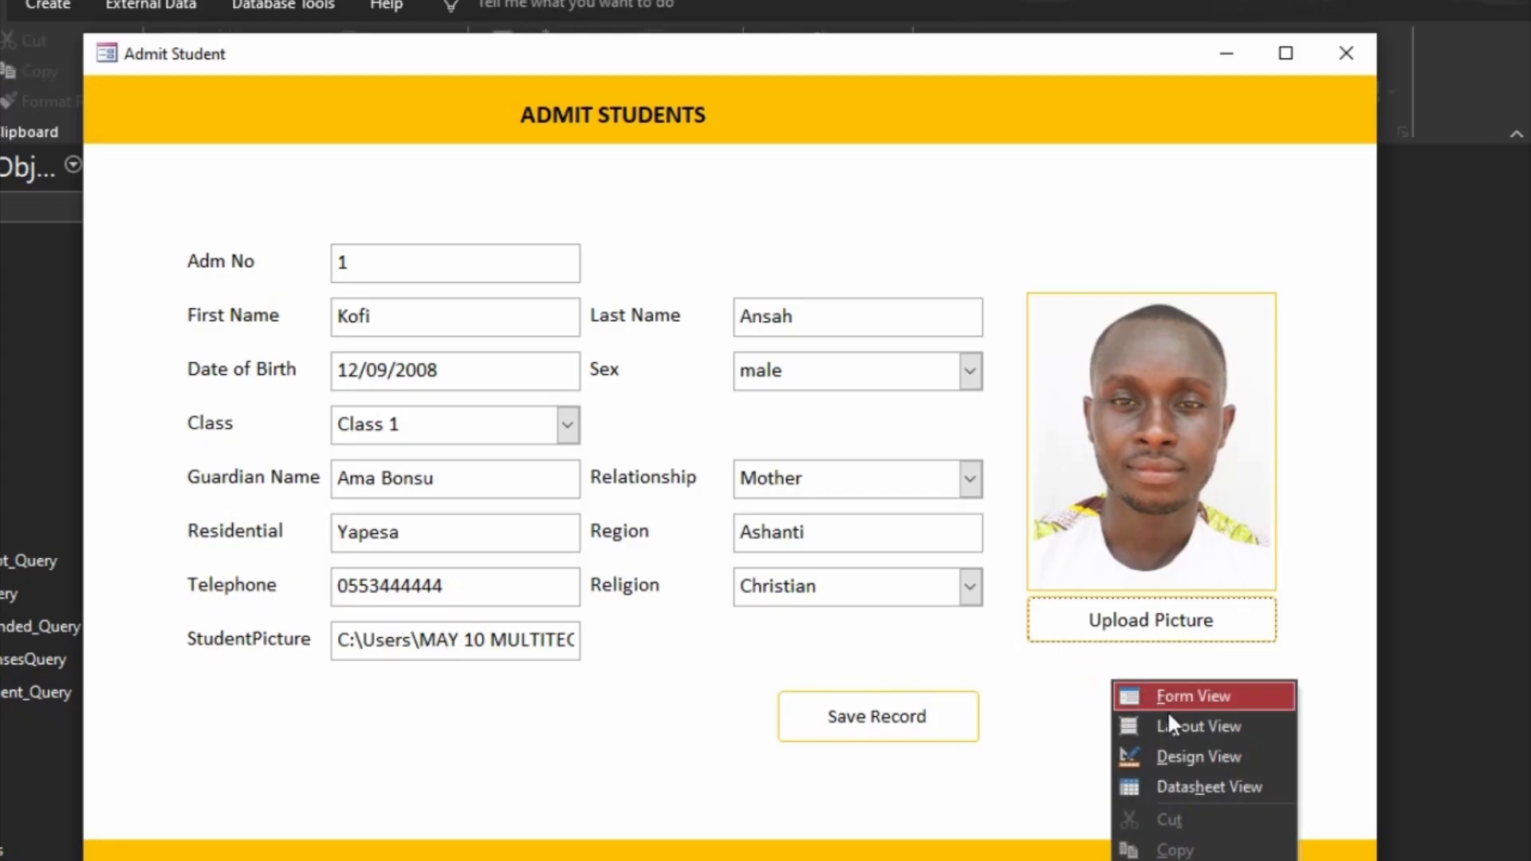
click(1216, 761)
click(337, 639)
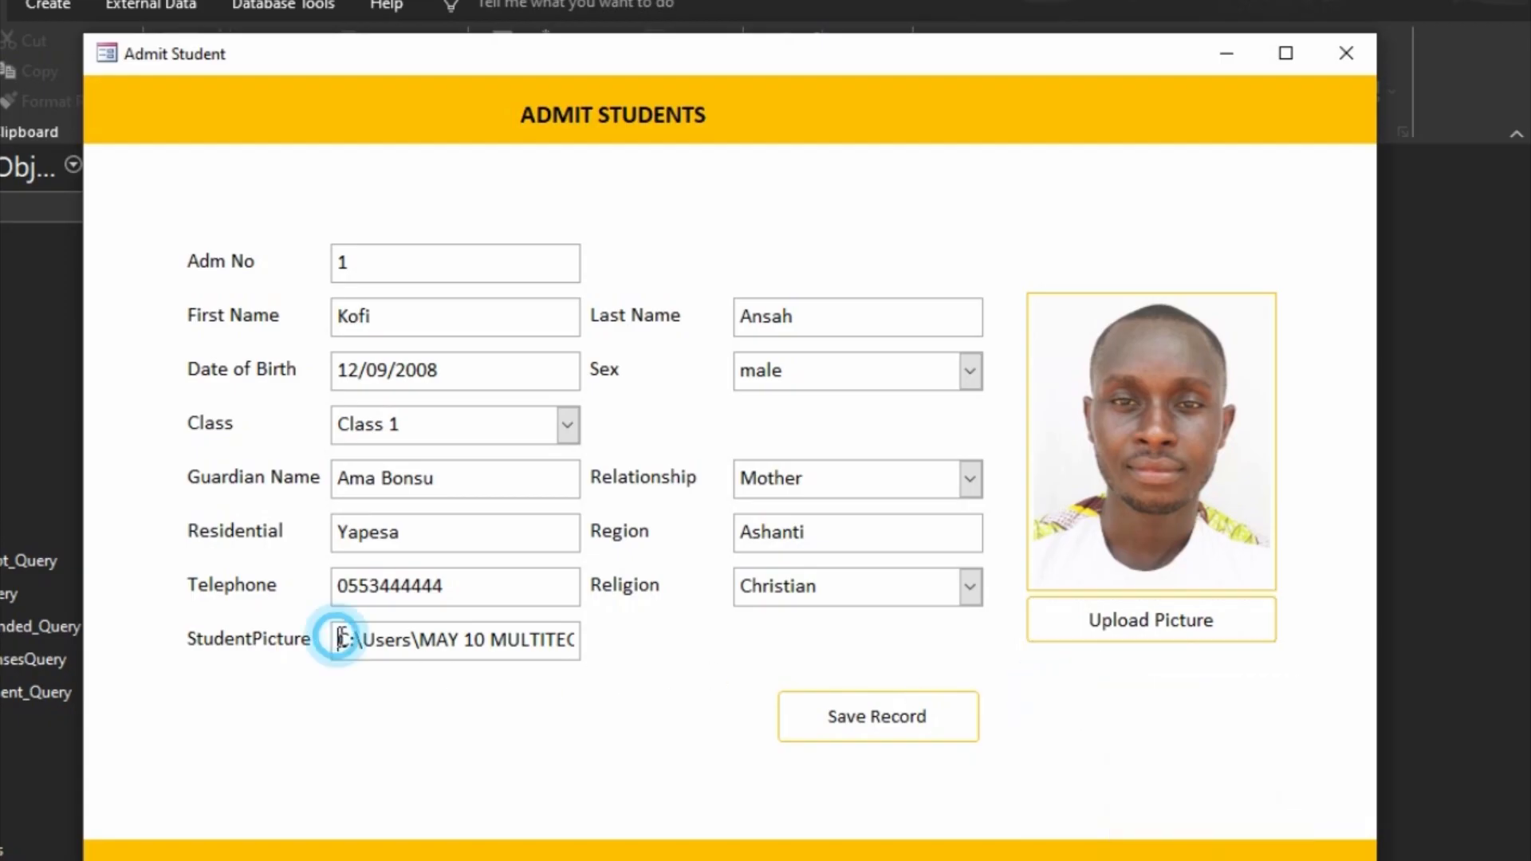
click(397, 643)
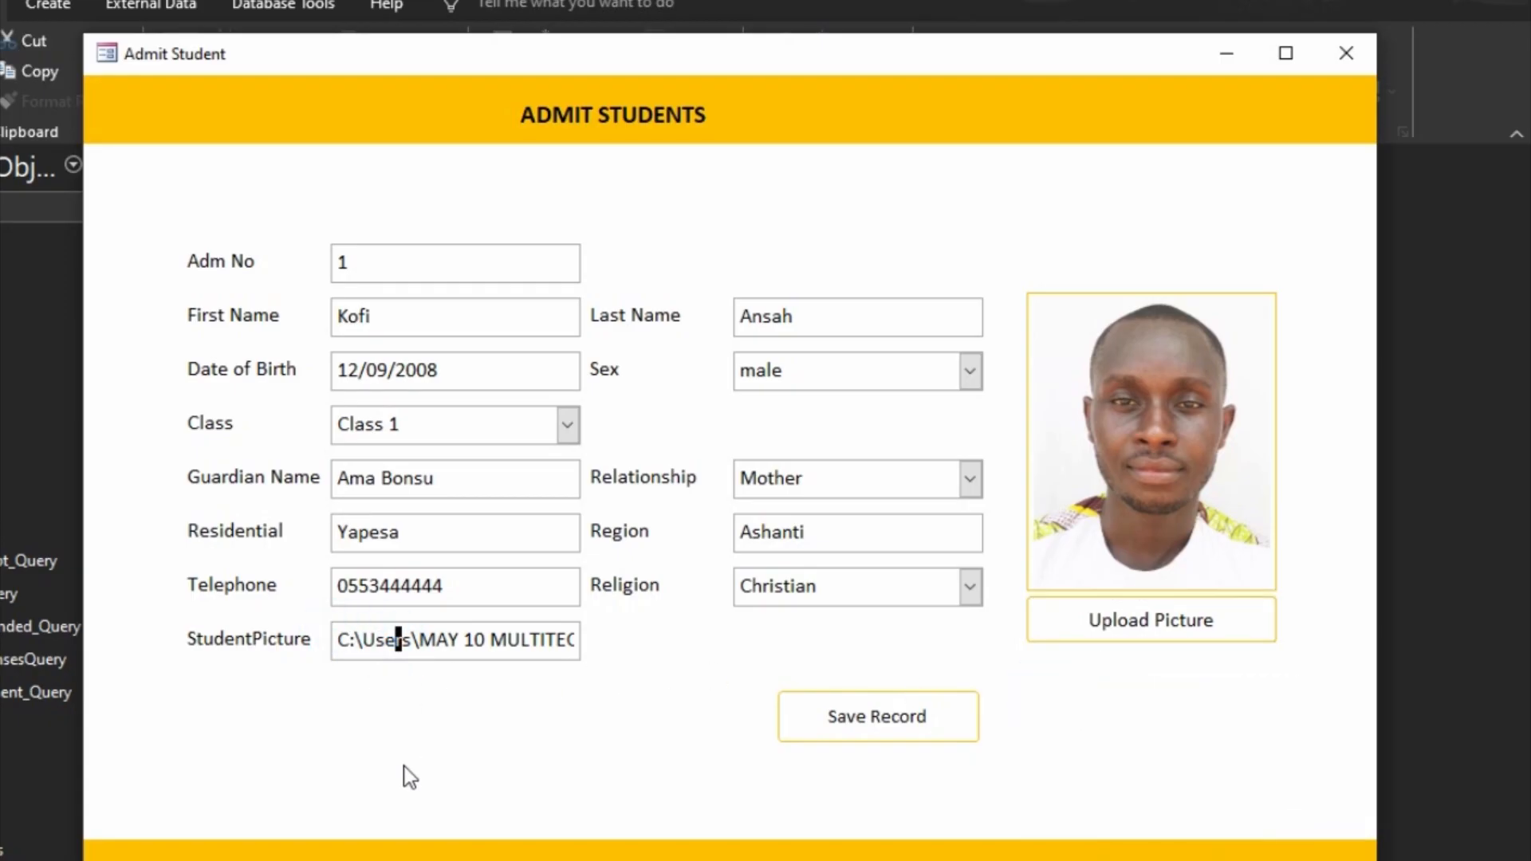
key(BackSpace)
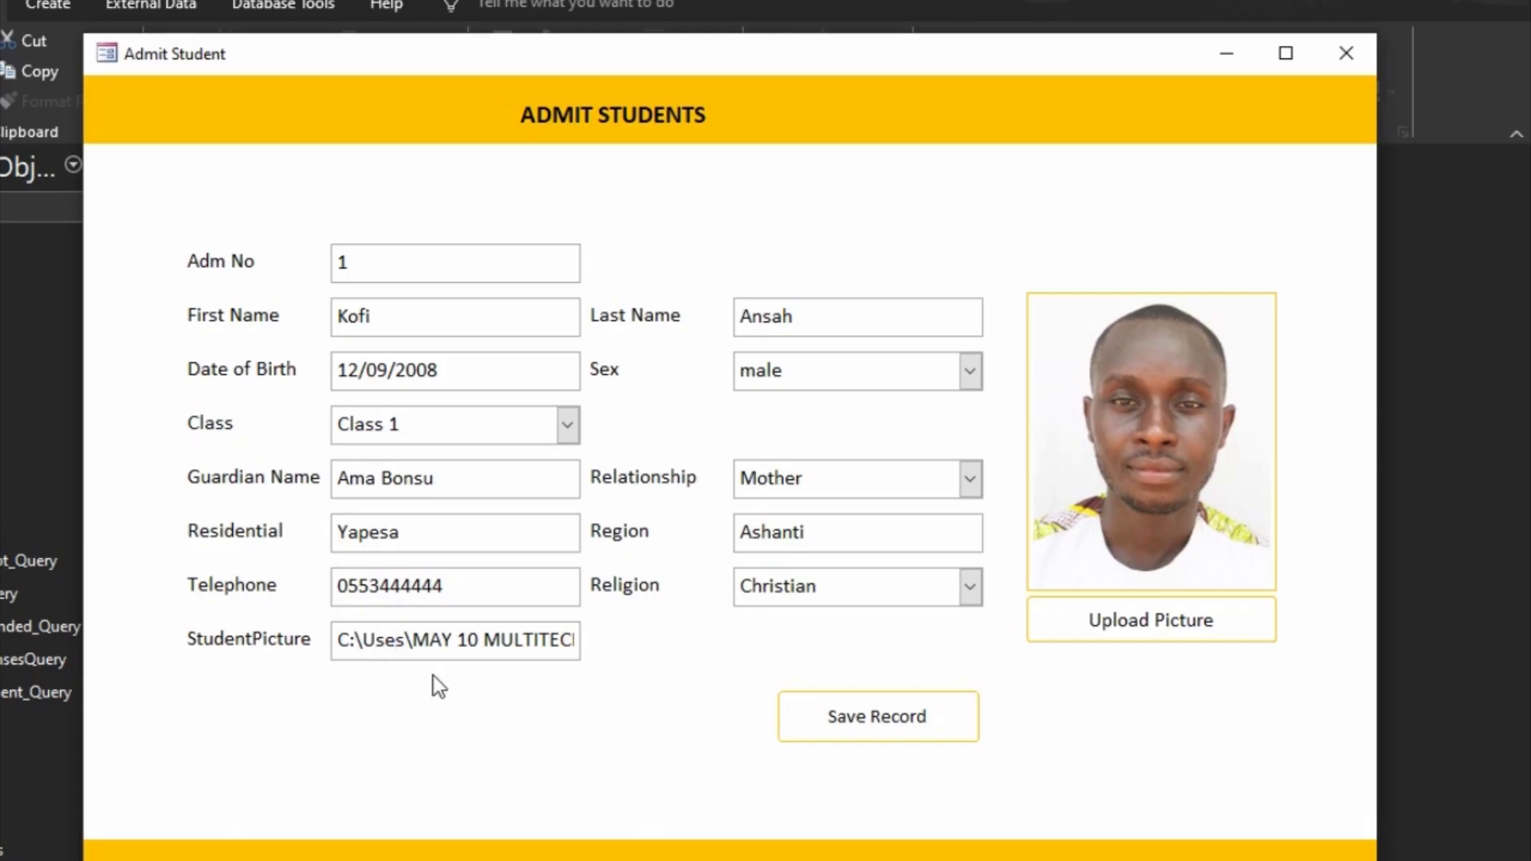
click(495, 585)
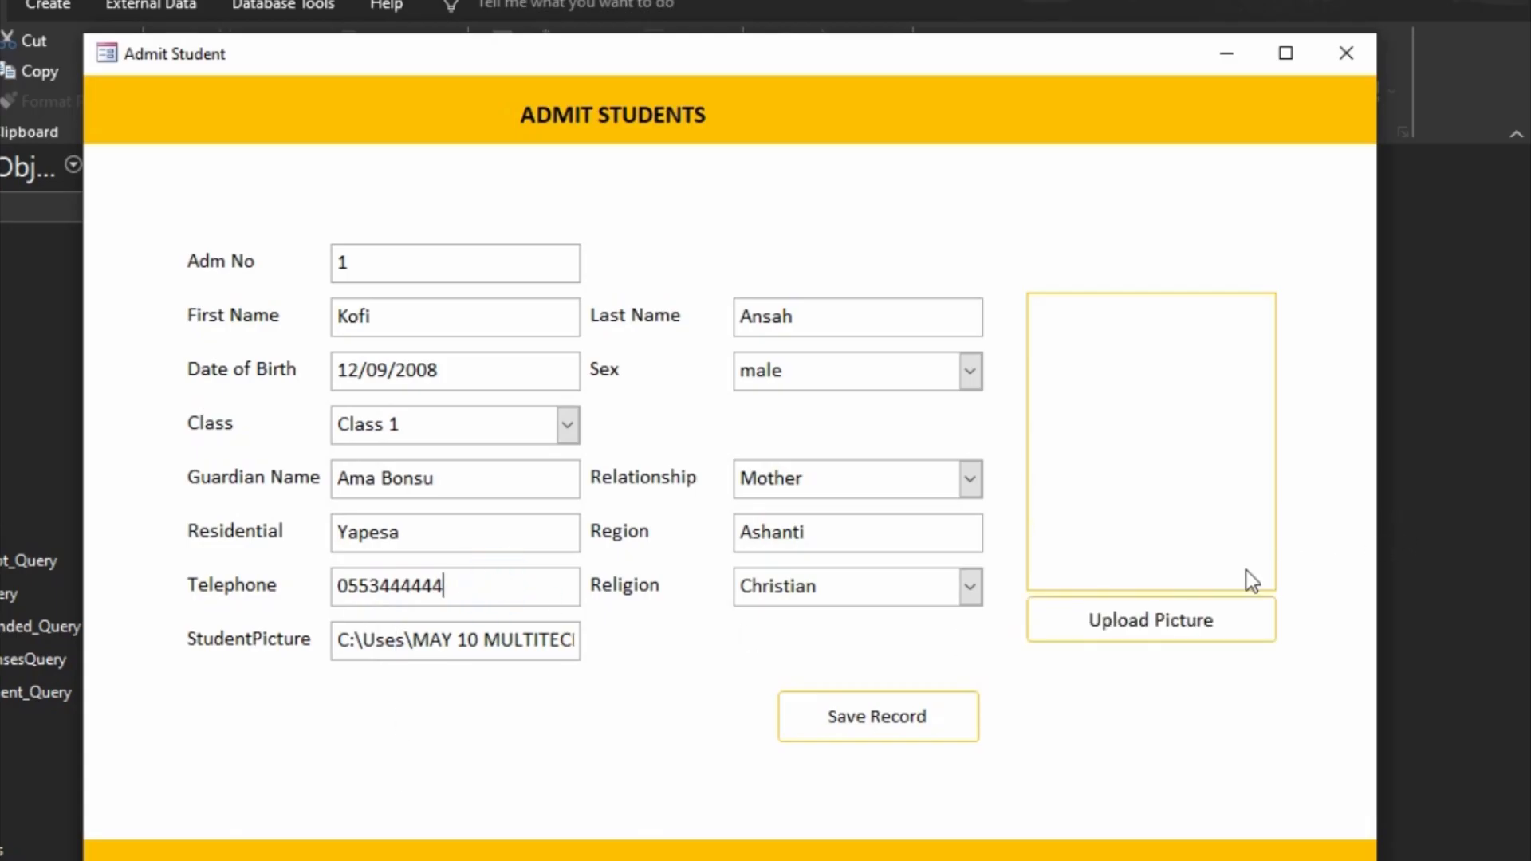
Step: Upload My Profile Picture.jpg again to replace the altered StudentPicture path
click(536, 643)
click(1124, 630)
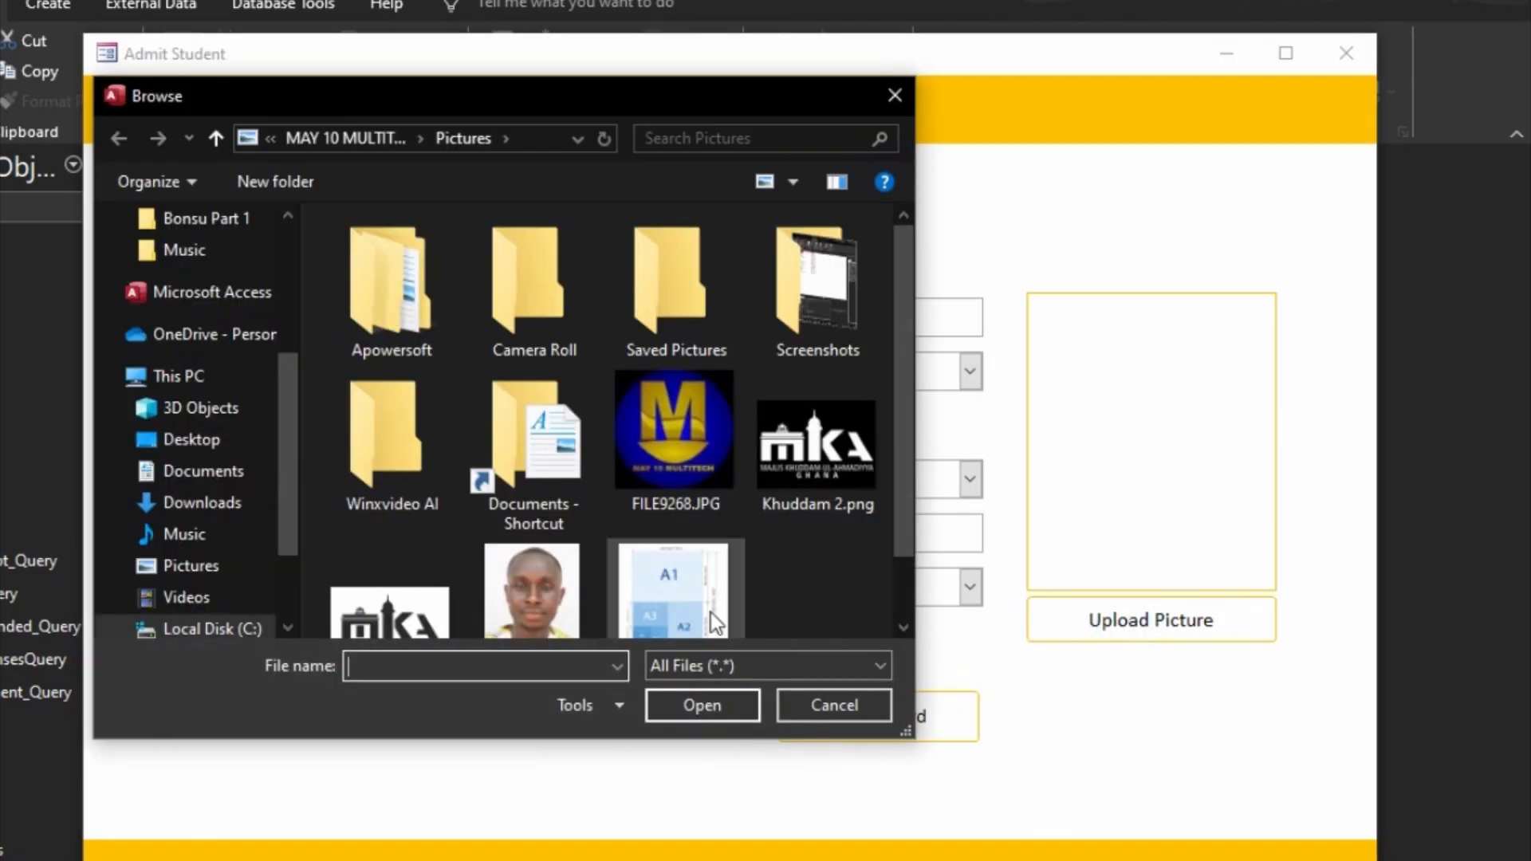
click(567, 600)
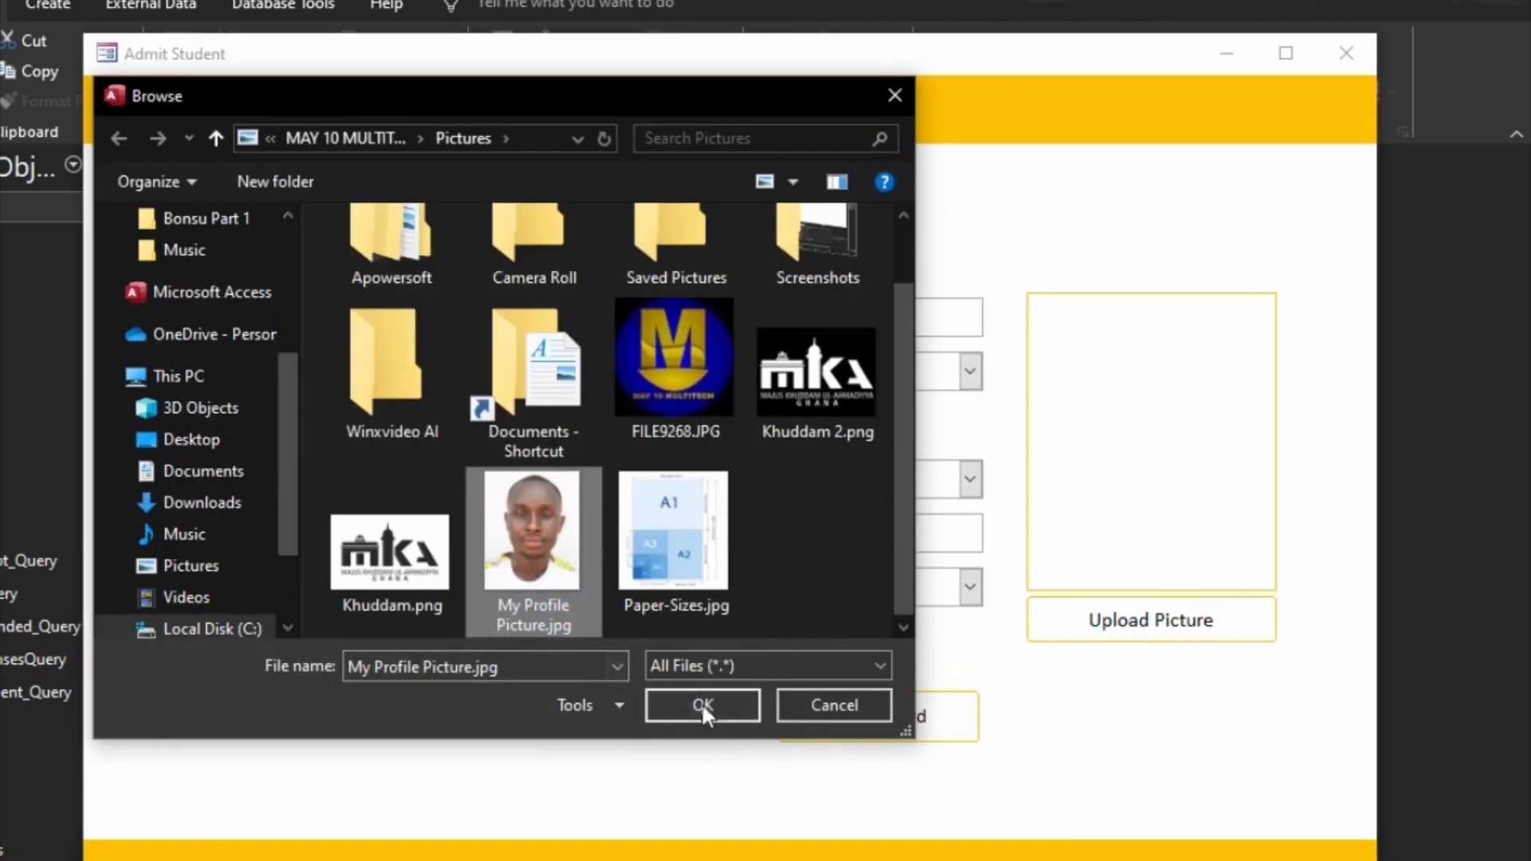
click(703, 705)
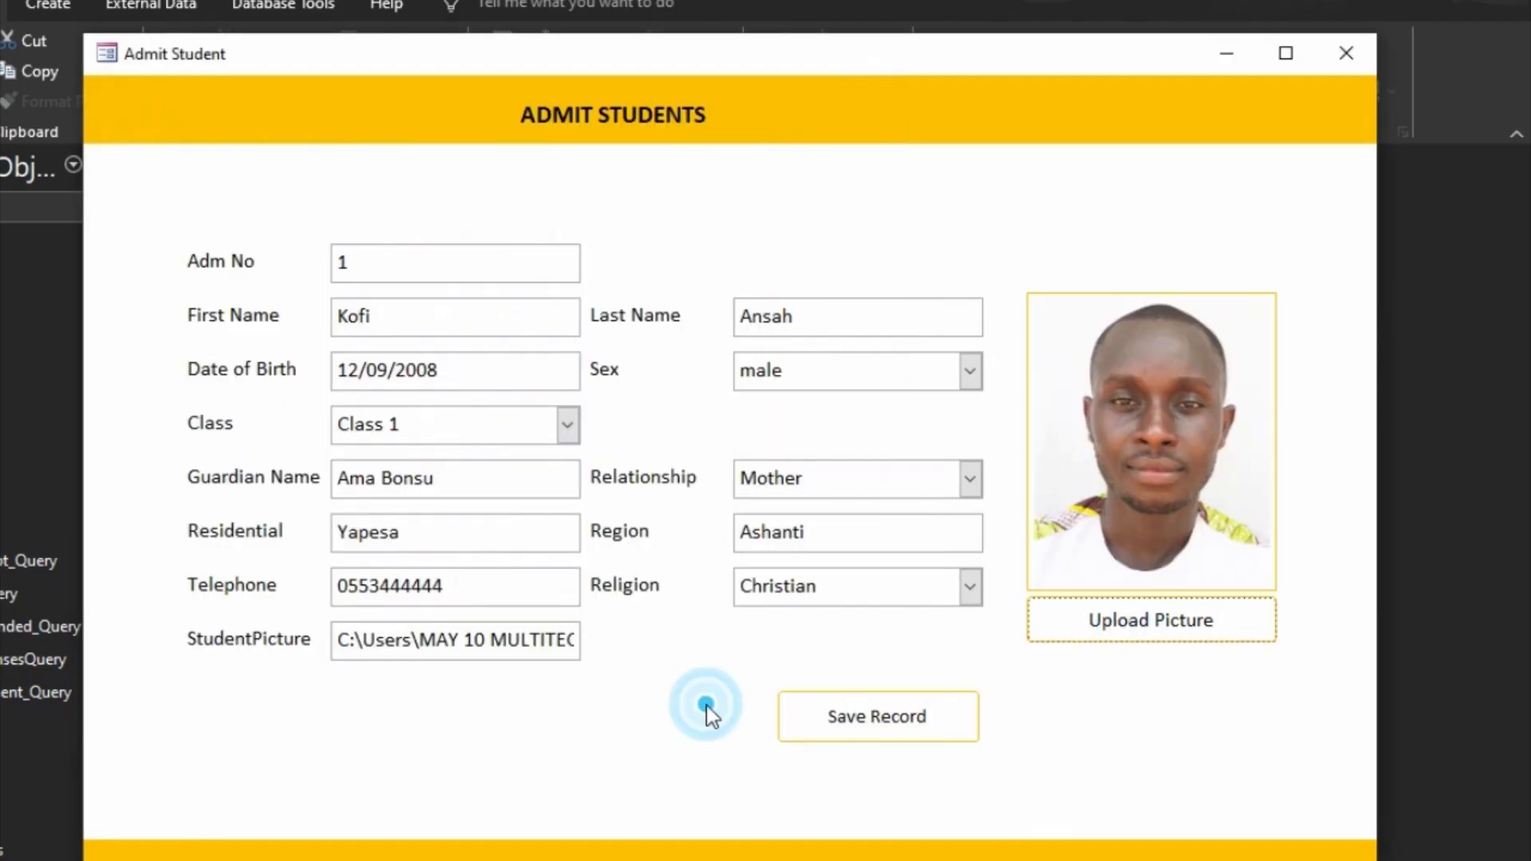
Step: In Design View, set Visible to No for both the StudentPicture label and text box, and preview the form
right_click(1198, 708)
click(1264, 783)
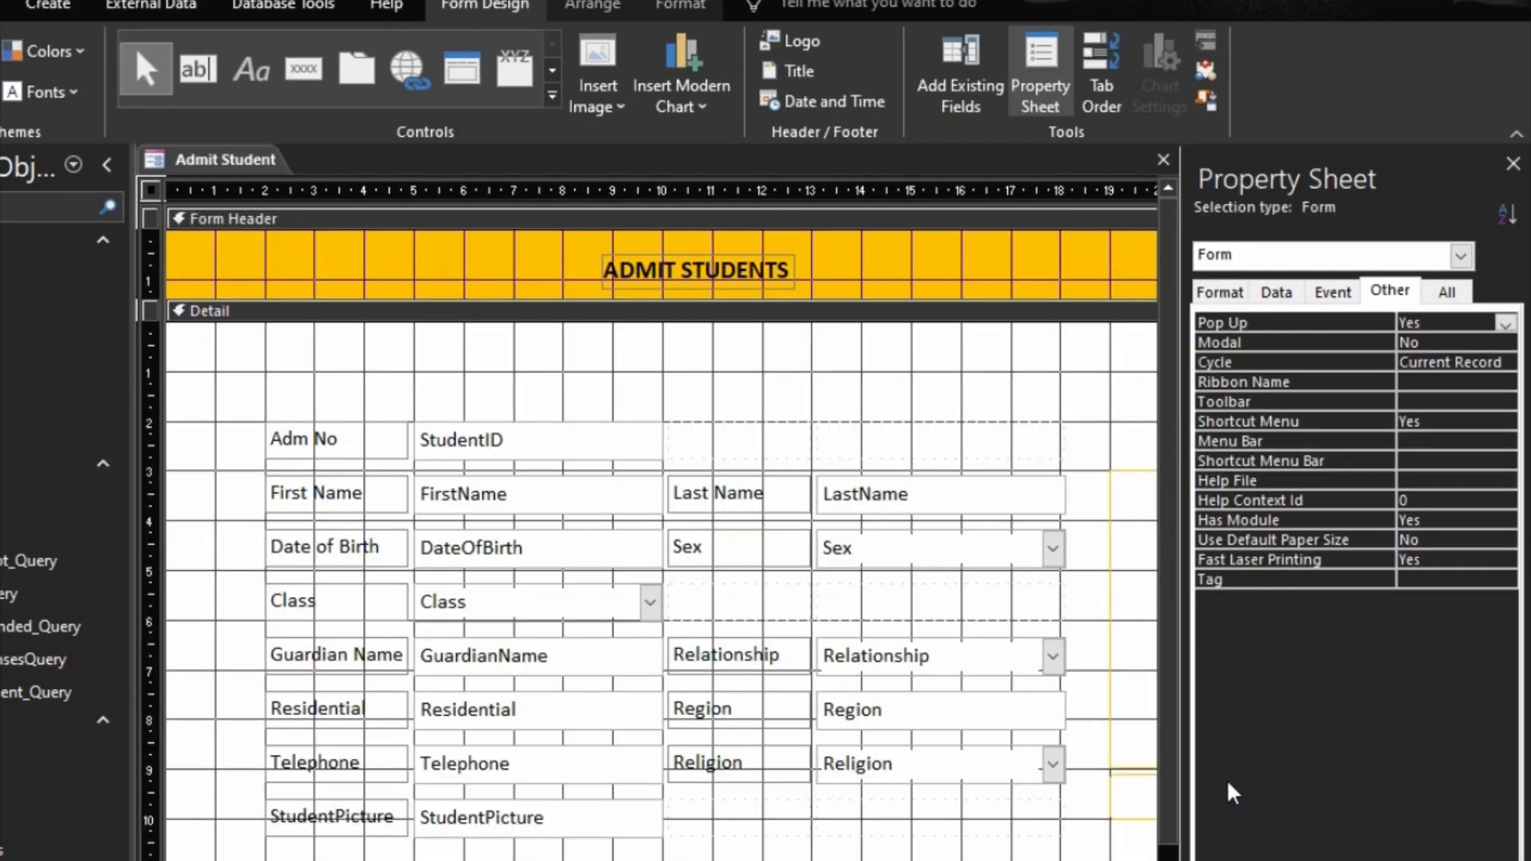
click(643, 825)
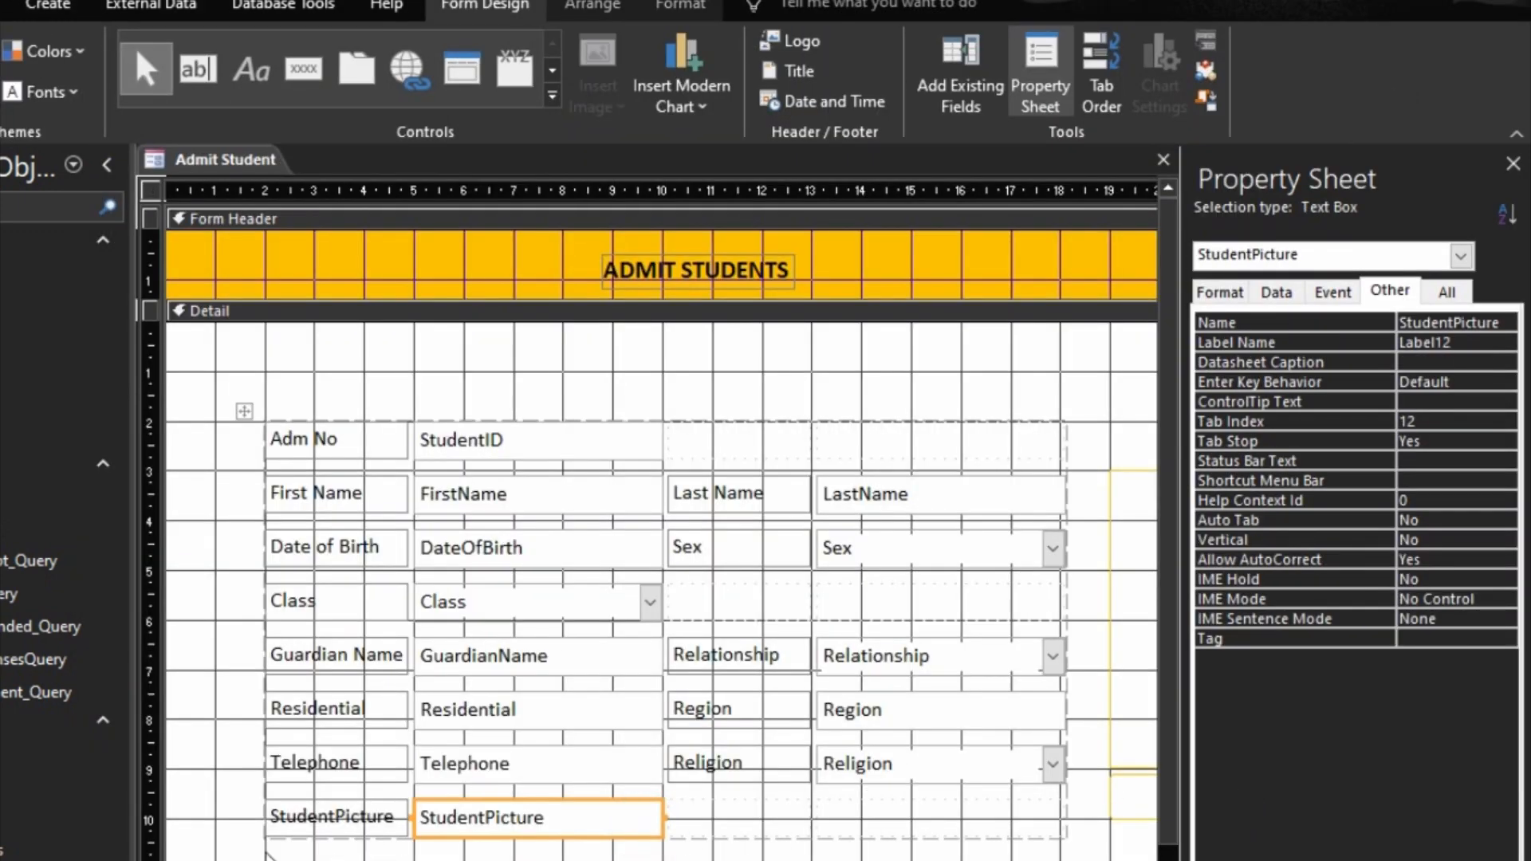
drag(240, 828, 499, 833)
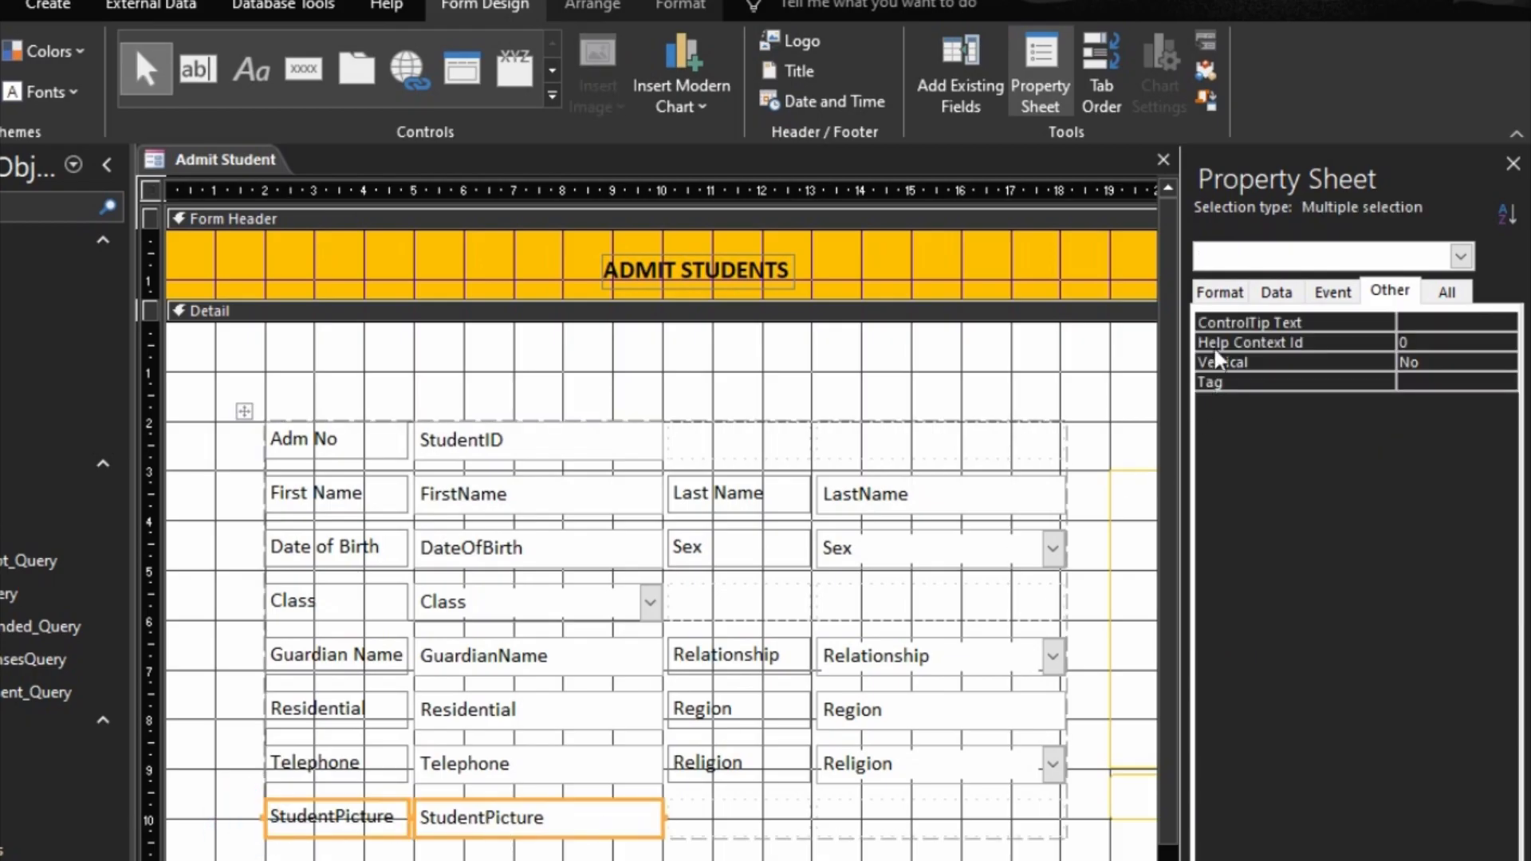
click(1220, 292)
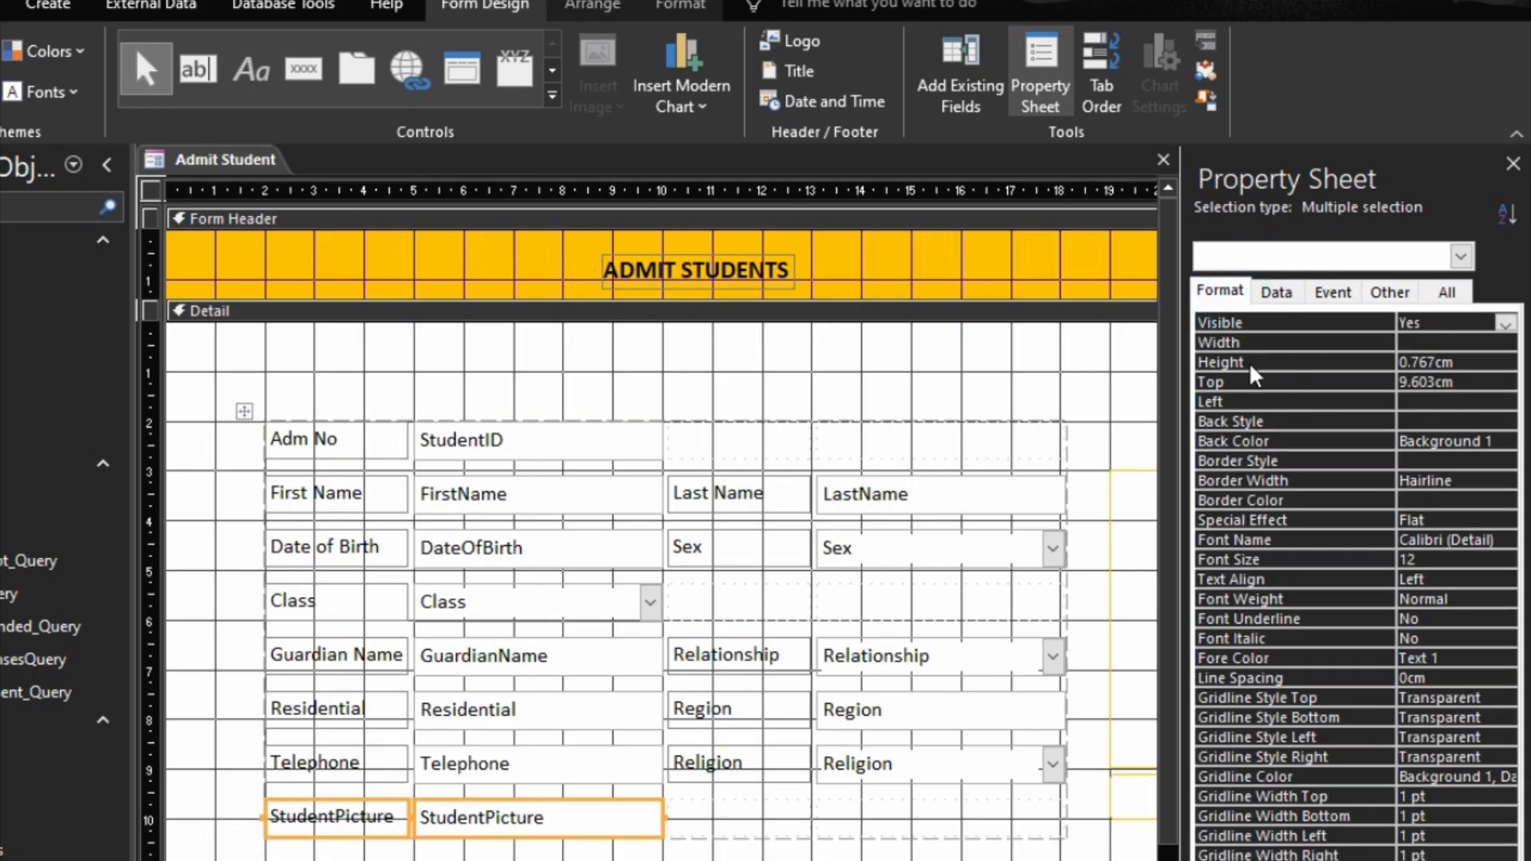
double_click(1235, 323)
click(1504, 324)
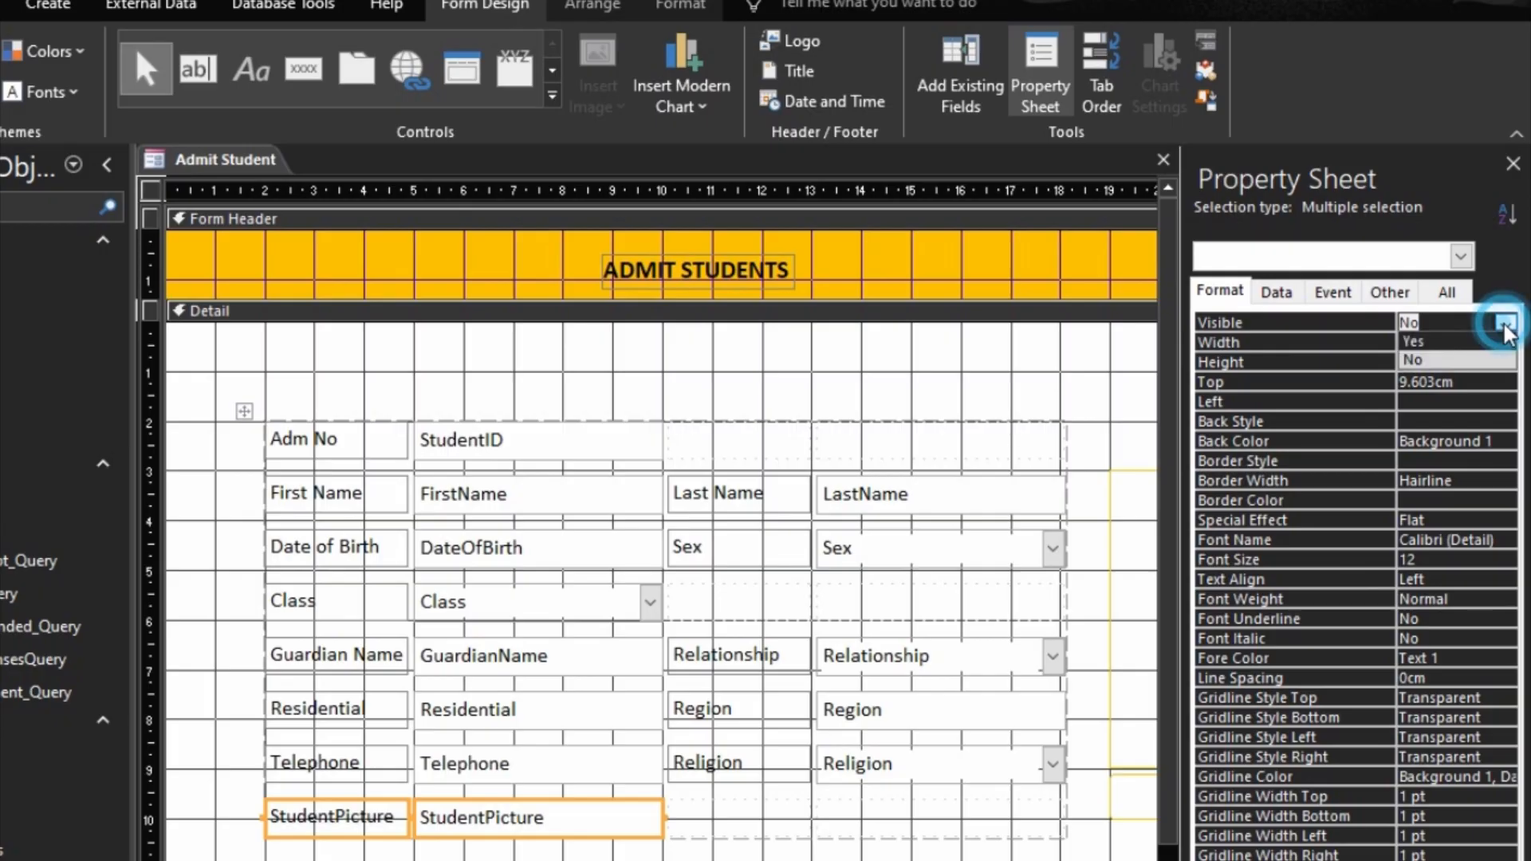
click(1504, 324)
click(1365, 339)
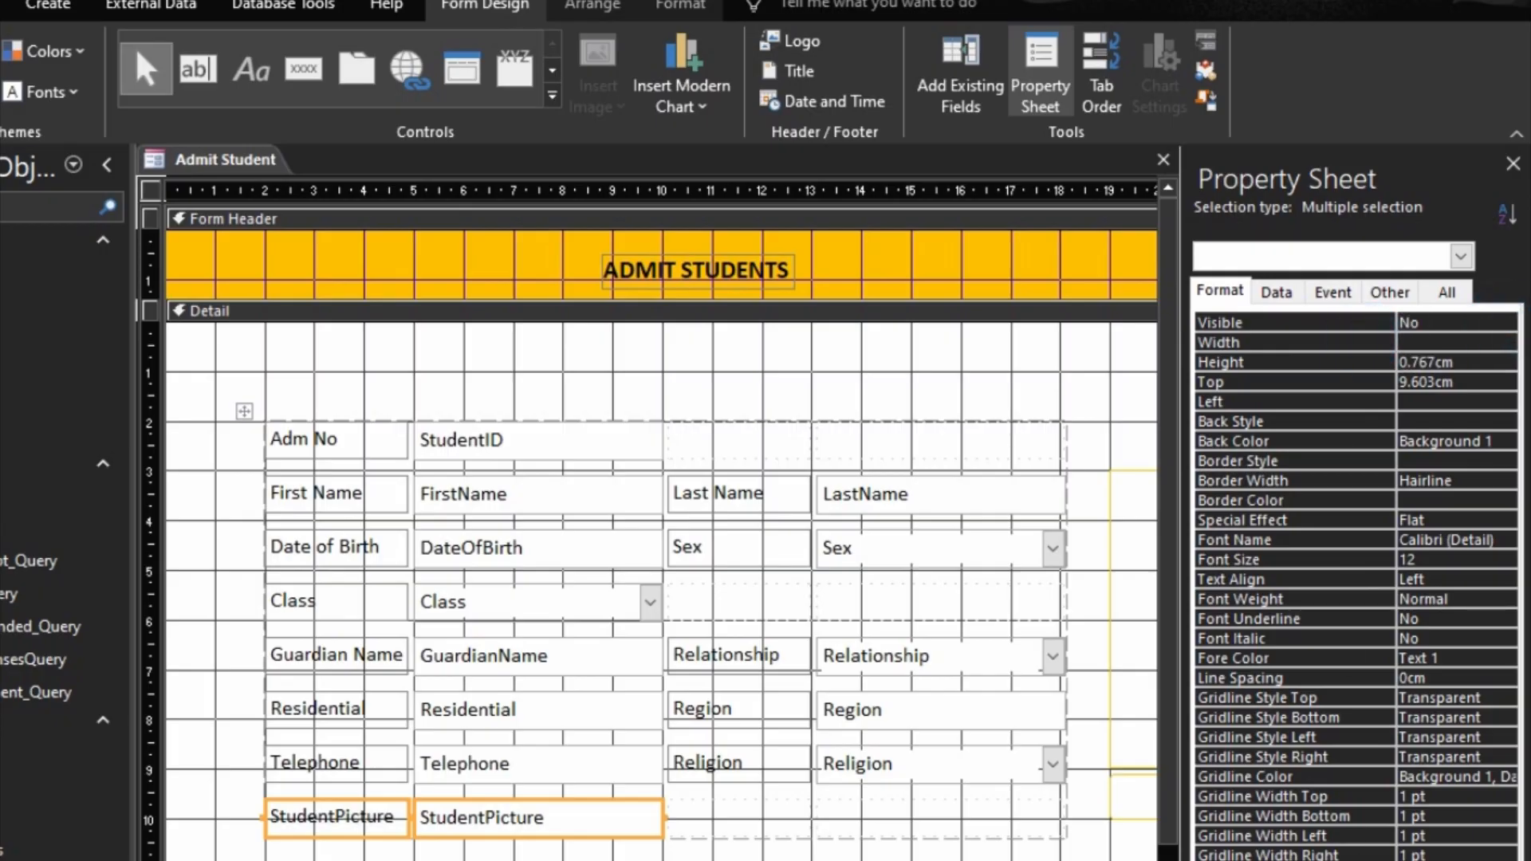
key(F5)
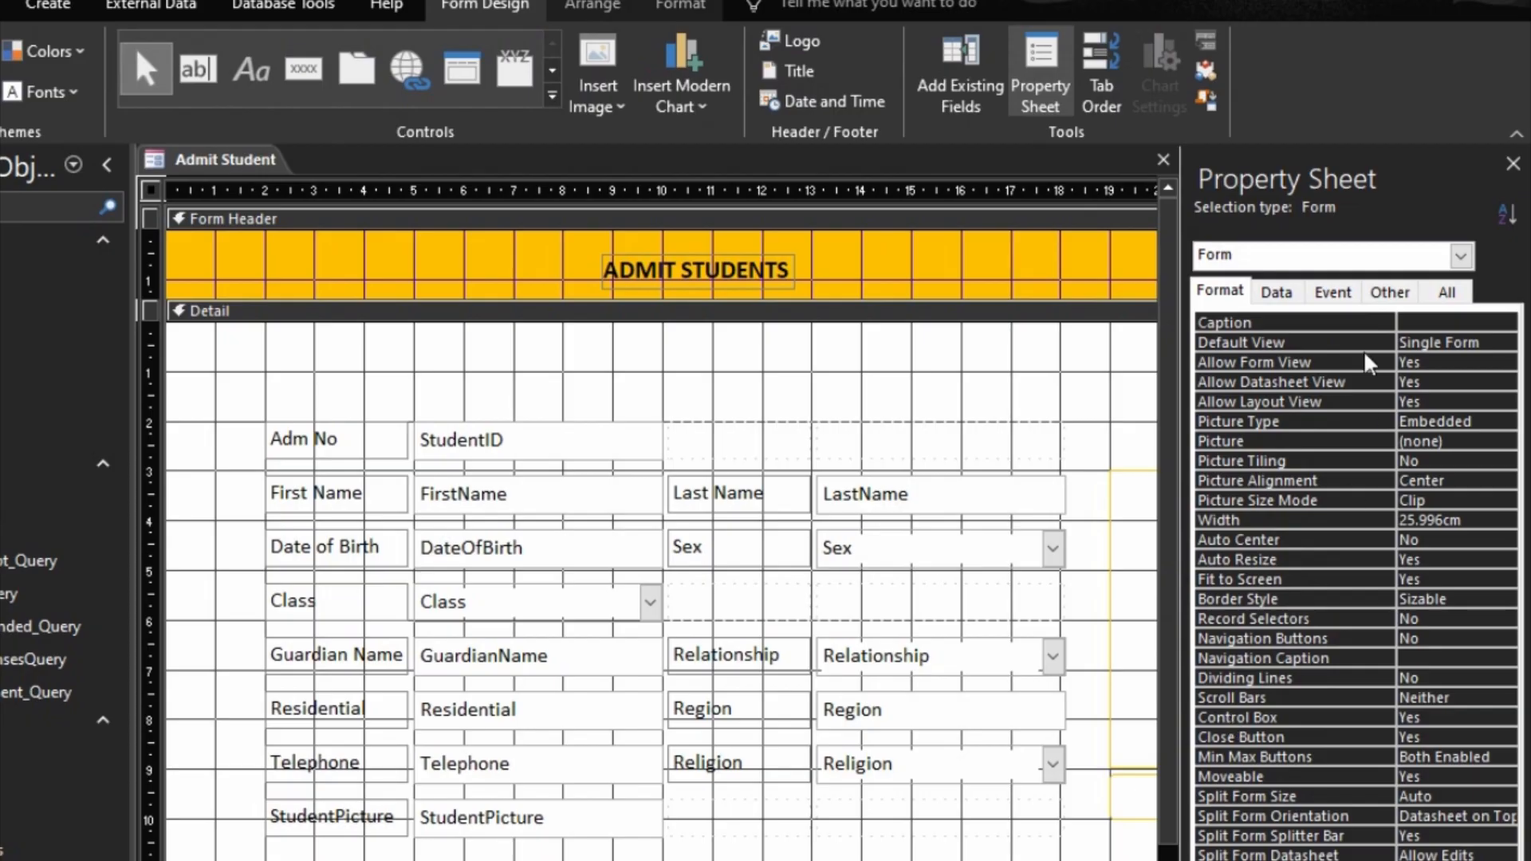
Step: Set the form's Data Entry property to Yes
click(1276, 292)
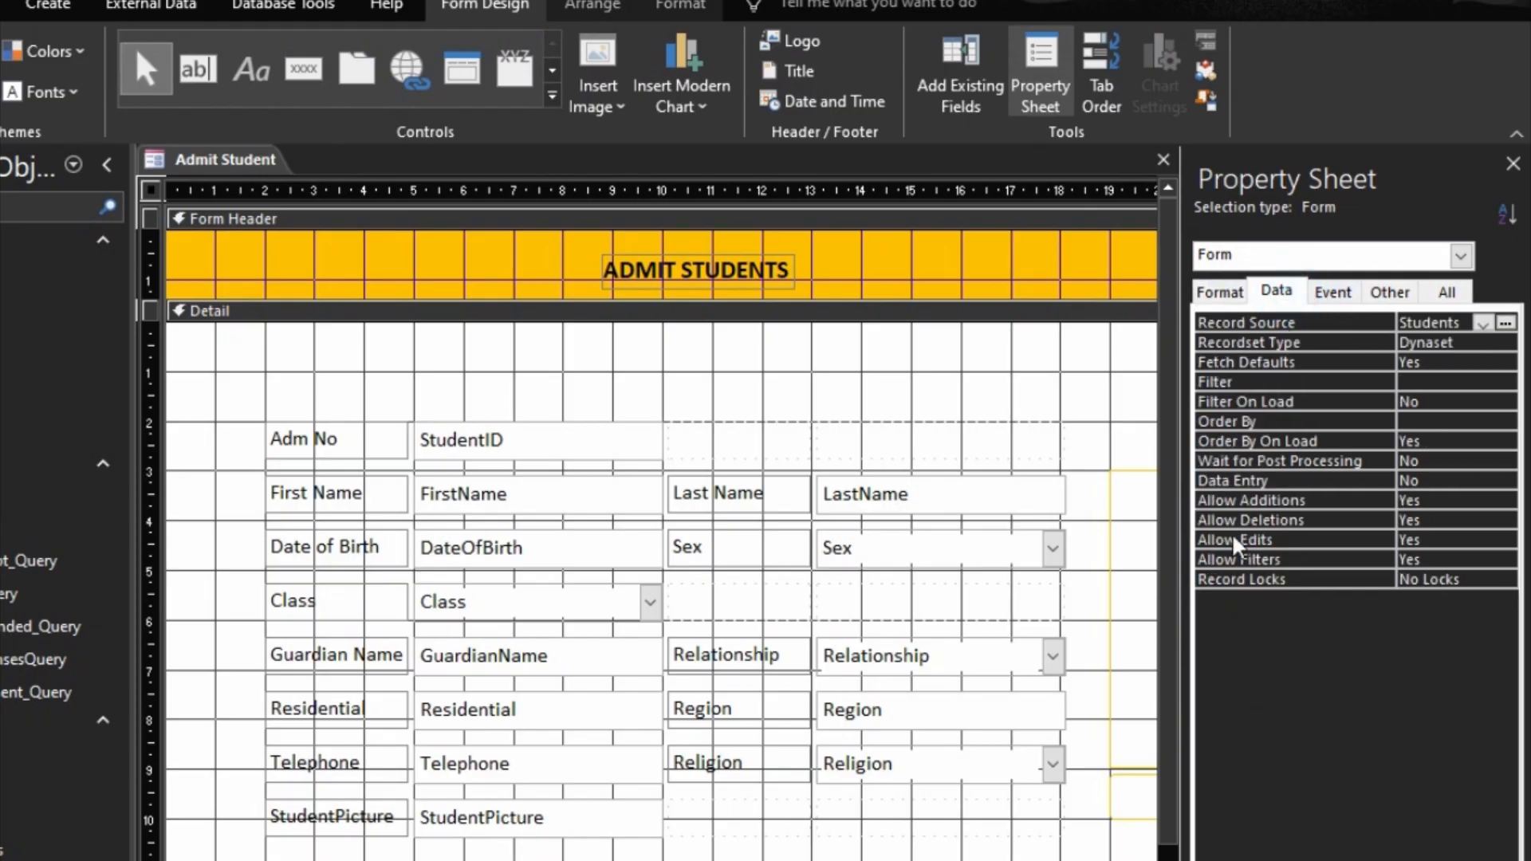
click(1244, 480)
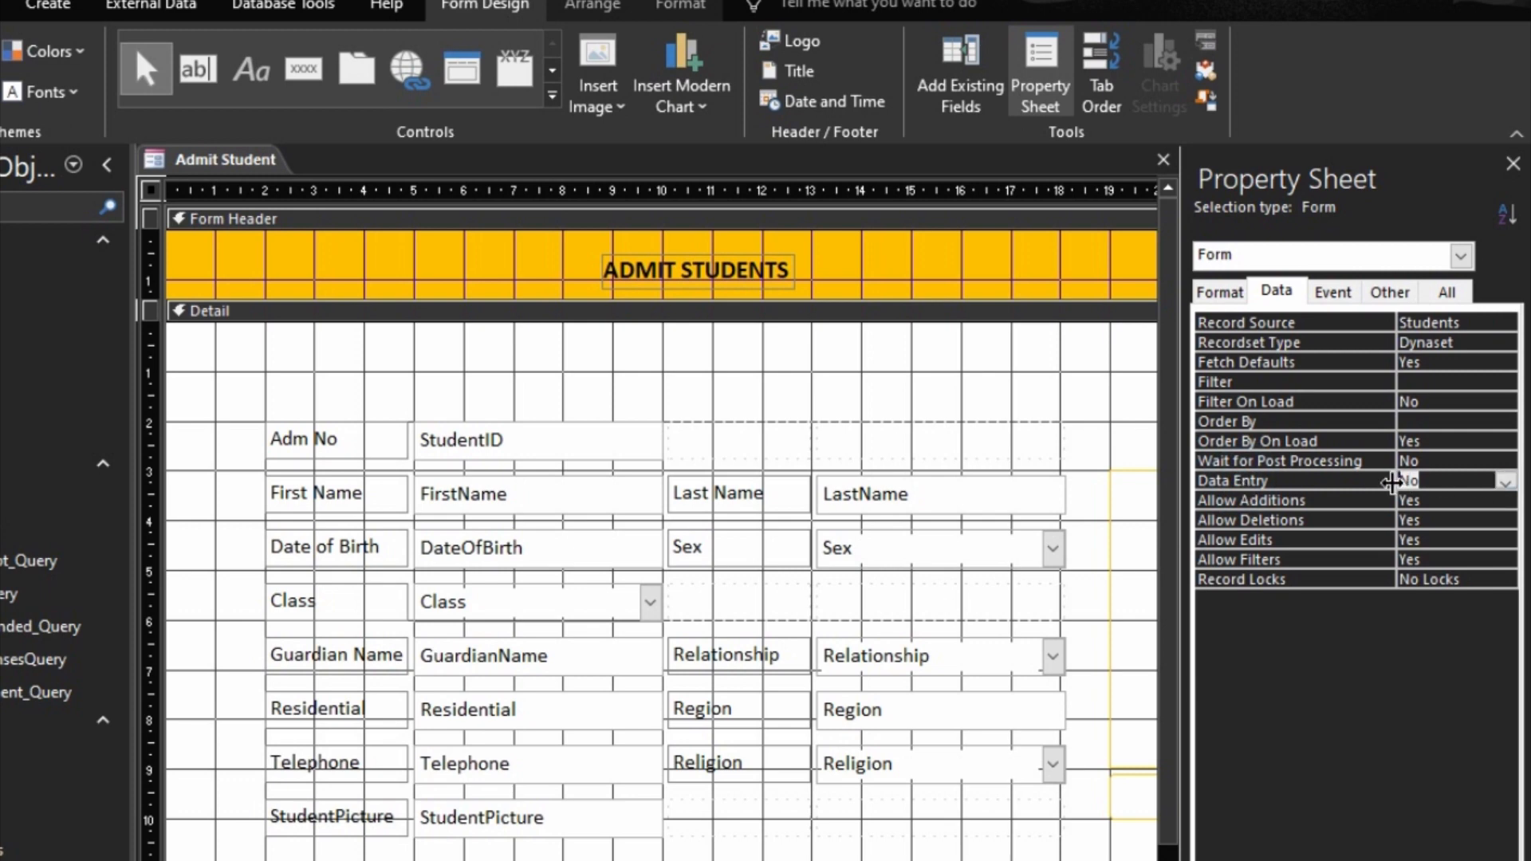
double_click(1372, 485)
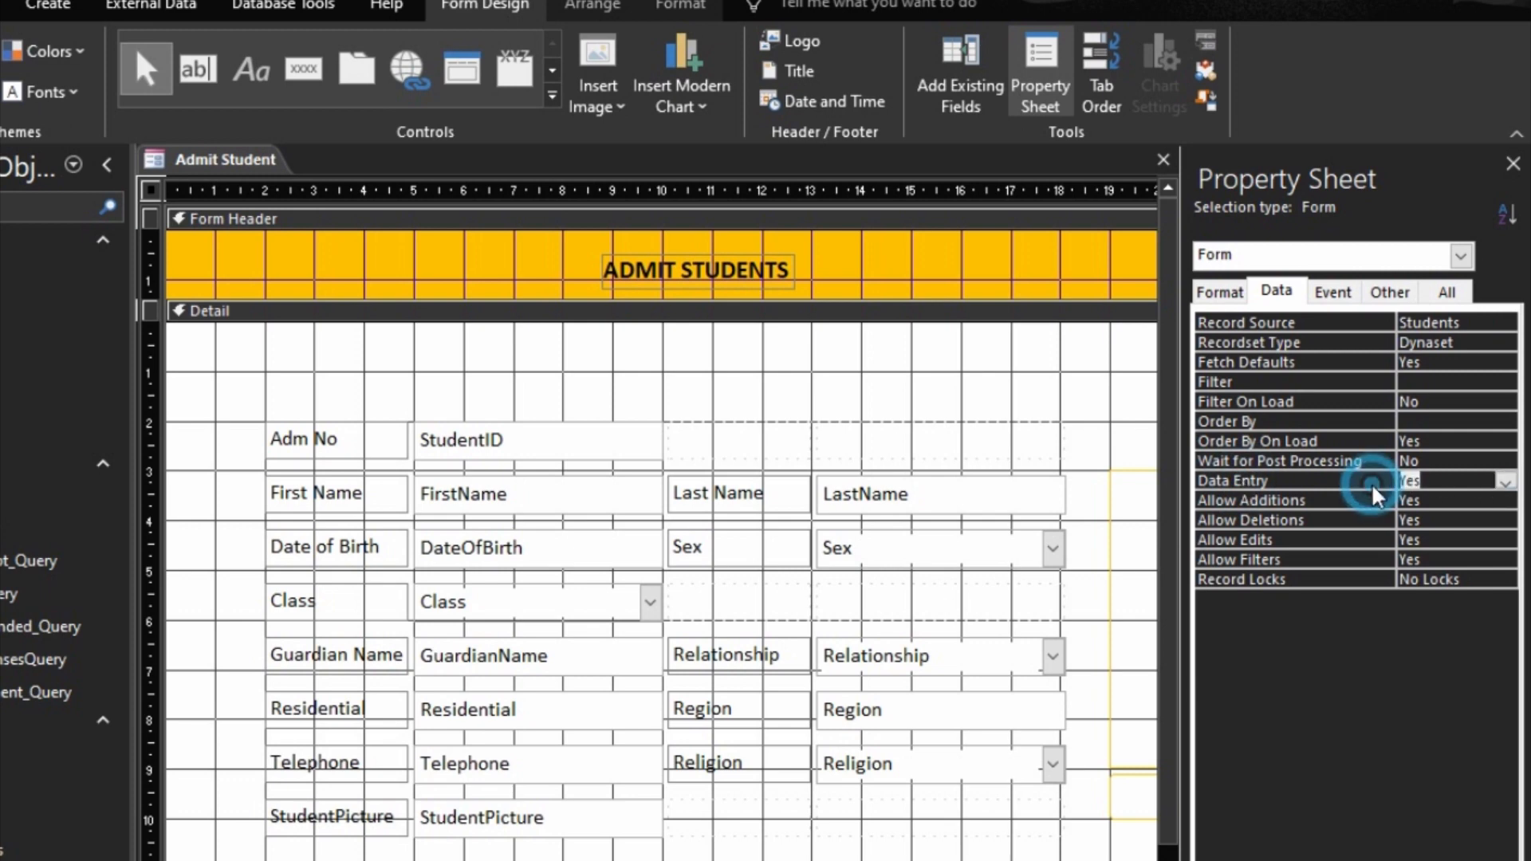
click(1372, 505)
click(662, 311)
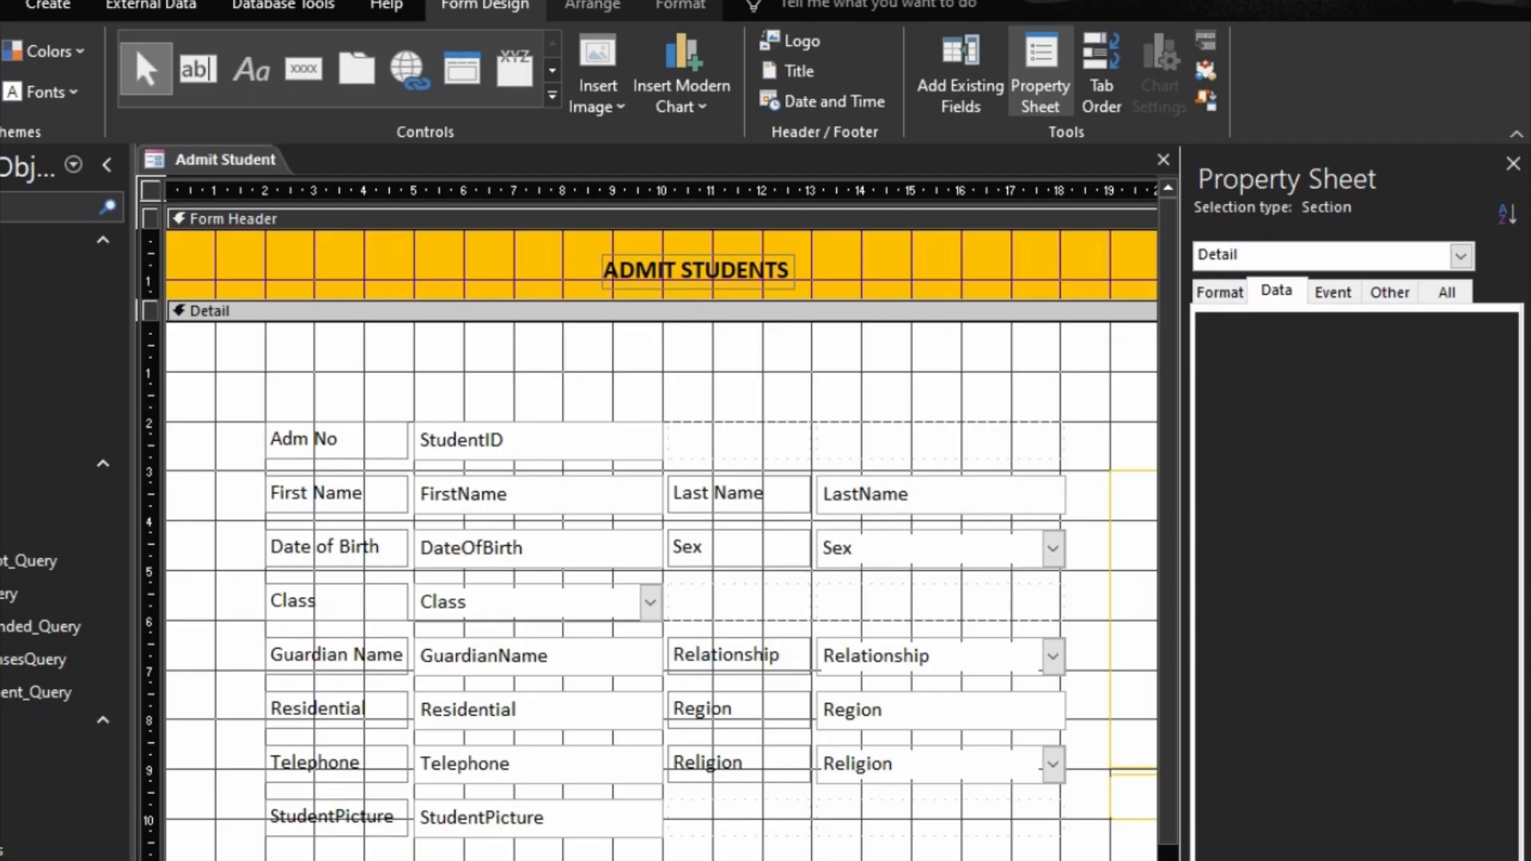
Step: Preview the Admit Student form in Form View, close it and save its design changes
key(F5)
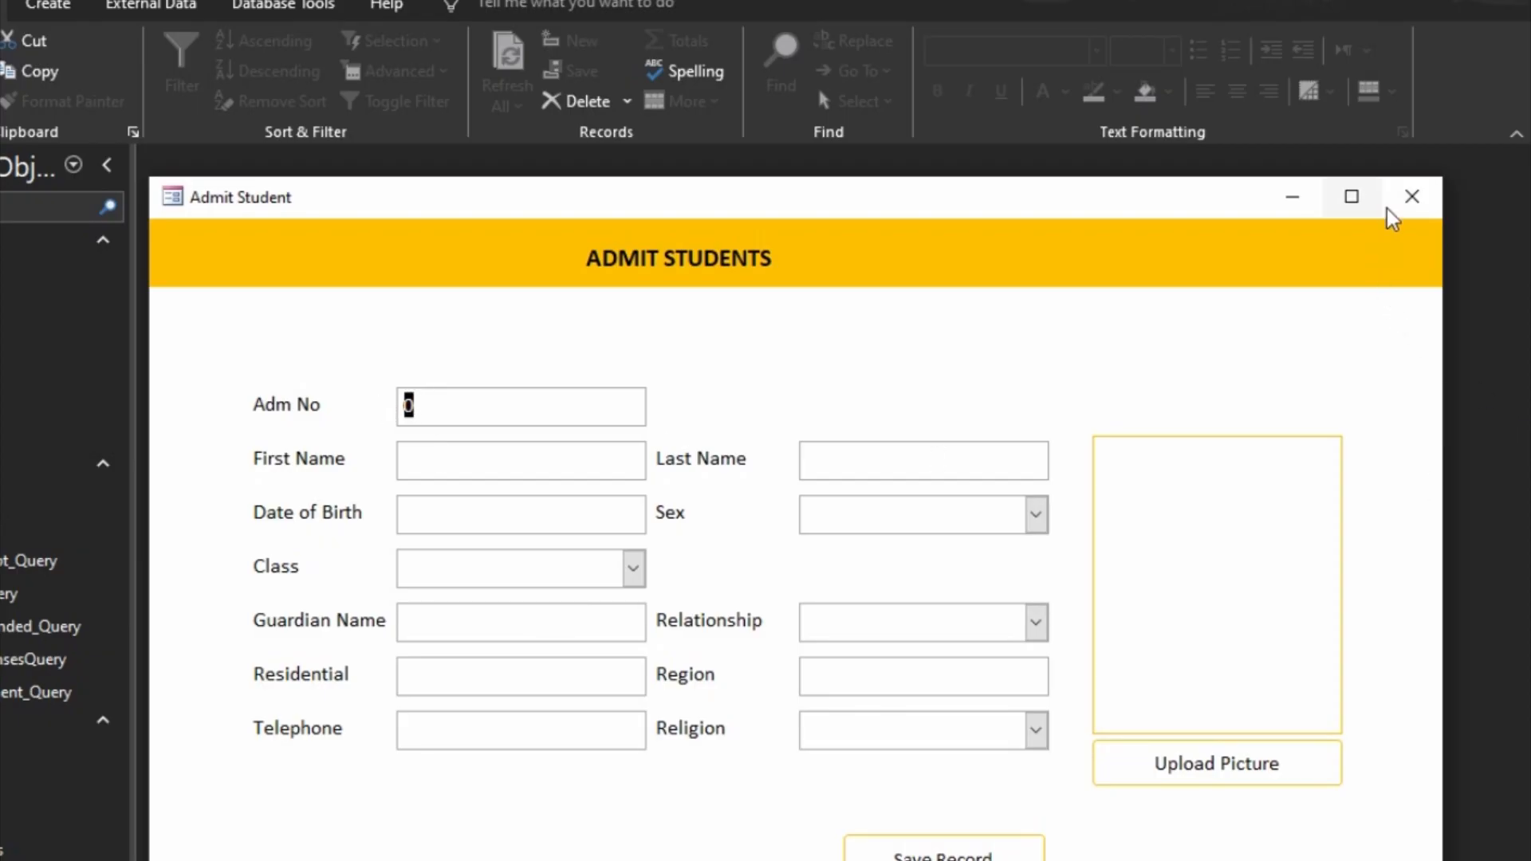
click(1410, 199)
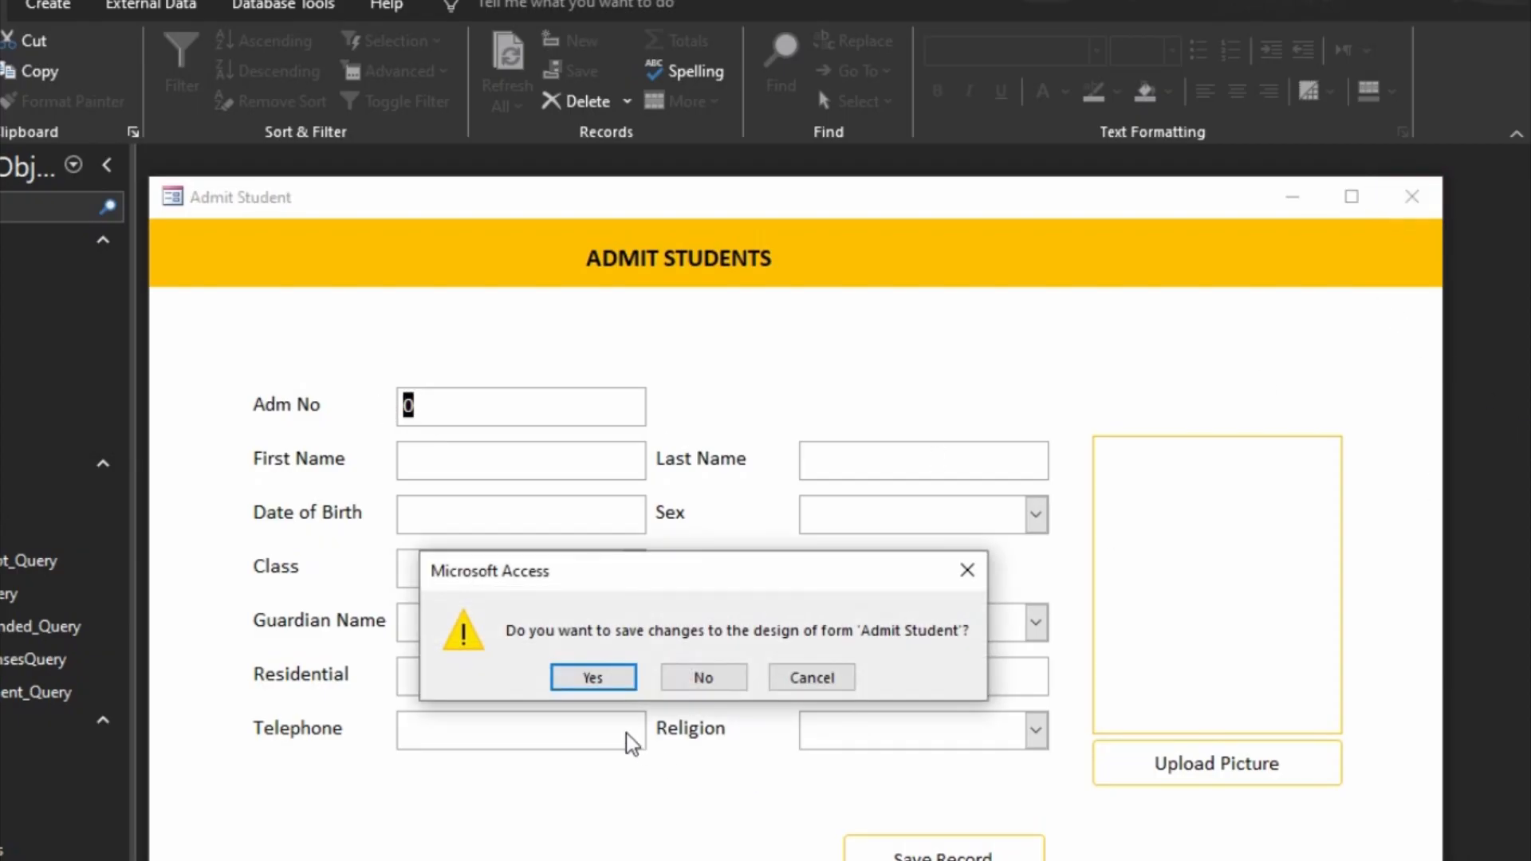
click(587, 673)
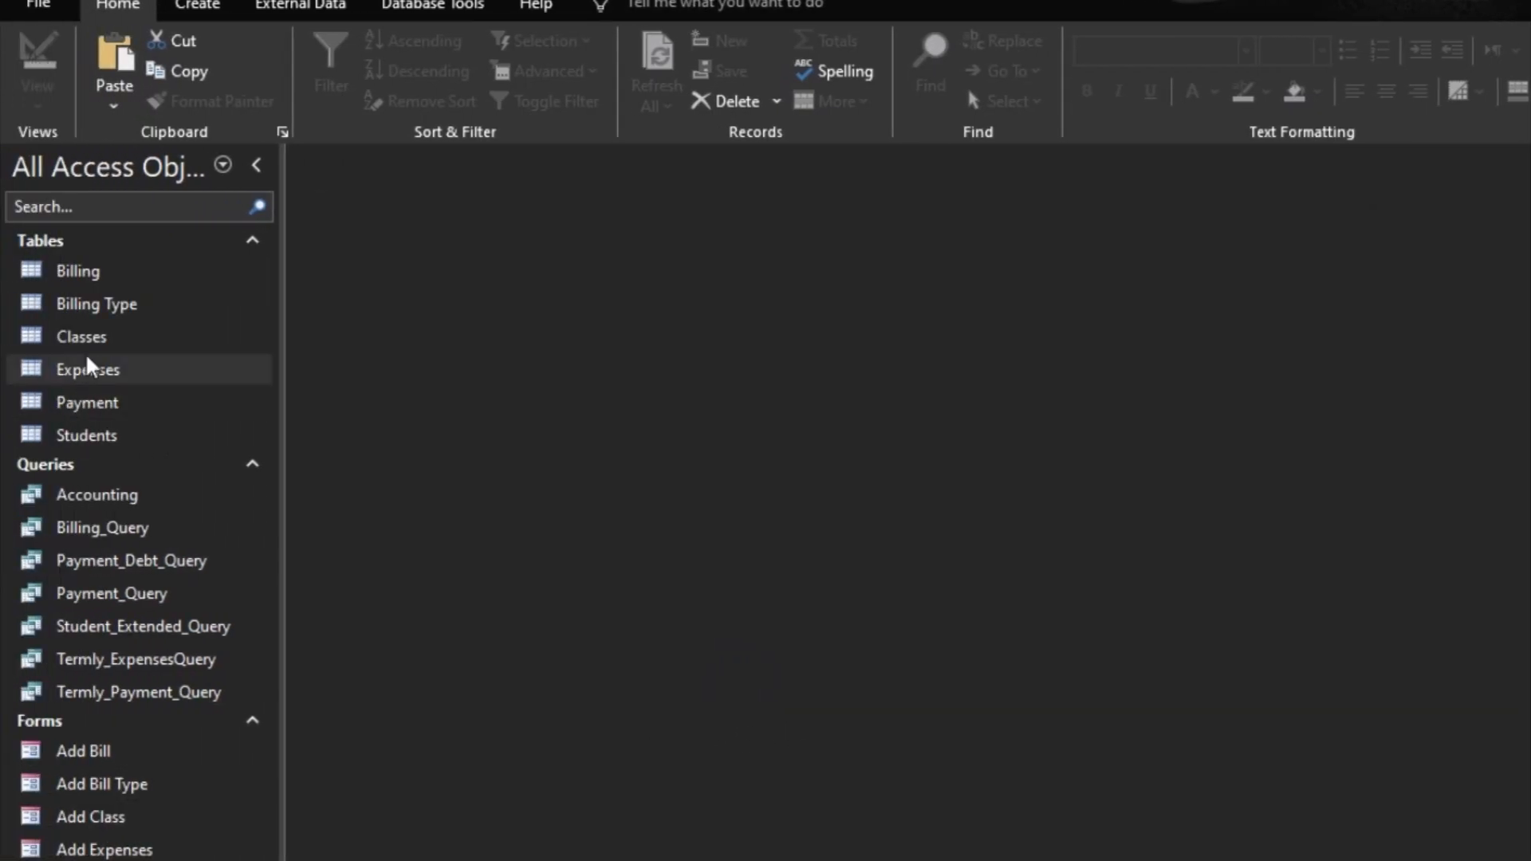
Step: Open the Students table's design and set the StudentID field's format to 00000
click(85, 440)
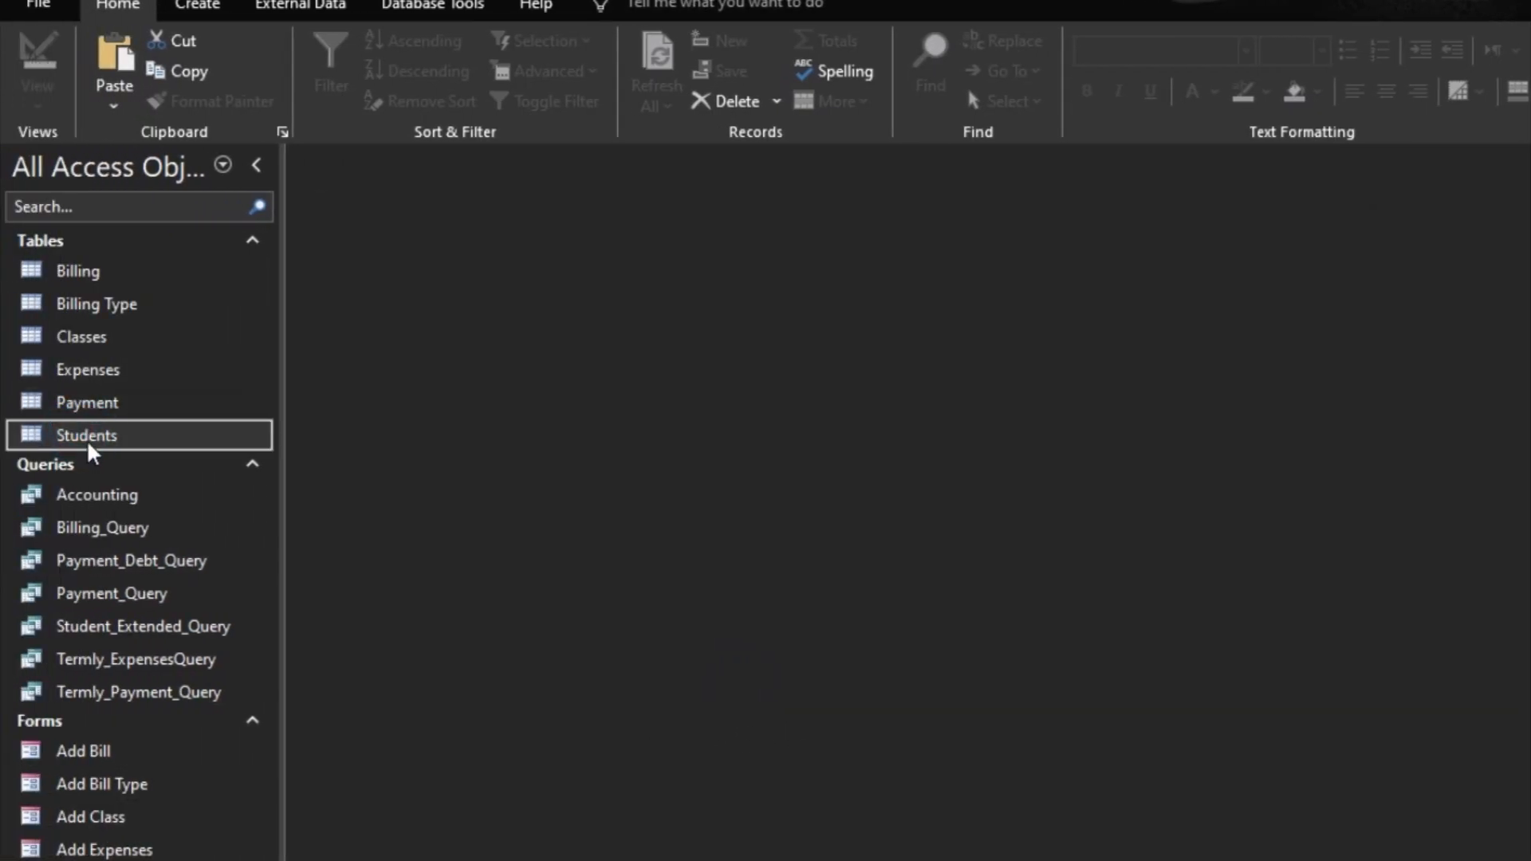
double_click(85, 438)
click(36, 70)
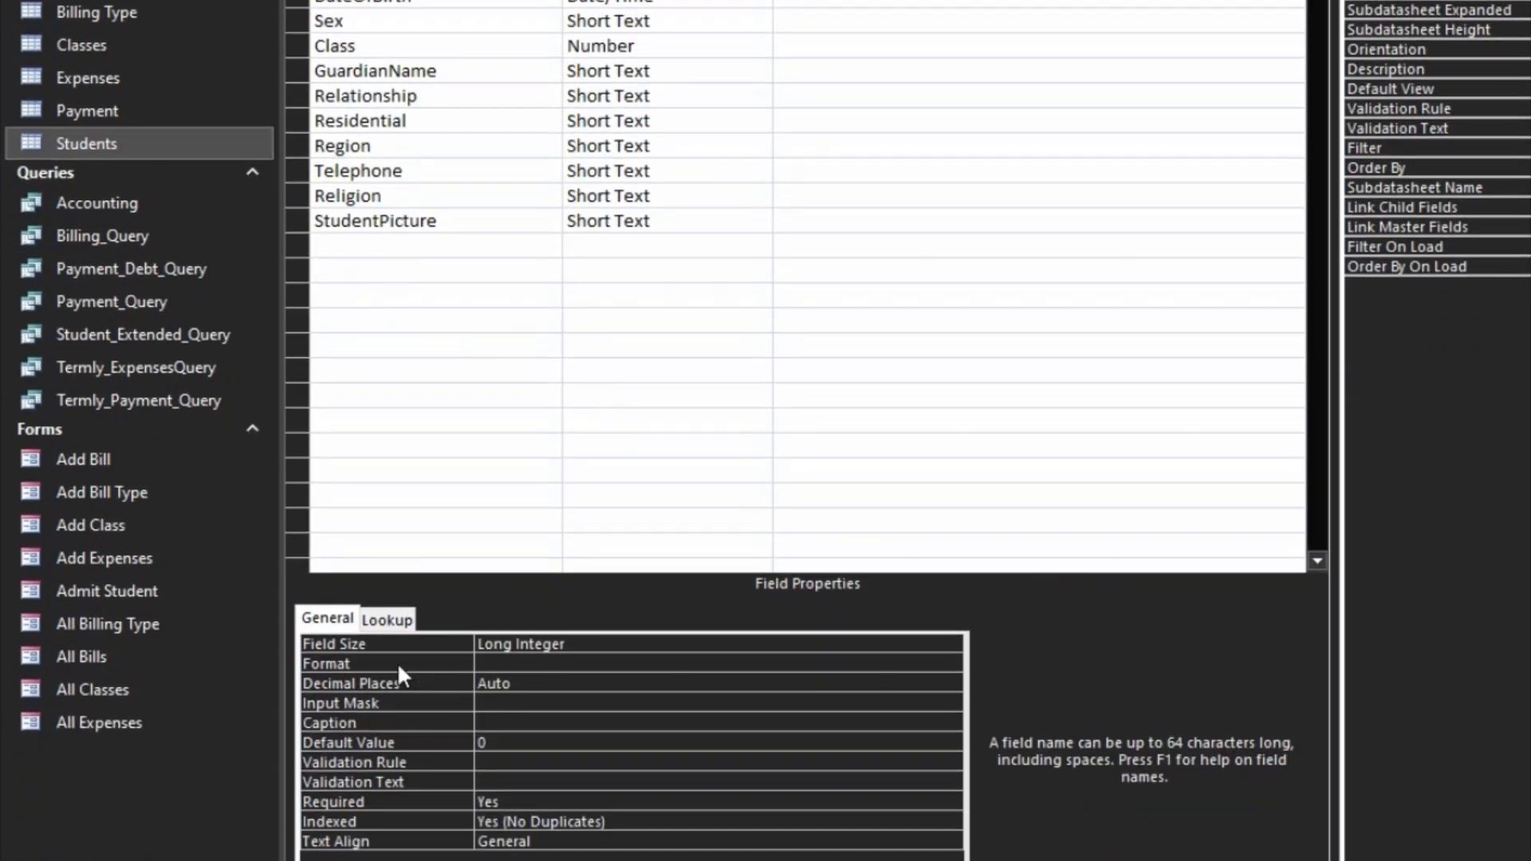
click(400, 664)
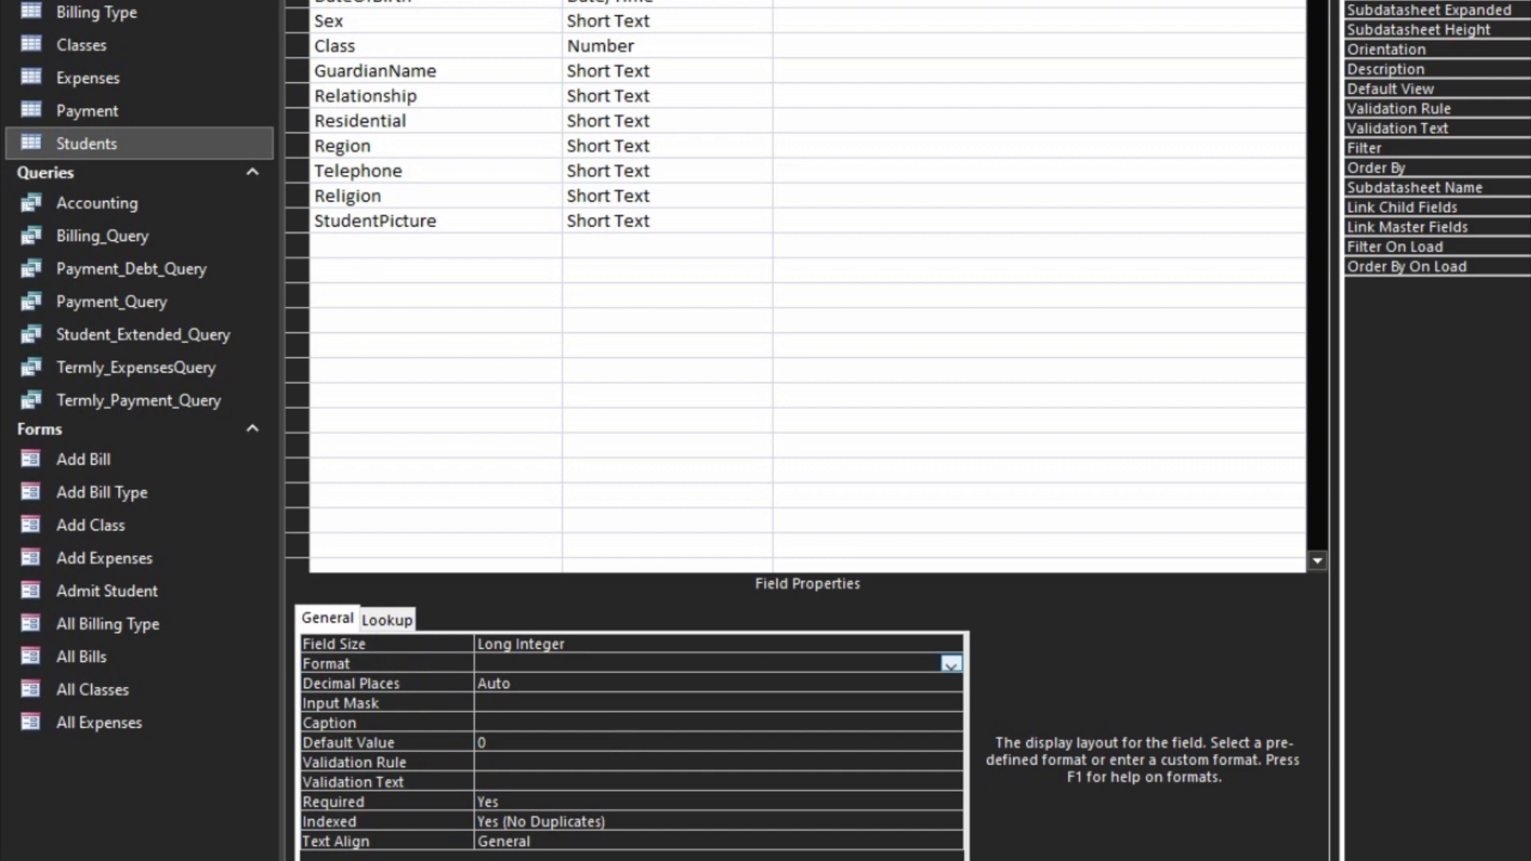
text(00000)
click(623, 741)
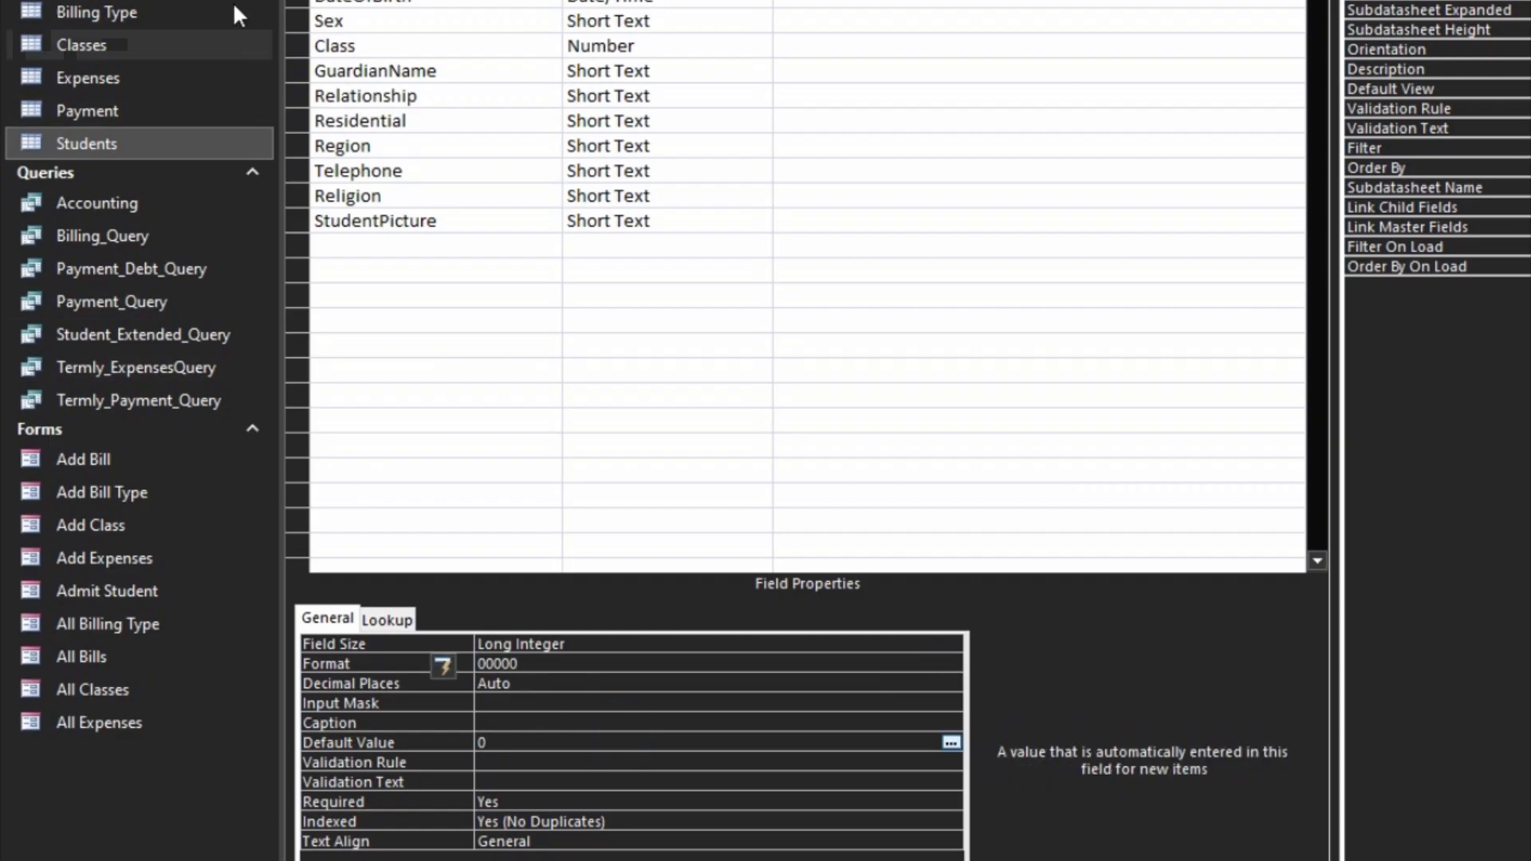
Step: Save the Students table, check the StudentID values in Datasheet View and close the table
click(33, 59)
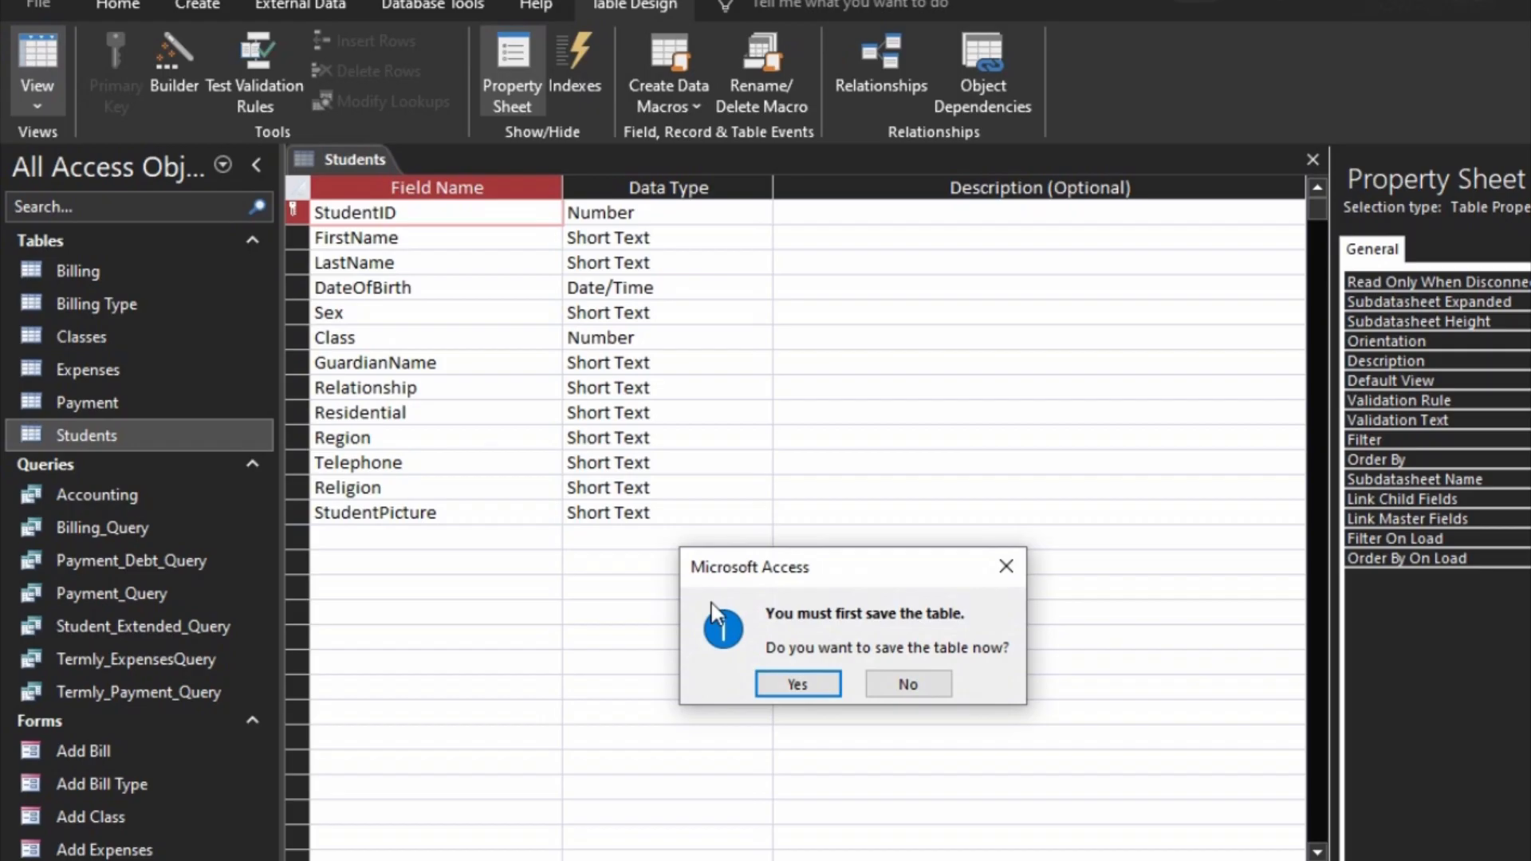
click(797, 684)
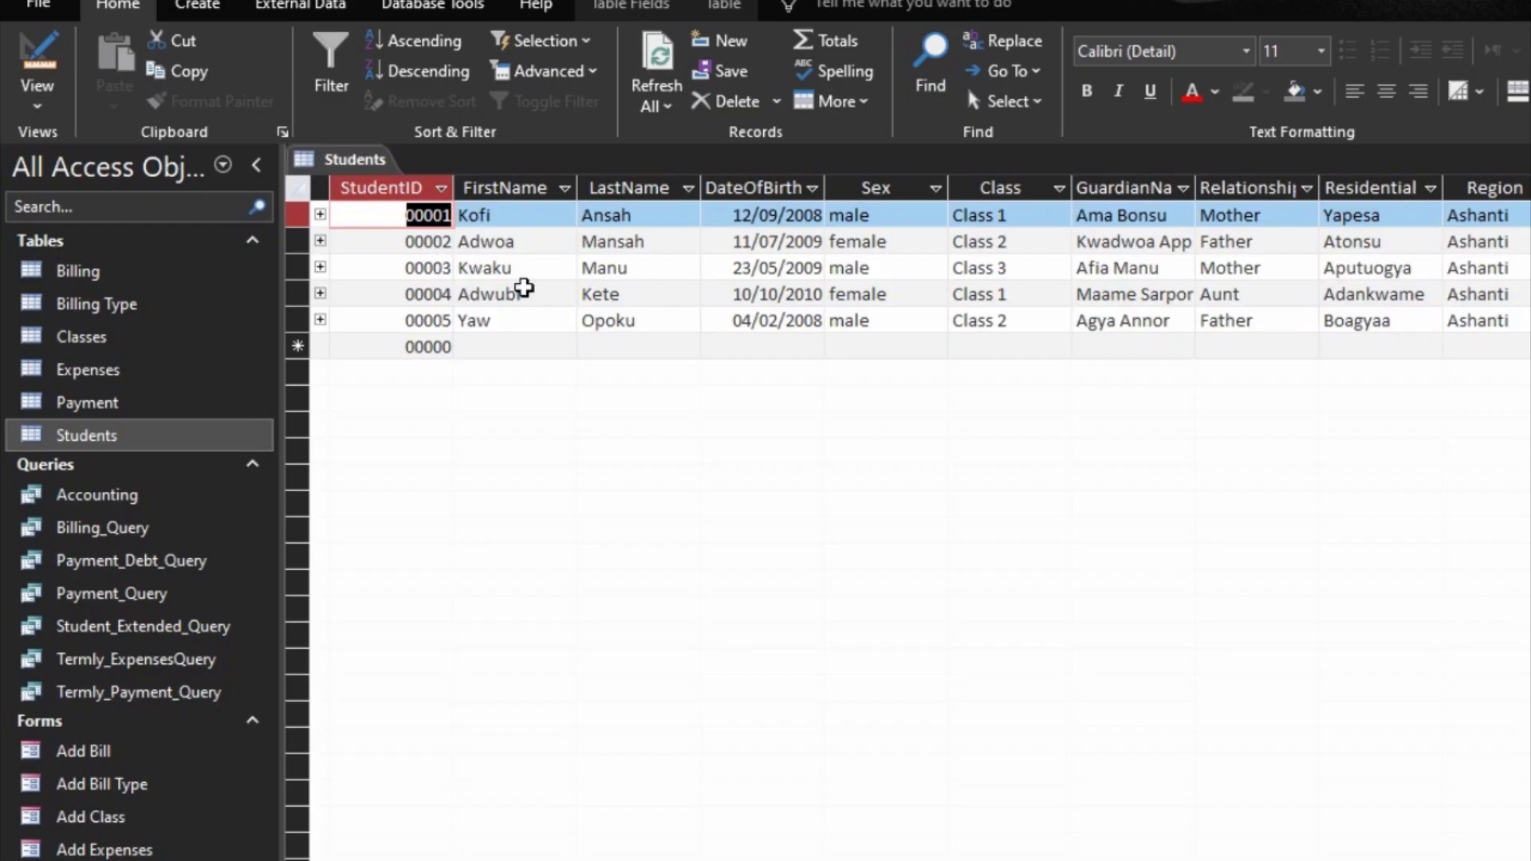
key(ctrl+w)
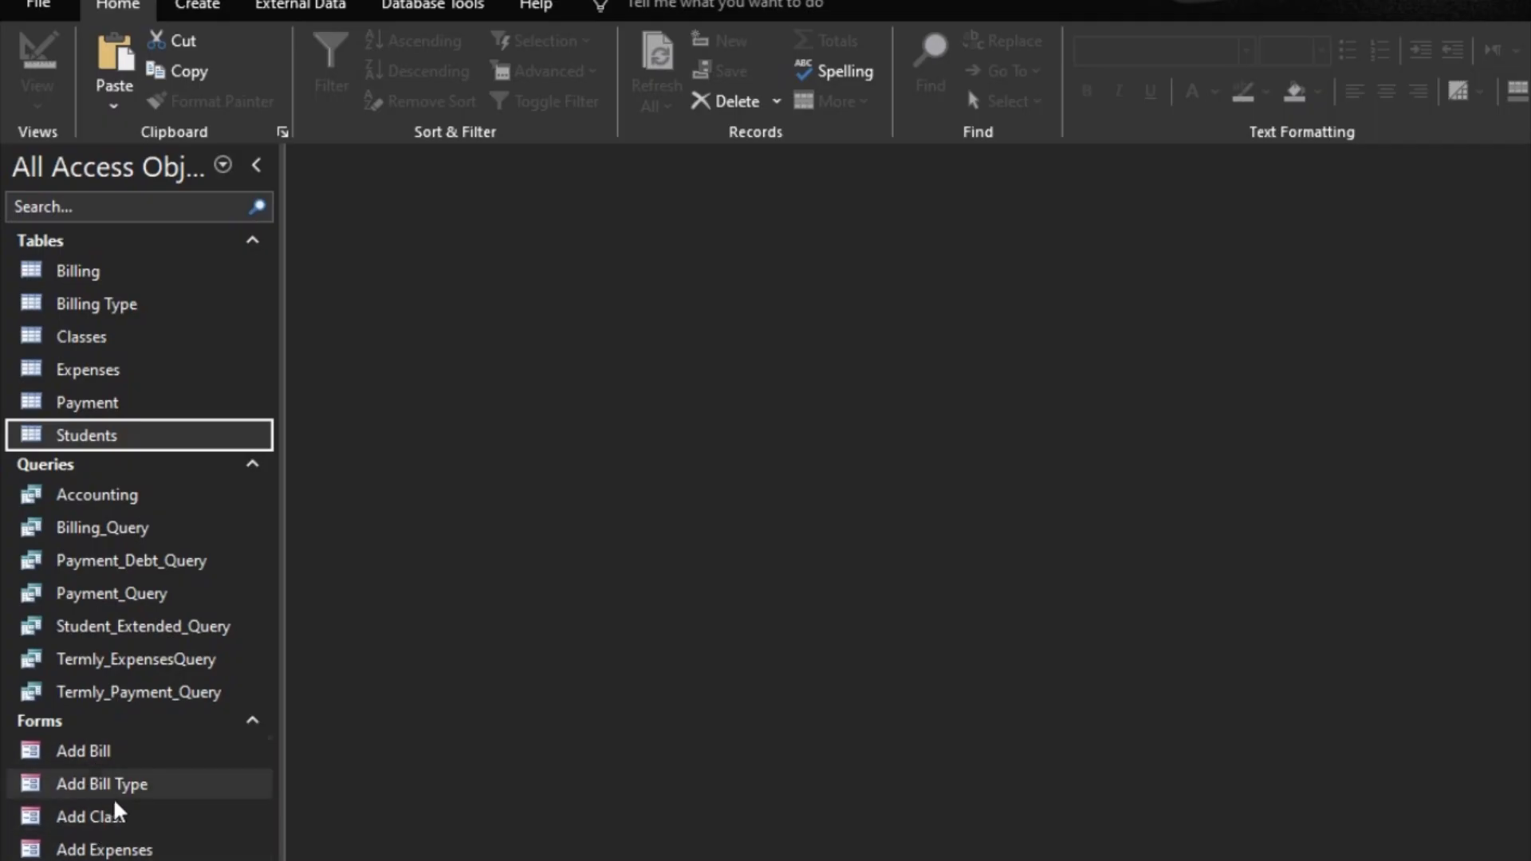
Step: Open the Admit Student form in Design View and set the StudentID text box to Enabled No and Locked Yes
double_click(110, 860)
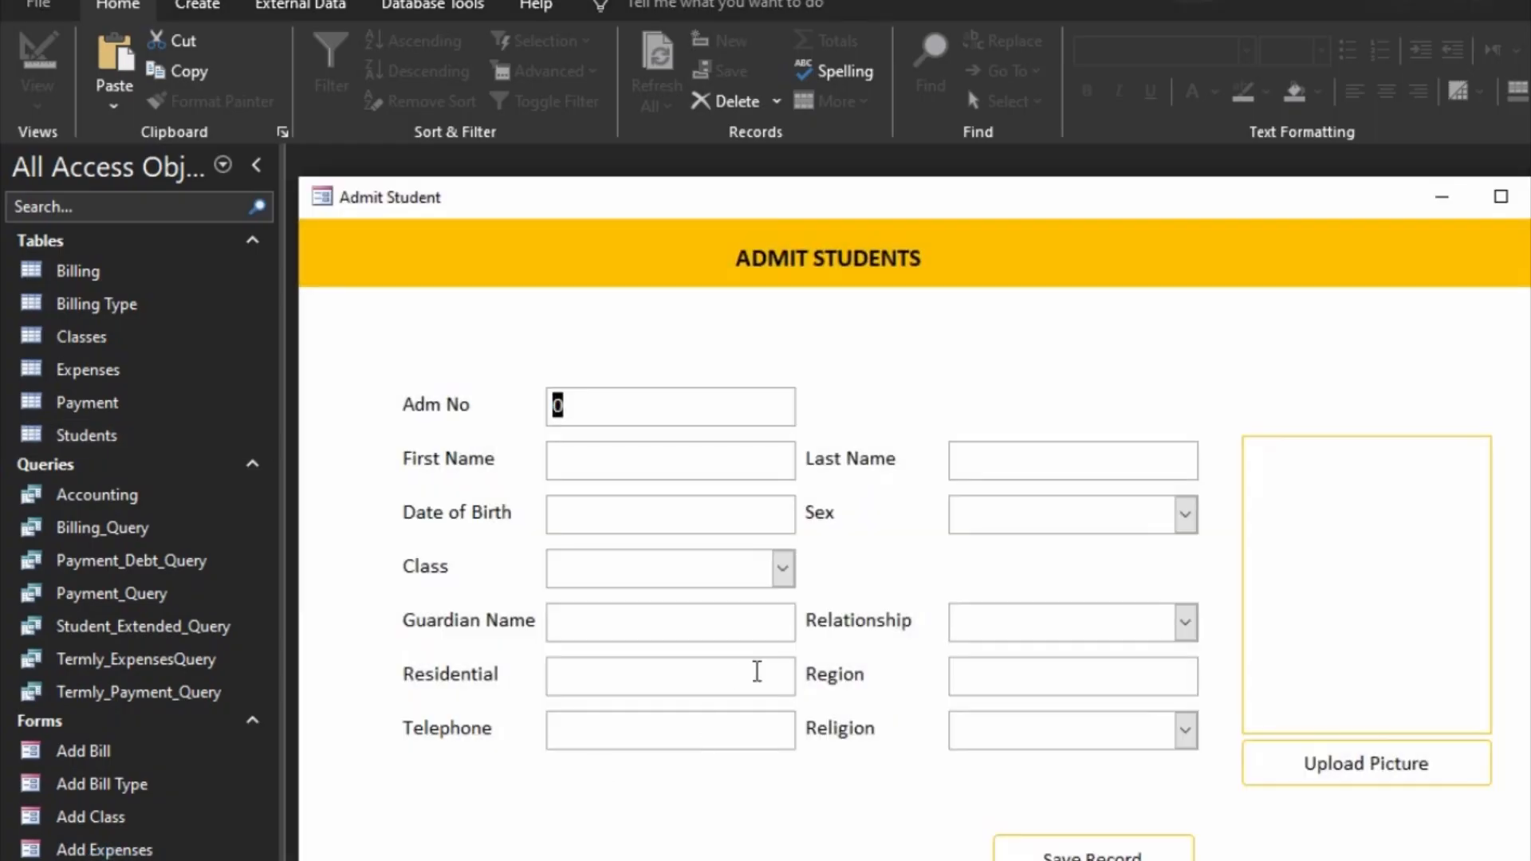
right_click(1089, 367)
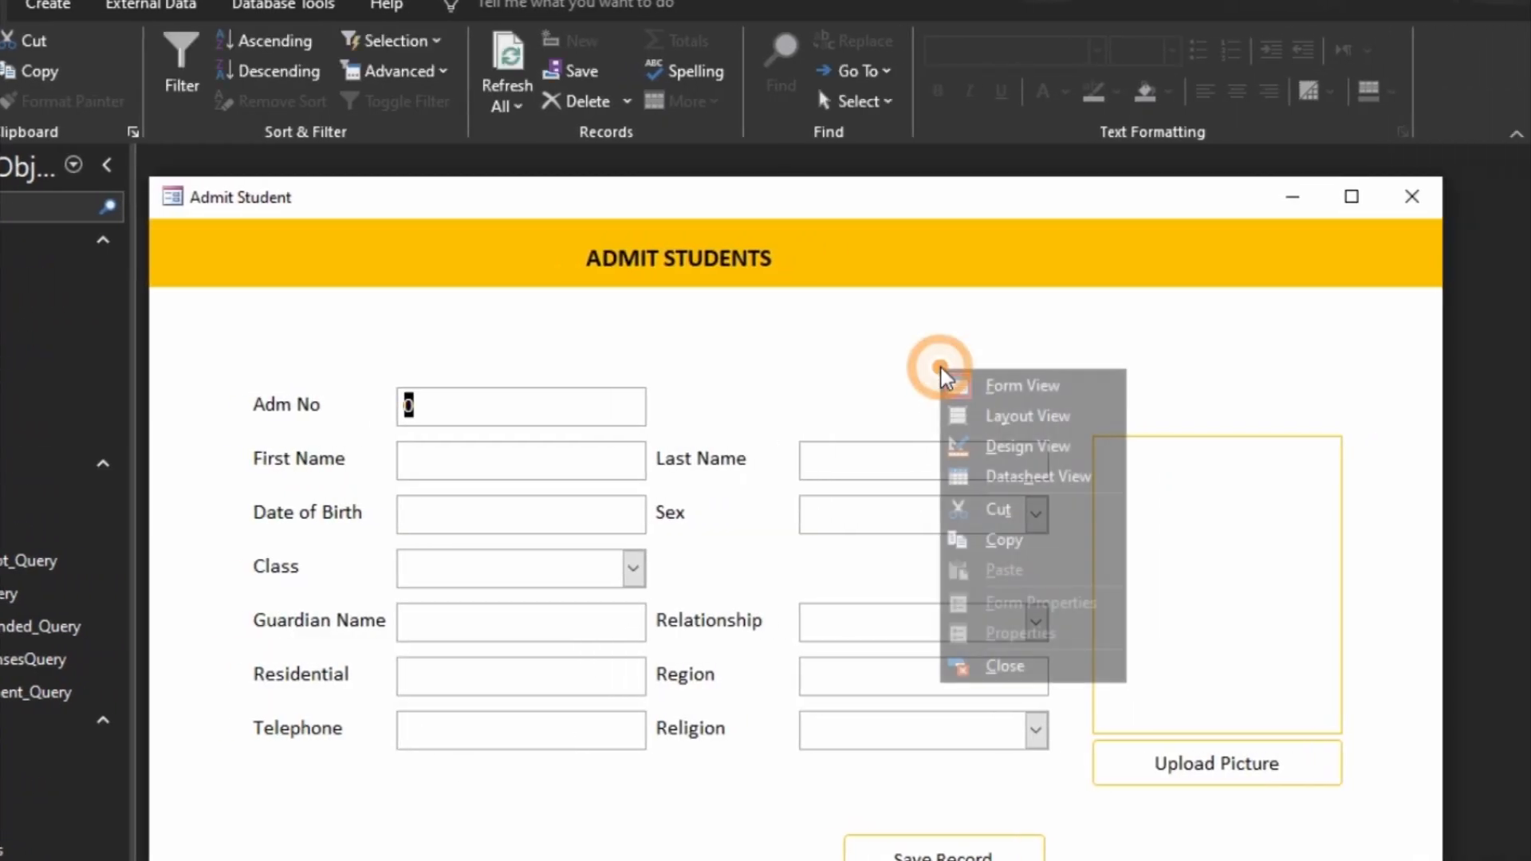
click(1037, 447)
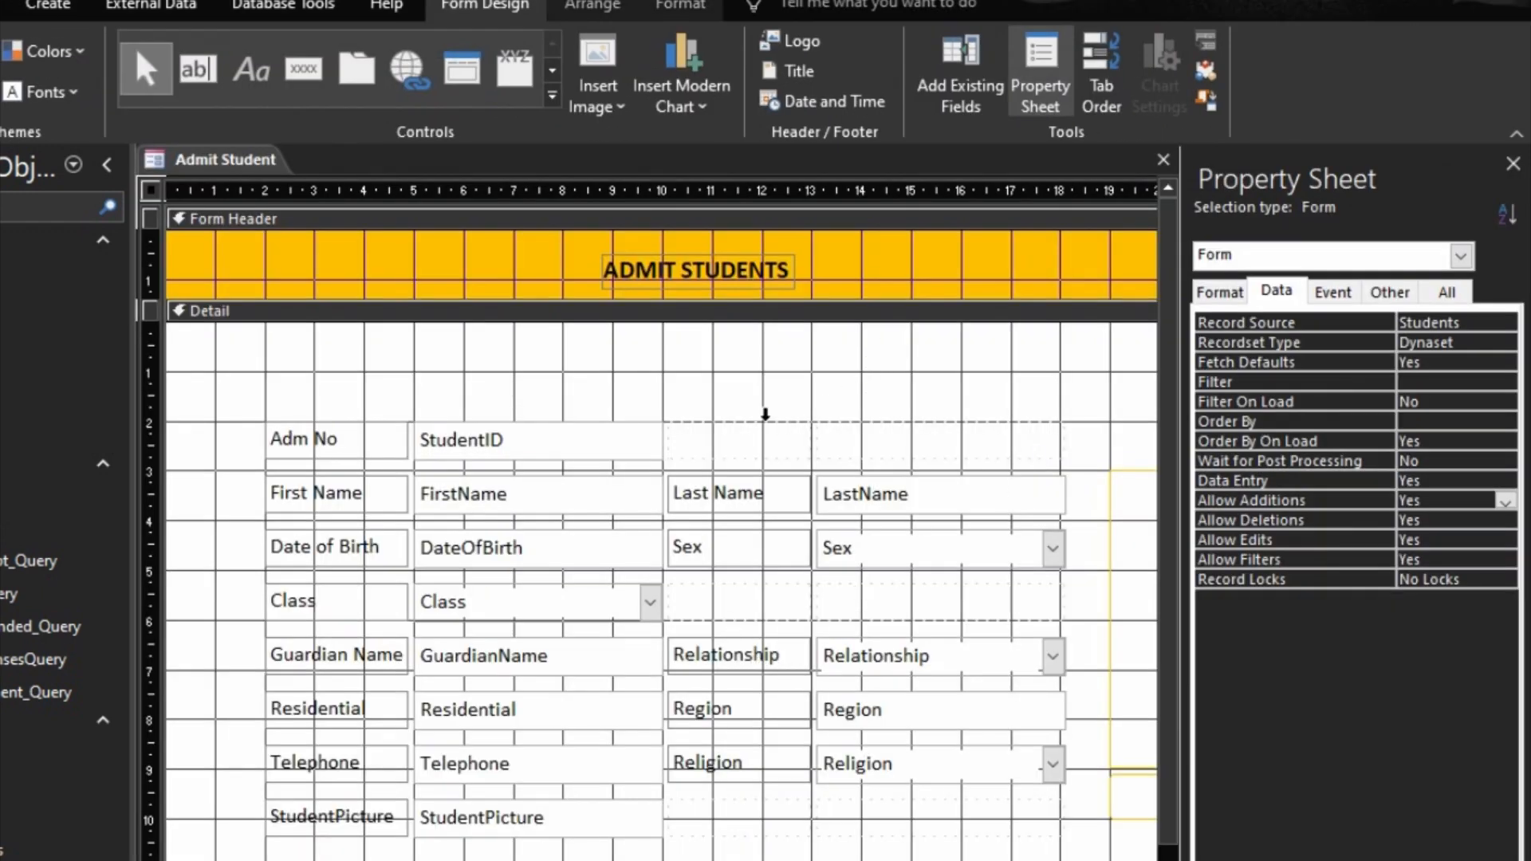
click(629, 443)
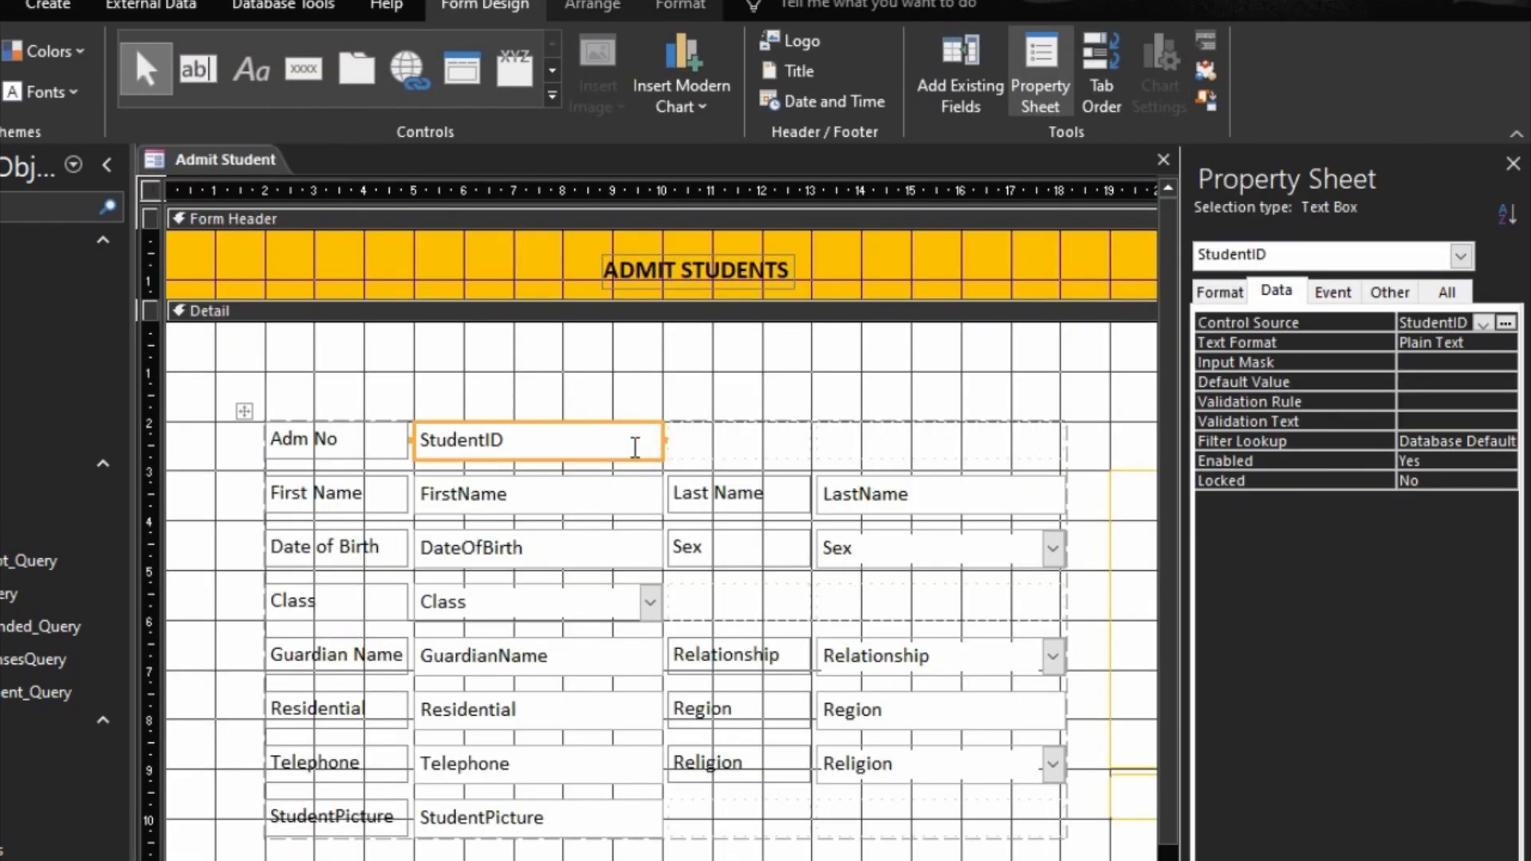
double_click(1284, 461)
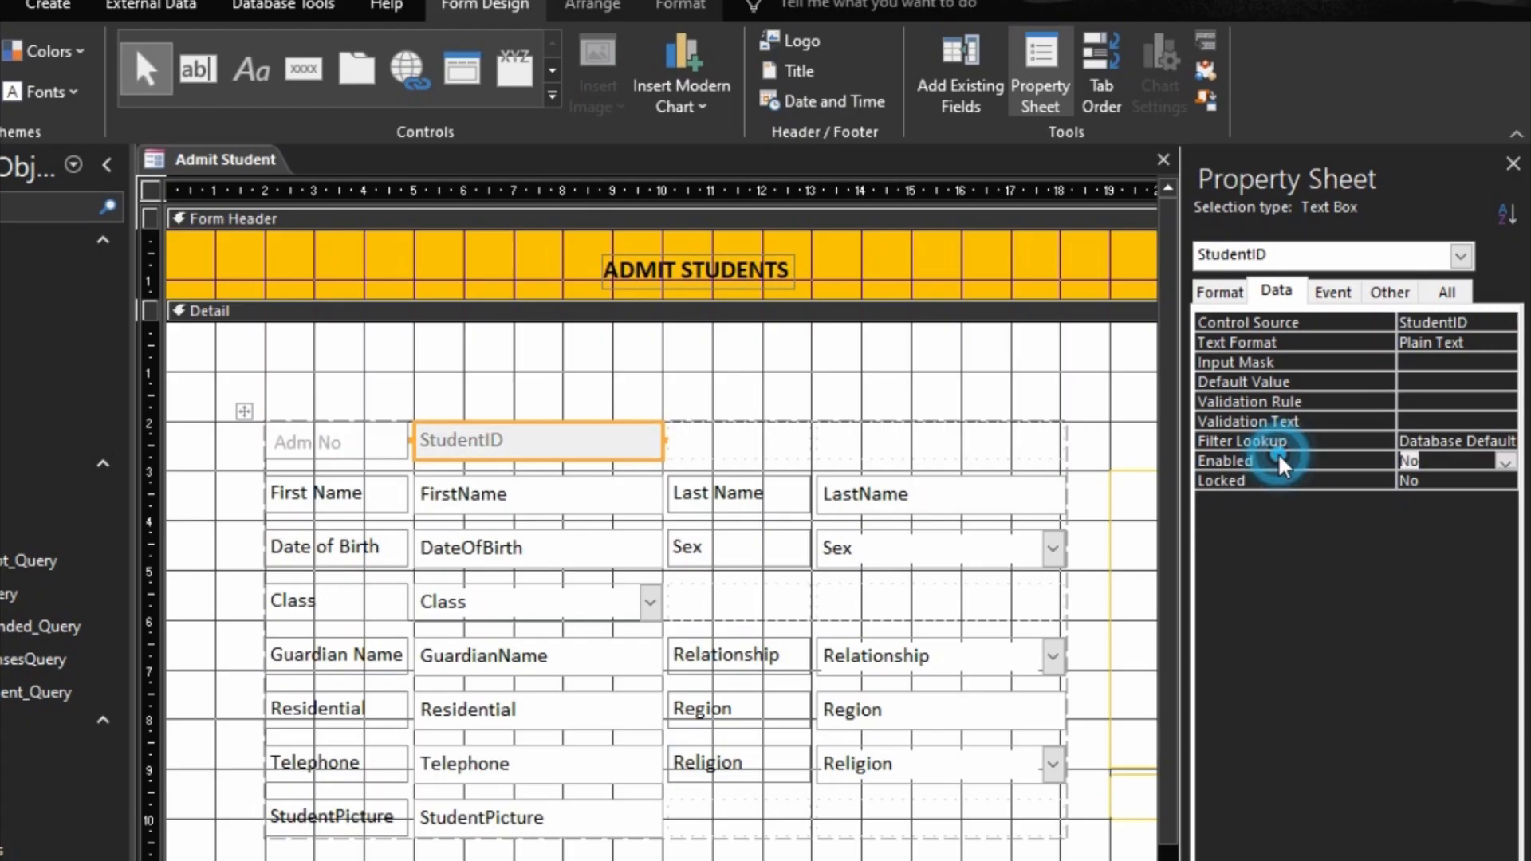
double_click(1289, 481)
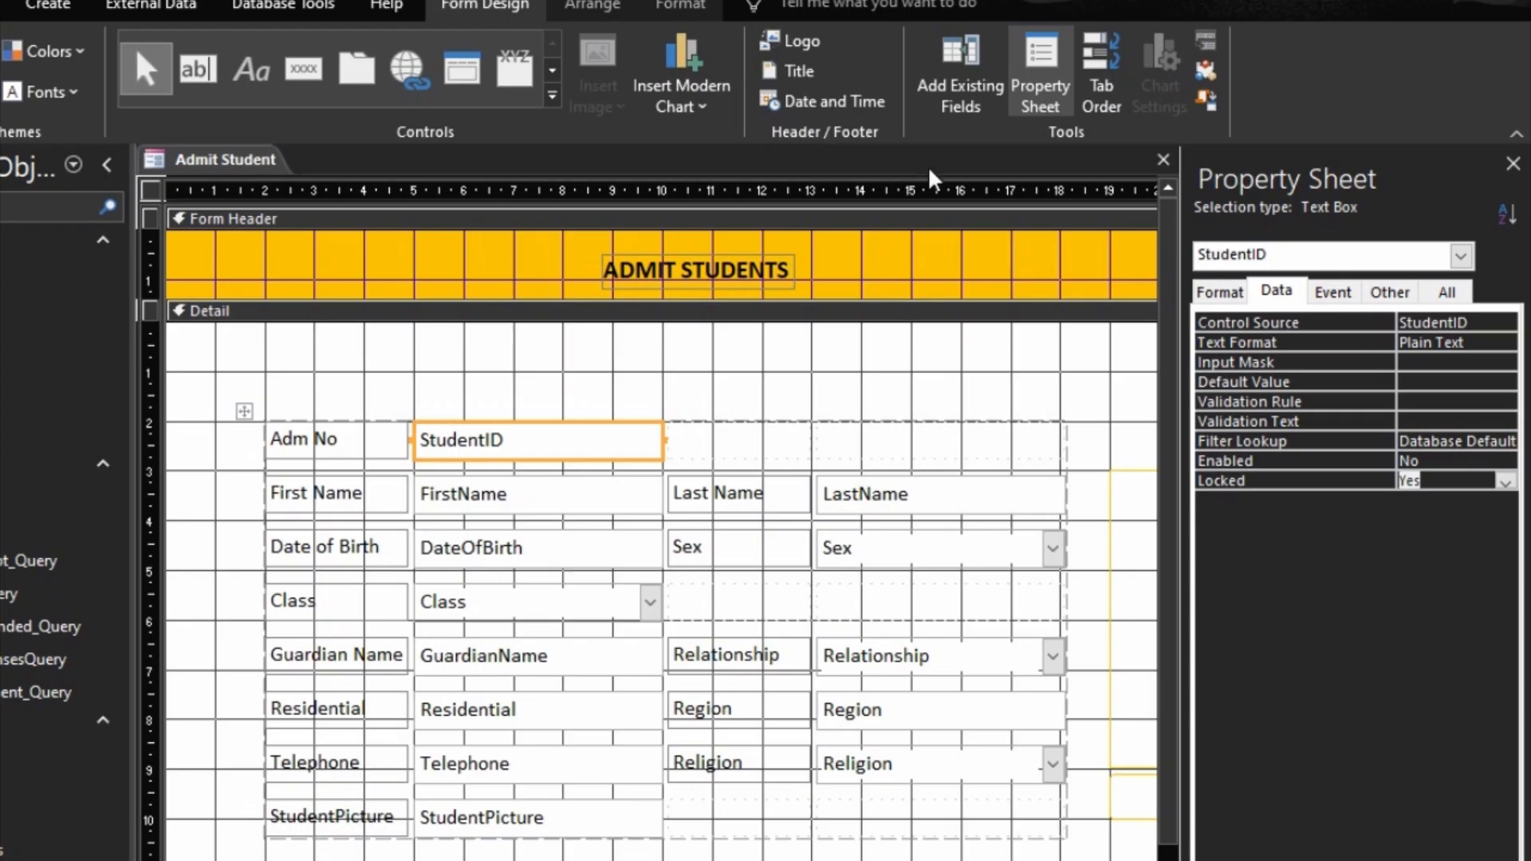
Step: Fill the StudentID text box and the form's Detail section background with light grey
click(701, 14)
click(524, 462)
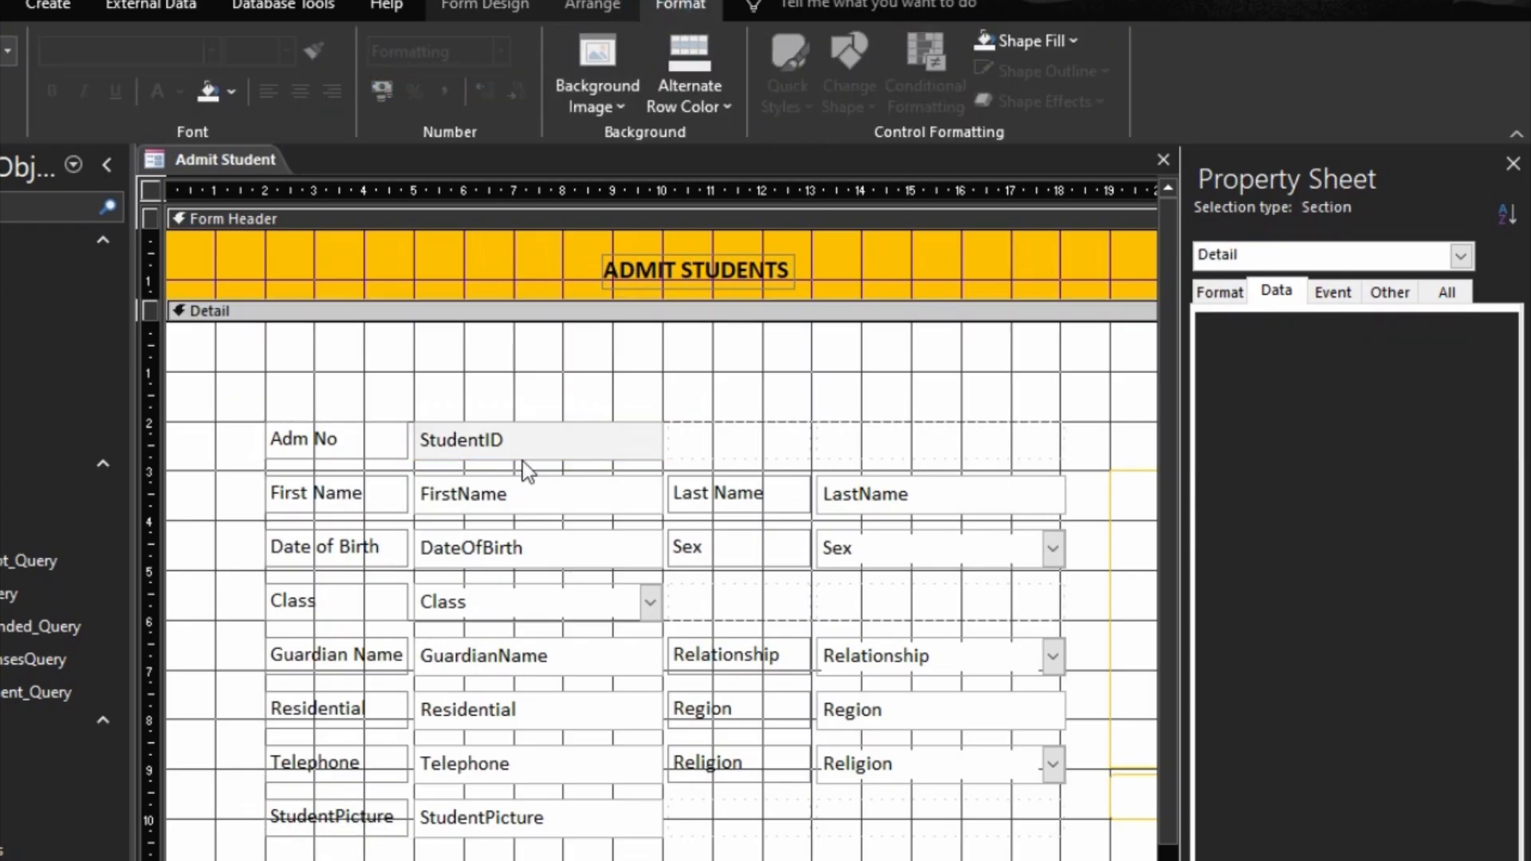
click(230, 90)
click(208, 191)
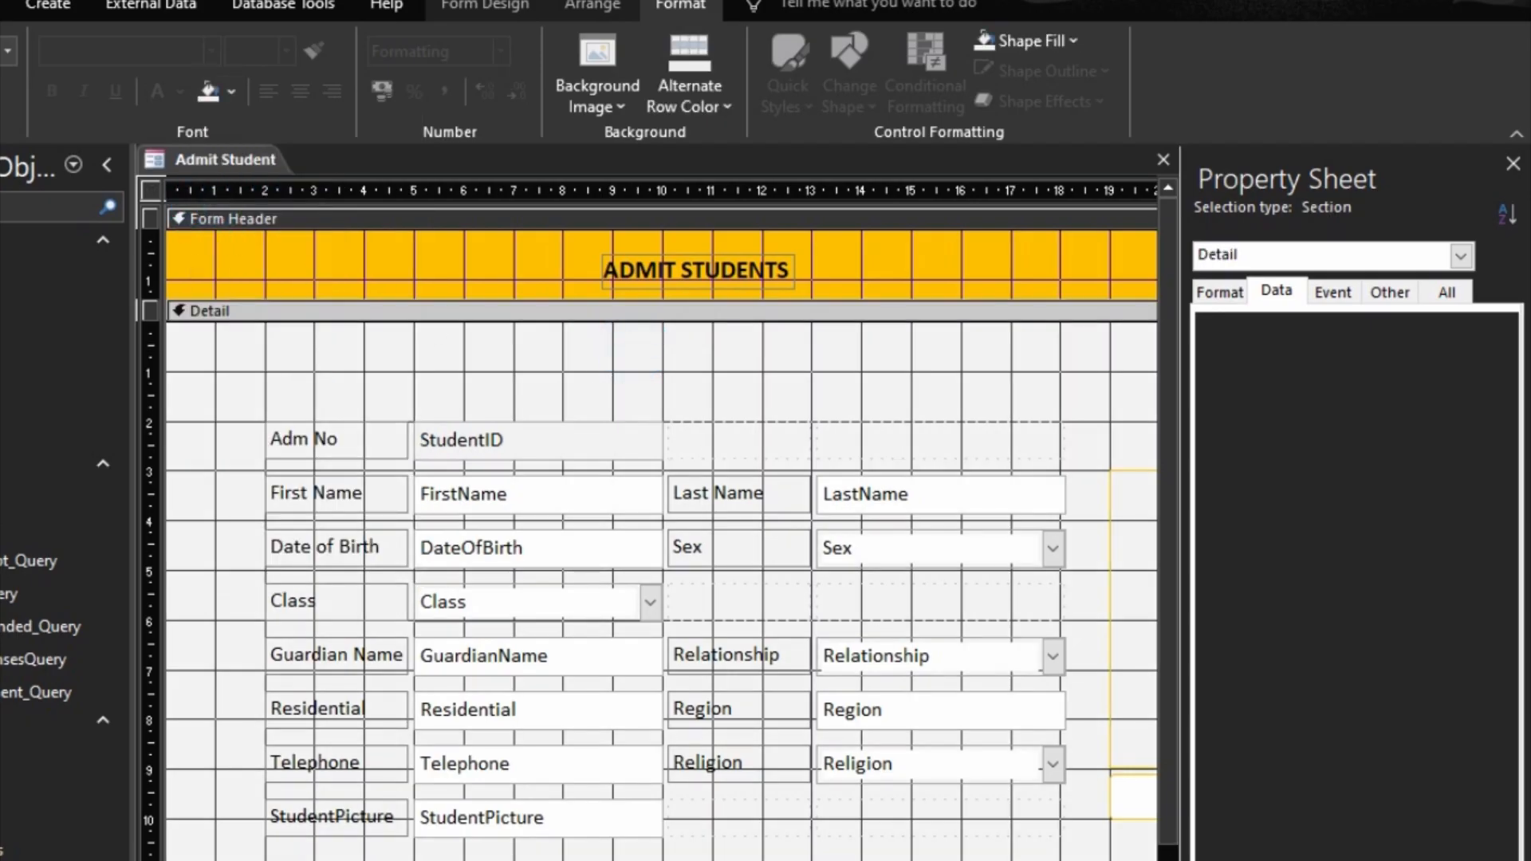
Step: Examine the embedded On Click macro of the Save Record button and close the macro
click(962, 860)
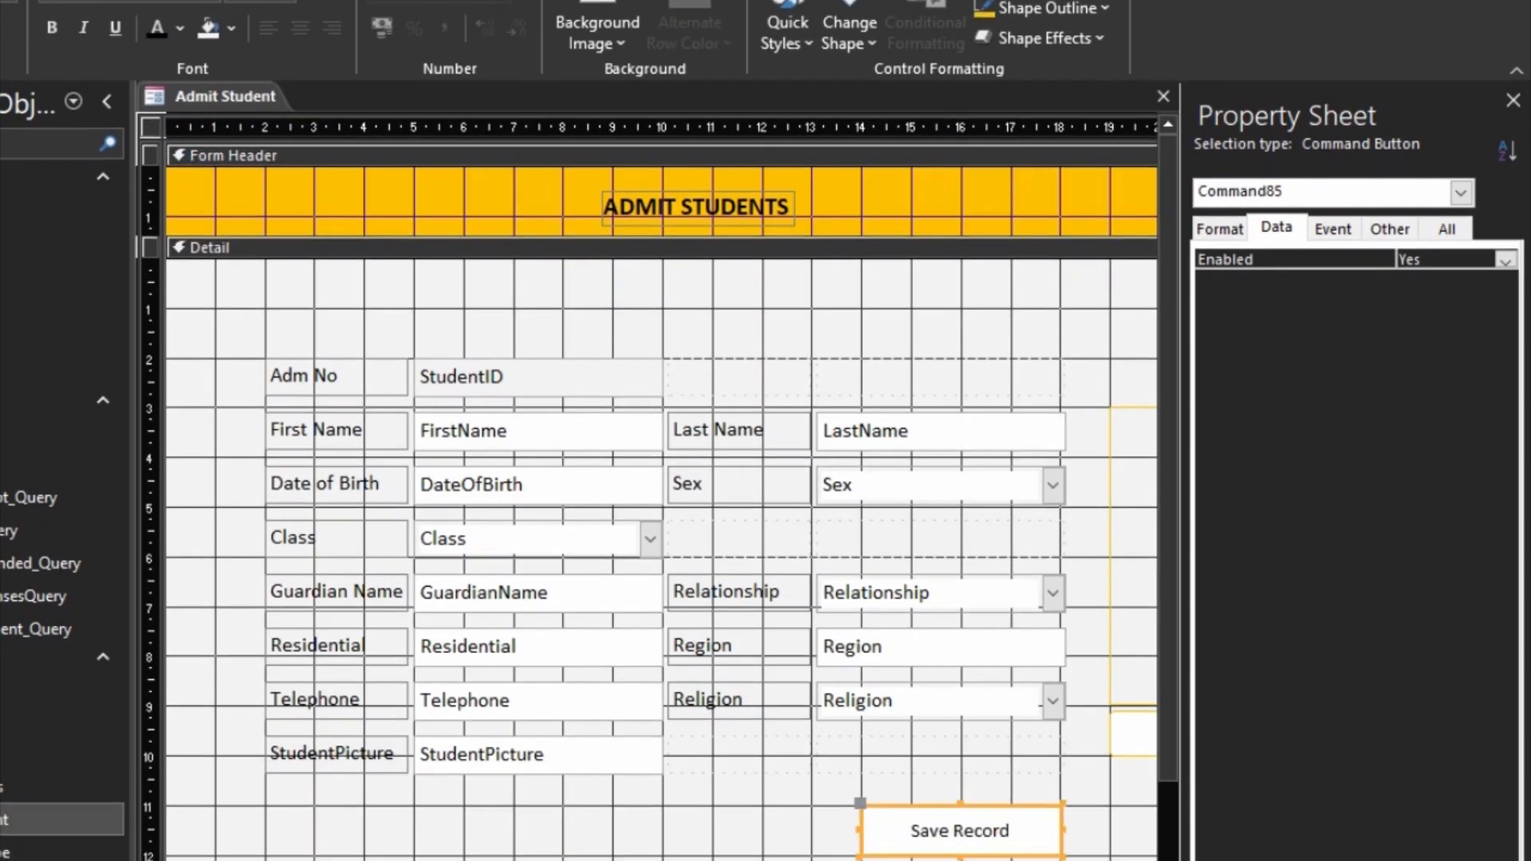
scroll(662, 455, right, 2)
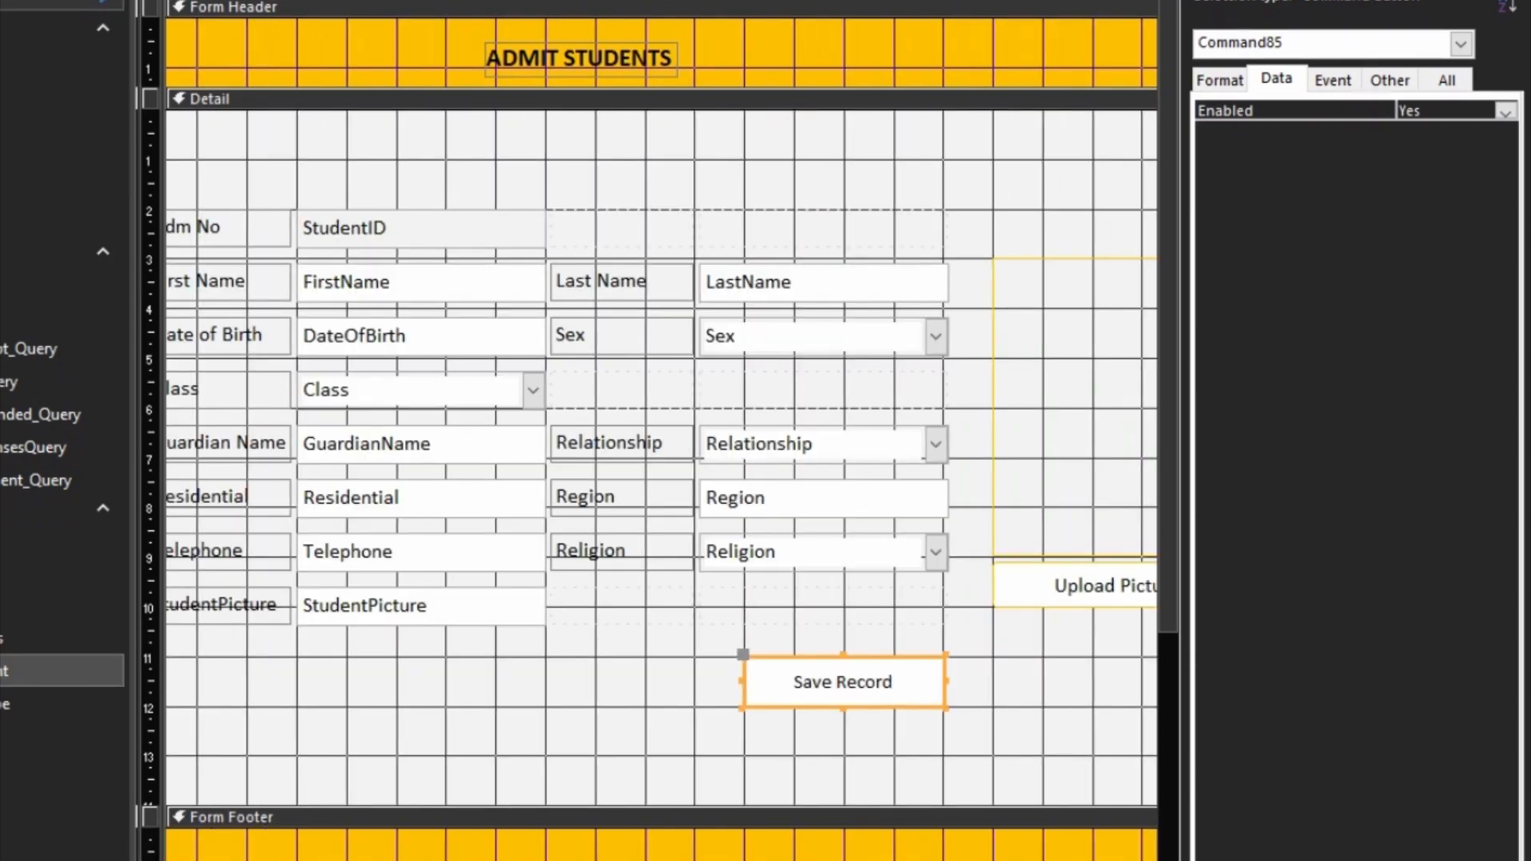
right_click(827, 682)
click(1343, 80)
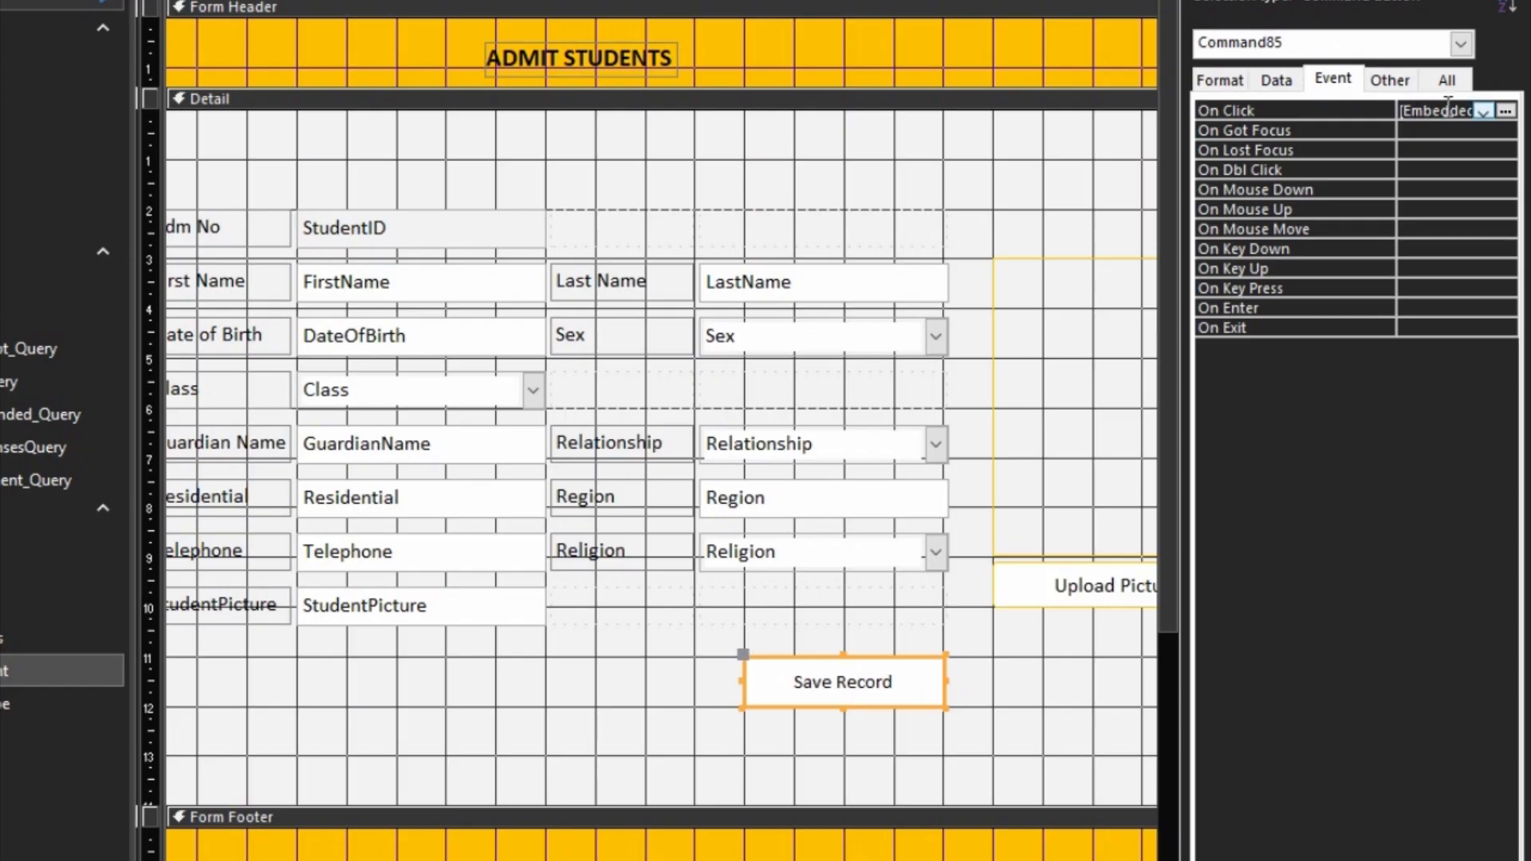
right_click(847, 681)
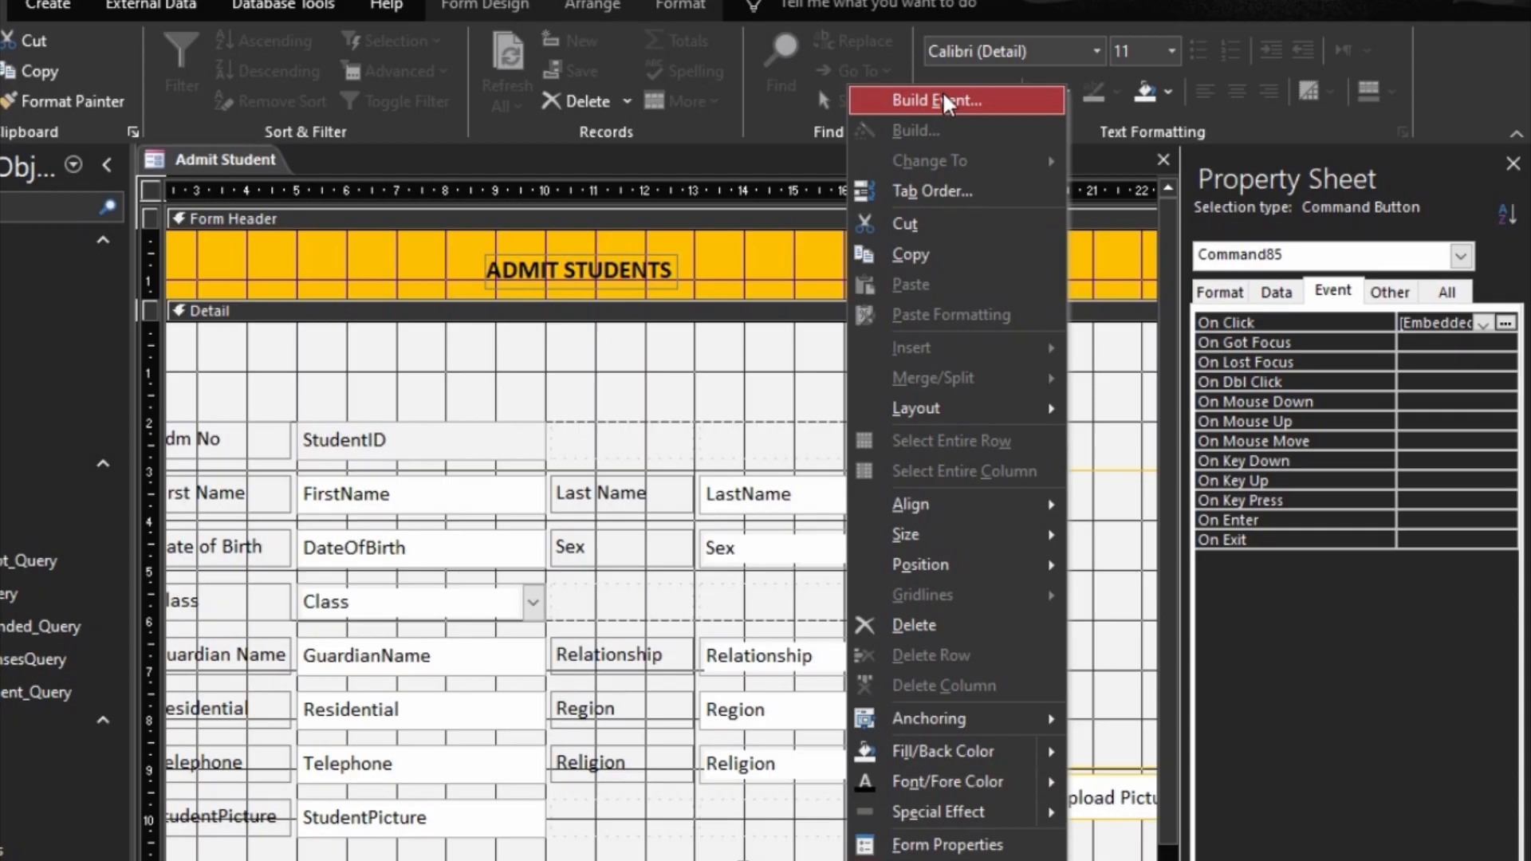
click(942, 100)
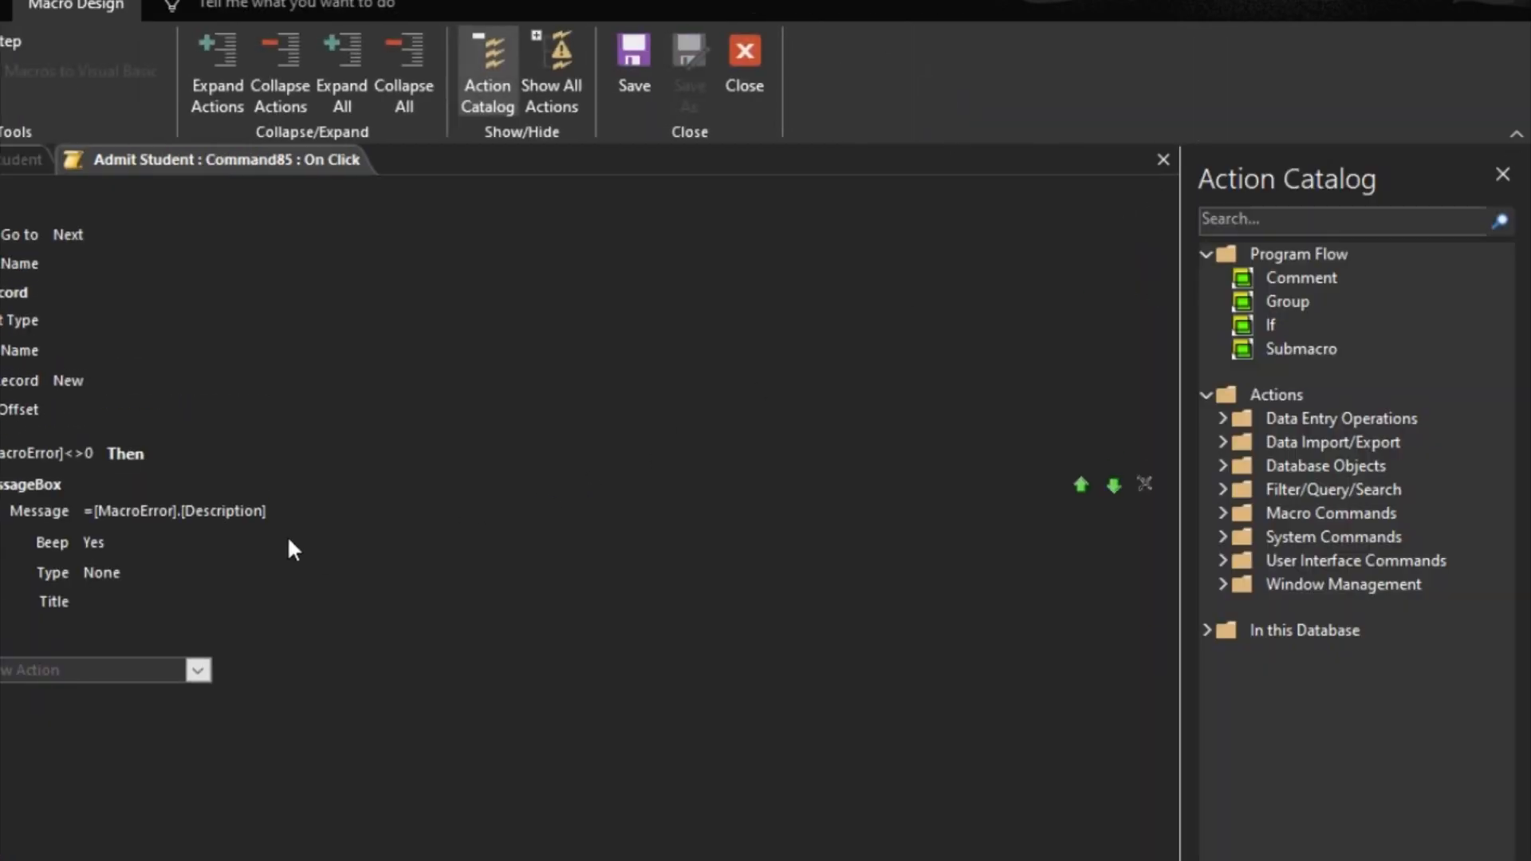
mouse_move(299, 544)
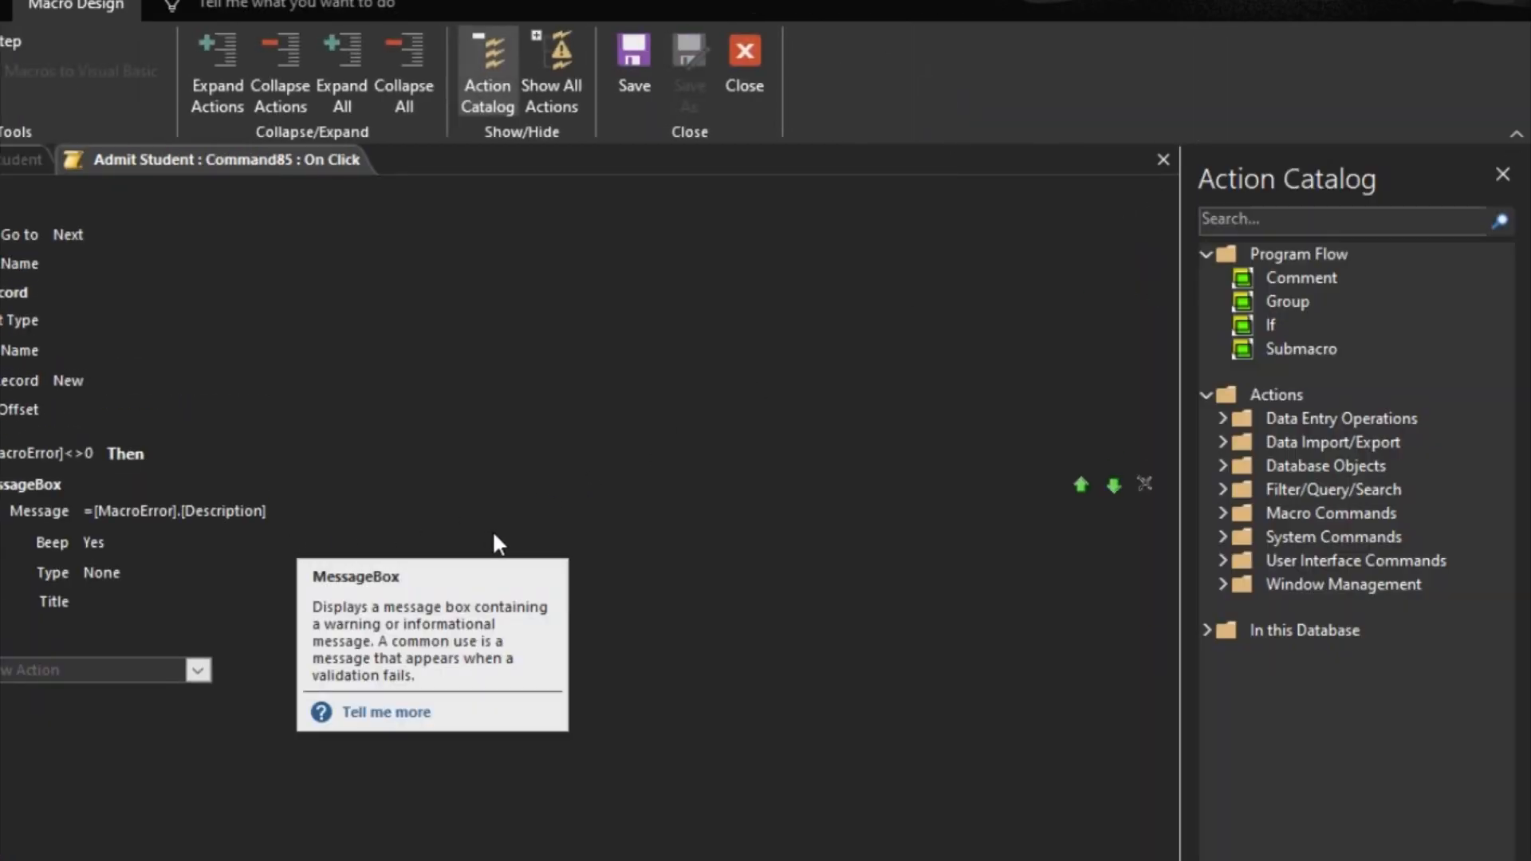
click(743, 58)
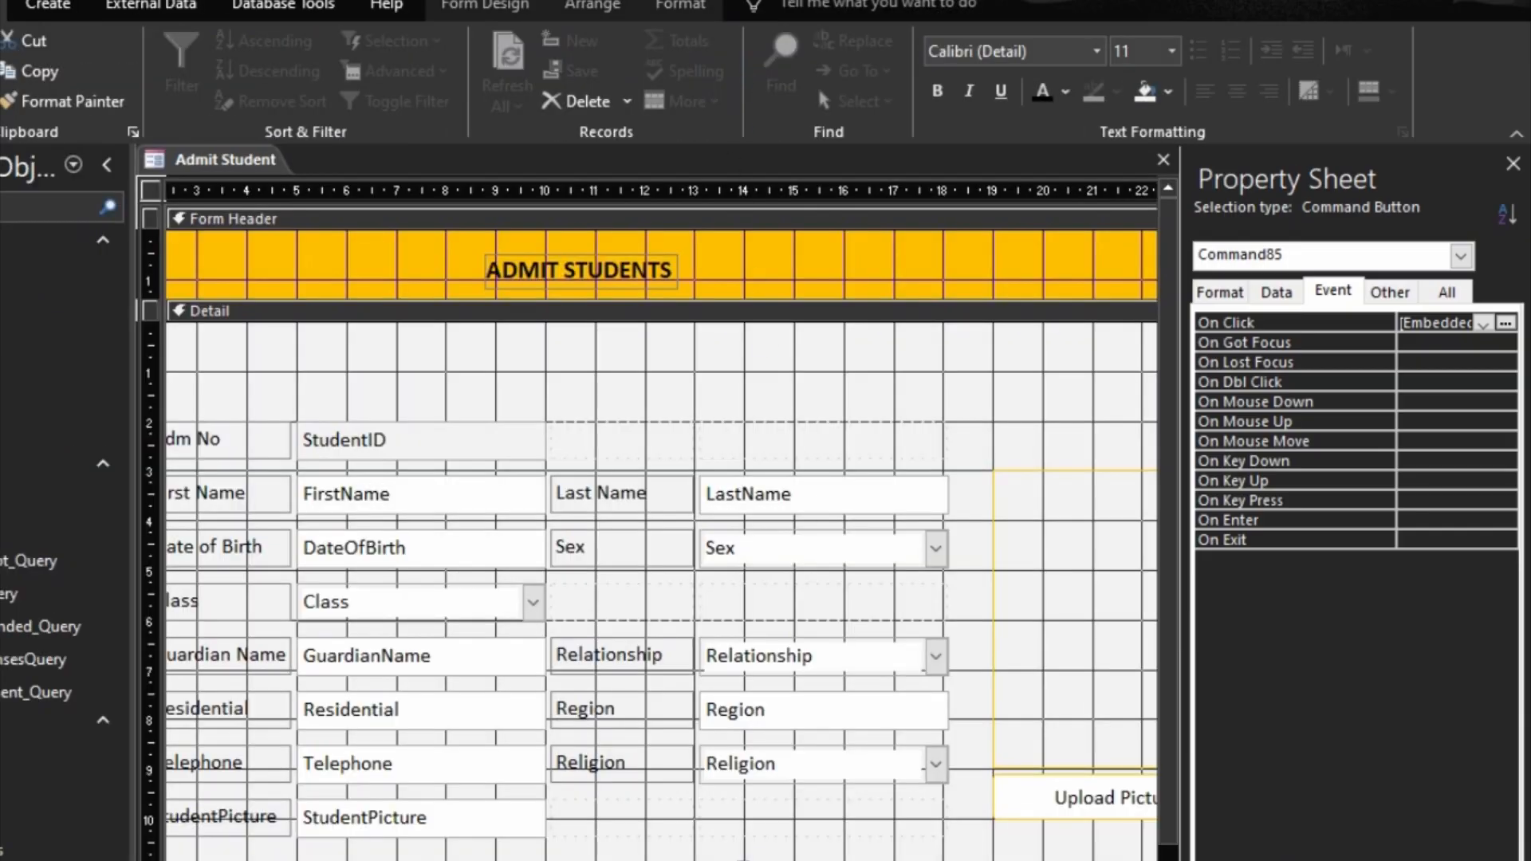
Step: Change the Save Record button's On Click event to an Event Procedure and open its code
click(1333, 294)
click(1483, 324)
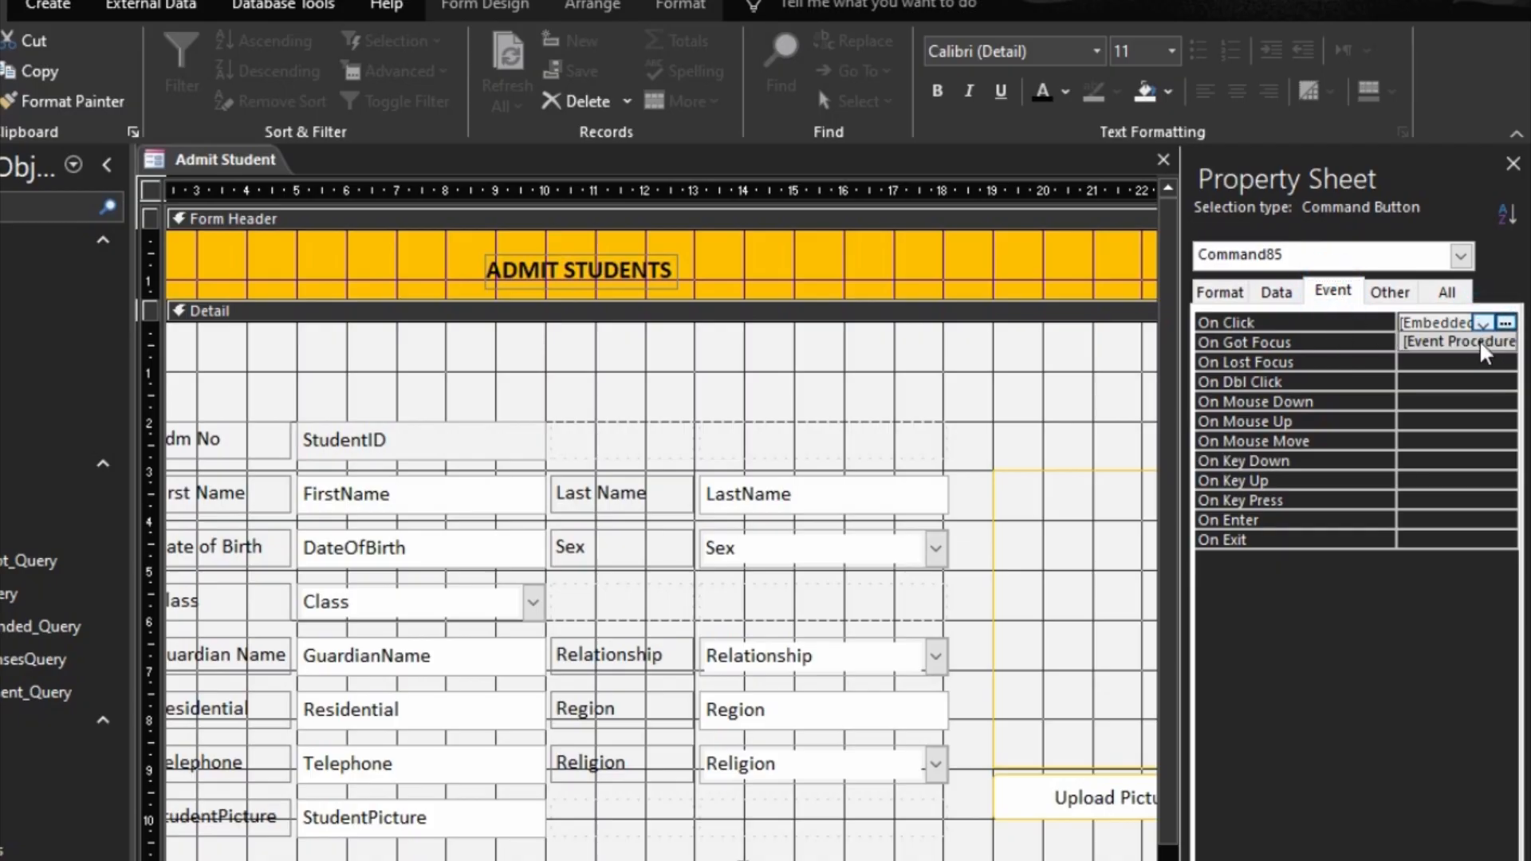
click(1481, 342)
click(1506, 324)
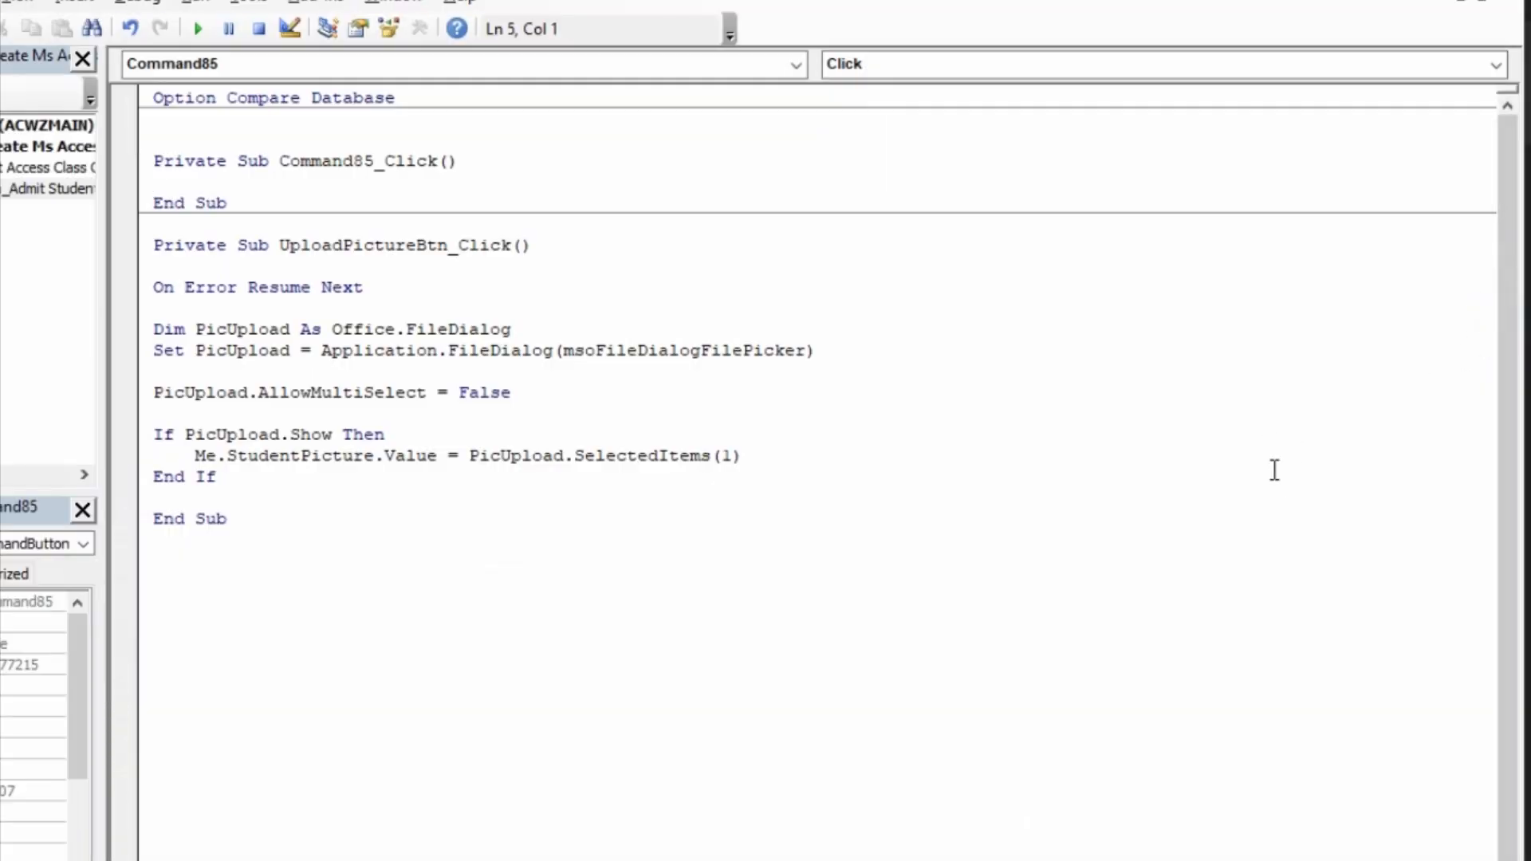
Step: Start the statement "Student = Nz(" on a new line inside the Command85_Click procedure
key(Return)
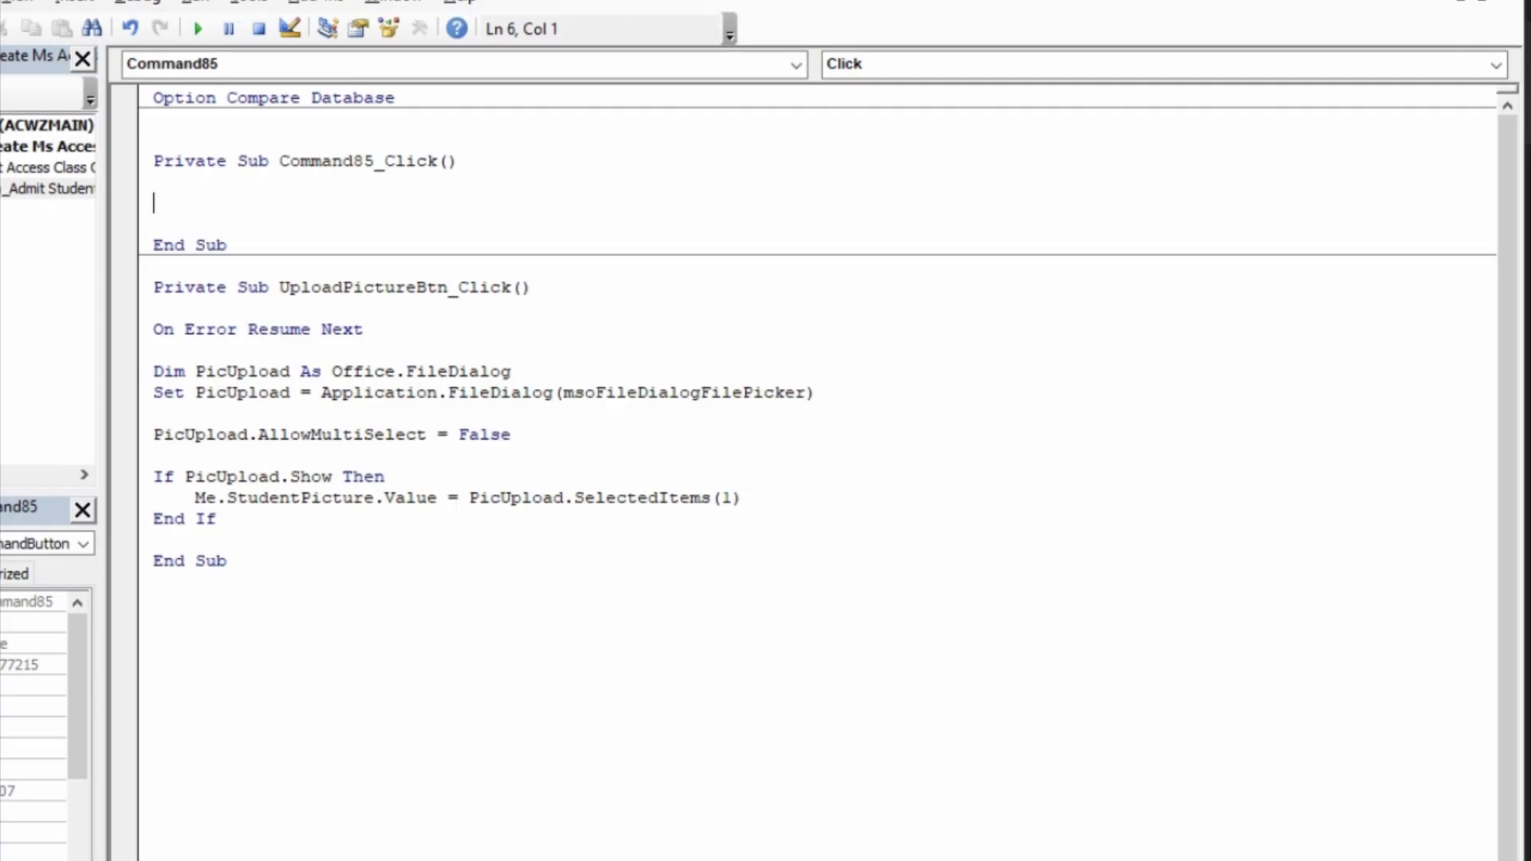
text(Student = Nz()
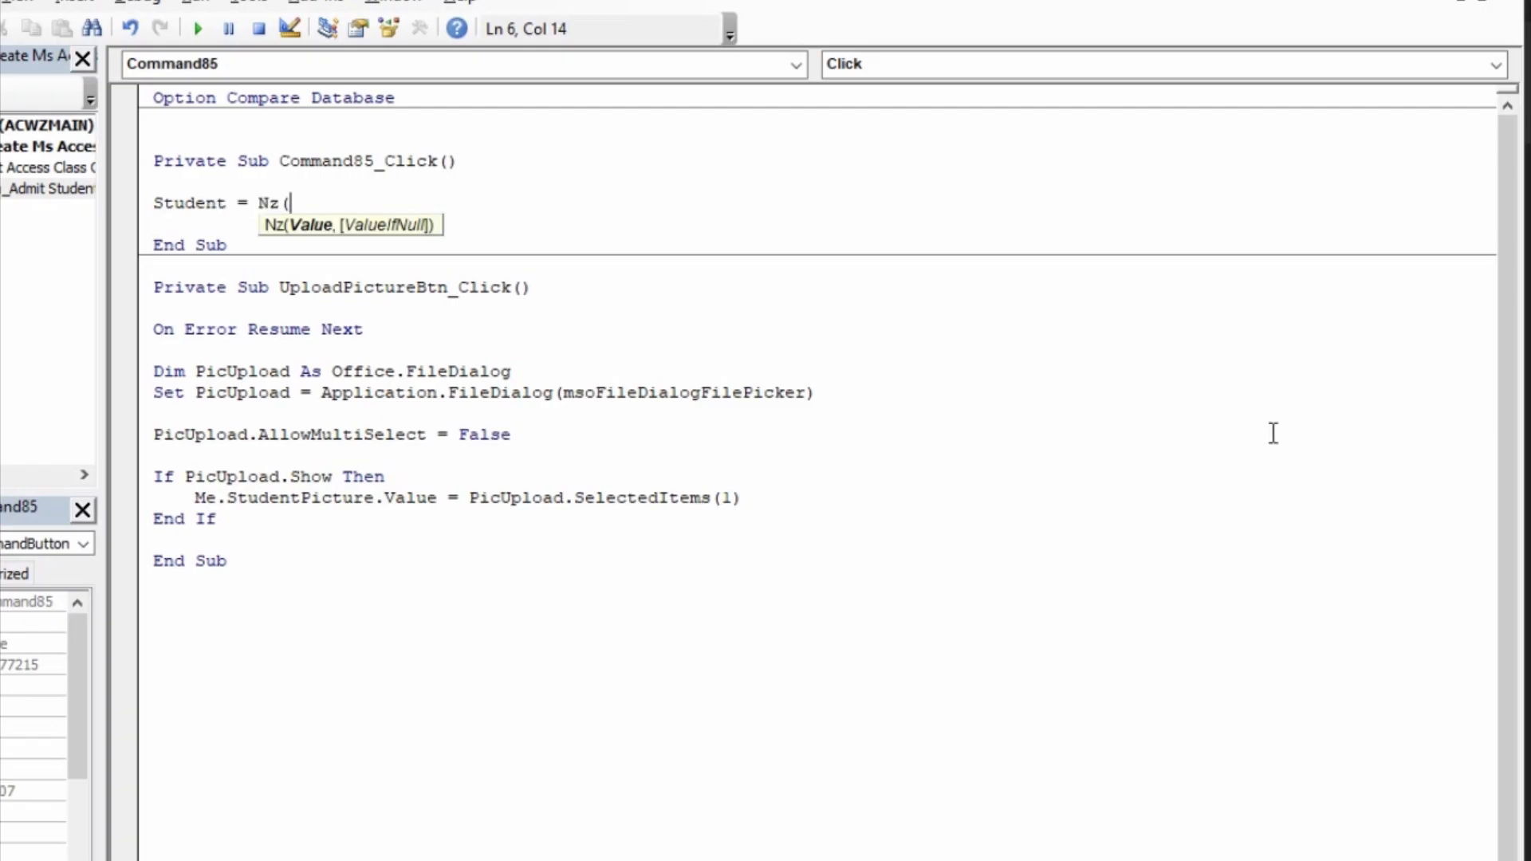
text(dmax("stu)
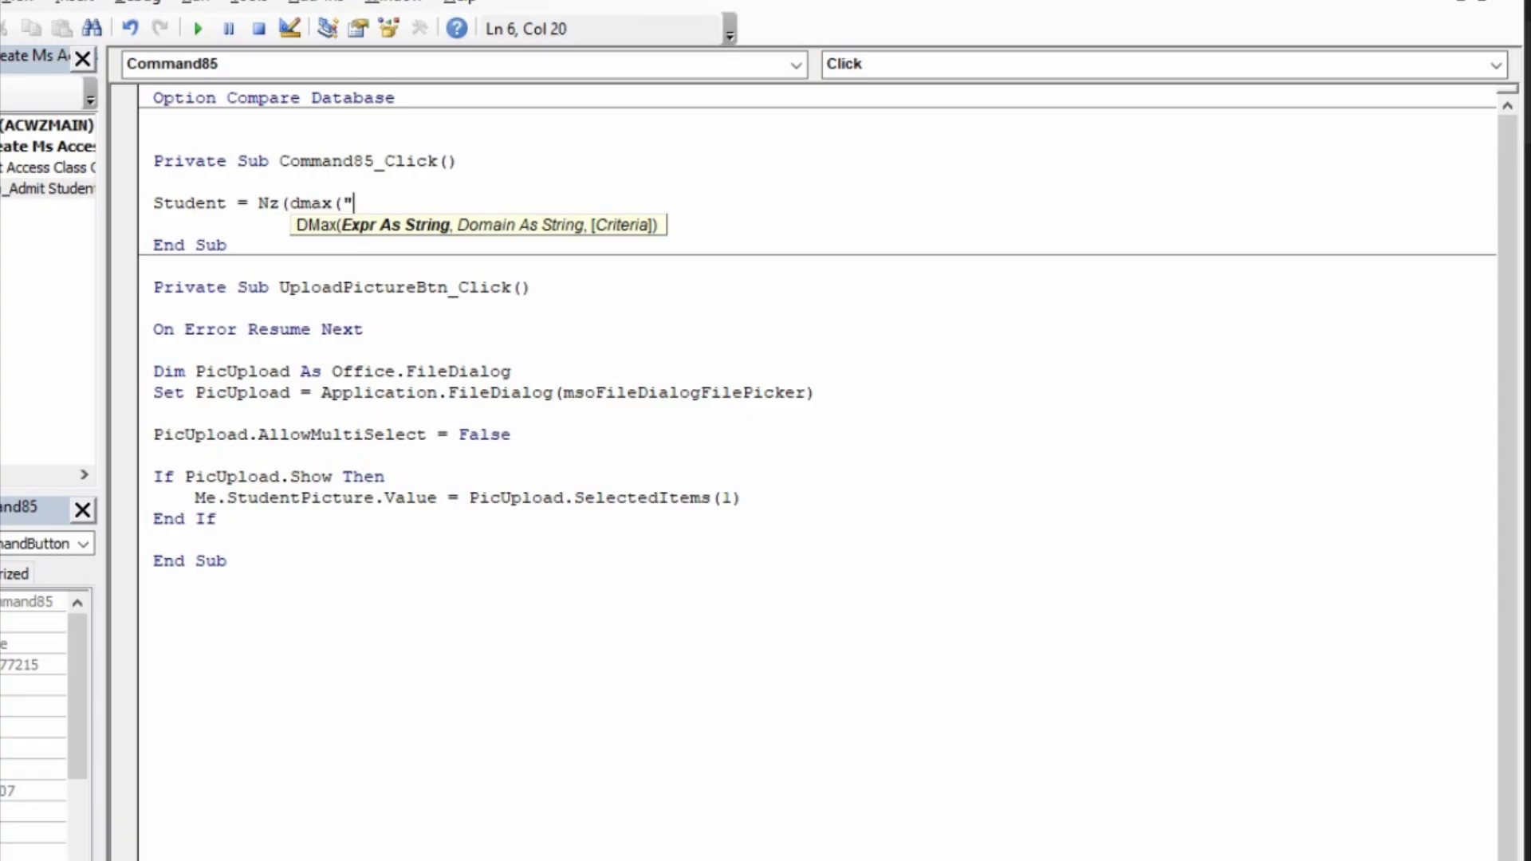
Step: Enter DMax("StudentID","Students") as the first argument of the Nz function
key(BackSpace)
key(BackSpace)
key(BackSpace)
text(StudentId)
key(BackSpace)
text(D", )
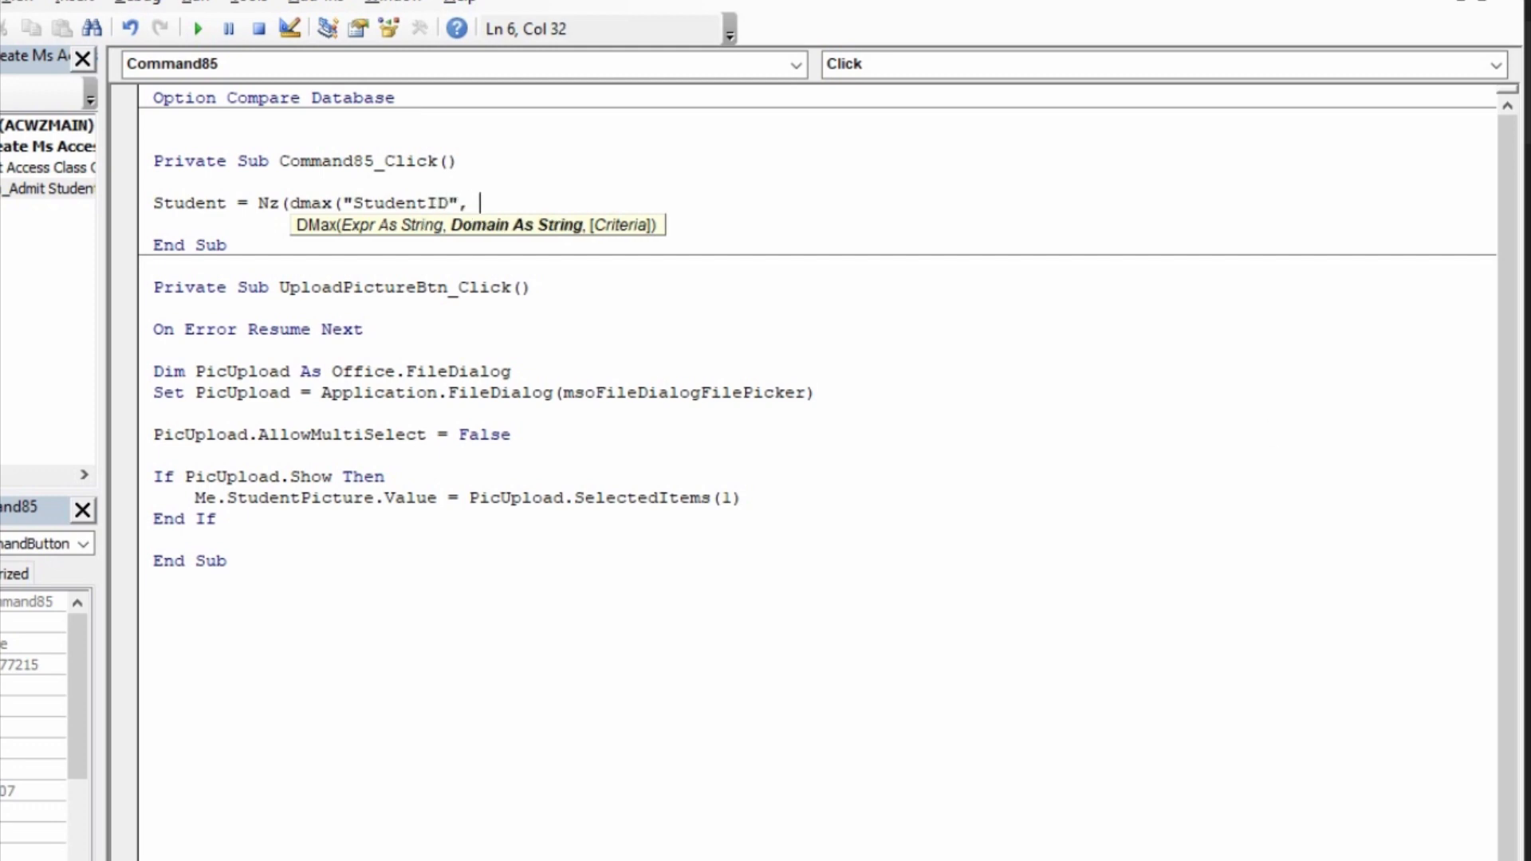
text(d)
key(BackSpace)
key(BackSpace)
key(BackSpace)
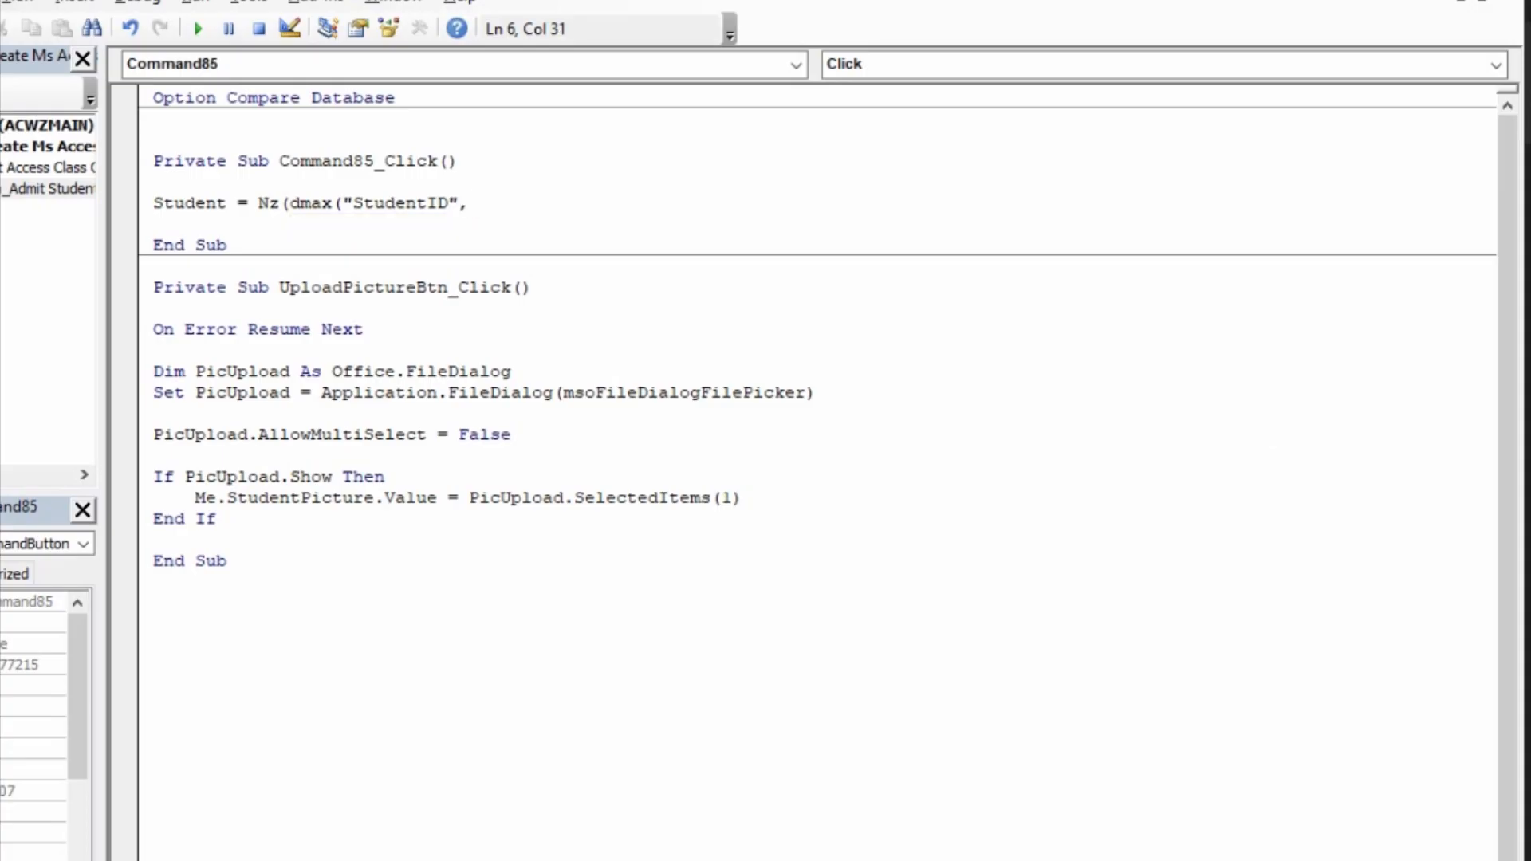
text("Students)
text("),)
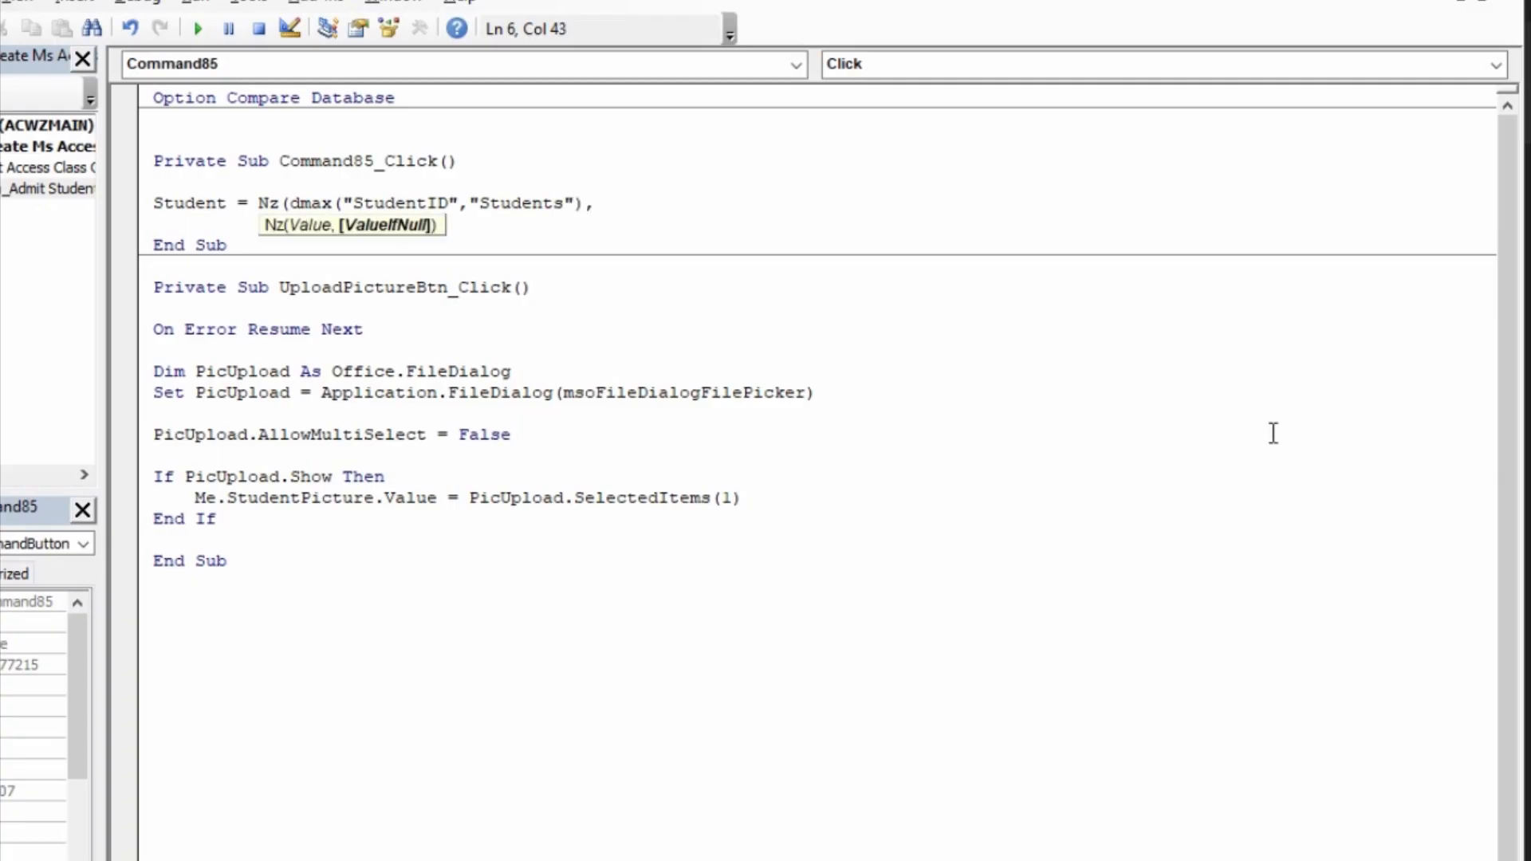
text(0))
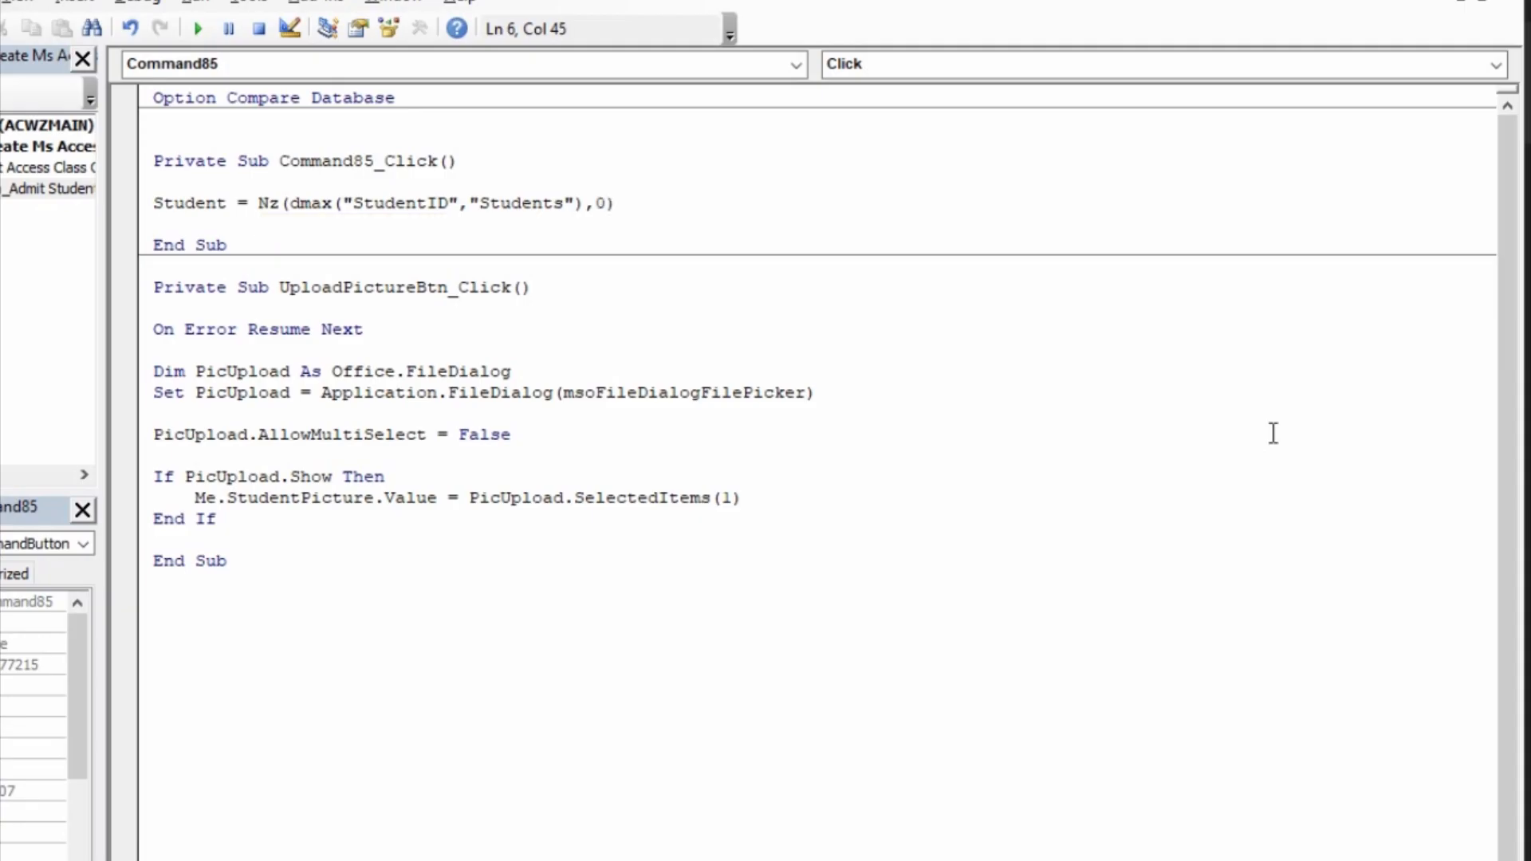
text(+1)
Step: Complete the Student assignment with 0 as the Nz fallback value and add + 1 after the function
key(Return)
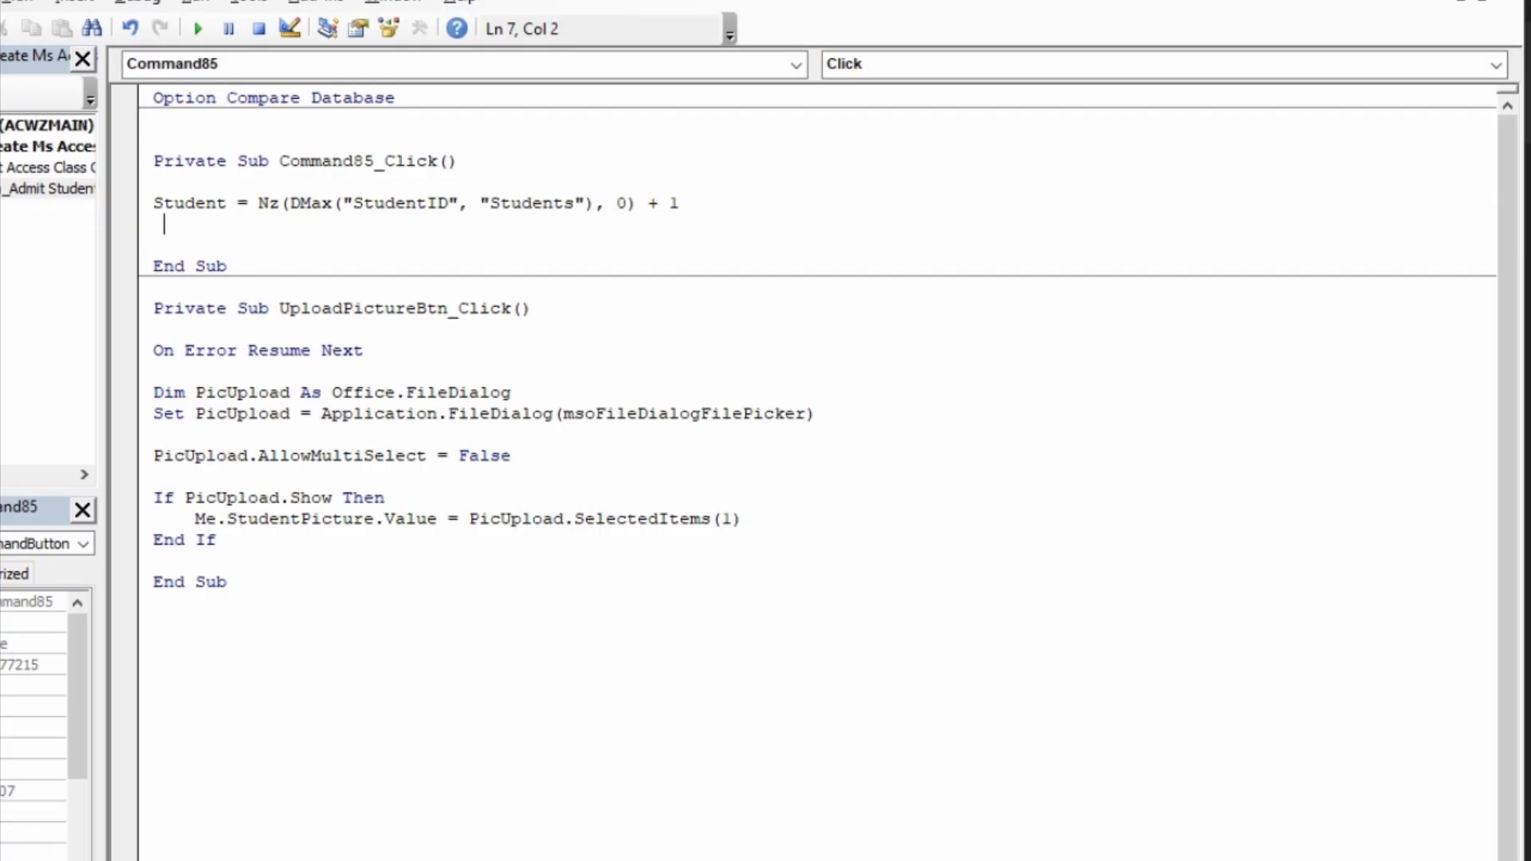
Step: Start a MsgBox statement below the Student assignment with the prompt "Saved successfully"
key(BackSpace)
key(Return)
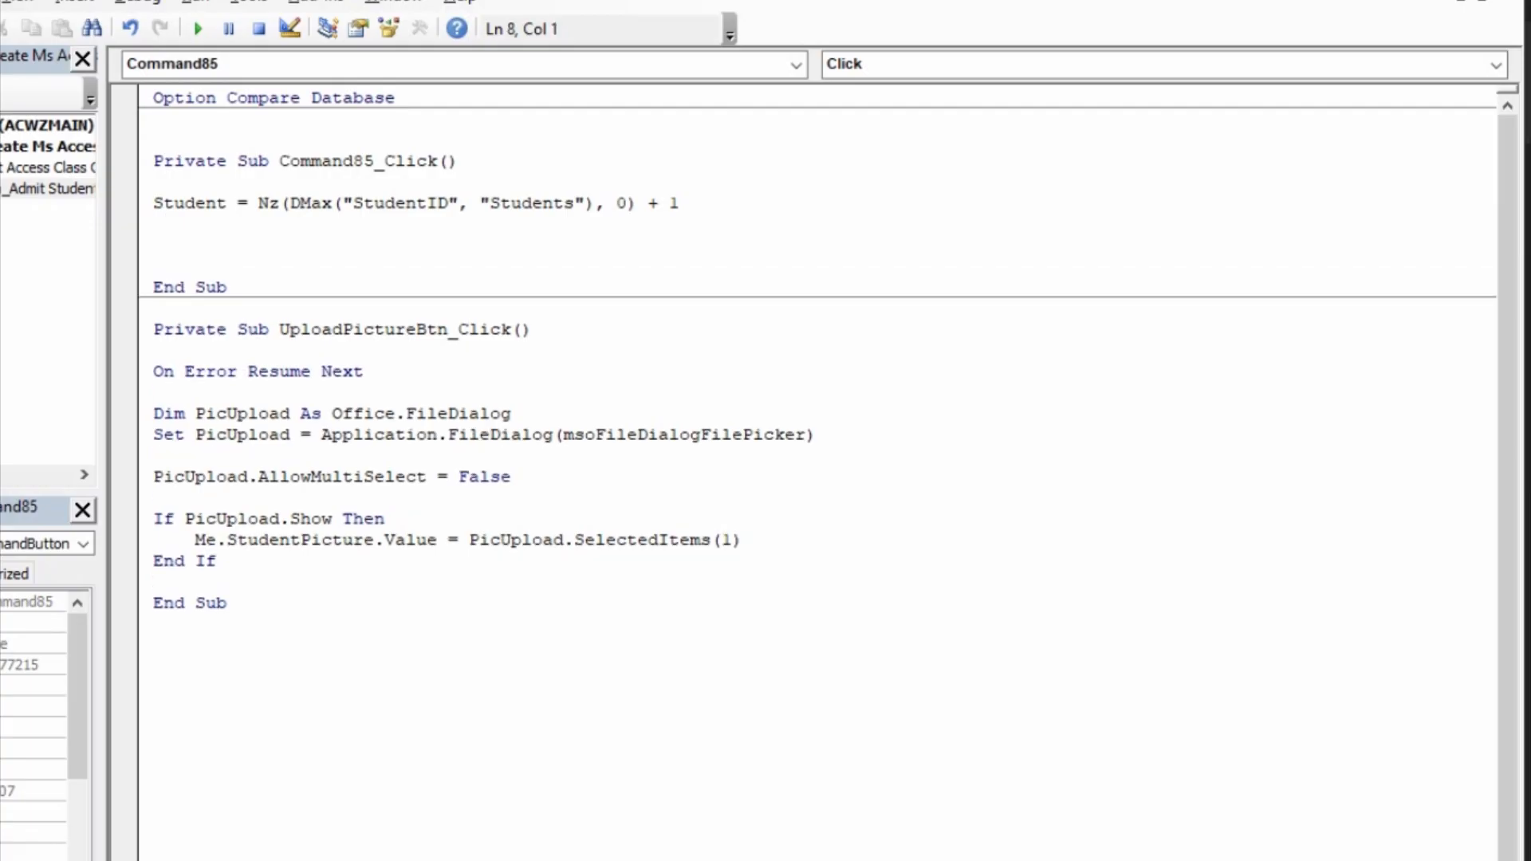
text(msgbox"Save)
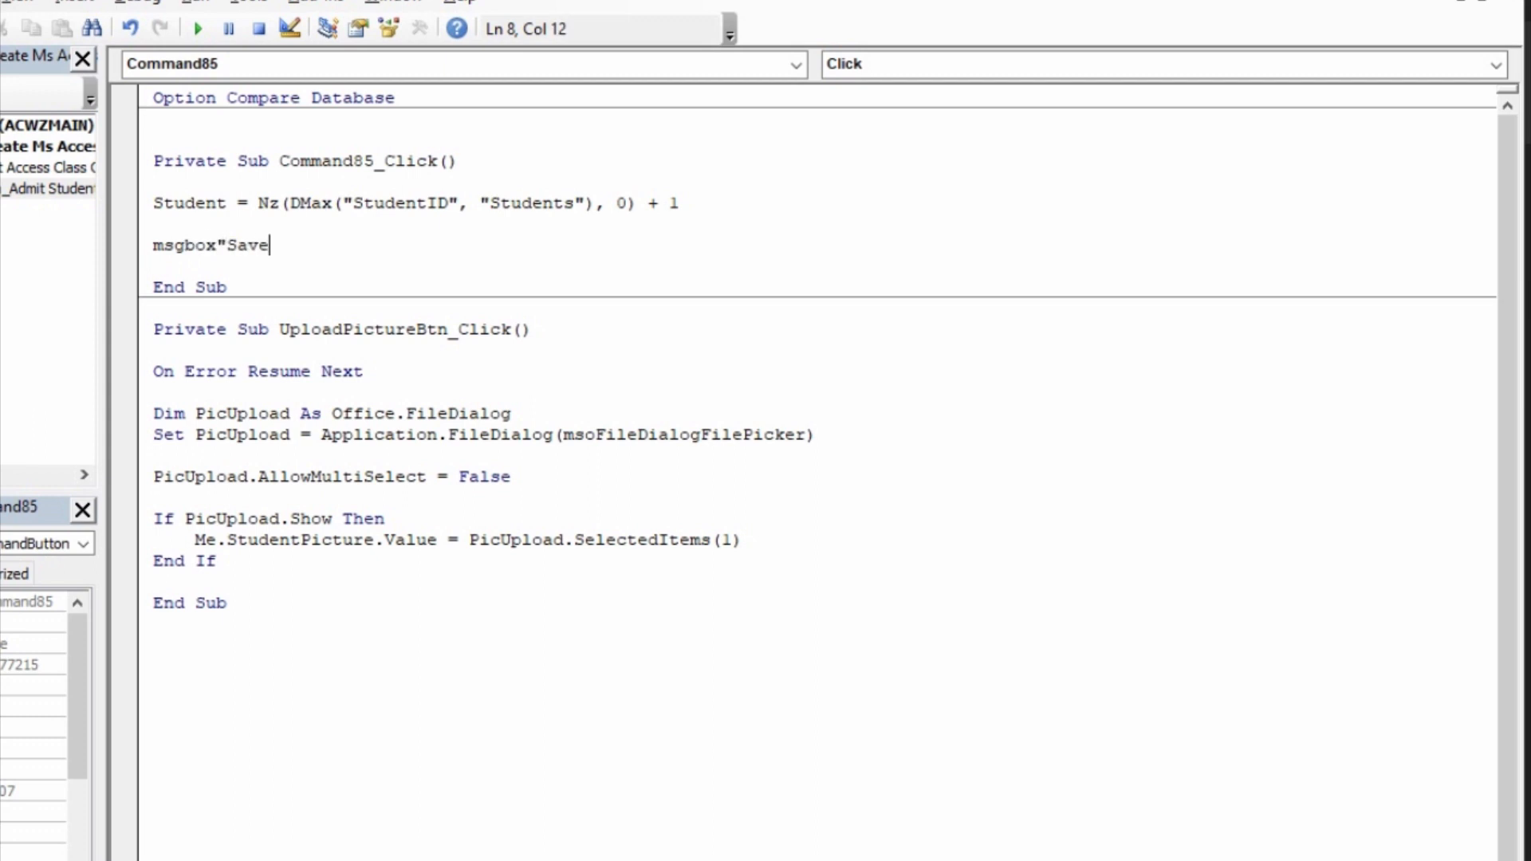
text(d successfully)
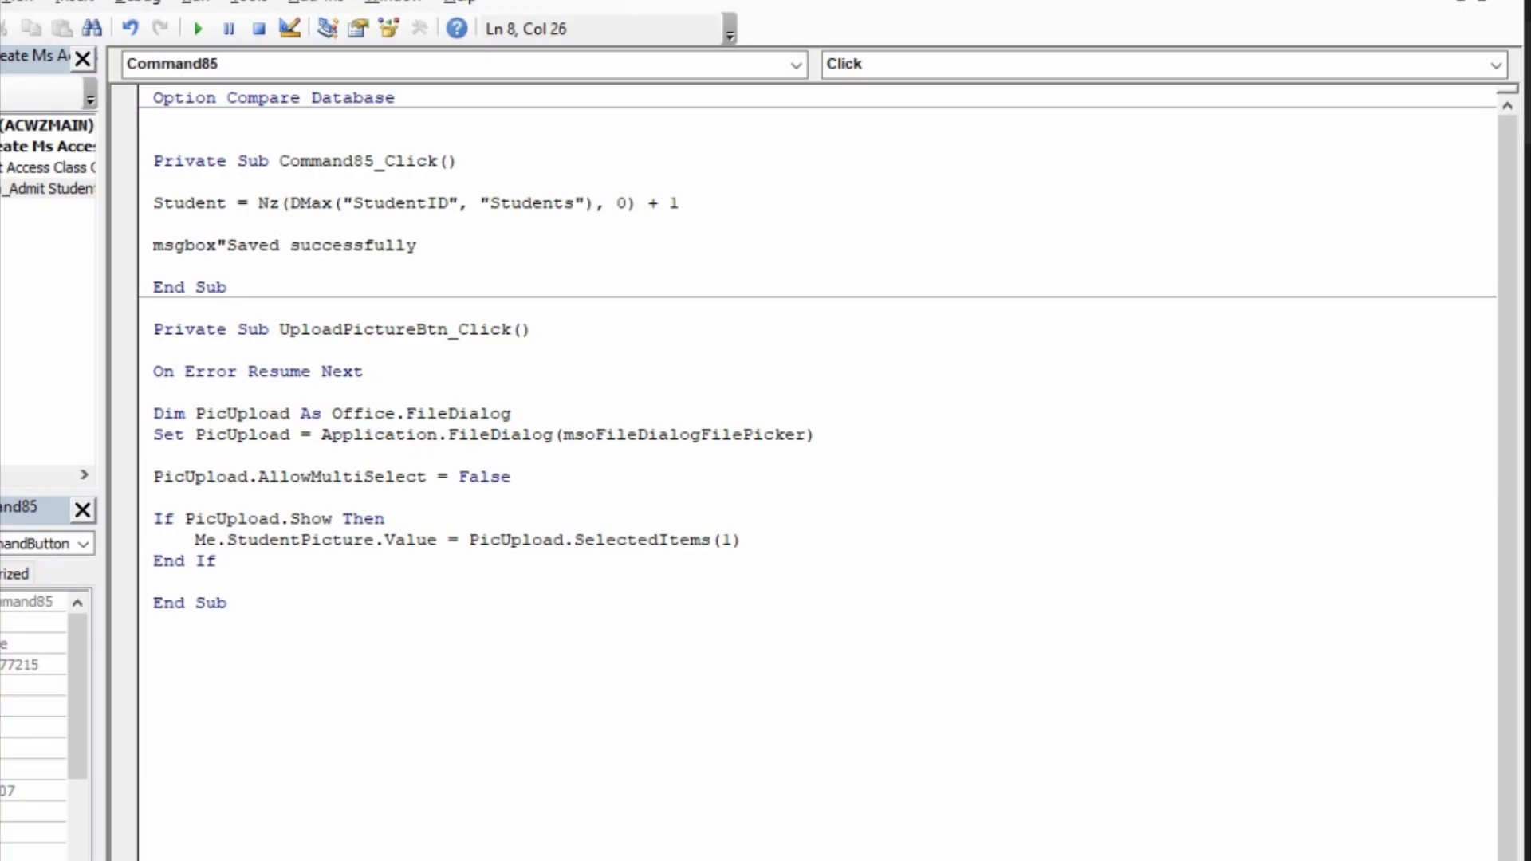
text(",)
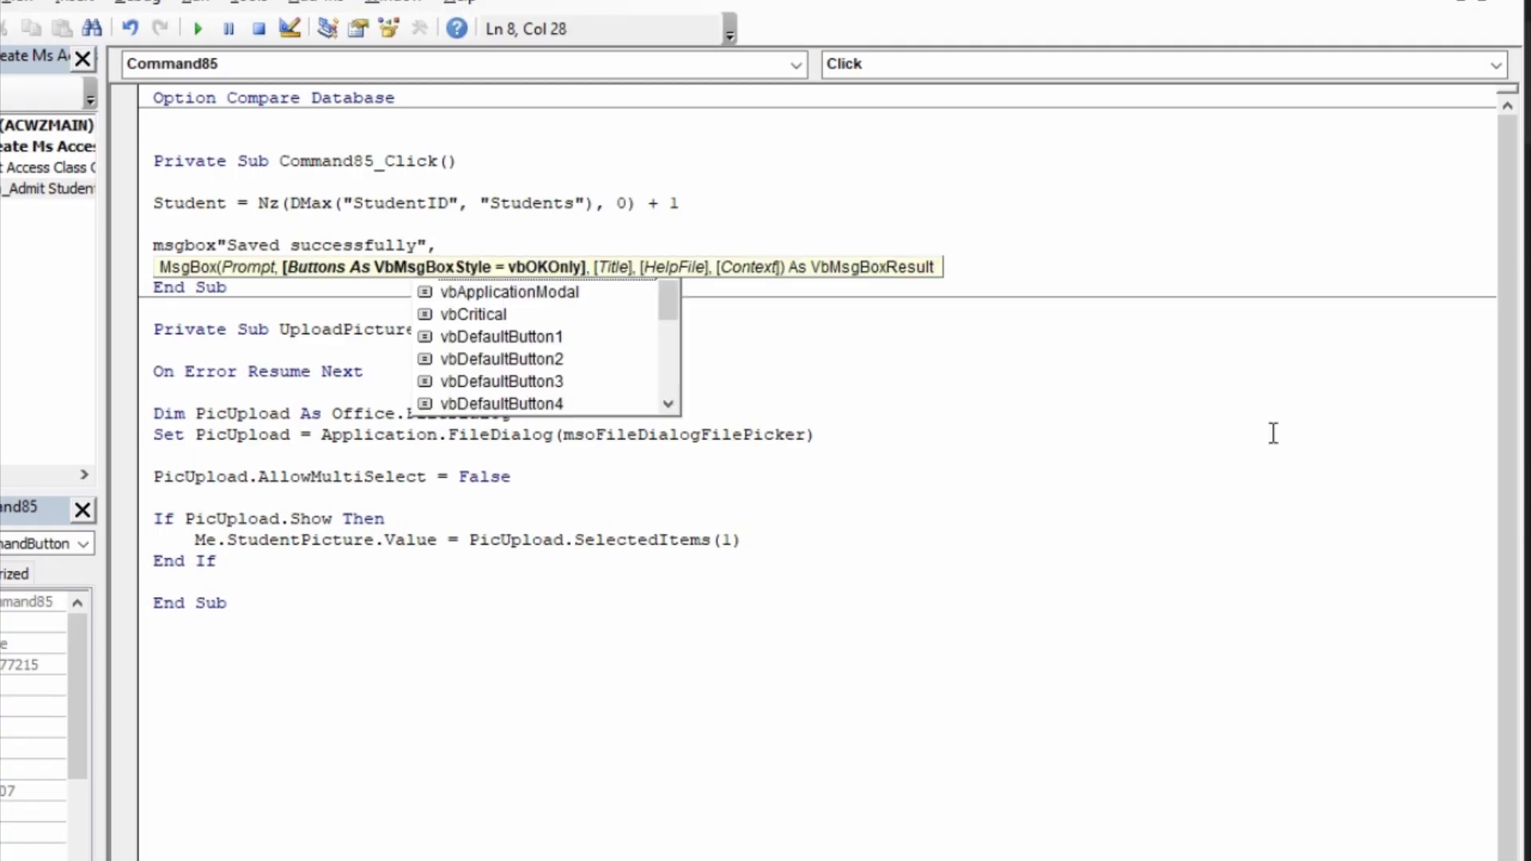
text(vbo)
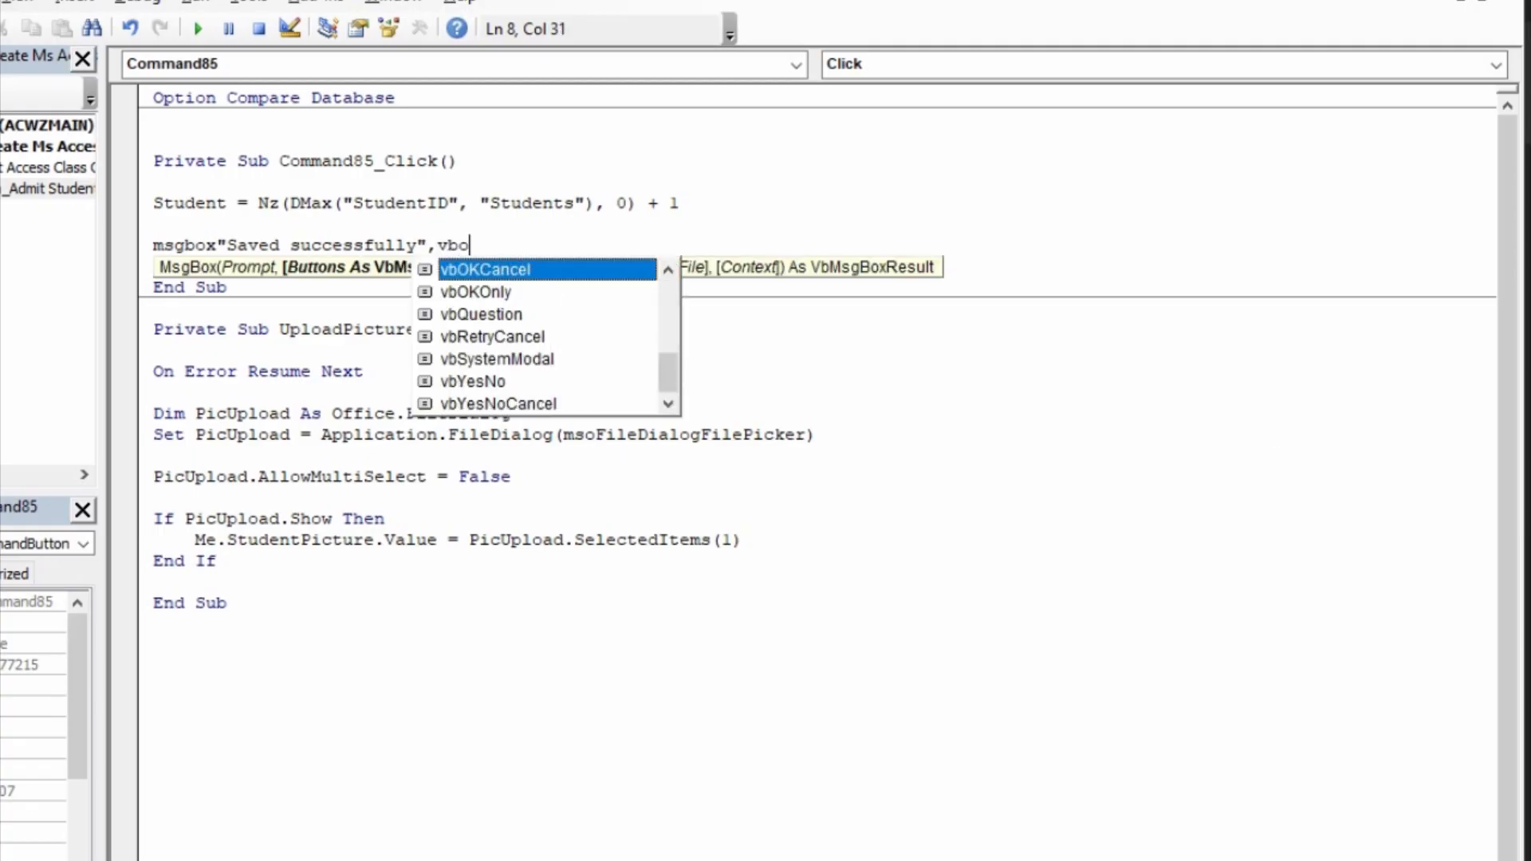
text(kon)
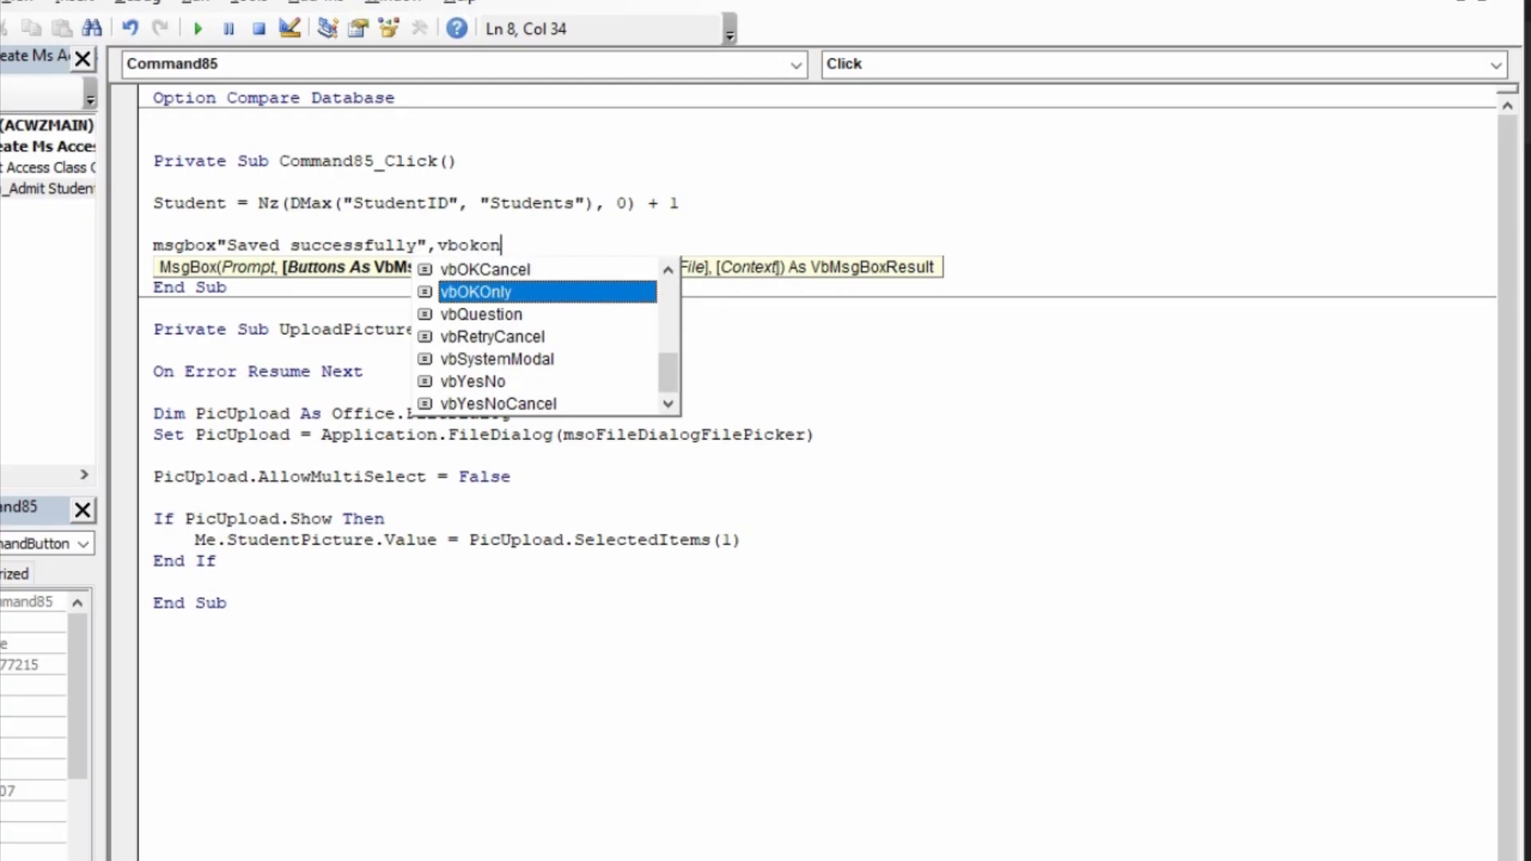
Step: Set the message box's Buttons argument to vbOKOnly, followed by a comma
key(Tab)
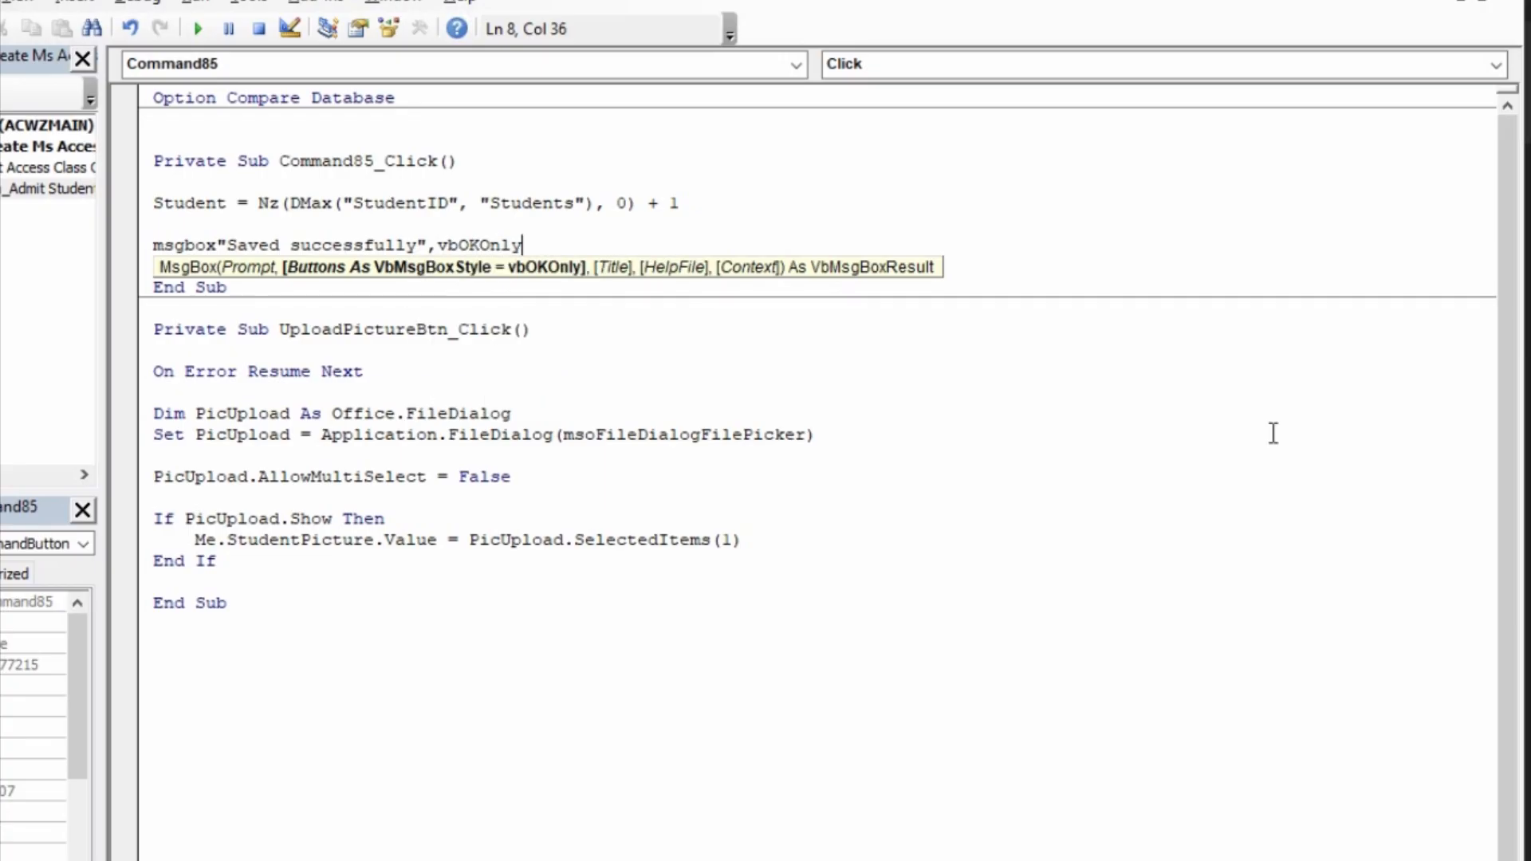
text(,)
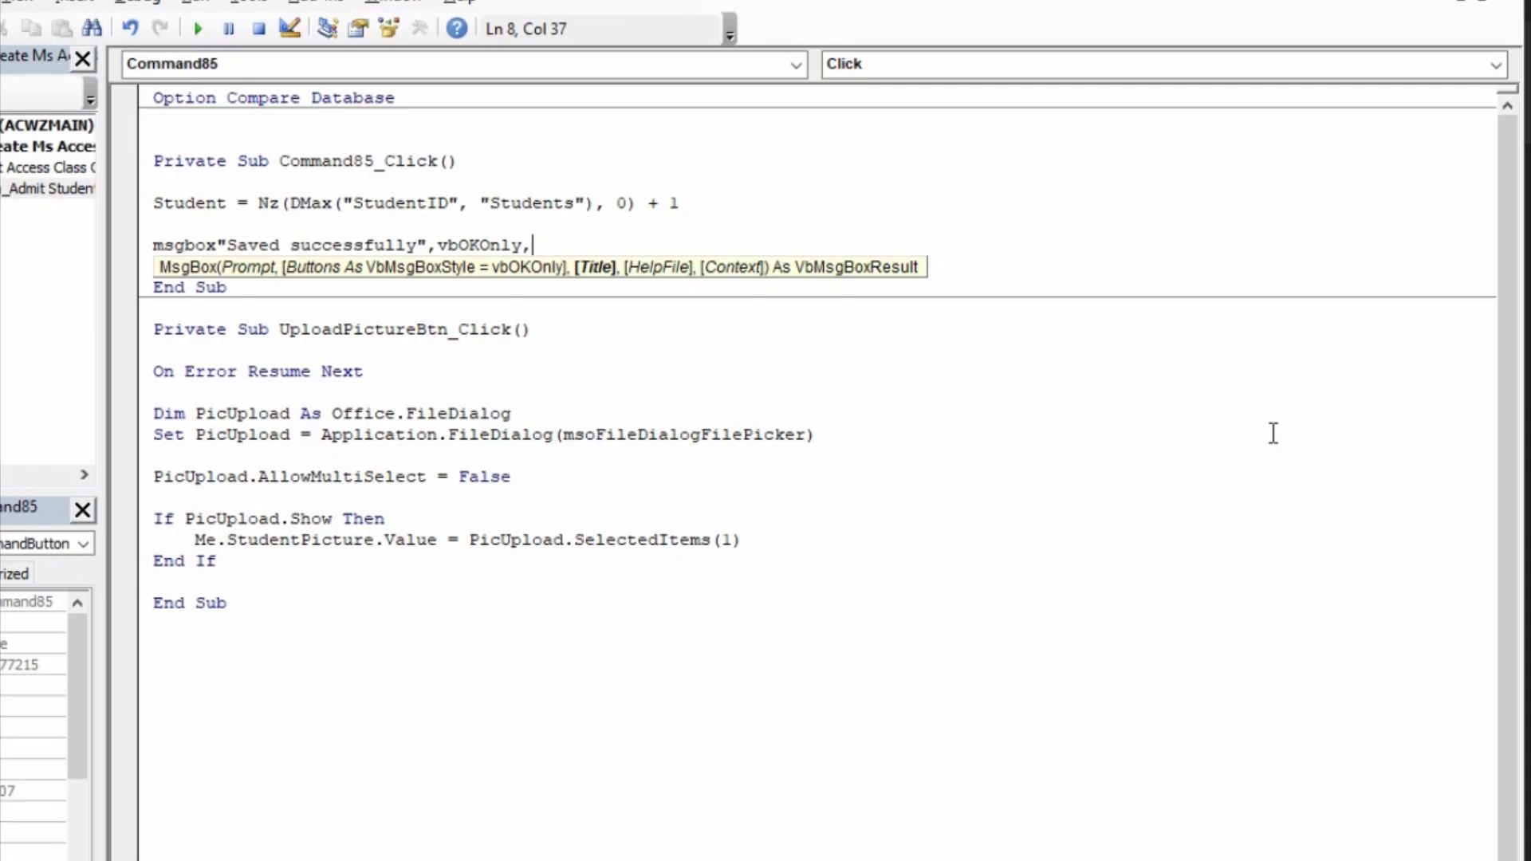
Step: Give the message box the title "School Database Management System" and finish the MsgBox statement
text((")
key(BackSpace)
key(BackSpace)
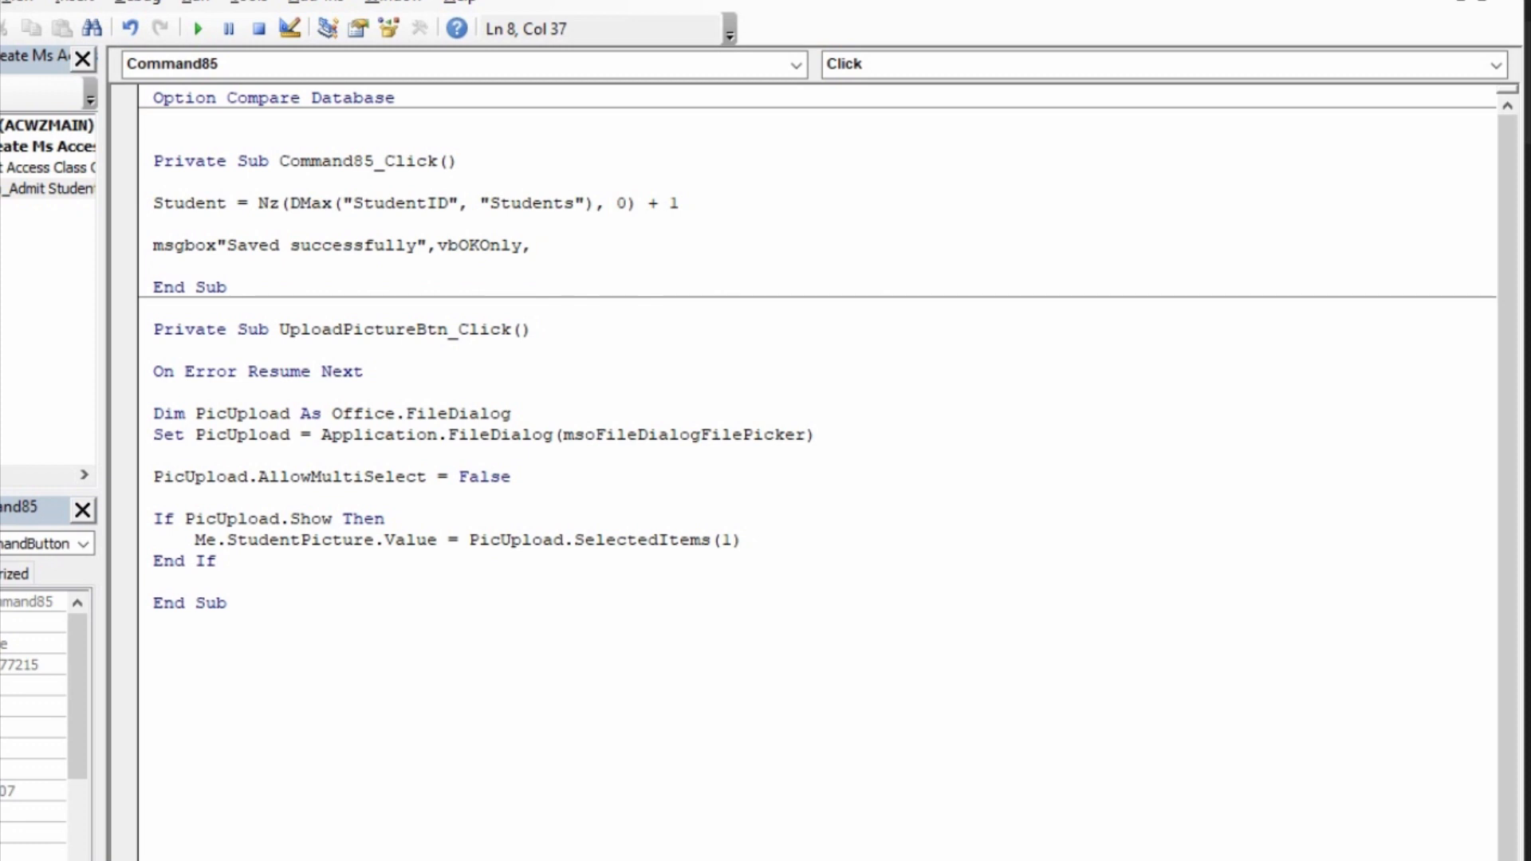
text("School Database )
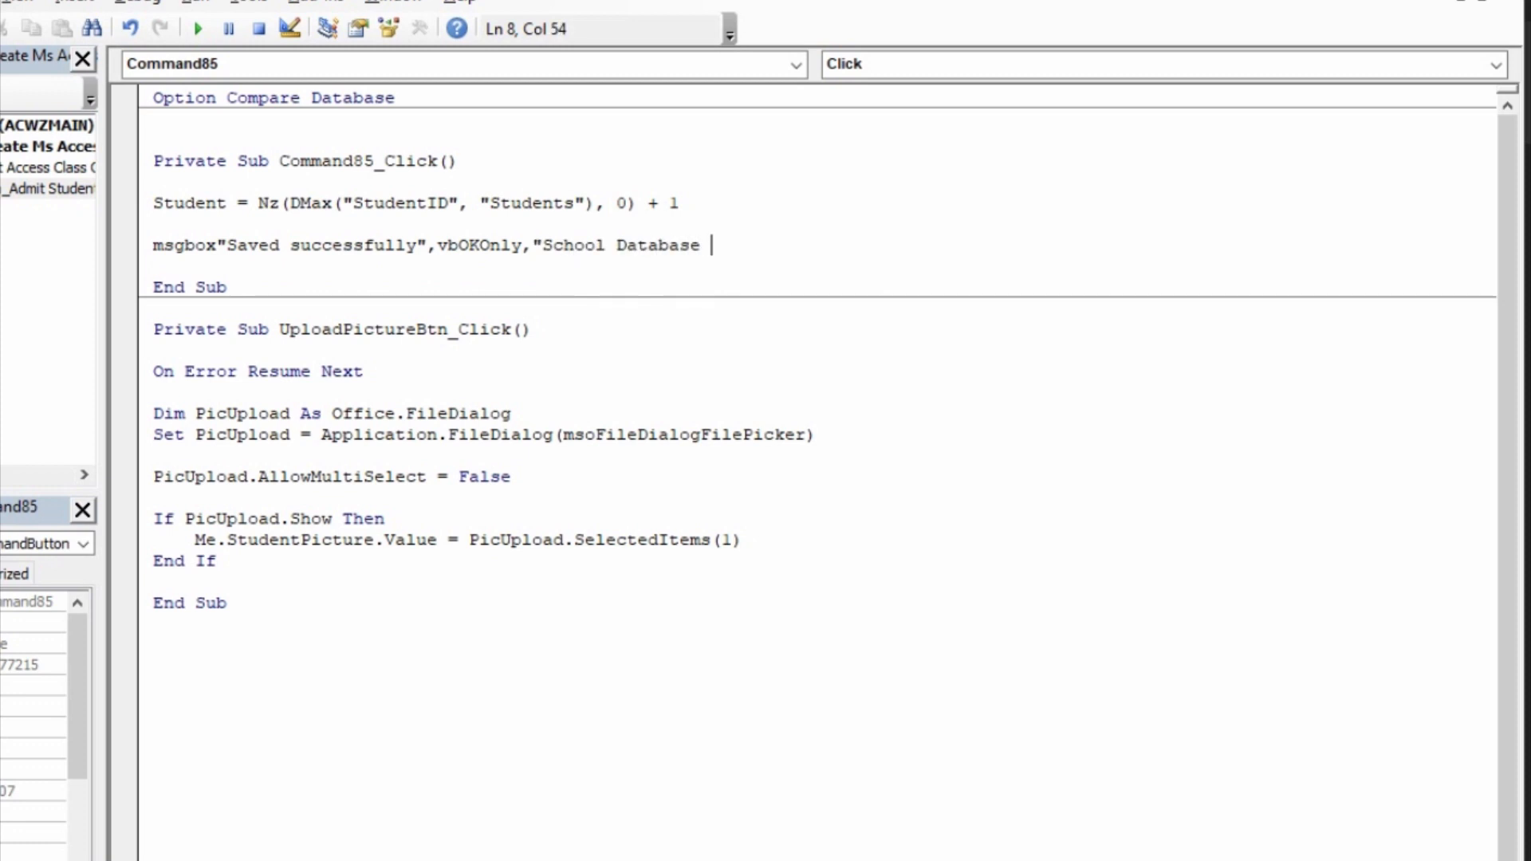
text(Management System)
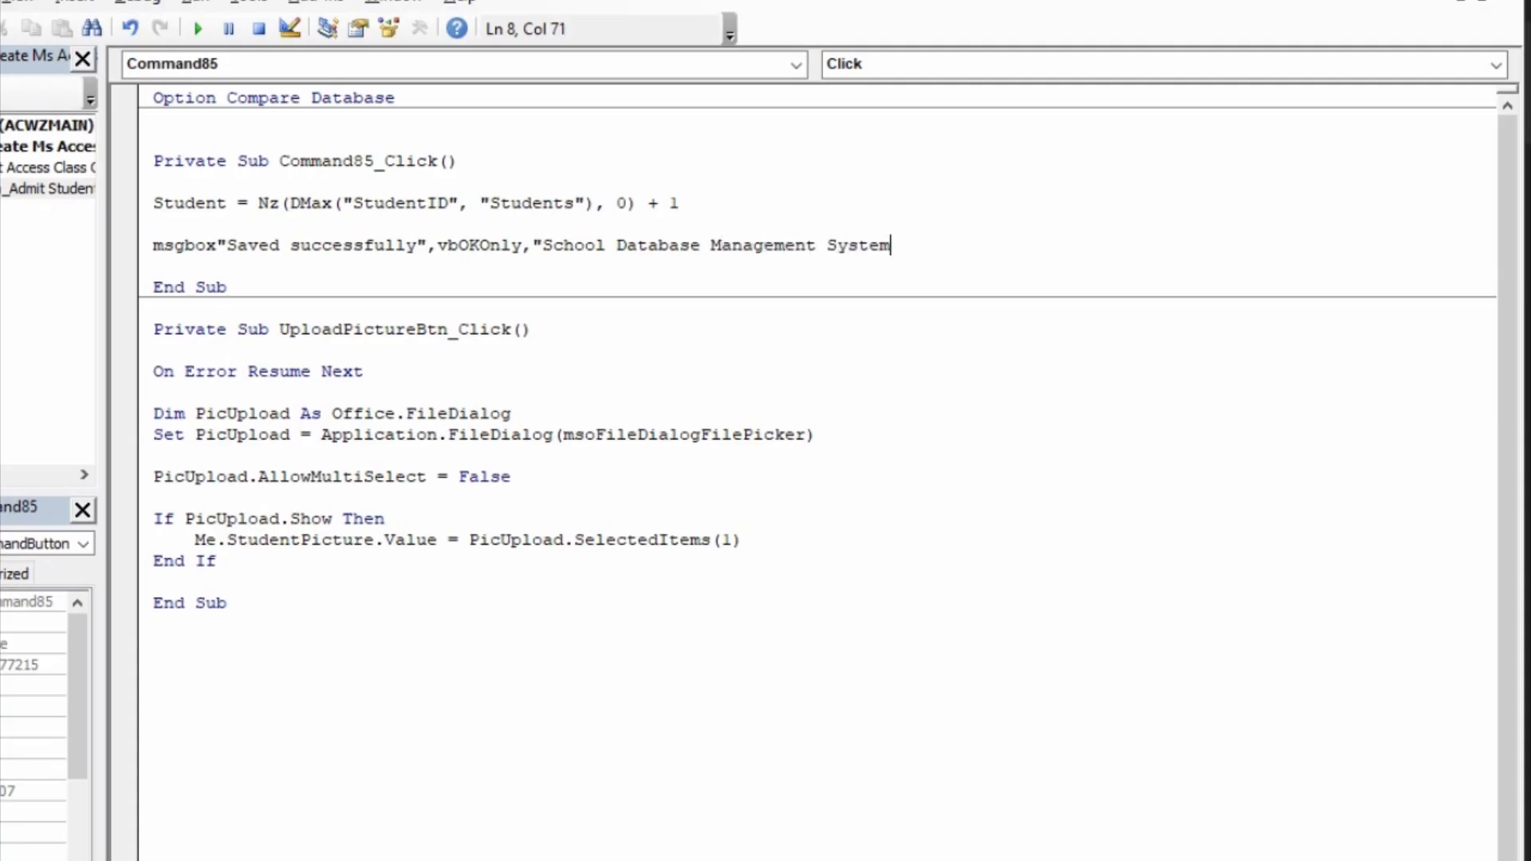
text(")
key(Return)
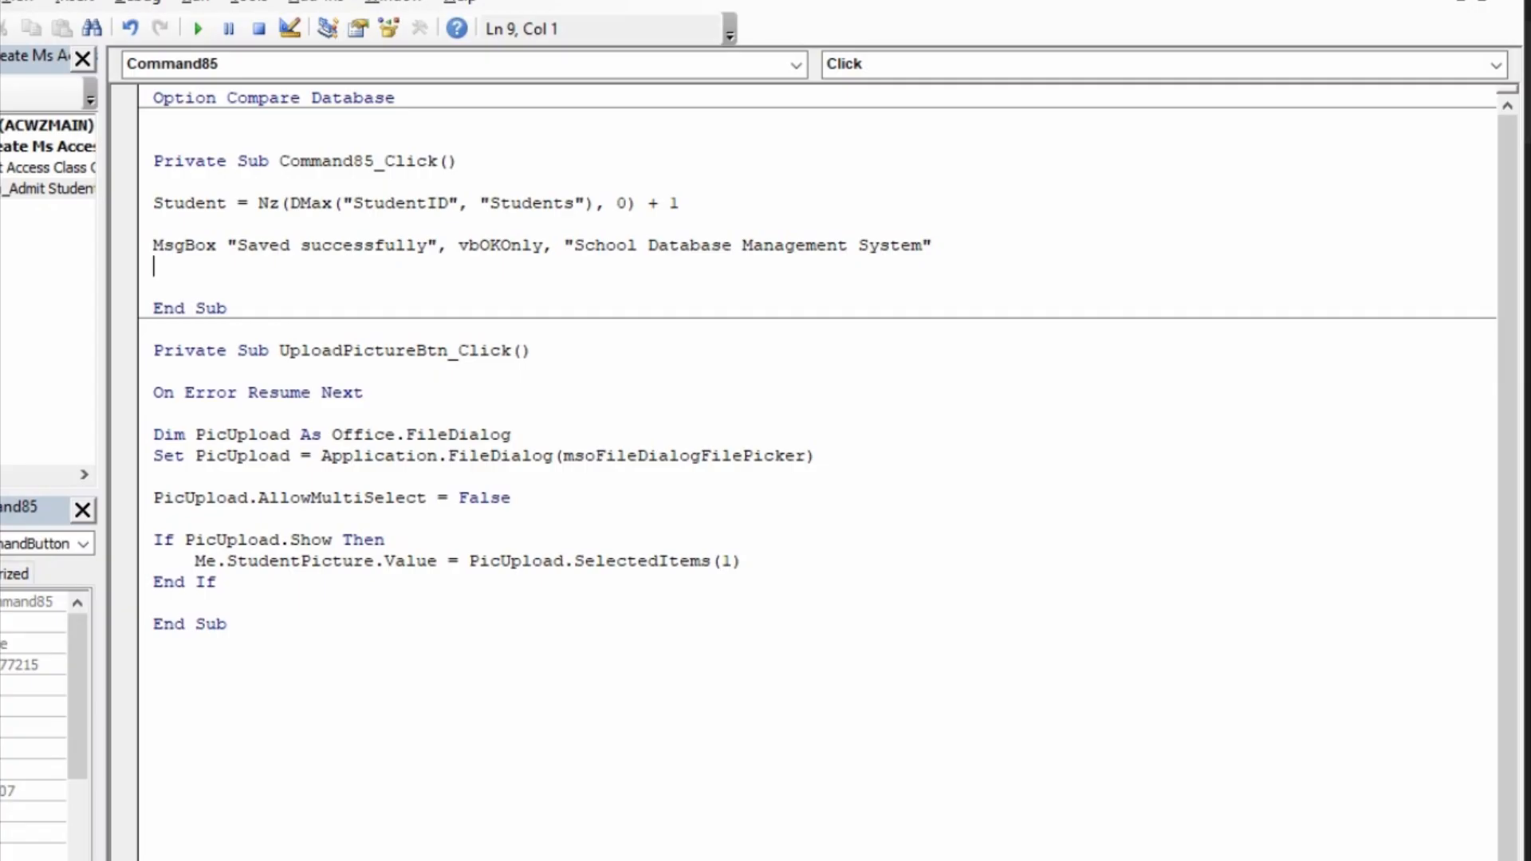
Step: Add the statement DoCmd.GoToRecord , , acNewRec below the message box line, leaving a blank line between them
key(Return)
text(d)
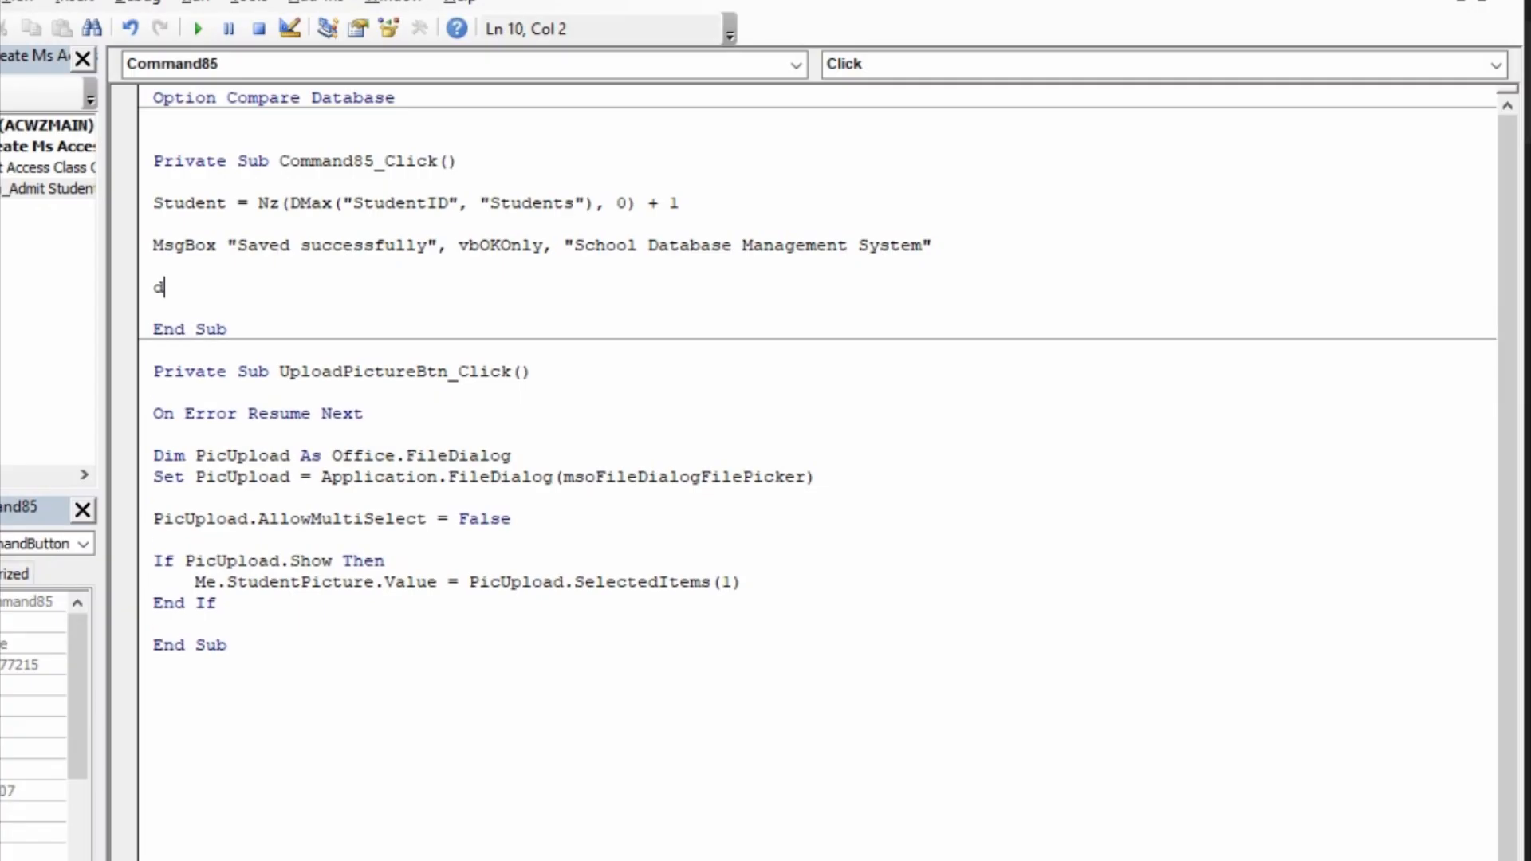
text(ocmd.)
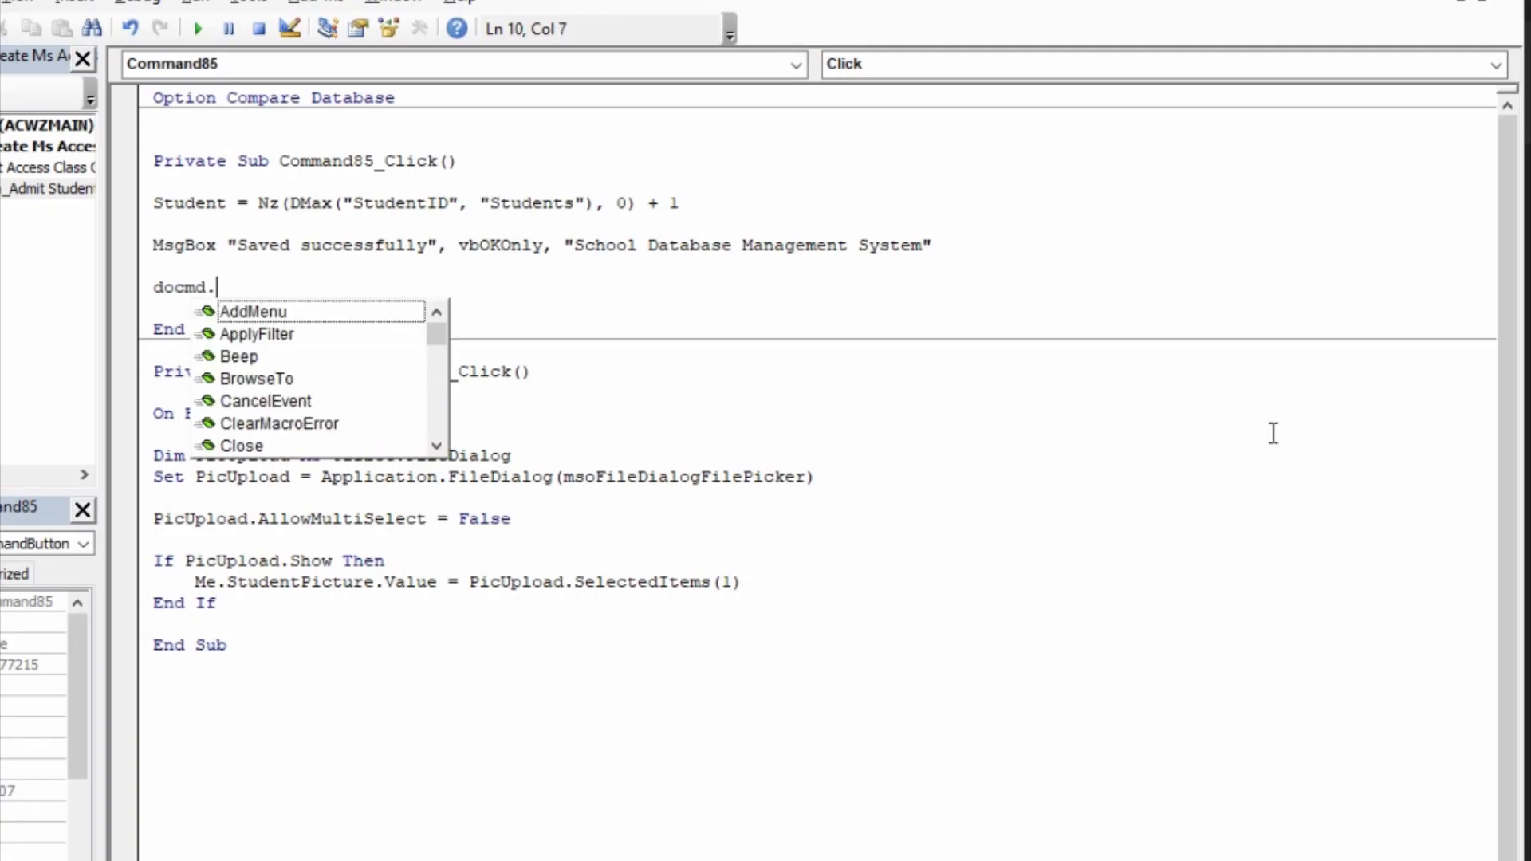
text(go)
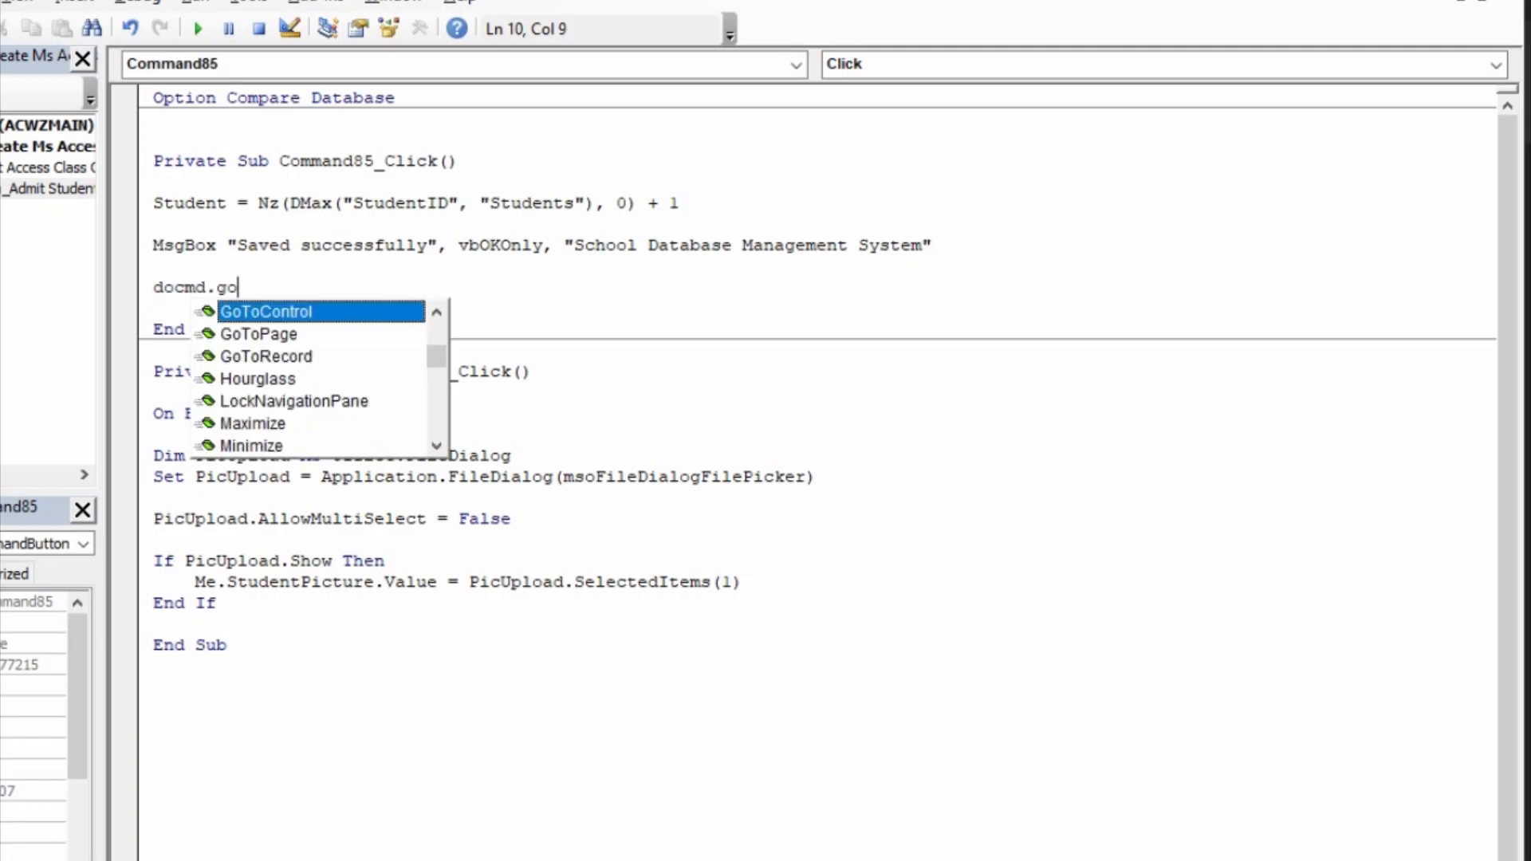
text(tor)
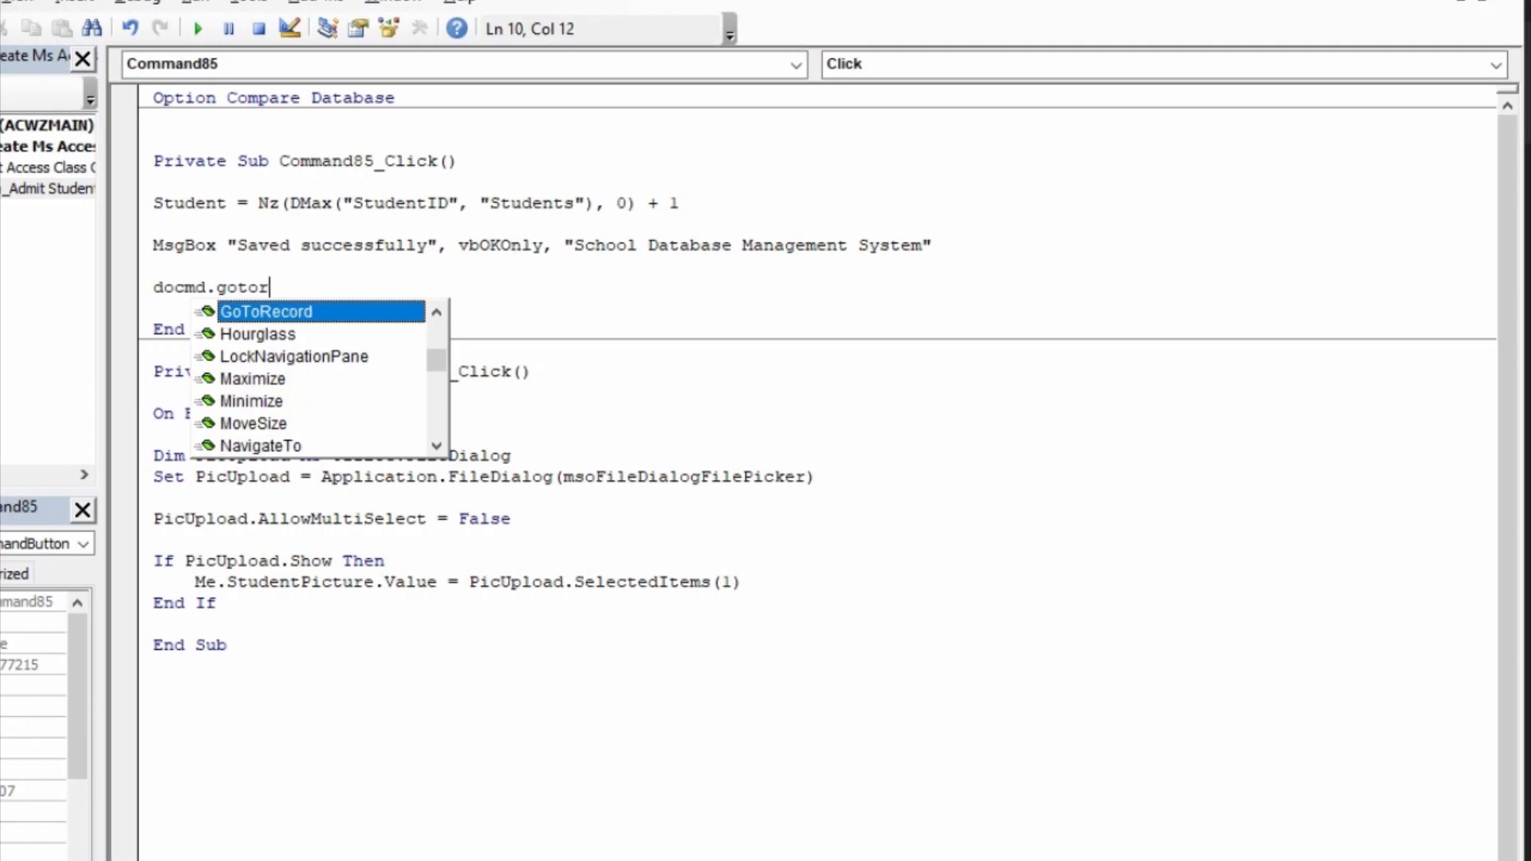
key(Tab)
text(,,)
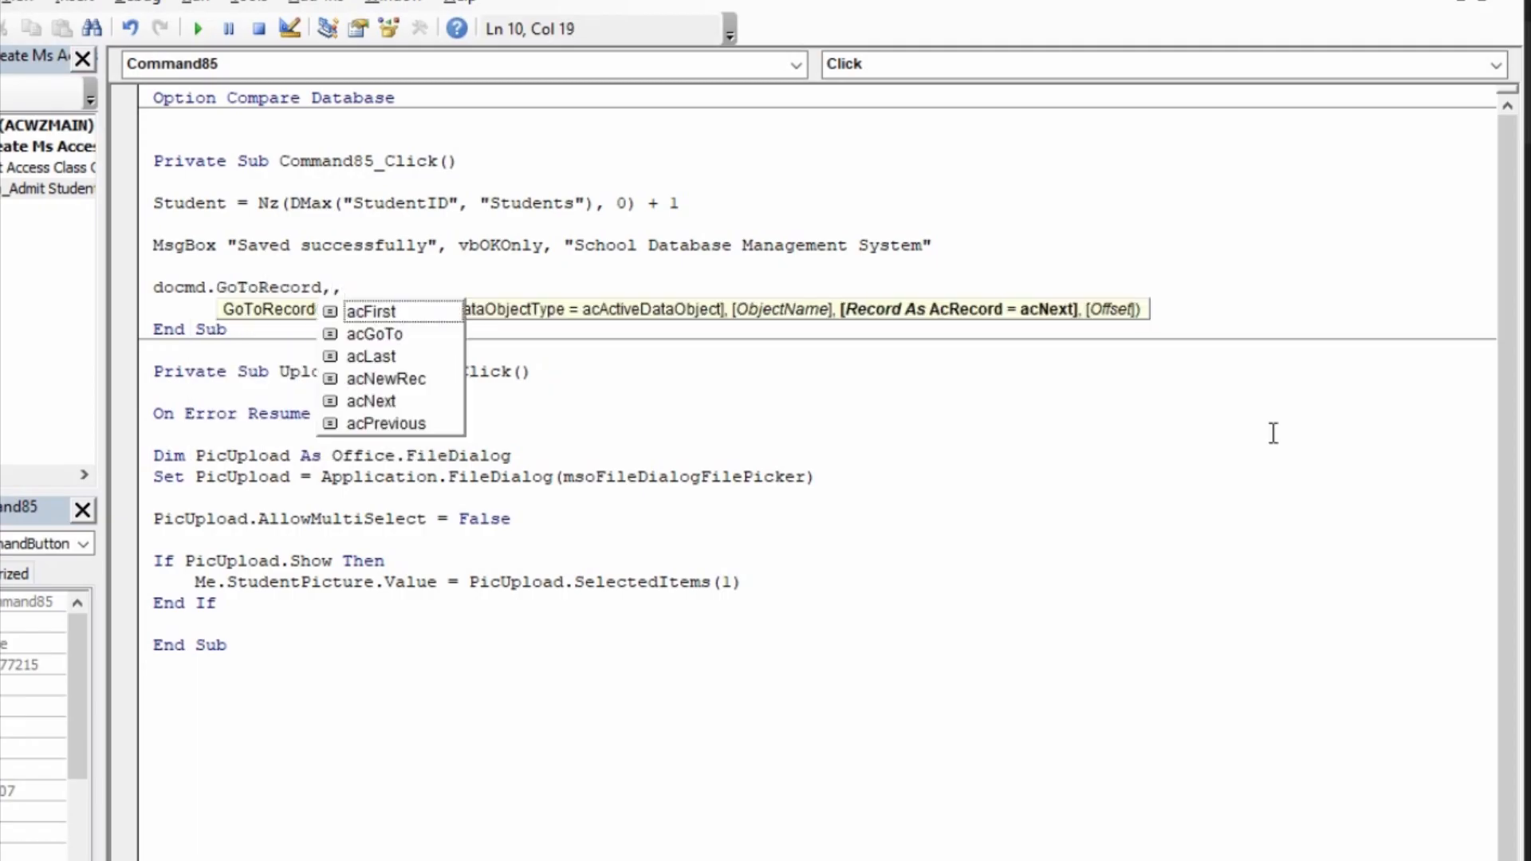
key(Down)
key(Down)
key(Down)
key(Down)
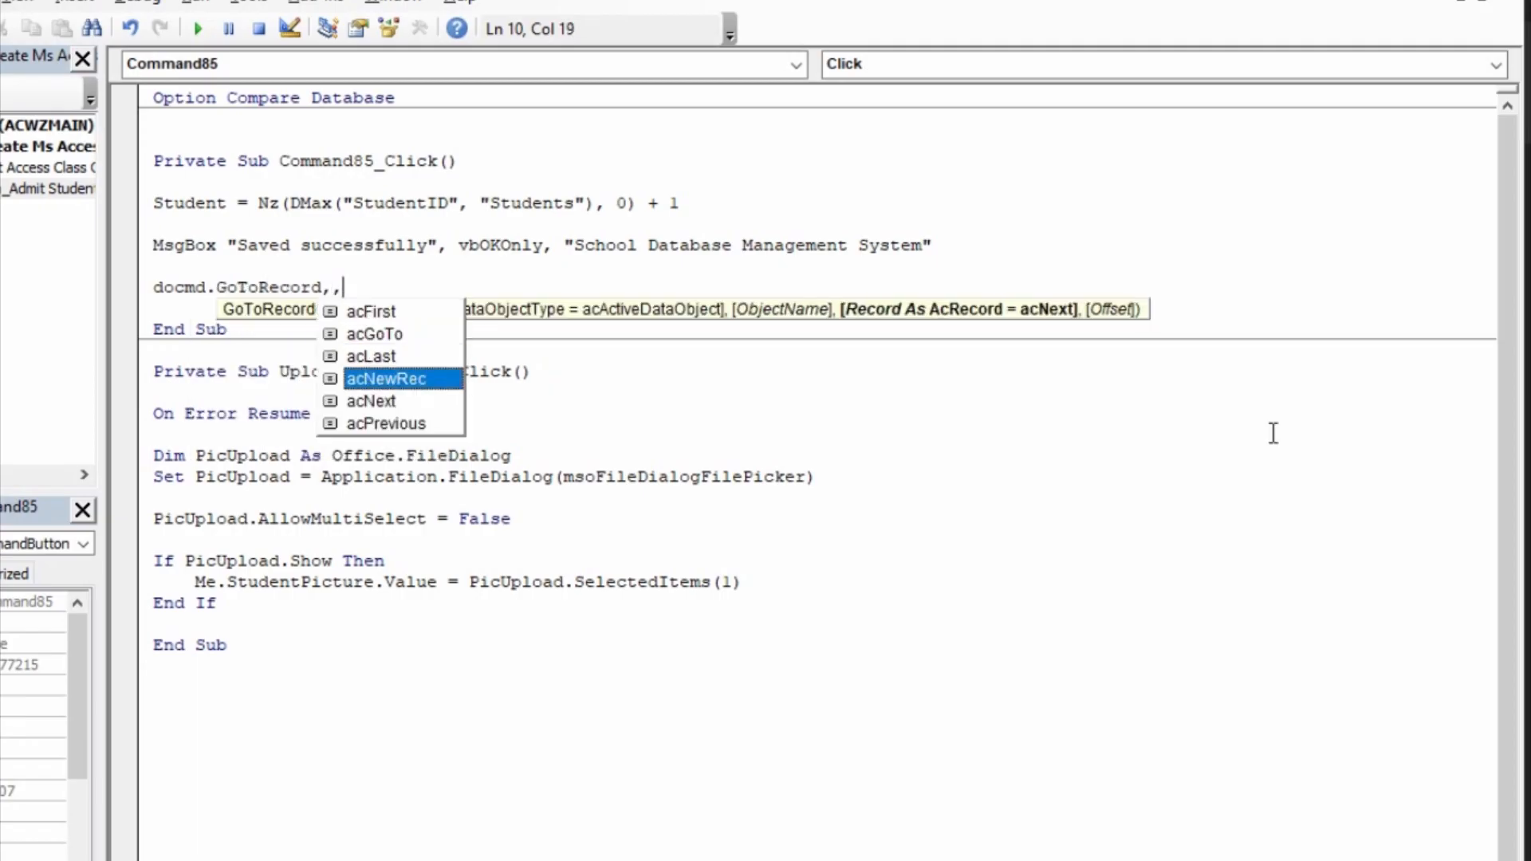
key(Tab)
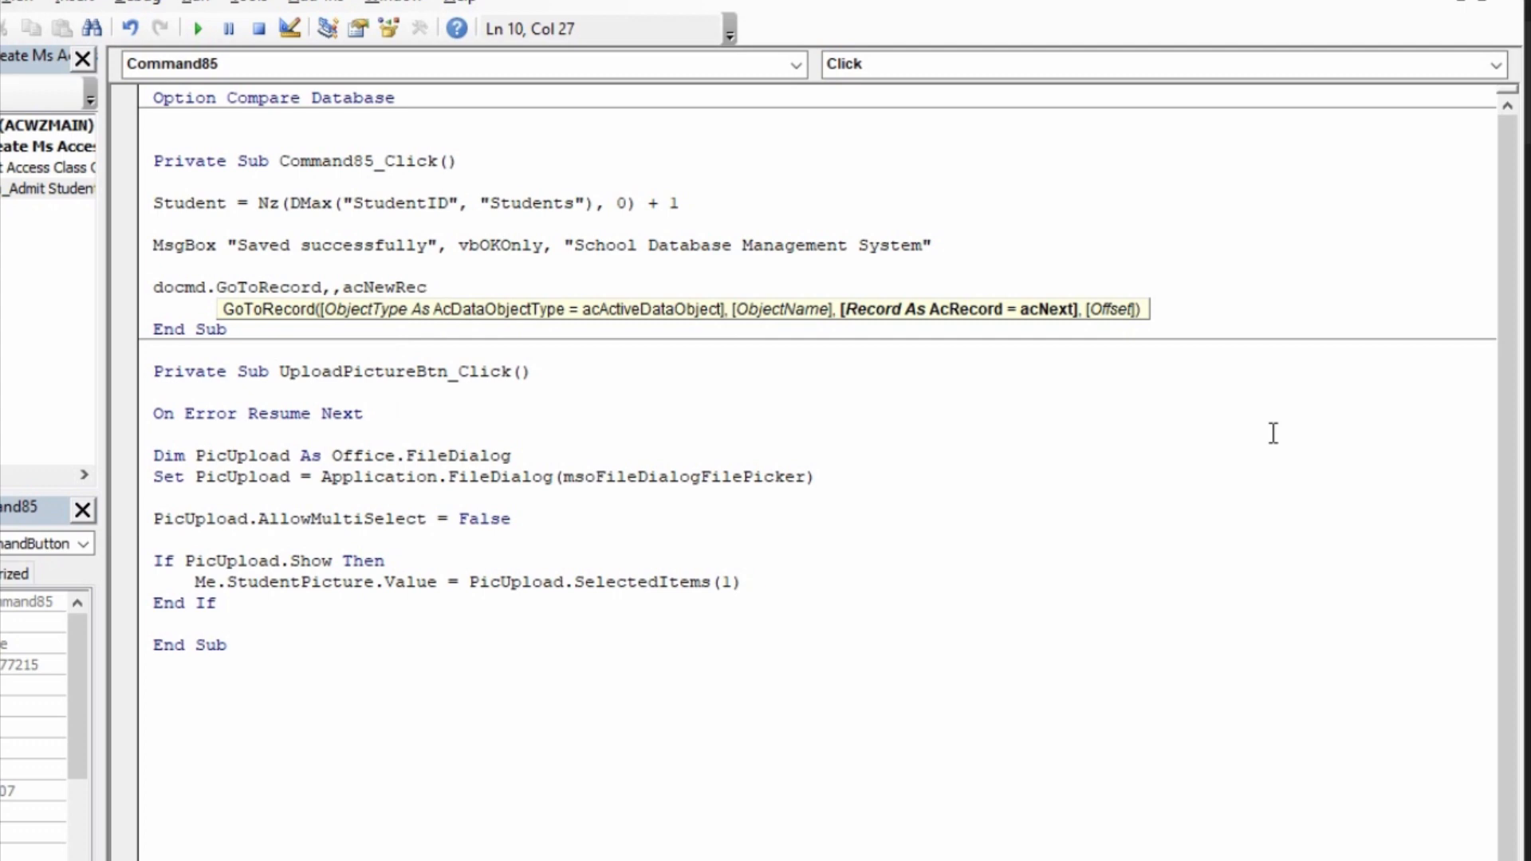
key(Return)
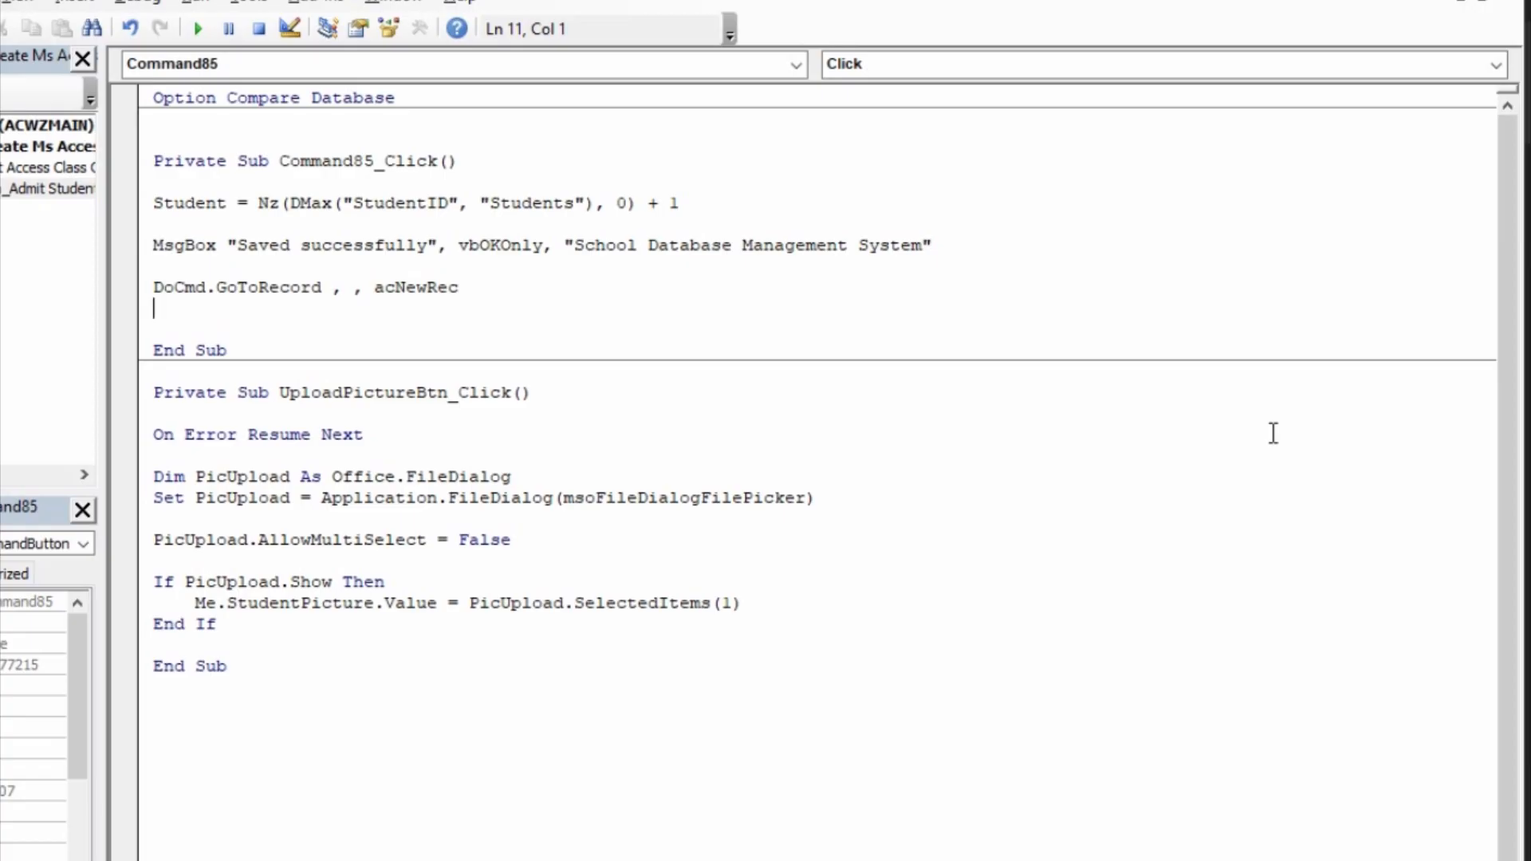
Step: Add Me.FirstName.SetFocus directly below the GoToRecord line and compile the database's VBA project
text(me.FirstName.s)
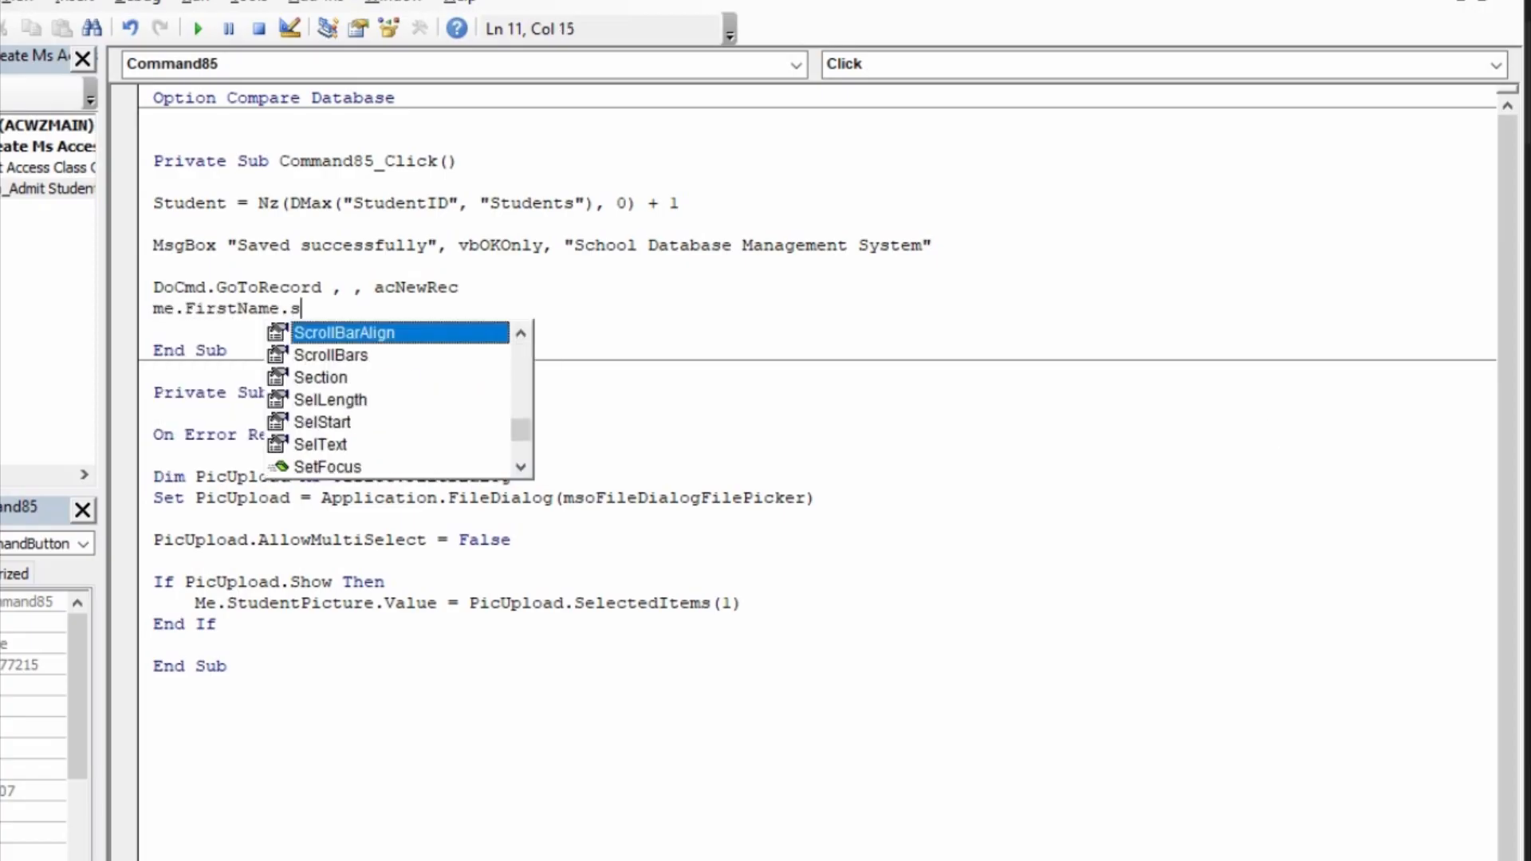
text(et)
key(Tab)
key(Down)
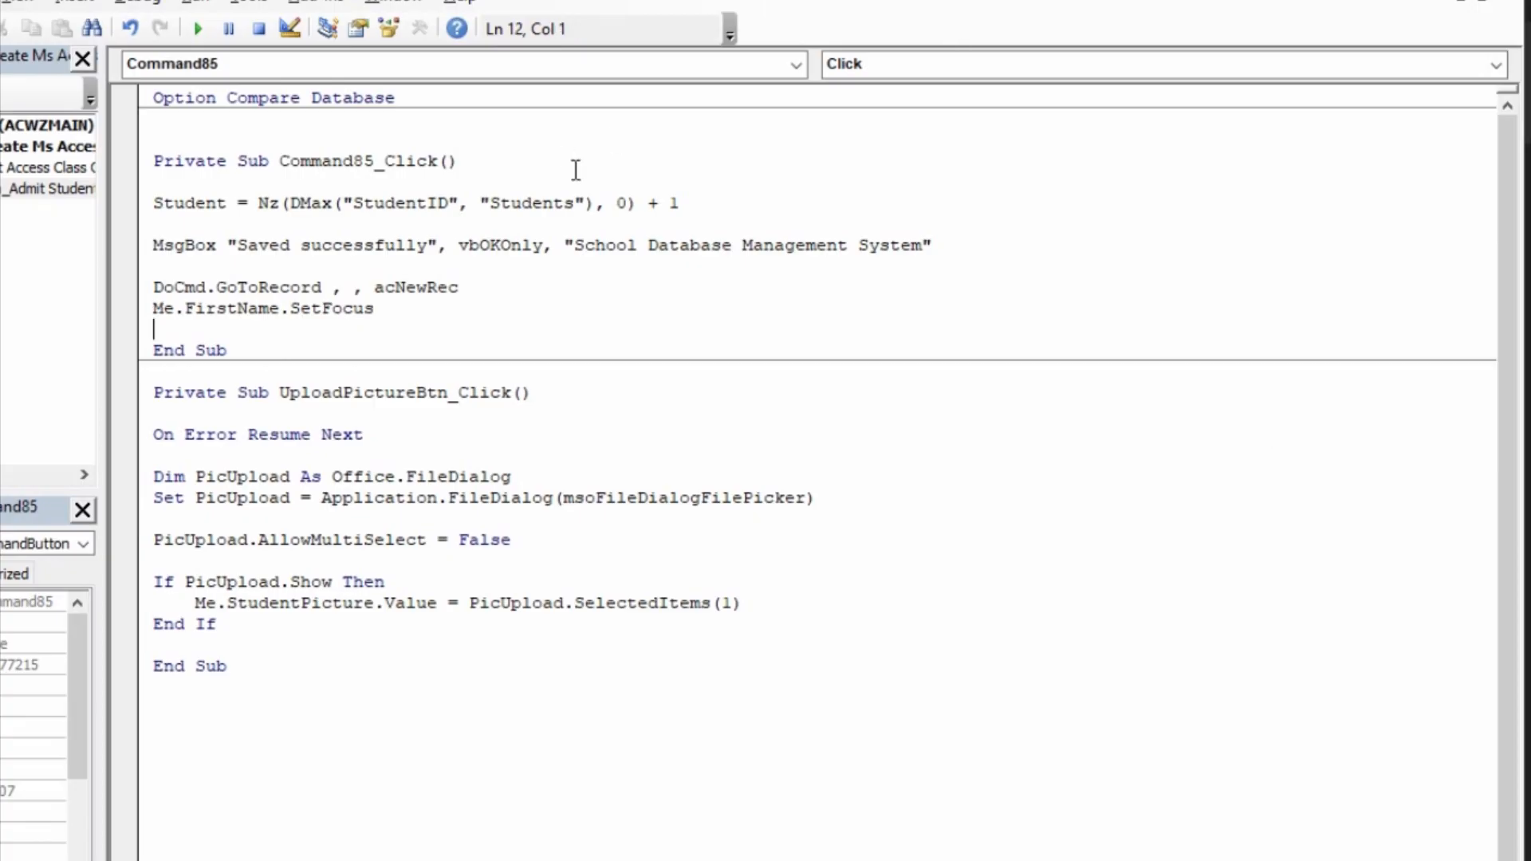
click(137, 1)
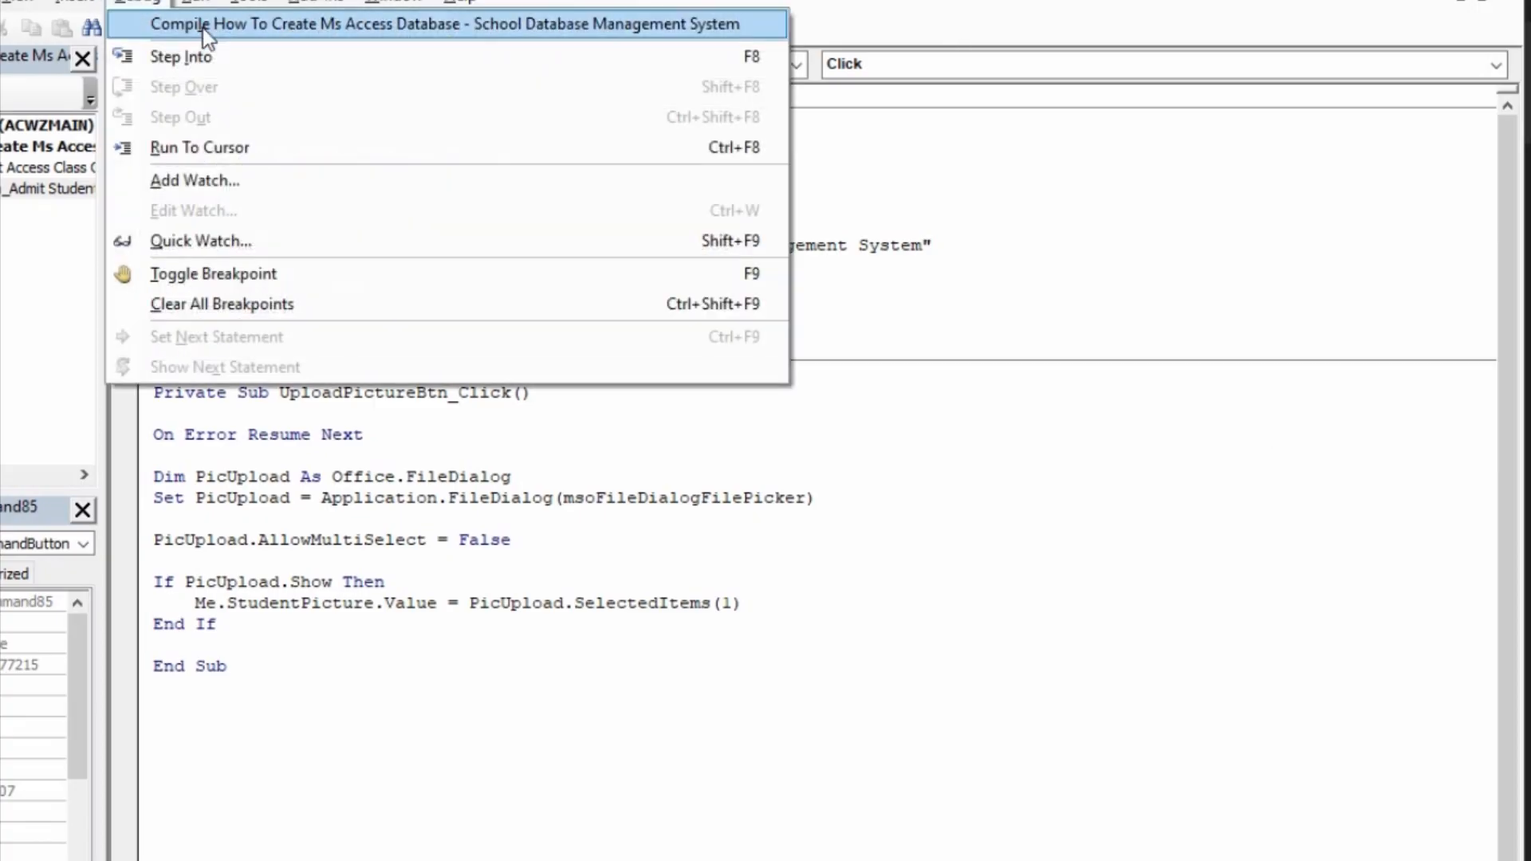
click(202, 27)
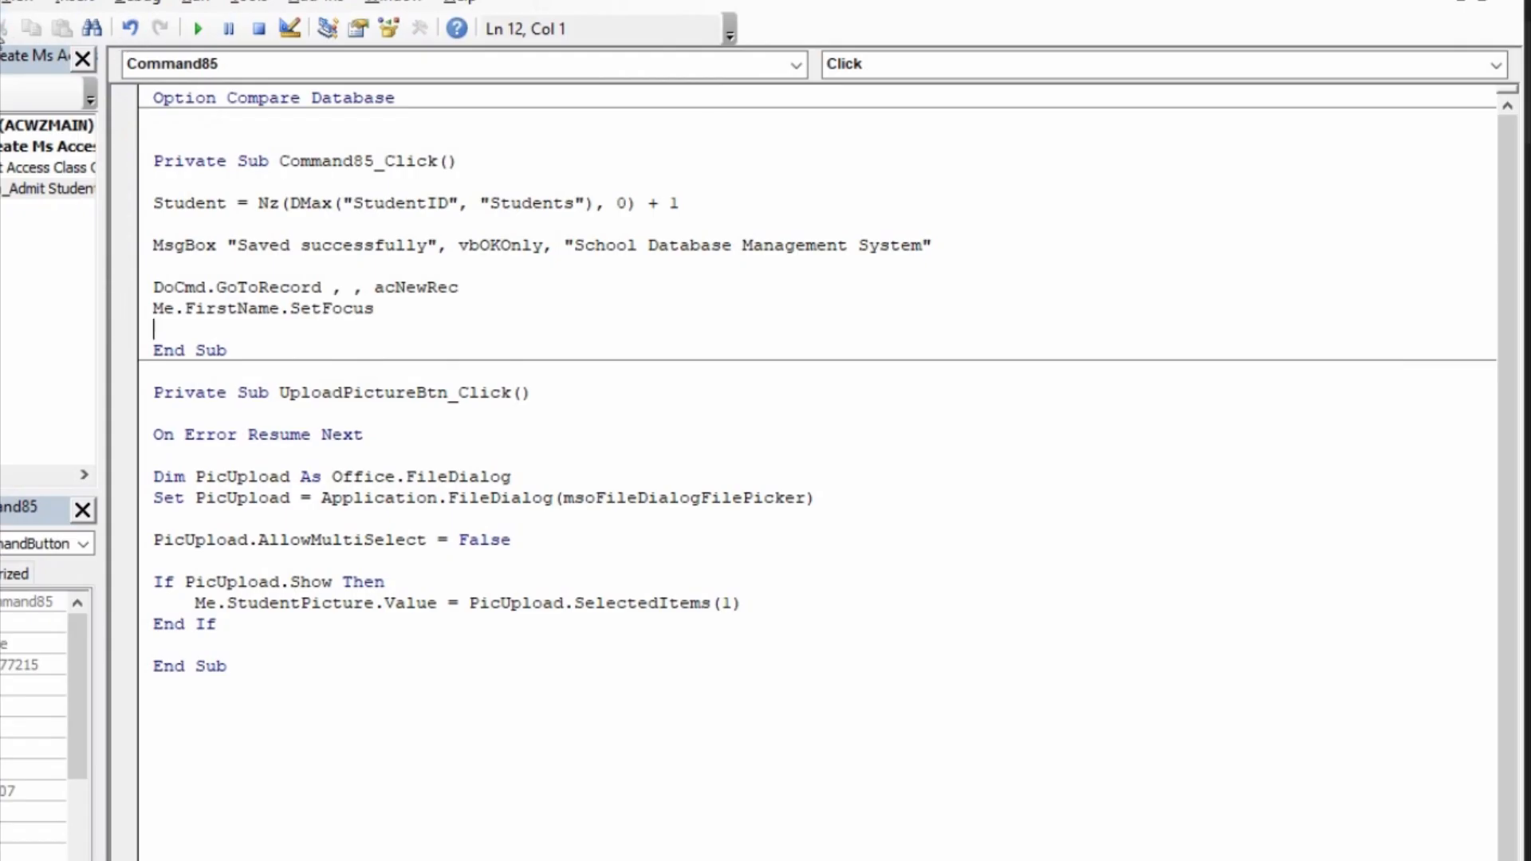
Step: Switch back to the Access window and display the Admit Student form in Form view
key(alt+F11)
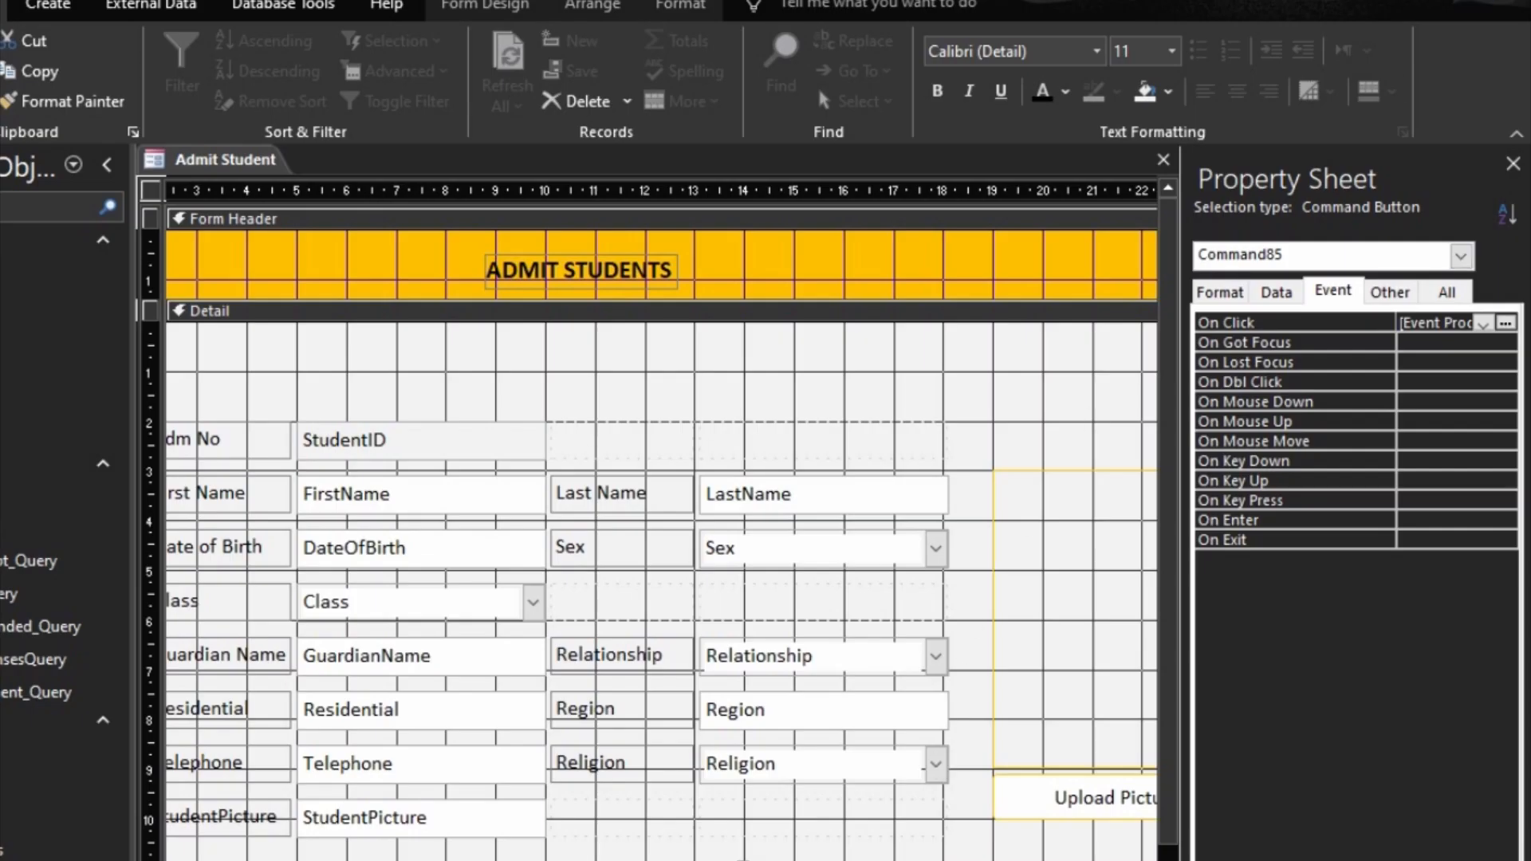
click(917, 858)
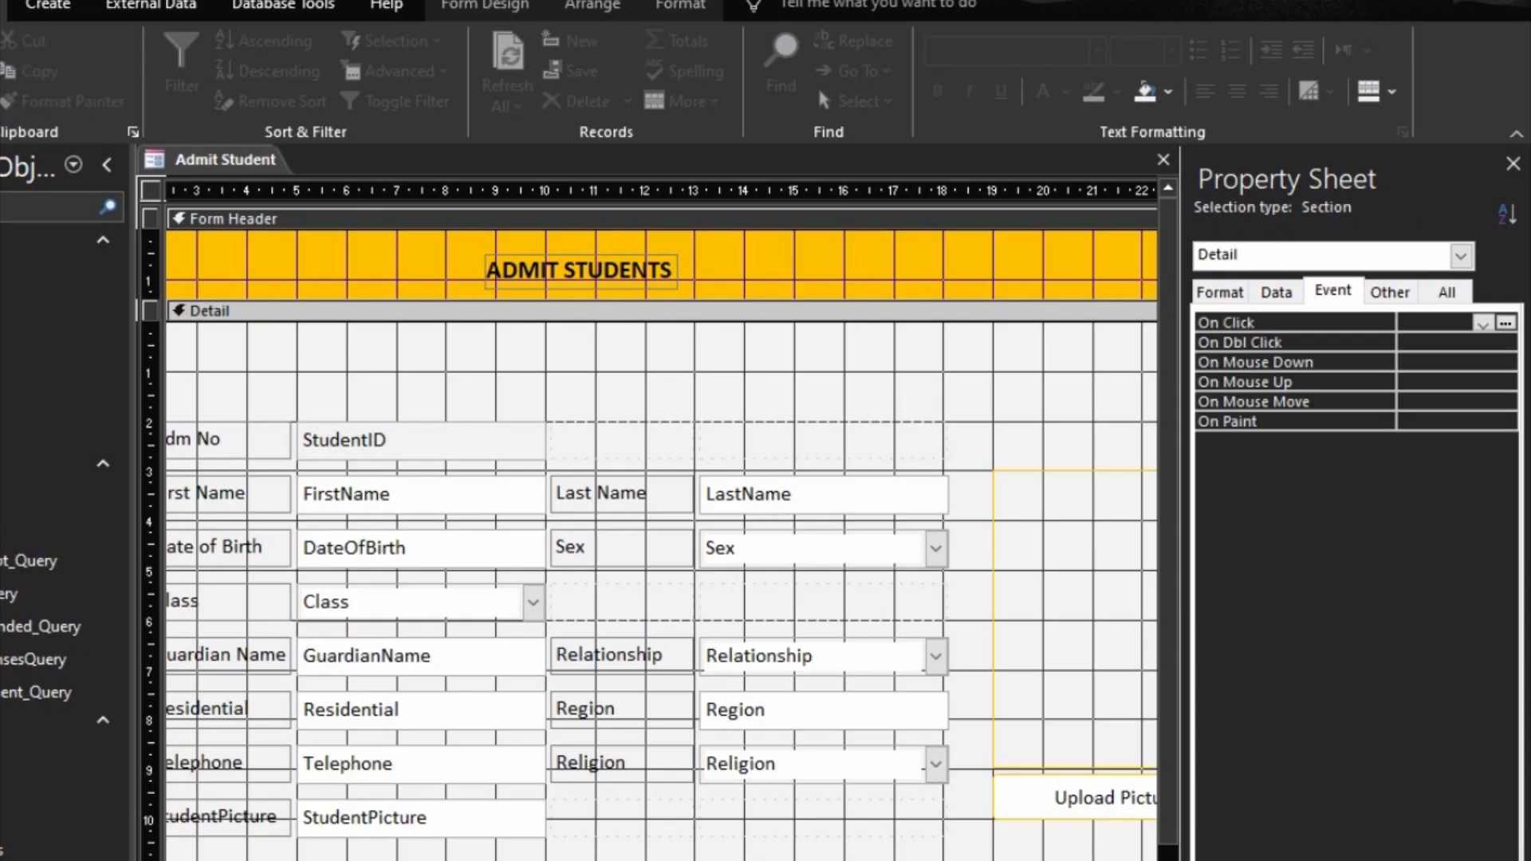
key(F5)
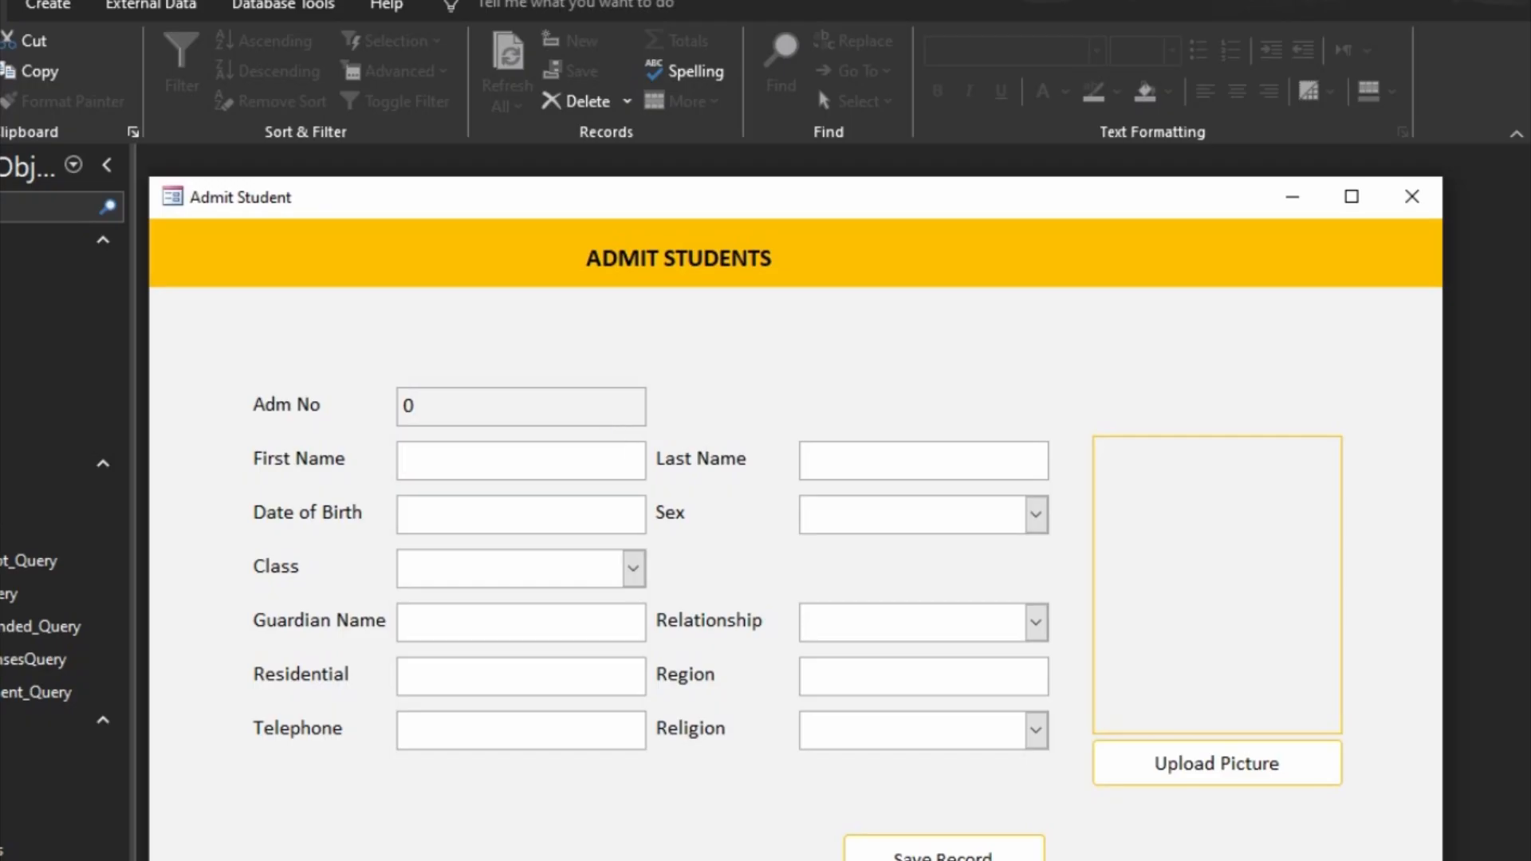
Step: Return the form to Design view and give the StudentID text box a light grey background fill
right_click(1209, 858)
click(1252, 860)
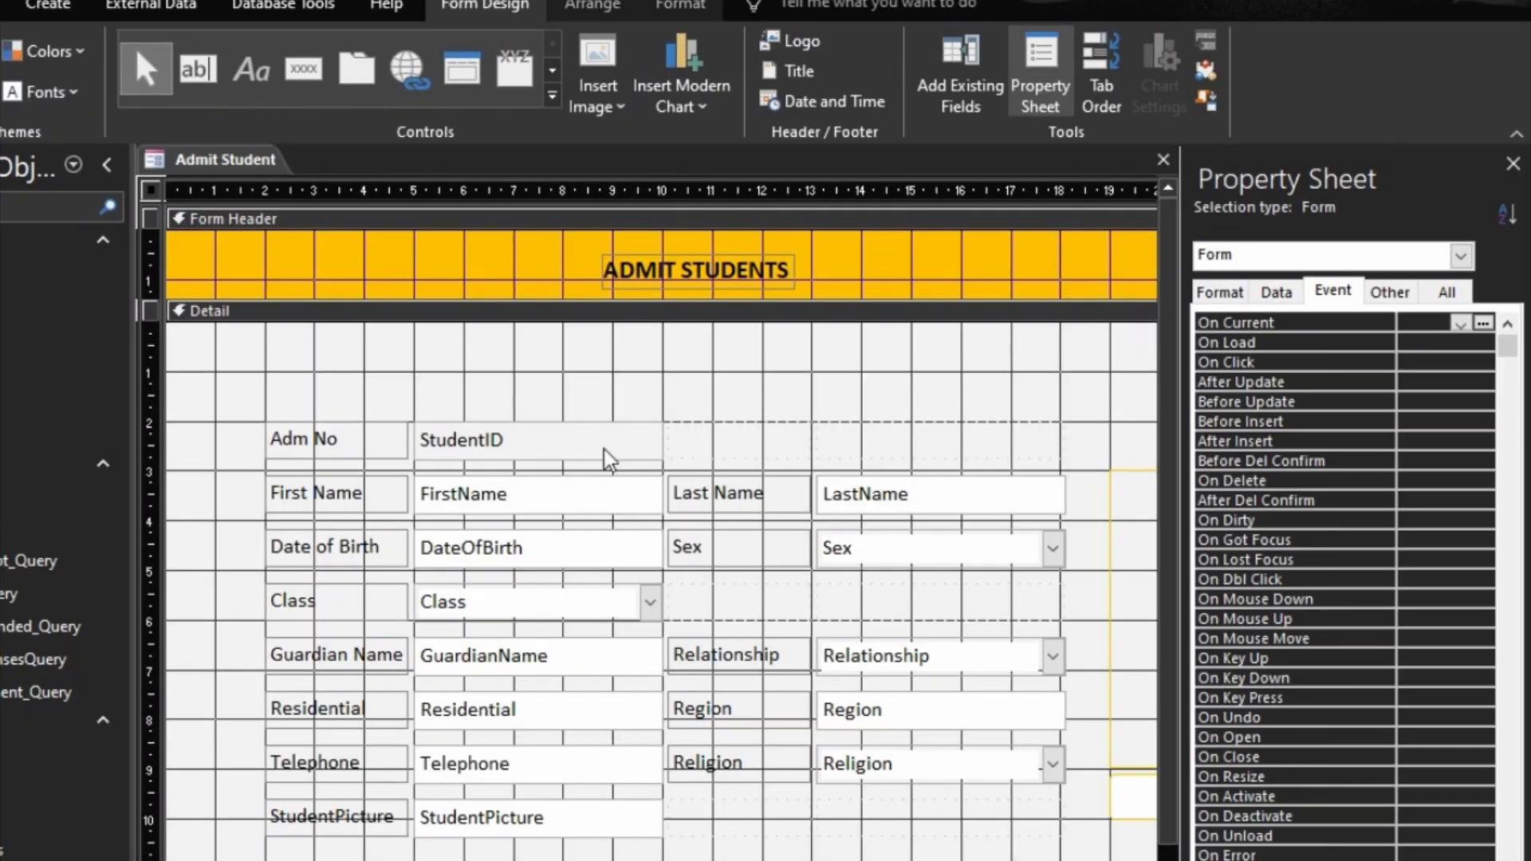
click(614, 450)
click(681, 5)
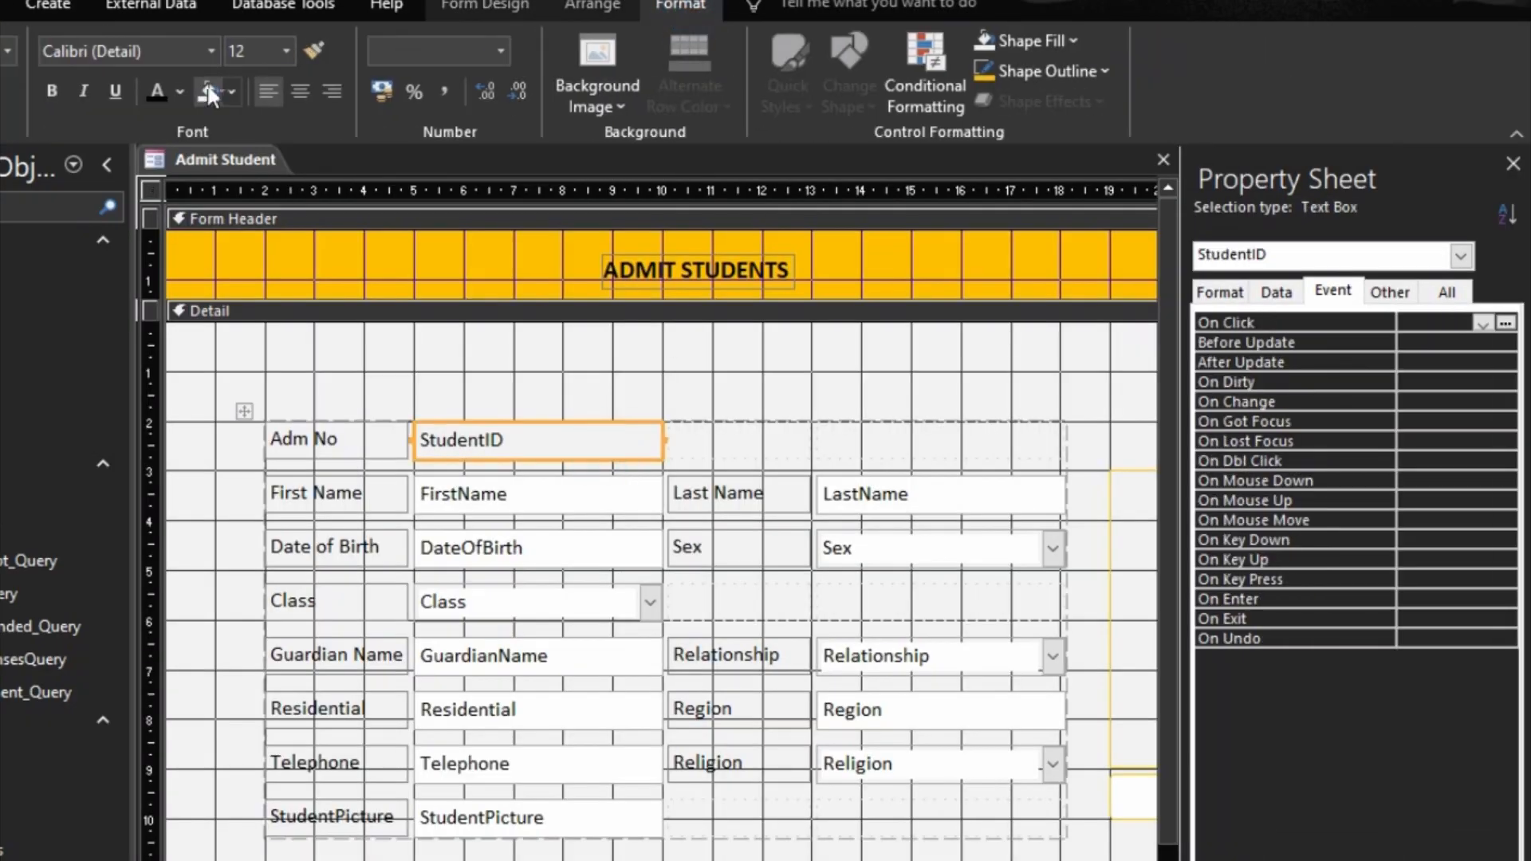
click(230, 91)
click(209, 237)
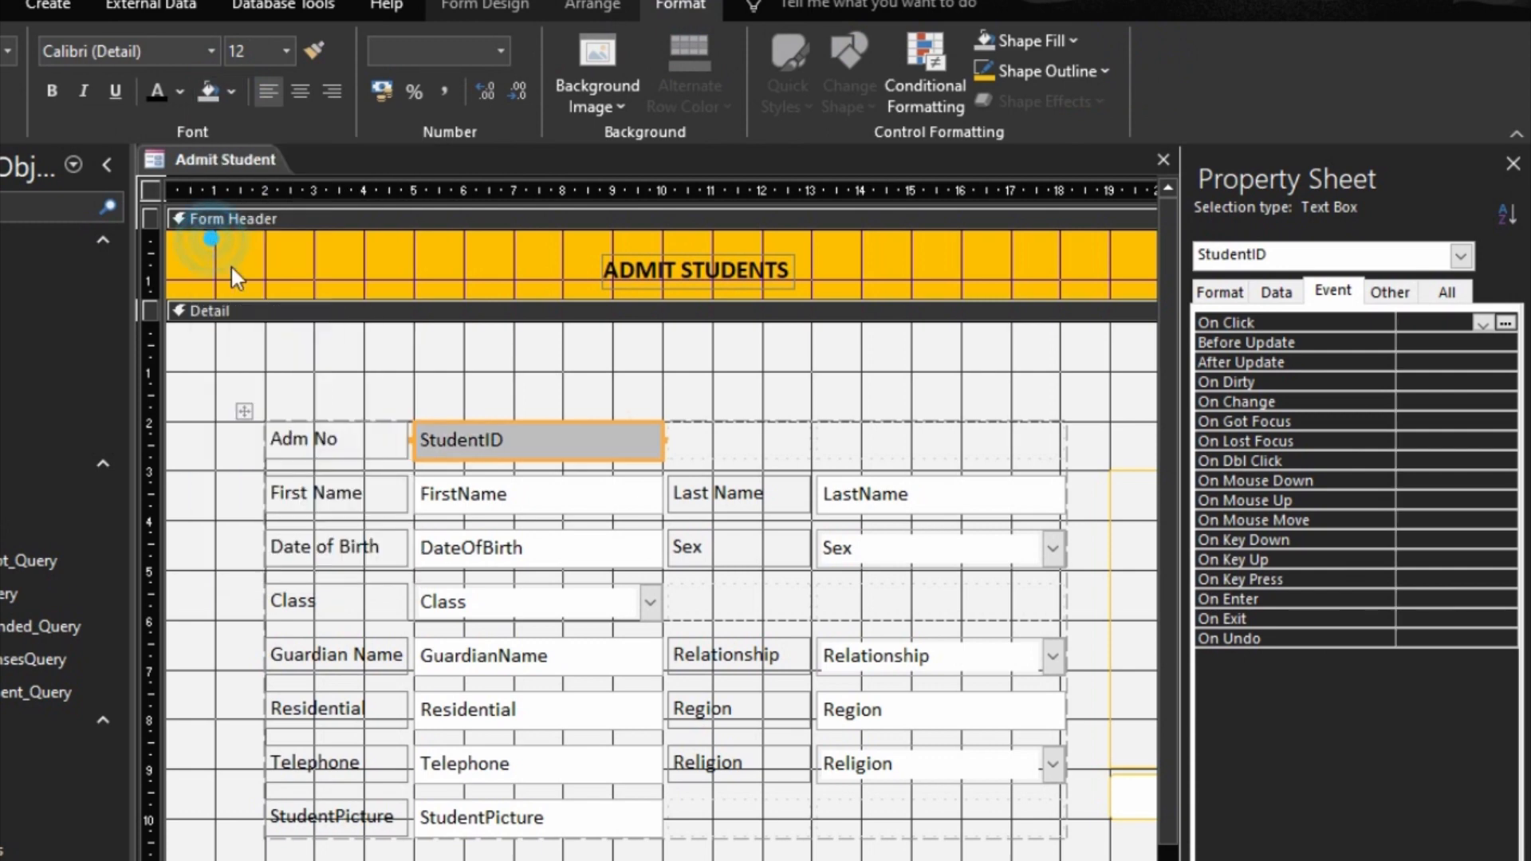
click(230, 91)
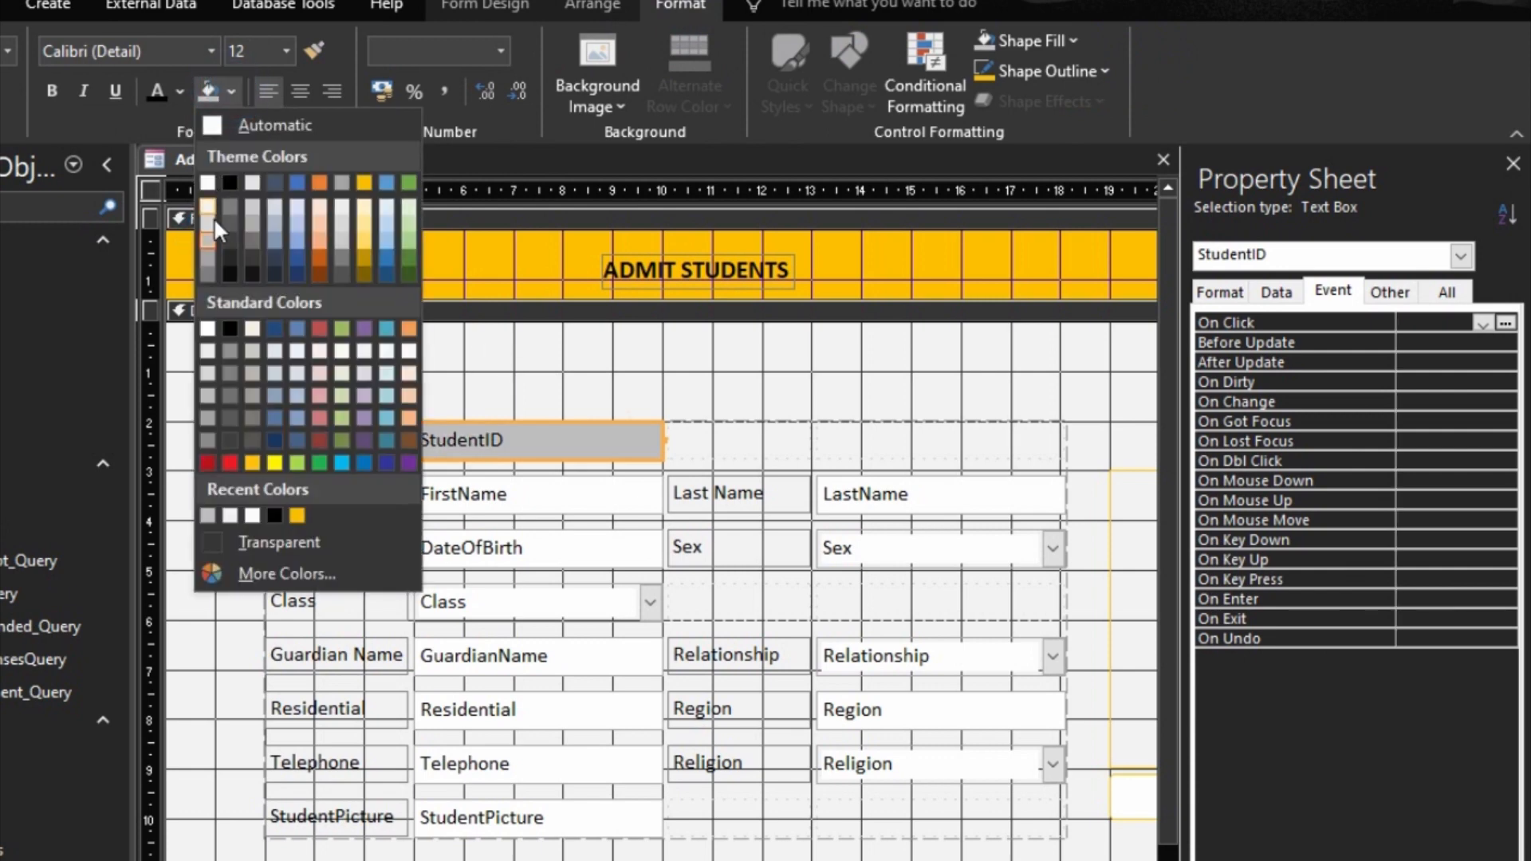
click(212, 223)
click(793, 383)
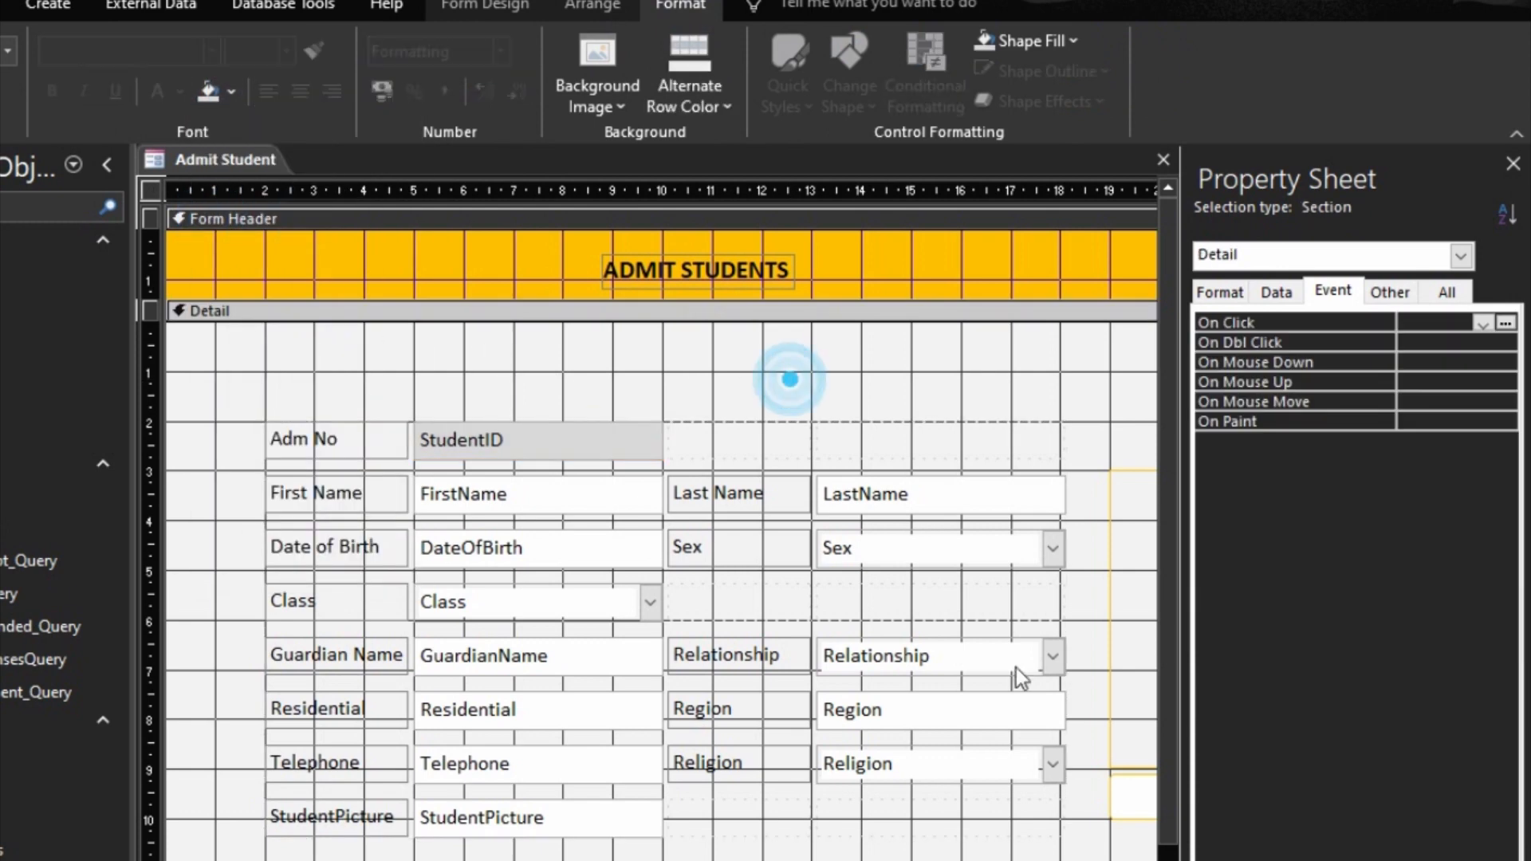
Step: Open the form in Form view and enter a student's name, birth and contact details, plus Female, Class 1, guardian, Uncle, Ashanti and Christian
key(F5)
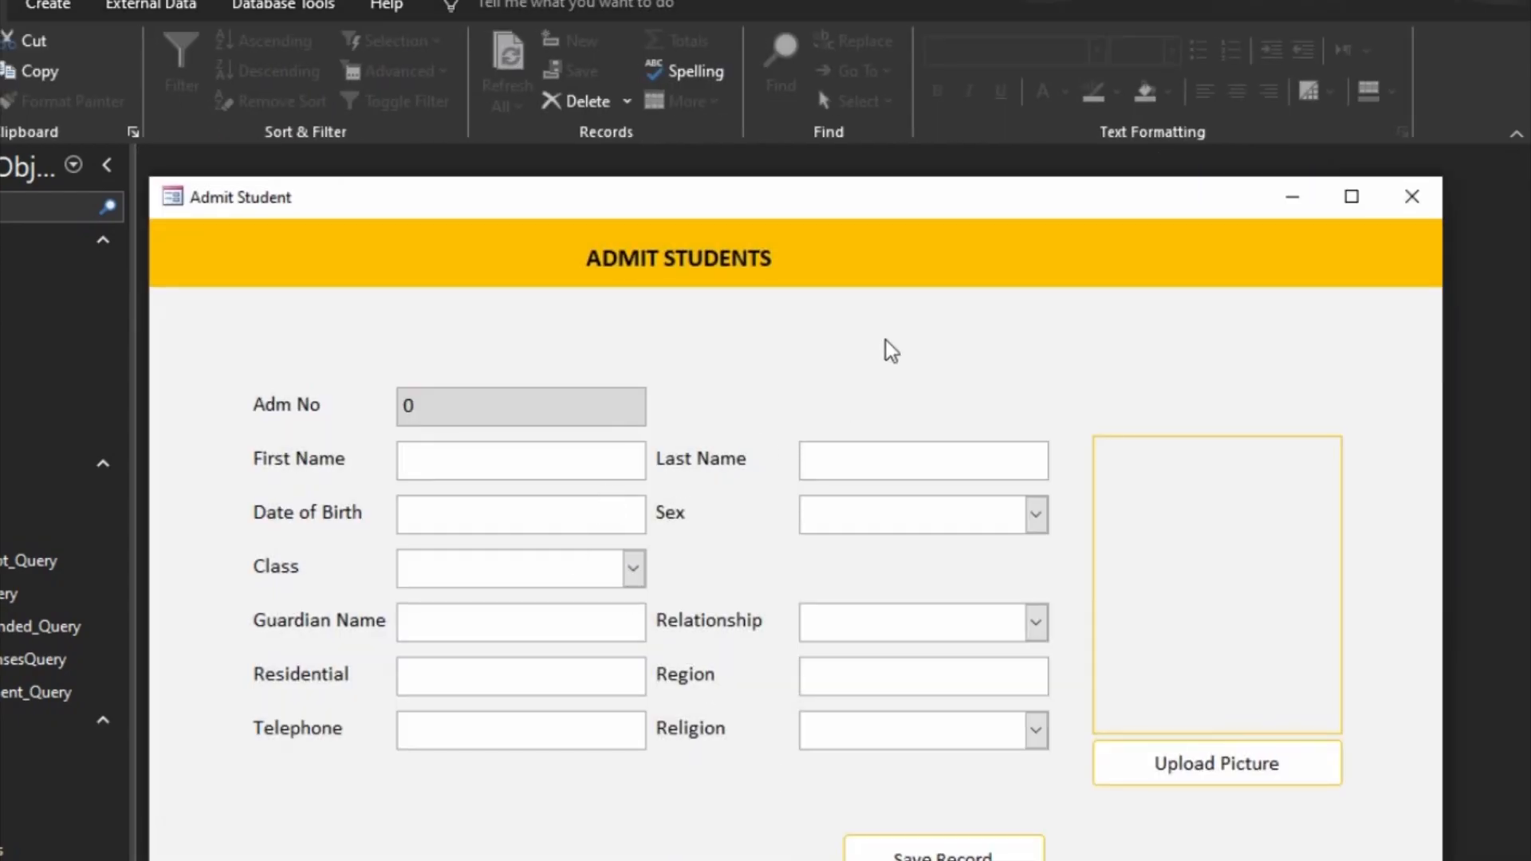
text(Amma)
key(BackSpace)
key(BackSpace)
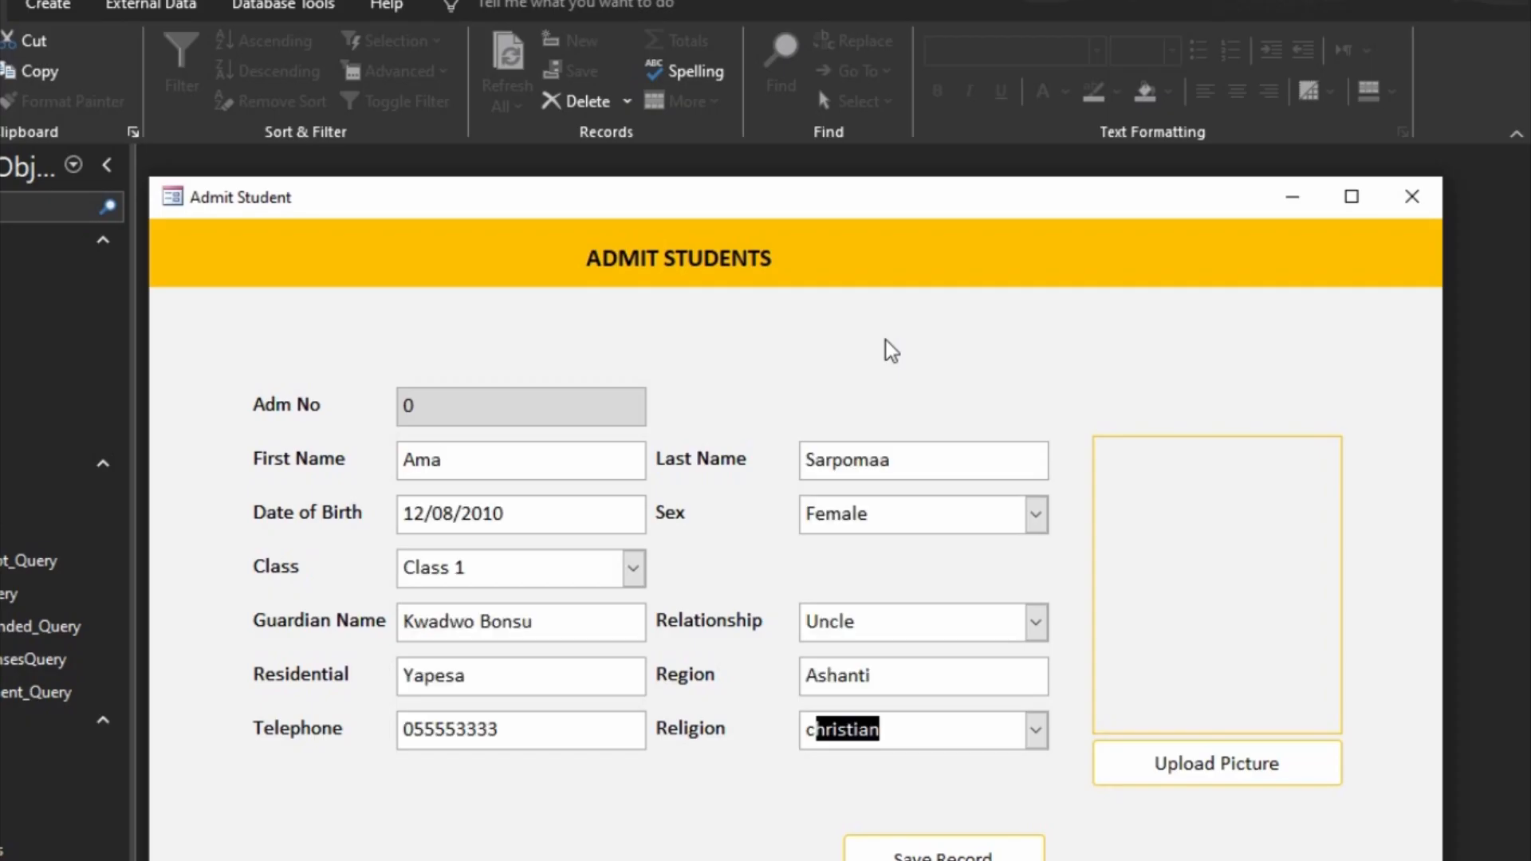
click(1202, 770)
scroll(777, 660, down, 1)
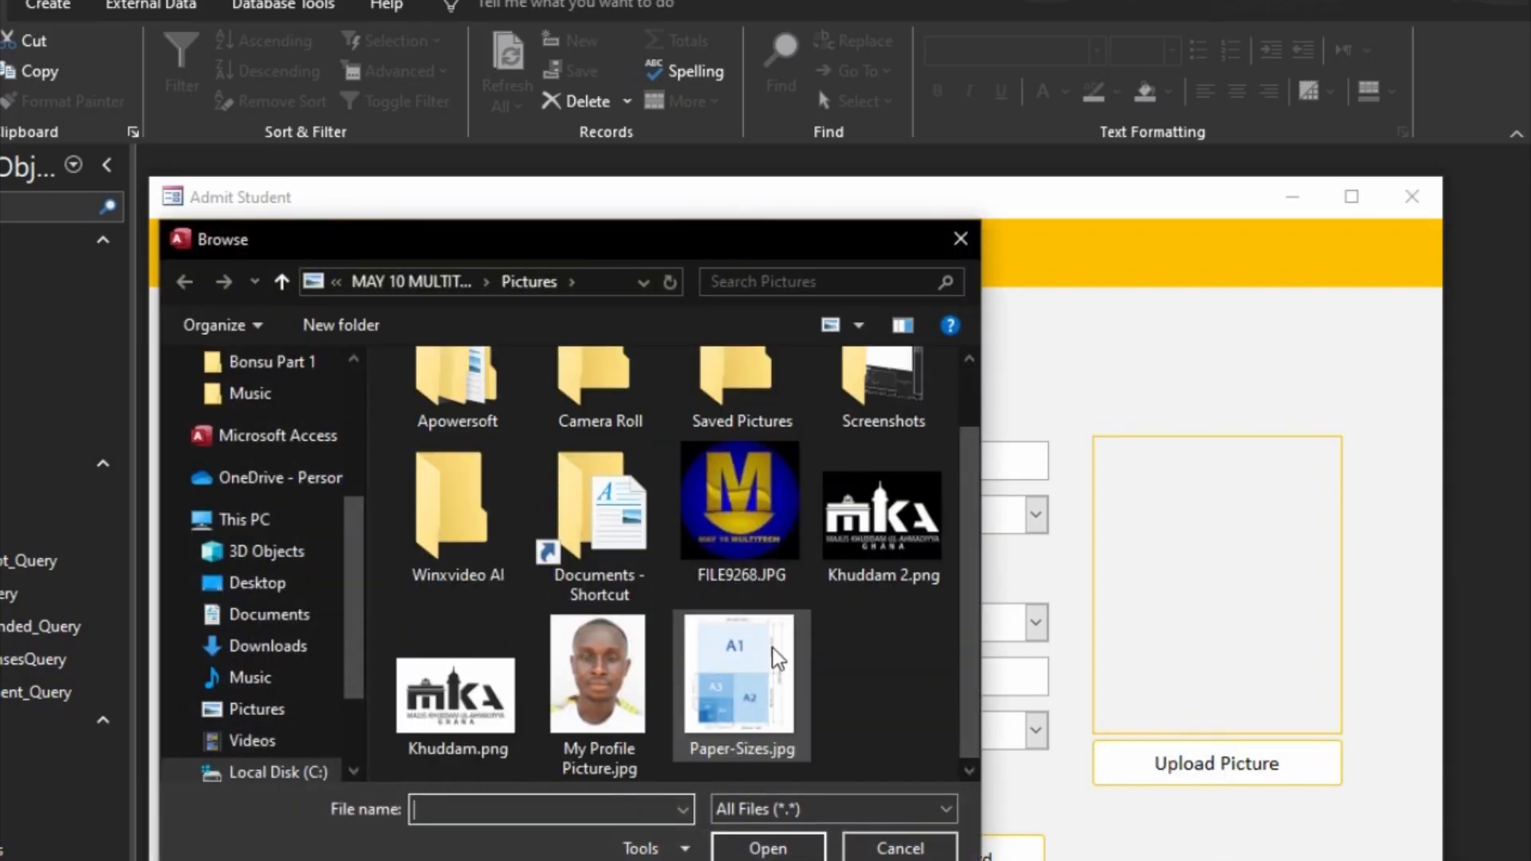
click(885, 845)
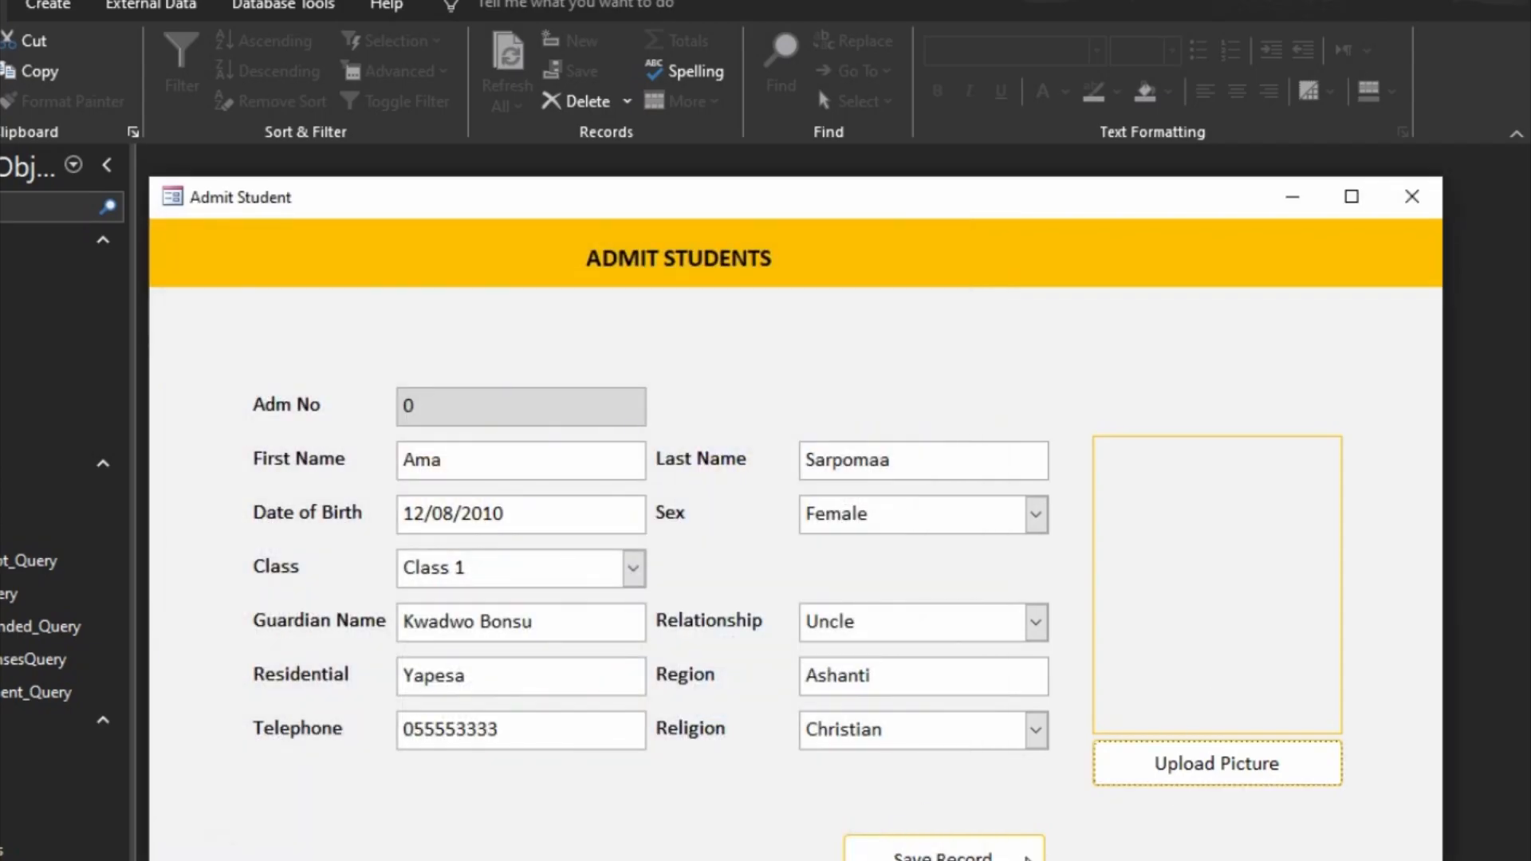
Step: Save the entered student record and close the Admit Student form, keeping its design changes
click(993, 850)
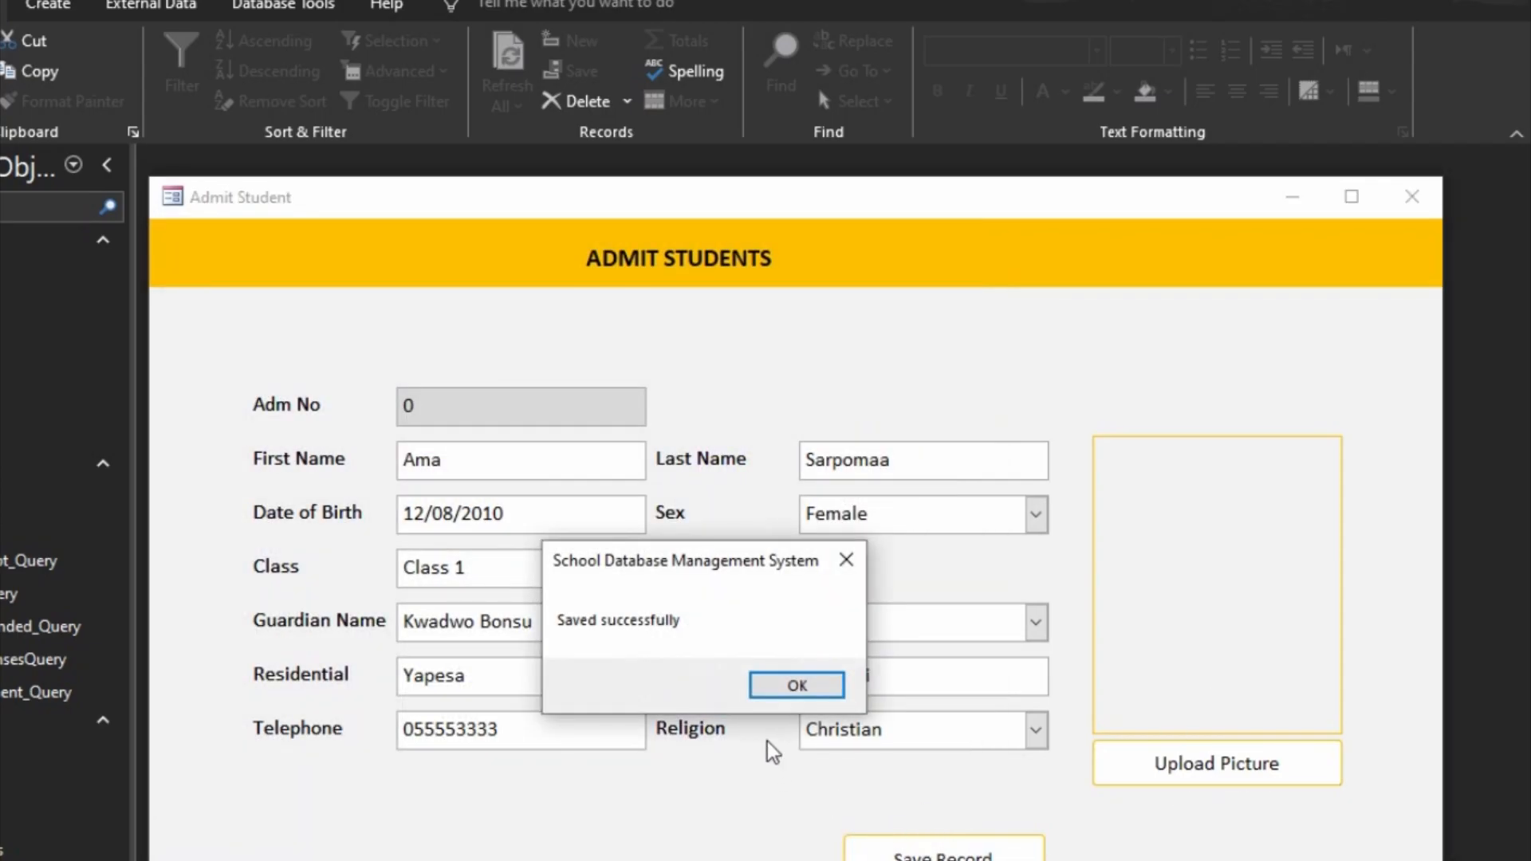
click(793, 688)
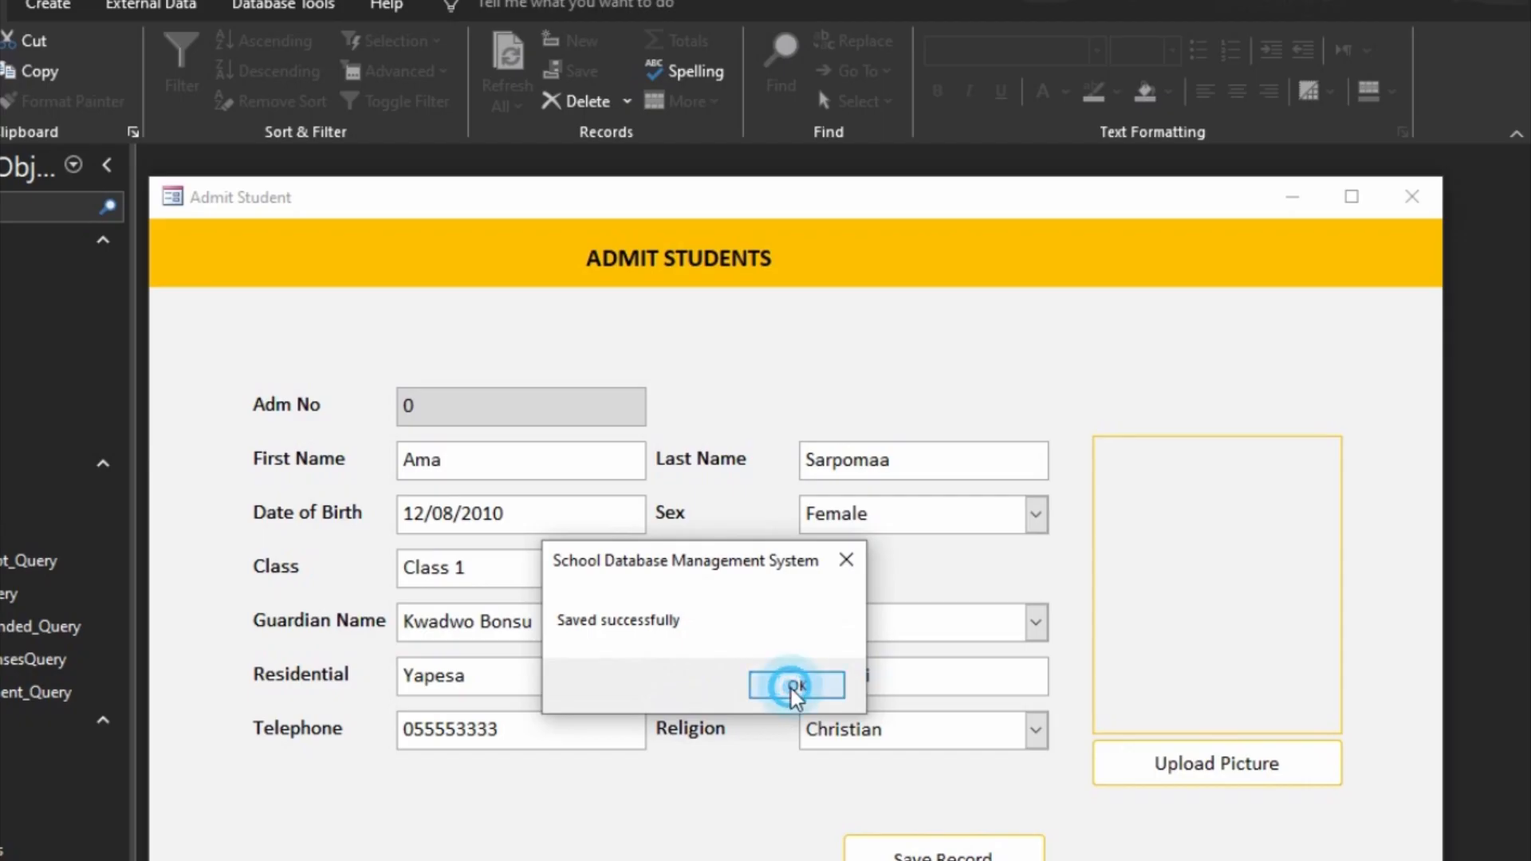
click(1403, 204)
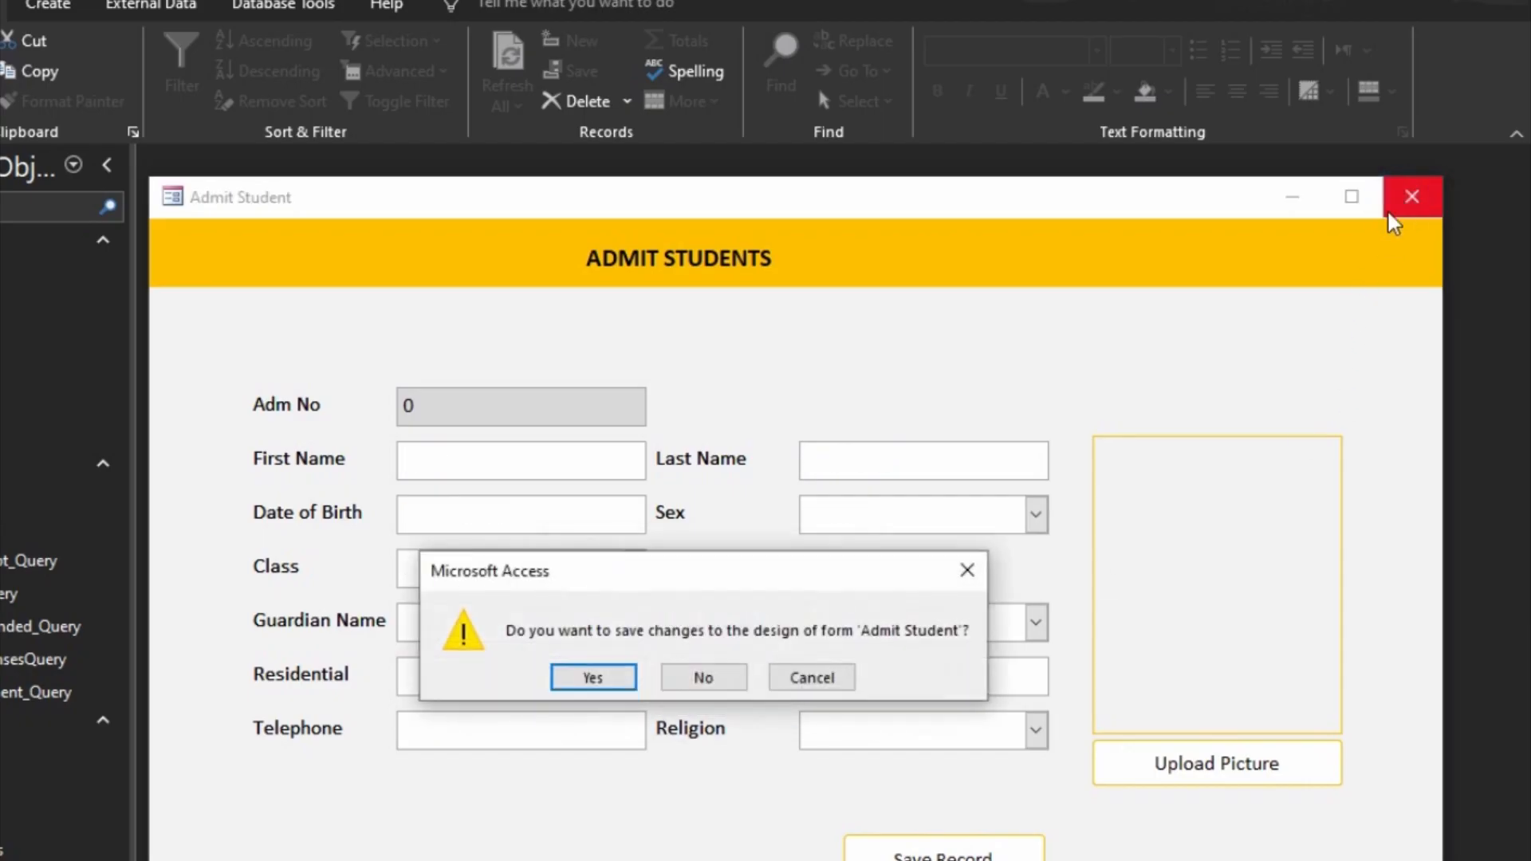
click(596, 687)
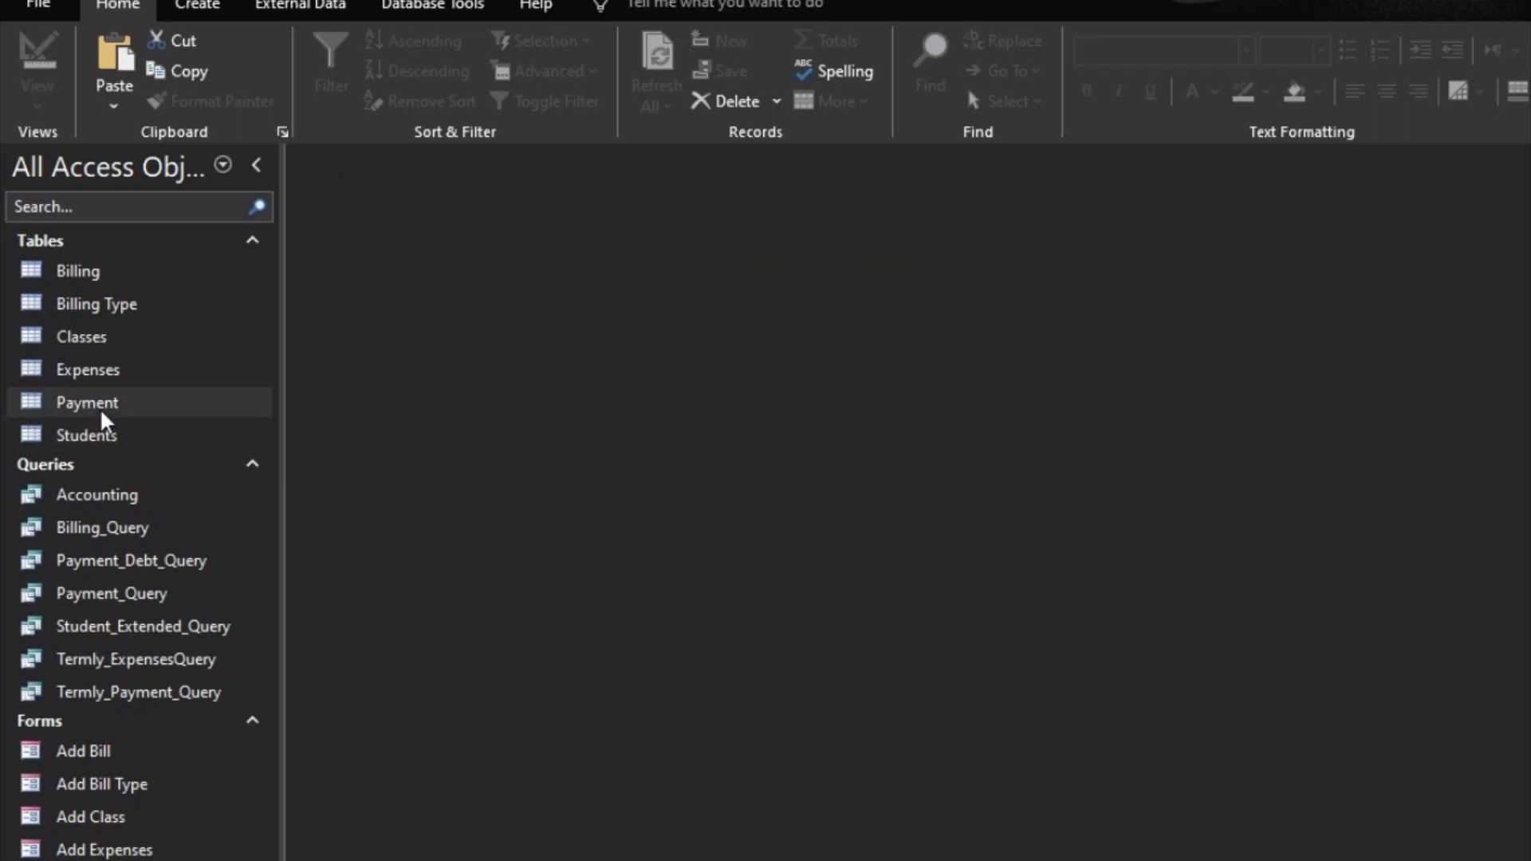
Step: Open the Students table and delete the record whose StudentID is 00000
double_click(103, 435)
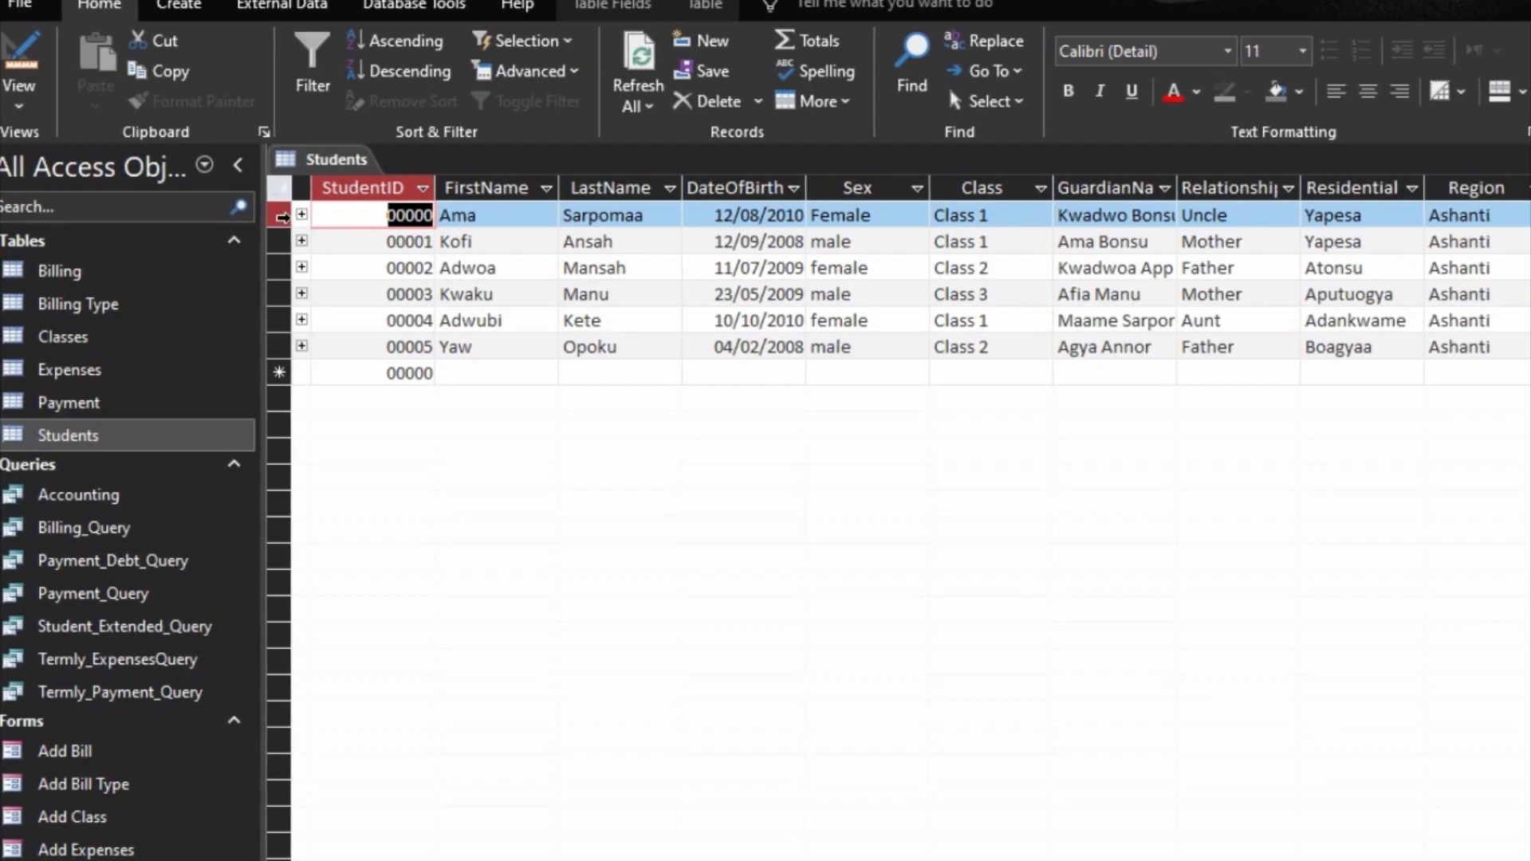
click(281, 216)
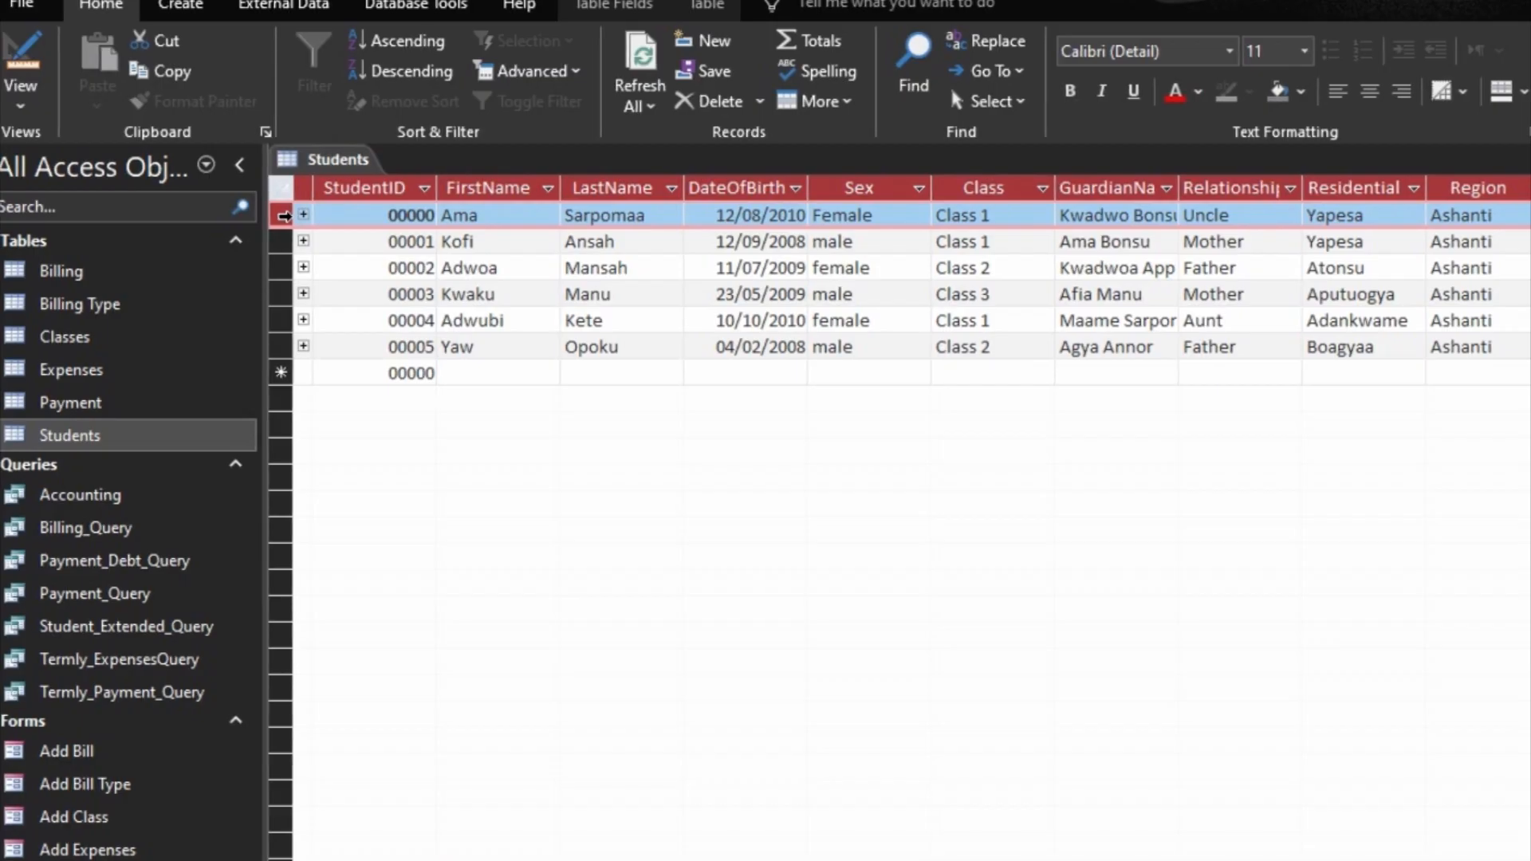
key(Delete)
click(782, 693)
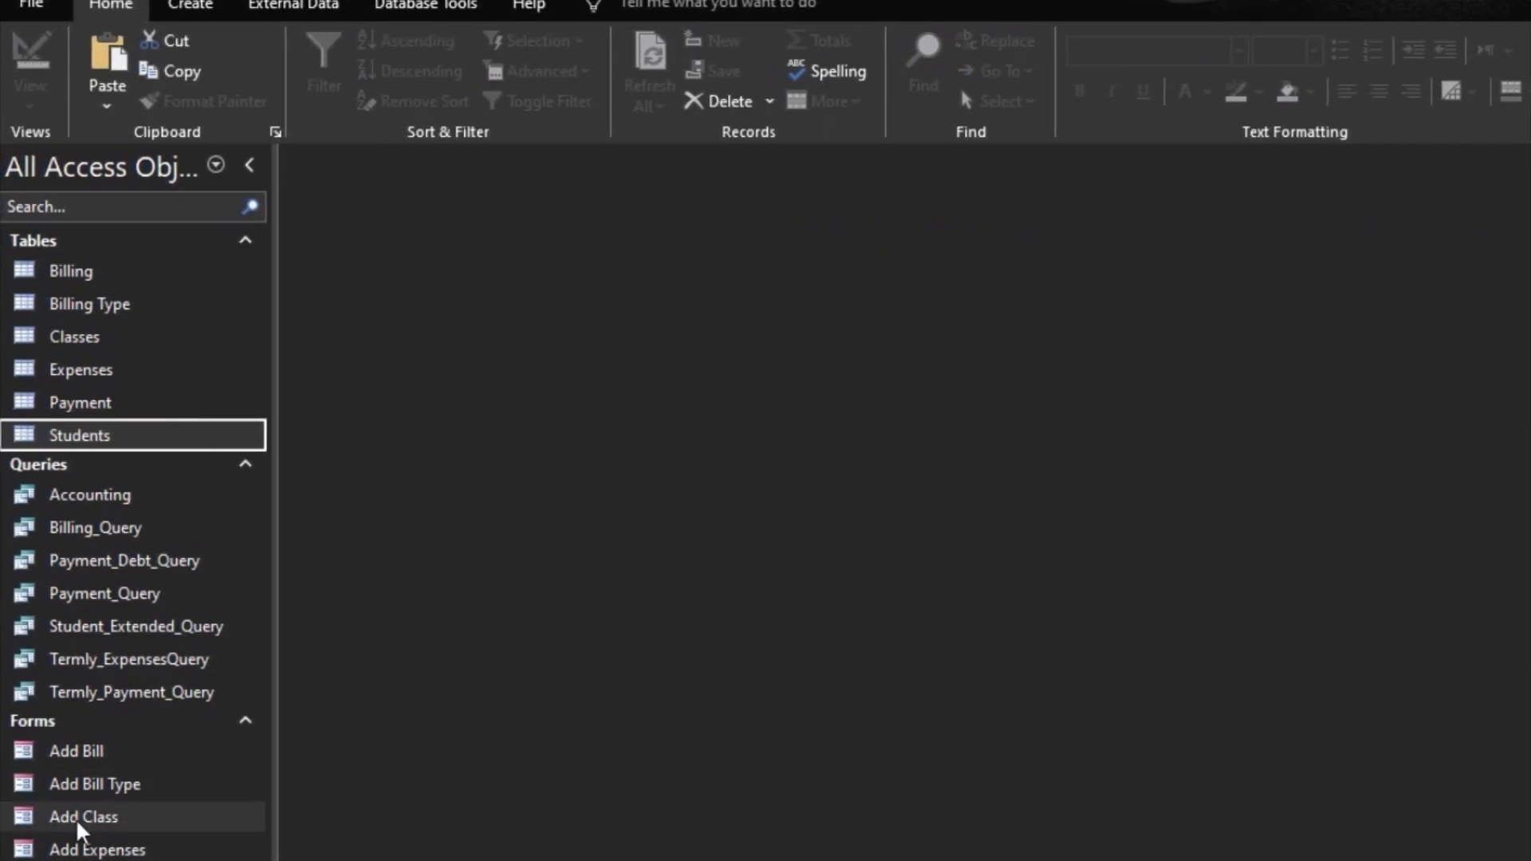
Step: Open the Admit Student form in Design view and delete the StudentID text box with its Adm No label
right_click(96, 528)
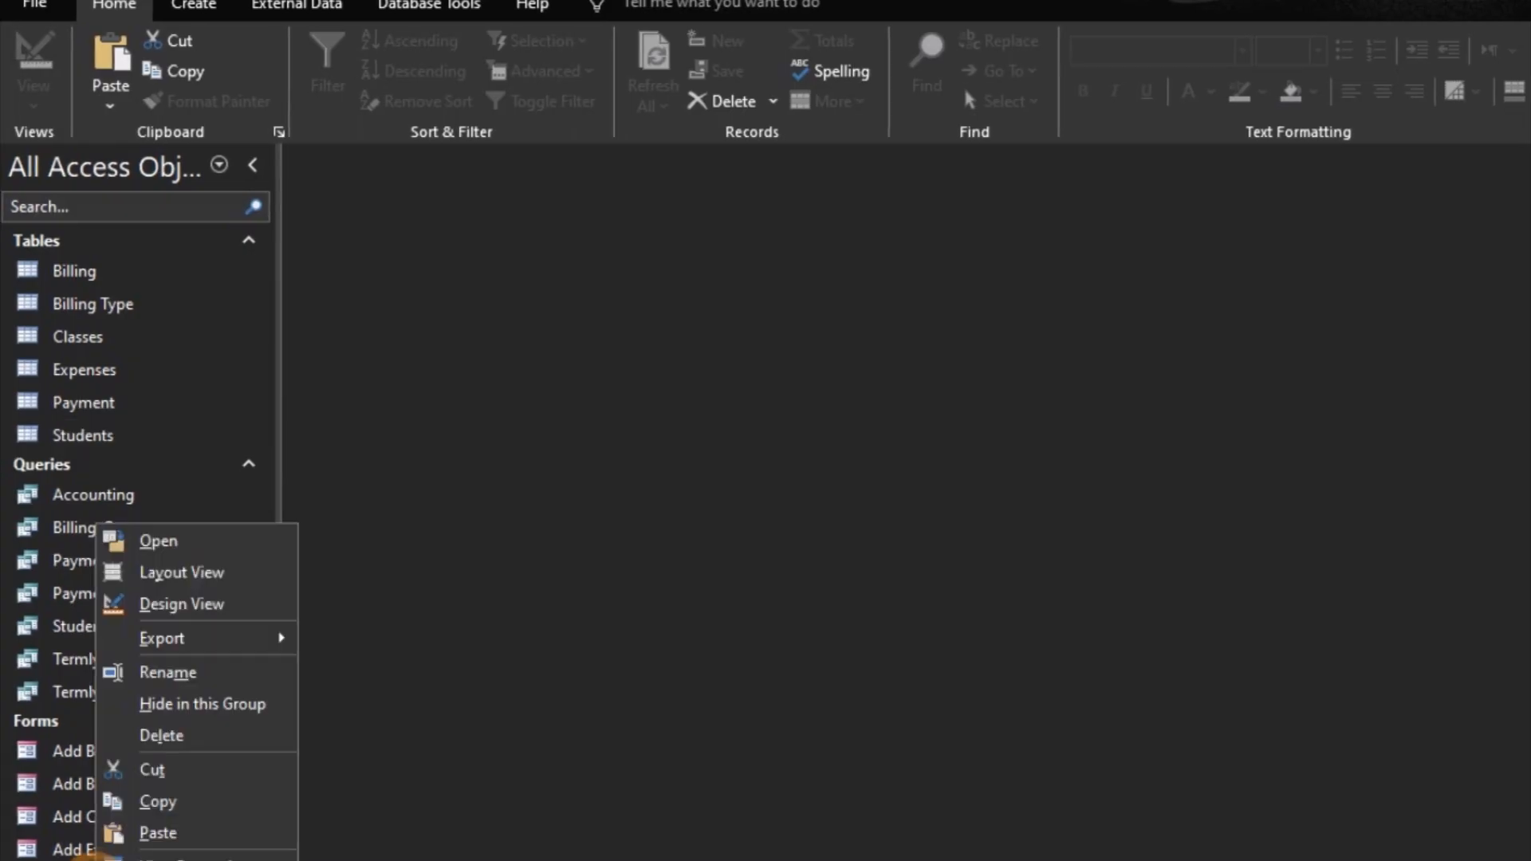
click(216, 606)
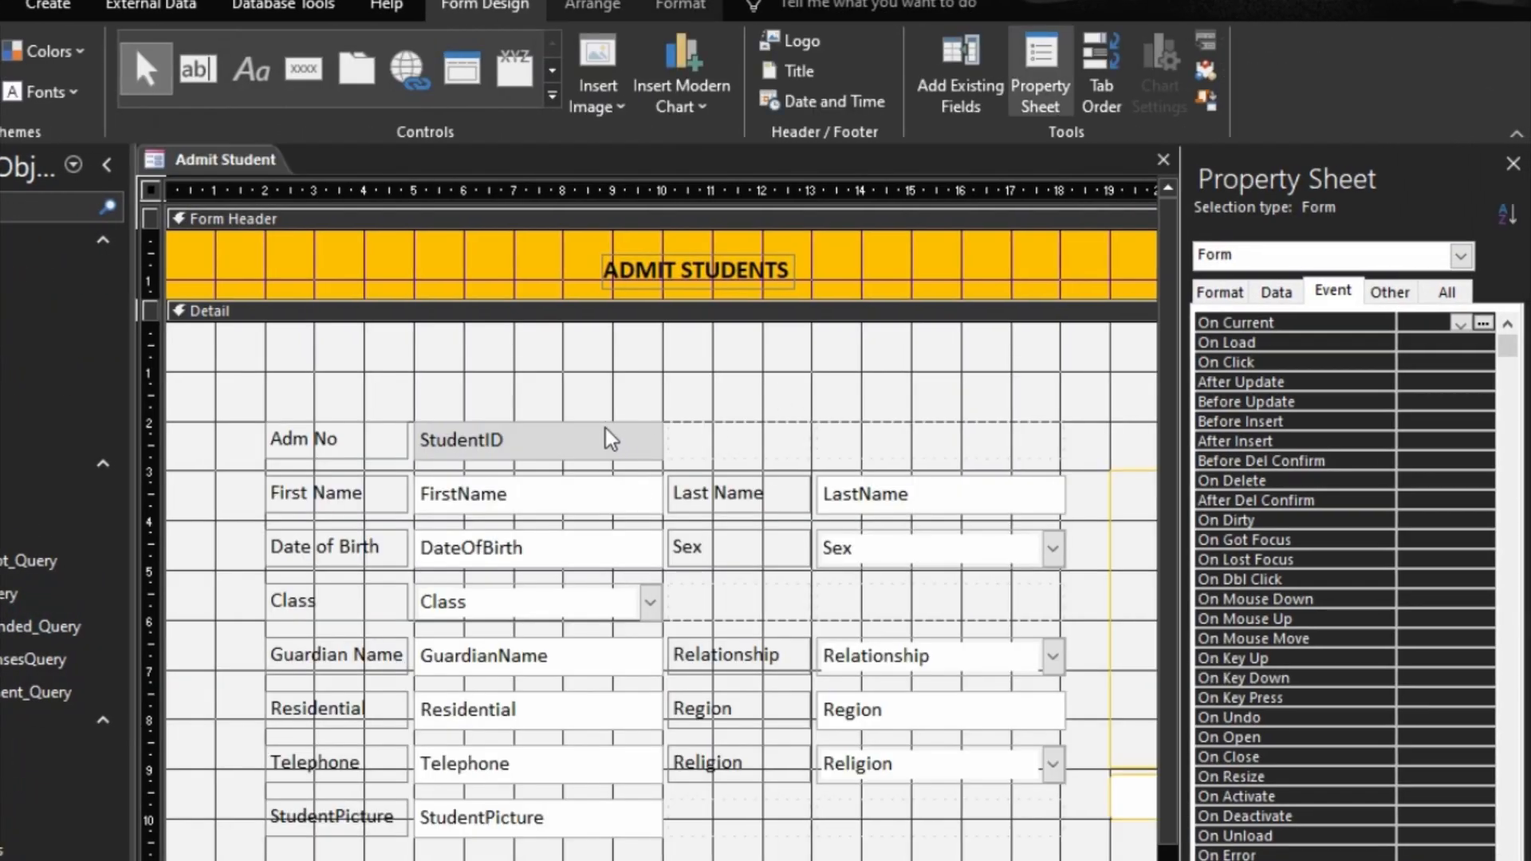
click(606, 428)
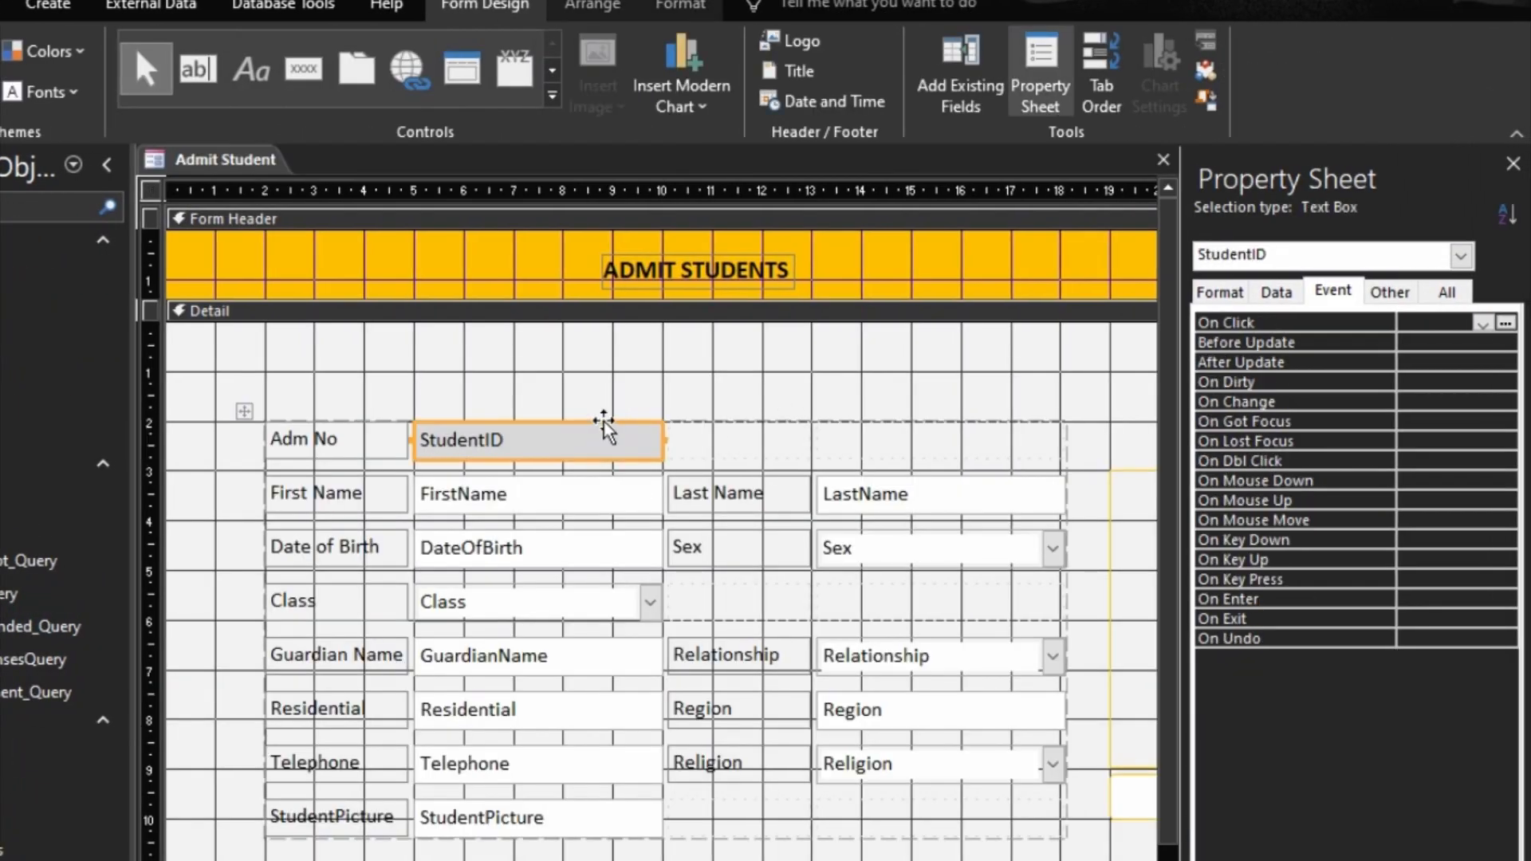
drag(612, 363, 370, 448)
key(Delete)
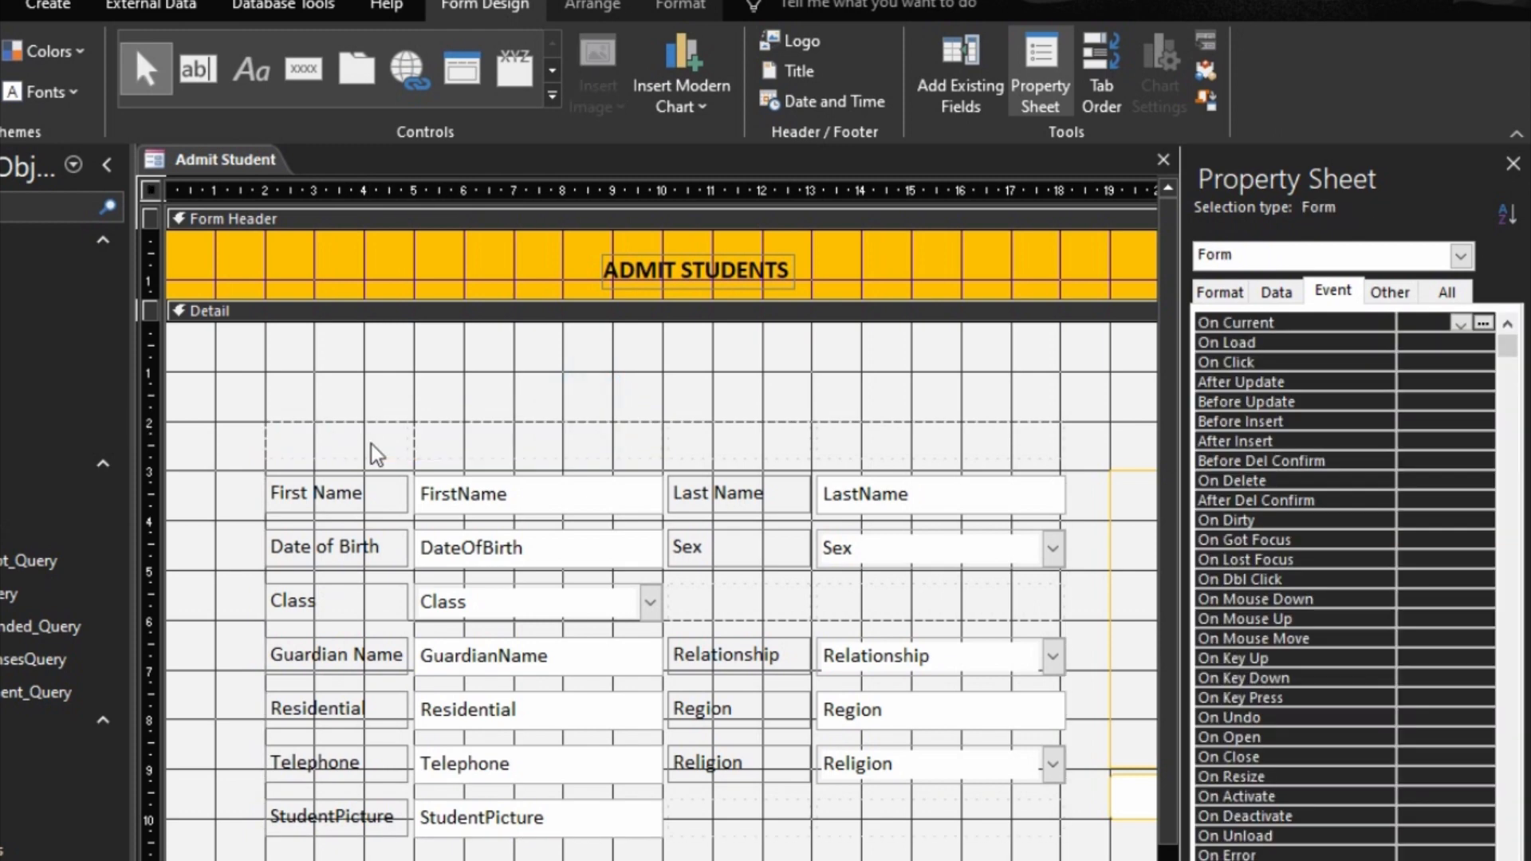
Step: Add the existing StudentID field to the empty row above First Name and preview the form in Form view
click(960, 83)
drag(1256, 267, 370, 450)
key(F5)
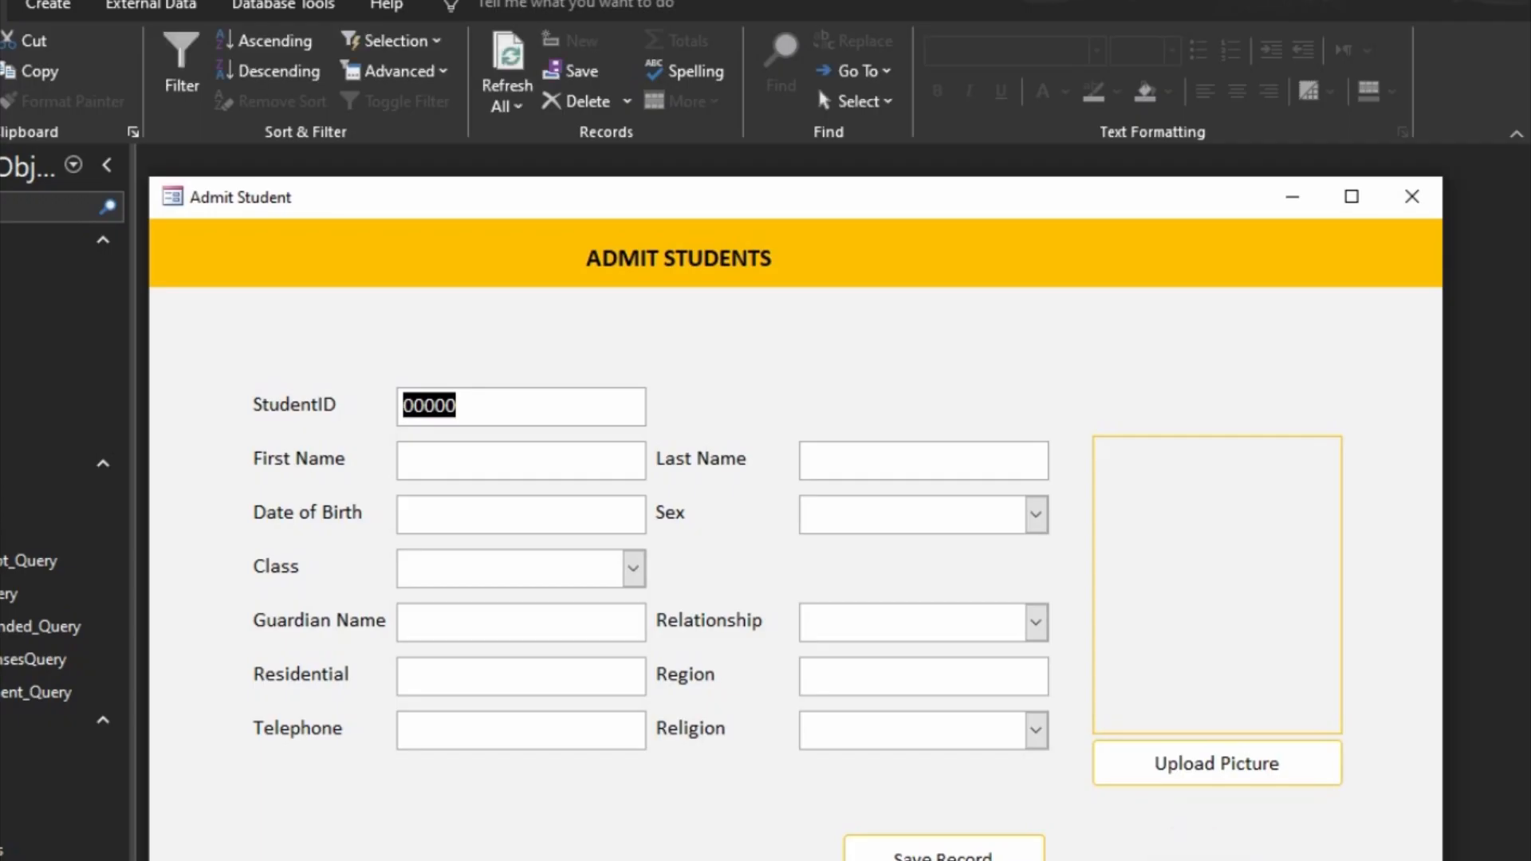
click(1231, 858)
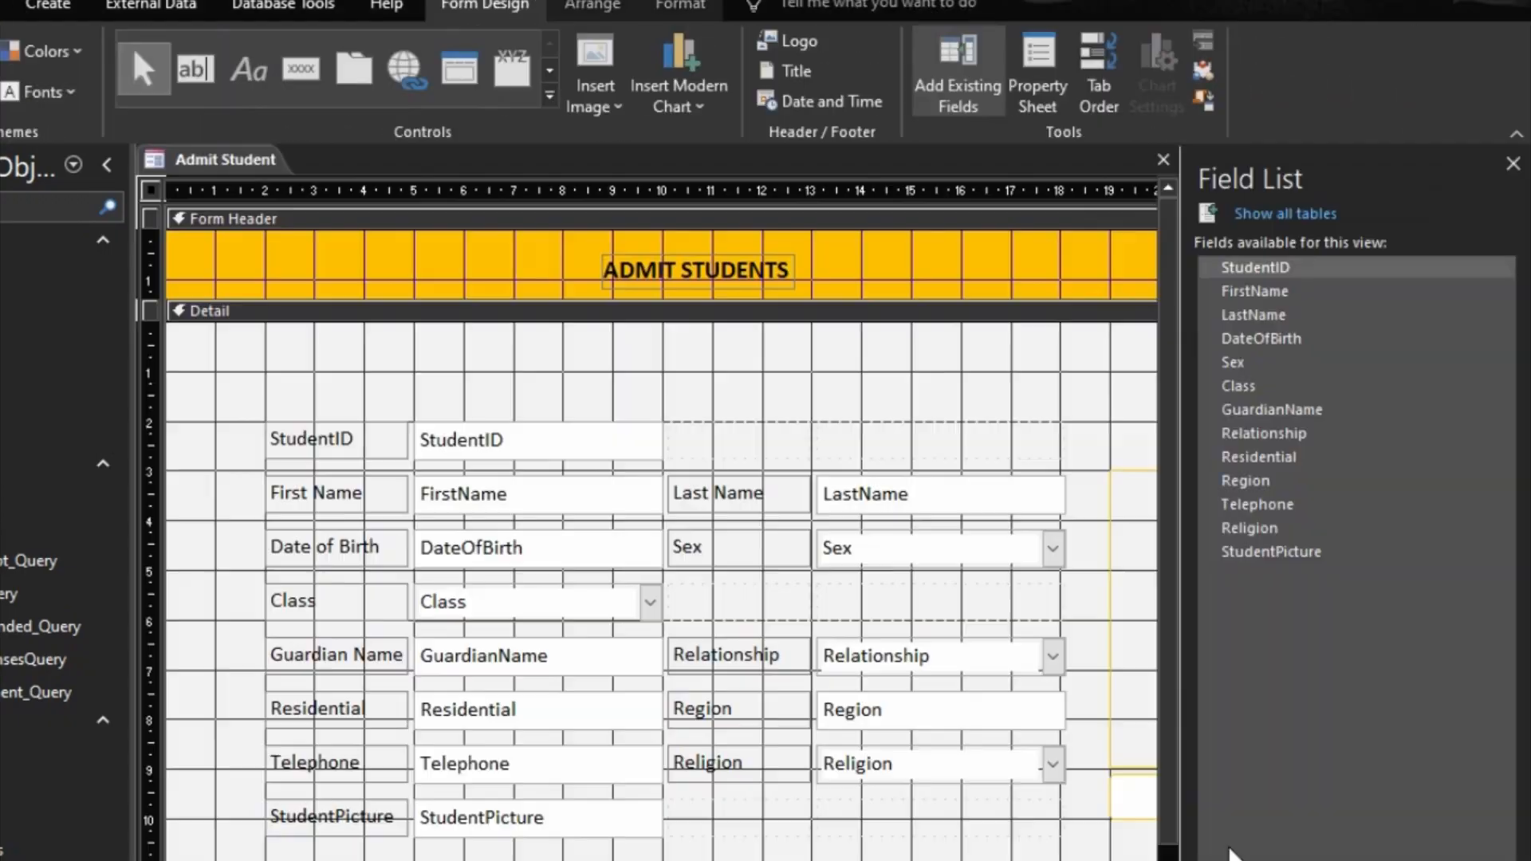
Step: Make the new StudentID text box read-only by setting Enabled to No and Locked to Yes
click(558, 451)
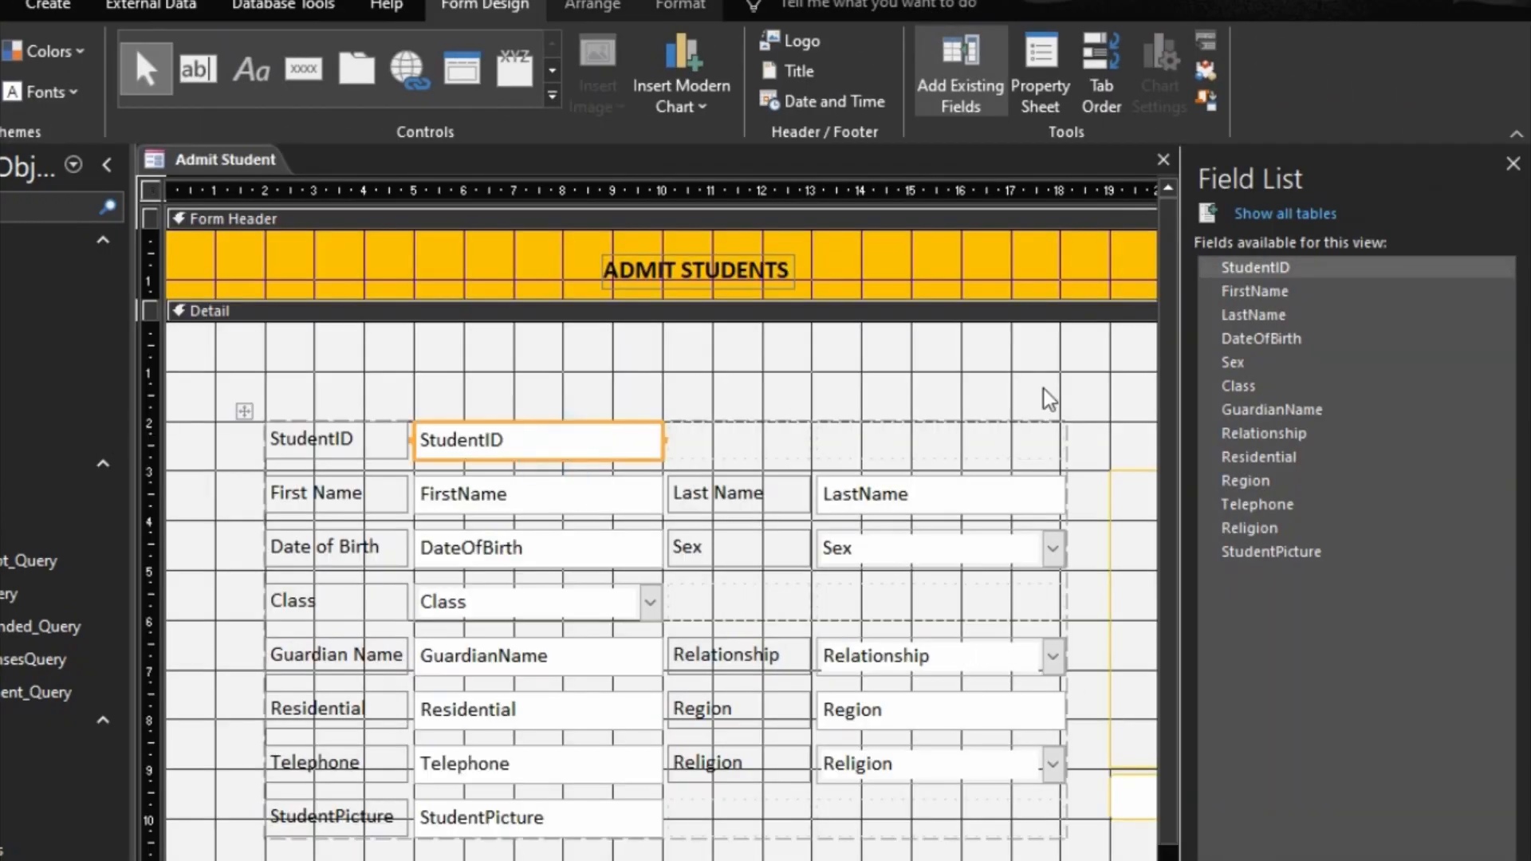
click(1029, 94)
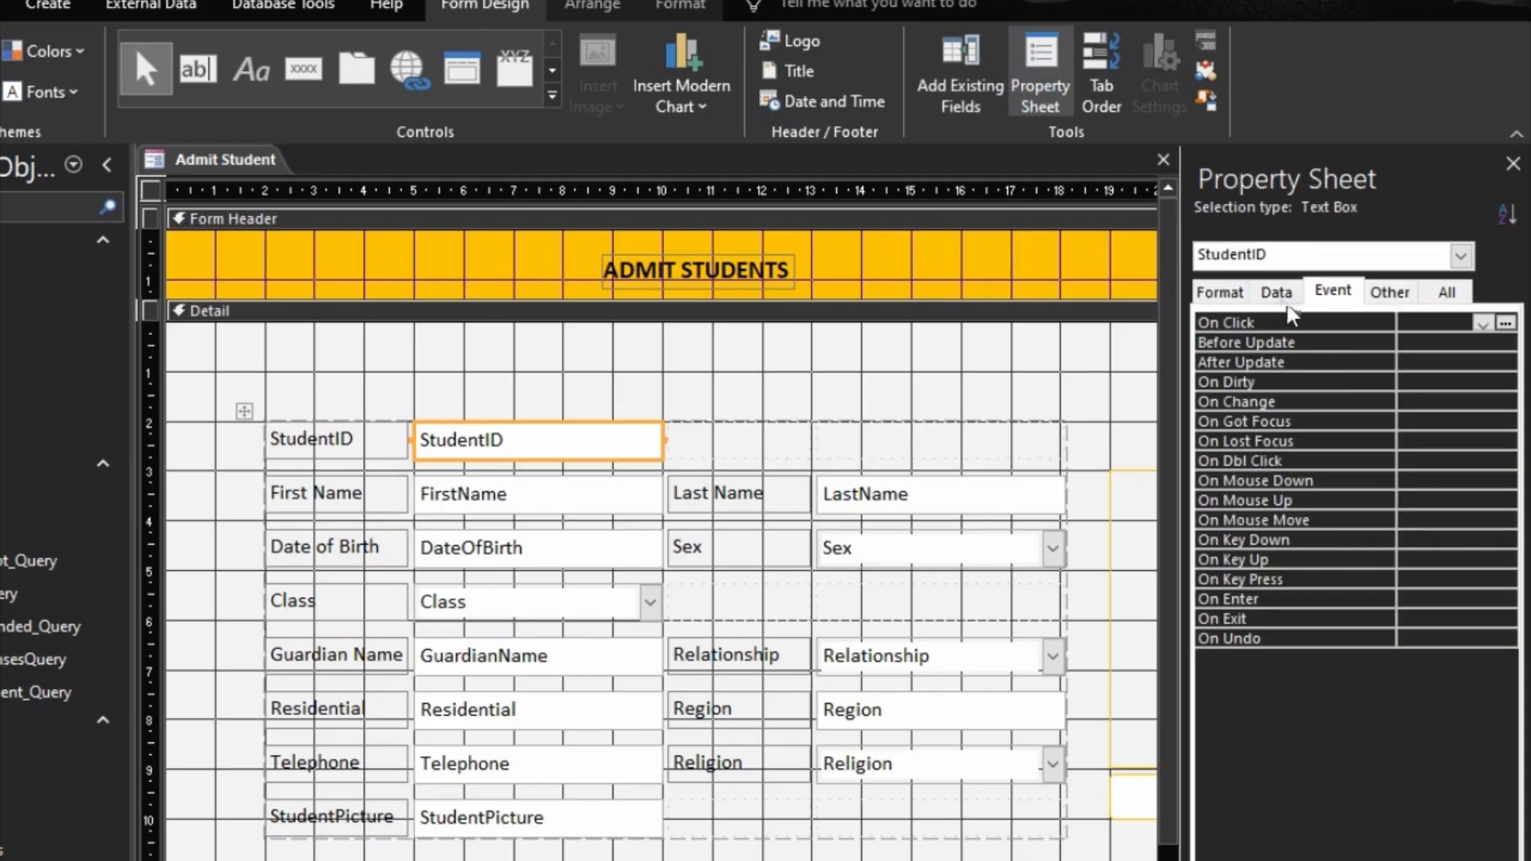
click(1279, 293)
double_click(1312, 461)
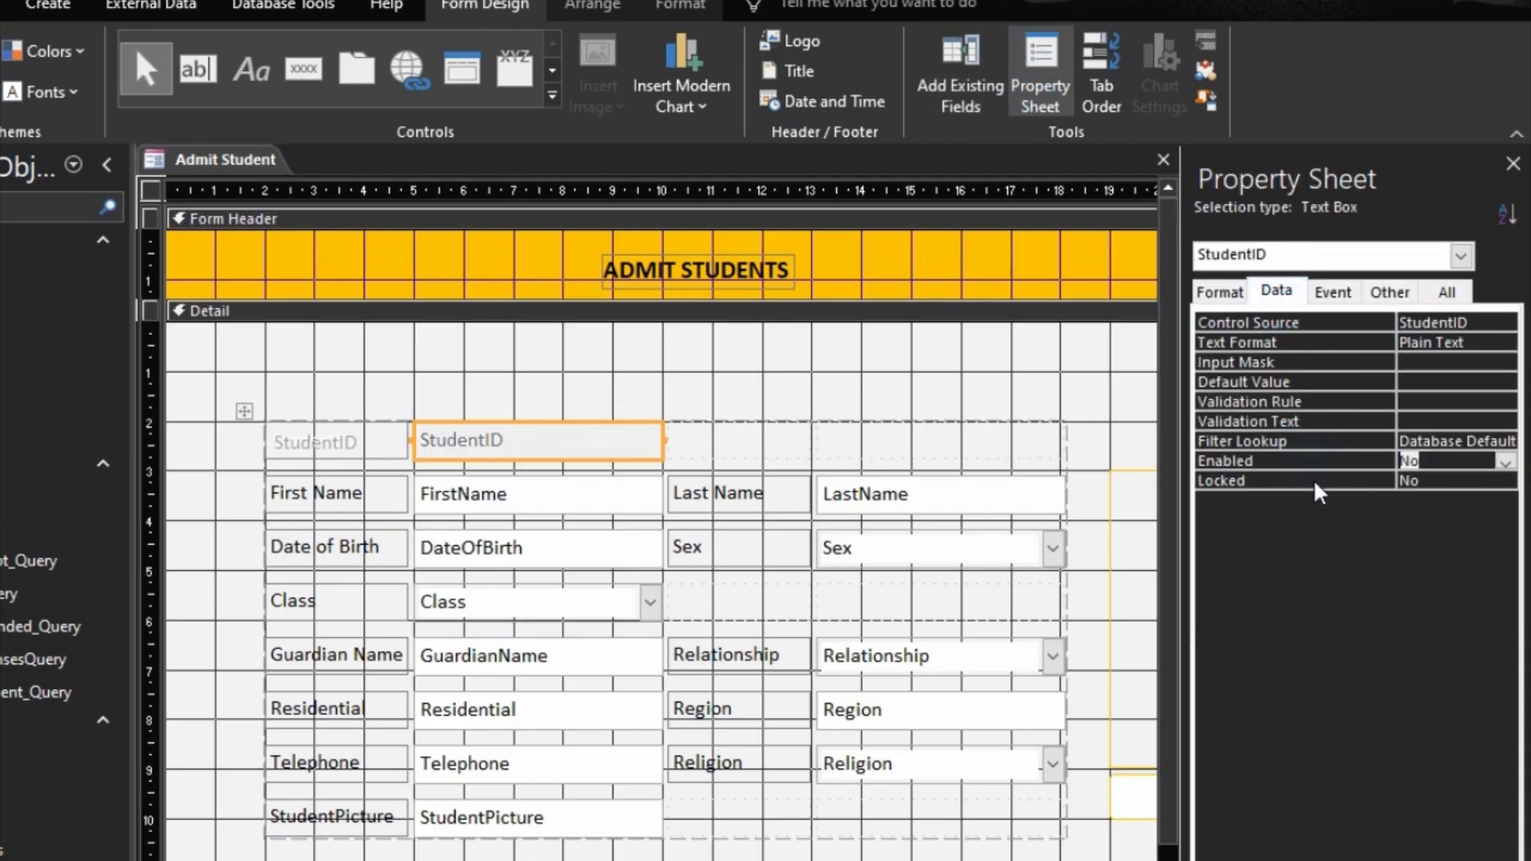
double_click(1313, 479)
Step: Set the DateOfBirth text box's Show Date Picker property to Never
click(507, 542)
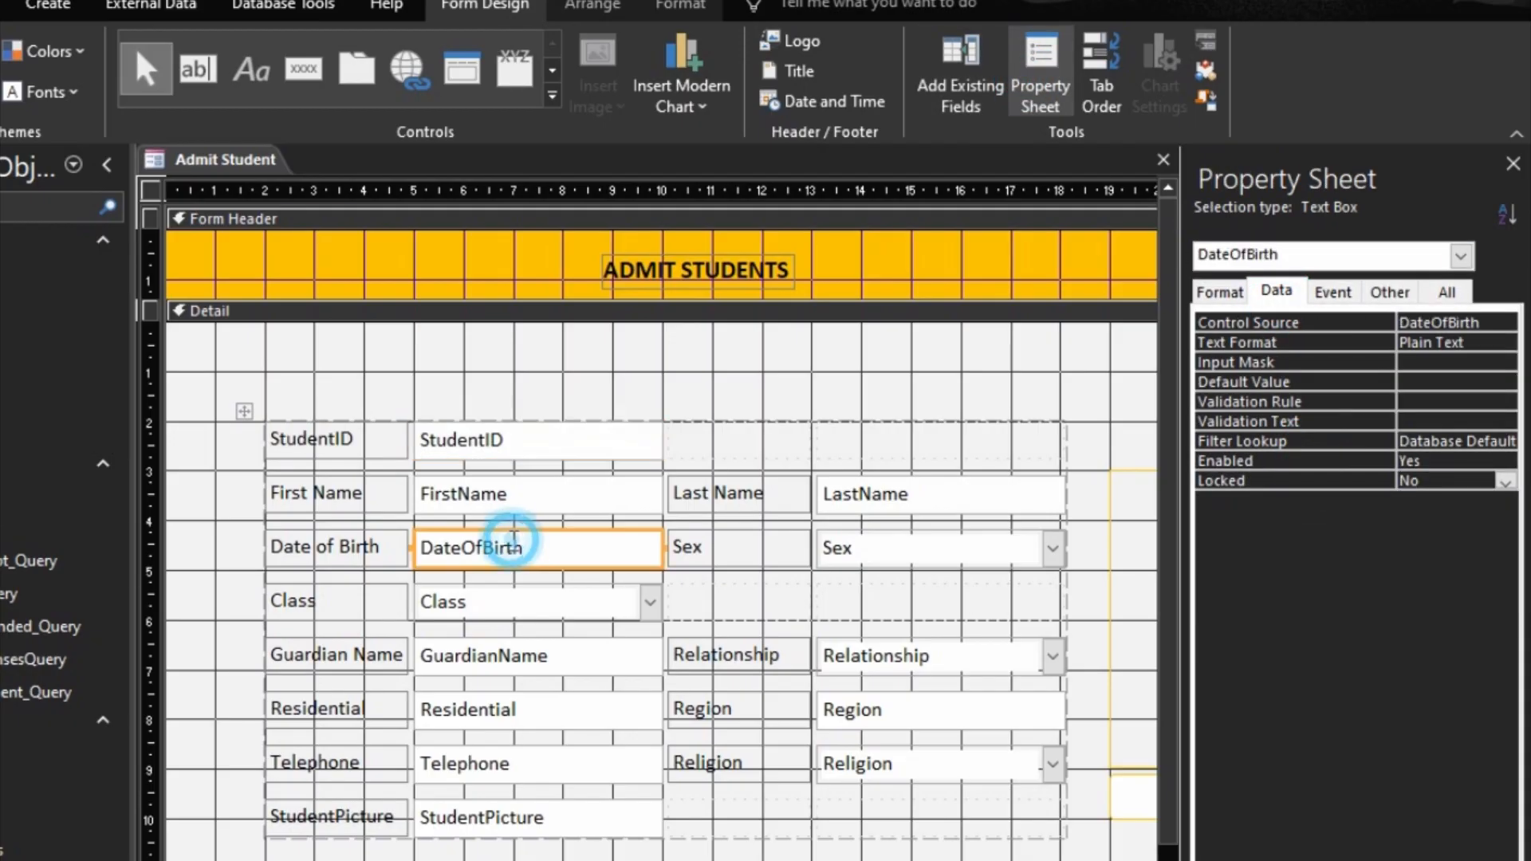
click(1248, 292)
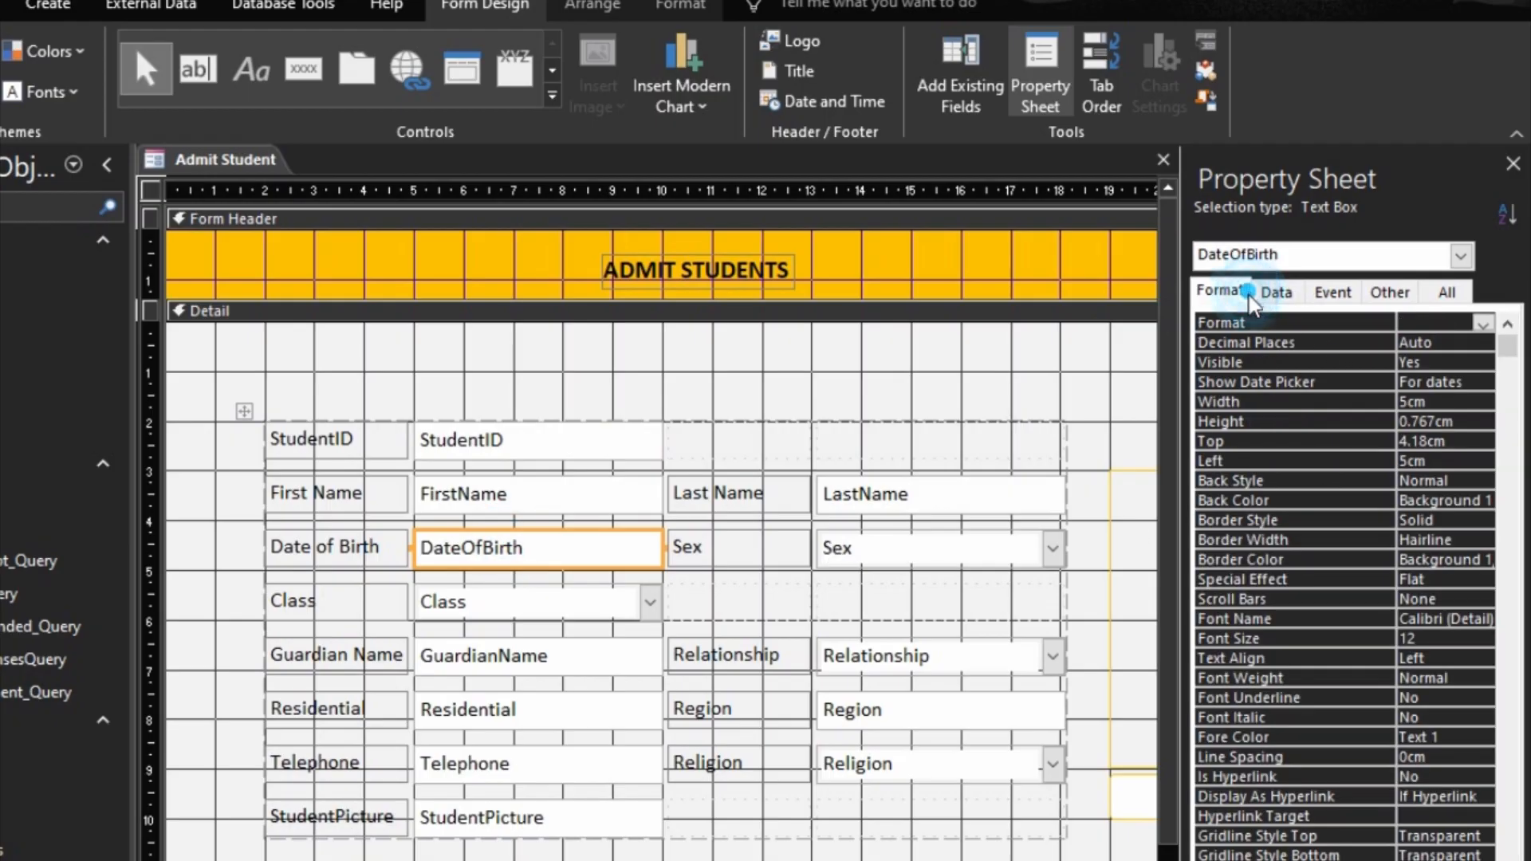
double_click(1392, 383)
click(1358, 416)
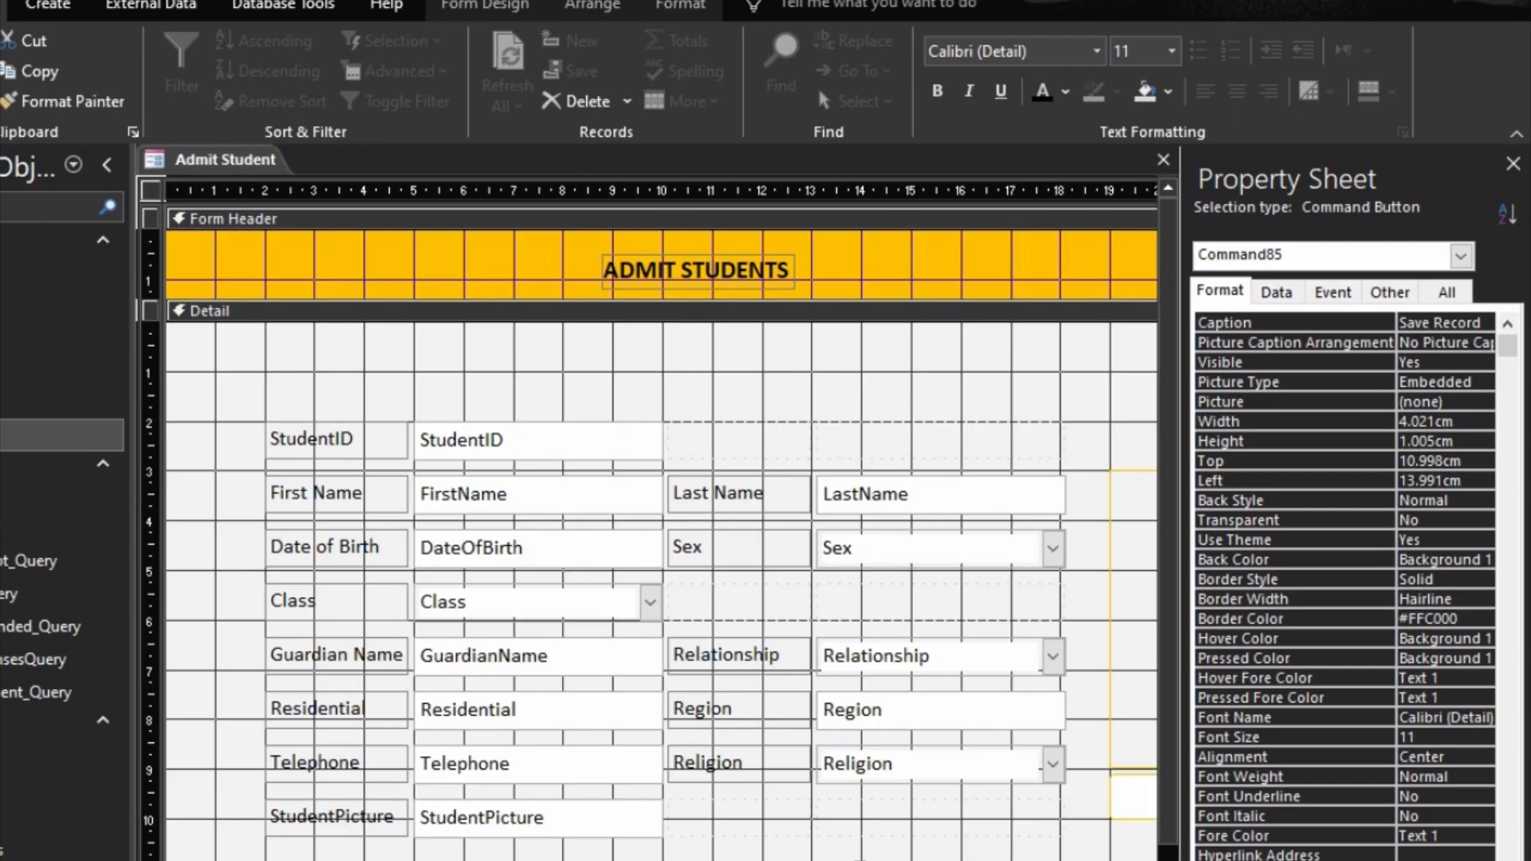
Step: Open the Save Record button's click code and correct the assigned name from Student to StudentID in the Nz(DMax(...)) line
right_click(989, 857)
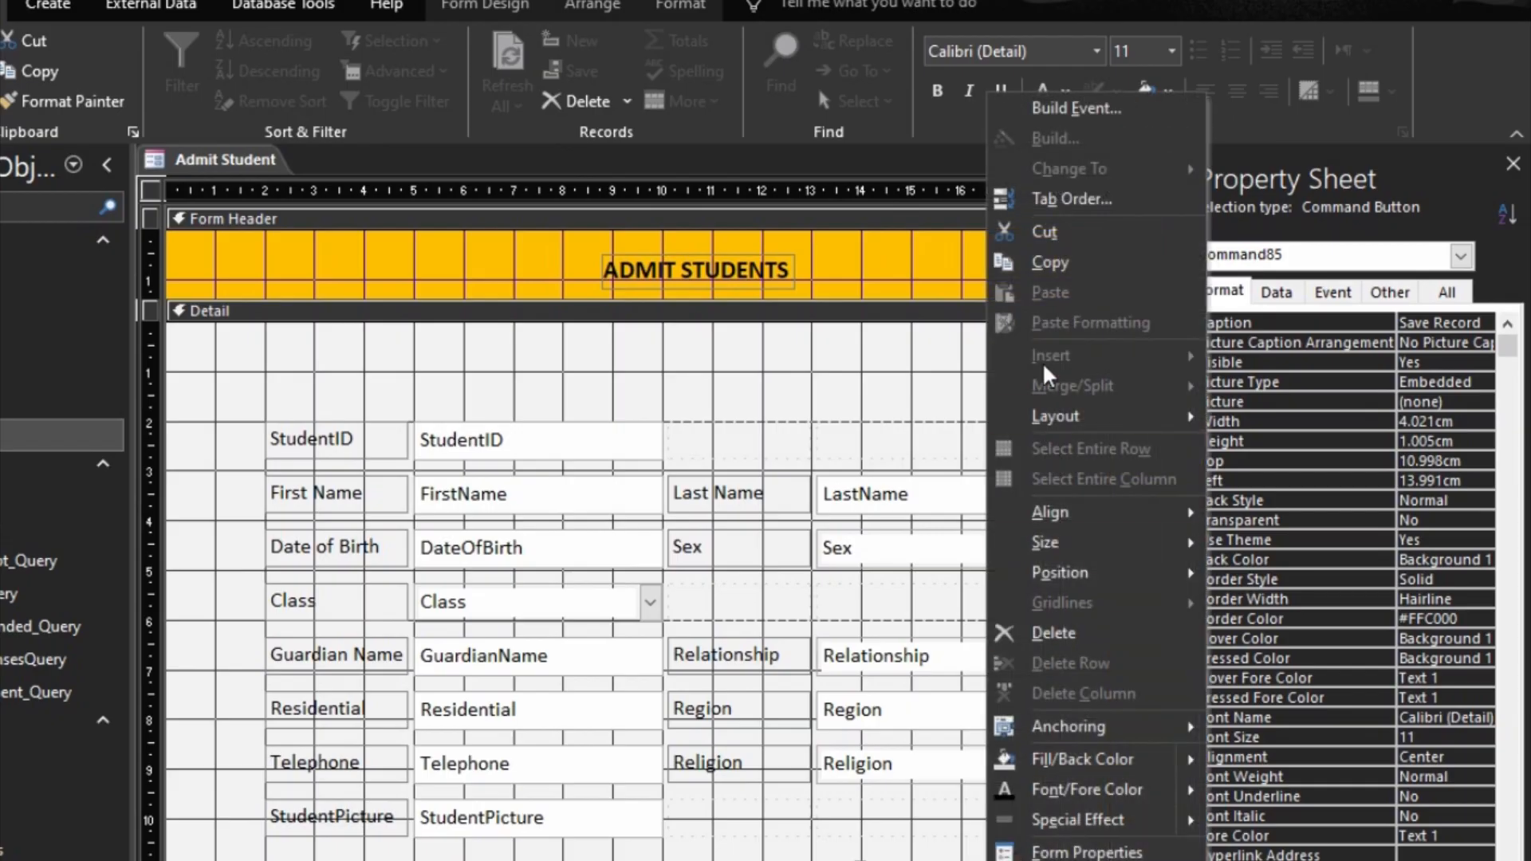
click(1077, 107)
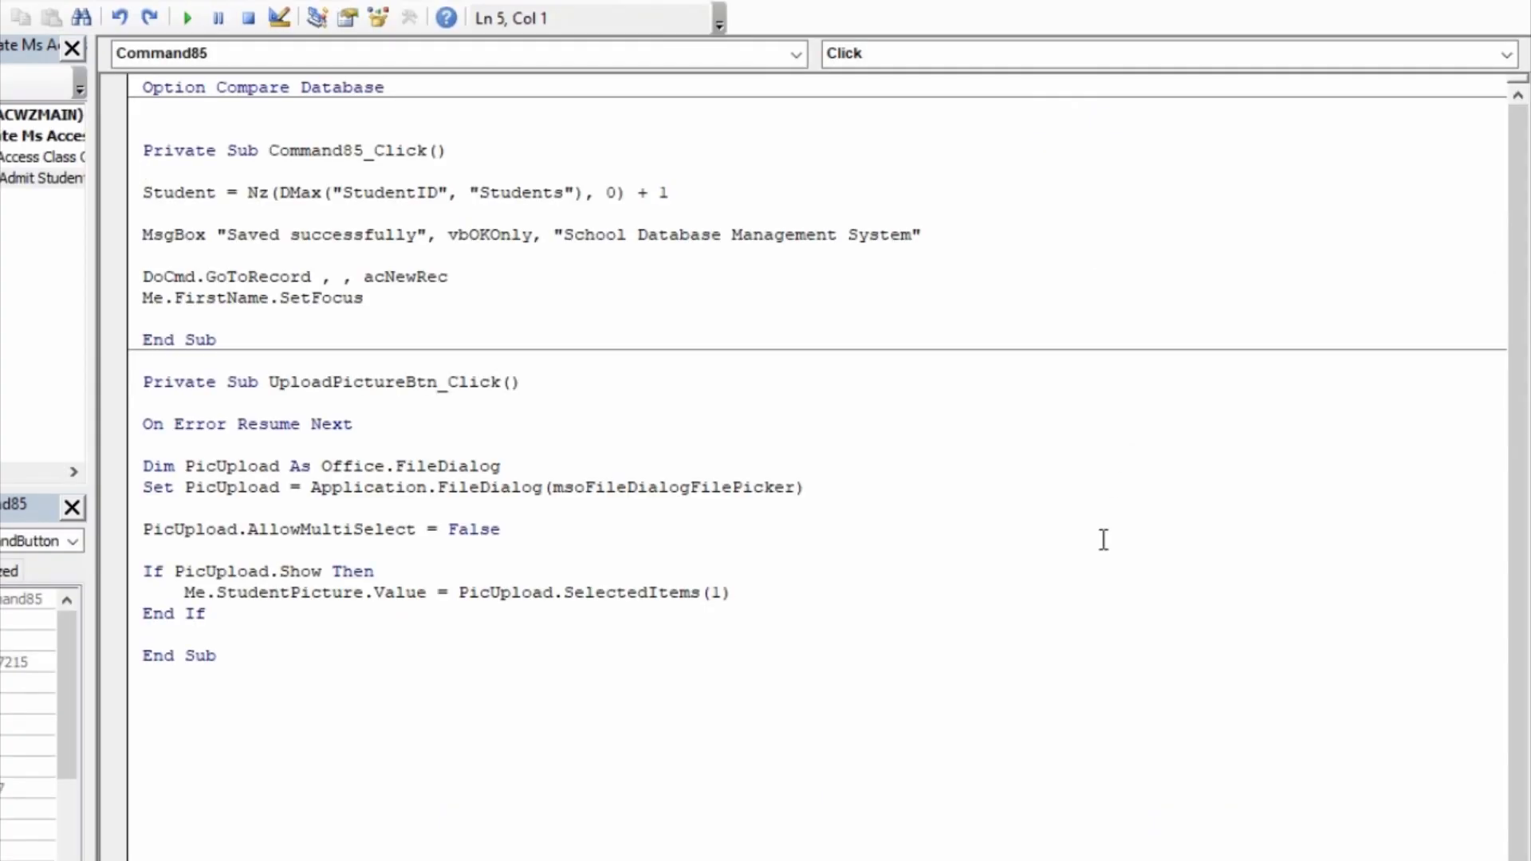
click(220, 194)
text(ID)
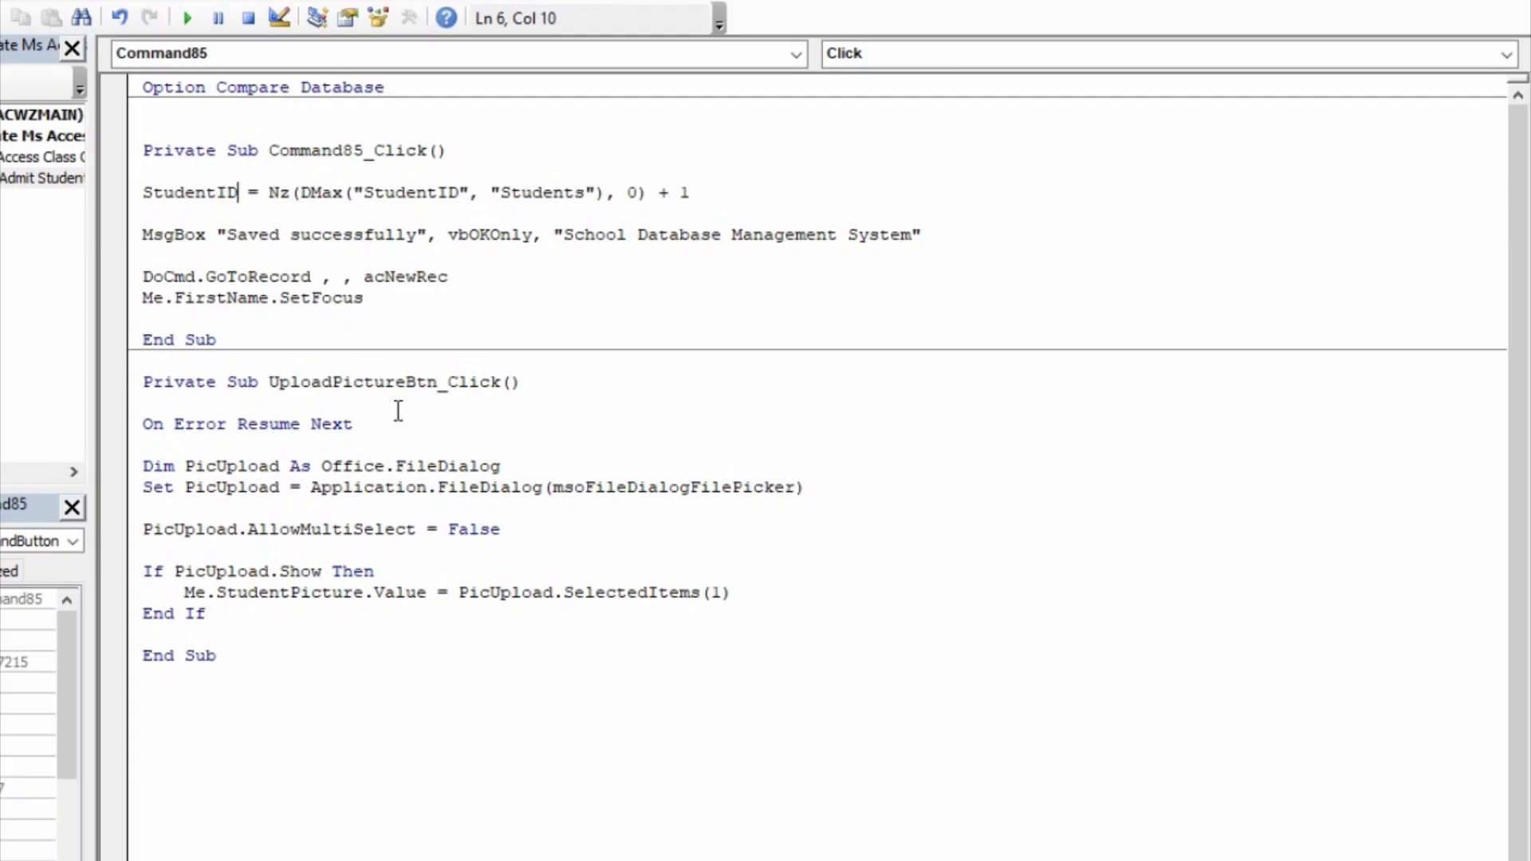
click(399, 408)
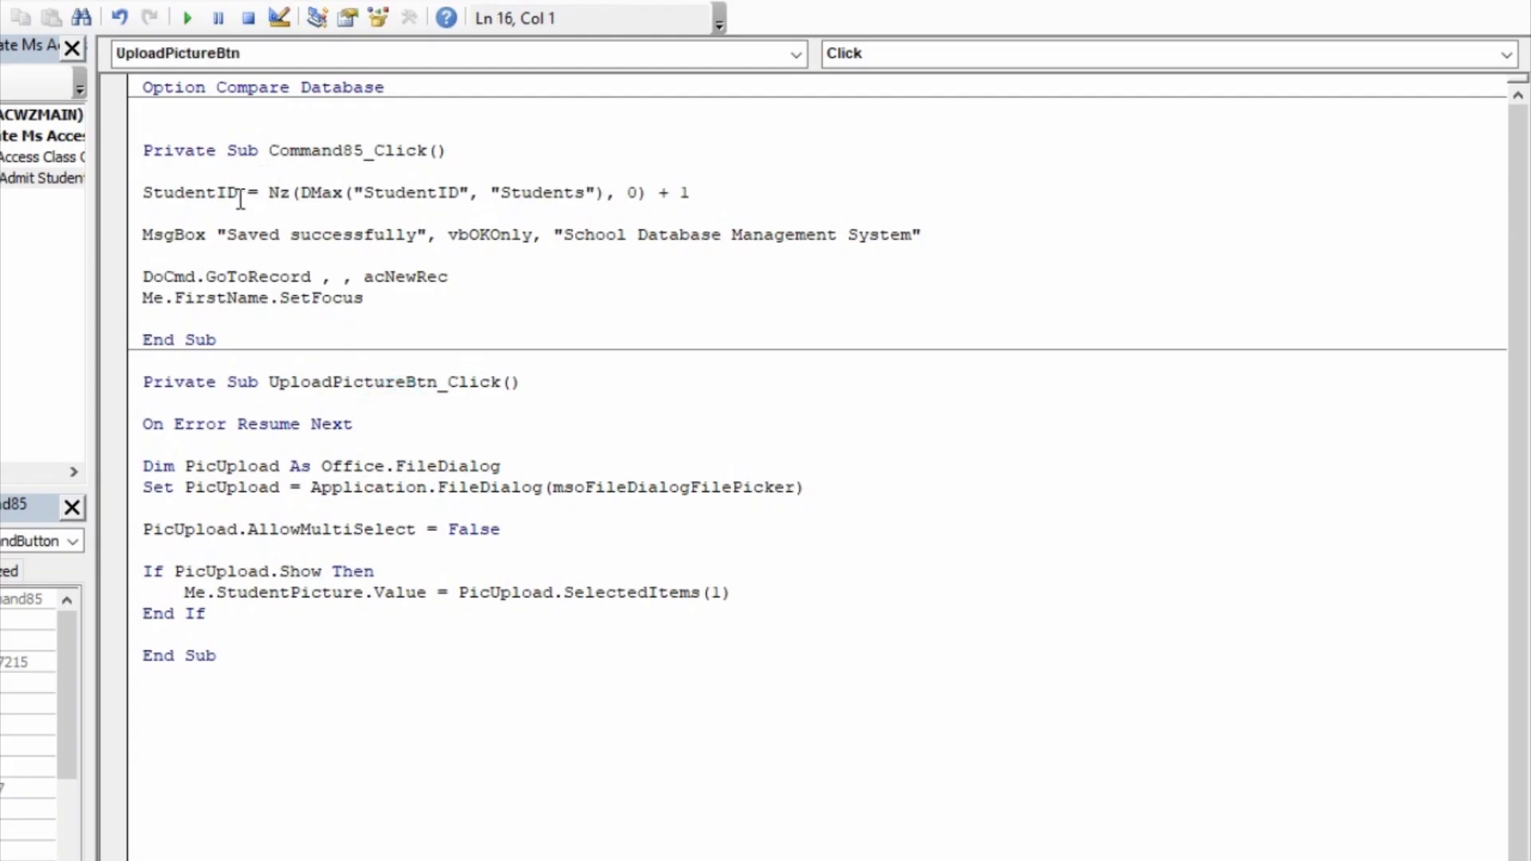
drag(239, 194, 215, 193)
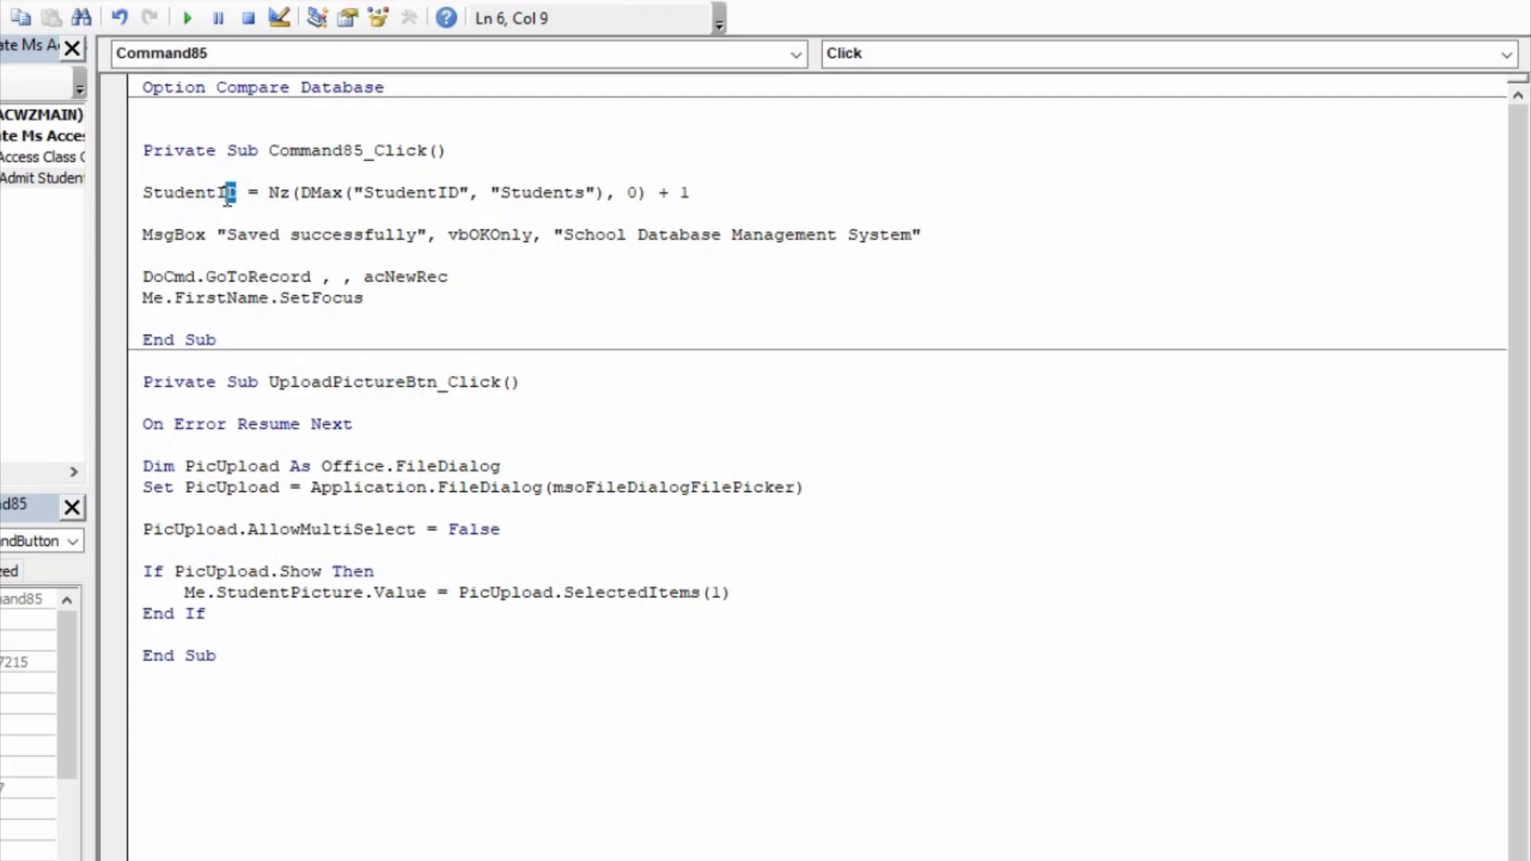
click(281, 255)
Step: Return to the Access window and close the Admit Student form, saving its design changes
key(alt+F11)
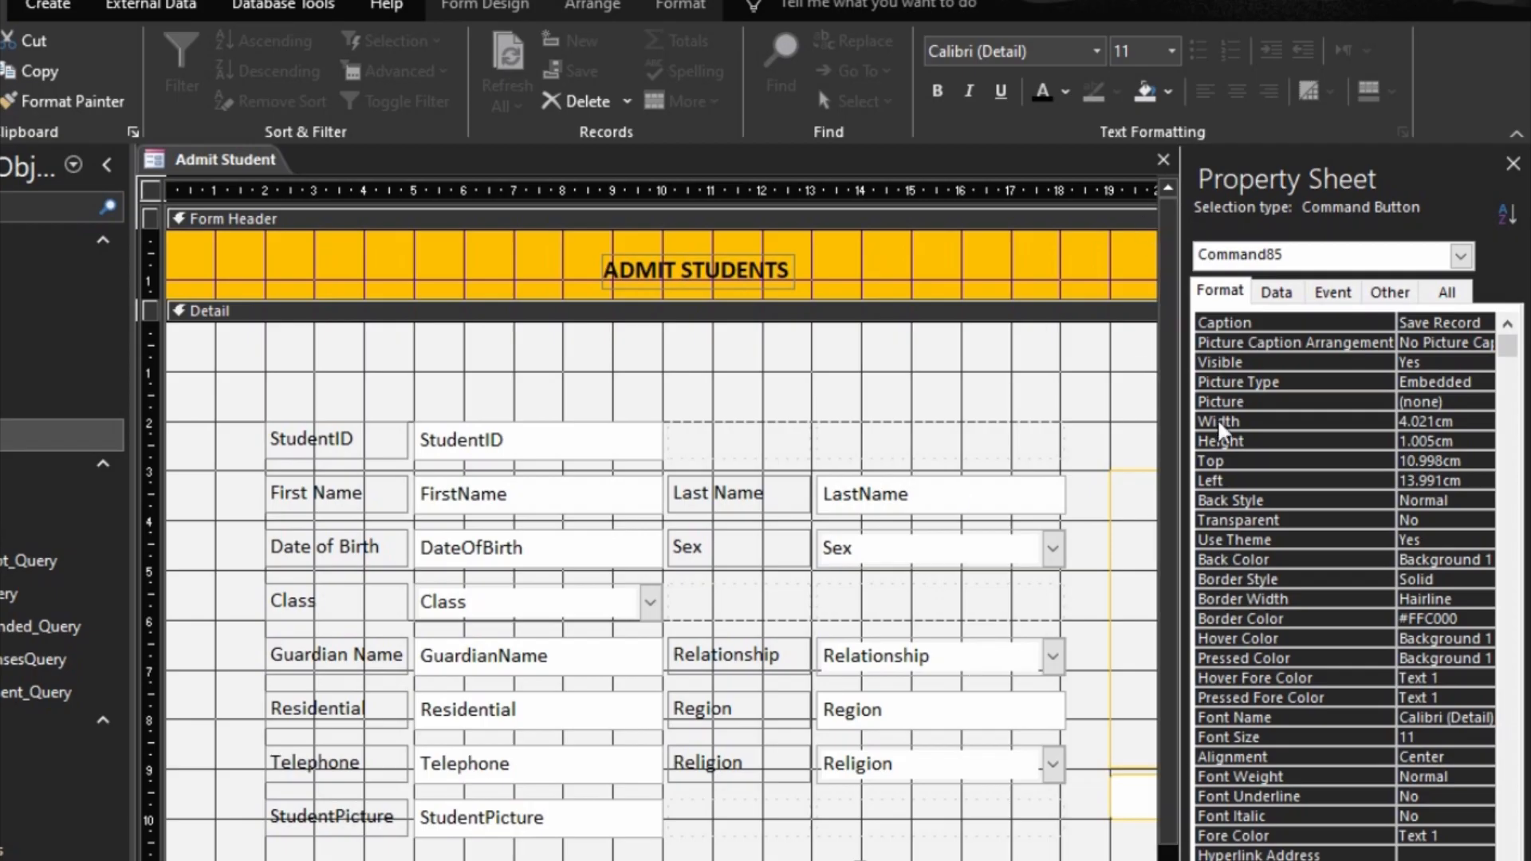
click(1164, 160)
click(594, 677)
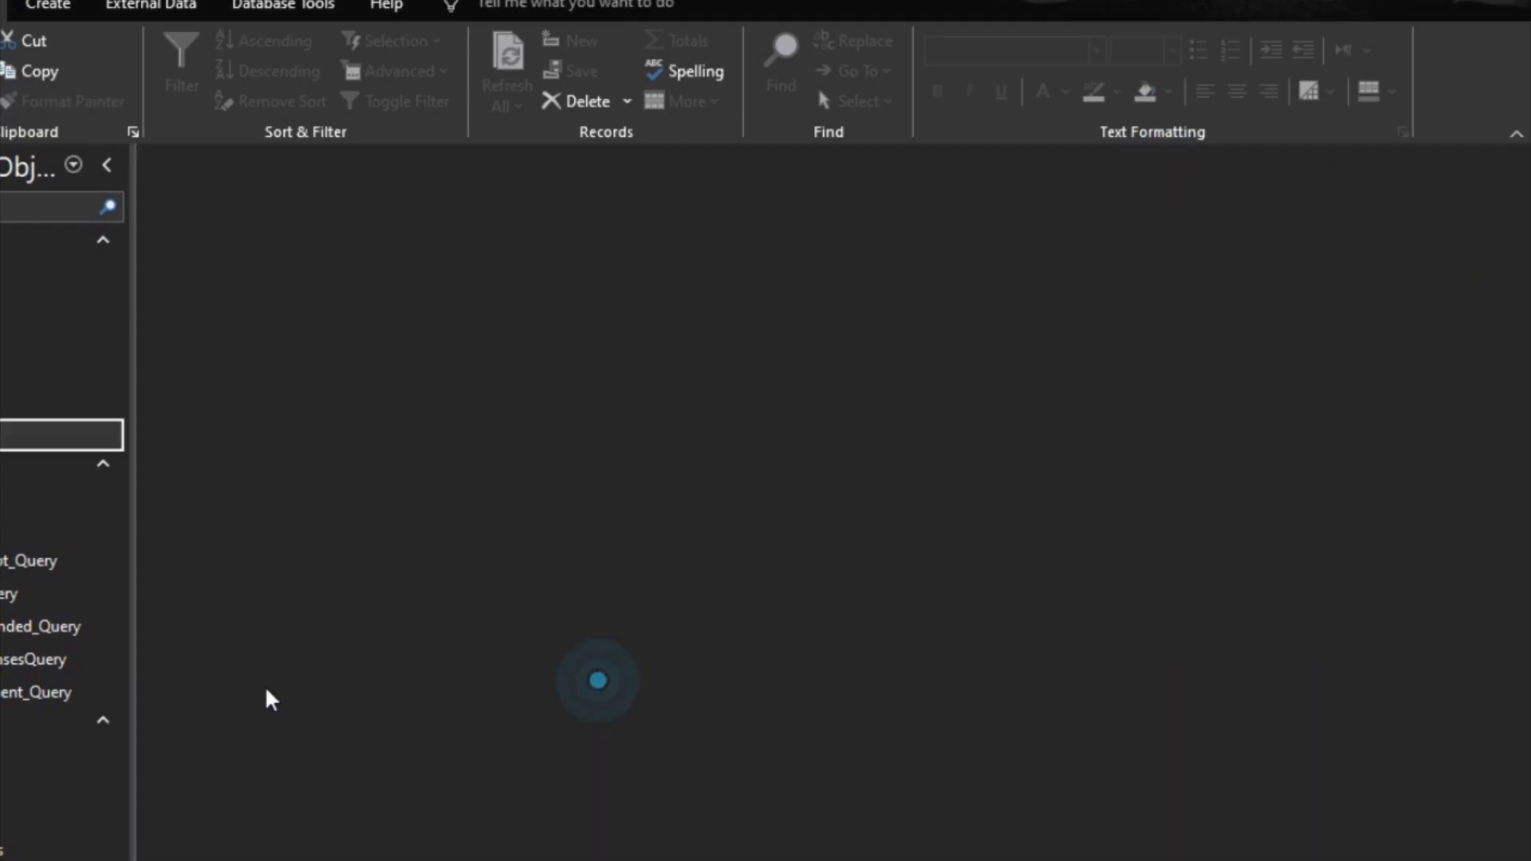
Step: Open the Admit Student form and enter the student's personal, guardian and contact details, plus Female, Class 1, Uncle, Ashanti and Christian
double_click(32, 860)
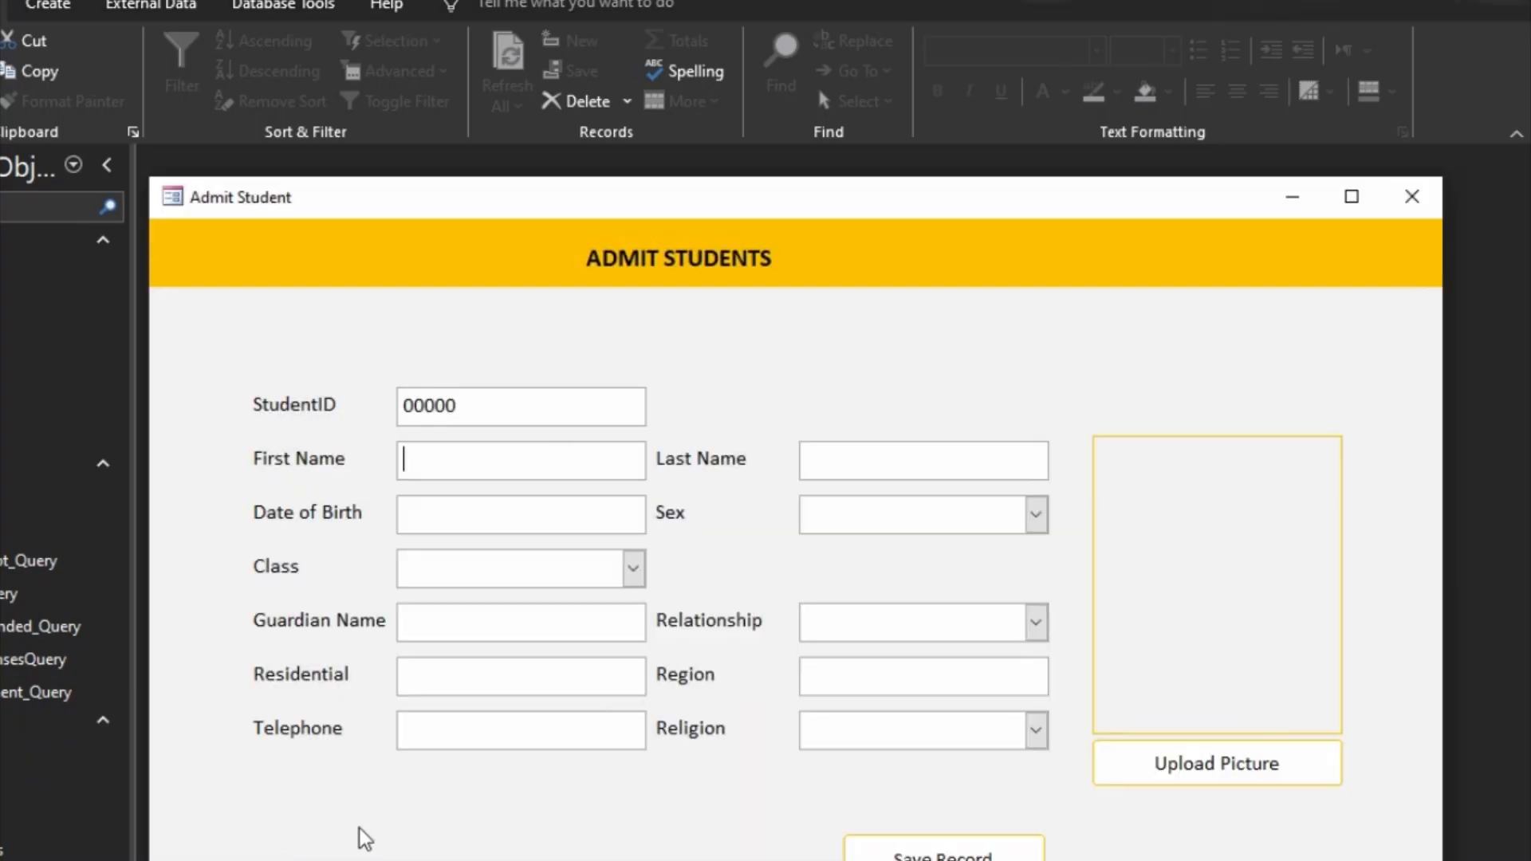
text(Ama)
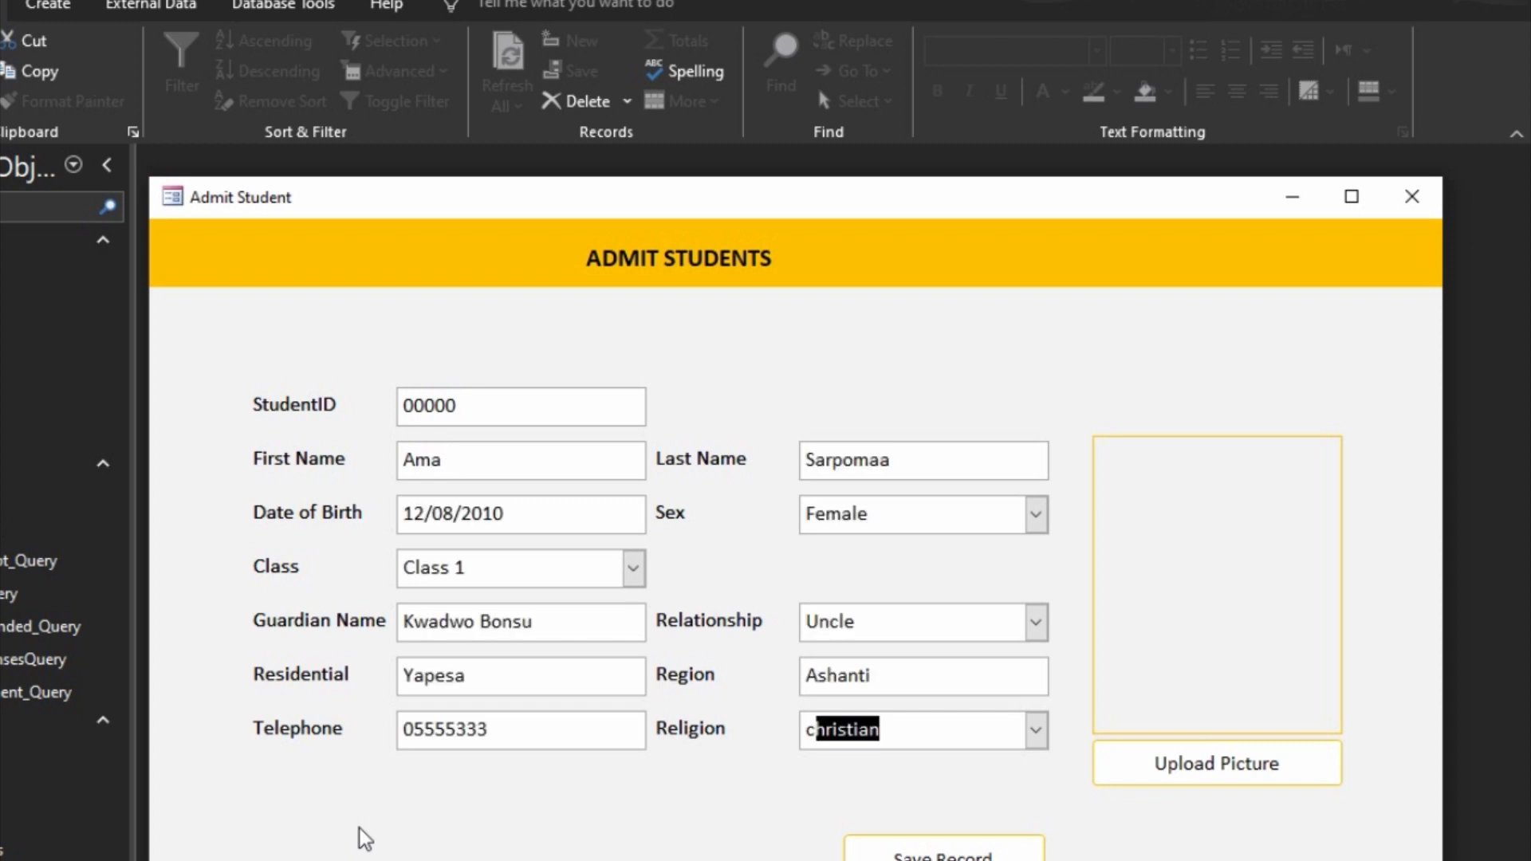
key(Tab)
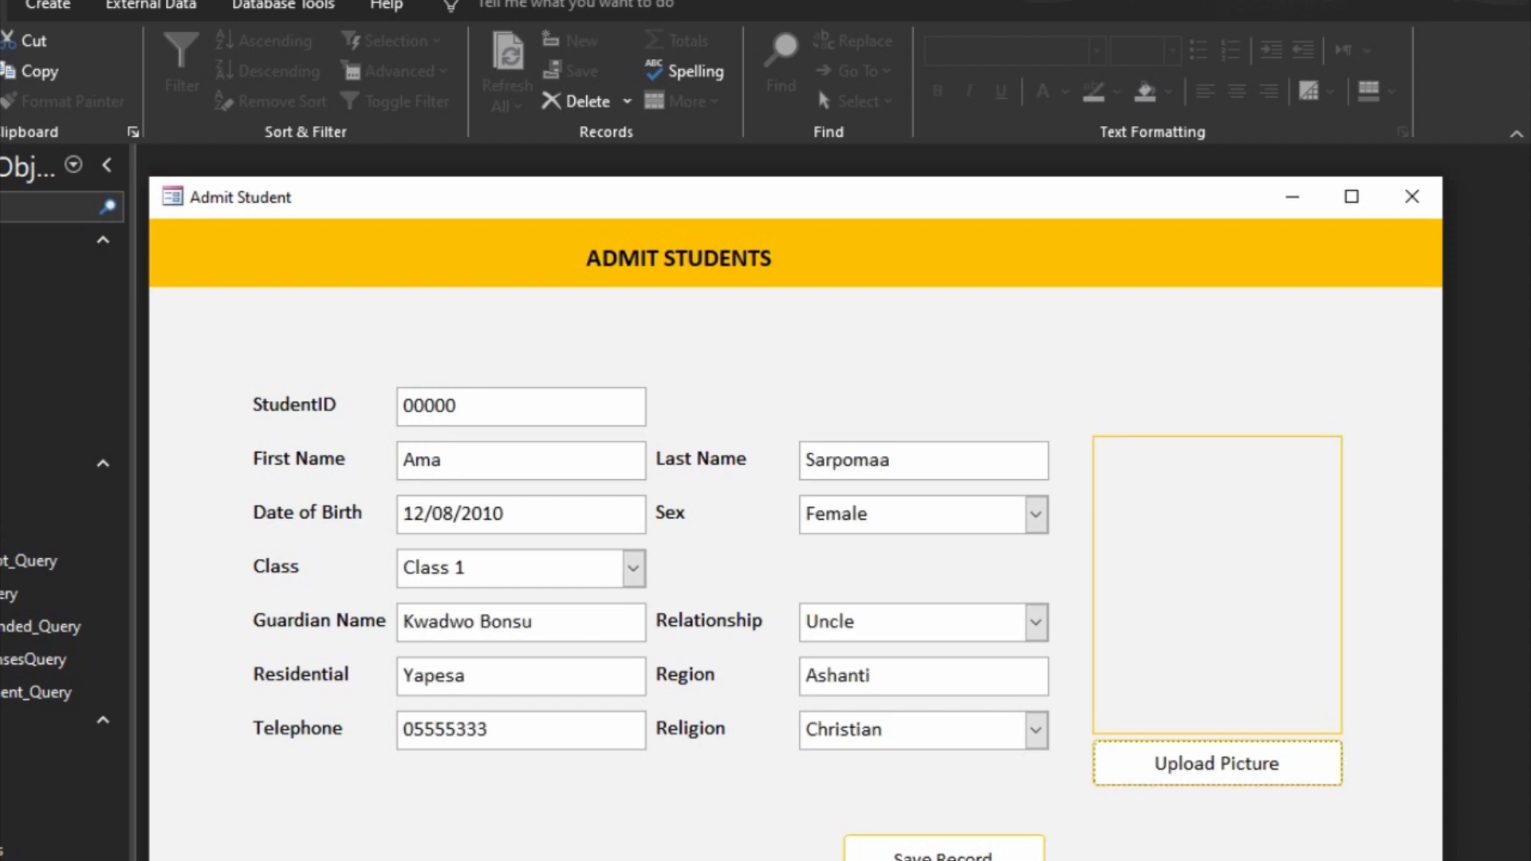
Step: Save the new student record, then close the form and open the Students table to check its admission number
click(1023, 853)
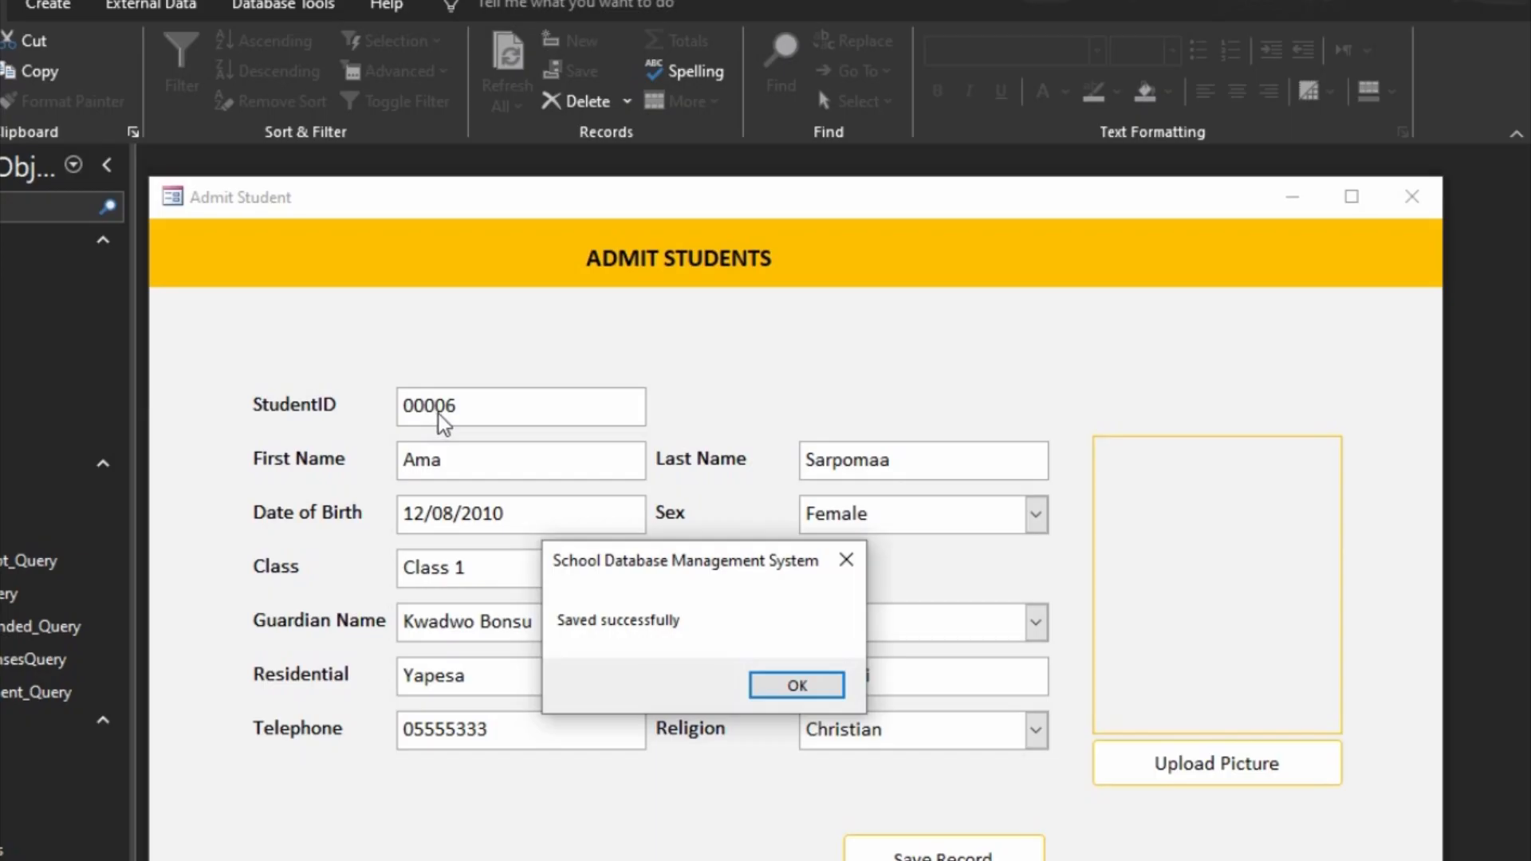
click(792, 684)
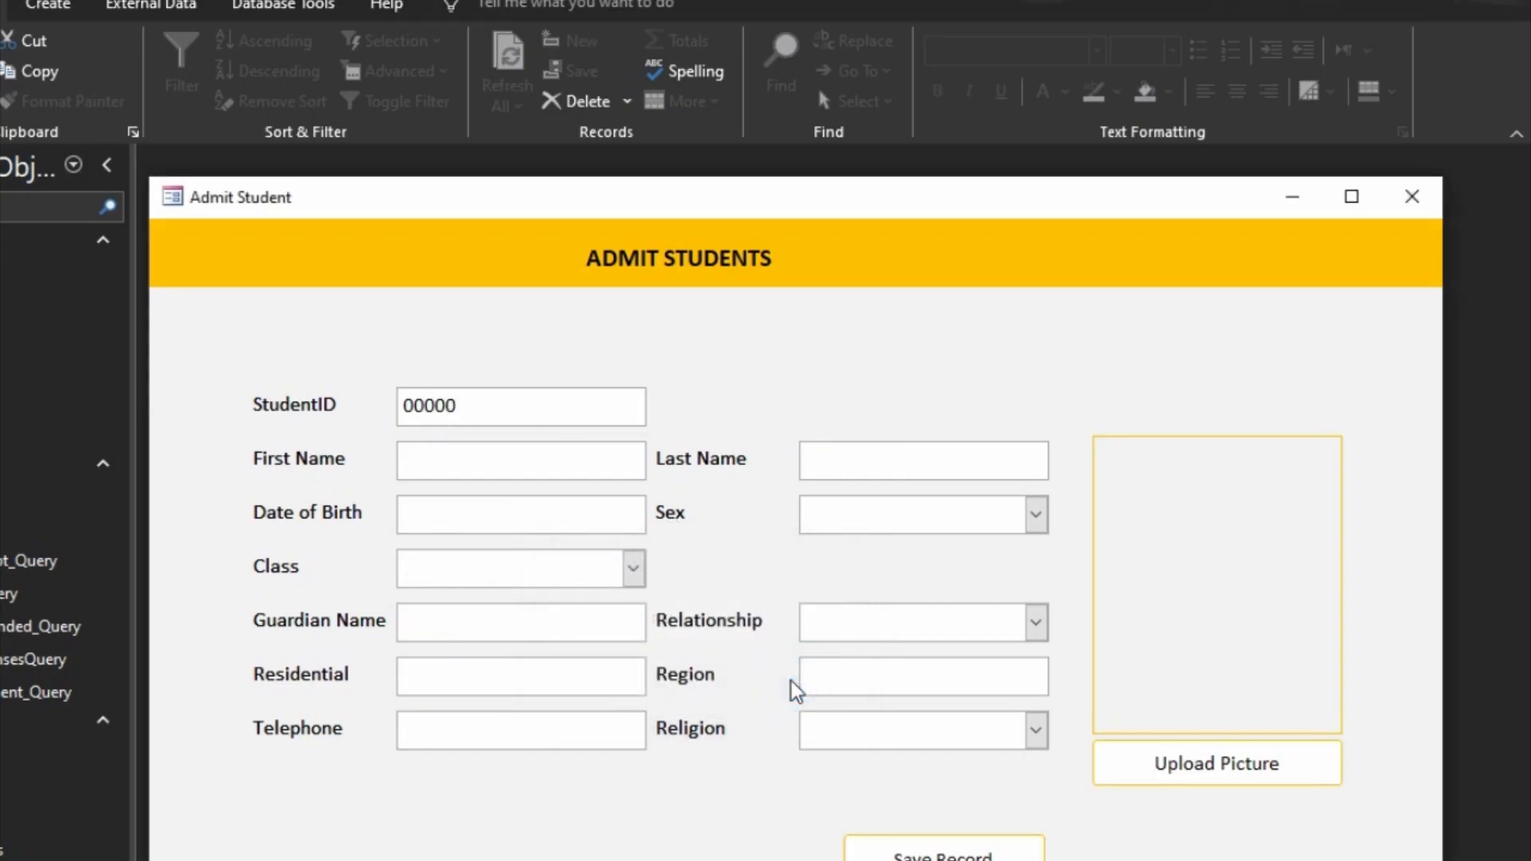
click(1412, 196)
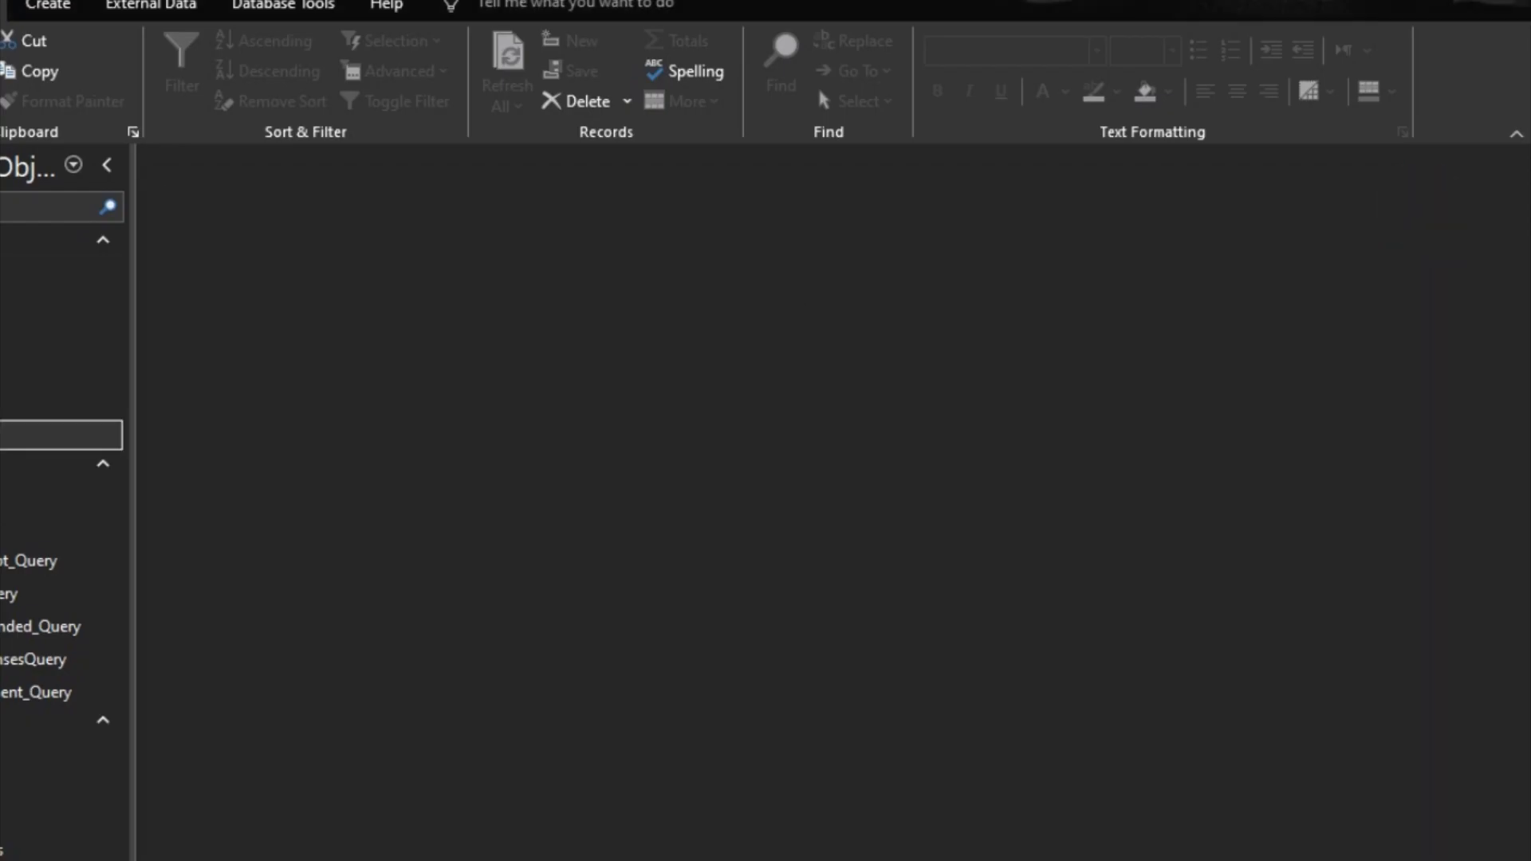
double_click(17, 435)
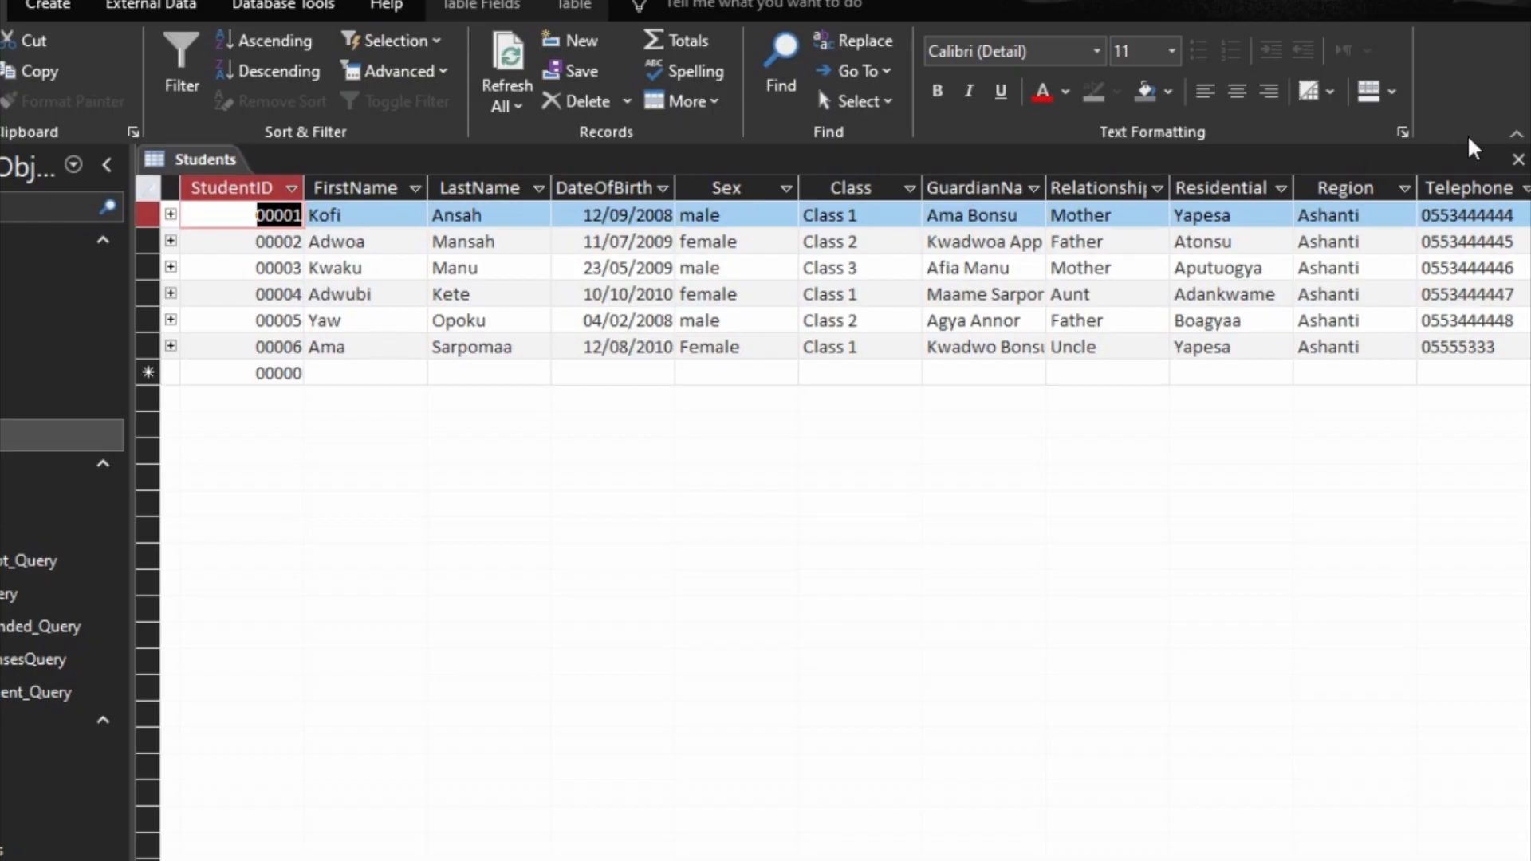
Step: Return to the Admit Student form, enter another student's personal, guardian and contact details with Male, Class 1, Father and Christian, and save the record
click(1518, 160)
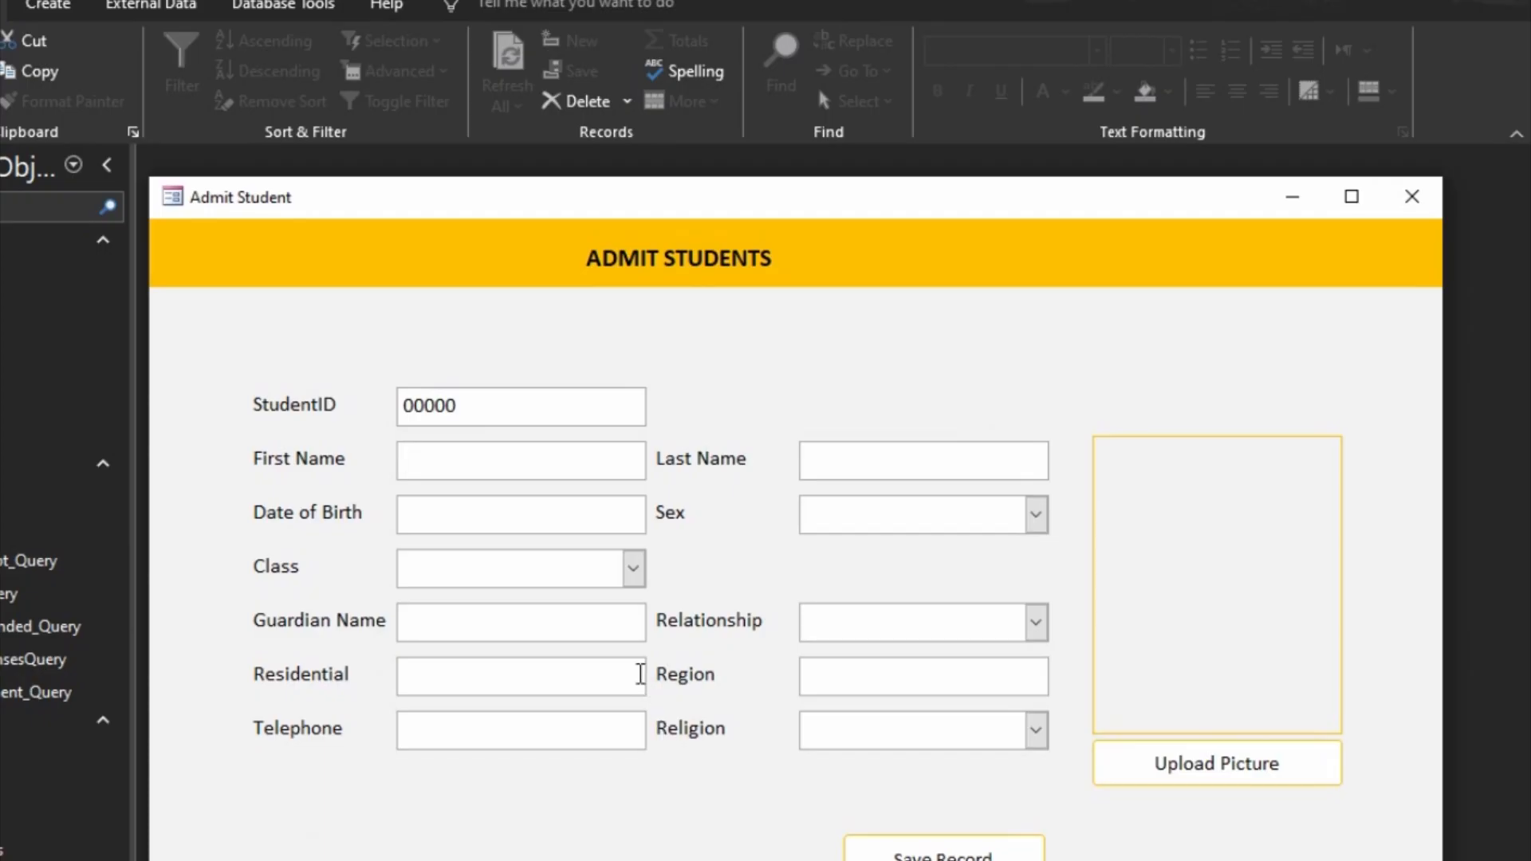
text(Kof)
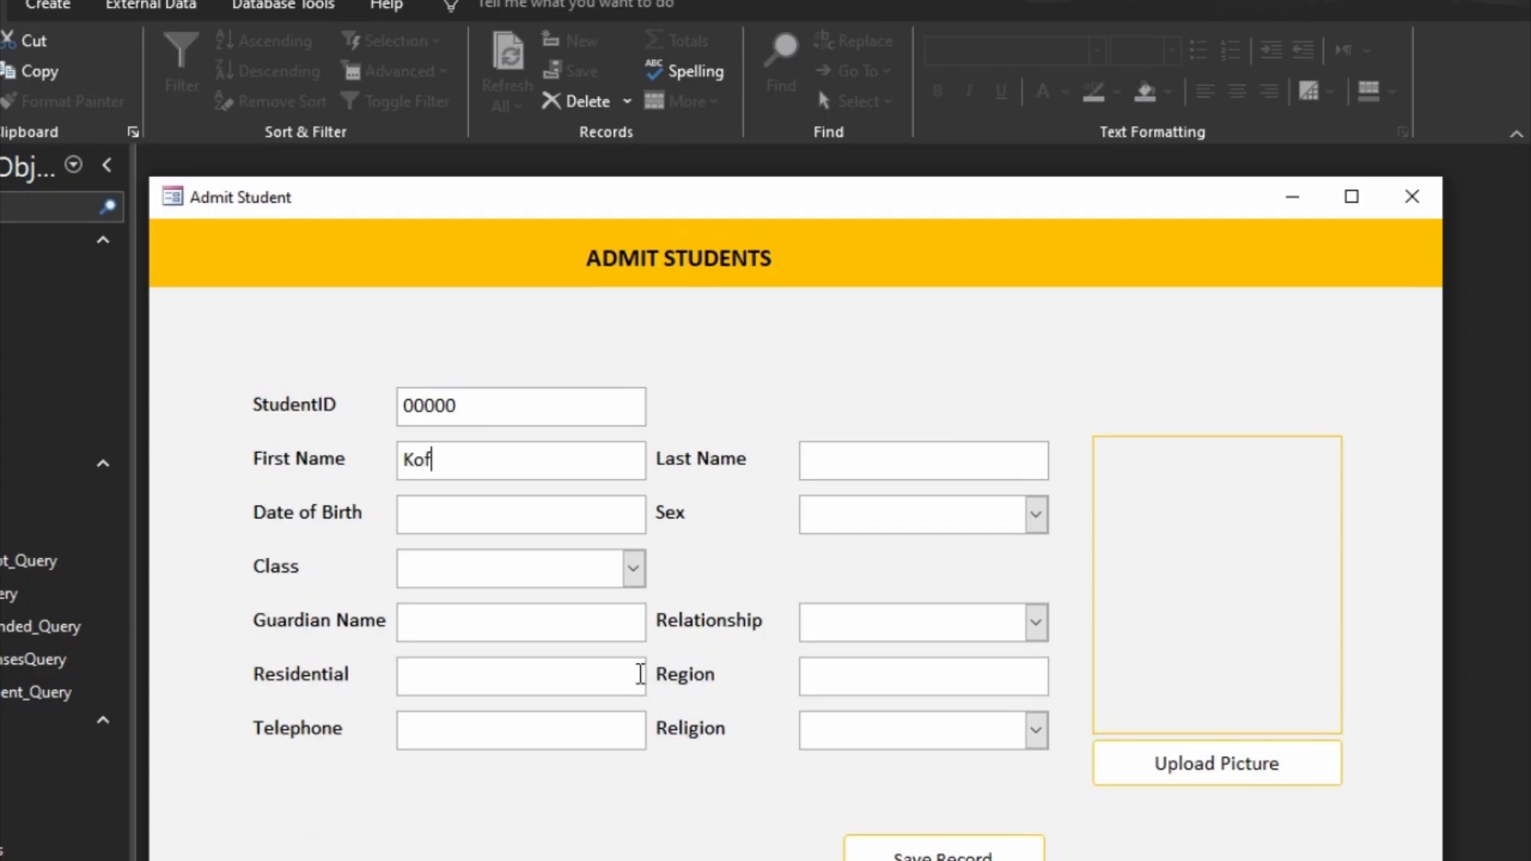
text(O)
text(wusu)
text(christian)
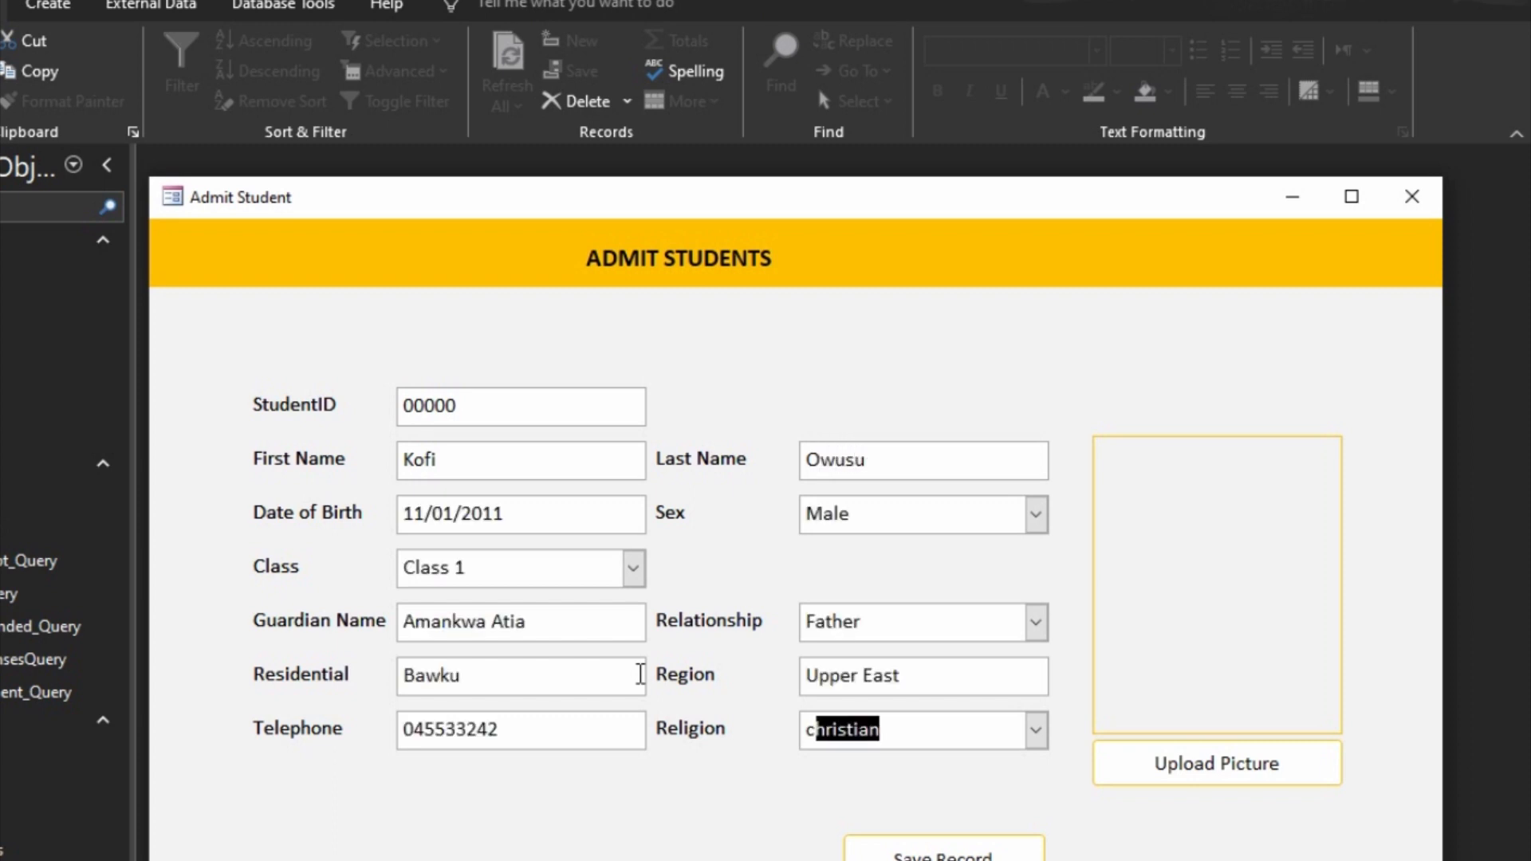
click(962, 675)
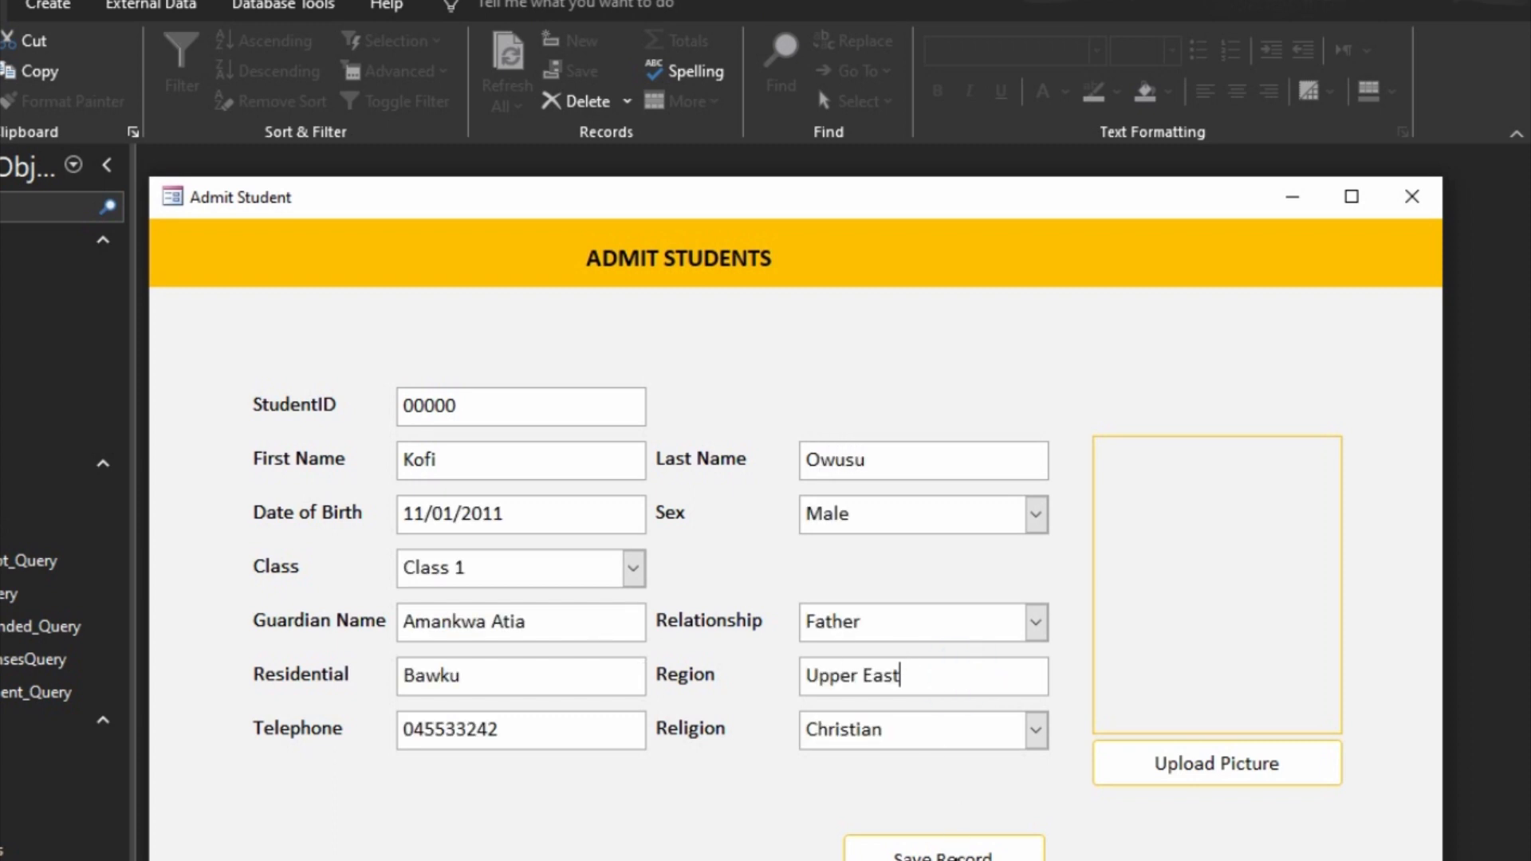
click(945, 852)
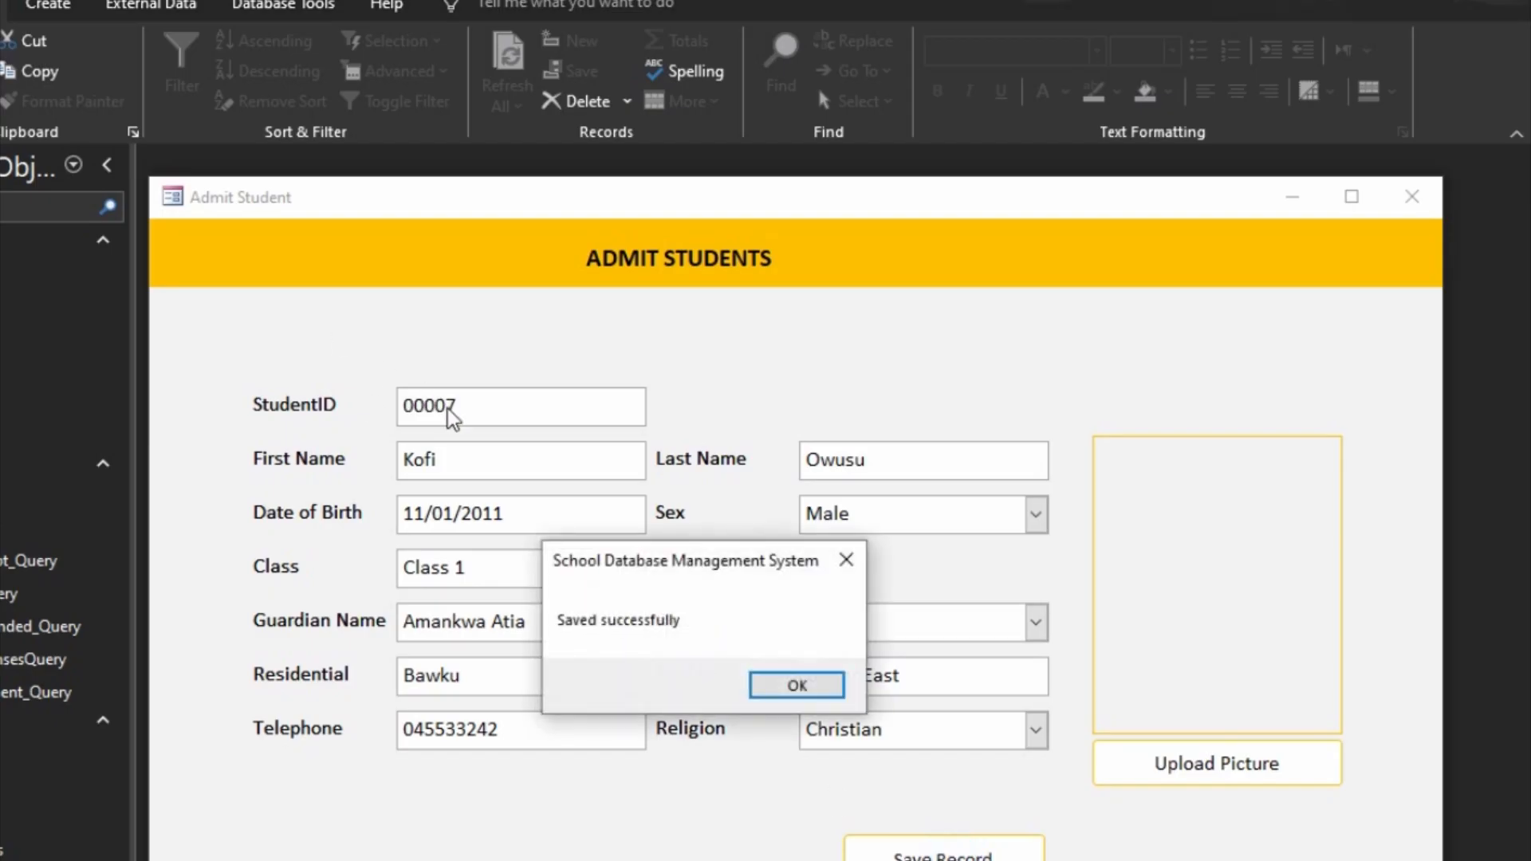
click(795, 684)
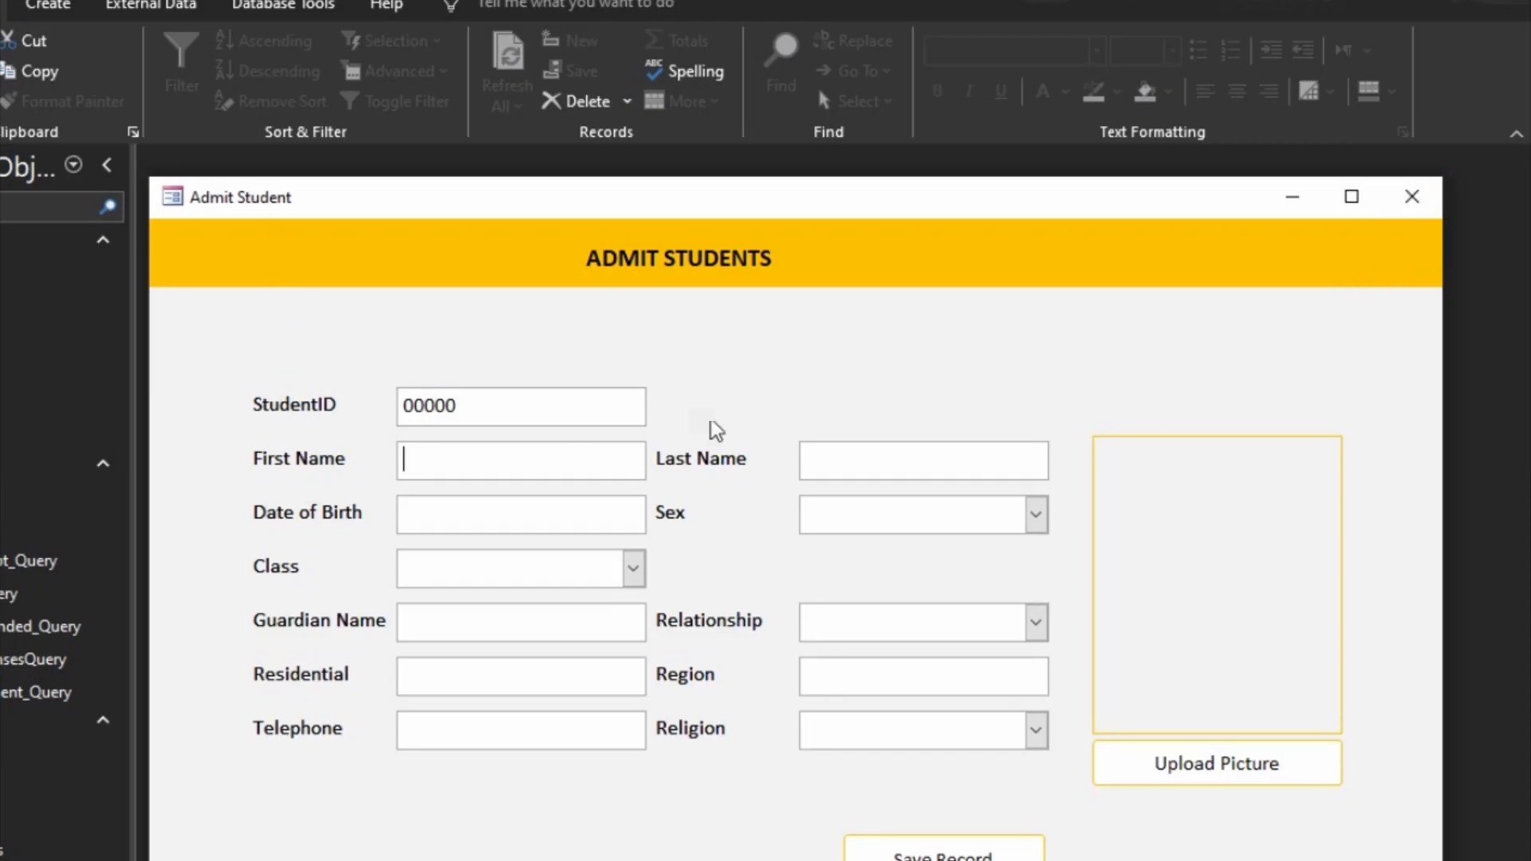
Step: Relabel the StudentID field as the admission number in the Admit Student form's Design View, and close the form, saving its design changes
right_click(763, 391)
click(829, 470)
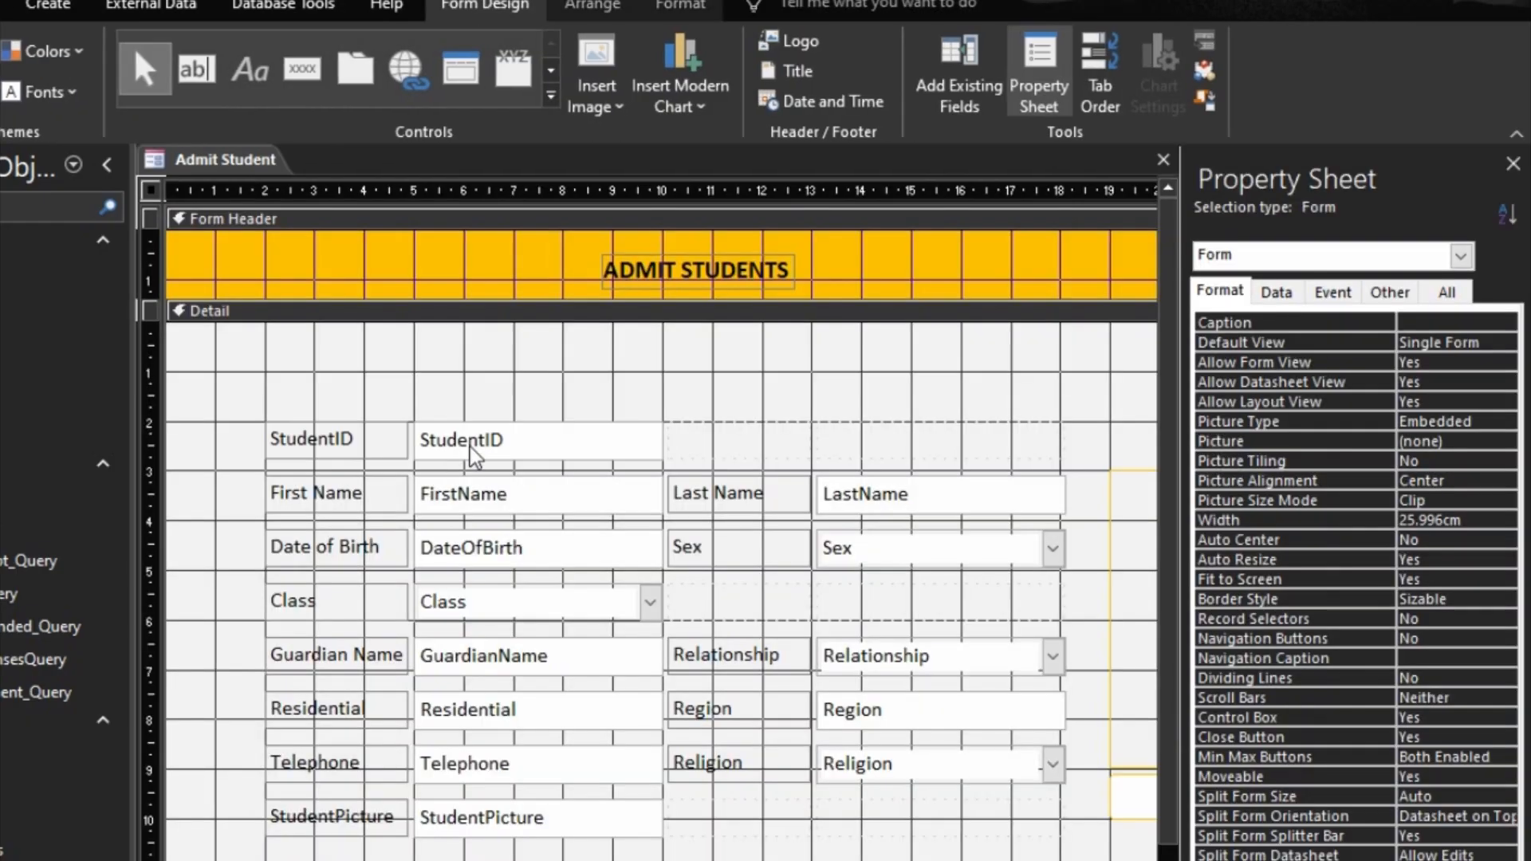
click(343, 443)
click(343, 443)
double_click(343, 440)
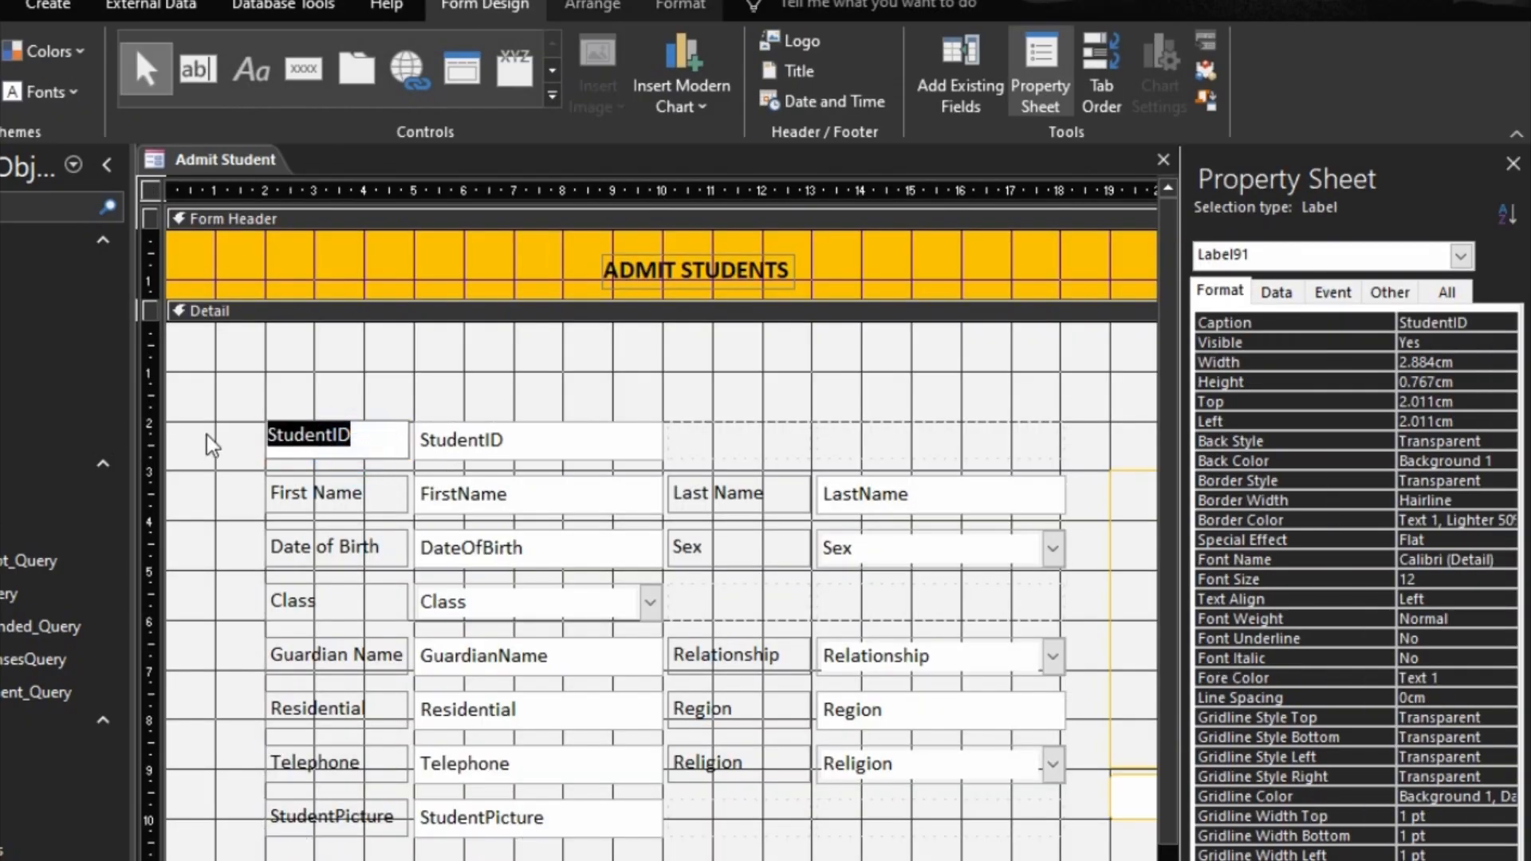
text(Admi)
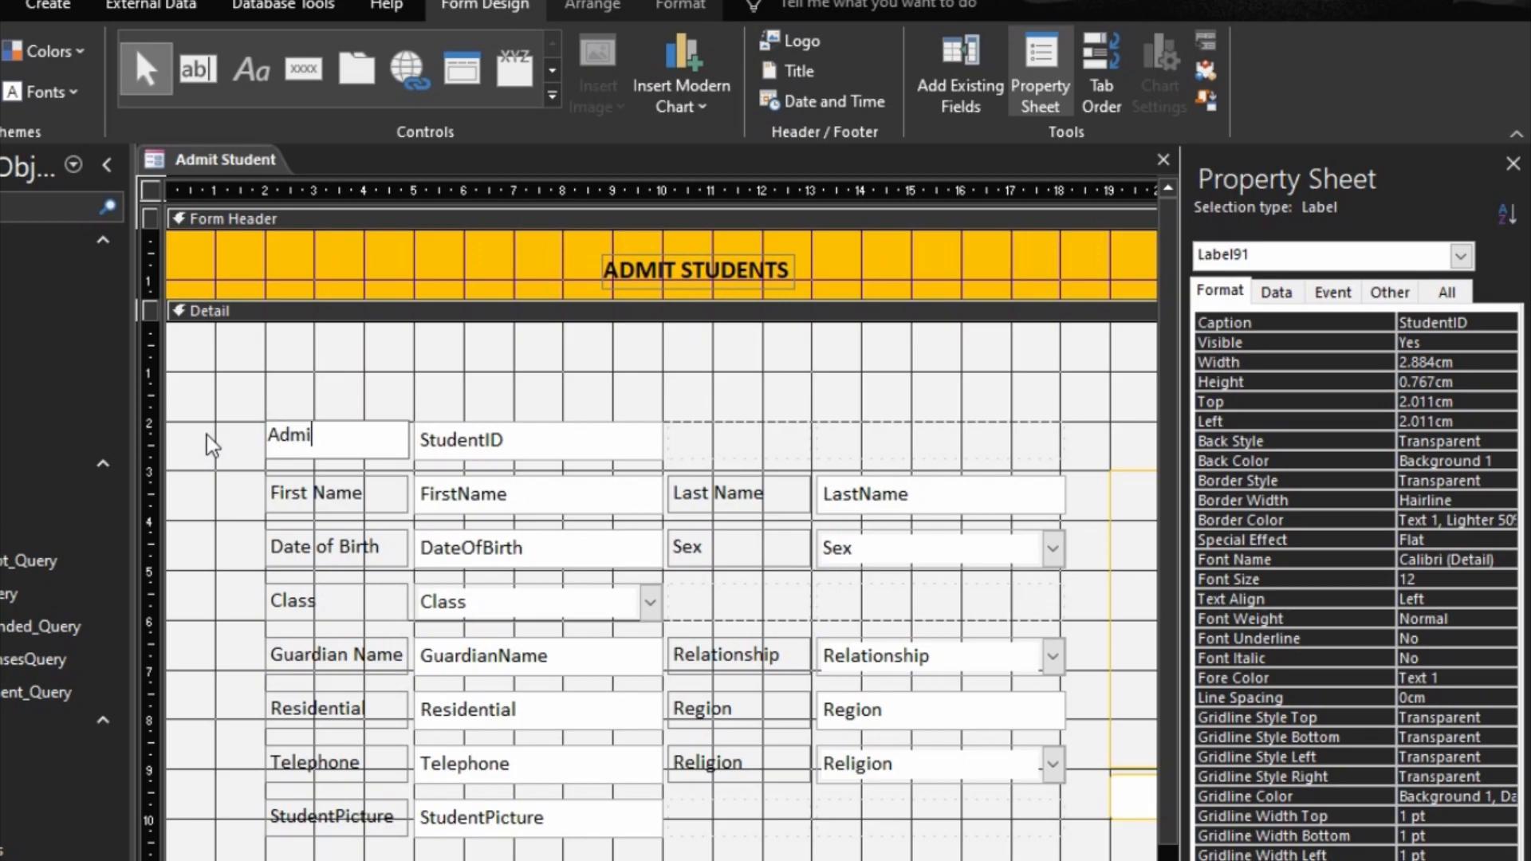
key(BackSpace)
text( Num)
key(BackSpace)
click(1163, 160)
click(593, 677)
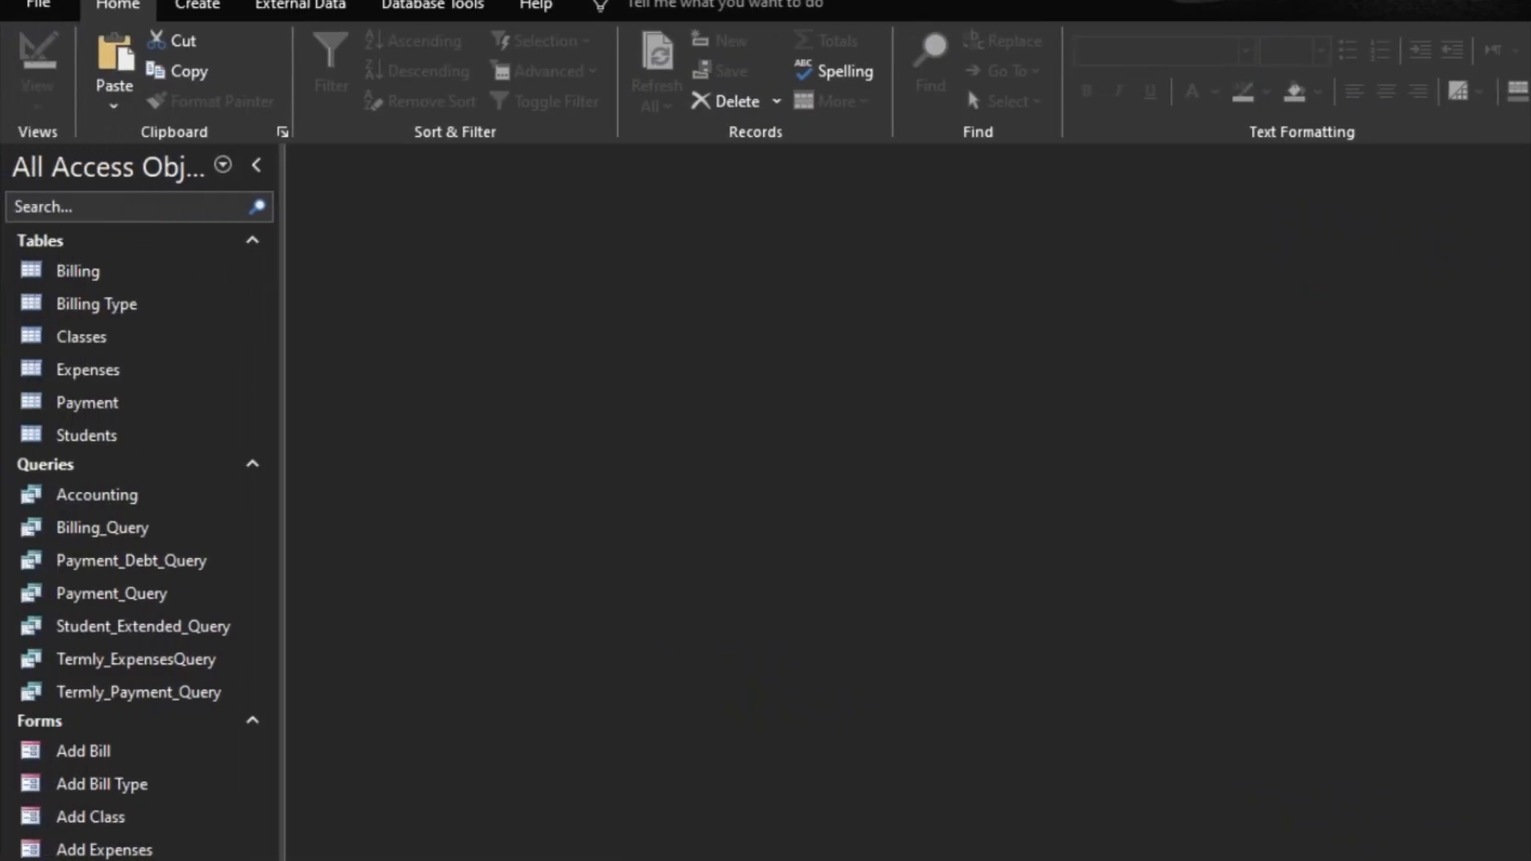
Step: Create a blank form in Design View and set its Record Source to the Students table
click(201, 7)
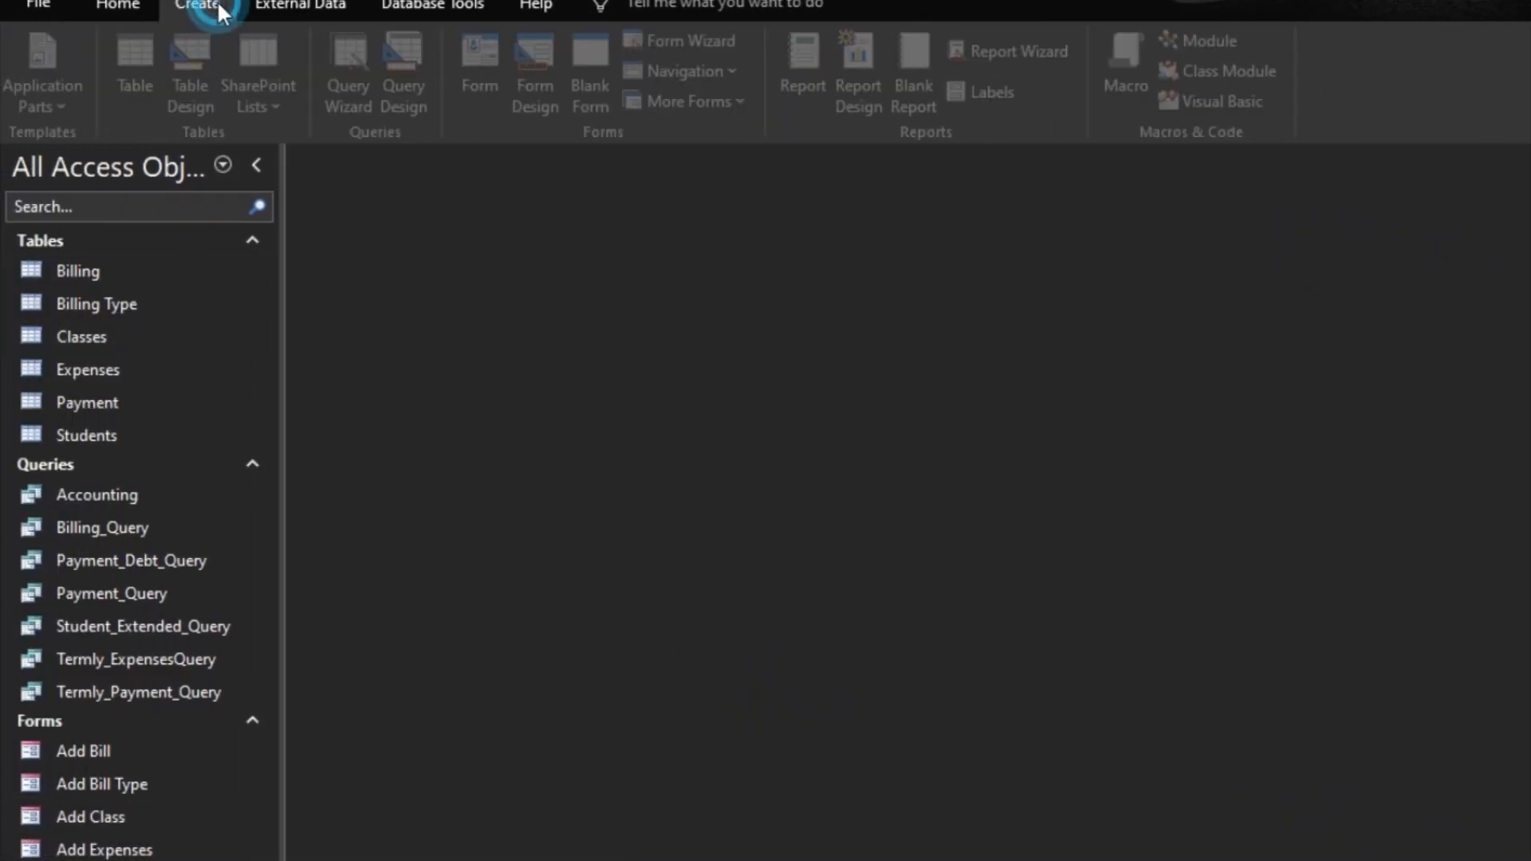
click(530, 80)
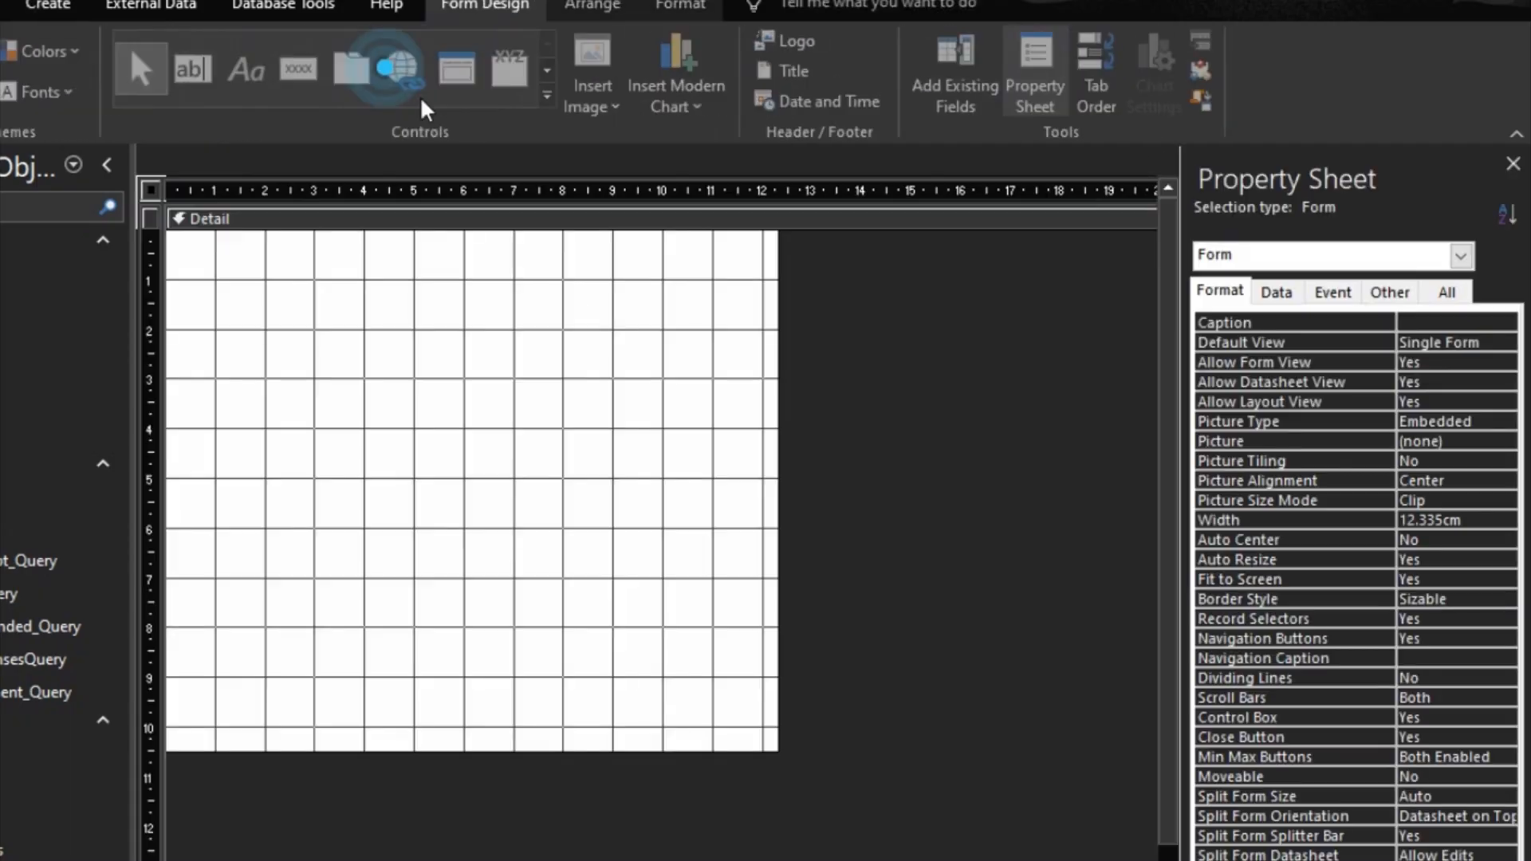
click(1280, 295)
click(1482, 323)
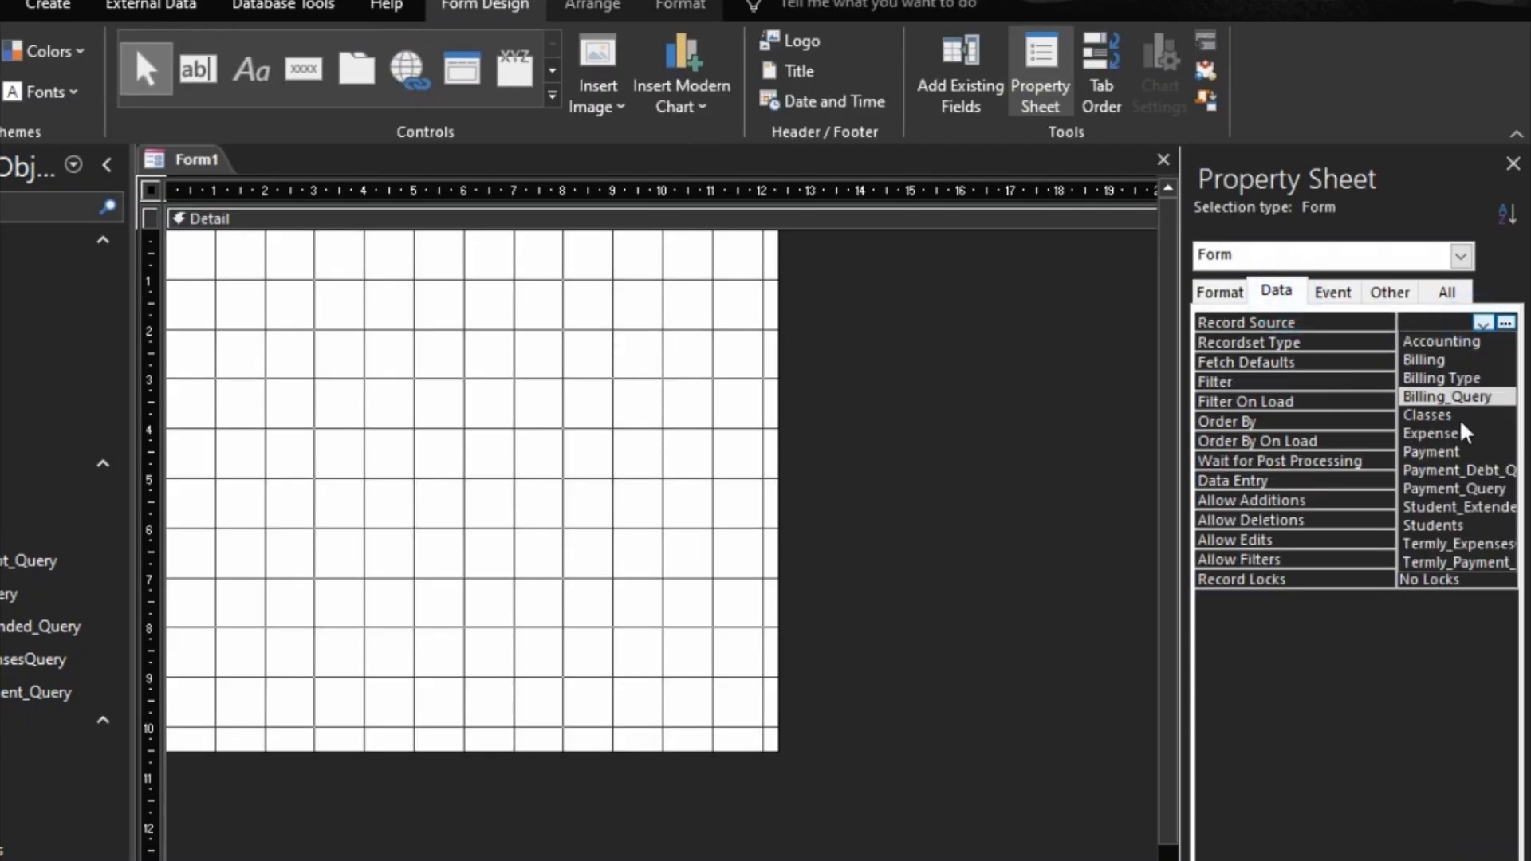
click(1440, 525)
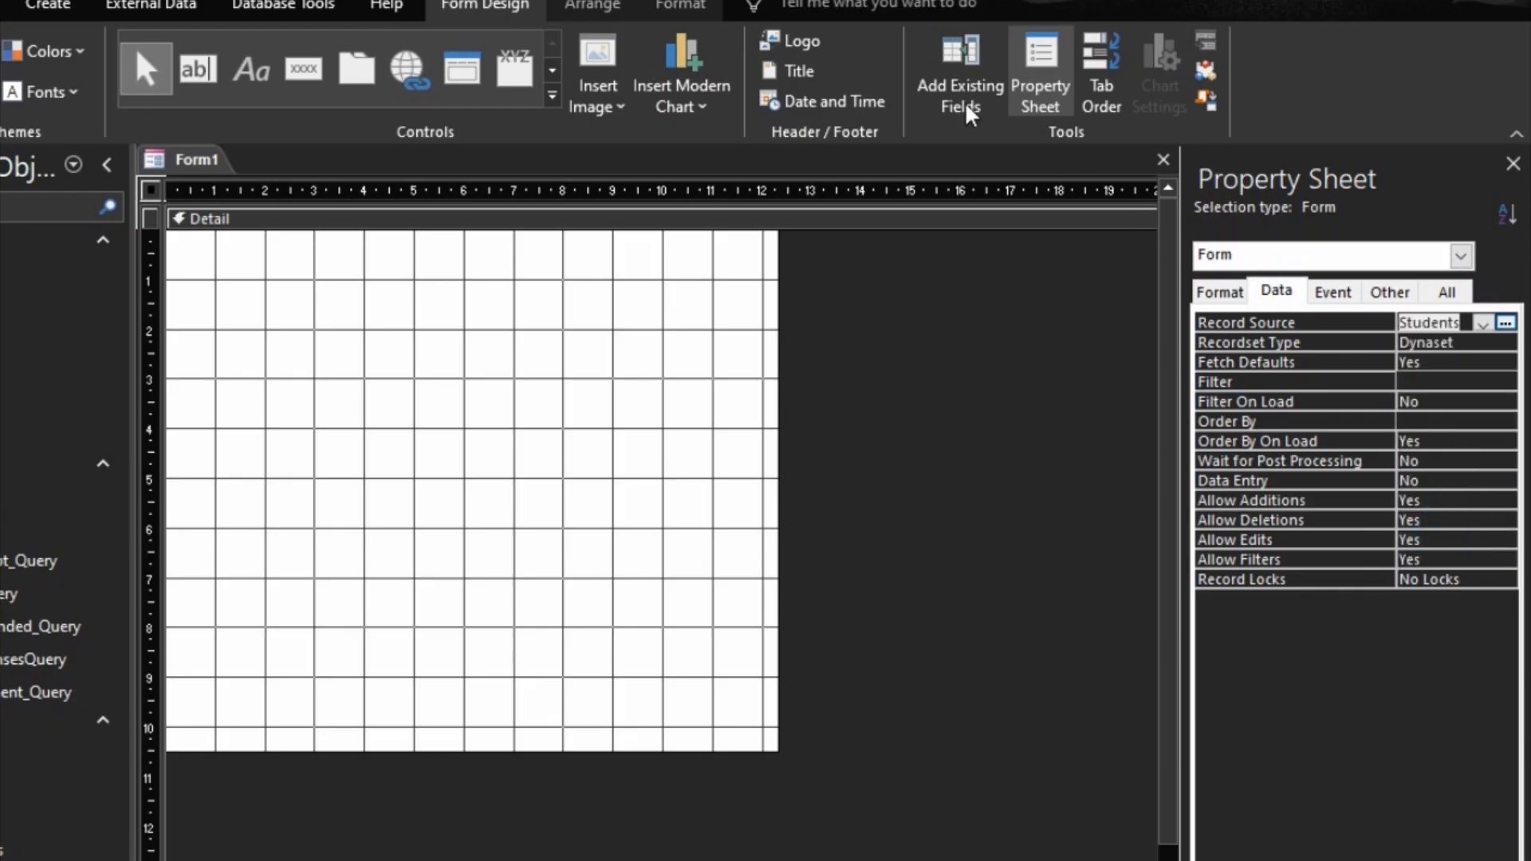
Step: Add all the existing fields from StudentID to Religion to the new form's Detail section, leaving out StudentPicture
click(940, 76)
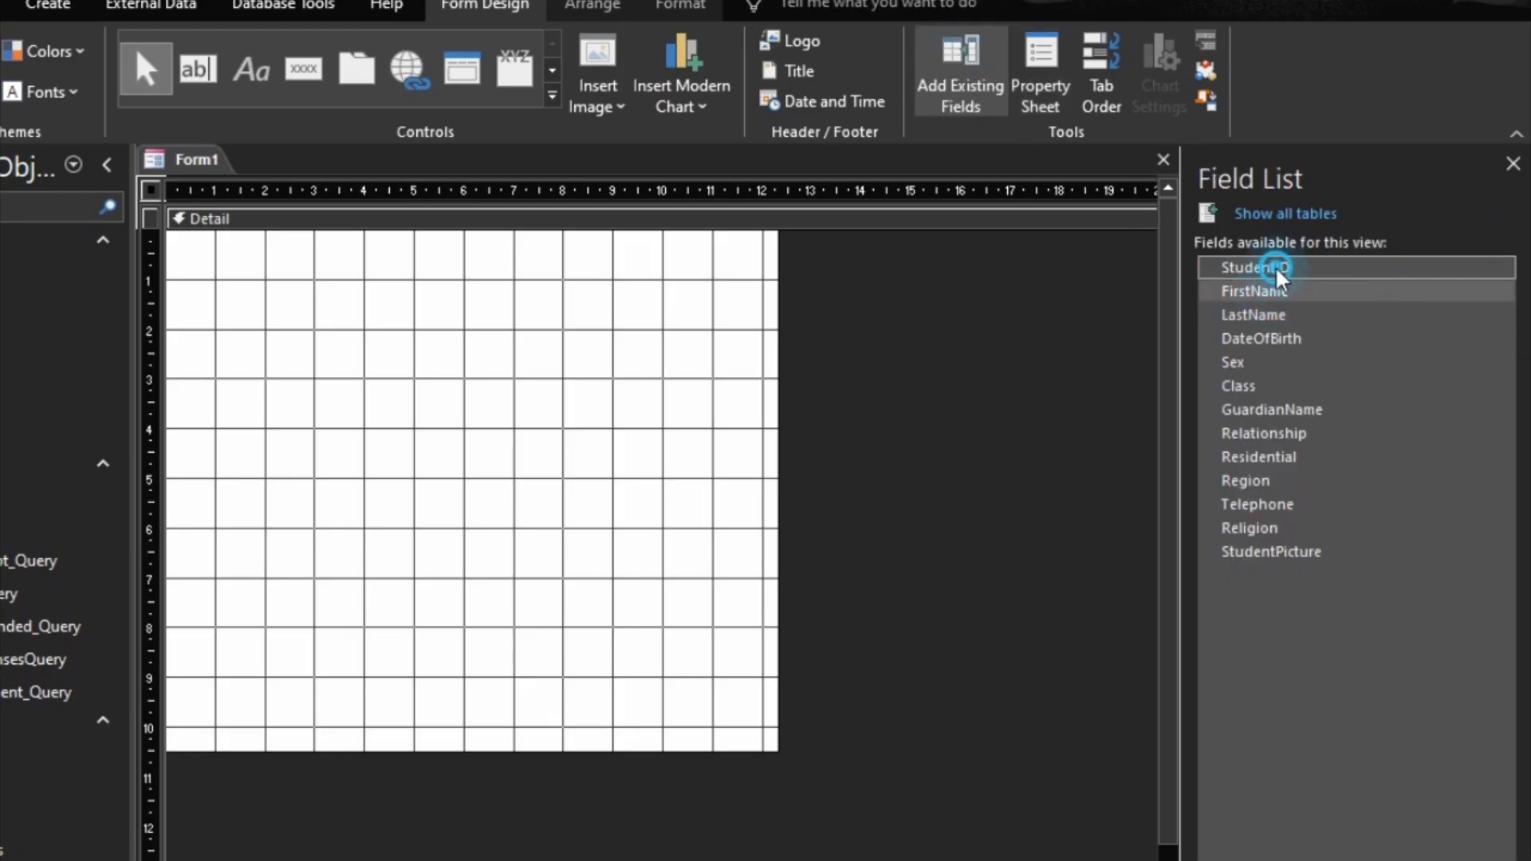
shift+click(1266, 533)
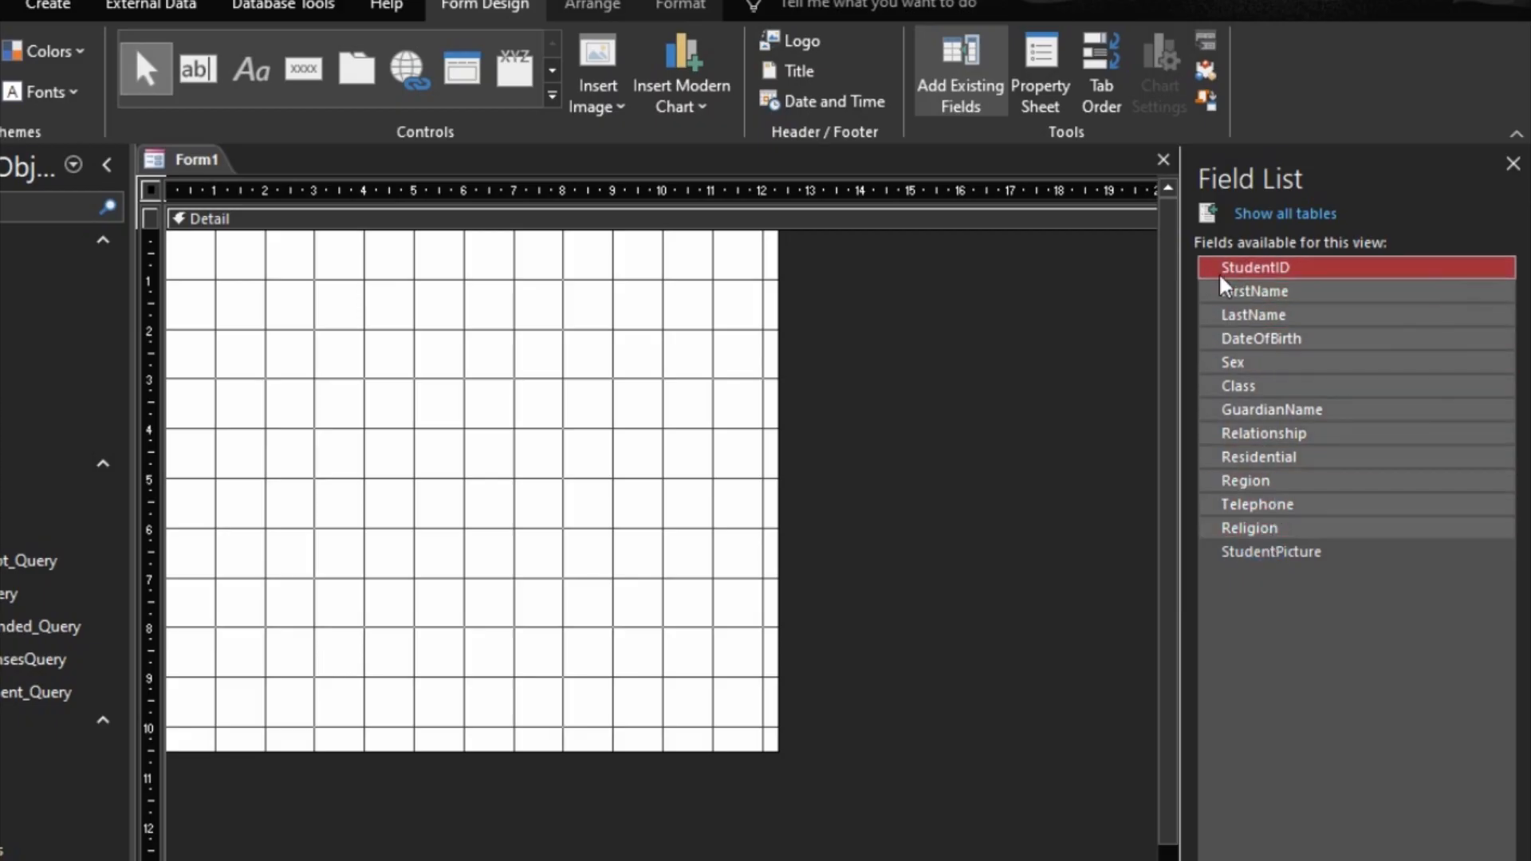
drag(1224, 268, 700, 361)
drag(1258, 315, 372, 351)
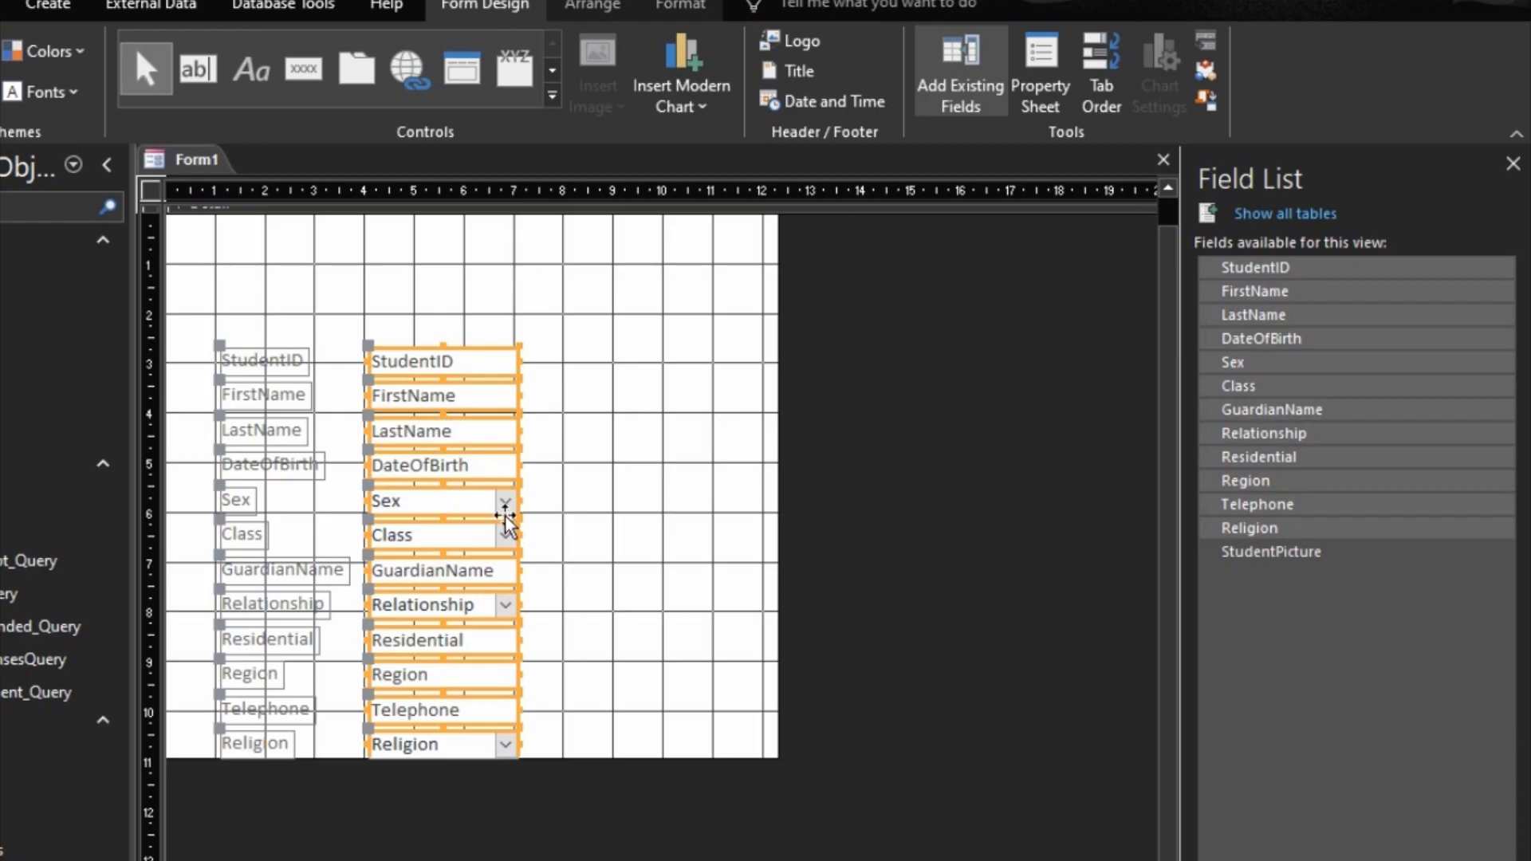
Step: Apply a stacked layout to the added fields
right_click(489, 418)
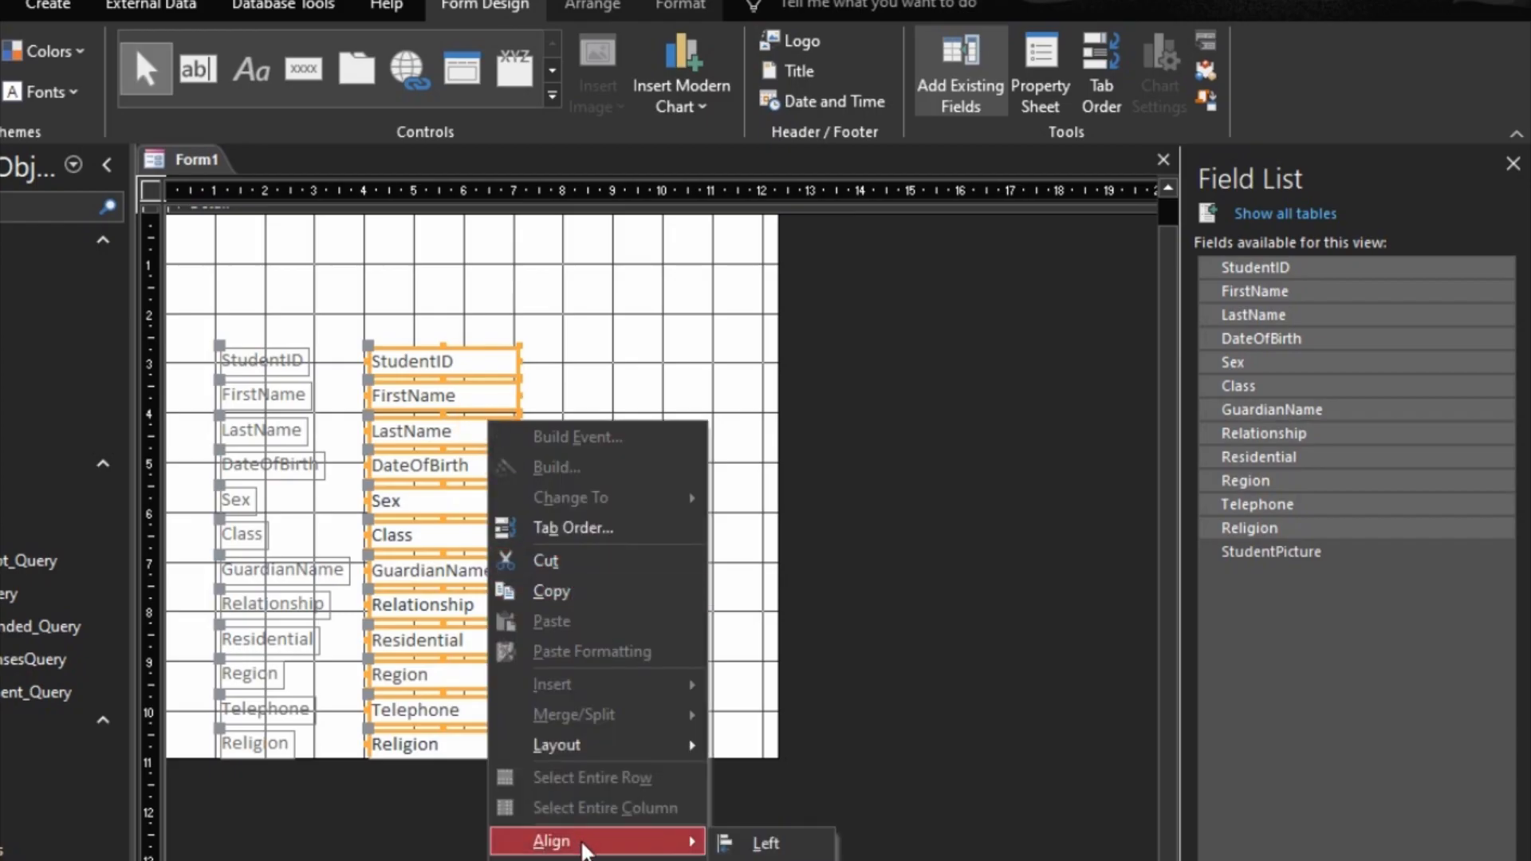
mouse_move(638, 745)
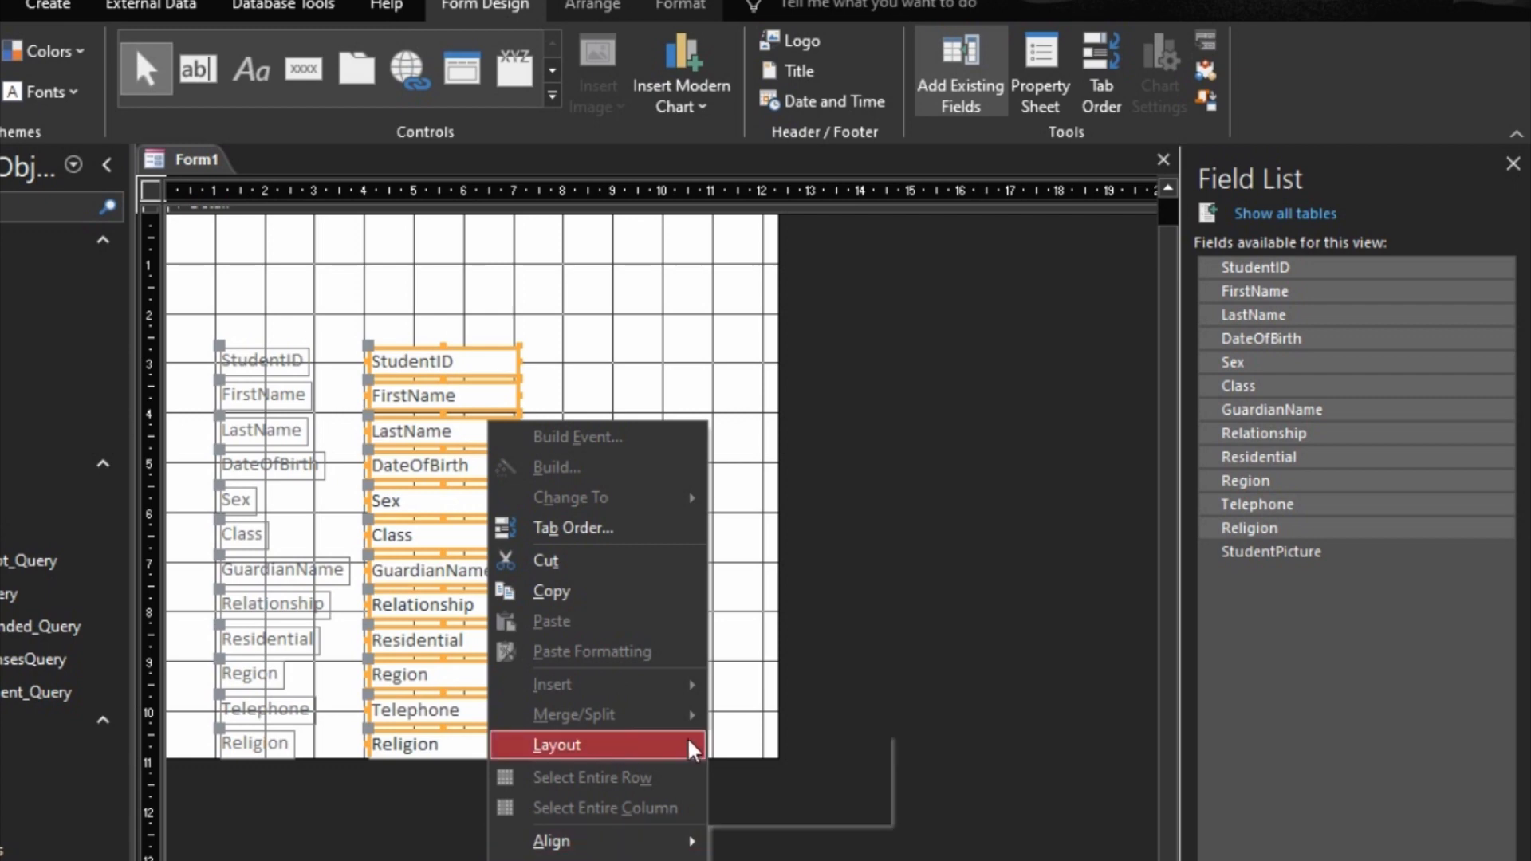
click(796, 775)
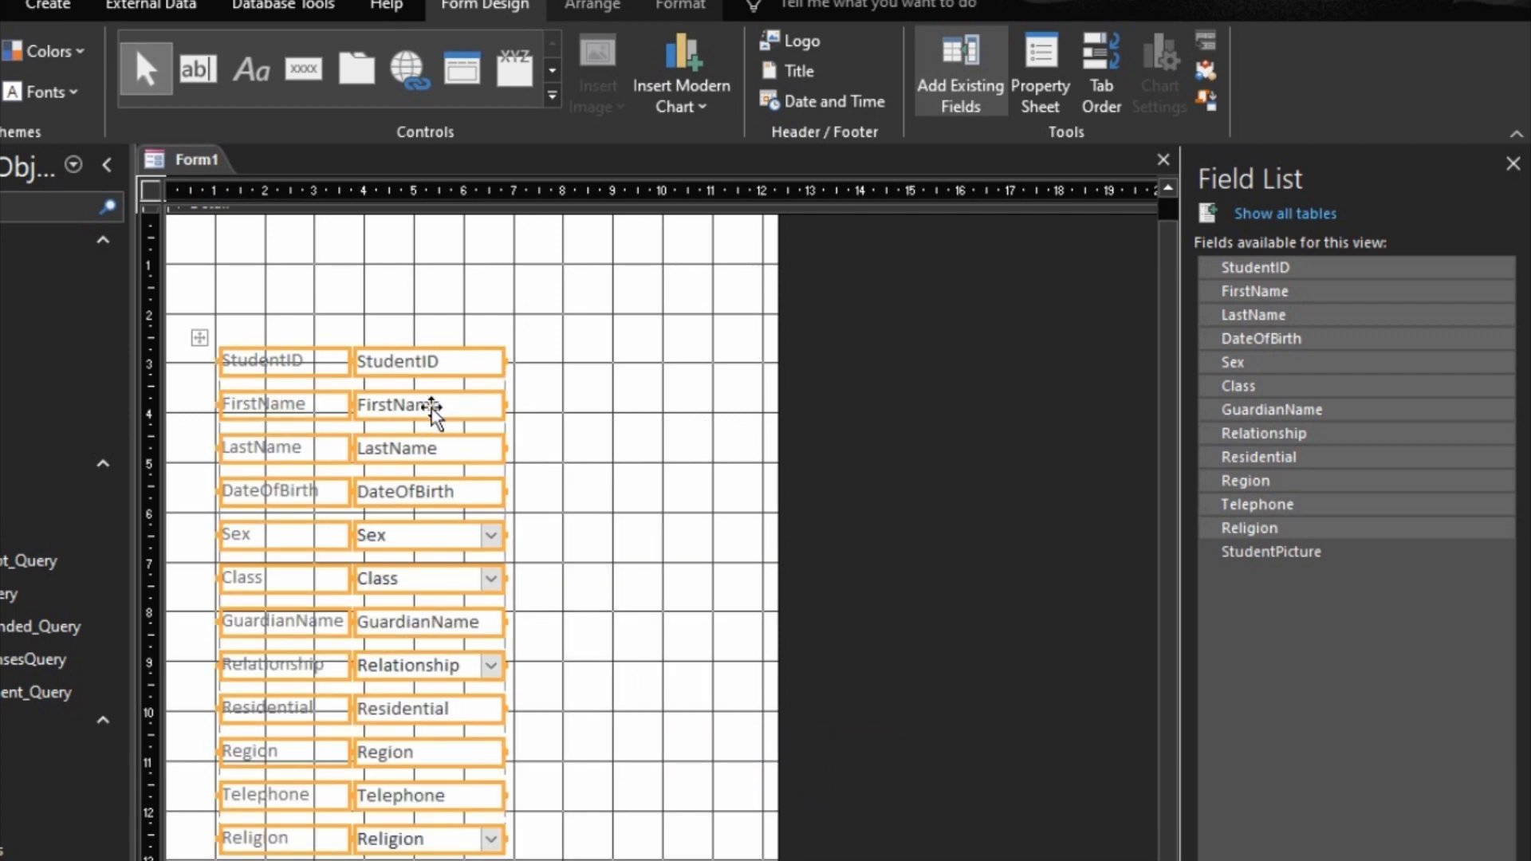
Step: Arrange the fields in a tabular layout and move the whole layout to the form's left edge
right_click(420, 372)
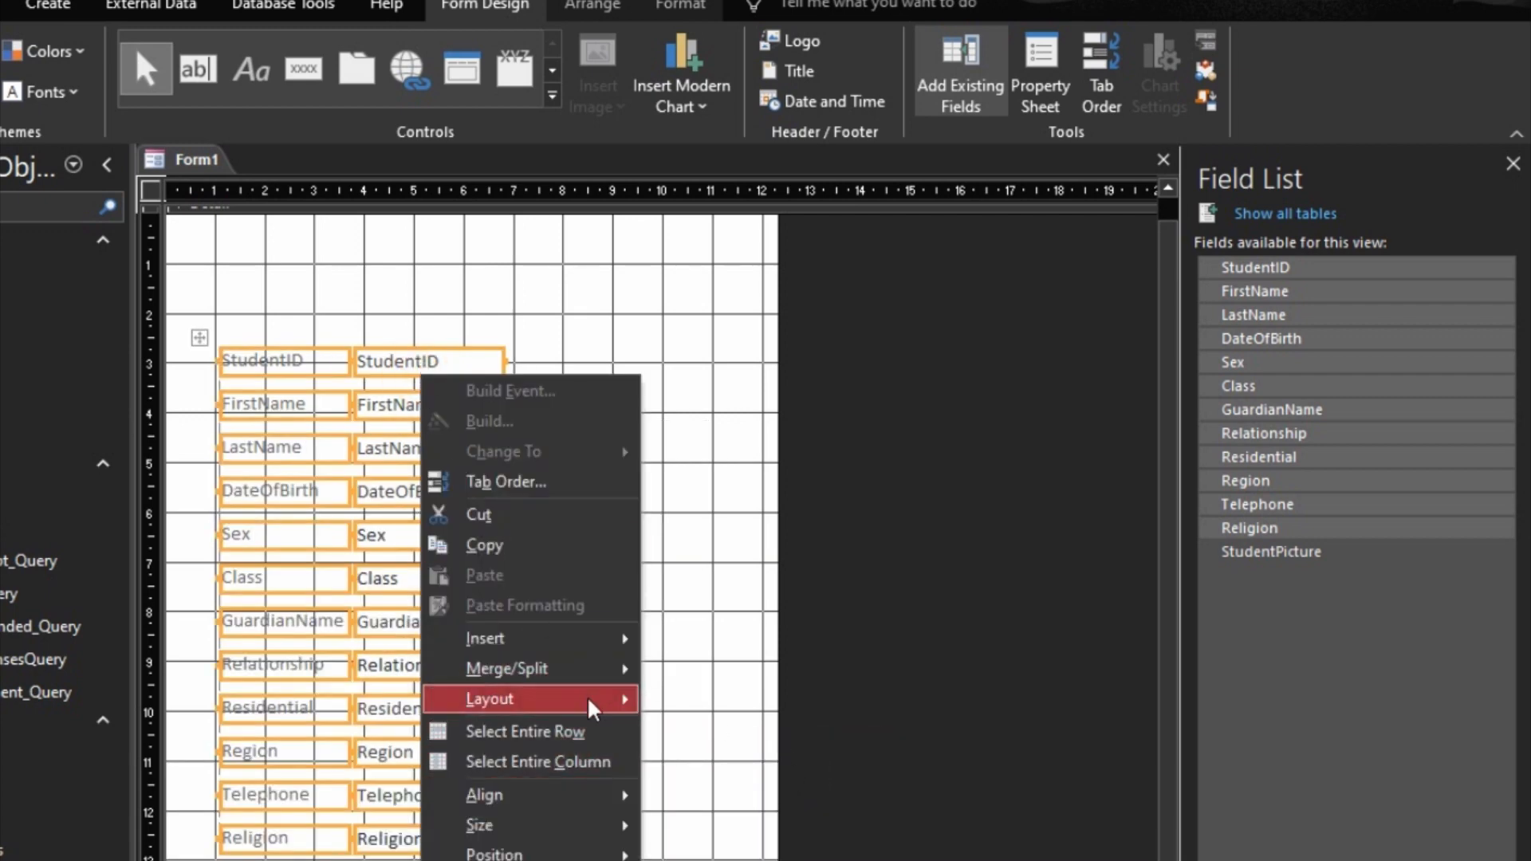
mouse_move(592, 705)
click(706, 701)
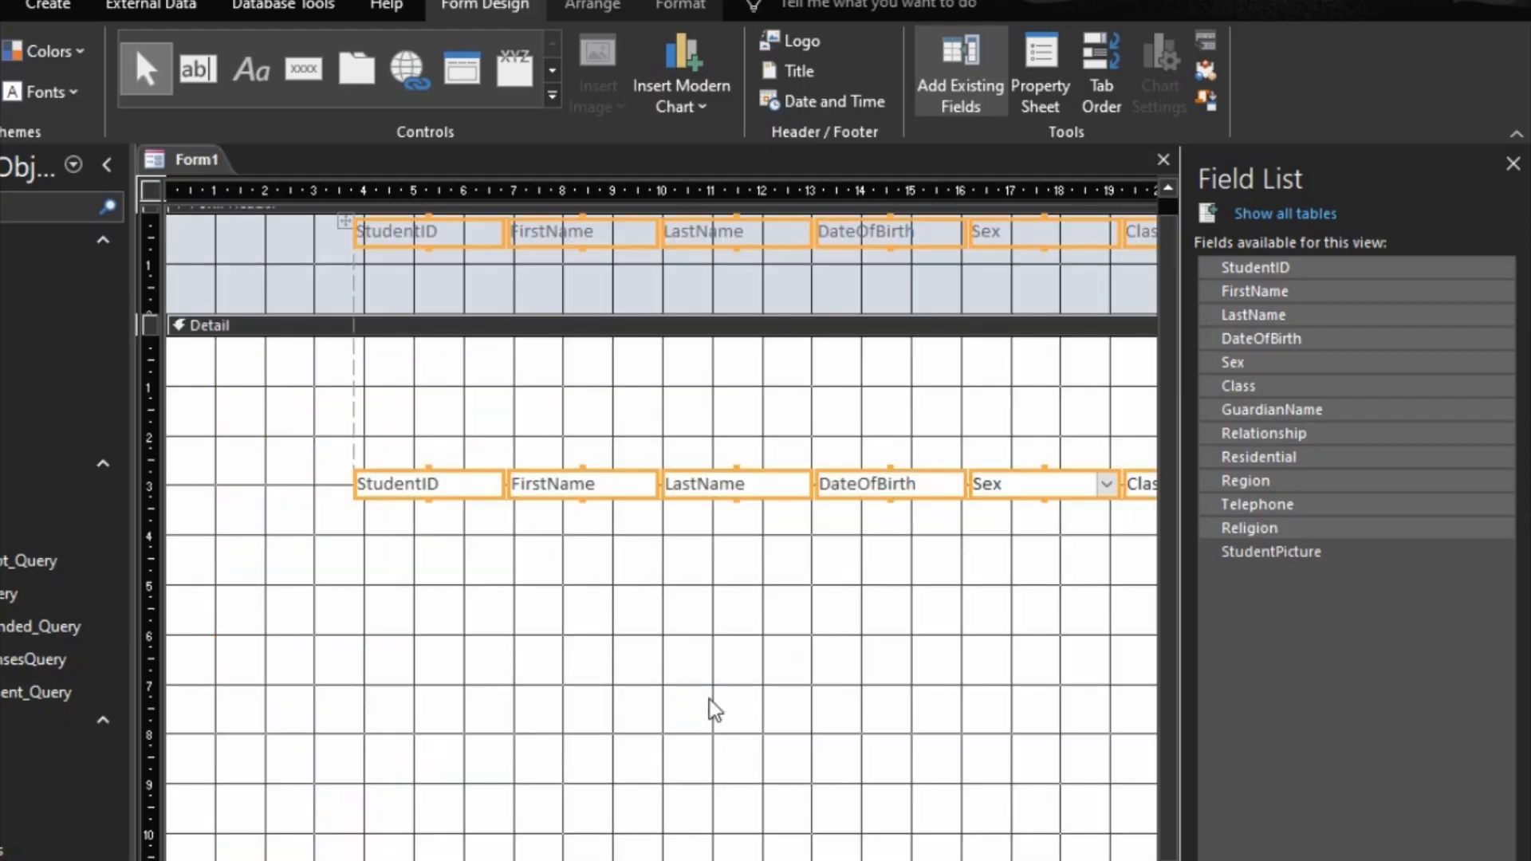
click(508, 483)
drag(458, 476, 193, 464)
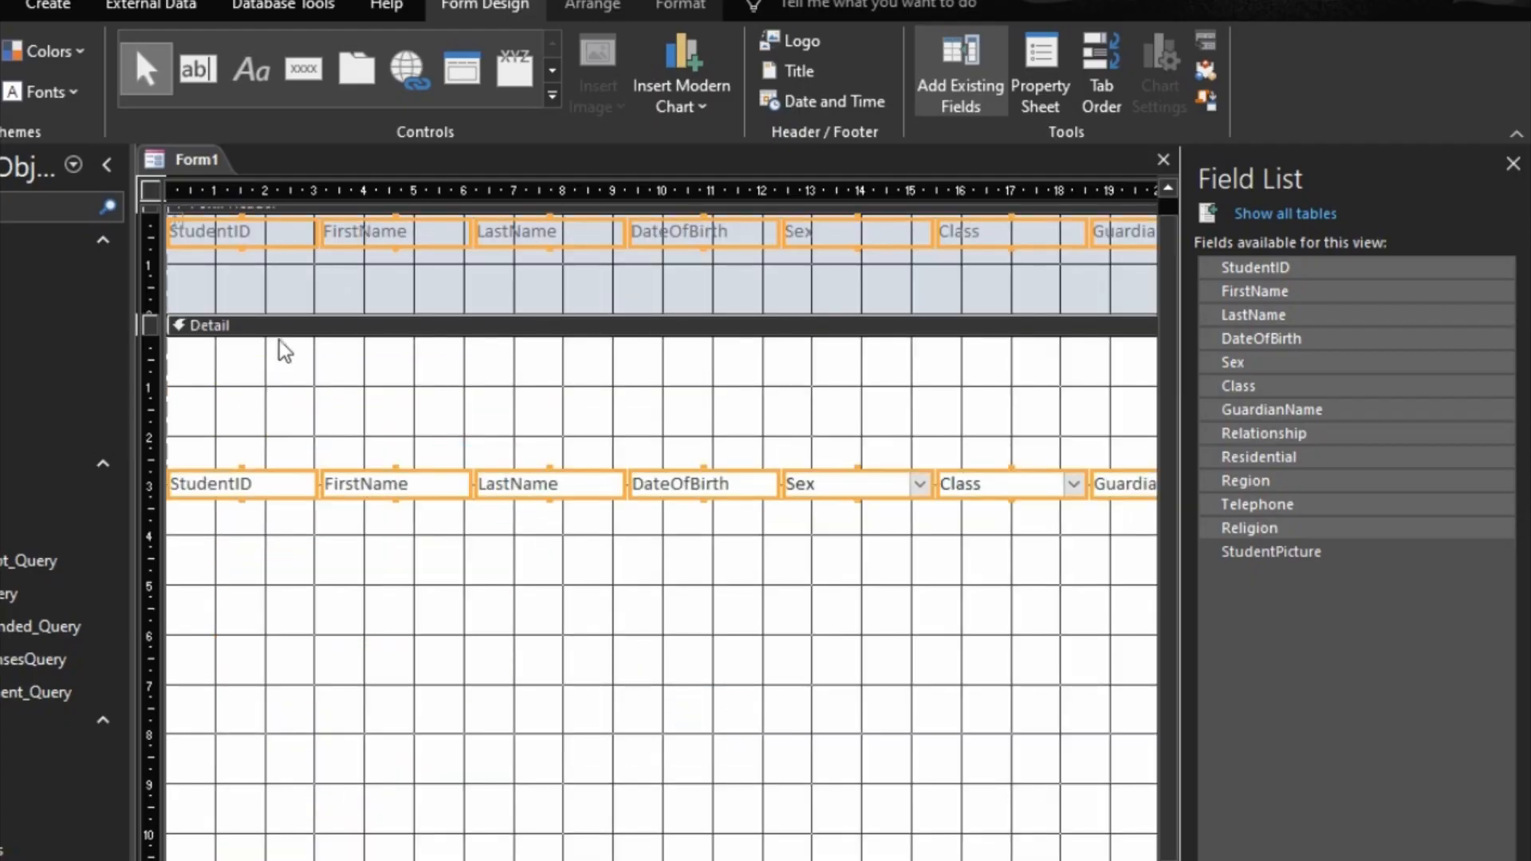
Step: Set the font size of the header labels and field controls to 12 and make their text black
click(680, 8)
click(285, 51)
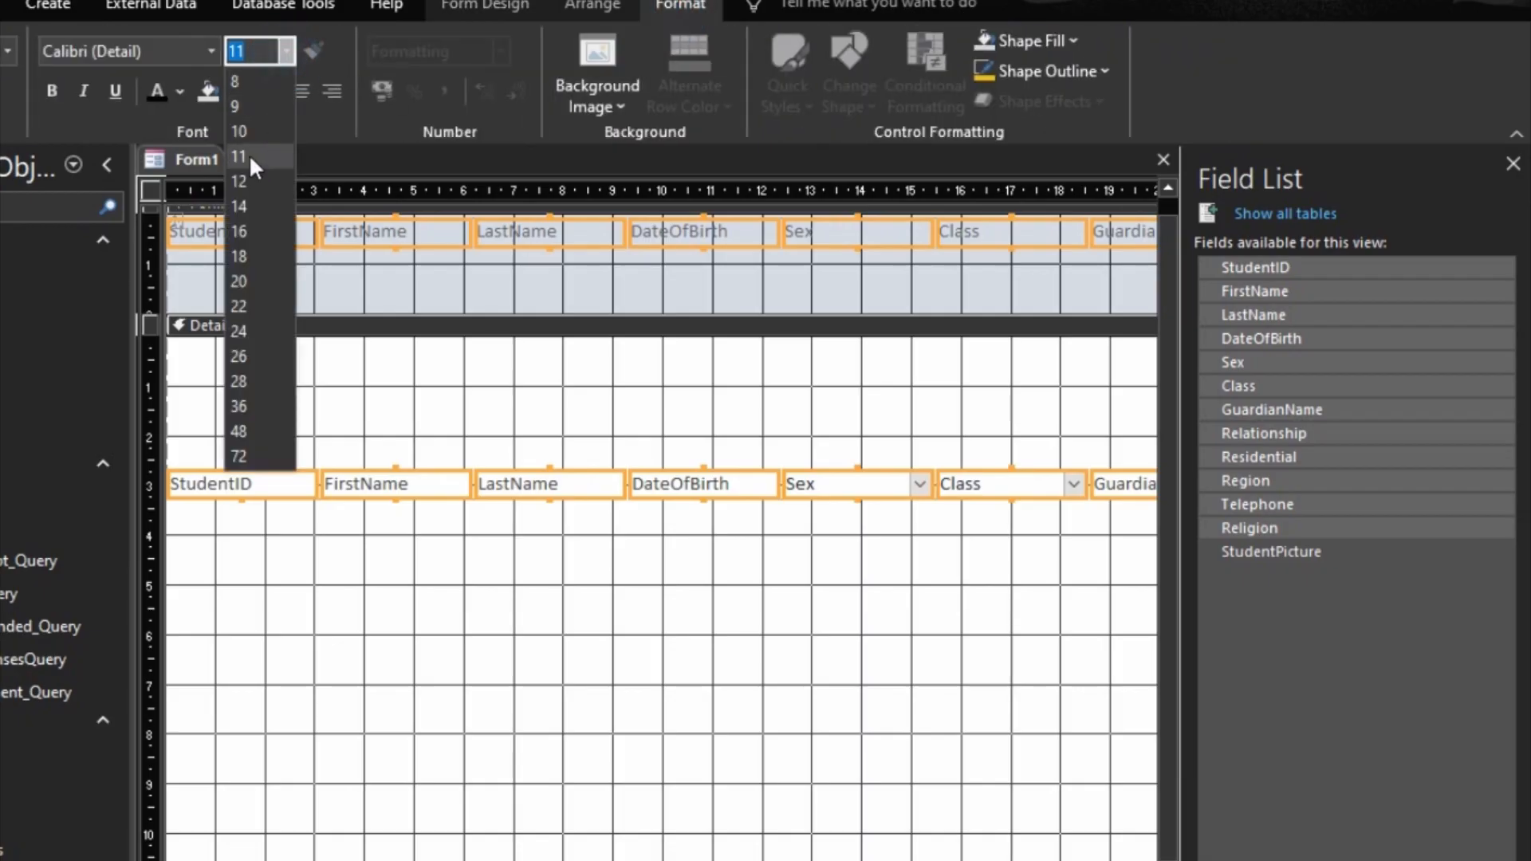
click(243, 172)
click(158, 88)
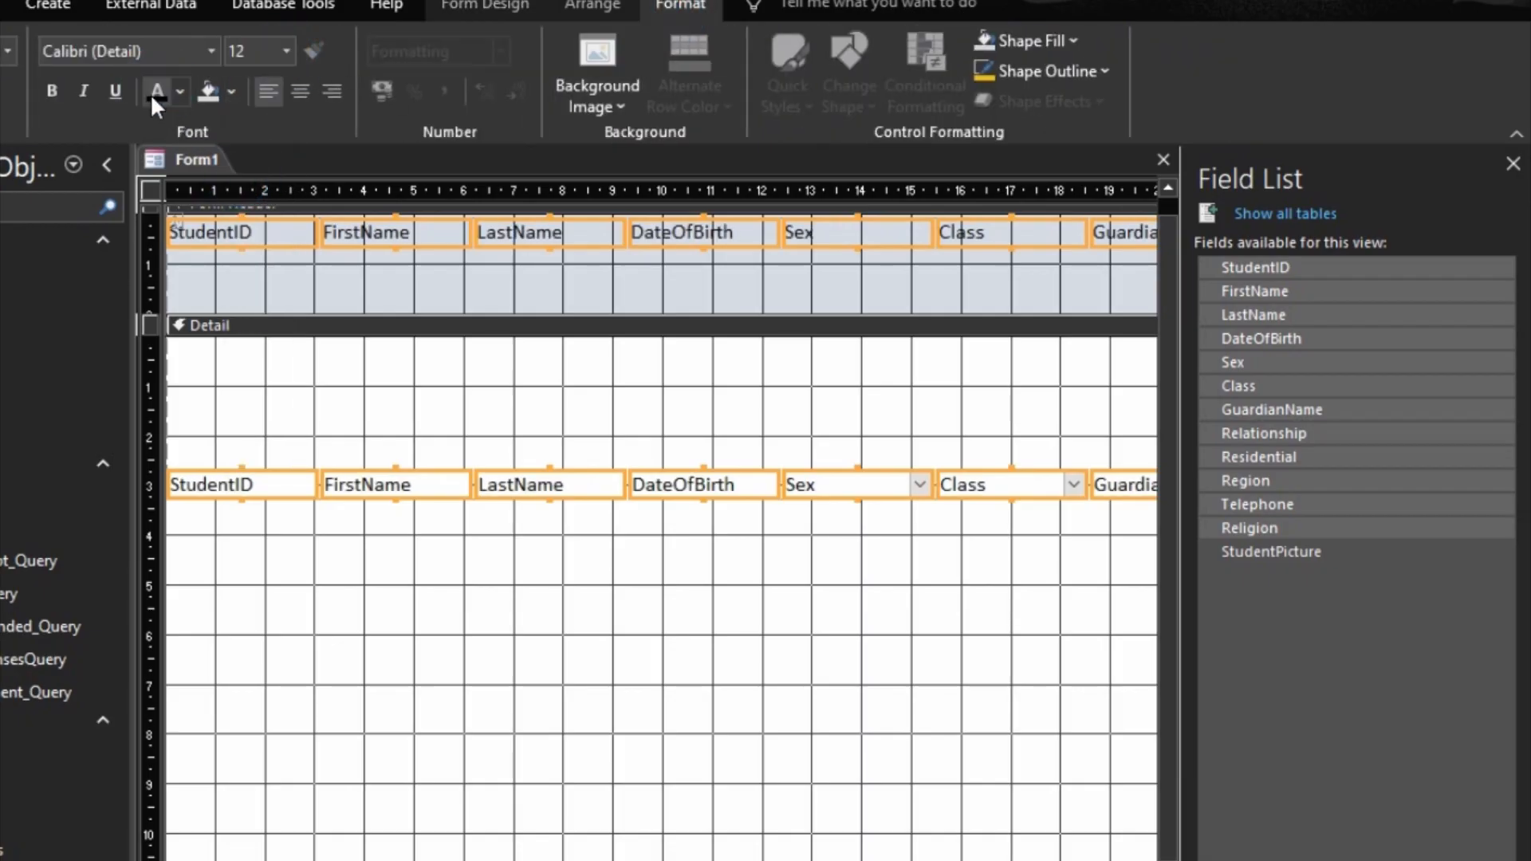
Step: Give the field controls in the Detail section Medium control margins and size them to fit their text
click(471, 480)
click(617, 4)
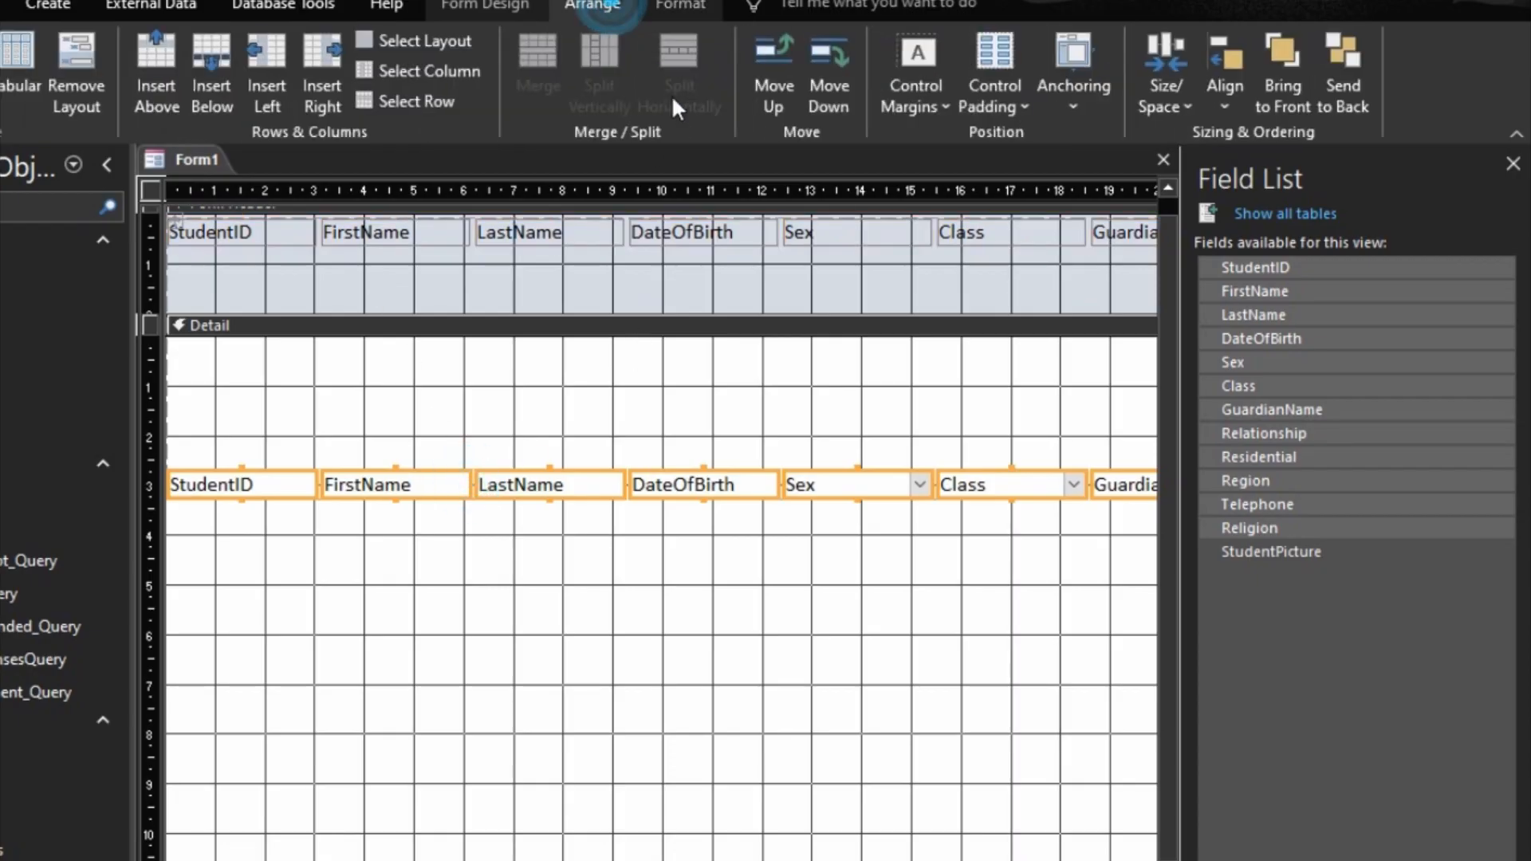
click(913, 117)
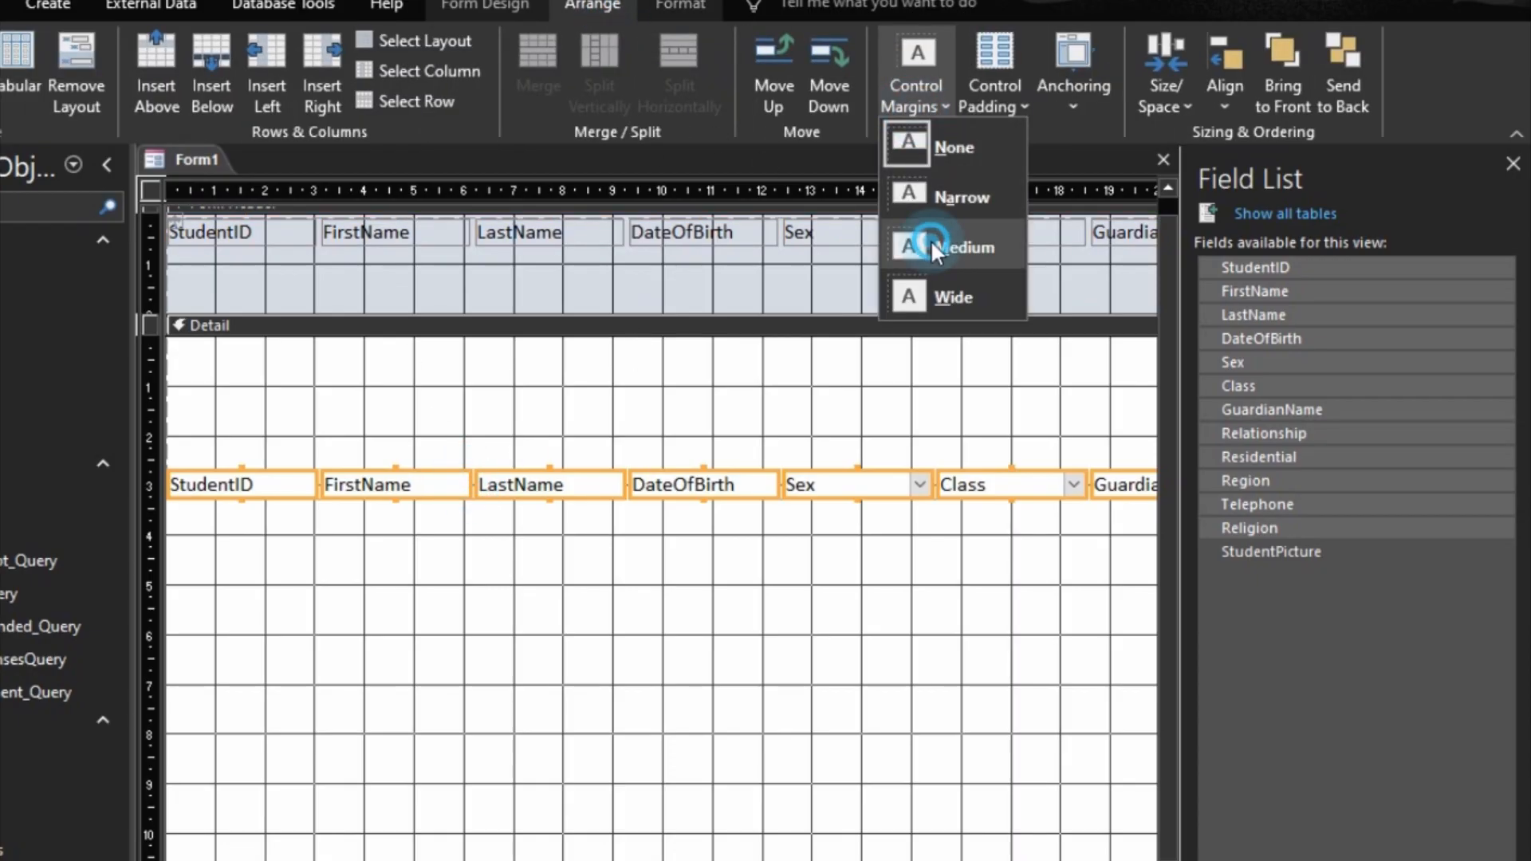
click(925, 247)
right_click(700, 484)
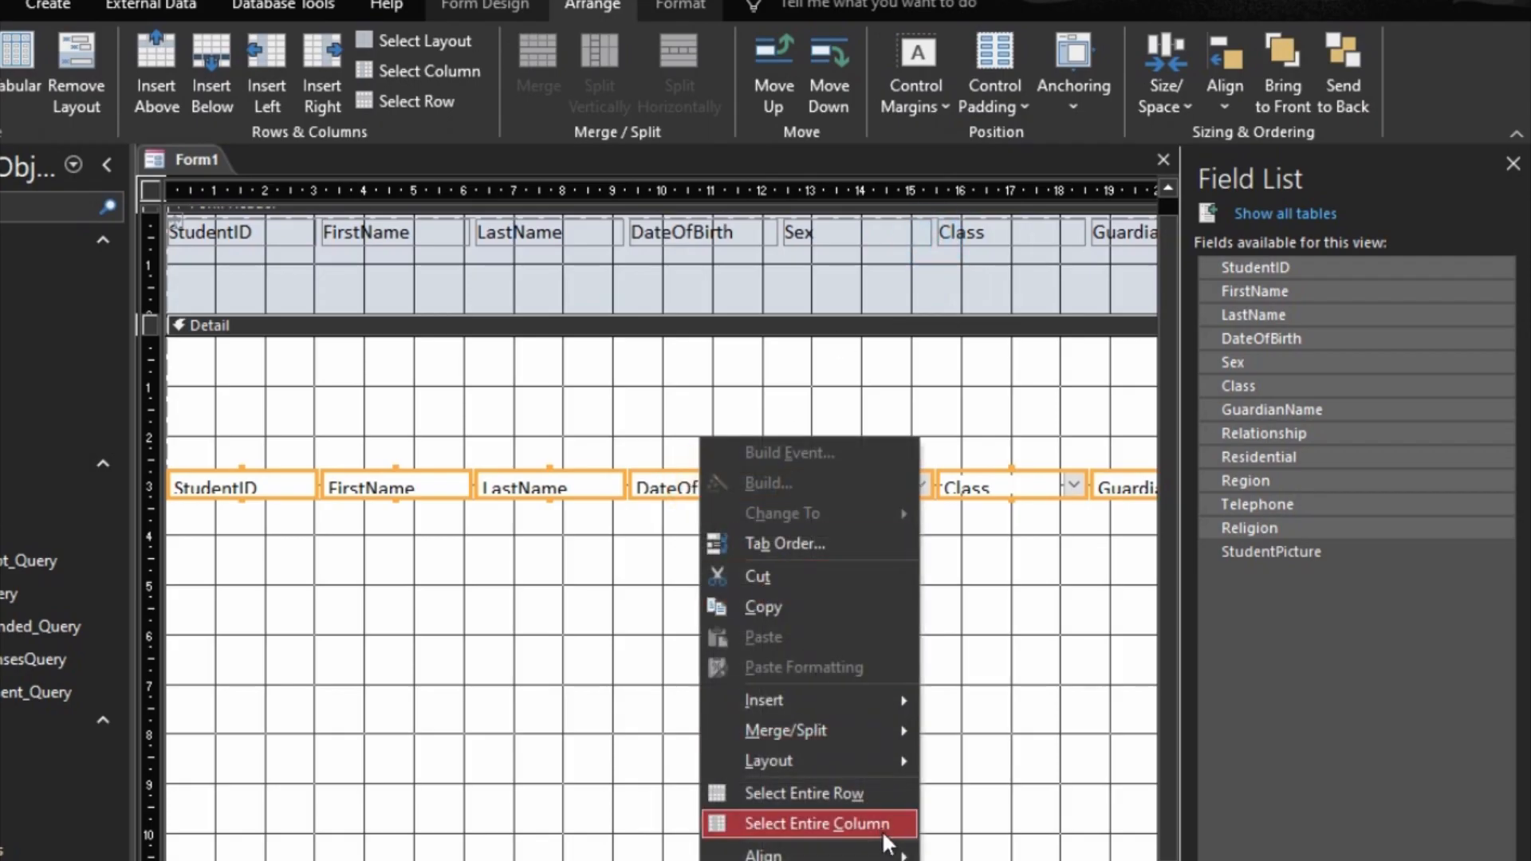
click(1027, 860)
click(883, 734)
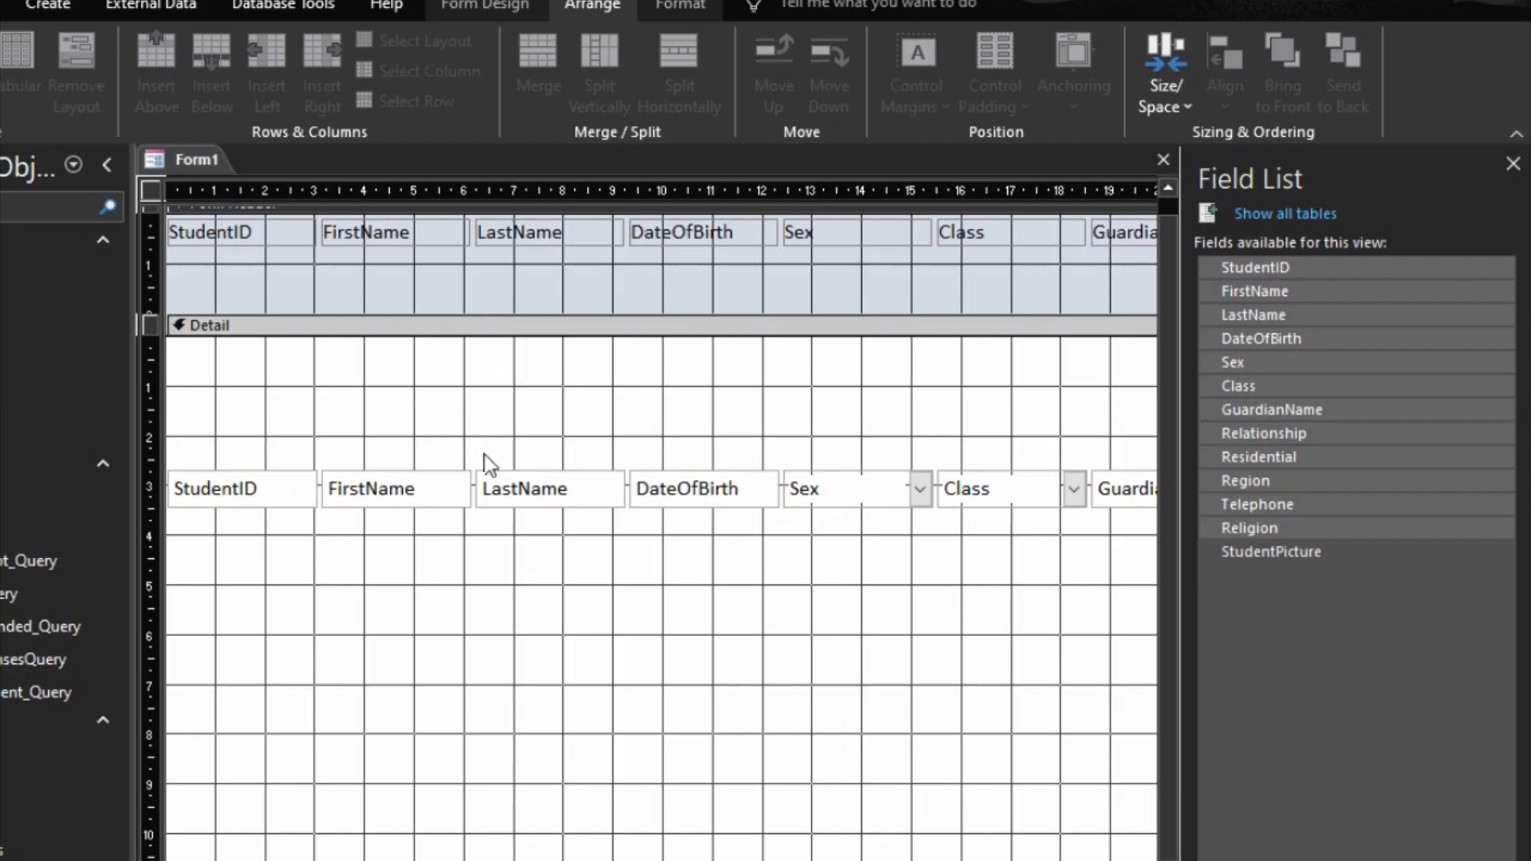
Step: Move the field row to the top of the Detail section and set the header labels' Top position to 2 cm
drag(496, 479, 490, 333)
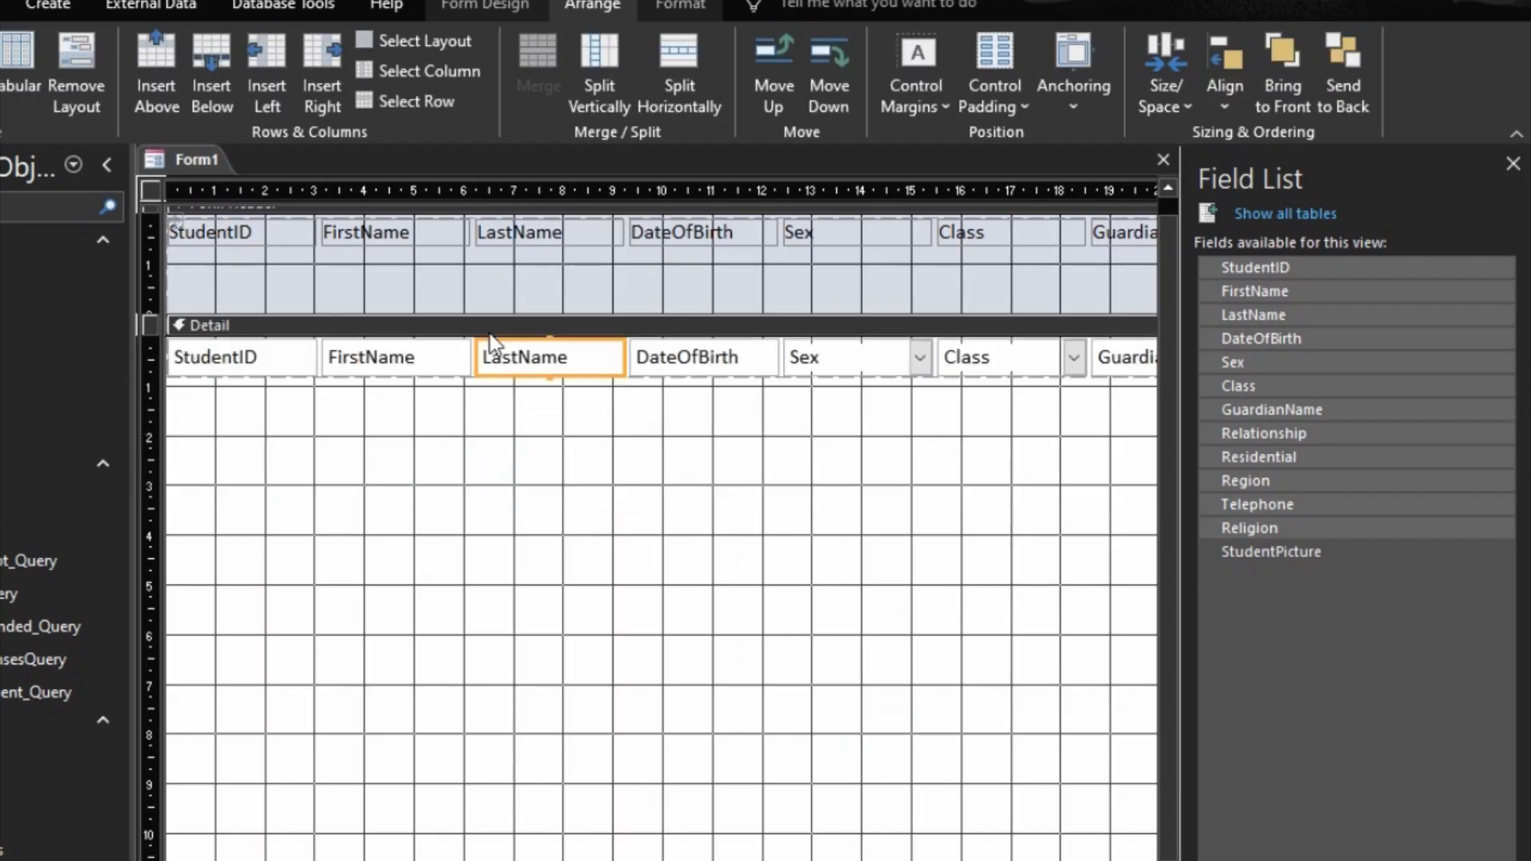
click(431, 241)
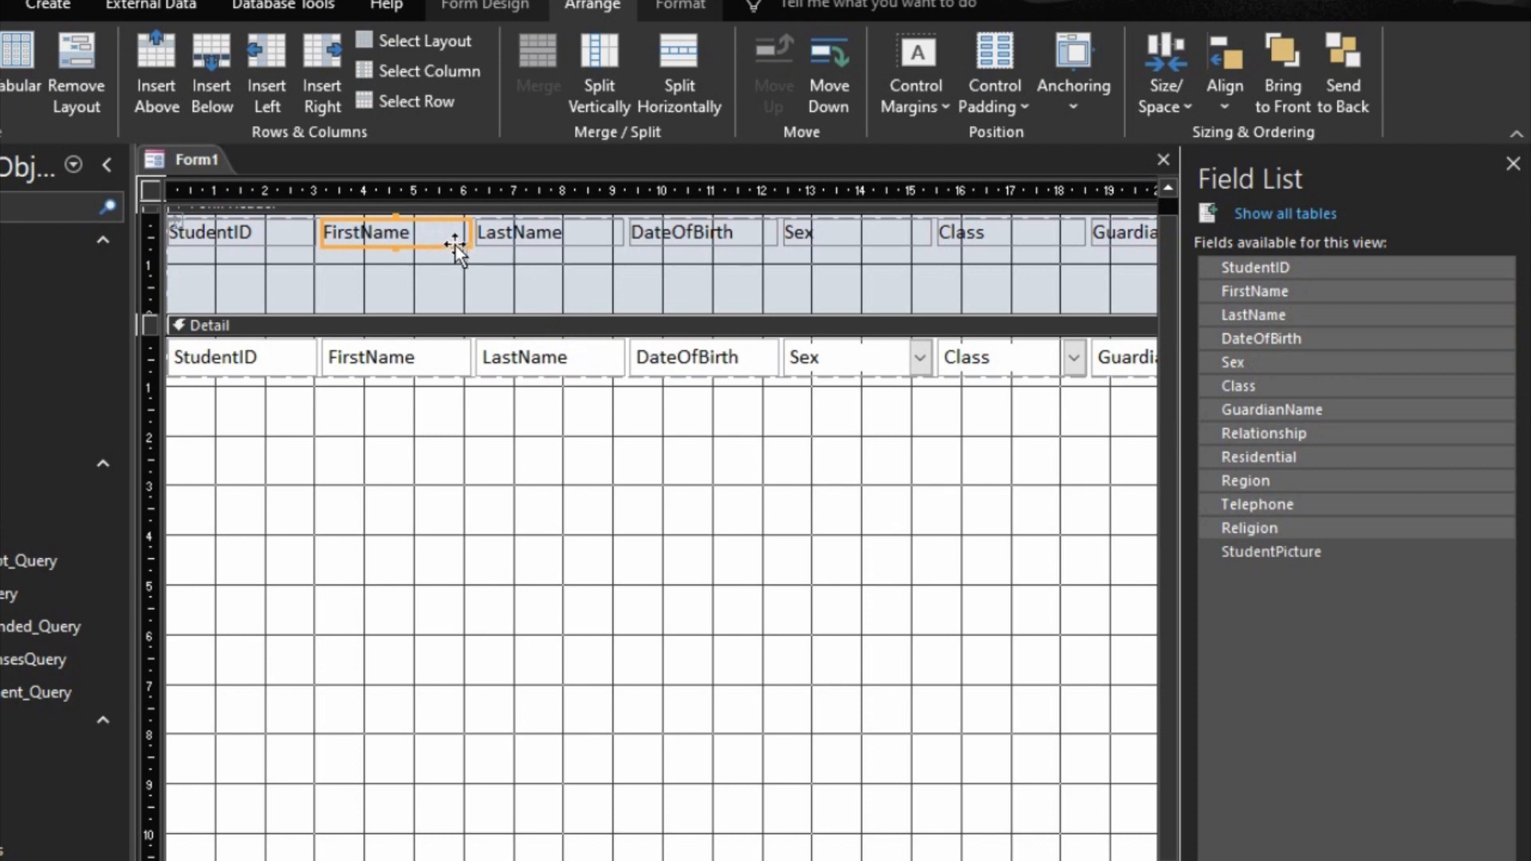
double_click(451, 246)
click(1236, 295)
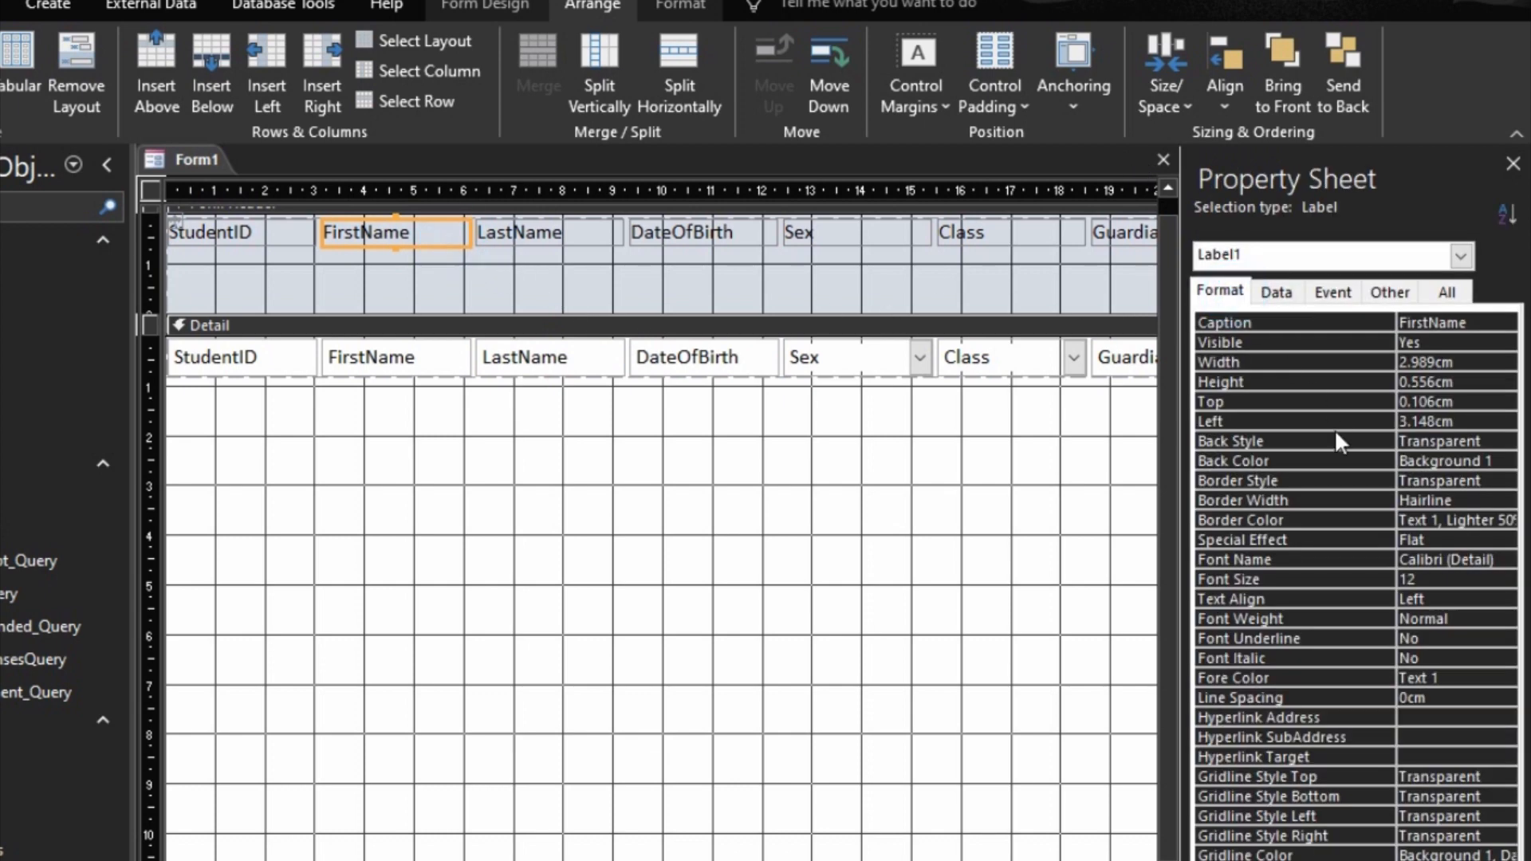
click(1323, 402)
text(2)
key(Return)
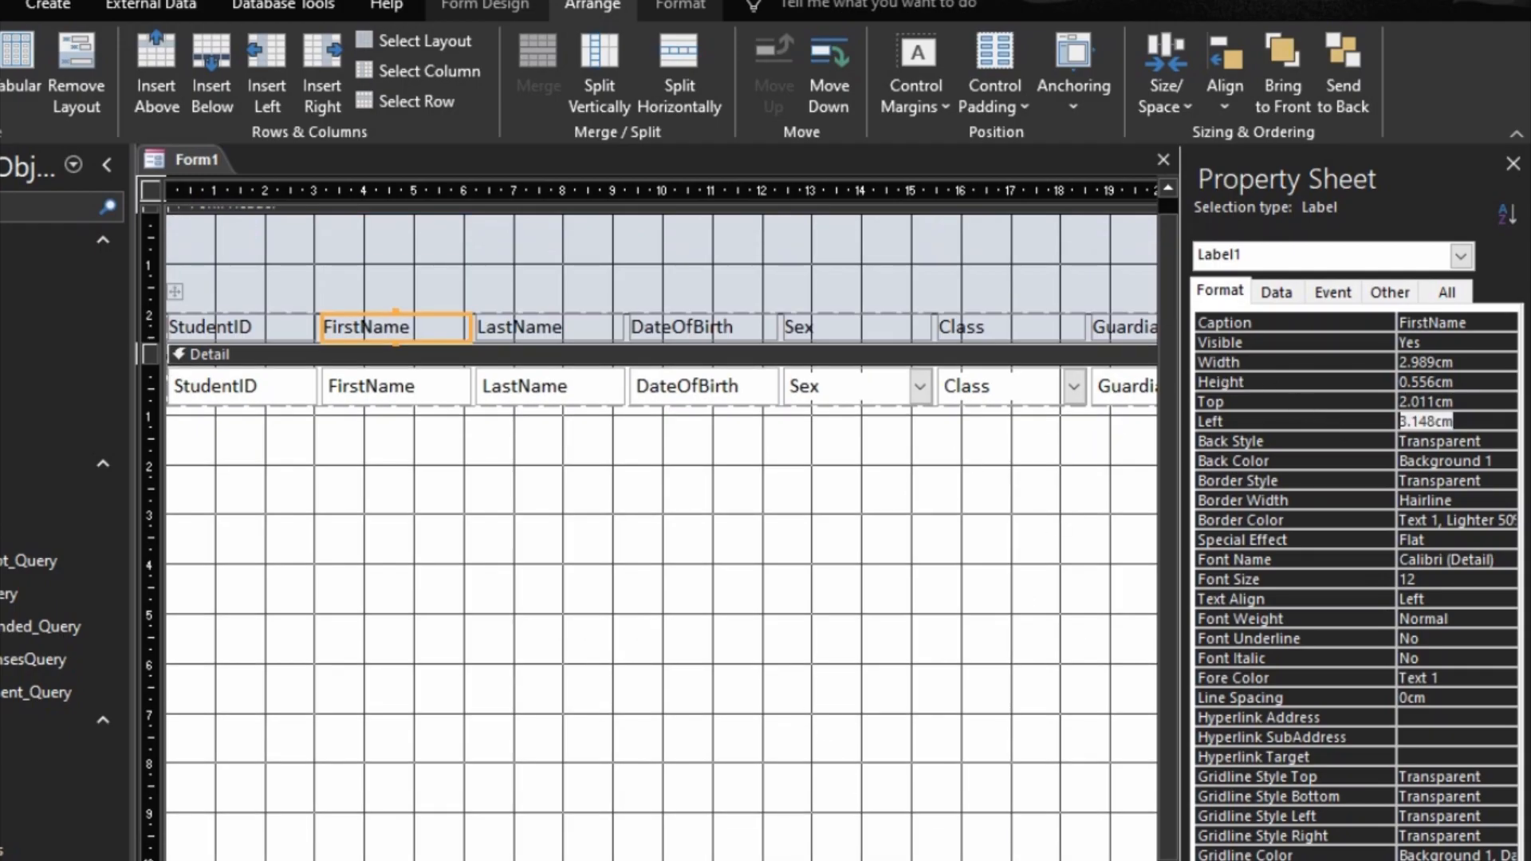
Step: Shrink the Detail section so it ends just below the row of field controls
drag(638, 860, 639, 409)
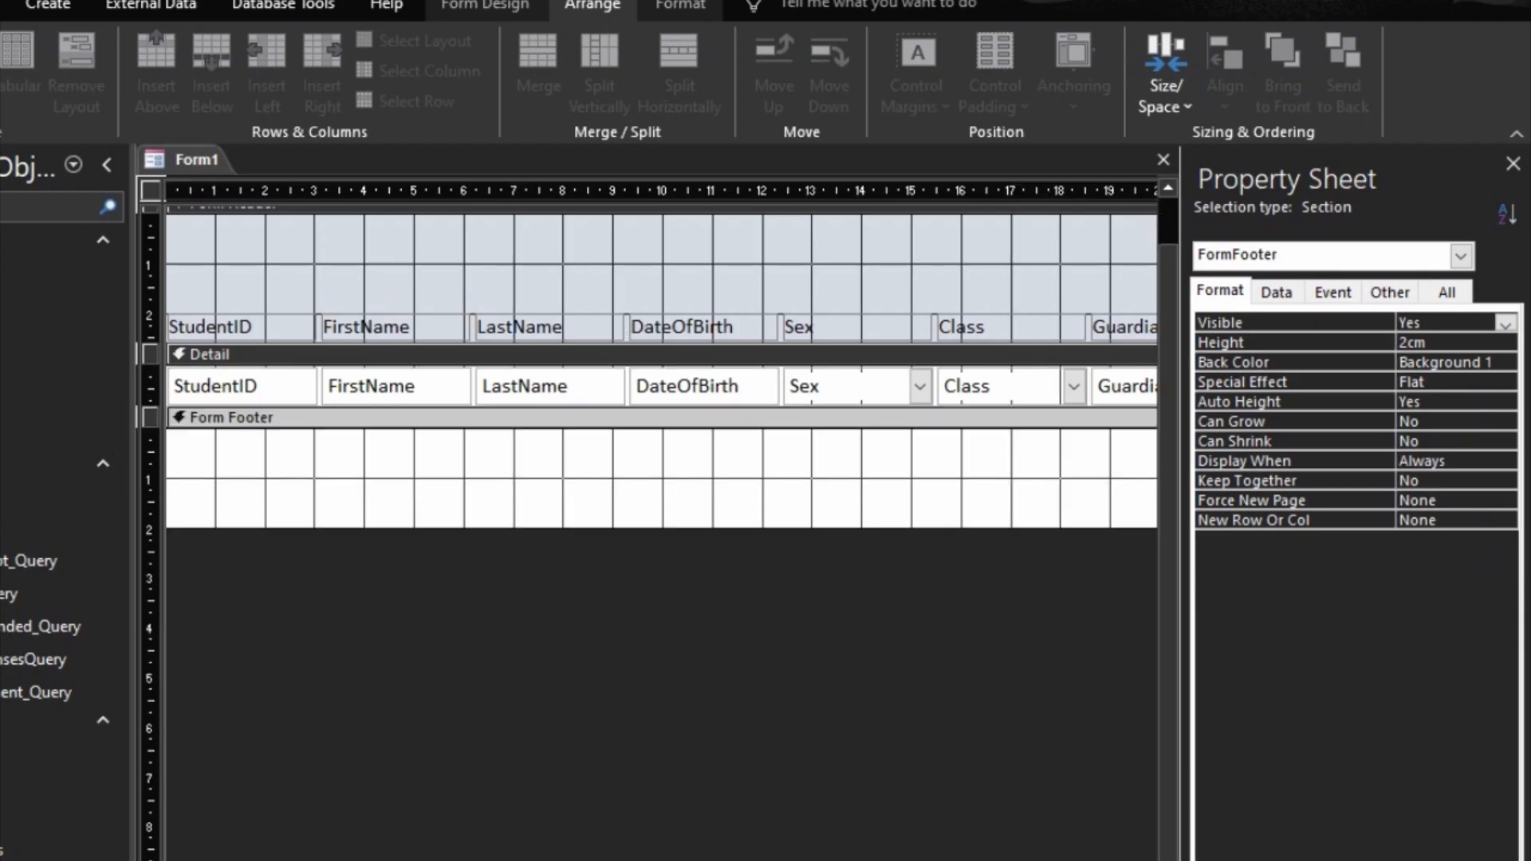
scroll(733, 407, right, 10)
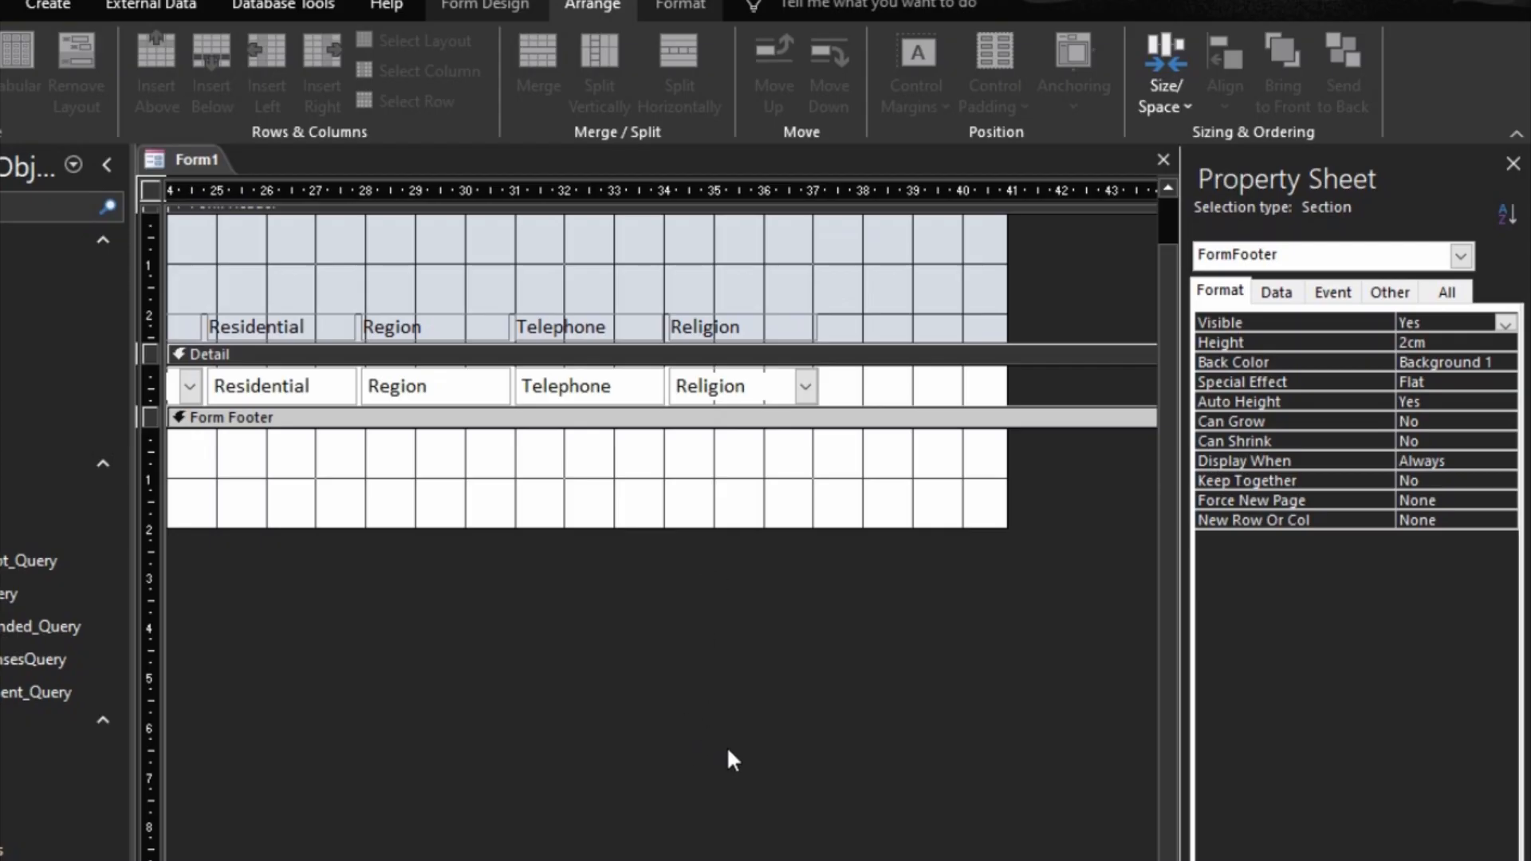
Step: Change the caption of the StudentID header label to "Adm No"
scroll(661, 352, left, 10)
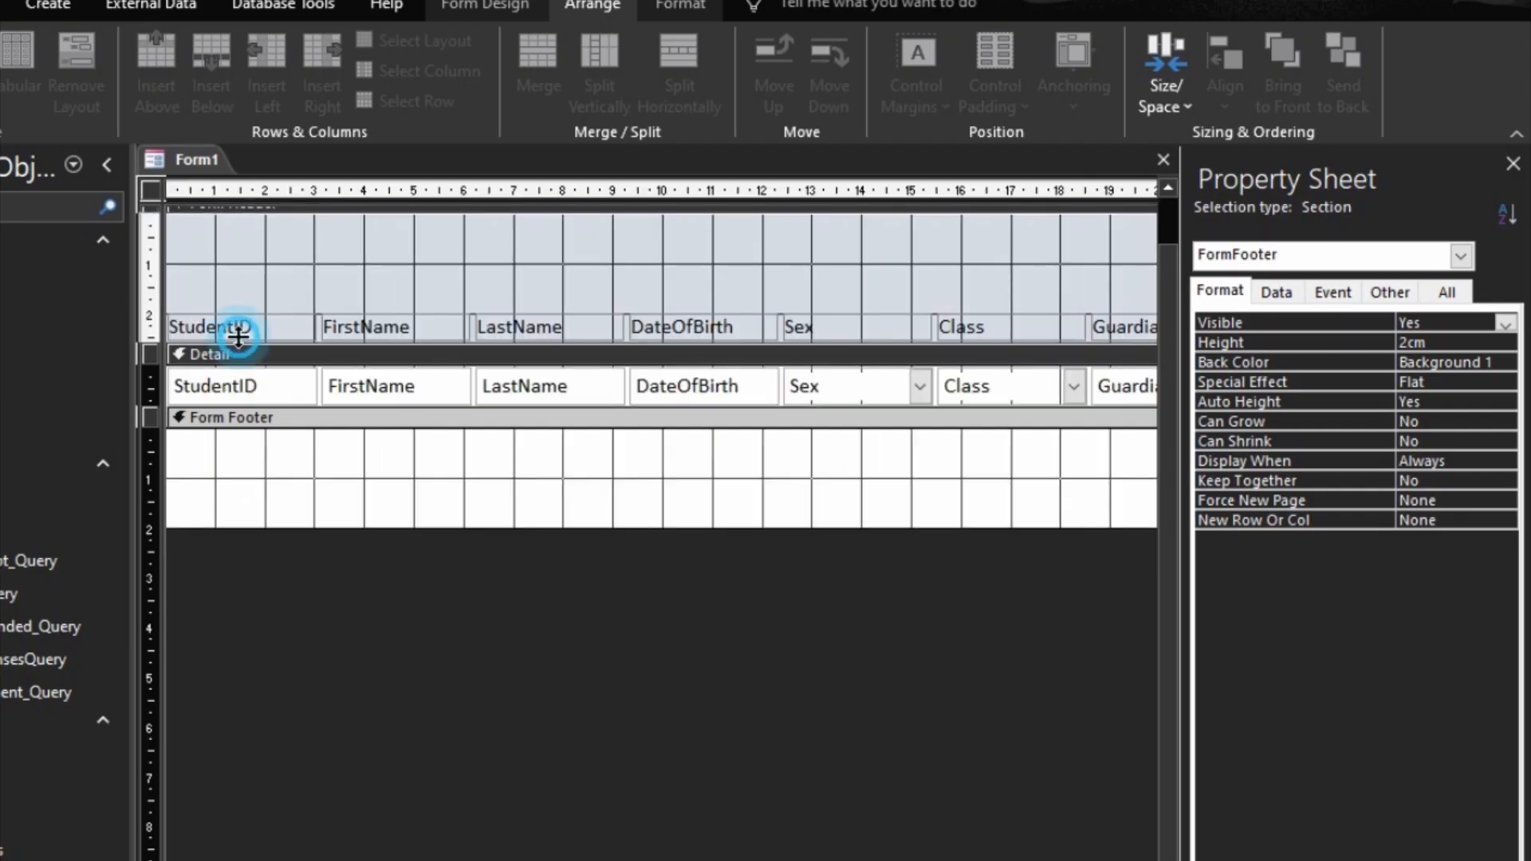
click(238, 326)
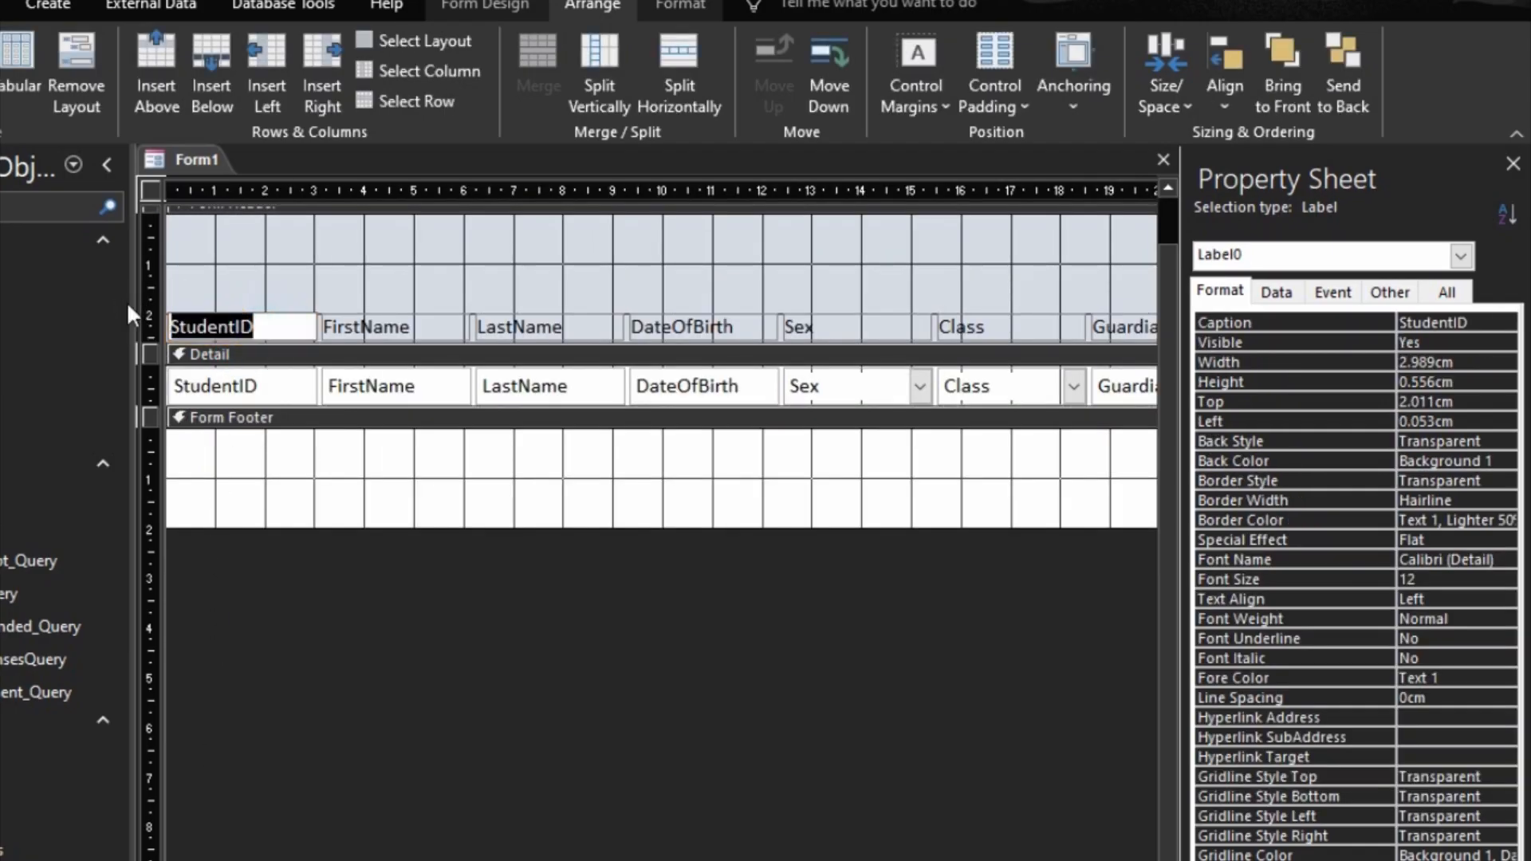
text(Adm)
key(BackSpace)
key(BackSpace)
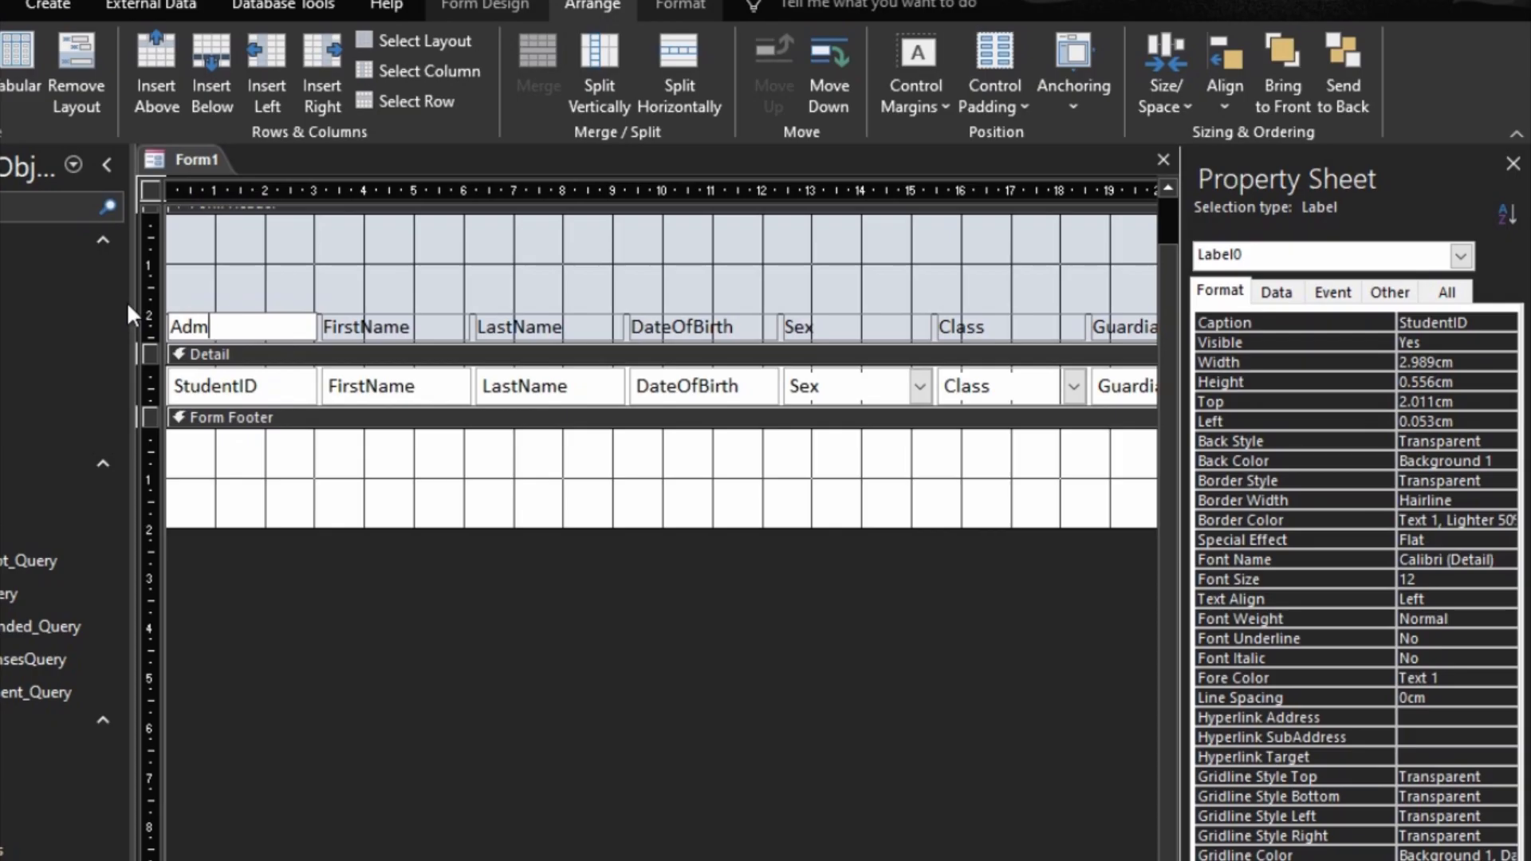
text(No)
Step: Change the caption of the DateOfBirth header label to "Date of Birth"
click(383, 385)
click(528, 386)
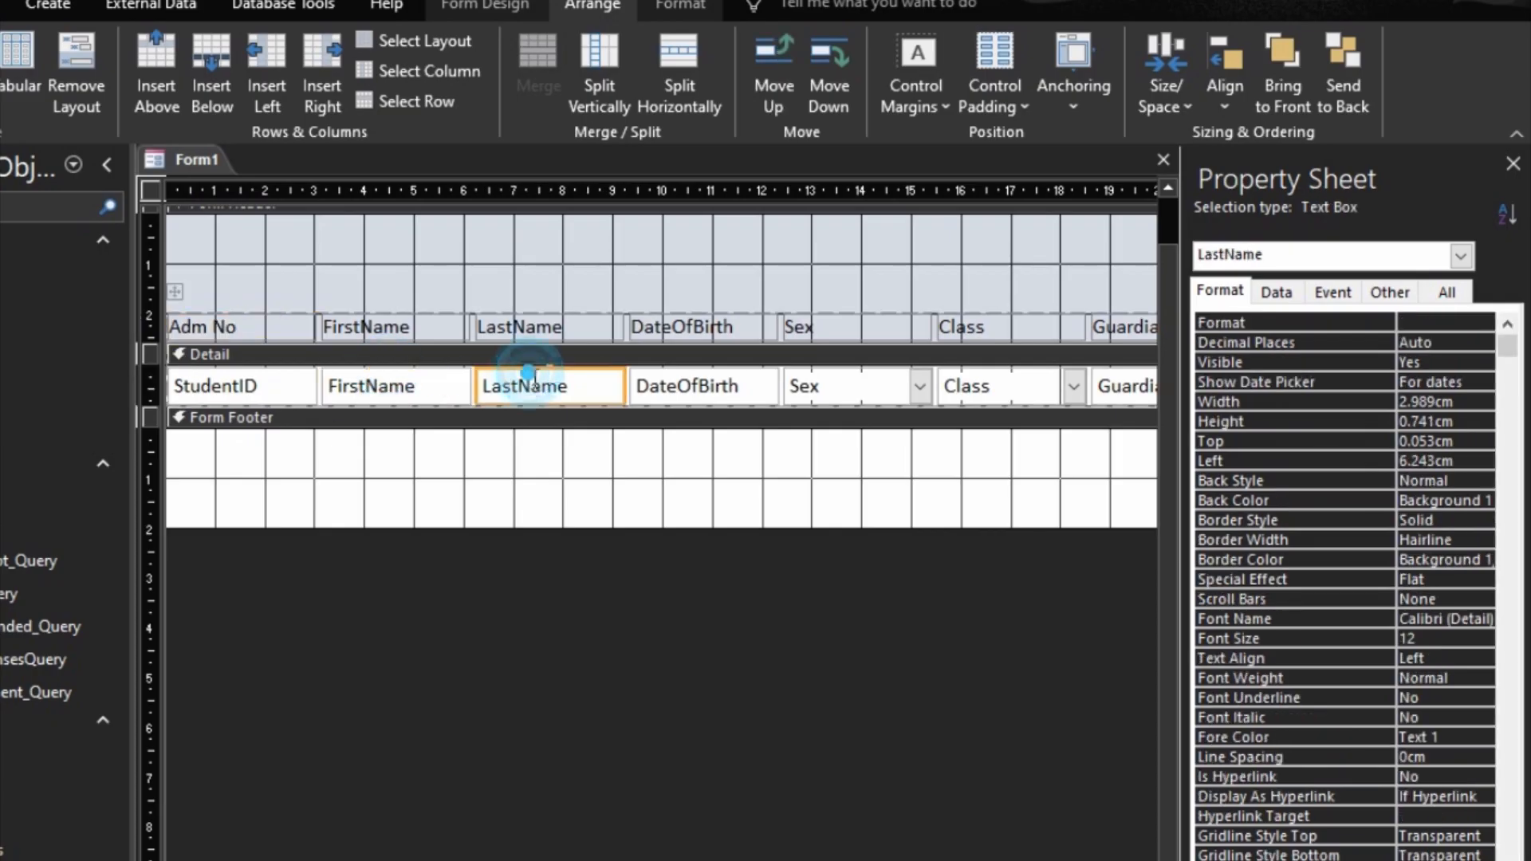
click(683, 386)
click(683, 327)
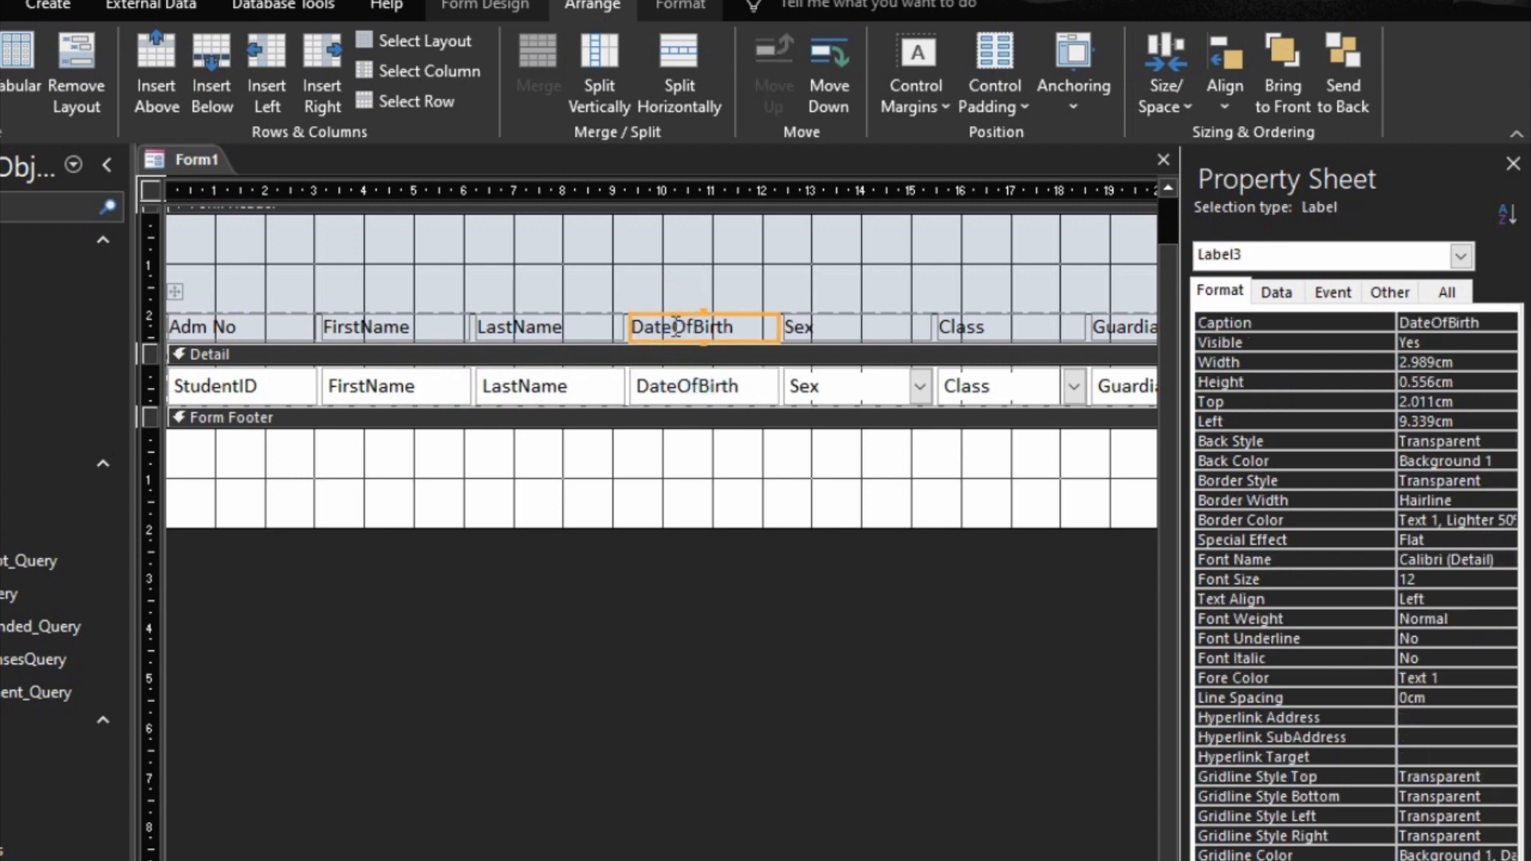
click(685, 327)
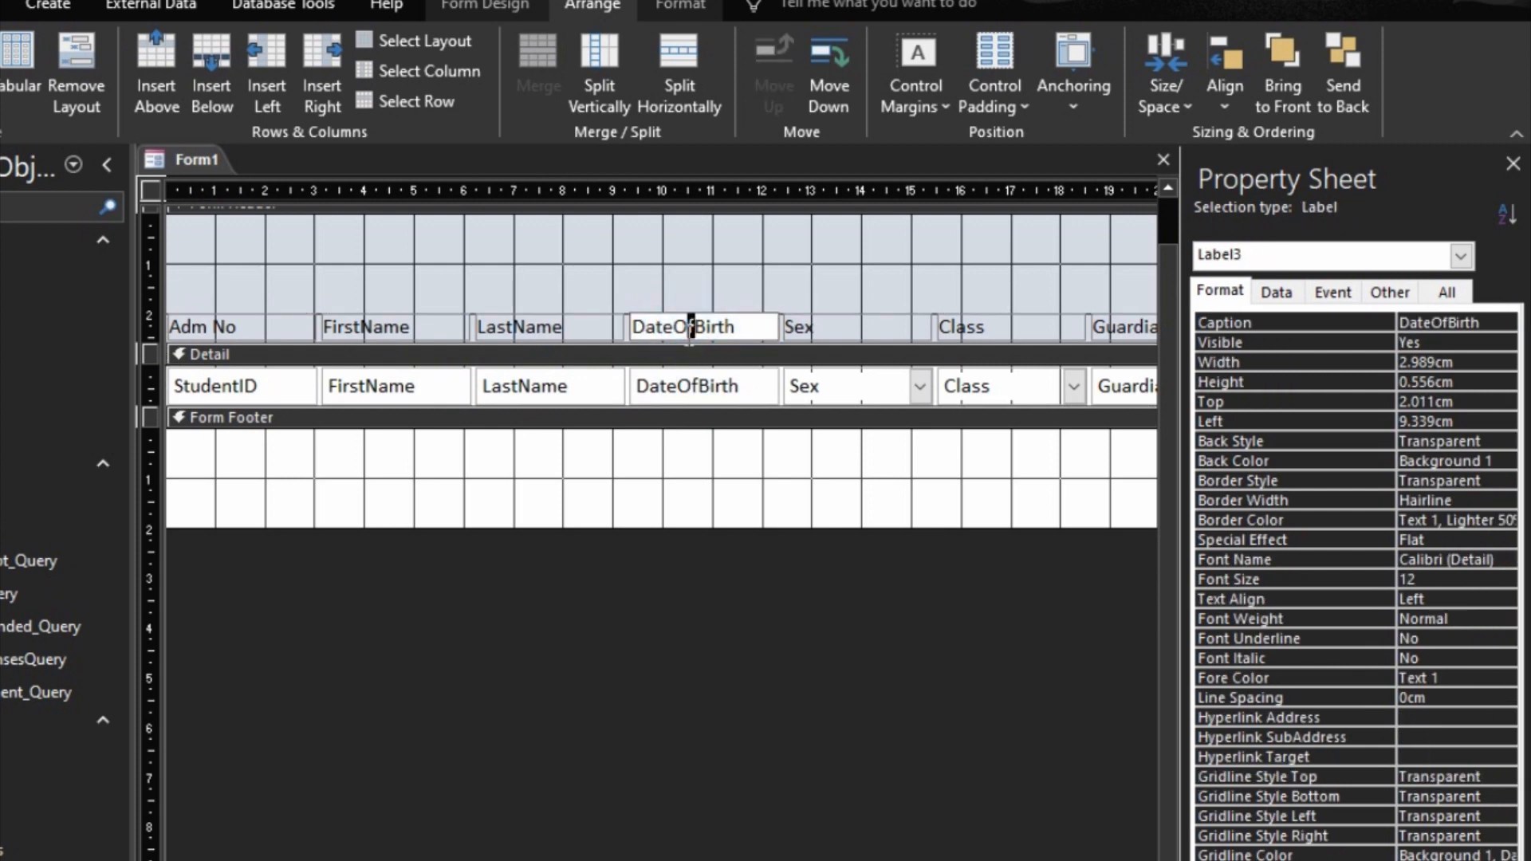
key(BackSpace)
key(BackSpace)
text(of)
Step: Narrow the Sex column of the tabular layout slightly so it takes less room than the Class column
click(843, 330)
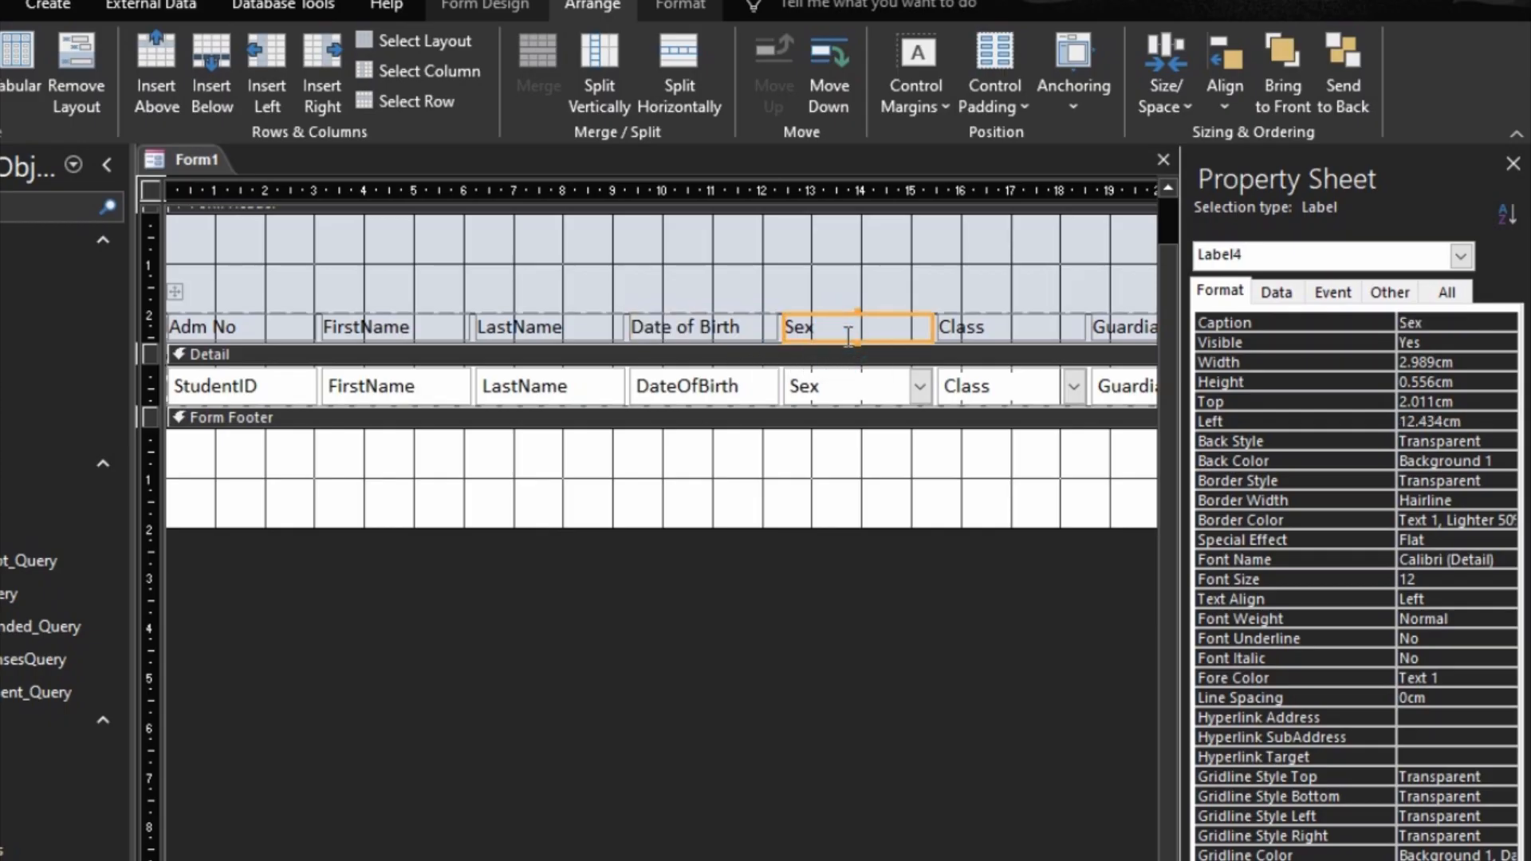
key(shift+Left)
key(shift+Left)
key(shift+Left)
key(shift+Left)
key(shift+Left)
key(shift+Left)
key(shift+Left)
key(shift+Left)
key(shift+Left)
key(shift+Left)
key(shift+Left)
key(shift+Left)
key(shift+Left)
key(shift+Left)
key(shift+Left)
key(shift+Left)
key(shift+Left)
key(shift+Left)
key(shift+Left)
key(shift+Left)
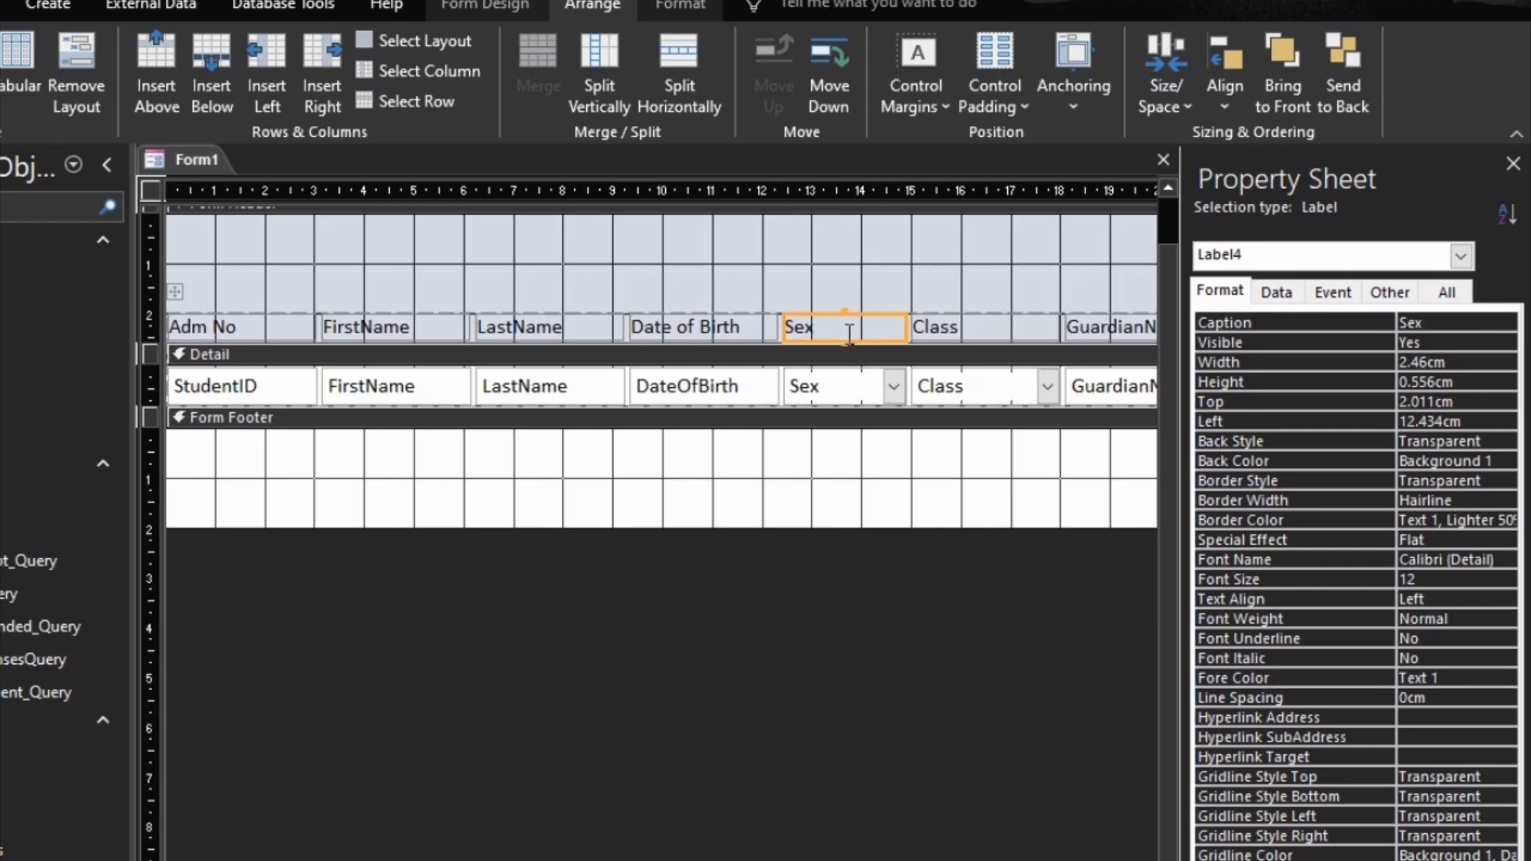
key(shift+Right)
key(shift+Right)
key(shift+Right)
key(shift+Right)
click(941, 362)
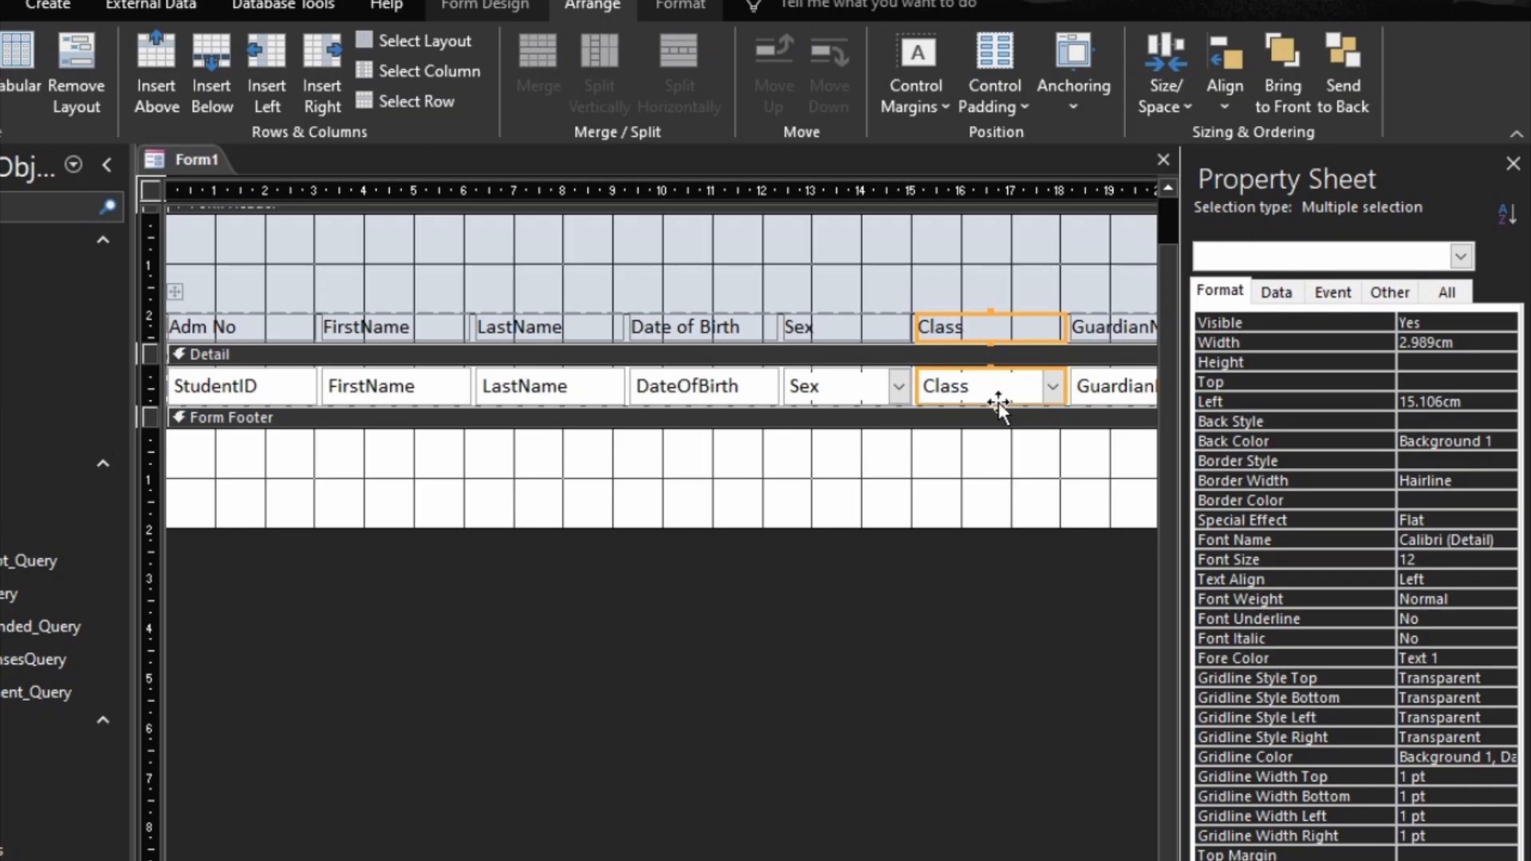
drag(319, 860, 578, 860)
click(582, 829)
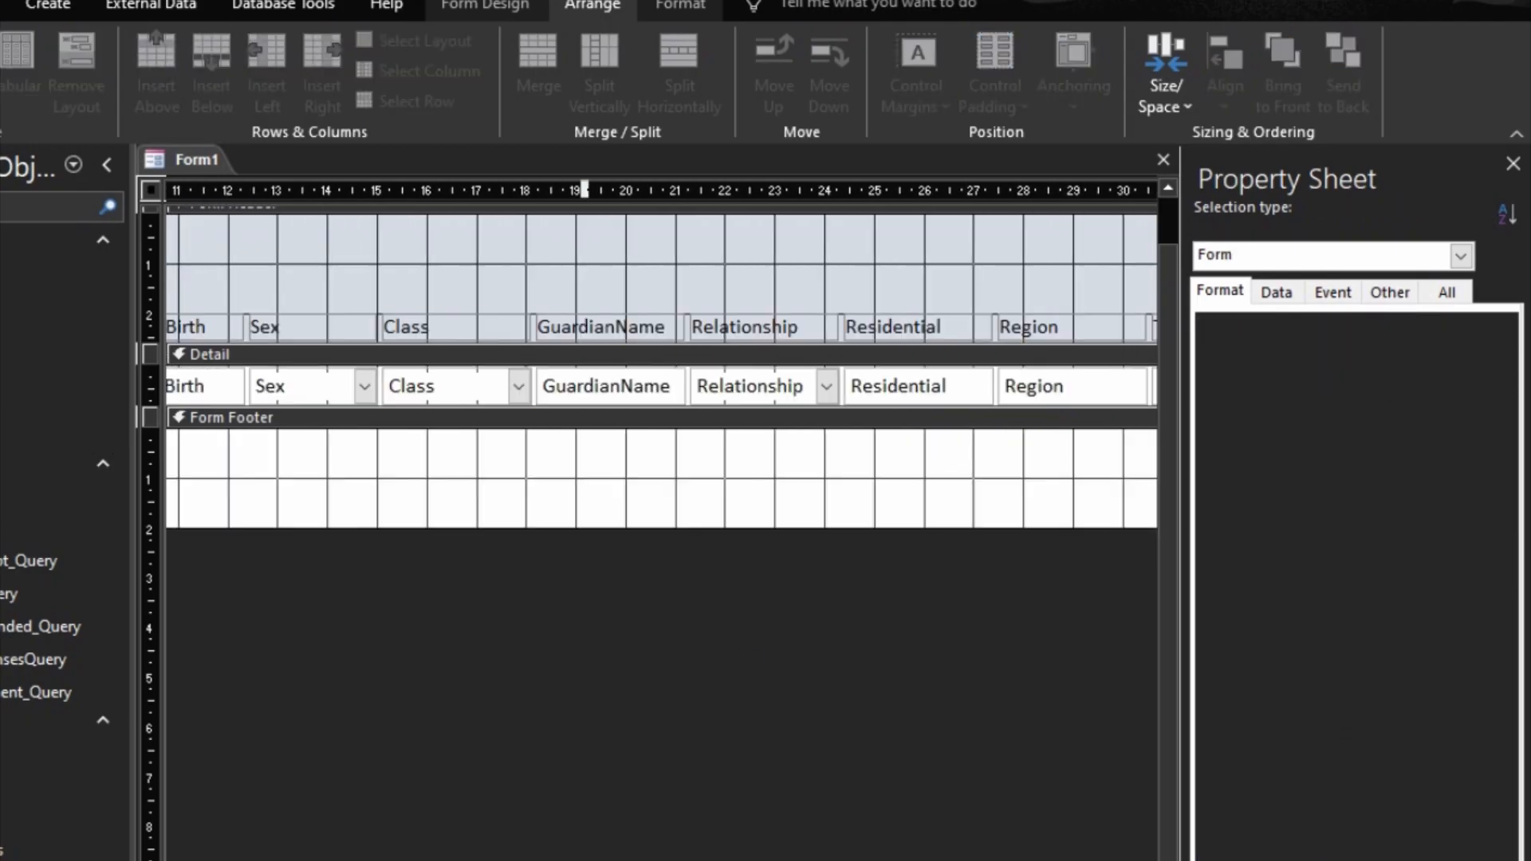
drag(567, 503, 1098, 237)
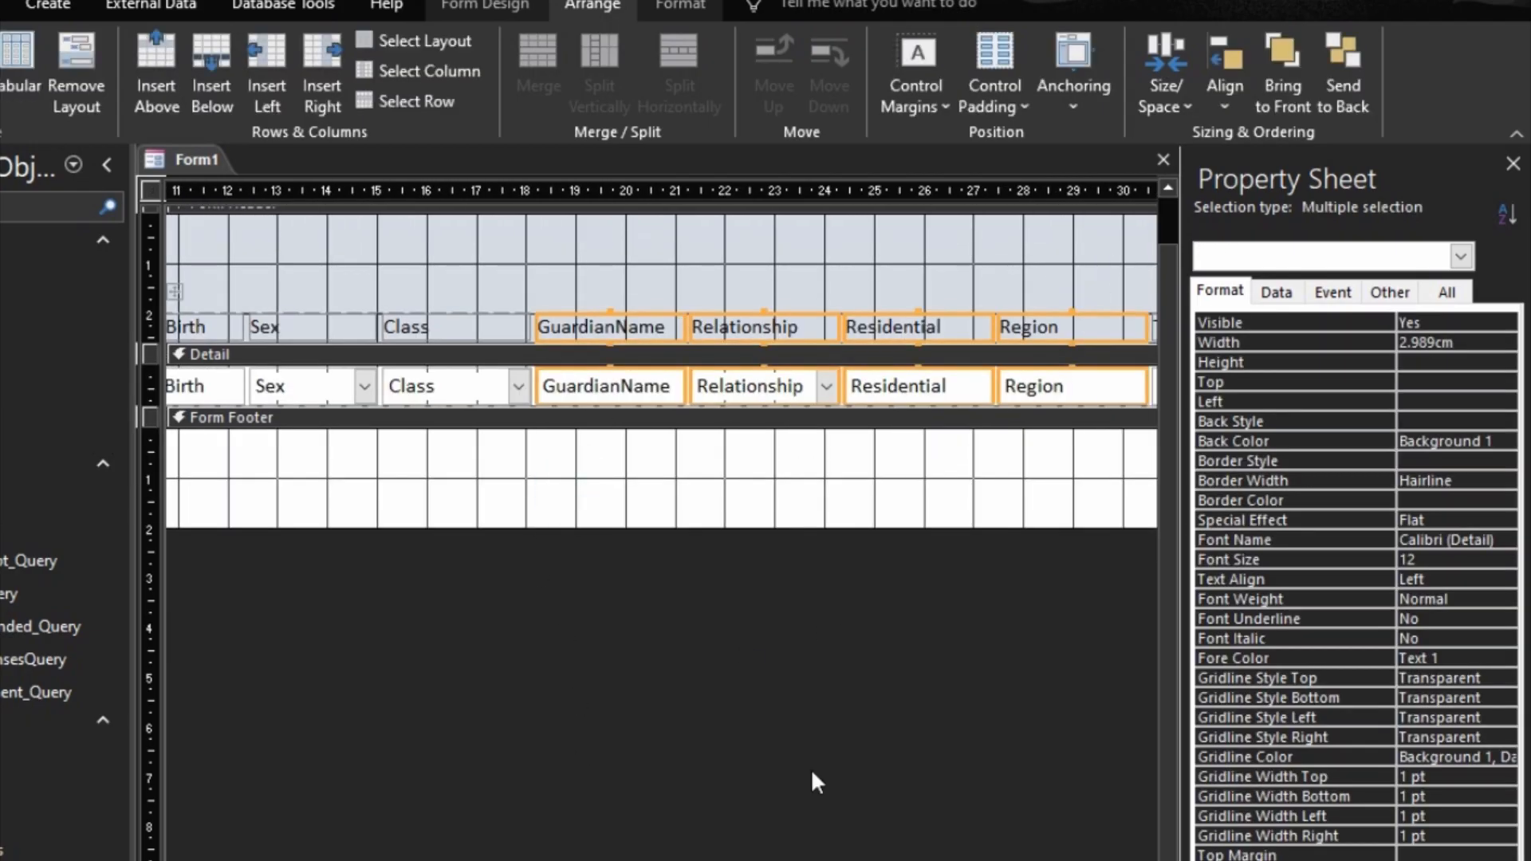
drag(586, 860, 789, 860)
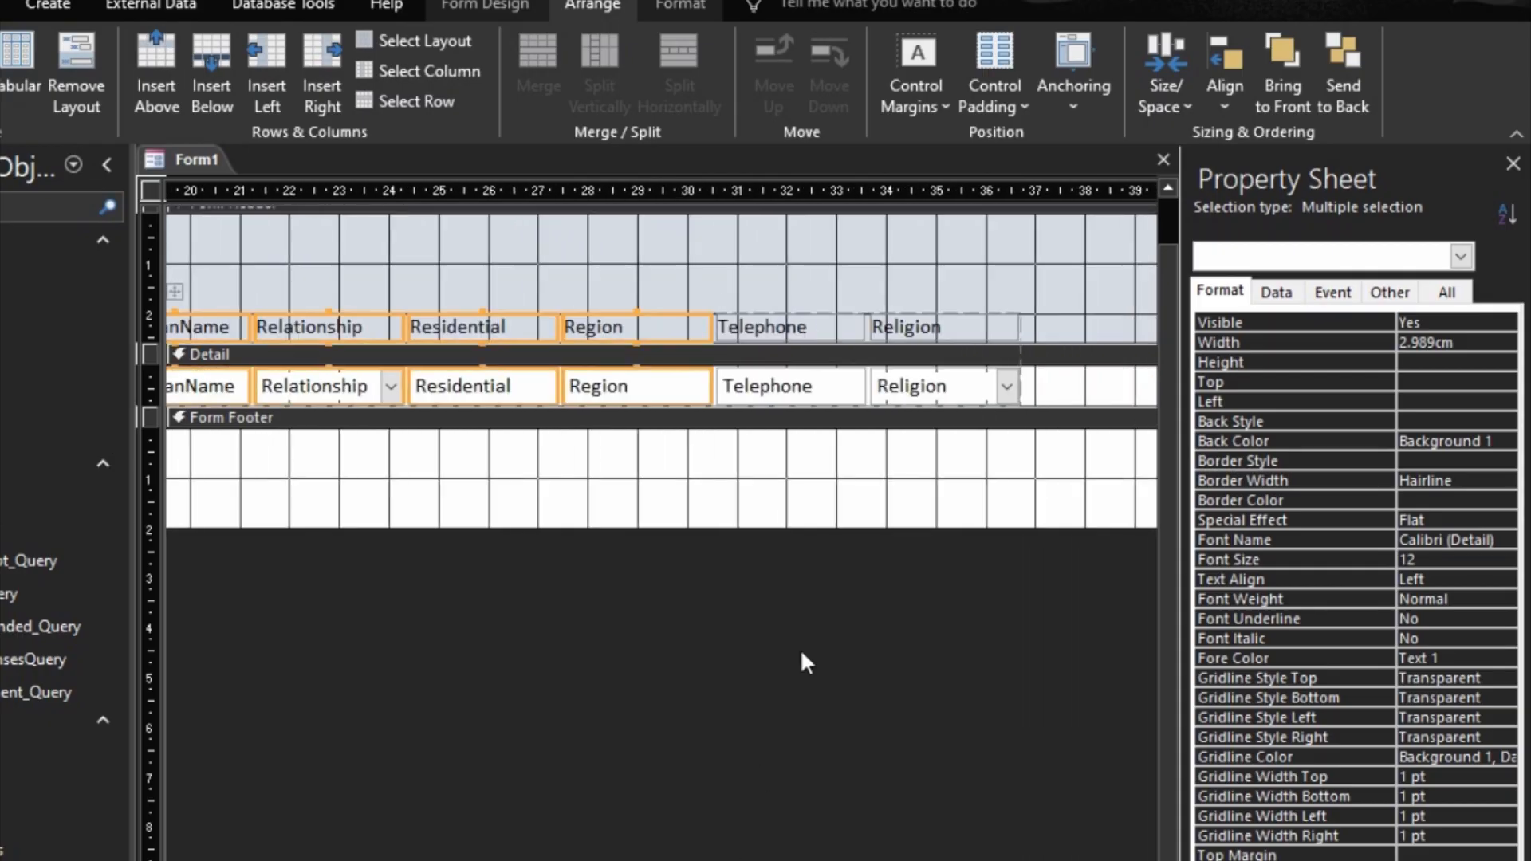
drag(983, 511, 819, 450)
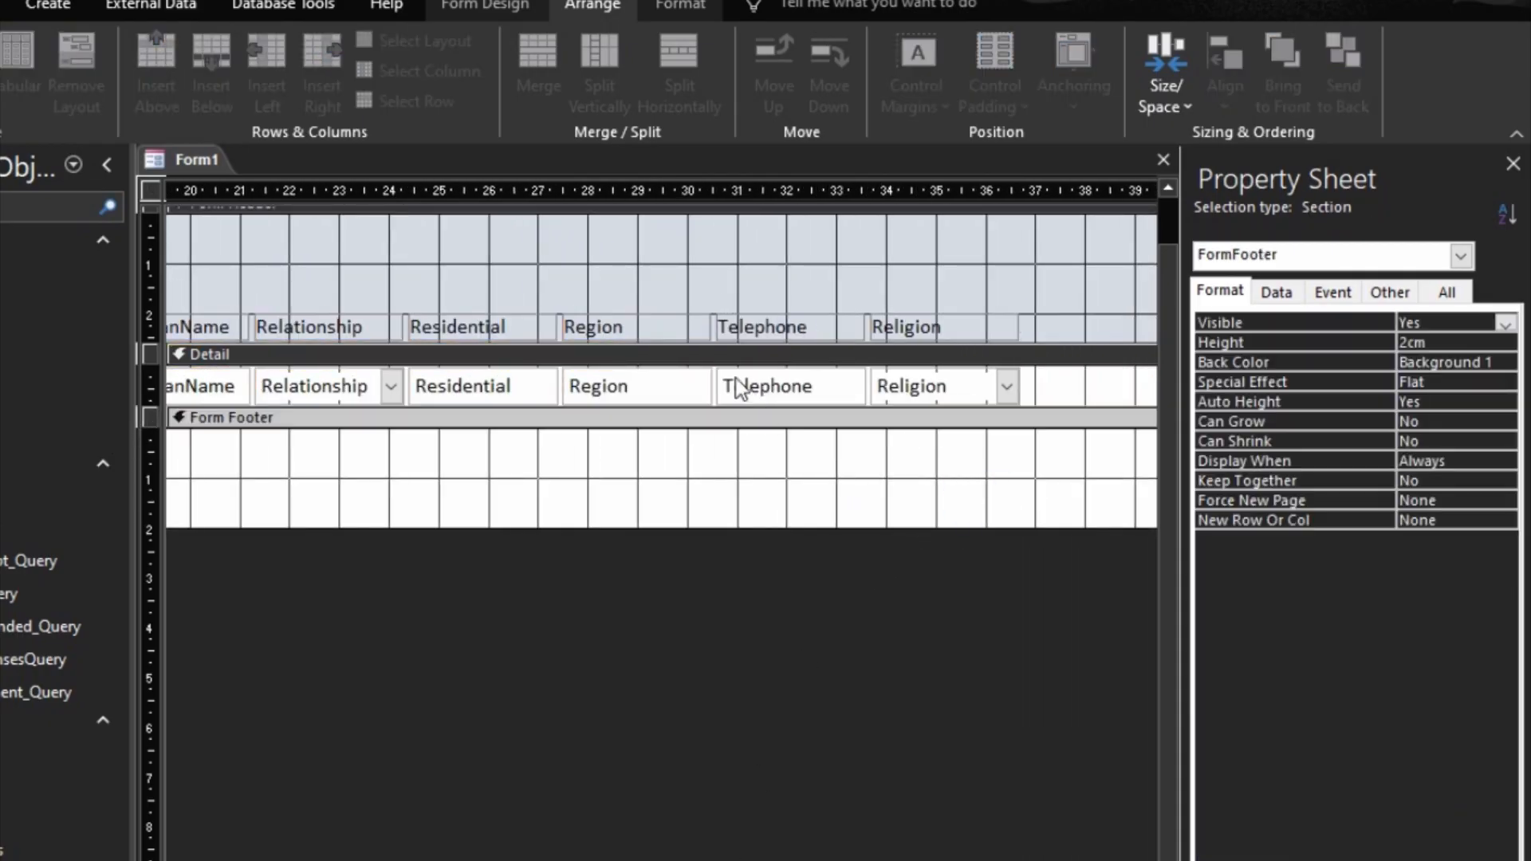
drag(774, 860, 634, 860)
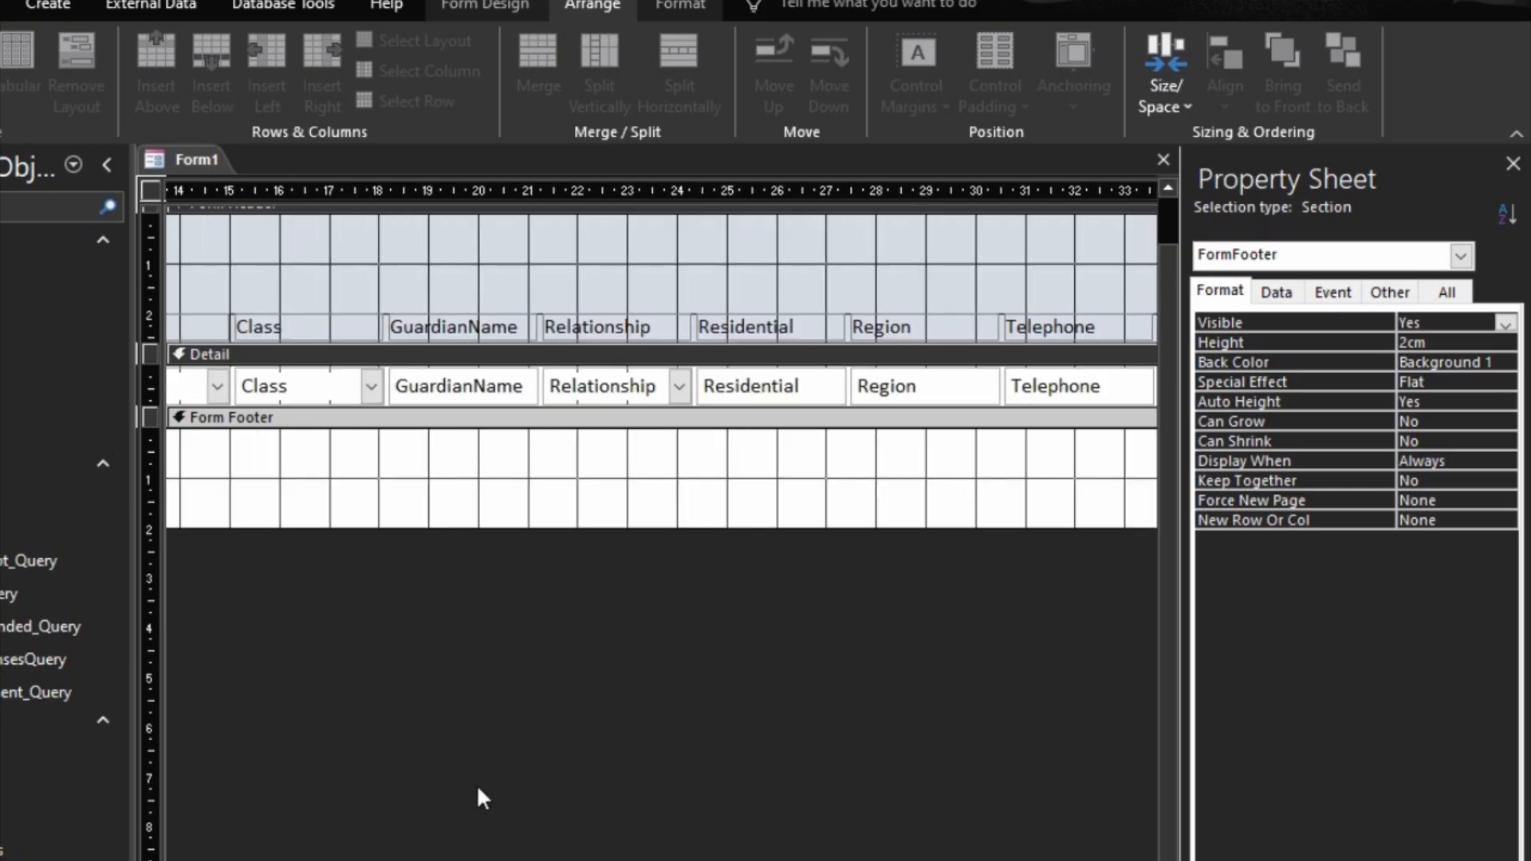
drag(634, 860, 307, 860)
Step: Select the FirstName and LastName text boxes in the Detail section and widen the LastName column to about 3.7 cm
click(413, 395)
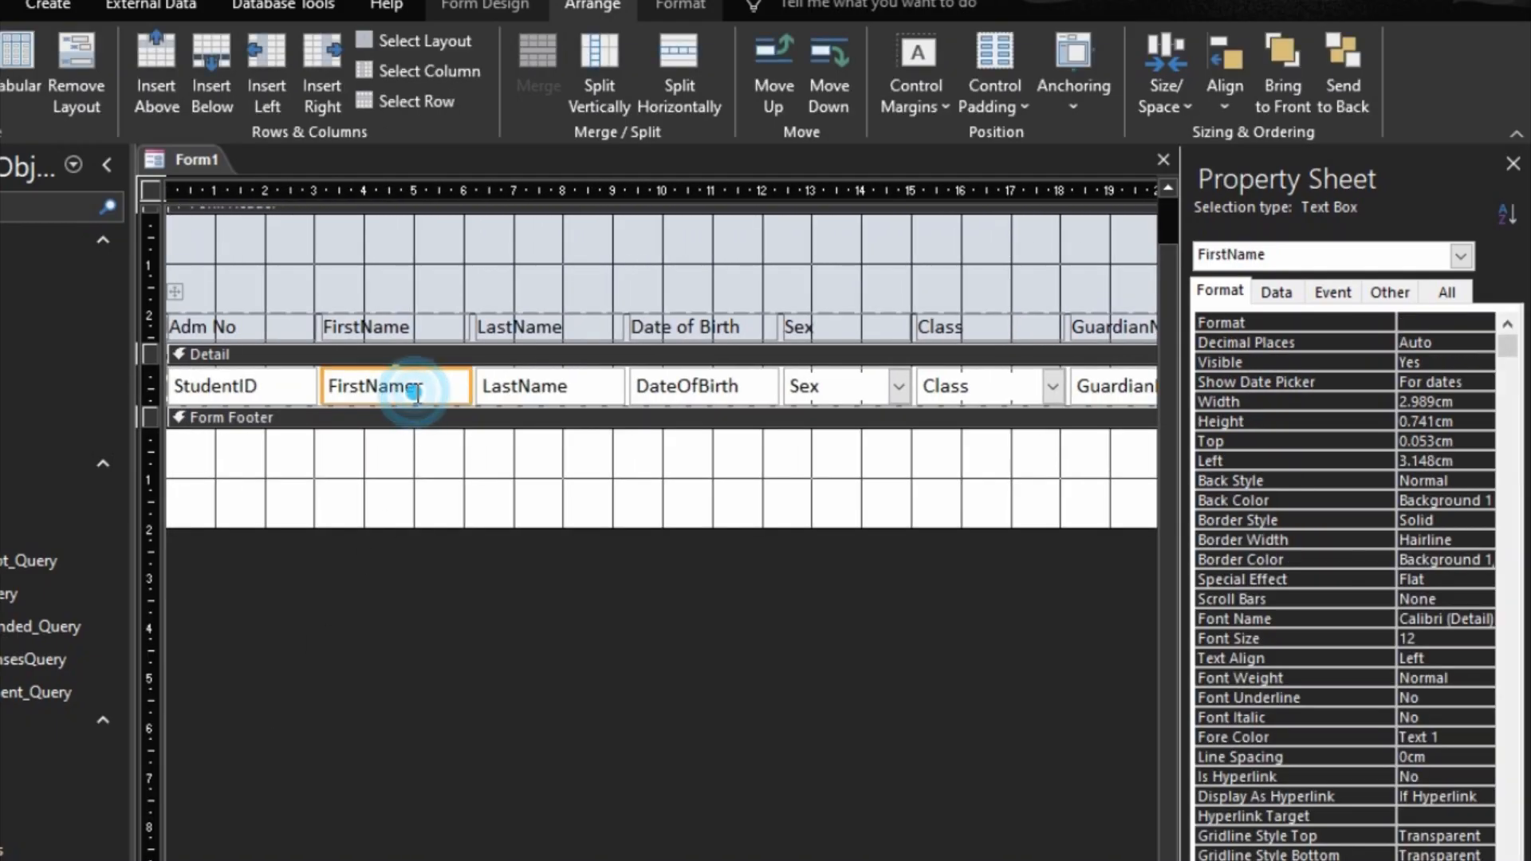
shift+click(545, 390)
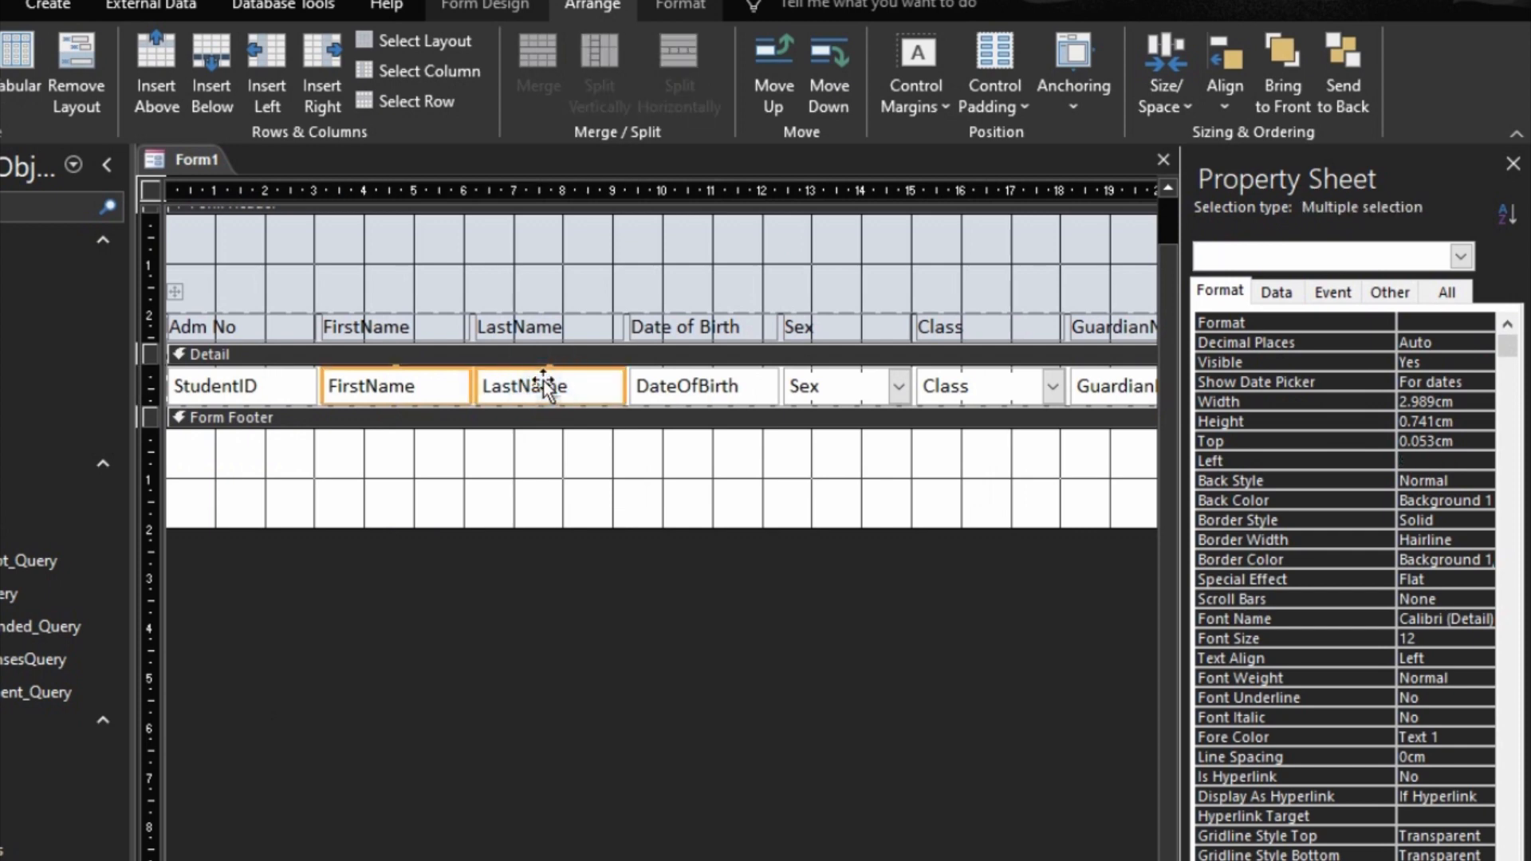
key(shift+Right)
key(shift+Right)
key(shift+Right)
key(shift+Right)
key(shift+Right)
key(shift+Right)
key(shift+Right)
key(shift+Right)
key(shift+Right)
key(shift+Right)
key(shift+Right)
key(shift+Right)
key(shift+Right)
key(shift+Right)
key(shift+Right)
key(shift+Right)
key(shift+Right)
key(shift+Right)
key(shift+Right)
key(shift+Right)
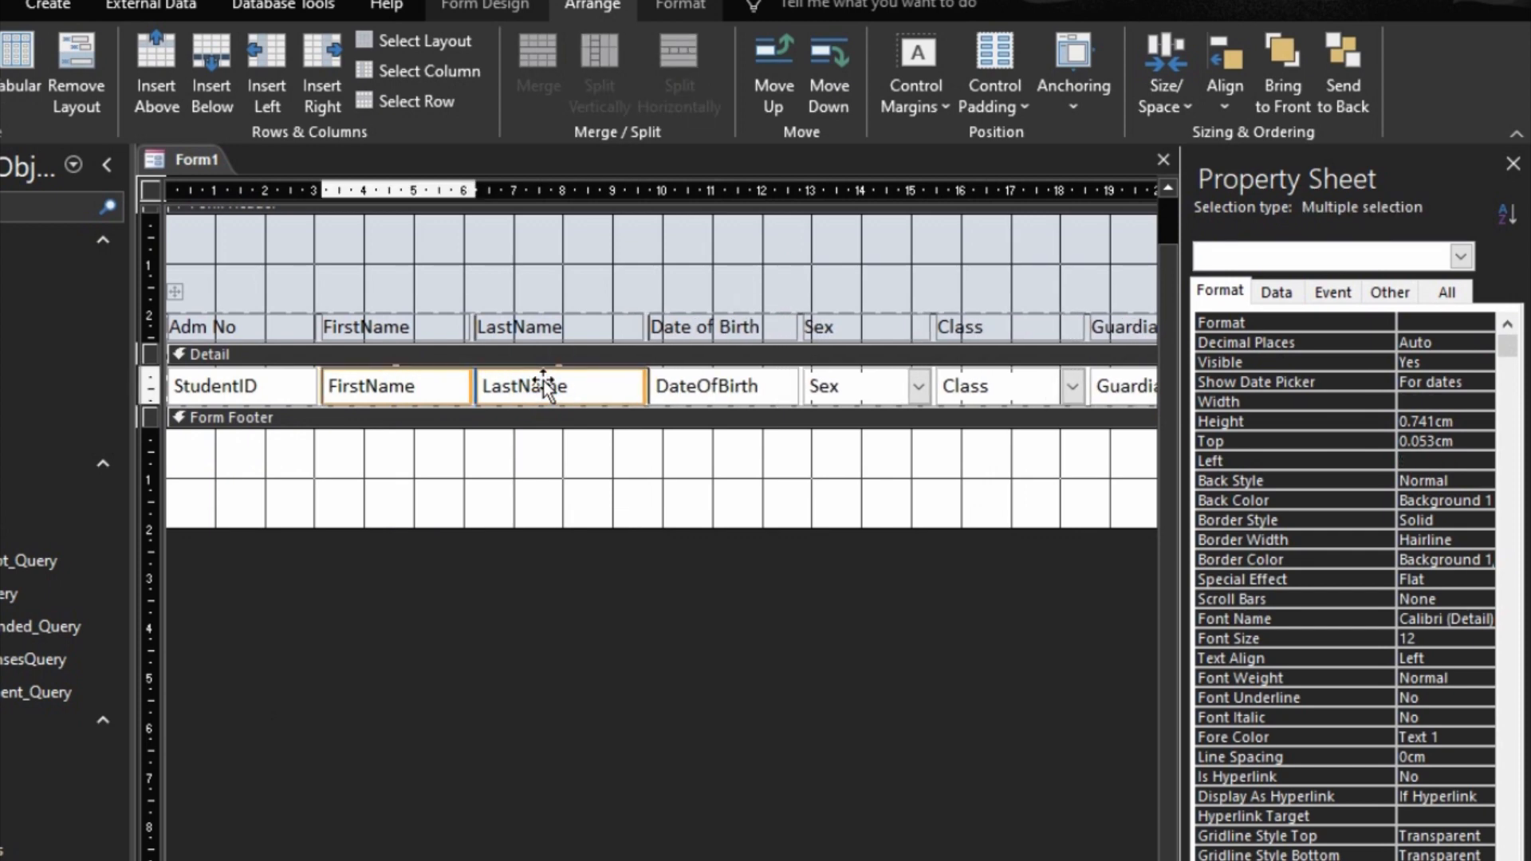
key(shift+Right)
key(shift+Right)
key(shift+Right)
key(shift+Right)
key(shift+Right)
key(shift+Right)
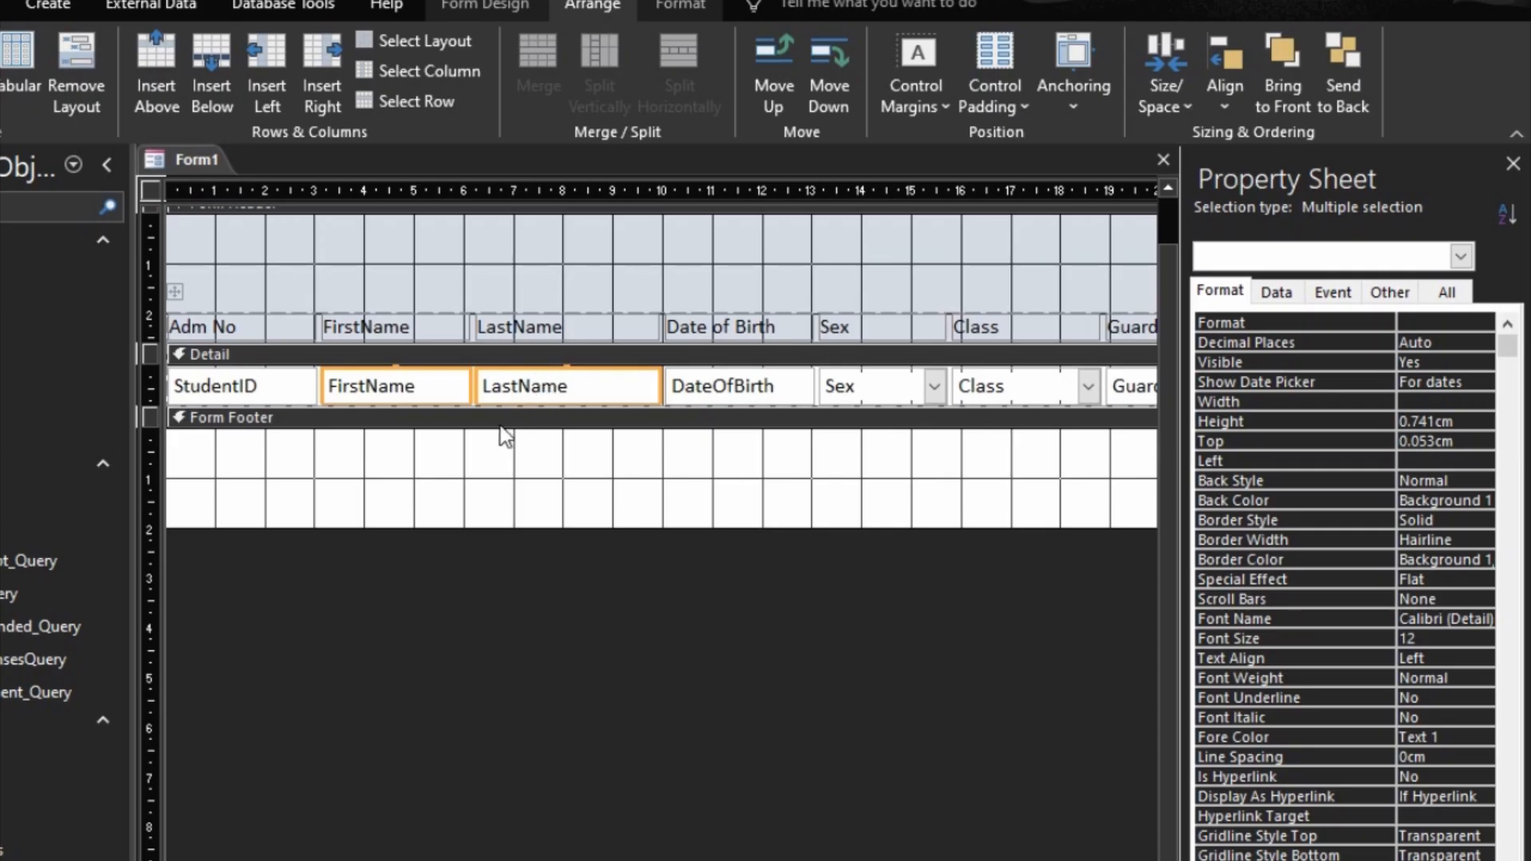
Step: Size the selected FirstName and LastName text boxes to the widest, giving both columns the same width
right_click(428, 385)
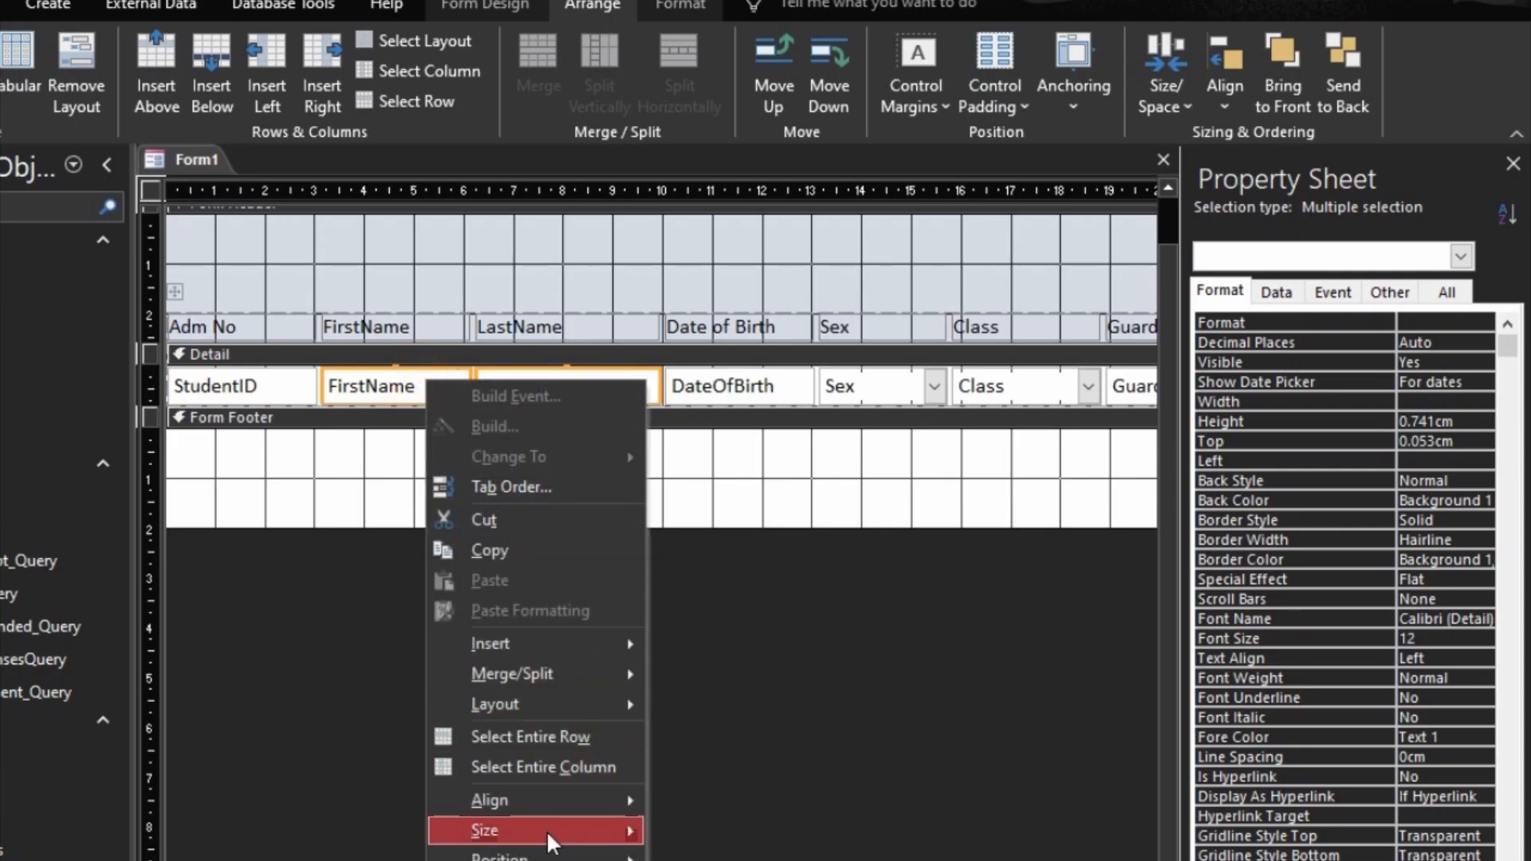
mouse_move(551, 835)
click(722, 860)
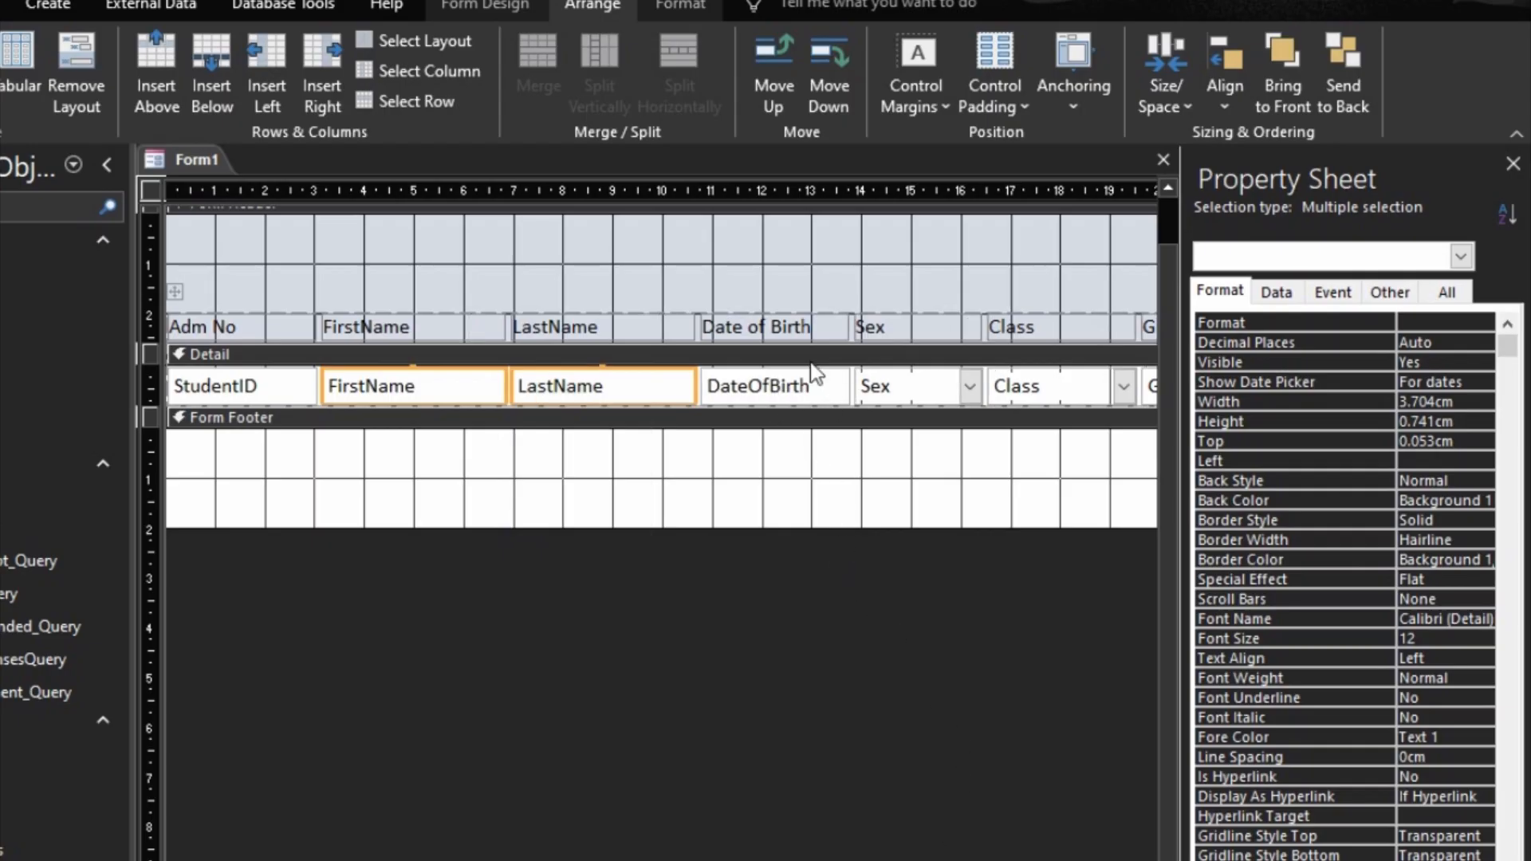
Step: Delete the columns from GuardianName through Religion and narrow the form to about 21 cm
drag(199, 860, 465, 860)
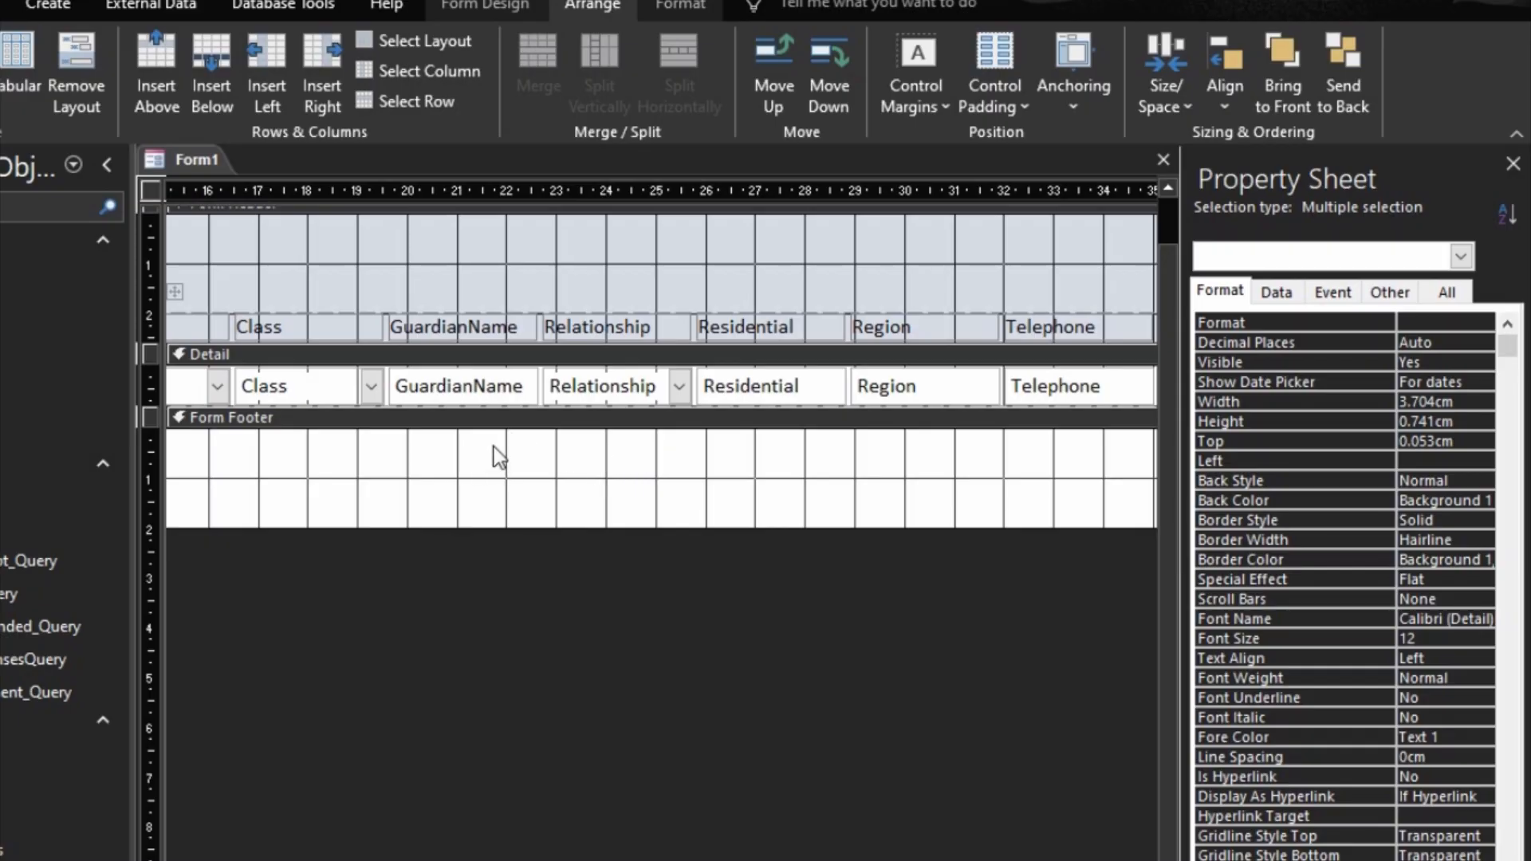
drag(488, 491, 1080, 292)
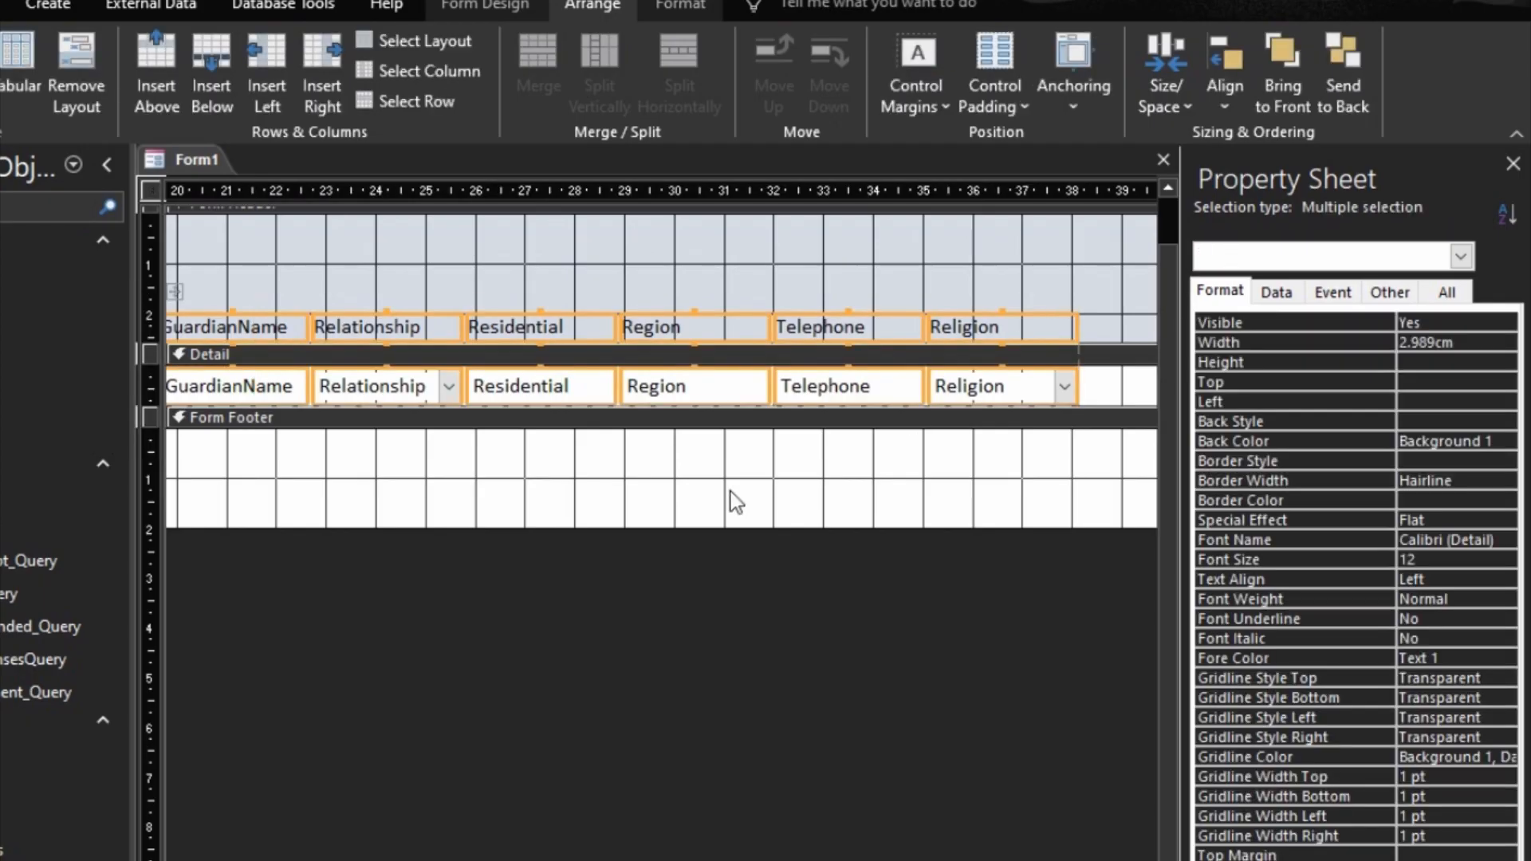
key(Delete)
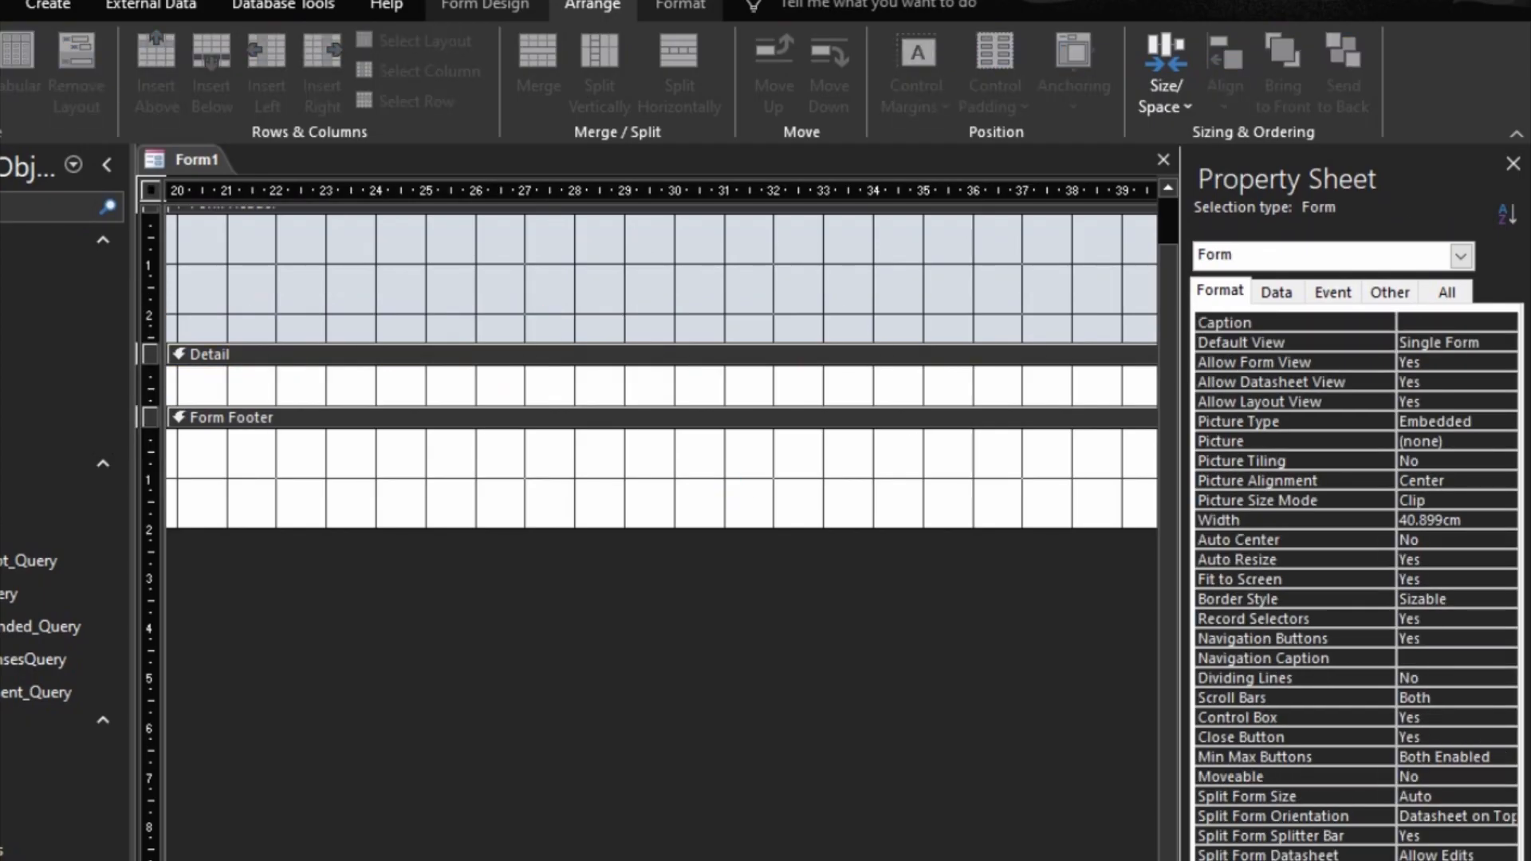
scroll(662, 510, right, 3)
drag(1014, 485, 603, 443)
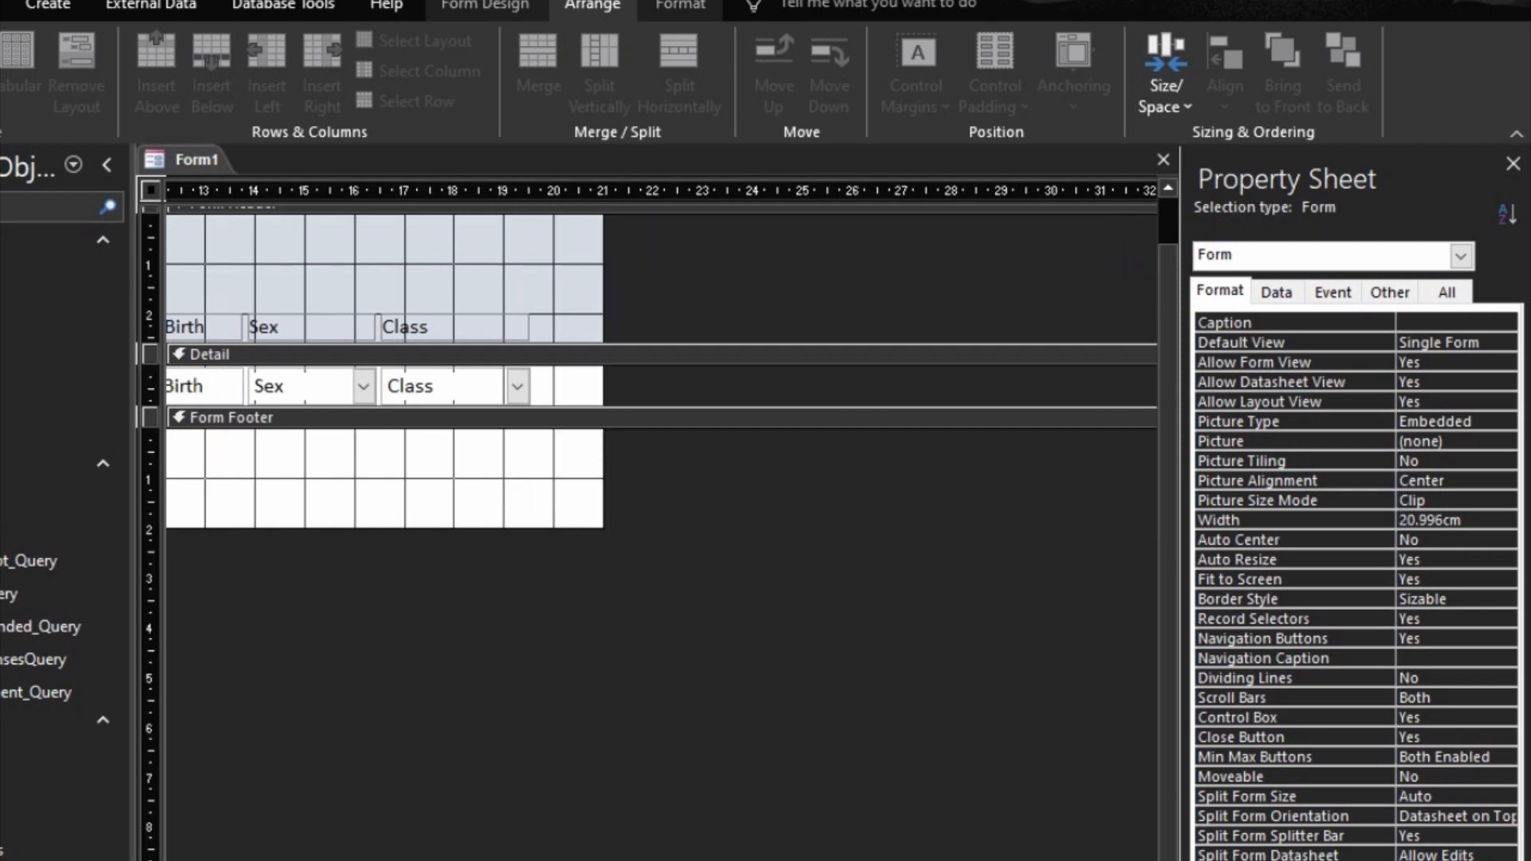
Step: Move the whole tabular layout about 1 cm to the right, leaving a margin at the form's left edge
scroll(638, 399, left, 3)
click(659, 383)
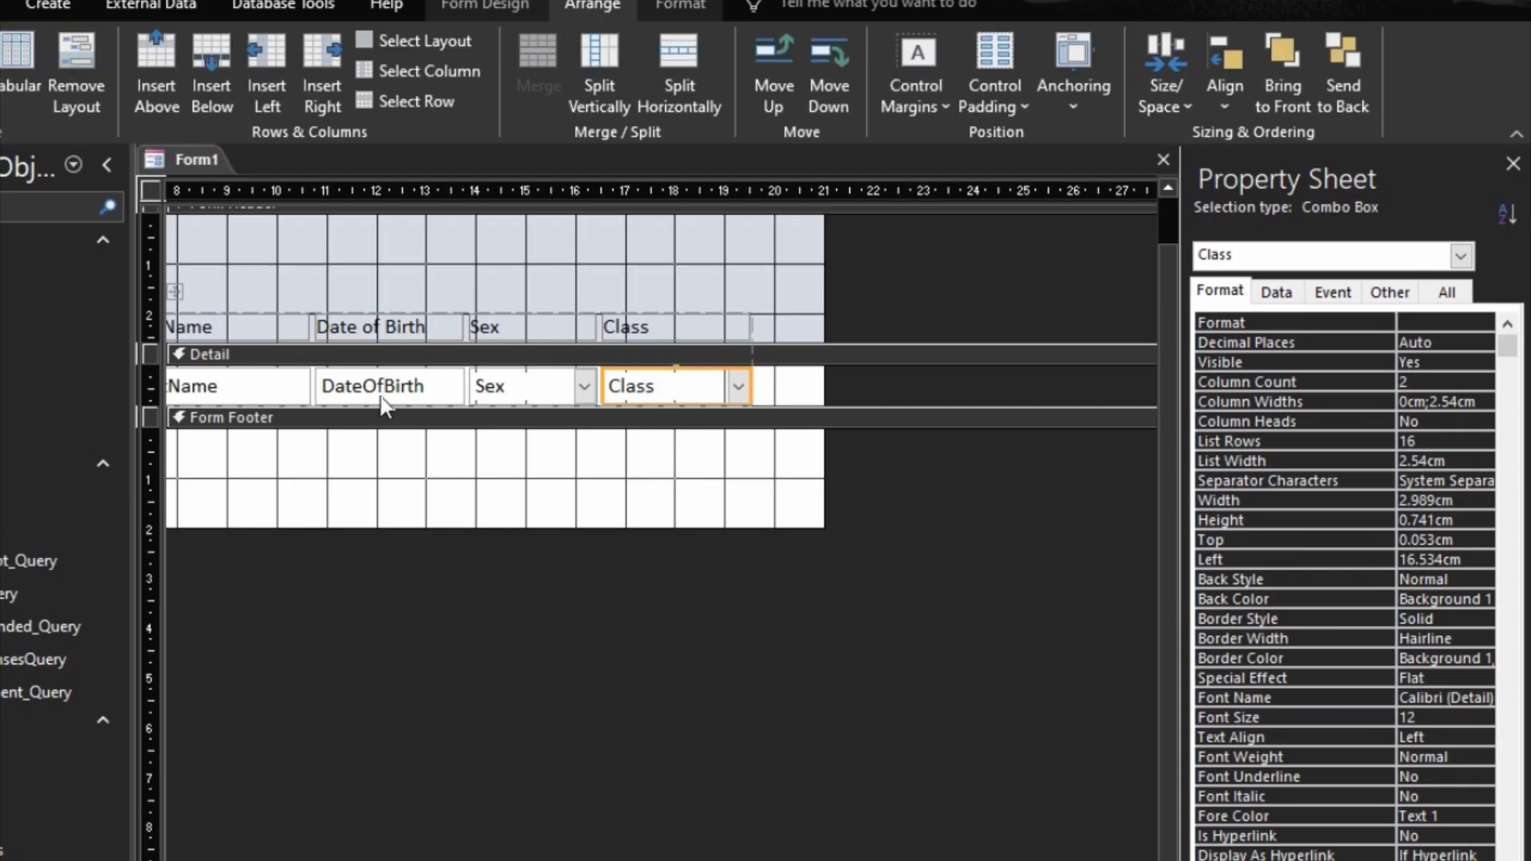
scroll(373, 394, left, 5)
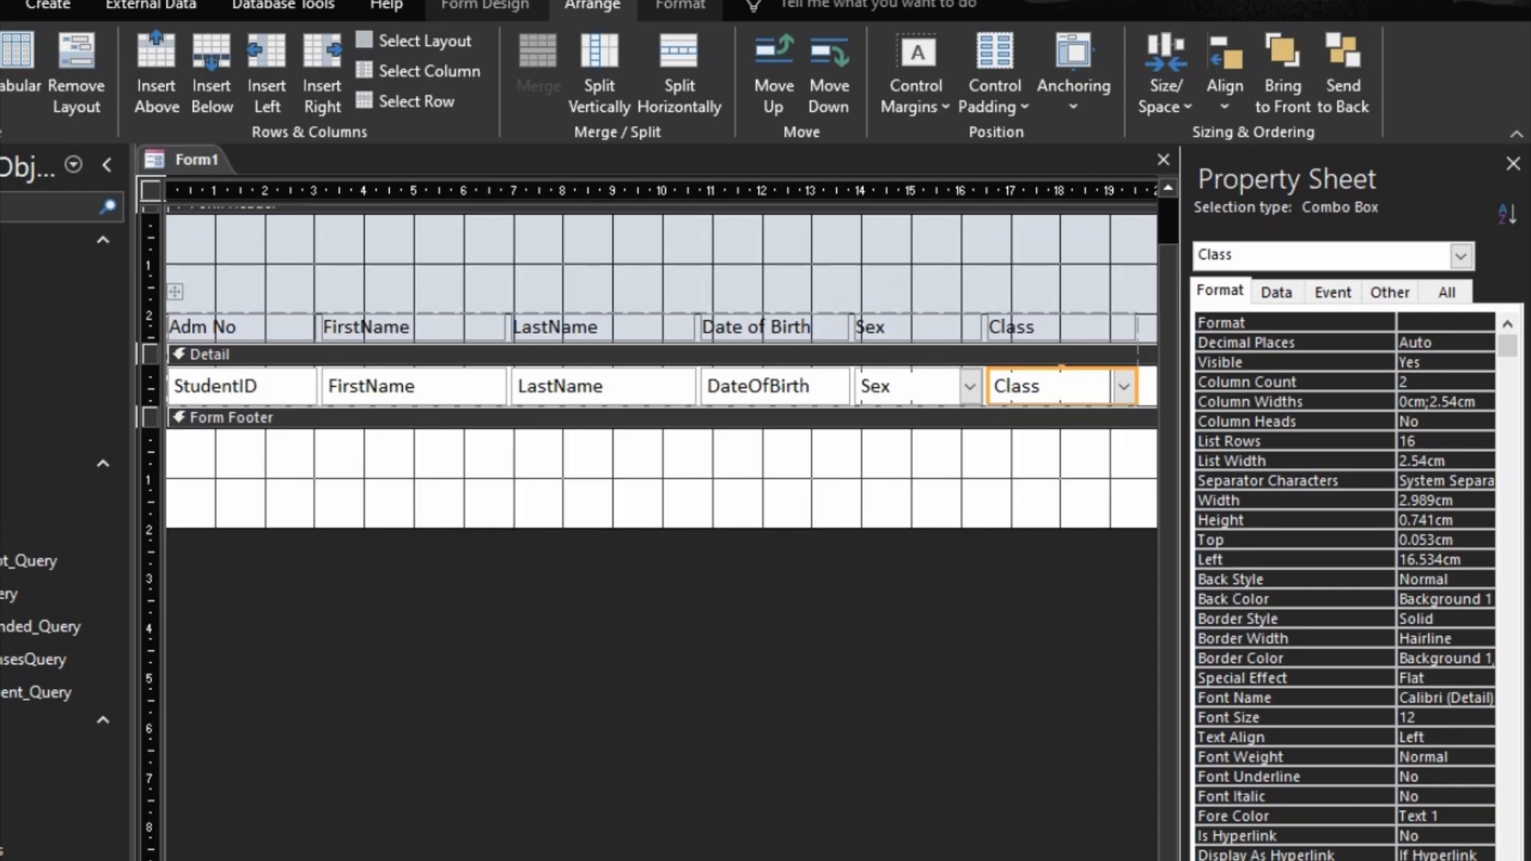
click(180, 289)
drag(186, 289, 234, 305)
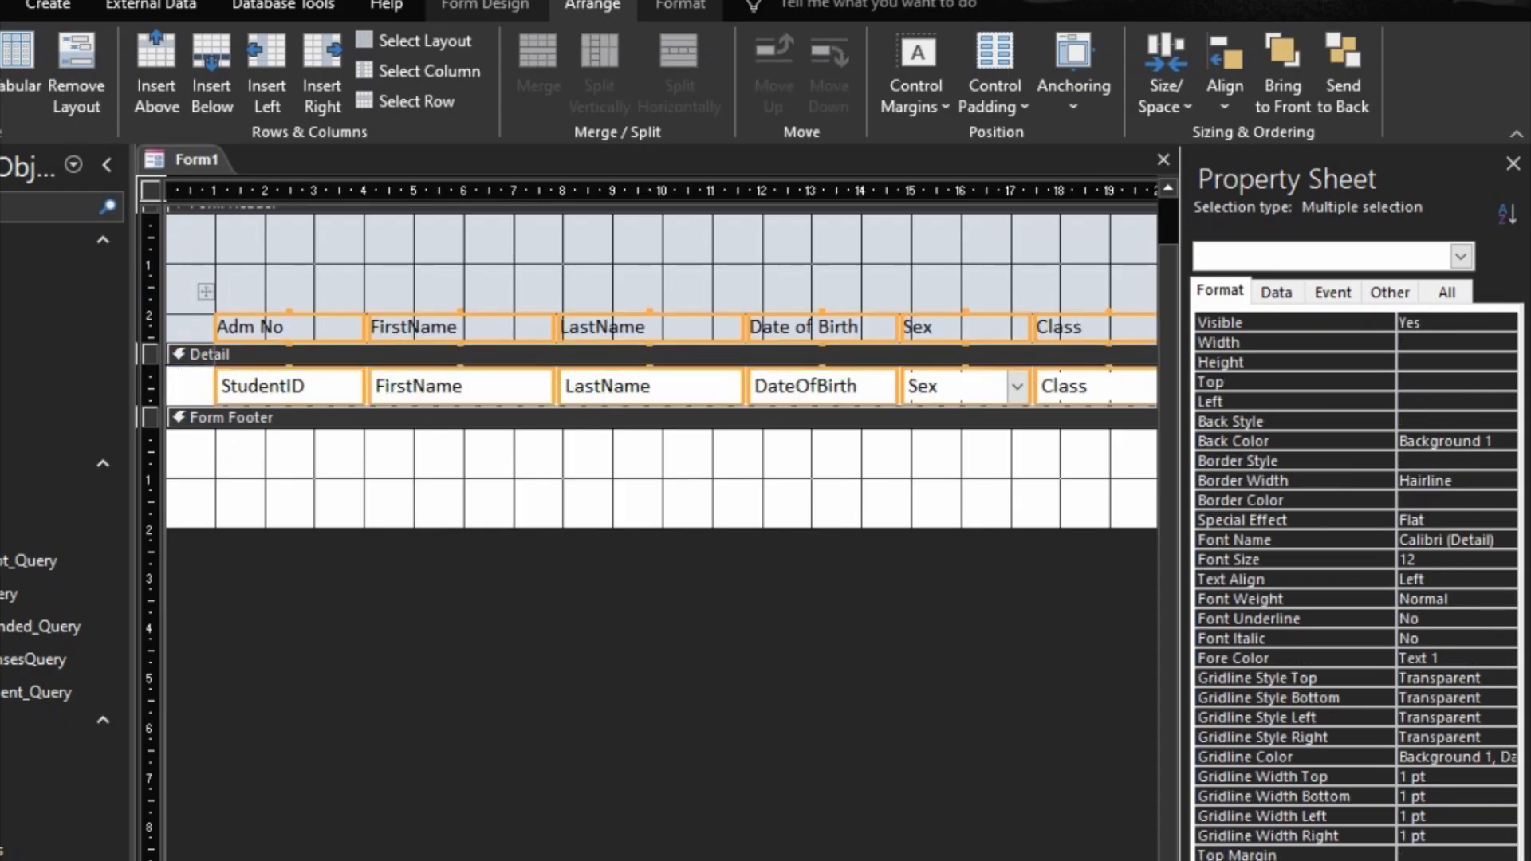
Step: Narrow the Class column to about 2.5 cm to leave space at the form's right edge
scroll(662, 370, right, 3)
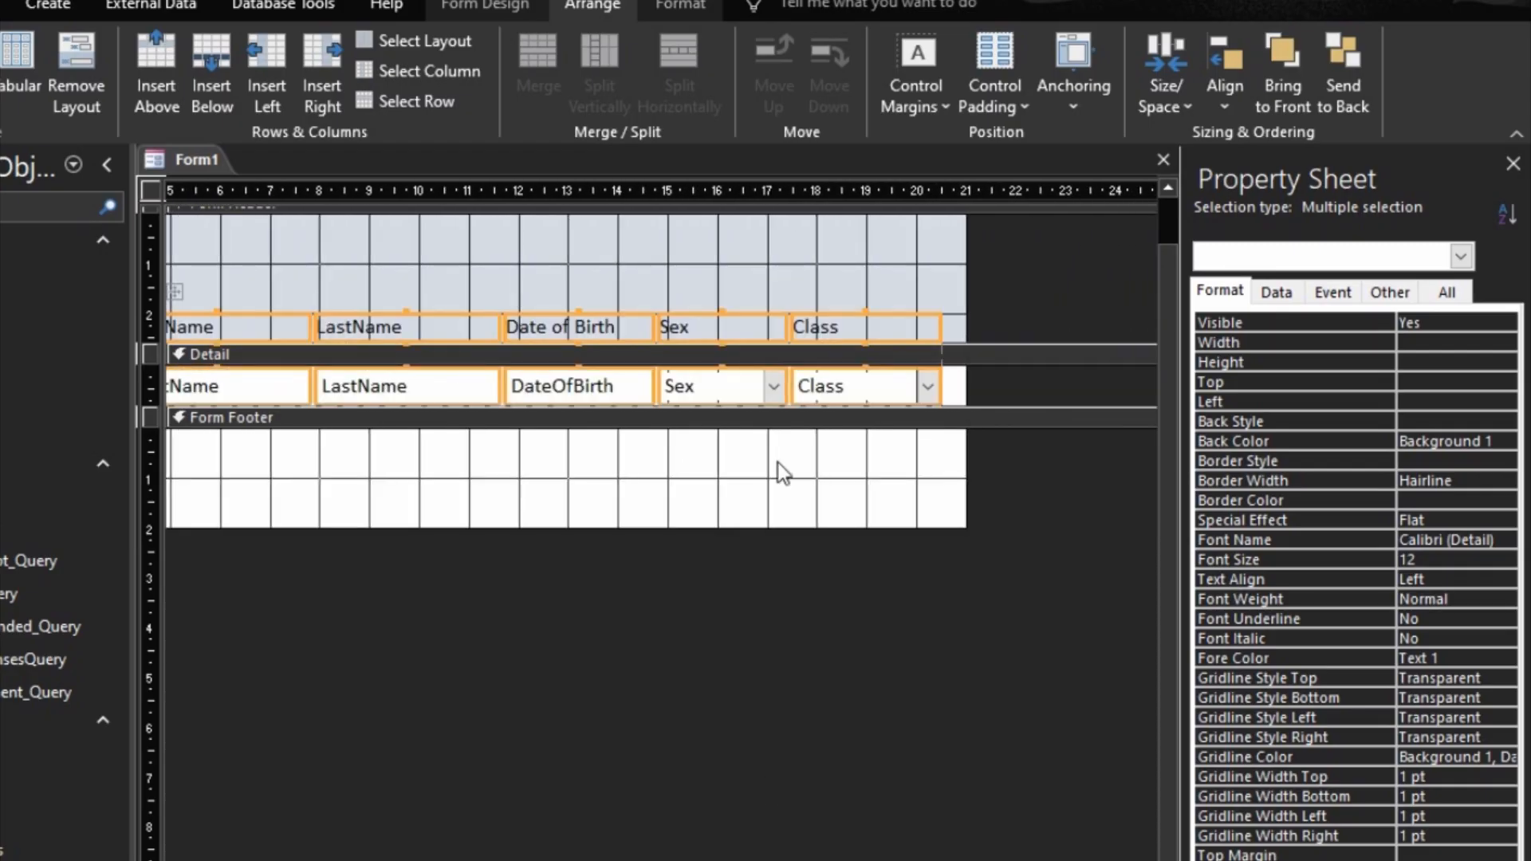
click(889, 491)
click(872, 389)
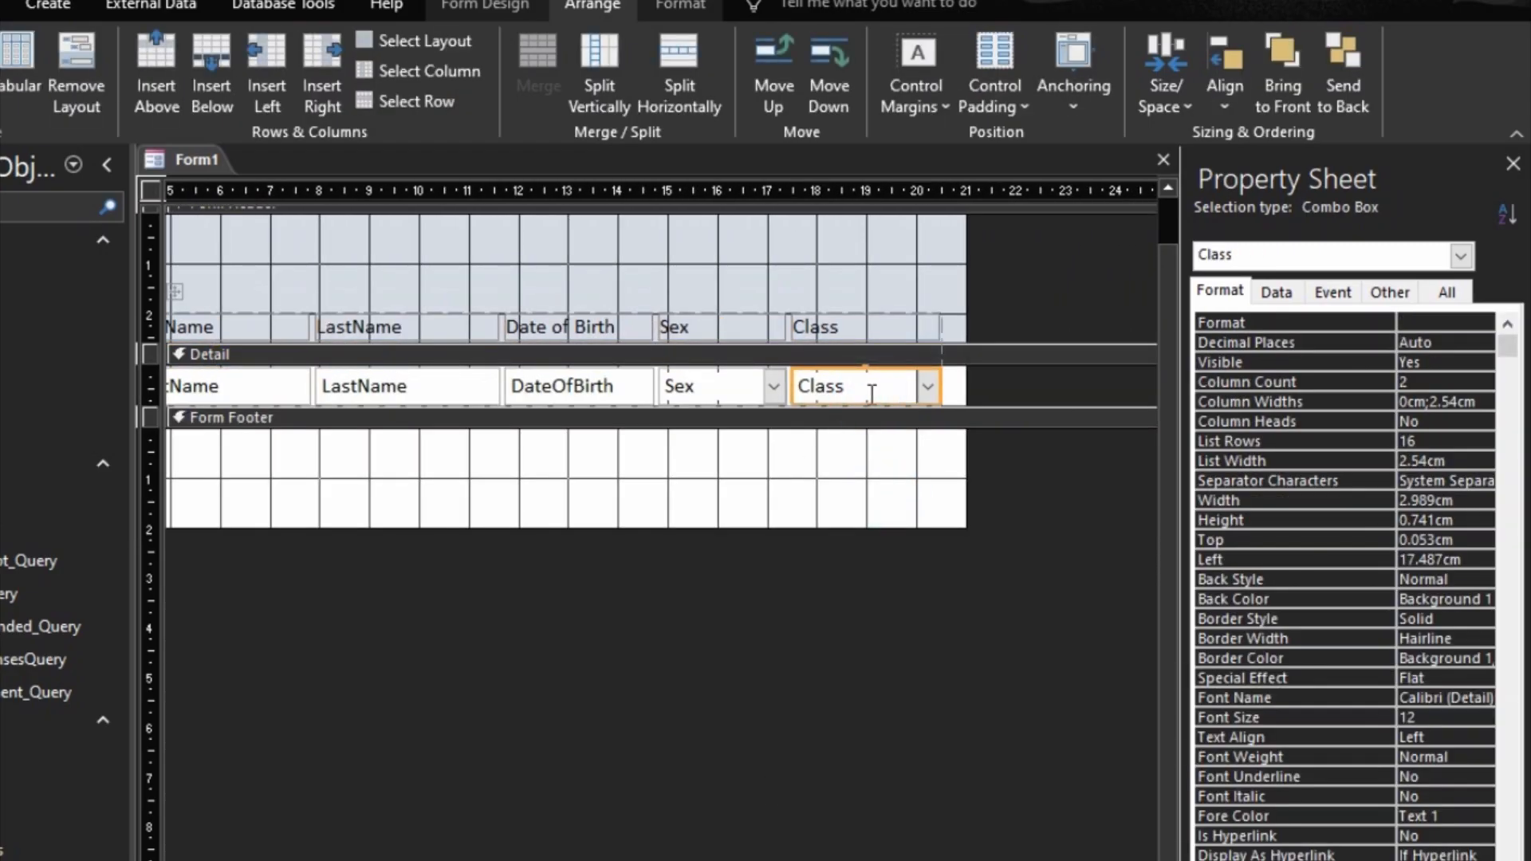
key(shift+Left)
key(shift+Left)
key(shift+Left)
key(shift+Left)
key(shift+Left)
key(shift+Left)
key(shift+Left)
key(shift+Left)
key(shift+Left)
key(shift+Left)
key(shift+Left)
key(shift+Left)
key(shift+Left)
key(shift+Left)
key(shift+Left)
key(shift+Left)
key(shift+Left)
key(shift+Left)
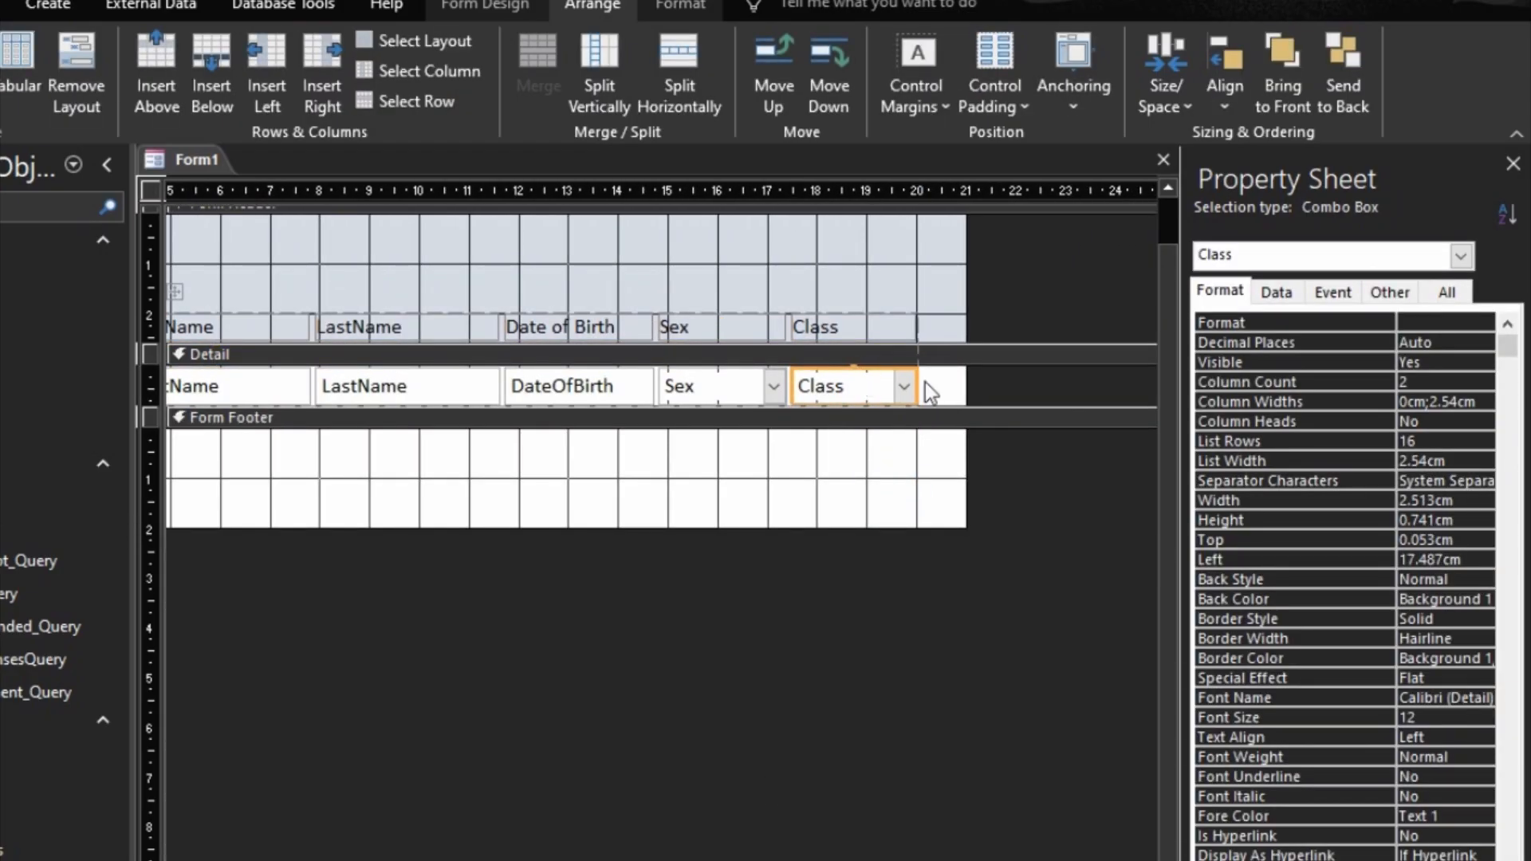
click(1008, 480)
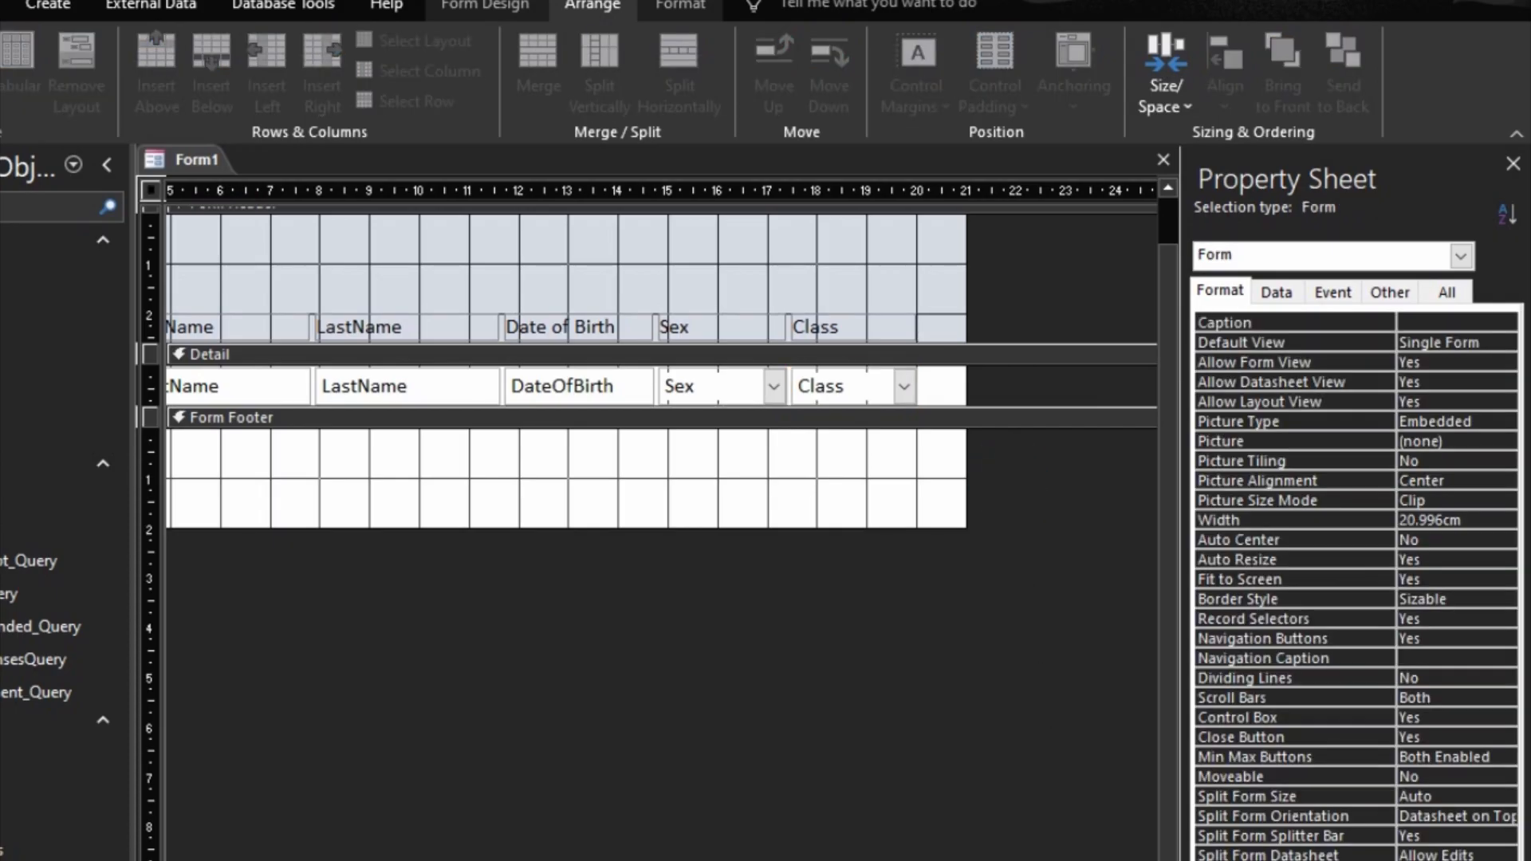
Step: Preview the tabular form in Form View and return to Design View
key(F5)
right_click(1055, 550)
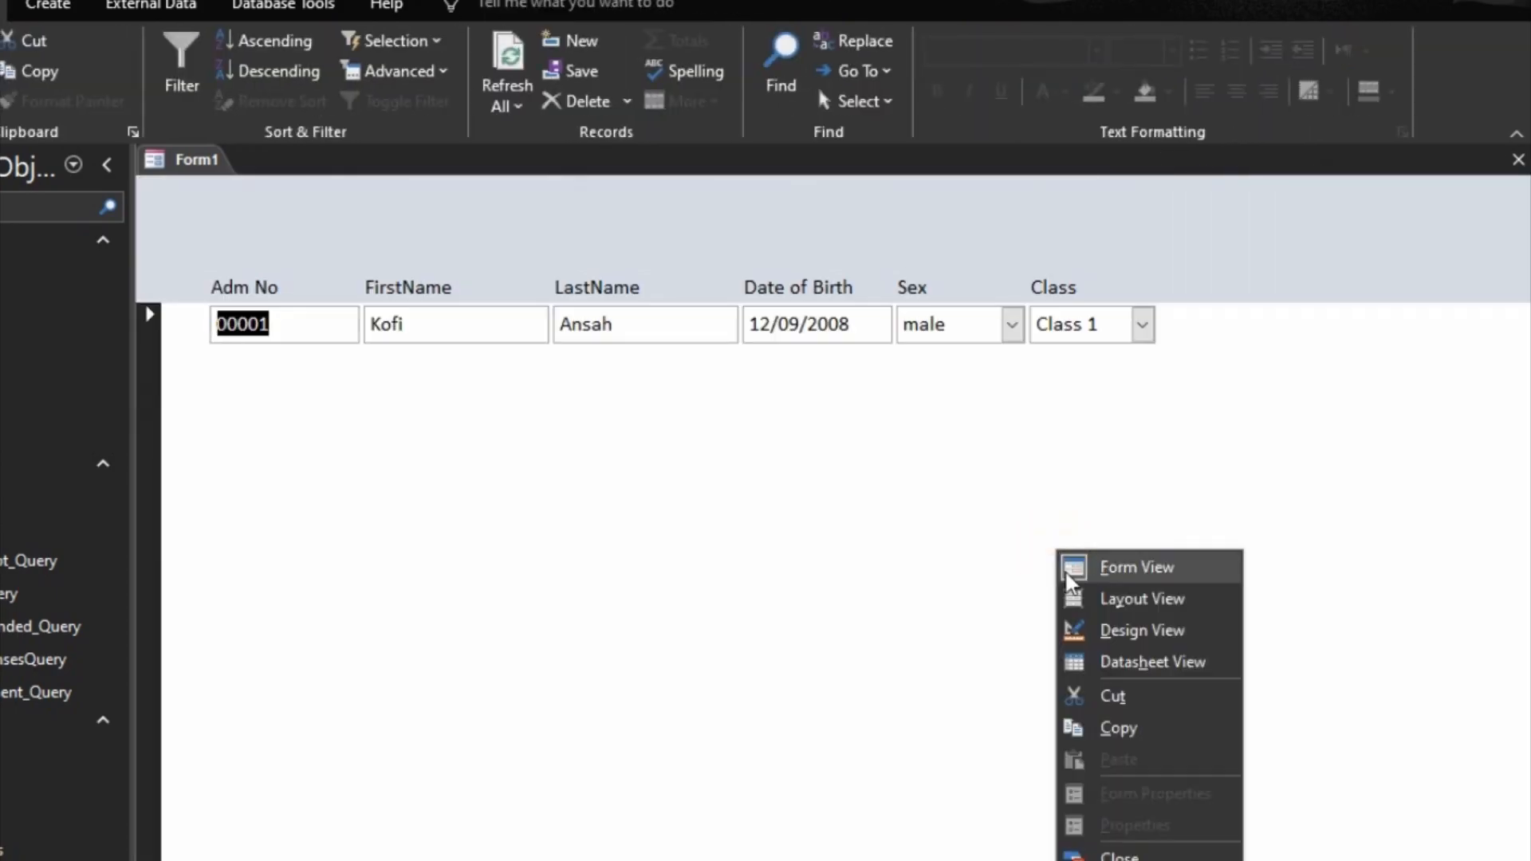
click(1097, 630)
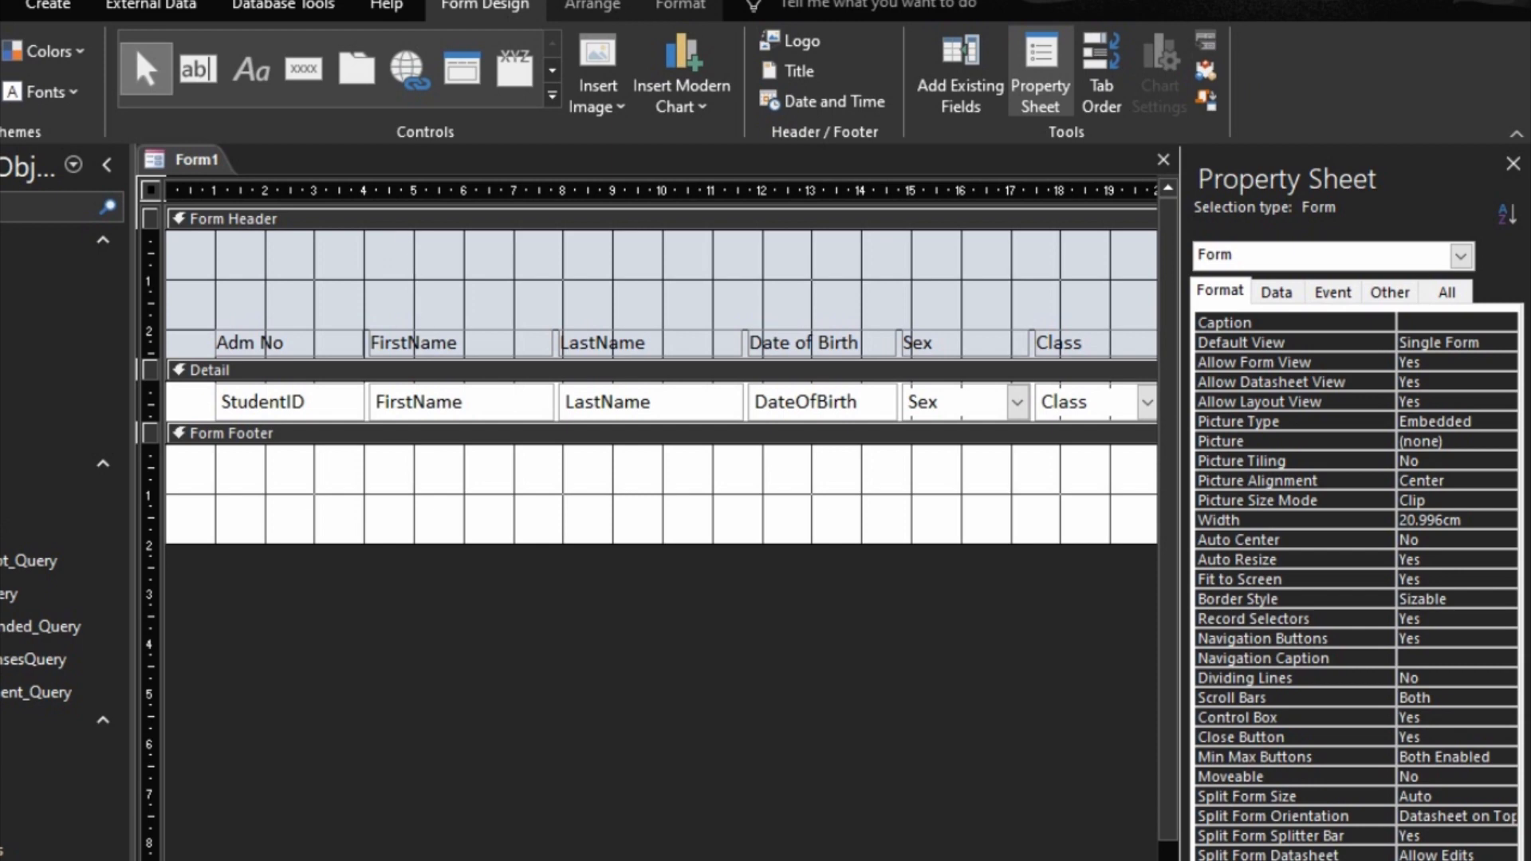
Step: Set the Form Header section's background to the gold Accent 4 color
click(459, 219)
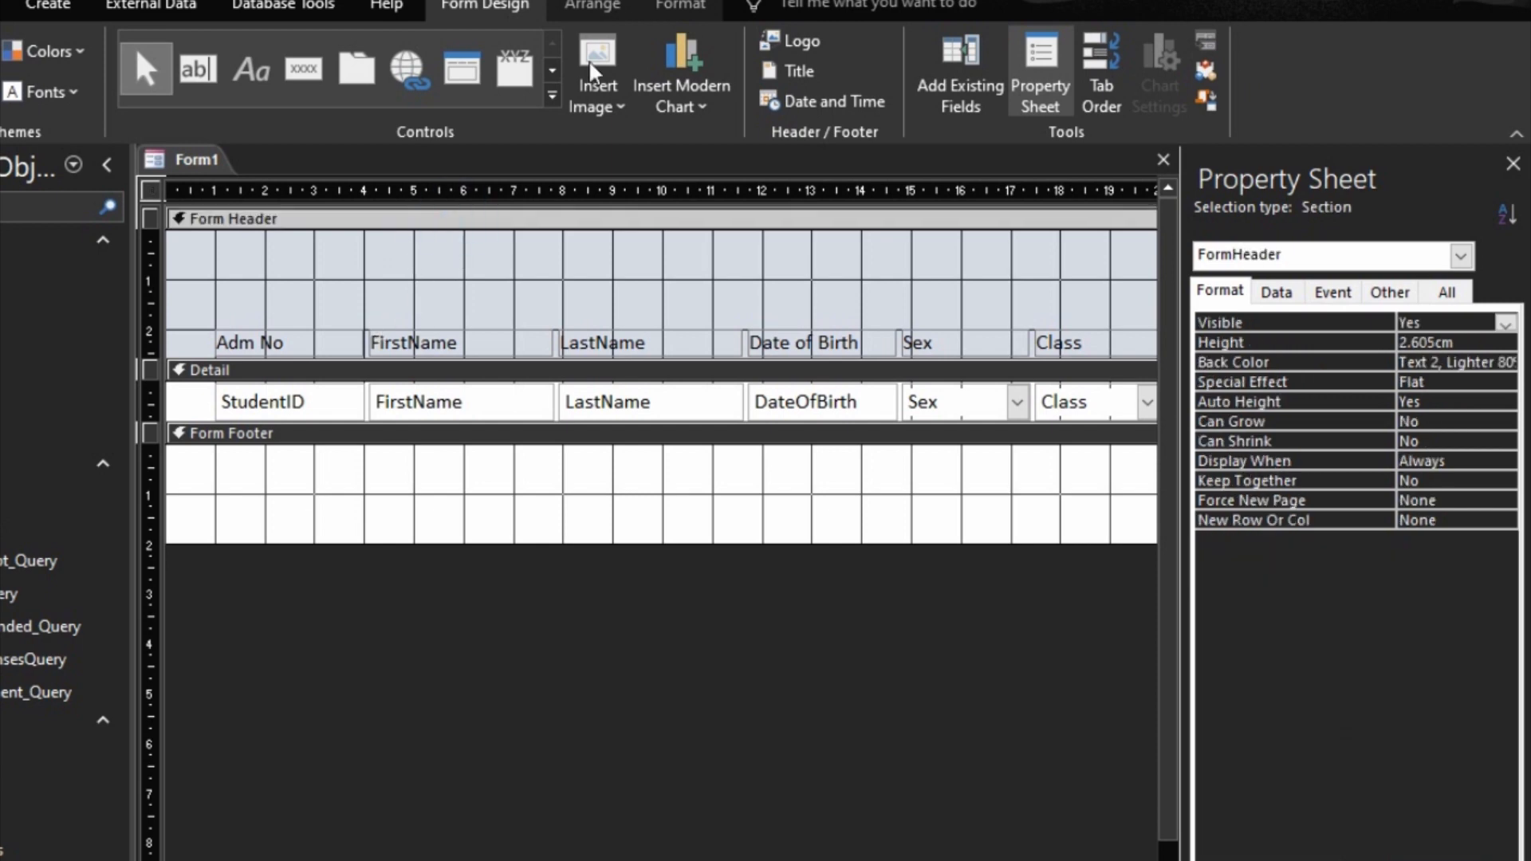
click(690, 11)
click(1500, 362)
click(1506, 362)
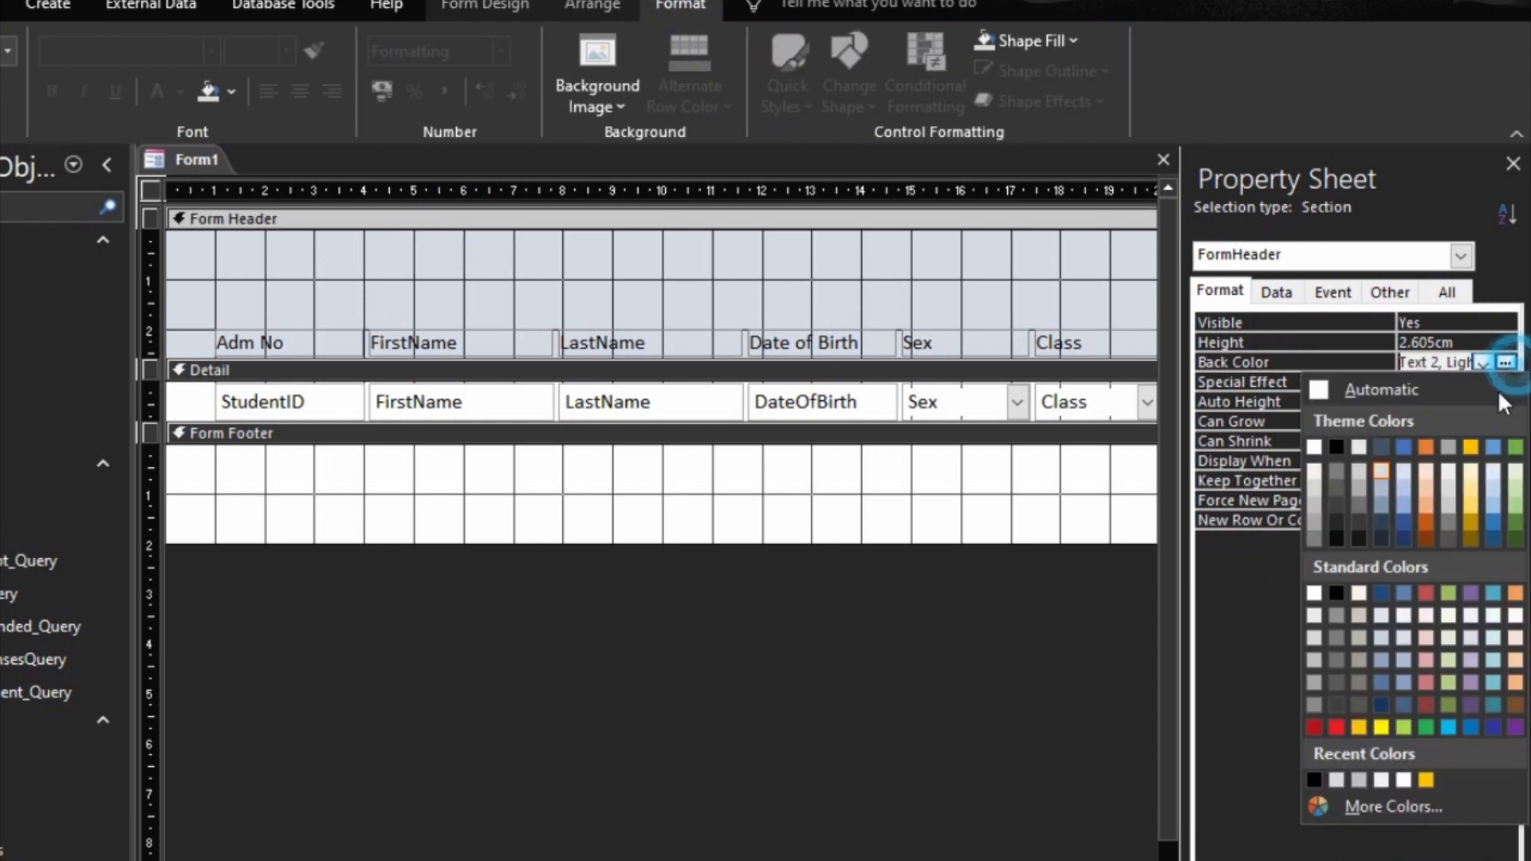
click(1426, 779)
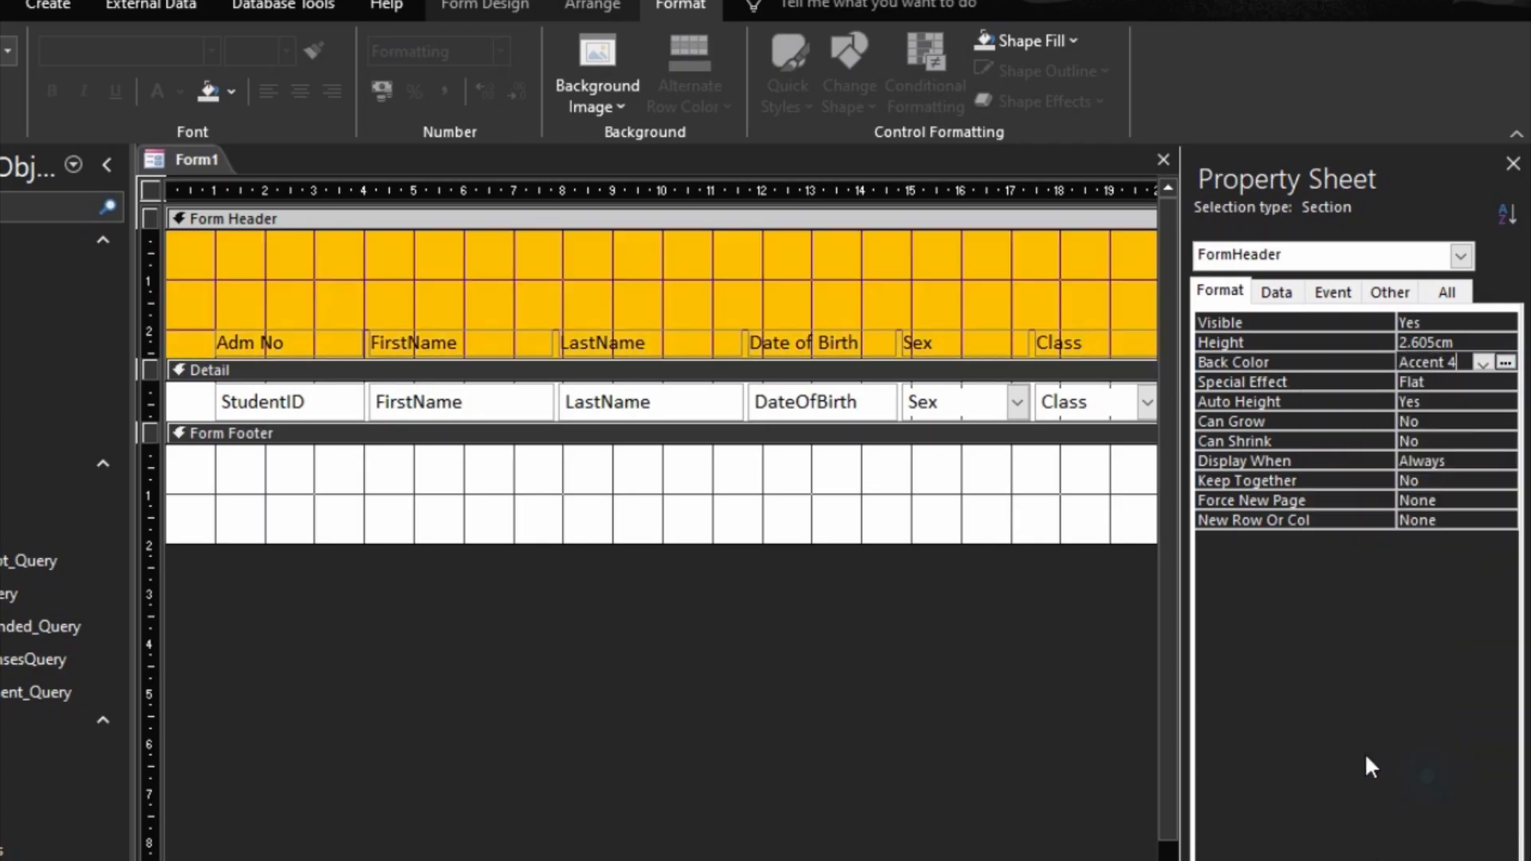
Step: Fill the Form Footer with the same gold Accent 4 background and reduce its height to about 1 cm
click(688, 439)
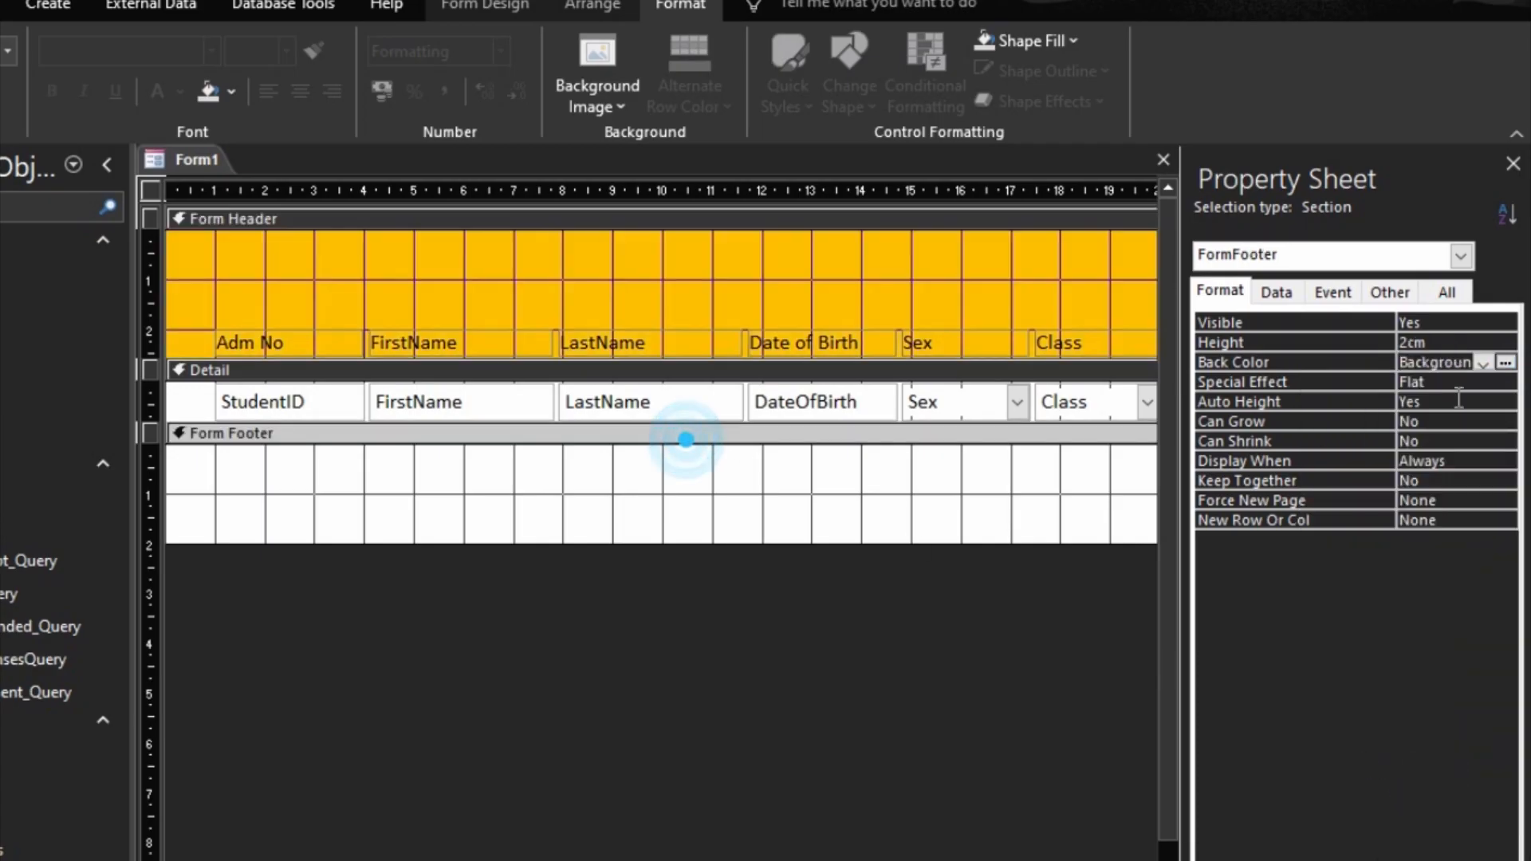
click(1505, 362)
click(1314, 777)
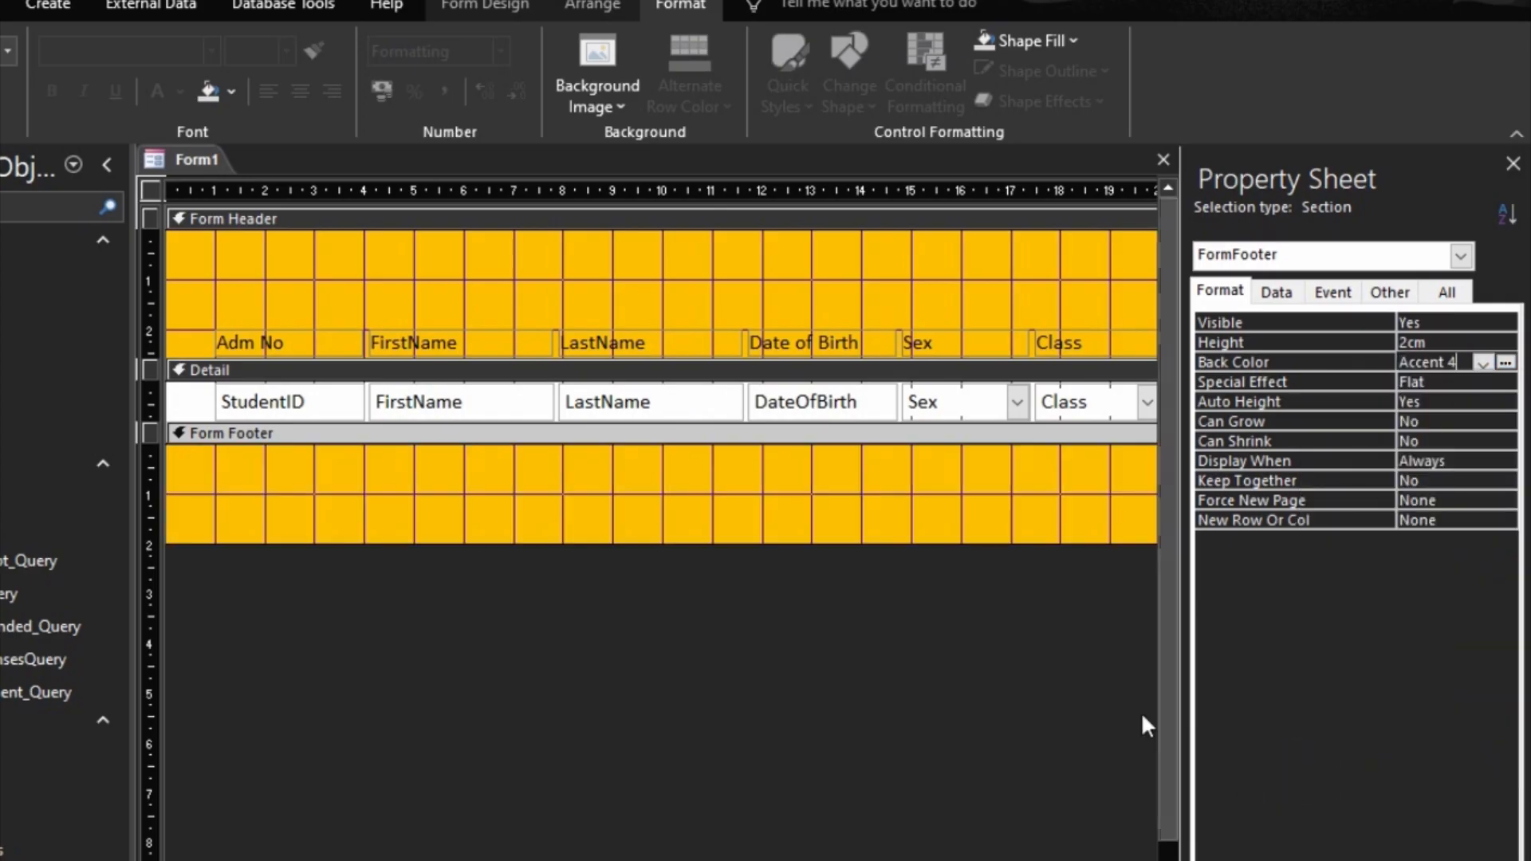
drag(938, 495, 937, 493)
Step: Set the form's Default View to Continuous Forms, Navigation Buttons to No and Scroll Bars to Vertical Only
click(954, 626)
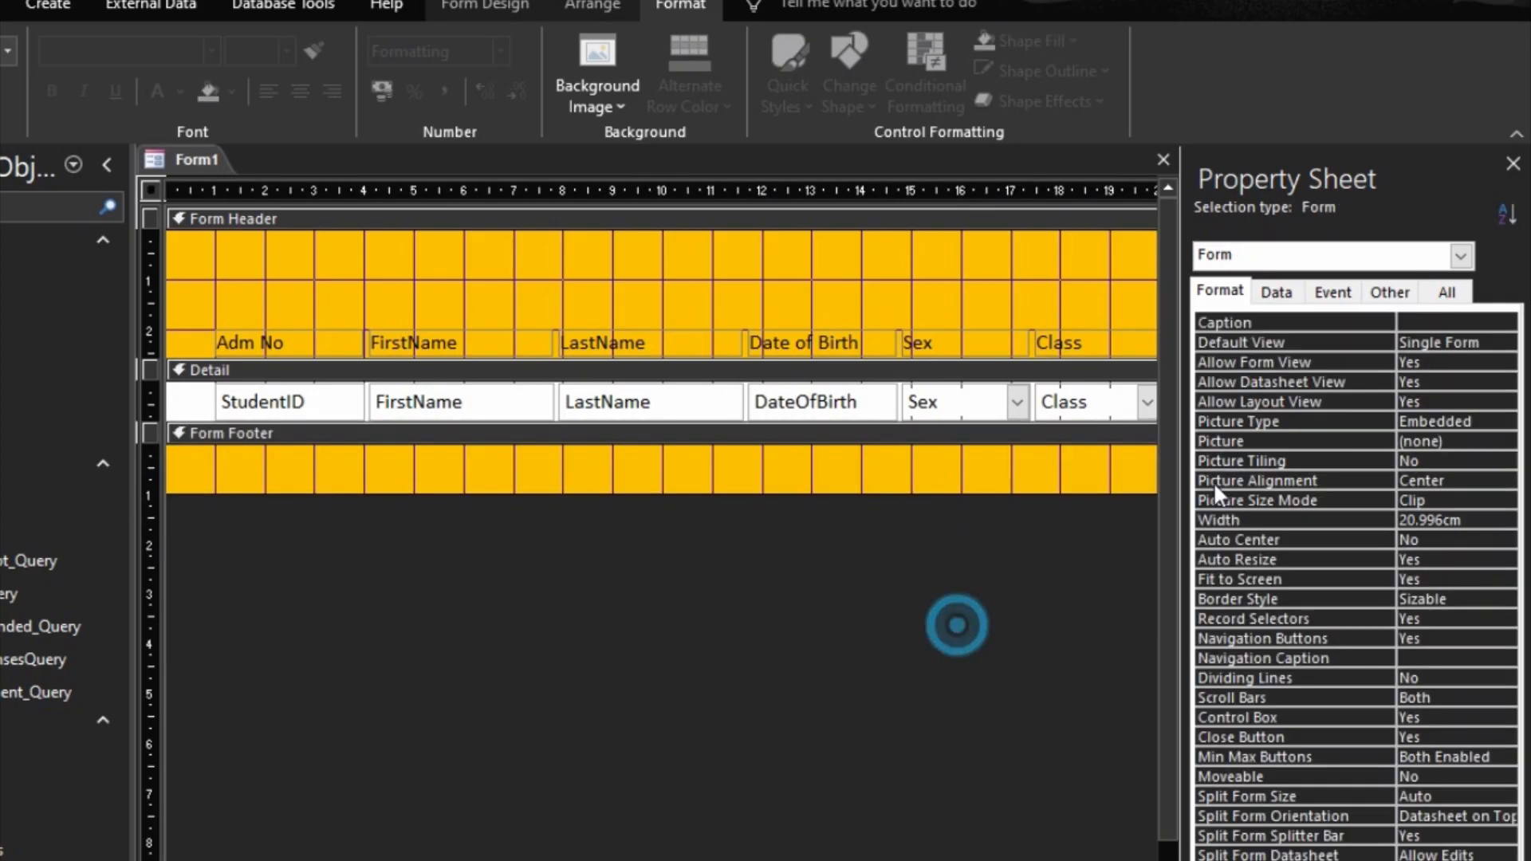
double_click(1343, 347)
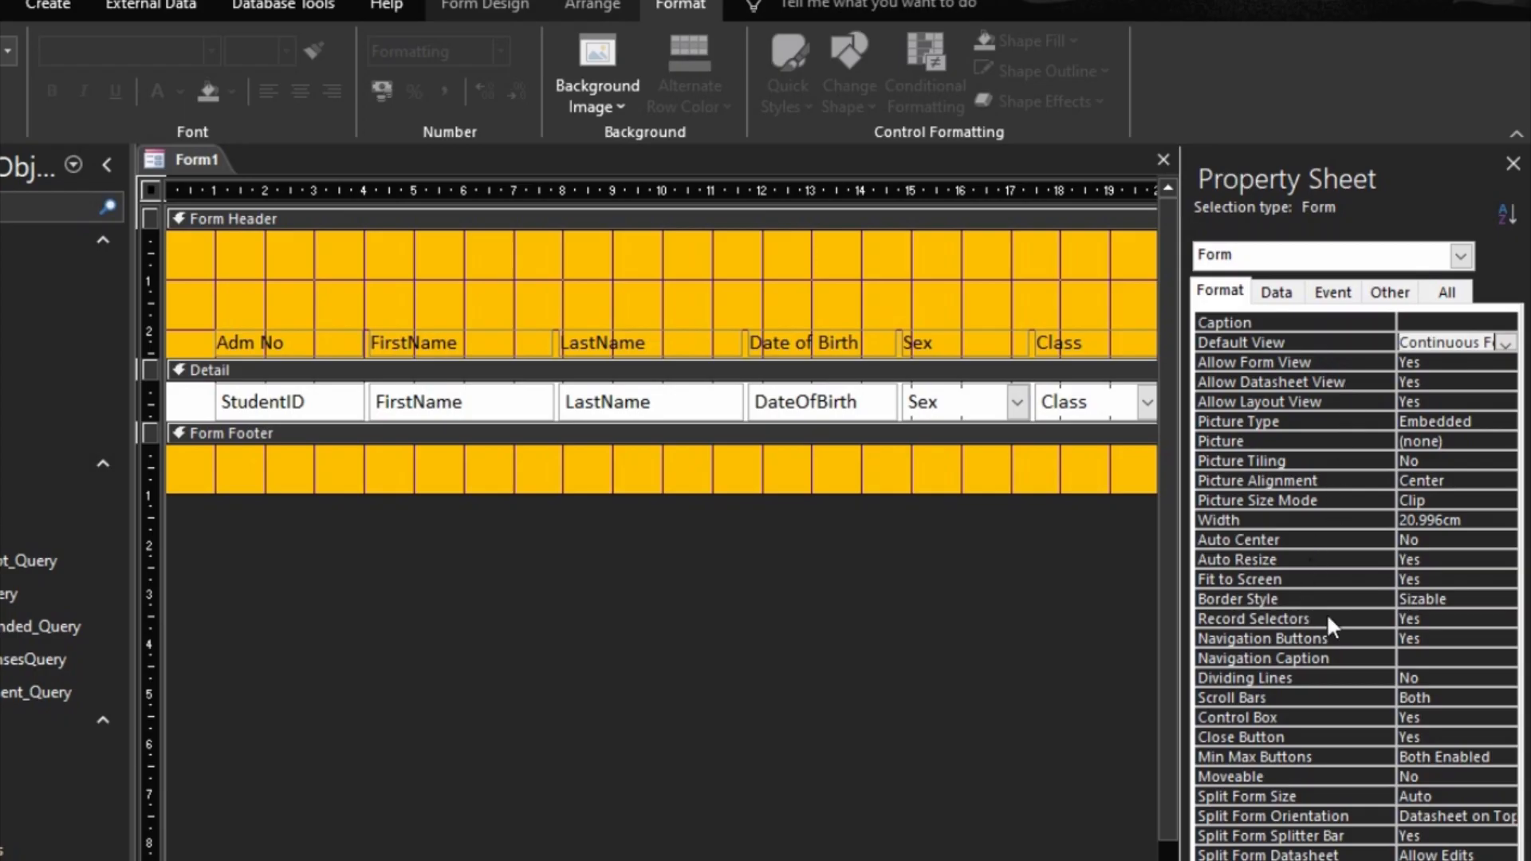
click(1365, 625)
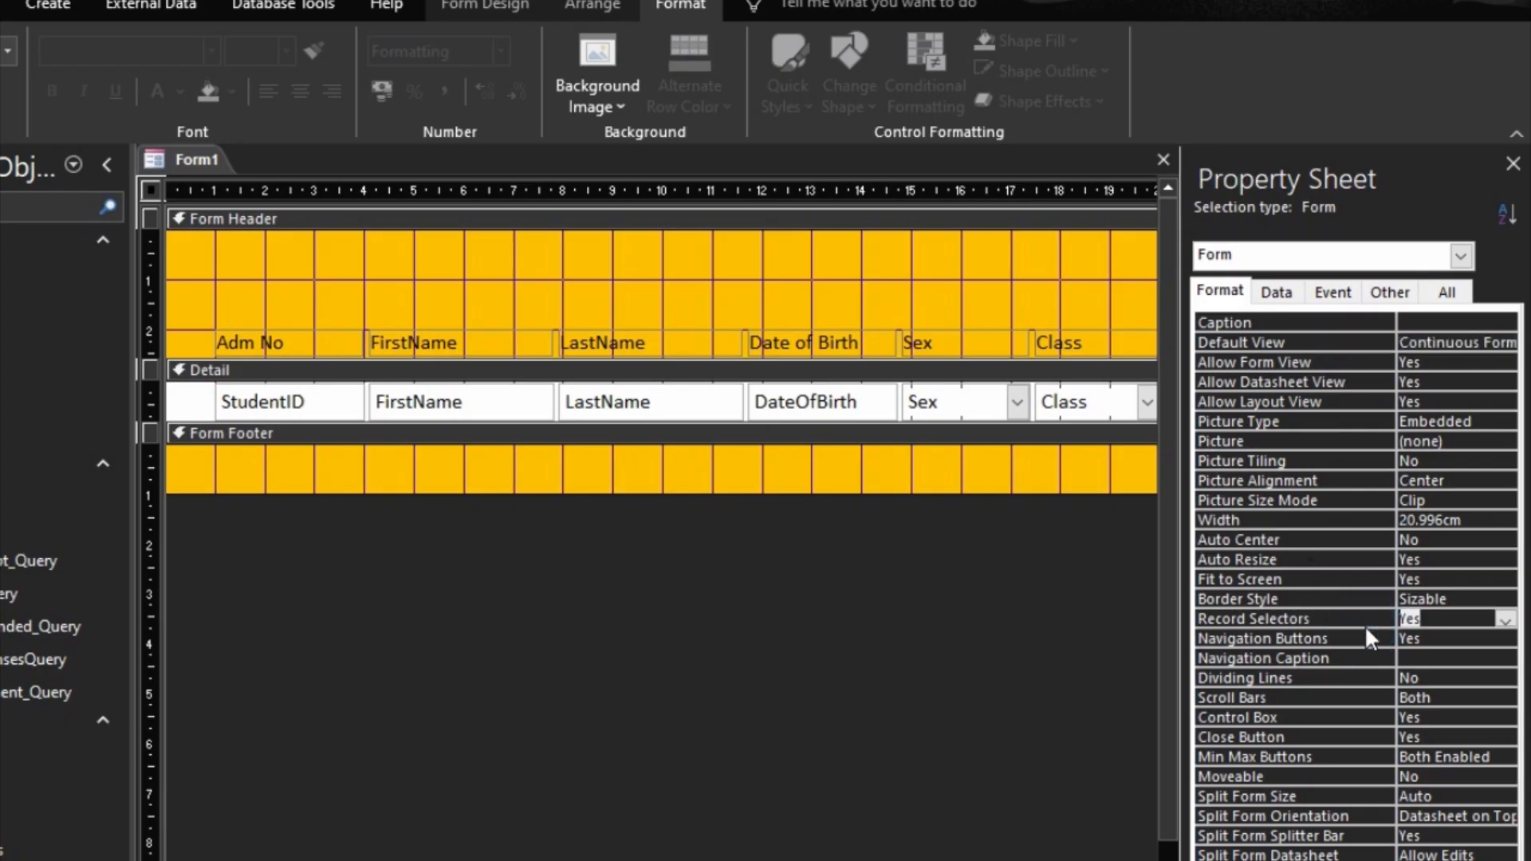
double_click(1360, 637)
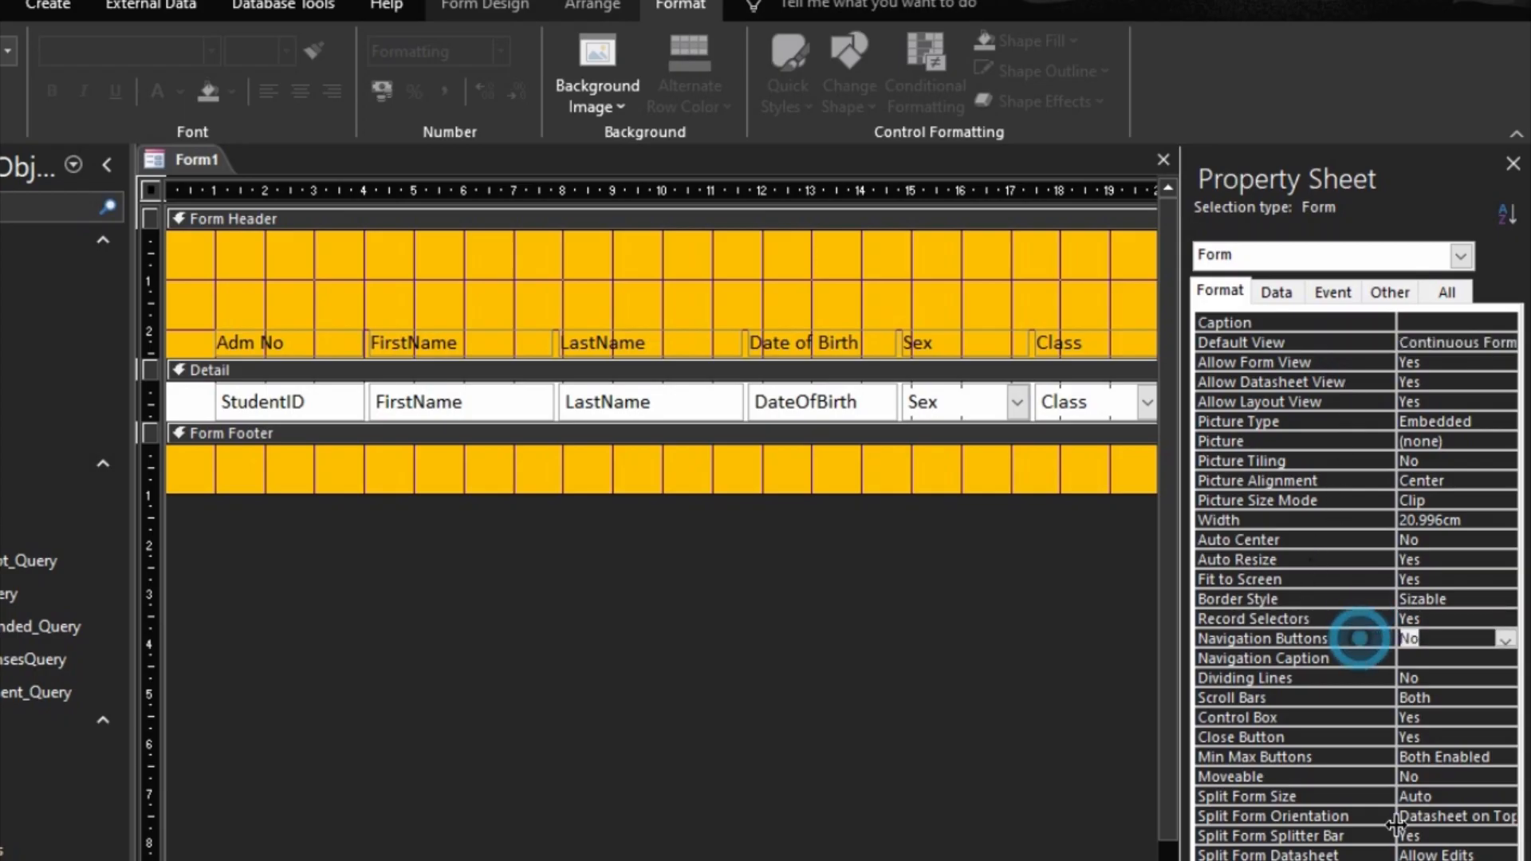
click(1287, 702)
text(vertical Only)
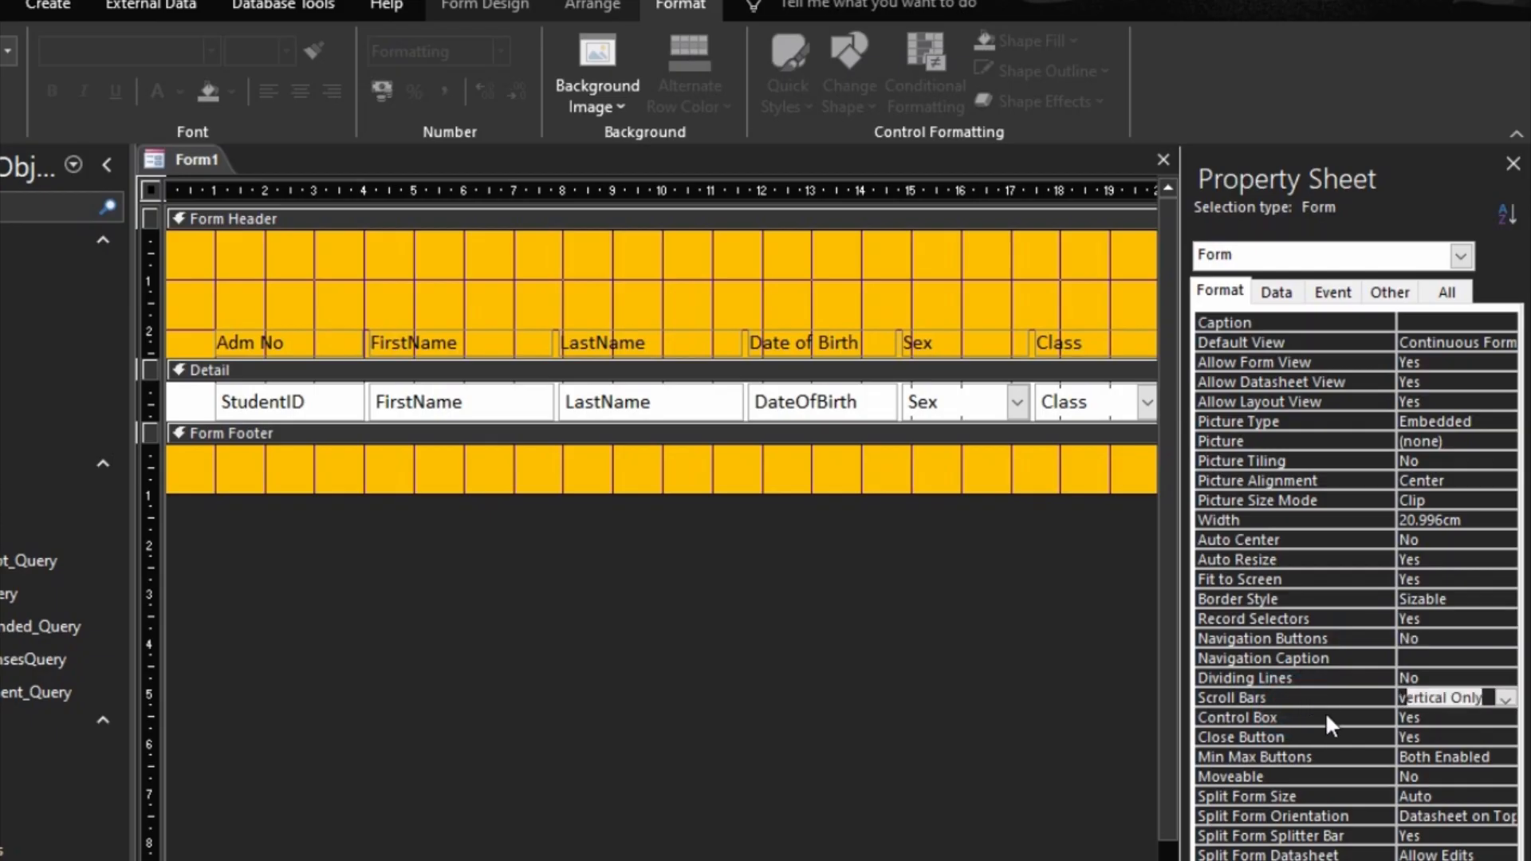
click(1322, 728)
Step: Make the form a pop-up and set its Cycle property to Current Record
click(1387, 292)
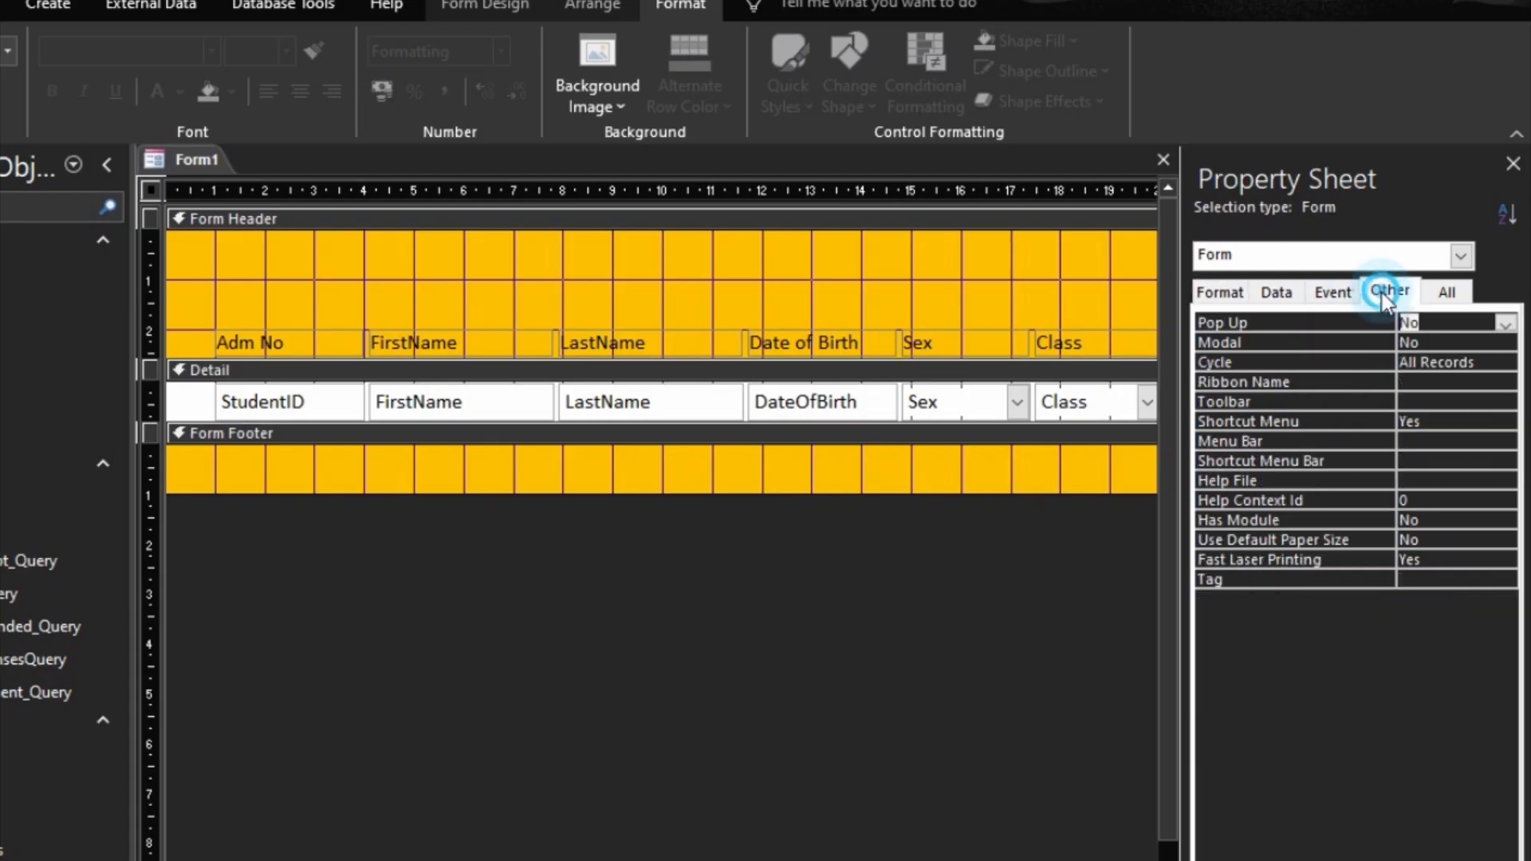
double_click(1368, 321)
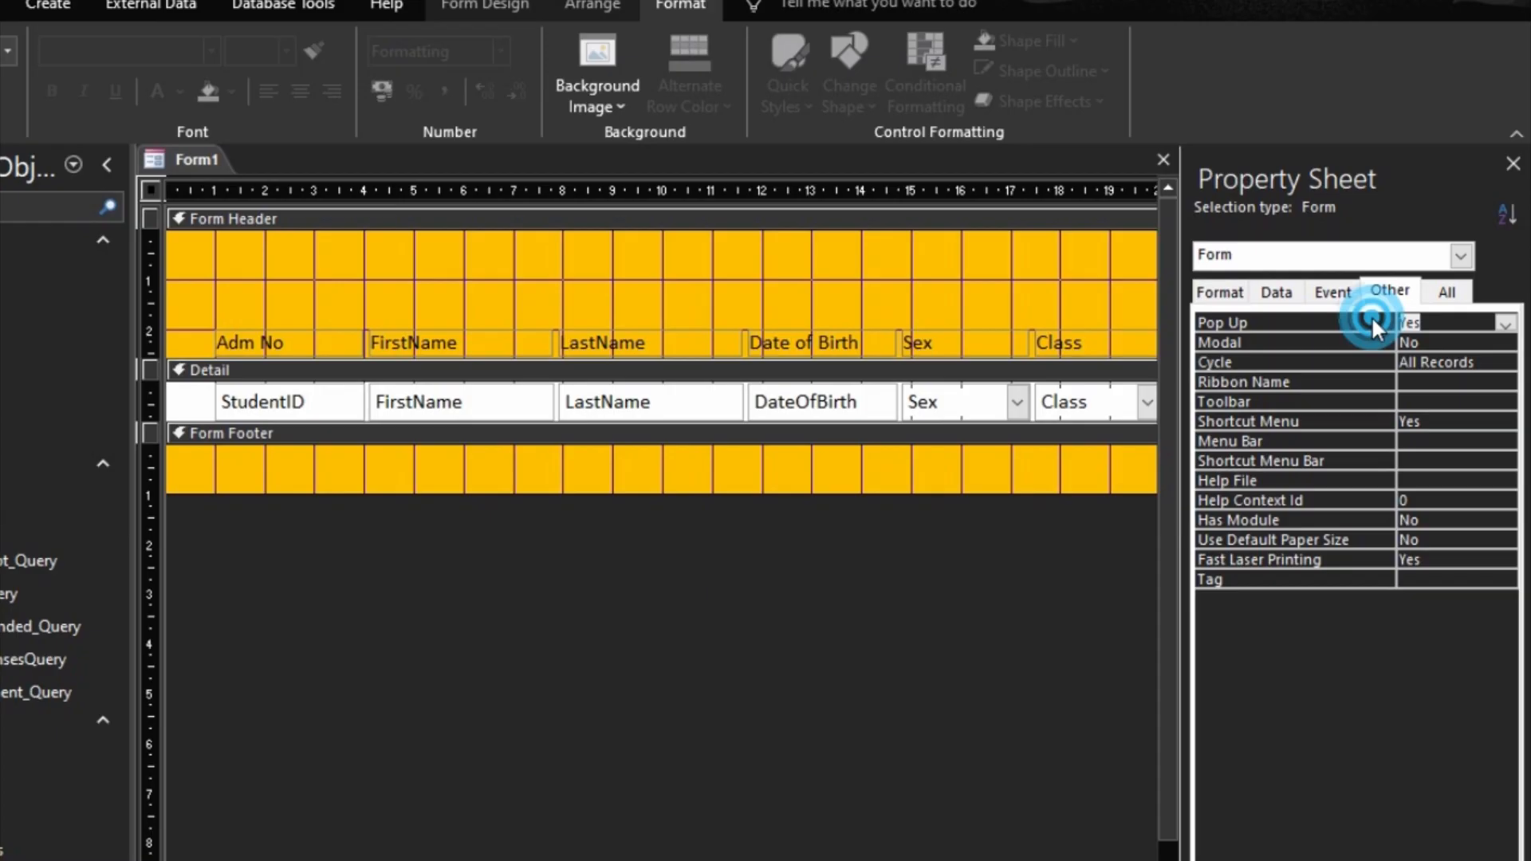
click(1372, 359)
click(1356, 396)
double_click(1366, 362)
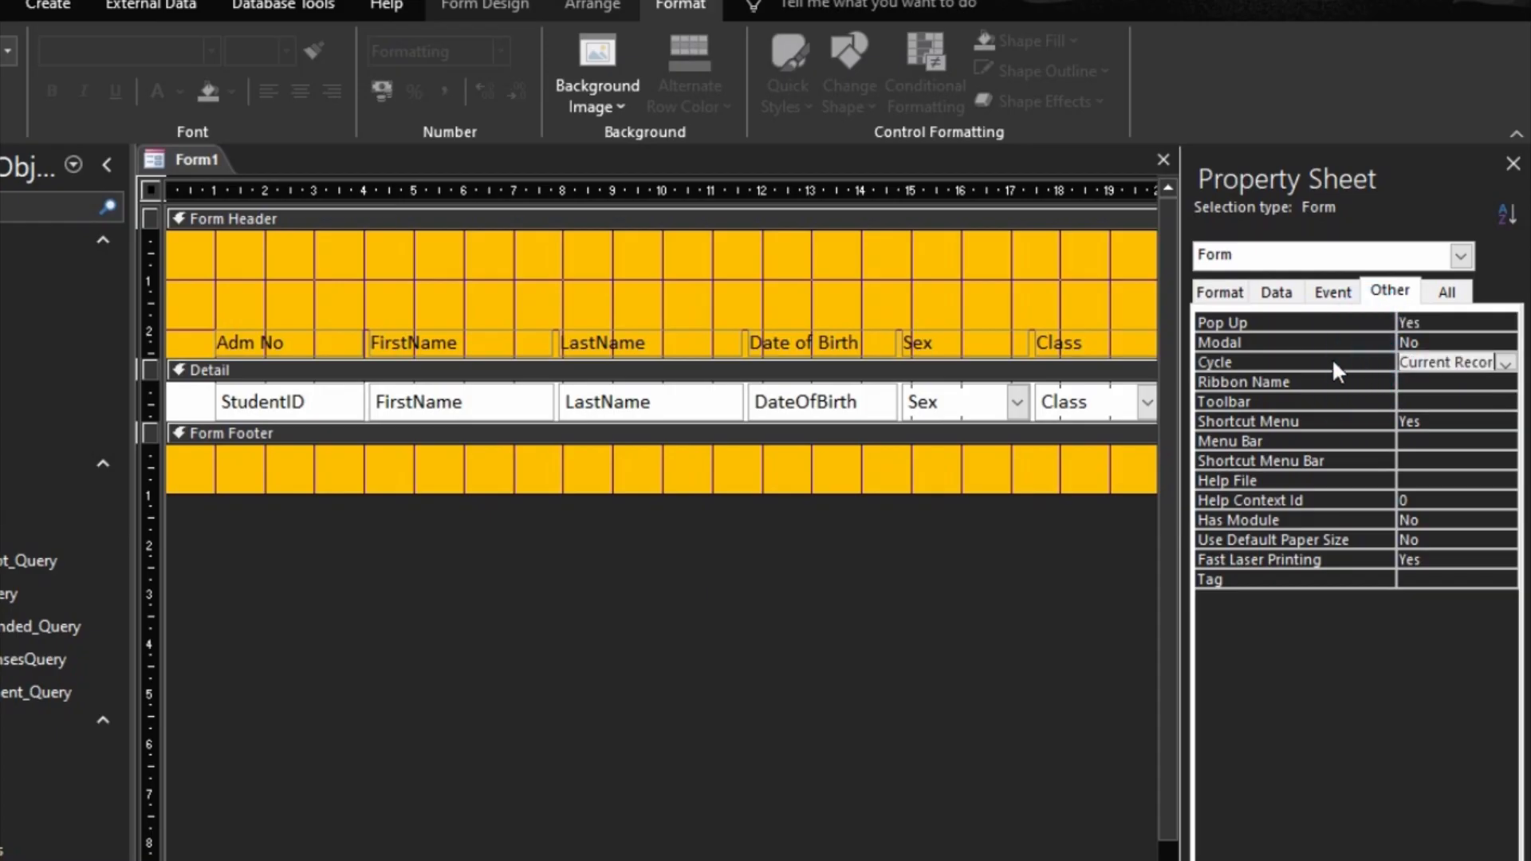
Step: Set the form's Allow Additions property to No
click(1279, 292)
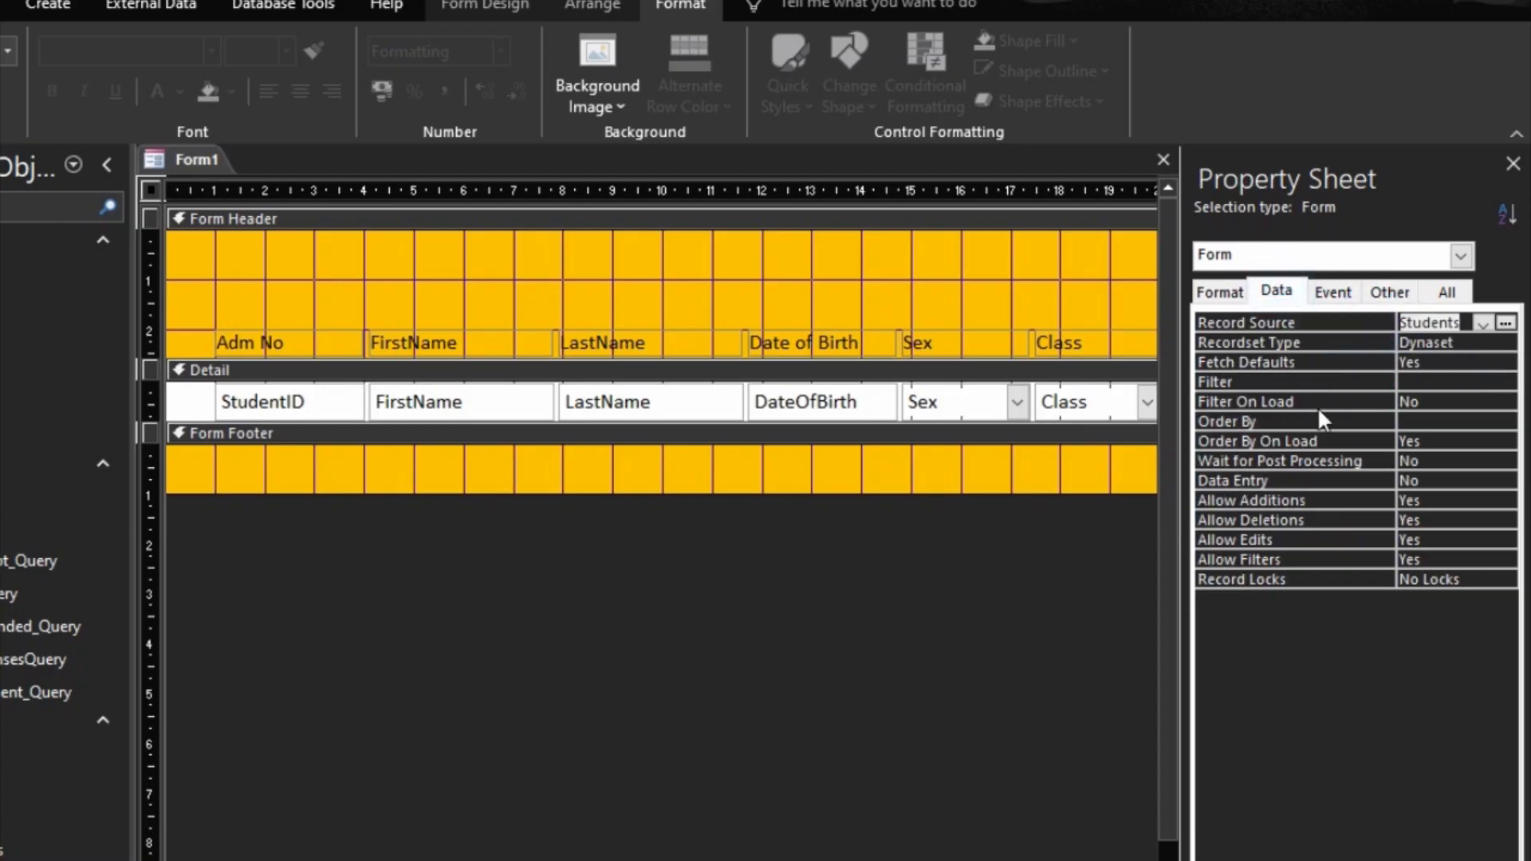
double_click(1308, 499)
click(1313, 523)
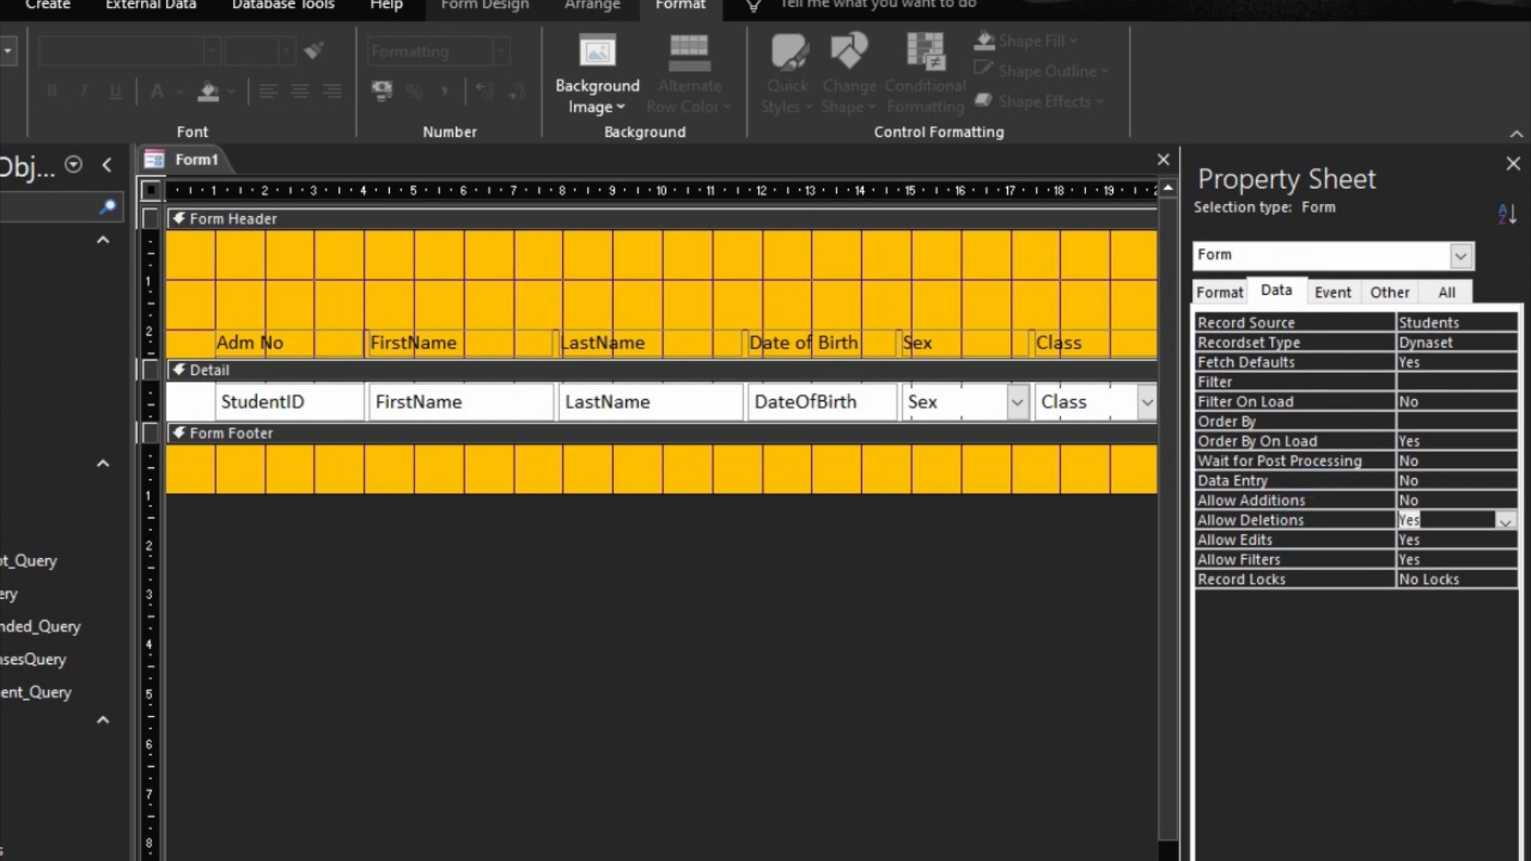
Step: Preview the continuous pop-up form in Form View and return to Design View
key(F5)
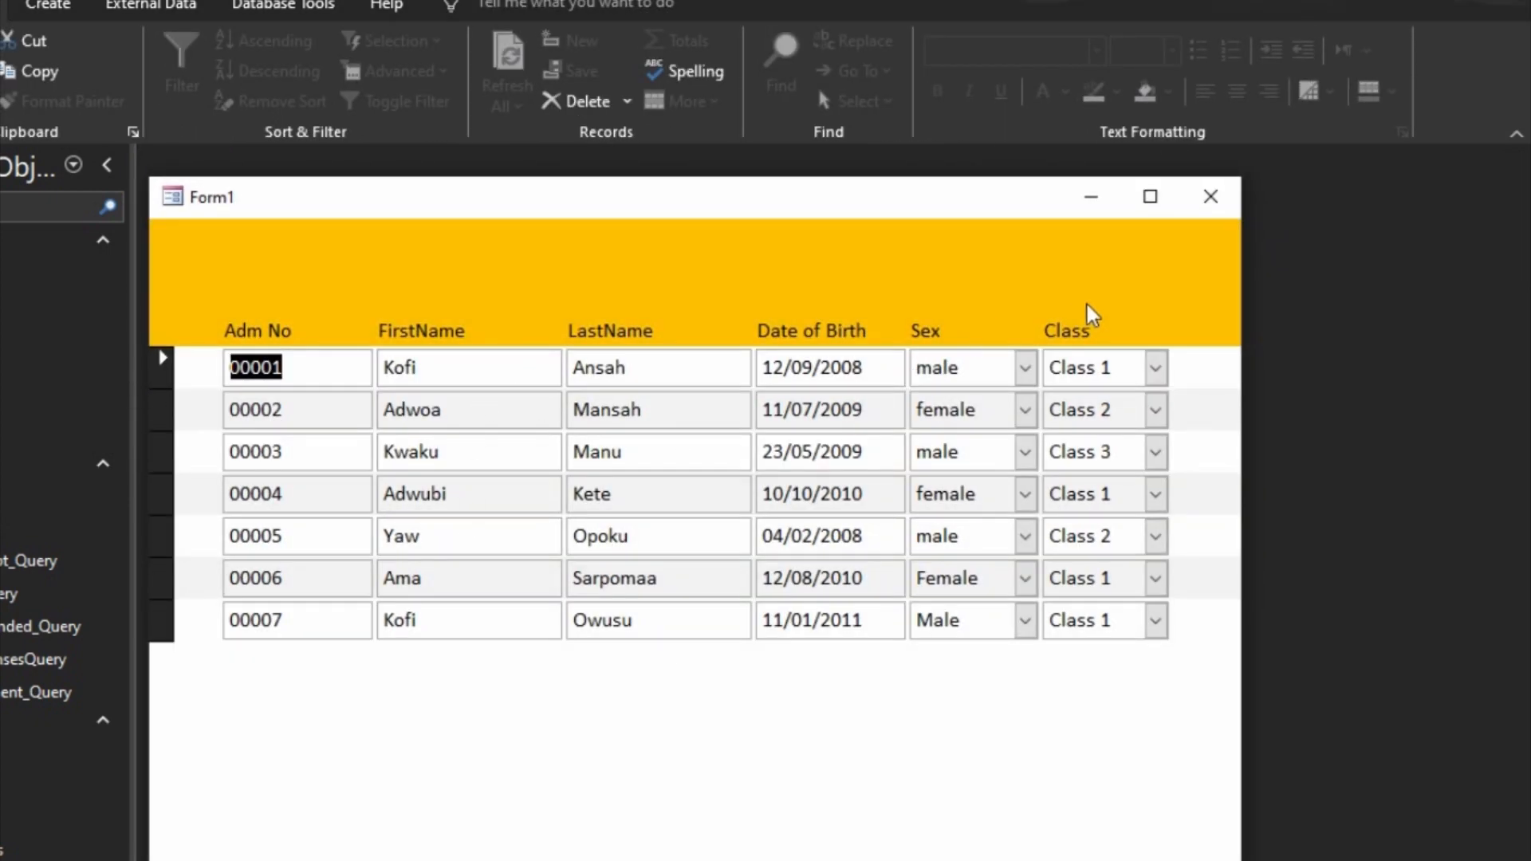
right_click(1202, 268)
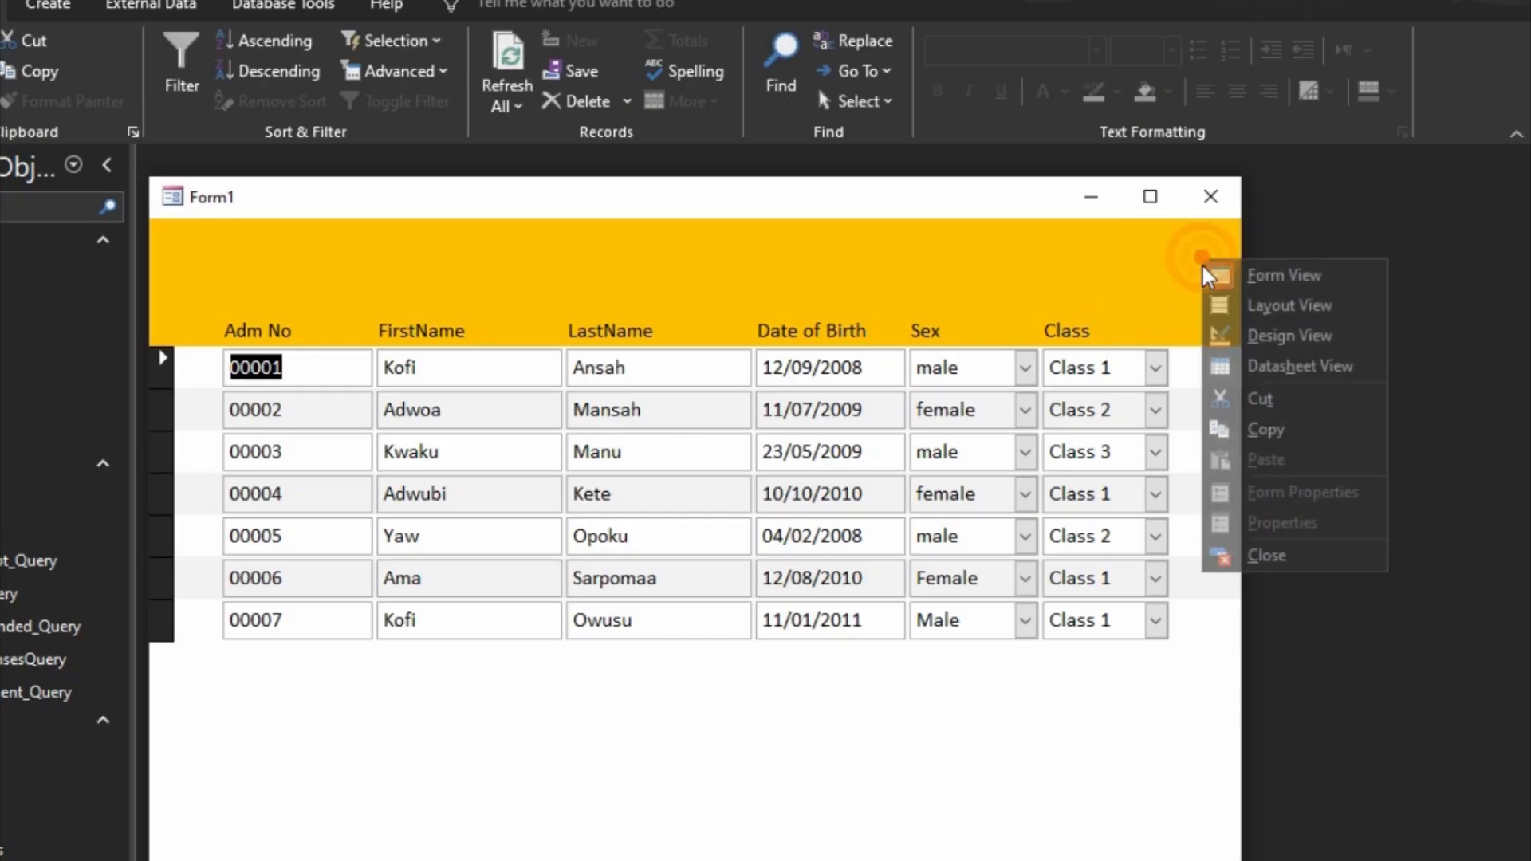
click(1276, 336)
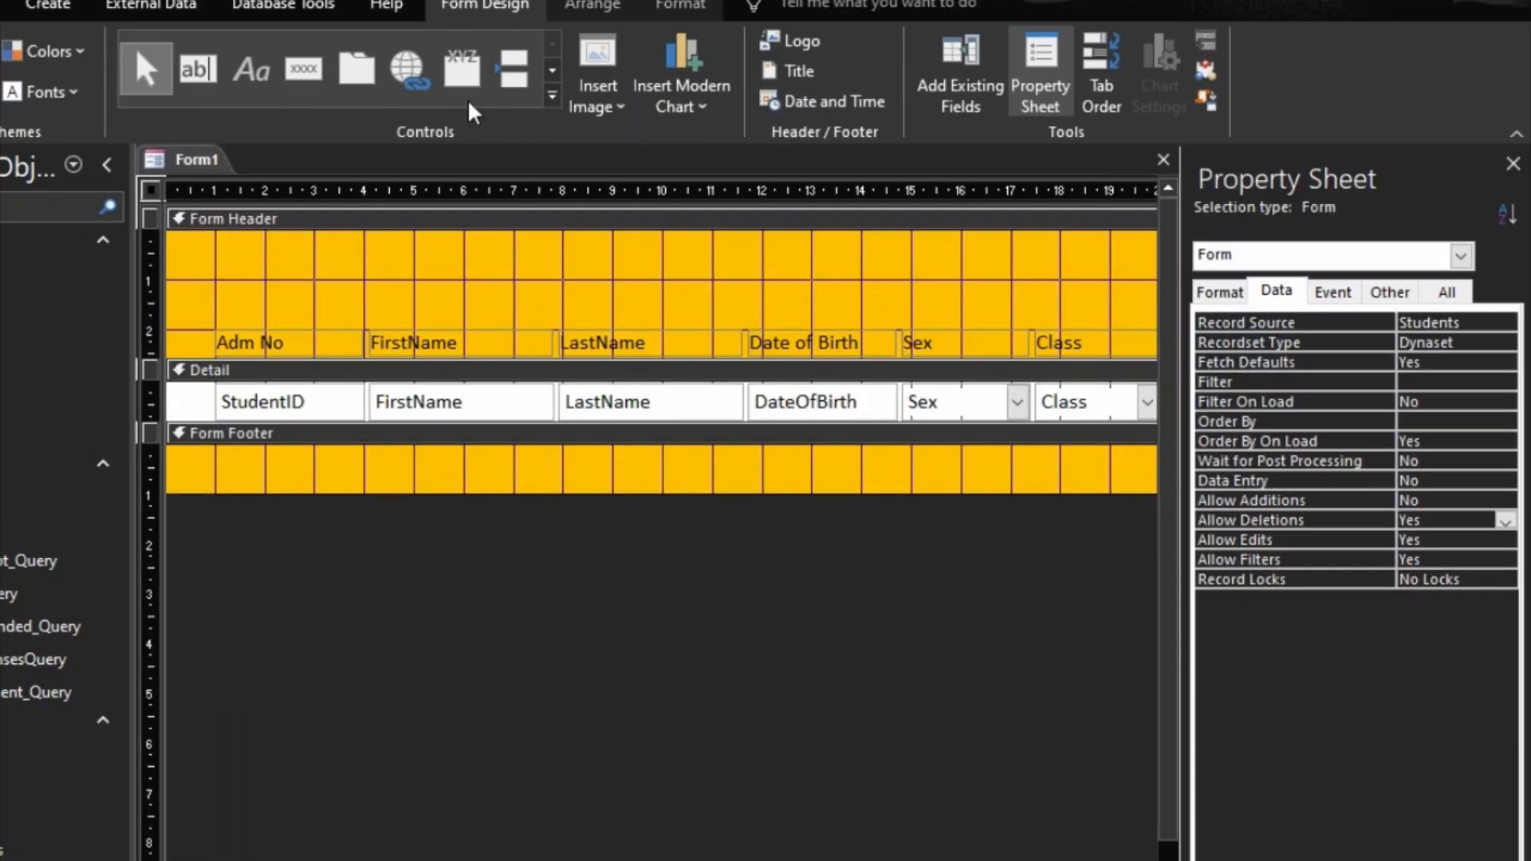
Step: Add a label reading ALL STUDENTS near the middle of the Form Header, above the column headings
click(251, 70)
click(602, 254)
click(602, 254)
text(ALL STUd)
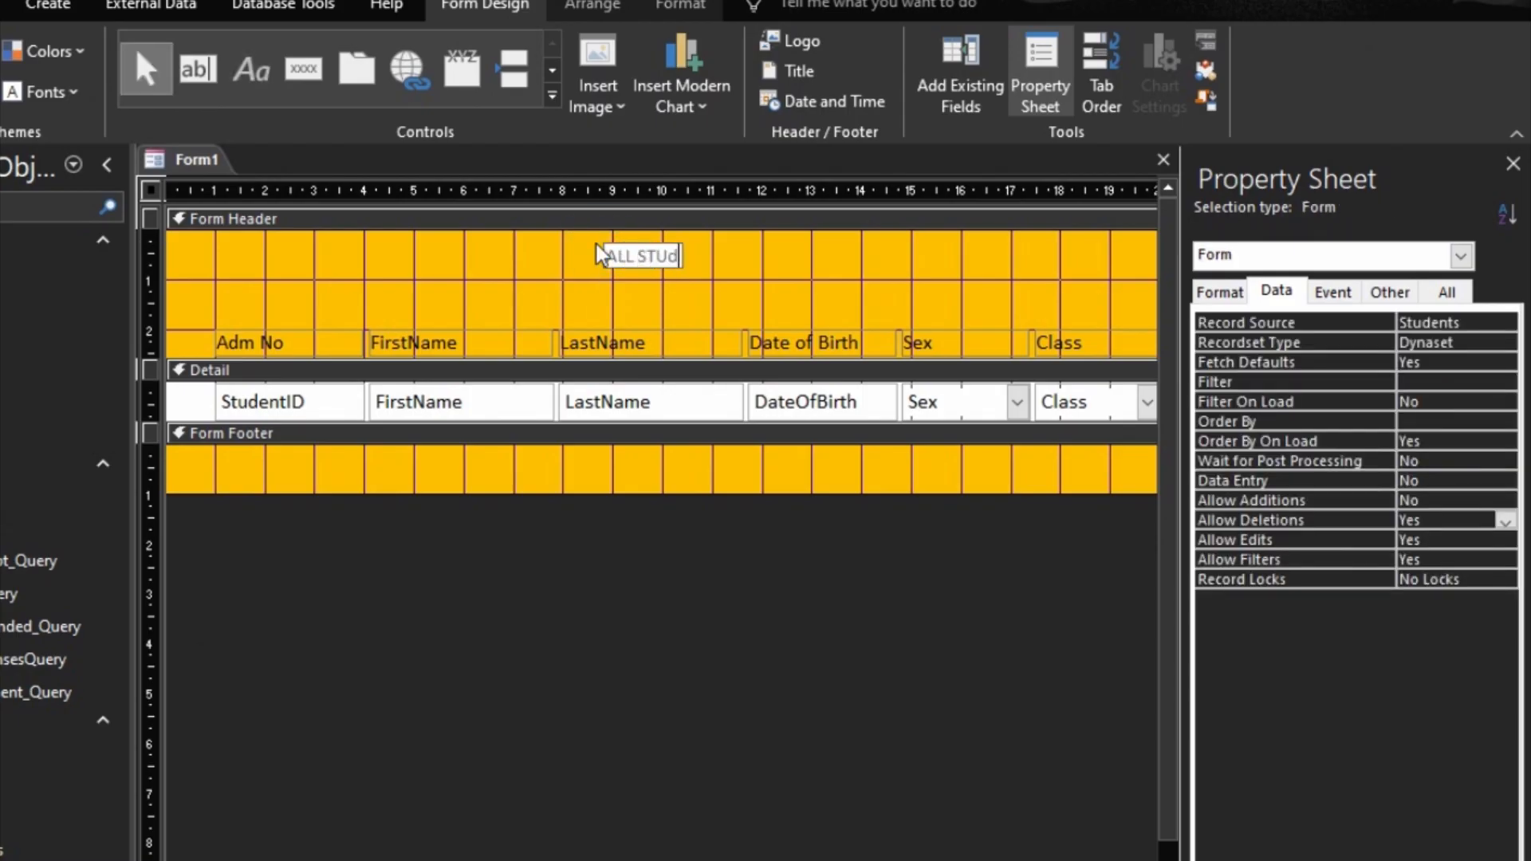
text(e)
key(BackSpace)
key(BackSpace)
text(DENTS)
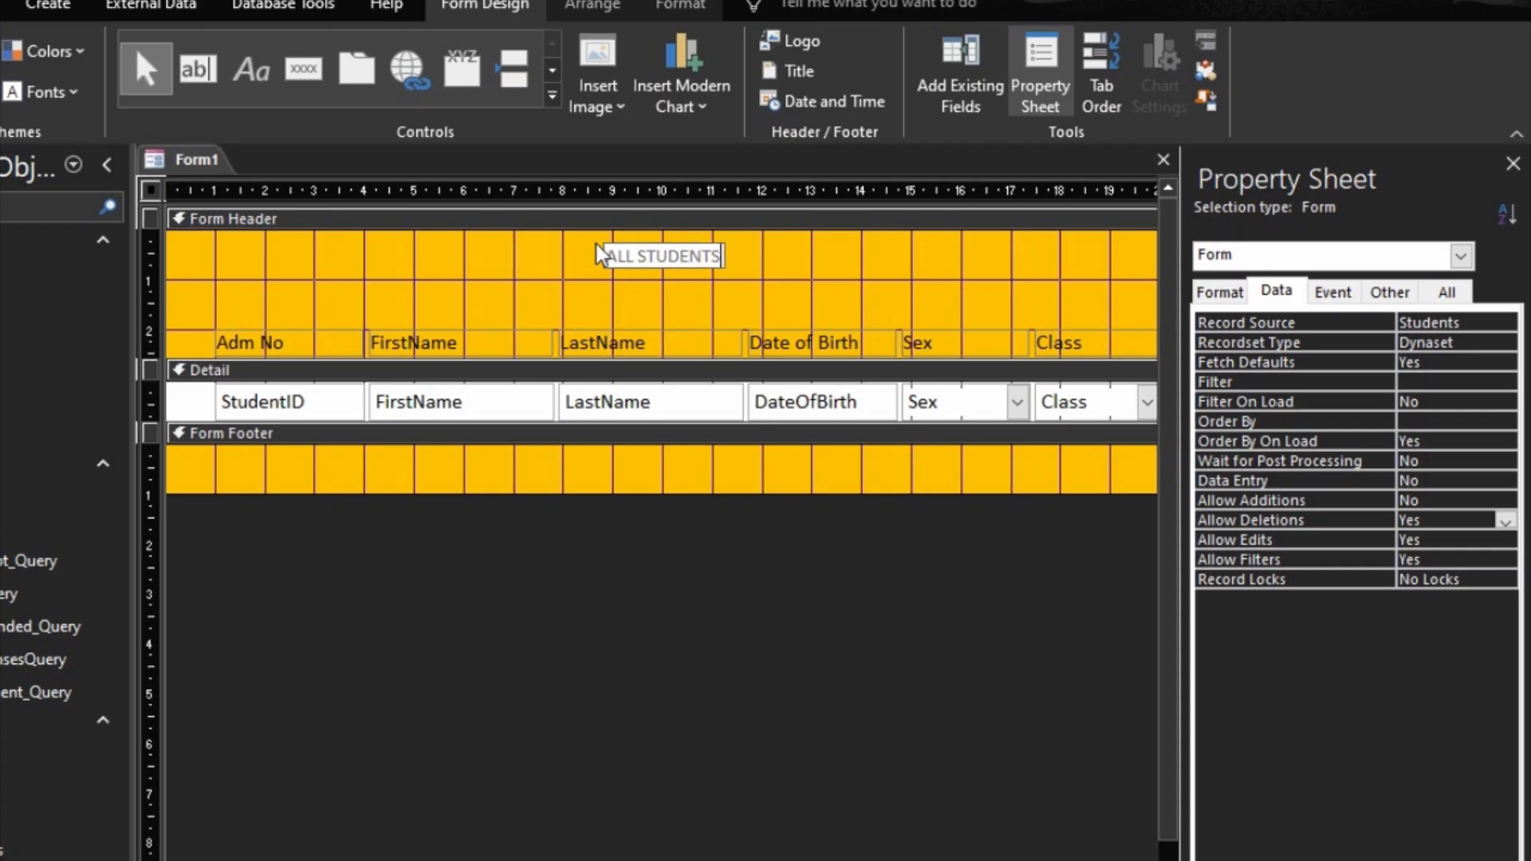
click(759, 263)
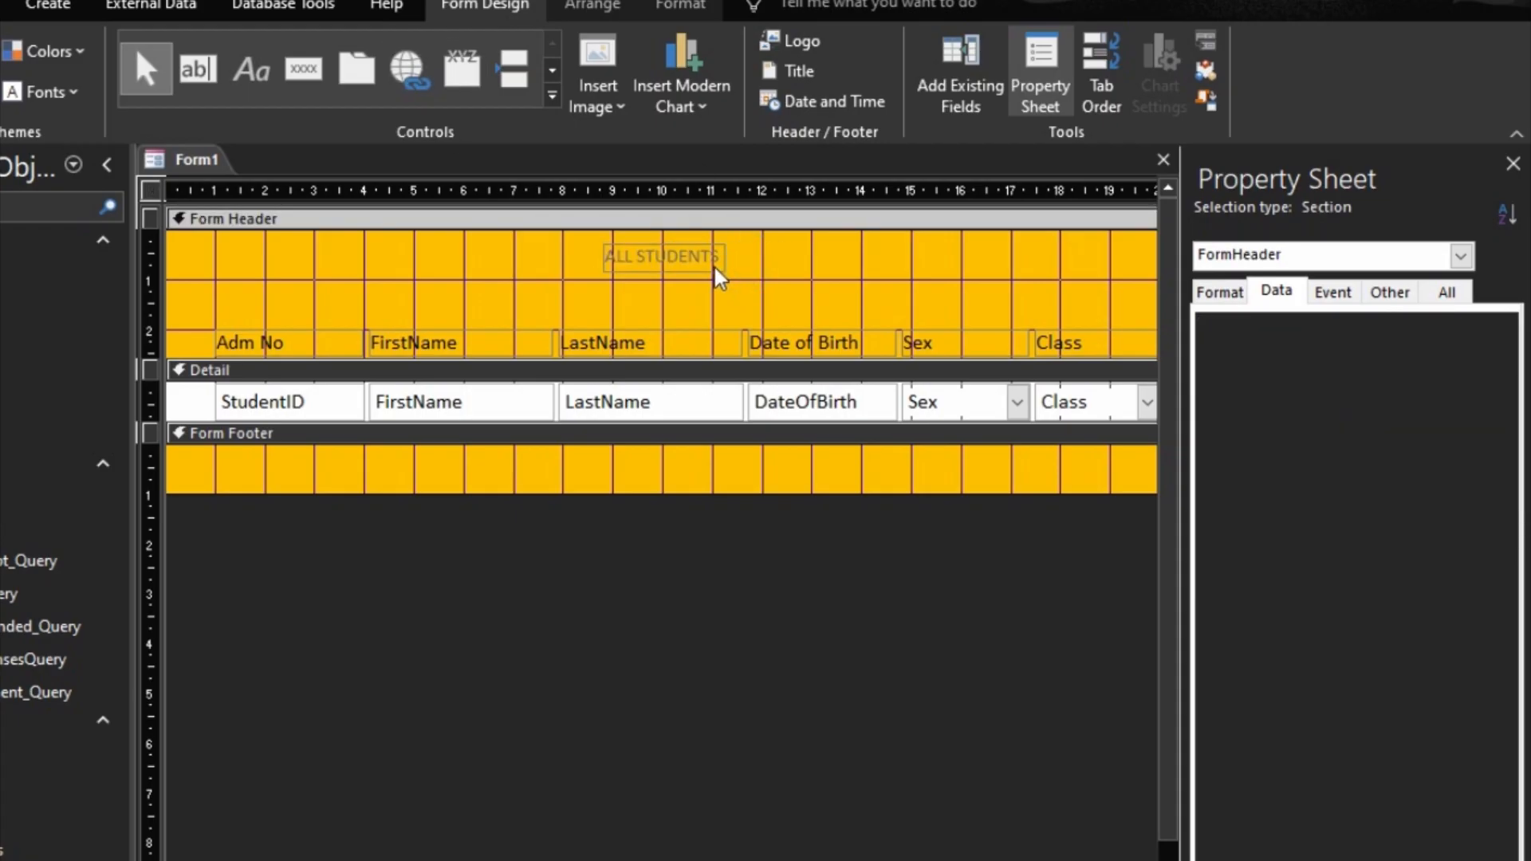
Step: Format the ALL STUDENTS title label as bold, black 14-point text
click(720, 266)
click(680, 4)
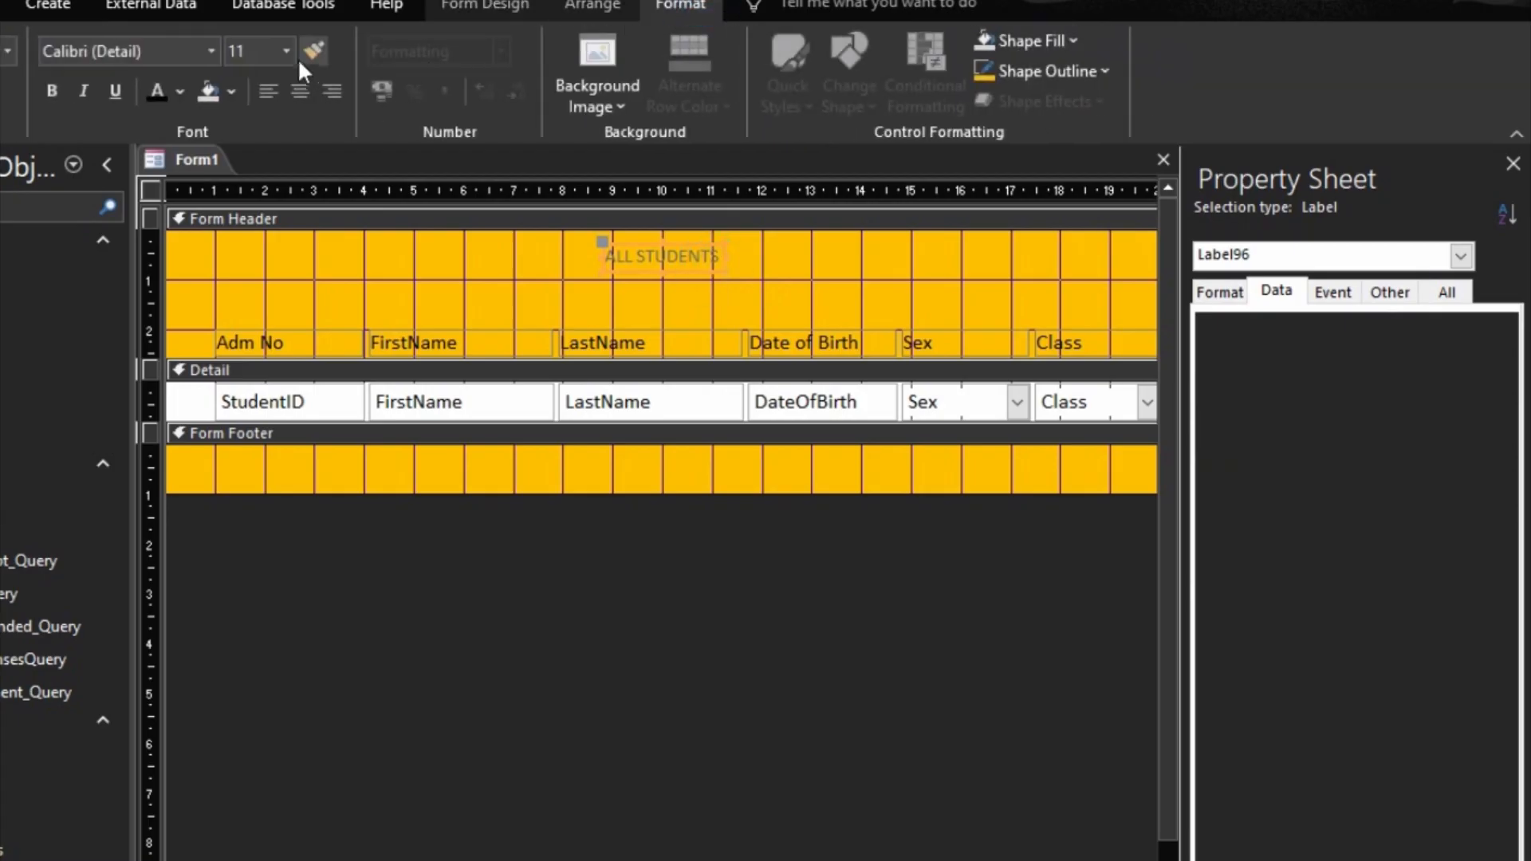
click(292, 51)
click(250, 209)
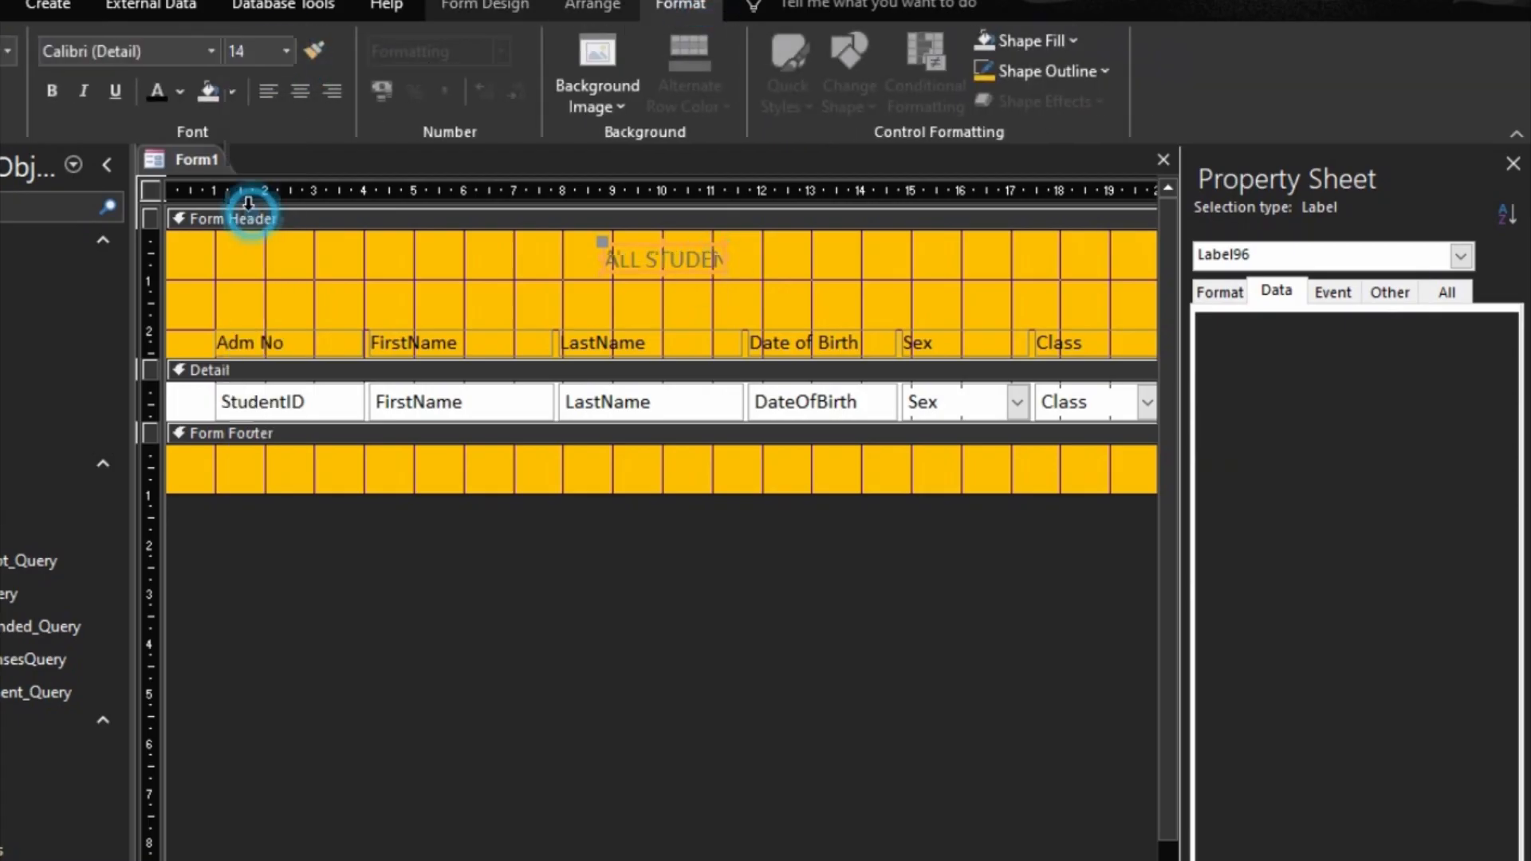
click(51, 91)
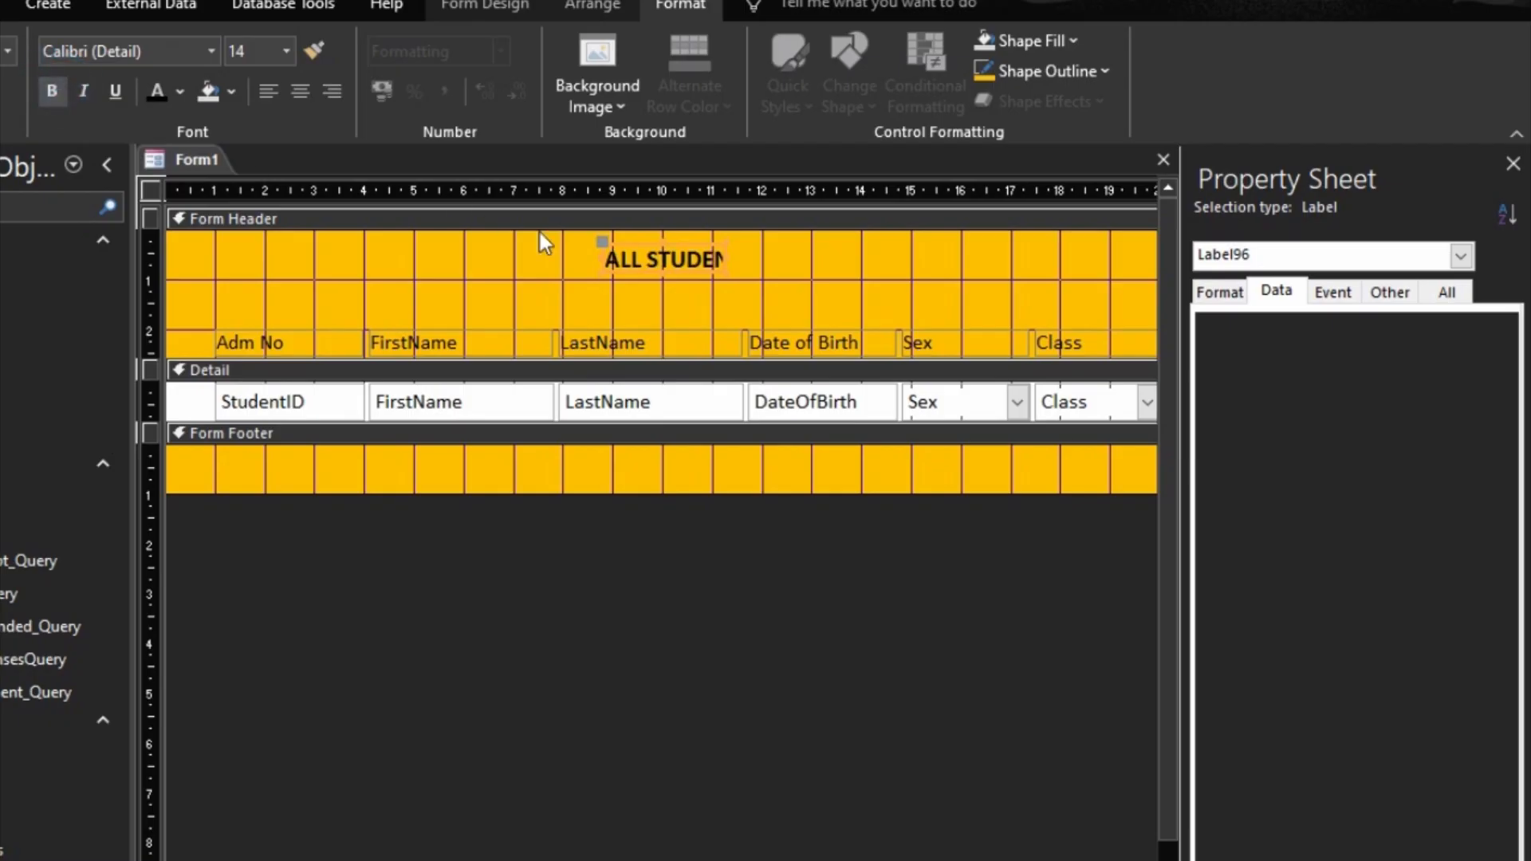
Step: Size the ALL STUDENTS label to fit its text and move it slightly down in the Form Header
right_click(643, 263)
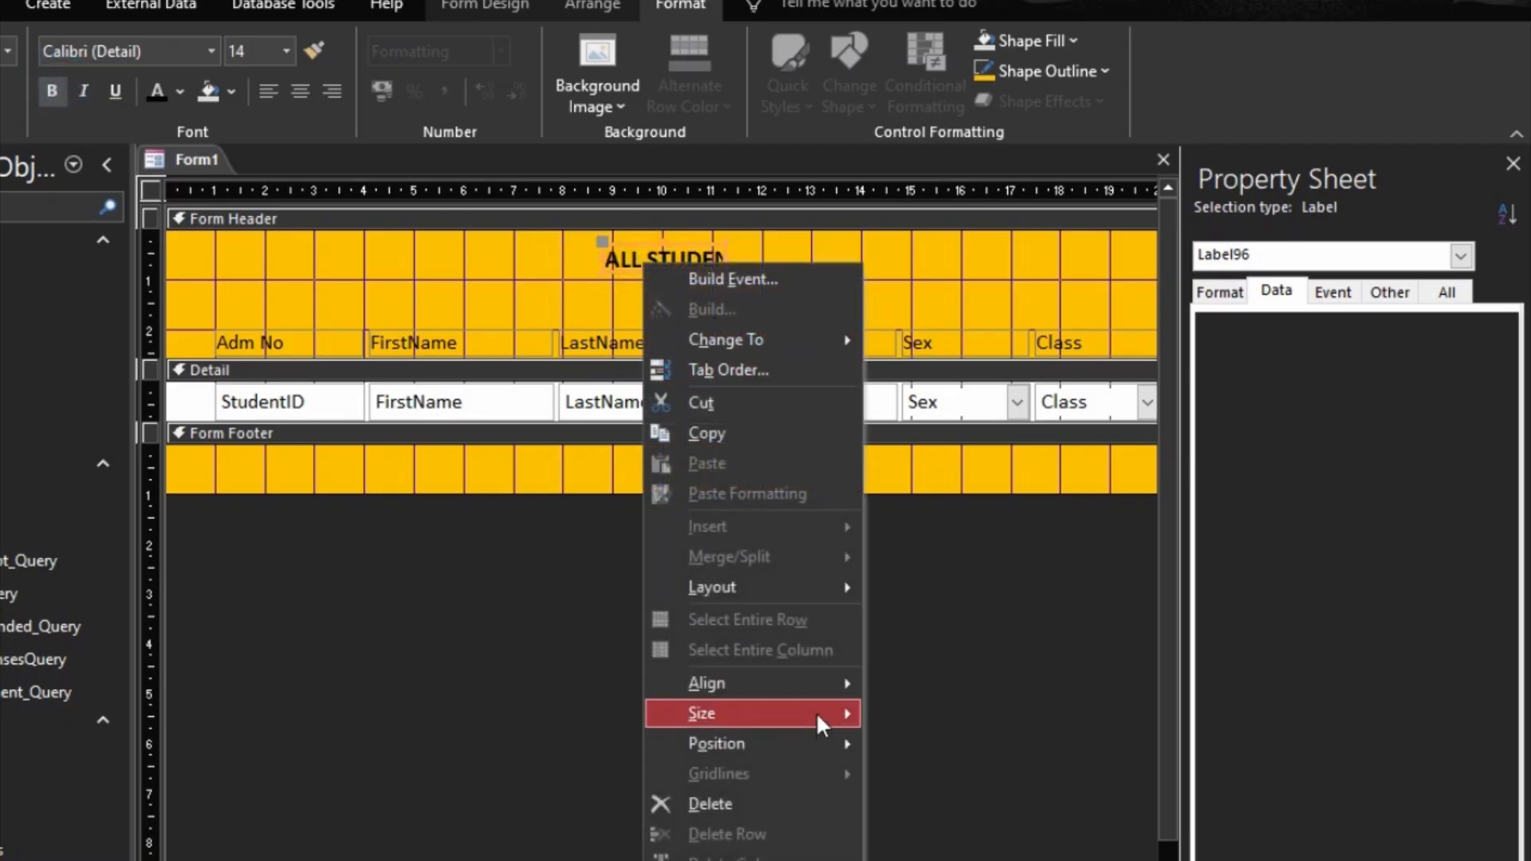
mouse_move(816, 711)
click(913, 712)
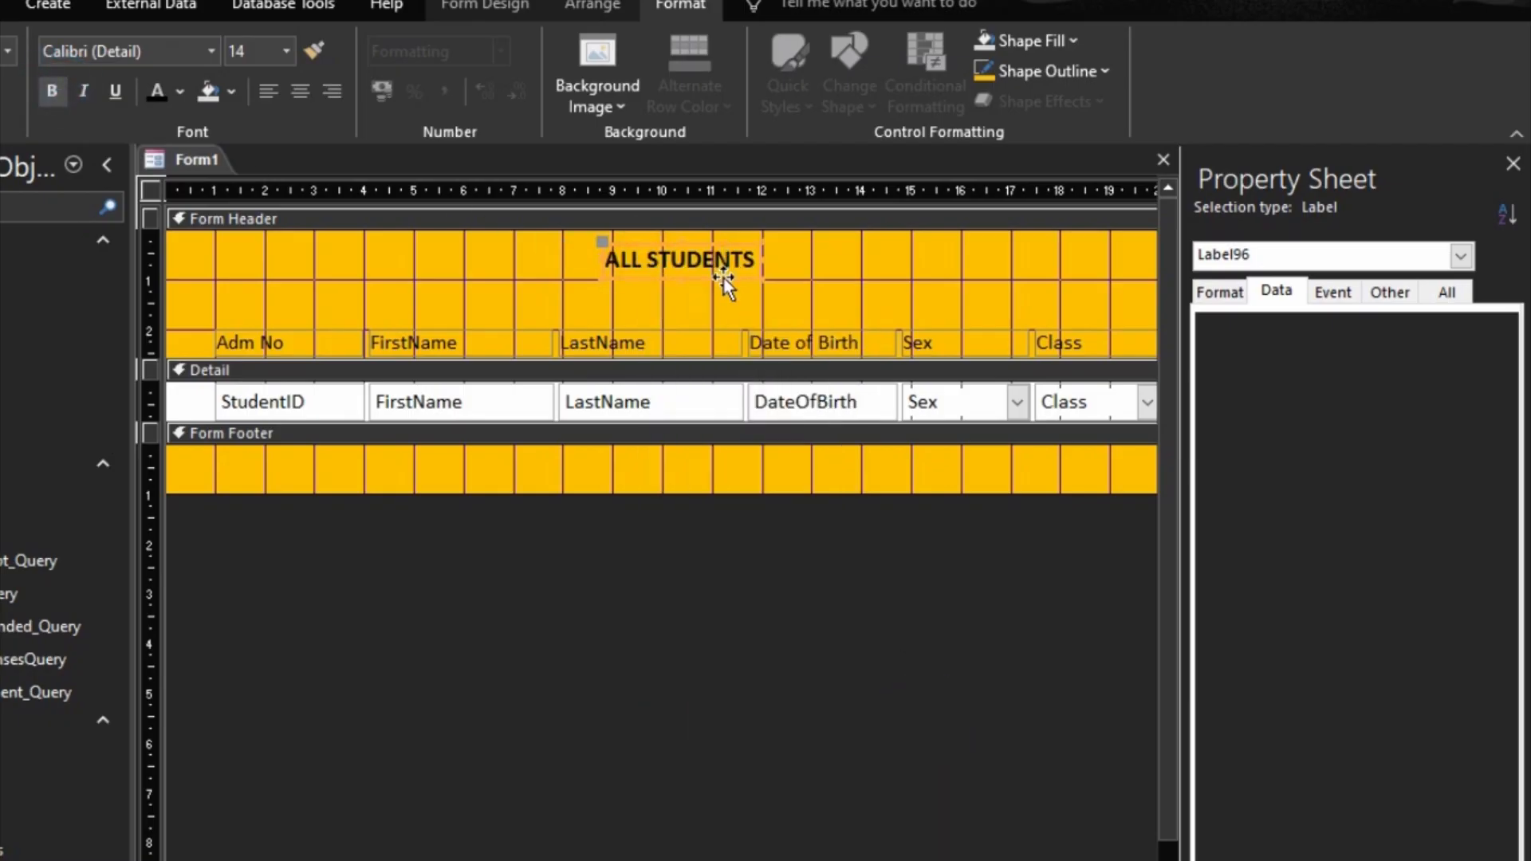
drag(724, 279, 725, 287)
click(830, 257)
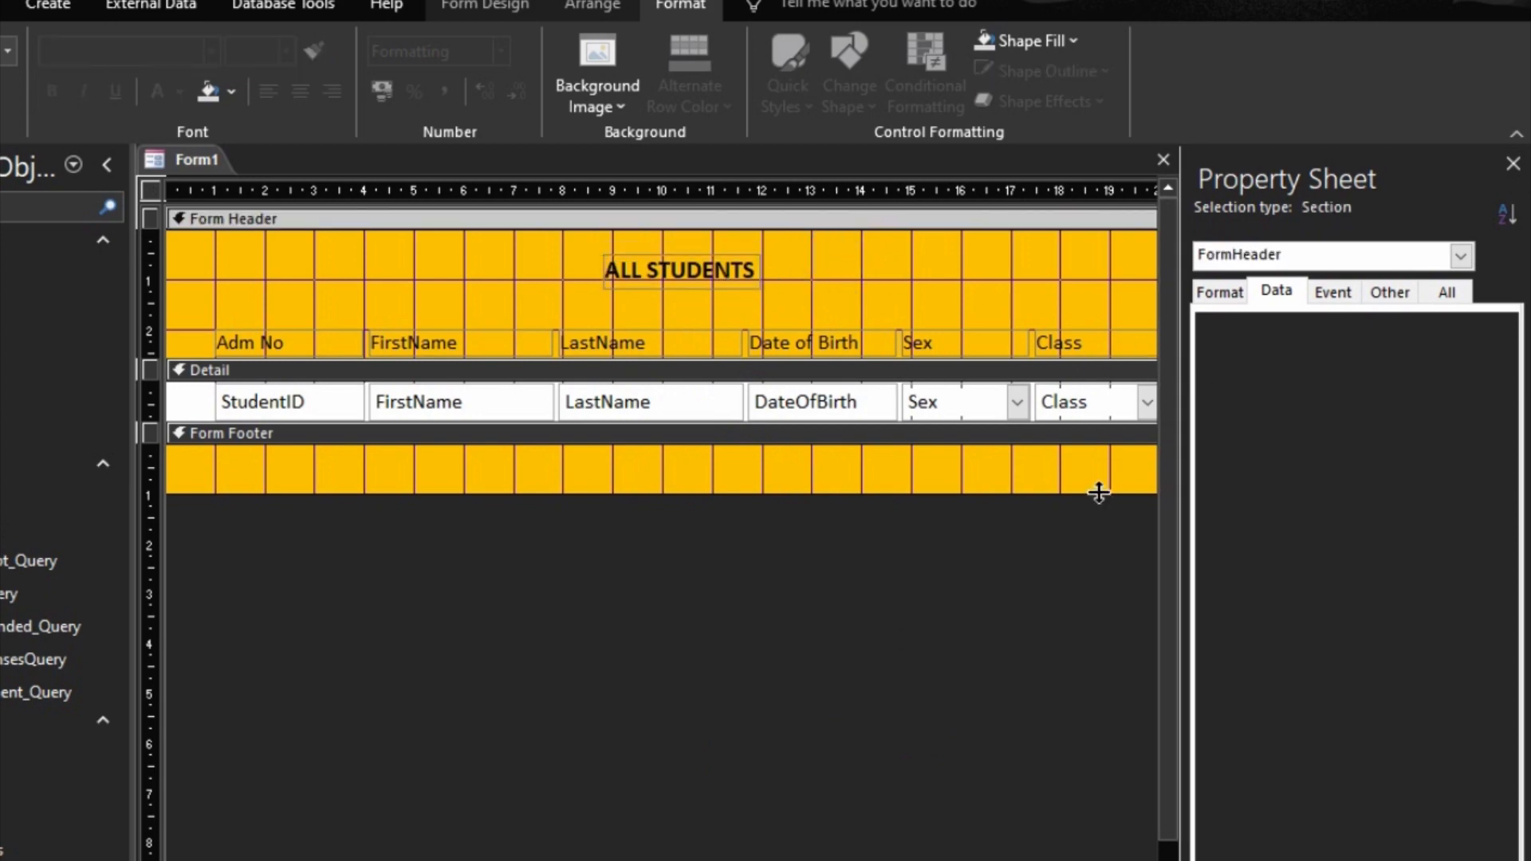
Step: Save the form as All Students and display it in Form View
scroll(662, 343, right, 4)
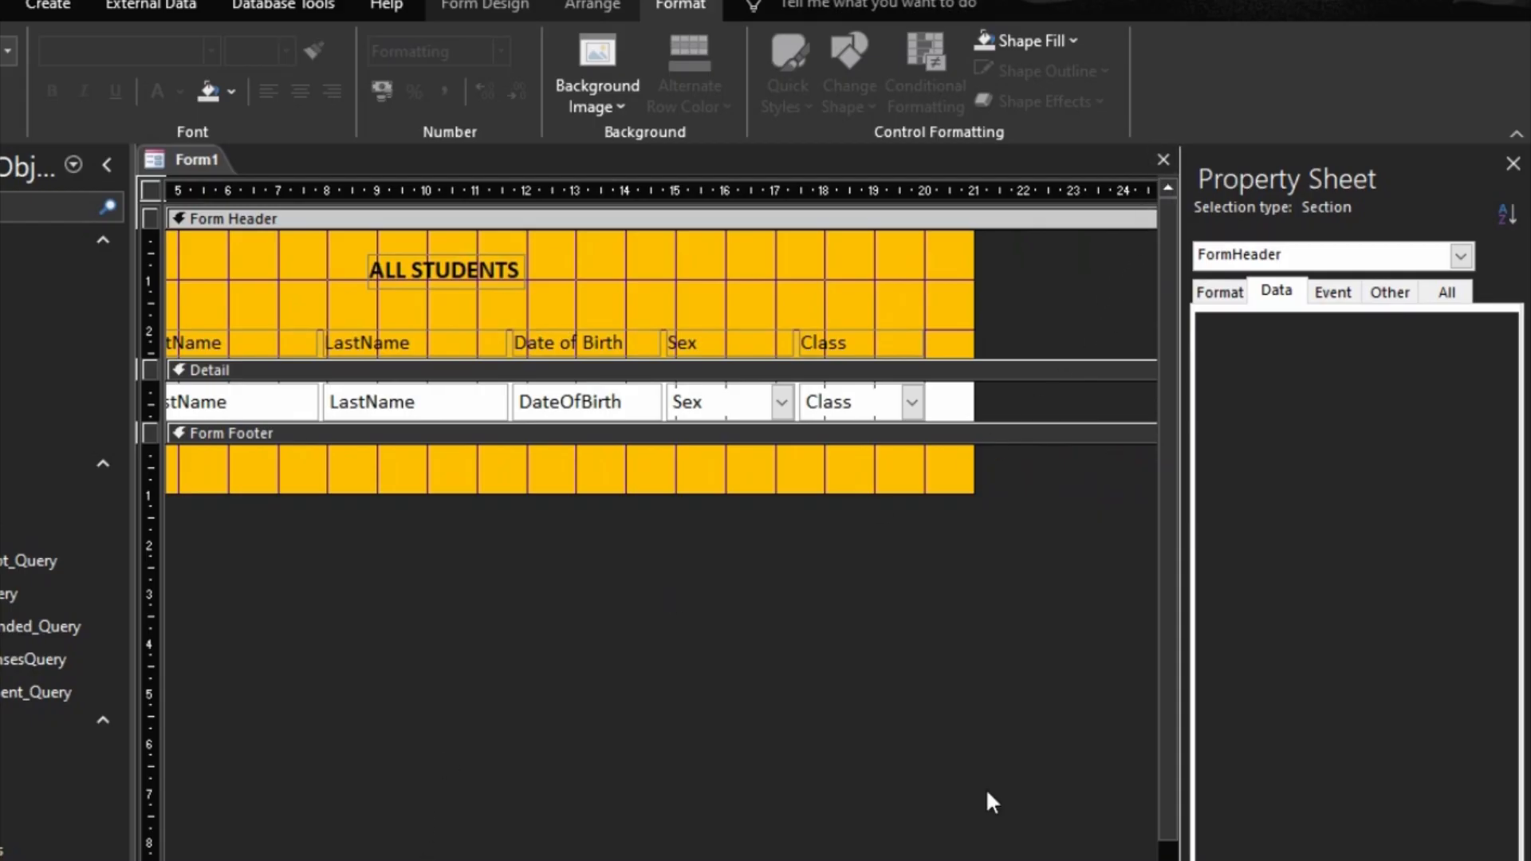
right_click(191, 163)
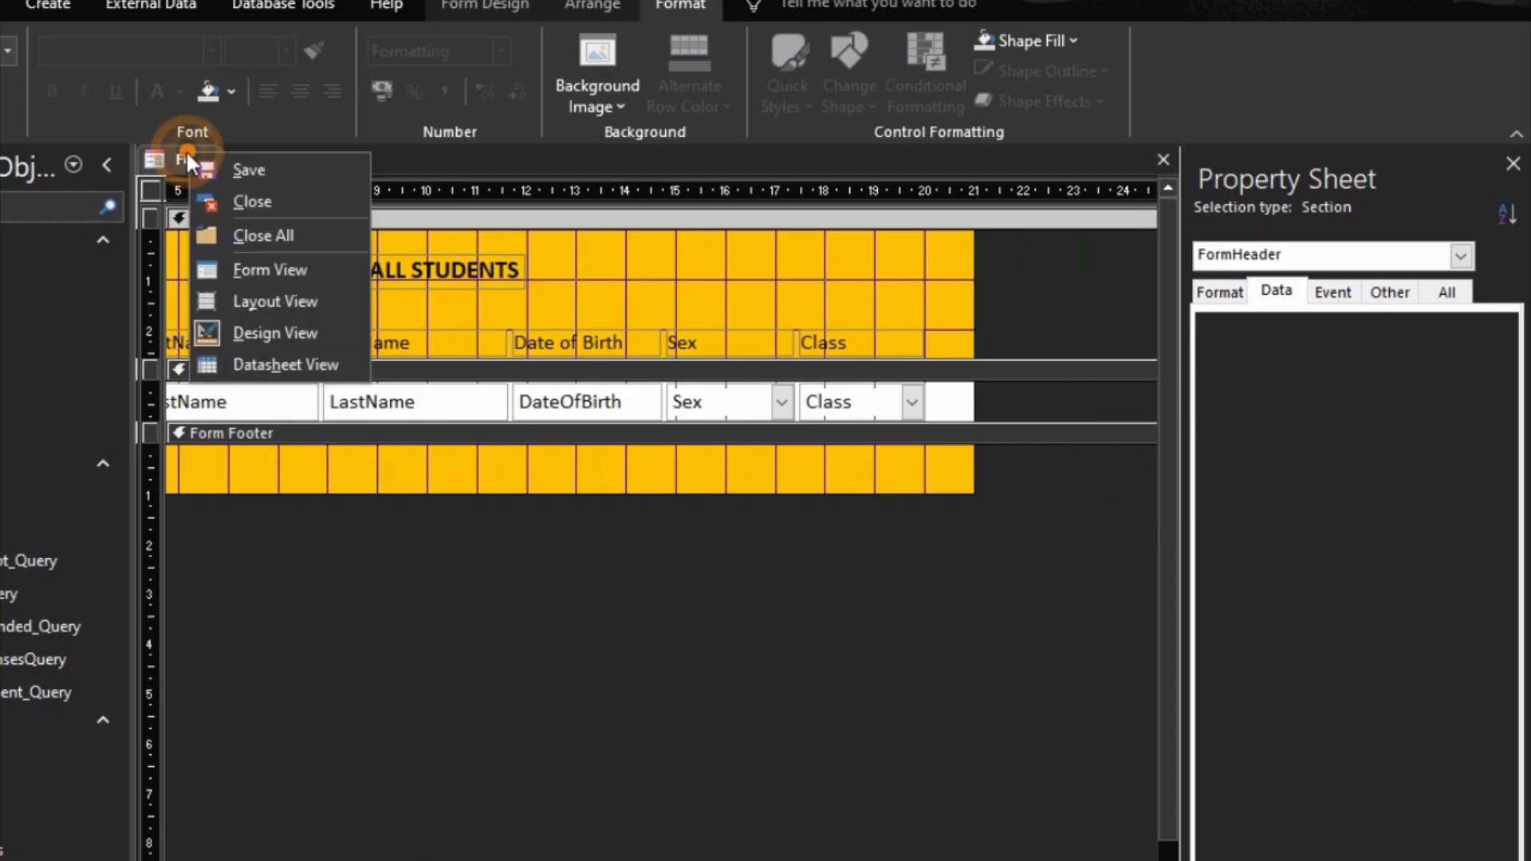
click(240, 173)
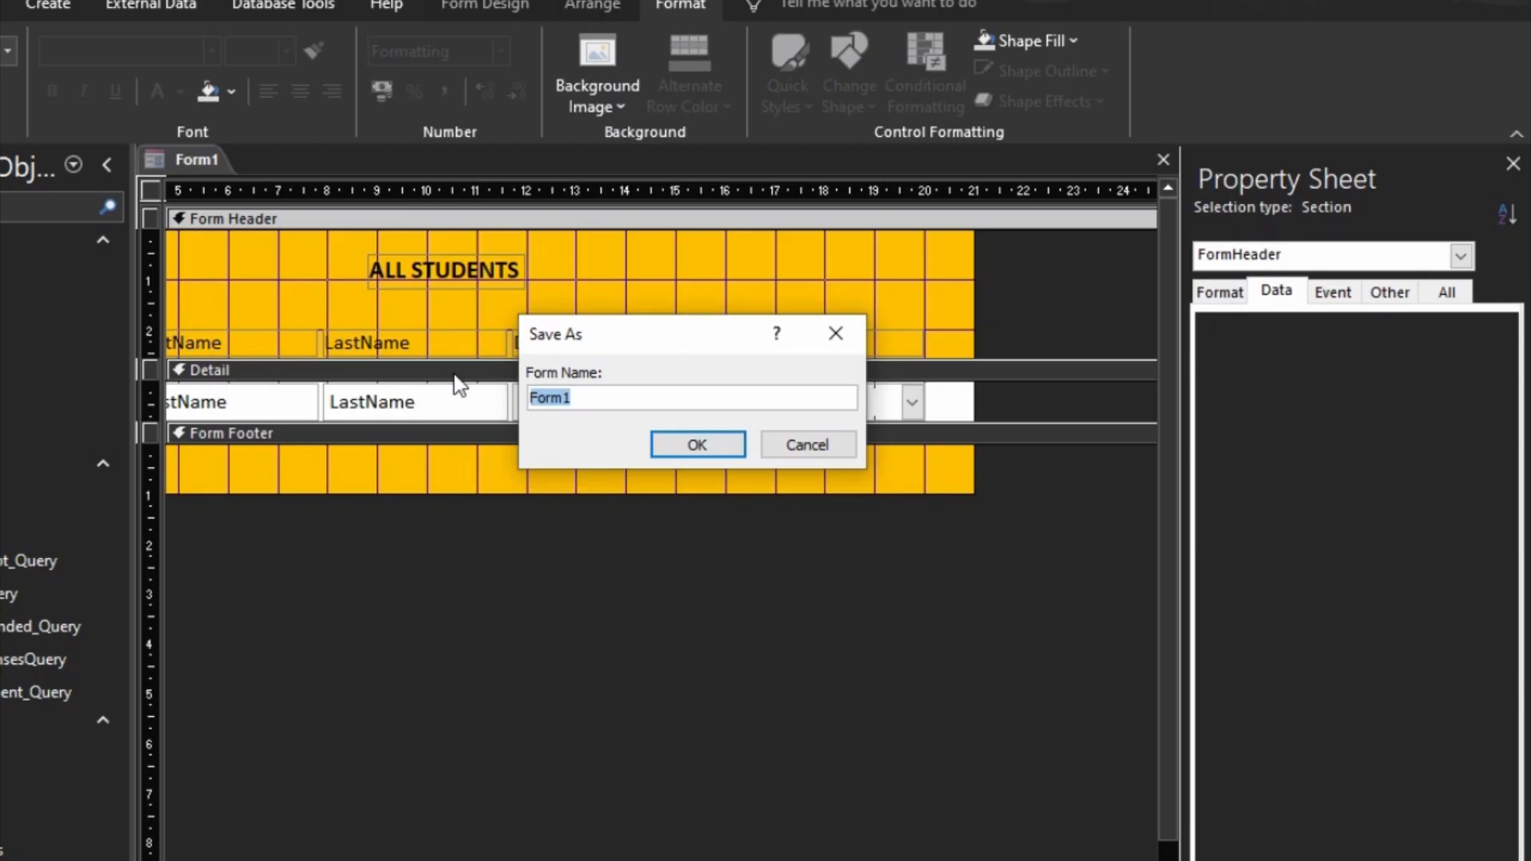
text(As)
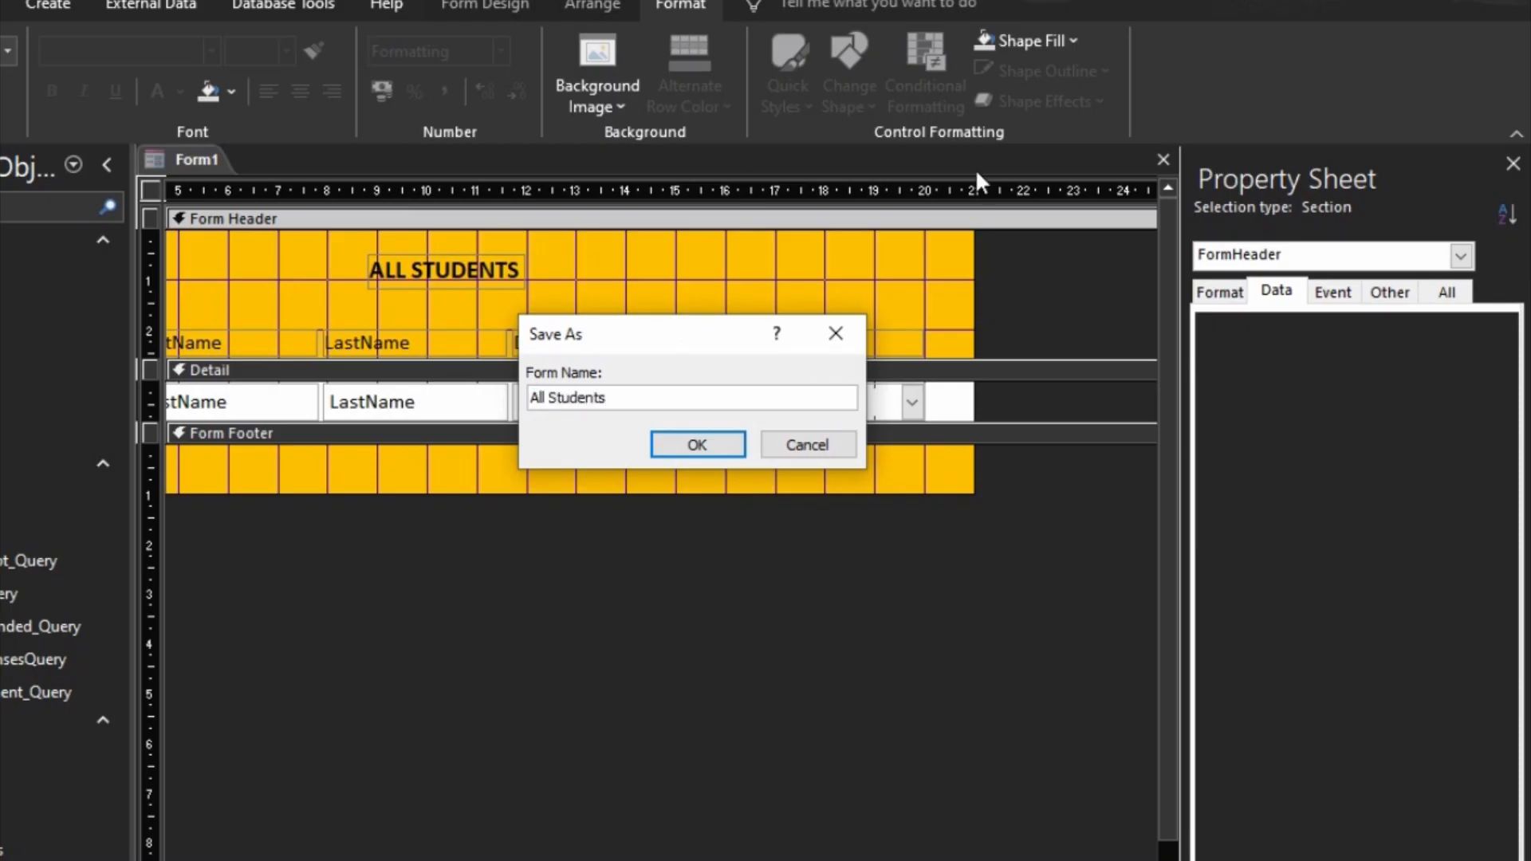
click(698, 445)
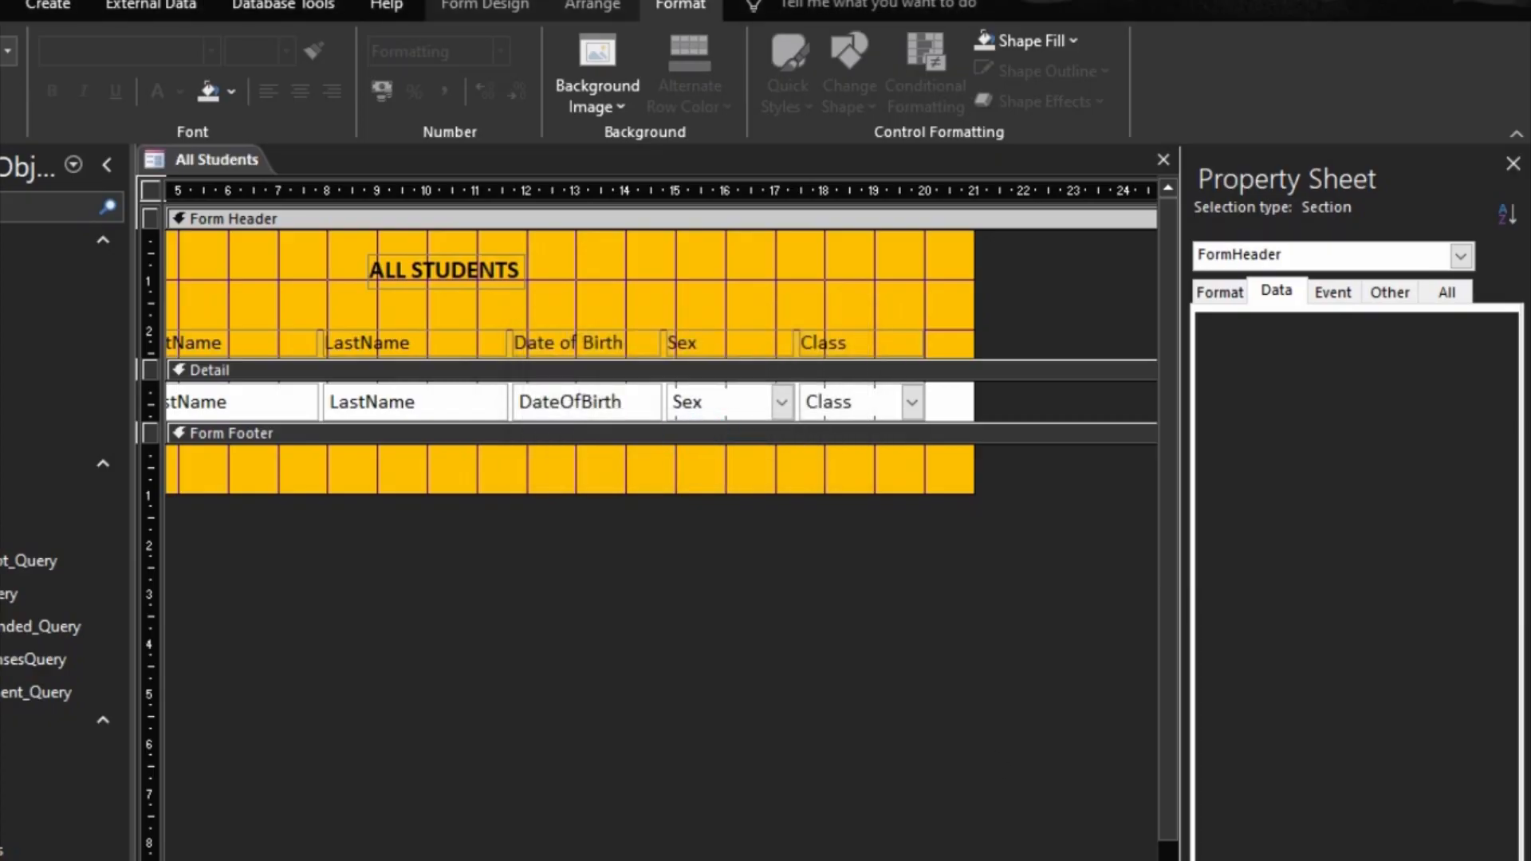
key(F5)
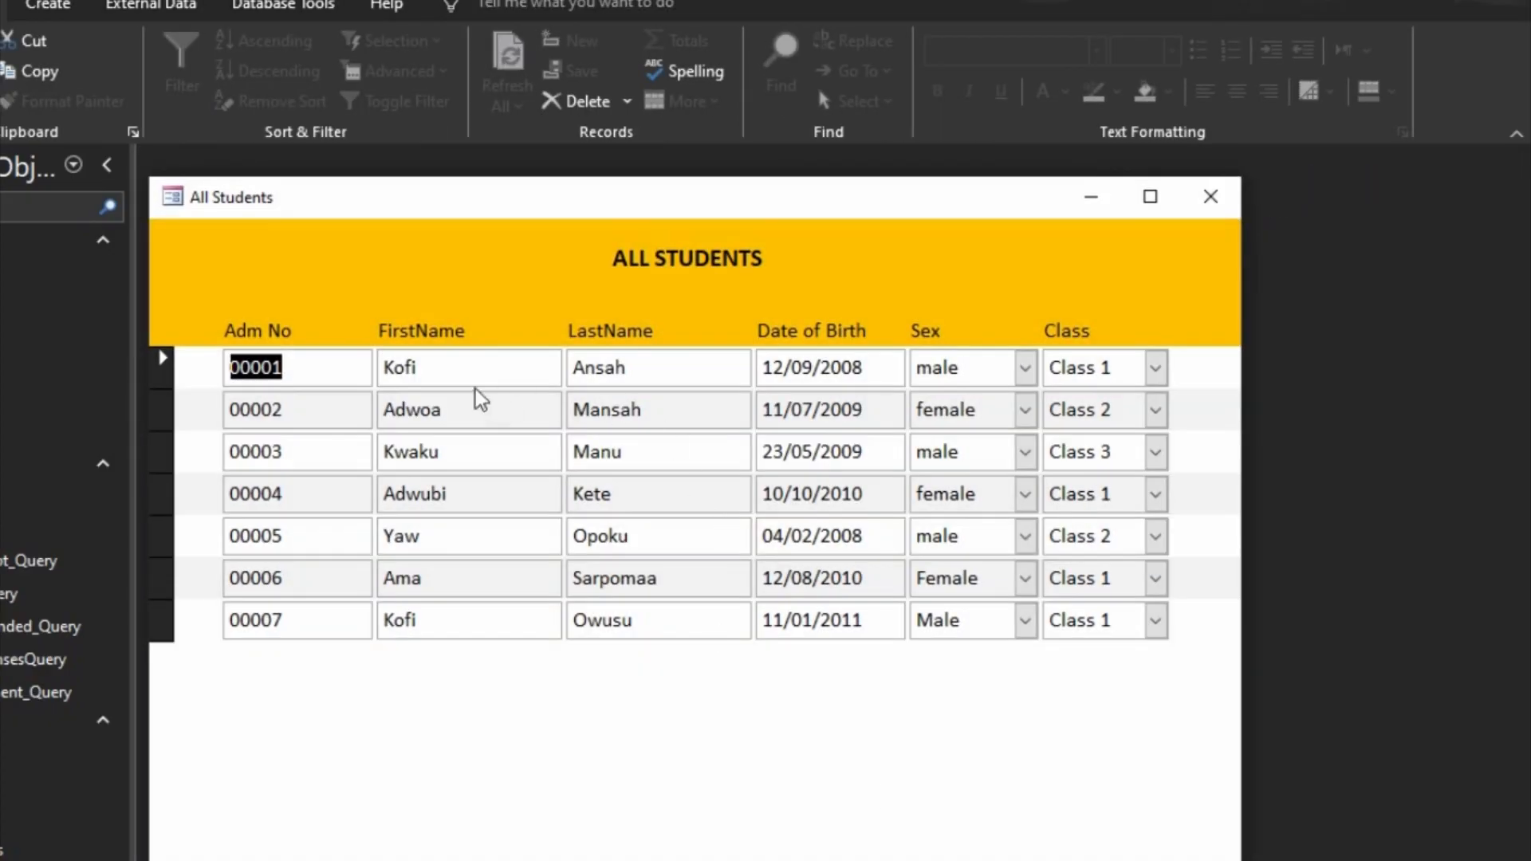
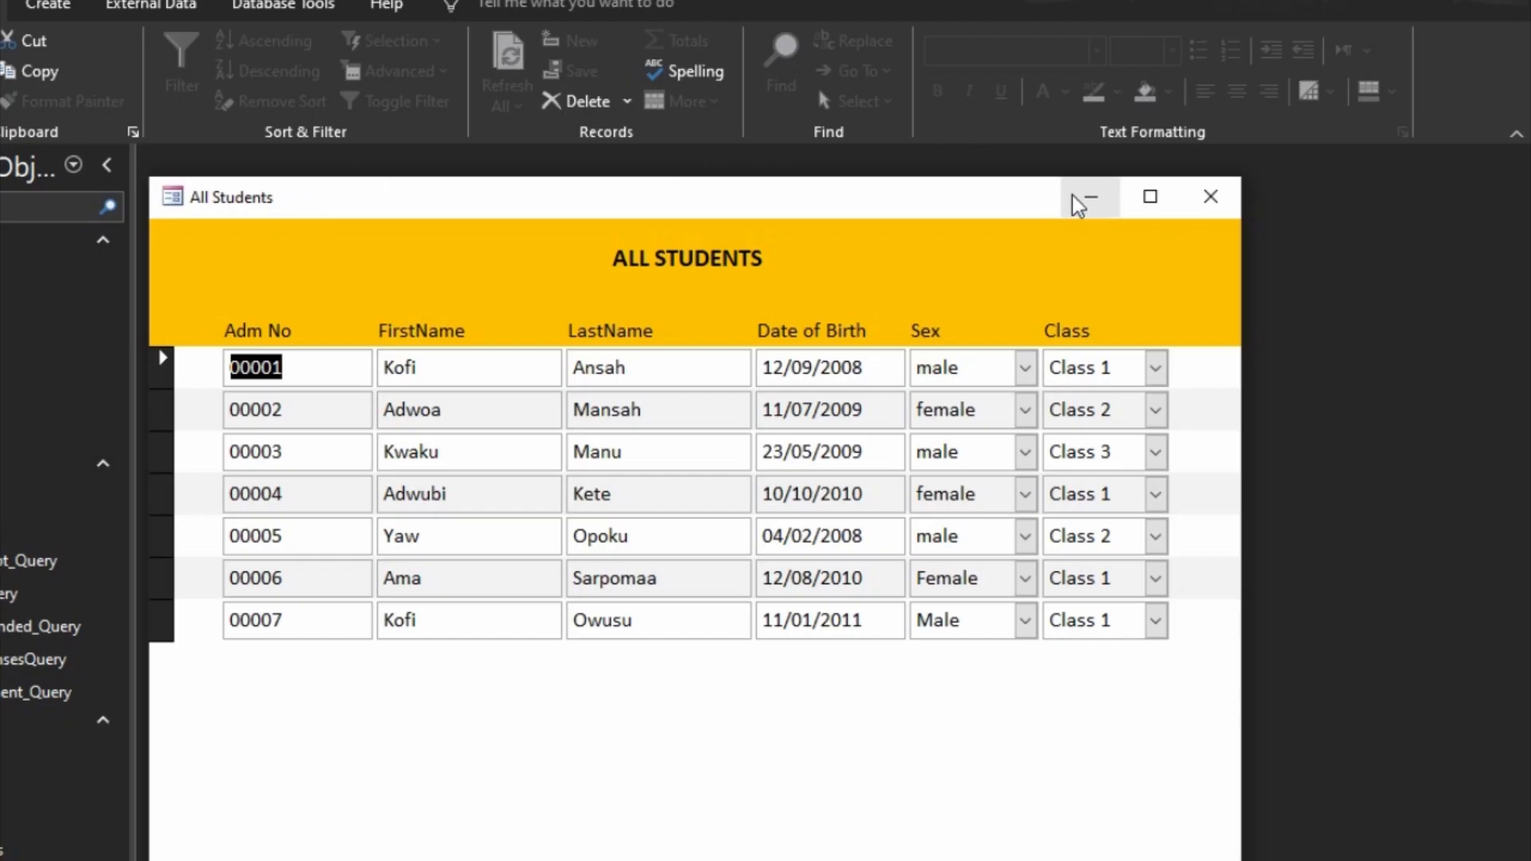
Step: Paste a copy of the Admit Student form under the name Student Profile
click(1091, 206)
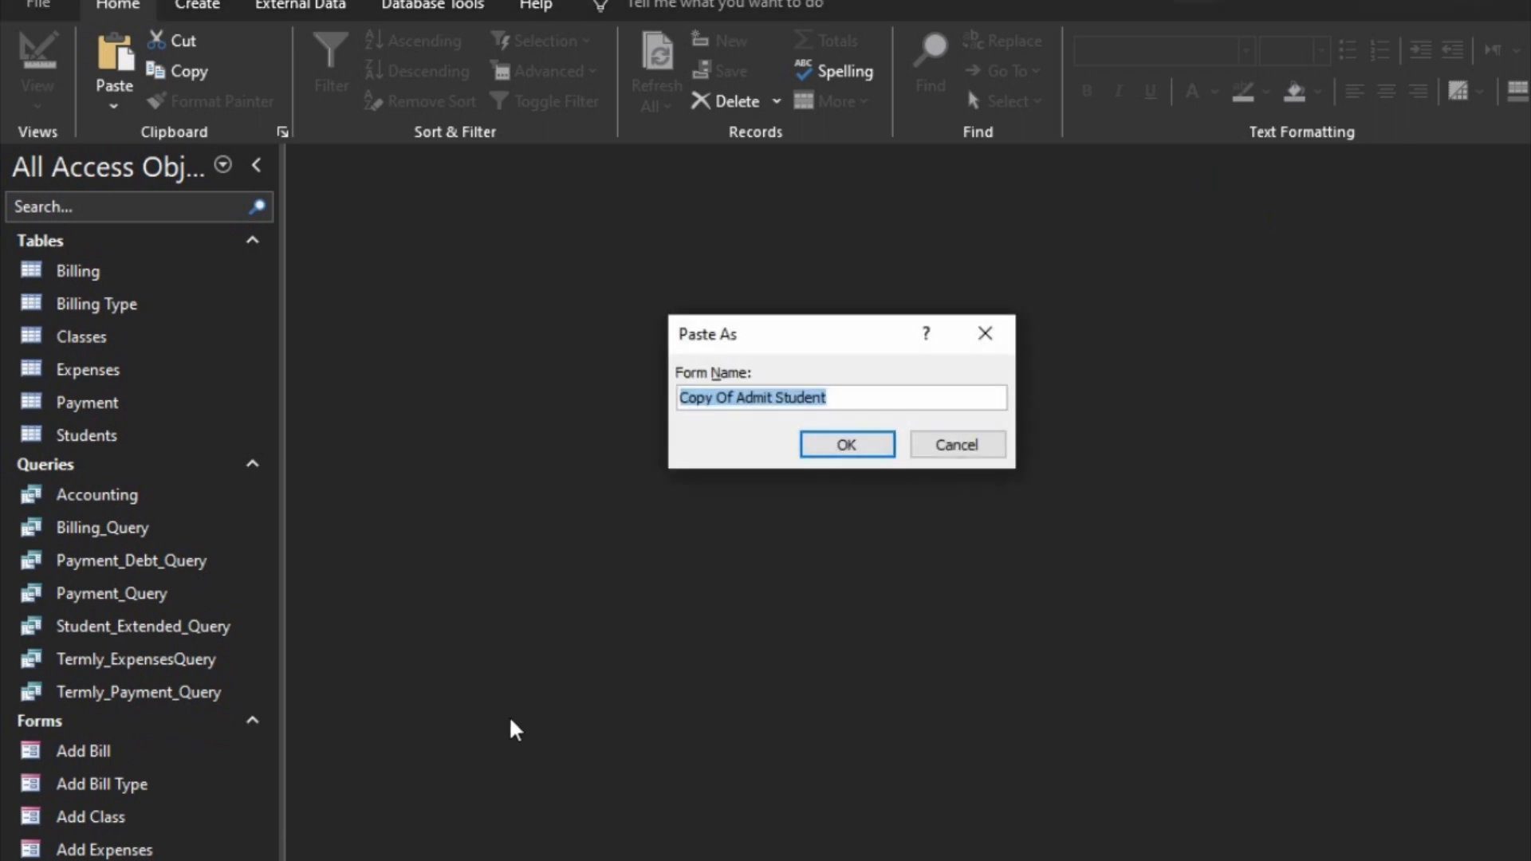
text(Student Profile)
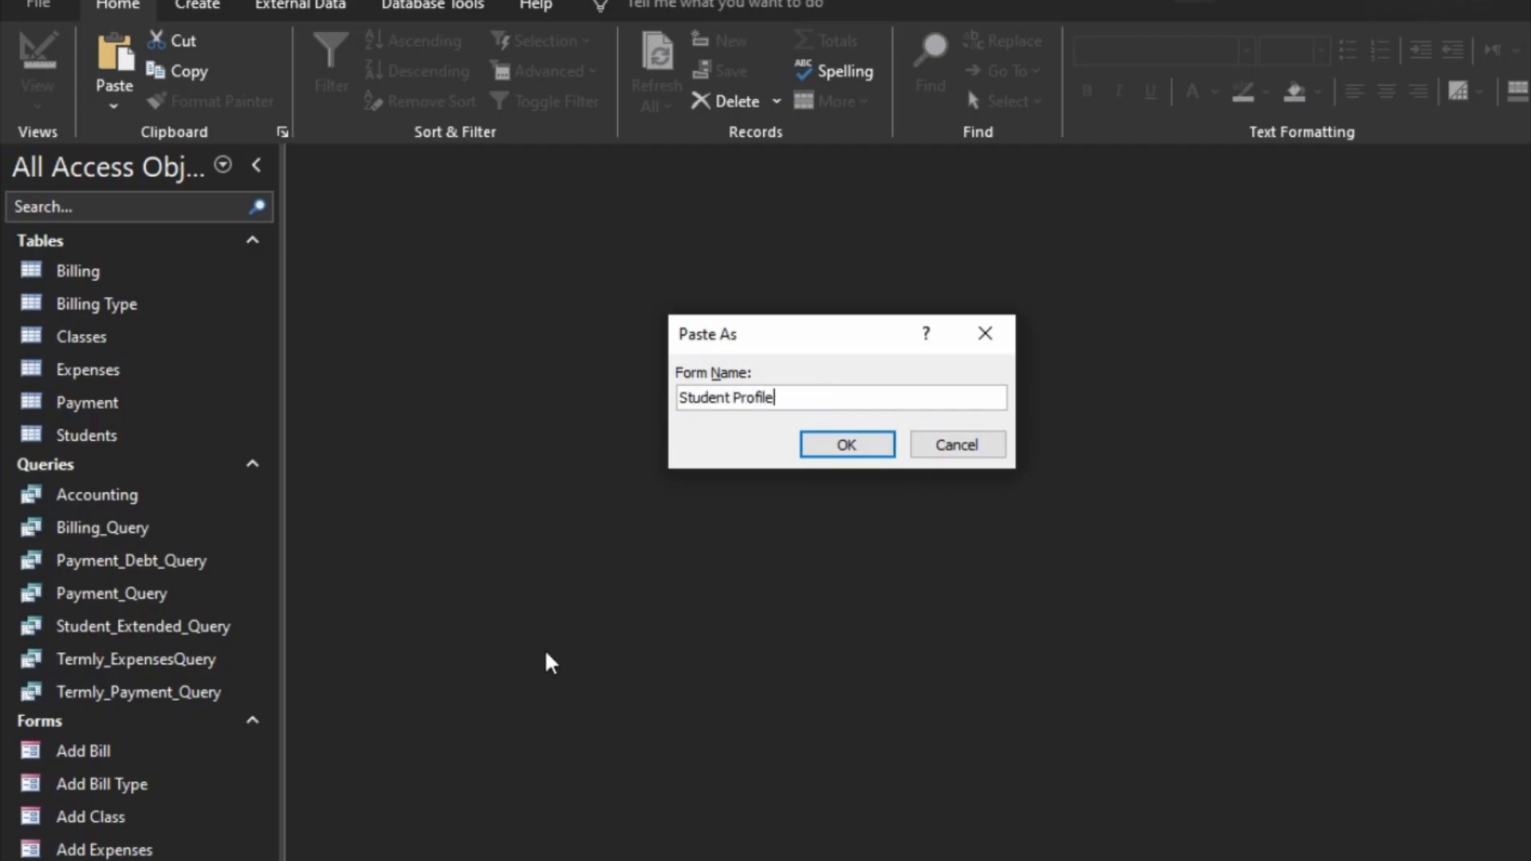
click(834, 442)
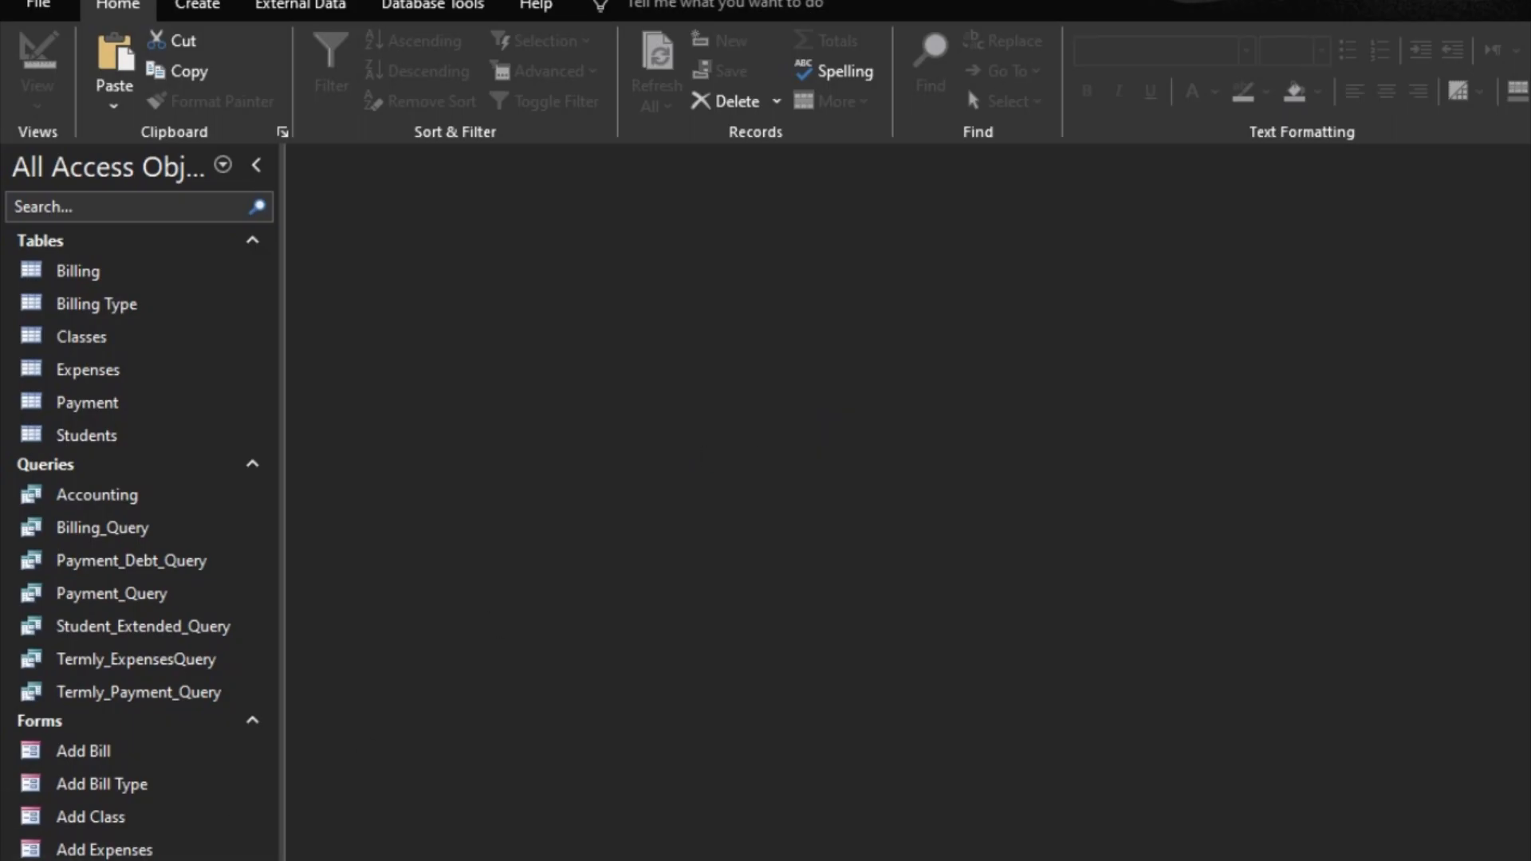
Step: Open the Student Profile form in Design View and select the whole form
right_click(96, 850)
click(205, 793)
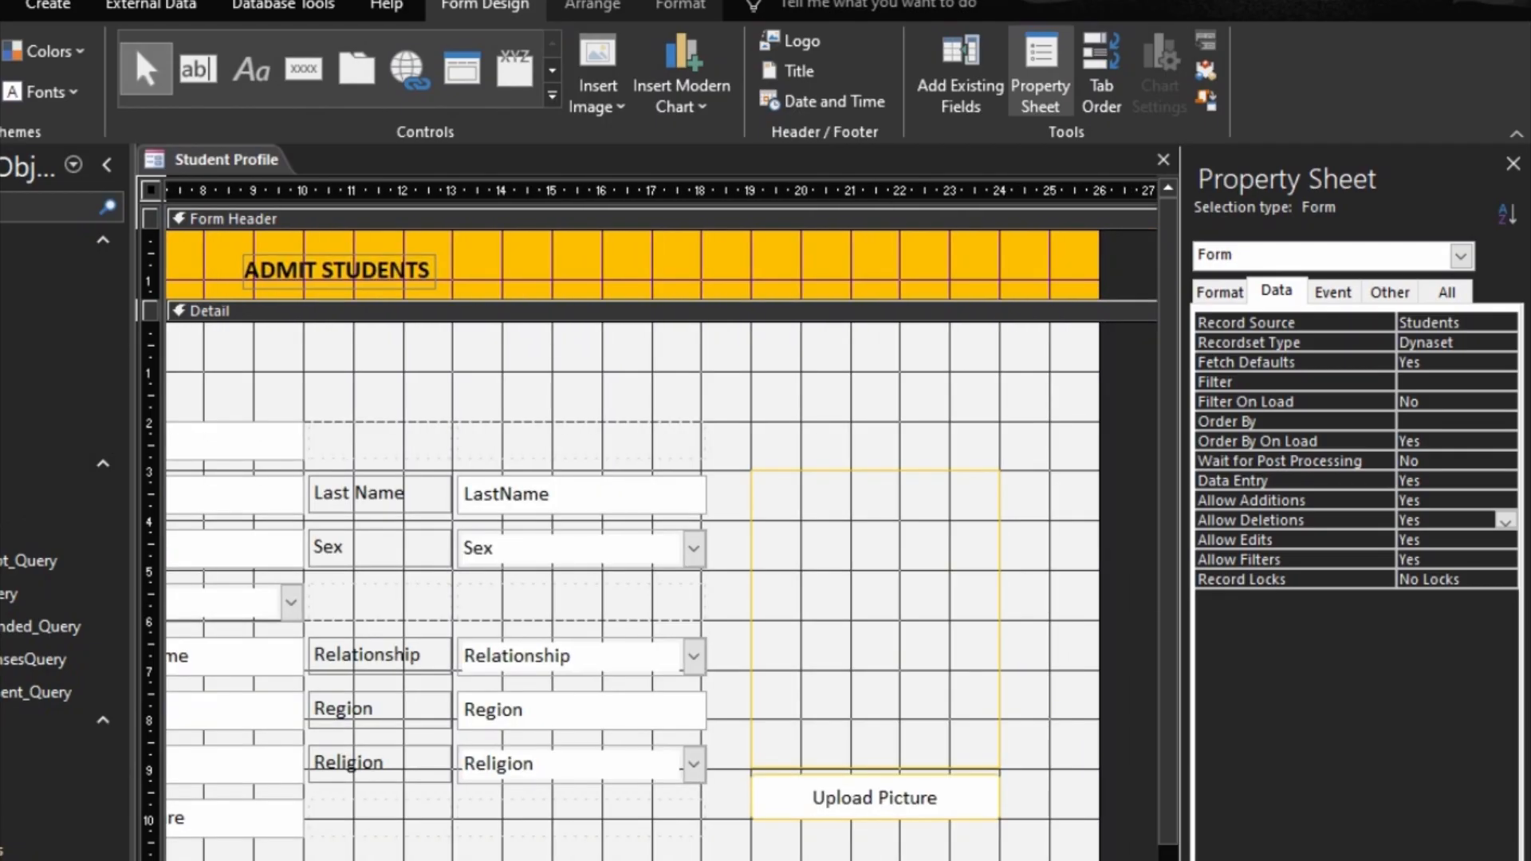
click(574, 860)
drag(740, 860, 405, 860)
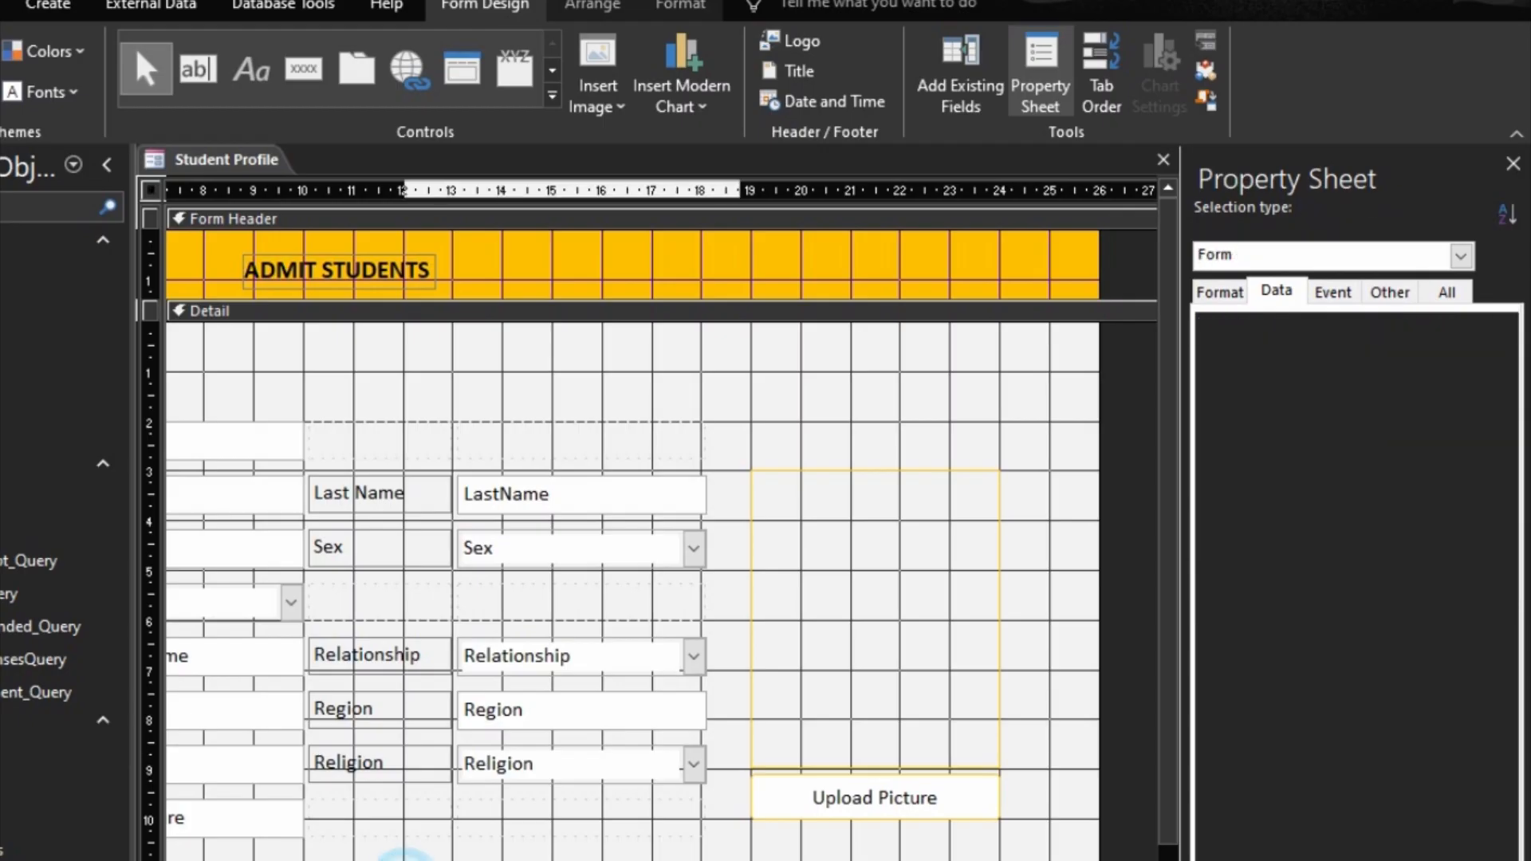
click(150, 190)
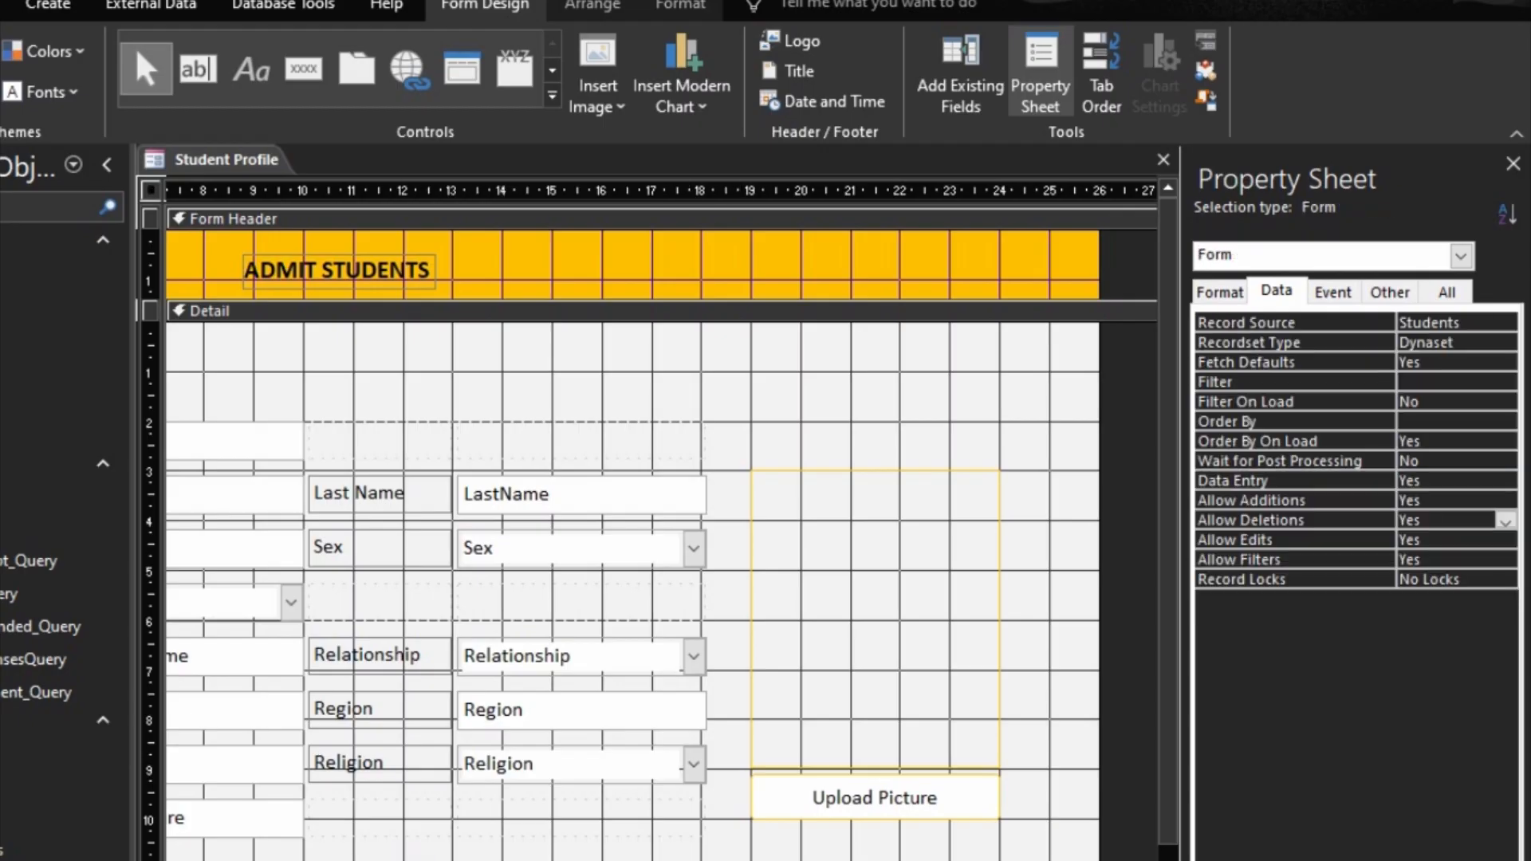
Step: Change the caption of the Upload Picture button below the image frame to Change Picture
click(830, 800)
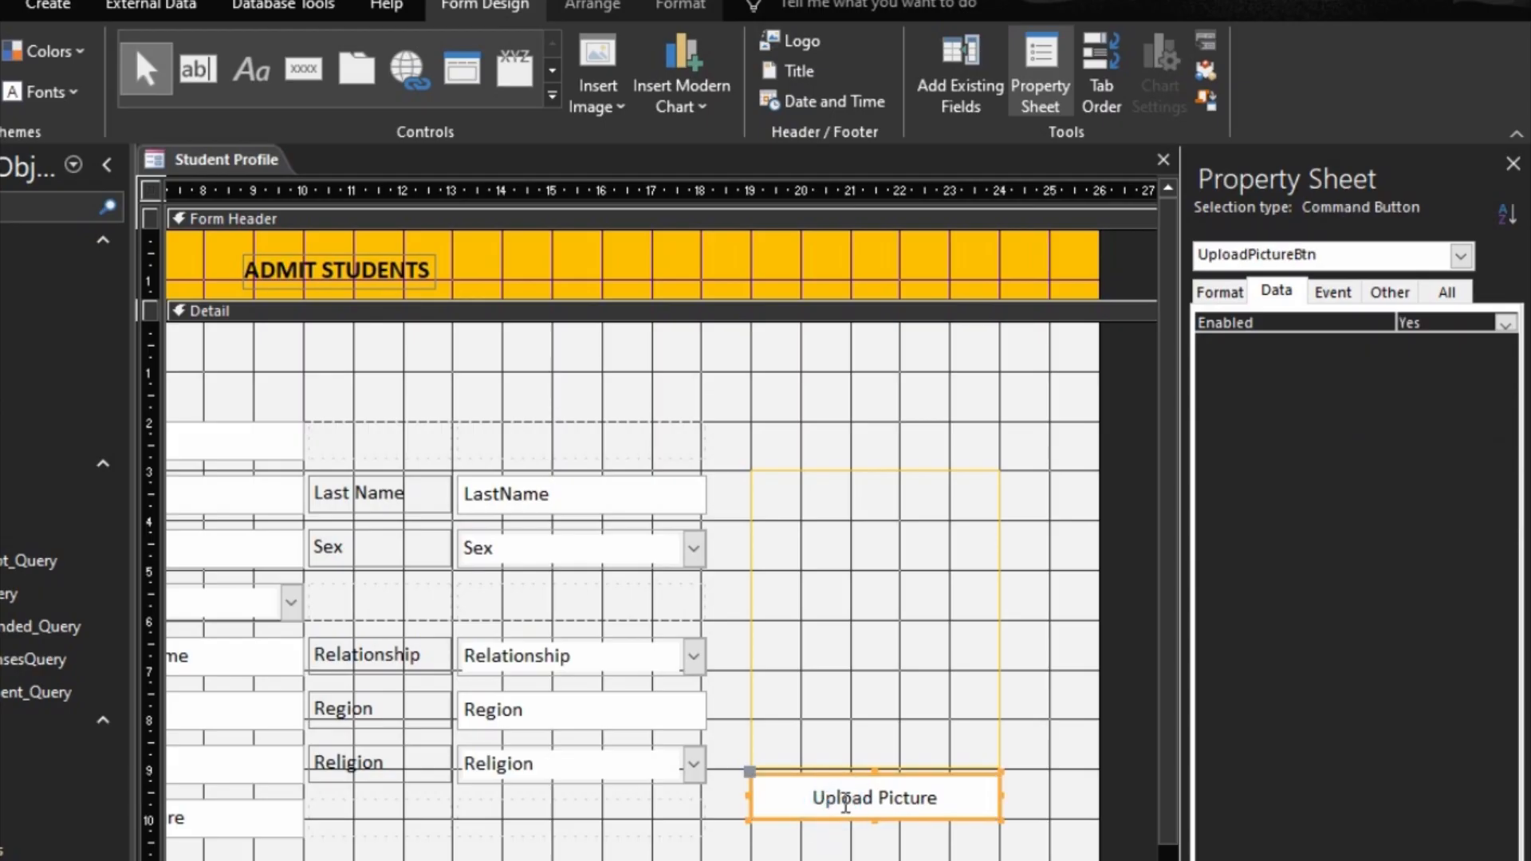
click(850, 798)
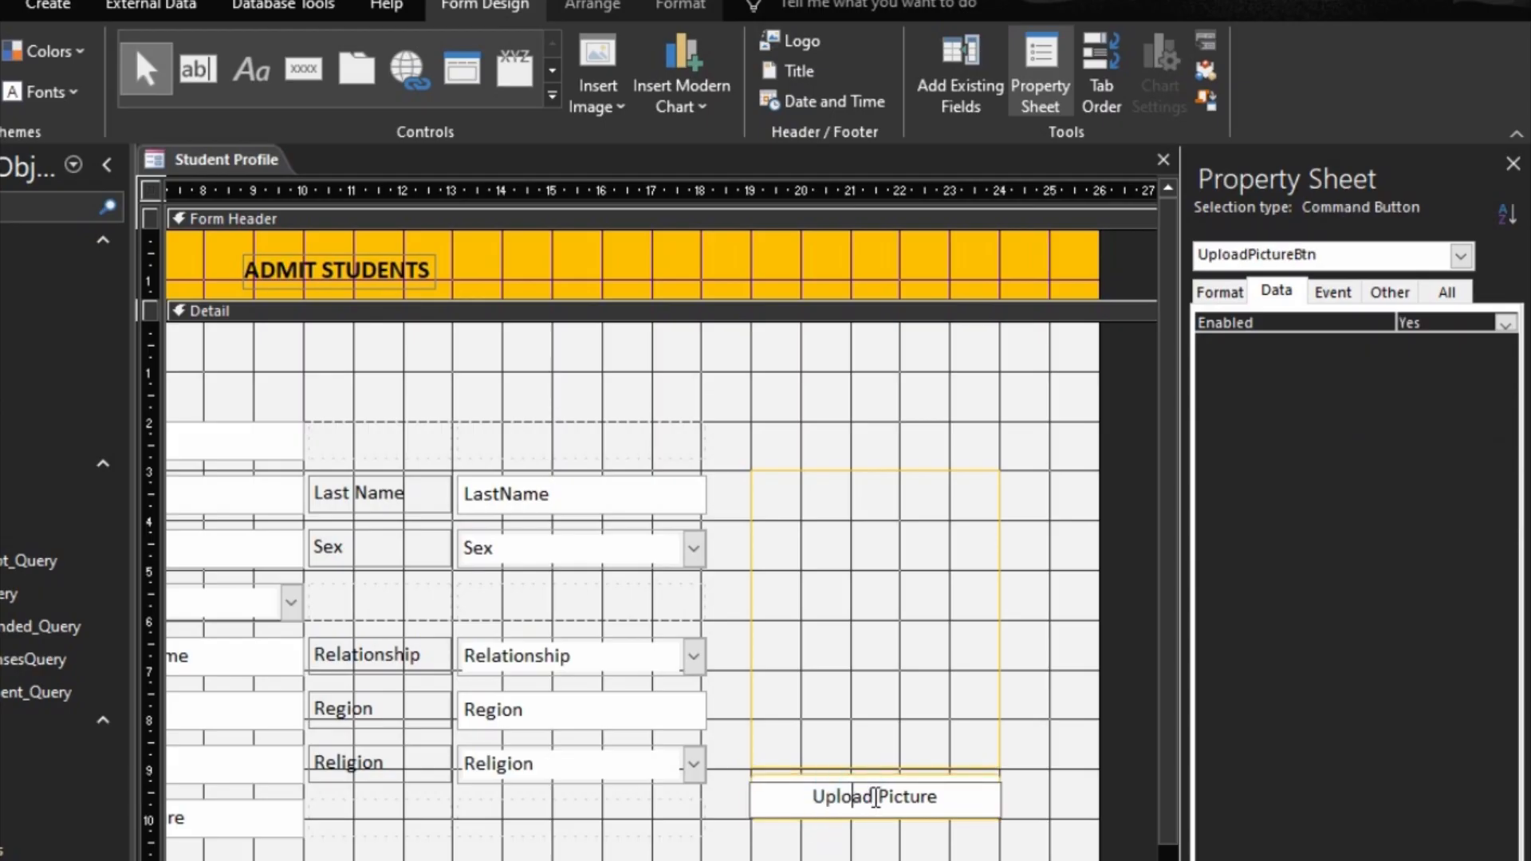
drag(875, 798, 839, 797)
click(840, 858)
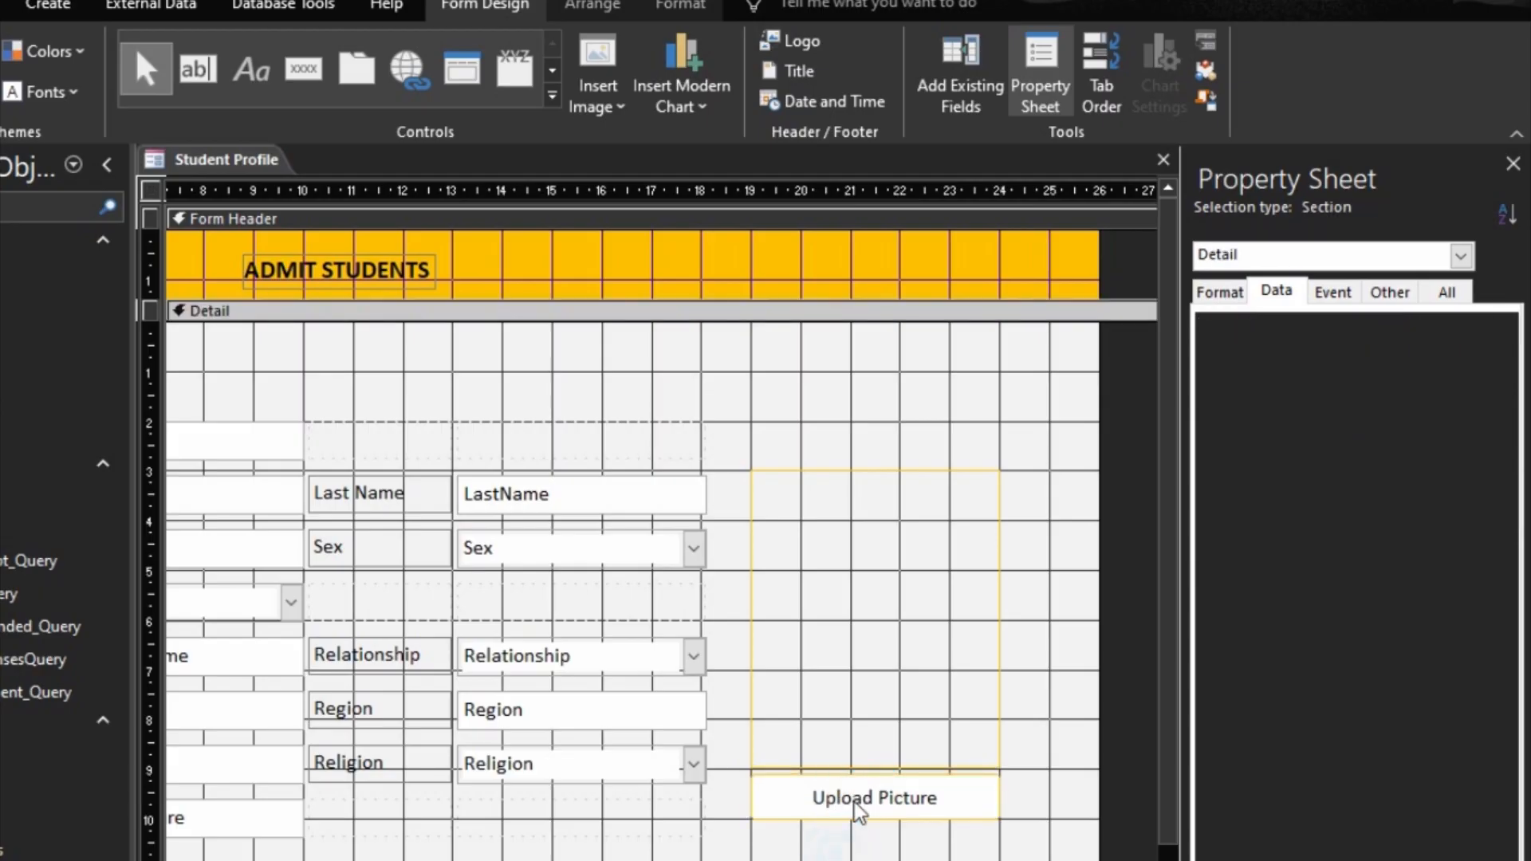
click(844, 797)
click(844, 798)
drag(843, 800, 869, 815)
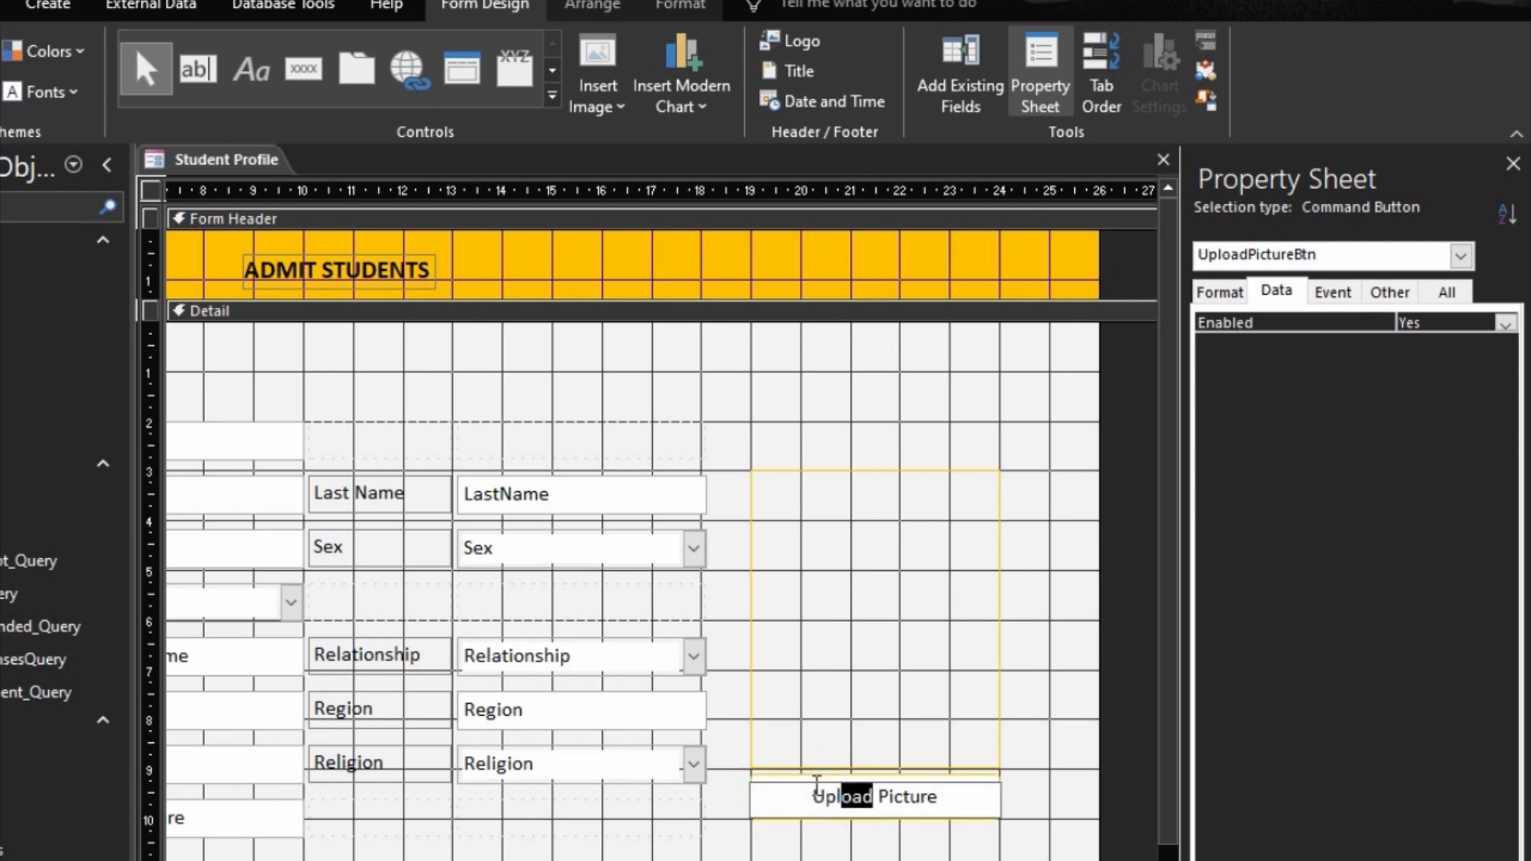
double_click(810, 800)
text(Change)
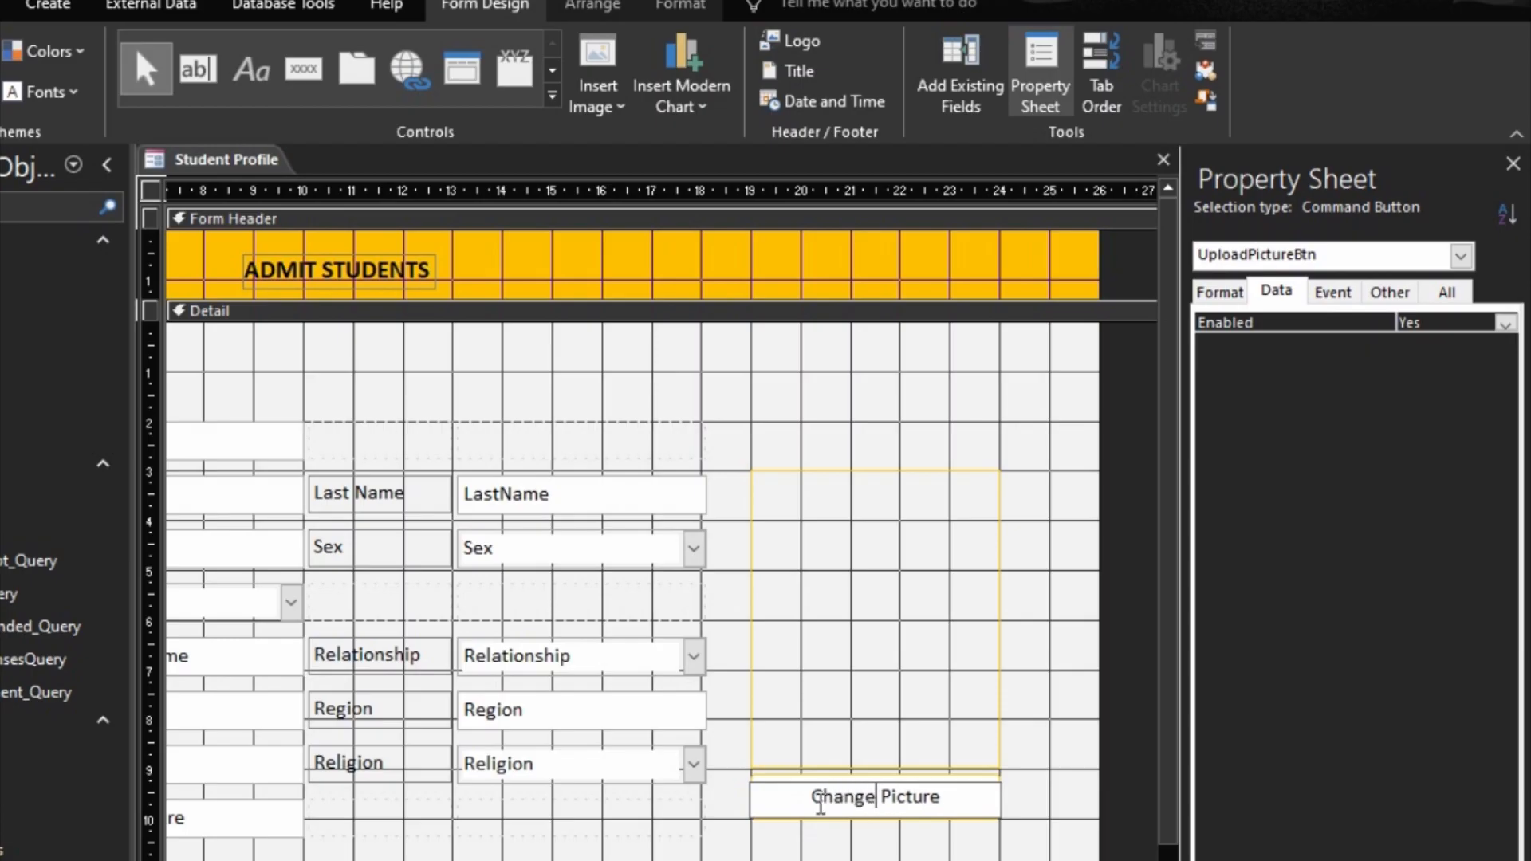
click(803, 830)
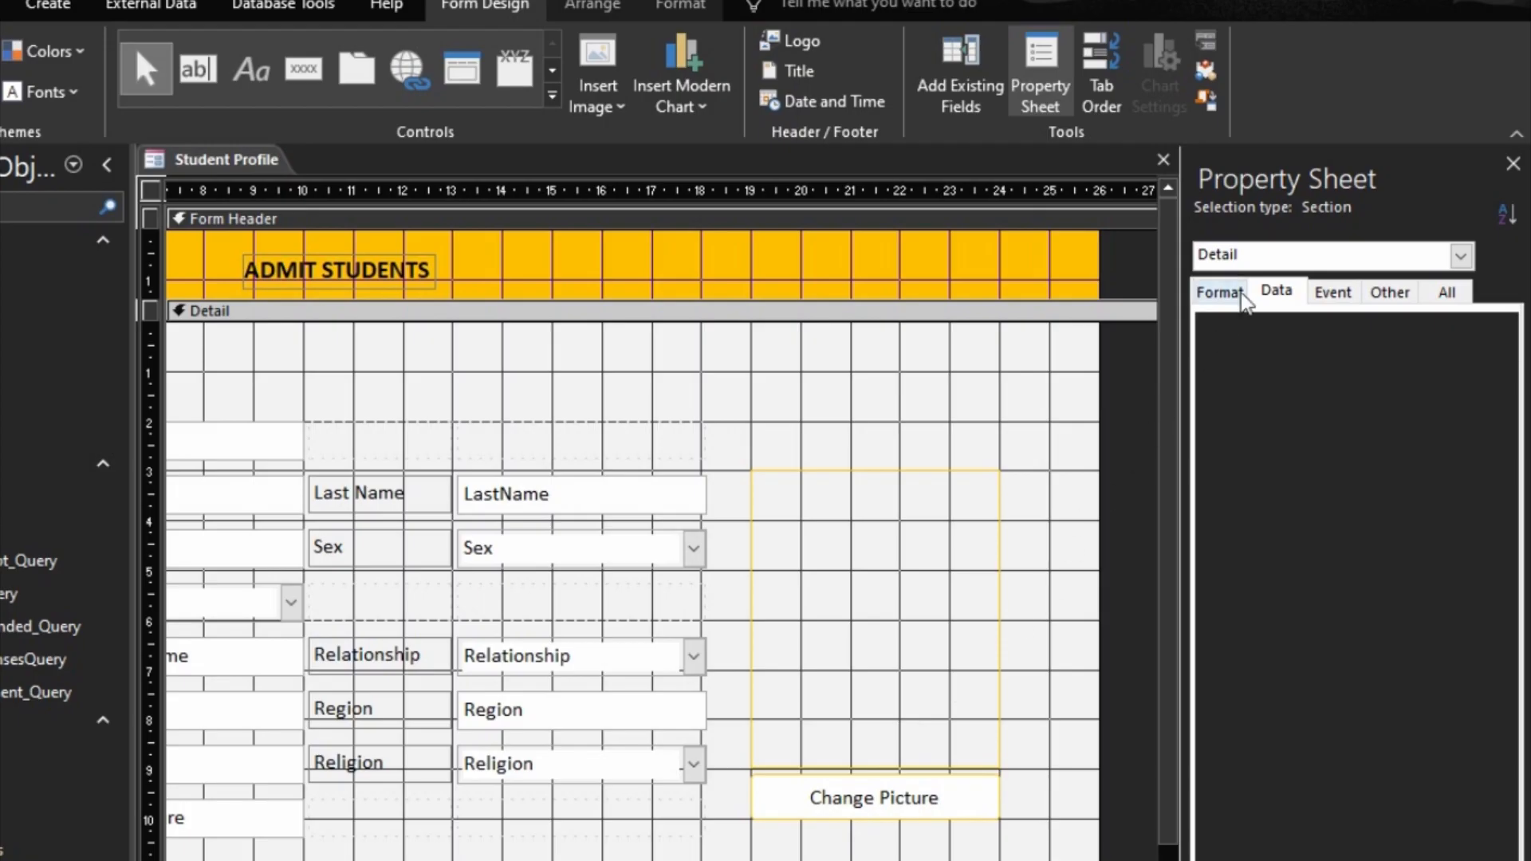
Step: Set the Student Profile form's Data Entry and Allow Additions properties to No
click(1133, 606)
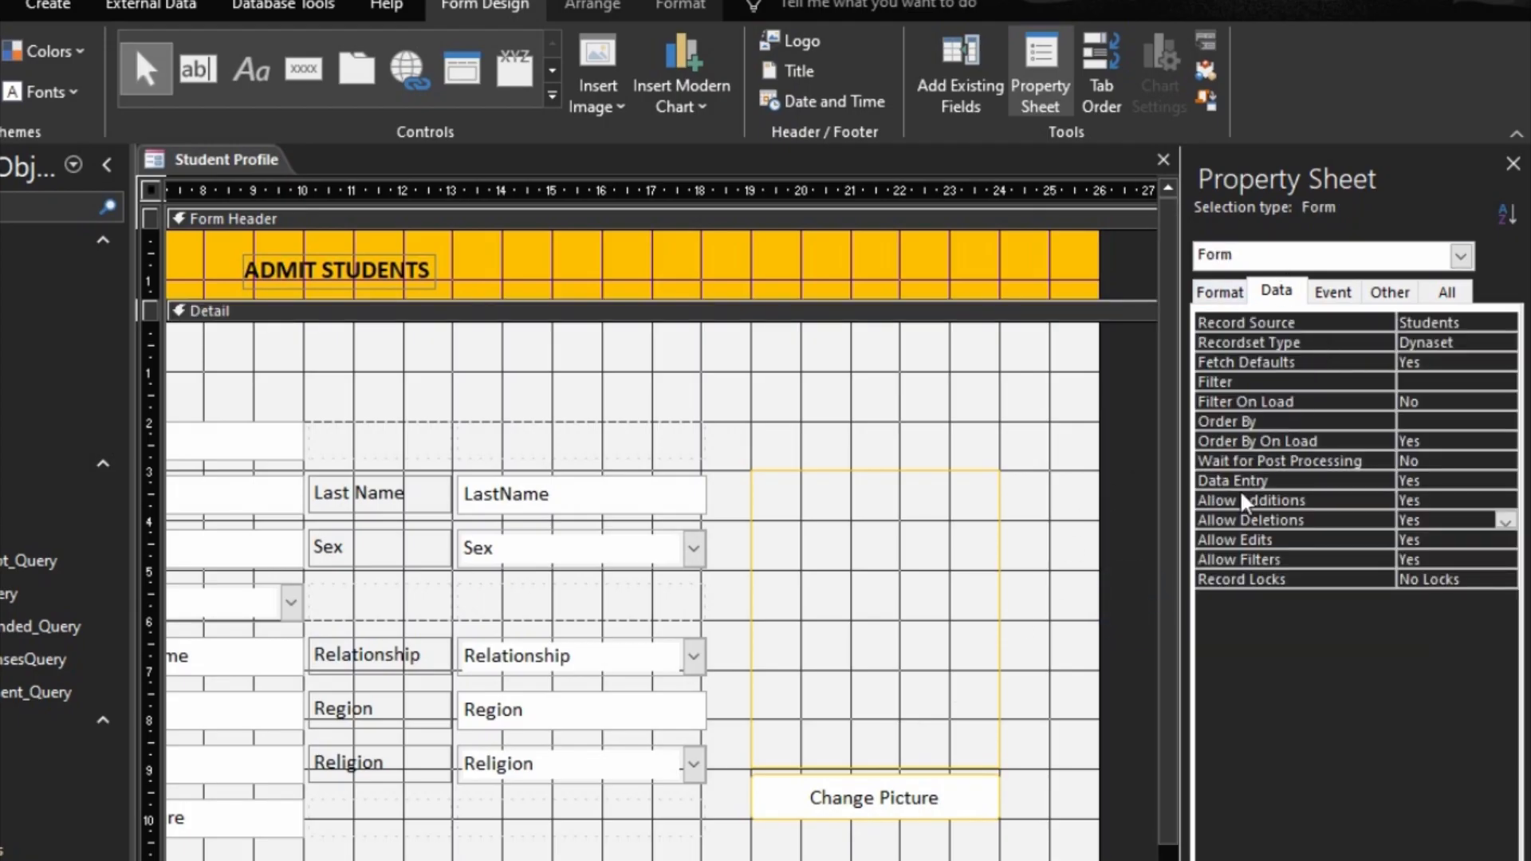
double_click(1259, 482)
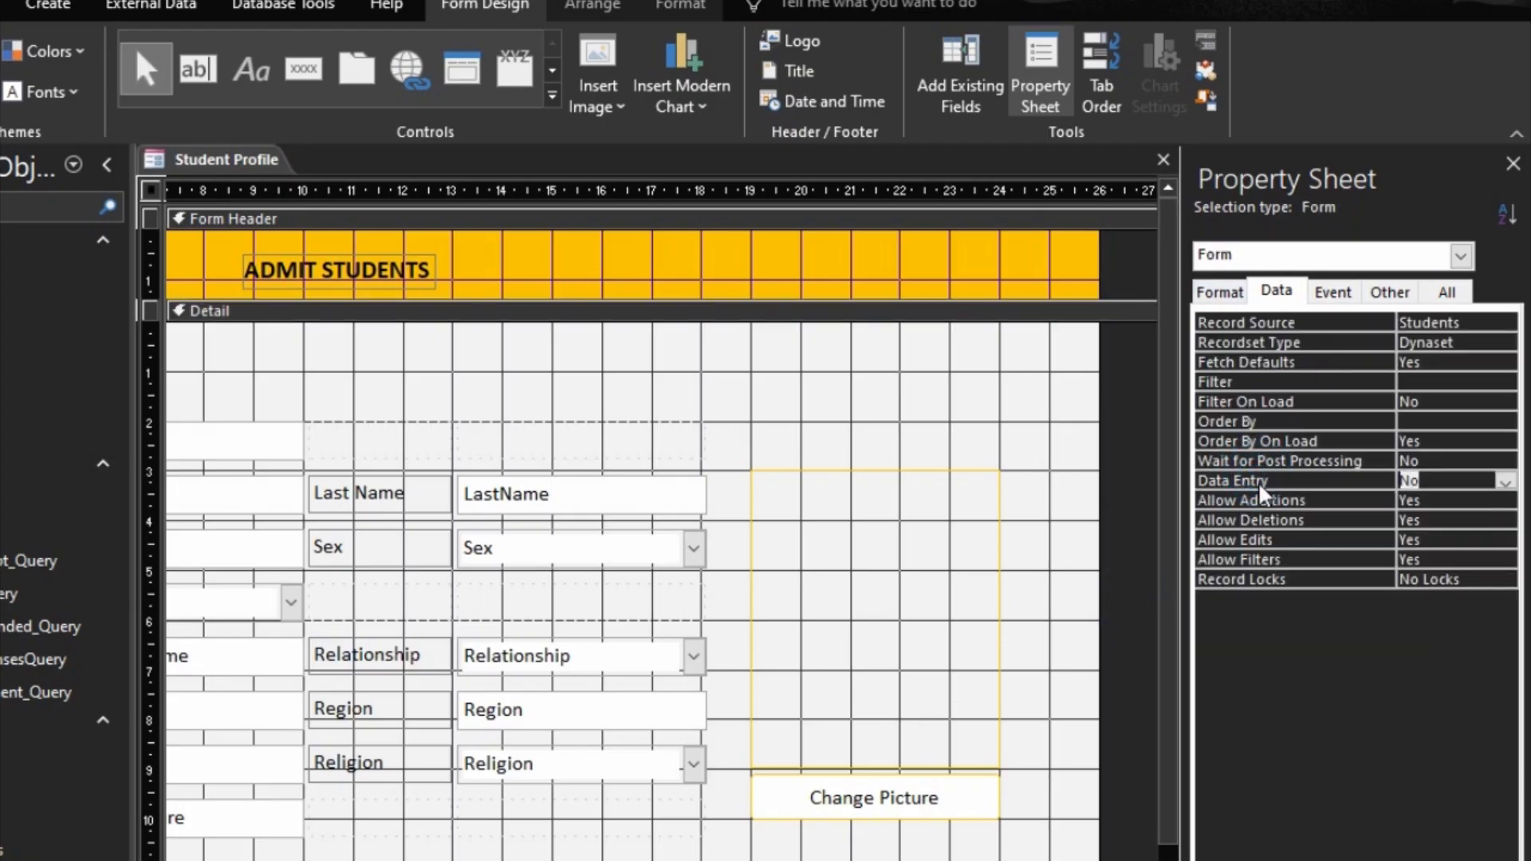
double_click(1284, 501)
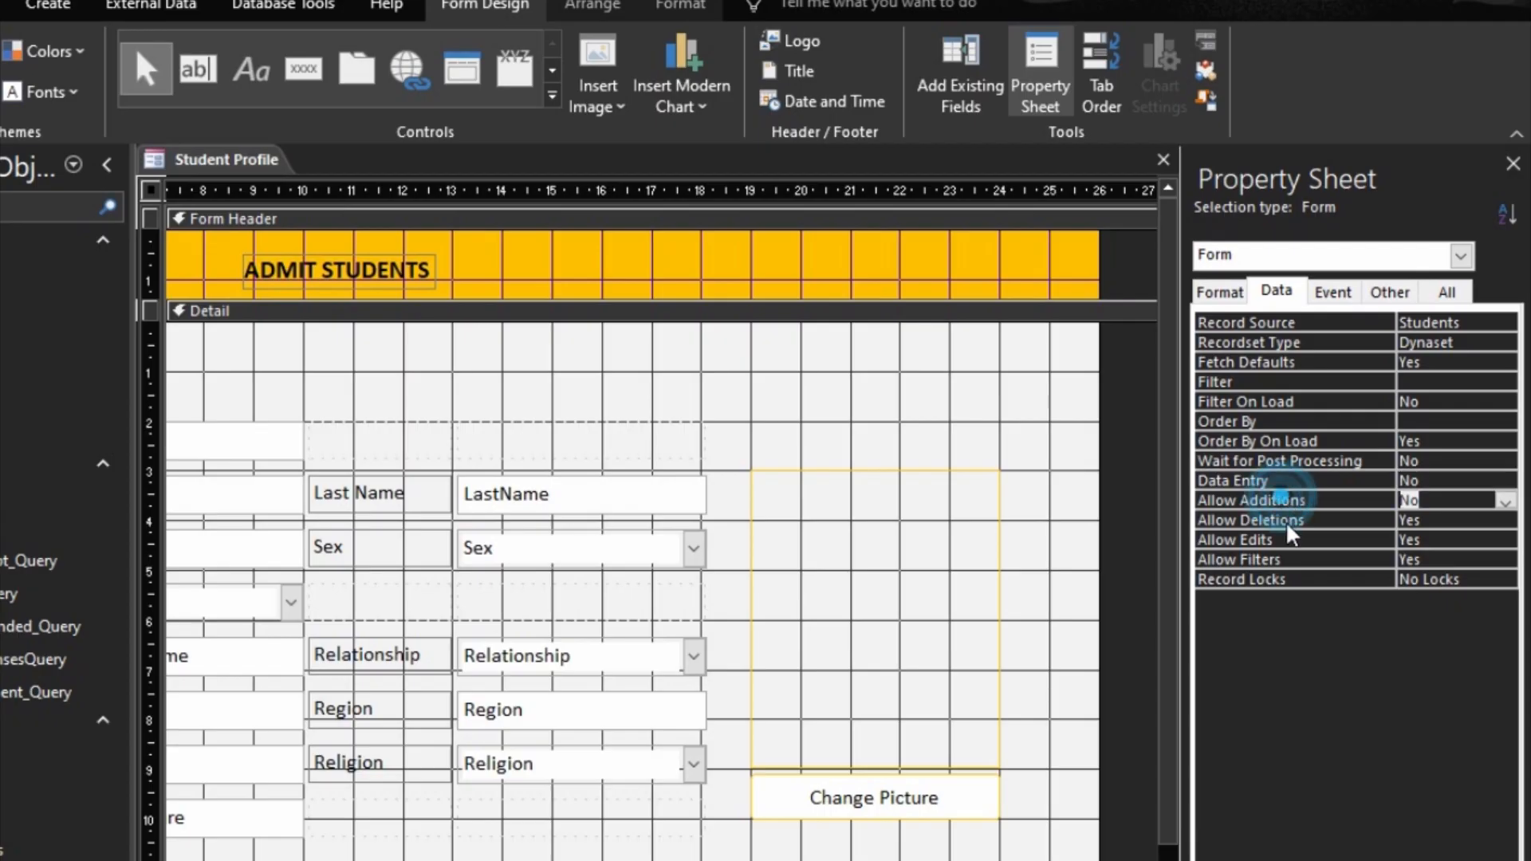
click(1289, 520)
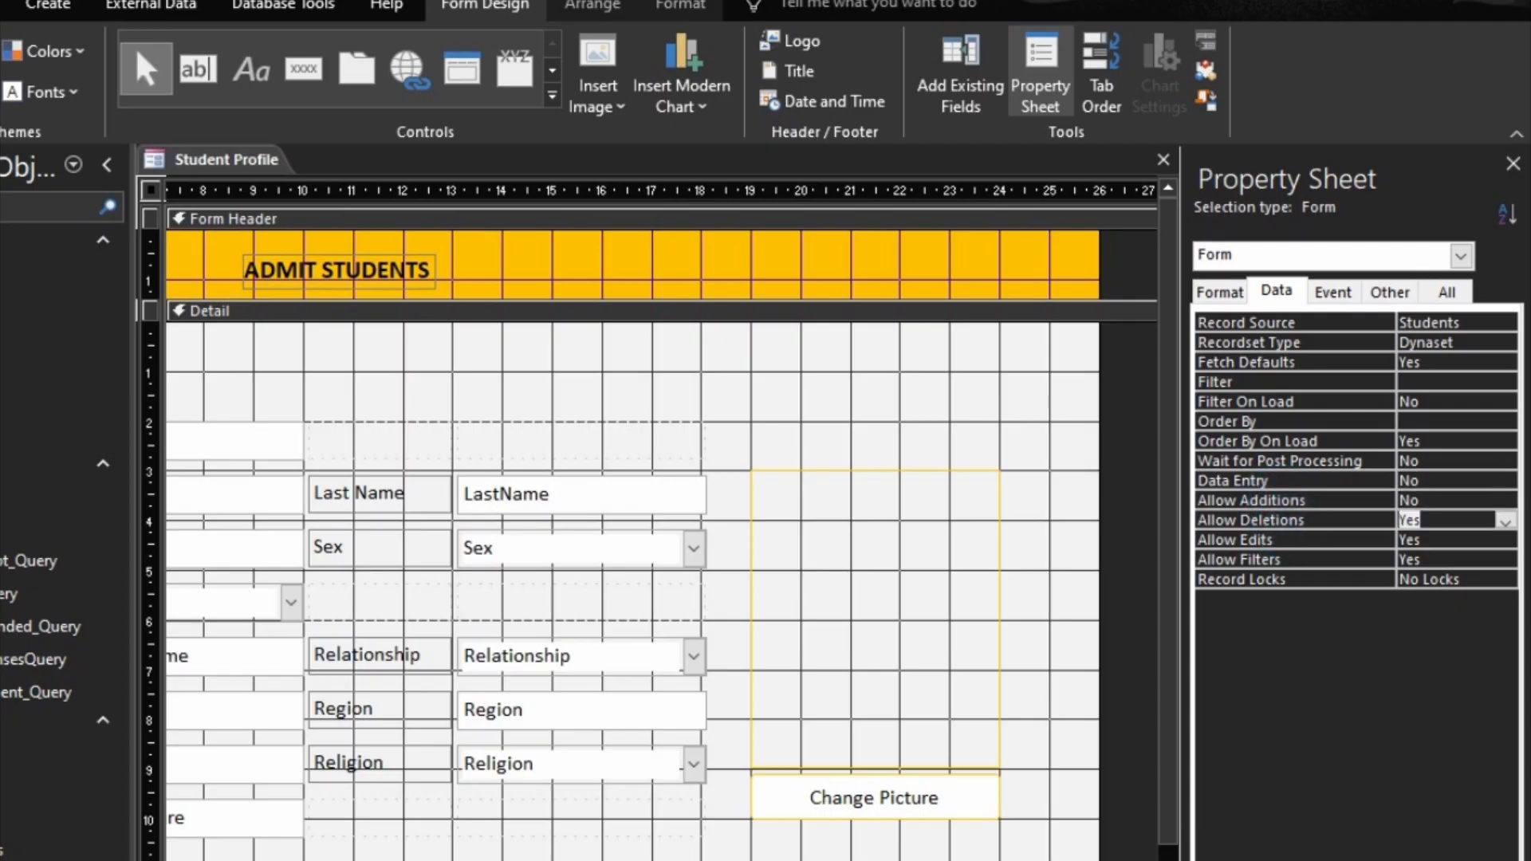
Step: Preview the Student Profile form in Form View and close it, saving the design changes
key(F5)
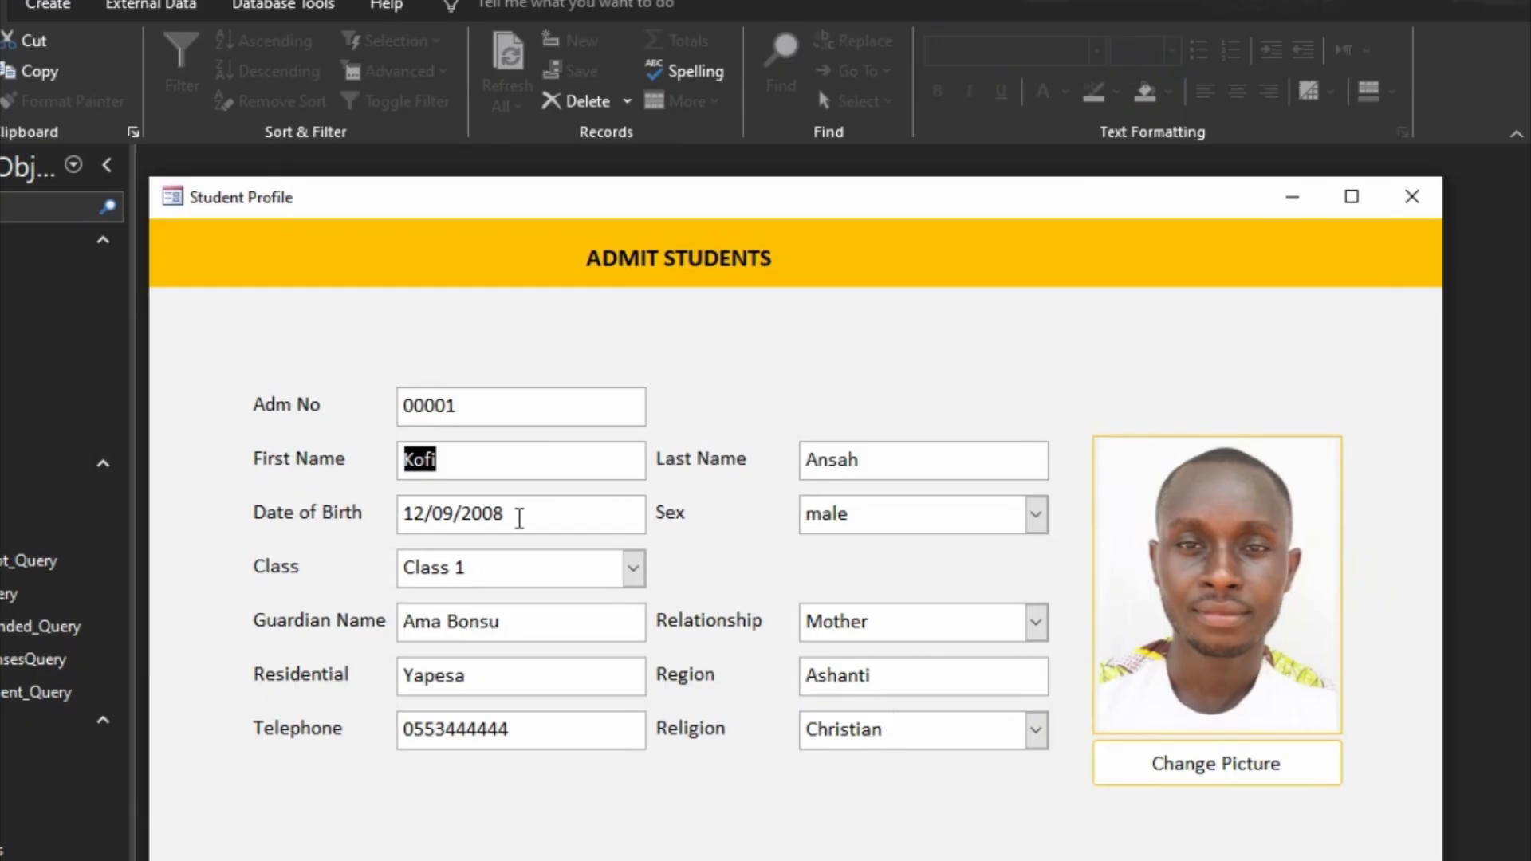
click(1412, 199)
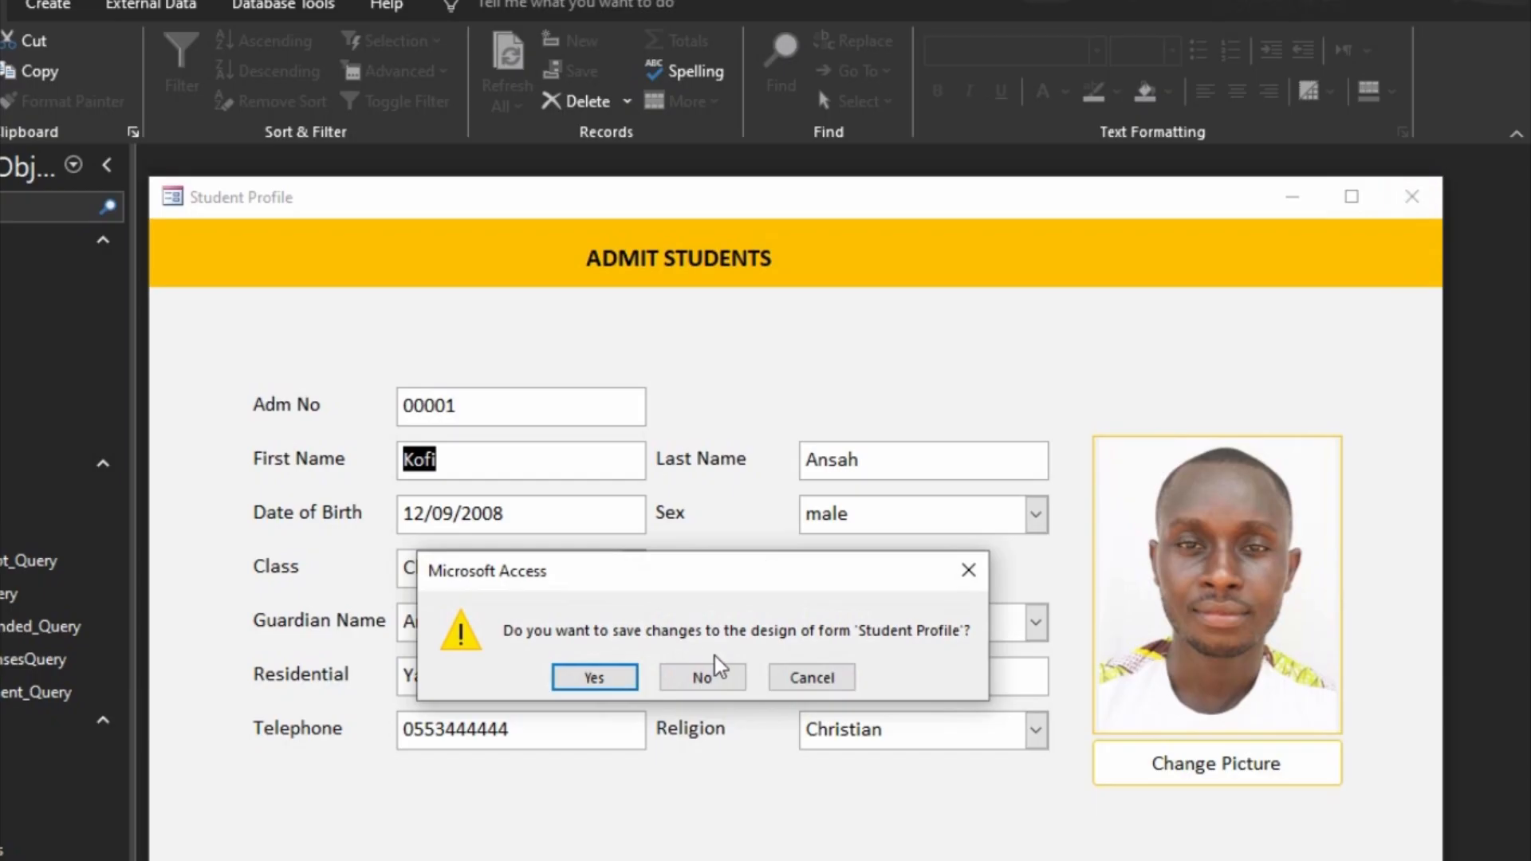
click(597, 678)
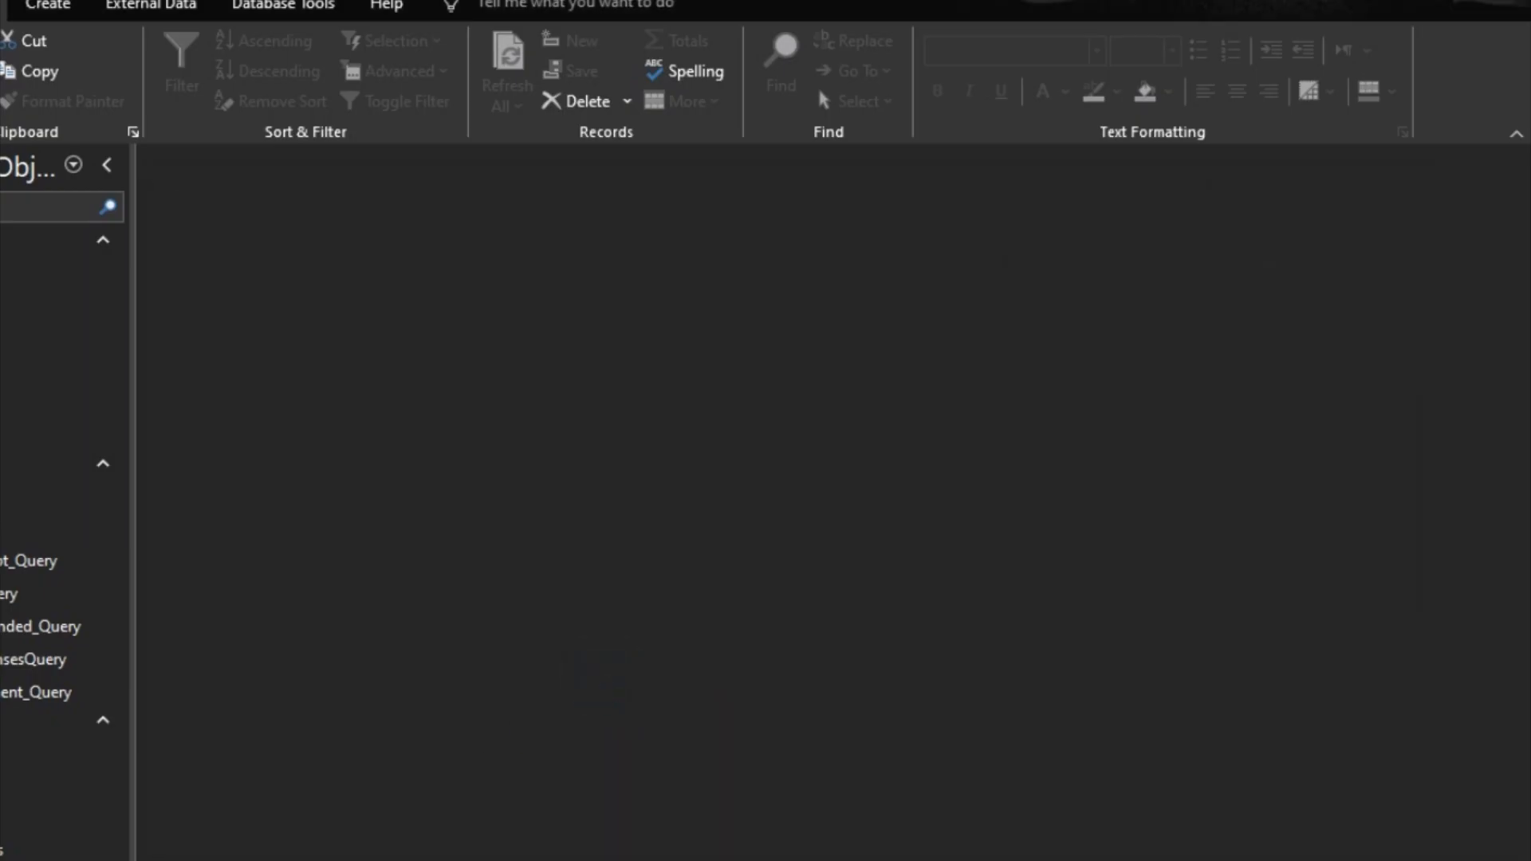
Step: Open the All Students form in Design View and widen it to about 22 on the horizontal ruler
right_click(3, 752)
click(60, 762)
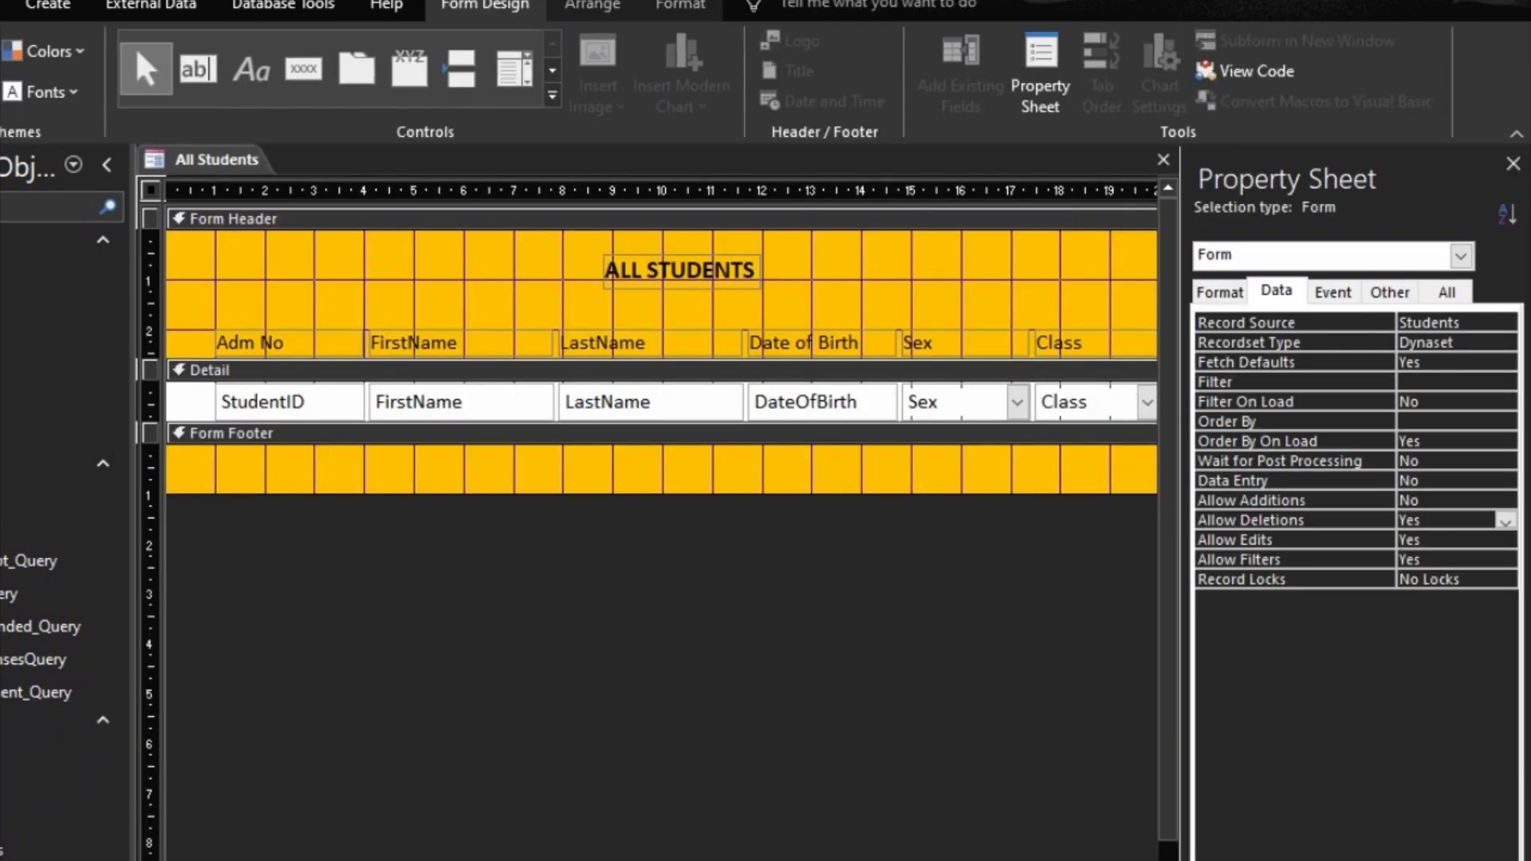
scroll(662, 359, right, 5)
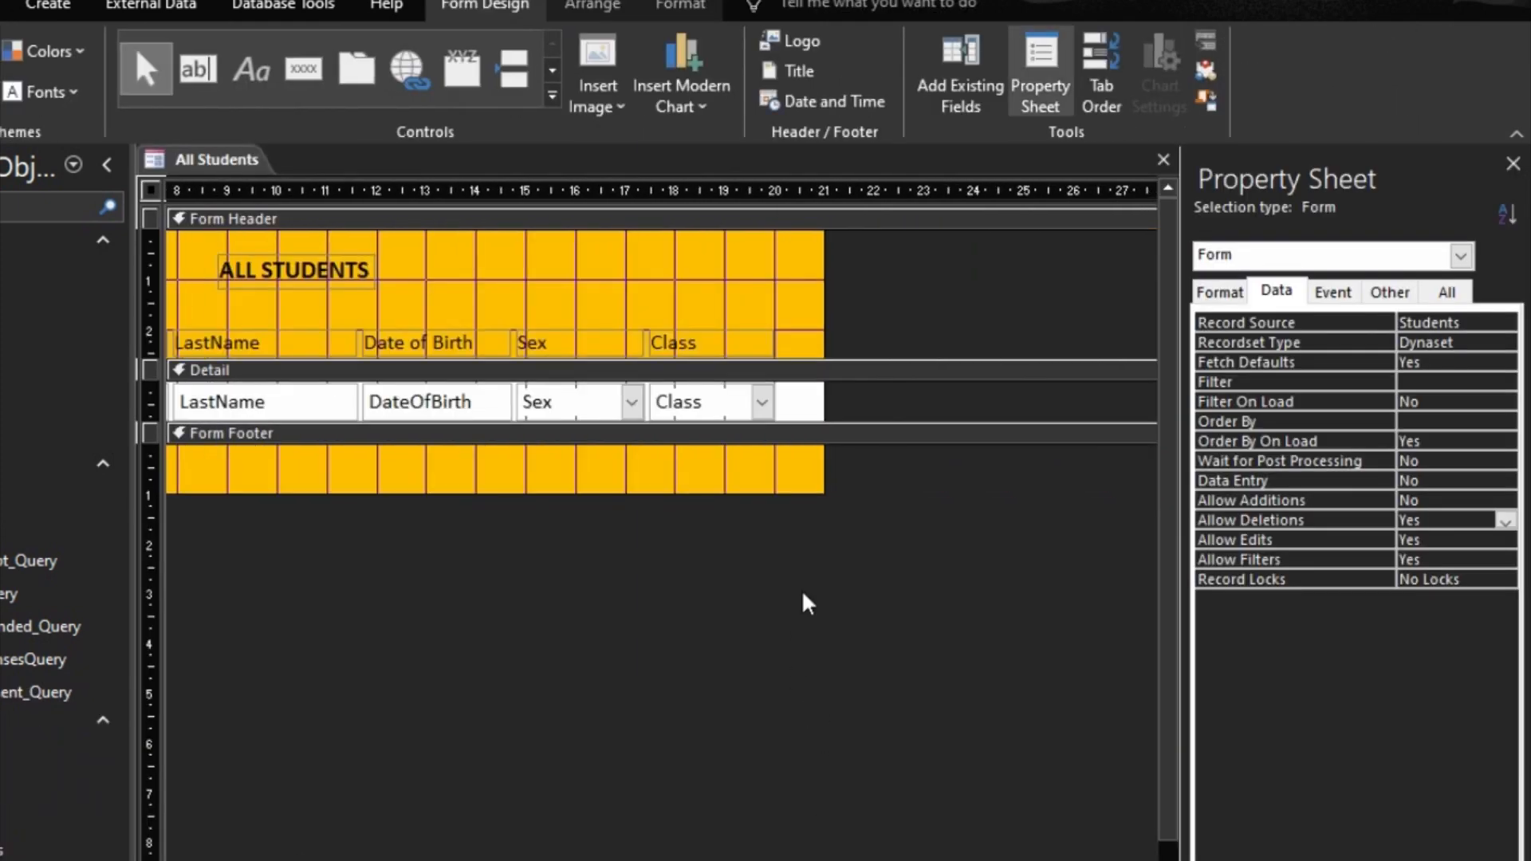
drag(823, 327, 874, 339)
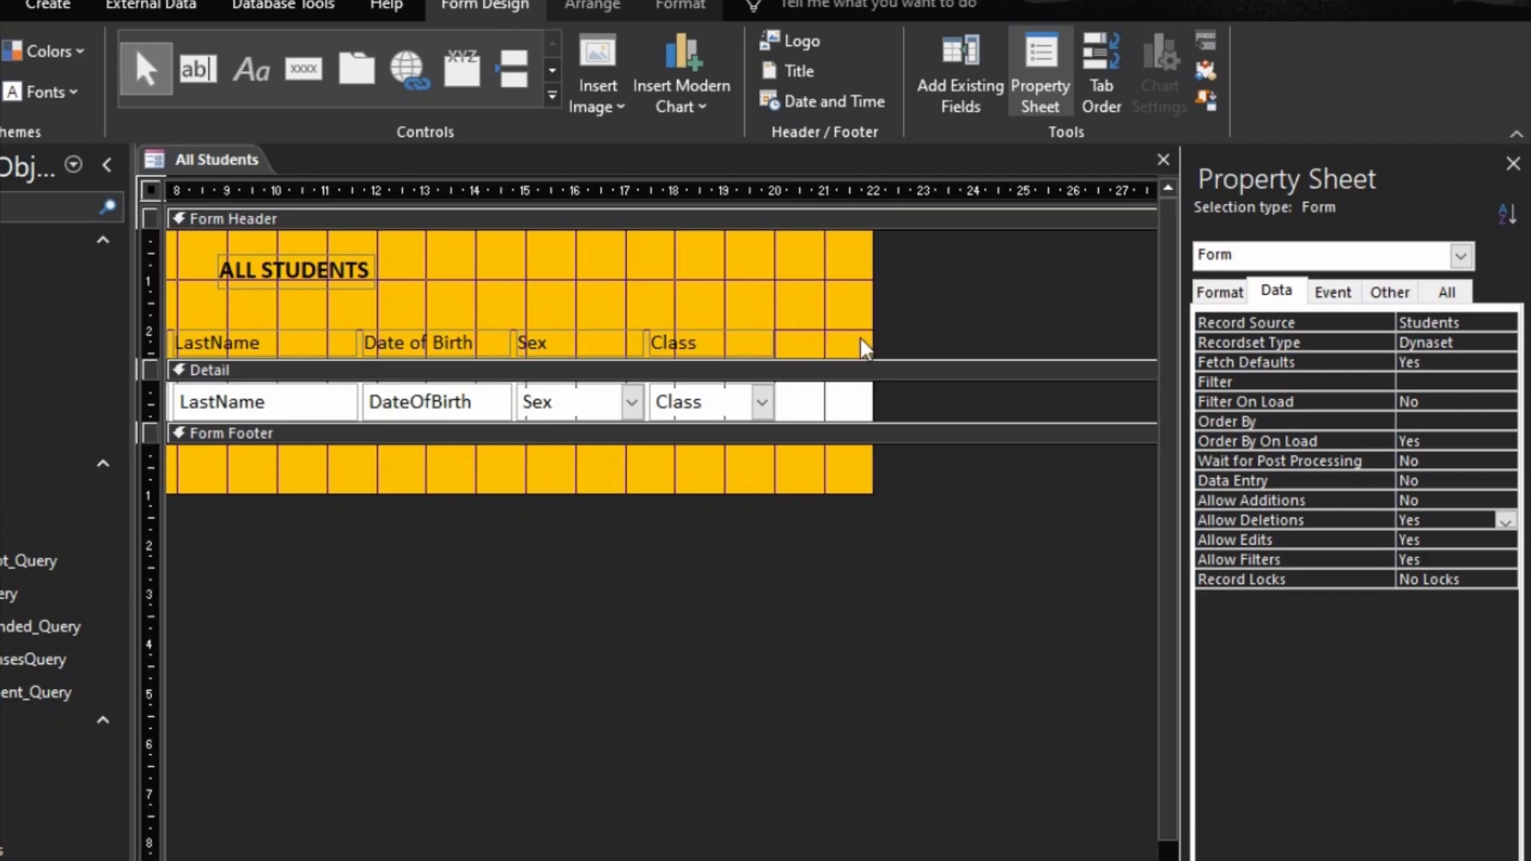
Step: Add a command button beside the Class field in the Detail section, with the Open Form action targeting Student Profile
click(302, 70)
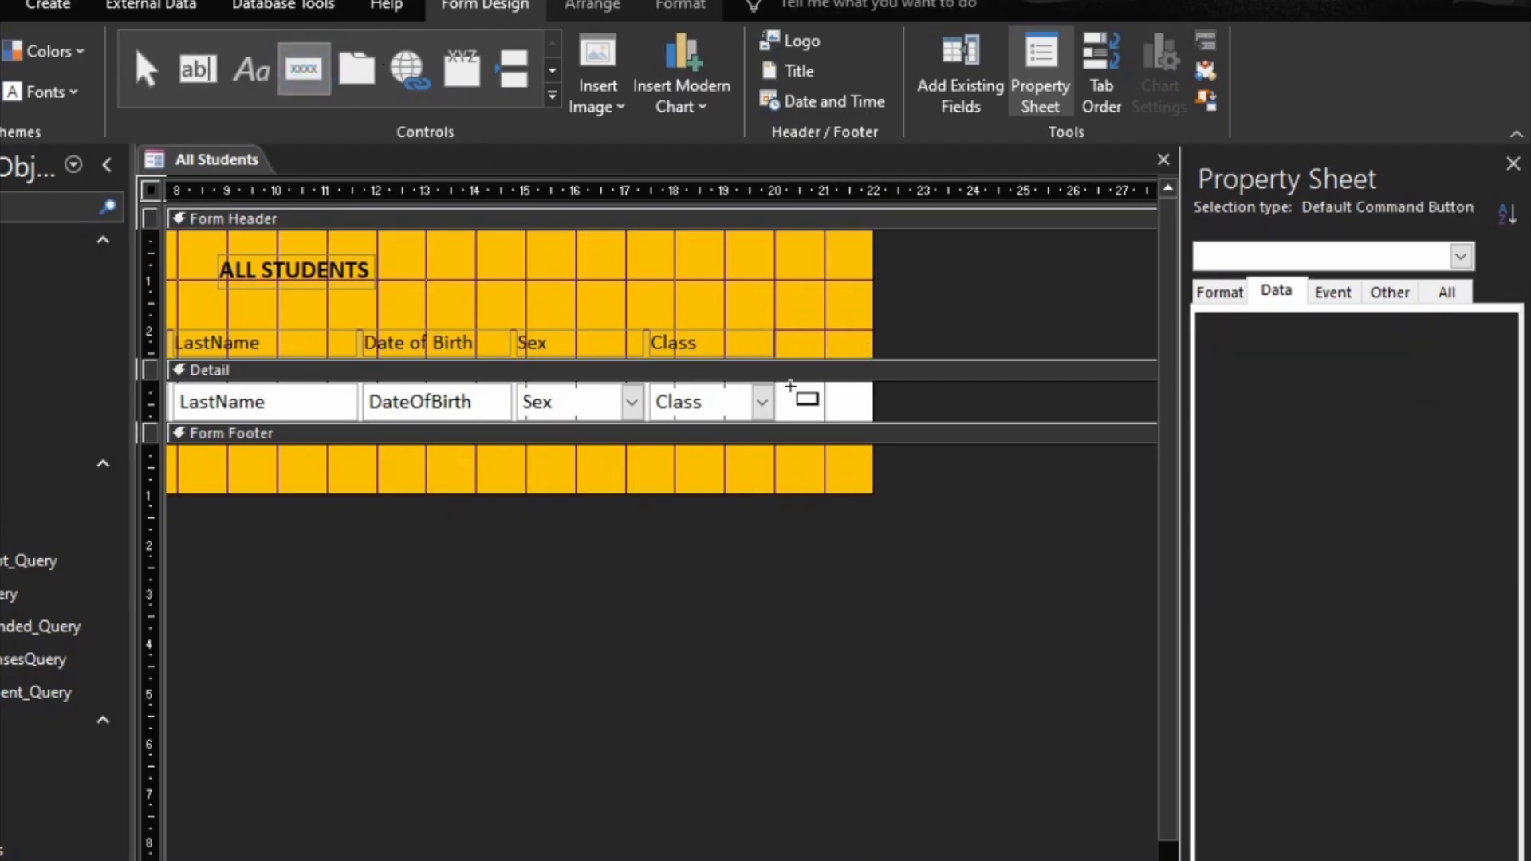
click(790, 387)
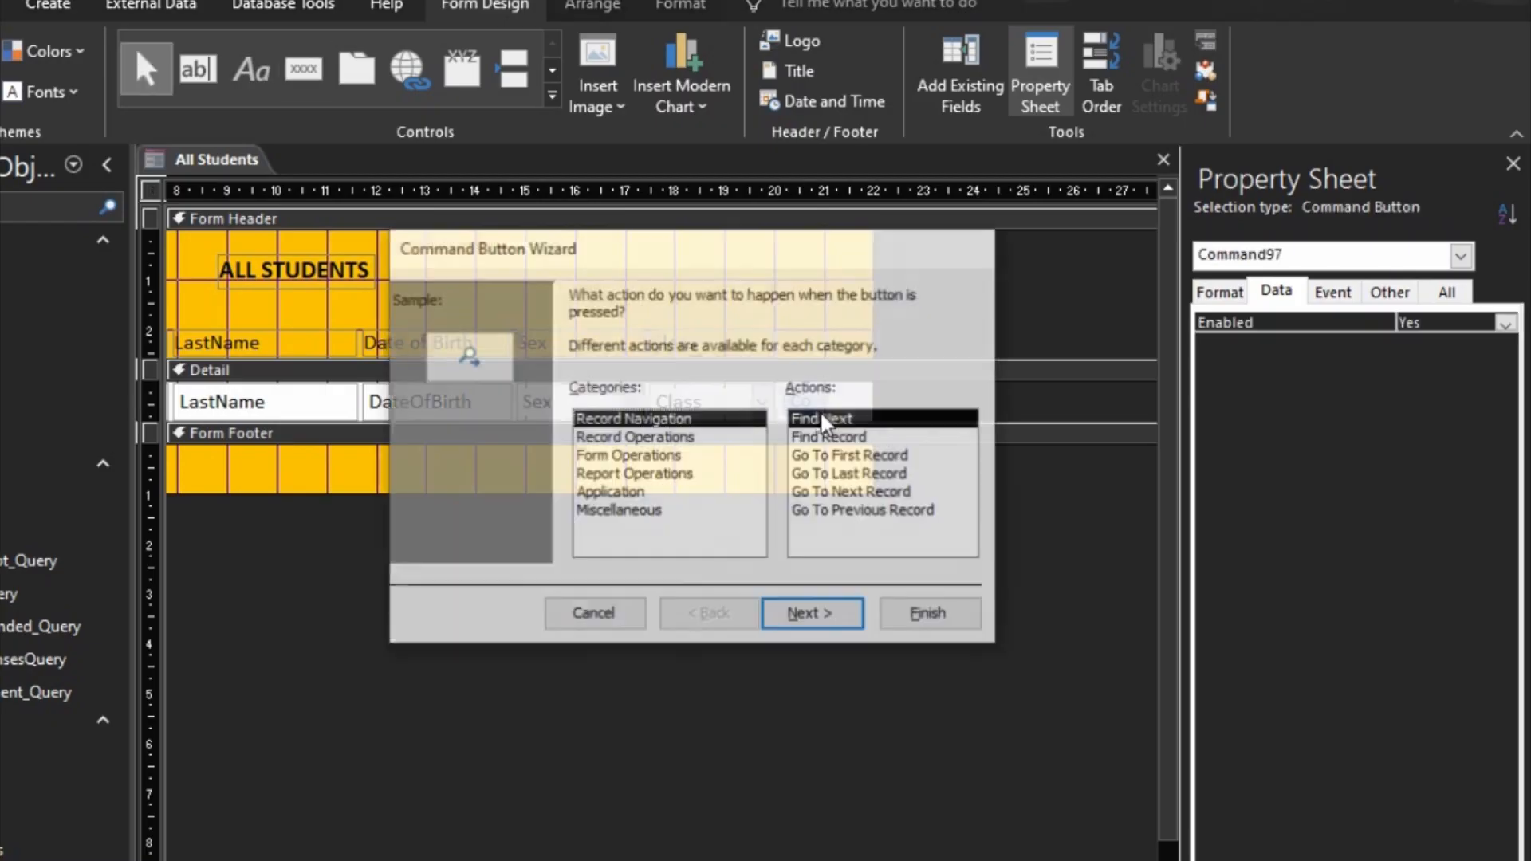
click(613, 458)
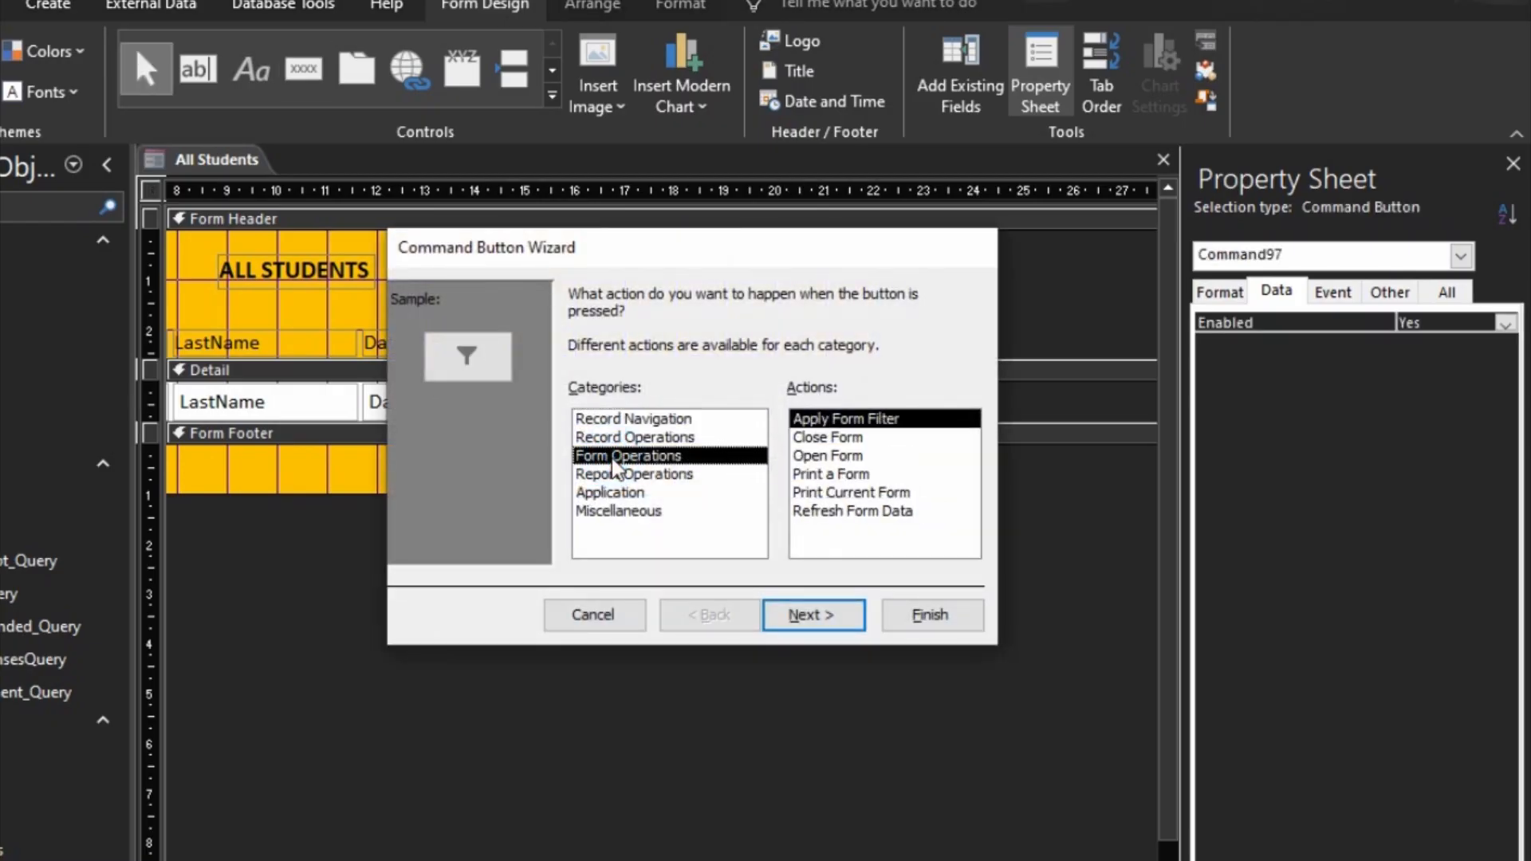
click(829, 456)
click(811, 615)
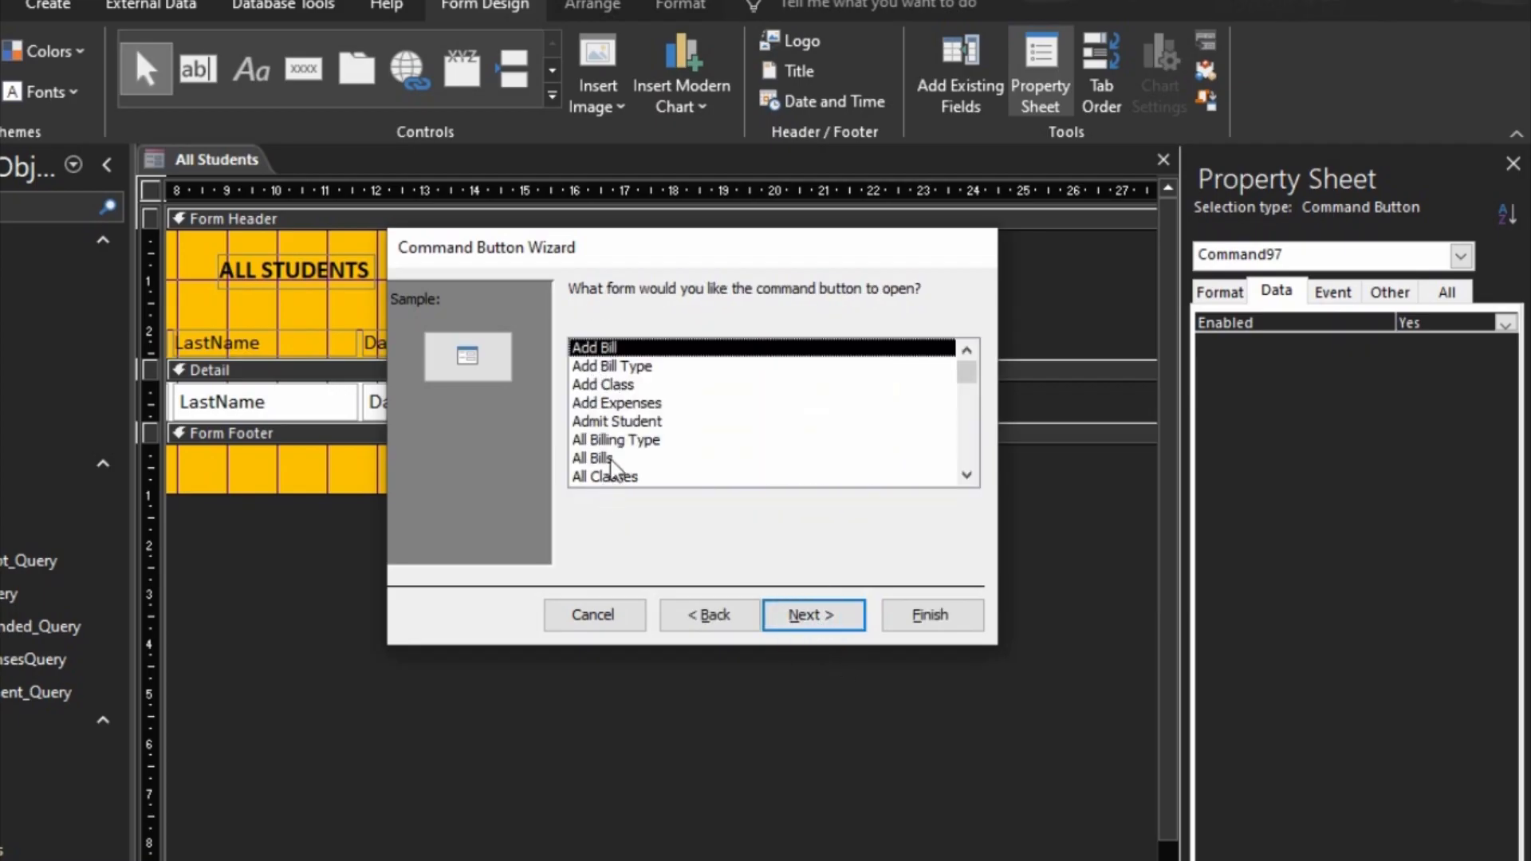
scroll(615, 457, down, 1)
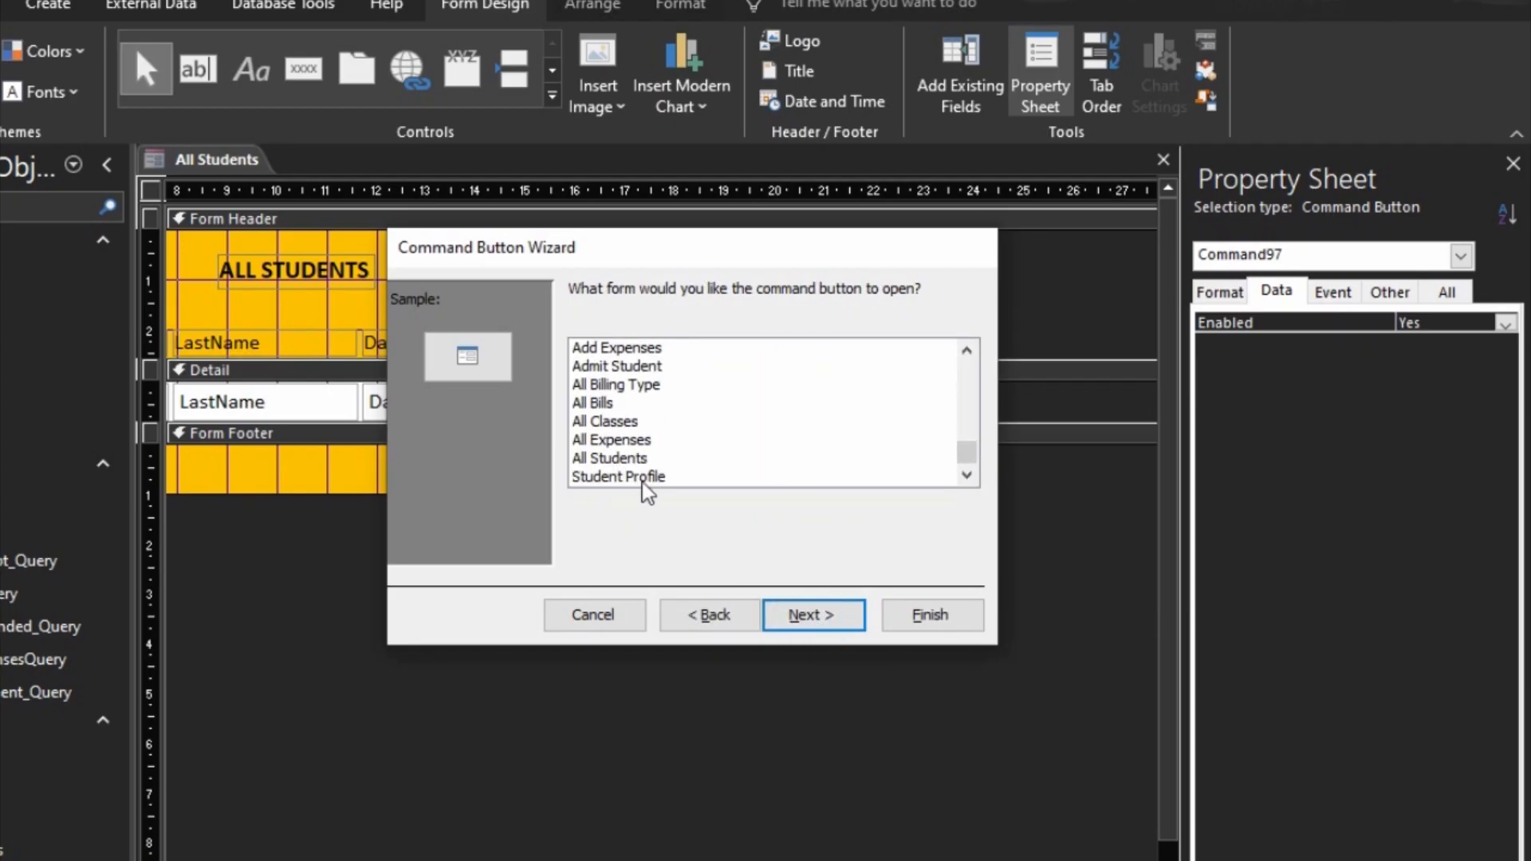
click(642, 477)
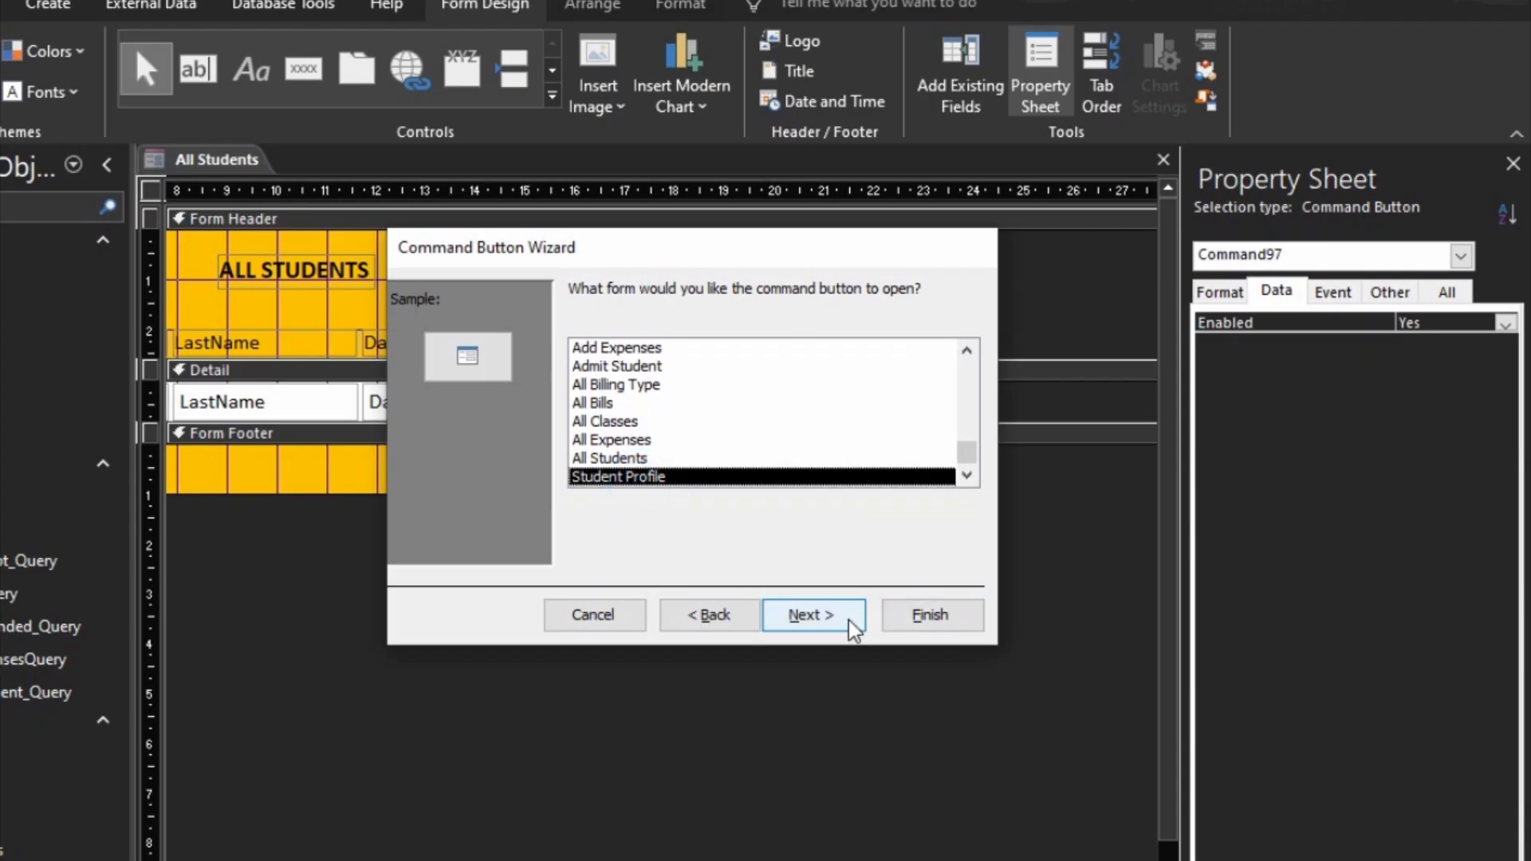
click(810, 614)
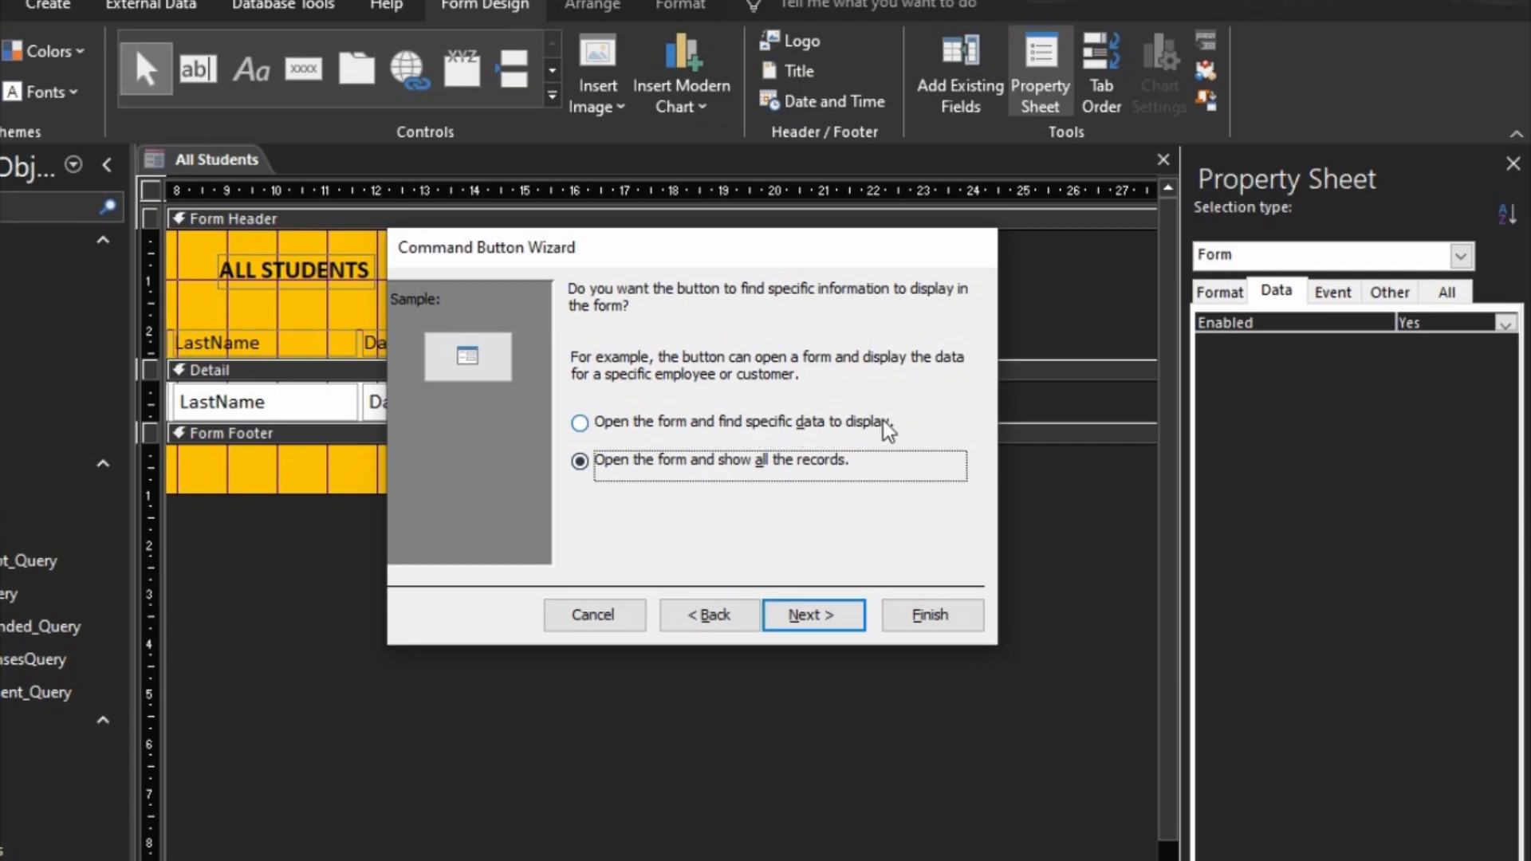
Step: Make the button find specific data to display, matching StudentID in All Students to StudentID in Student Profile
click(582, 425)
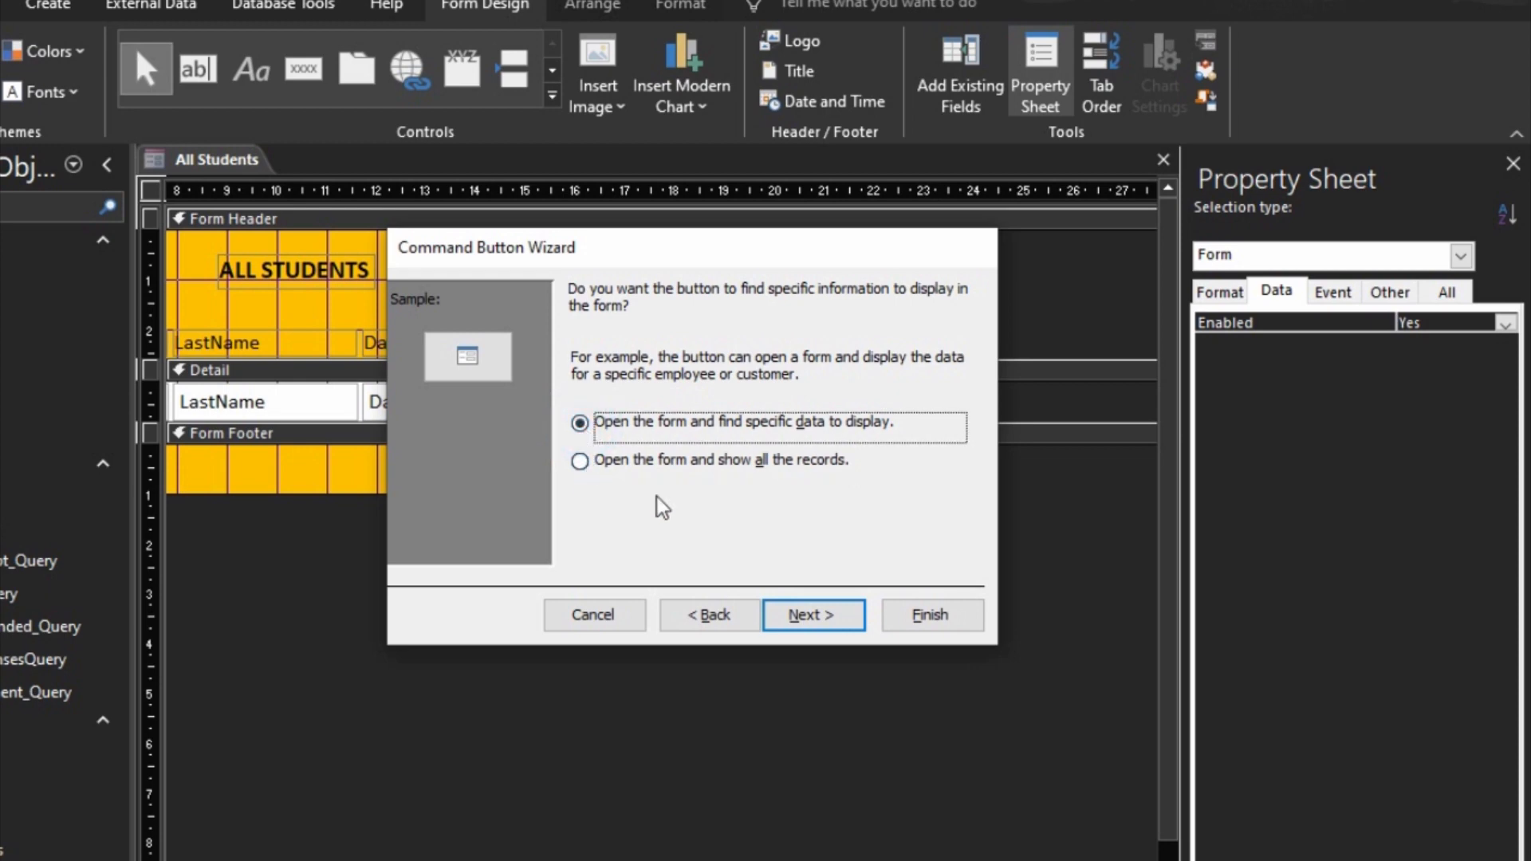
click(806, 615)
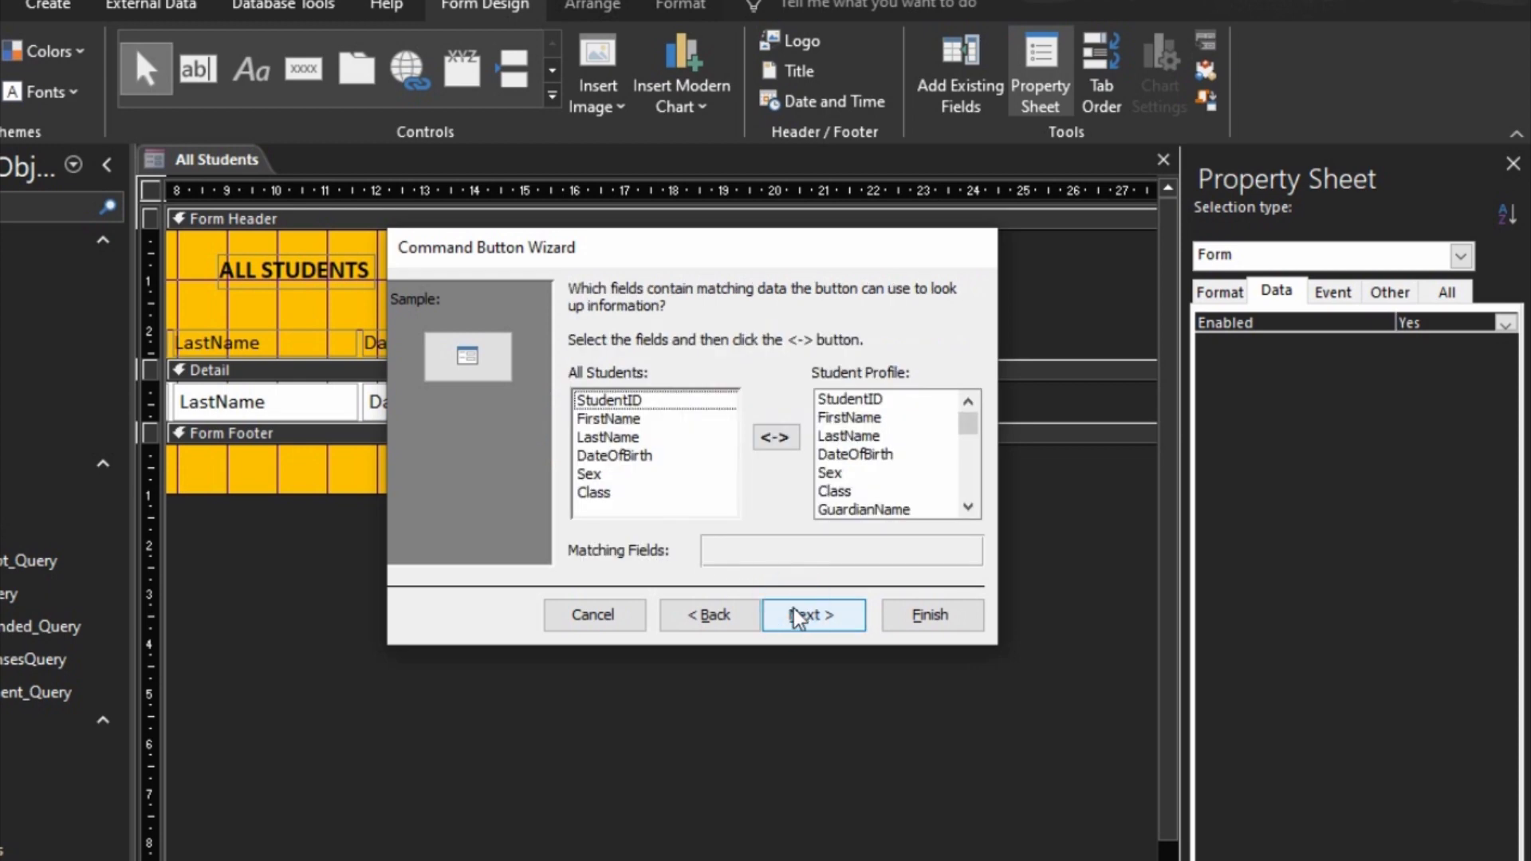
click(647, 400)
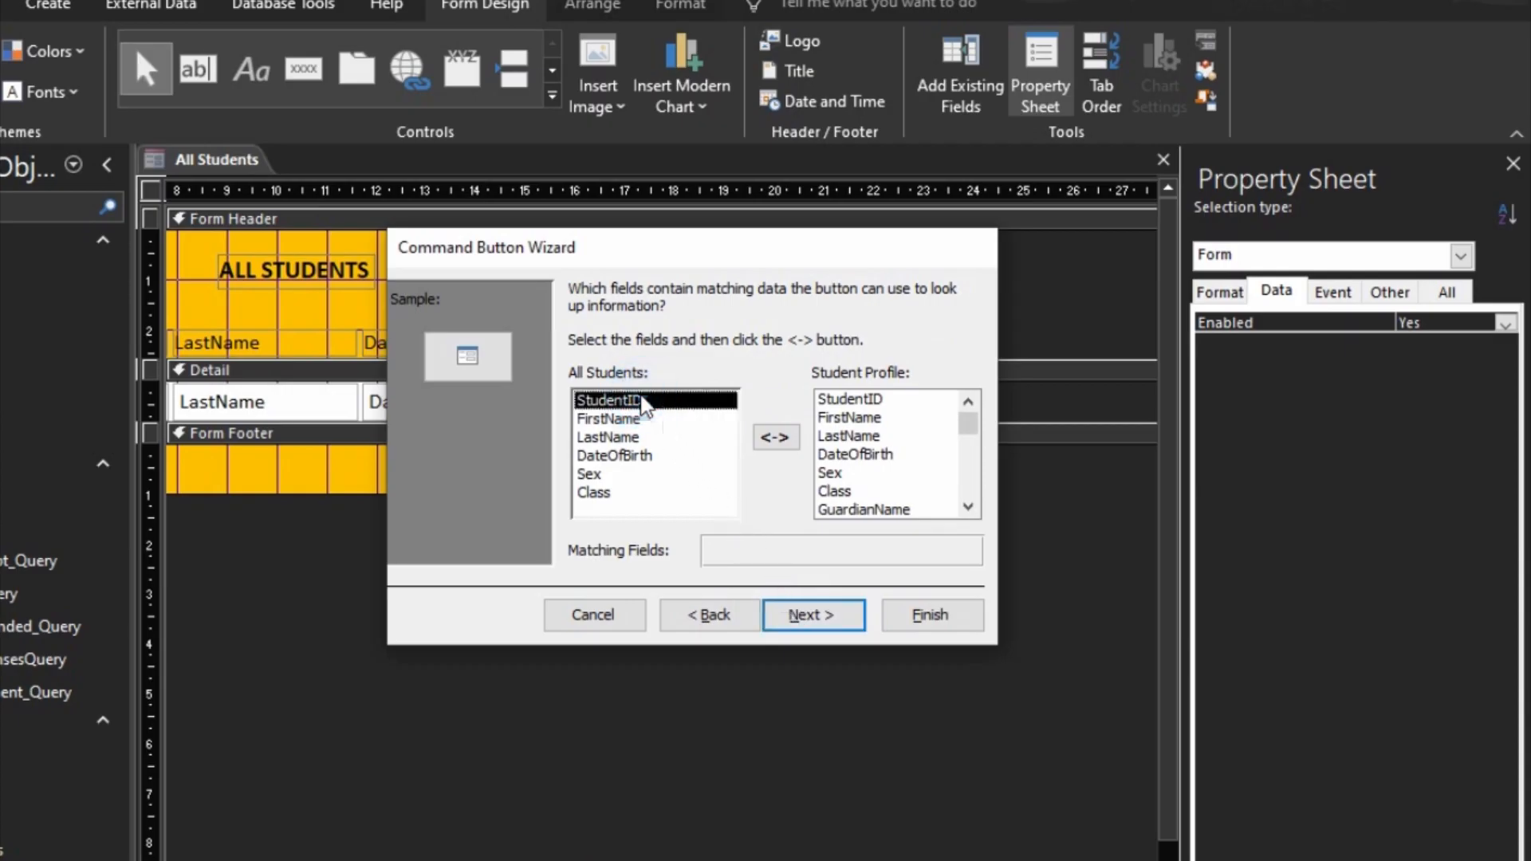
click(885, 399)
click(775, 437)
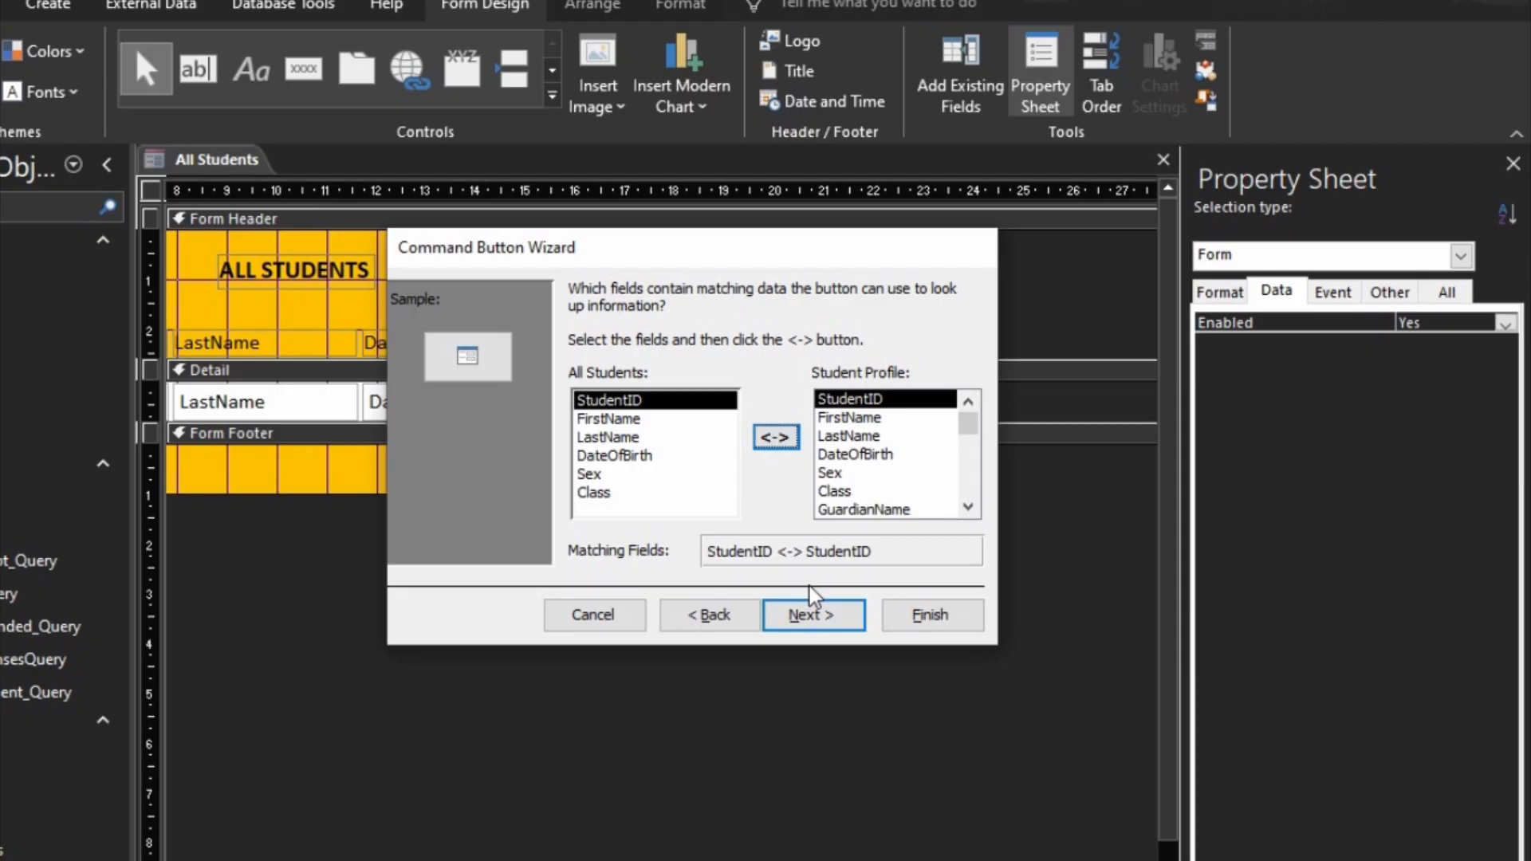
click(810, 615)
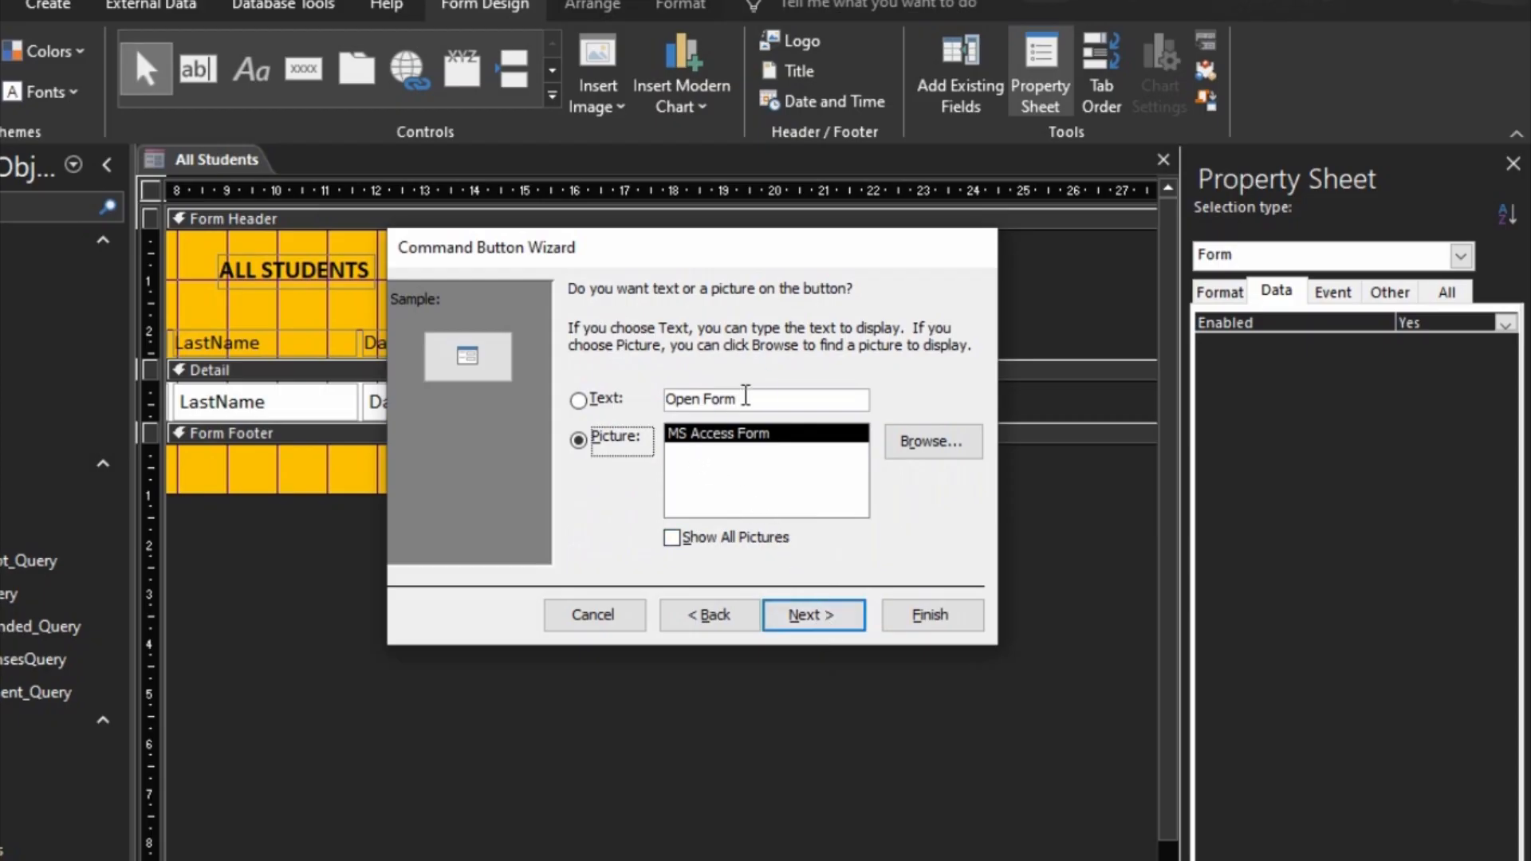
Step: Display the MS Access Form picture on the command button and finish the wizard with the default button name
click(612, 401)
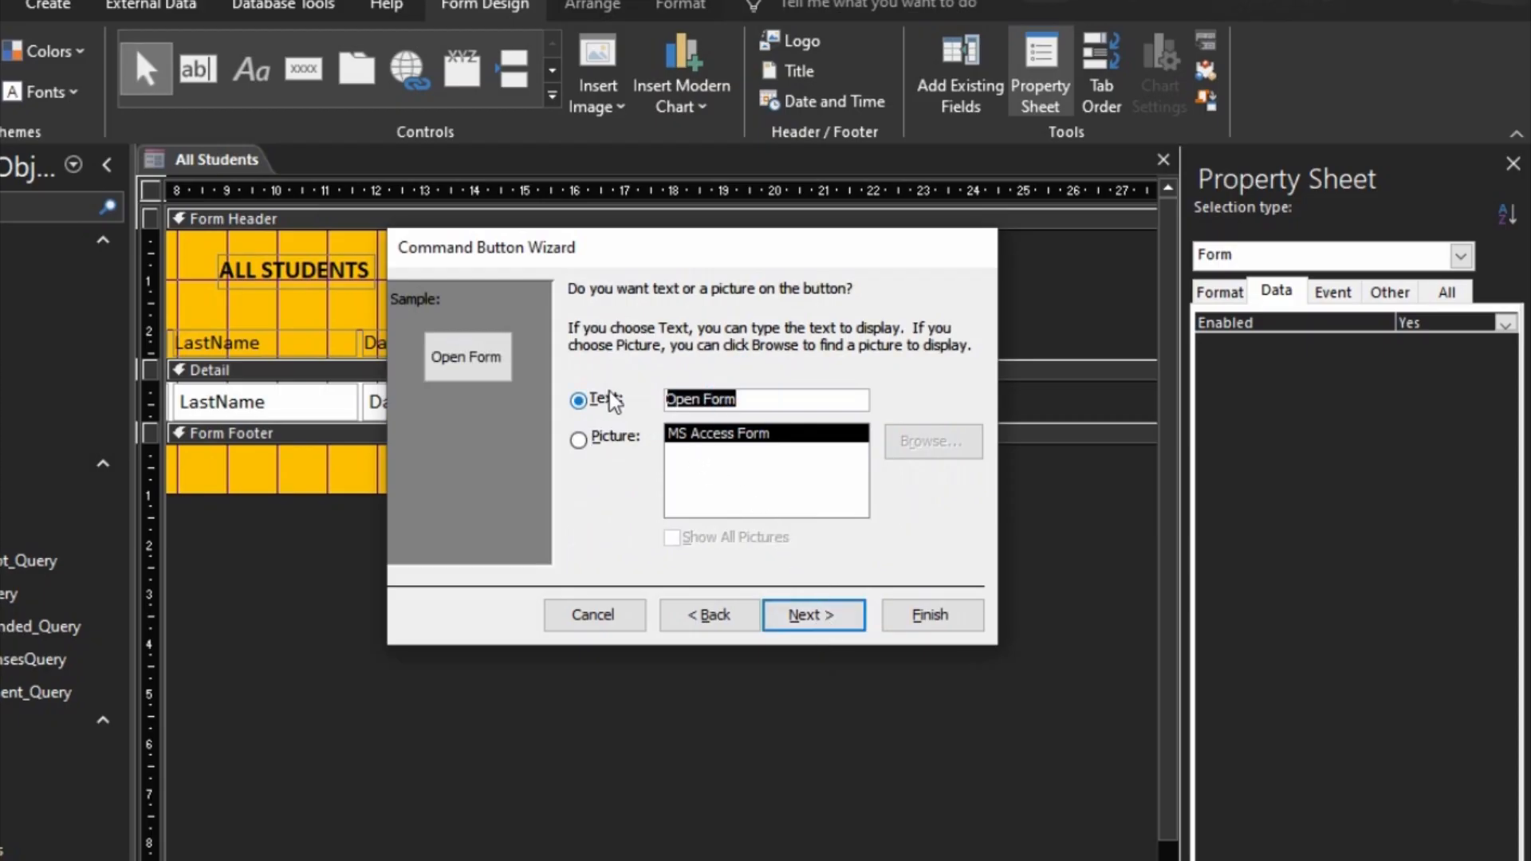
click(620, 443)
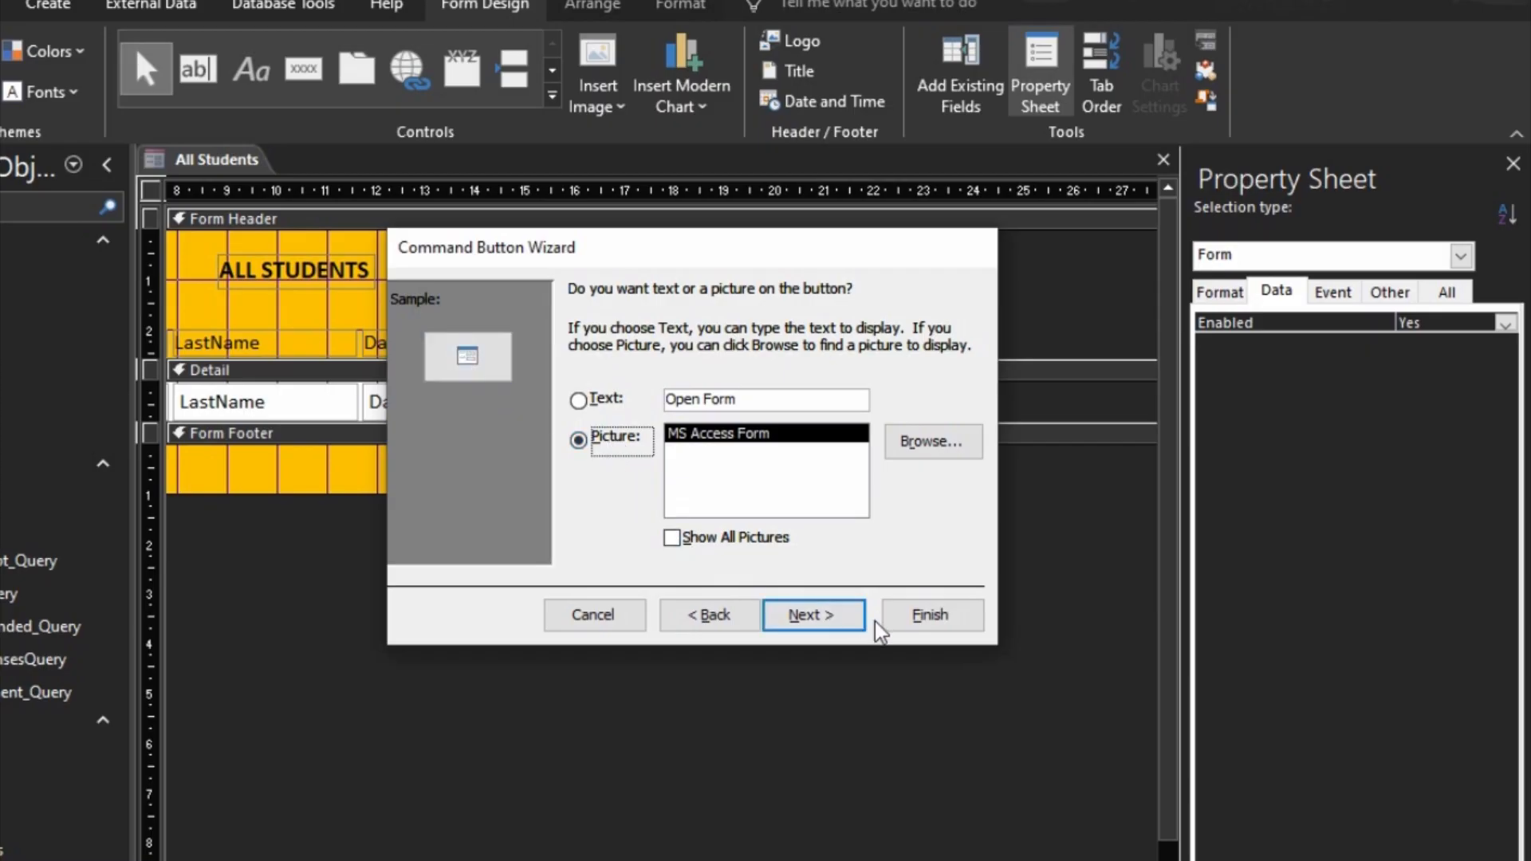
click(825, 618)
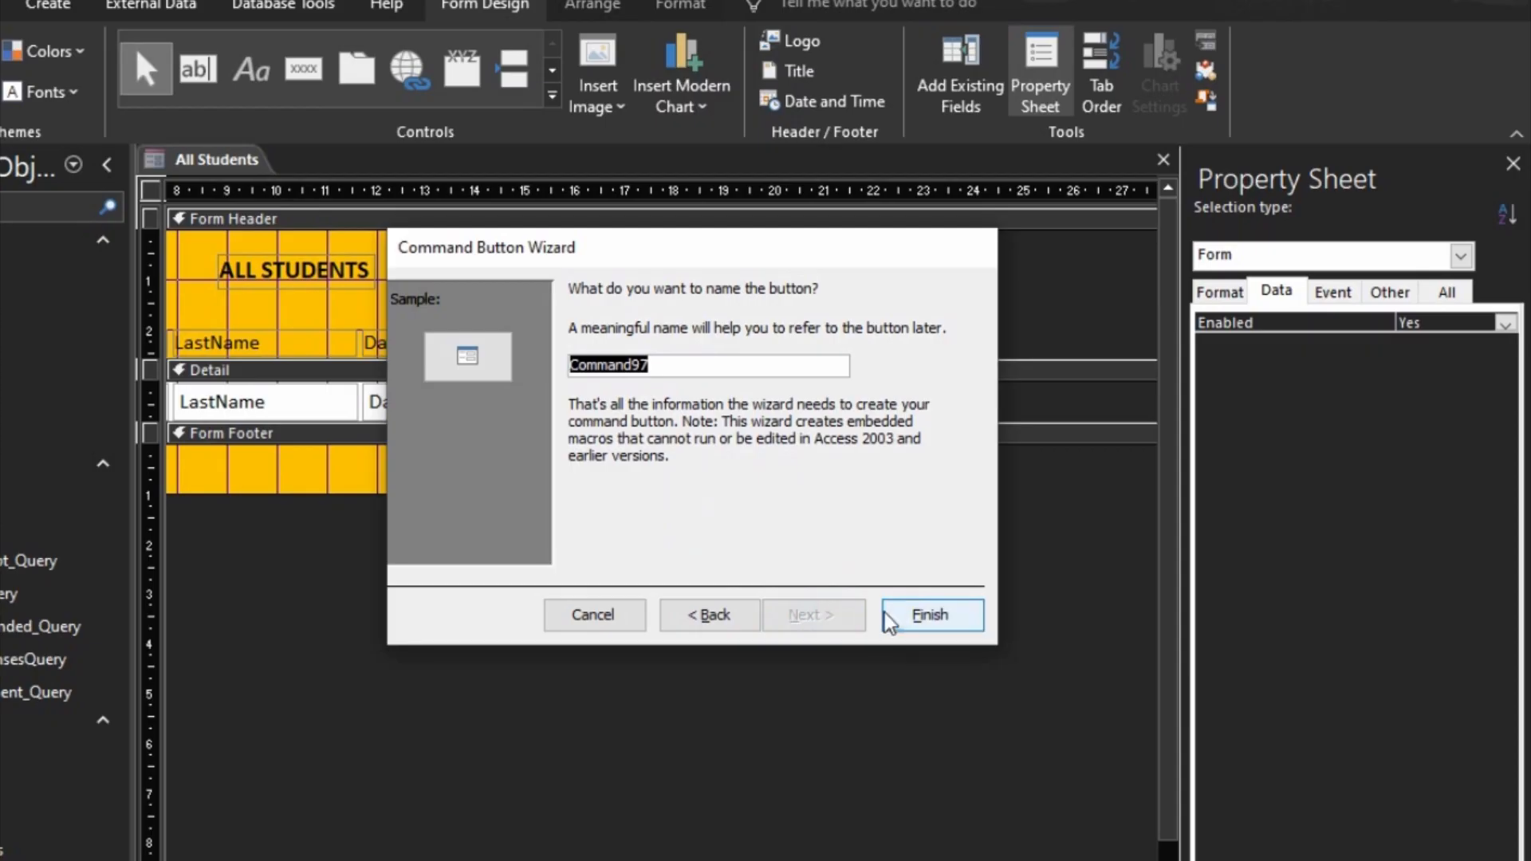
click(922, 619)
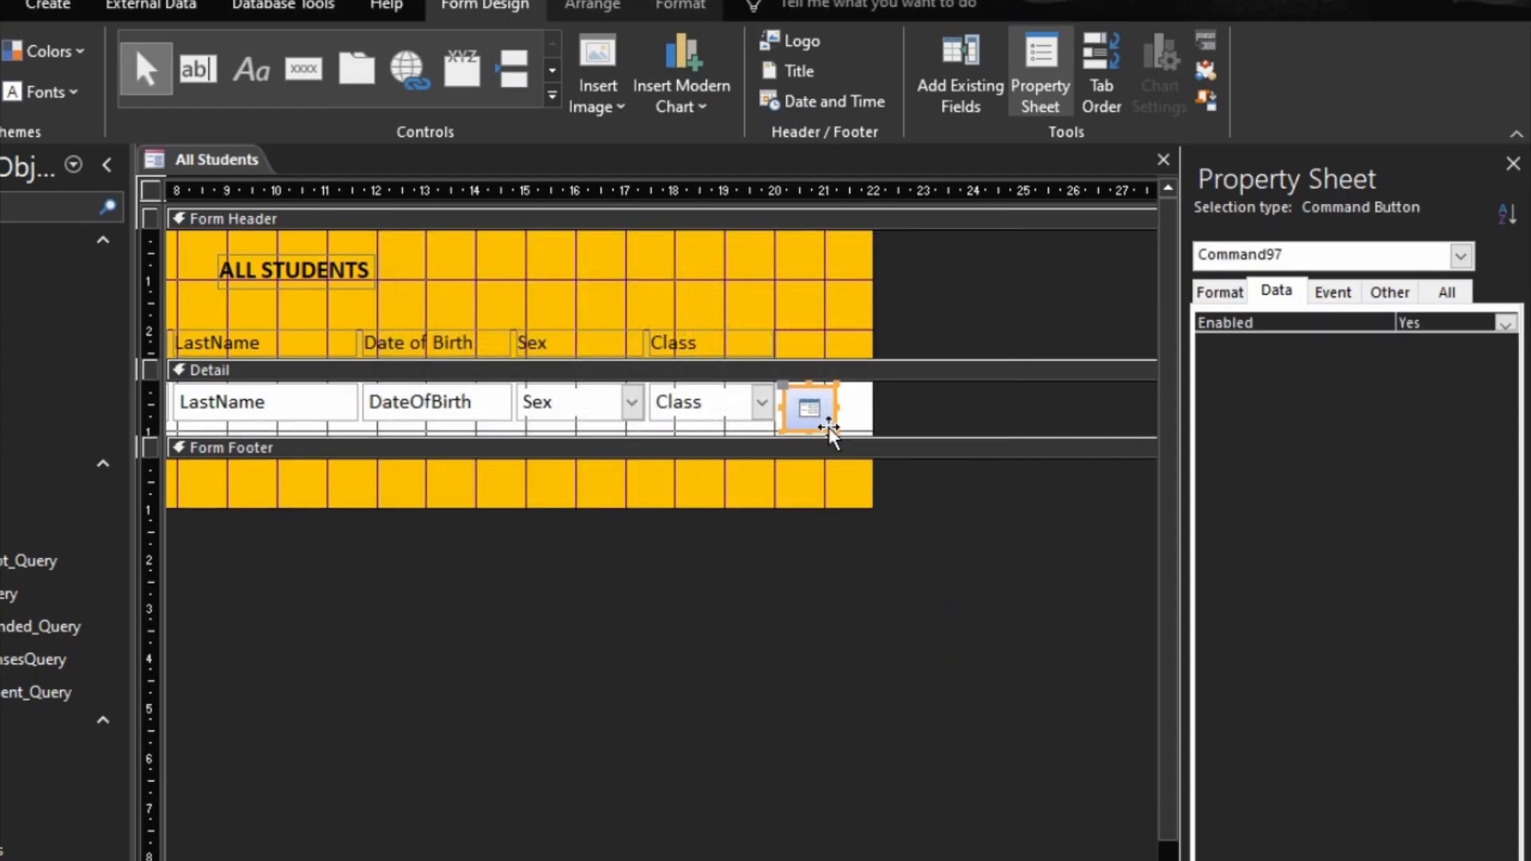
Step: Shrink the button to the field row's height and place it in the layout beside Class, ending at about 21 on the horizontal ruler
drag(834, 434, 830, 419)
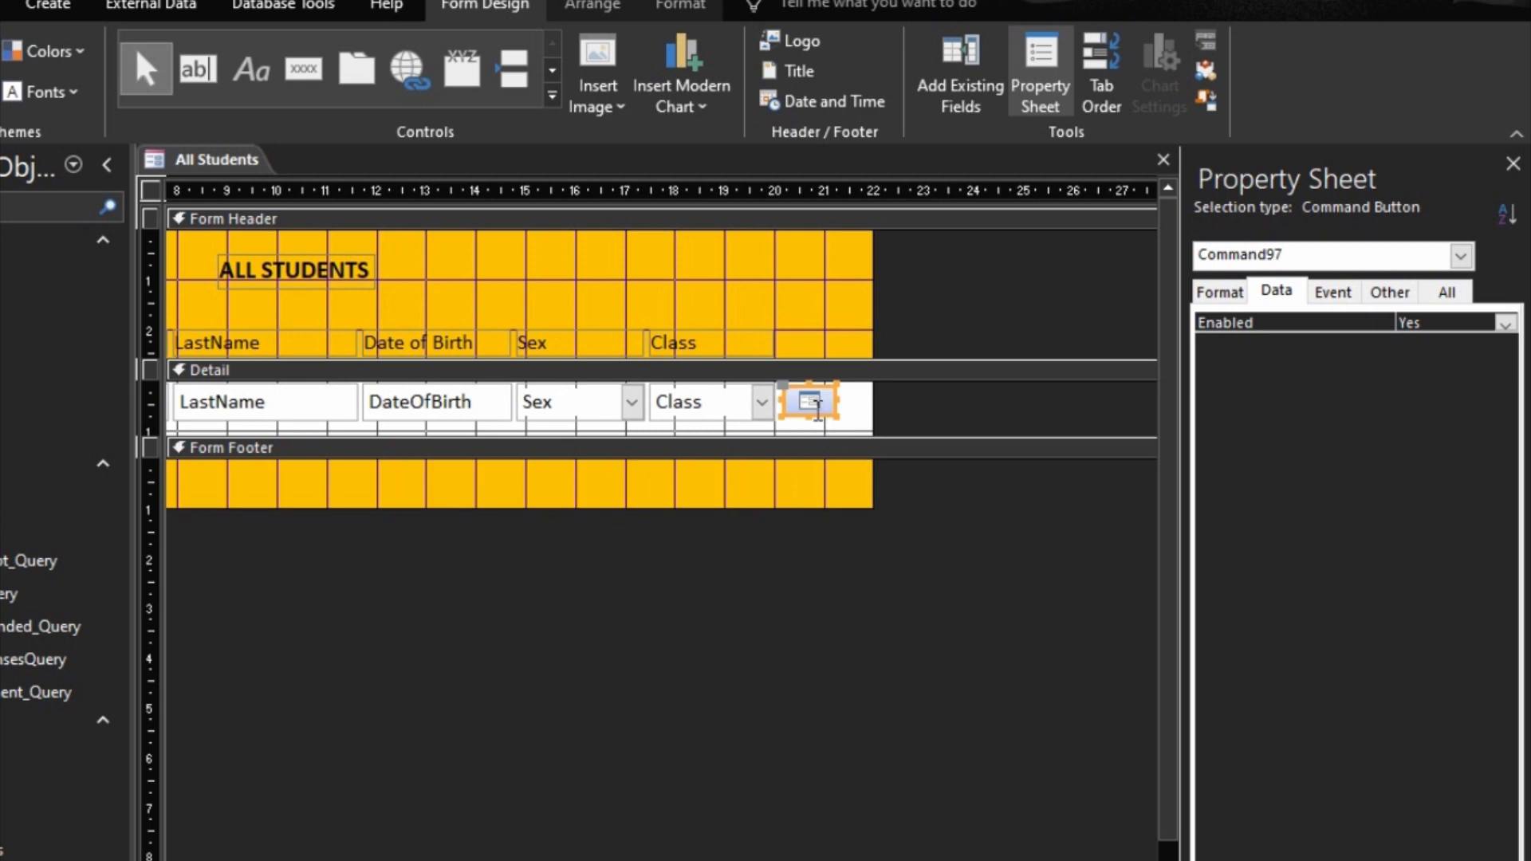
click(896, 417)
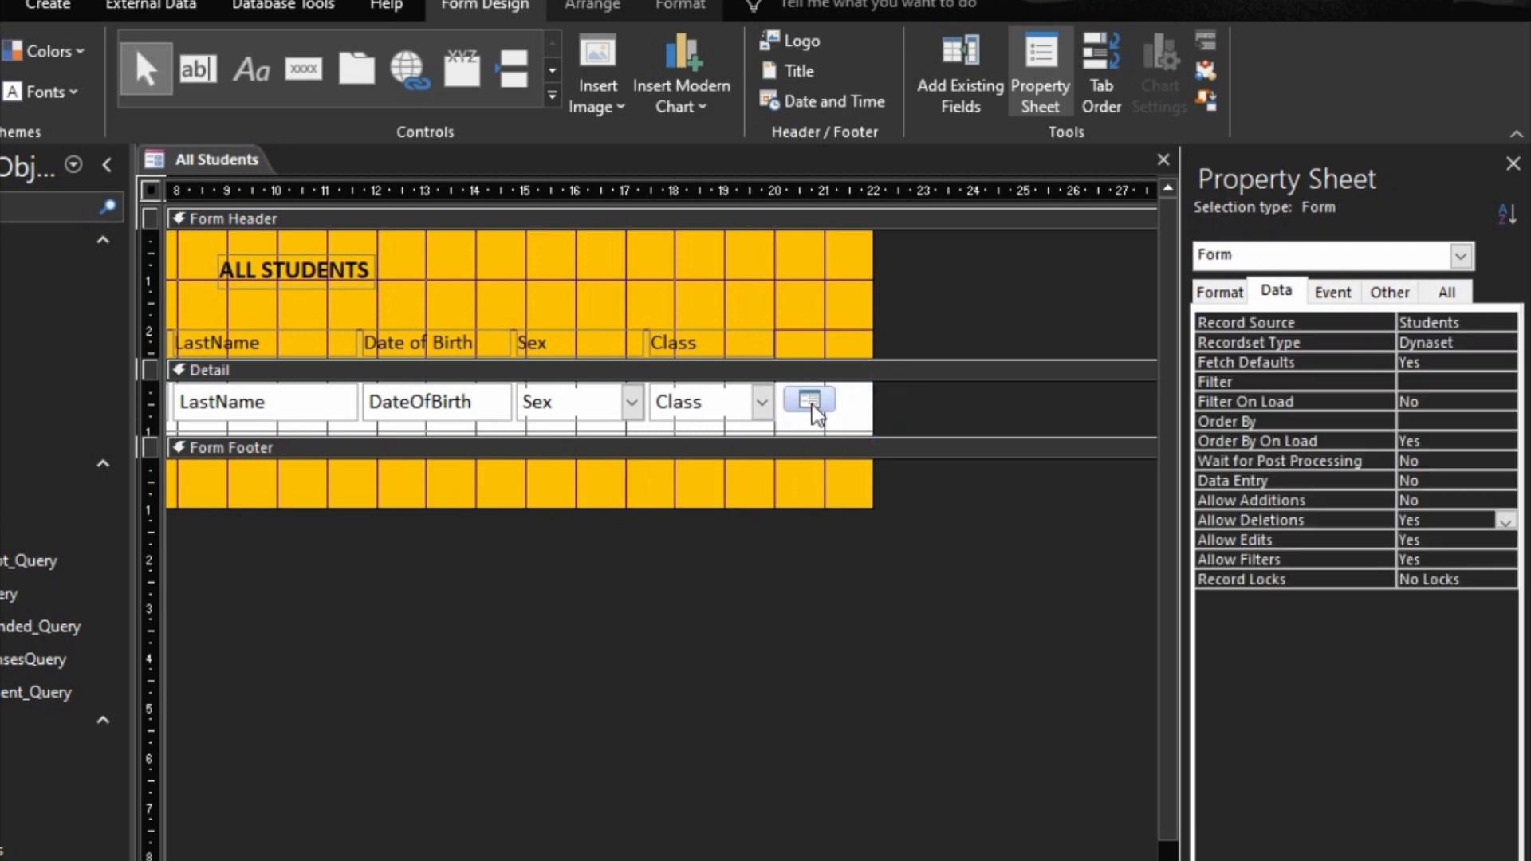
drag(810, 404, 779, 406)
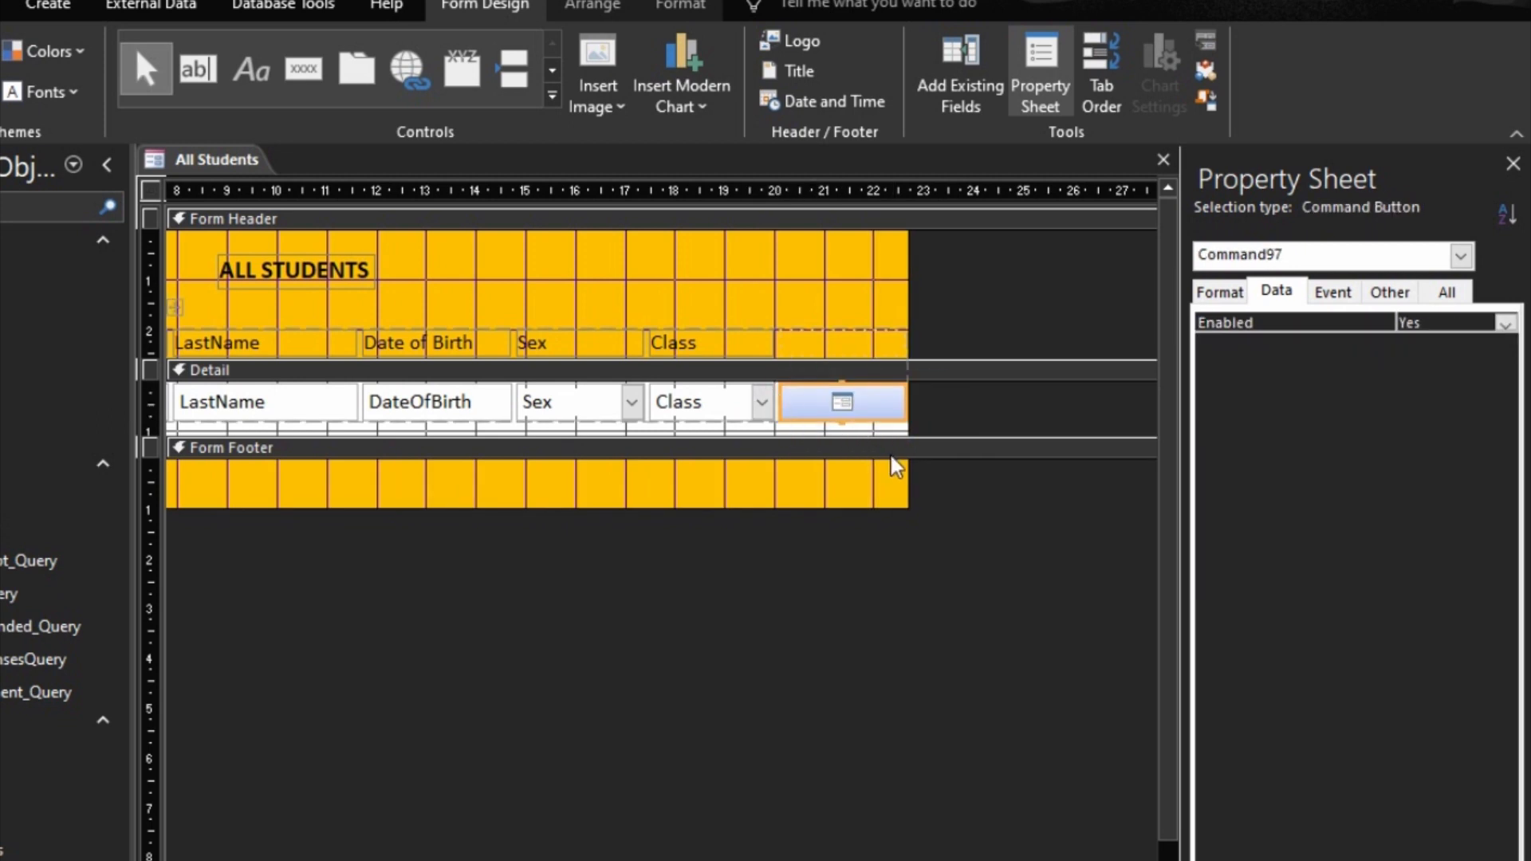
drag(907, 402, 872, 408)
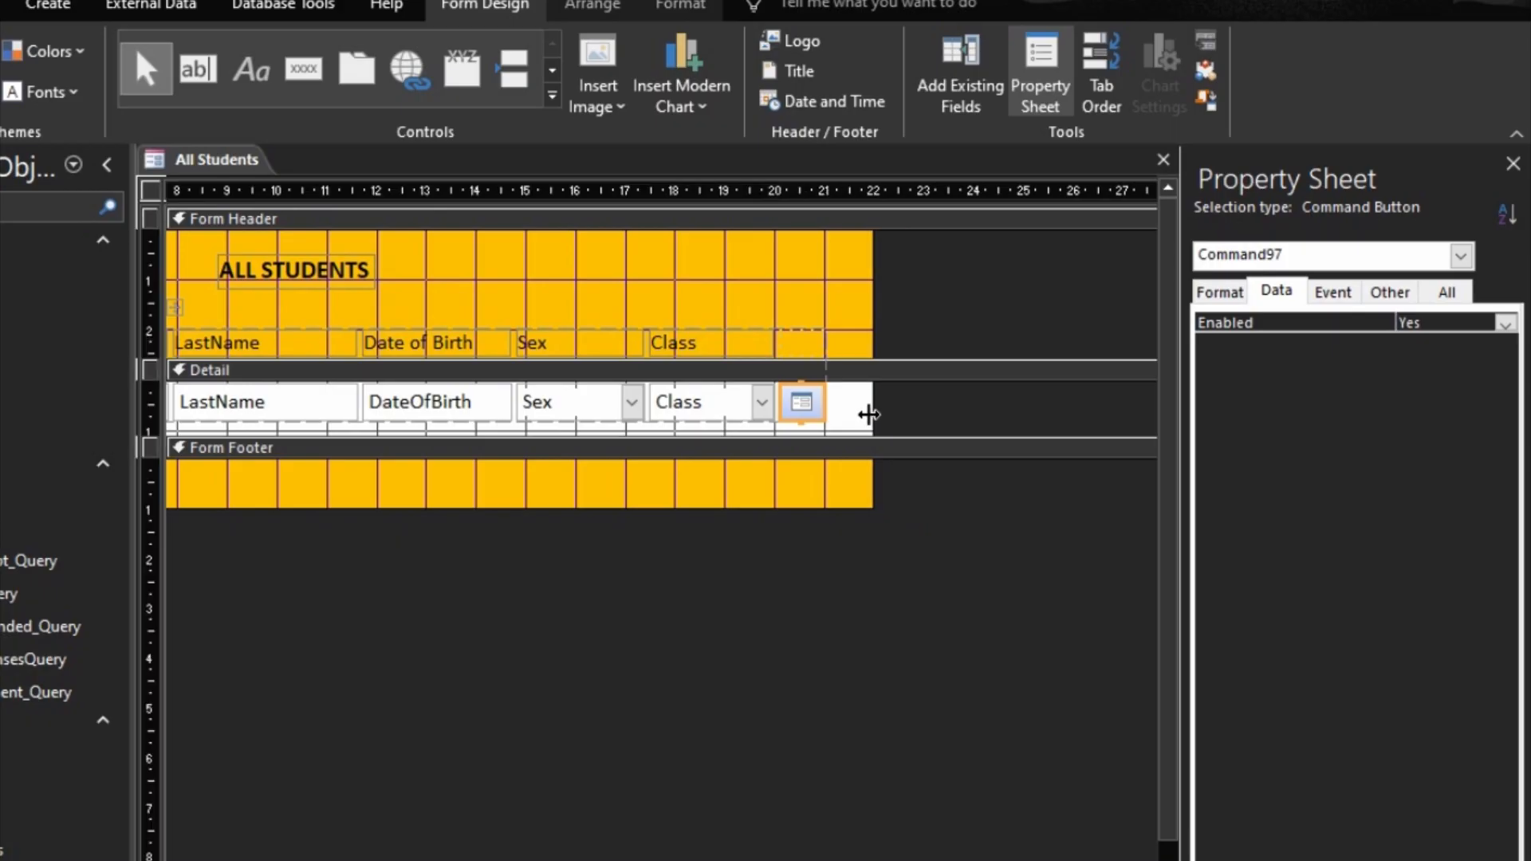
key(shift+Right)
Step: Add a label reading Profile to the Form Header and place it in the empty layout cell beside the Class heading
click(790, 351)
click(812, 281)
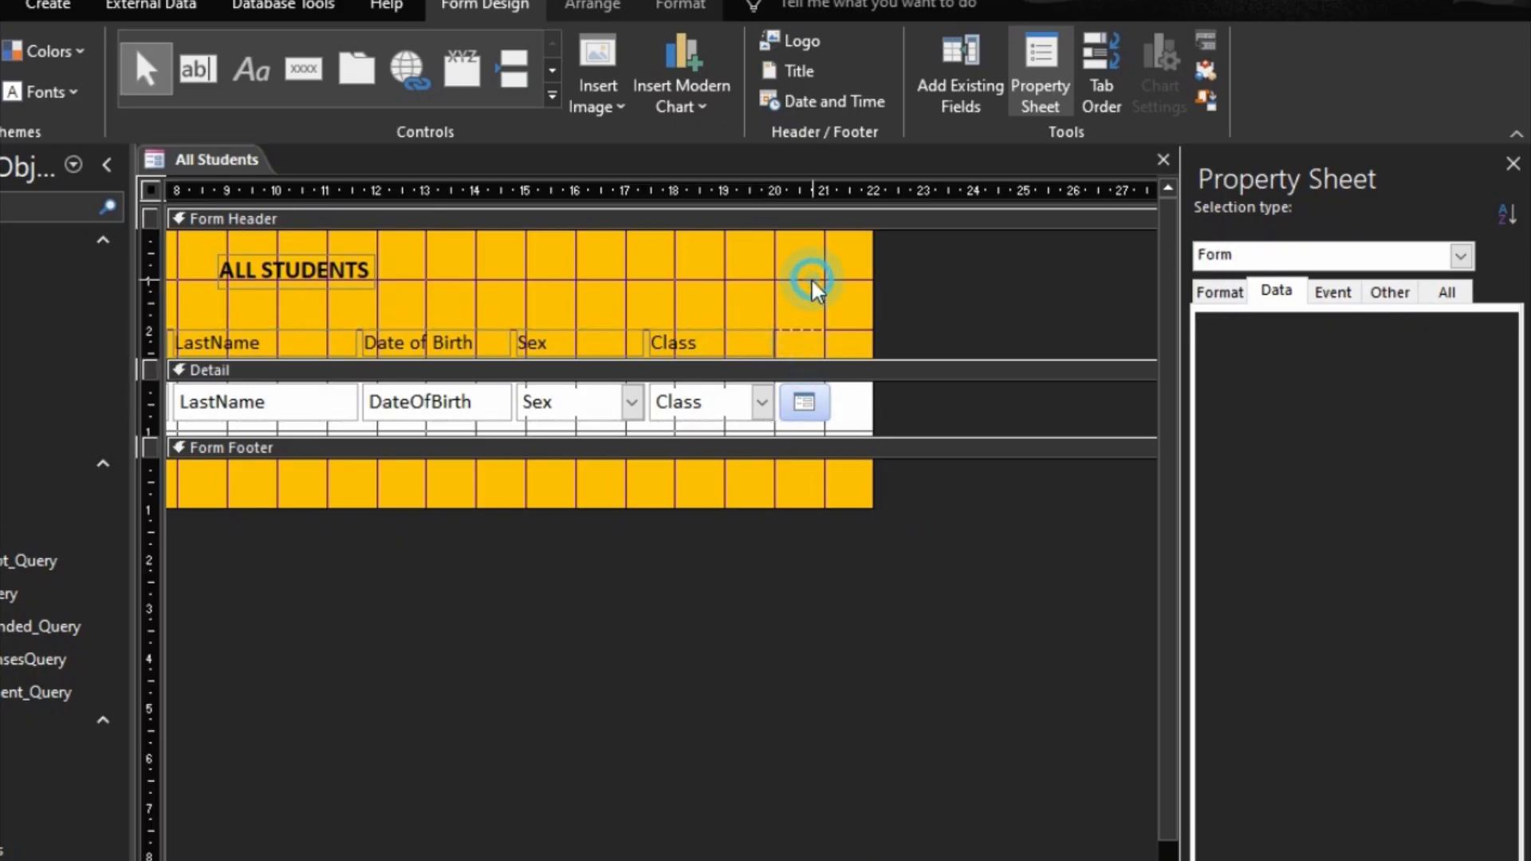
click(800, 342)
click(251, 70)
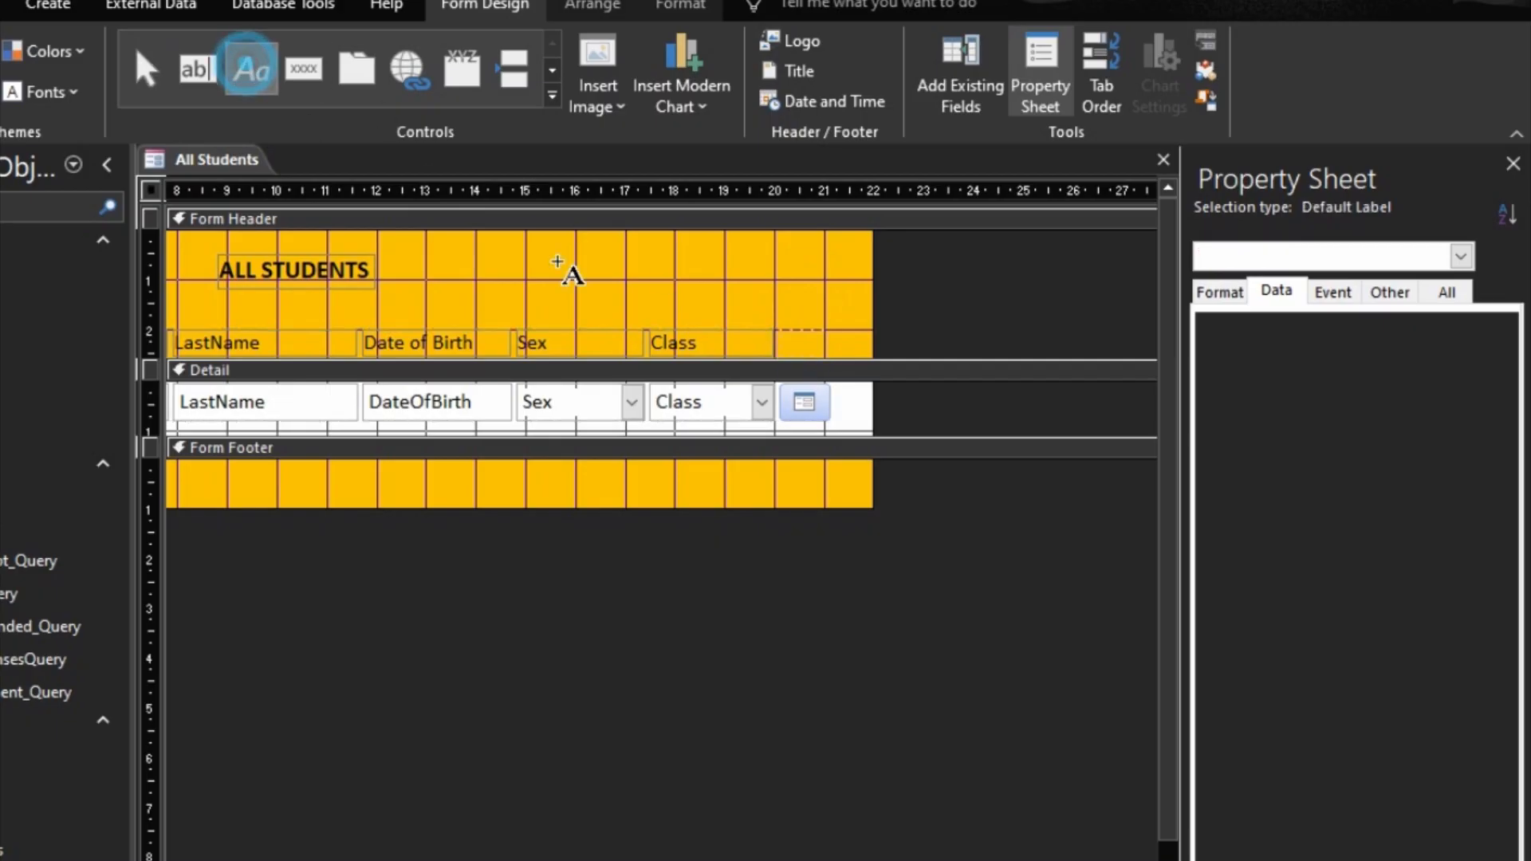
click(678, 277)
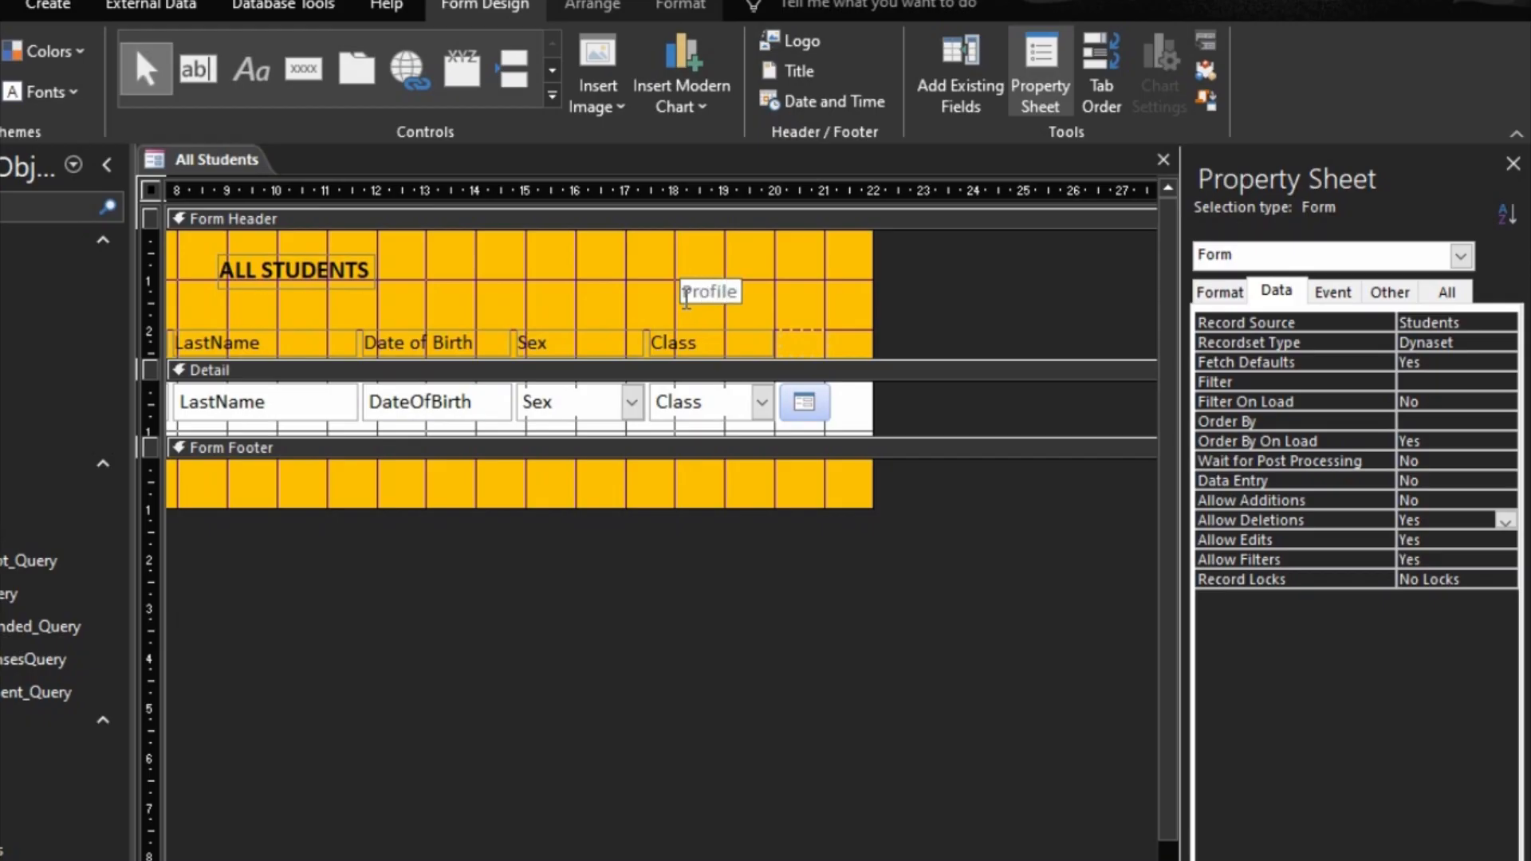
click(666, 242)
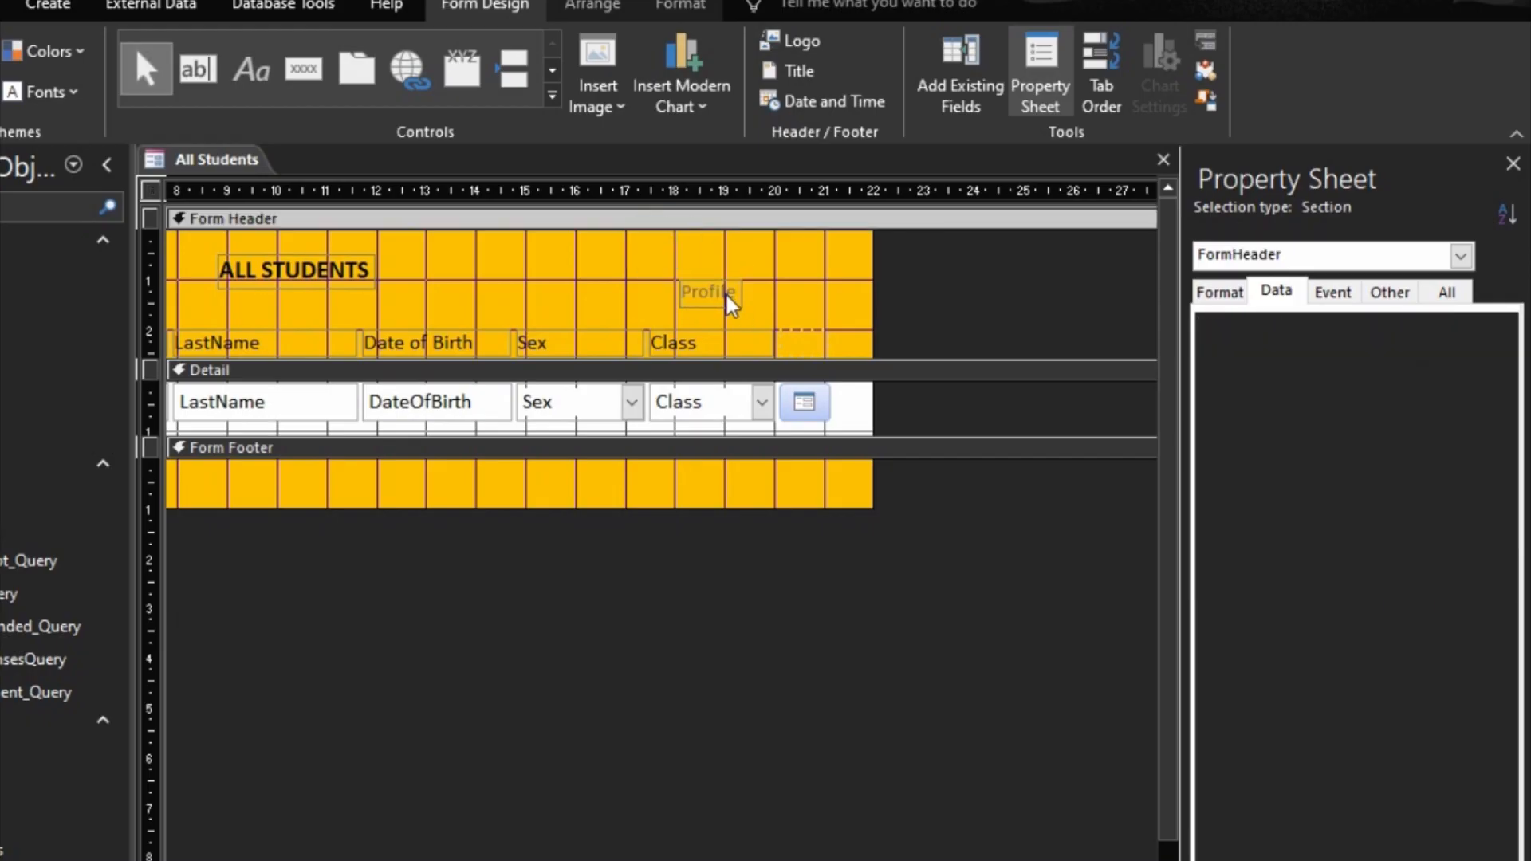
drag(730, 302, 830, 351)
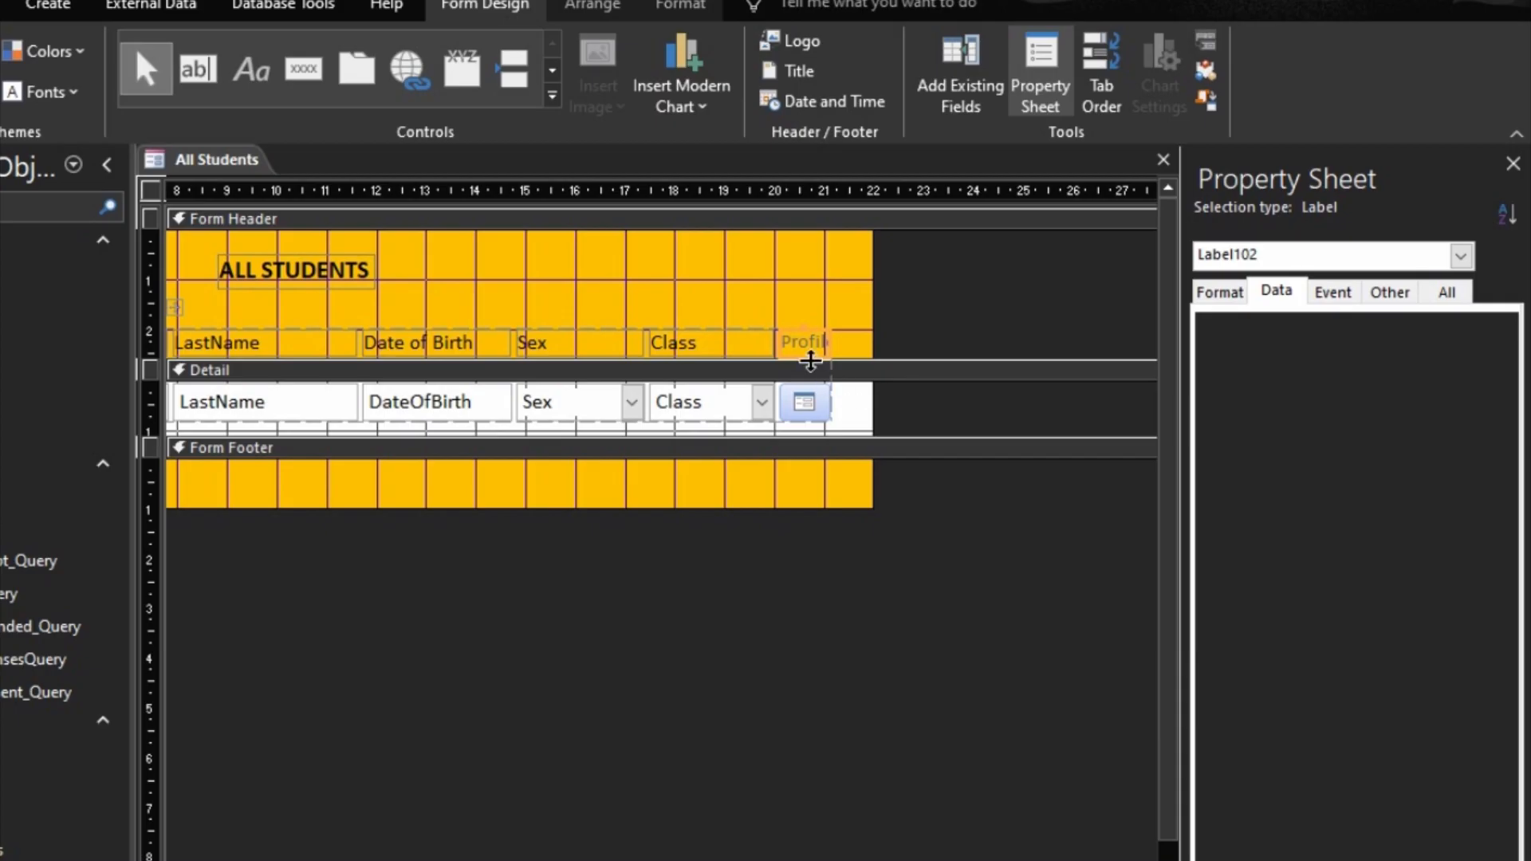
Step: Copy the Class heading's formatting to the Profile label with Format Painter
click(728, 341)
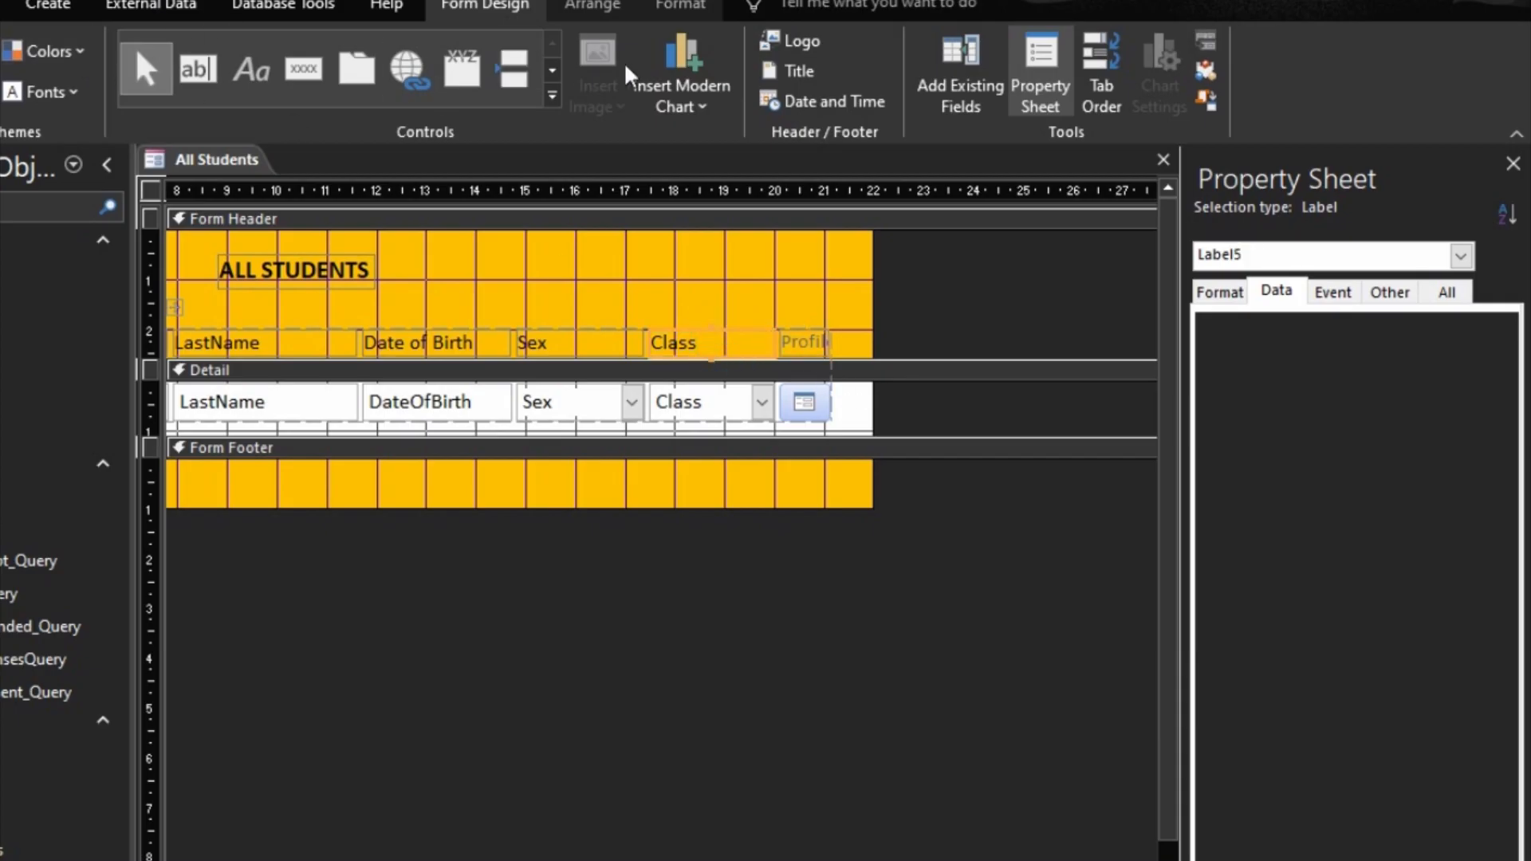
click(677, 7)
click(314, 52)
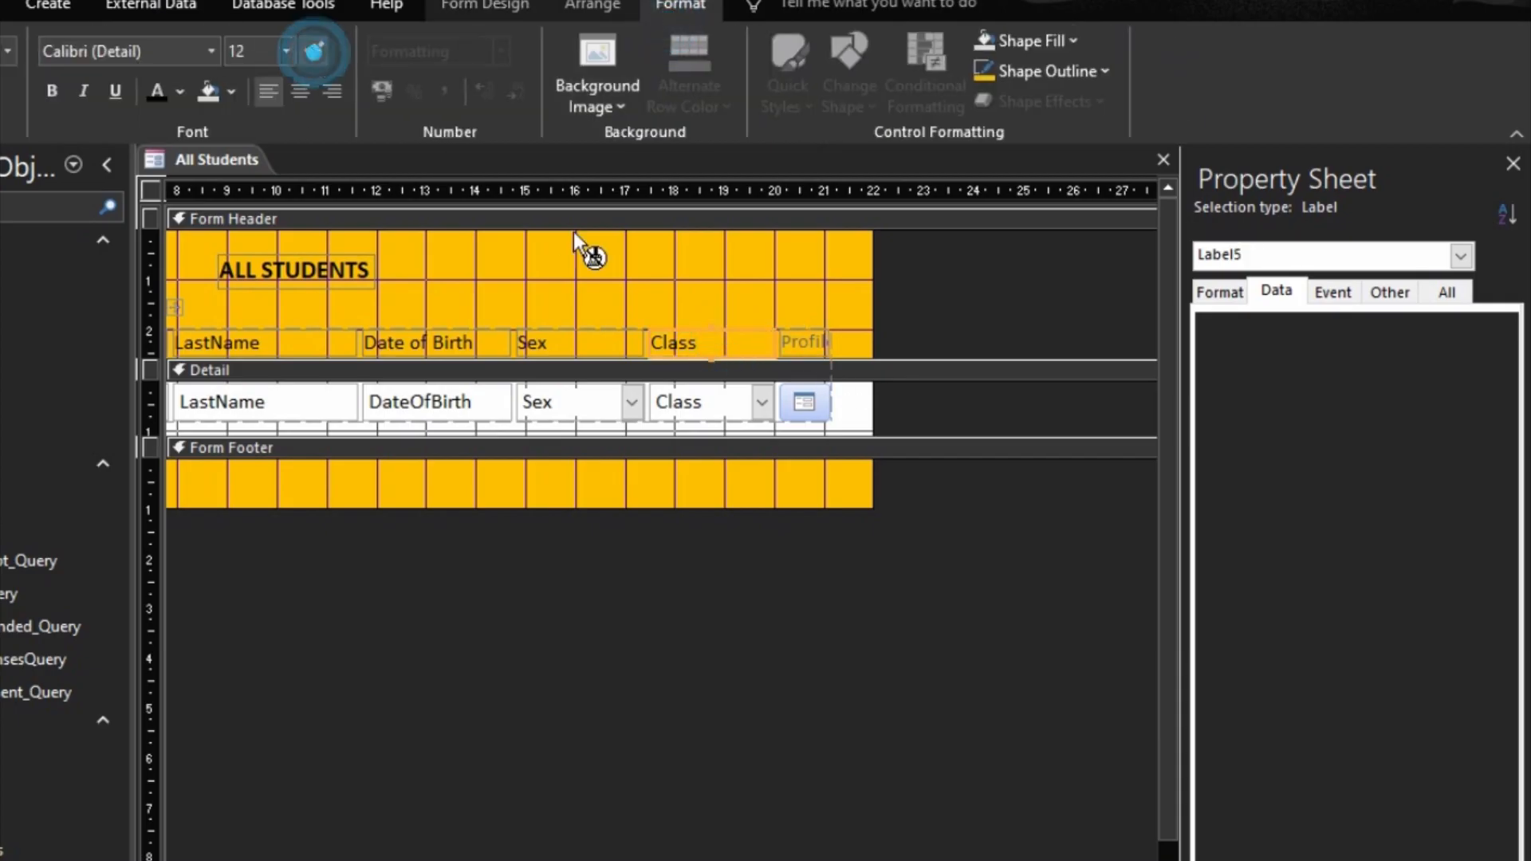
click(801, 343)
click(810, 341)
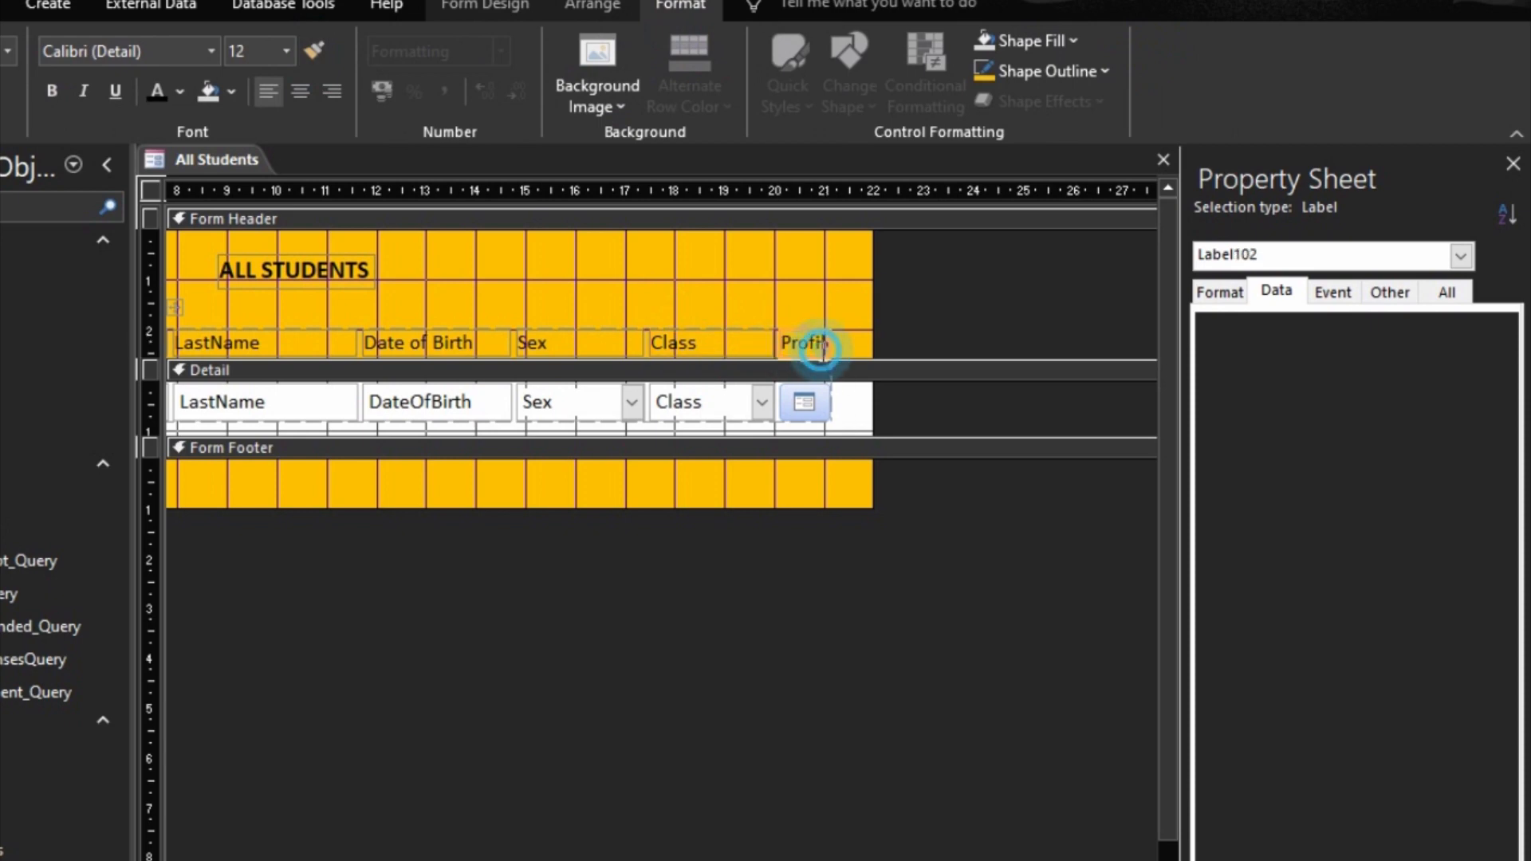
Step: Try to size the Profile label to fit its text and undo that resize
right_click(814, 337)
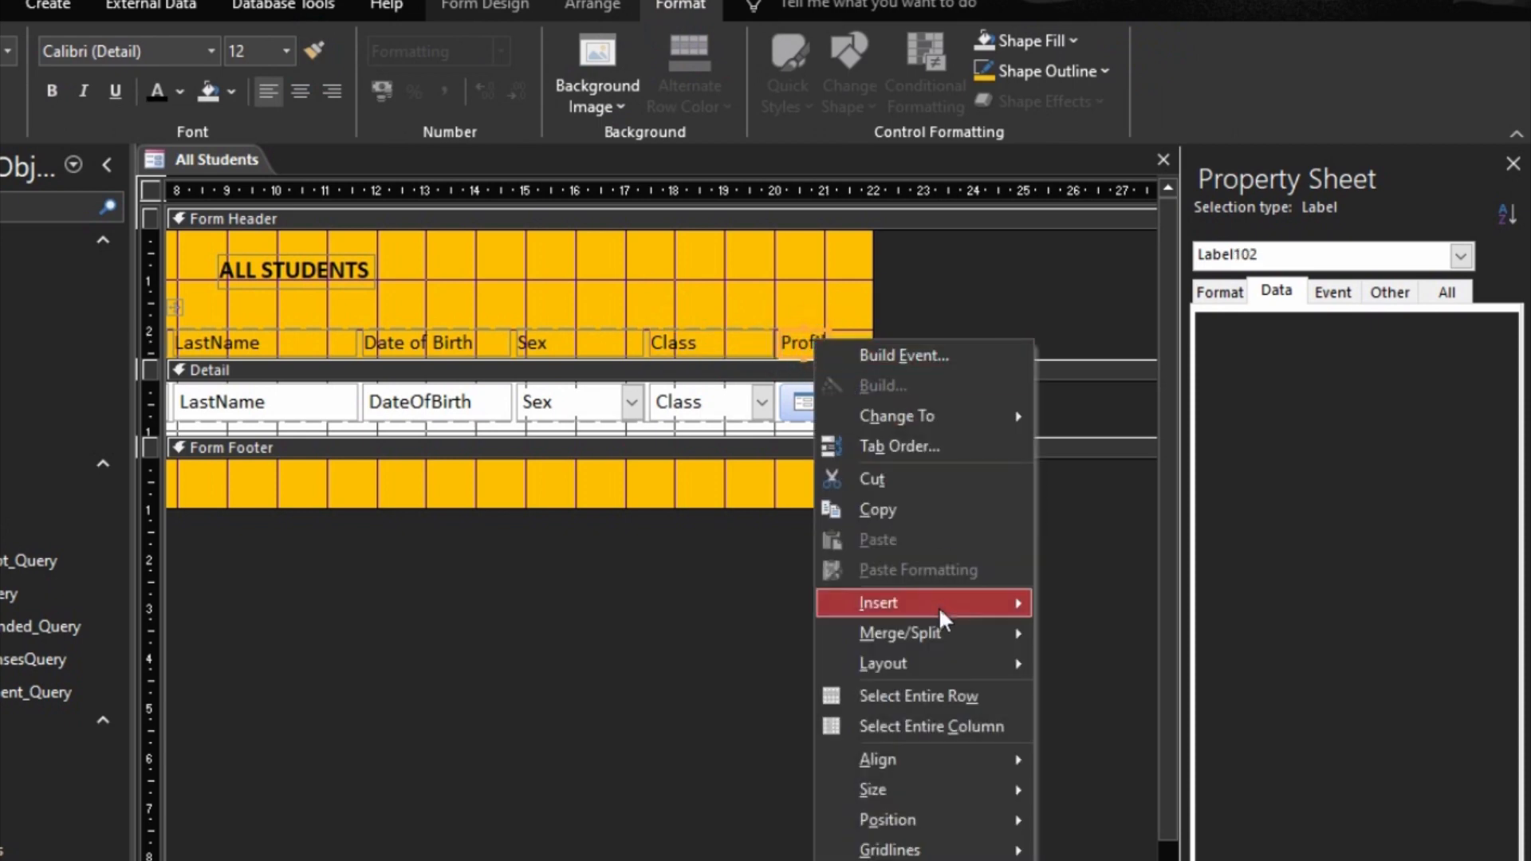
mouse_move(953, 790)
click(1099, 792)
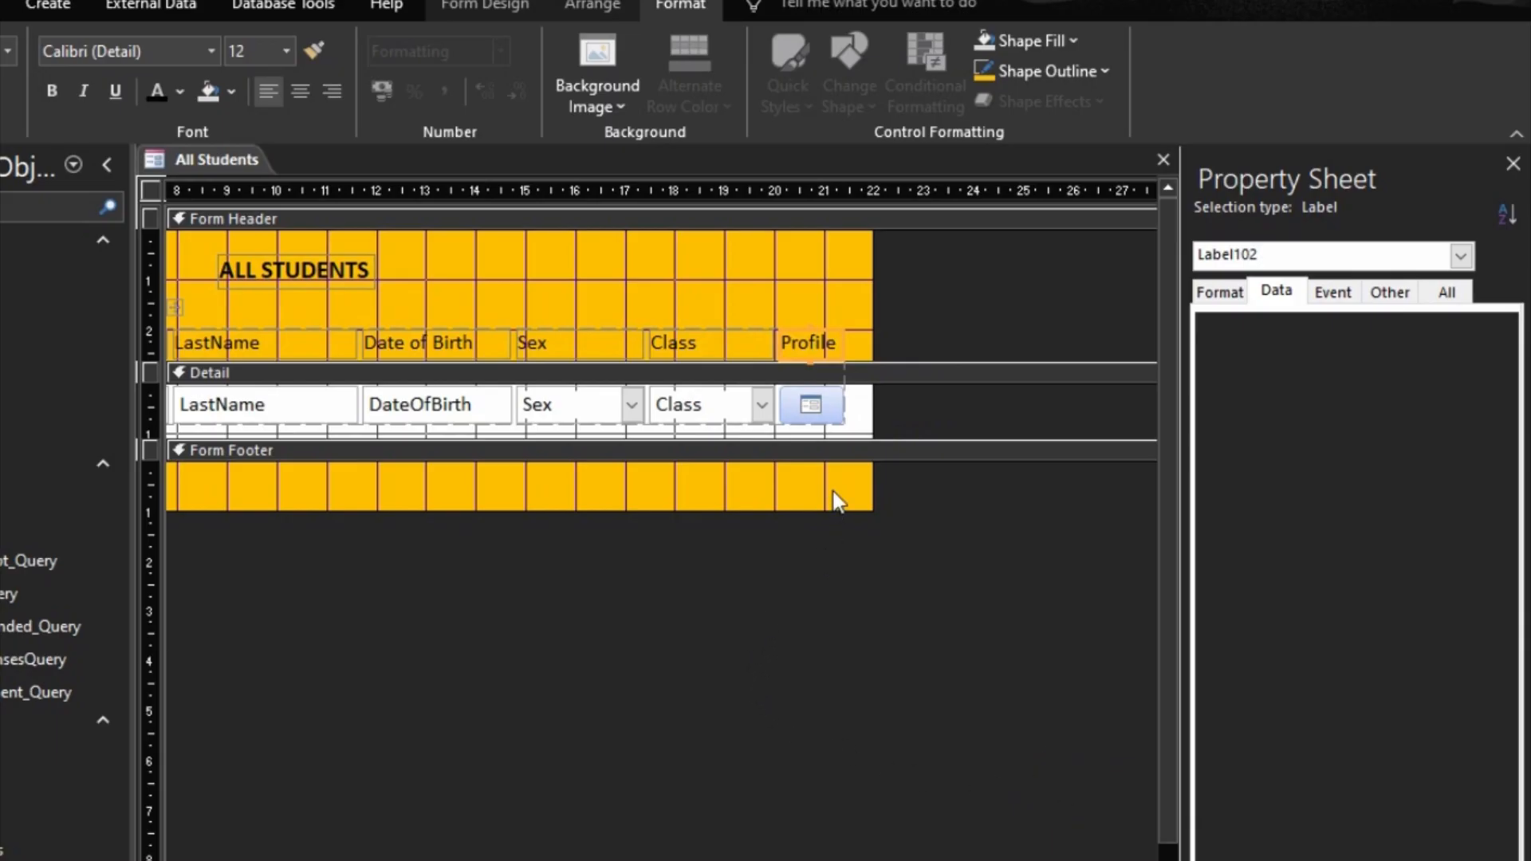
key(ctrl+z)
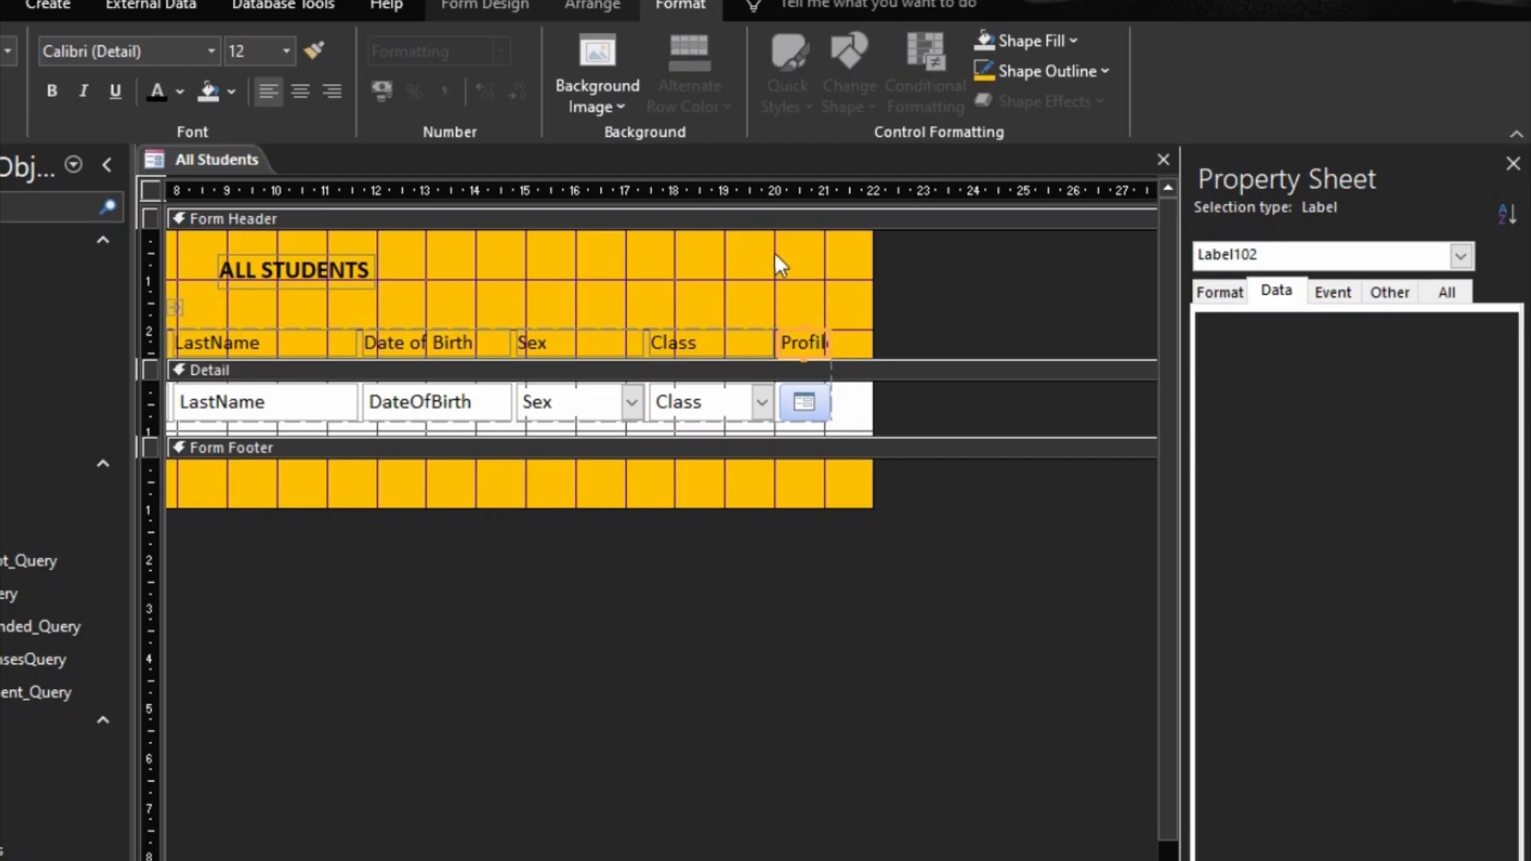
Step: Center the Profile label's text and widen its column to end at about 21.4 on the horizontal ruler
key(shift+Right)
key(shift+Right)
key(shift+Right)
key(shift+Right)
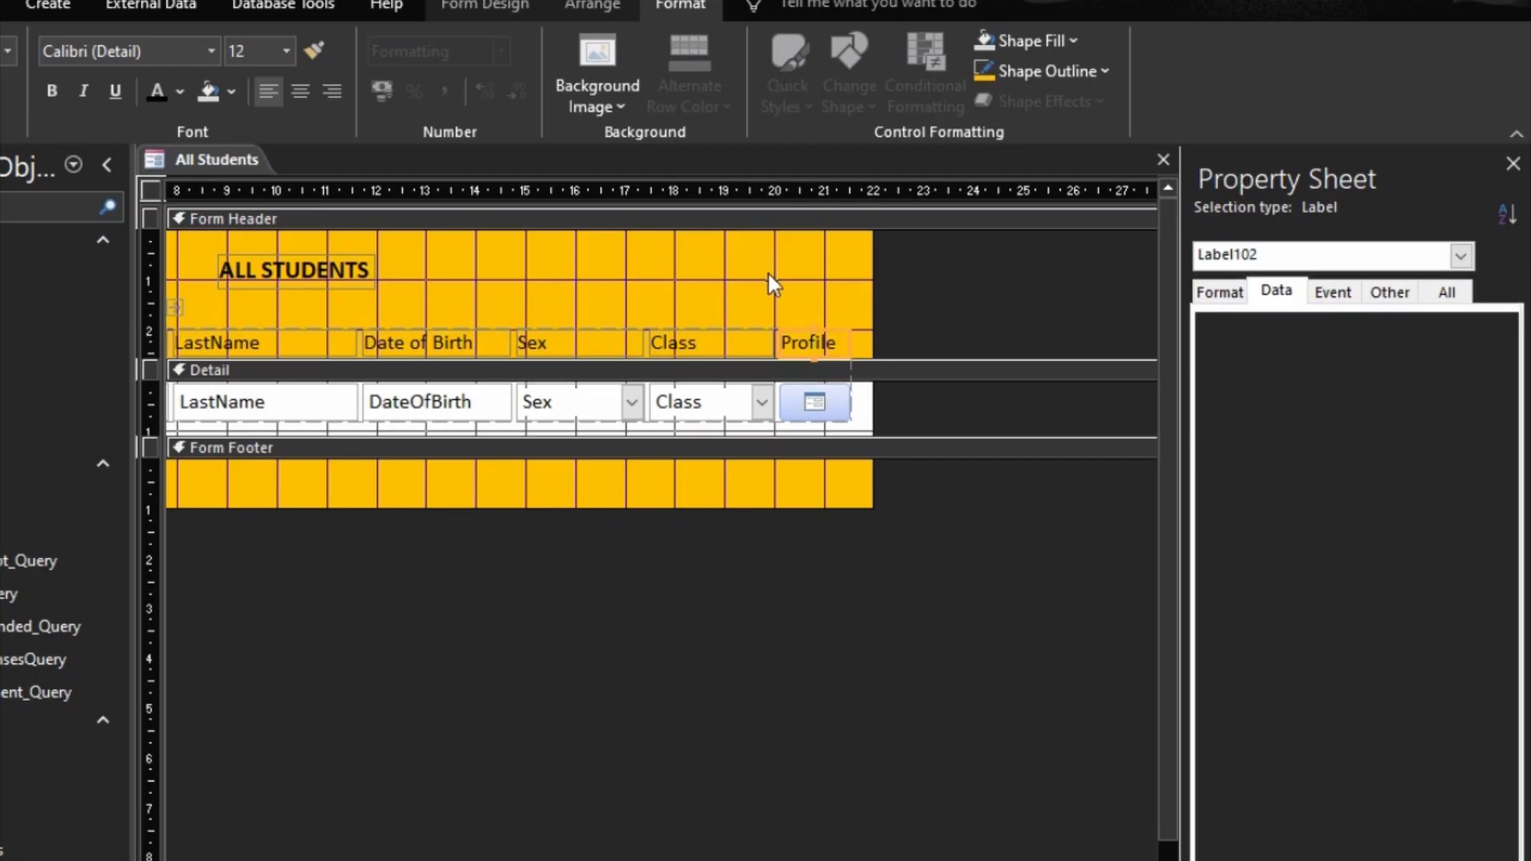
key(shift+Right)
click(301, 93)
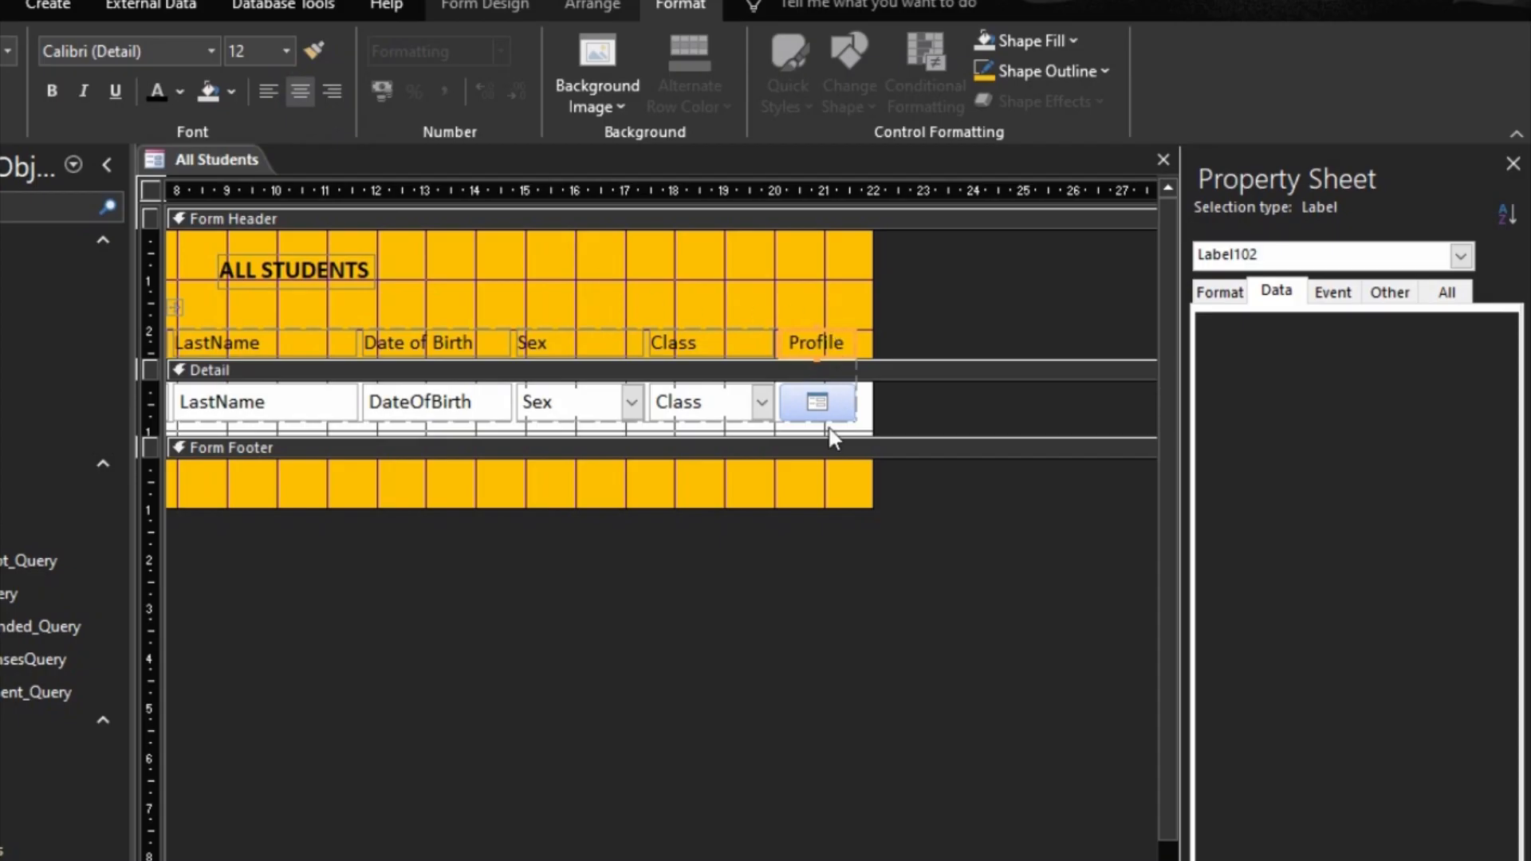
key(shift+Left)
key(shift+Left)
key(shift+Left)
key(shift+Left)
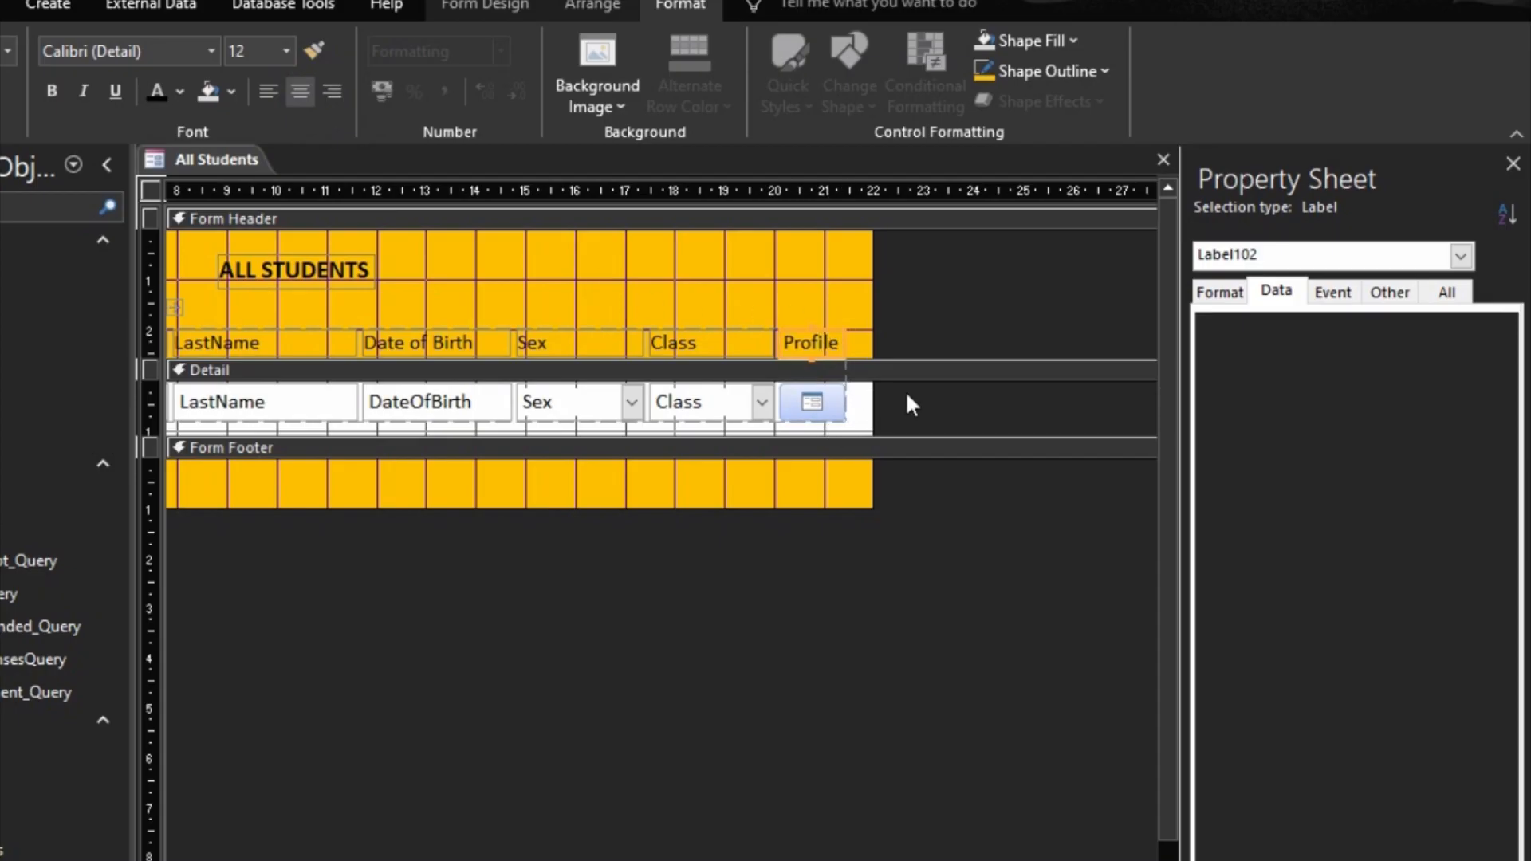
Step: Give the profile command button a white background fill and a gold shape outline
click(904, 403)
click(811, 403)
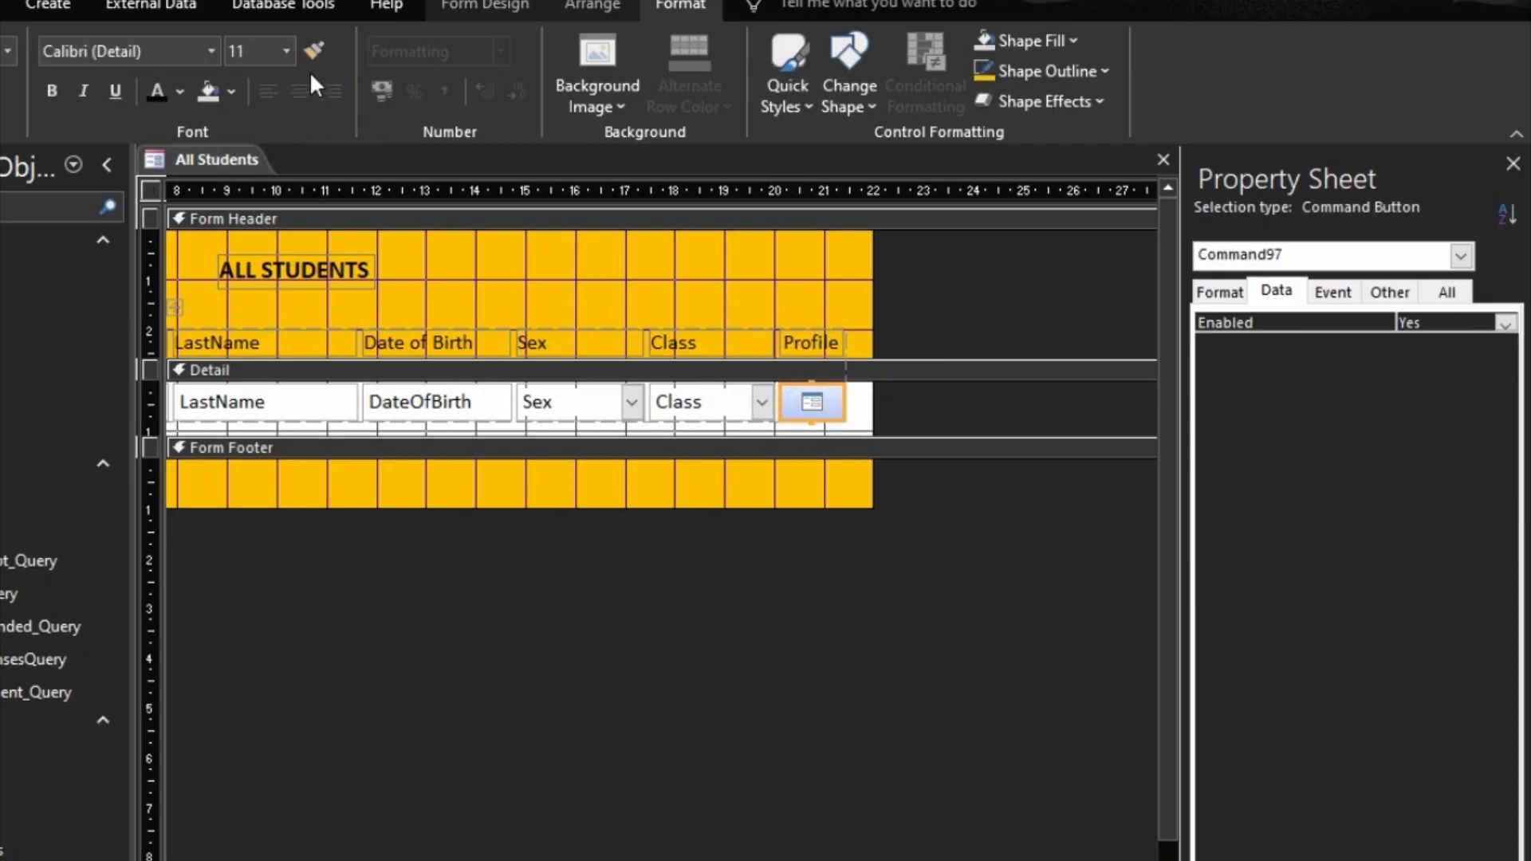
click(197, 89)
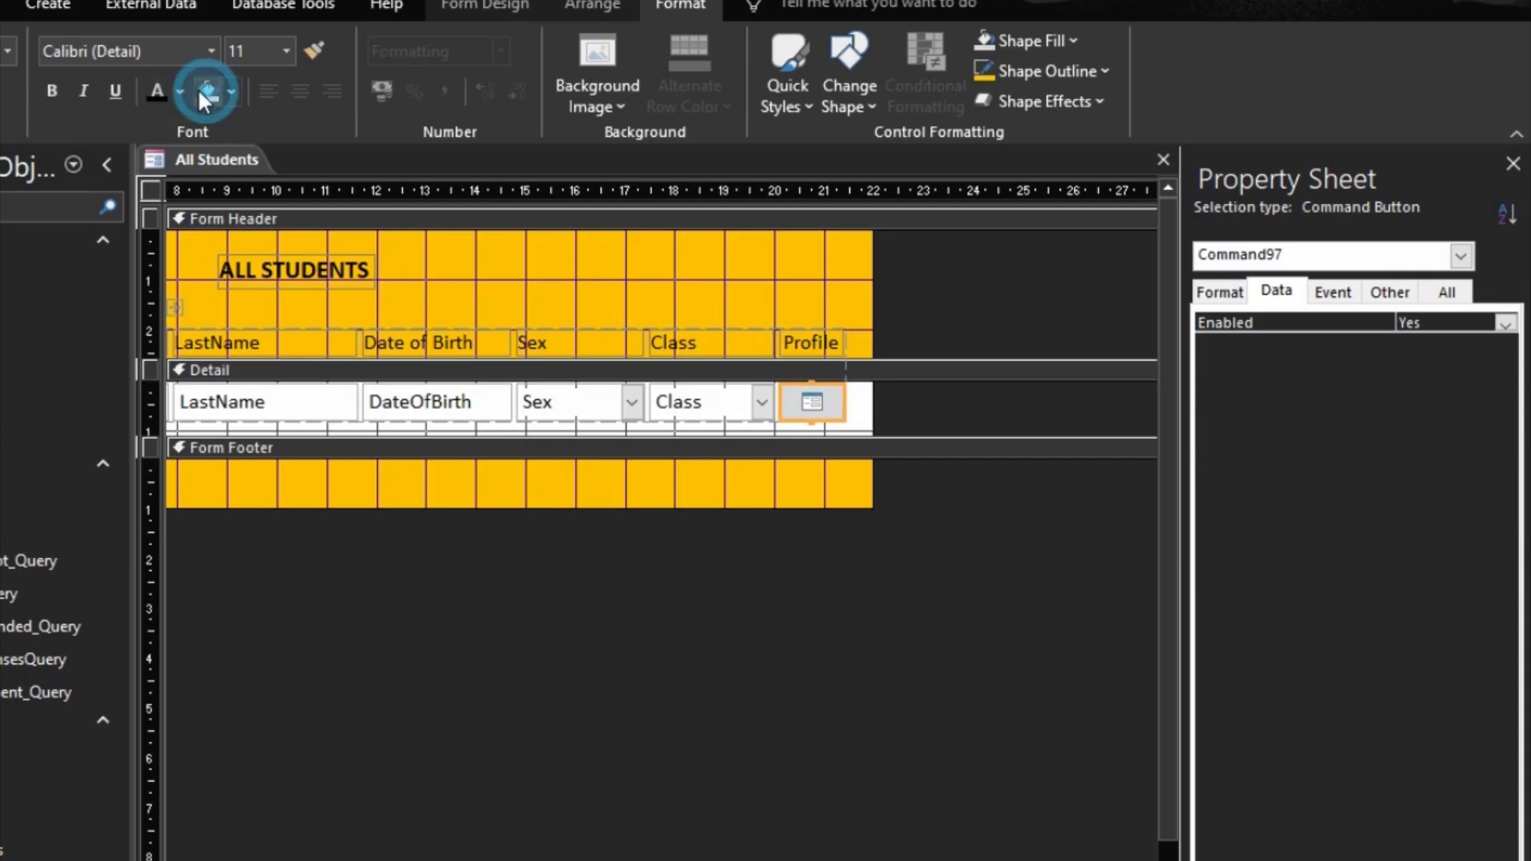
click(997, 71)
click(1029, 493)
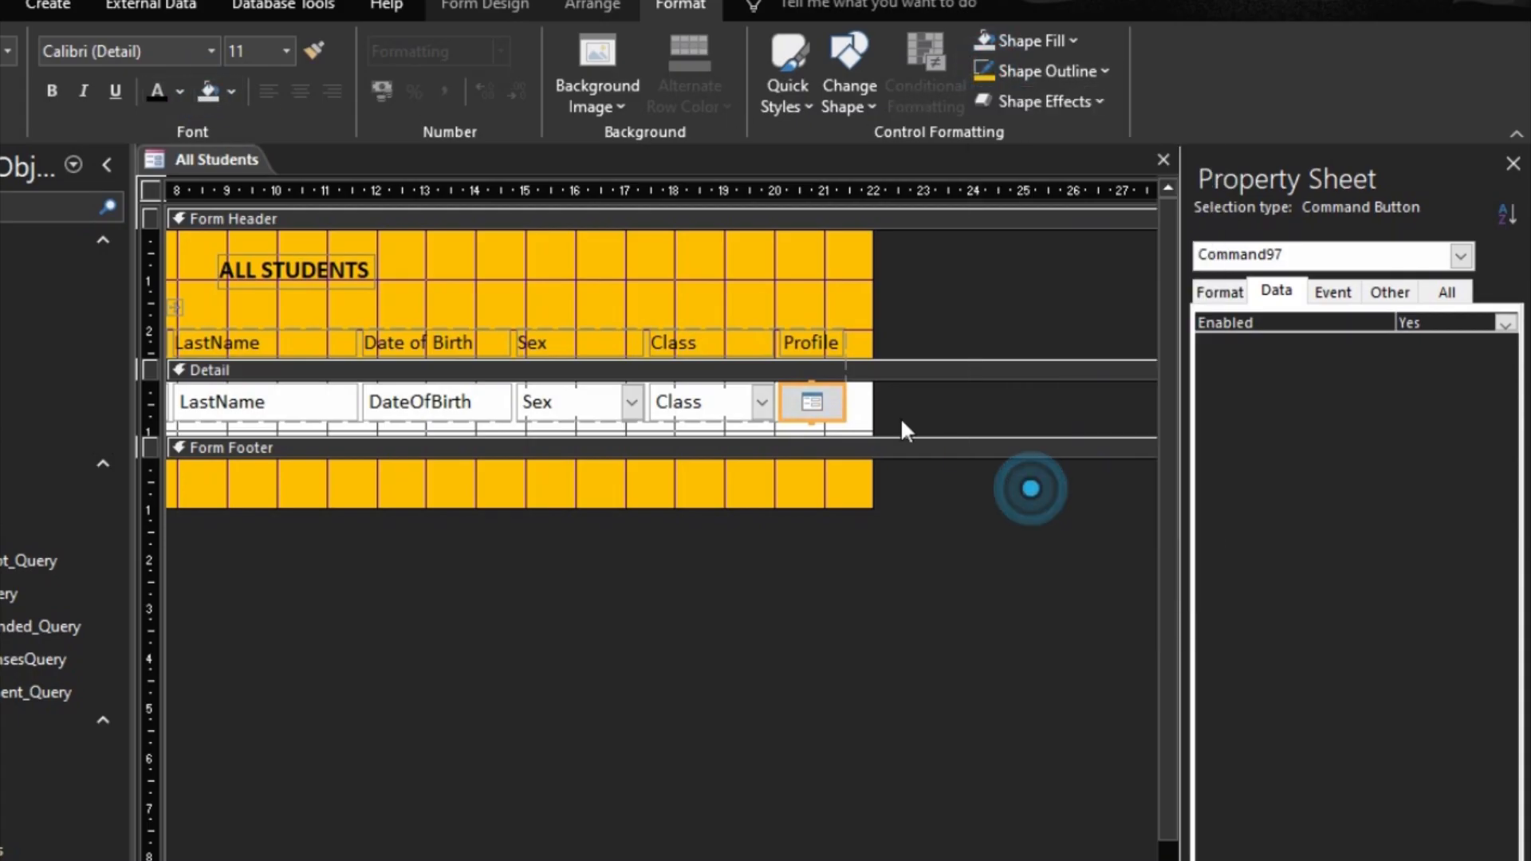
click(231, 91)
click(243, 131)
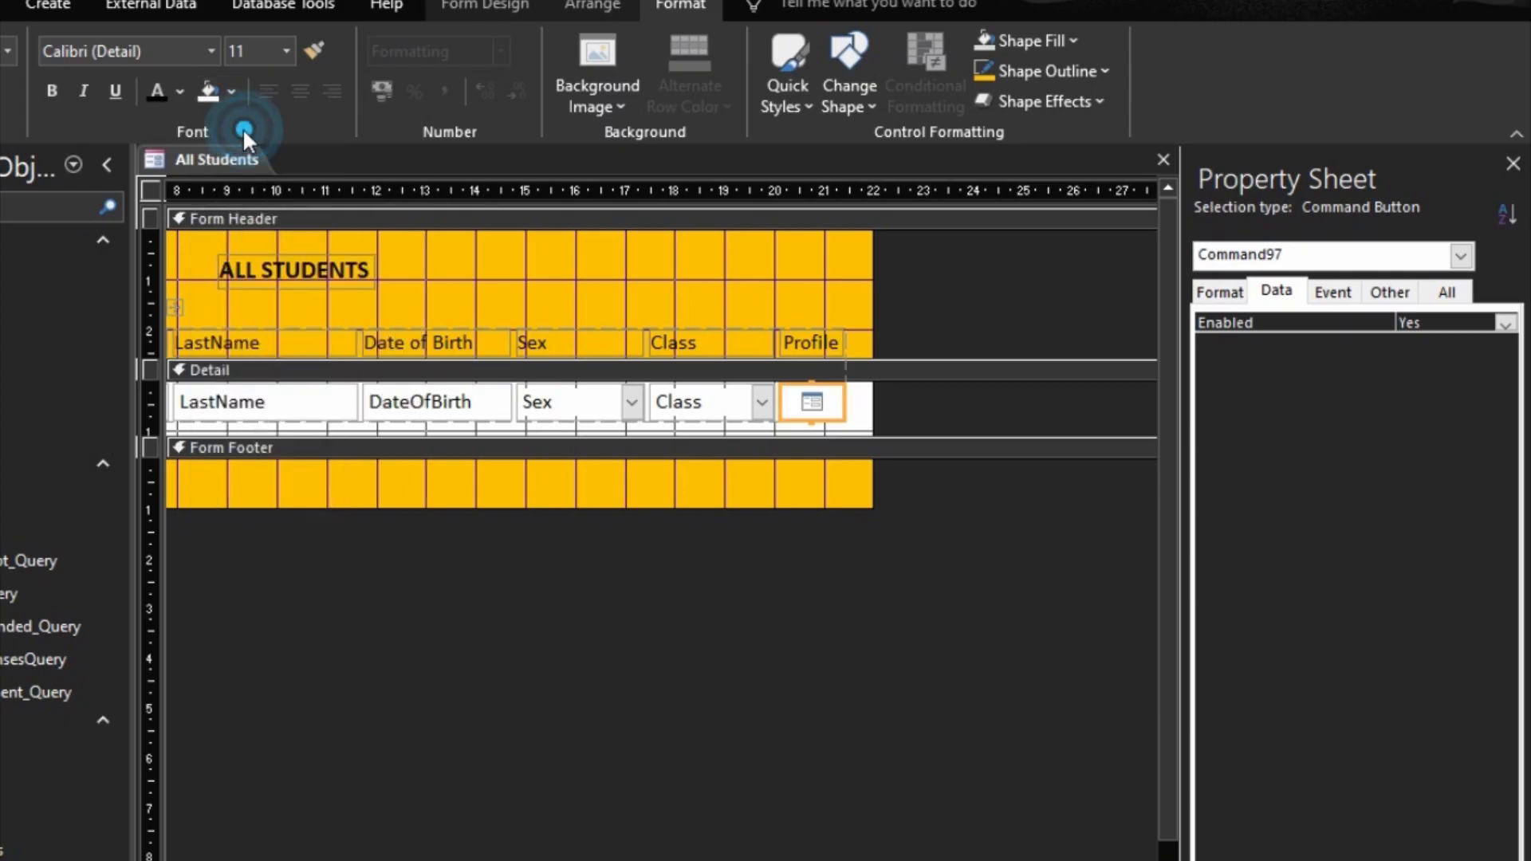
click(906, 774)
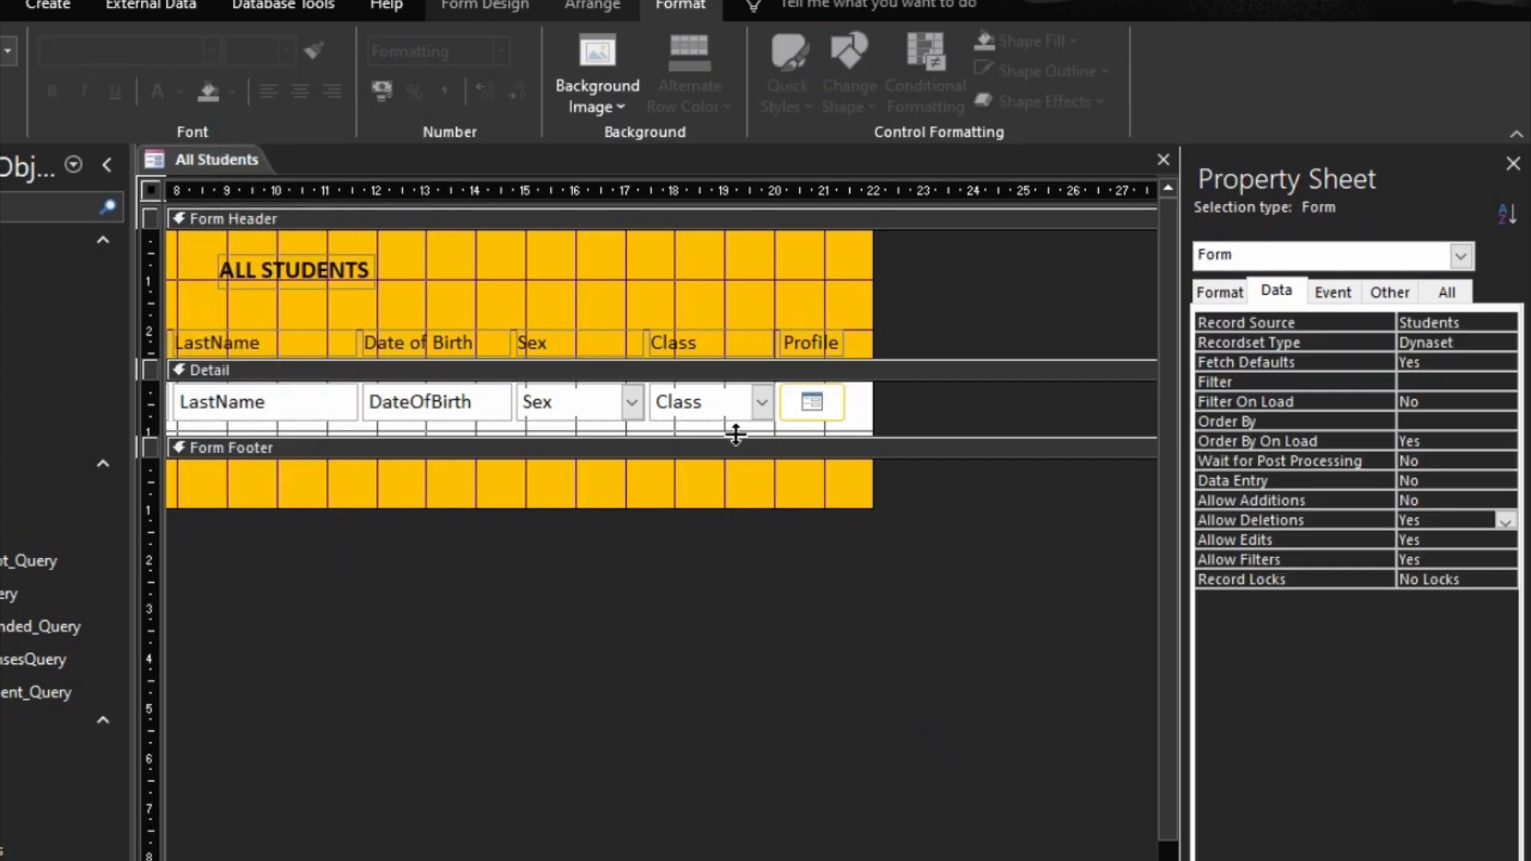
Step: Reduce the Detail section's height to fit its row of controls and save the All Students form
drag(735, 435, 735, 420)
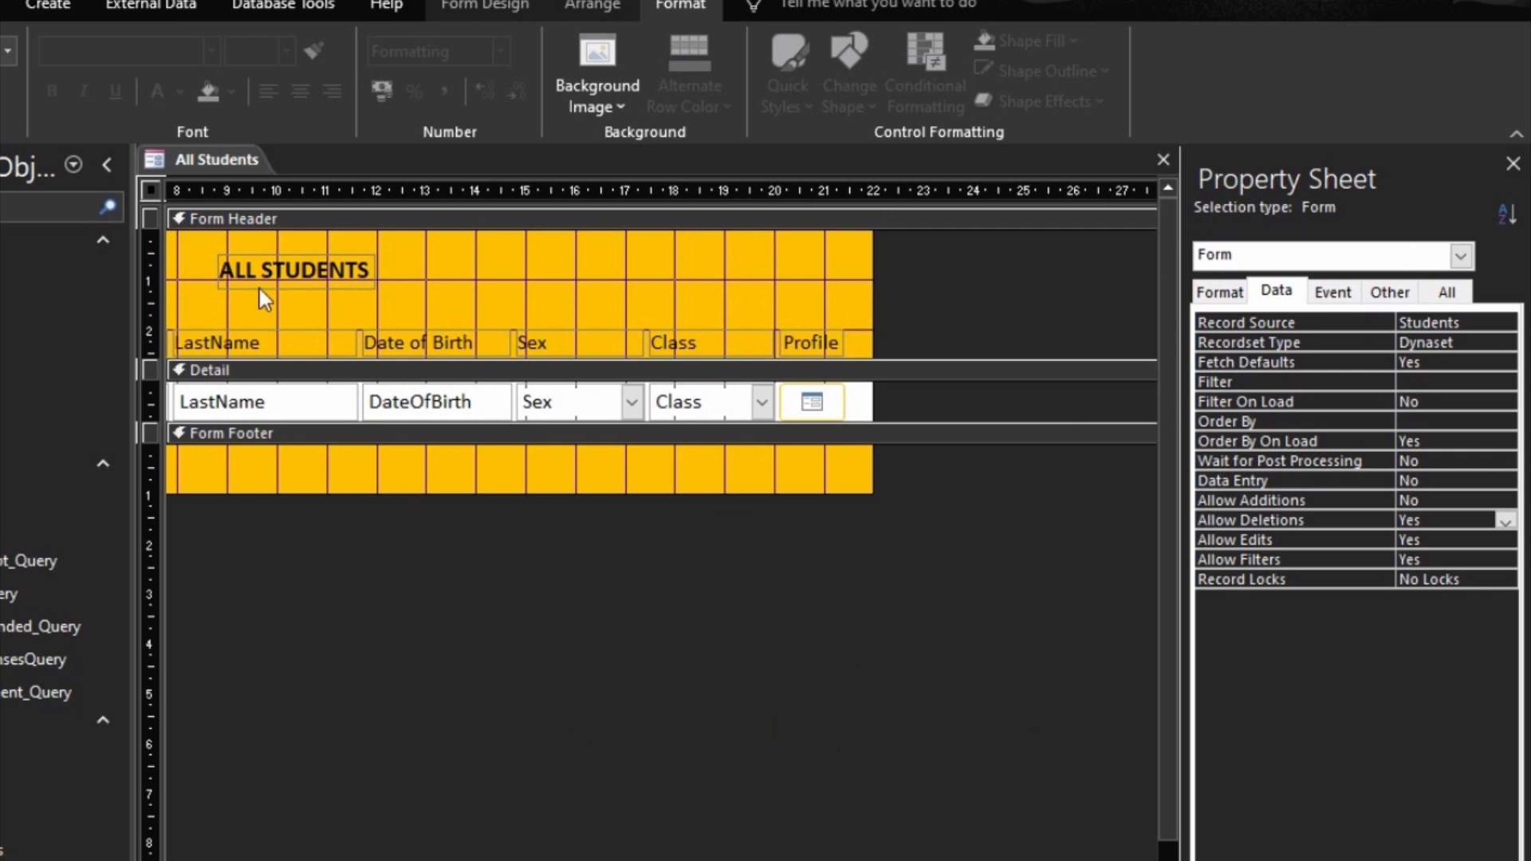
right_click(209, 177)
right_click(206, 164)
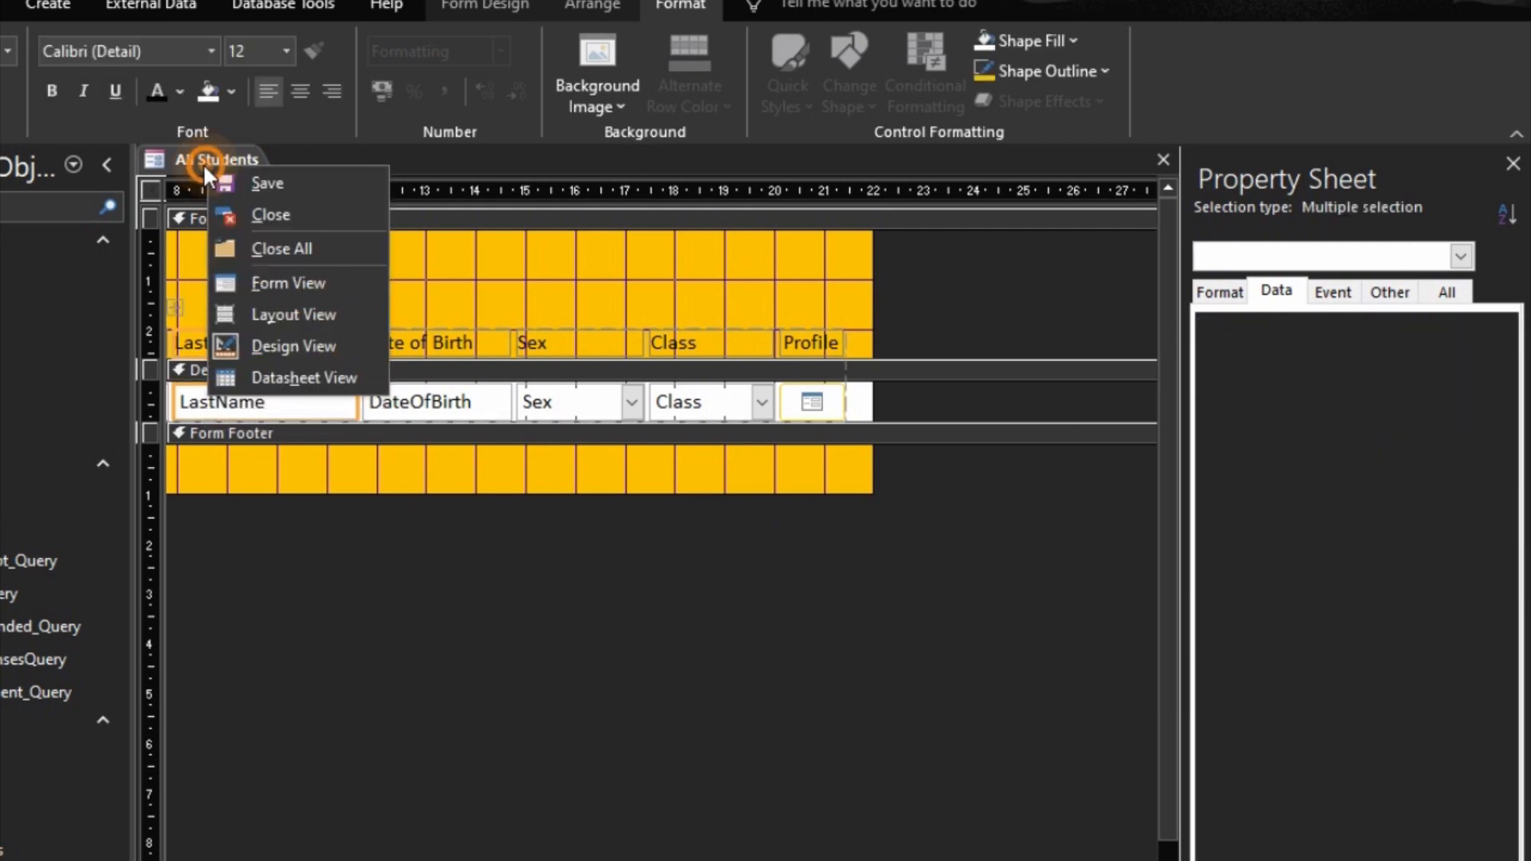
click(241, 188)
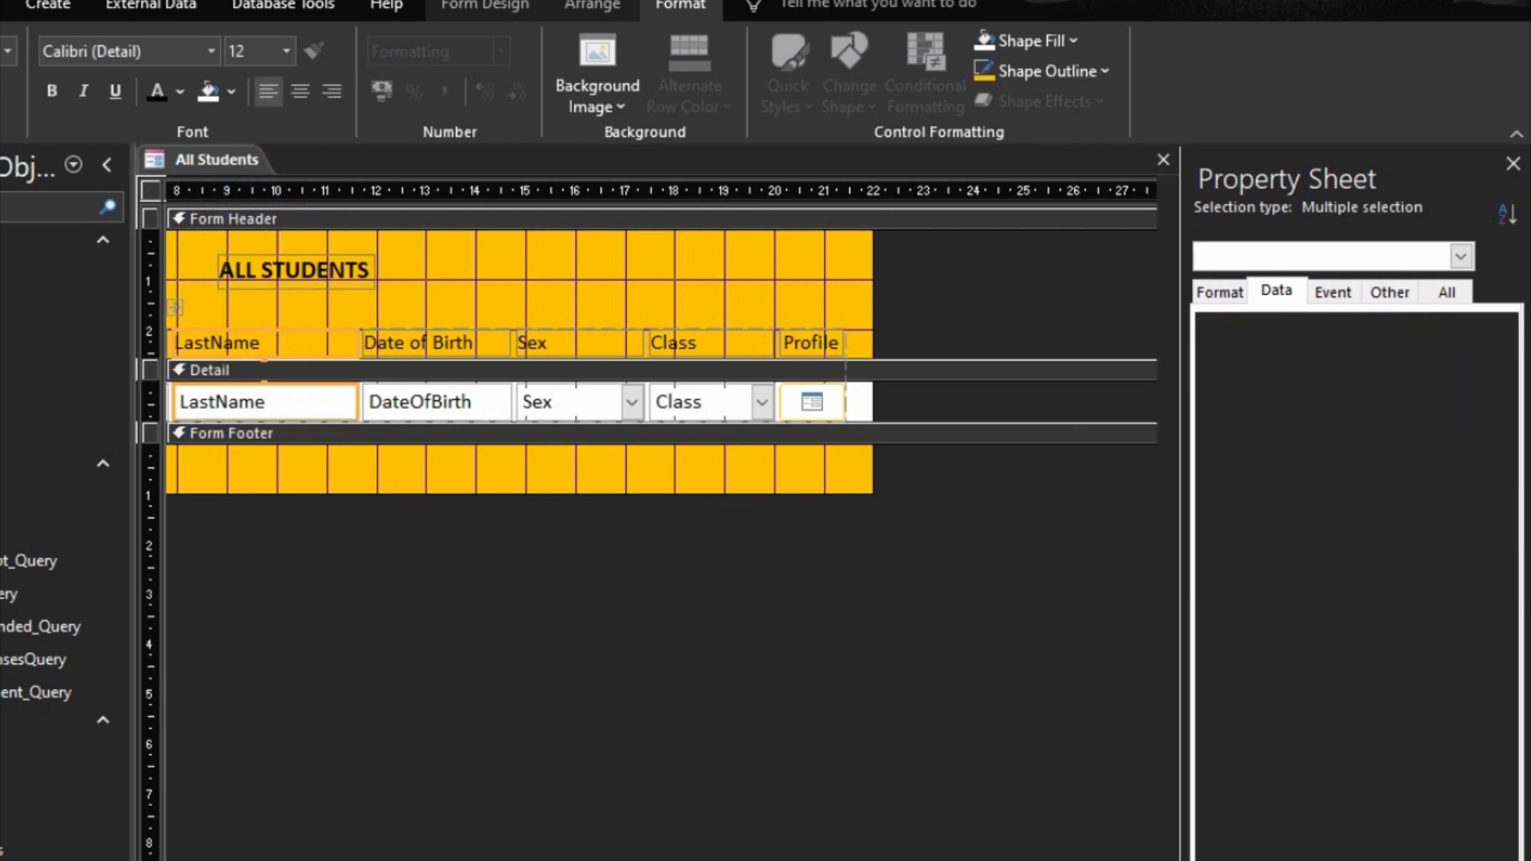
Step: Preview the All Students form in Form View, close it, and reopen it from the database objects
key(F5)
click(1250, 203)
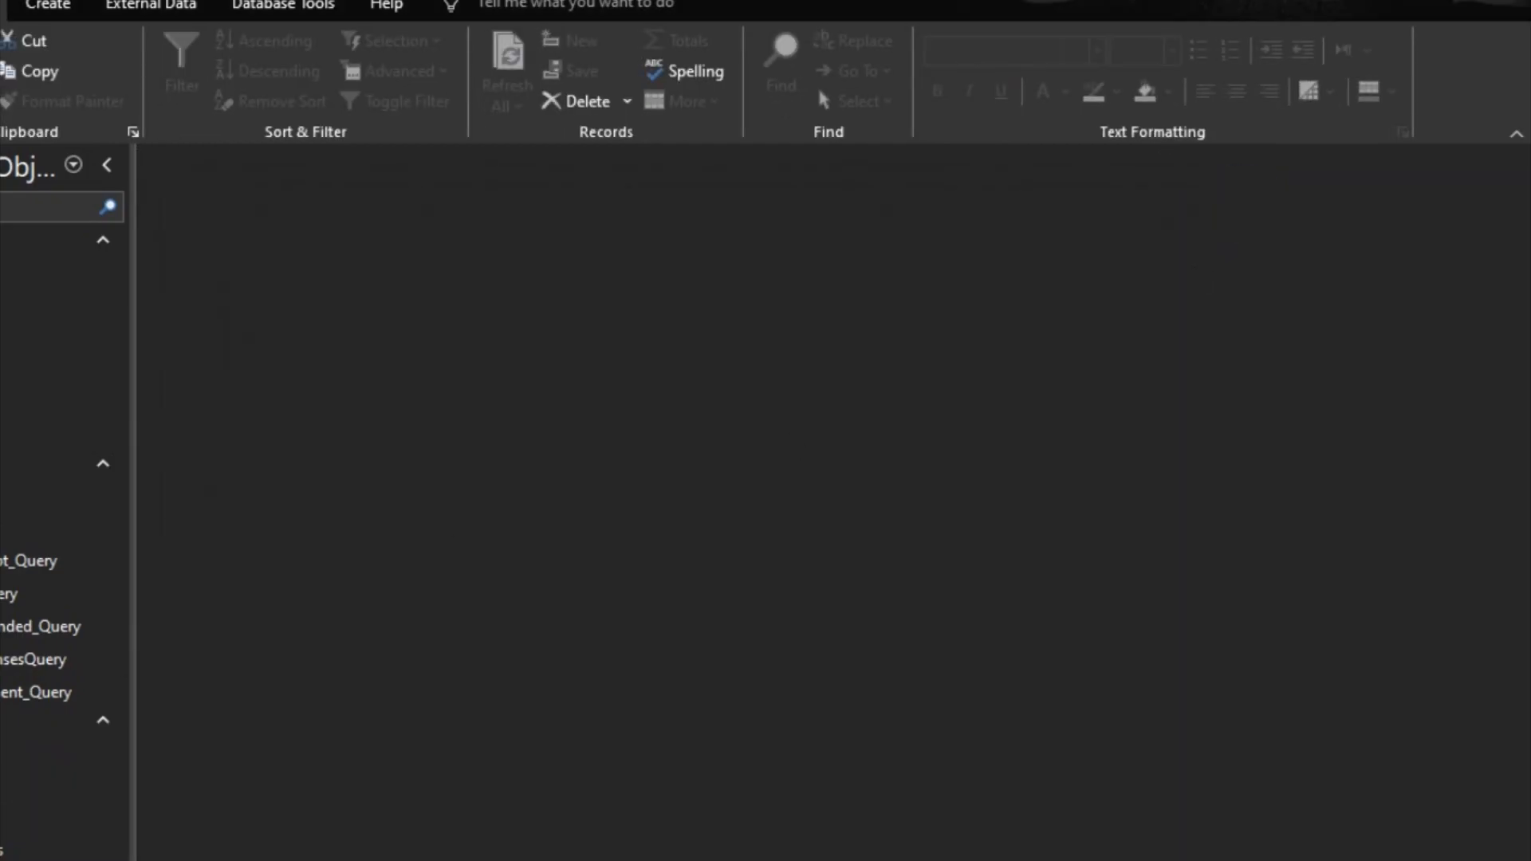
double_click(56, 859)
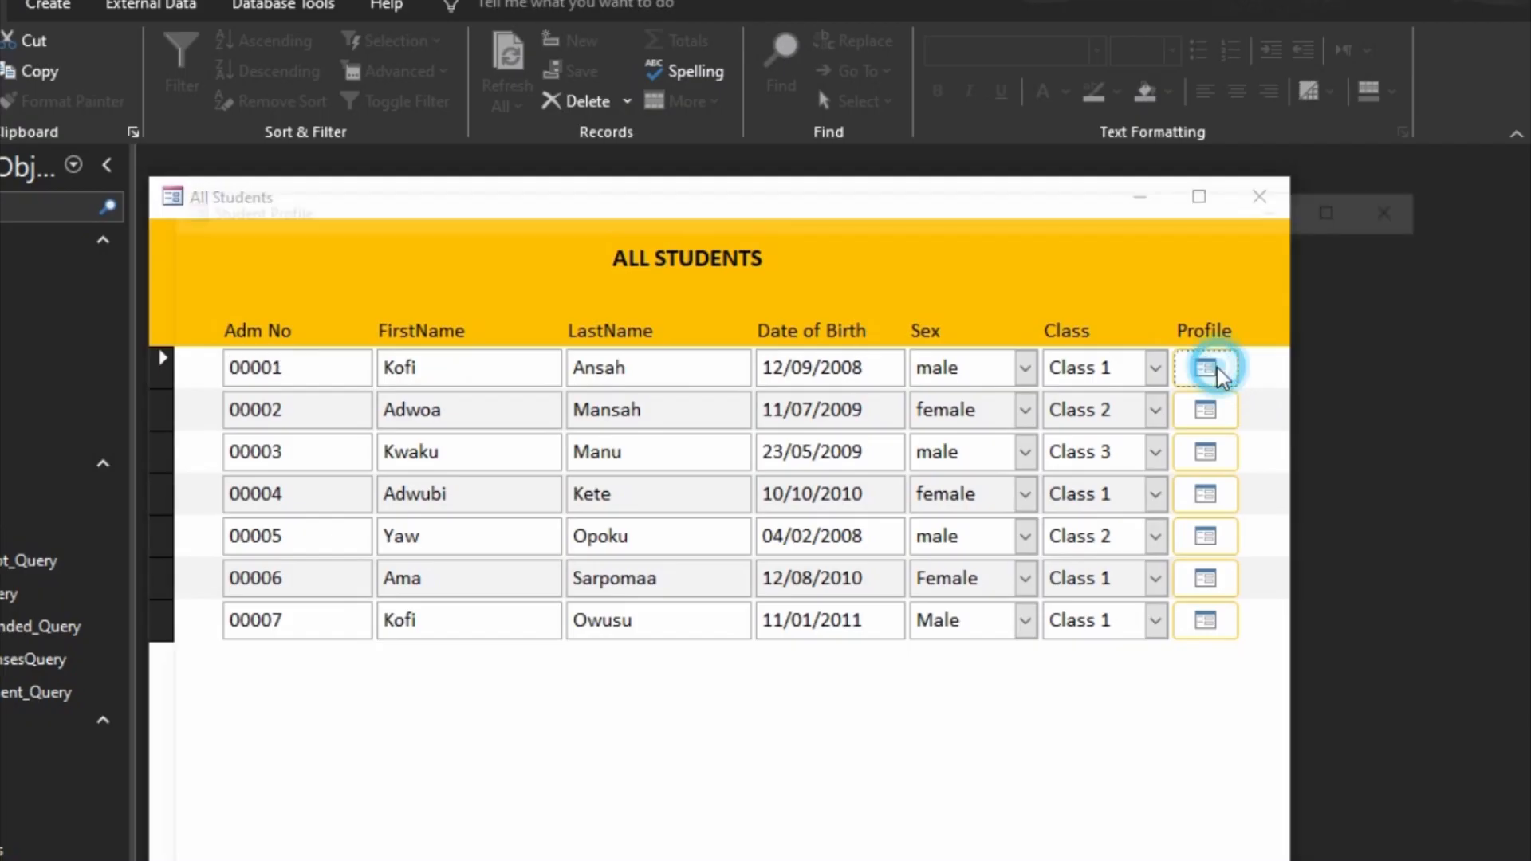
Step: Test the Profile buttons of the first and second students, closing each Student Profile form after viewing it
click(1232, 368)
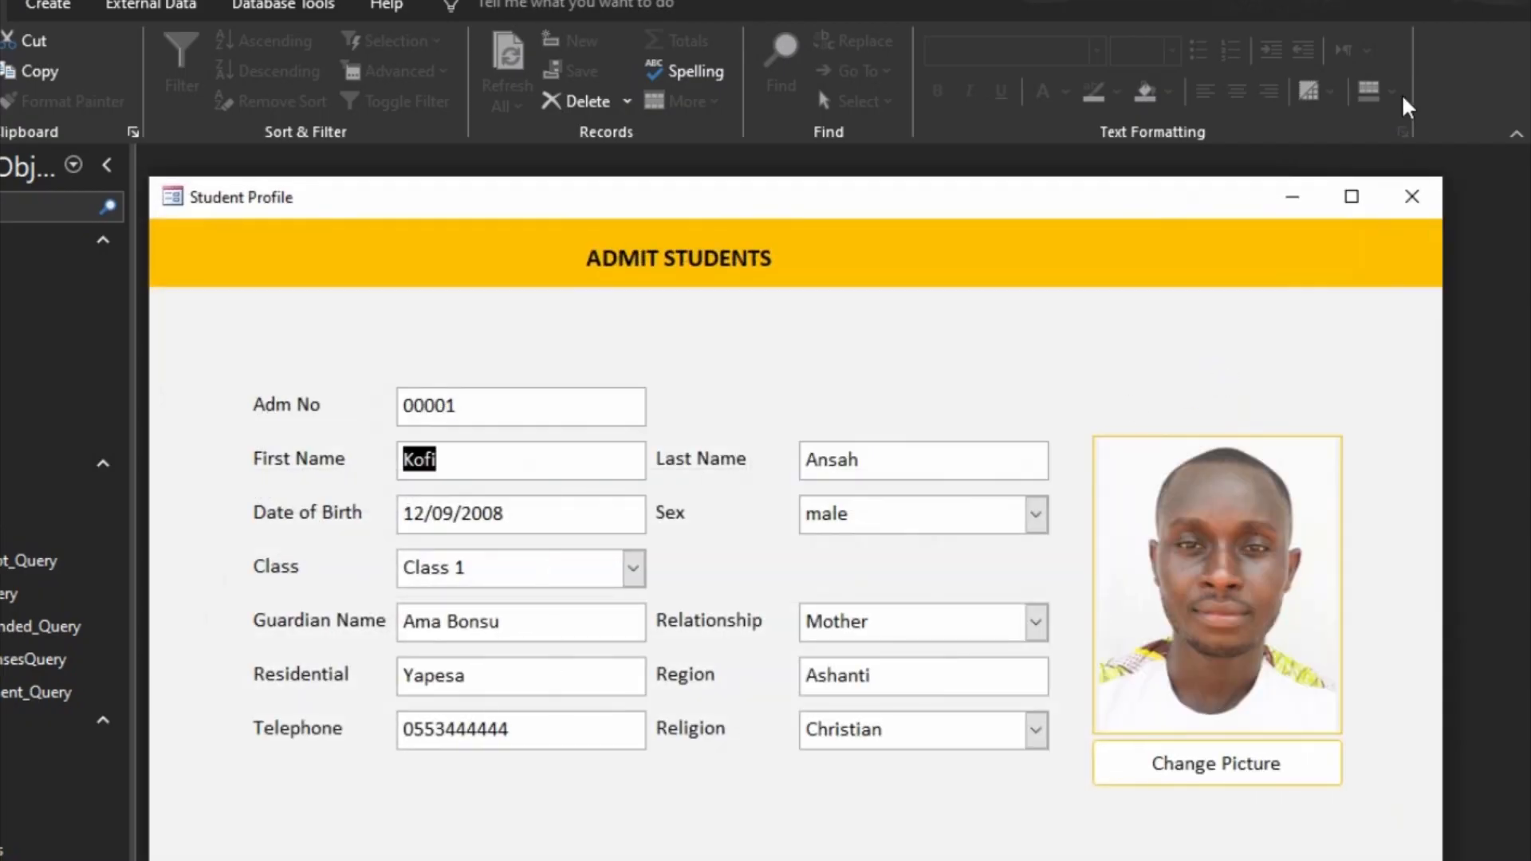
click(1412, 196)
click(1190, 422)
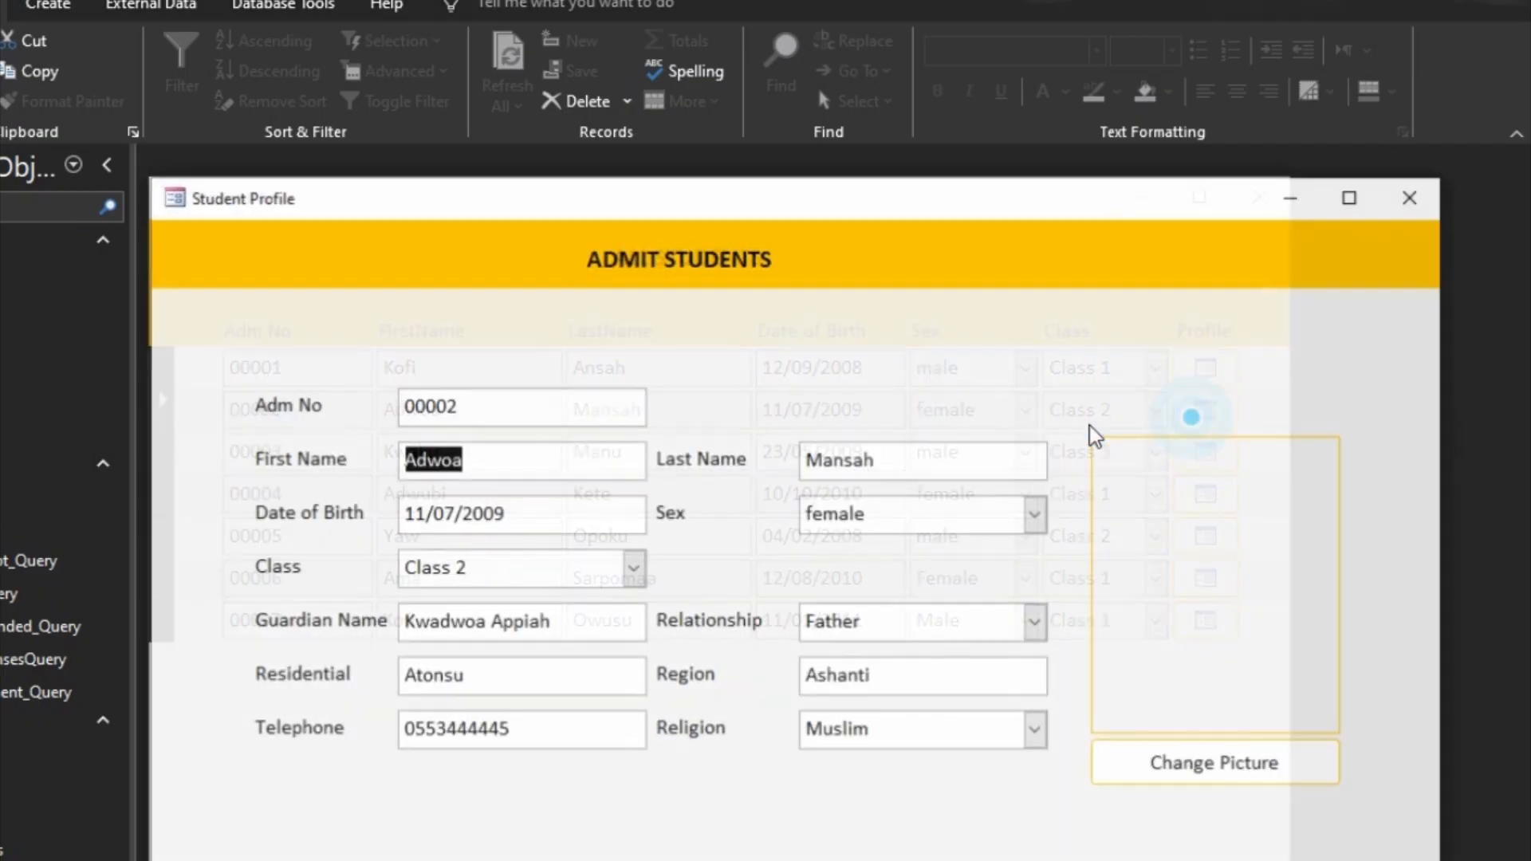
click(1411, 196)
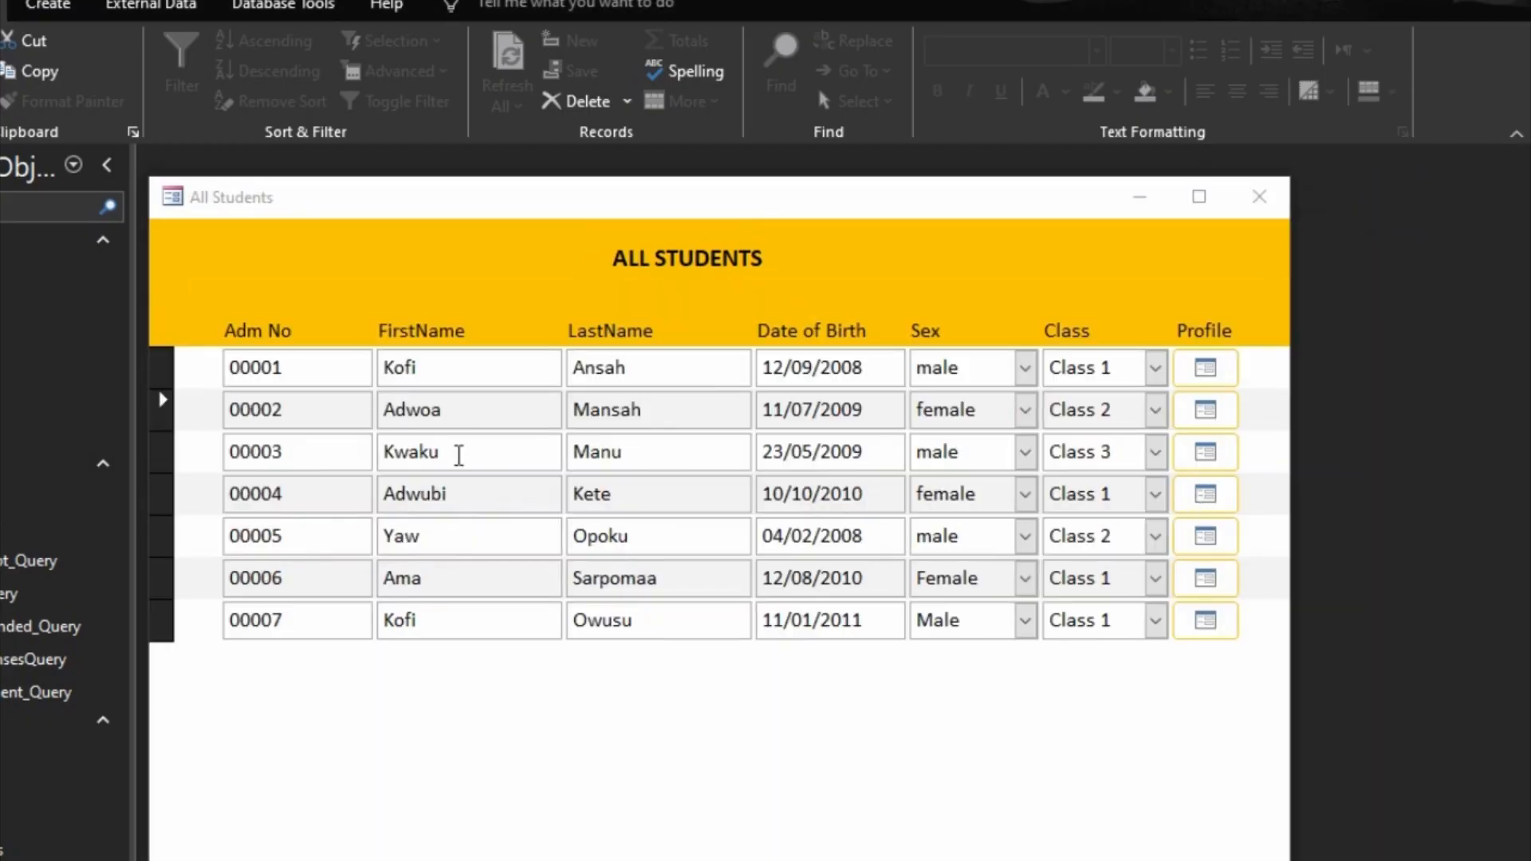
Step: Test the Profile buttons of the fourth and sixth students, closing each profile after viewing it, and close the All Students form
click(1206, 495)
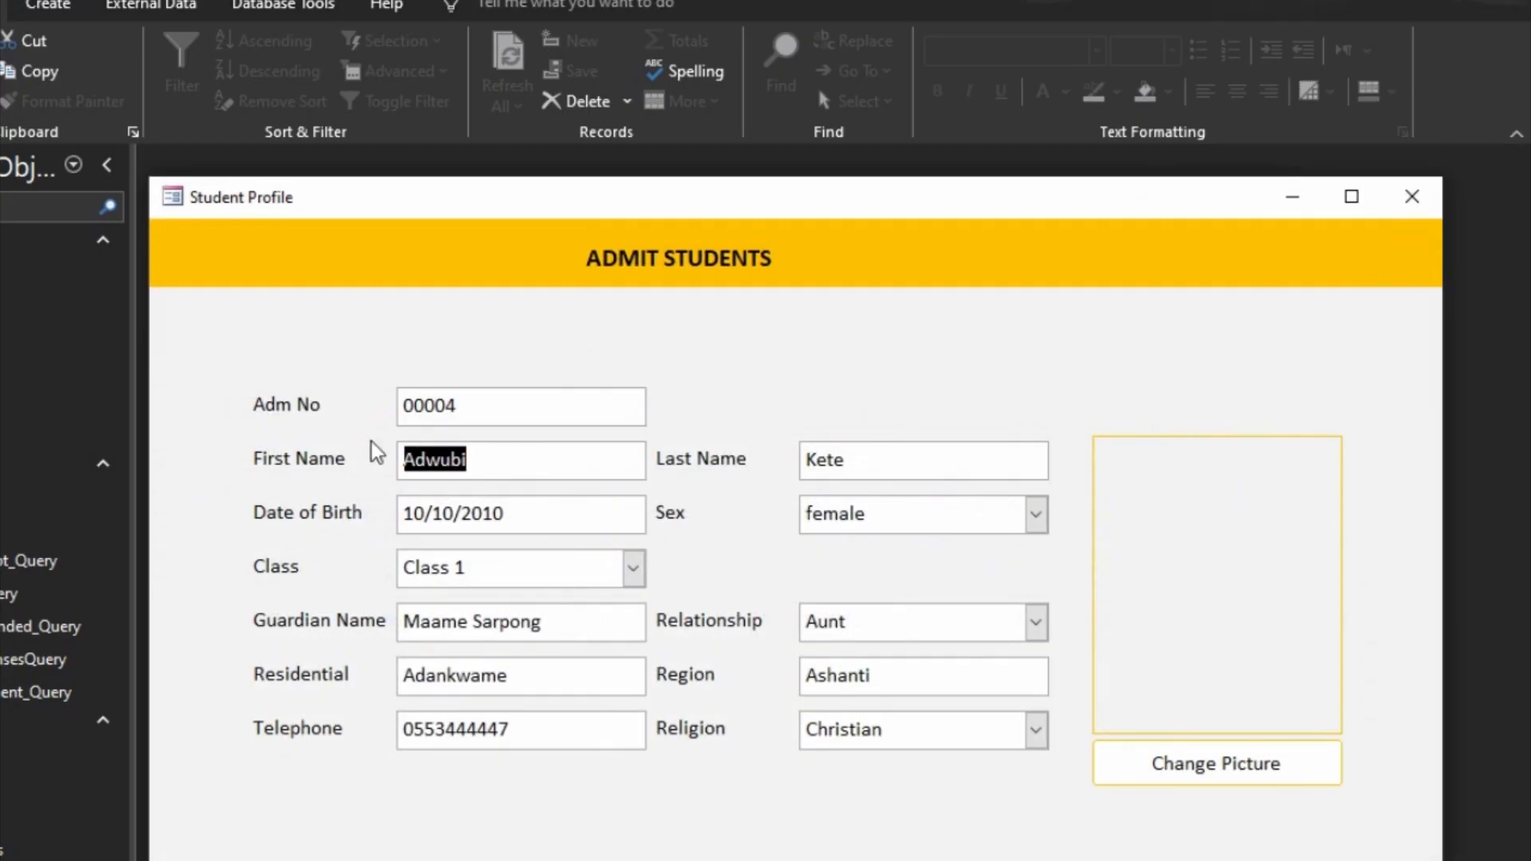
click(1410, 197)
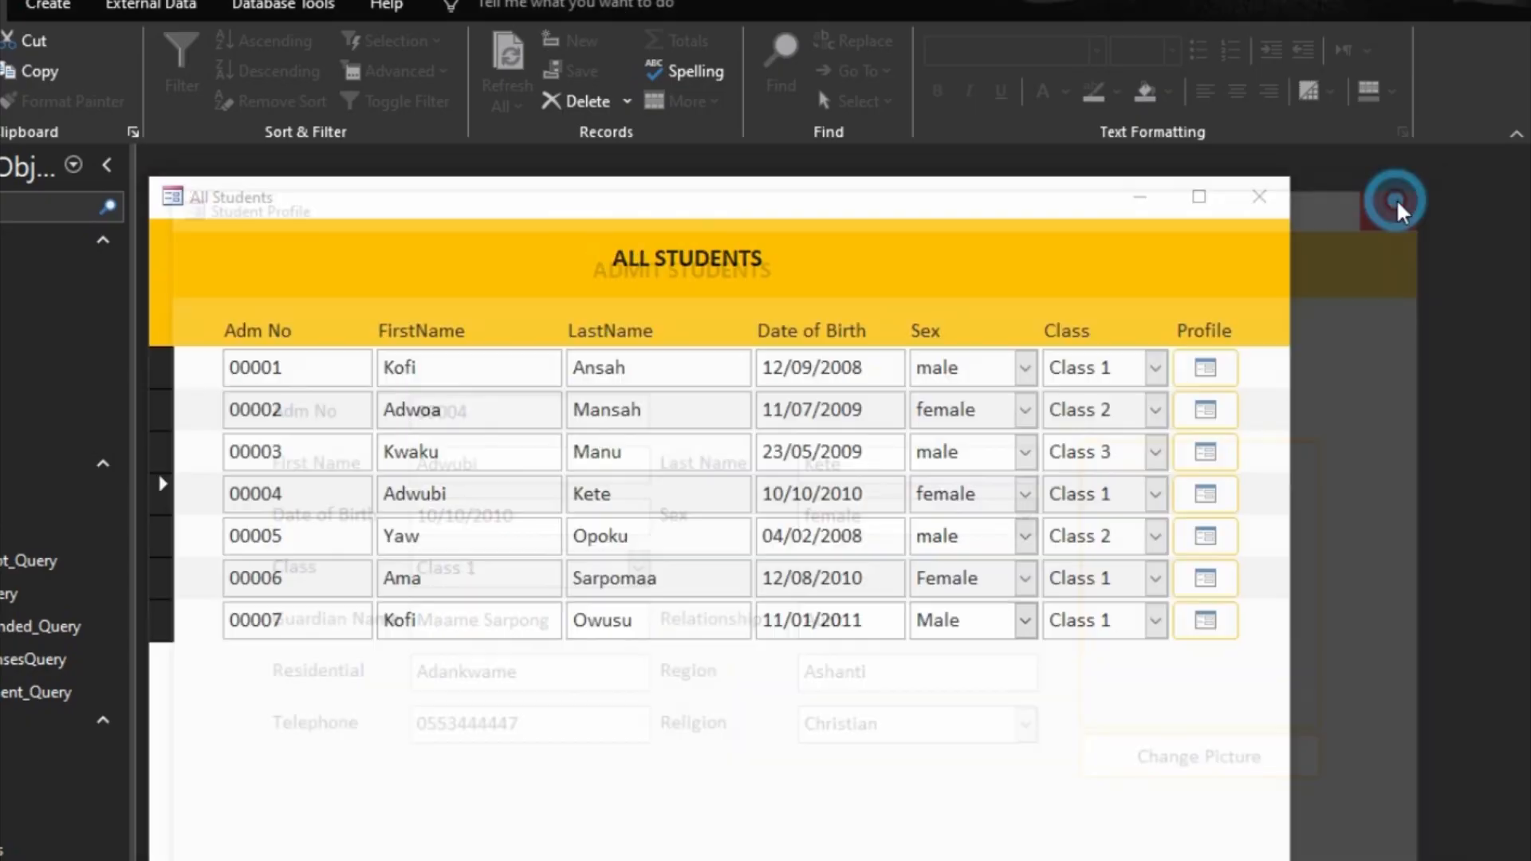
click(1205, 579)
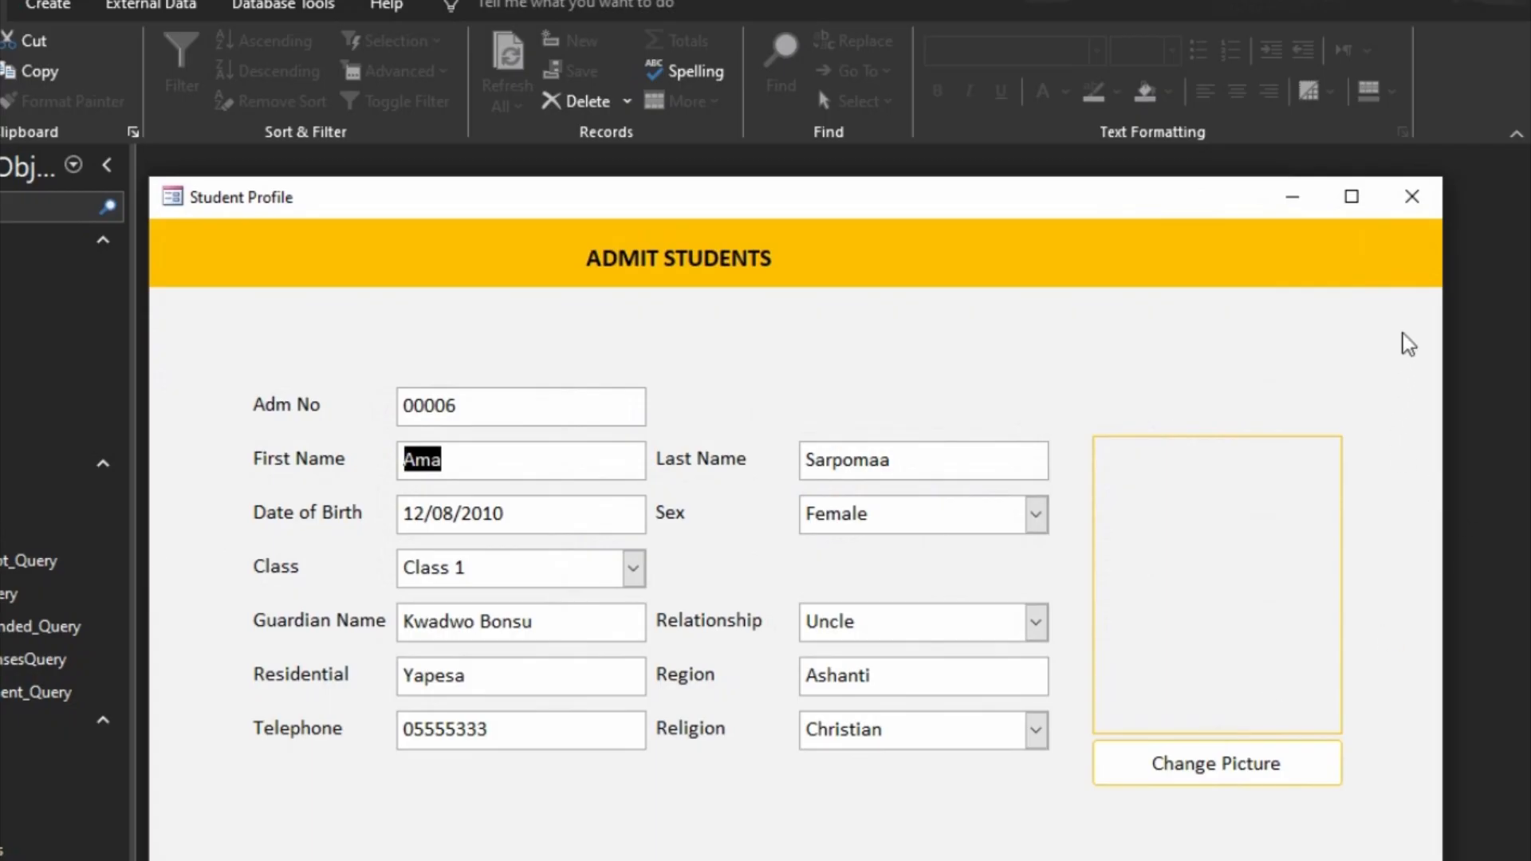
click(1410, 200)
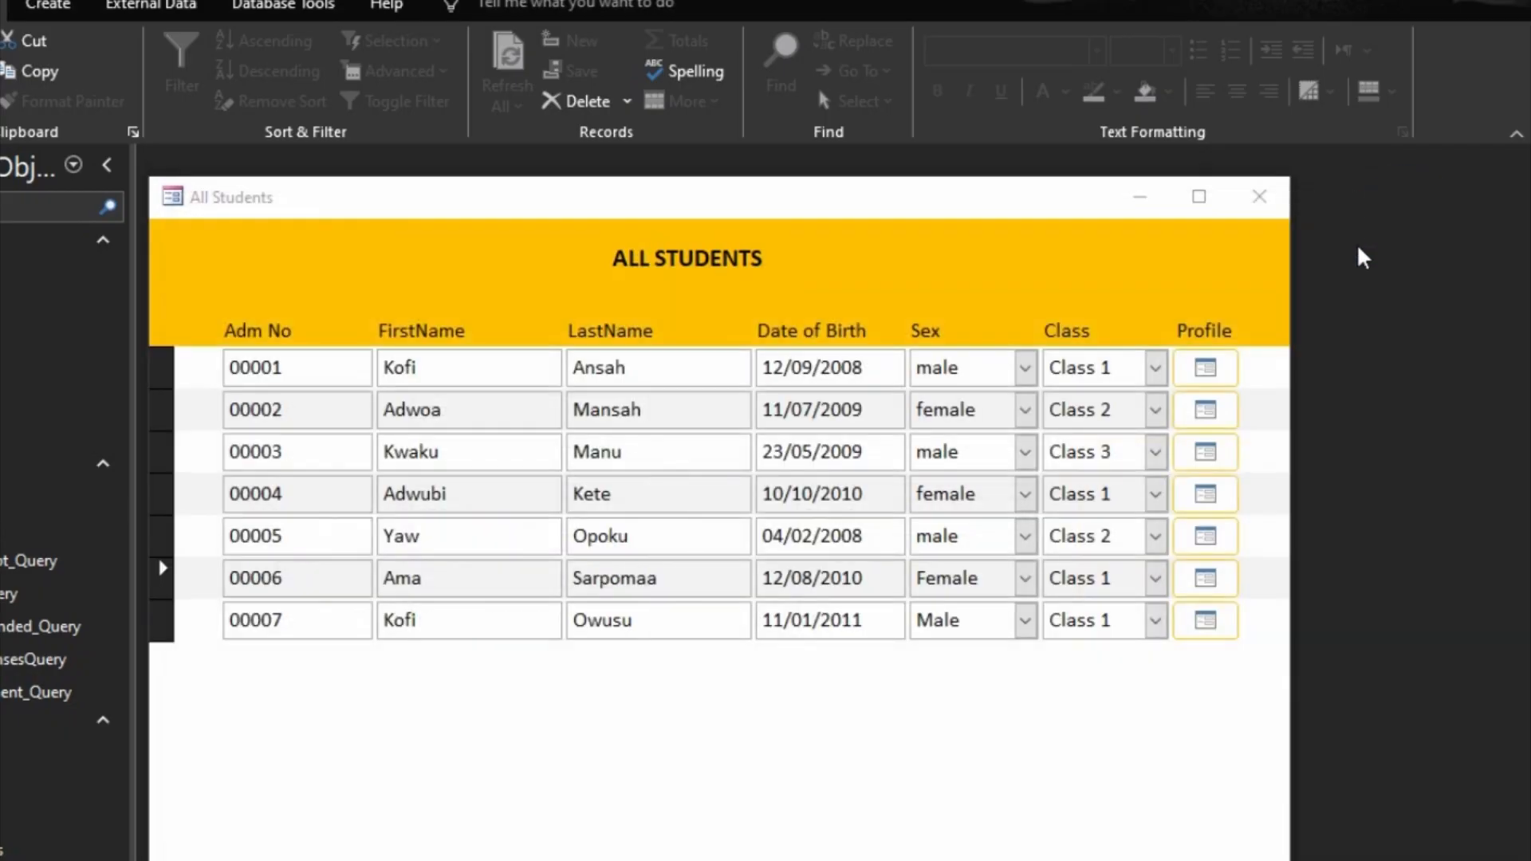
click(1258, 205)
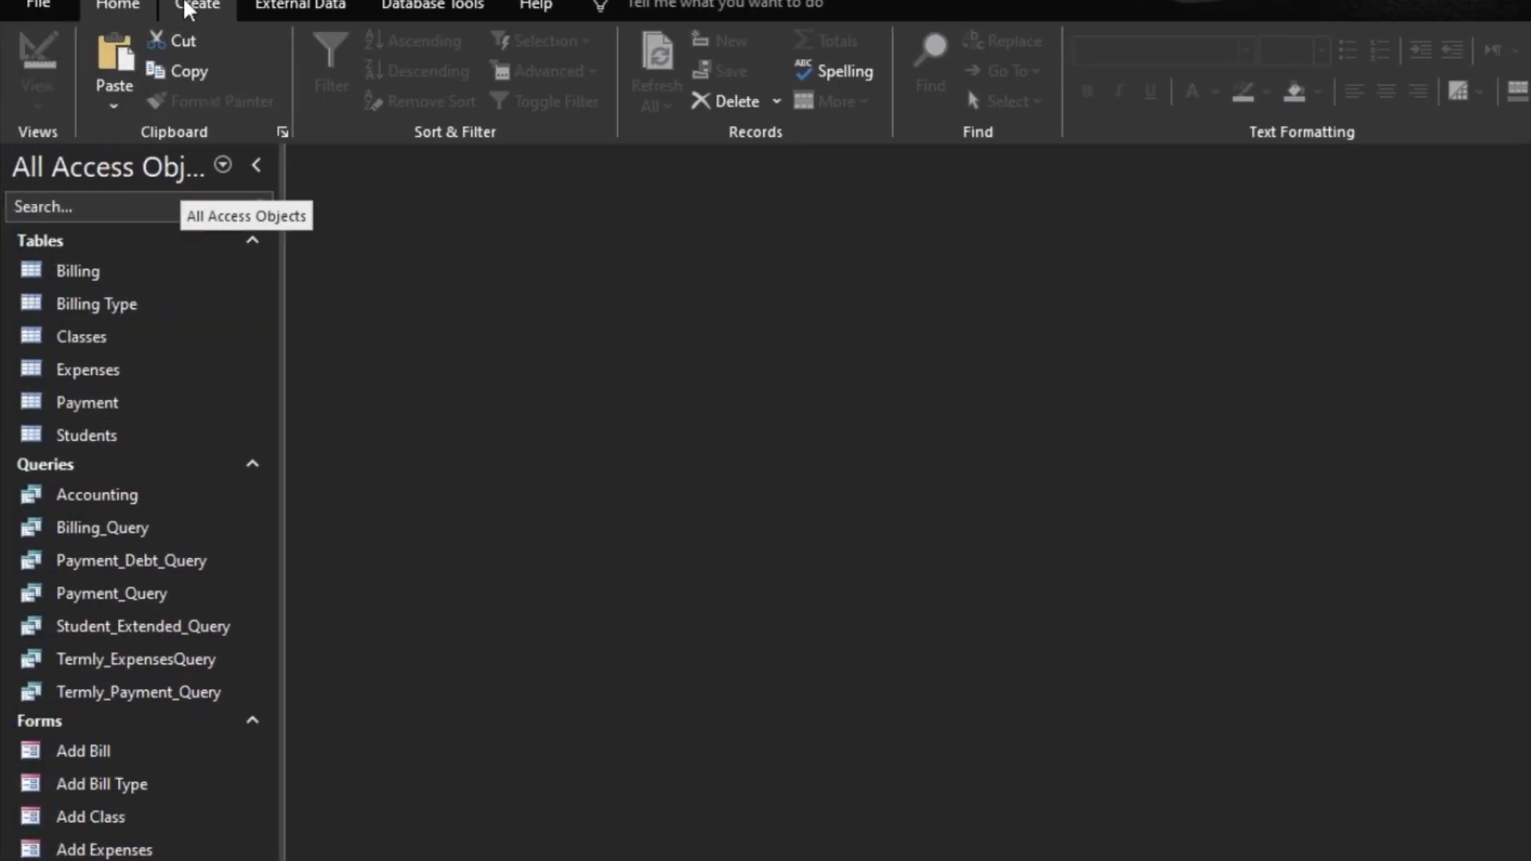
Step: Create a new form in Design View and set its Record Source to Payment
click(187, 8)
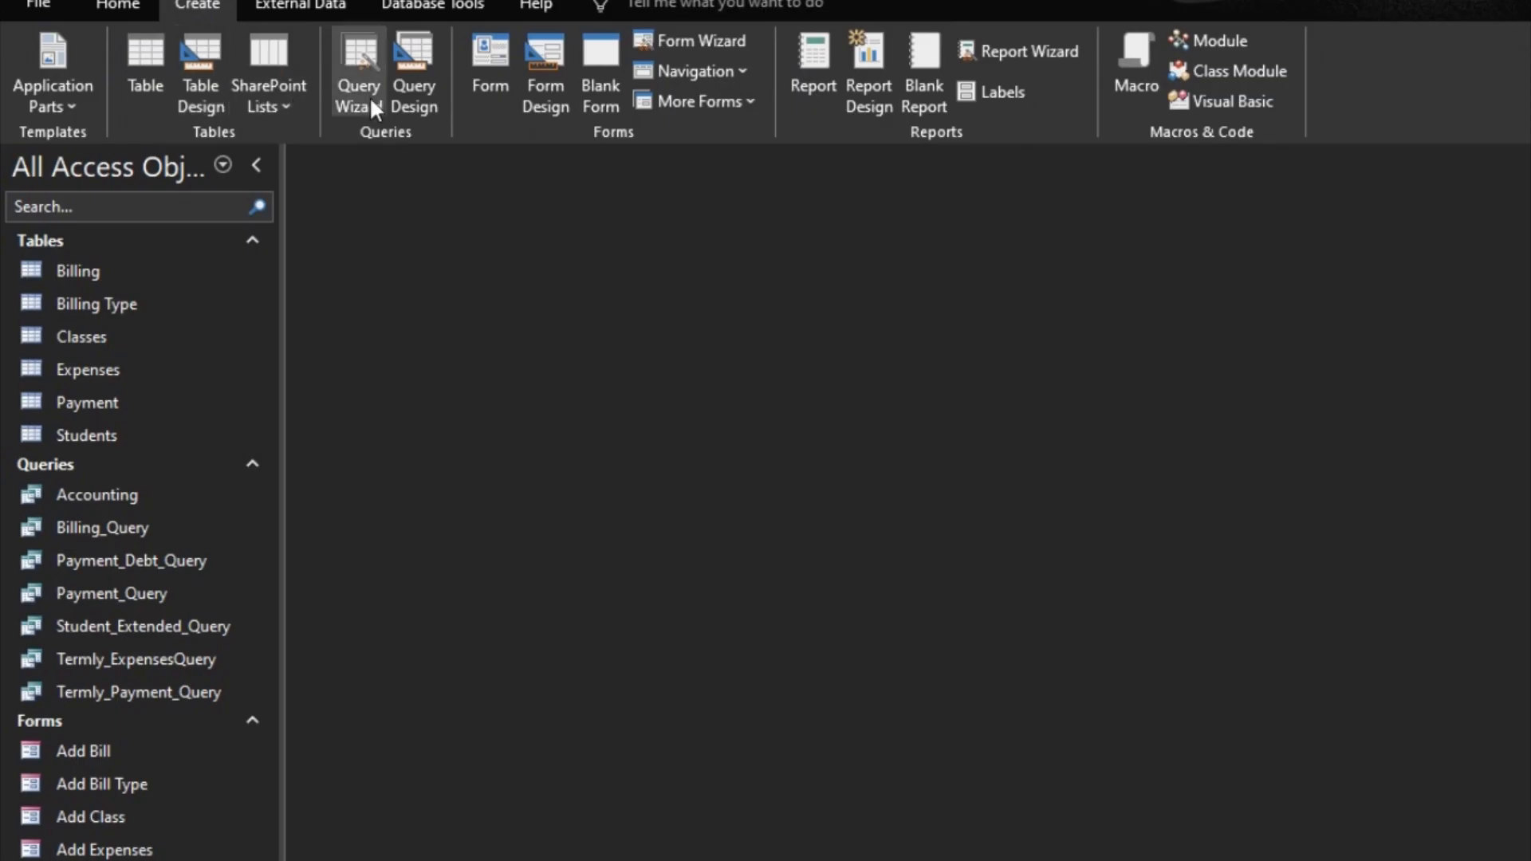
click(544, 101)
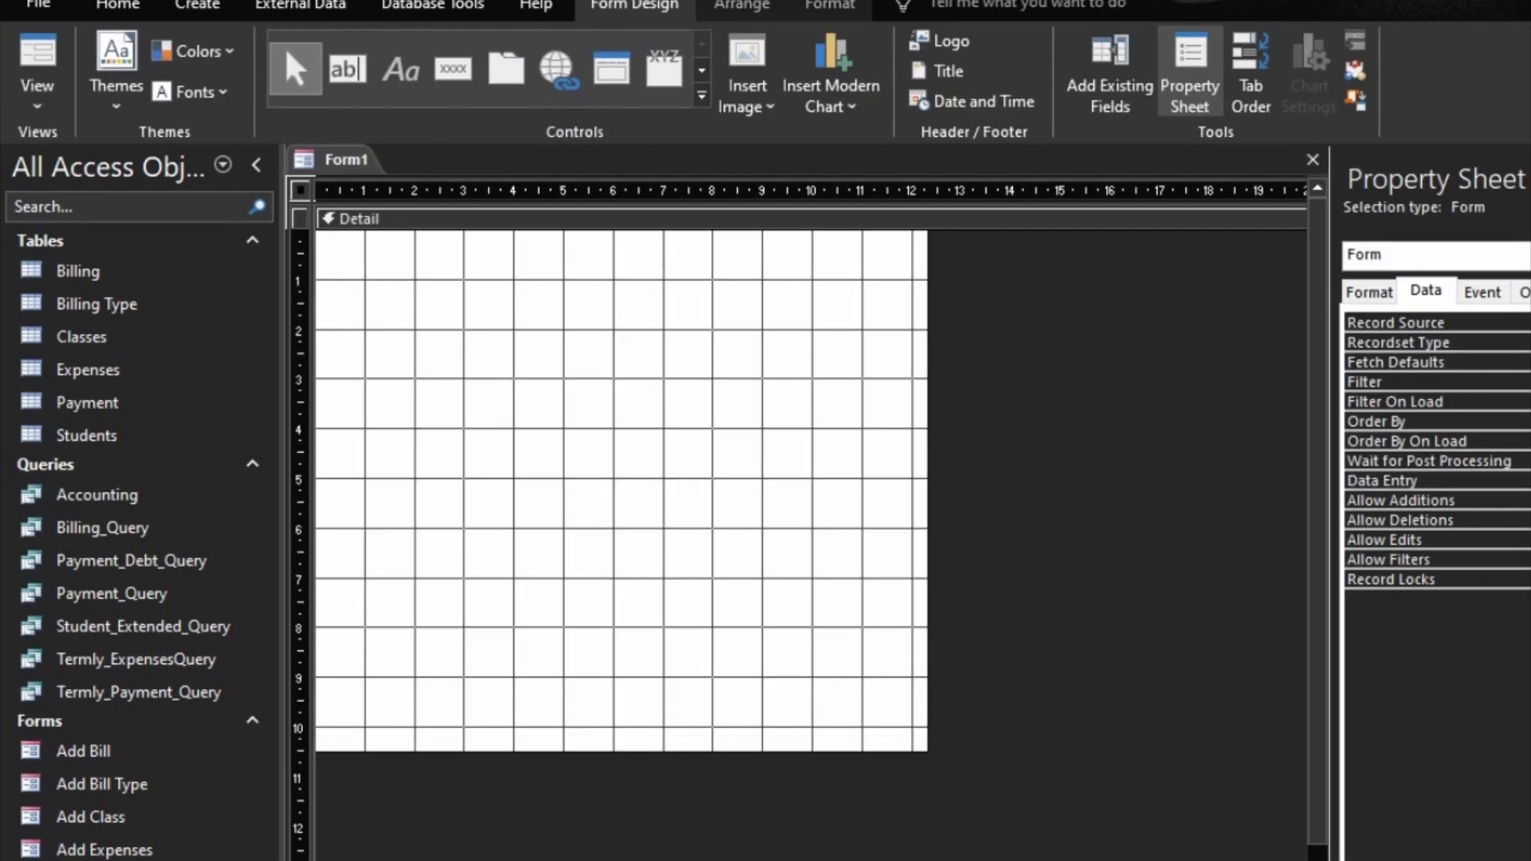
click(1485, 323)
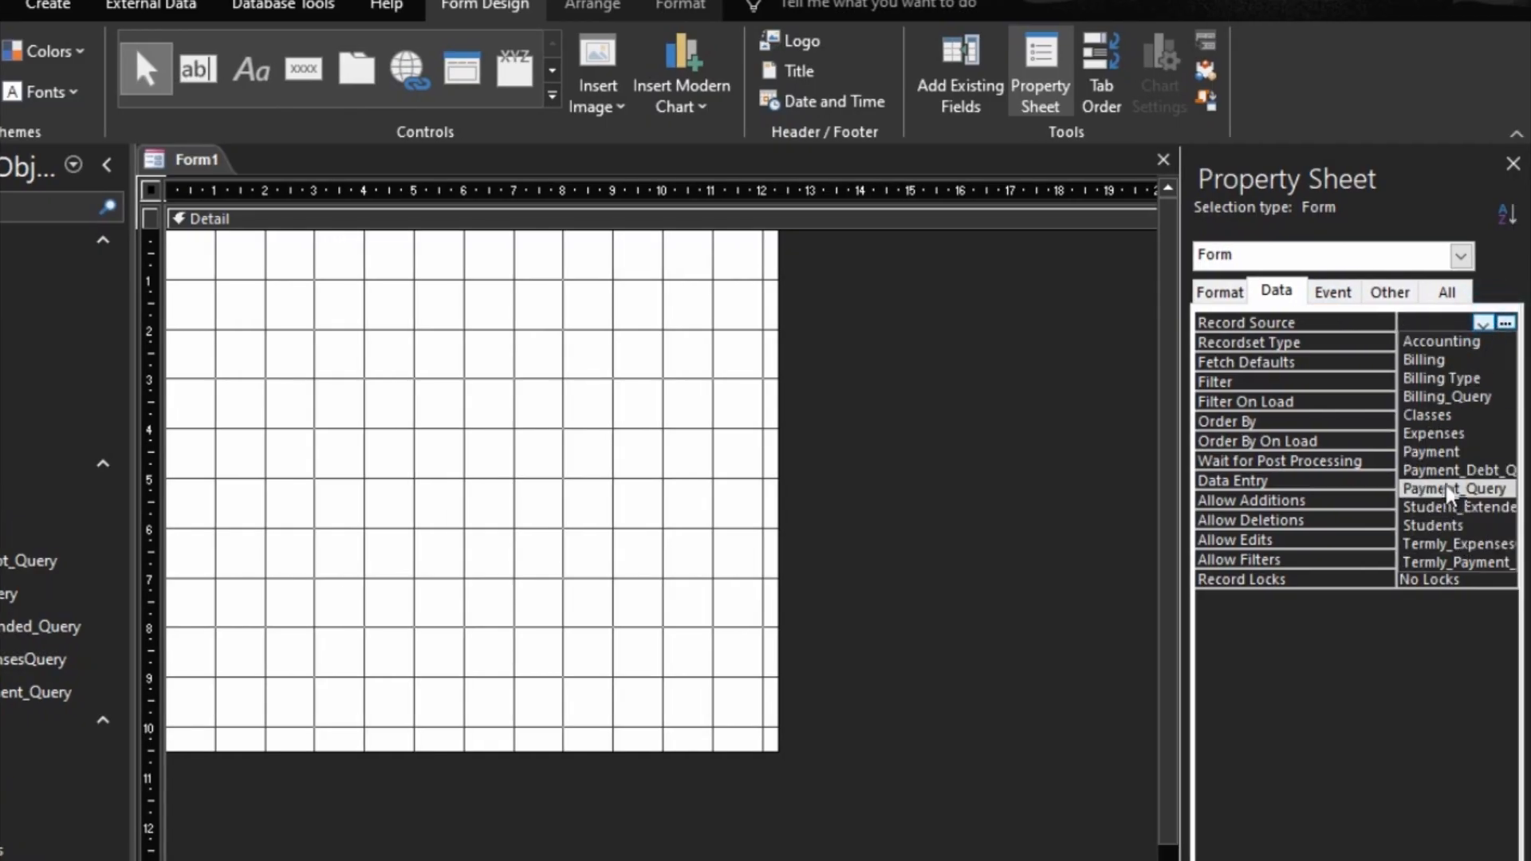
click(1428, 452)
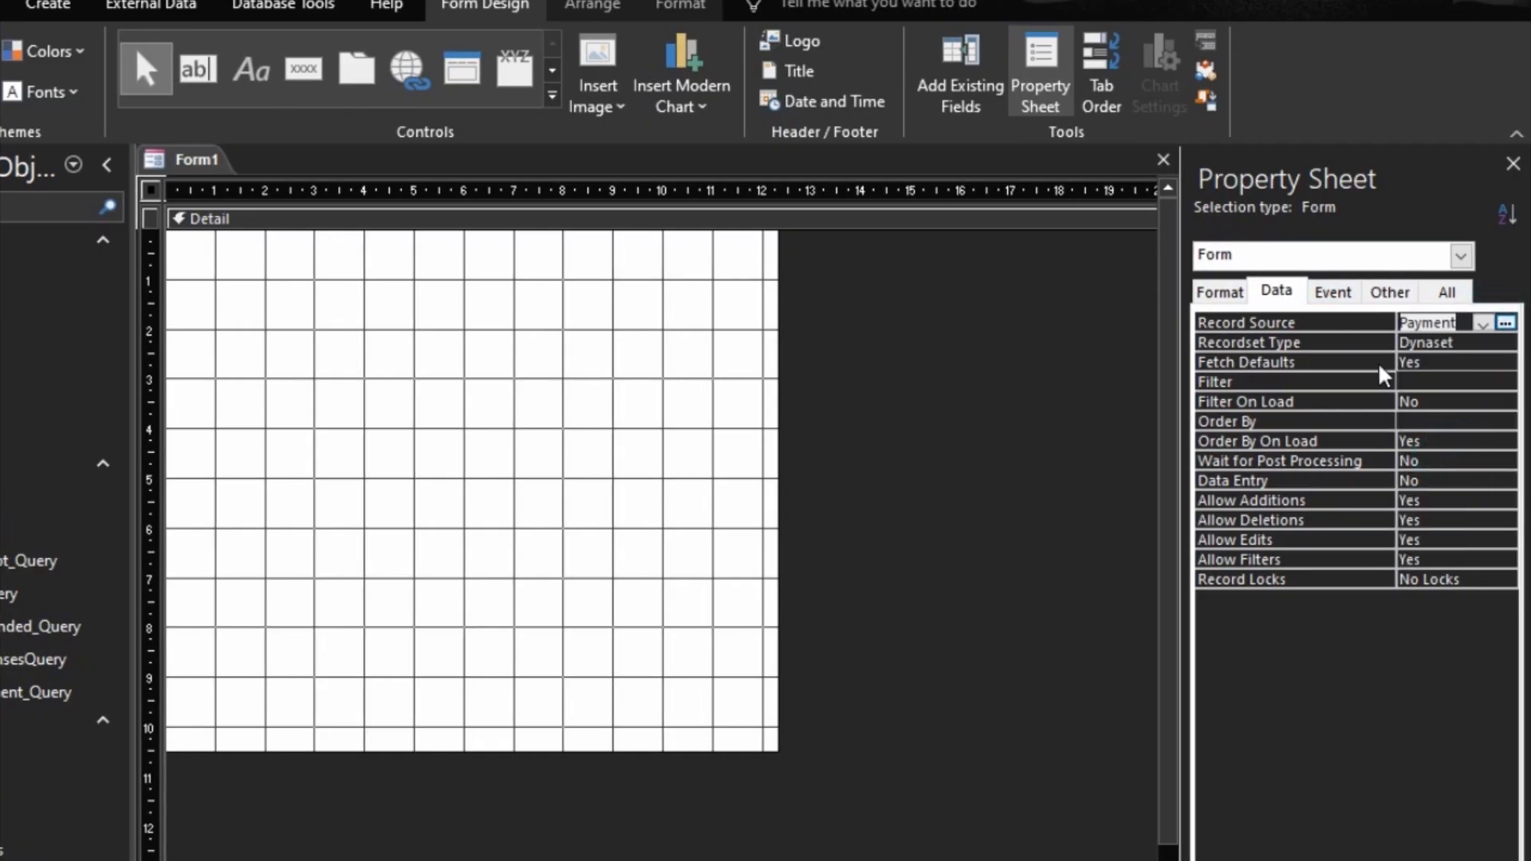
Step: Add all the Payment fields from PaymentID to PaymentYear to the form's Detail section
click(987, 111)
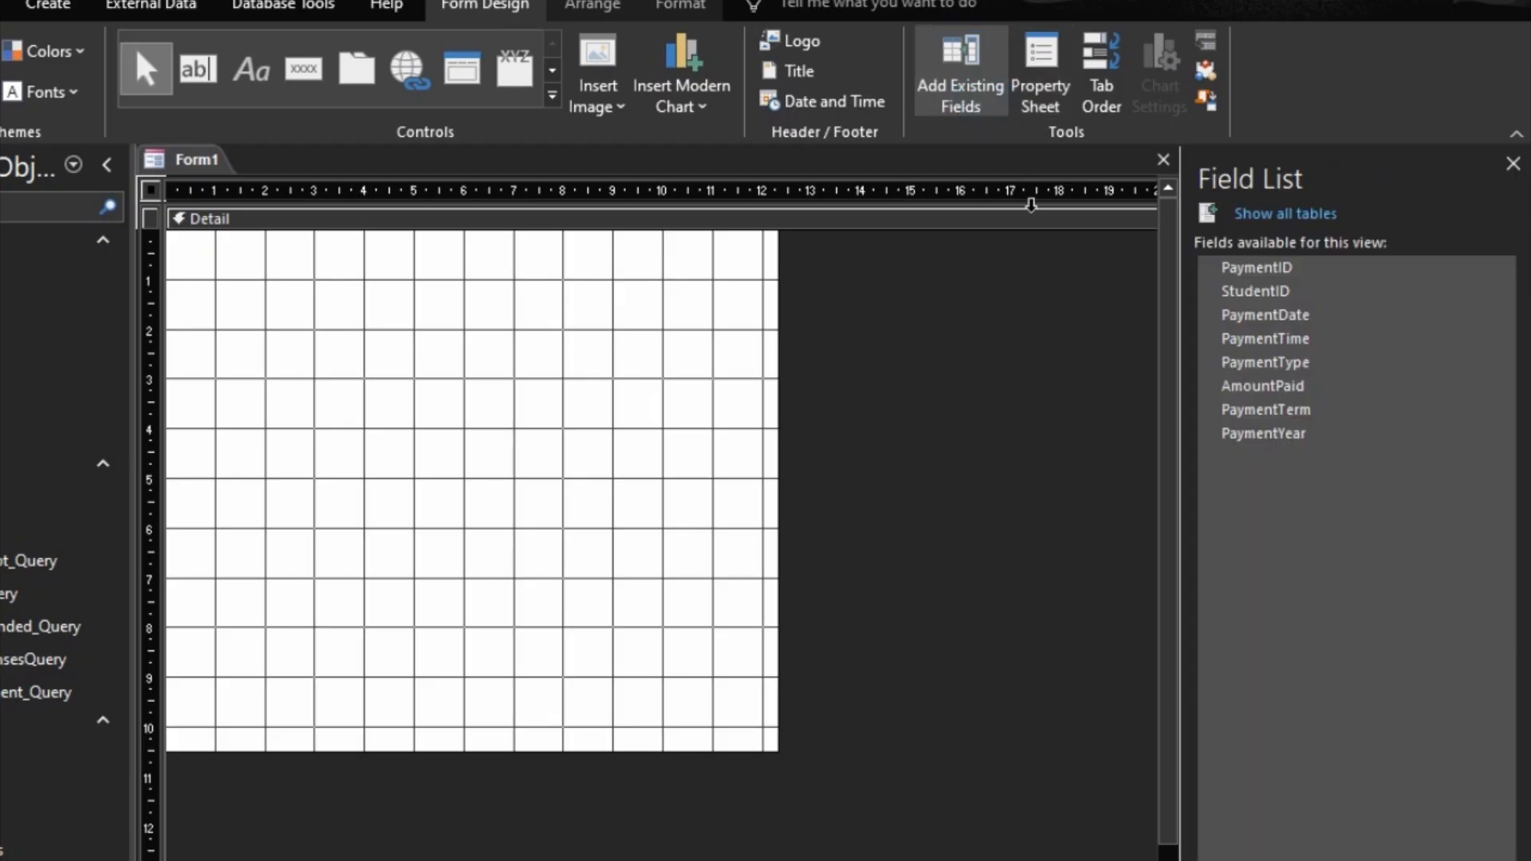
click(1276, 274)
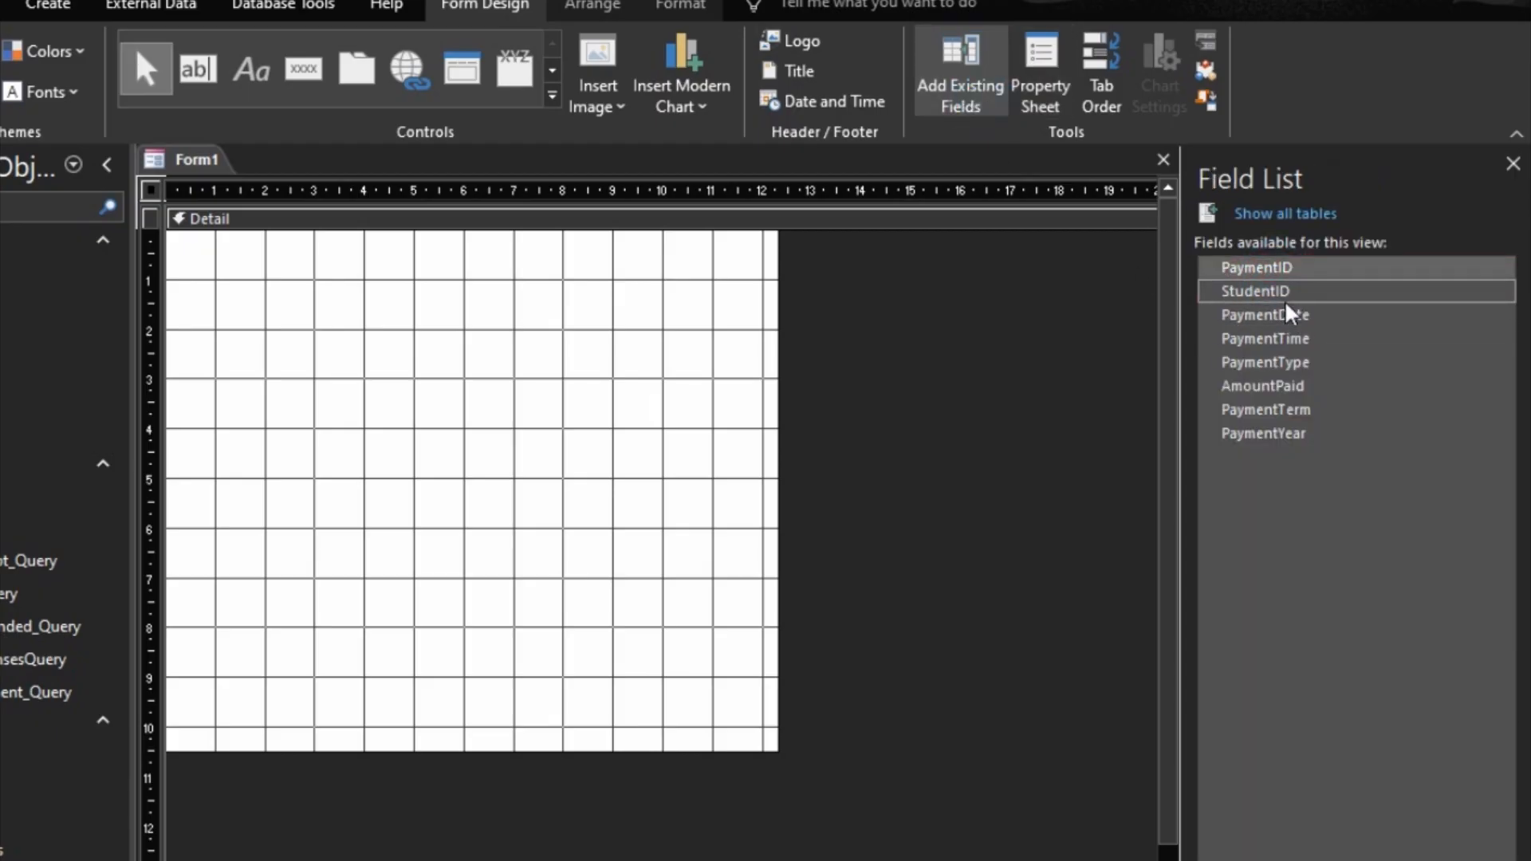
shift+click(1284, 433)
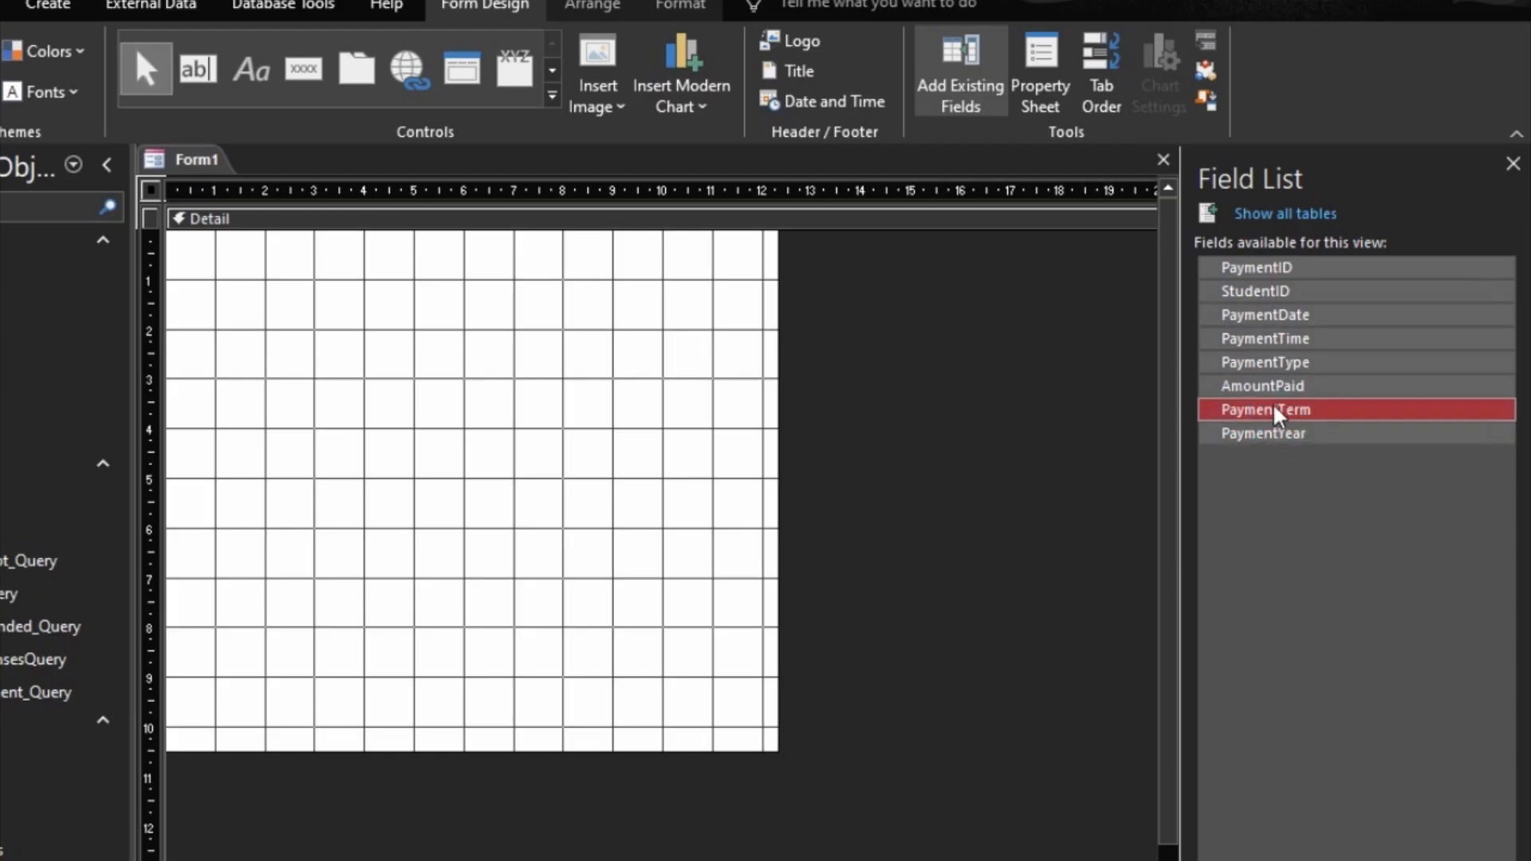
drag(1232, 275, 324, 345)
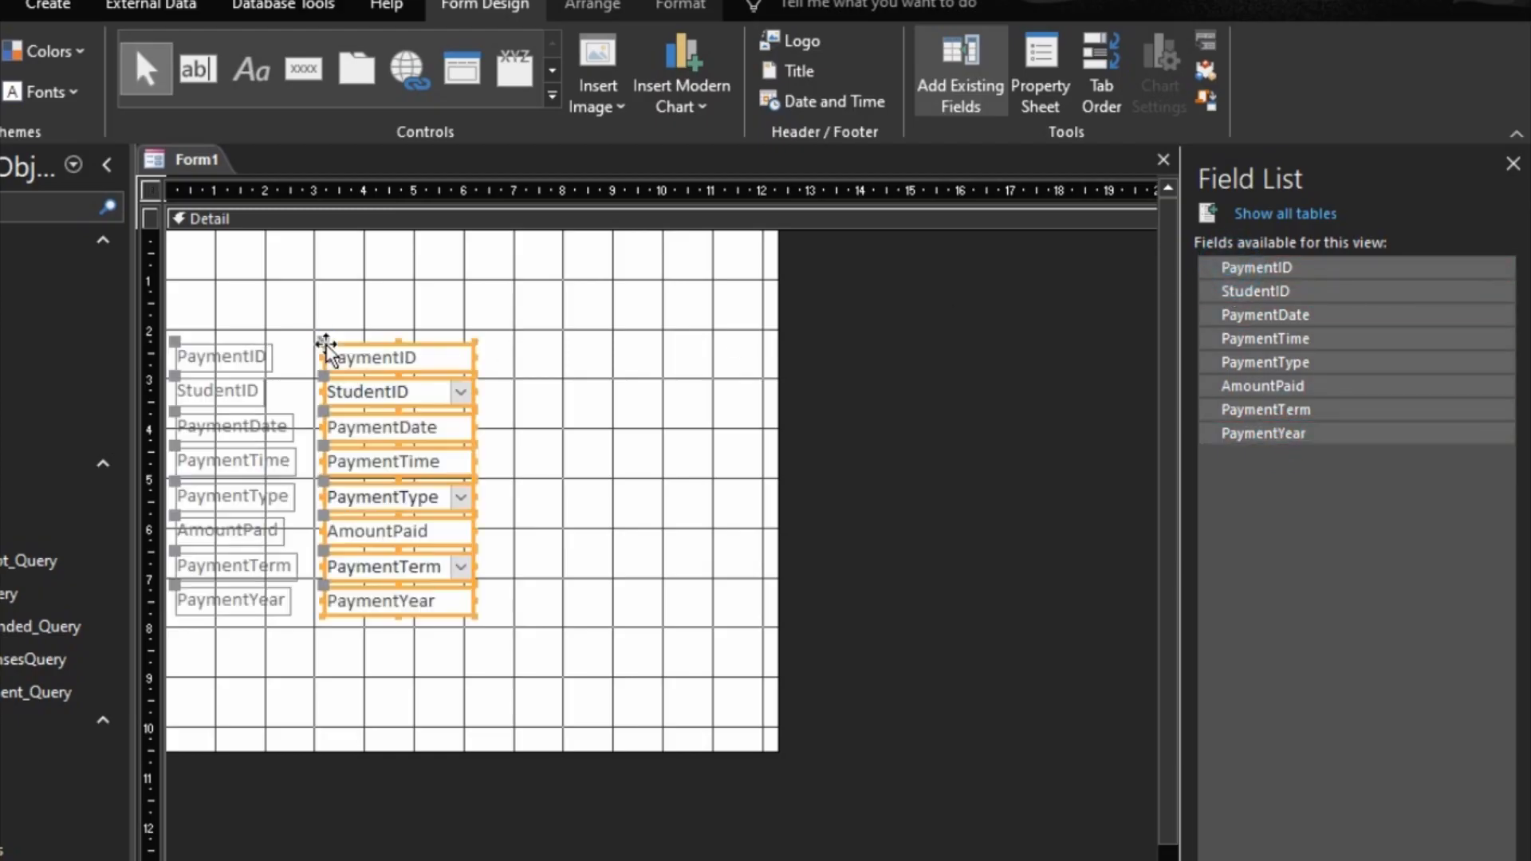
Step: Arrange the added fields in a tabular layout and move it to the form's left edge
right_click(364, 361)
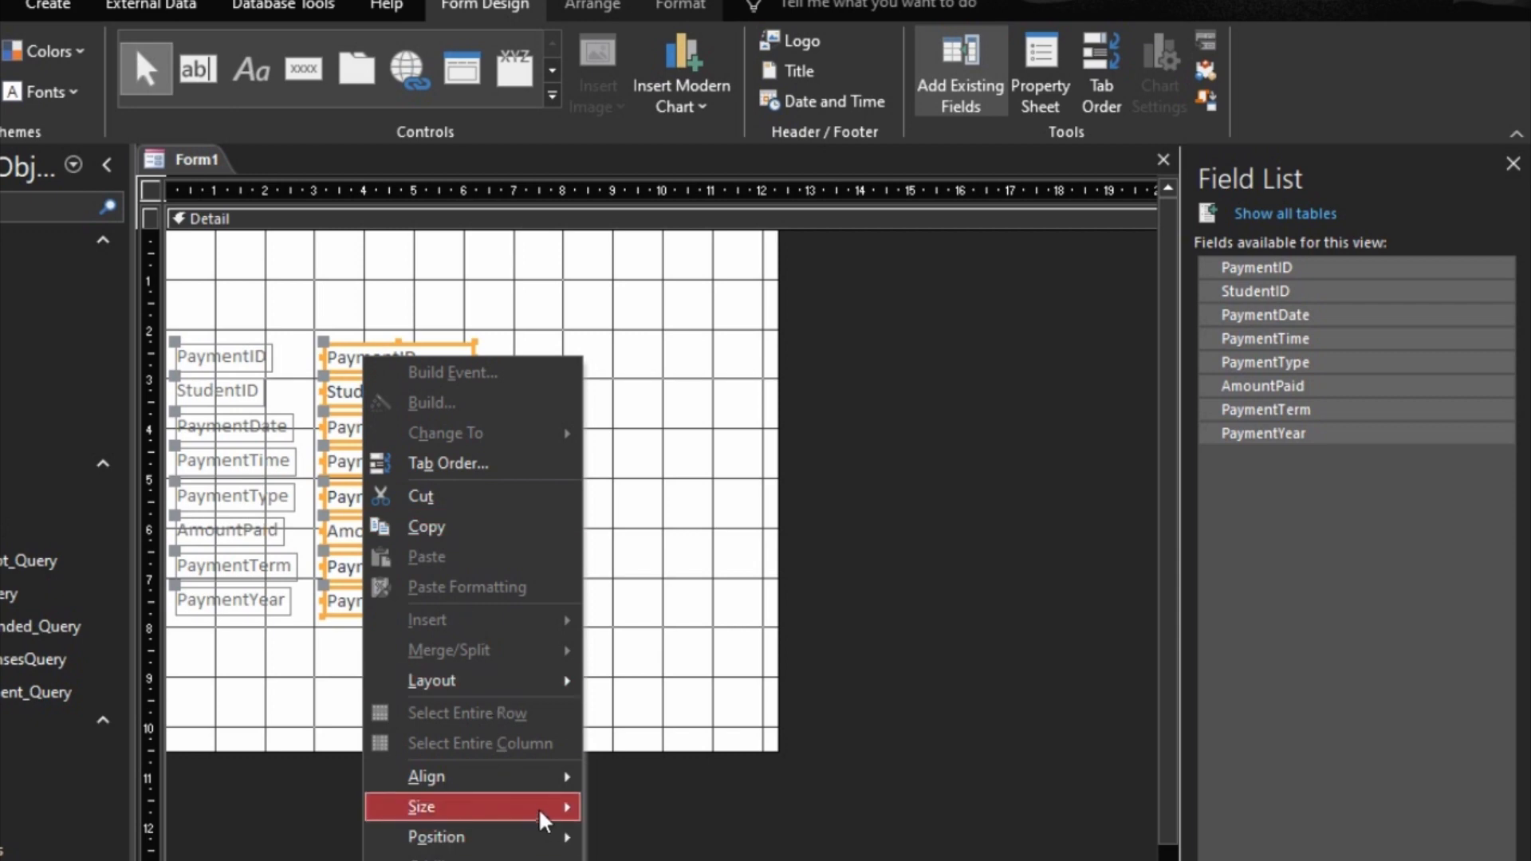
mouse_move(545, 811)
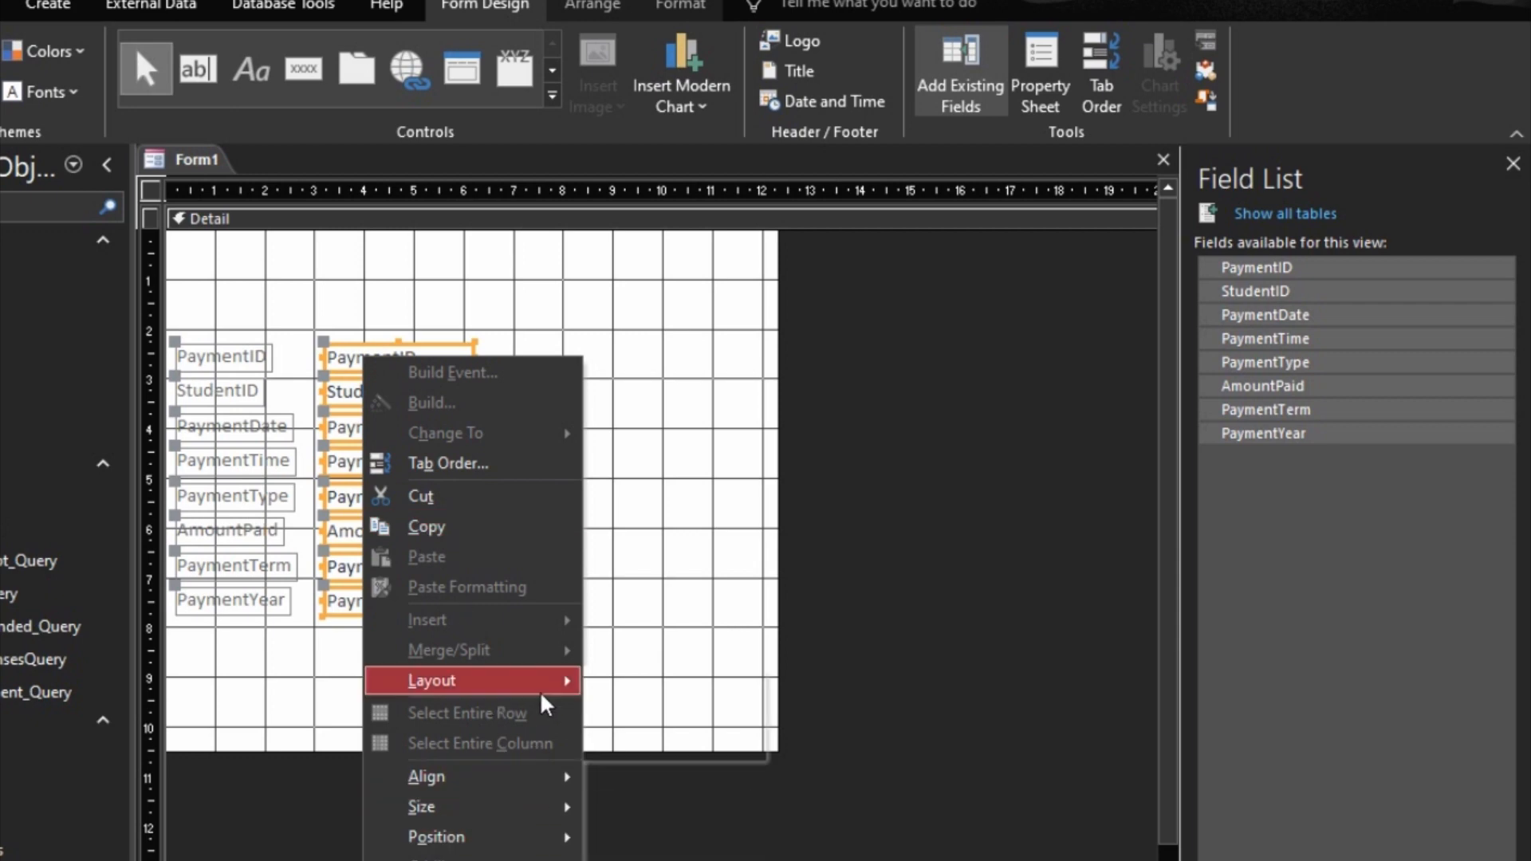
mouse_move(546, 686)
click(644, 689)
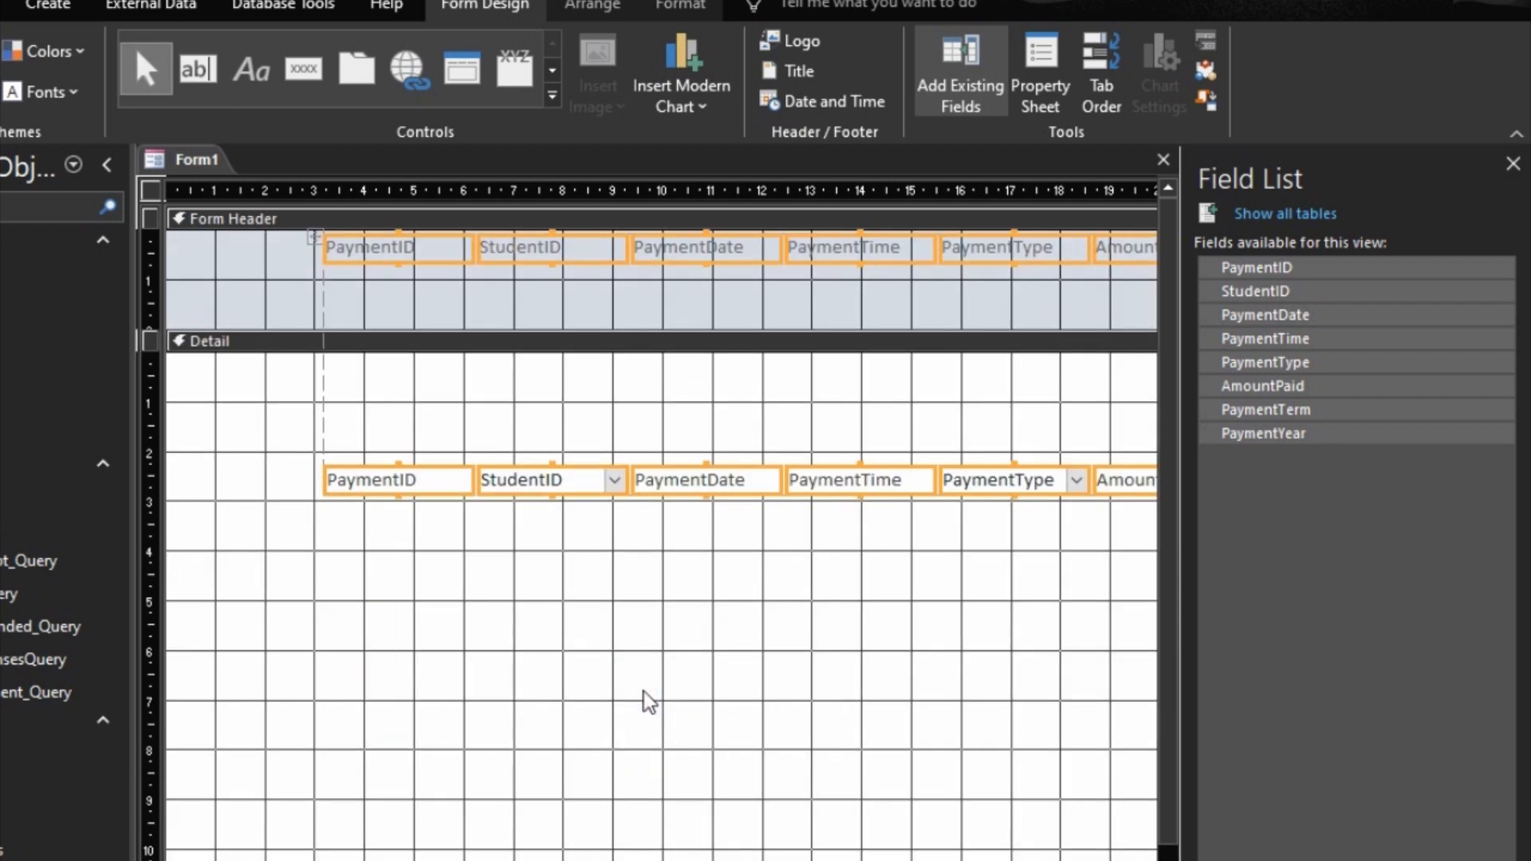
click(427, 495)
drag(427, 494, 151, 483)
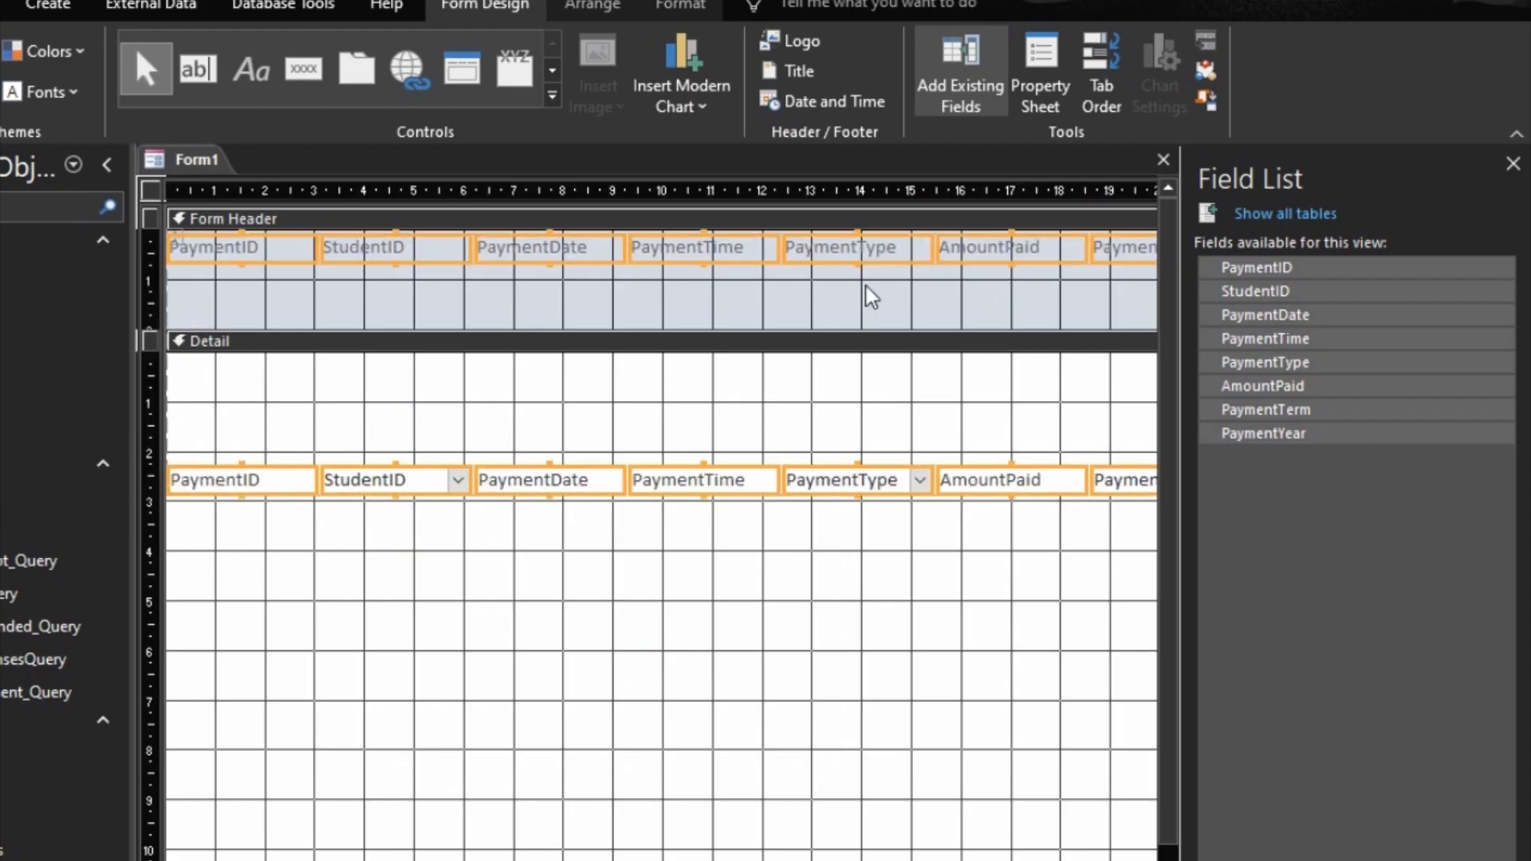
Step: Set the font size of the payment labels and fields to 12
click(680, 7)
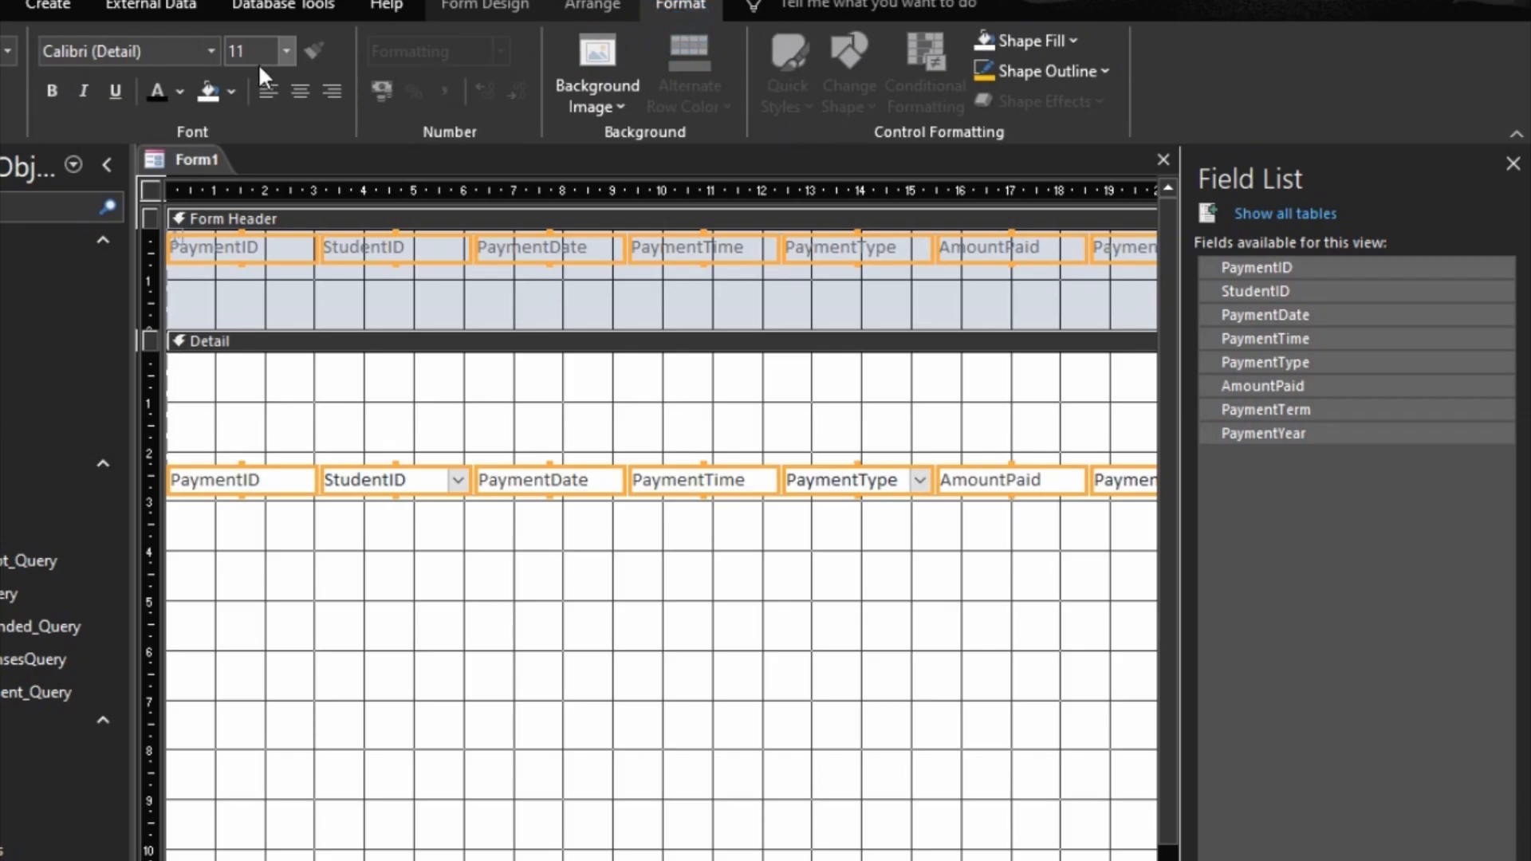
click(288, 49)
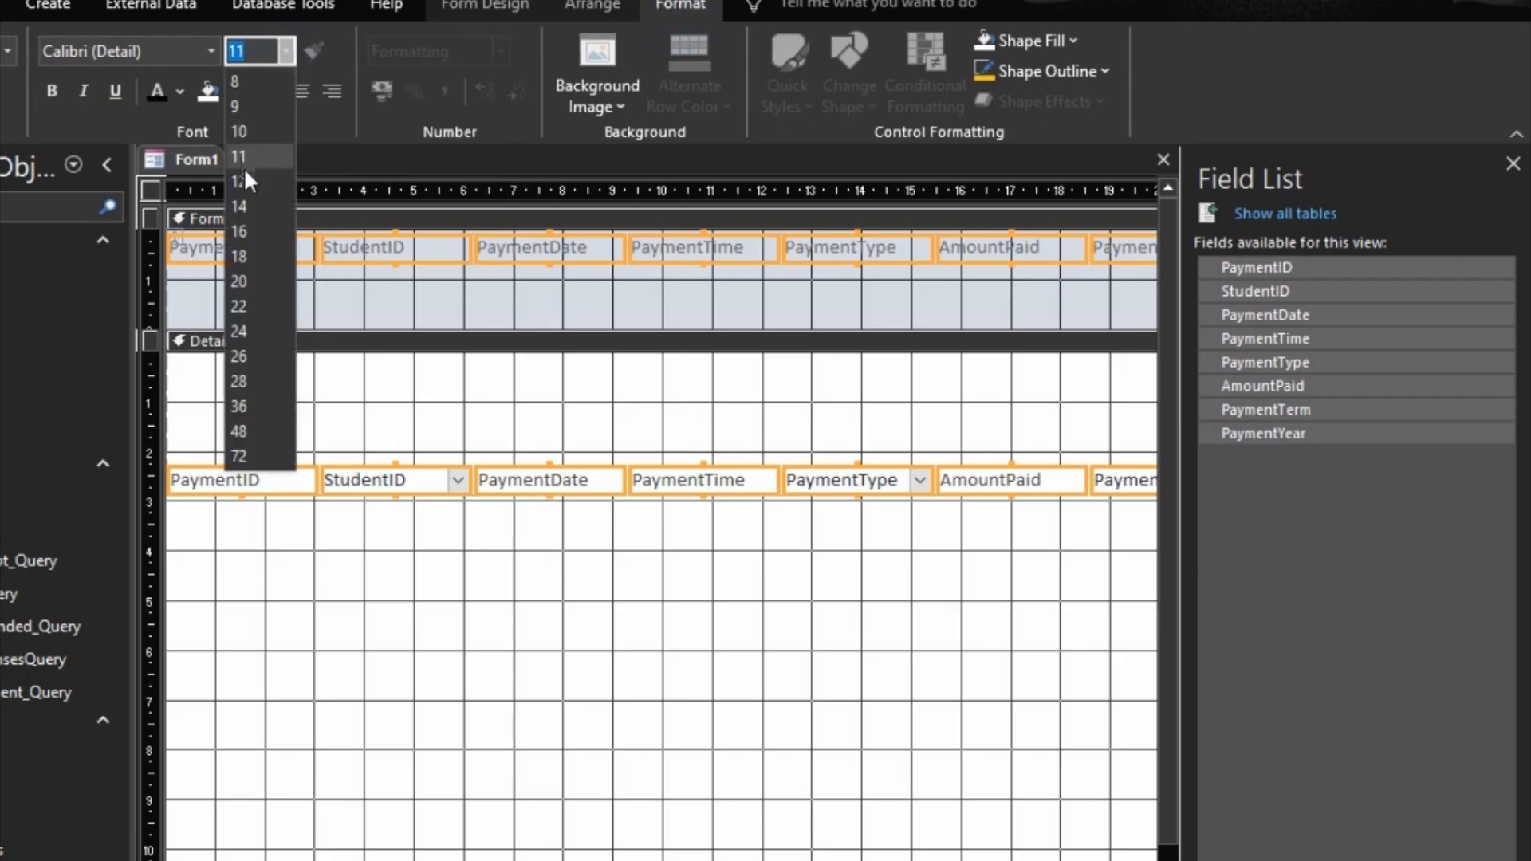
click(245, 180)
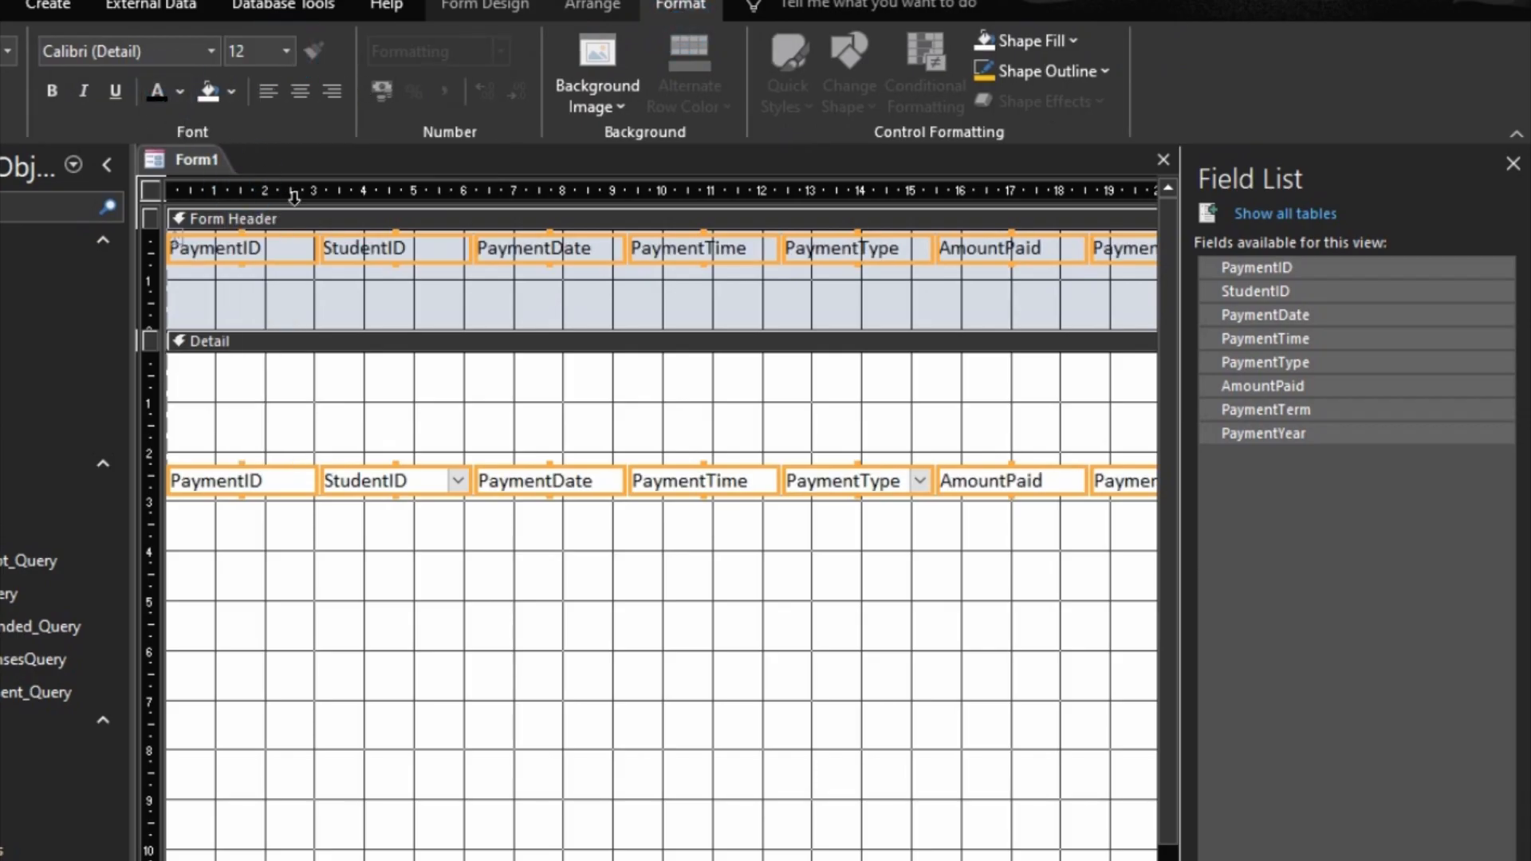
Step: Lower the header labels, reduce the Form Header to about 1 cm, and move the field row up to the Detail section's upper edge
drag(359, 256, 359, 278)
drag(383, 330, 382, 279)
drag(390, 424, 390, 309)
Step: Add inner margins to the Detail row's field controls and resize them to fit their text
click(150, 318)
click(592, 6)
click(916, 96)
click(949, 199)
right_click(875, 316)
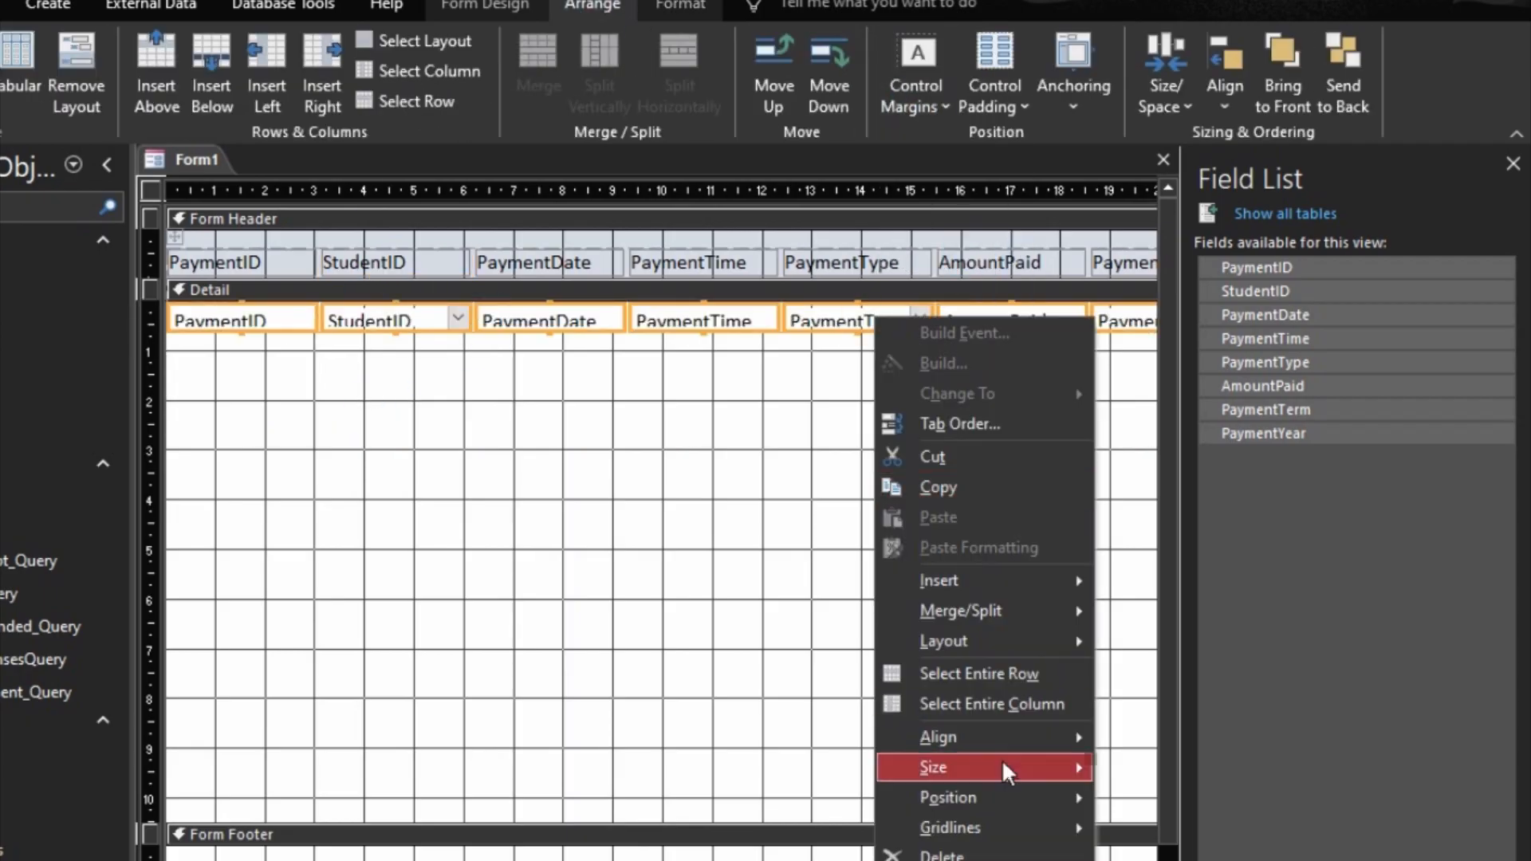
mouse_move(1004, 765)
click(1149, 767)
Step: Rename the payment date, time, type and amount header labels as Date, Time, Payment Type and Amount Paid
click(404, 328)
shift+click(404, 264)
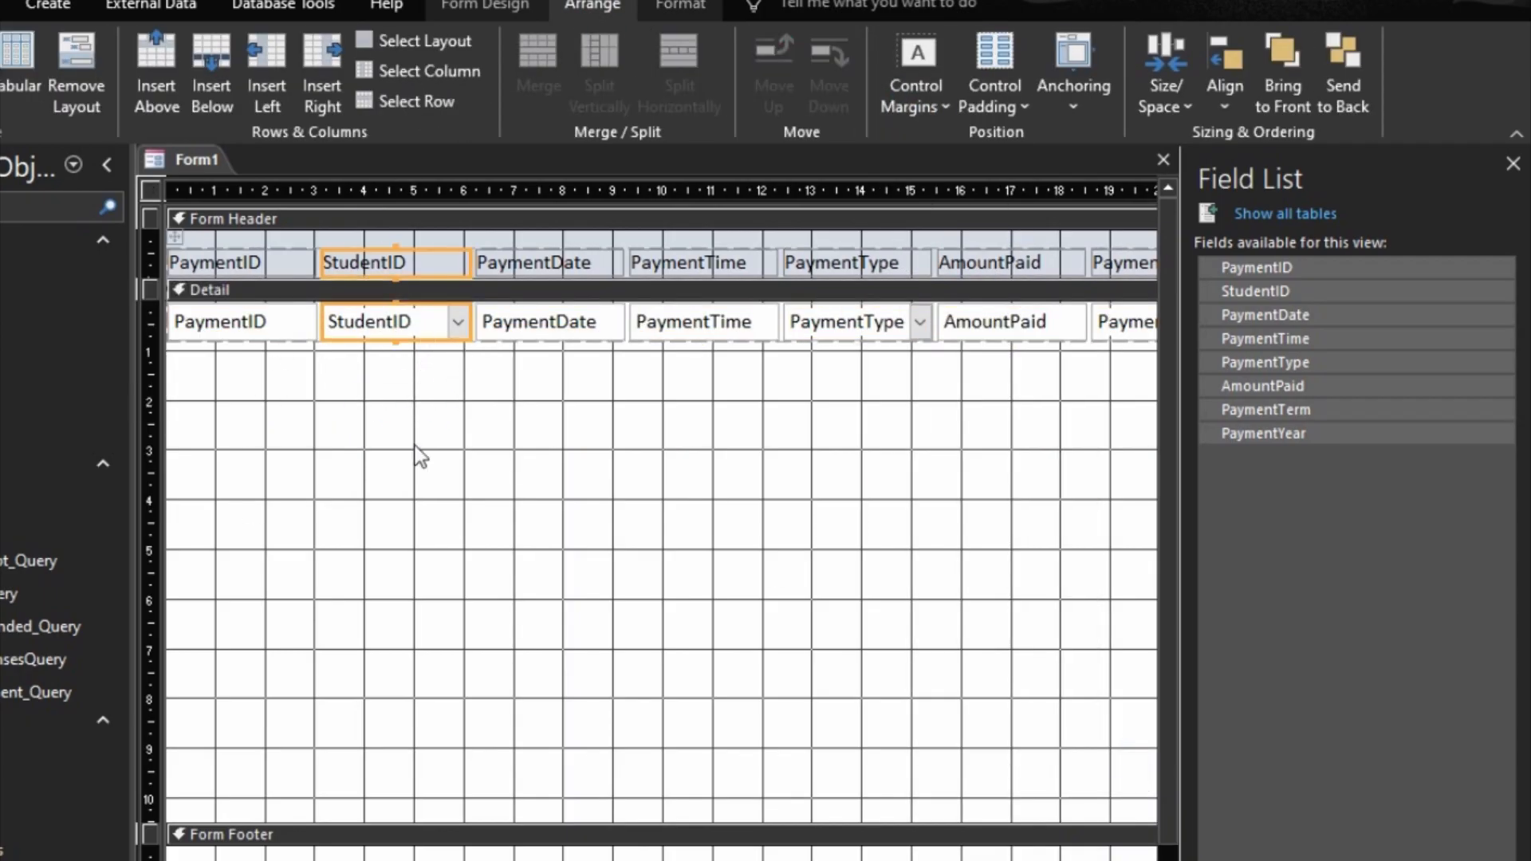
click(542, 274)
key(ctrl+s)
key(Escape)
key(BackSpace)
key(BackSpace)
key(BackSpace)
key(BackSpace)
key(BackSpace)
key(BackSpace)
key(BackSpace)
click(673, 270)
key(BackSpace)
key(BackSpace)
key(BackSpace)
key(BackSpace)
key(BackSpace)
key(BackSpace)
key(BackSpace)
click(873, 267)
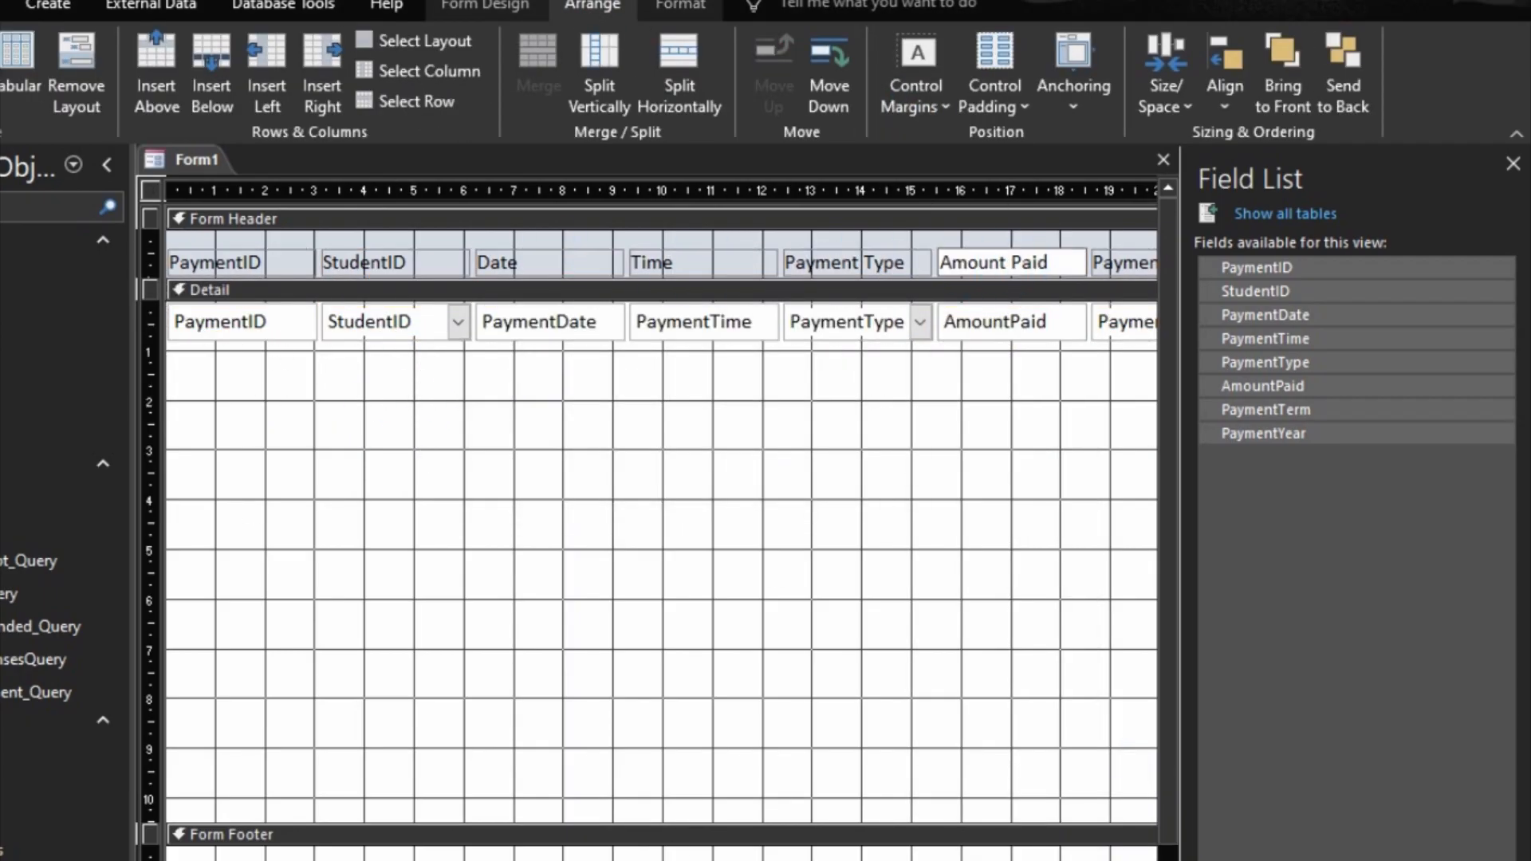
Step: Rename the PaymentTerm and PaymentYear header labels as Term and Year
scroll(662, 510, right, 5)
click(754, 267)
key(BackSpace)
key(BackSpace)
key(BackSpace)
key(BackSpace)
key(BackSpace)
key(BackSpace)
key(BackSpace)
click(907, 270)
key(BackSpace)
key(BackSpace)
key(BackSpace)
key(BackSpace)
key(BackSpace)
key(BackSpace)
key(BackSpace)
Step: Narrow the PaymentTerm and PaymentYear columns and reduce the form's width to about 25 cm
drag(834, 322, 804, 322)
click(883, 328)
drag(957, 322, 904, 322)
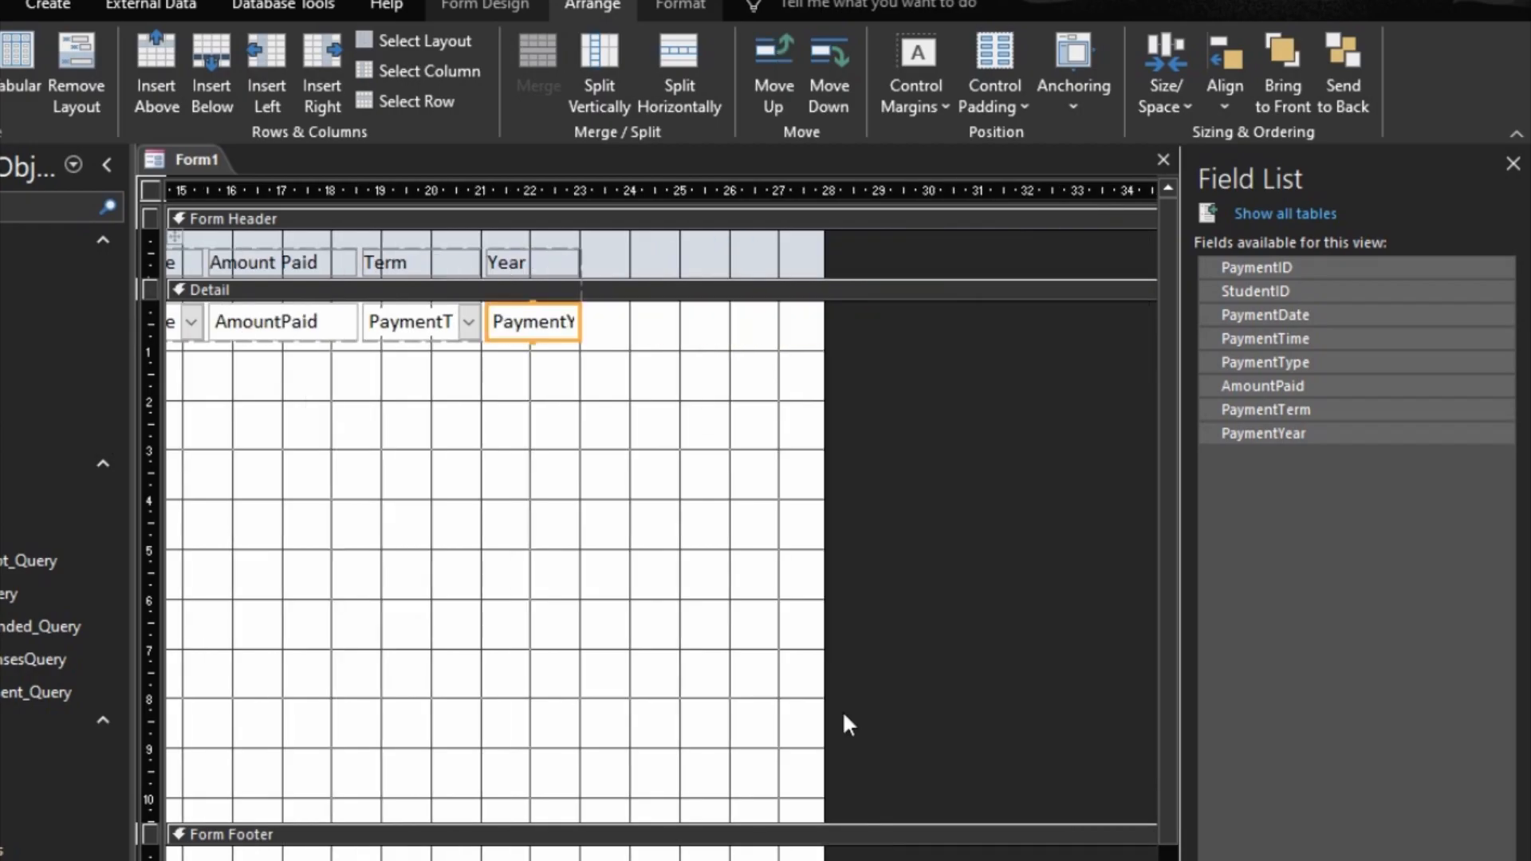
drag(825, 718, 628, 630)
drag(629, 619, 680, 619)
Step: Shift the whole tabular layout right by about 1 cm and reduce the Detail section's height to fit its row of fields
click(174, 237)
key(Right)
key(Right)
key(Right)
key(Right)
key(Right)
key(Right)
key(Right)
key(Right)
key(Right)
scroll(662, 511, left, 5)
drag(638, 823, 638, 342)
Step: Set the Form Header and Form Footer back colors to gold and collapse the footer's height to zero
double_click(638, 218)
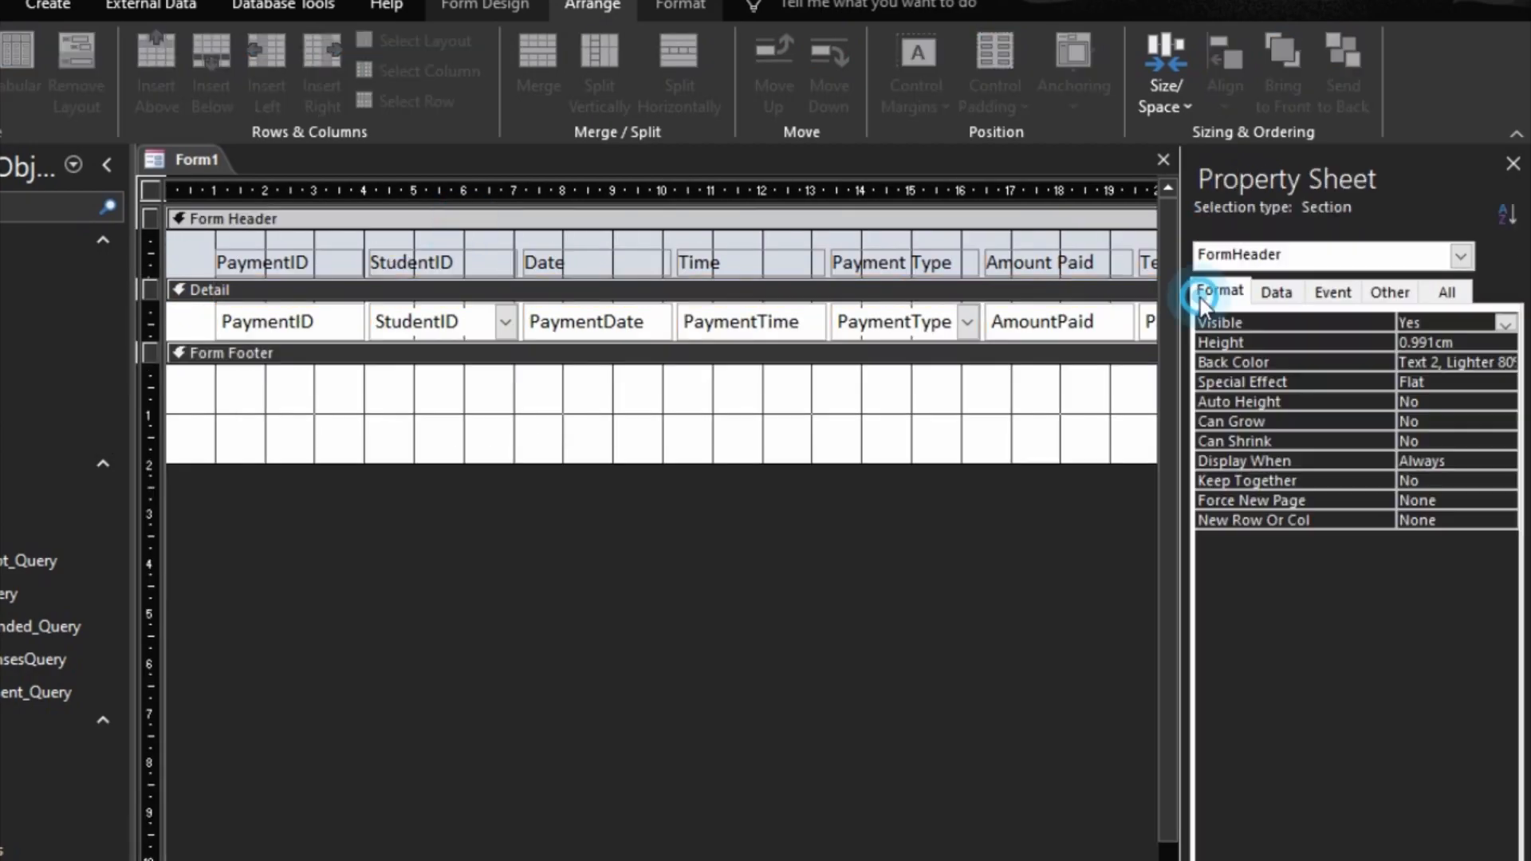
click(1456, 362)
click(1506, 363)
click(1469, 419)
click(638, 353)
click(1506, 363)
click(1469, 419)
drag(779, 464, 779, 351)
Step: Set the form's Data Entry property to Yes
click(151, 190)
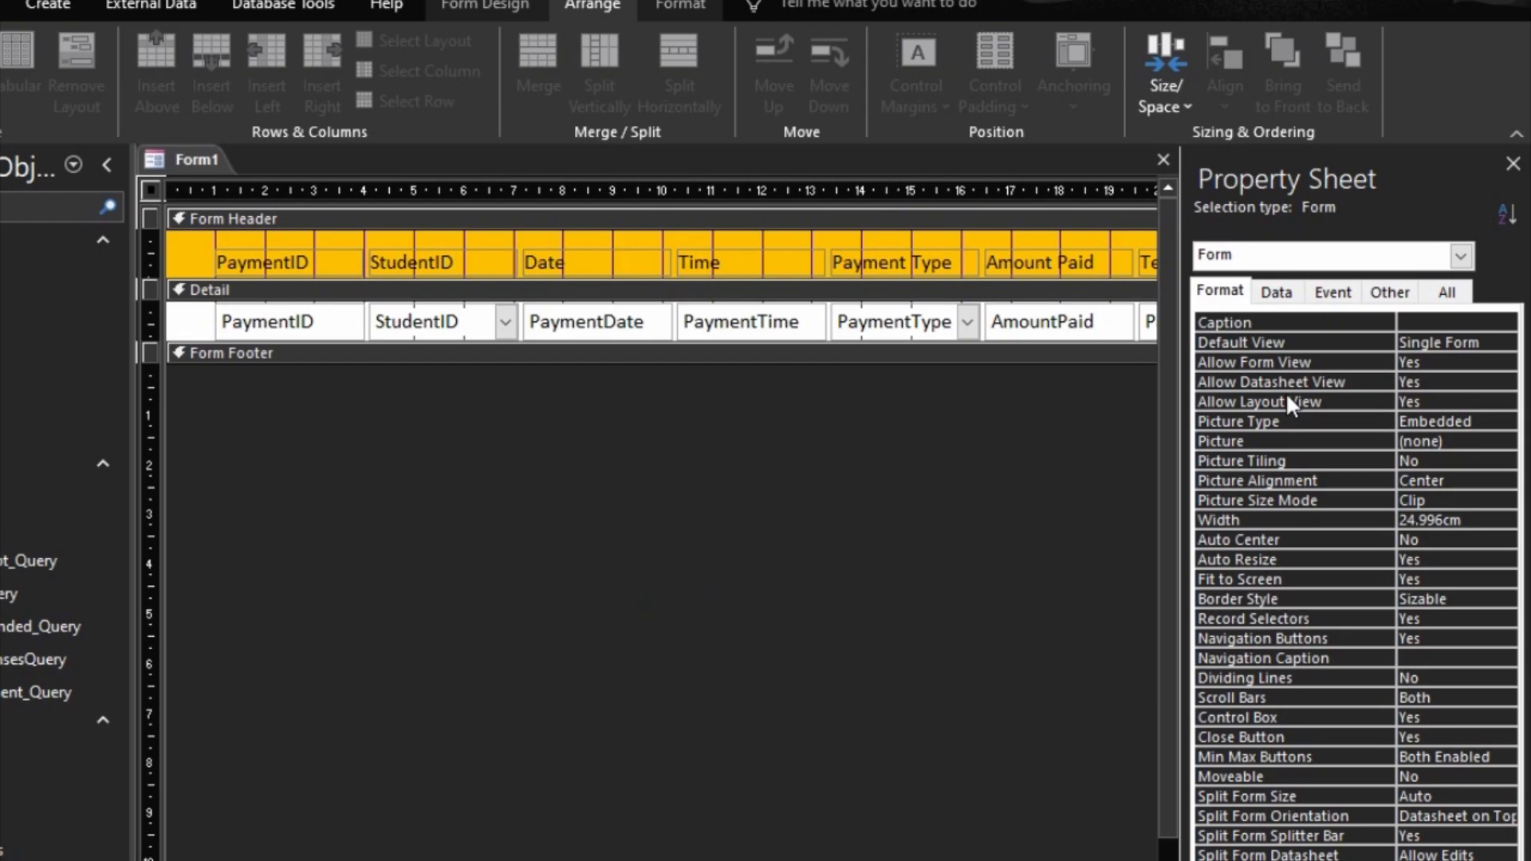
click(1279, 297)
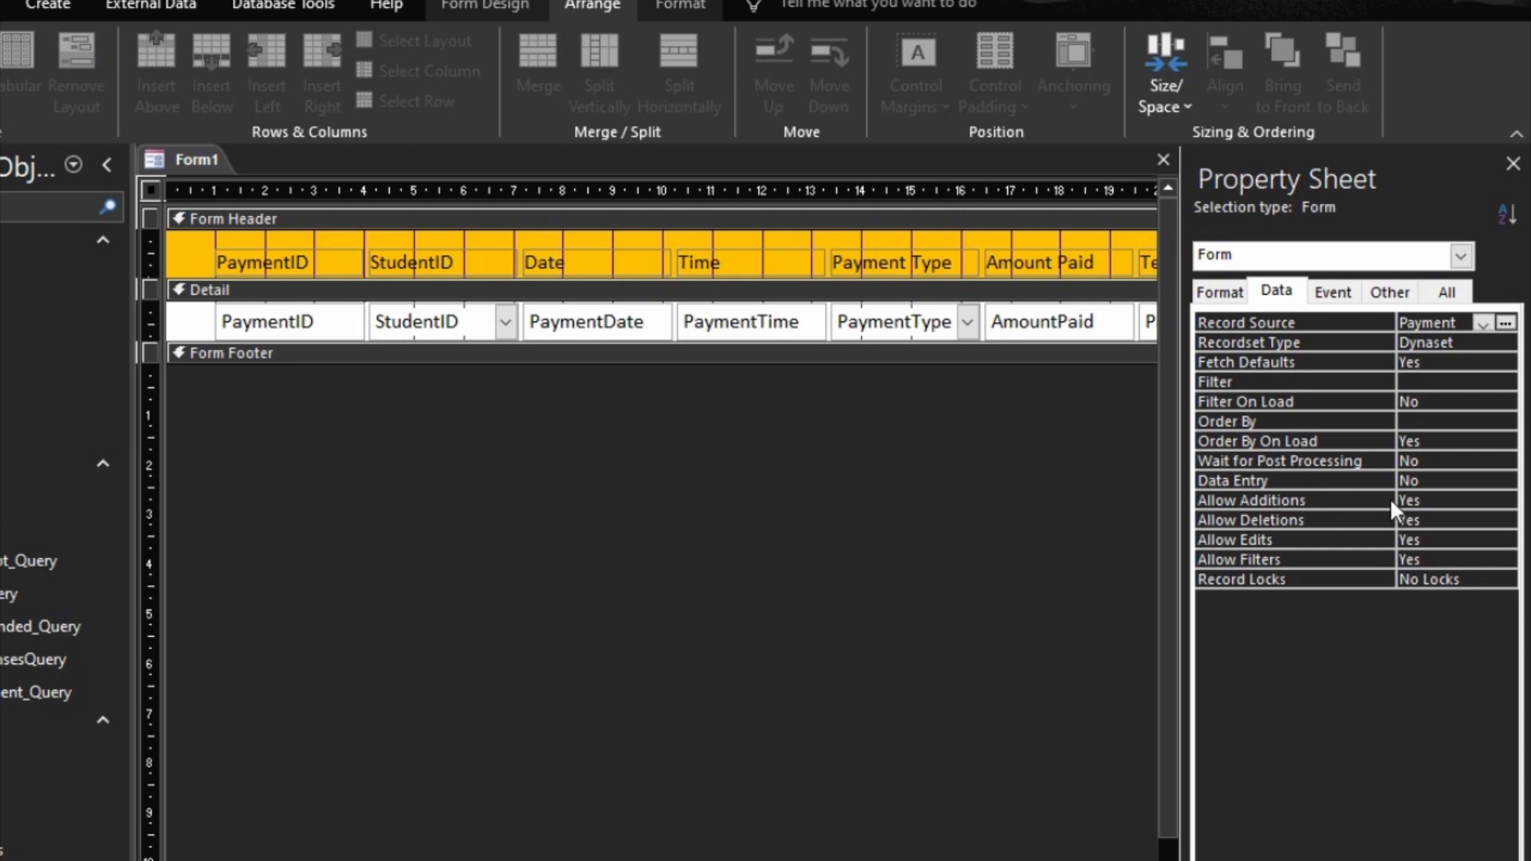
double_click(1383, 477)
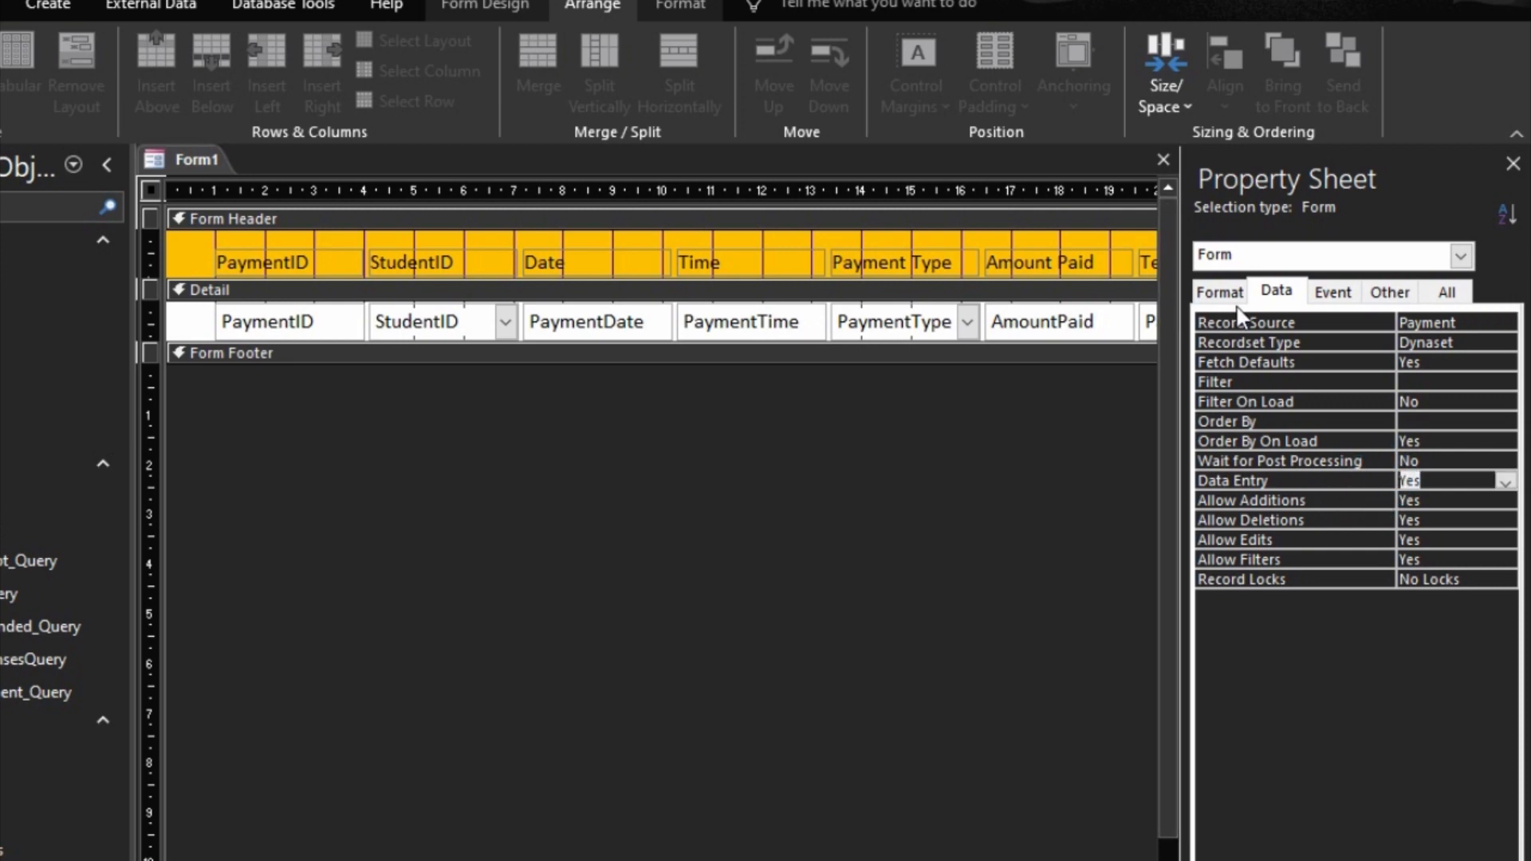
Step: Set the form's Record Selectors and Navigation Buttons to No and its Scroll Bars to Vertical Only
click(1220, 292)
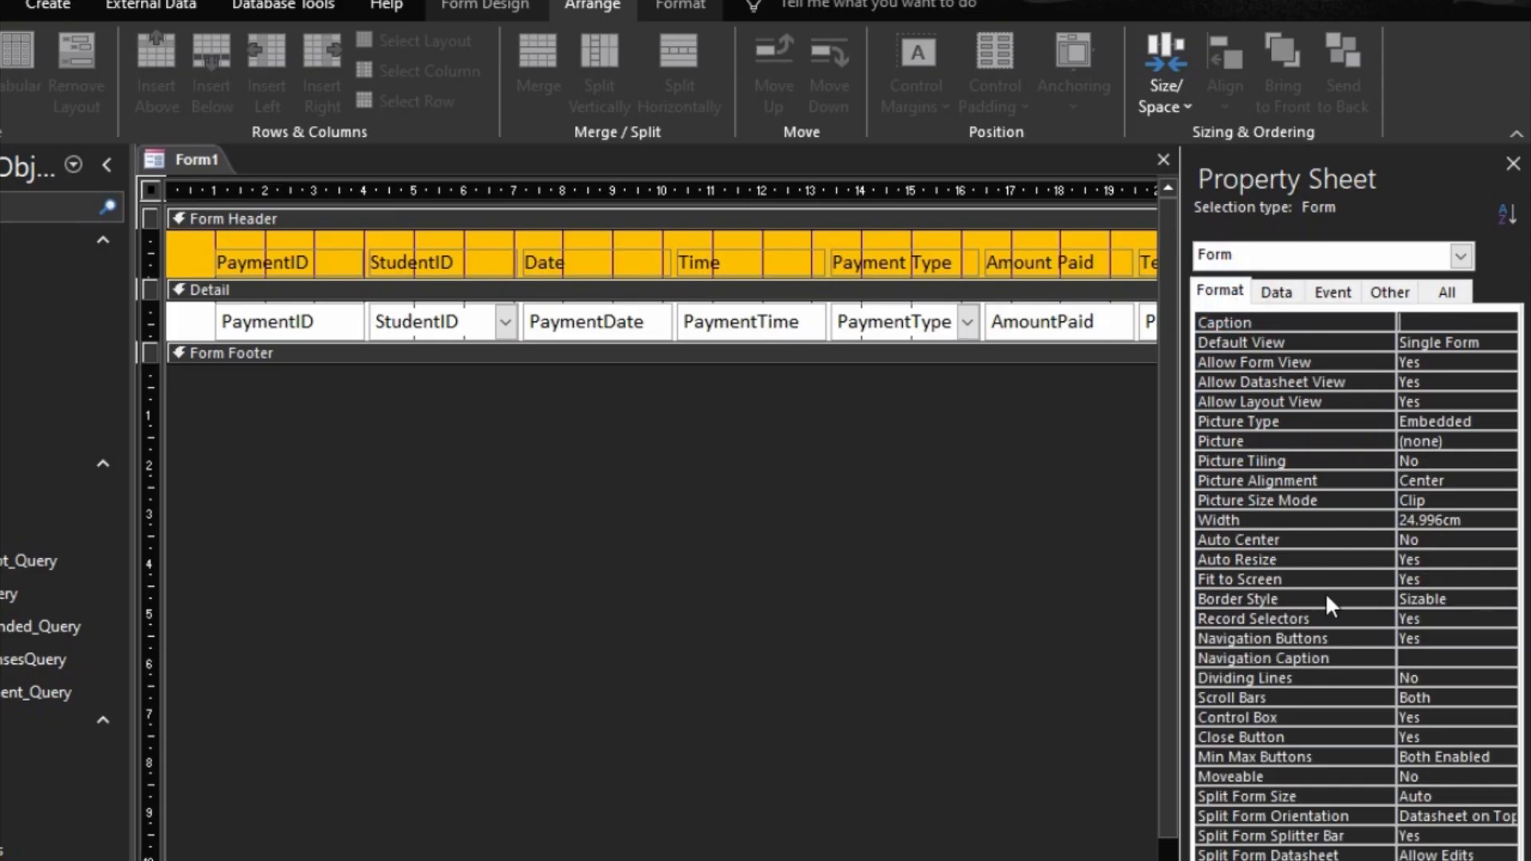
double_click(1375, 618)
double_click(1358, 643)
click(1368, 697)
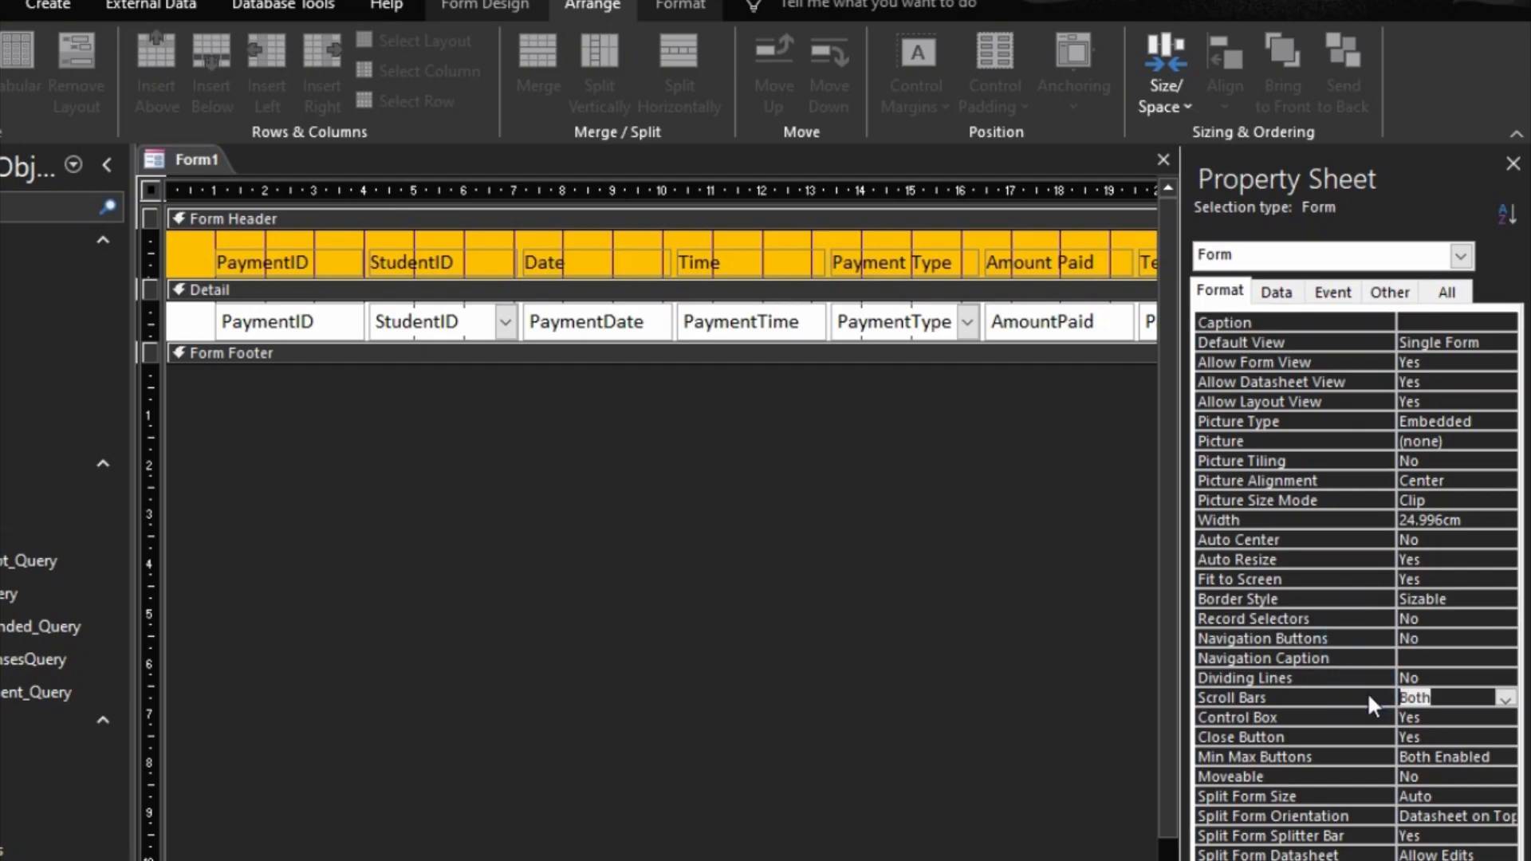
double_click(1367, 697)
click(1364, 734)
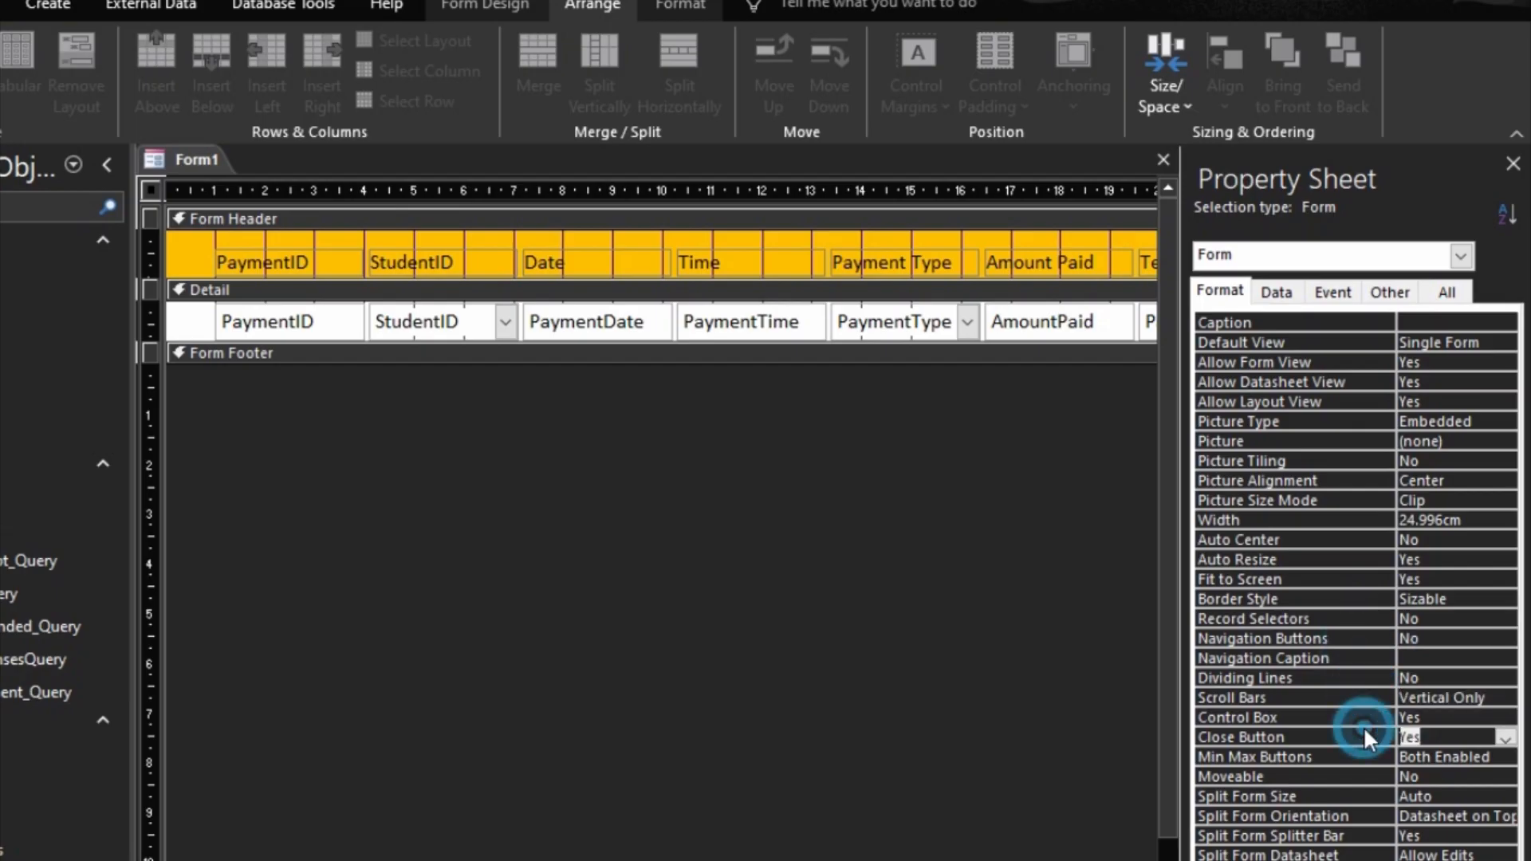
Step: Set the form's Cycle property to Current Record
click(1388, 292)
double_click(1375, 362)
click(1342, 418)
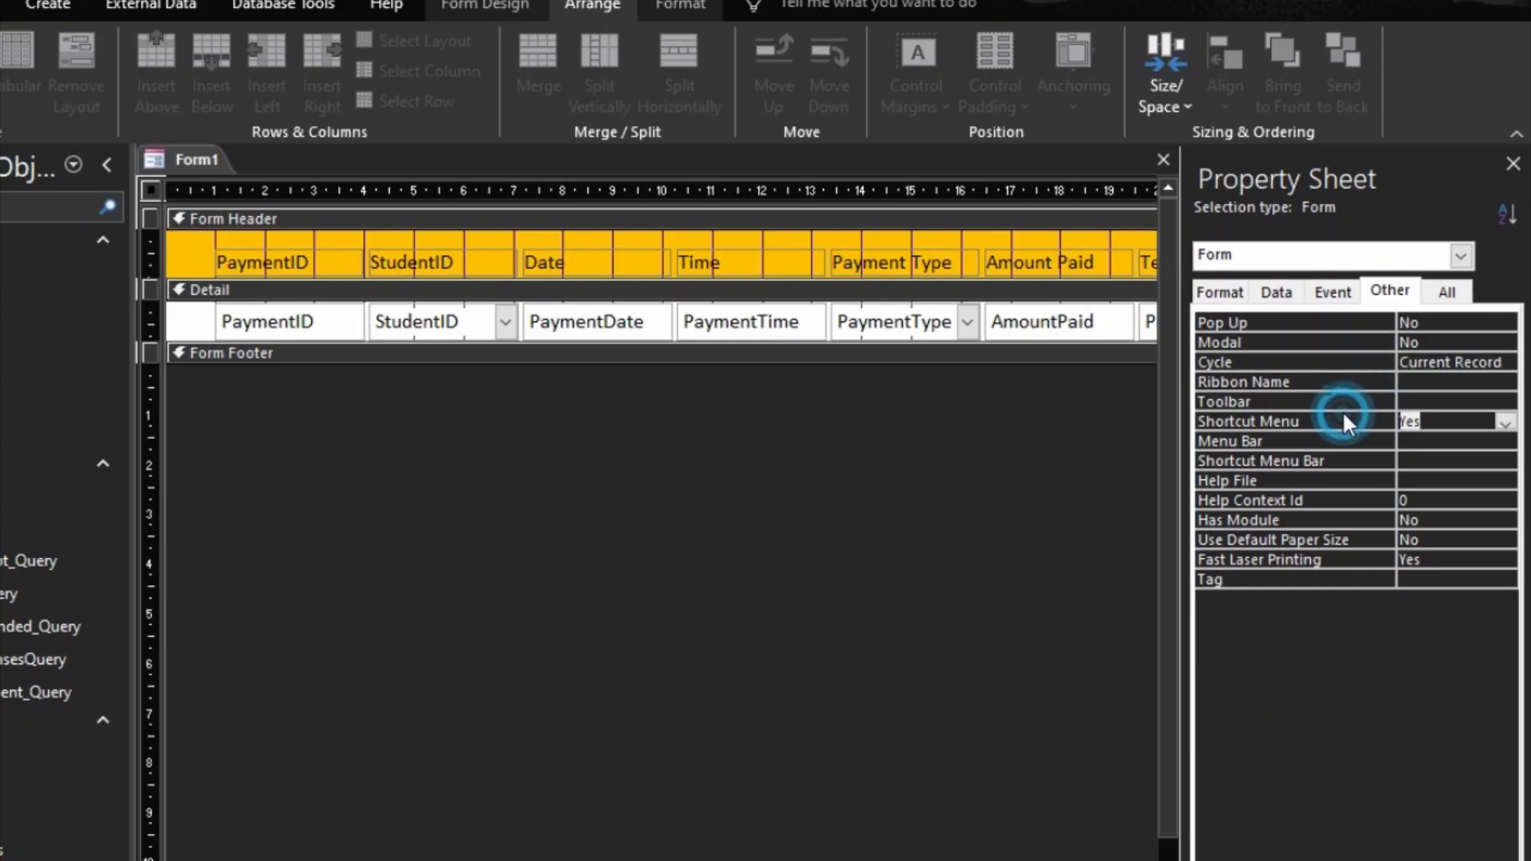
Step: Preview the payment entry form, close it, and save it under the name PaymentSubform
key(F5)
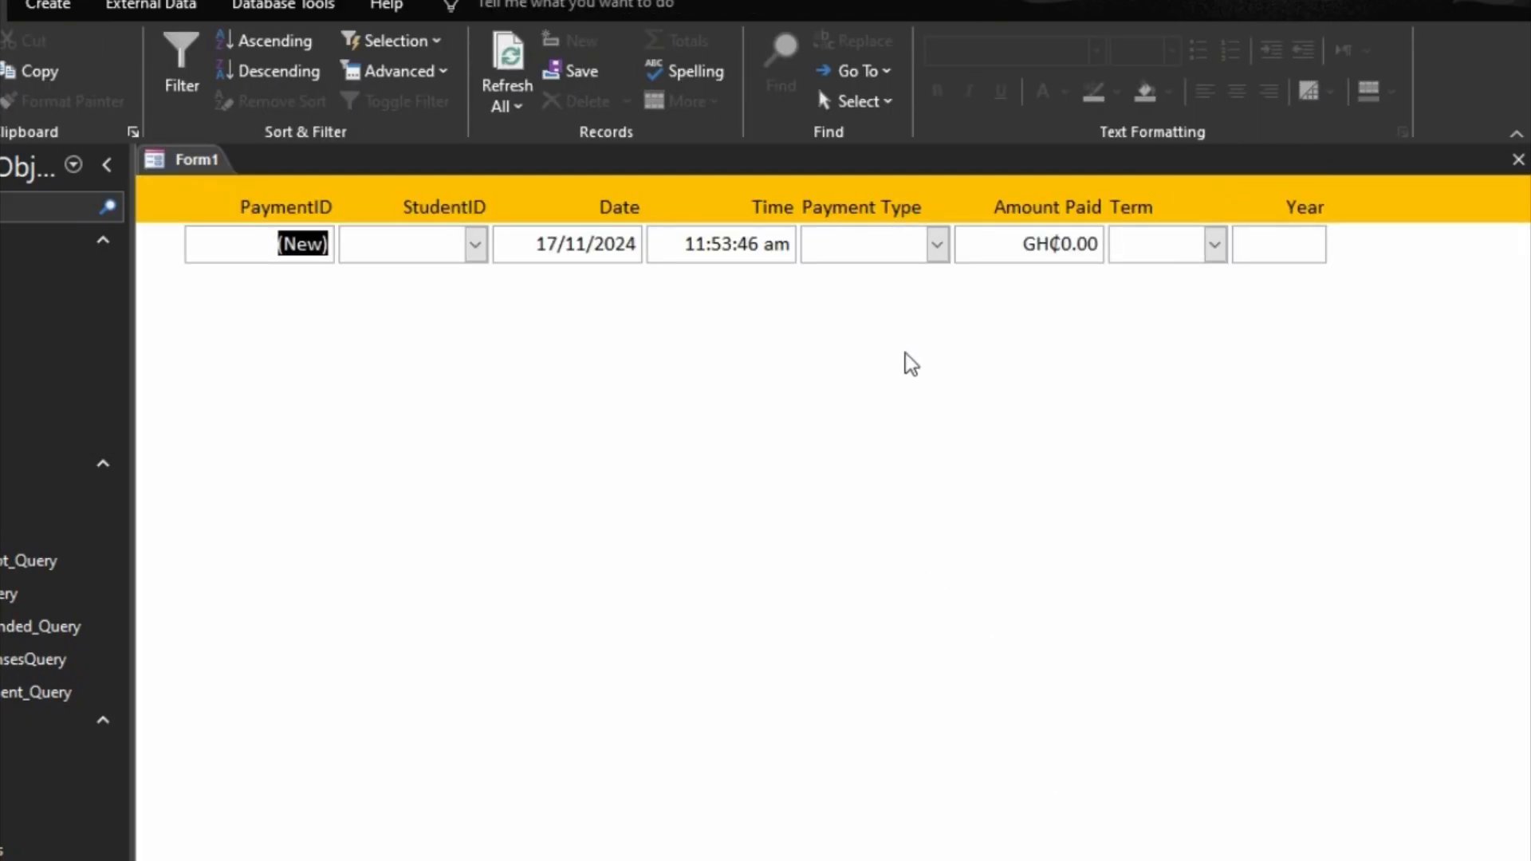
click(1519, 162)
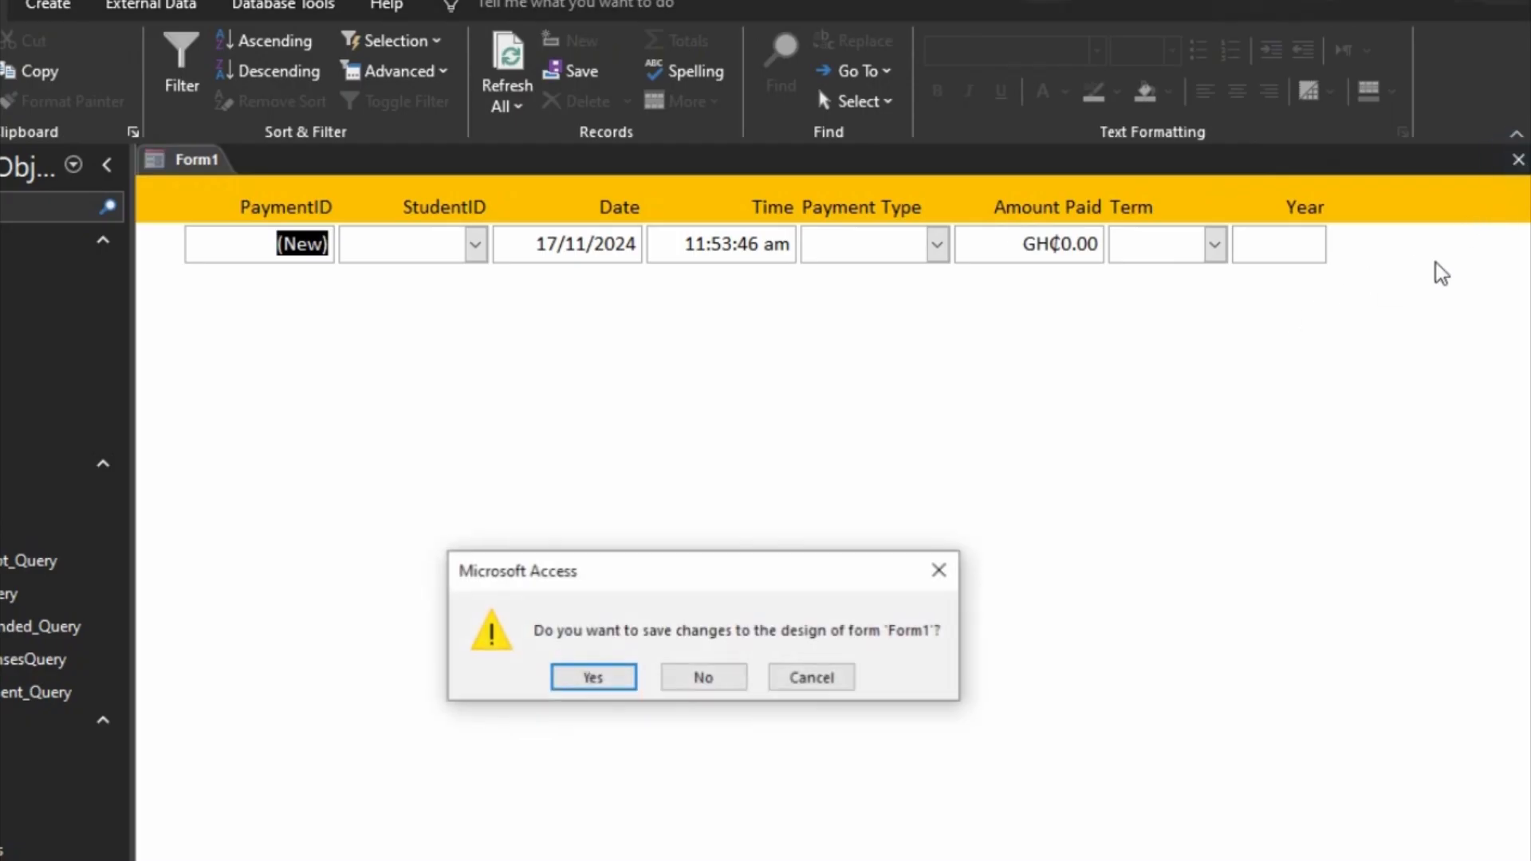
click(588, 681)
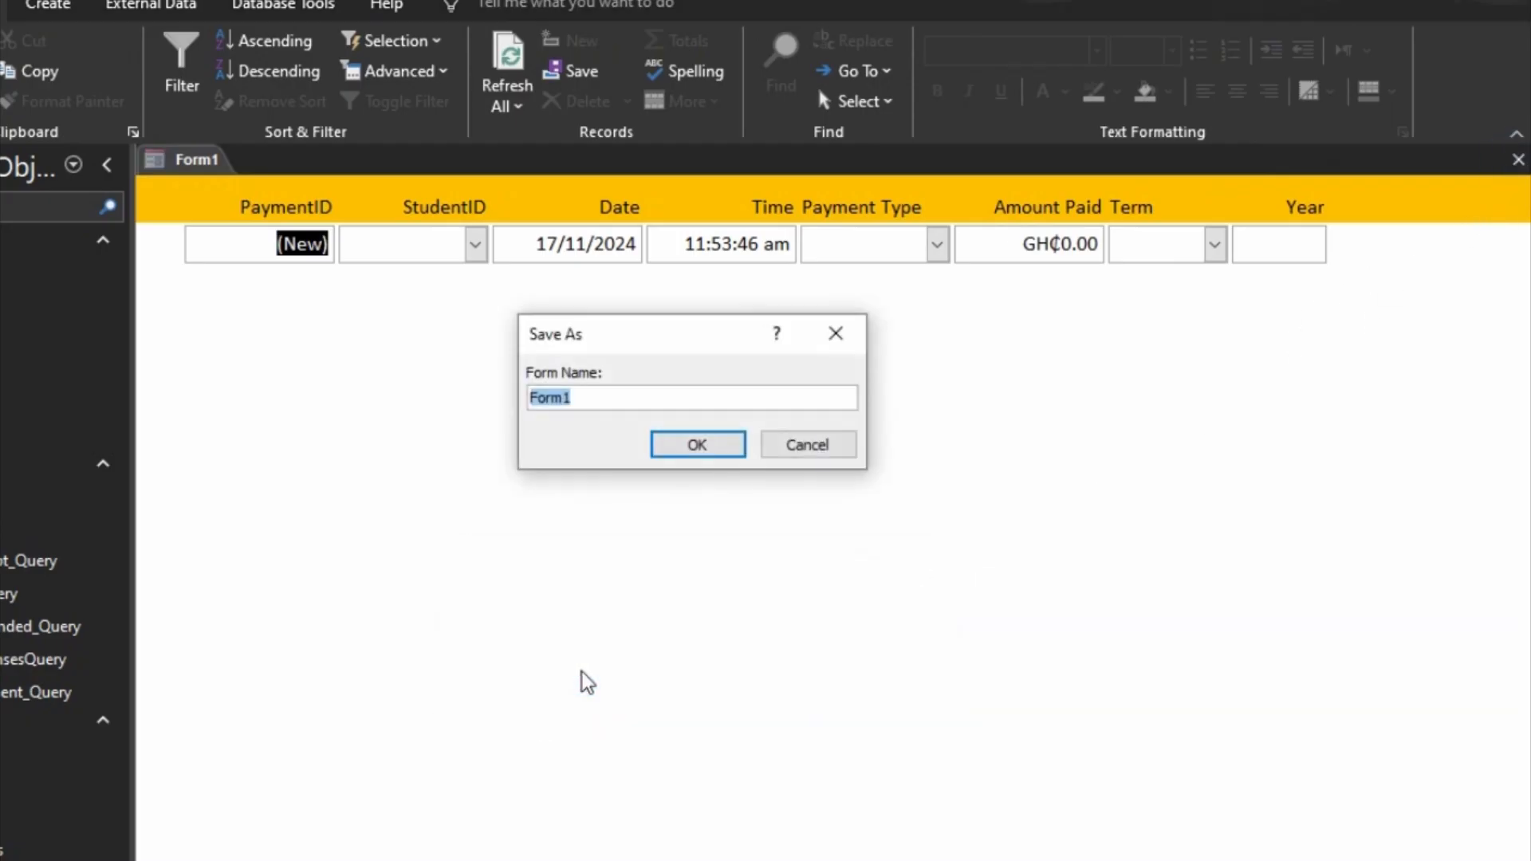
text(p)
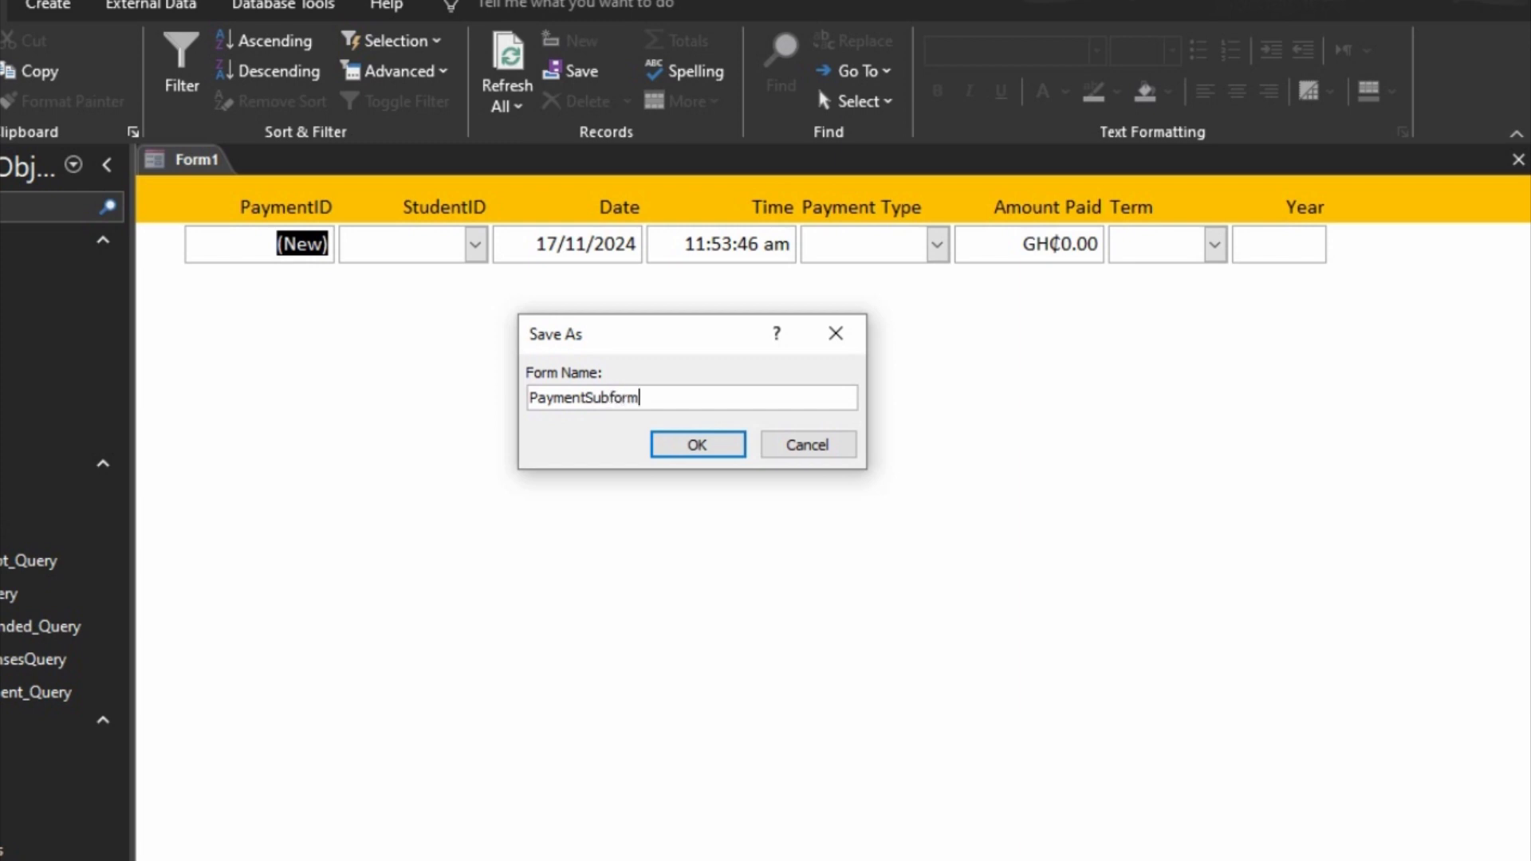
key(Return)
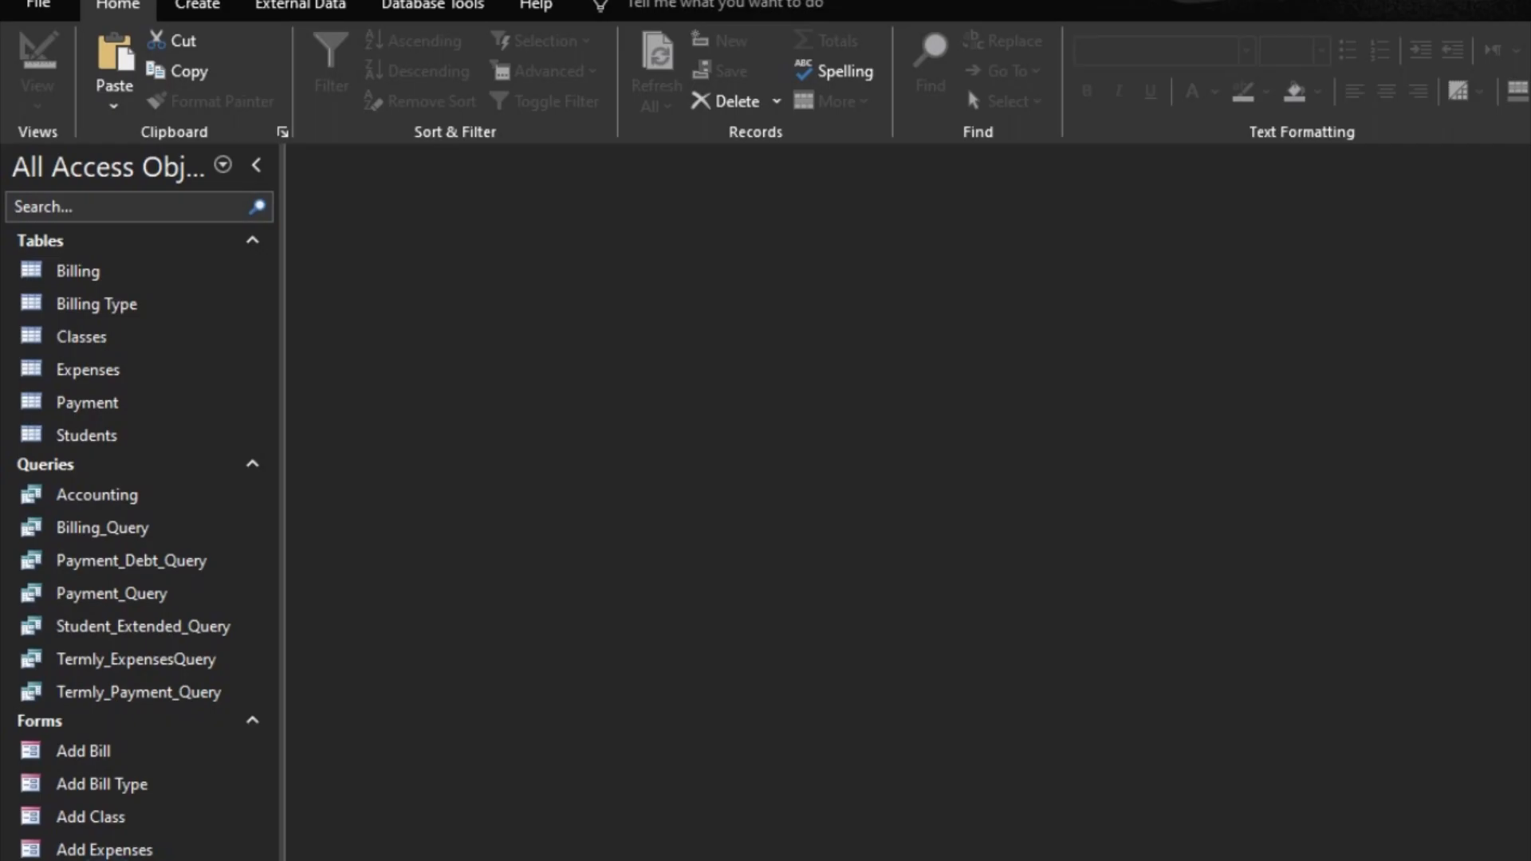
Step: Duplicate the Admit Student form as StudentPayment and open the copy in Design View
key(ctrl+v)
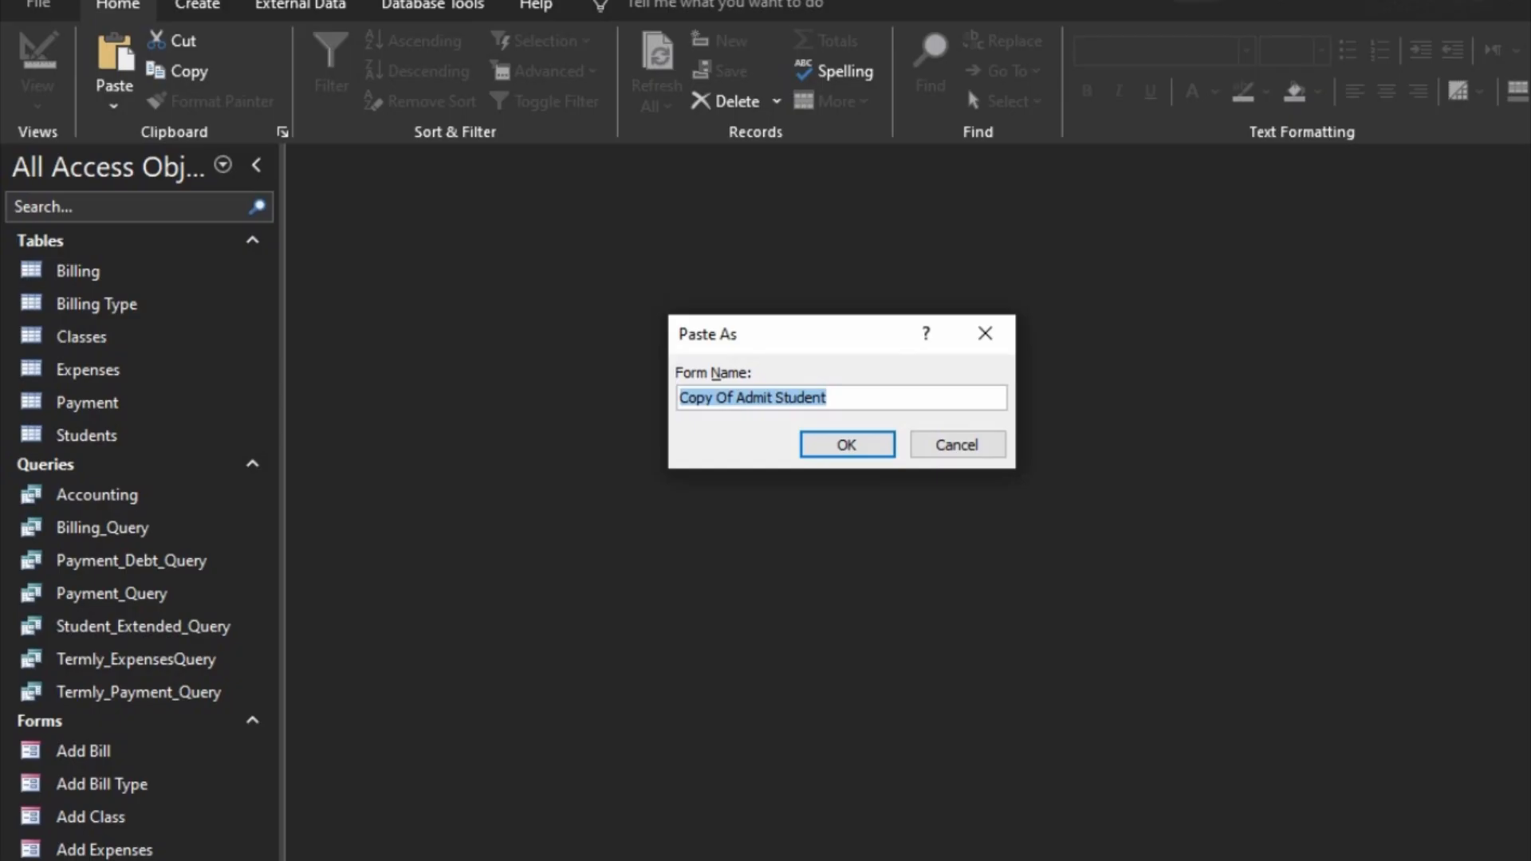
text(StudentPayment)
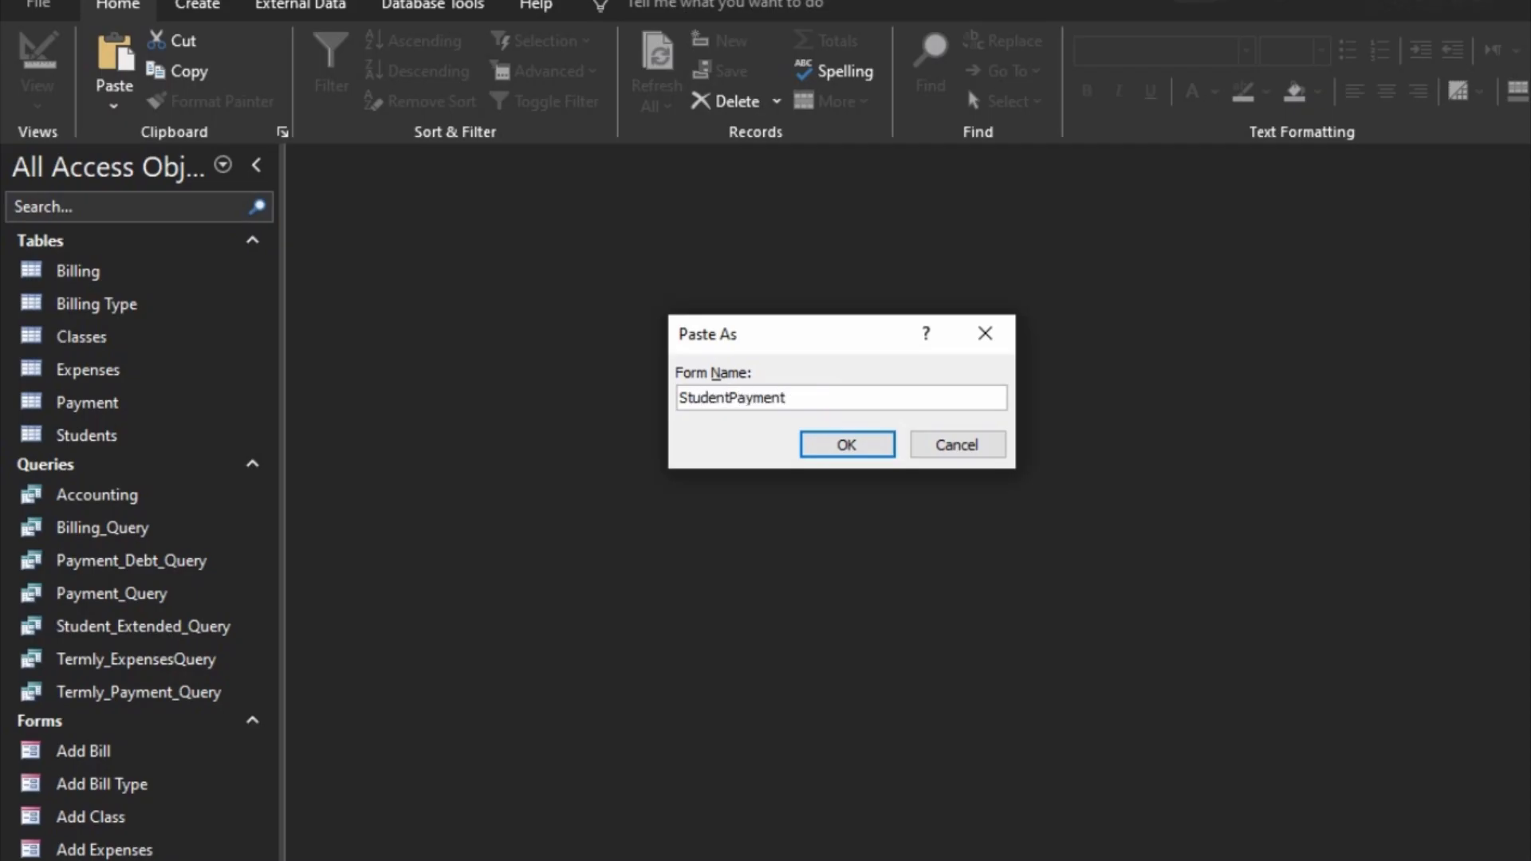
click(833, 443)
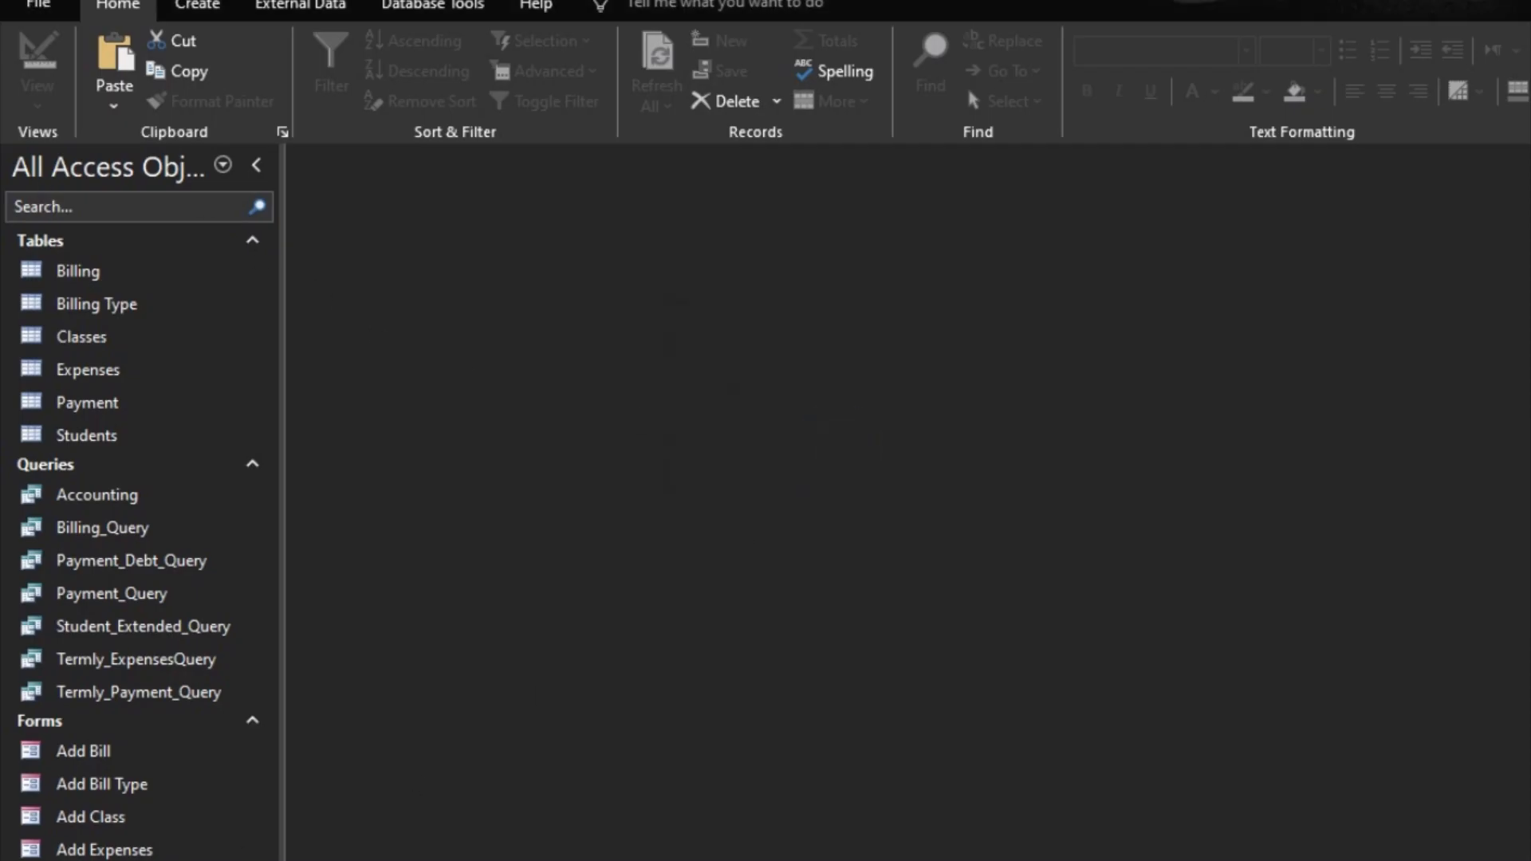
right_click(107, 860)
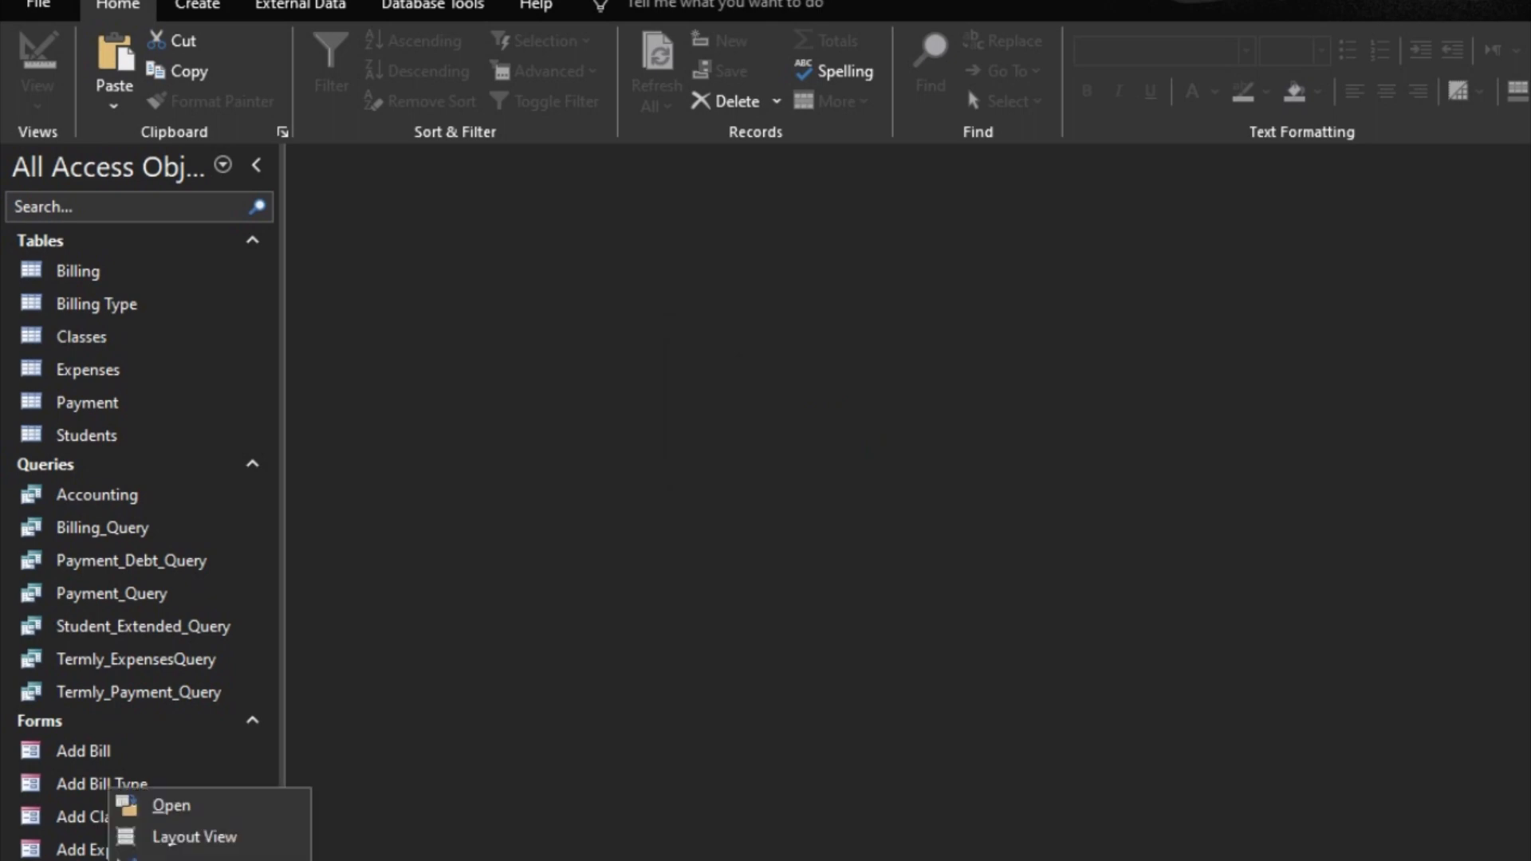
click(171, 859)
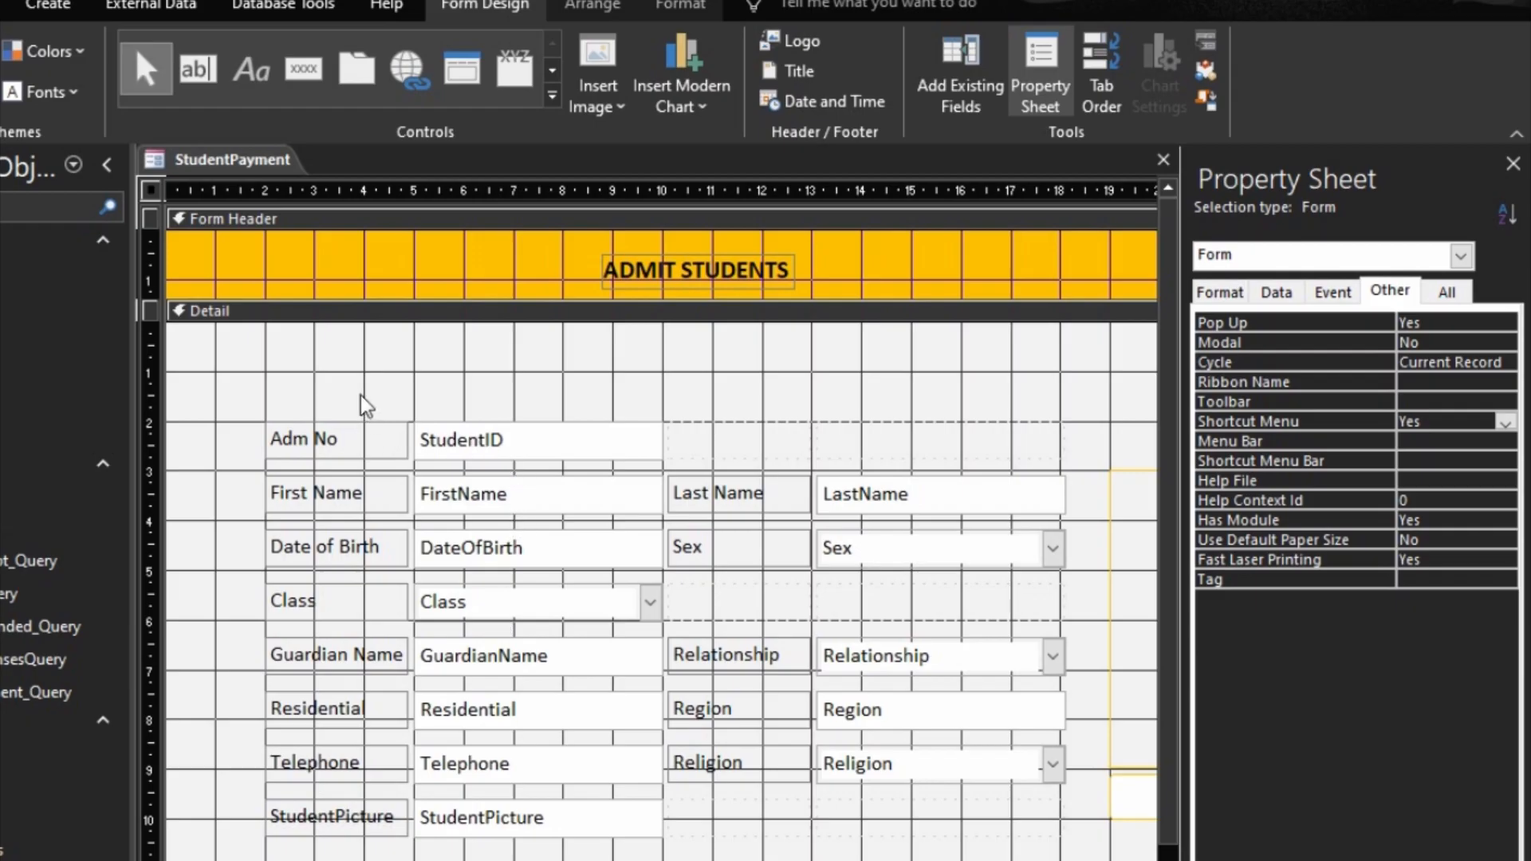
Step: Delete the Date of Birth label and field, and move the Class label and combo box into the vacated cells
click(481, 440)
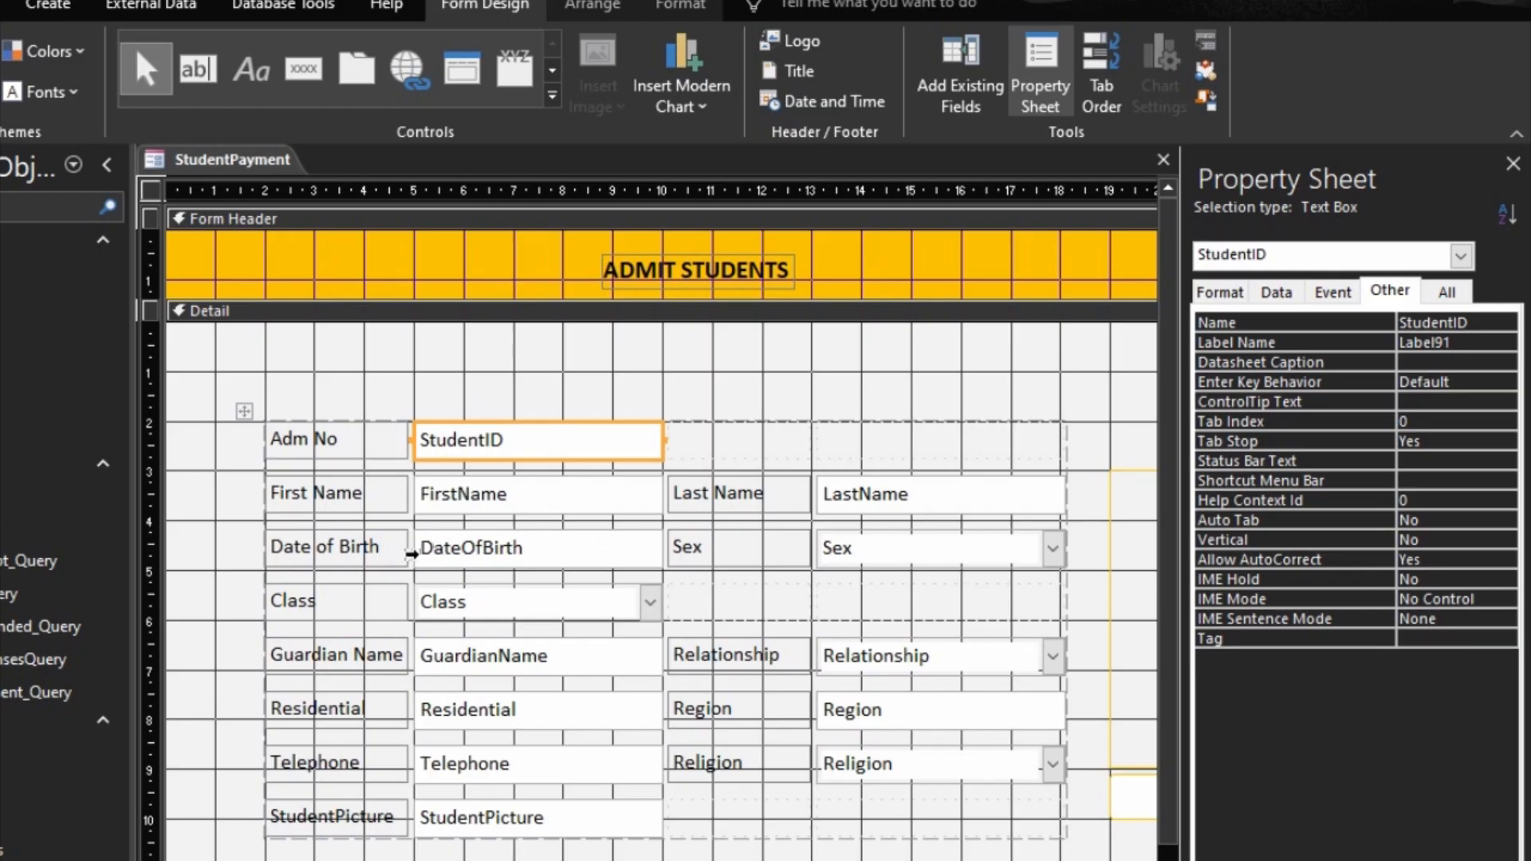
drag(239, 539, 608, 550)
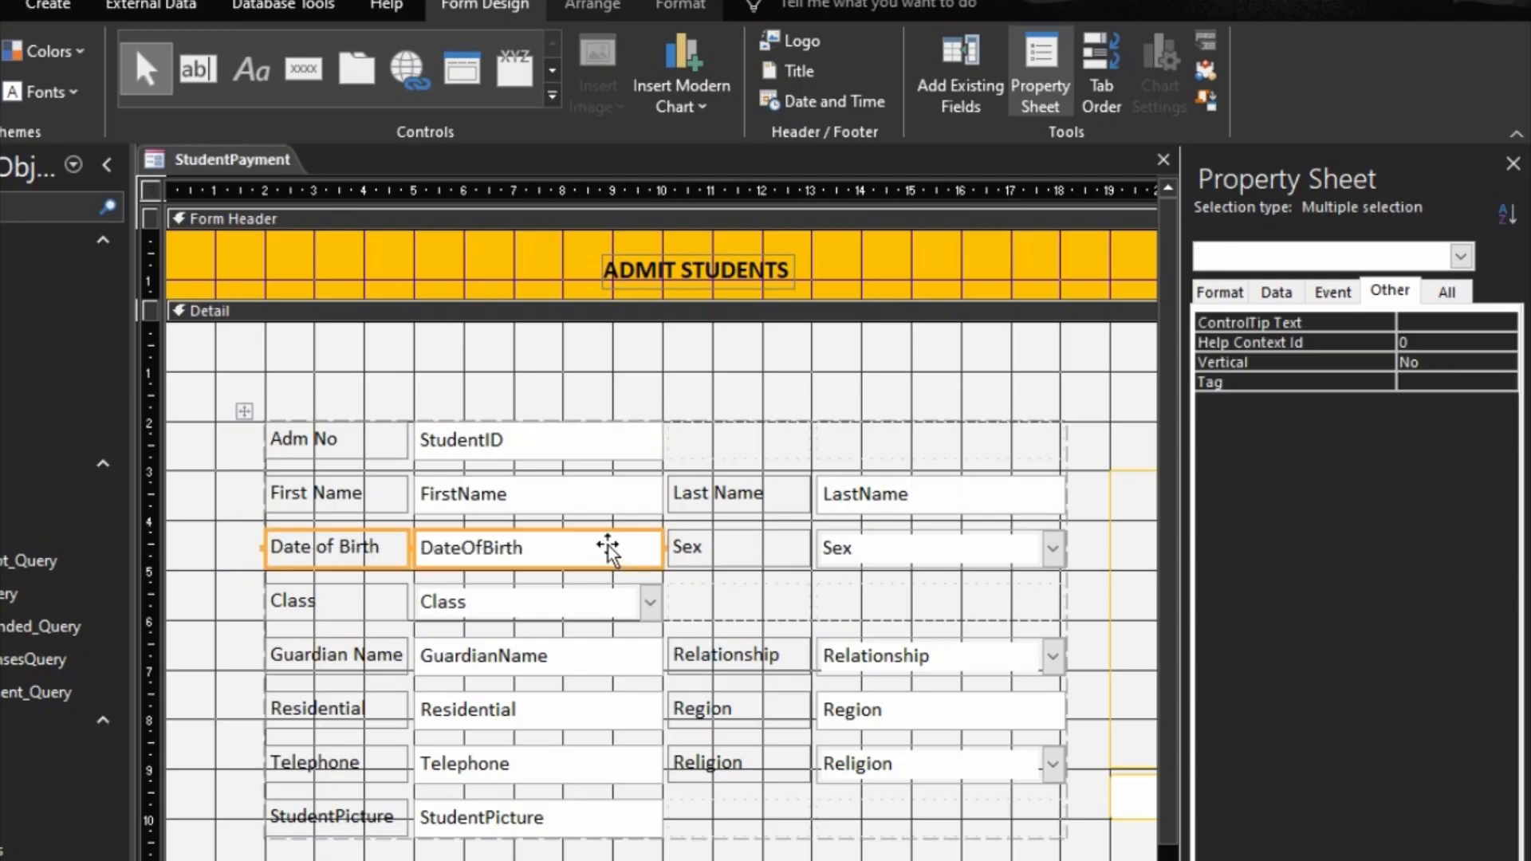
key(Delete)
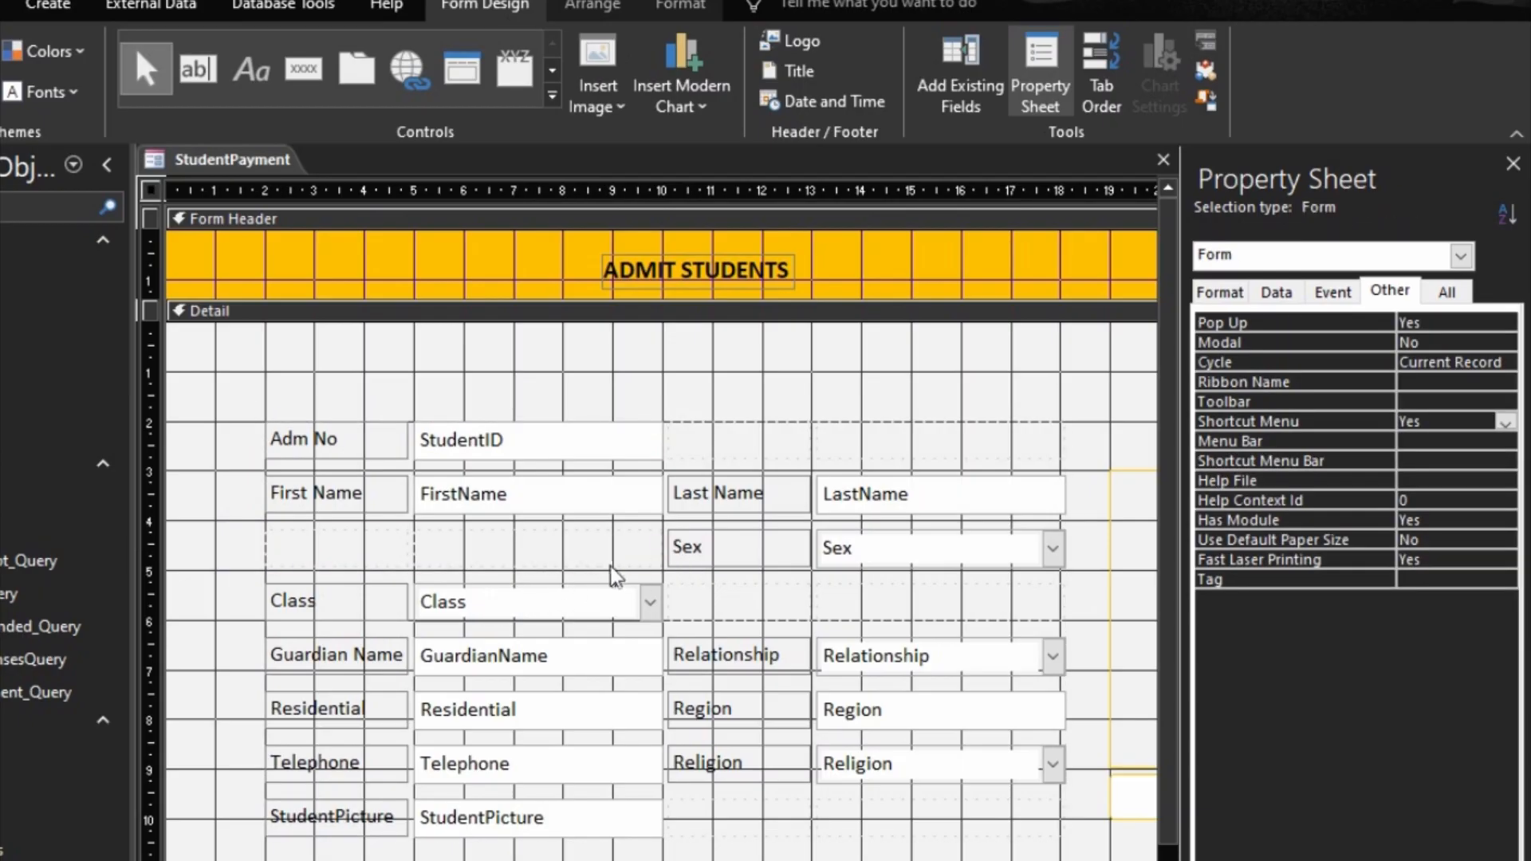
click(380, 548)
drag(379, 549, 382, 551)
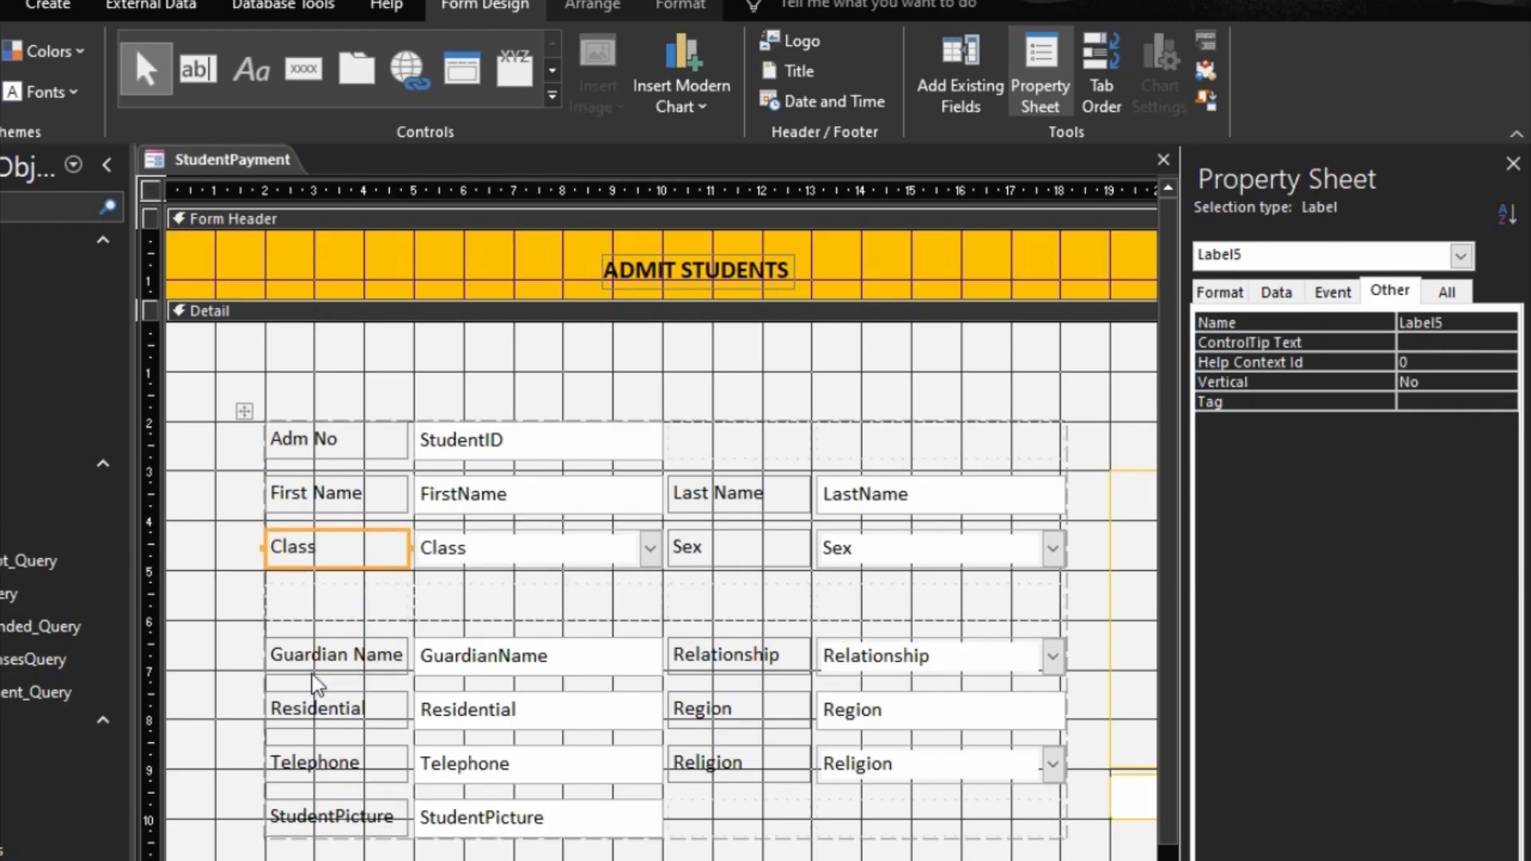
Step: Delete the Guardian Name, Relationship, Residential, Region, Telephone and Religion labels and fields
drag(230, 664, 1076, 800)
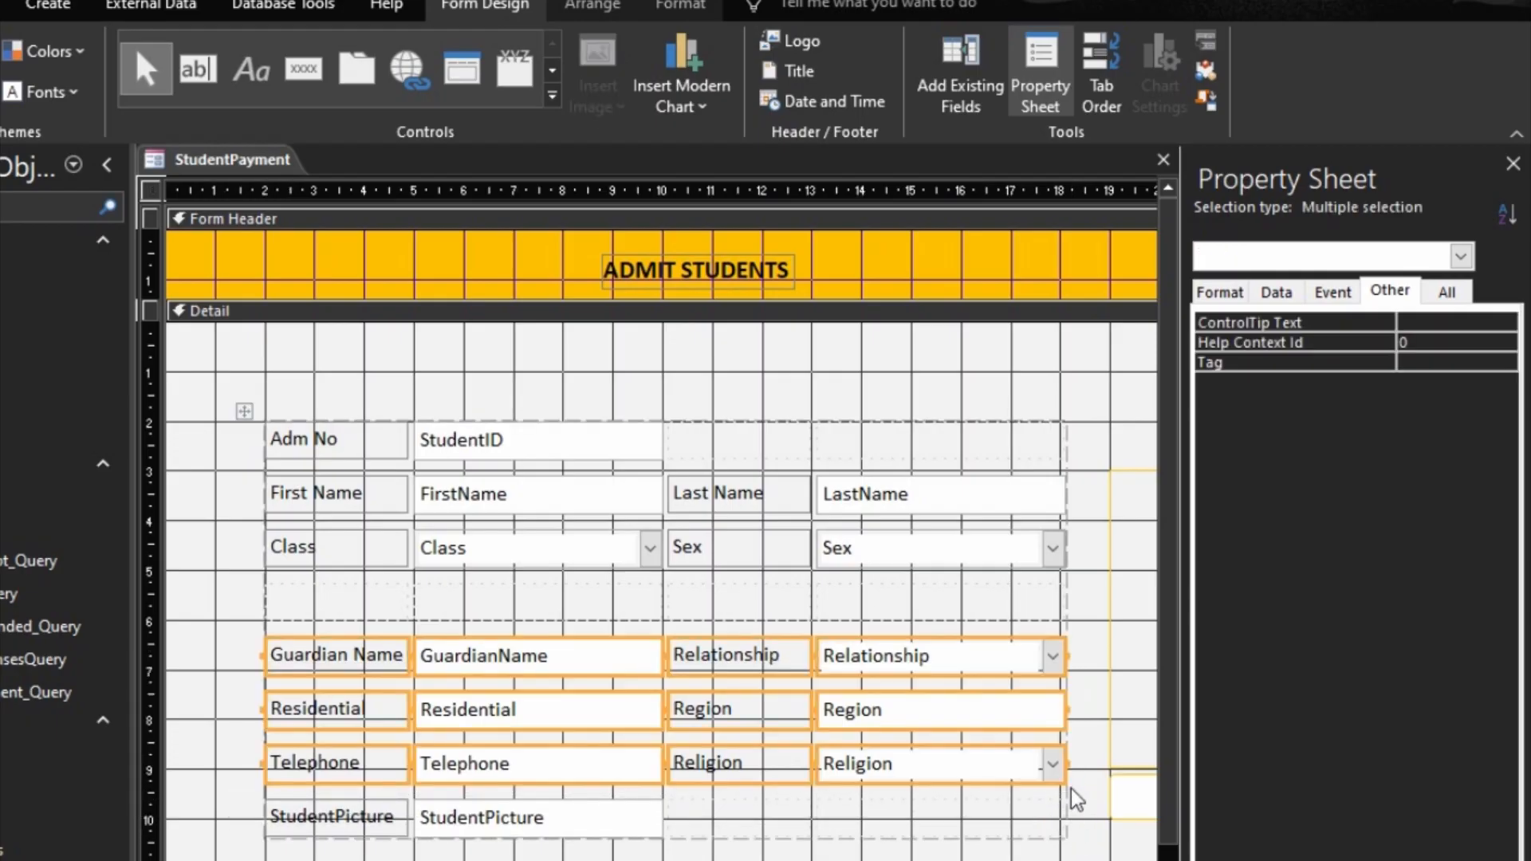
key(Delete)
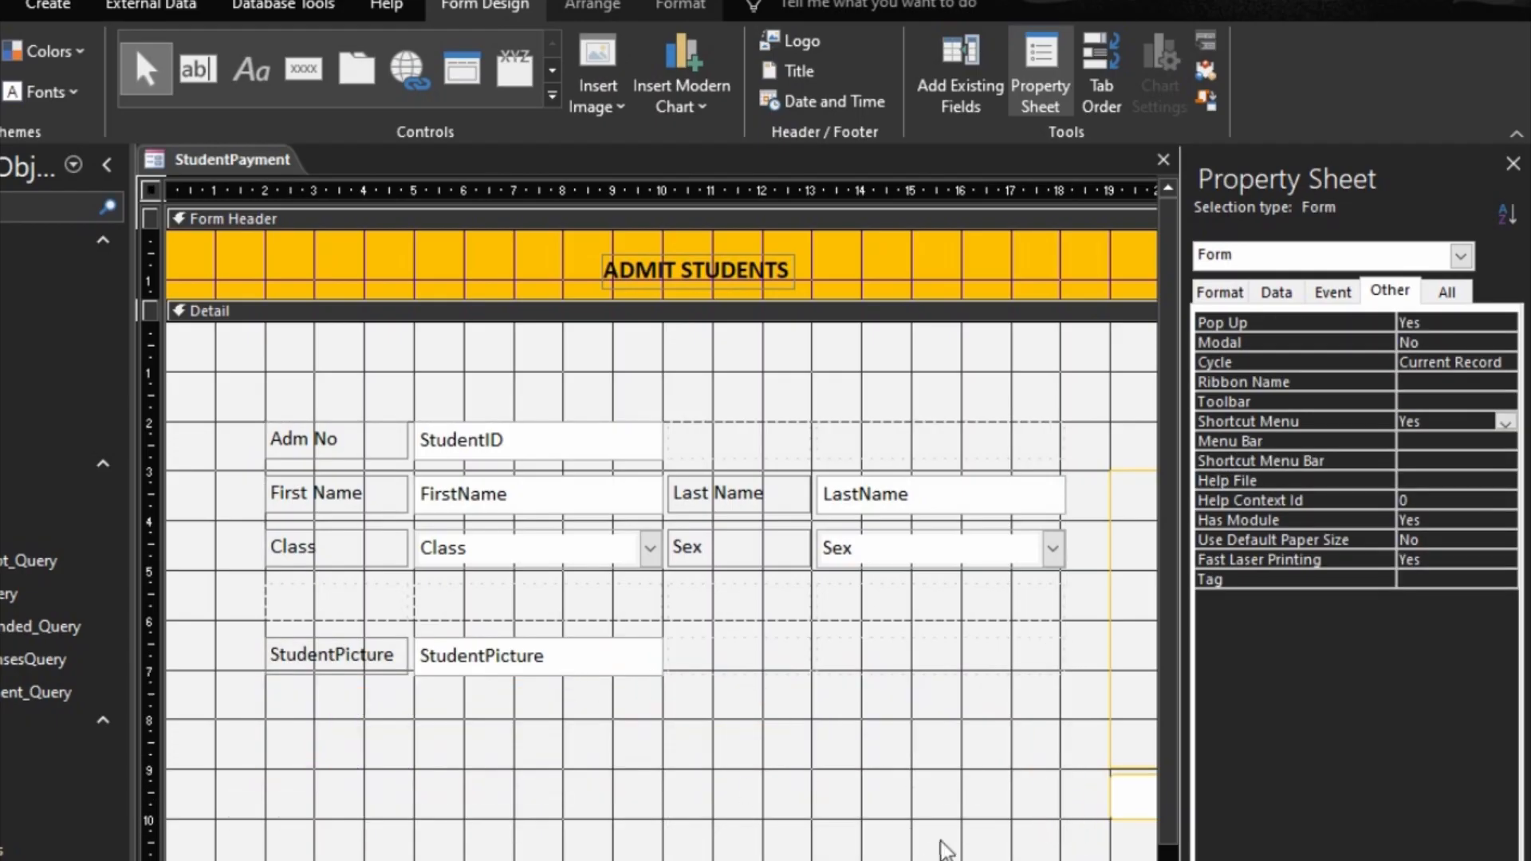
scroll(661, 590, right, 3)
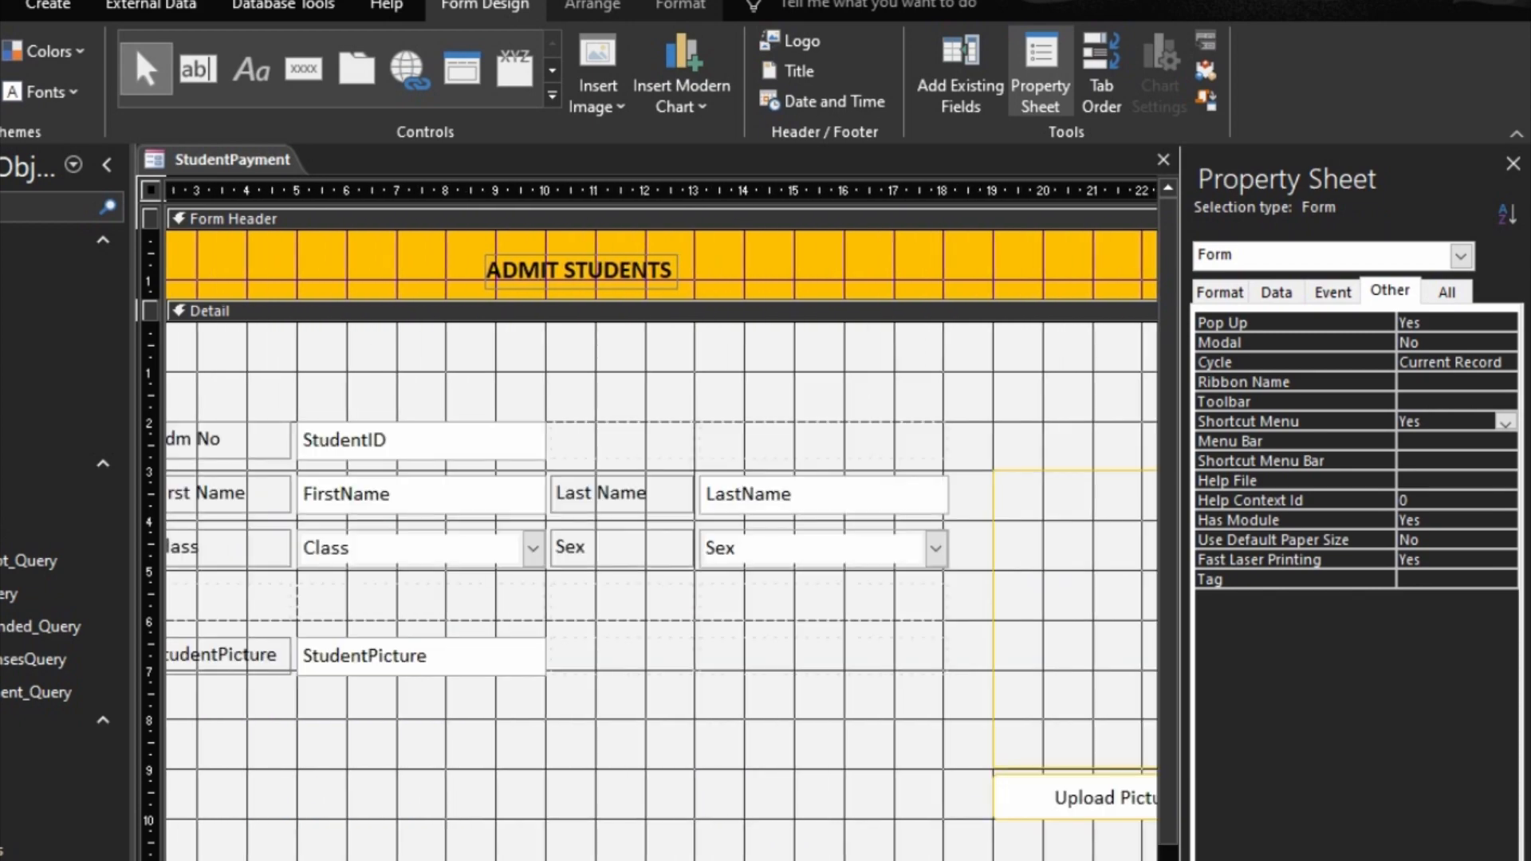
scroll(662, 591, left, 2)
scroll(661, 591, left, 1)
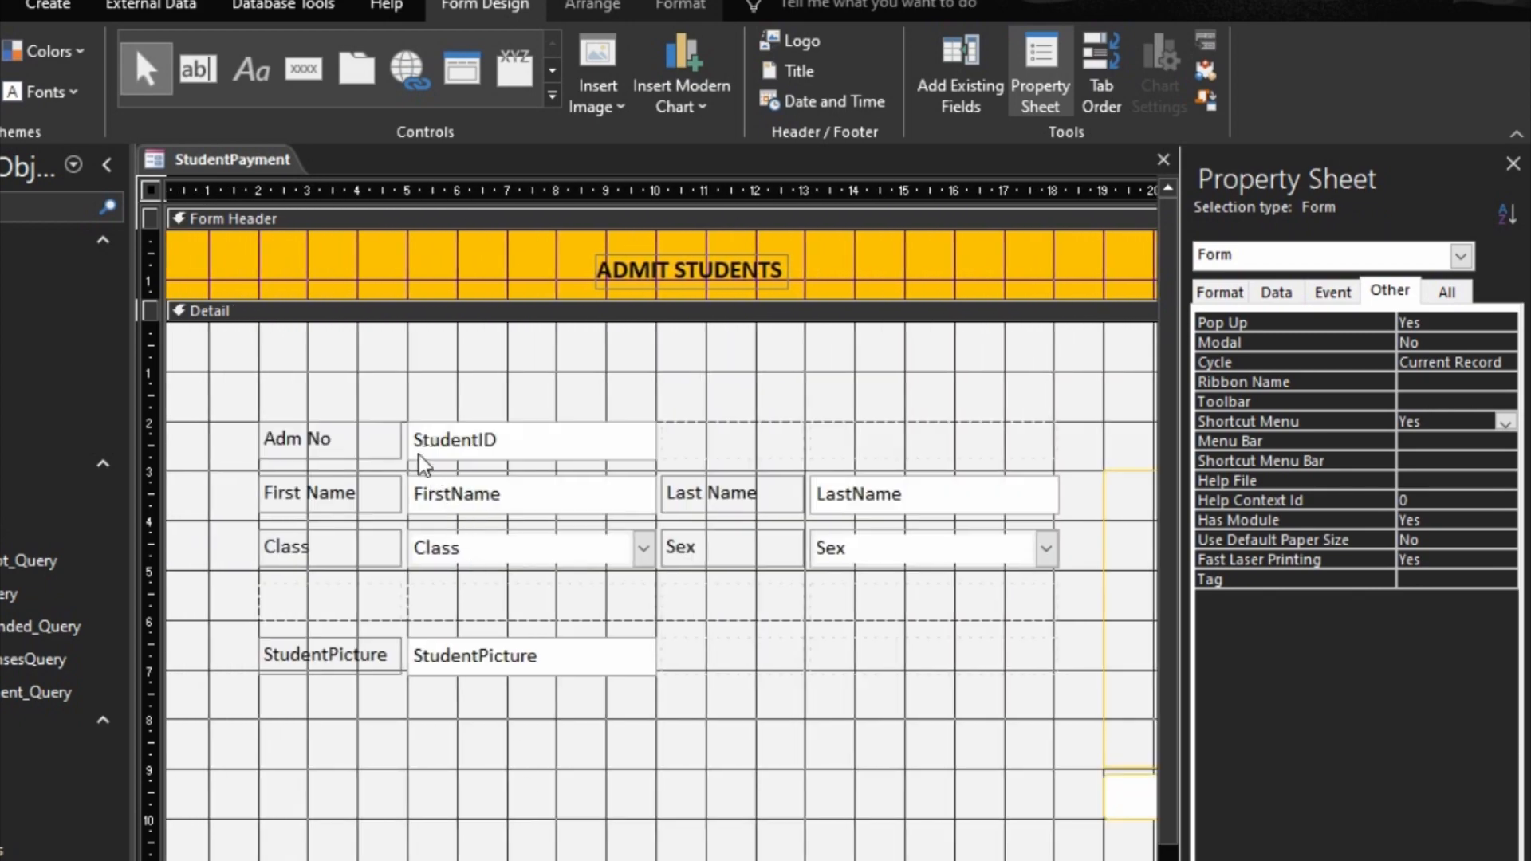
Step: Move the student field layout up to the 1 mark on the vertical ruler and delete the empty row above StudentPicture
click(306, 420)
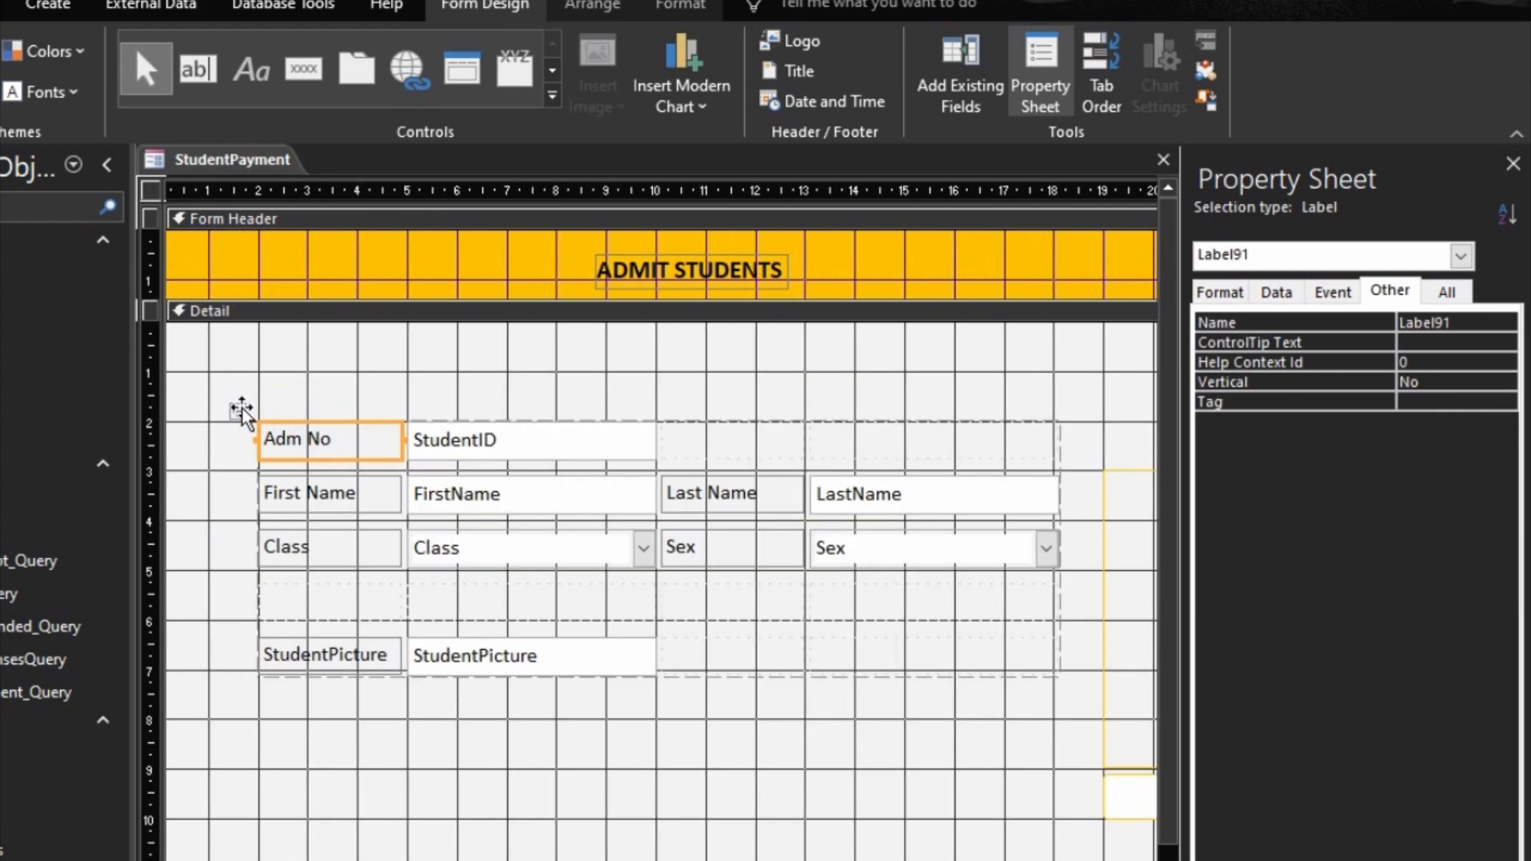
drag(239, 407, 242, 352)
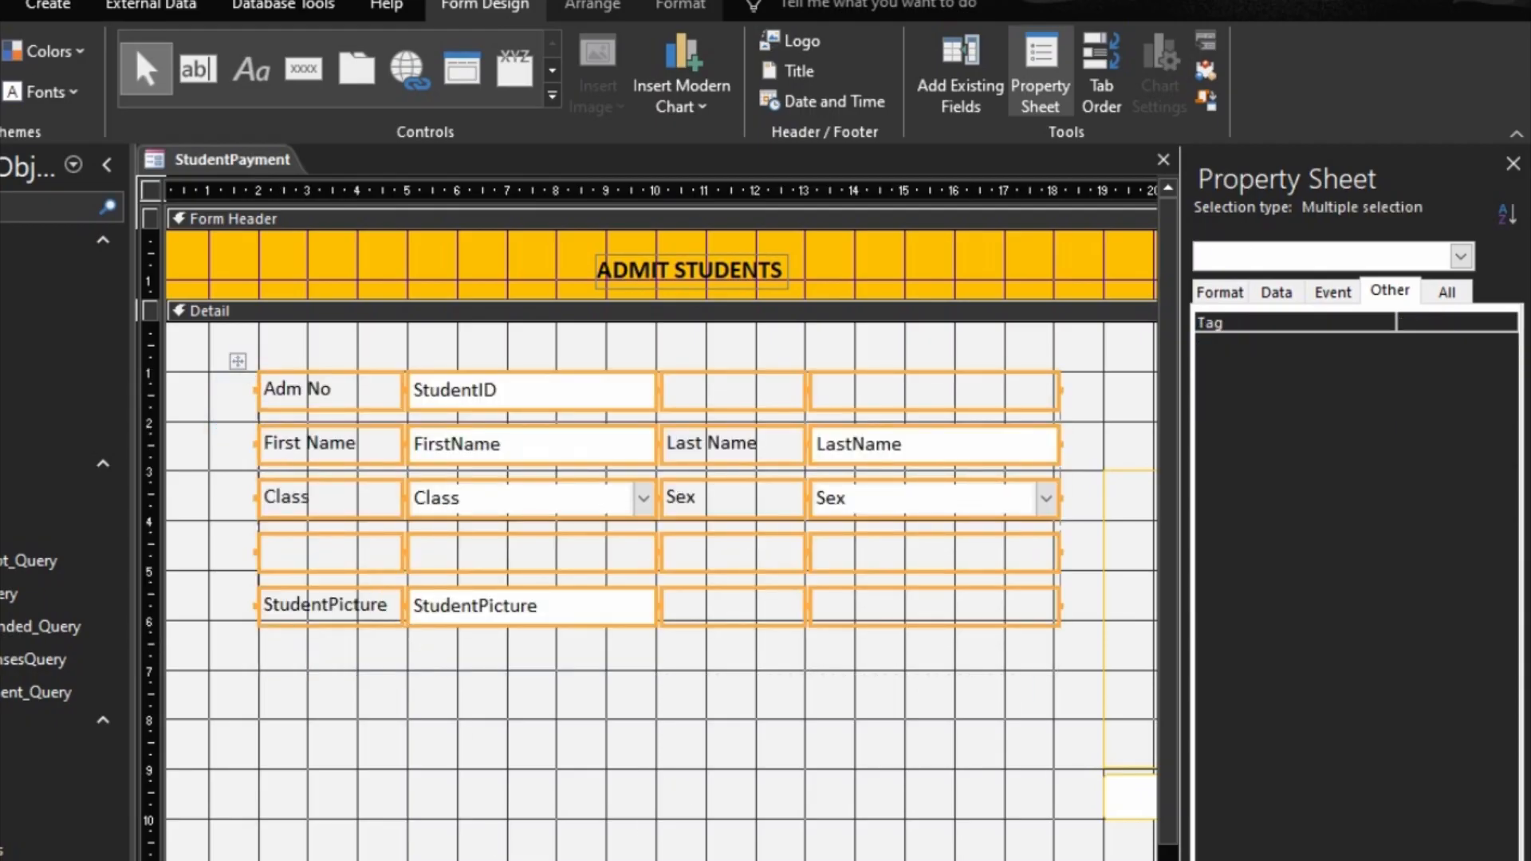
click(547, 686)
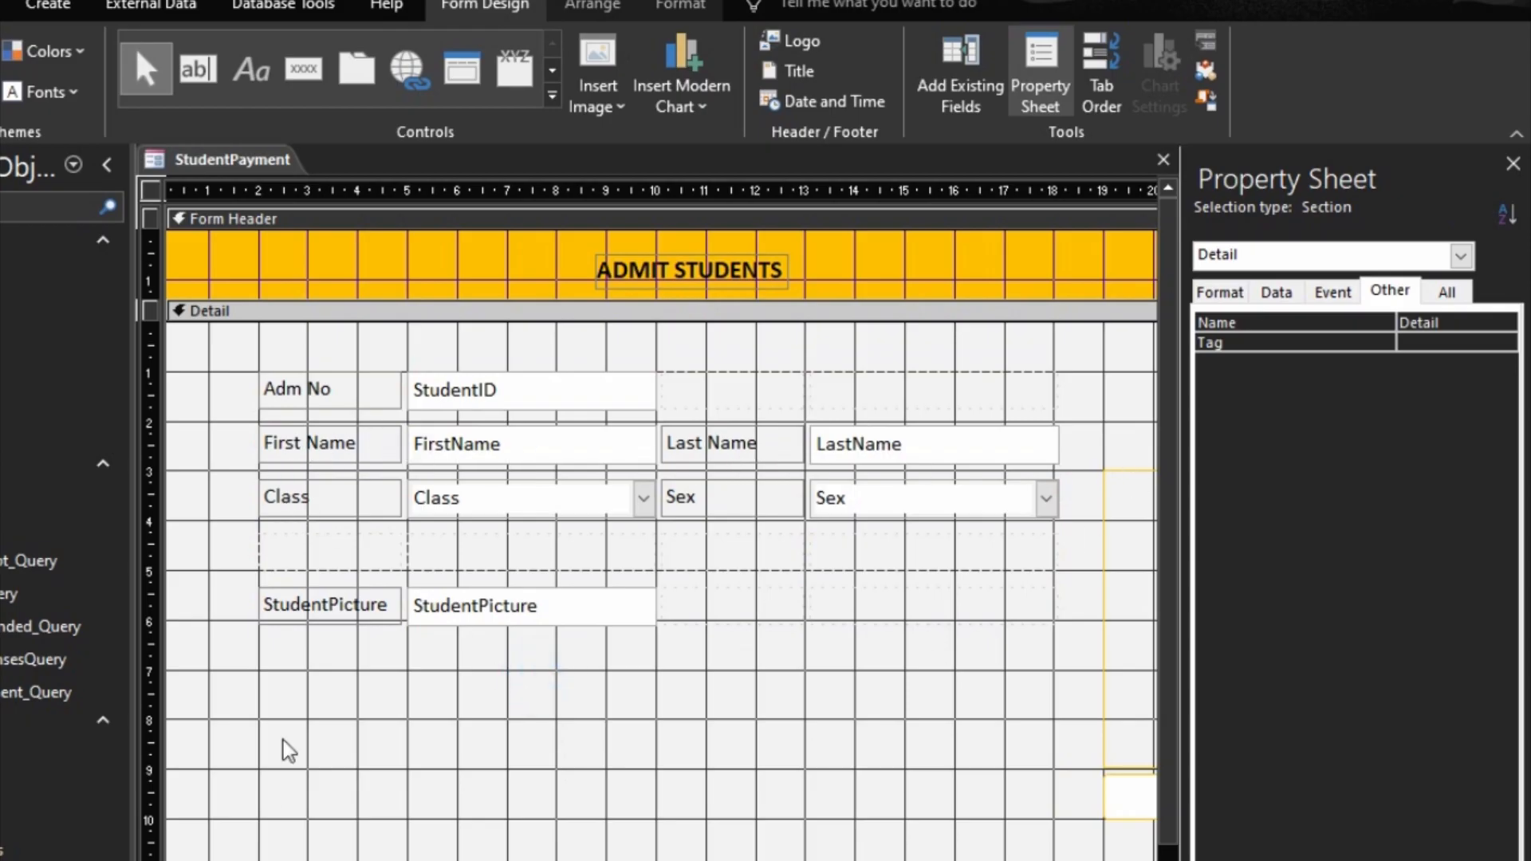
click(343, 558)
key(Delete)
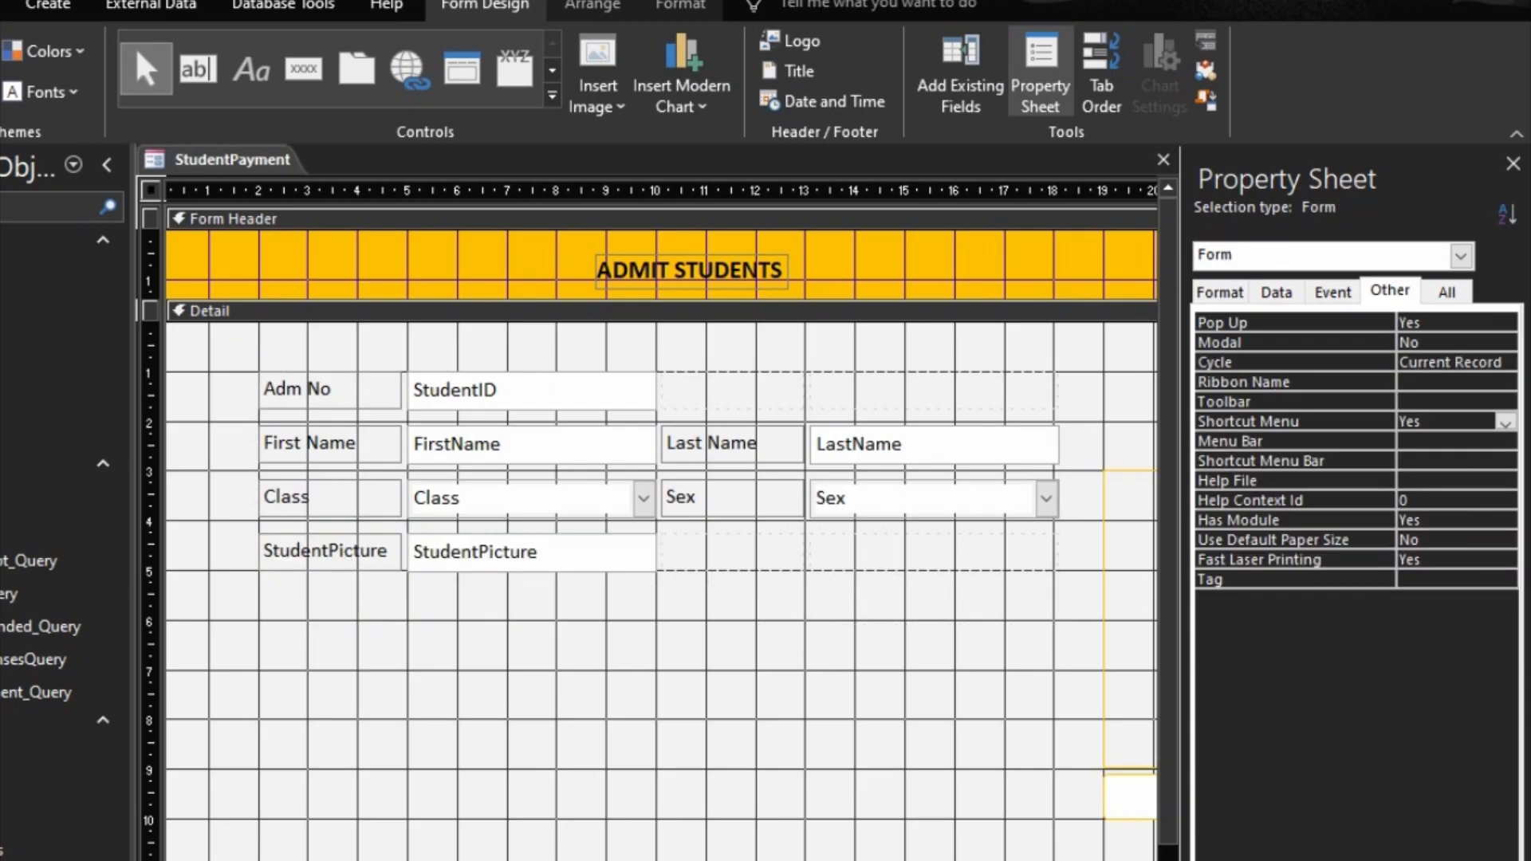
Step: Delete the Command85 button from the lower part of the Detail section
scroll(624, 860, right, 3)
click(623, 860)
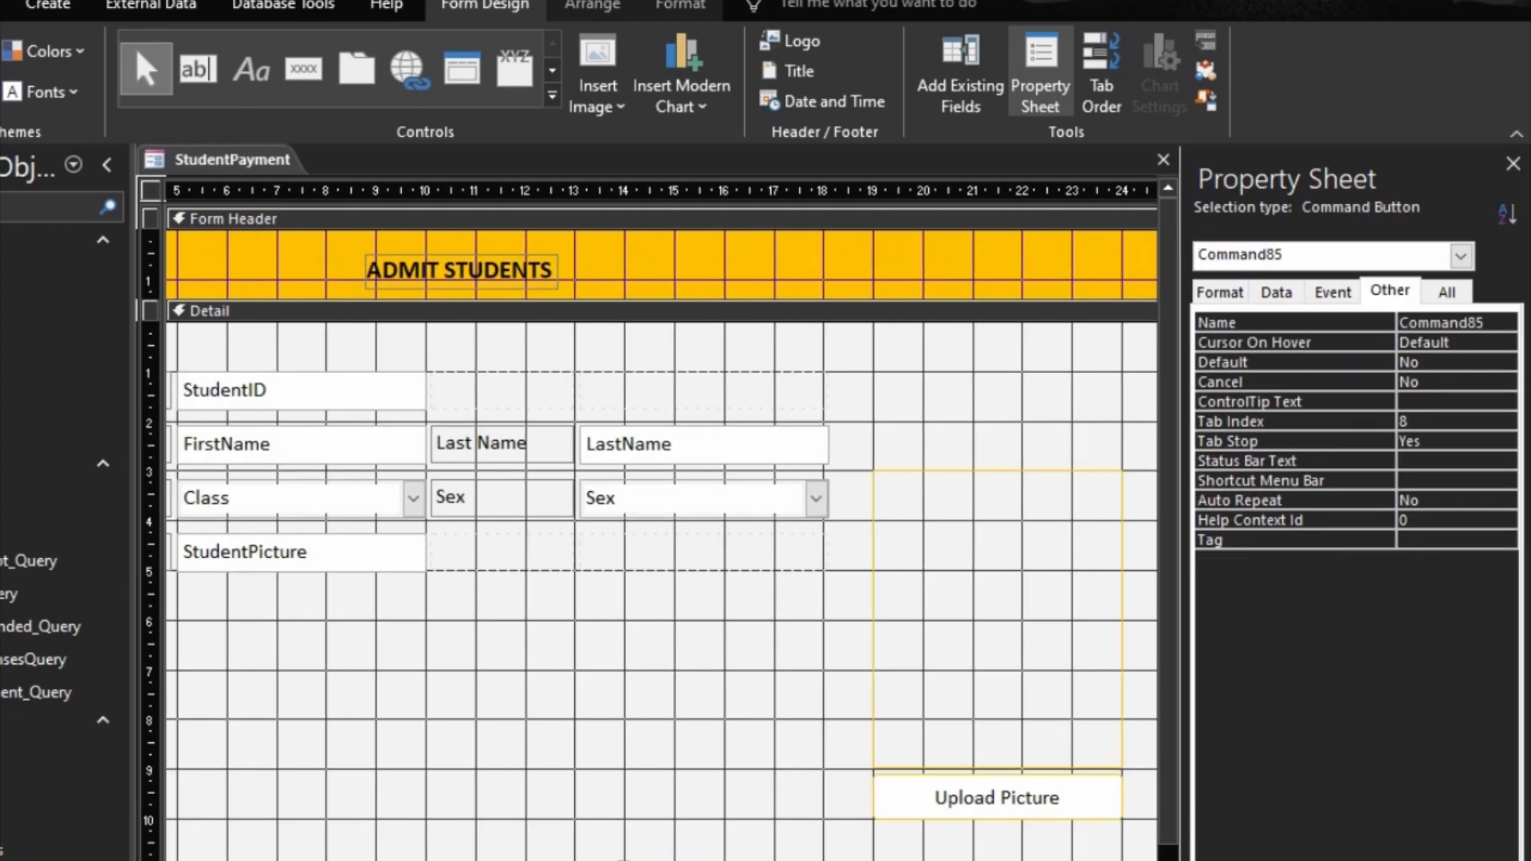
key(Delete)
Step: Move the student image frame up level with the StudentID row and delete the Upload Picture button
click(1005, 689)
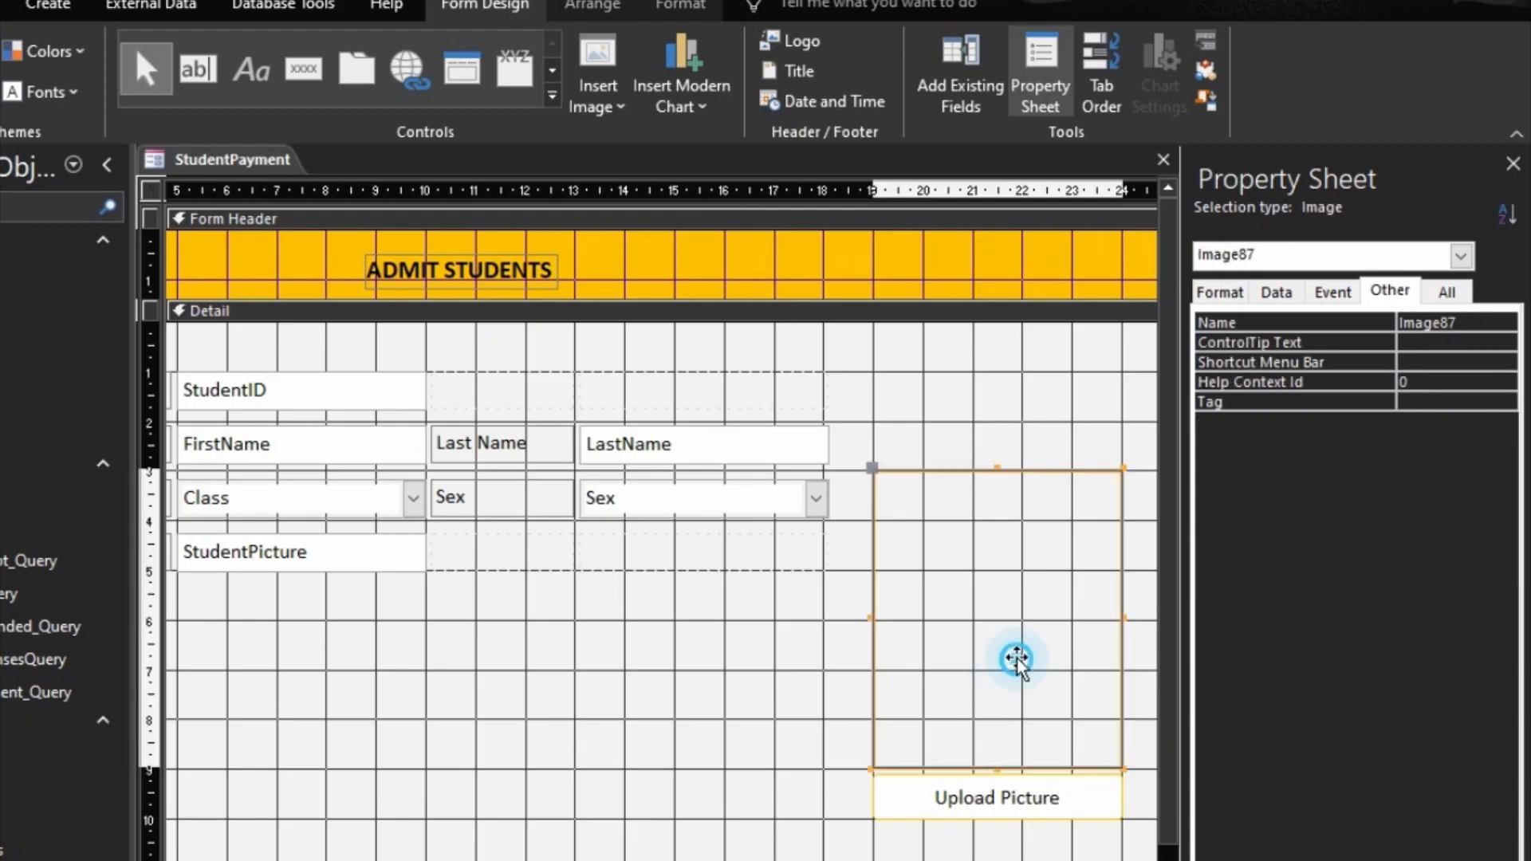
drag(1016, 660, 1067, 562)
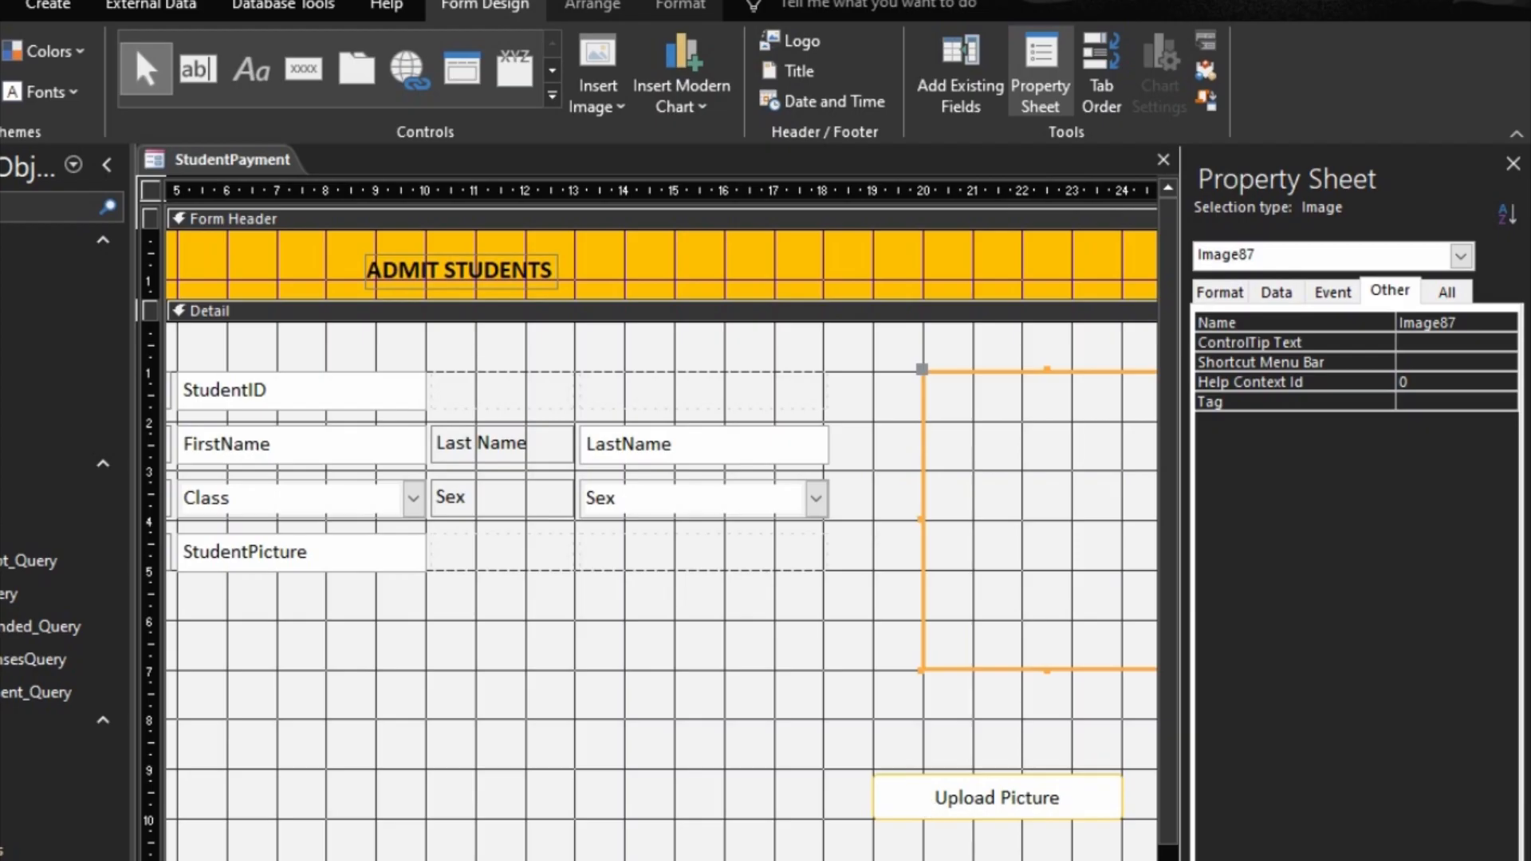
scroll(661, 590, right, 5)
click(598, 796)
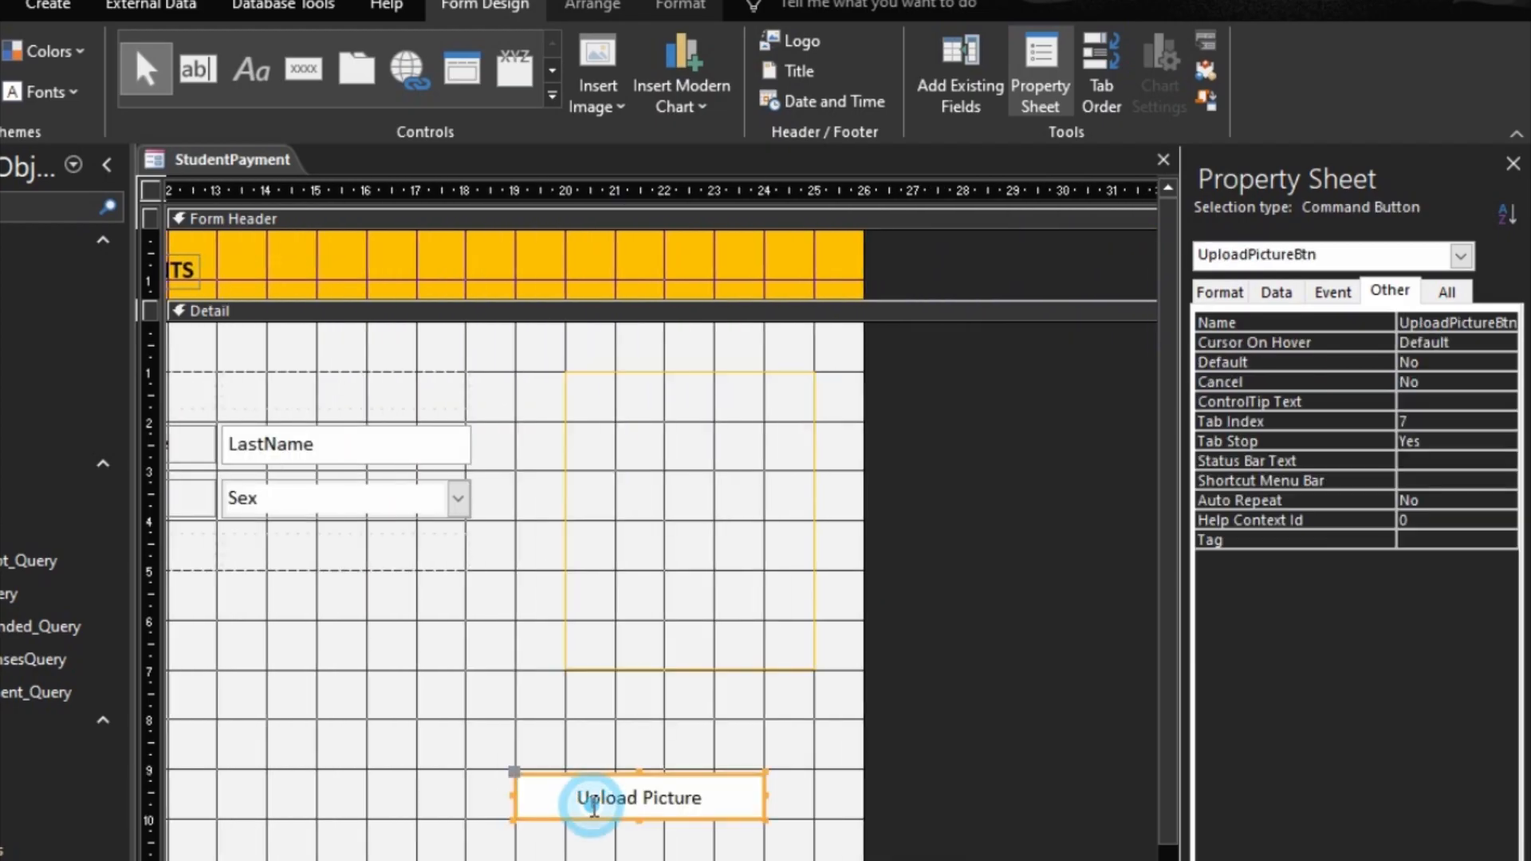
key(Delete)
Step: Shrink the student image frame to about 4 by 4 grid squares, aligning its lower edge with the StudentPicture row
click(683, 647)
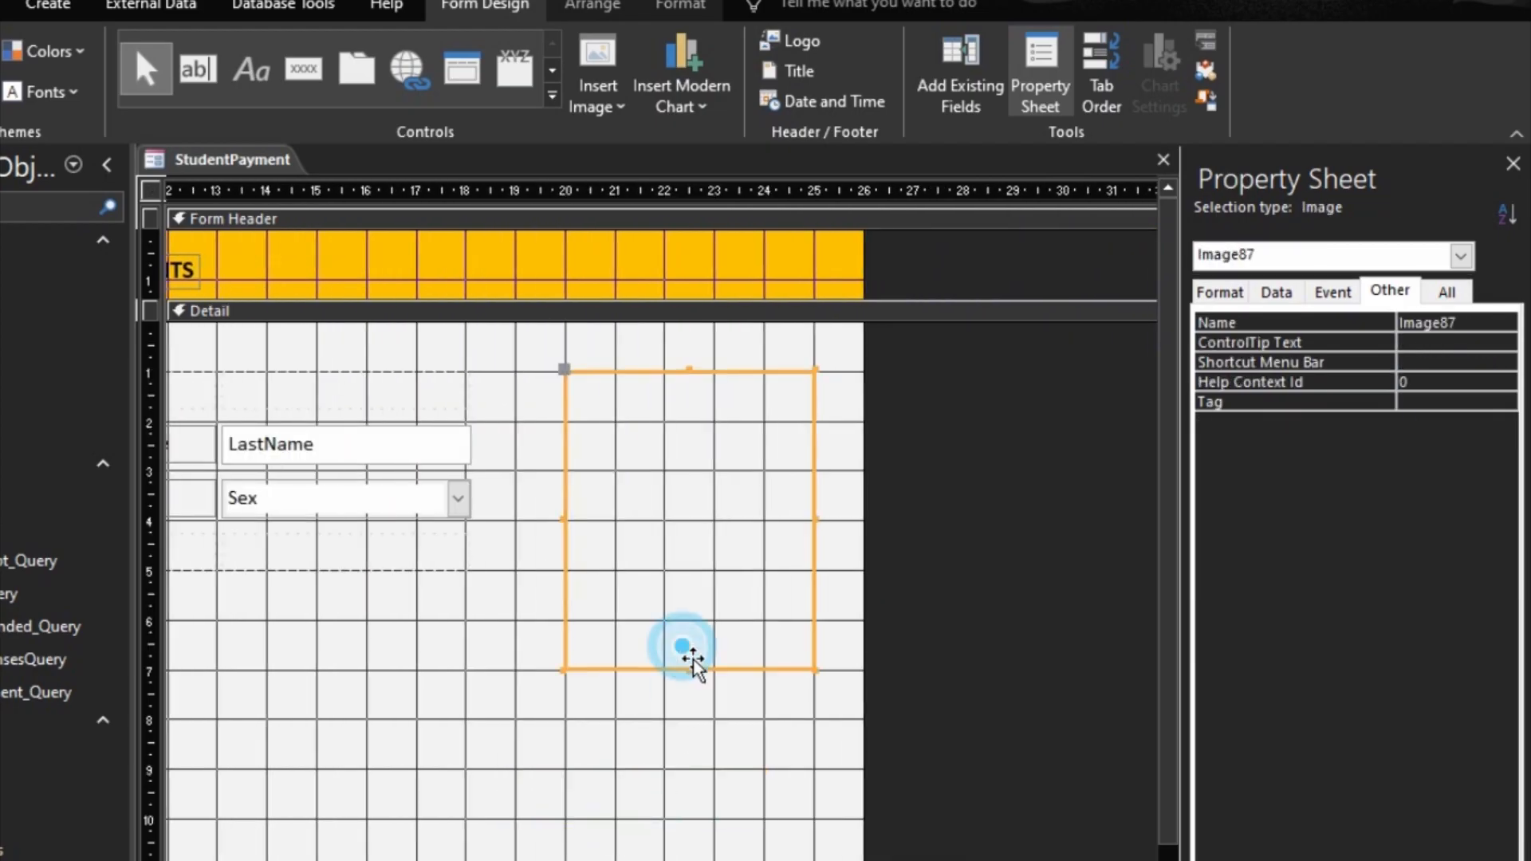
click(808, 664)
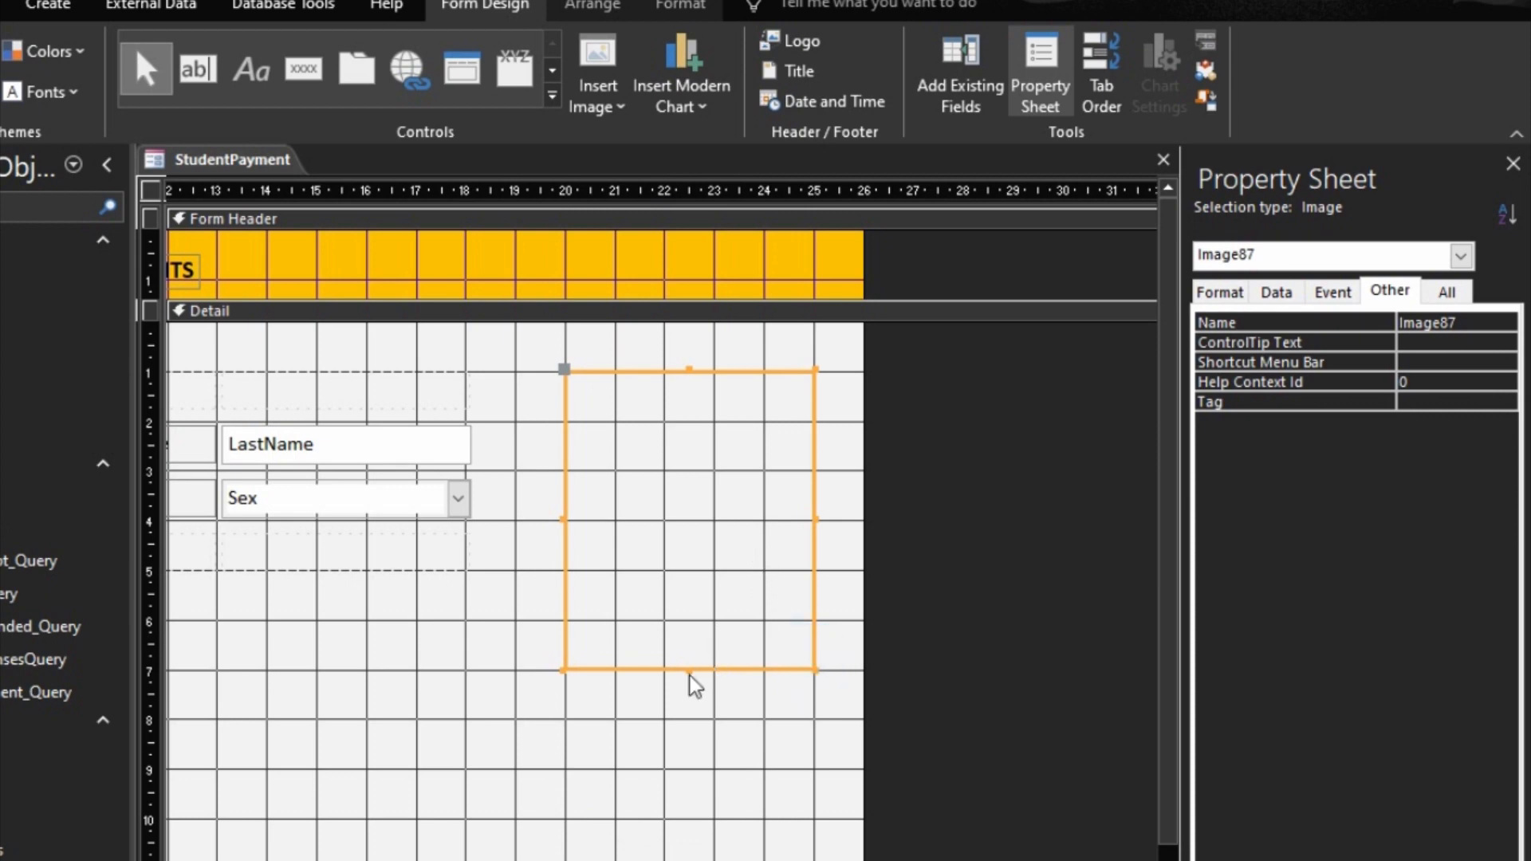
drag(688, 666, 689, 570)
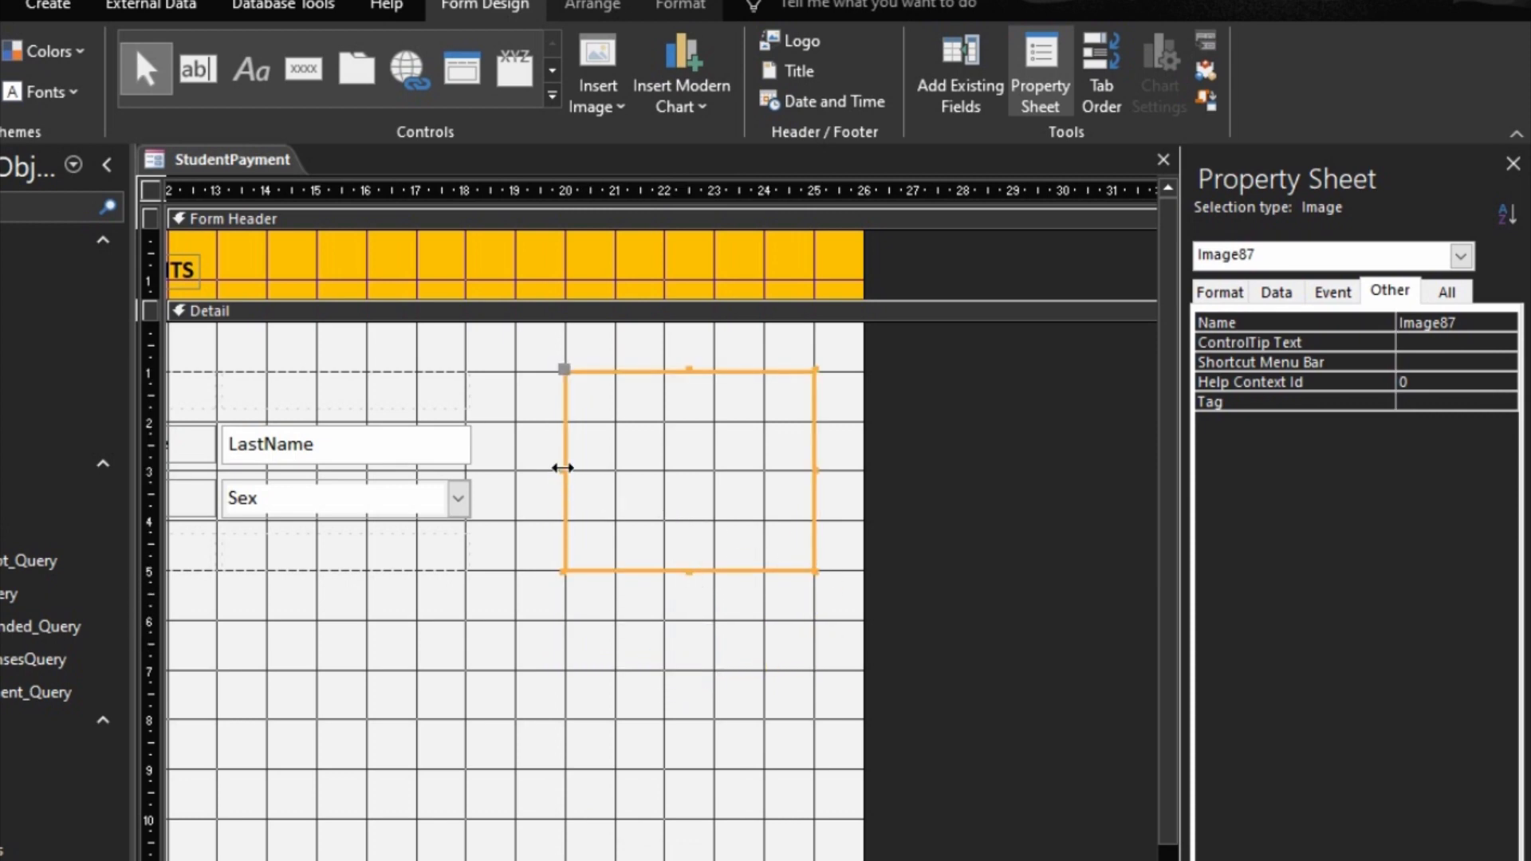
drag(564, 469, 614, 471)
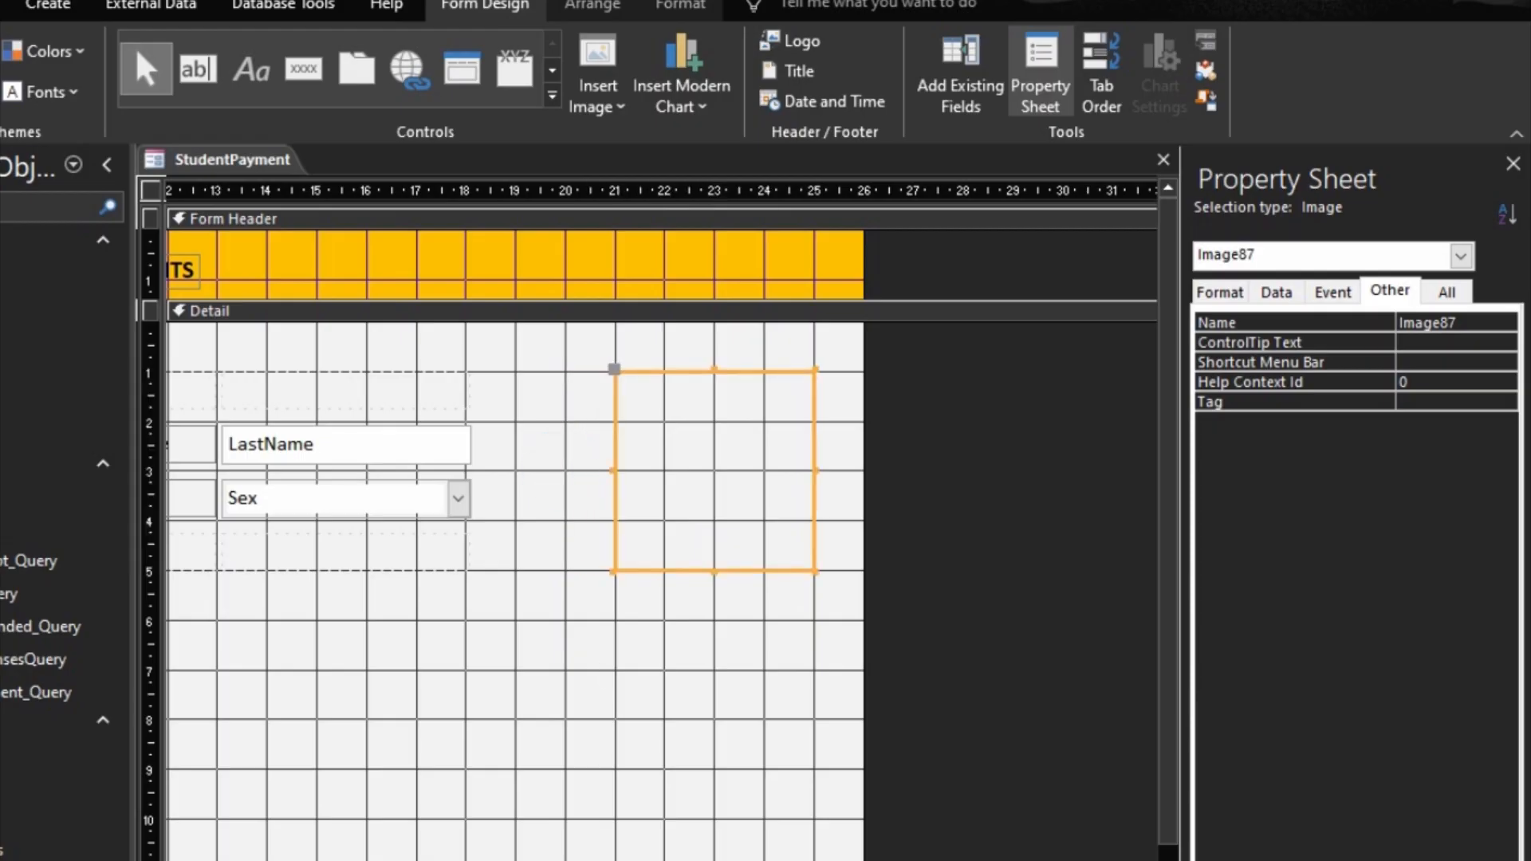
Step: Embed the PaymentSubform form below the student fields in the Detail section and delete its attached label
scroll(662, 590, left, 5)
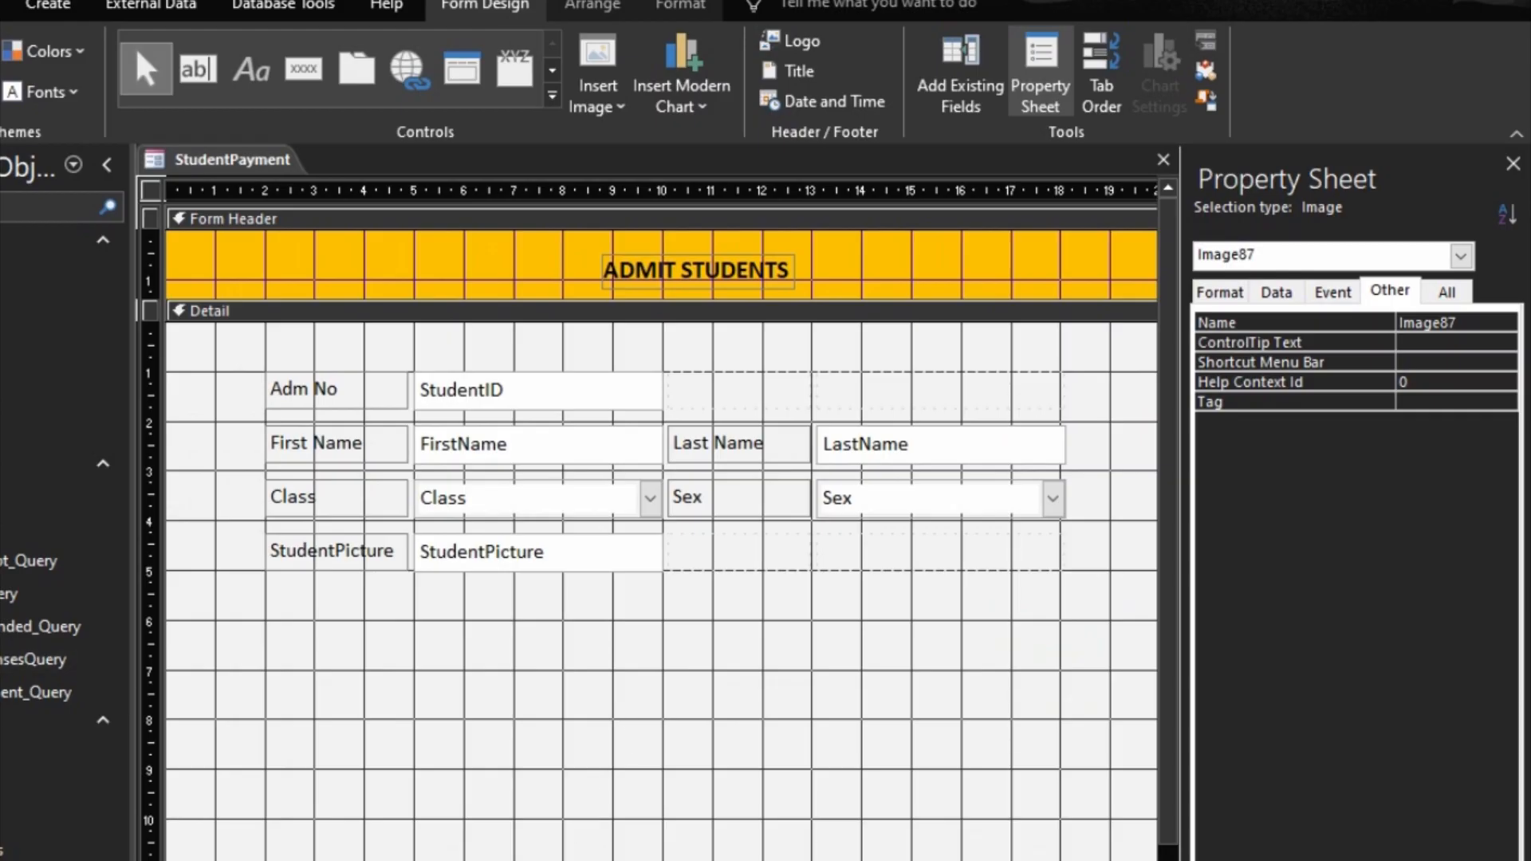
drag(7, 829, 319, 667)
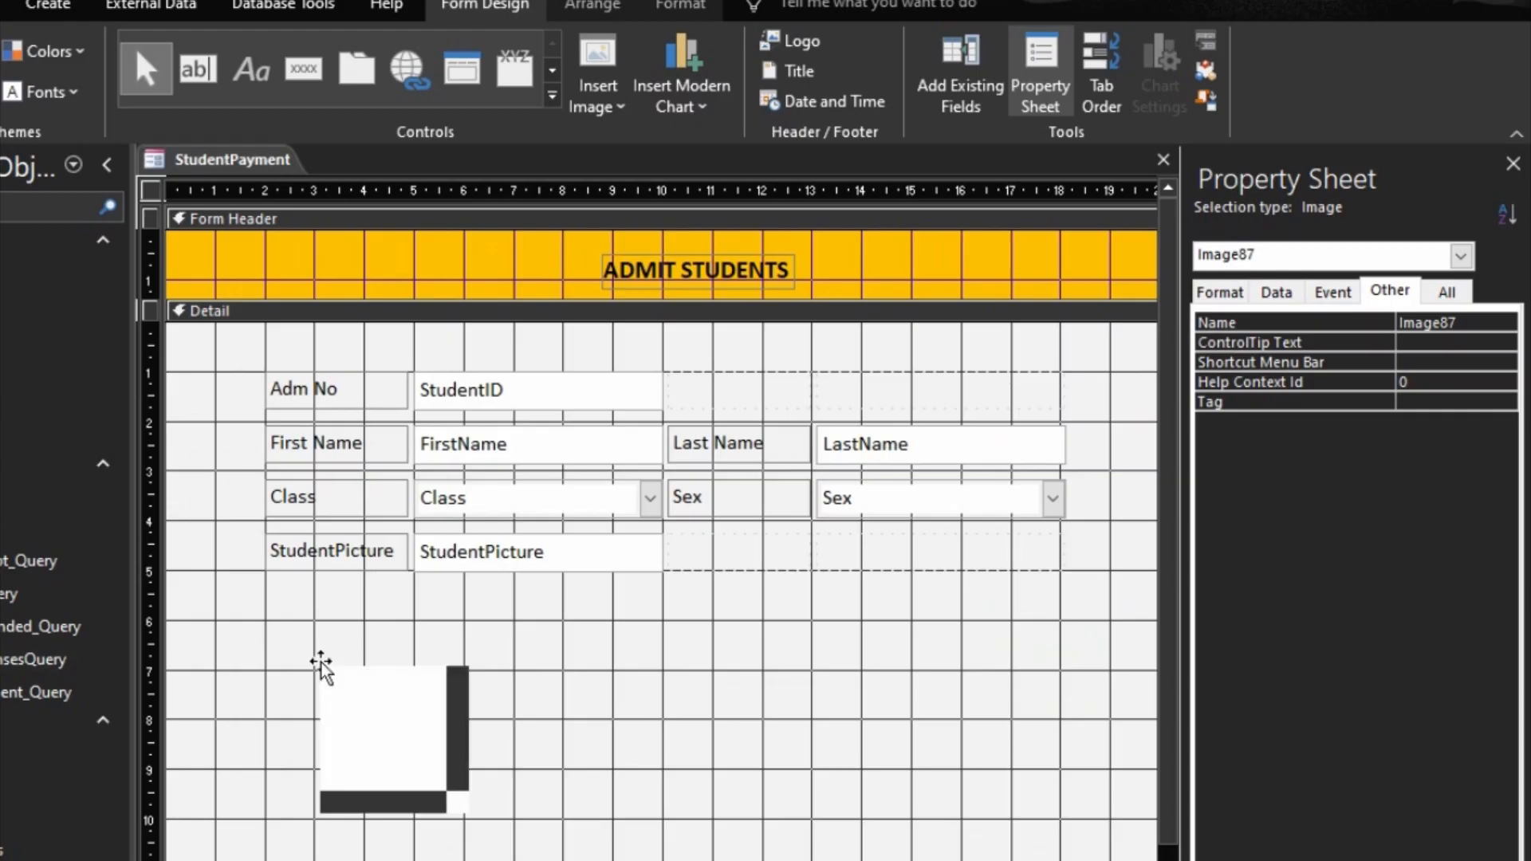
click(409, 650)
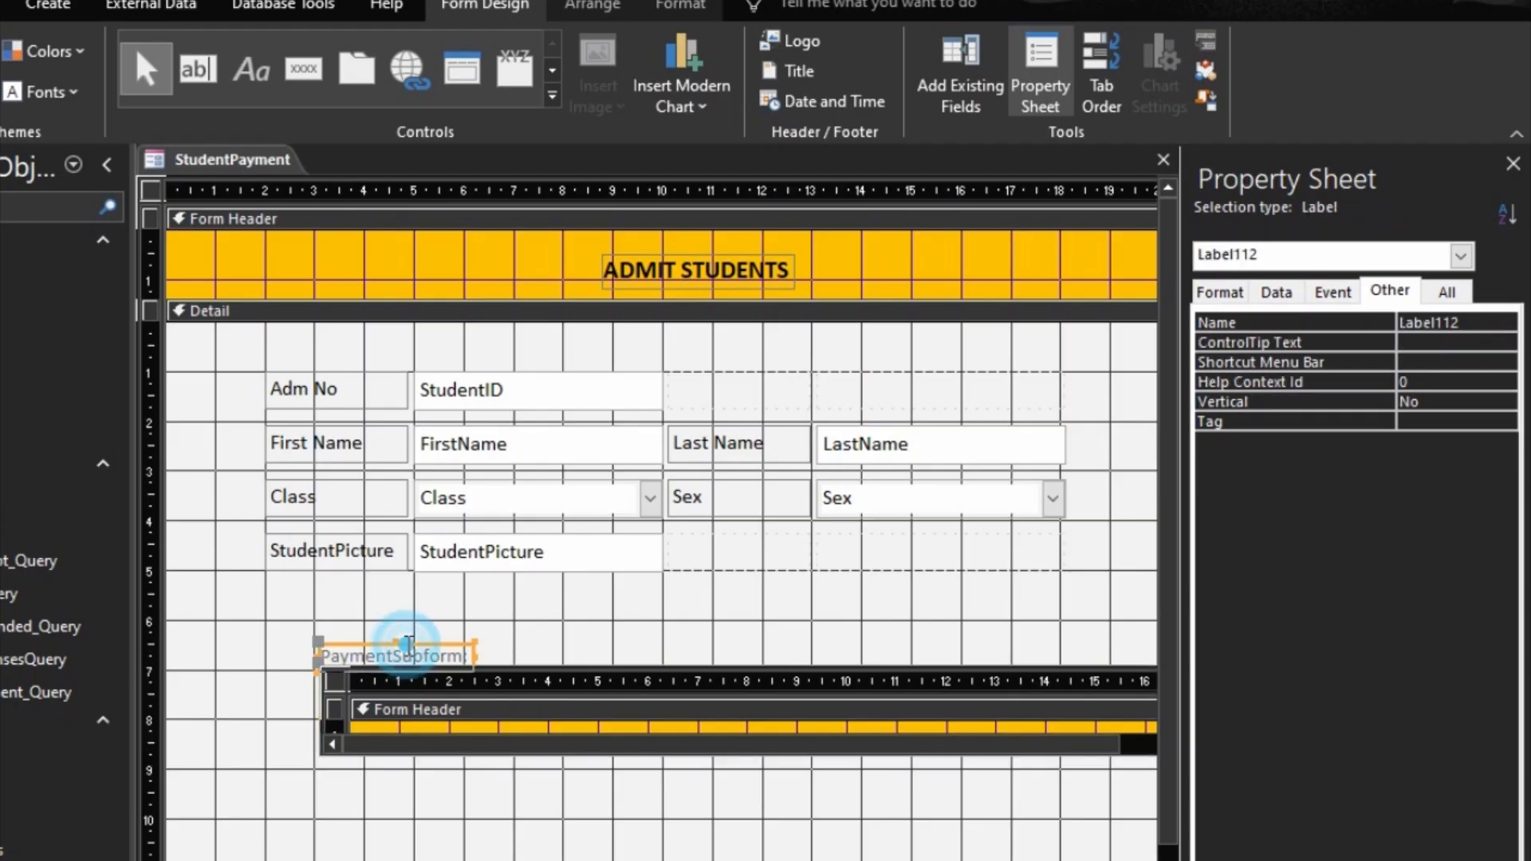
key(Delete)
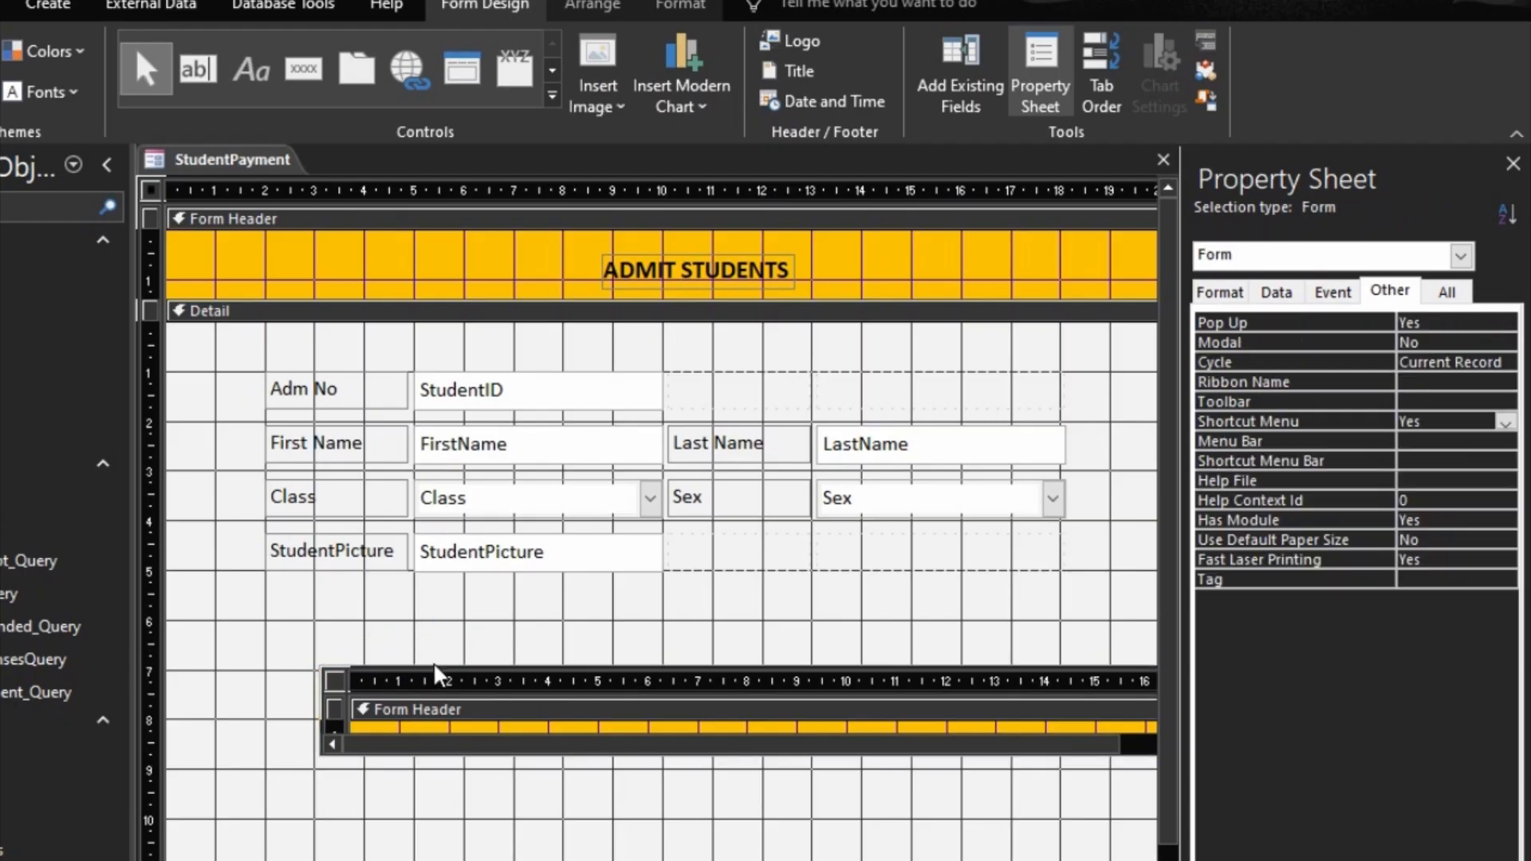
Step: Reposition the embedded payment subform so its upper-left corner sits at about 1 across and 6 down on the rulers
drag(433, 664, 329, 621)
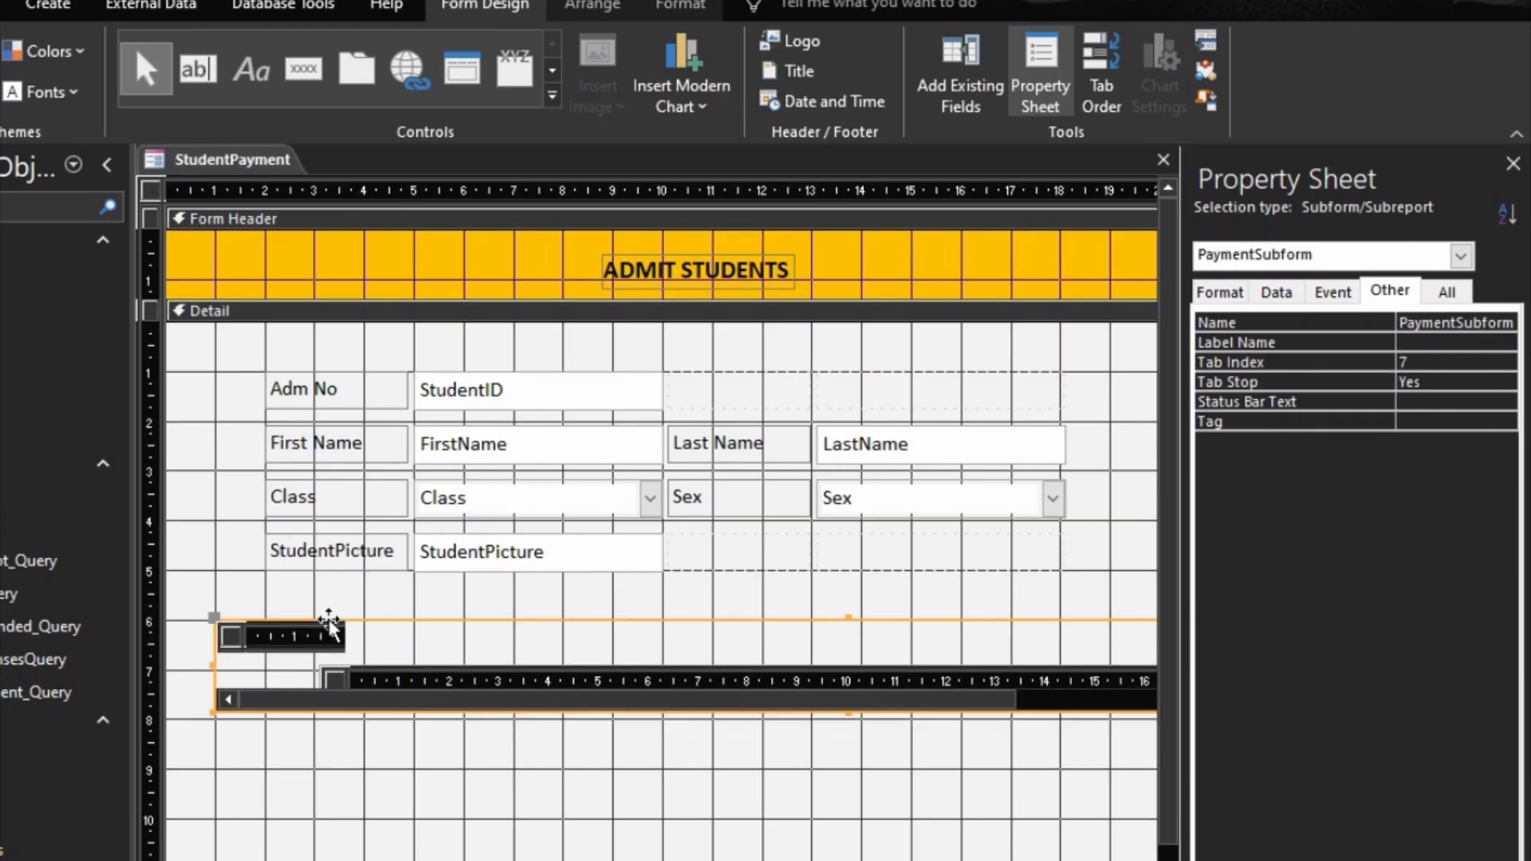
mouse_move(662, 860)
mouse_down()
mouse_move(898, 860)
mouse_move(654, 860)
mouse_up()
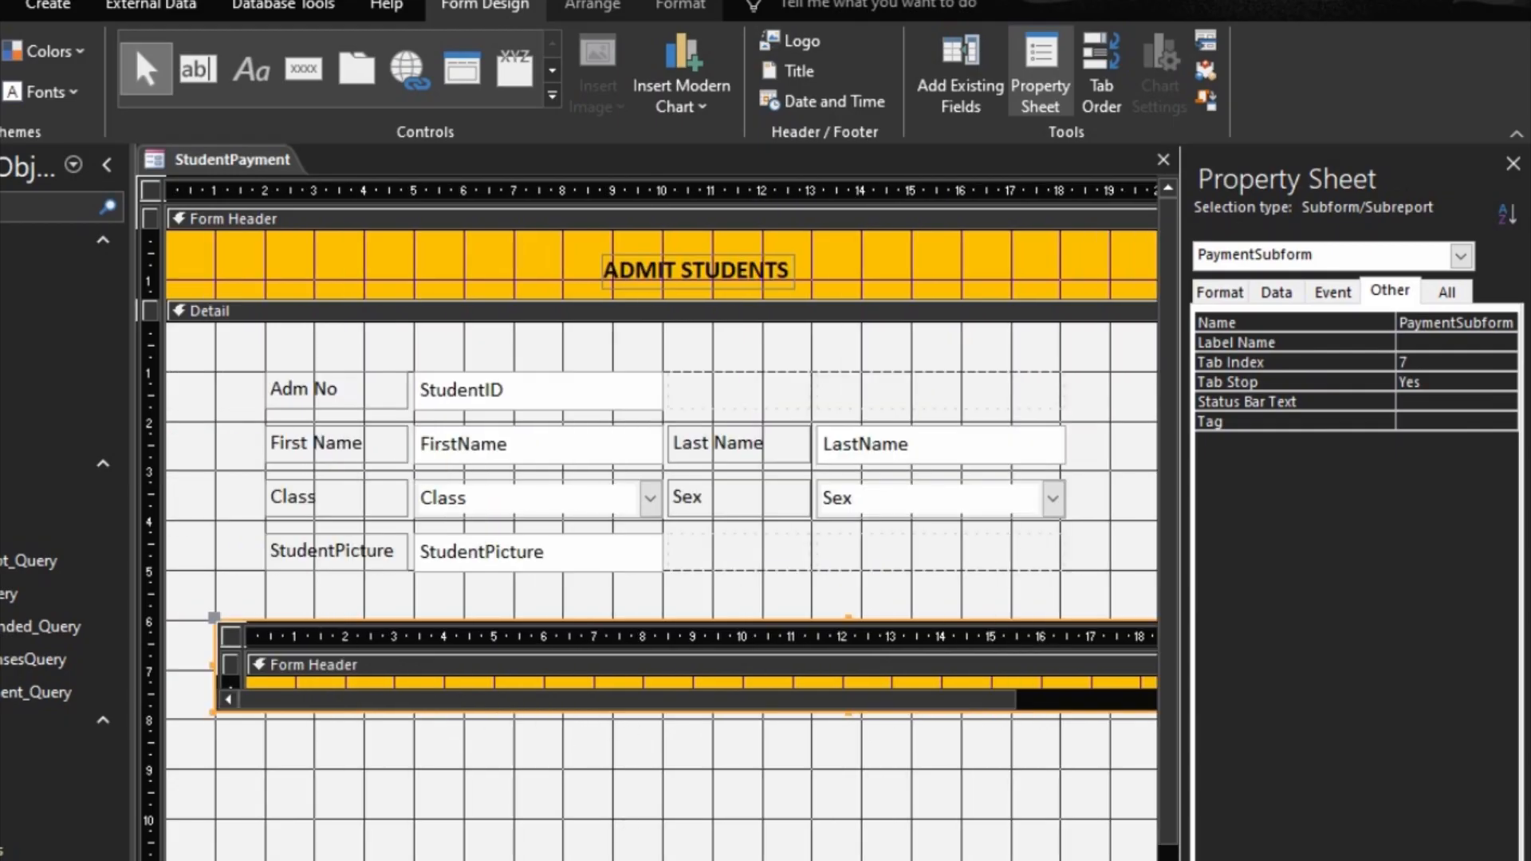
Step: Stretch the embedded payment subform downward until its Form Header, Detail and Form Footer sections fit inside the frame
click(848, 709)
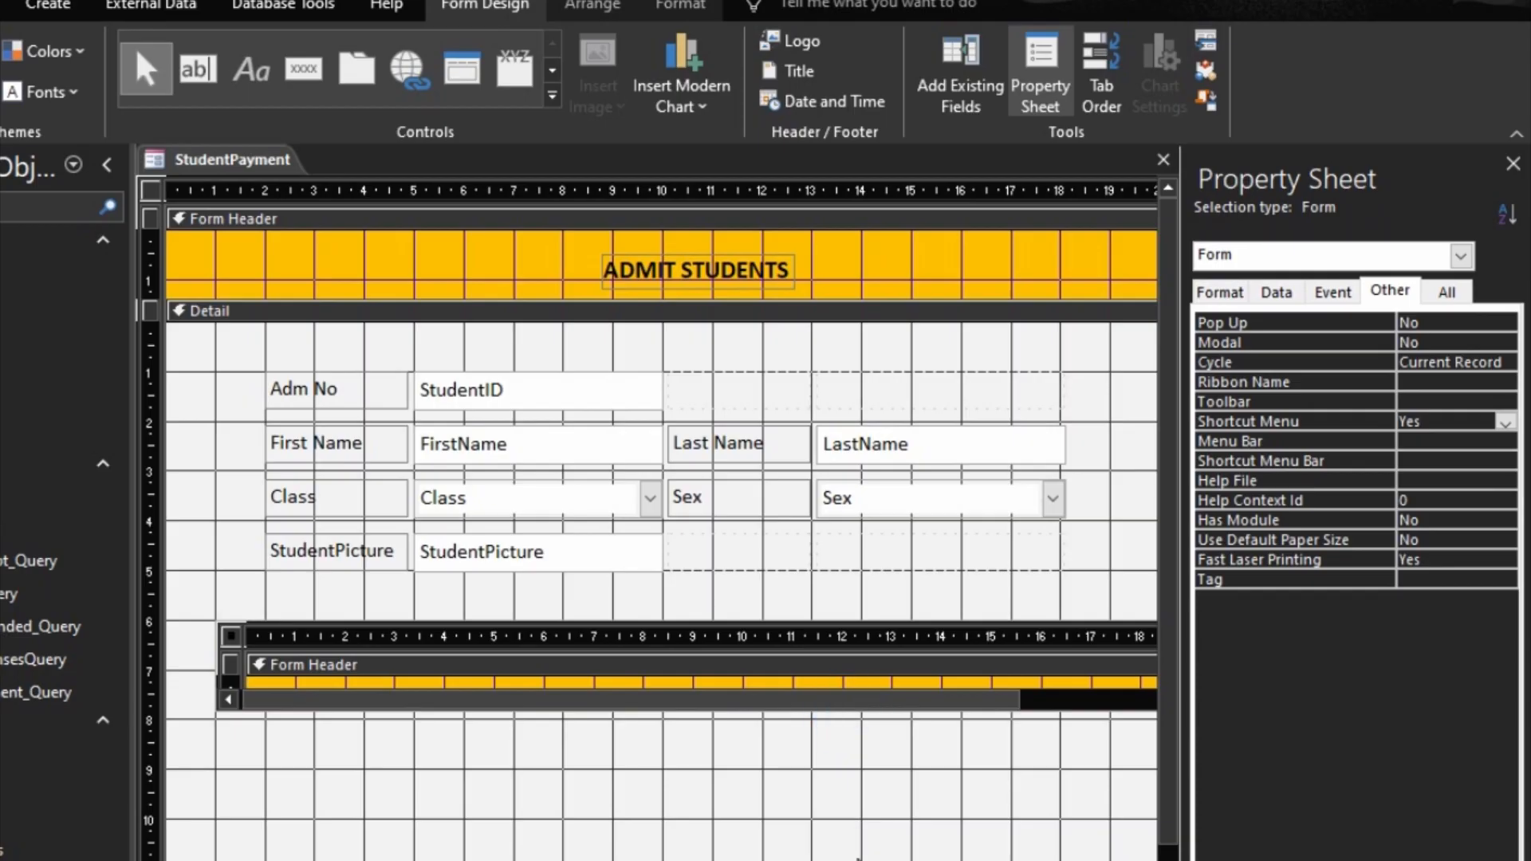
click(862, 705)
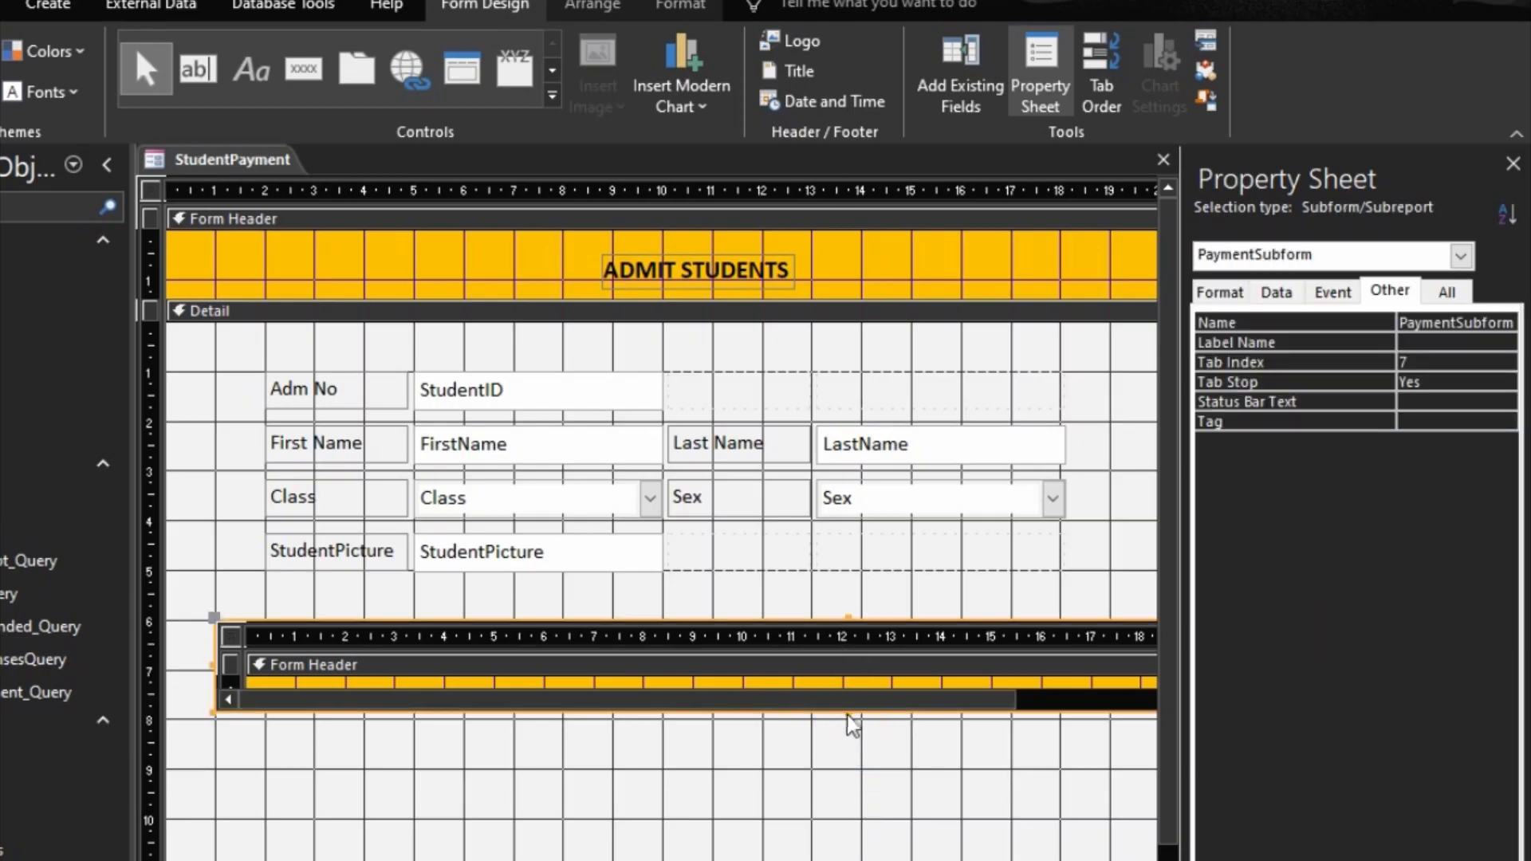
drag(847, 712, 850, 860)
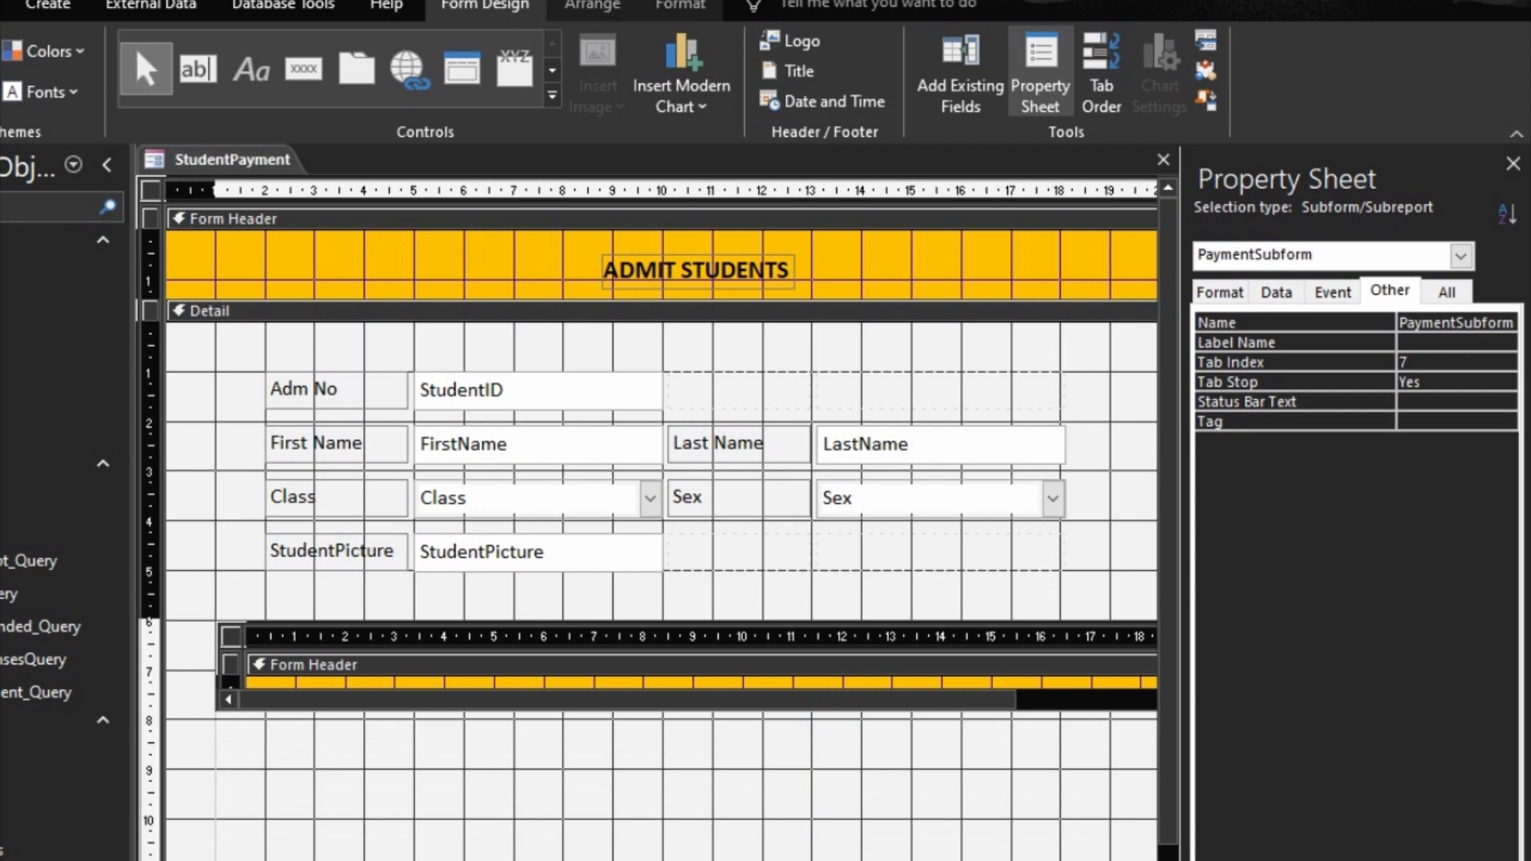
drag(850, 860, 850, 860)
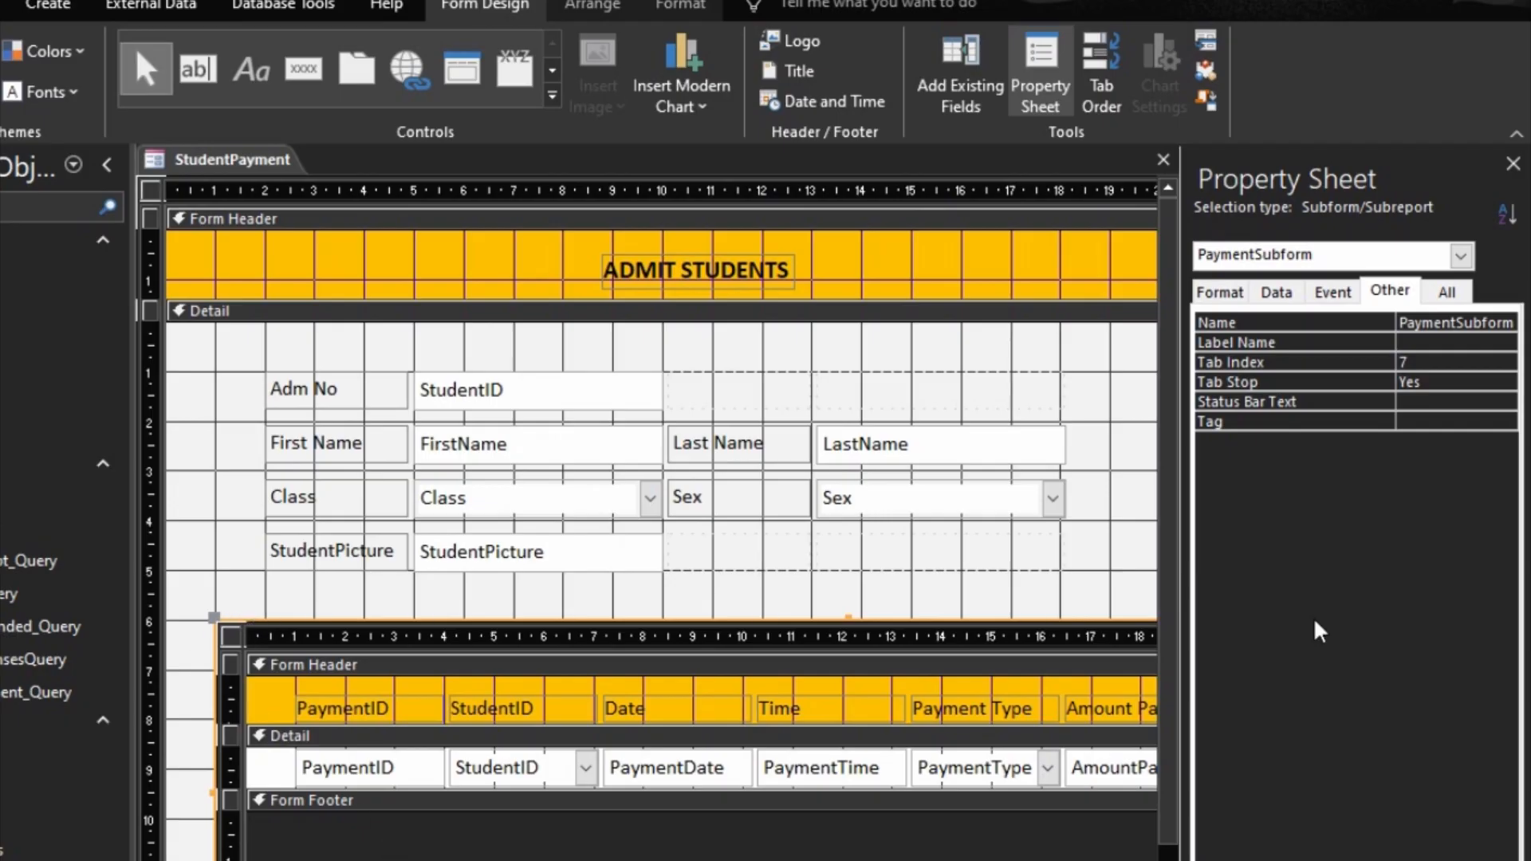
Step: Preview the StudentPayment form with its enlarged subform in Form View and return to Design View
key(F5)
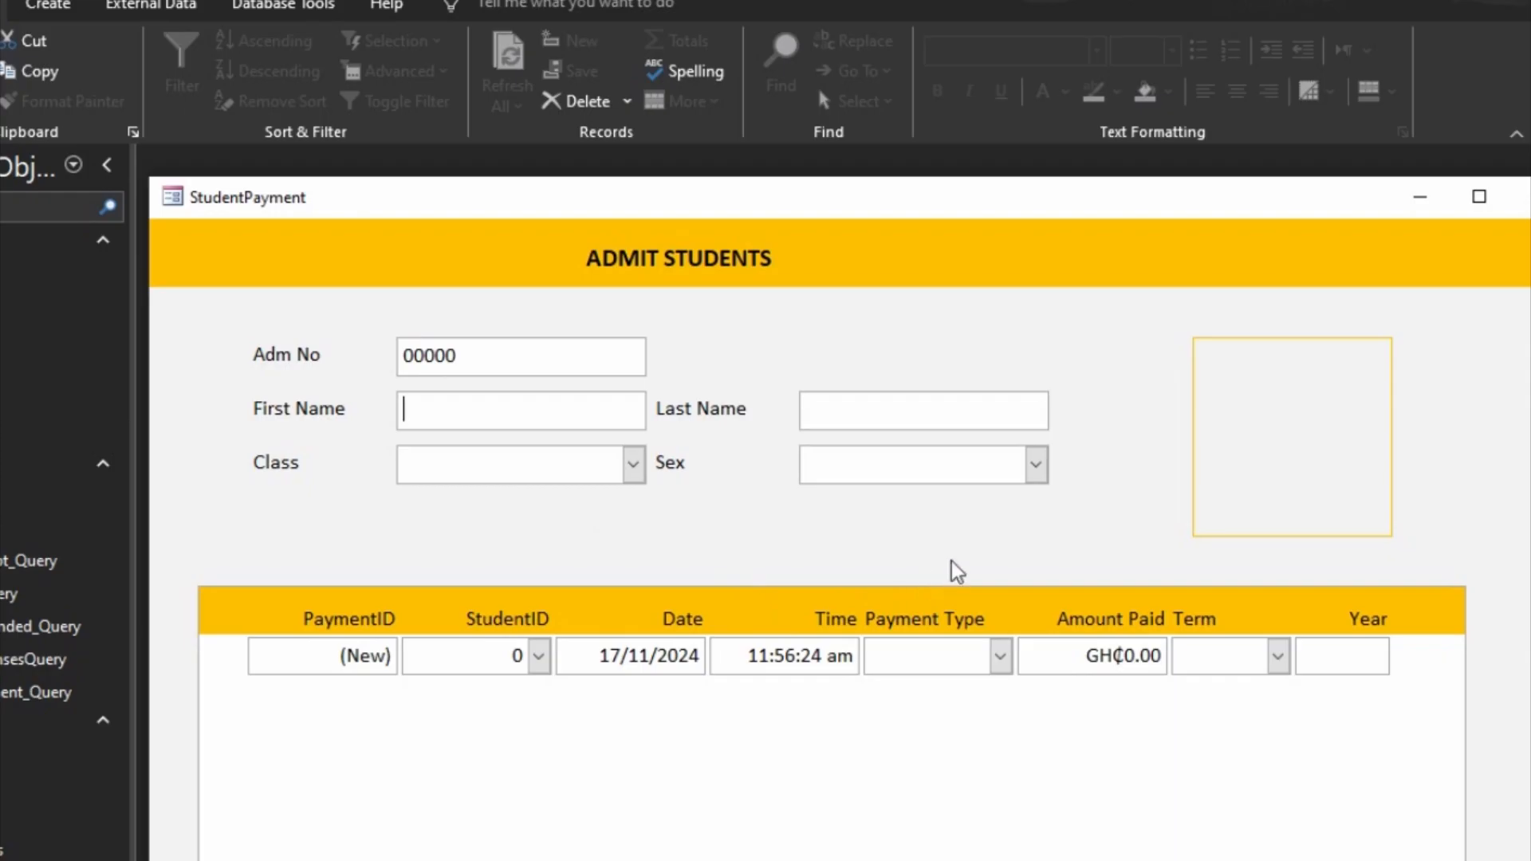
right_click(1473, 650)
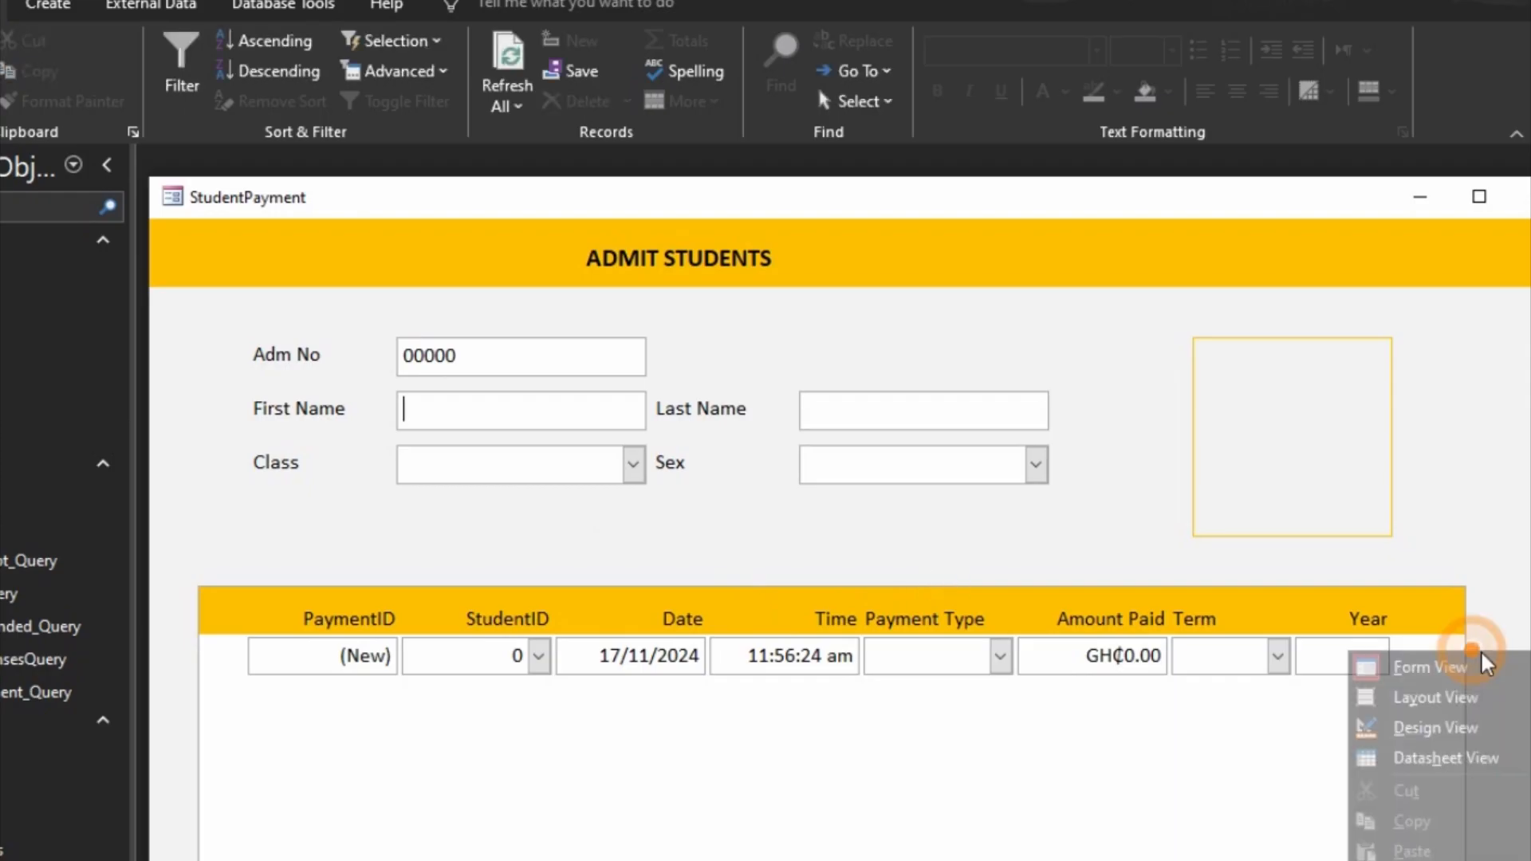
click(1467, 730)
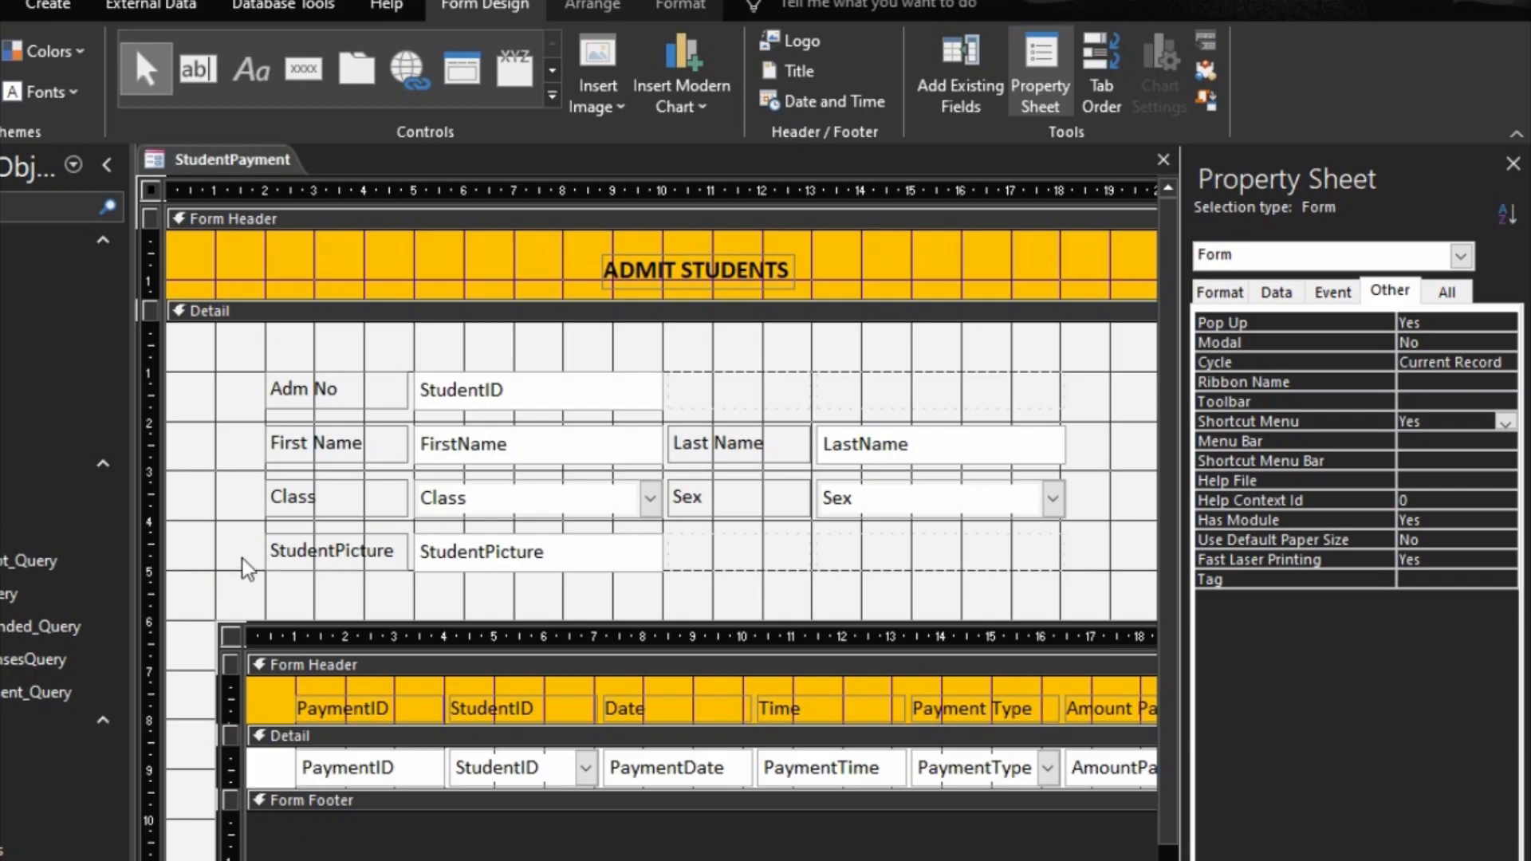
Step: Select the embedded payment subform and check its Link Master Fields and Link Child Fields properties
drag(185, 650, 348, 591)
click(1278, 292)
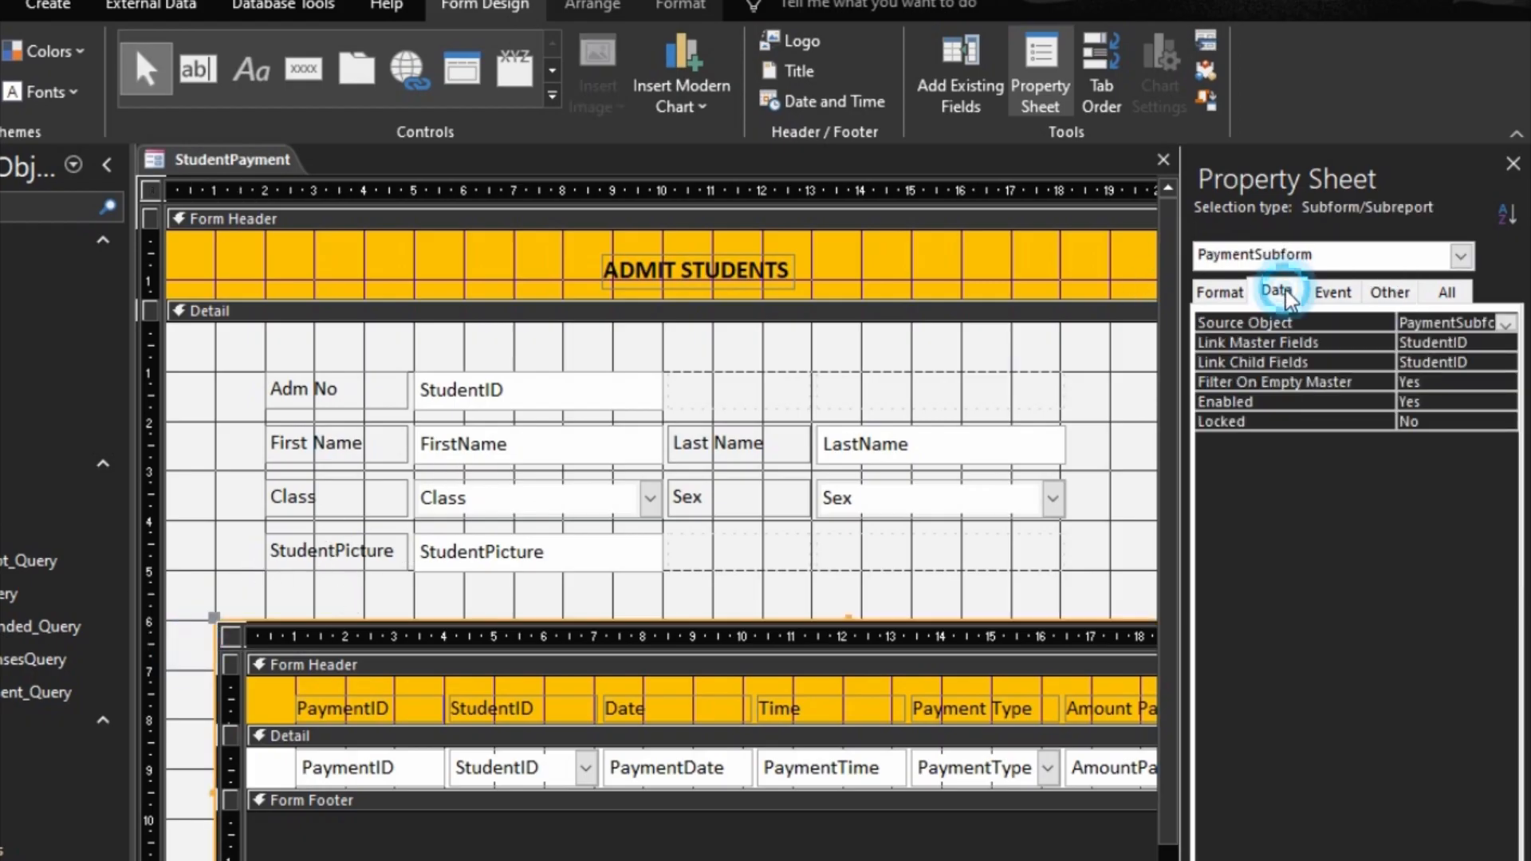
click(1274, 294)
Step: Examine the Class drop-down choices of the StudentPayment form in Form View
click(541, 355)
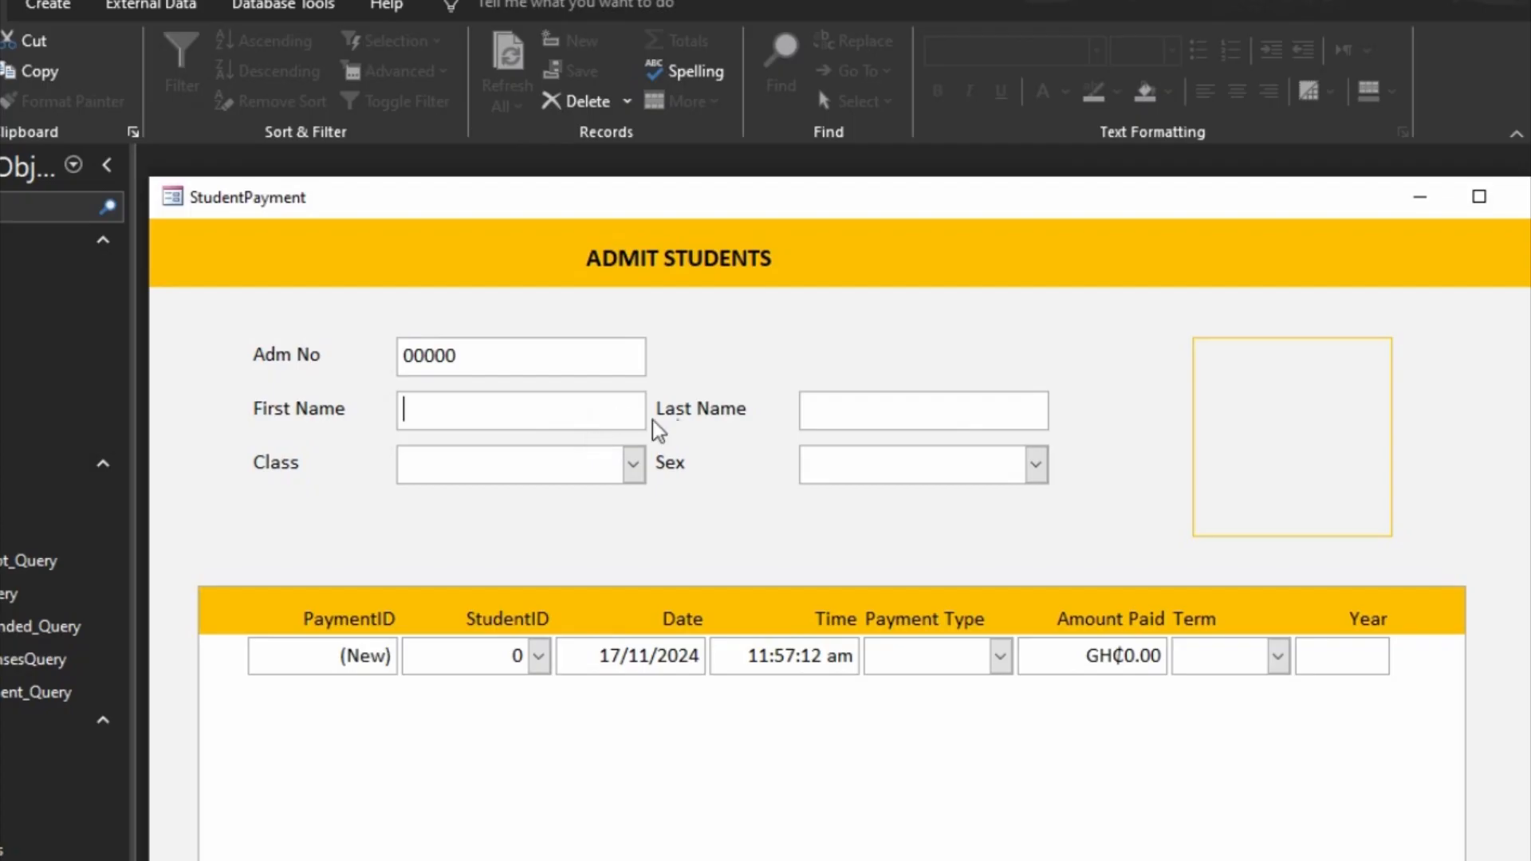
click(1036, 462)
click(633, 464)
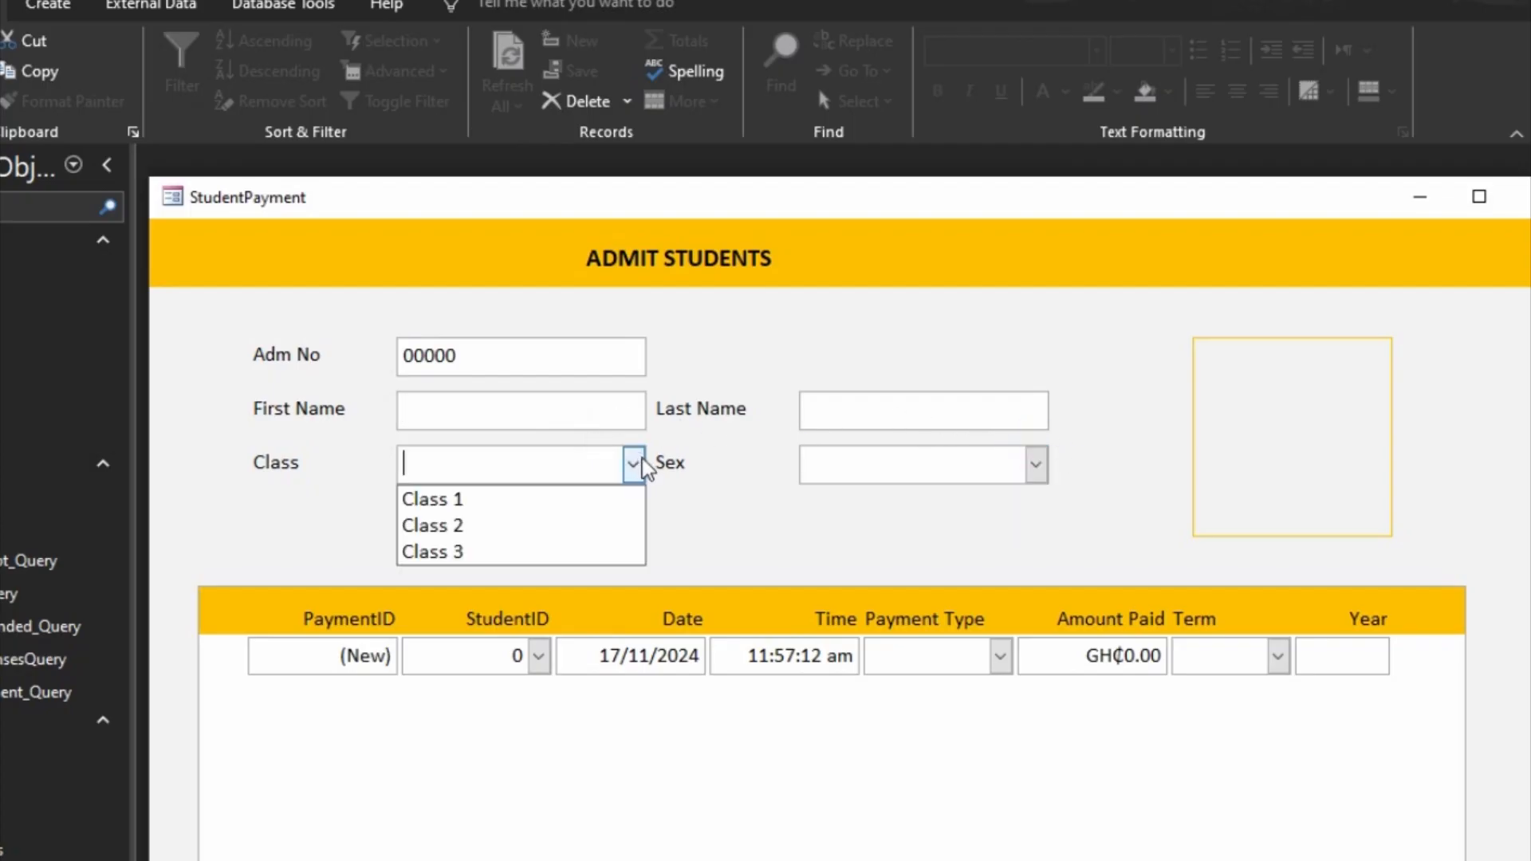
click(829, 496)
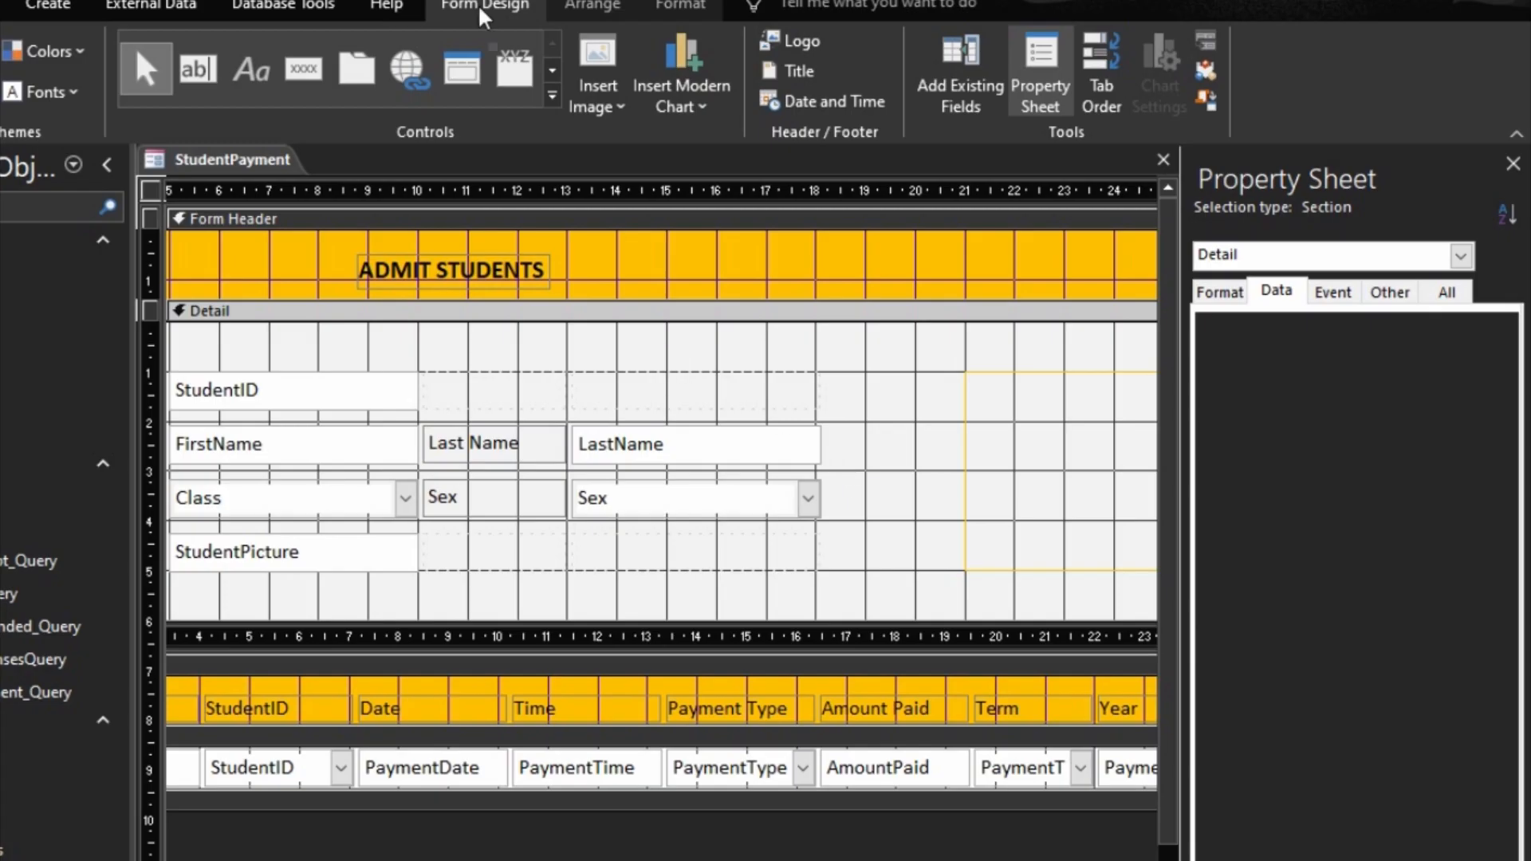
Step: Add an unbound text box just below the student fields in the Detail section and delete its attached label
click(201, 73)
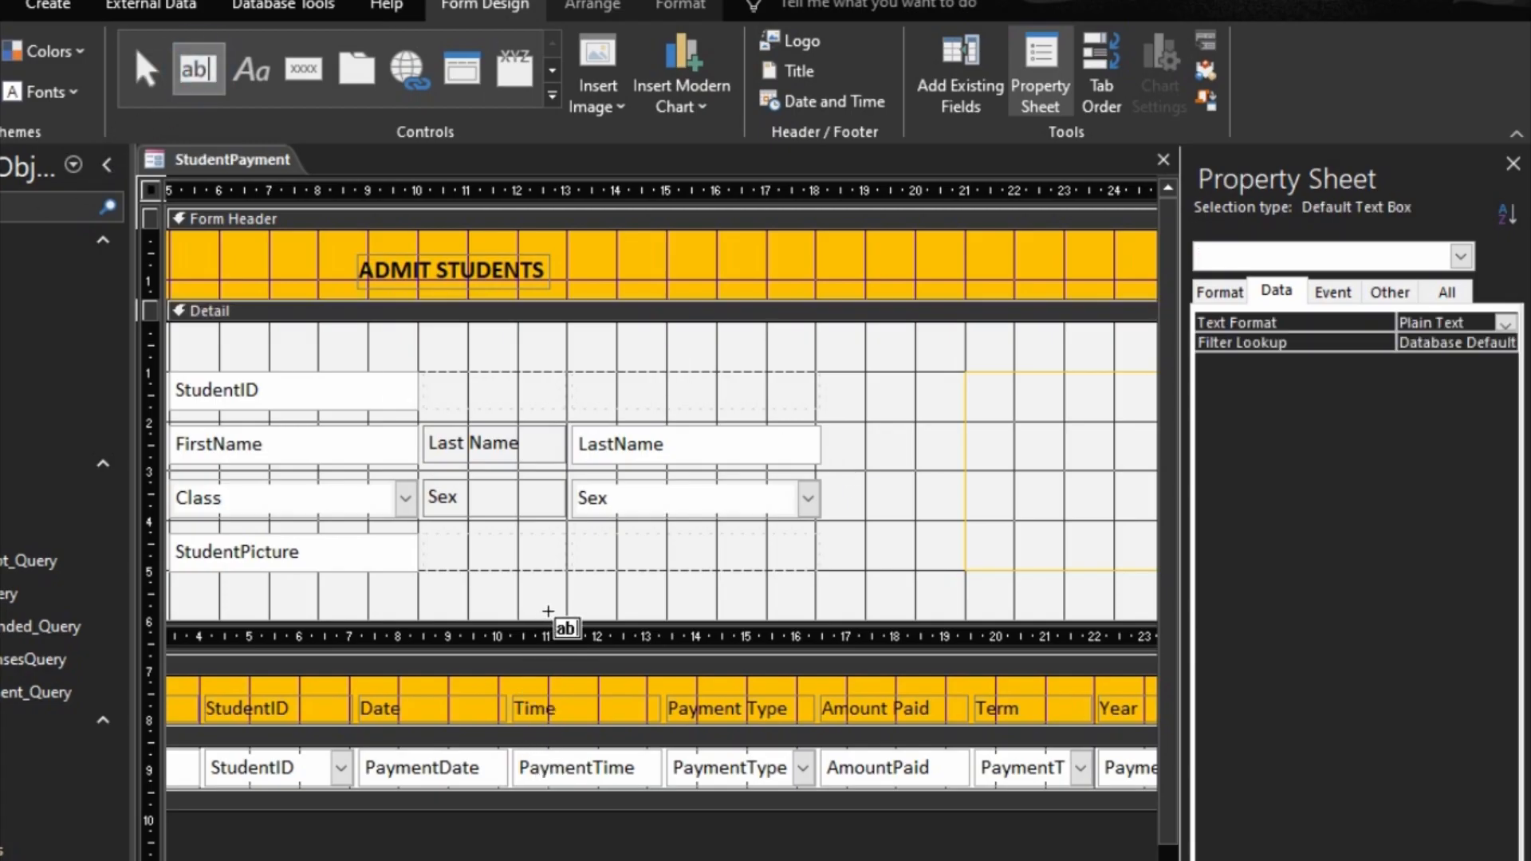
click(580, 579)
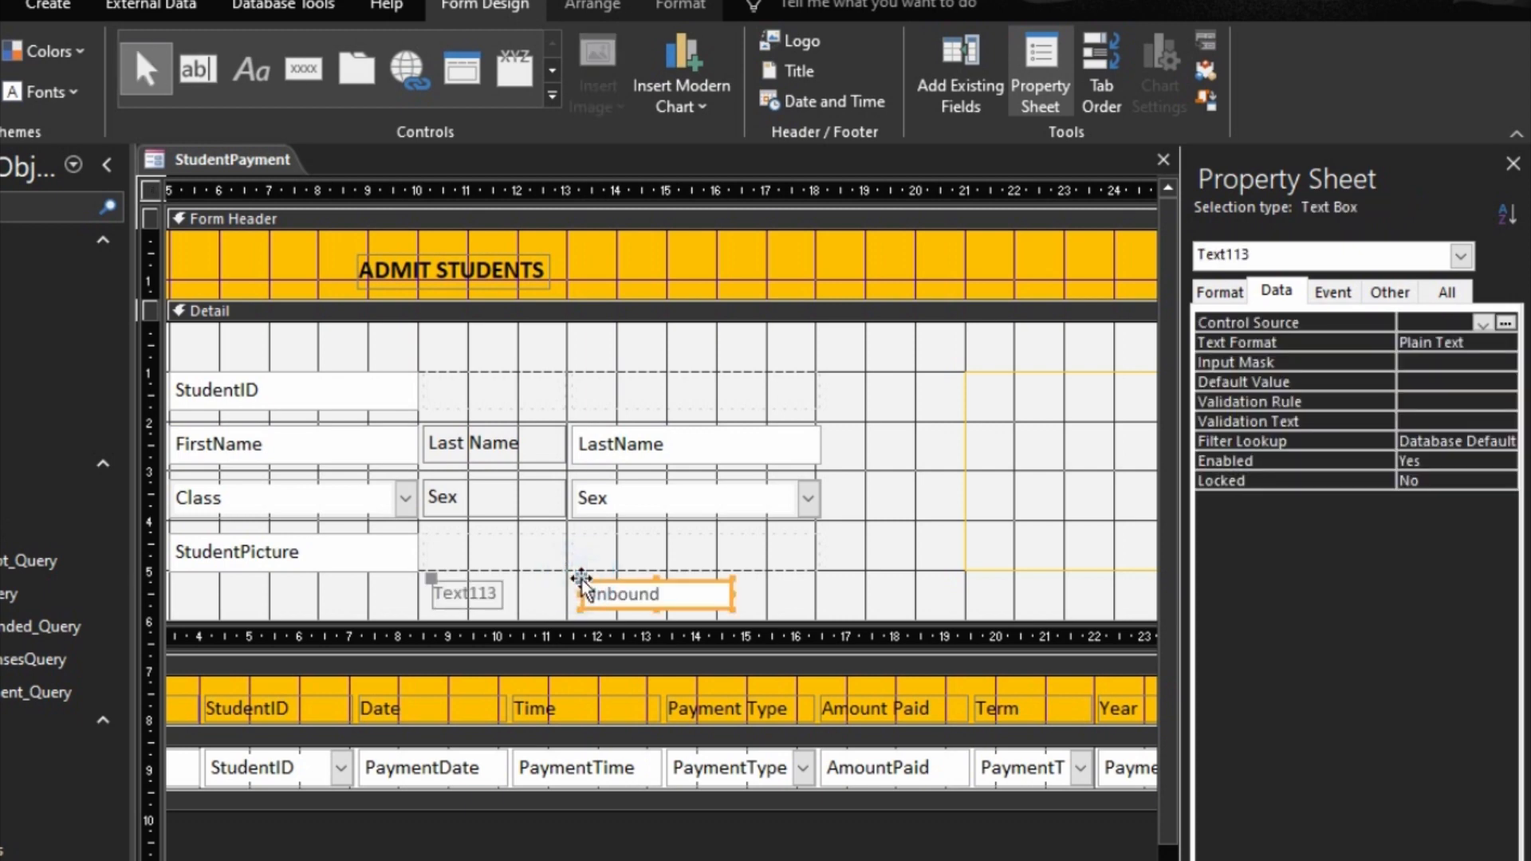
click(491, 591)
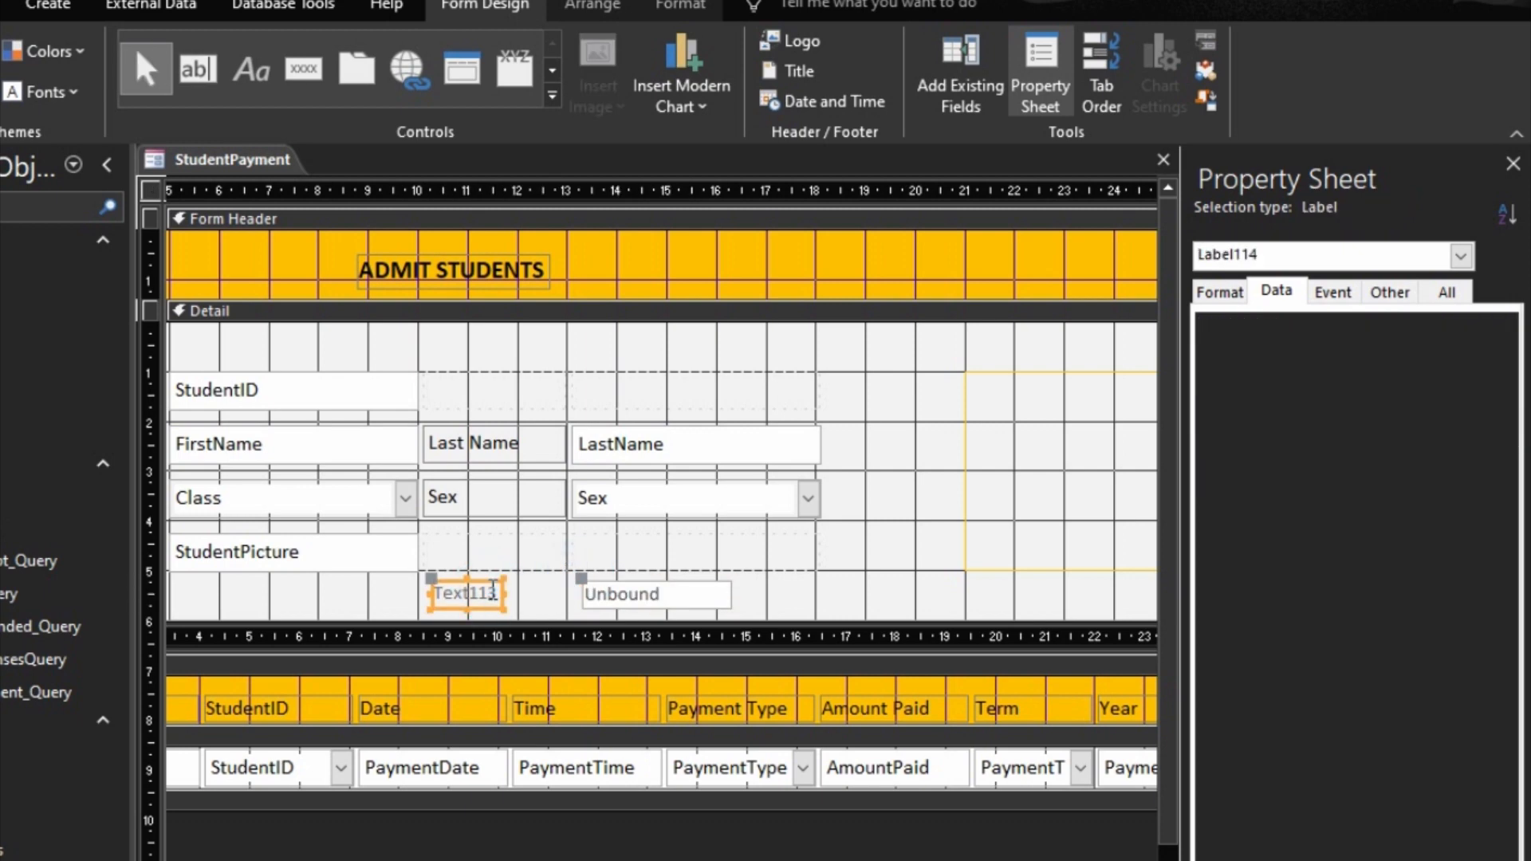
key(Delete)
Step: Shift the embedded payment subform down about two grid squares to make room for the unbound text box
click(600, 592)
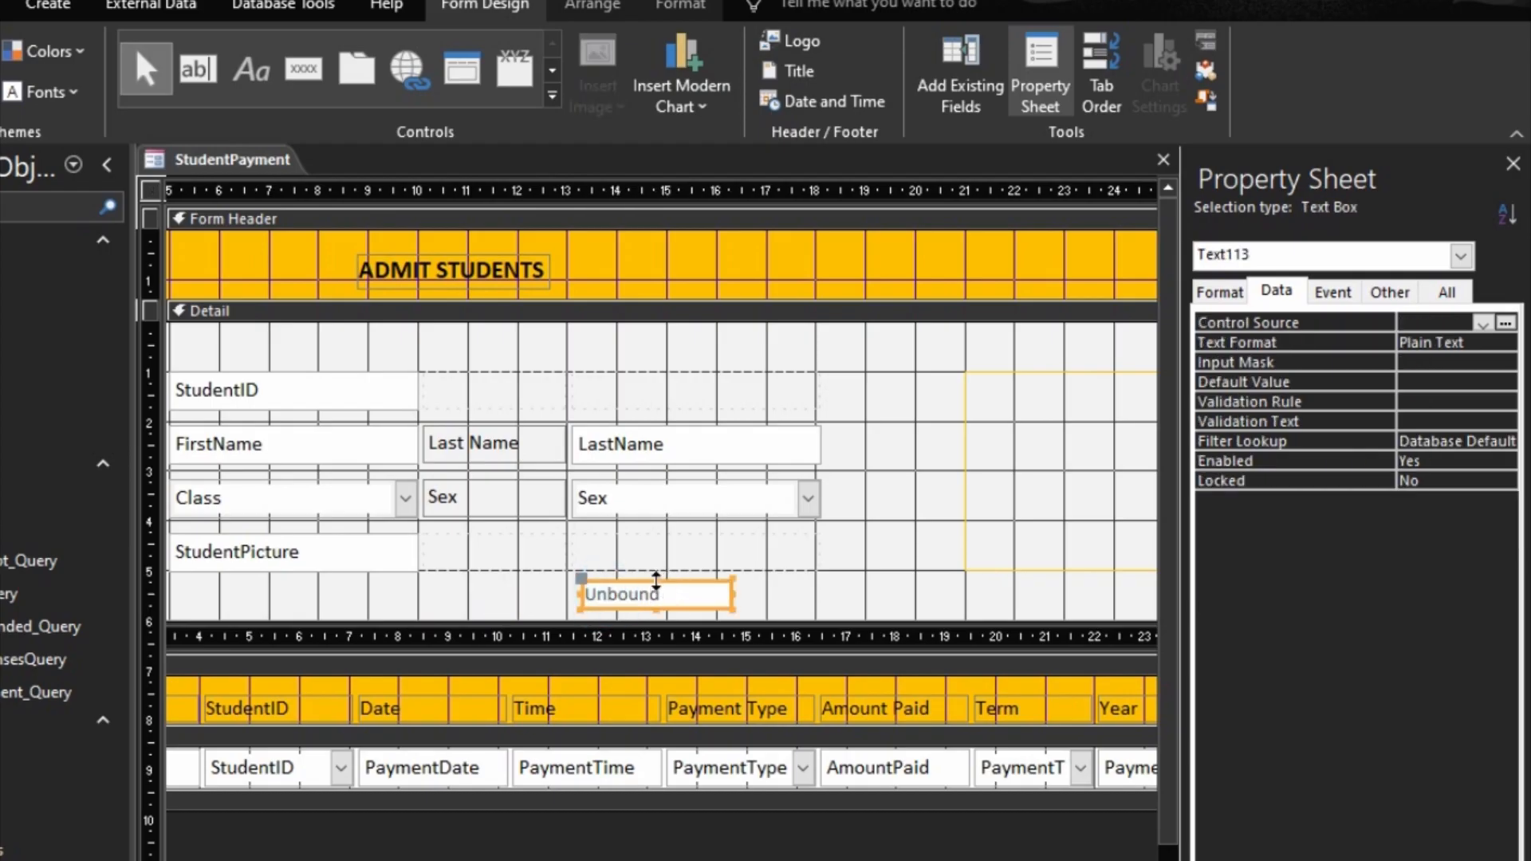
click(614, 619)
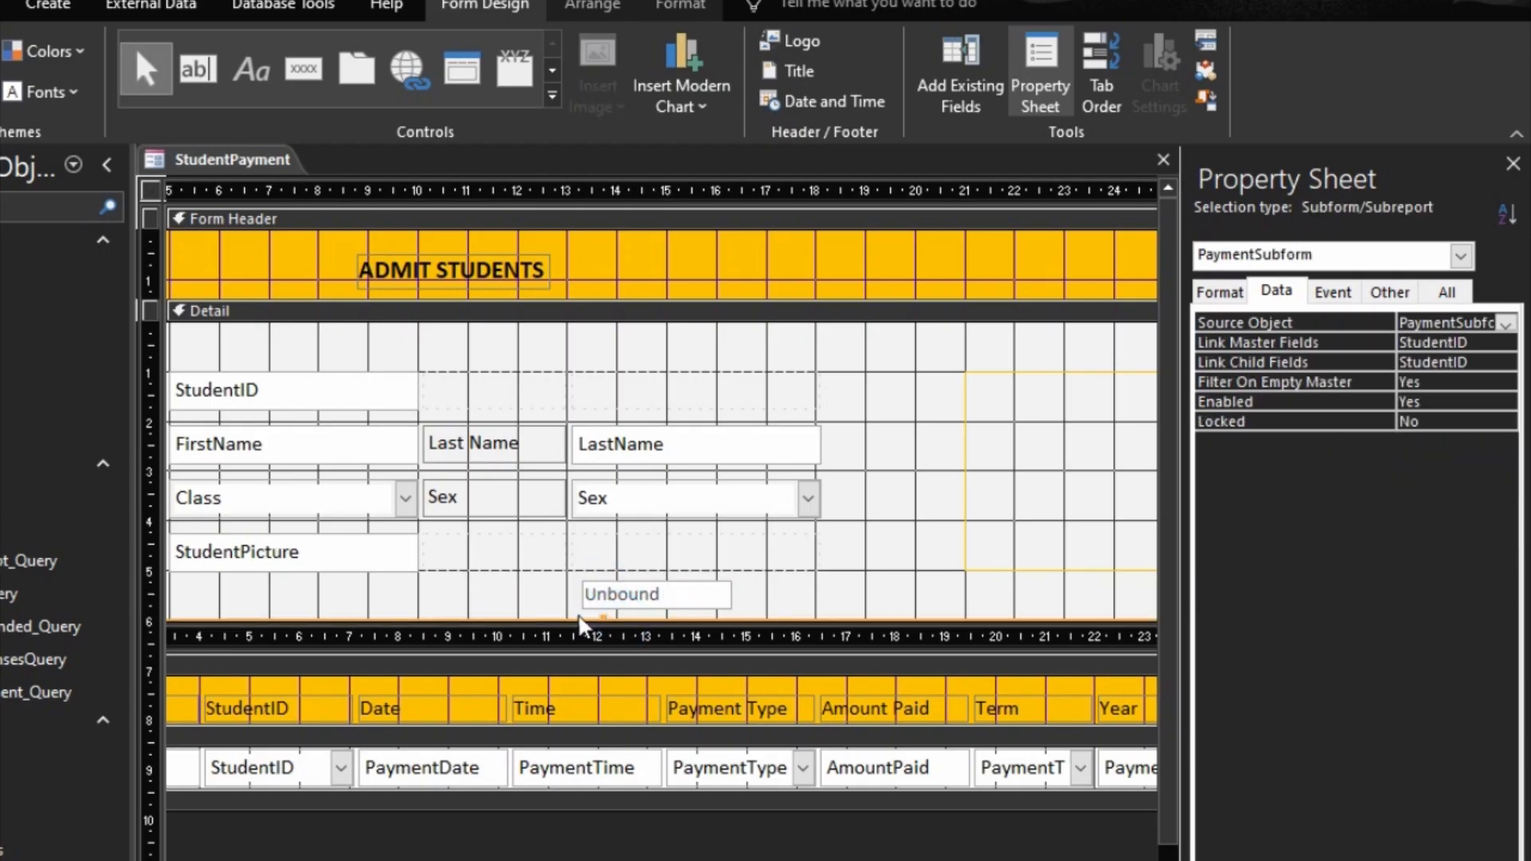
drag(579, 622, 563, 725)
Step: Position the unbound text box at about 13 across on the ruler, widen it to about six grid squares and make it slightly taller
drag(617, 600, 599, 612)
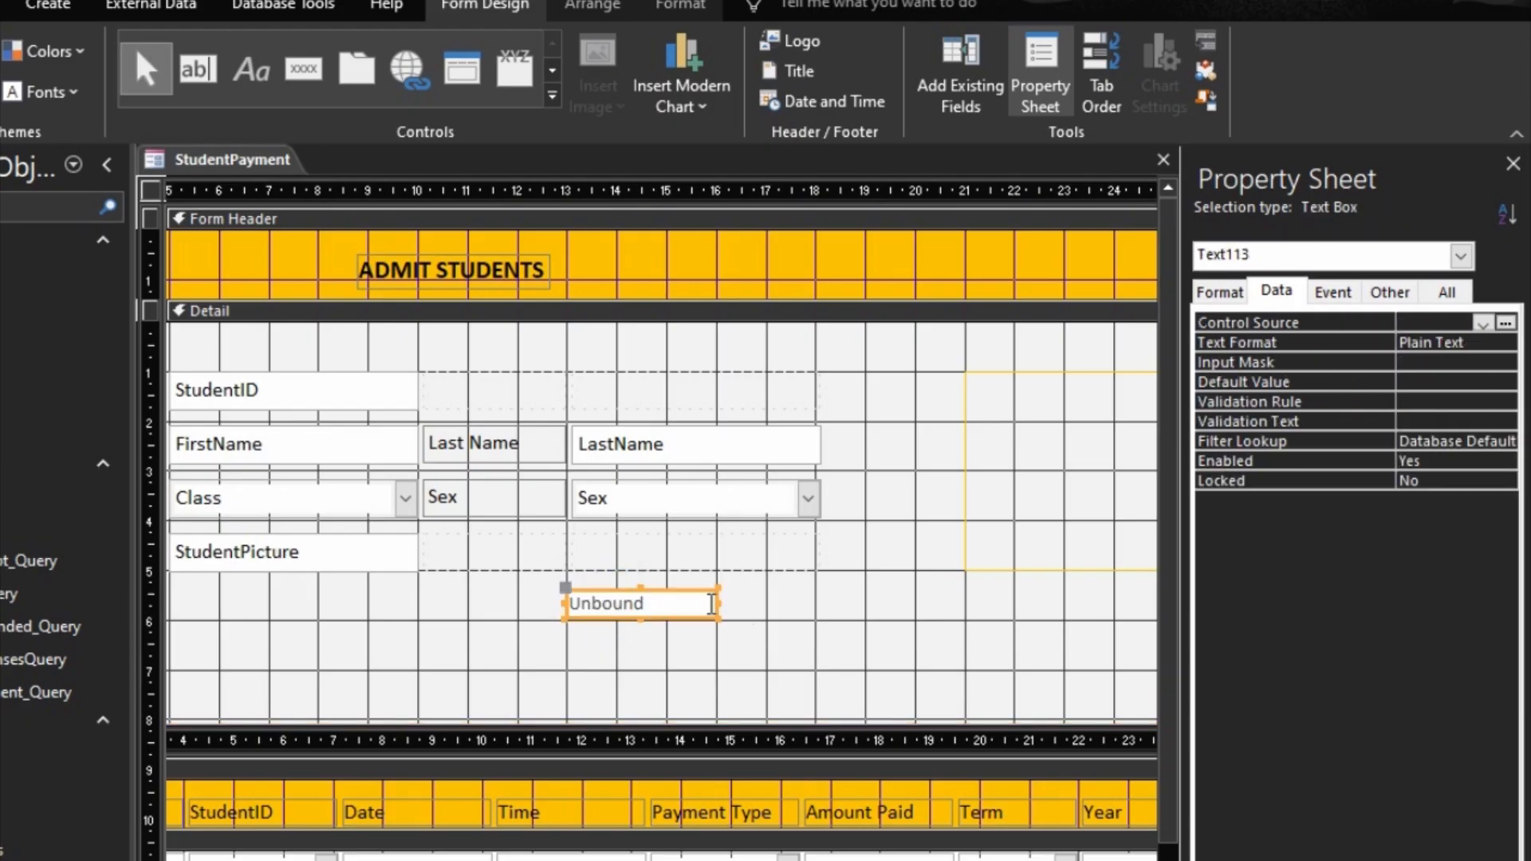
drag(720, 604, 870, 605)
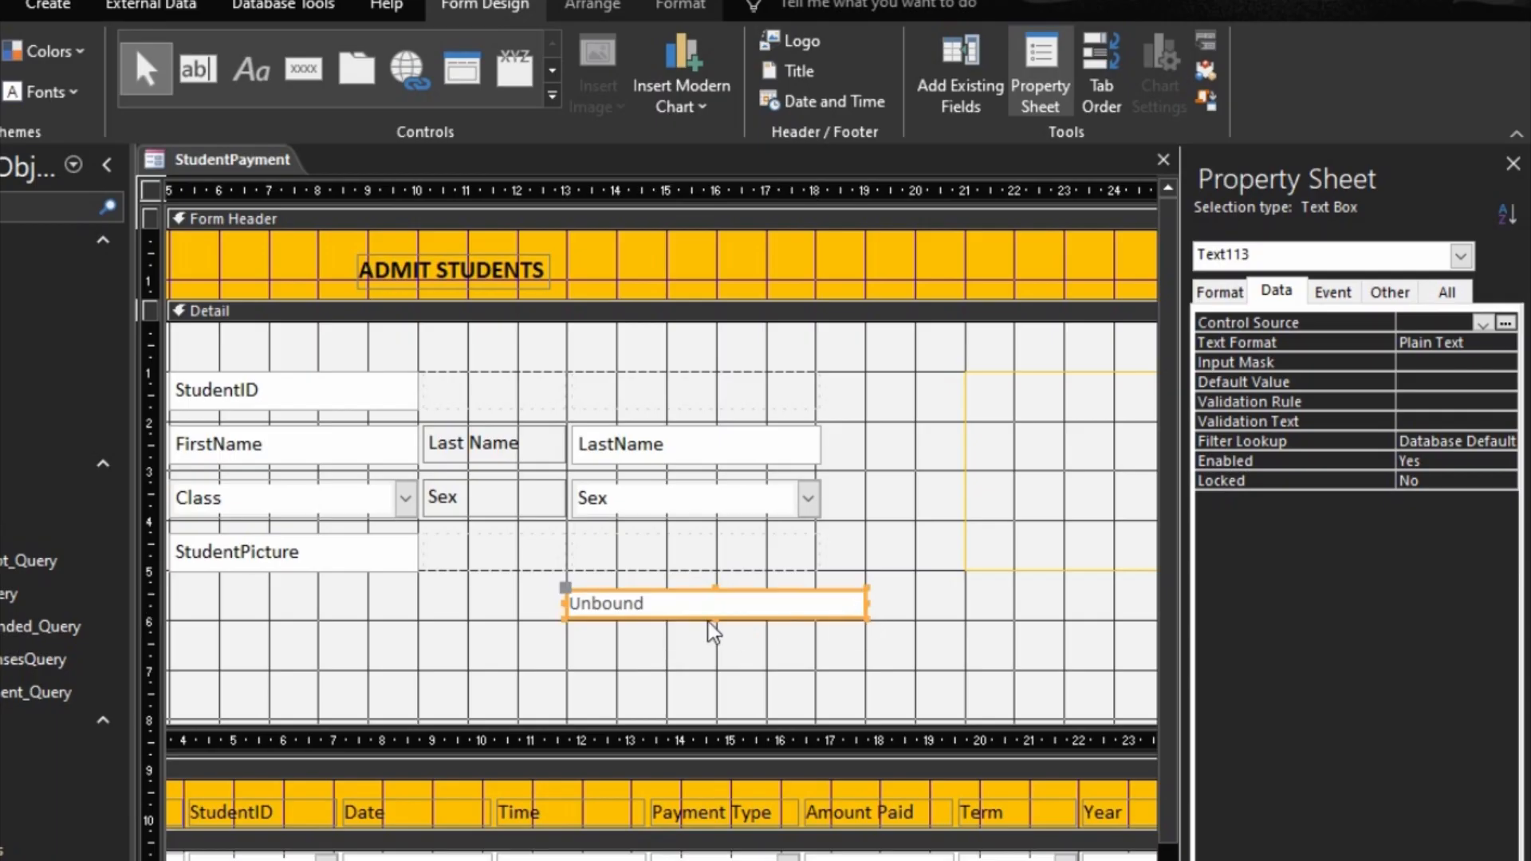
drag(714, 619, 722, 627)
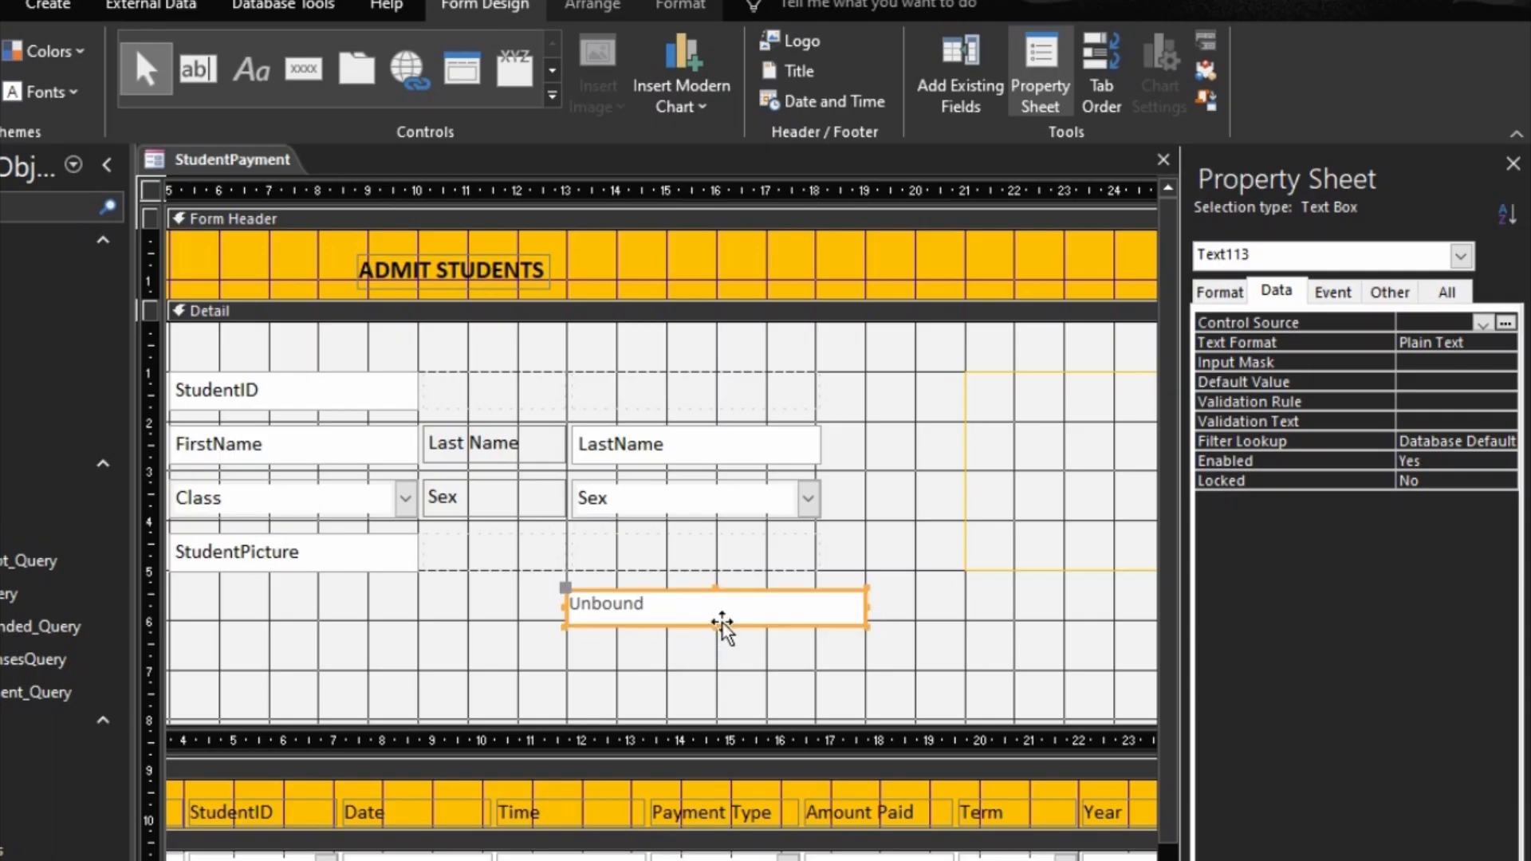
Step: Apply a control margin to the unbound text box and set its font size to 12
click(614, 7)
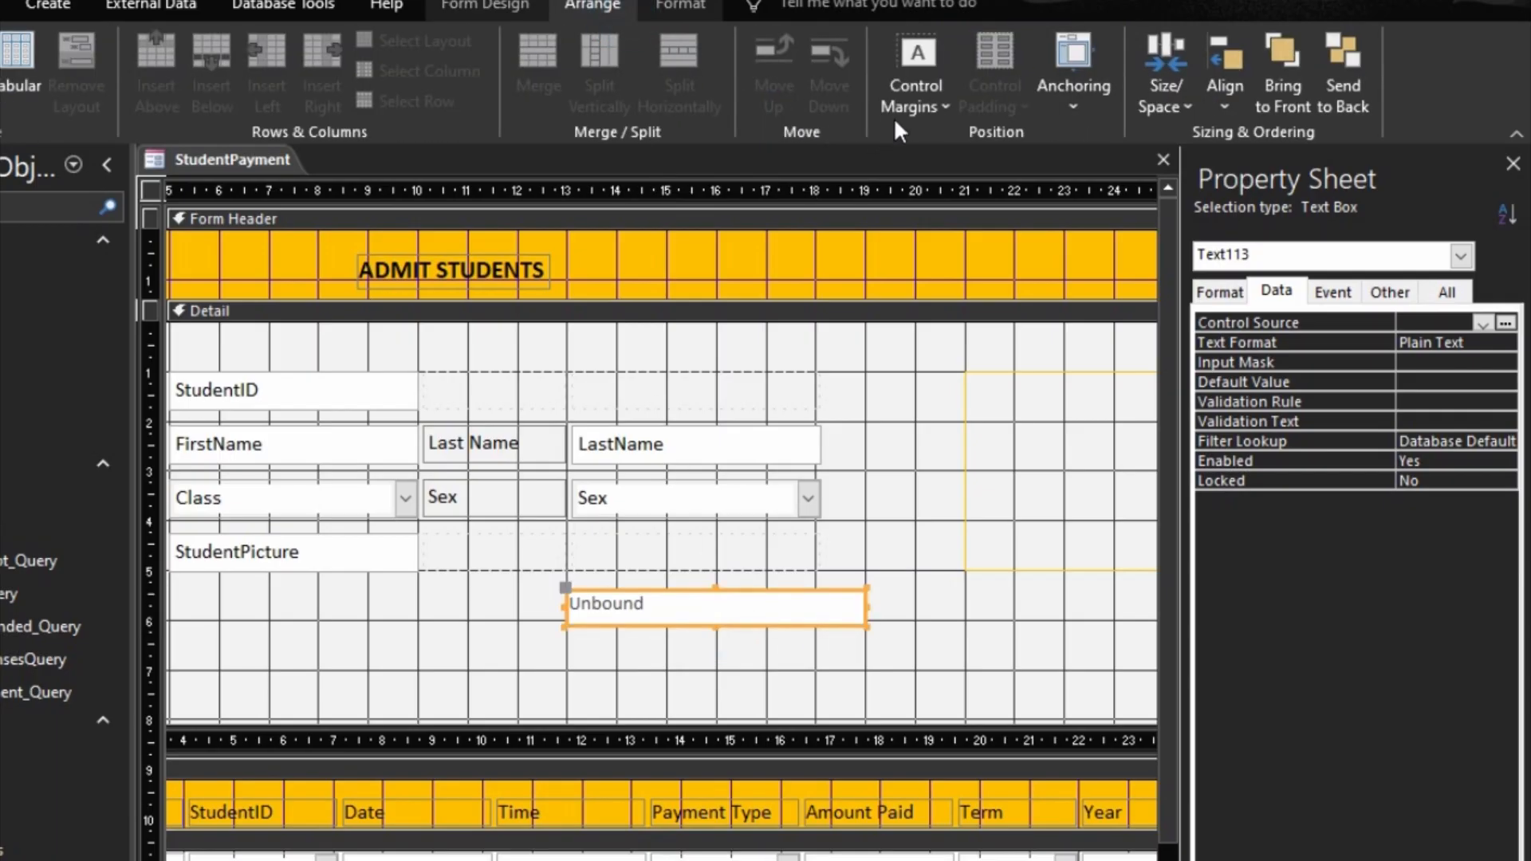
click(915, 99)
click(957, 240)
click(670, 7)
click(285, 52)
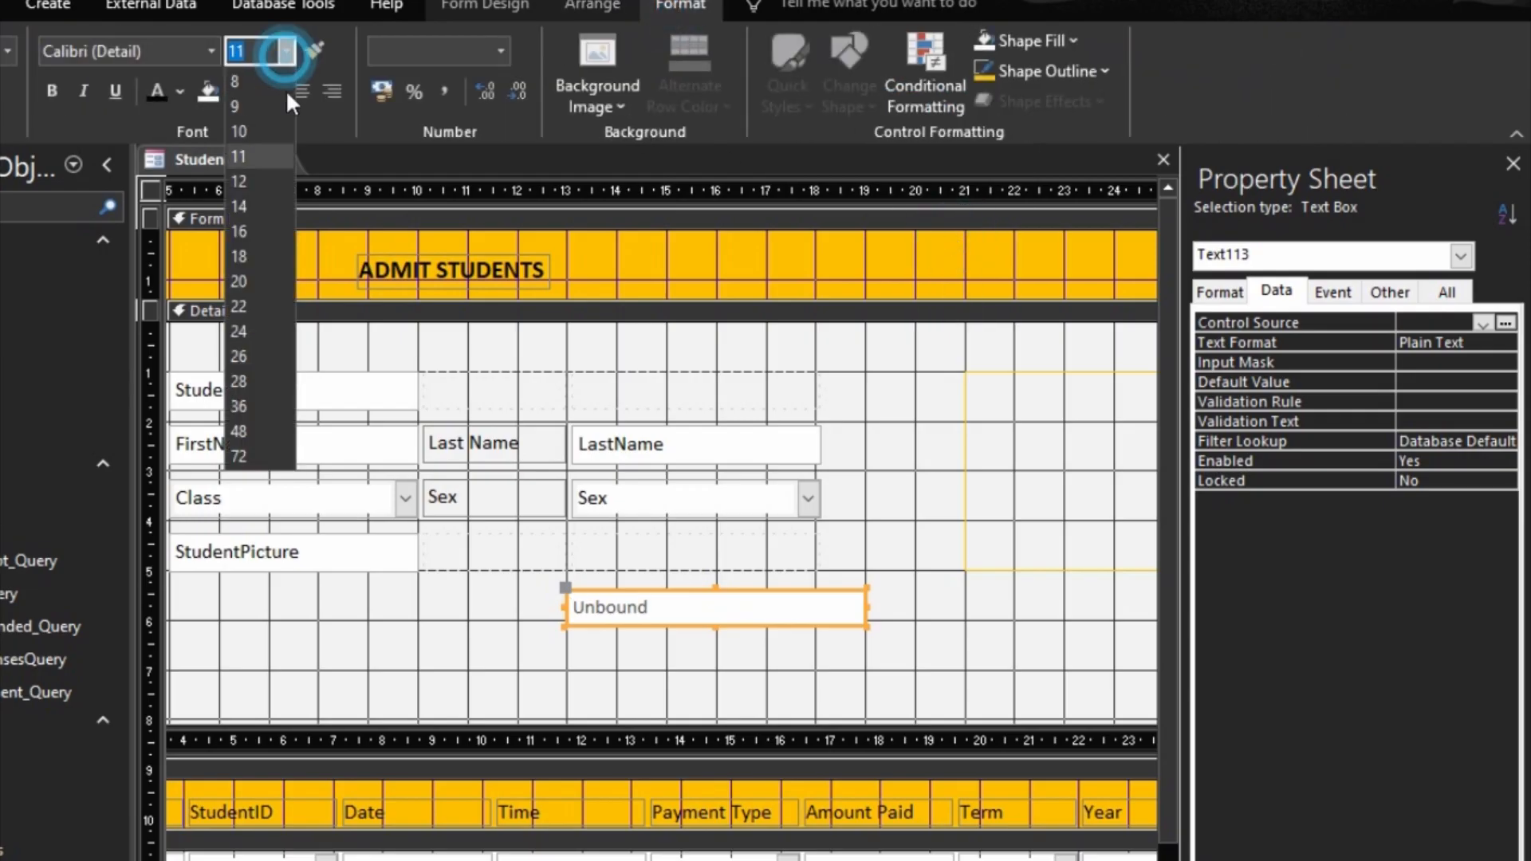
click(261, 172)
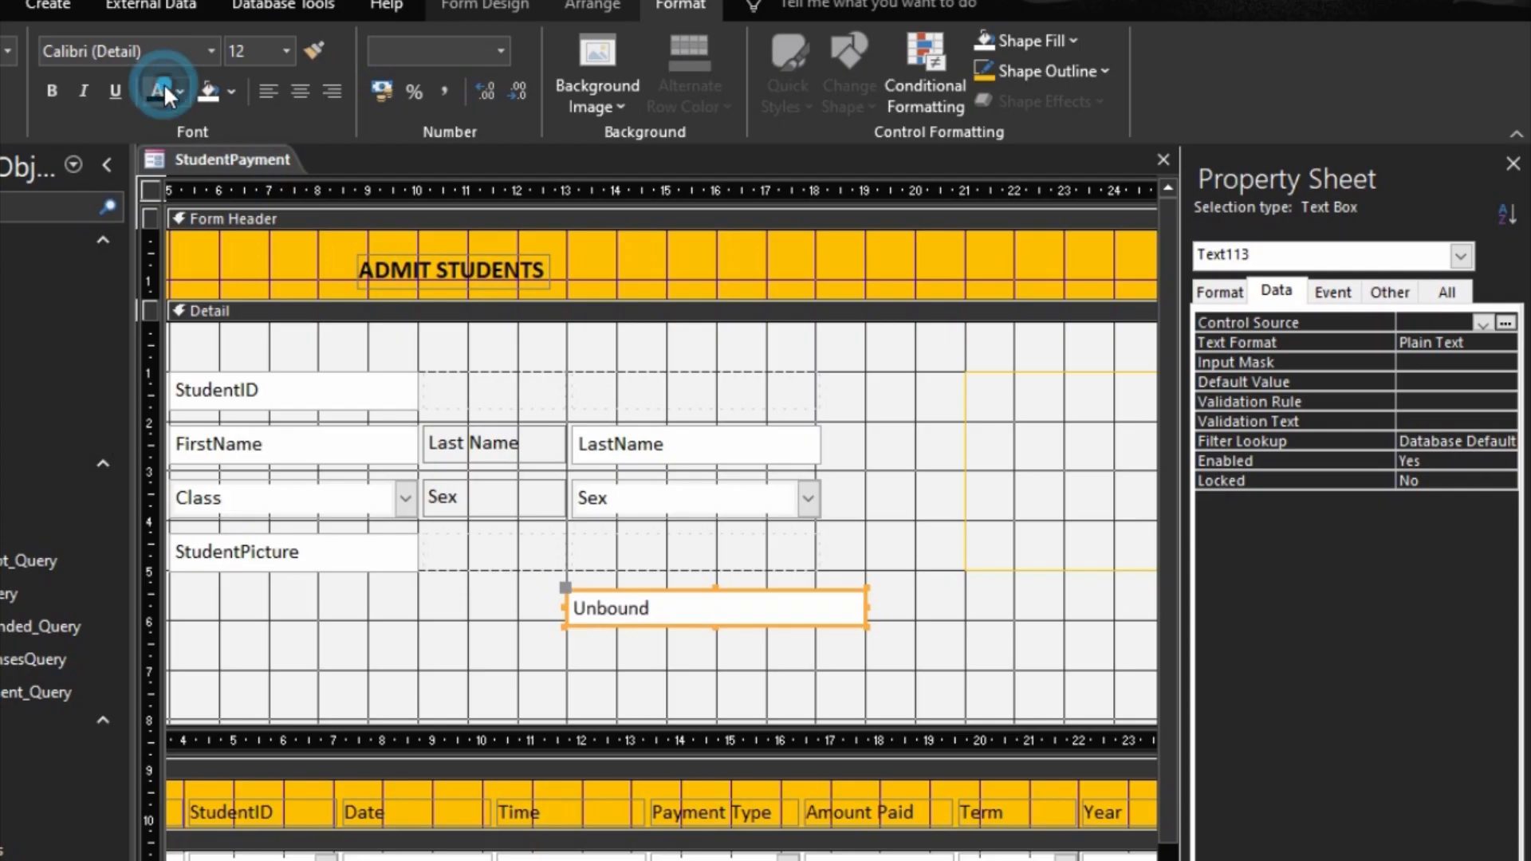
Step: Size the unbound text box to fit its text and extend its width to about seven grid squares
right_click(597, 588)
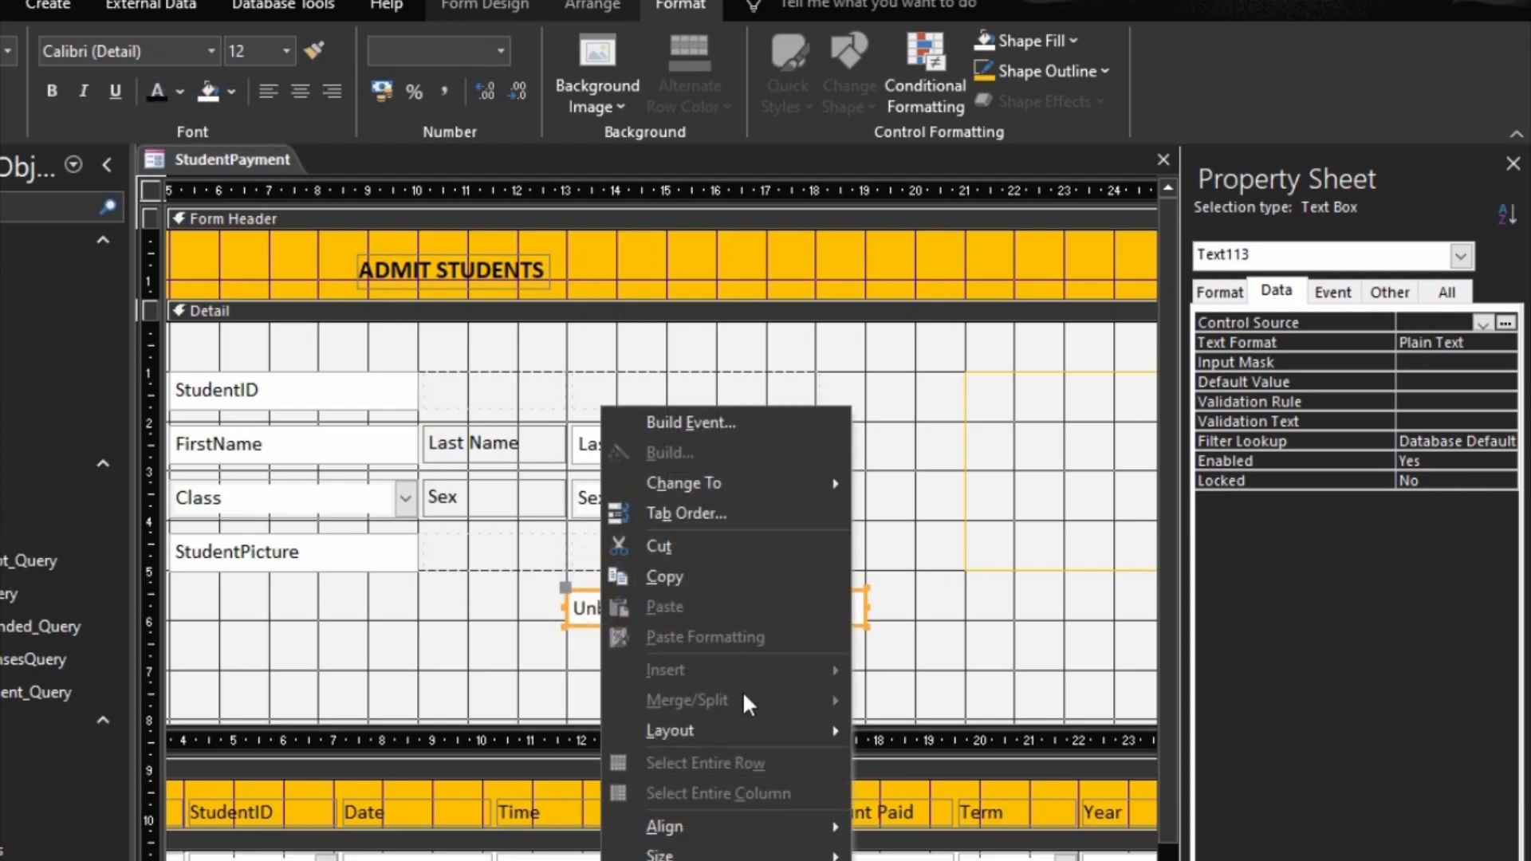
mouse_move(678, 856)
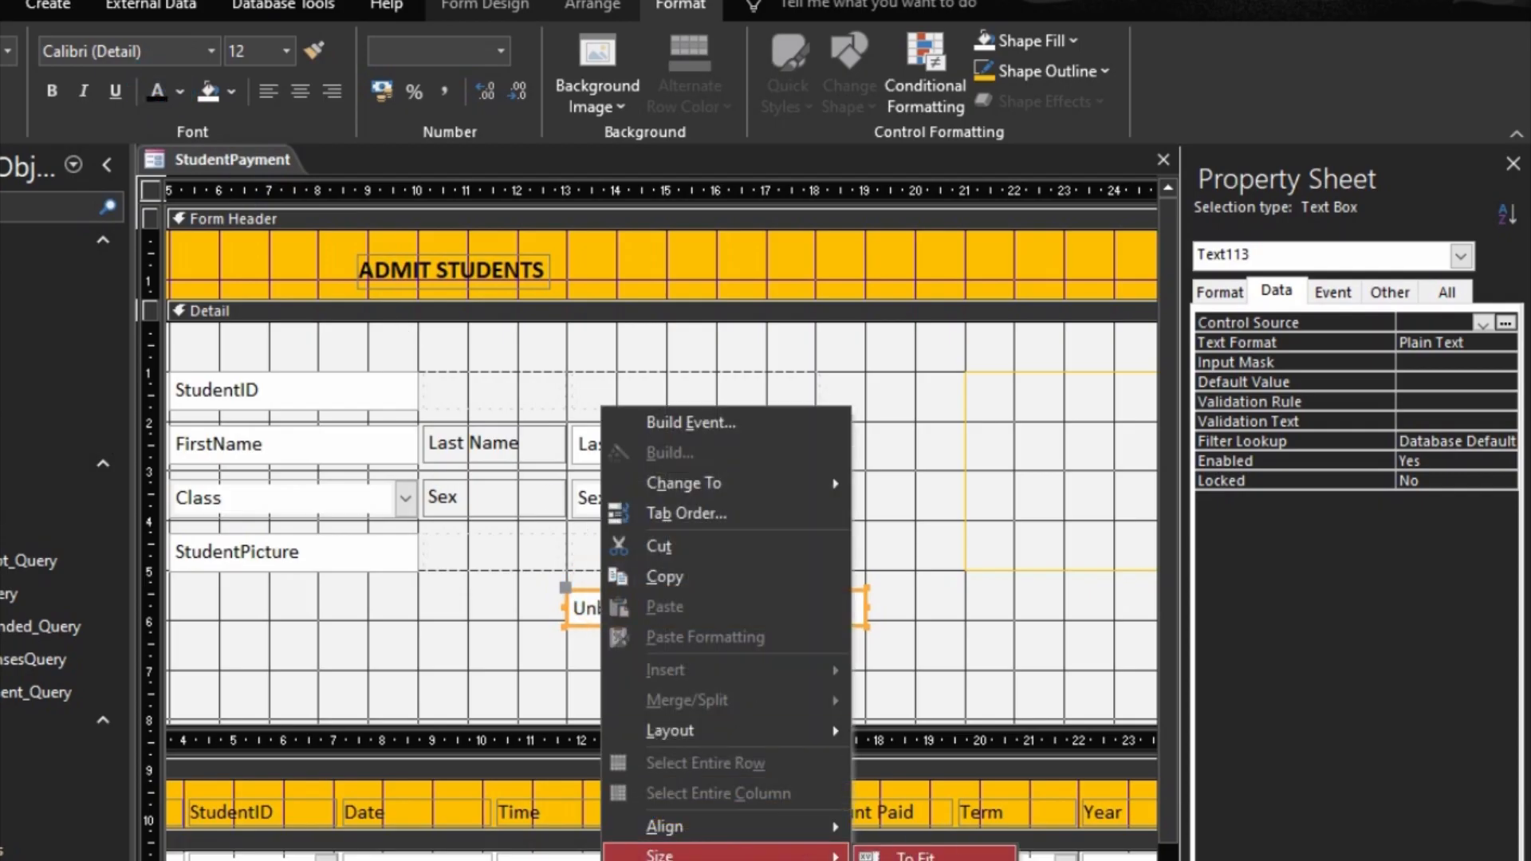
click(927, 858)
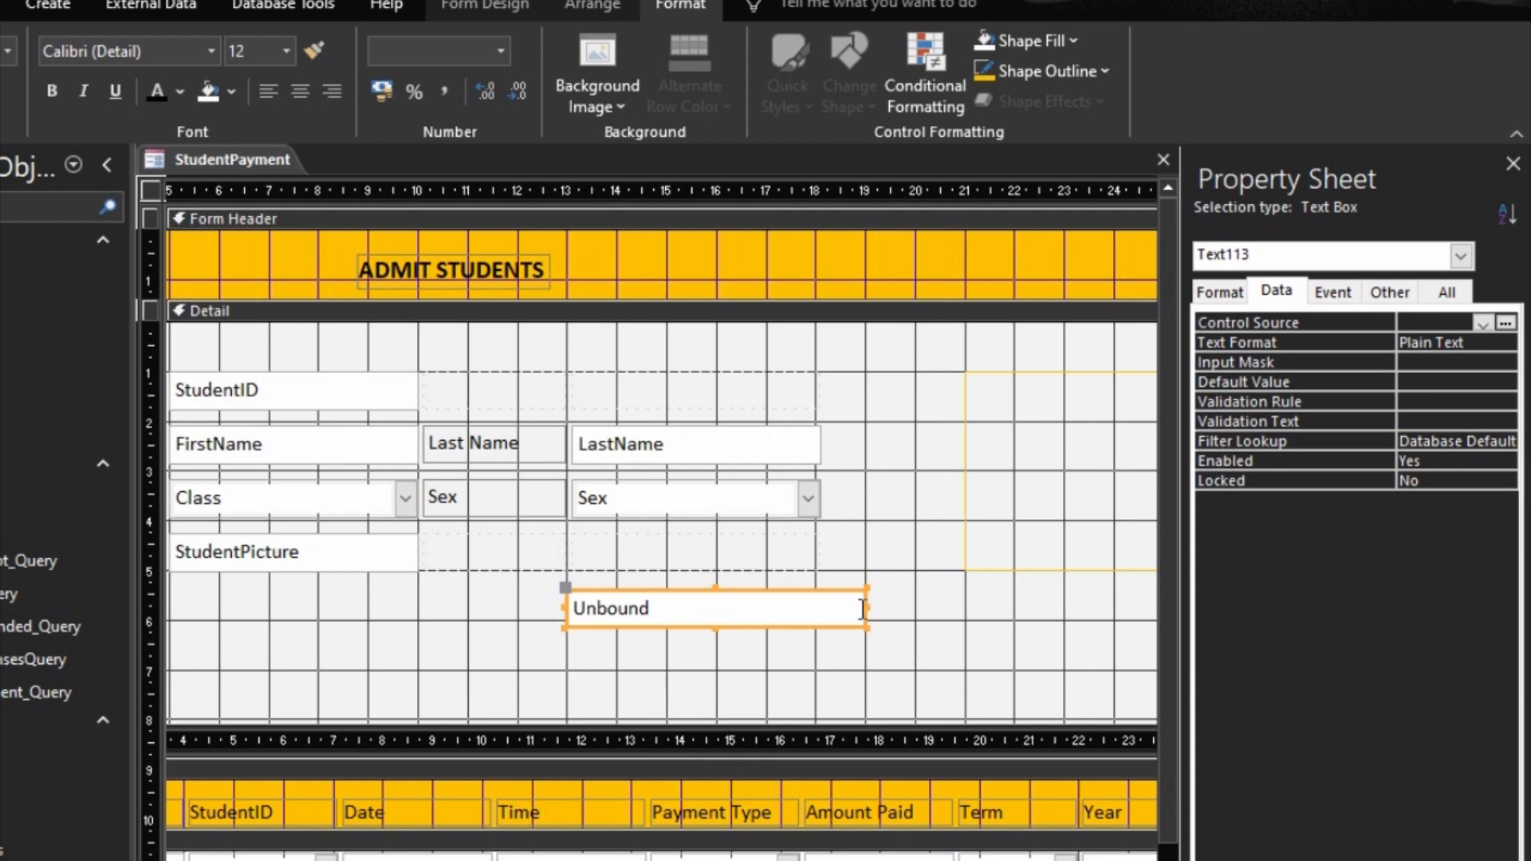
drag(869, 608, 916, 606)
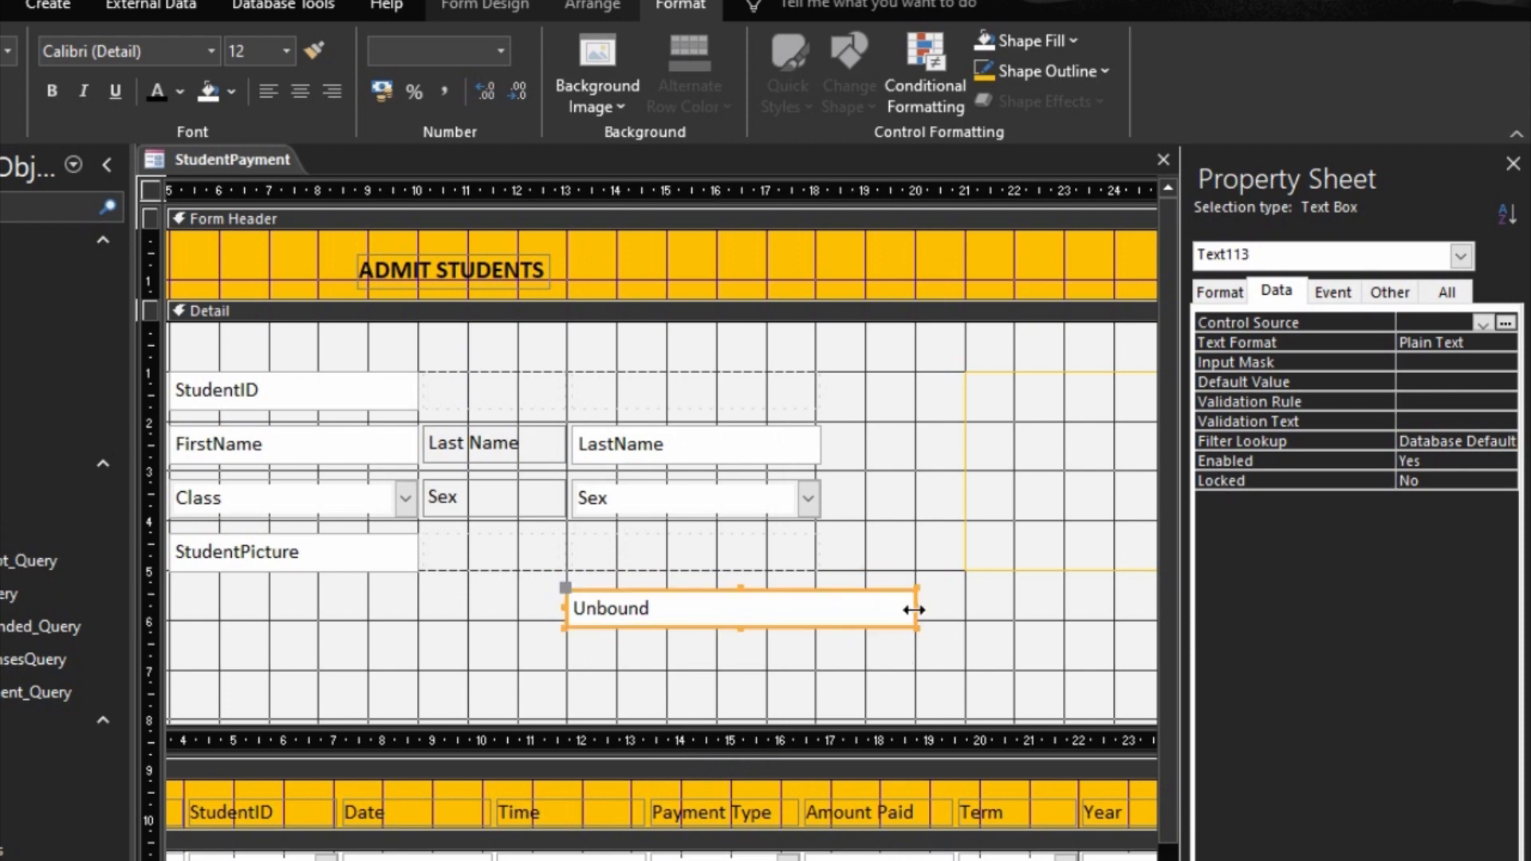
Step: Name the unbound text box txtSearch
click(1386, 293)
click(1342, 323)
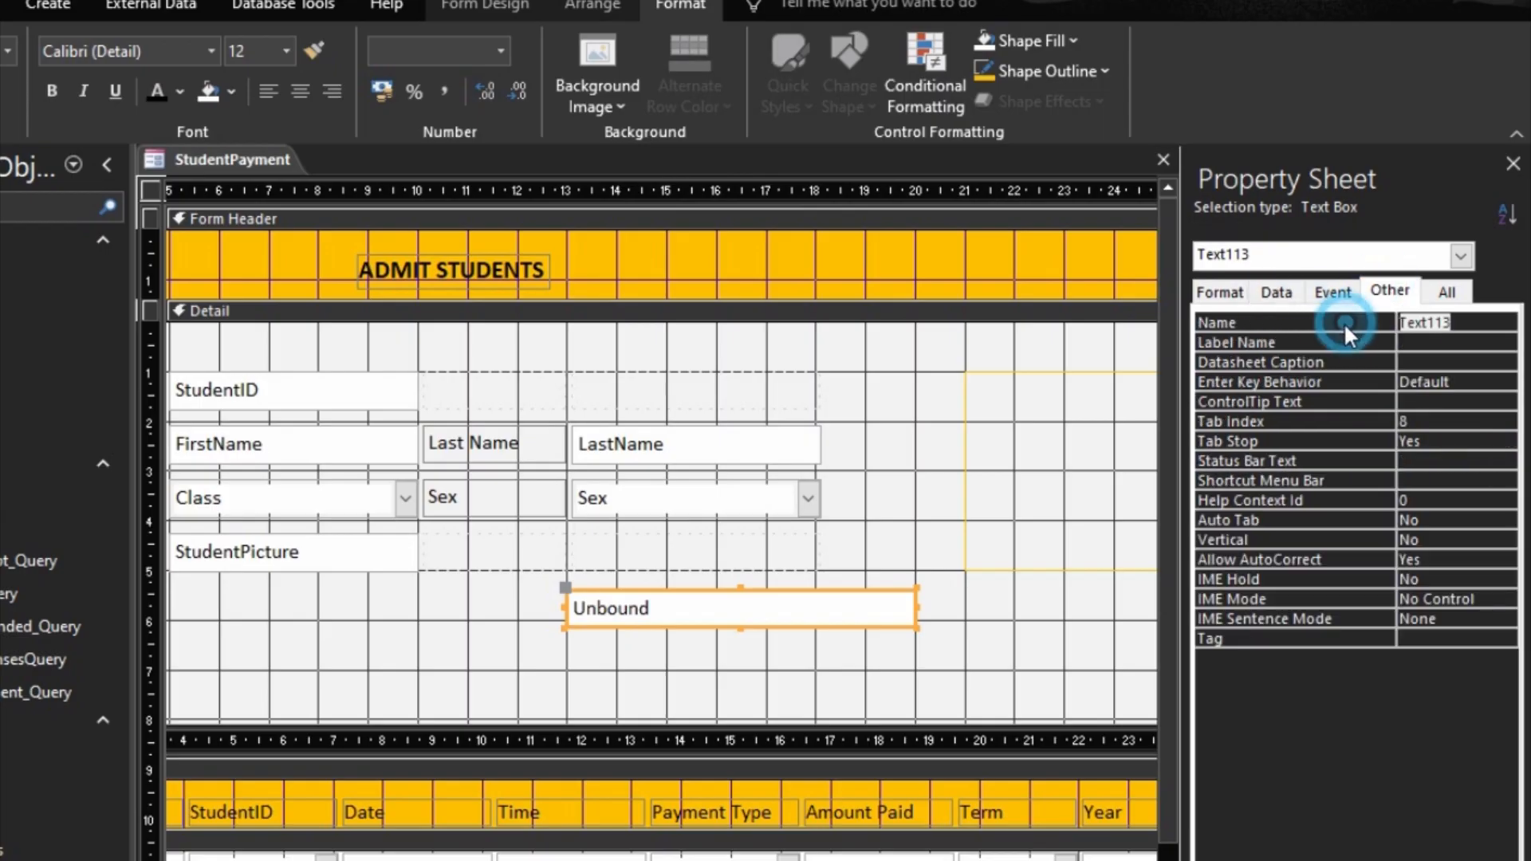
text(txt)
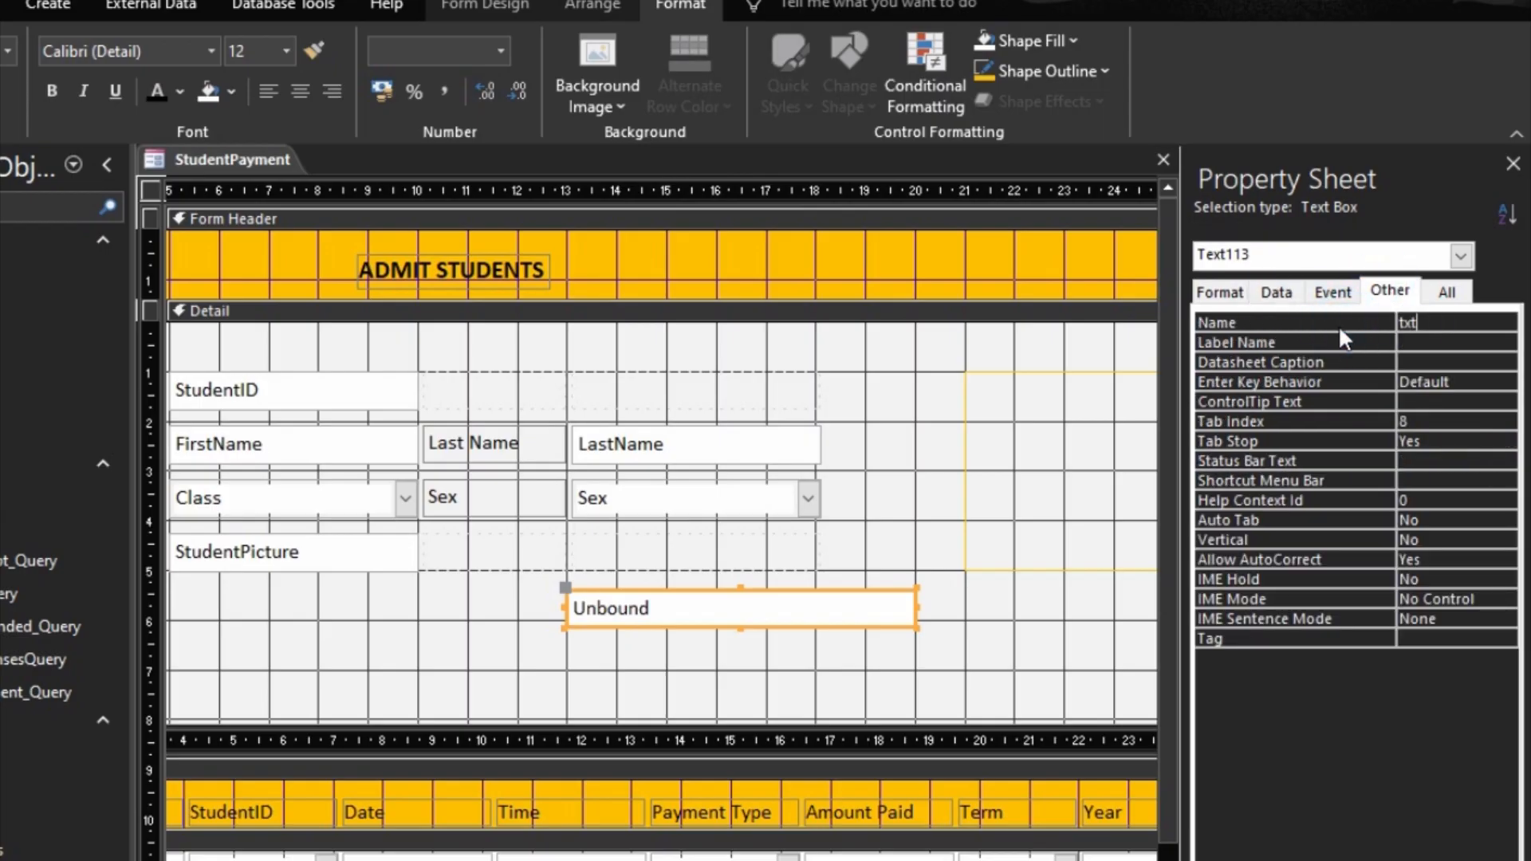
text(Search)
key(Return)
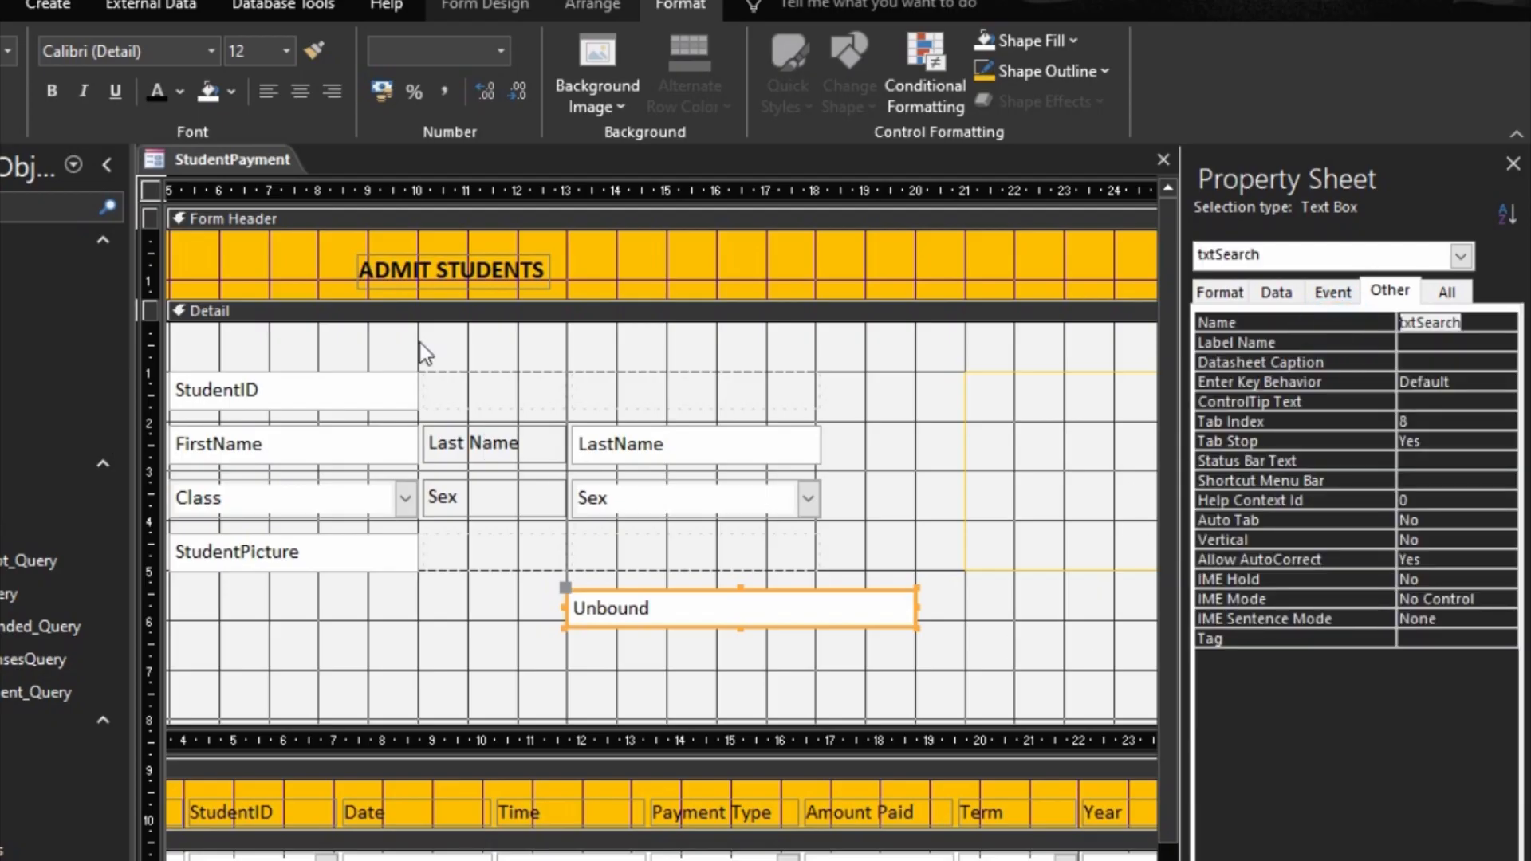
Step: Place a command button about one grid square in size right beside the search text box, without using the Command Button Wizard
click(482, 6)
click(203, 70)
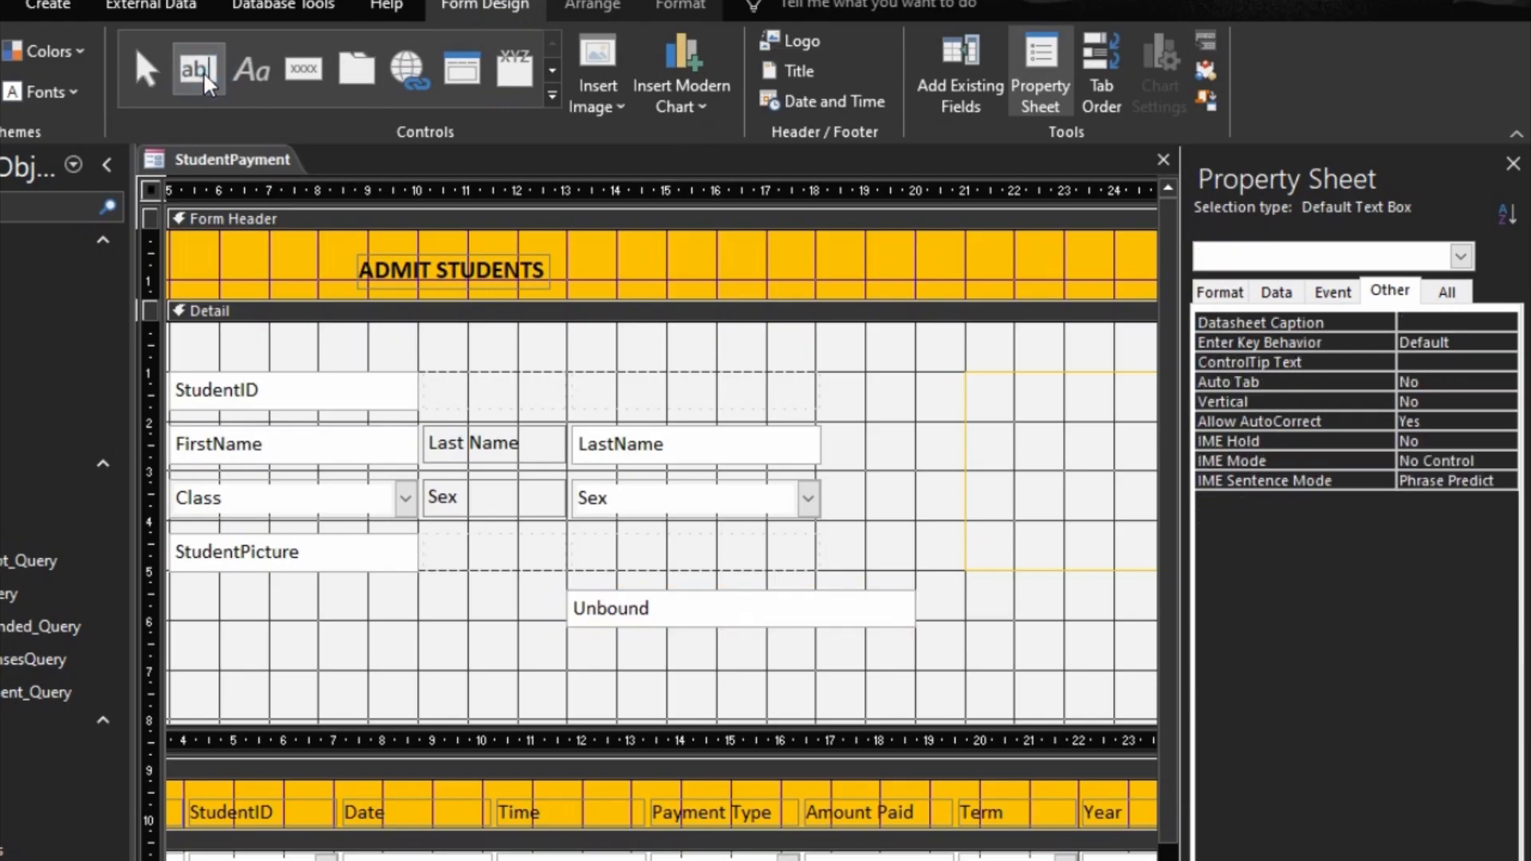
click(301, 70)
mouse_move(921, 588)
mouse_down()
mouse_move(954, 600)
mouse_move(964, 627)
mouse_up()
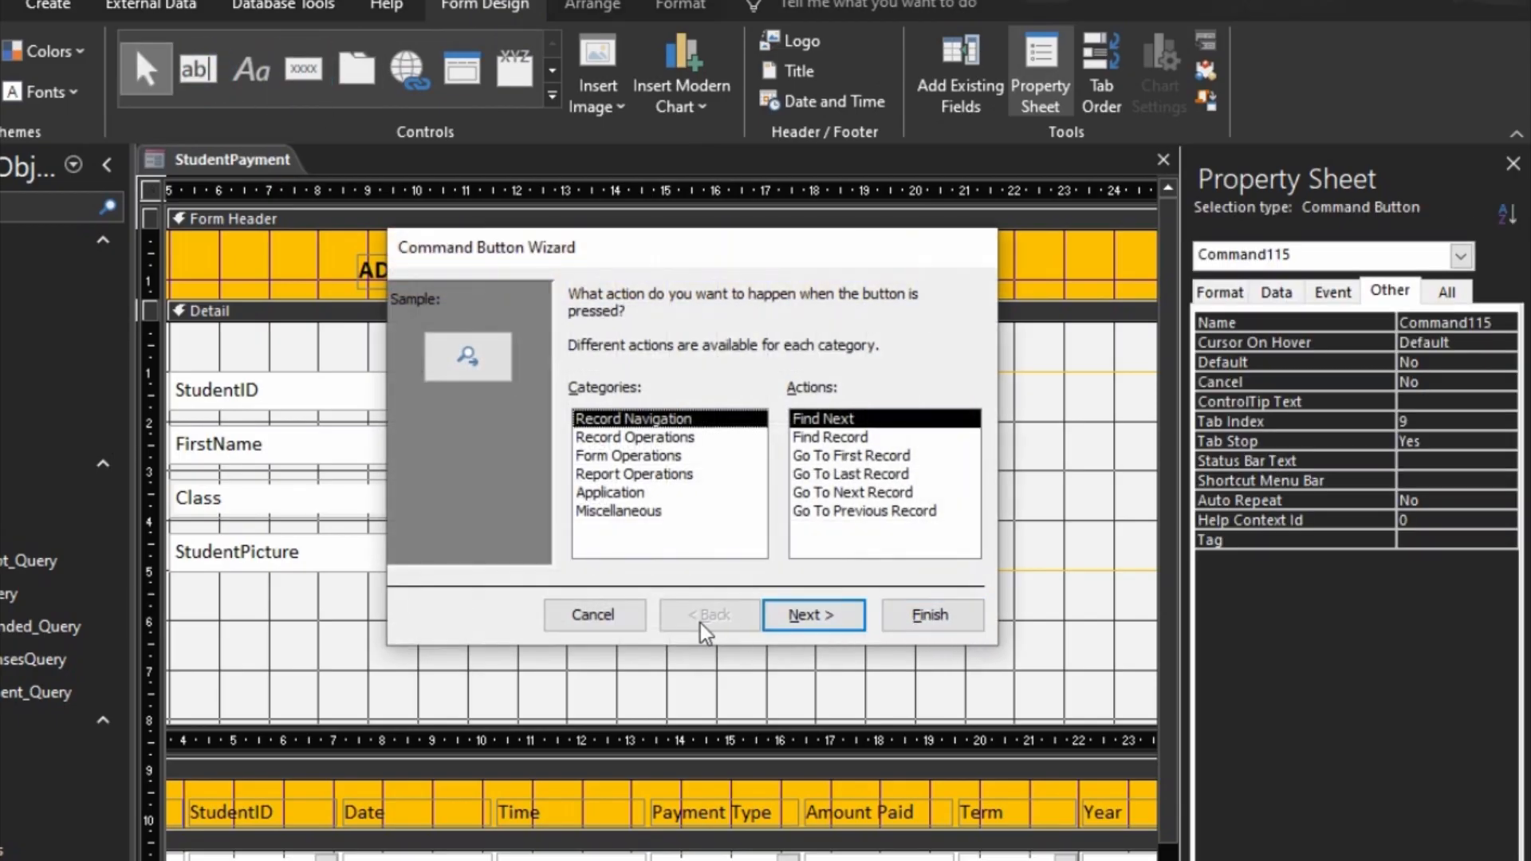
click(605, 610)
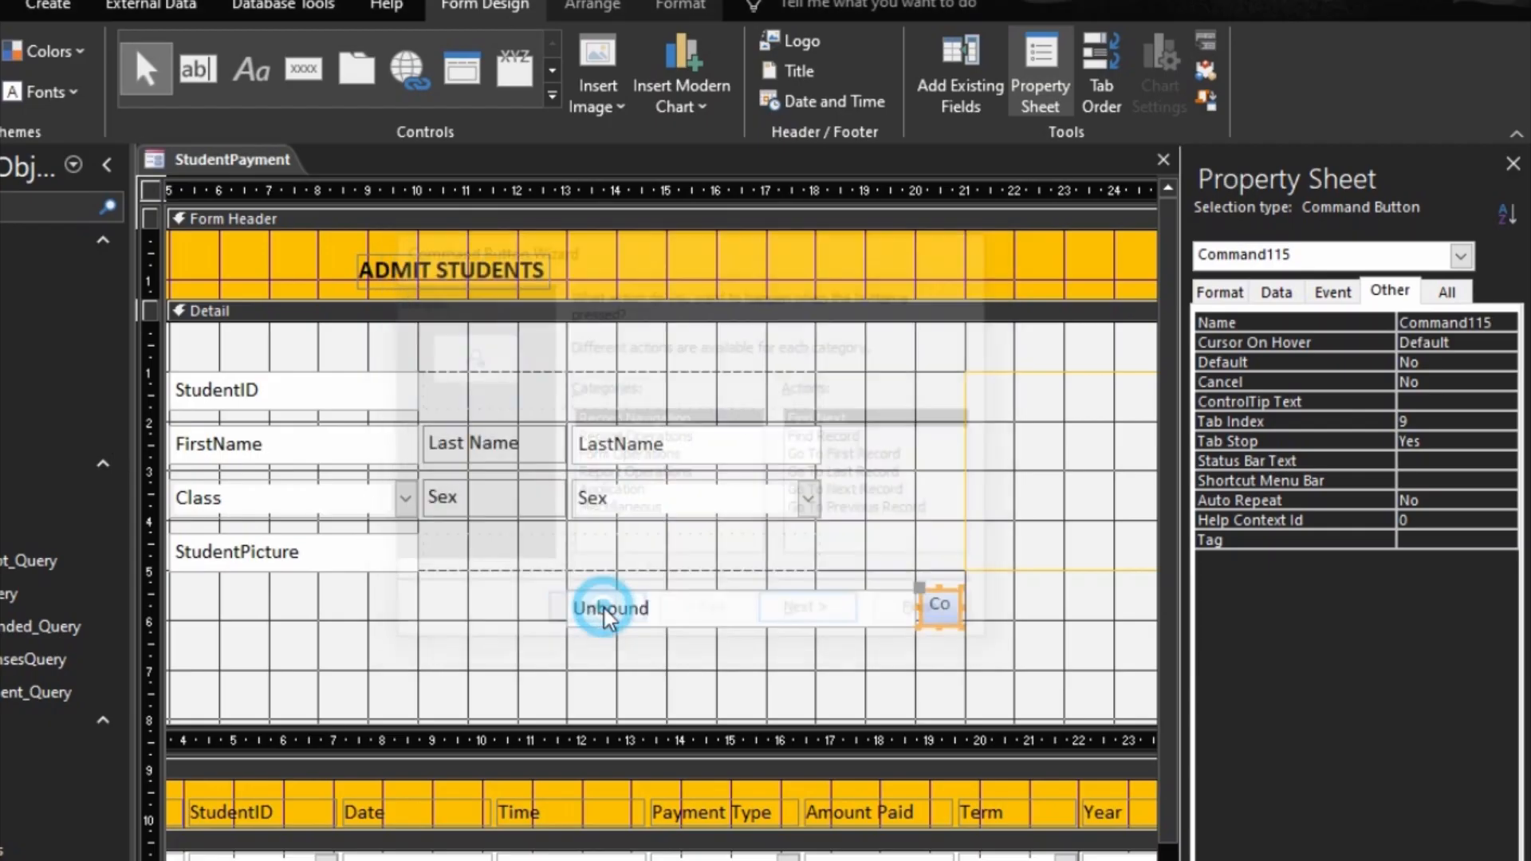
Step: Name the command button beside the search box SearchBtn
click(1348, 318)
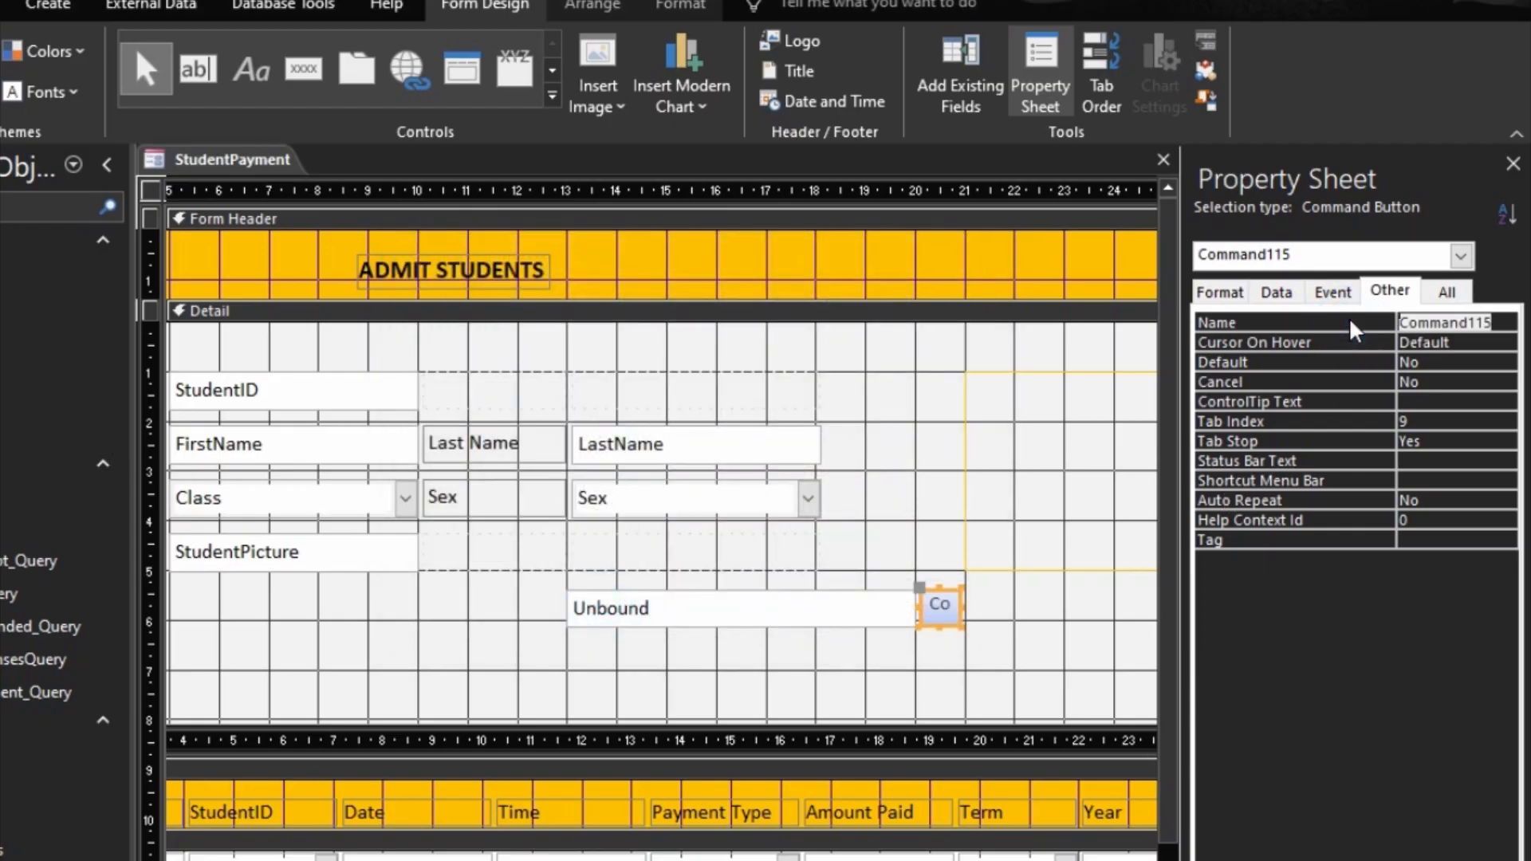
text(SearchBtn)
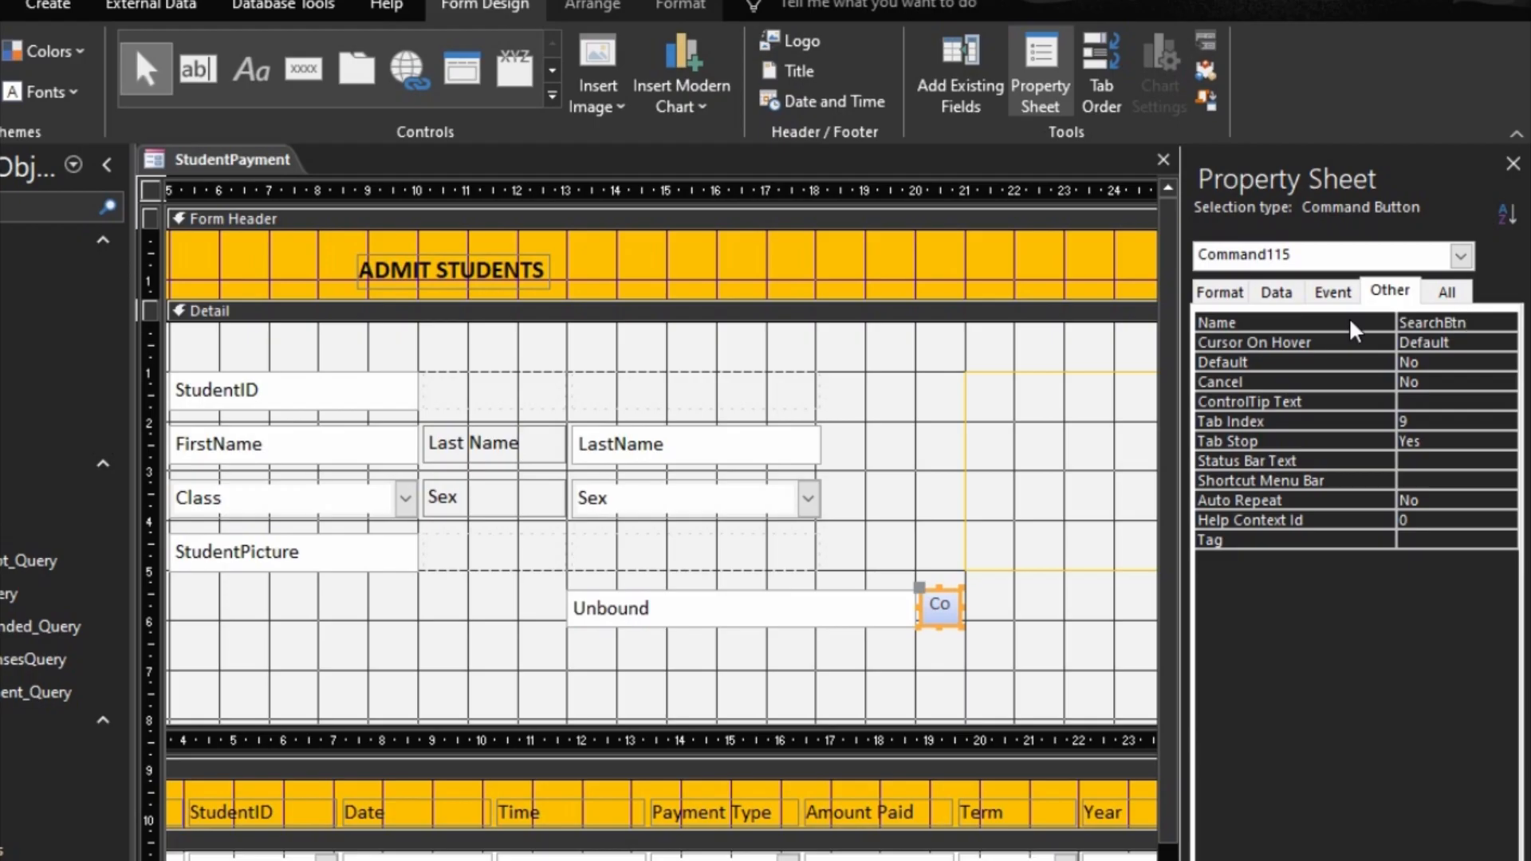
click(1033, 616)
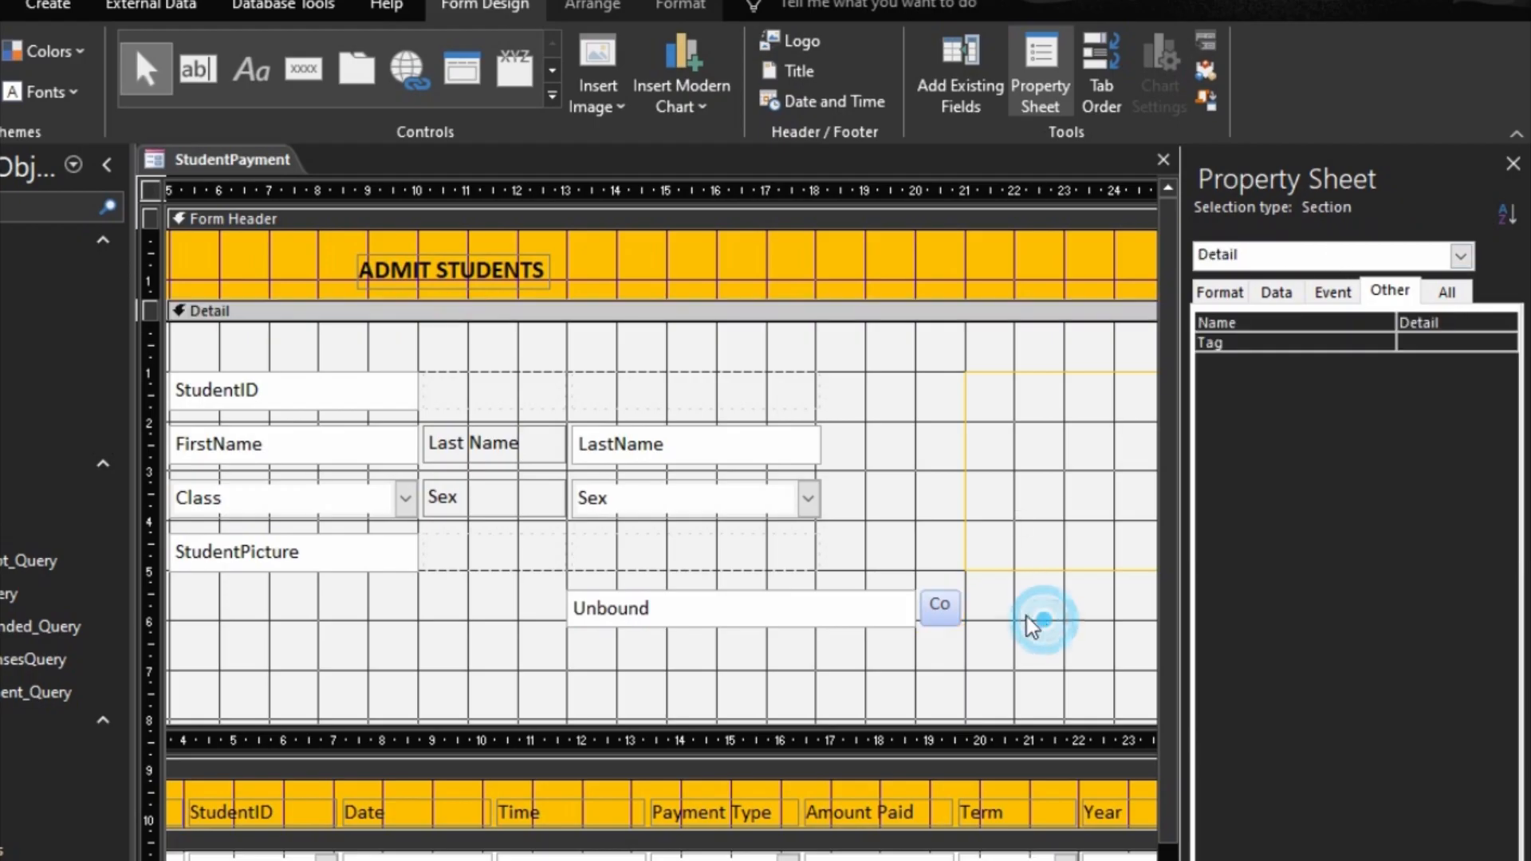
Step: Widen the command button beside the search box to about 1.9 cm and set its caption to Search
click(961, 610)
drag(963, 608, 1011, 608)
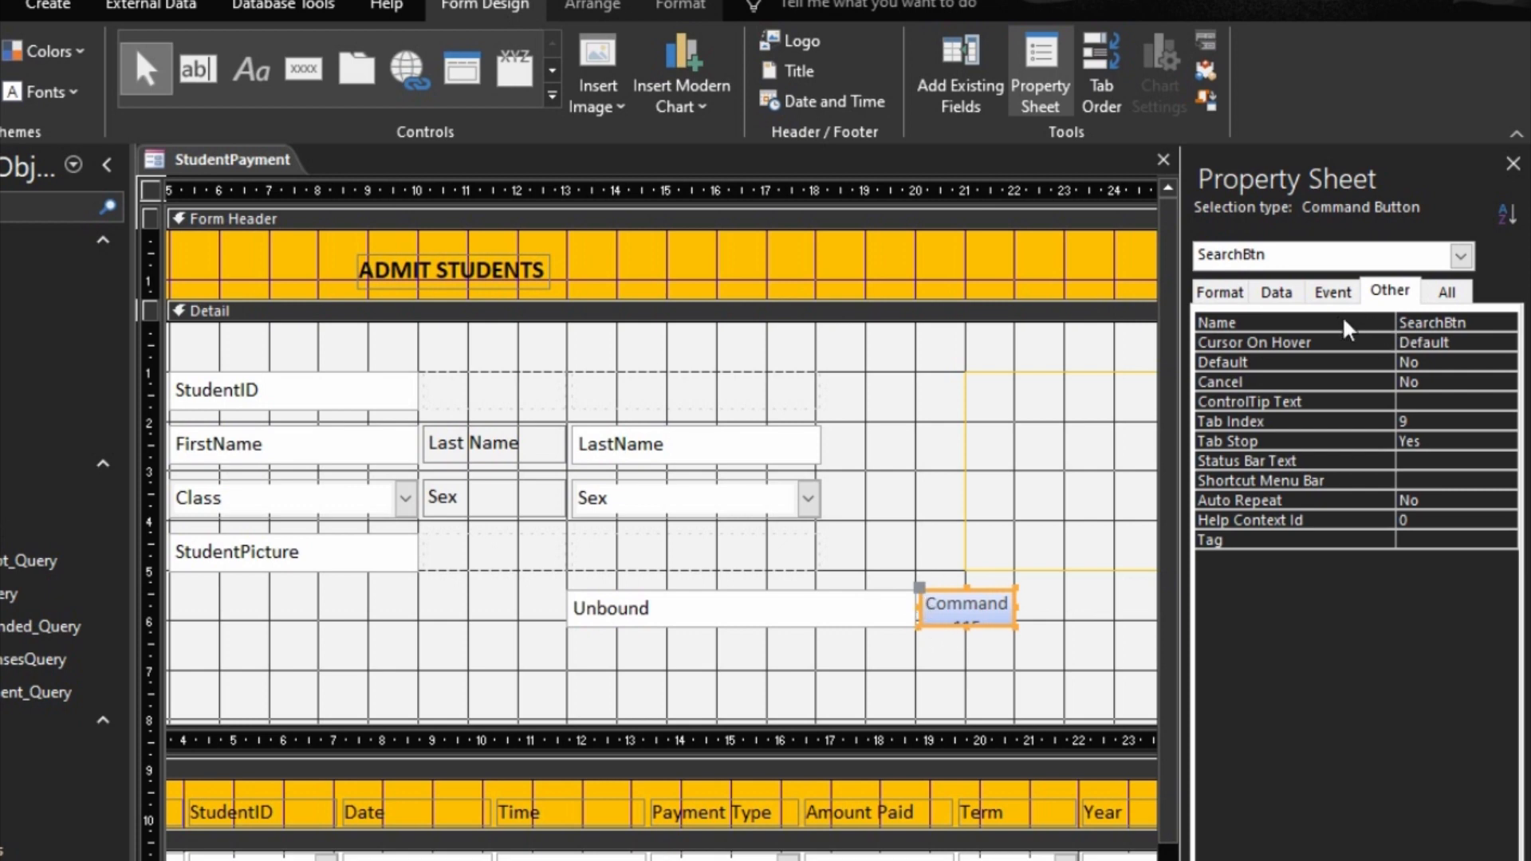
click(1241, 294)
click(1261, 321)
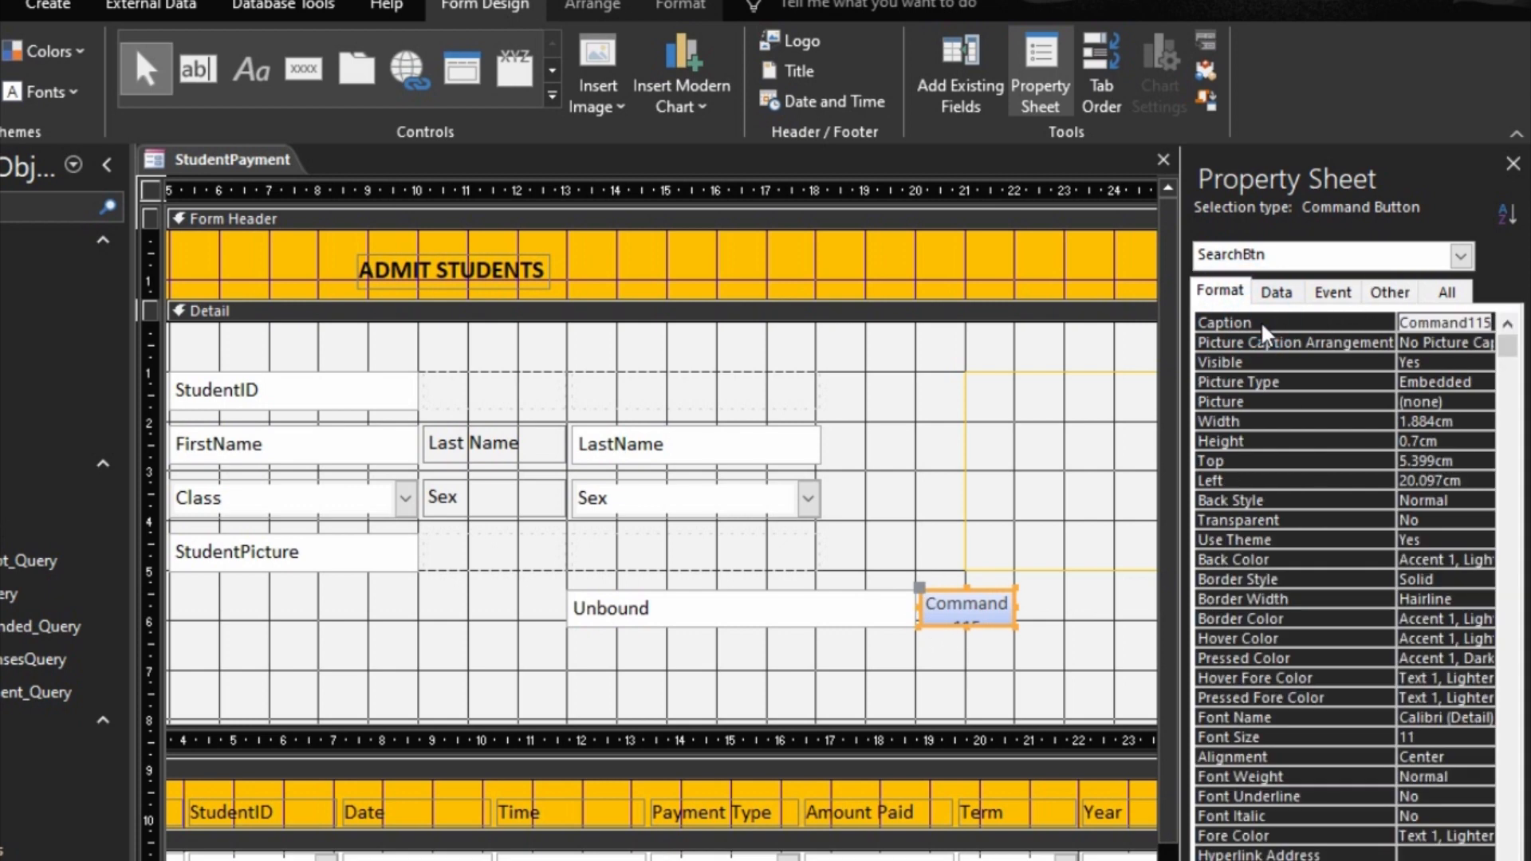
text(Search)
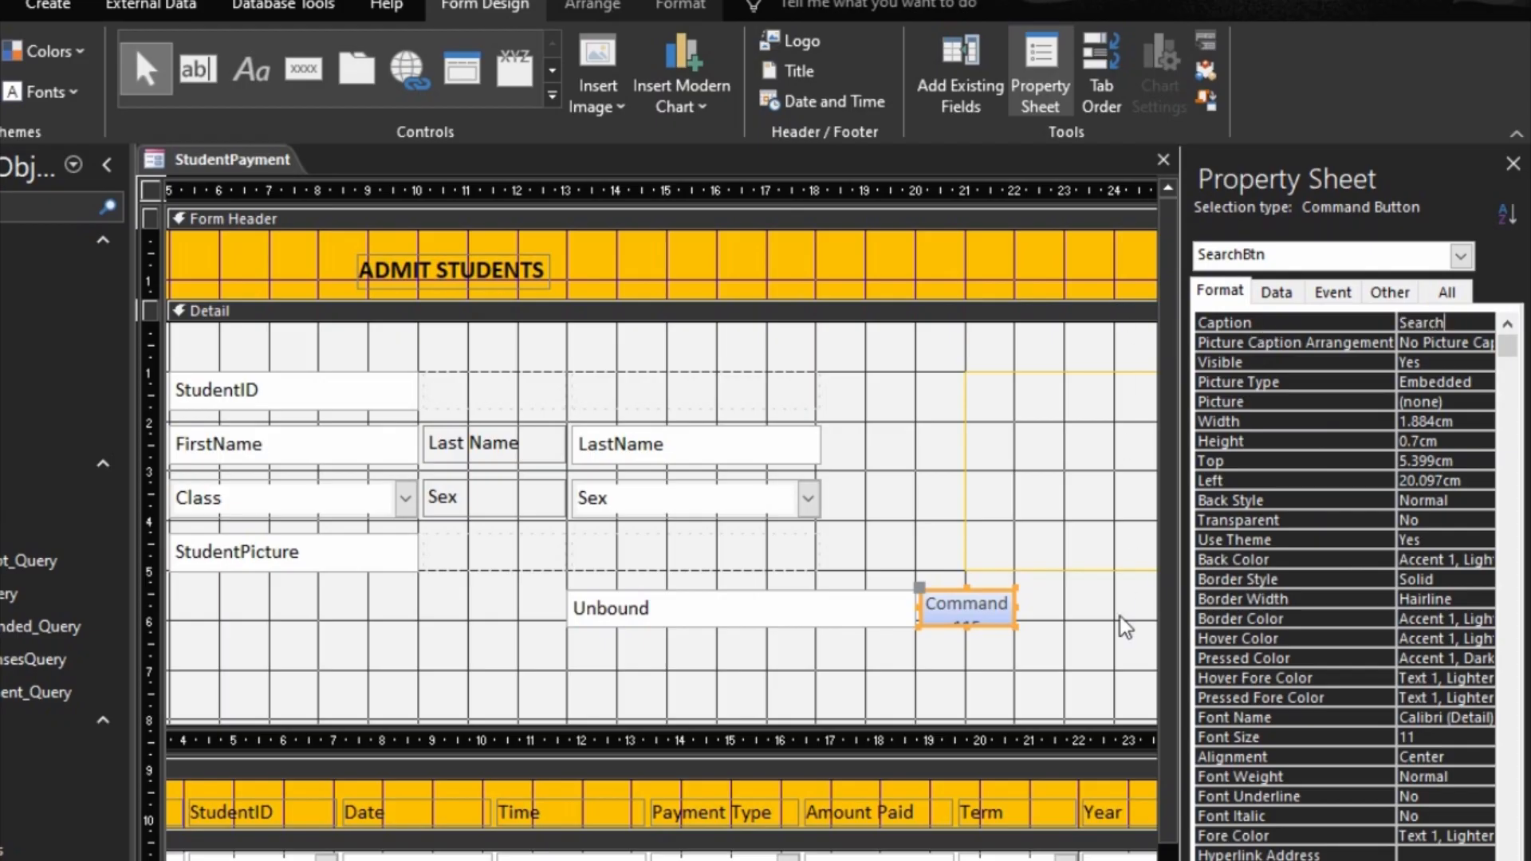
click(1217, 540)
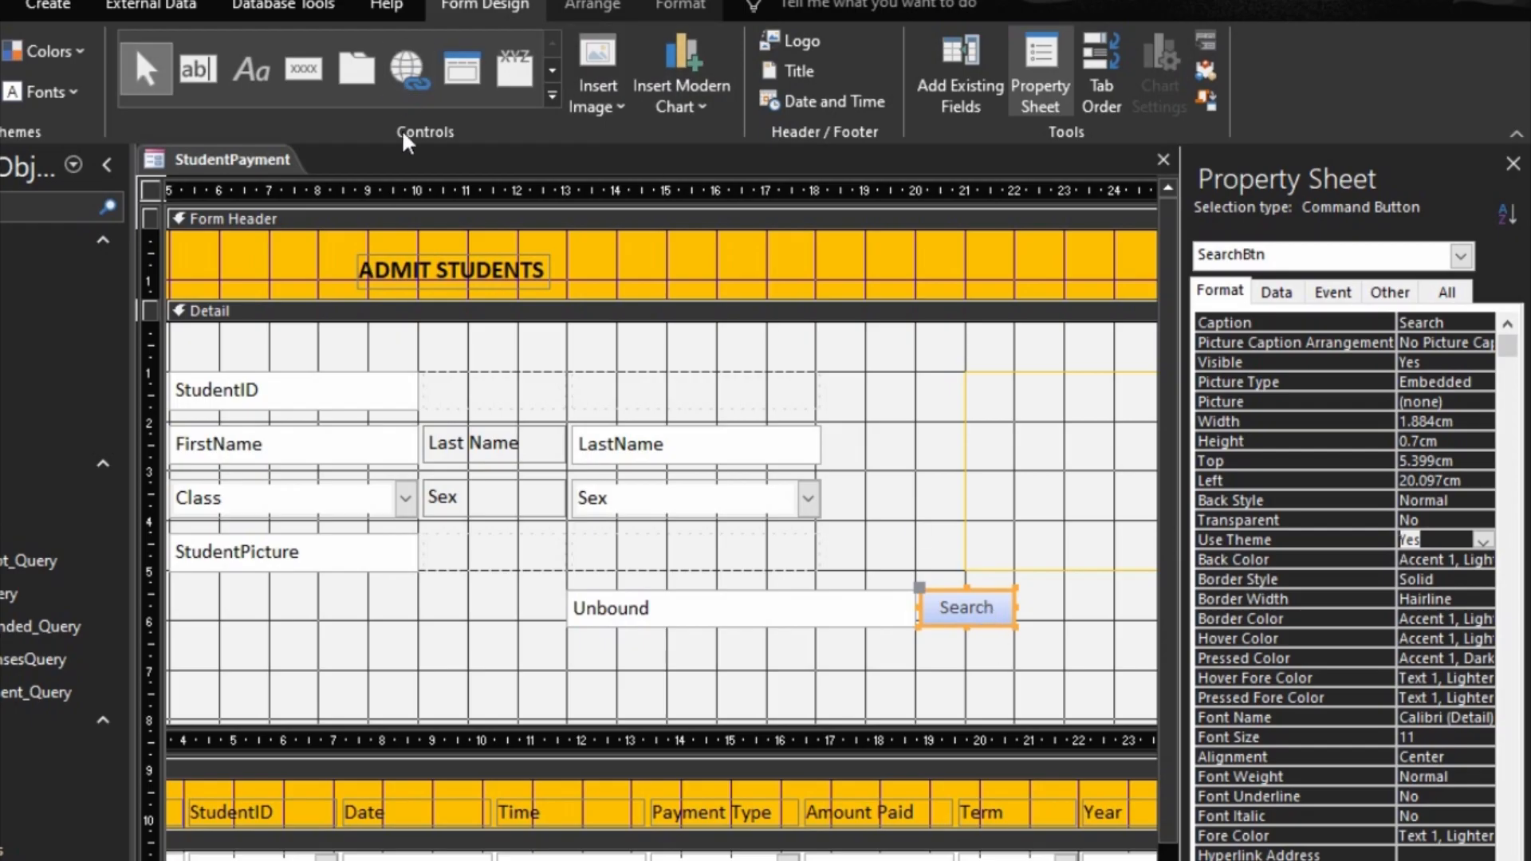
Step: Format the Search button with a white background, black text and font size 12
click(681, 8)
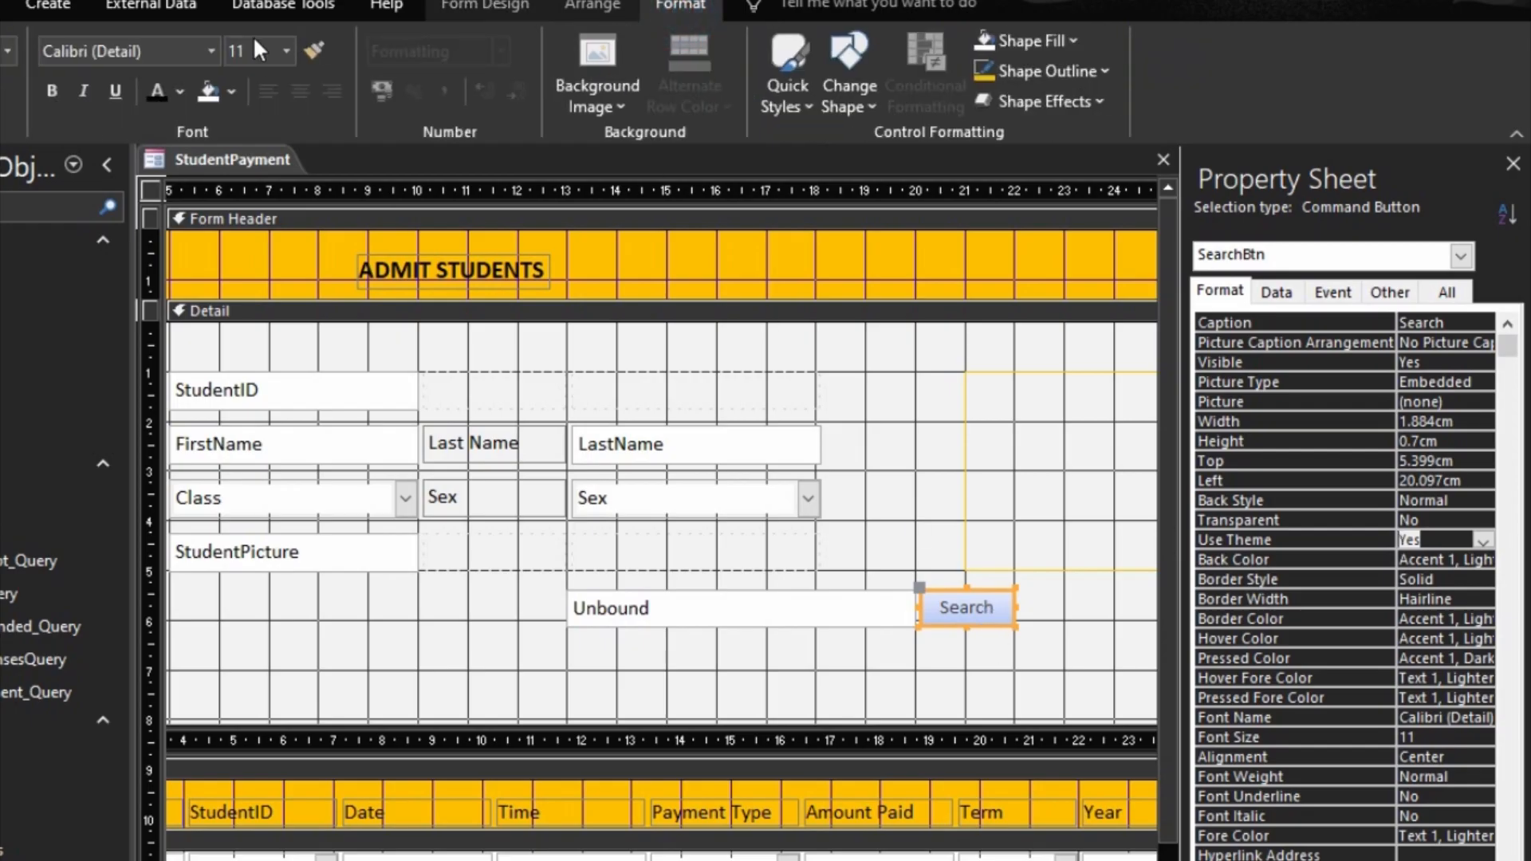
click(217, 88)
click(161, 85)
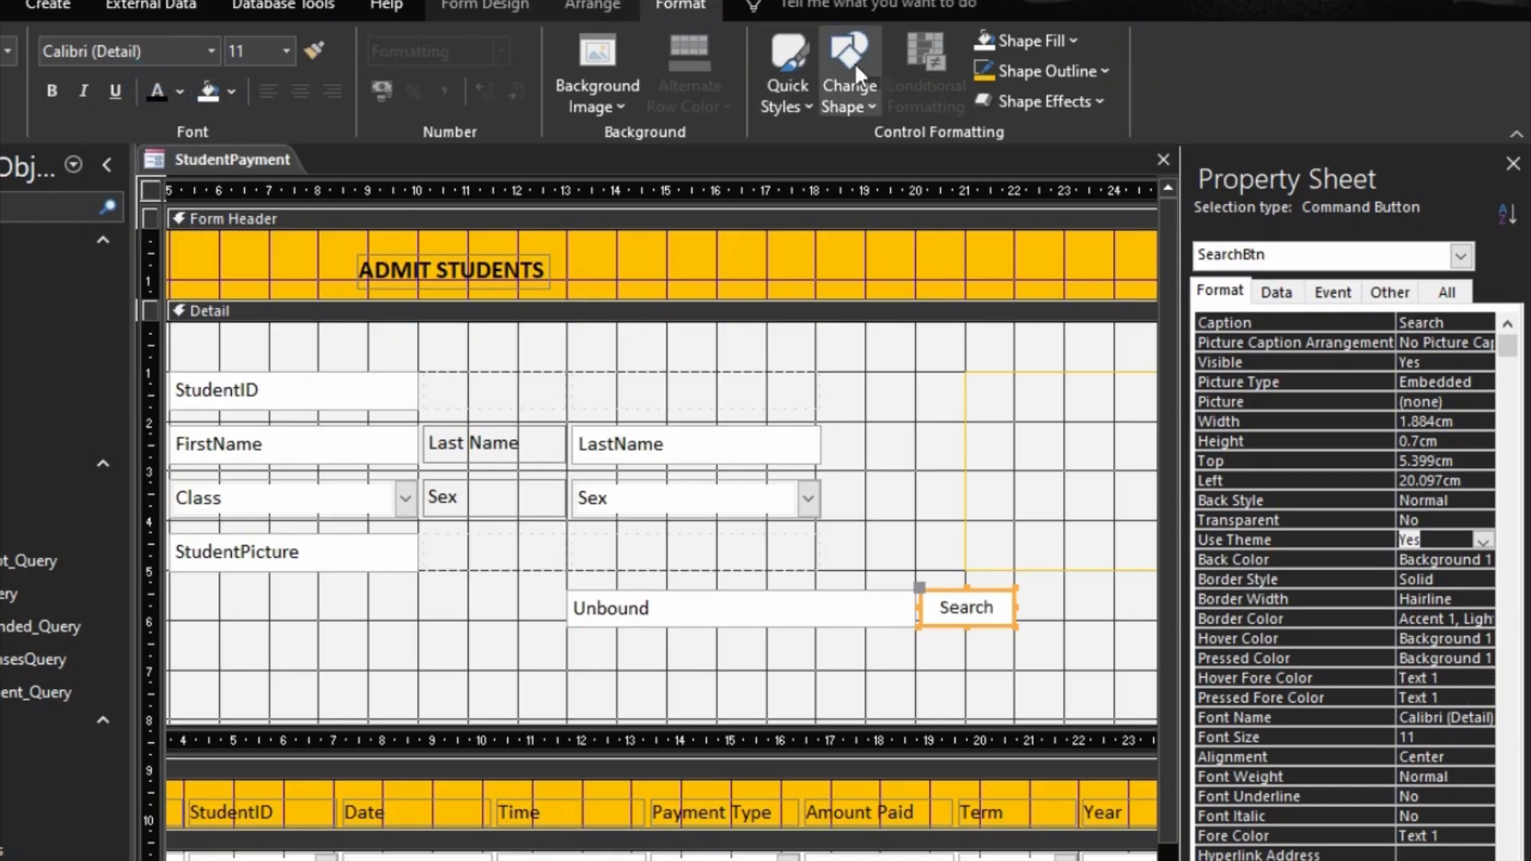
click(283, 50)
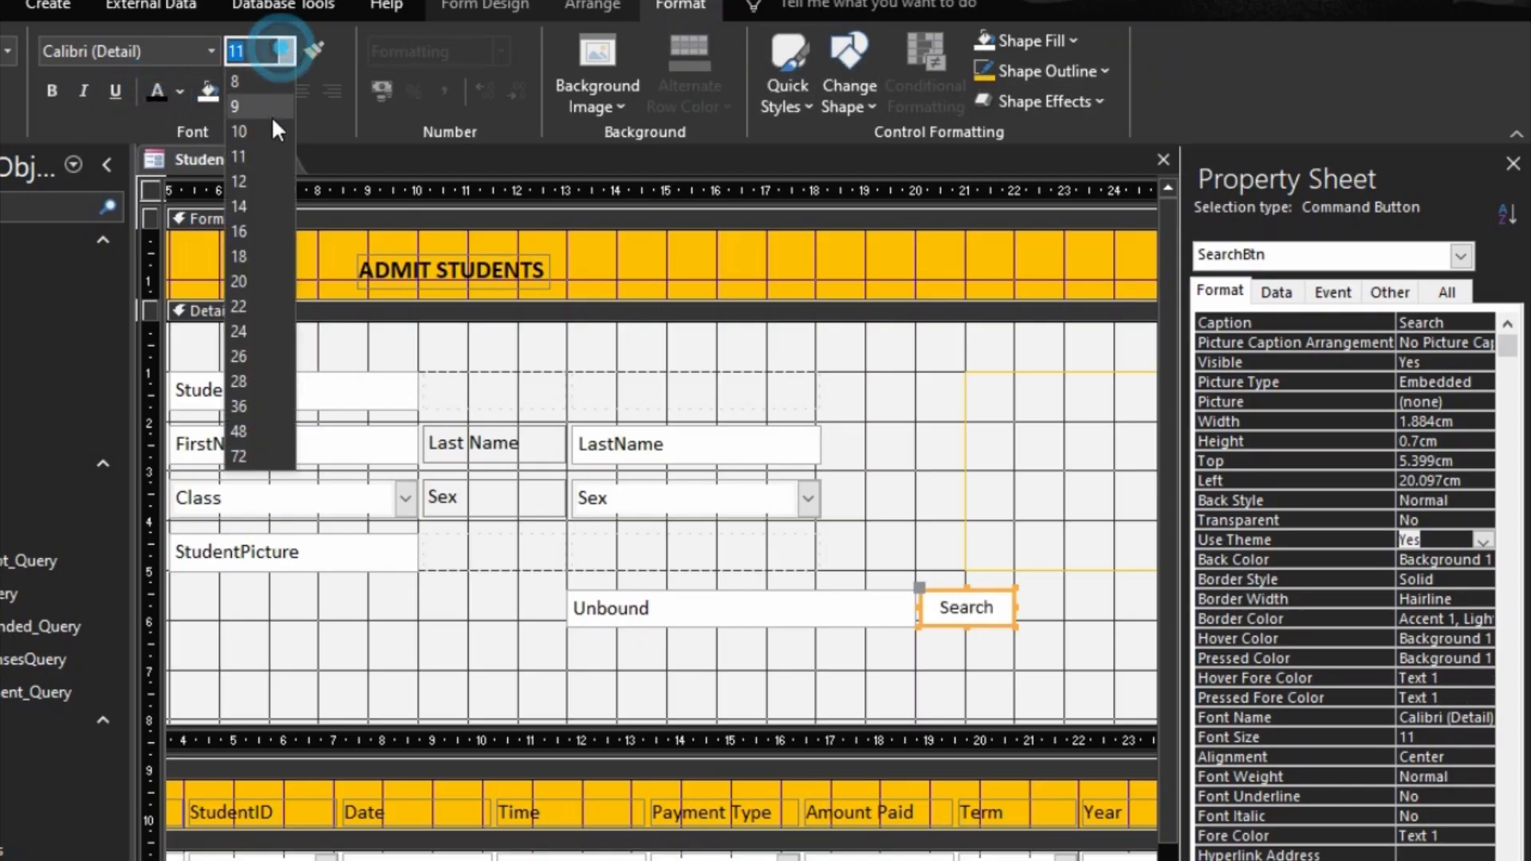
click(241, 180)
Step: Give the Search button a gold #FFC000 outline from the recent colors
click(1021, 76)
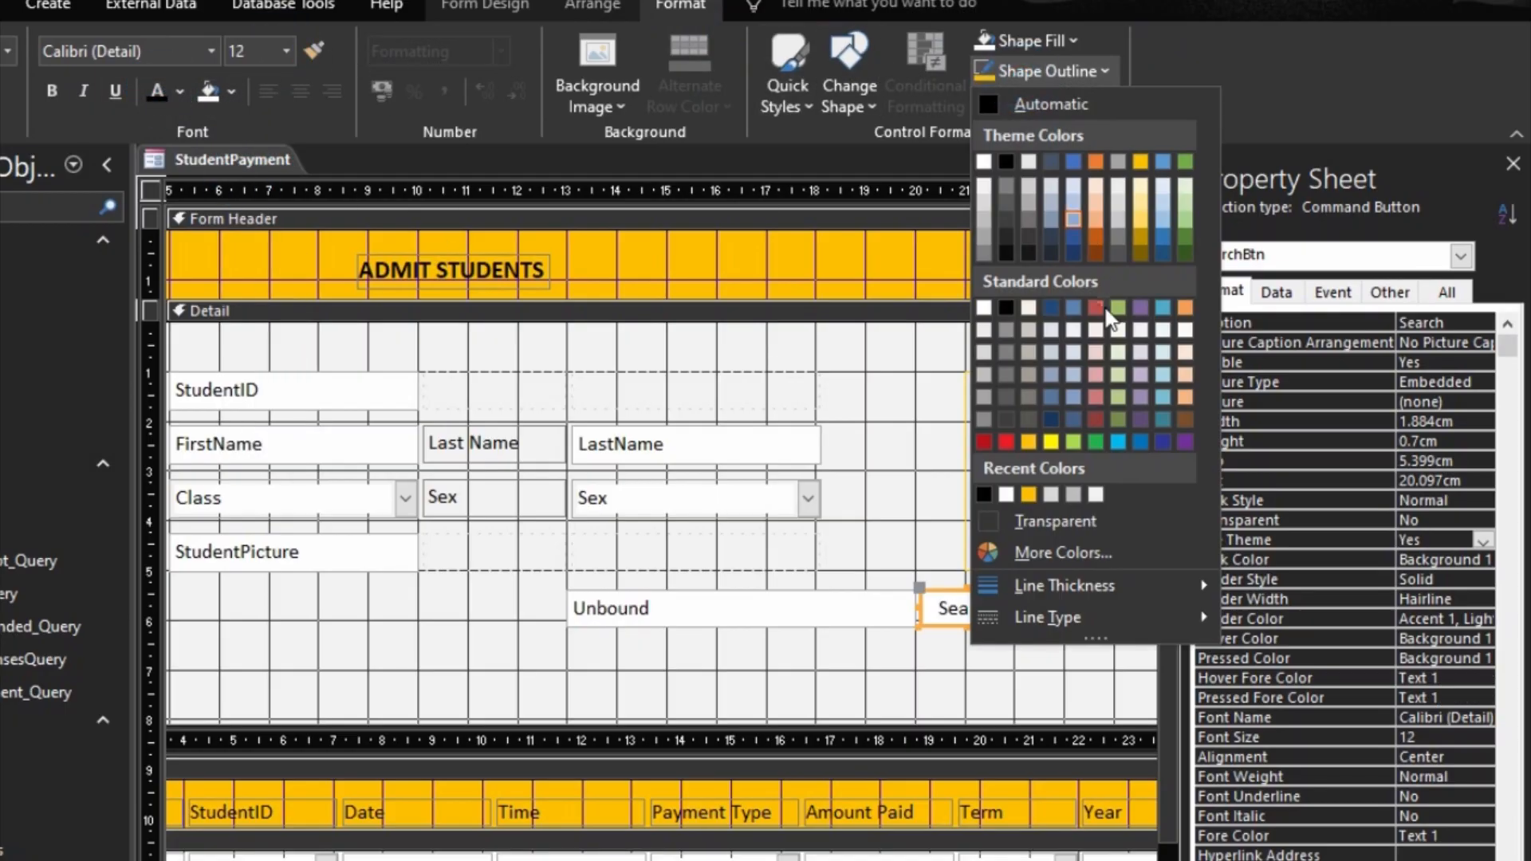
click(1033, 492)
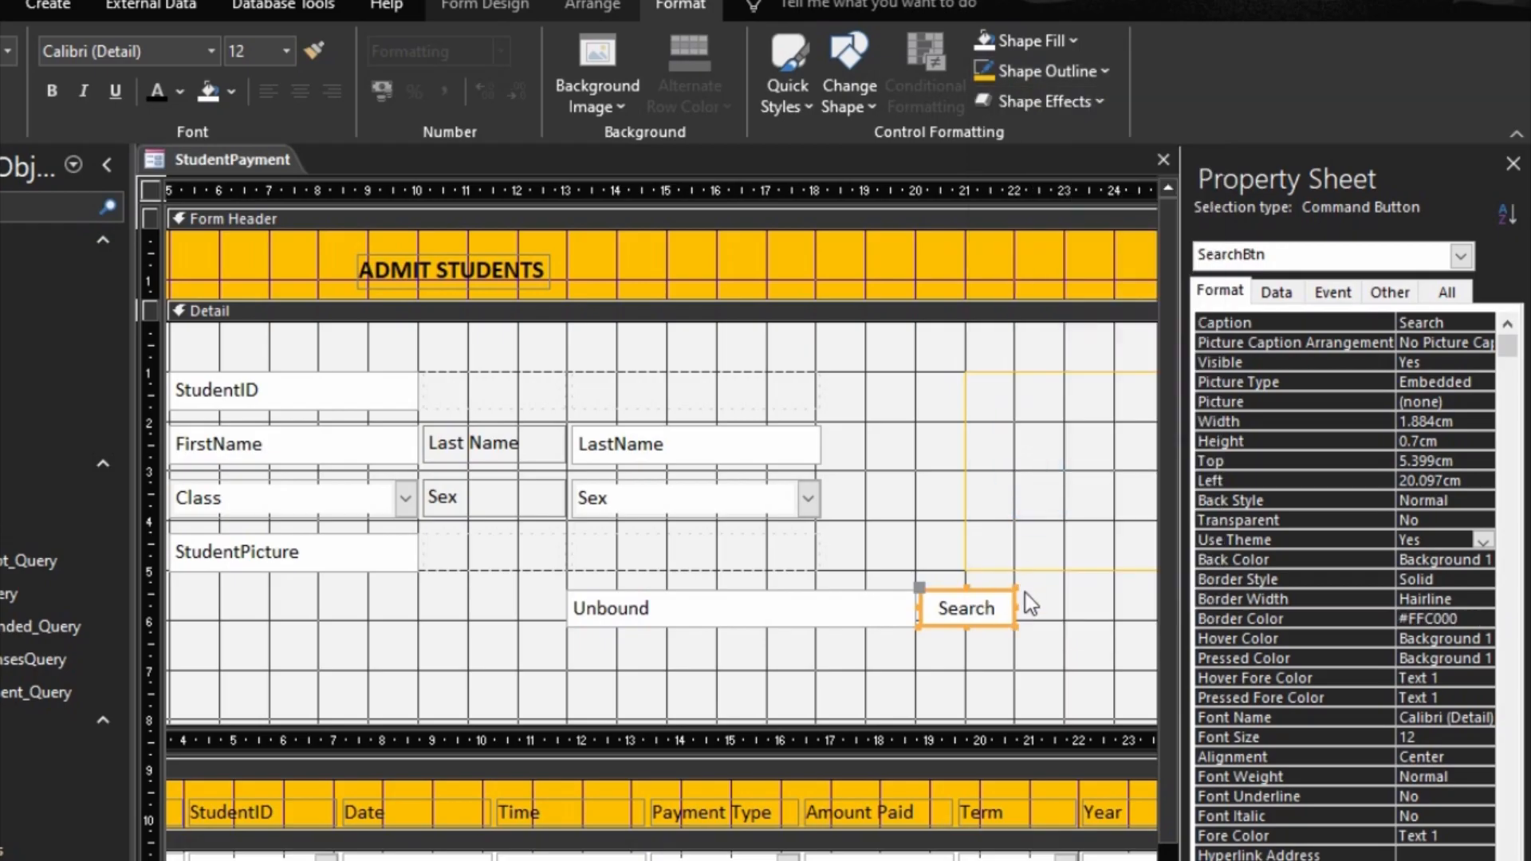
click(1046, 606)
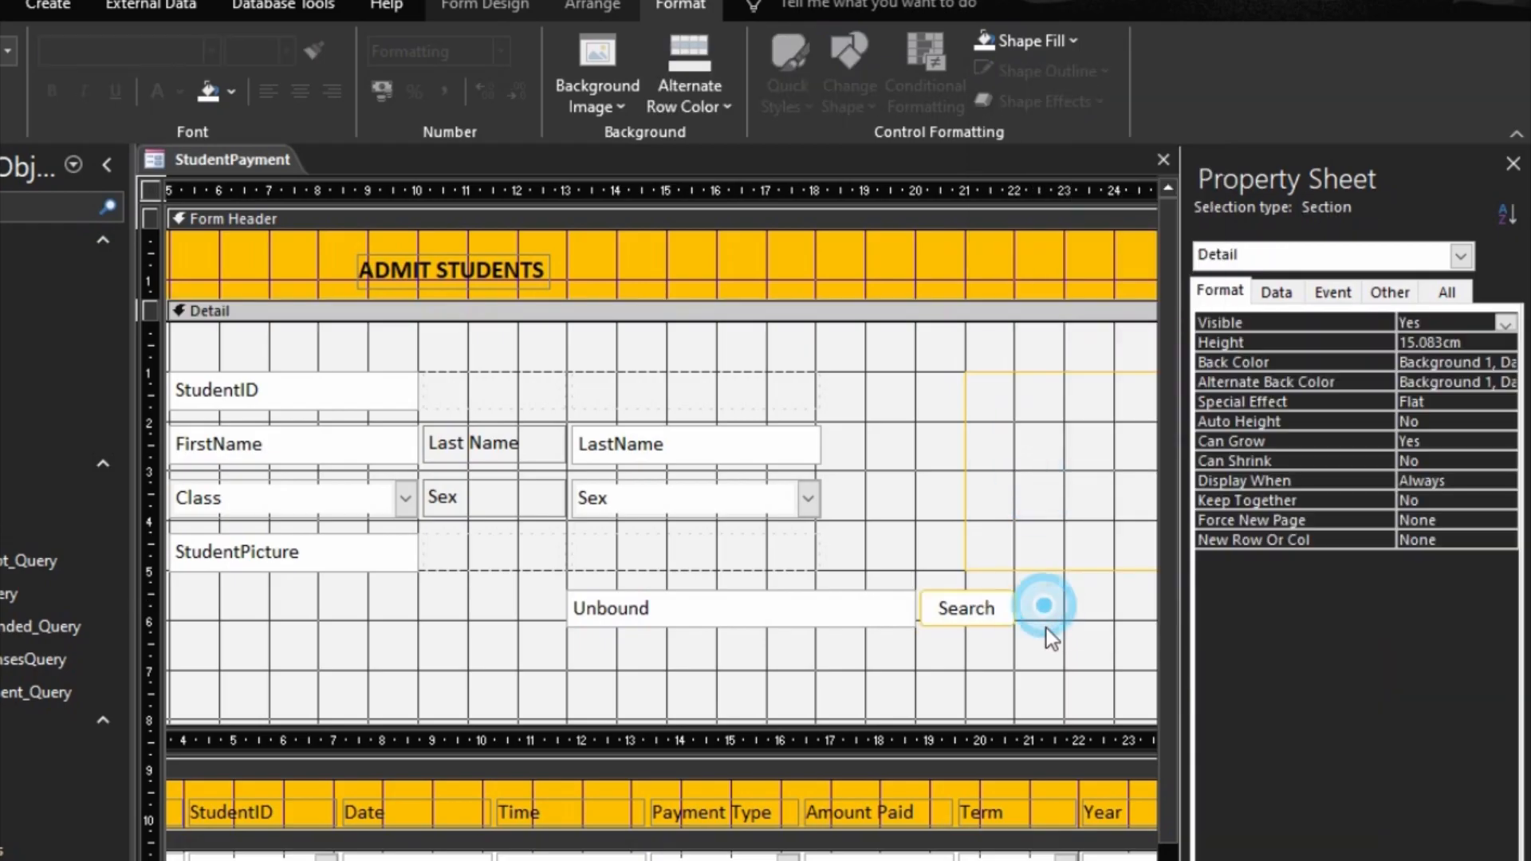
Step: Assign an event procedure to the Search button's On Click event and open its code
click(935, 613)
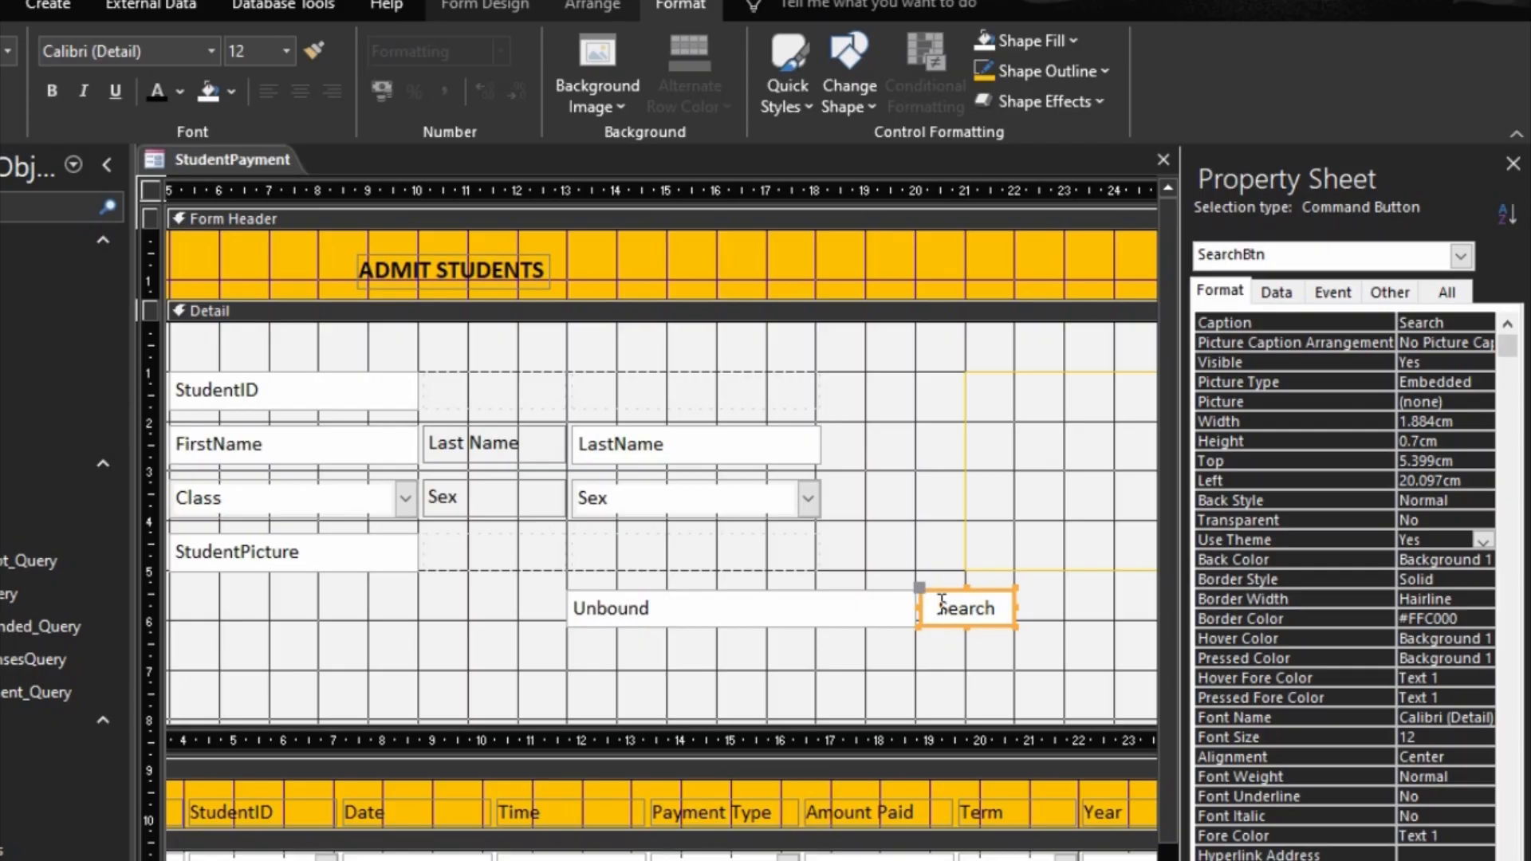
click(1332, 291)
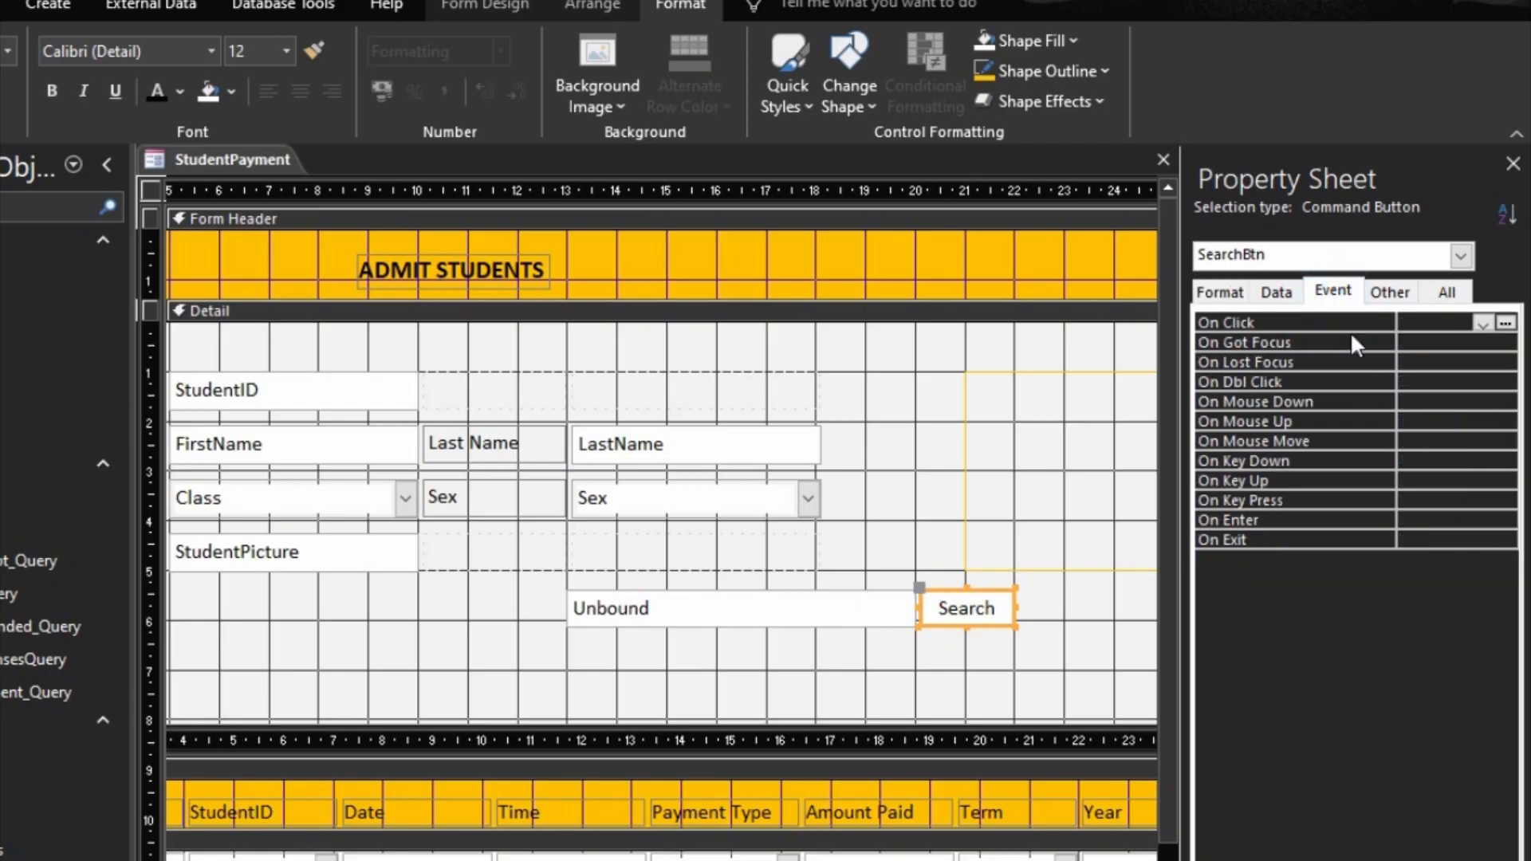
double_click(1339, 325)
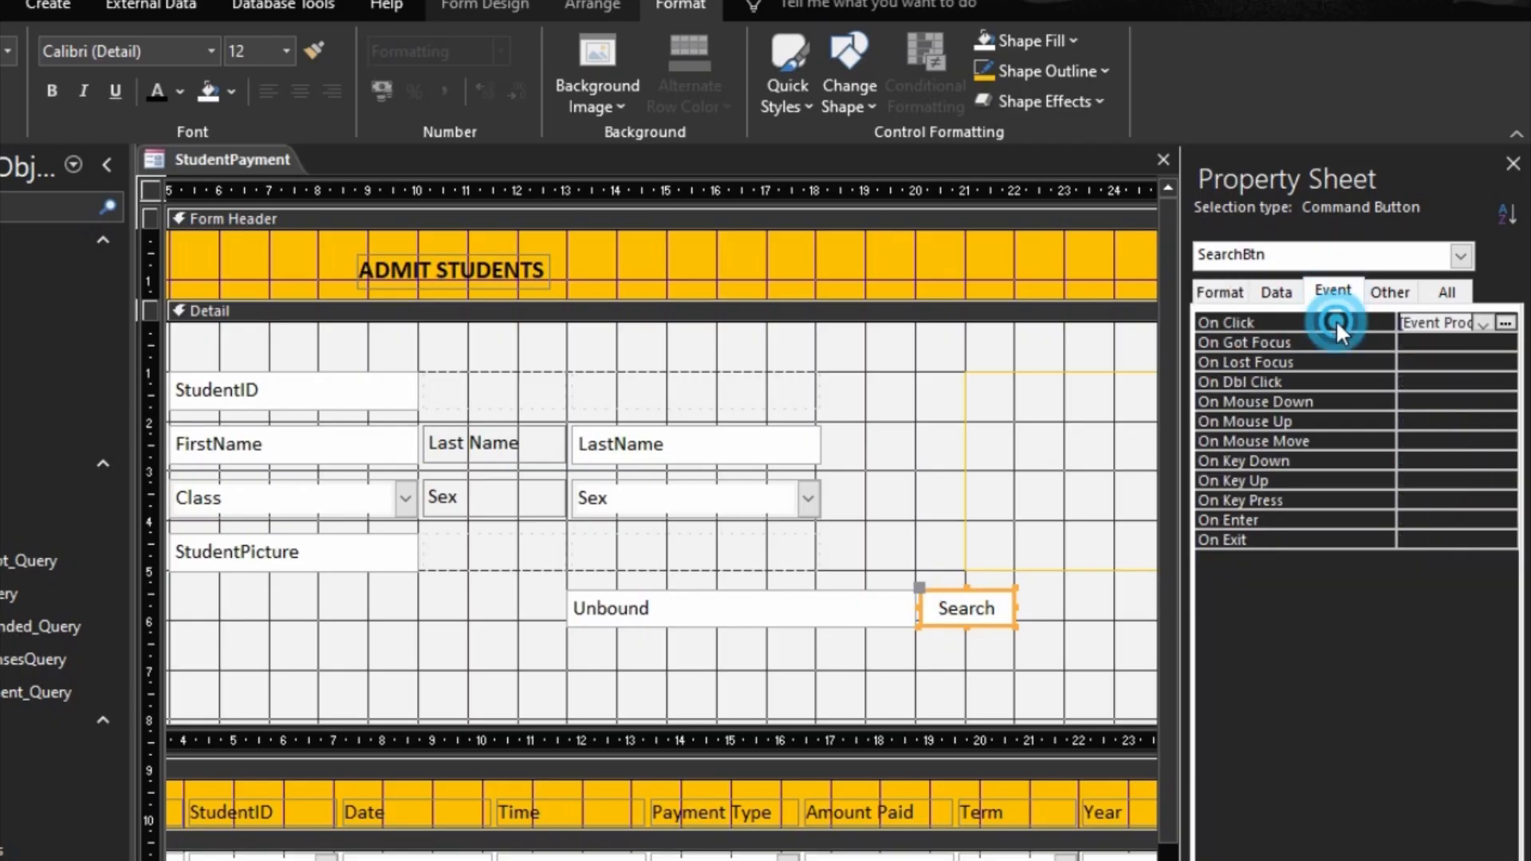
click(1504, 323)
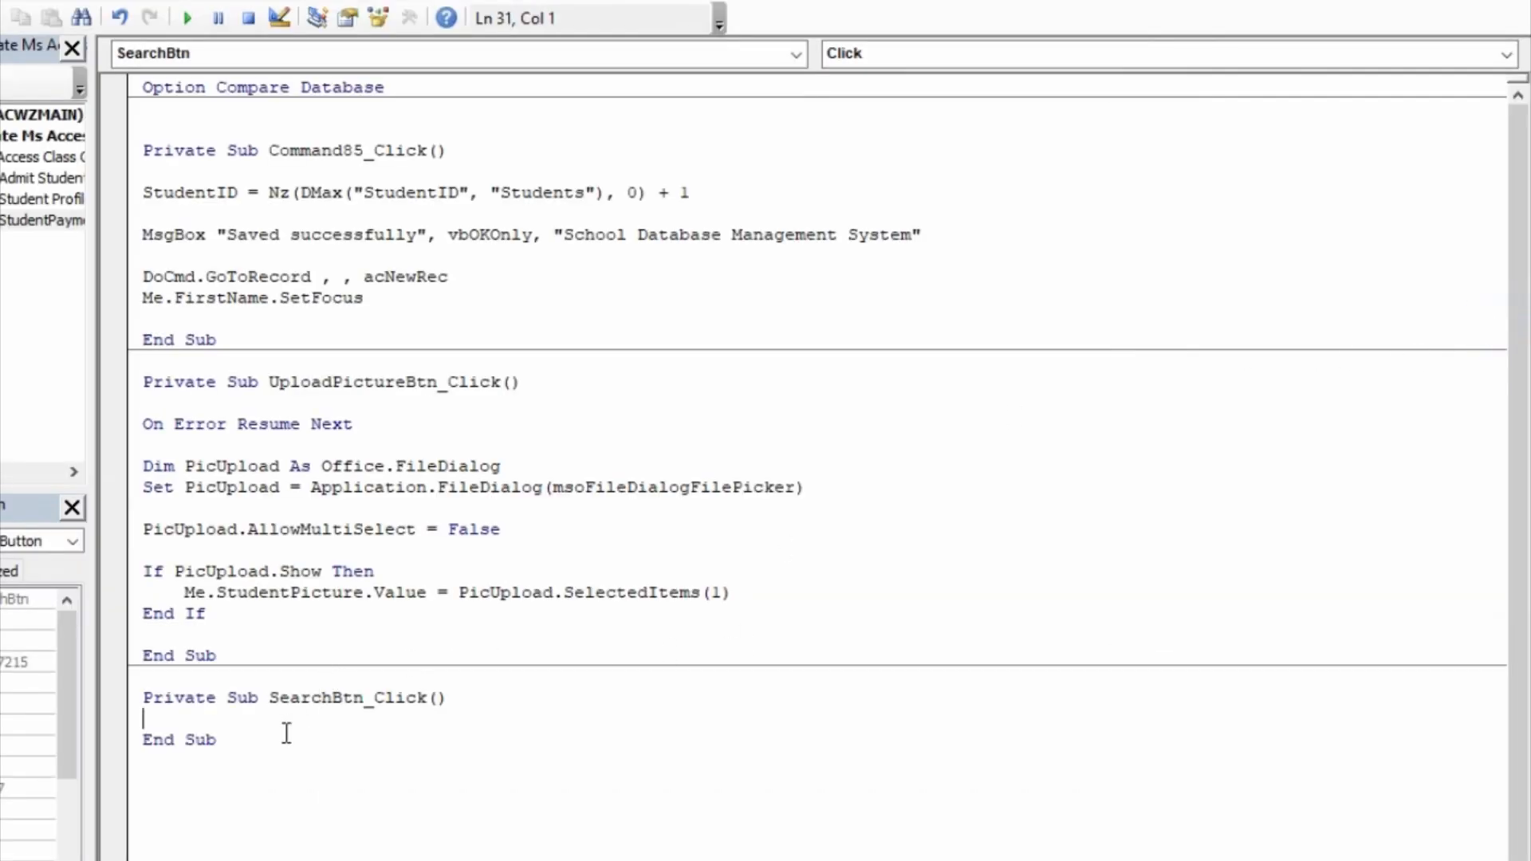
Step: In SearchBtn_Click, start the form filter statement as Me.Filter = "FirstName like '*" & Me.txtSearch & "*'
key(Return)
key(Return)
key(Up)
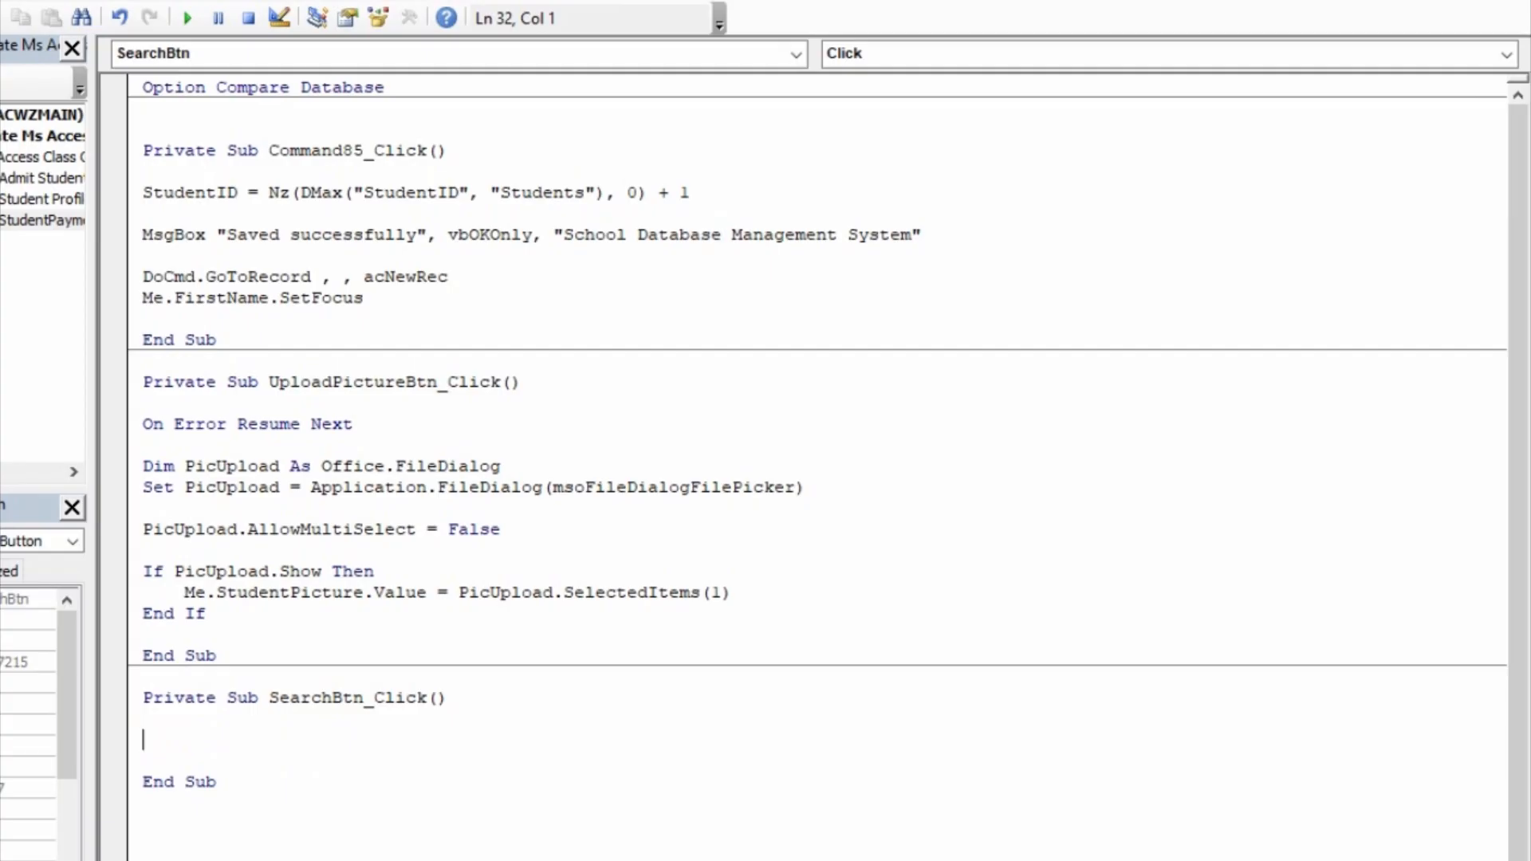
text(me.Filter="Fri)
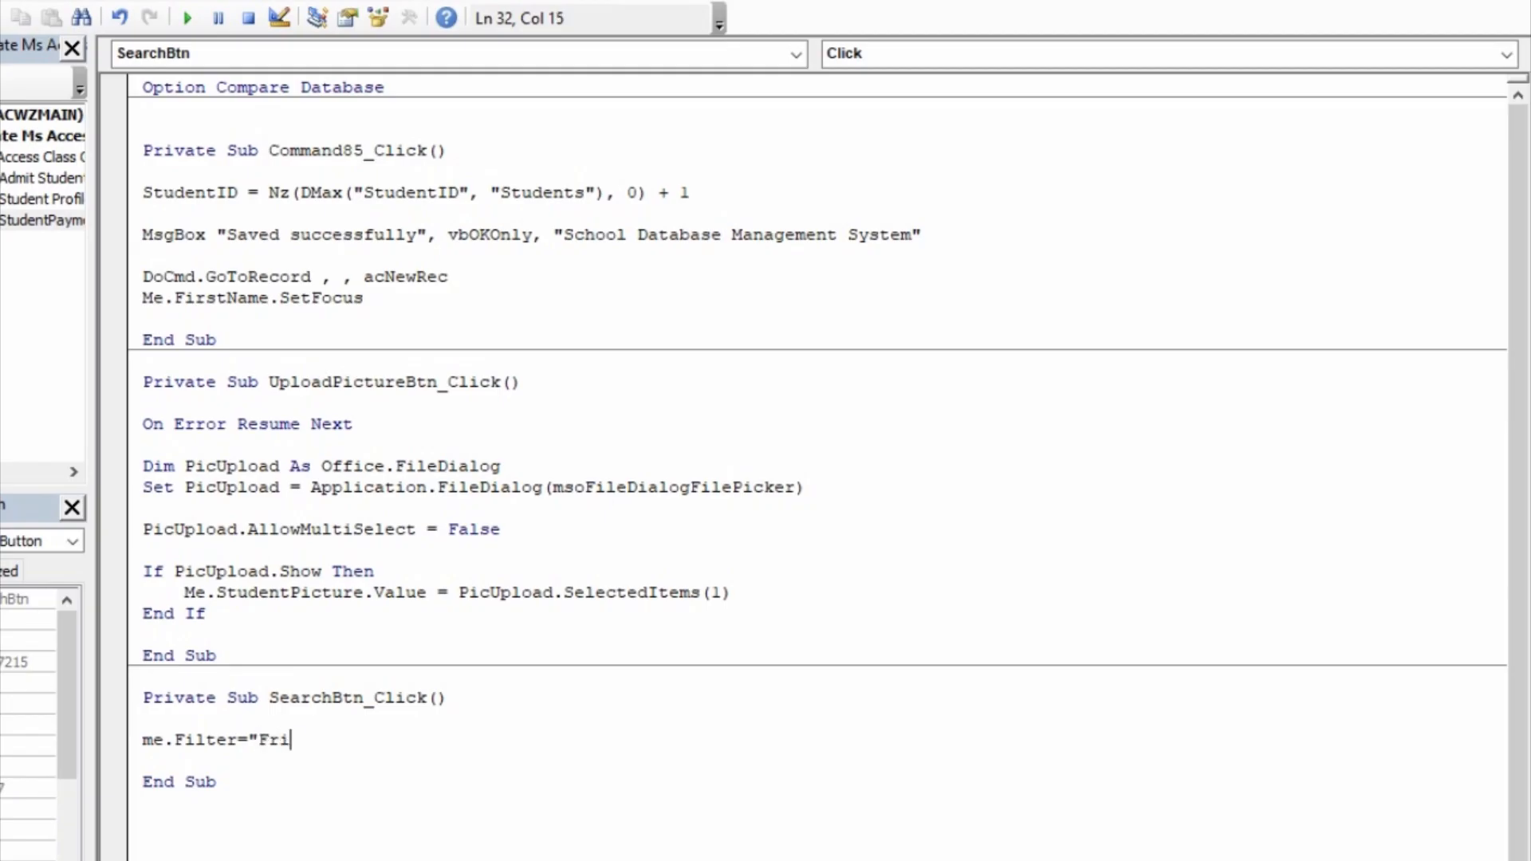
text(st)
key(BackSpace)
key(BackSpace)
key(BackSpace)
key(BackSpace)
text(irstName like ')
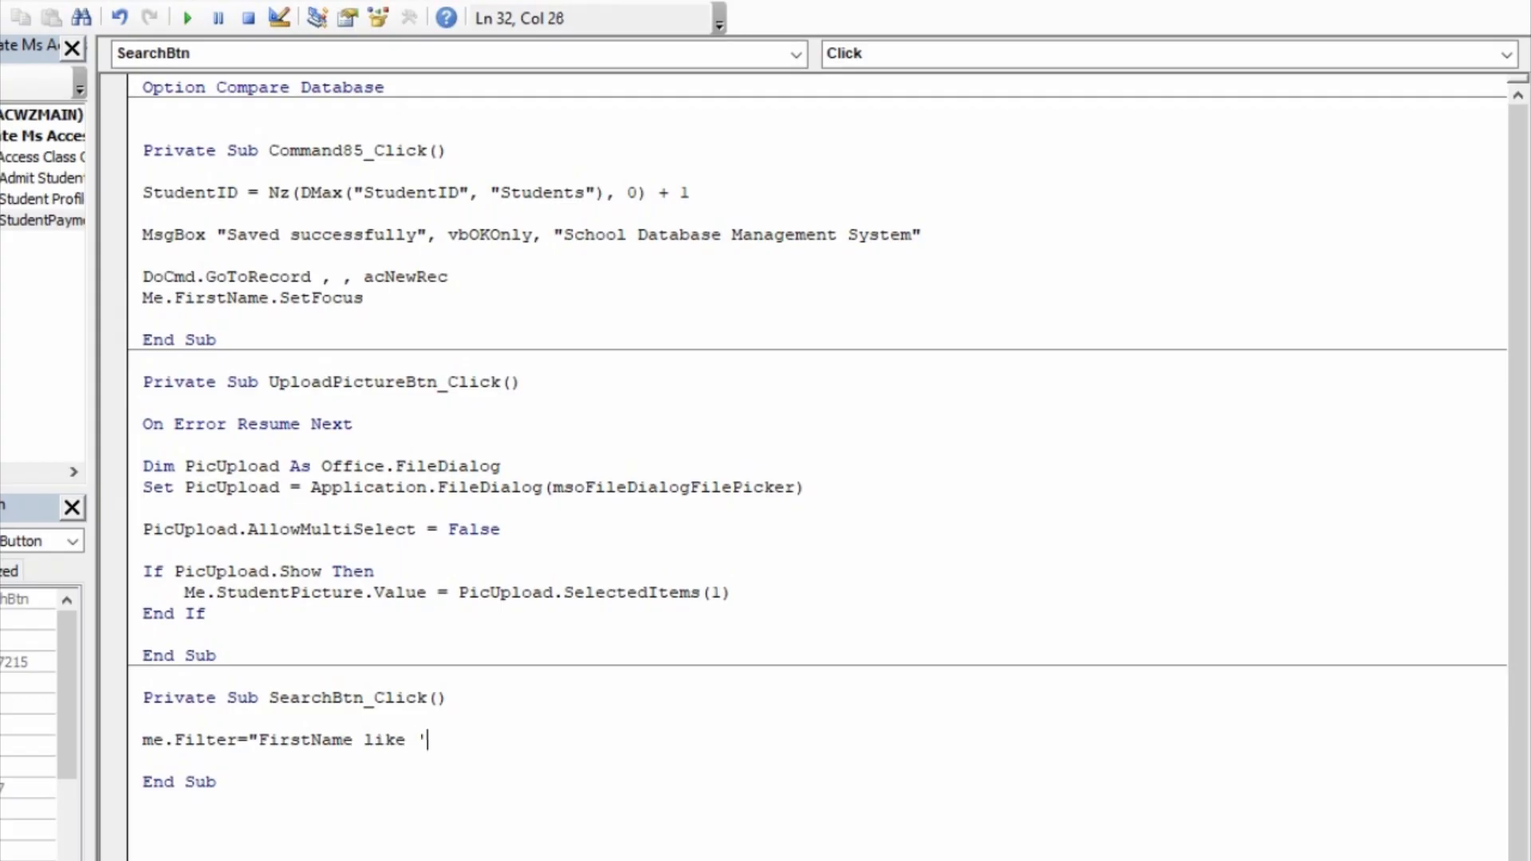
text(*" & me.)
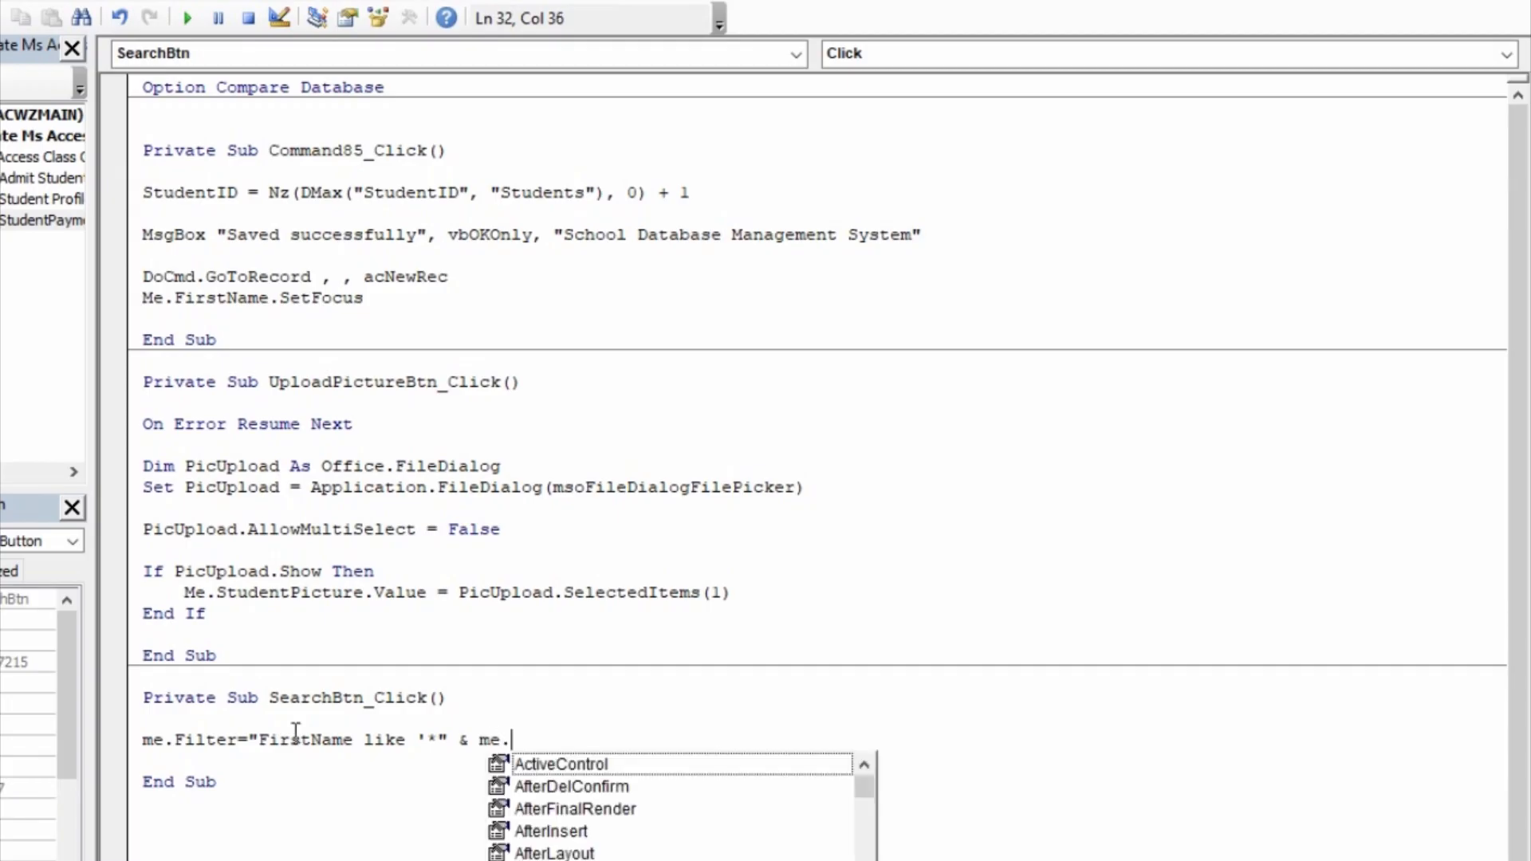
text(t)
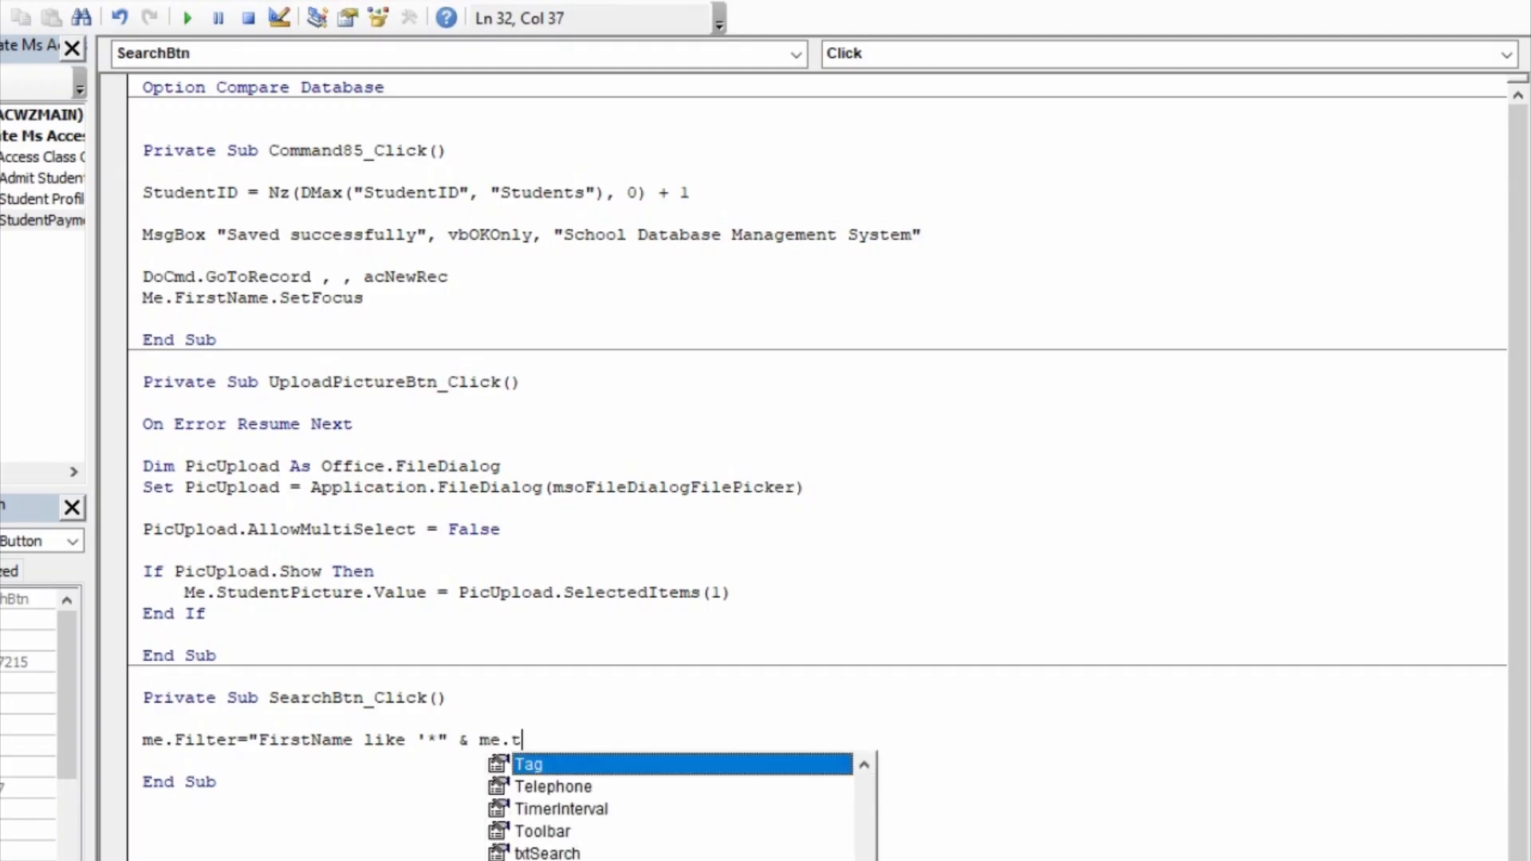
text(x)
key(Tab)
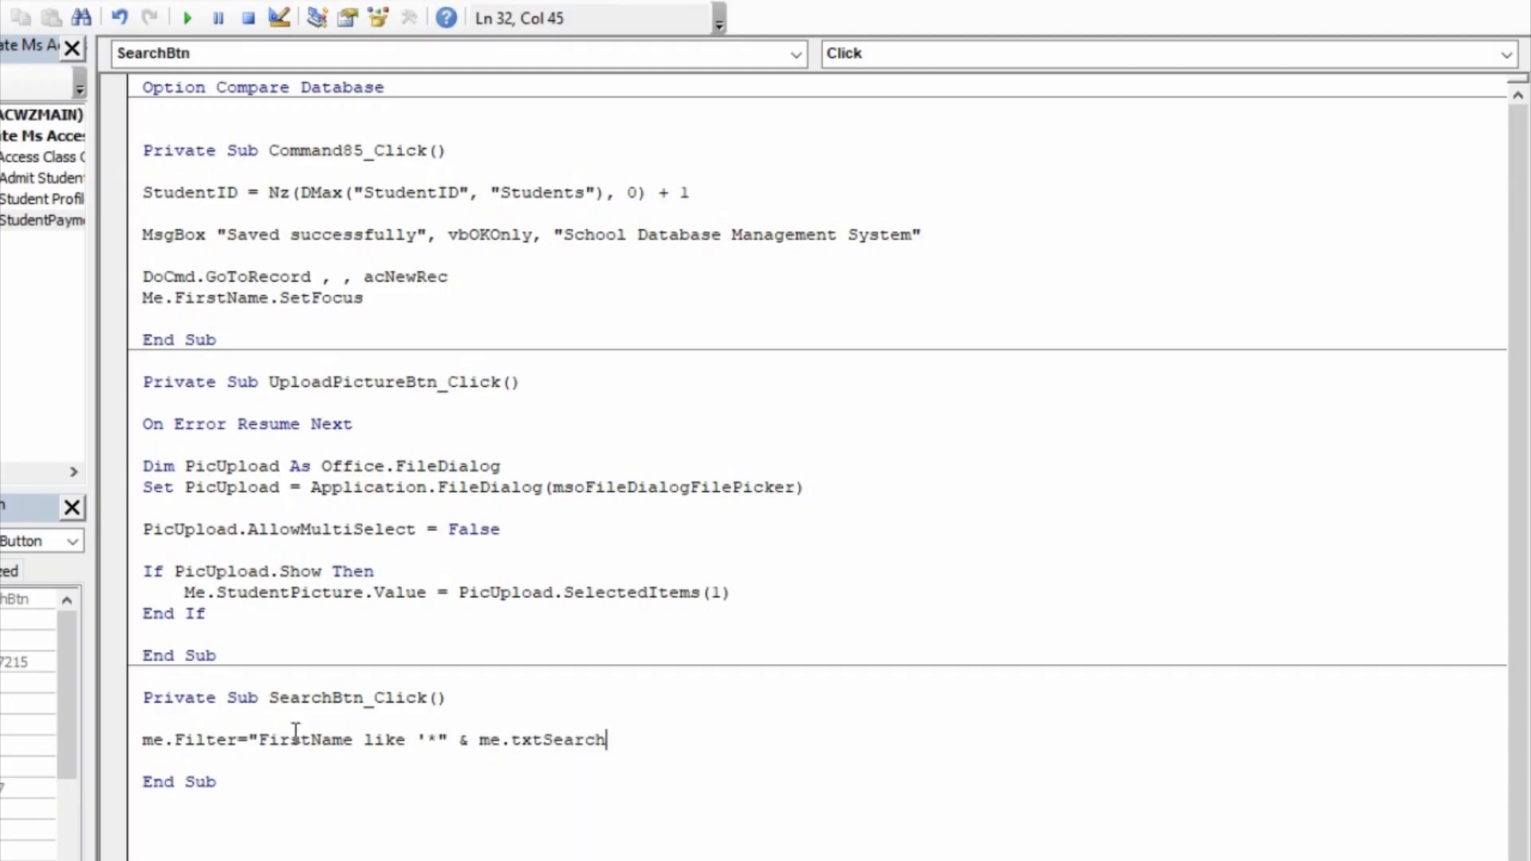
text(& "*' or Las)
Step: Complete the filter statement with the alternative condition or LastName like '*" & Me.txtSearch & "*'"
text(tName)
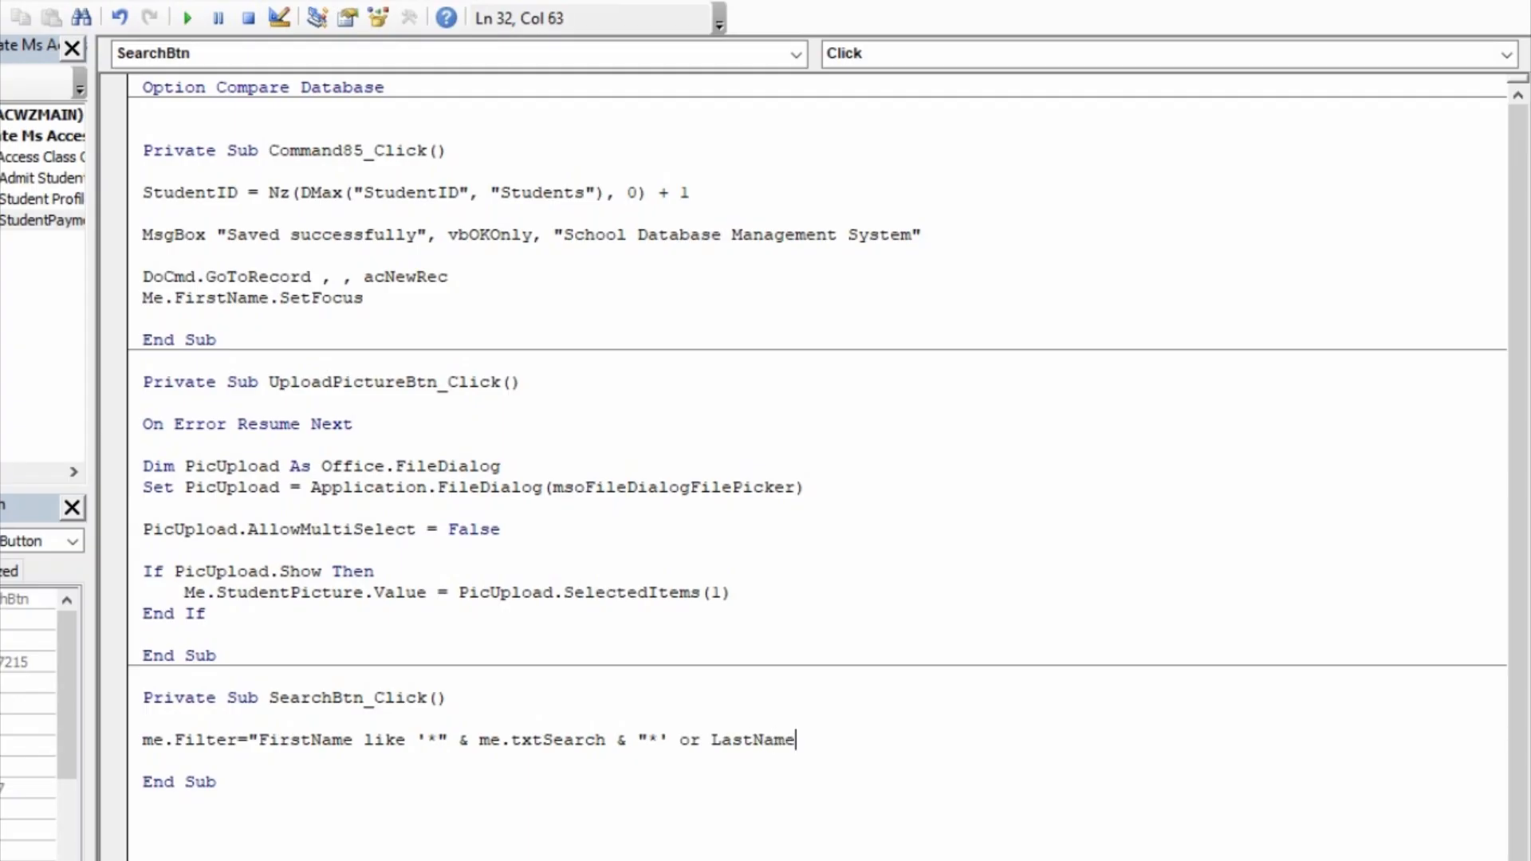
text( like '*"& me.)
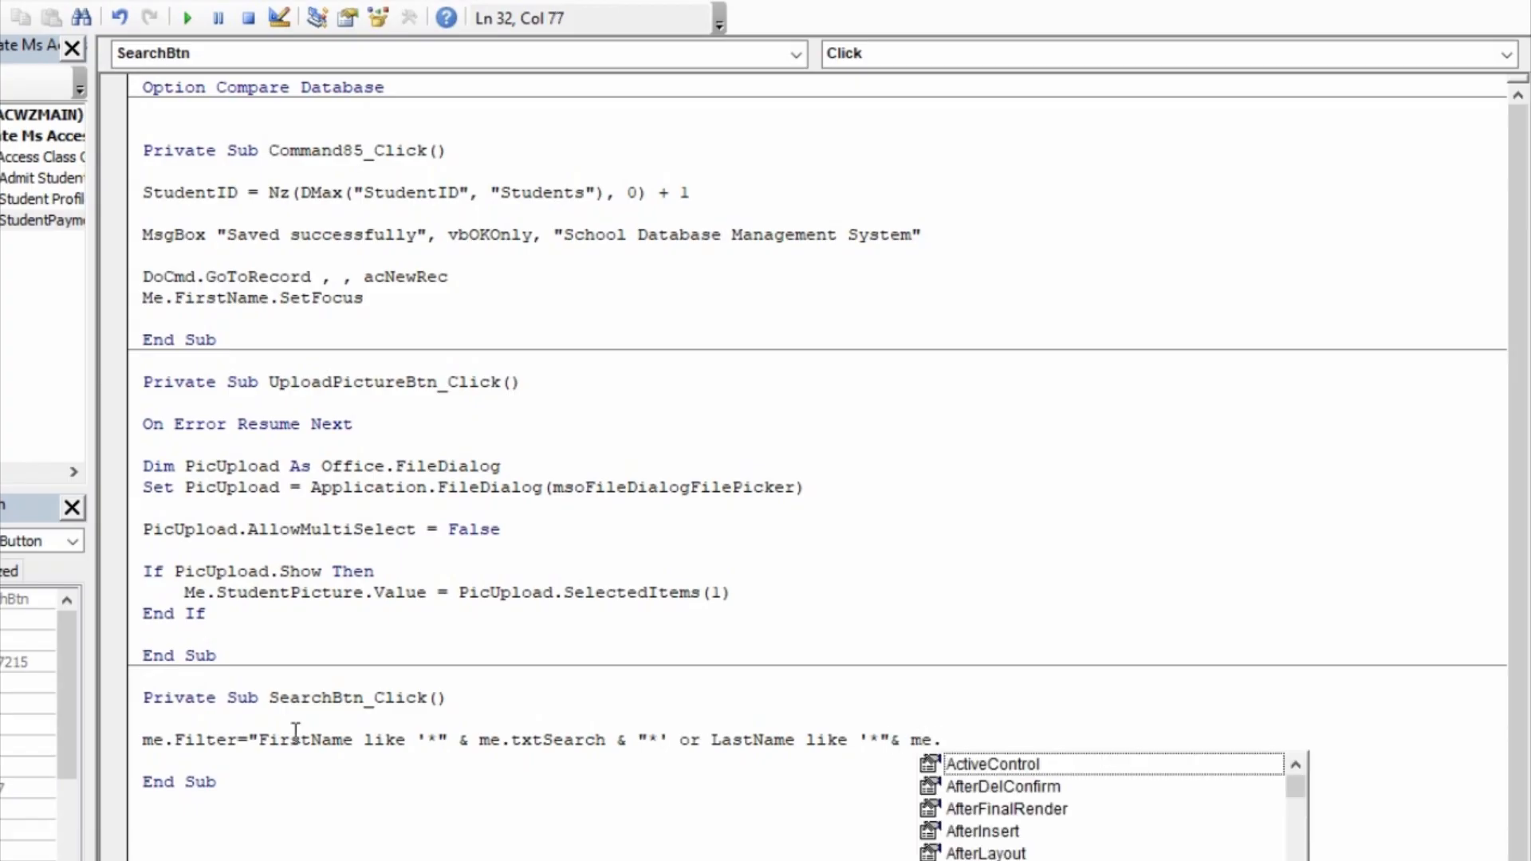
text(txtSearch)
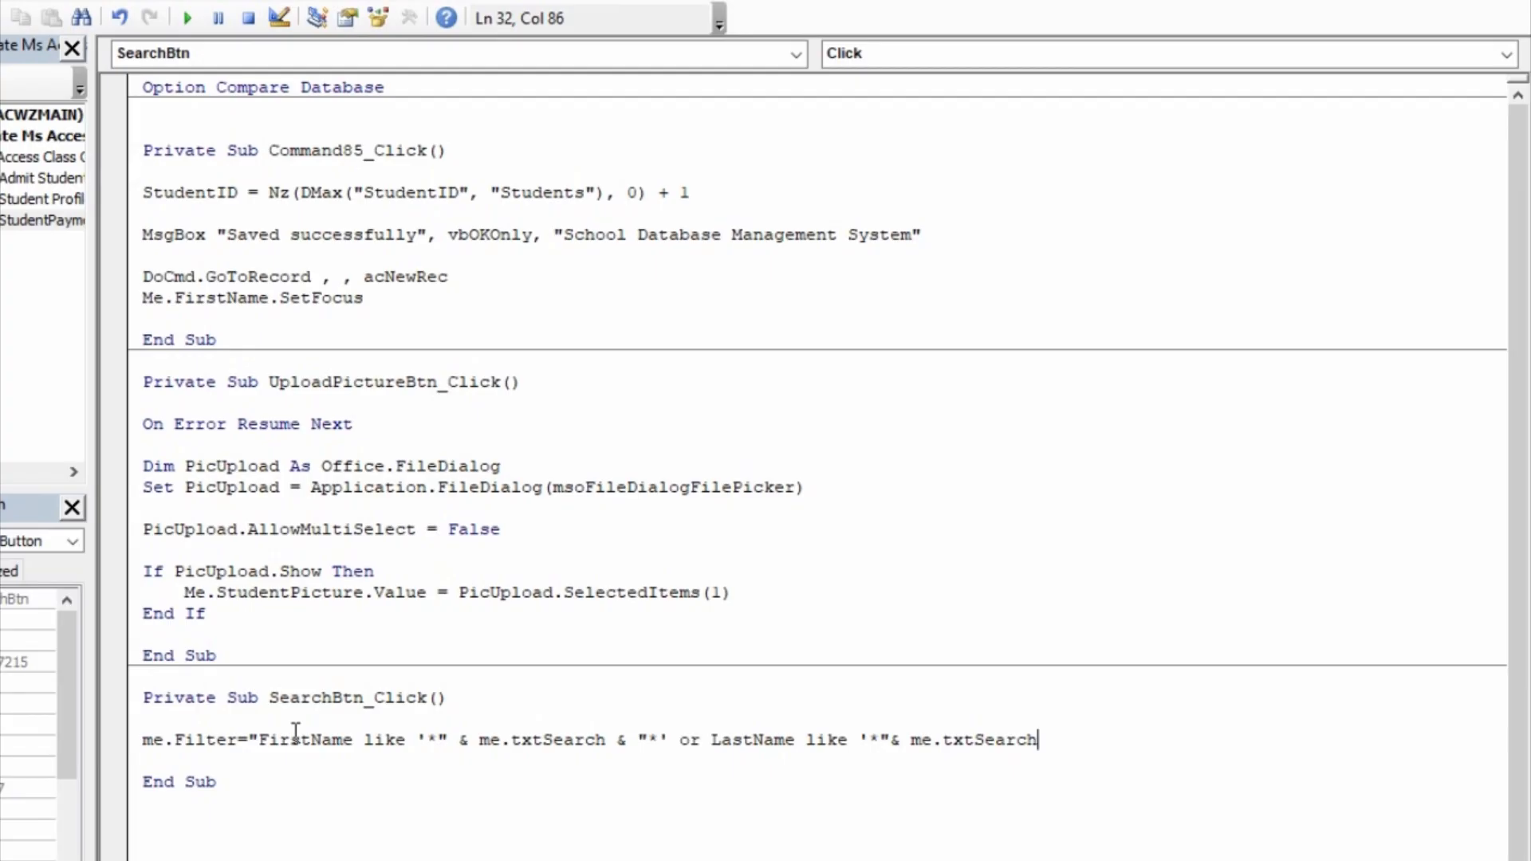
text(&)
key(BackSpace)
text(&)
text("*;')
key(BackSpace)
key(BackSpace)
text("')
key(BackSpace)
key(BackSpace)
text(';)
key(BackSpace)
text(:)
key(BackSpace)
key(BackSpace)
text('")
key(Return)
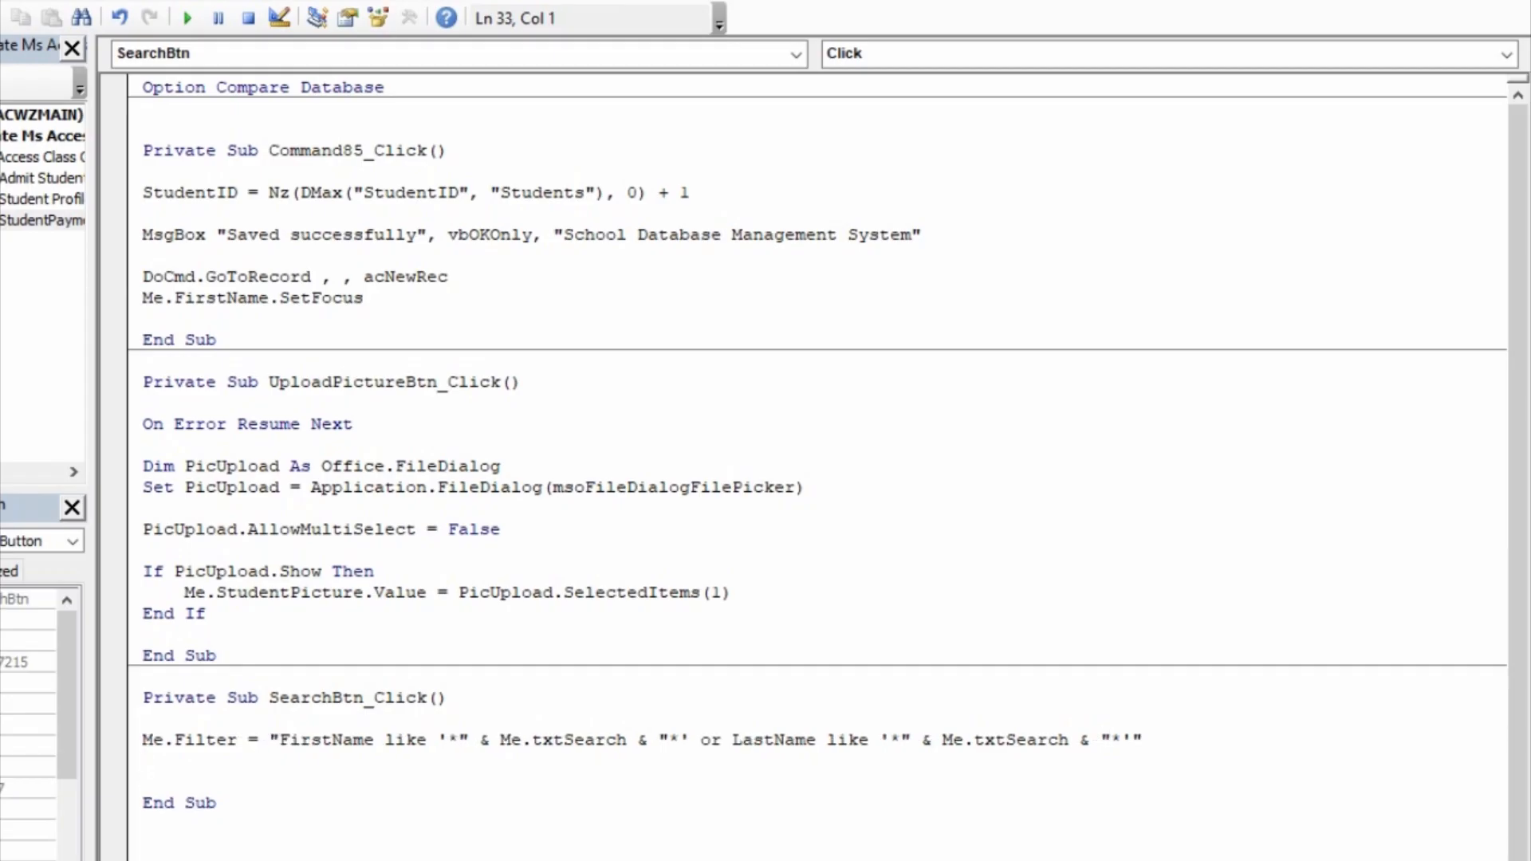
Step: Add the line Me.FilterOn = True below the filter statement
text(me.fil)
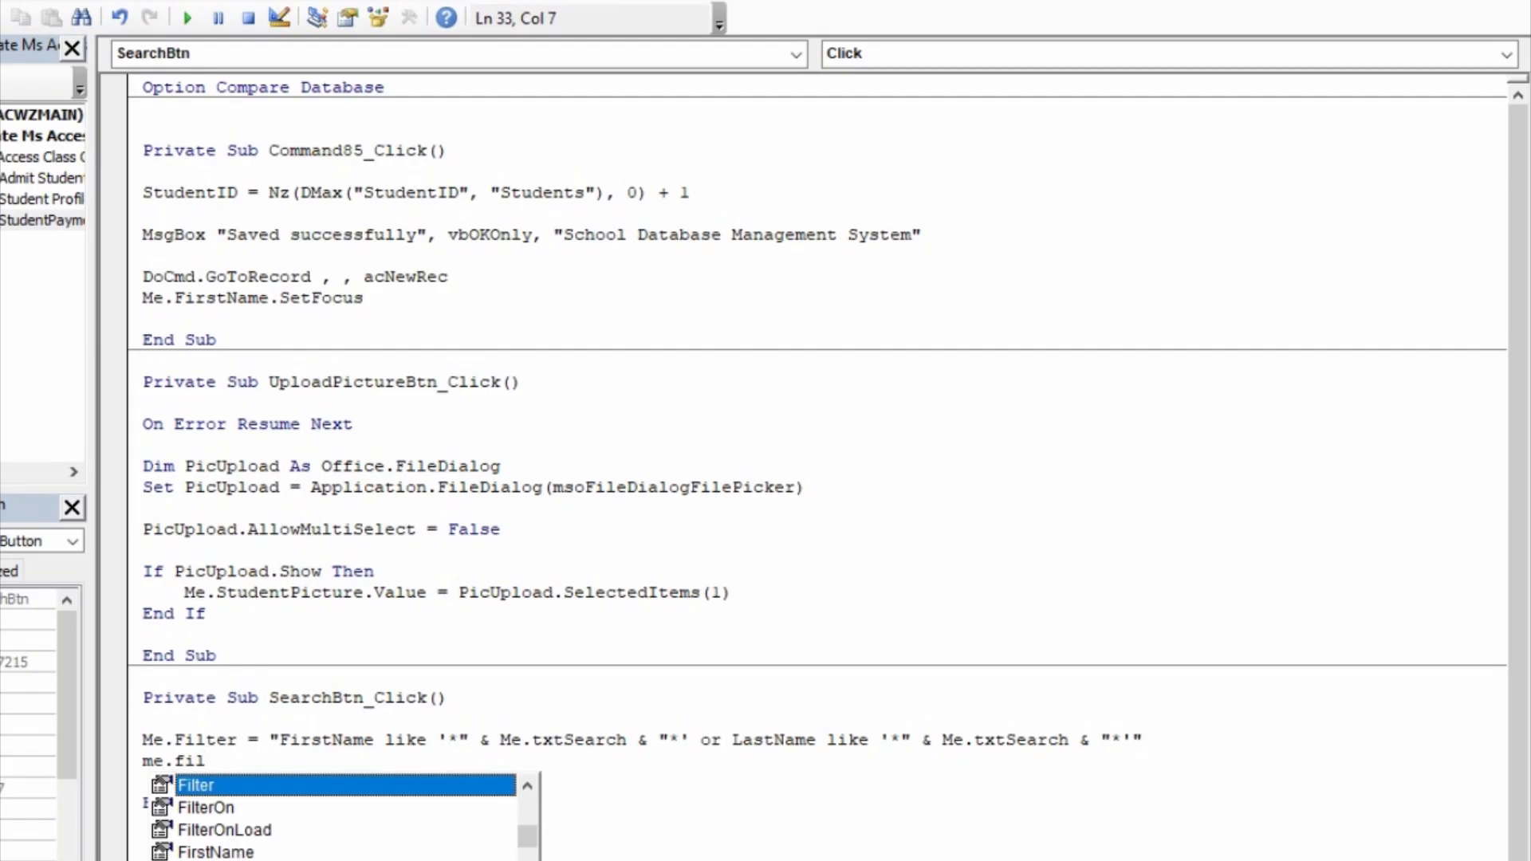
text(tero)
key(Tab)
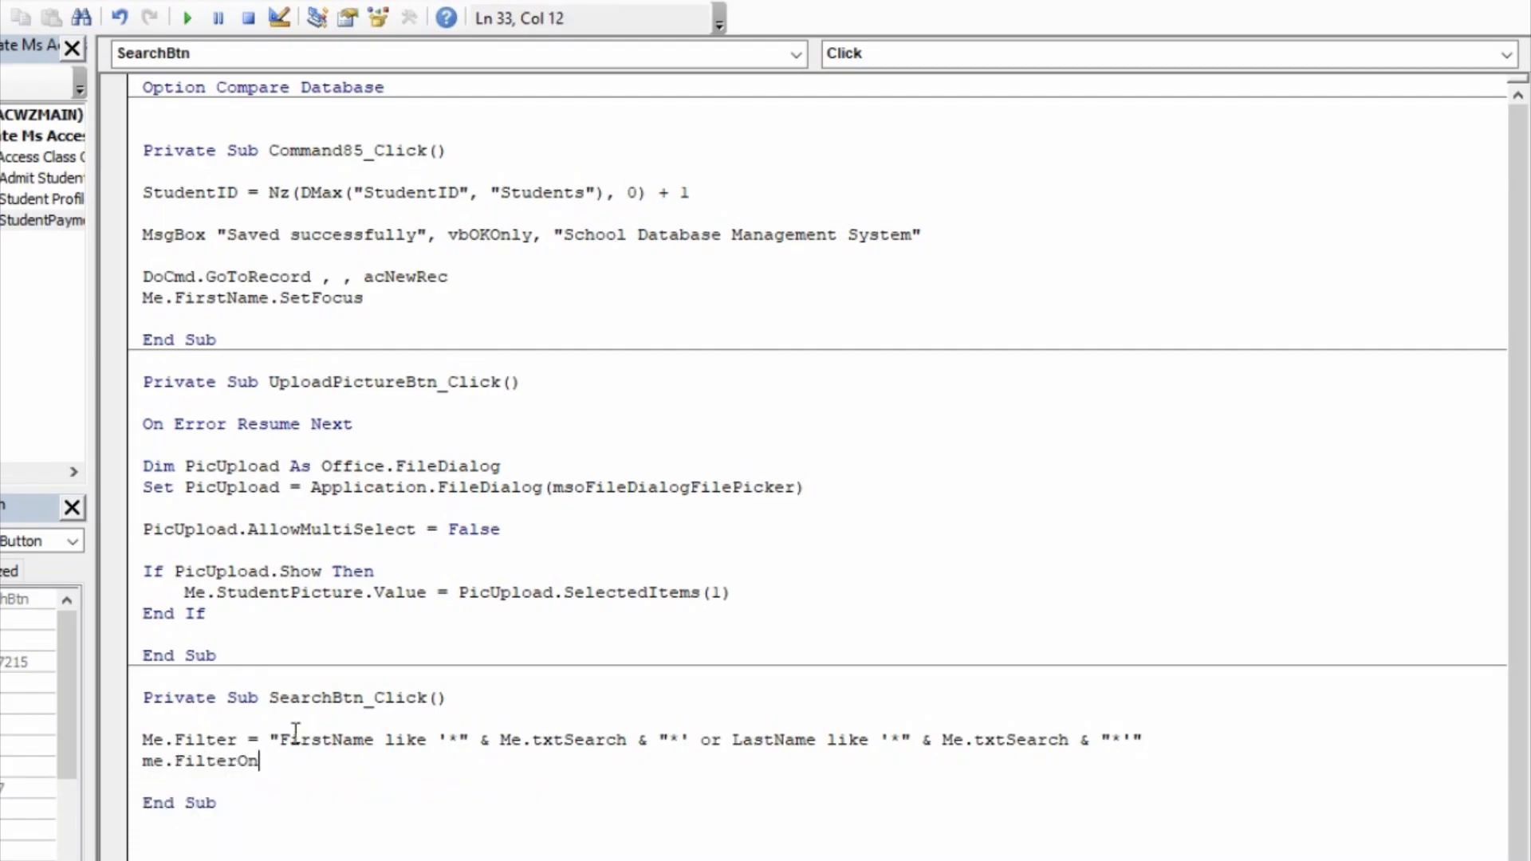
text(=)
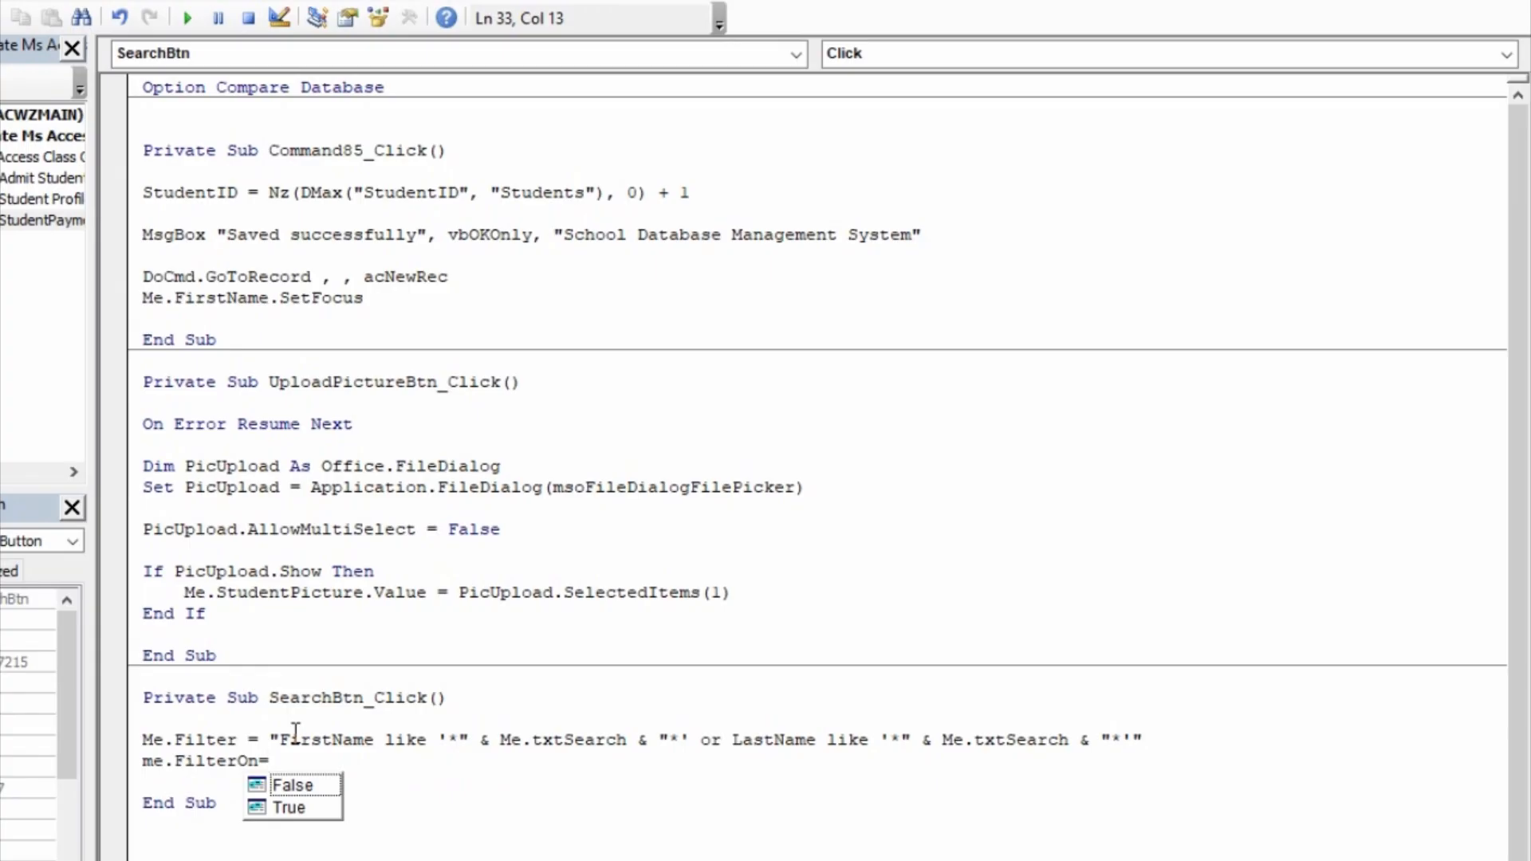
text(tr)
key(Tab)
key(Return)
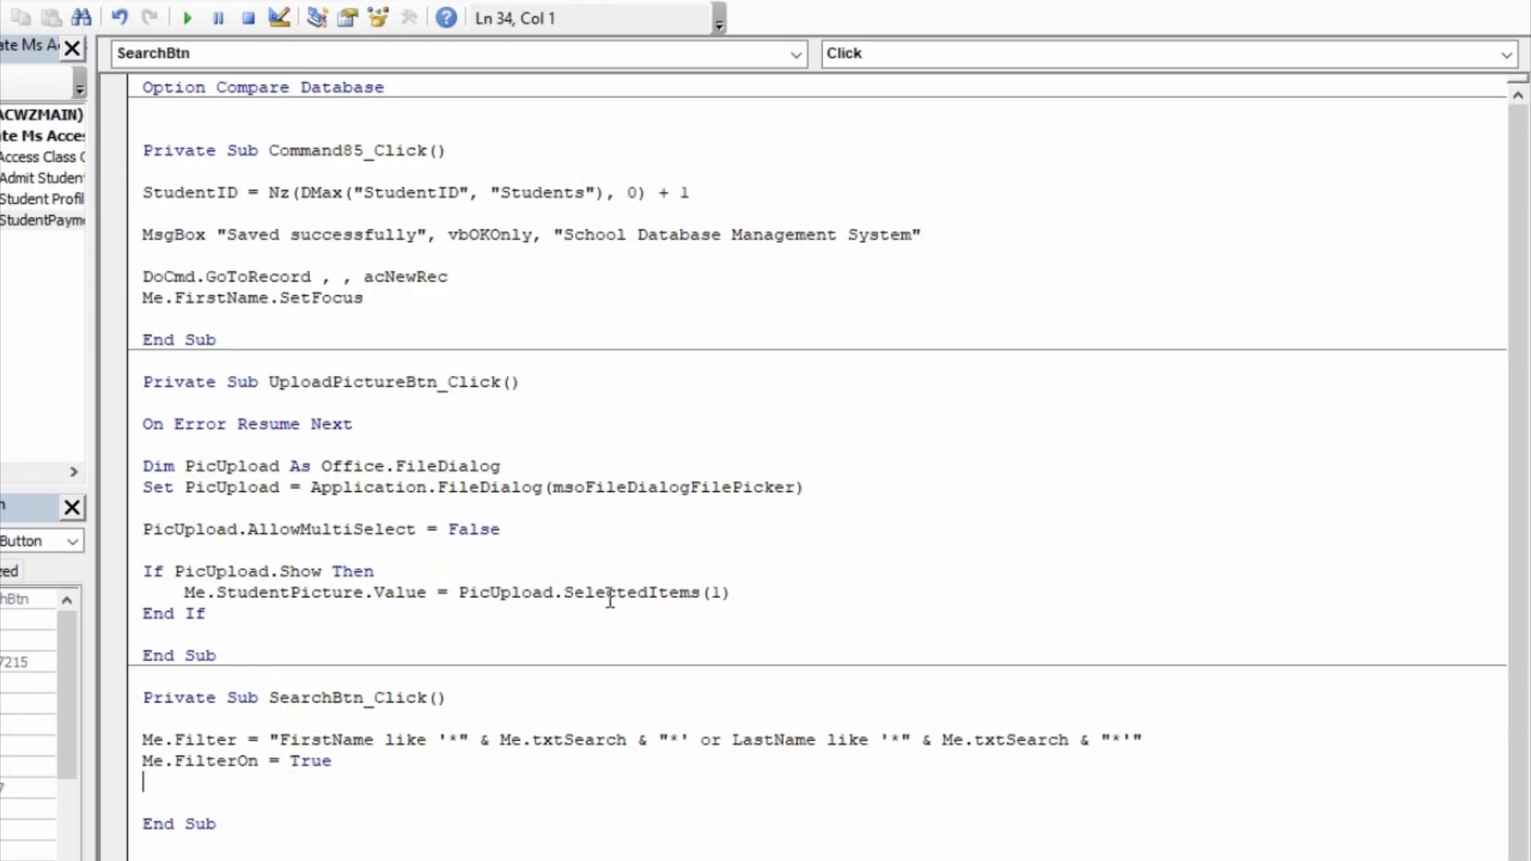
Step: Compile the database's VBA project and return to the StudentPayment form design
key(alt+d)
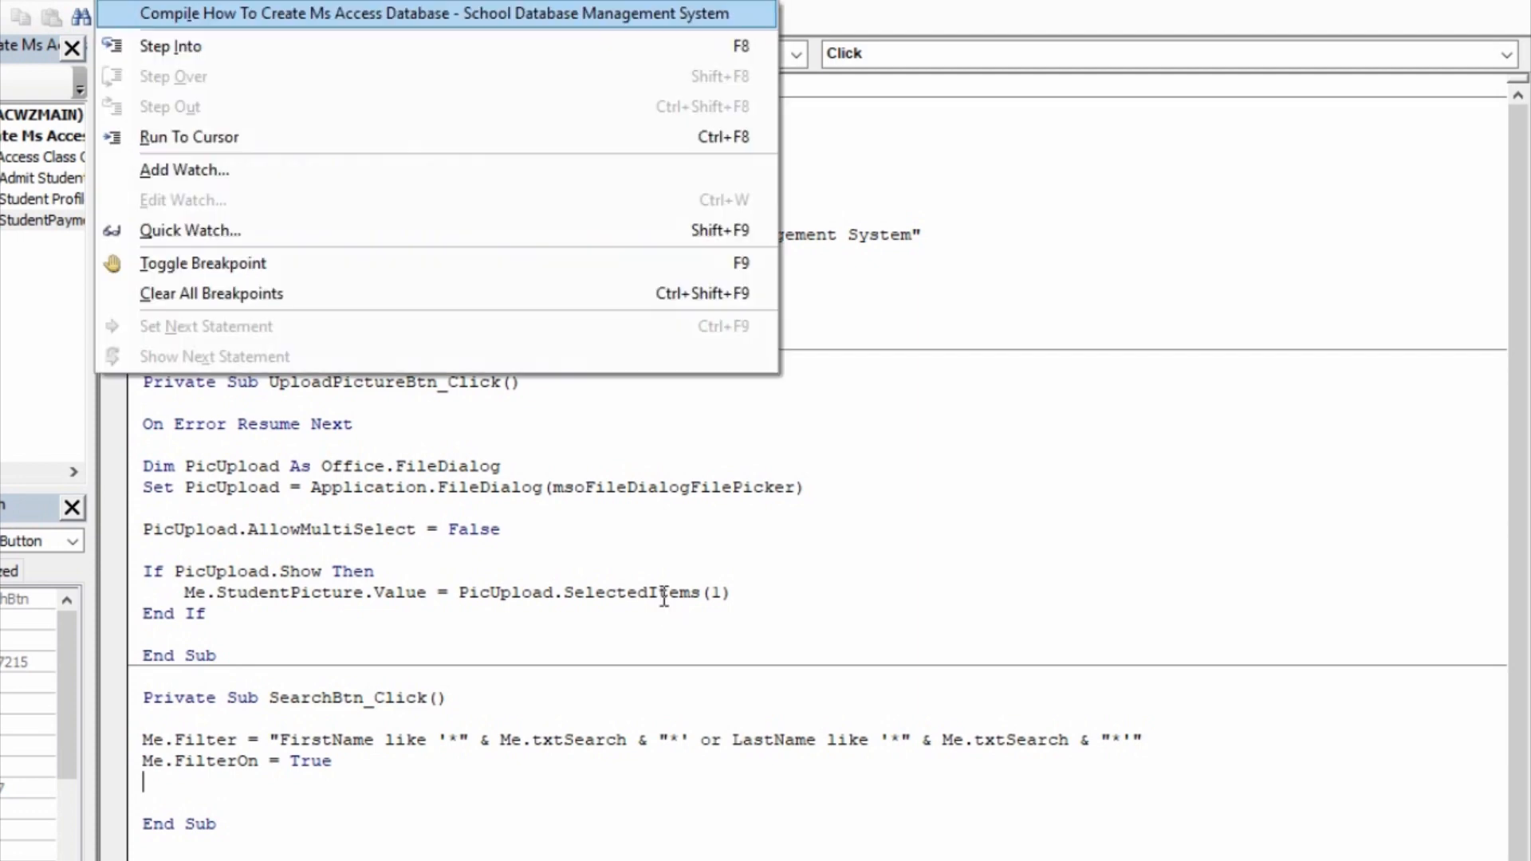
key(Return)
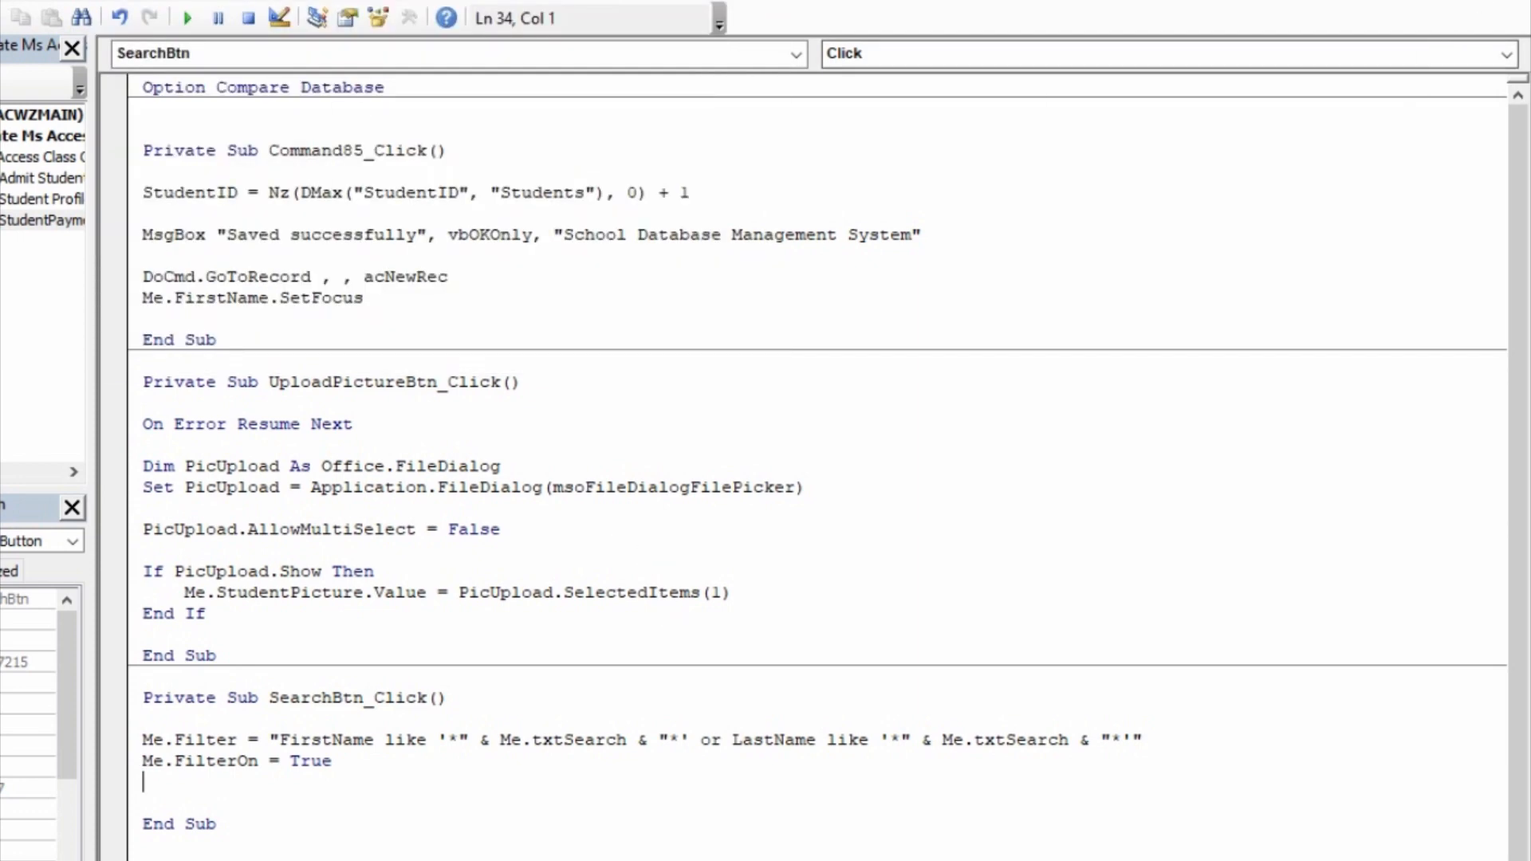
click(1402, 1)
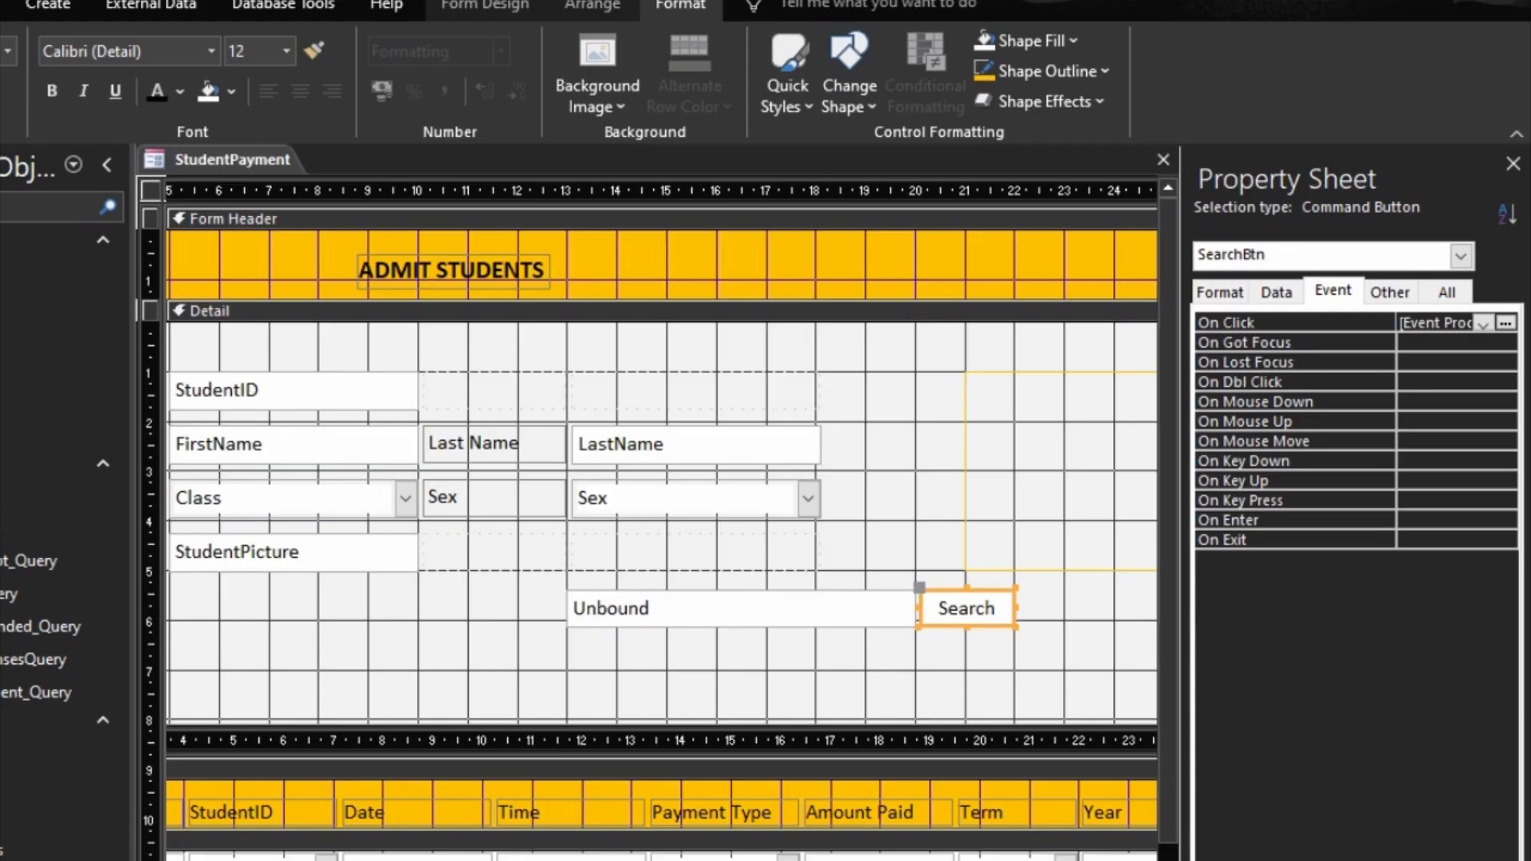
Step: Open the StudentPayment form in Form view and test the search with a student's first name
key(F5)
click(879, 583)
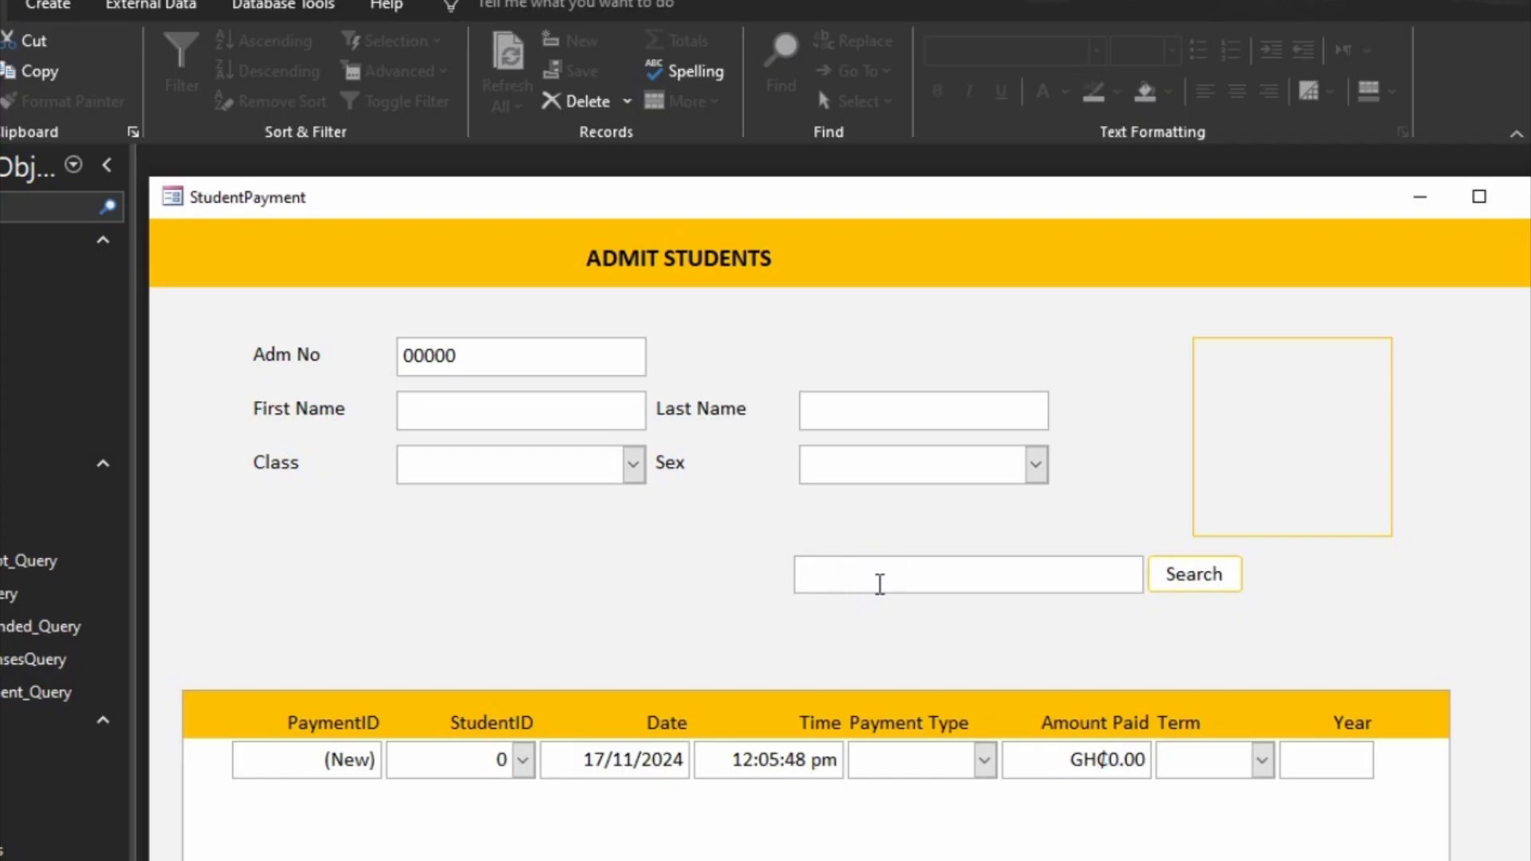
text(ama)
click(1201, 593)
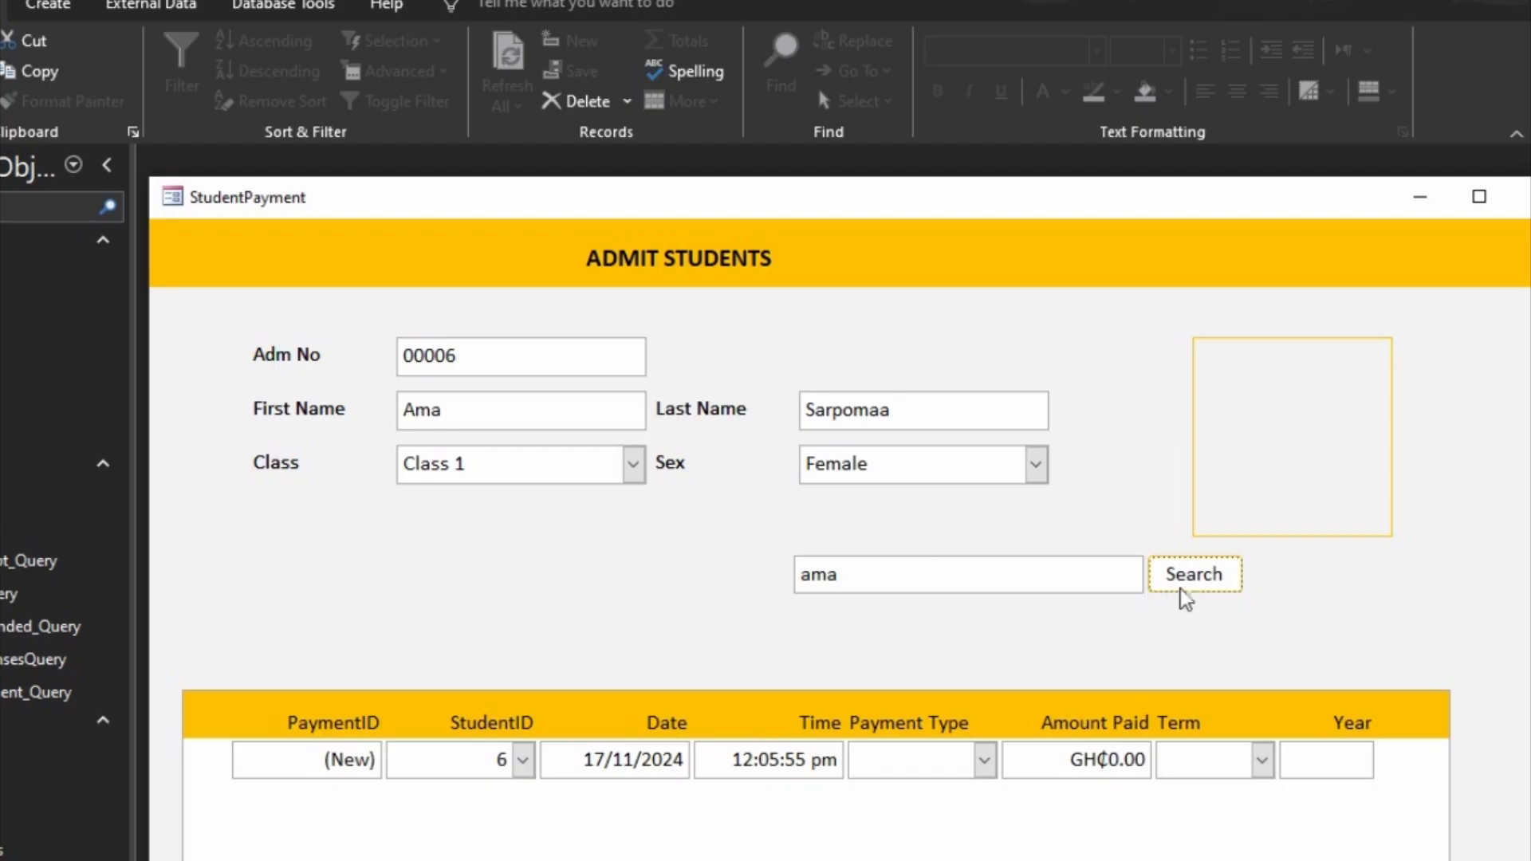
Step: Test the search with another student's first name, and close the StudentPayment form
drag(1080, 581, 752, 564)
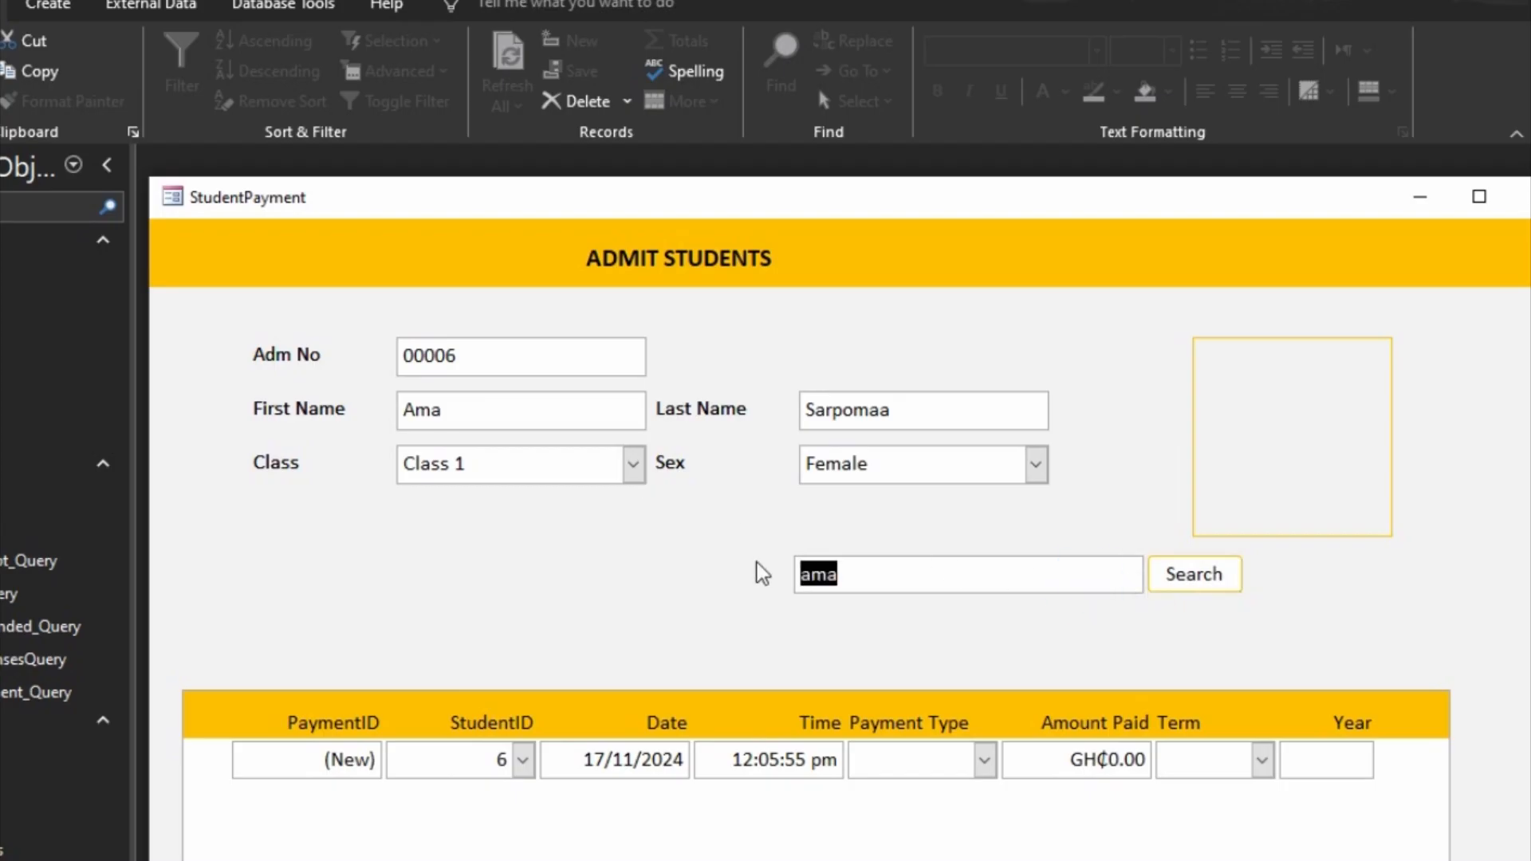
text(kofi)
key(Tab)
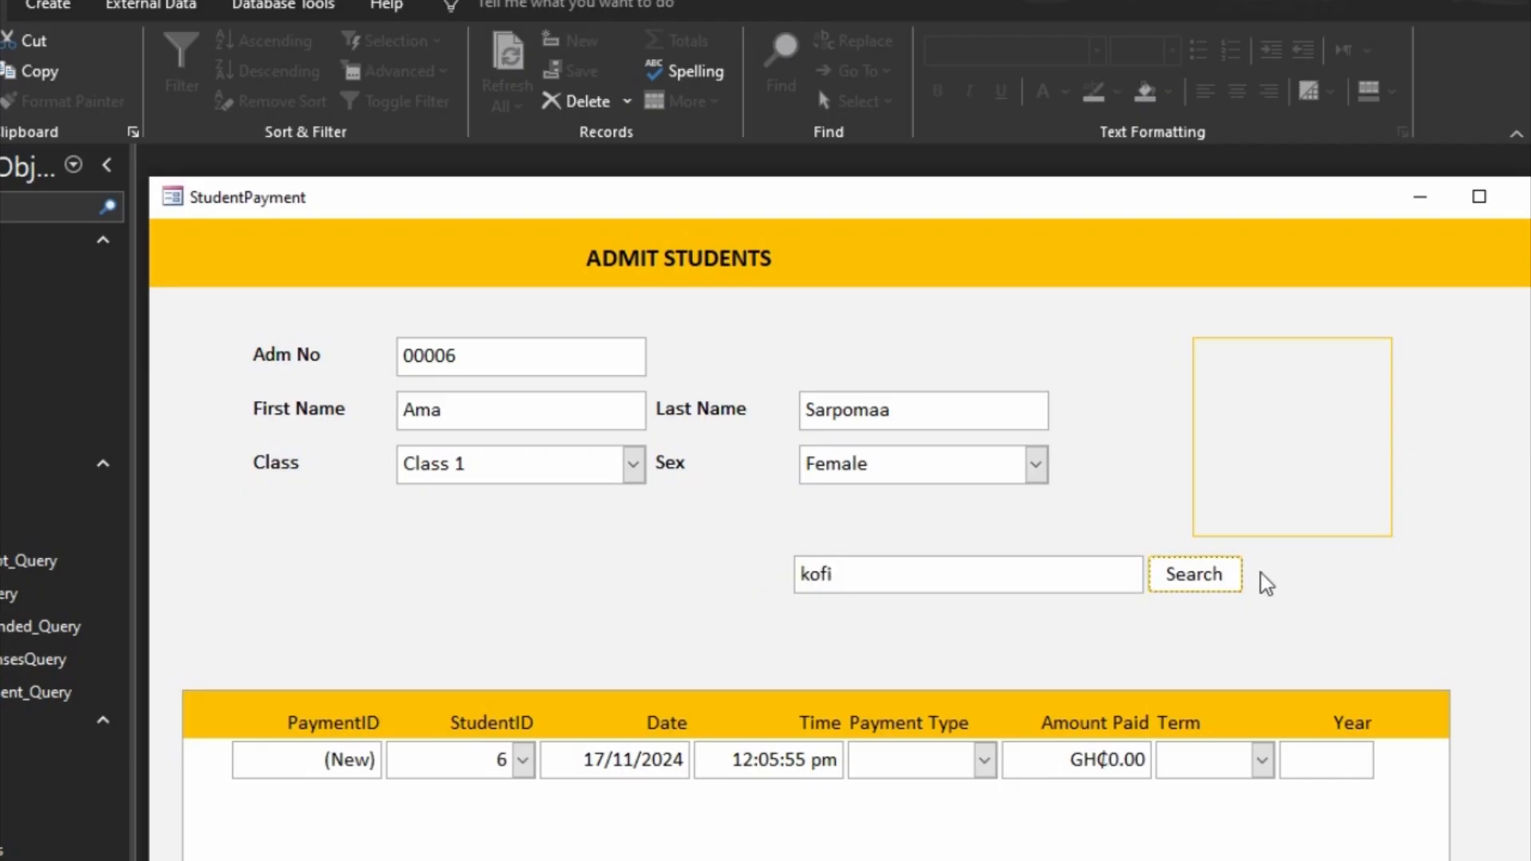
click(1209, 577)
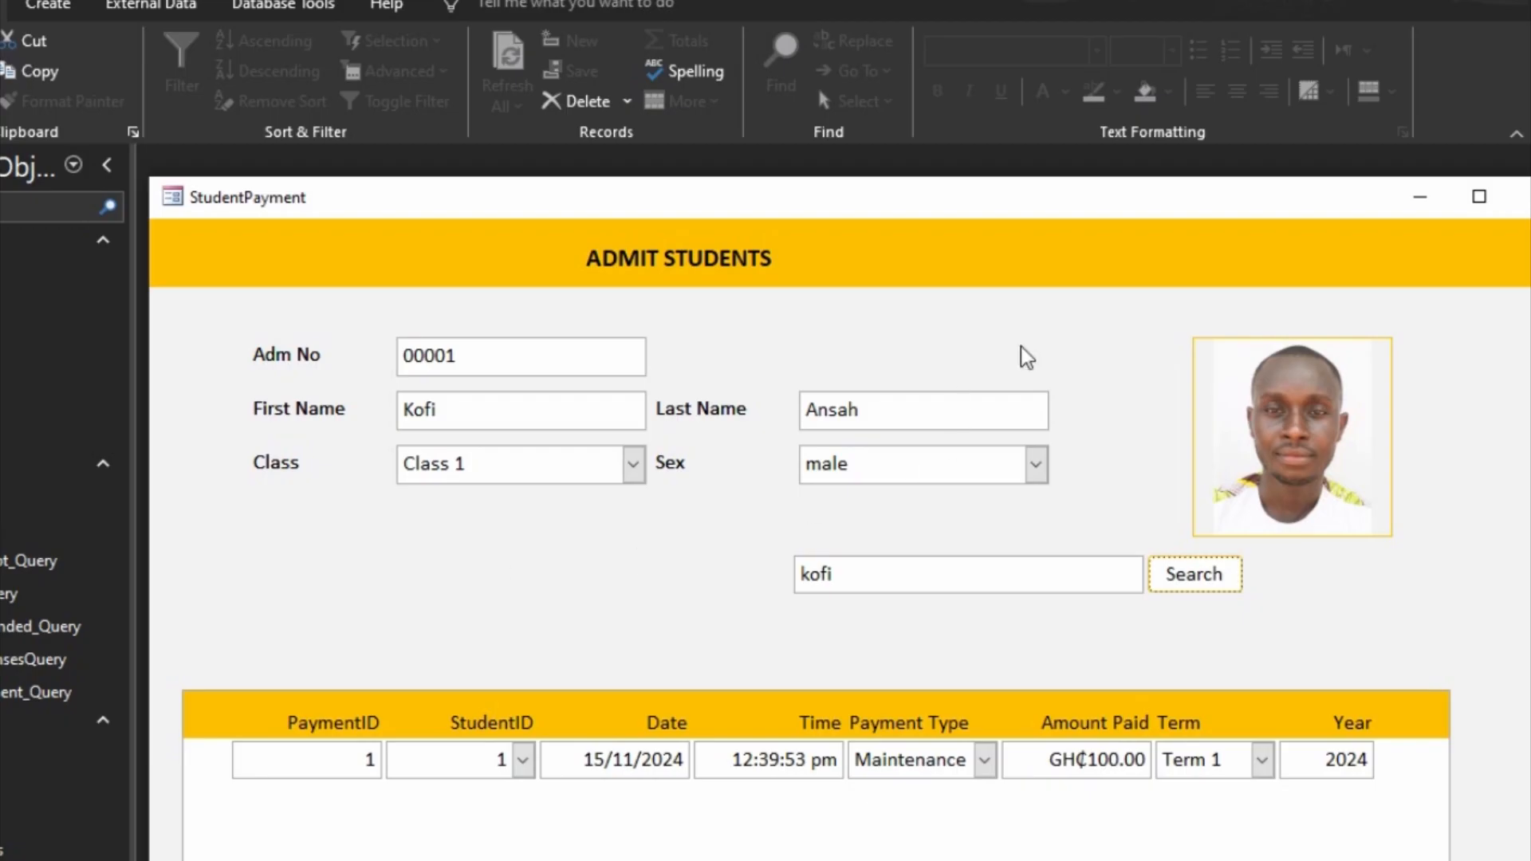
drag(1426, 210, 1276, 180)
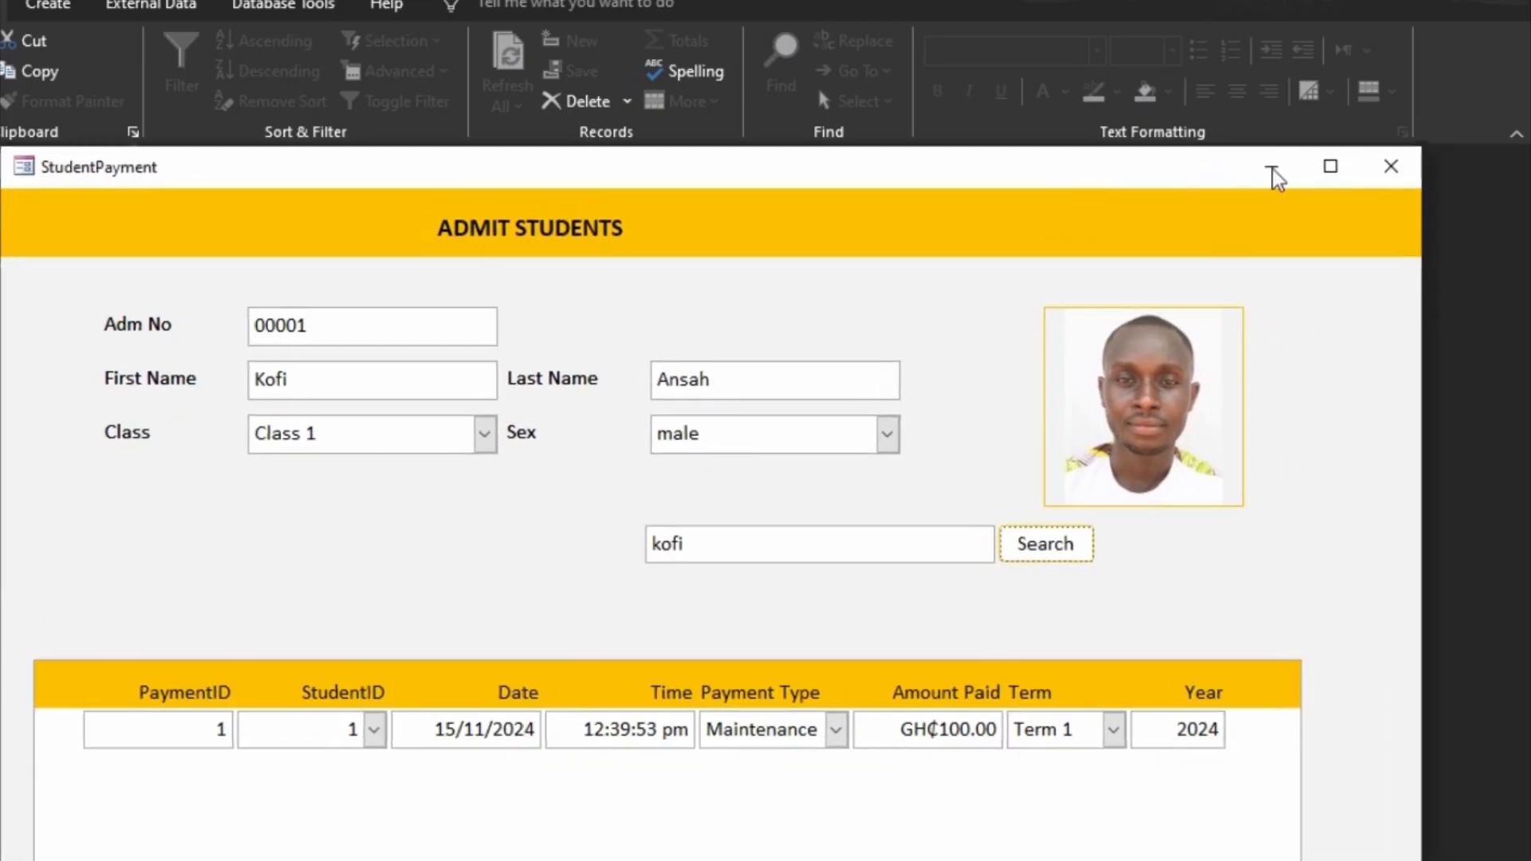
click(1390, 166)
Step: Start a new form with the Form Wizard, using Payment_Query as its source
click(85, 8)
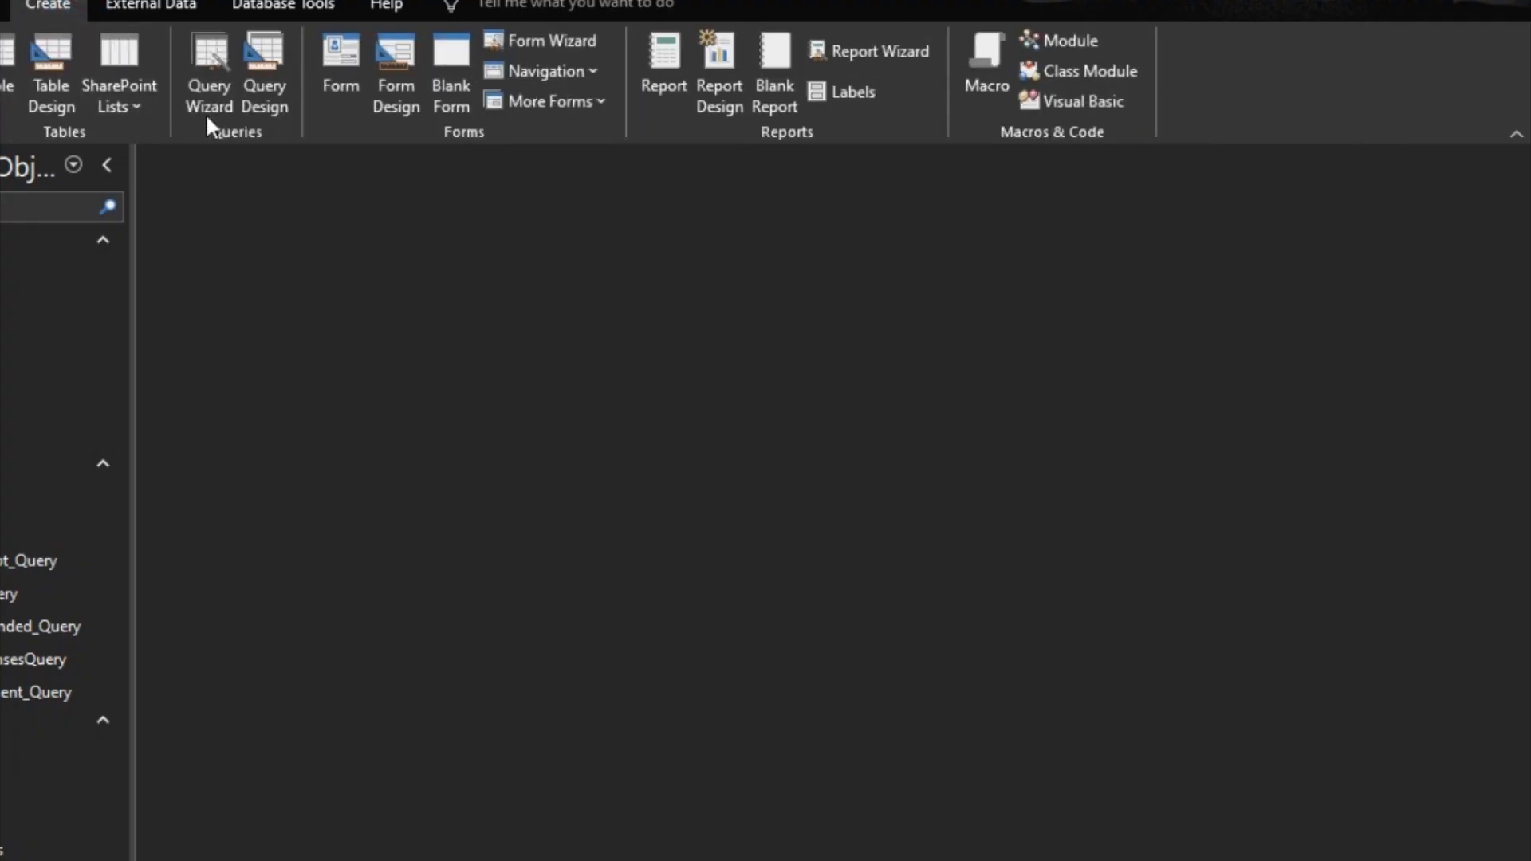
click(554, 41)
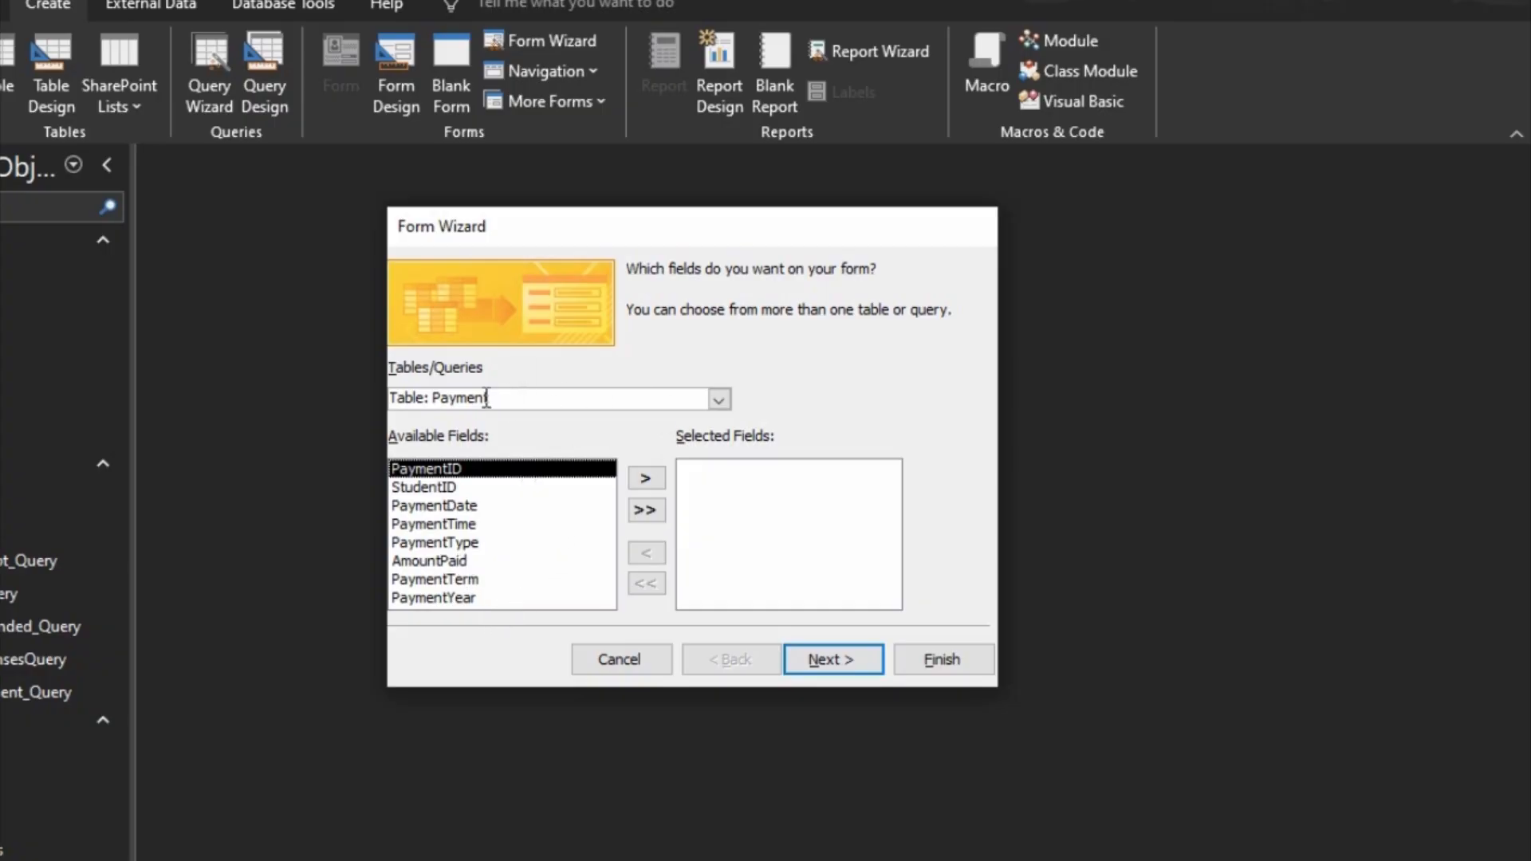
click(718, 399)
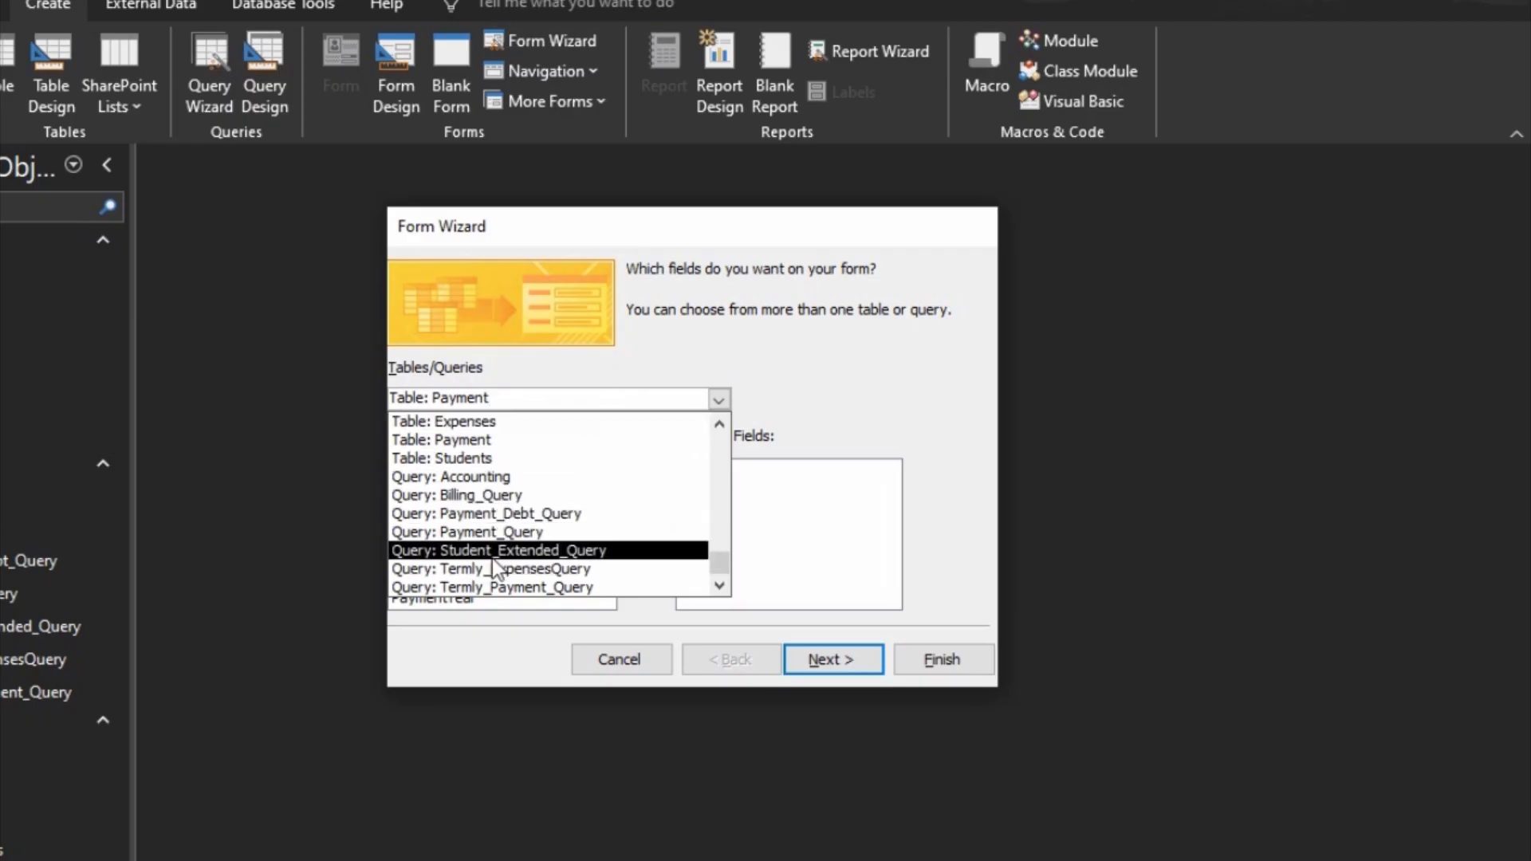
click(506, 535)
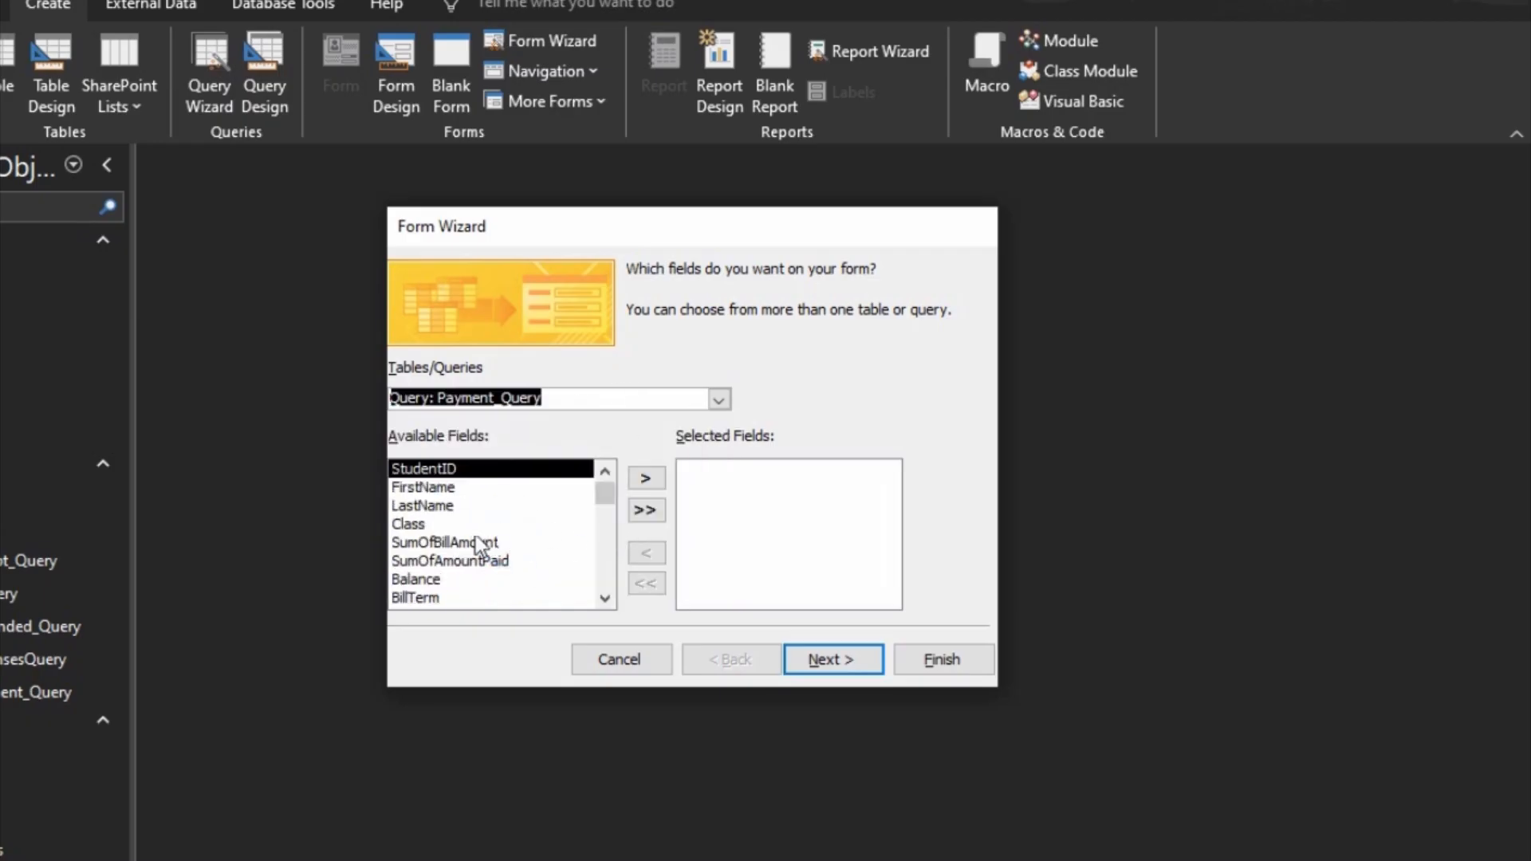
Step: Add the SumOfBillAmount, SumOfAmountPaid and Balance fields to the selected fields of the new form
scroll(462, 543, down, 1)
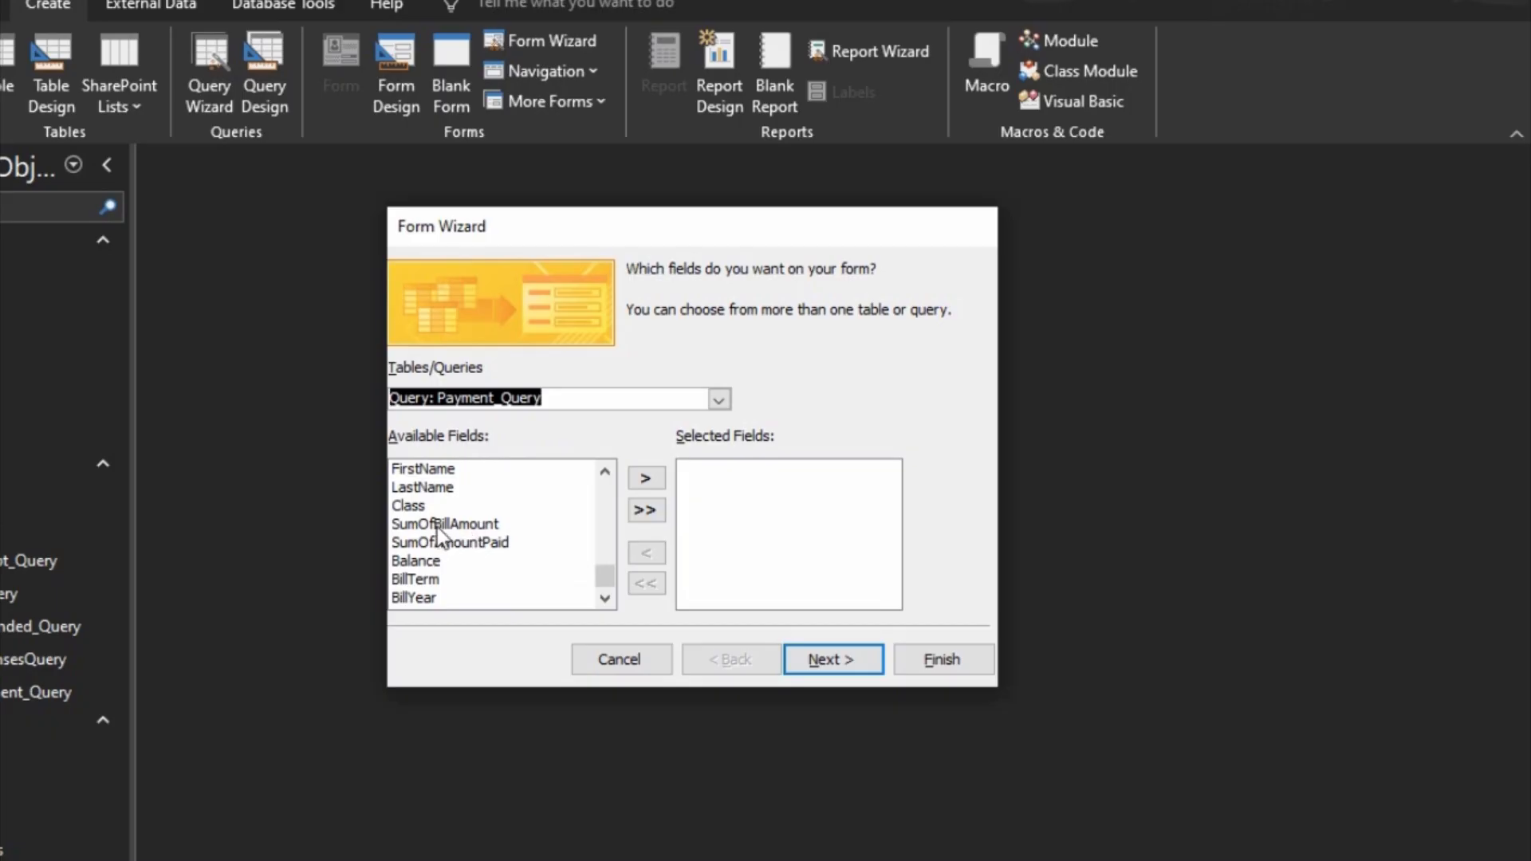
click(433, 525)
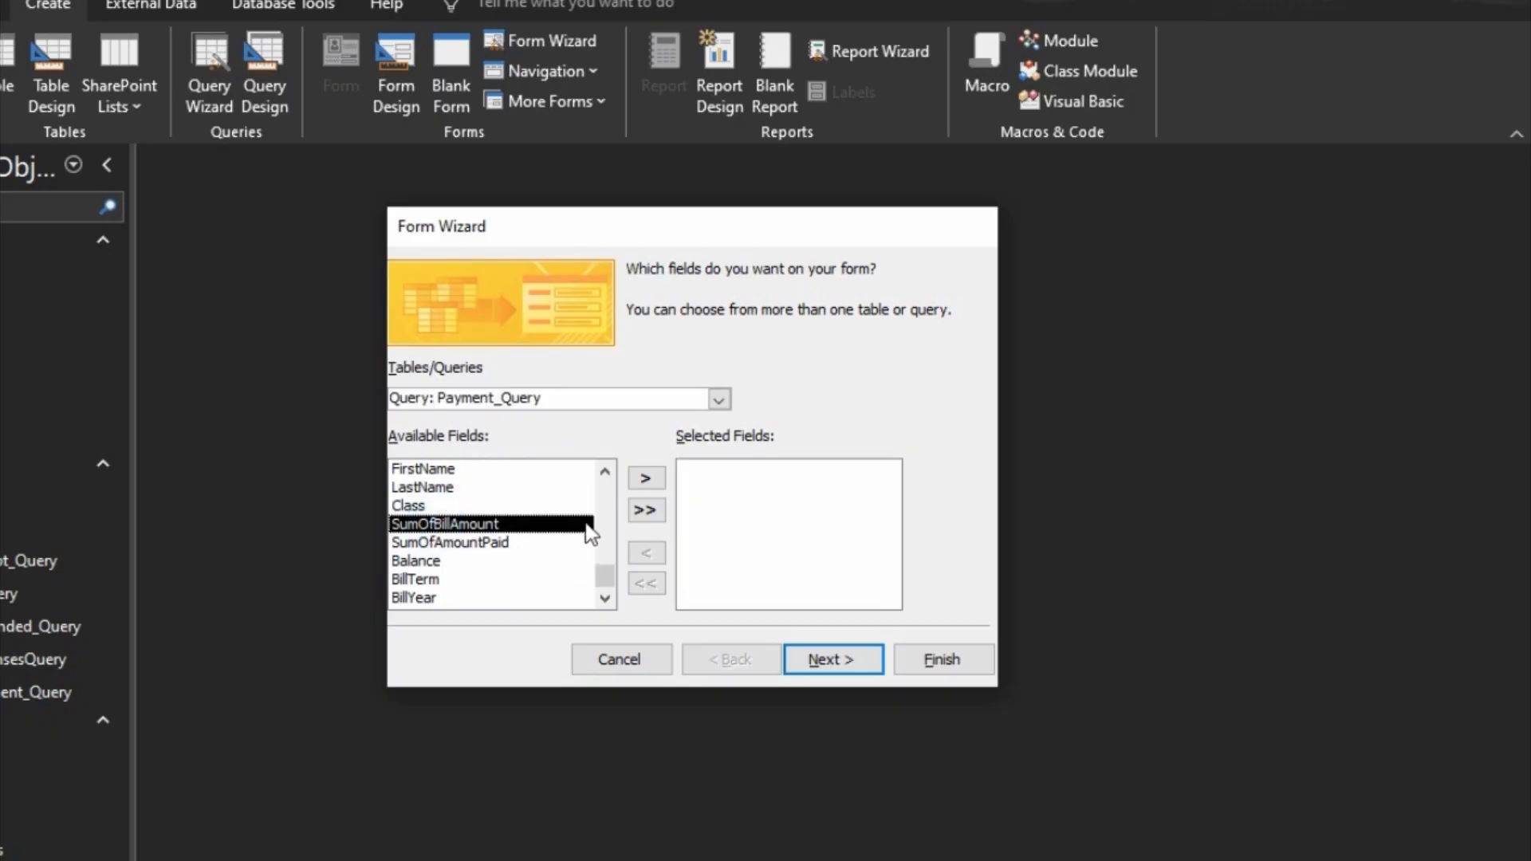
click(646, 478)
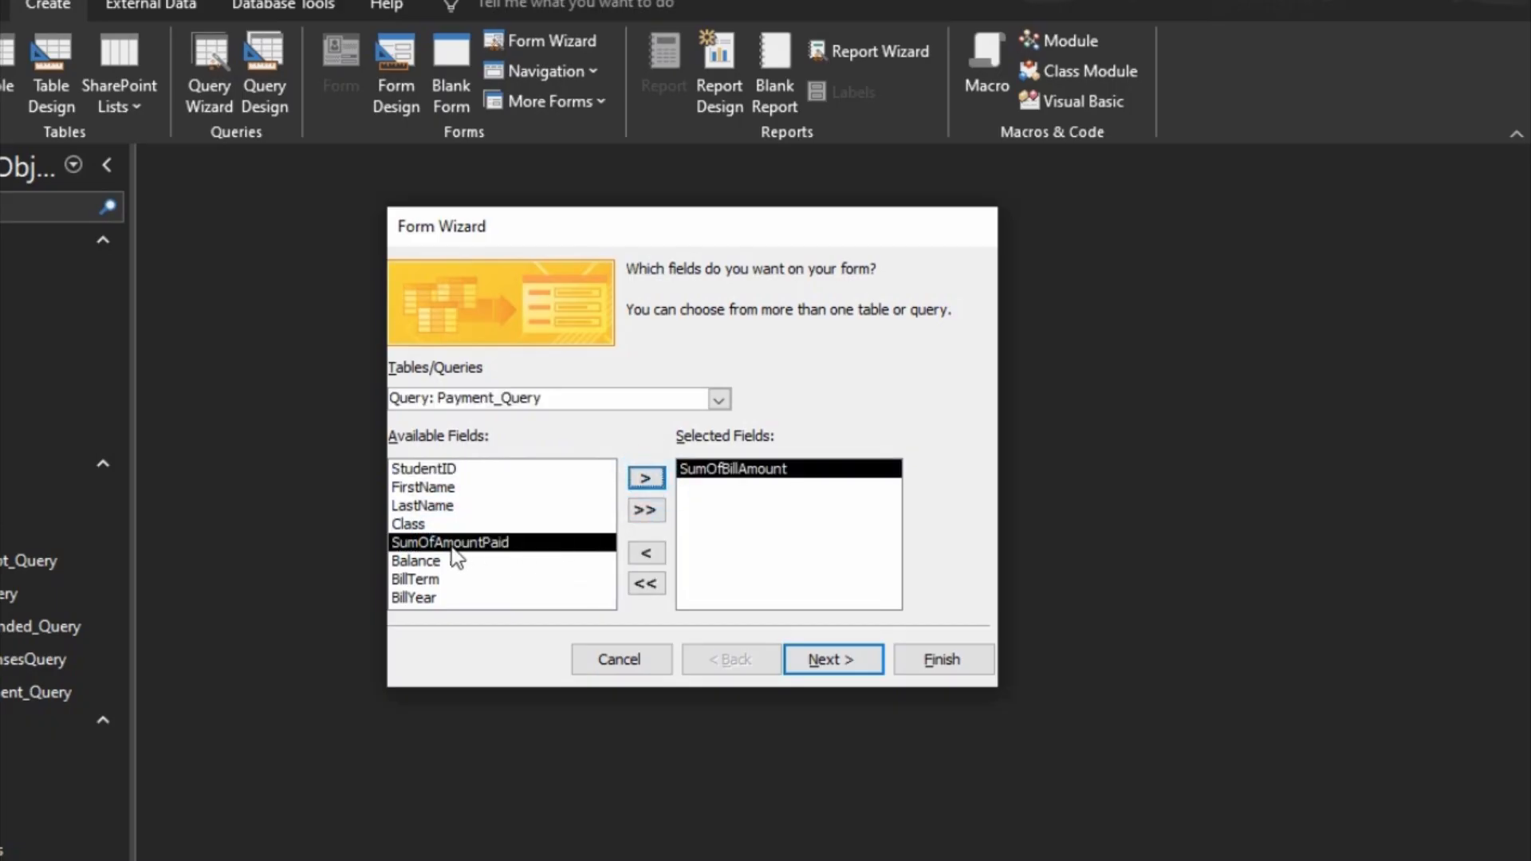
click(646, 479)
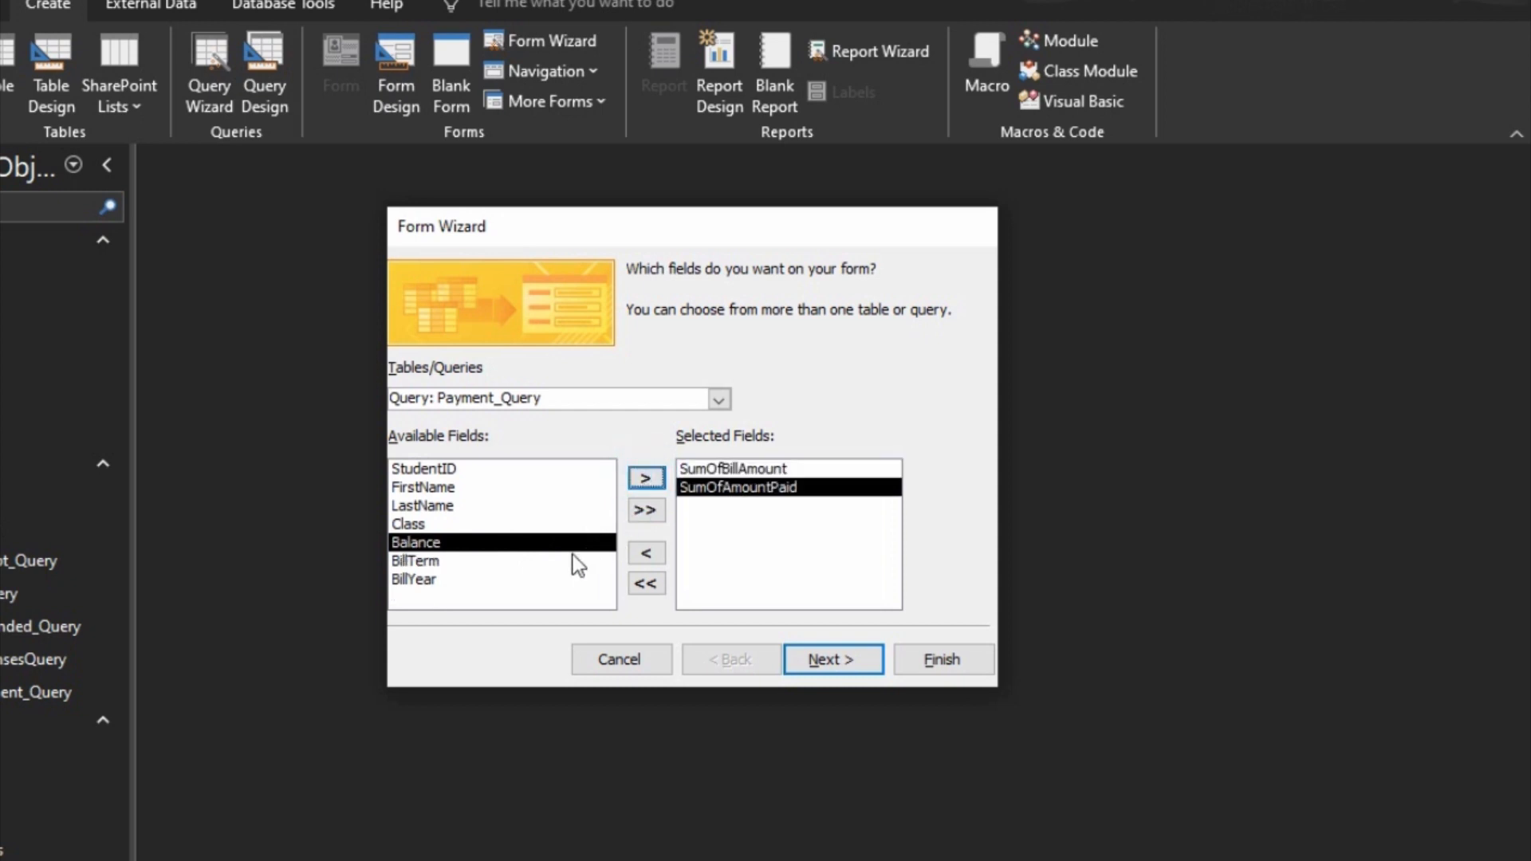
click(647, 477)
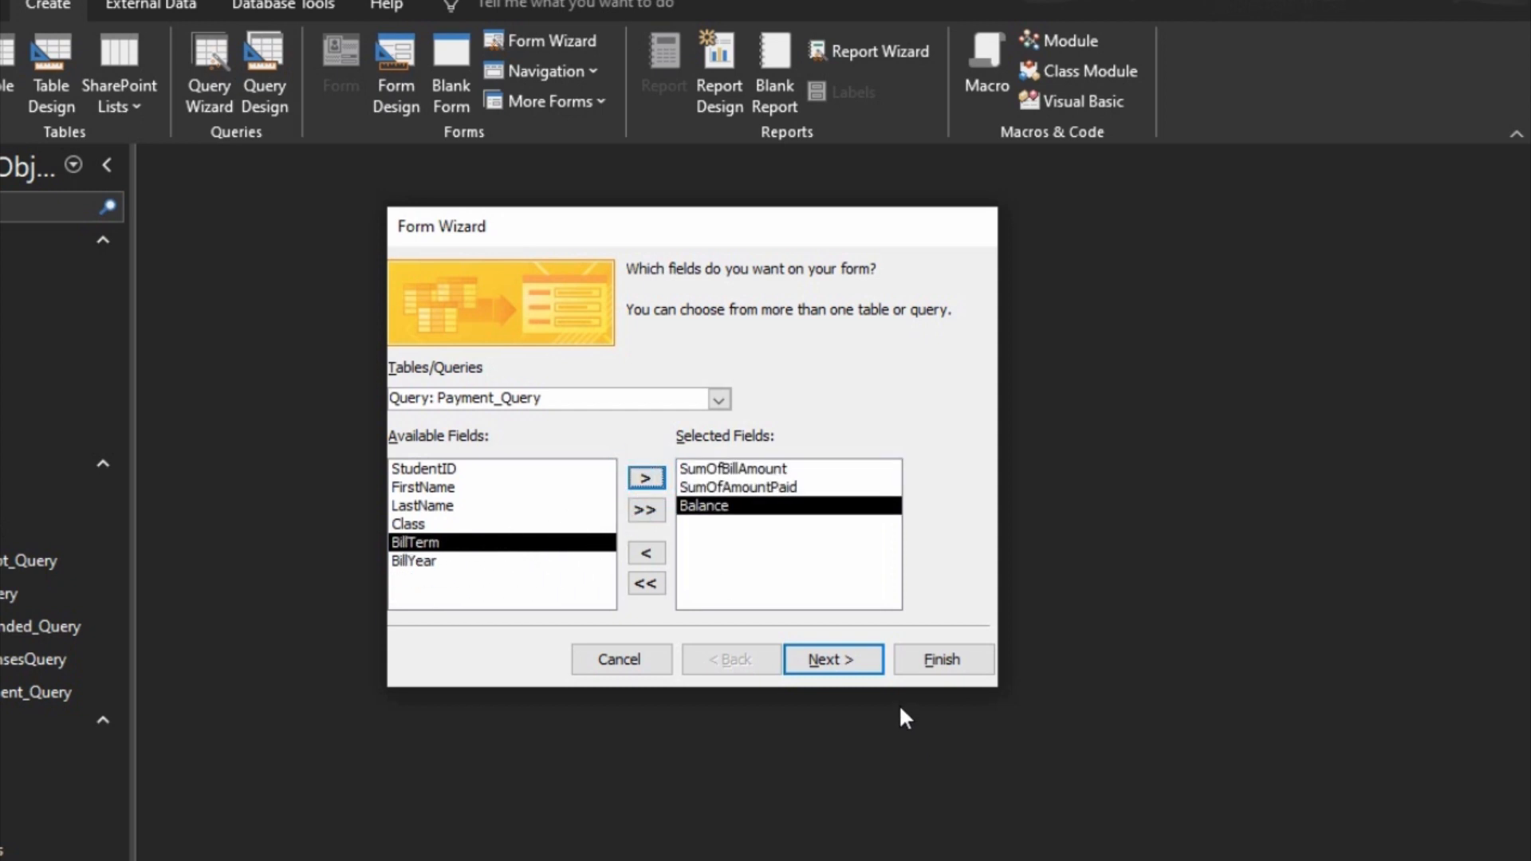
Step: Finish creating the Payment_Query form with the Columnar layout and switch it to Design view
click(859, 663)
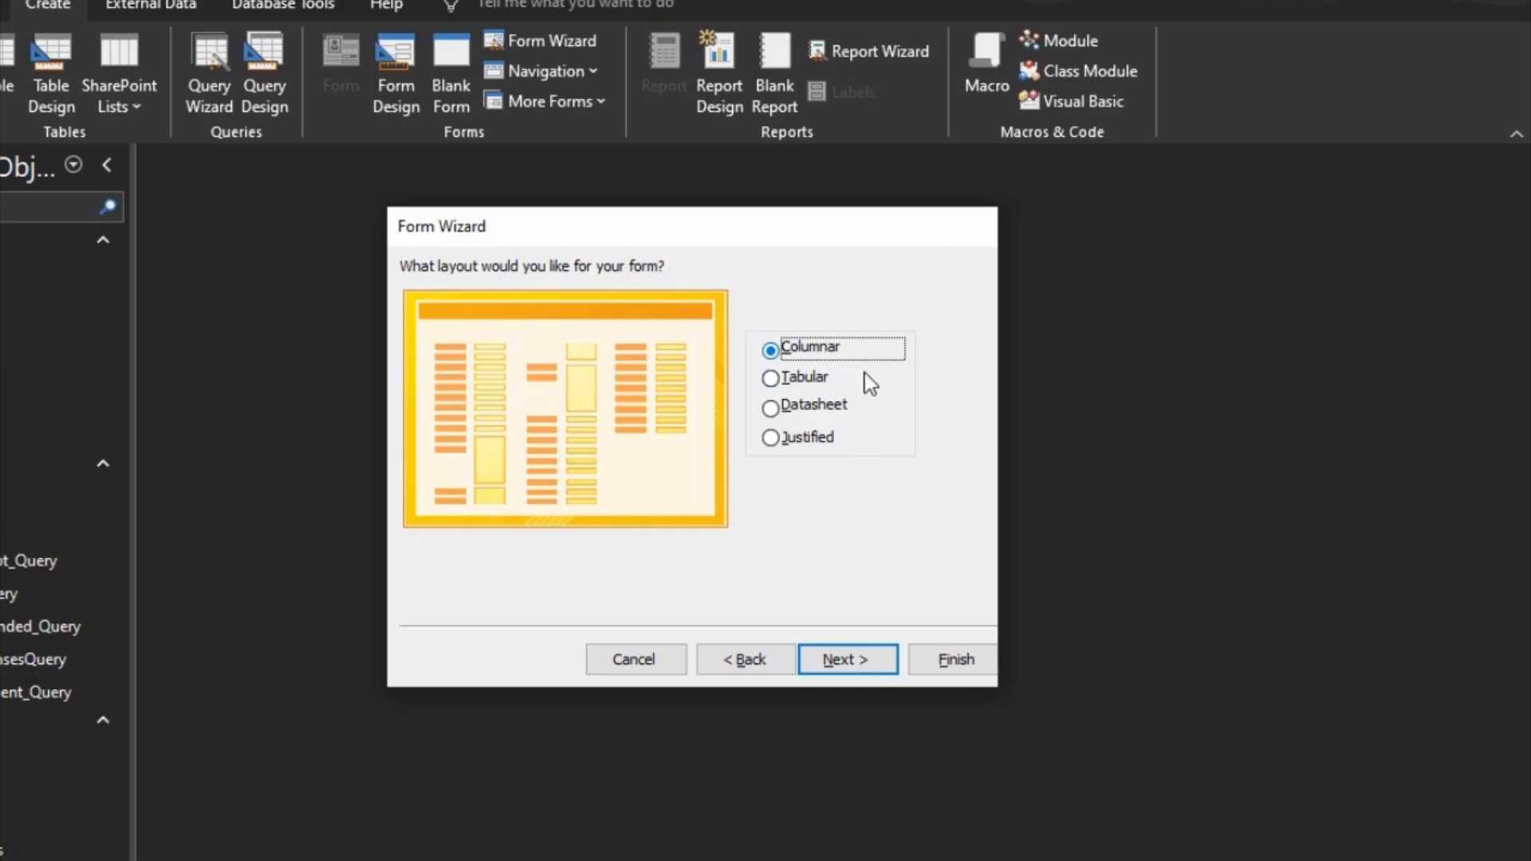
click(860, 659)
click(953, 661)
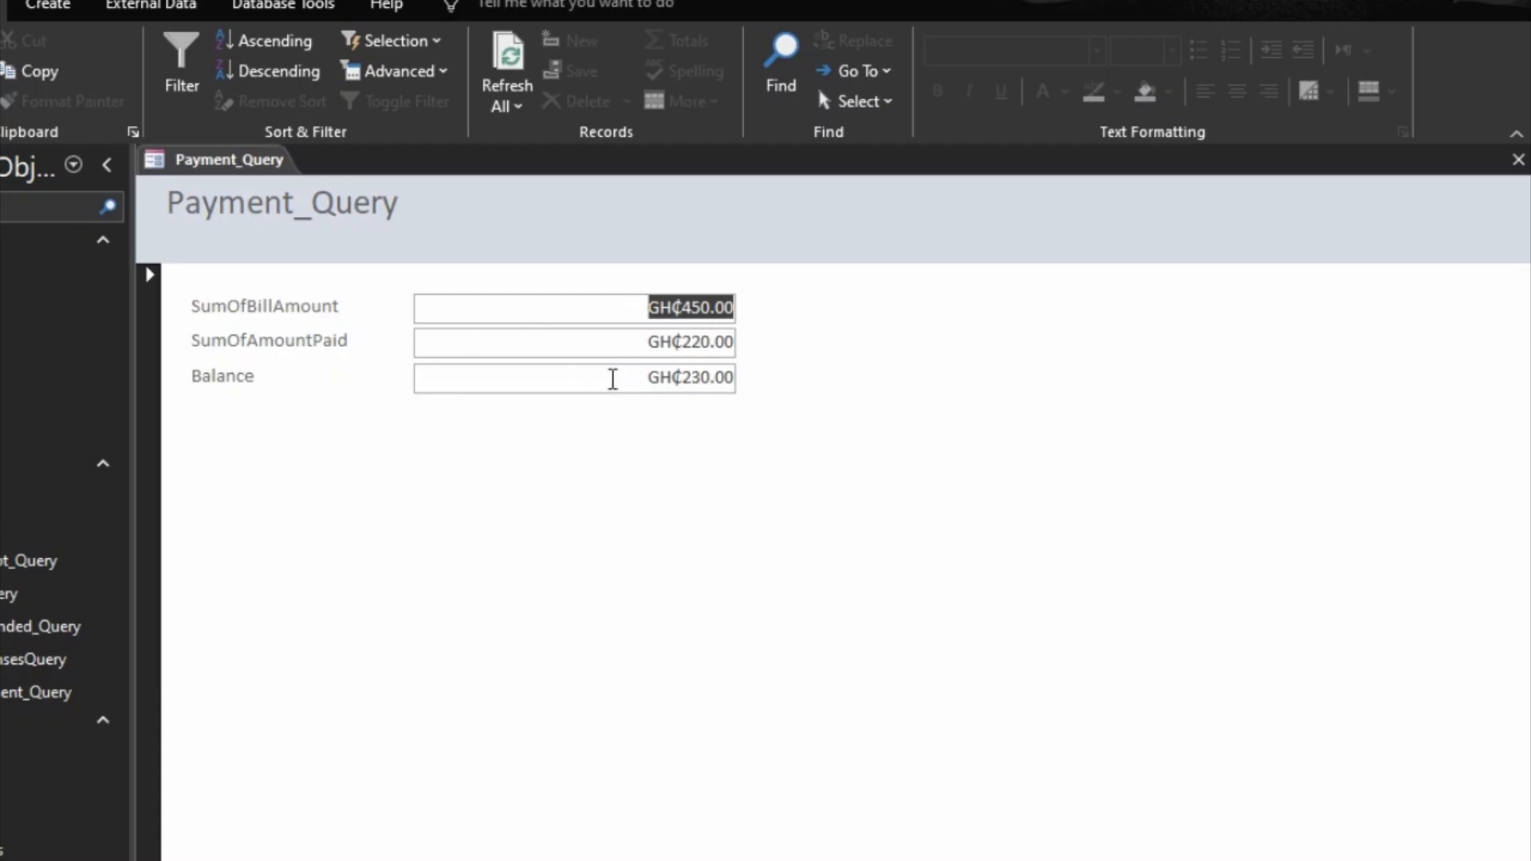
key(Page_Down)
key(ctrl+period)
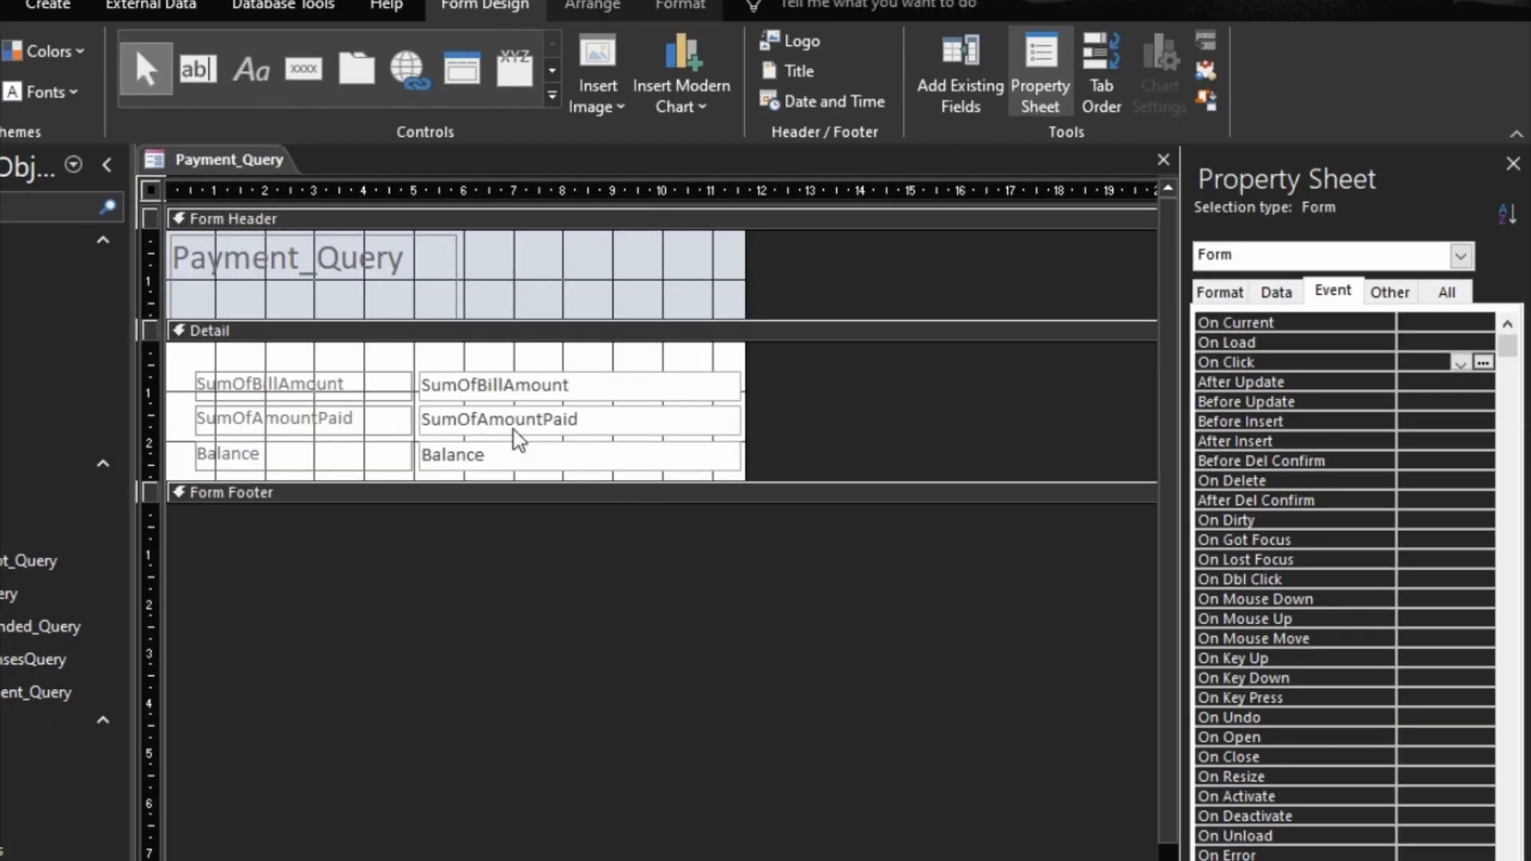
Step: Arrange all three fields and their labels in a stacked layout and move it to the upper edge of the Detail section
drag(369, 351, 431, 374)
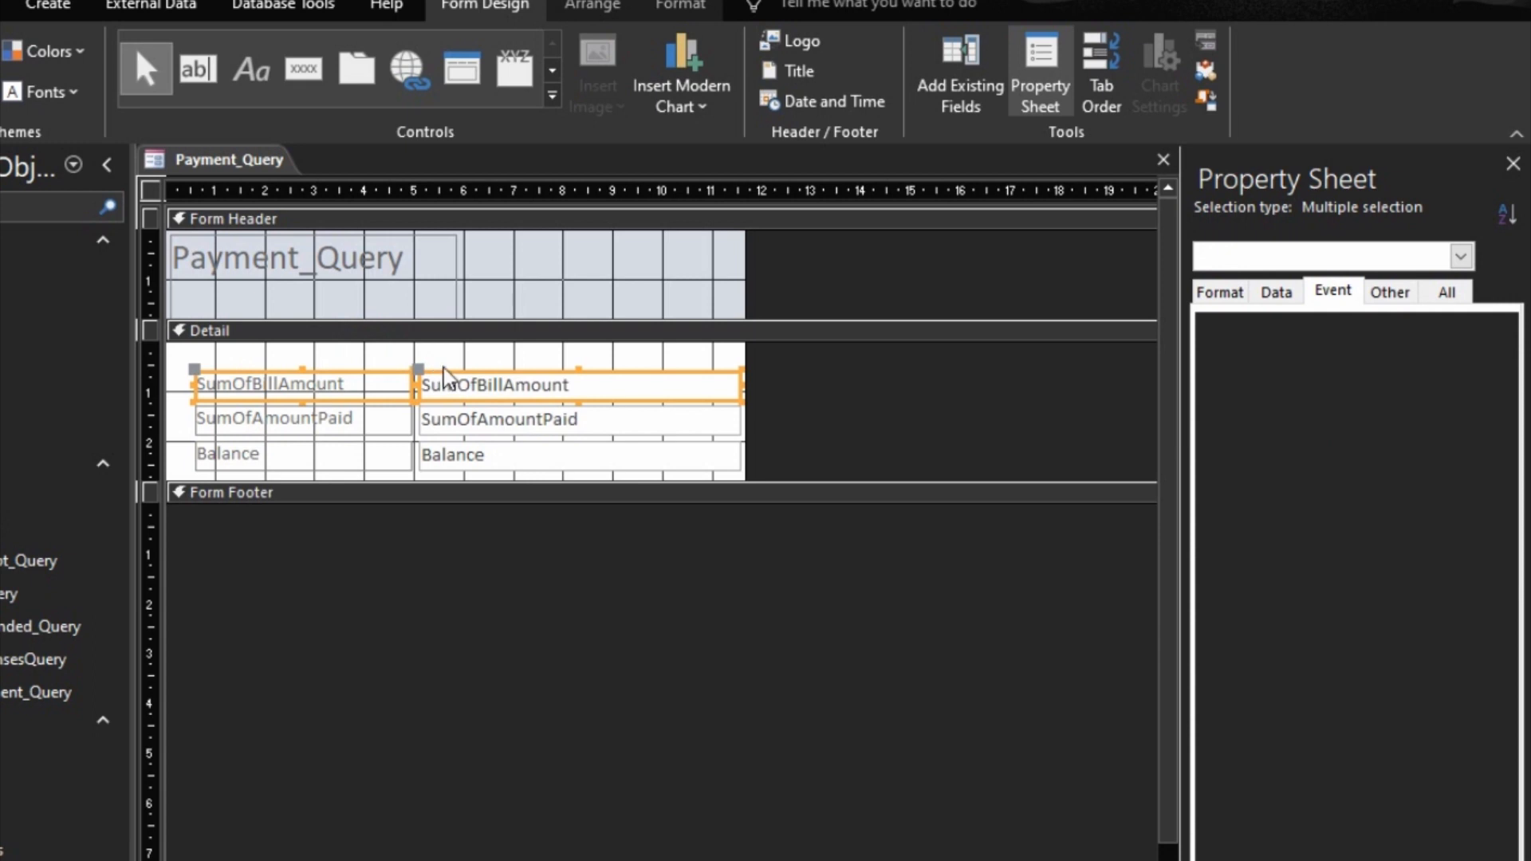
click(401, 351)
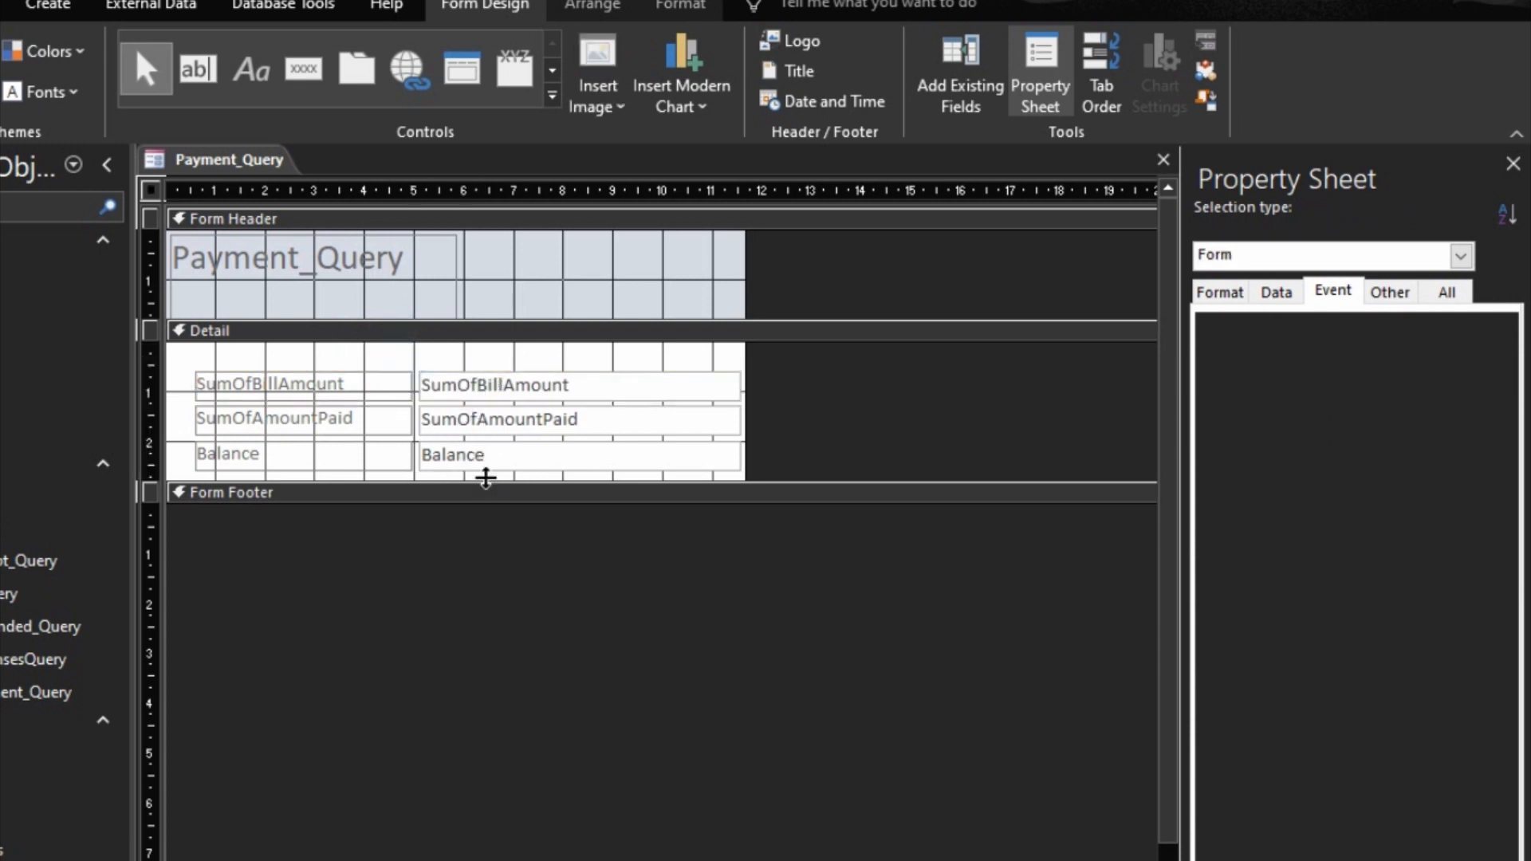
drag(401, 351, 486, 478)
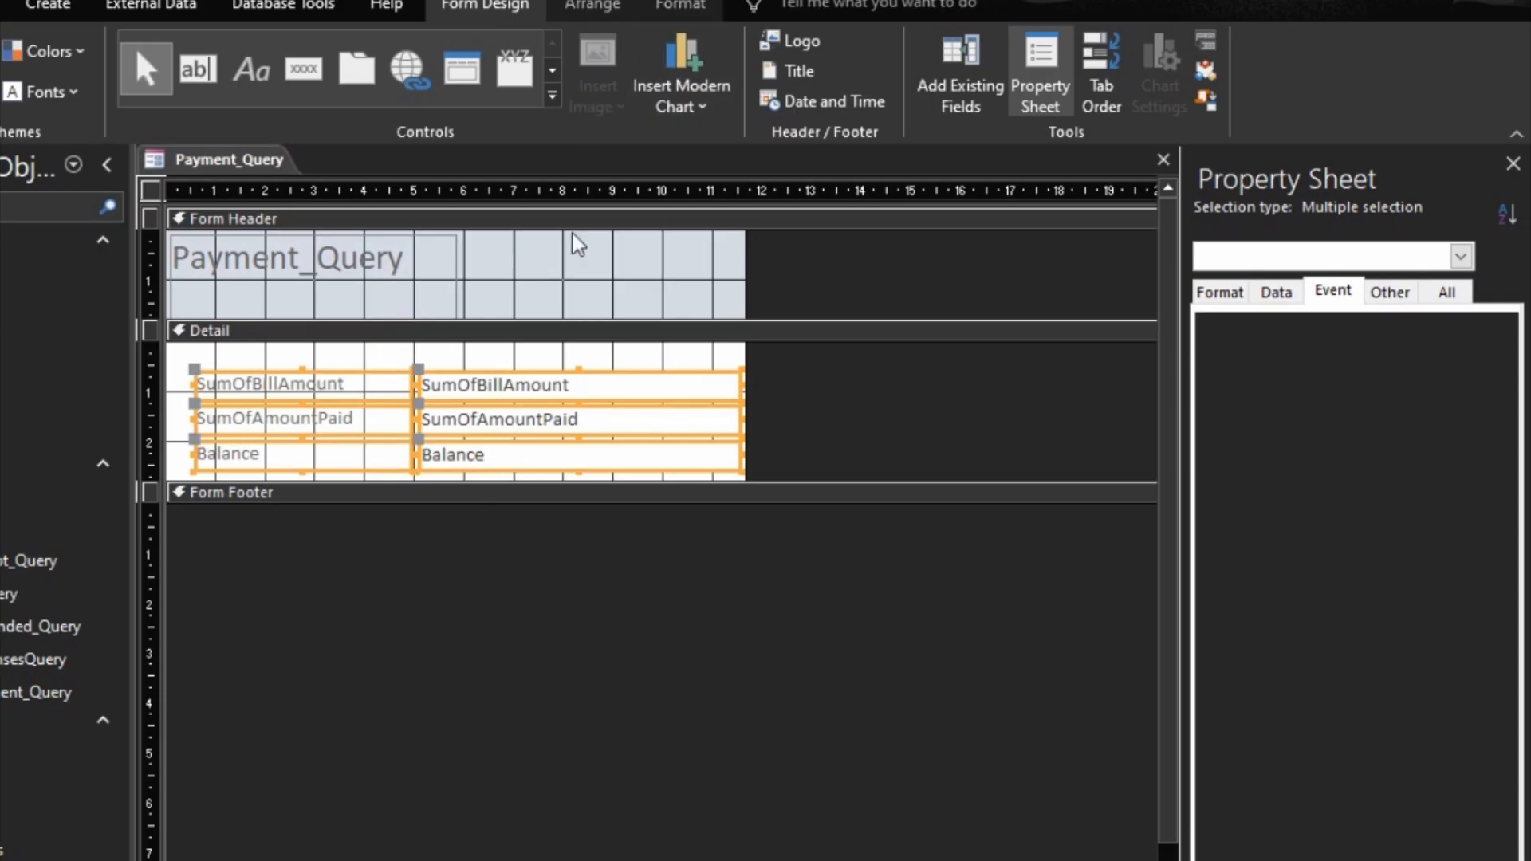
right_click(564, 395)
mouse_move(744, 724)
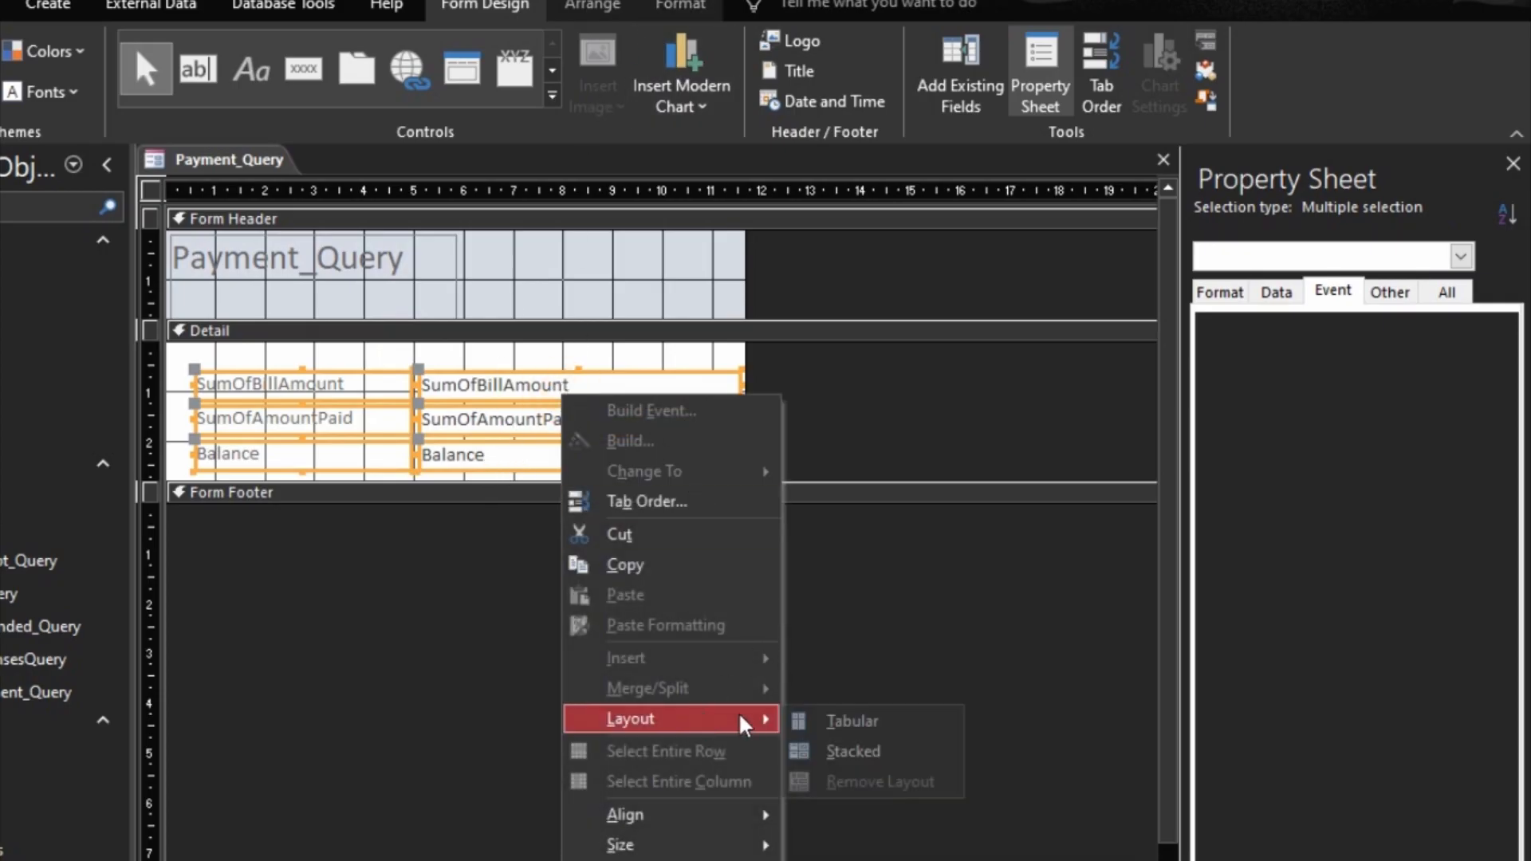
click(878, 750)
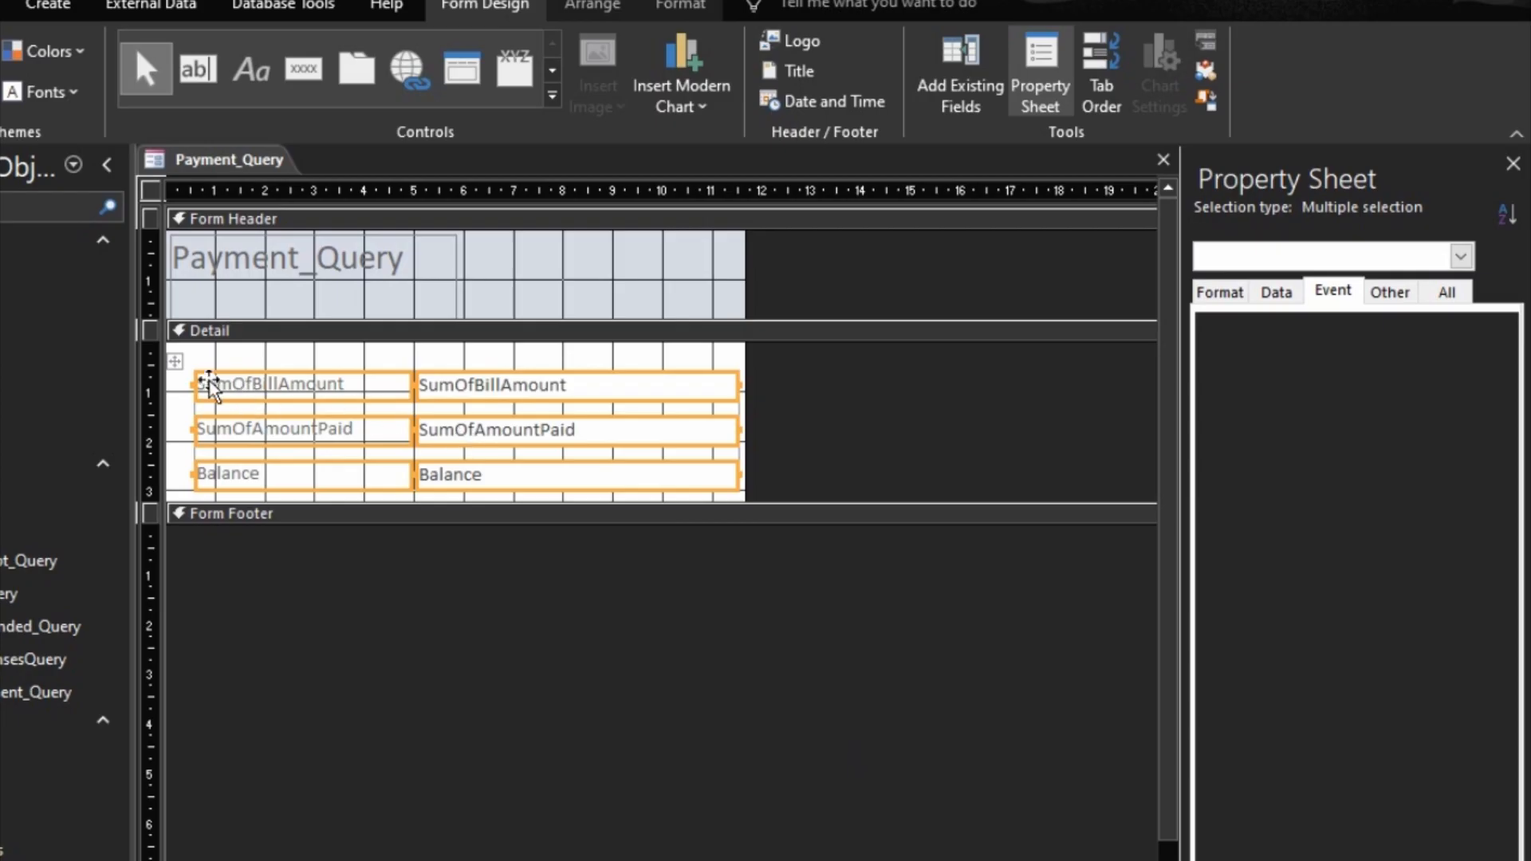
drag(175, 361, 196, 335)
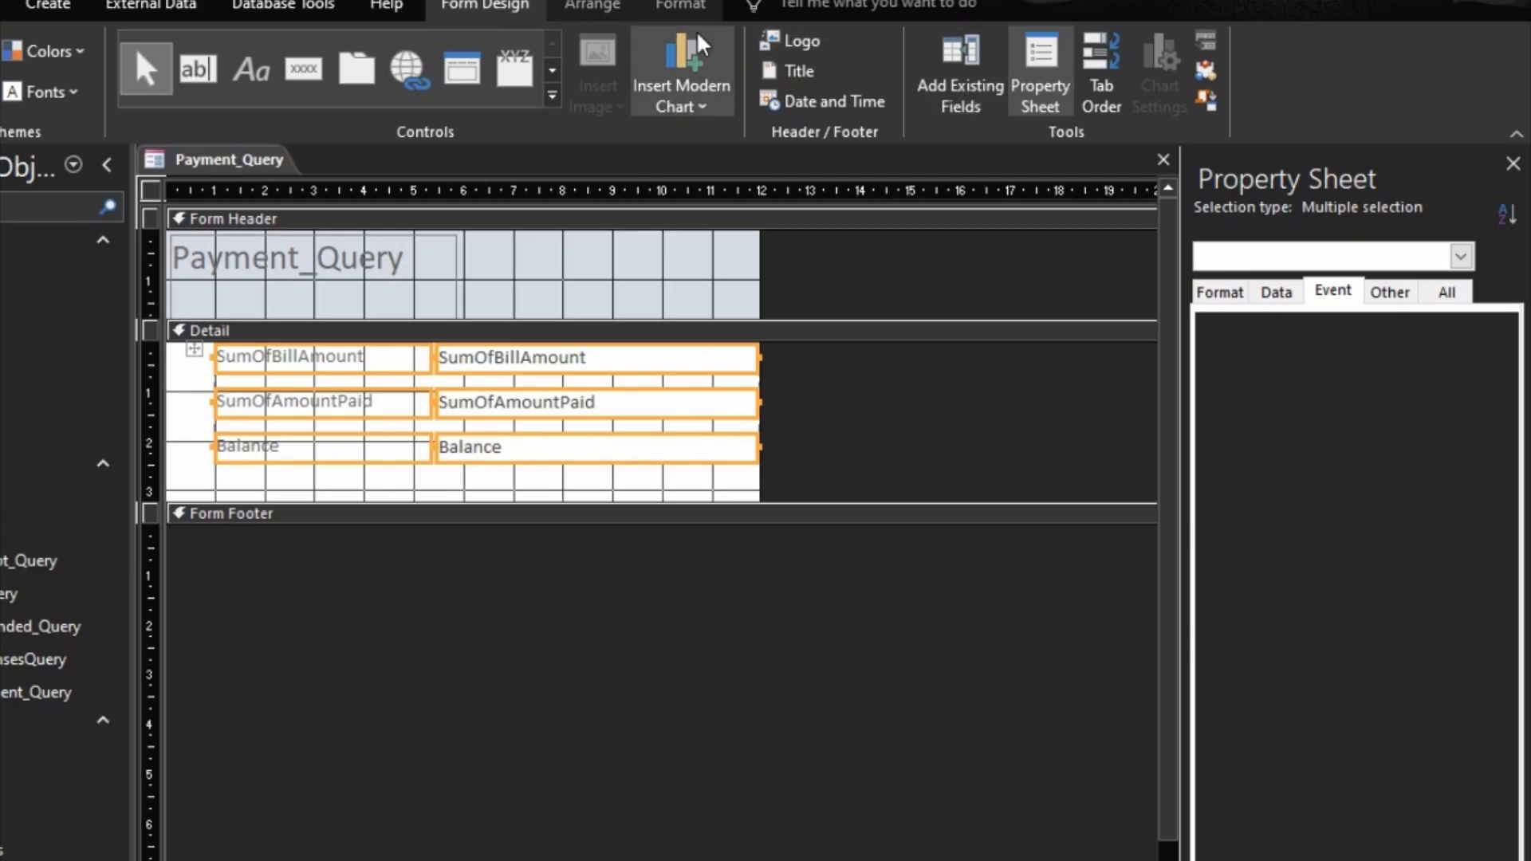
Step: Set the control margins of the stacked fields and labels to Medium and their control padding to None
click(607, 8)
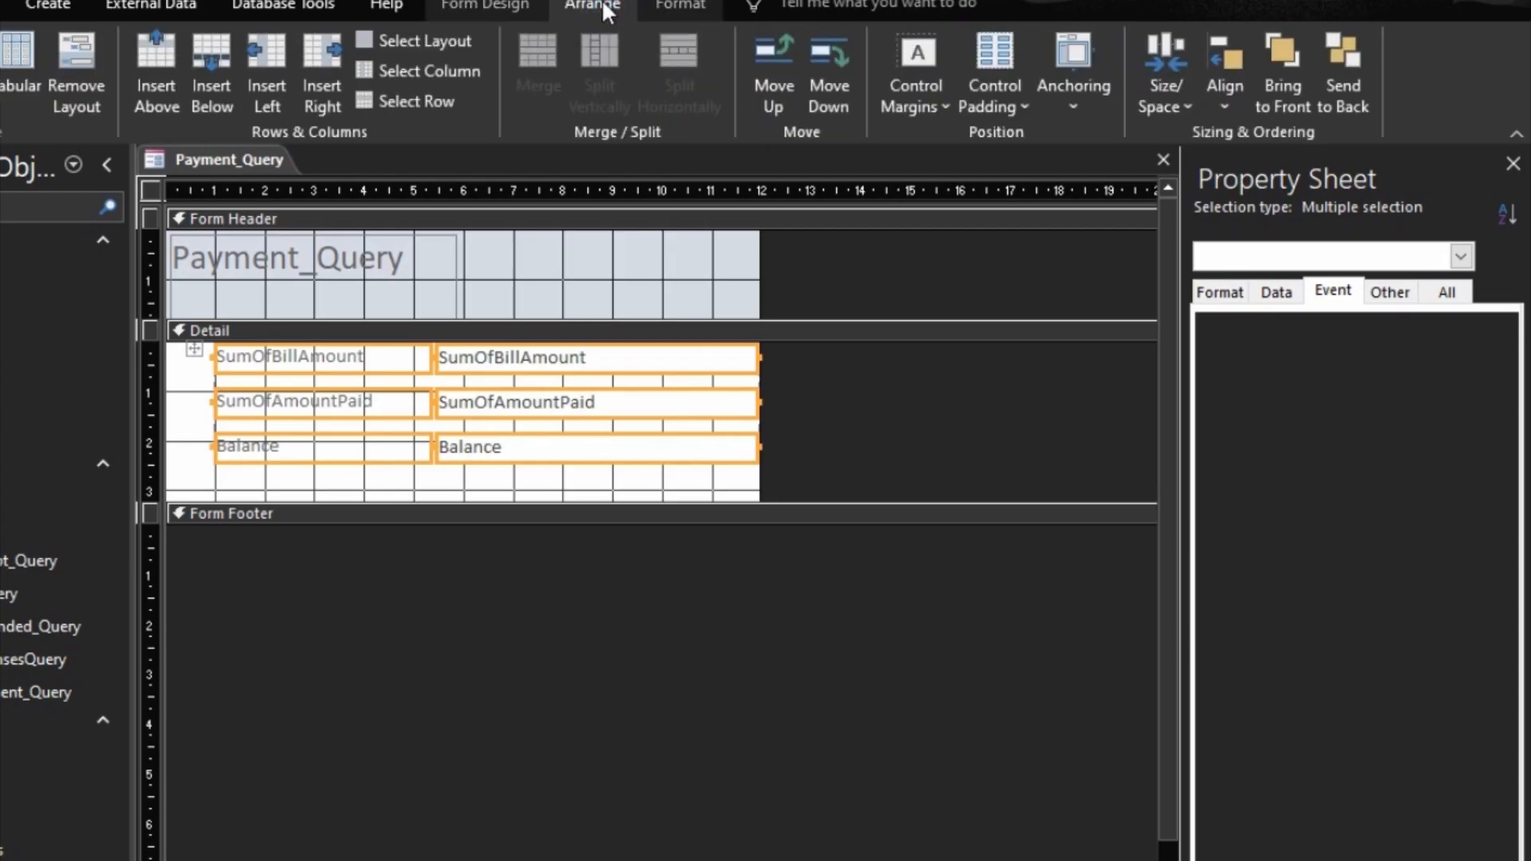
click(925, 103)
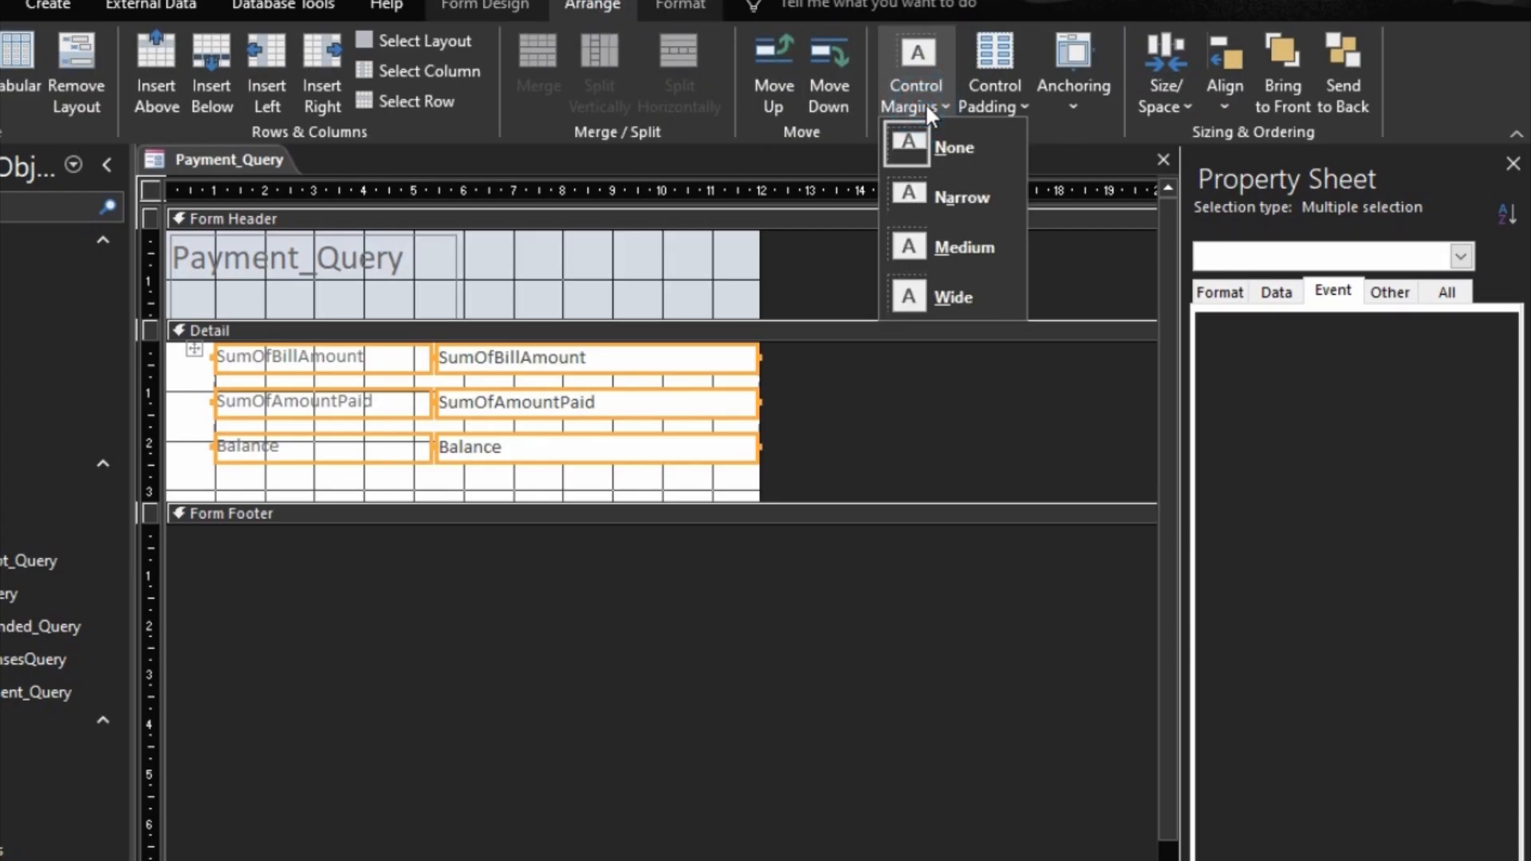
click(968, 251)
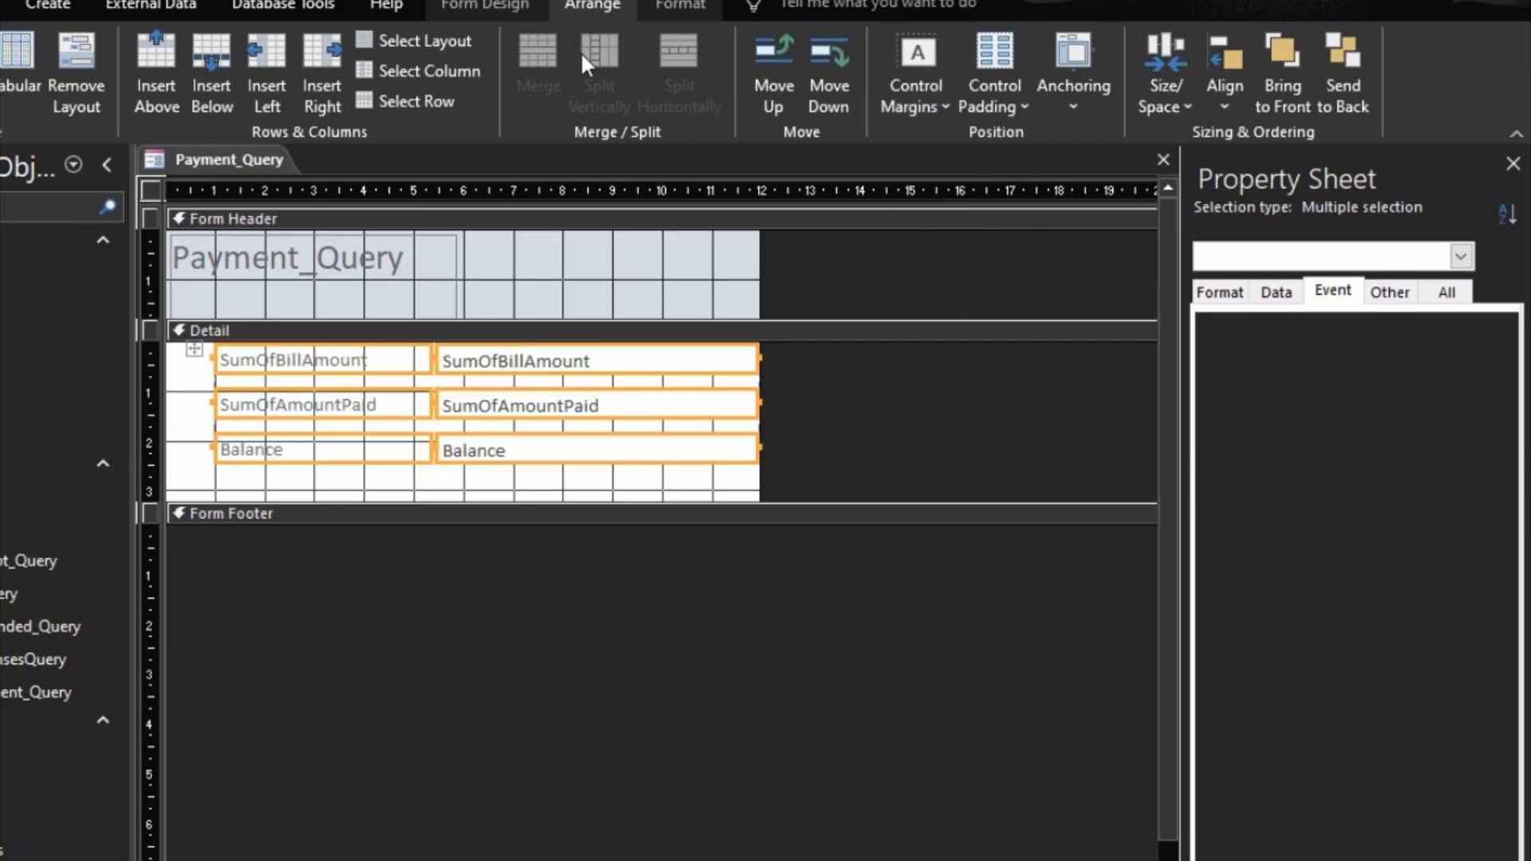
click(993, 107)
click(1026, 145)
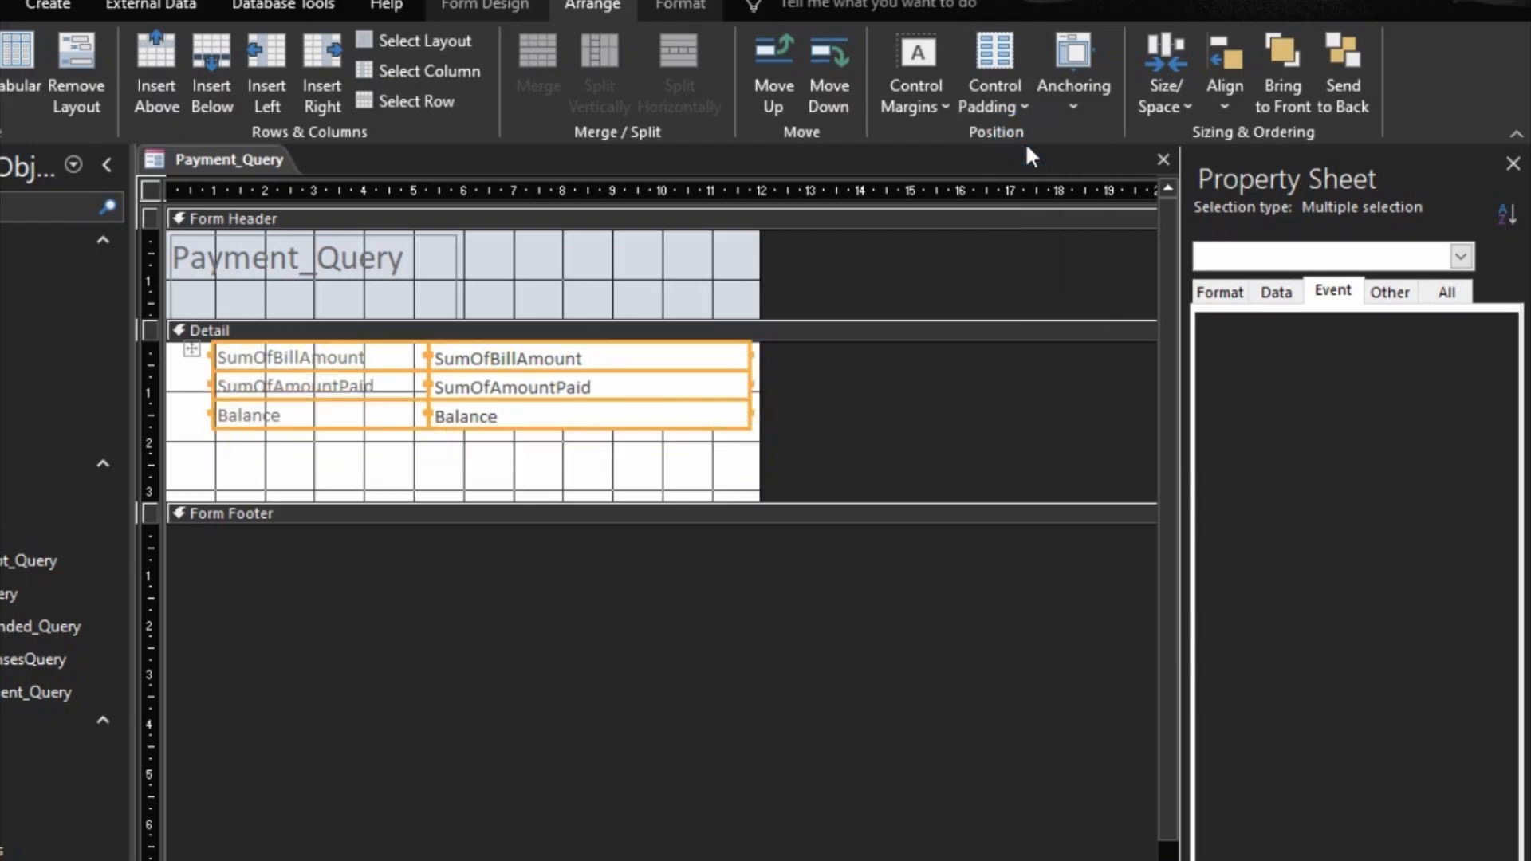
Step: Set the font size of the stacked fields and labels to 12 and their font colour to black
click(681, 8)
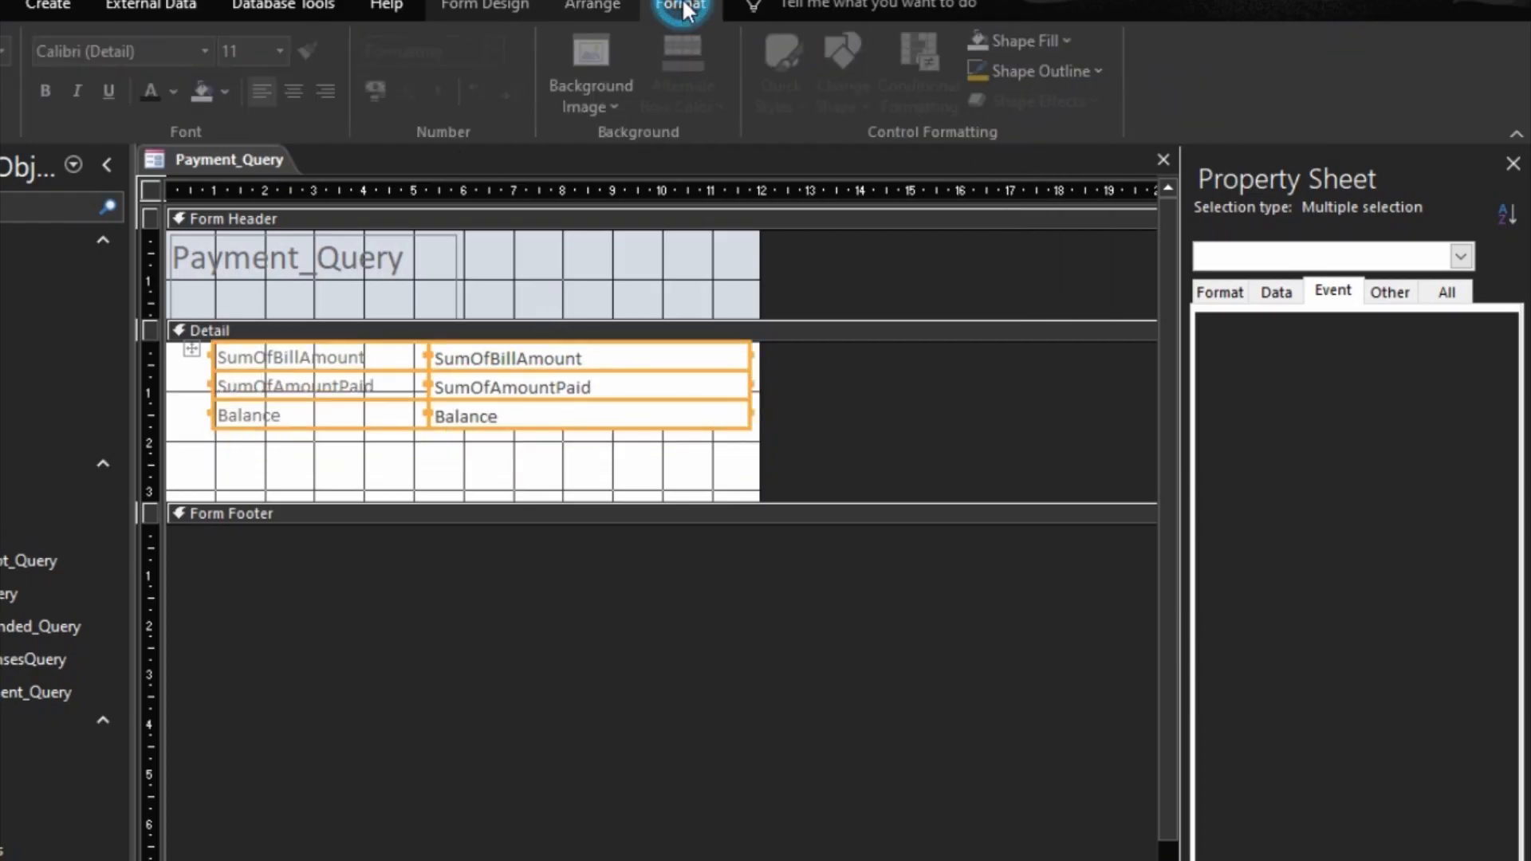
click(284, 49)
click(250, 168)
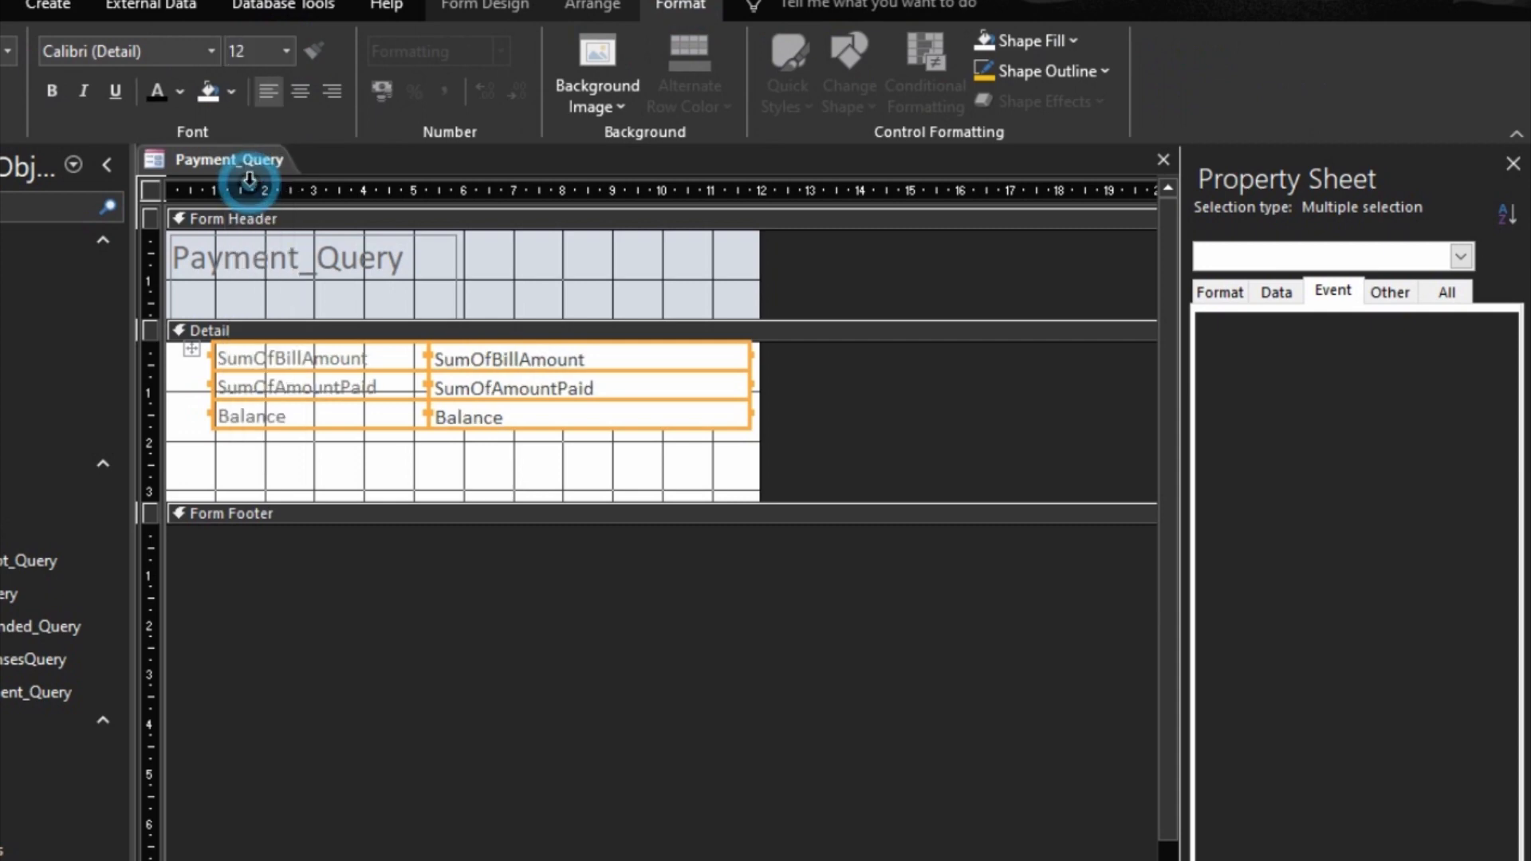
click(157, 90)
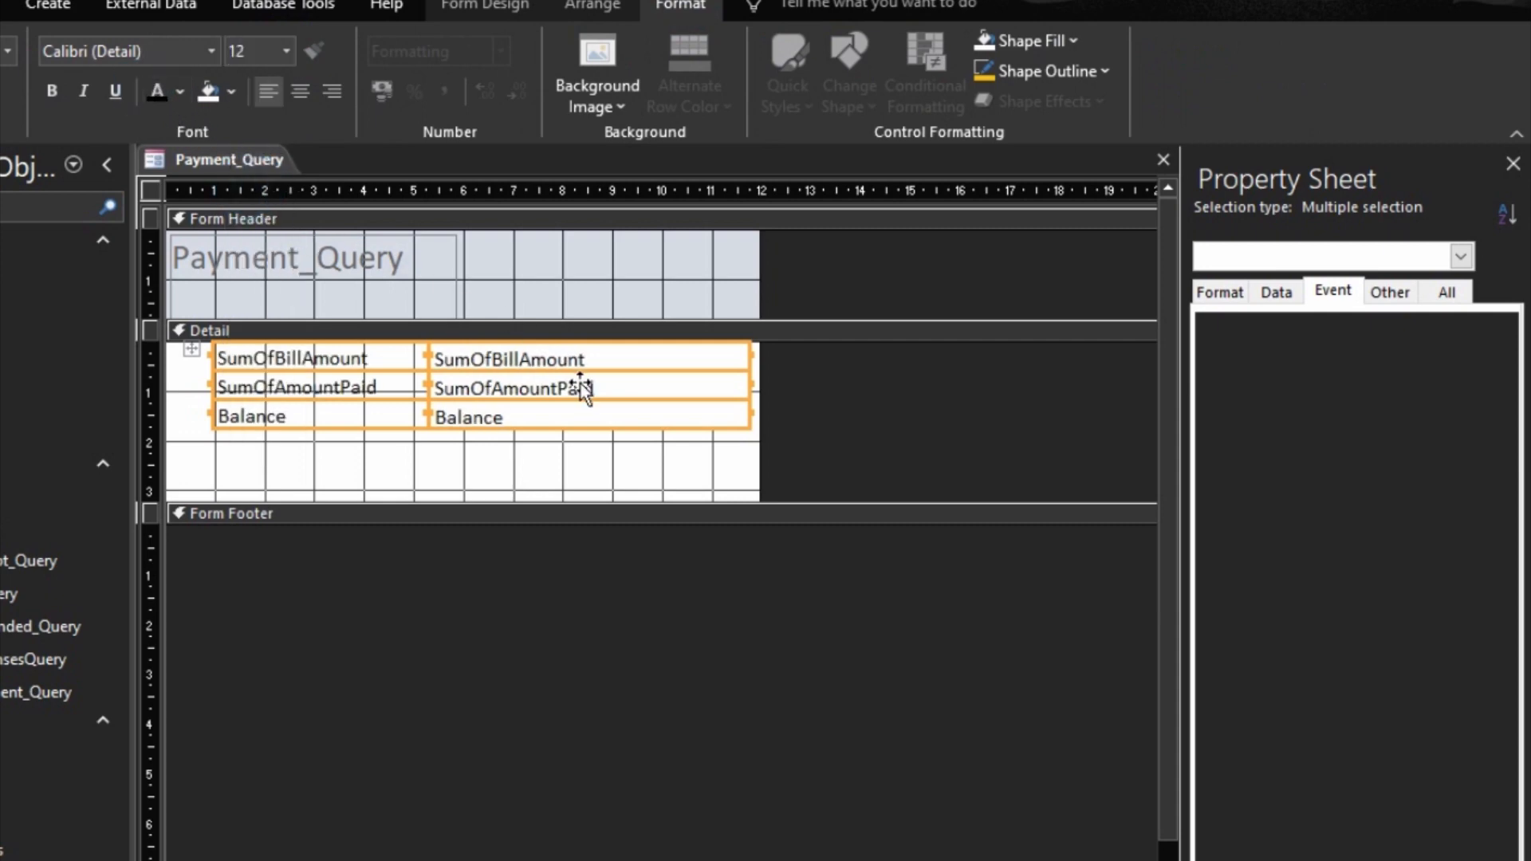
Step: Size the stacked controls to fit and move the layout to the left edge of the Detail section
right_click(604, 367)
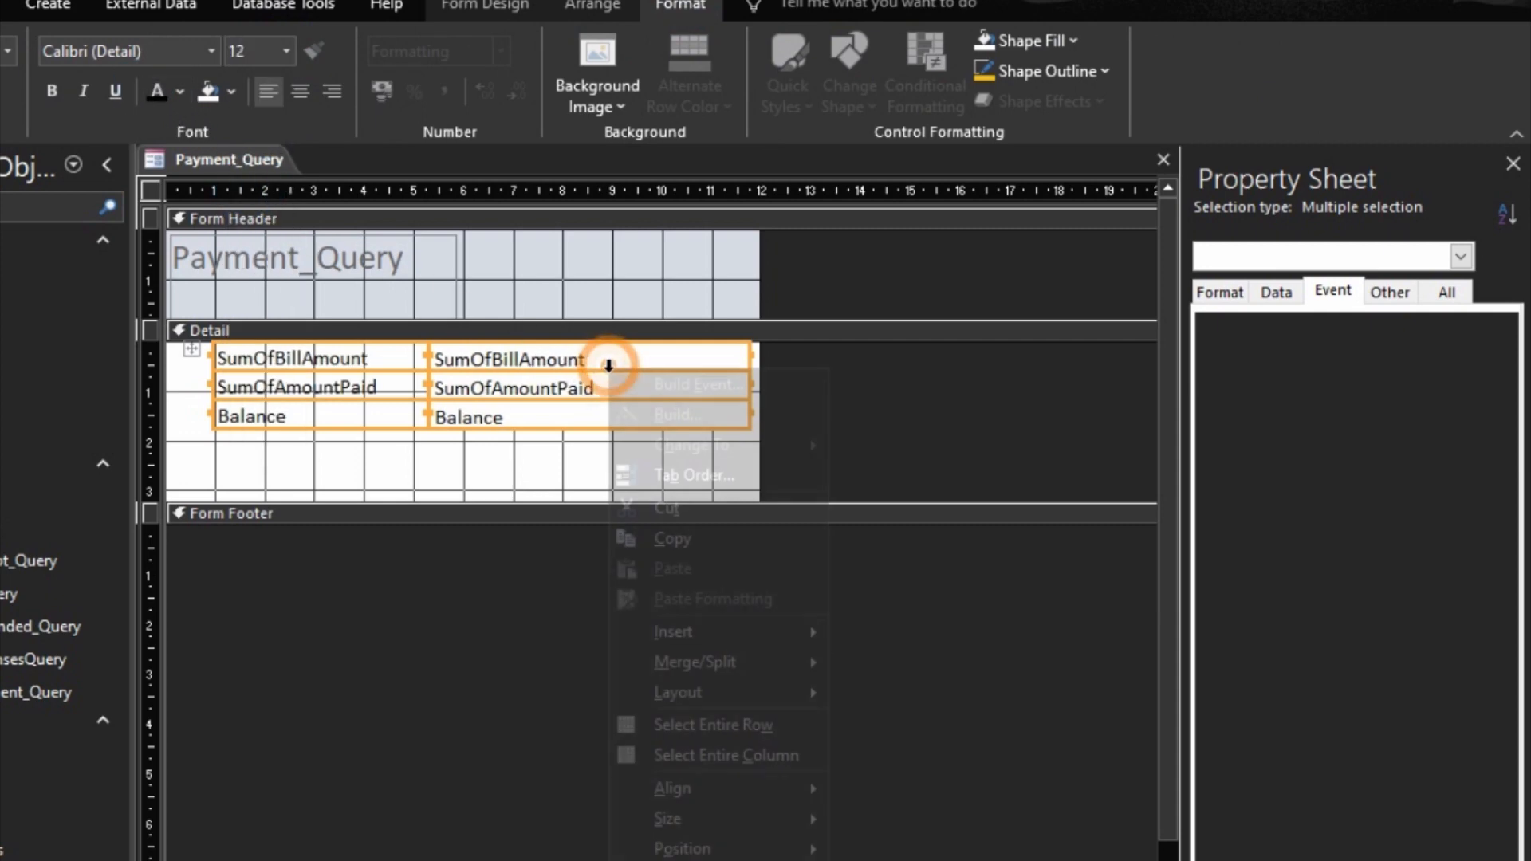
mouse_move(822, 823)
click(887, 822)
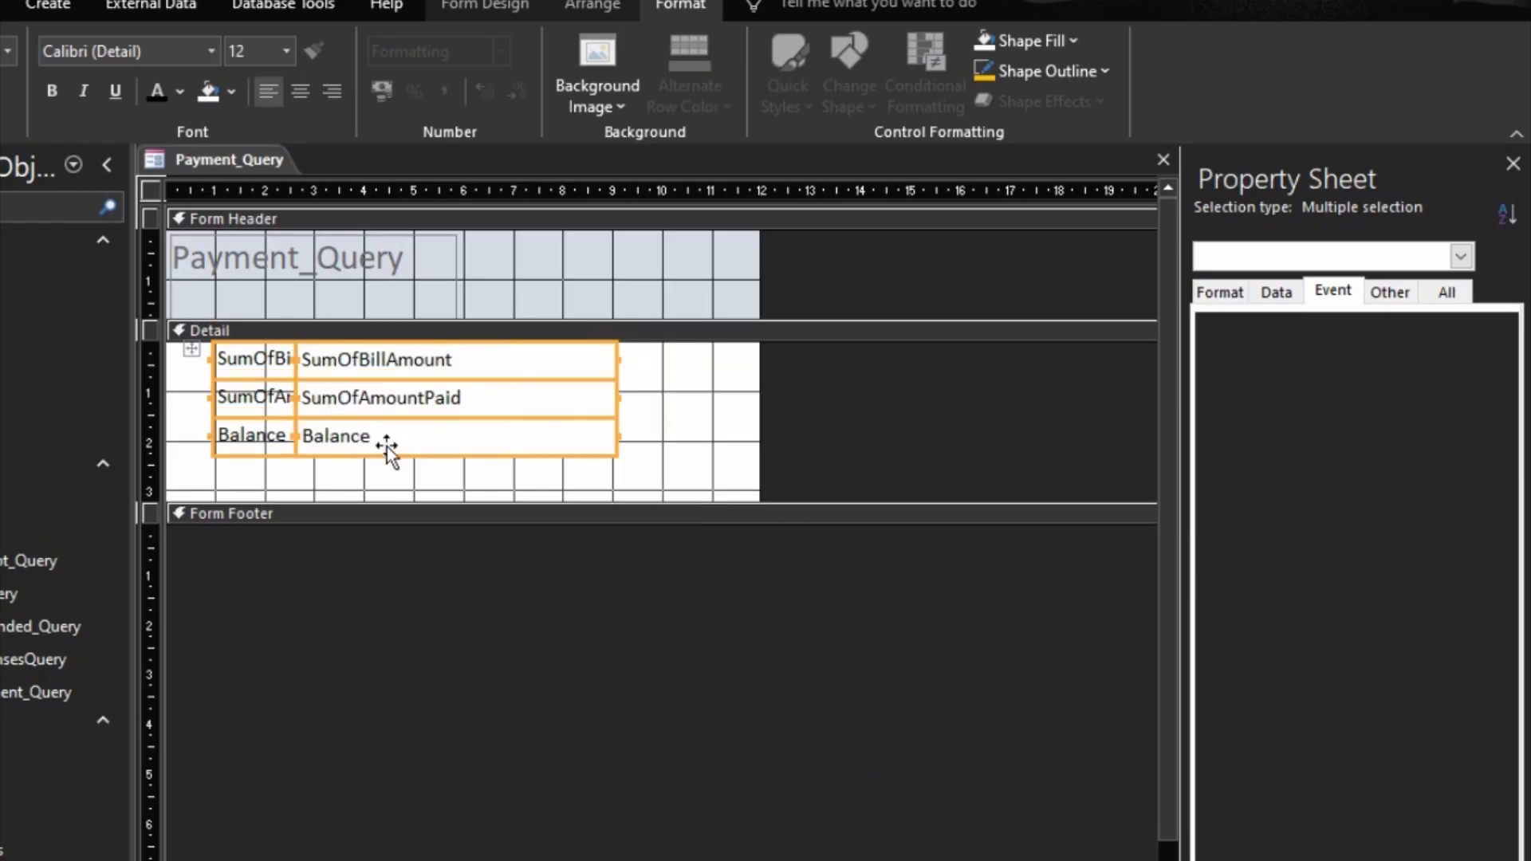
drag(195, 350, 109, 332)
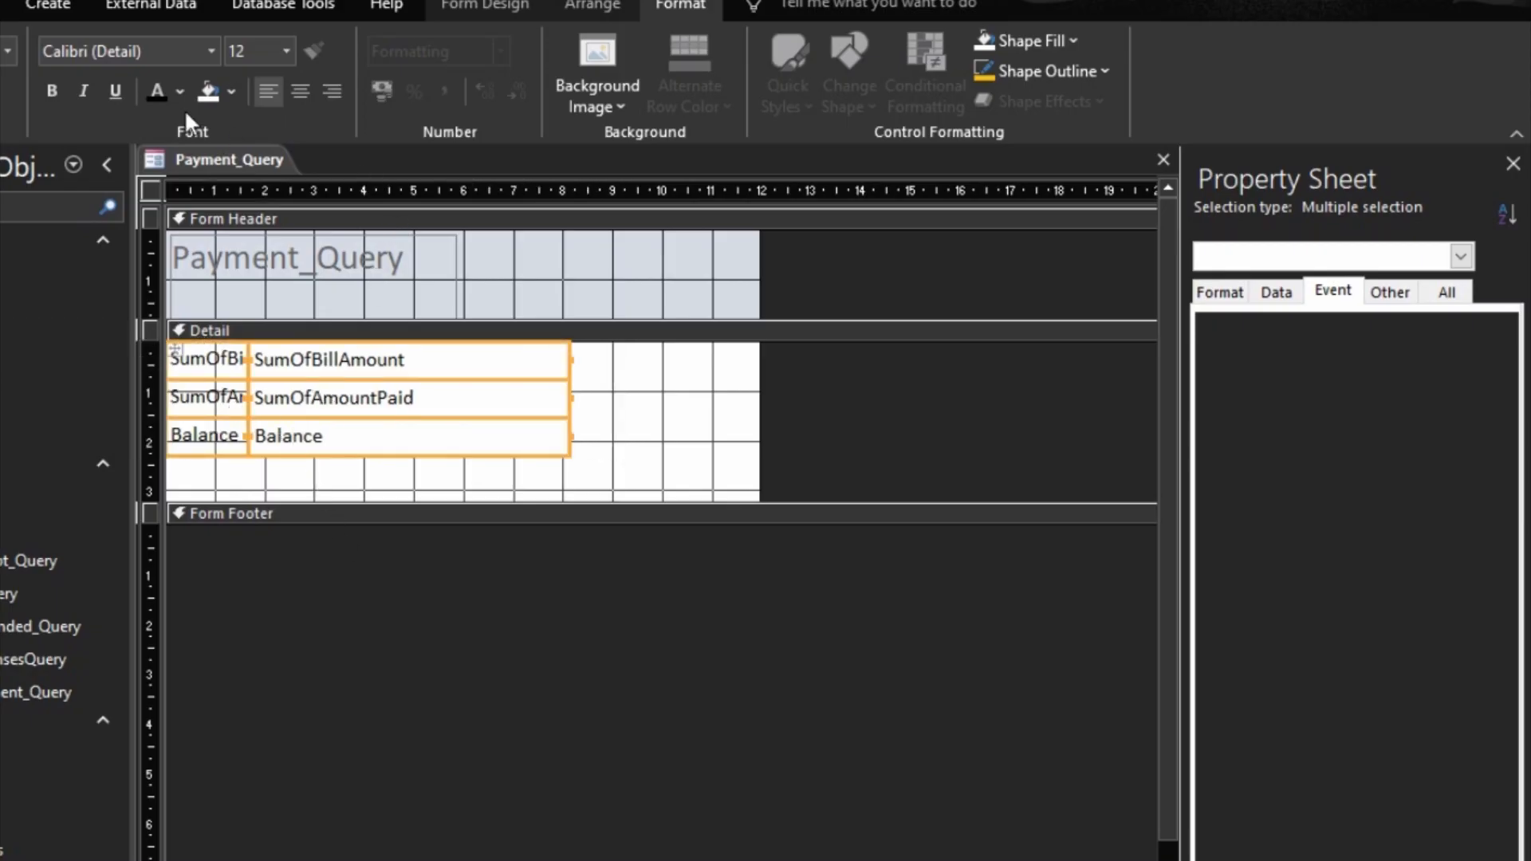
Step: Widen the label column of the stacked layout until the SumOfBillAmount and SumOfAmountPaid captions fit
click(403, 571)
click(225, 363)
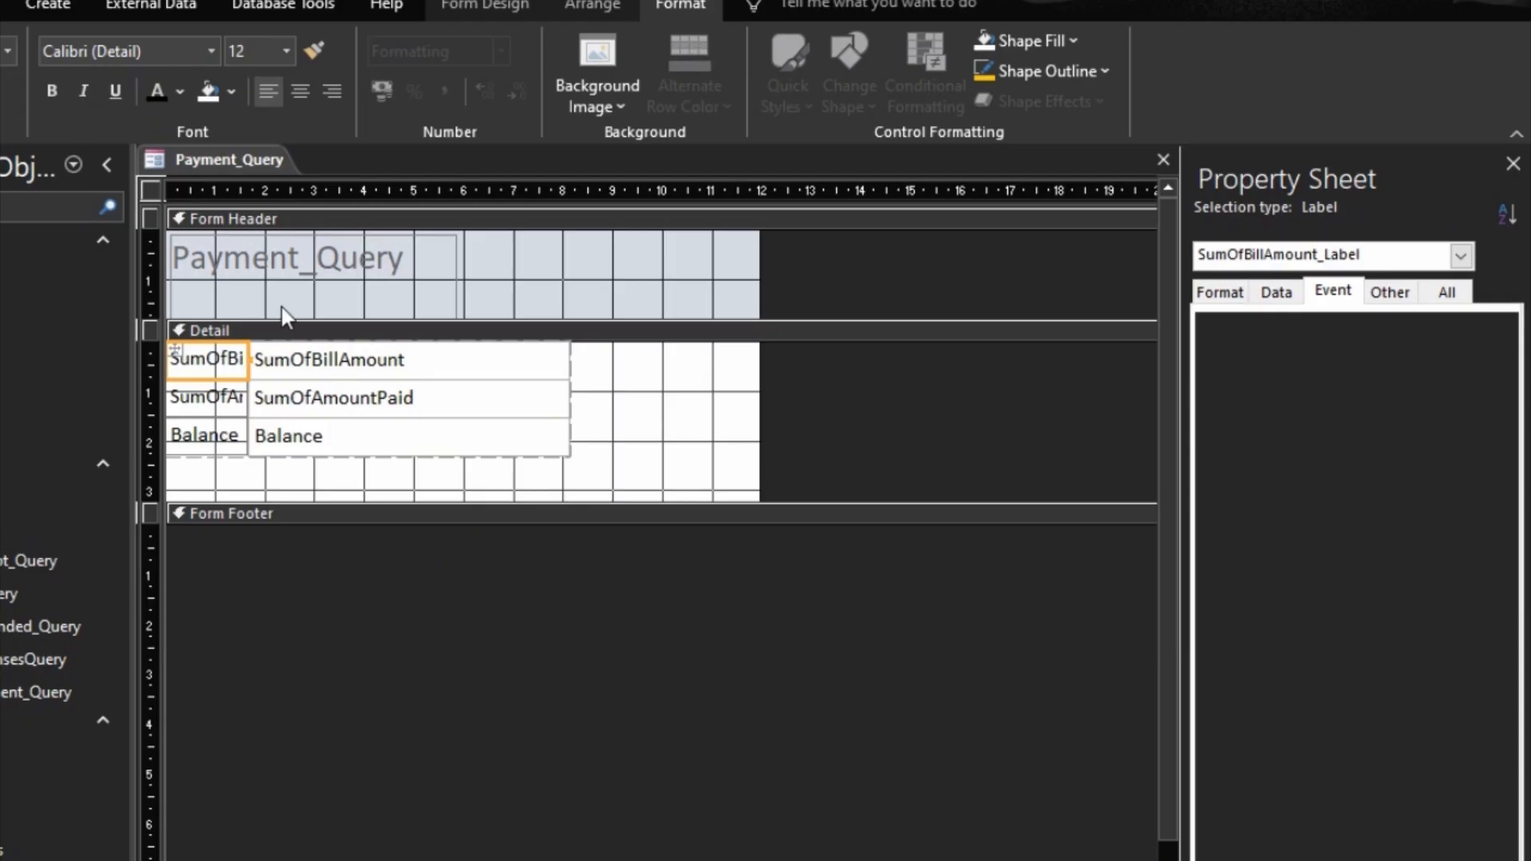
key(shift+Right)
key(shift+Right)
key(shift+Right)
key(shift+Right)
key(shift+Right)
key(shift+Right)
key(shift+Right)
key(shift+Right)
key(shift+Right)
key(shift+Right)
key(shift+Right)
key(shift+Right)
key(shift+Right)
key(shift+Right)
key(shift+Right)
key(shift+Right)
key(shift+Right)
key(shift+Right)
key(shift+Right)
key(shift+Right)
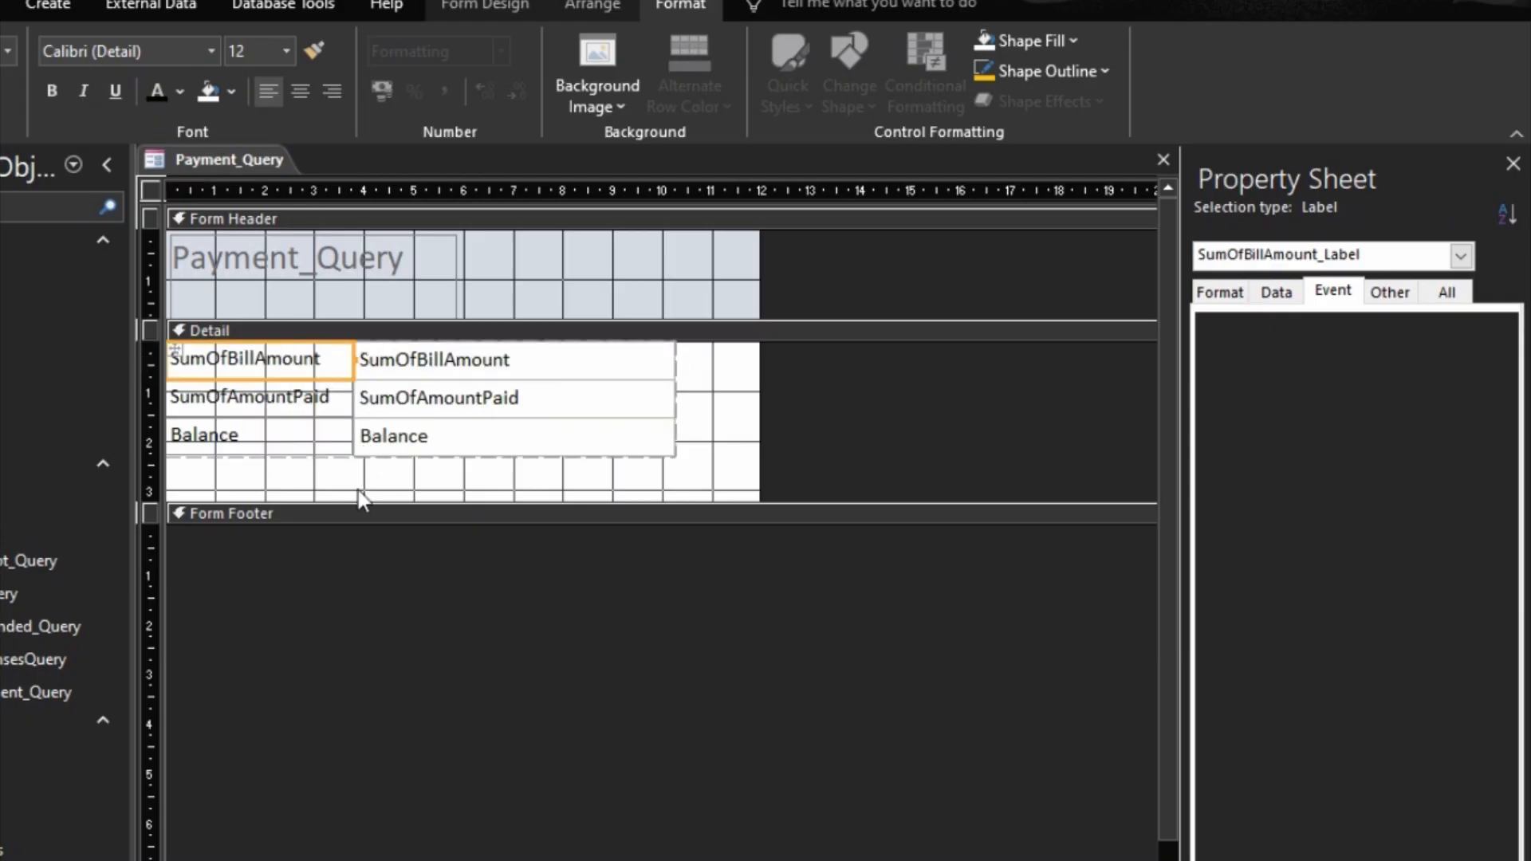
Step: Change the caption of the SumOfBillAmount label in the Detail section to Bill Amount
click(273, 368)
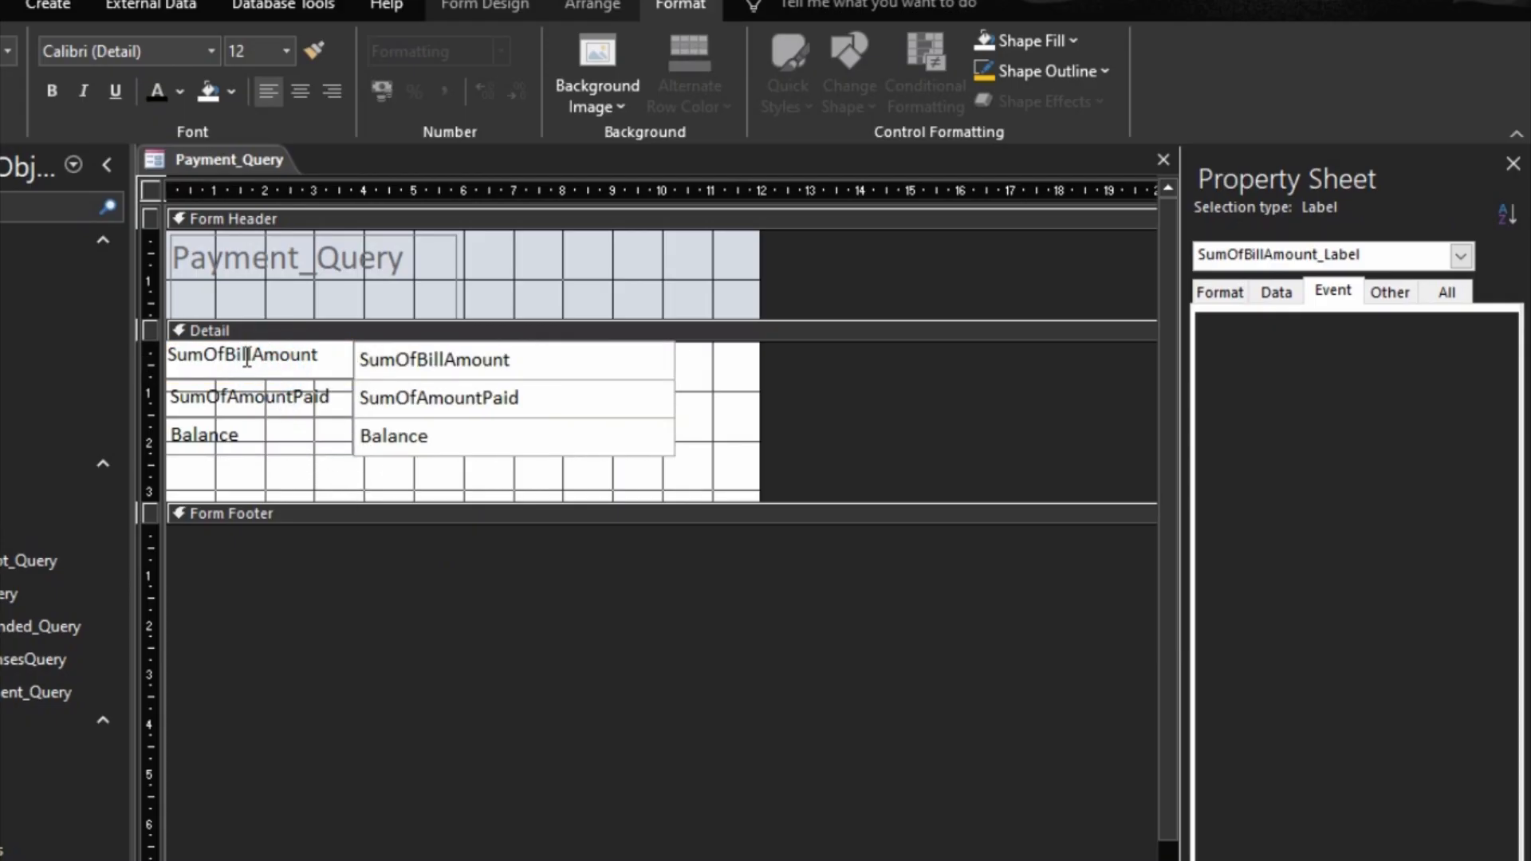
drag(232, 360, 85, 308)
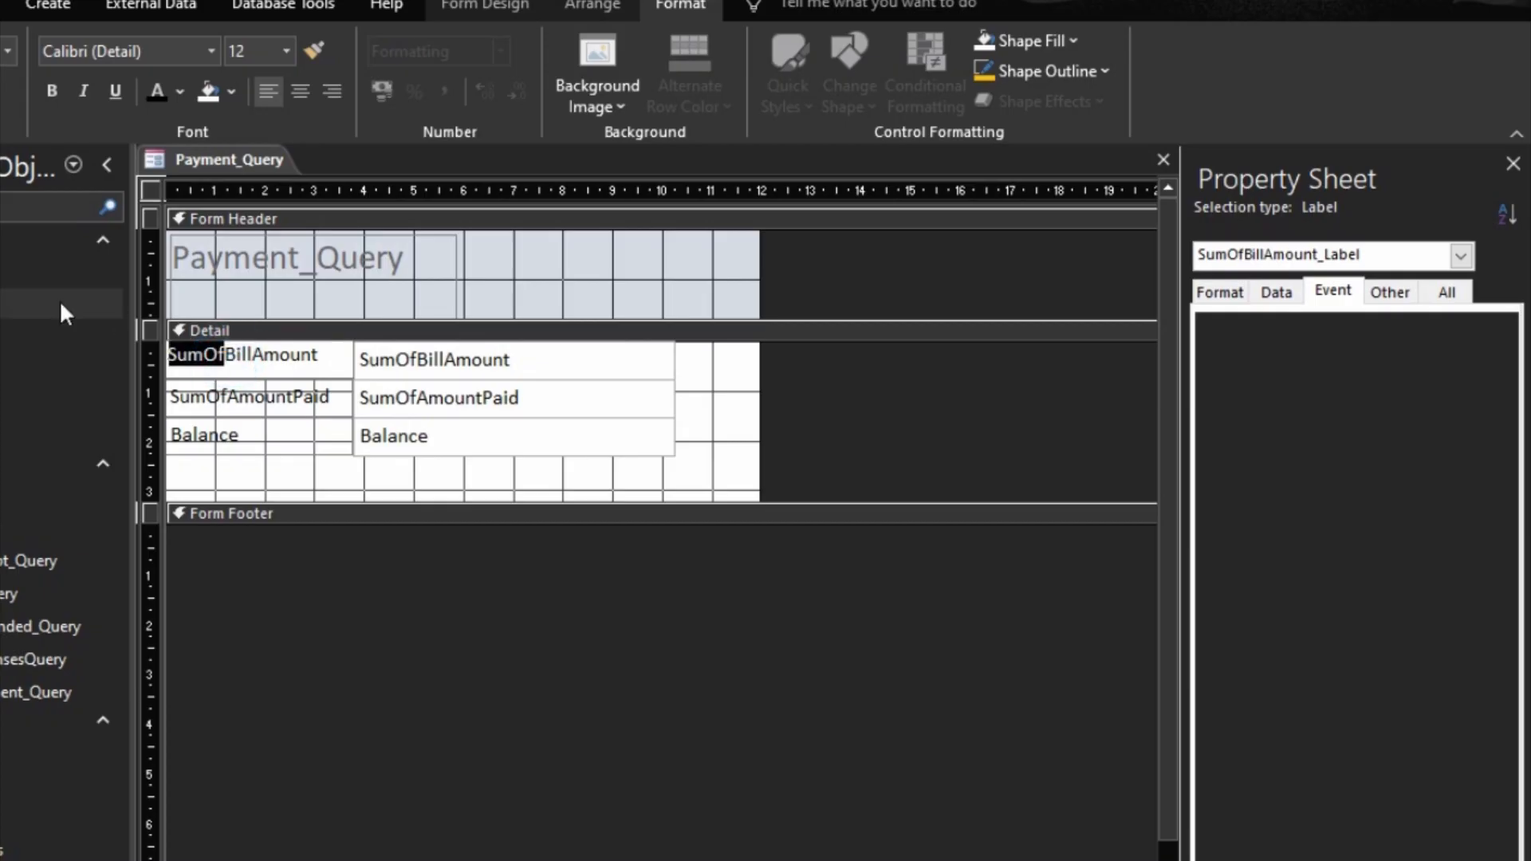
key(BackSpace)
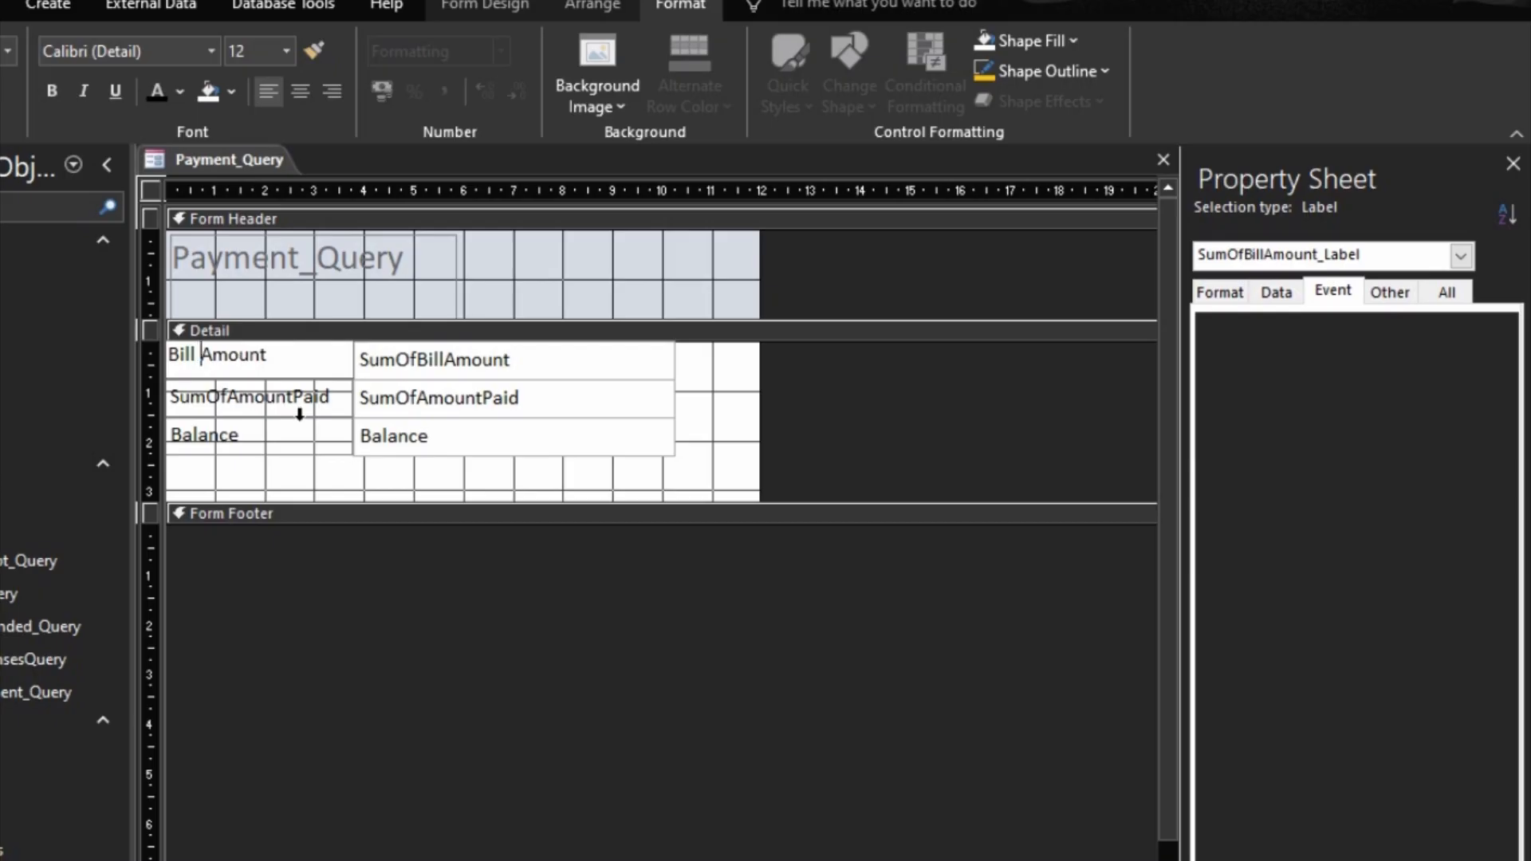
Step: Change the caption of the SumOfAmountPaid label to Amount Paid
click(263, 409)
click(226, 394)
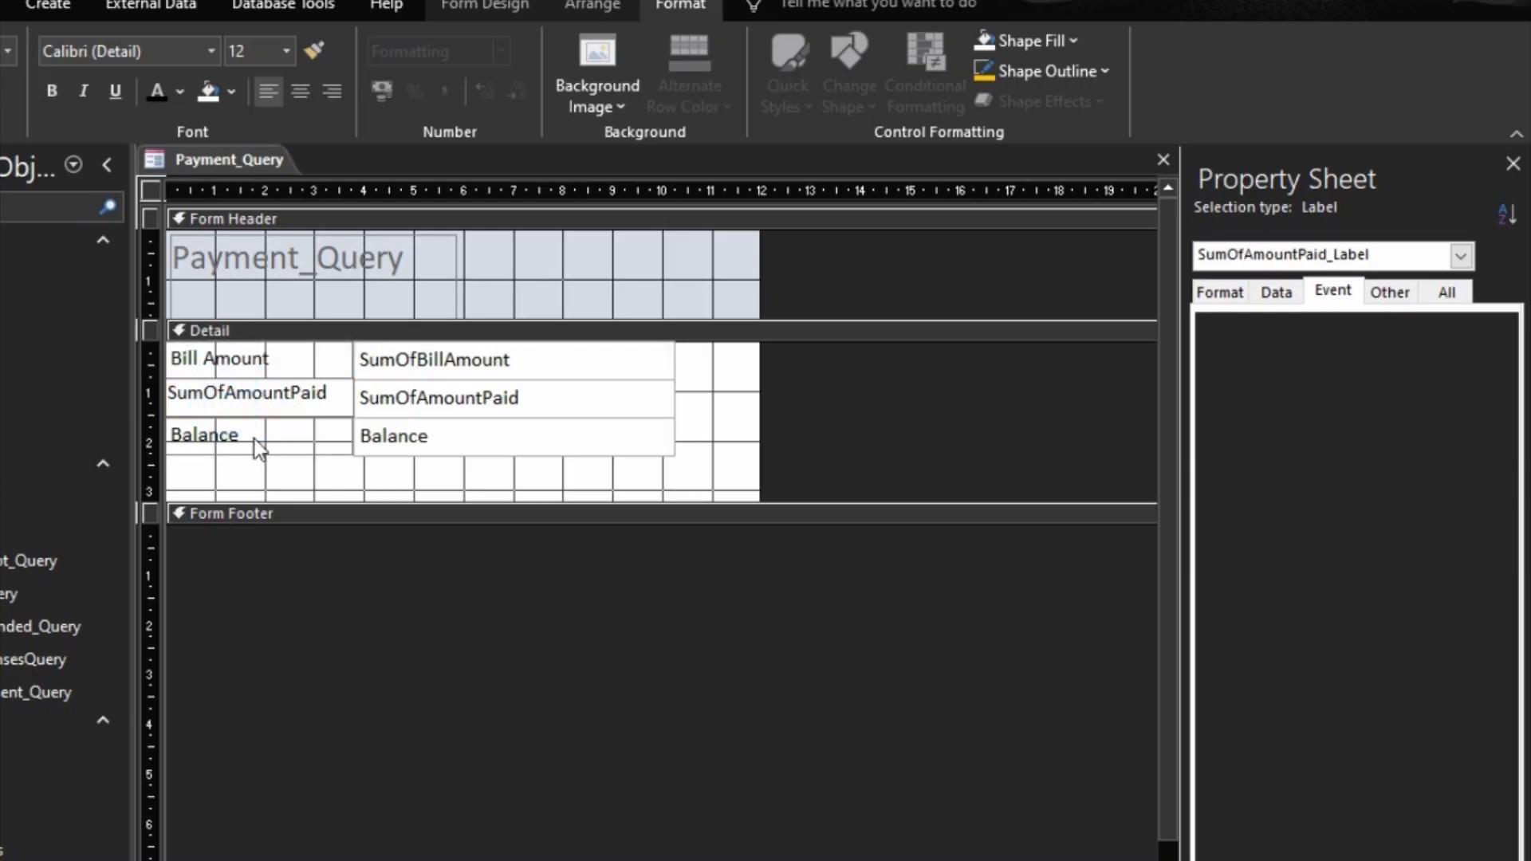
key(BackSpace)
key(BackSpace)
key(BackSpace)
key(BackSpace)
key(BackSpace)
click(236, 398)
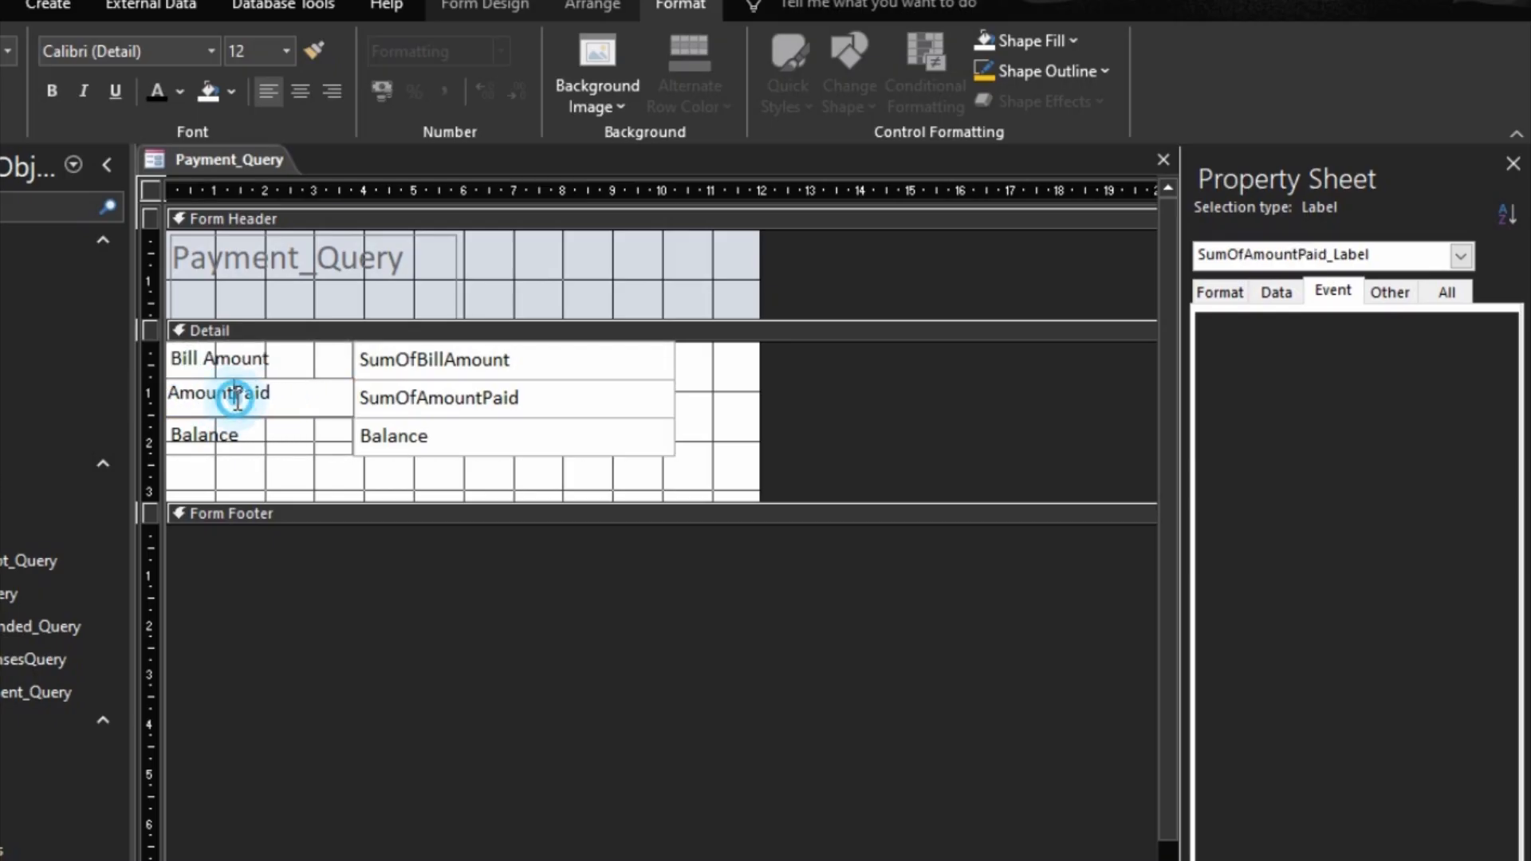
Step: Narrow the label column of the stacked layout to about 2.4 cm so it just fits the Amount Paid caption
click(255, 433)
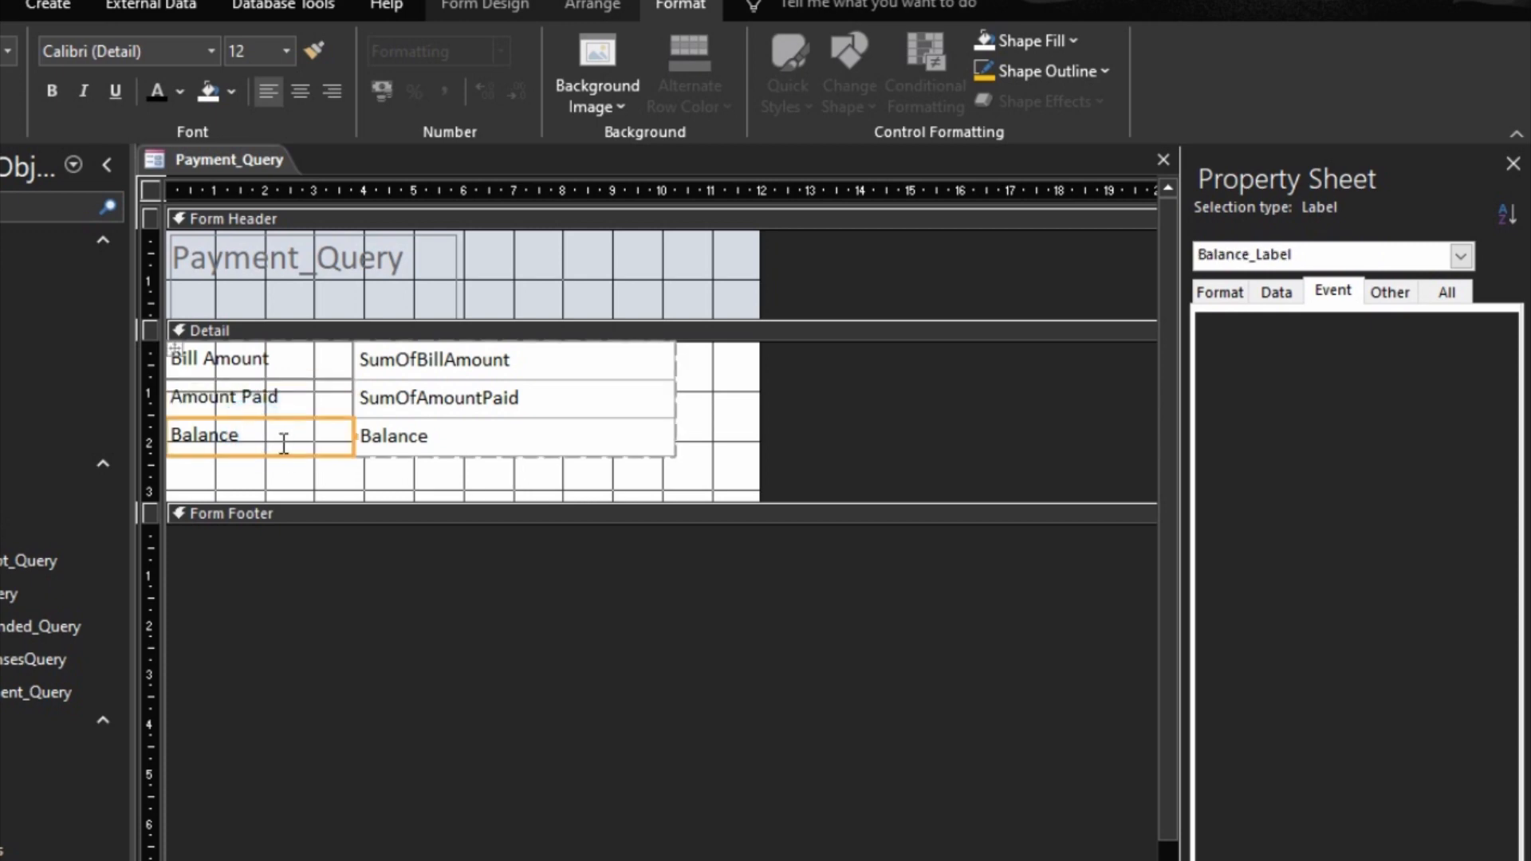
key(shift+Left)
key(shift+Left)
key(shift+Left)
key(shift+Left)
key(shift+Left)
key(shift+Left)
key(shift+Left)
key(shift+Left)
key(shift+Left)
key(shift+Left)
key(shift+Left)
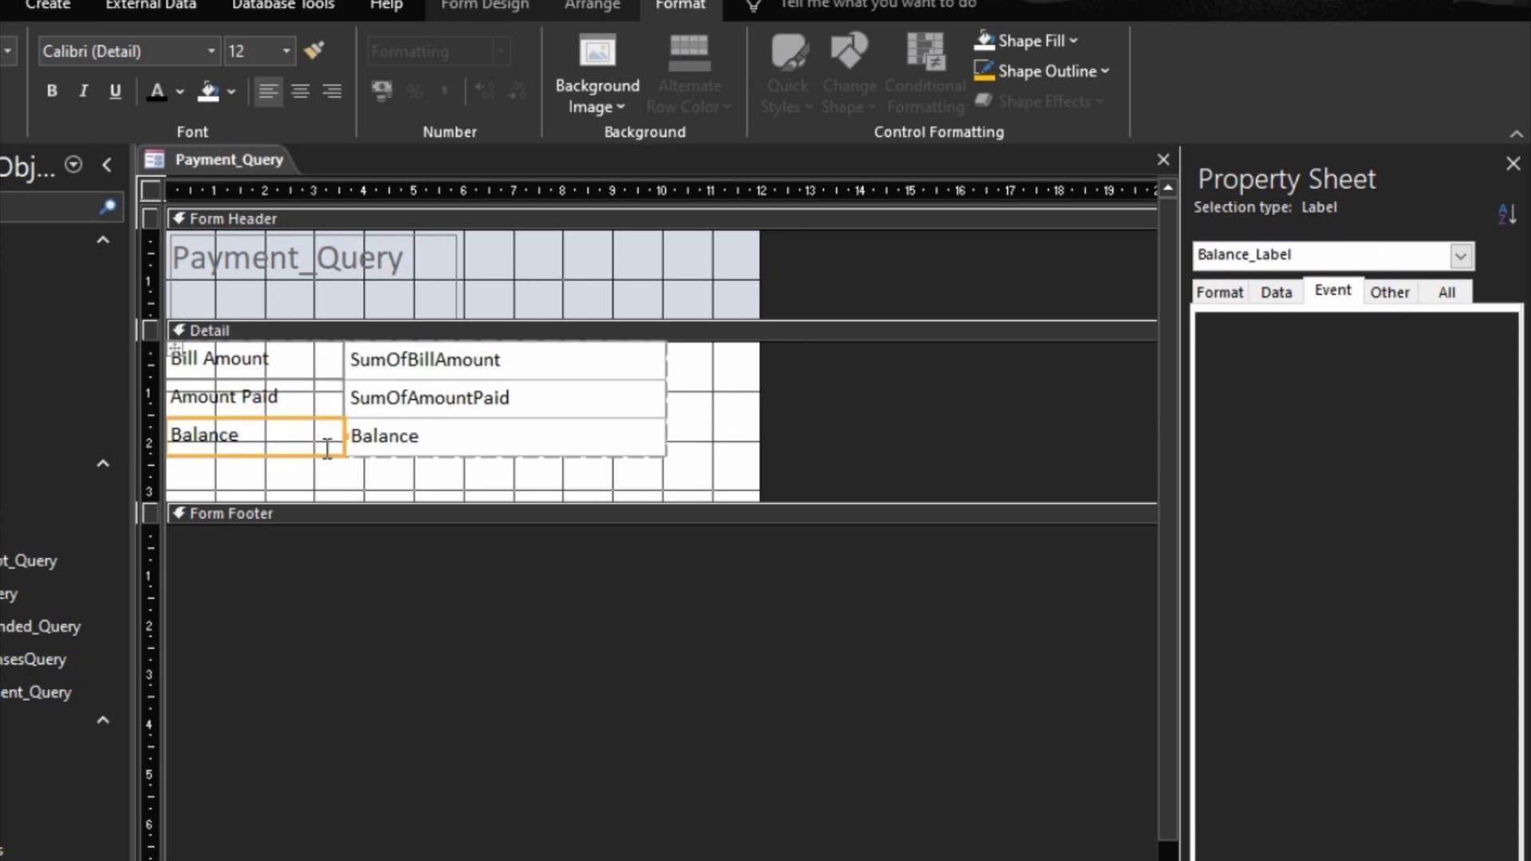
key(shift+Left)
key(shift+Left)
key(shift+Left)
key(shift+Left)
key(shift+Left)
key(shift+Left)
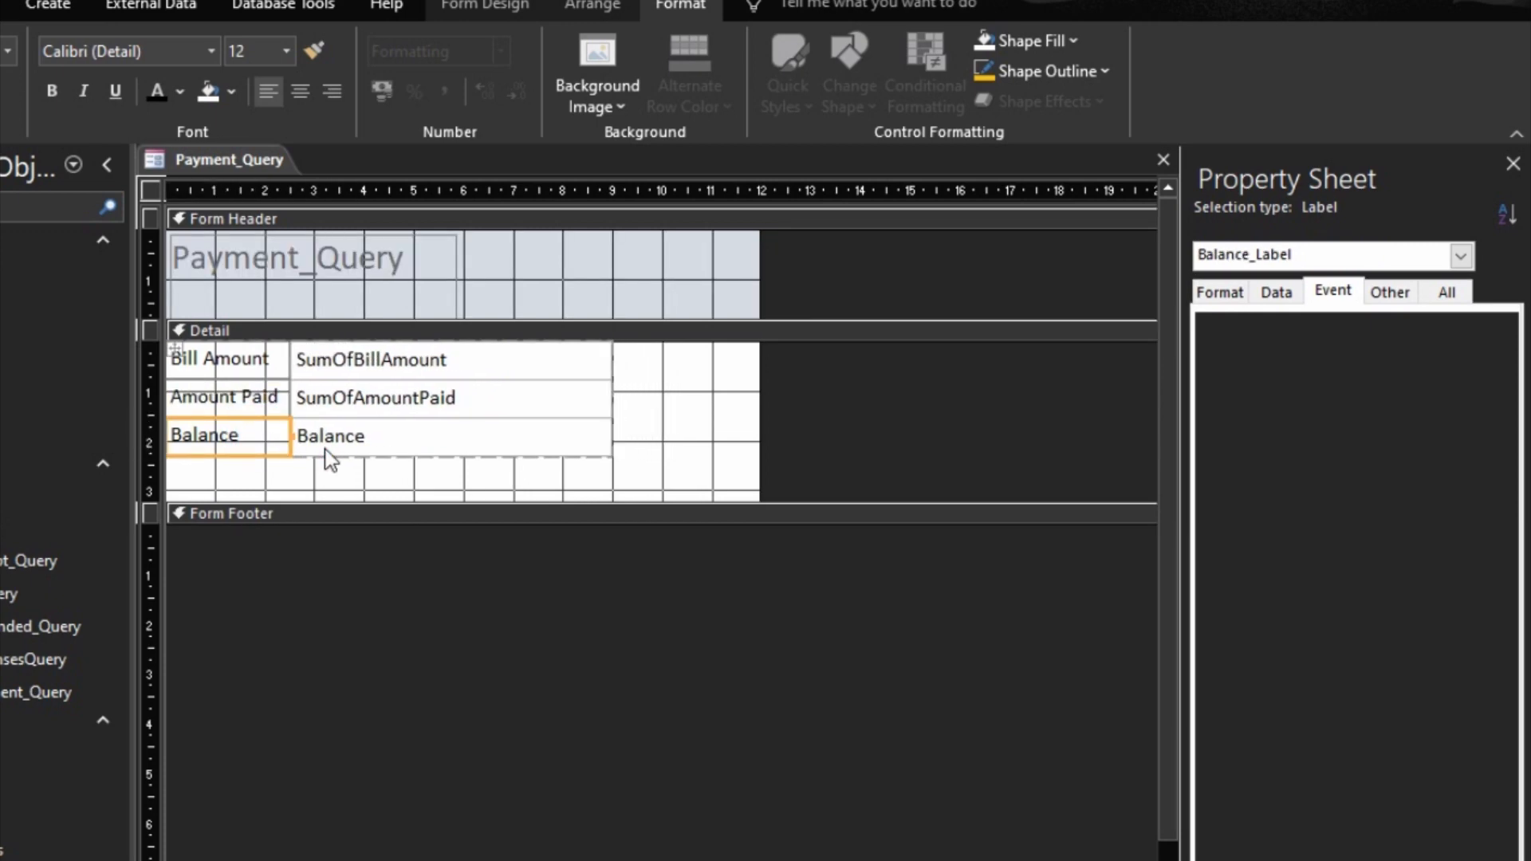
Step: Narrow the text box column of the stacked layout to about 5.6 cm
click(391, 437)
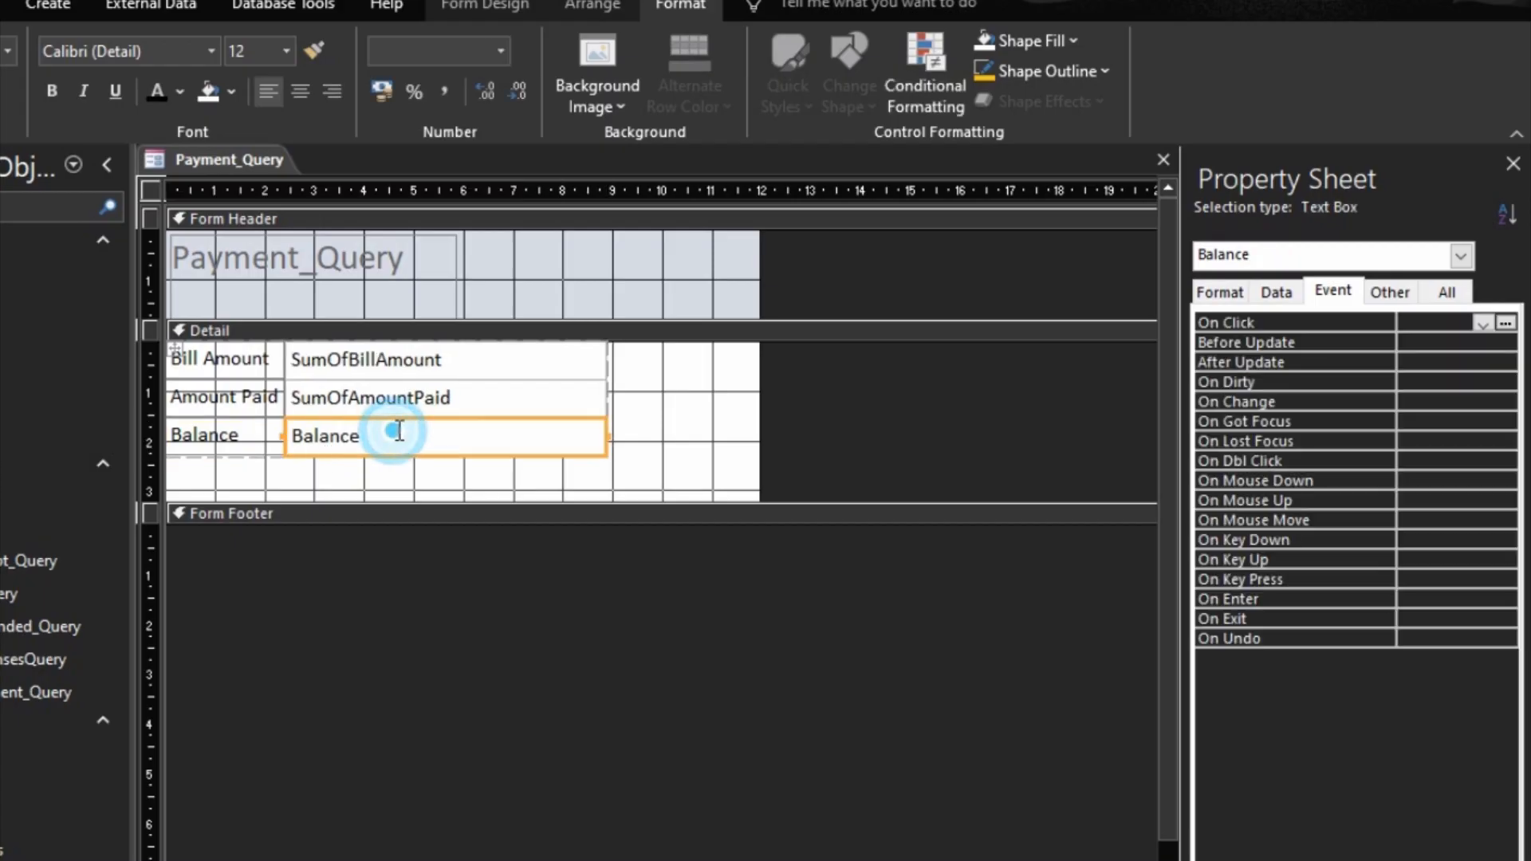
click(597, 405)
click(649, 390)
drag(633, 371, 595, 441)
key(shift+Left)
key(shift+Left)
key(shift+Left)
key(shift+Left)
key(shift+Left)
key(shift+Left)
key(shift+Left)
key(shift+Left)
key(shift+Left)
key(shift+Left)
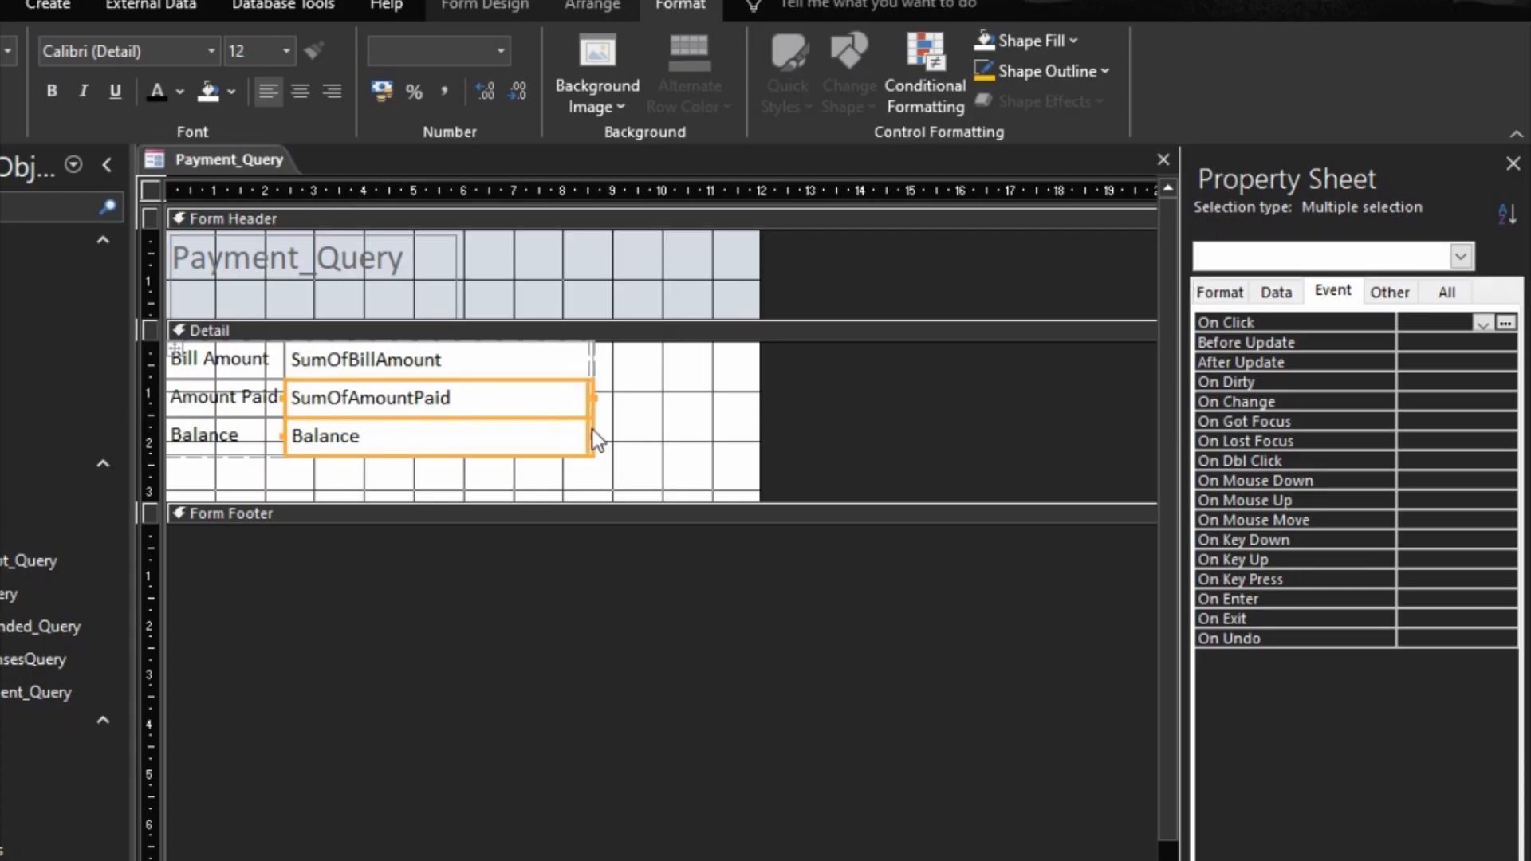
key(shift+Left)
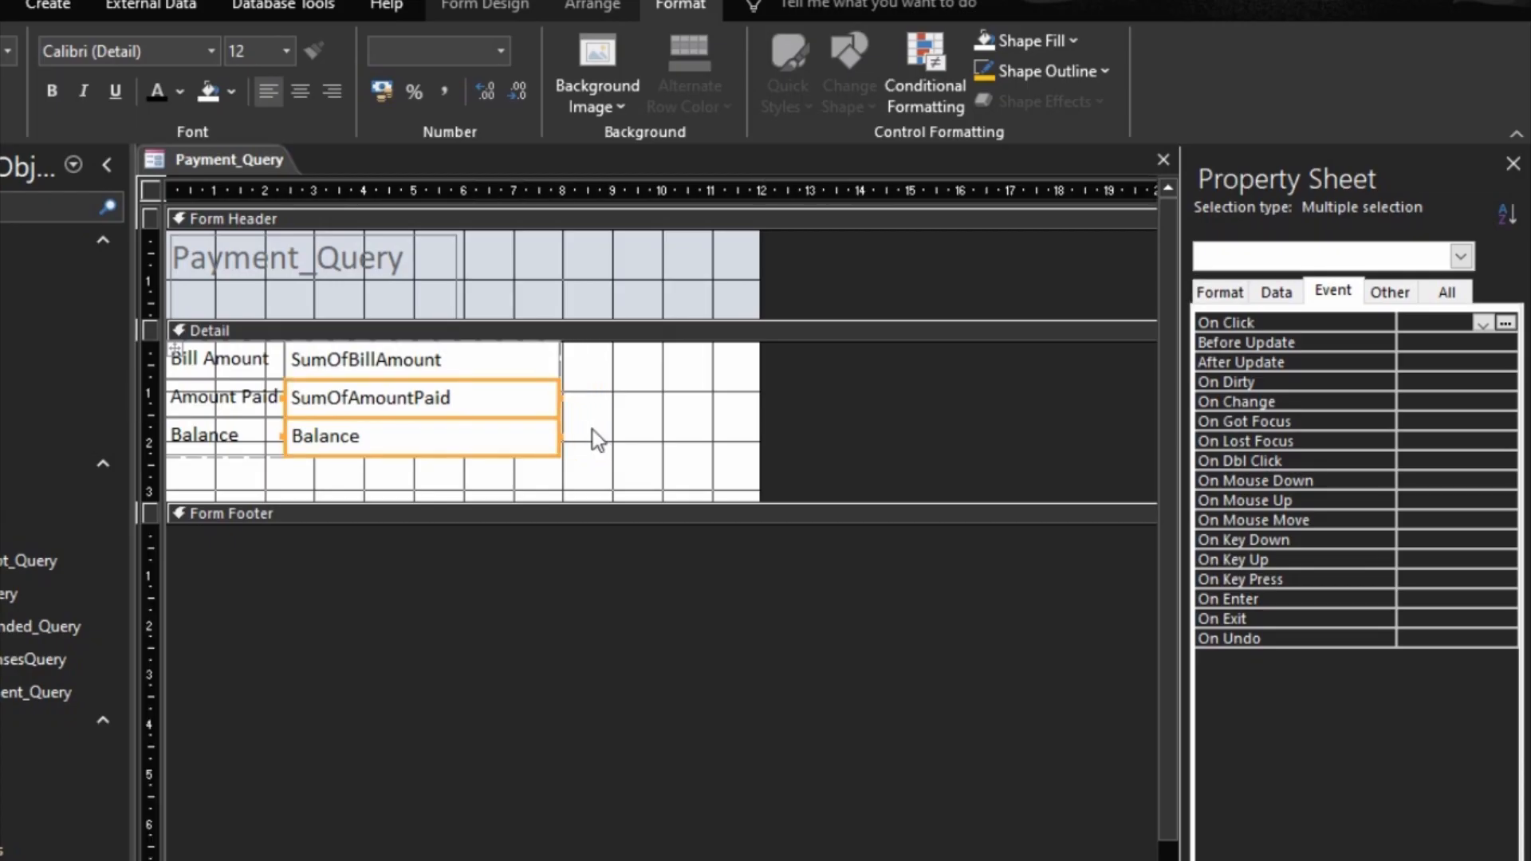
Step: Delete the Payment_Query title label and remove the form header and footer sections
click(394, 257)
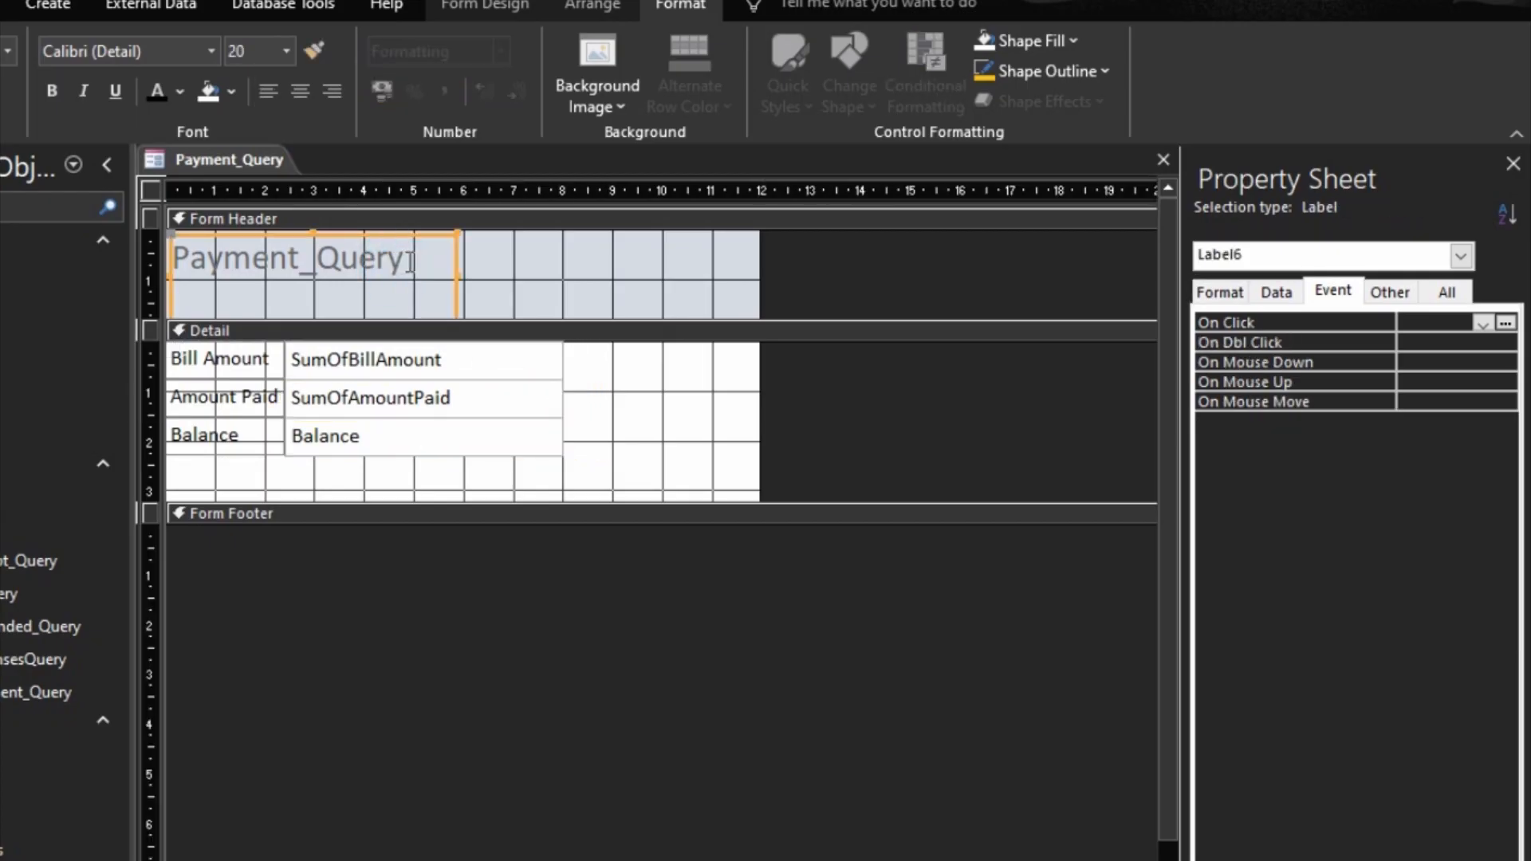
key(Delete)
right_click(743, 428)
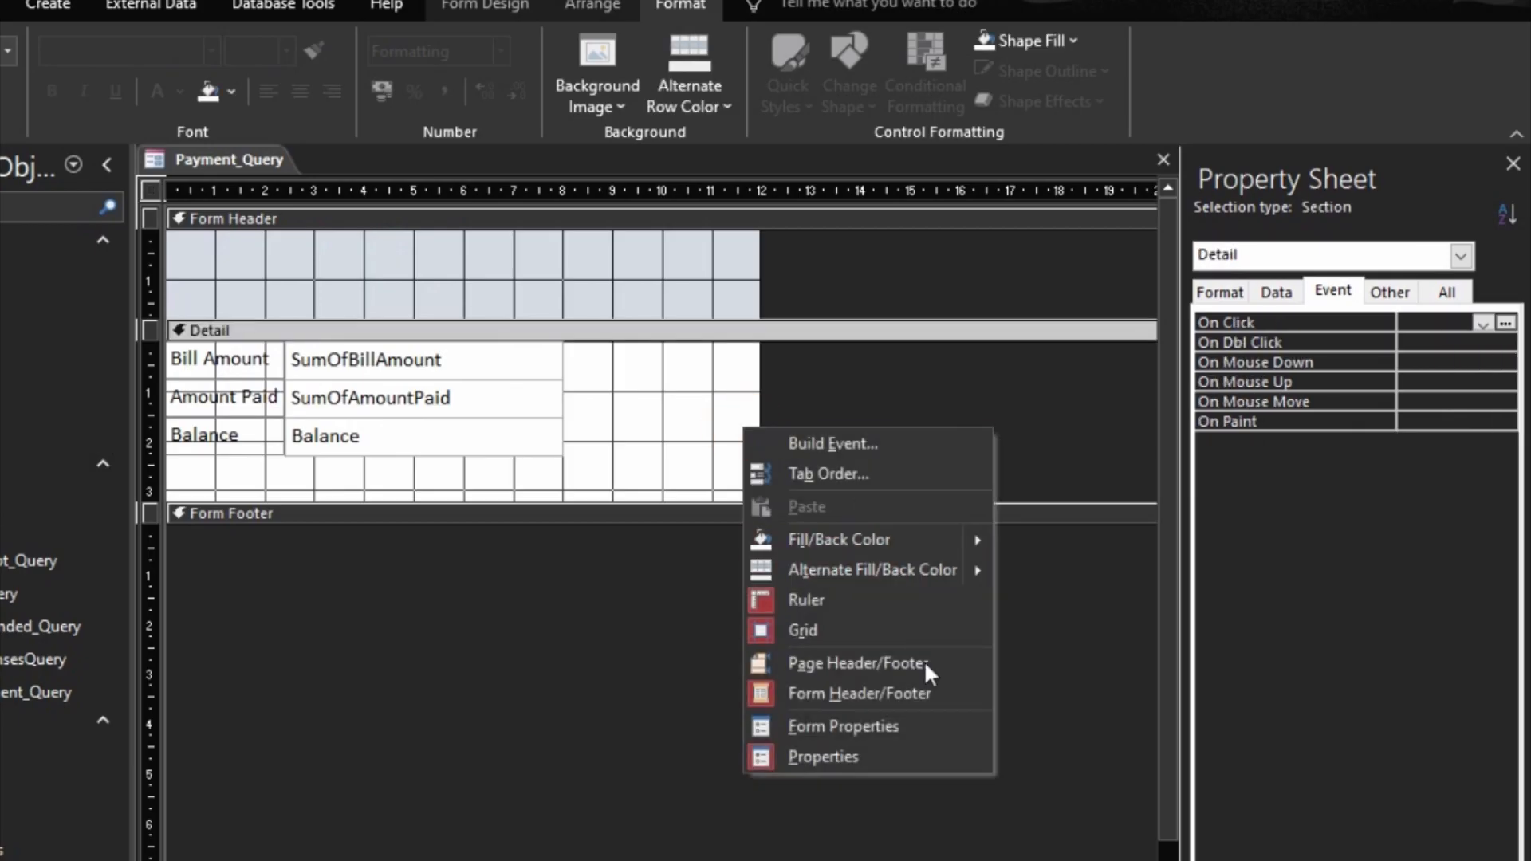
click(871, 694)
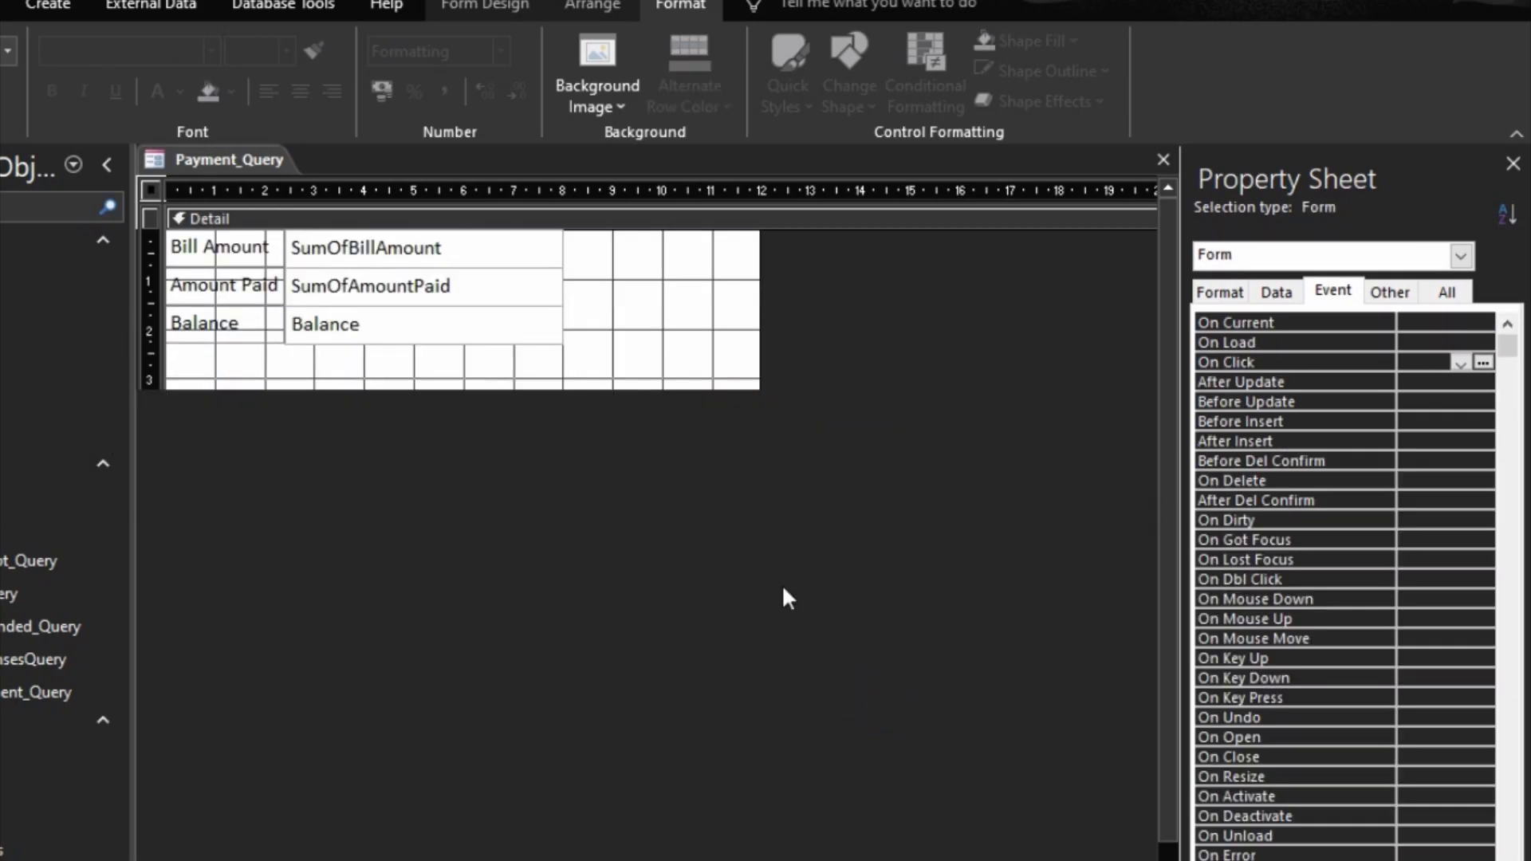
Step: Shrink the Detail section's height and width to the edges of the stacked controls, leaving the form about 8 cm wide
drag(536, 392, 535, 344)
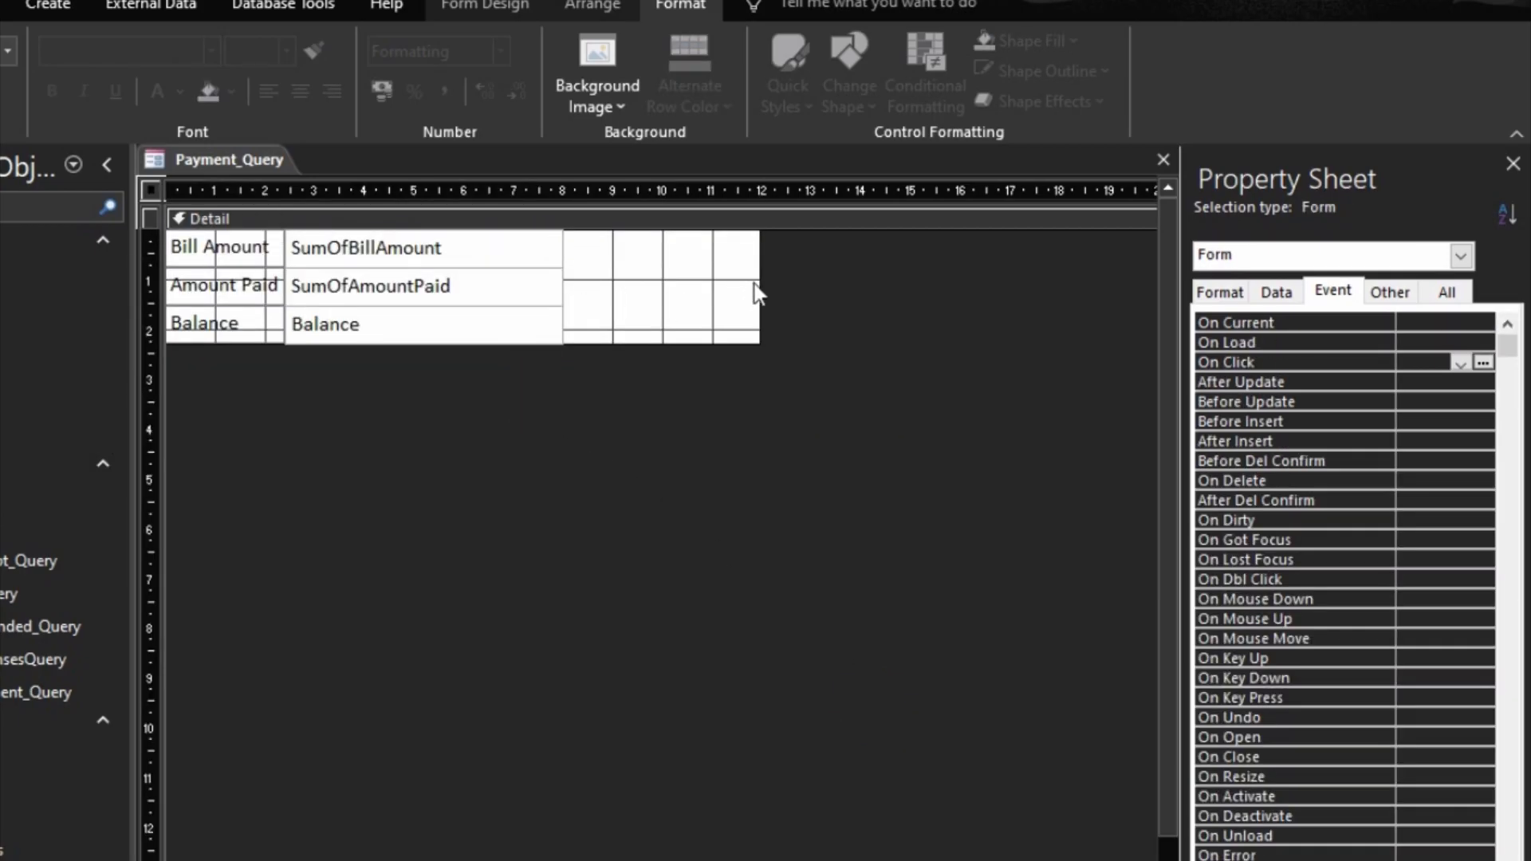
drag(757, 293, 747, 293)
click(416, 279)
click(682, 299)
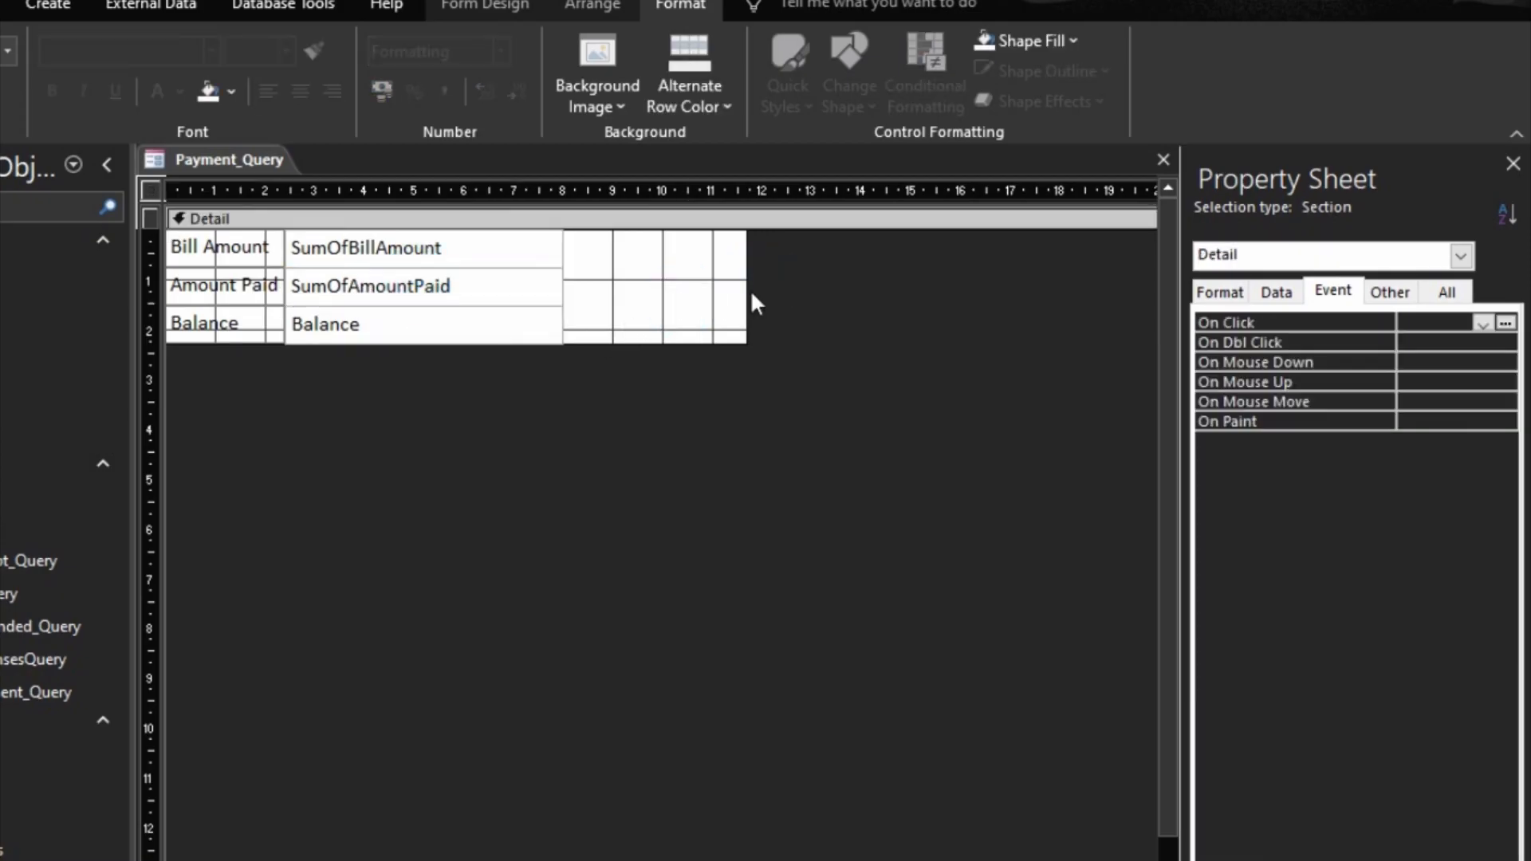
click(746, 291)
click(517, 275)
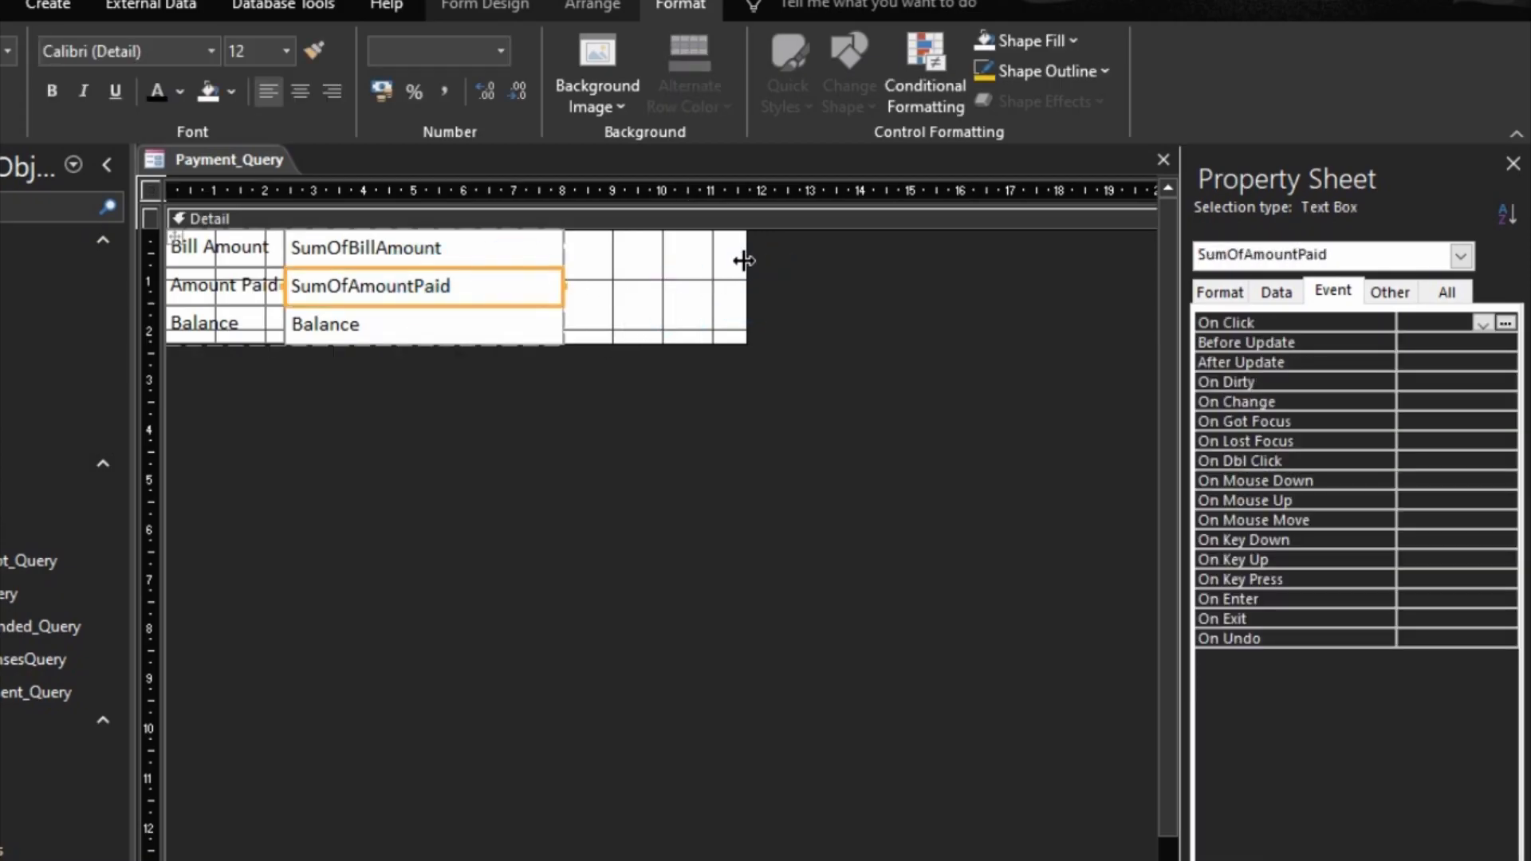
drag(745, 260, 563, 254)
click(300, 402)
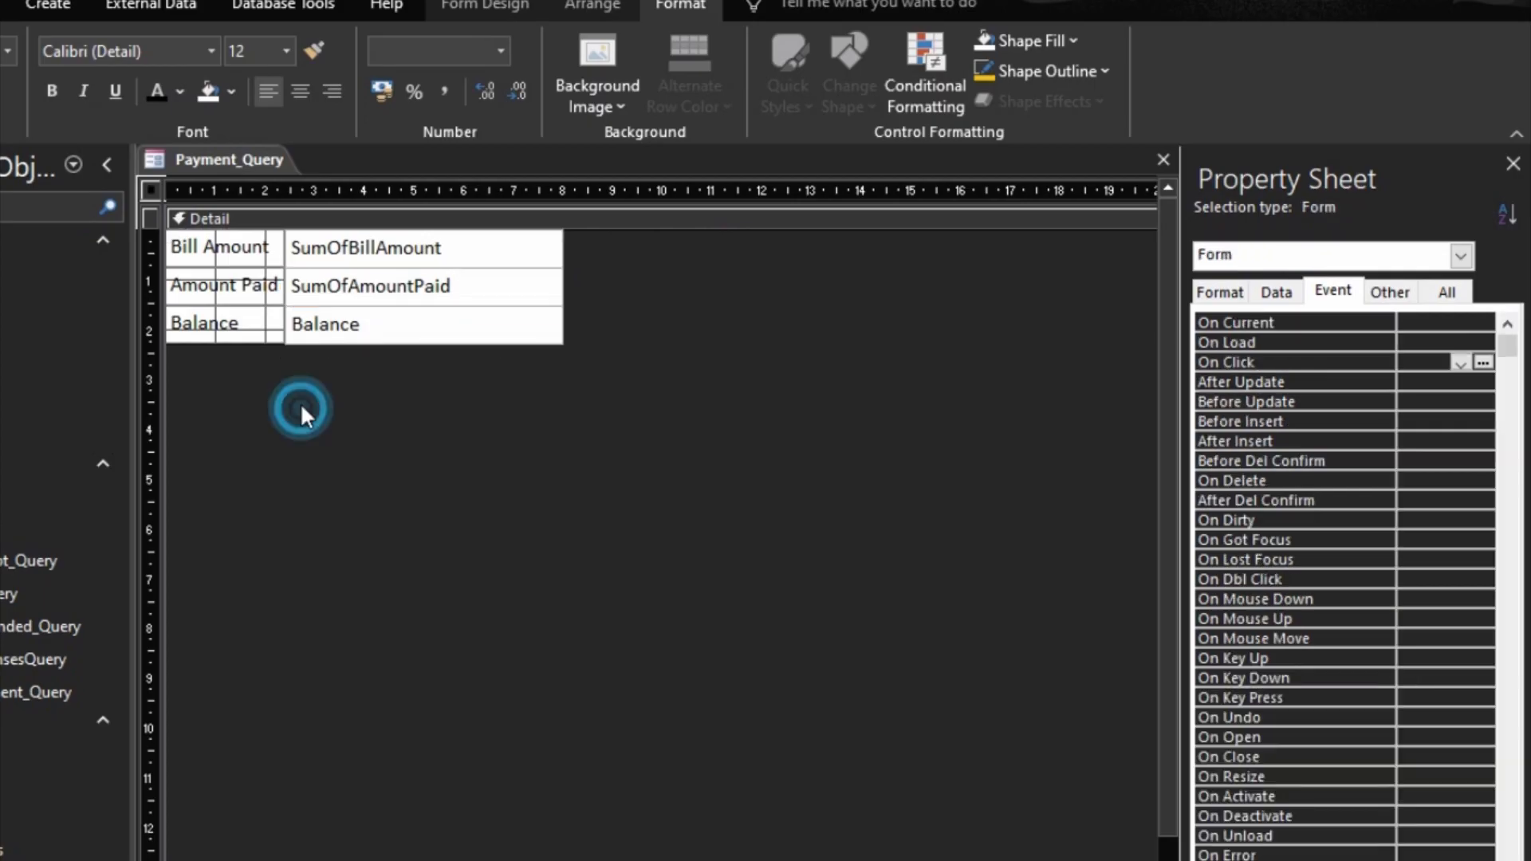
click(383, 206)
click(451, 422)
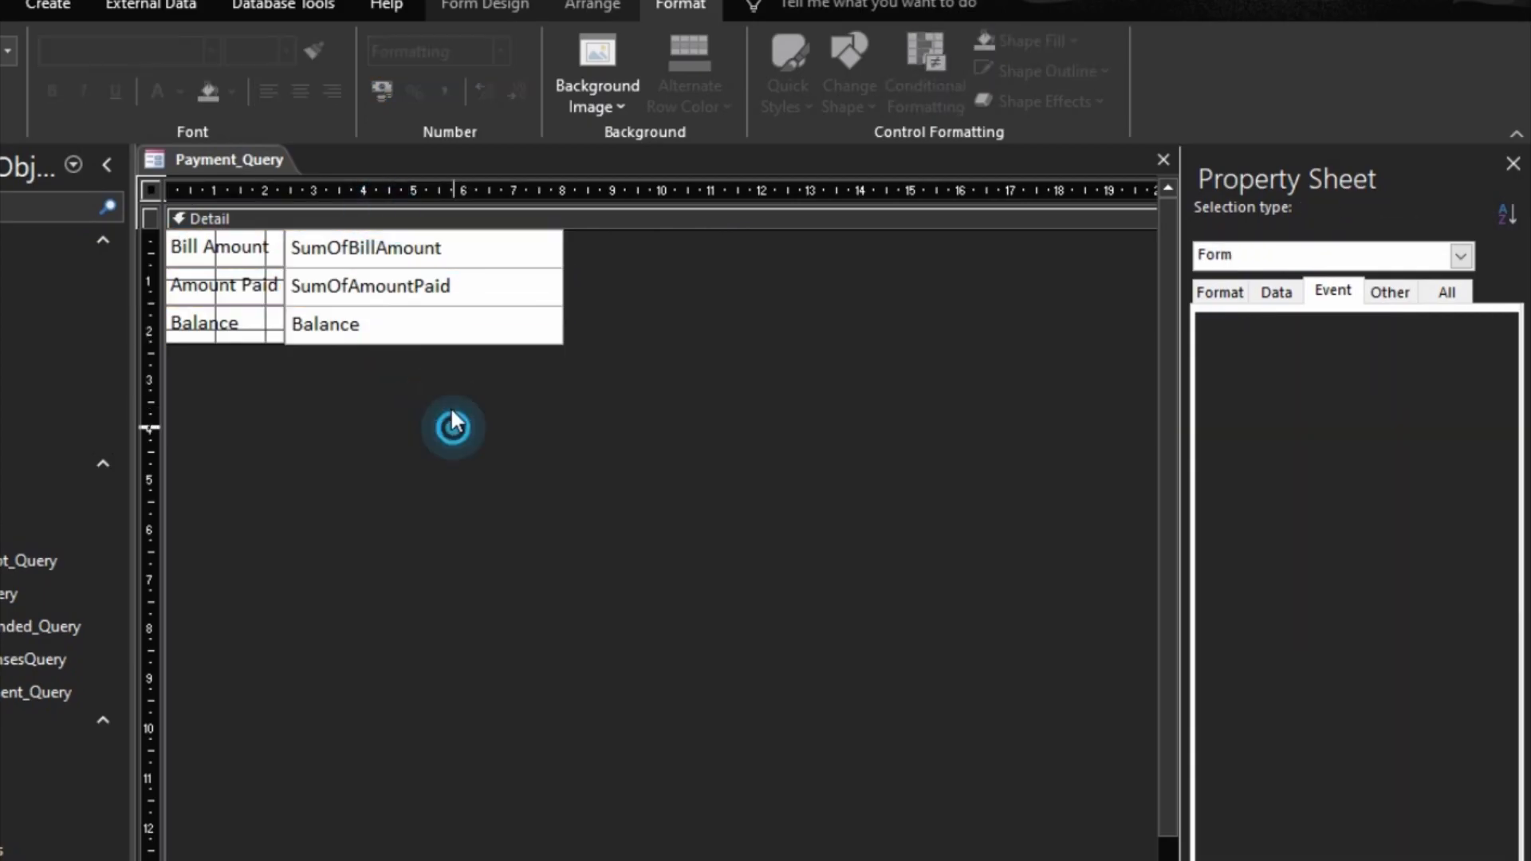
Step: Set the special effect of the SumOfBillAmount, SumOfAmountPaid and Balance text boxes to Sunken
drag(614, 354, 556, 333)
drag(646, 347, 480, 262)
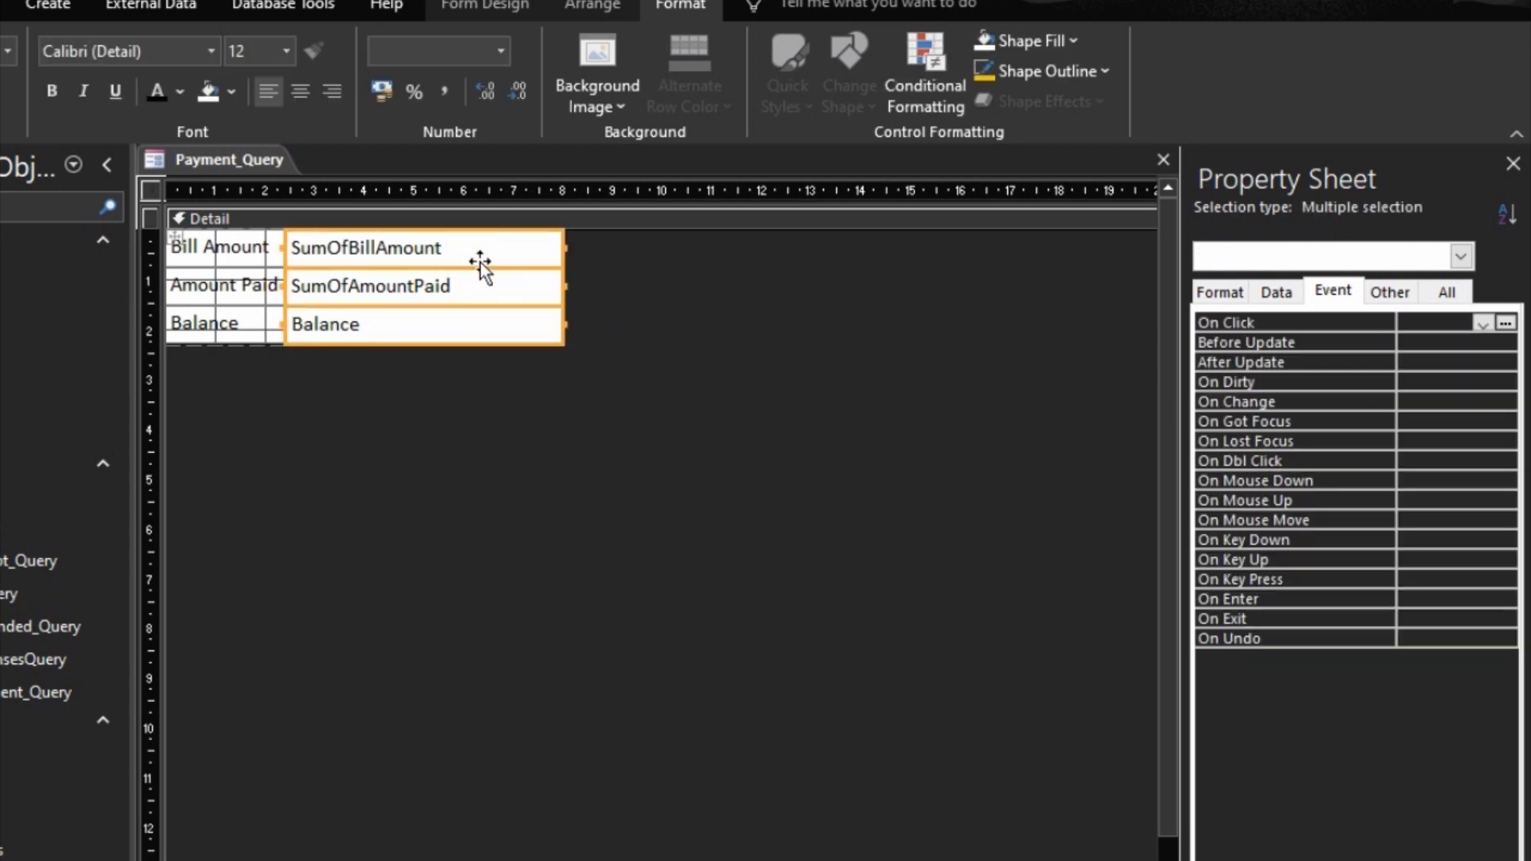
click(1226, 292)
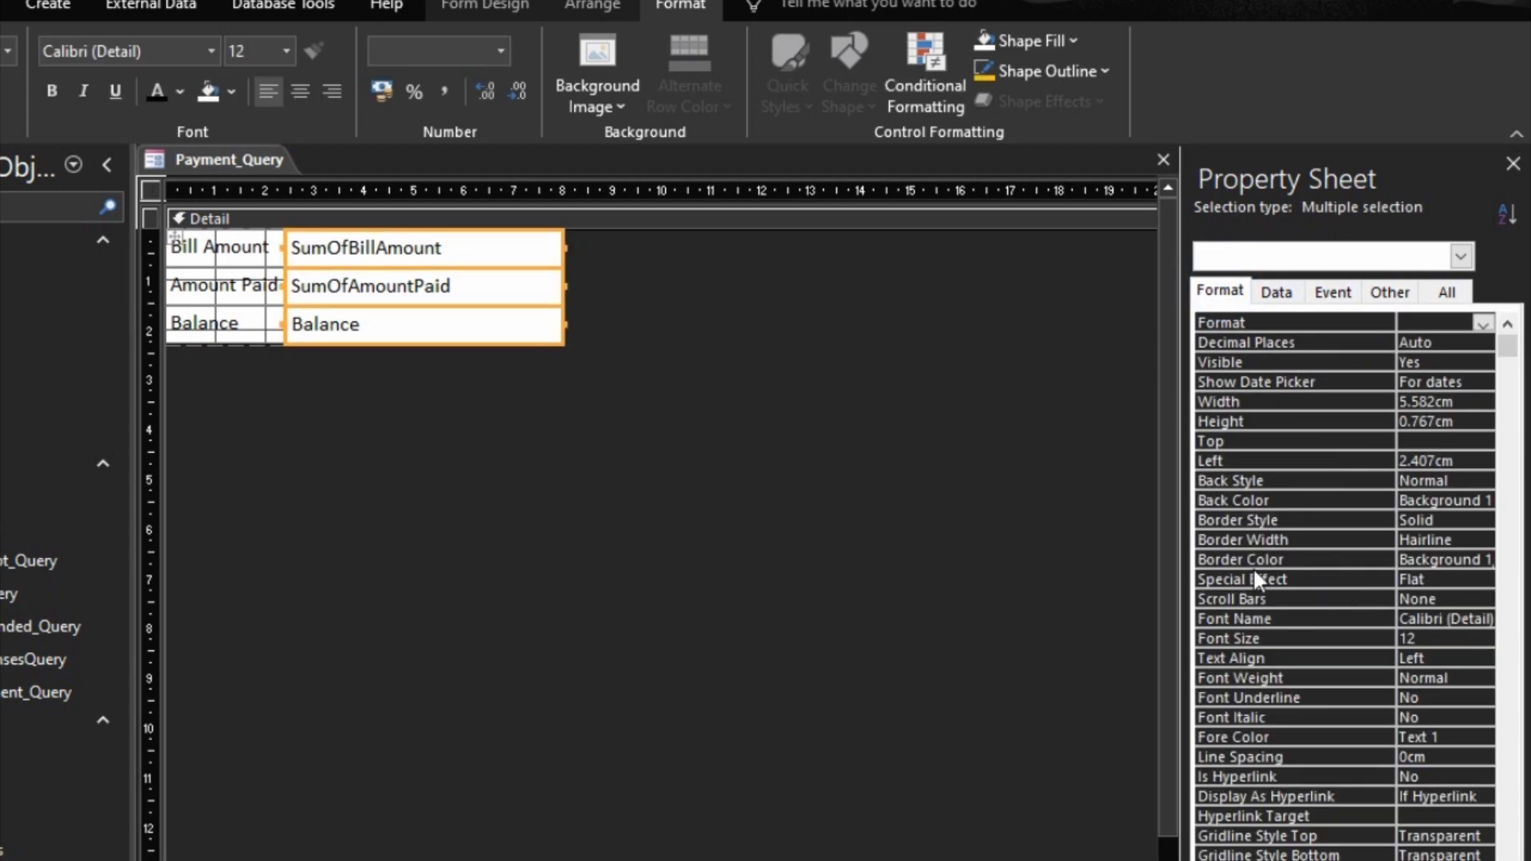
click(1451, 580)
click(1482, 582)
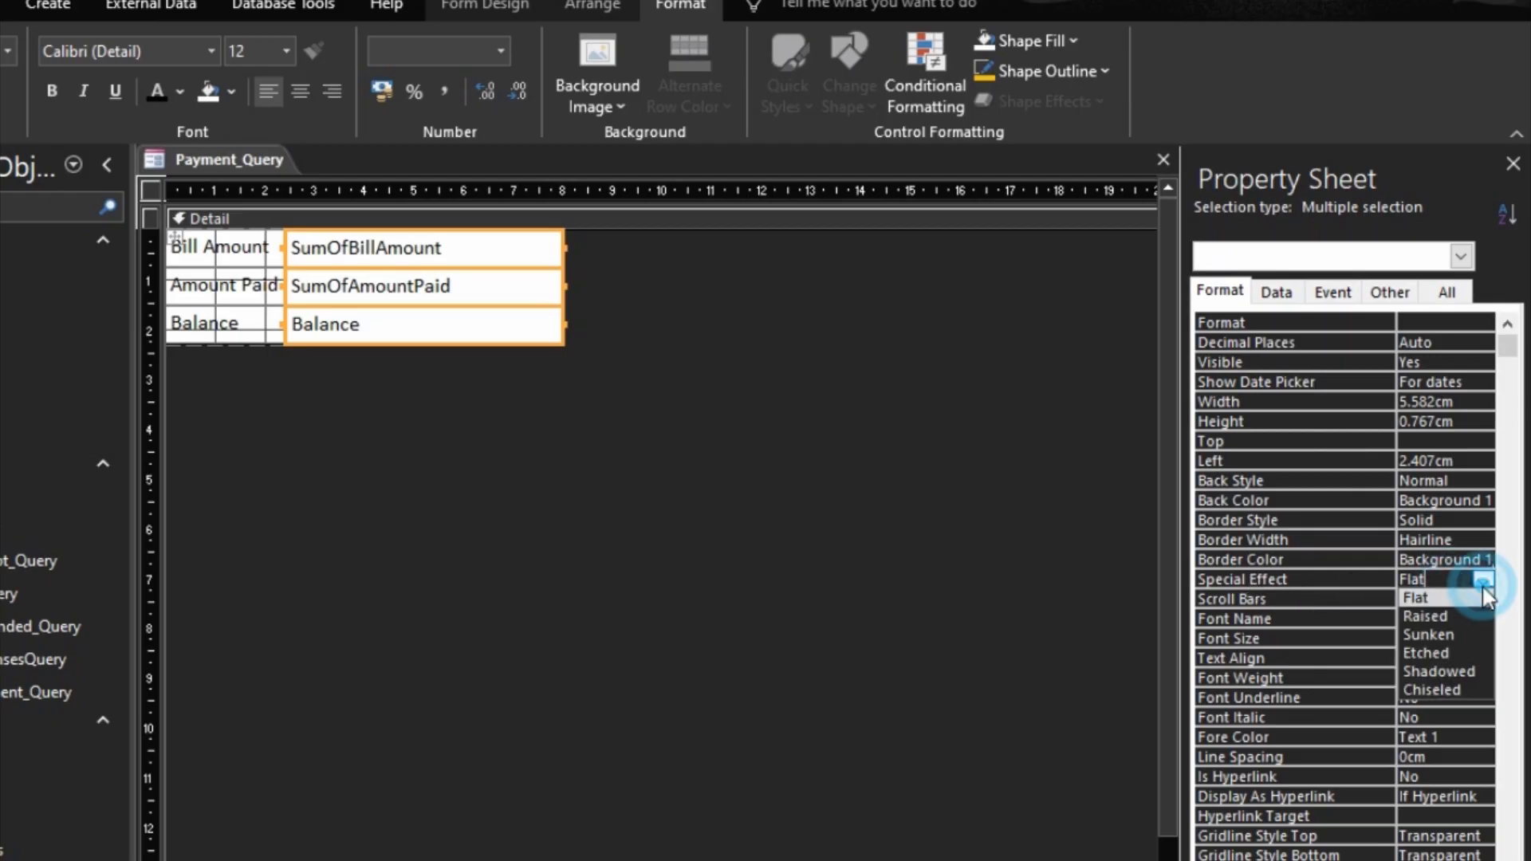
click(1427, 634)
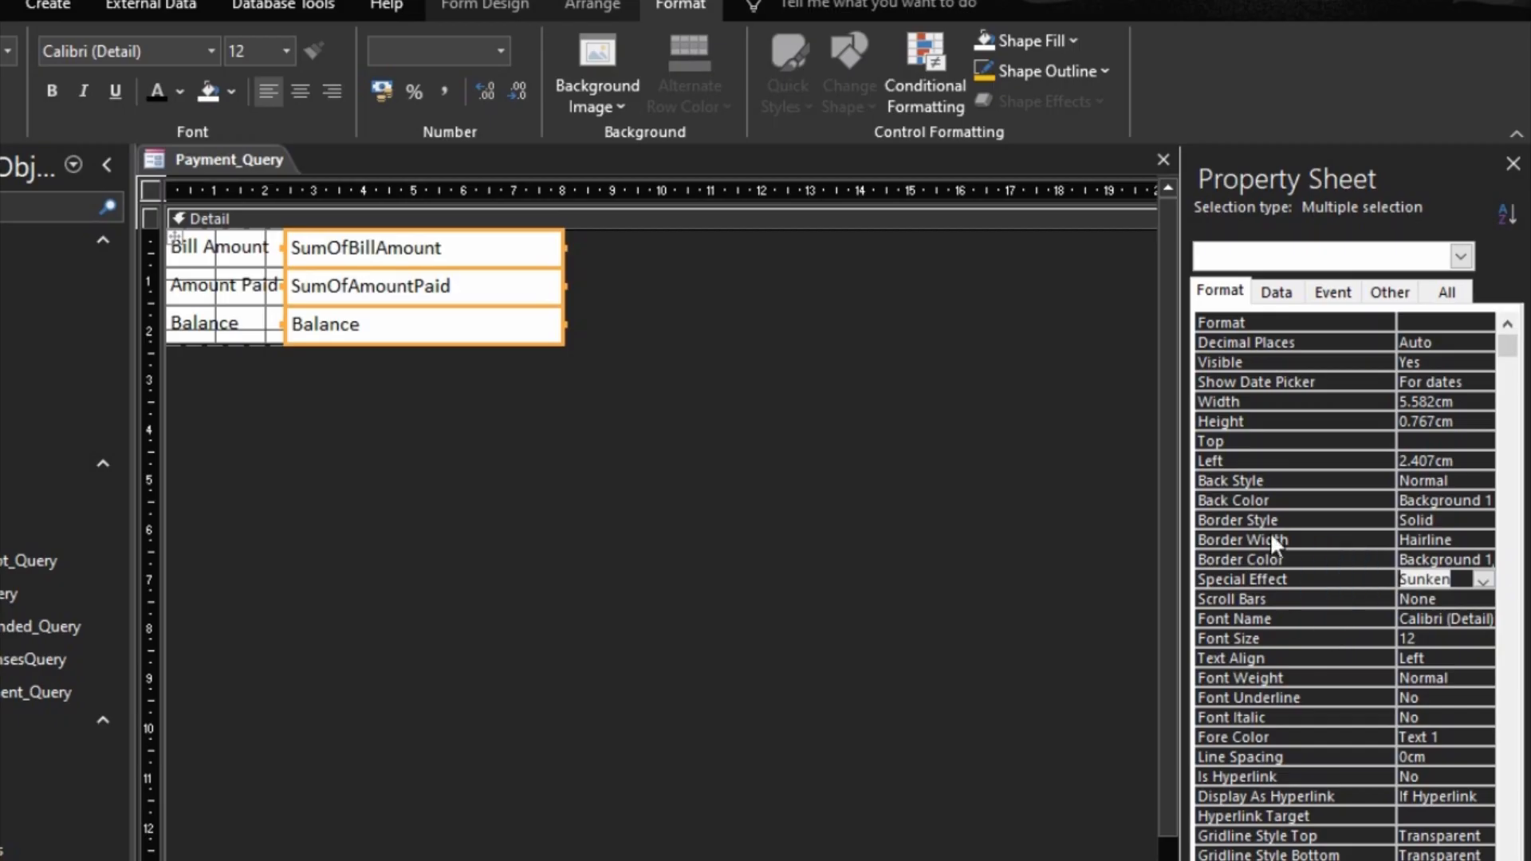
click(1322, 539)
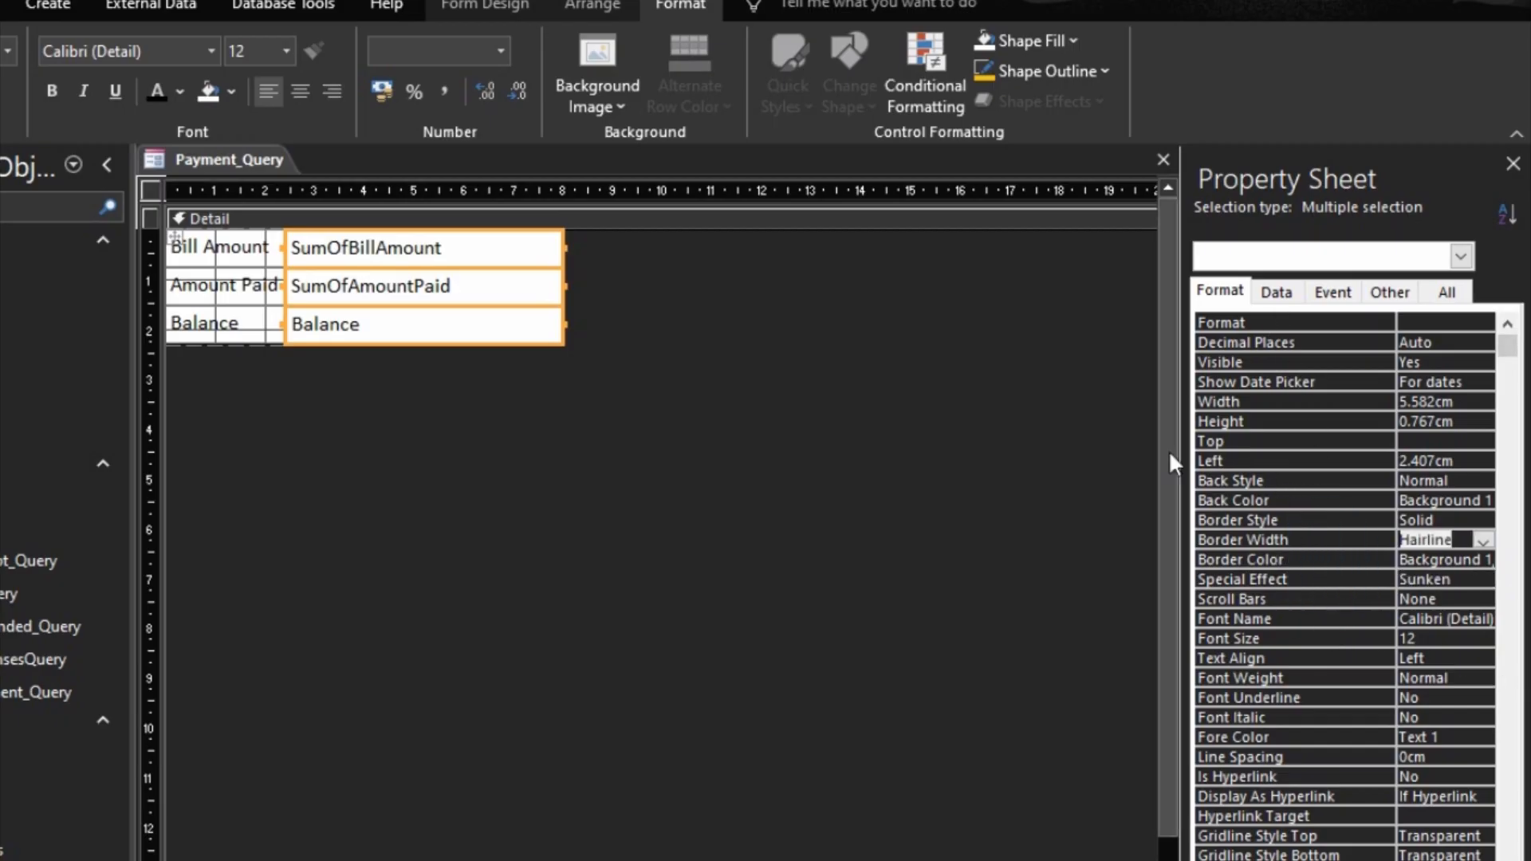
click(979, 456)
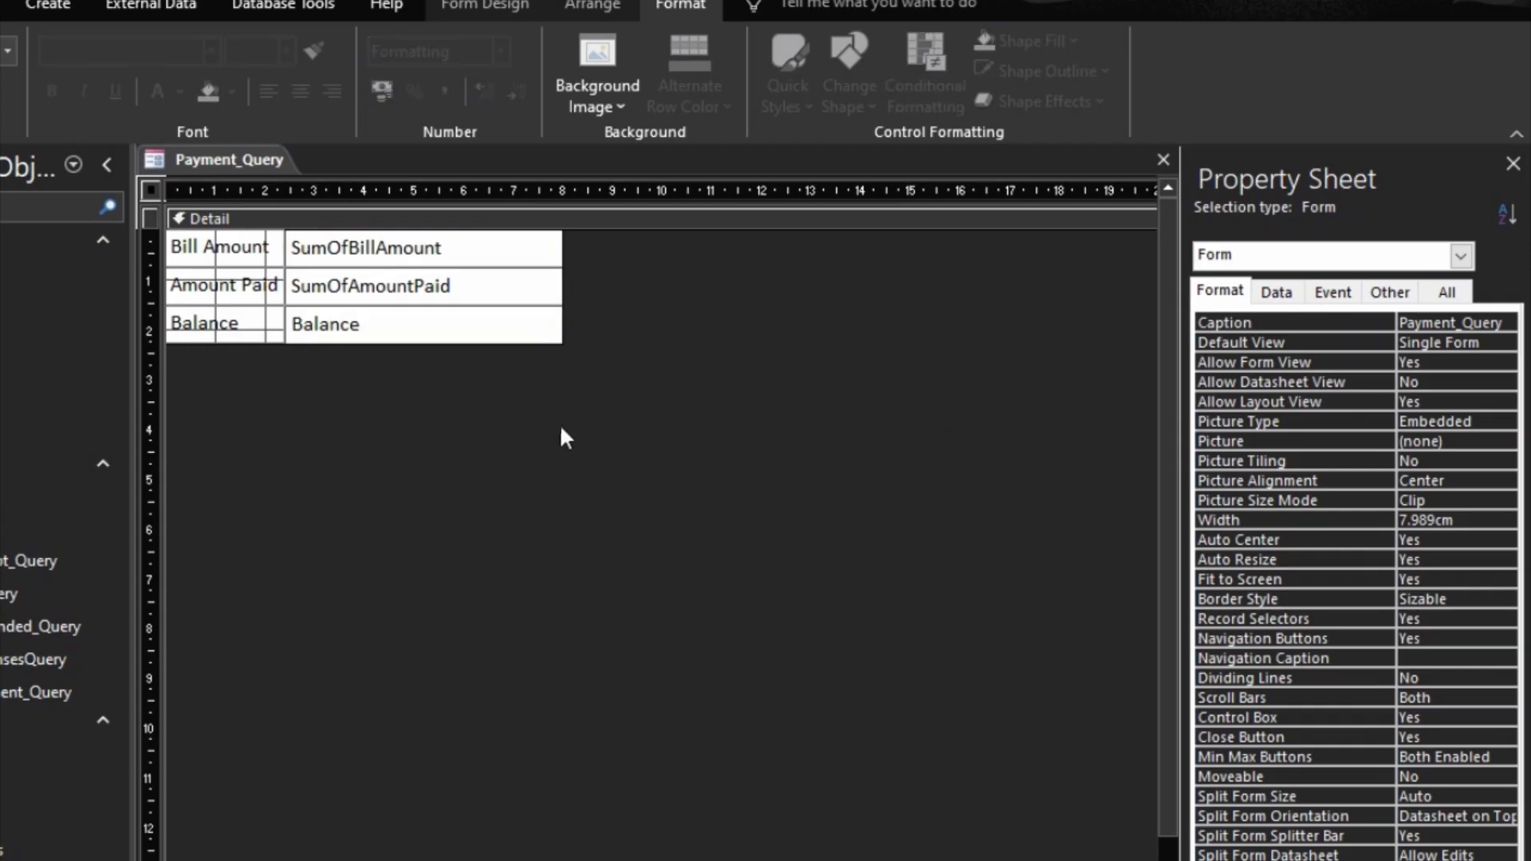
Step: Italicize the Bill Amount, Amount Paid and Balance labels
click(245, 313)
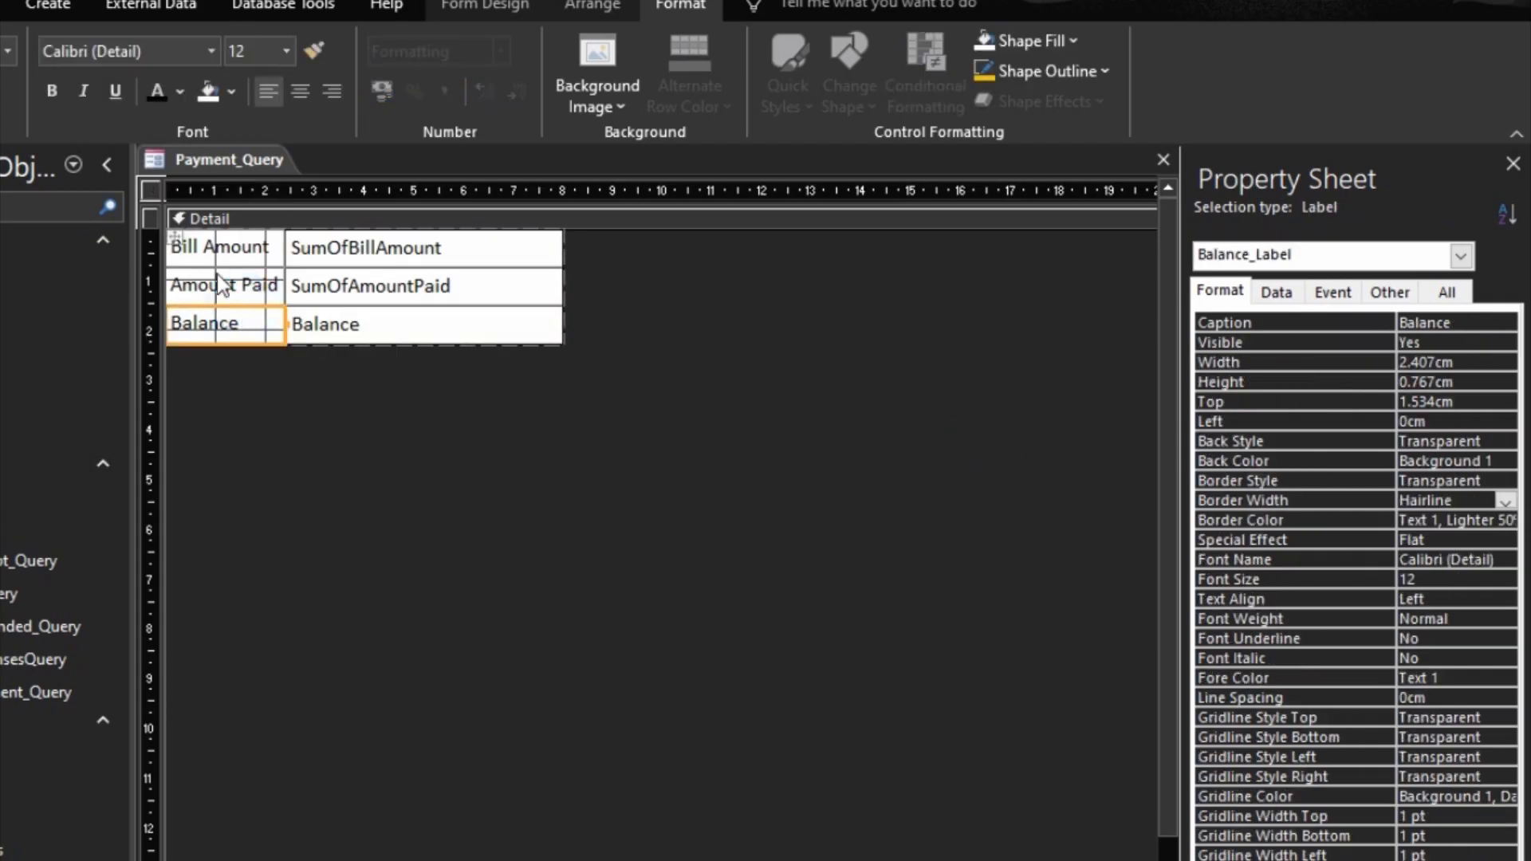
click(221, 285)
click(220, 248)
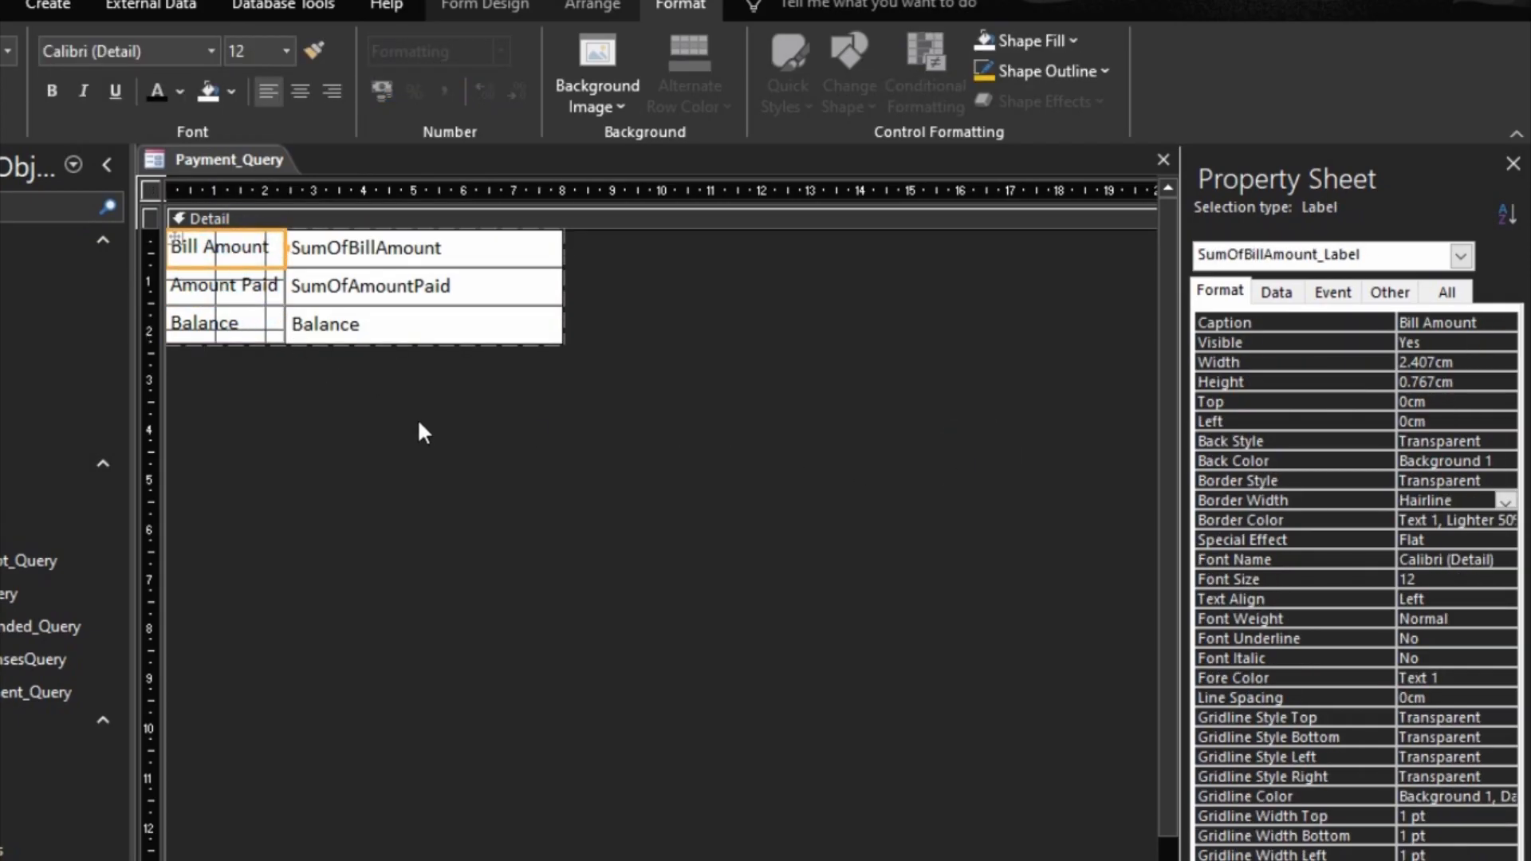
drag(217, 369, 224, 255)
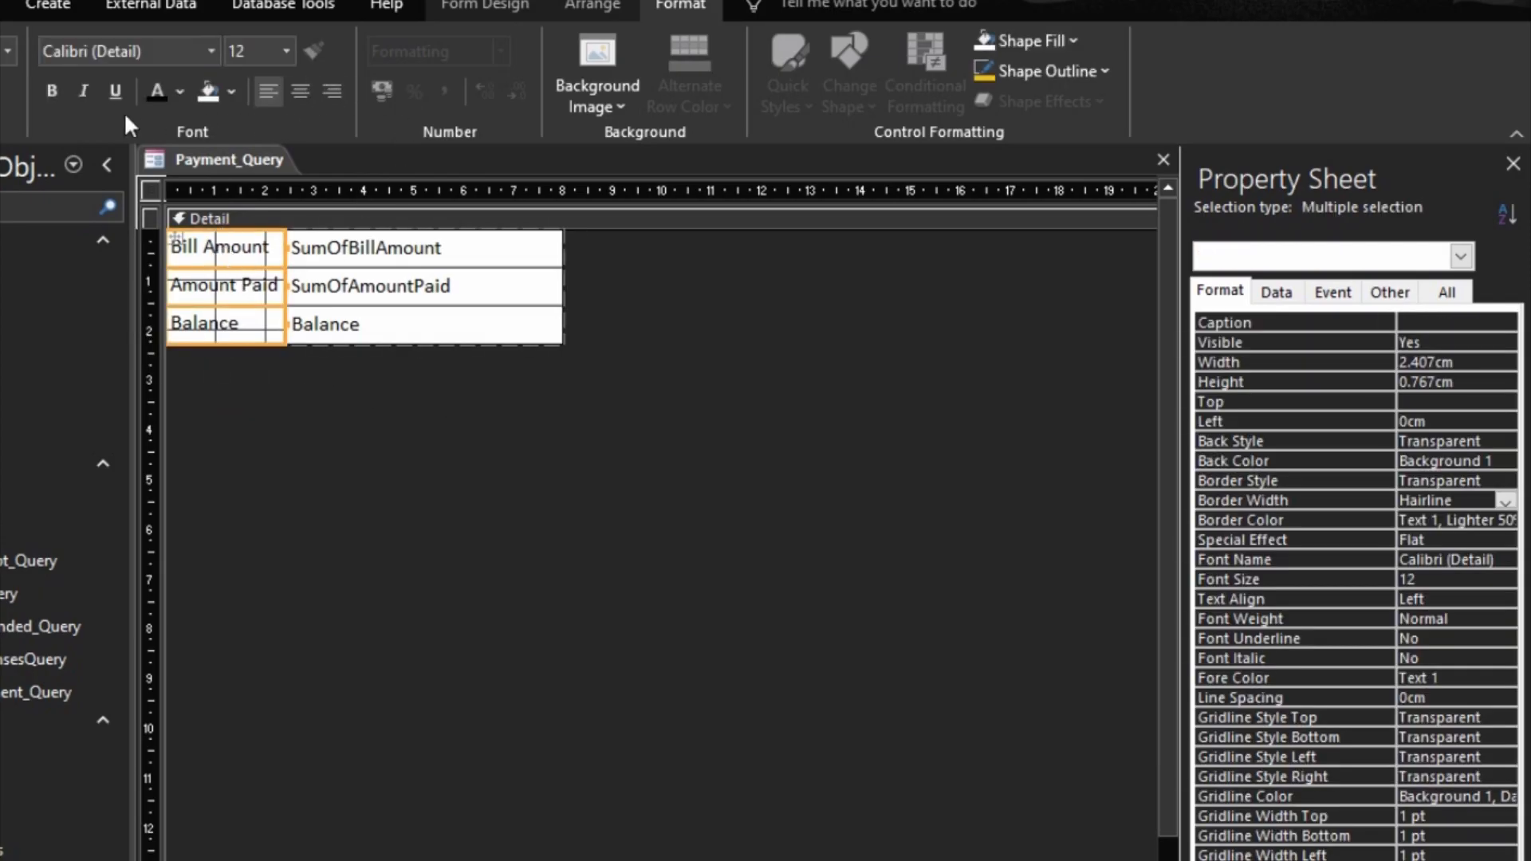
click(84, 94)
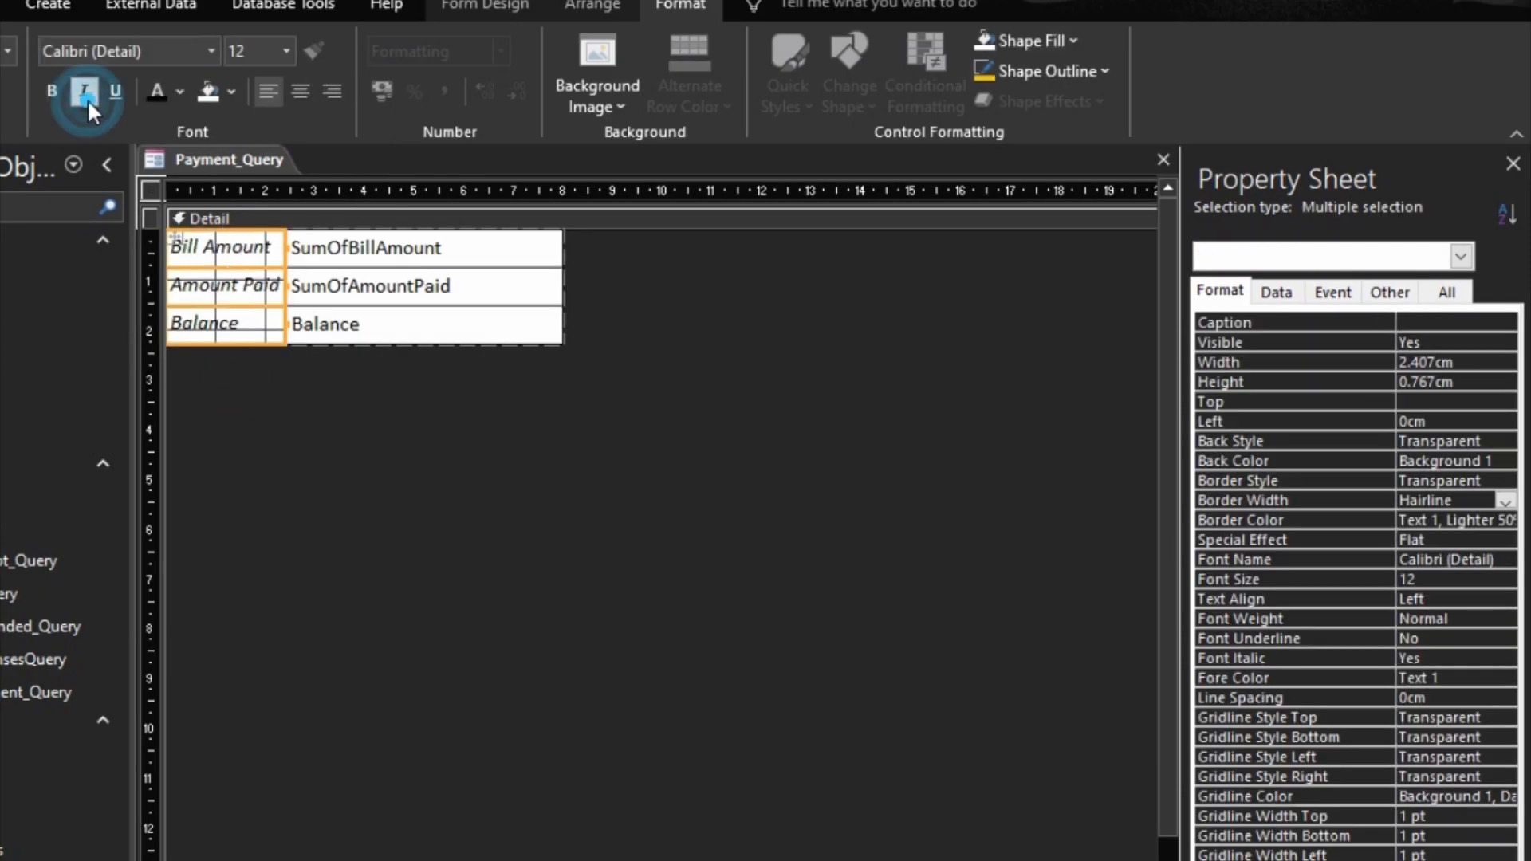
click(399, 468)
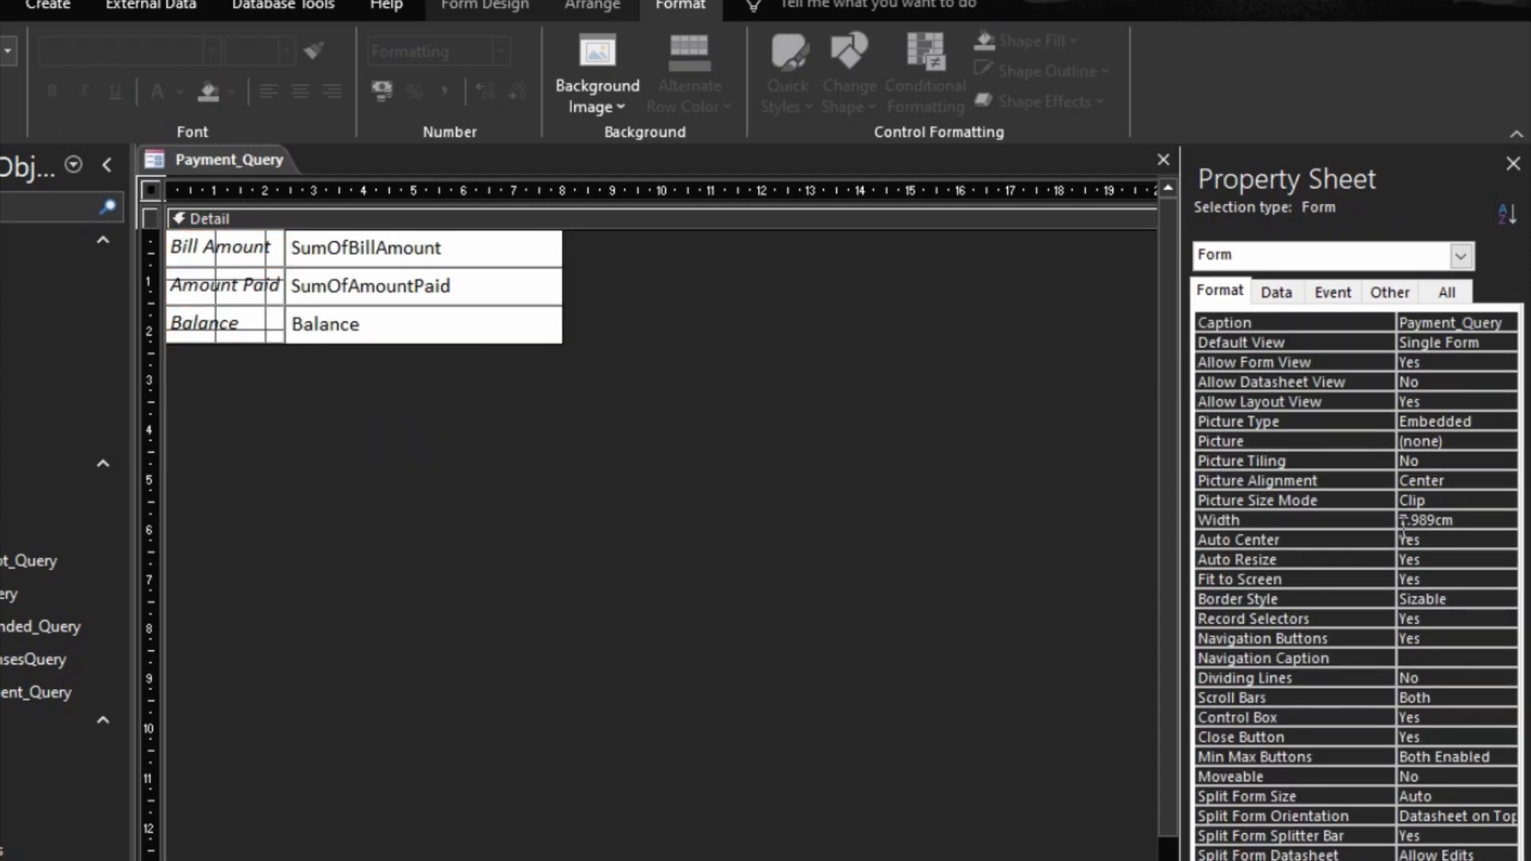
Step: Set the form's border style to Thin, record selectors and navigation buttons to No, scroll bars to Neither, min/max buttons to None and cycle to Current Record
double_click(1381, 619)
double_click(1382, 635)
click(1383, 601)
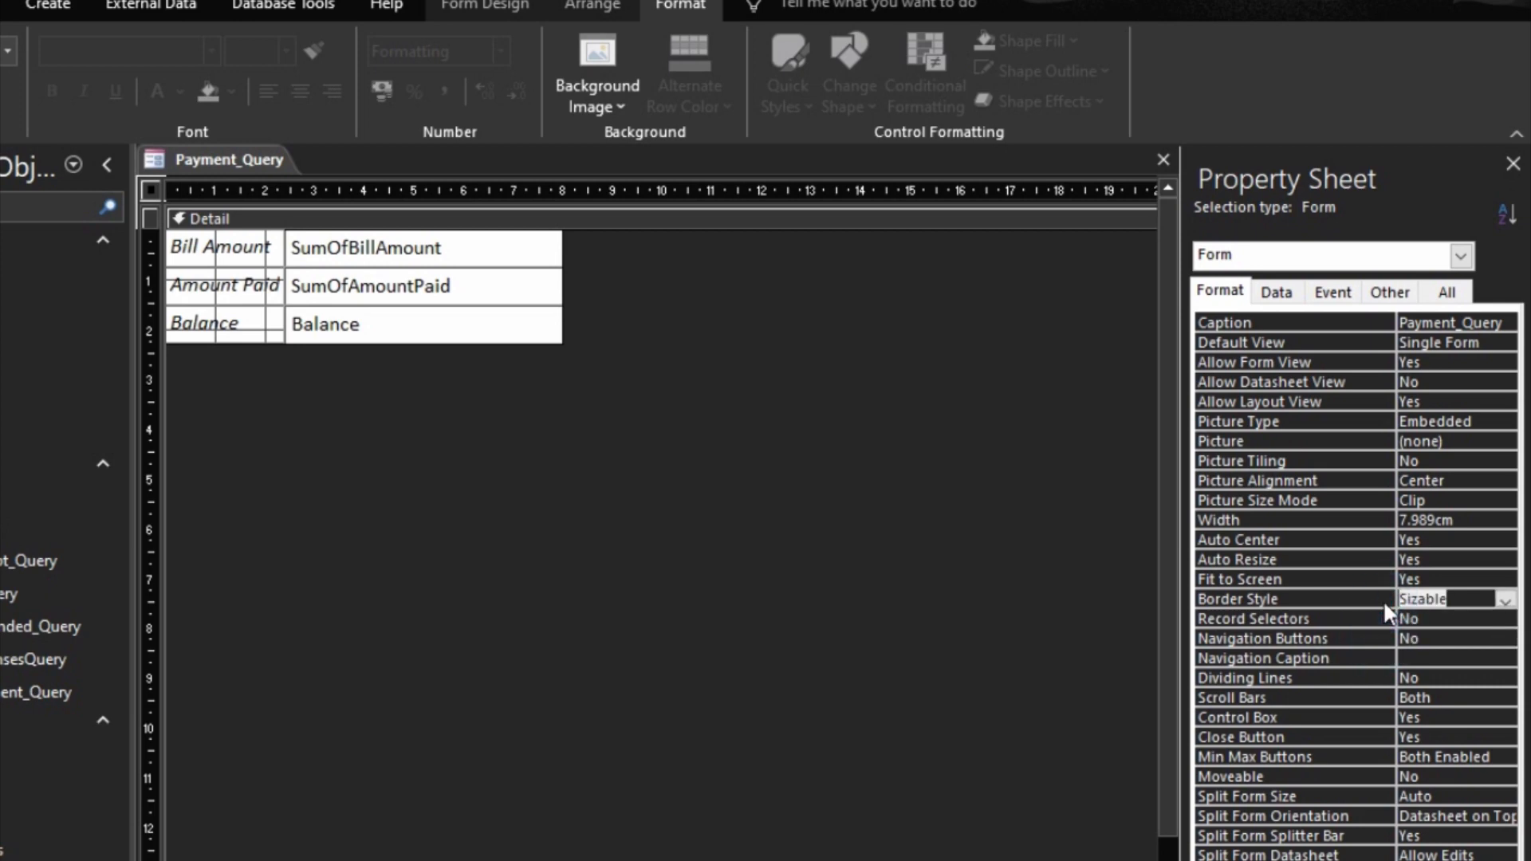
double_click(1381, 598)
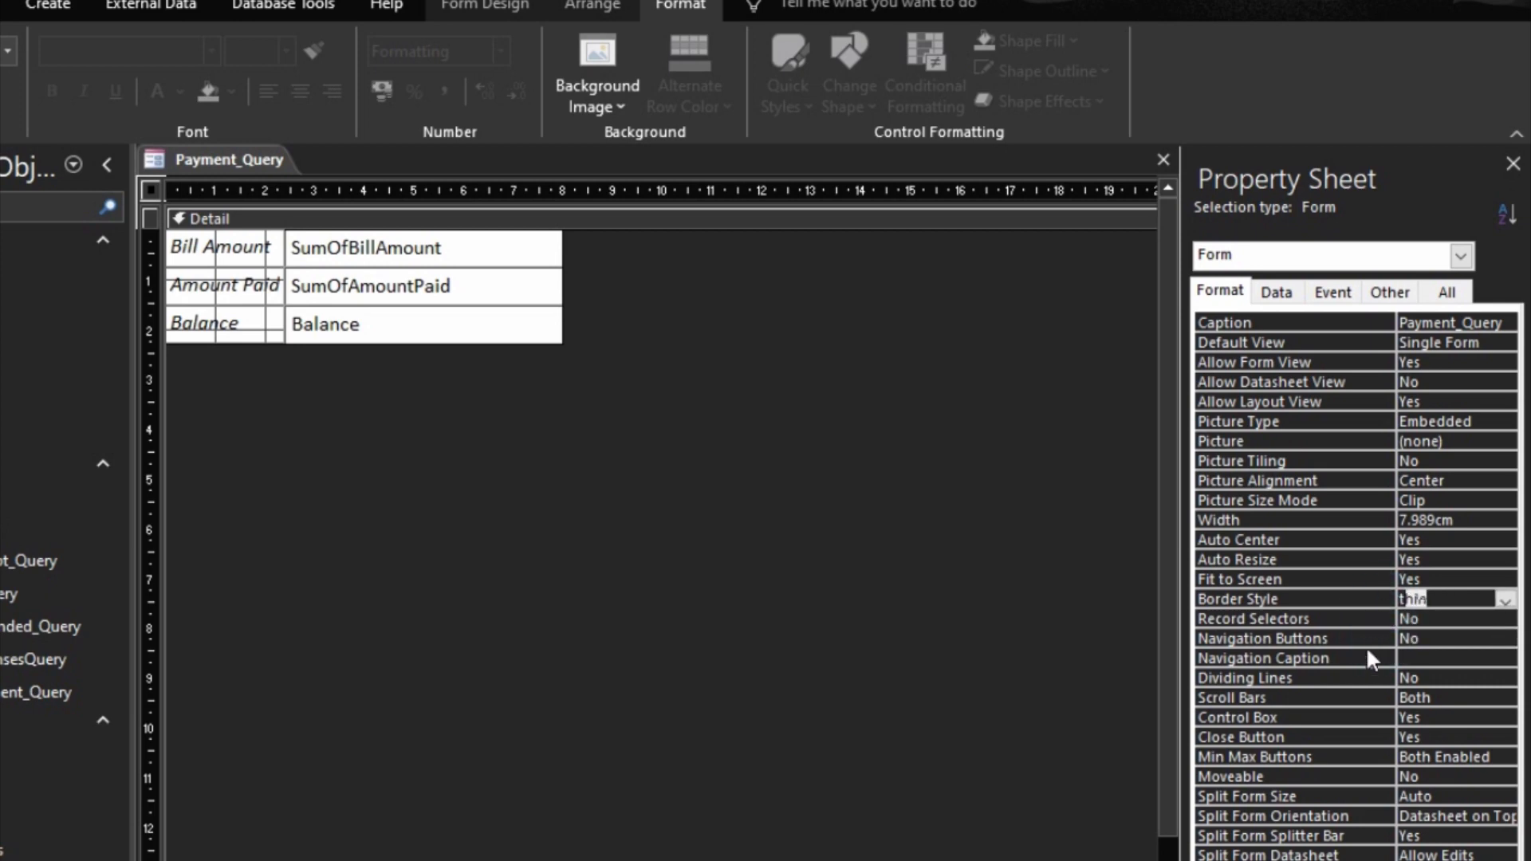
double_click(1360, 695)
double_click(1347, 753)
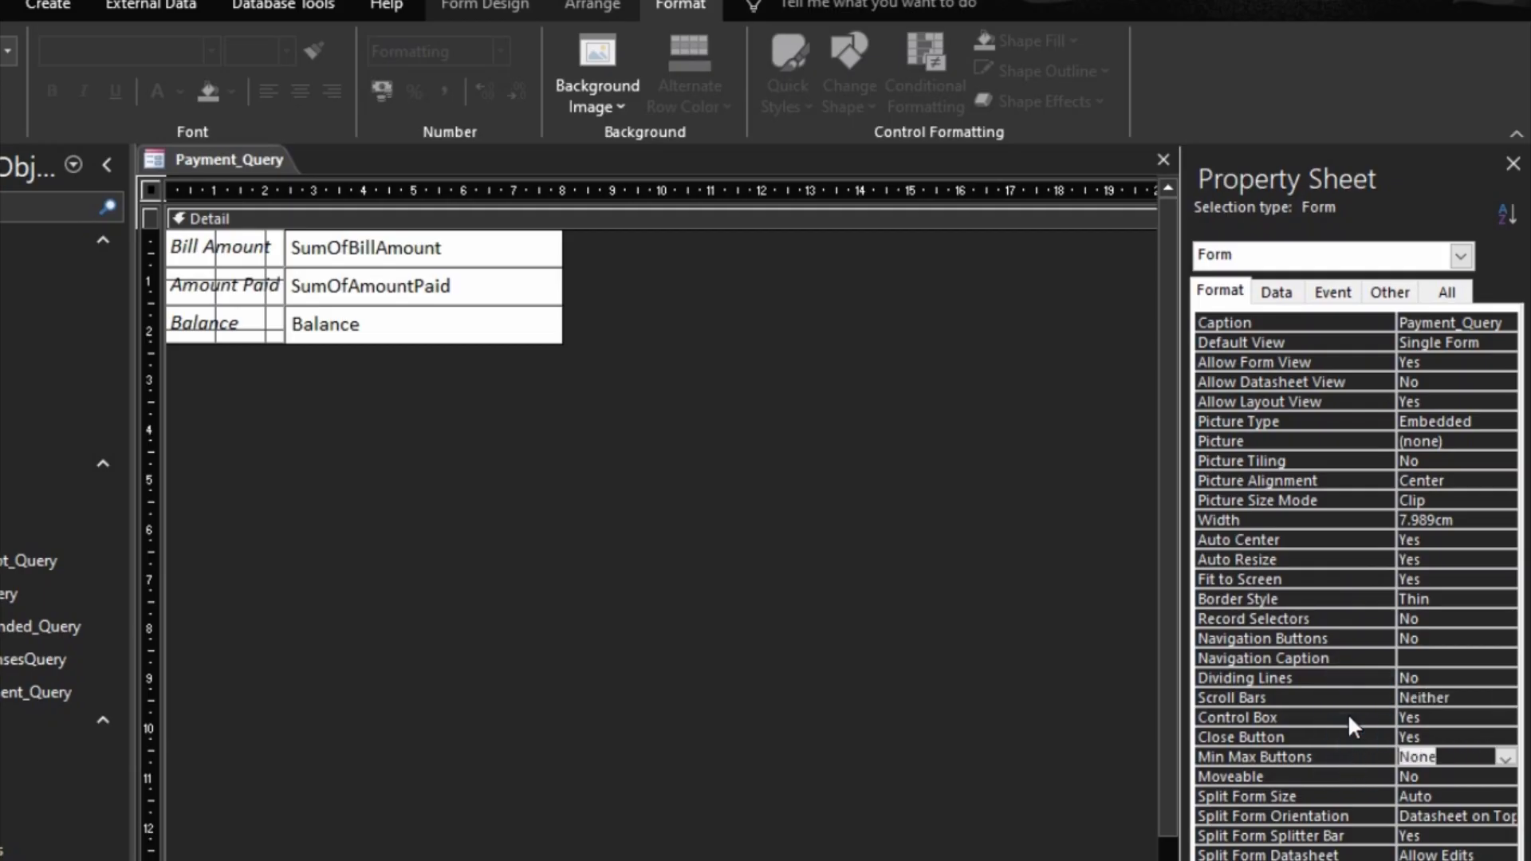
click(1389, 292)
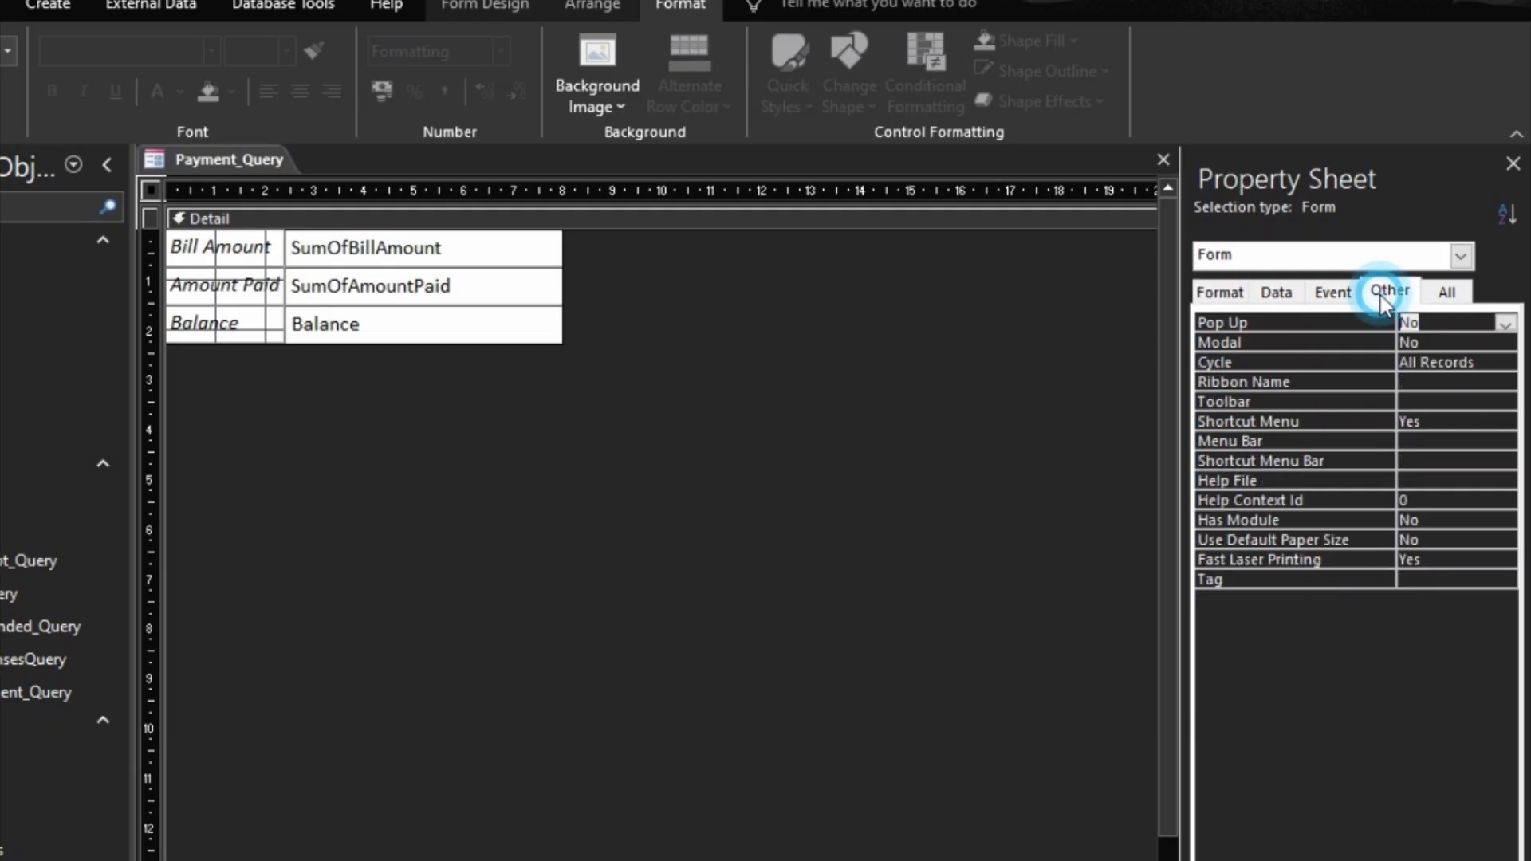
double_click(1371, 363)
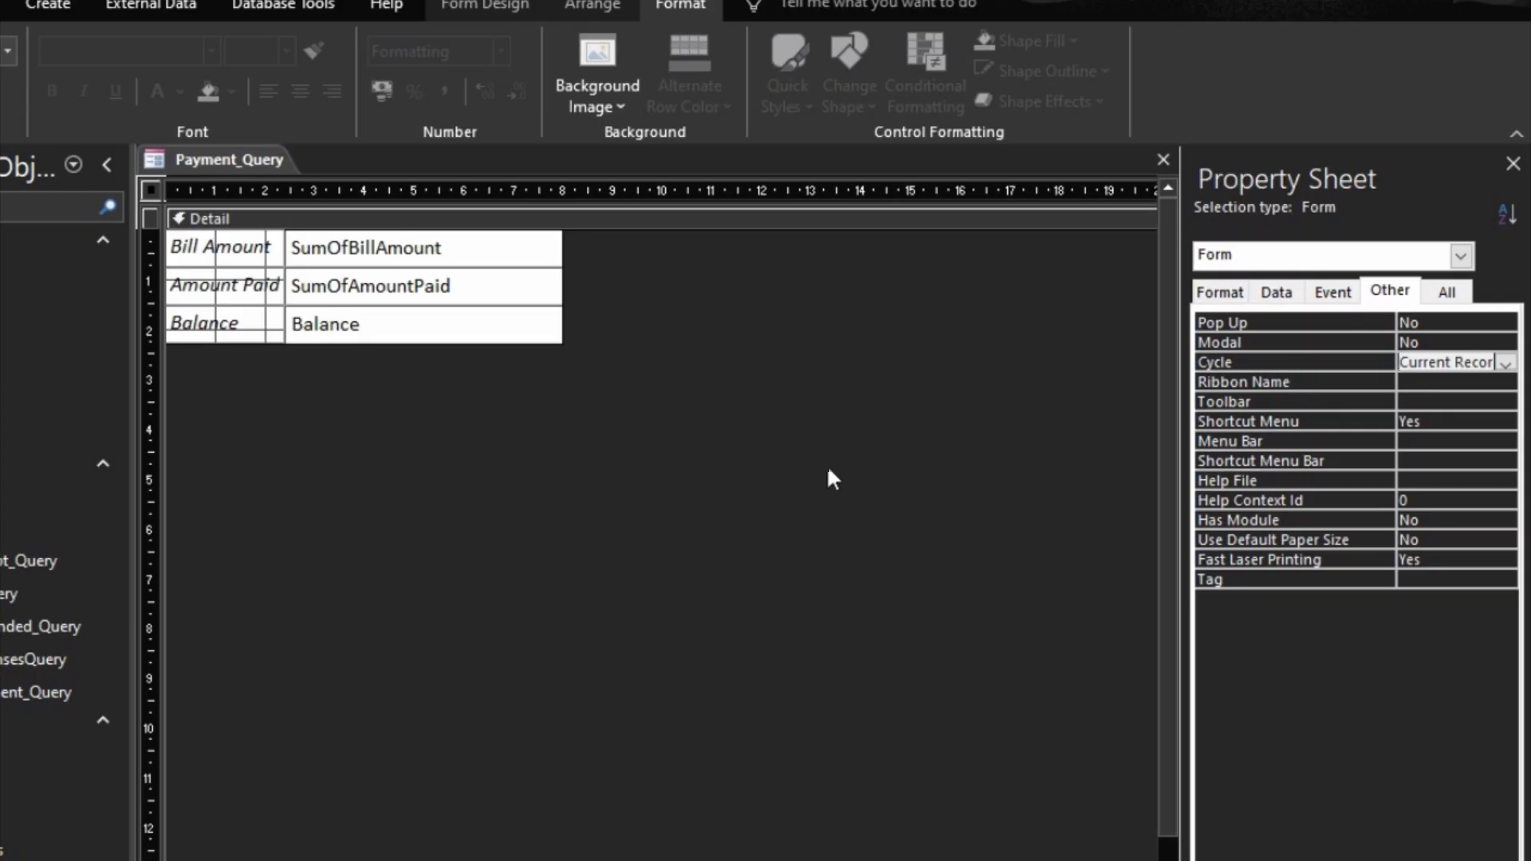
Step: Disable the SumOfBillAmount, SumOfAmountPaid and Balance text boxes by setting their Enabled property to No
drag(588, 444, 551, 239)
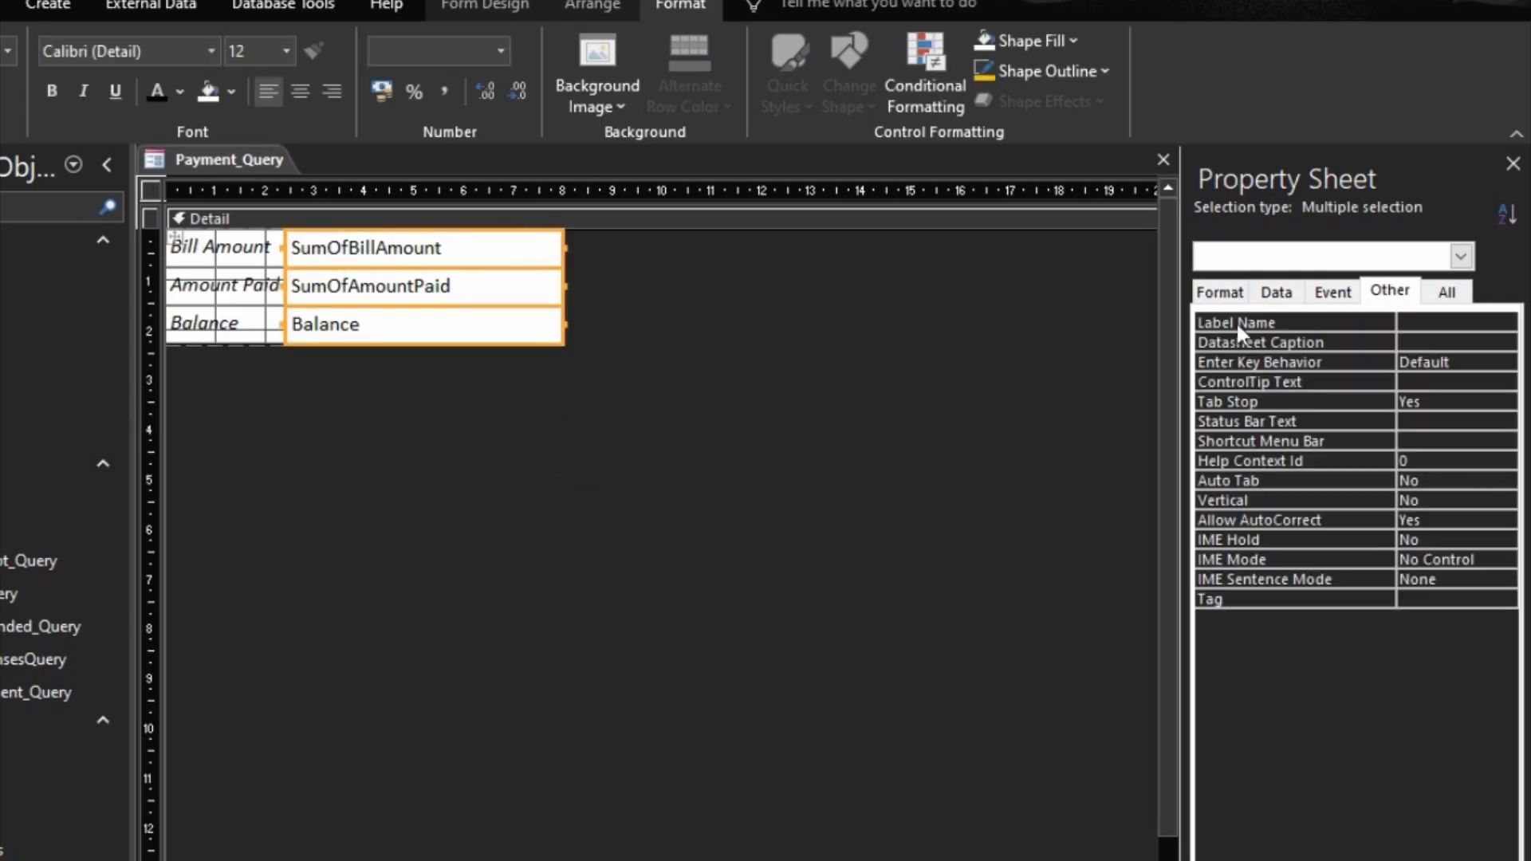
click(1274, 293)
double_click(1350, 462)
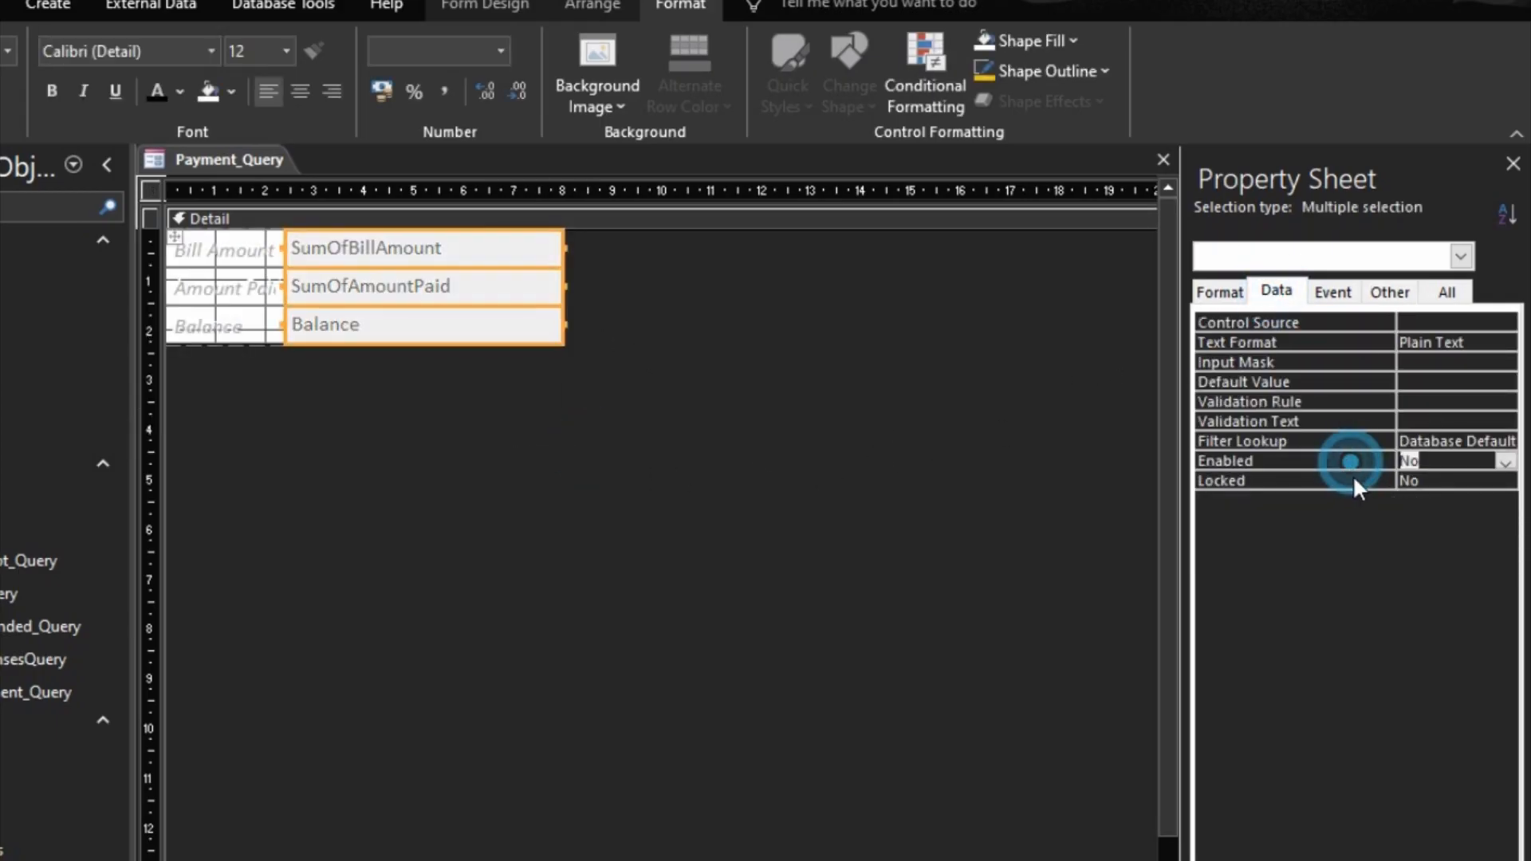
Step: Lock the SumOfBillAmount, SumOfAmountPaid and Balance text boxes by setting Locked to Yes, and preview the form
double_click(1354, 482)
click(1351, 412)
click(519, 420)
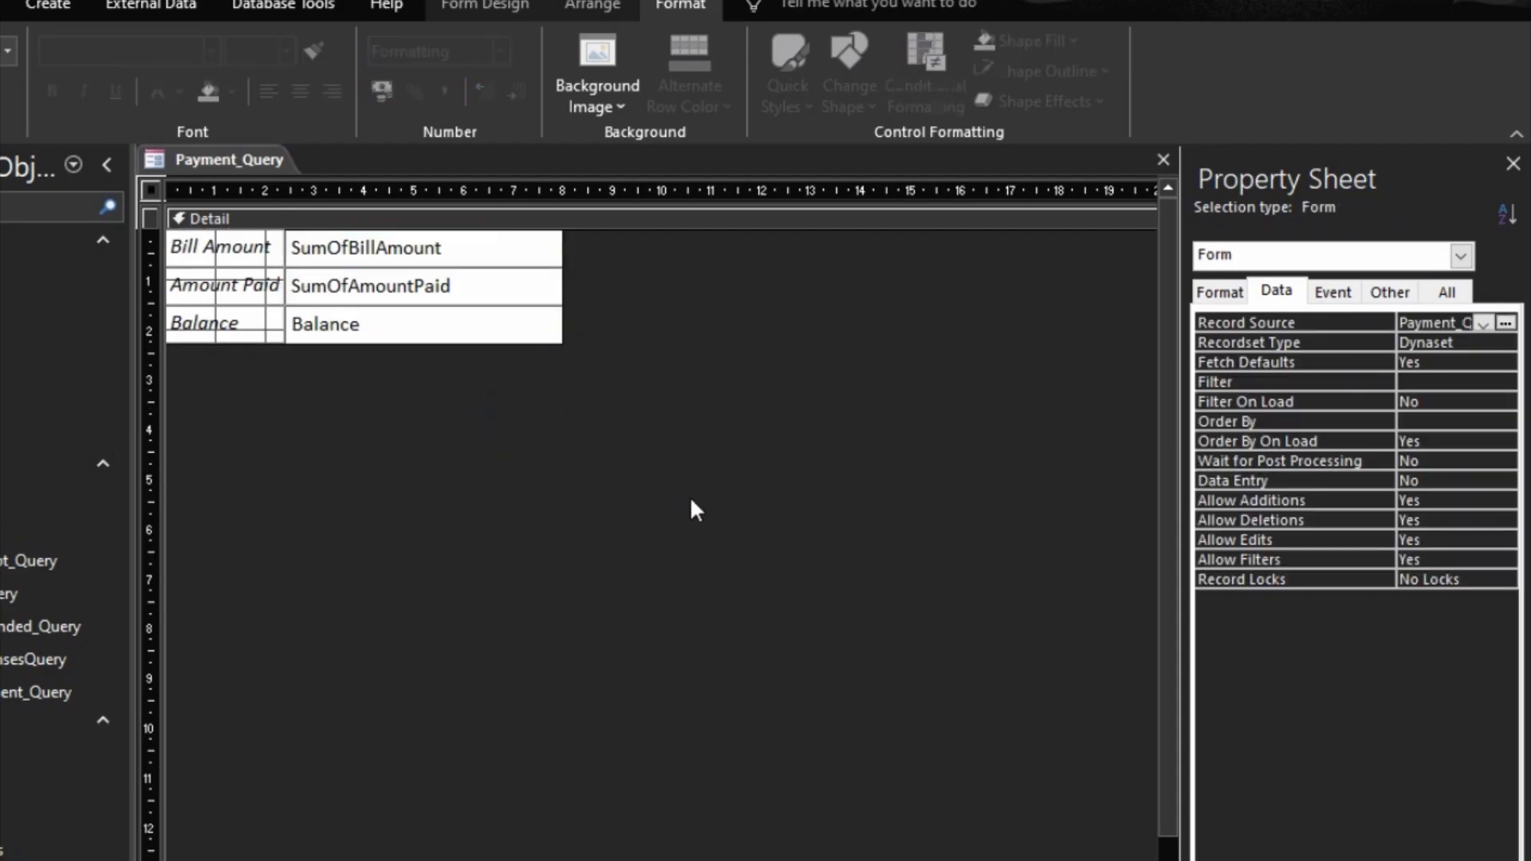
key(F5)
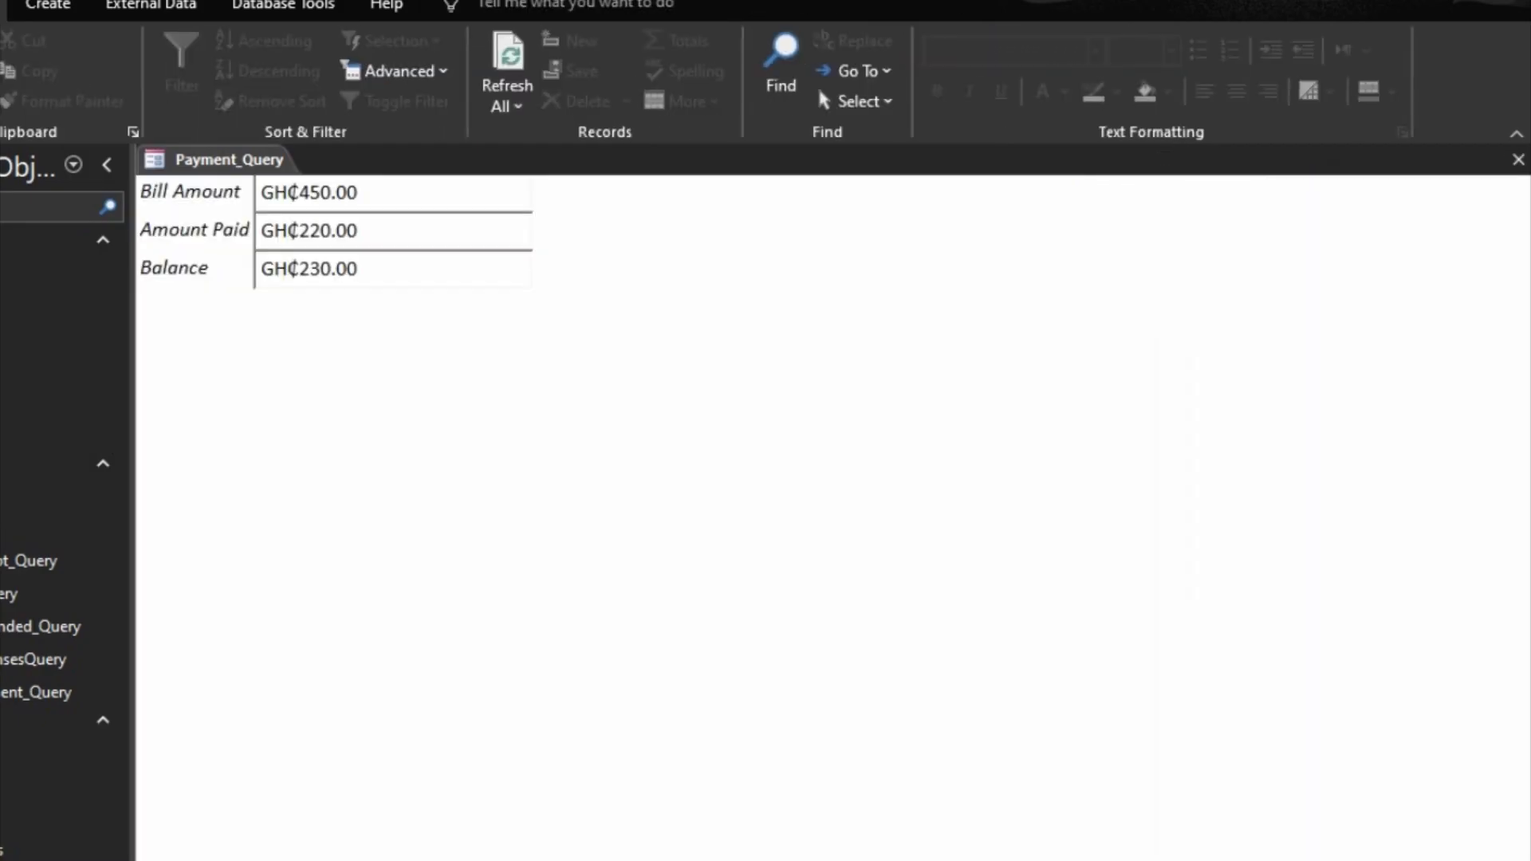
right_click(677, 335)
click(738, 405)
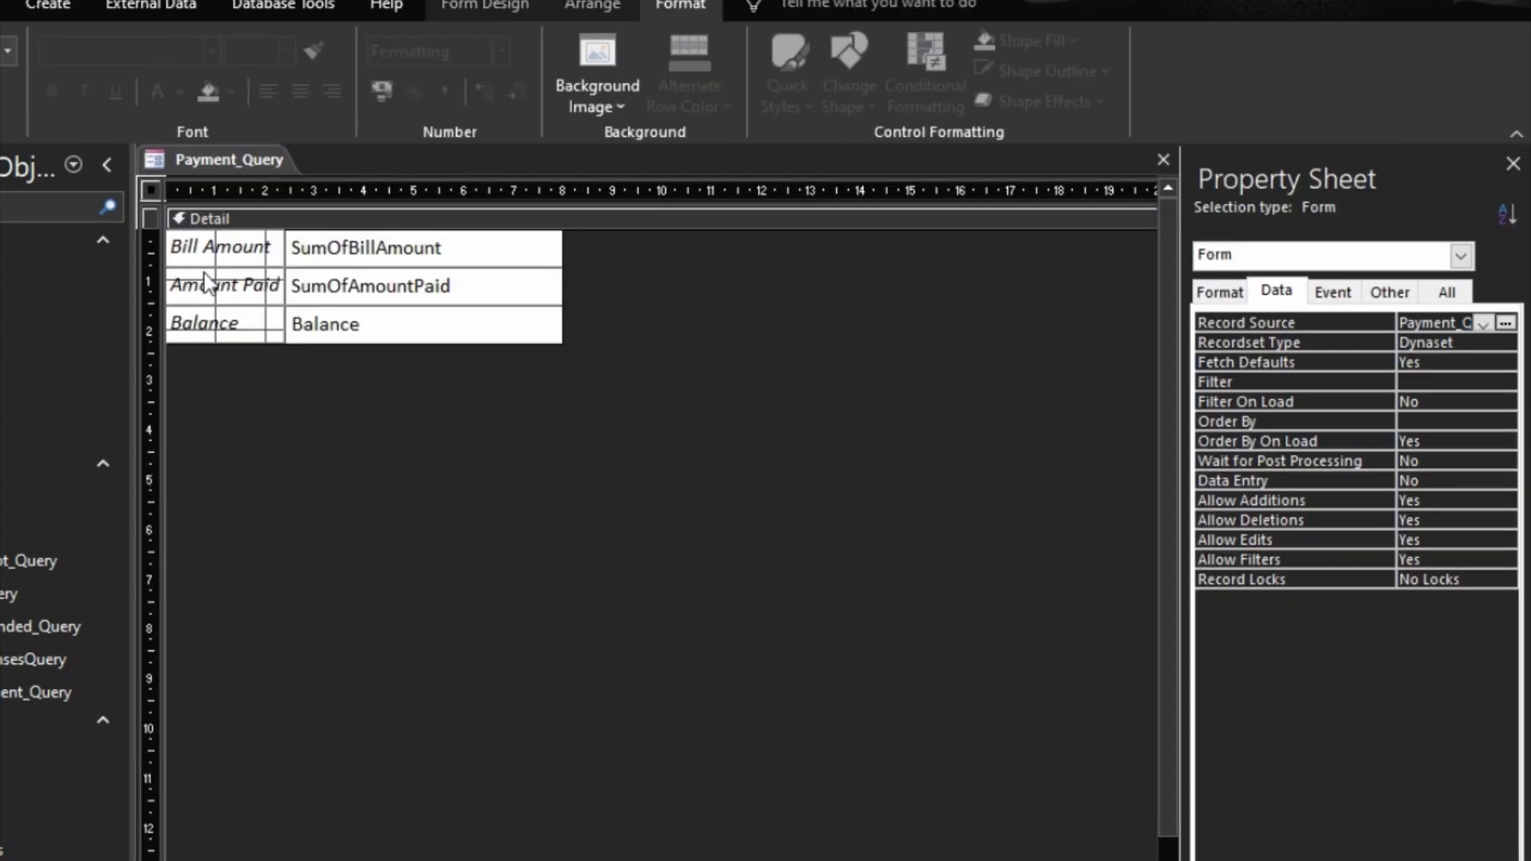
Step: Widen the label column of the Payment_Query form slightly
click(199, 279)
double_click(219, 268)
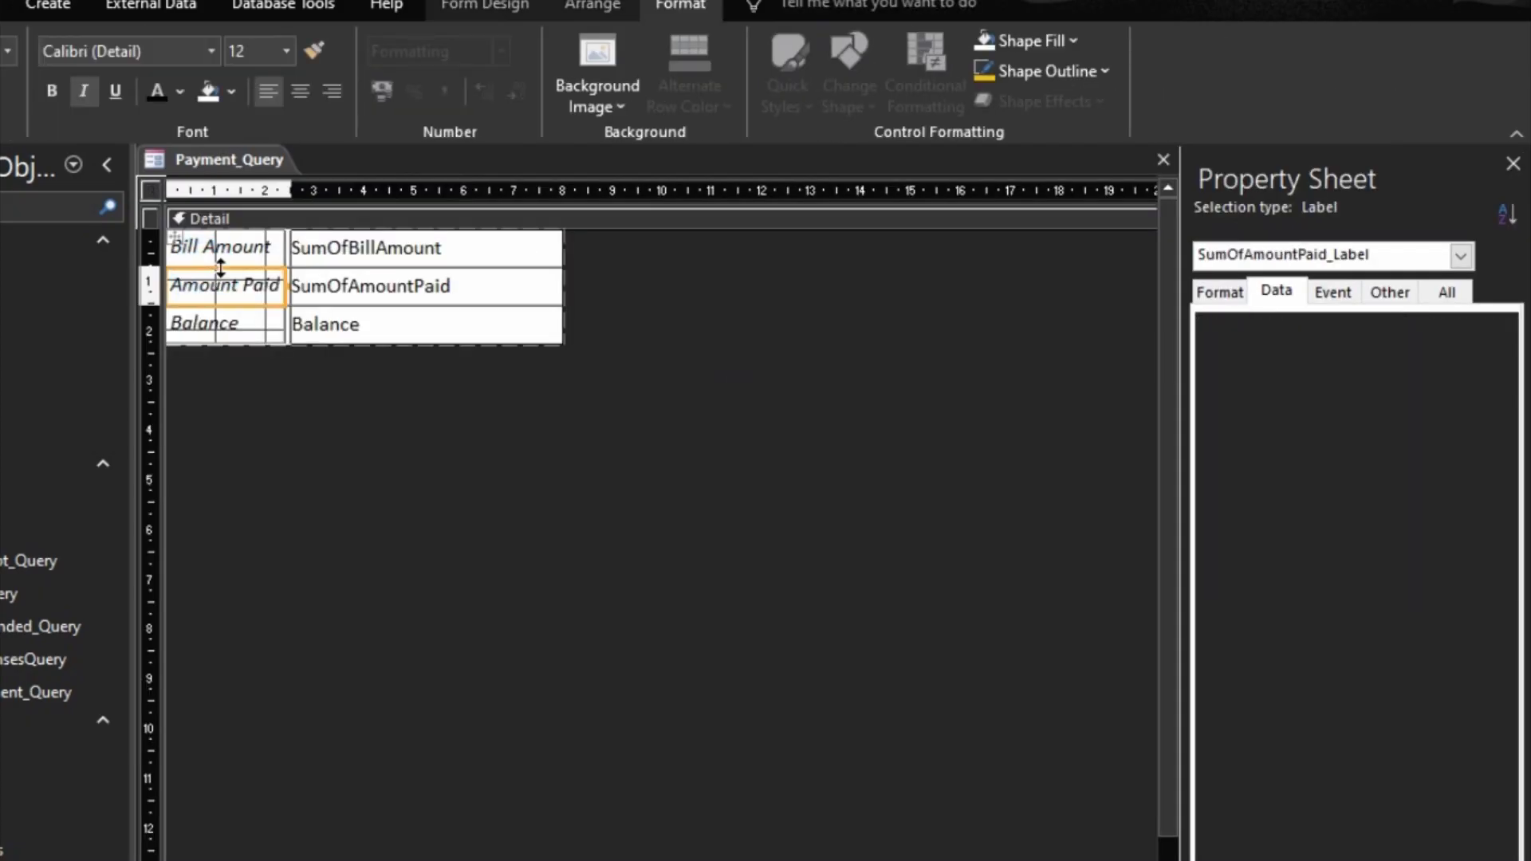
click(648, 477)
Step: Bold the SumOfBillAmount, SumOfAmountPaid and Balance text boxes, and close the Payment_Query form with its design changes saved
drag(557, 400, 504, 276)
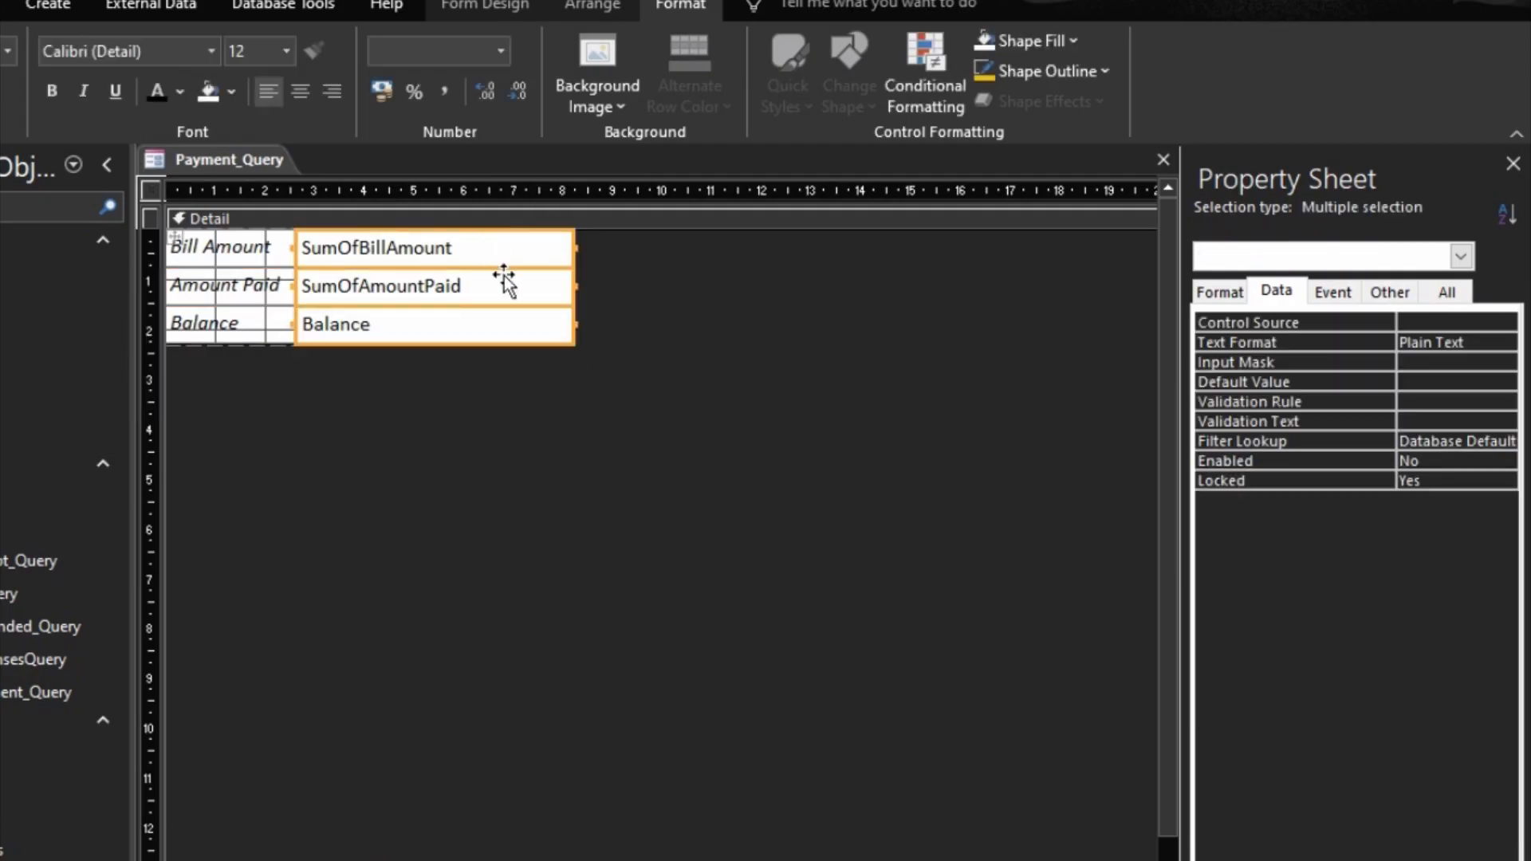
click(46, 93)
click(500, 421)
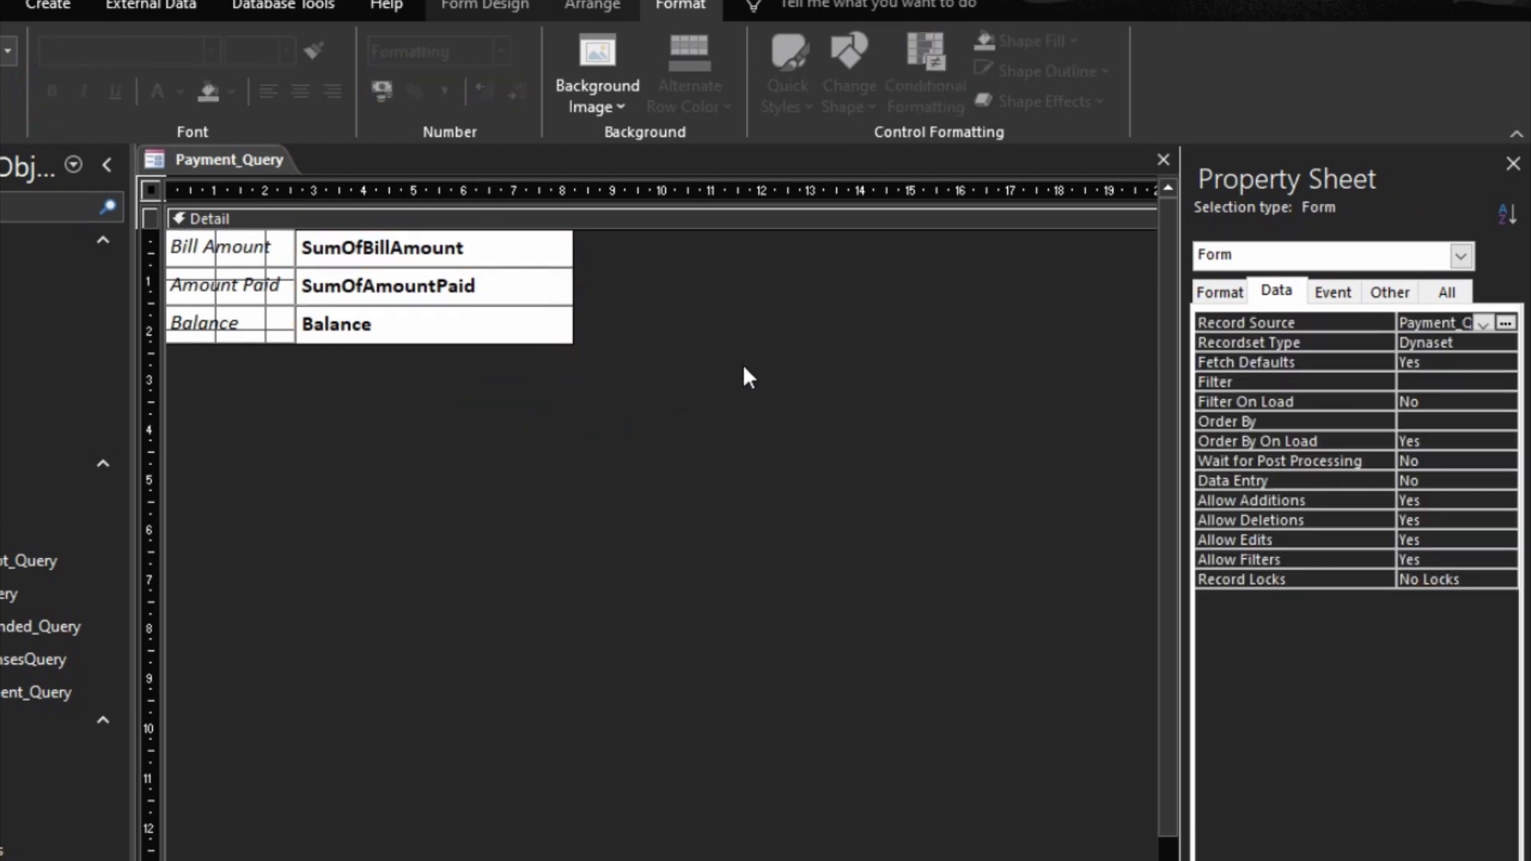
click(1164, 160)
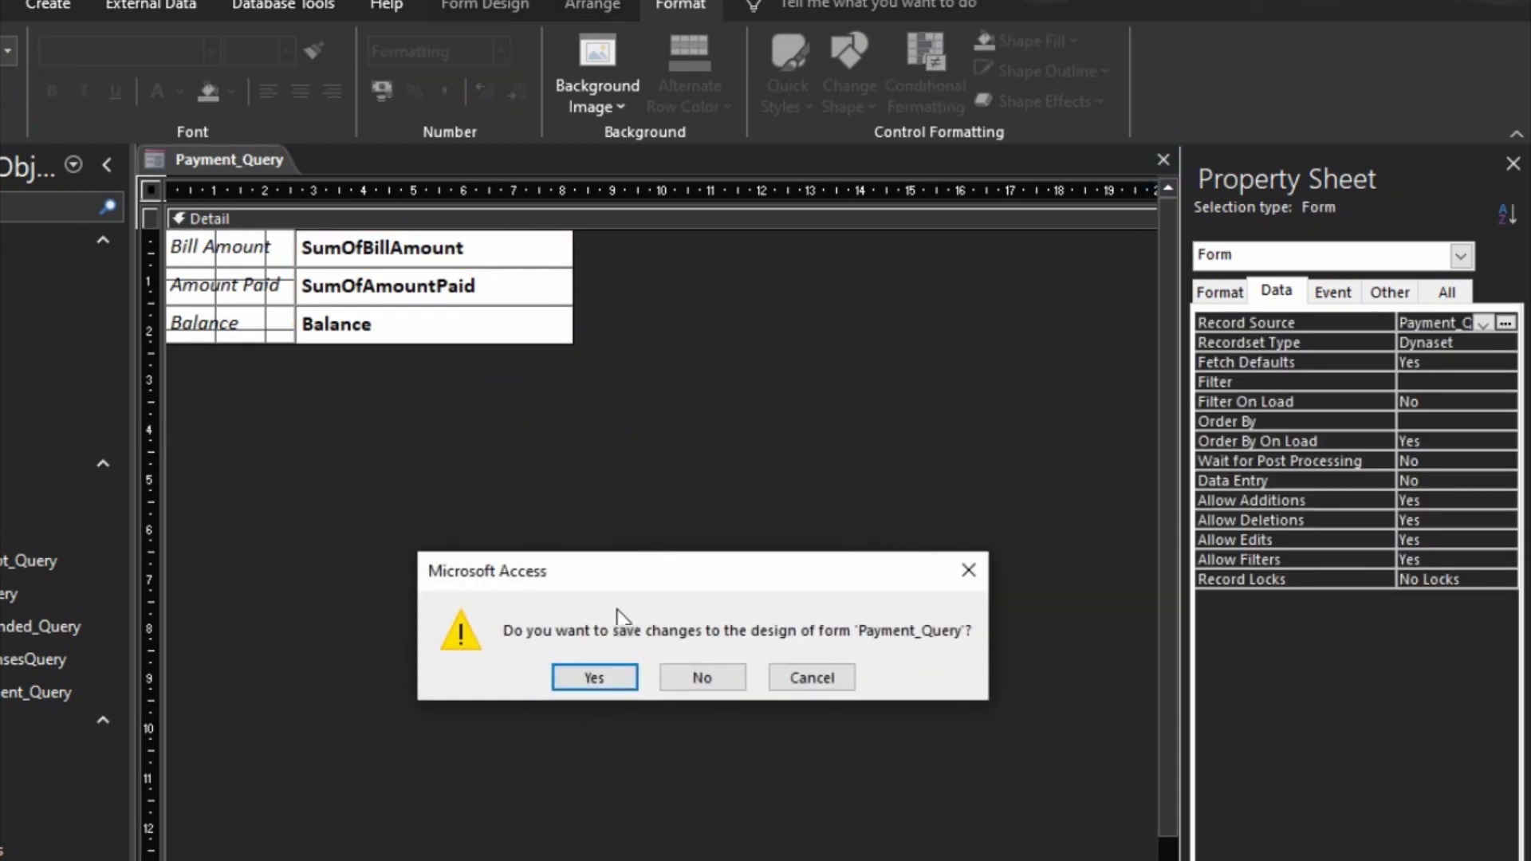
click(580, 677)
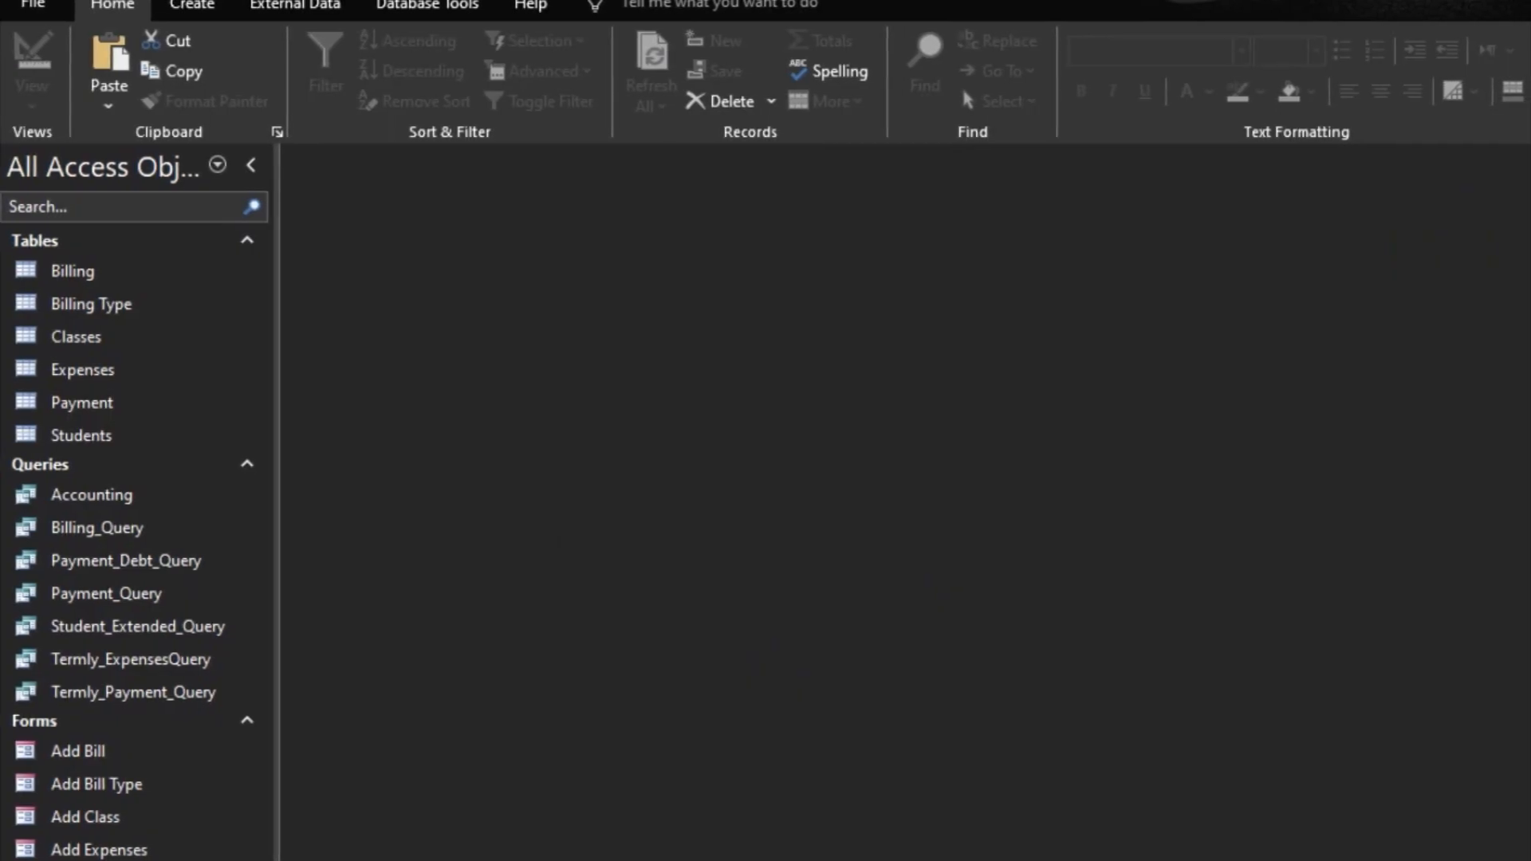
Step: Open the StudentPayment form in Design view and rename the Payment_Query form as Balance
right_click(86, 859)
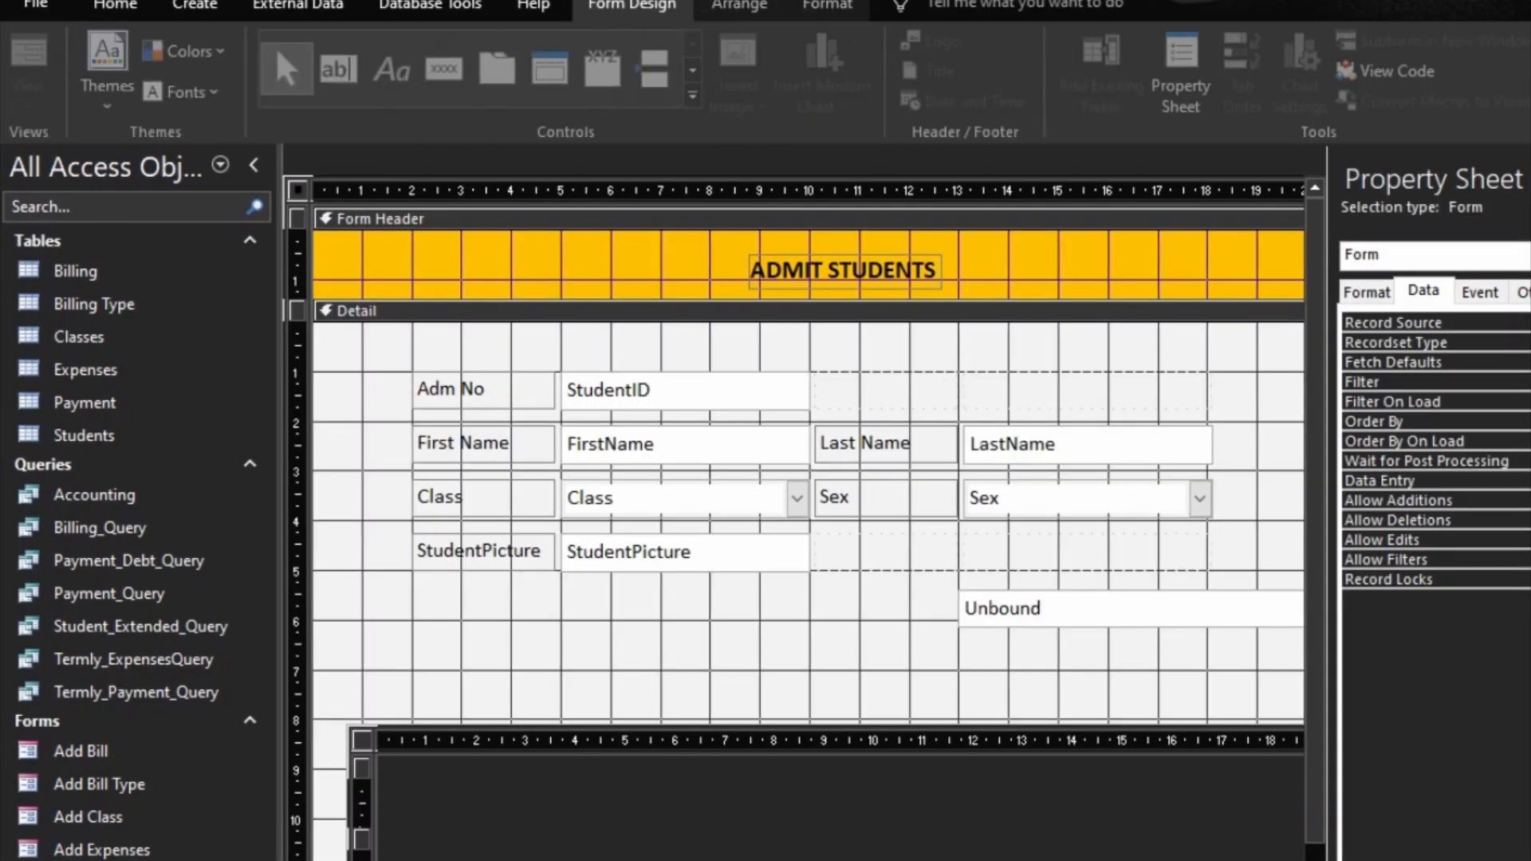
scroll(921, 659, down, 2)
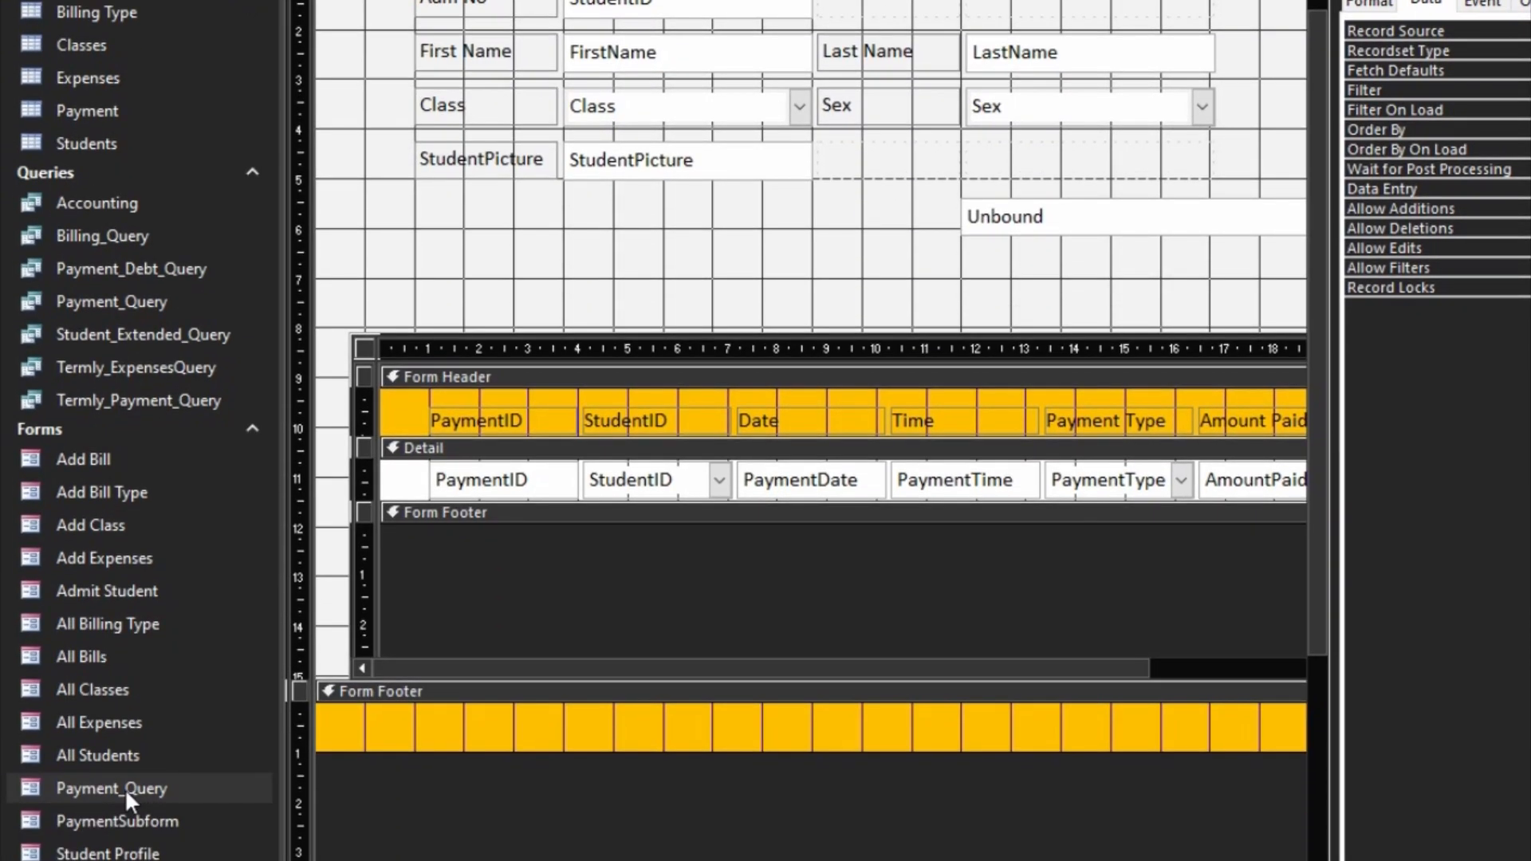
double_click(128, 790)
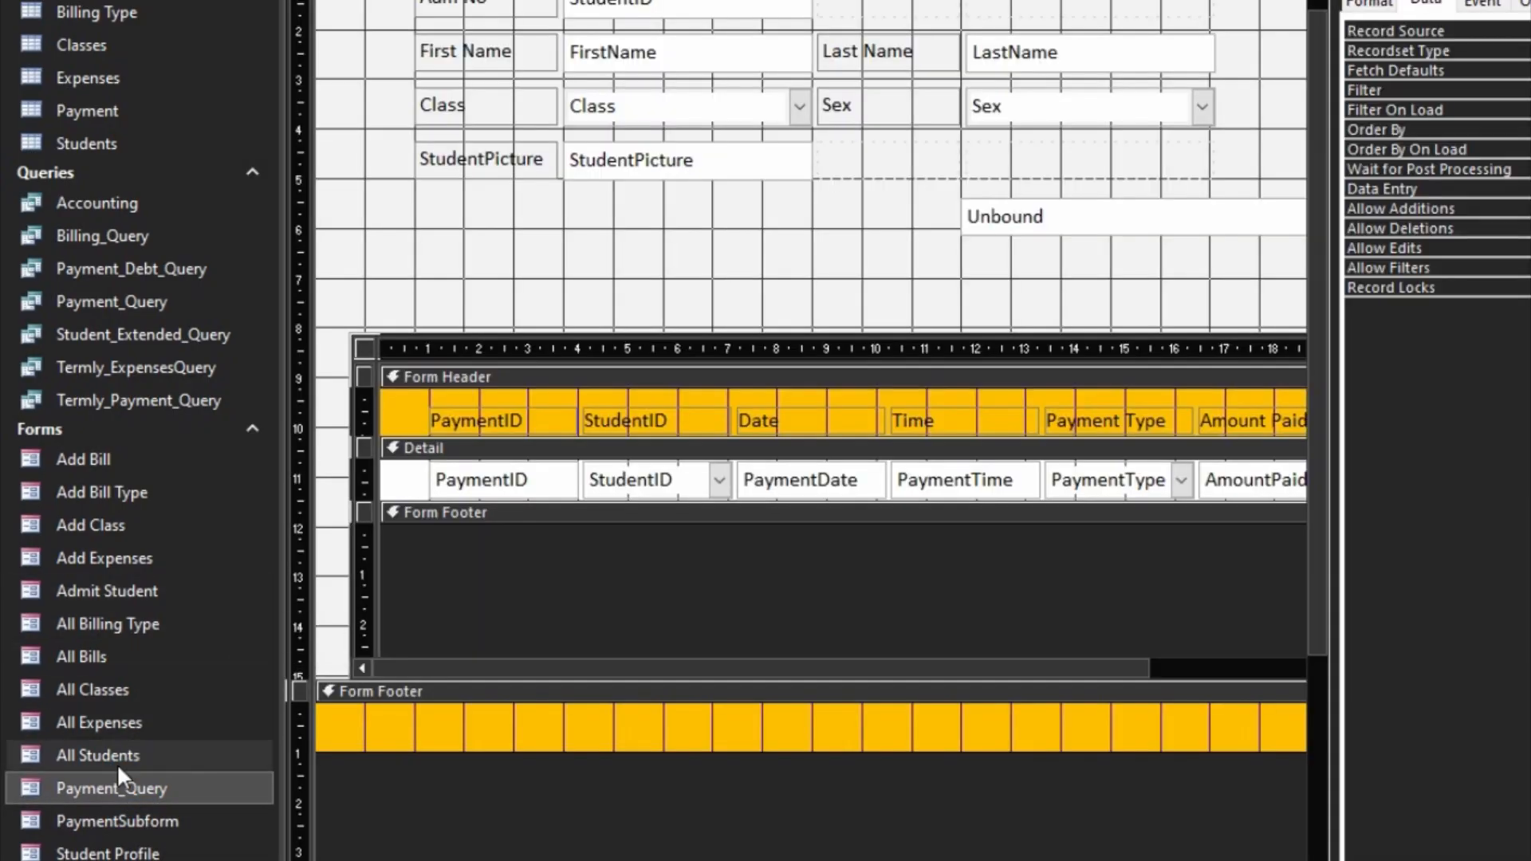
right_click(64, 788)
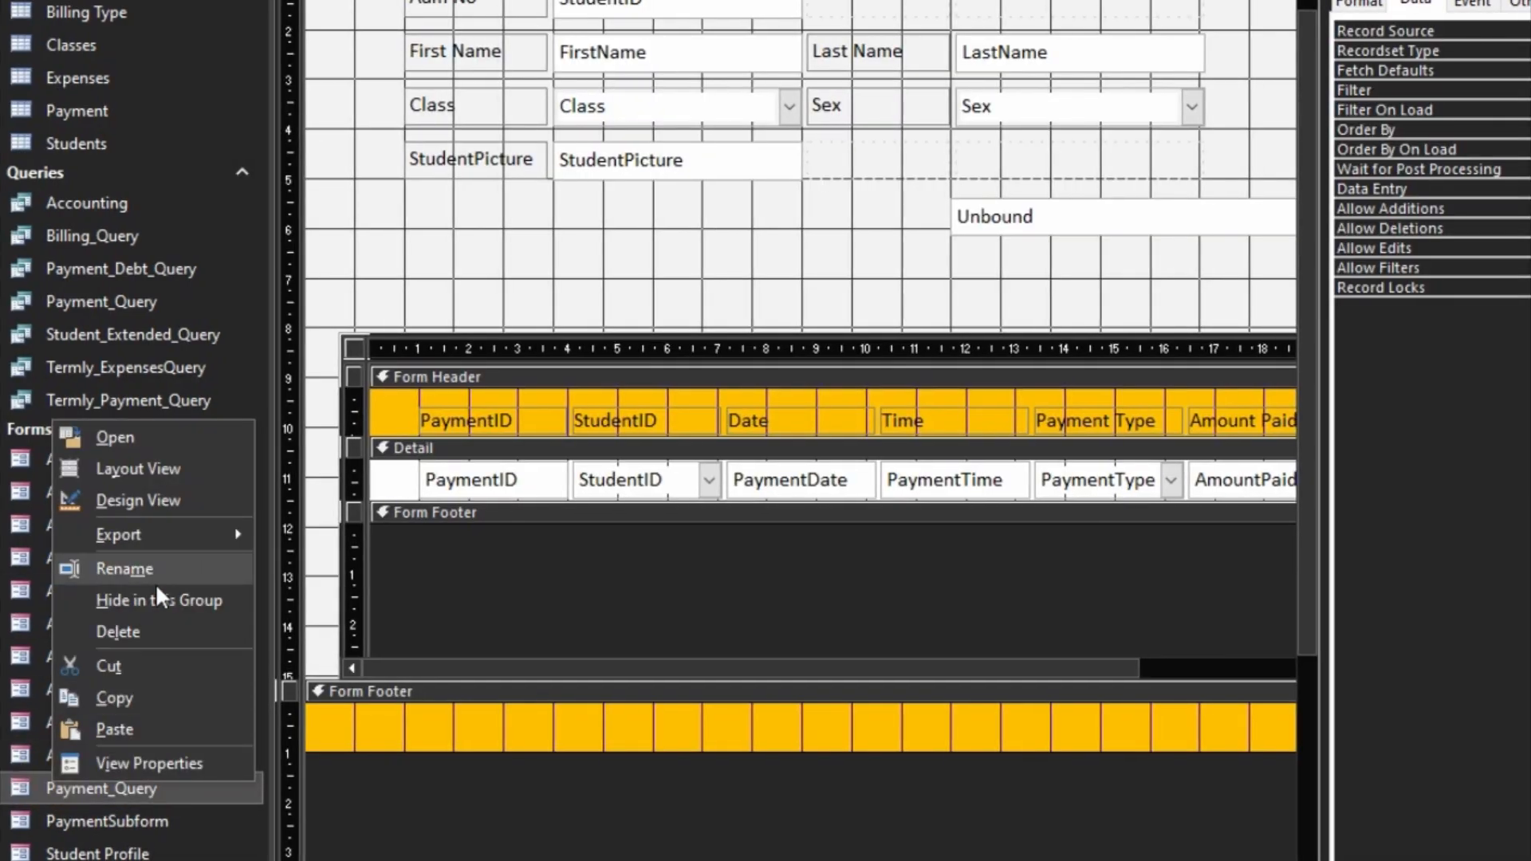
click(136, 577)
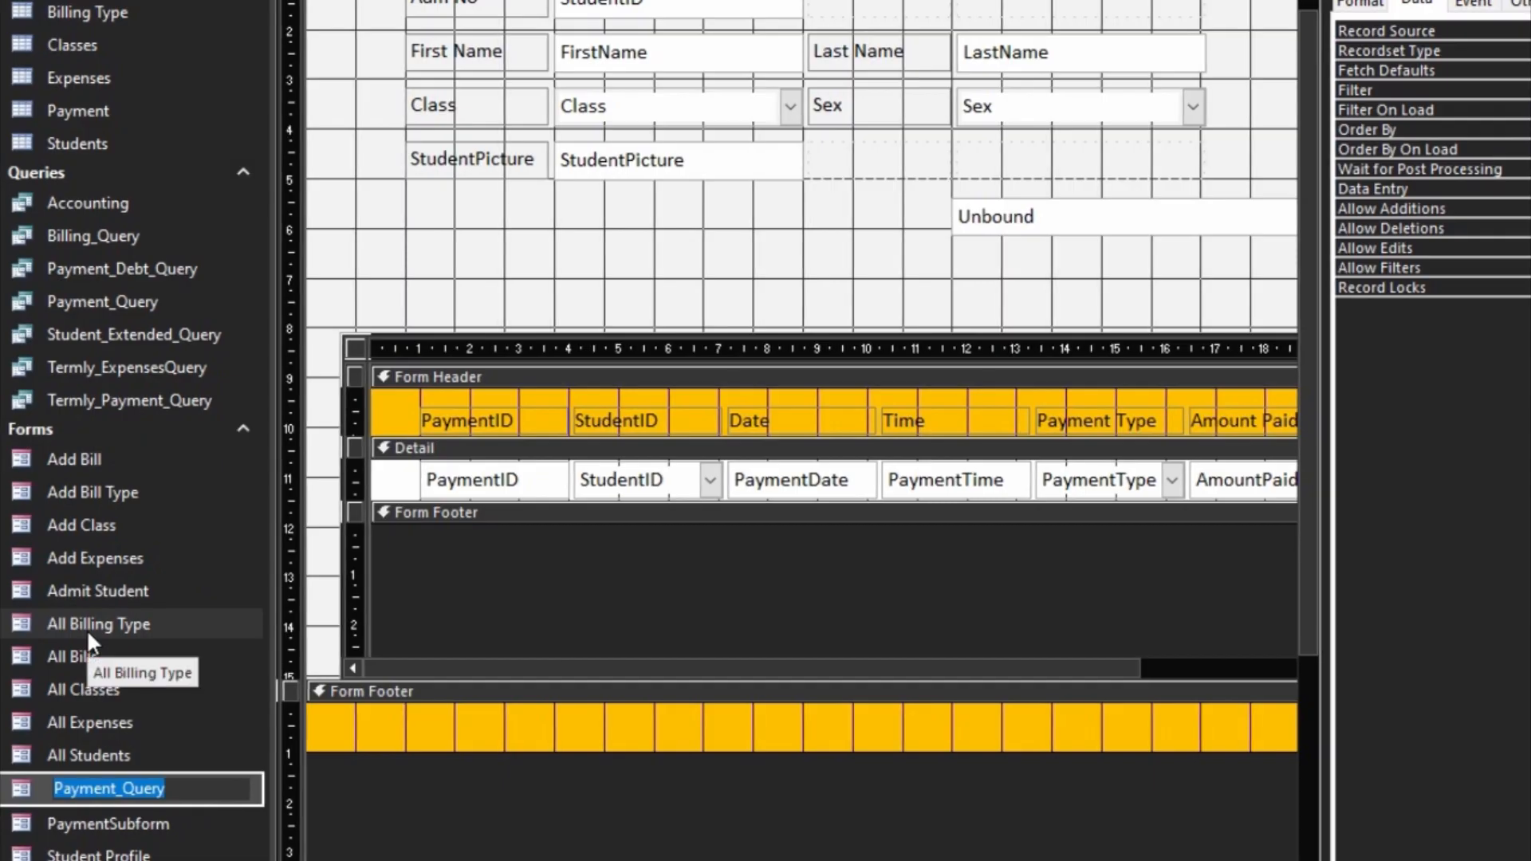
text(Balance)
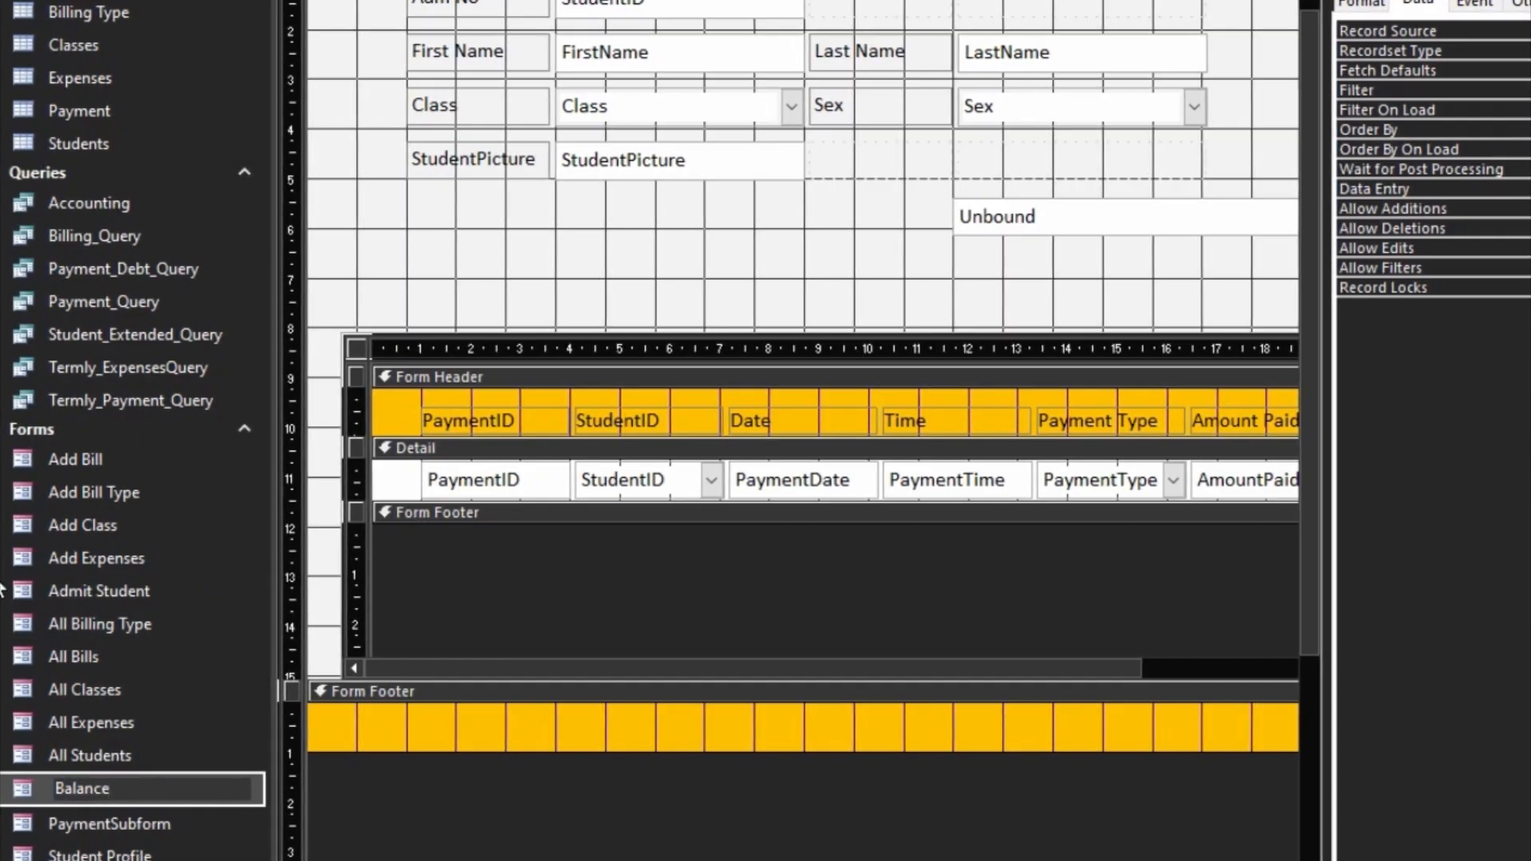
key(Return)
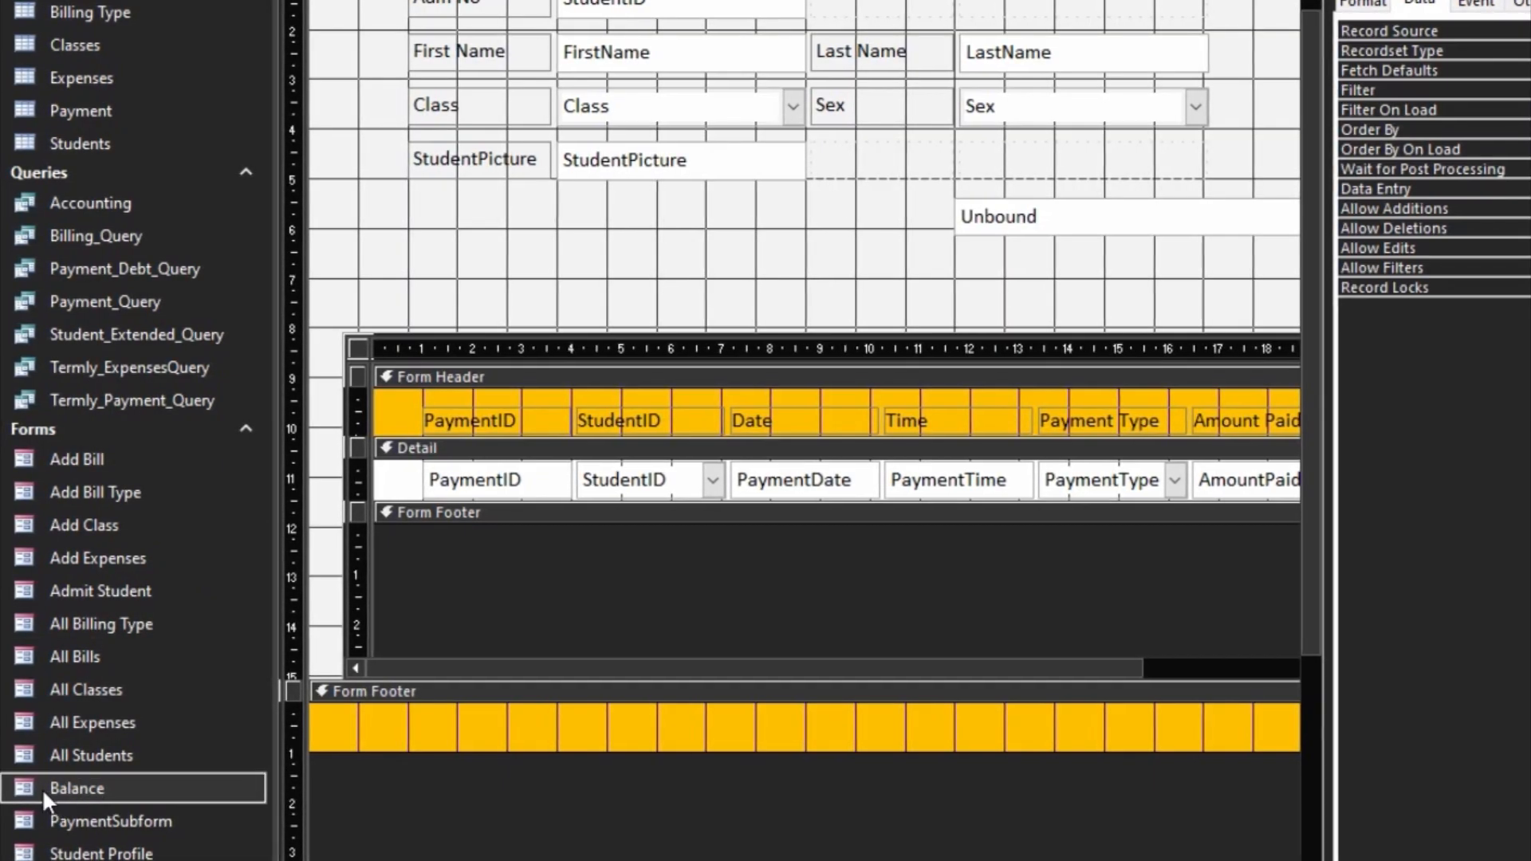
Step: Add the Balance form as a subform below StudentPicture on the StudentPayment form and delete its attached Payment_Query label
drag(43, 789, 390, 187)
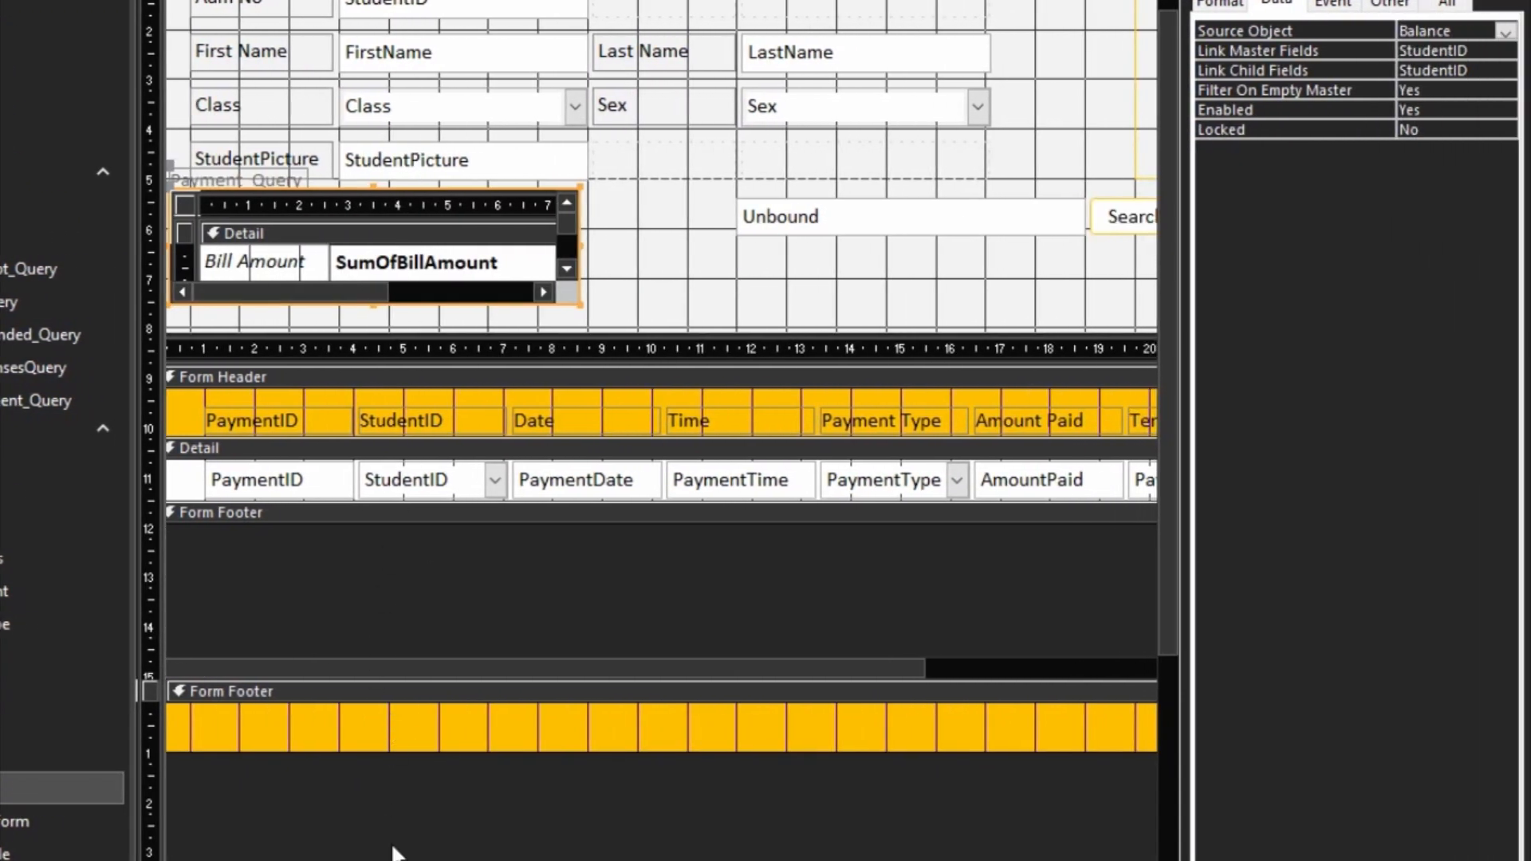
scroll(662, 430, right, 3)
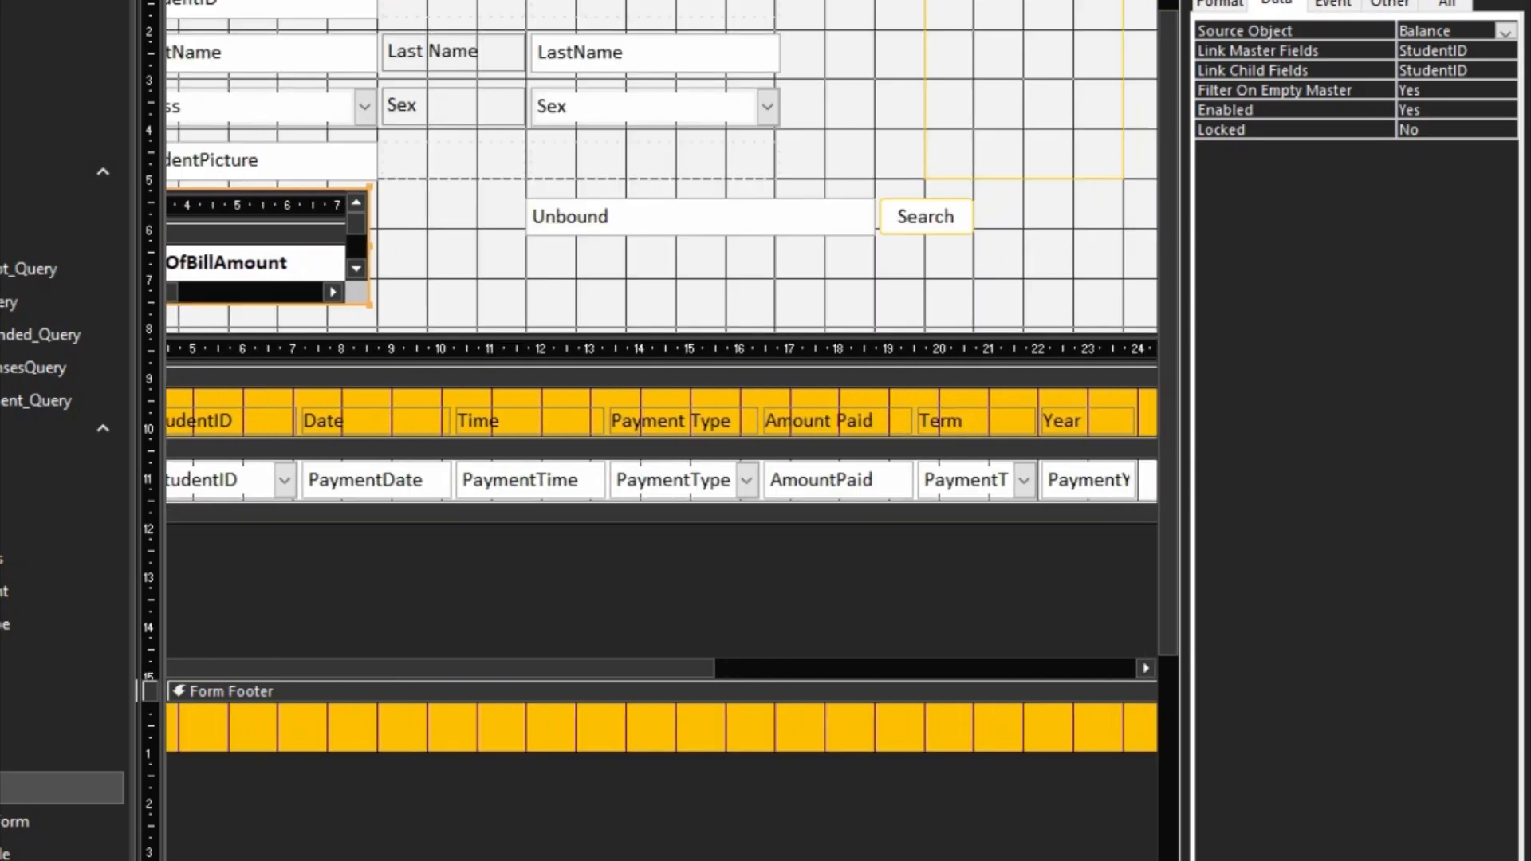
scroll(662, 430, right, 5)
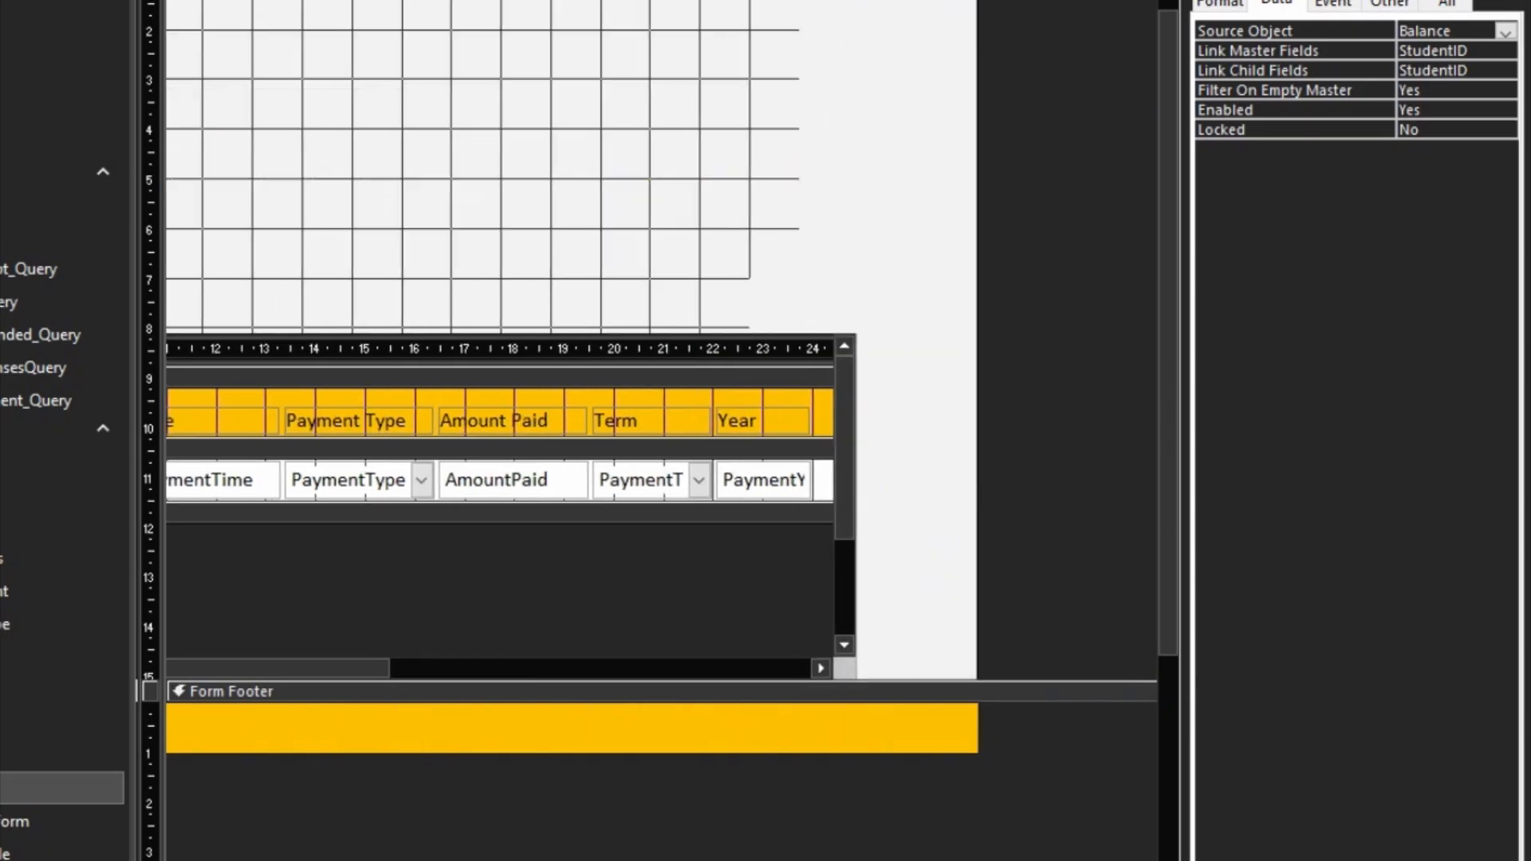
scroll(662, 431, left, 8)
click(323, 850)
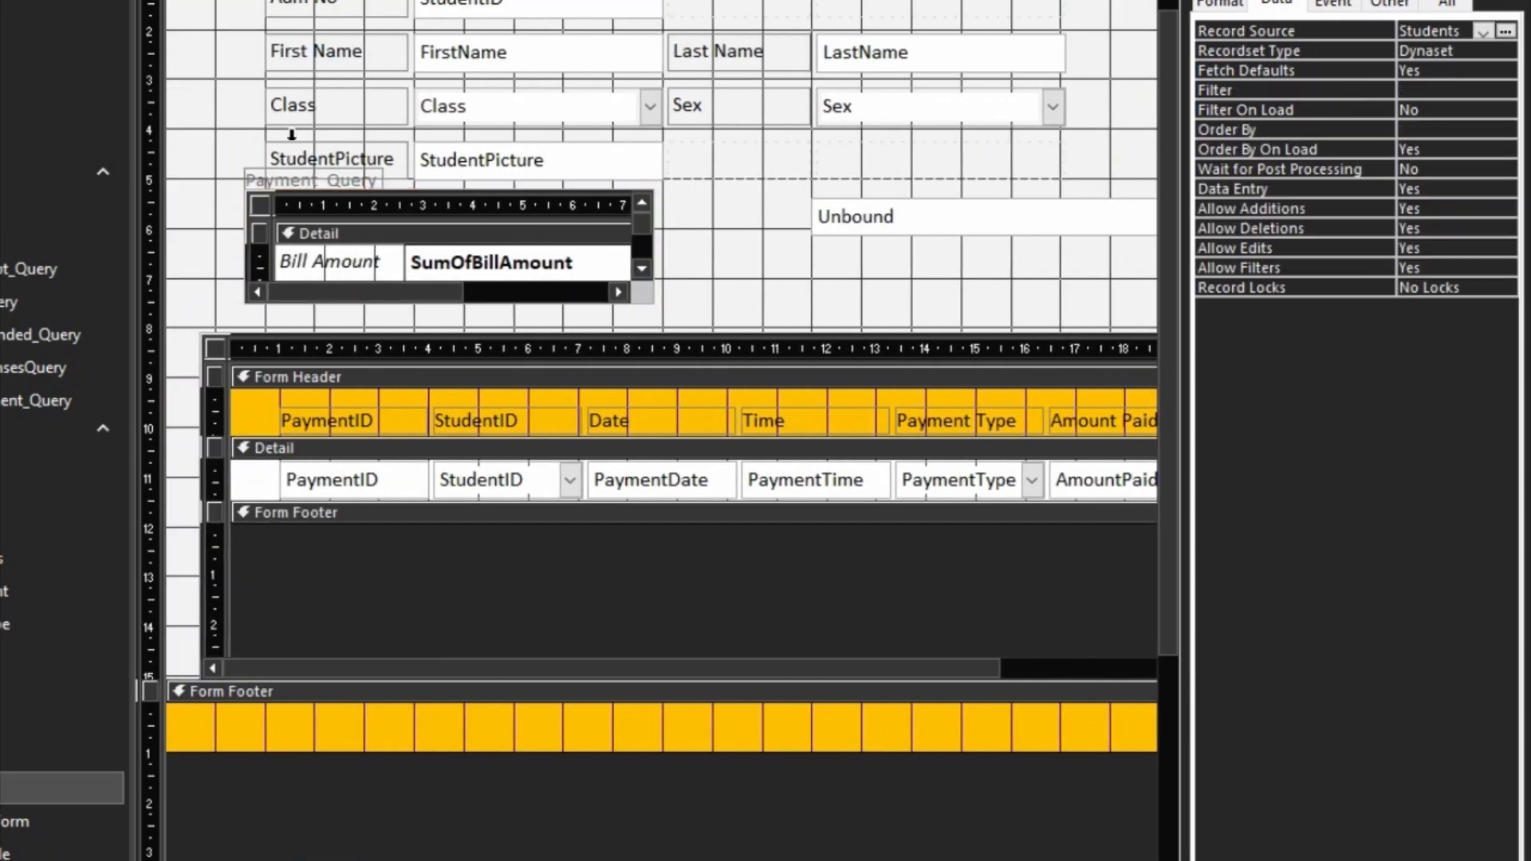
click(261, 180)
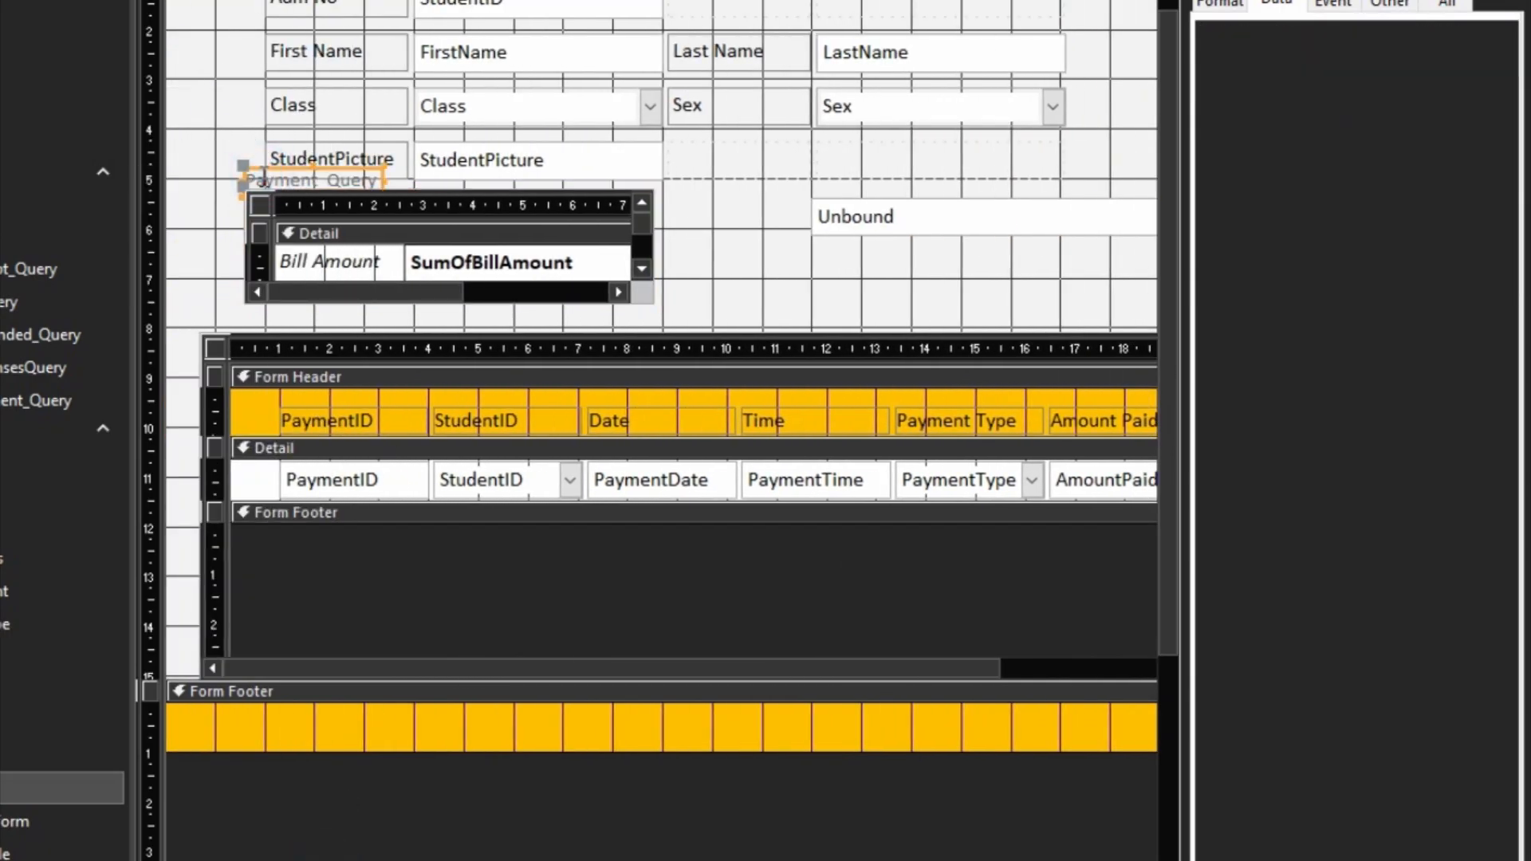
key(Delete)
Step: Position the balance subform between the StudentPicture row and the payment subform, with its edge aligned to the field labels
drag(211, 215, 314, 247)
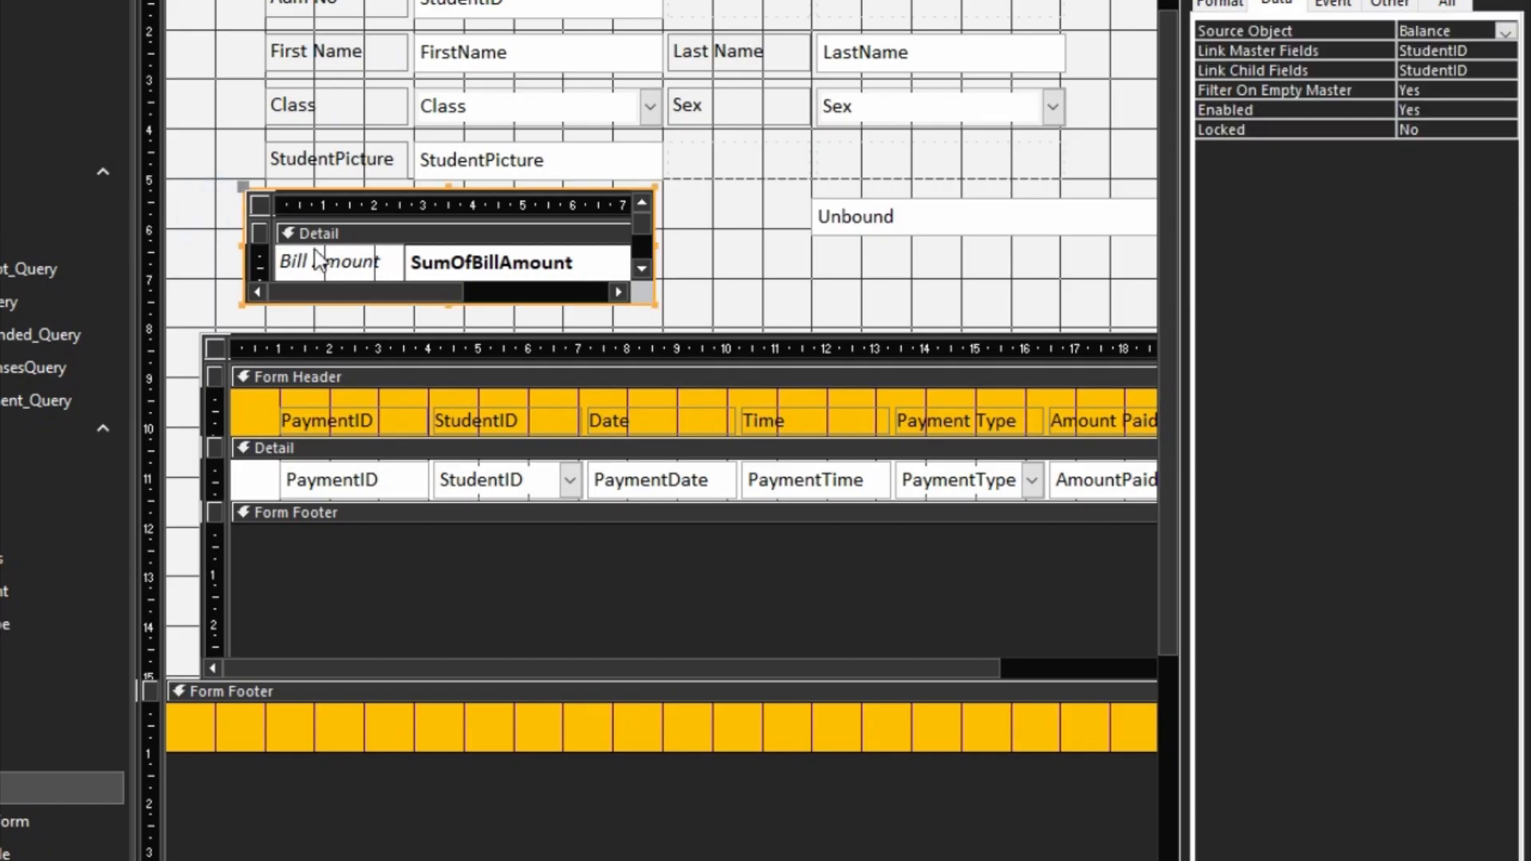
key(Down)
key(Down)
key(Down)
key(Down)
key(Down)
key(Down)
key(Up)
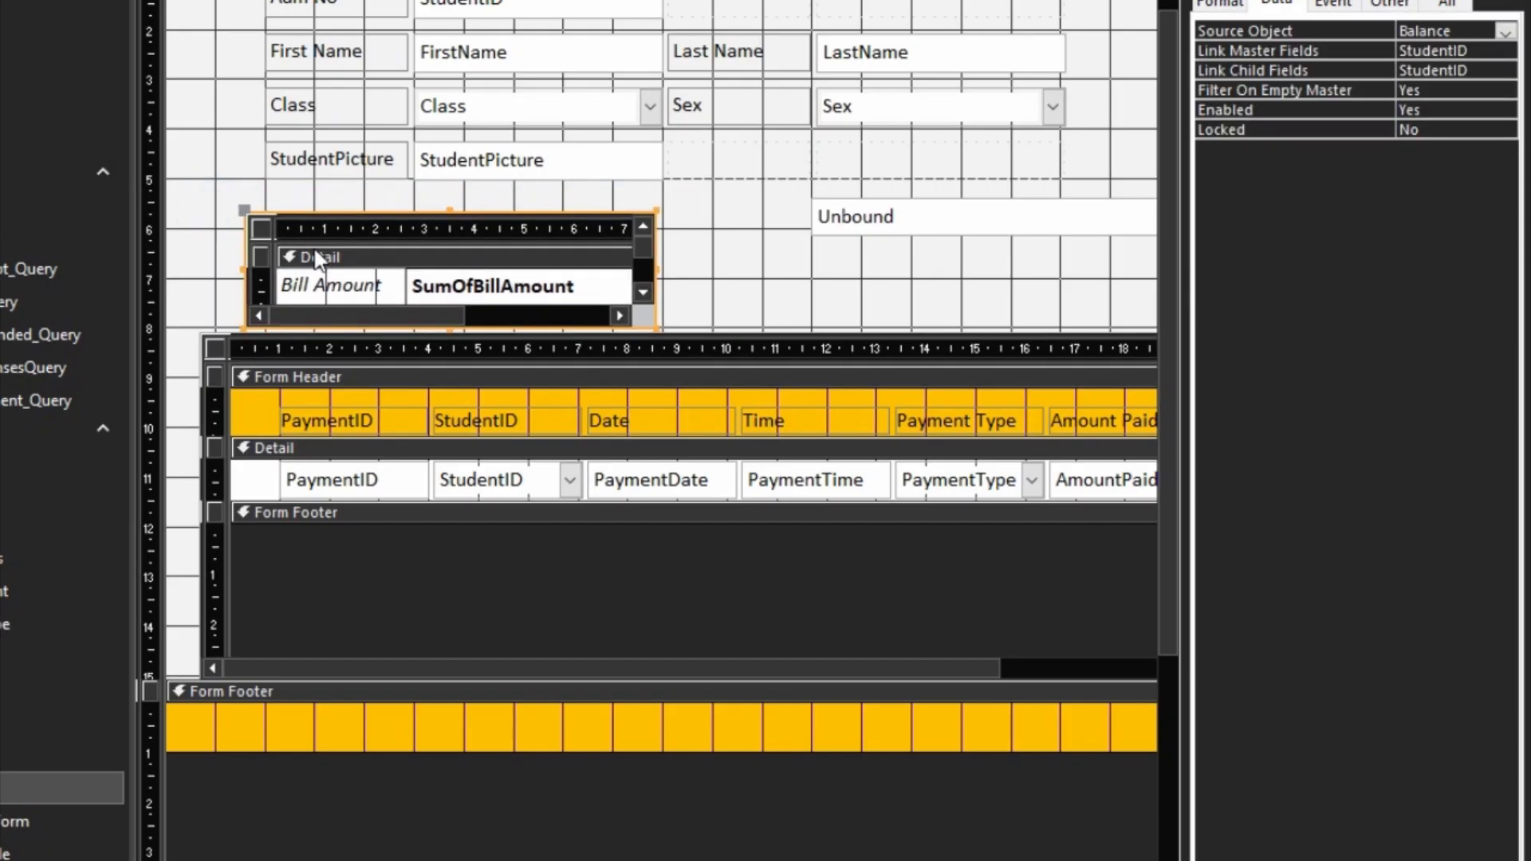
key(Right)
key(Right)
key(Right)
key(Right)
key(Up)
key(Up)
key(Up)
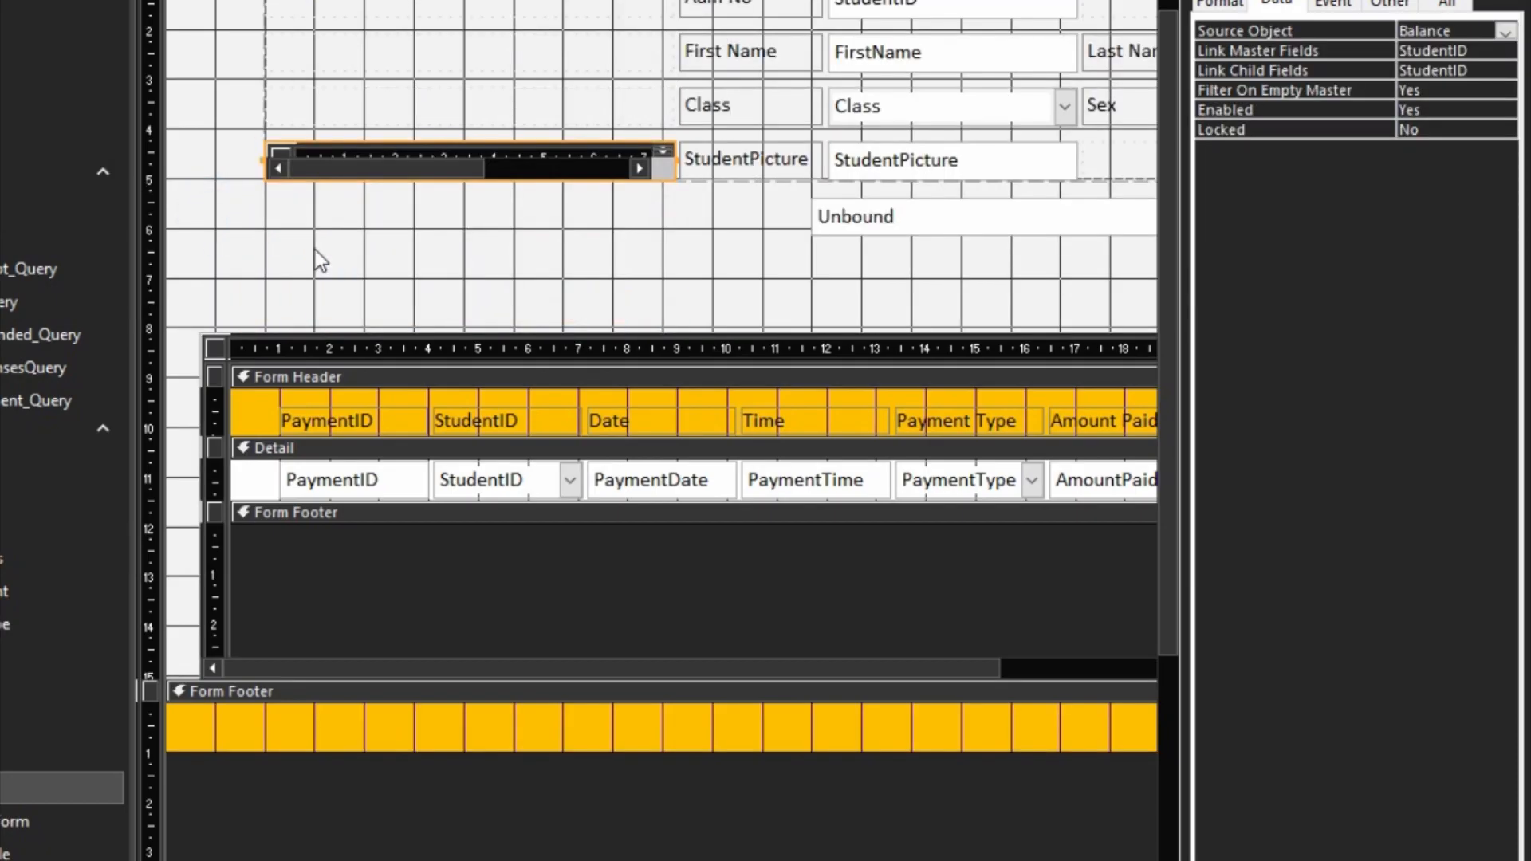
key(Down)
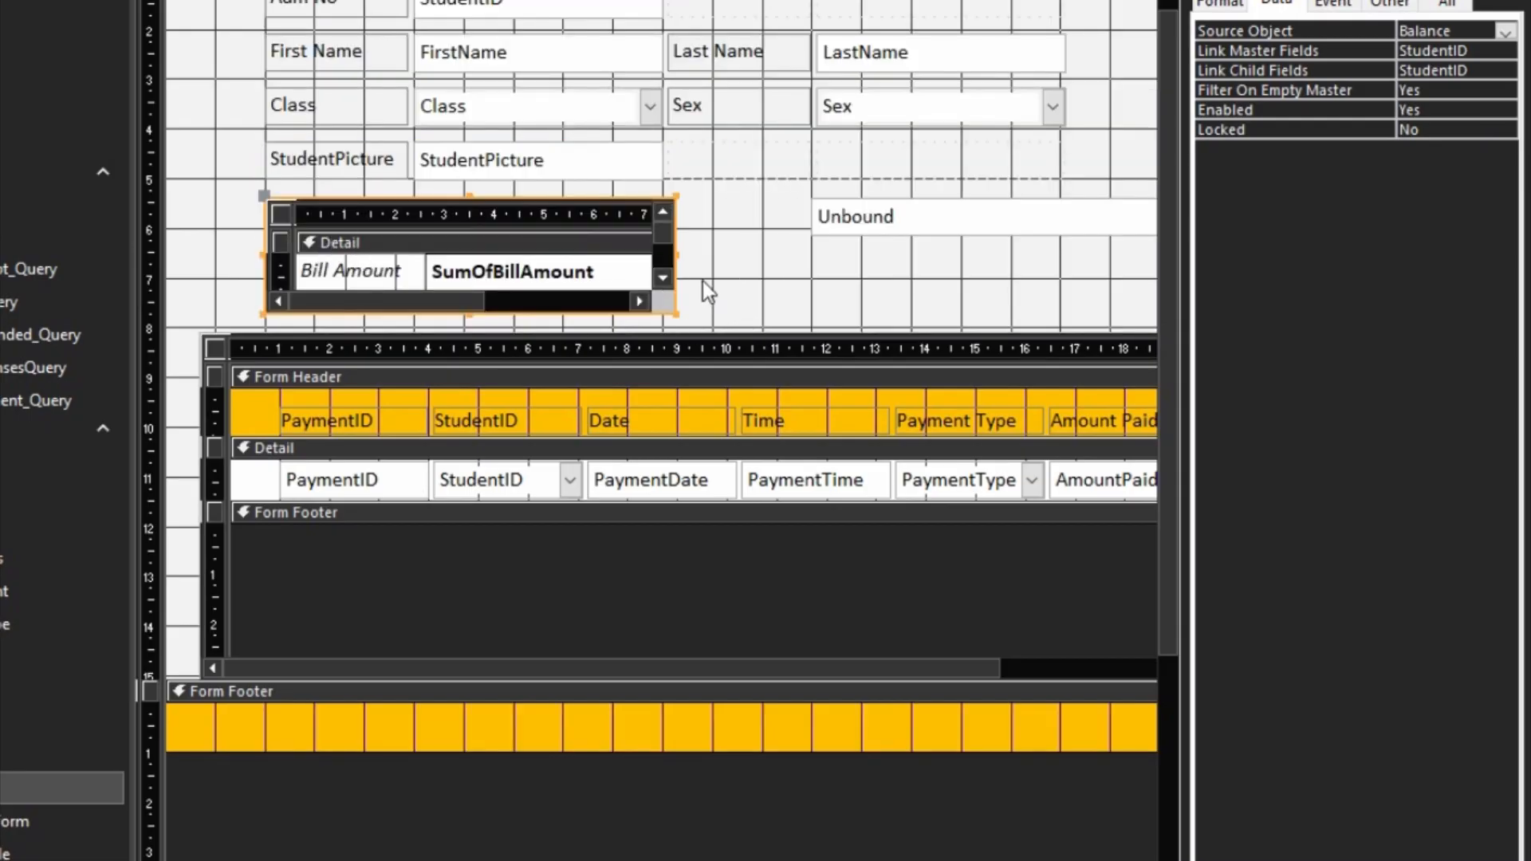
click(775, 279)
Step: Set the border style of the balance subform control to Transparent
click(638, 255)
click(1236, 0)
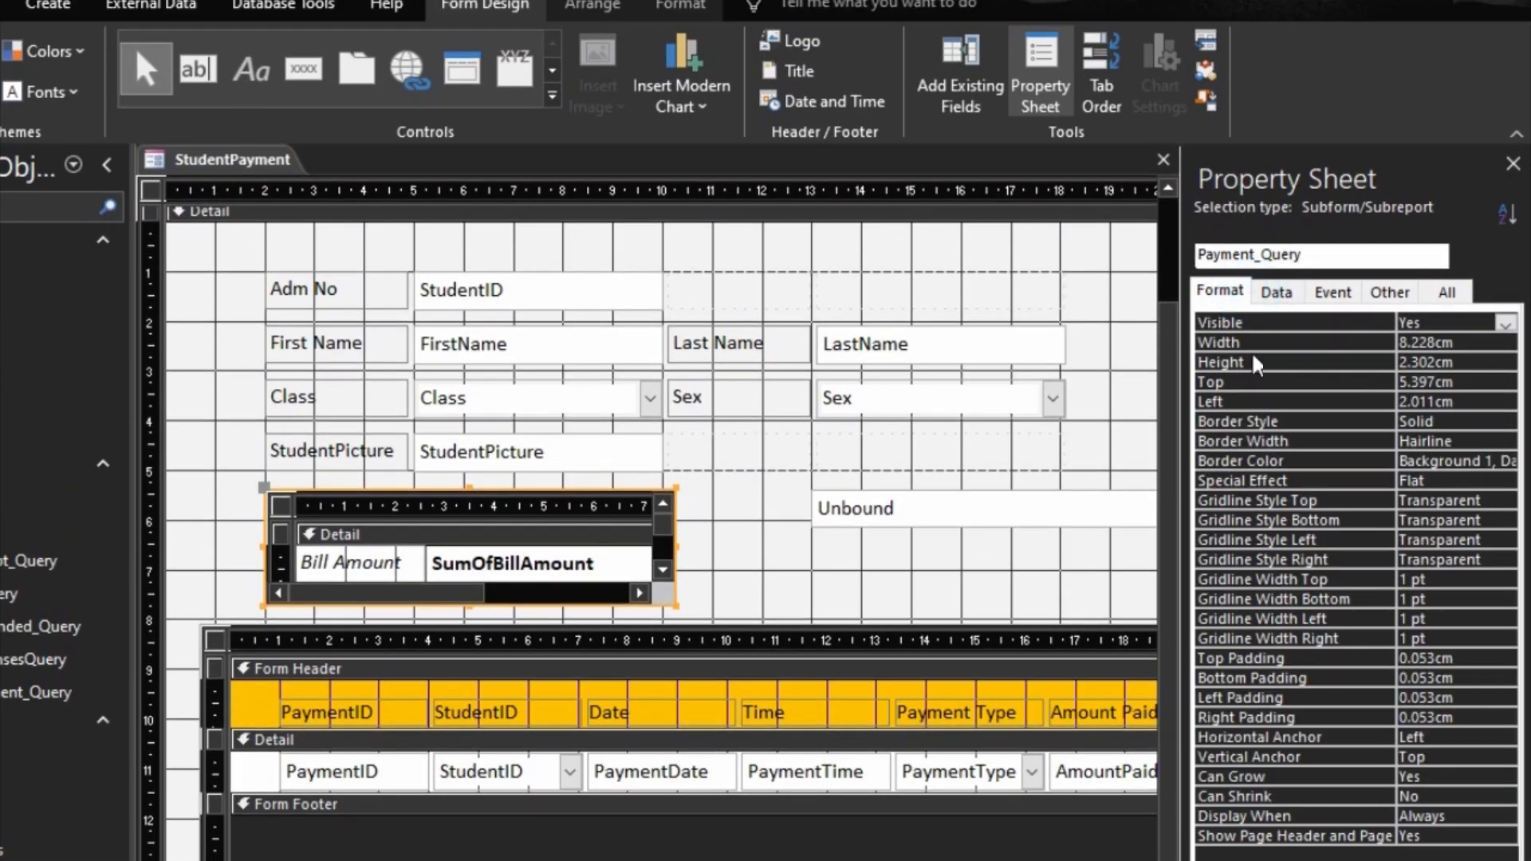
click(1271, 424)
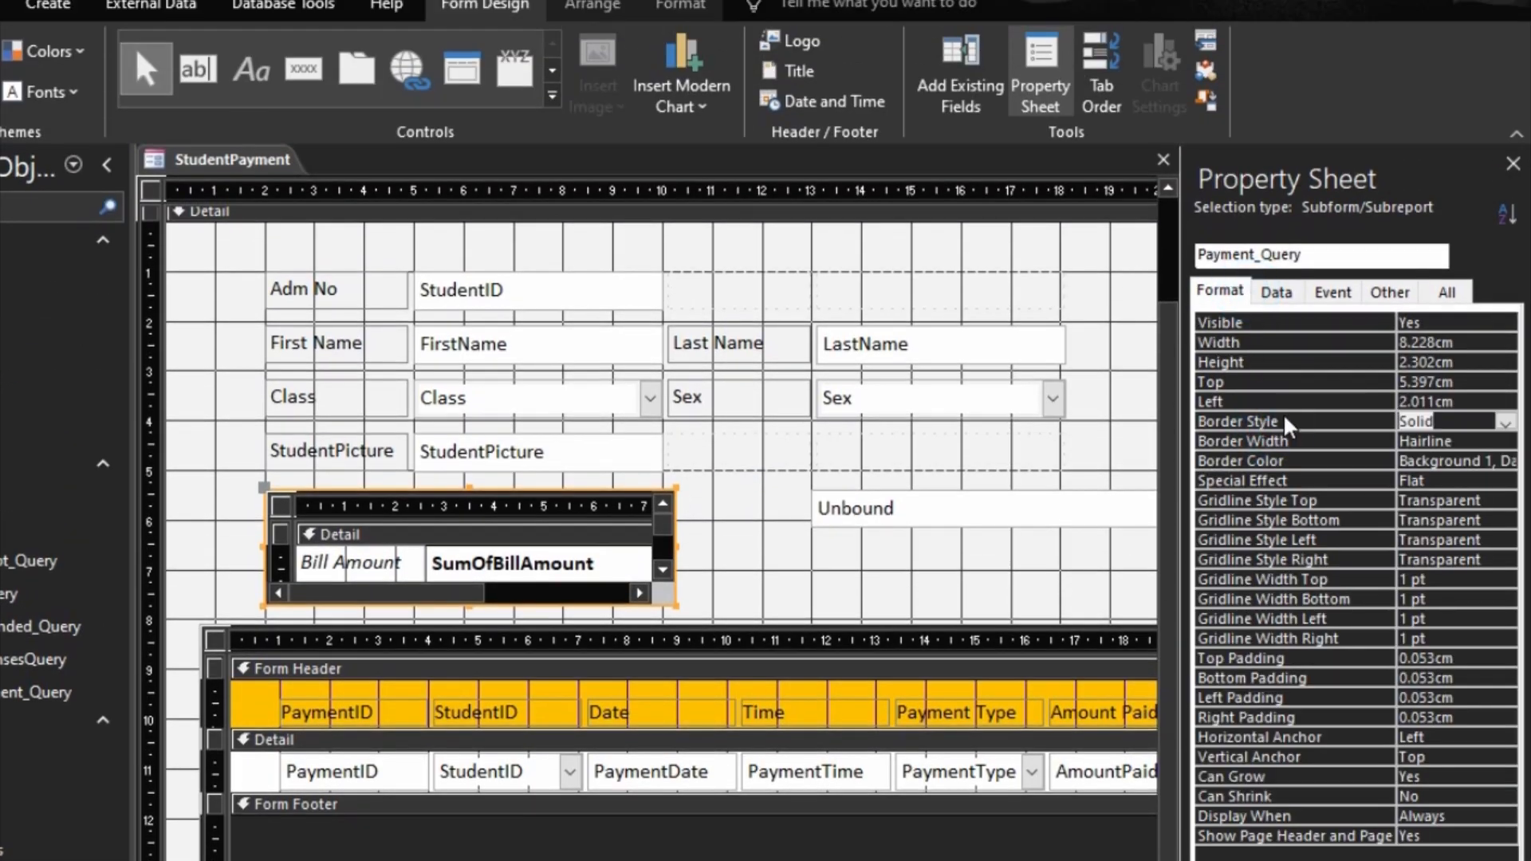
text(transparent)
key(Return)
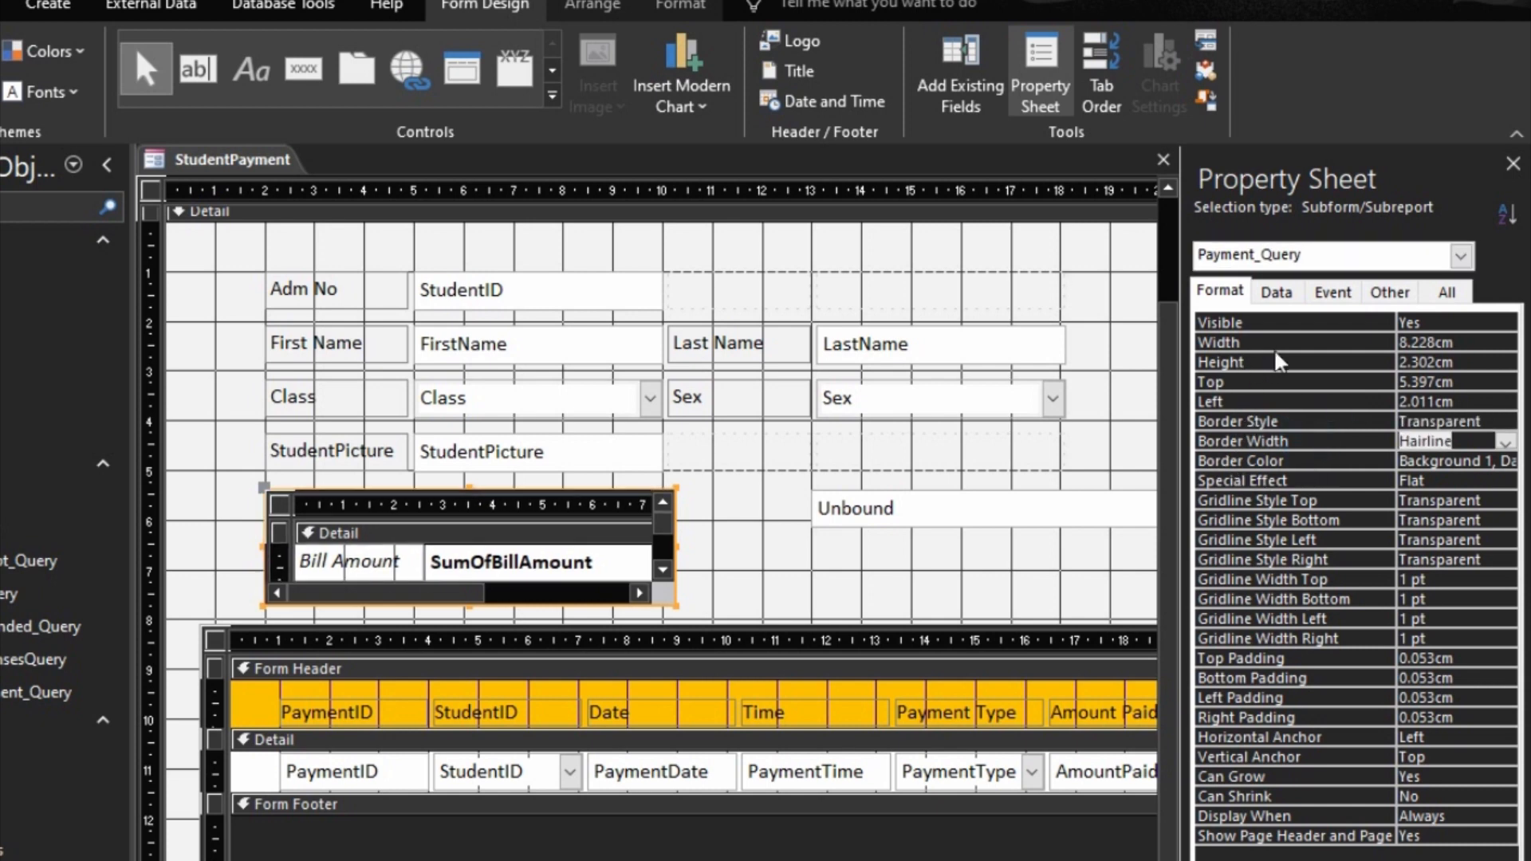
click(1265, 418)
click(1060, 557)
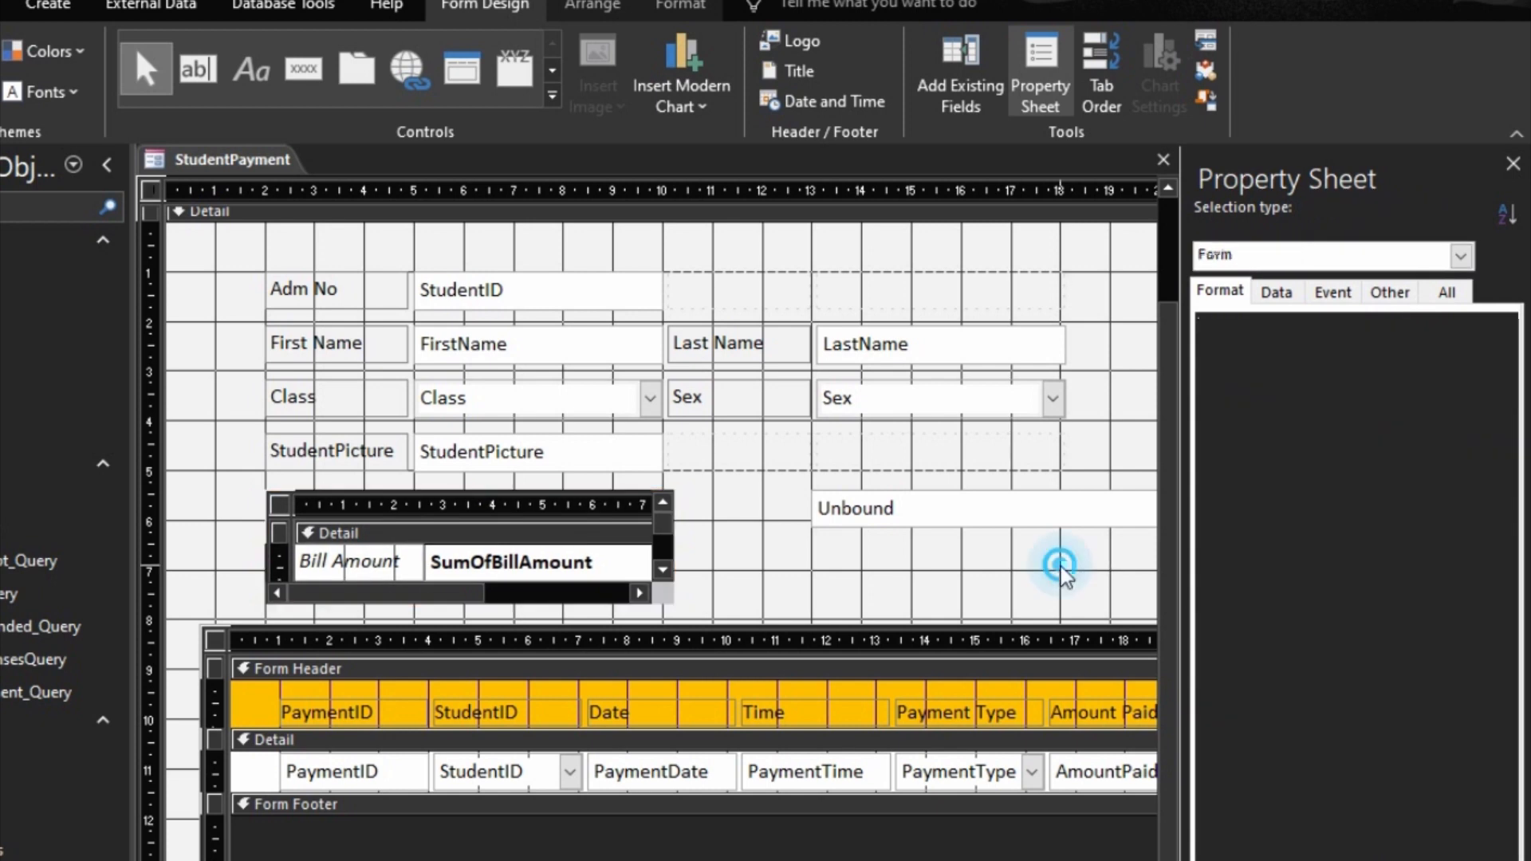
Step: Preview the StudentPayment form and search for a student by first name to check the balance subform
click(271, 503)
click(1290, 290)
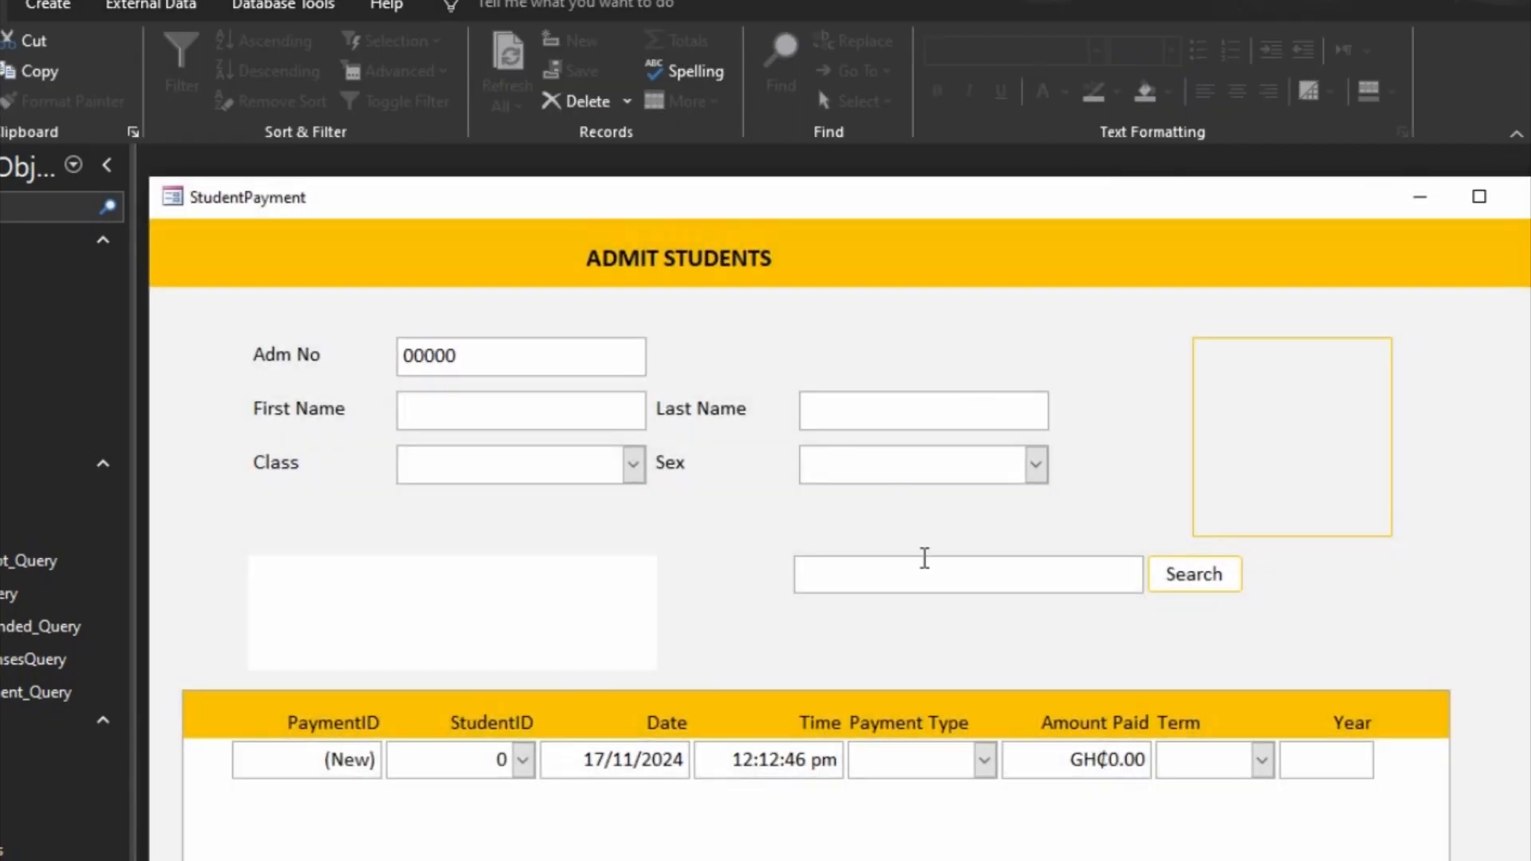
click(942, 582)
text(kofi)
key(Tab)
click(1218, 580)
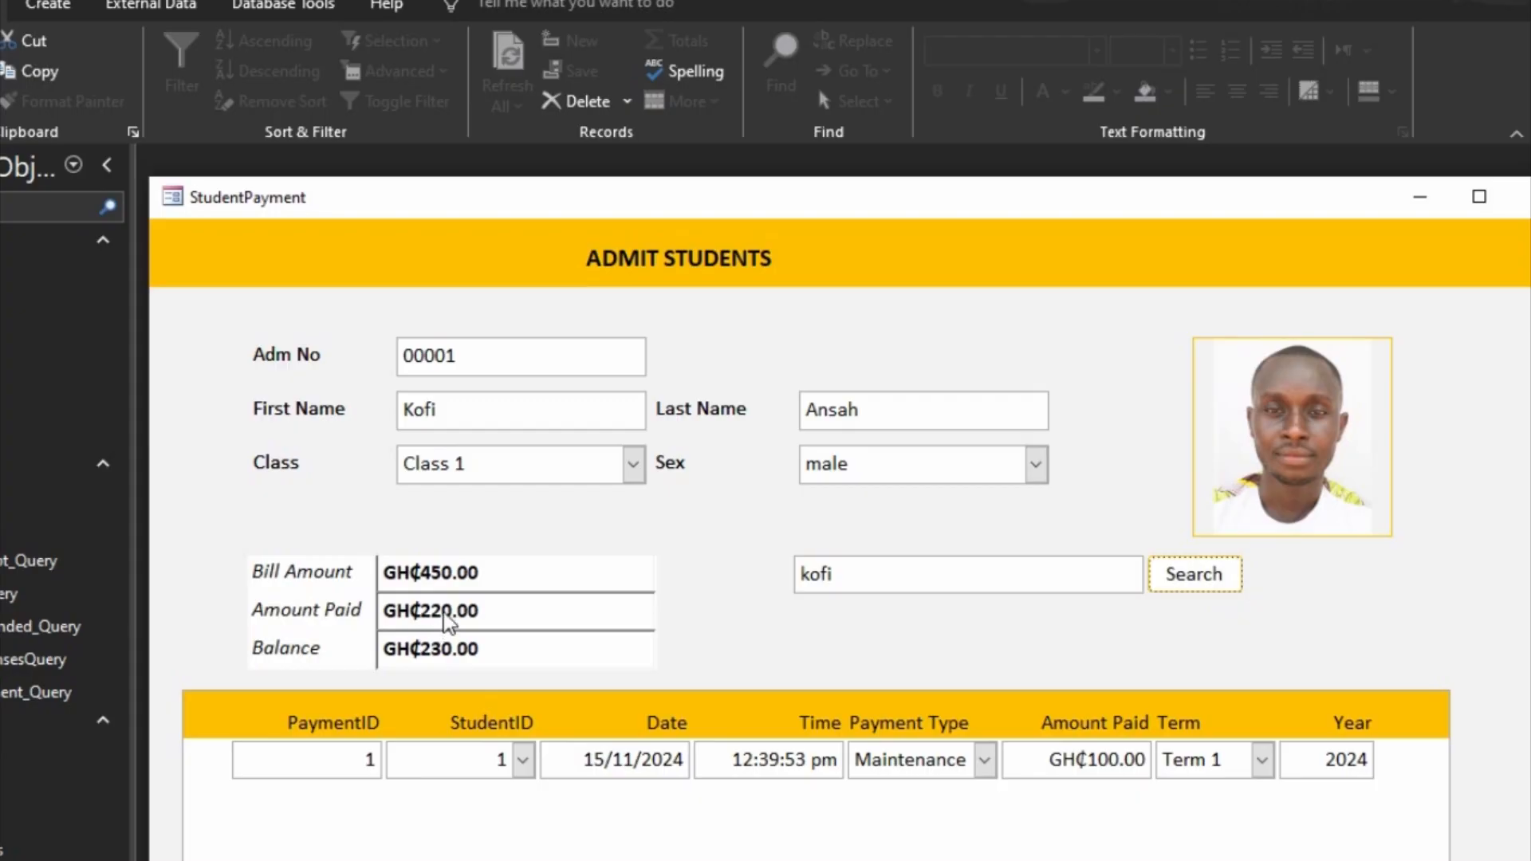
Step: Return the StudentPayment form to Design view and widen the PaymentSubform control by about 2 cm
right_click(766, 597)
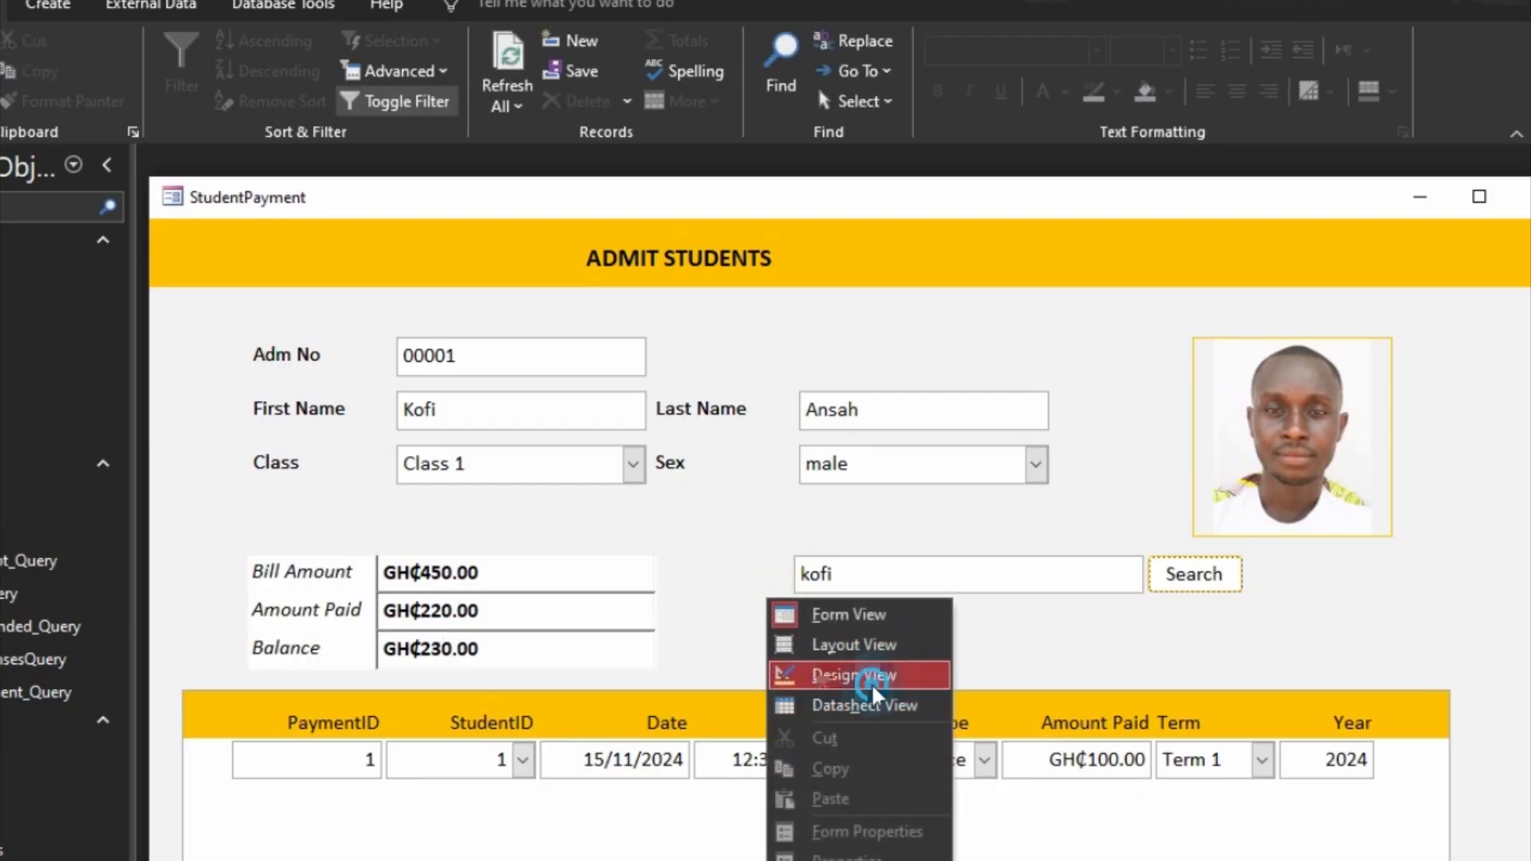
click(872, 677)
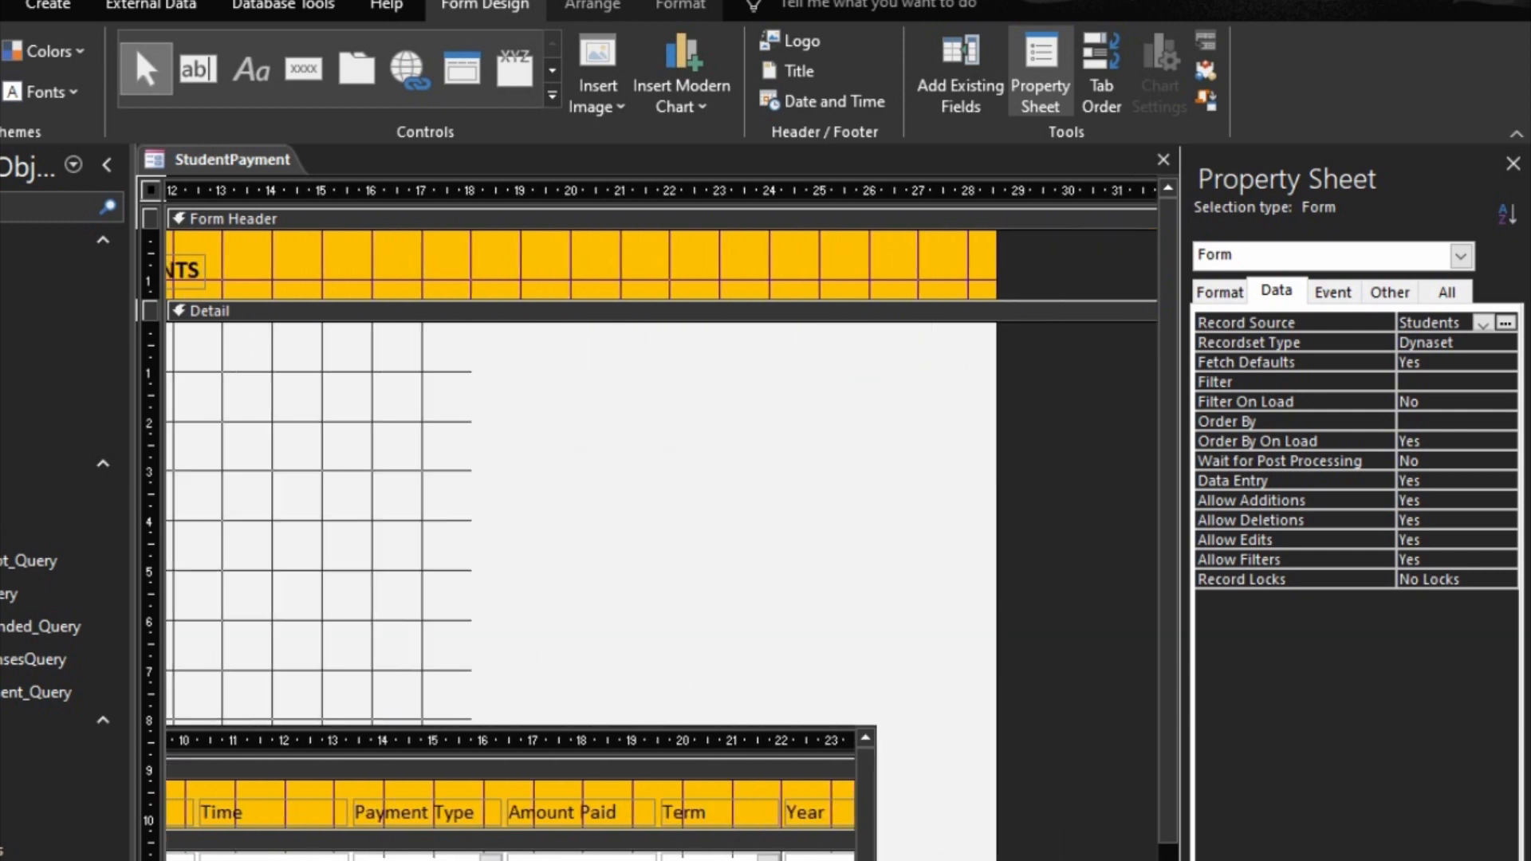
click(875, 837)
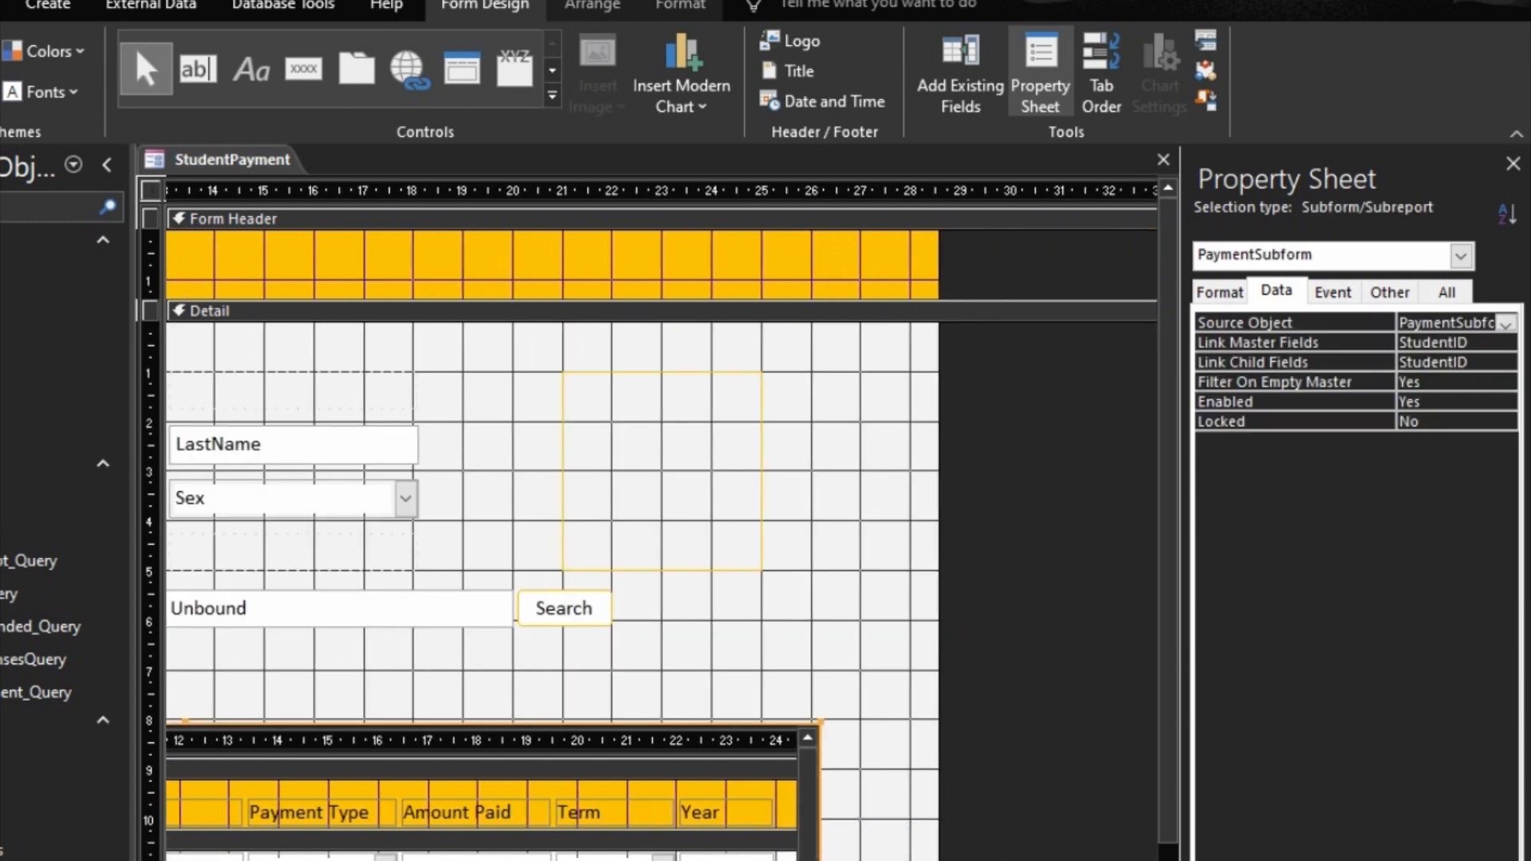
drag(820, 789, 912, 790)
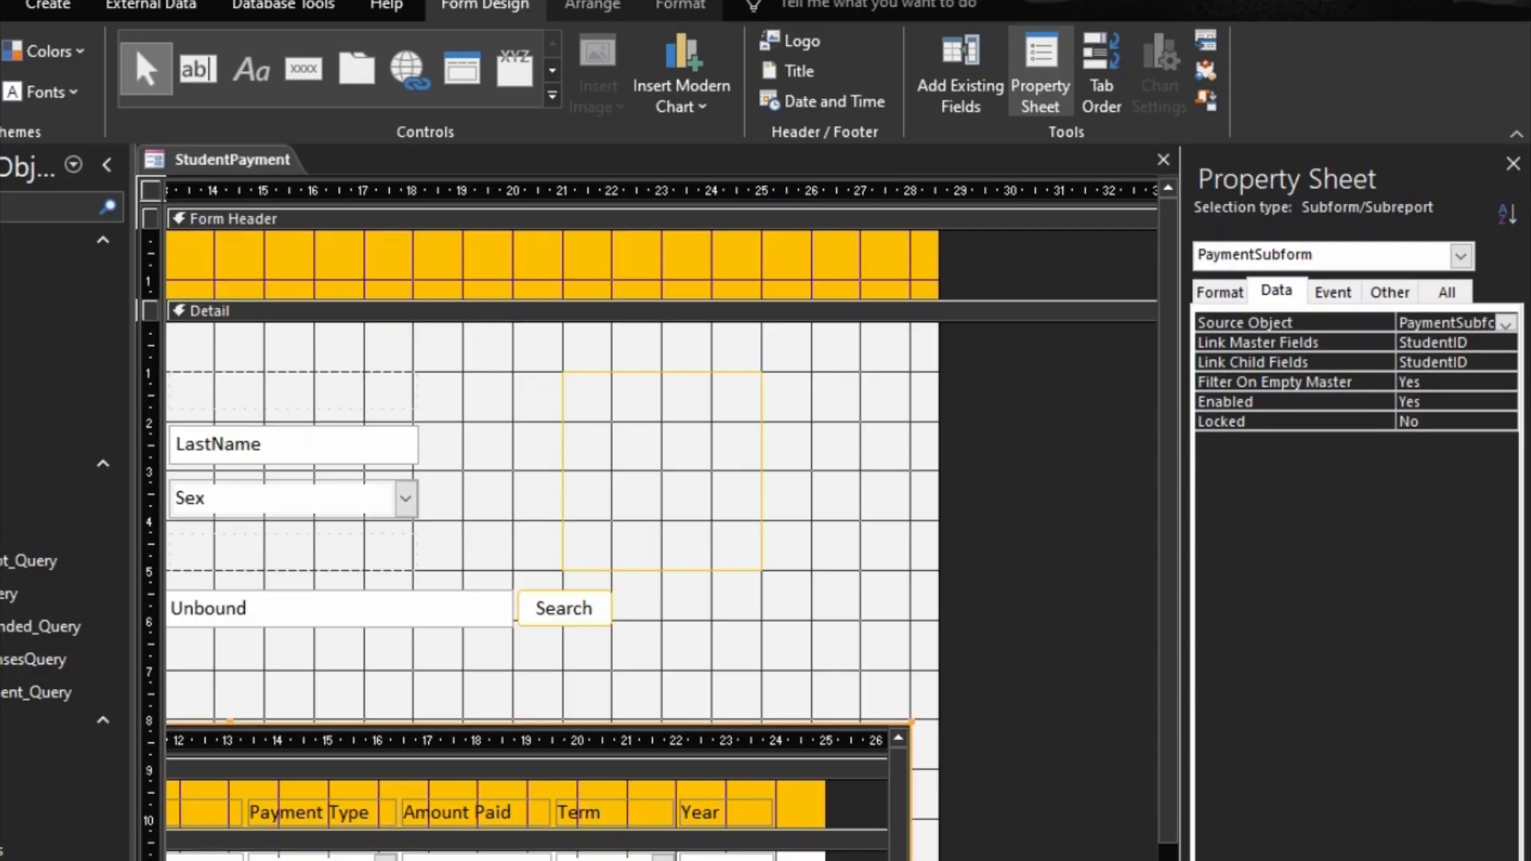
Step: Widen the PaymentType combo box in the payment subform by about 1 cm and preview the form
click(307, 859)
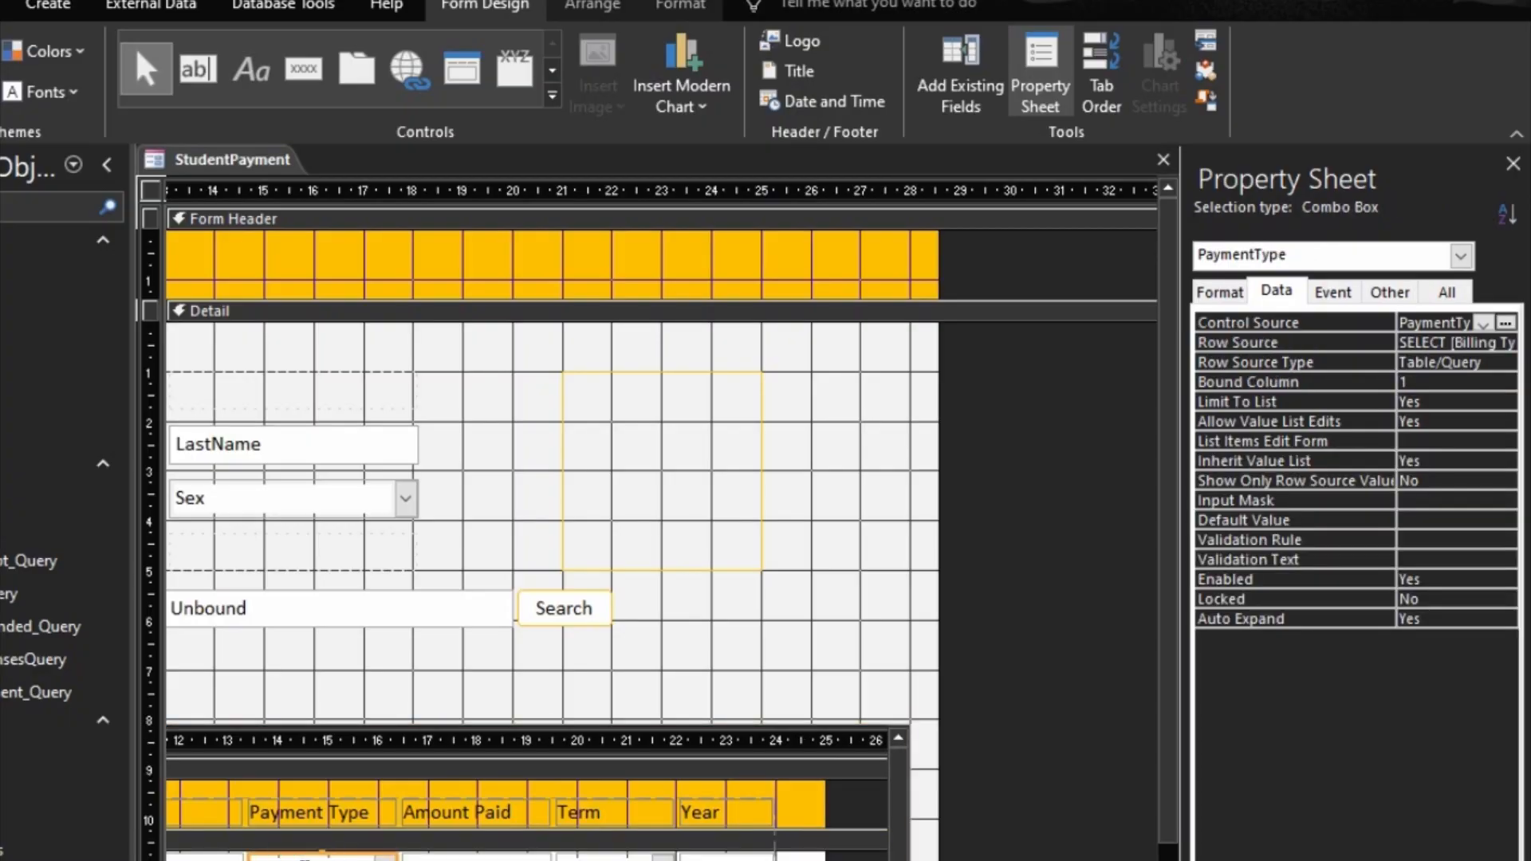
key(shift+Right)
key(shift+Right)
key(shift+Right)
key(shift+Right)
key(shift+Right)
key(shift+Right)
key(shift+Right)
key(shift+Right)
key(shift+Right)
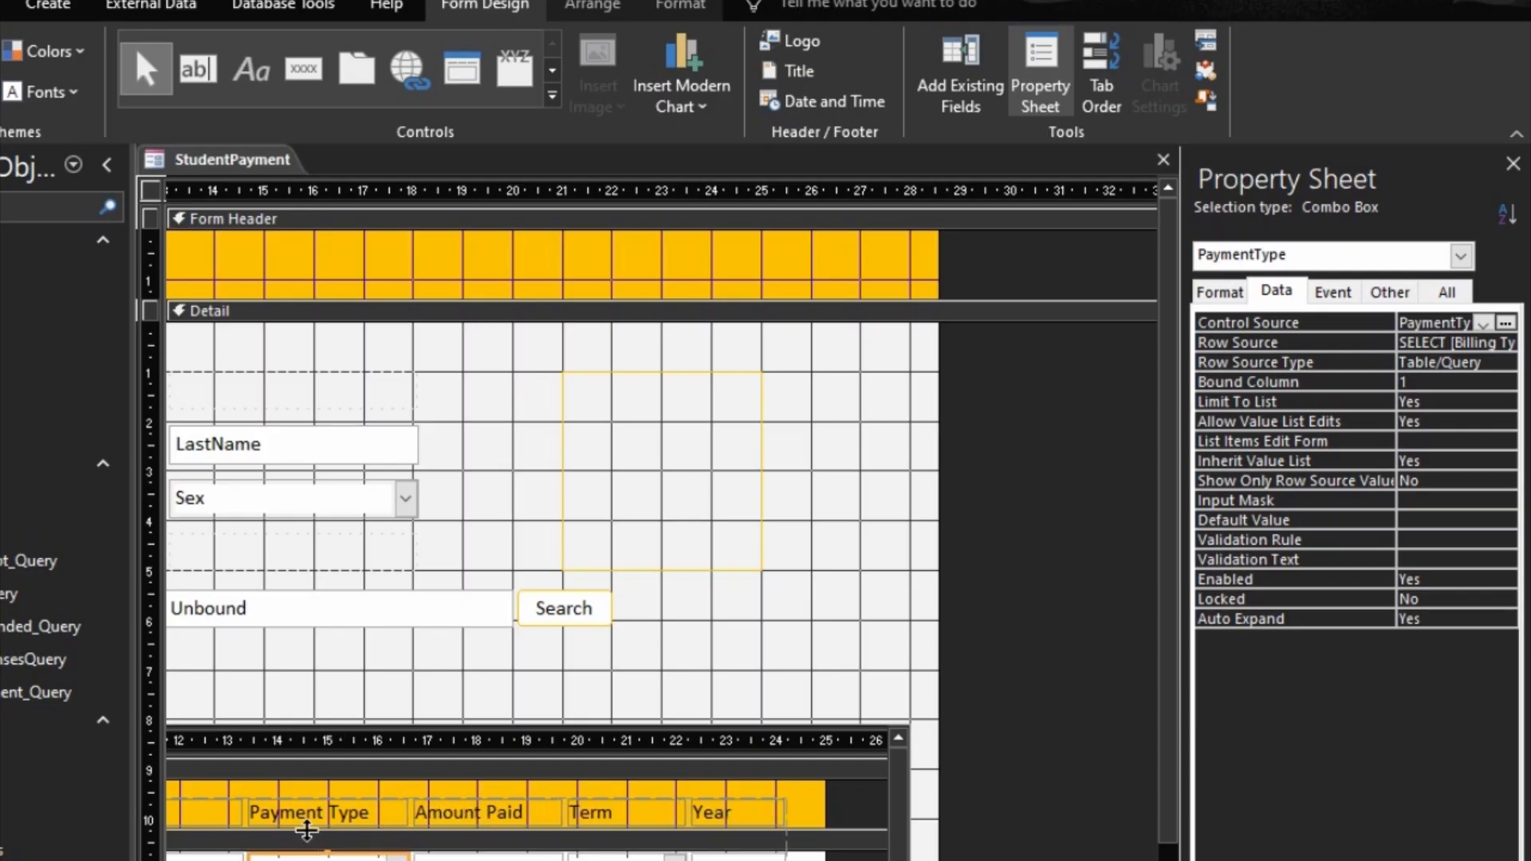
key(shift+Right)
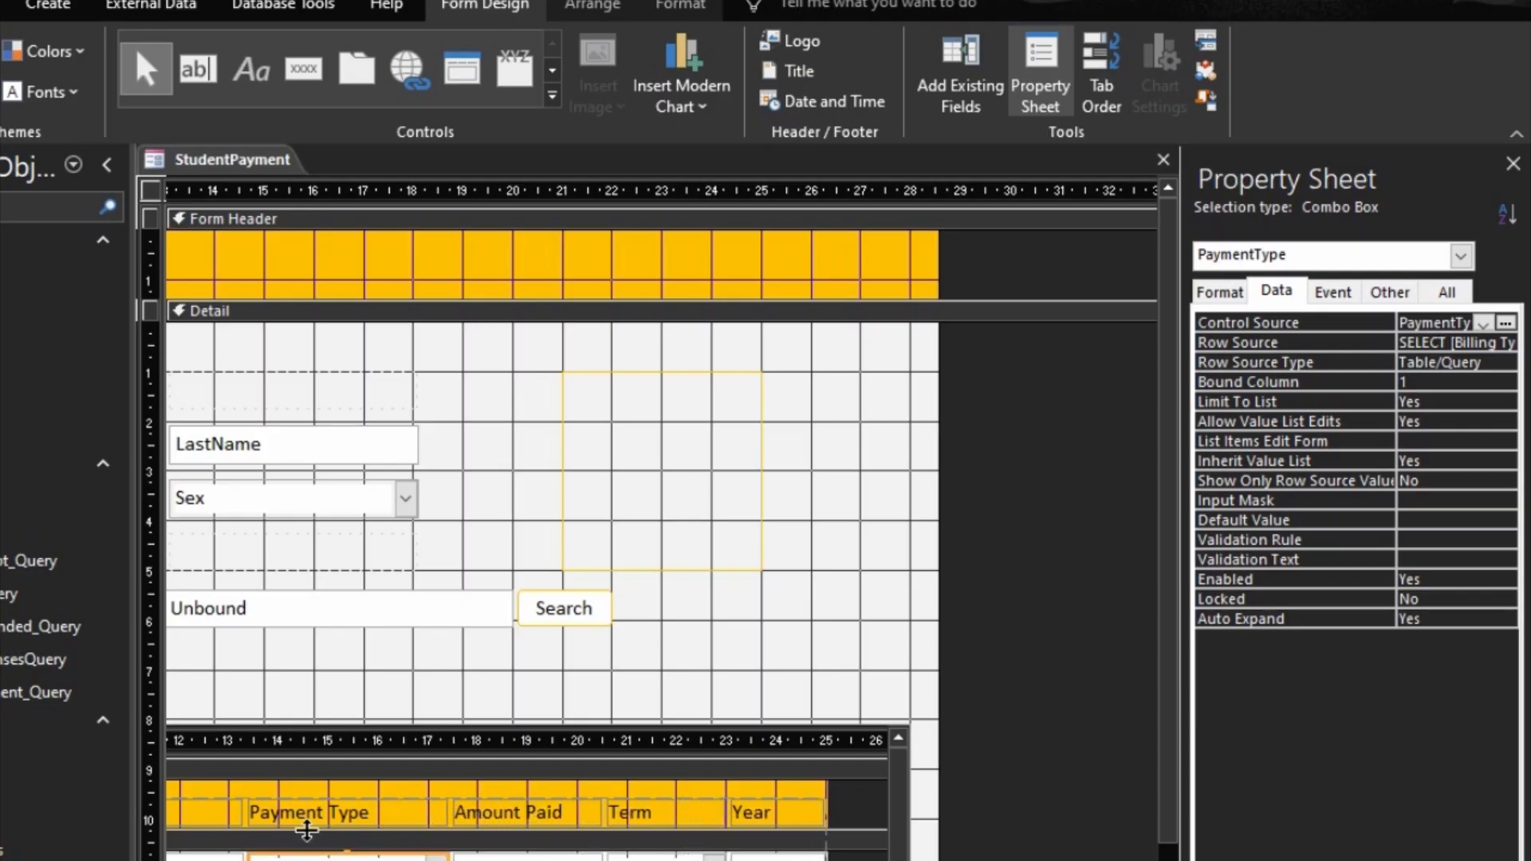
click(868, 549)
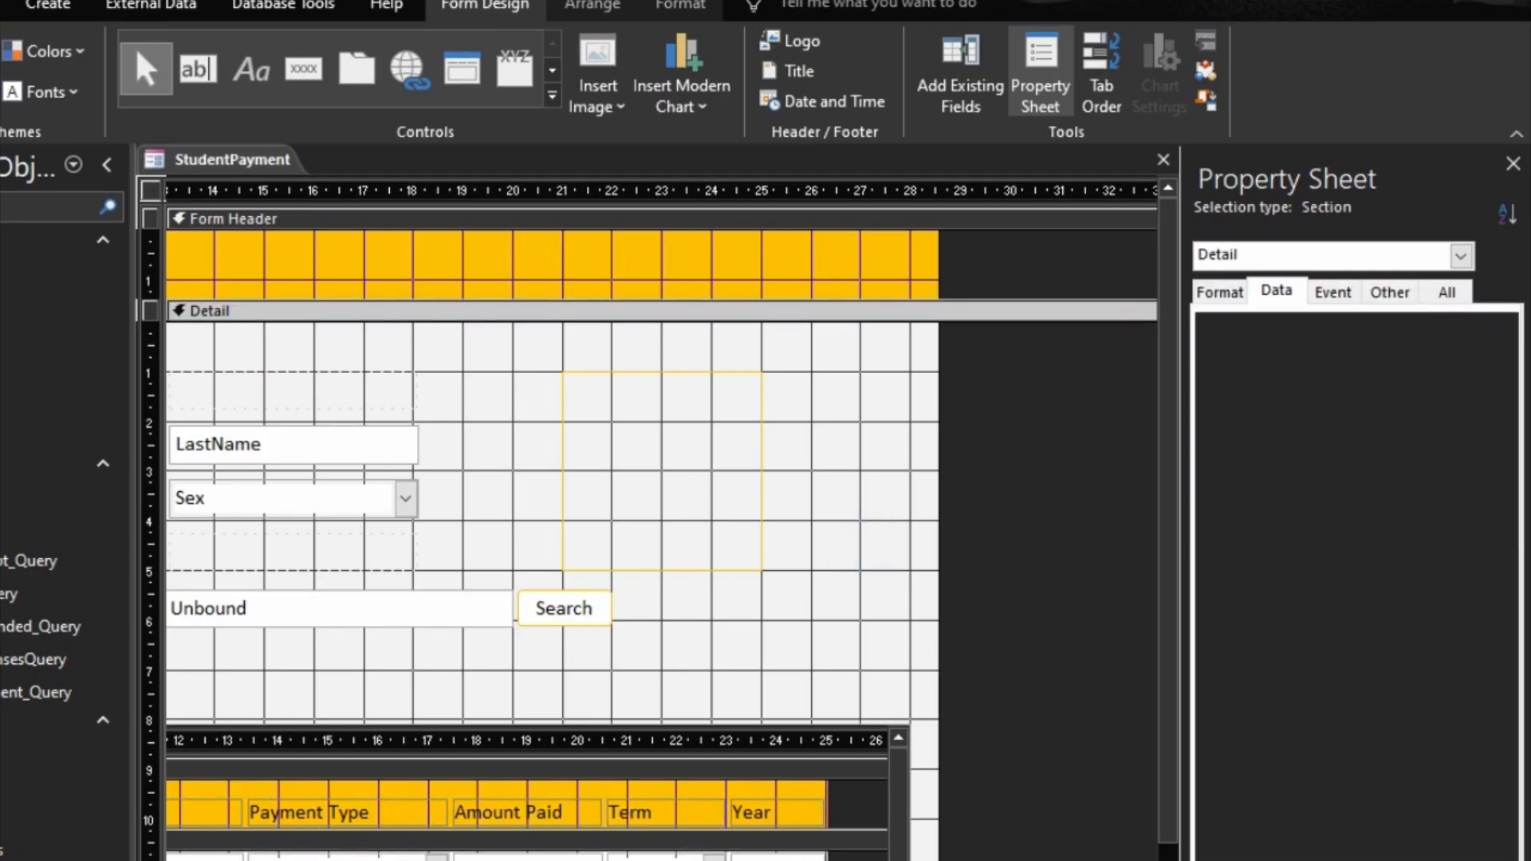
key(F5)
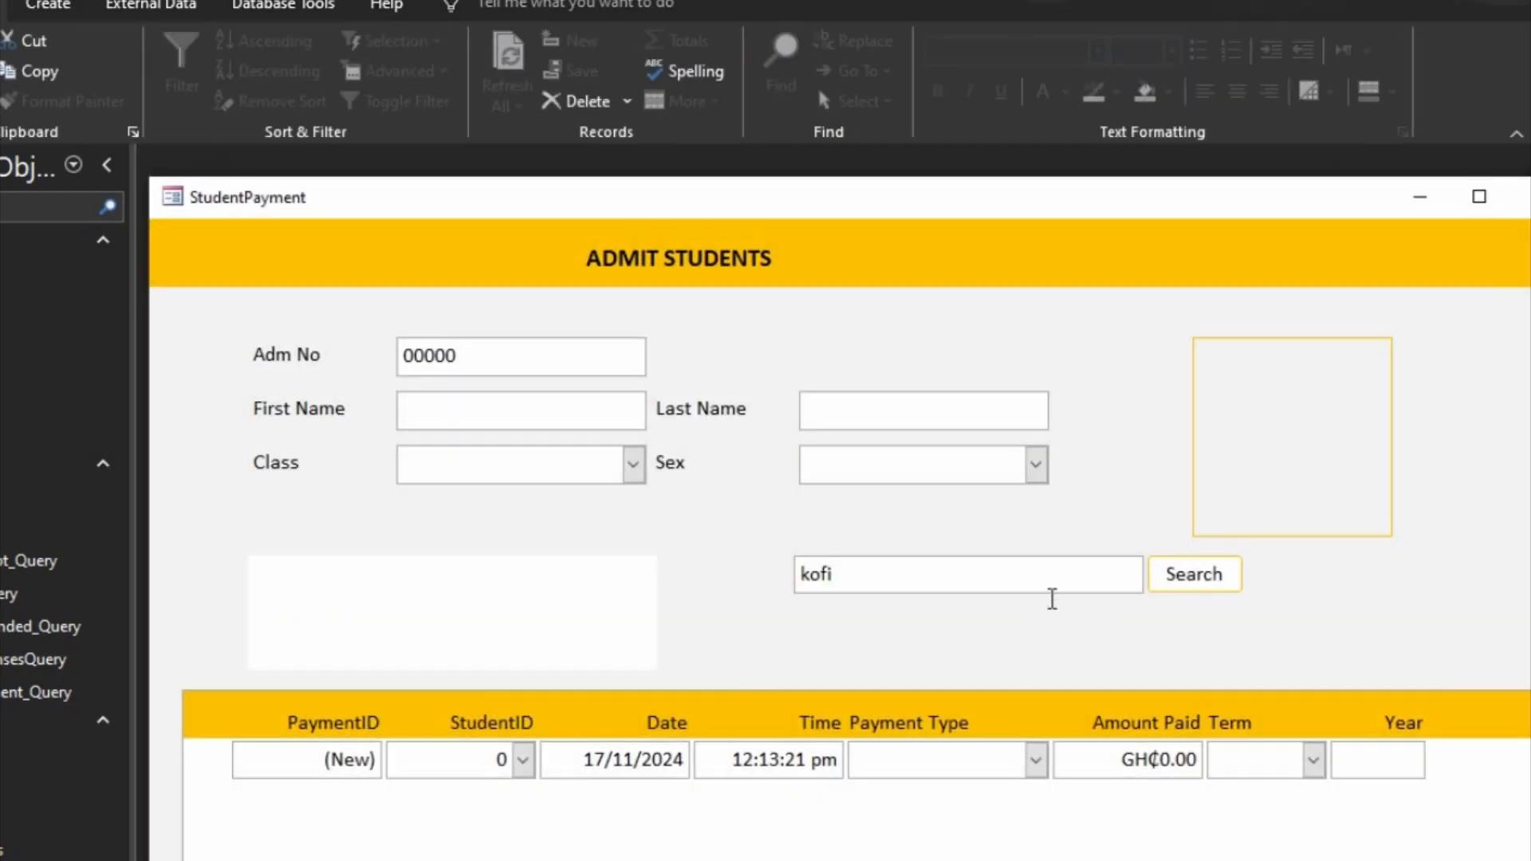
Step: Return to Design view and move the search text box and Search button together about 1.7 cm left and 0.6 cm down
right_click(1256, 606)
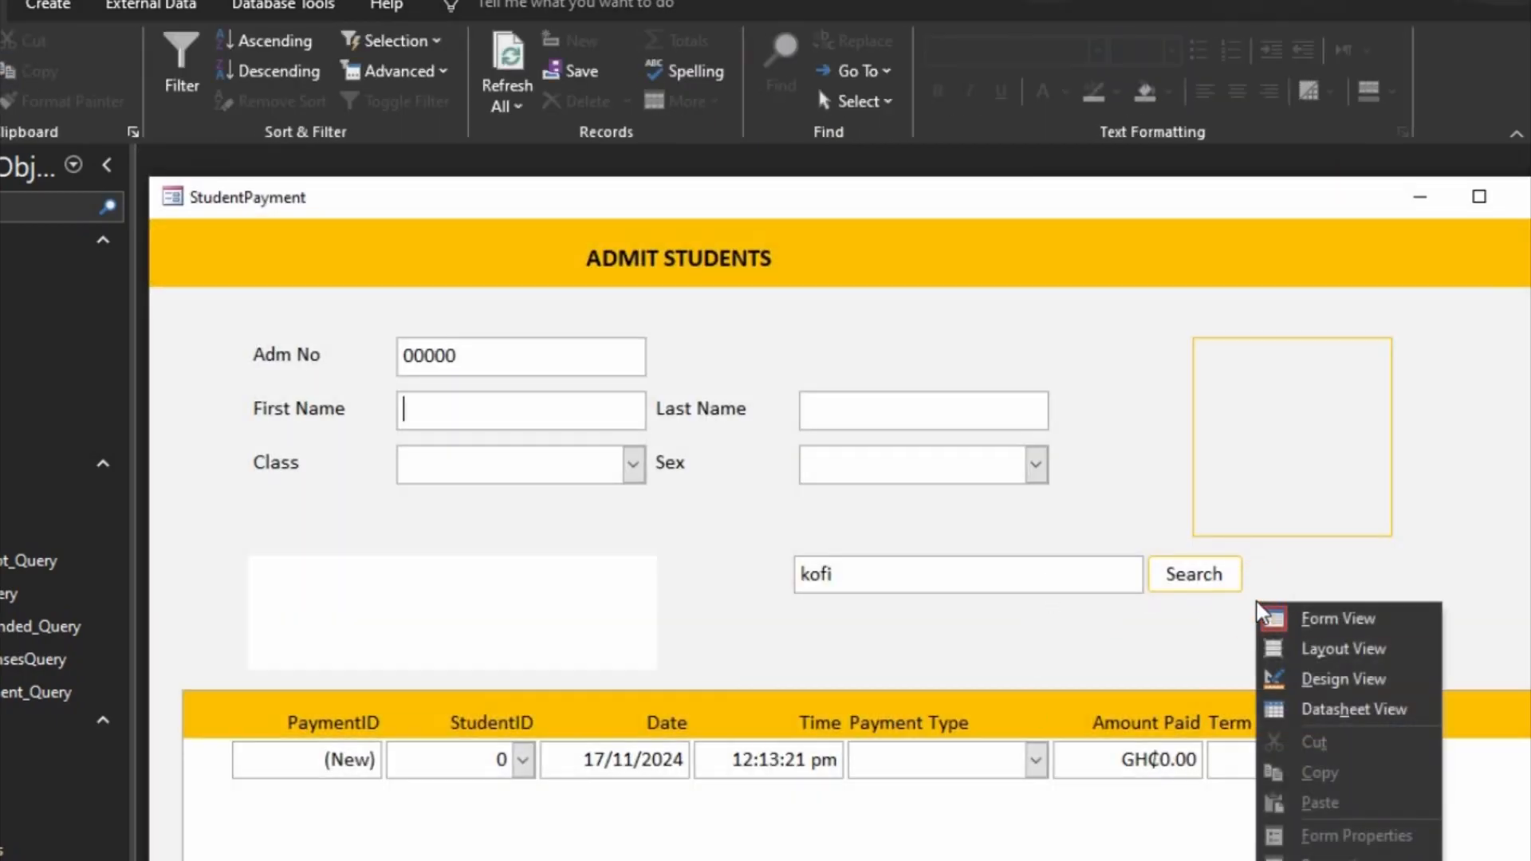
click(1328, 680)
scroll(662, 518, right, 5)
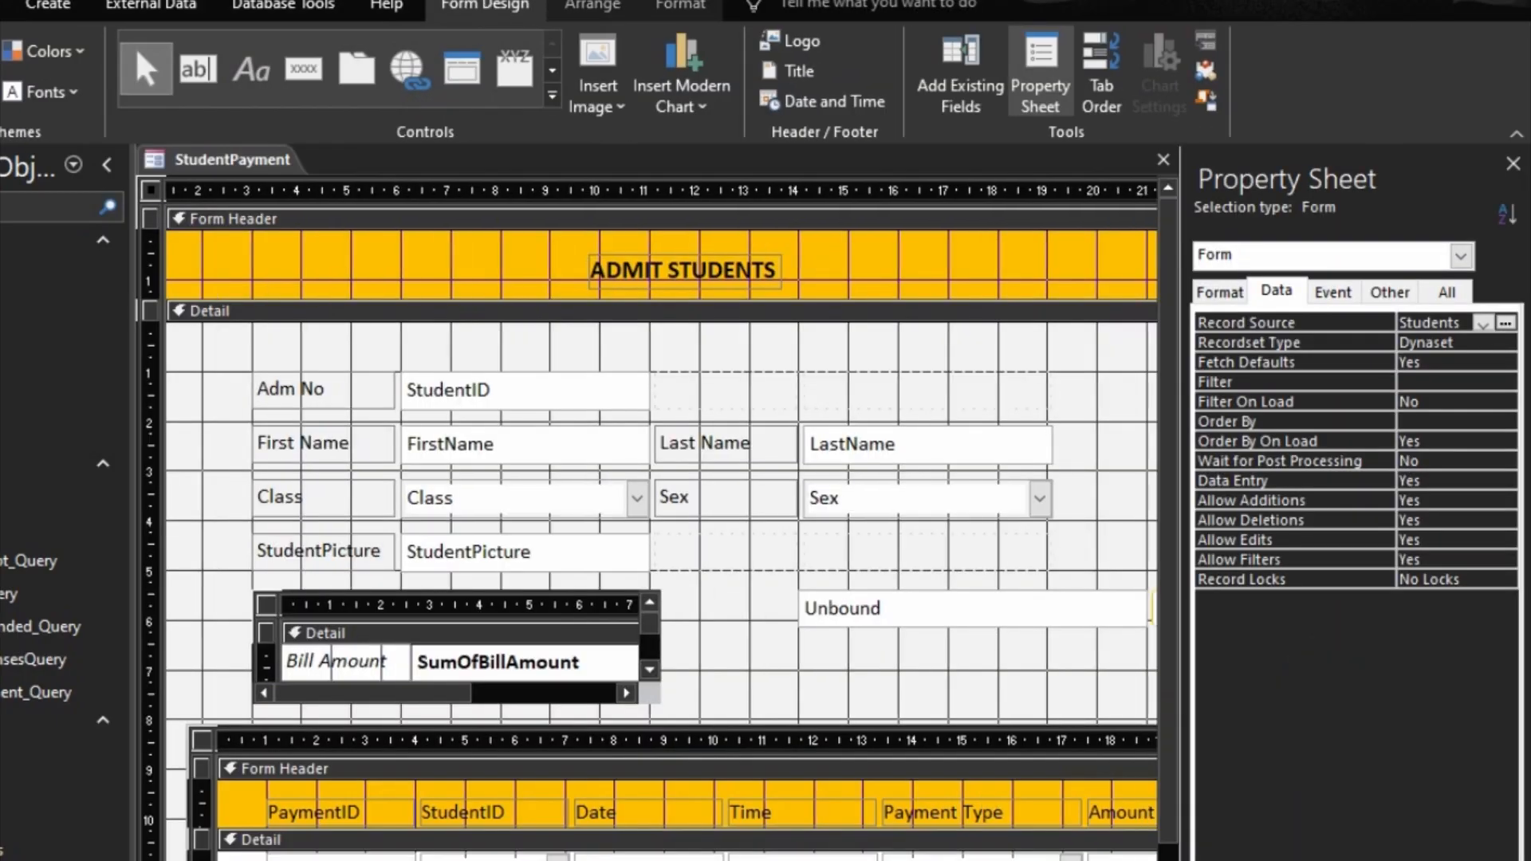
drag(412, 648, 834, 614)
key(Left)
key(Left)
key(Left)
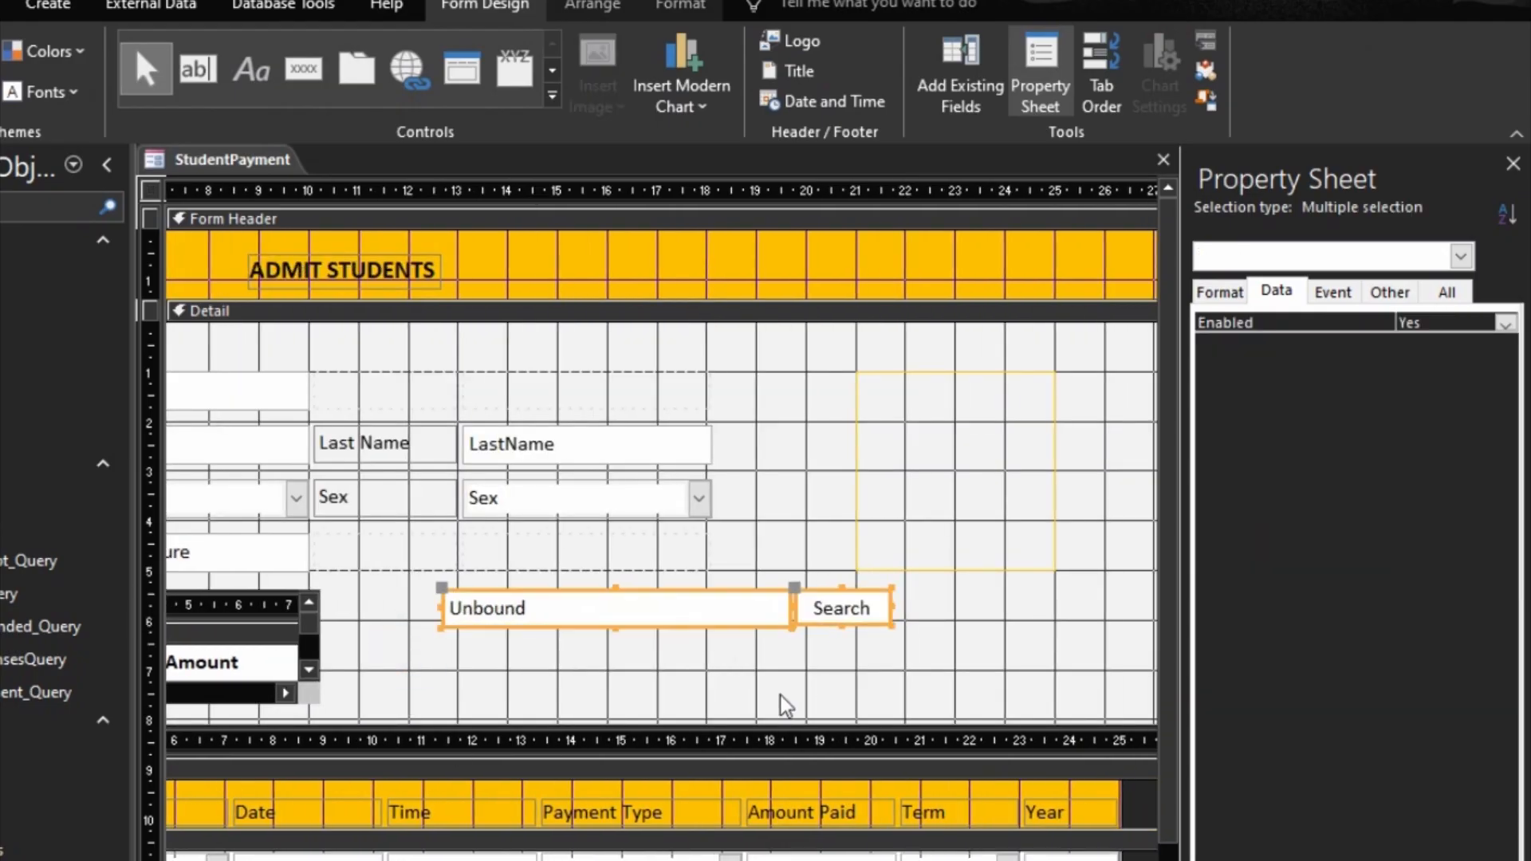
key(Left)
key(Left)
key(Left)
key(Left)
key(Left)
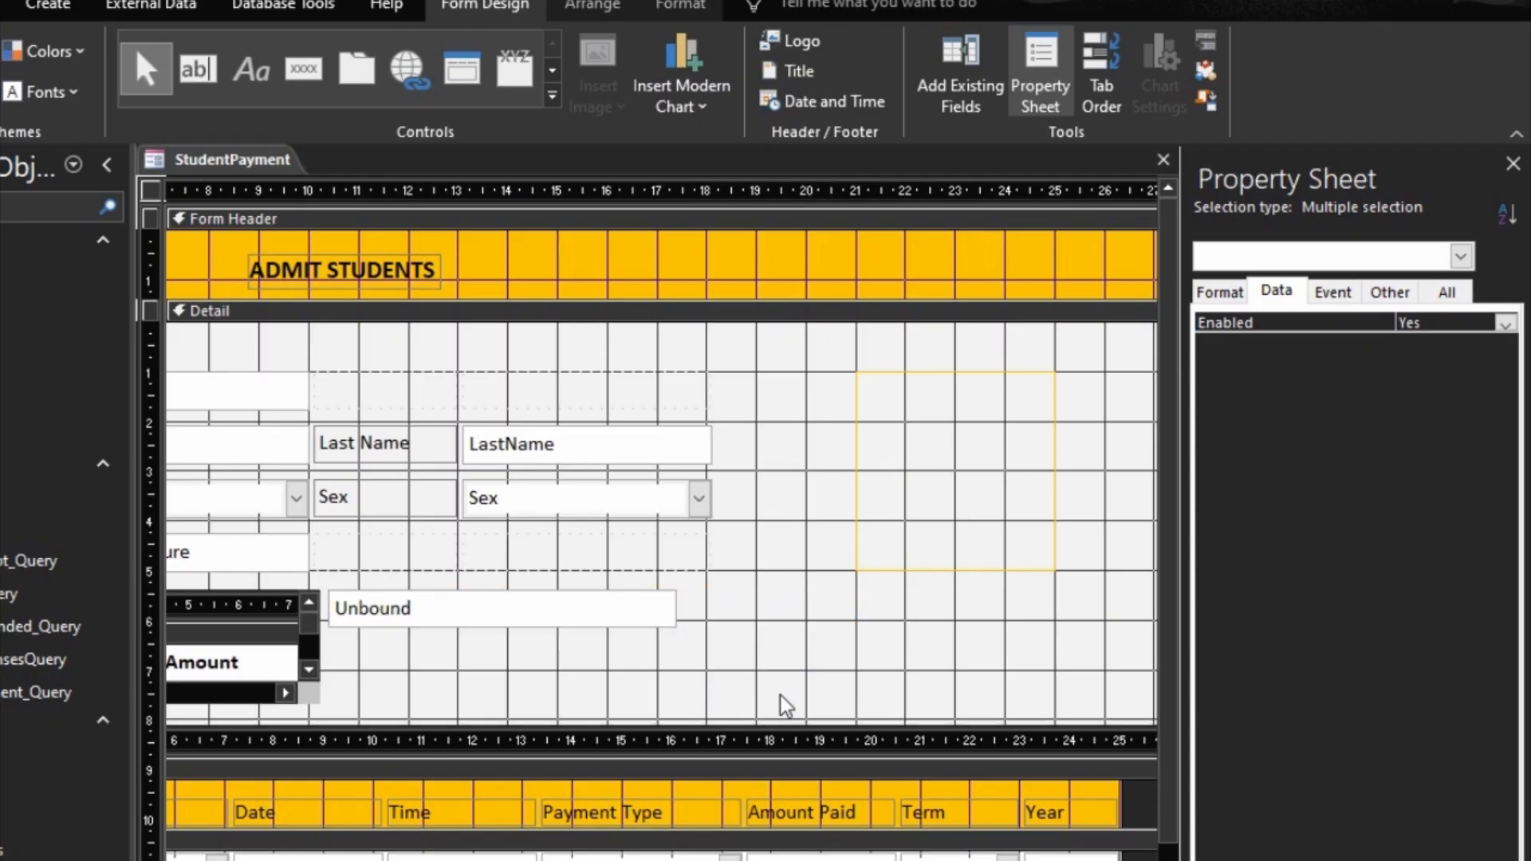
key(Right)
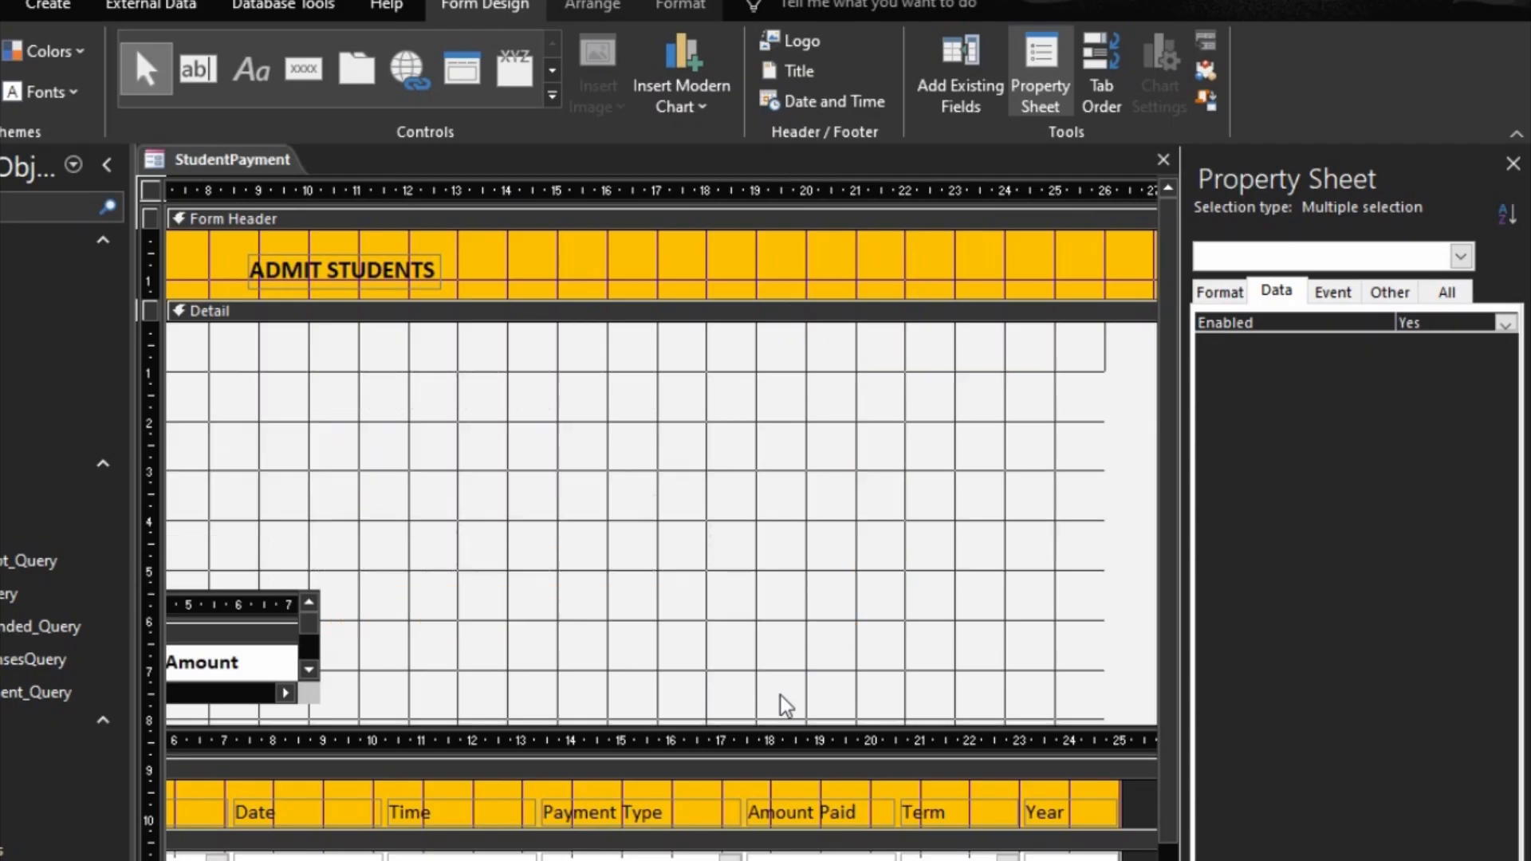
key(Down)
key(Down)
key(Down)
key(Right)
key(Down)
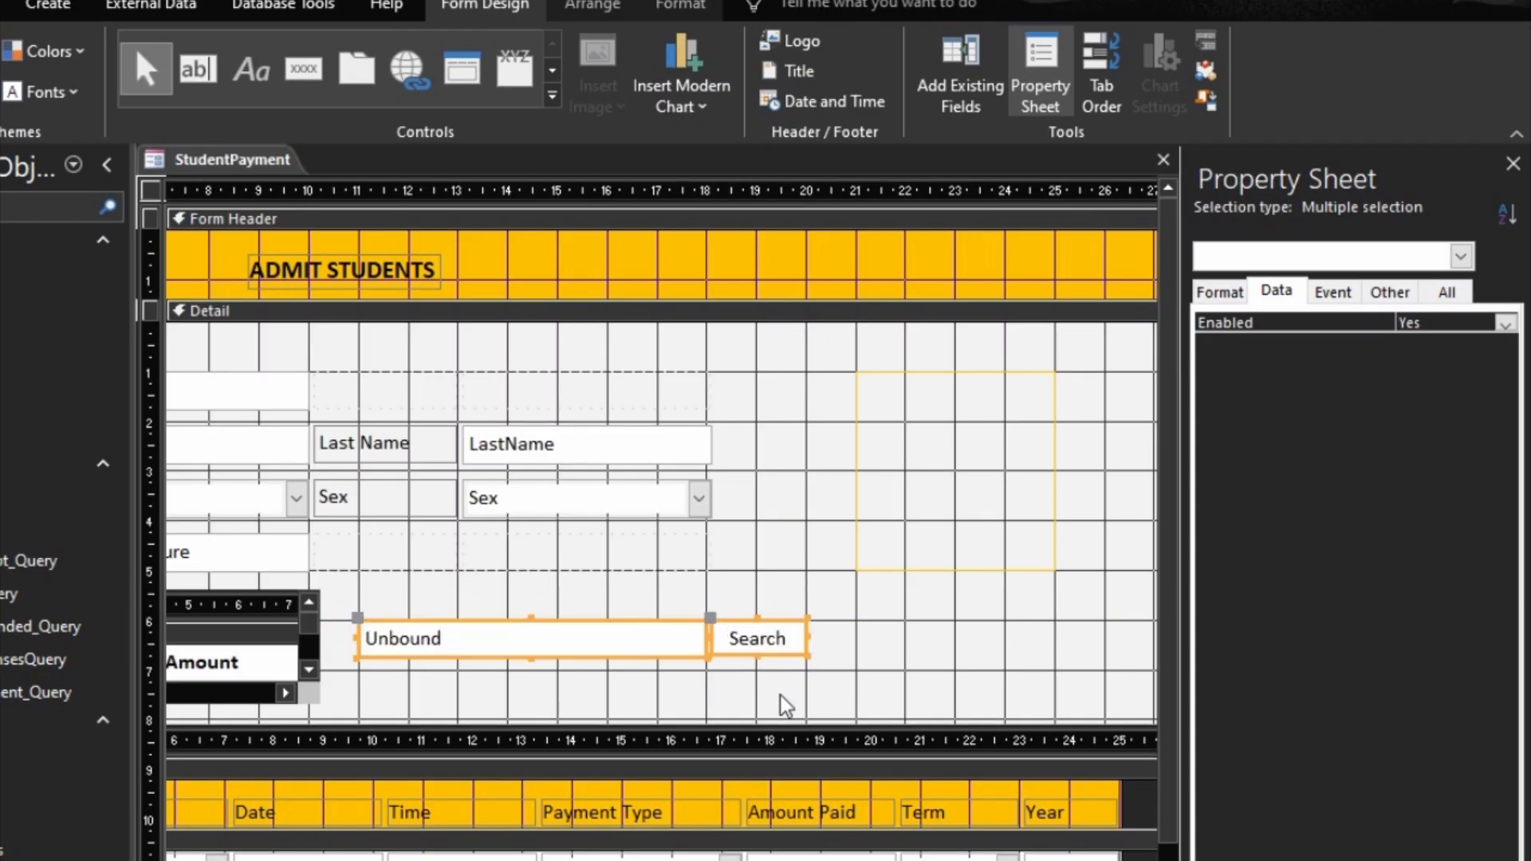
click(965, 655)
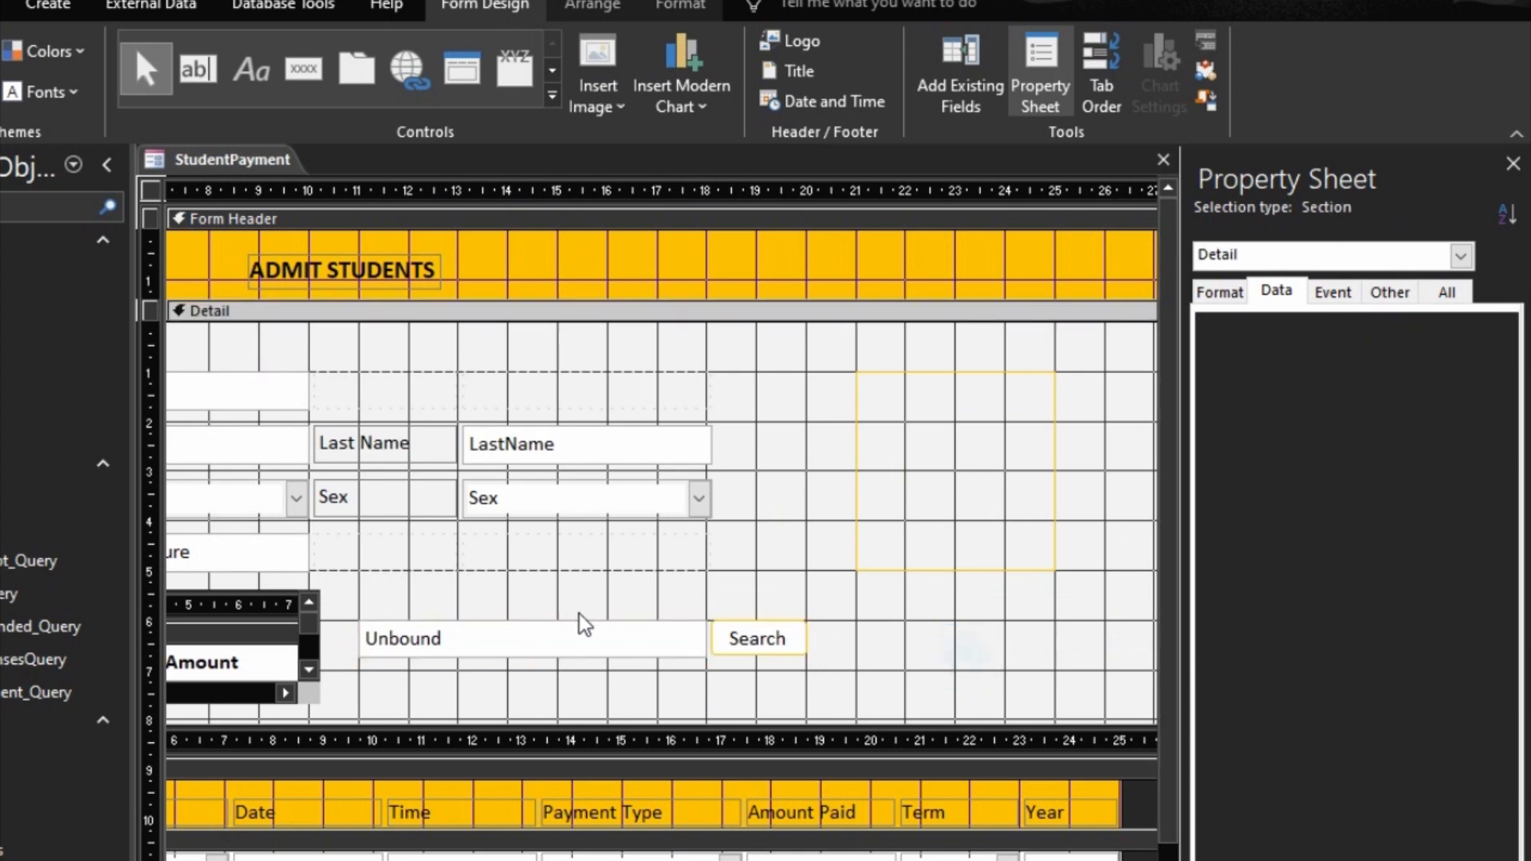
Step: Narrow the search text box to about 6 cm, keeping the end next to the Search button in place
click(550, 624)
drag(356, 638, 405, 638)
click(885, 500)
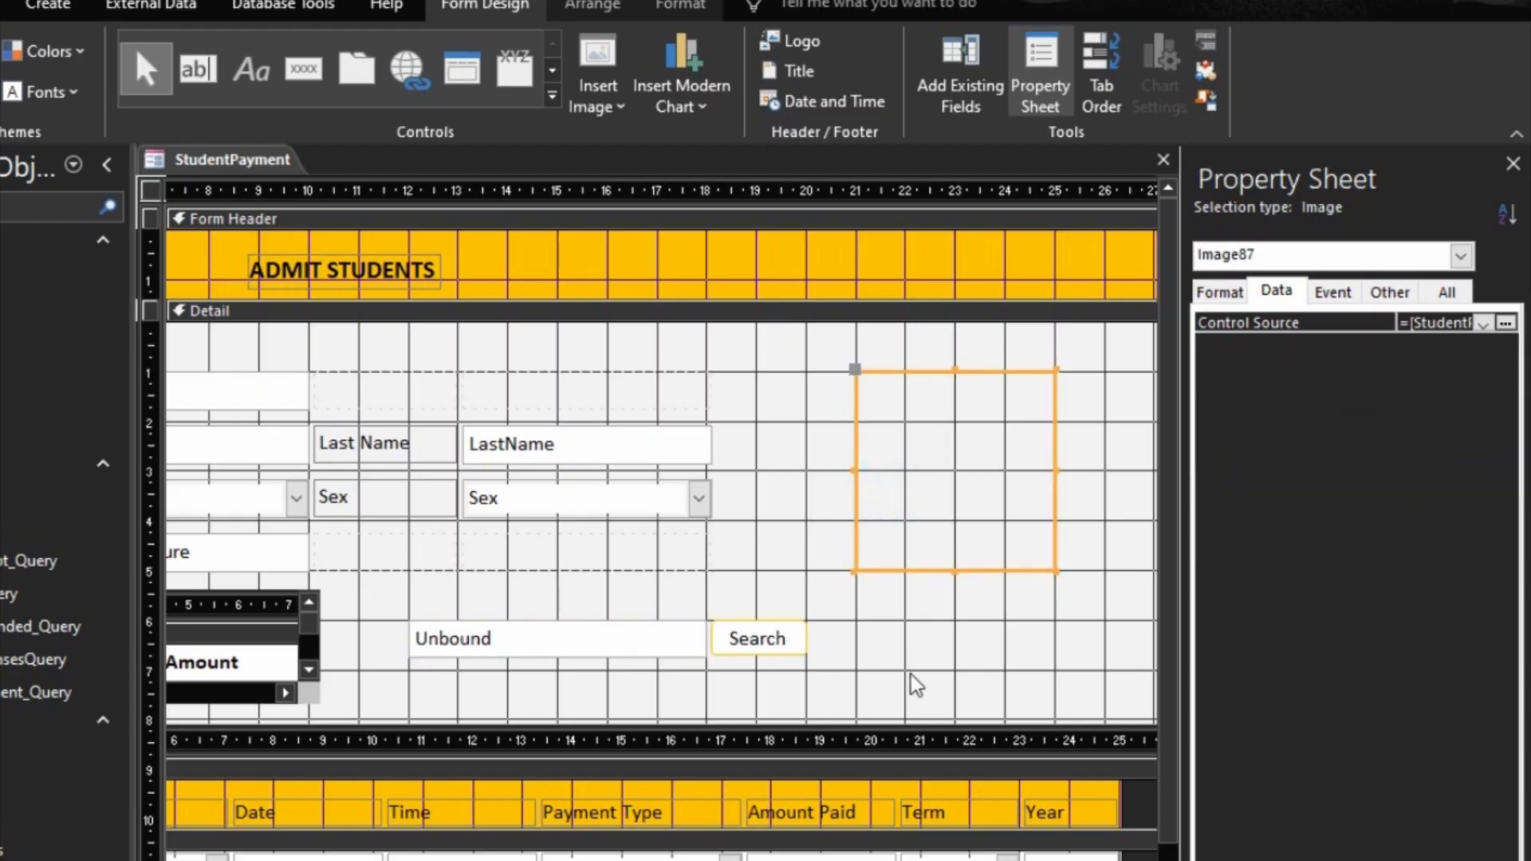
Step: Set the Format property of the txtSearch text box to @;"Search" as placeholder text
click(576, 648)
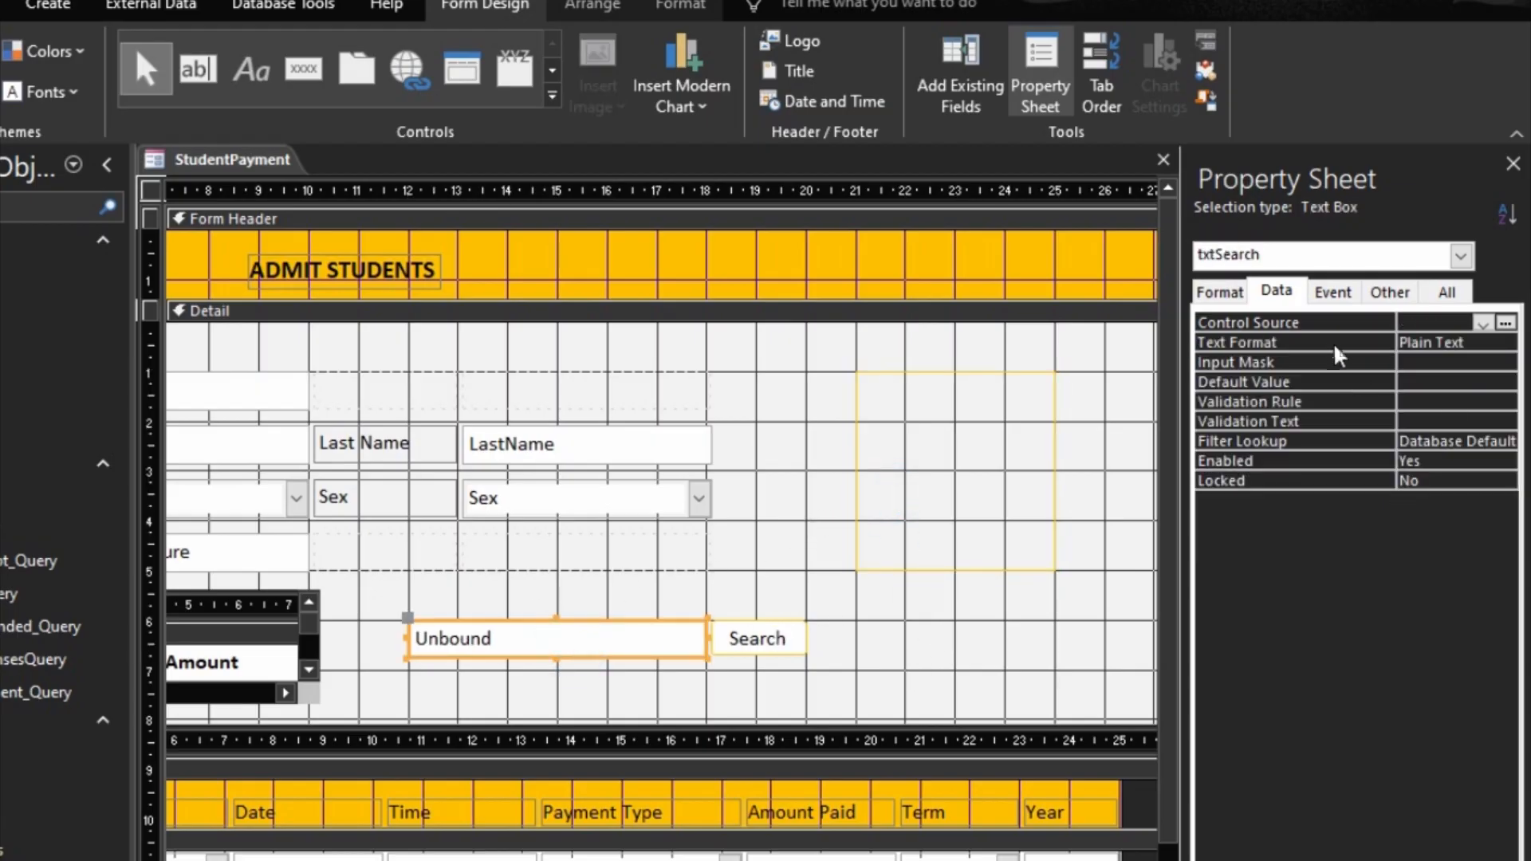
click(1220, 292)
click(1279, 330)
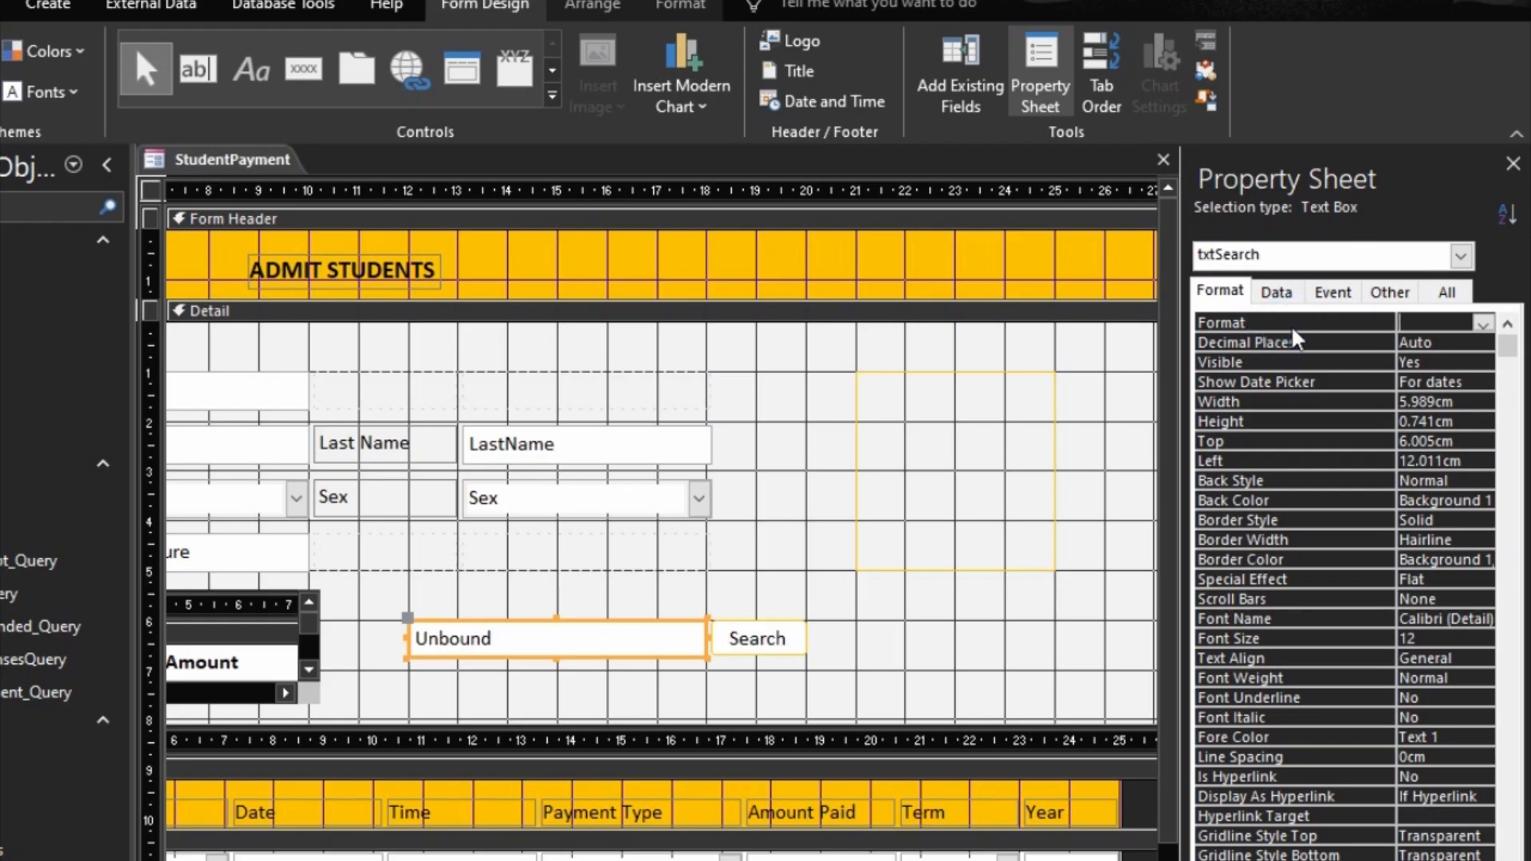
text(@')
key(BackSpace)
text(;"E)
key(BackSpace)
text(Search")
key(Return)
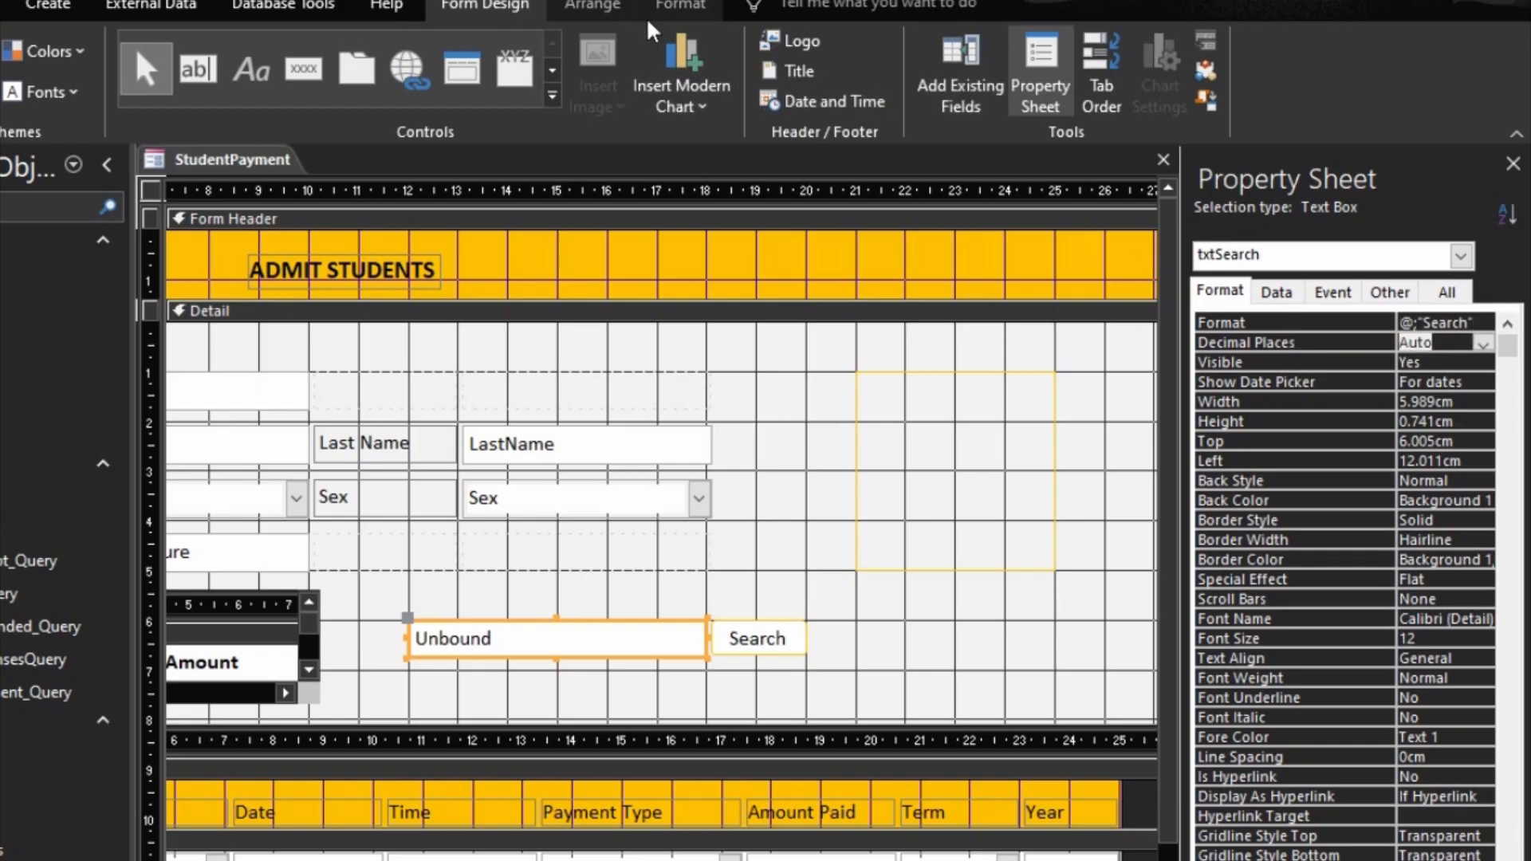
click(680, 10)
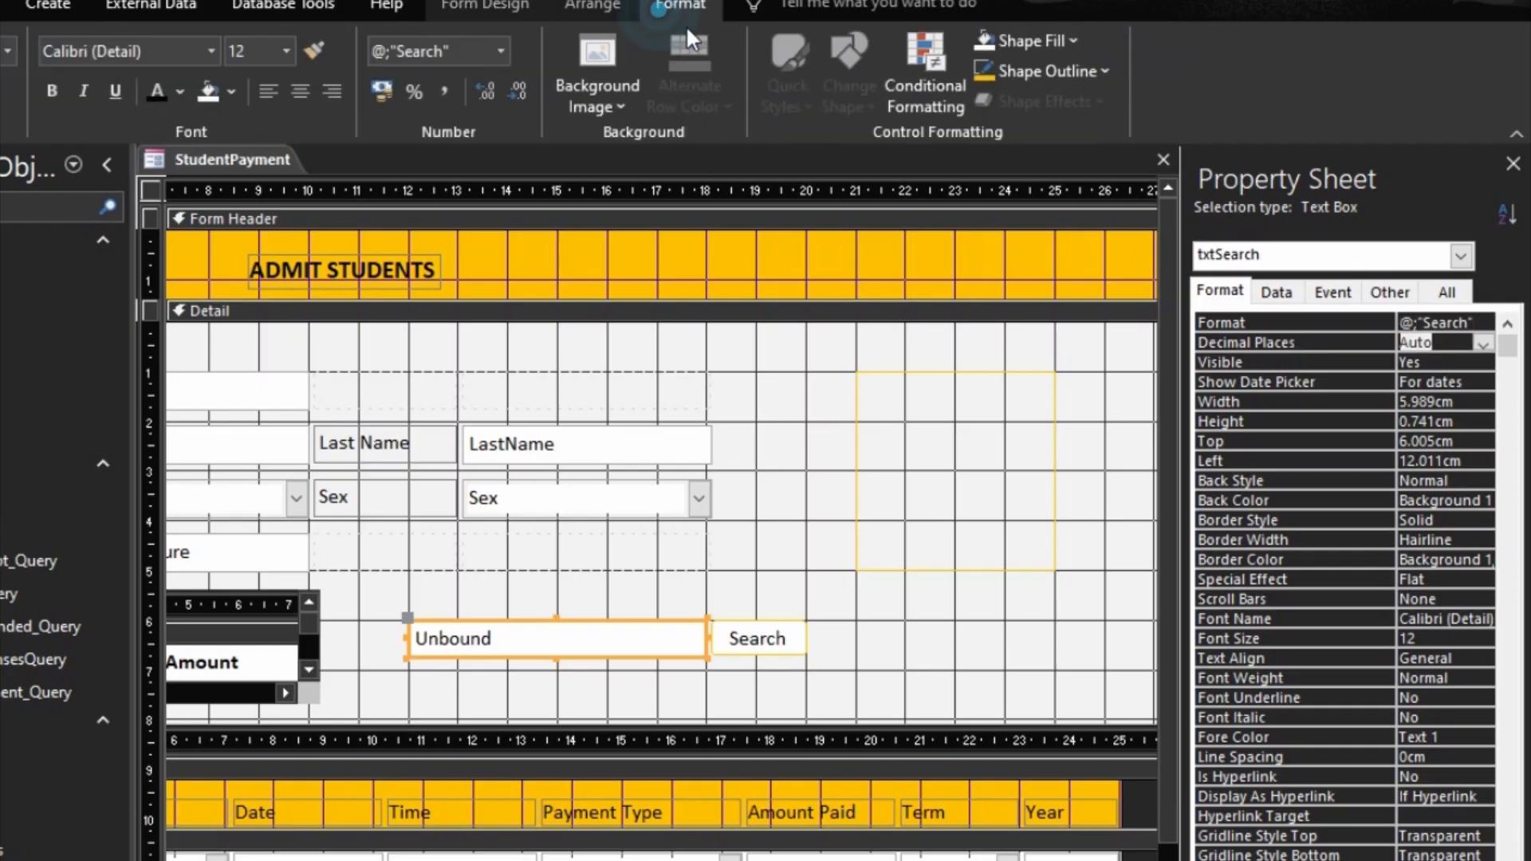
click(576, 558)
click(573, 630)
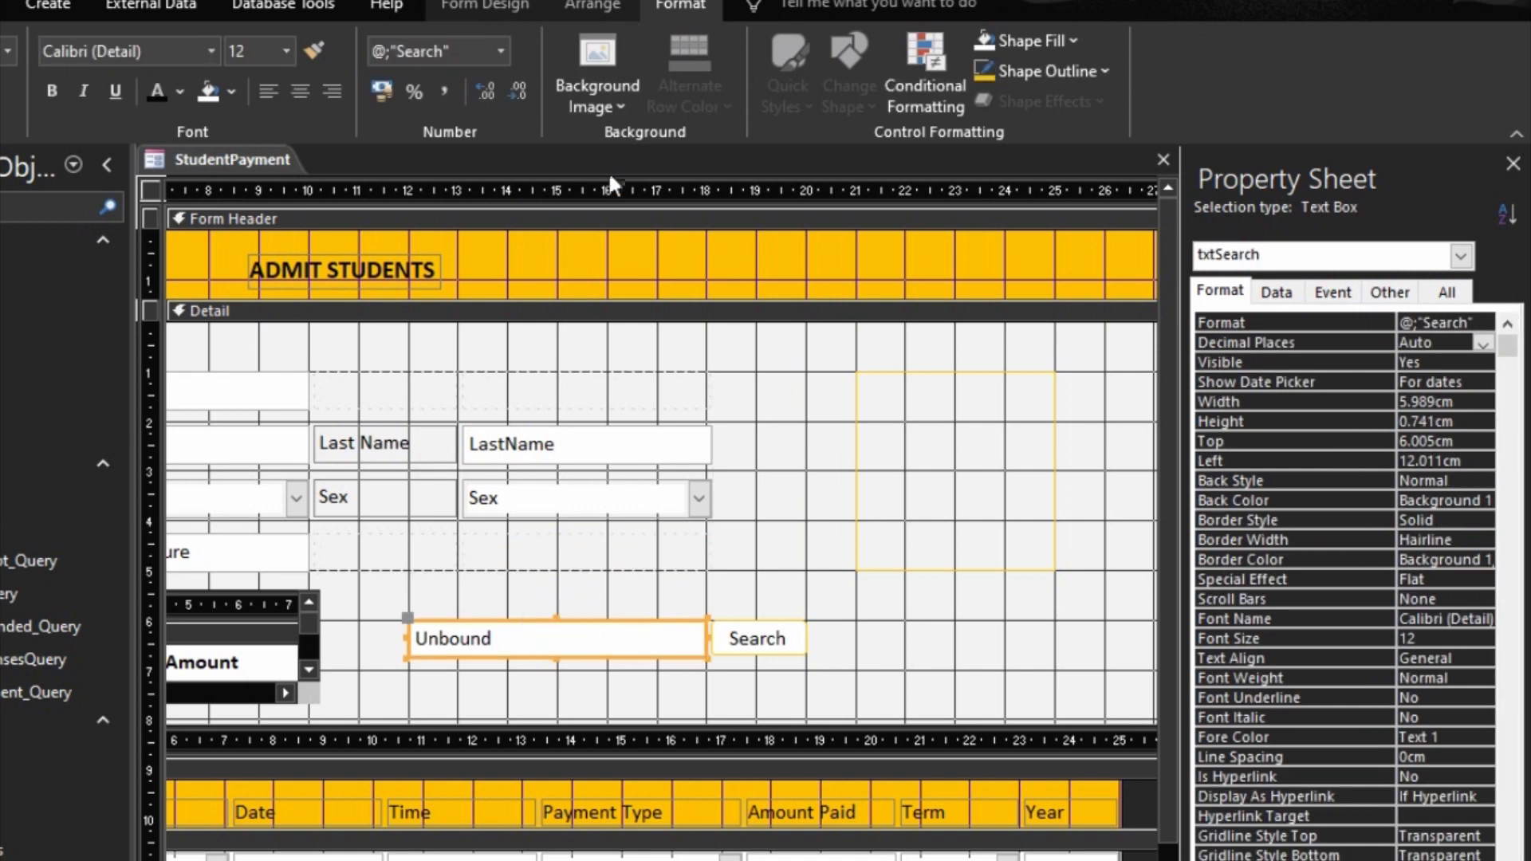
Step: Preview the StudentPayment form and empty the search box to check its placeholder text
click(906, 642)
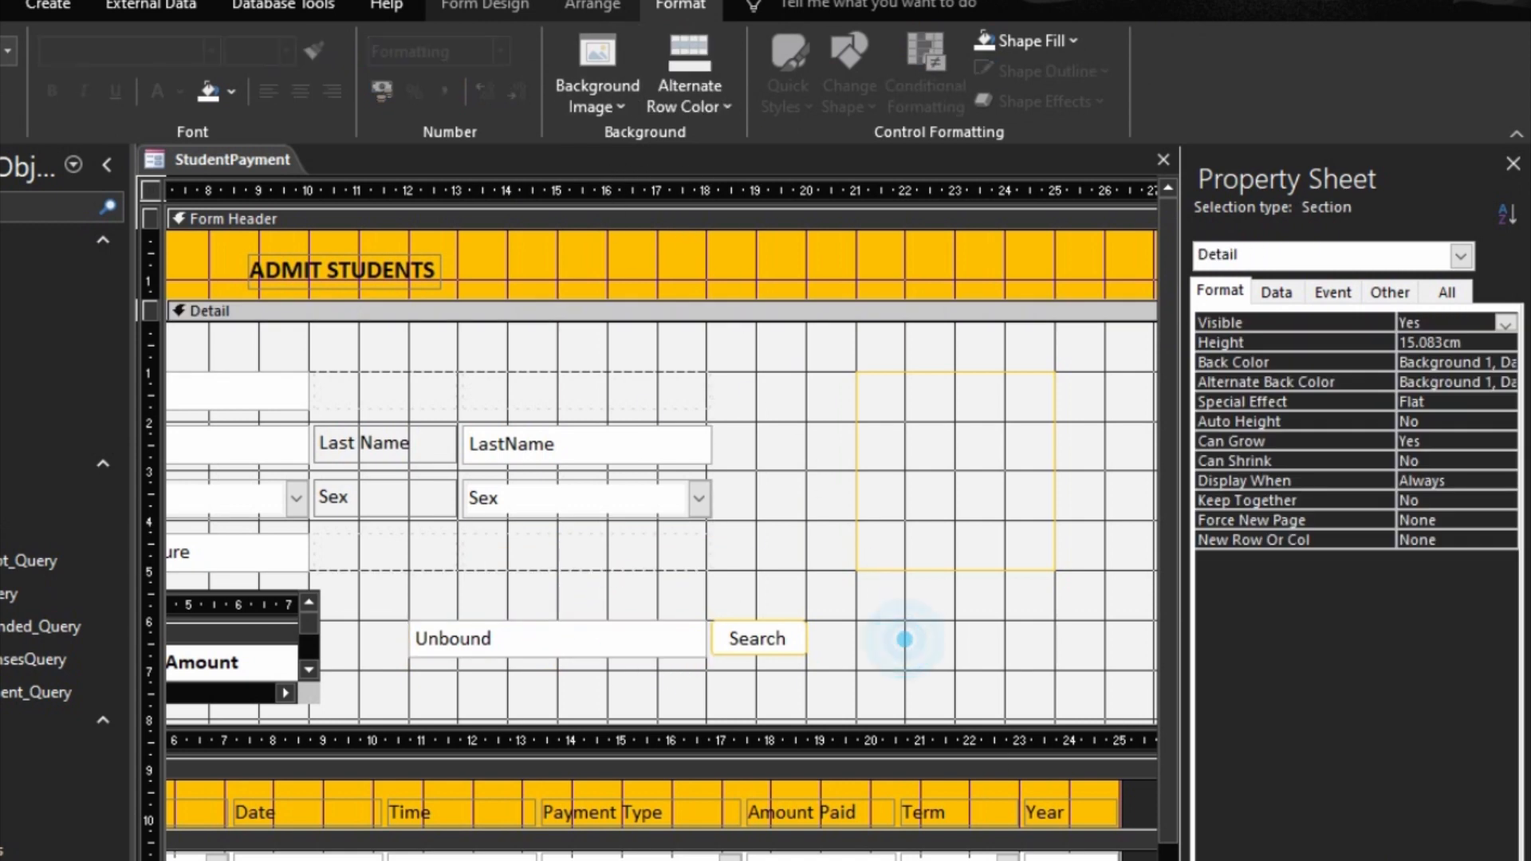
key(F5)
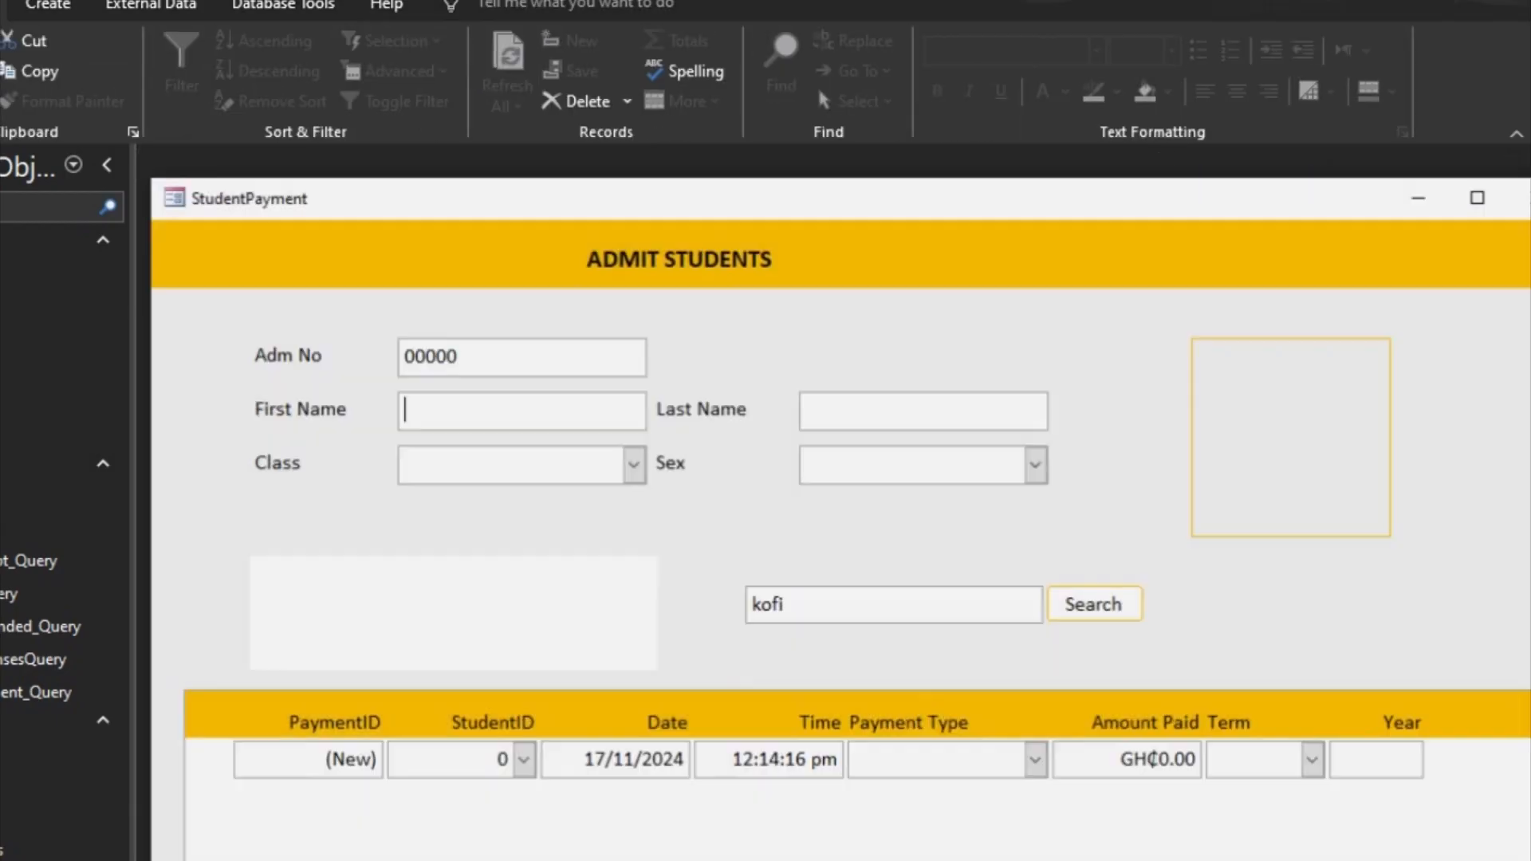
double_click(991, 598)
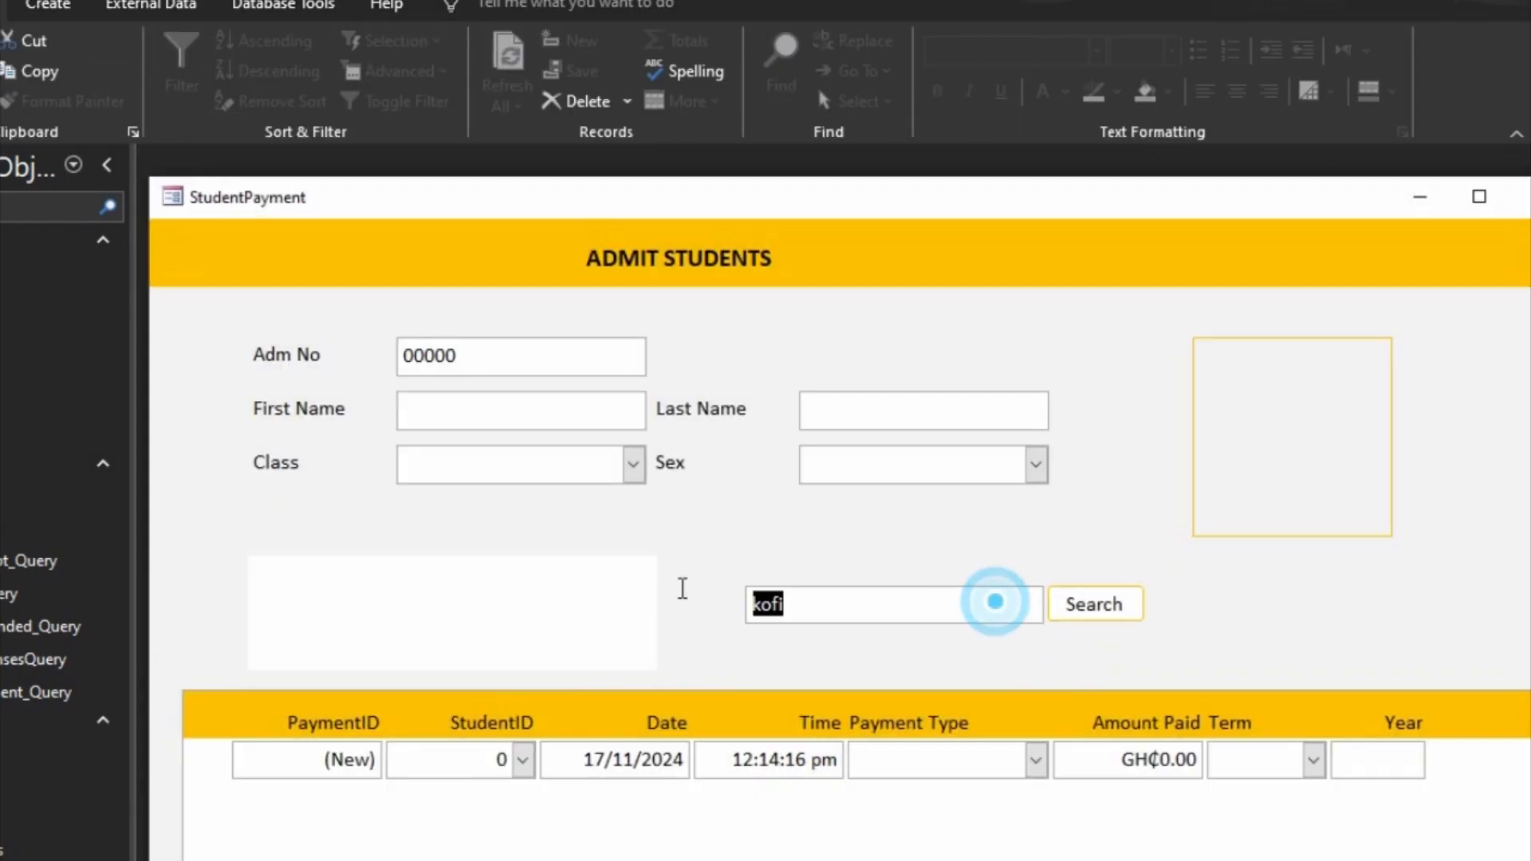
key(BackSpace)
click(854, 475)
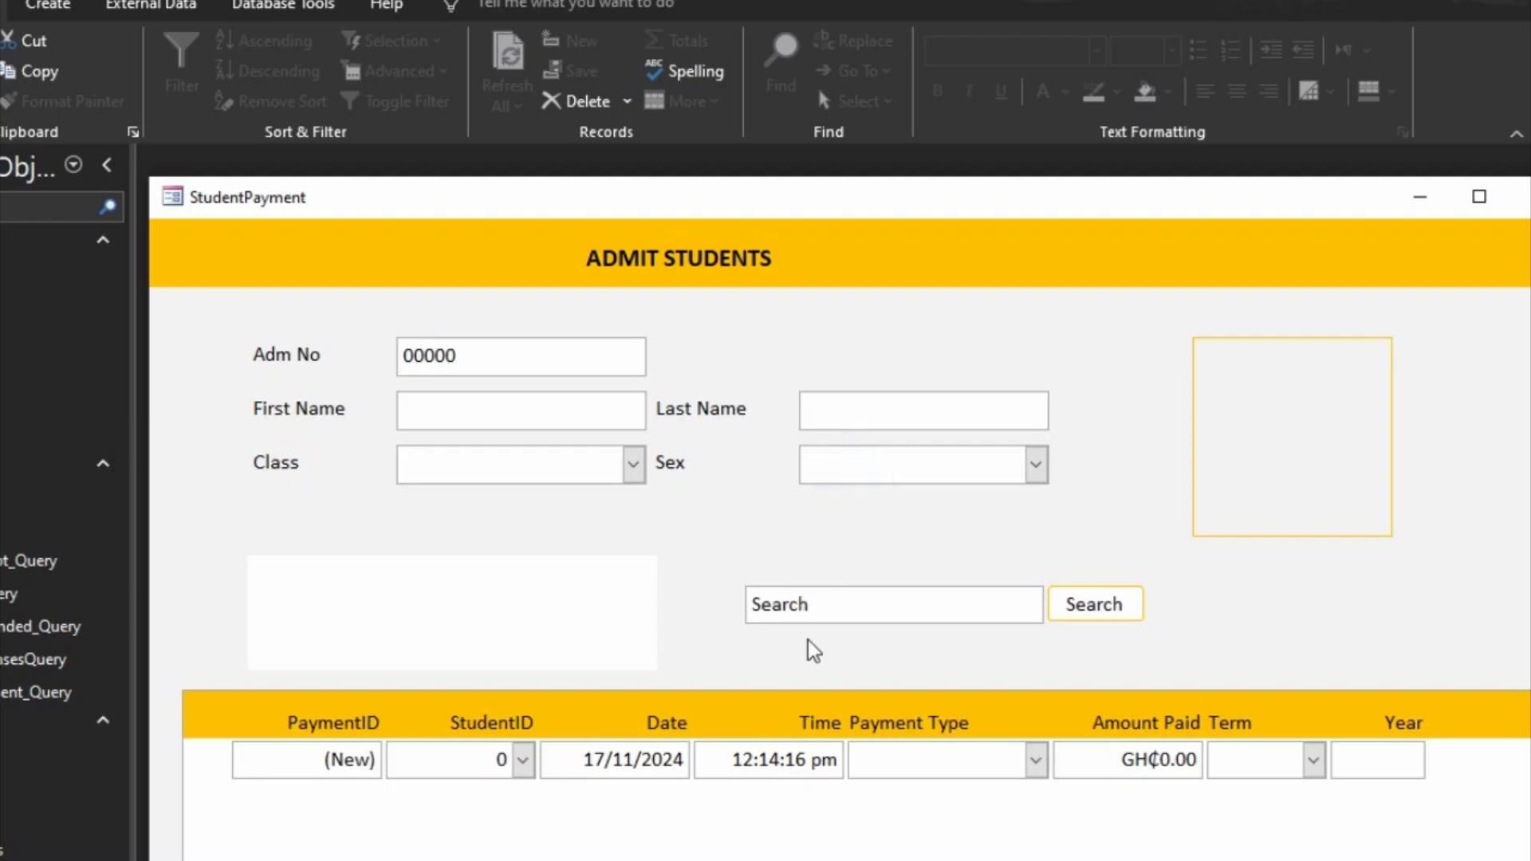
click(844, 601)
click(871, 471)
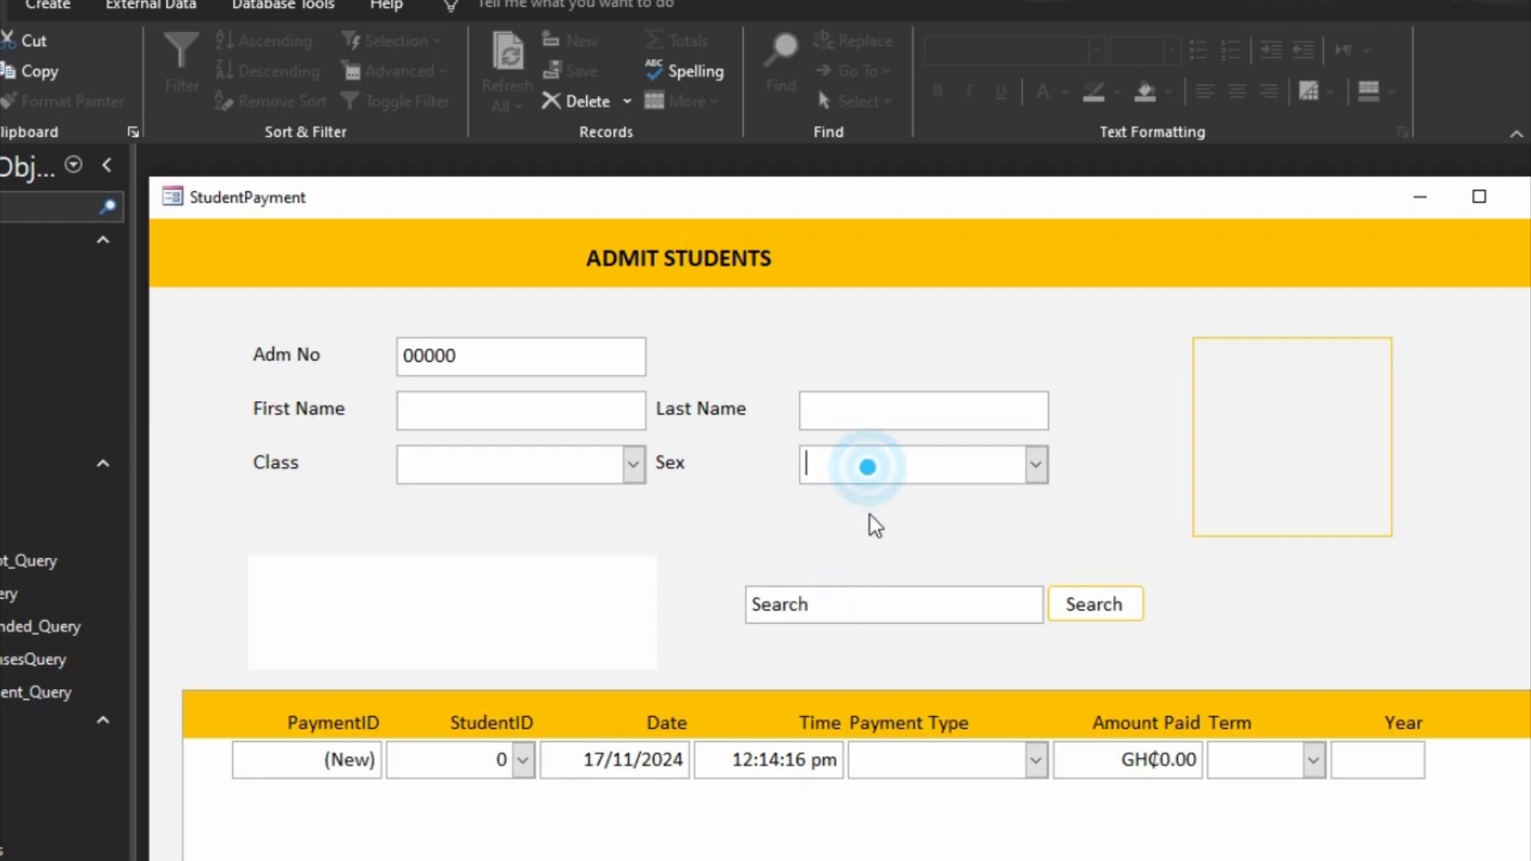
Step: Enter a student's first name in the search box, then clear it to check the placeholder again
click(878, 591)
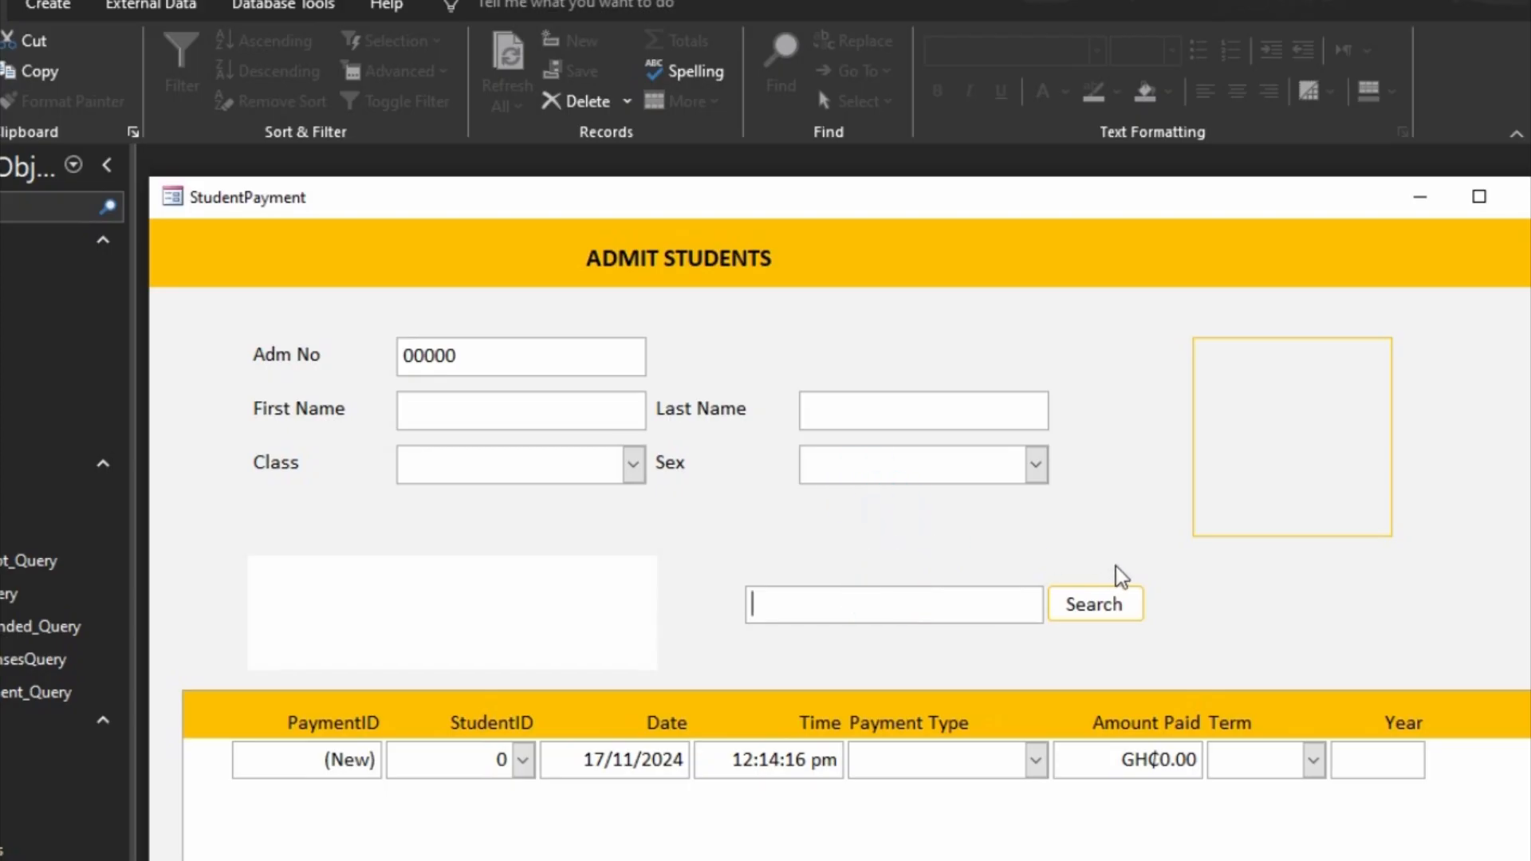
text(kofi)
key(Tab)
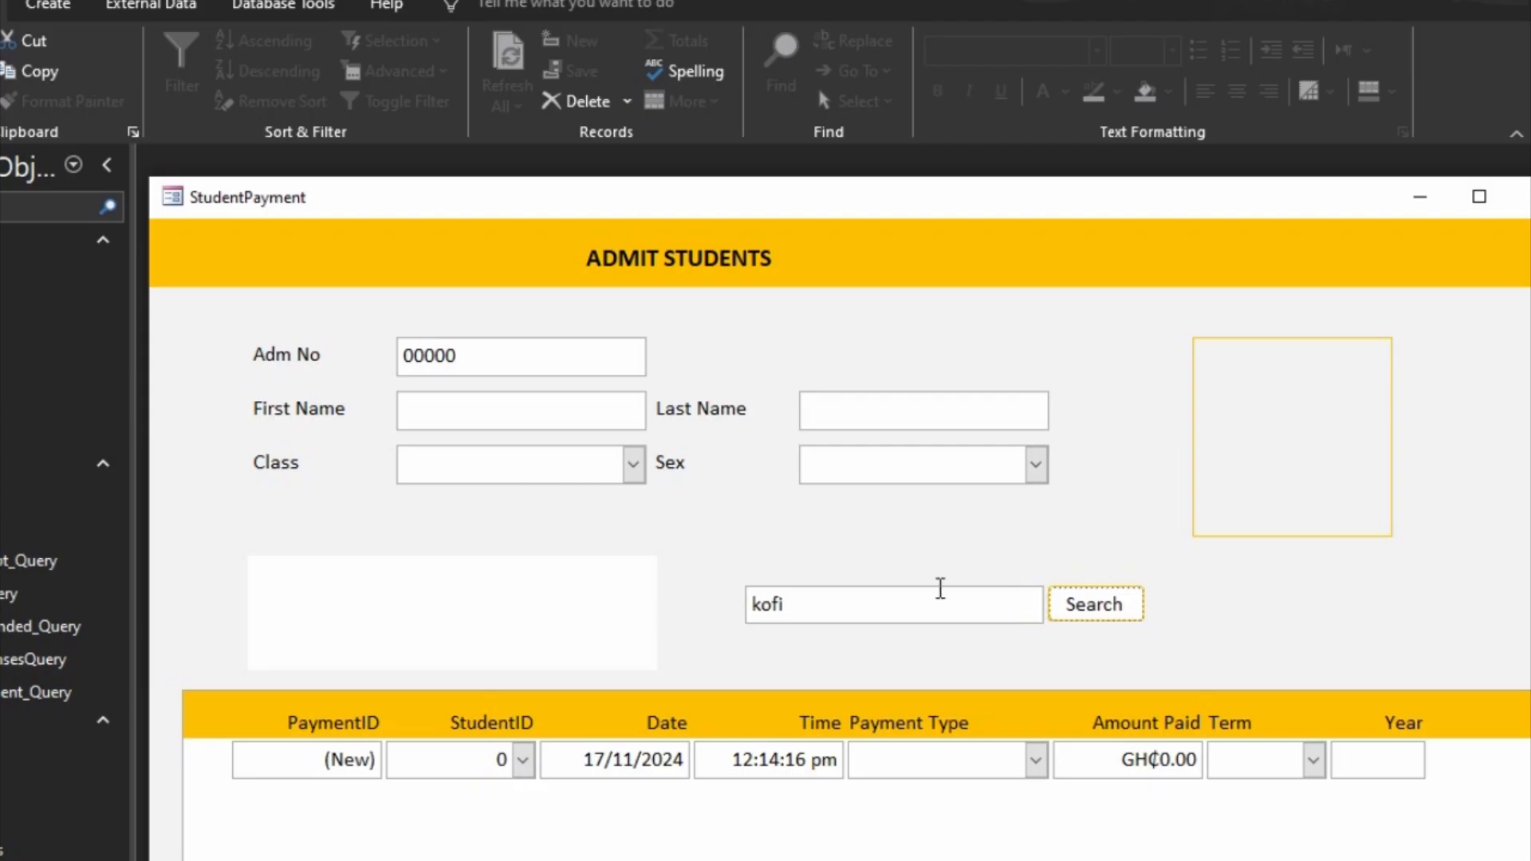
double_click(922, 588)
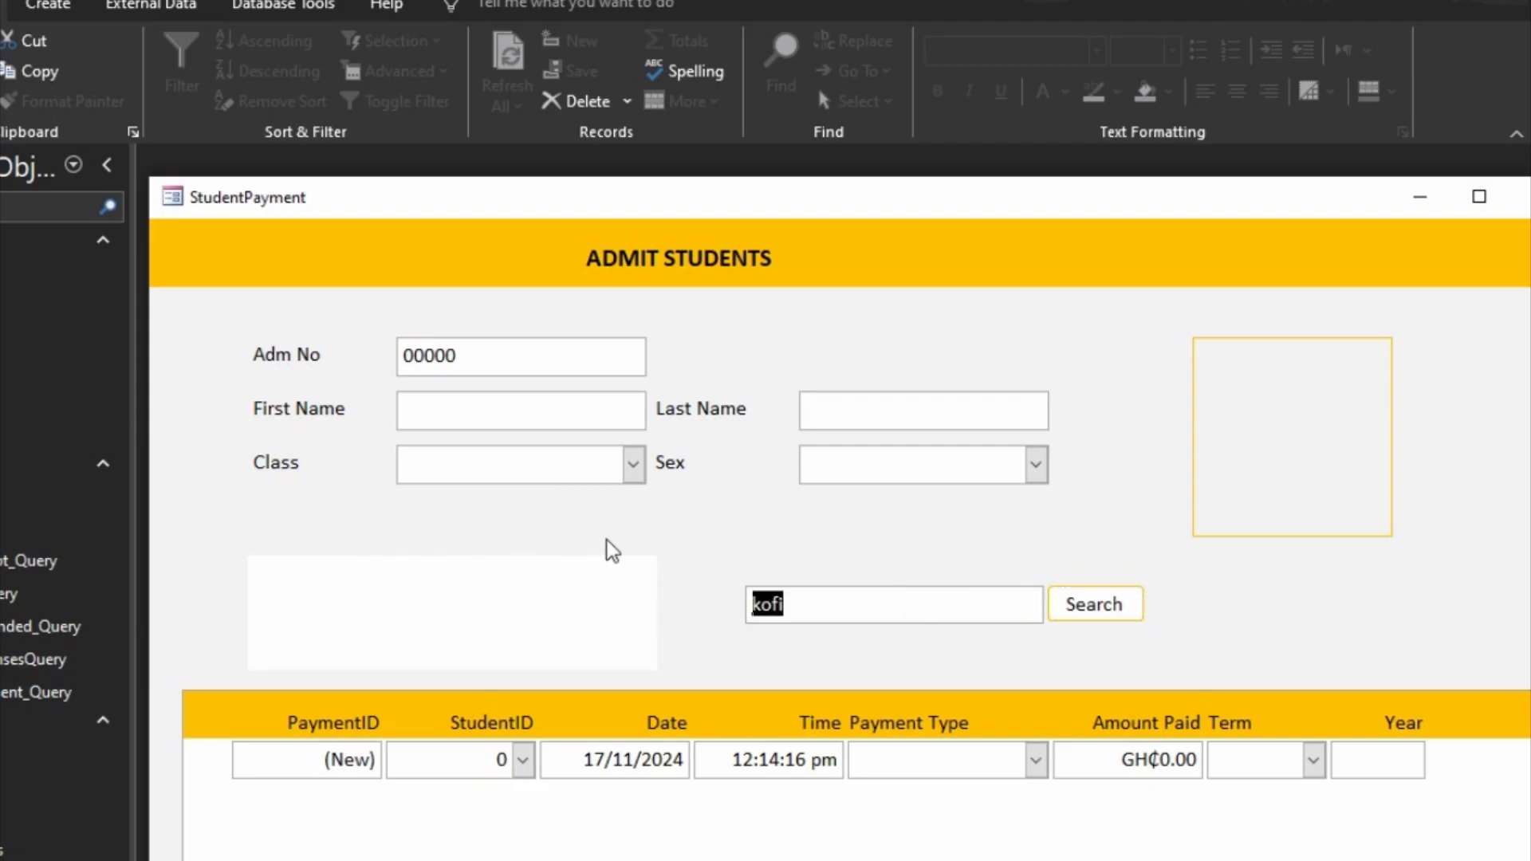
key(BackSpace)
click(1268, 850)
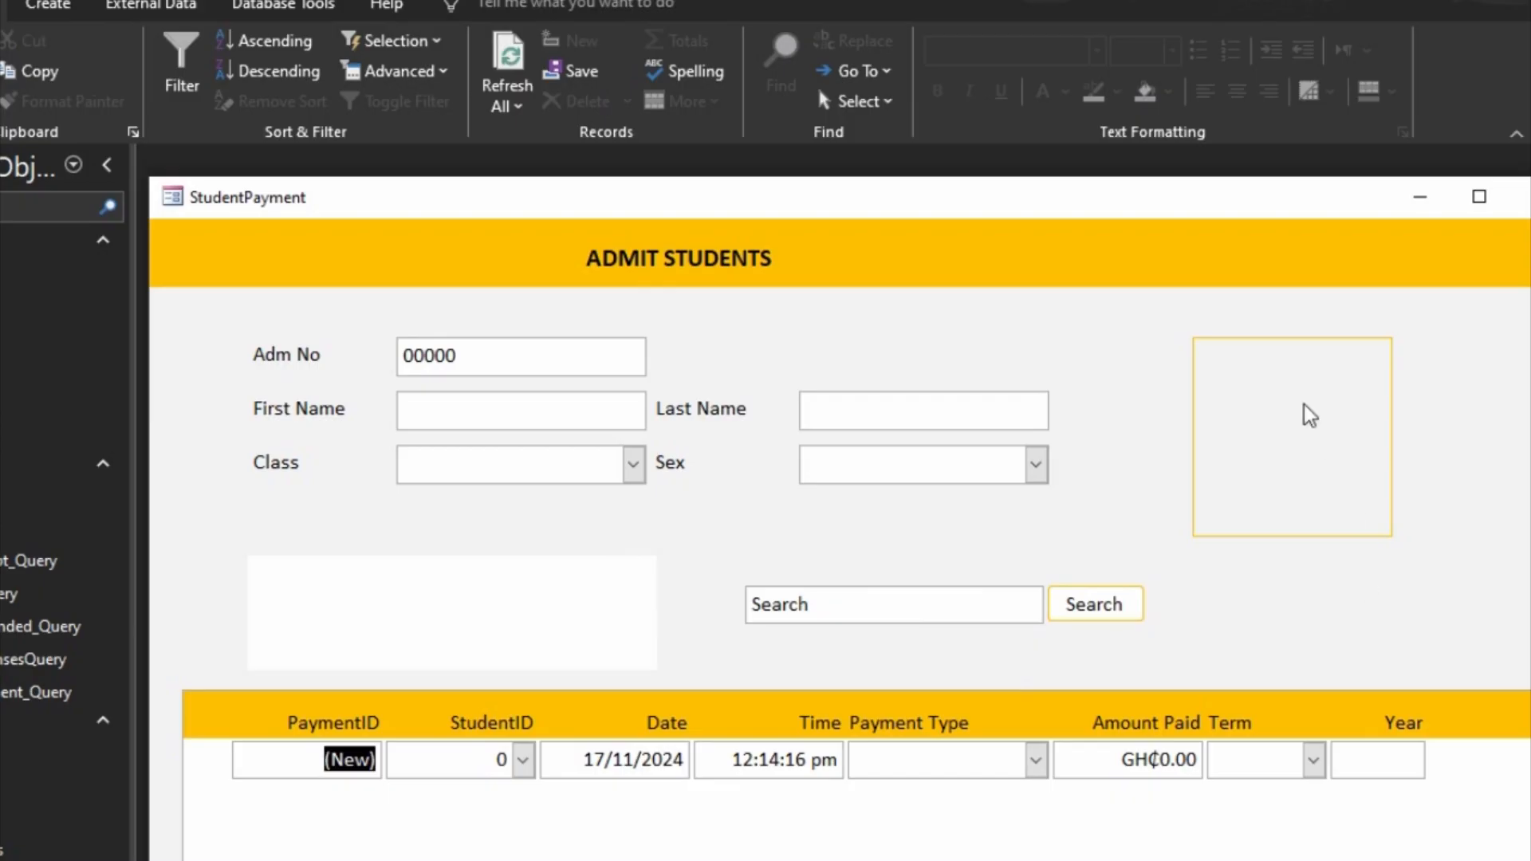
Step: Return the form to Design view and set the Default property of SearchBtn to Yes
right_click(1246, 249)
click(1309, 316)
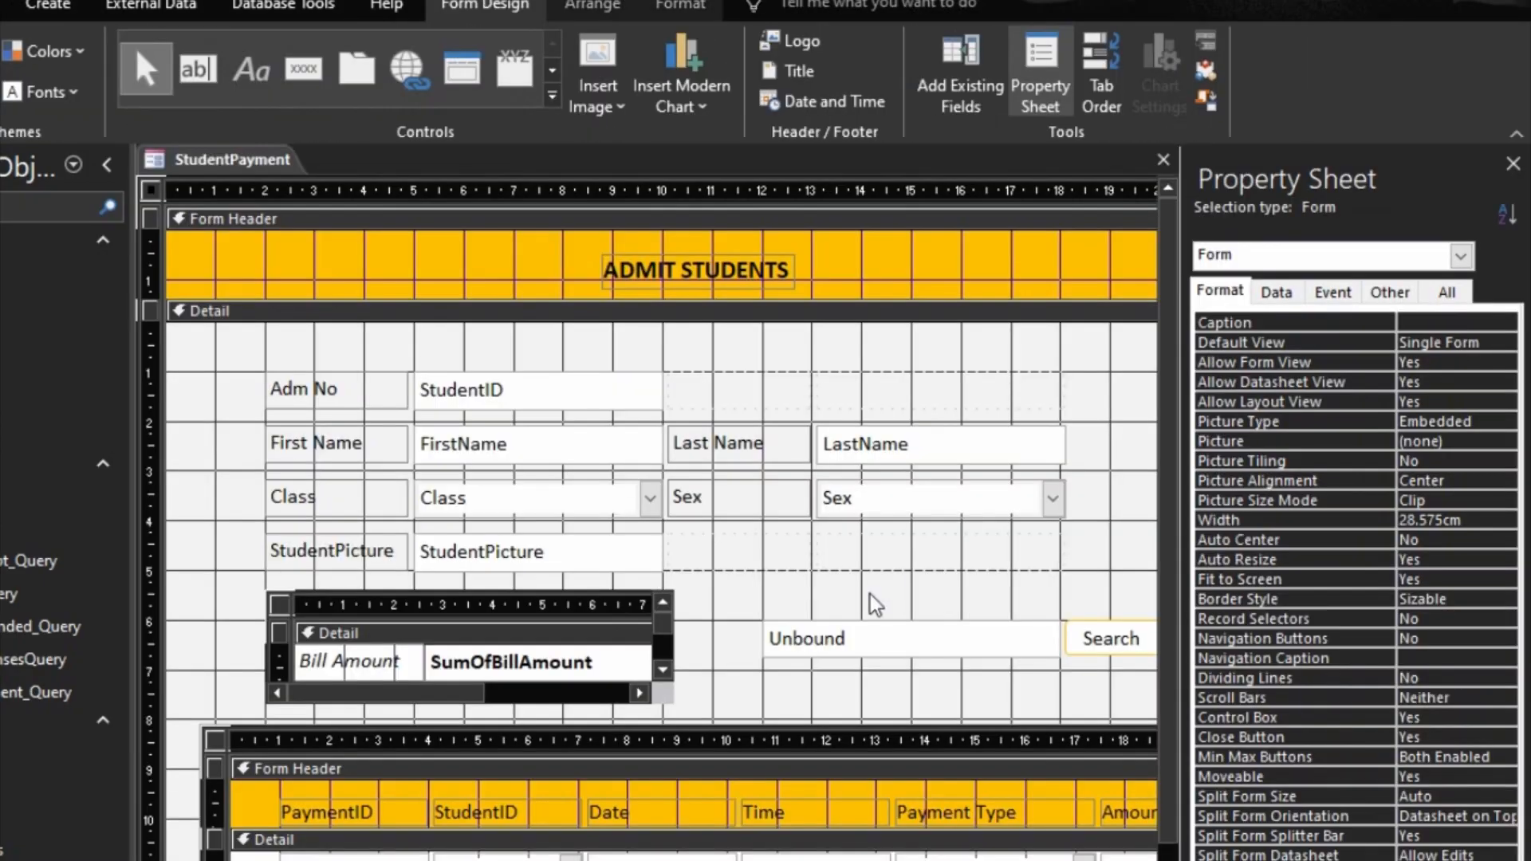
click(1076, 641)
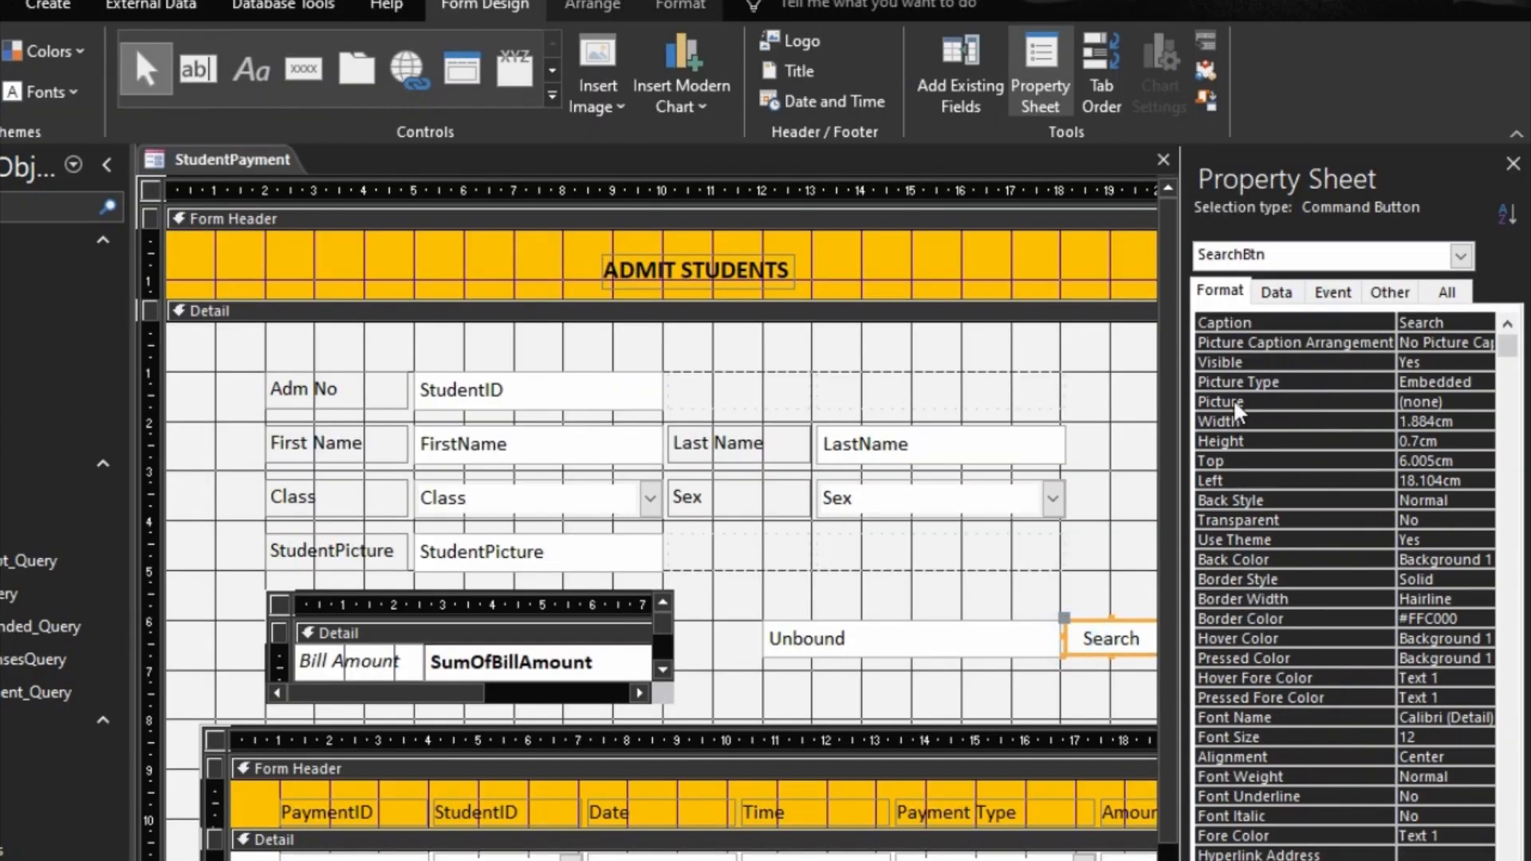
click(1388, 292)
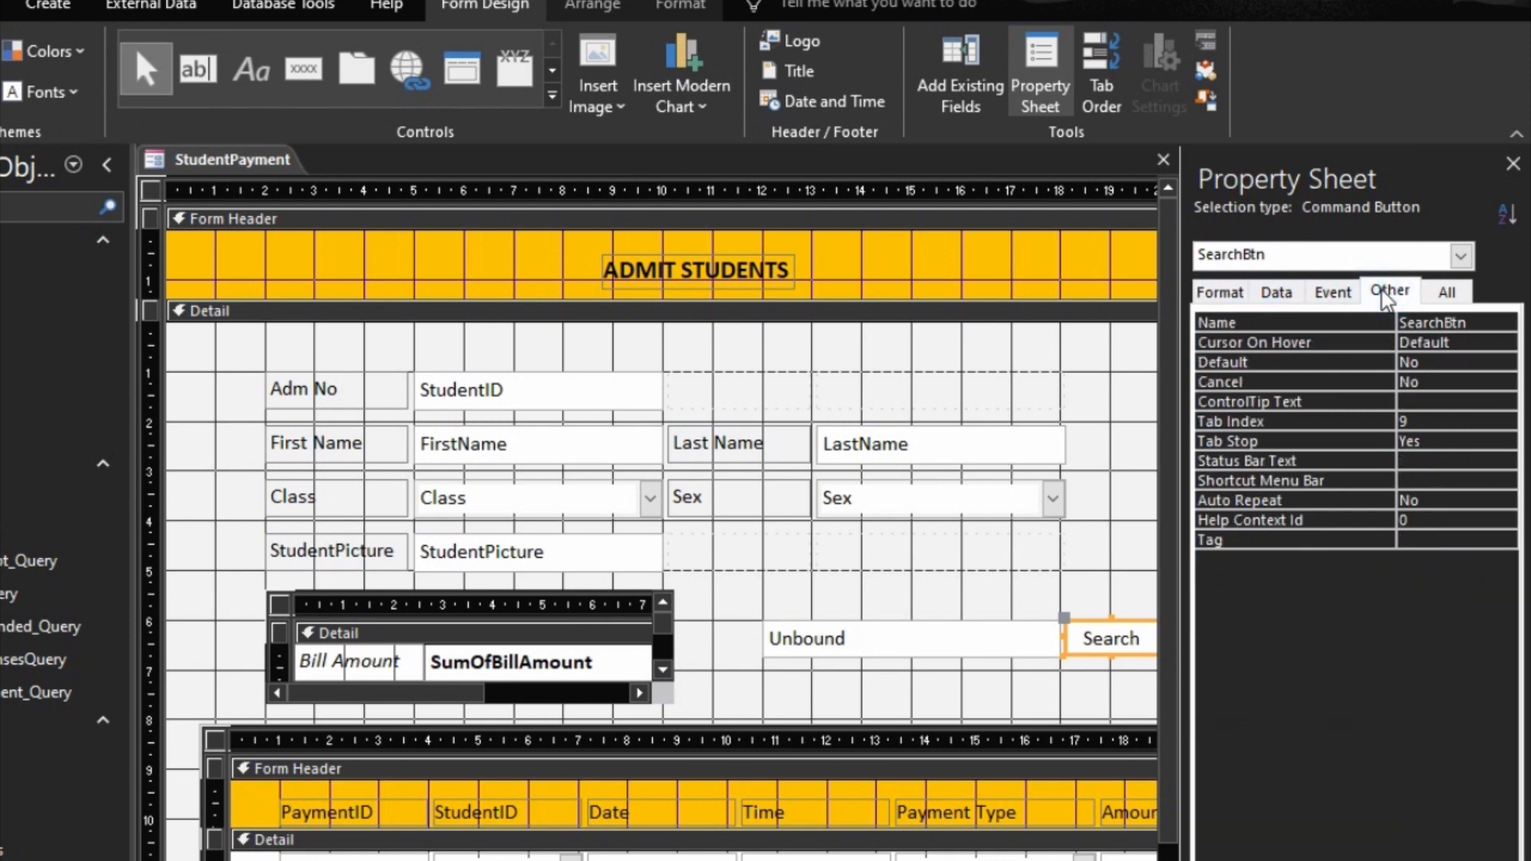
double_click(1254, 363)
click(1438, 382)
Step: Preview the form and search for a student by first name to test the default Search button
key(F5)
click(982, 609)
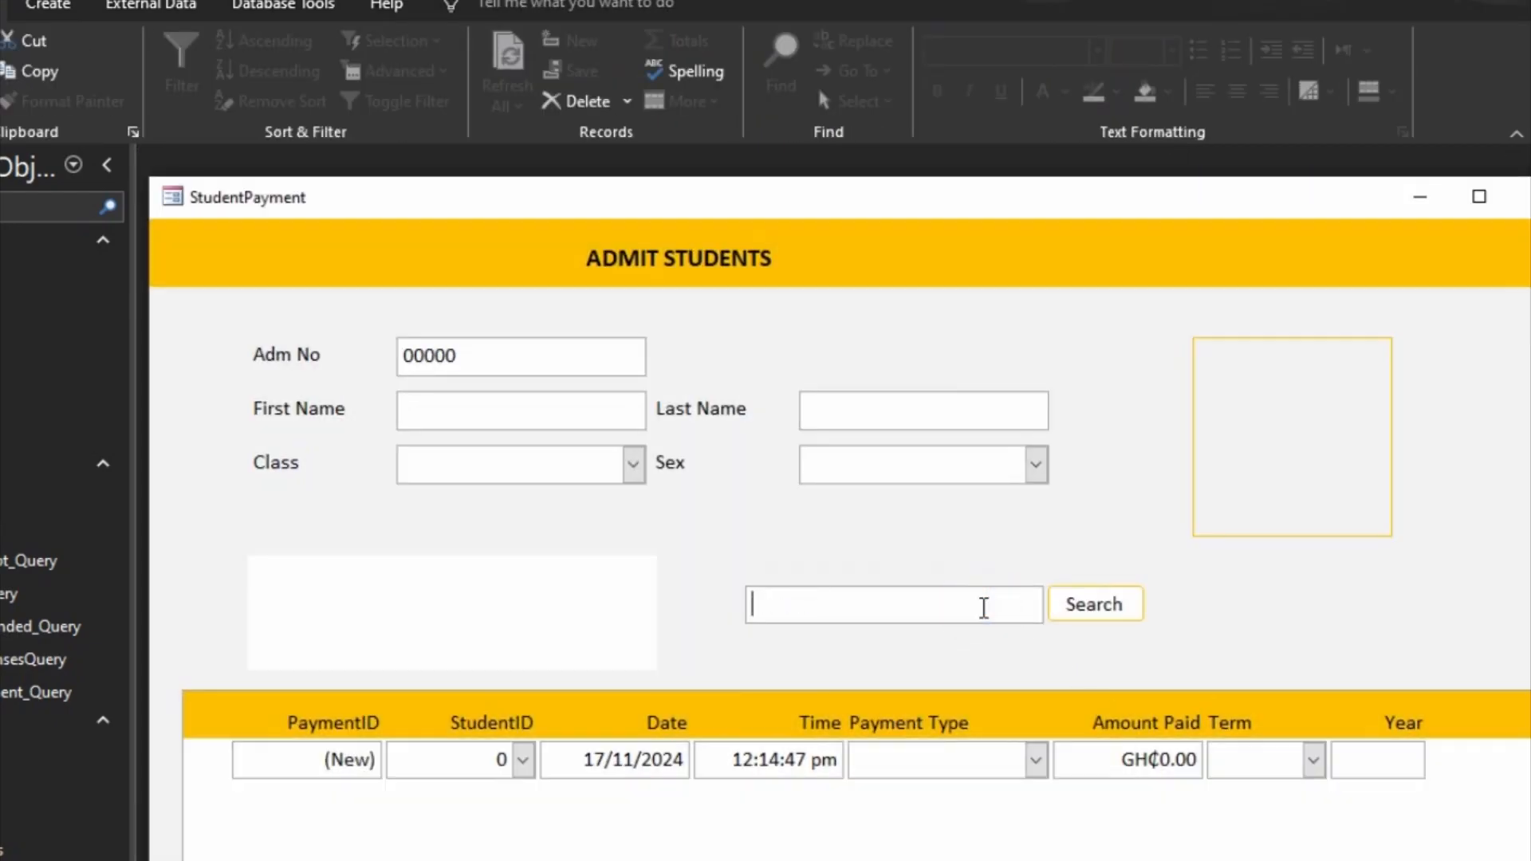
text(kogkfs)
key(BackSpace)
key(BackSpace)
key(BackSpace)
text(foi)
key(Return)
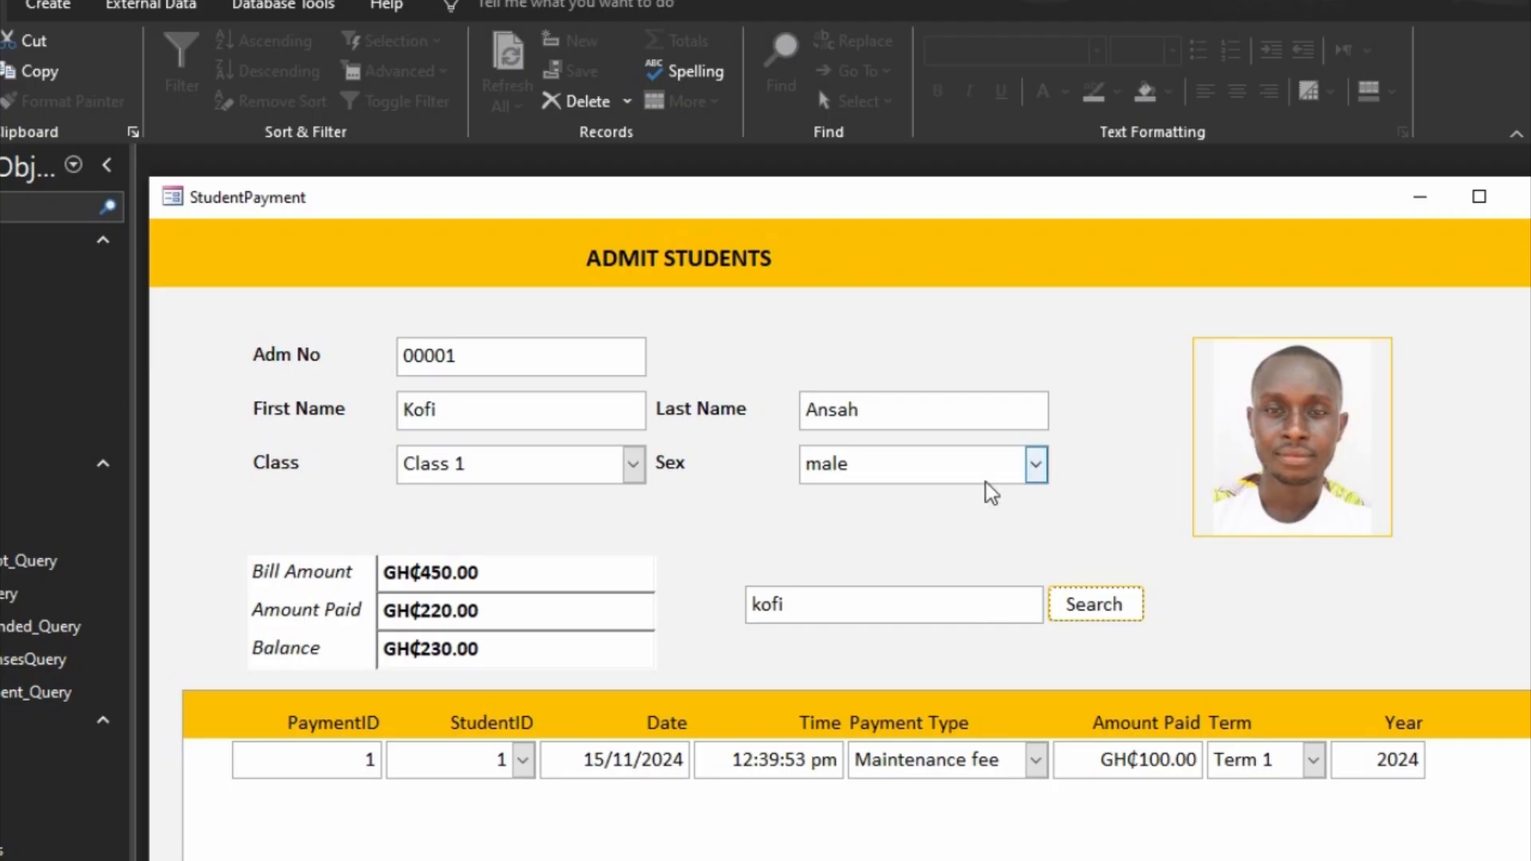
Step: Return the form to Design view, duplicate the Search button and place the copy directly beside the original
right_click(1356, 651)
click(1275, 639)
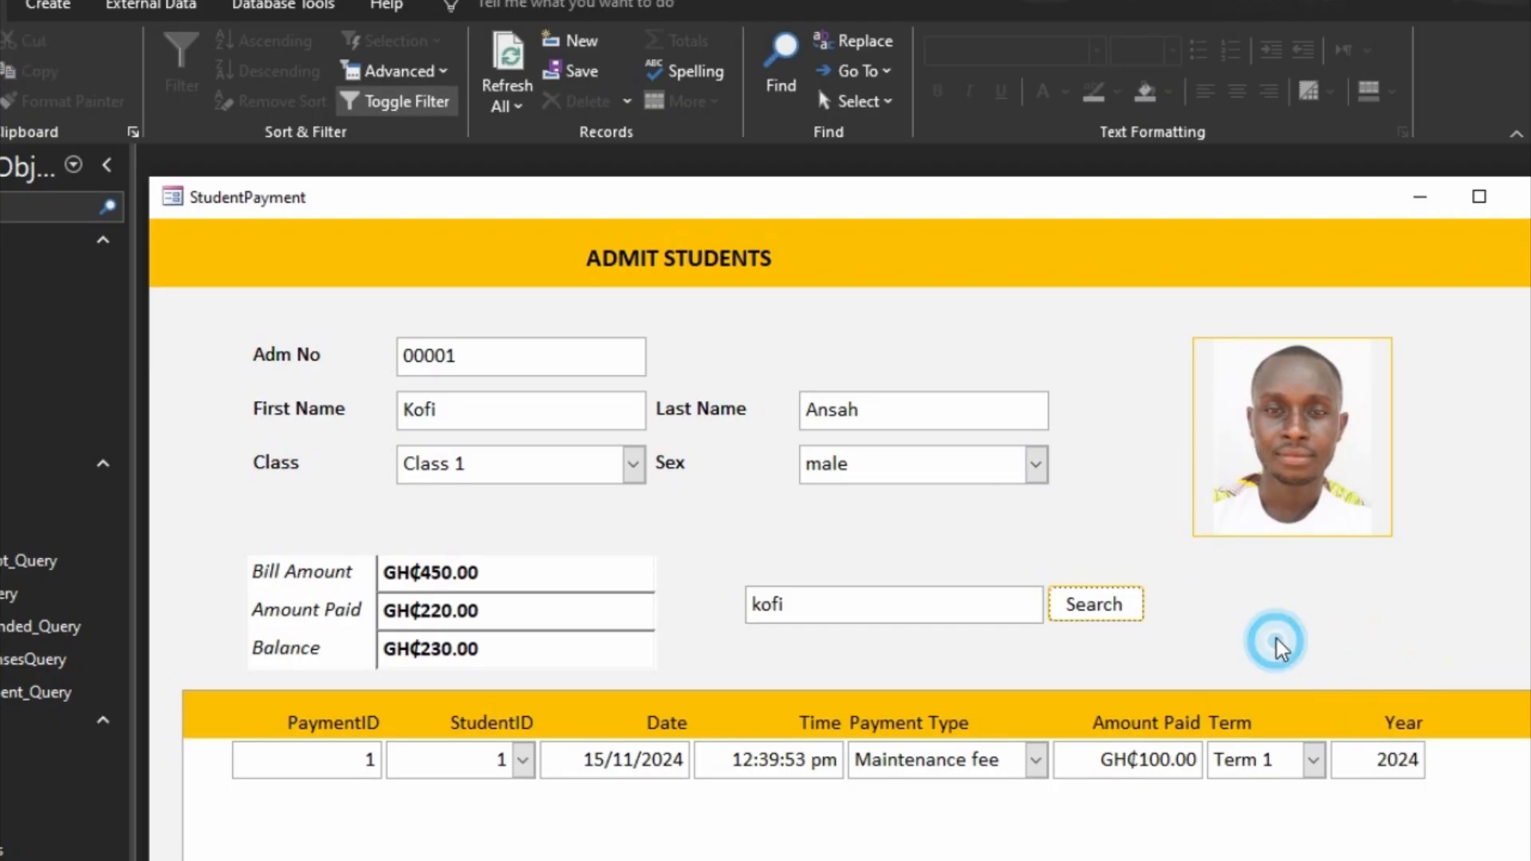
right_click(1439, 606)
click(1459, 667)
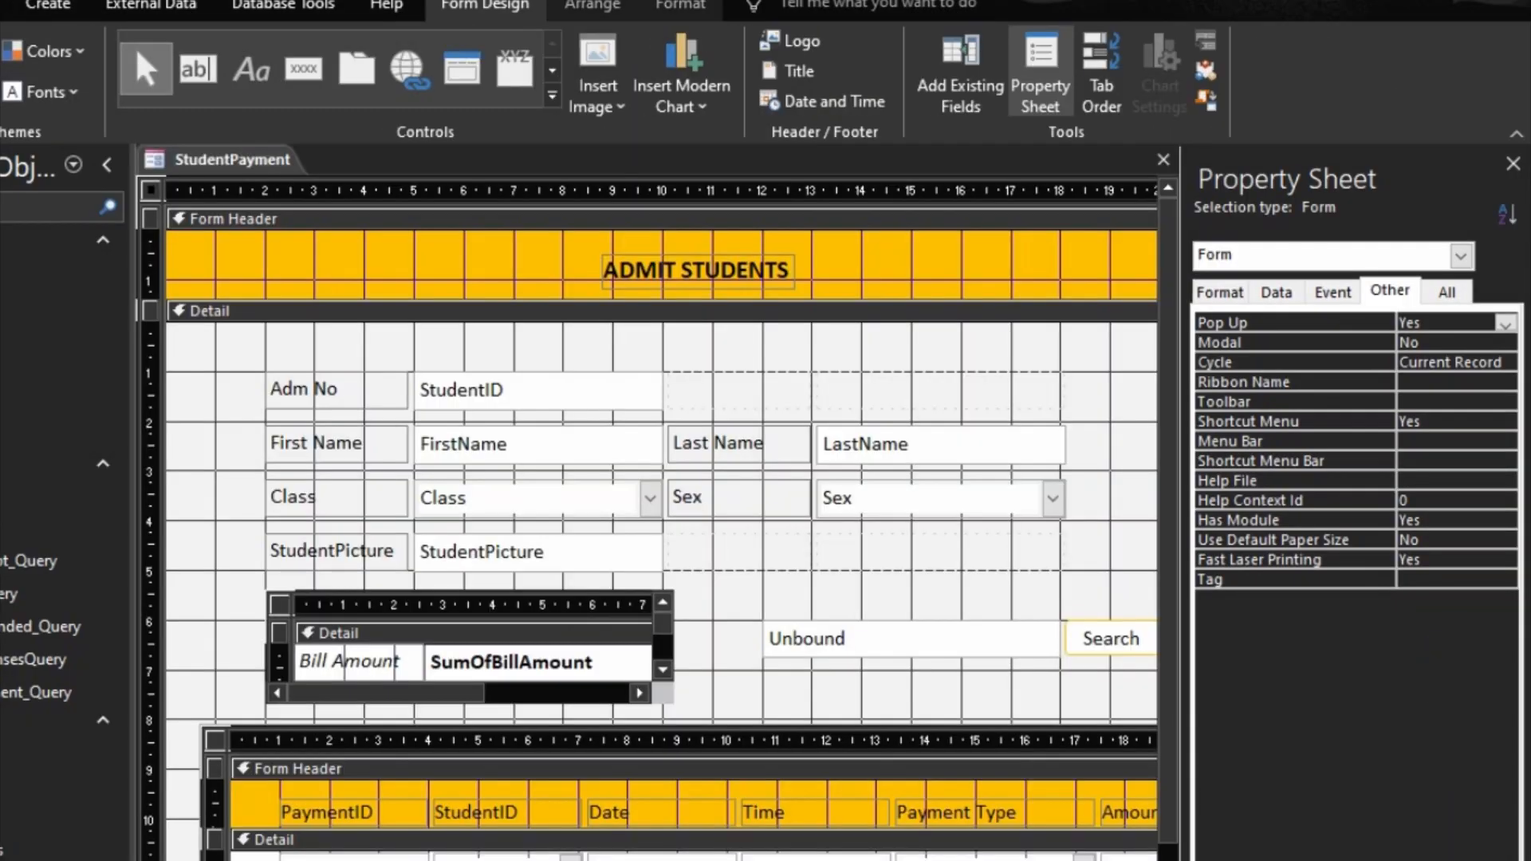
scroll(662, 523, right, 5)
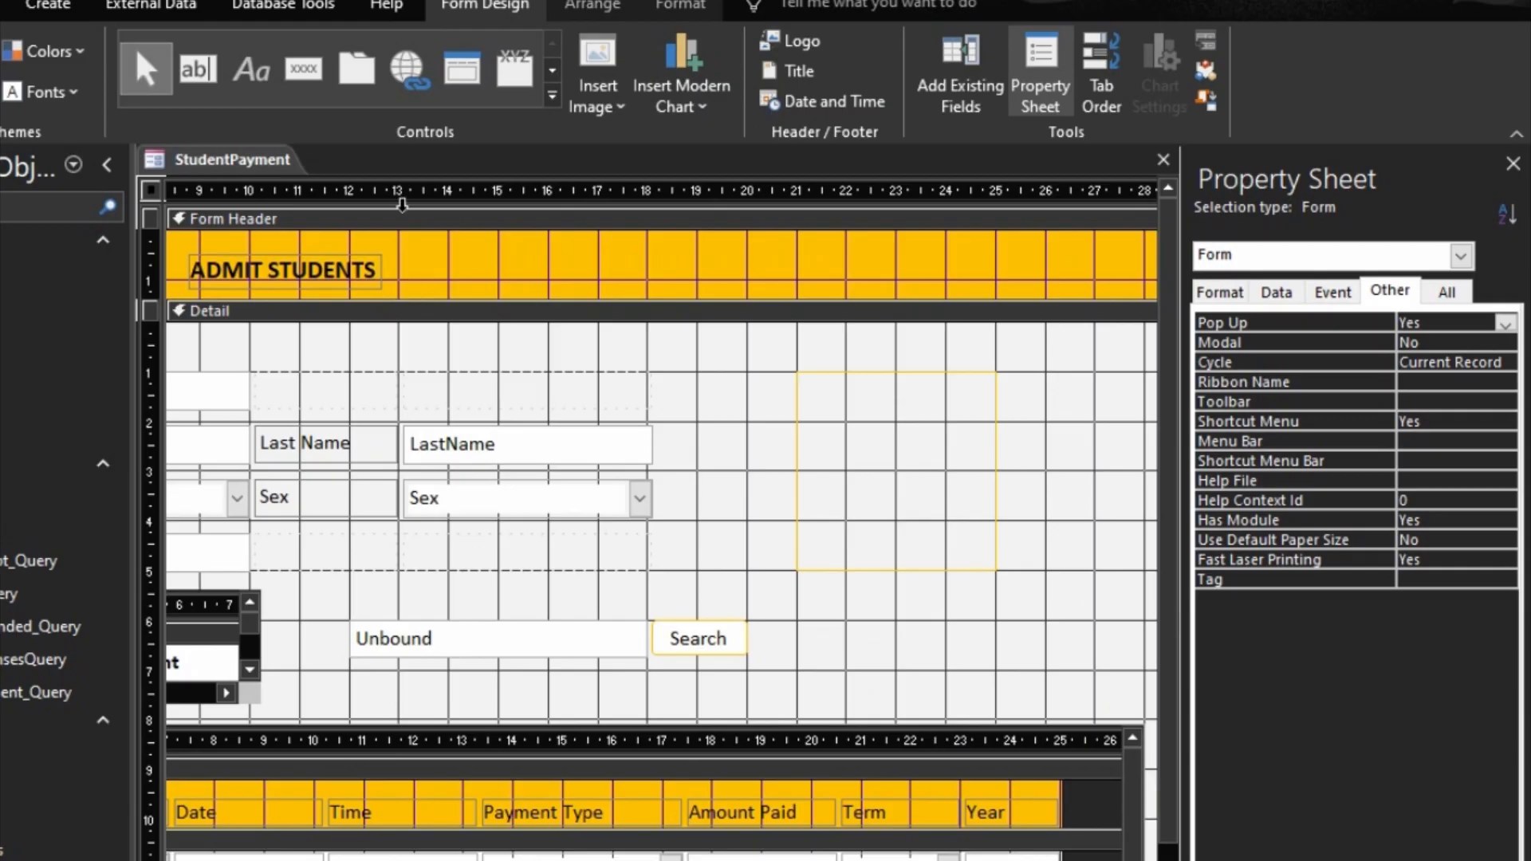
click(715, 647)
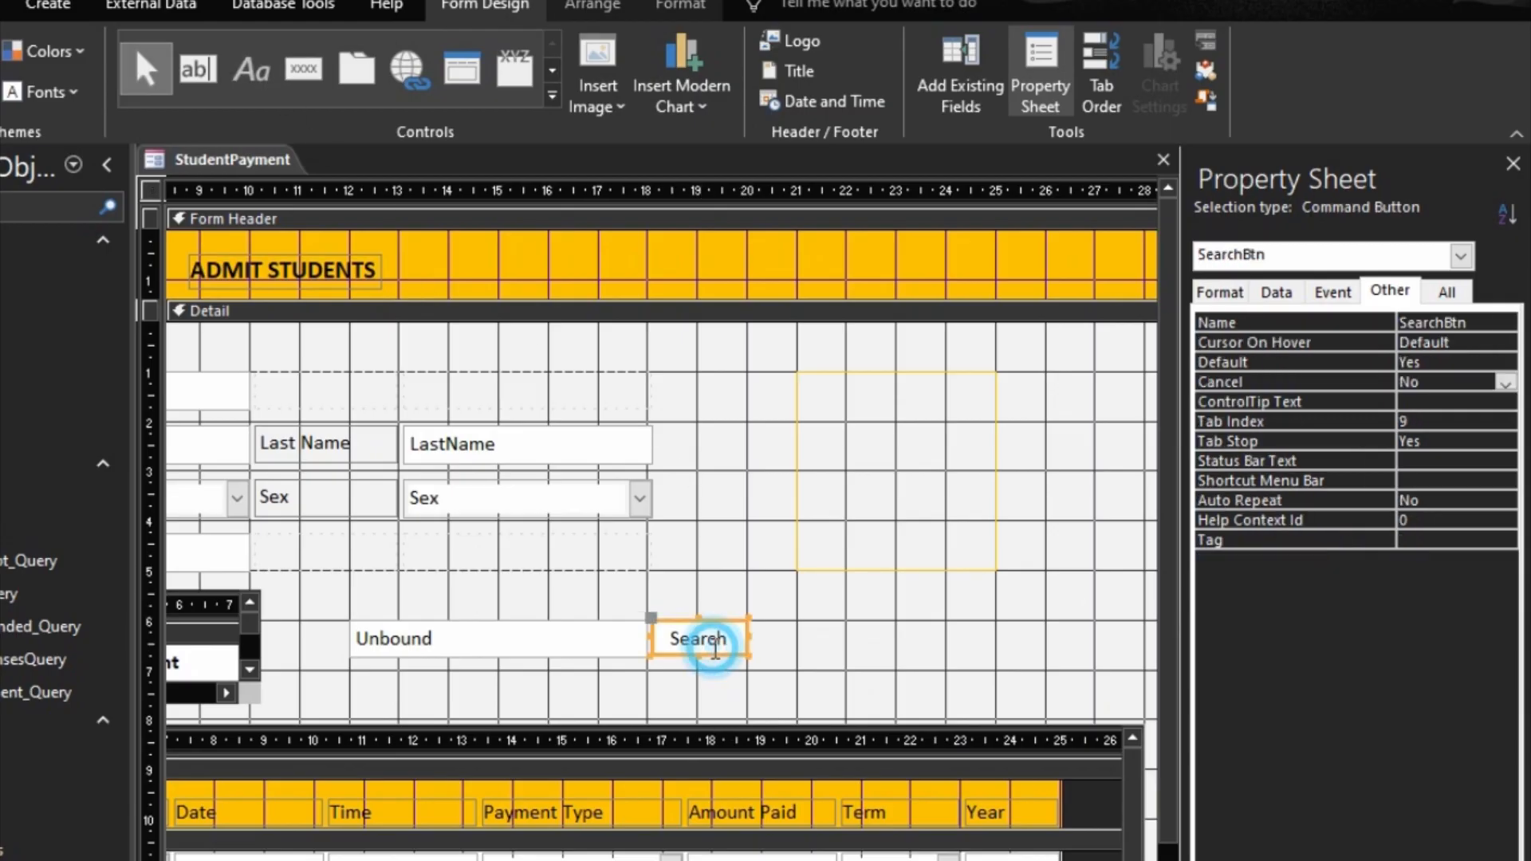
key(ctrl+c)
key(ctrl+v)
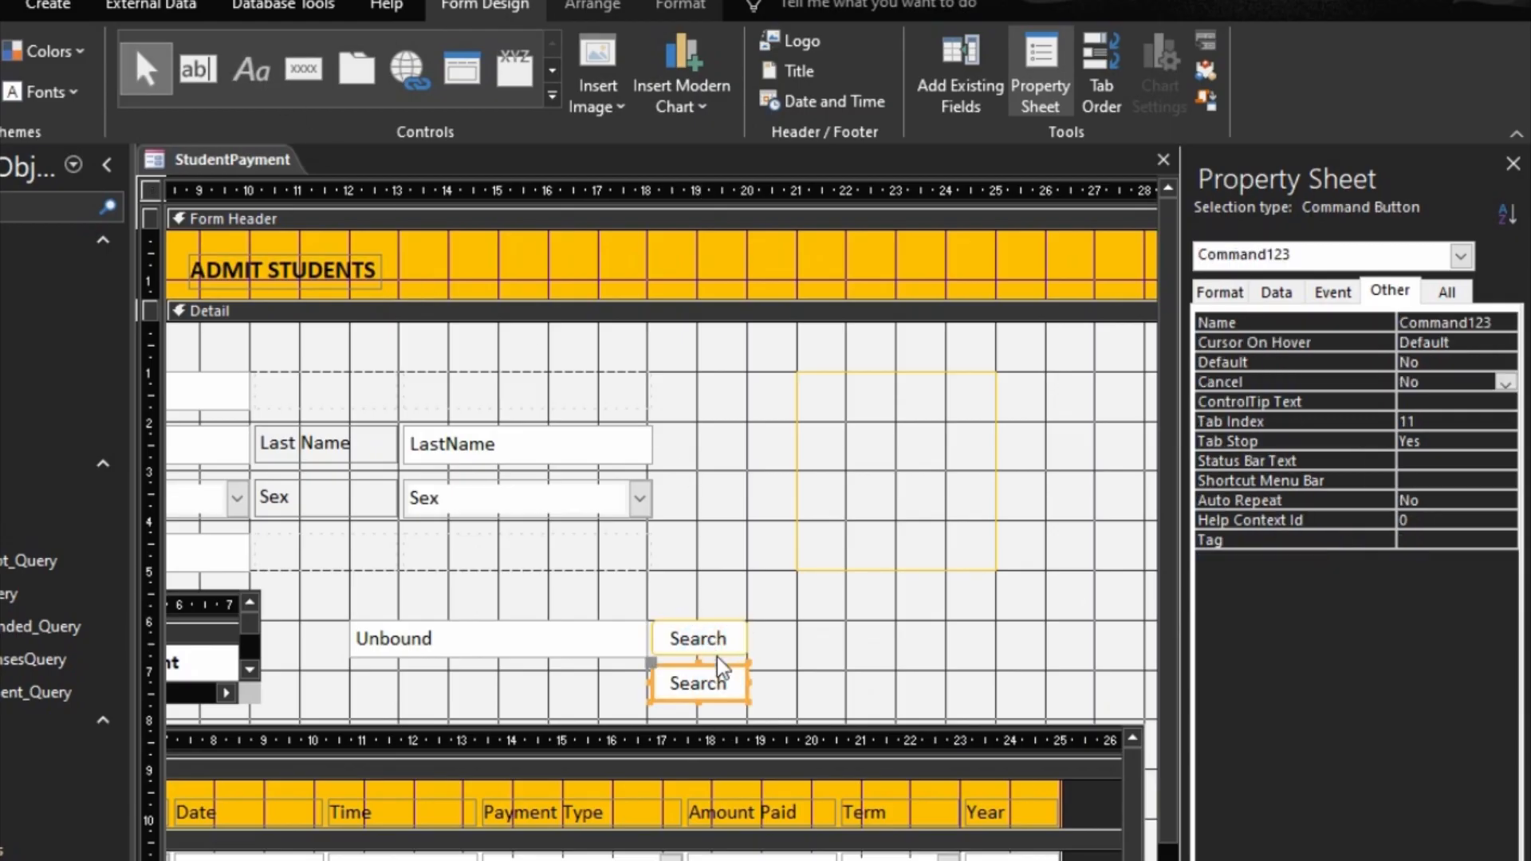
drag(714, 669, 817, 623)
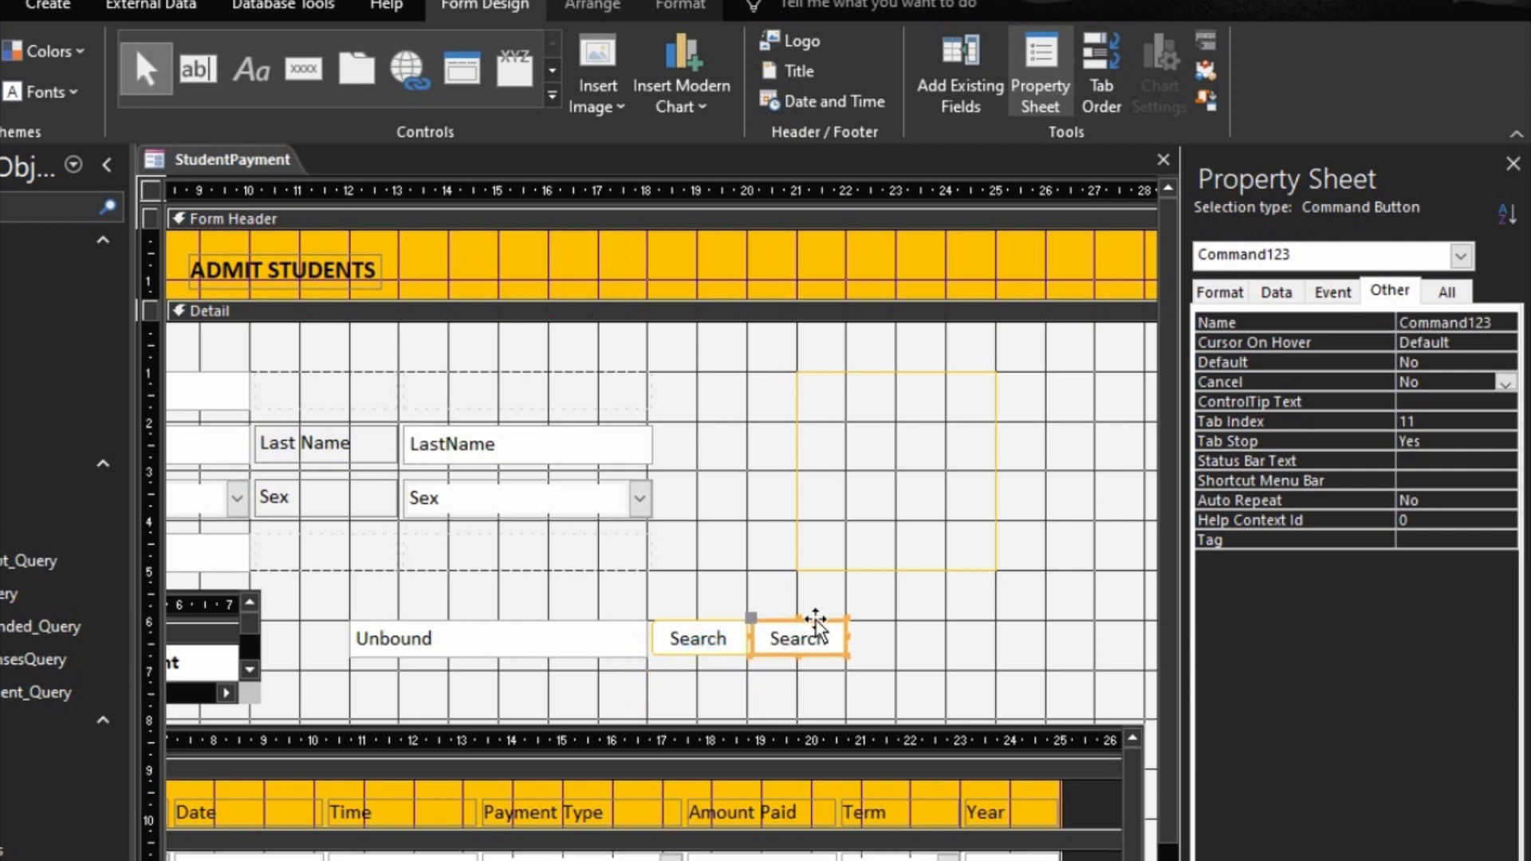
Step: Name the copied button ClearBtn and set its caption to Clear
click(1359, 327)
text(ClearBtn)
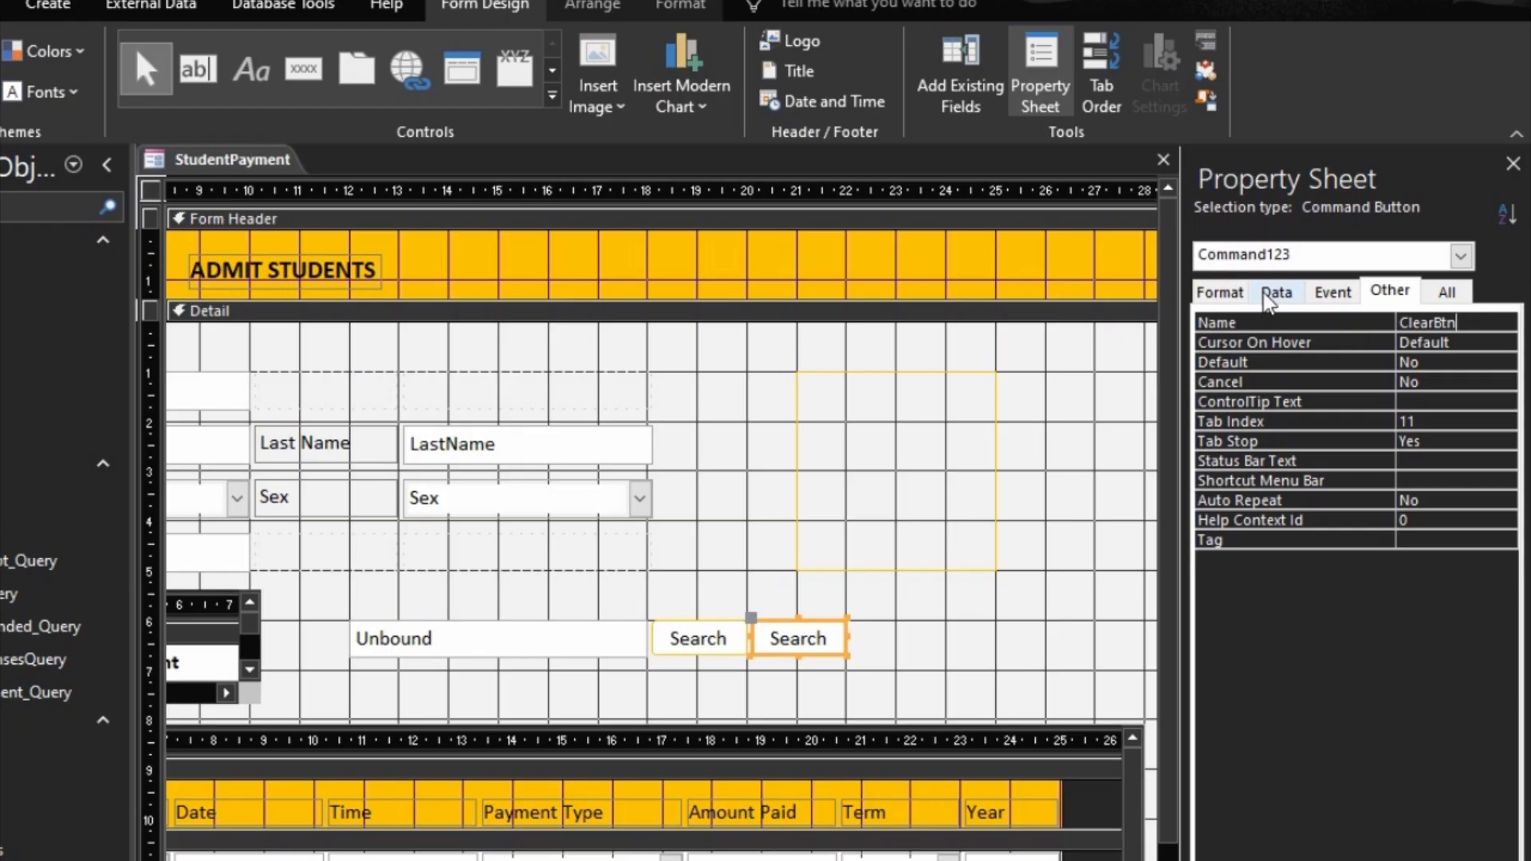
click(1220, 292)
text(Clear)
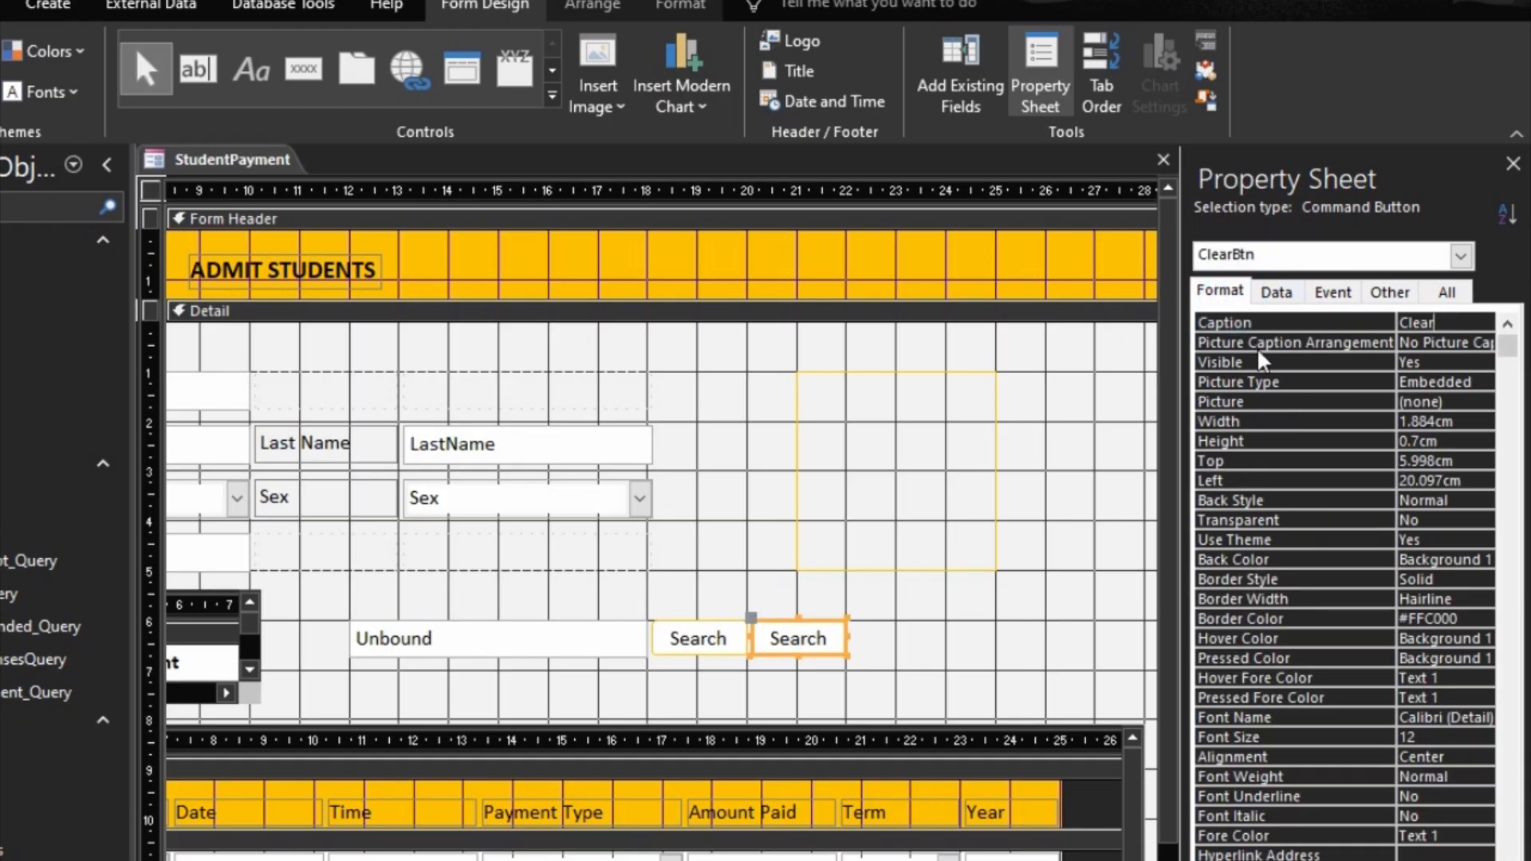
click(1072, 545)
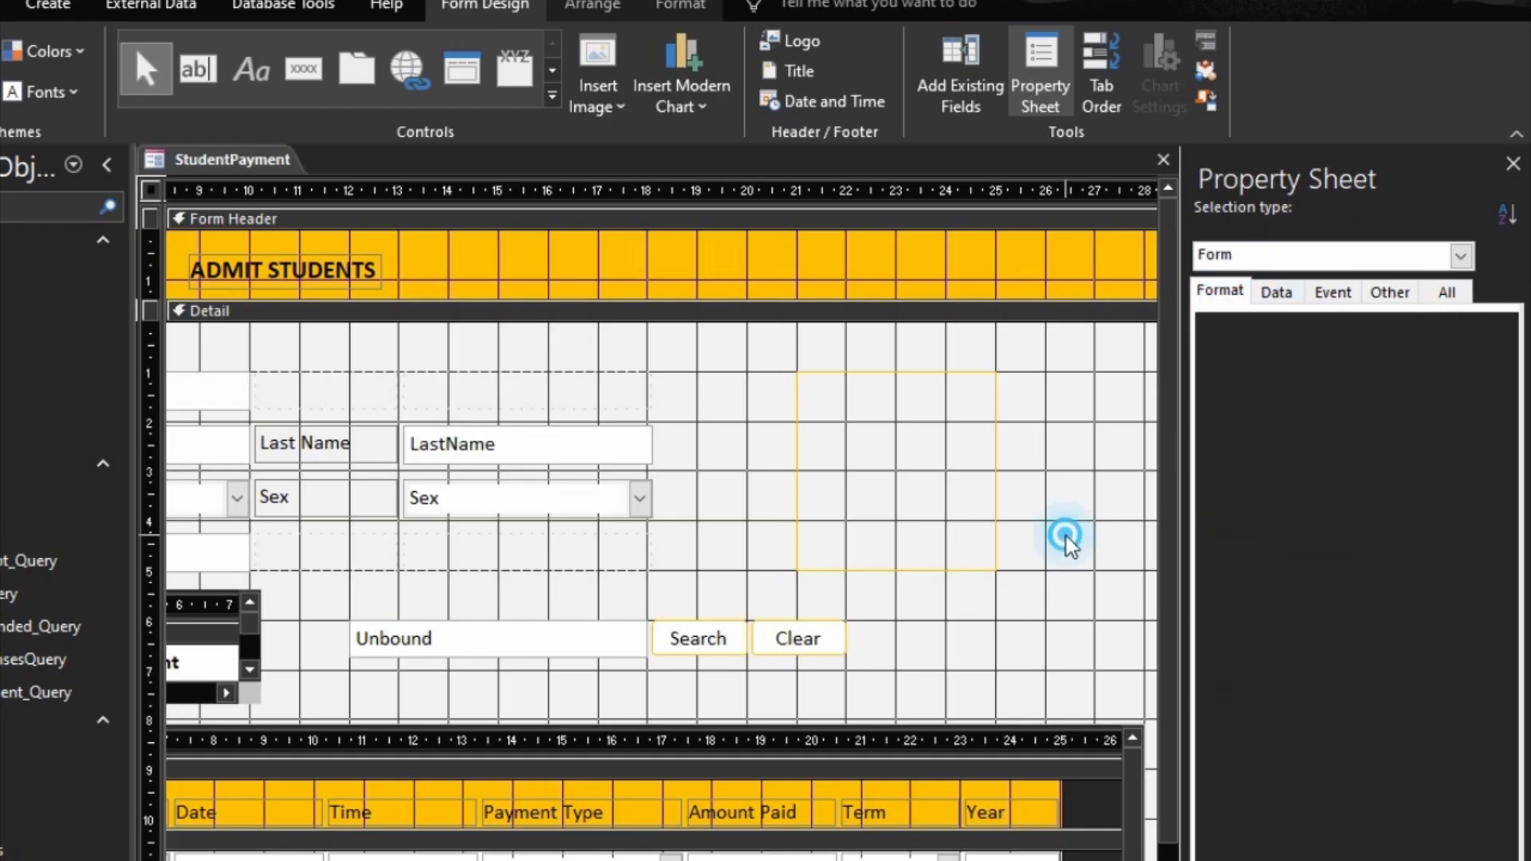
Step: Create a Click event procedure for the Clear button with the Code Builder and set Me.txtSearch.Value = "" in it
right_click(768, 642)
click(864, 459)
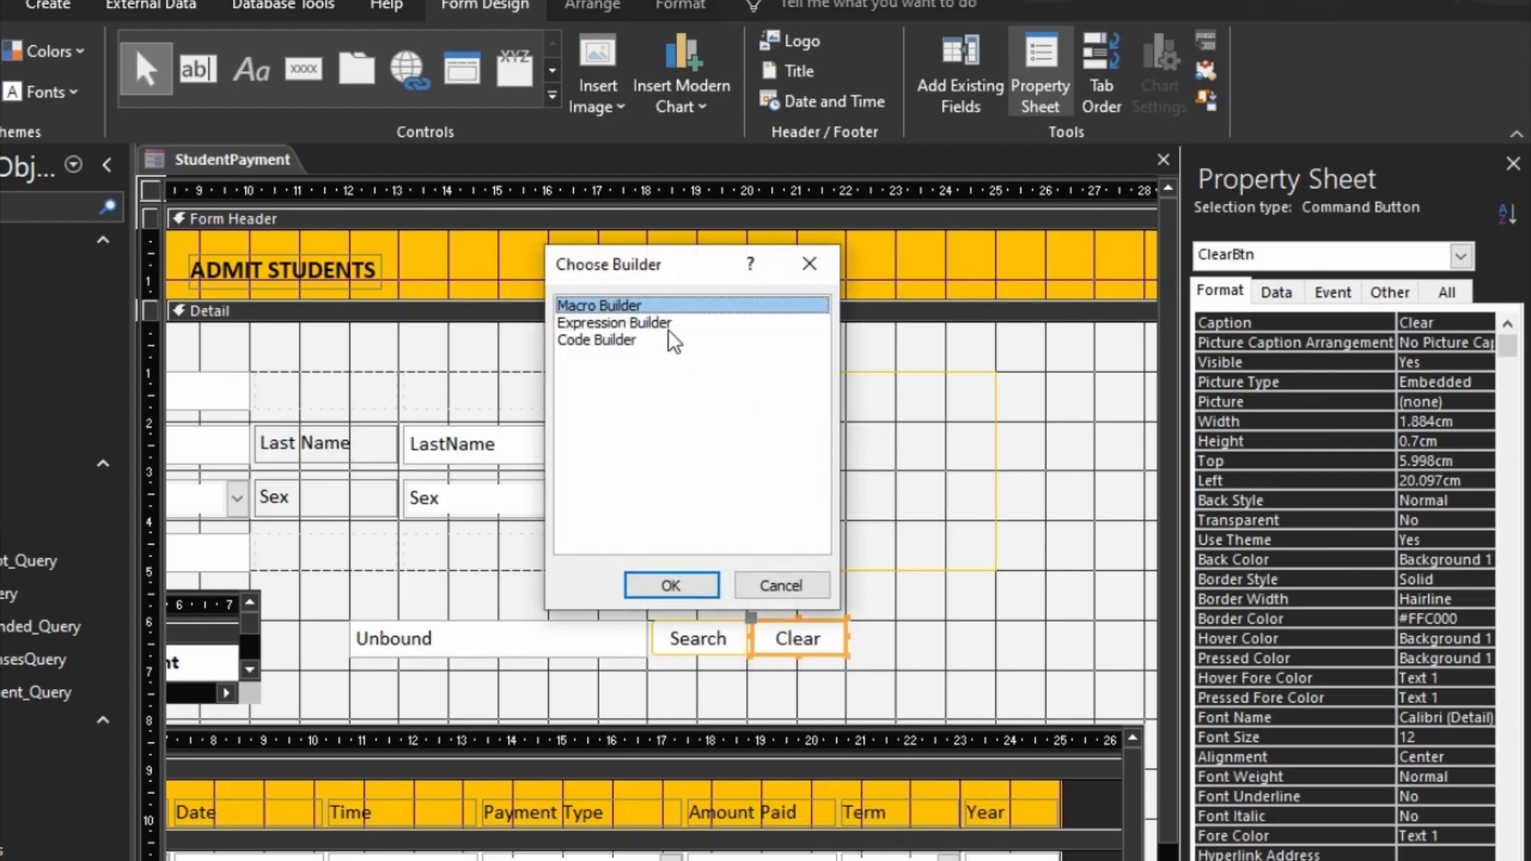
click(612, 340)
click(666, 577)
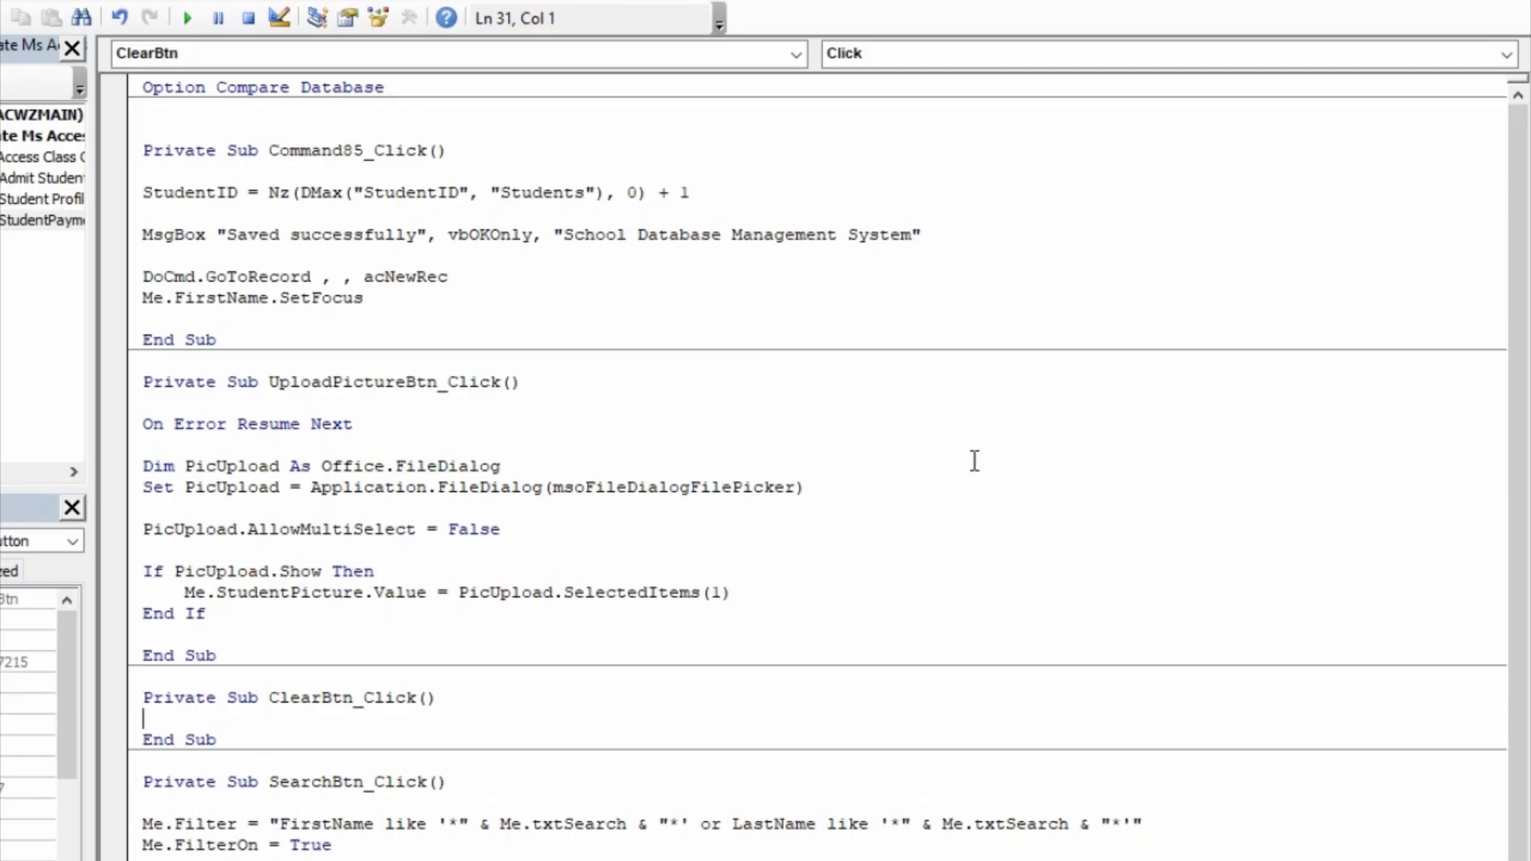
key(Return)
key(Return)
key(Up)
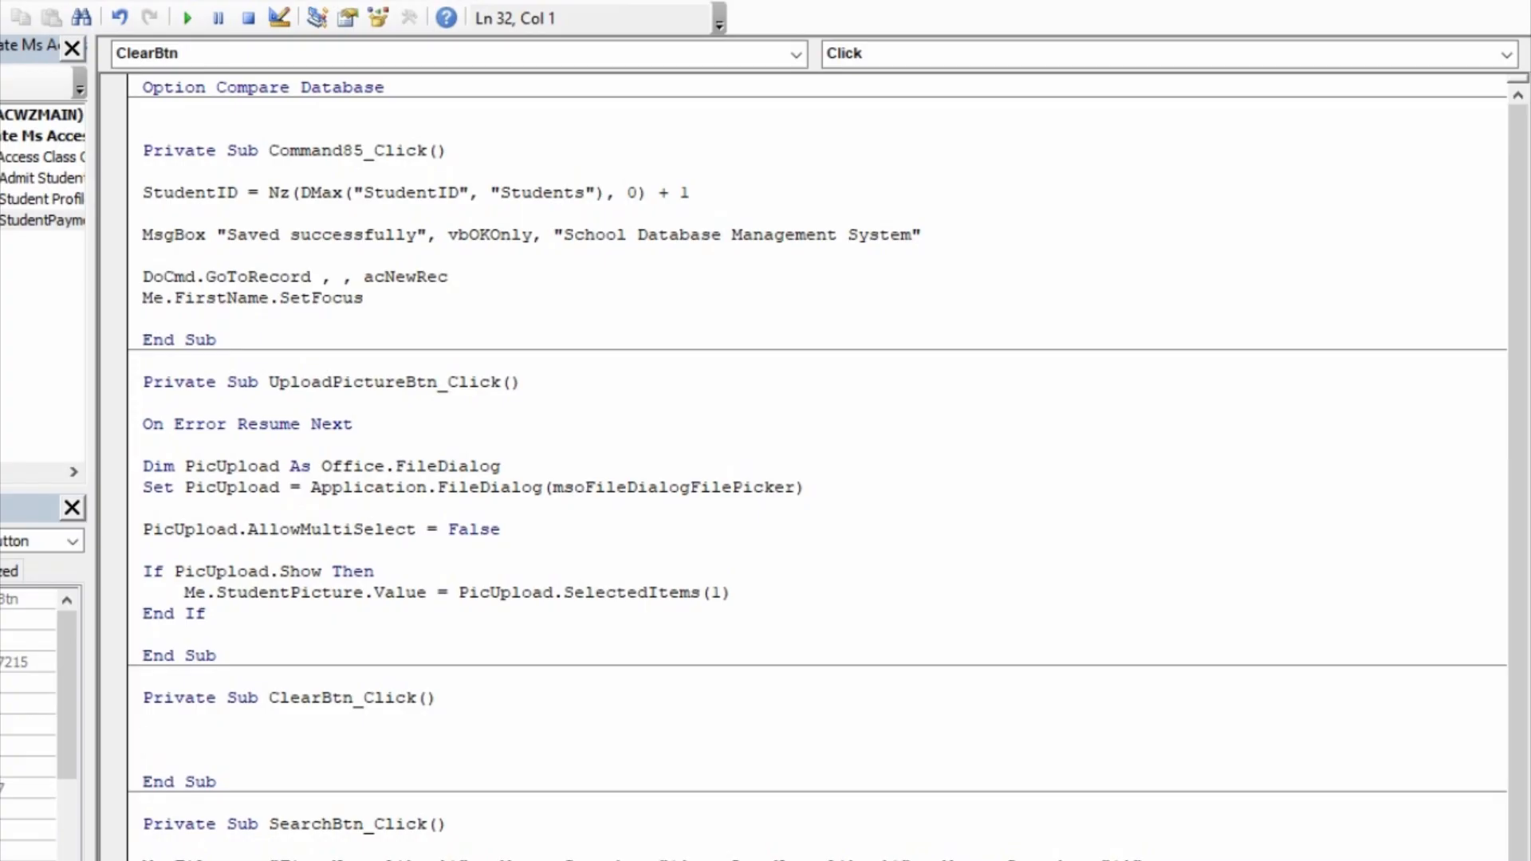
text(me.t)
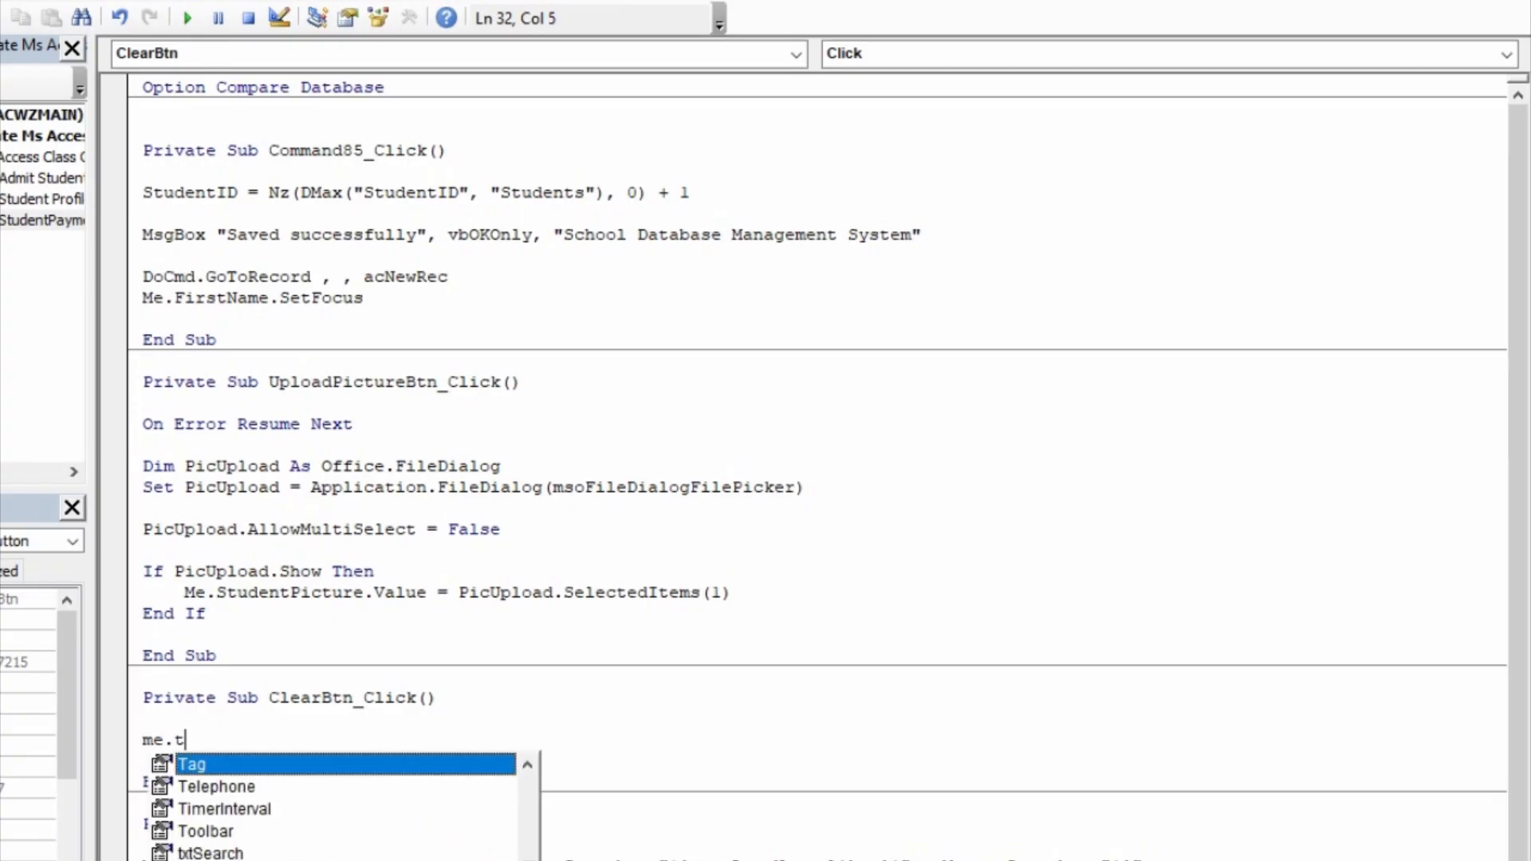
text(xtSearch.Value=)
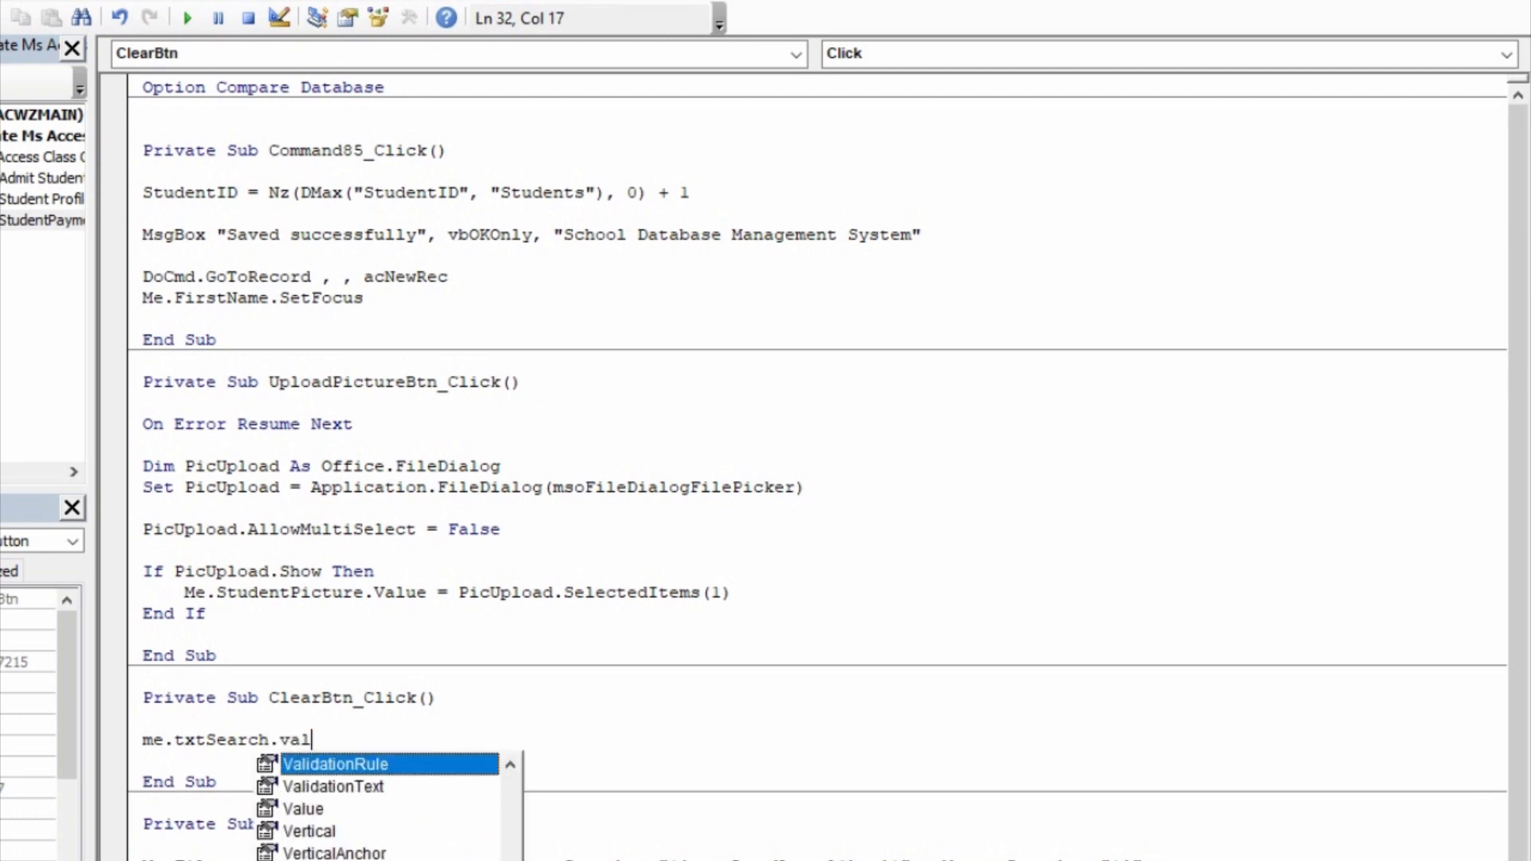
text("")
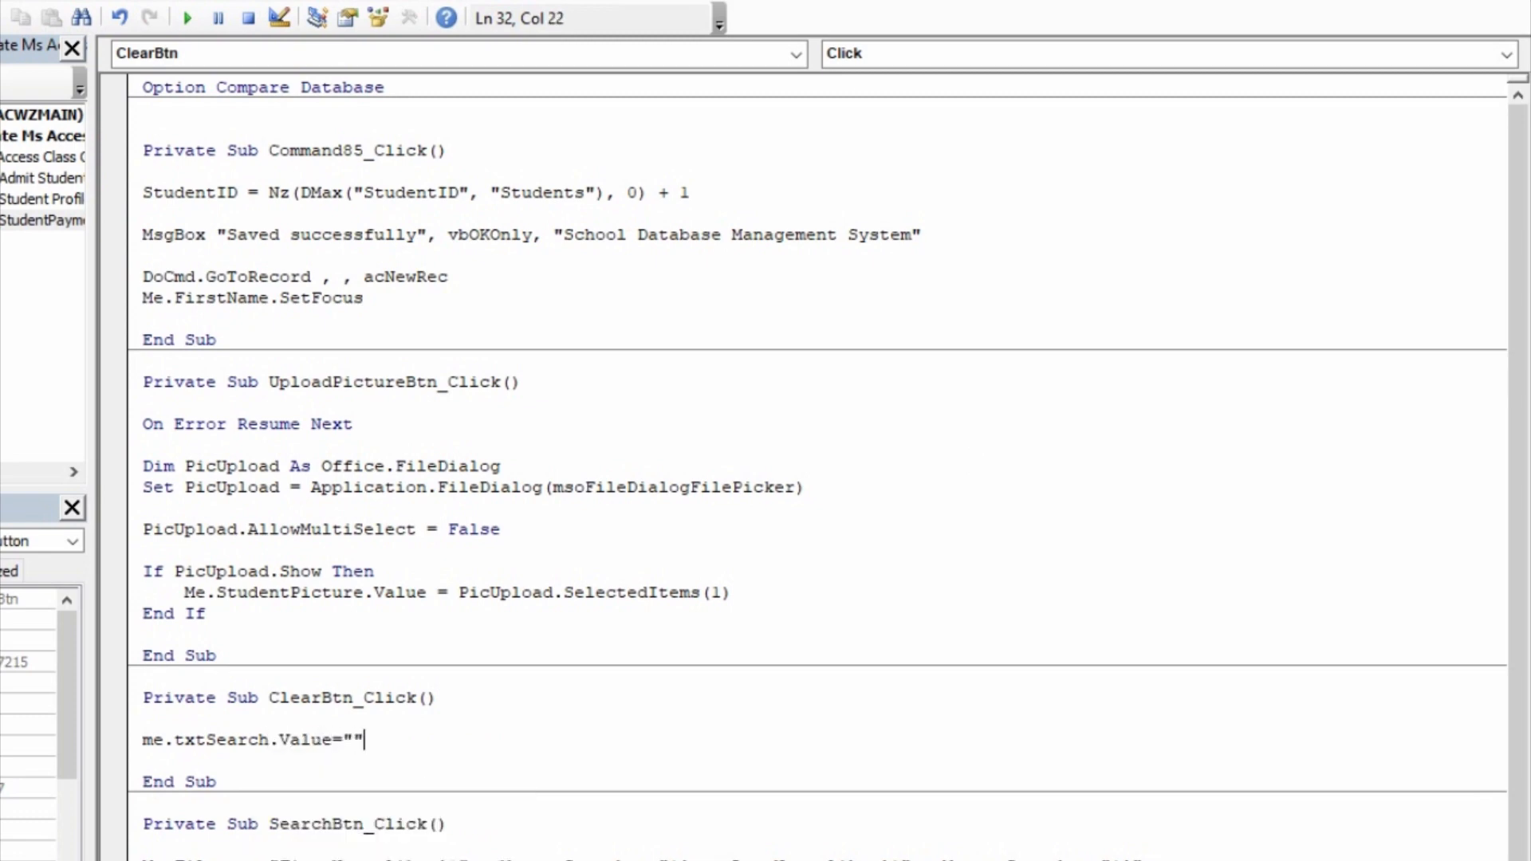
Step: Add a Me.Requery line below the search box reset in ClearBtn_Click
key(Return)
text(me.req)
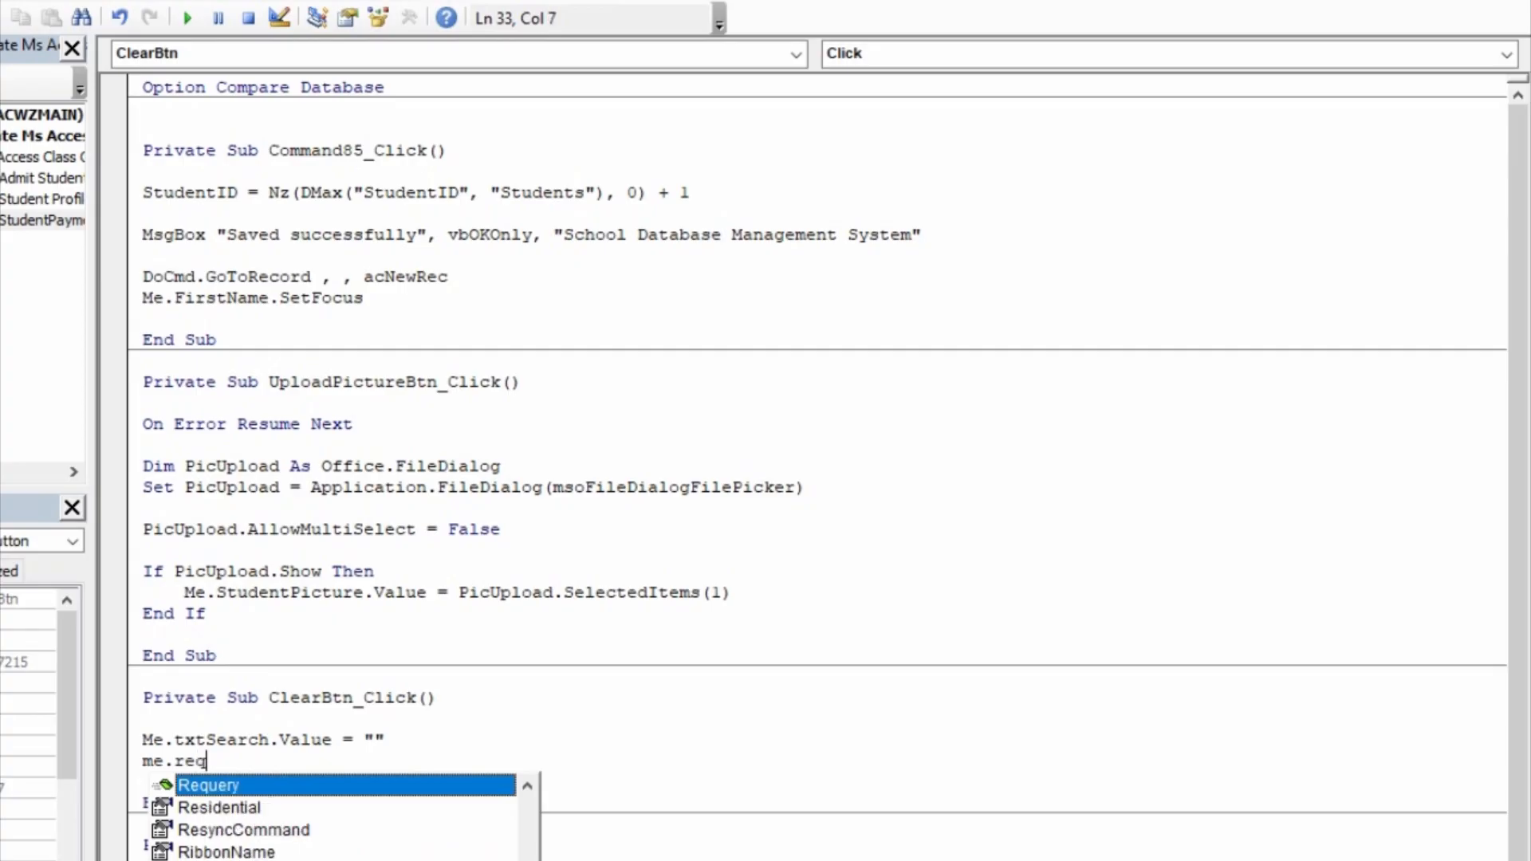
key(Tab)
key(Return)
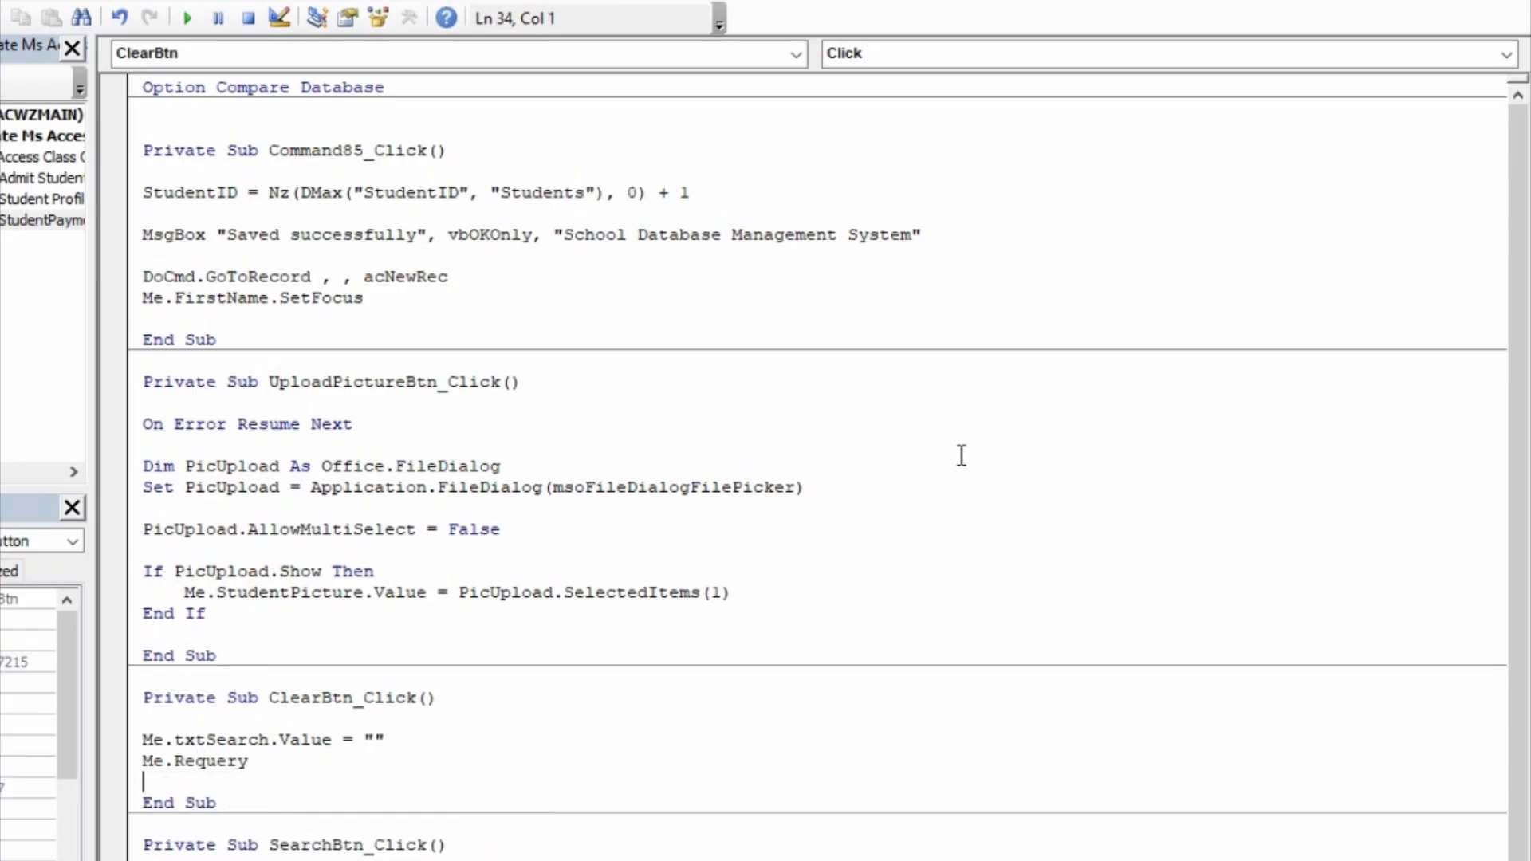
Step: Compile the code, save the changes to PaymentSubform and StudentPayment, and return to the form design
key(alt+d)
key(Return)
key(ctrl+s)
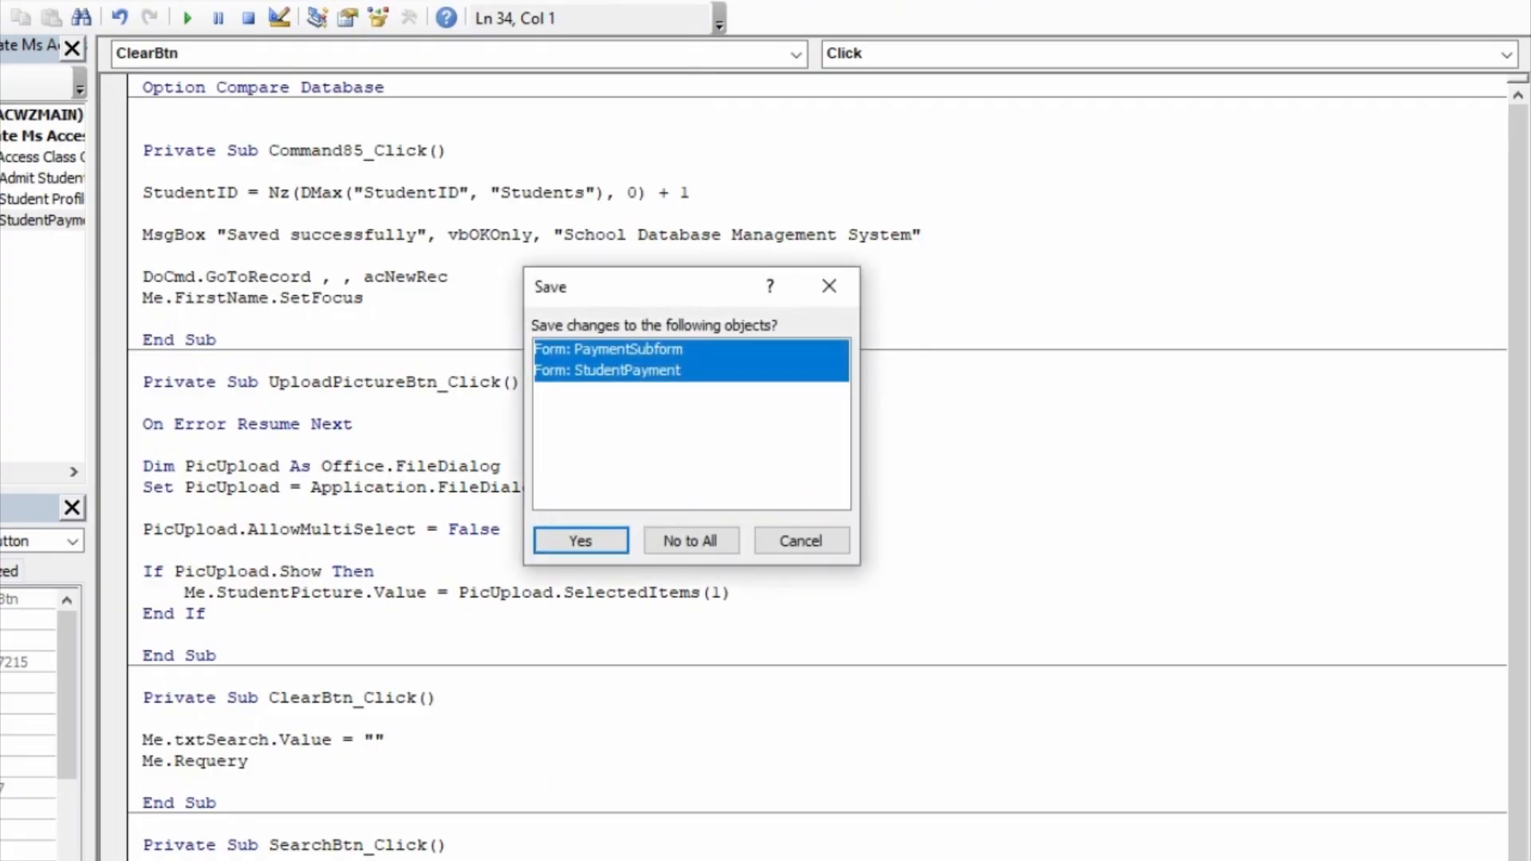
click(544, 546)
key(alt+F11)
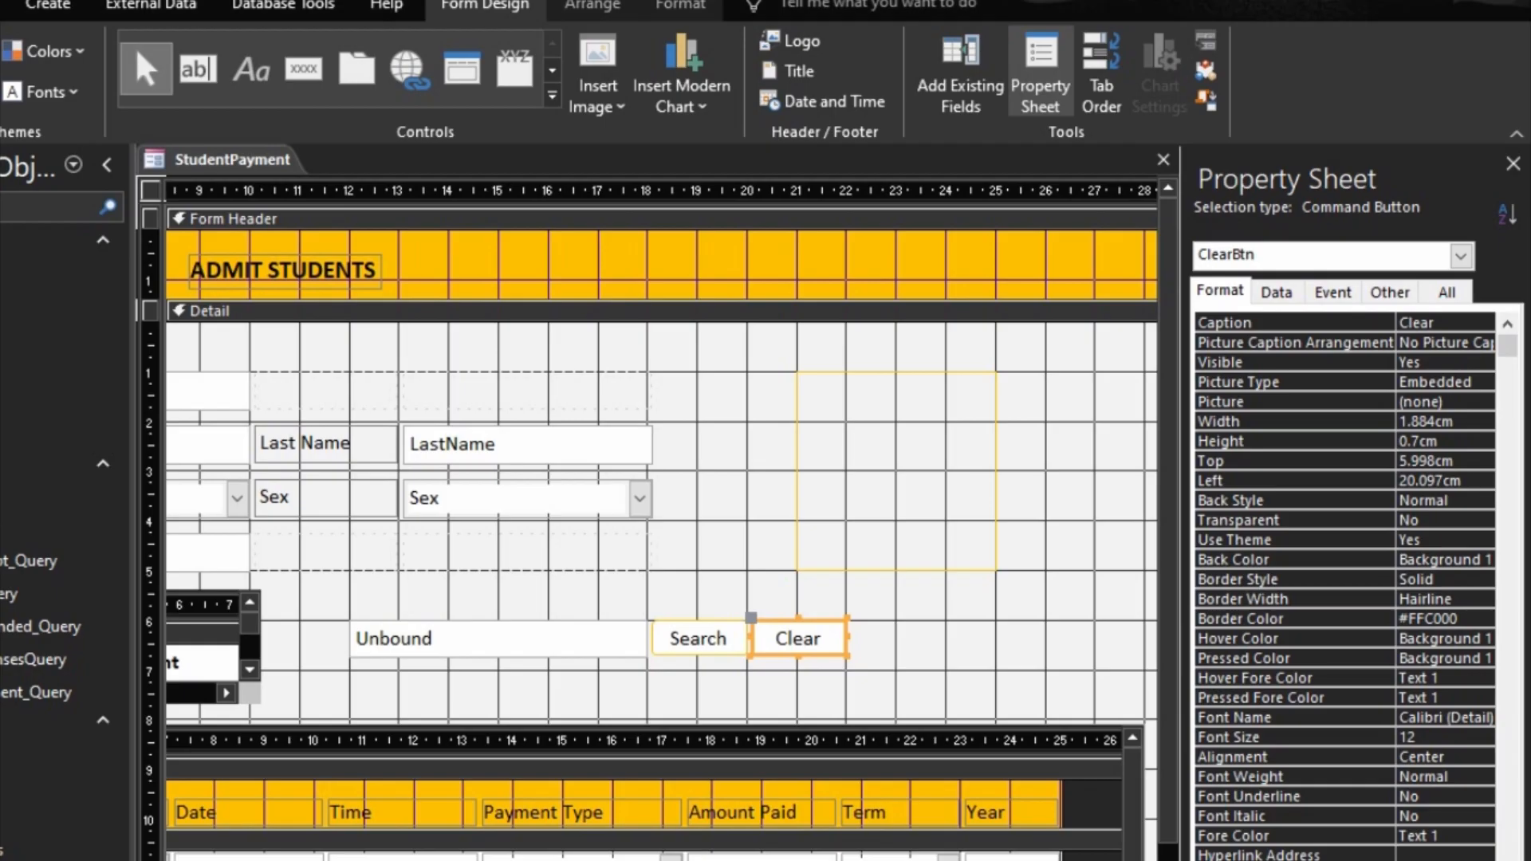
Step: Preview the StudentPayment form, close and reopen it, and search for a student by first name
key(F5)
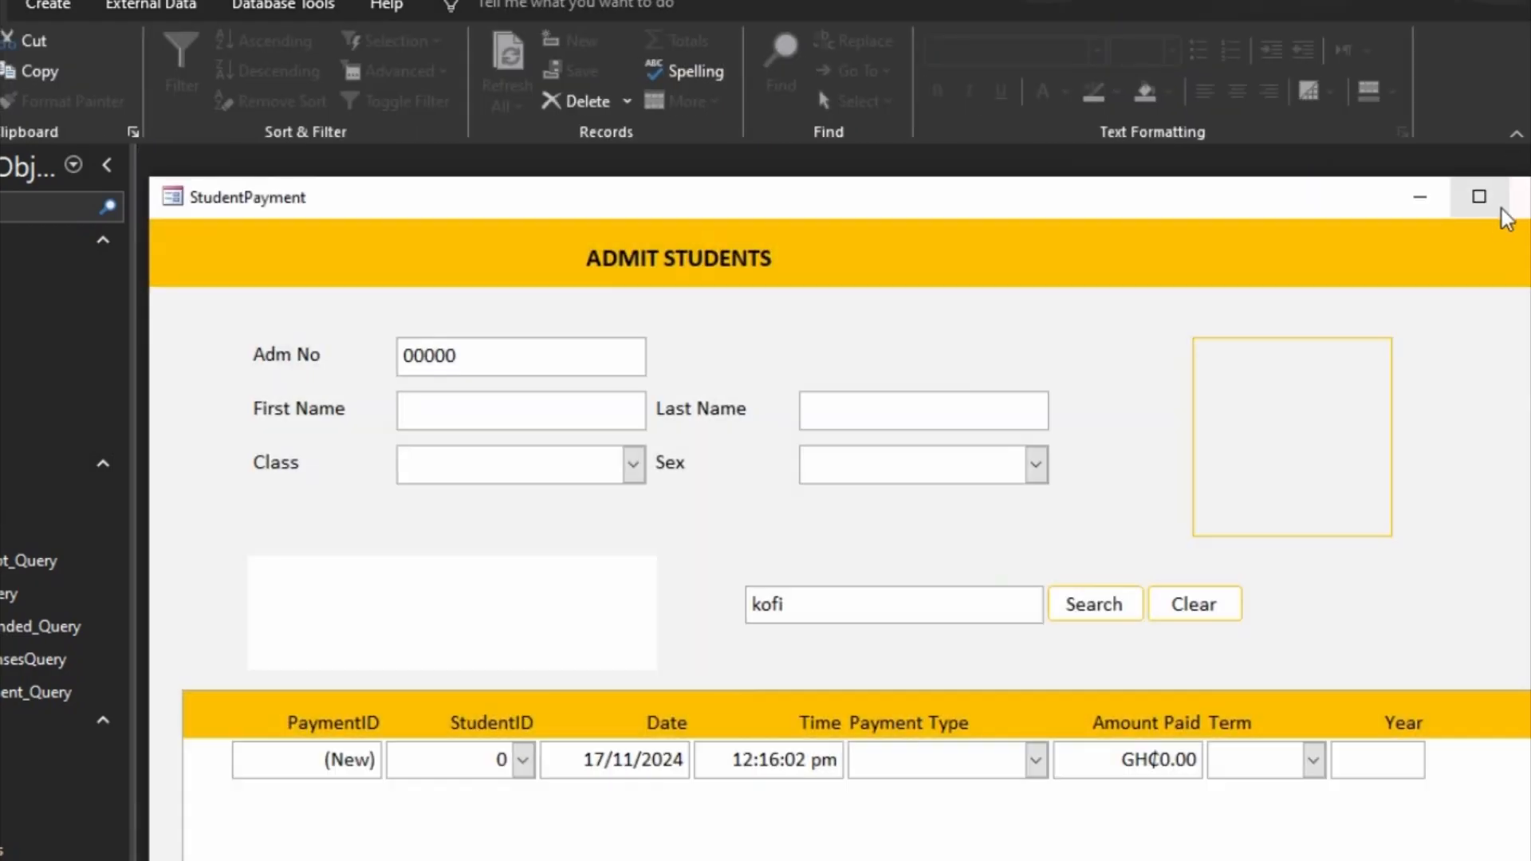
click(1519, 199)
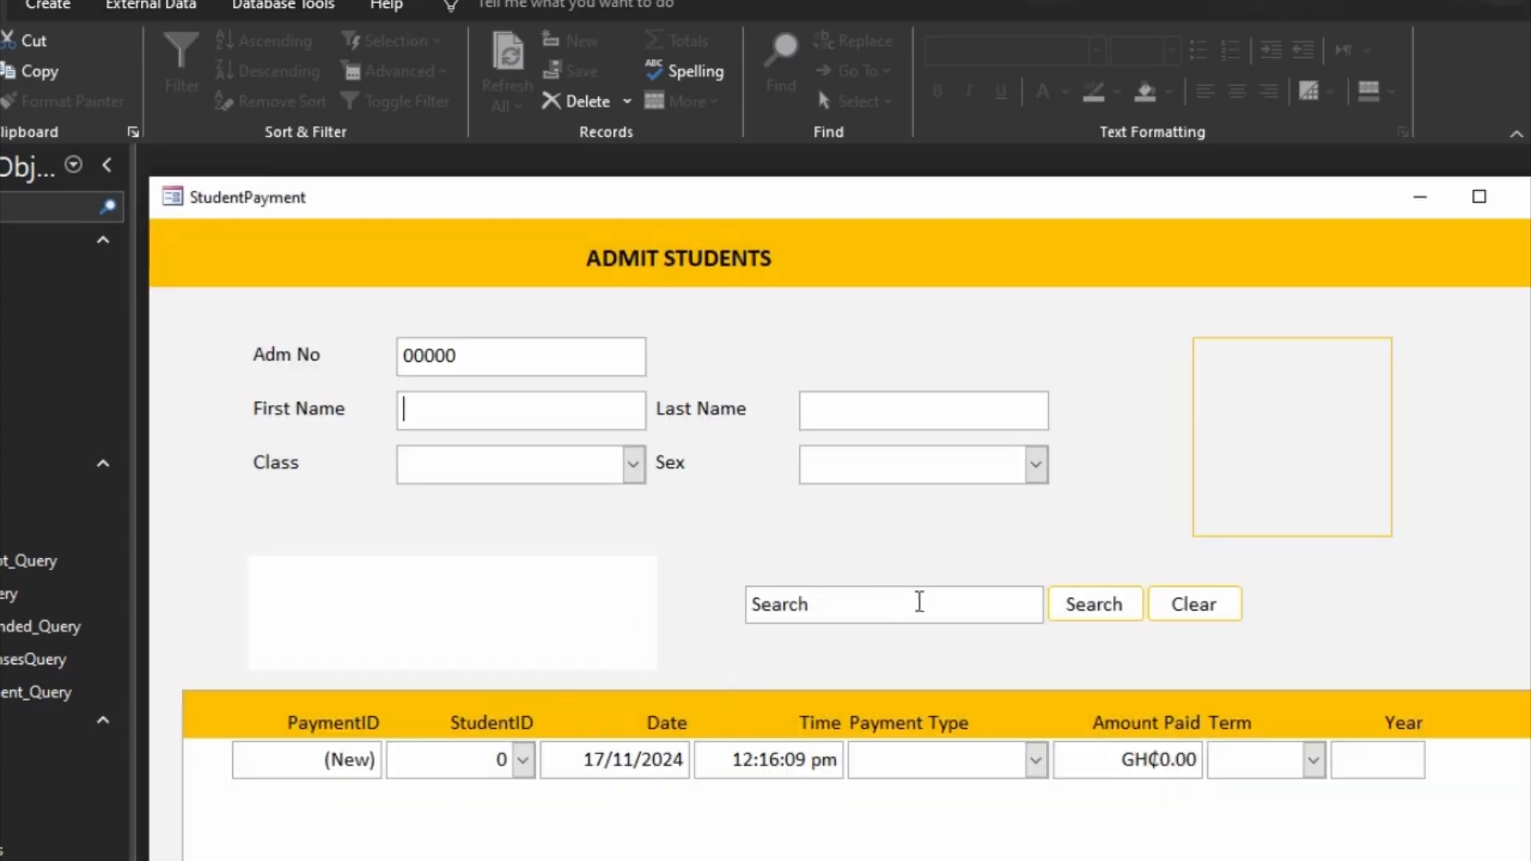
click(920, 602)
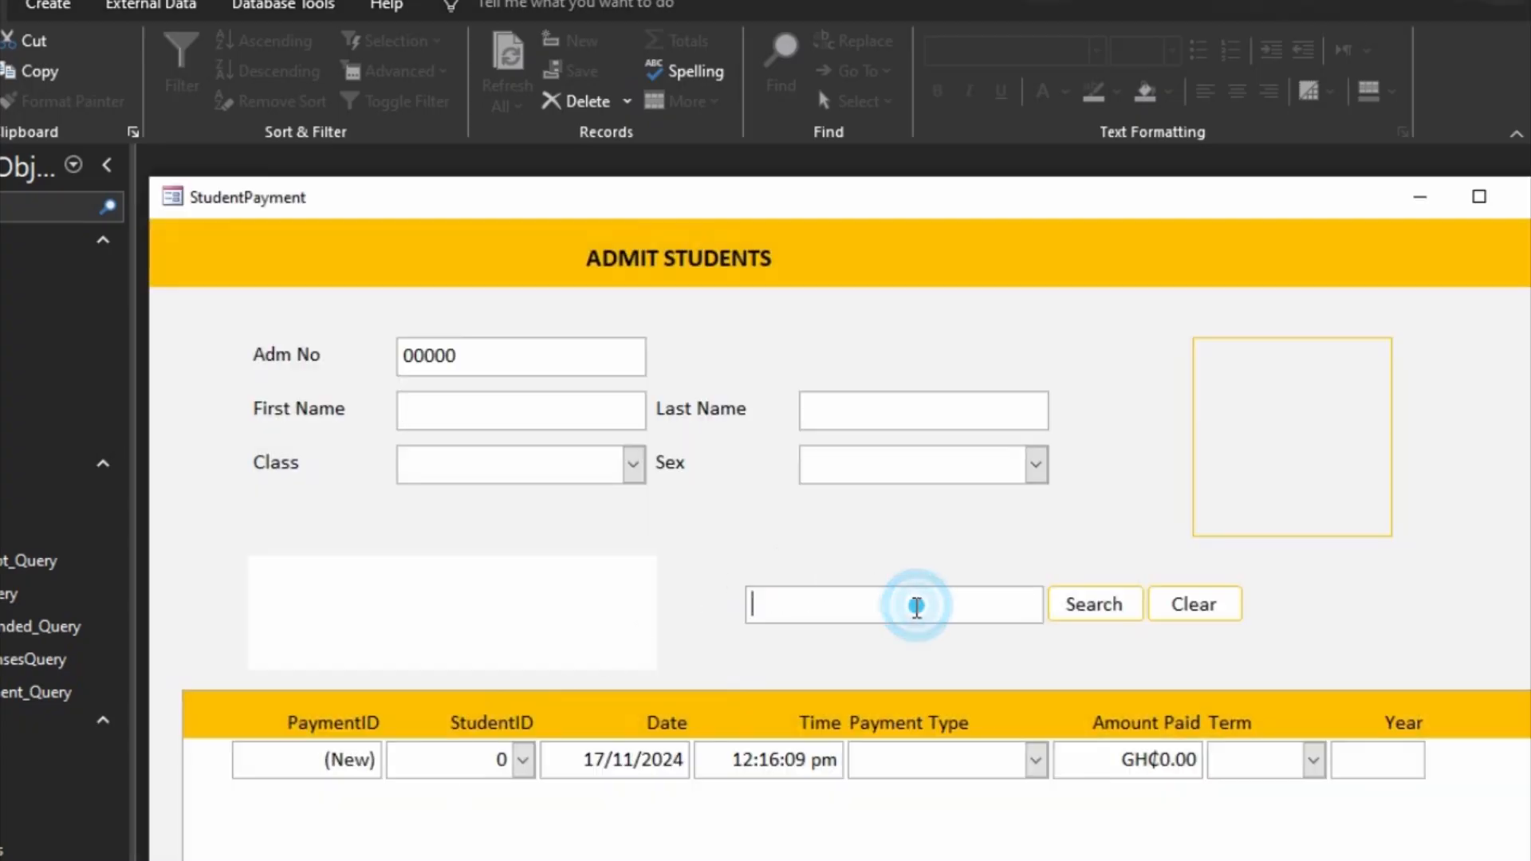
text(kofi)
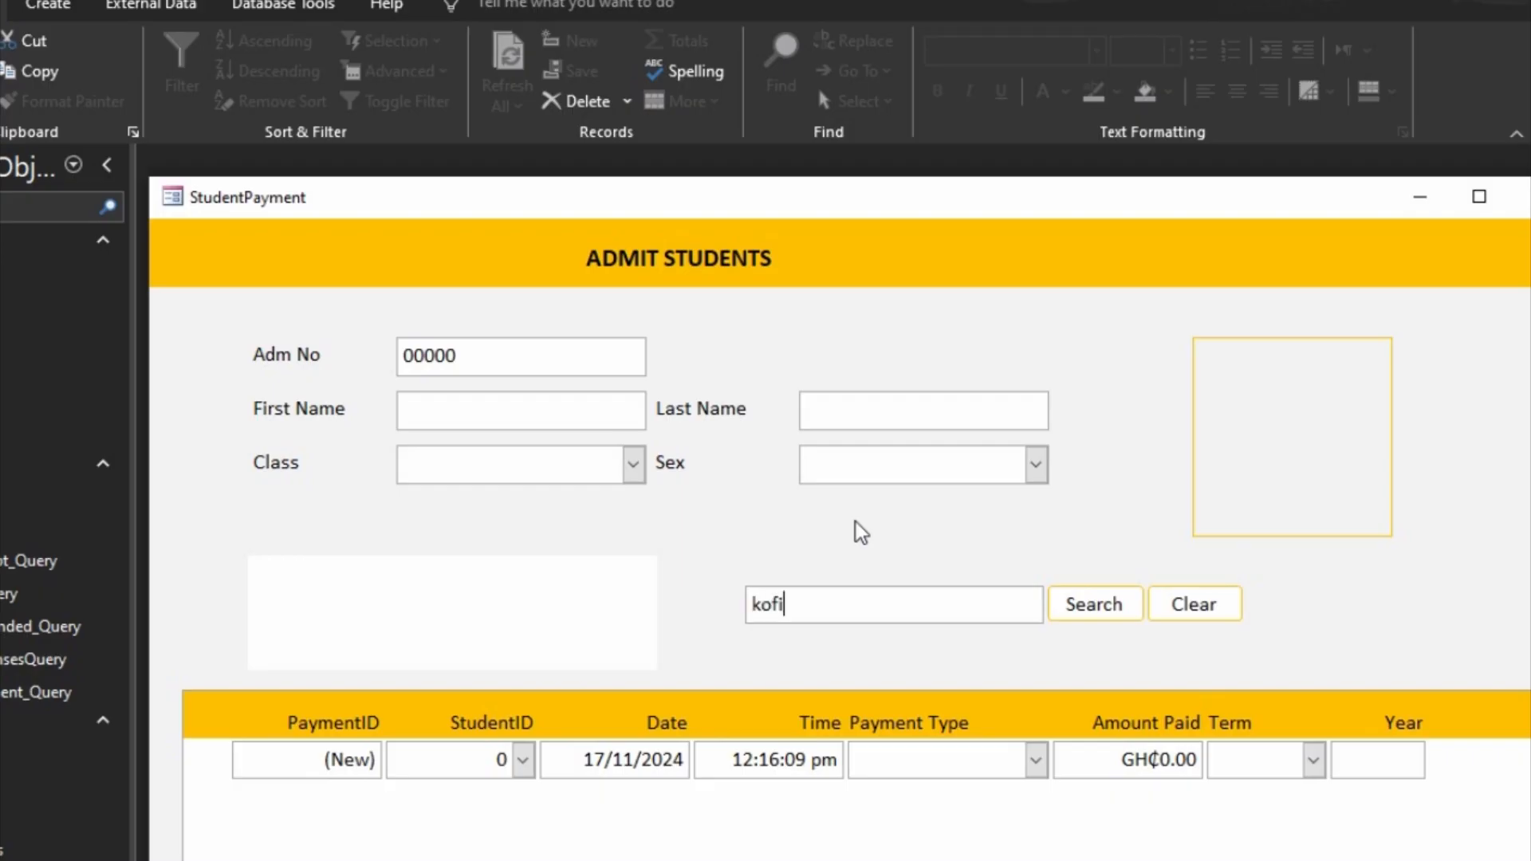
key(Return)
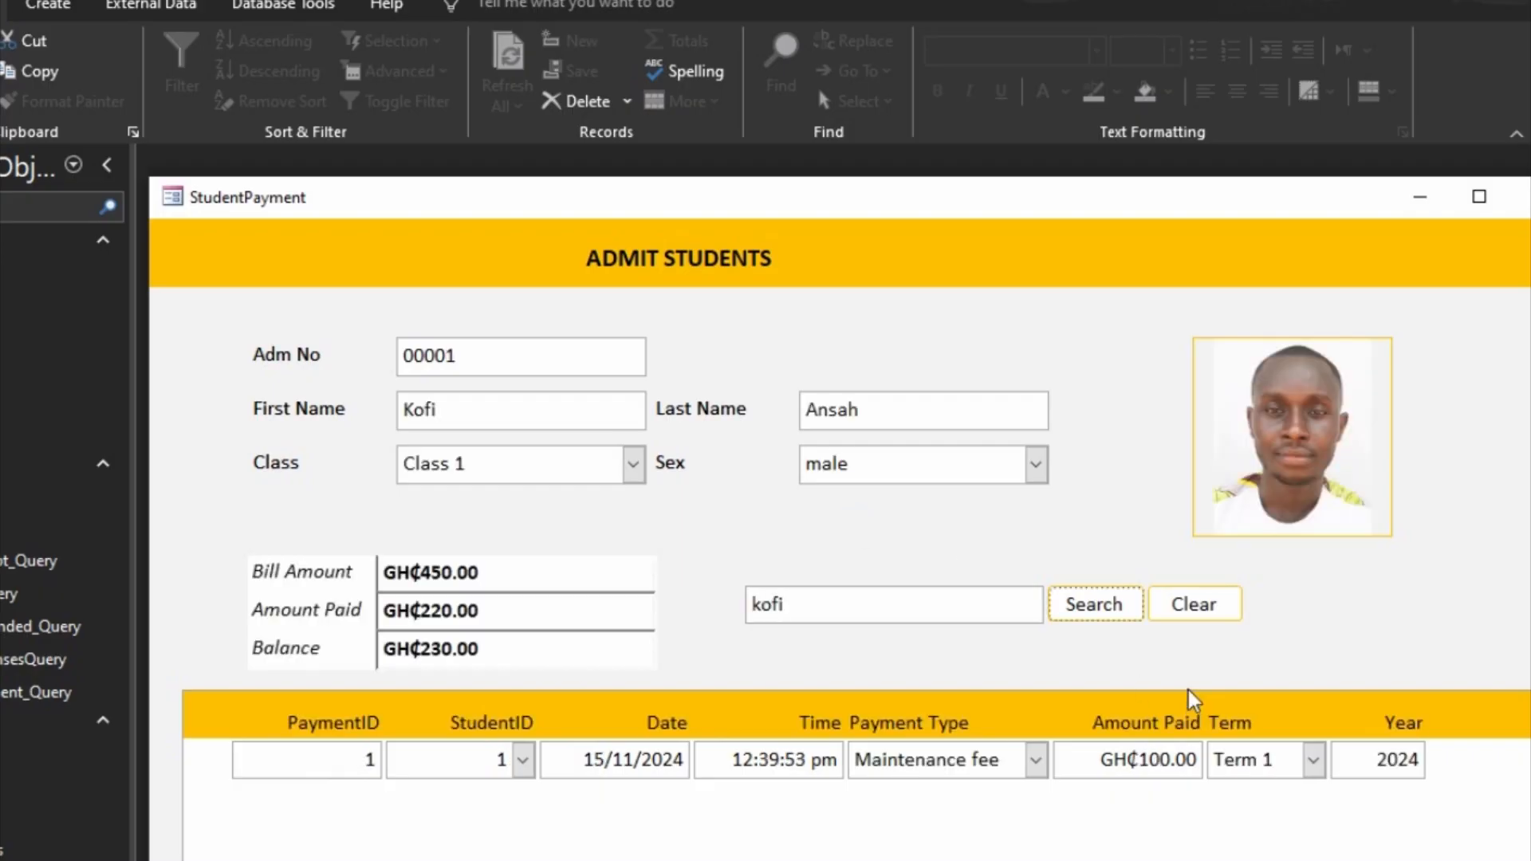
Step: Test the Clear button on the searched record, then run a search with the search box empty
click(1216, 616)
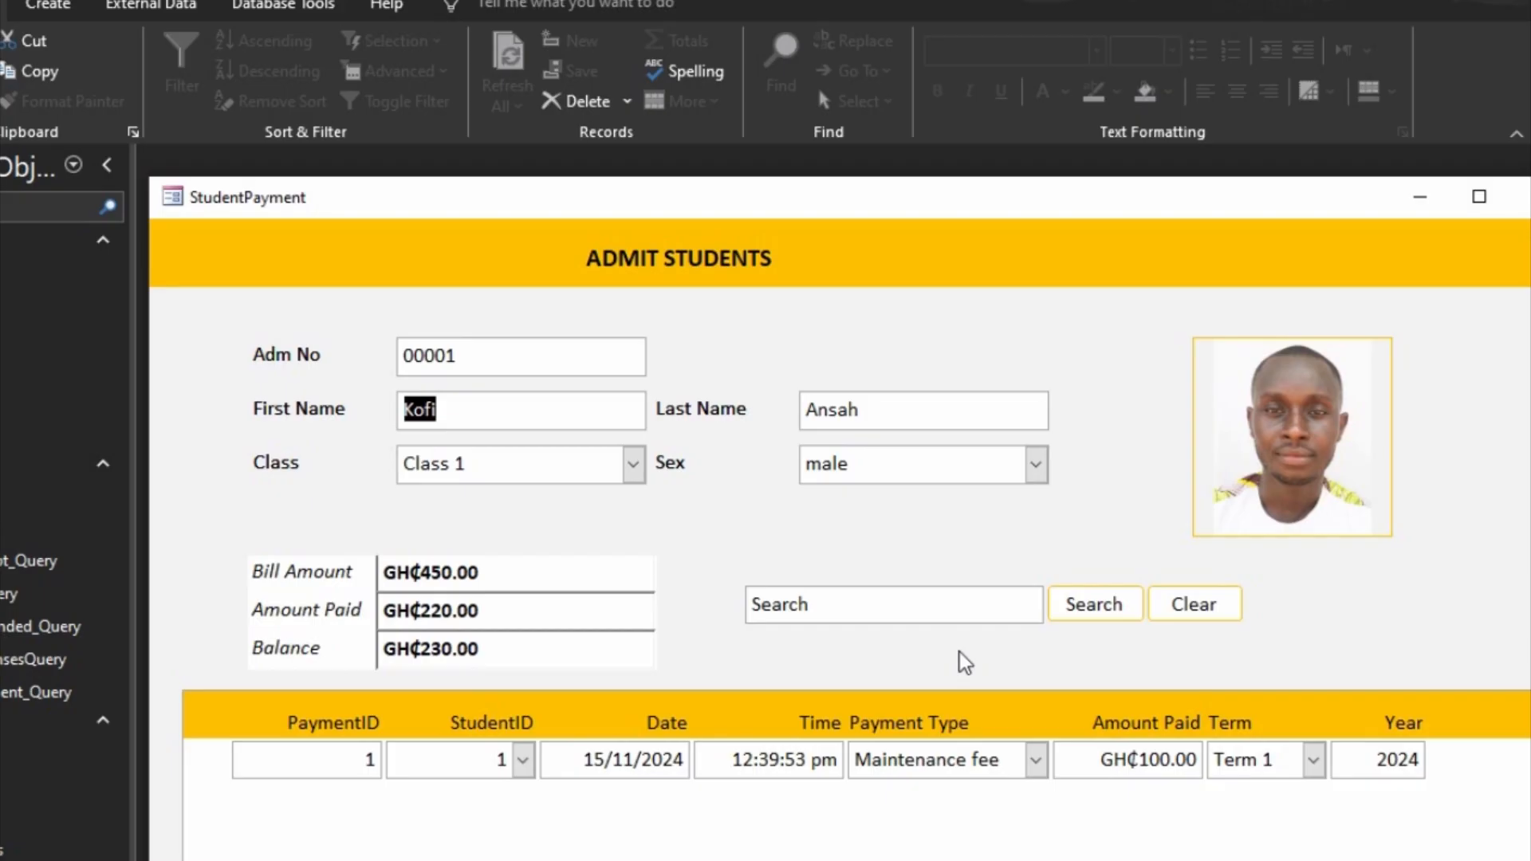
click(930, 614)
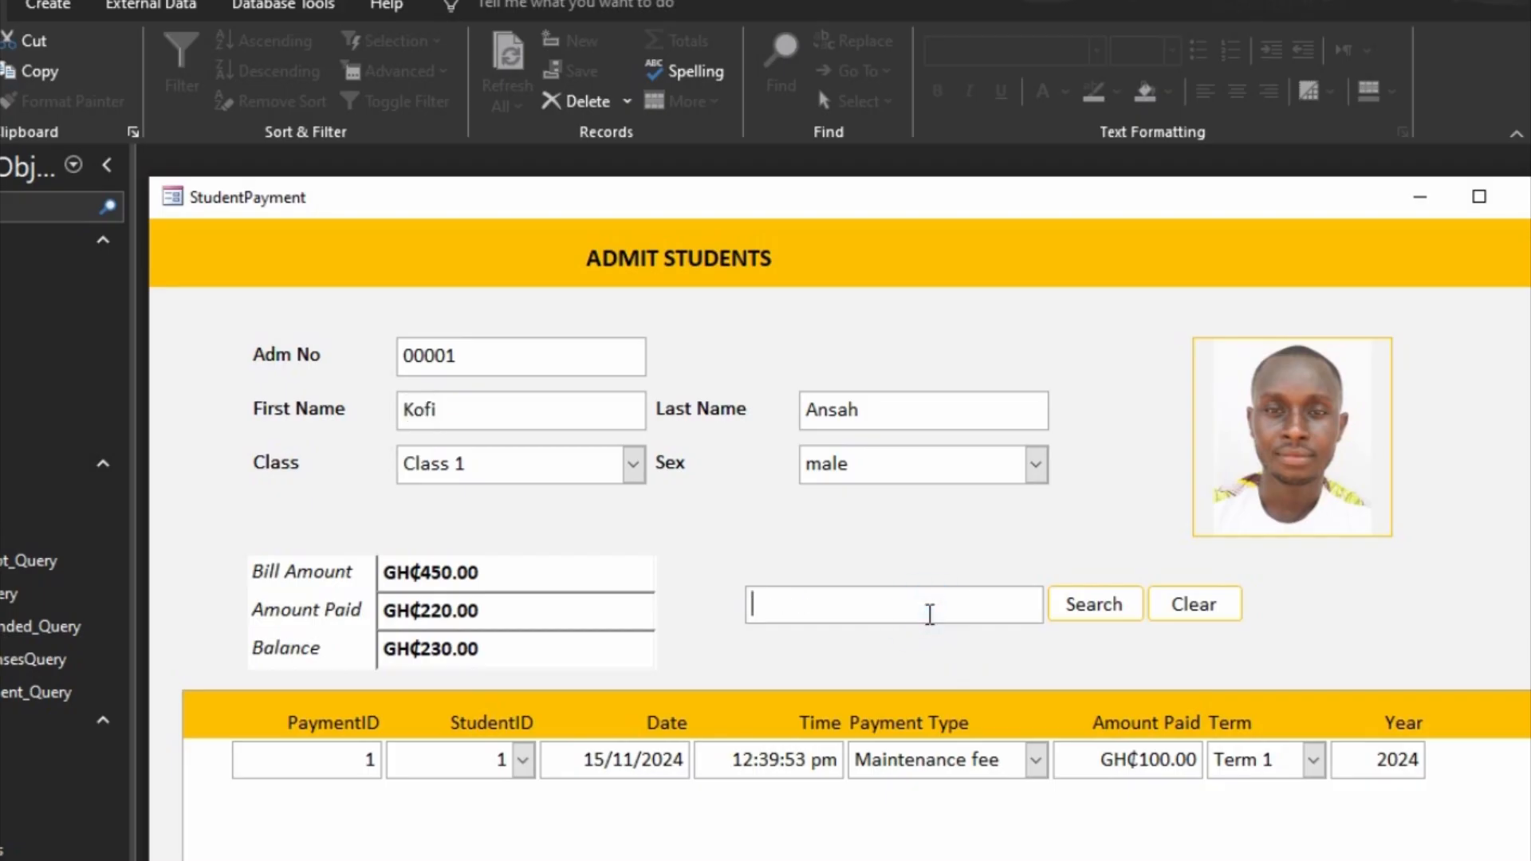
click(1098, 615)
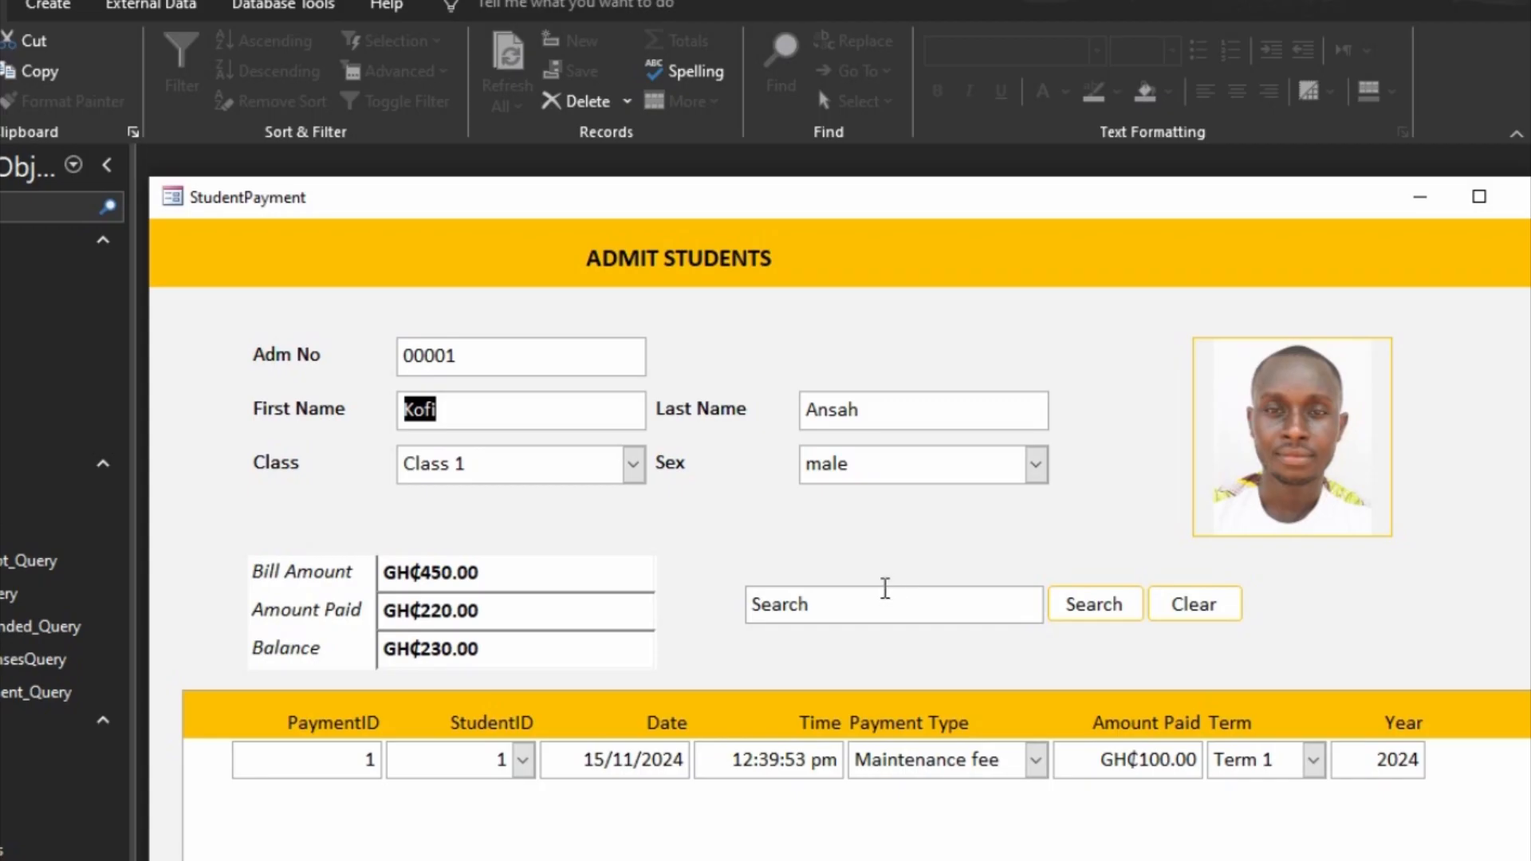
Step: Return the form to Design view and open the Clear button's Click event code
right_click(1276, 619)
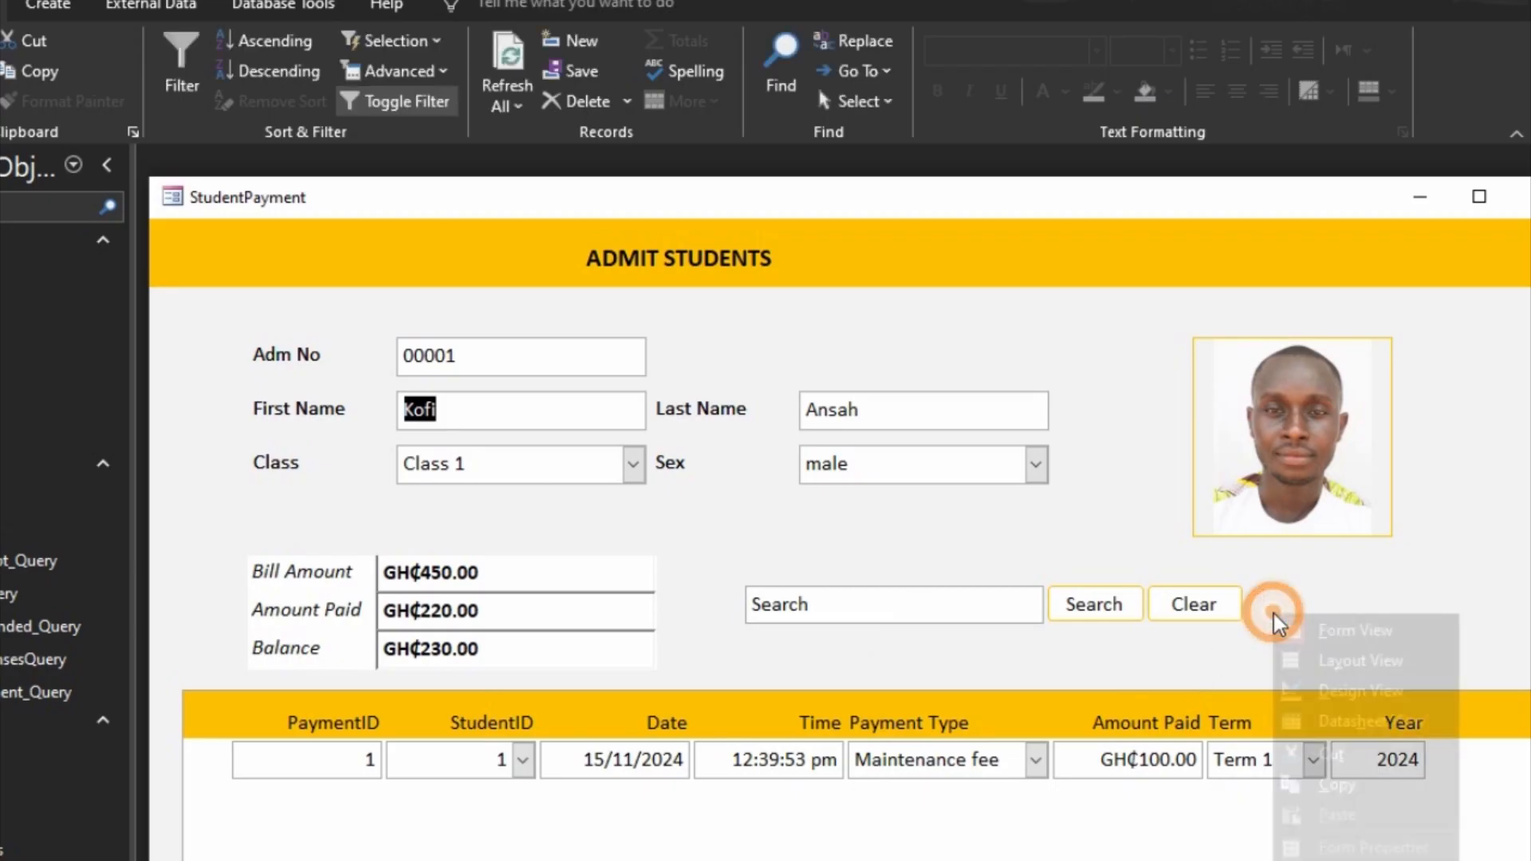
click(1301, 700)
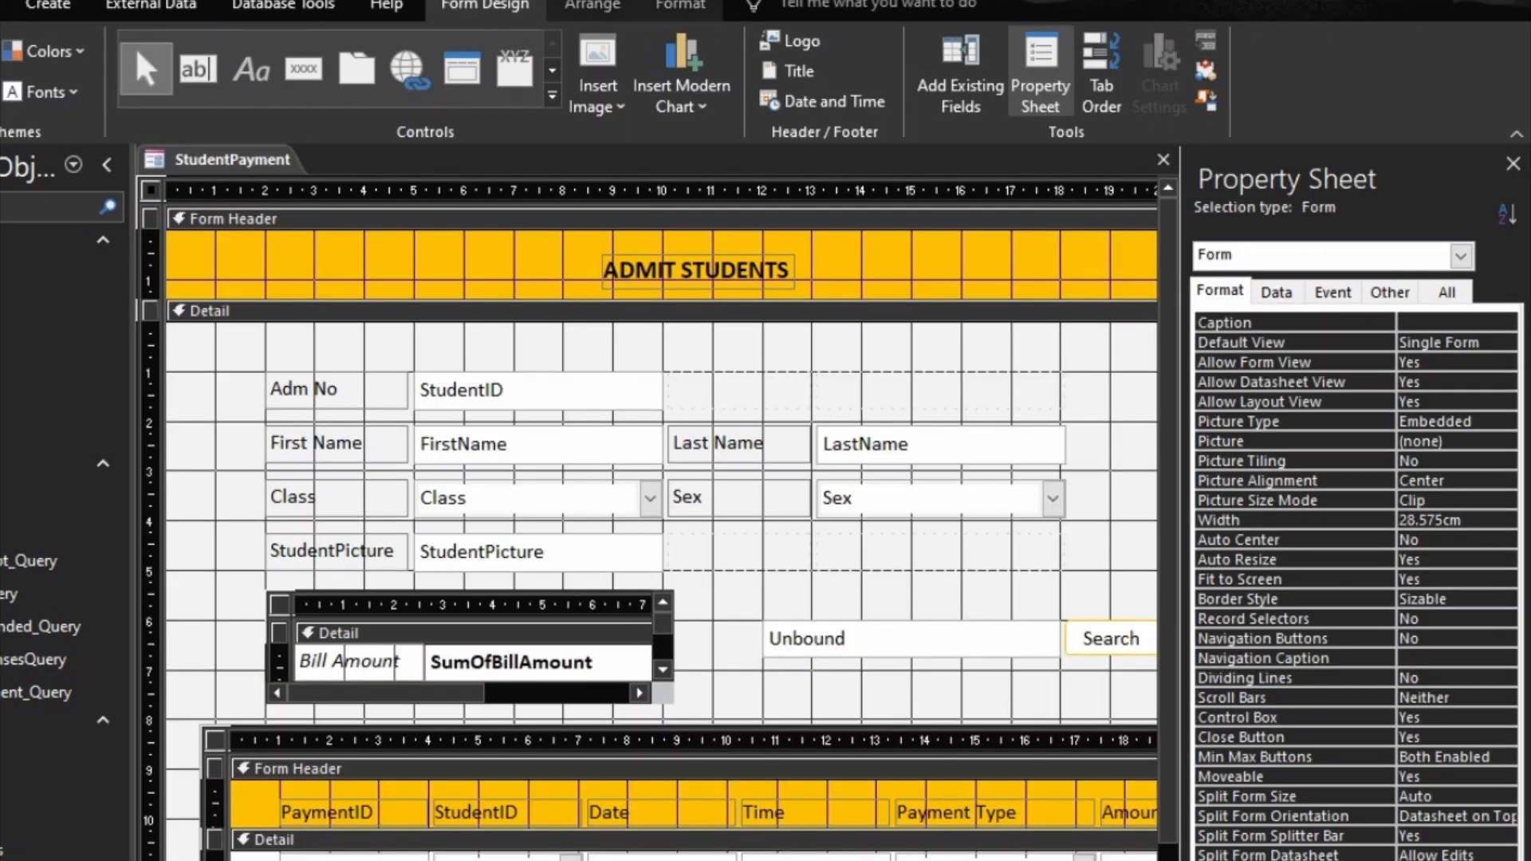
scroll(662, 522, right, 4)
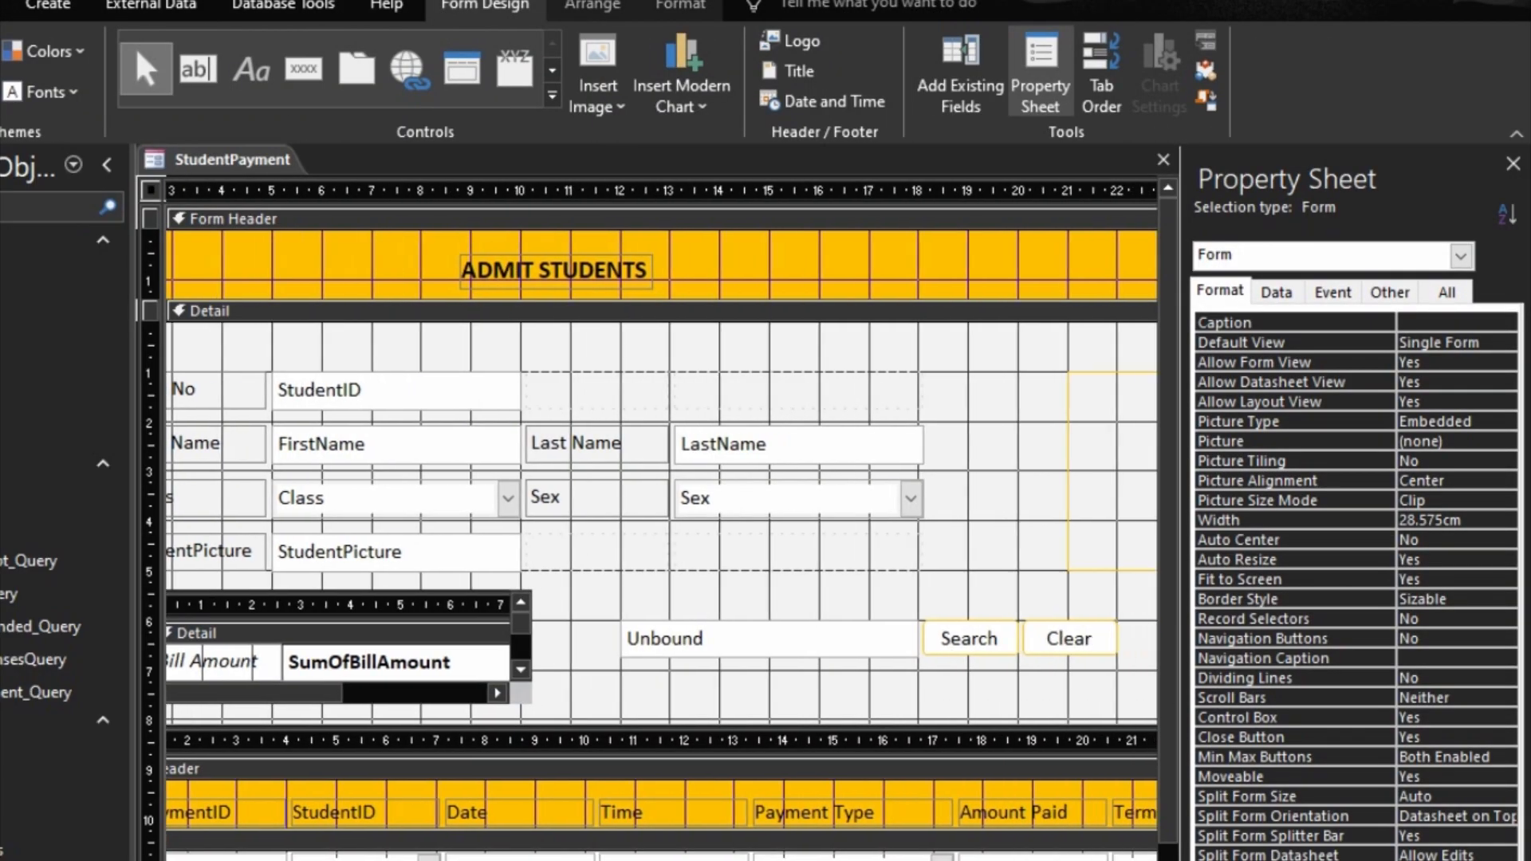
right_click(1020, 651)
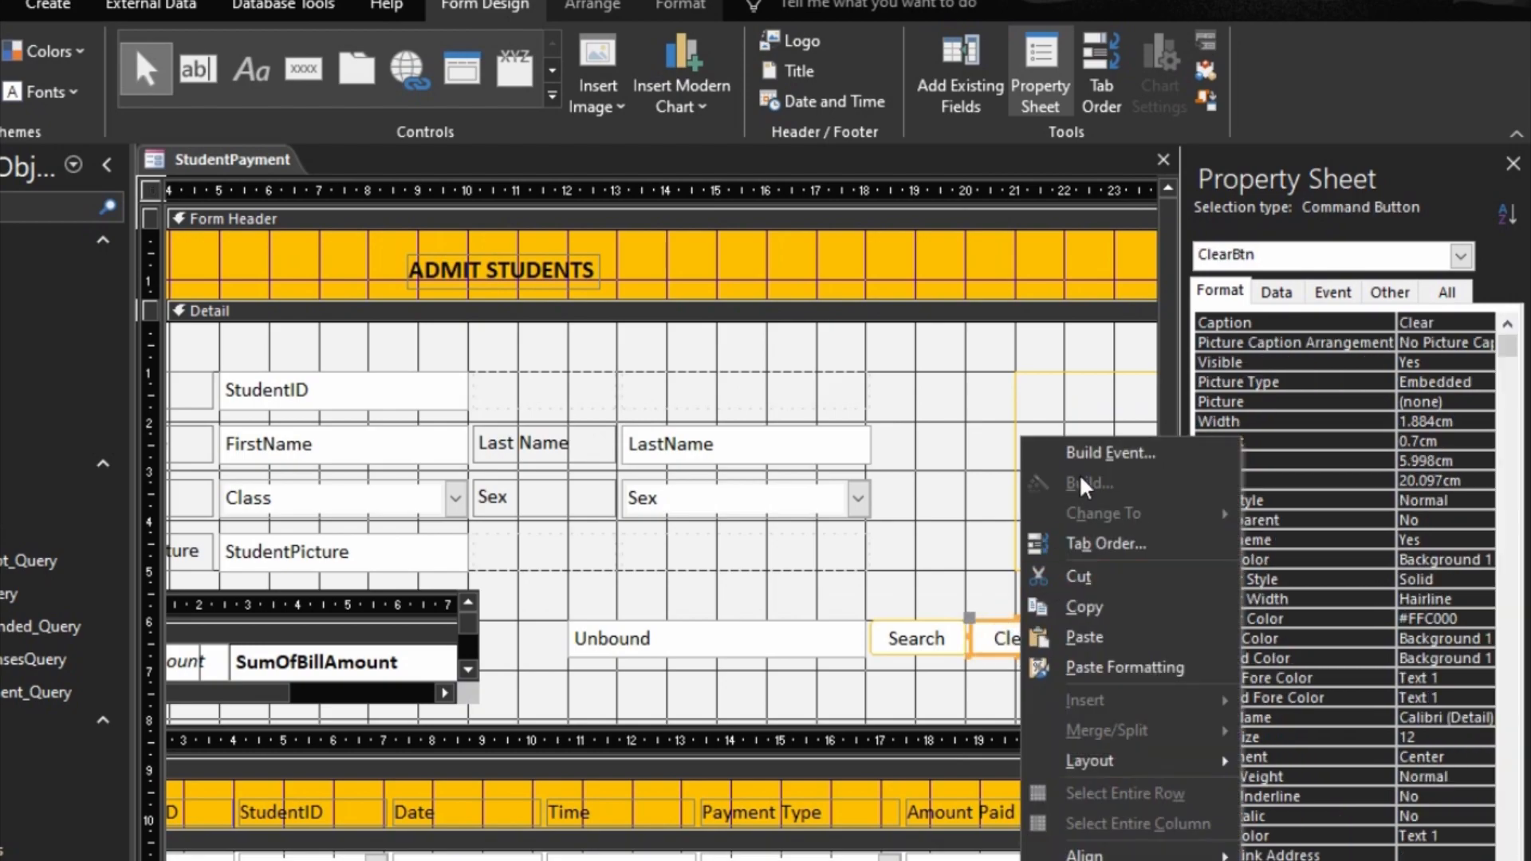
click(1084, 452)
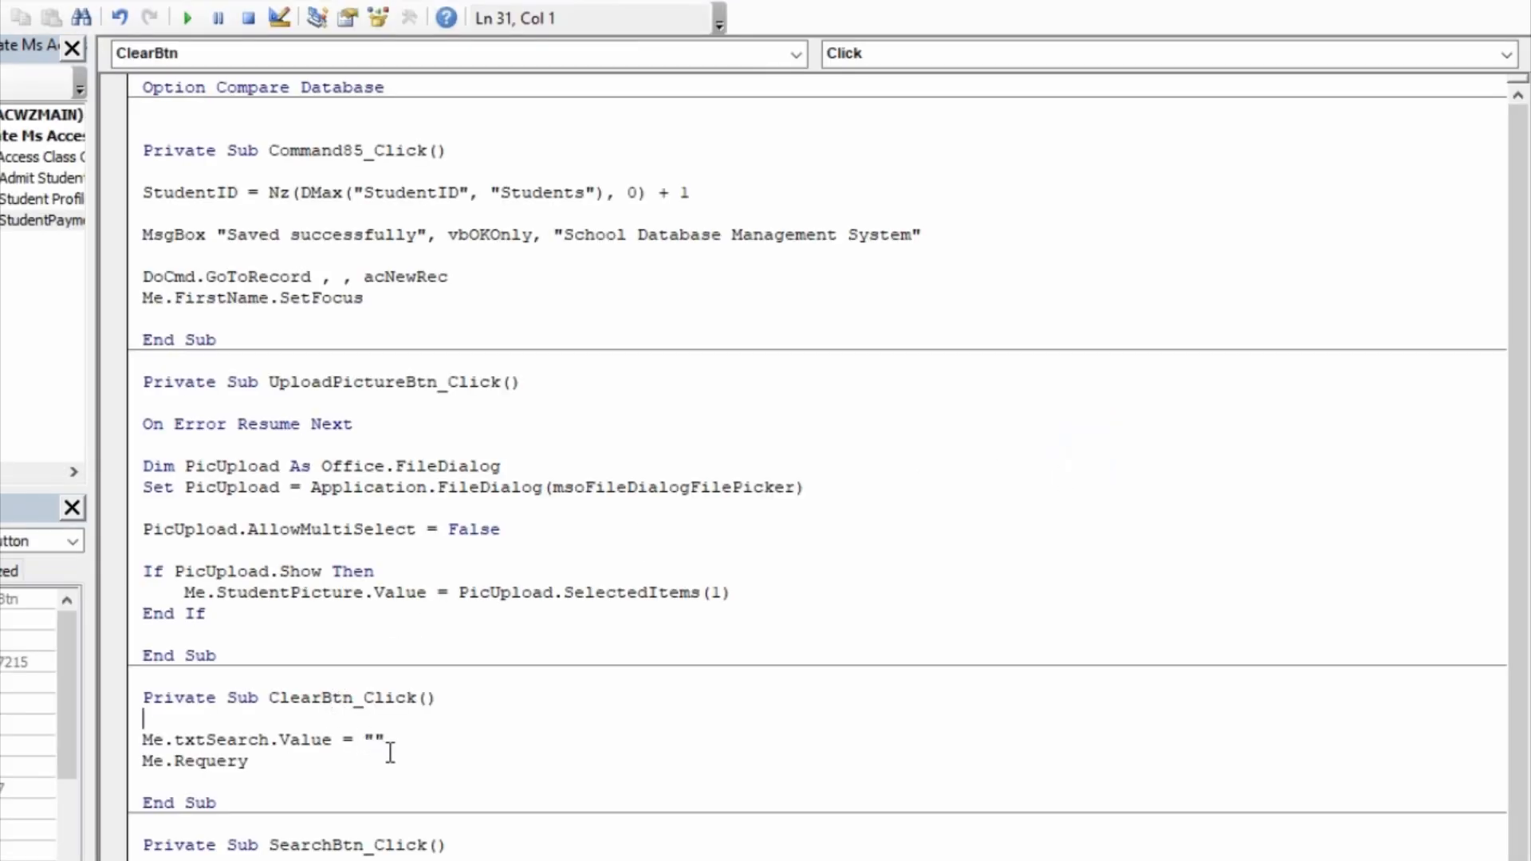
Step: In the ClearBtn_Click procedure, replace Me.Requery with DoCmd.GoToRecord , , acNewRec
click(410, 740)
key(Down)
drag(337, 765, 125, 788)
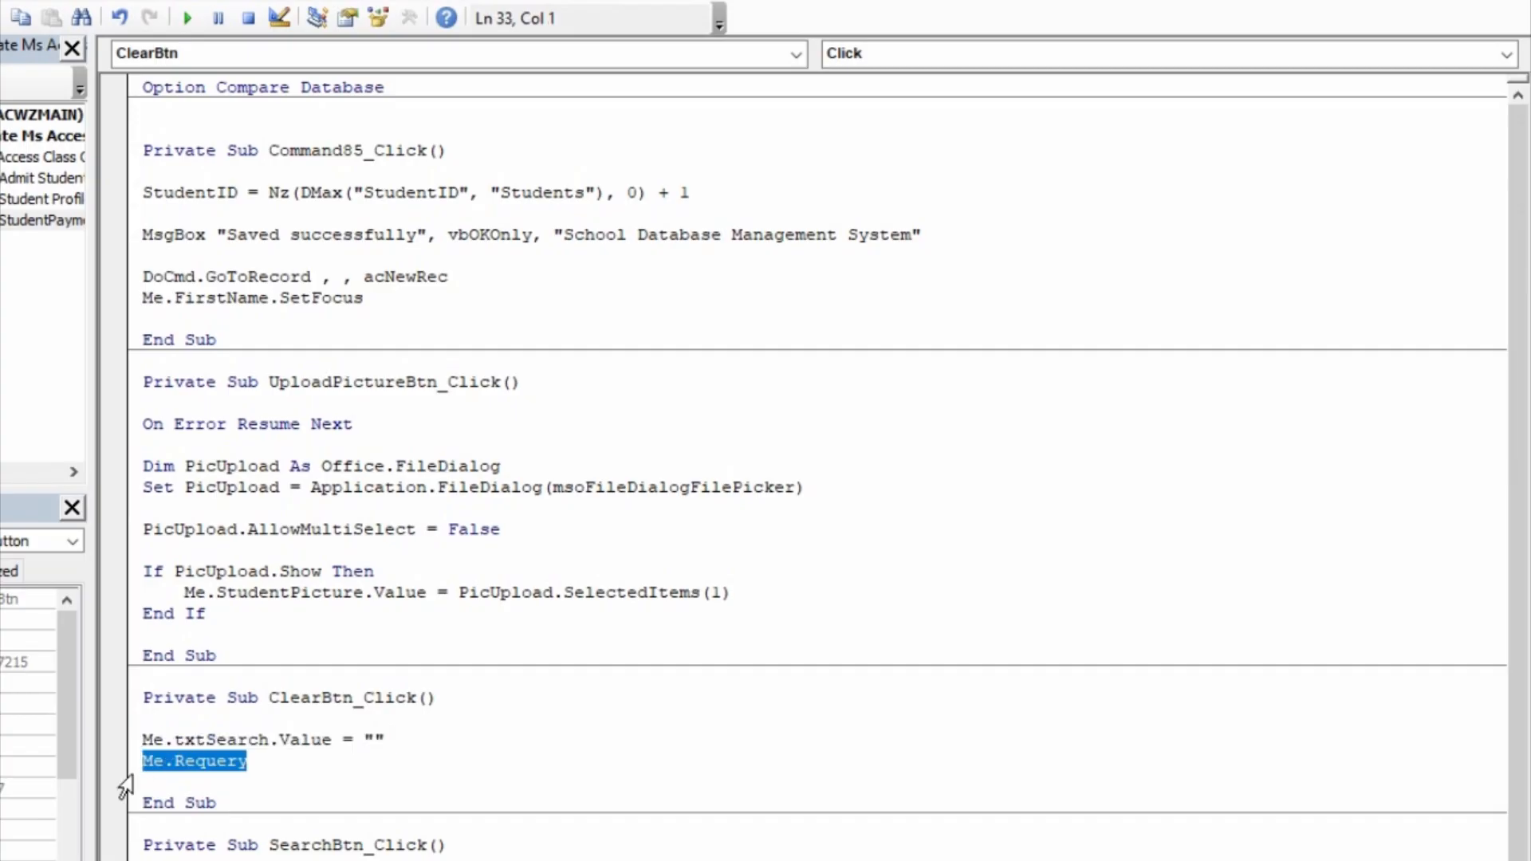
key(Return)
text(docmd.)
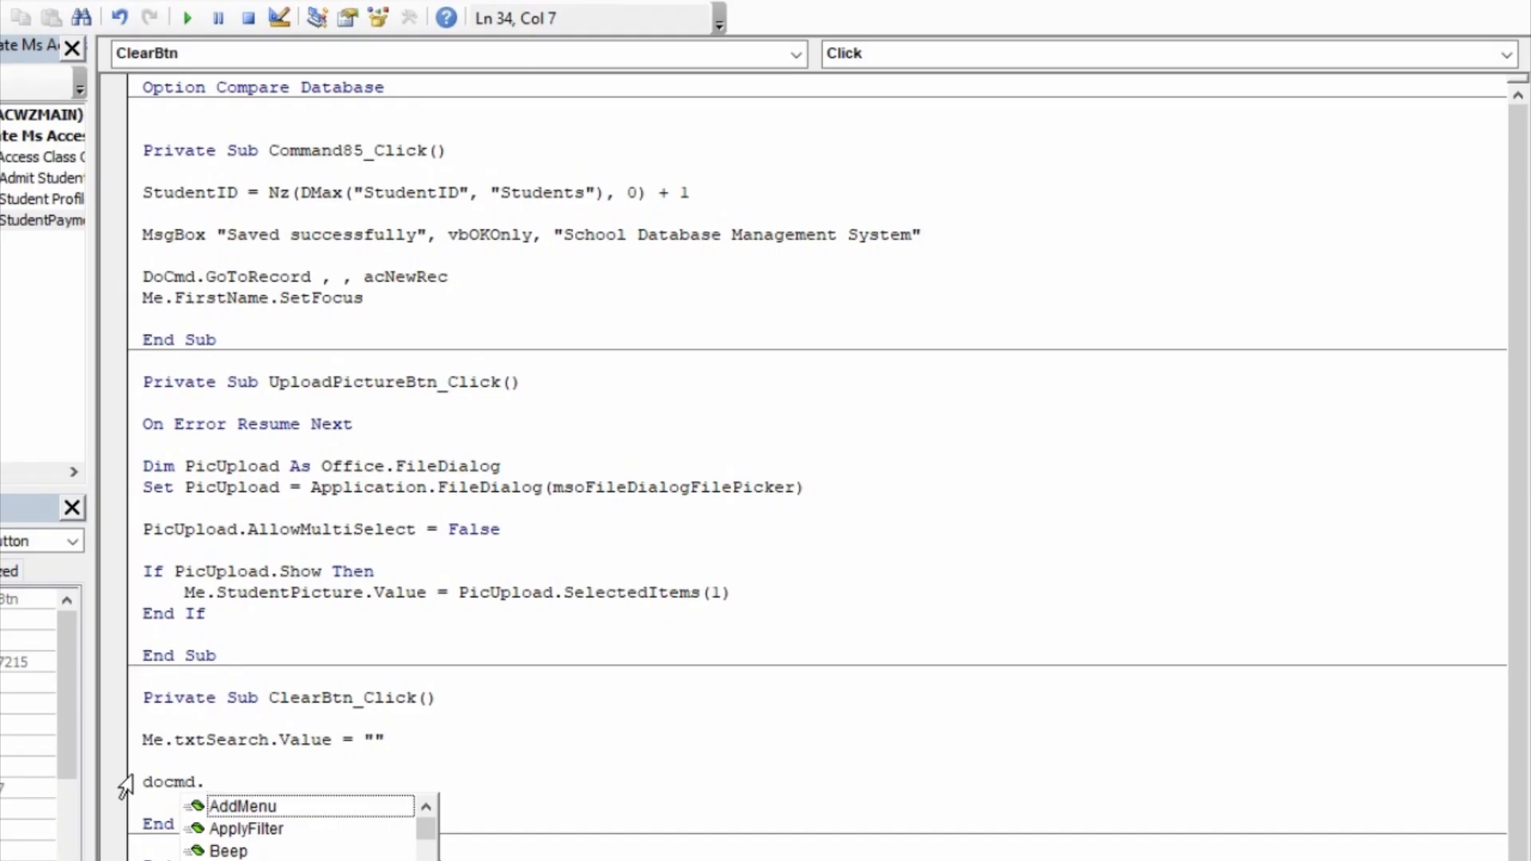
text(go)
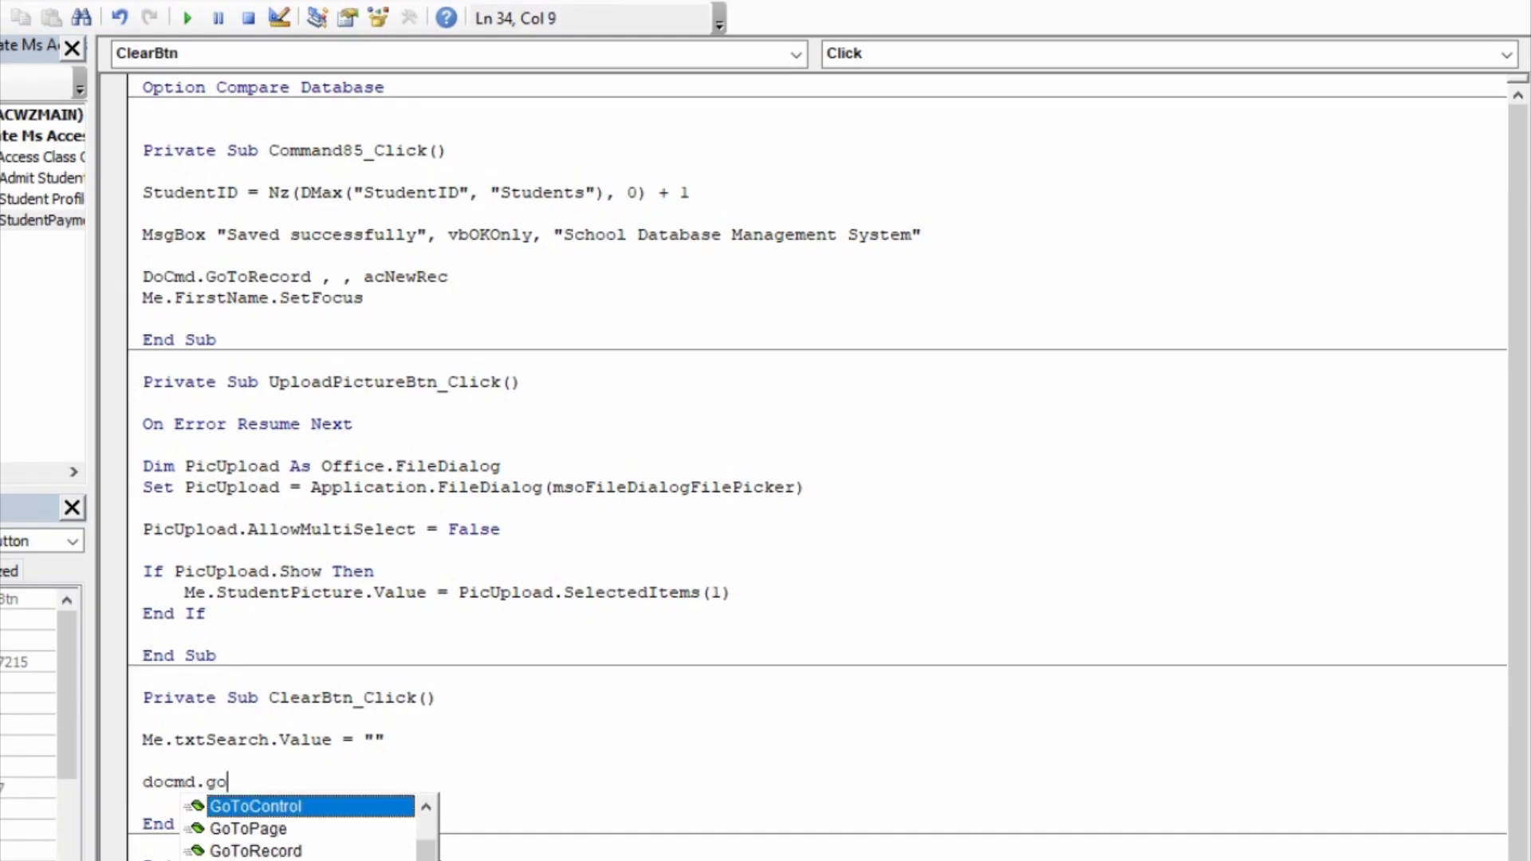
text(tor)
key(Tab)
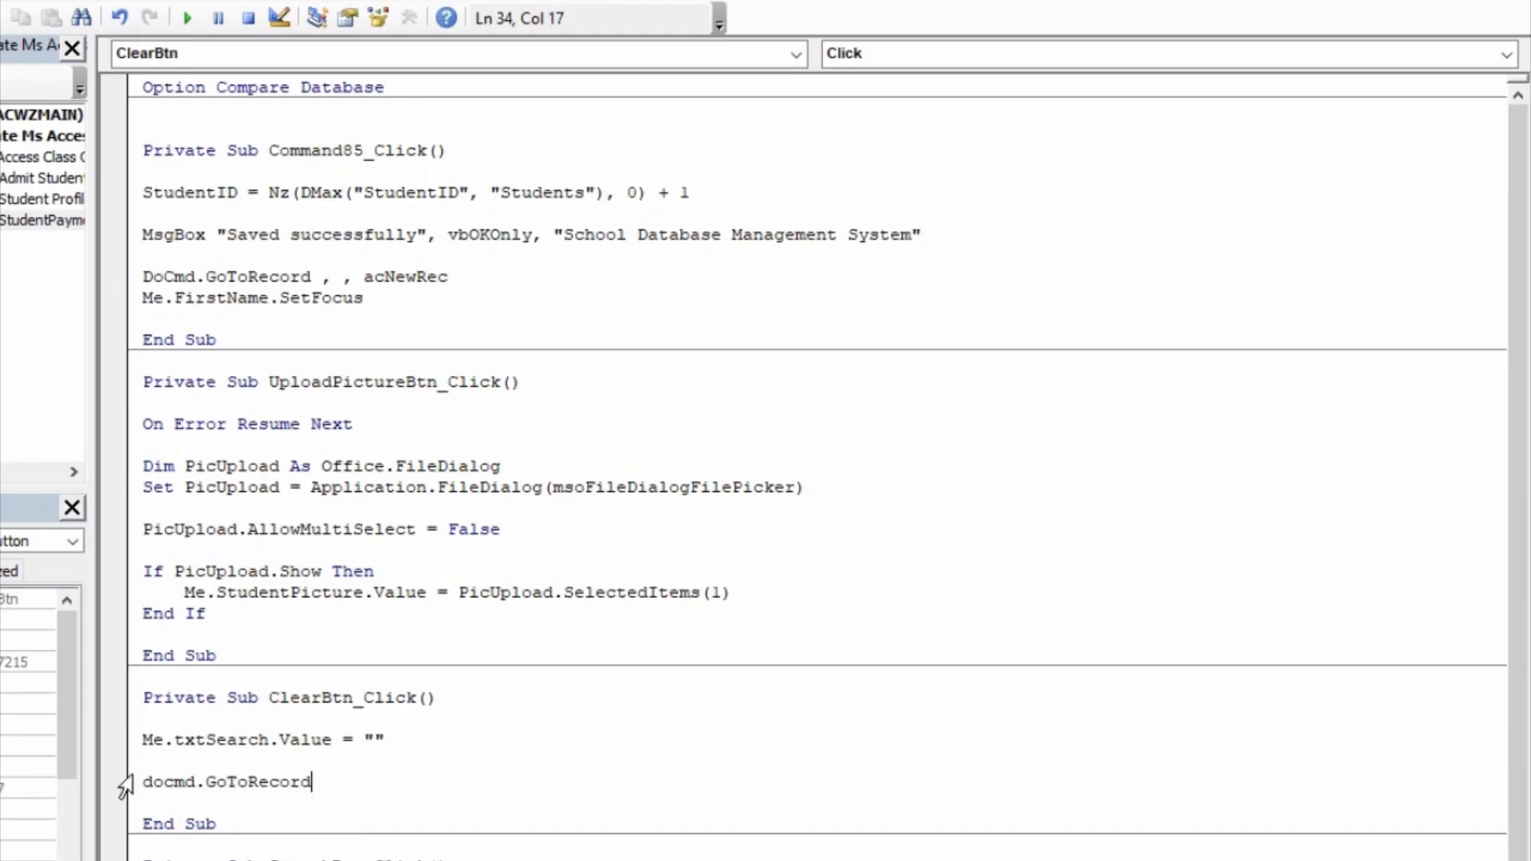
text(,,)
key(BackSpace)
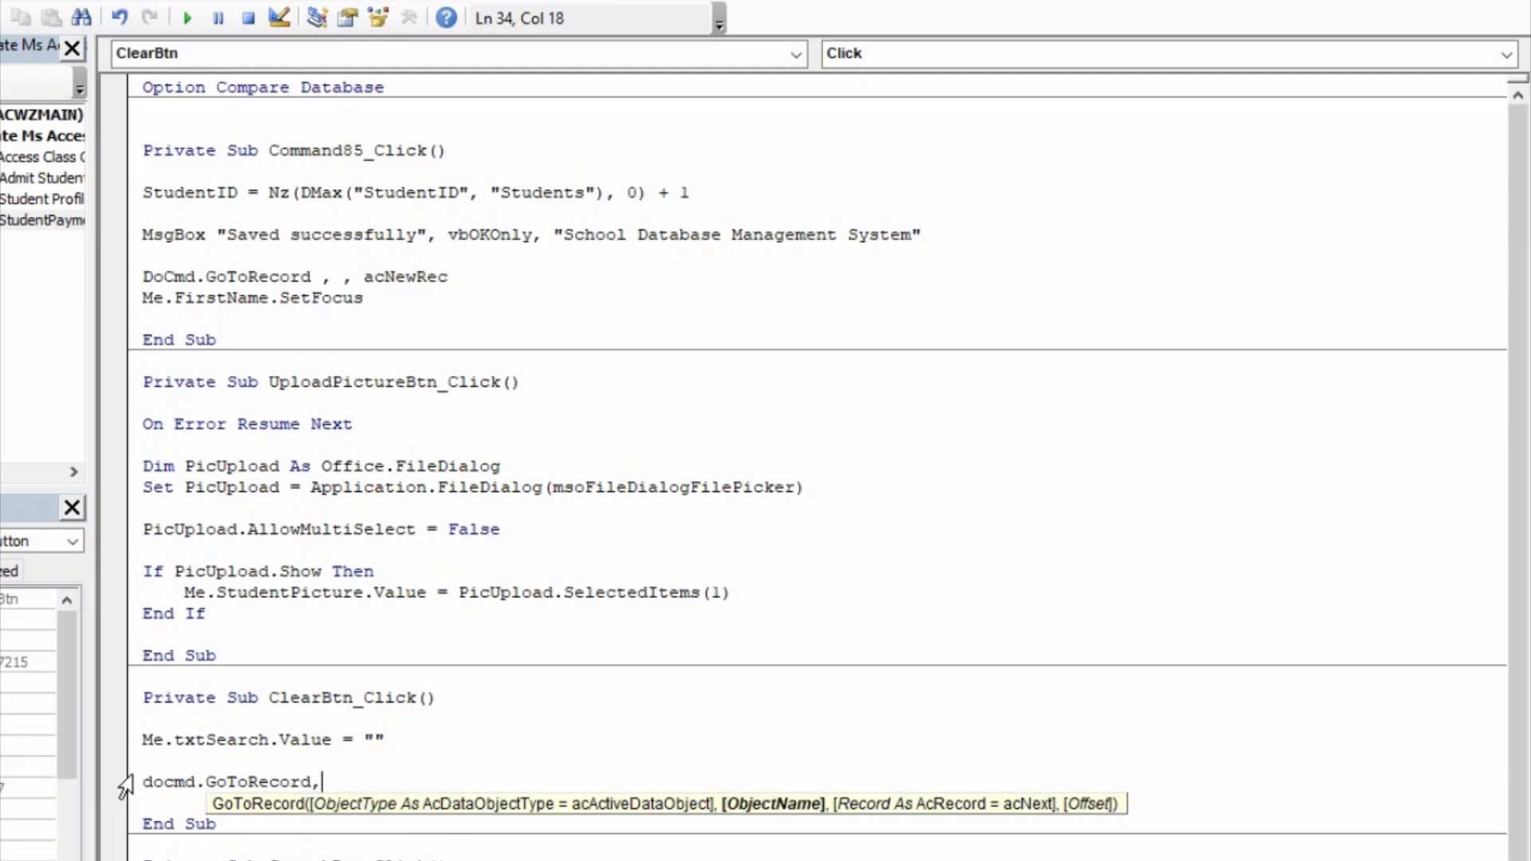
text(,)
text(acn)
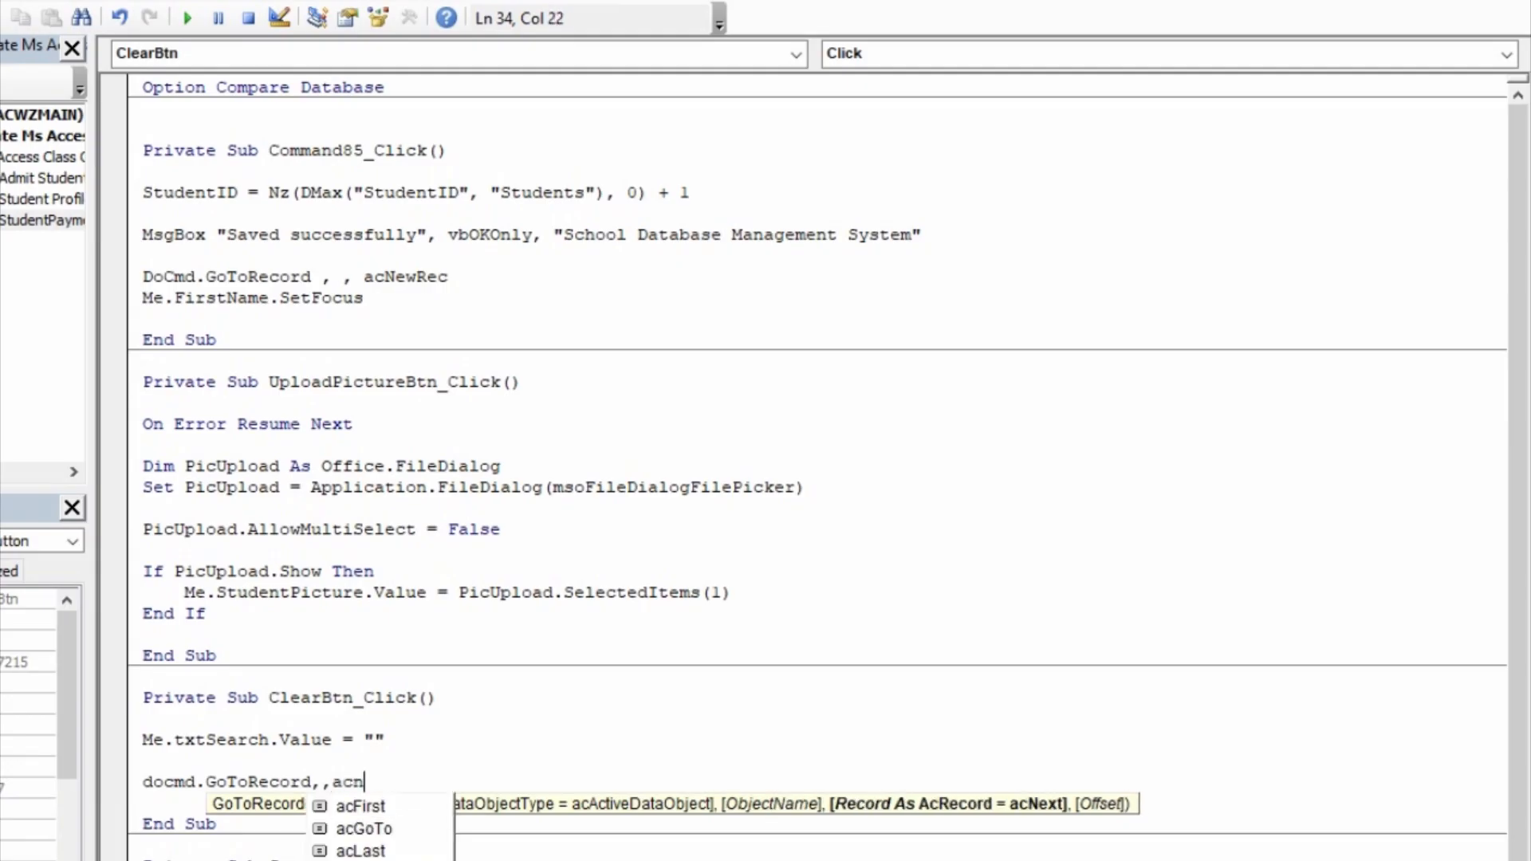
key(Tab)
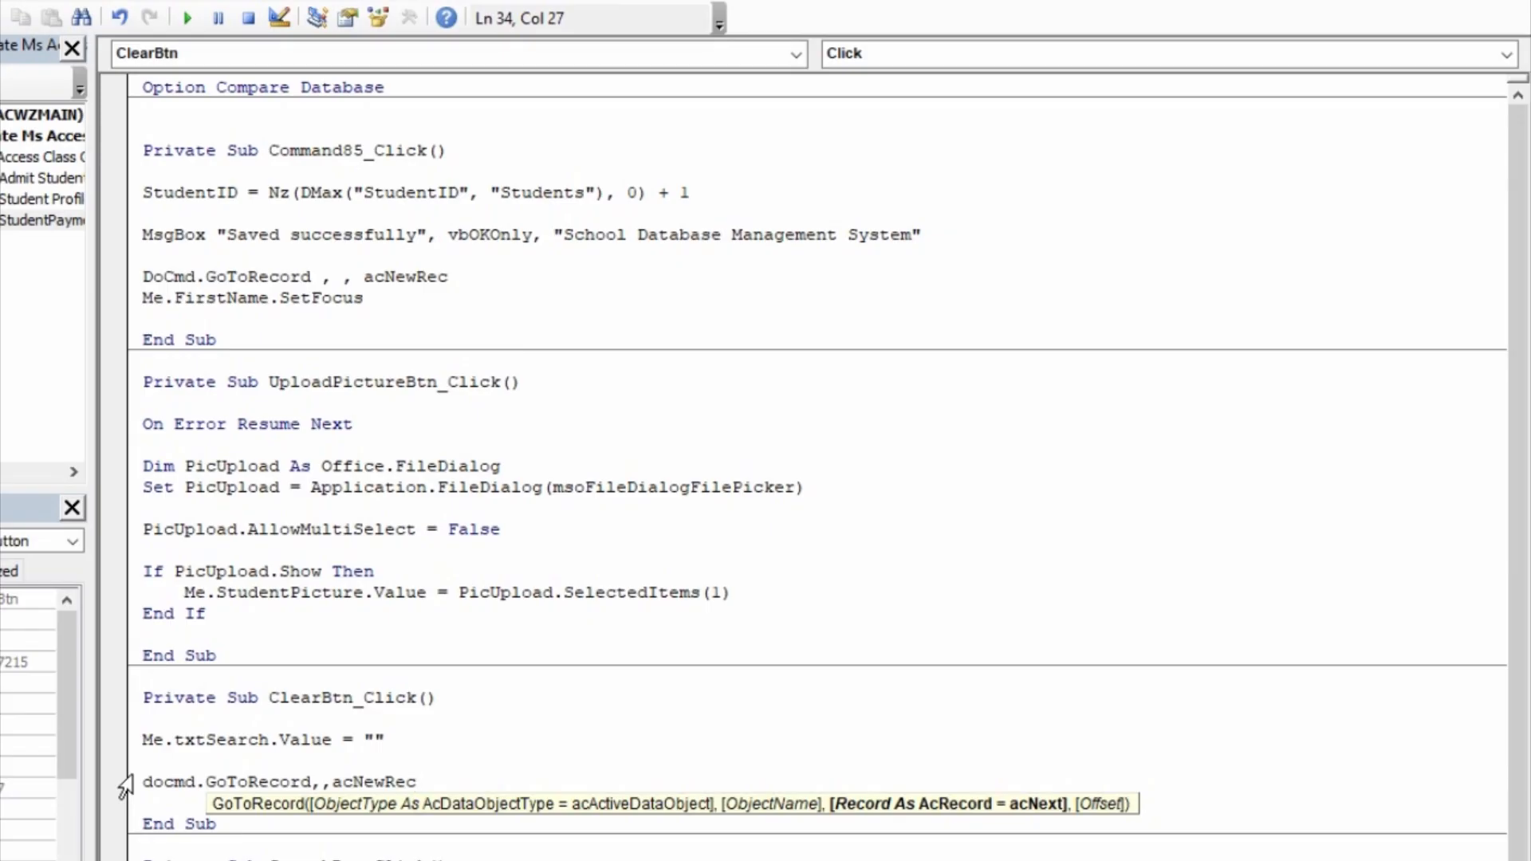
key(Return)
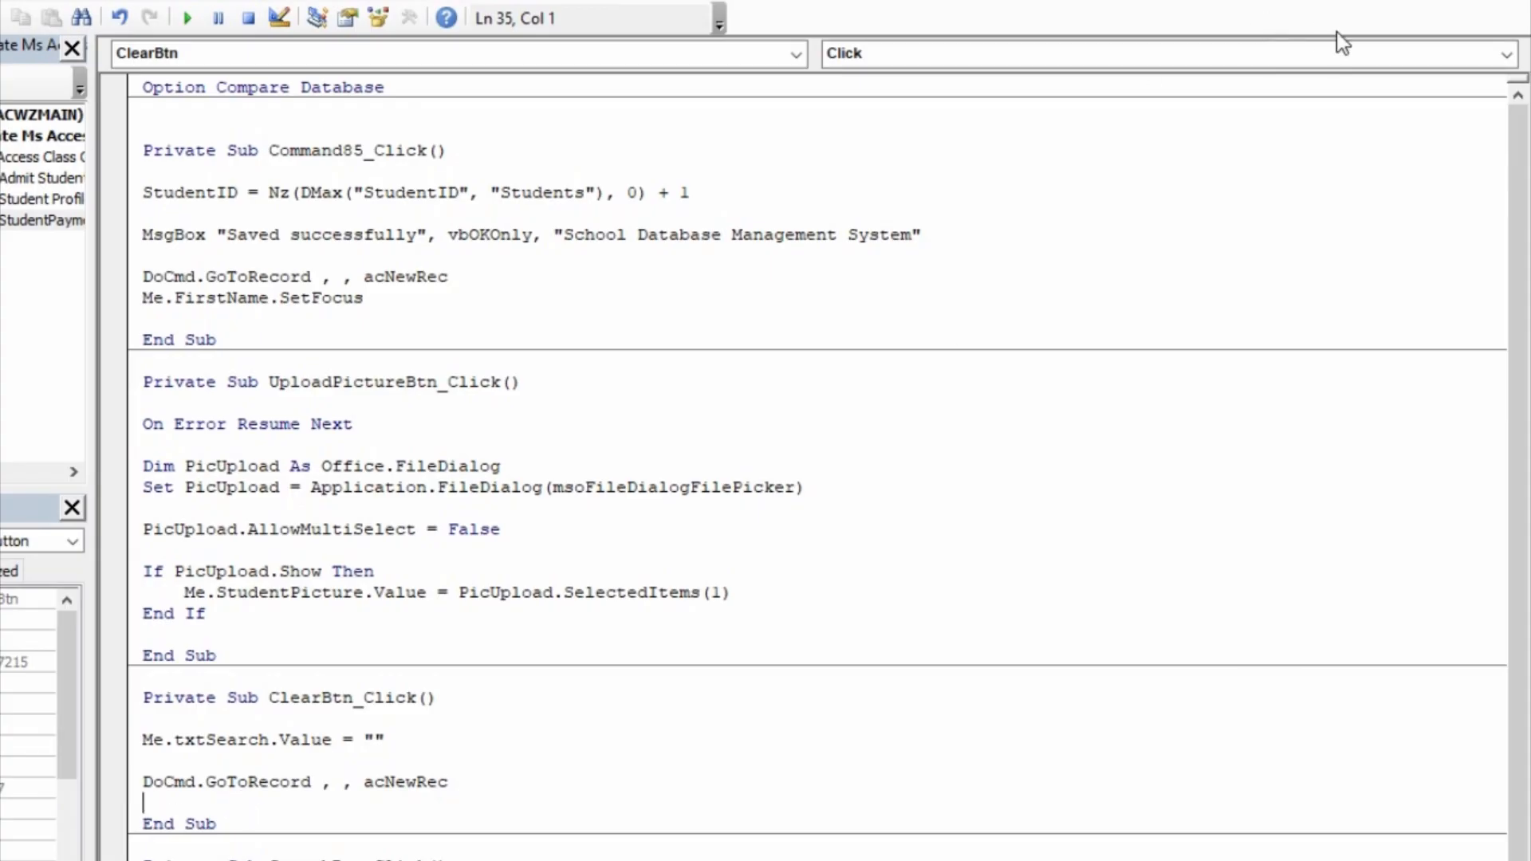
Step: Close the code and form design, reopen StudentPayment, and test the Clear button after searching for a student by first name
click(1503, 1)
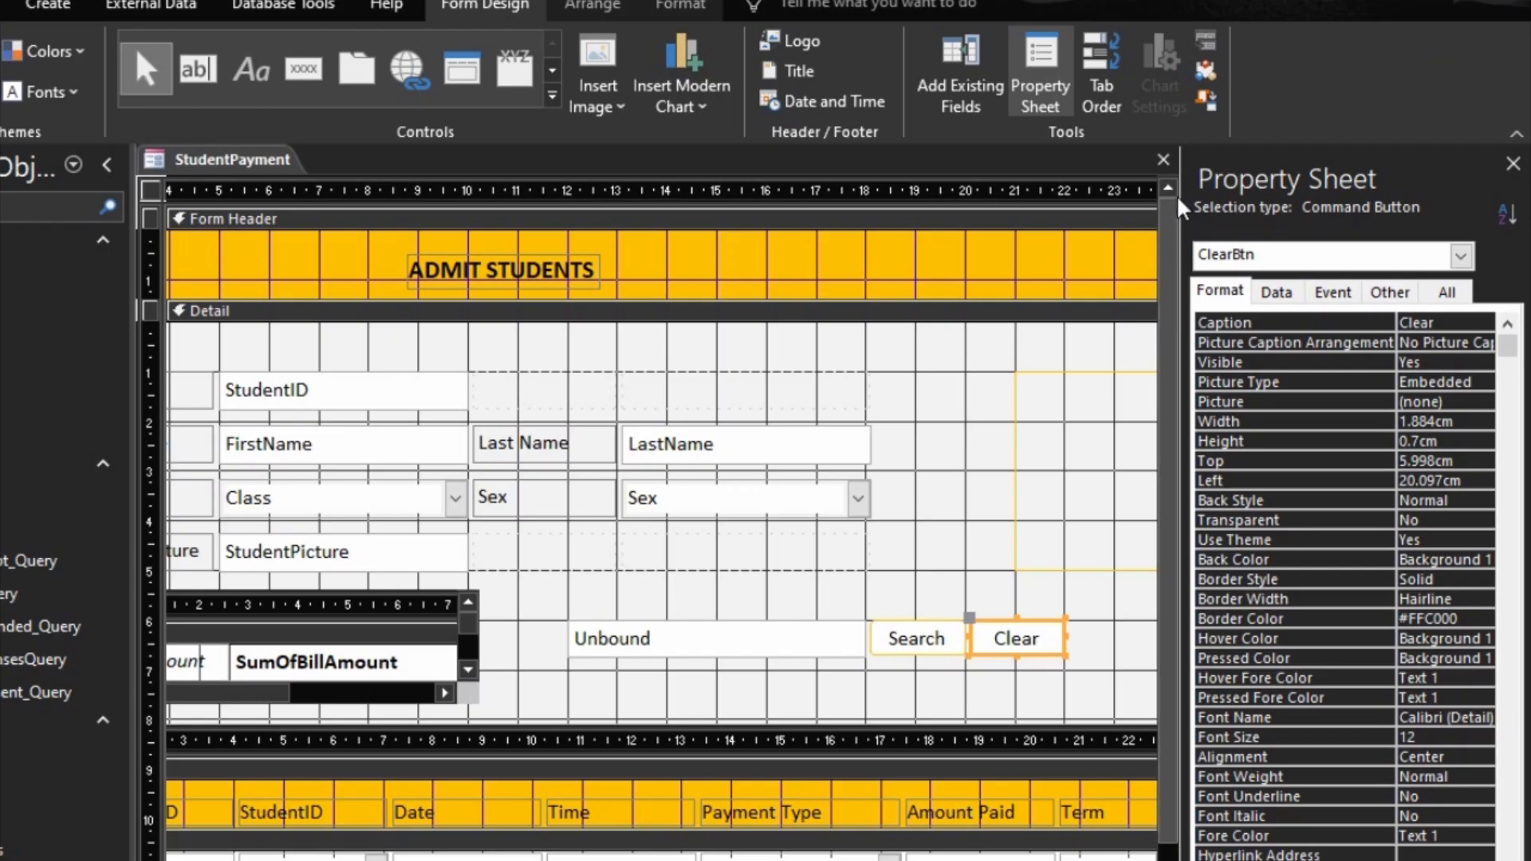
click(1164, 159)
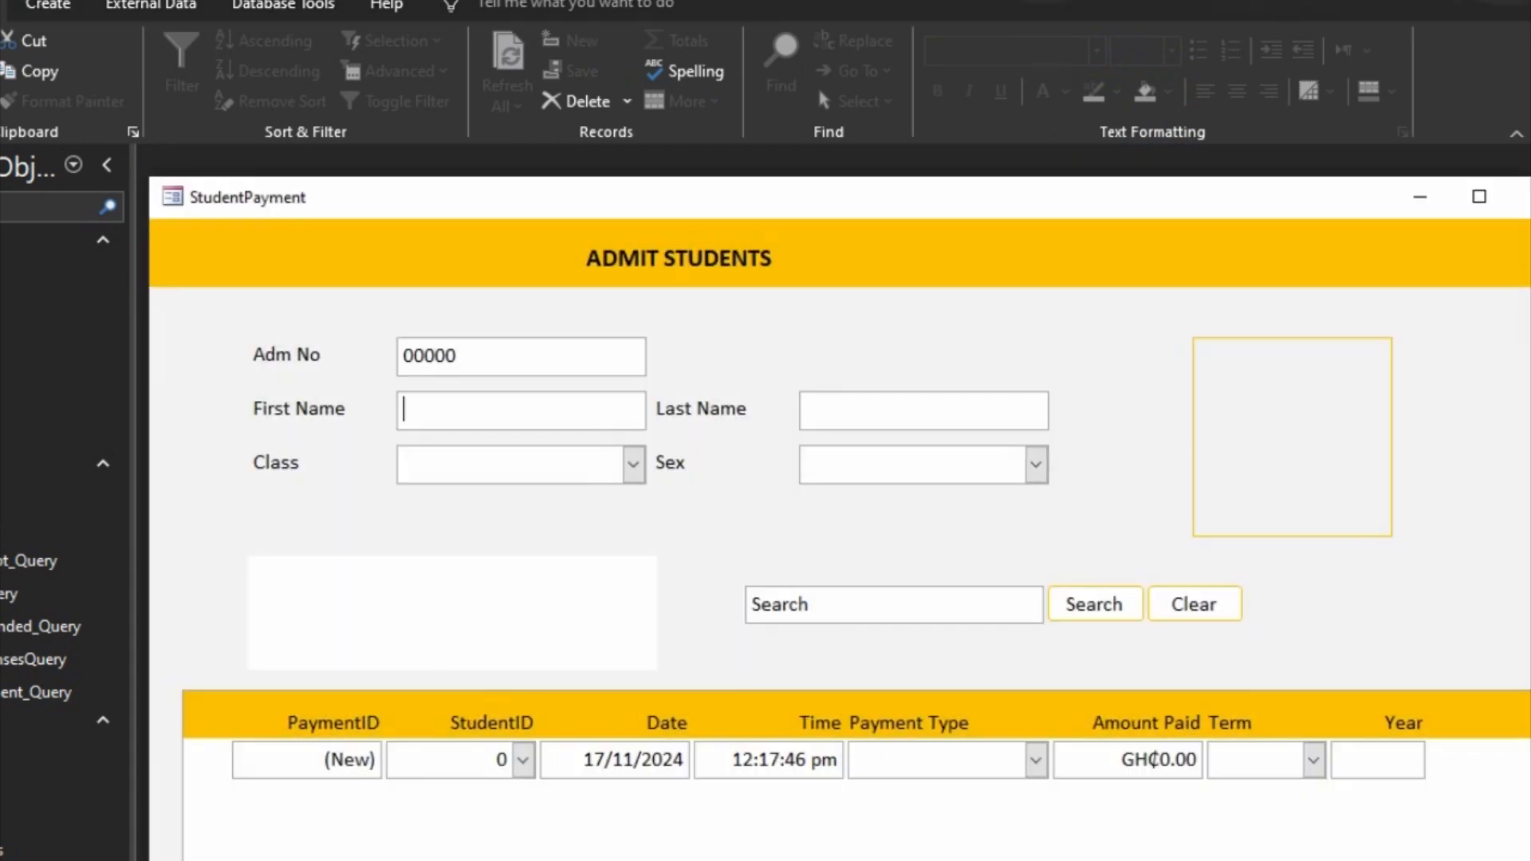
click(868, 606)
text(kofi)
key(Return)
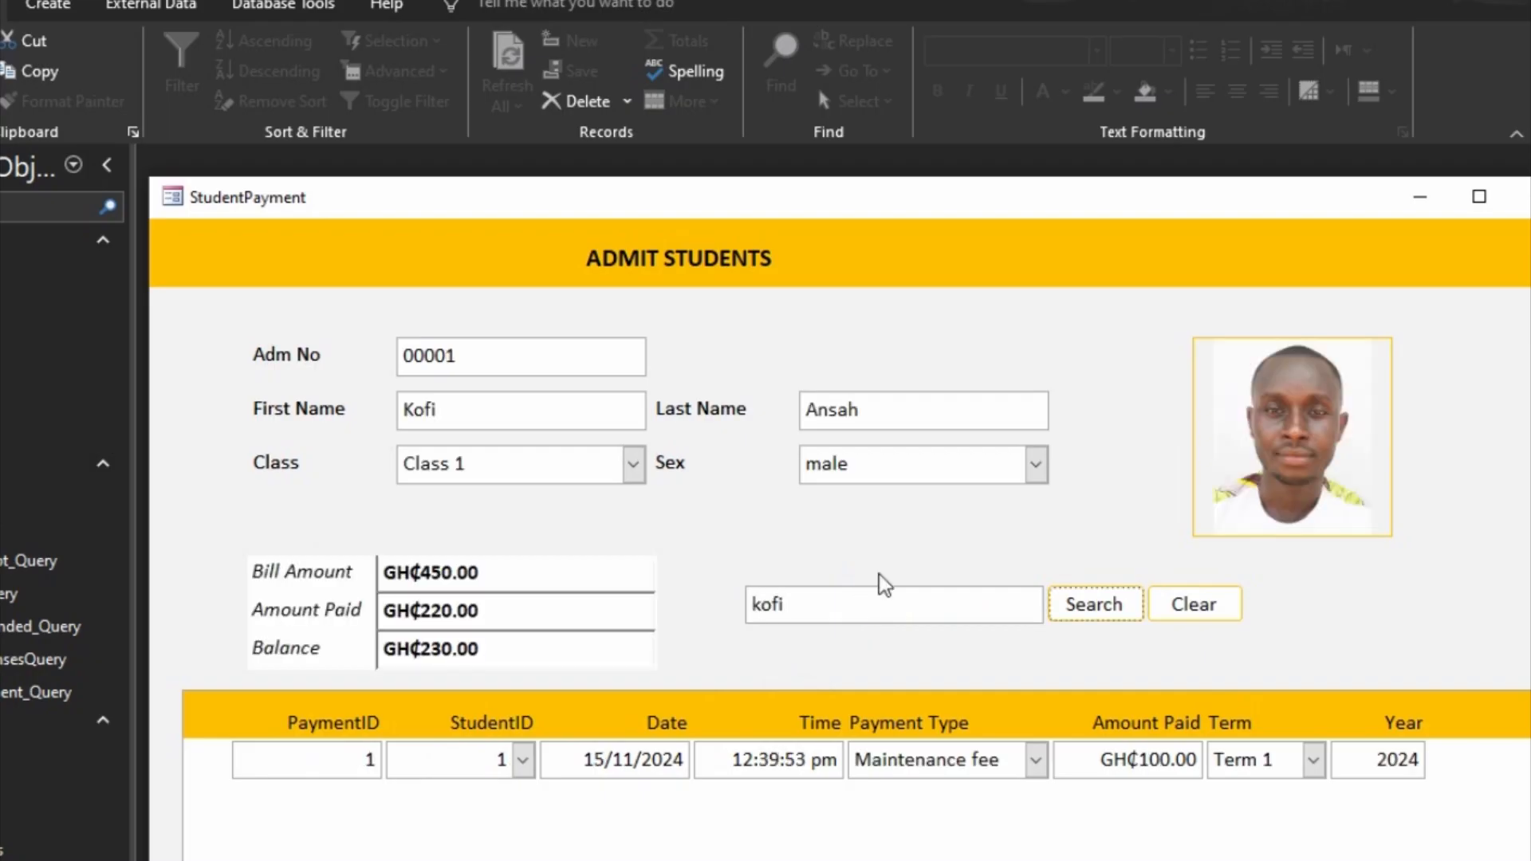
click(1193, 608)
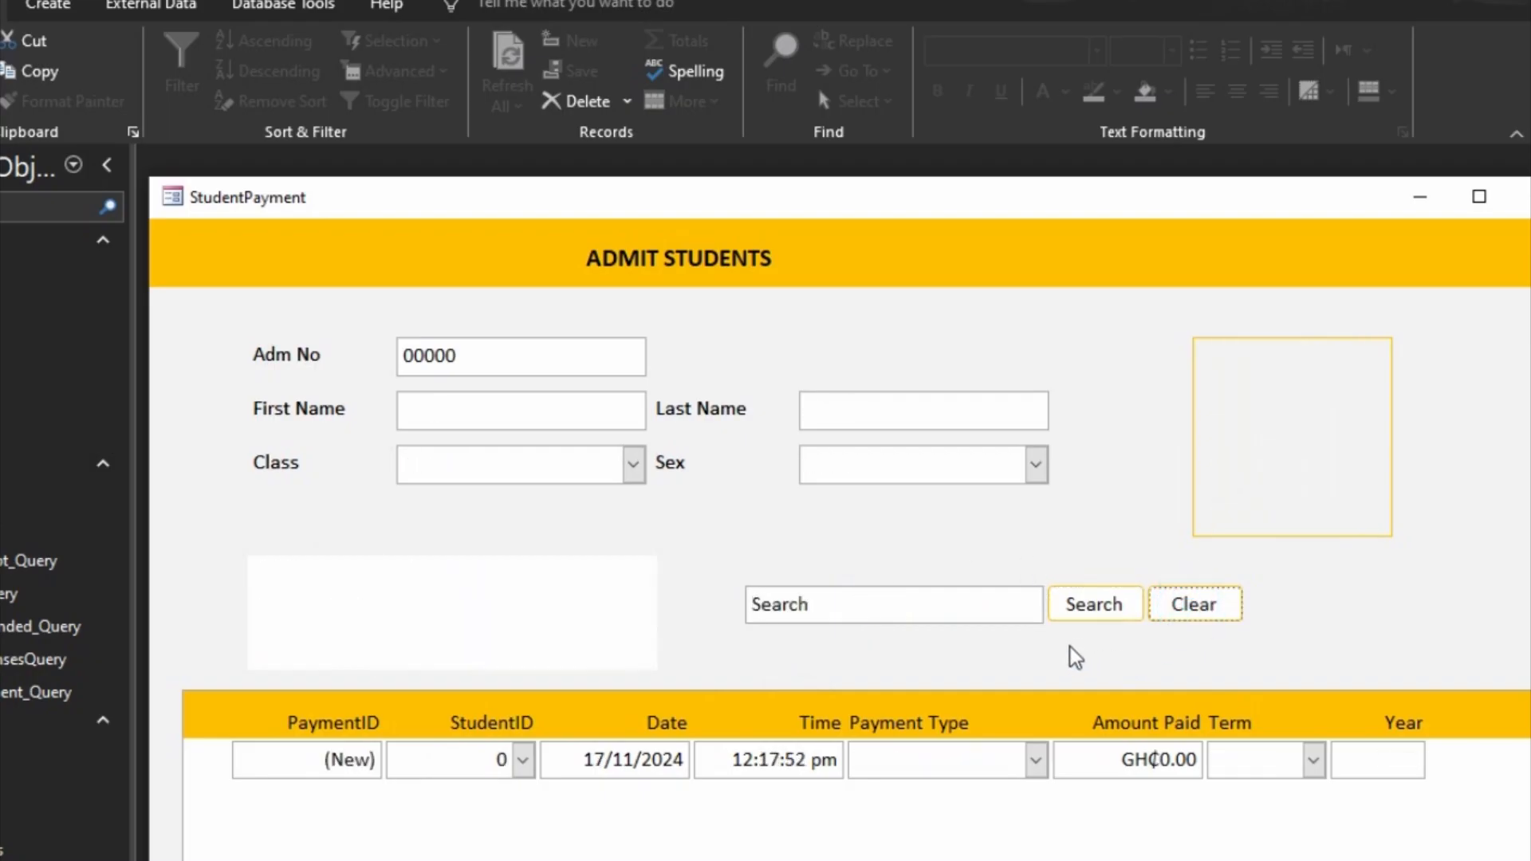
Step: Search for a different student by first name, clear the record, and close the StudentPayment form
click(1001, 606)
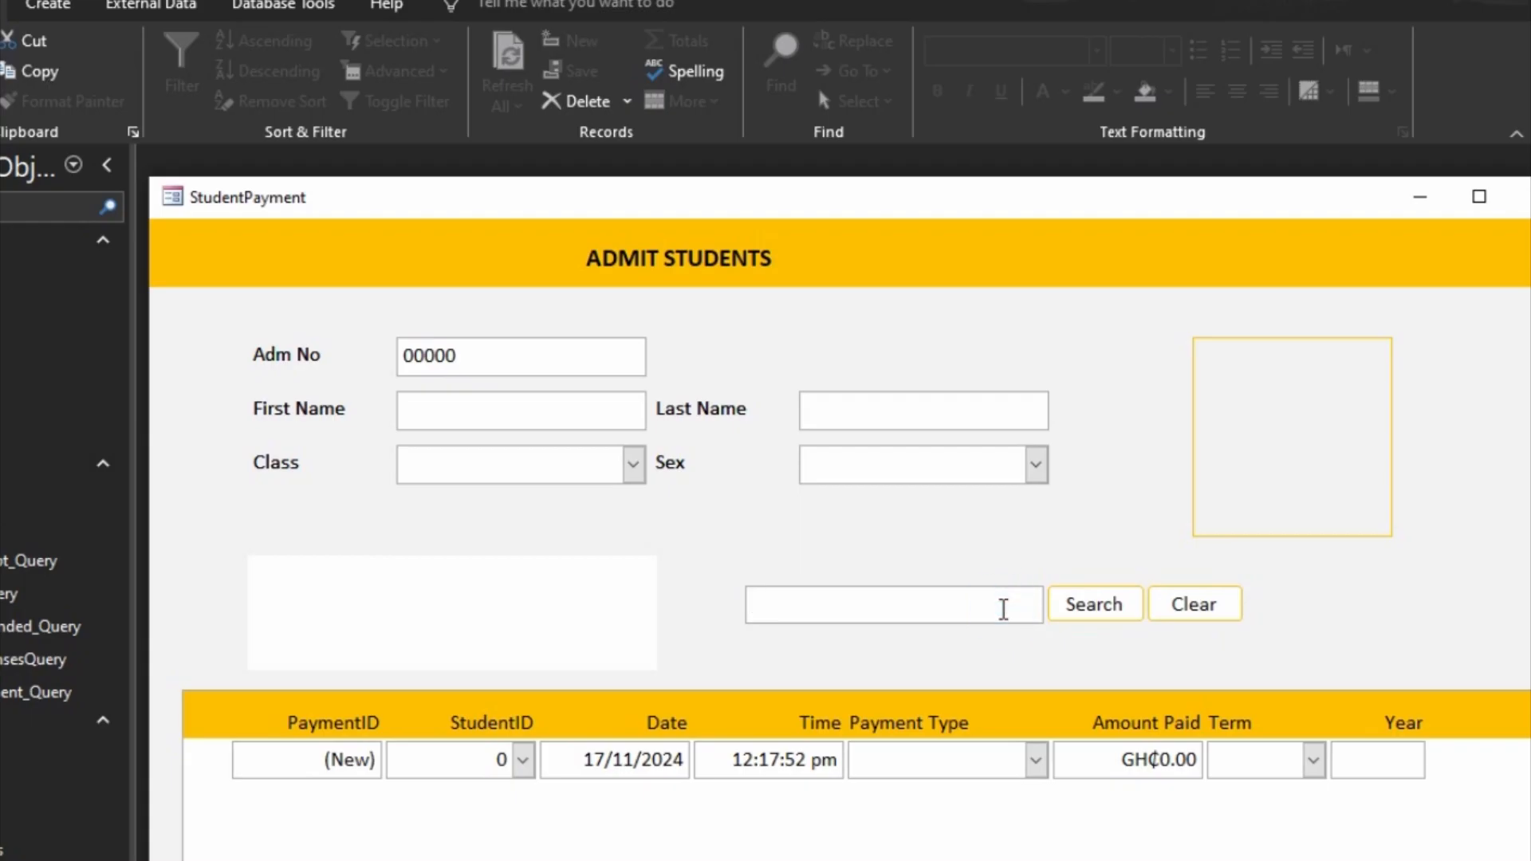
text(ama)
key(Return)
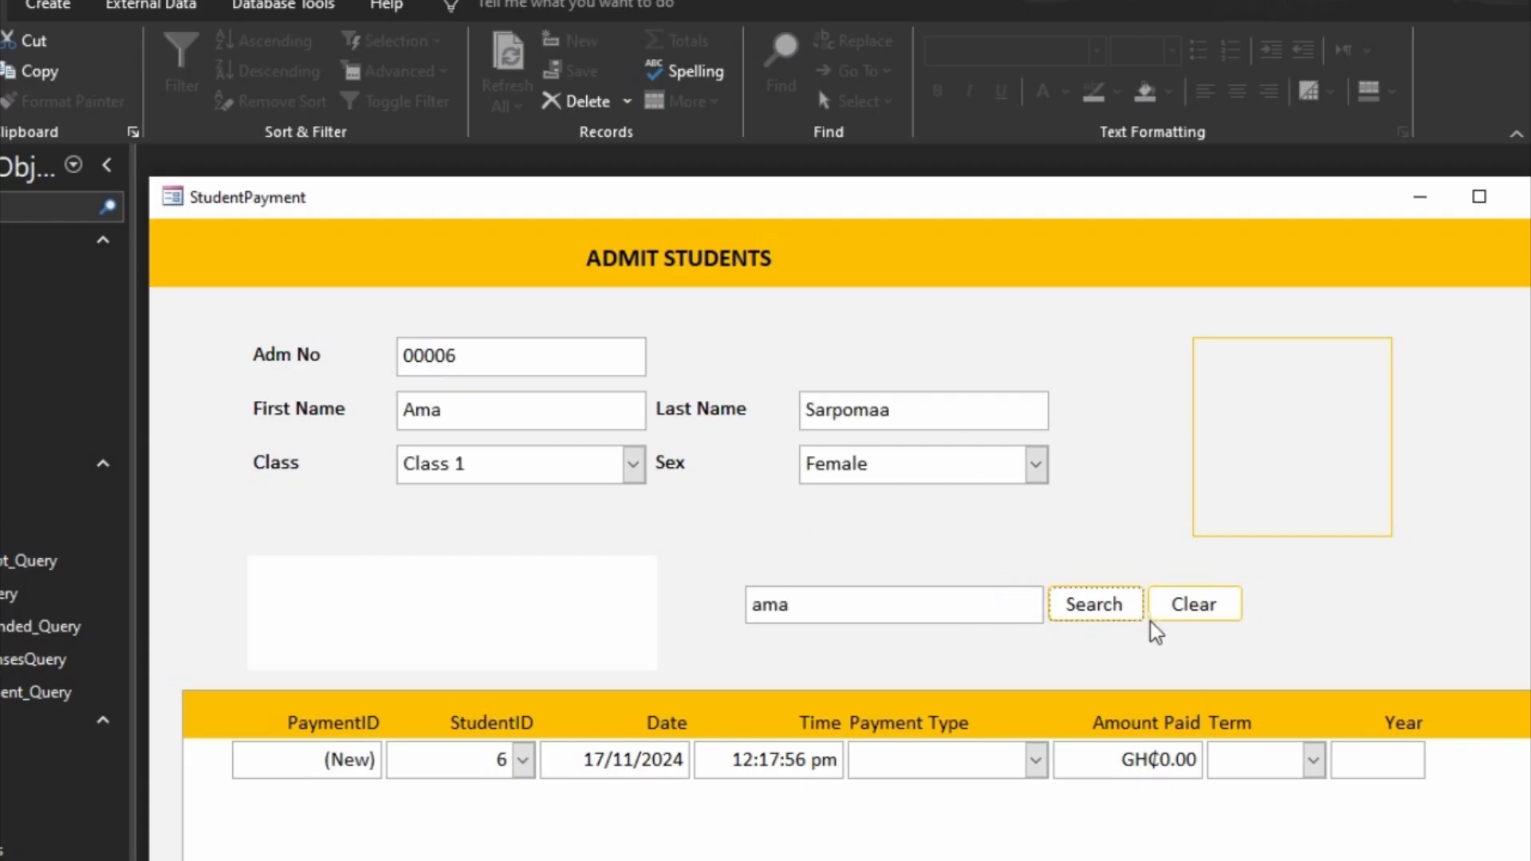
click(1188, 618)
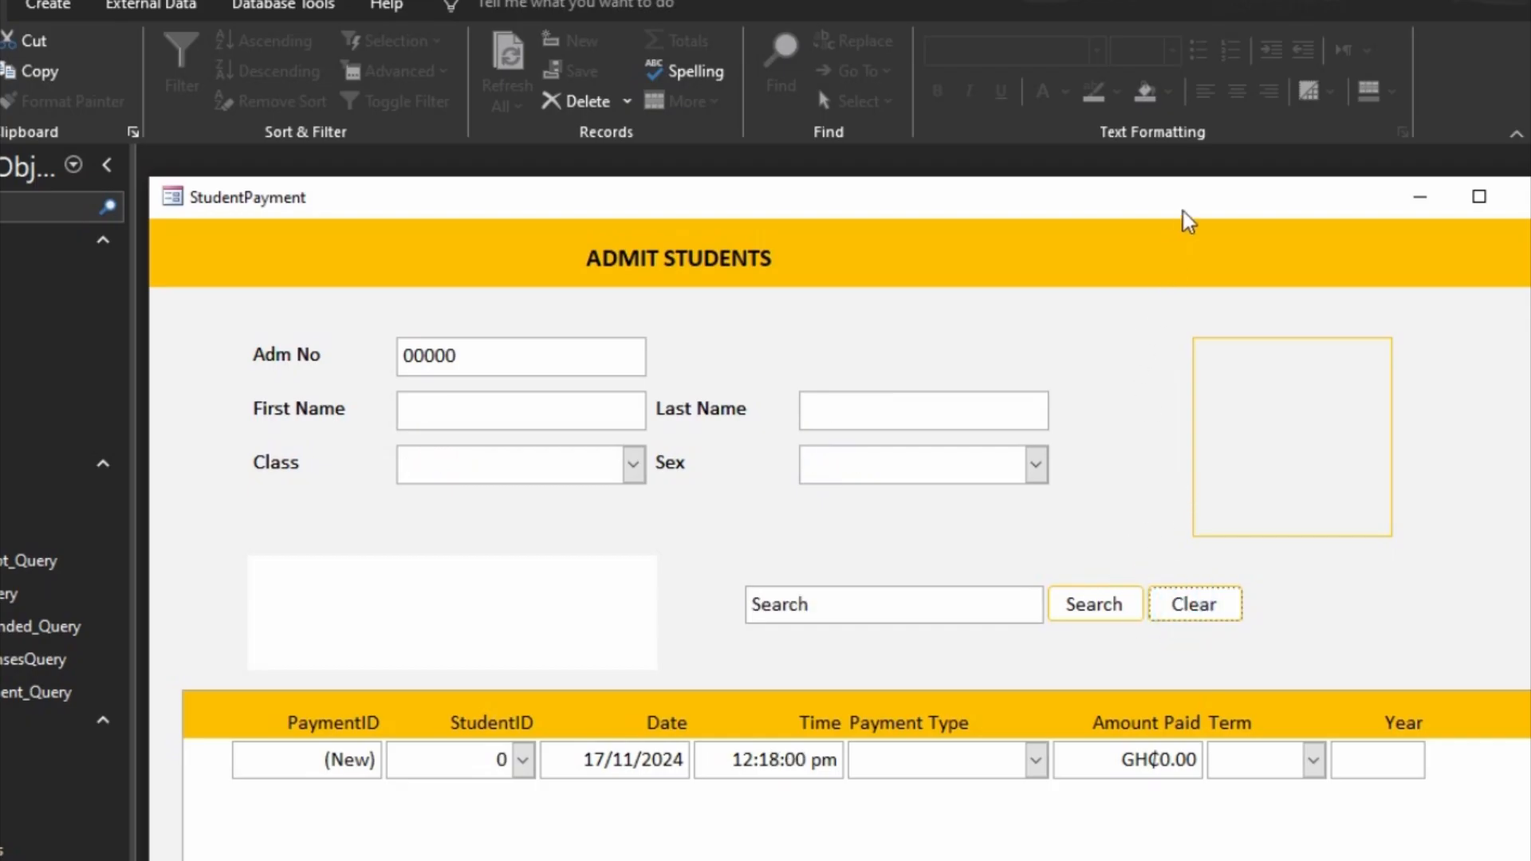
drag(1186, 216, 1073, 143)
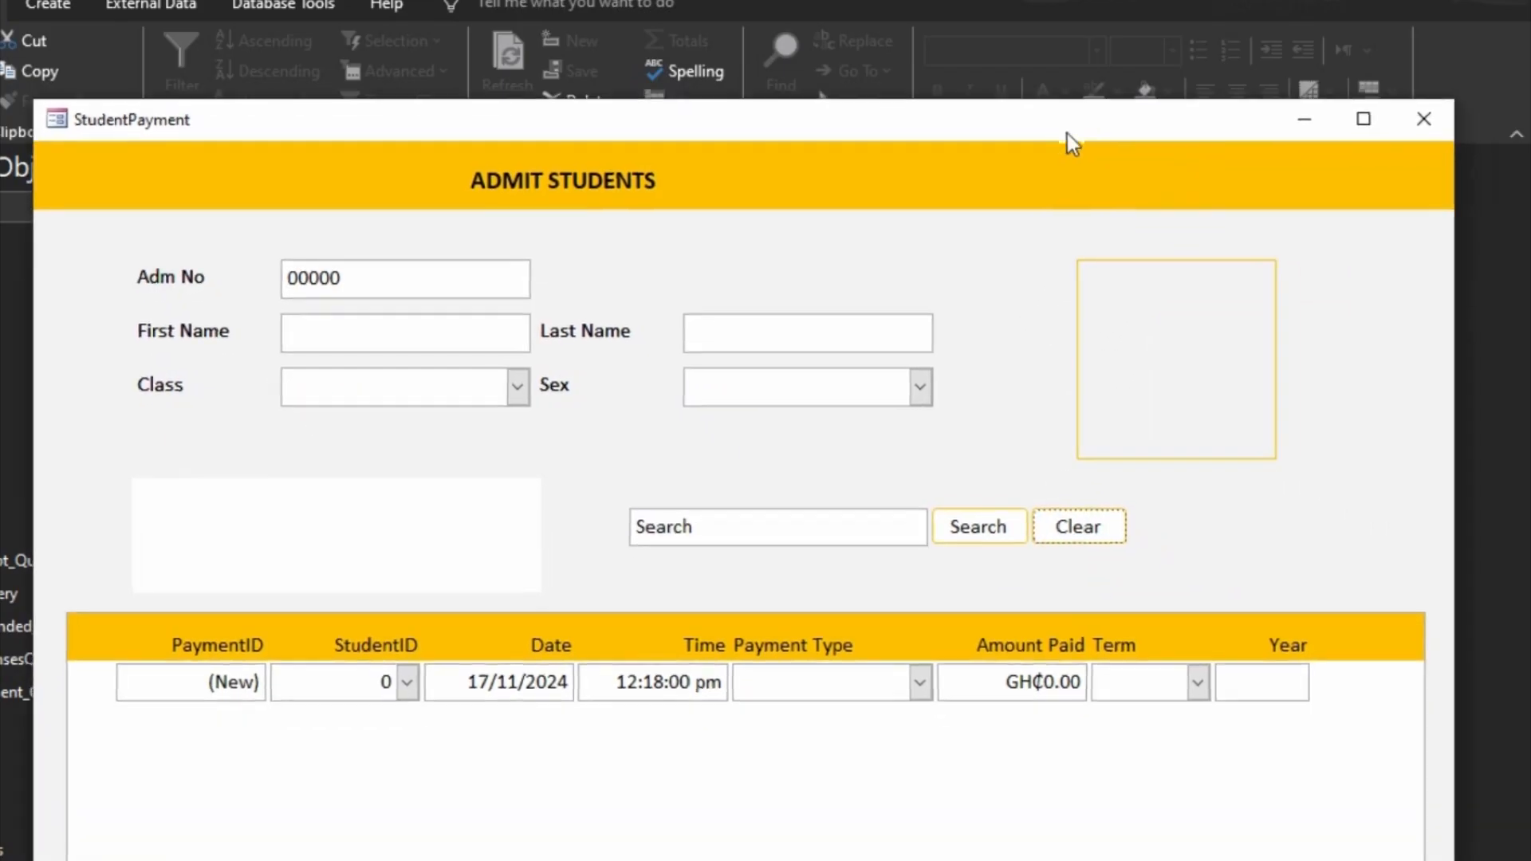
click(1425, 120)
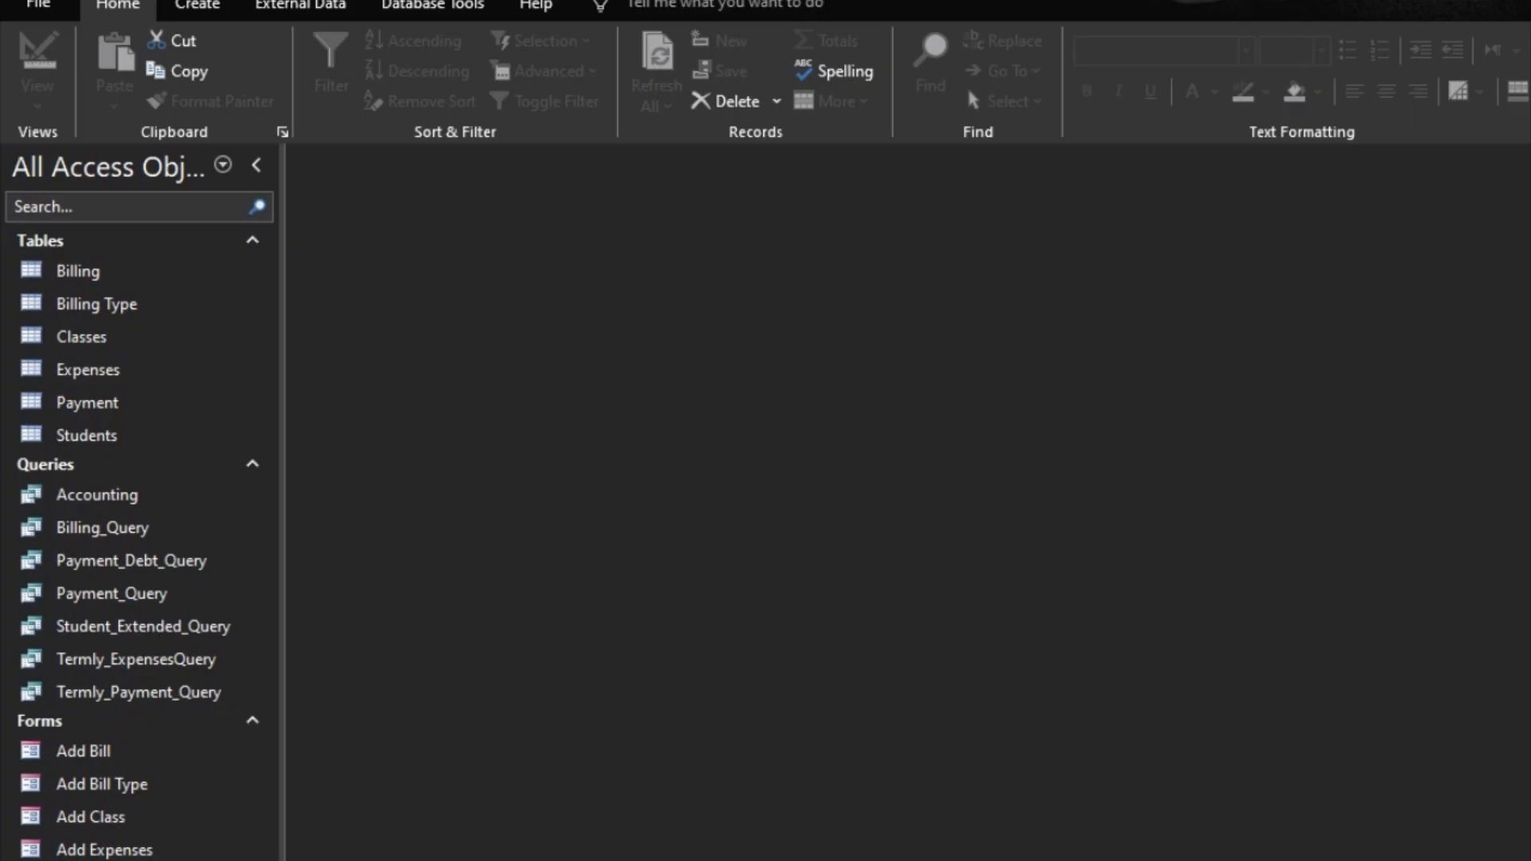
Step: Open the Student Profile form in Design view and set its Record Source to Student_Extended_Query
right_click(102, 786)
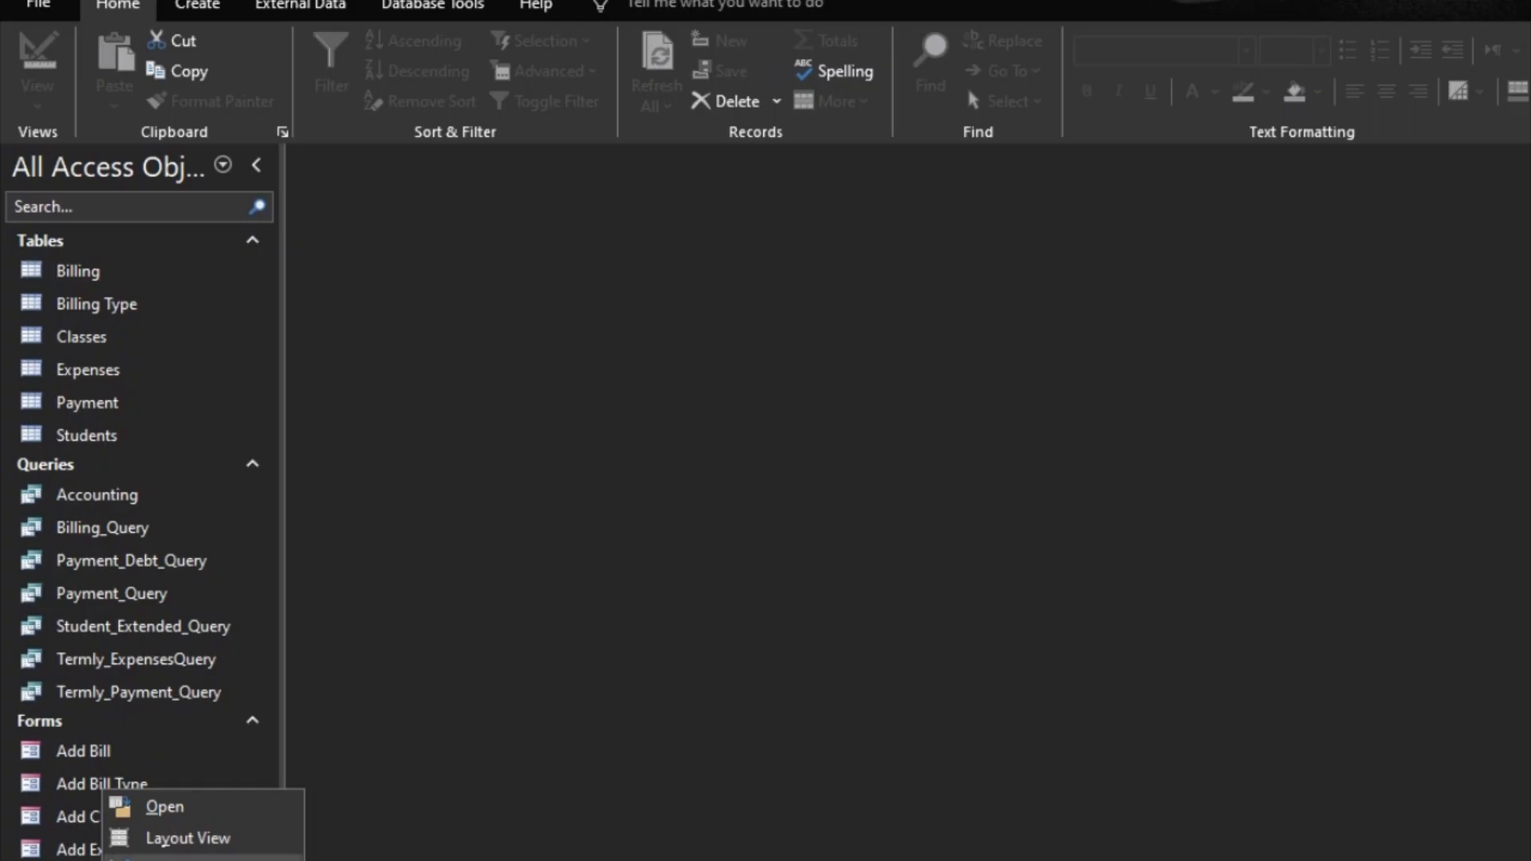
click(167, 859)
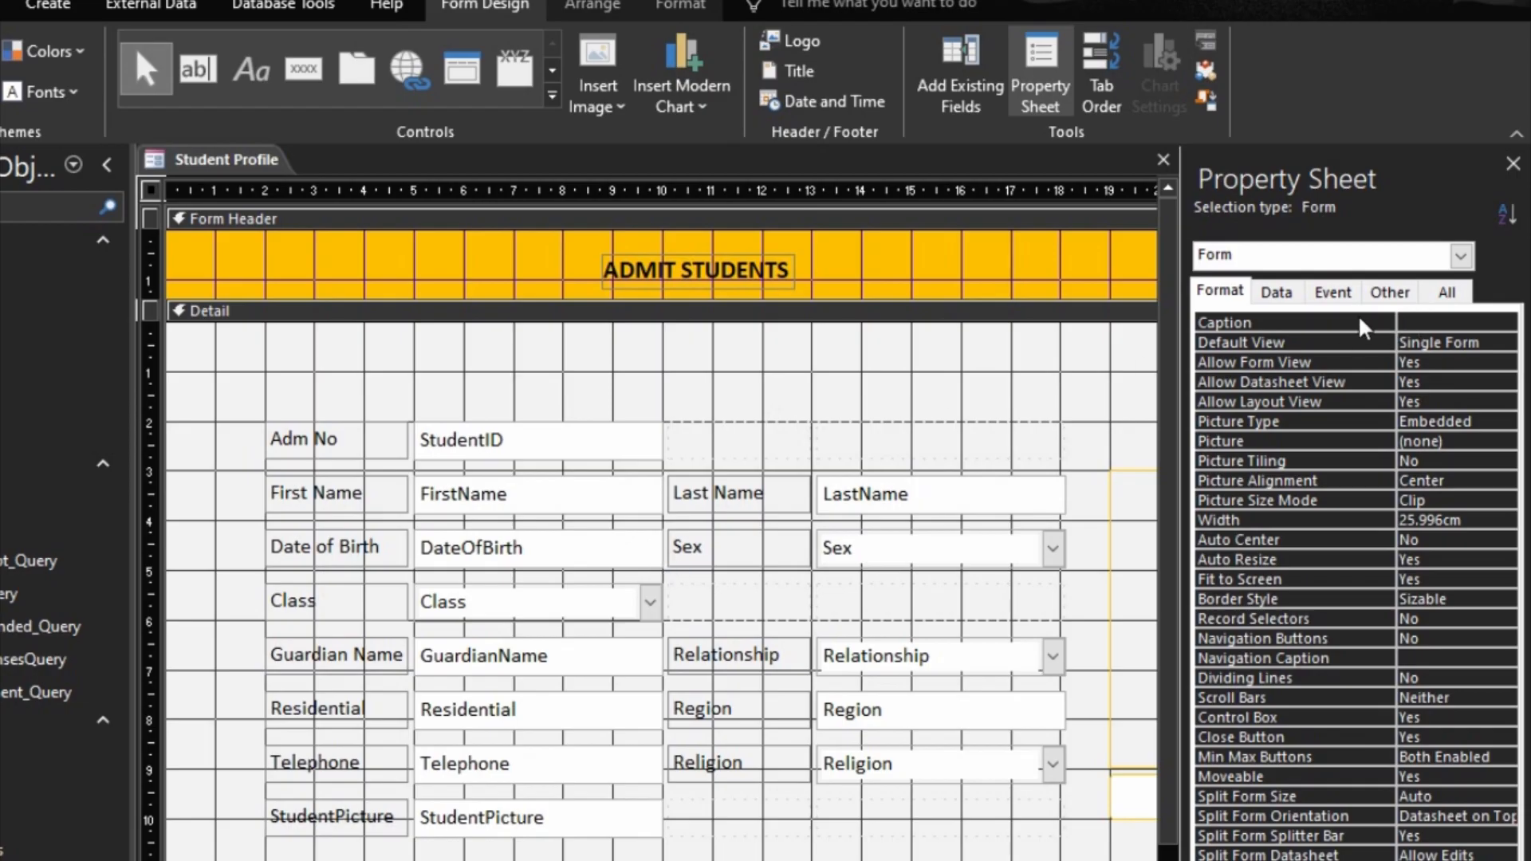
click(1276, 292)
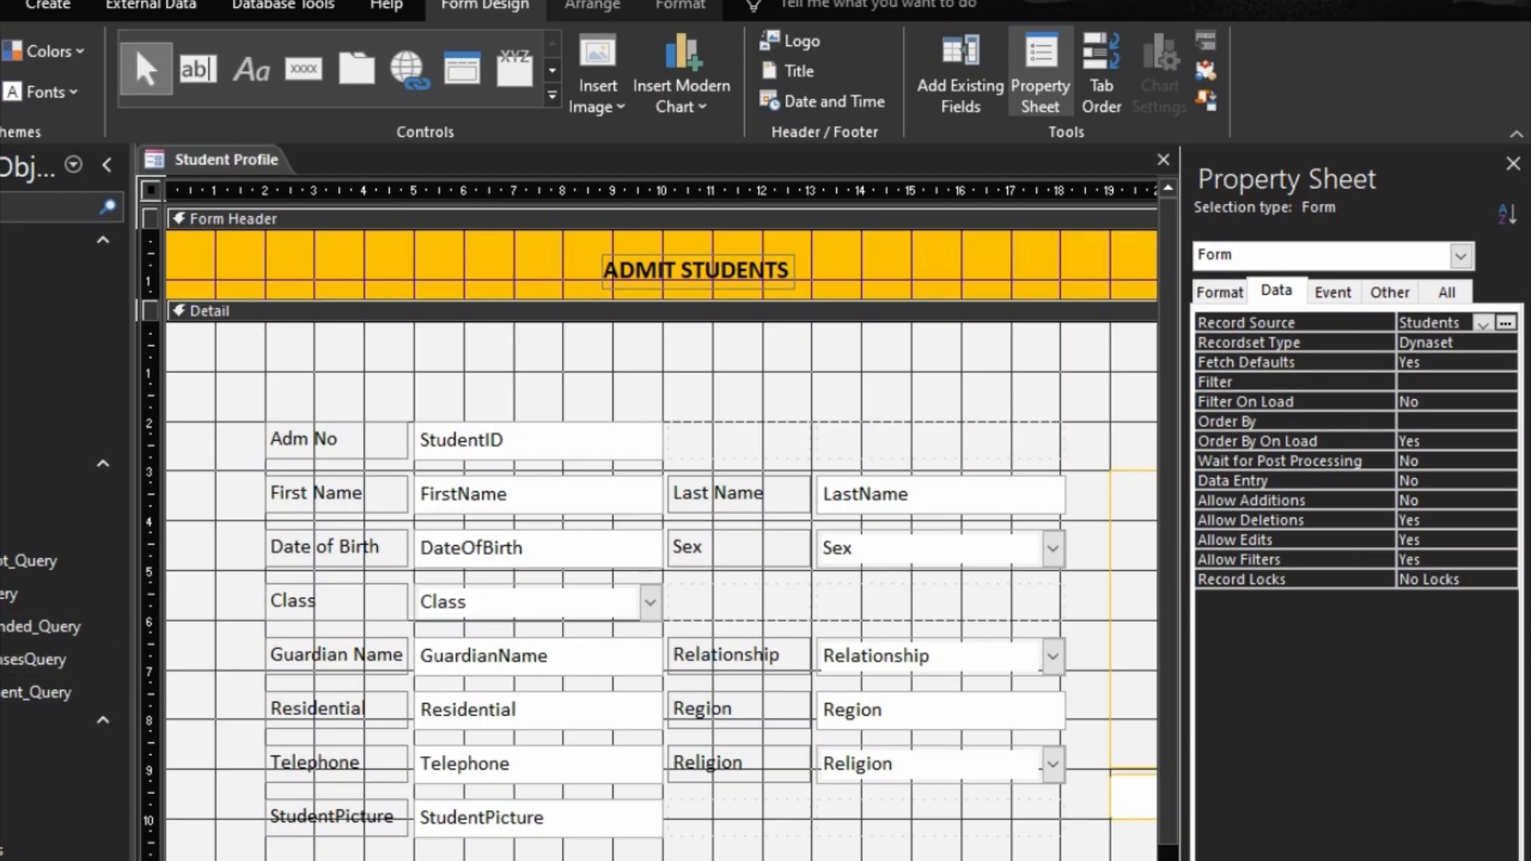
click(1483, 323)
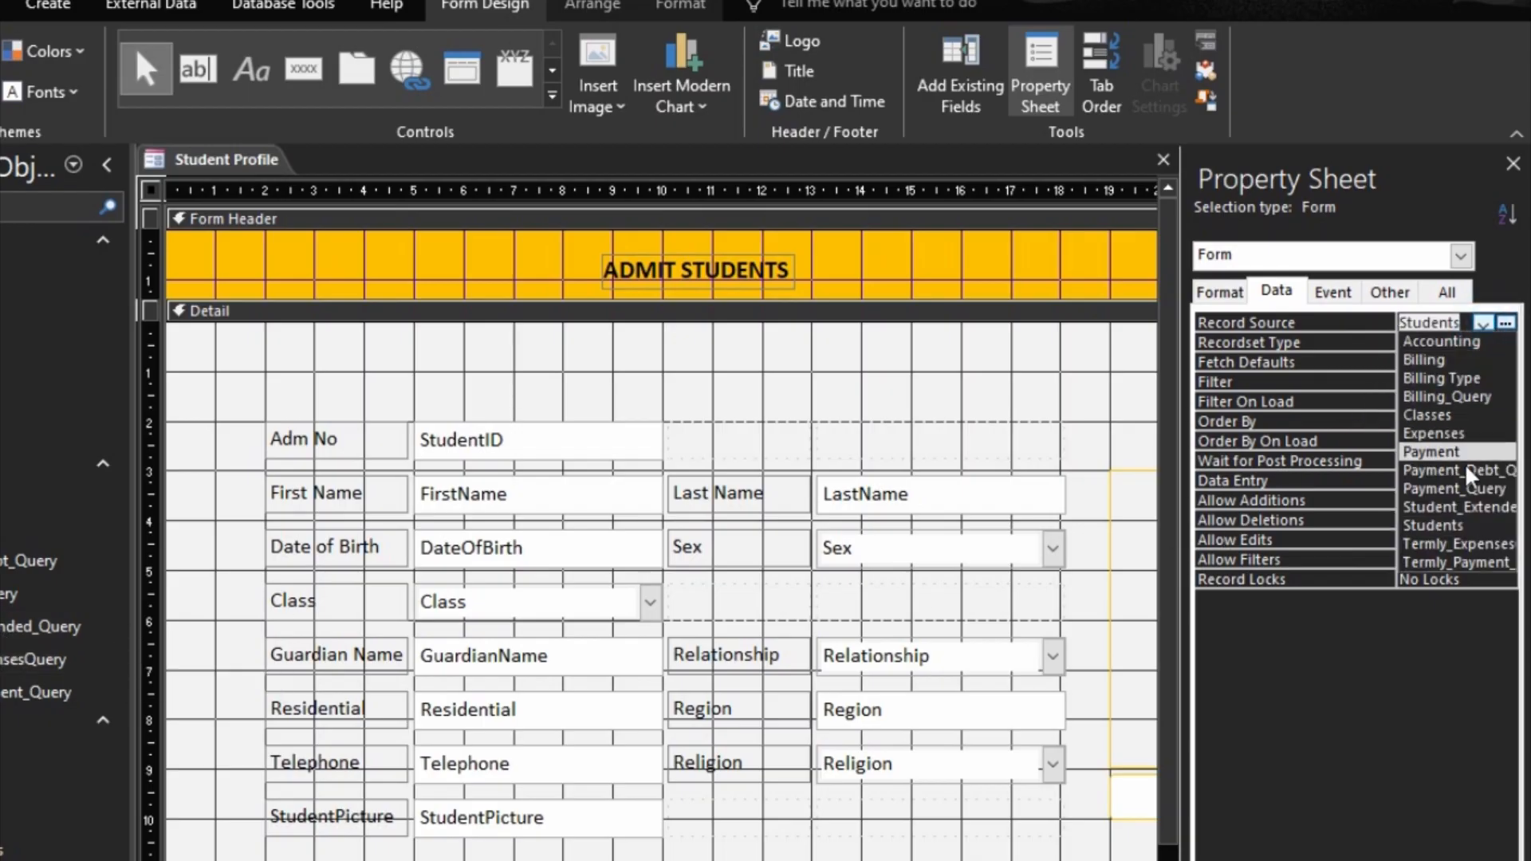
click(1462, 504)
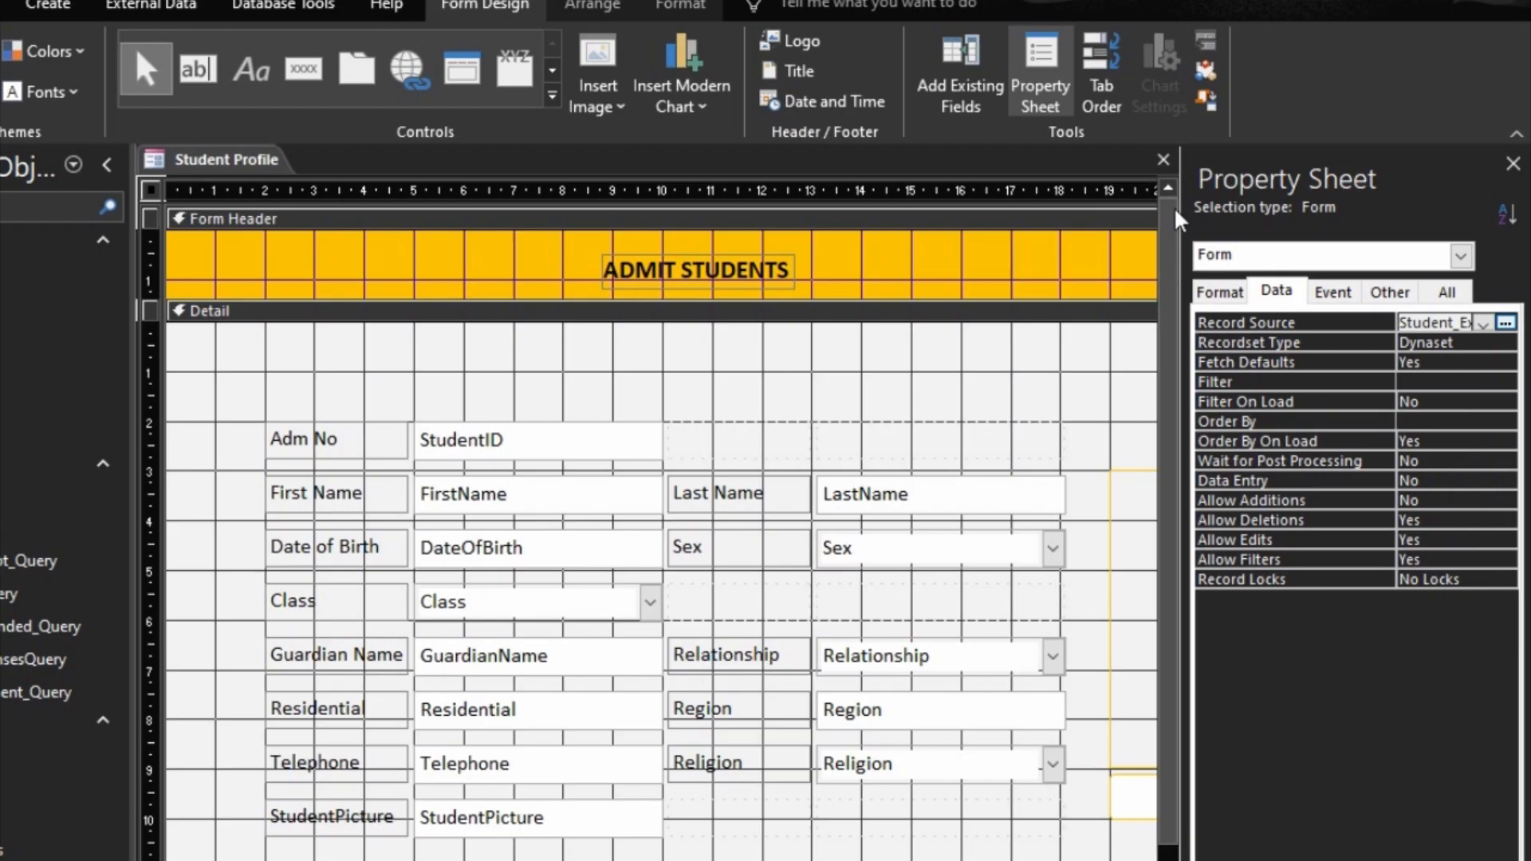
Step: Add the Age field to the empty cells beside Adm No on Student Profile and preview the form
click(964, 70)
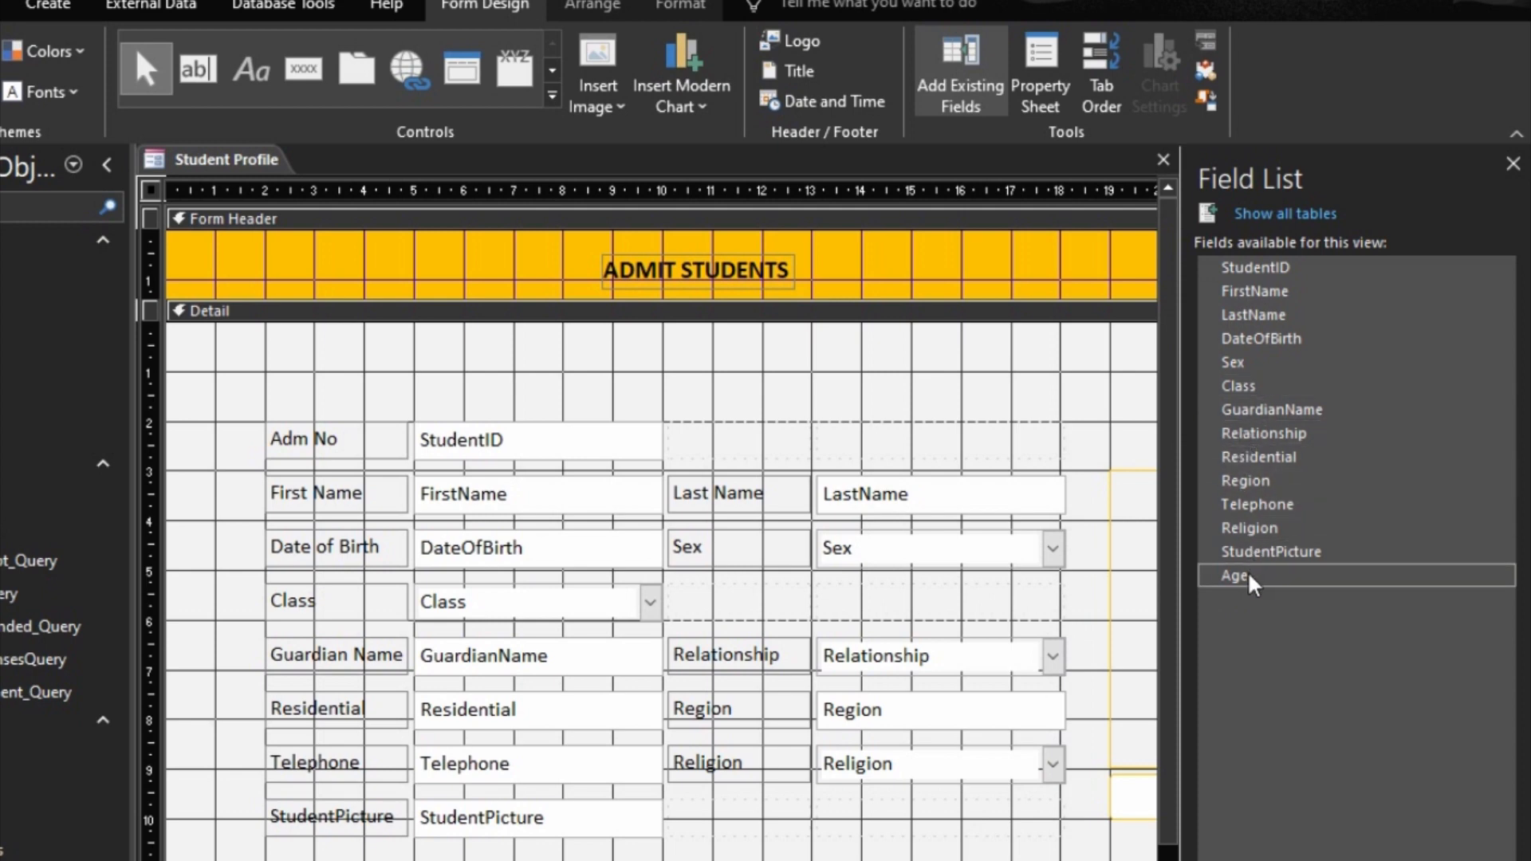
drag(1244, 573, 751, 438)
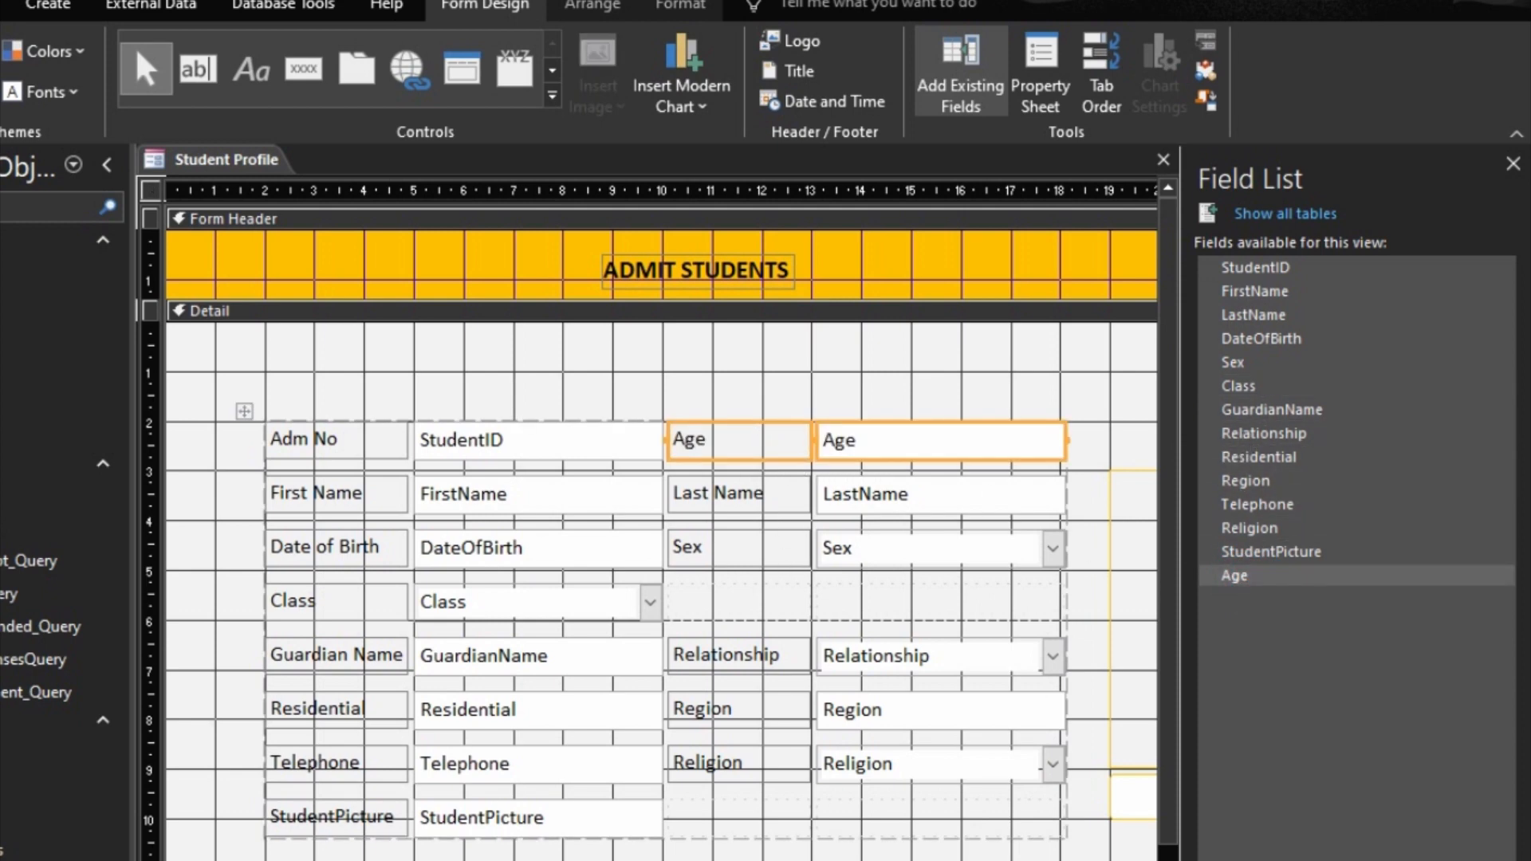
key(F5)
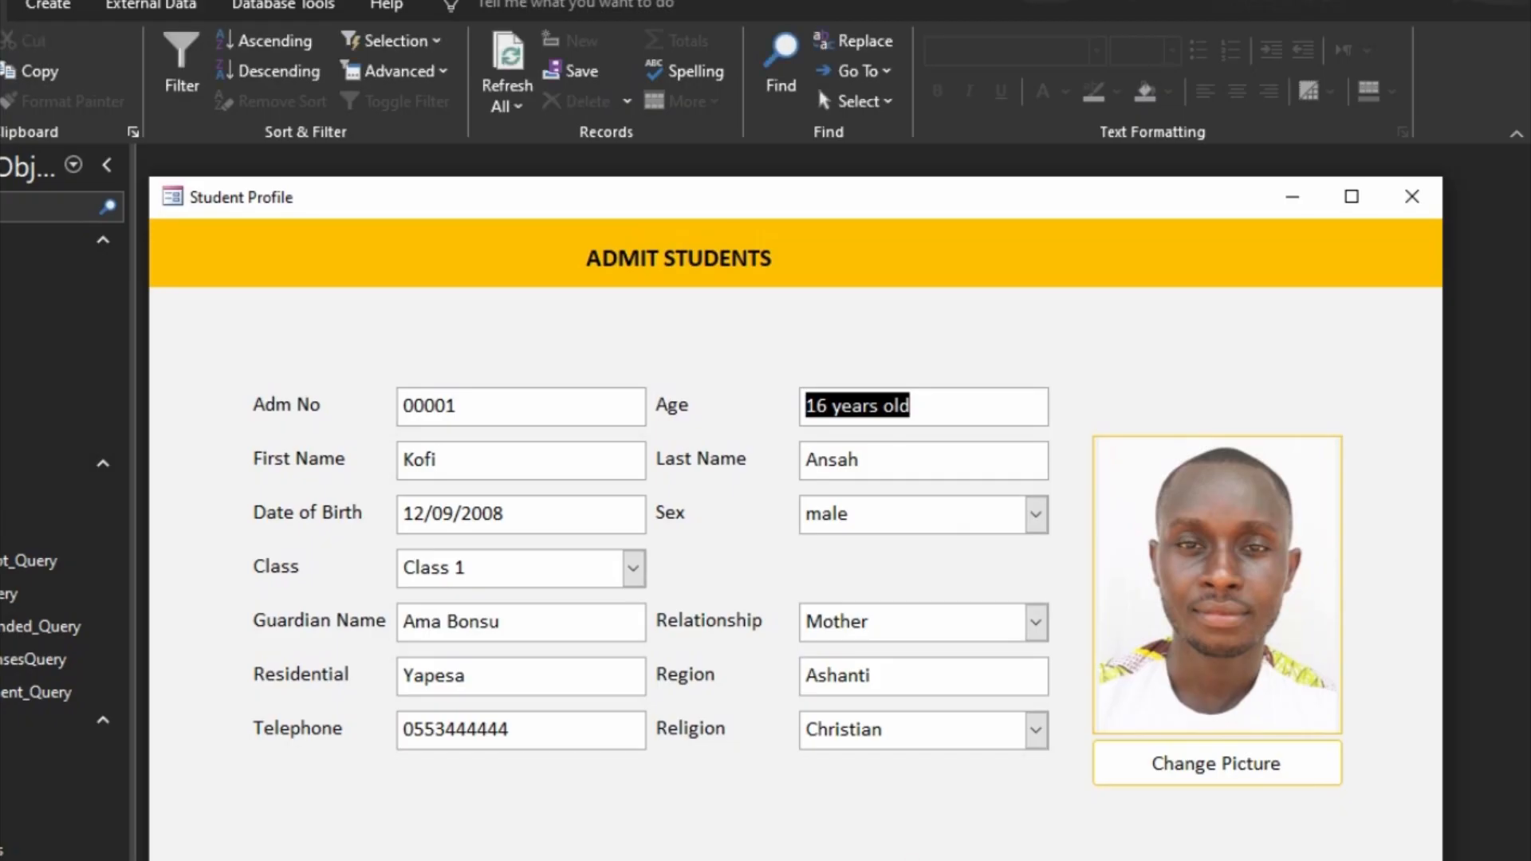
key(ctrl+comma)
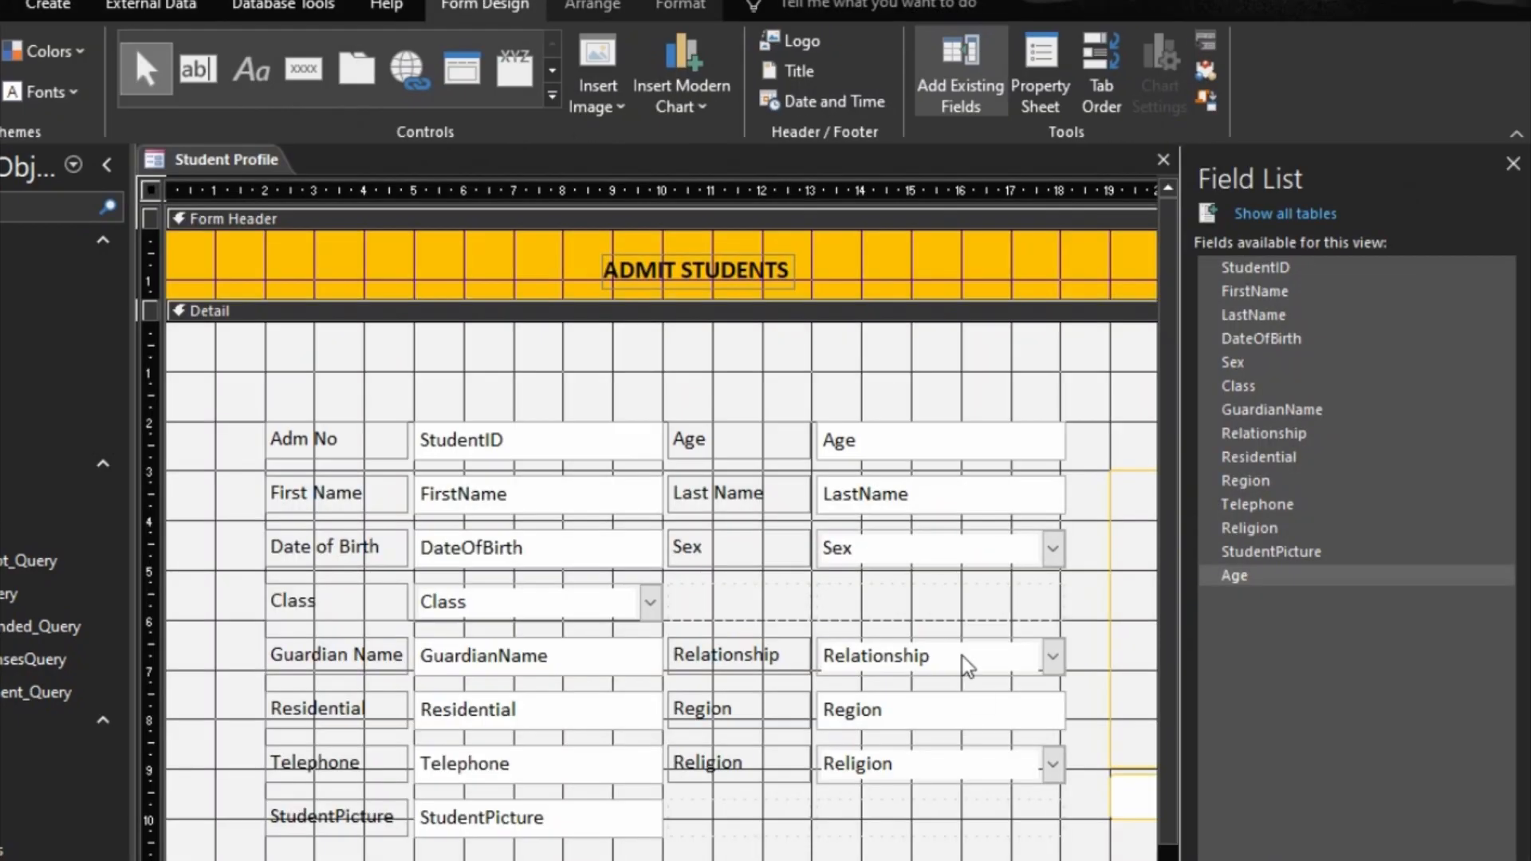
Step: Apply the automatic tab order to the Detail section, preview the Student Profile form, and return to Design view
click(1092, 77)
click(731, 714)
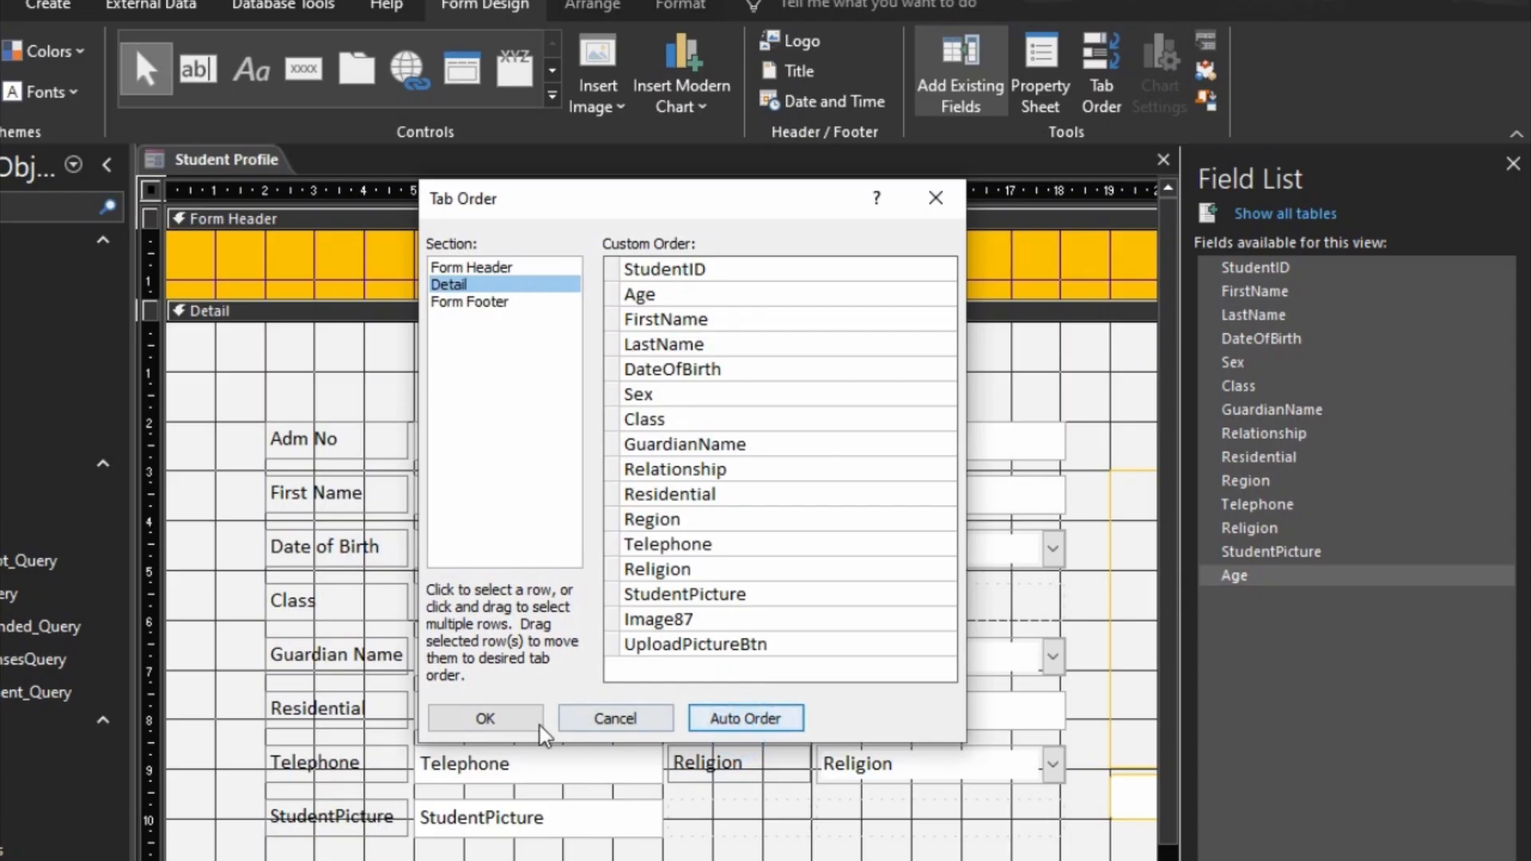
click(486, 718)
key(F5)
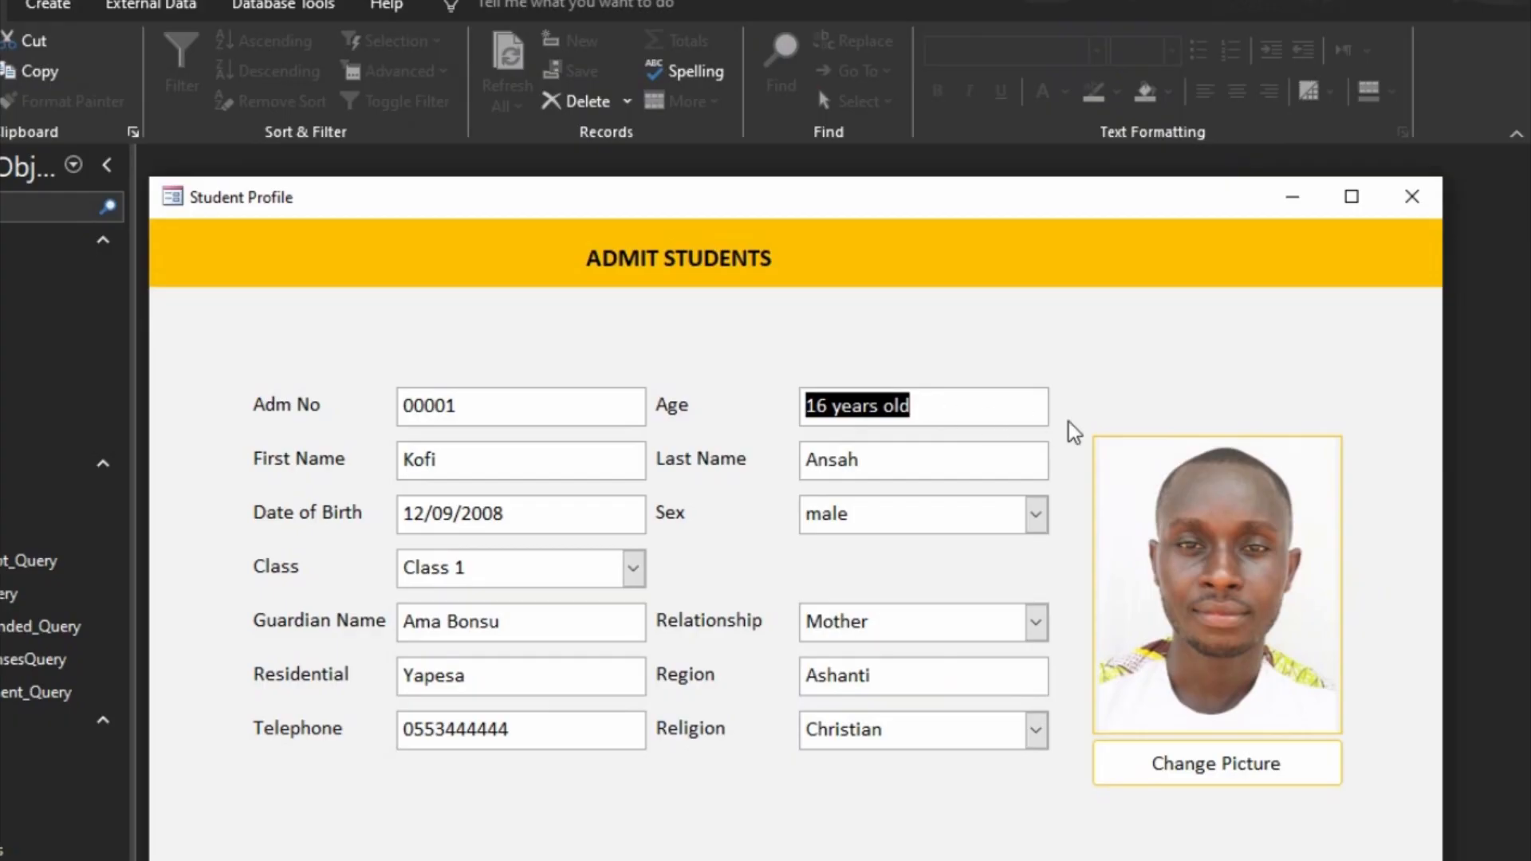
right_click(1199, 386)
click(1260, 448)
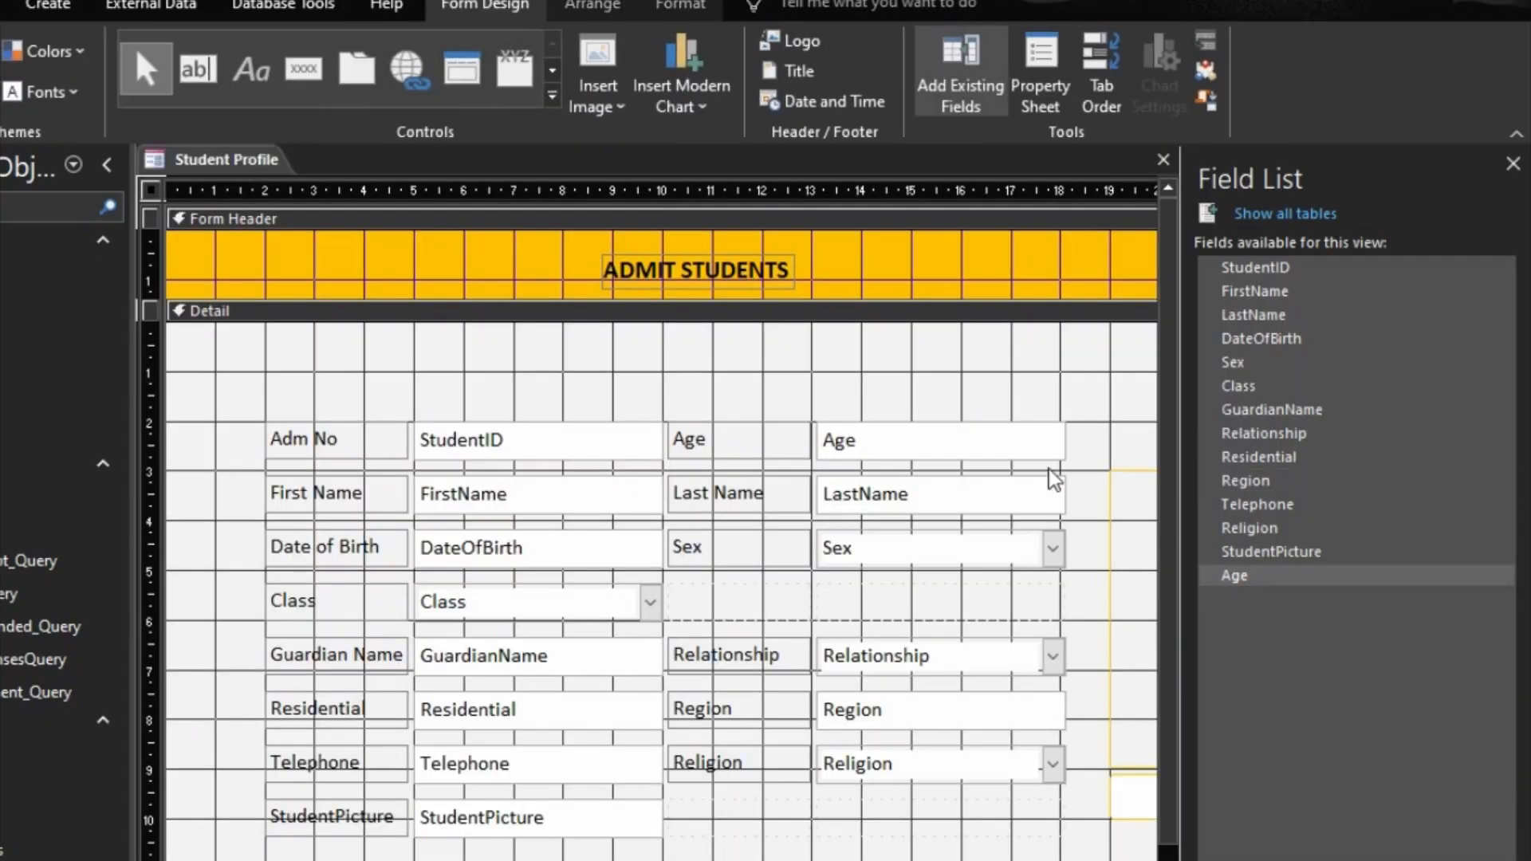
Step: Set the Age text box's Enabled to No and Locked to Yes, and close the Student Profile form with its changes saved
click(906, 445)
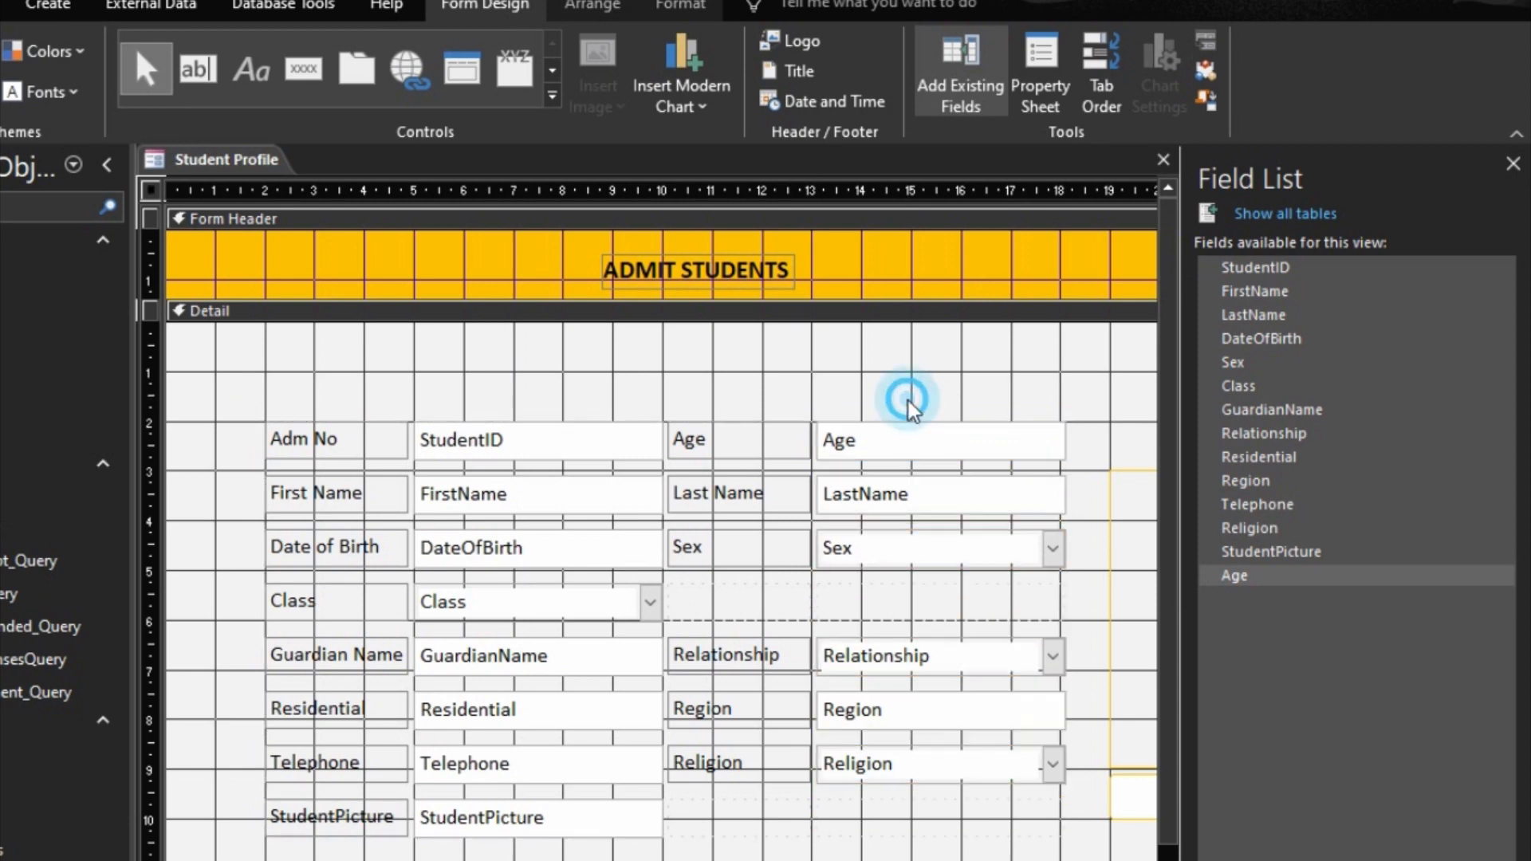
double_click(906, 430)
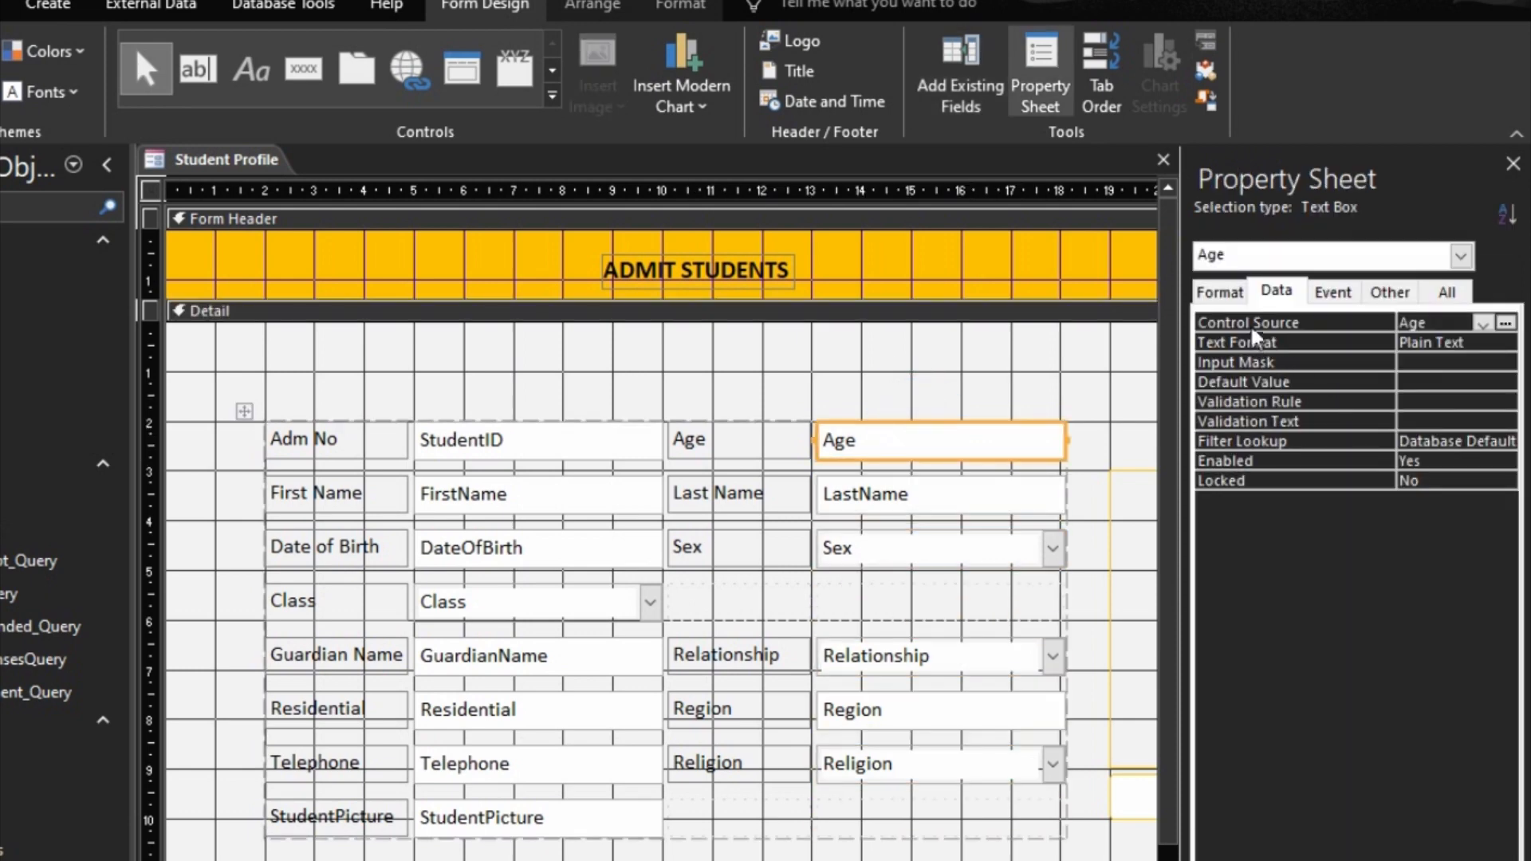
double_click(1292, 458)
double_click(1294, 477)
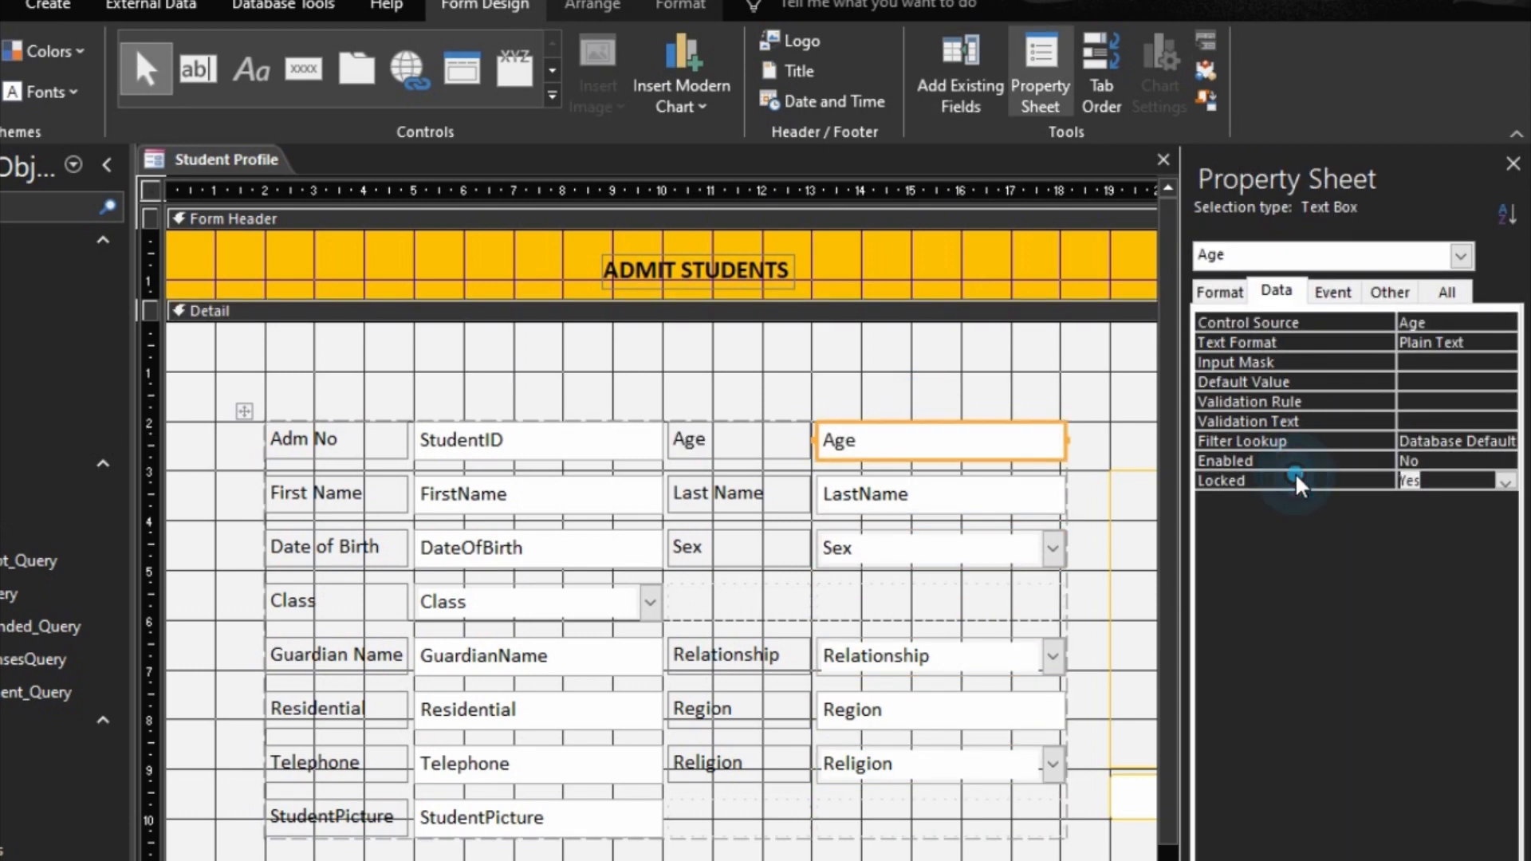
click(1275, 441)
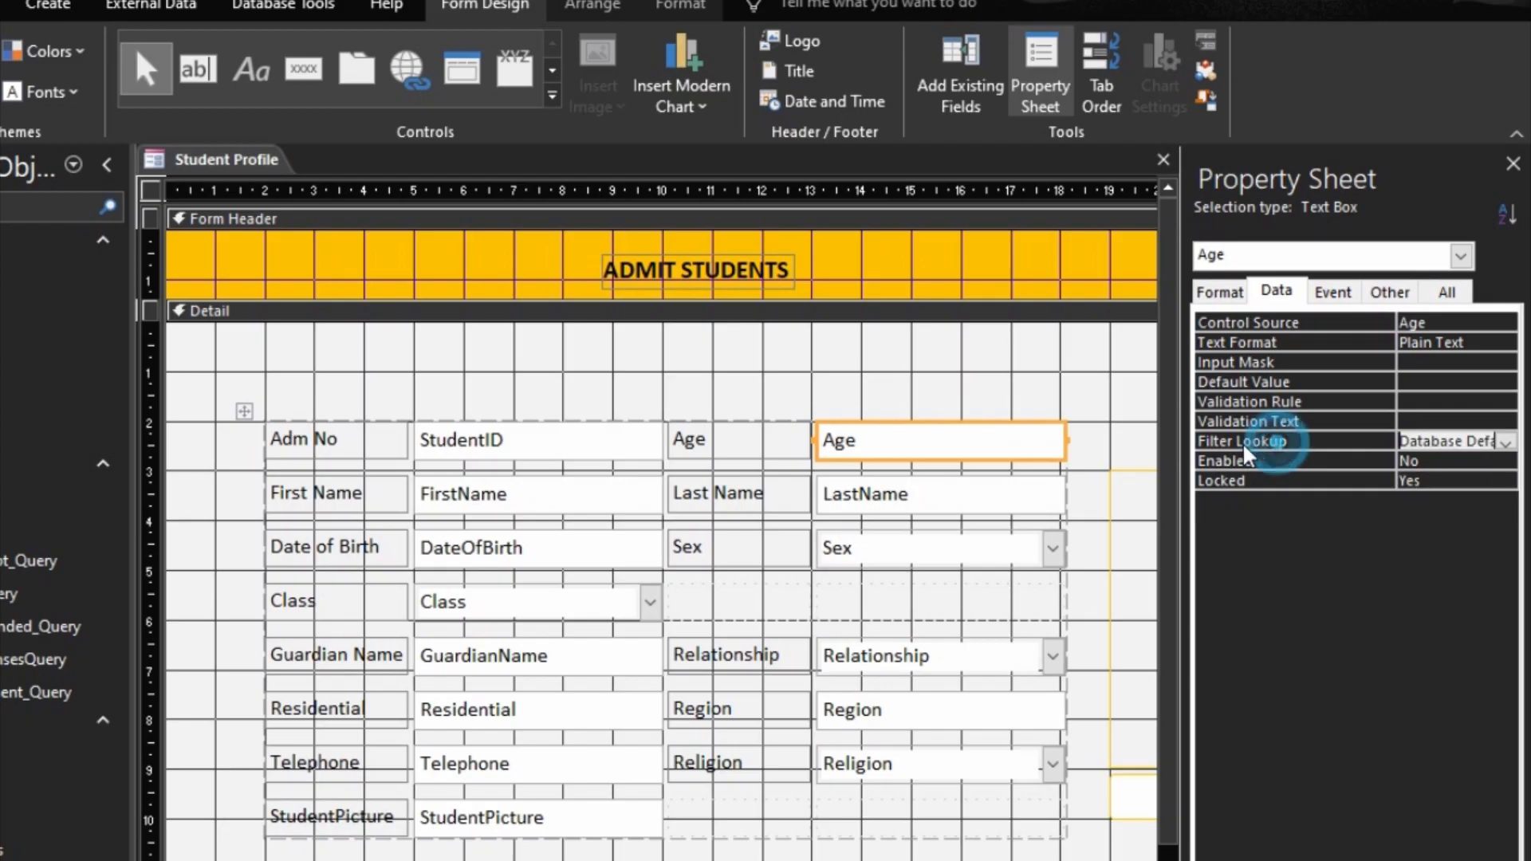
click(1162, 160)
click(622, 681)
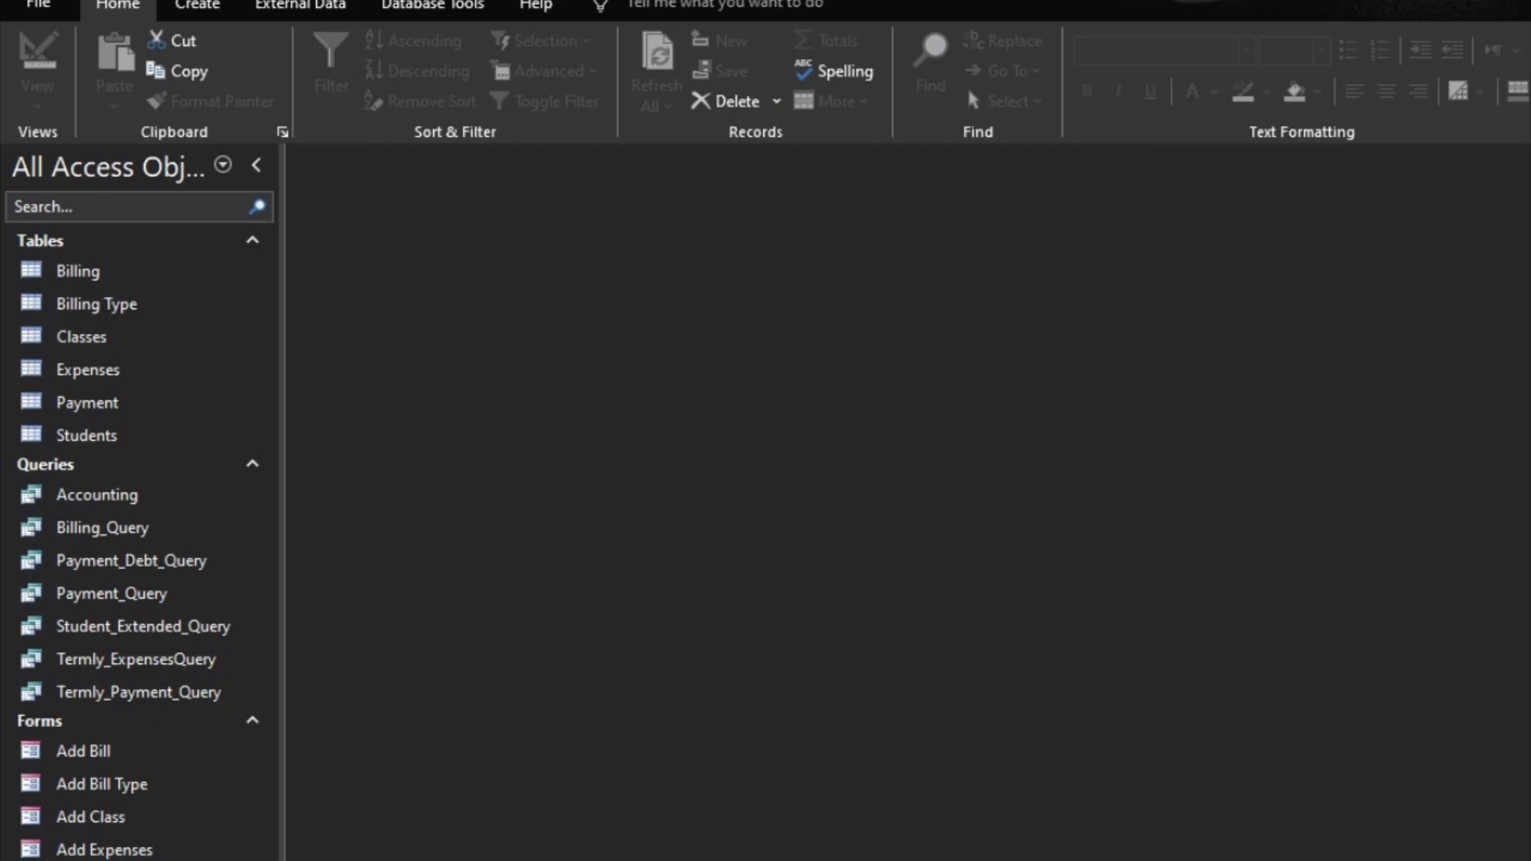
Step: Duplicate the PaymentSubform form under the name Payment History
key(ctrl+c)
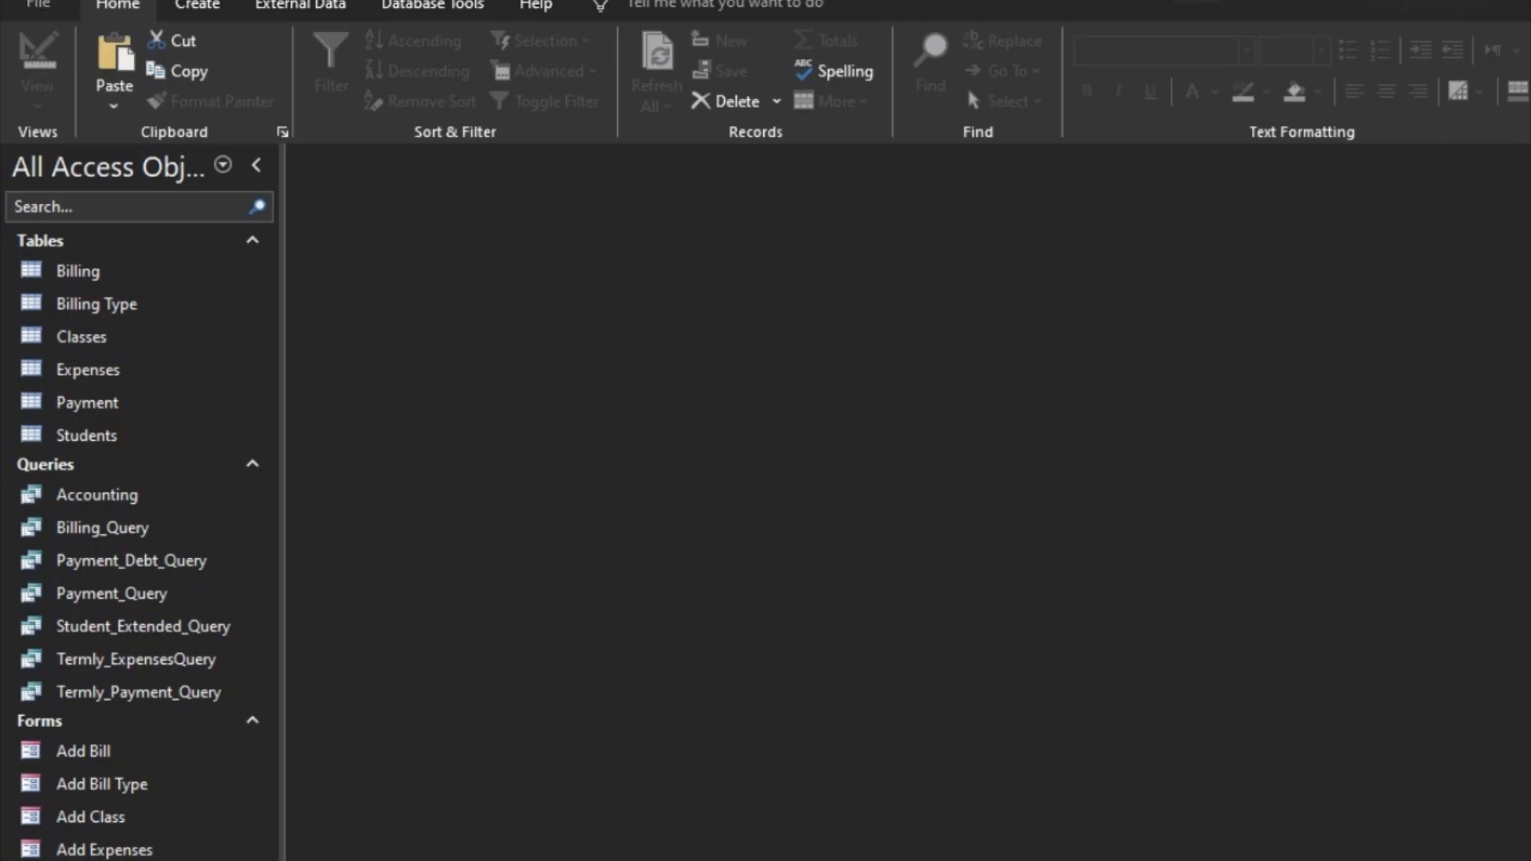
key(ctrl+v)
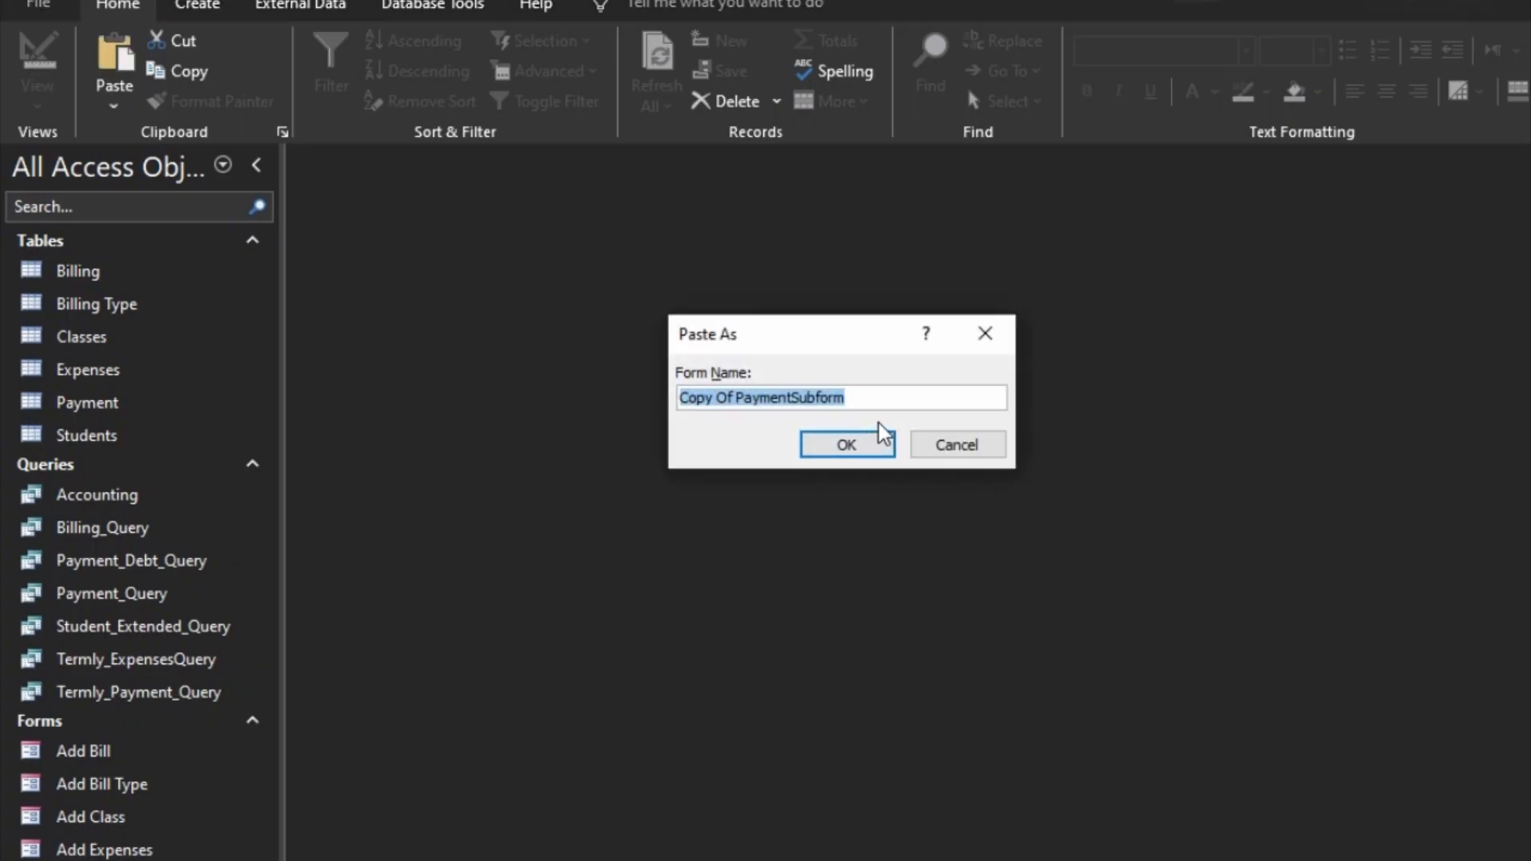
text(Payment History)
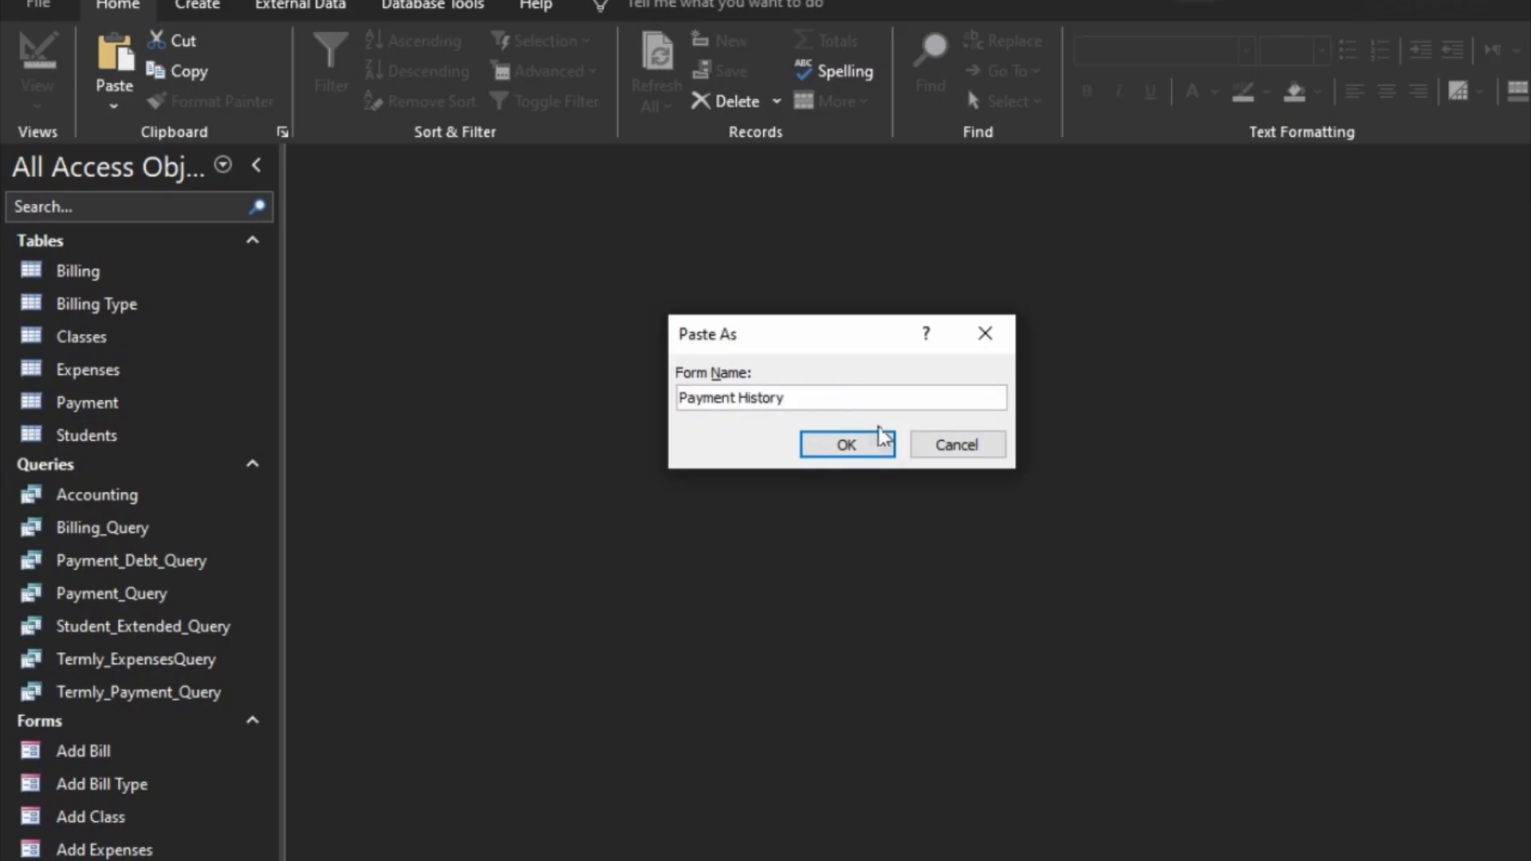
click(862, 440)
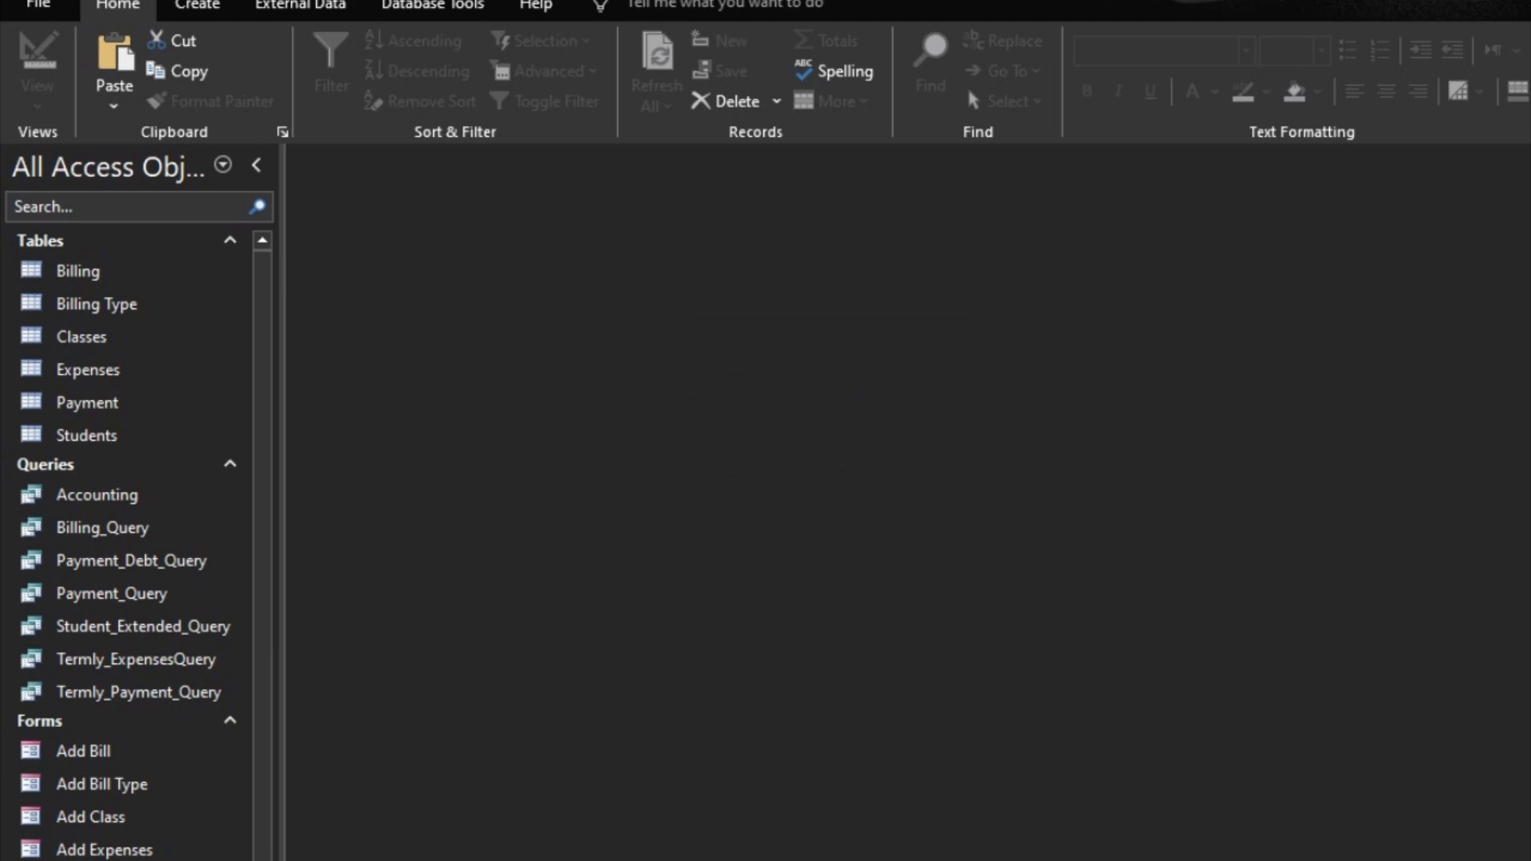
Step: Open the Payment History form in Design view and set its Record Source to Payment_Query
right_click(123, 858)
click(231, 825)
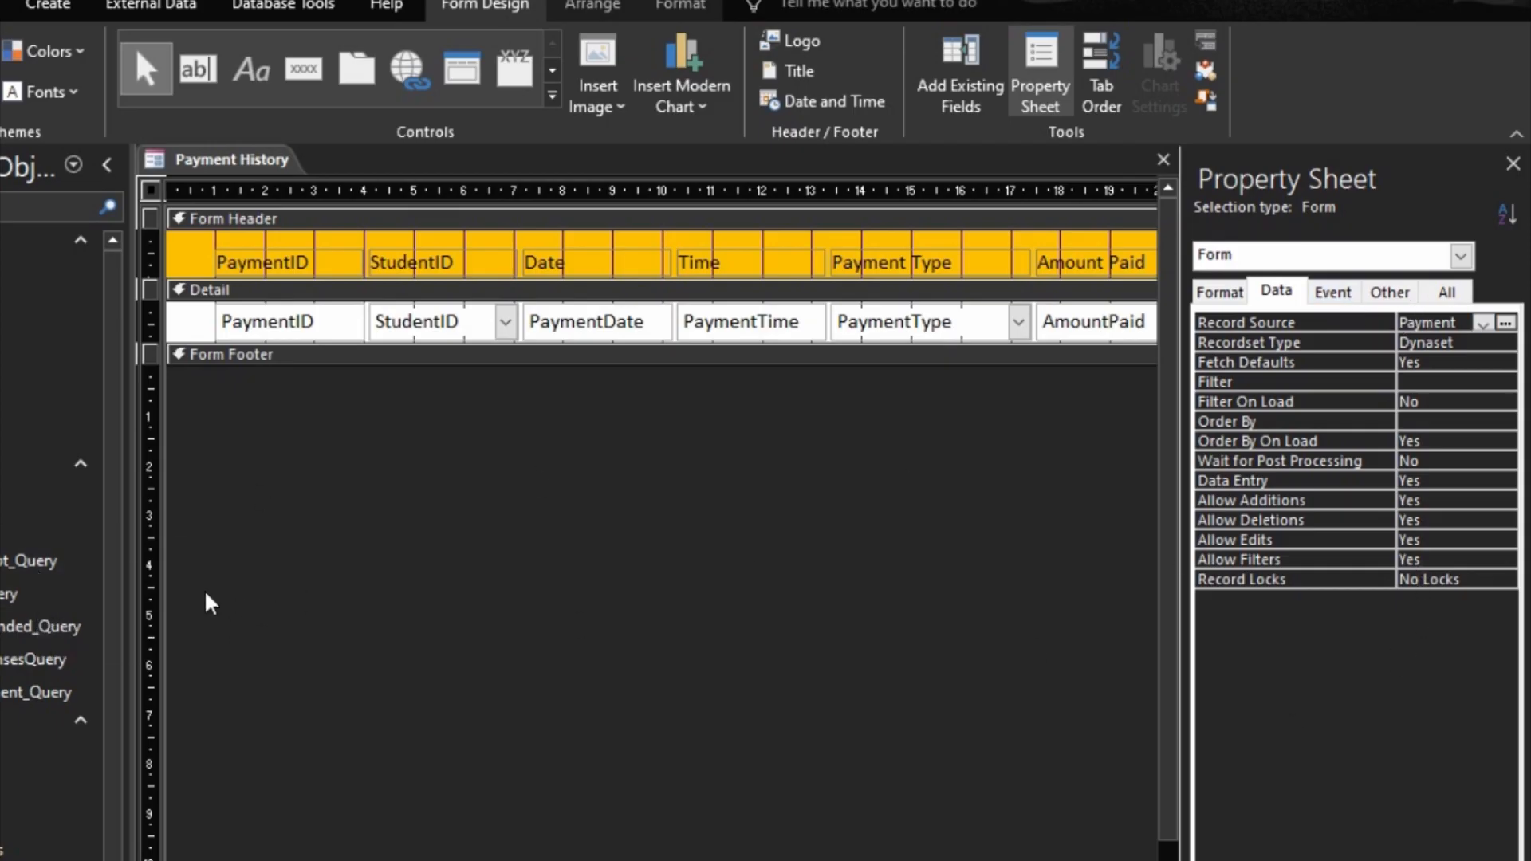
click(1482, 322)
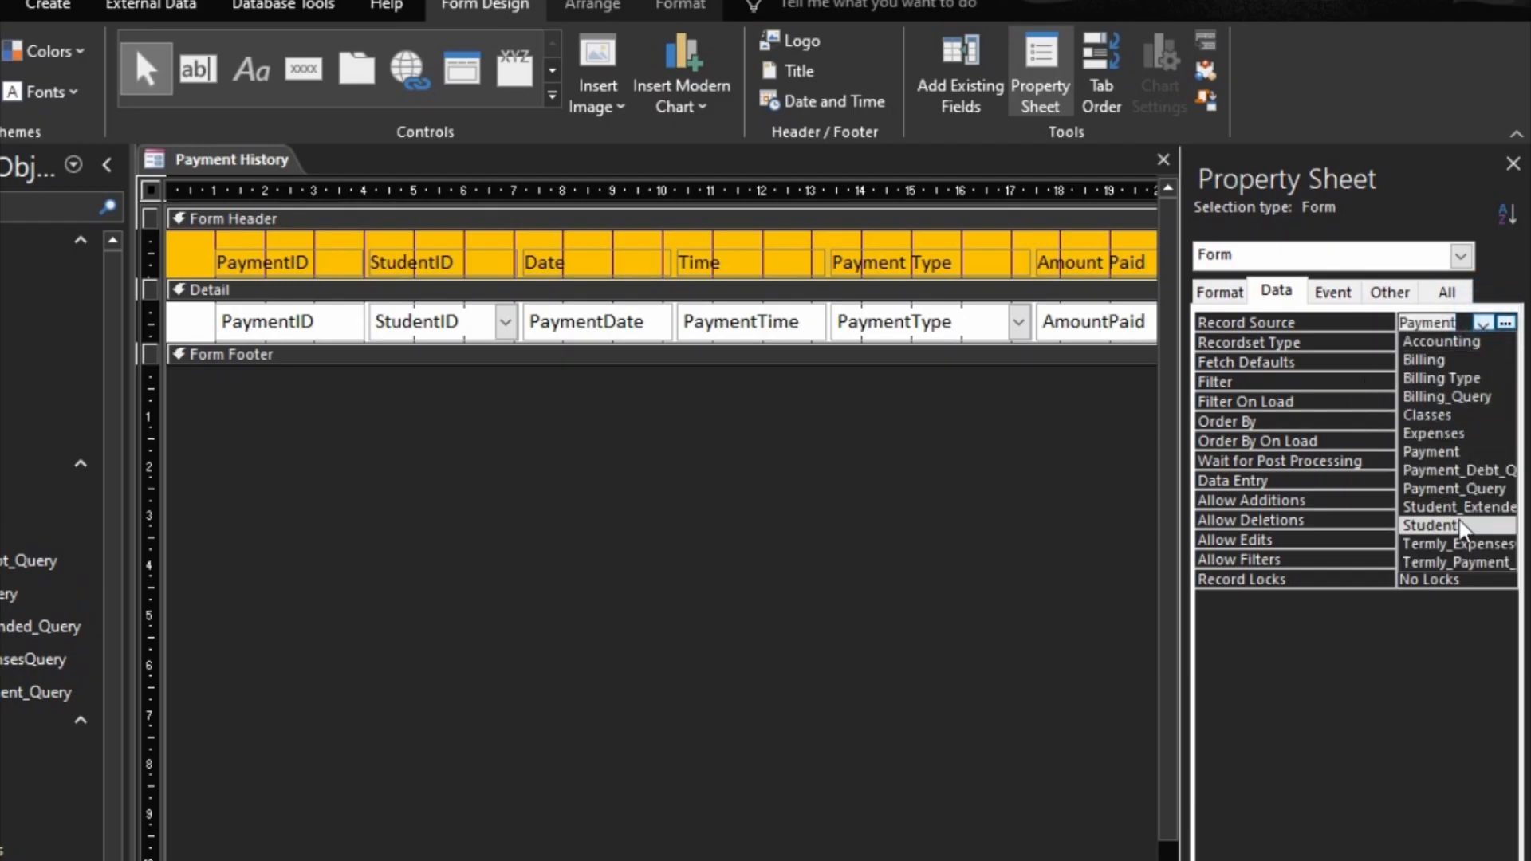
click(1456, 488)
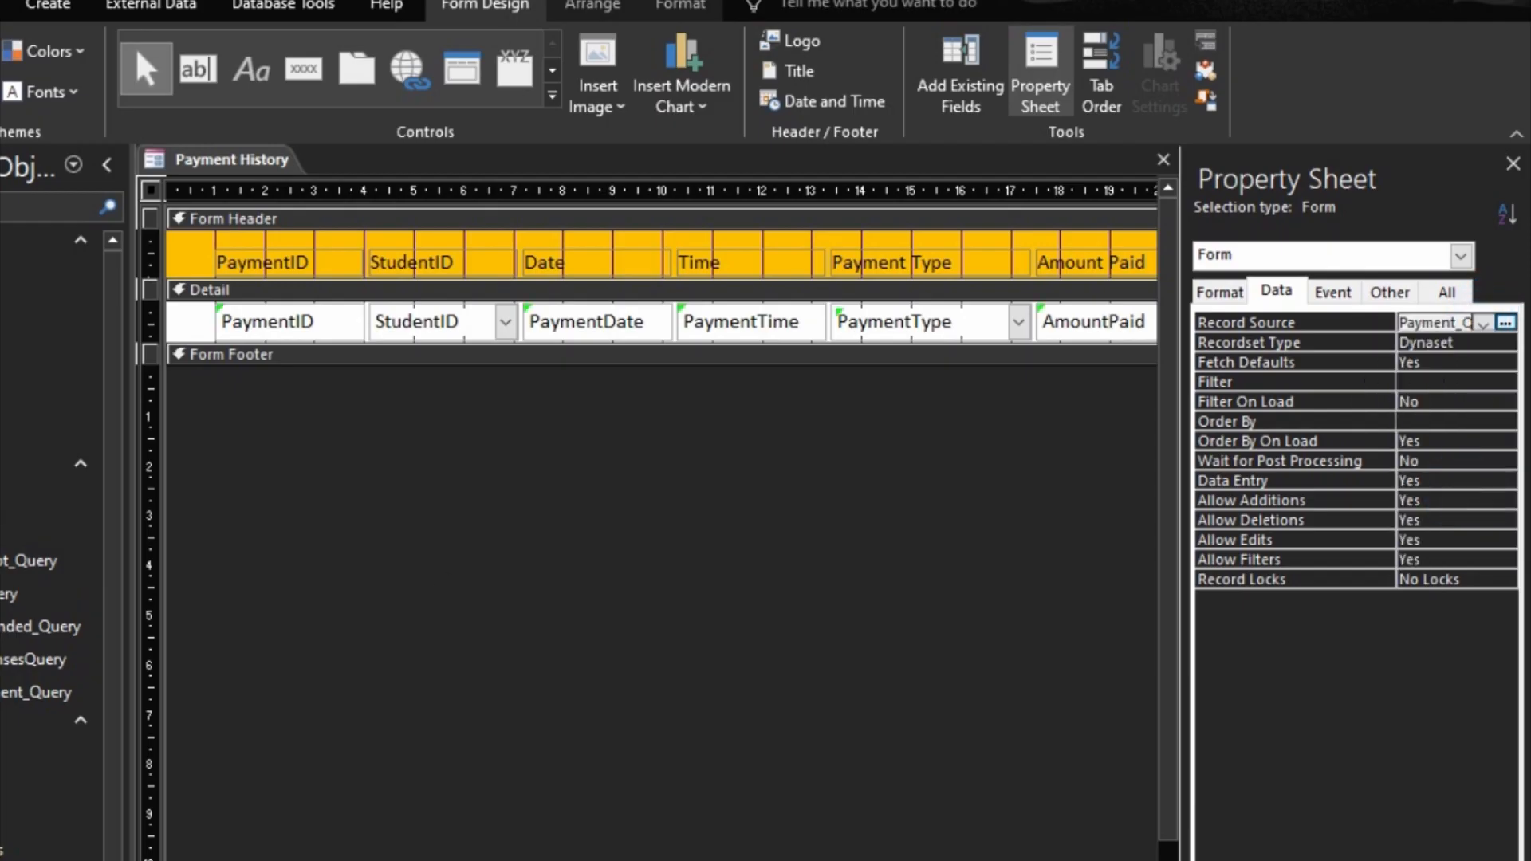
Step: Show the fields available to Payment History and delete the PaymentID, Date and Time columns from its layout
click(943, 81)
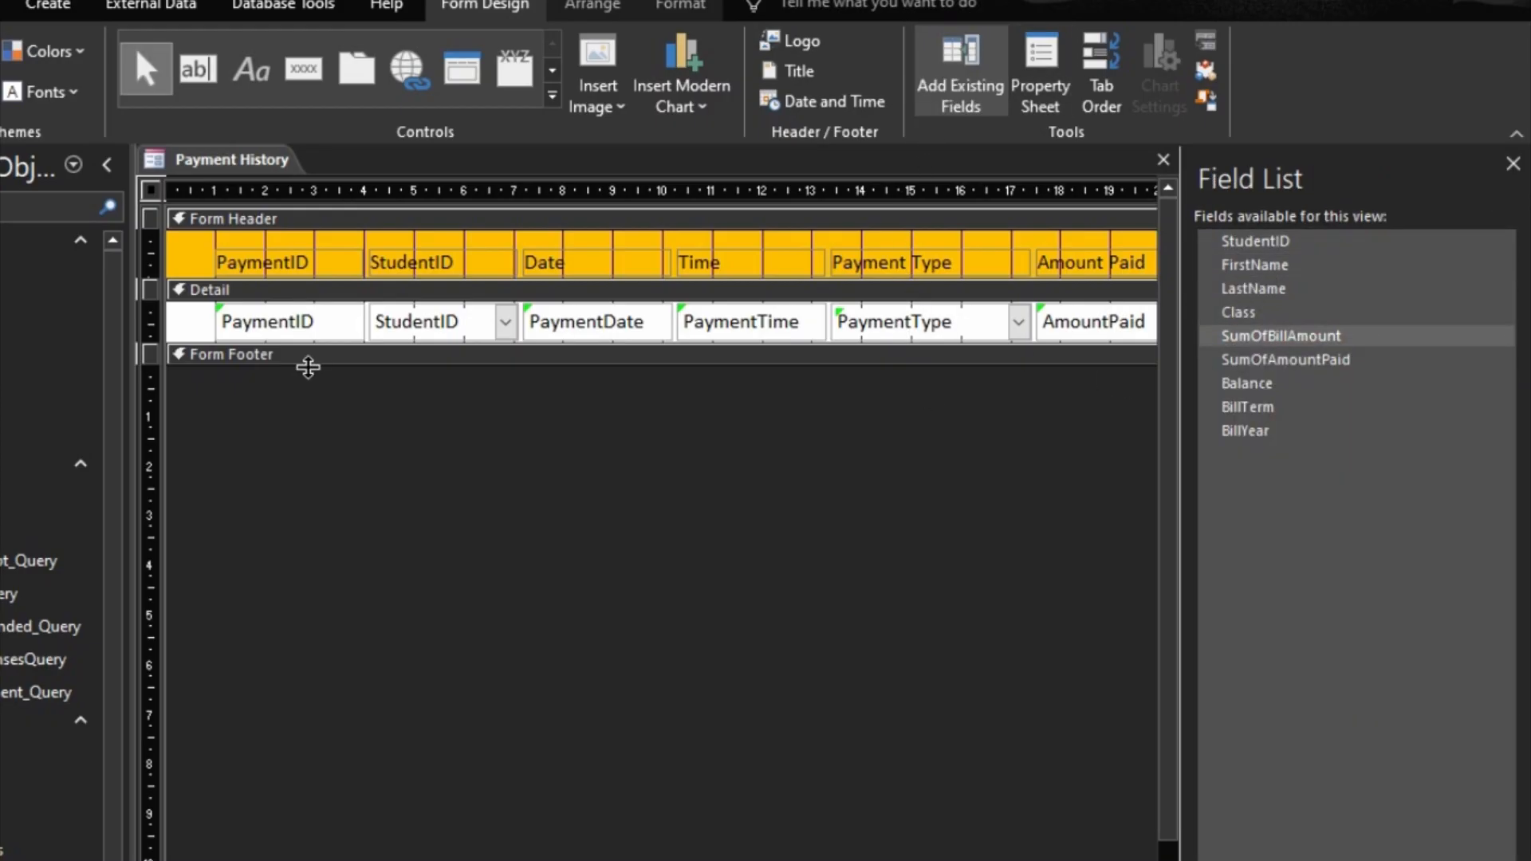
click(271, 254)
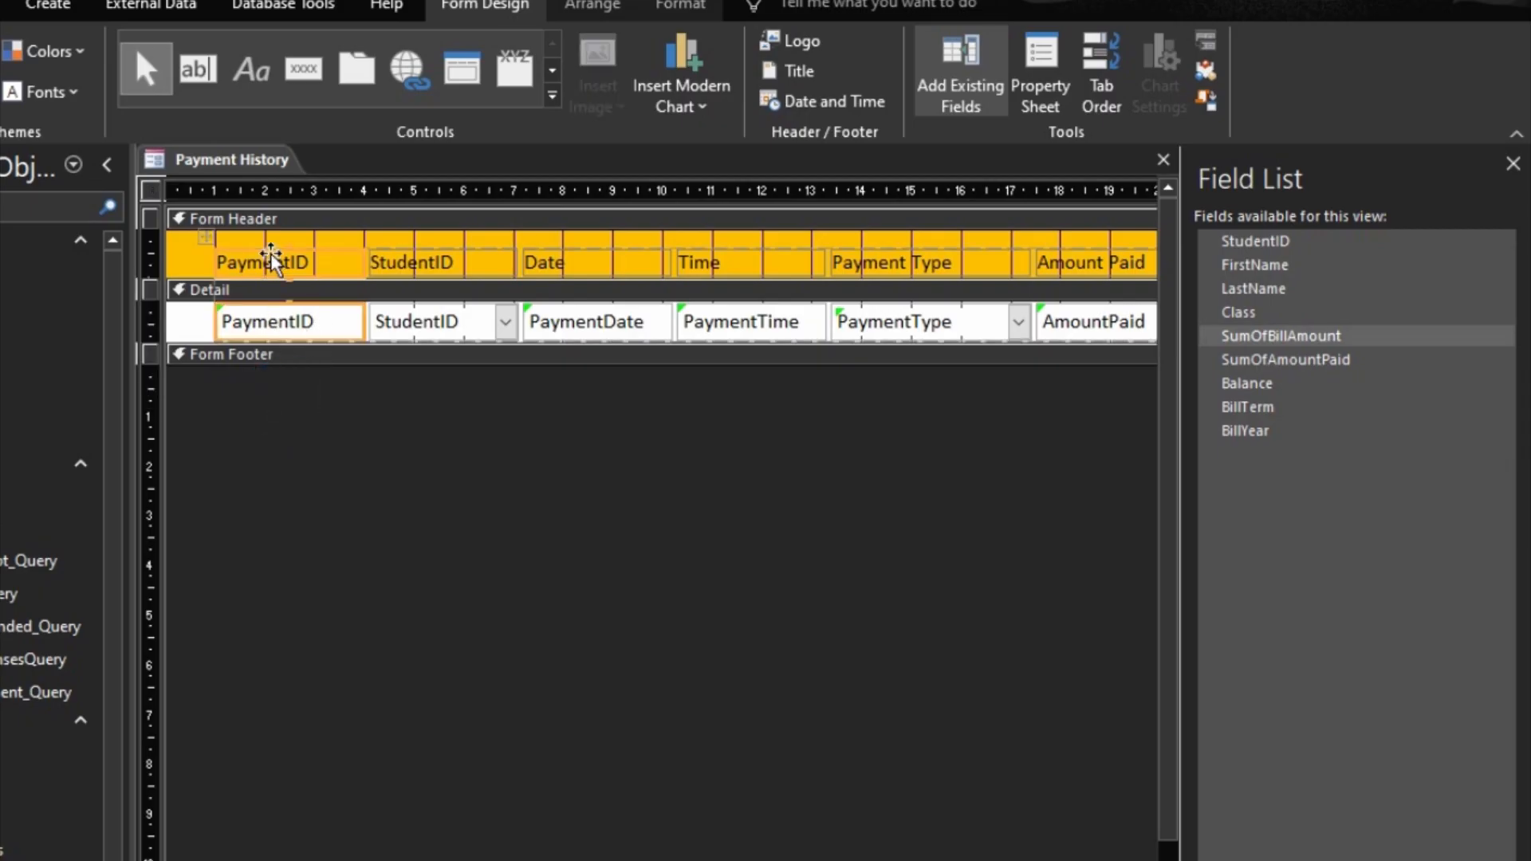
key(Delete)
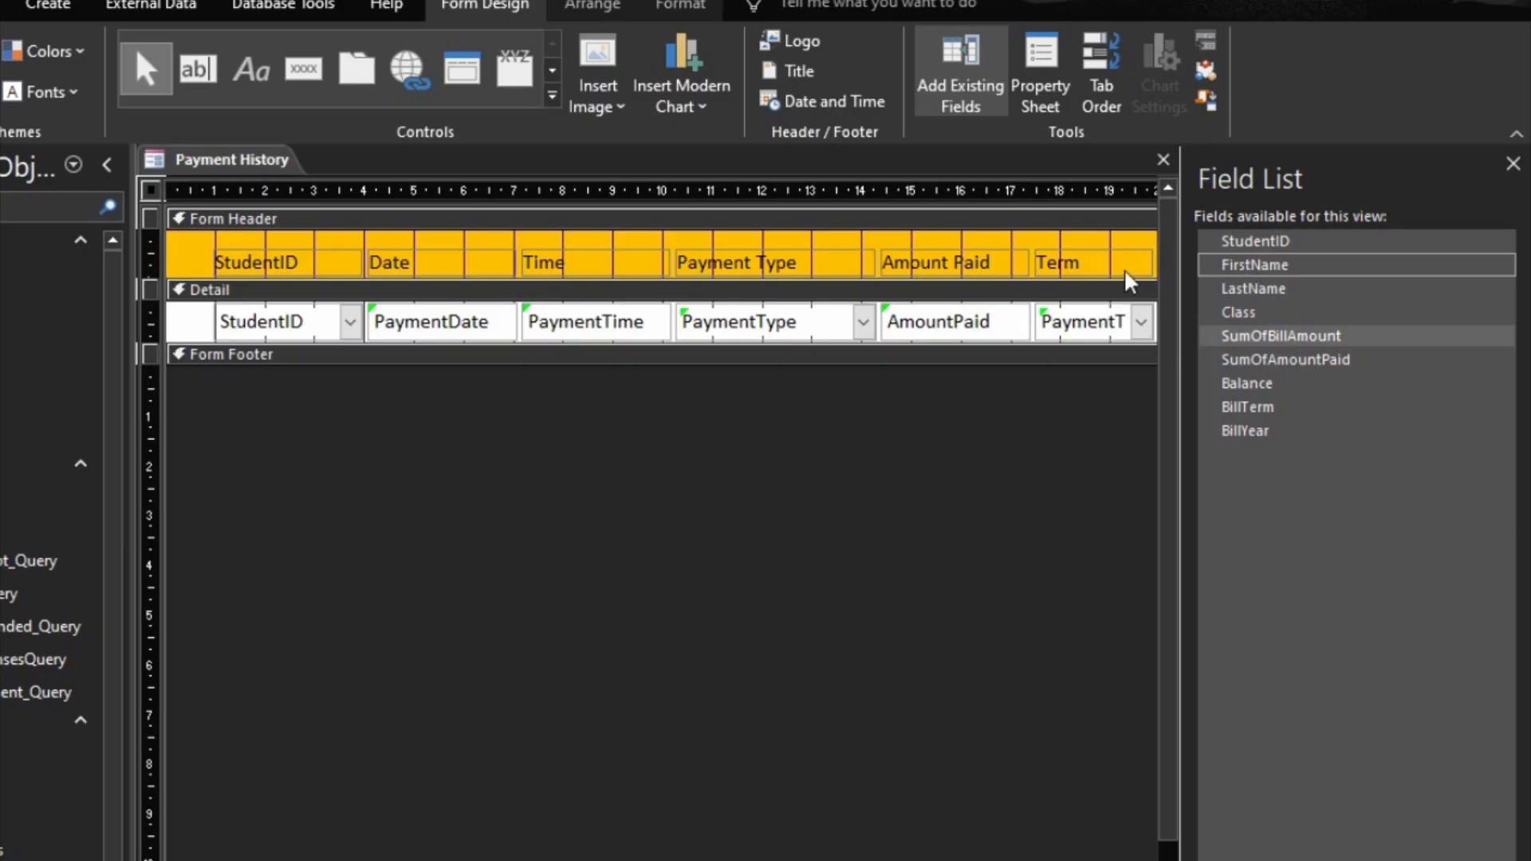
drag(442, 392, 563, 273)
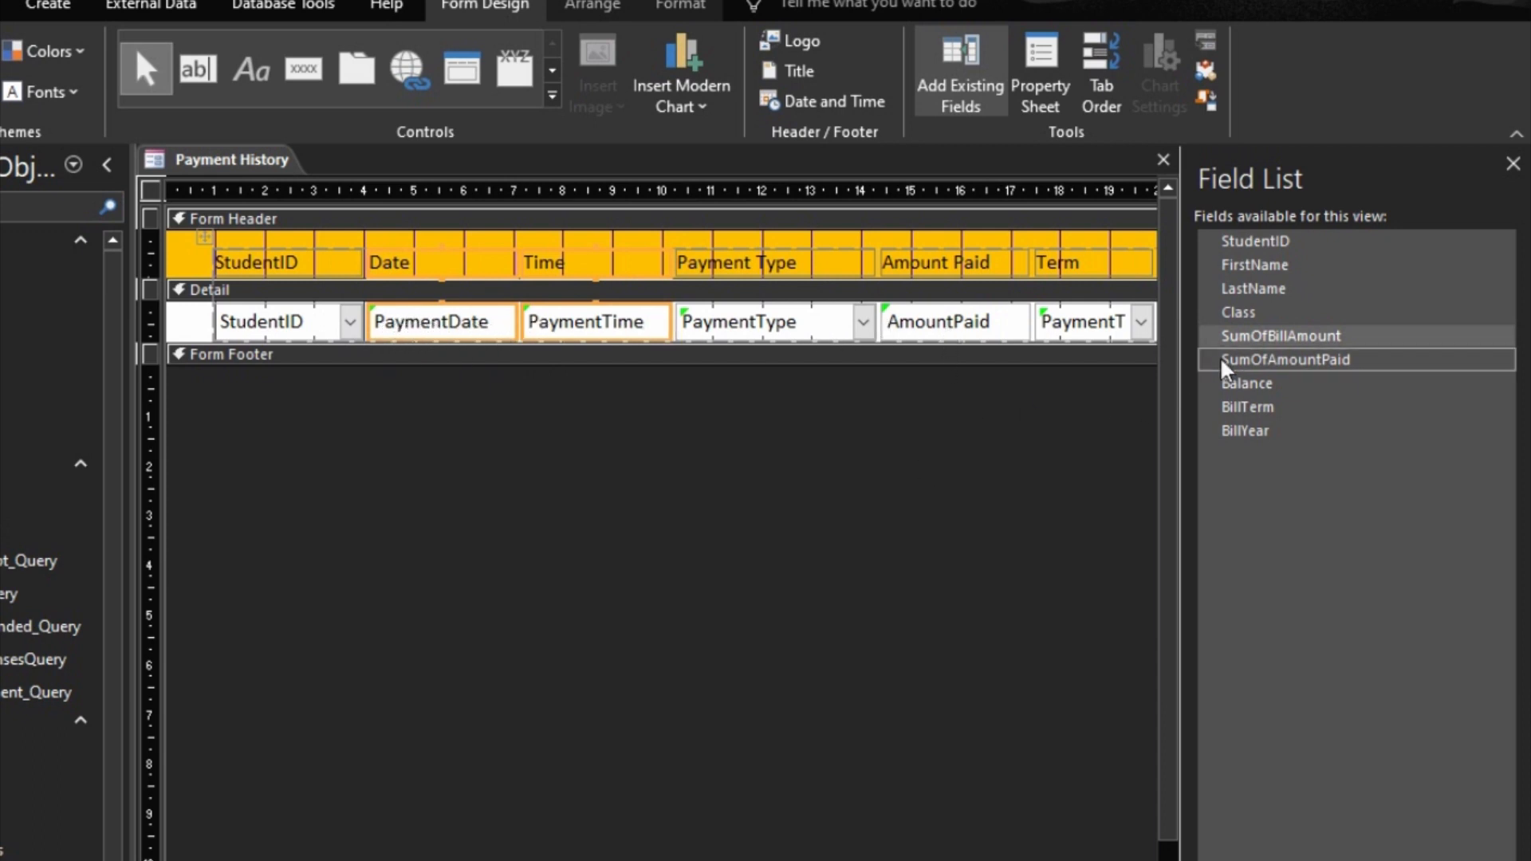
key(Delete)
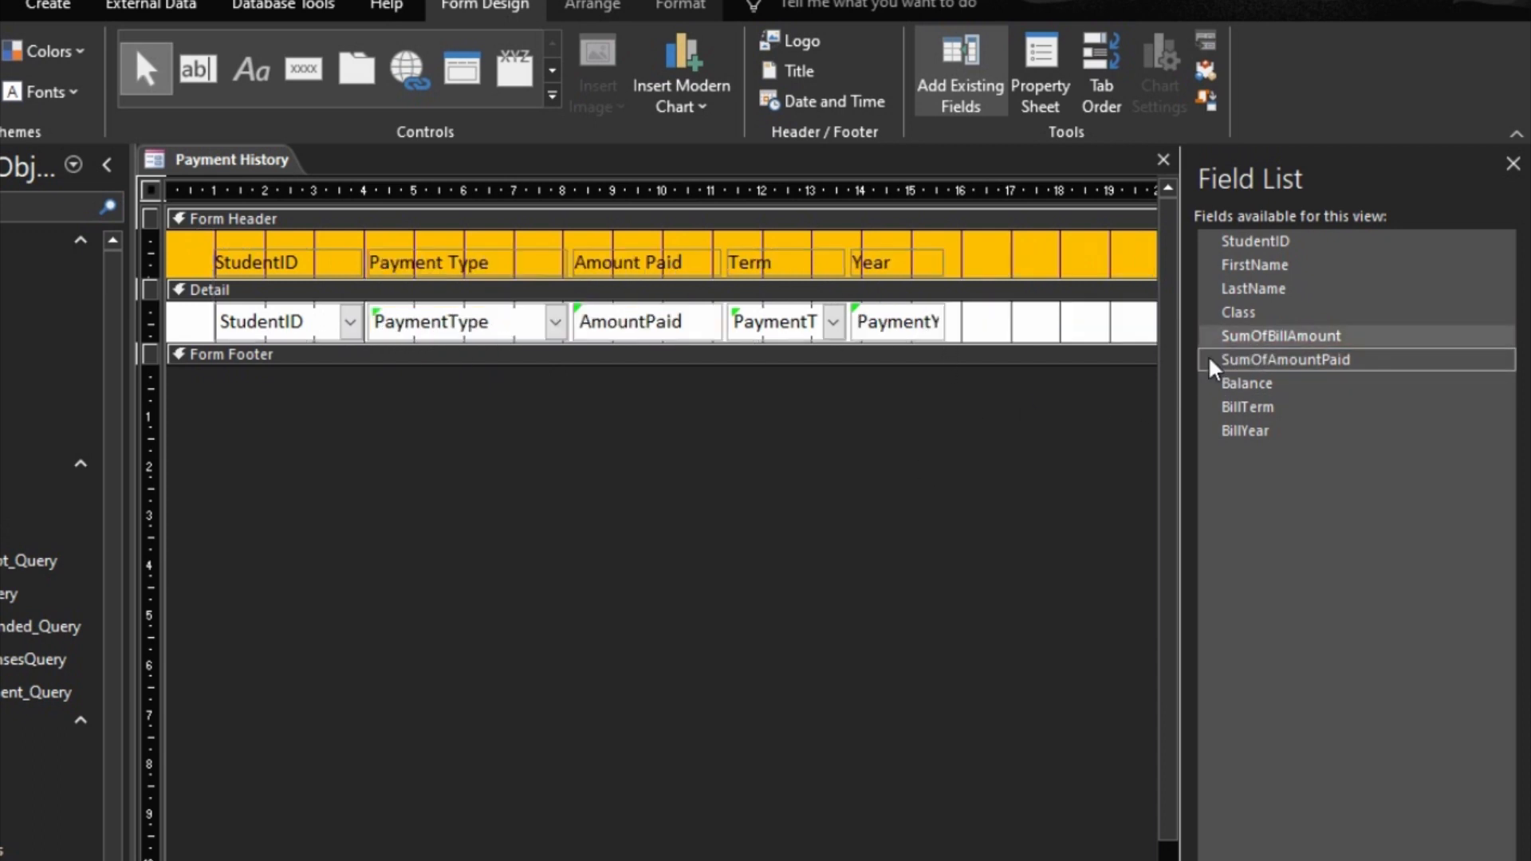
Step: Add the FirstName, LastName, Class and SumOfBillAmount fields, in that order, directly after the StudentID column
drag(1238, 269, 375, 323)
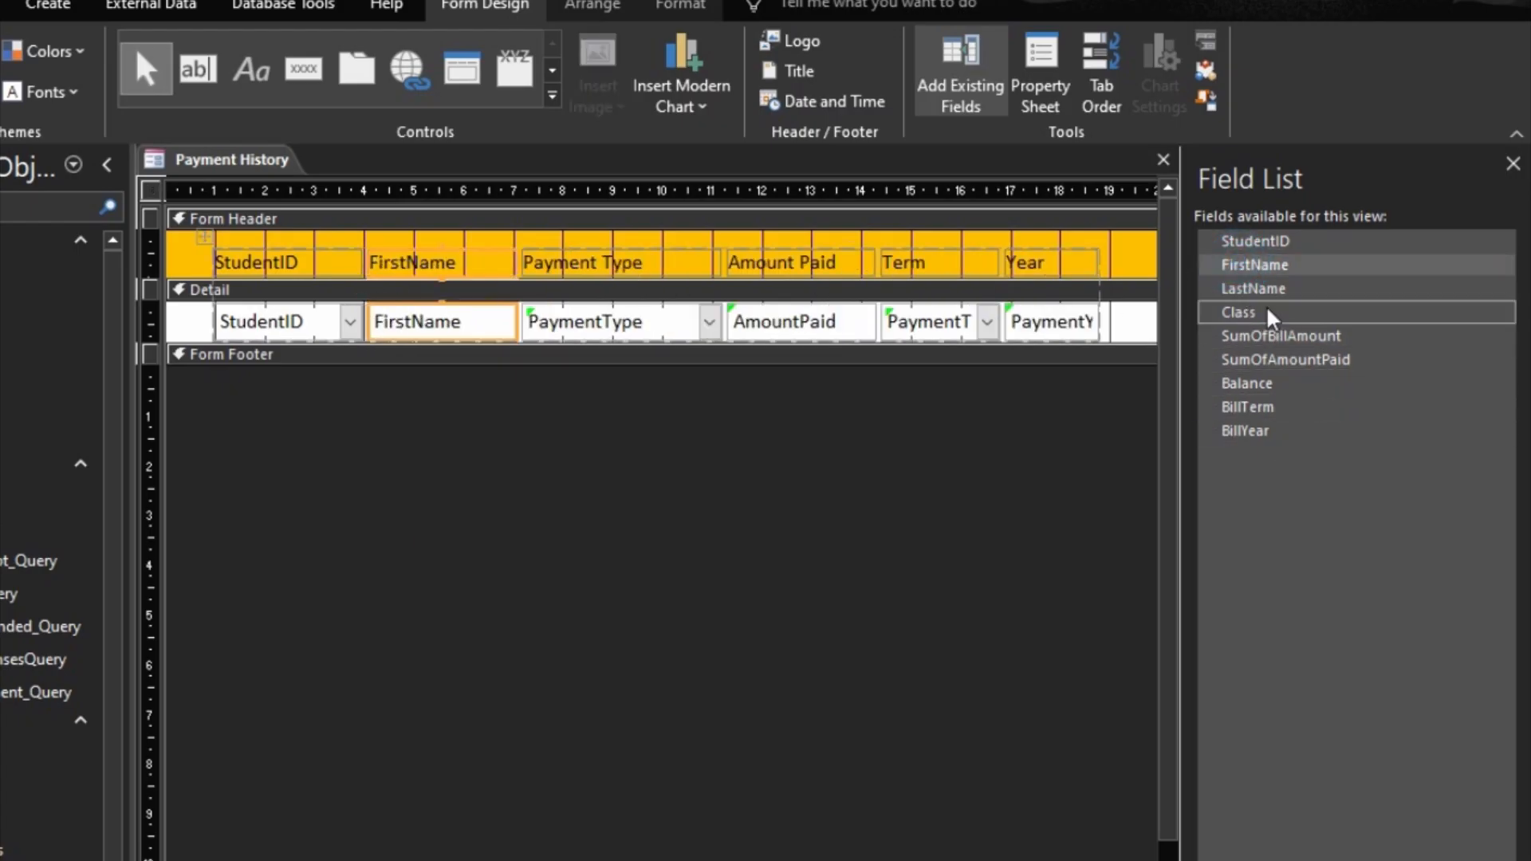
drag(1254, 290, 546, 335)
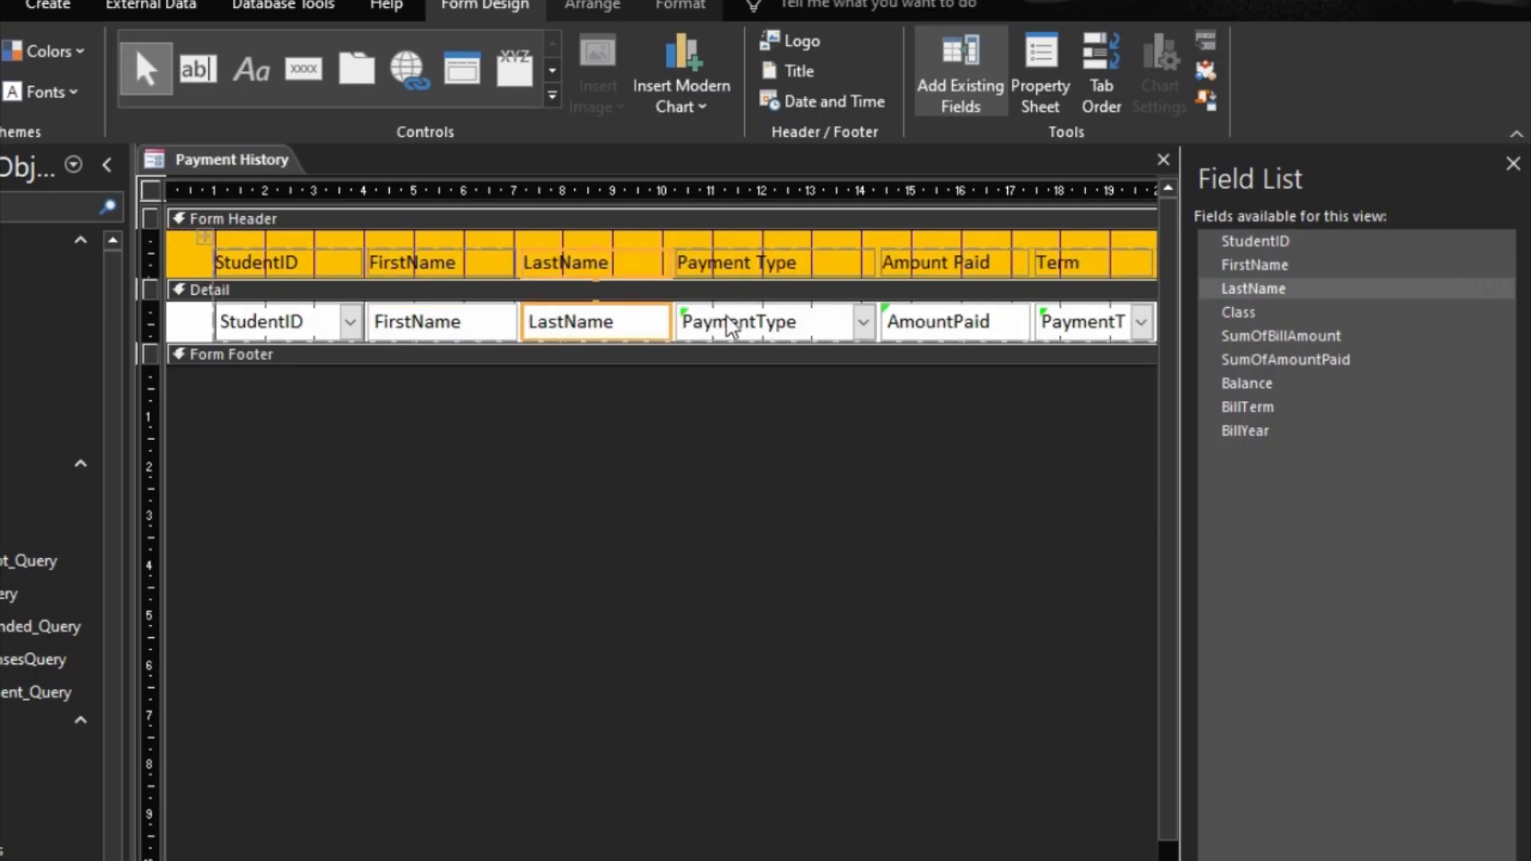
drag(1238, 313, 693, 315)
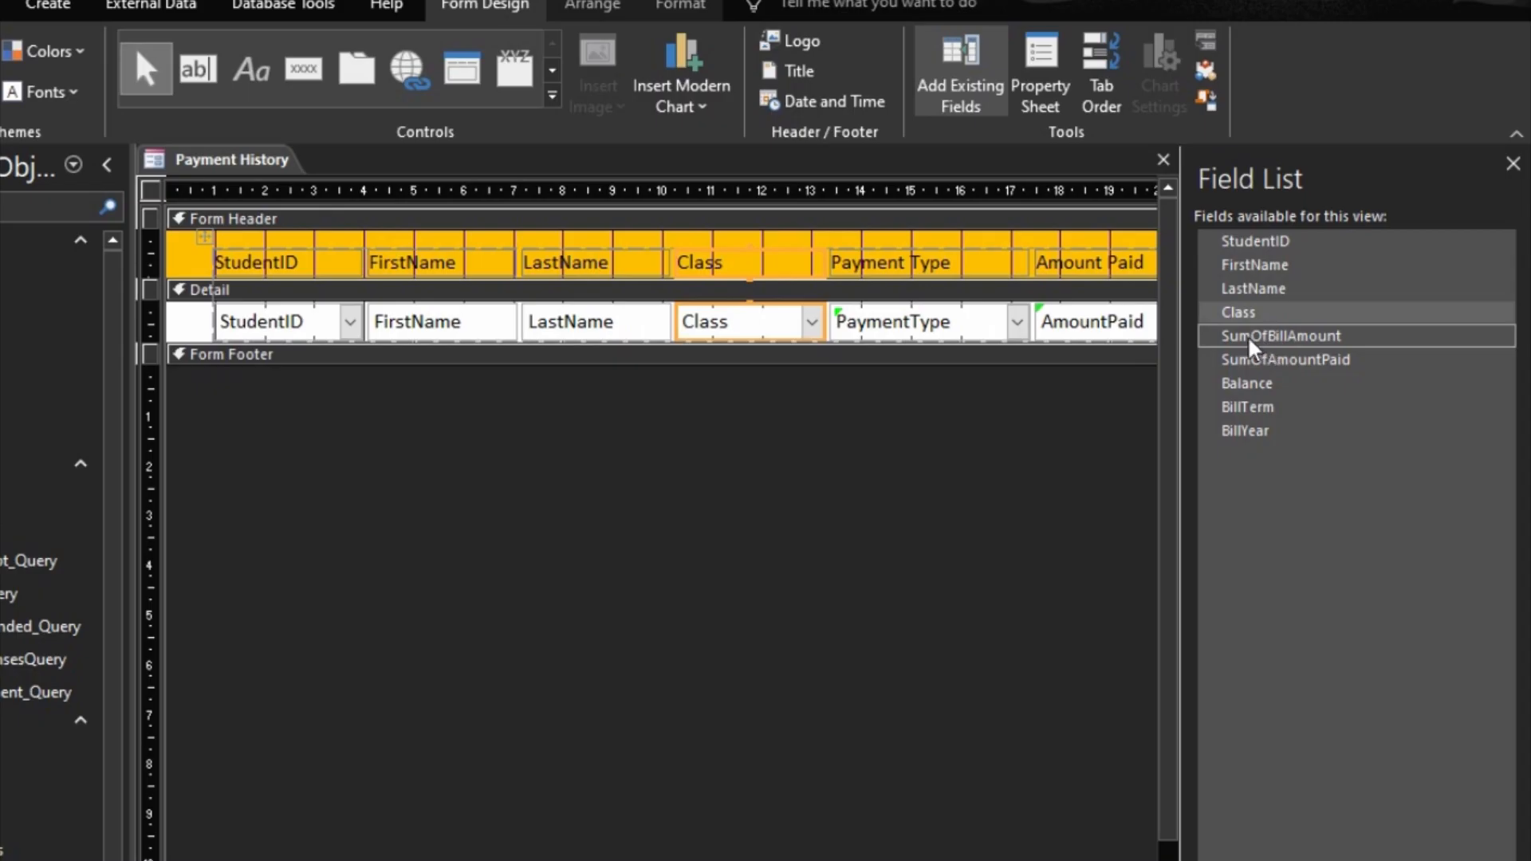
drag(1247, 335, 826, 323)
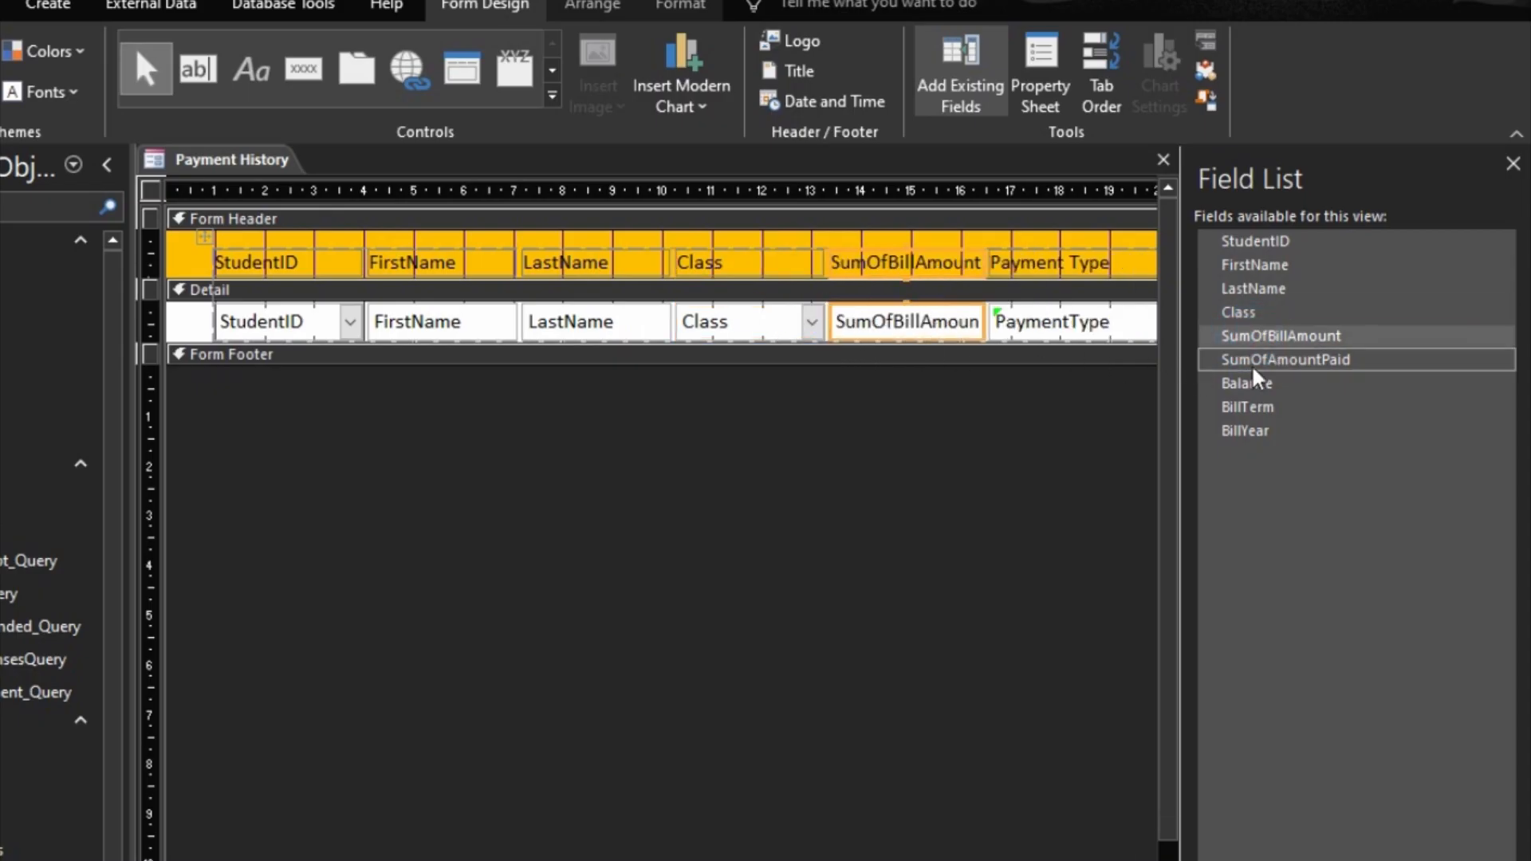
Step: Add the SumOfAmountPaid, Balance, BillTerm and BillYear fields in the same row after SumOfBillAmount, undoing any misplaced field
drag(1257, 359, 1011, 344)
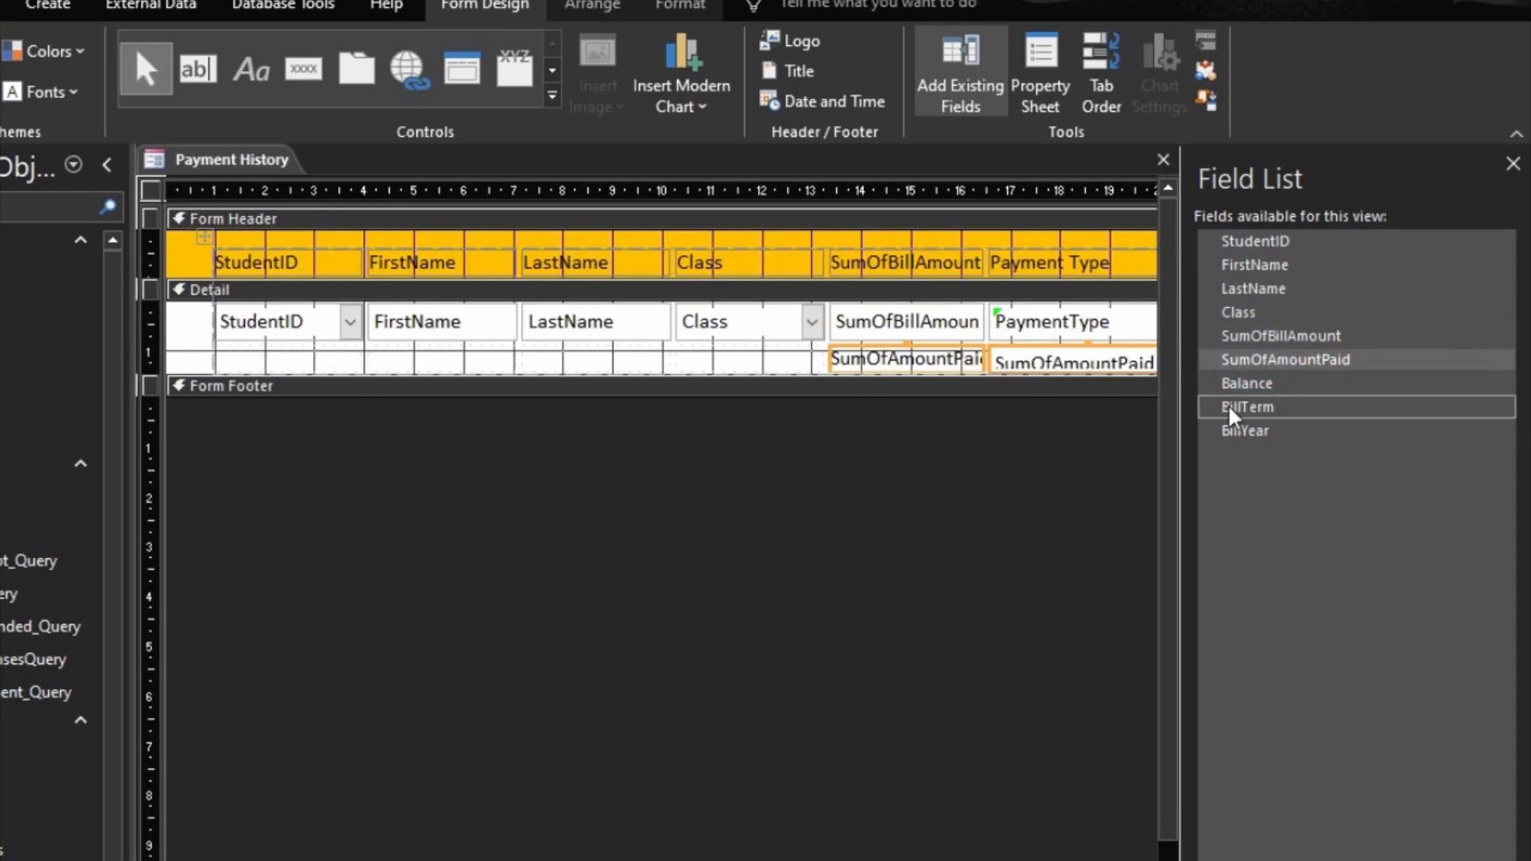
key(ctrl+z)
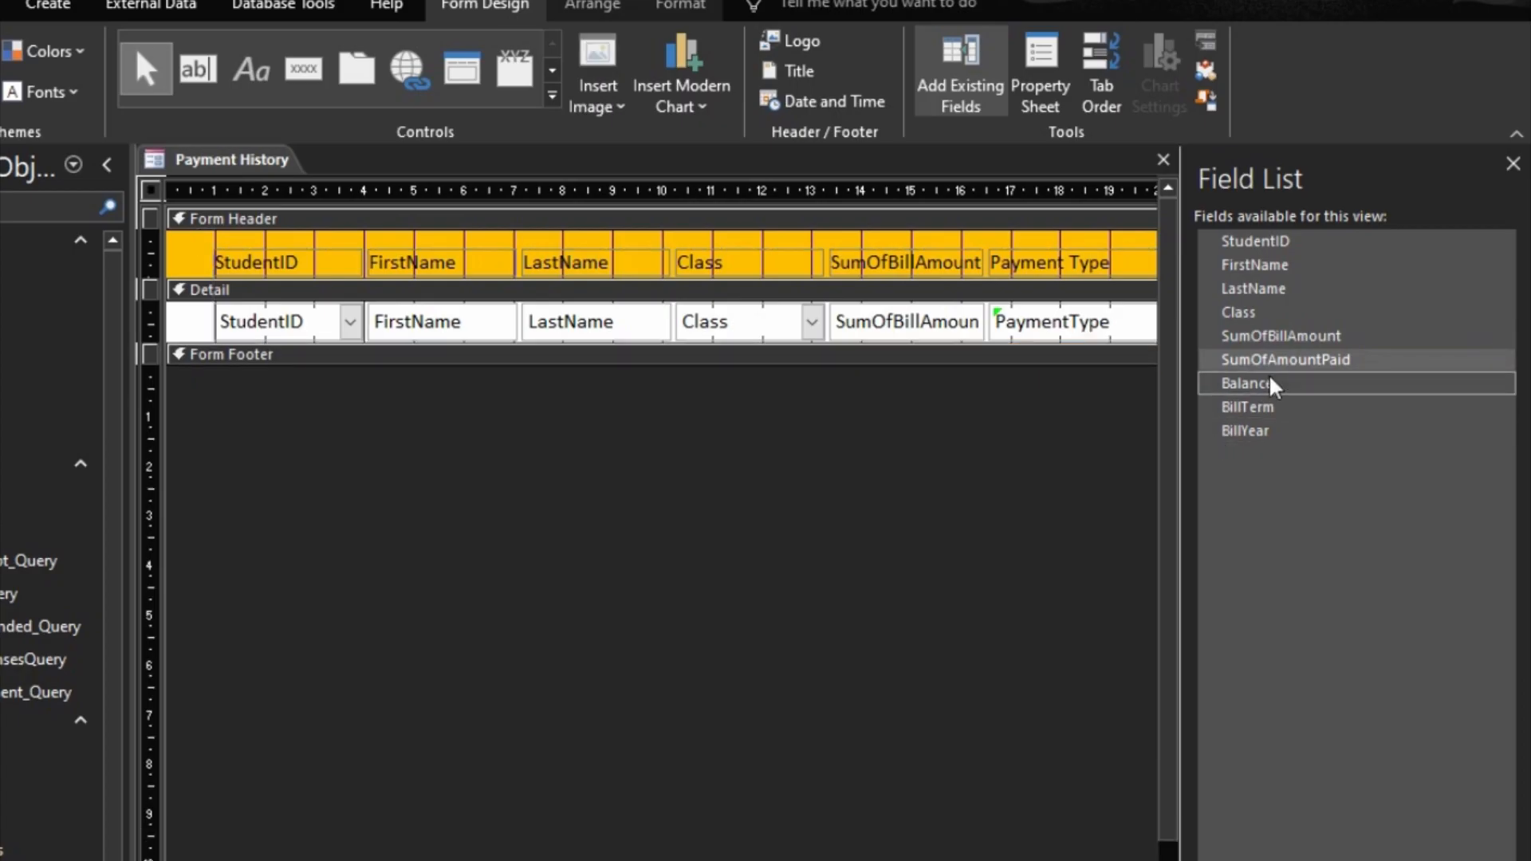
drag(1237, 357, 996, 323)
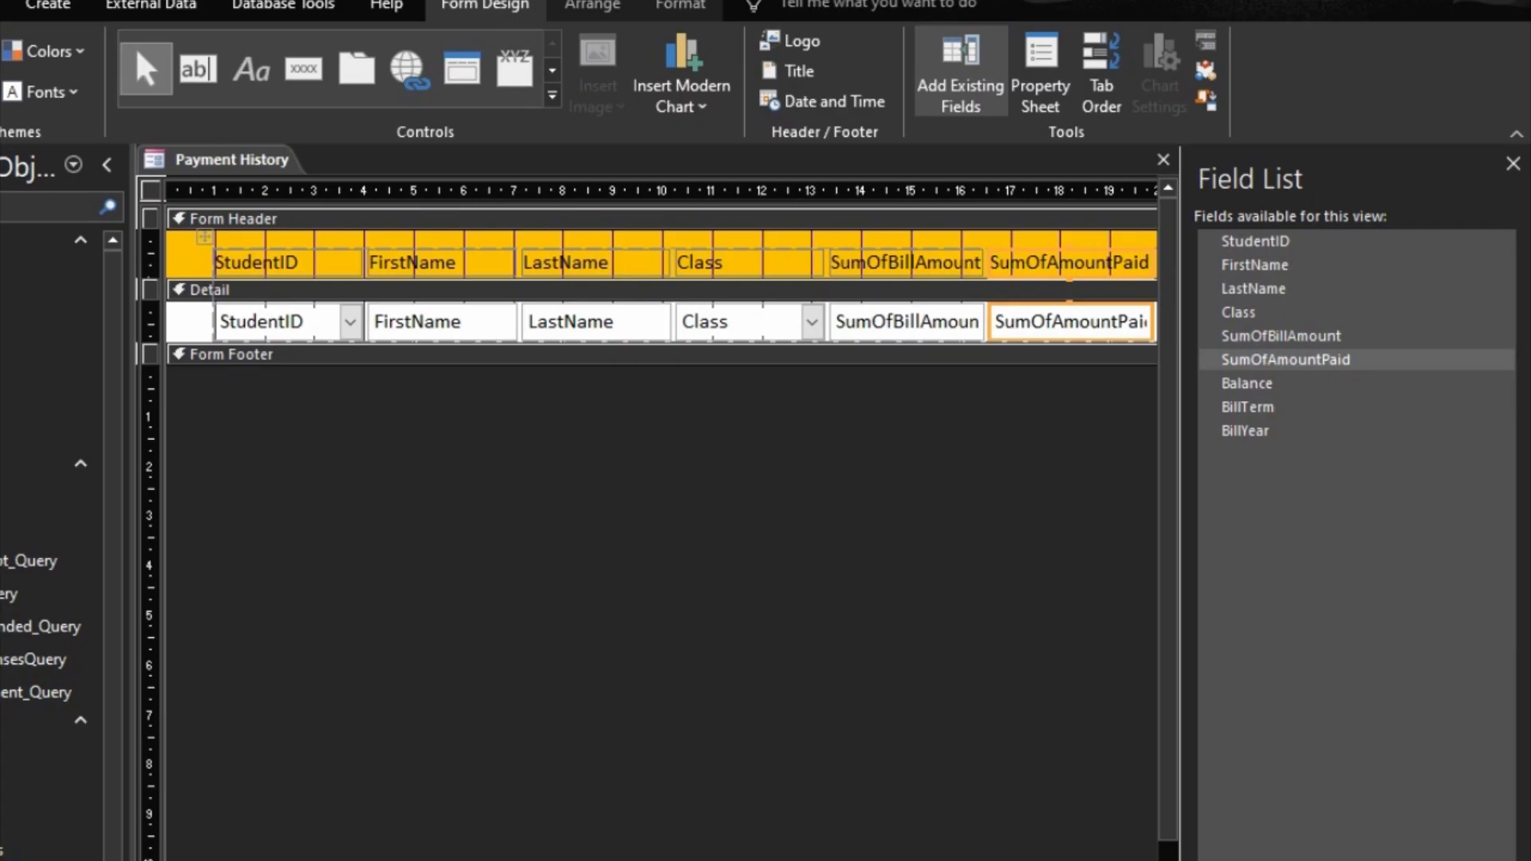
scroll(662, 518, right, 5)
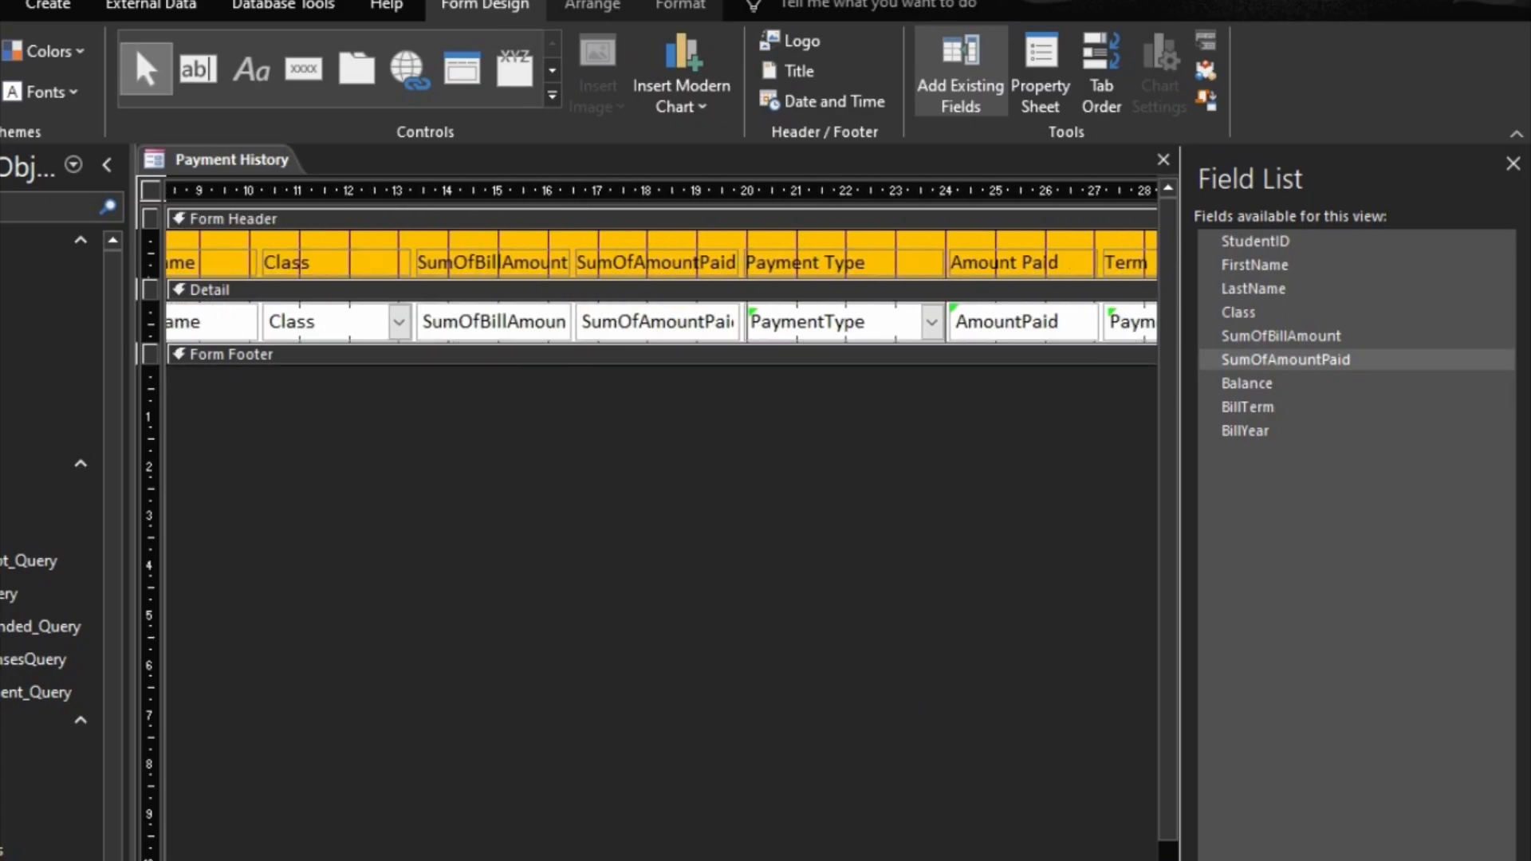
drag(1228, 384, 728, 325)
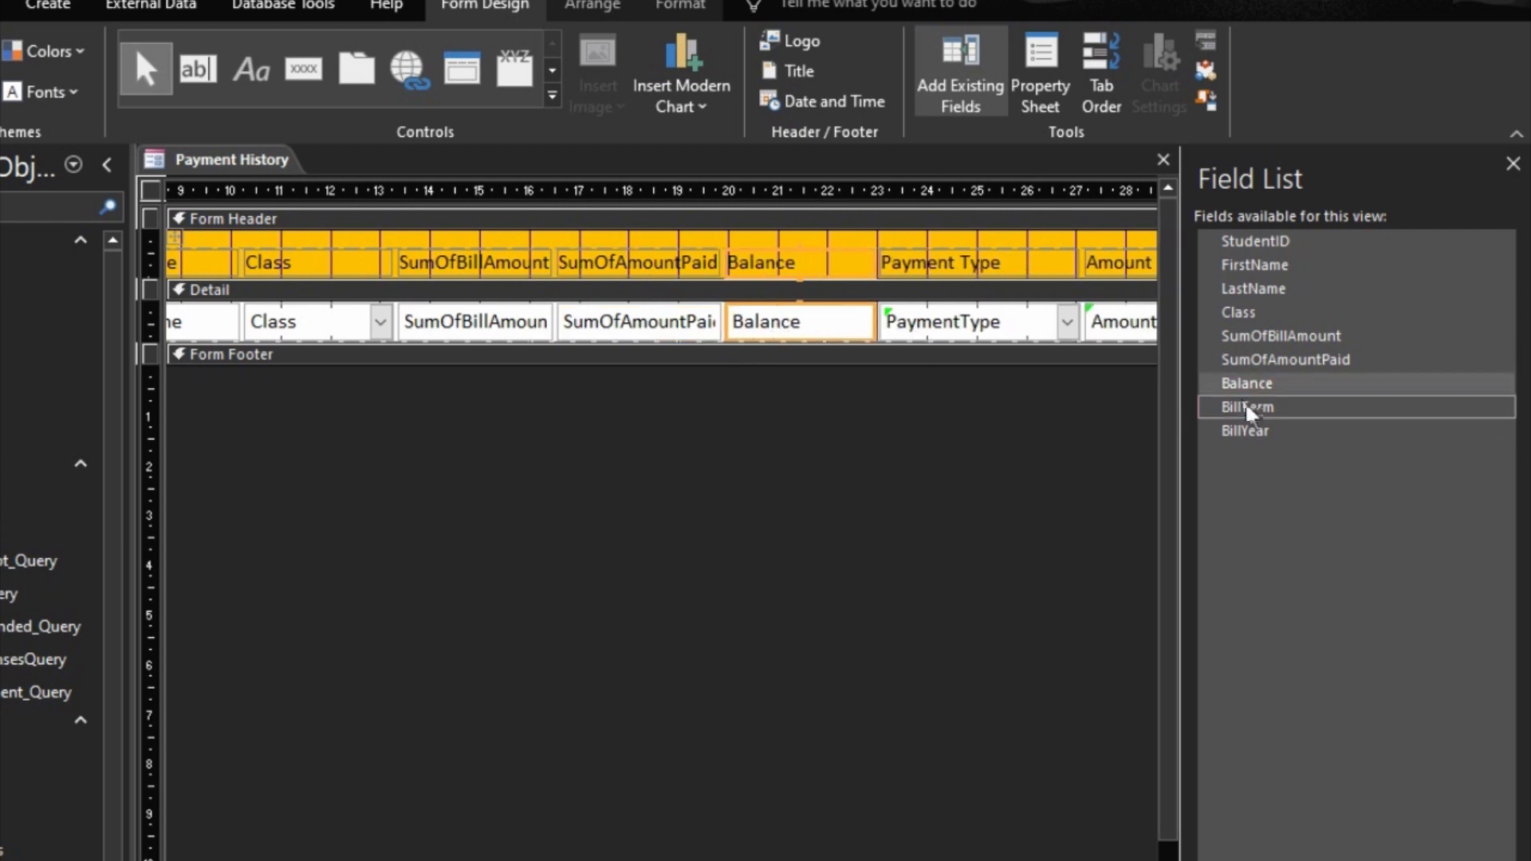
drag(1246, 407, 930, 325)
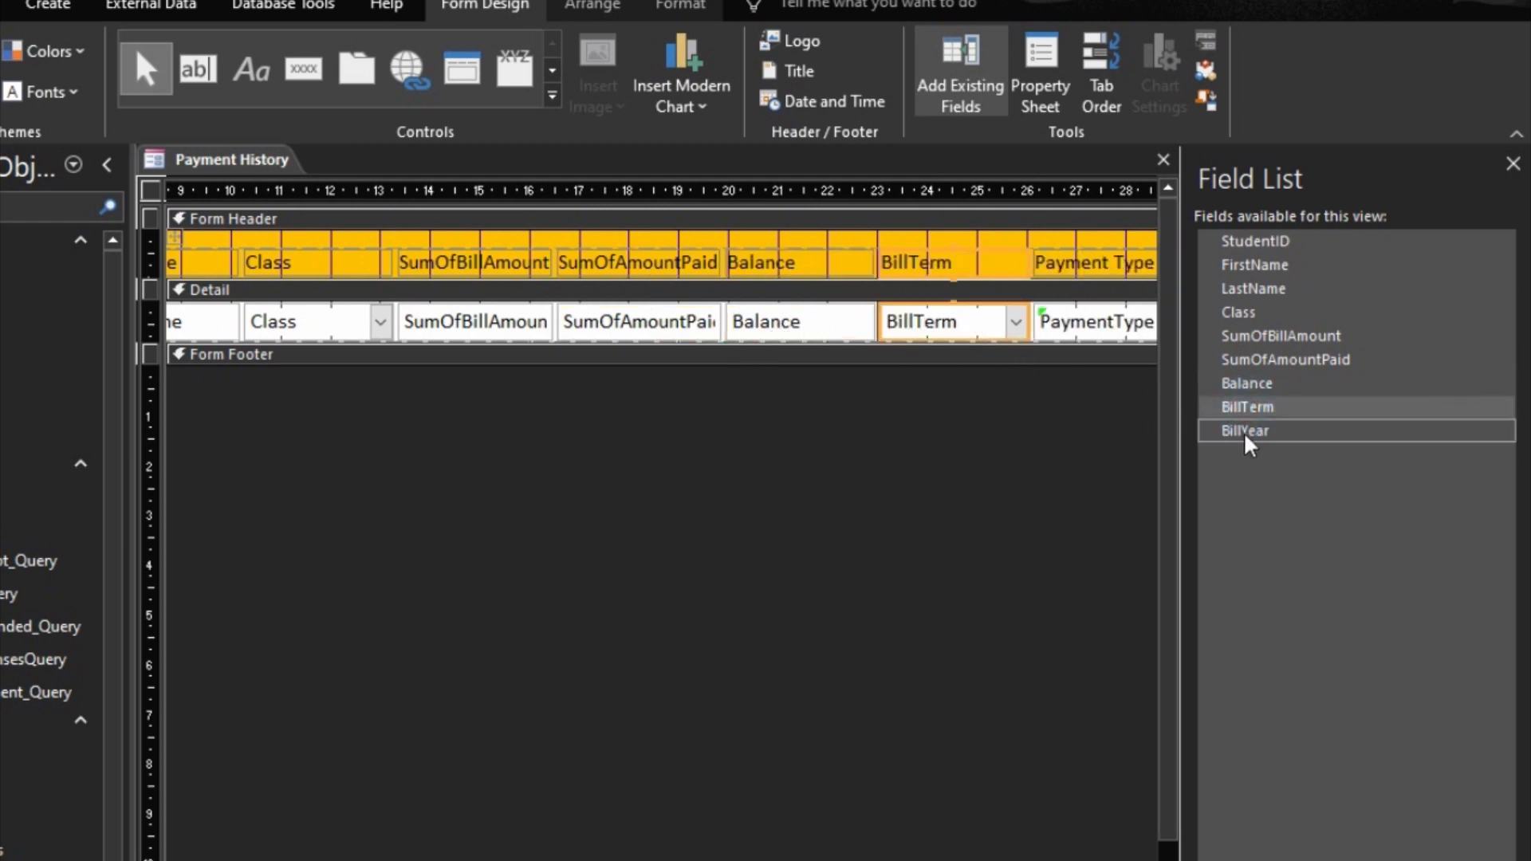
drag(1246, 431, 1028, 313)
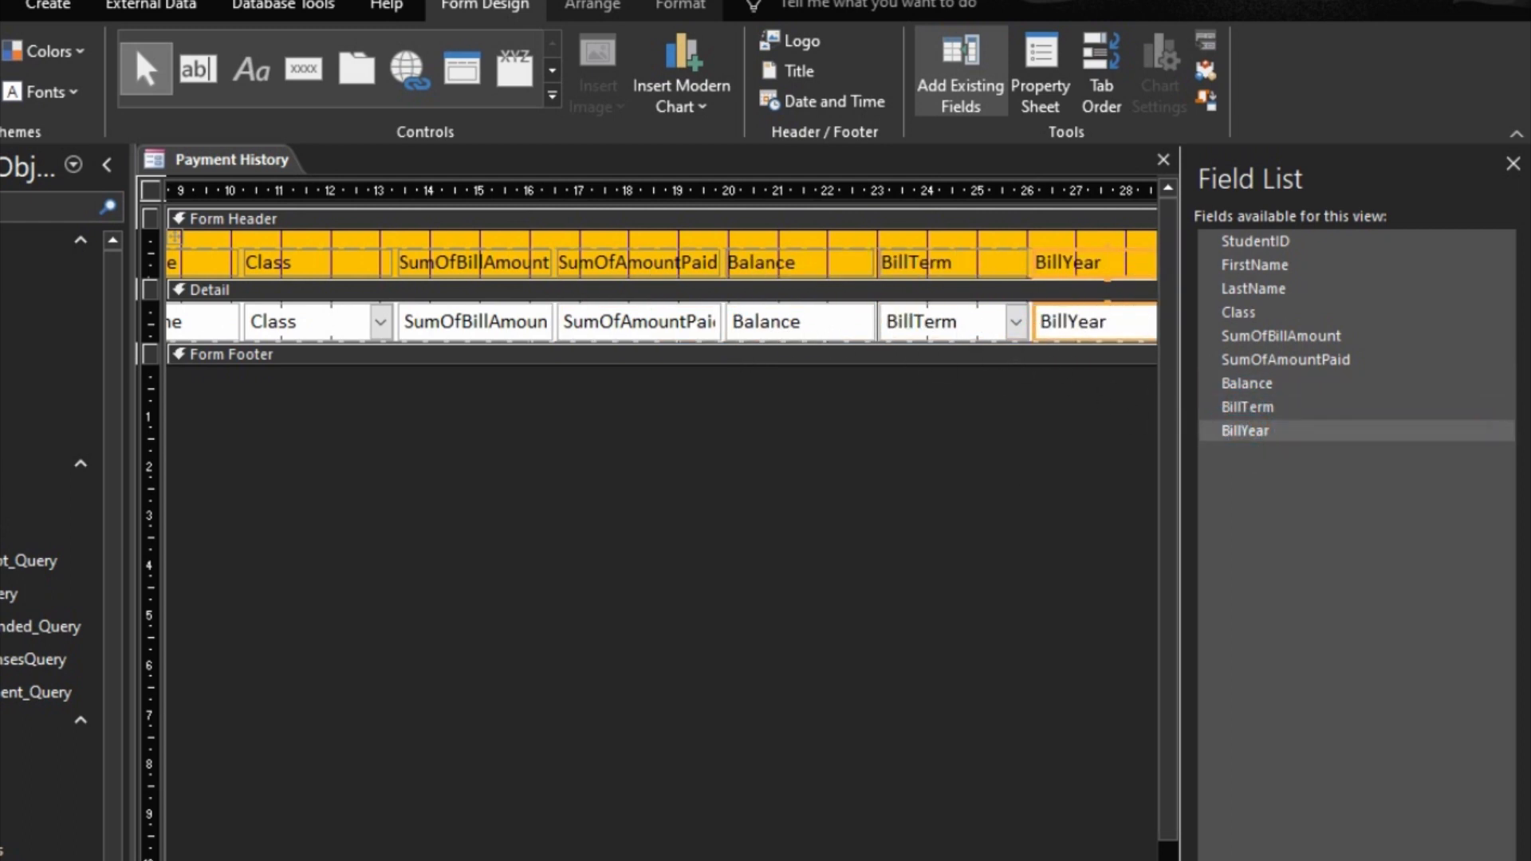
Step: Delete the leftover Payment Type, Amount Paid, Term and Year columns and narrow the form to the edge of BillYear
scroll(668, 441, right, 6)
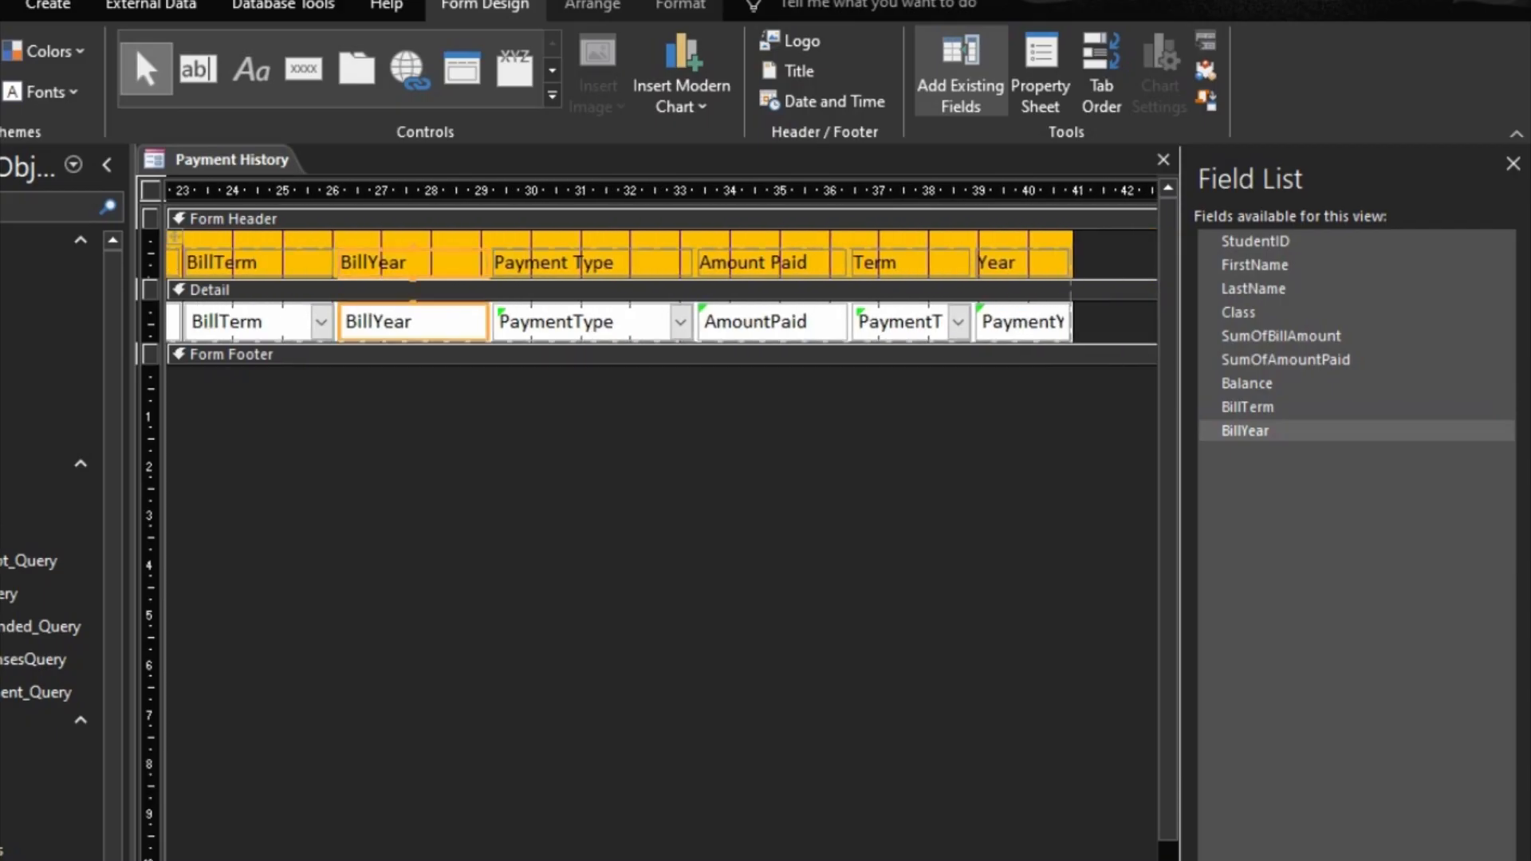
drag(581, 438, 1087, 246)
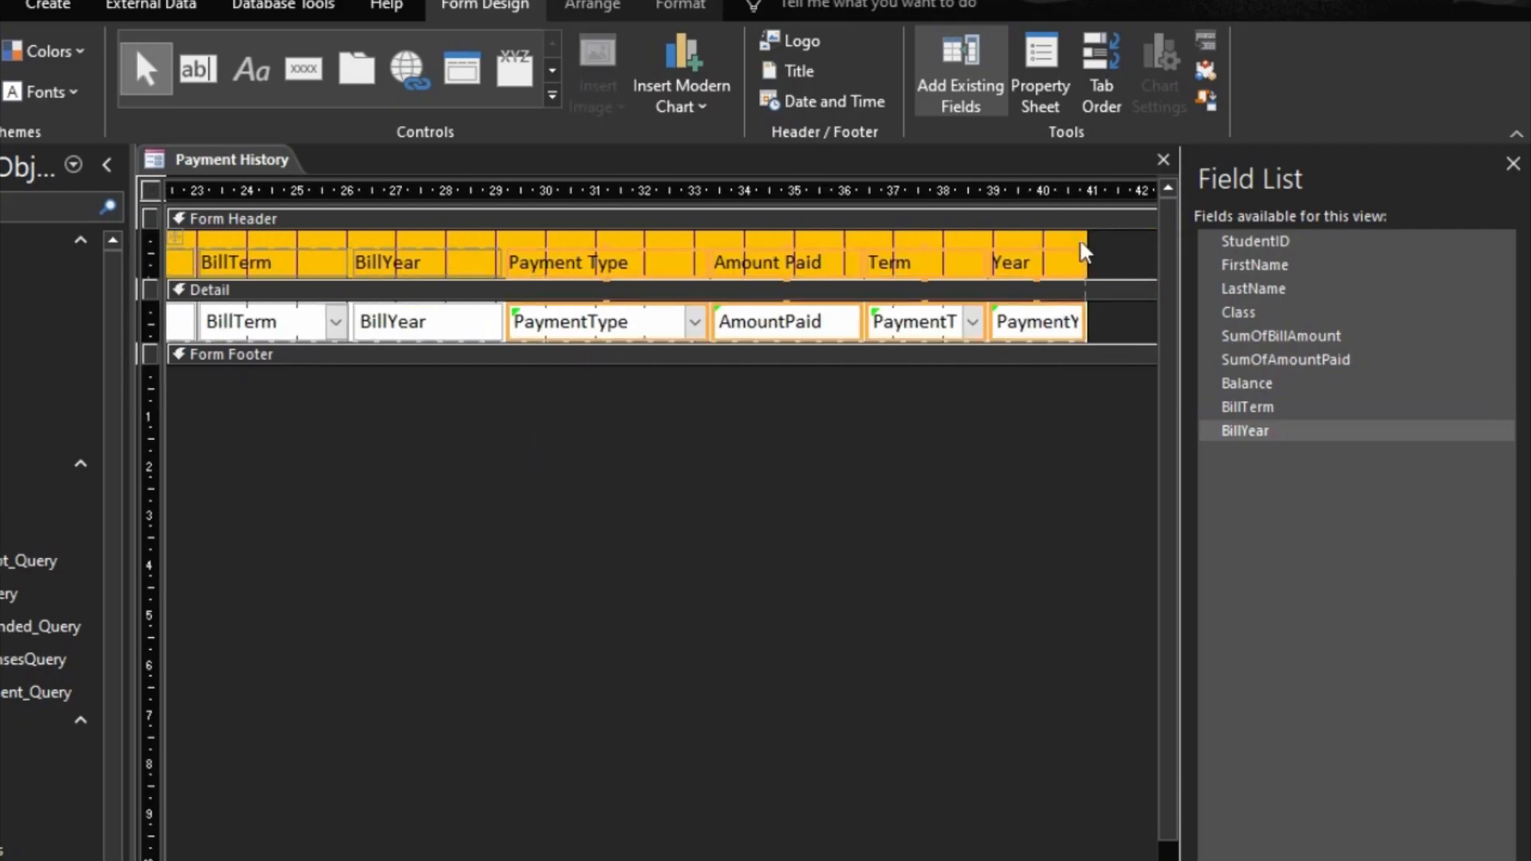
key(Delete)
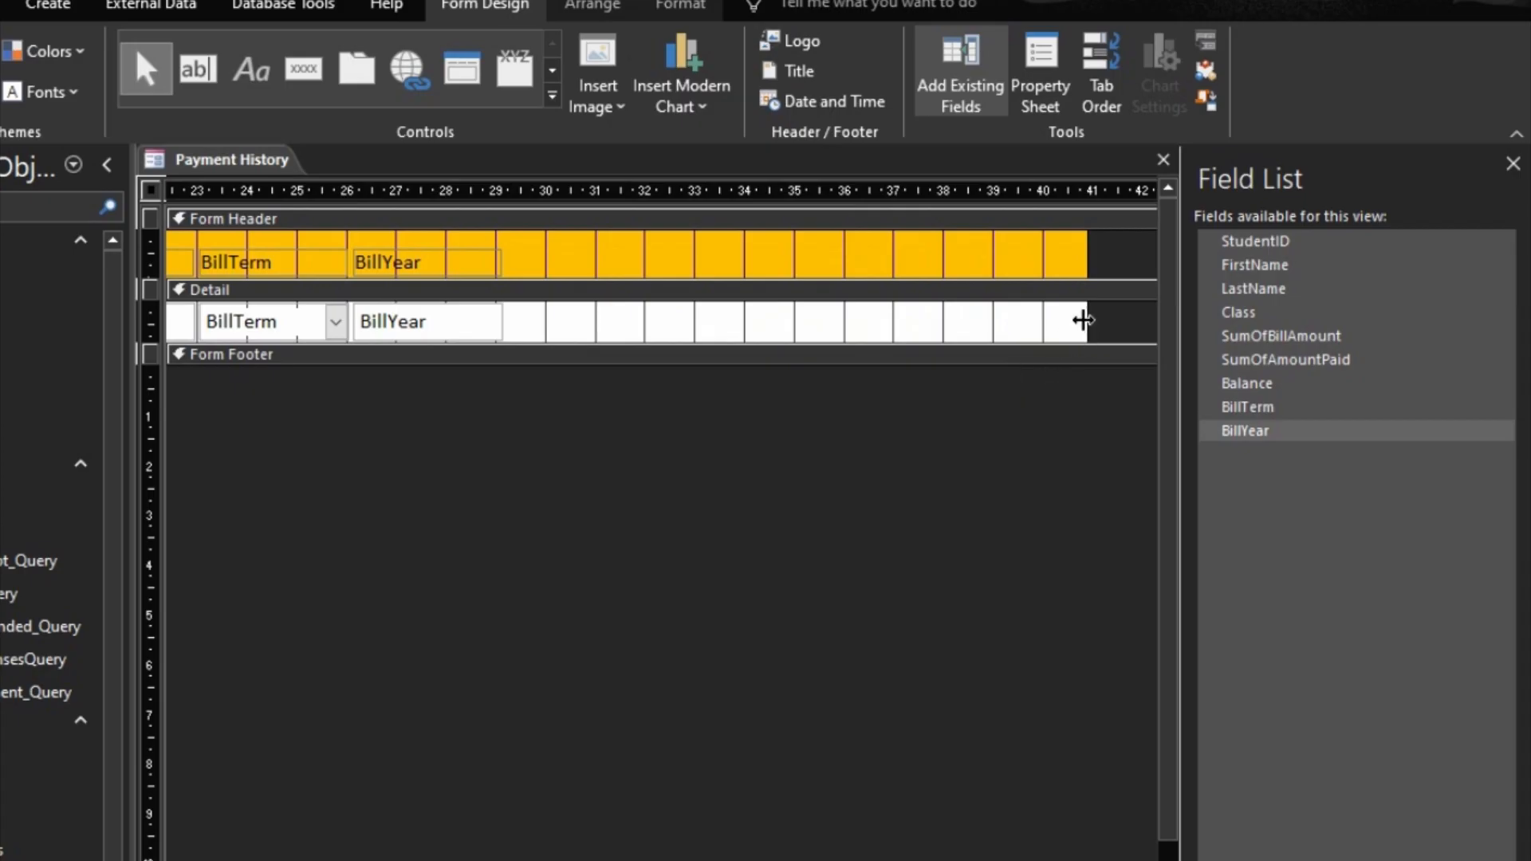
drag(1086, 318, 502, 308)
click(27, 299)
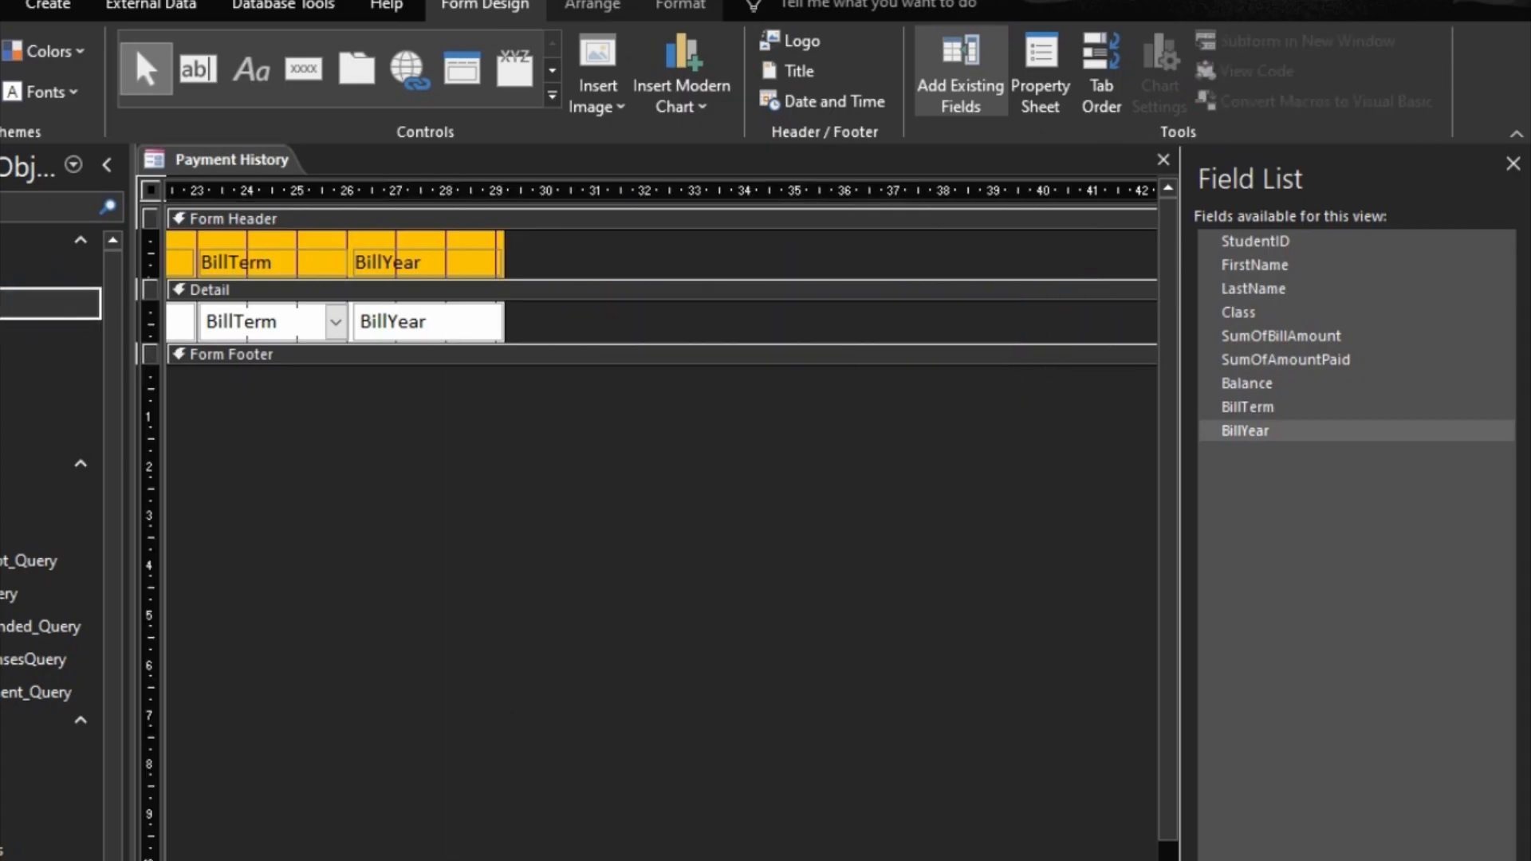
Step: Change the StudentID column's header label to Adm No
scroll(662, 510, left, 10)
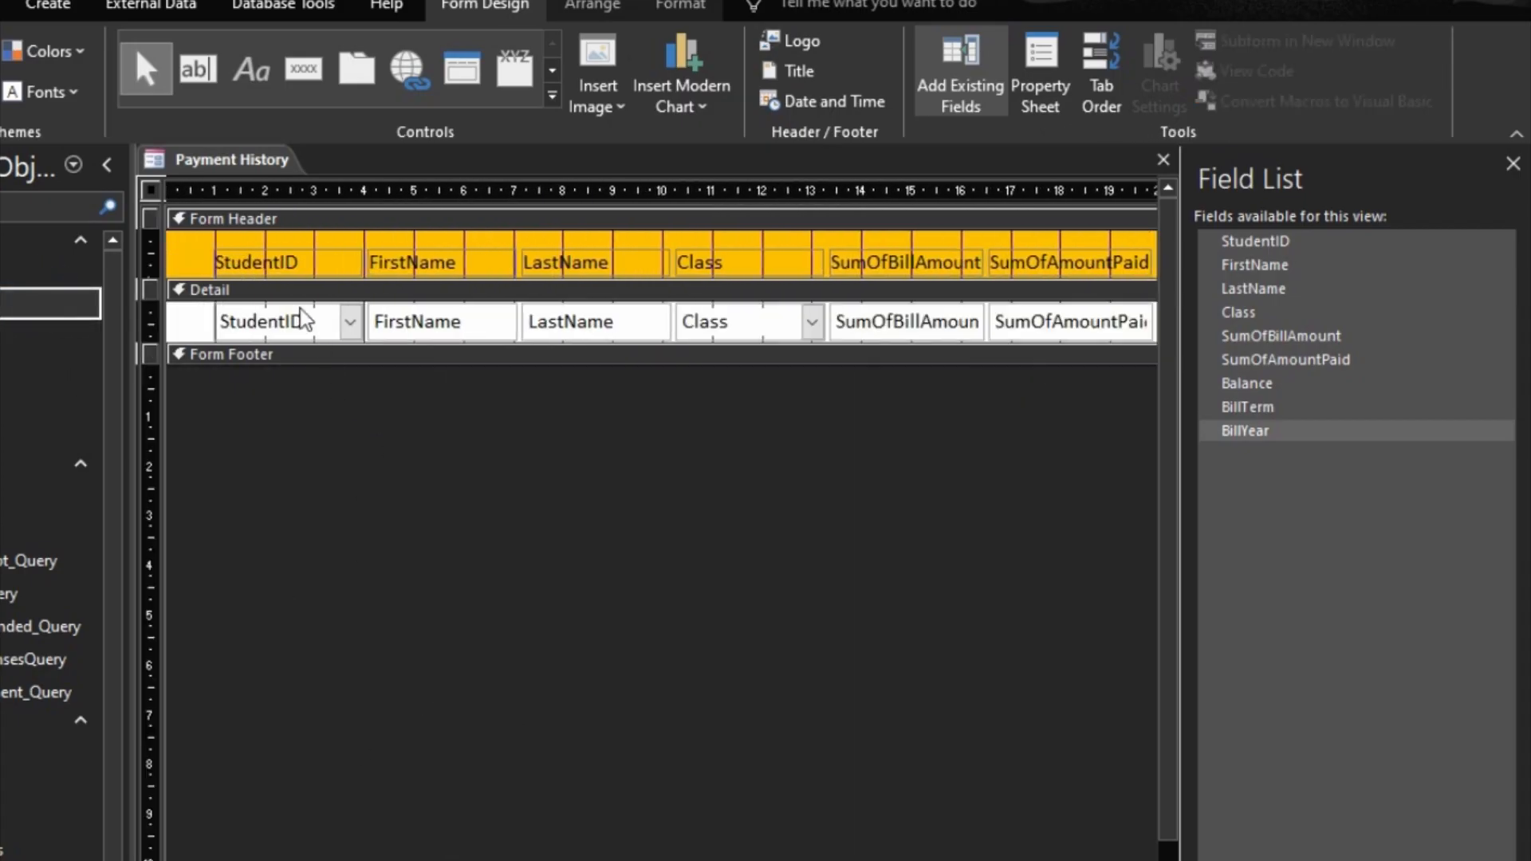
click(274, 262)
double_click(263, 262)
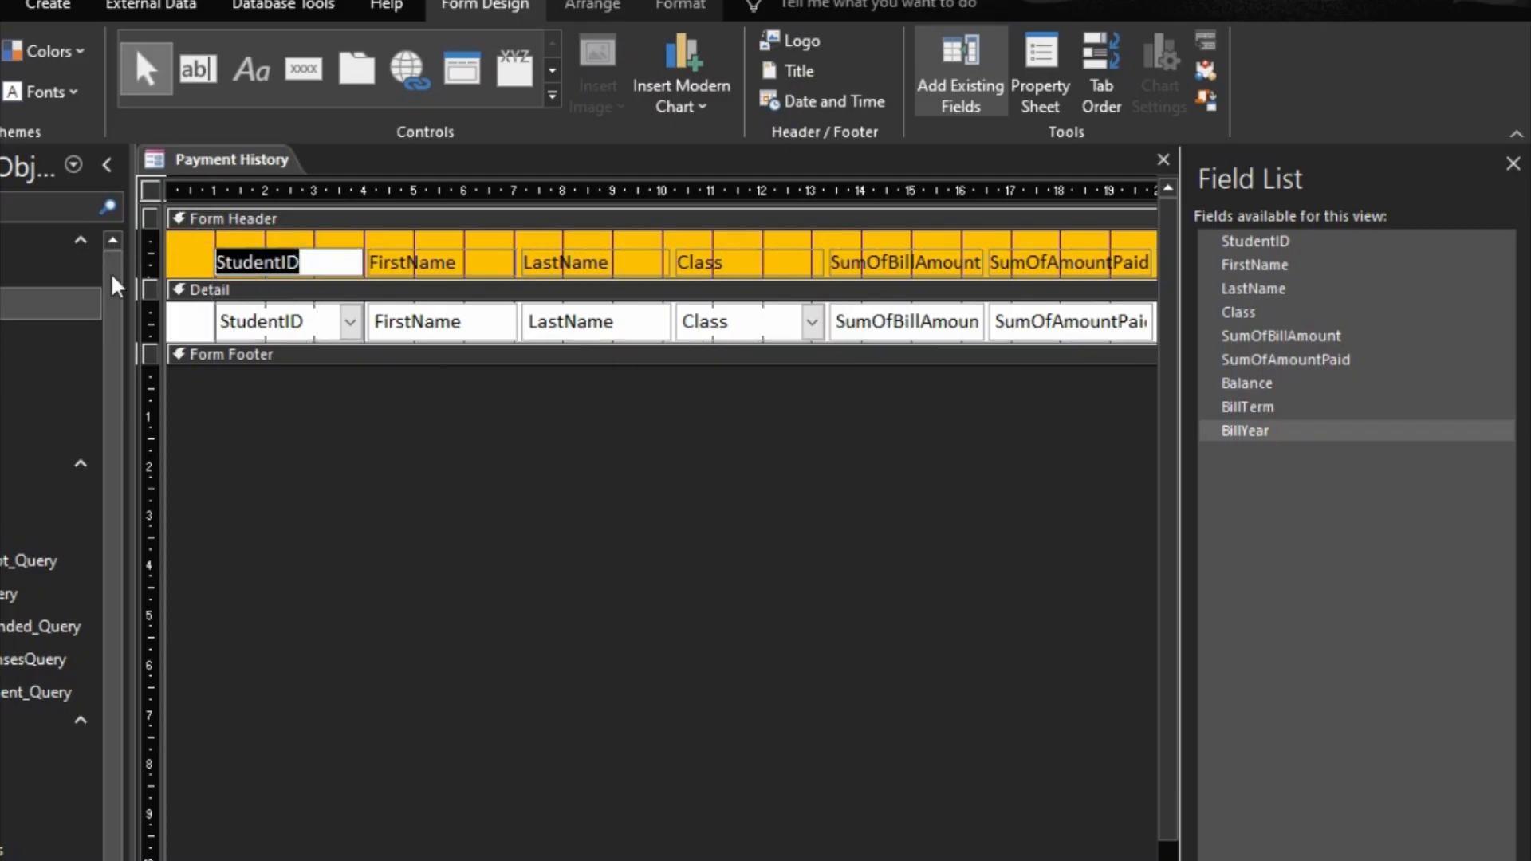
text(Adm )
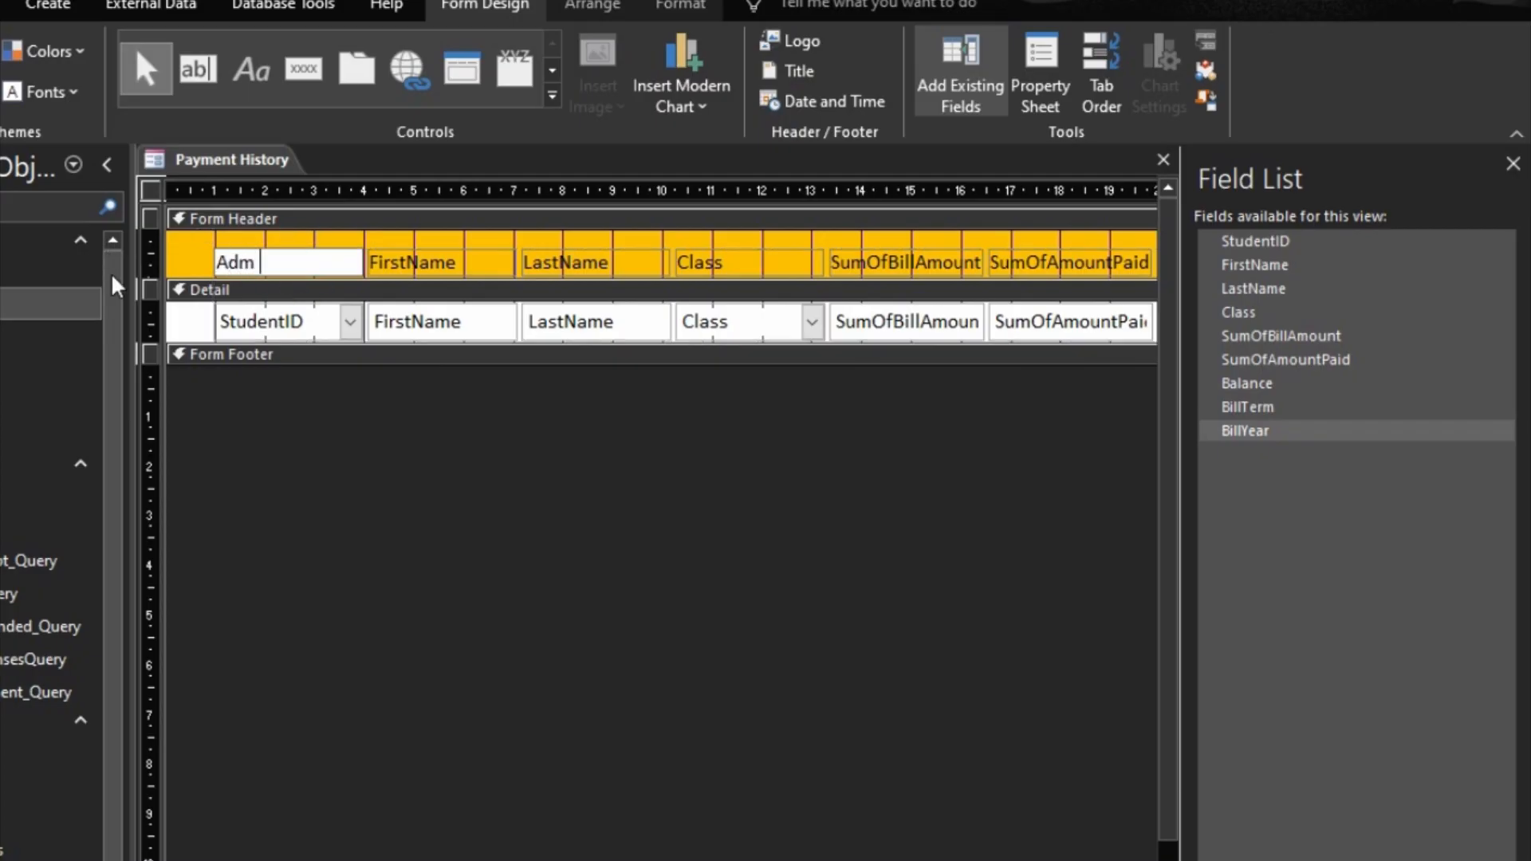
text(No)
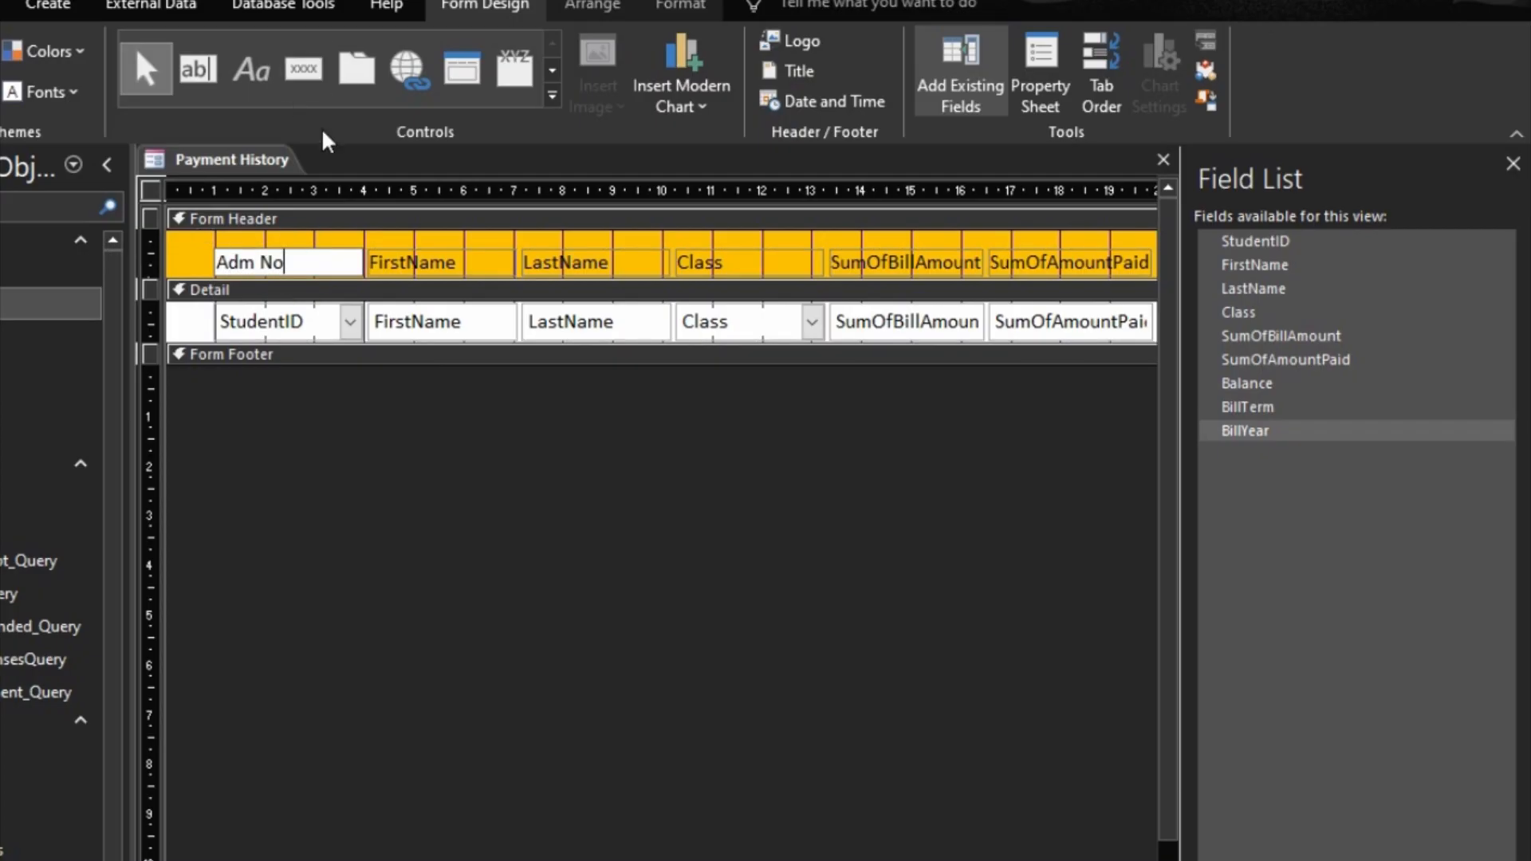
Step: Widen the FirstName column and size the LastName column to match it
click(499, 319)
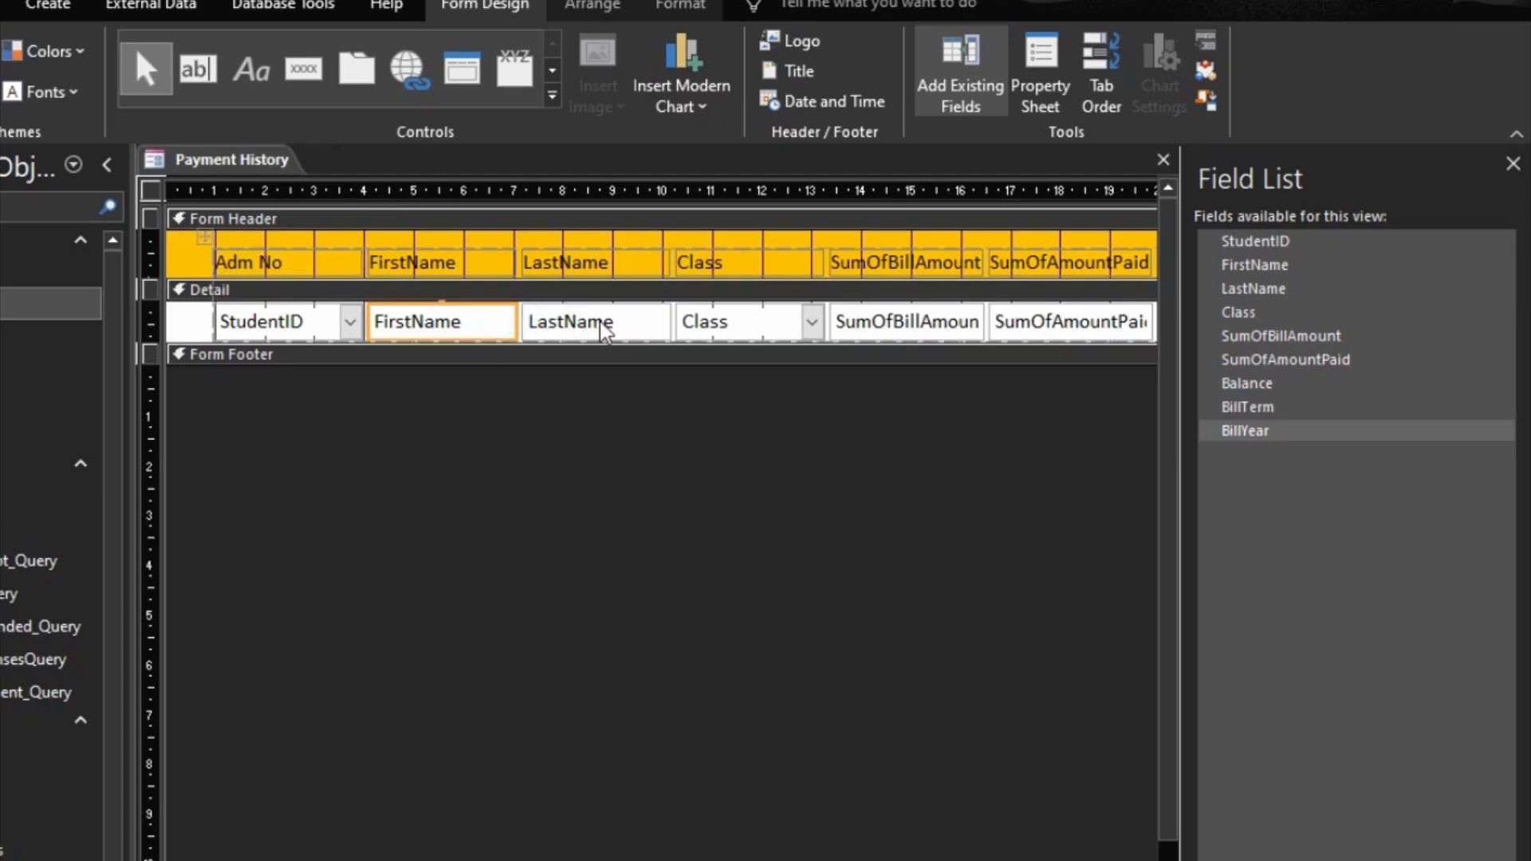
key(shift+Right)
key(shift+Right)
key(shift+Right)
key(shift+Right)
key(shift+Right)
key(shift+Right)
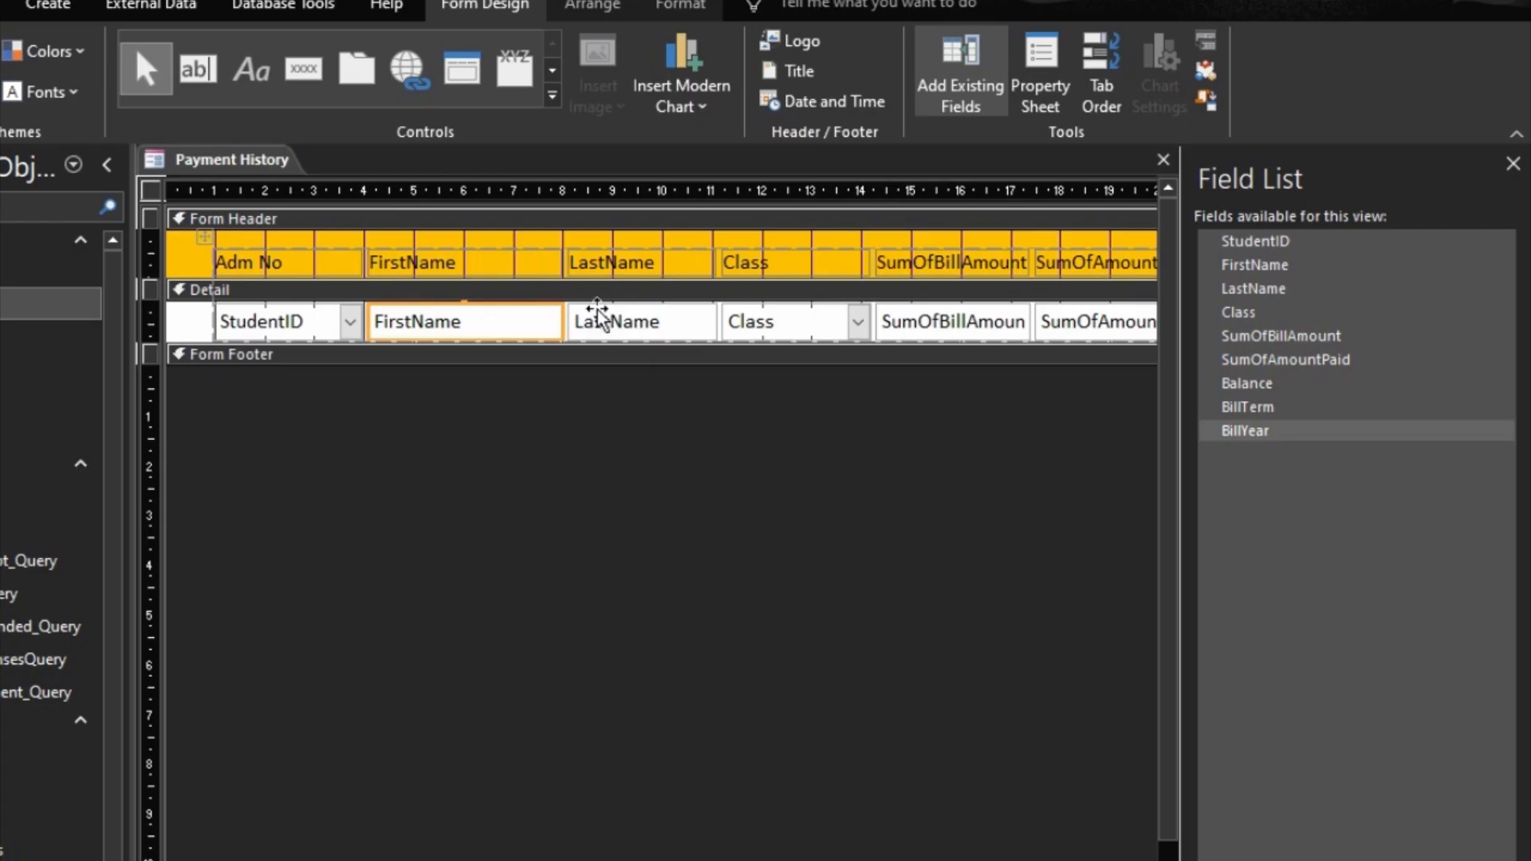
click(596, 319)
right_click(604, 319)
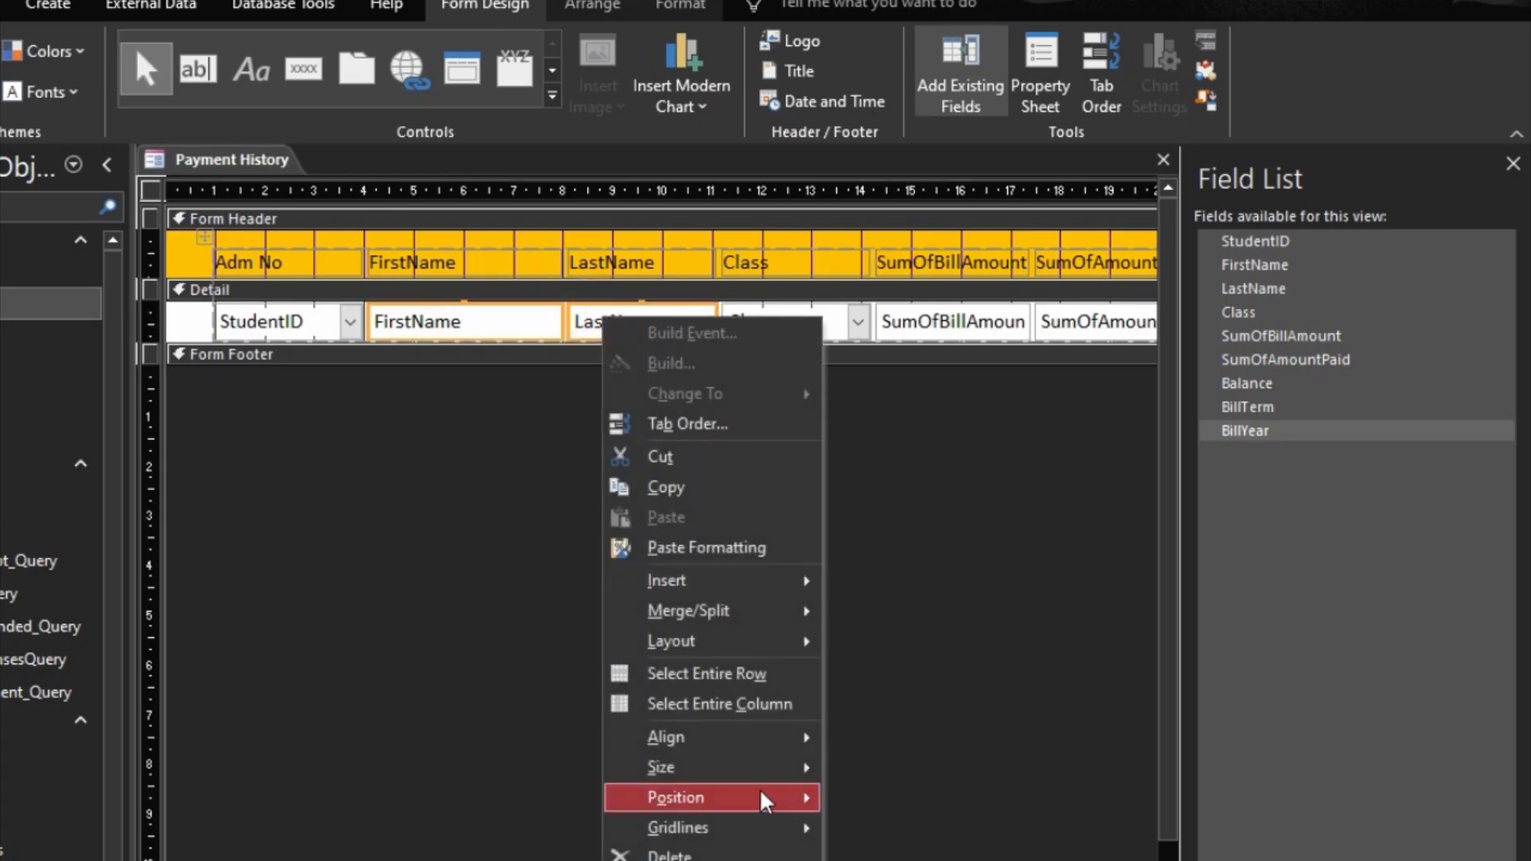
mouse_move(771, 774)
click(910, 860)
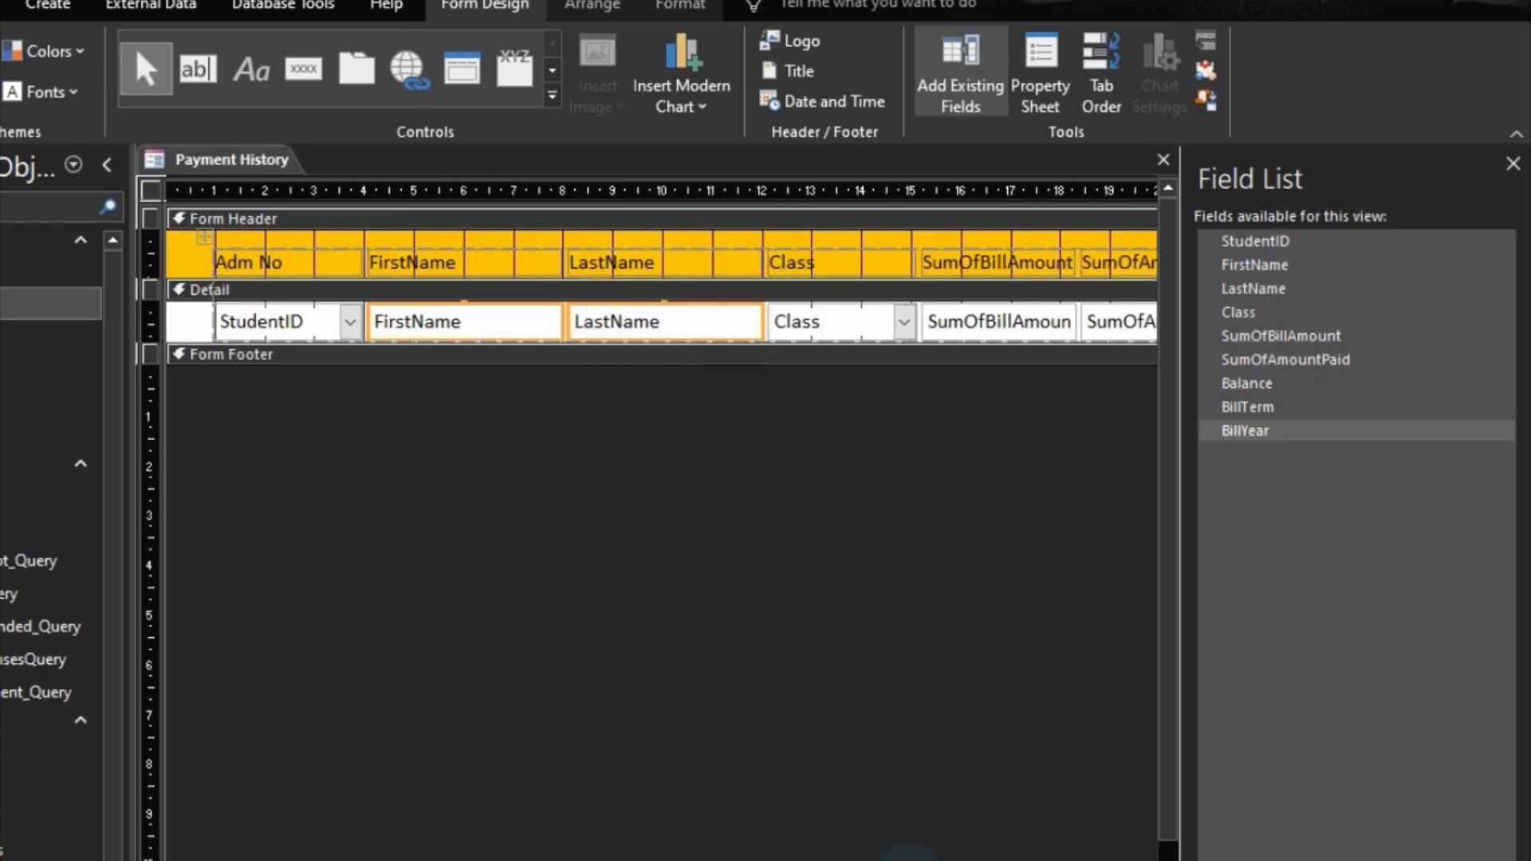
Step: Narrow the Class column in the Detail section
click(855, 322)
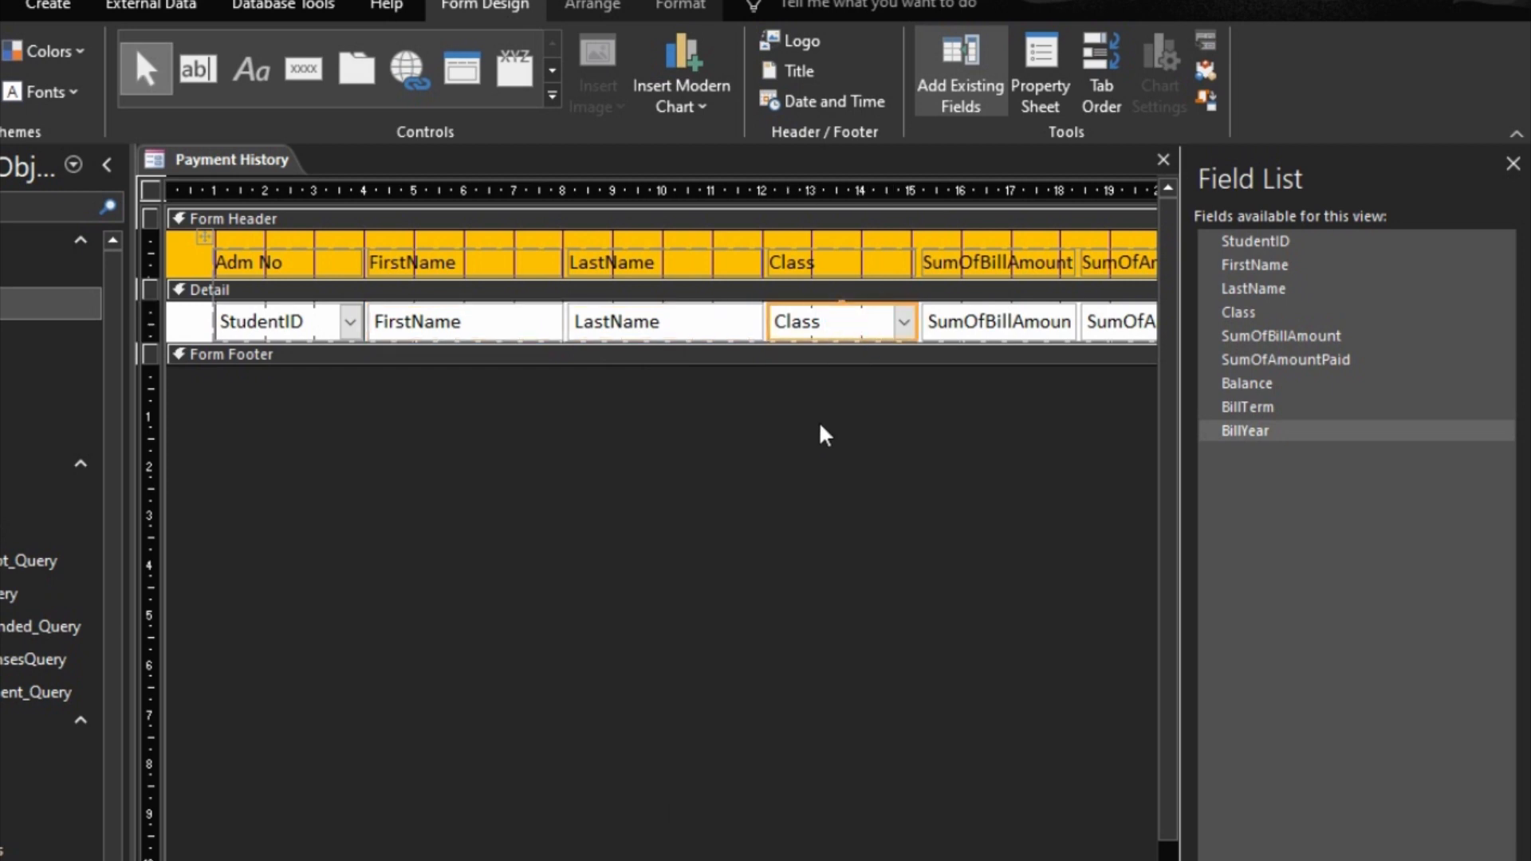
key(shift+Left)
key(shift+Left)
key(shift+Left)
key(shift+Left)
key(shift+Left)
key(shift+Left)
Step: Change the header labels of SumOfBillAmount, SumOfAmountPaid, BillTerm and BillYear to Bill Amount, Amount Paid, Term and Year
drag(766, 860, 957, 860)
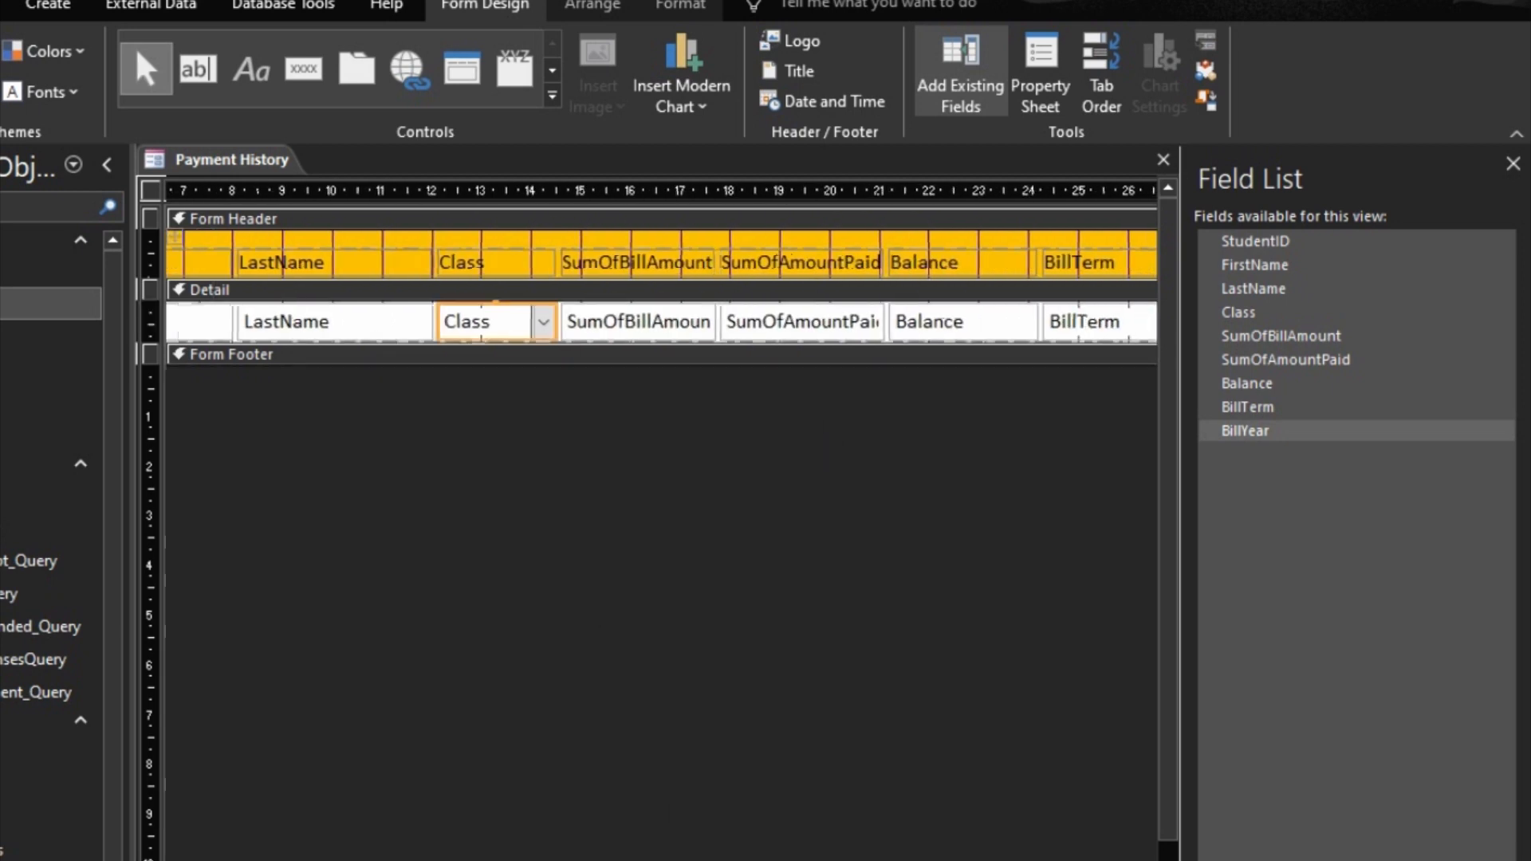
click(626, 263)
click(626, 263)
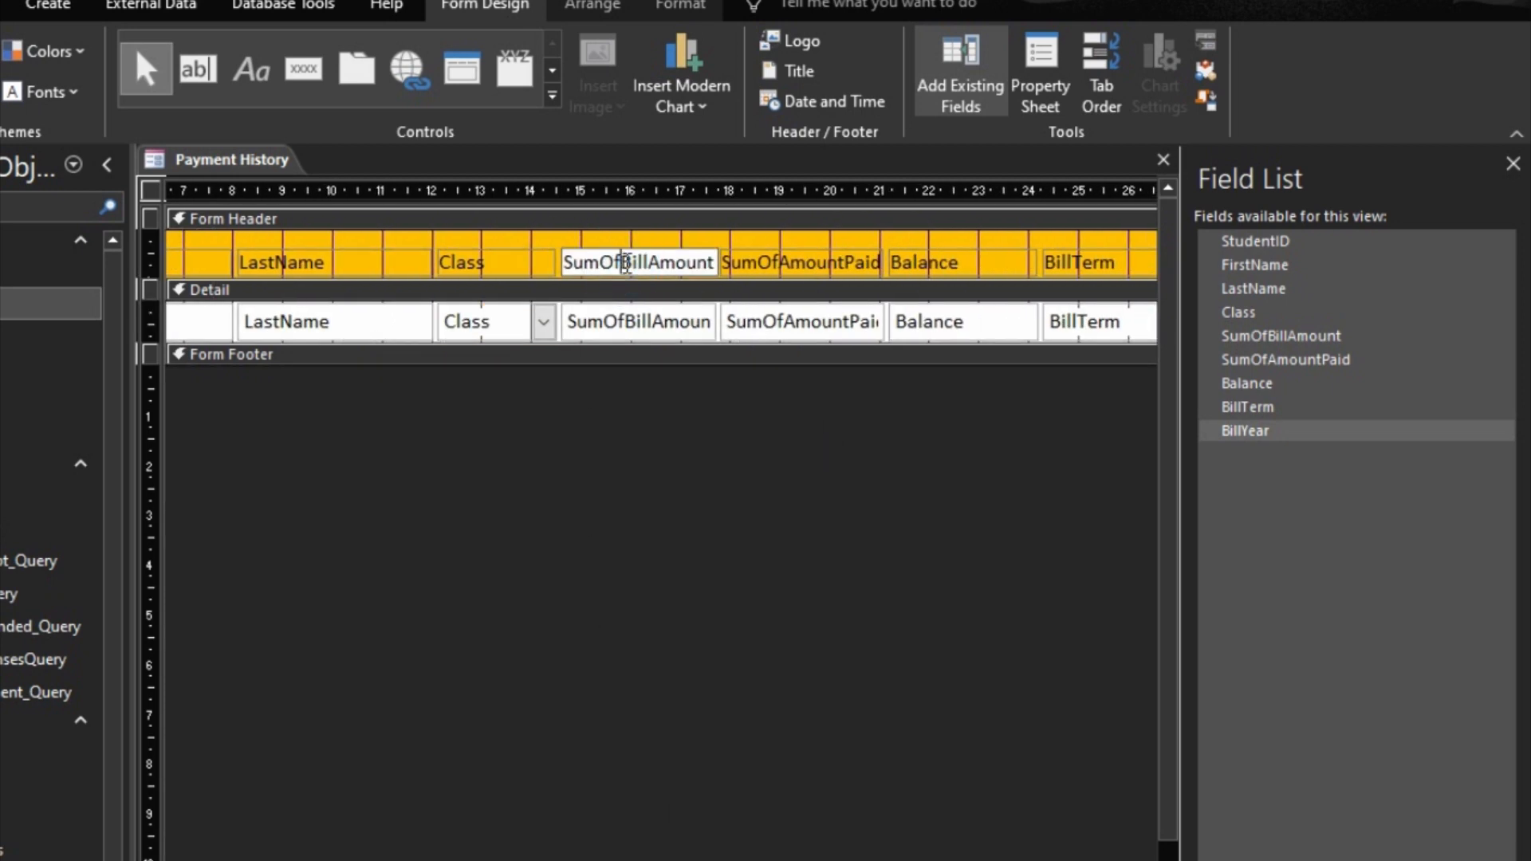
key(BackSpace)
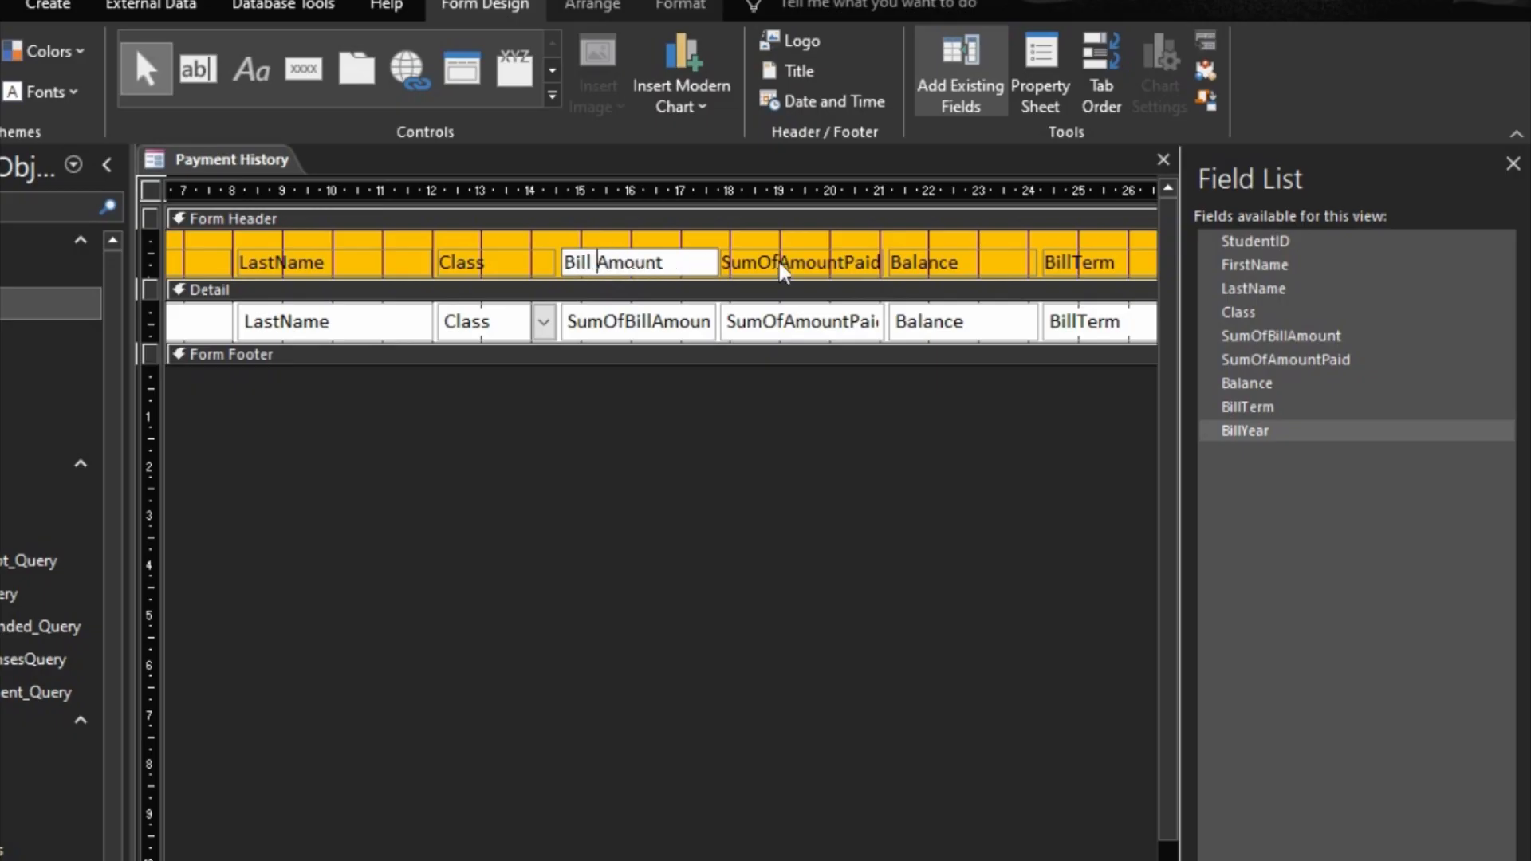
click(779, 261)
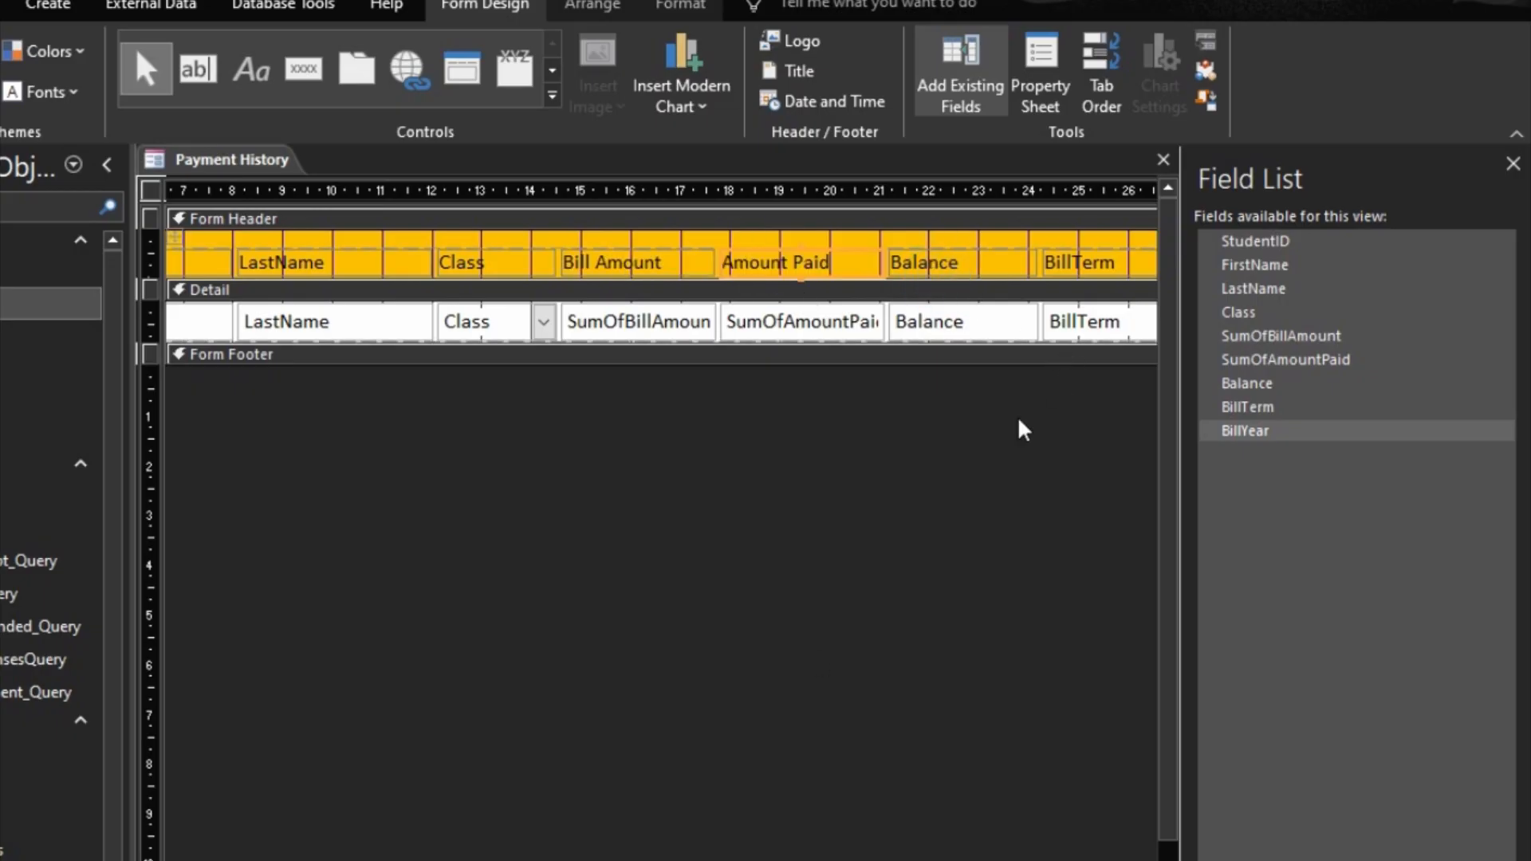
click(1081, 271)
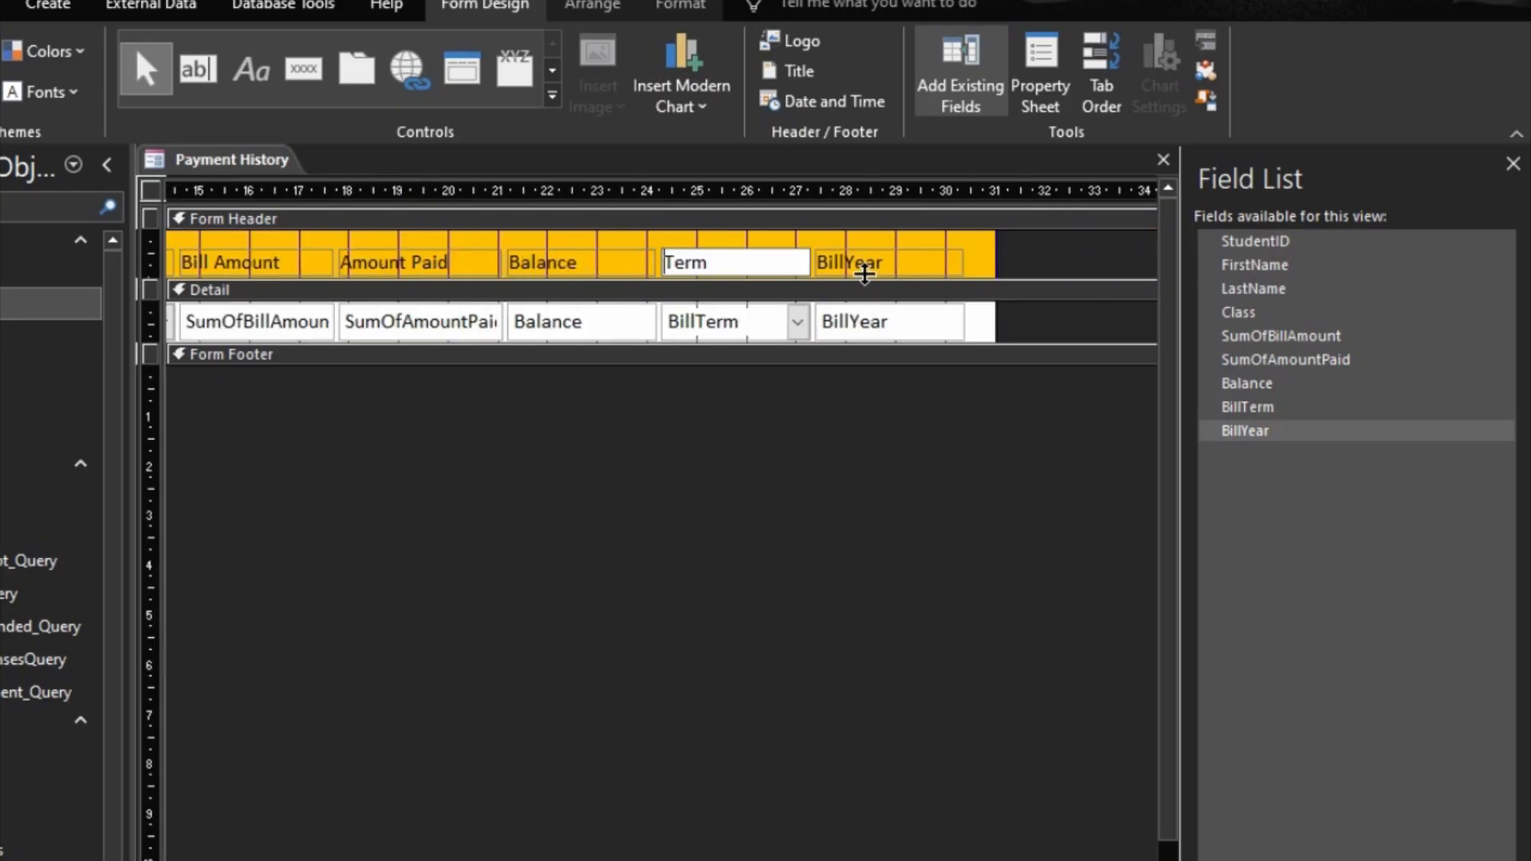
click(861, 261)
click(844, 263)
Step: Narrow the BillYear and BillTerm columns
click(950, 333)
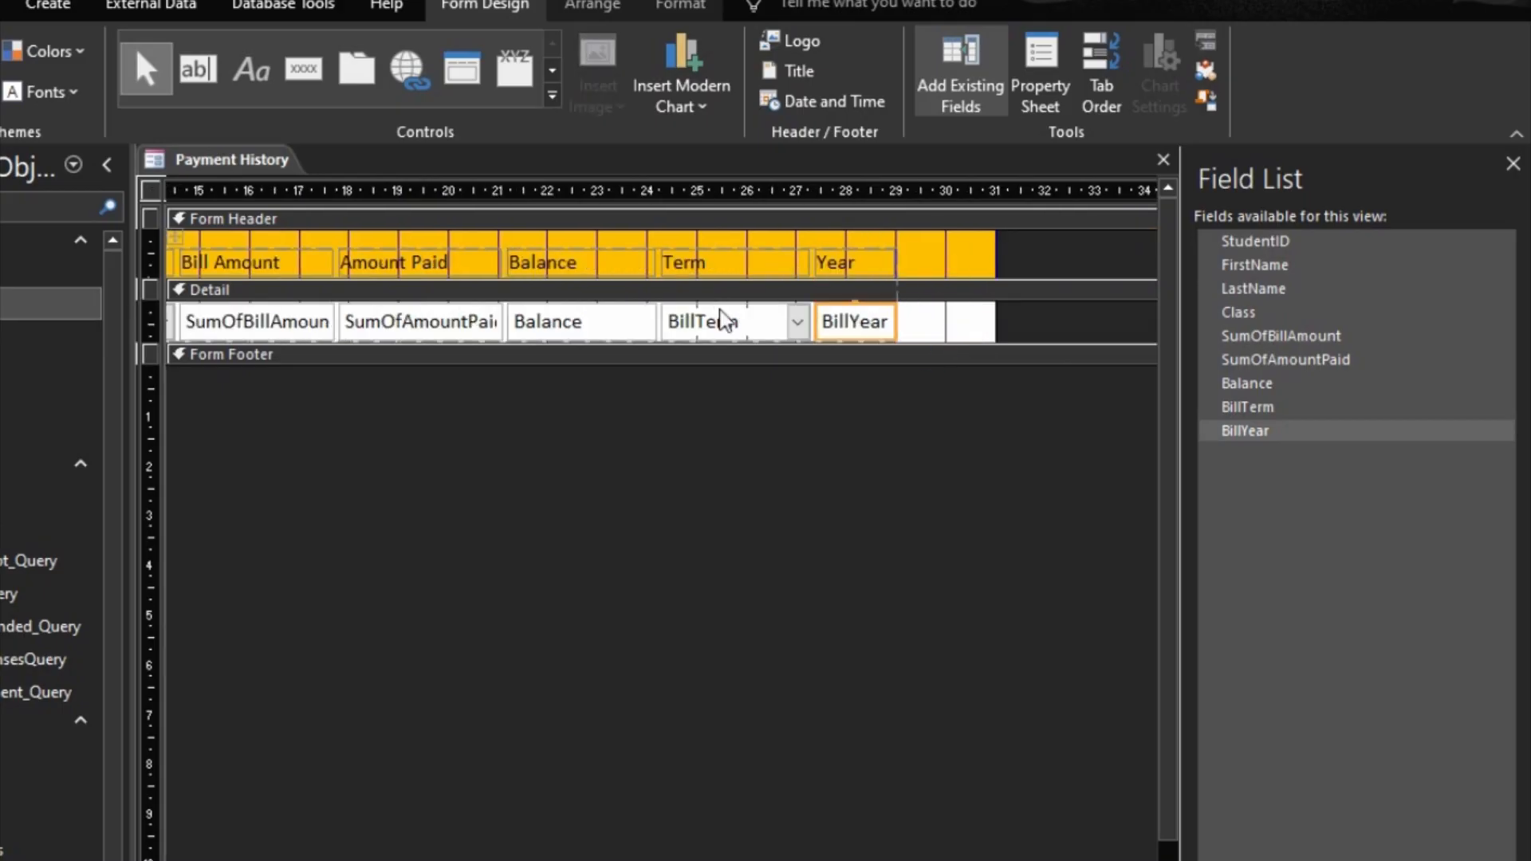
click(725, 315)
key(shift+Left)
key(shift+Left)
key(shift+Left)
key(shift+Left)
key(shift+Left)
key(shift+Left)
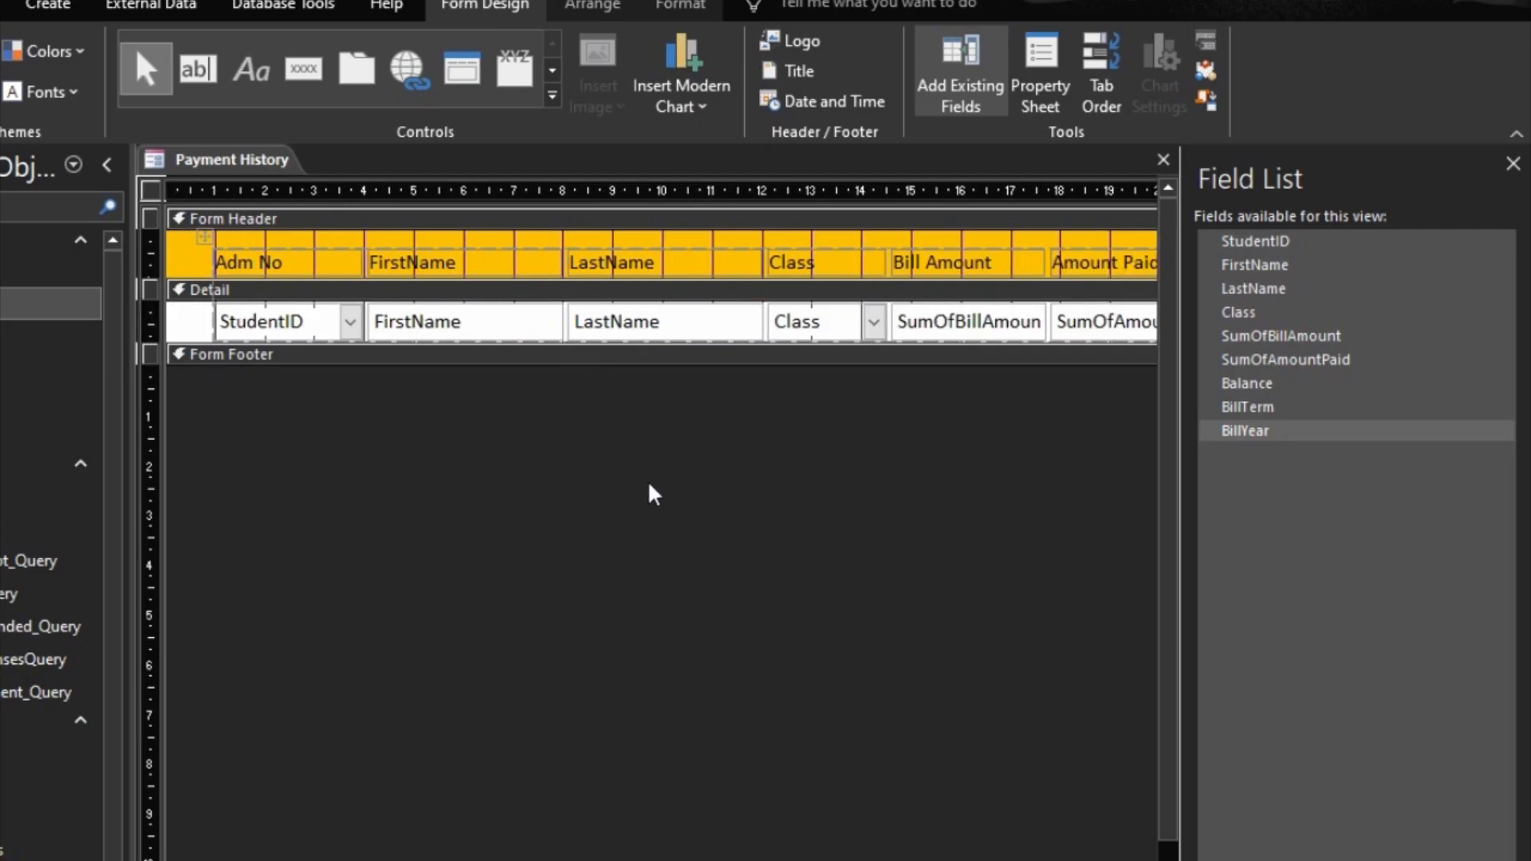
Step: Set the Payment History form's Default View to Continuous Forms and preview it in Form View
click(666, 504)
key(F5)
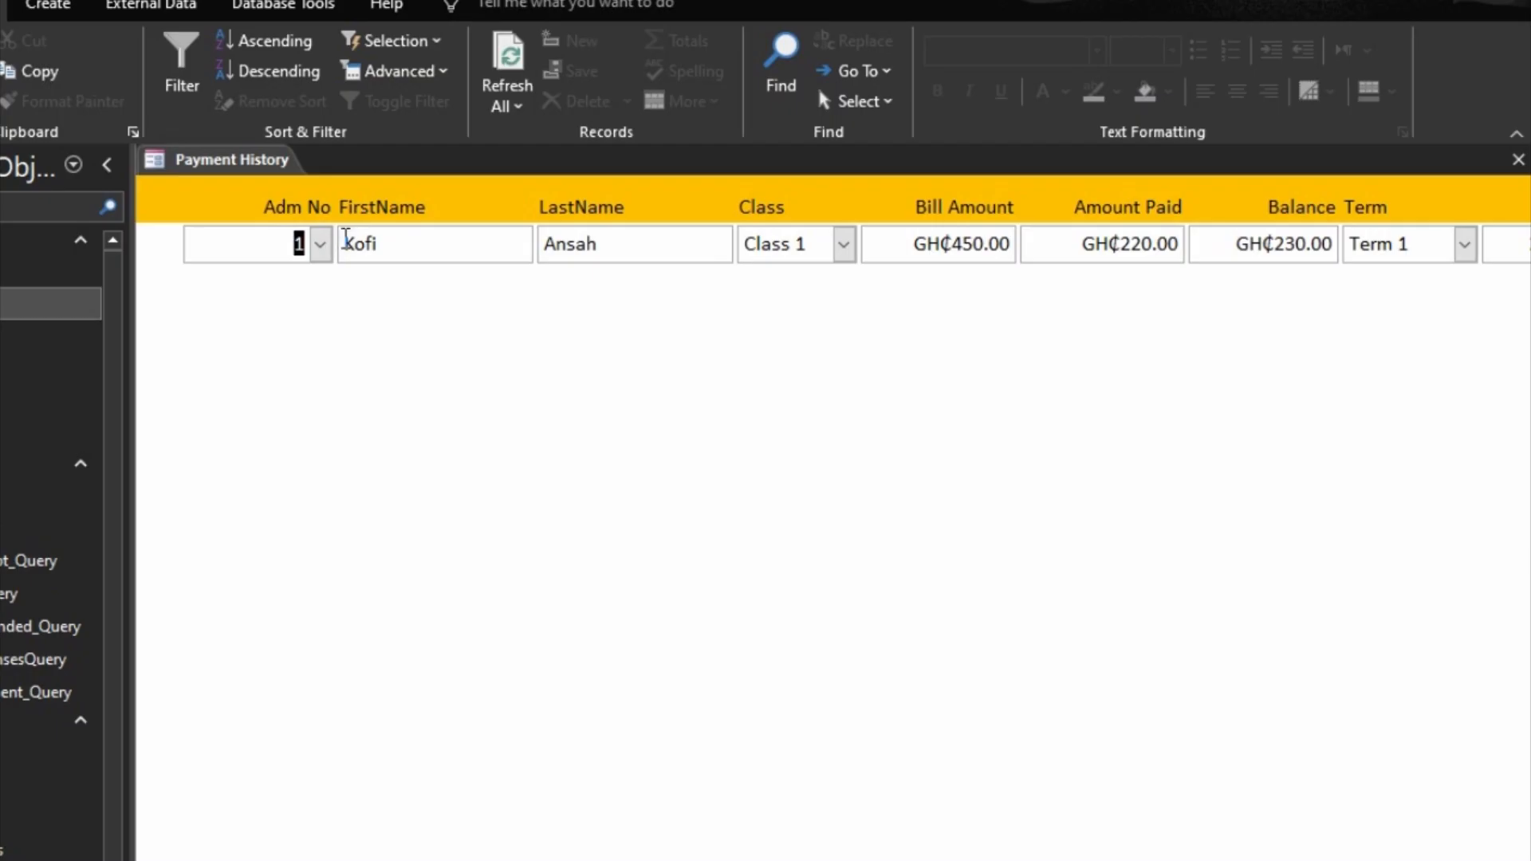
right_click(929, 444)
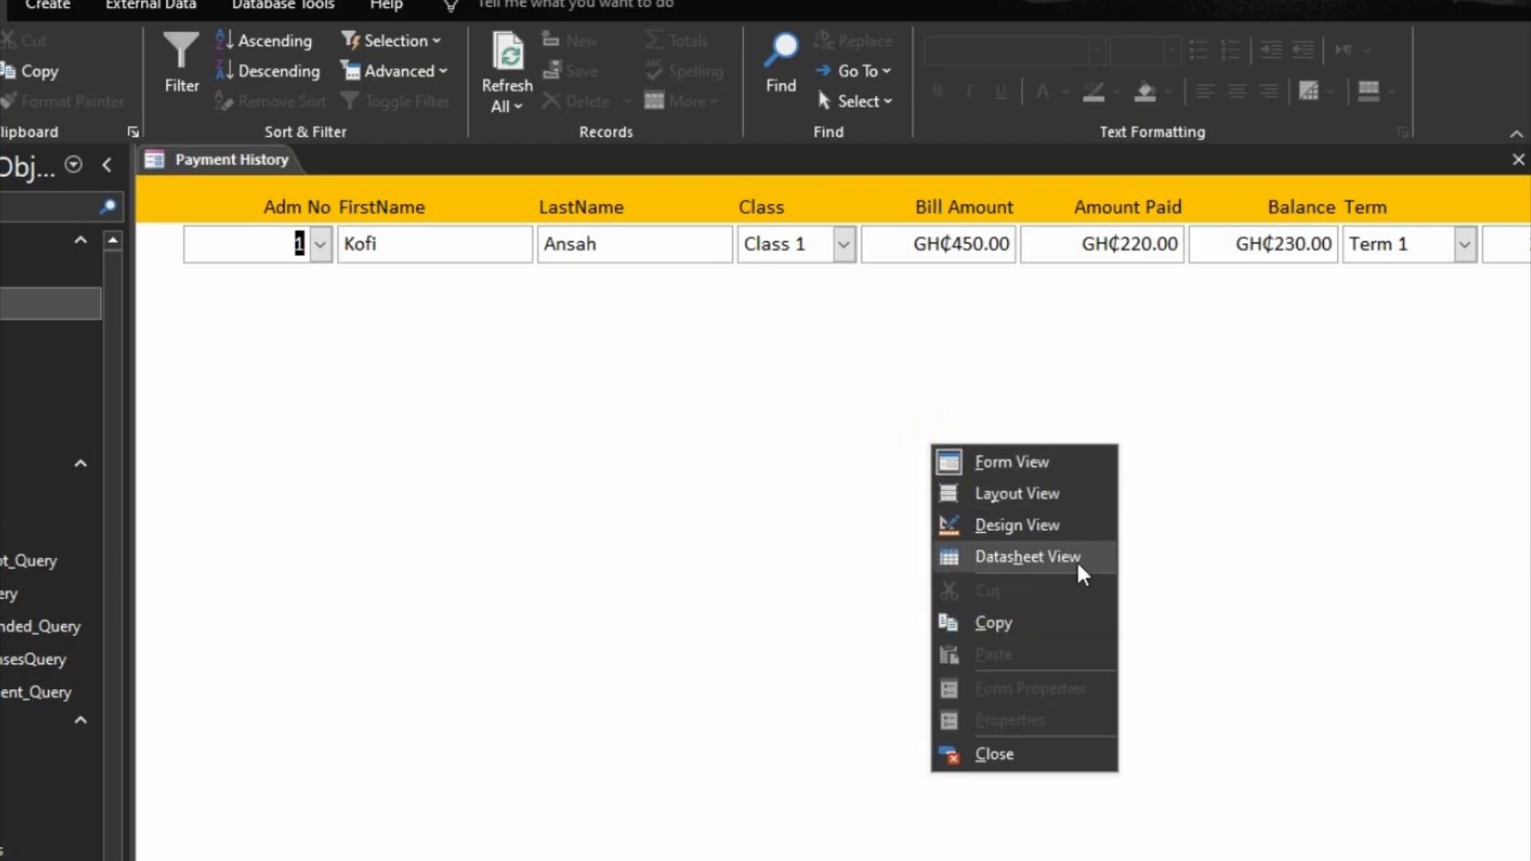
click(1049, 524)
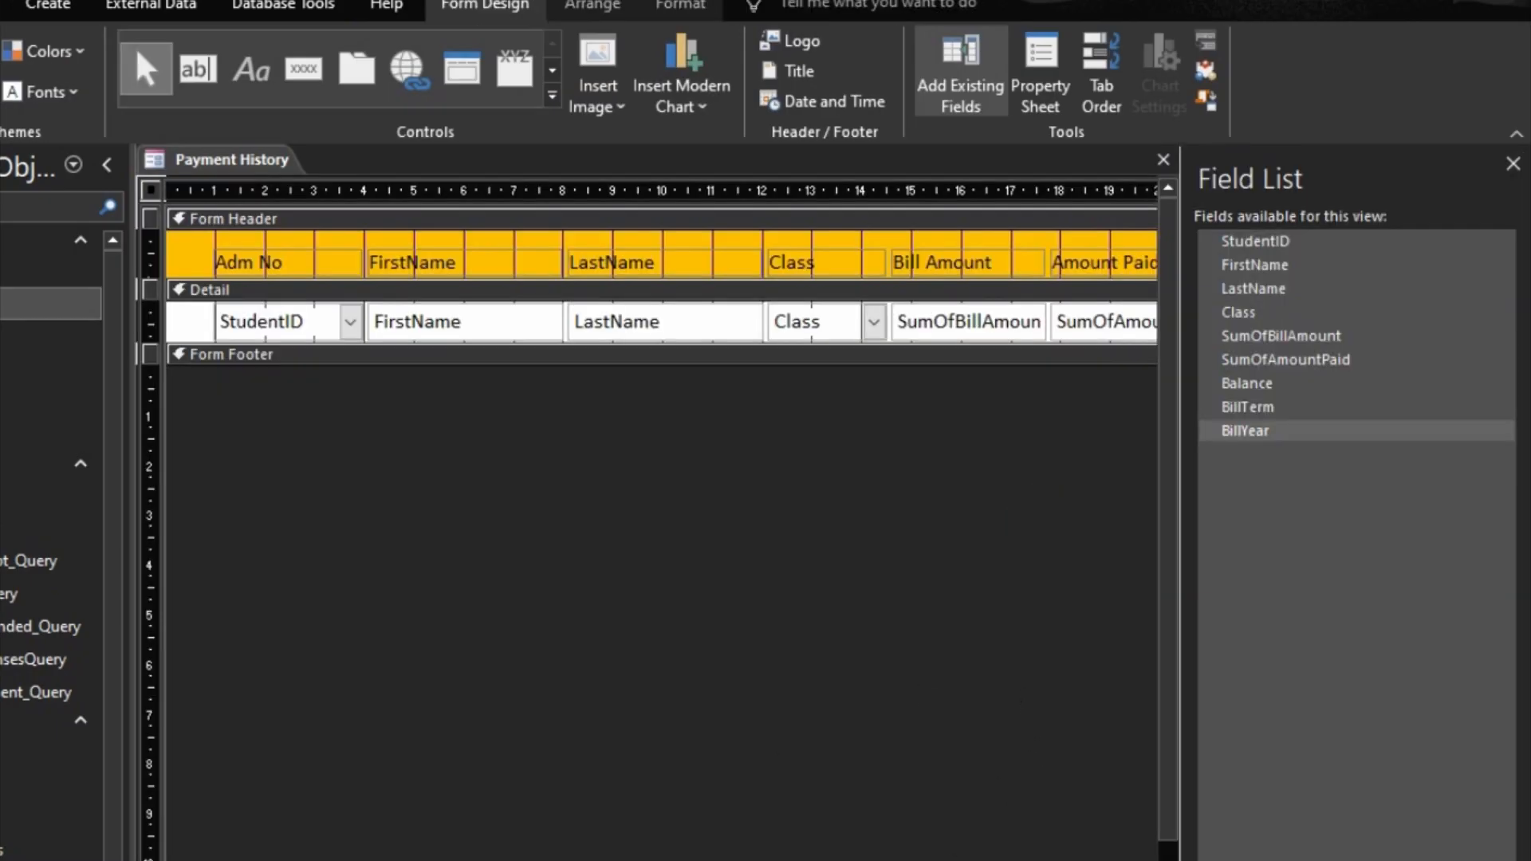
click(1037, 68)
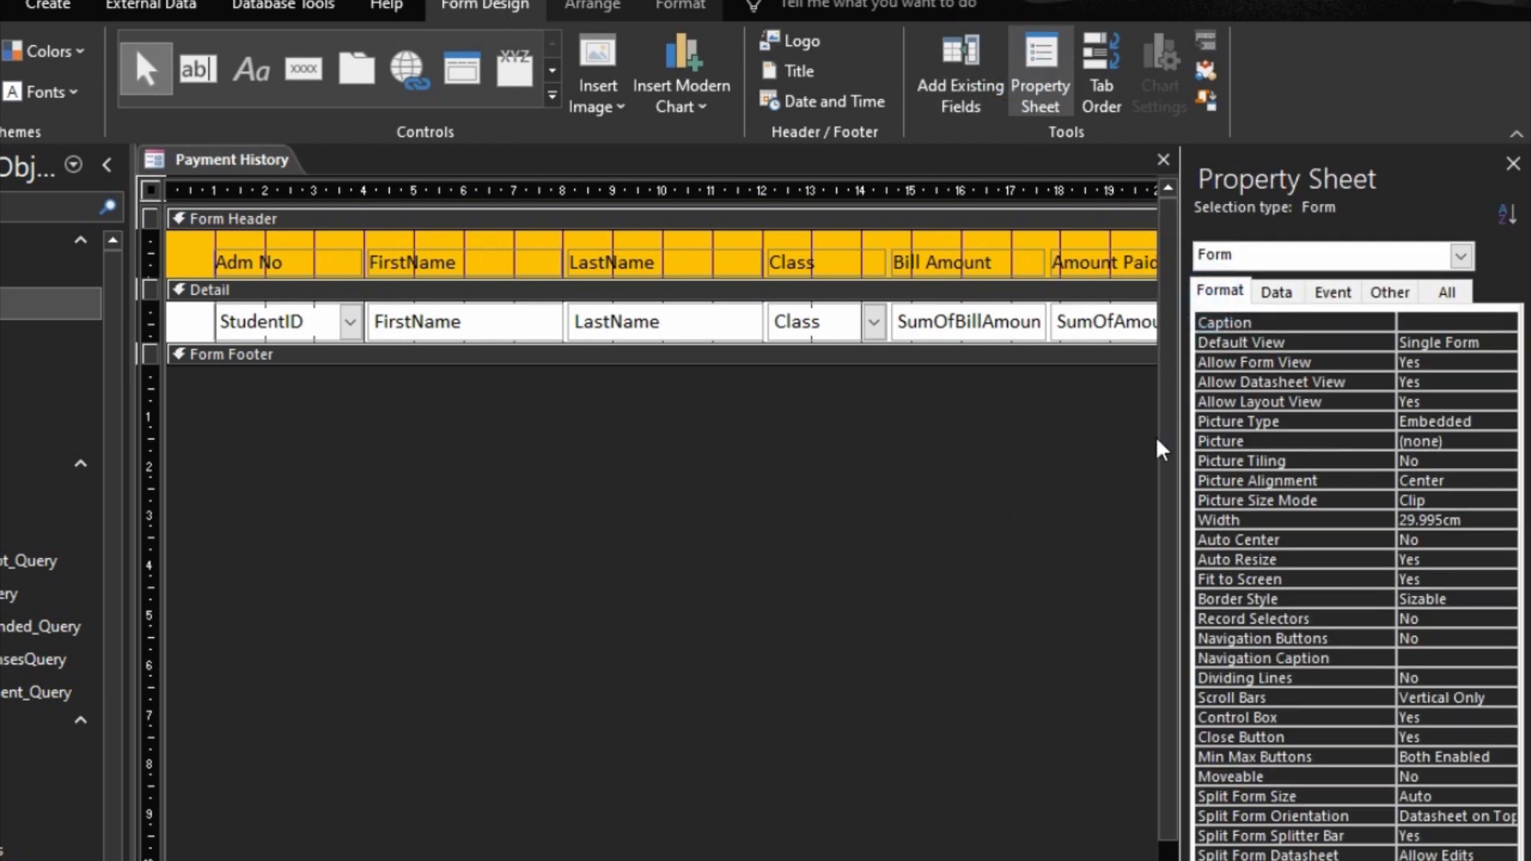
double_click(1325, 343)
click(1308, 364)
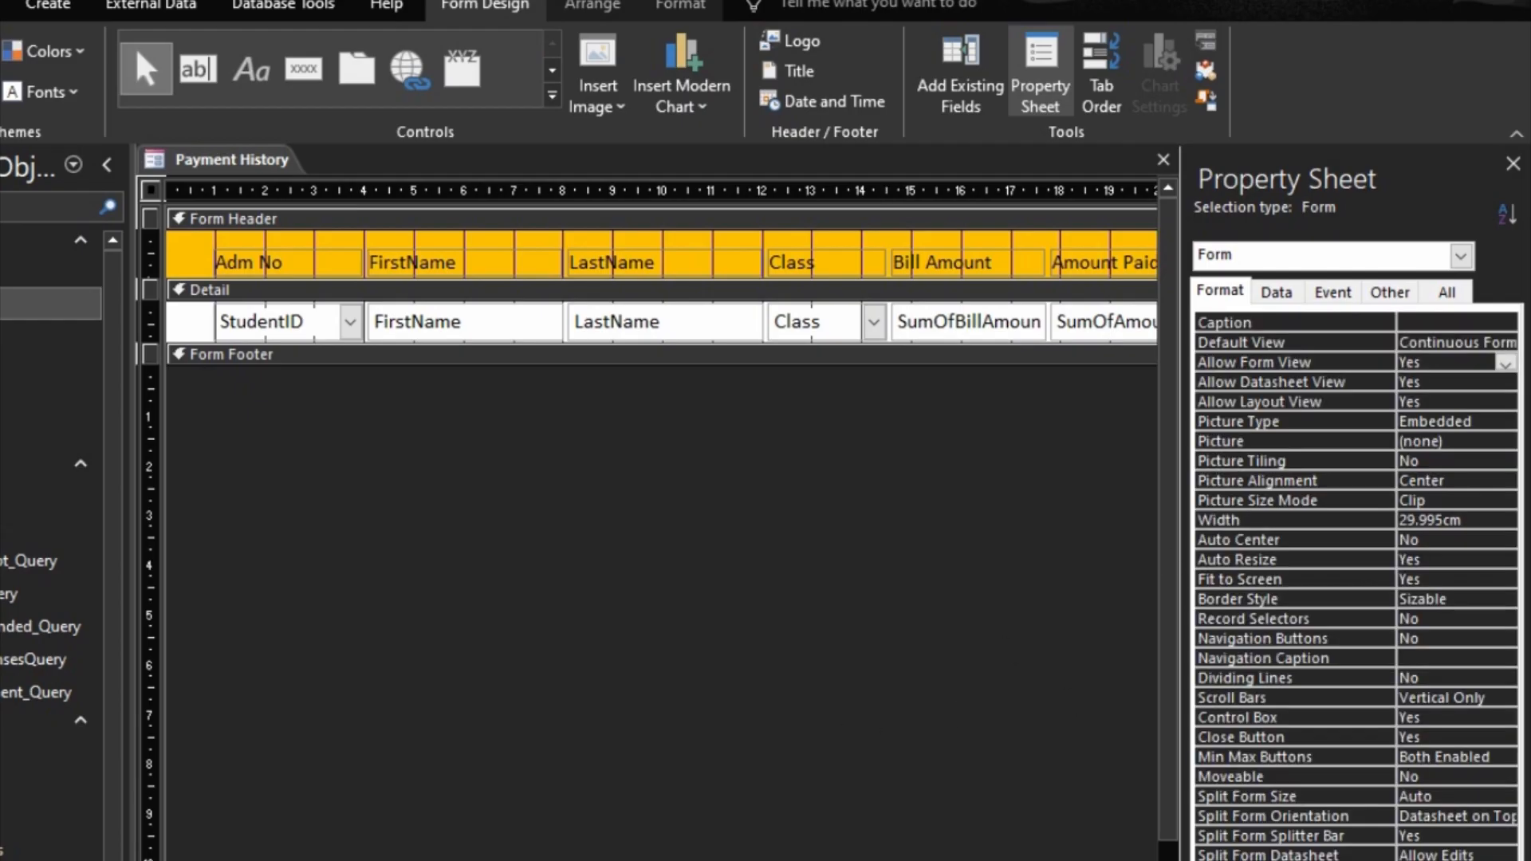
key(F5)
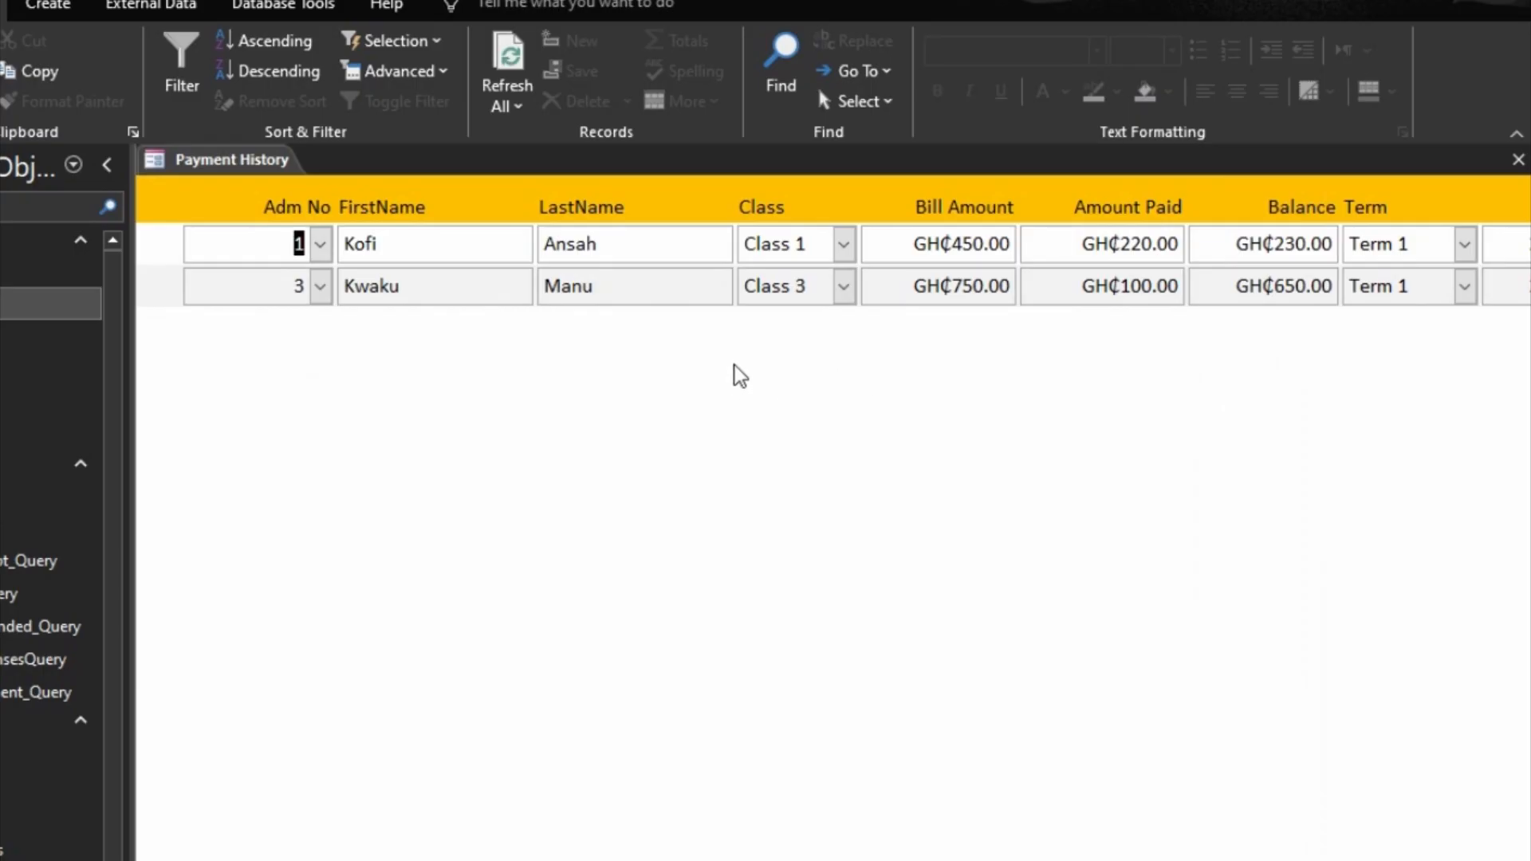
Step: Return to Design View and set the header labels' Top position to 2 cm to make room for a title
right_click(1080, 538)
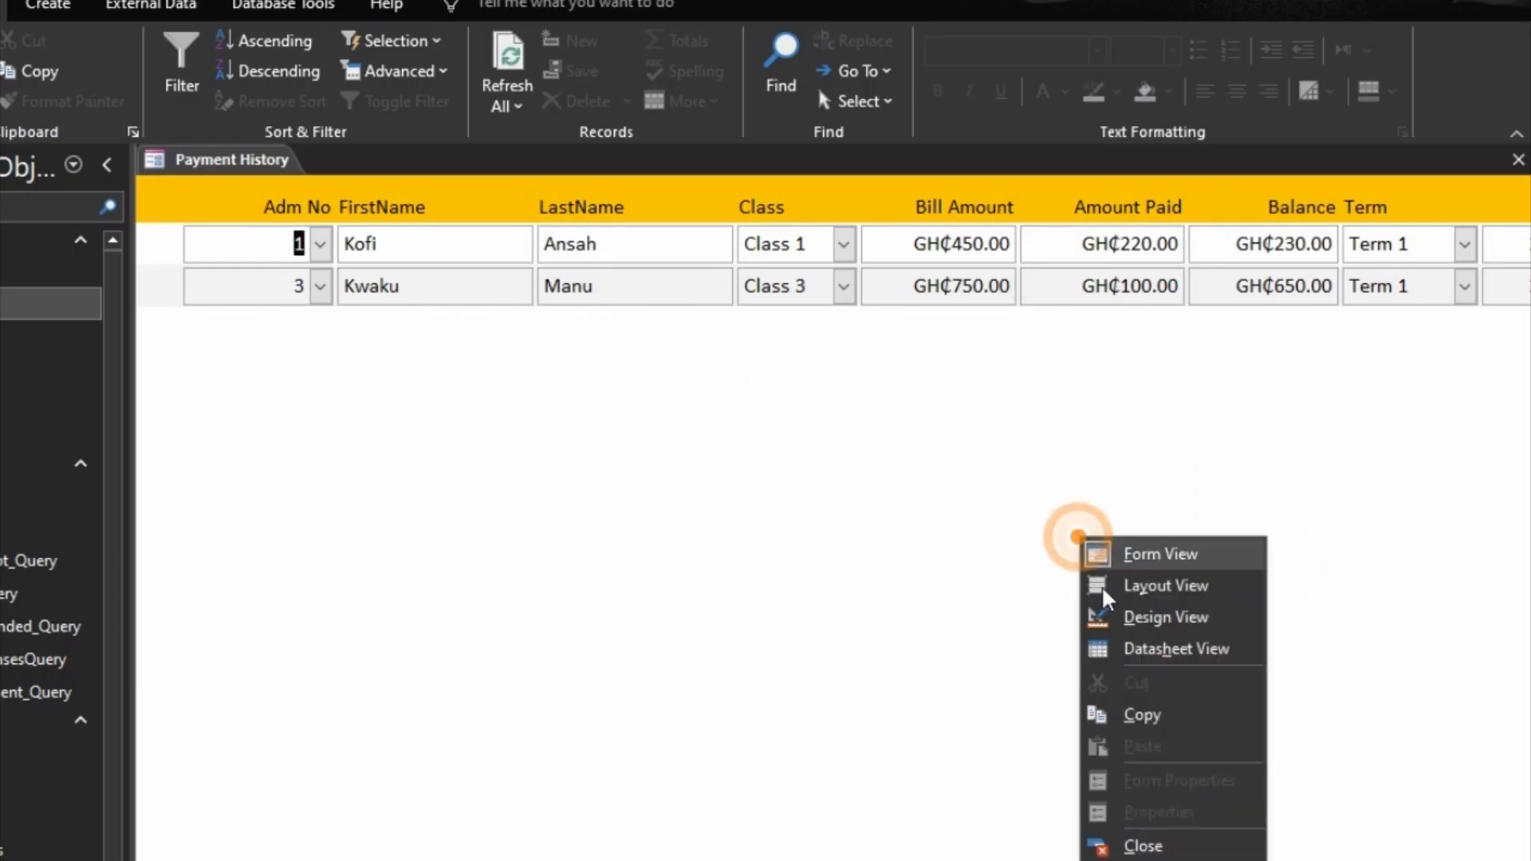
click(1133, 624)
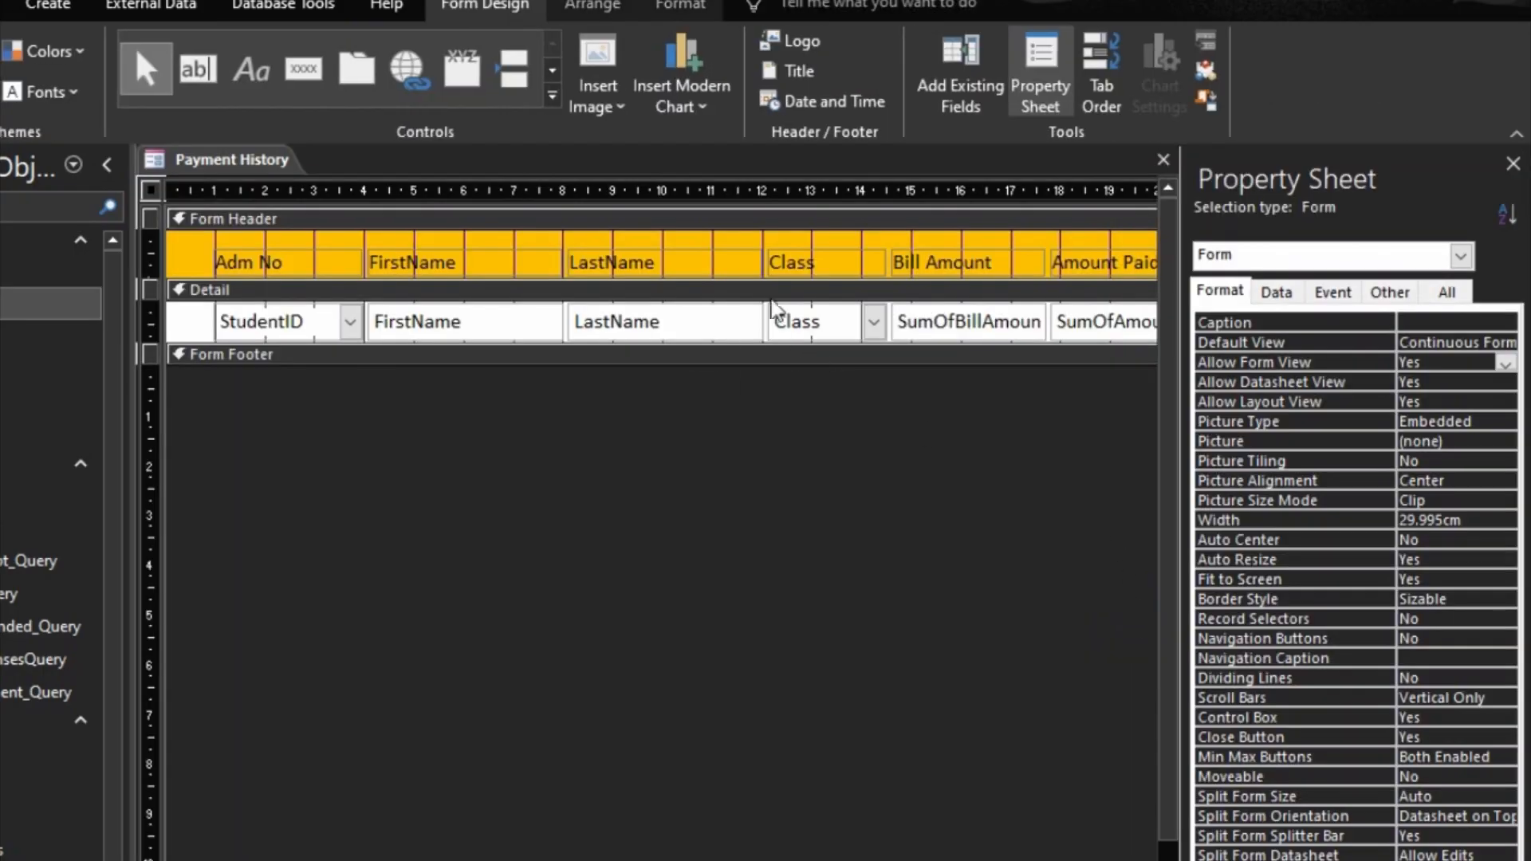
click(684, 252)
click(1217, 401)
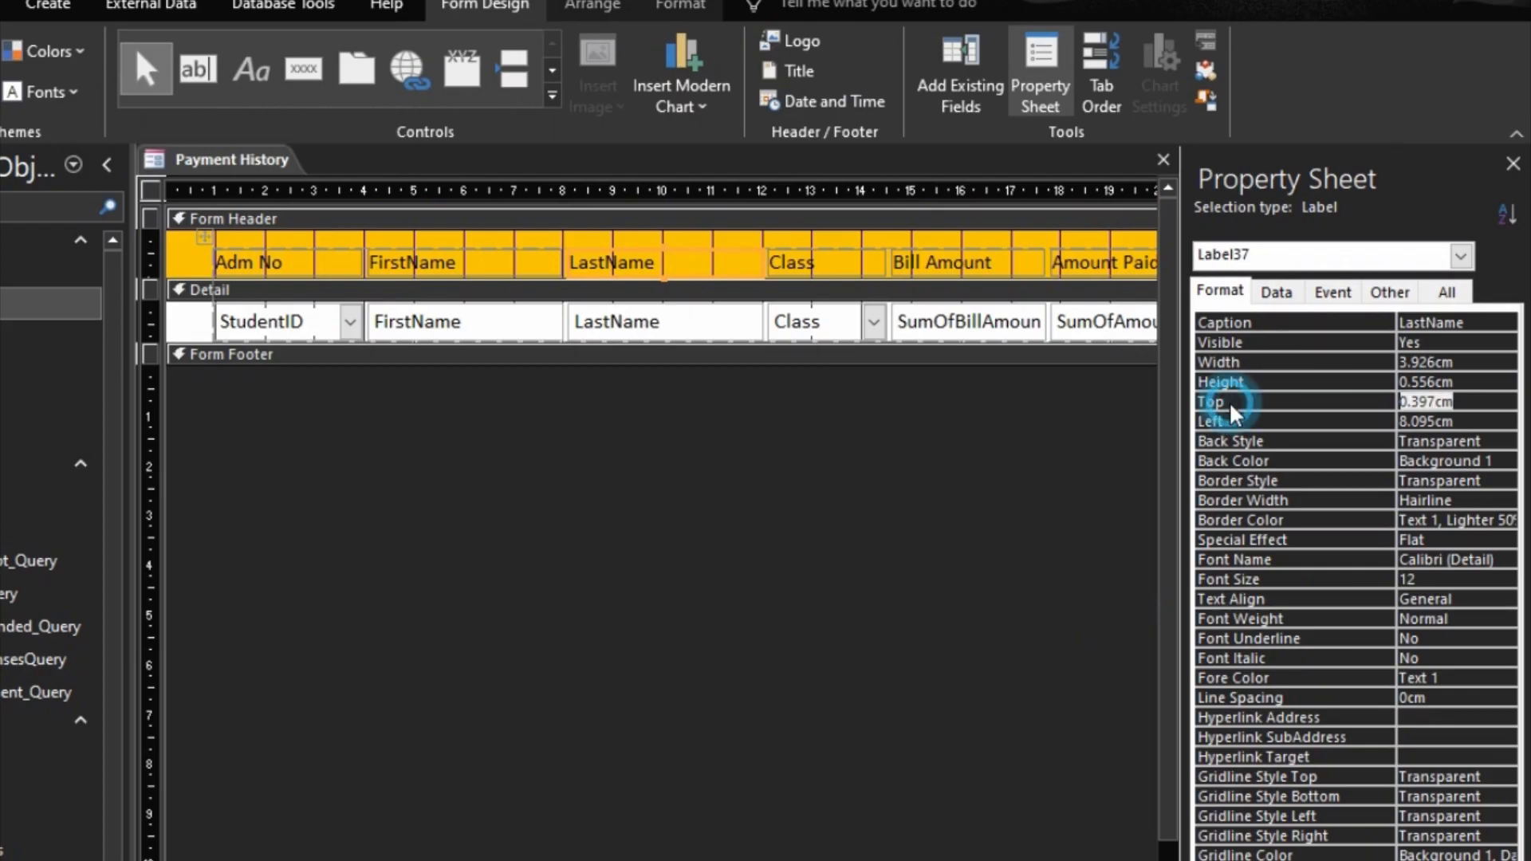
text(2)
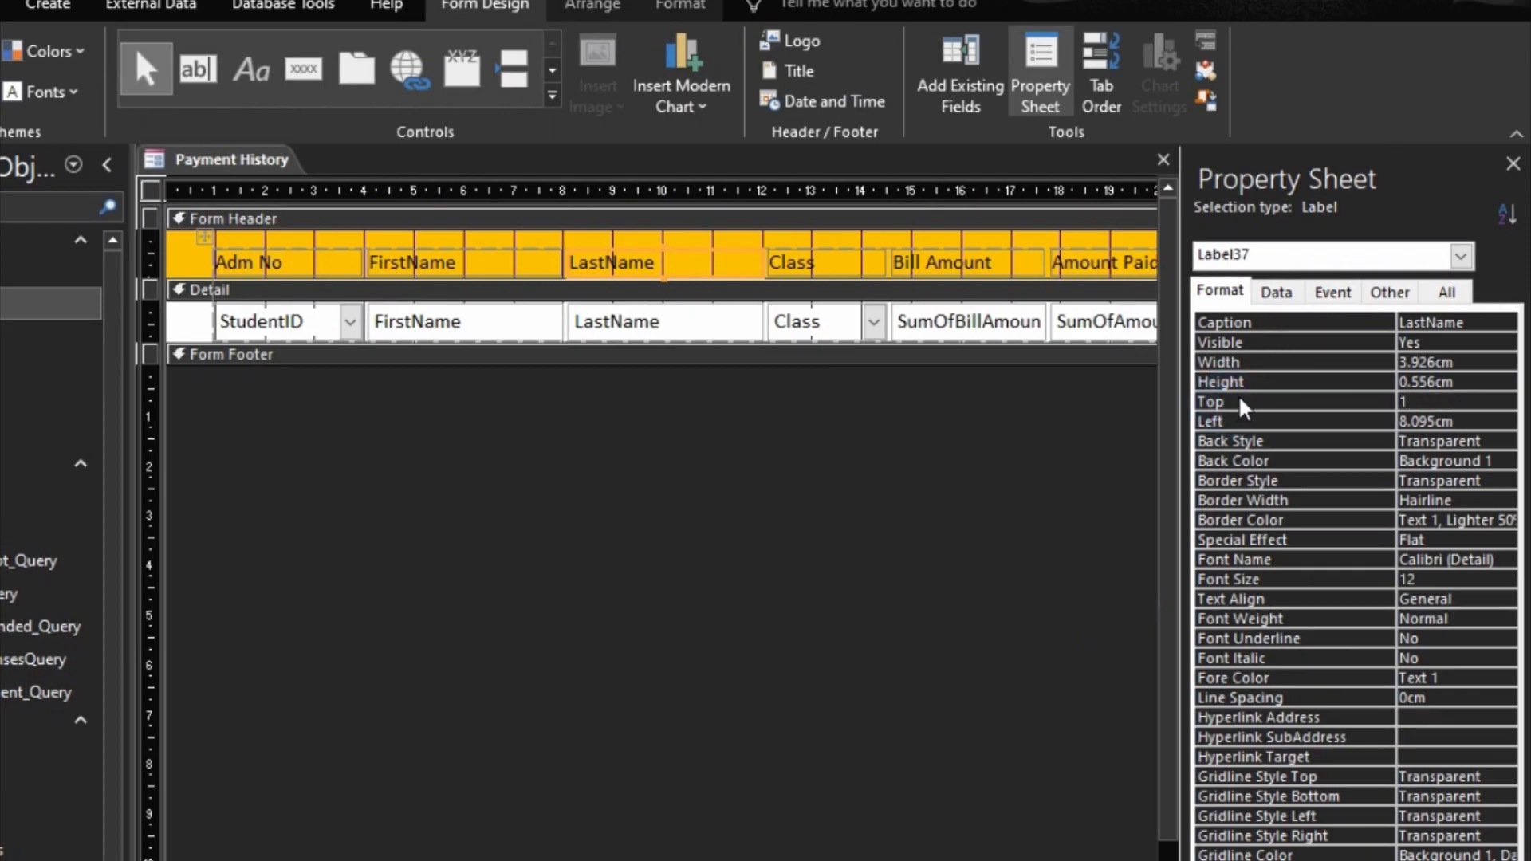
key(Return)
Step: Add a label reading PAYMENT HISTOY in the Form Header above the column labels
click(243, 74)
click(615, 256)
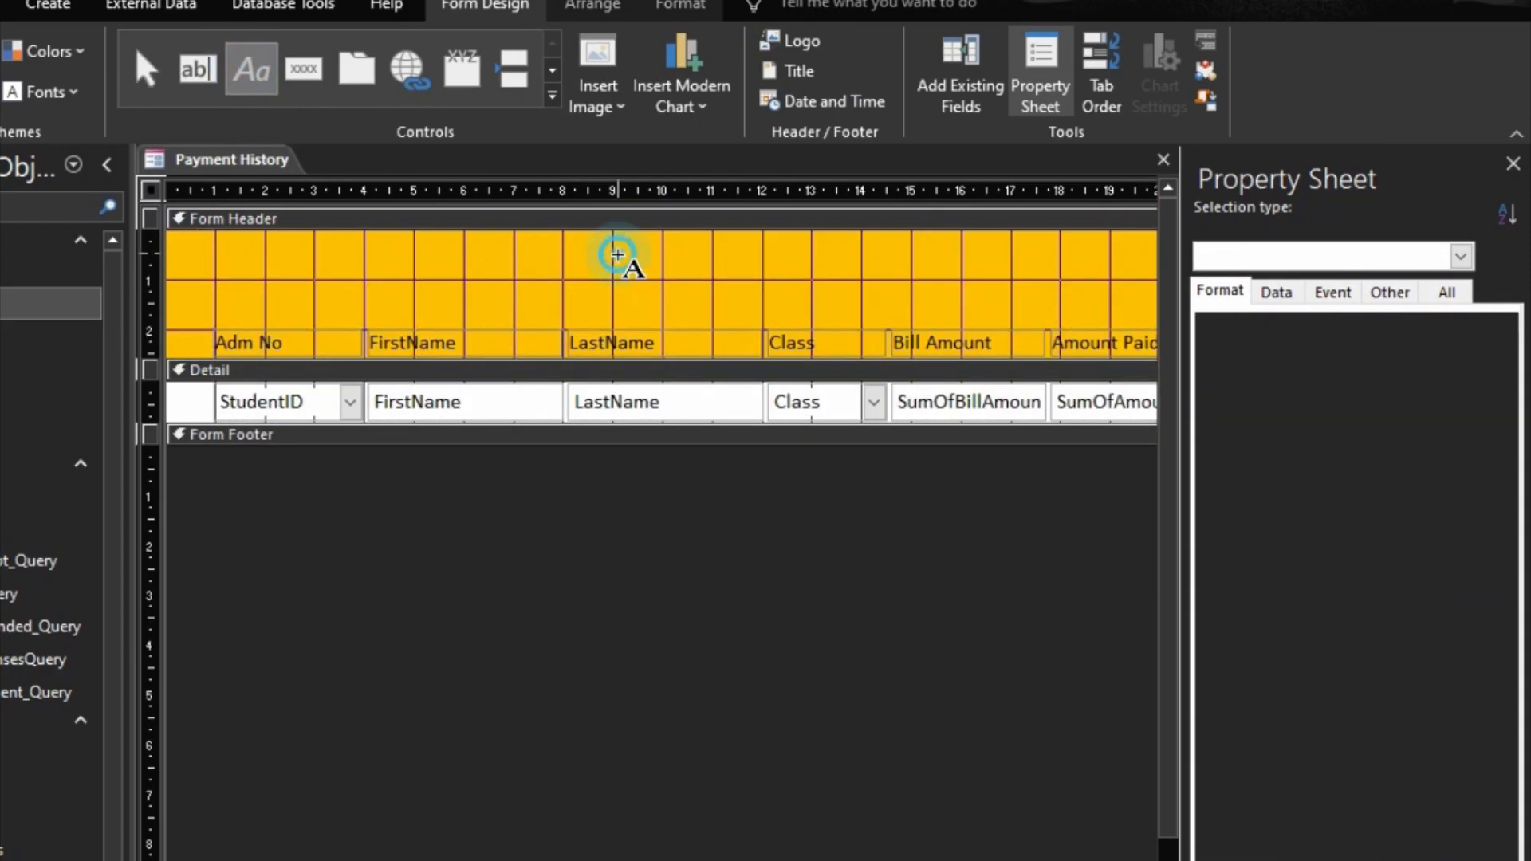
text(PA)
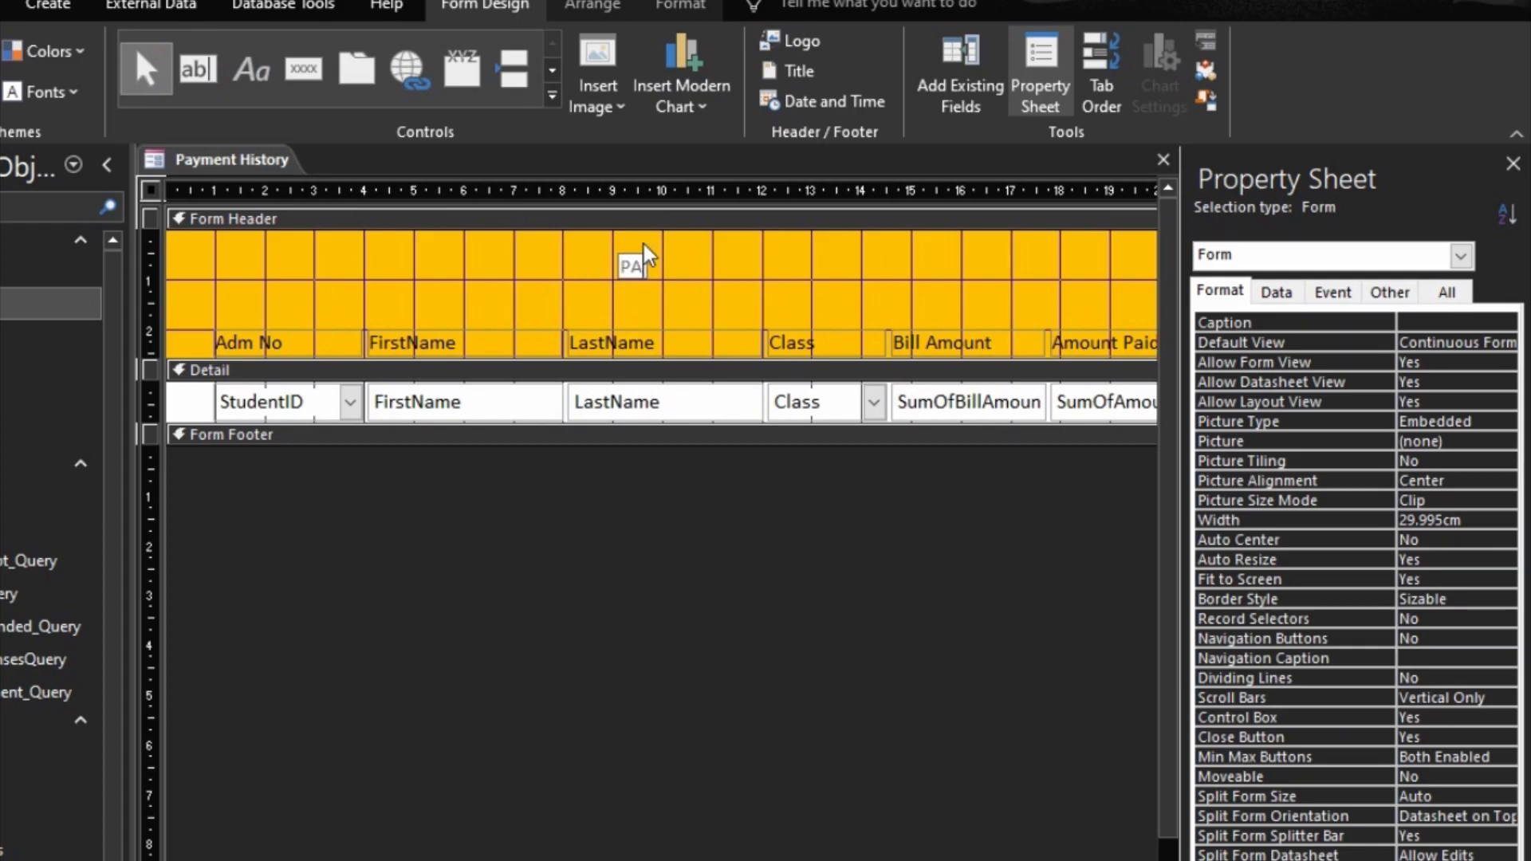
text(YMENT HISTOY)
key(Return)
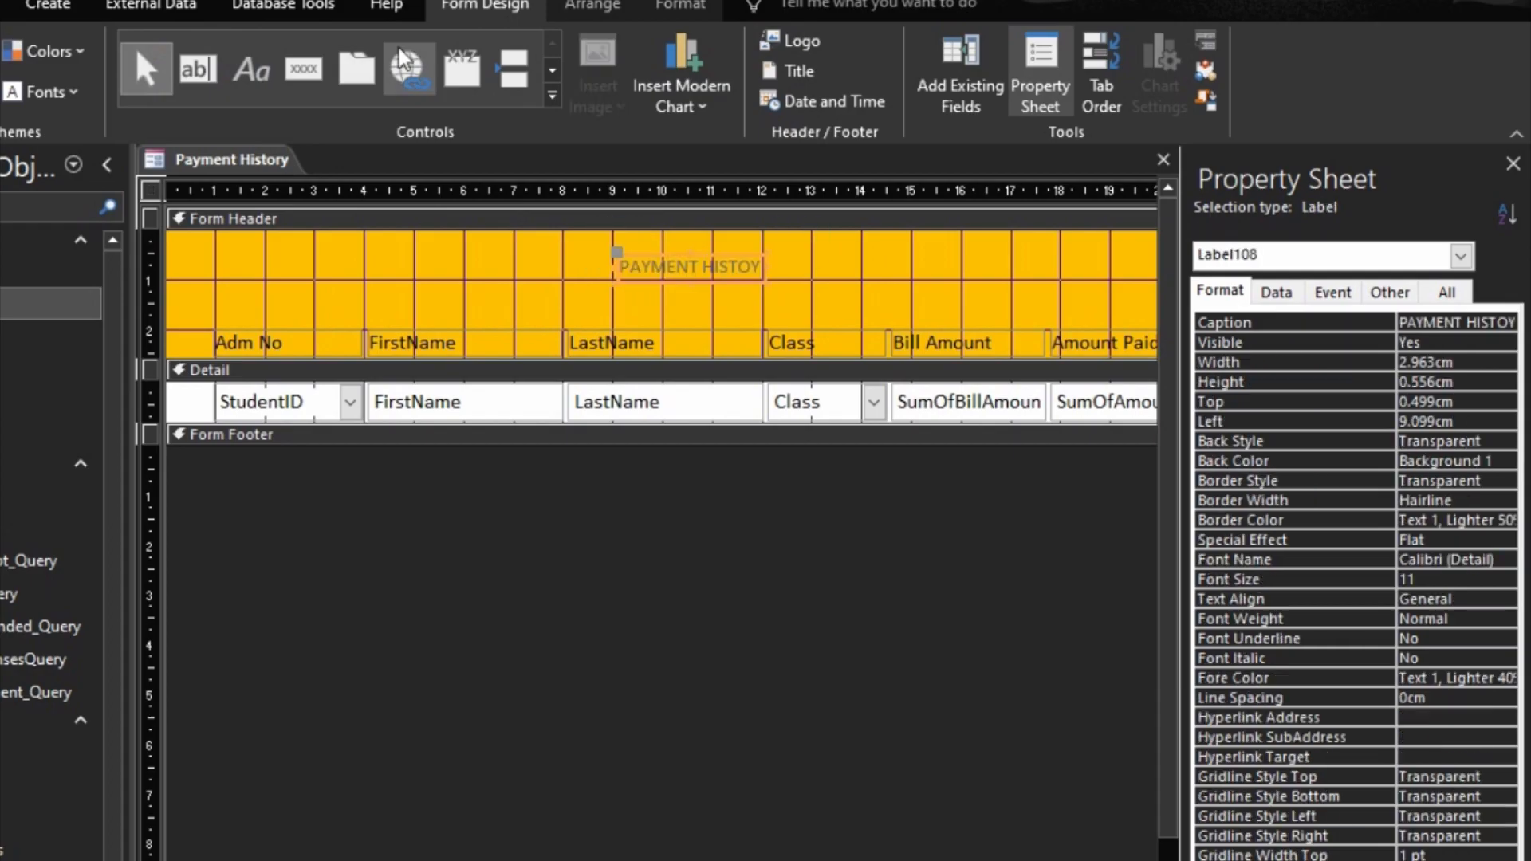
Step: Format the title label in black bold 14 pt and move it farther right in the header
click(678, 7)
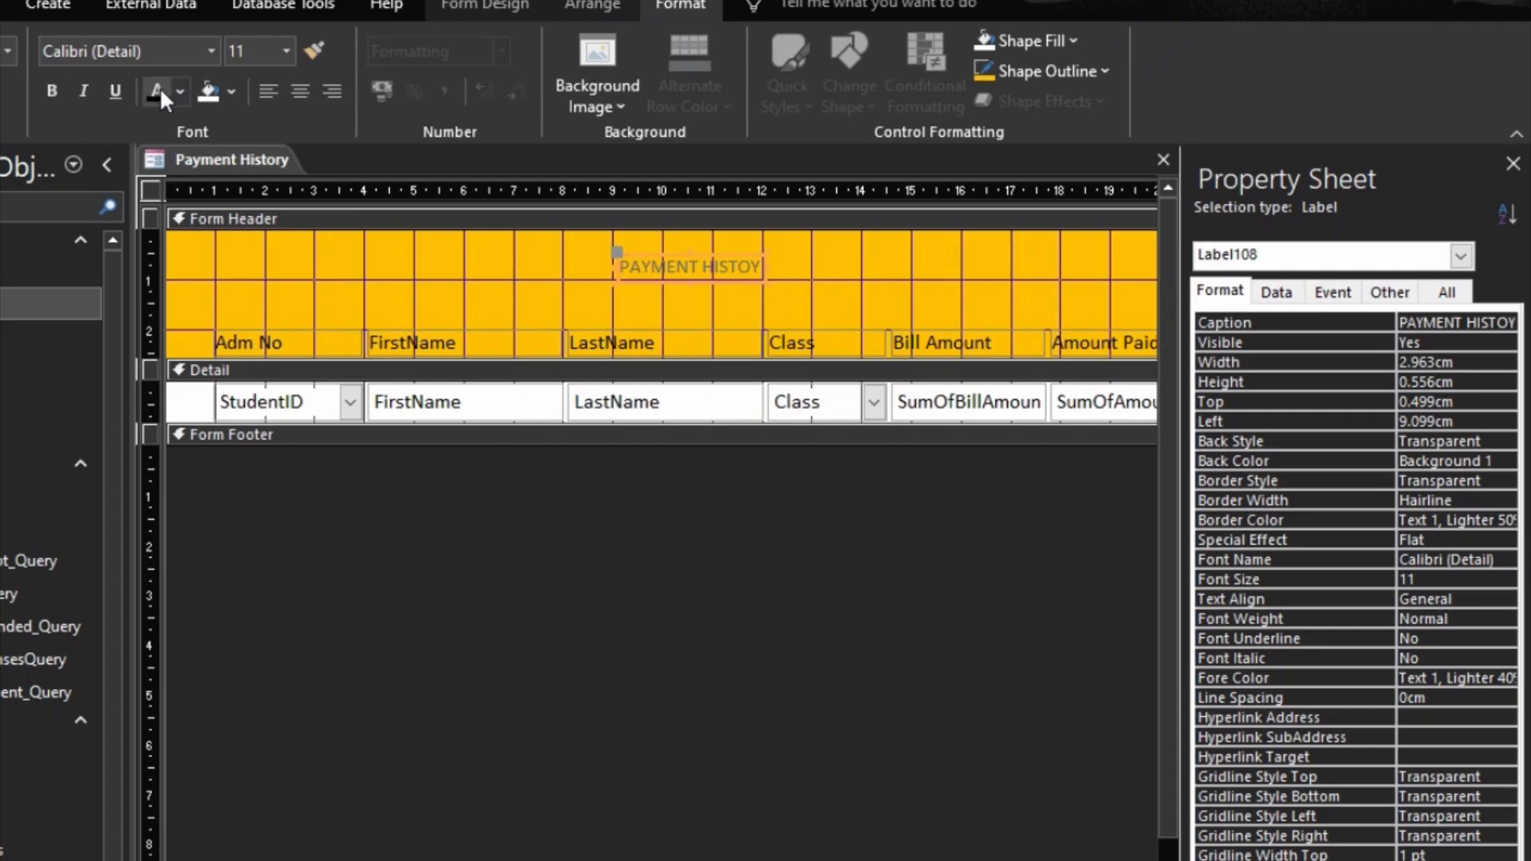
click(159, 92)
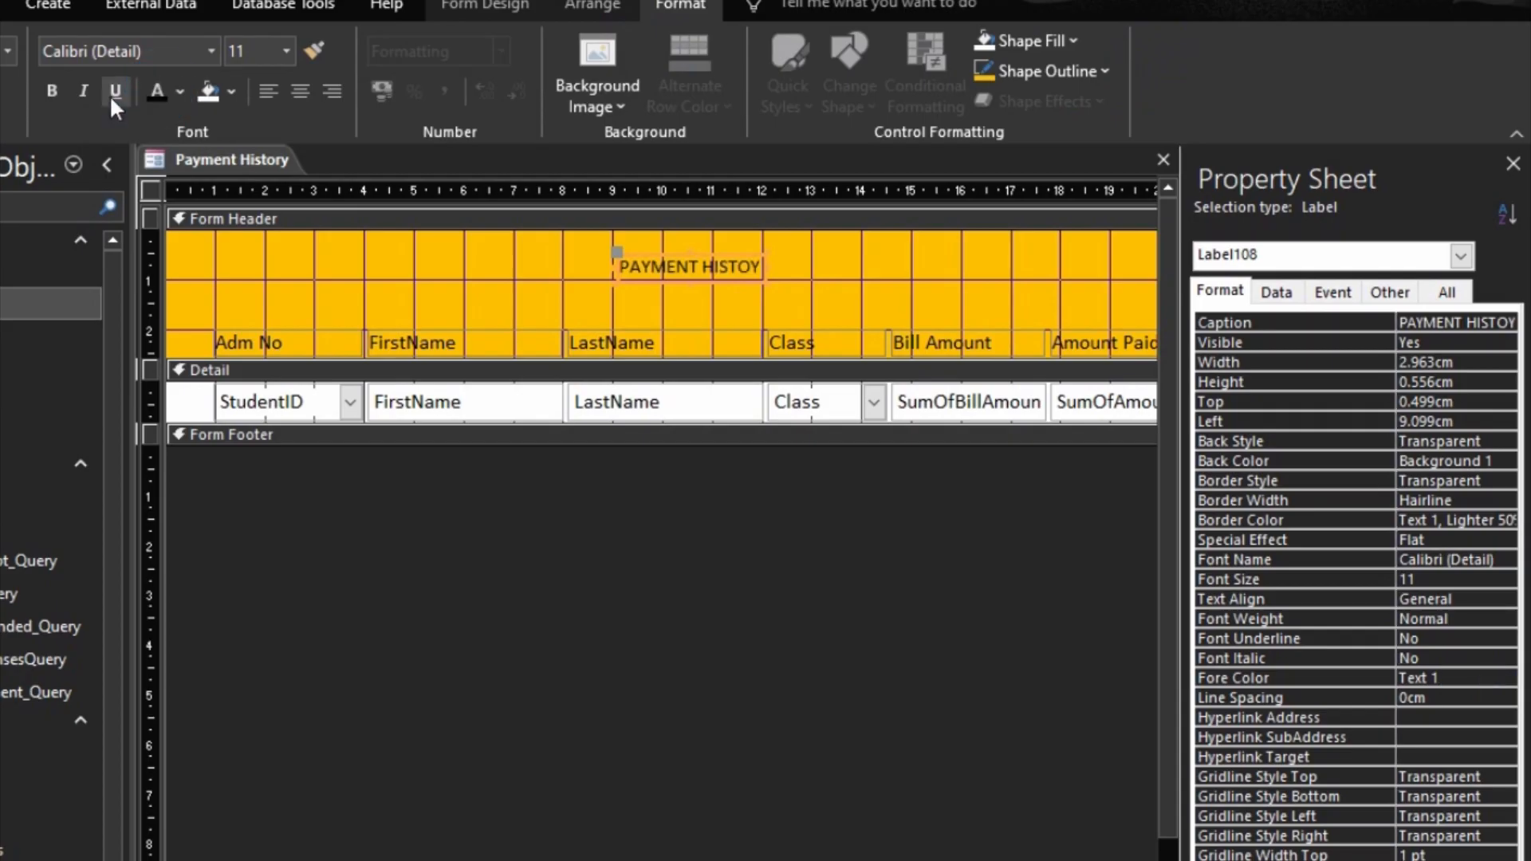
click(52, 90)
click(285, 51)
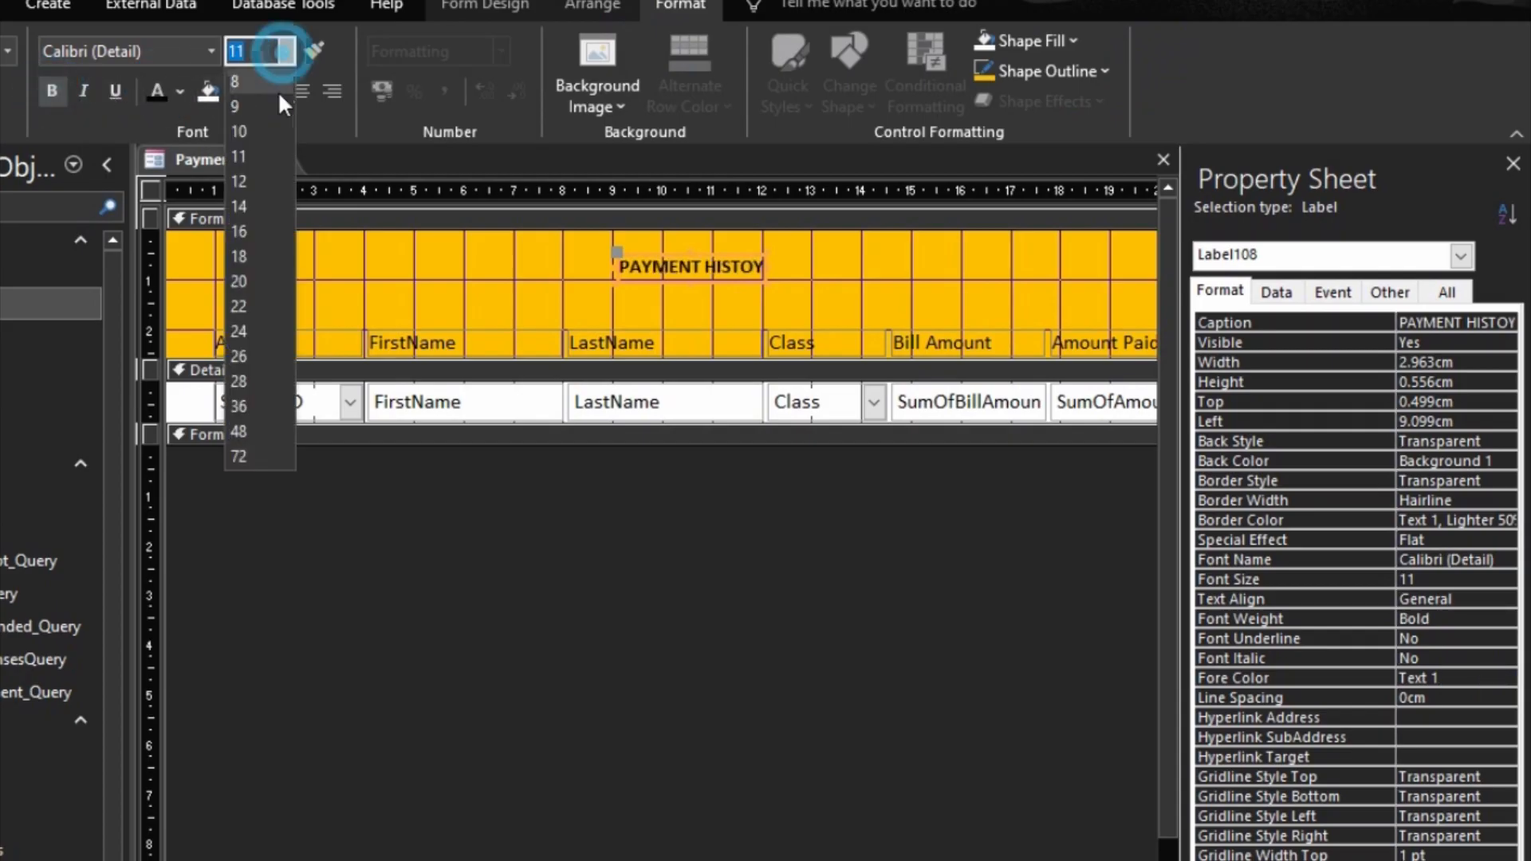
click(256, 194)
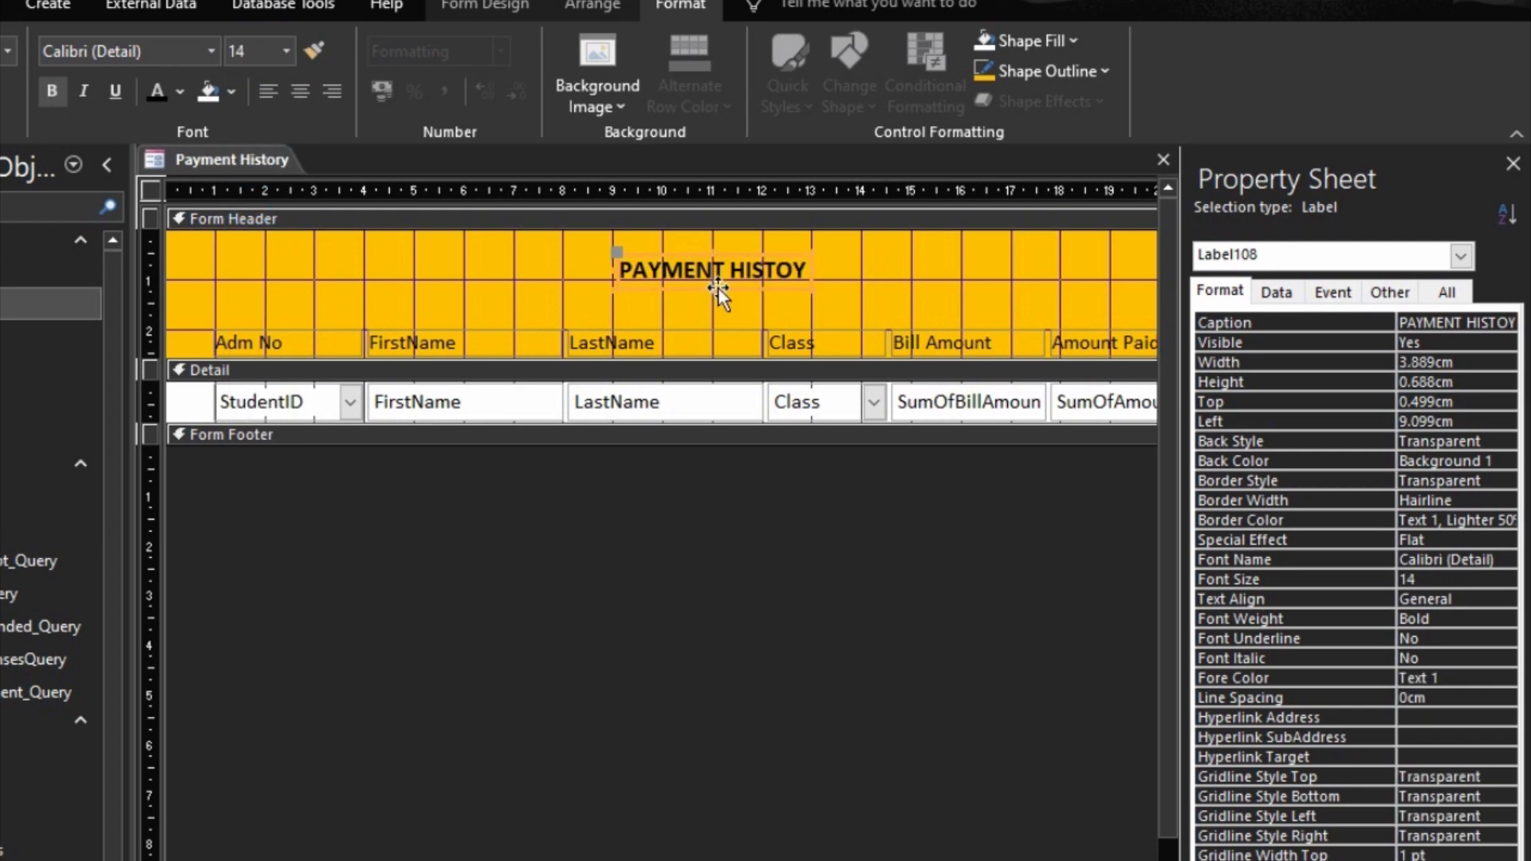
drag(717, 287, 795, 293)
click(820, 633)
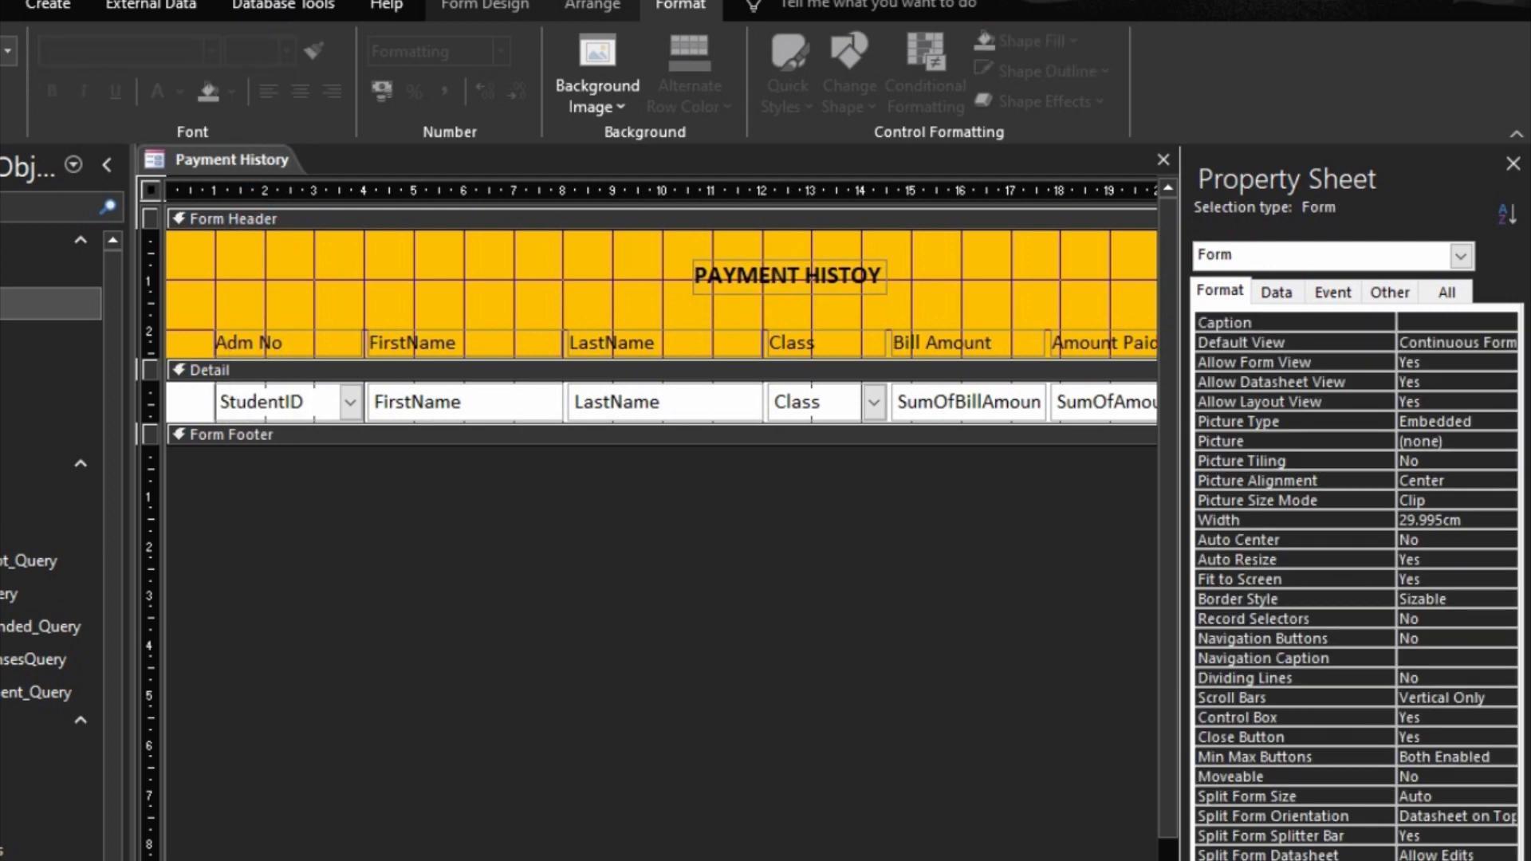
Step: Left-align all column labels in the Form Header and check the form across its full width in Form View
click(1413, 860)
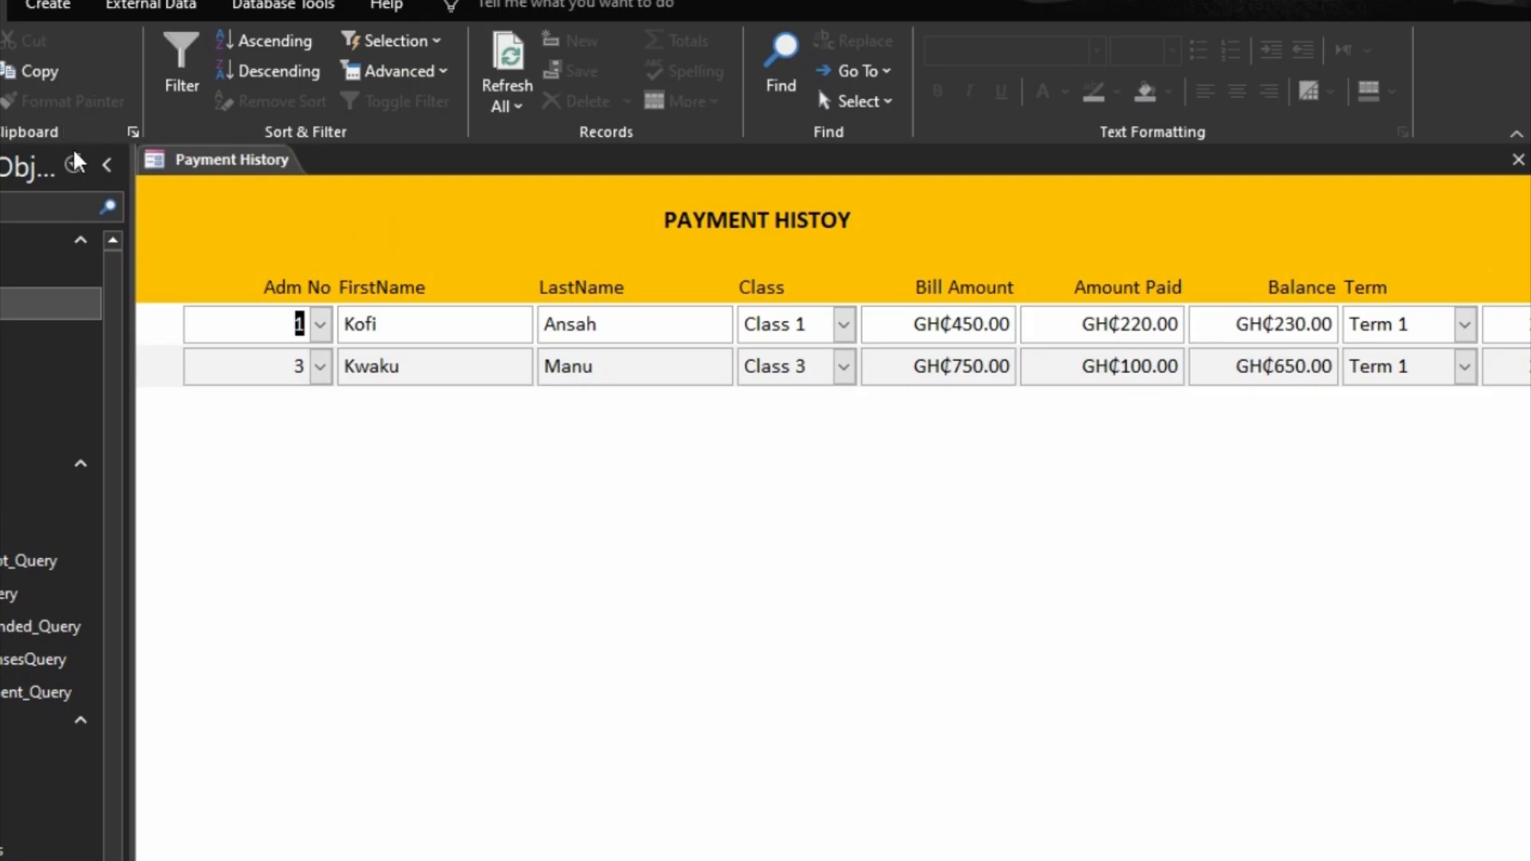
right_click(630, 611)
click(649, 688)
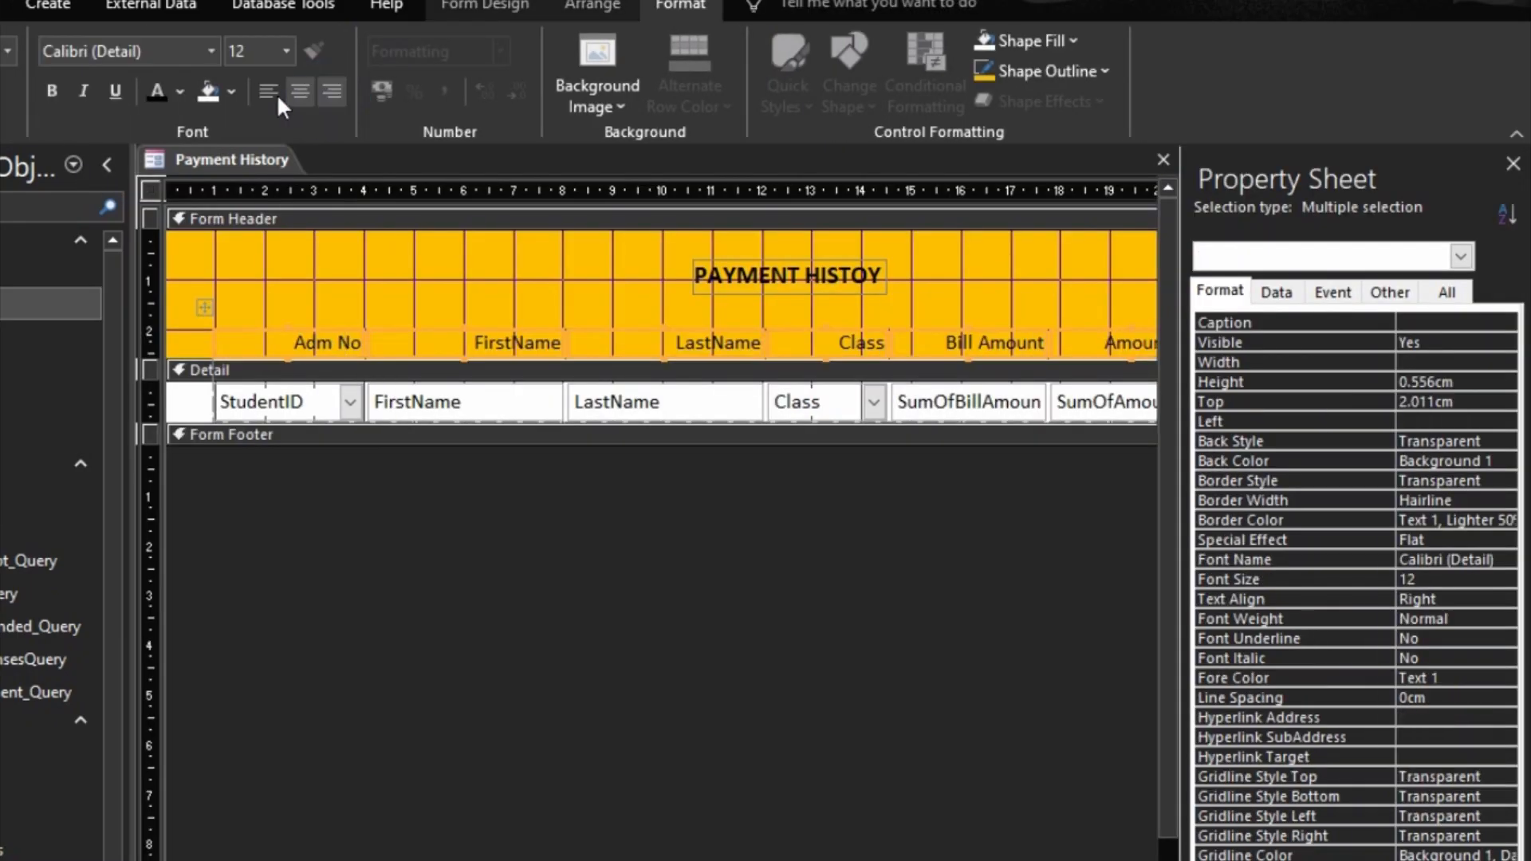
click(273, 86)
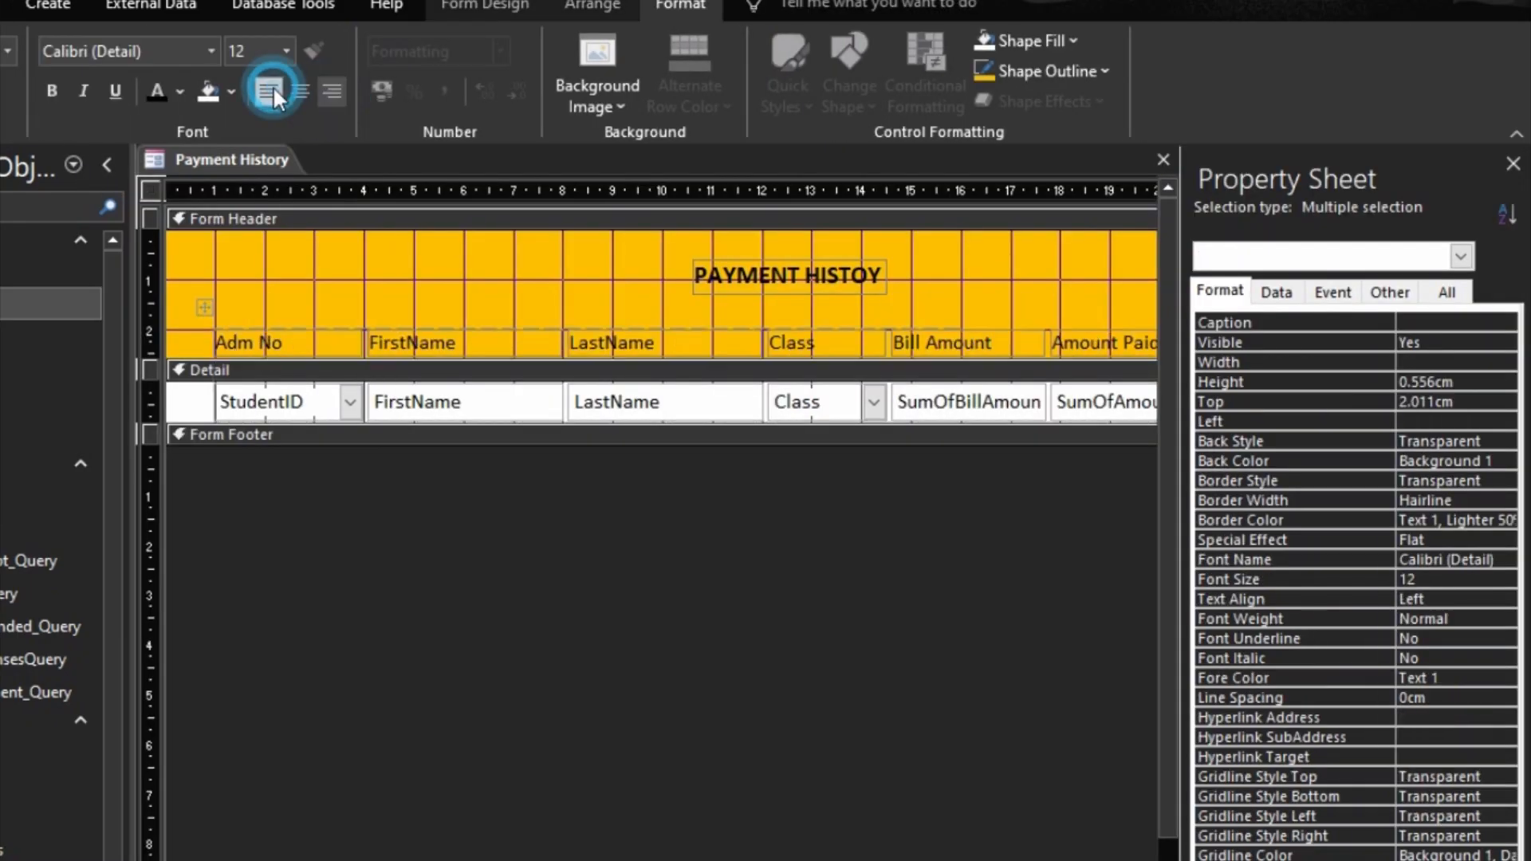
click(304, 411)
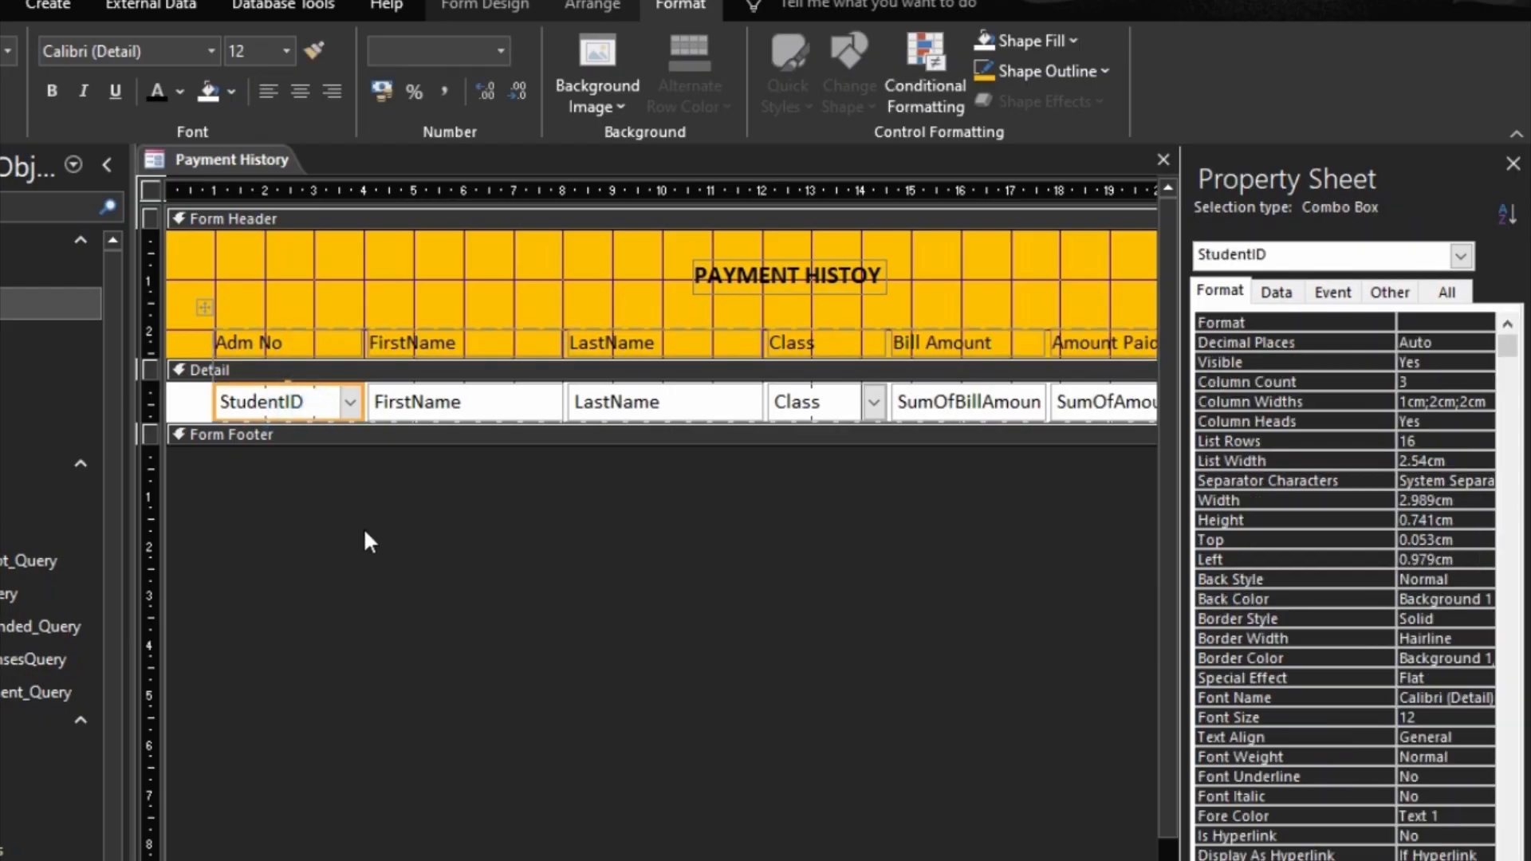
key(F5)
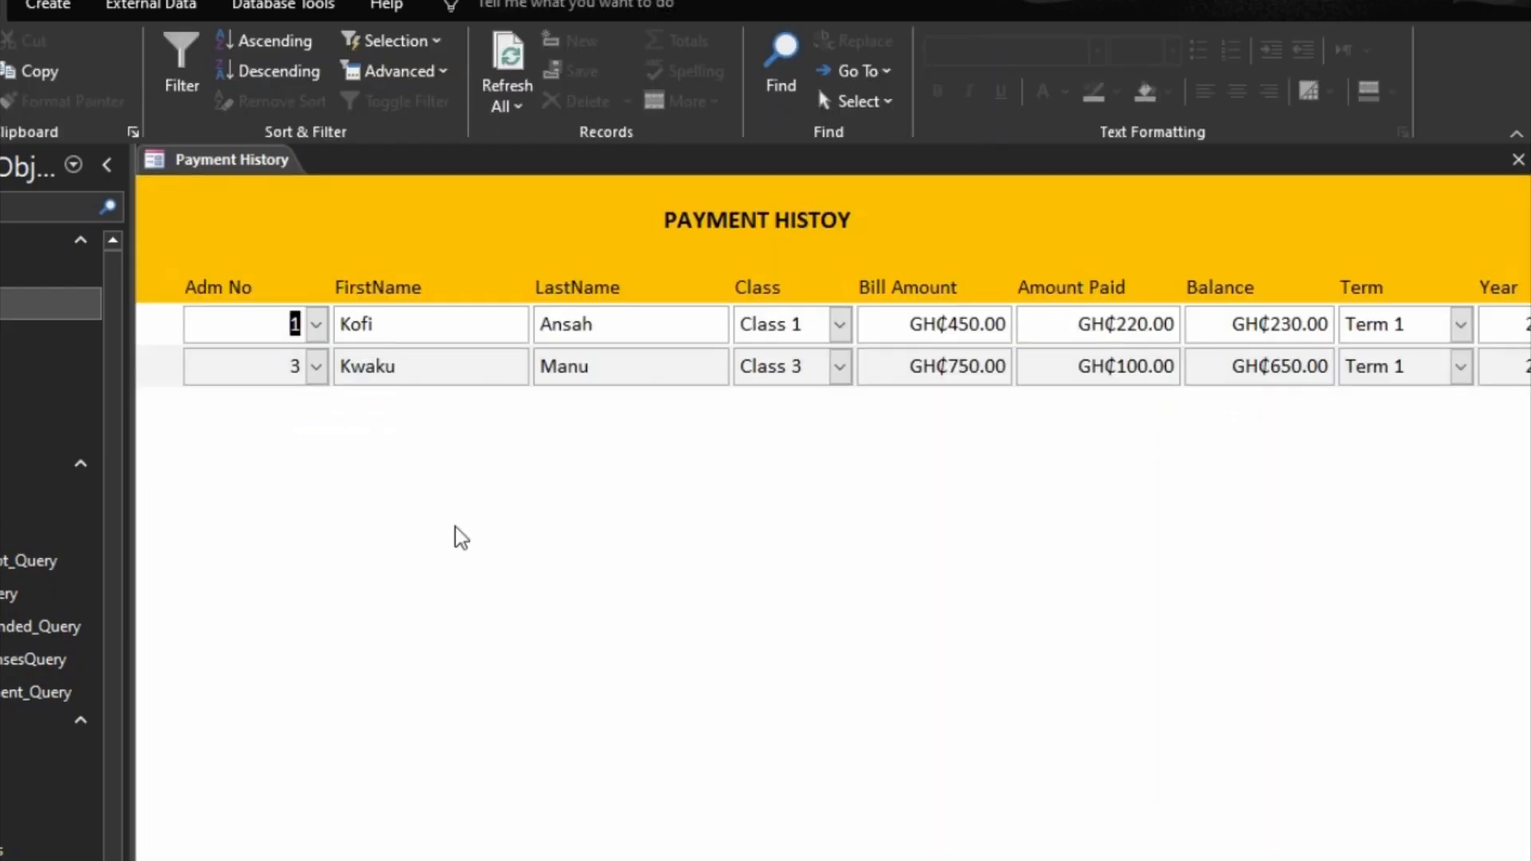
click(106, 169)
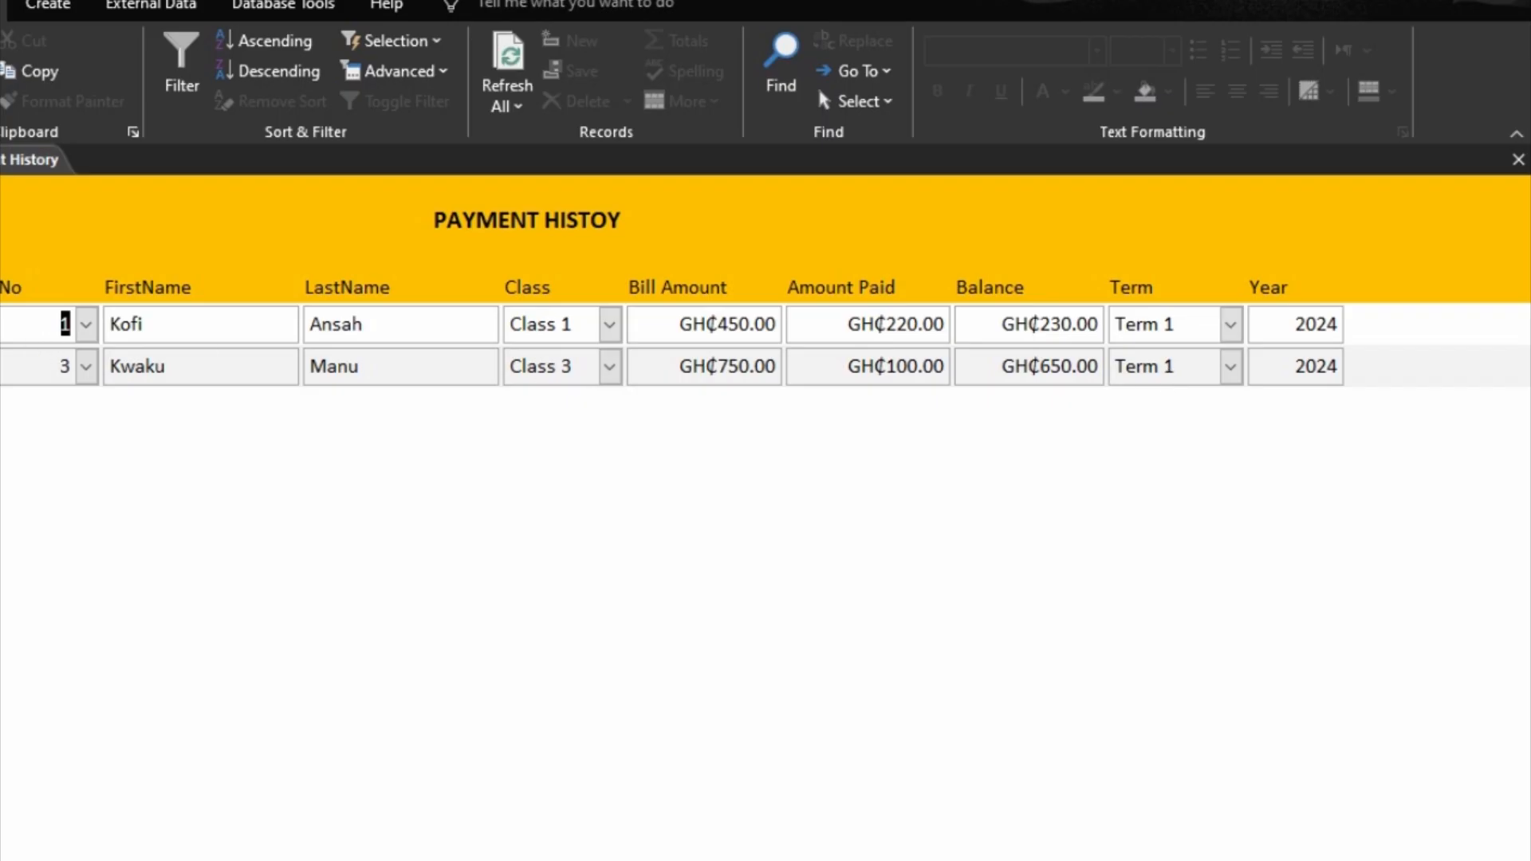
key(F11)
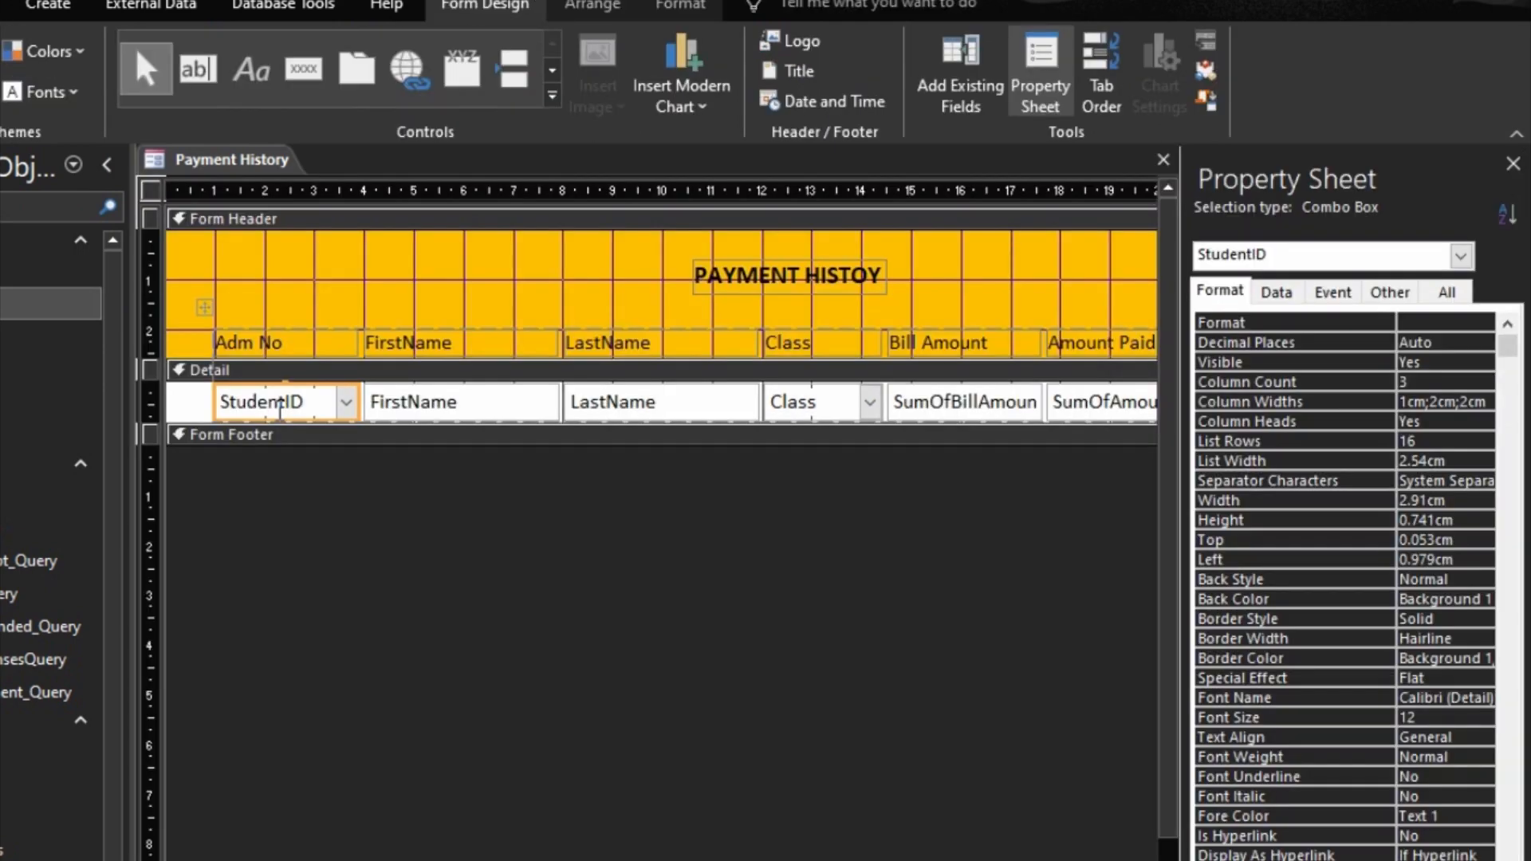
Step: Narrow the StudentID and FirstName columns in Design View
drag(358, 402, 333, 403)
click(493, 417)
key(shift+Left)
key(shift+Left)
key(shift+Left)
key(shift+Left)
key(shift+Left)
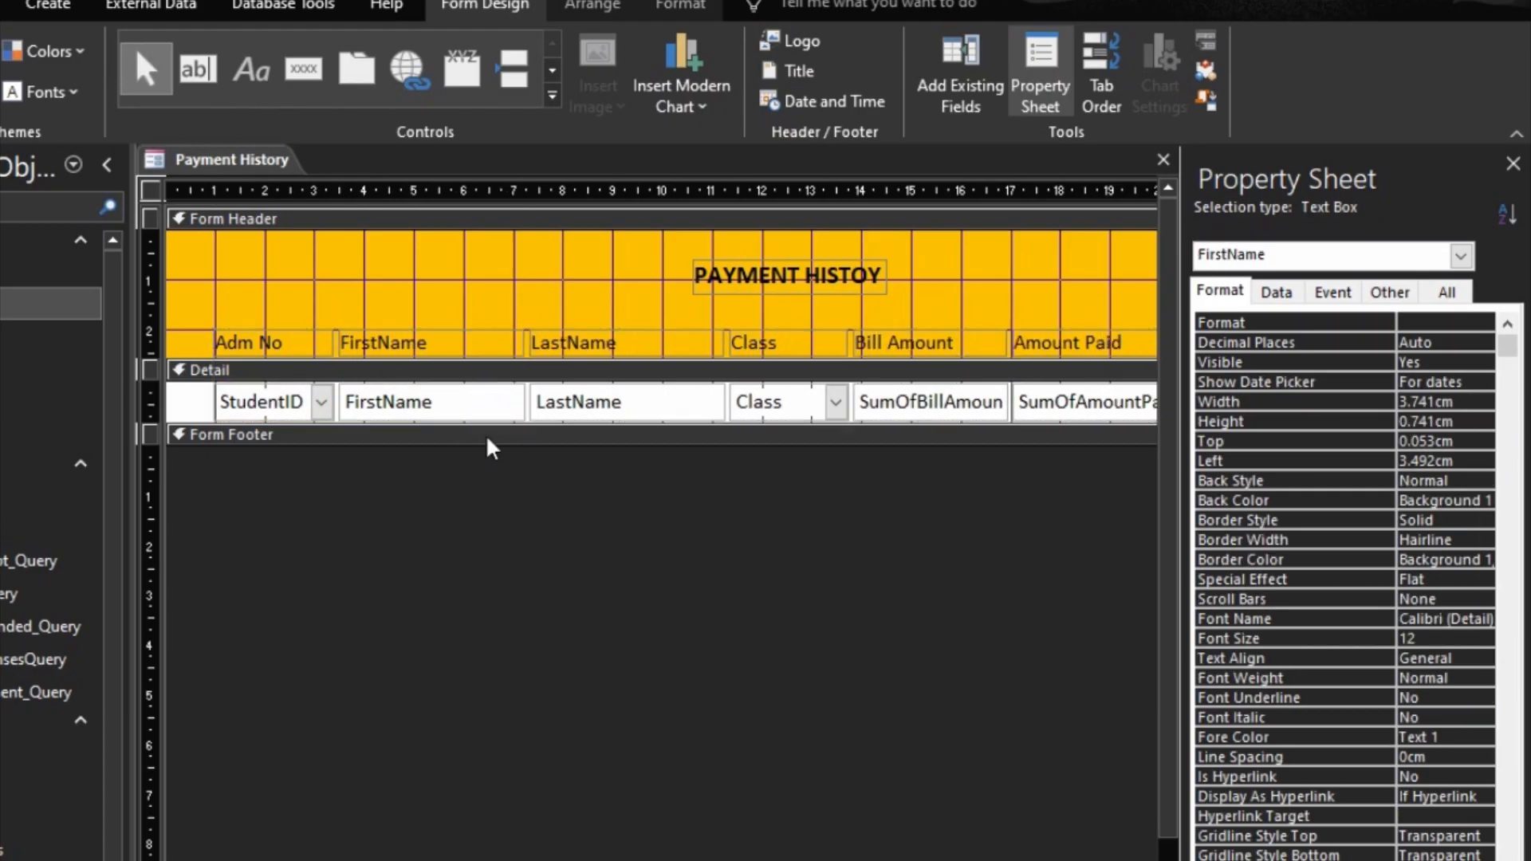
key(shift+Left)
key(shift+Left)
Step: Narrow the LastName column to the same width as FirstName and reduce the form's width to about 28 cm
right_click(613, 403)
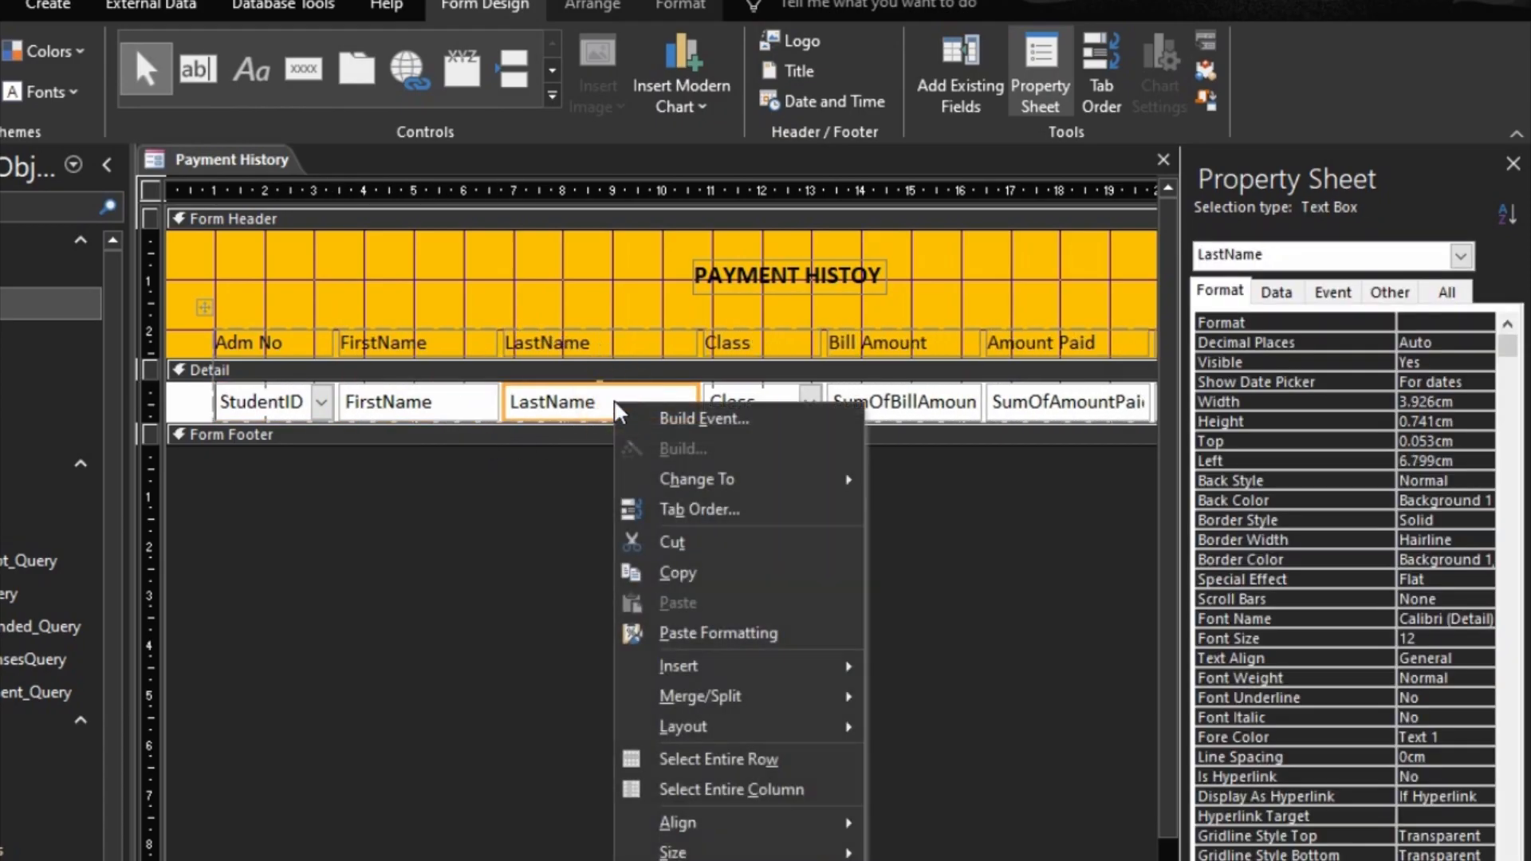
shift+click(462, 405)
right_click(463, 404)
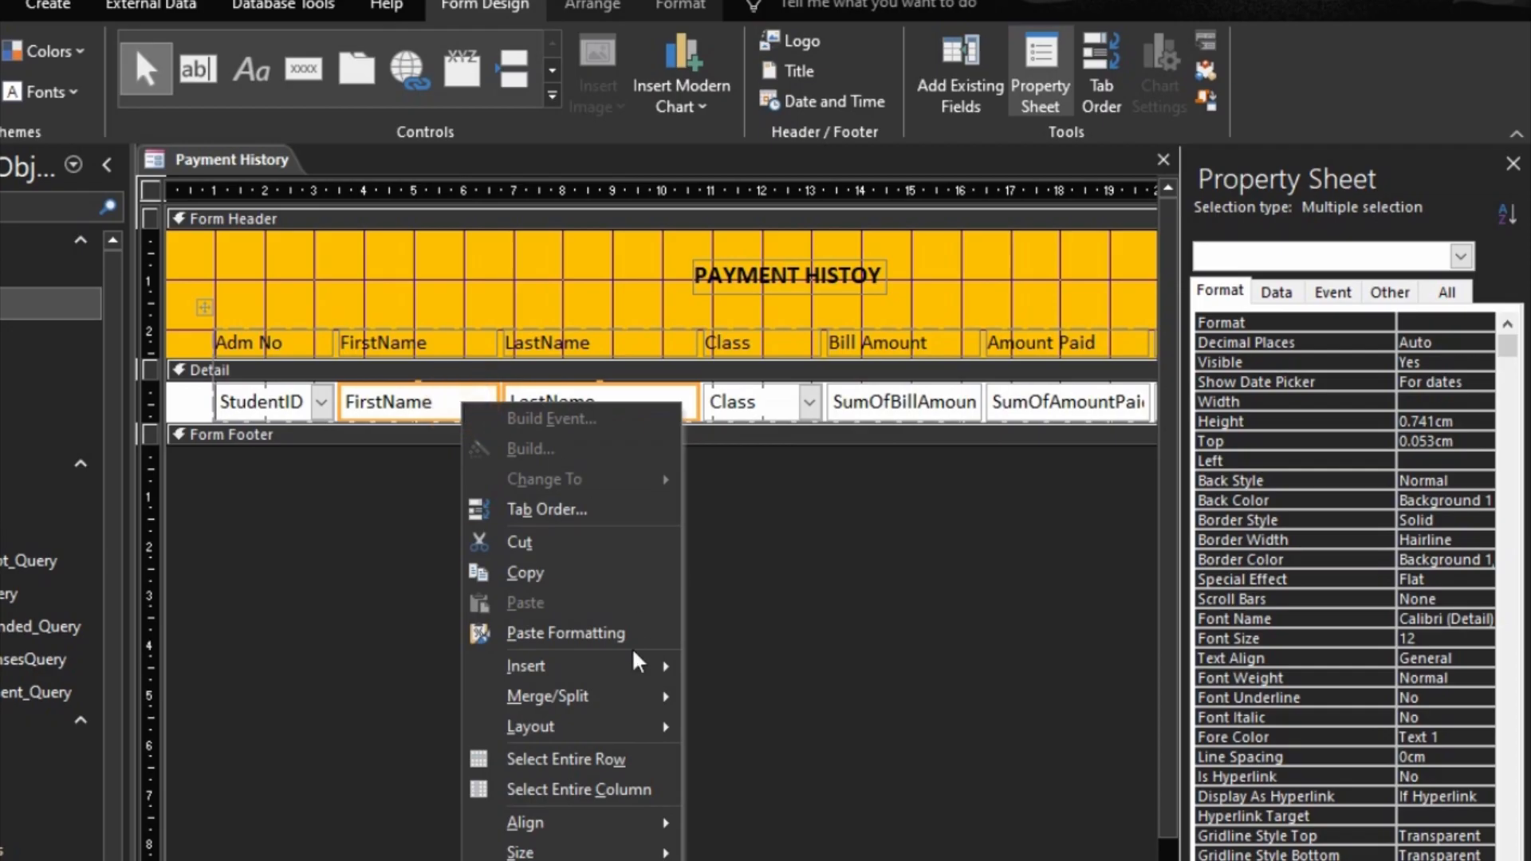
mouse_move(642, 857)
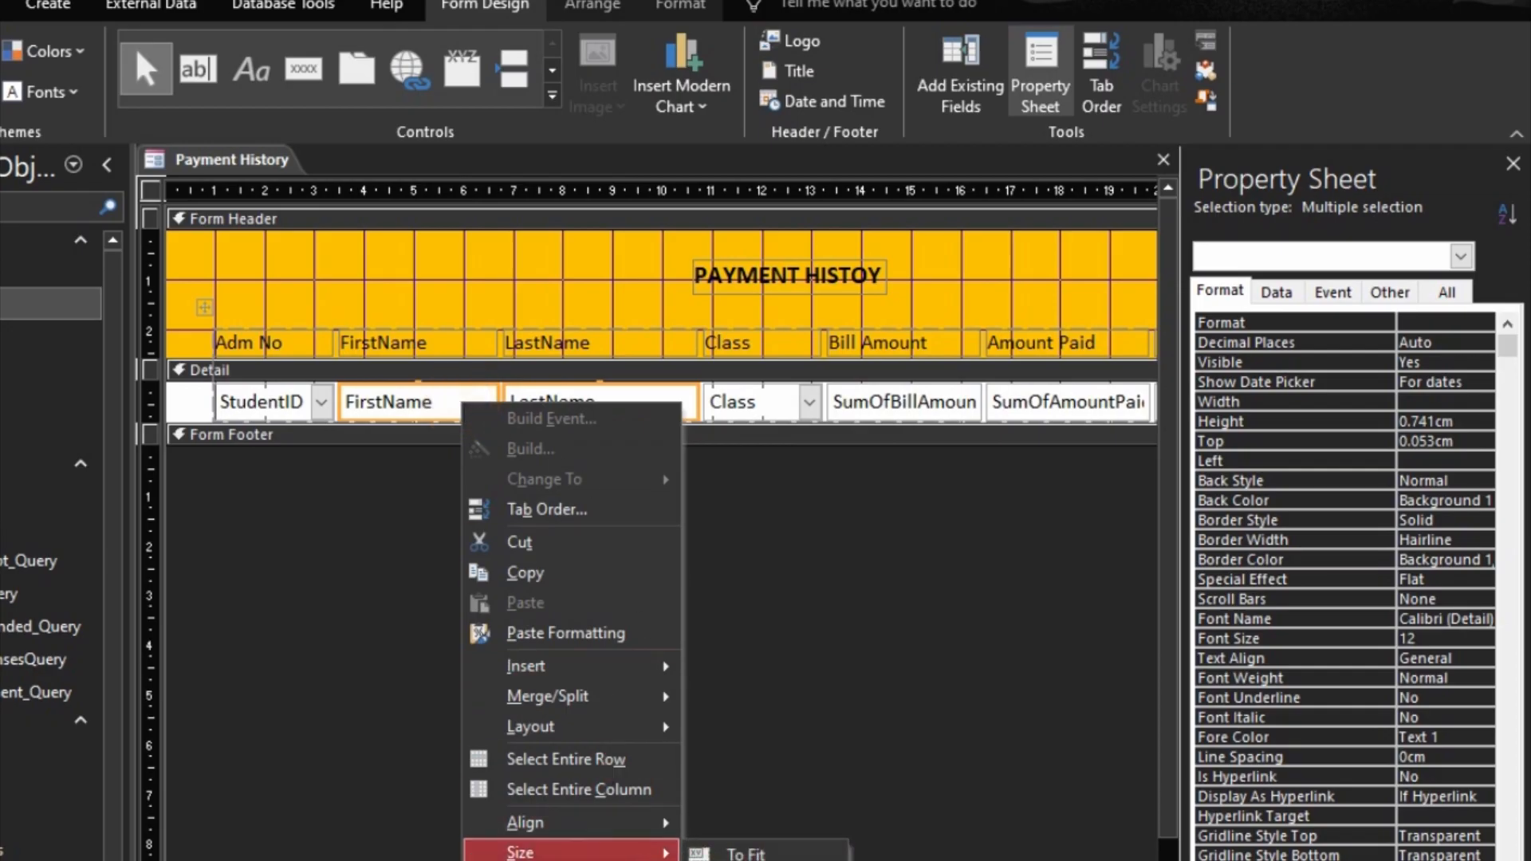
click(746, 854)
scroll(662, 303, right, 5)
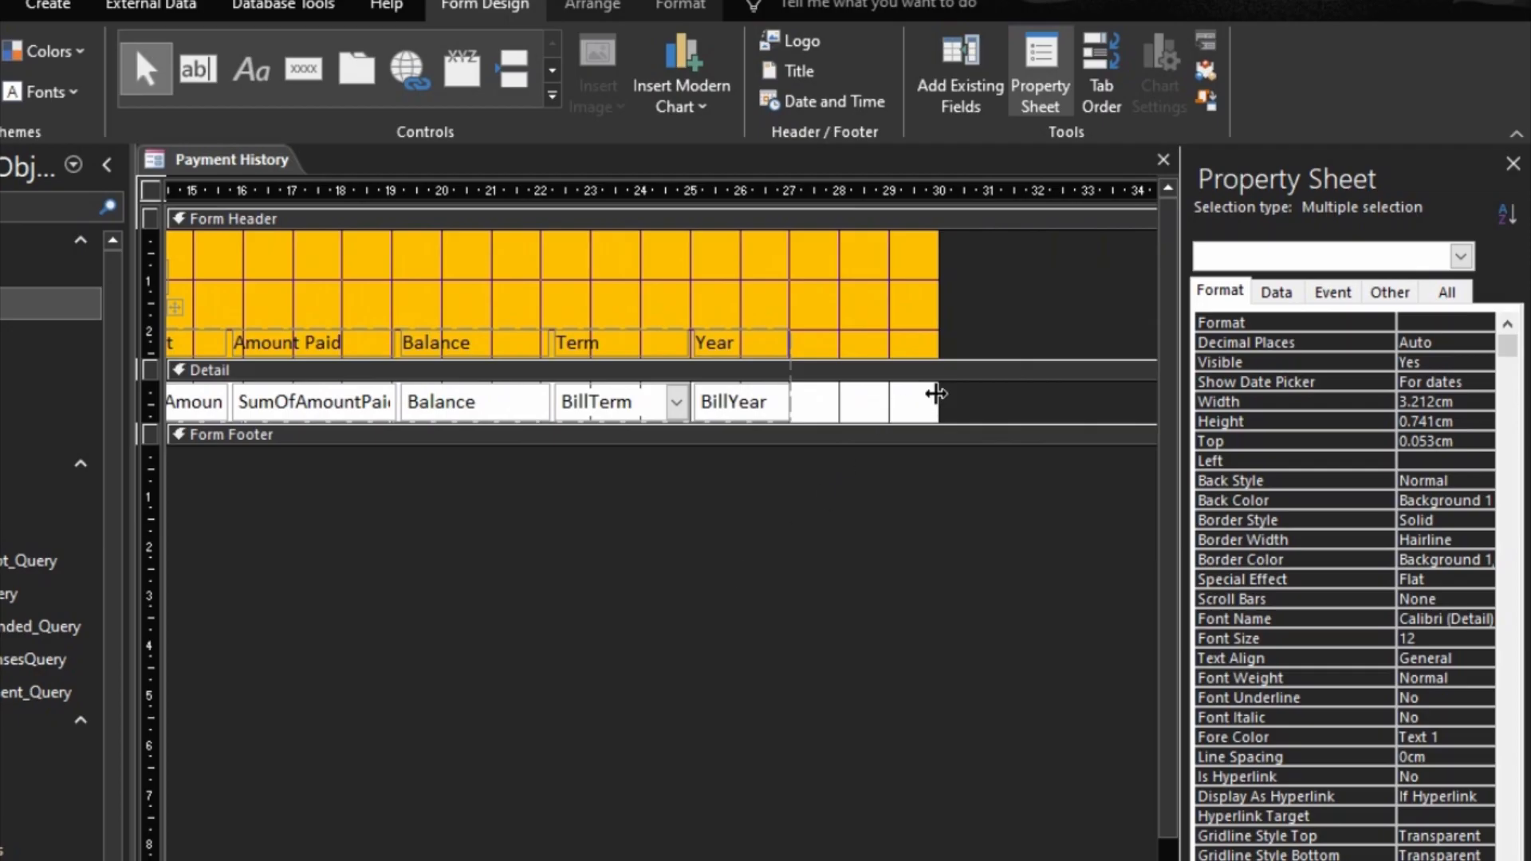
drag(936, 393, 838, 398)
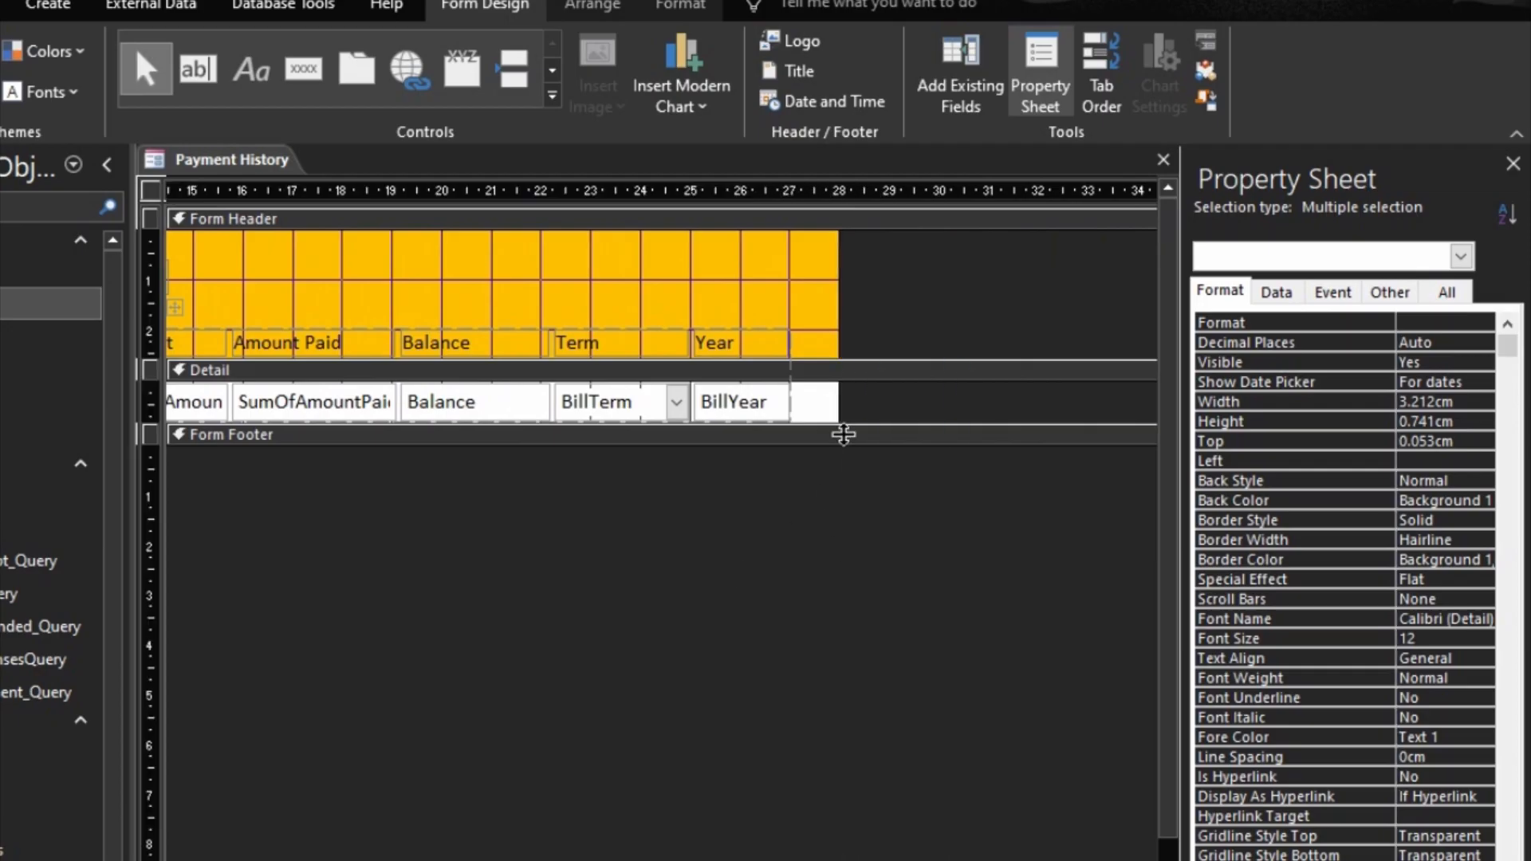
Step: Check the Payment History form in Form View and close it, saving the design changes
click(821, 721)
key(F5)
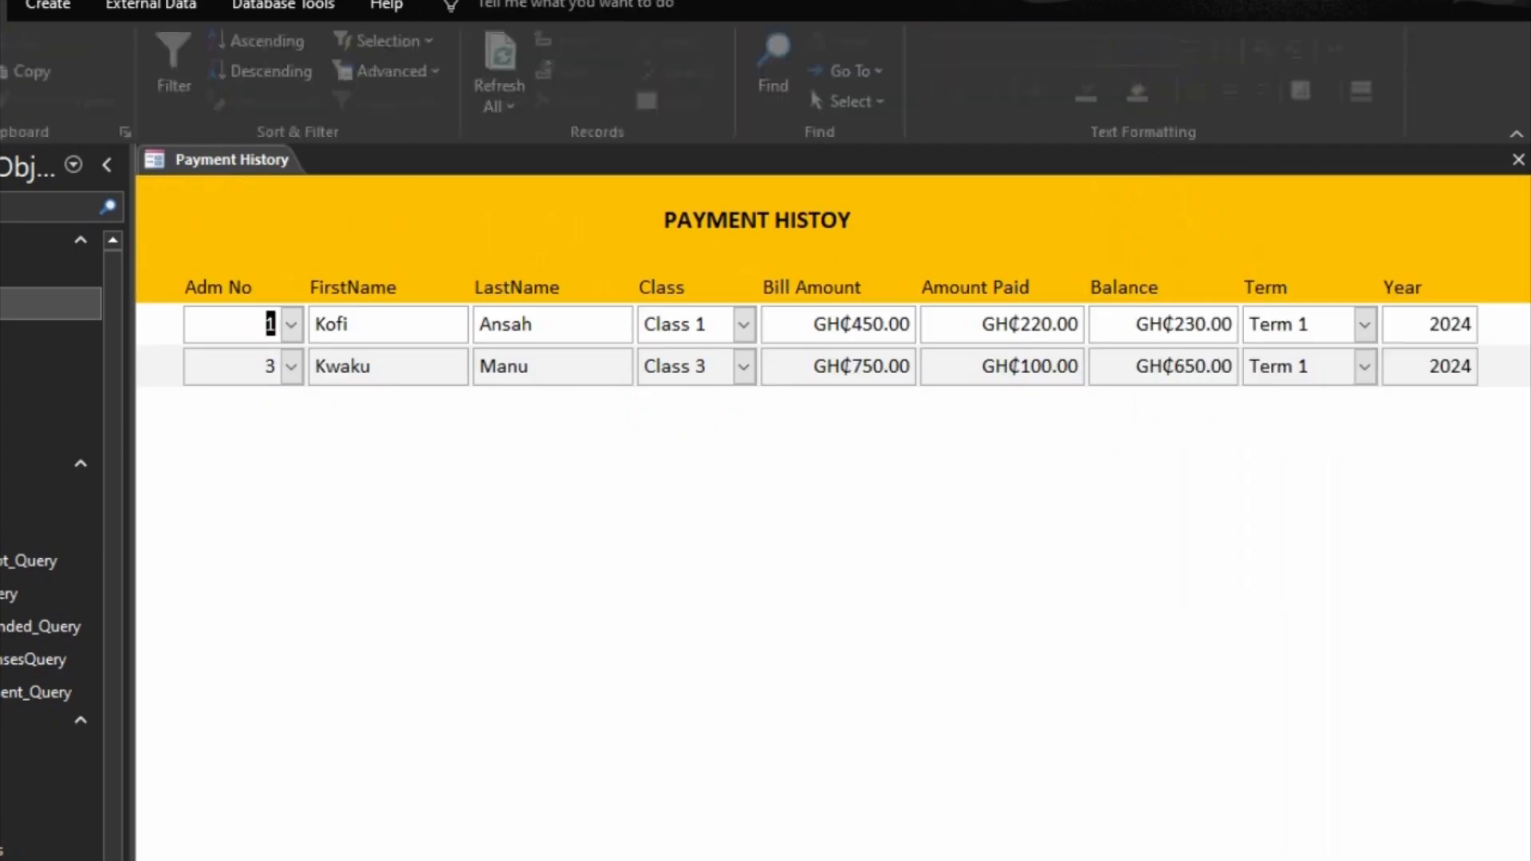
click(1516, 158)
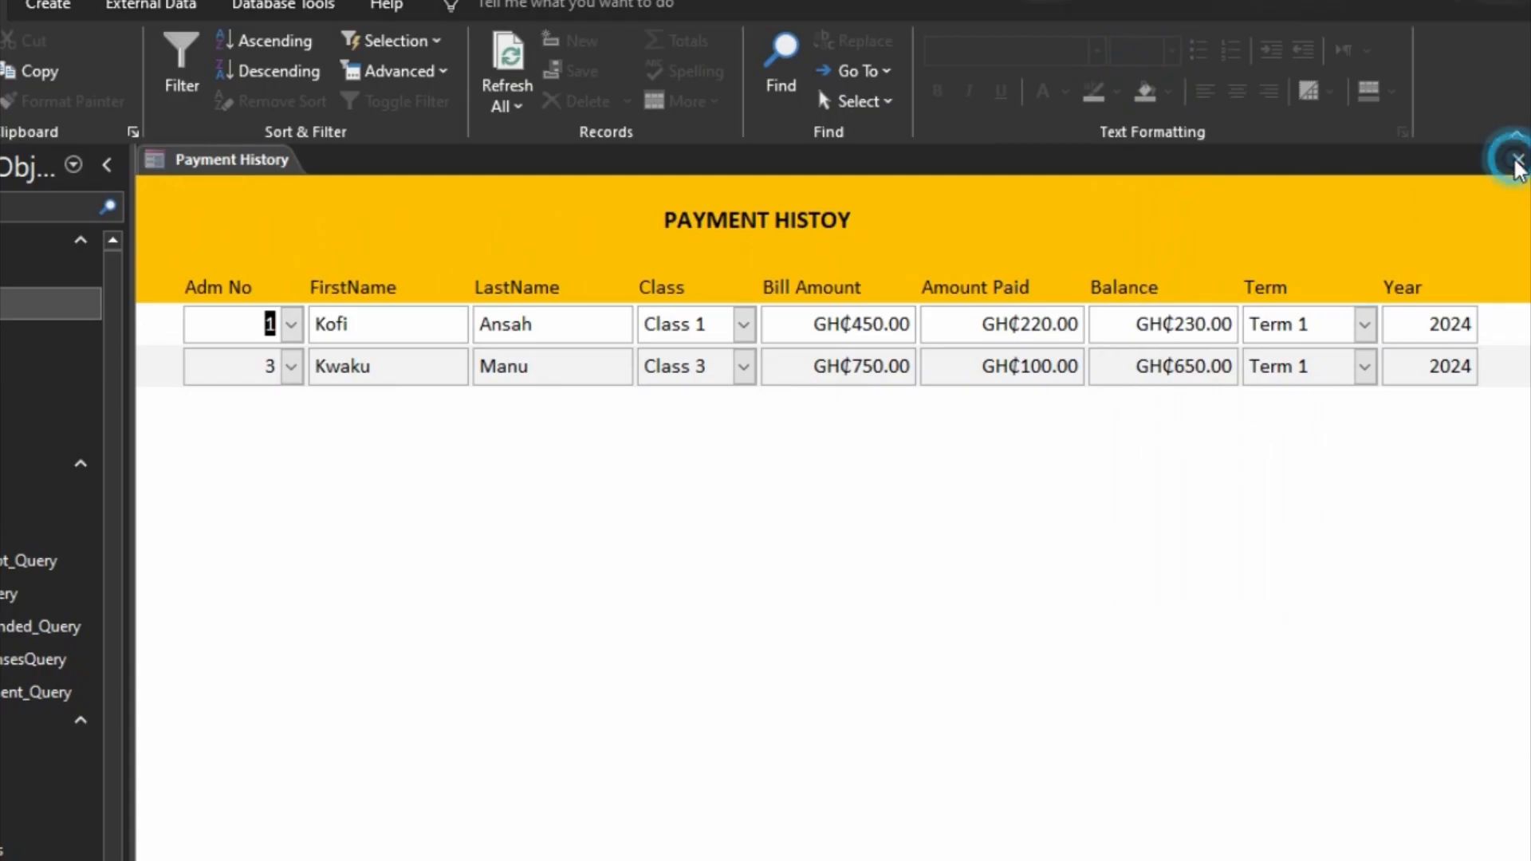
click(592, 678)
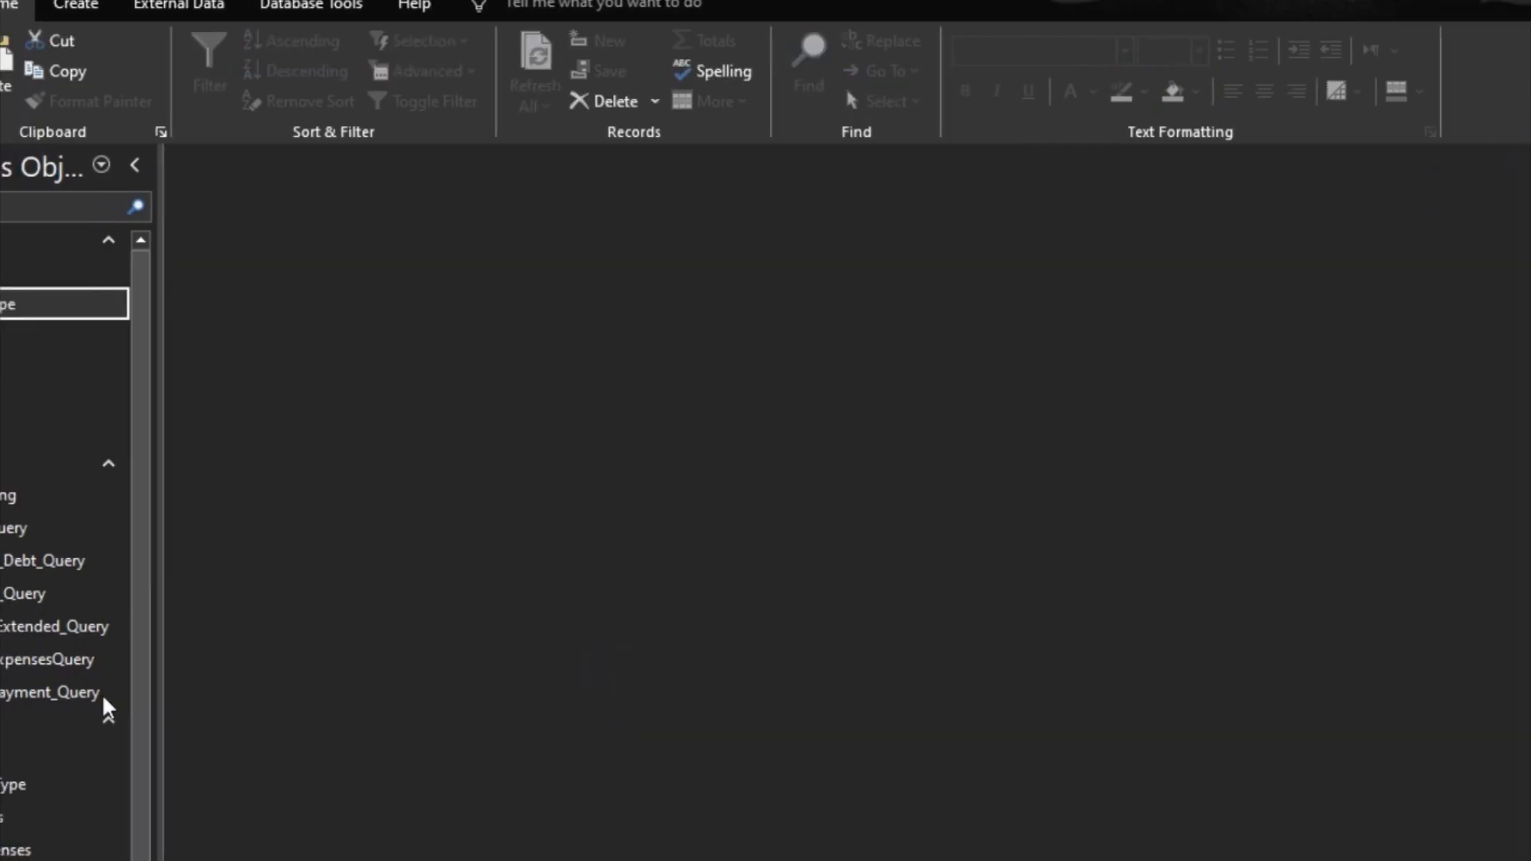
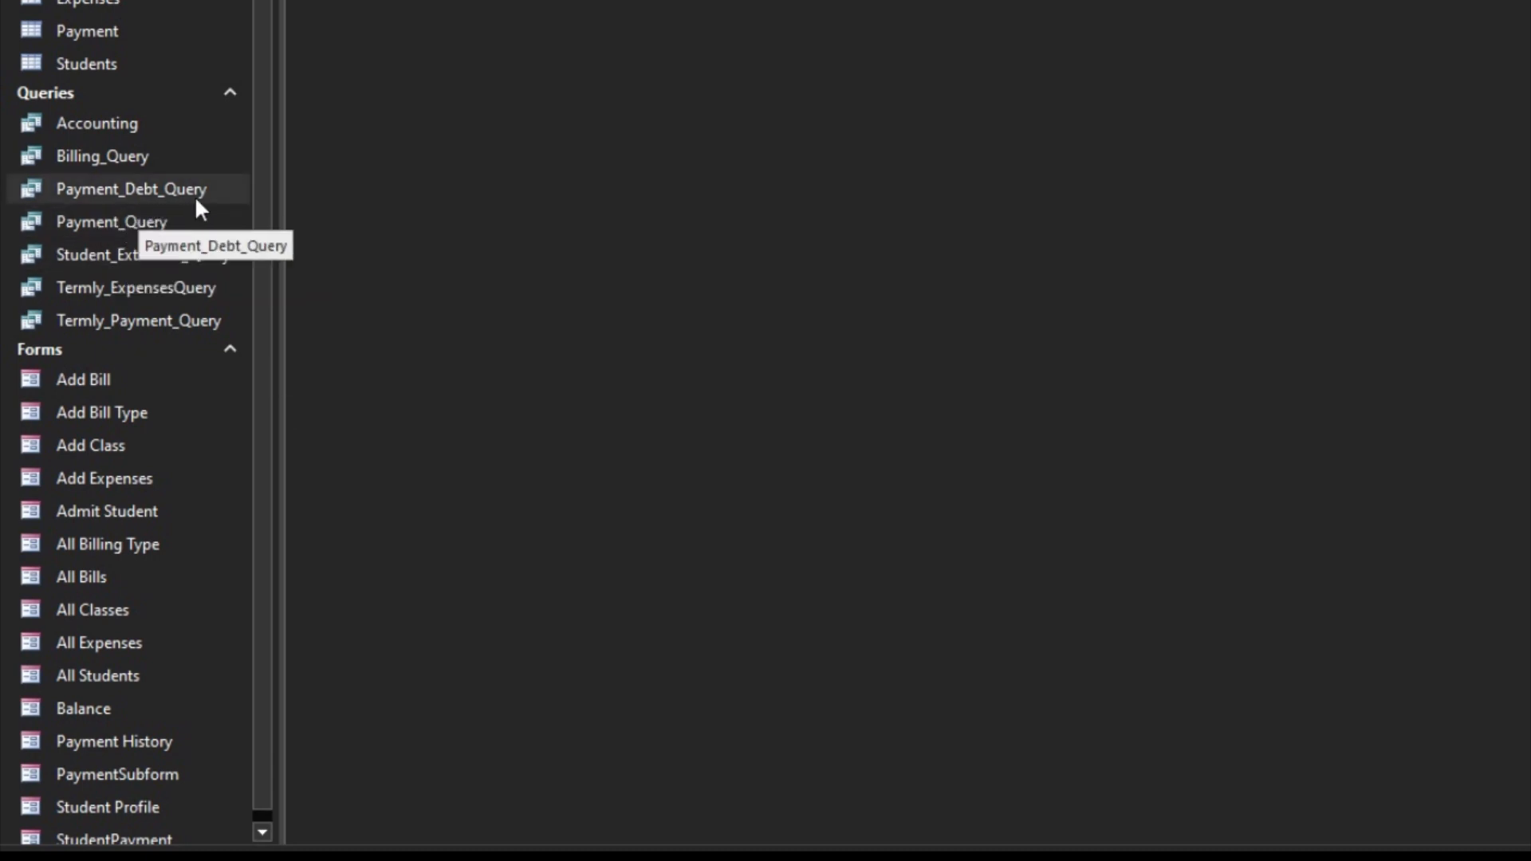
Step: Duplicate the Payment History form and name the copy Payment Bill Query
scroll(137, 796, down, 1)
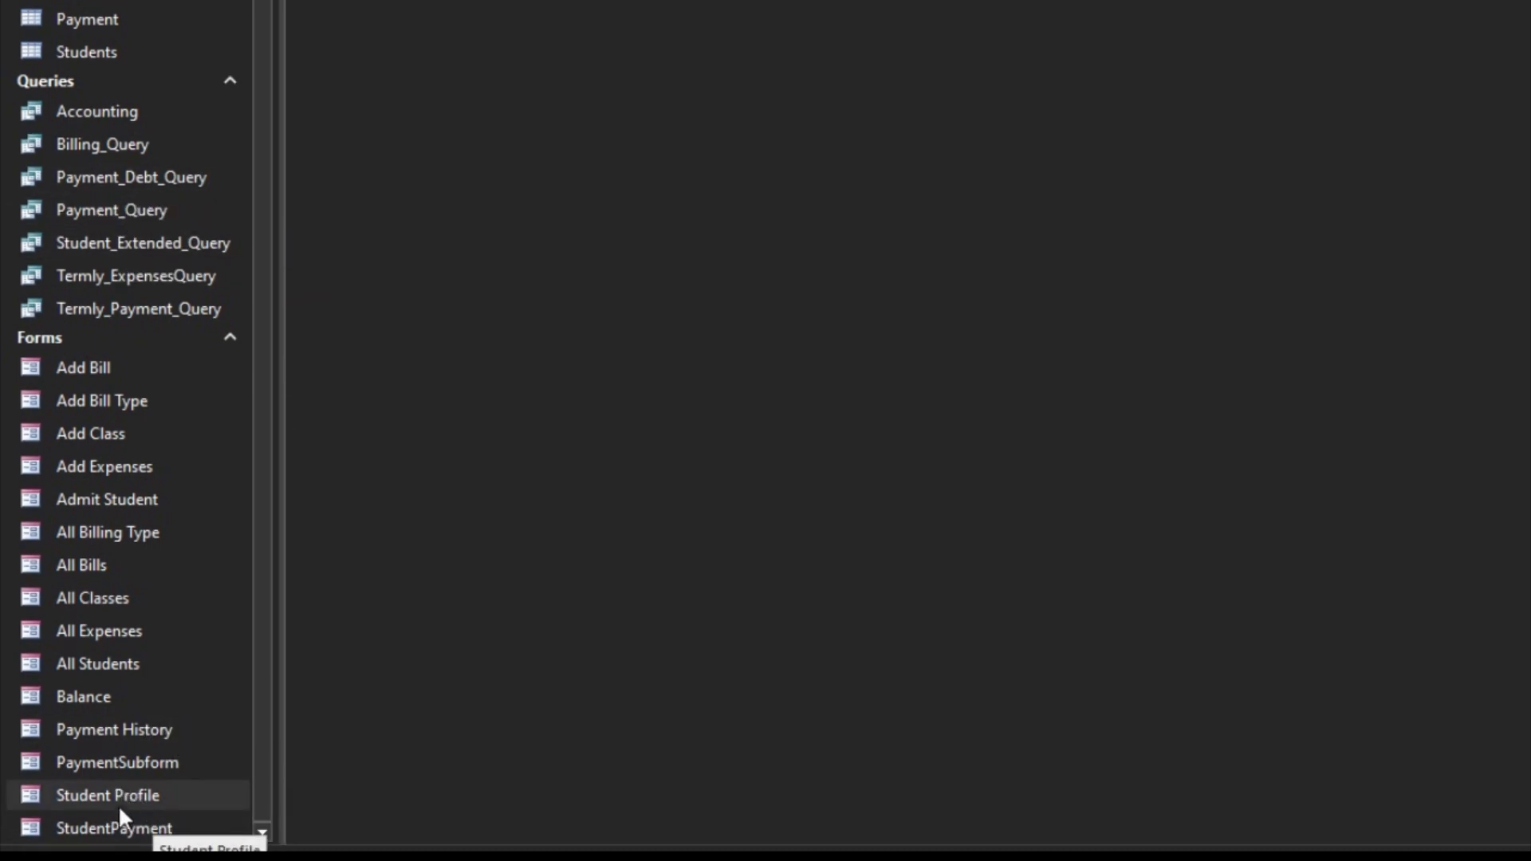
click(126, 736)
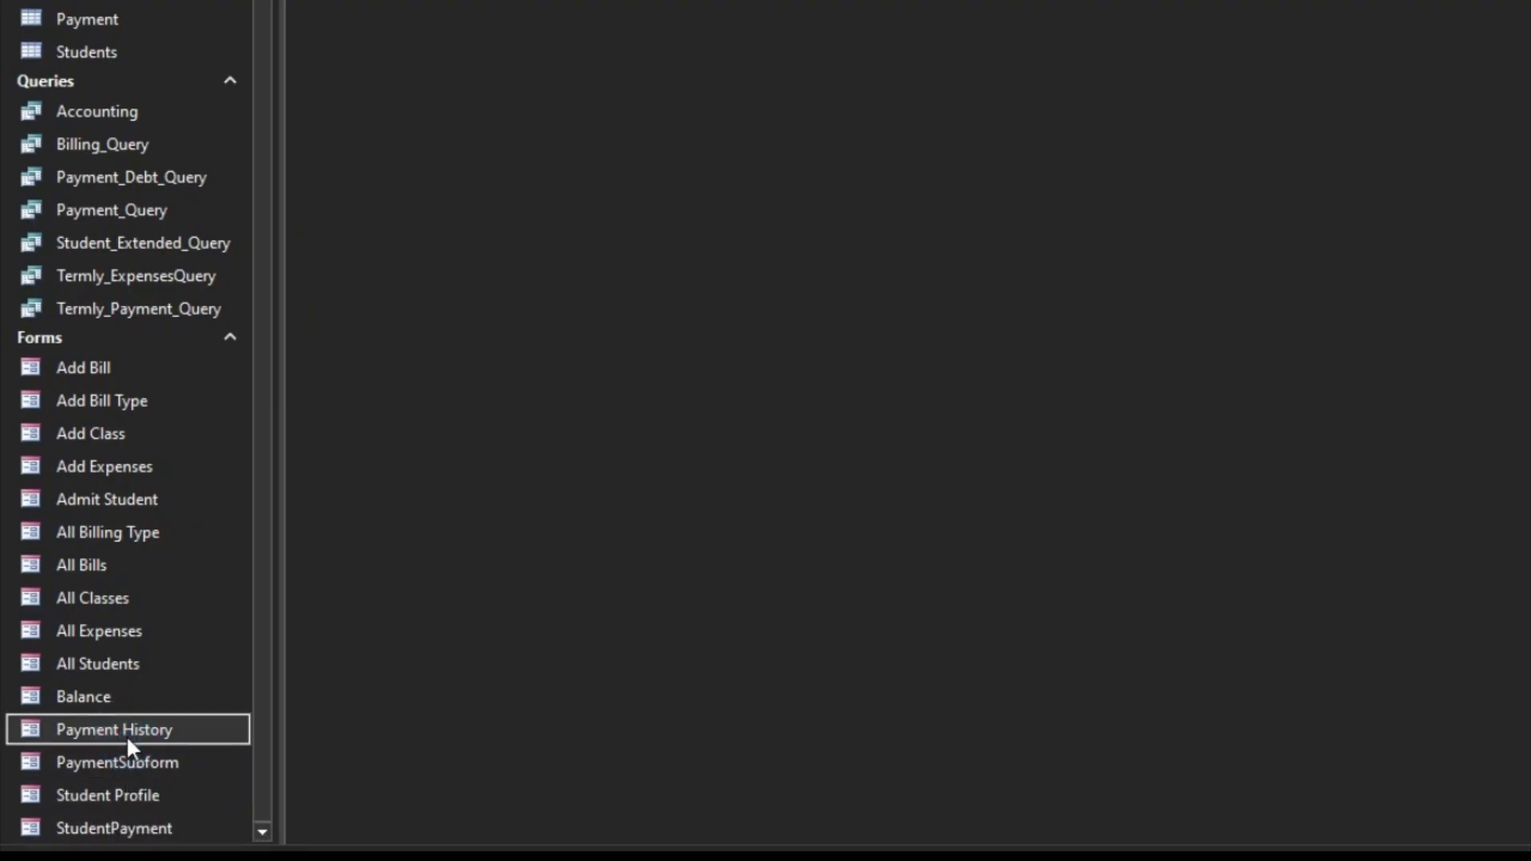
key(ctrl+c)
key(ctrl+v)
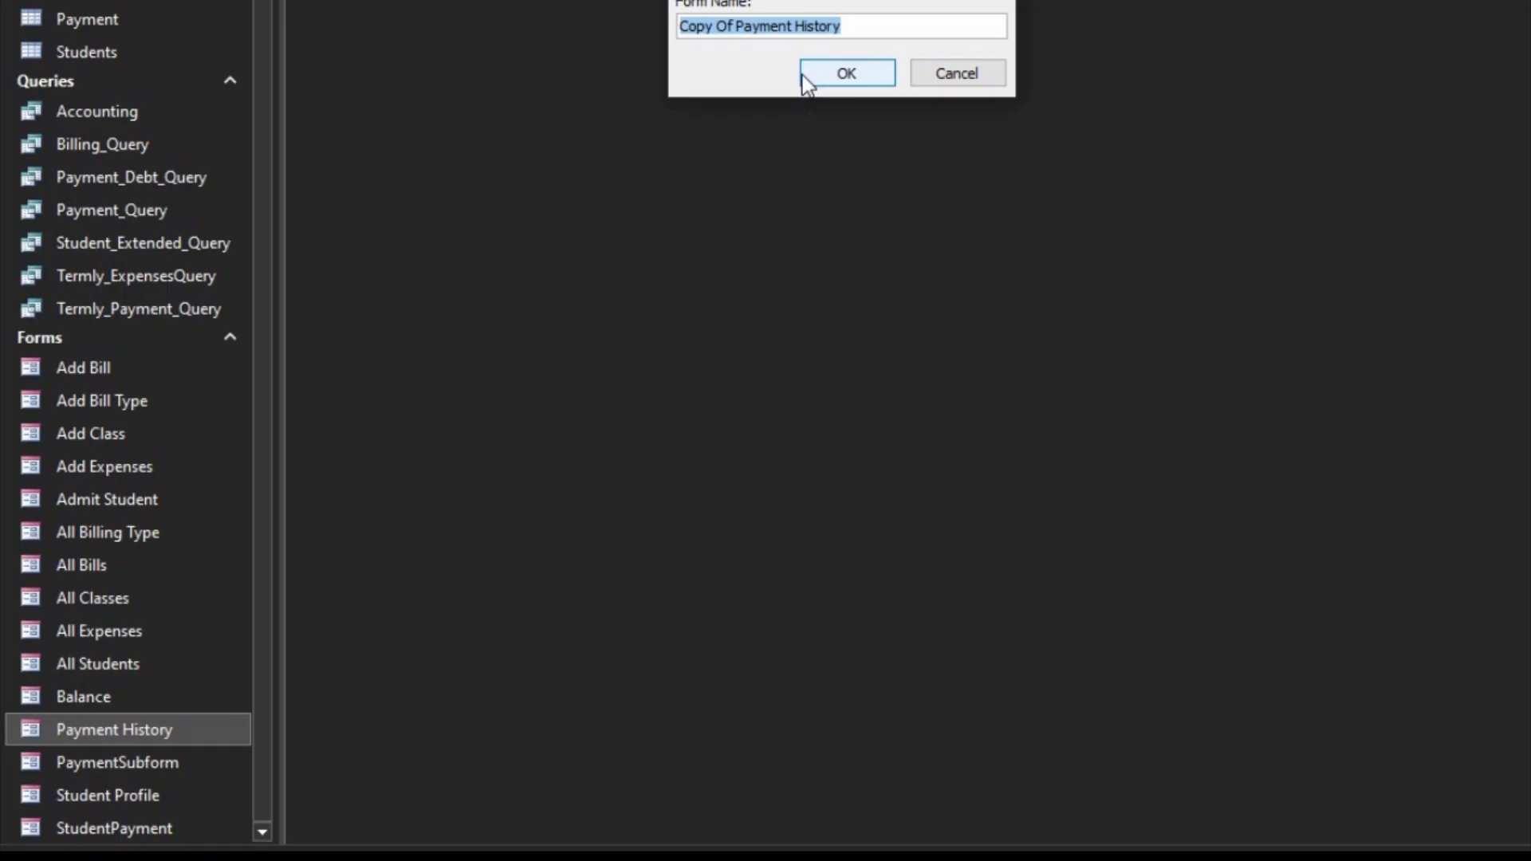
text(Payment Bill Query)
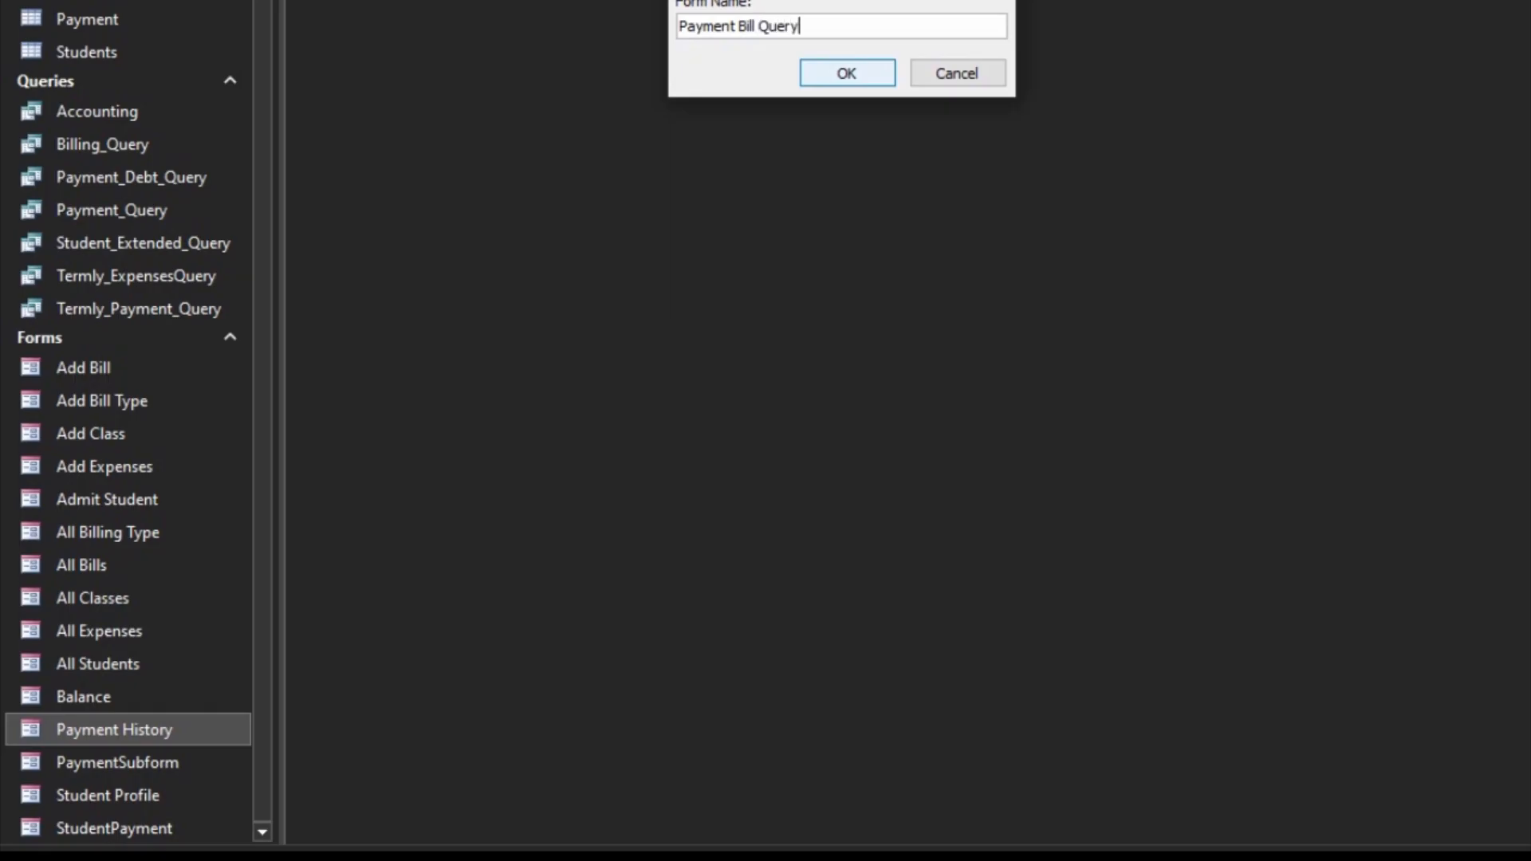
click(841, 70)
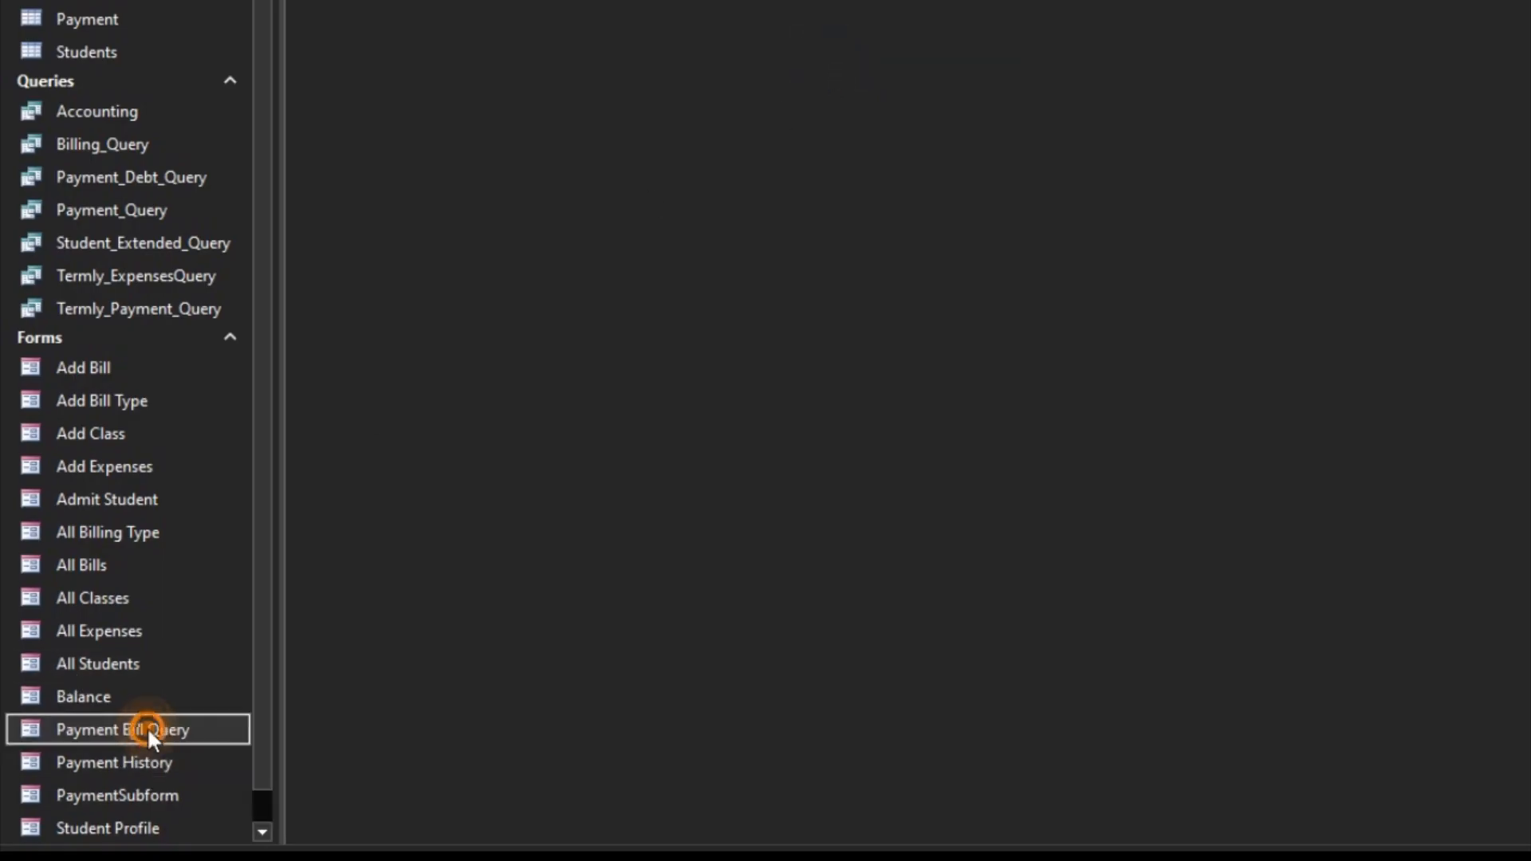
Step: Open the Payment Bill Query form in Design View and set its record source to Payment_Debt_Query
right_click(148, 727)
click(250, 449)
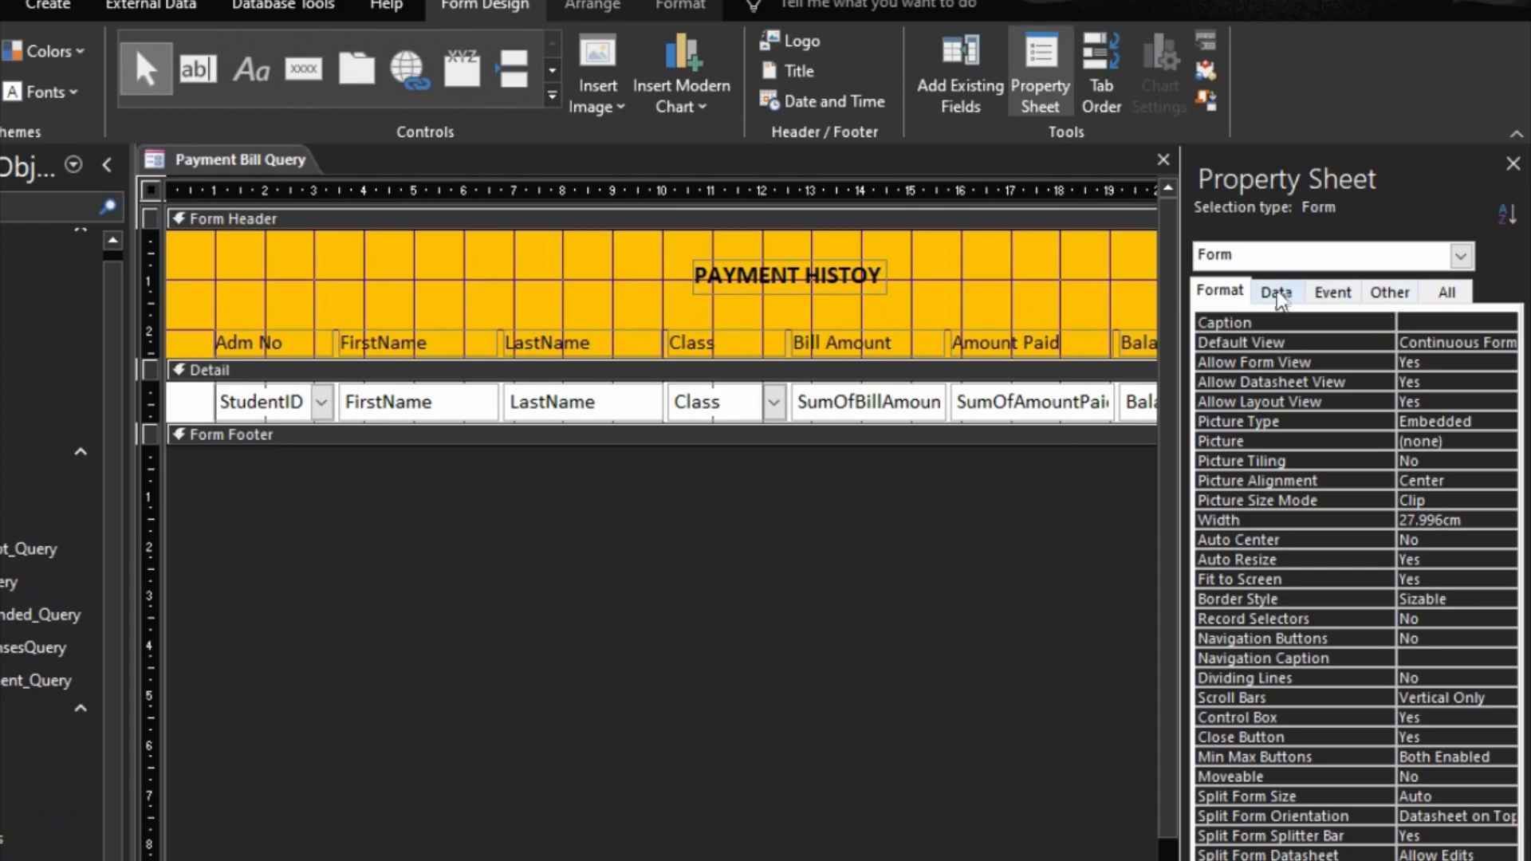
click(1276, 291)
click(1481, 322)
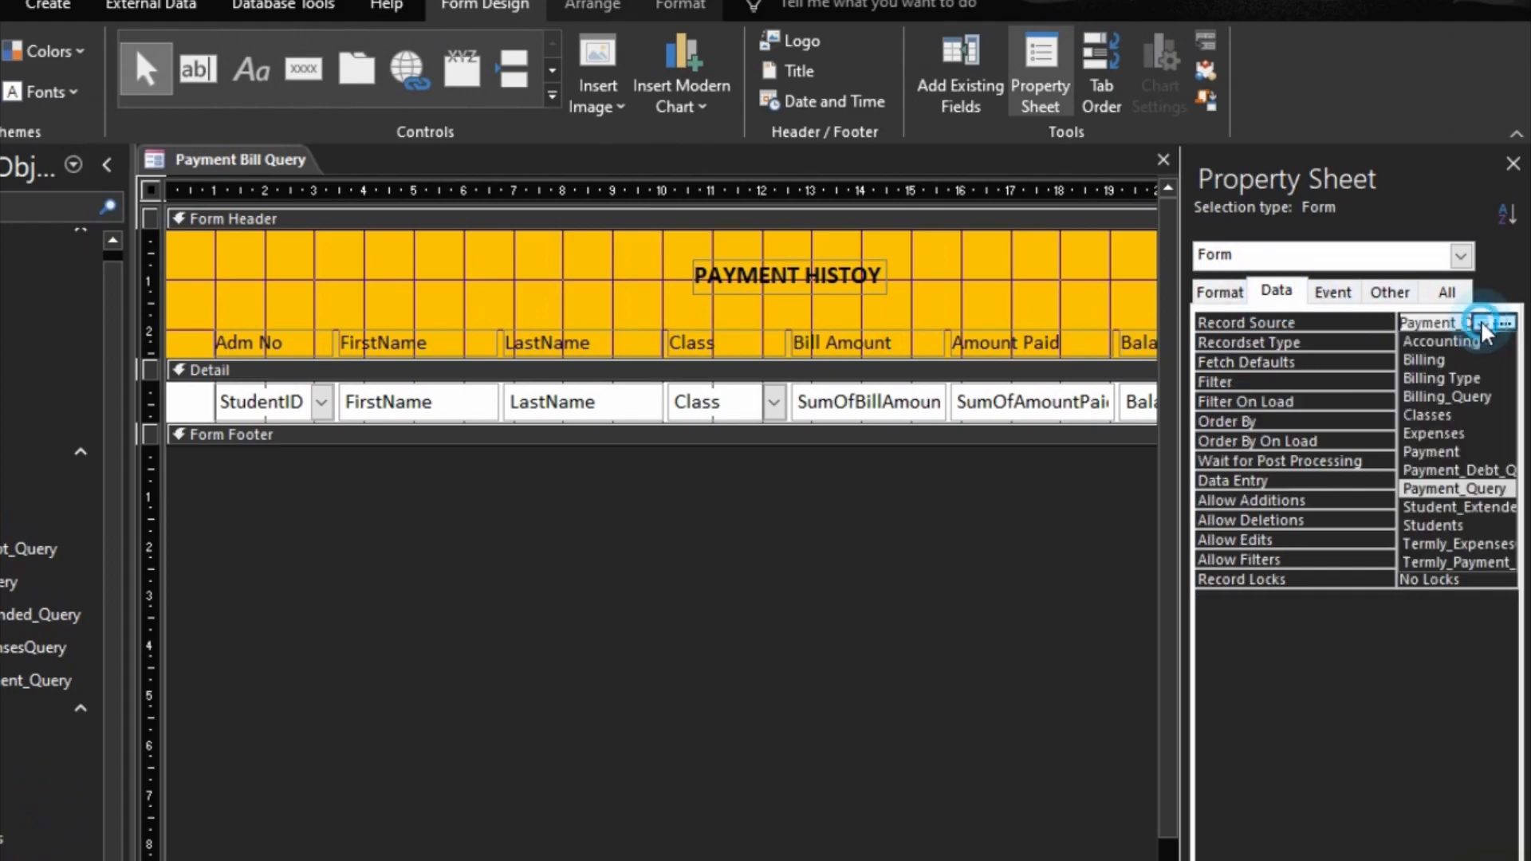
click(1451, 472)
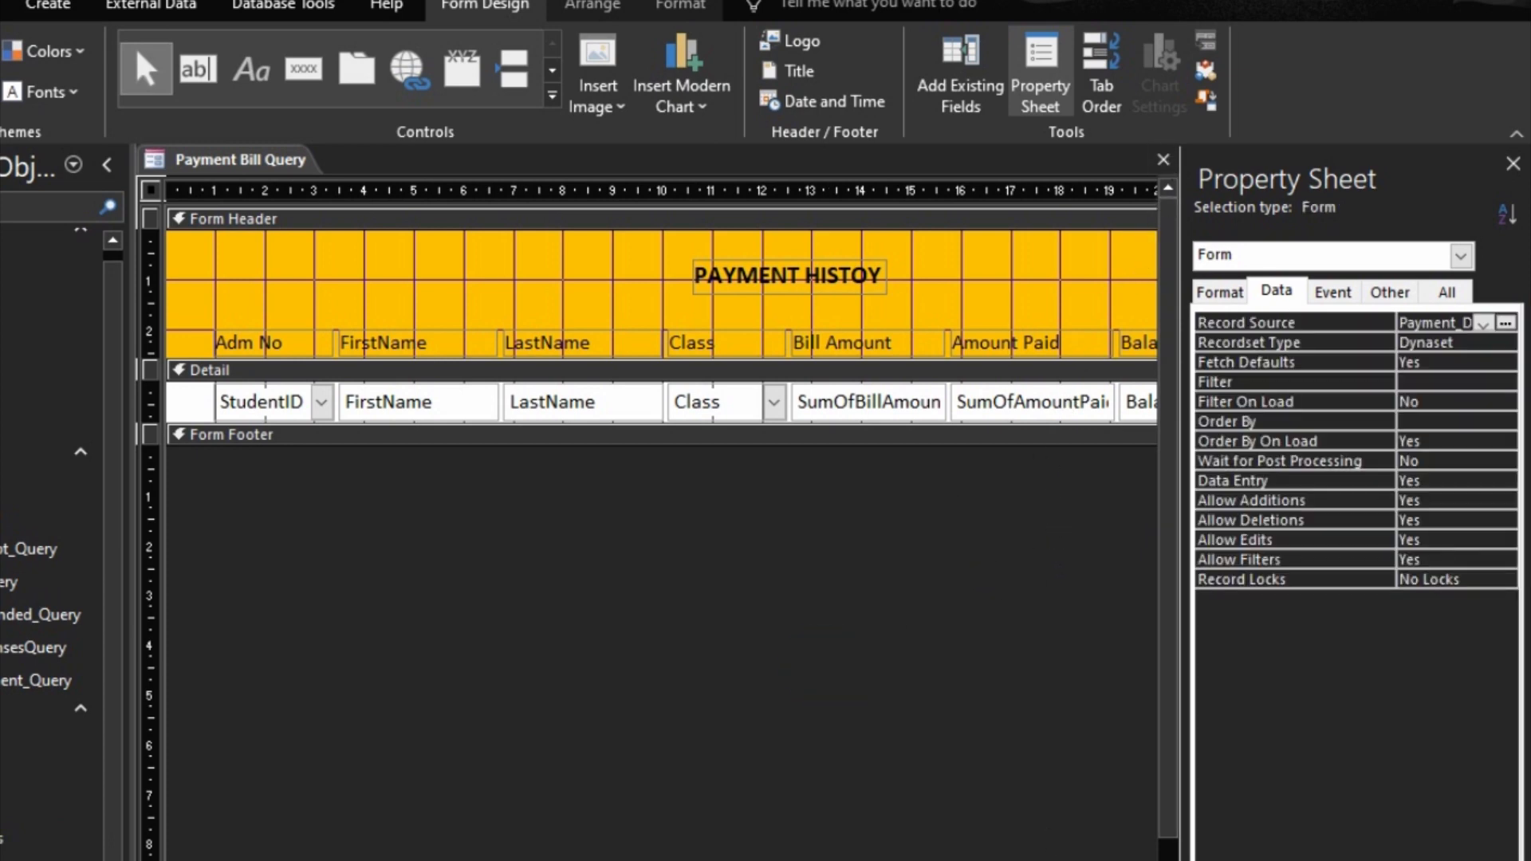
Step: Check the Payment Bill Query form in Form View and close it, saving the design changes
key(F5)
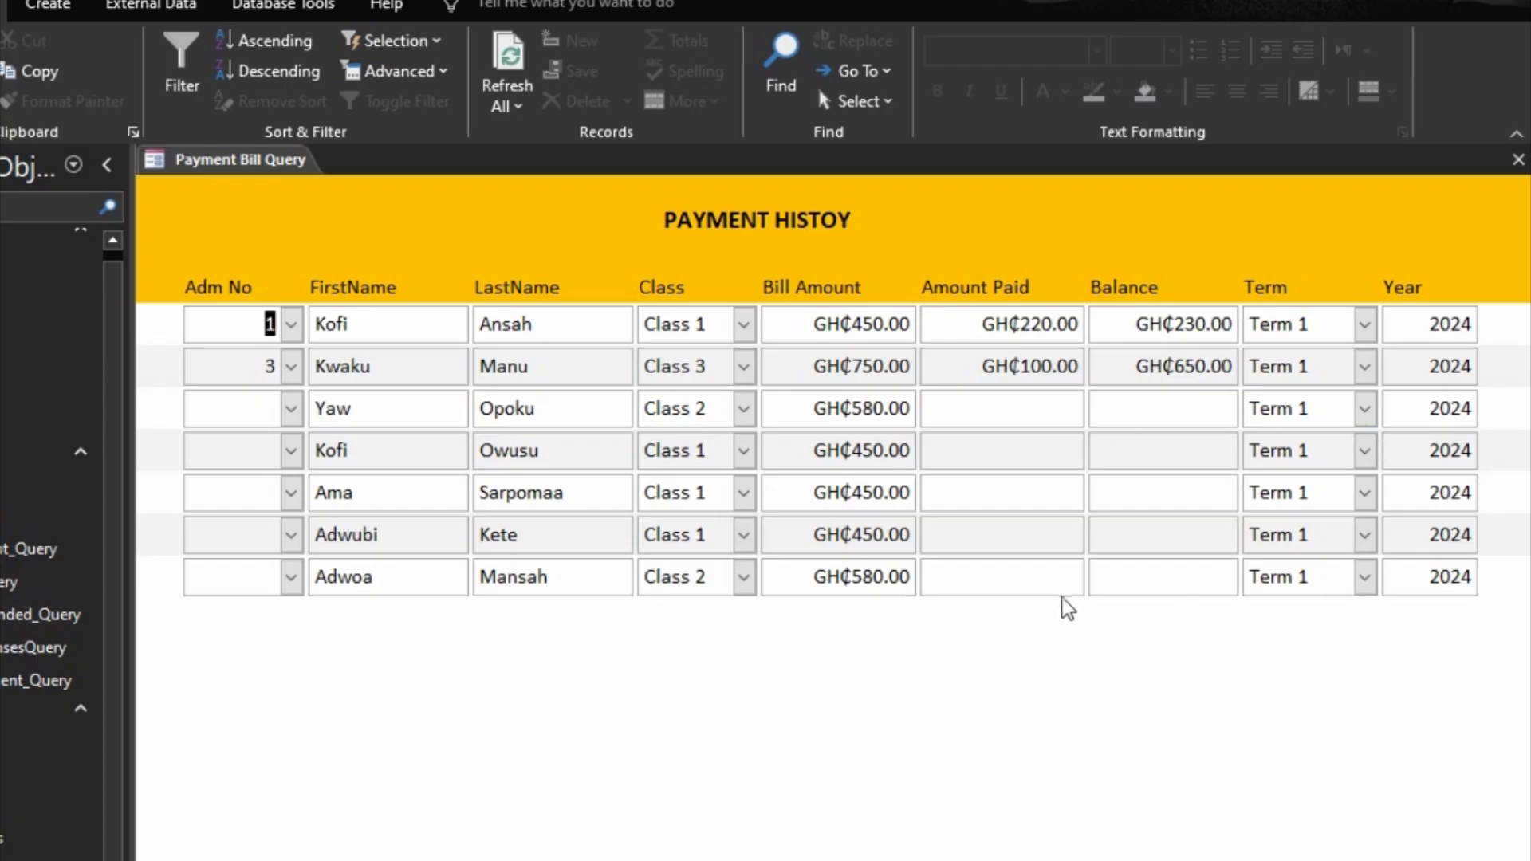
click(1519, 162)
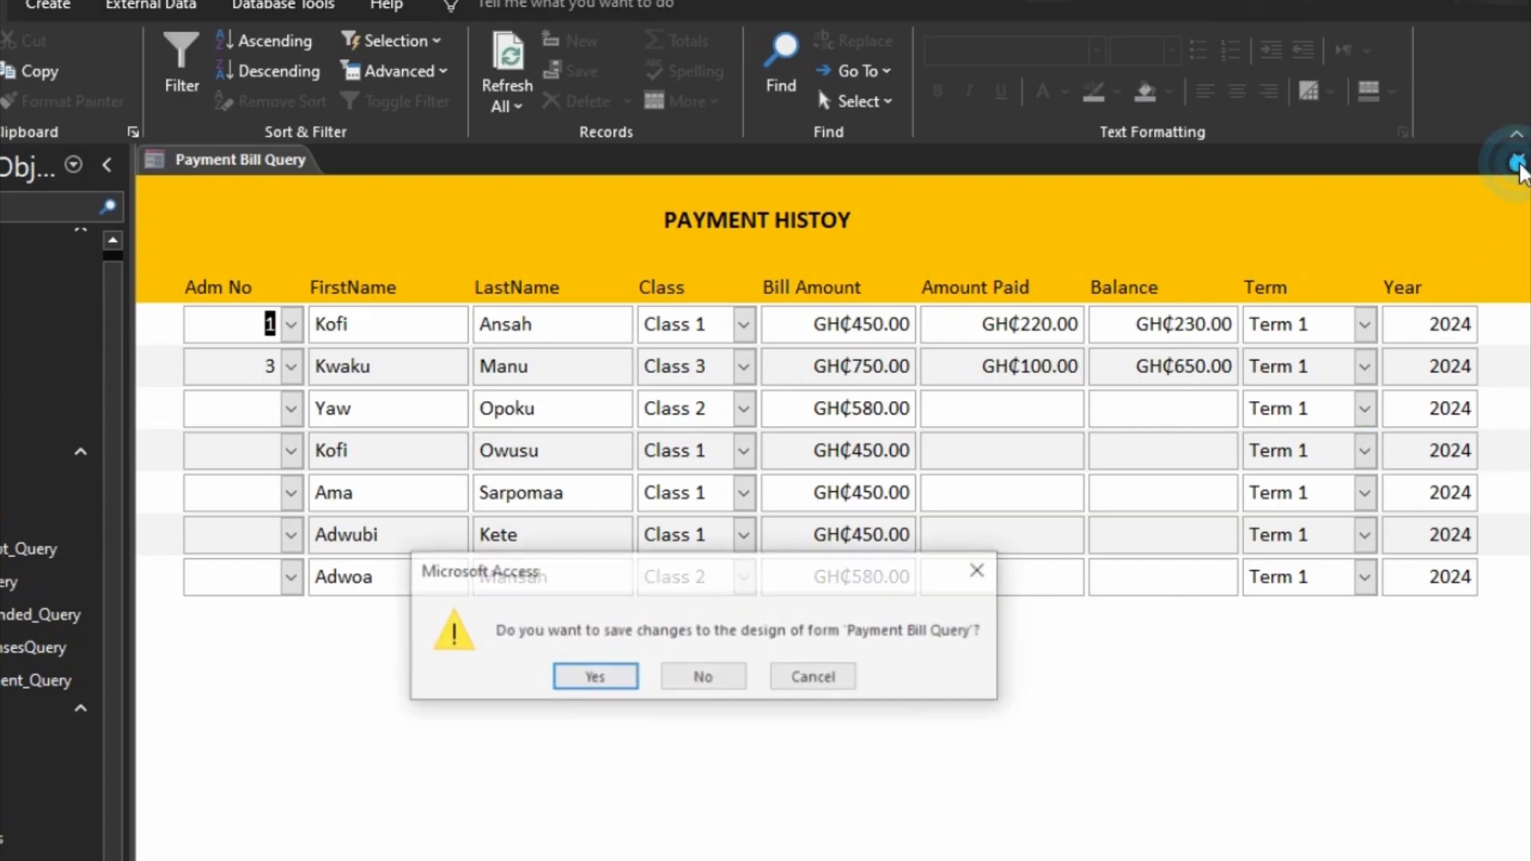
click(595, 679)
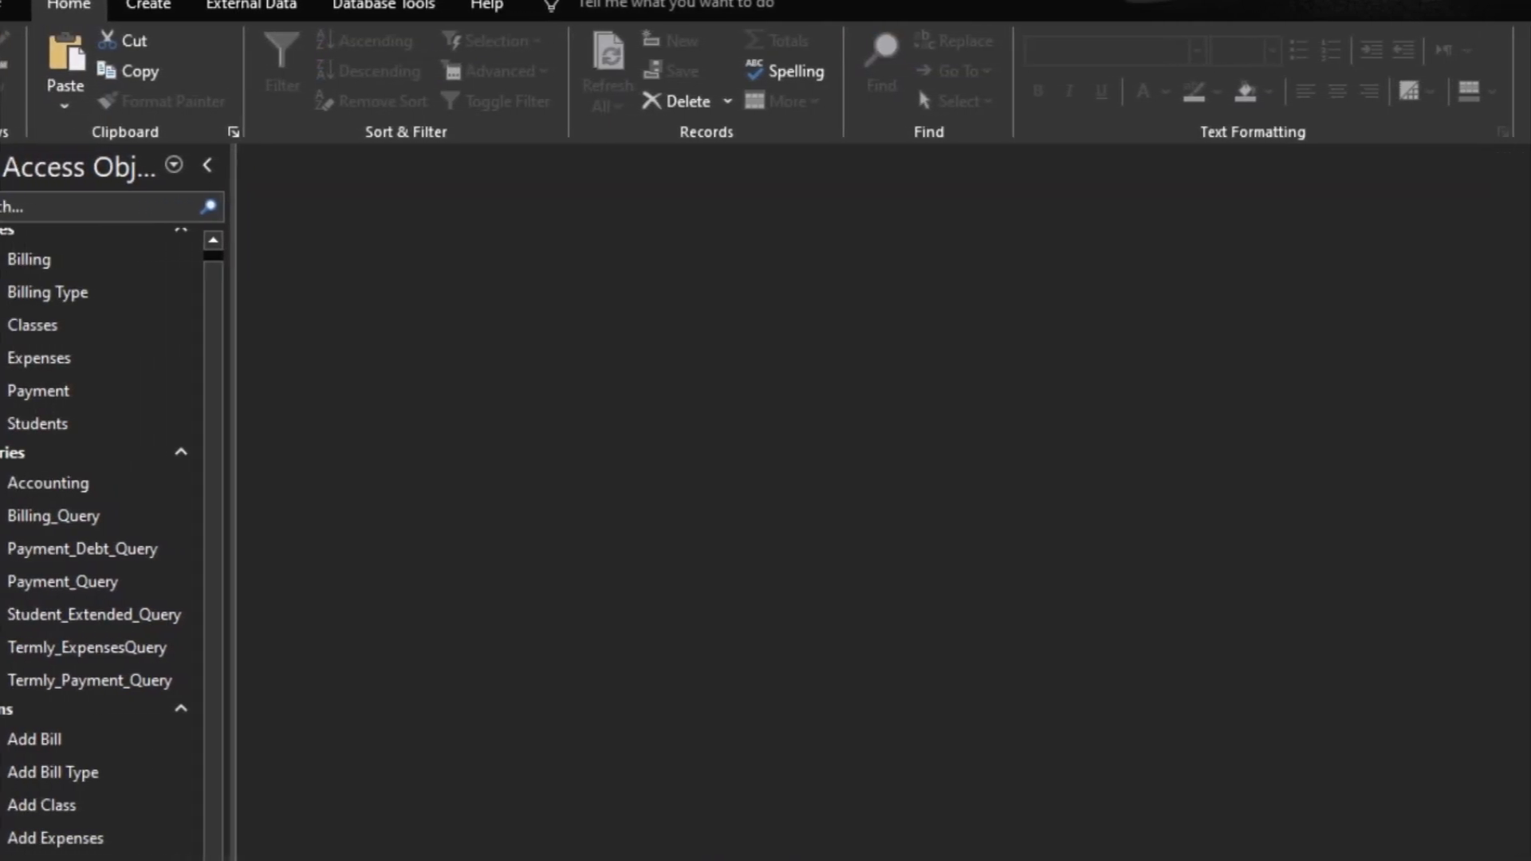
right_click(35, 740)
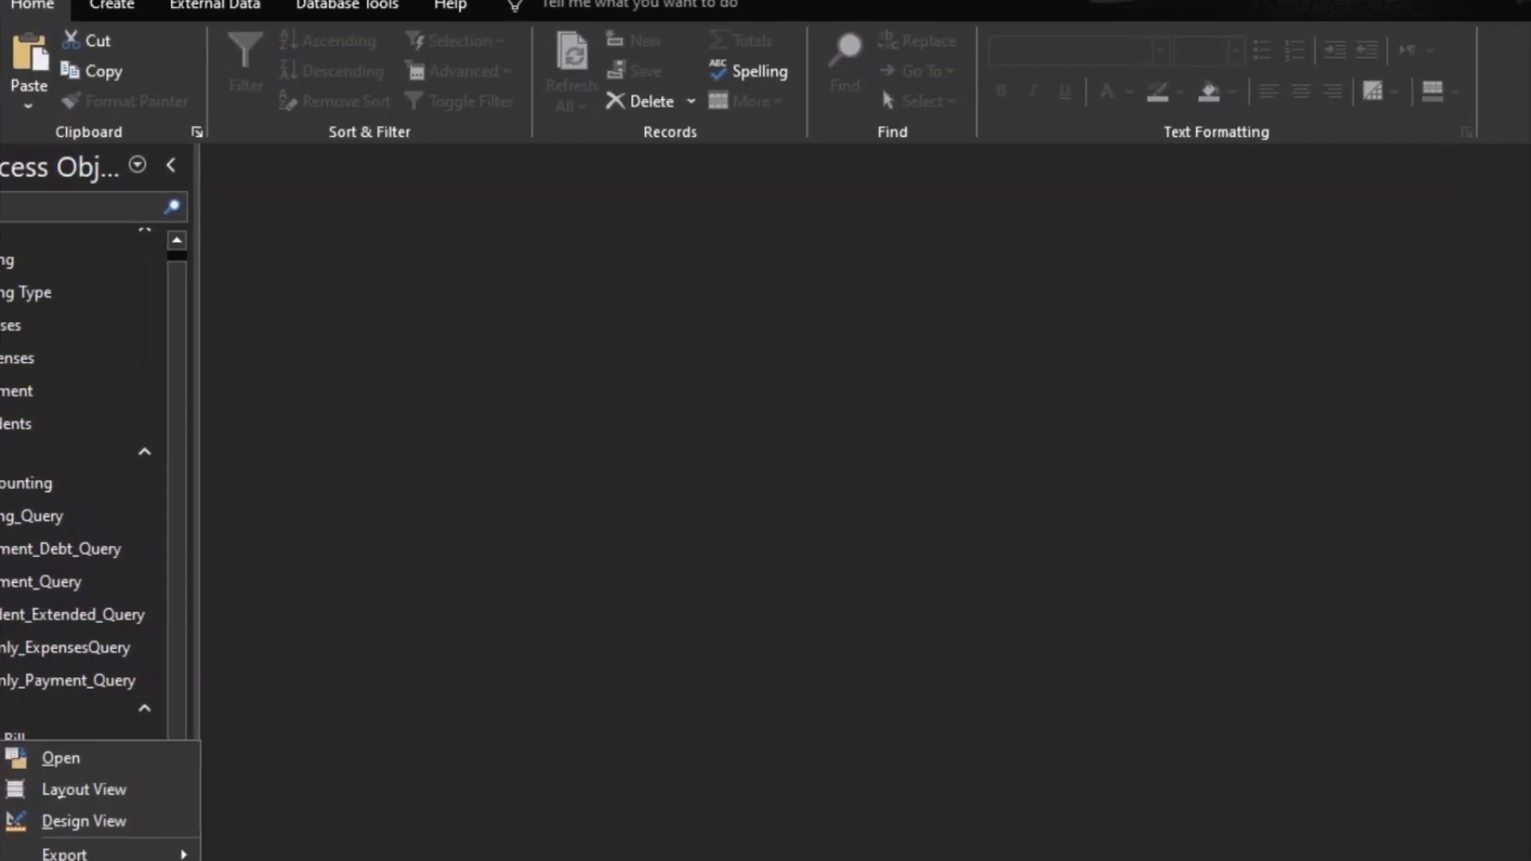
click(84, 822)
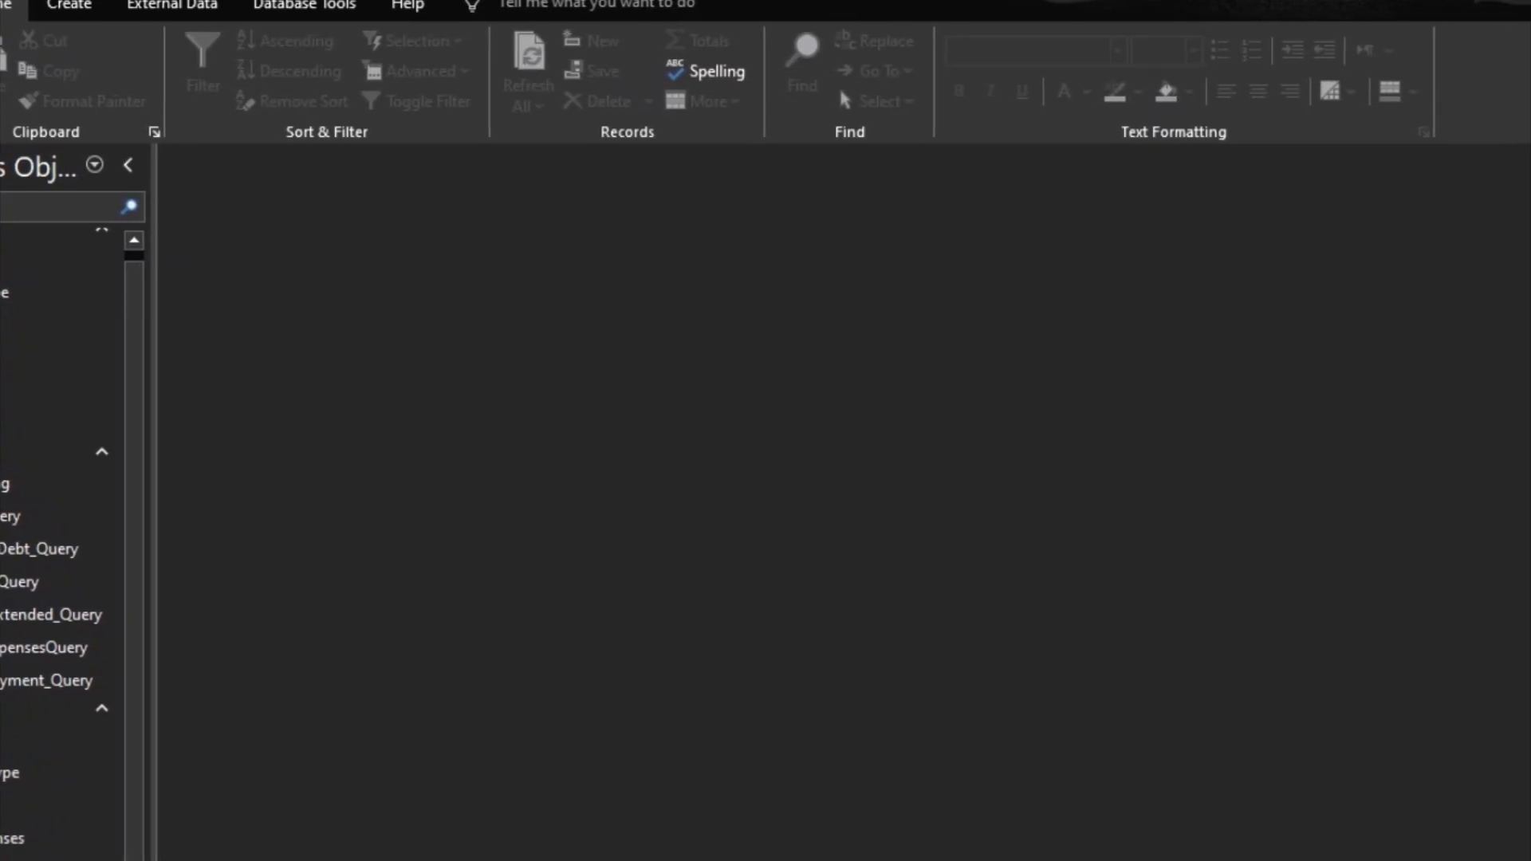
click(70, 765)
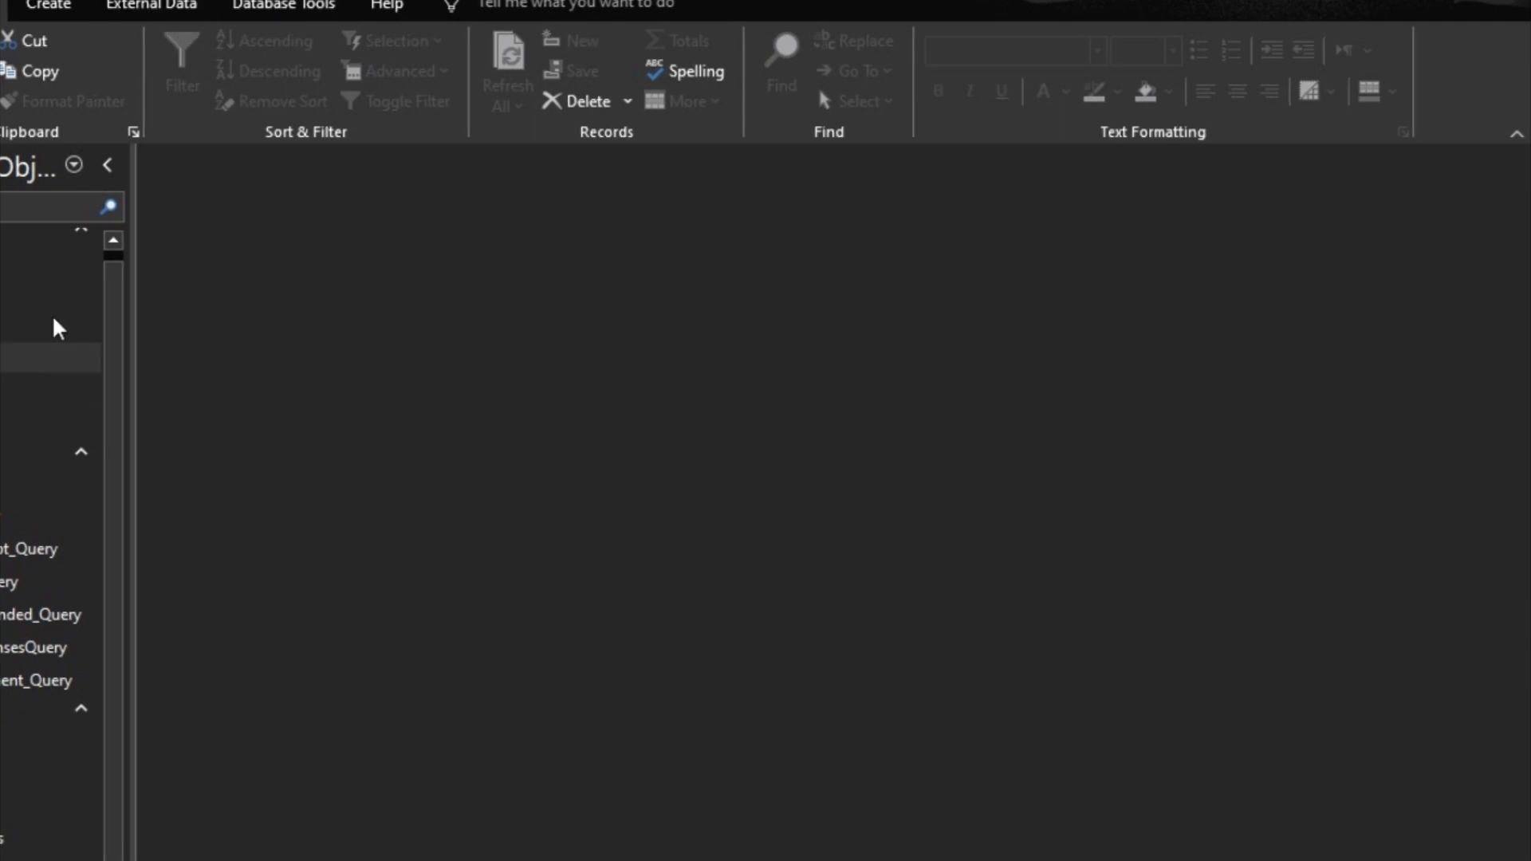
Step: Create a form in Design View and add the PaymentTerm, ExpensesYear, SumOfAmountPaid, SumOfAmountSpent and Balance fields to its Detail section
click(56, 12)
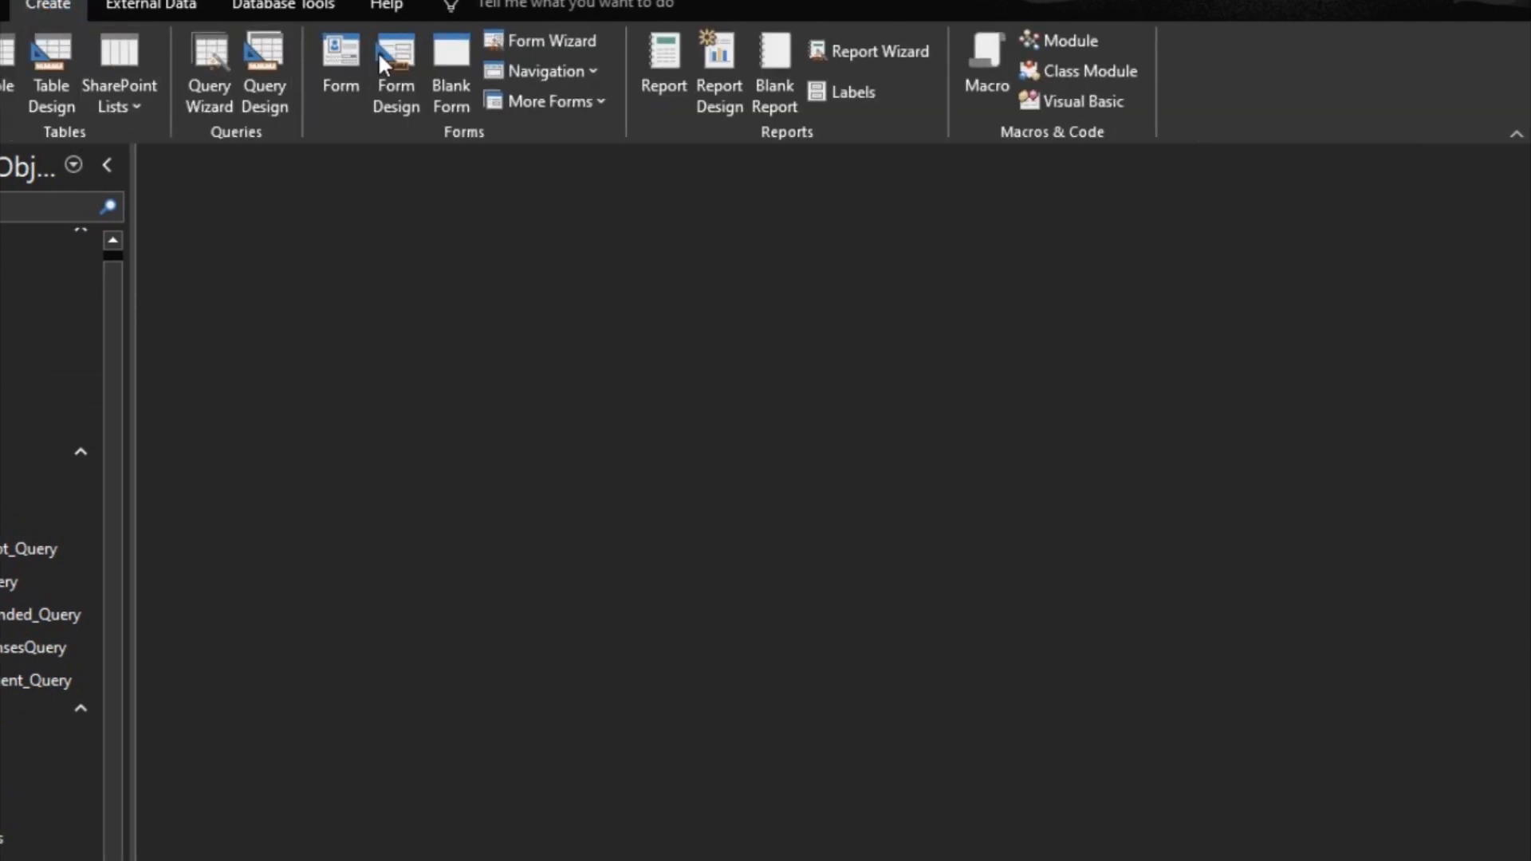
click(397, 54)
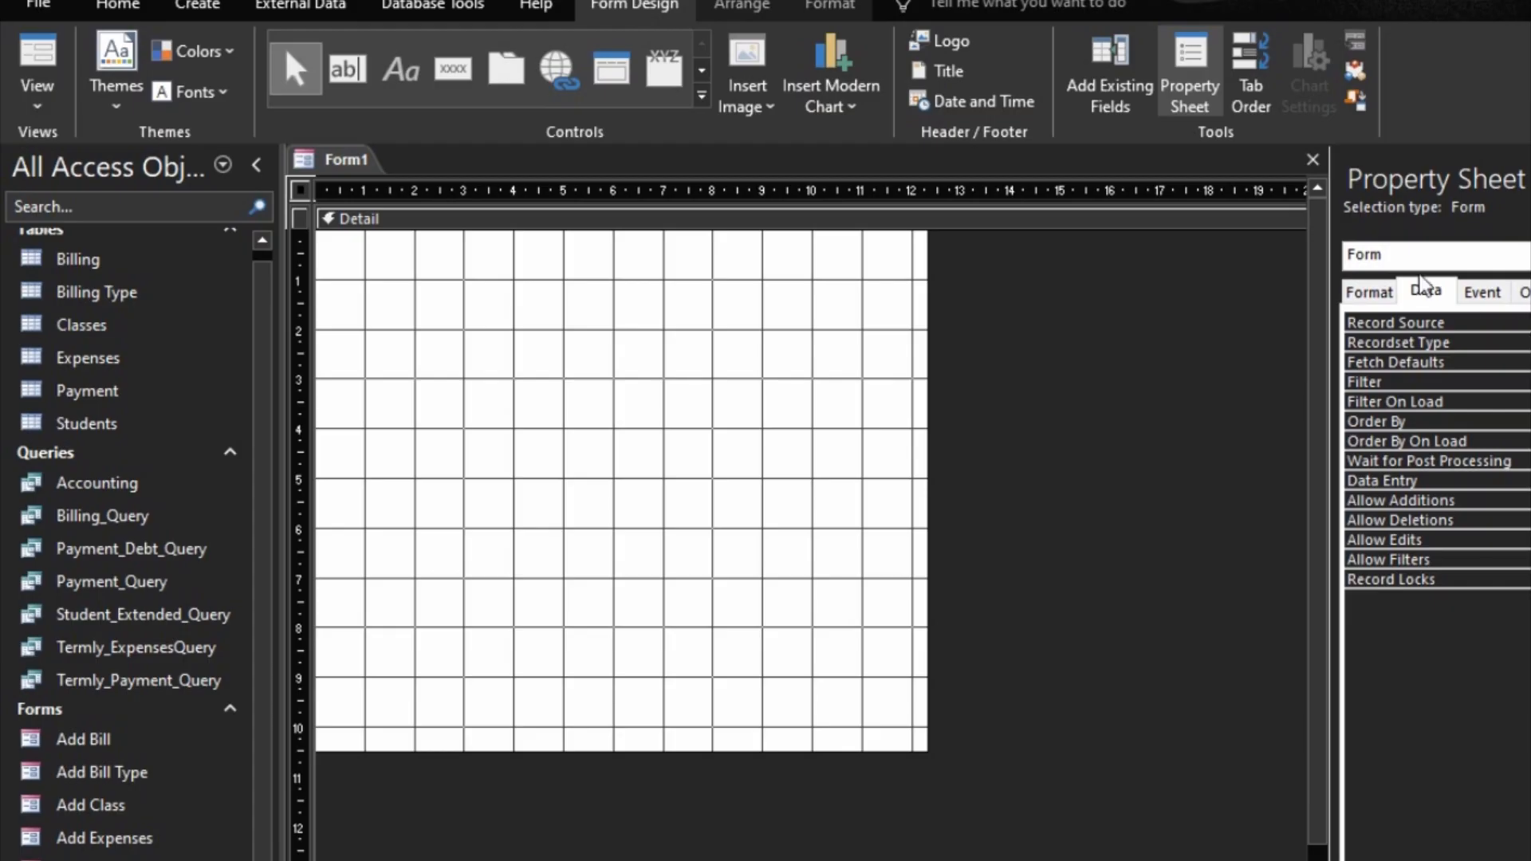
click(1107, 65)
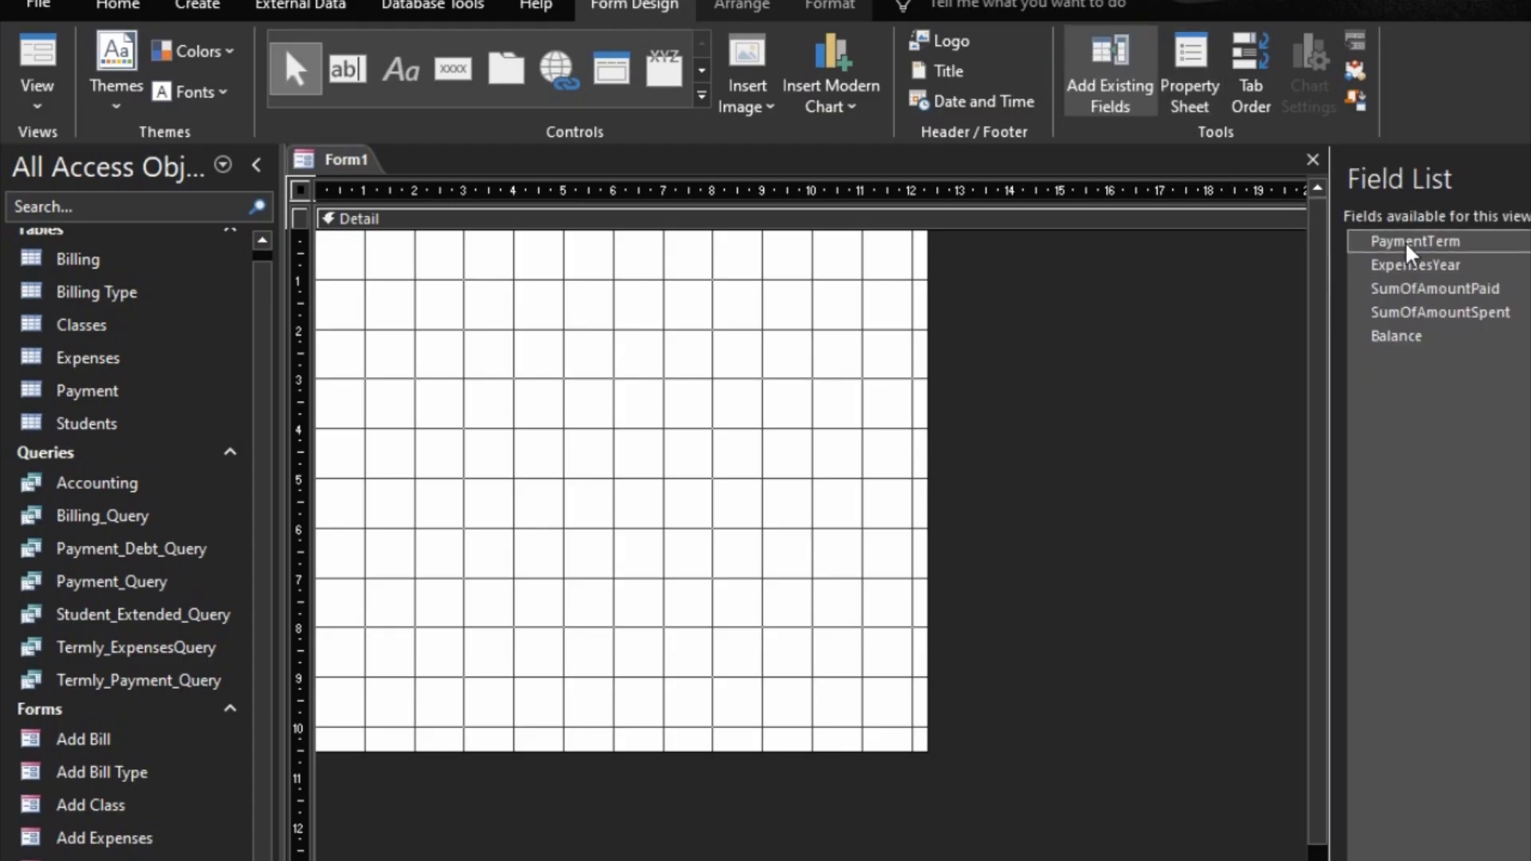
click(1406, 242)
drag(1406, 247, 1401, 345)
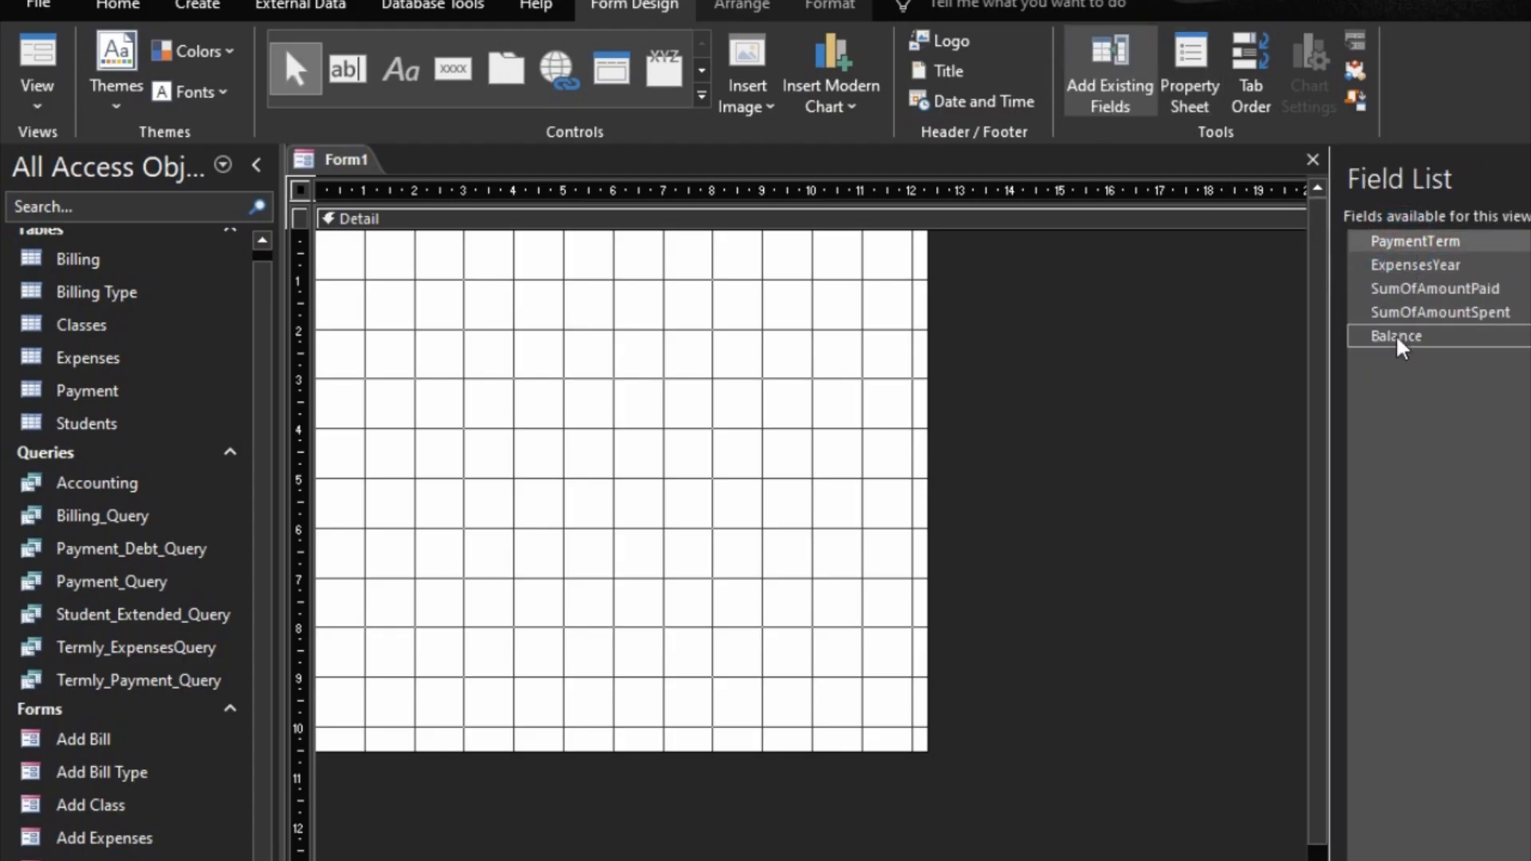
drag(1397, 240, 583, 361)
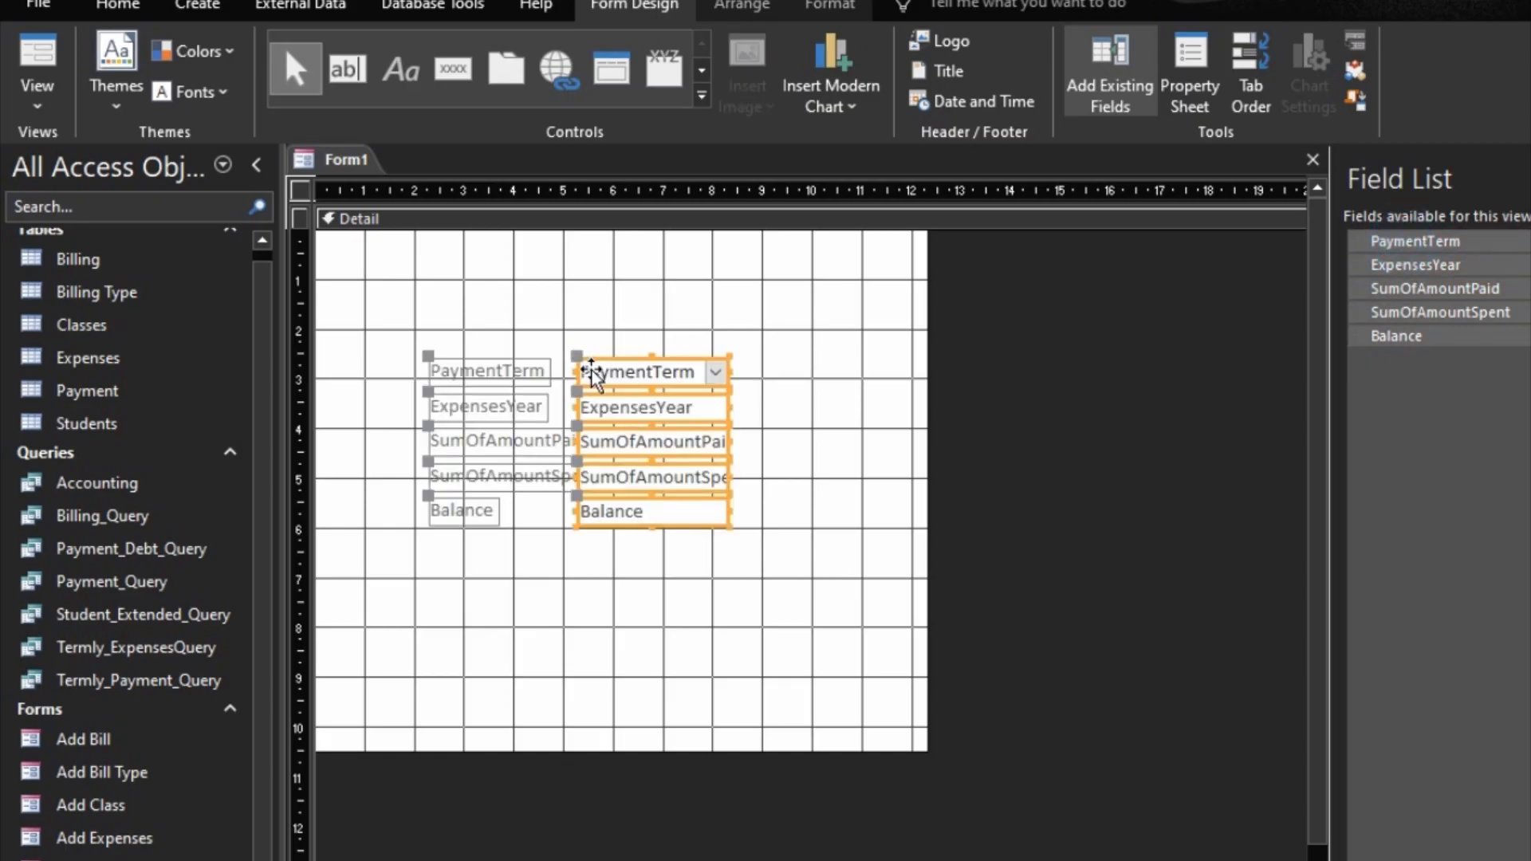
Step: Arrange the five added fields and their labels in a stacked layout
right_click(662, 375)
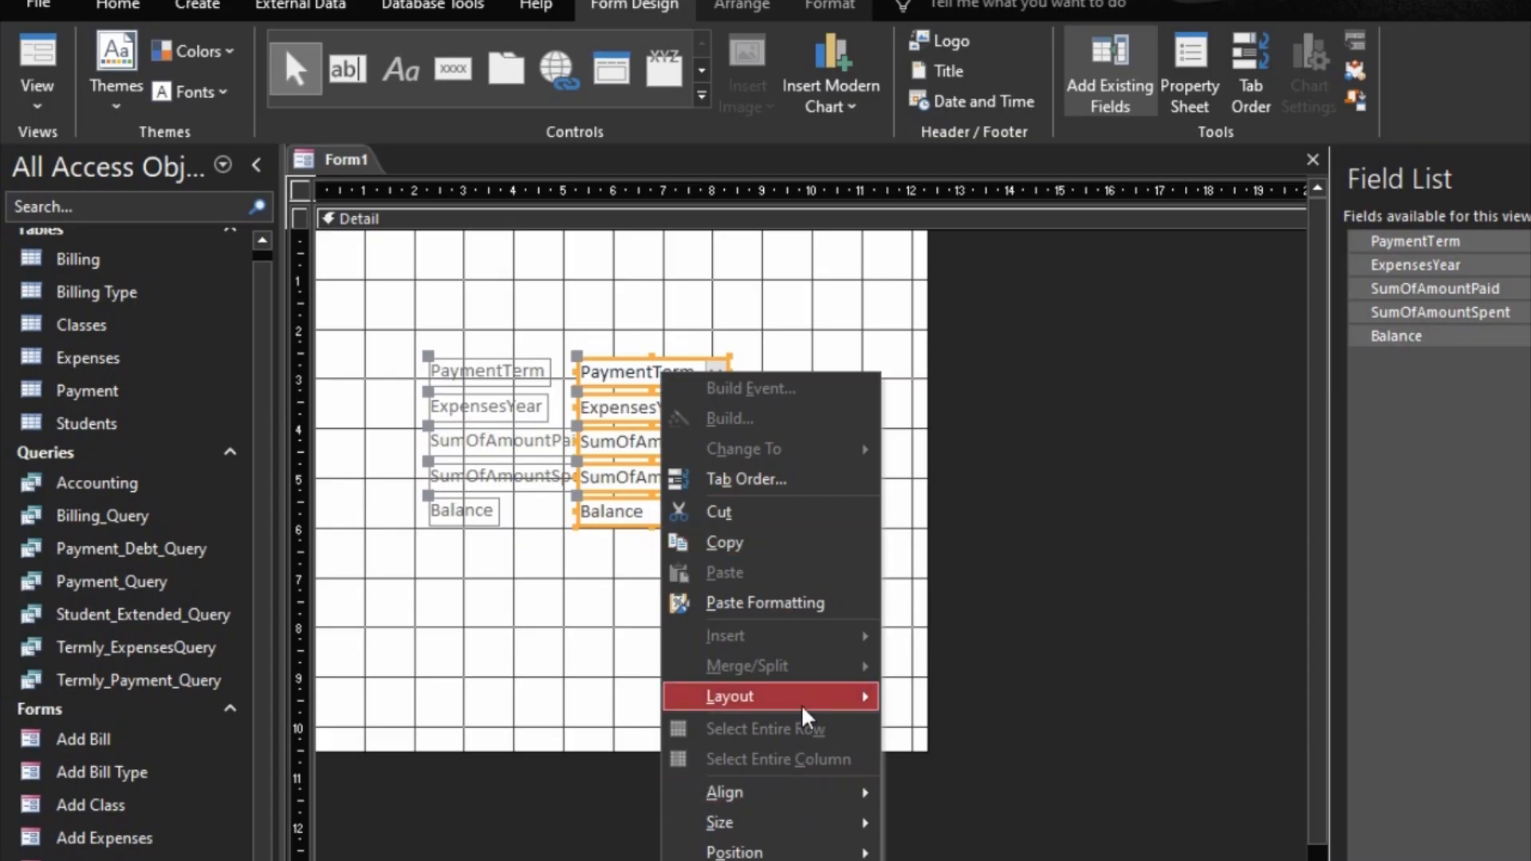
mouse_move(805, 712)
click(957, 726)
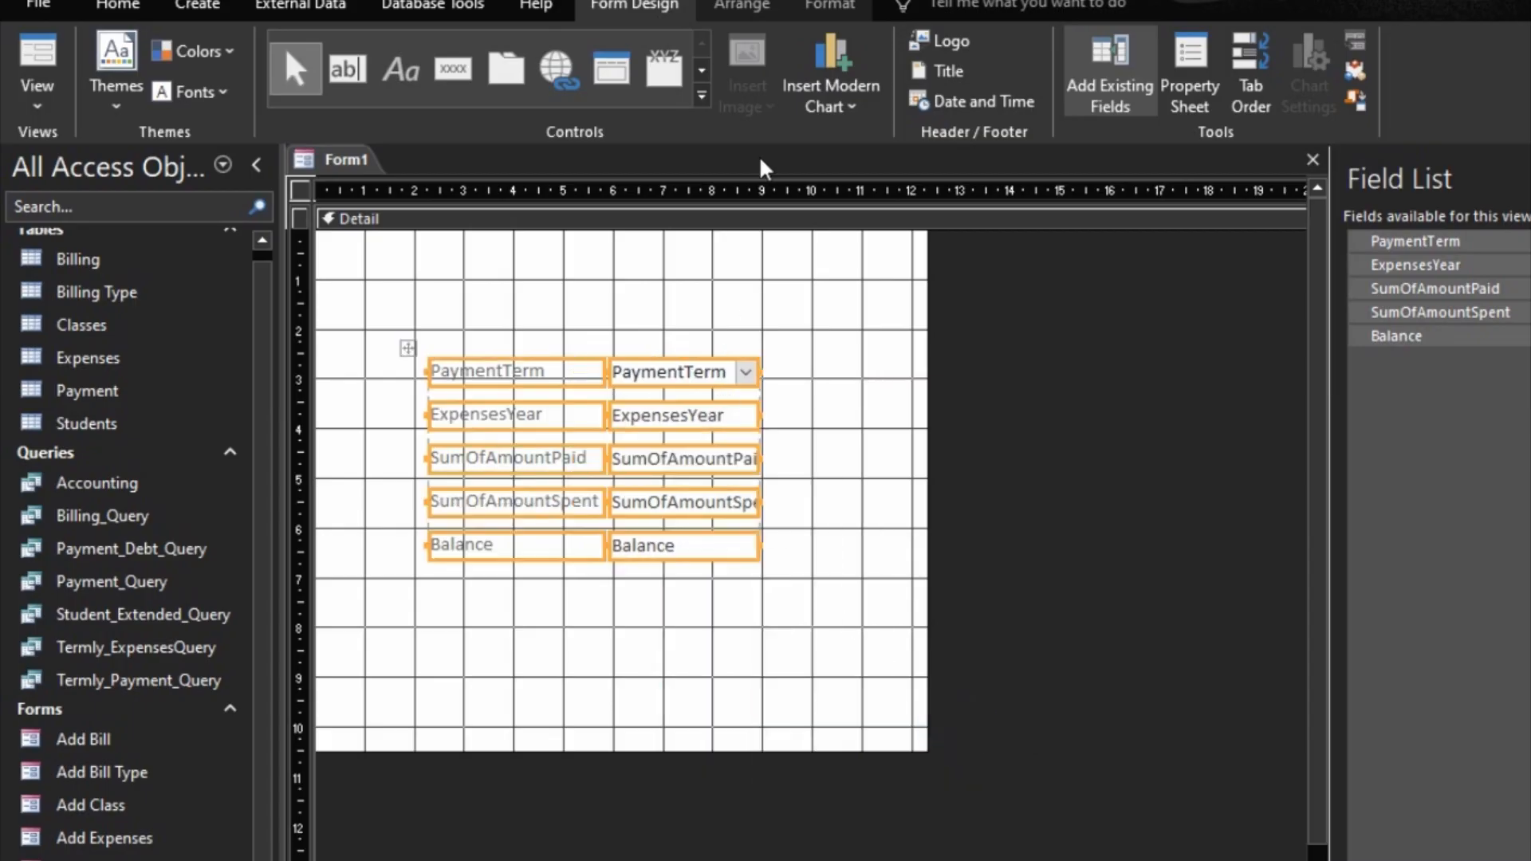
Step: Increase the inner control margins of all the stacked fields and labels and set their font size to 14
click(754, 7)
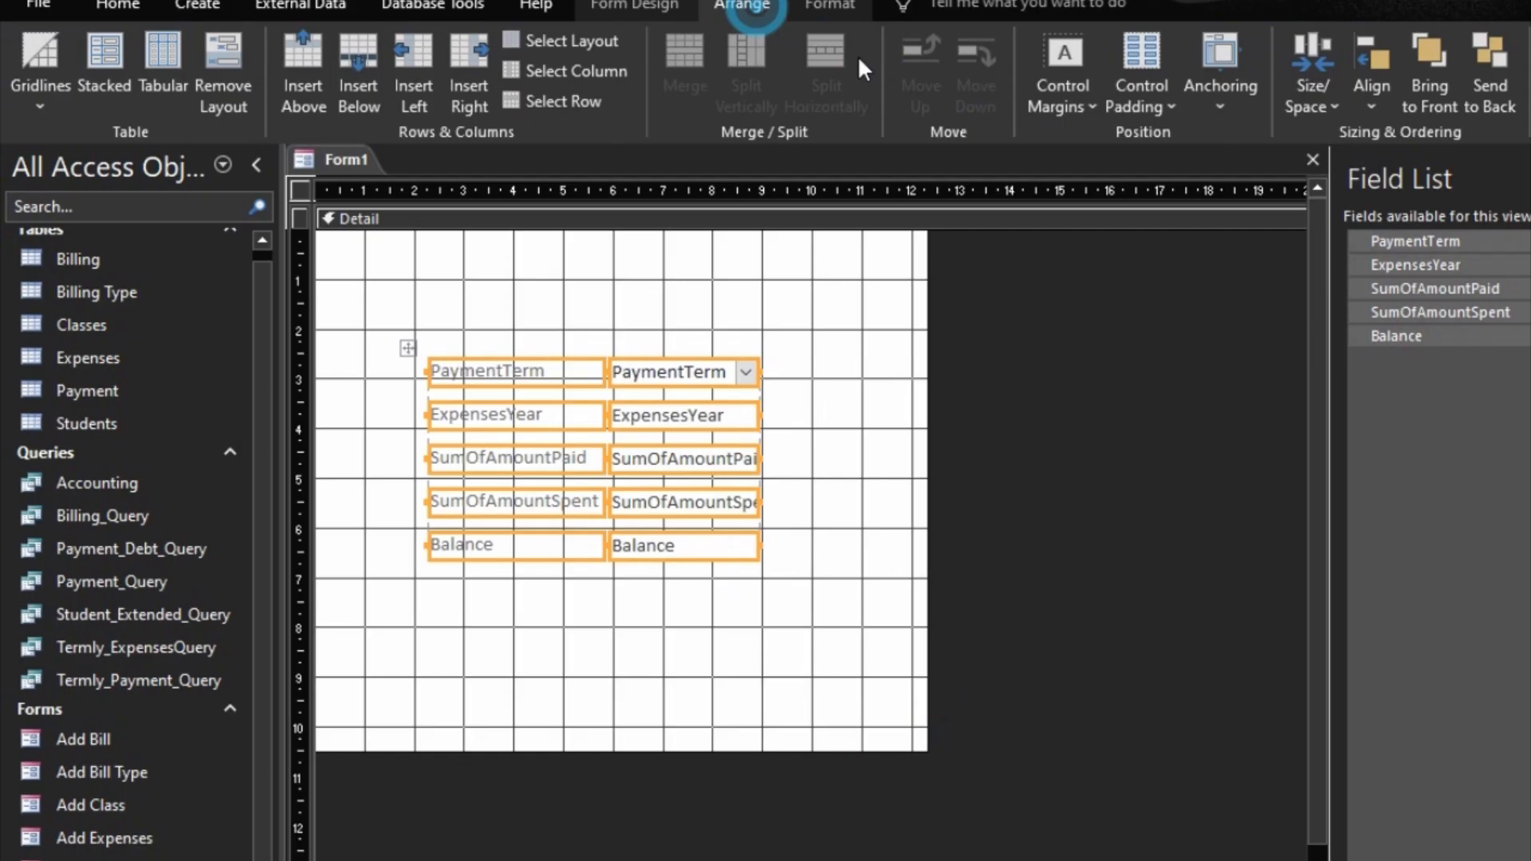
click(1071, 94)
click(1100, 295)
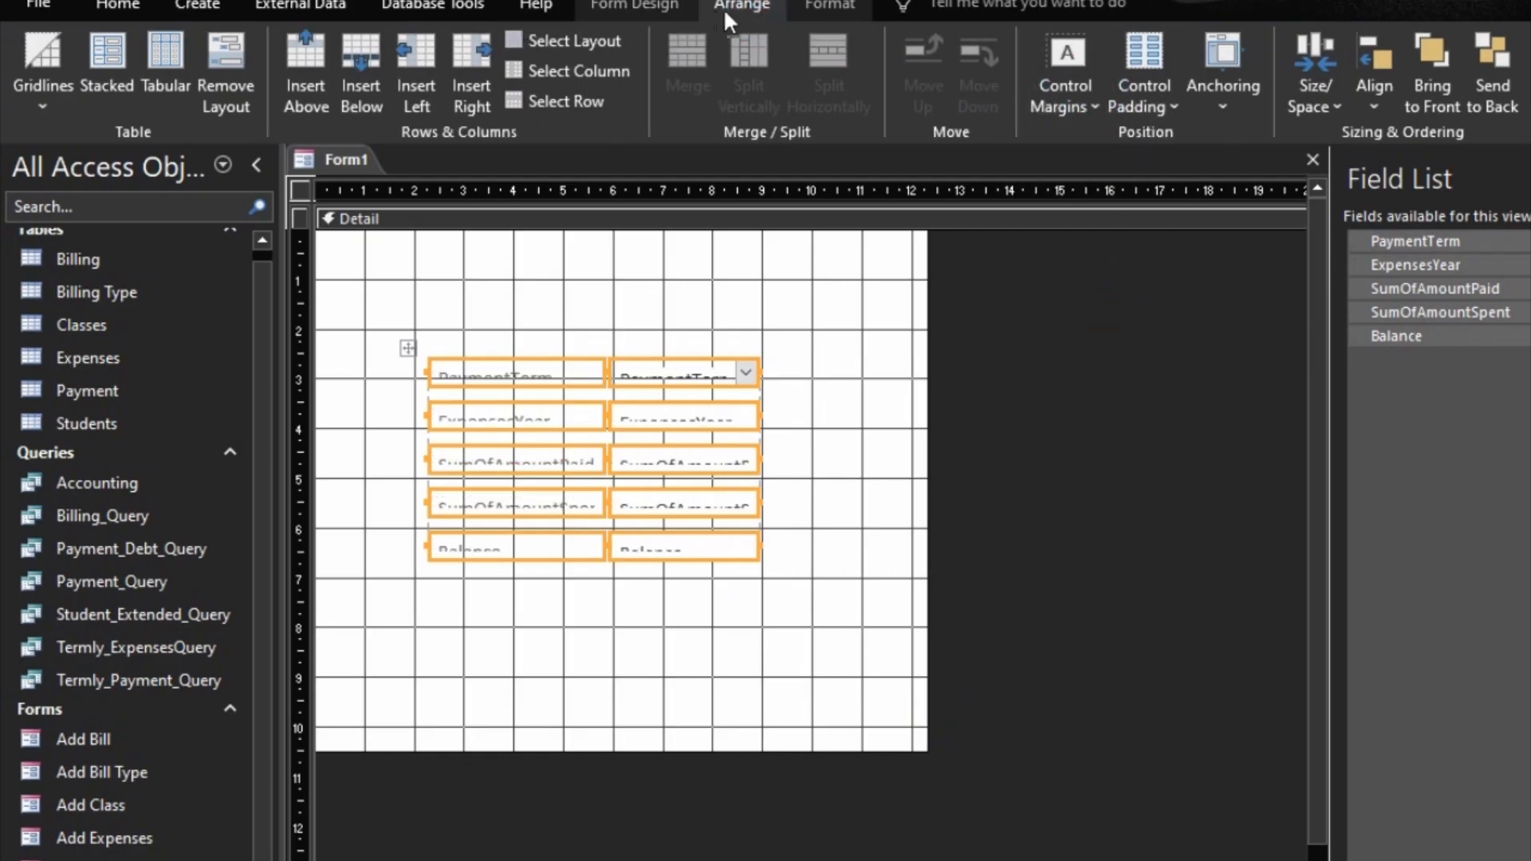
click(828, 8)
click(443, 49)
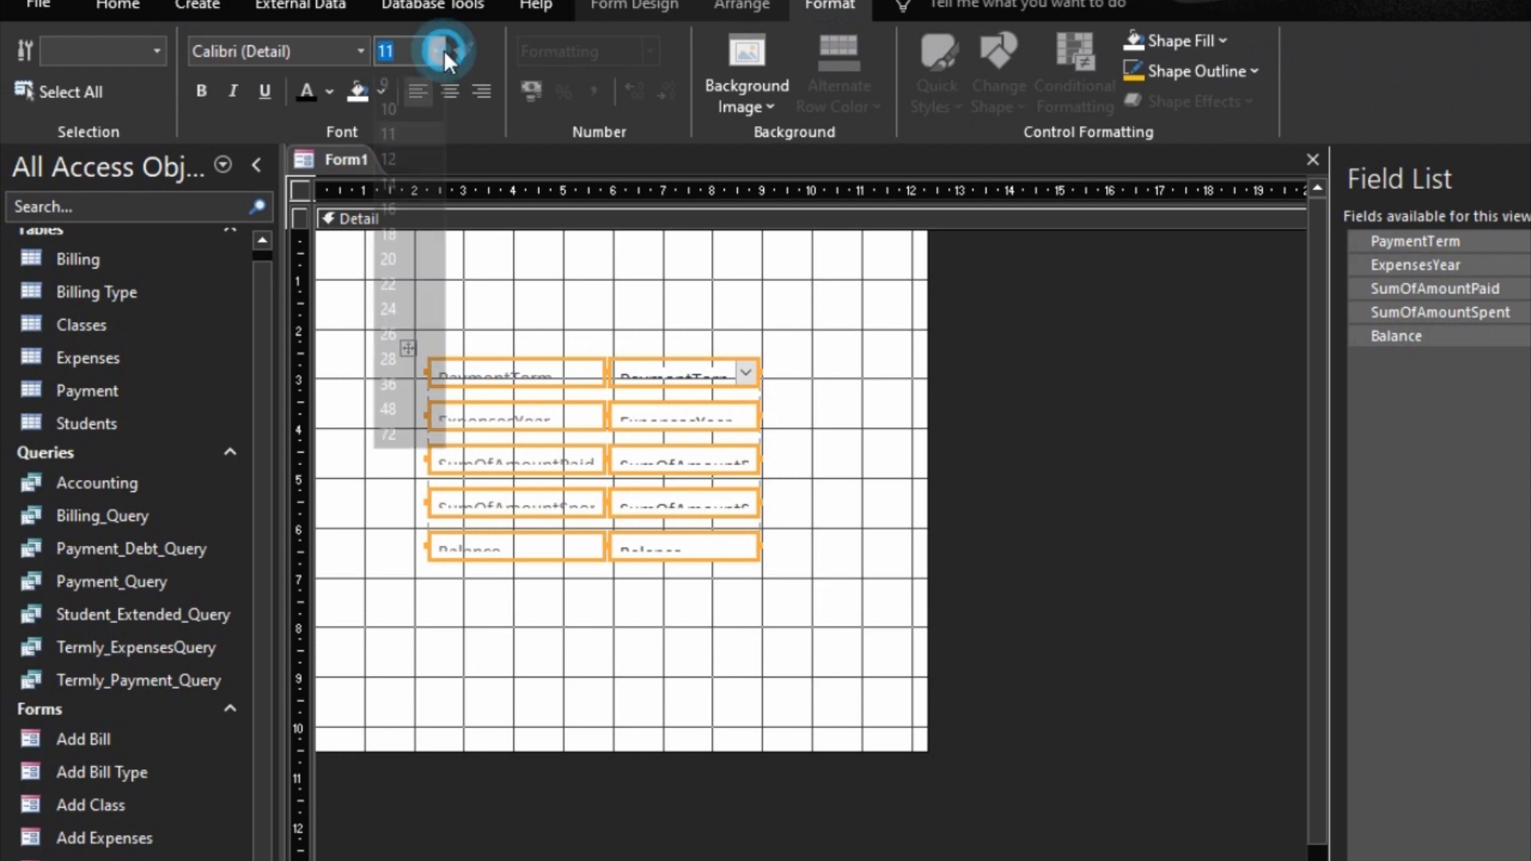
click(390, 206)
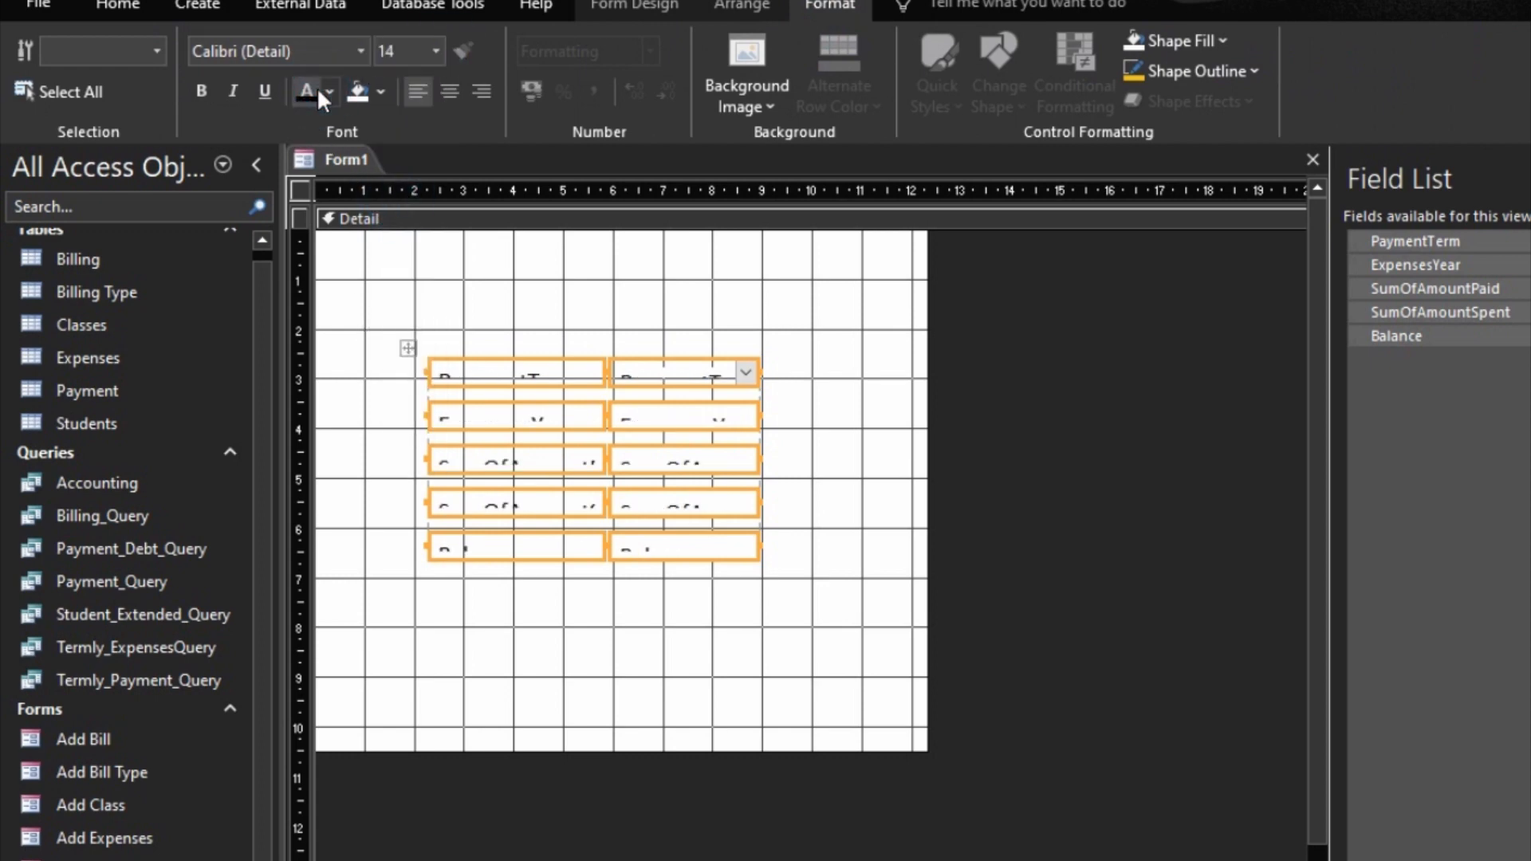
Step: Size the stacked fields and labels to fit their contents and make all rows as short as the shortest one
right_click(718, 437)
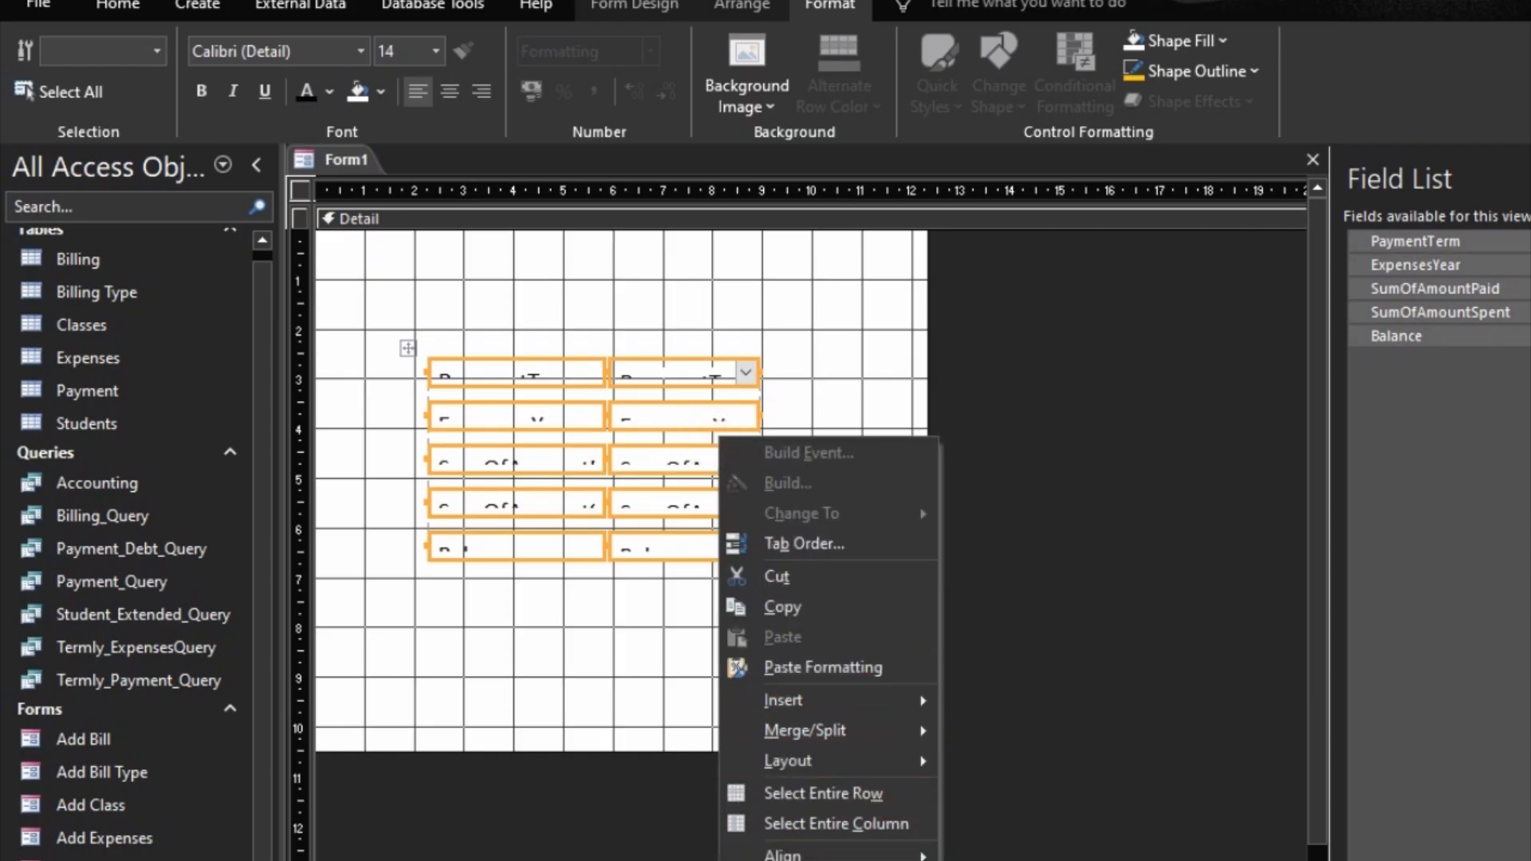
click(1002, 860)
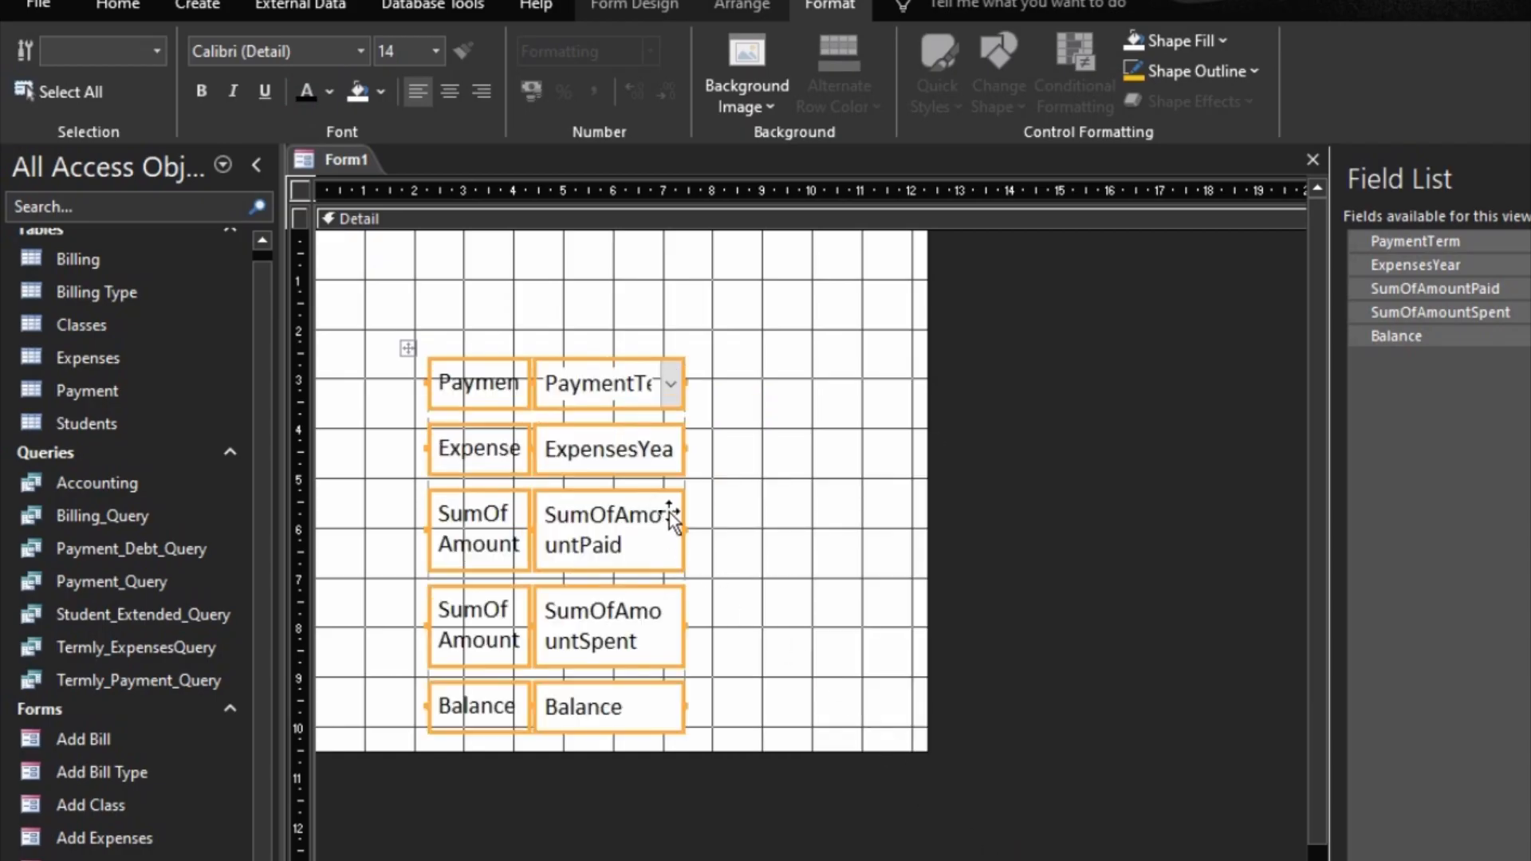
right_click(667, 516)
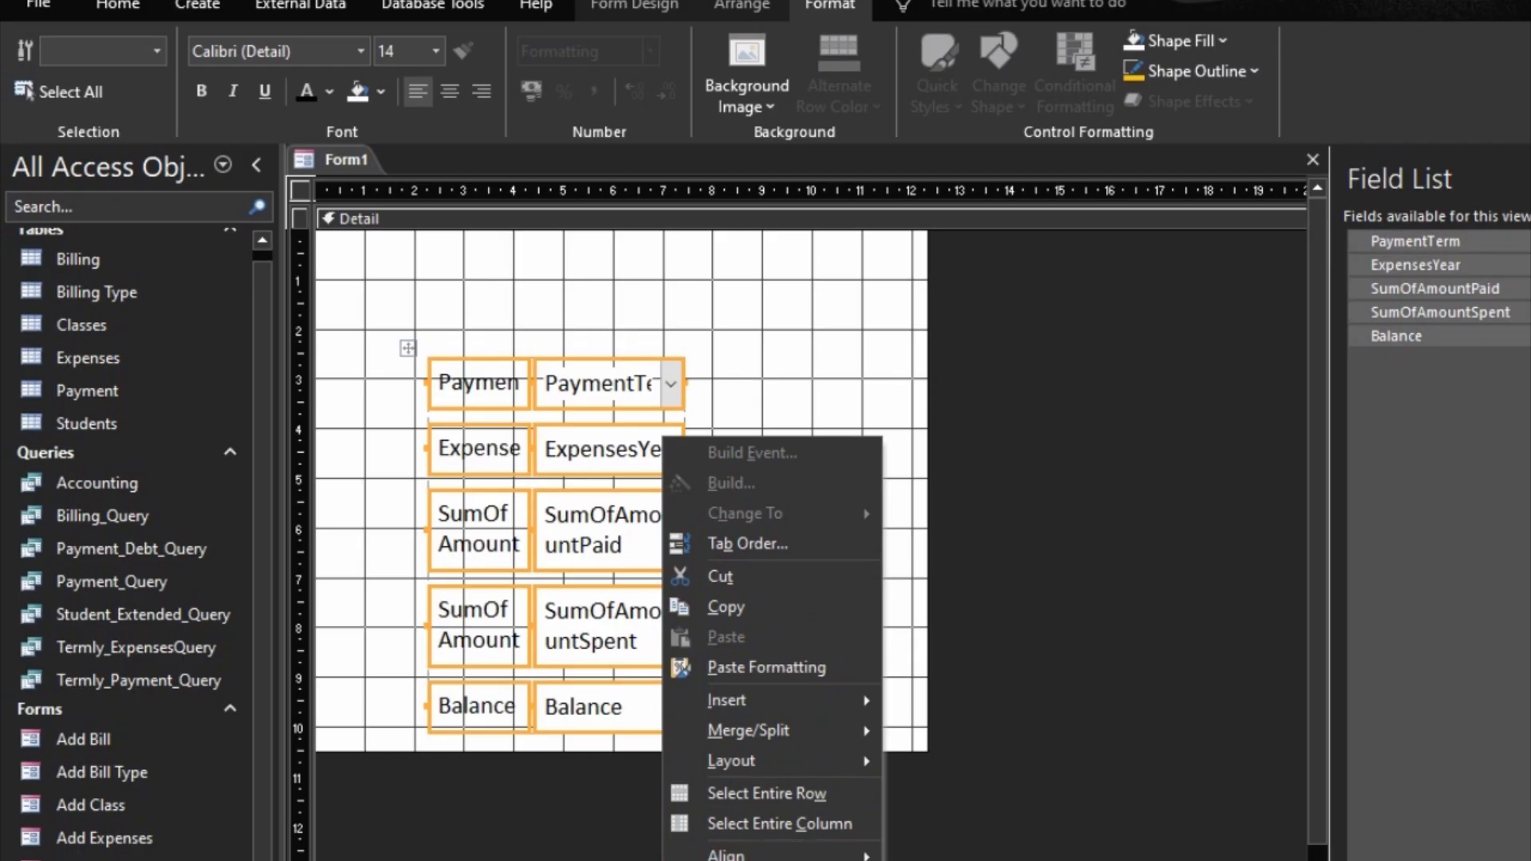
click(949, 860)
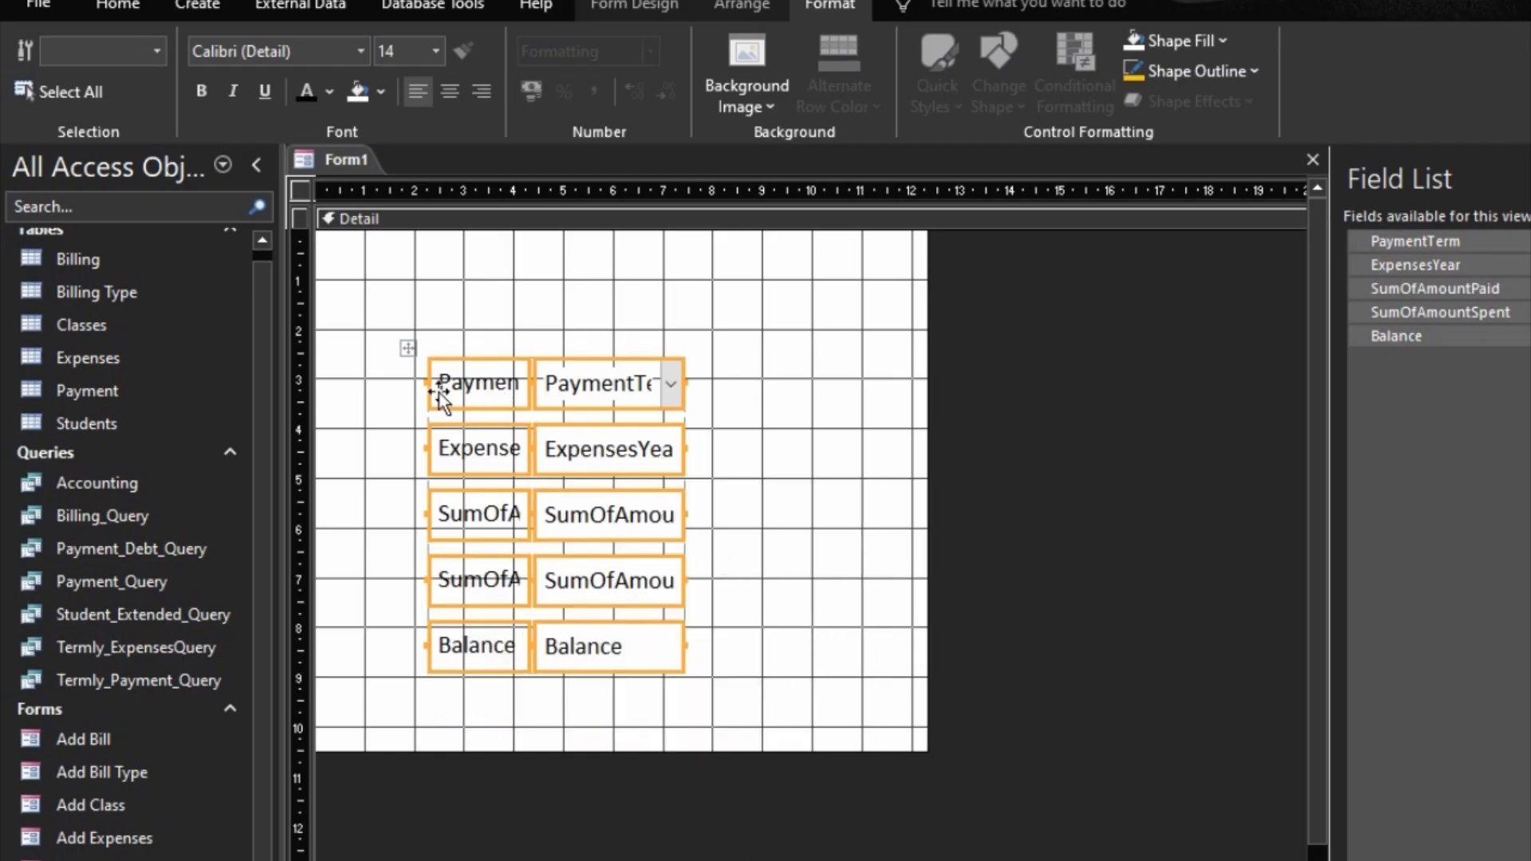
Step: Widen the label column of the stacked layout to show more of the captions
click(471, 314)
click(448, 368)
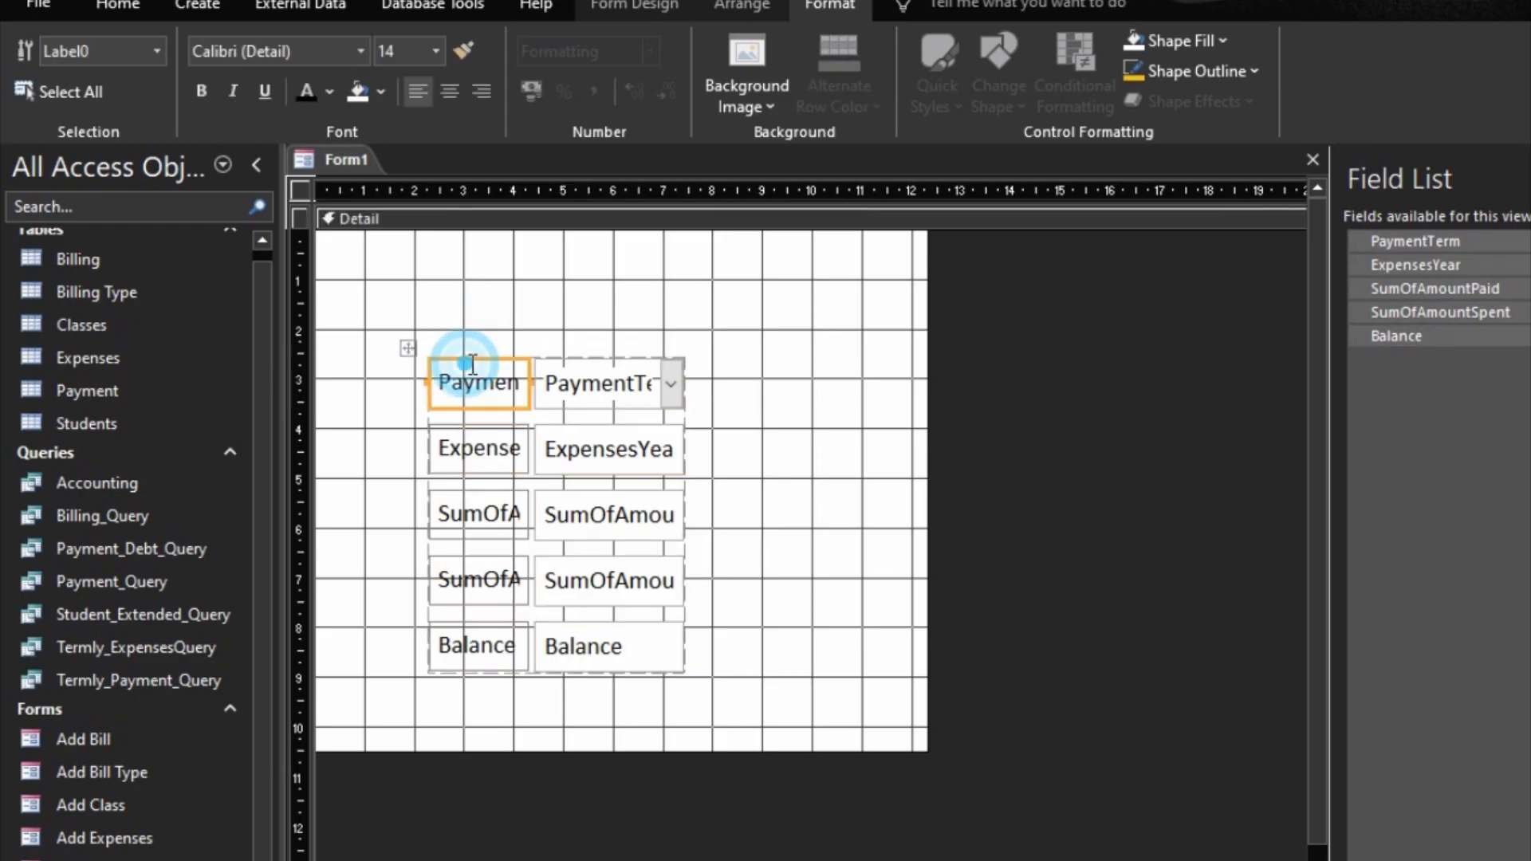
double_click(476, 362)
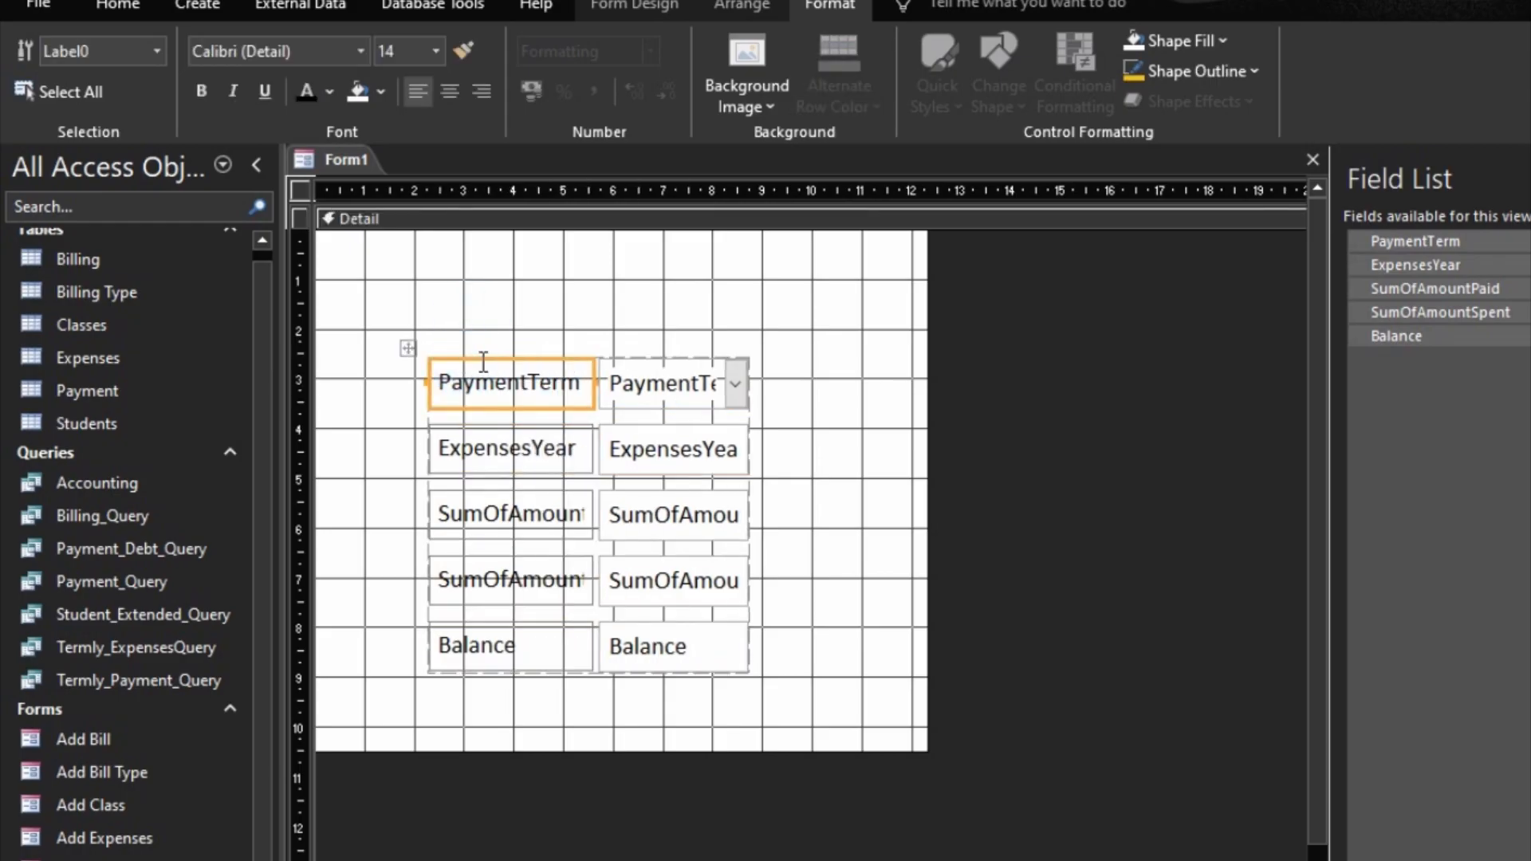
click(512, 393)
Step: Change the caption of the PaymentTerm label to Term
click(523, 376)
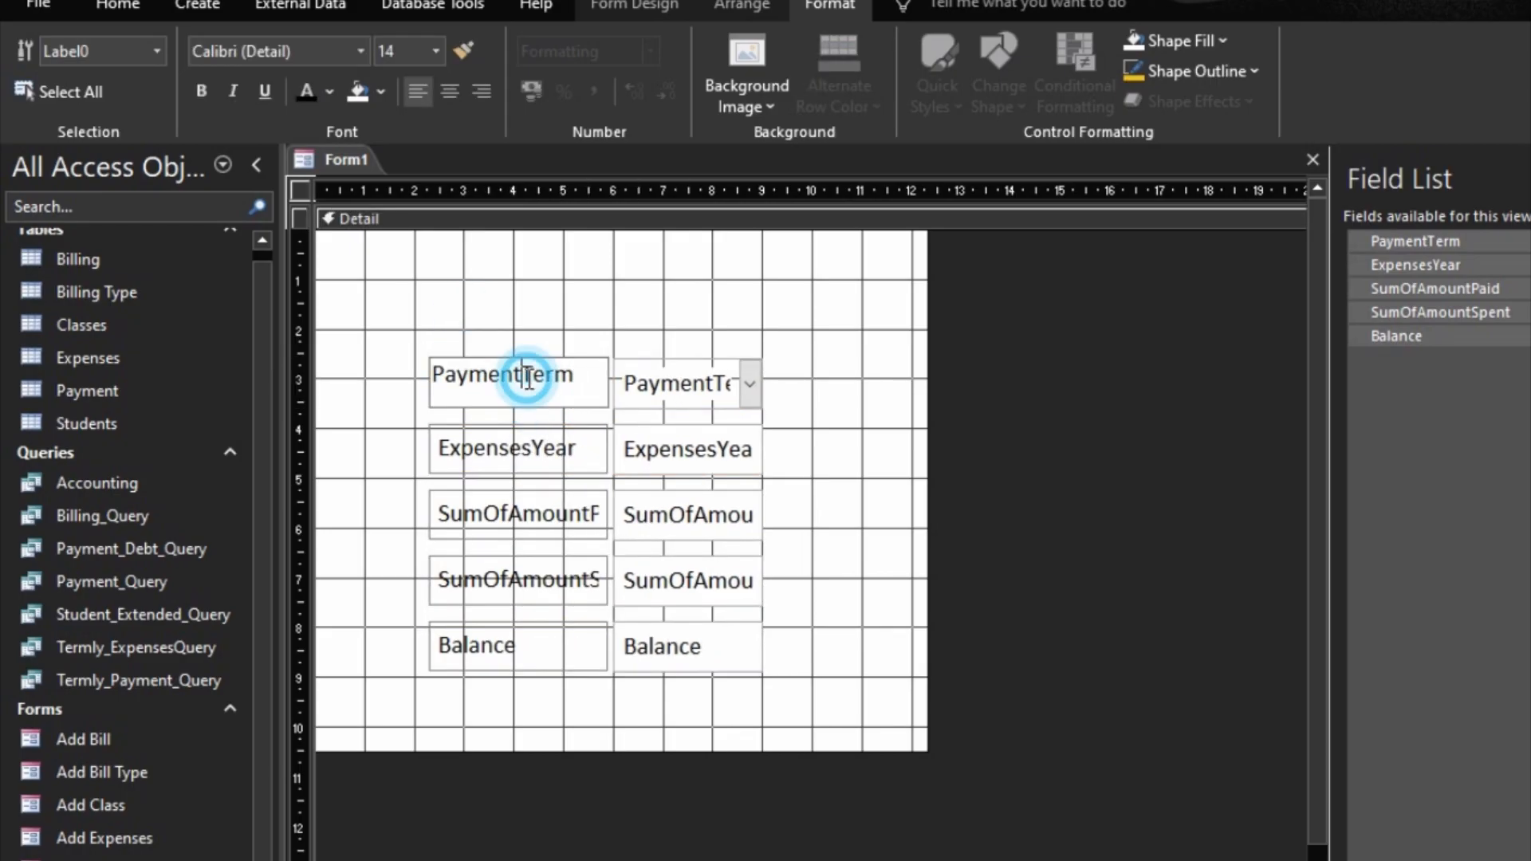
key(BackSpace)
Step: Change the caption of the ExpensesYear label to Year
key(BackSpace)
key(BackSpace)
key(BackSpace)
key(BackSpace)
key(BackSpace)
key(BackSpace)
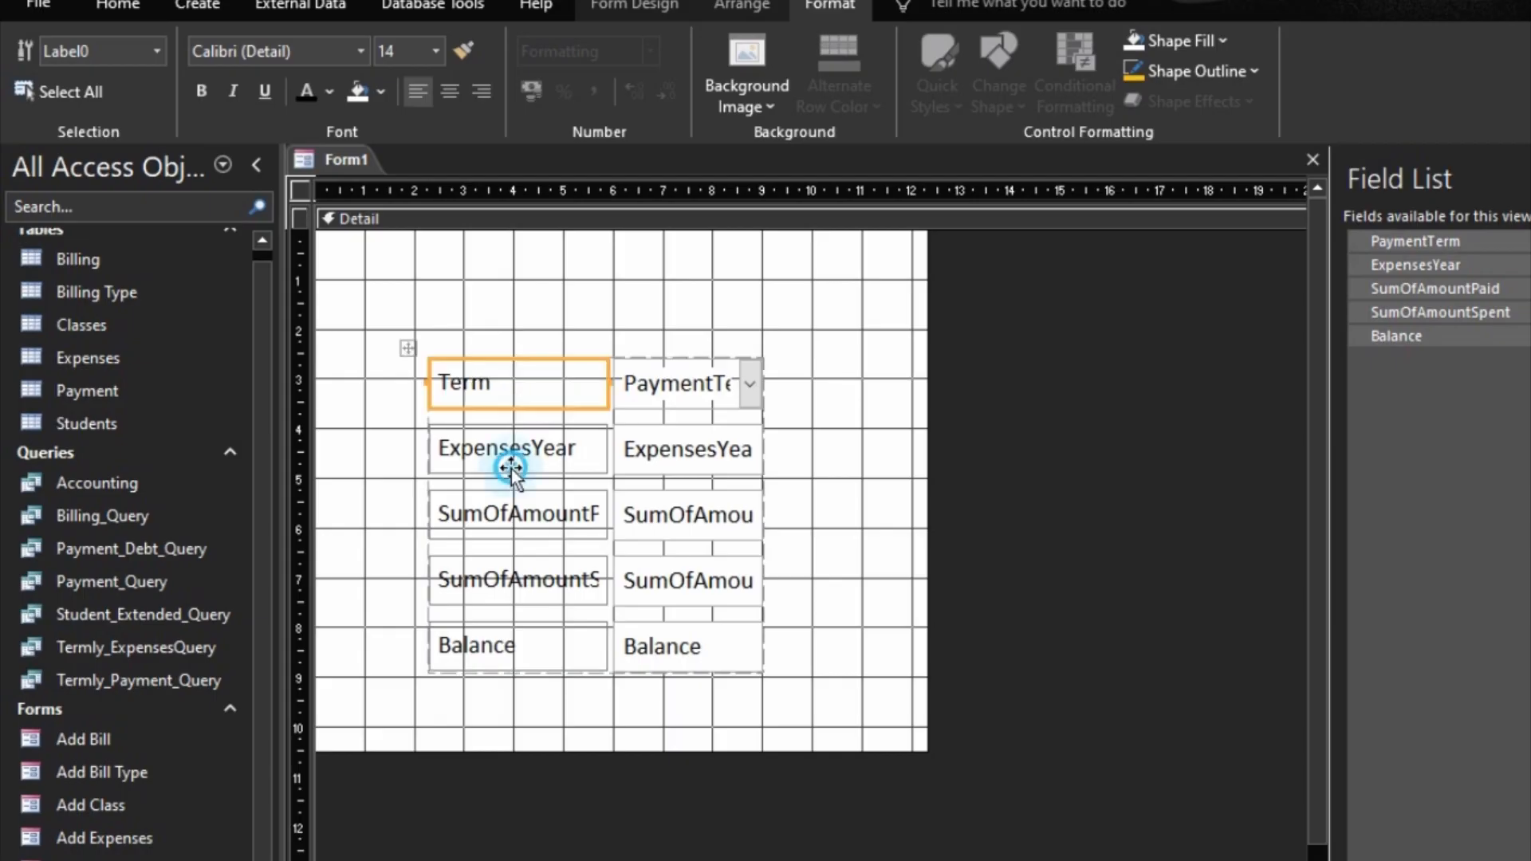
click(510, 468)
click(527, 444)
key(BackSpace)
key(BackSpace)
key(BackSpace)
key(BackSpace)
key(BackSpace)
key(BackSpace)
key(BackSpace)
key(BackSpace)
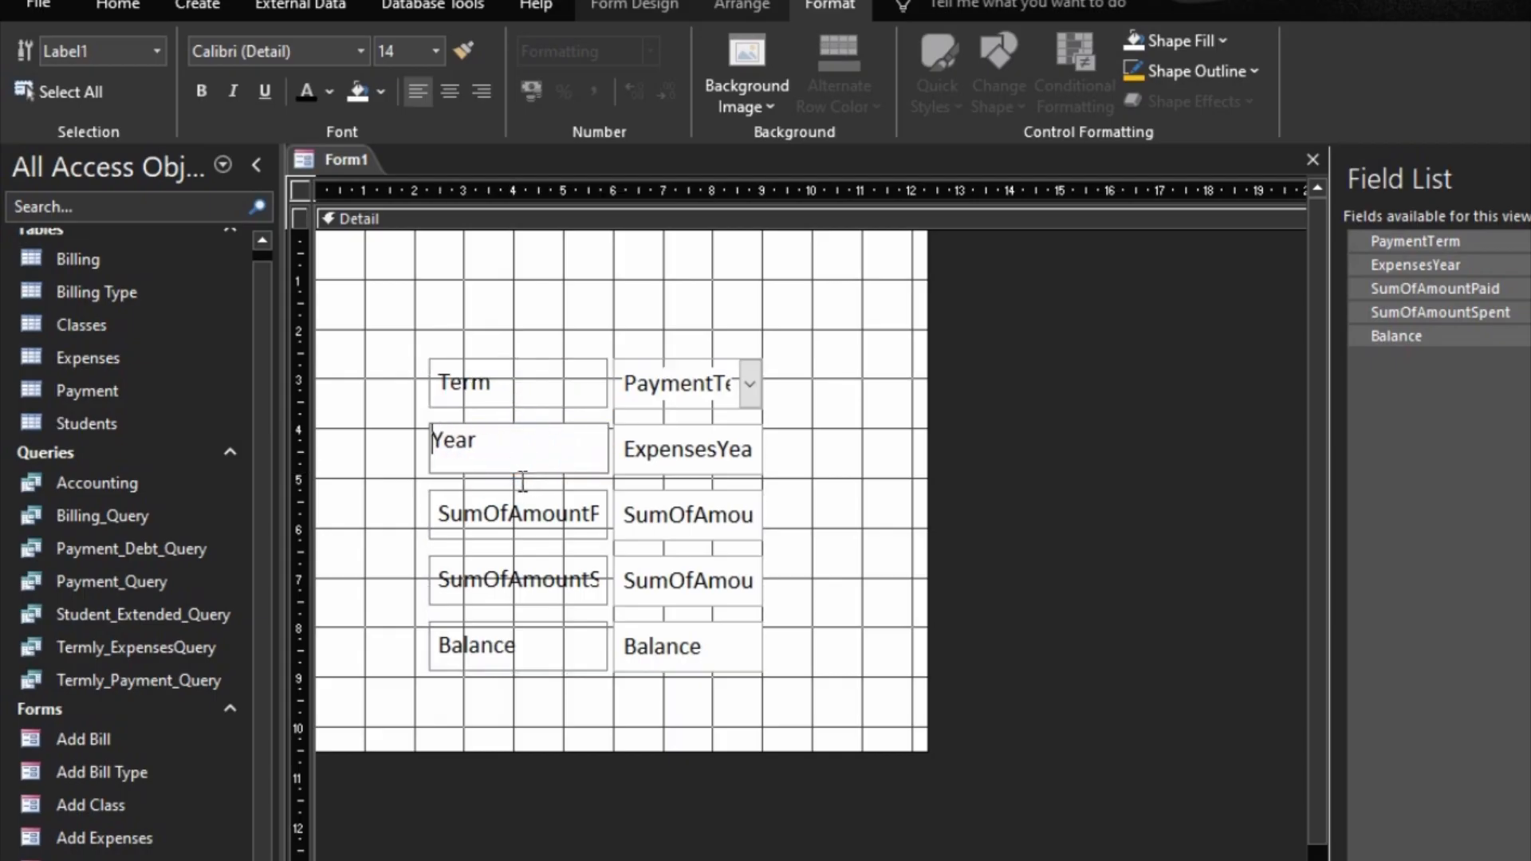
Step: Change the caption of the SumOfAmountPaid label to Amount Paid
click(502, 513)
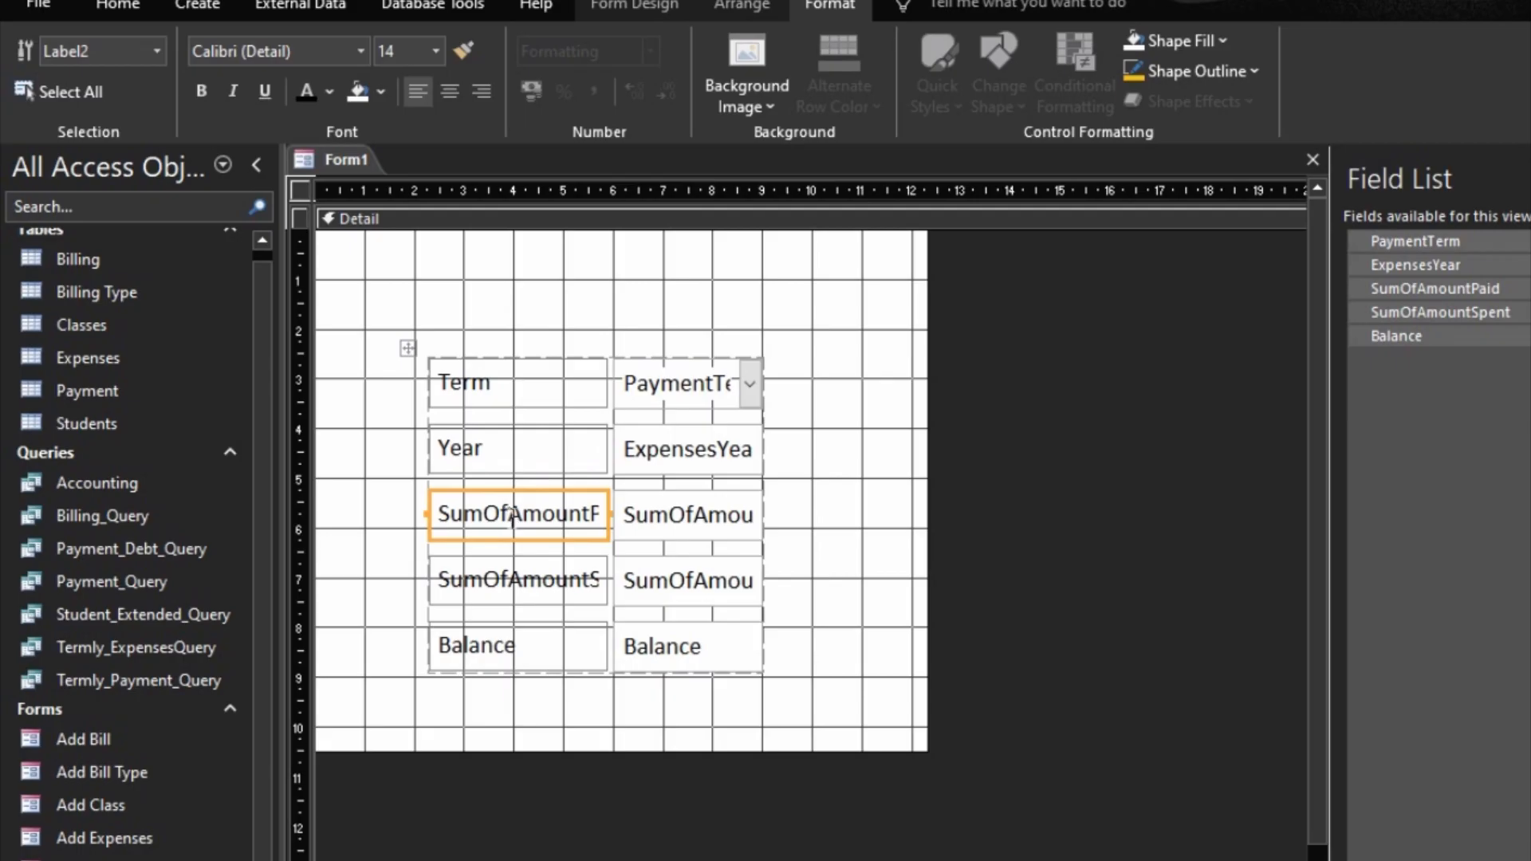
click(512, 515)
key(BackSpace)
key(BackSpace)
key(BackSpace)
key(BackSpace)
key(BackSpace)
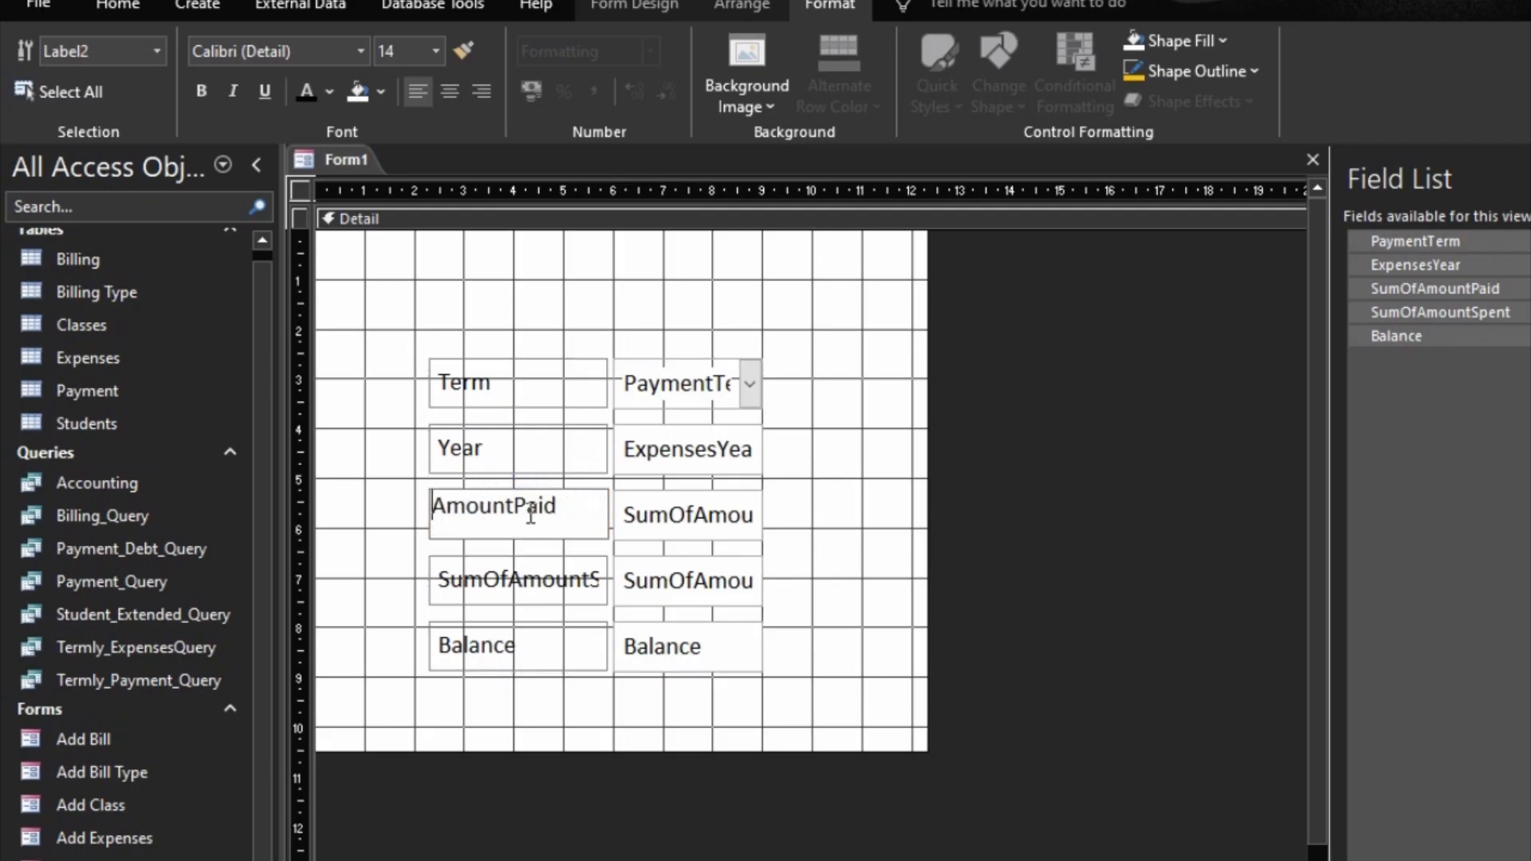
click(516, 504)
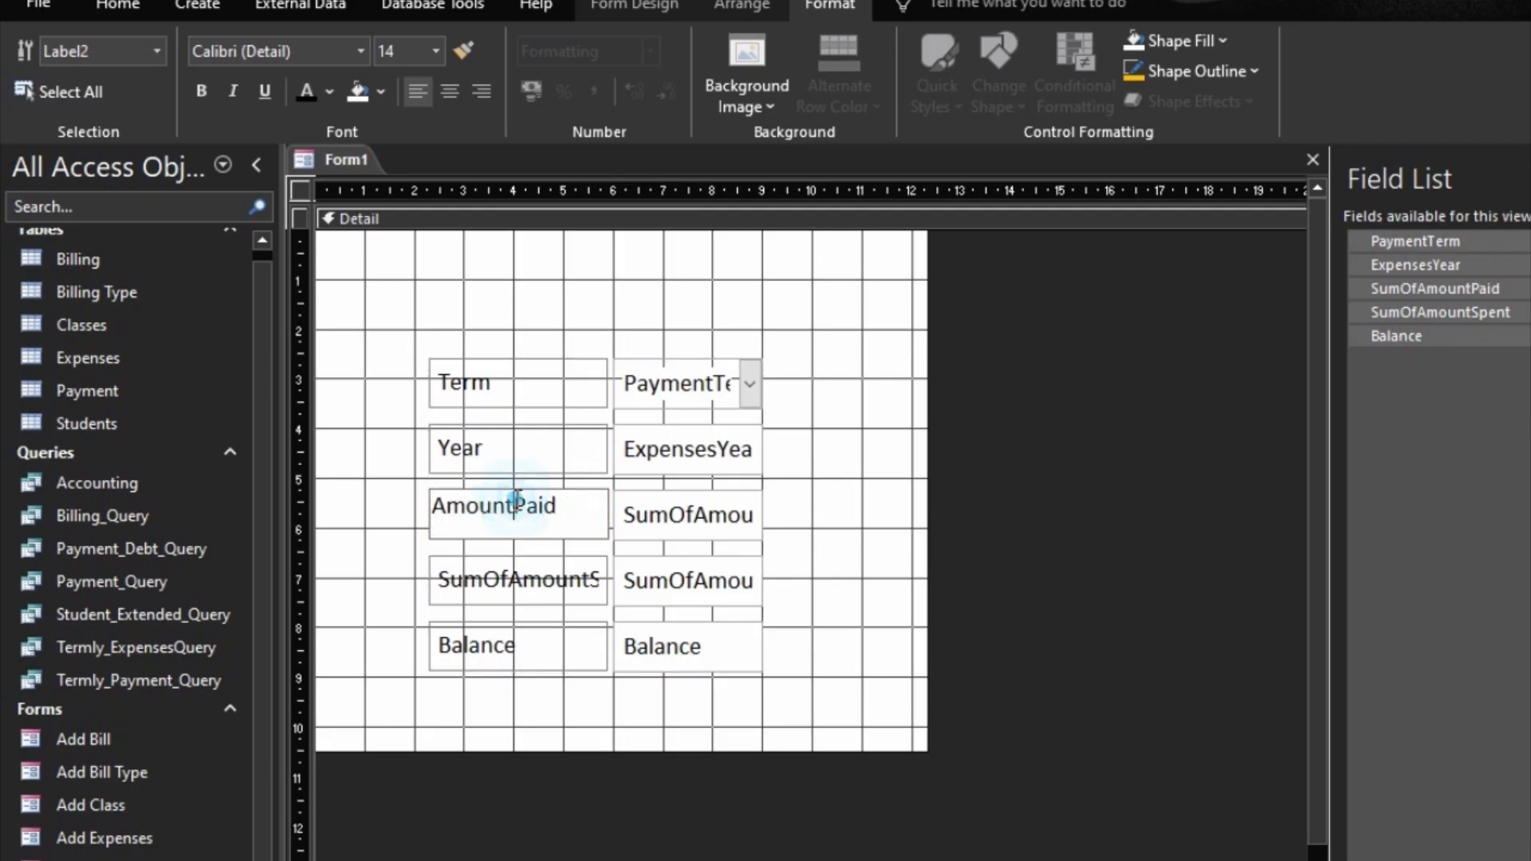
Step: Change the caption of the SumOfAmountSpent label to Amount Spent
click(517, 579)
click(515, 578)
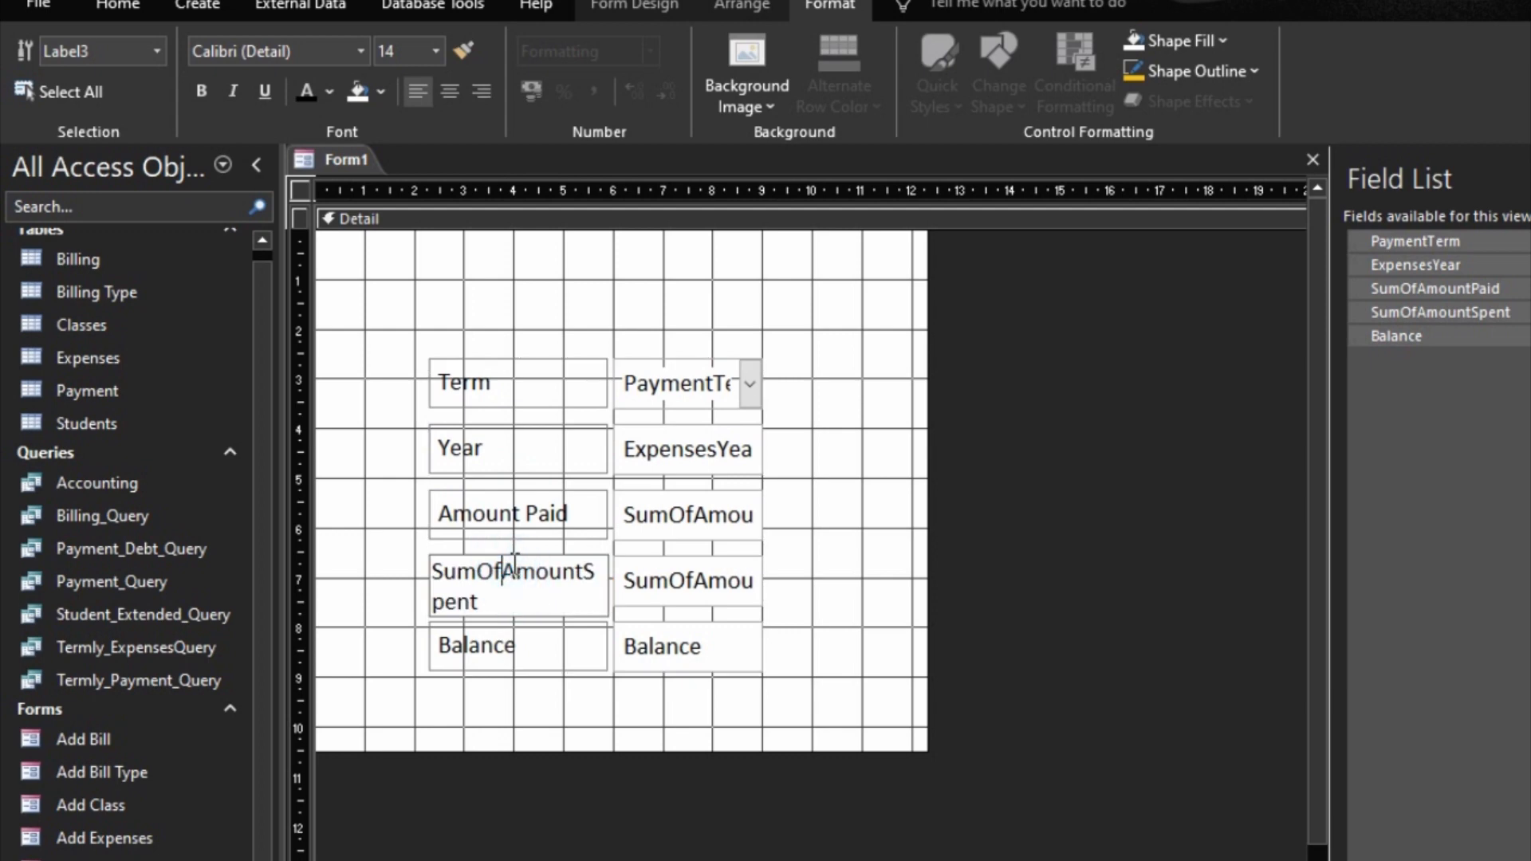
key(BackSpace)
key(BackSpace)
key(BackSpace)
key(BackSpace)
key(BackSpace)
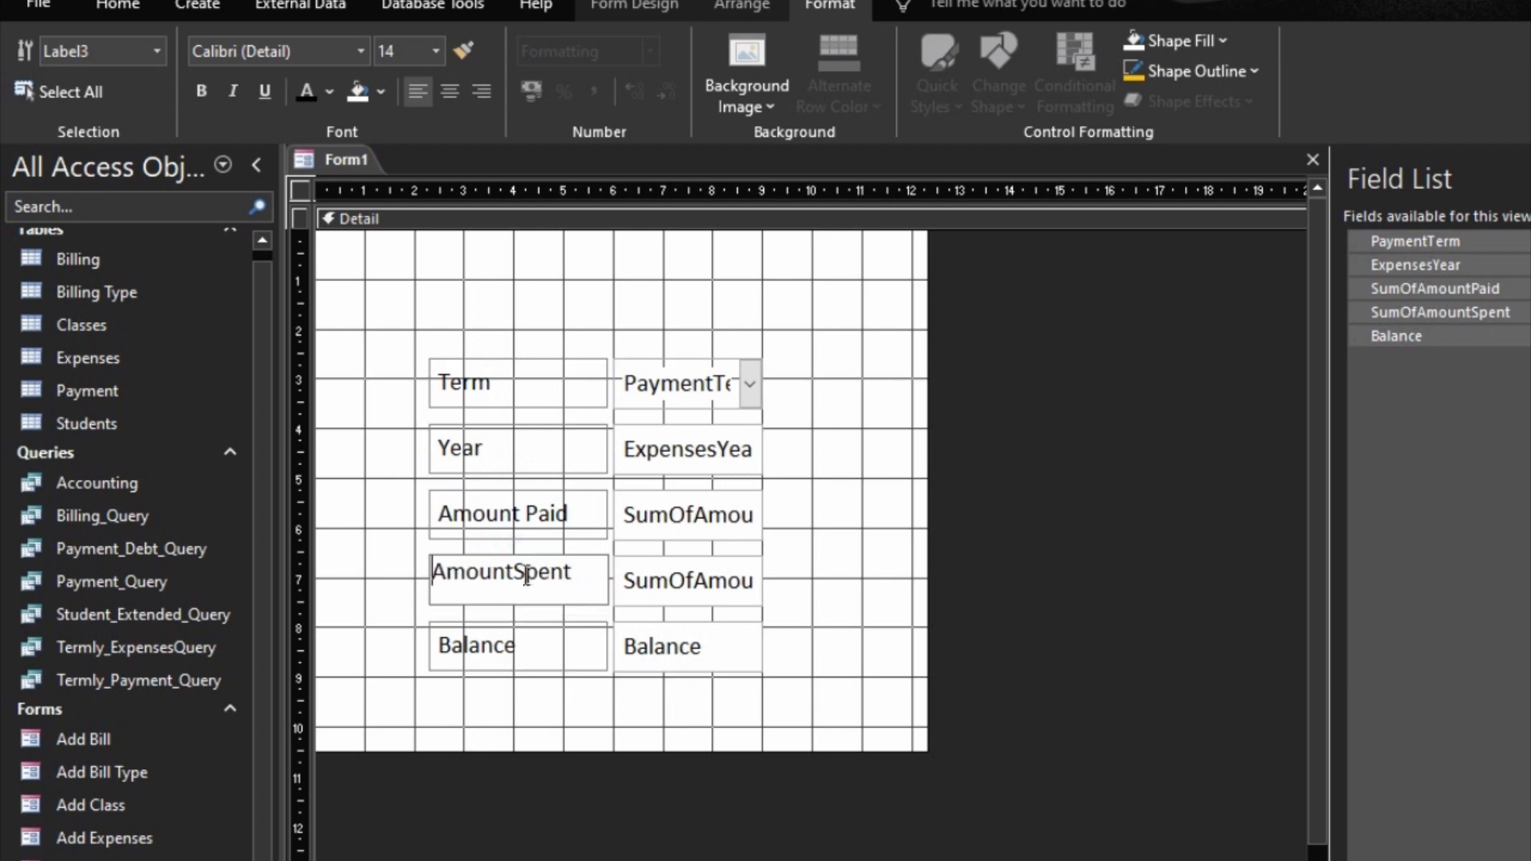
click(511, 577)
click(513, 652)
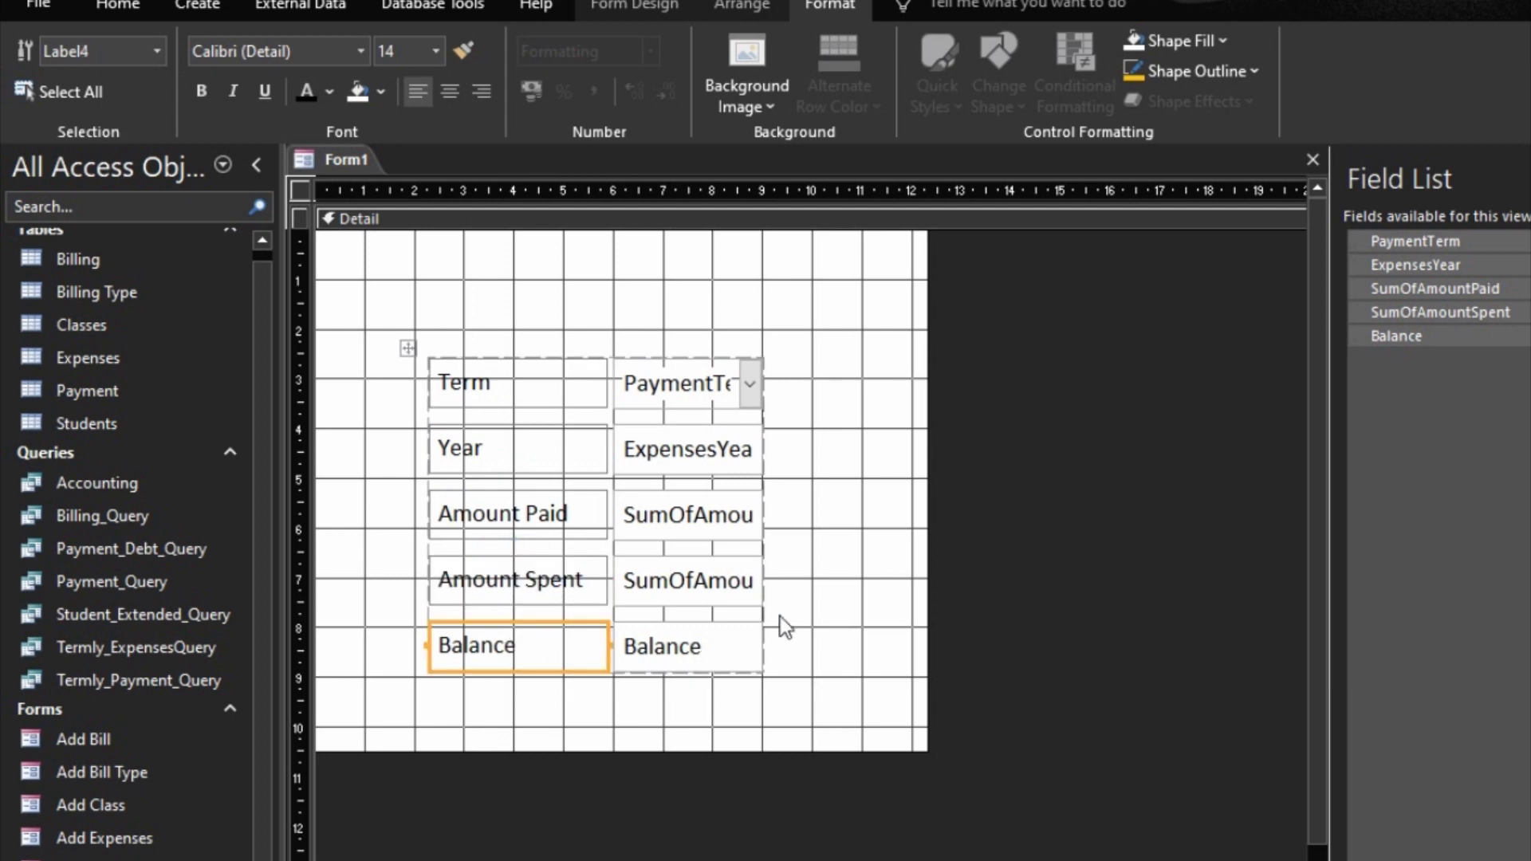
Step: Enlarge the Detail section to about 20 units wide and 11.5 units high on the rulers
click(806, 610)
drag(664, 749, 666, 806)
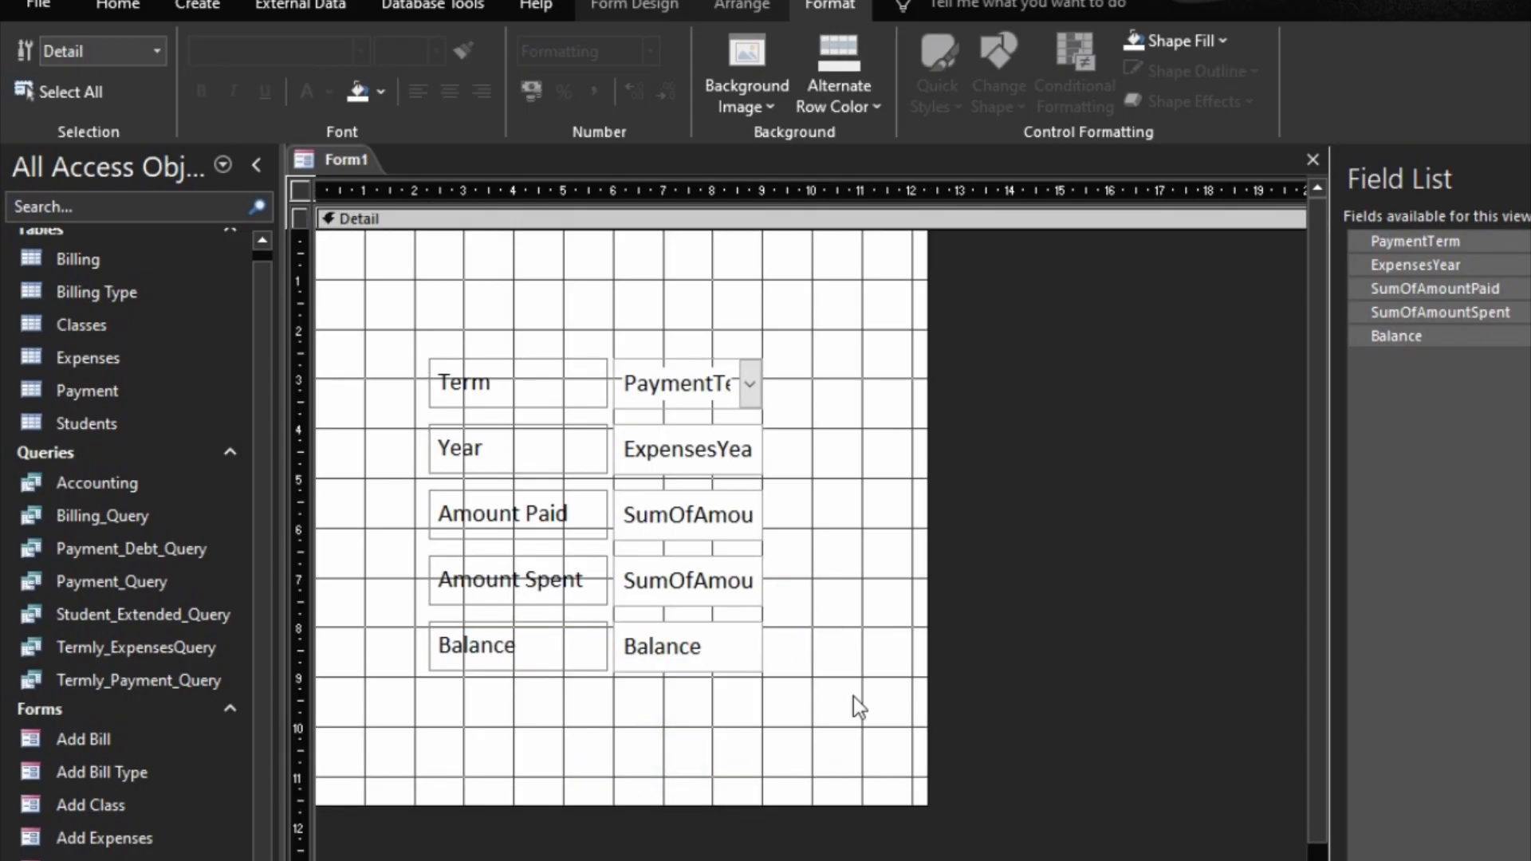
drag(928, 625, 1242, 655)
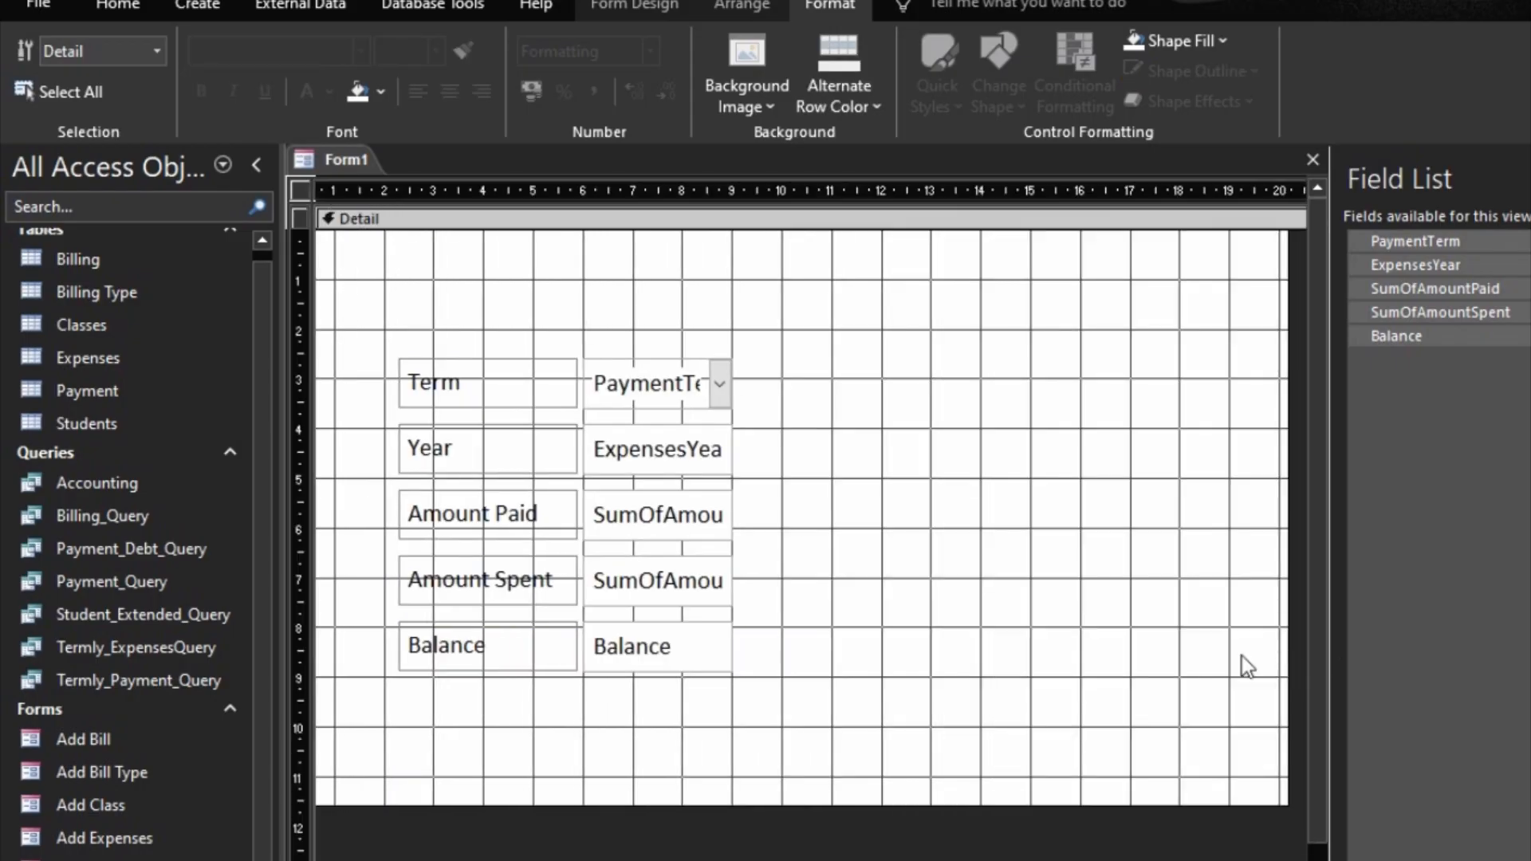
Step: Rearrange the layout into two column pairs, with Year beside the Term field and Amount Spent beside the Amount Paid field
drag(413, 461, 718, 383)
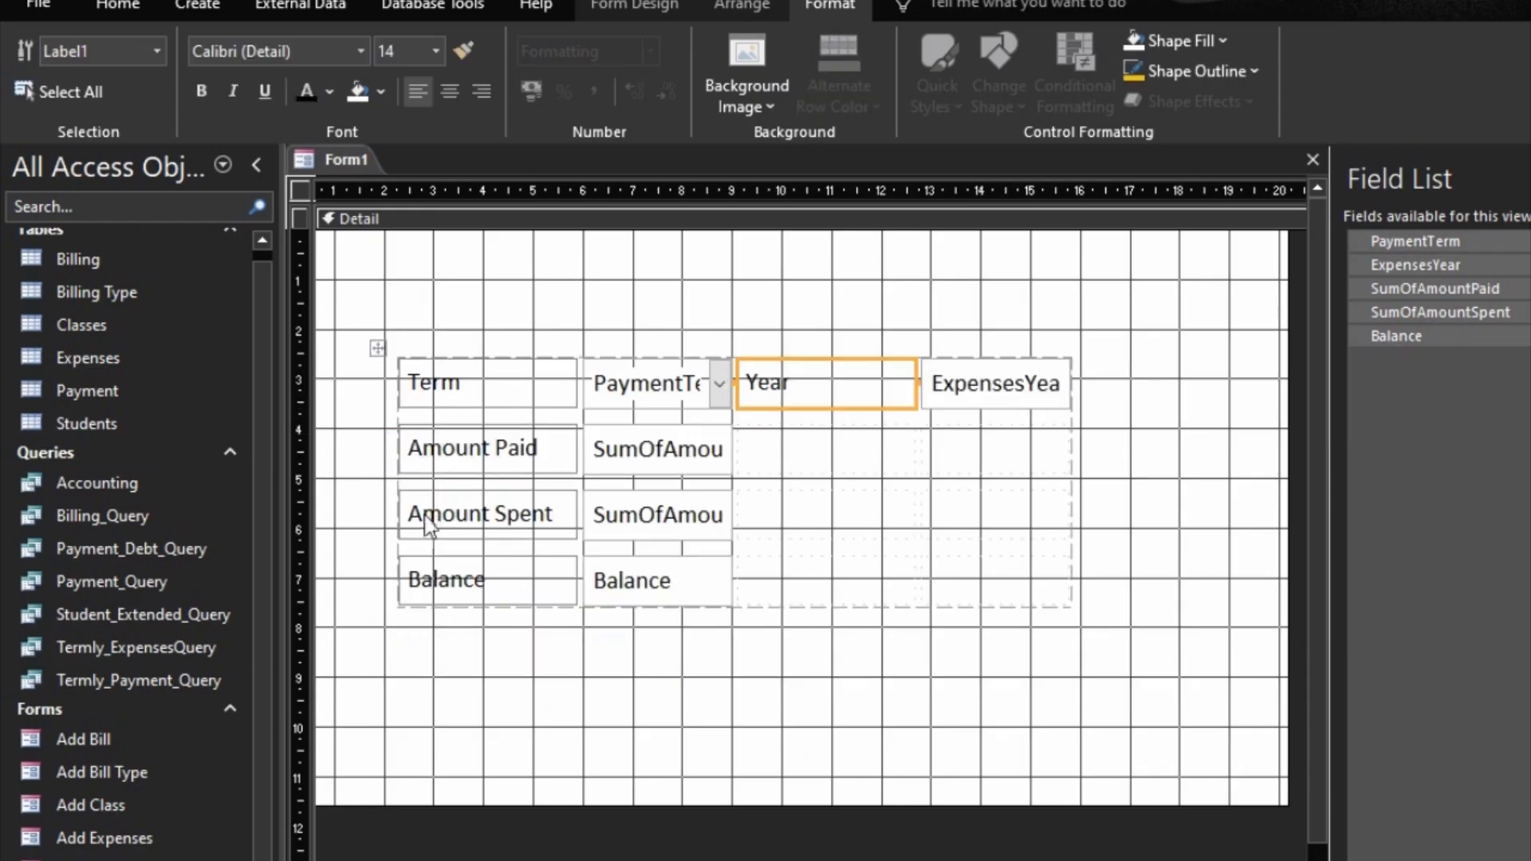
drag(425, 519, 813, 469)
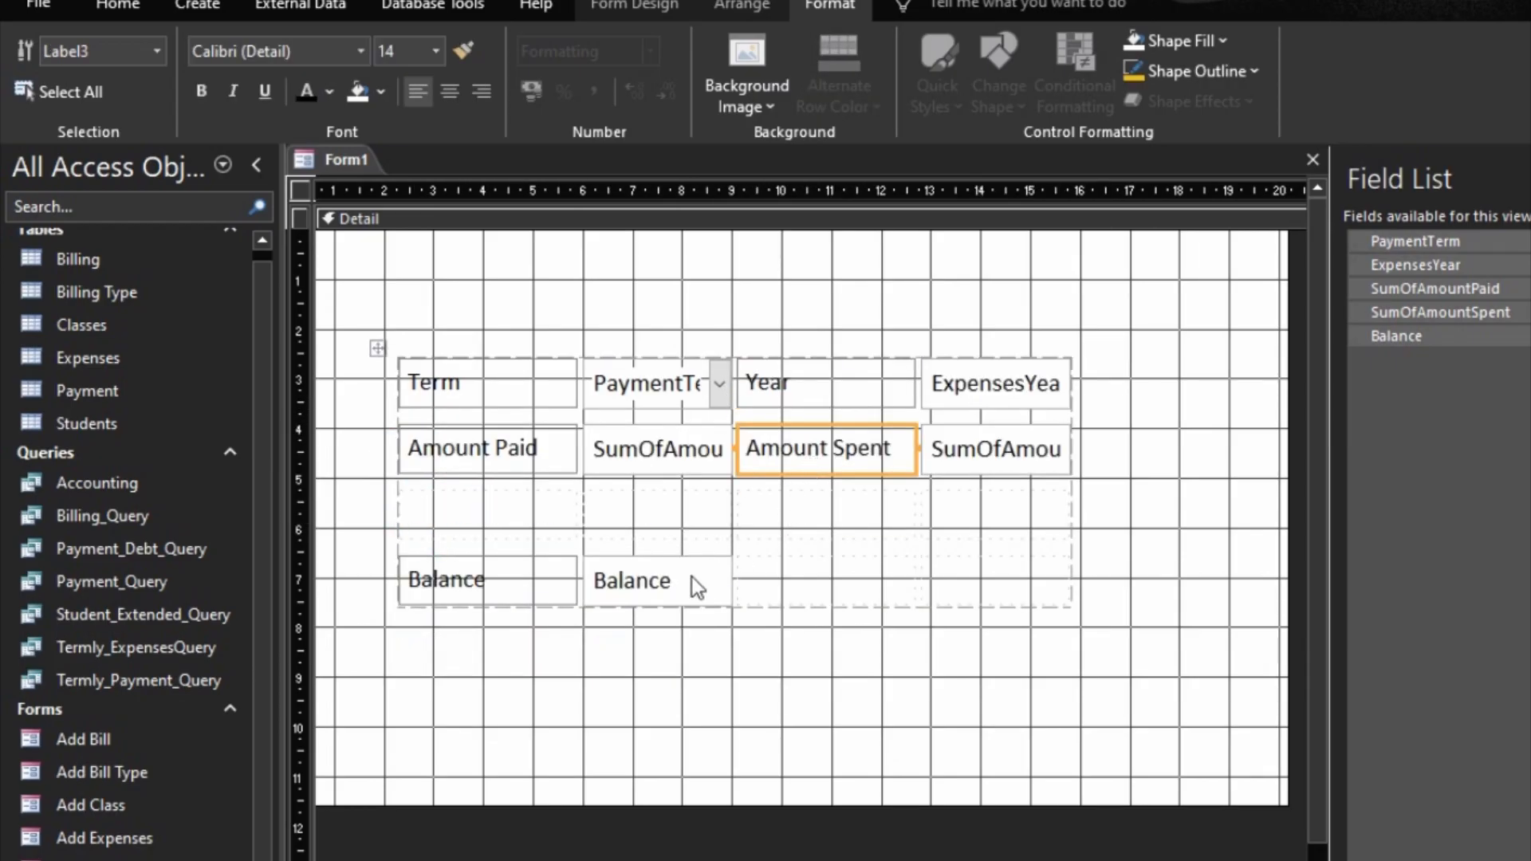
Step: Move the Balance label and field up into the empty third row and delete the leftover empty row
drag(518, 580, 507, 530)
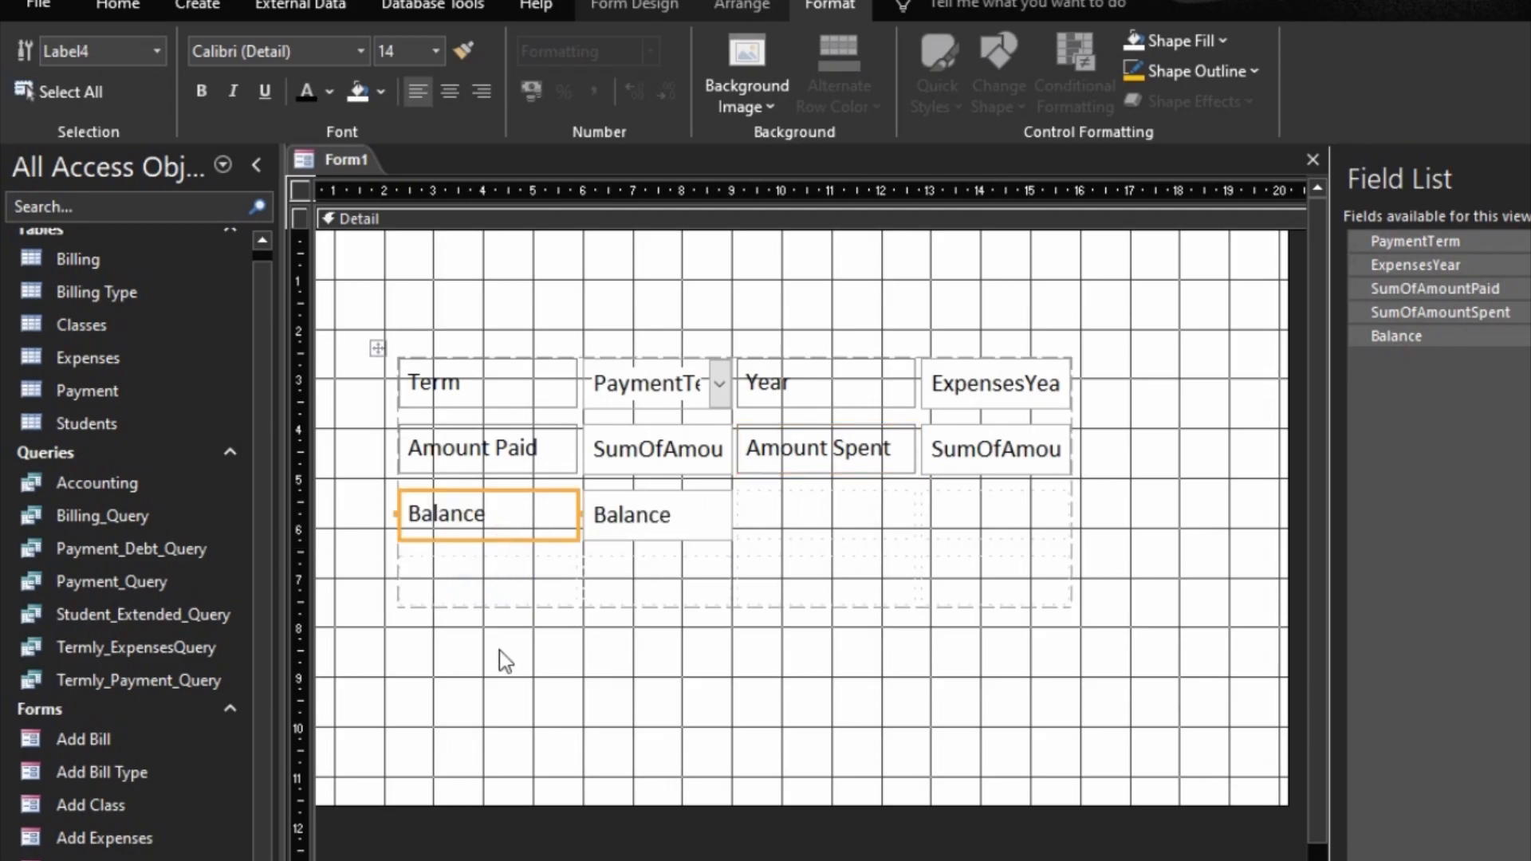
drag(499, 650, 826, 584)
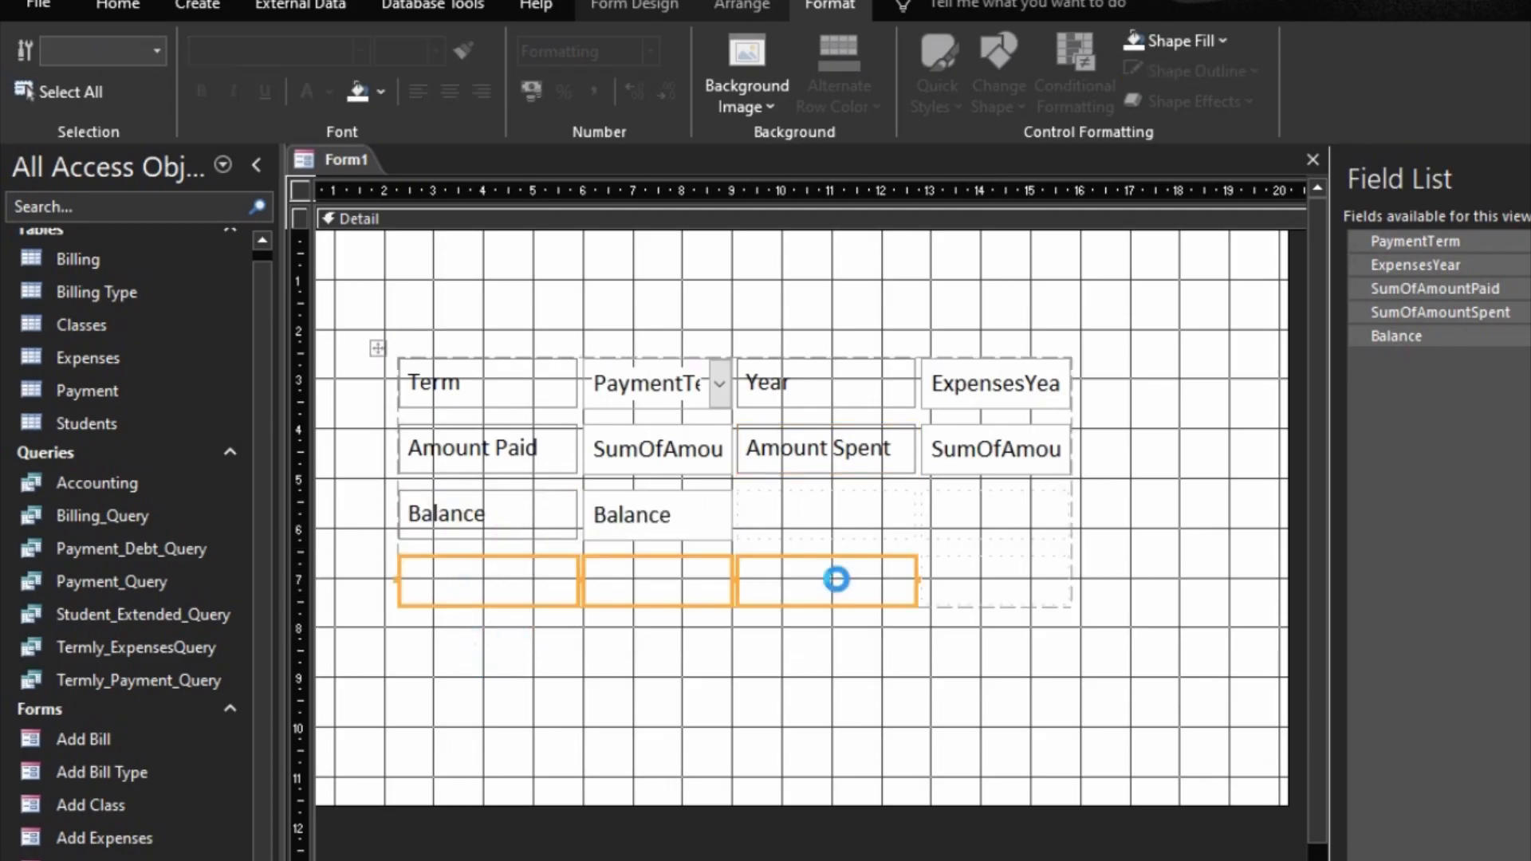
key(Delete)
Step: Merge the Balance field with the two empty cells beside it so it spans the rest of the row
drag(673, 582, 1060, 516)
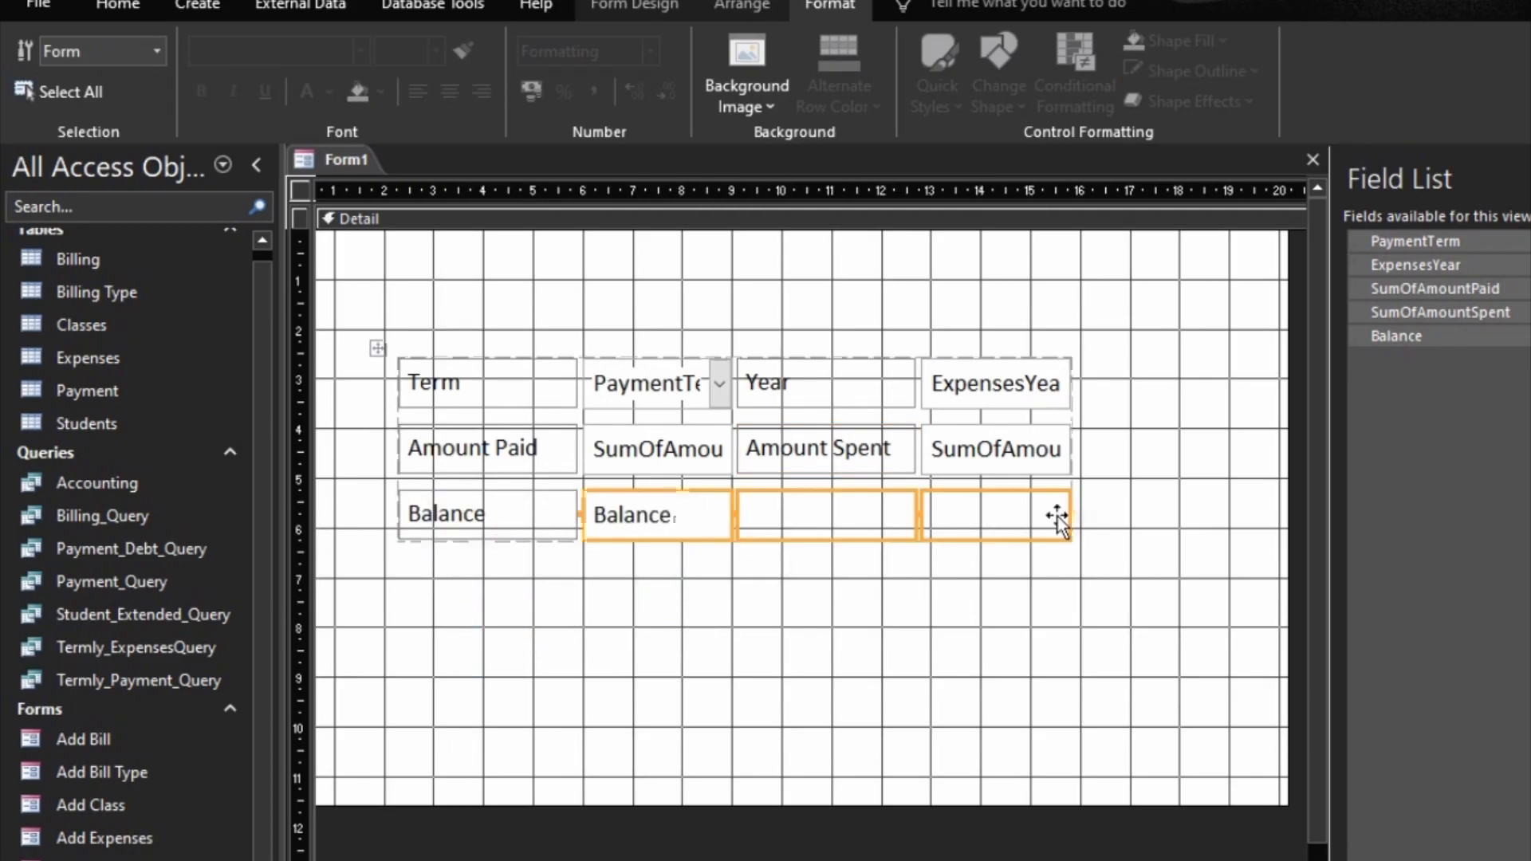
right_click(941, 523)
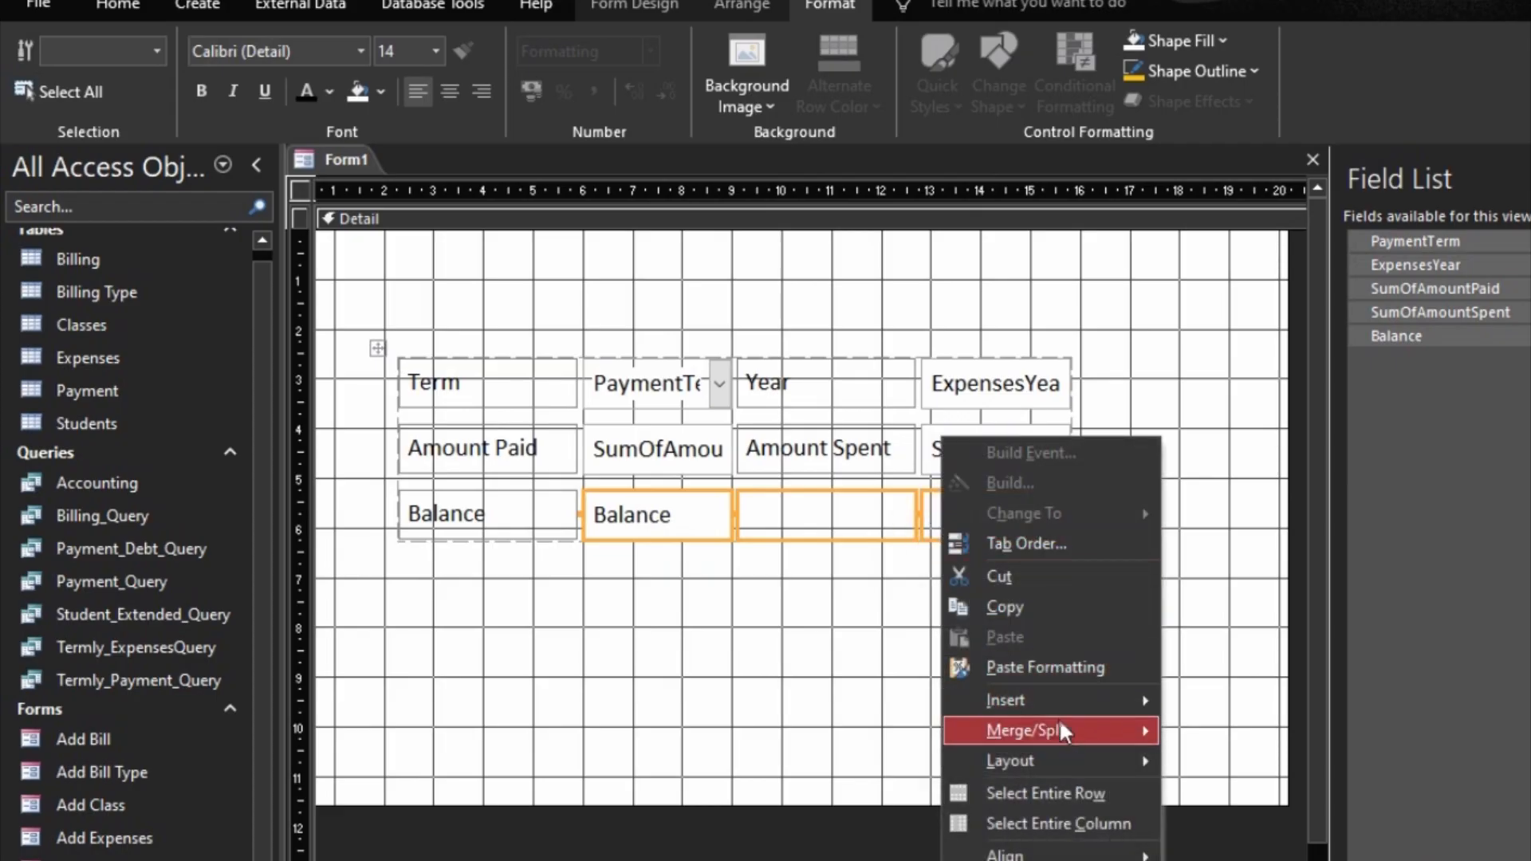
mouse_move(1090, 732)
click(1213, 738)
click(967, 694)
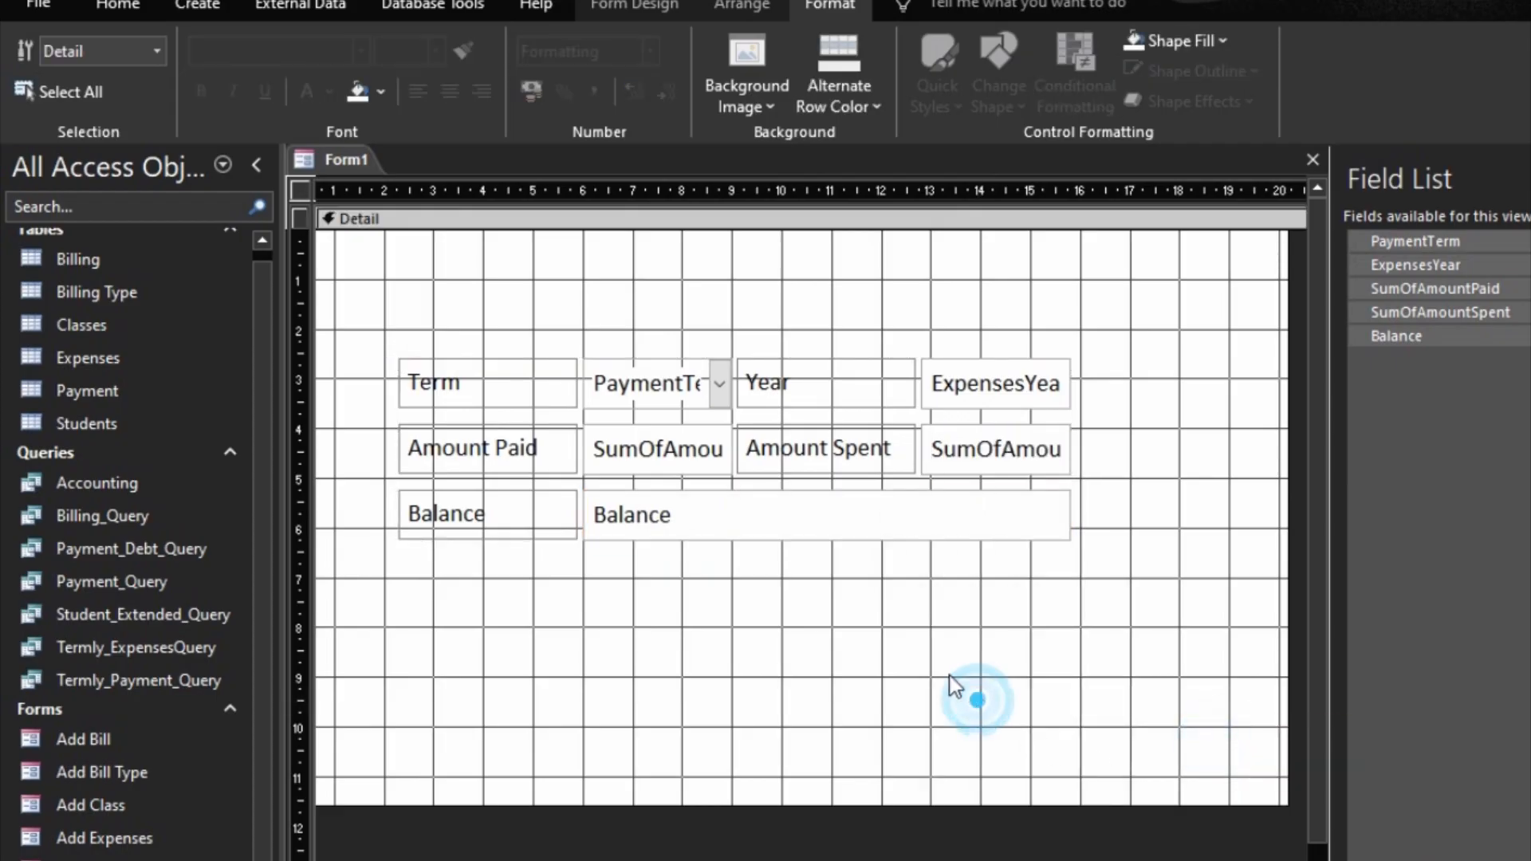
Step: Format the Balance field as centred, bold text with font size 18
click(739, 523)
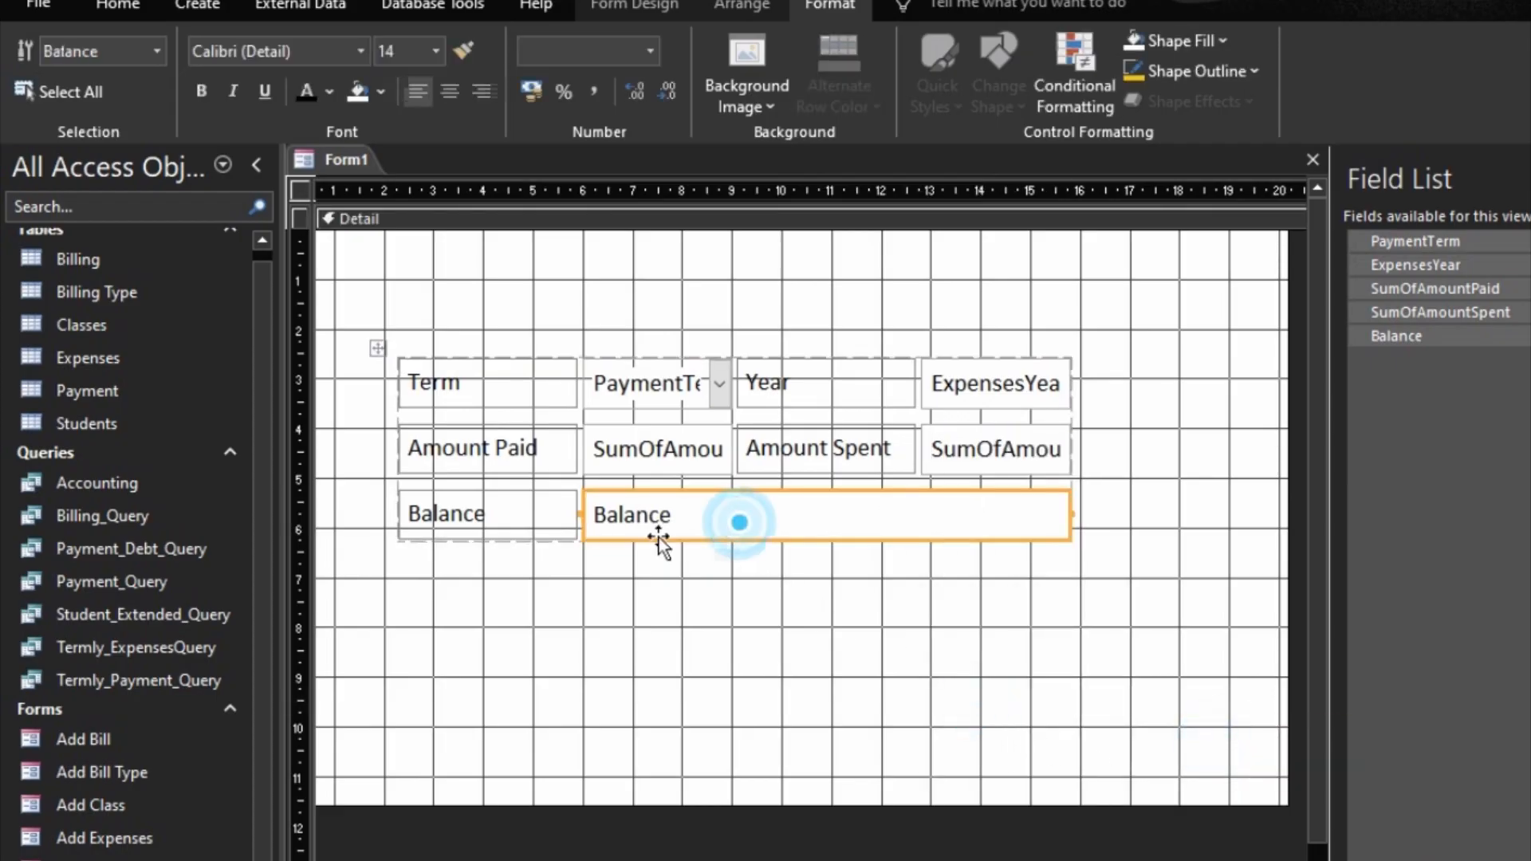
click(450, 93)
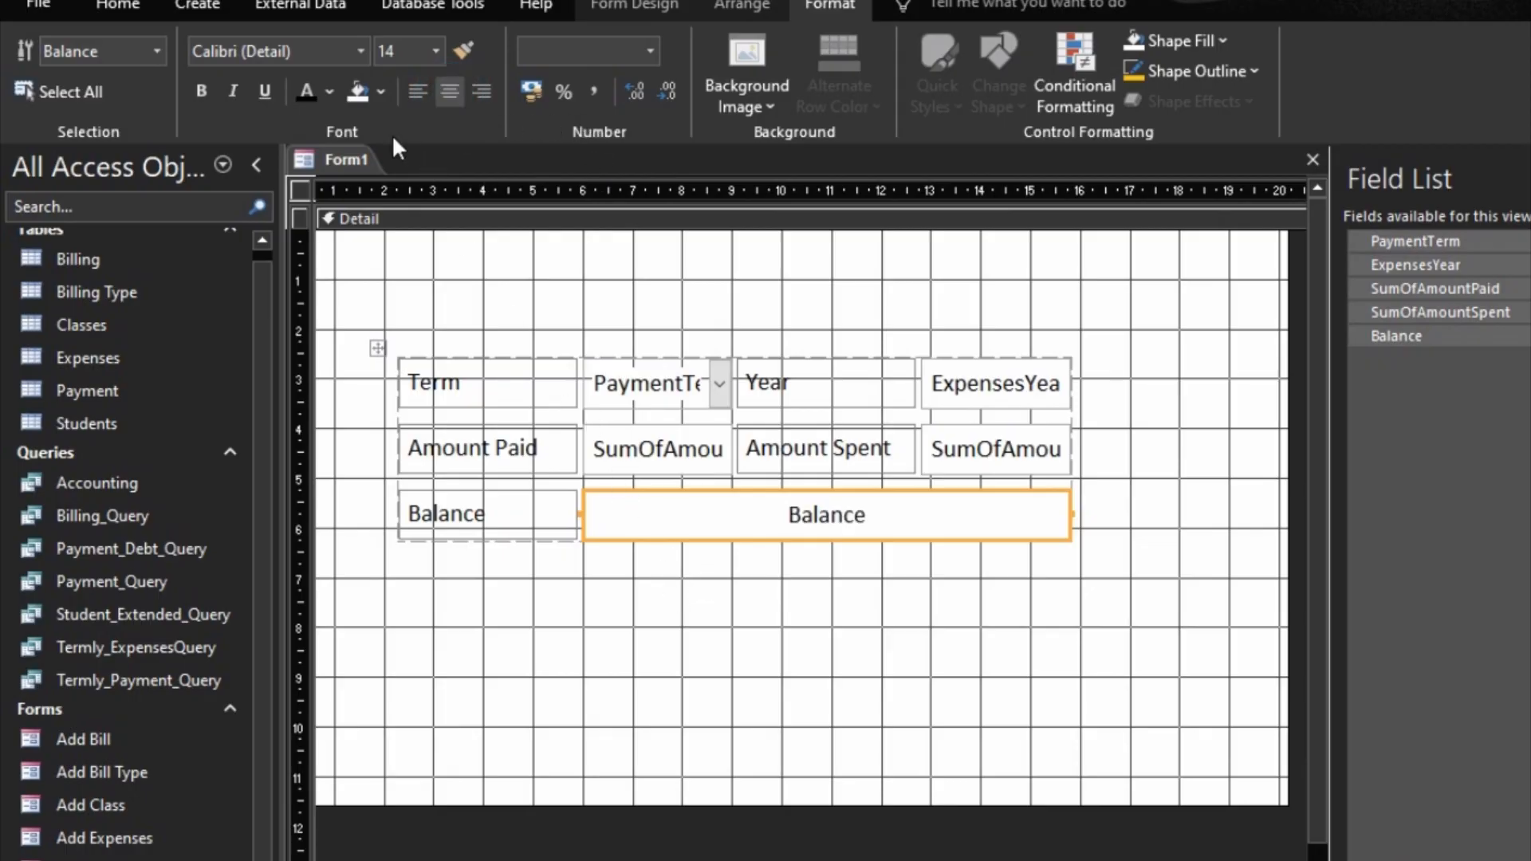
click(202, 91)
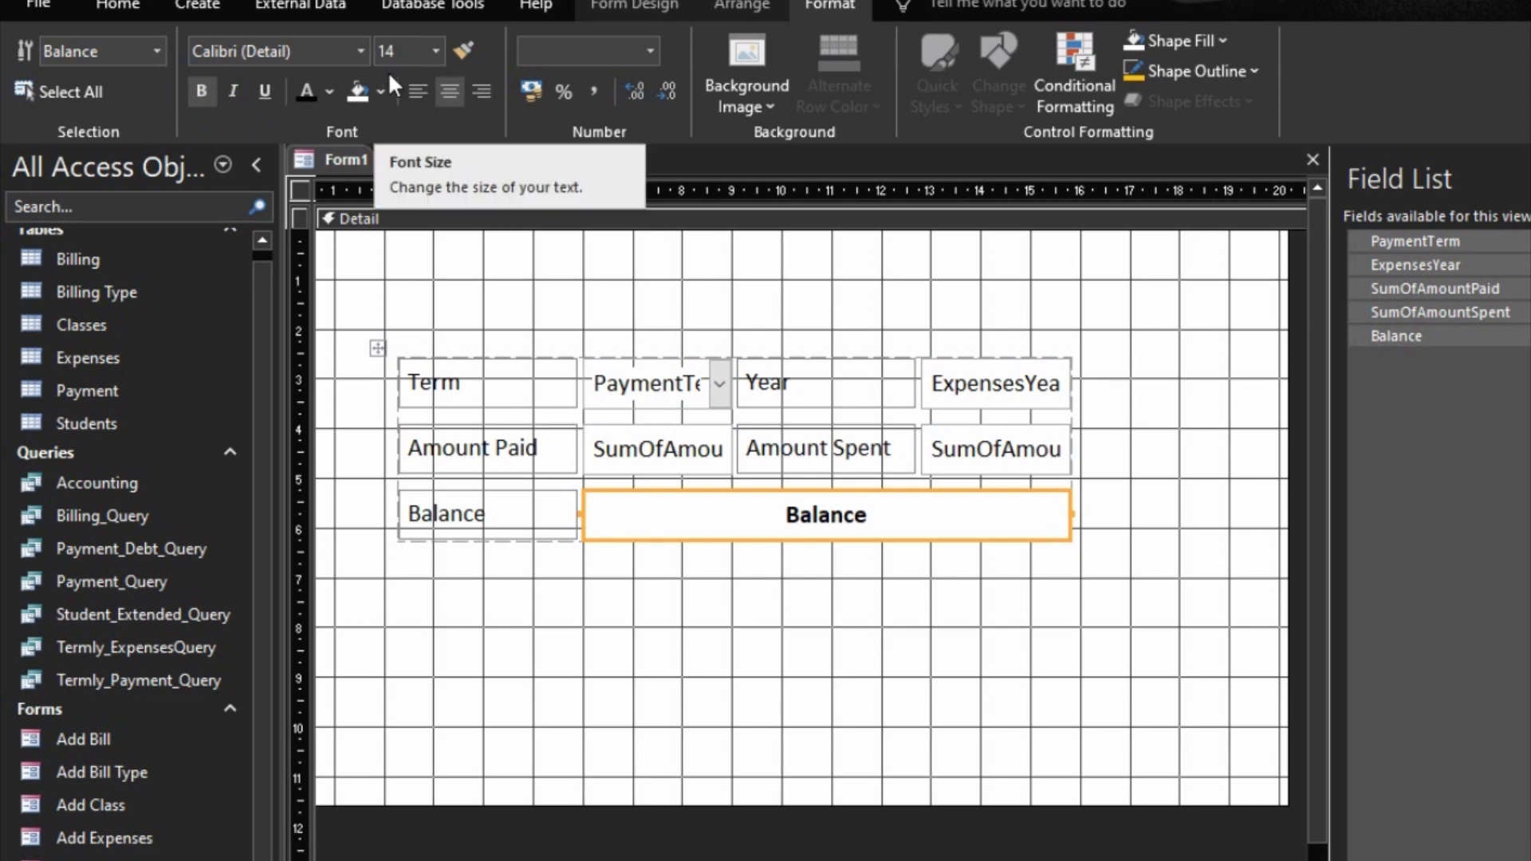
click(441, 51)
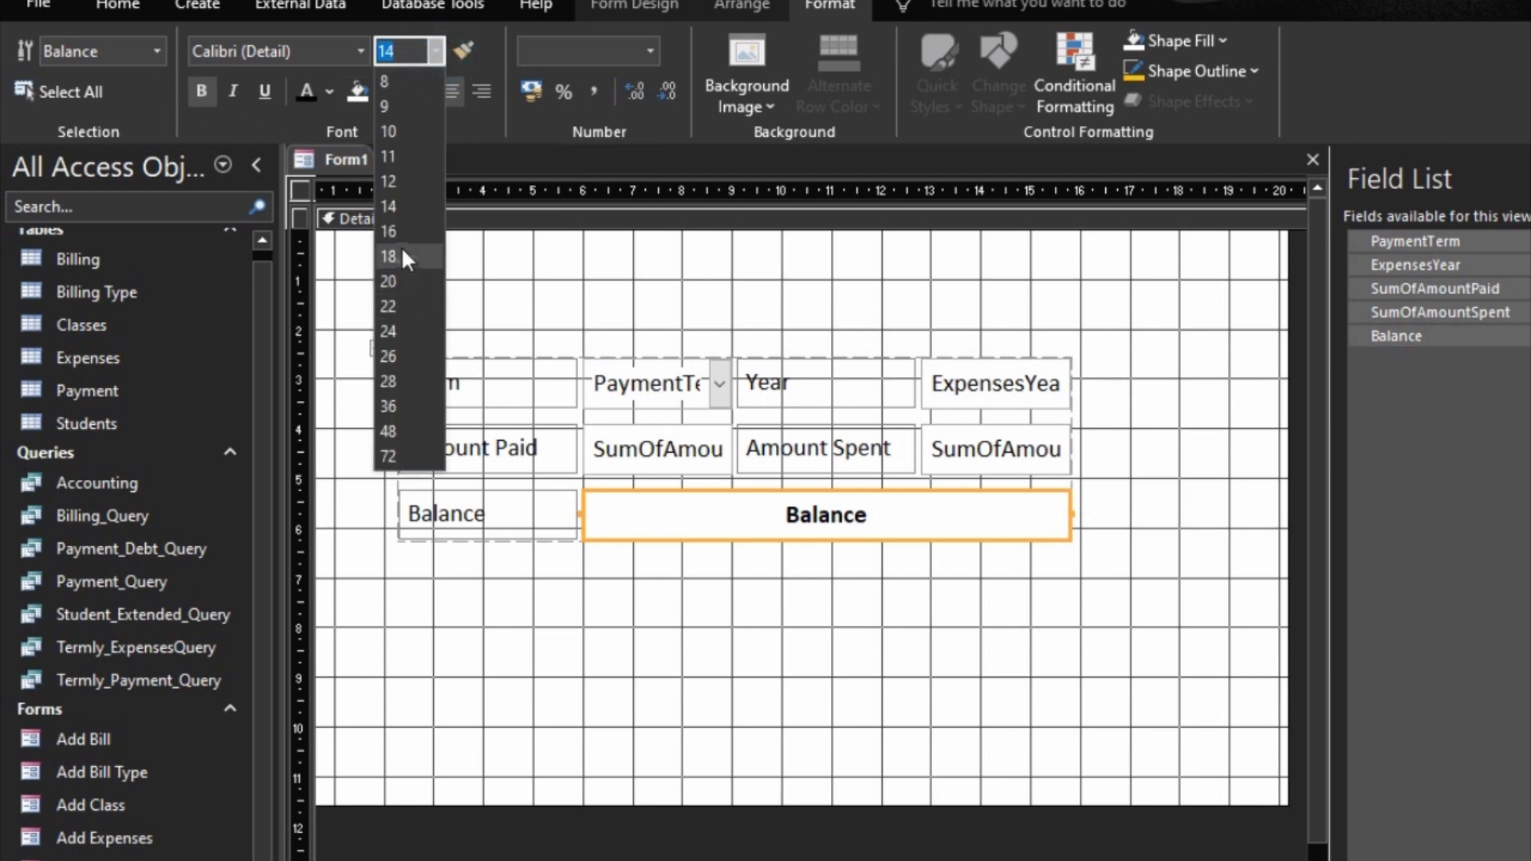
click(400, 256)
Step: Size the Balance field to fit its enlarged text
right_click(742, 515)
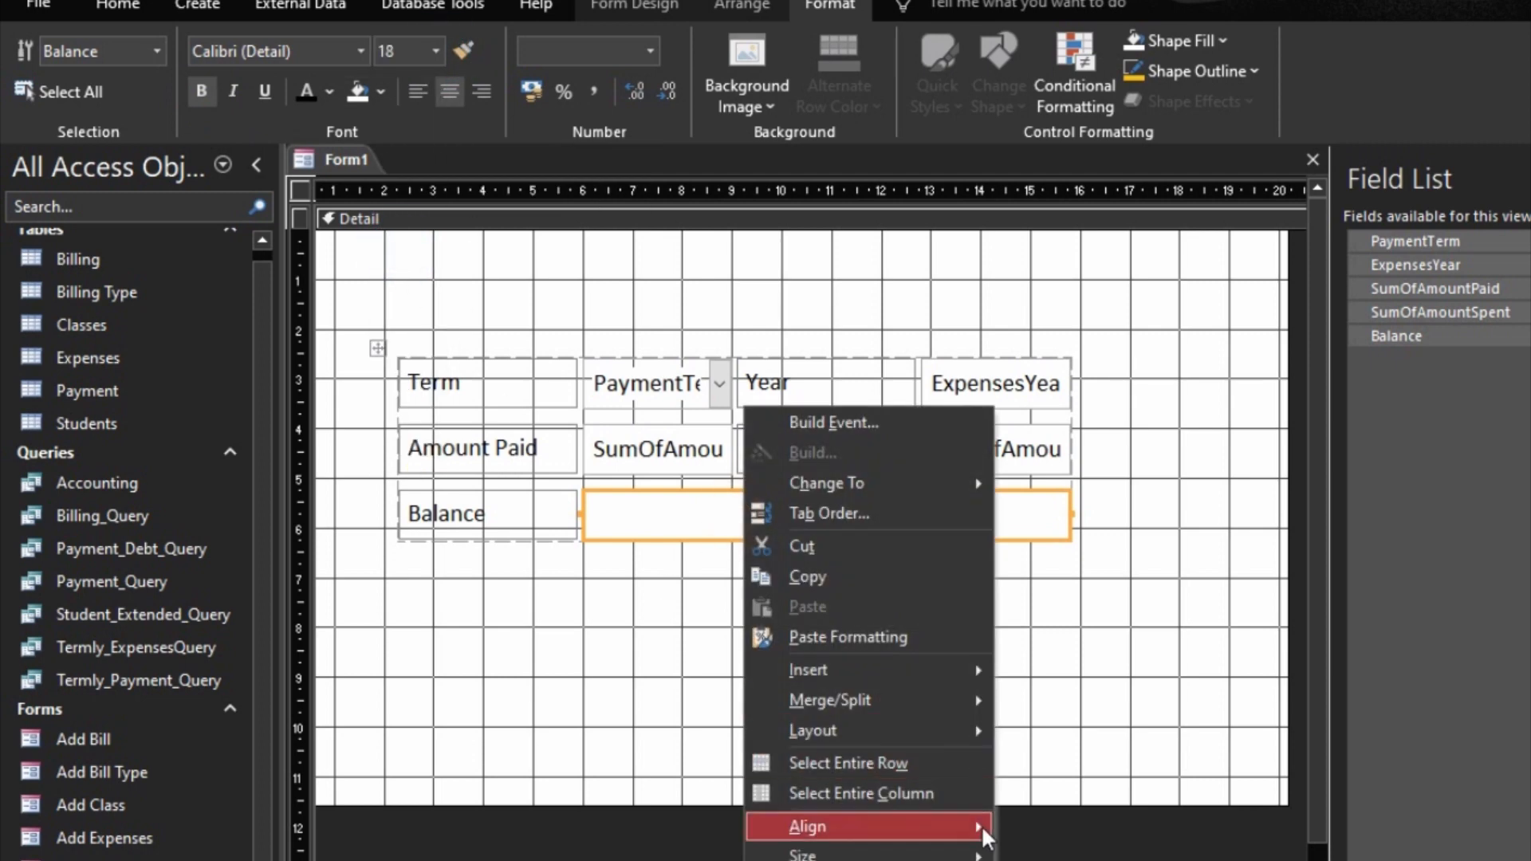
mouse_move(977, 855)
click(1050, 857)
click(876, 639)
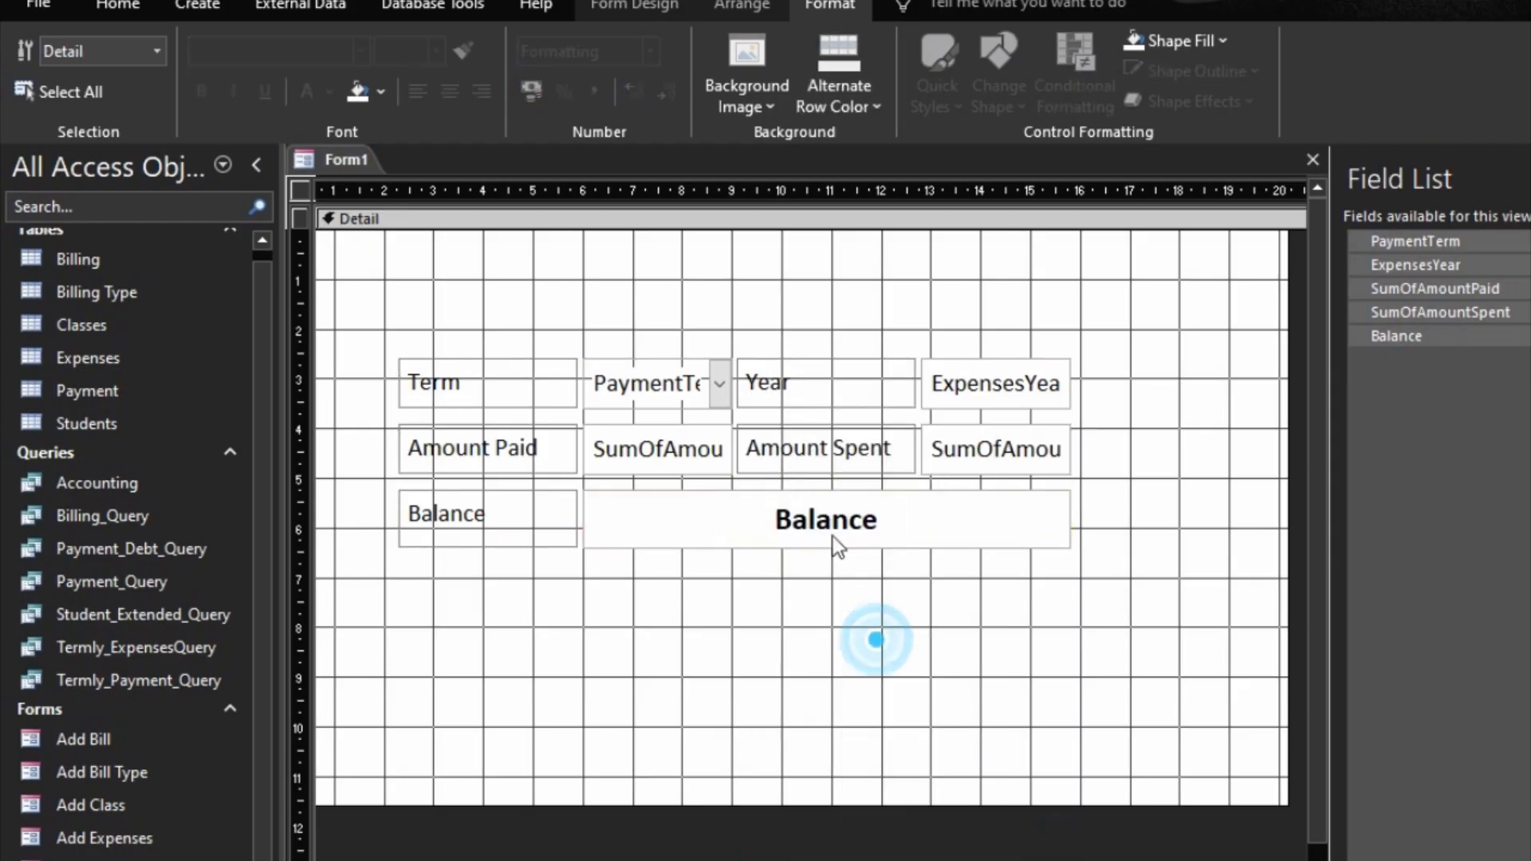
Step: Move the whole field layout slightly right and down, to about 4 on the horizontal ruler and 3 on the vertical
click(813, 444)
click(614, 396)
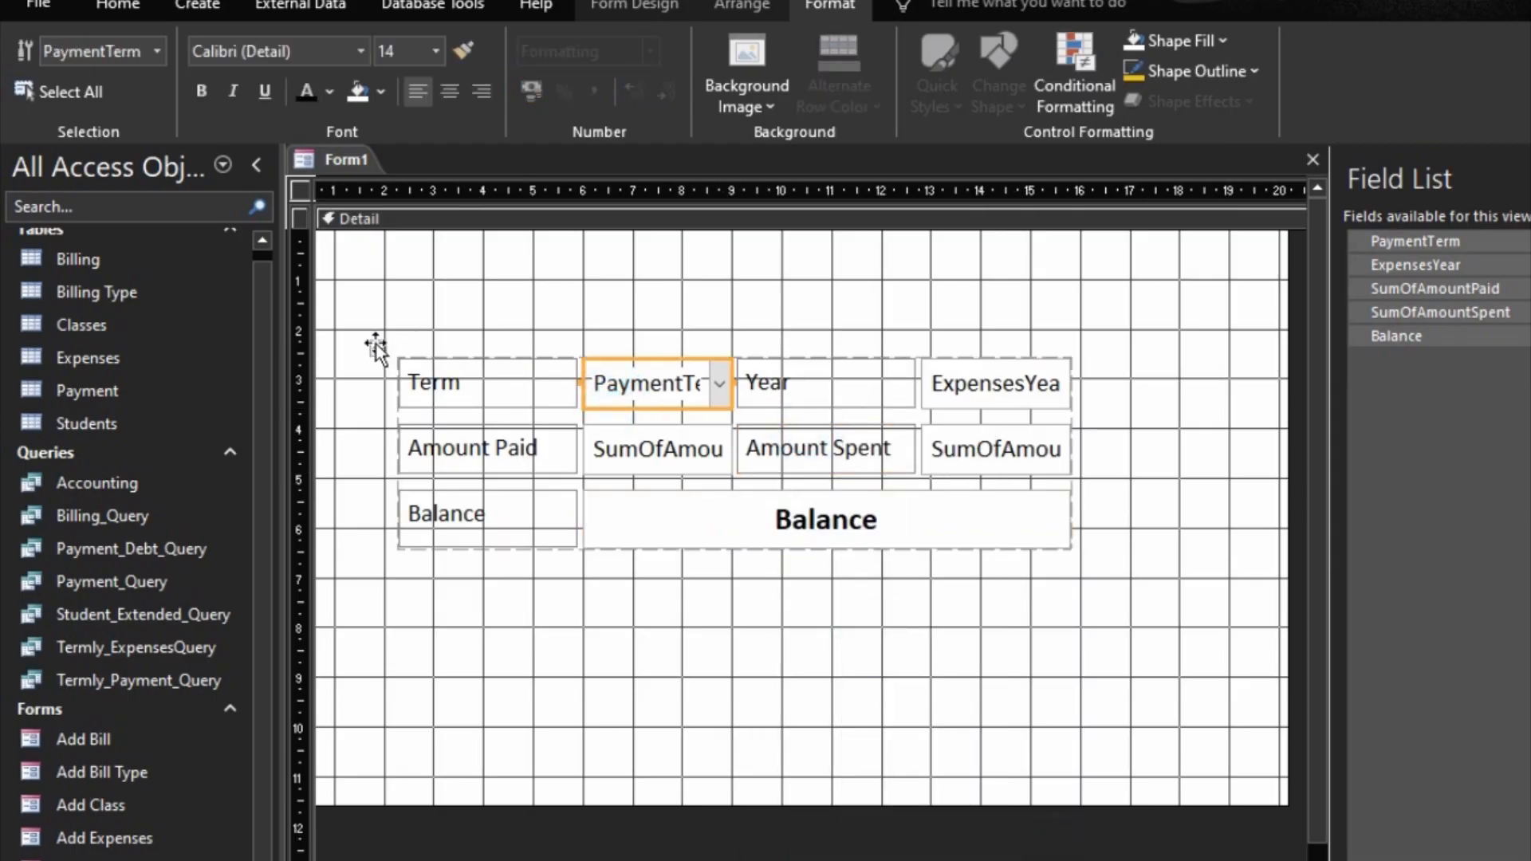
drag(376, 345, 461, 366)
Step: Italicize the Term, Amount Paid, Balance, Year and Amount Spent labels
drag(587, 335, 585, 602)
click(232, 91)
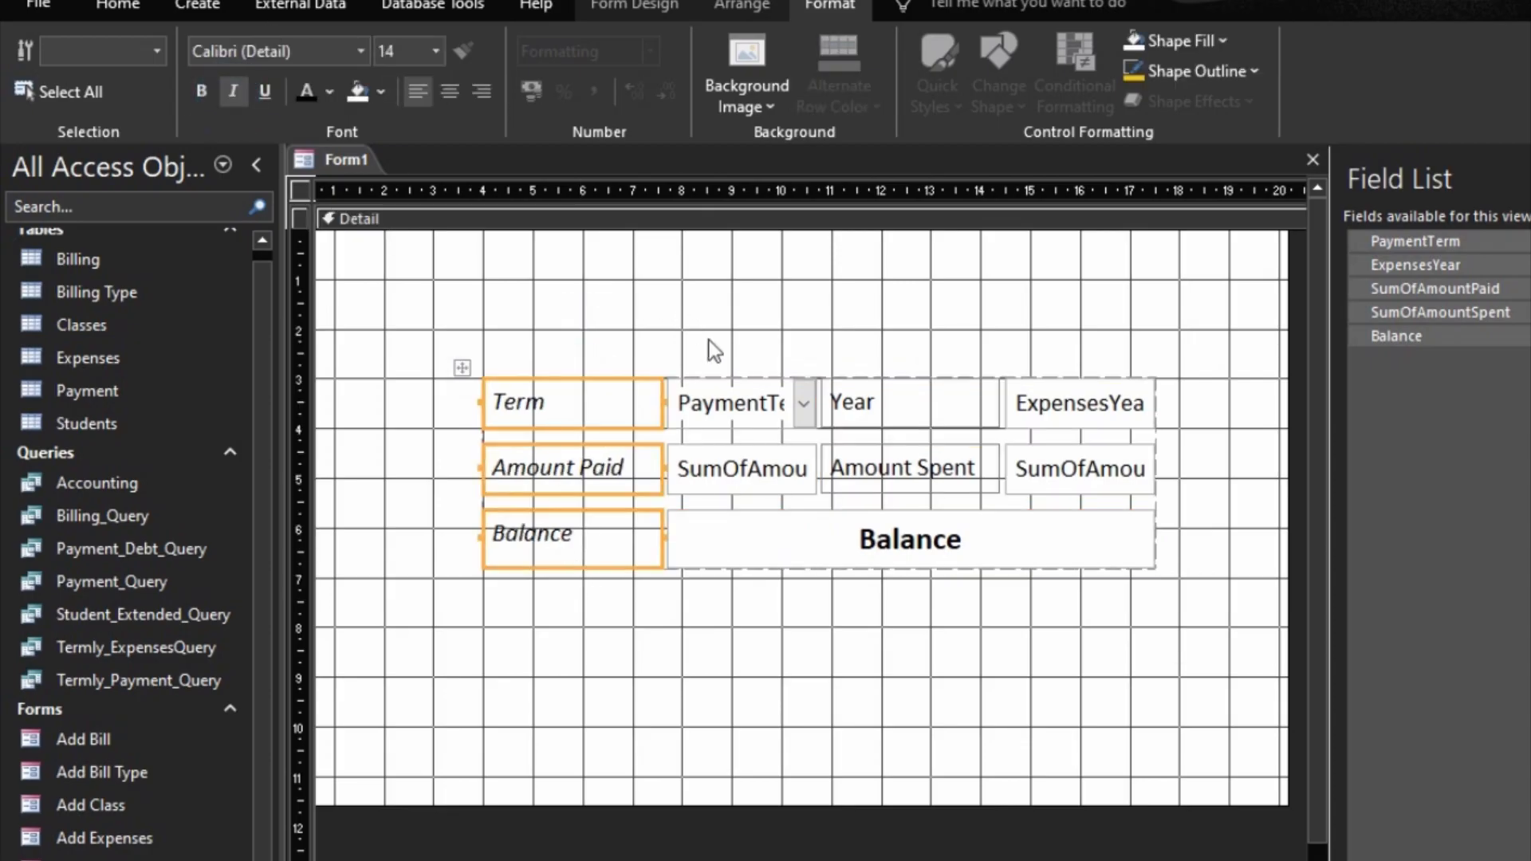
click(742, 397)
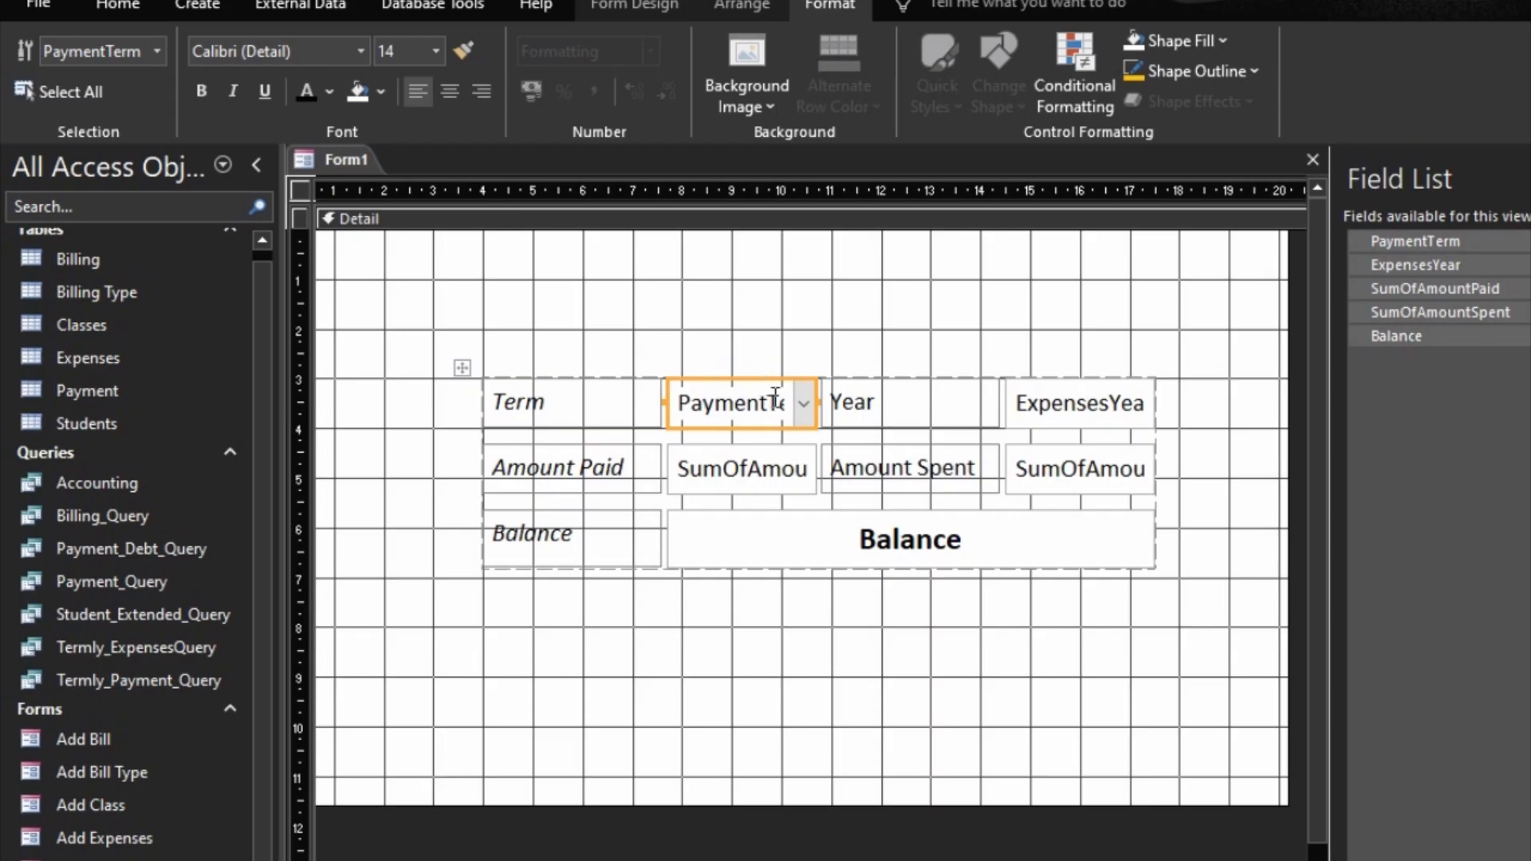
drag(891, 408, 921, 475)
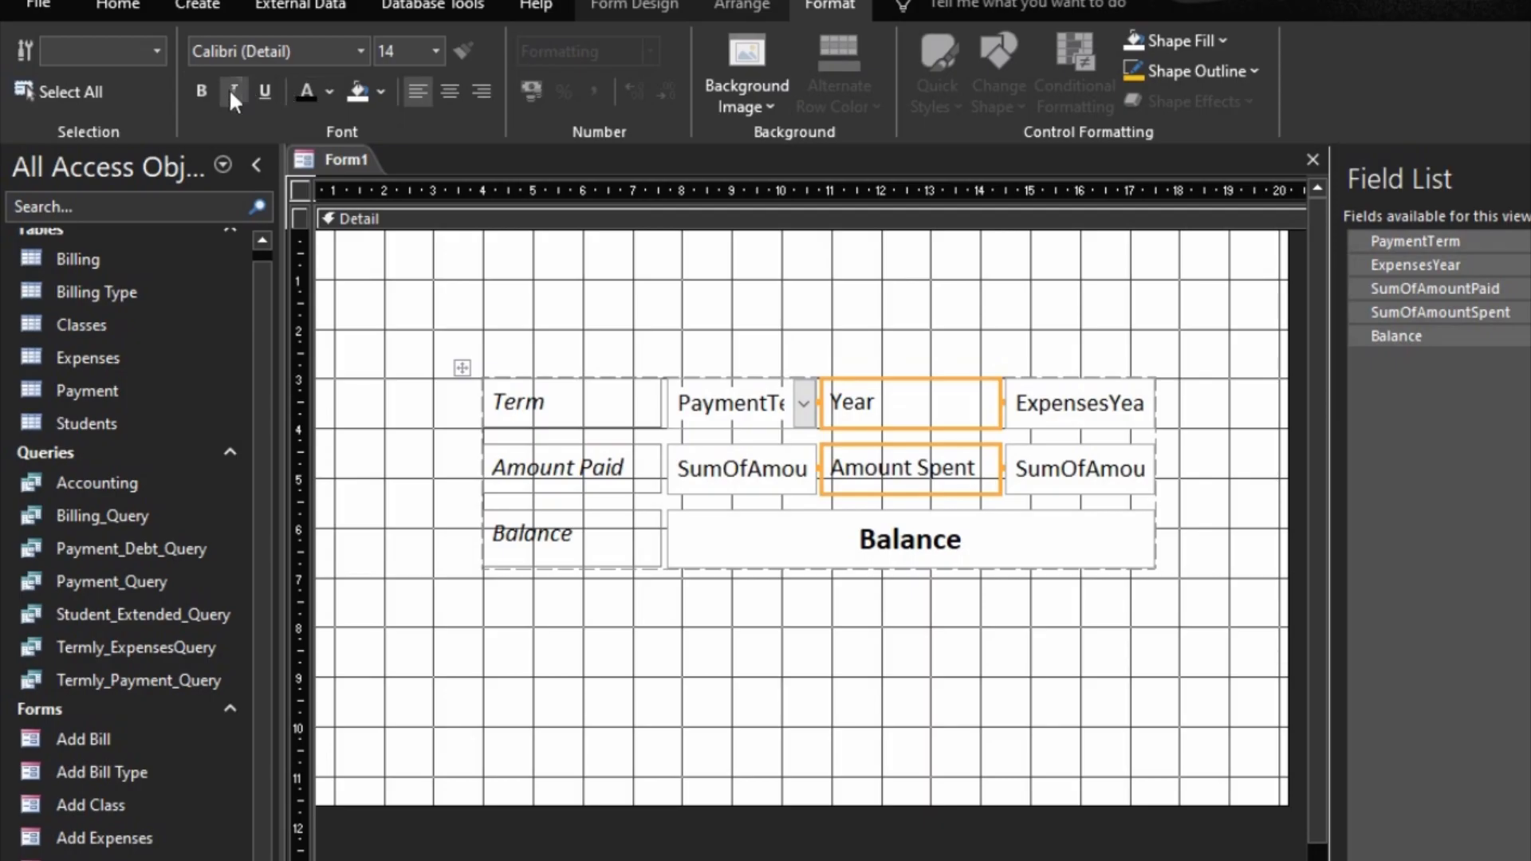
Step: Widen the PaymentTerm field's column until the full field names PaymentTerm and SumOfAmountPaid fit
click(753, 411)
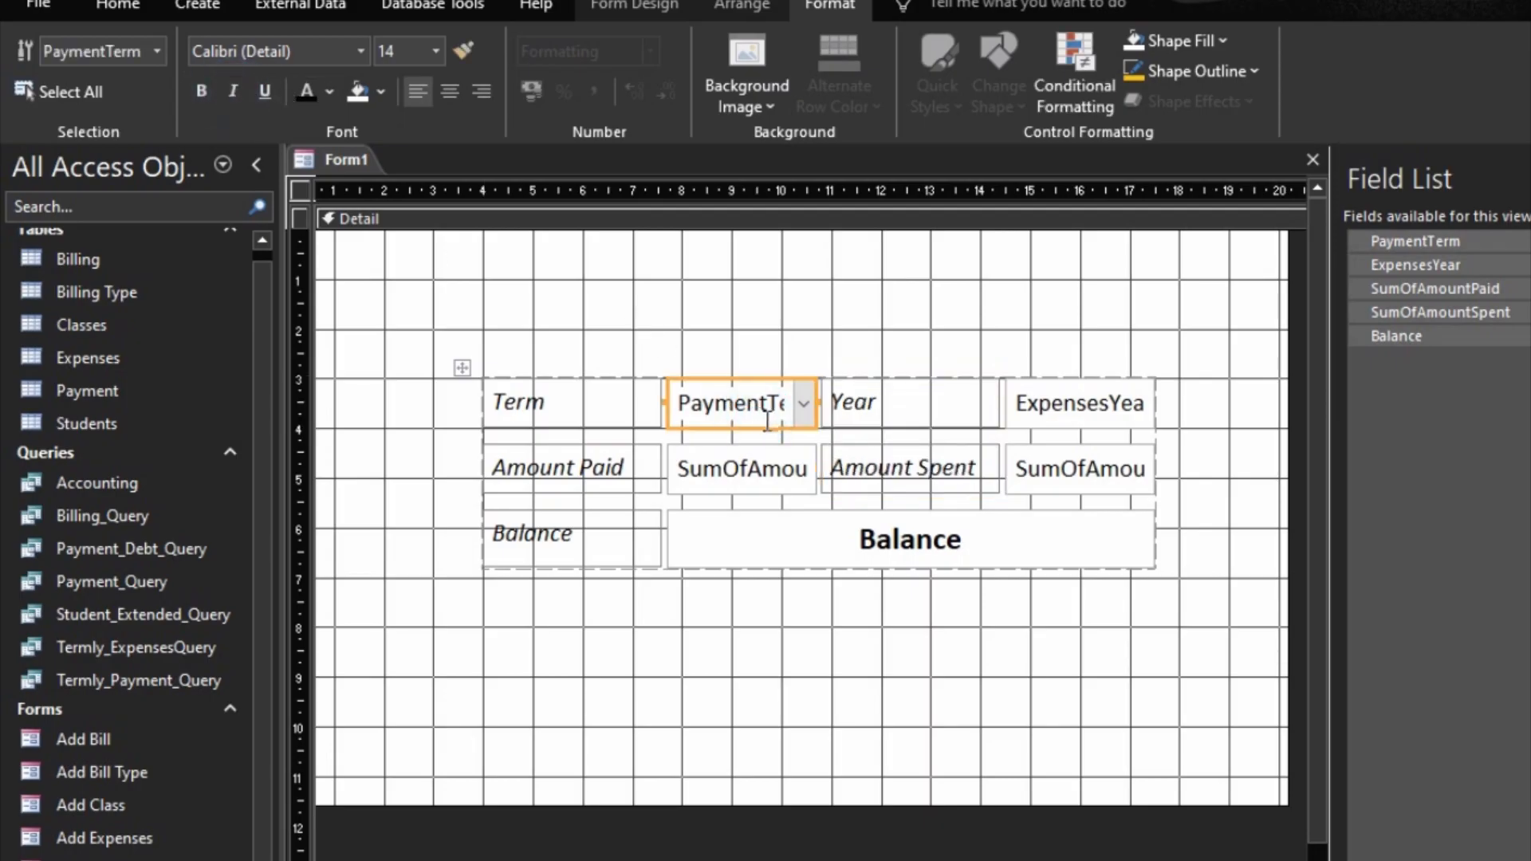
key(shift+Right)
key(shift+Right)
key(shift+Right)
key(shift+Right)
key(shift+Right)
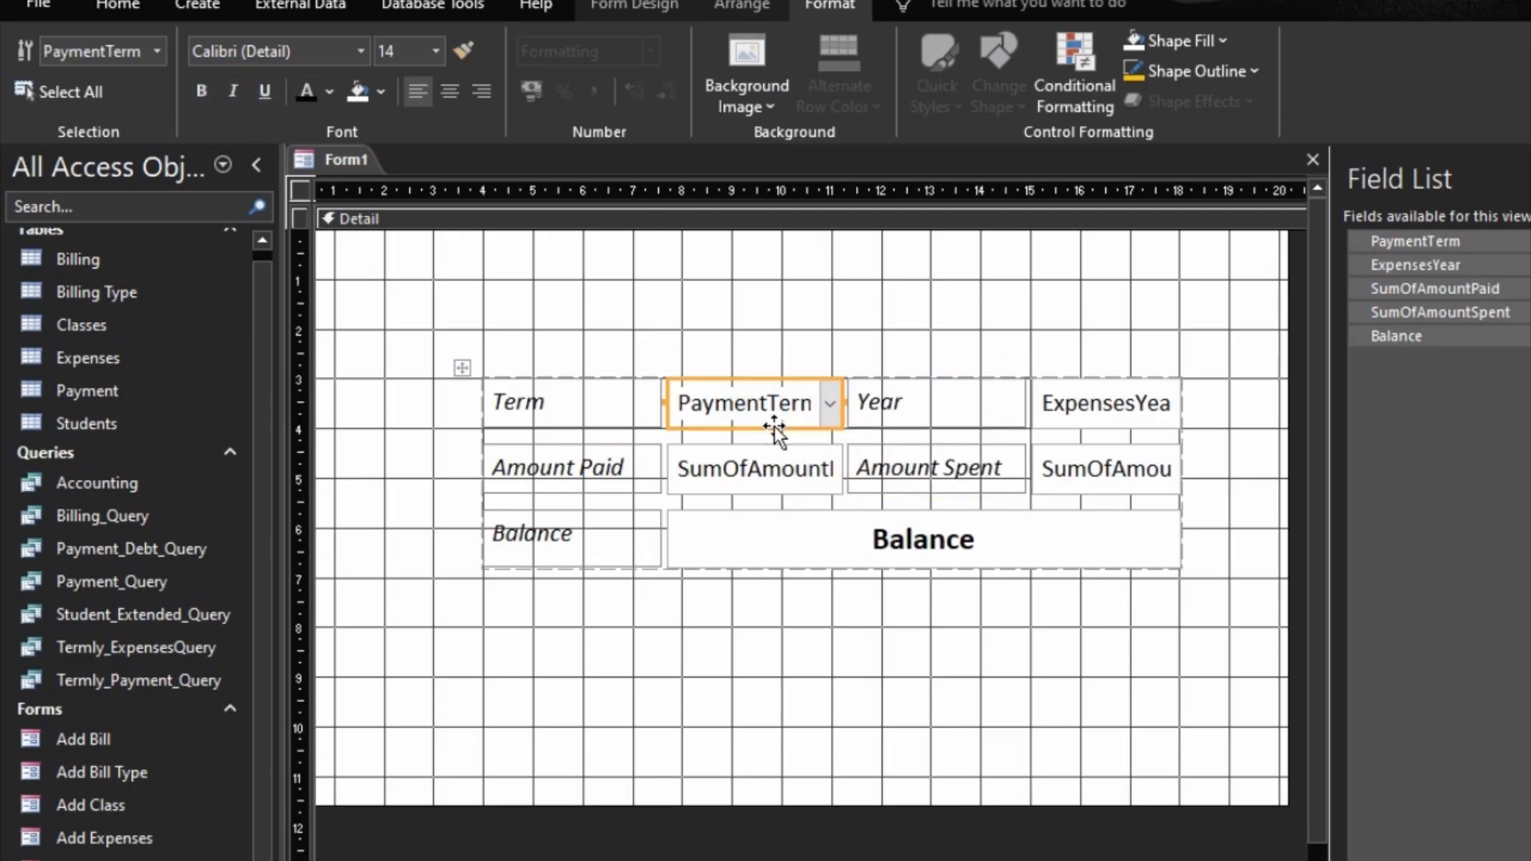
key(shift+Right)
key(shift+Right)
key(shift+Right)
key(shift+Right)
key(shift+Right)
key(shift+Right)
key(shift+Right)
key(shift+Right)
key(shift+Right)
key(shift+Right)
key(shift+Right)
key(shift+Right)
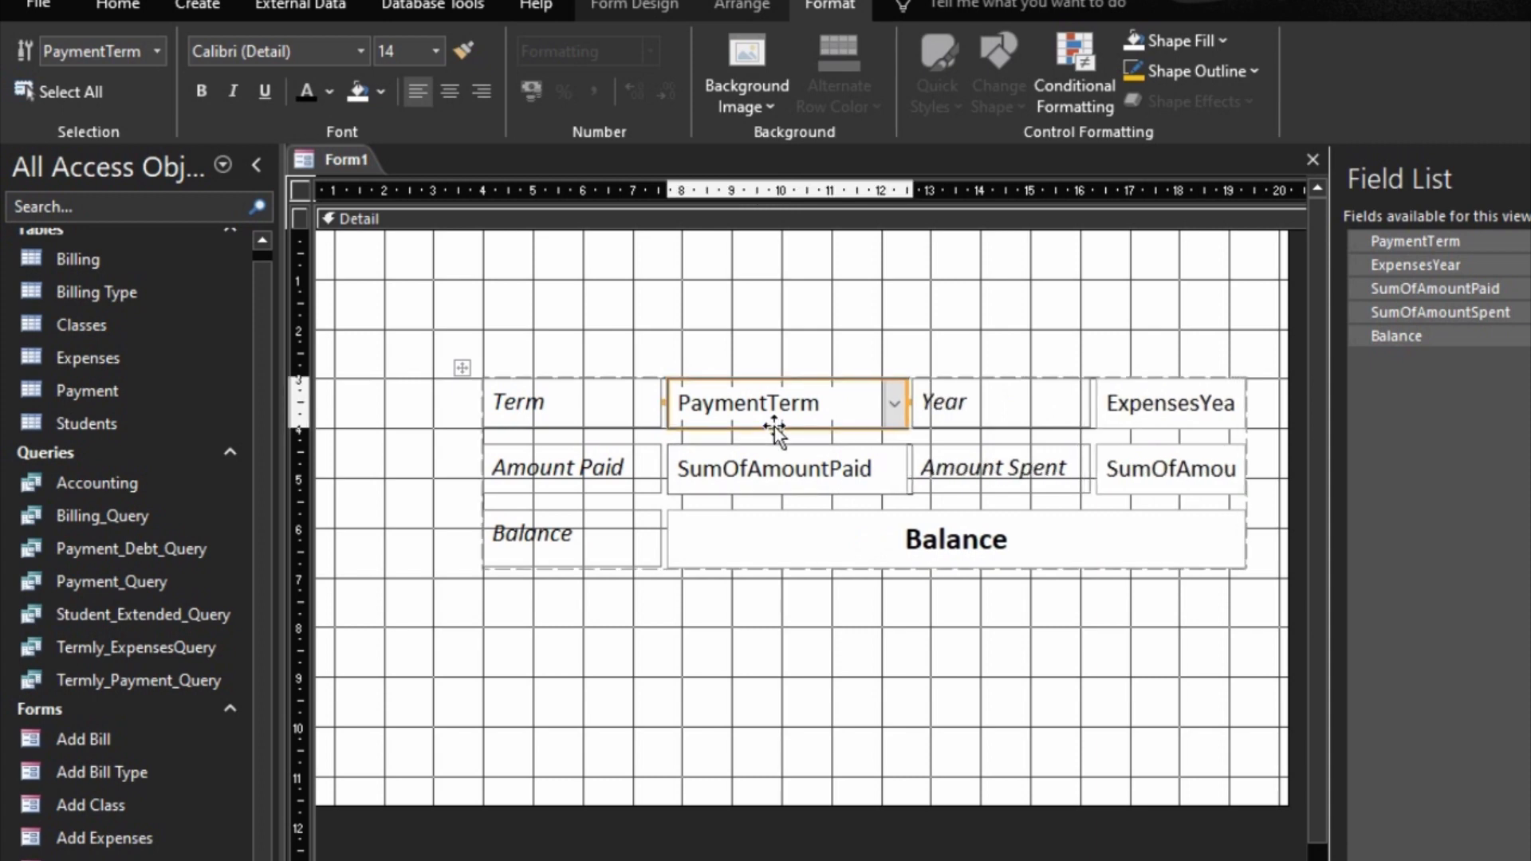
key(shift+Right)
key(shift+Right)
key(shift+Right)
key(shift+Right)
key(shift+Right)
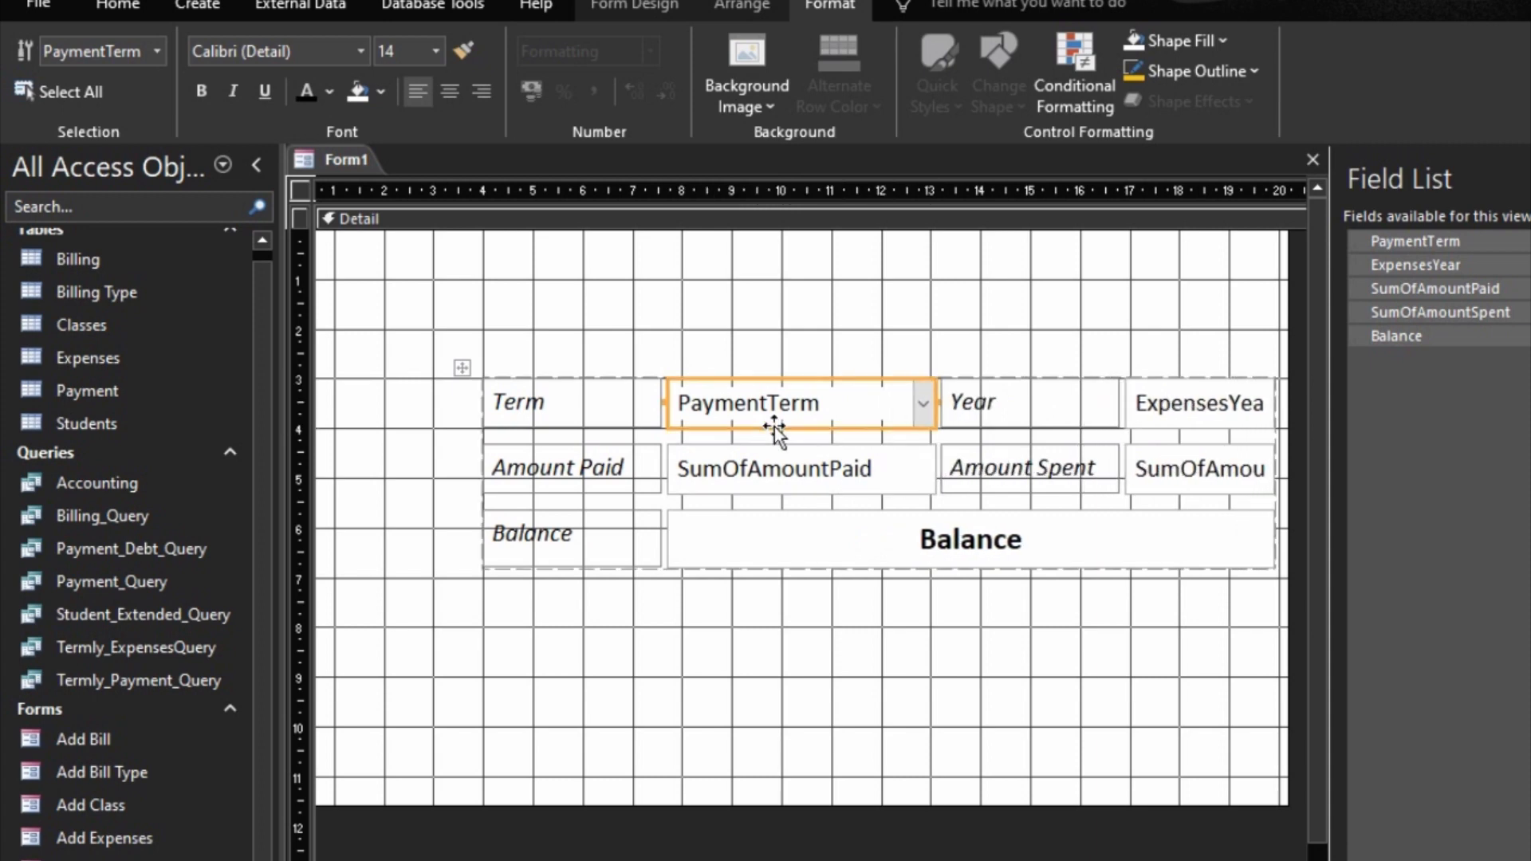
key(shift+Left)
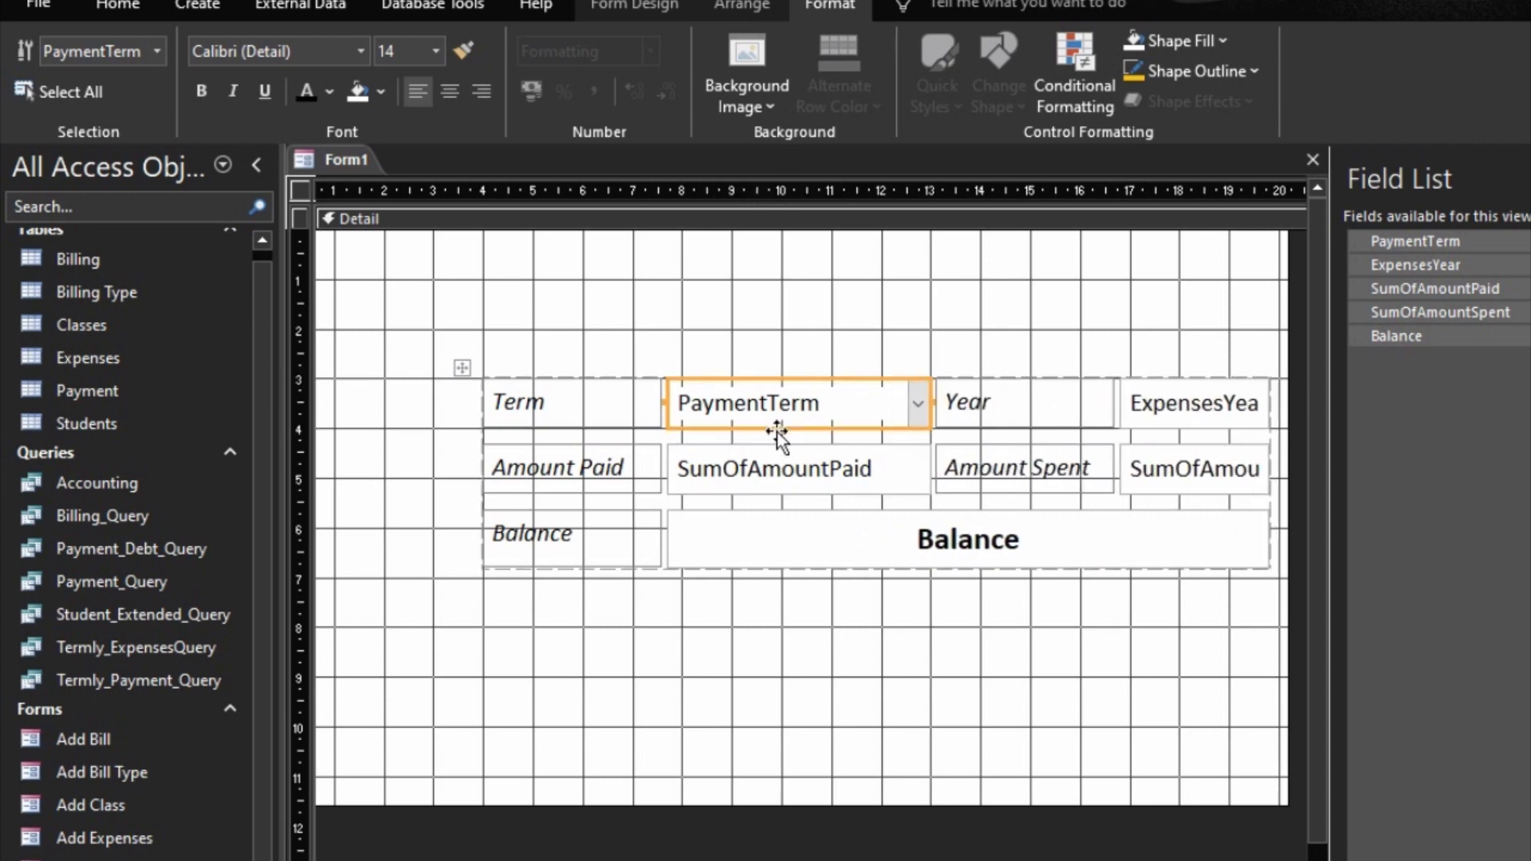
Step: Make the SumOfAmountSpent field's column as wide as the PaymentTerm field
shift+click(1226, 472)
right_click(1226, 472)
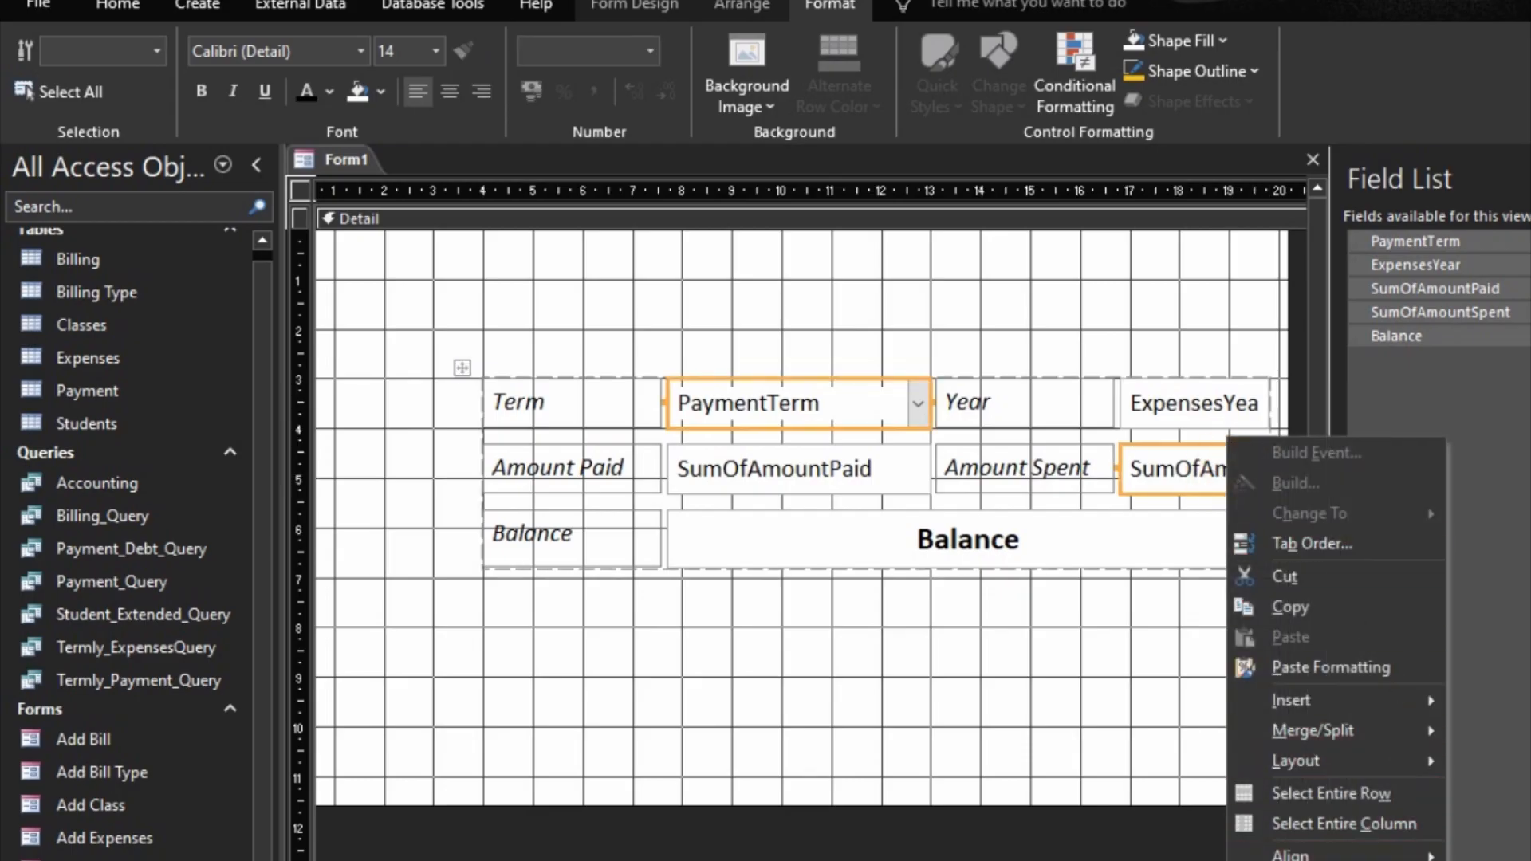
click(1491, 860)
Step: Widen the form's Detail section to about 25 units on the horizontal ruler
scroll(812, 518, right, 3)
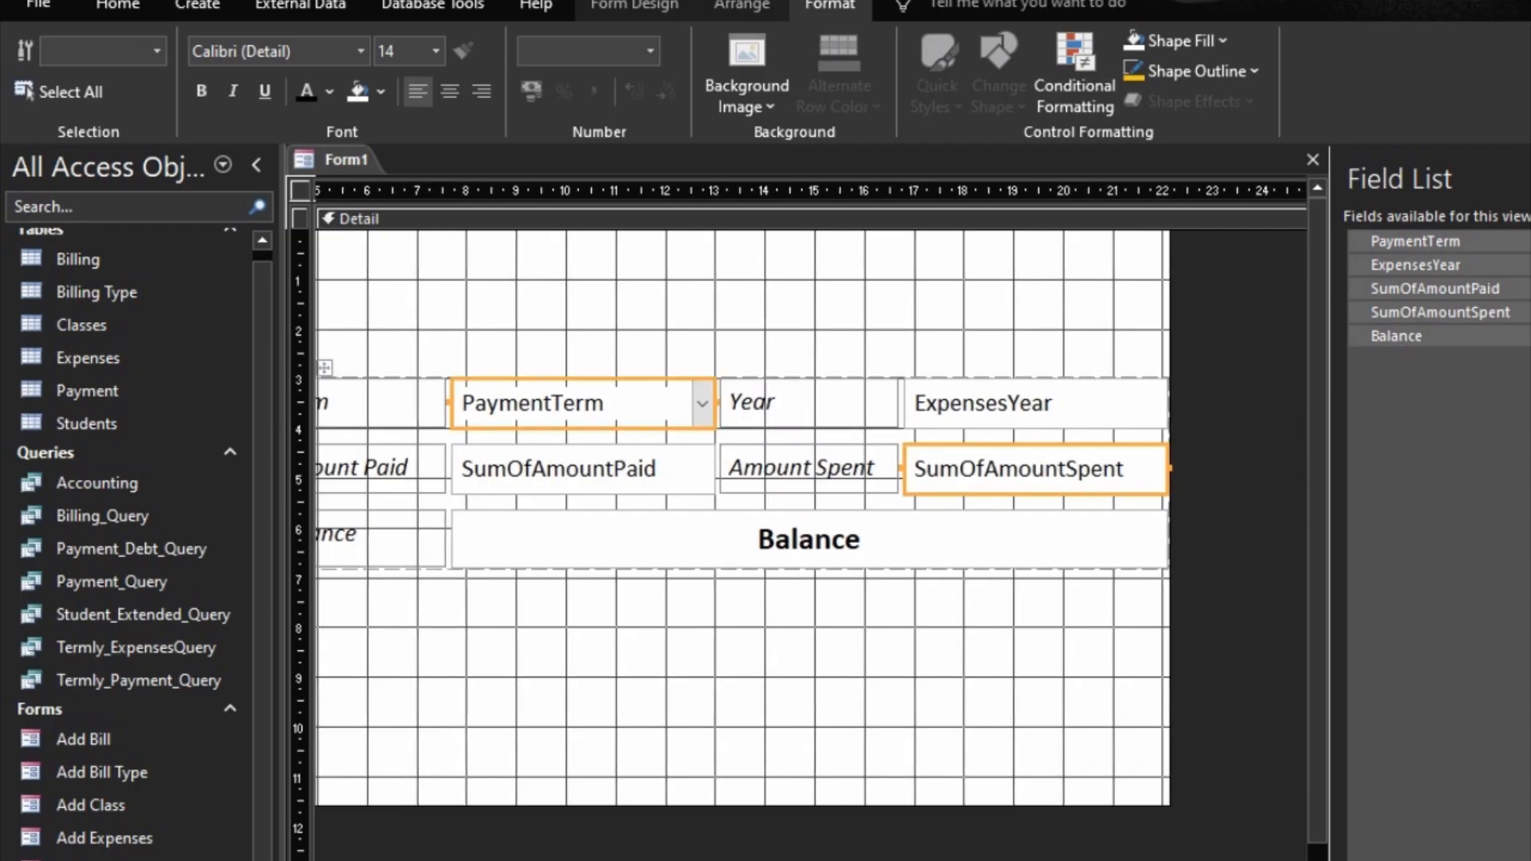
drag(1171, 652, 1302, 645)
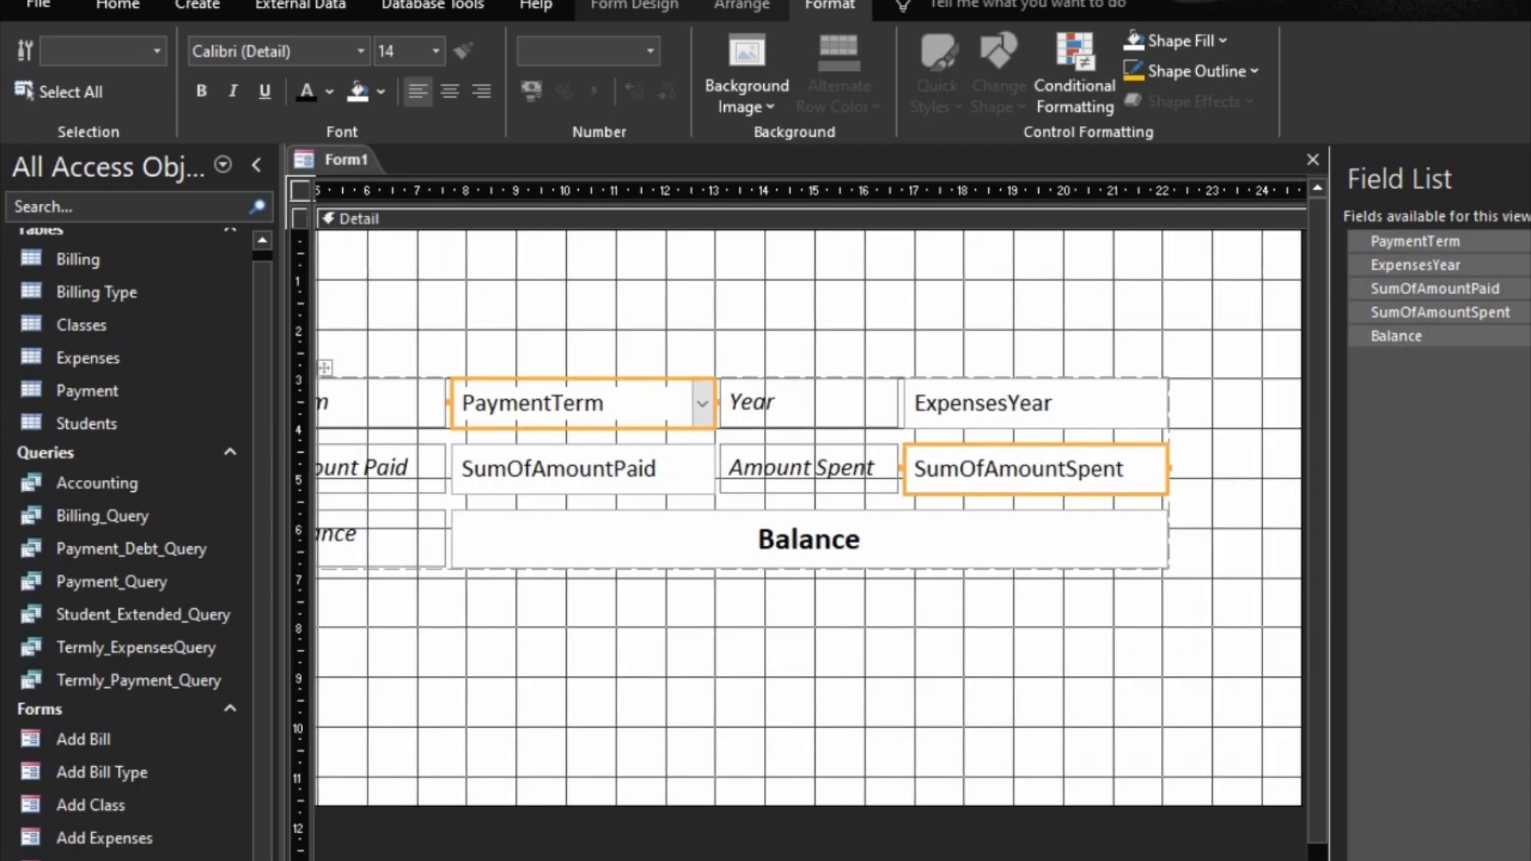
scroll(812, 518, right, 2)
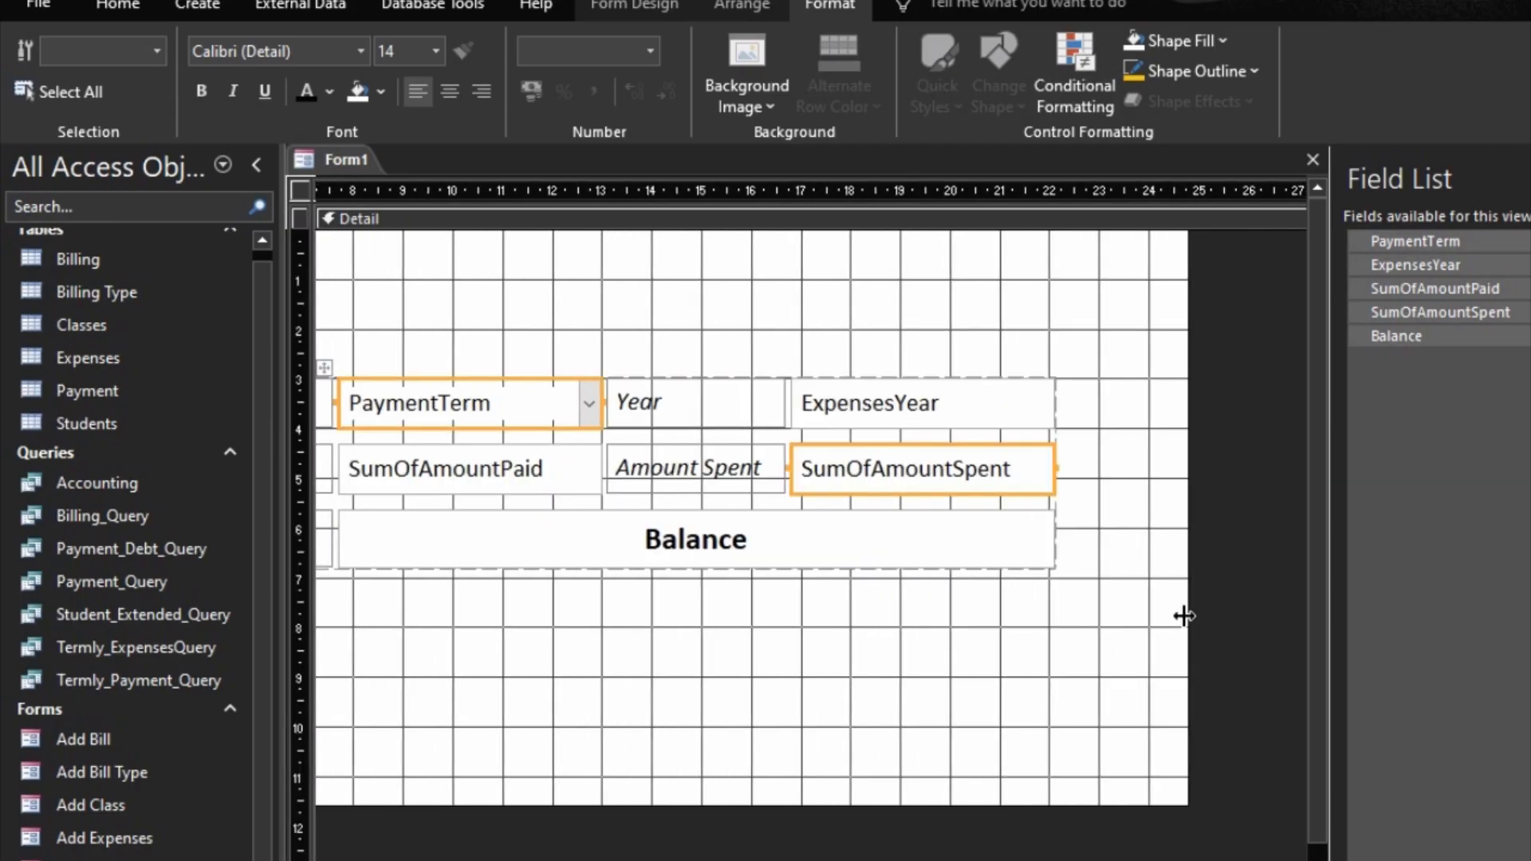
drag(1188, 615, 1196, 619)
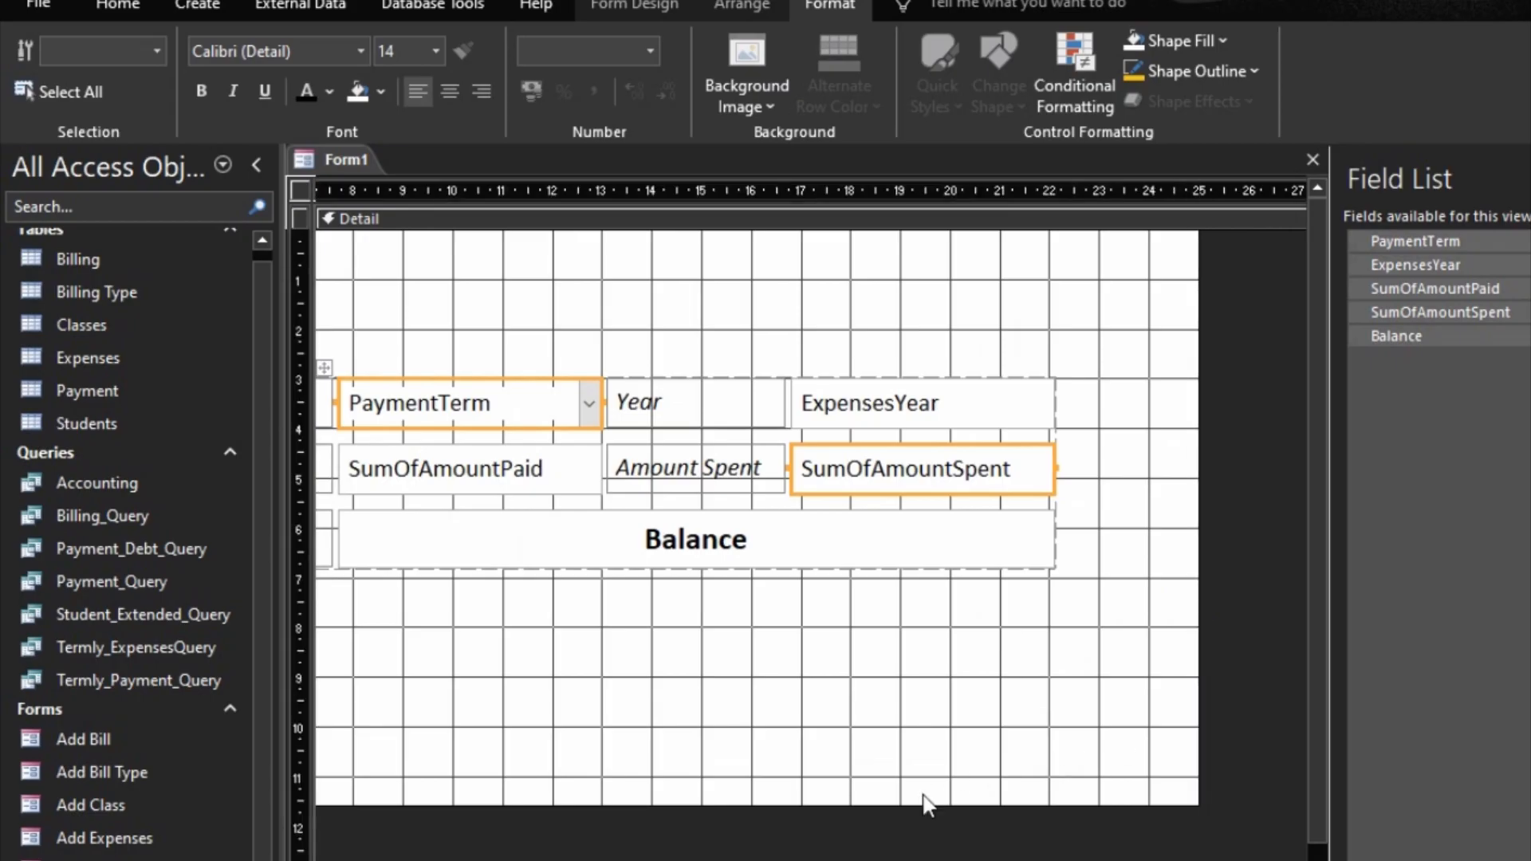
Step: Shorten the Detail section to about 10 ruler units, and add a form header and footer with the header about 1.7 units high
drag(922, 803, 933, 726)
right_click(914, 644)
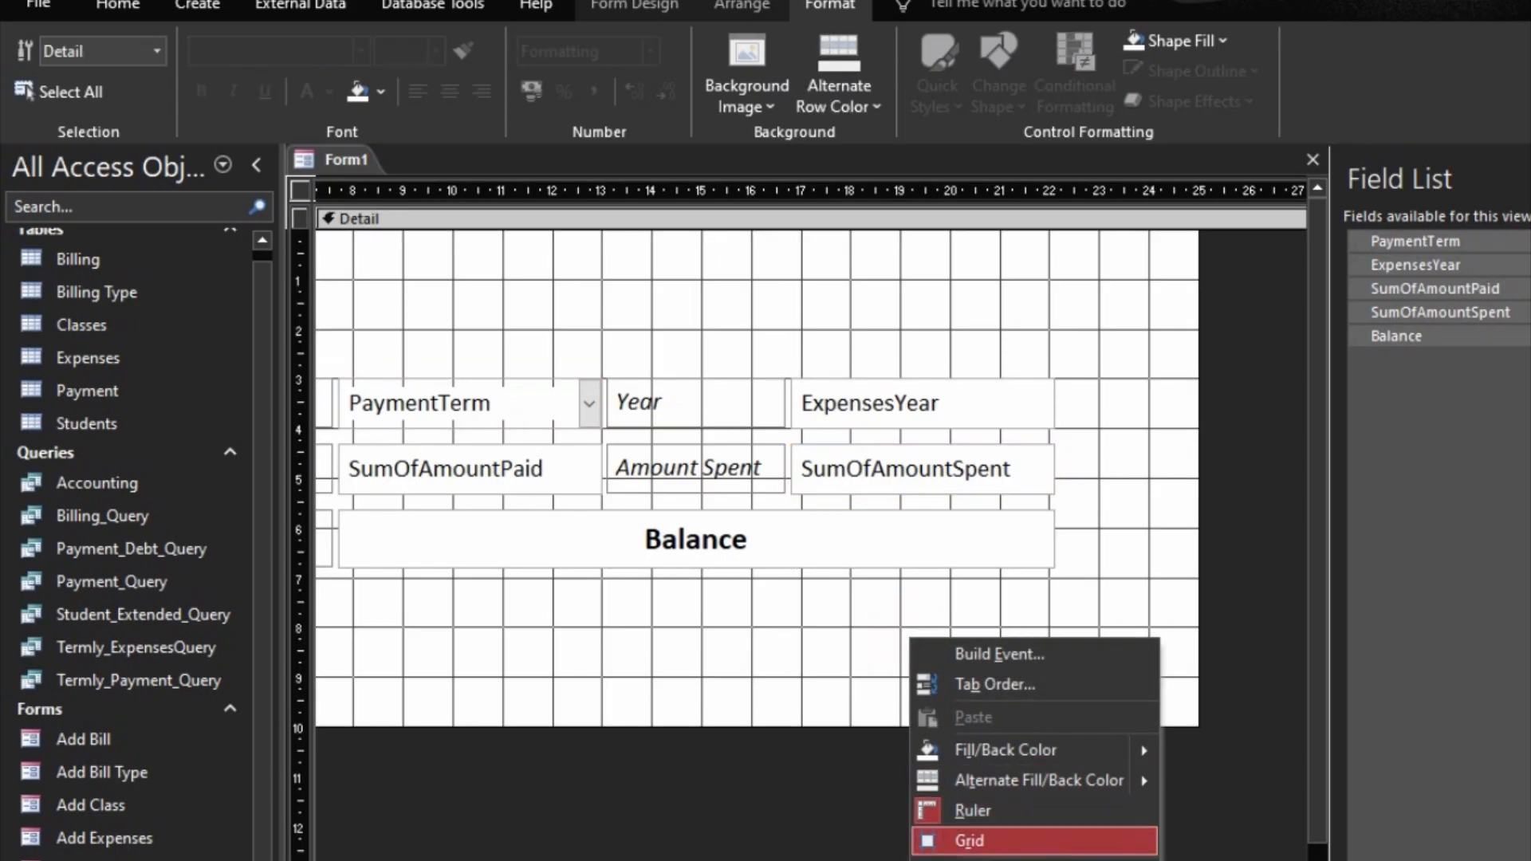
click(997, 858)
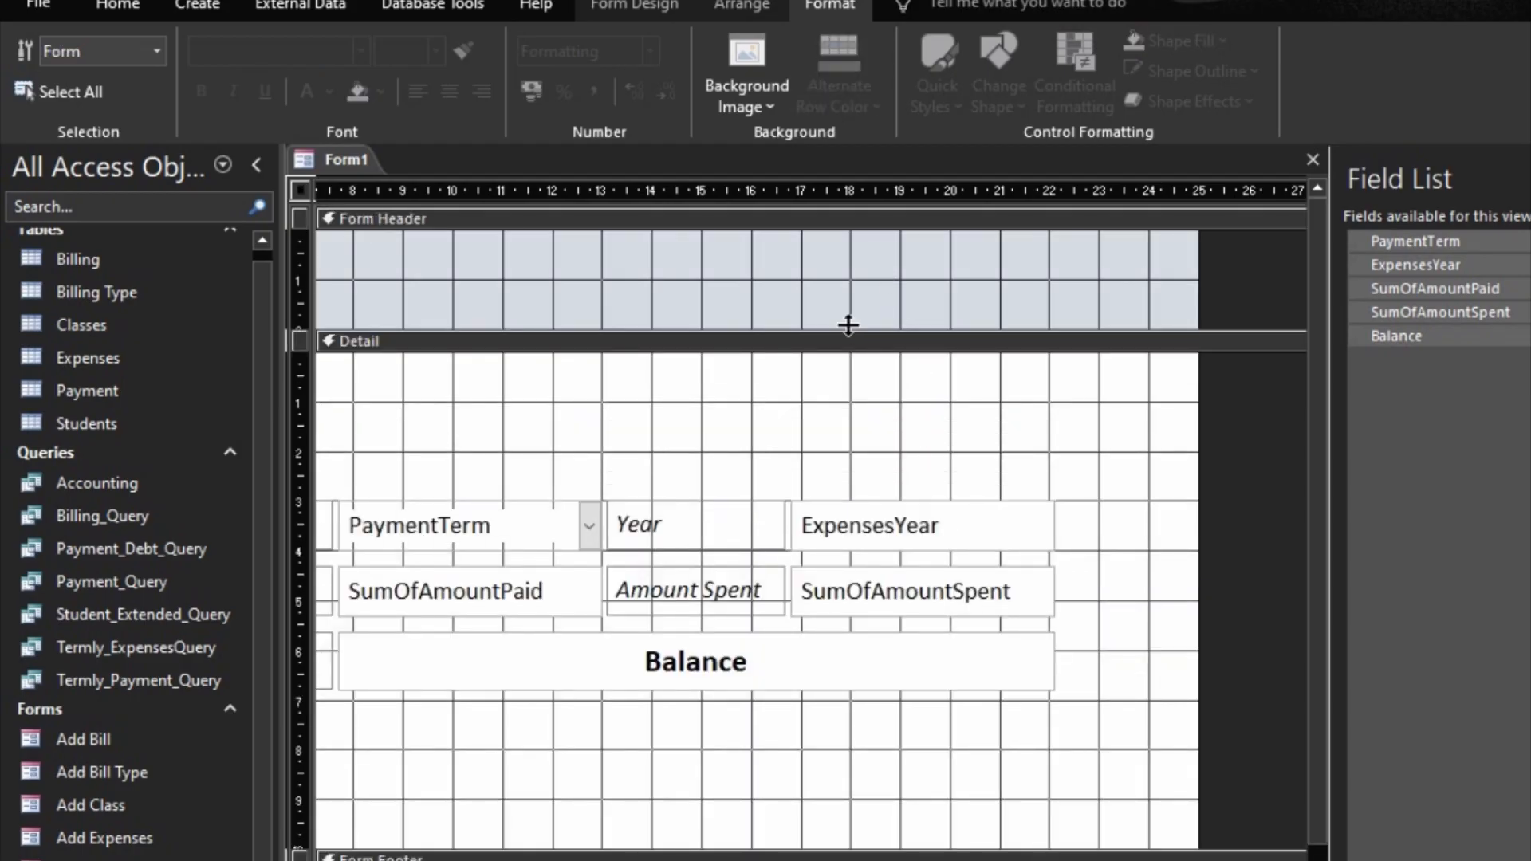
drag(848, 324, 850, 297)
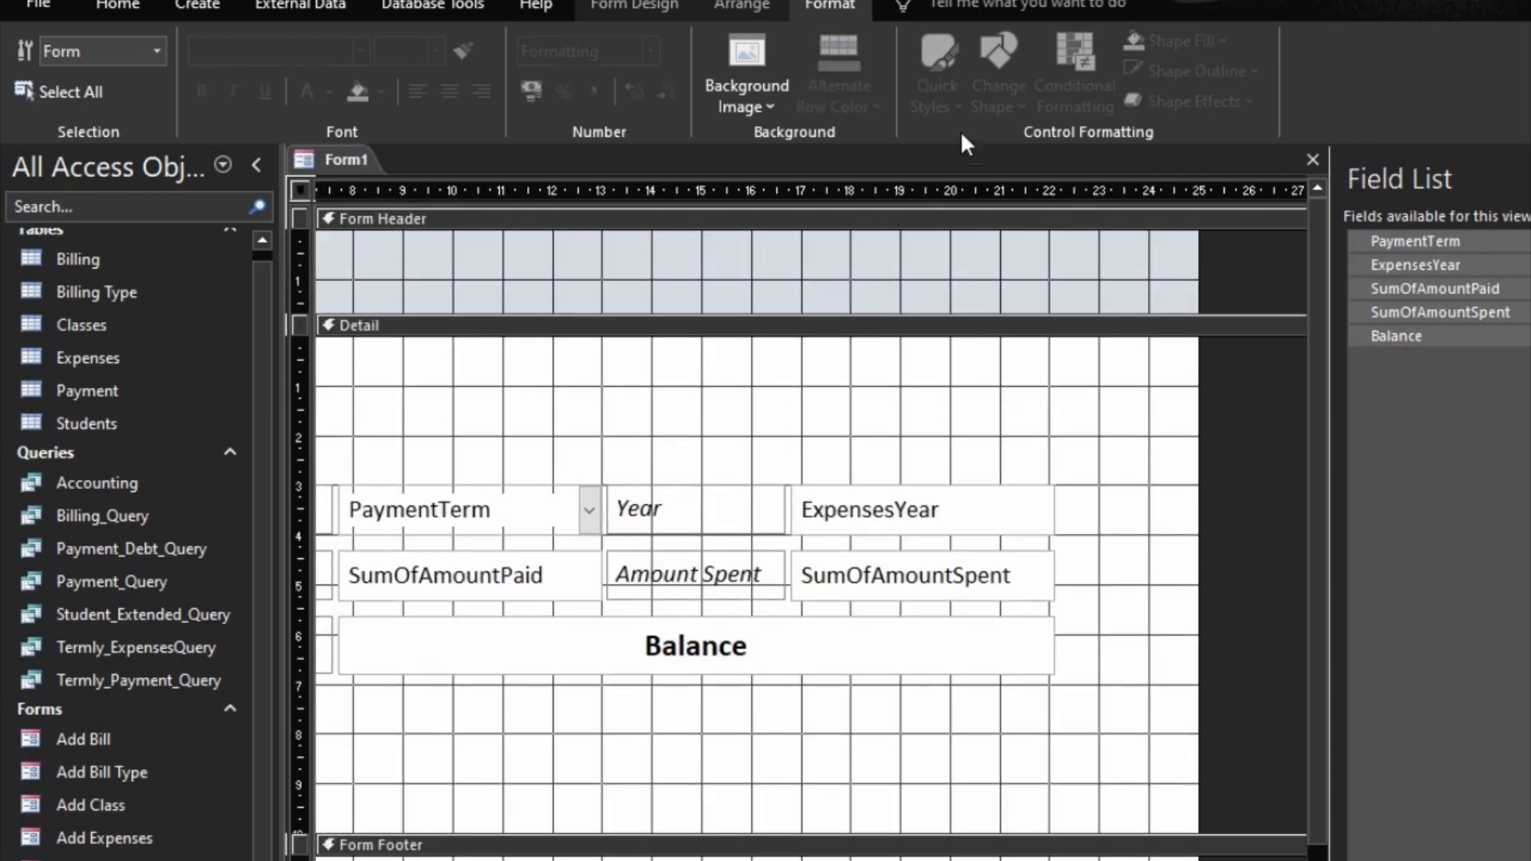
Step: Set the Form Header section's back color to the recently used gold
click(845, 225)
click(844, 226)
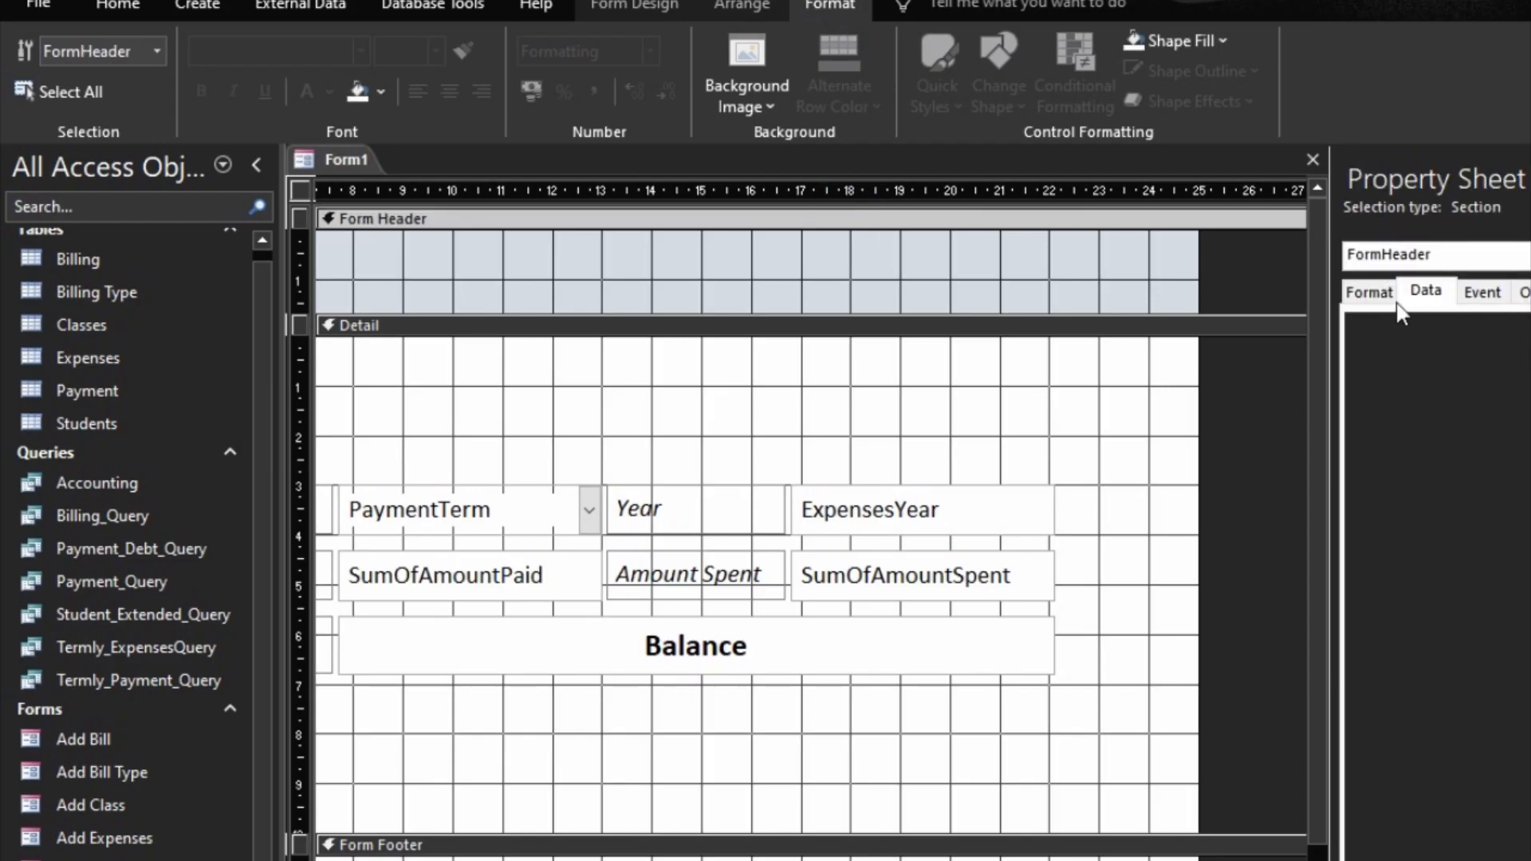
click(1365, 293)
click(1528, 363)
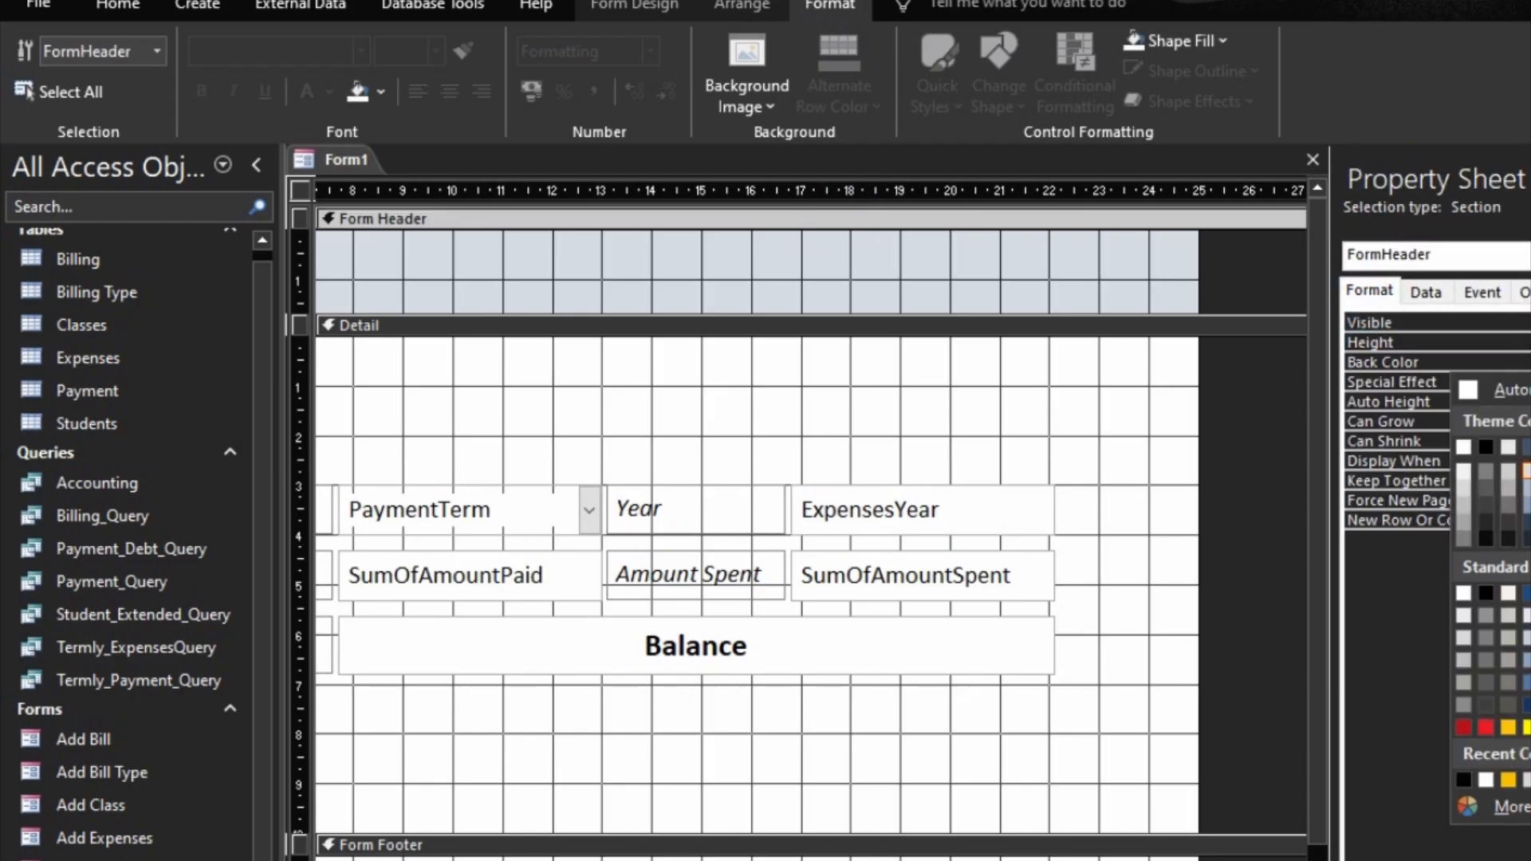
click(1508, 779)
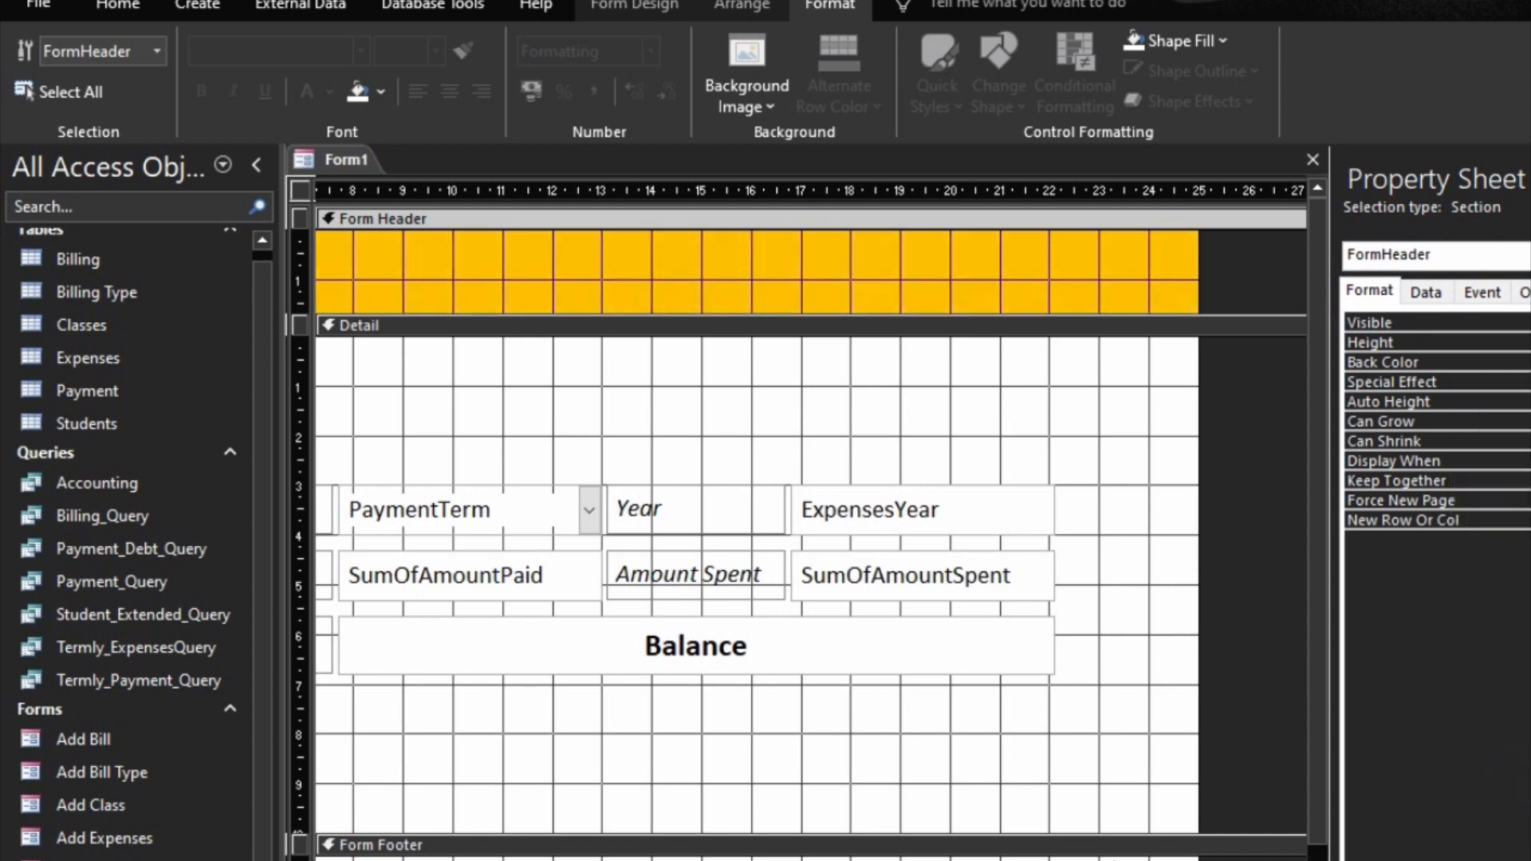
Step: Set the Form Footer section's back color to the same recently used gold as the header
click(871, 827)
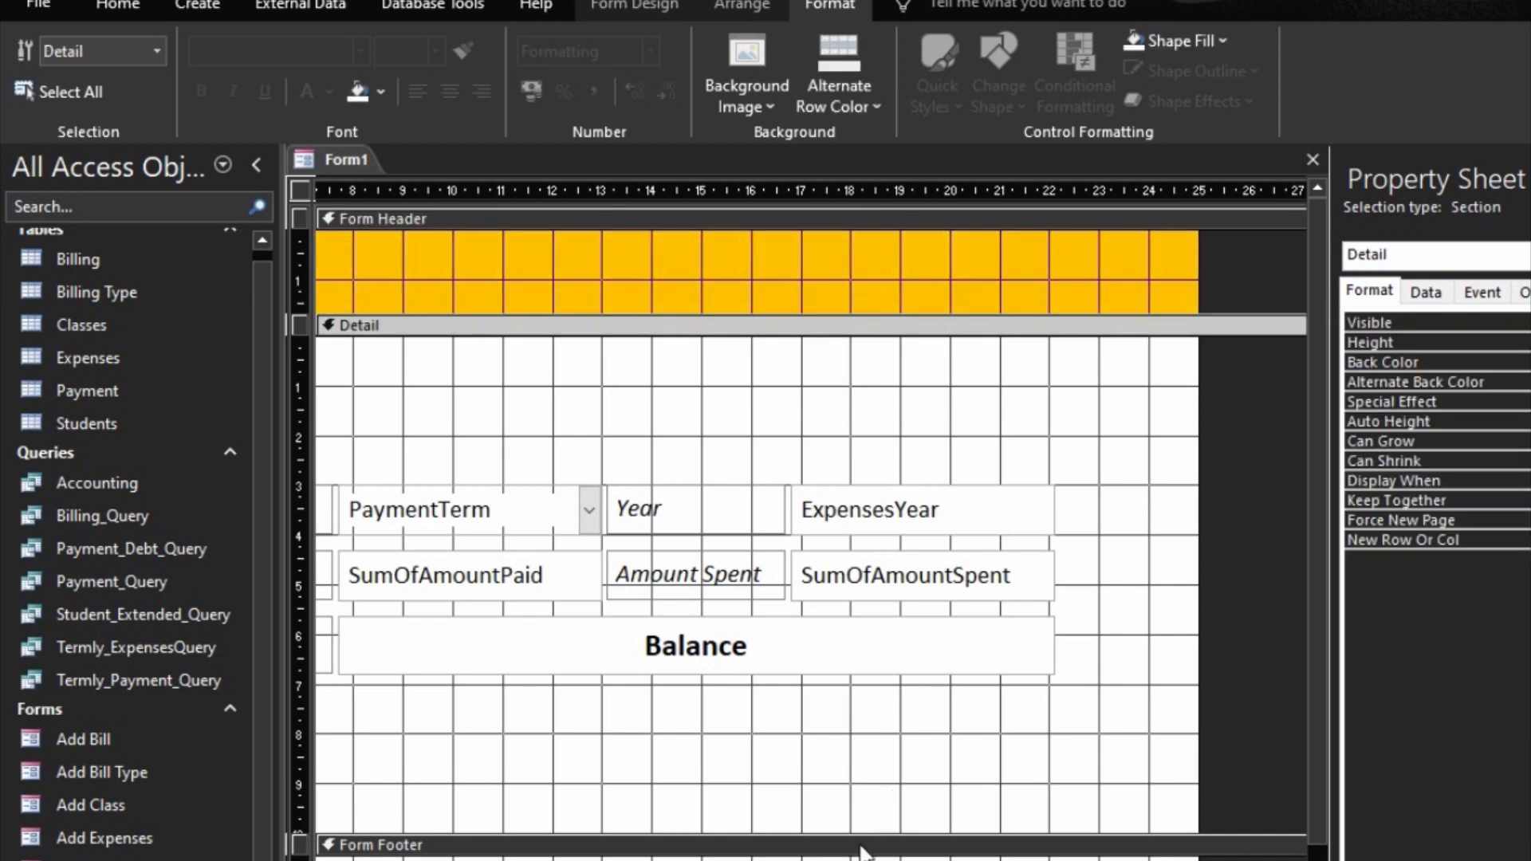
click(901, 843)
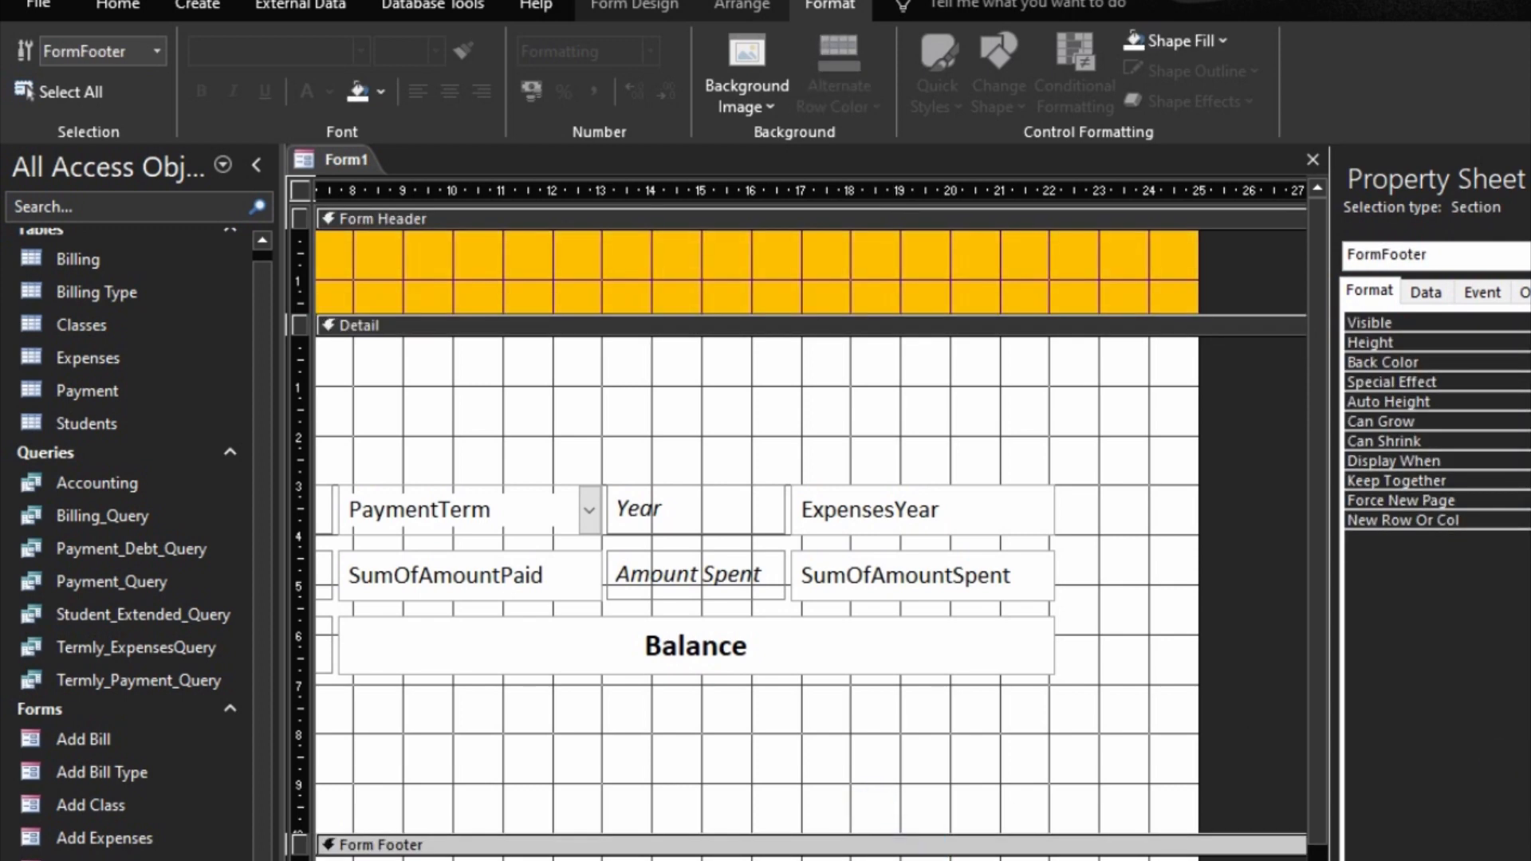
click(1530, 362)
click(1457, 778)
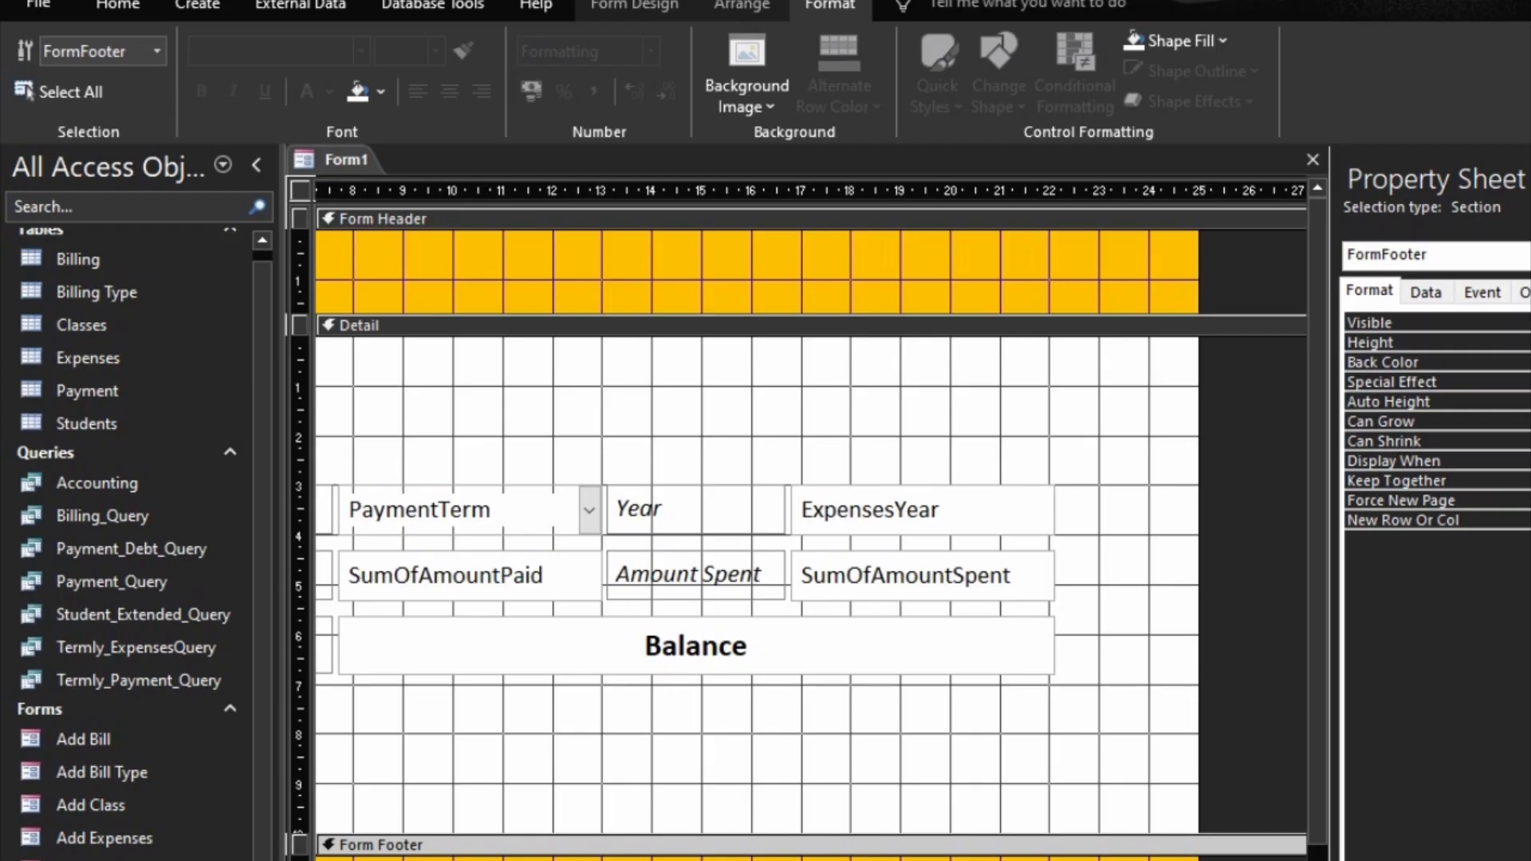
scroll(359, 461, left, 5)
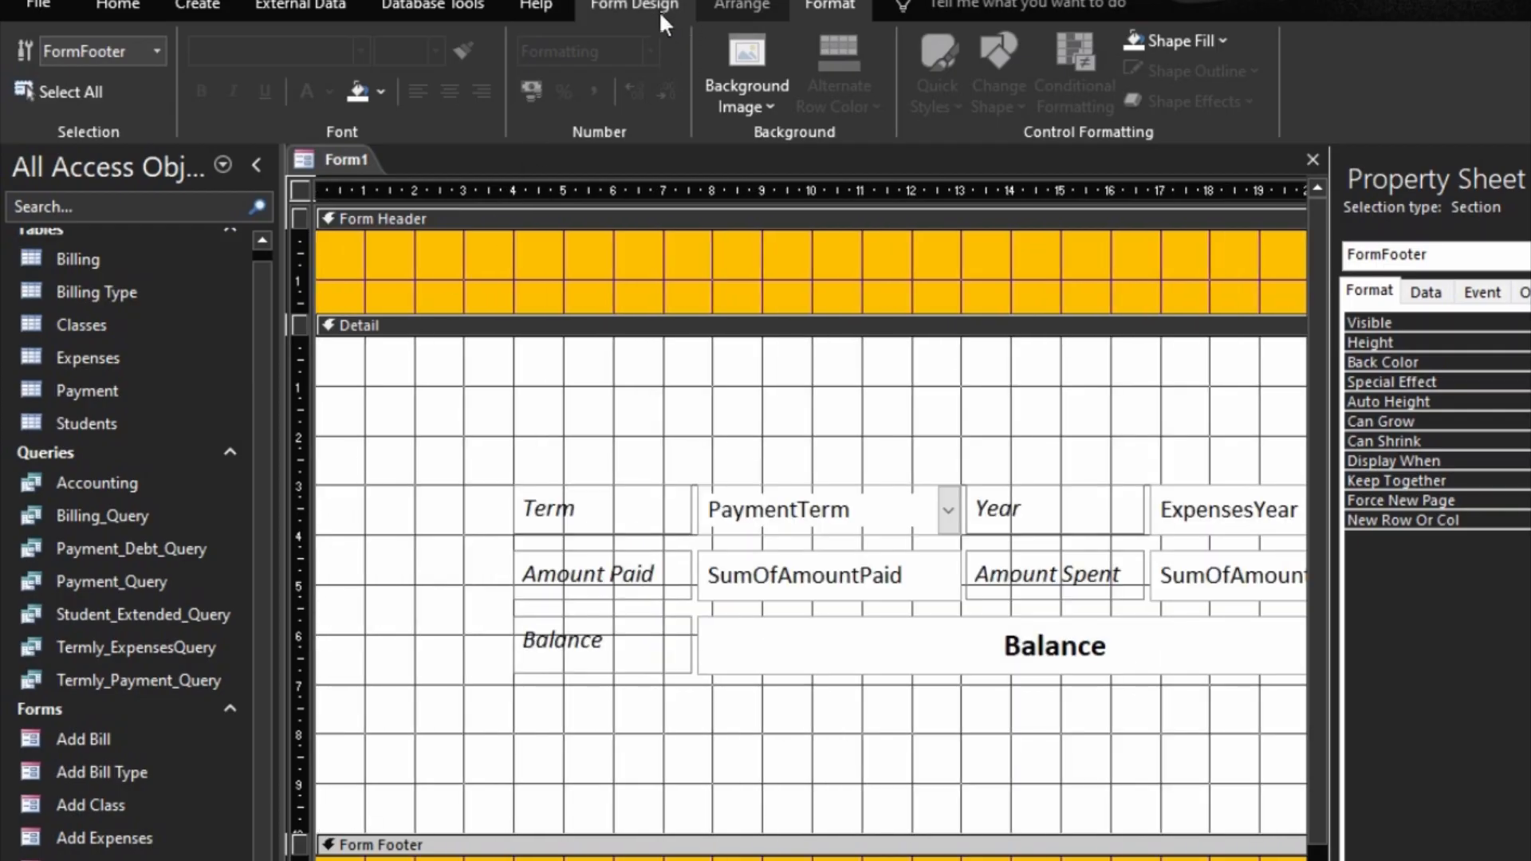
Step: Add a label reading ACCOUNTING to the form header
click(638, 7)
click(401, 67)
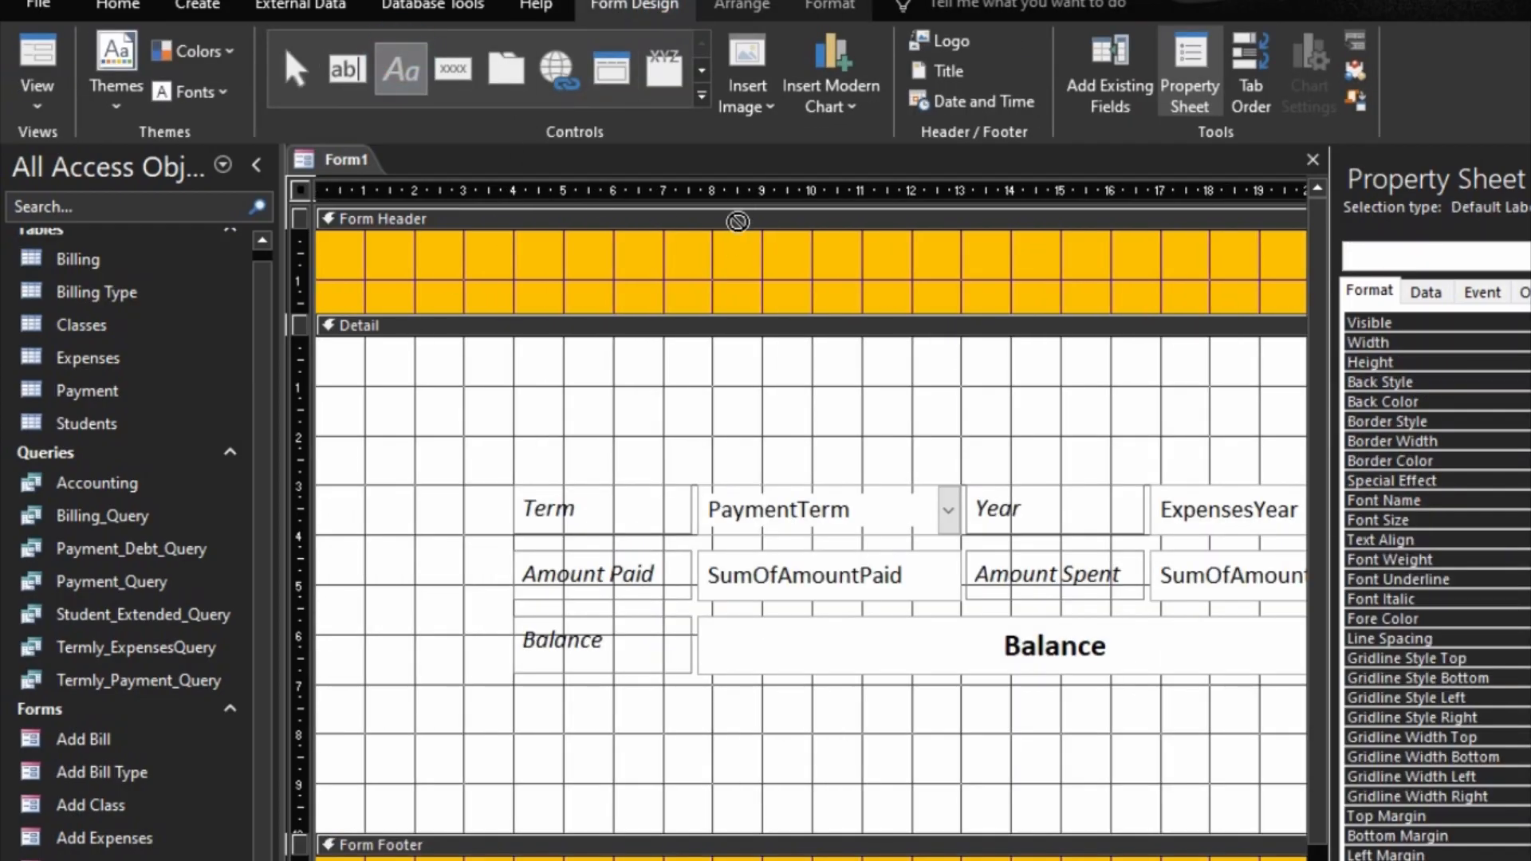
click(725, 251)
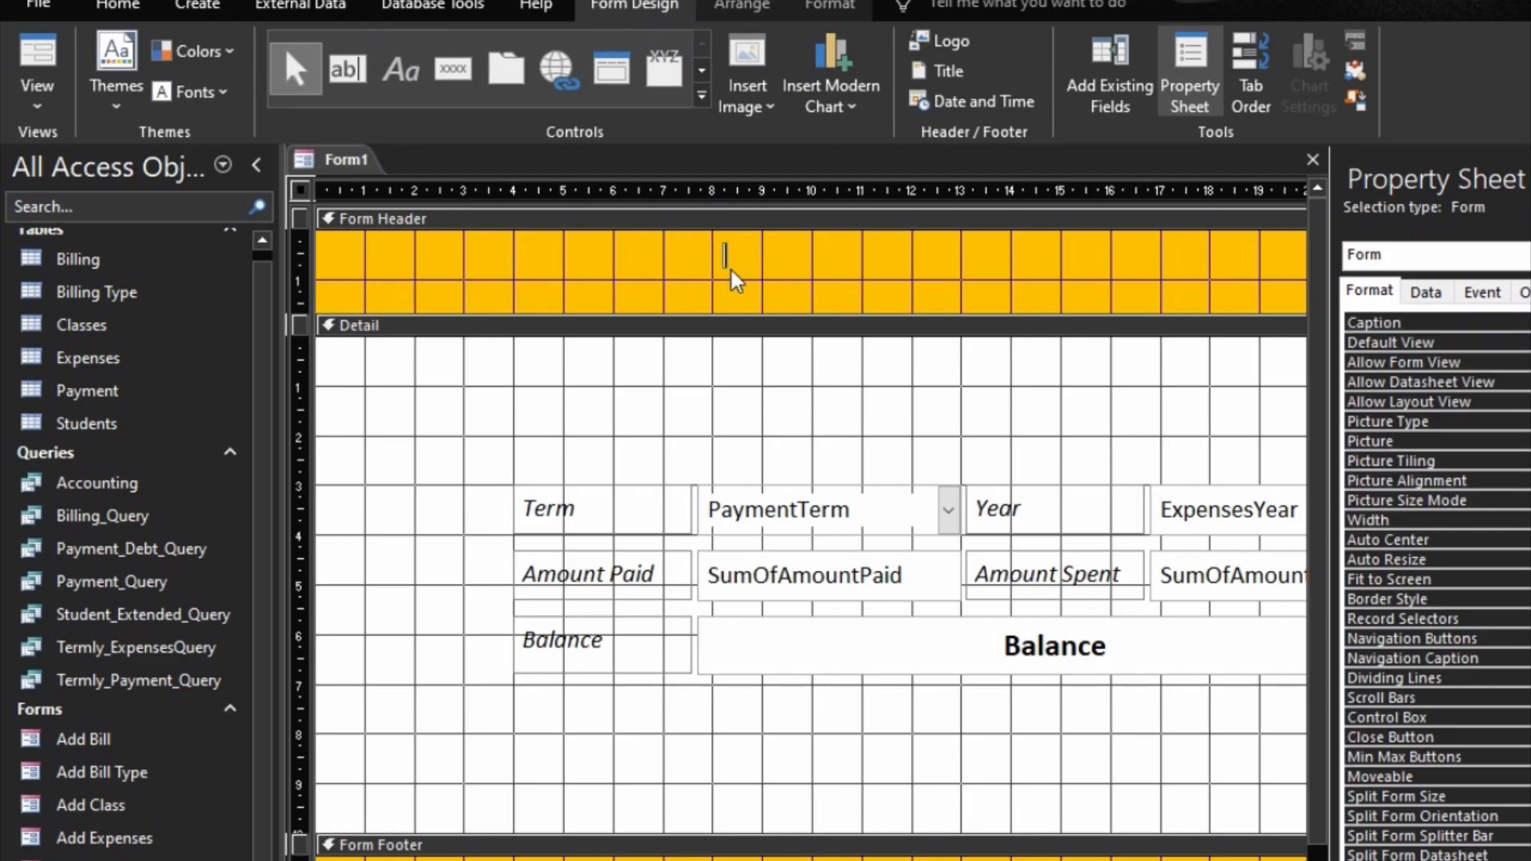
text(ACCOUNTI)
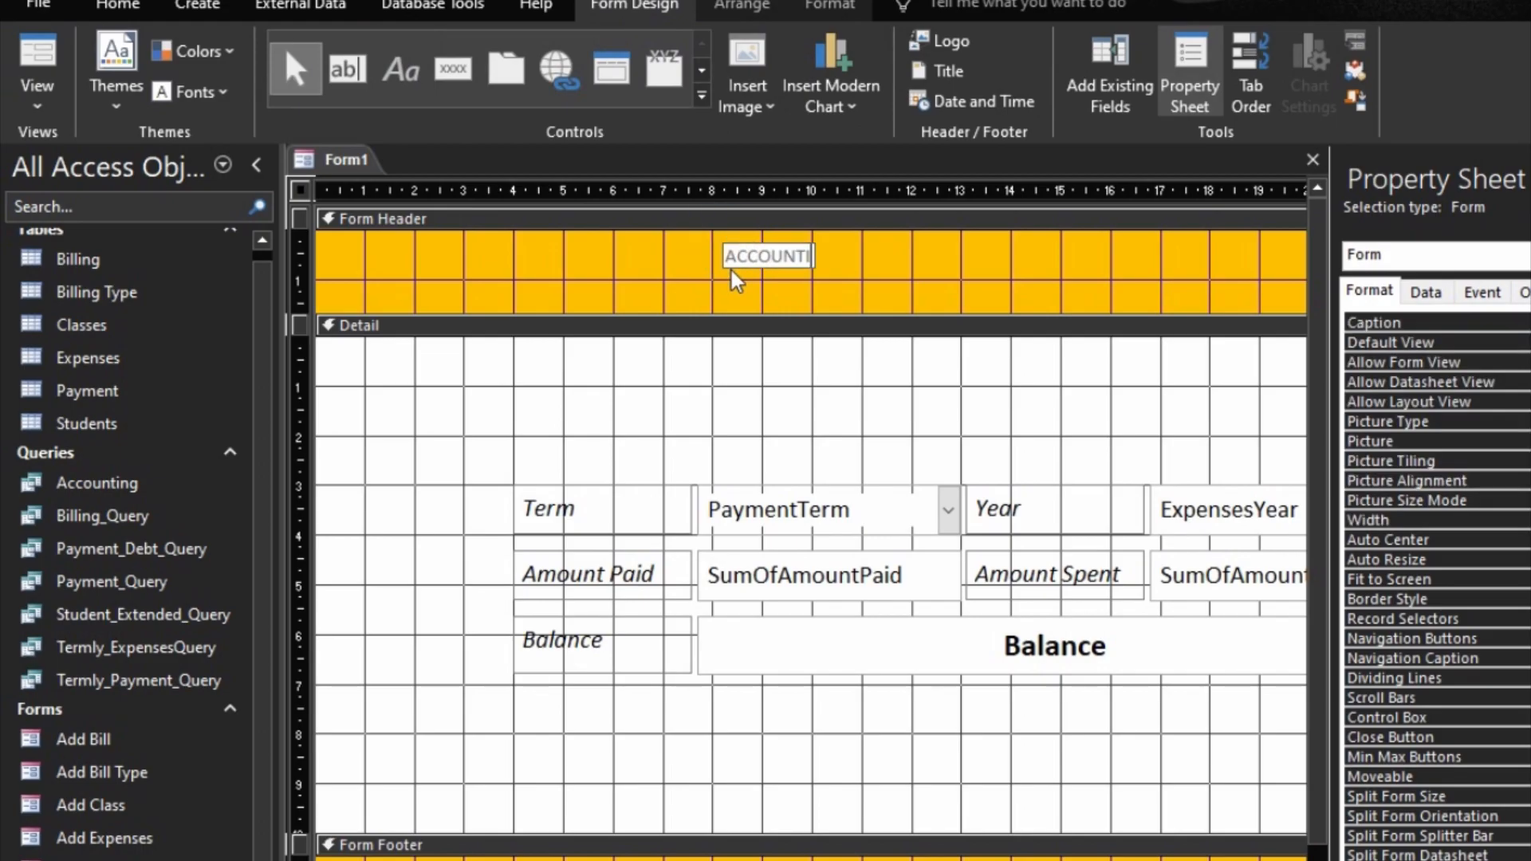
text(NG)
click(727, 269)
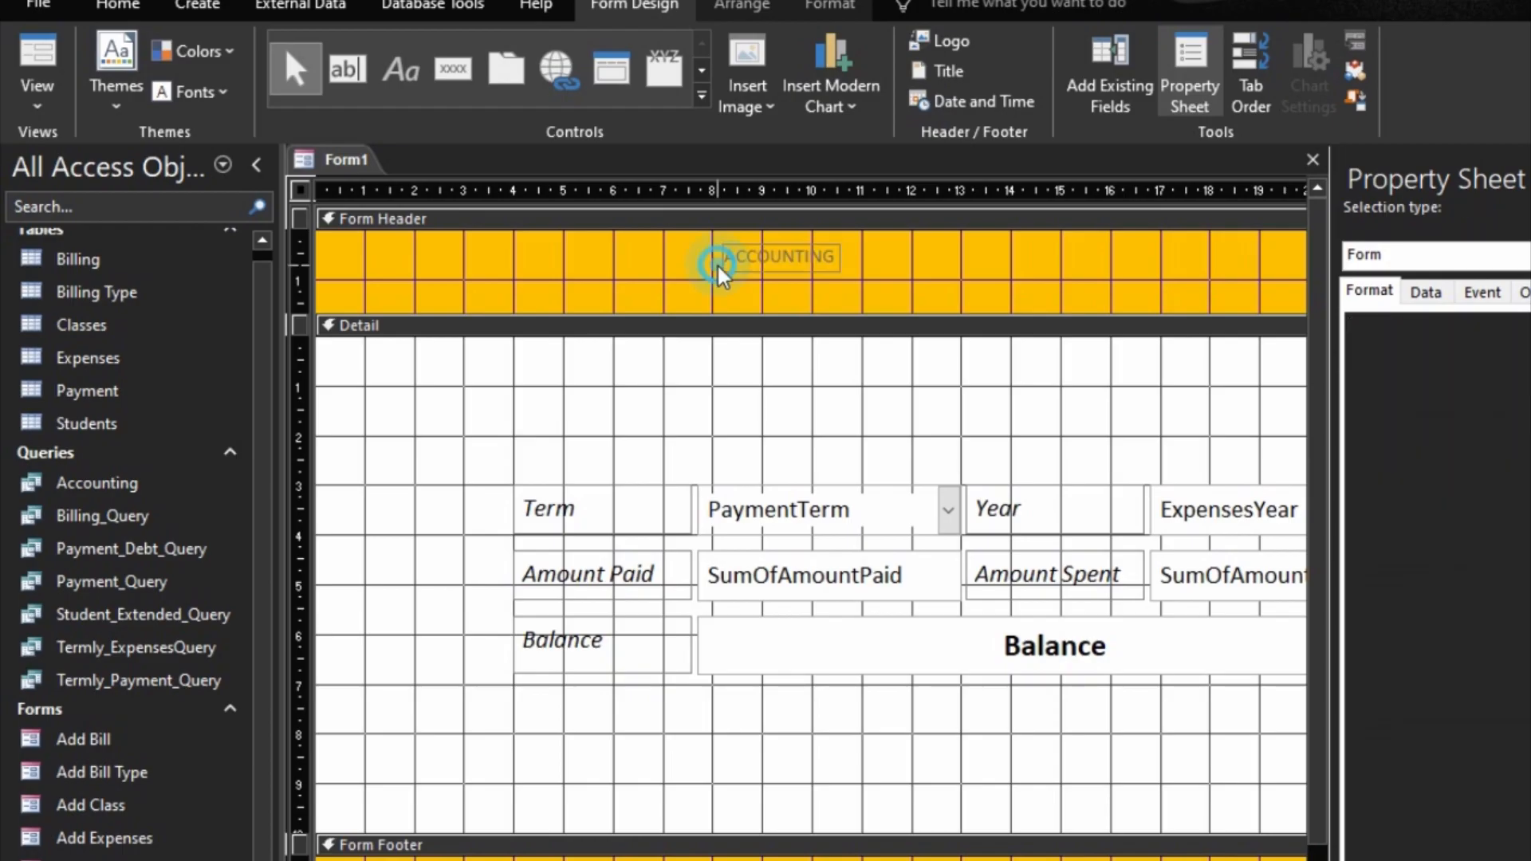
Step: Format the ACCOUNTING header label as bold black text at font size 16
click(834, 8)
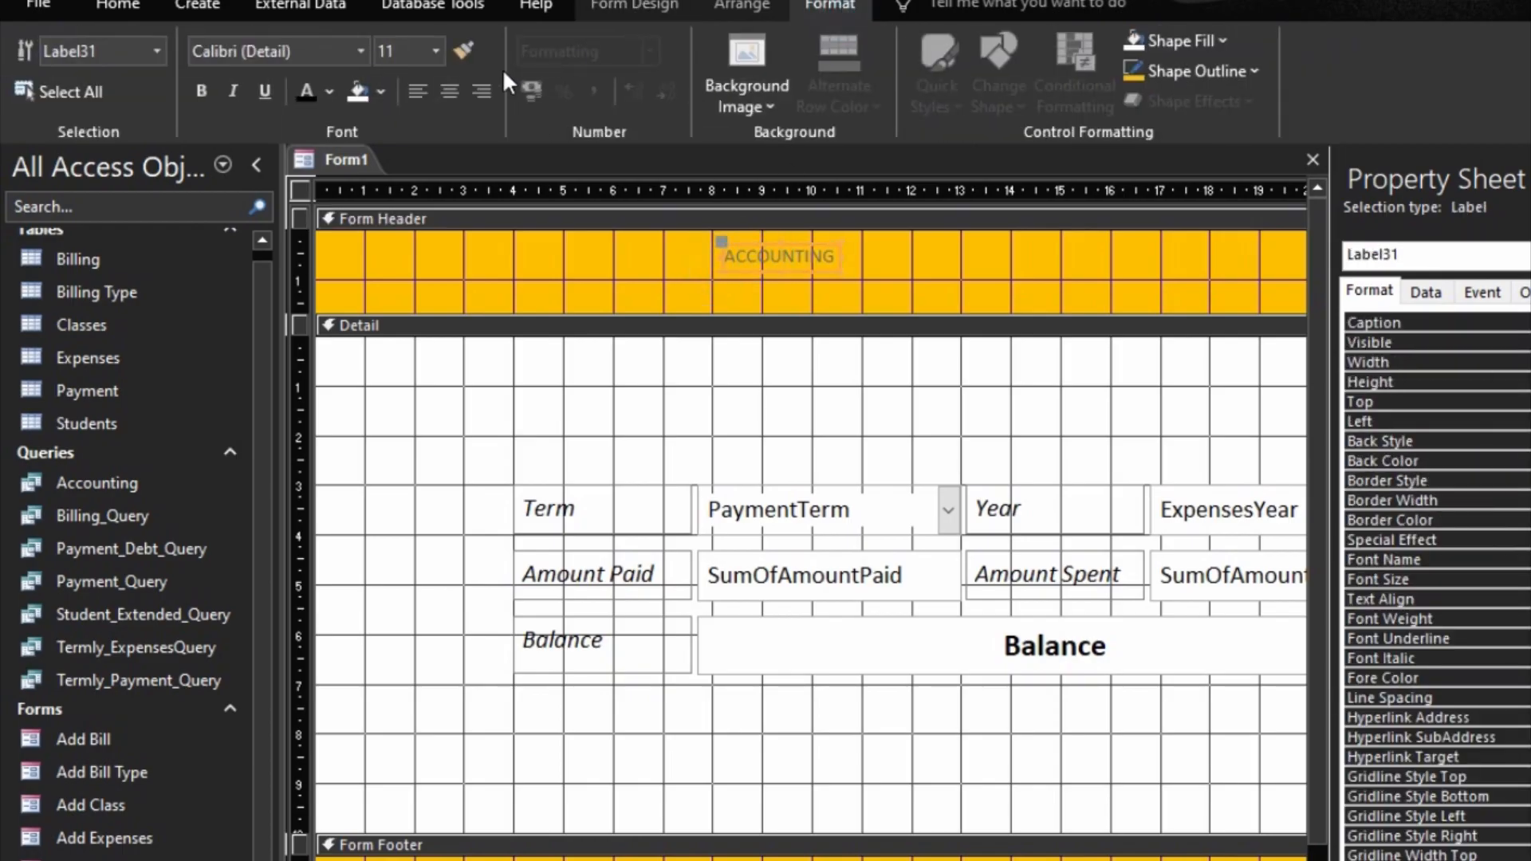
click(431, 52)
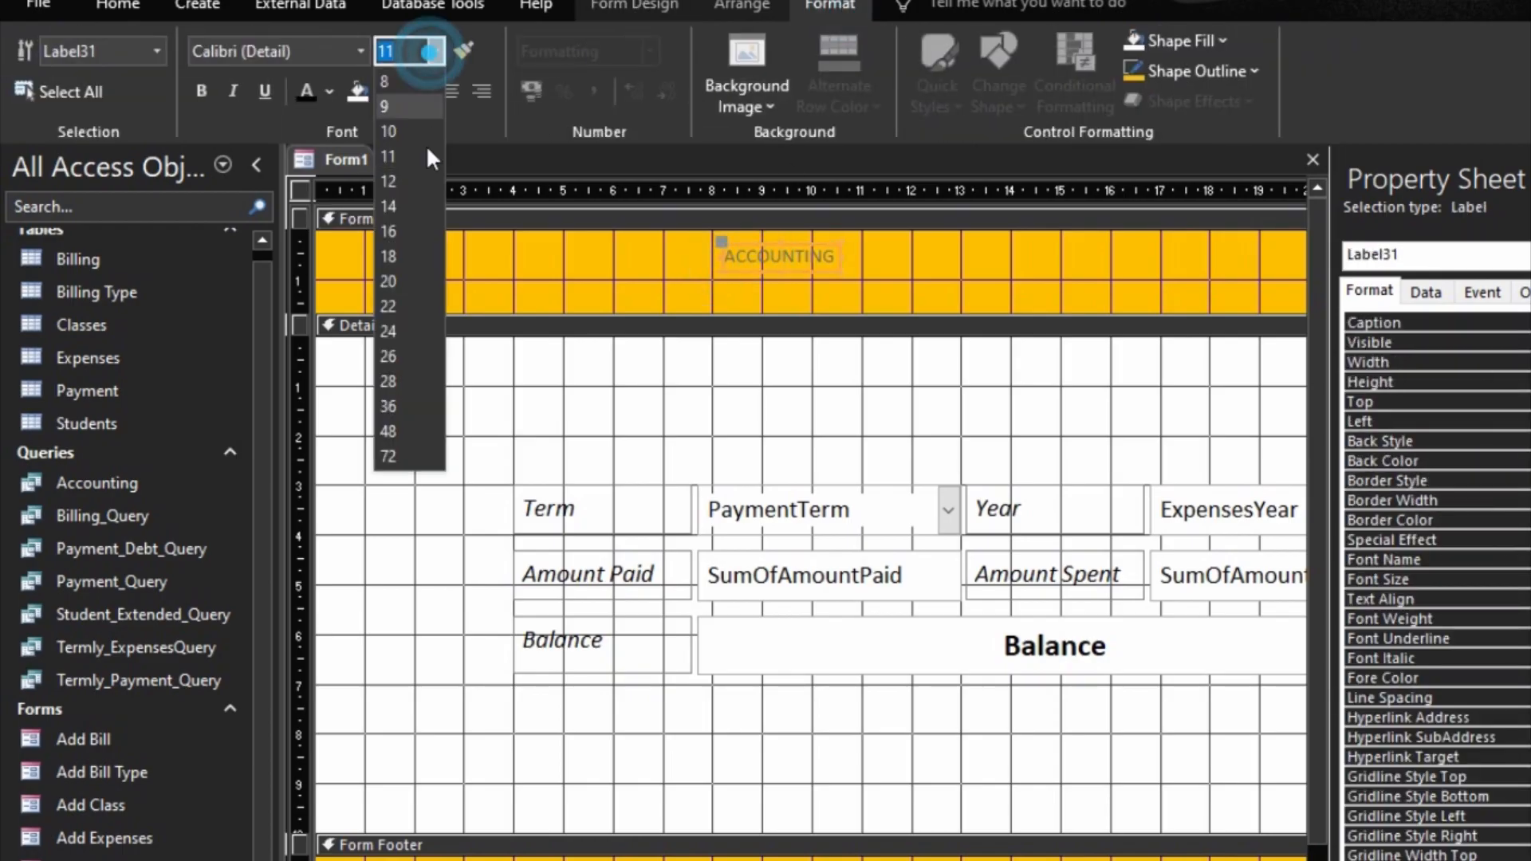
click(397, 233)
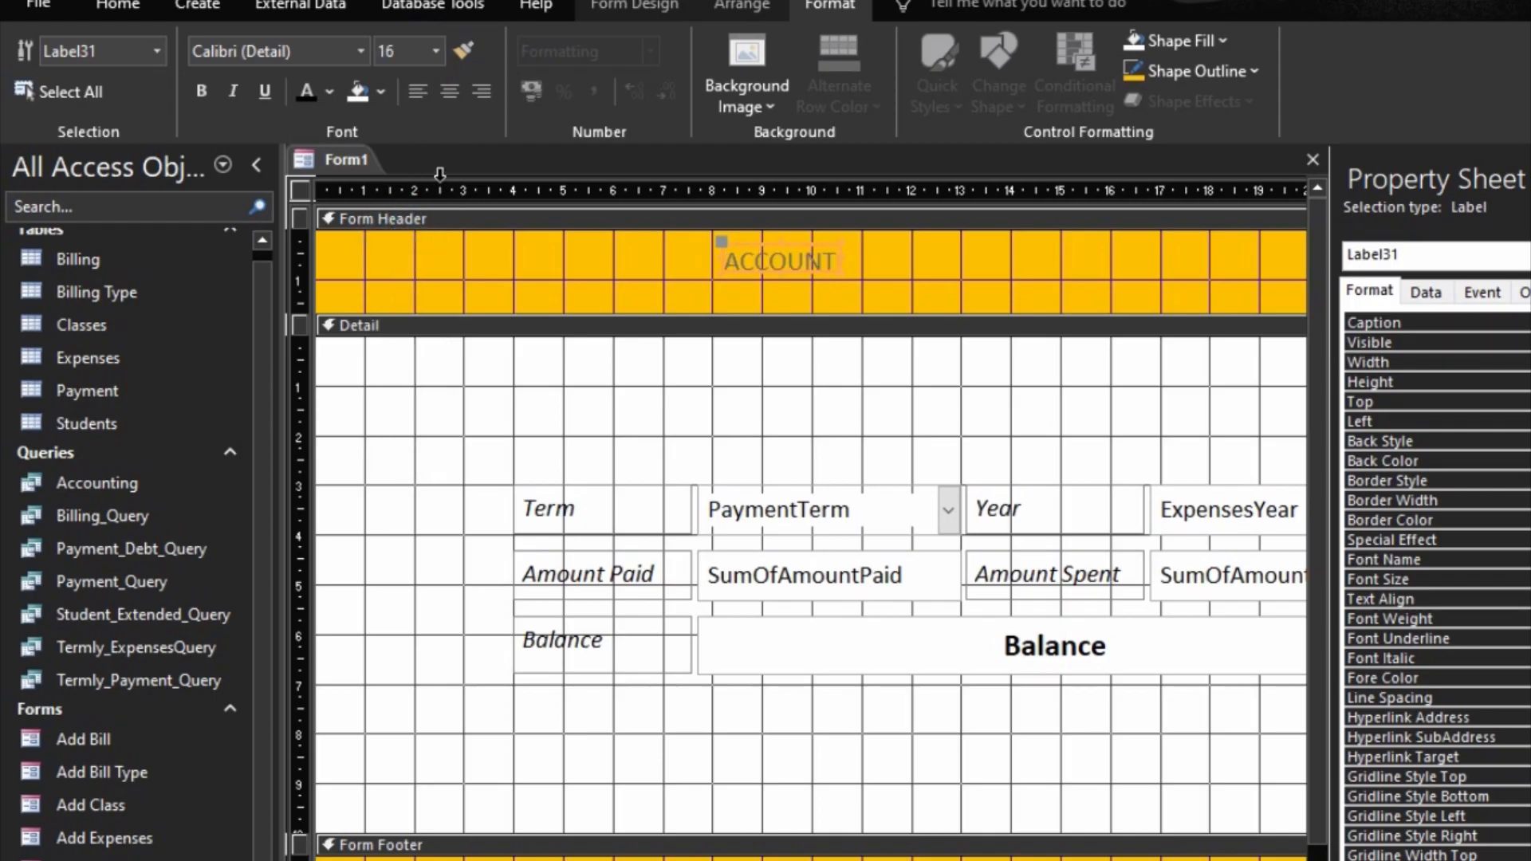
click(298, 89)
click(201, 90)
Step: Size the ACCOUNTING label to fit its text and move it so it starts at about 11.6 units on the horizontal ruler
right_click(791, 255)
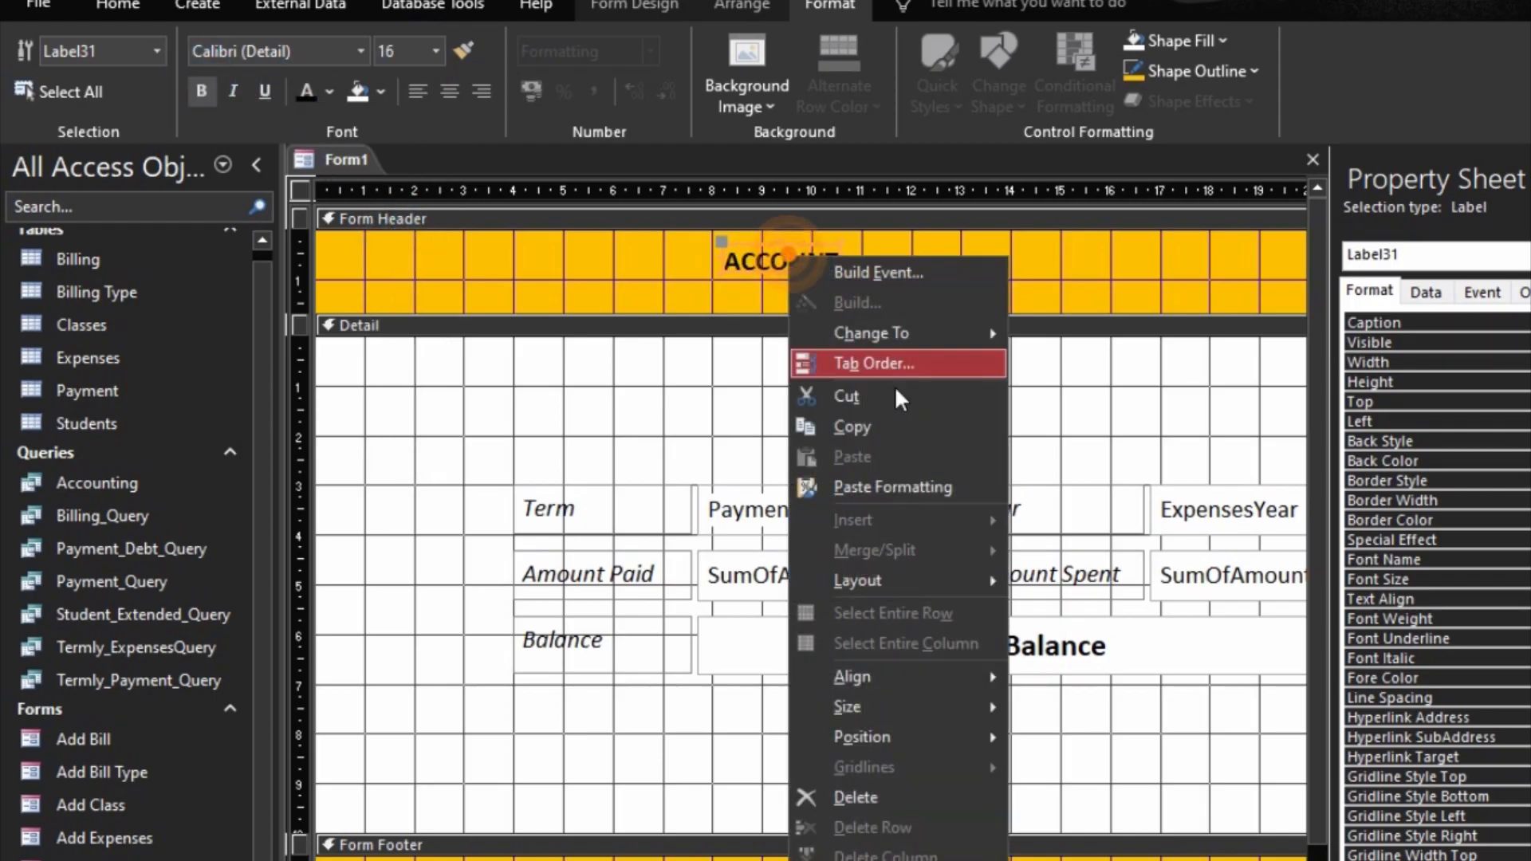
mouse_move(981, 707)
click(1066, 709)
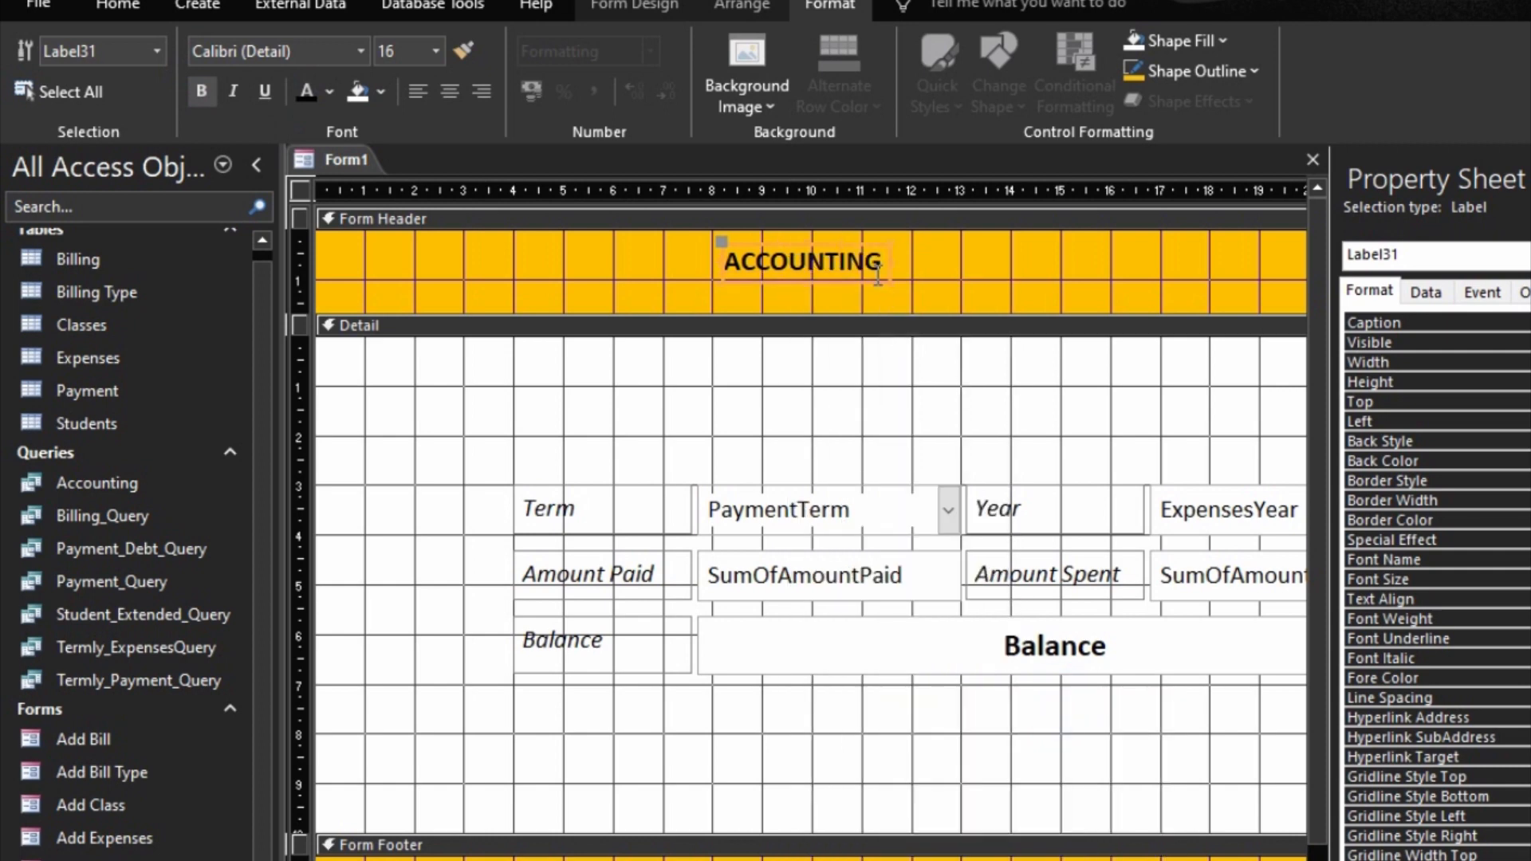
drag(869, 279, 1040, 285)
click(1193, 290)
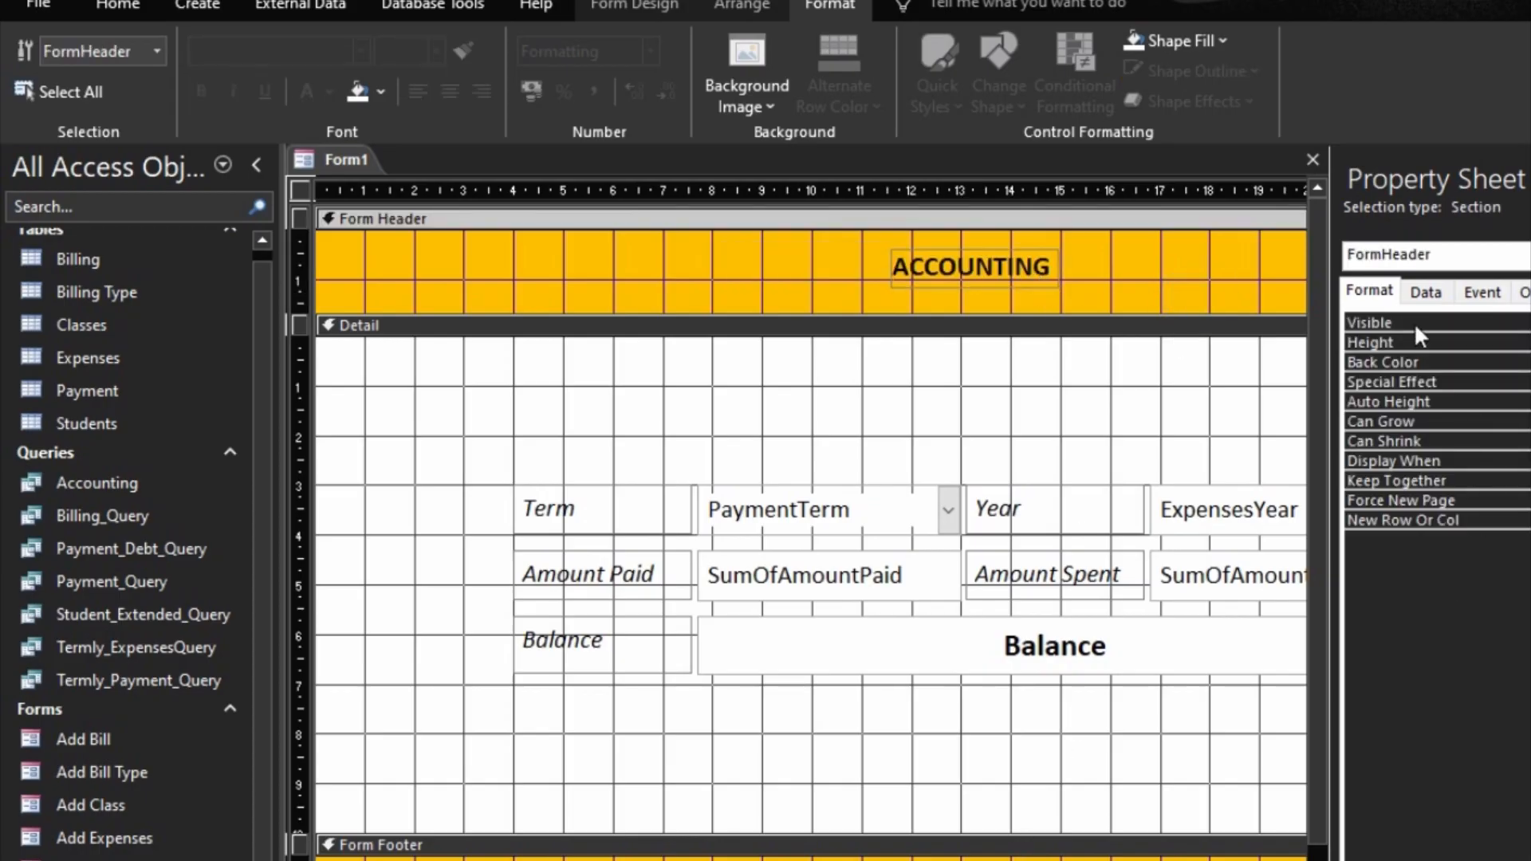
Step: Turn off the form's record selectors, navigation buttons and scroll bars, and make it a modal pop-up
click(1272, 858)
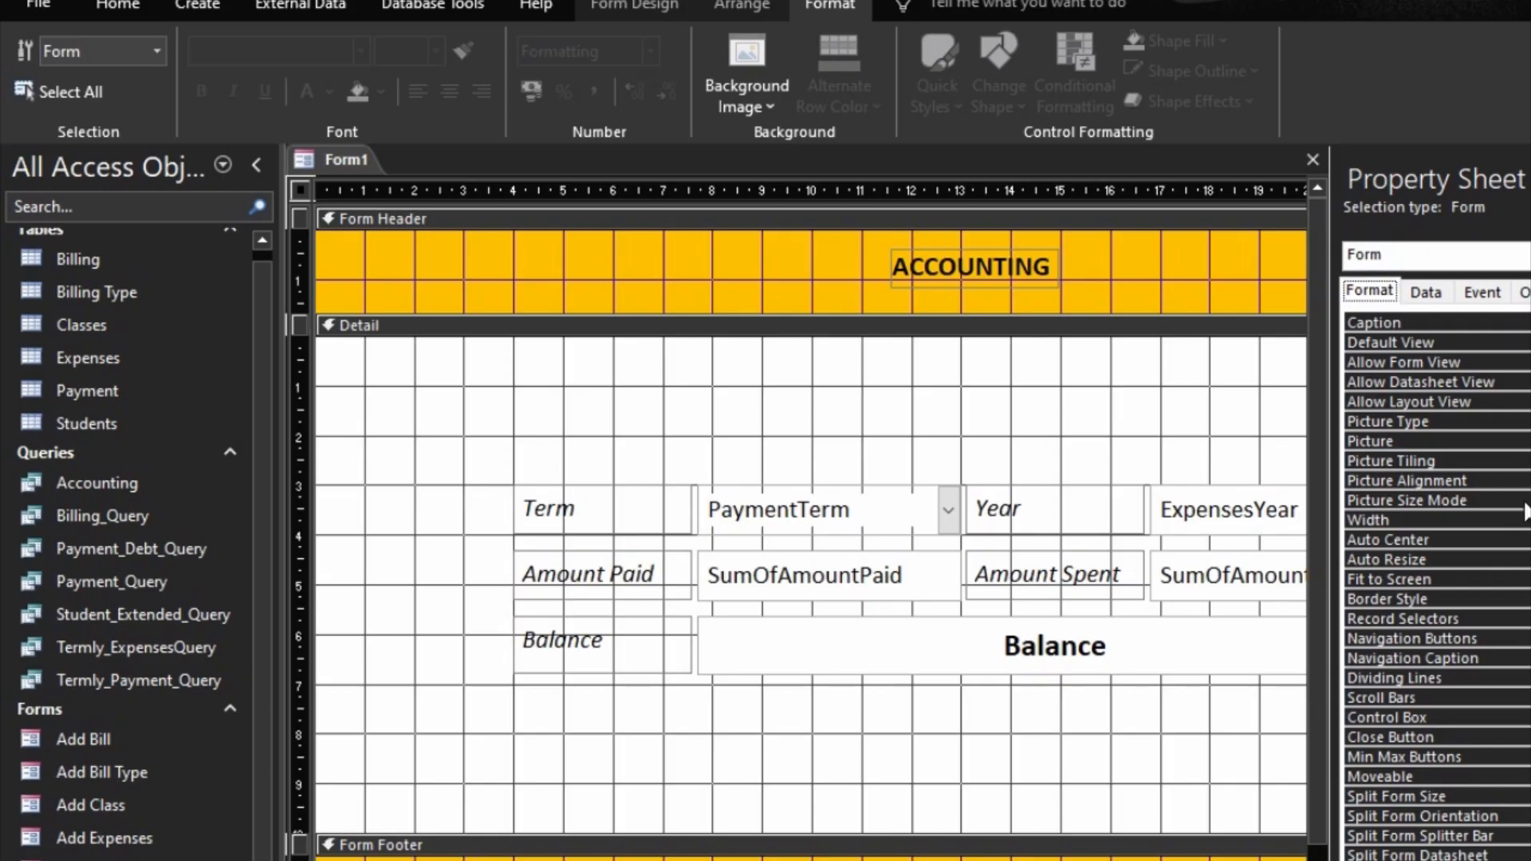
double_click(1528, 618)
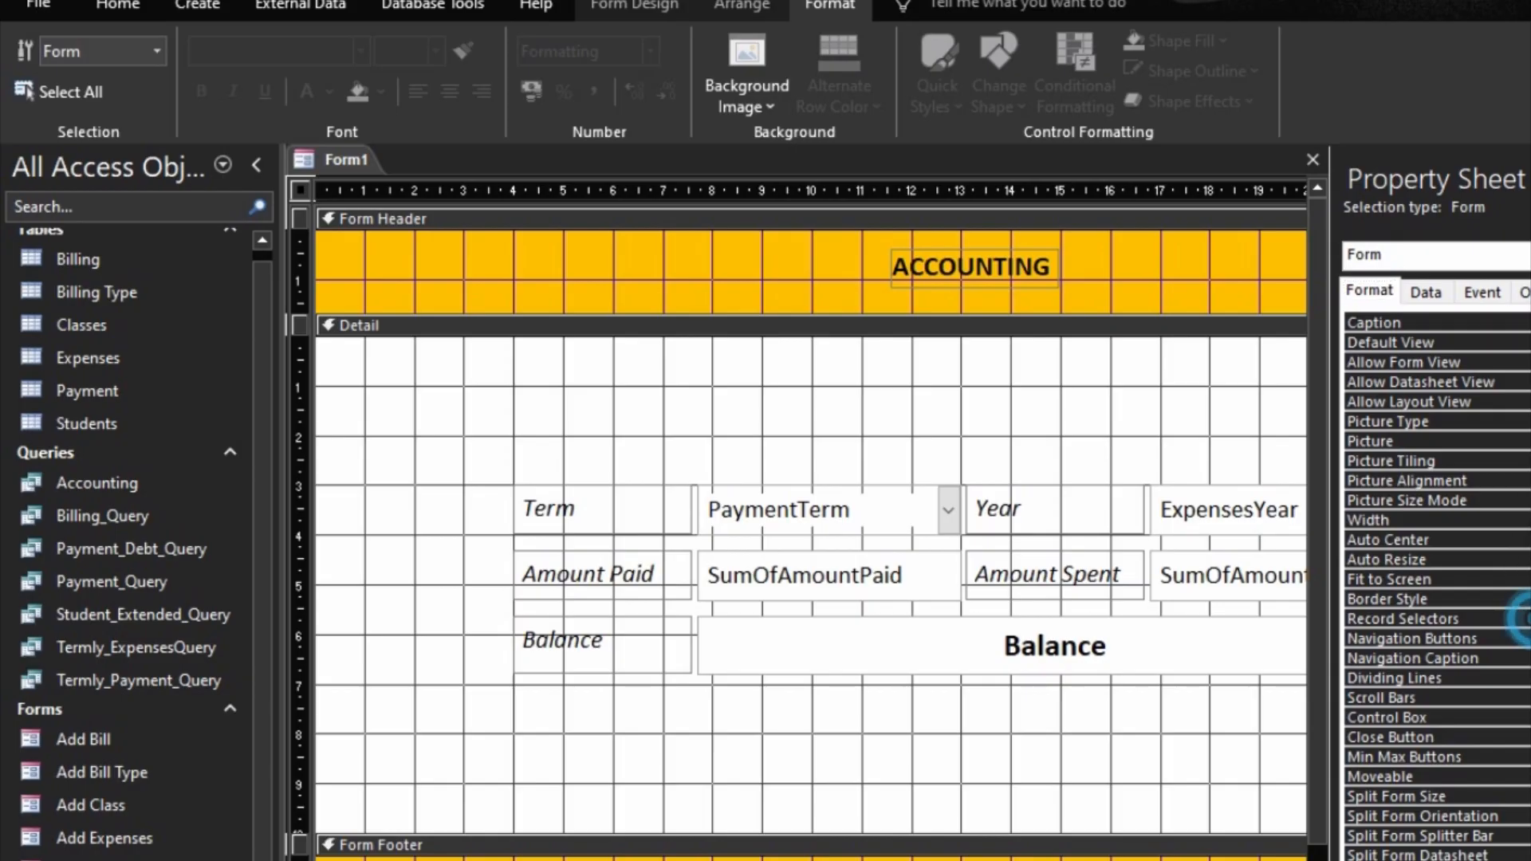
double_click(1528, 637)
double_click(1529, 694)
click(1525, 292)
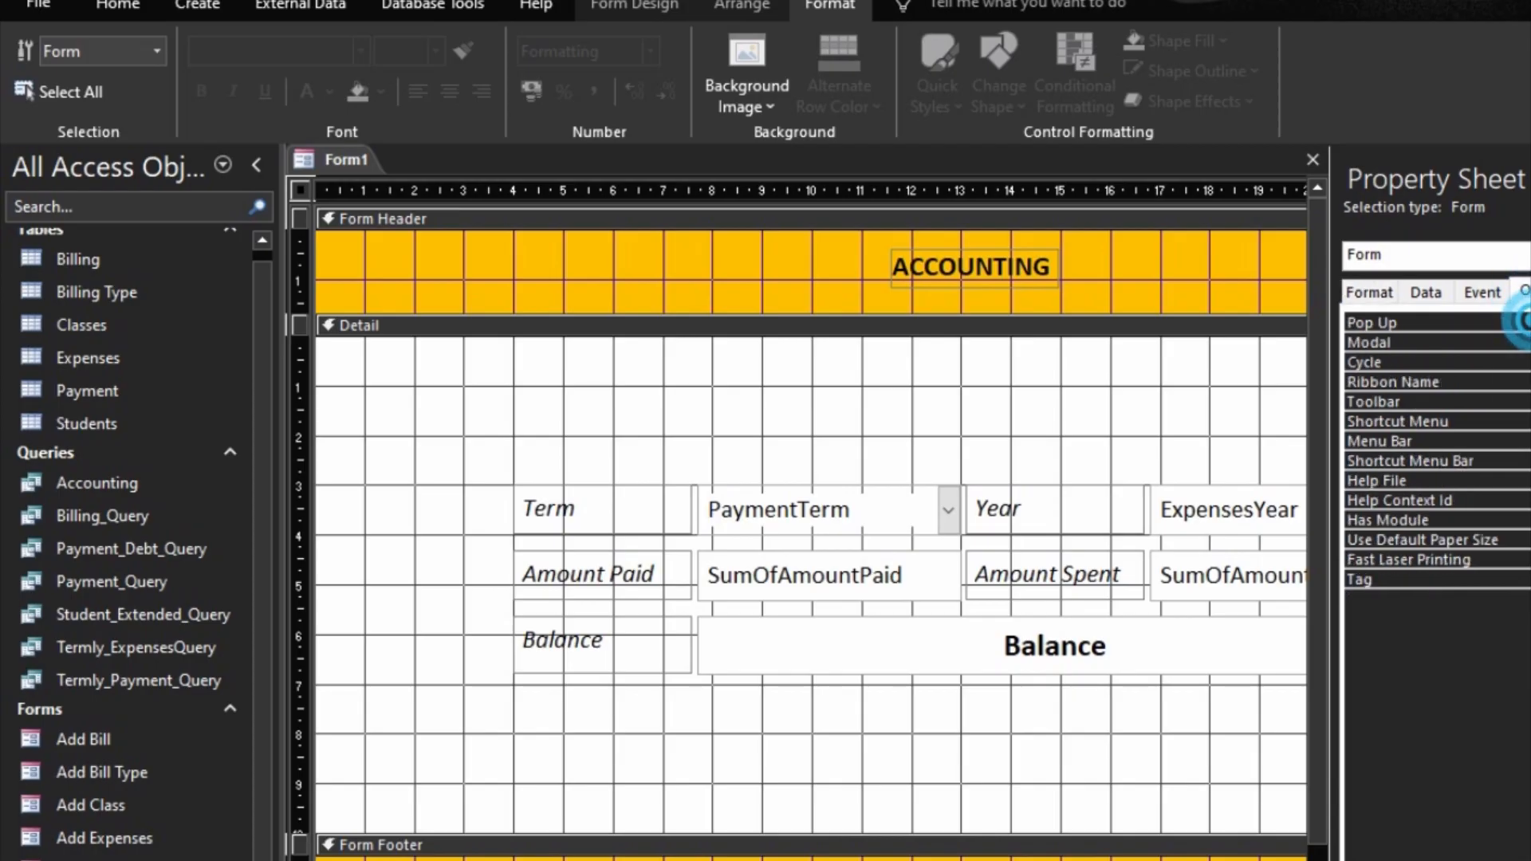
double_click(1518, 357)
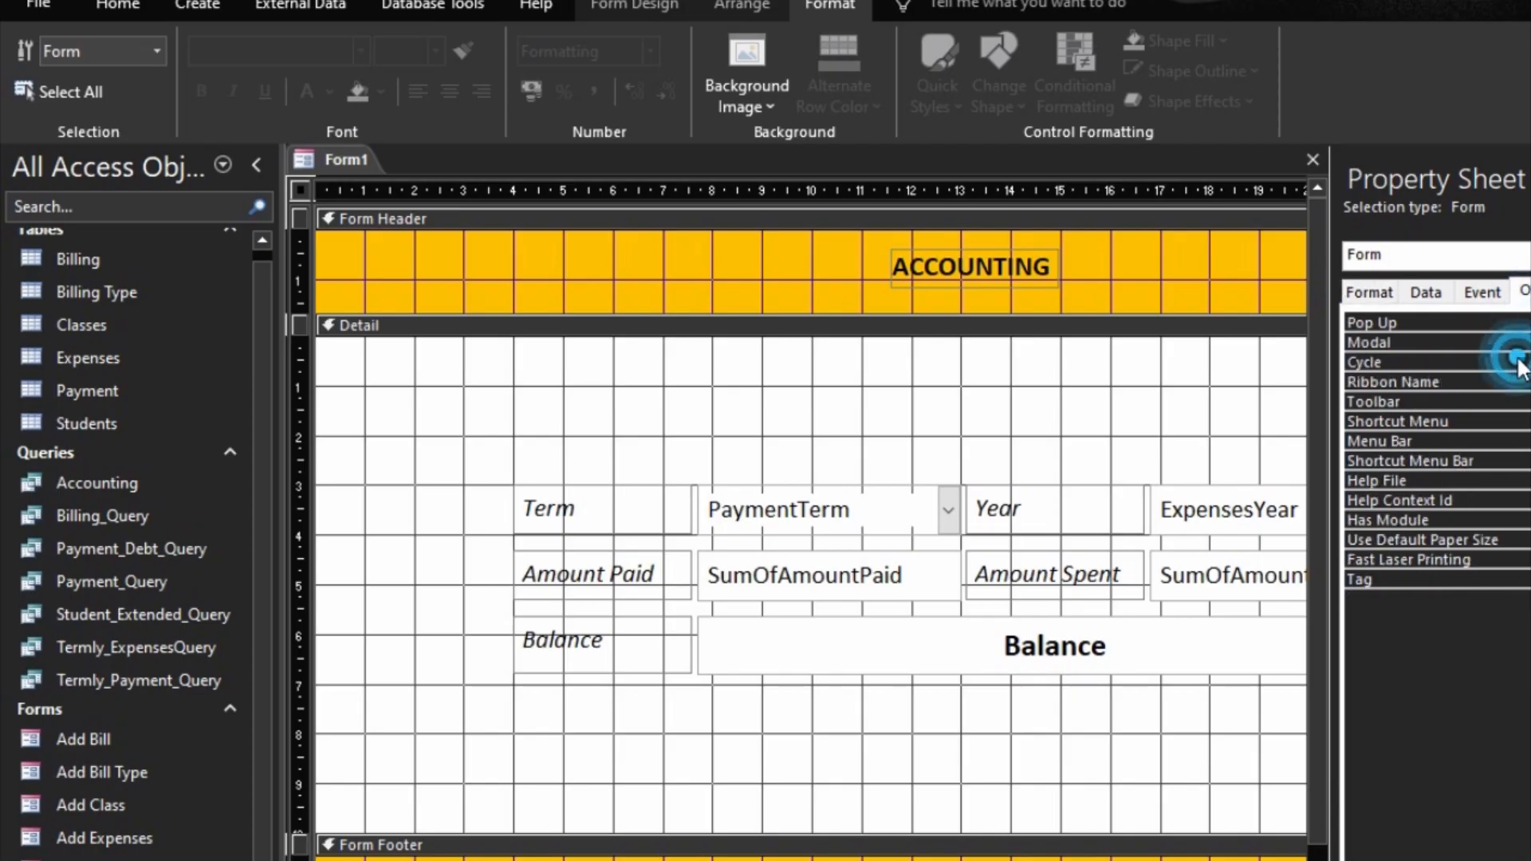
Step: Disable and lock the PaymentTerm, SumOfAmountPaid and Balance fields
click(1097, 678)
click(889, 749)
drag(851, 708, 845, 498)
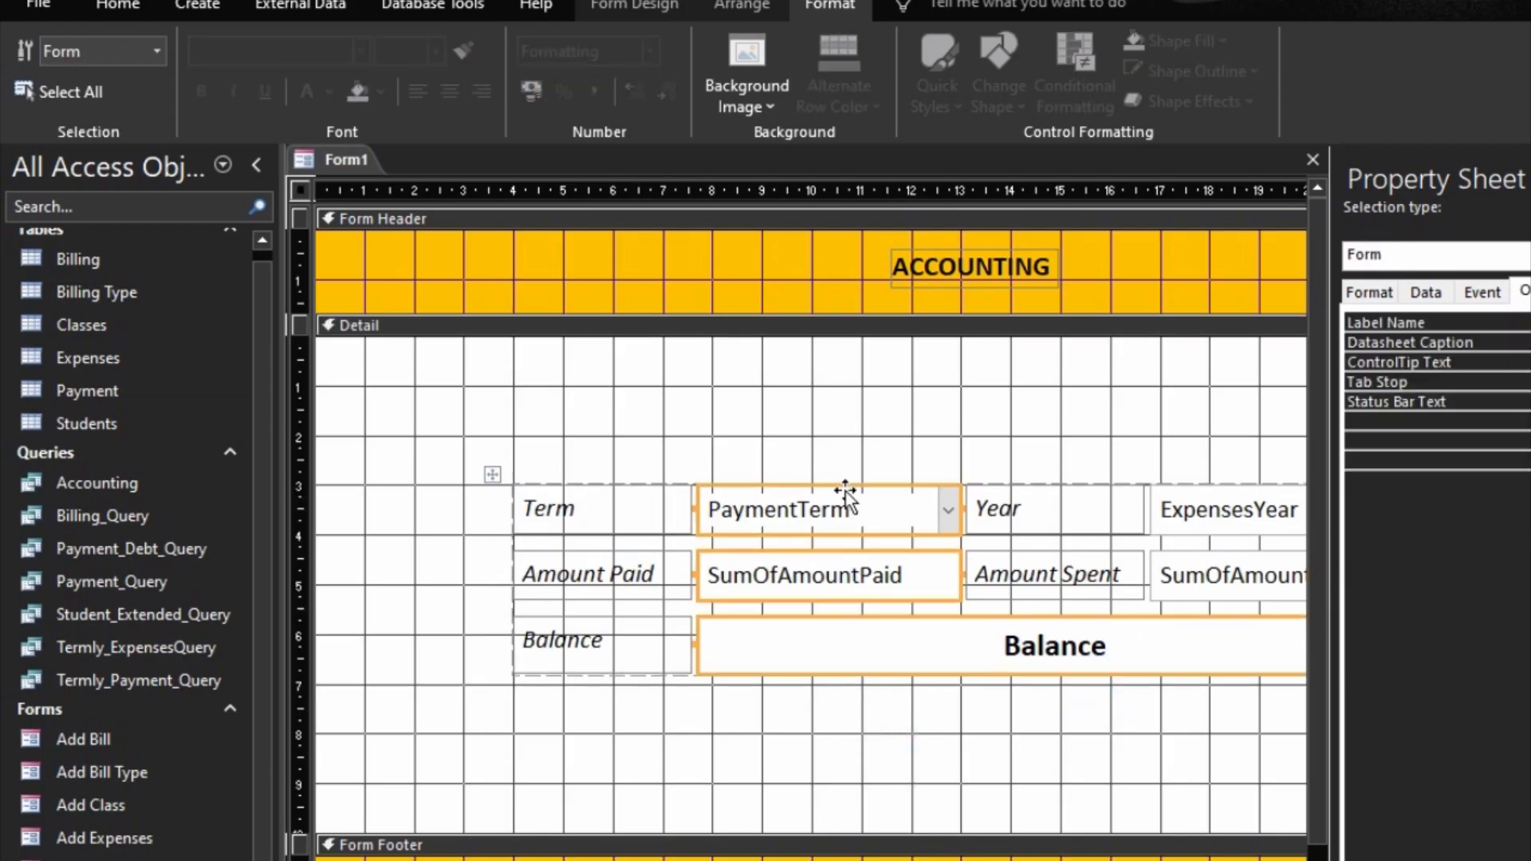
click(1370, 292)
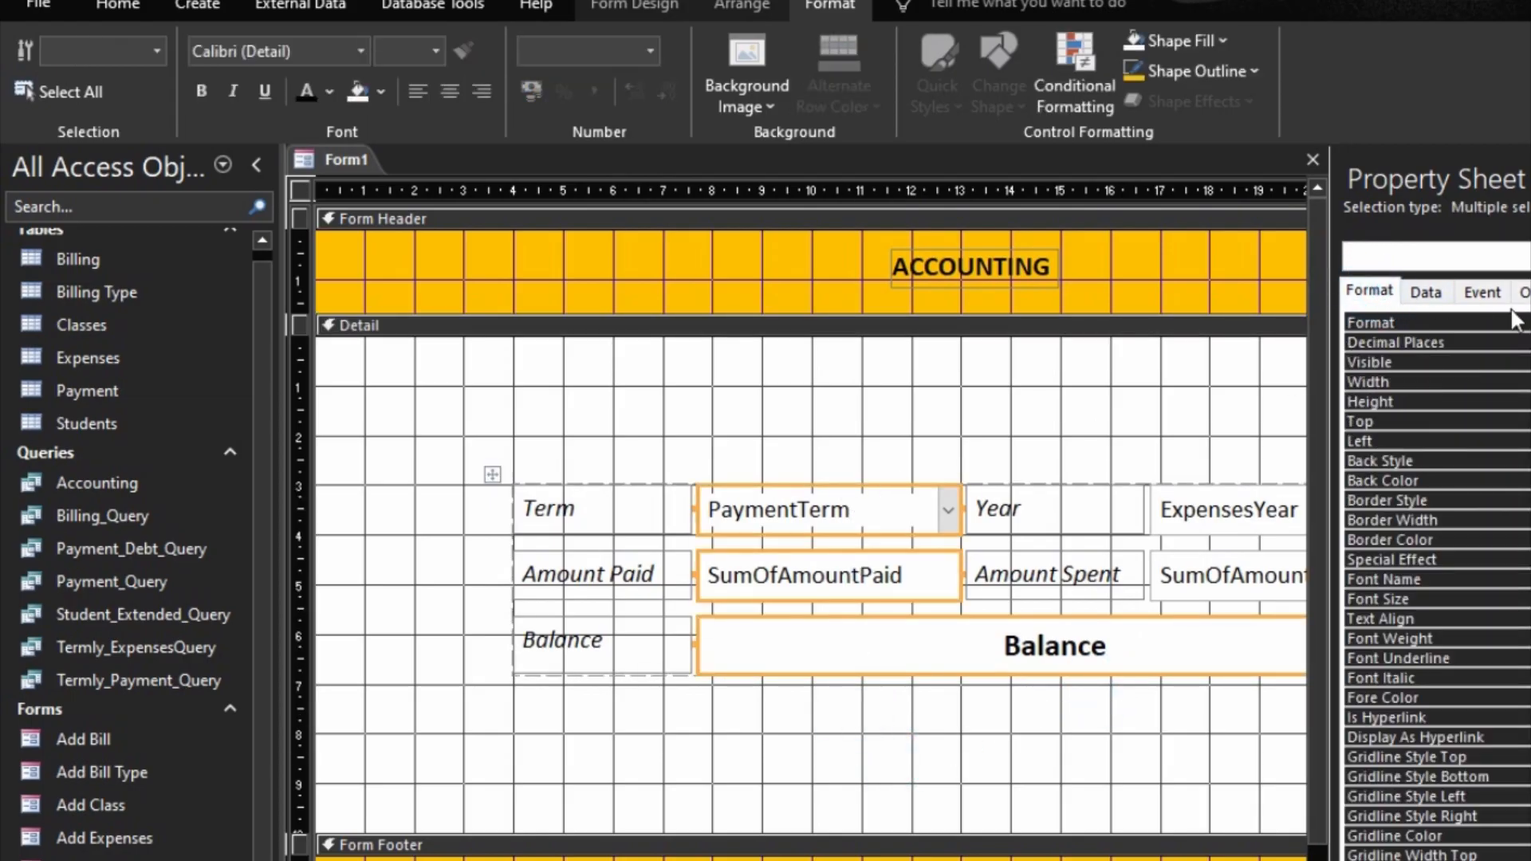
click(1426, 292)
double_click(1470, 400)
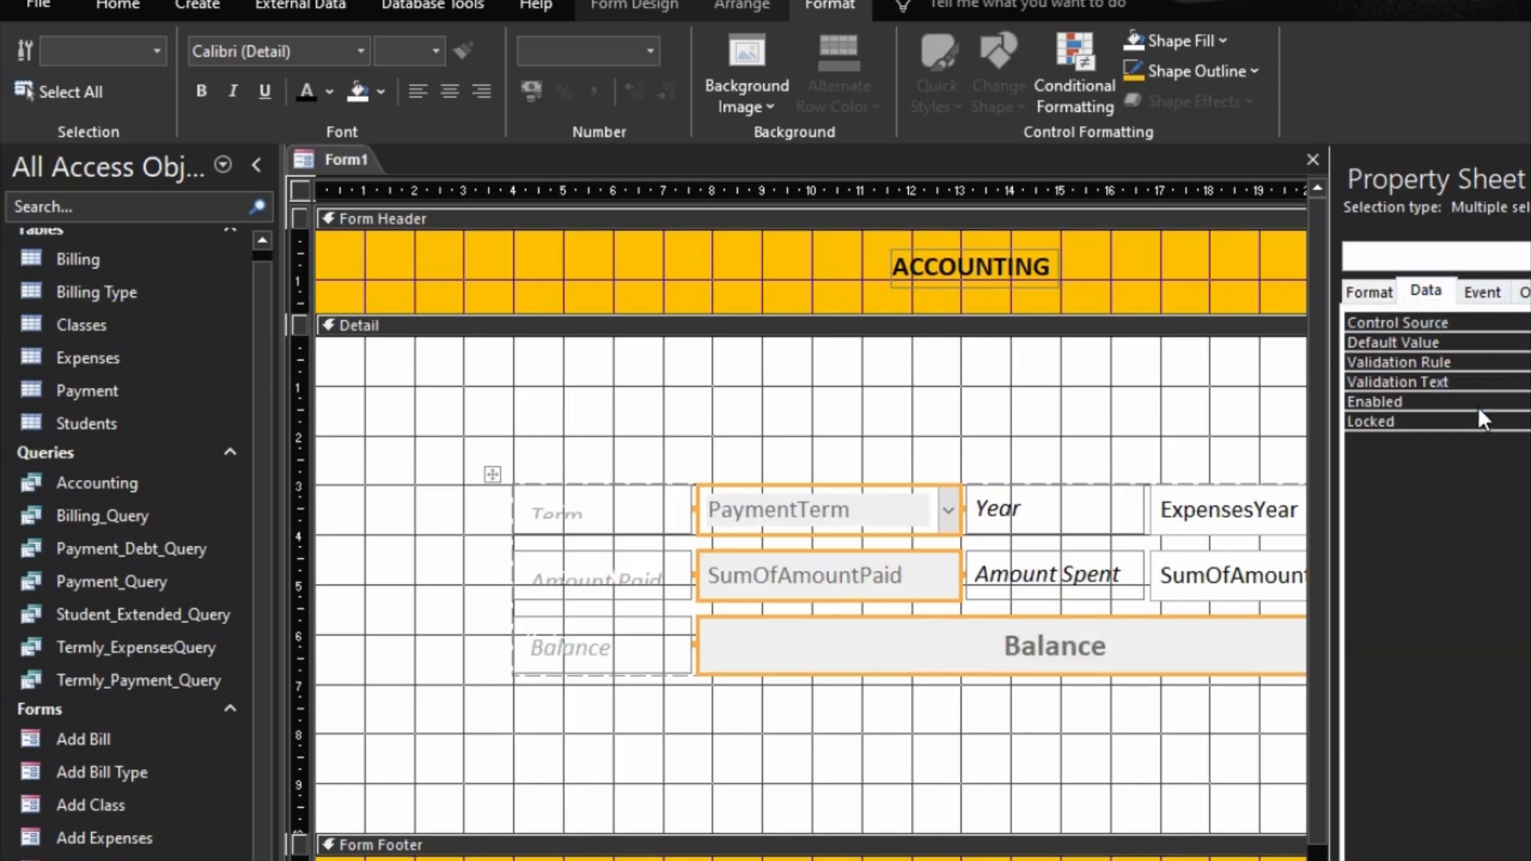
double_click(1488, 421)
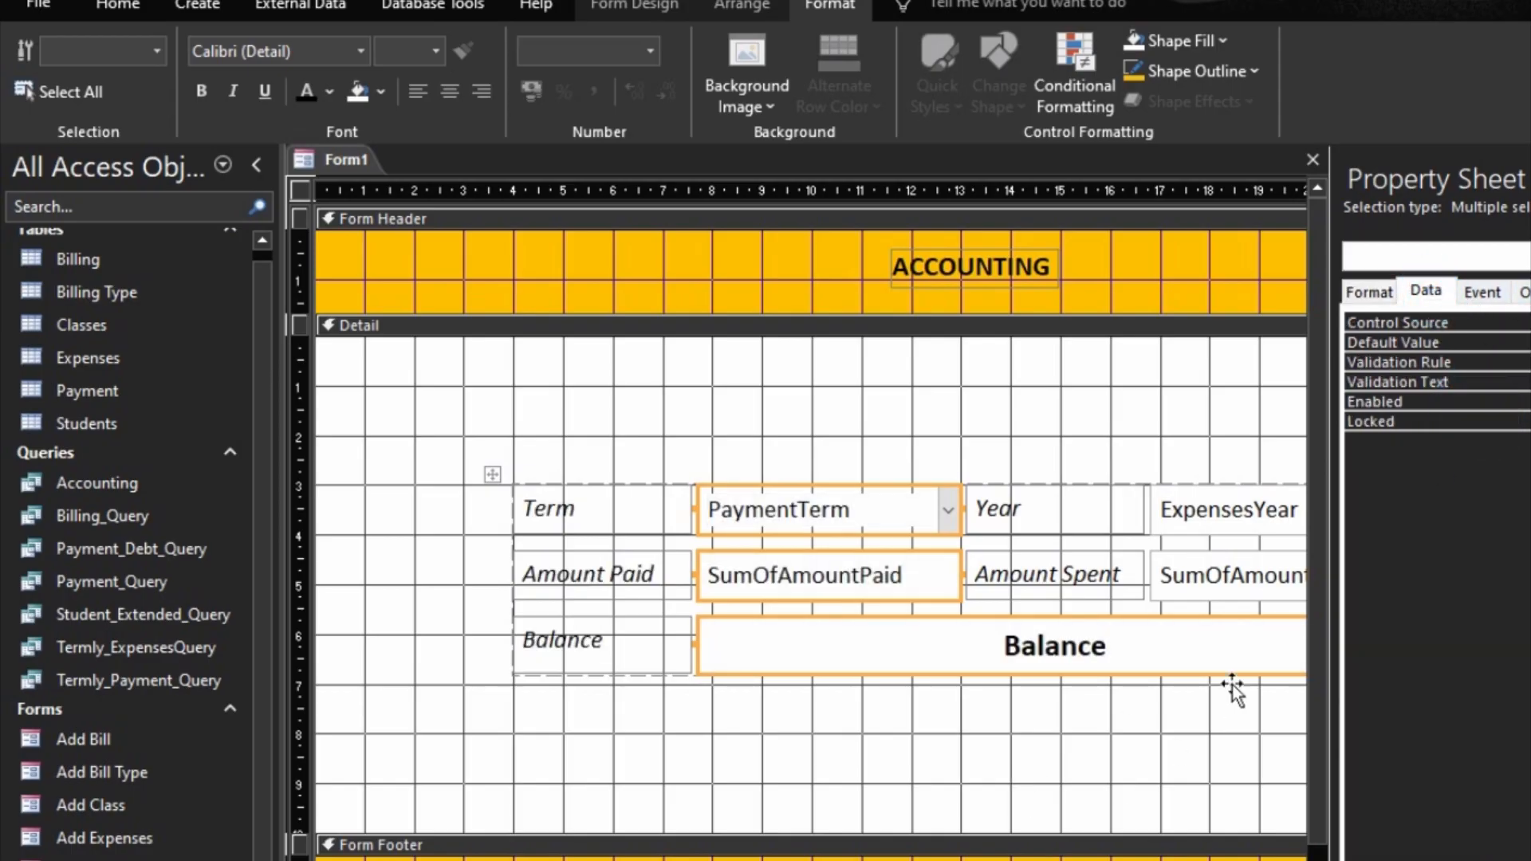
Step: Disable and lock the ExpensesYear and SumOfAmountSpent fields
drag(1237, 444, 1258, 590)
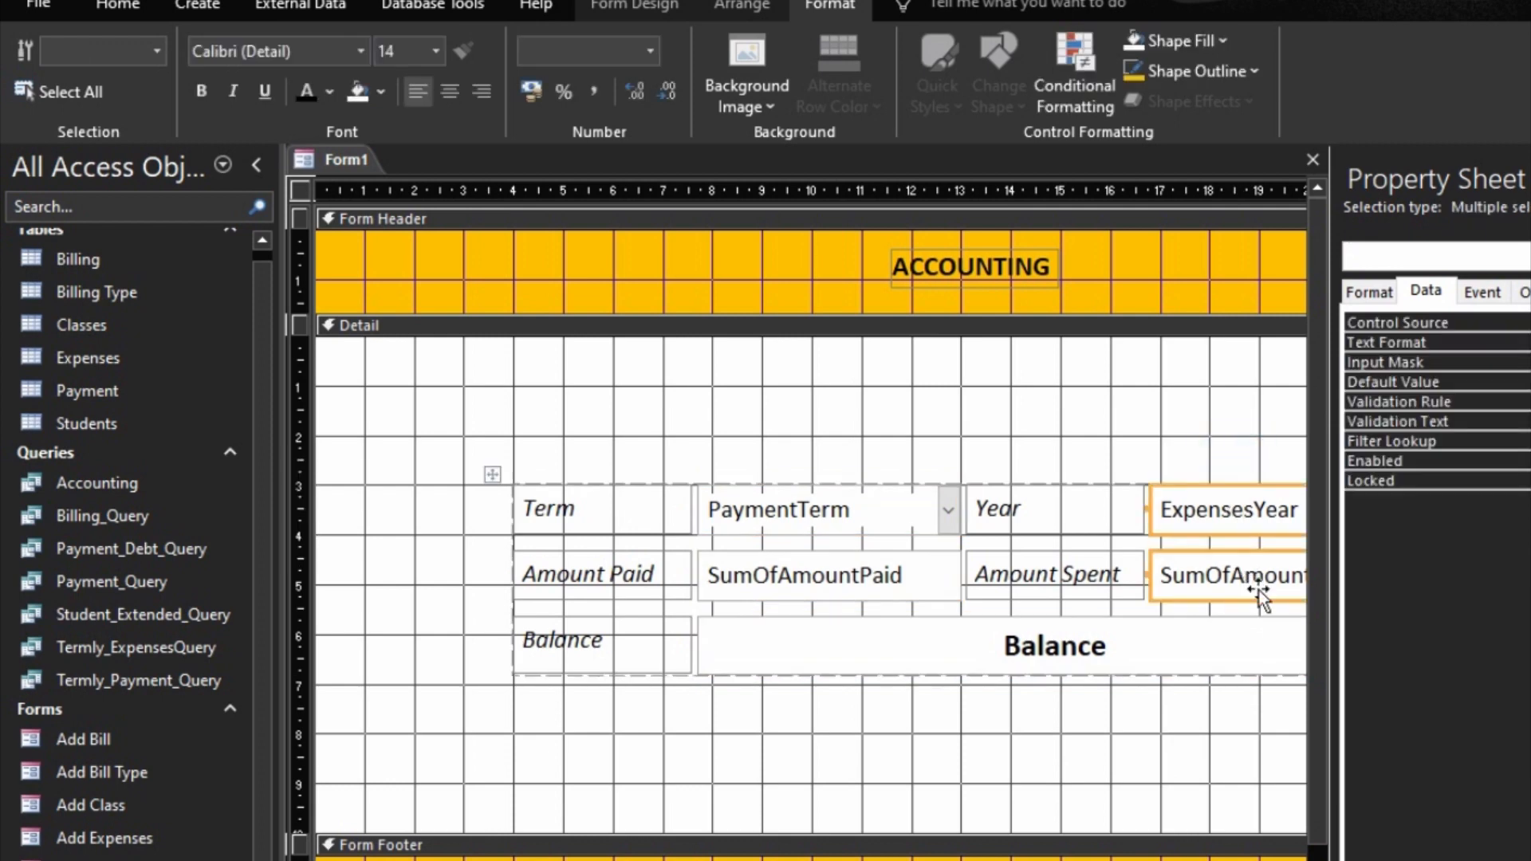
double_click(1504, 461)
double_click(1499, 479)
Step: Display the form in Form view and move its pop-up window until the whole form is in sight
key(ctrl+r)
key(F5)
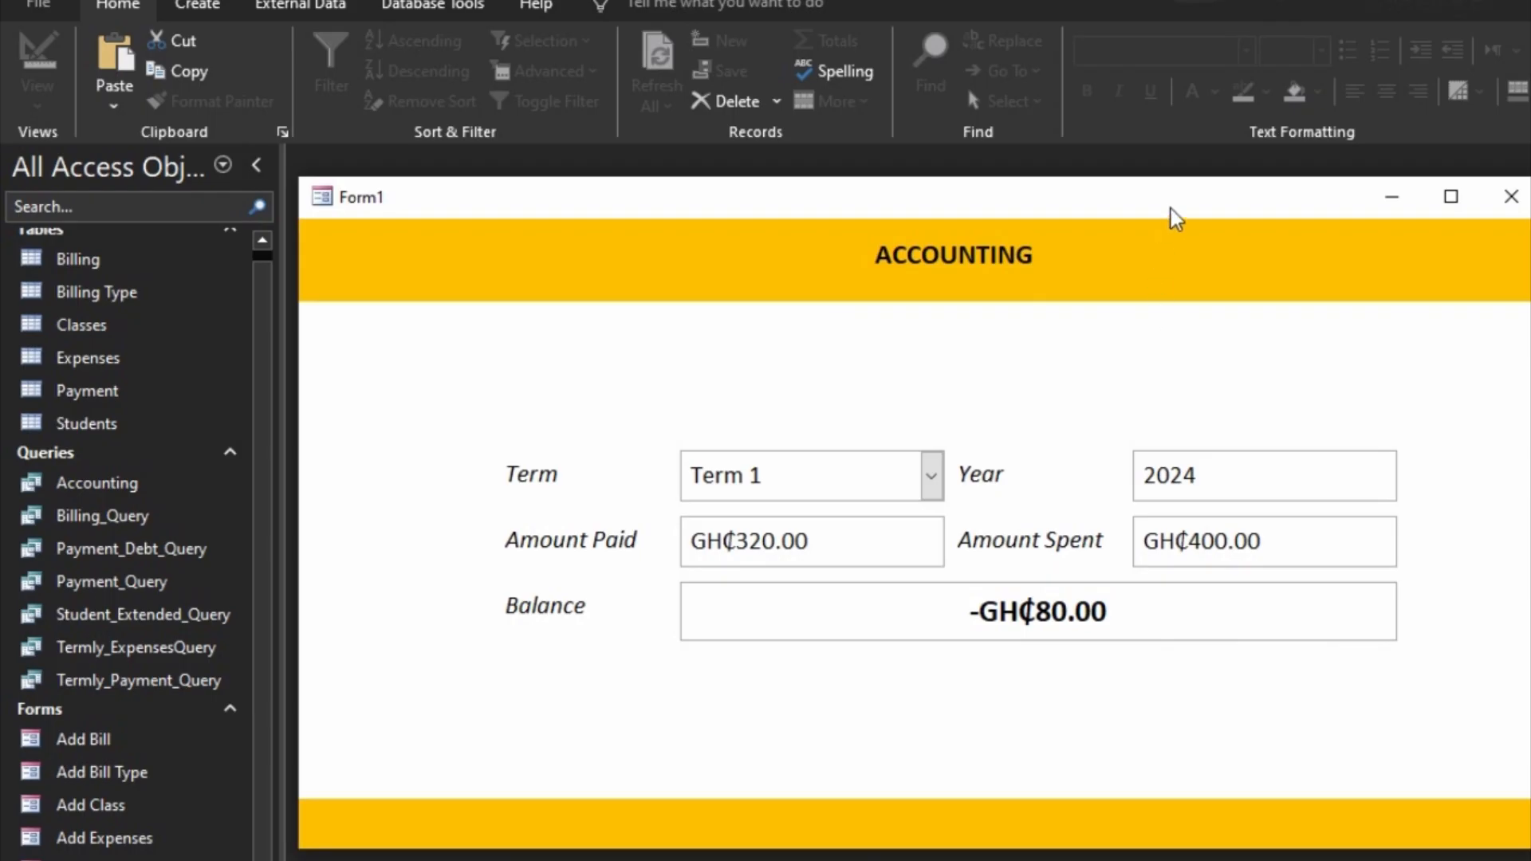
drag(1172, 209, 1055, 168)
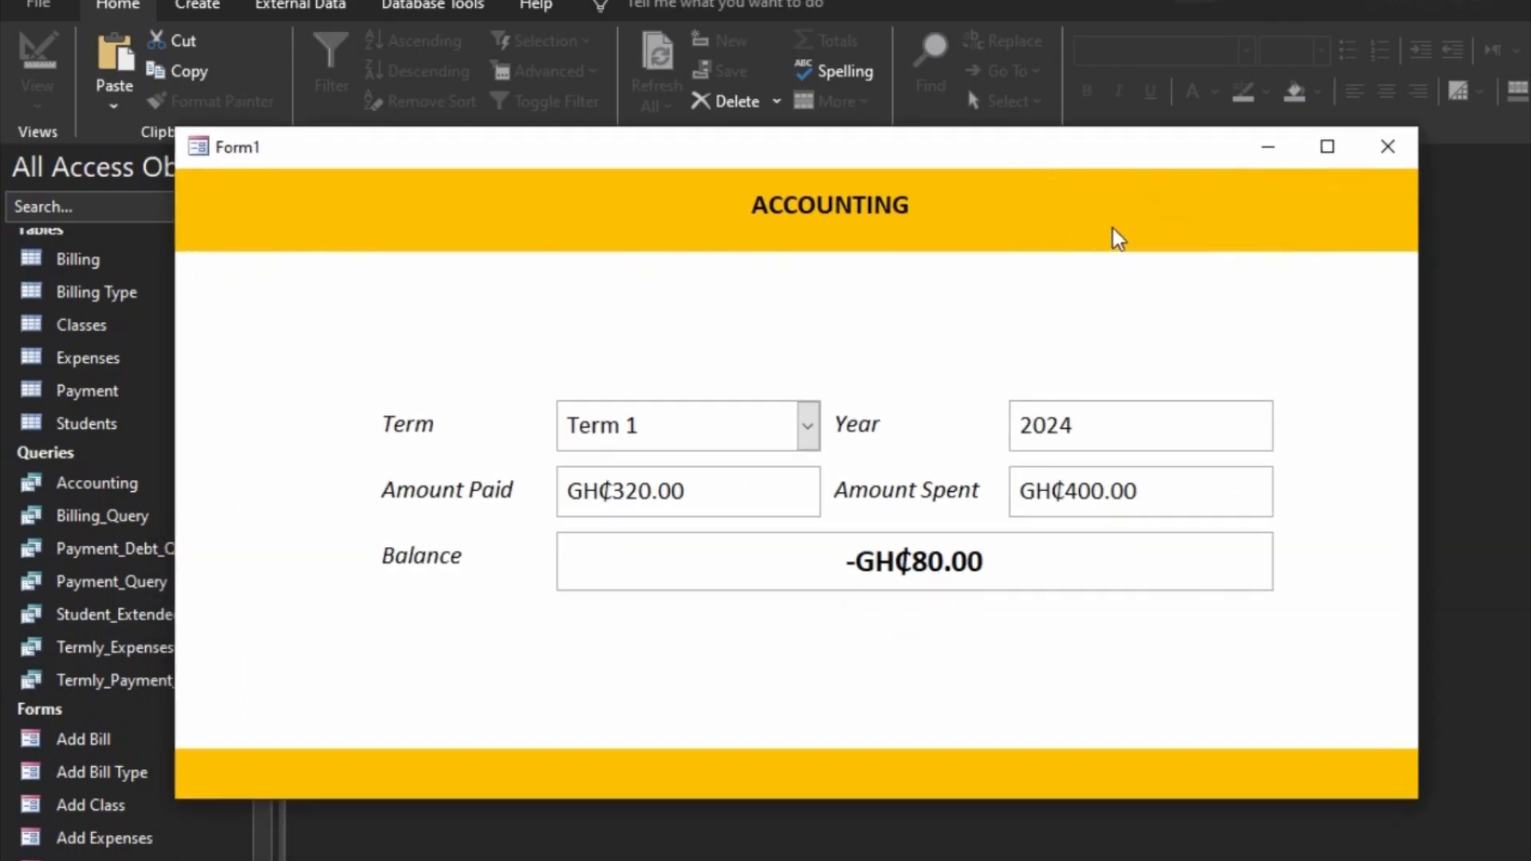
Step: Save the form as Accounting and close it
right_click(746, 150)
click(801, 169)
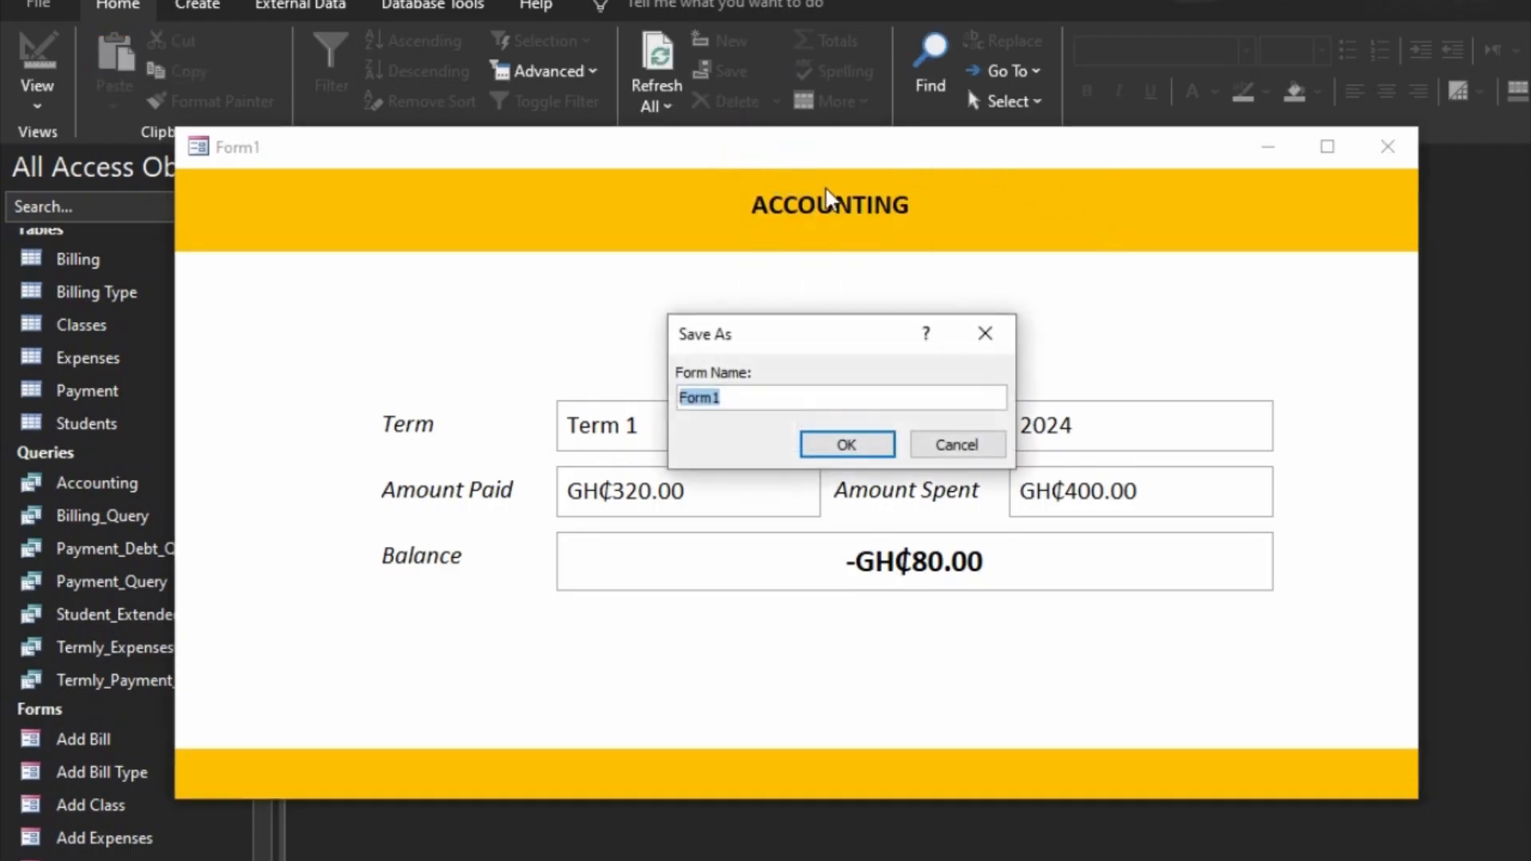
text(Accounting)
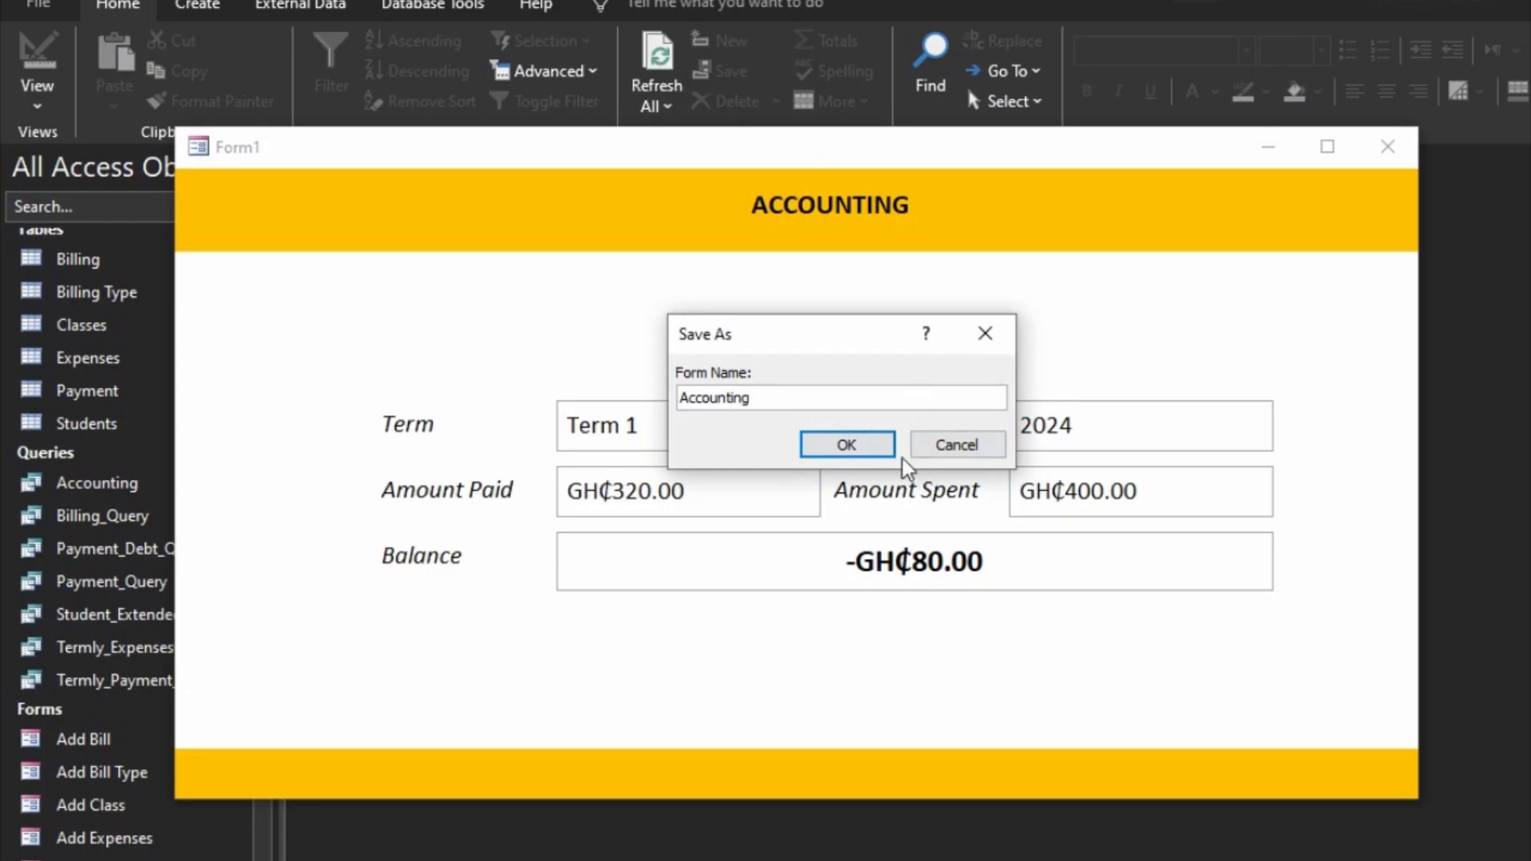
click(877, 441)
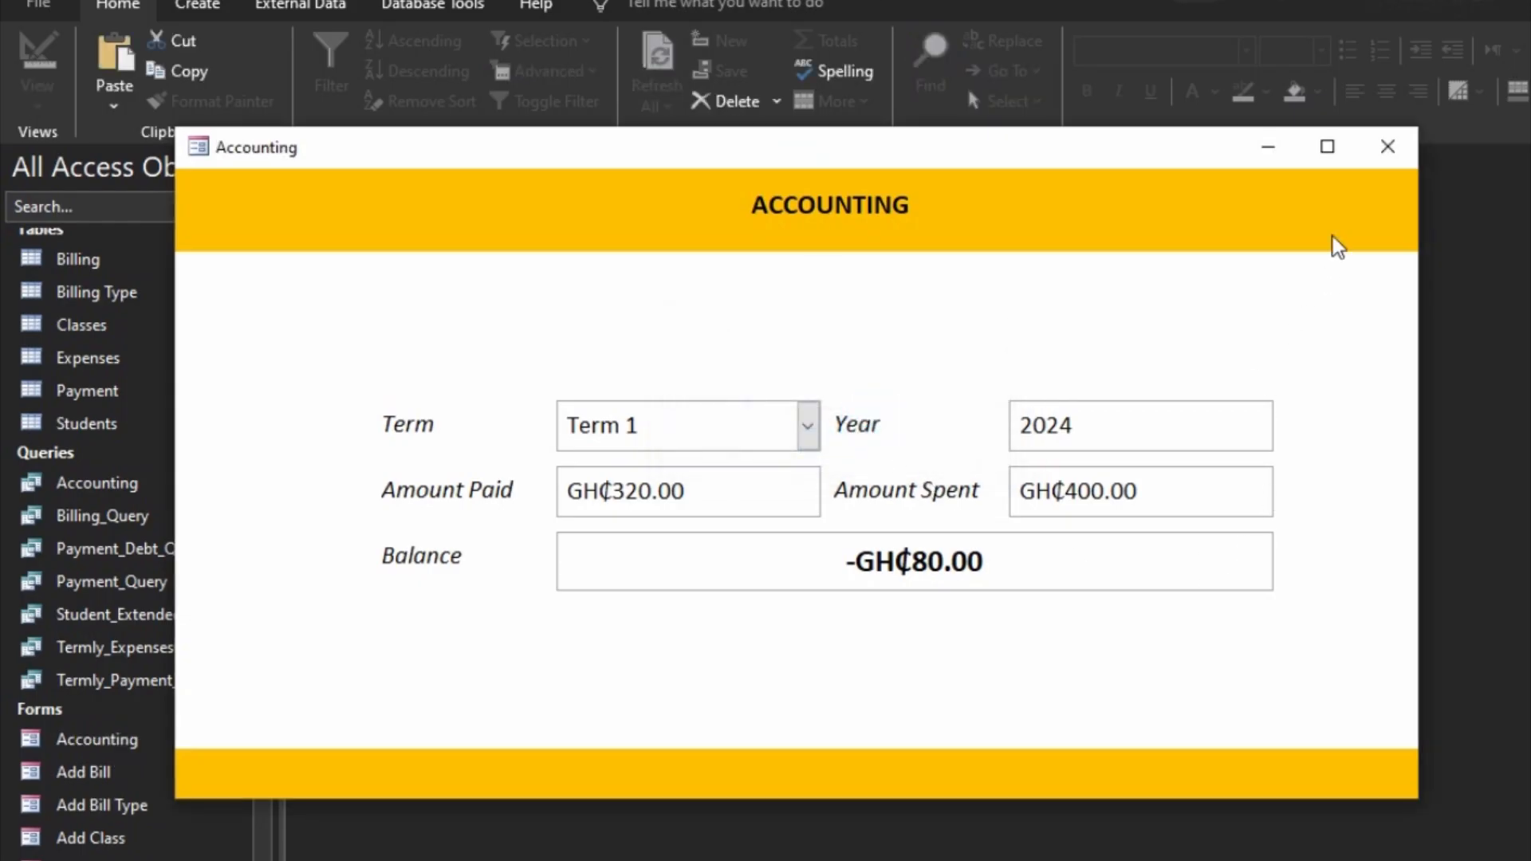
click(1387, 147)
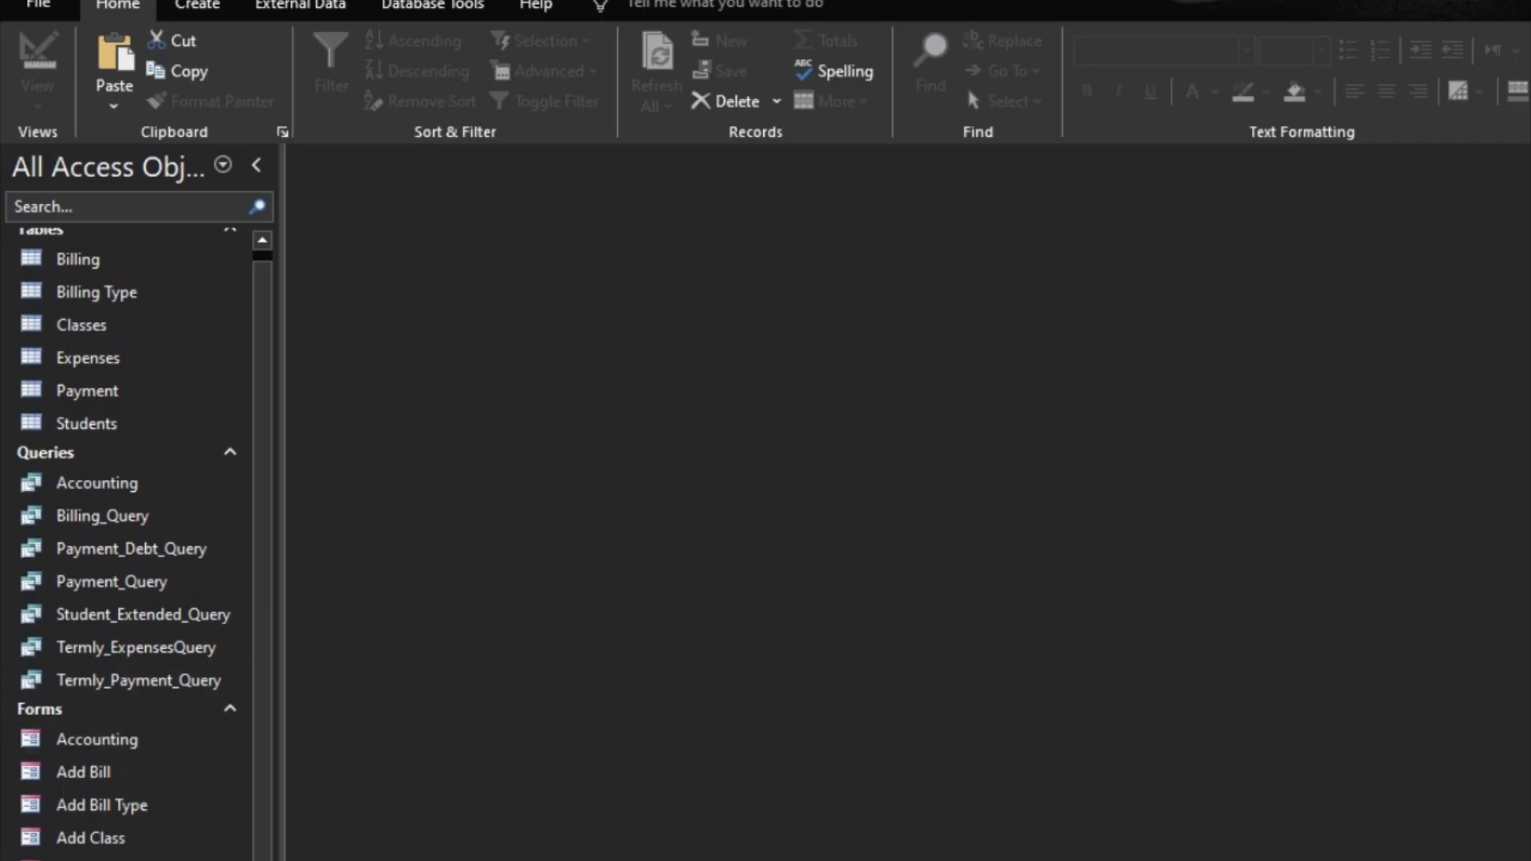
scroll(80, 738, down, 1)
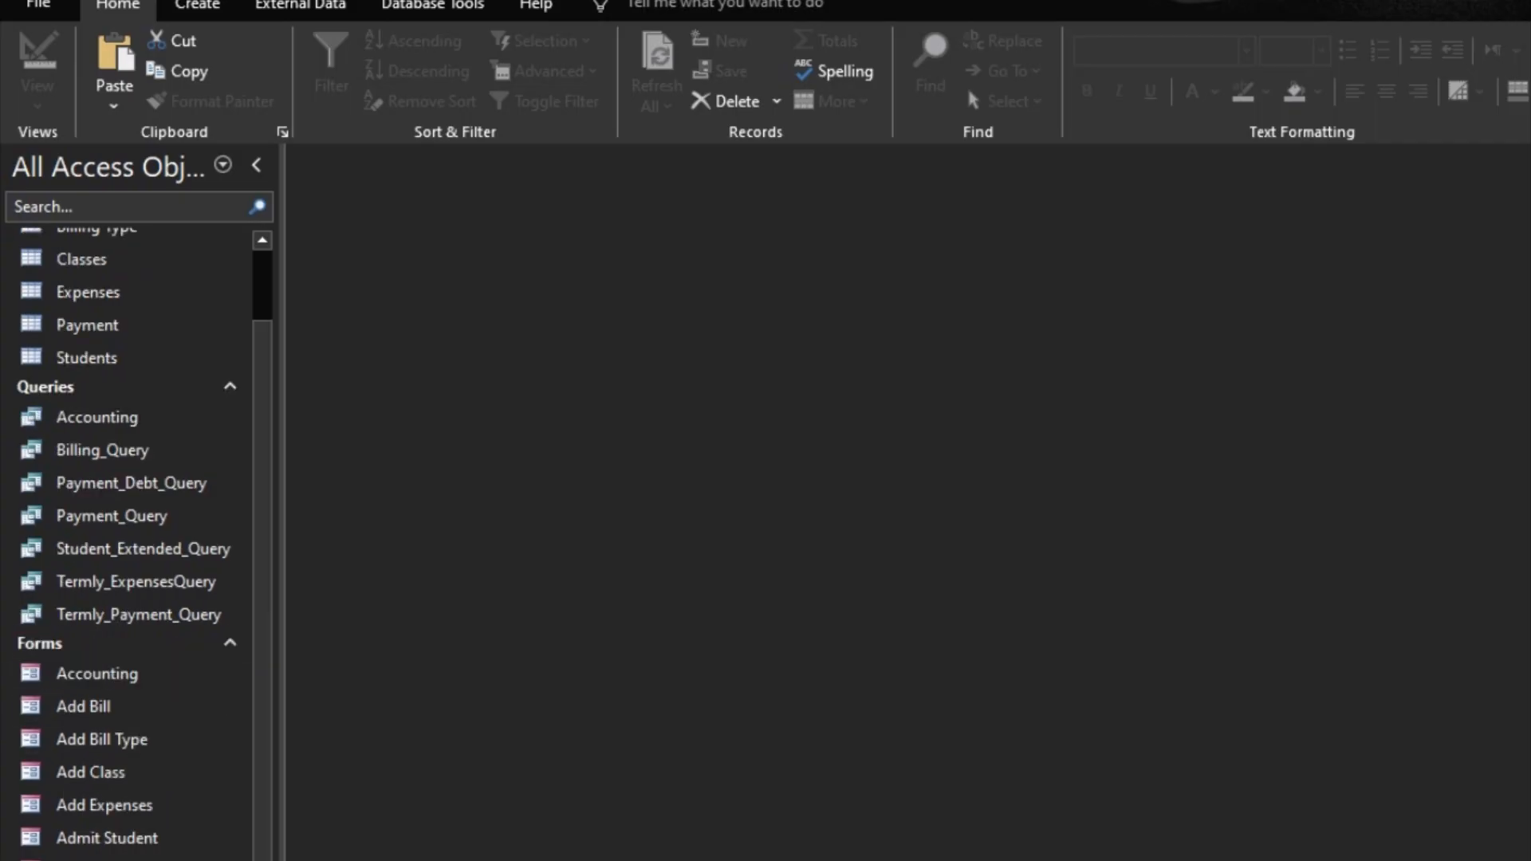